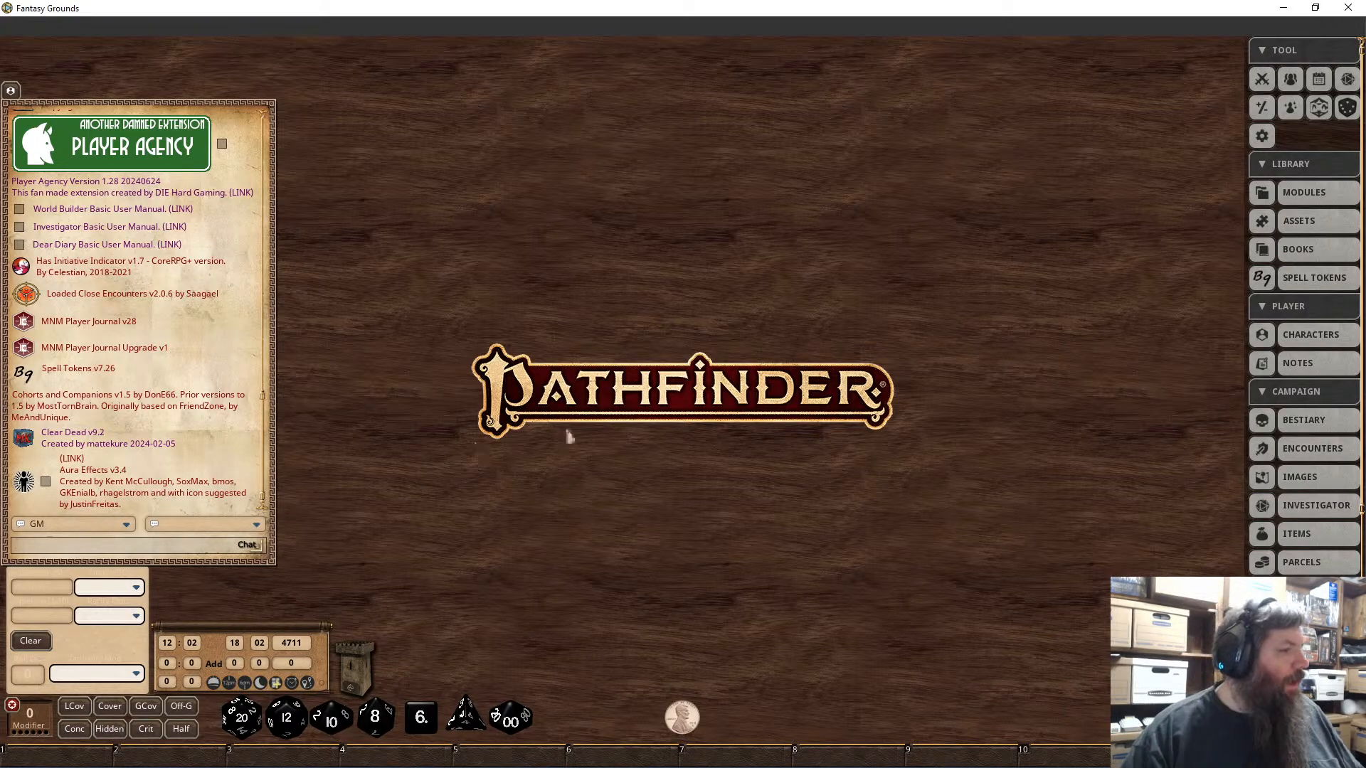
Step: Open the campaign's image list and search it for "hergstag"
left_click(1317, 477)
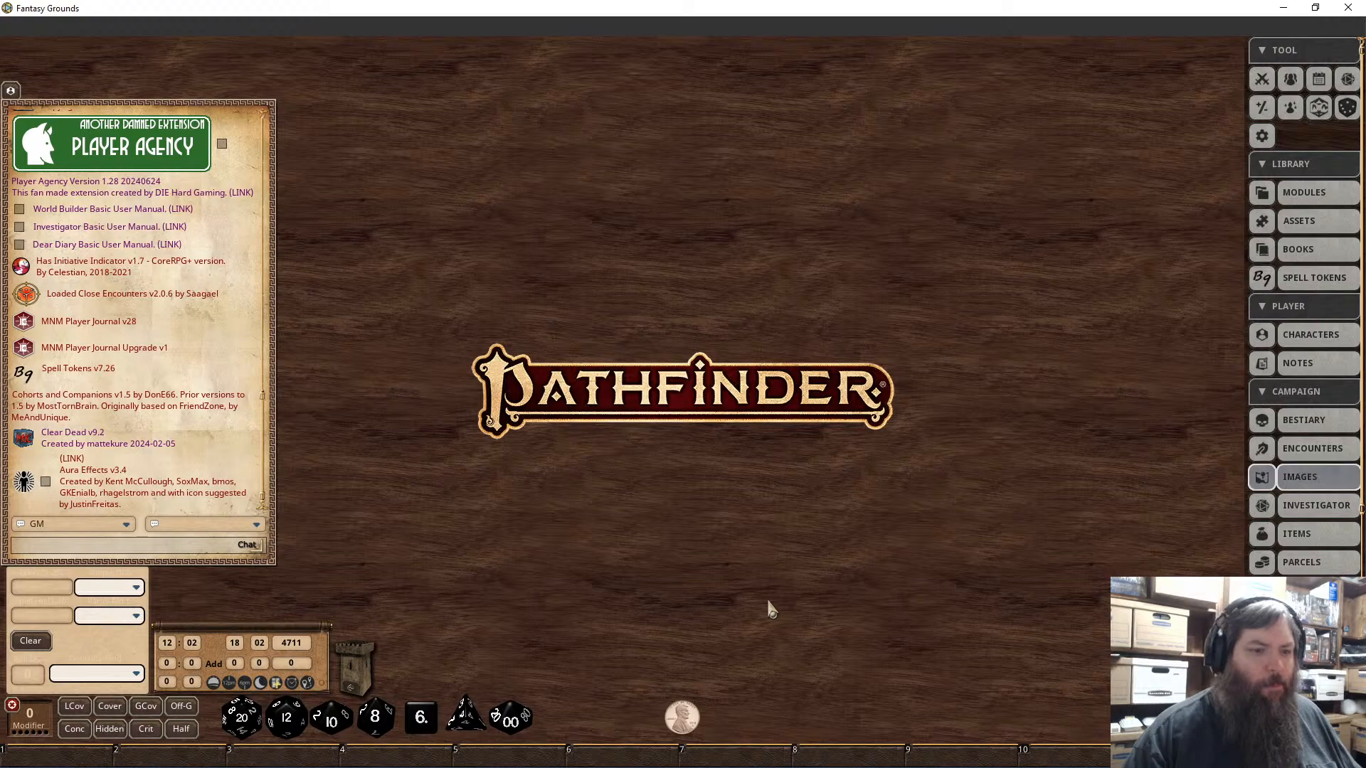
left_click(909, 429)
type("hergs")
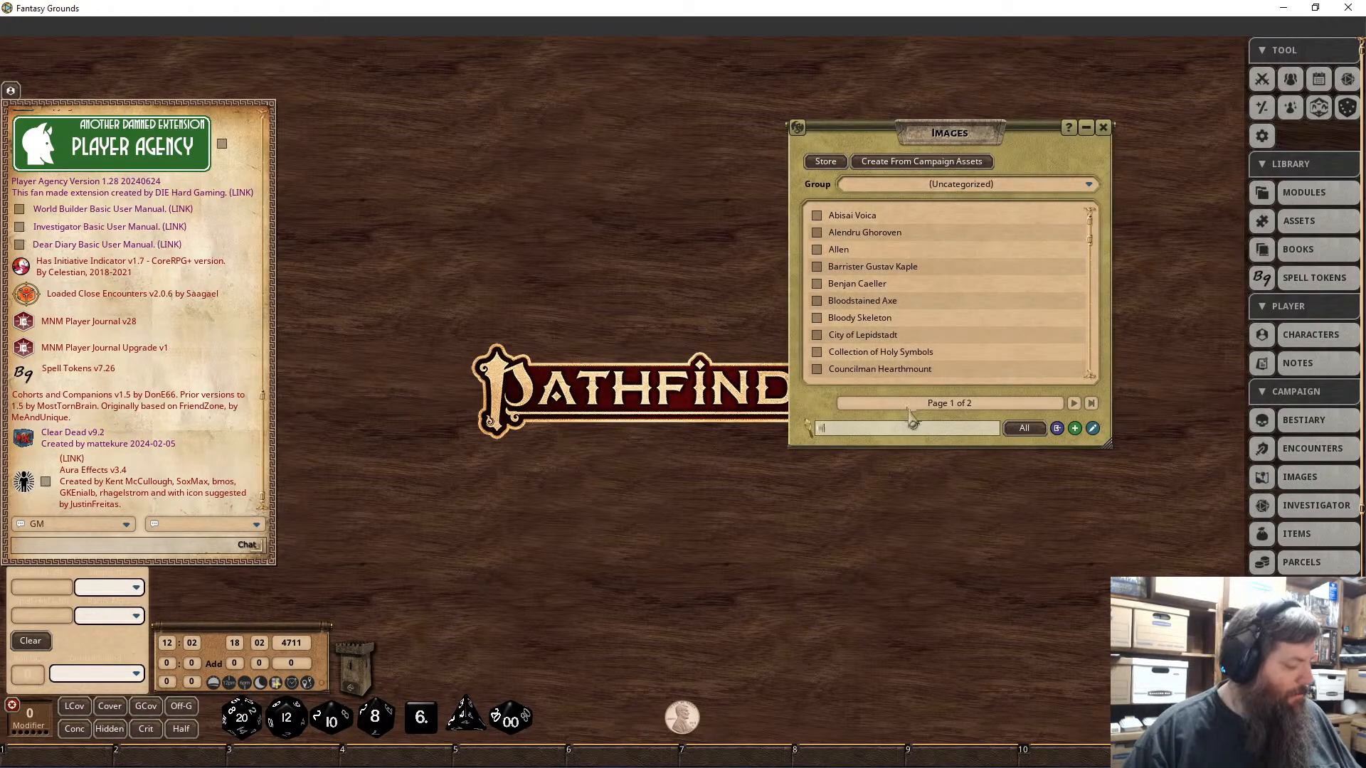
type("tag")
key("Return")
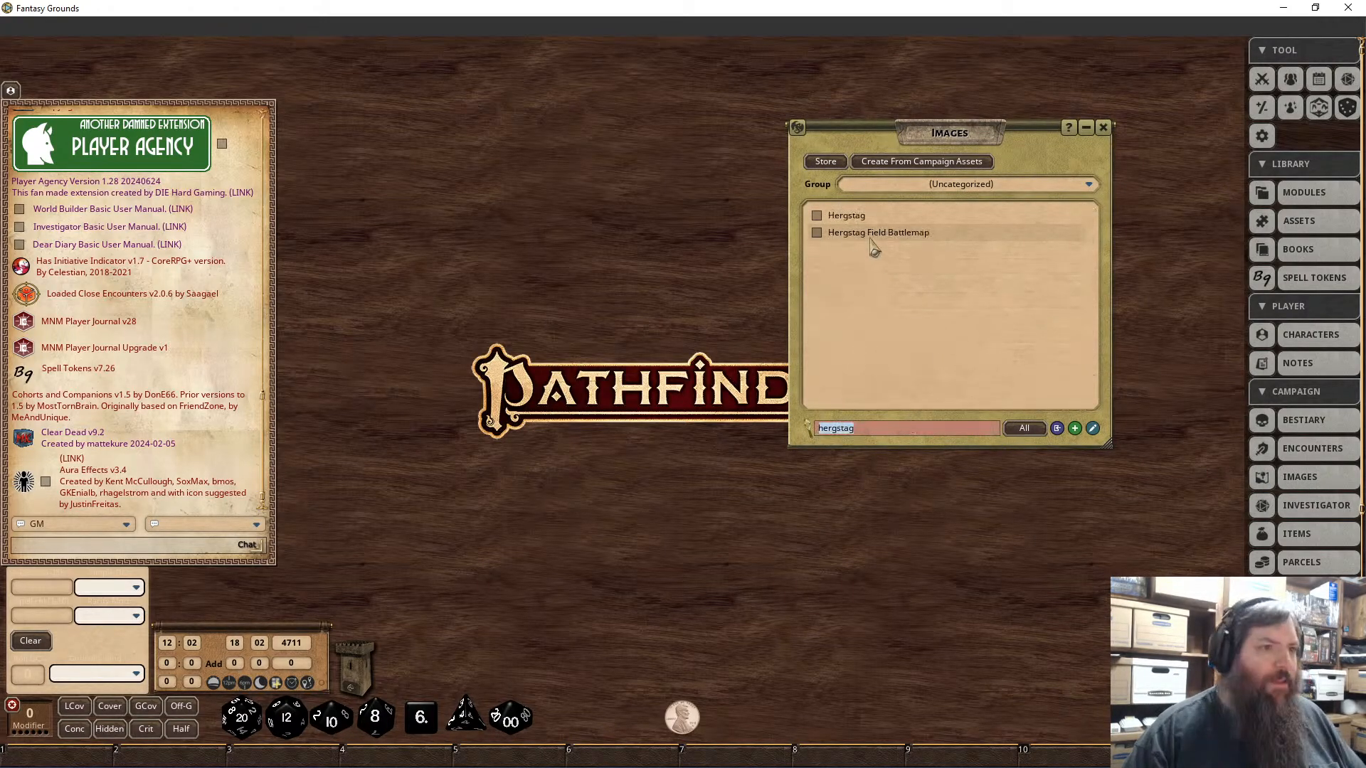
Step: Open the Hergstag map image, enlarge it to fill the desktop area, and zoom in on the village
left_click(846, 215)
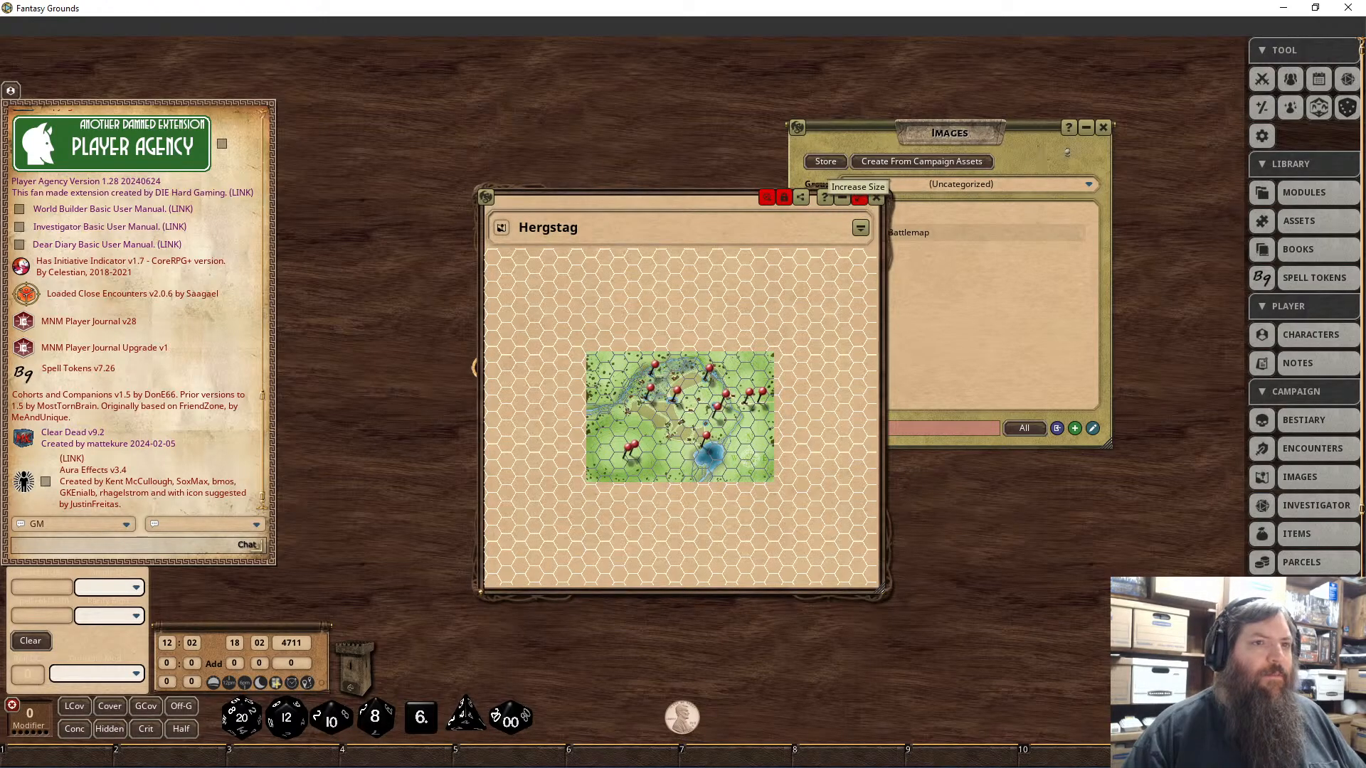
left_click(860, 197)
scroll(828, 329, "up", 10)
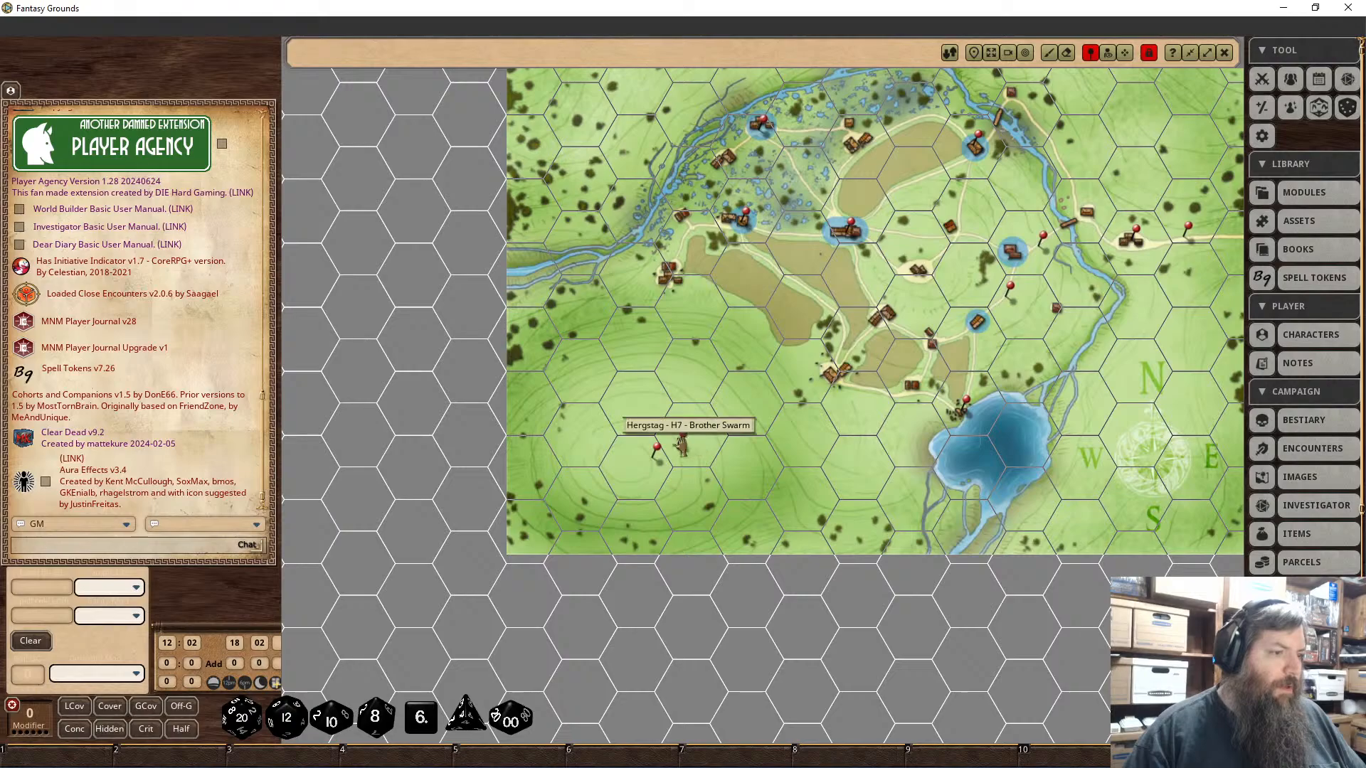
Step: Open the map pins' H7 - Brother Swarm and H8 - The Rotting Cave stories side by side, and read through the H7 text
double_click(658, 447)
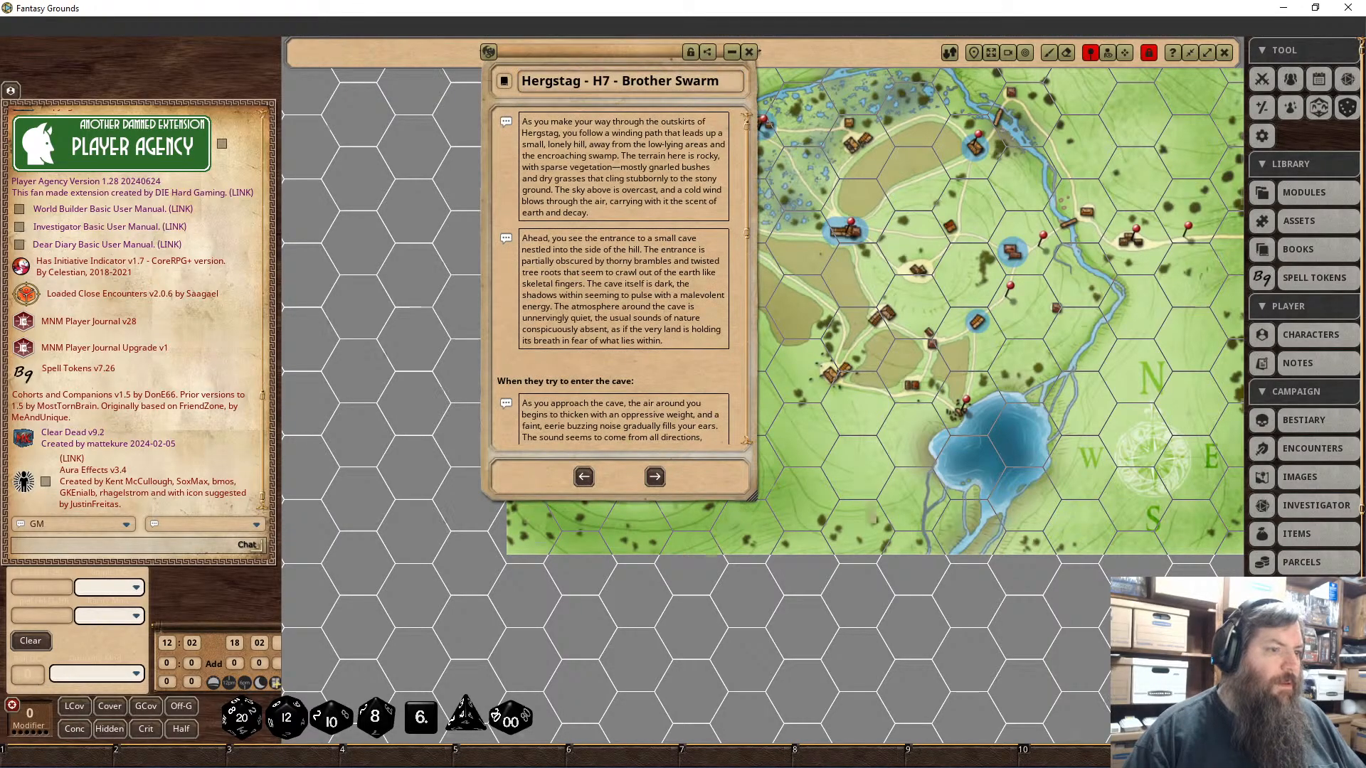
left_click_drag(860, 477, 894, 559)
double_click(684, 534)
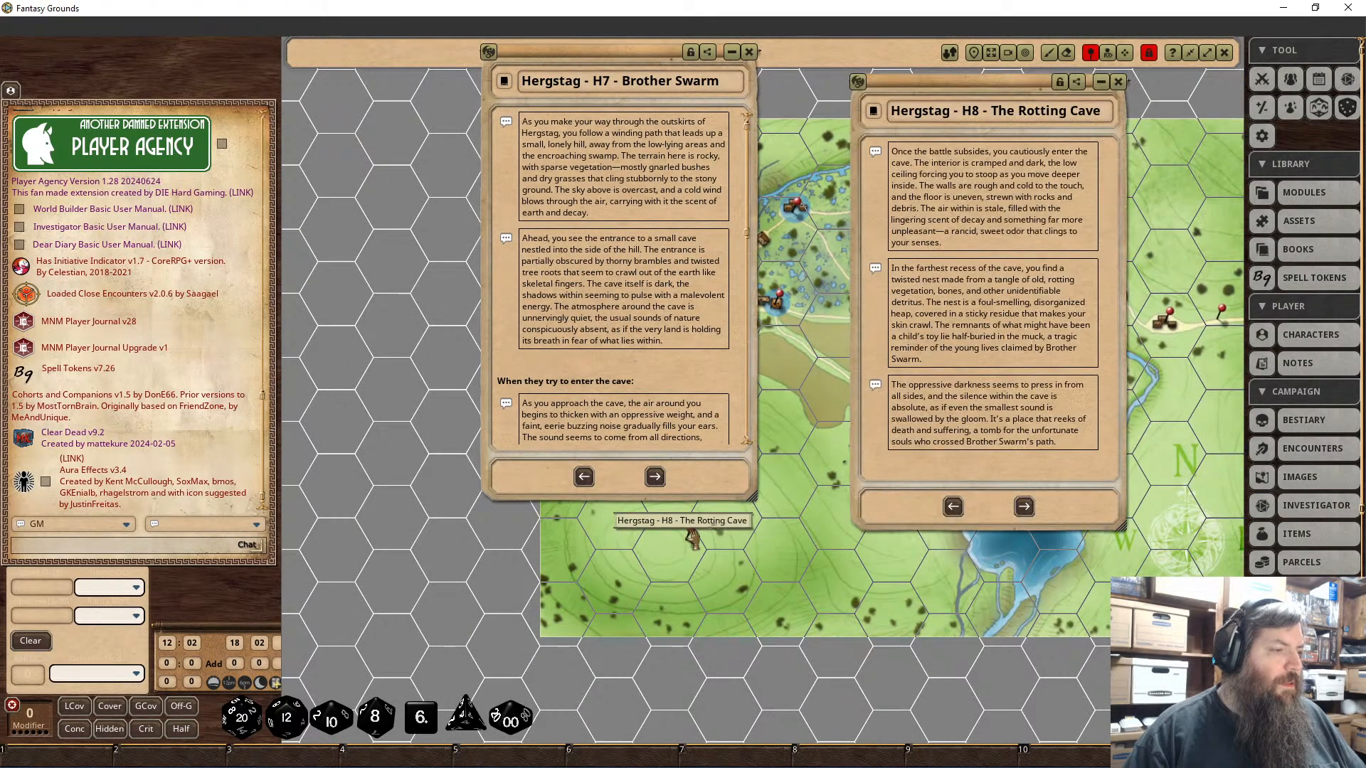
left_click_drag(962, 78, 918, 51)
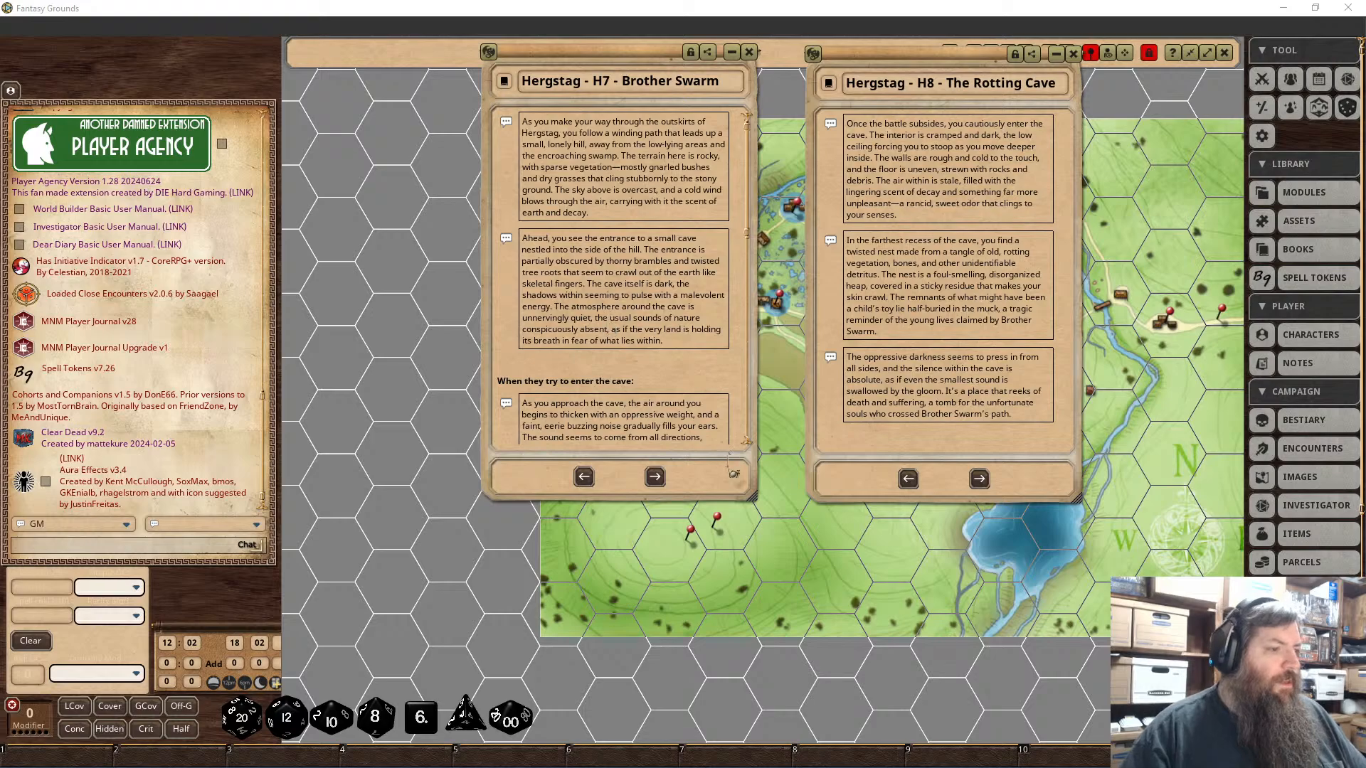
scroll(619, 320, "down", 3)
scroll(694, 368, "down", 4)
scroll(694, 368, "up", 4)
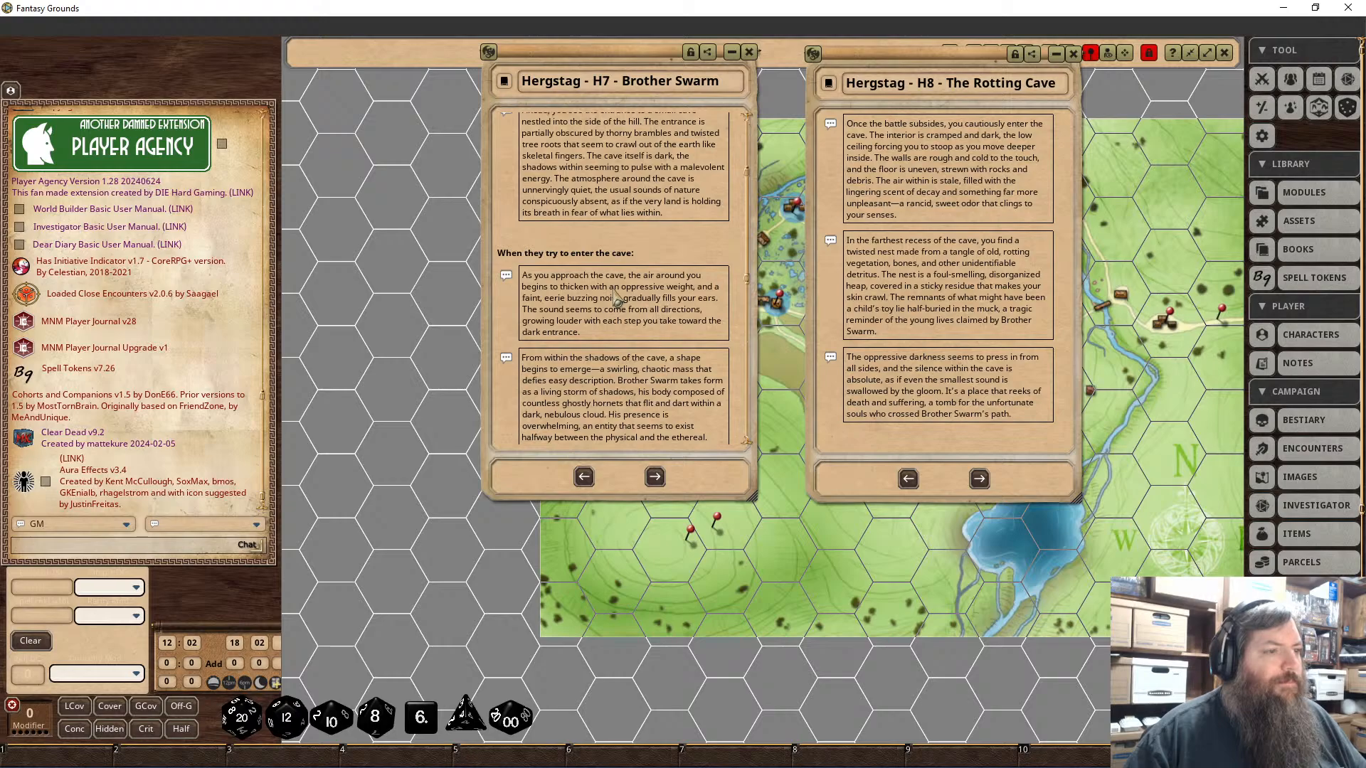
scroll(616, 299, "down", 10)
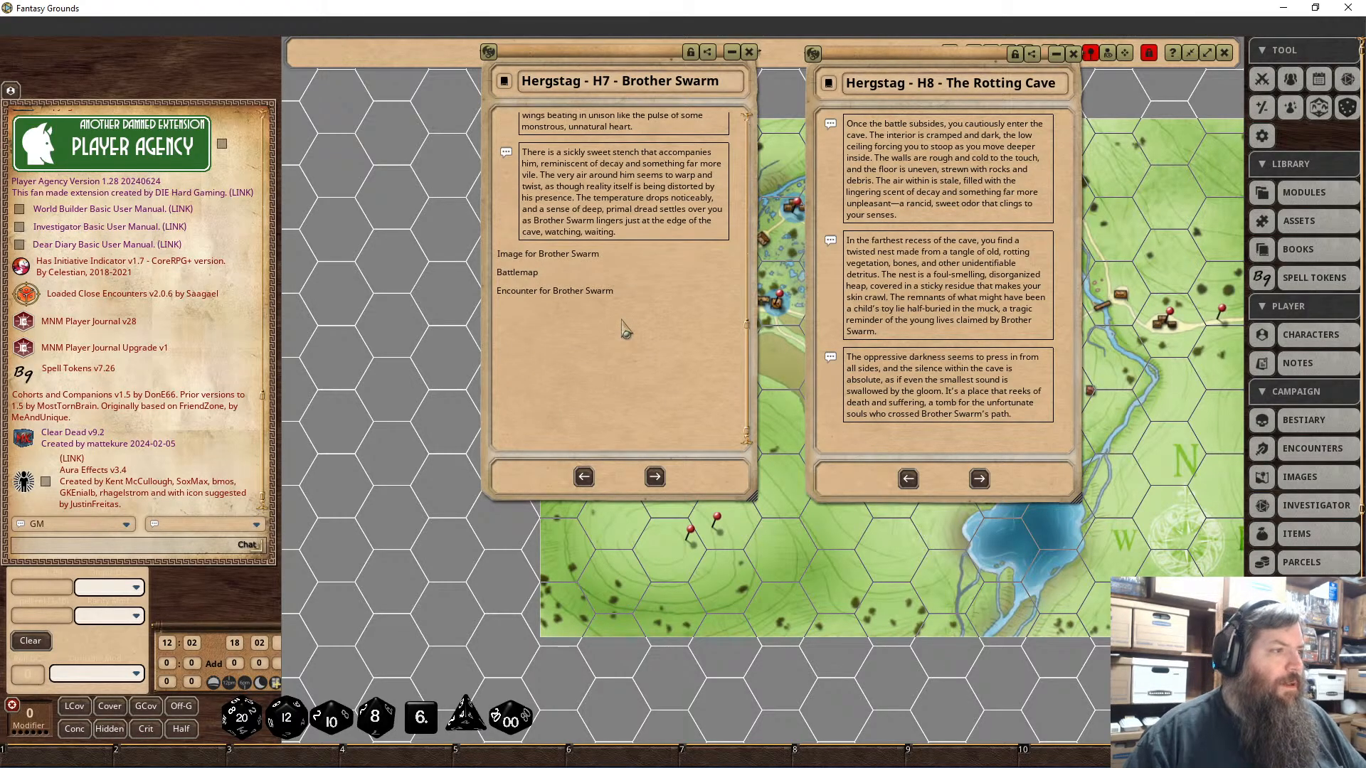
scroll(624, 330, "up", 5)
scroll(619, 329, "down", 5)
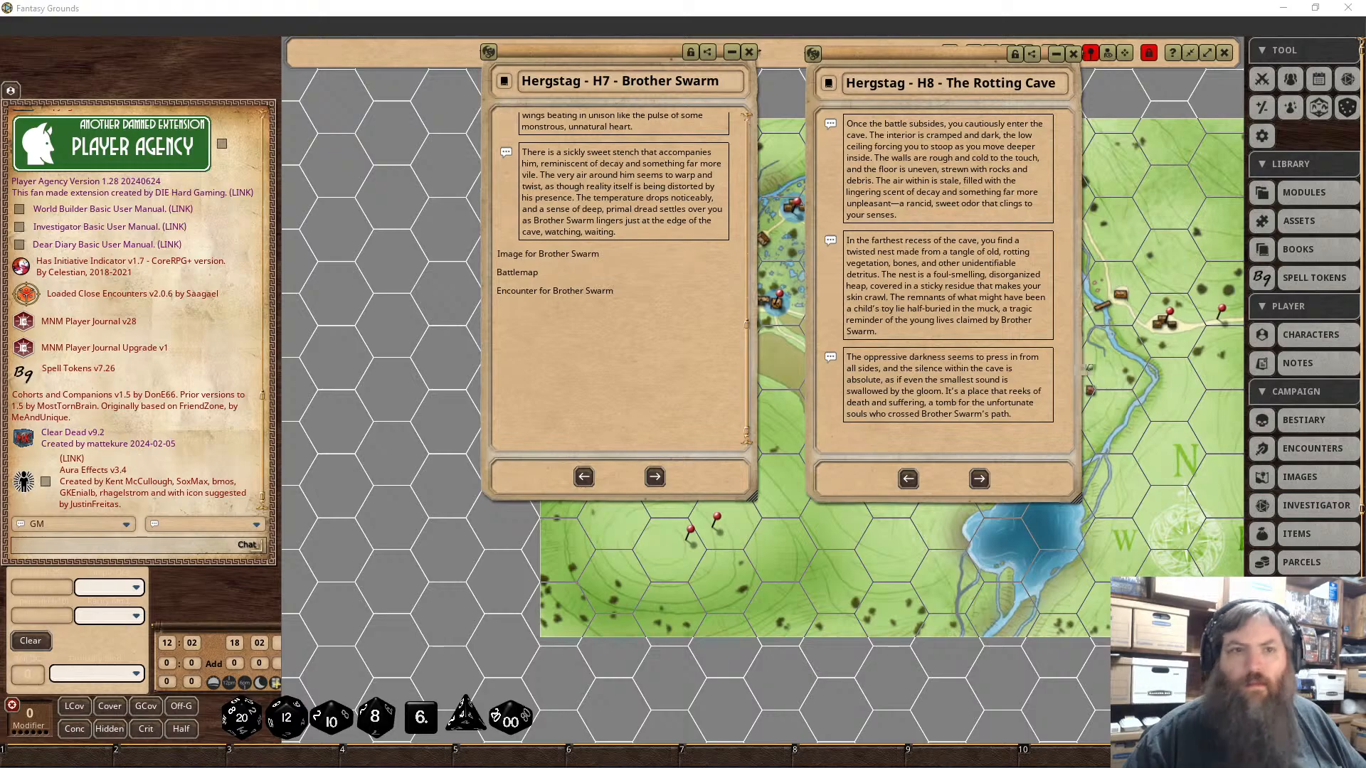
Step: Open the campaign assets and filter the images for "brother"
left_click(1299, 221)
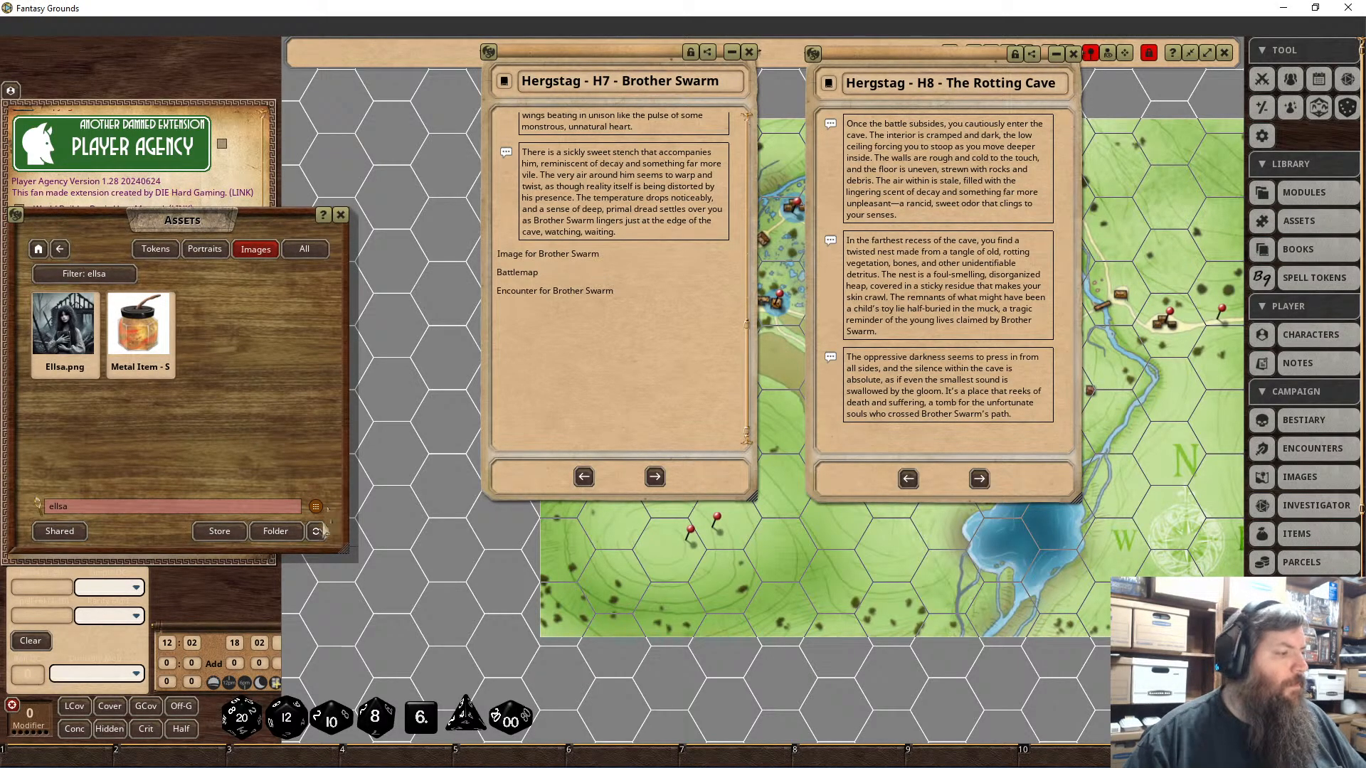
double_click(149, 506)
type("brothw")
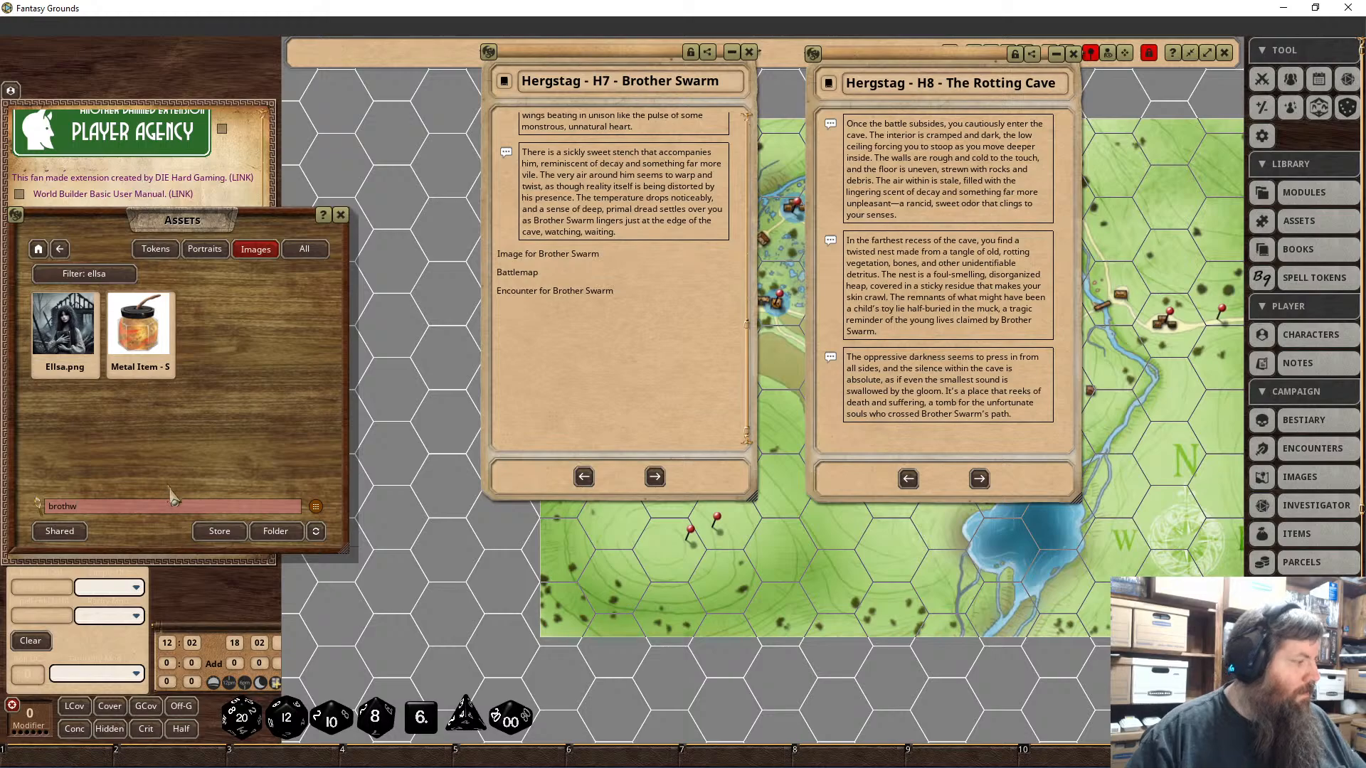
key("BackSpace")
type("er")
key("Return")
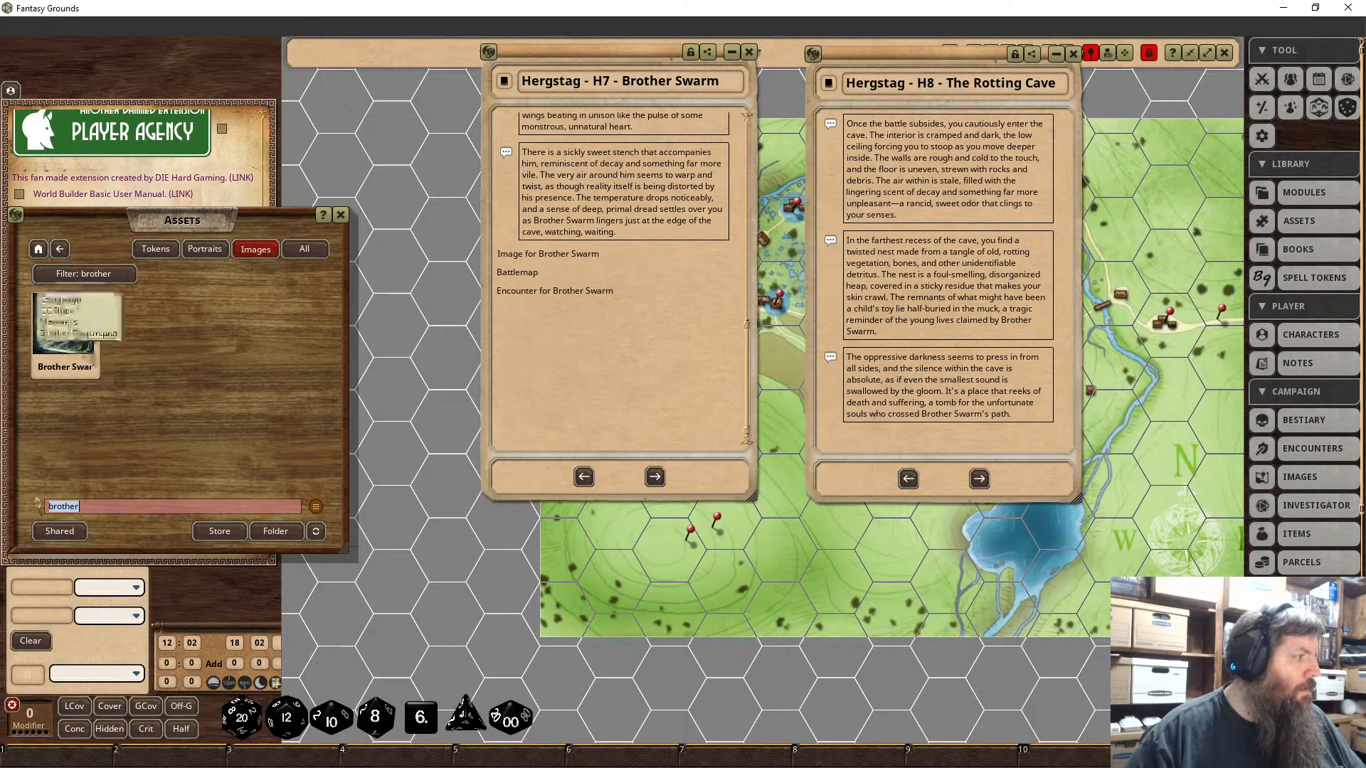
Step: Open the Brother Swarm asset as an image record and place its window clear of the H7 story
left_click(64, 321)
left_click(754, 555)
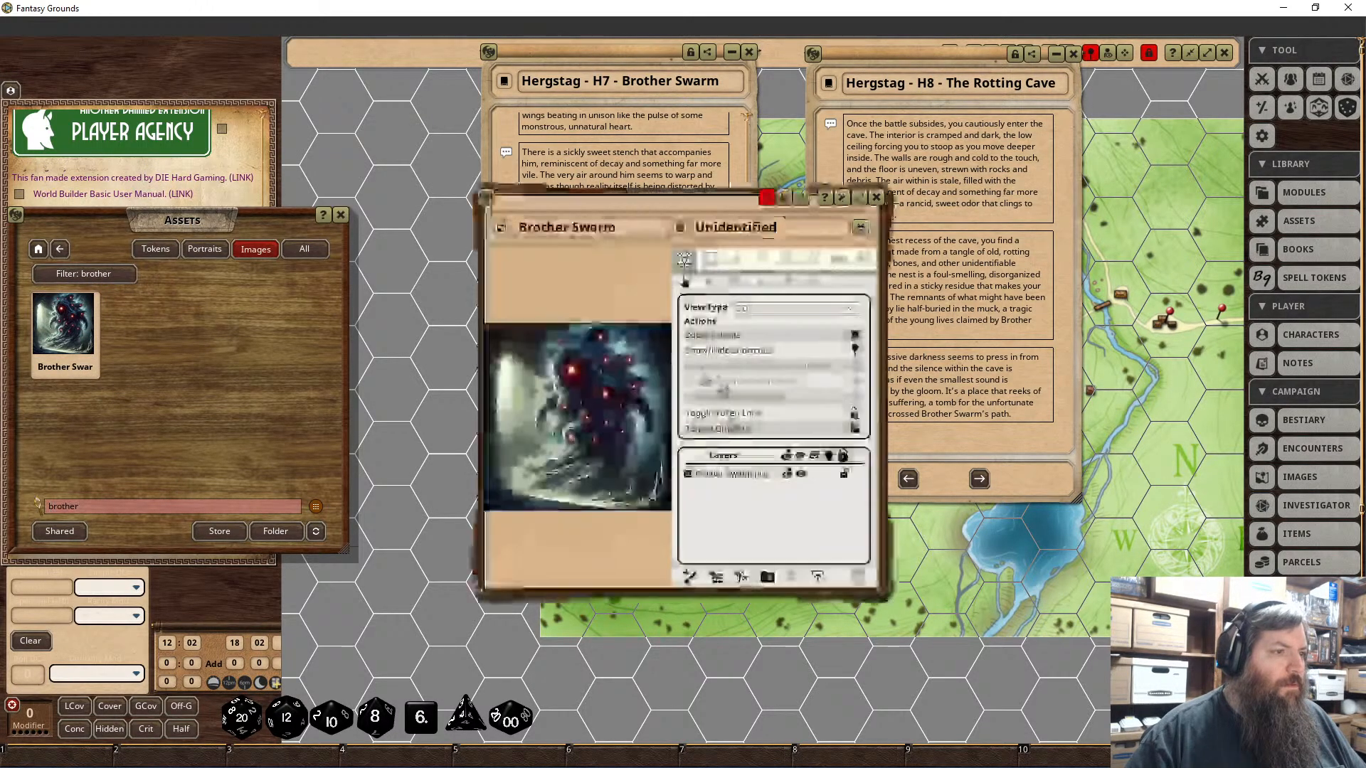
left_click_drag(557, 206, 875, 228)
Step: Replace the "Image for Brother Swarm" placeholder in the H7 story with a link to the Brother Swarm image, and lock and close the image
left_click(613, 254)
key("BackSpace")
key("BackSpace")
key("BackSpace")
key("BackSpace")
key("BackSpace")
key("BackSpace")
key("BackSpace")
key("BackSpace")
key("BackSpace")
key("BackSpace")
key("BackSpace")
key("BackSpace")
key("BackSpace")
key("BackSpace")
key("BackSpace")
key("BackSpace")
key("BackSpace")
key("BackSpace")
key("BackSpace")
key("BackSpace")
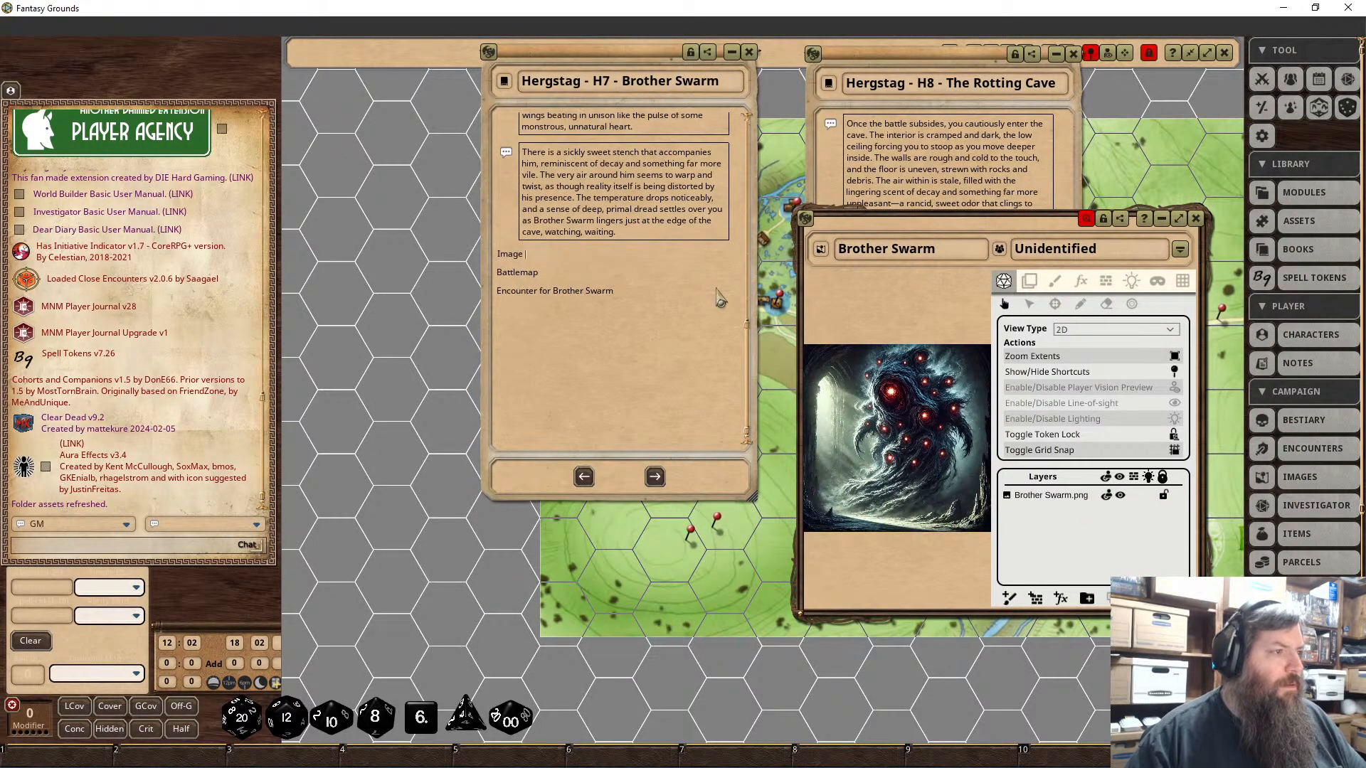
left_click_drag(806, 219, 530, 264)
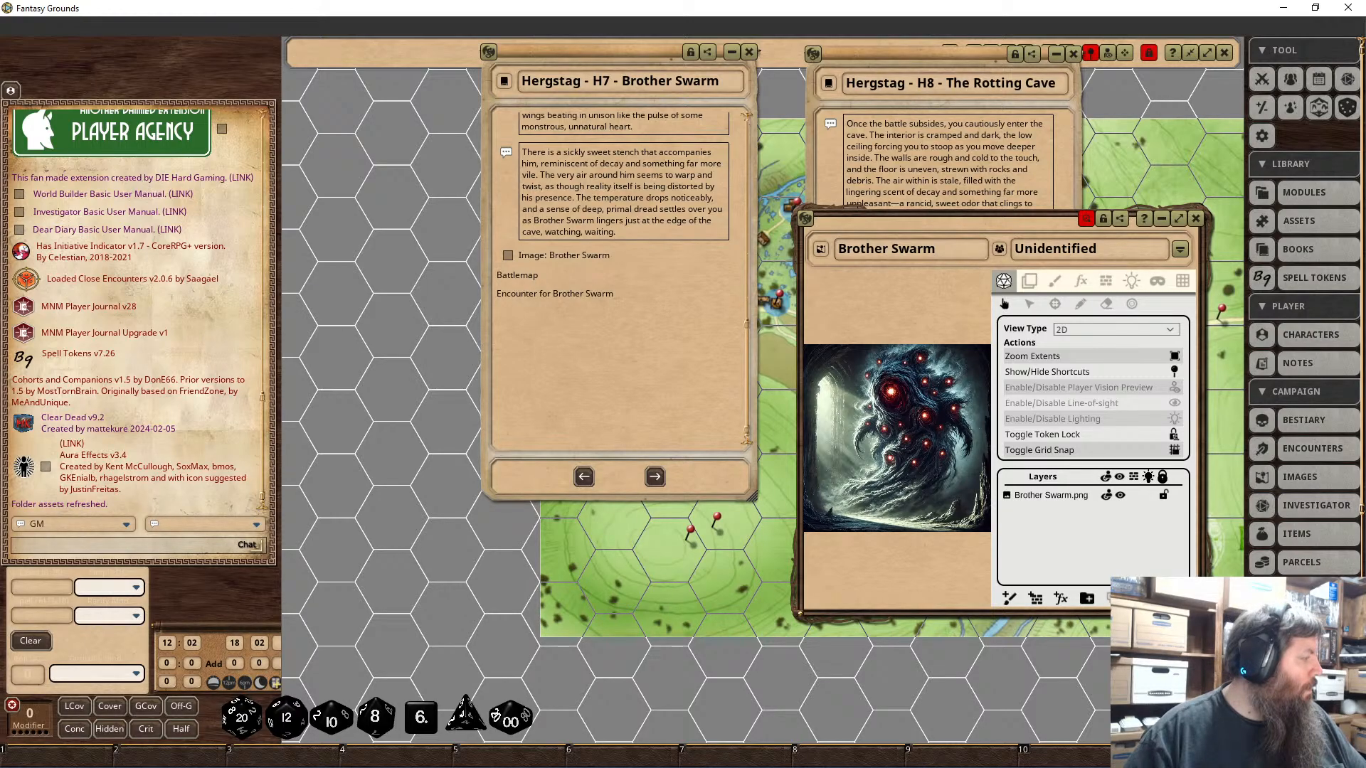
left_click(1103, 219)
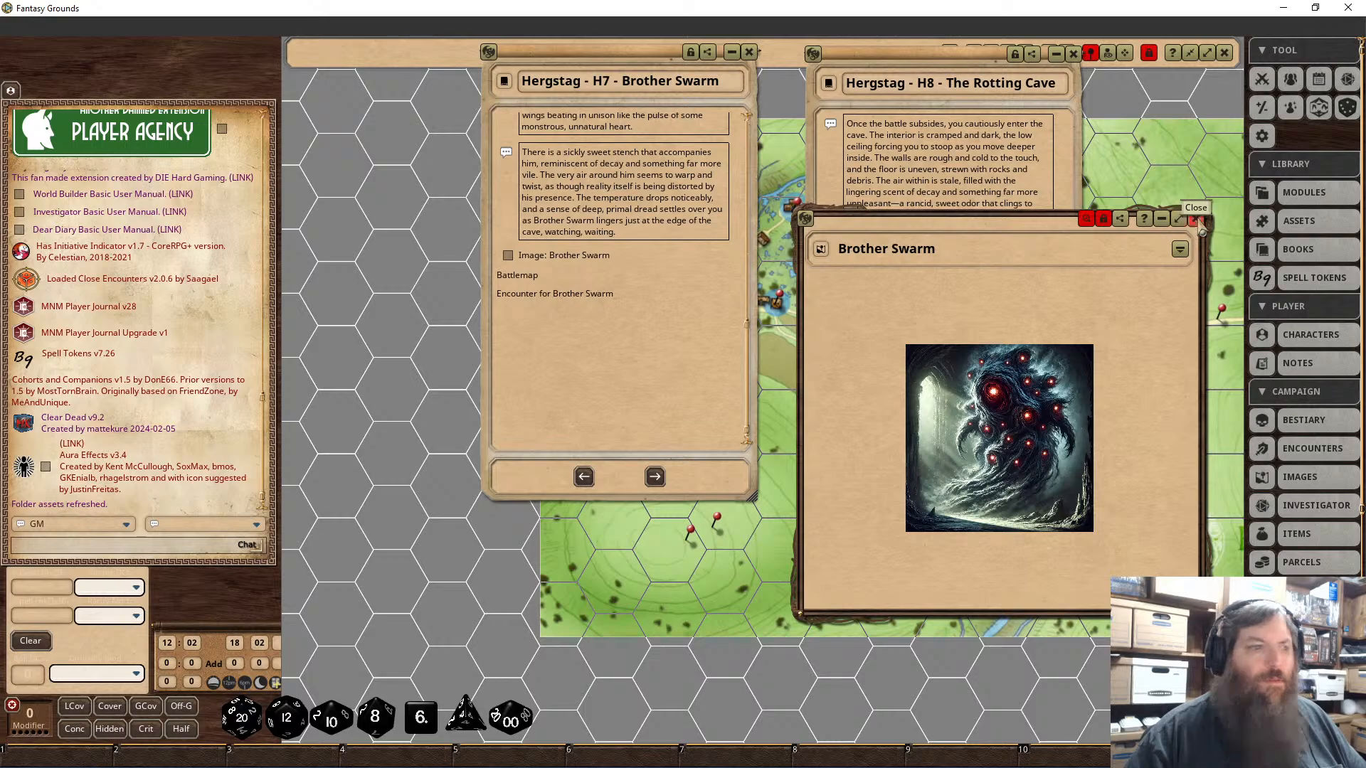
left_click(1199, 220)
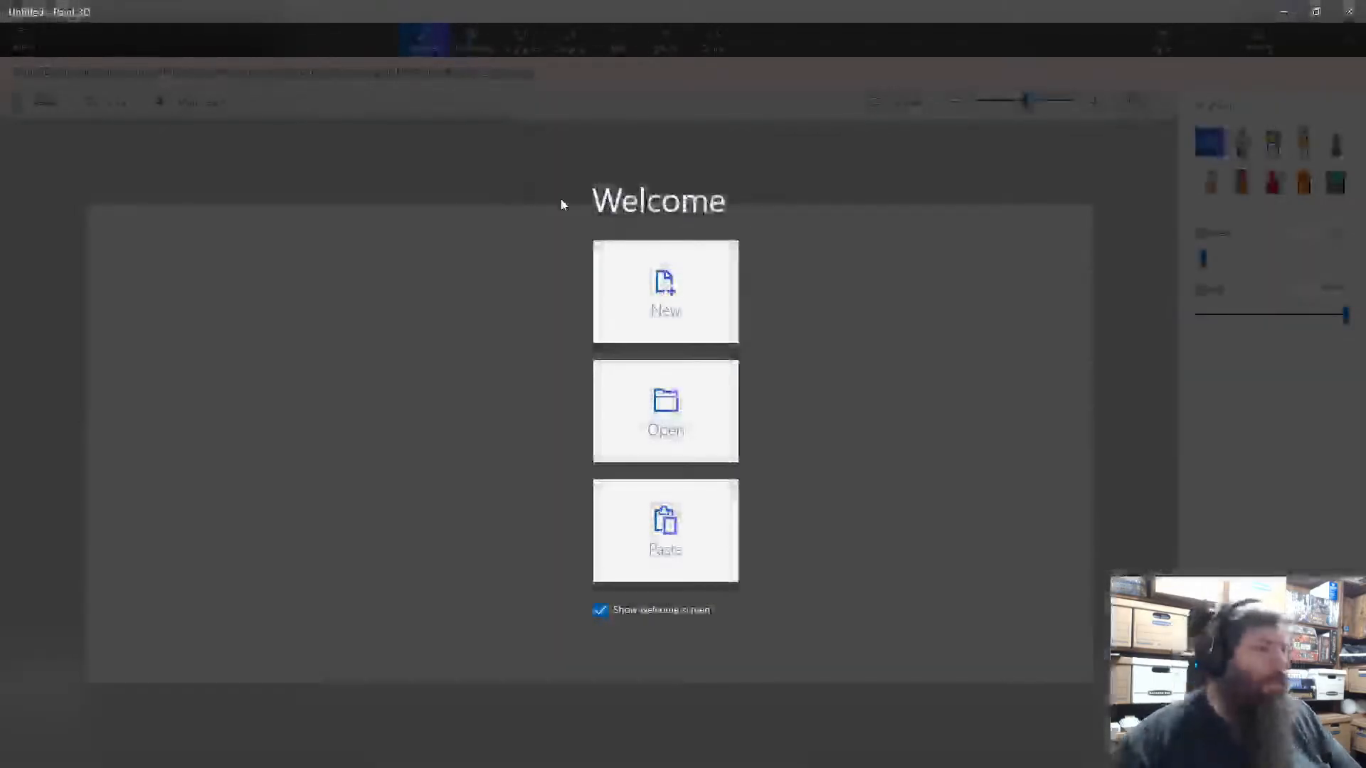
Step: Start a new project in Paint 3D and paste the copied hillside battlemap onto the canvas
left_click(673, 303)
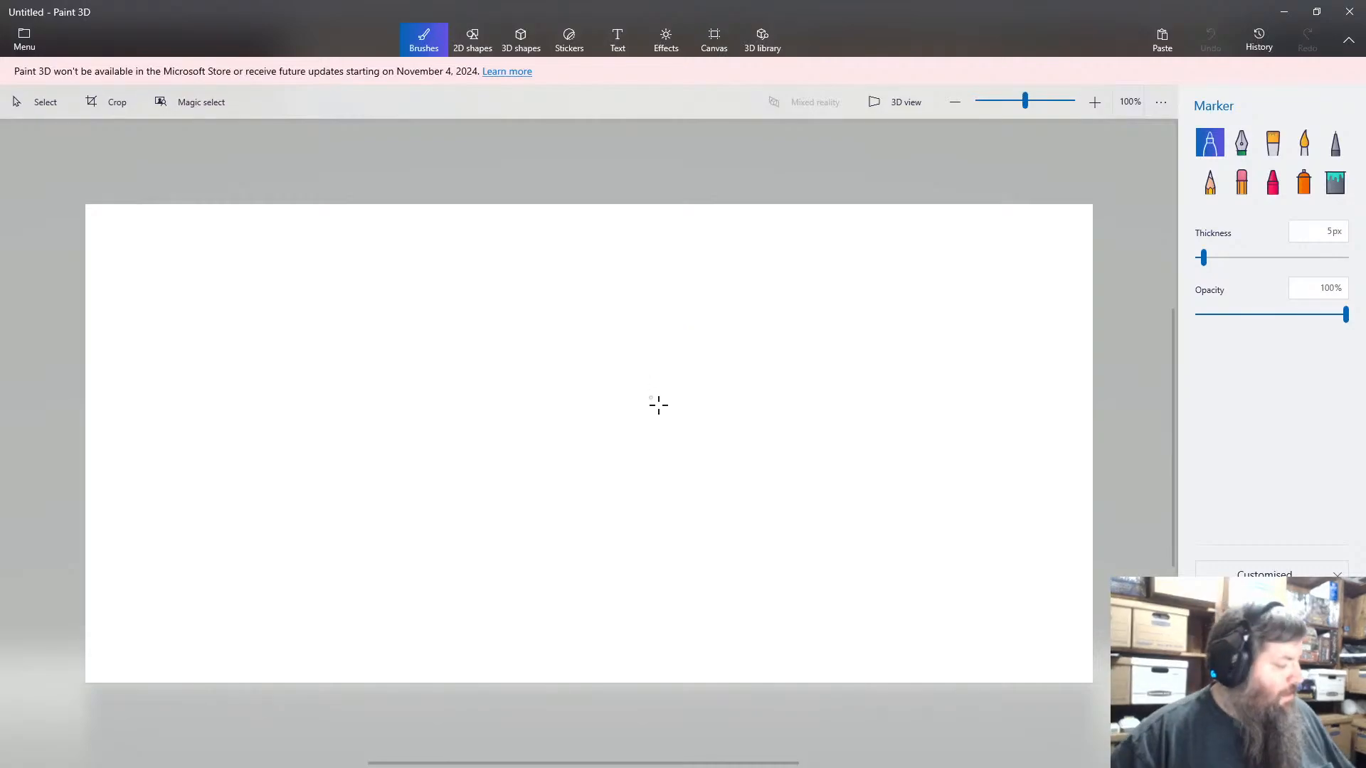
key("ctrl+v")
scroll(568, 413, "up", 1)
scroll(567, 413, "up", 1)
scroll(568, 413, "down", 1)
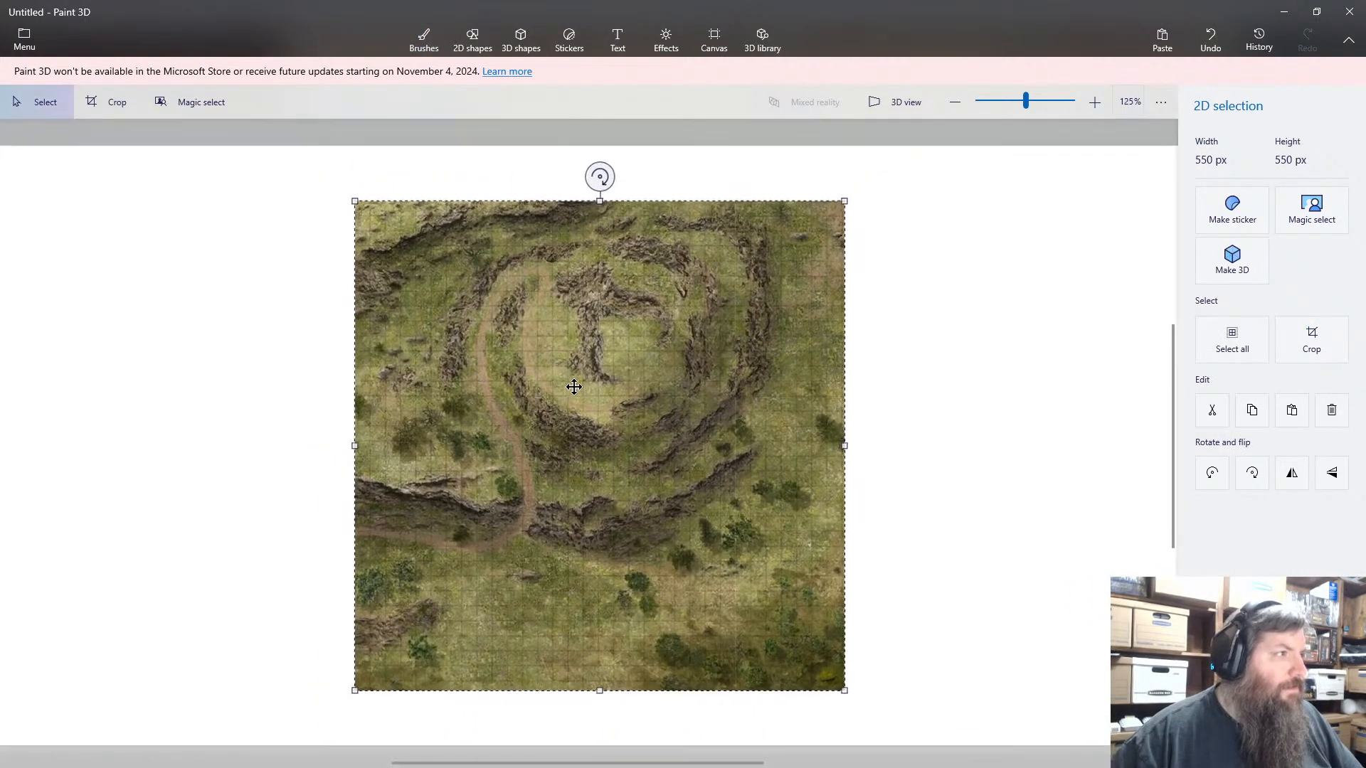
Step: Crop the canvas to the pasted battlemap and check its lower part at closer range
left_click(109, 102)
scroll(618, 352, "up", 5)
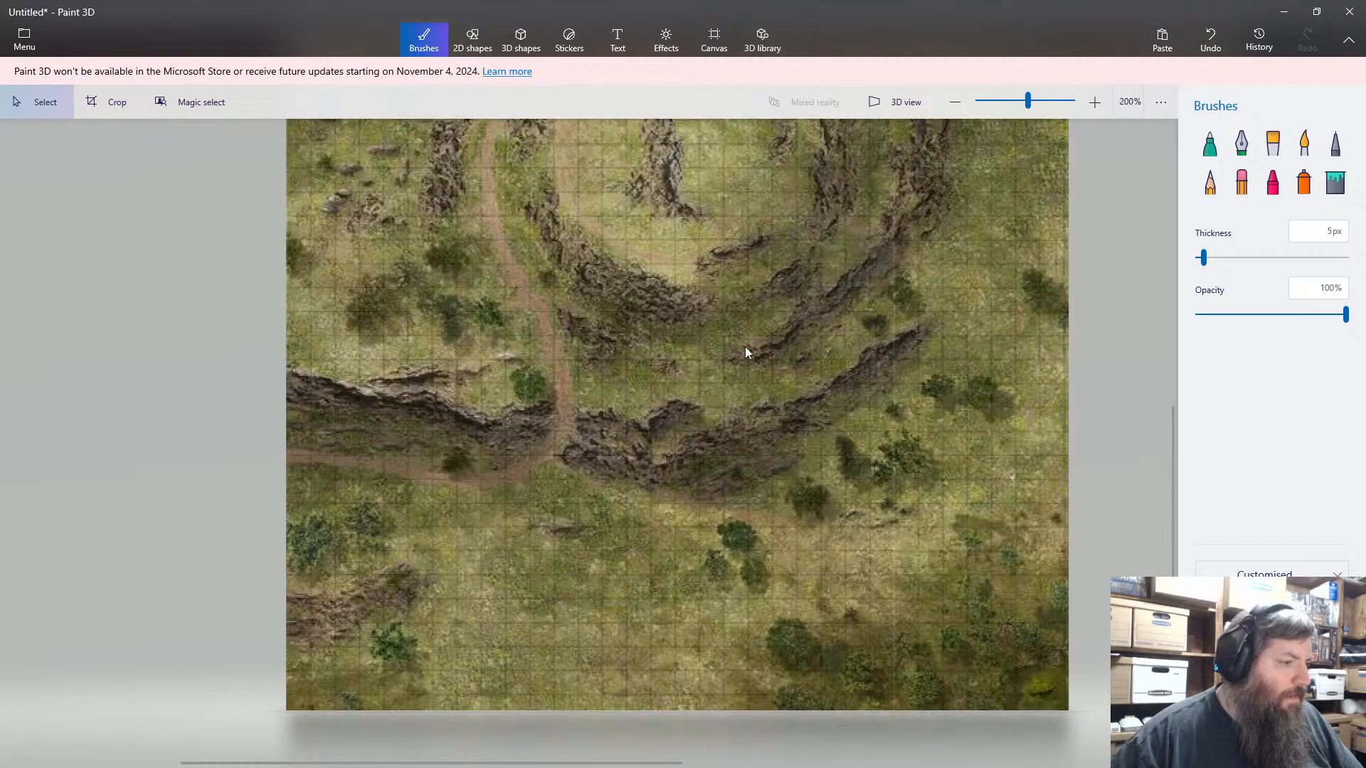
scroll(604, 603, "down", 3)
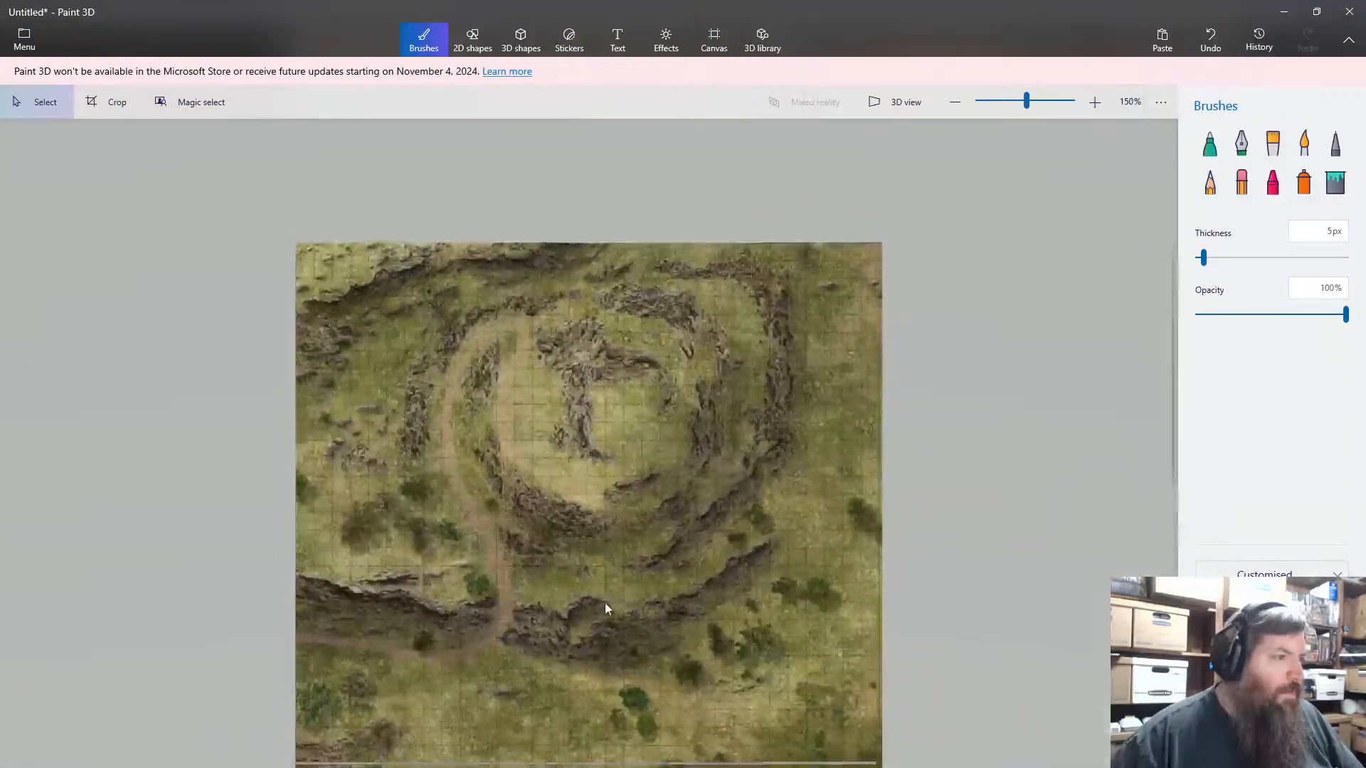
scroll(626, 441, "down", 1)
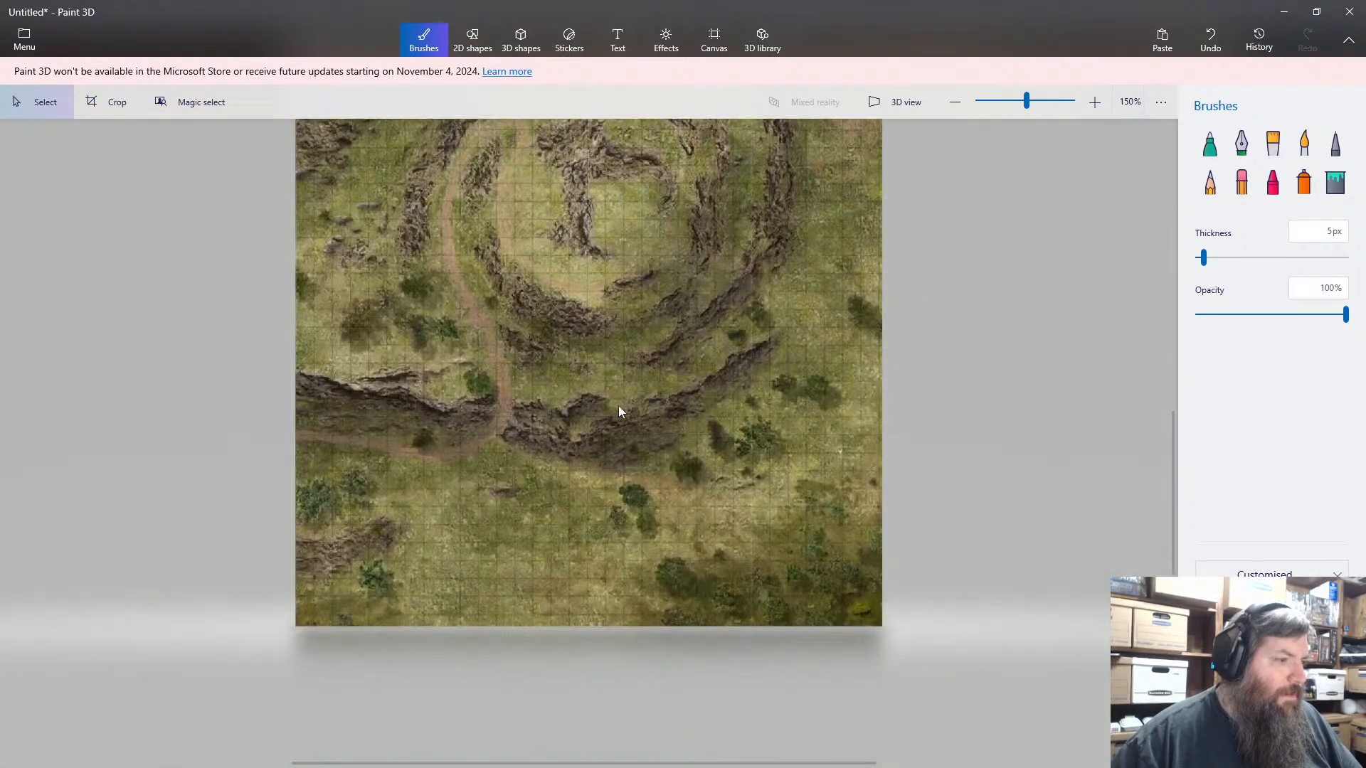
Step: Try framing the map's lower-left grassy section, with the path and cliff base, as the Magic select area
left_click(179, 103)
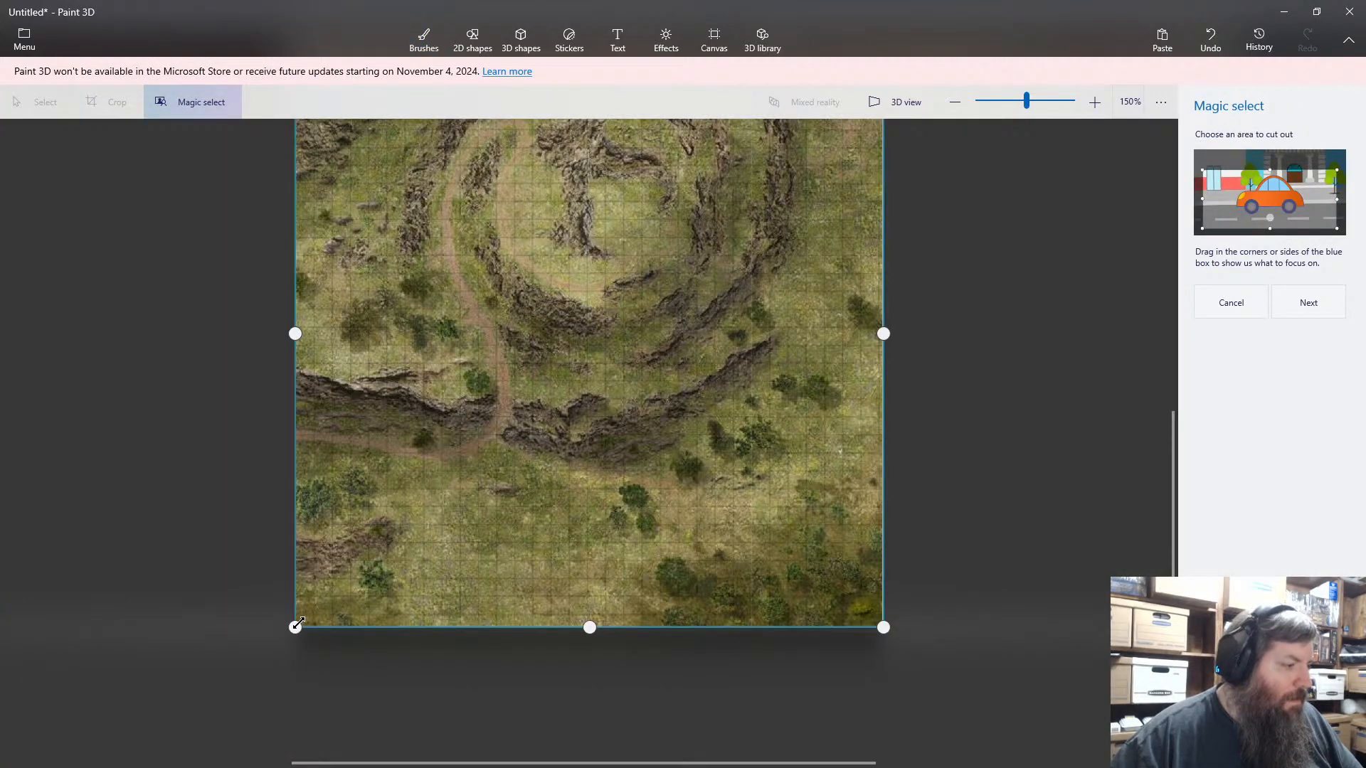
scroll(960, 351, "down", 1)
scroll(896, 375, "up", 1)
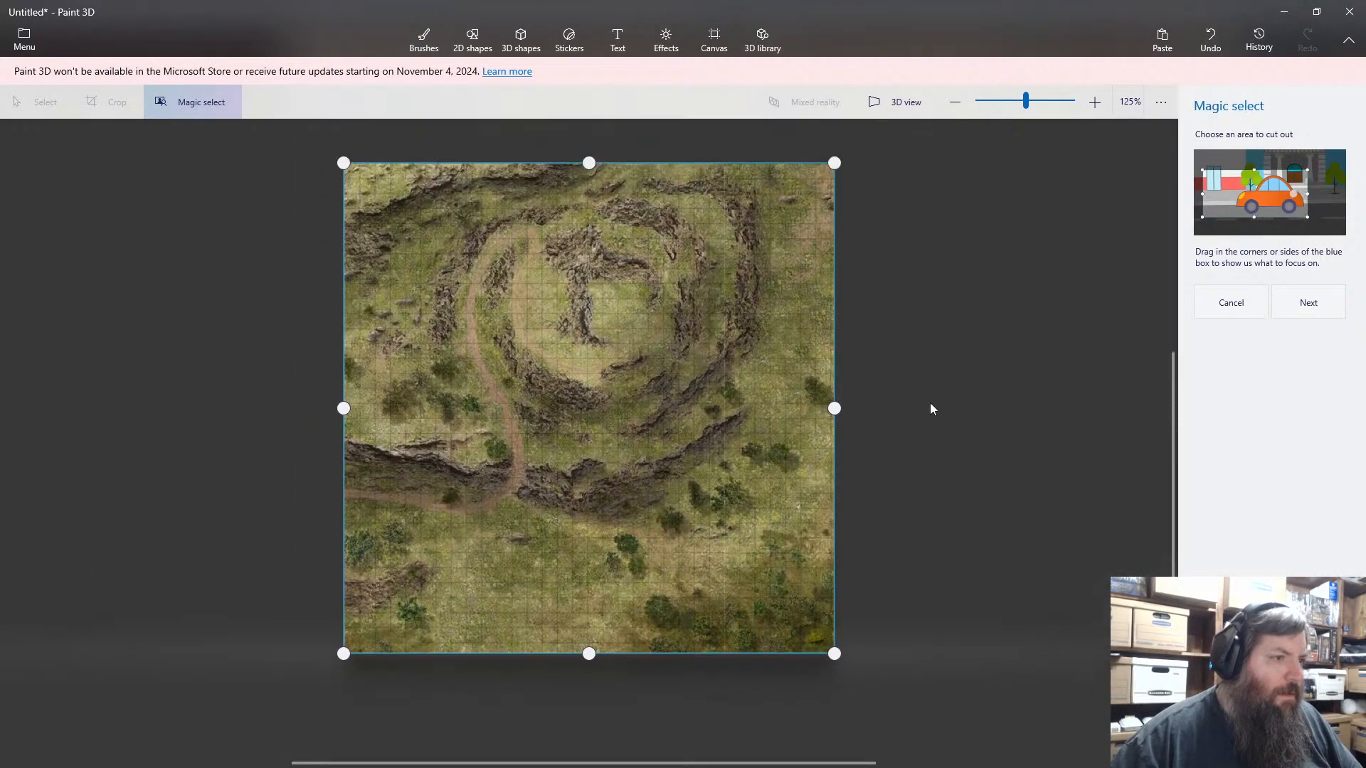
left_click_drag(835, 163, 623, 483)
scroll(514, 562, "up", 3)
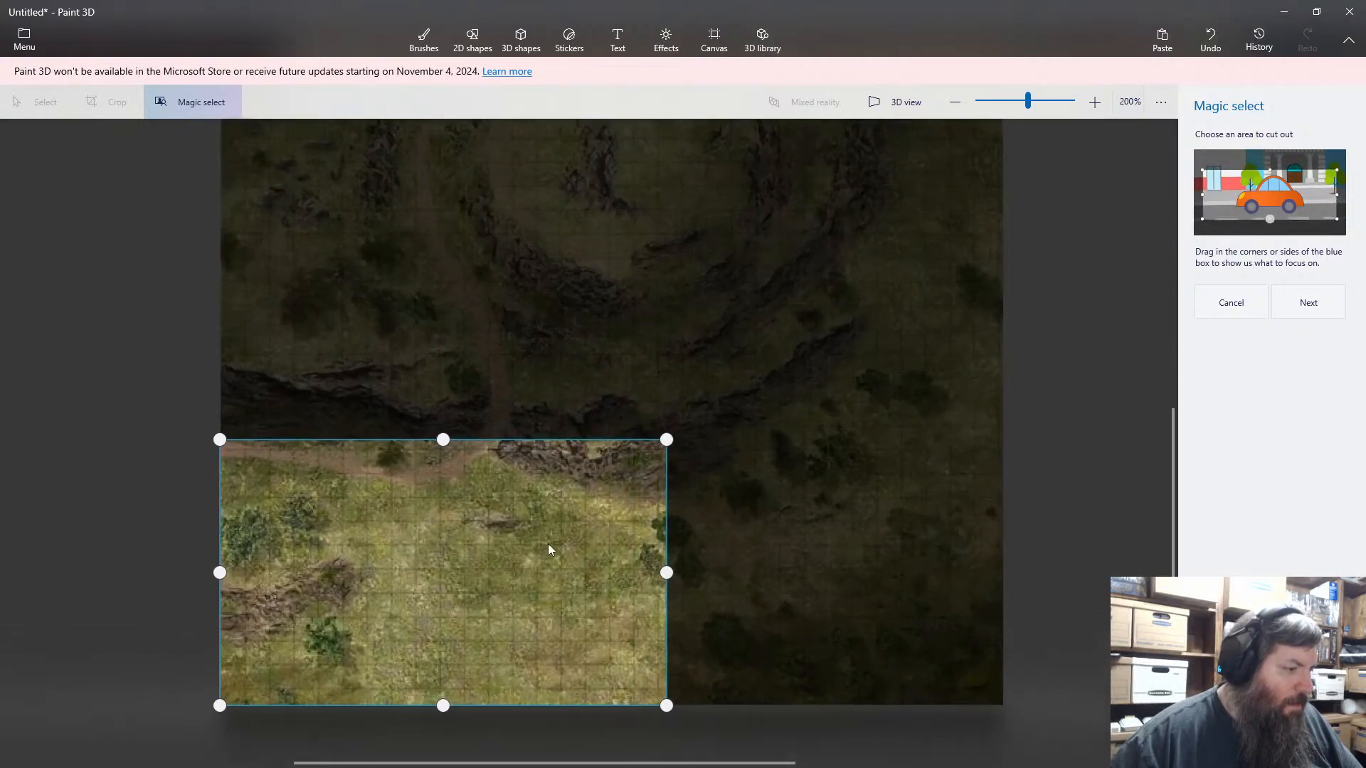
scroll(548, 544, "up", 2)
scroll(843, 528, "down", 2)
left_click_drag(841, 528, 954, 421)
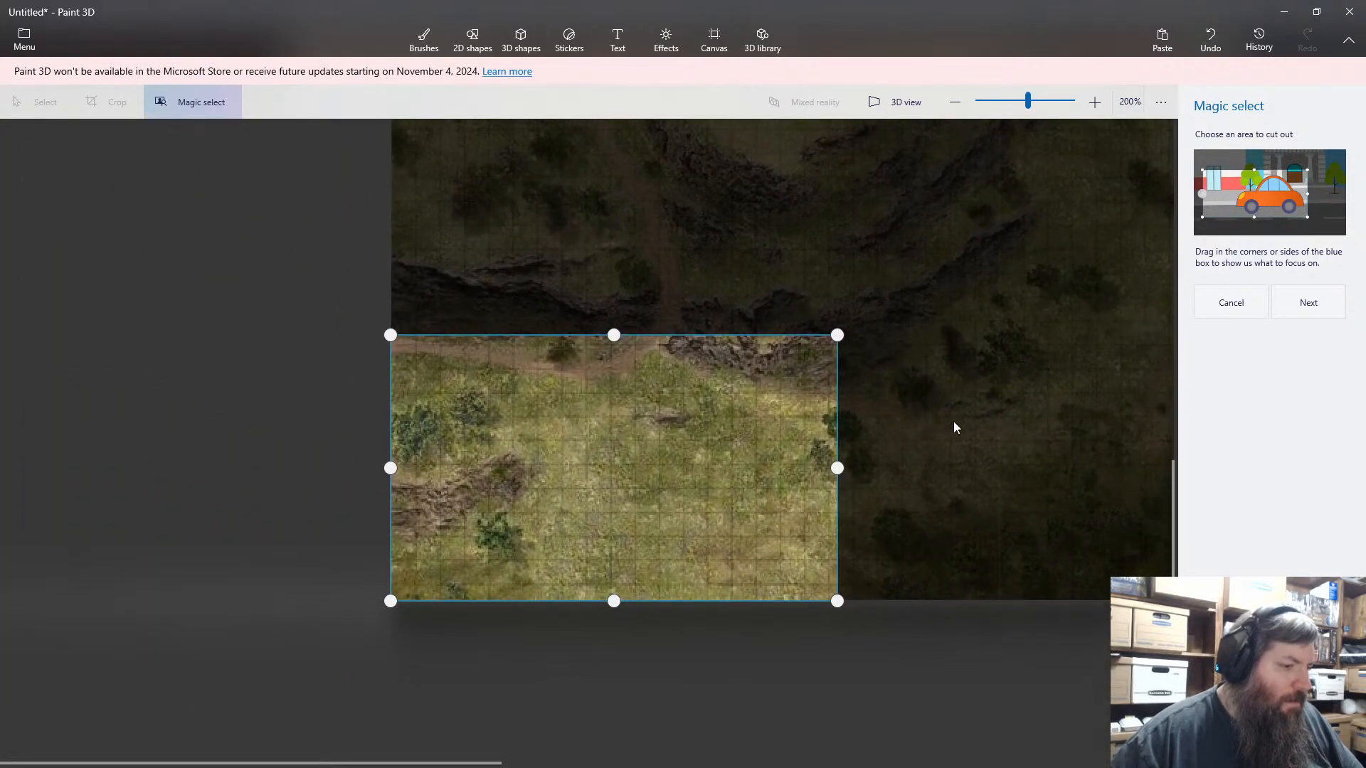
scroll(896, 441, "up", 1)
left_click_drag(812, 459, 803, 463)
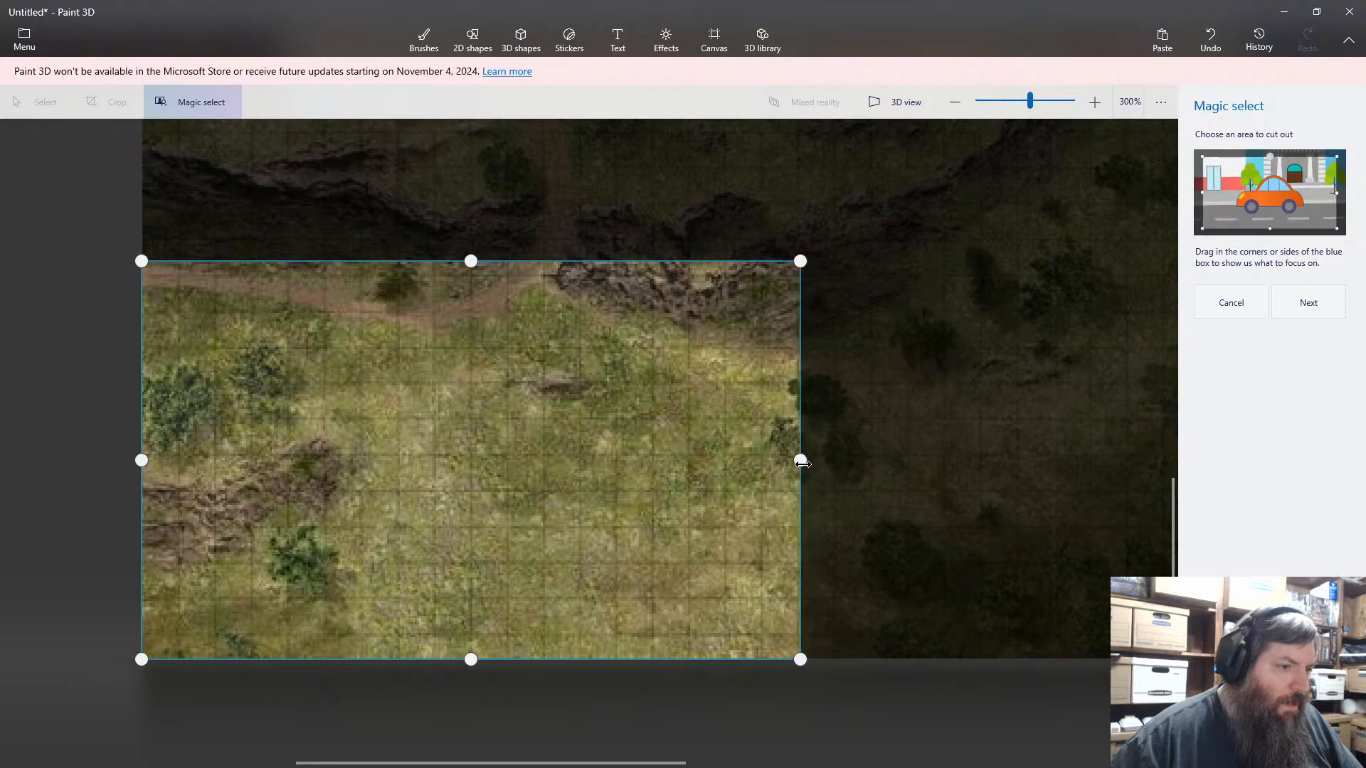
left_click_drag(471, 261, 488, 204)
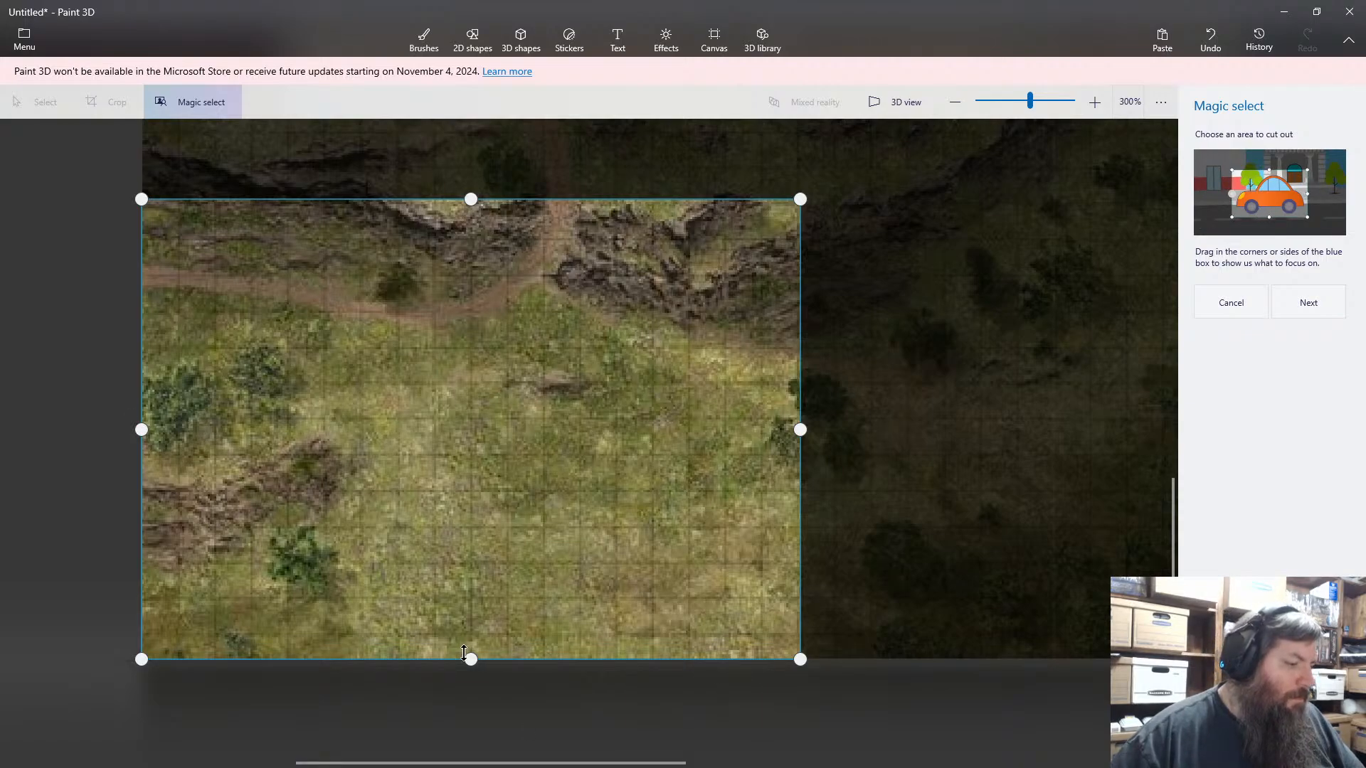
left_click_drag(470, 659, 481, 631)
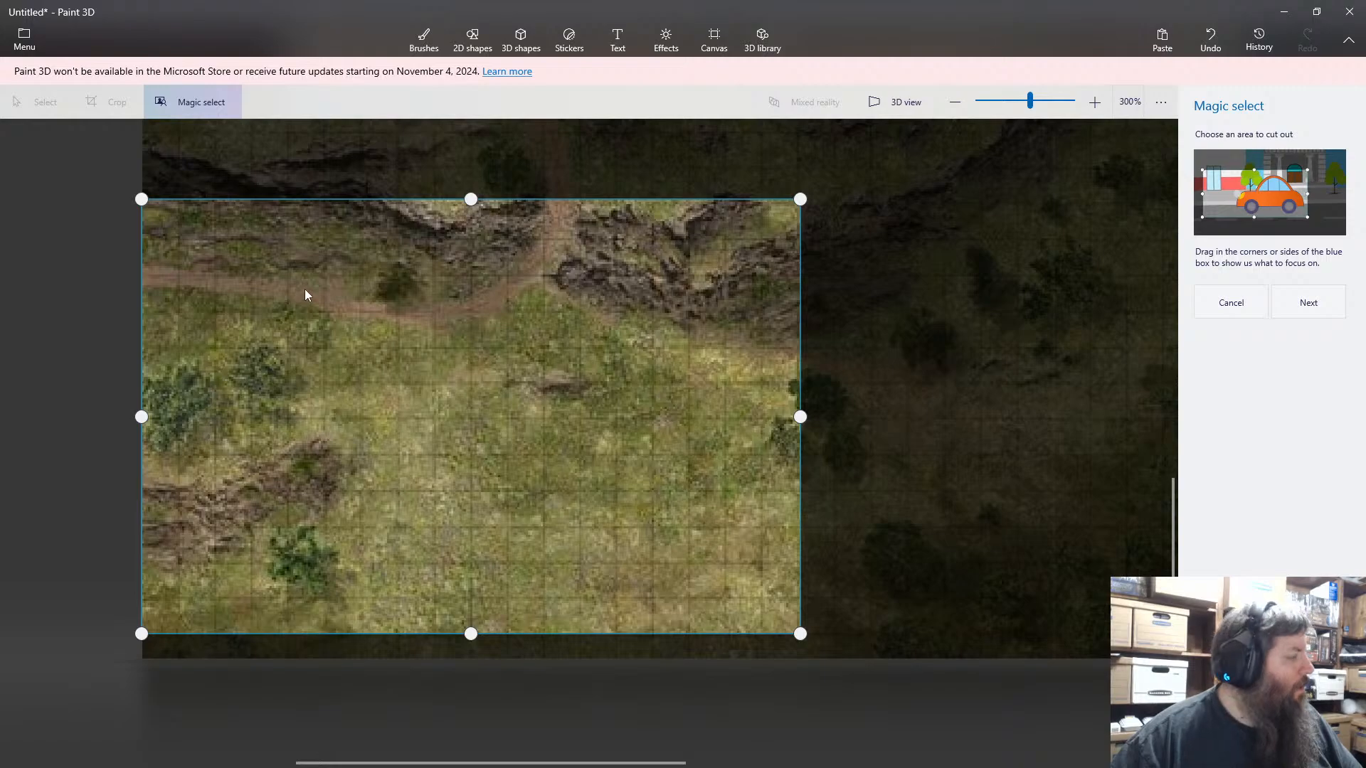
Step: Try cutting out the framed map section with Magic select, and undo the cut-out
left_click(1318, 306)
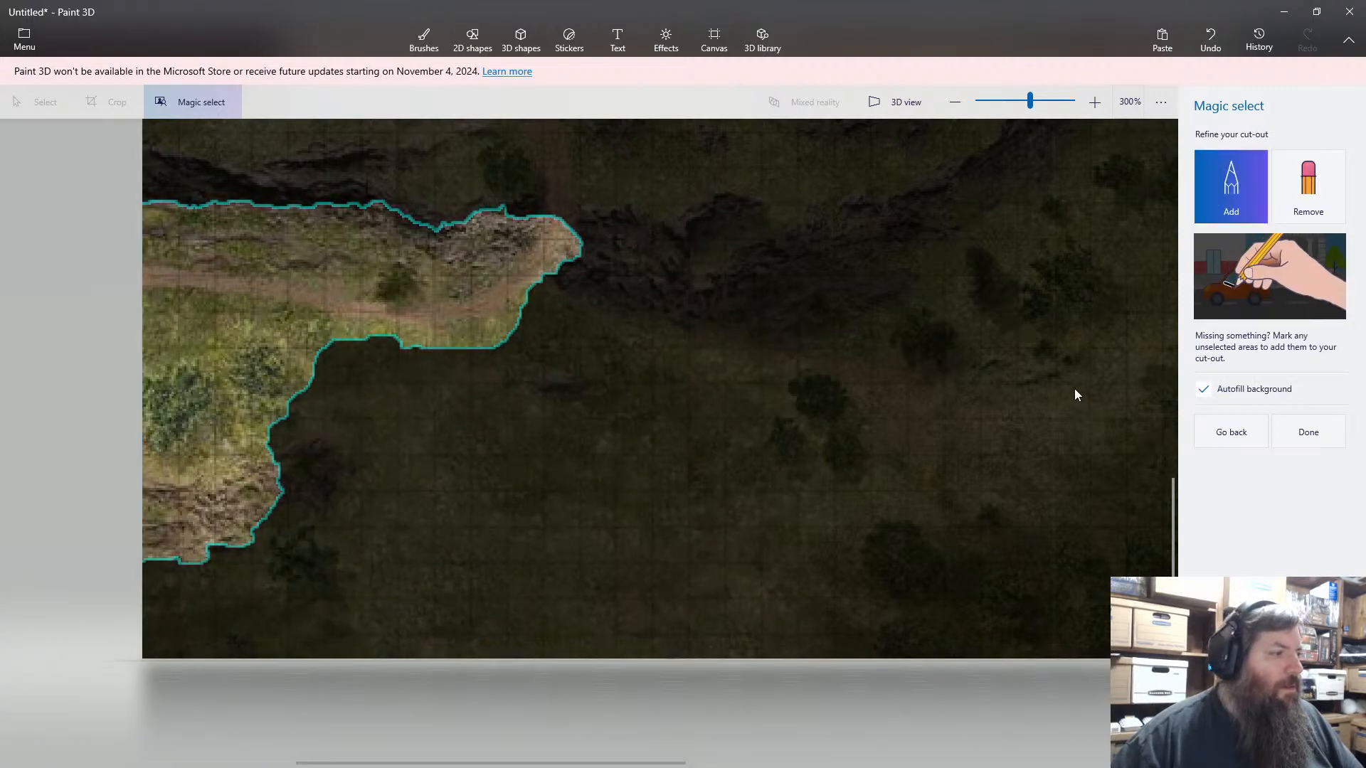
left_click(1309, 435)
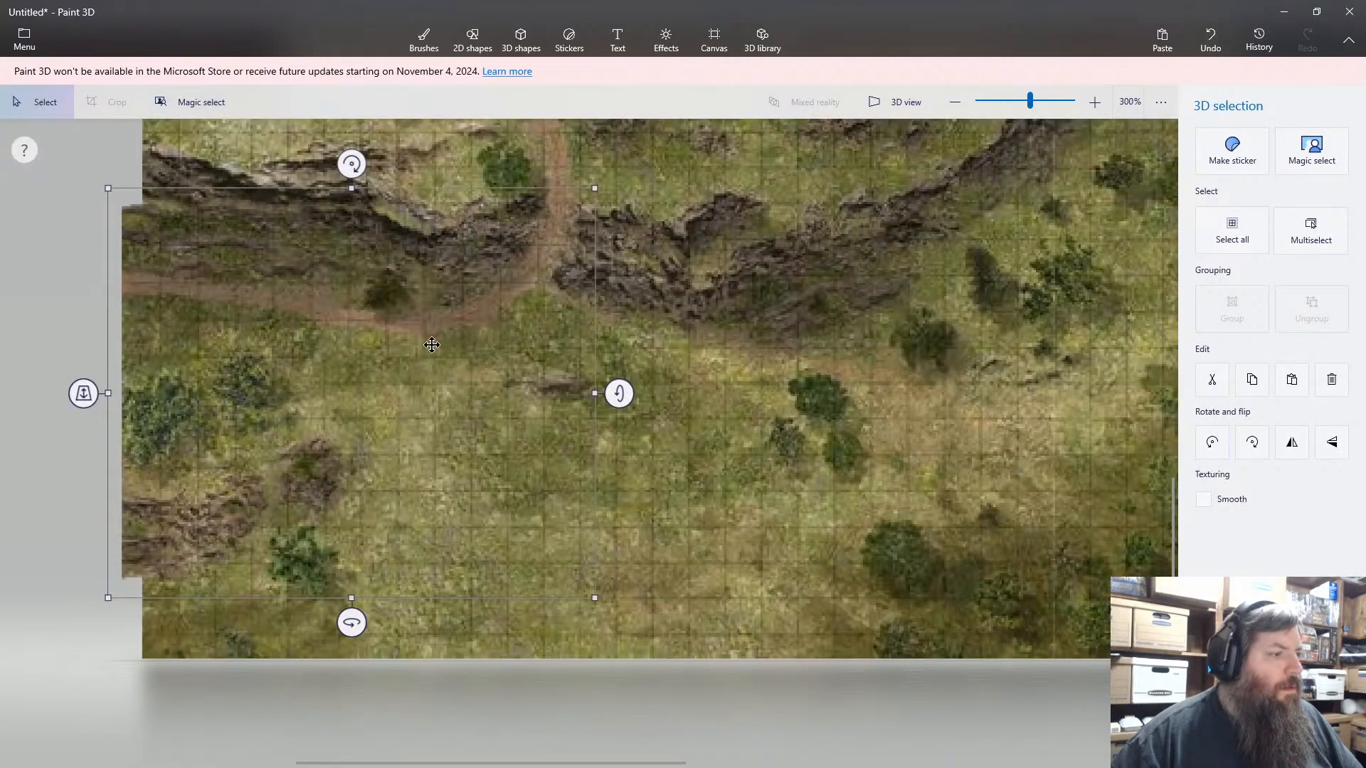
key("ctrl+z")
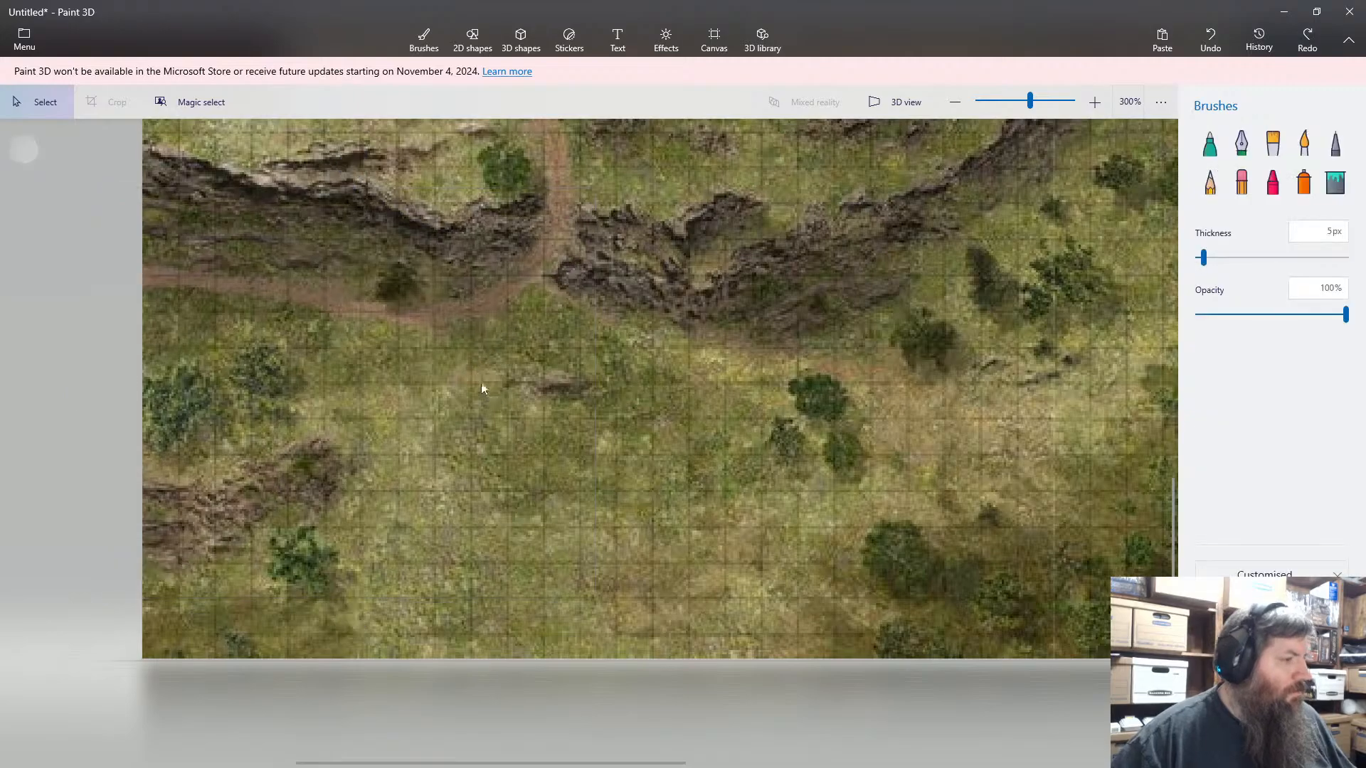
scroll(818, 351, "right", 5)
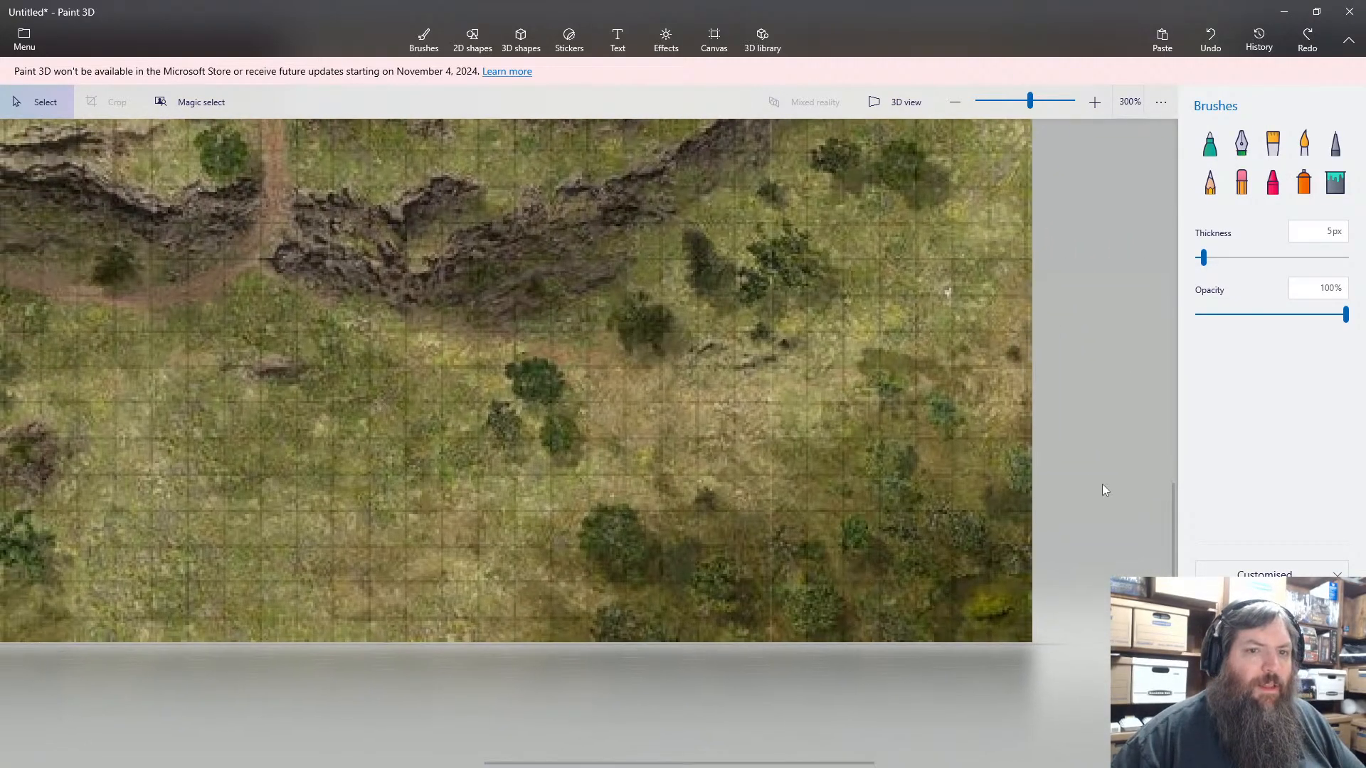
scroll(1103, 488, "up", 3)
scroll(733, 391, "down", 3)
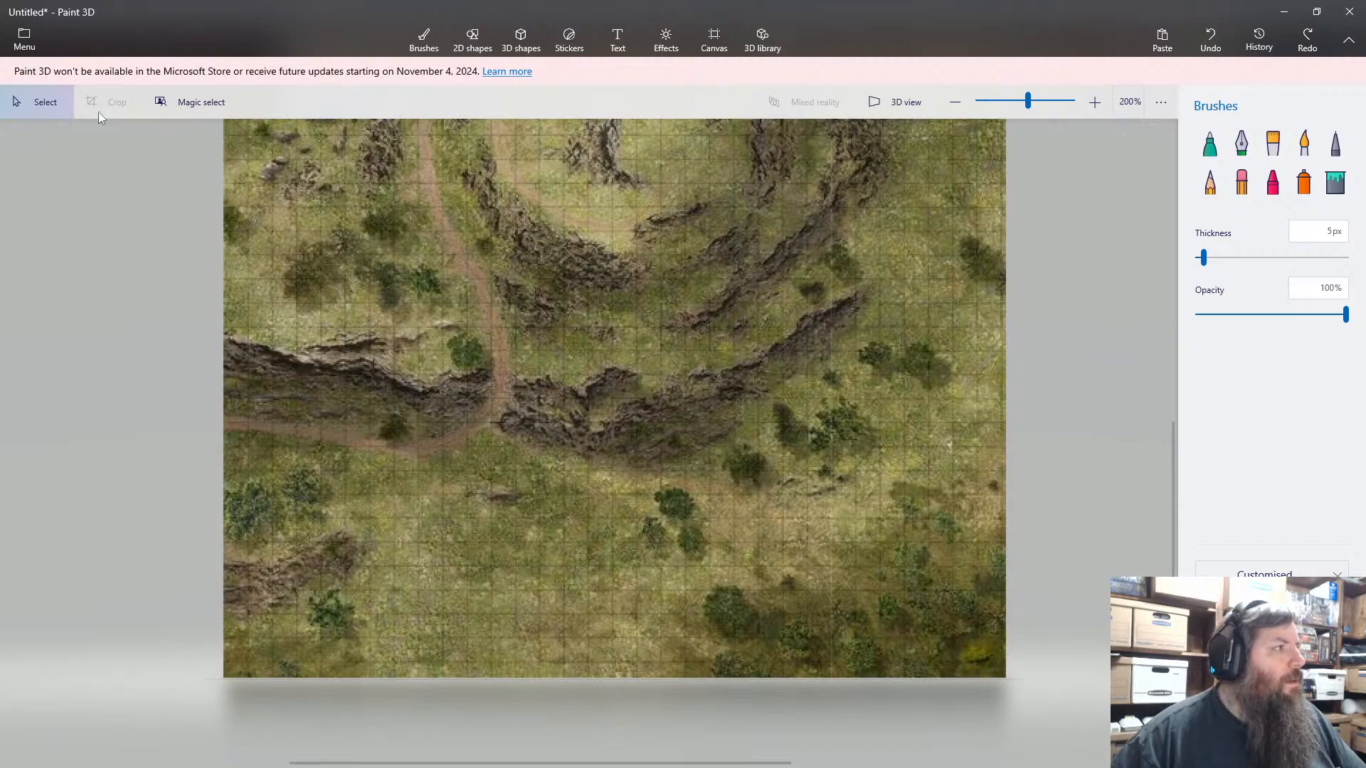
mouse_move(323, 481)
left_mouse_down()
mouse_move(441, 526)
mouse_move(382, 646)
mouse_move(383, 679)
mouse_move(382, 664)
left_mouse_up()
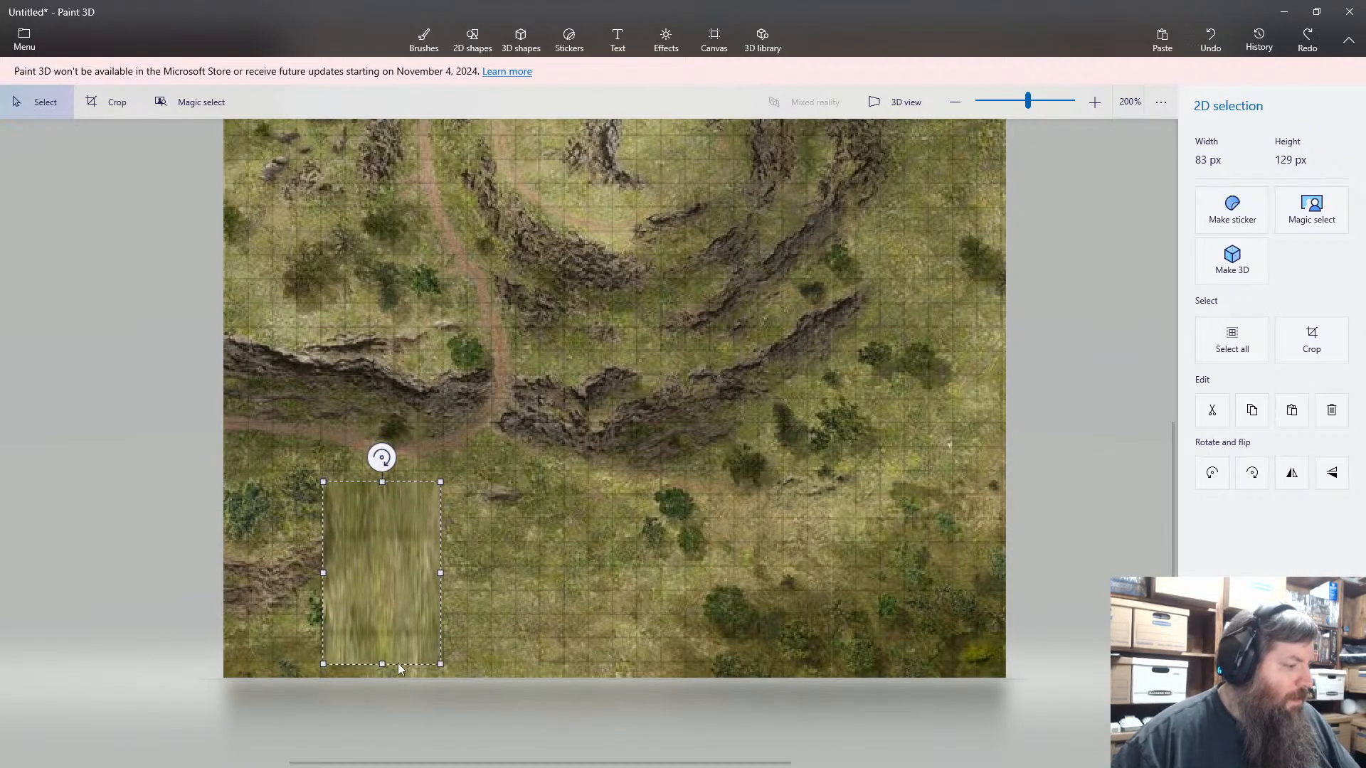
left_click(424, 39)
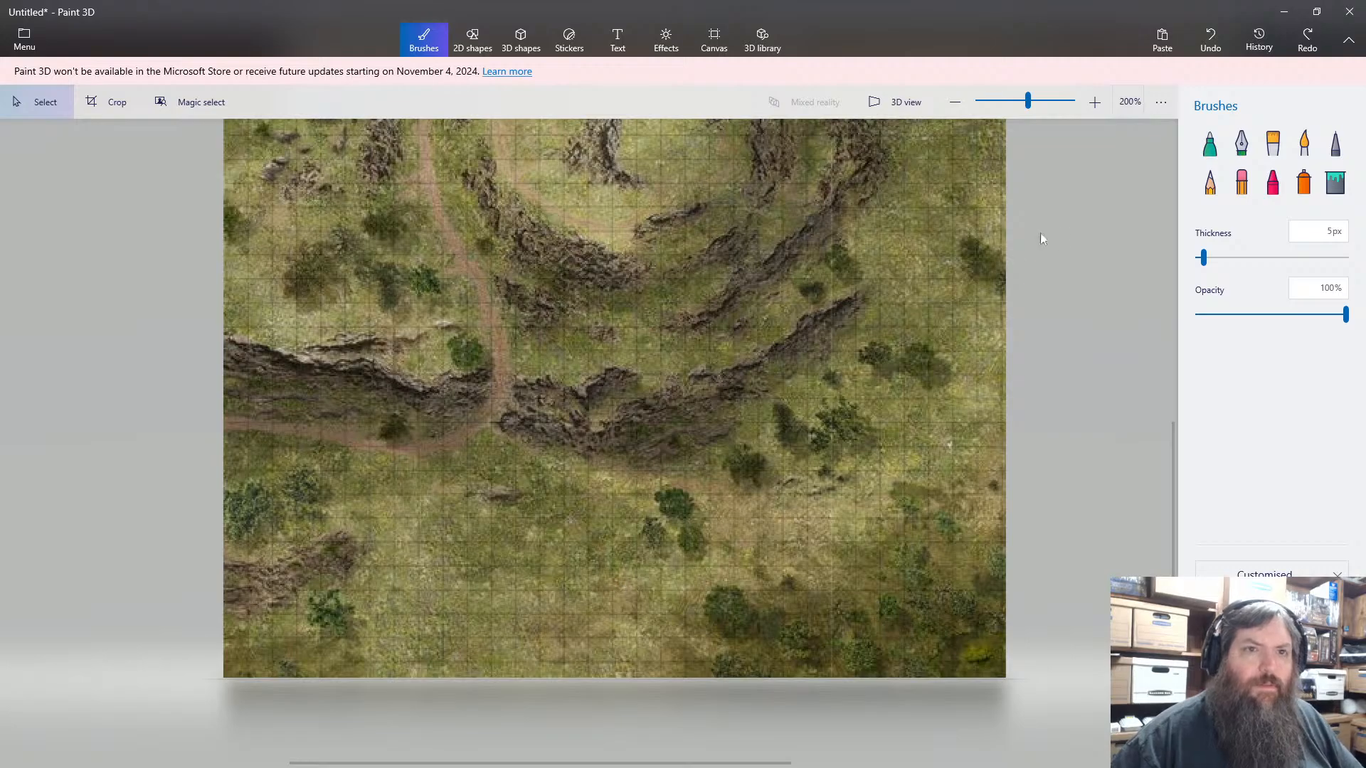
Step: Frame the map's lower-left grassy section, with the path and cliff base, as a crop area of about 307 by 203 px
left_click(107, 103)
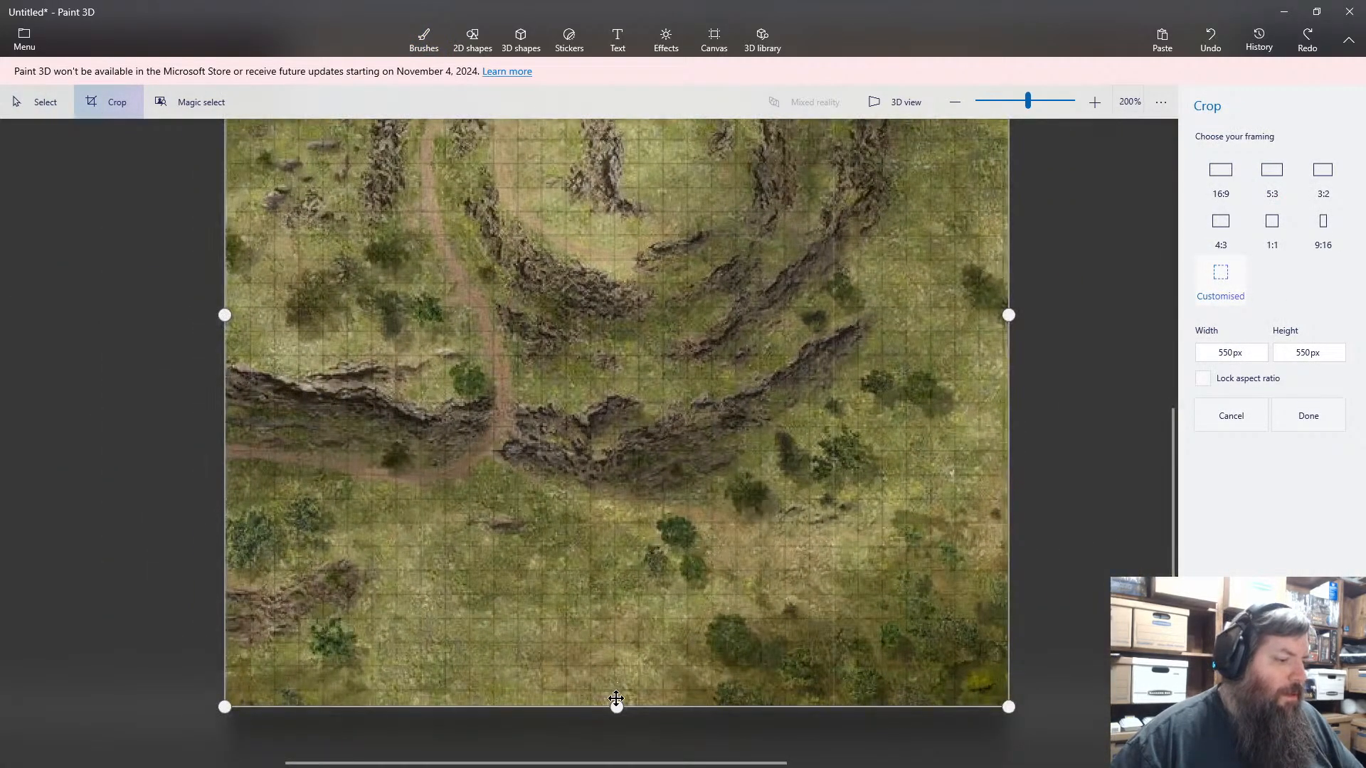
left_click_drag(616, 705, 616, 690)
left_click_drag(1009, 309, 664, 327)
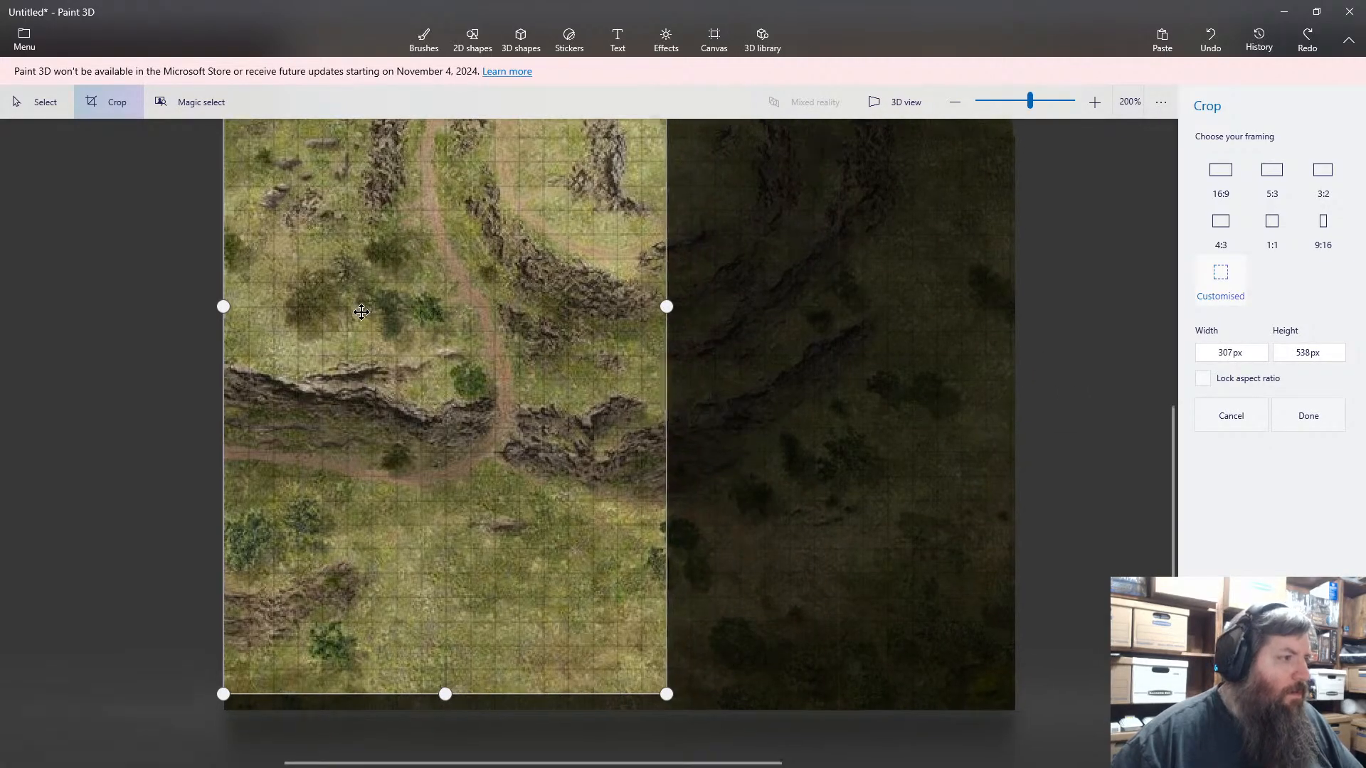
scroll(762, 289, "down", 2)
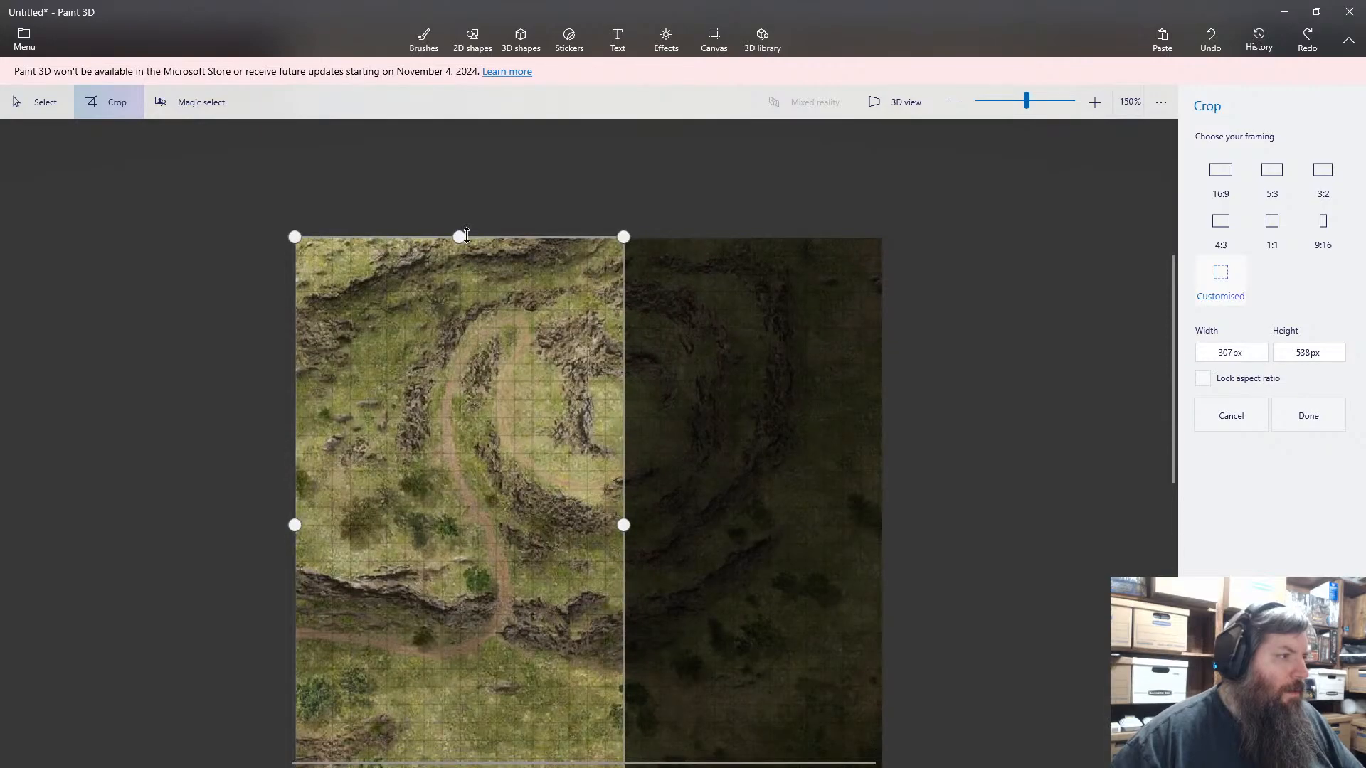
left_click_drag(459, 235, 455, 598)
scroll(747, 540, "down", 3)
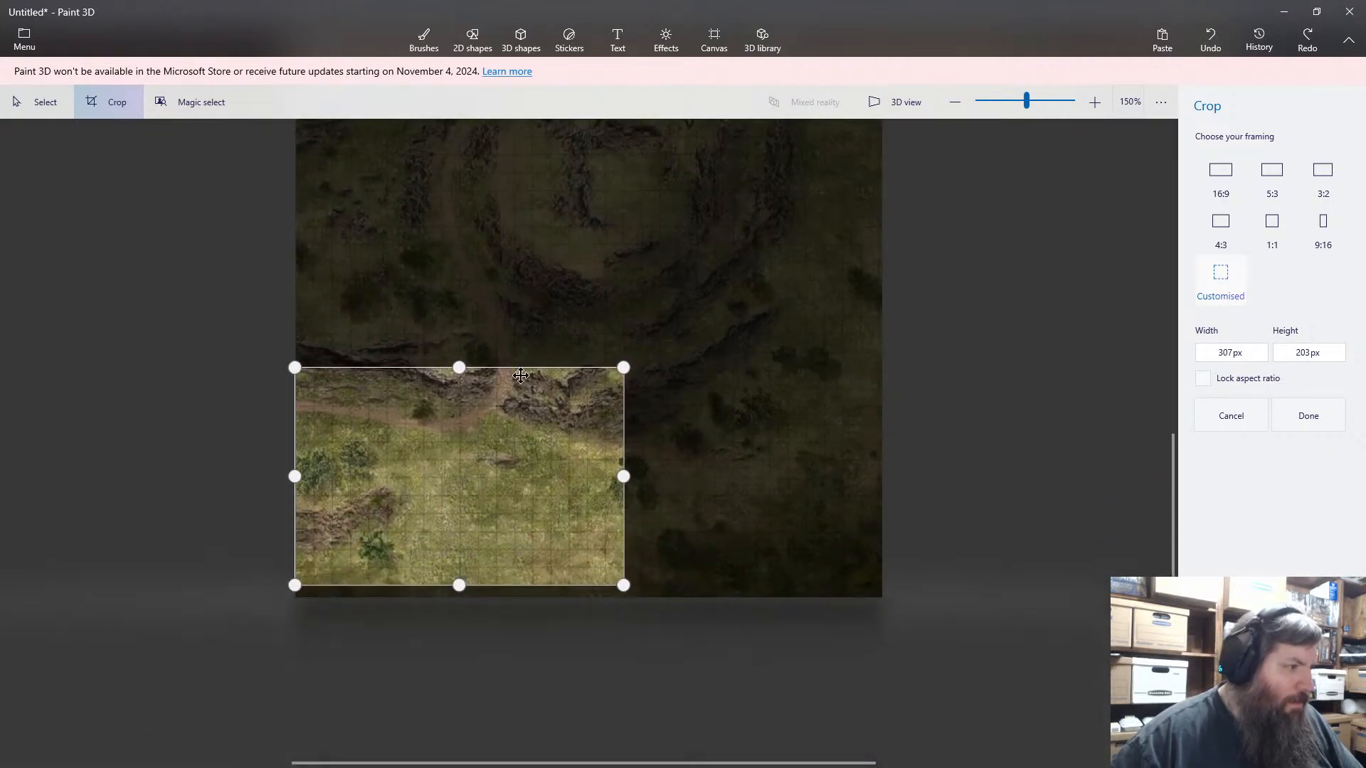
Step: Fine-tune the crop frame to 307 by 201 px and crop the canvas to it
scroll(488, 382, "up", 1)
scroll(489, 382, "up", 2)
mouse_move(415, 342)
left_mouse_down()
mouse_move(418, 314)
mouse_move(422, 397)
mouse_move(424, 350)
left_mouse_up()
scroll(967, 489, "down", 3)
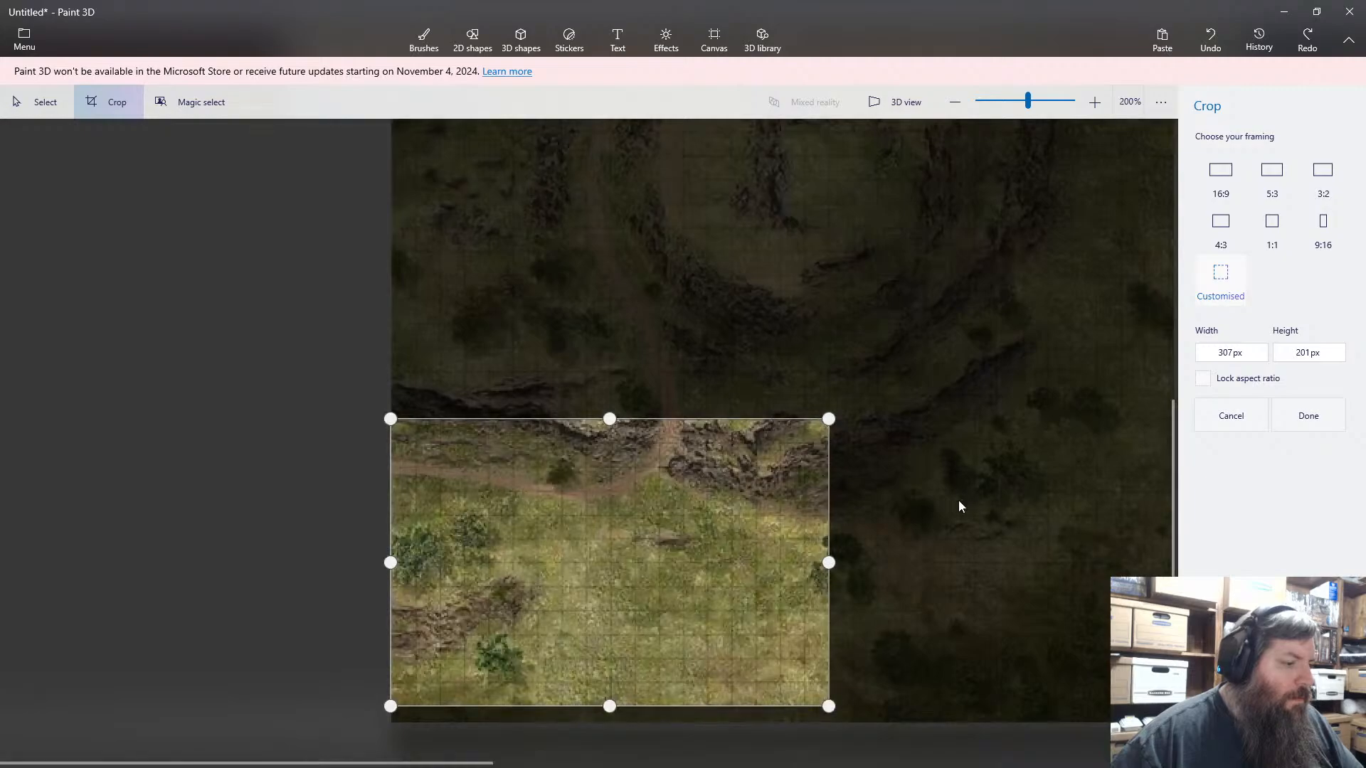
left_click(1303, 419)
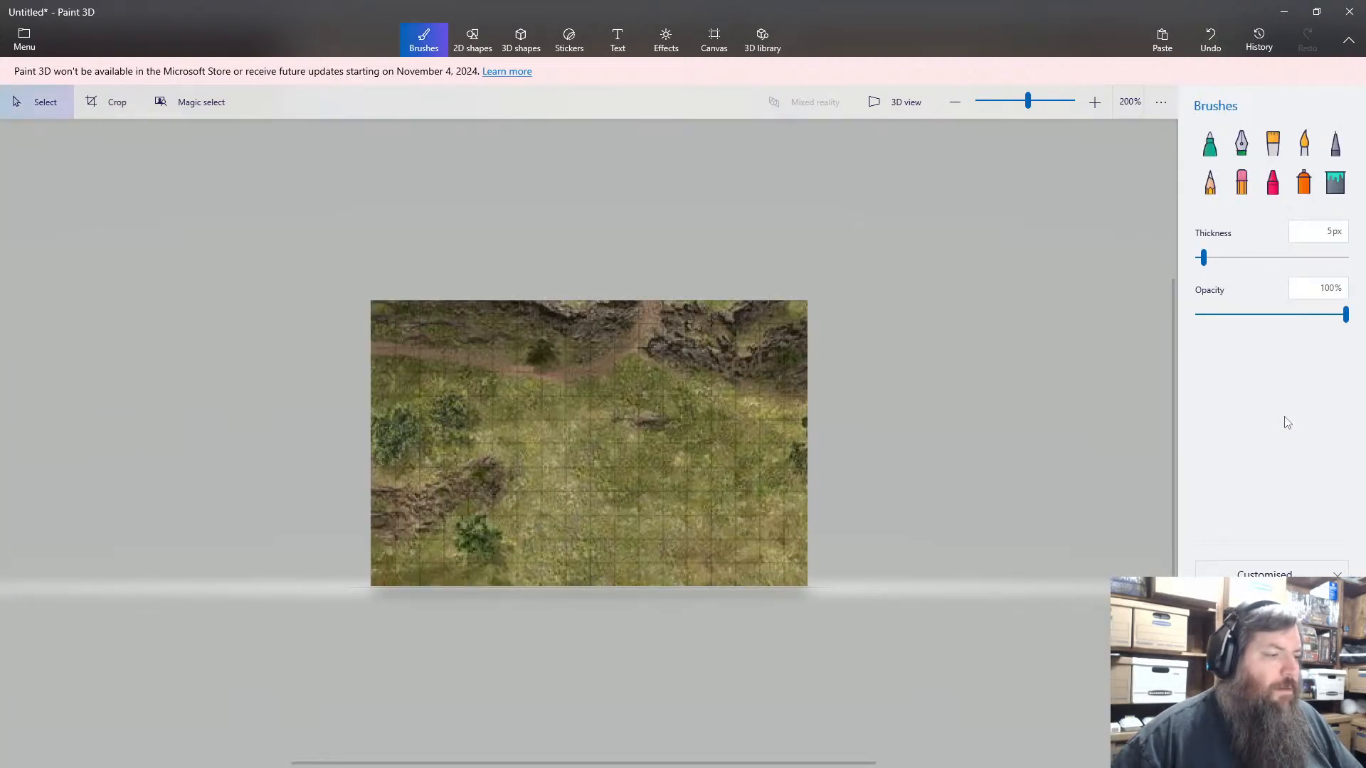
Step: Save a copy of the cropped hillside battlemap as an image file
left_click(29, 40)
left_click(61, 214)
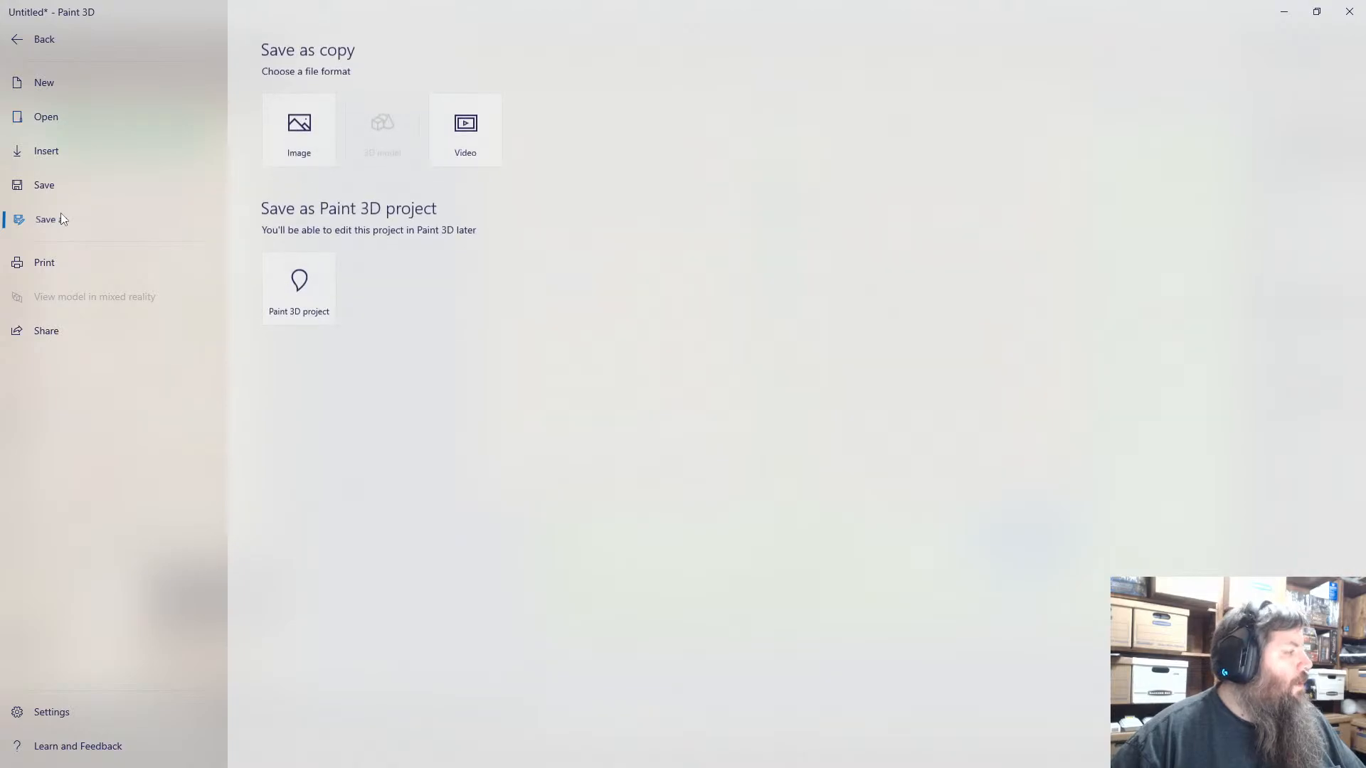
left_click(300, 147)
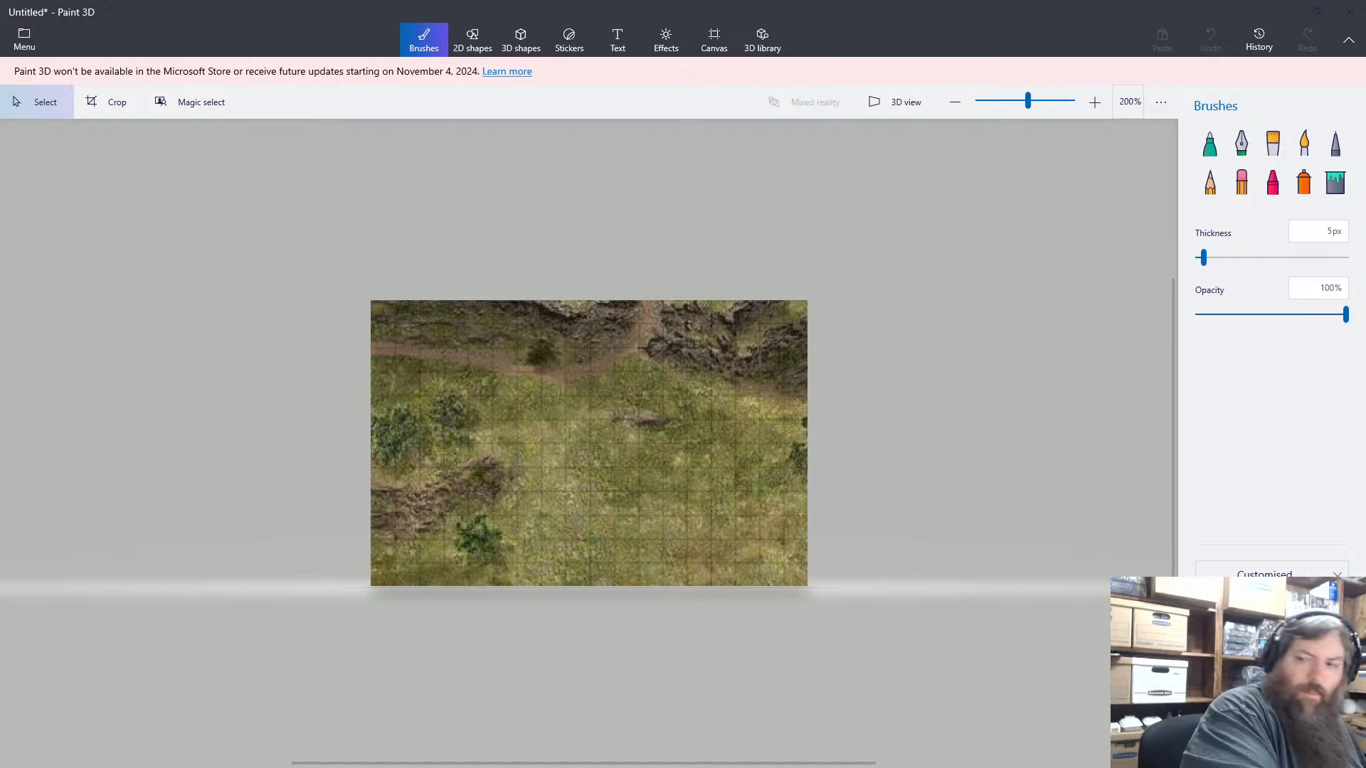
Step: Switch to Fantasy Grounds, refresh the image assets filtered by "brother", and create a map record from the cropped hillside map
key("alt+Tab")
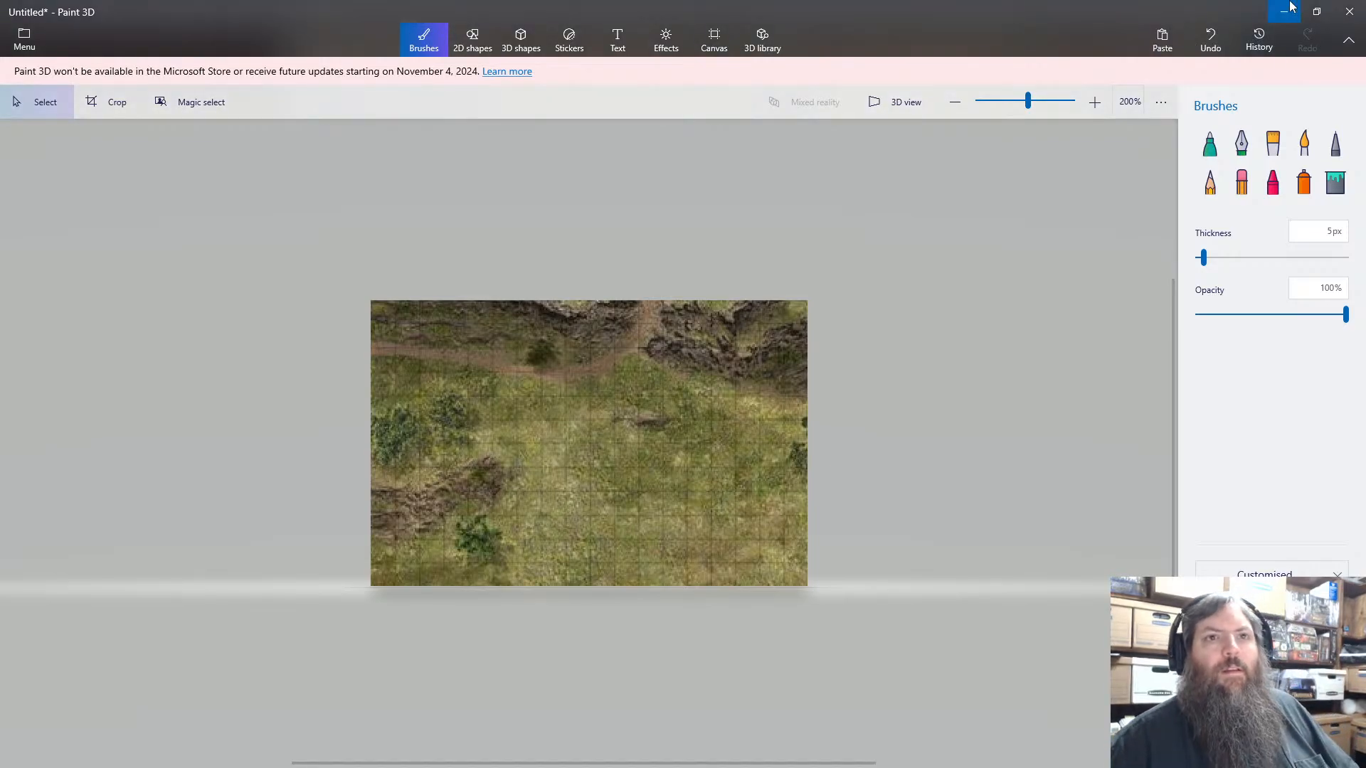
key("alt+Tab")
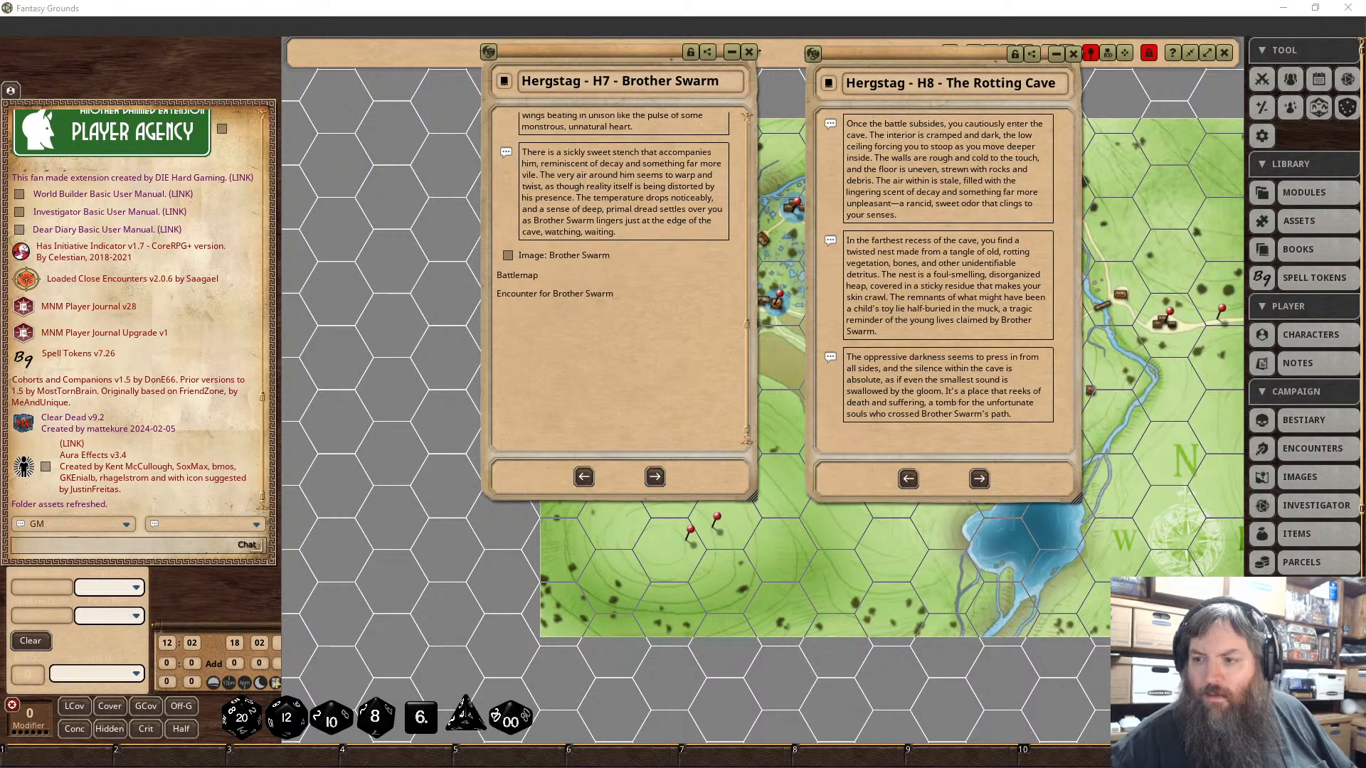
left_click(1295, 222)
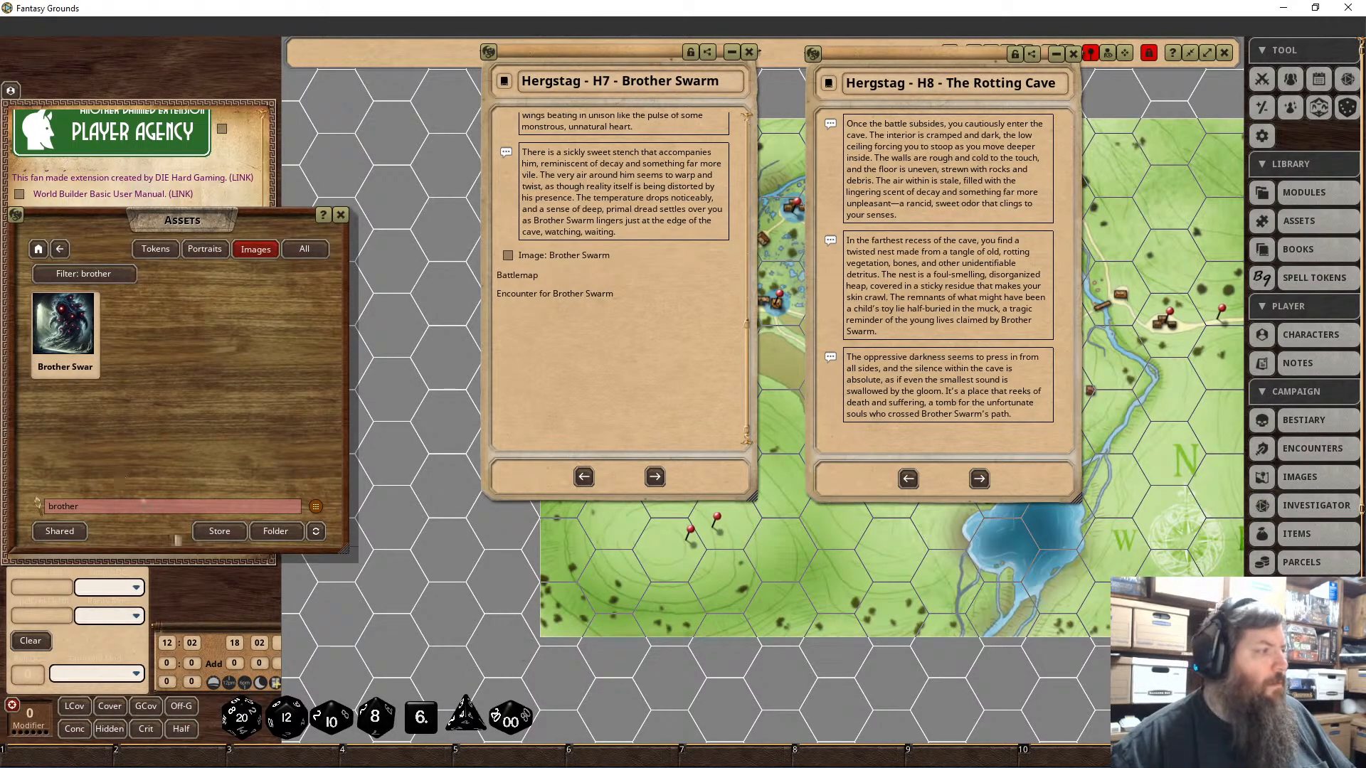
left_click(315, 531)
left_click(62, 323)
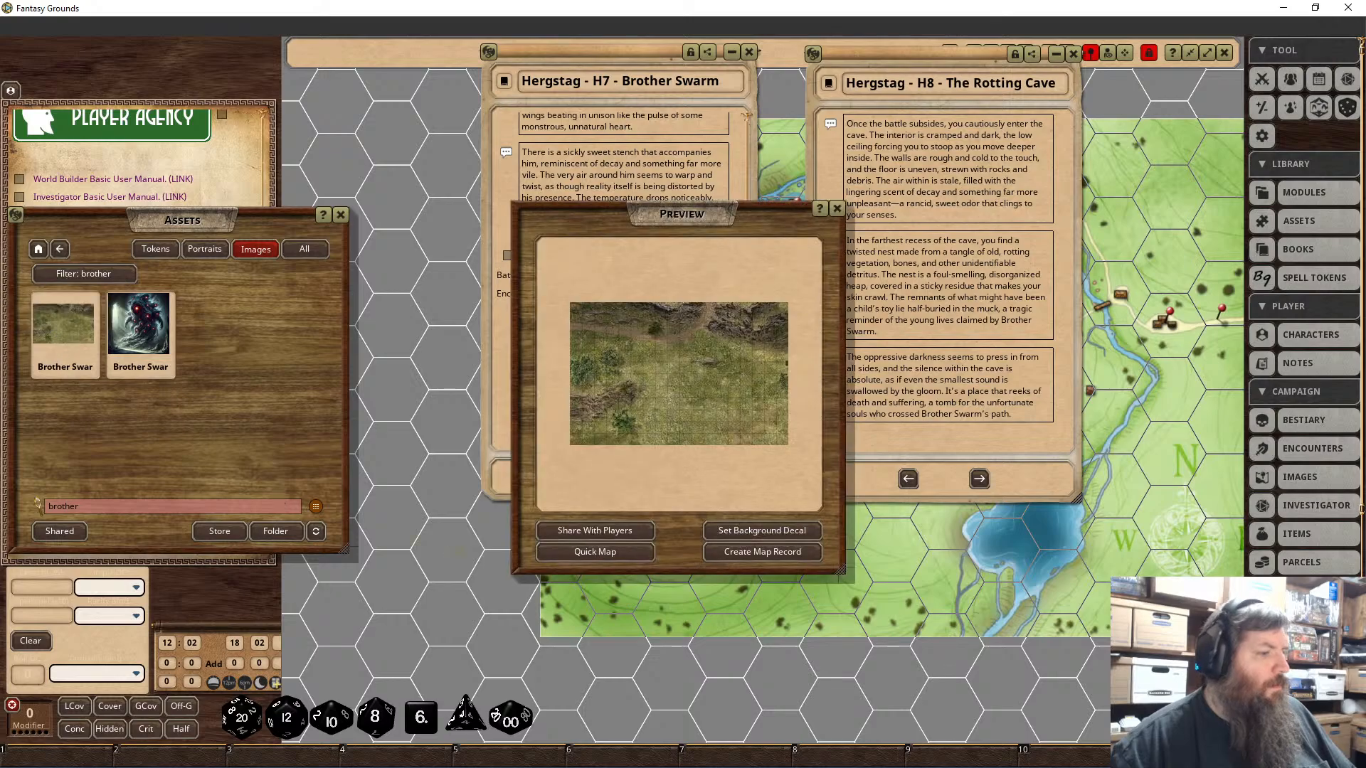
left_click(762, 553)
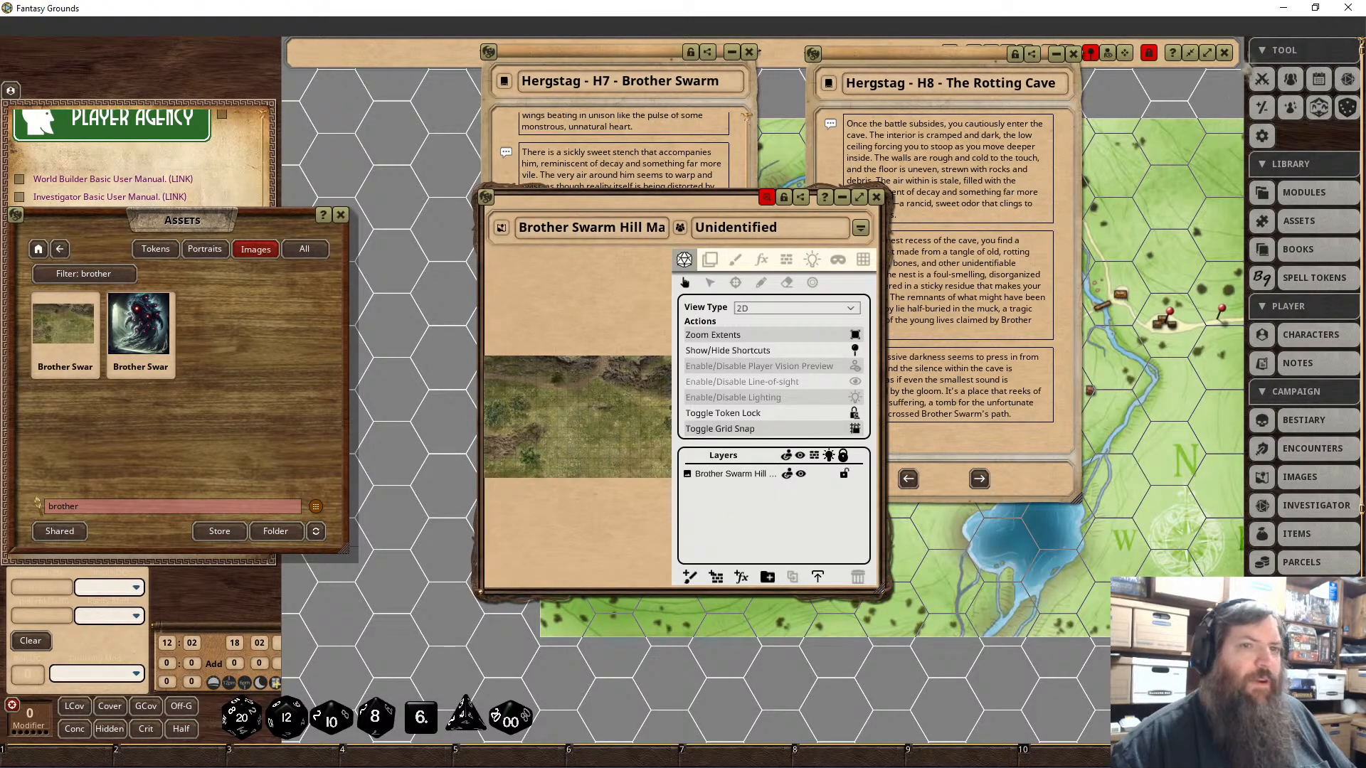
Step: Close the regional hex map and enlarge the Brother Swarm hill map to fill the tabletop background
left_click_drag(1155, 184, 990, 453)
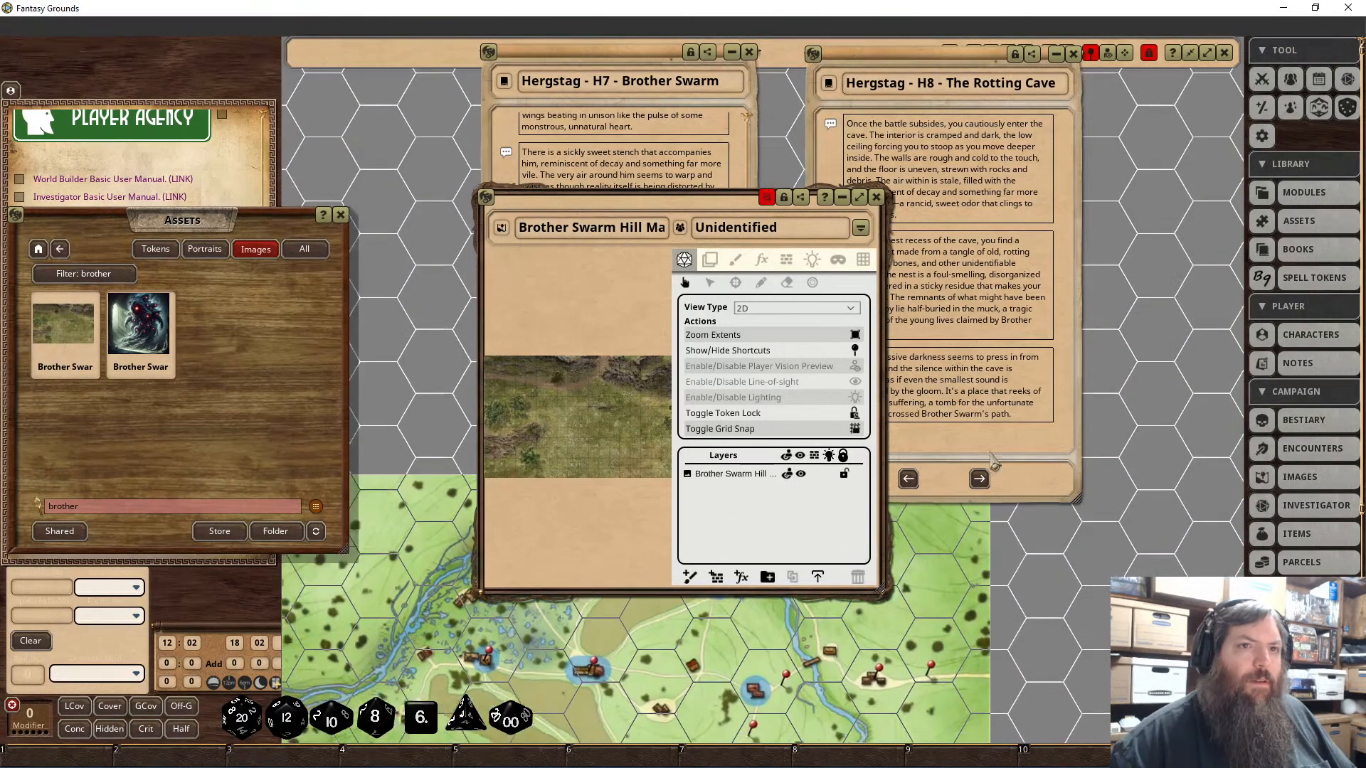
left_click(1225, 53)
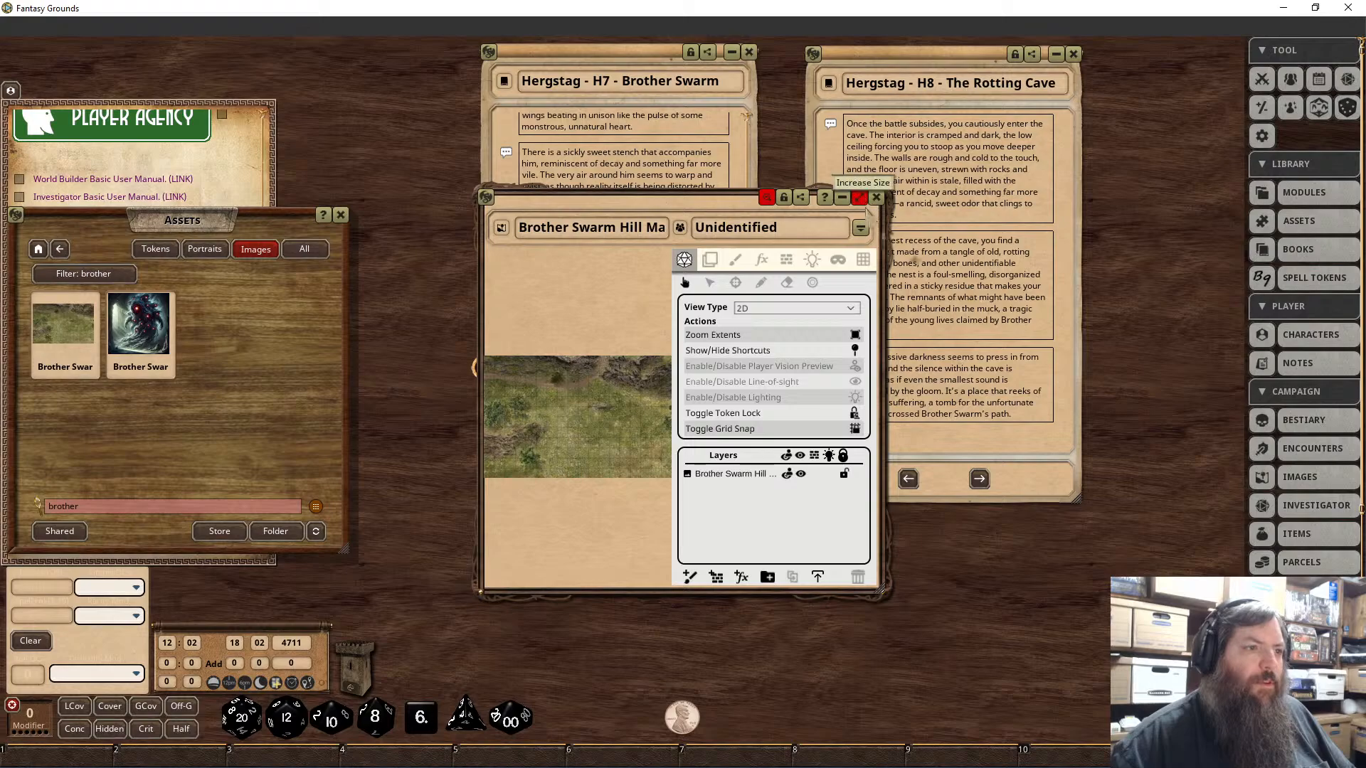
left_click(858, 197)
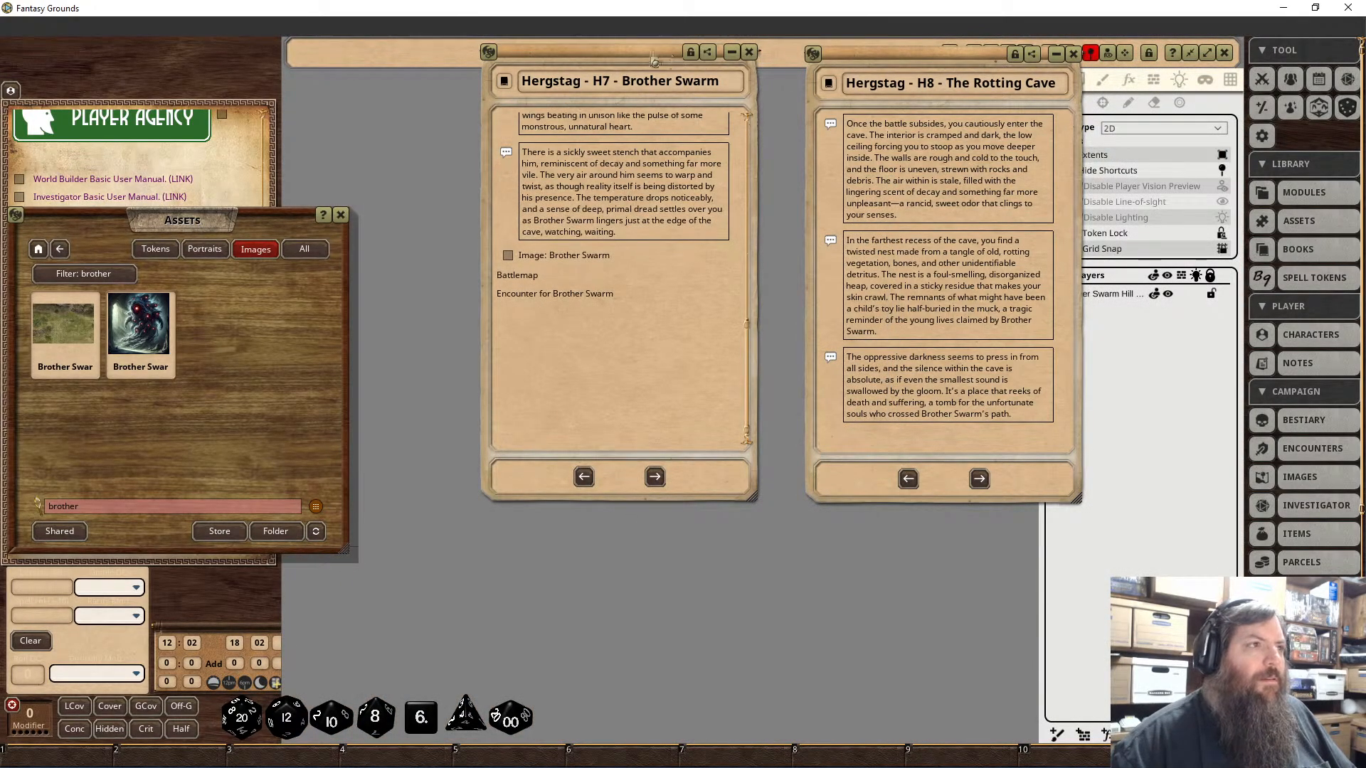
Step: Move the H7 and H8 story windows off the battlemap and close the Assets window
left_click_drag(561, 52, 85, 42)
left_click(342, 216)
left_click_drag(882, 57, 69, 117)
scroll(664, 436, "up", 2)
scroll(664, 435, "up", 3)
scroll(663, 436, "down", 2)
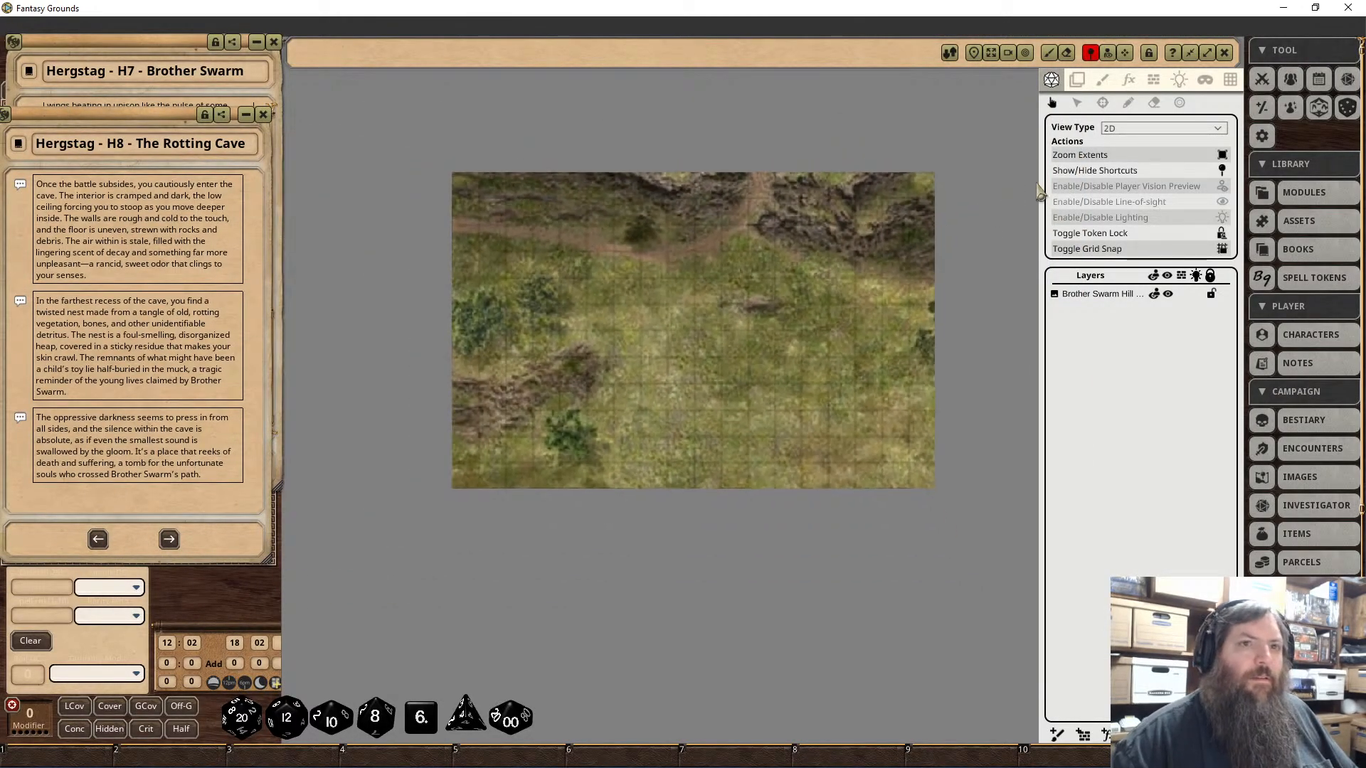
Step: Show the square grid on the battlemap and set its size to 10
left_click(1230, 79)
left_click(1059, 147)
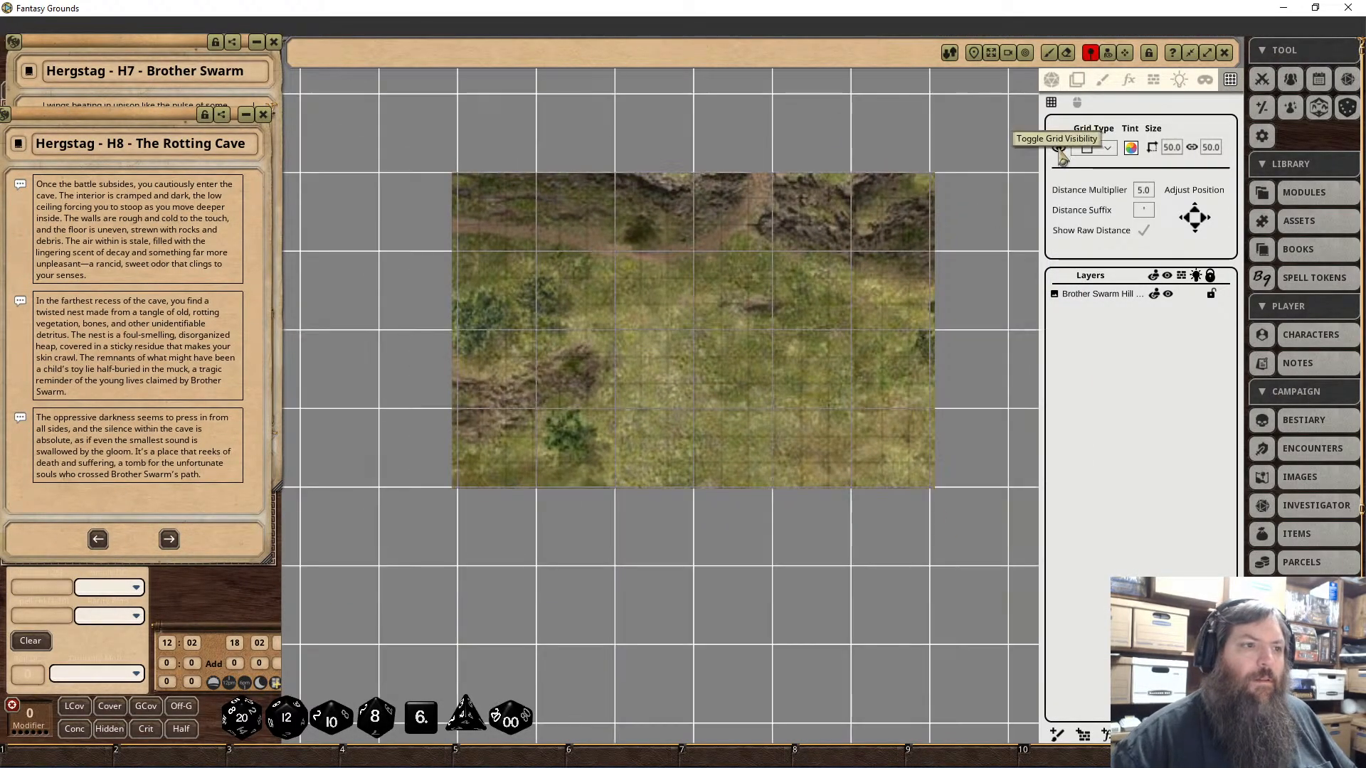
left_click(1211, 148)
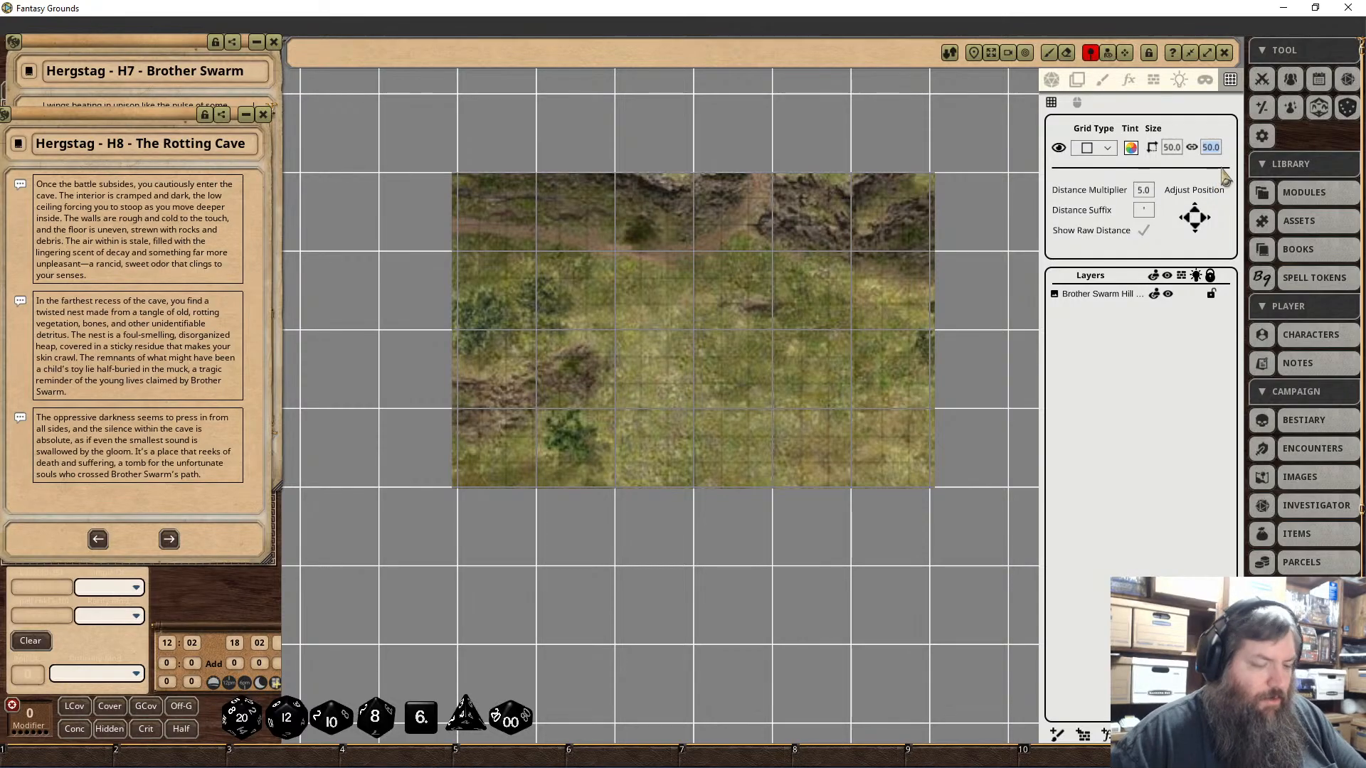
type("10")
left_click(1149, 340)
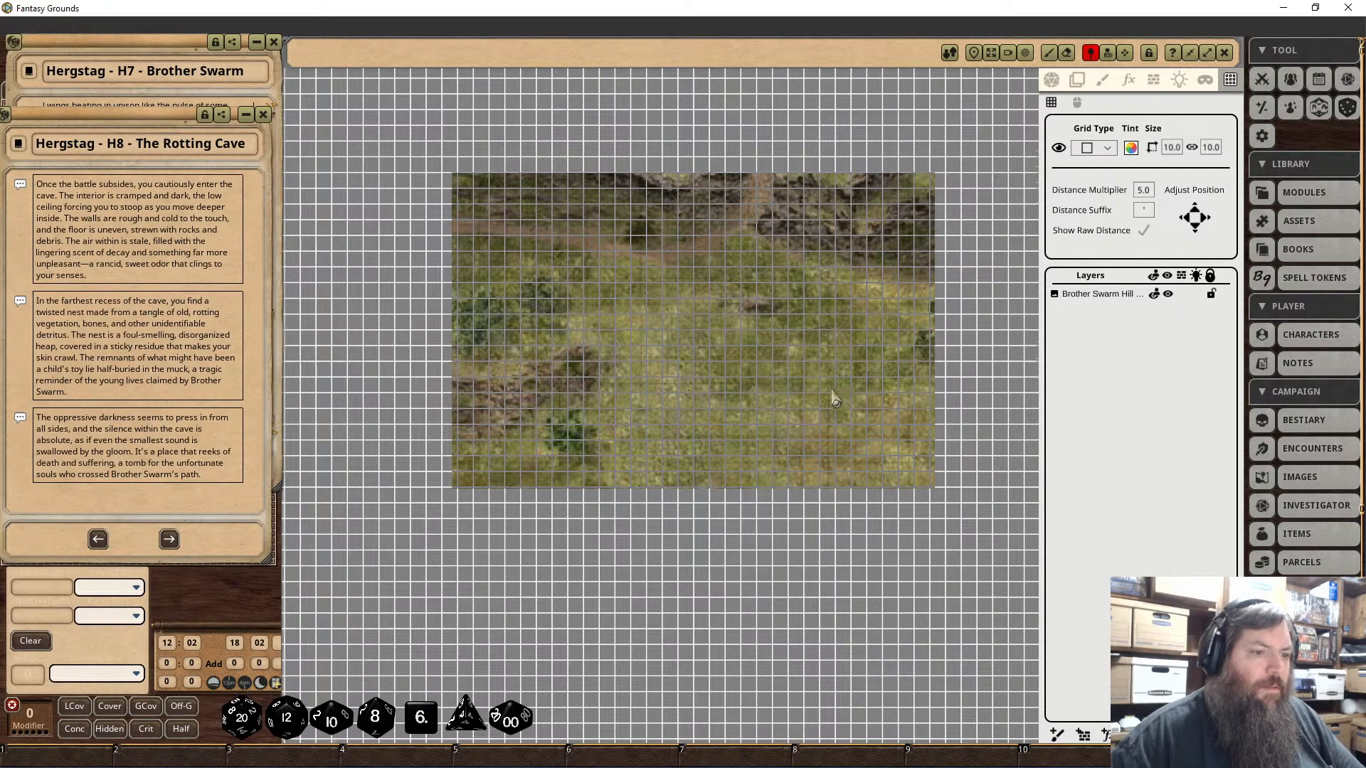
Step: Compare the grid with the map's printed squares at closer range and try a grid size of 15
scroll(840, 396, "up", 2)
left_click(1172, 147)
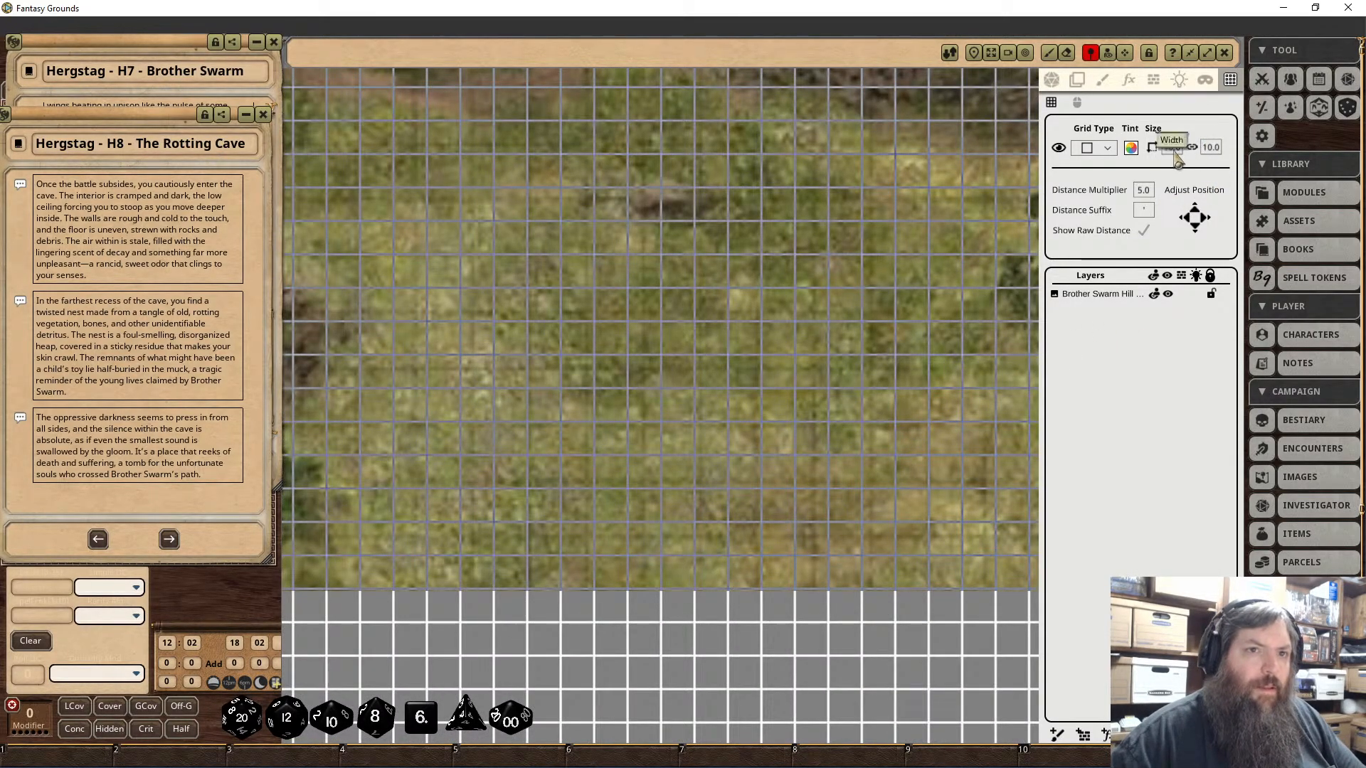
type("15")
left_click(1000, 348)
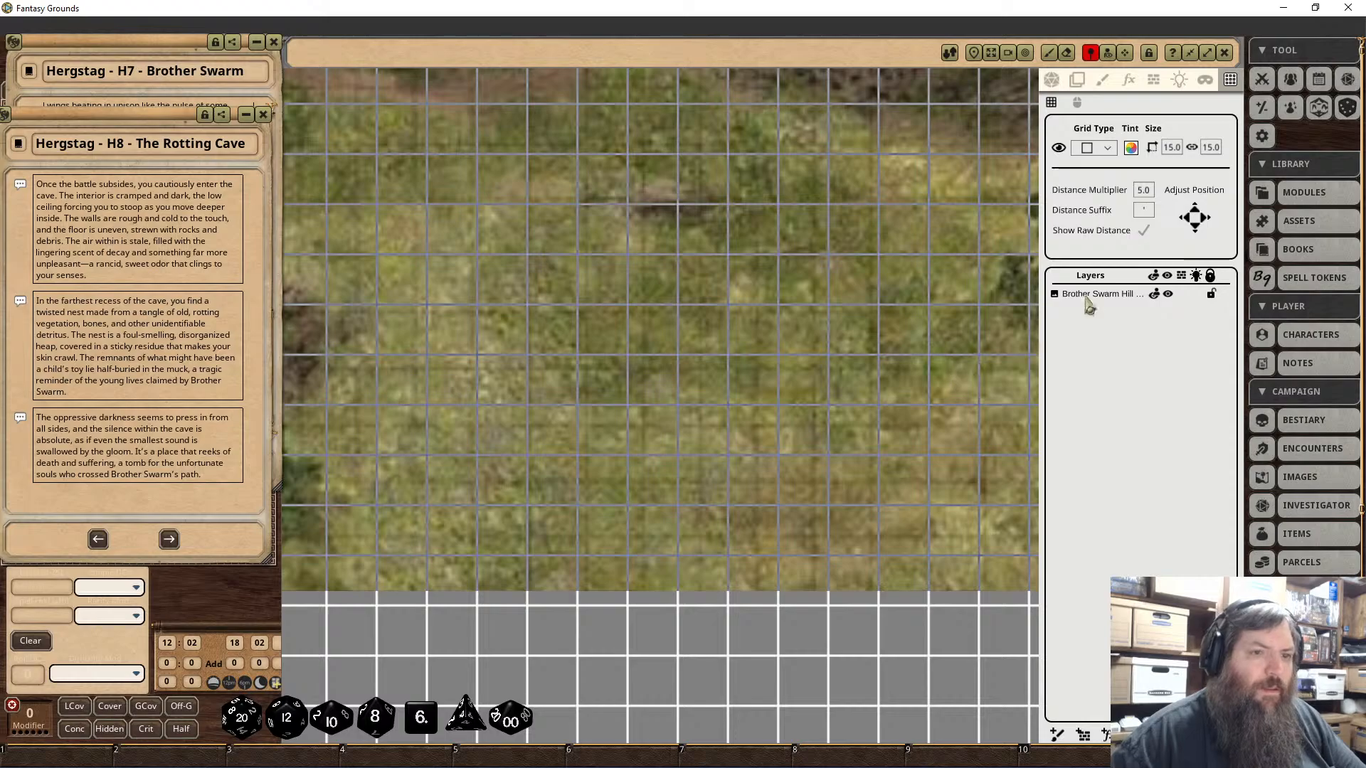
Step: Try aligning the size-15 grid with the map's printed squares by nudging it down and left
left_click(1196, 231)
left_click(1196, 232)
left_click(1196, 232)
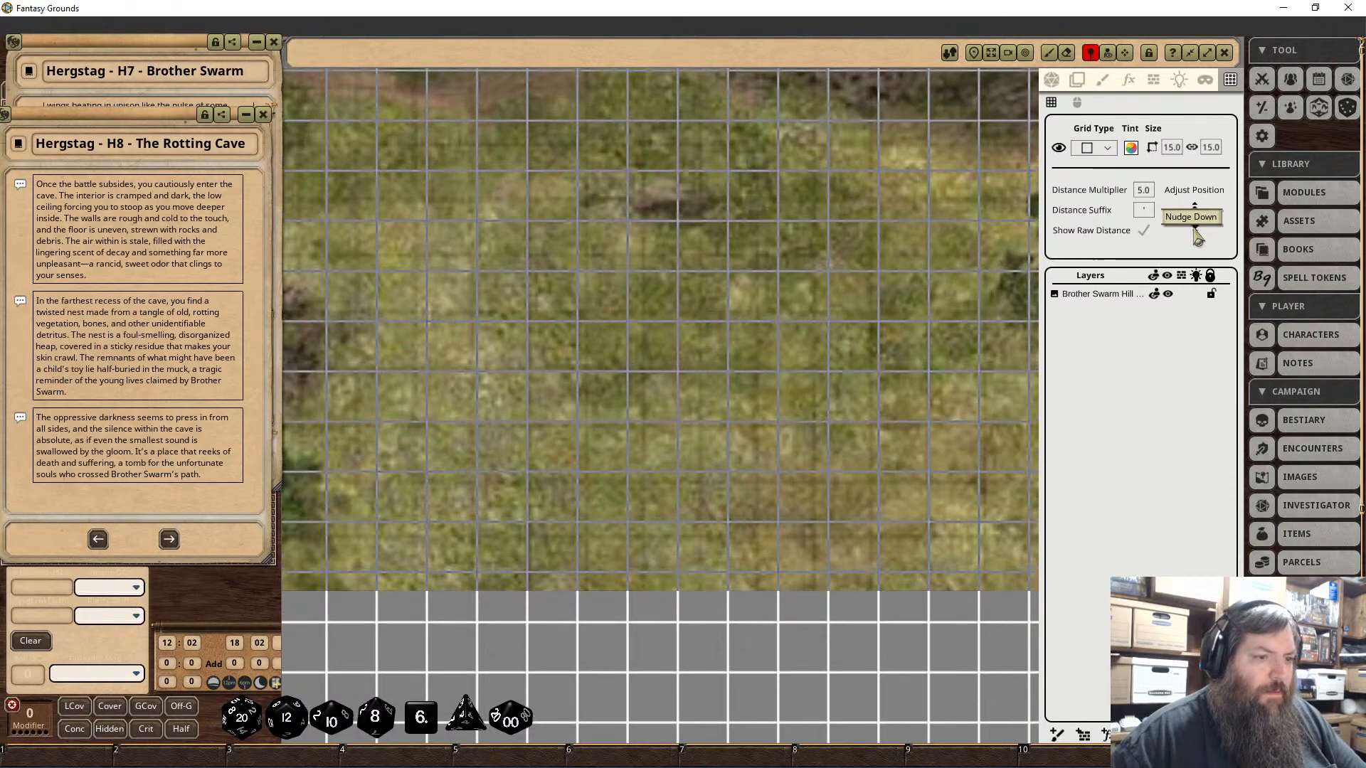
left_click(1196, 232)
left_click(1196, 233)
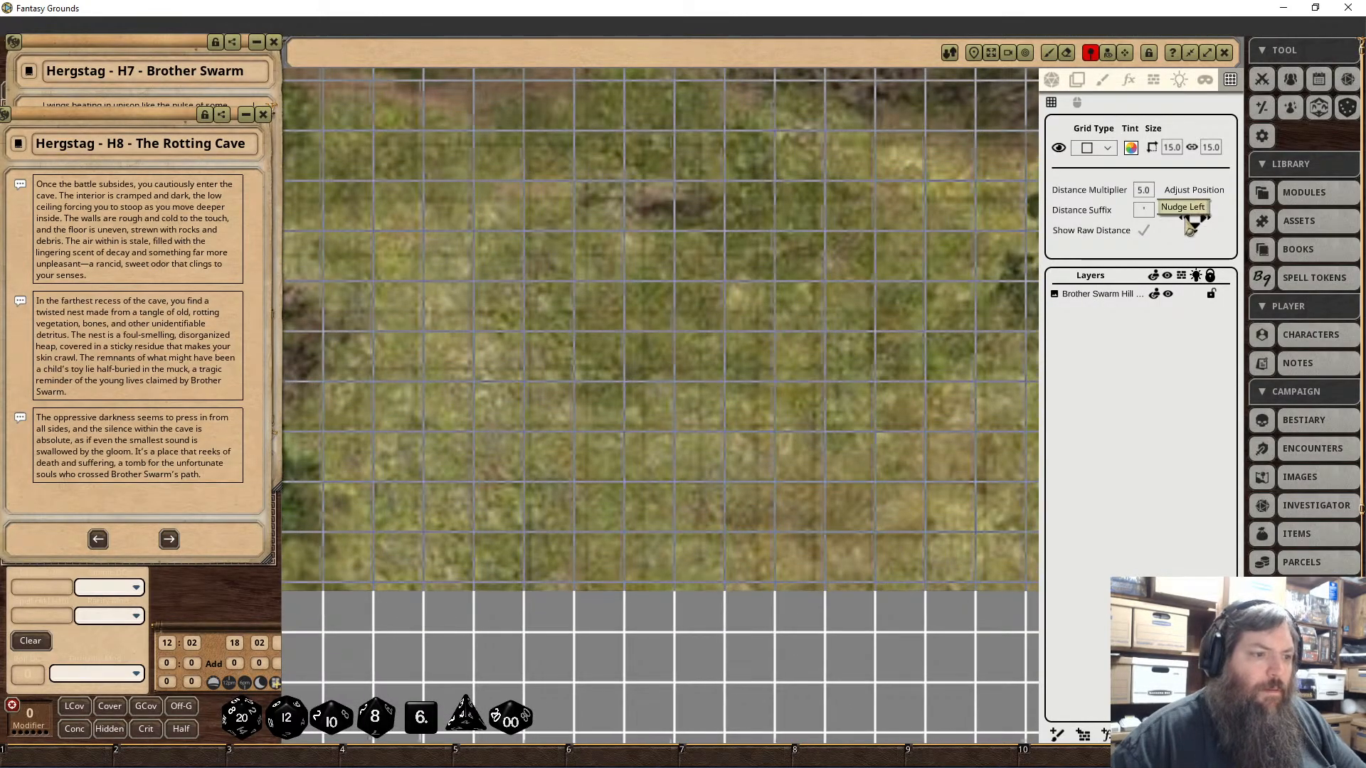
left_click(1187, 219)
left_click(1186, 219)
left_click(1186, 219)
left_click(1186, 219)
left_click(1186, 219)
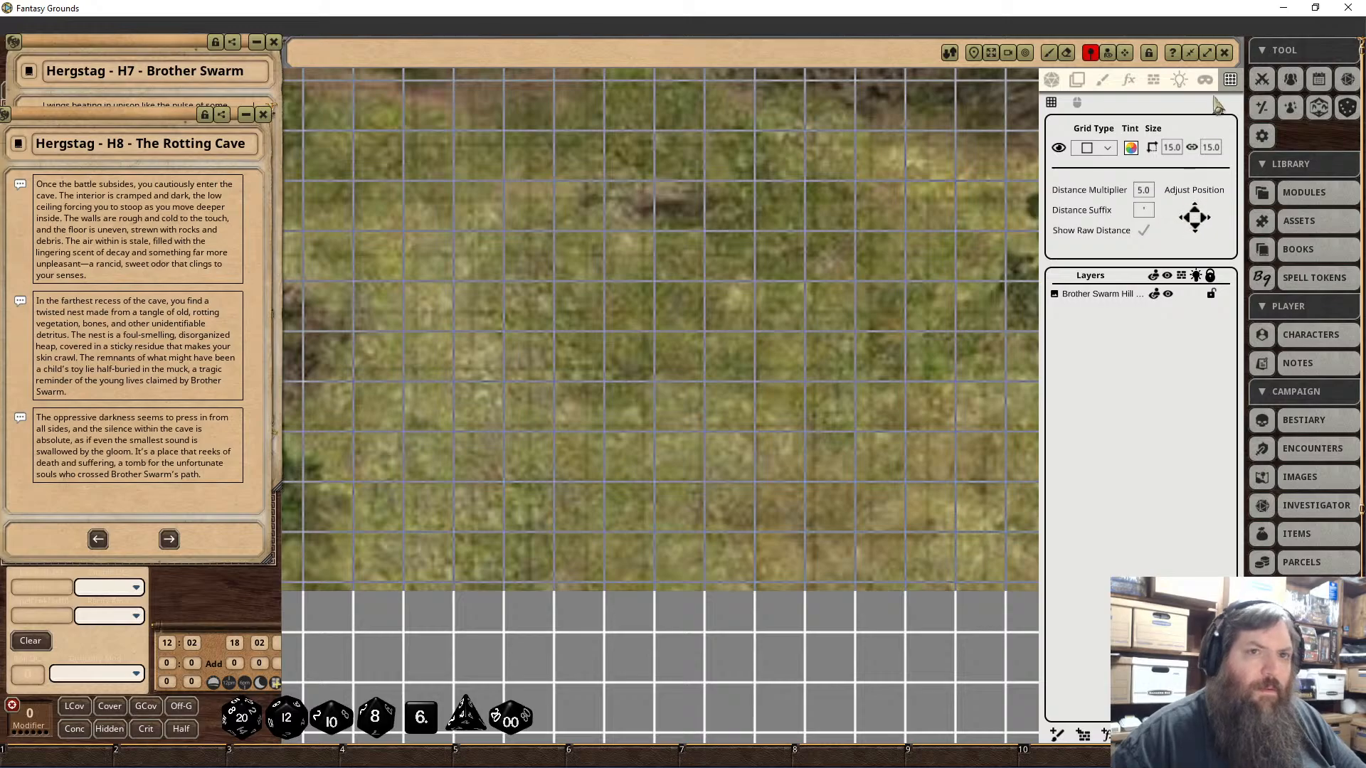
Step: Set the grid size to 17 and nudge the grid down to line up with the battlemap's lower edge
left_click(1175, 149)
type("17")
key("Return")
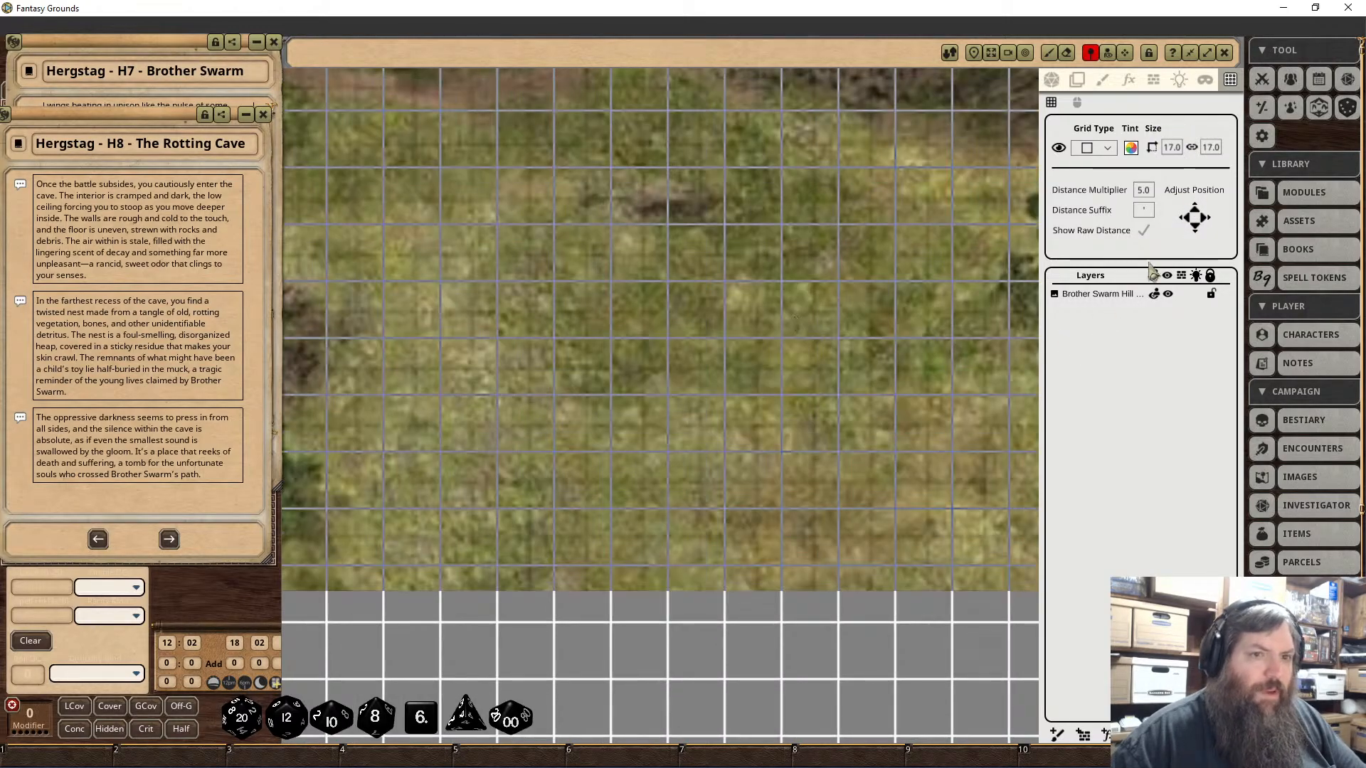
left_click(1196, 228)
left_click(1196, 228)
left_click(1196, 228)
left_click(1196, 228)
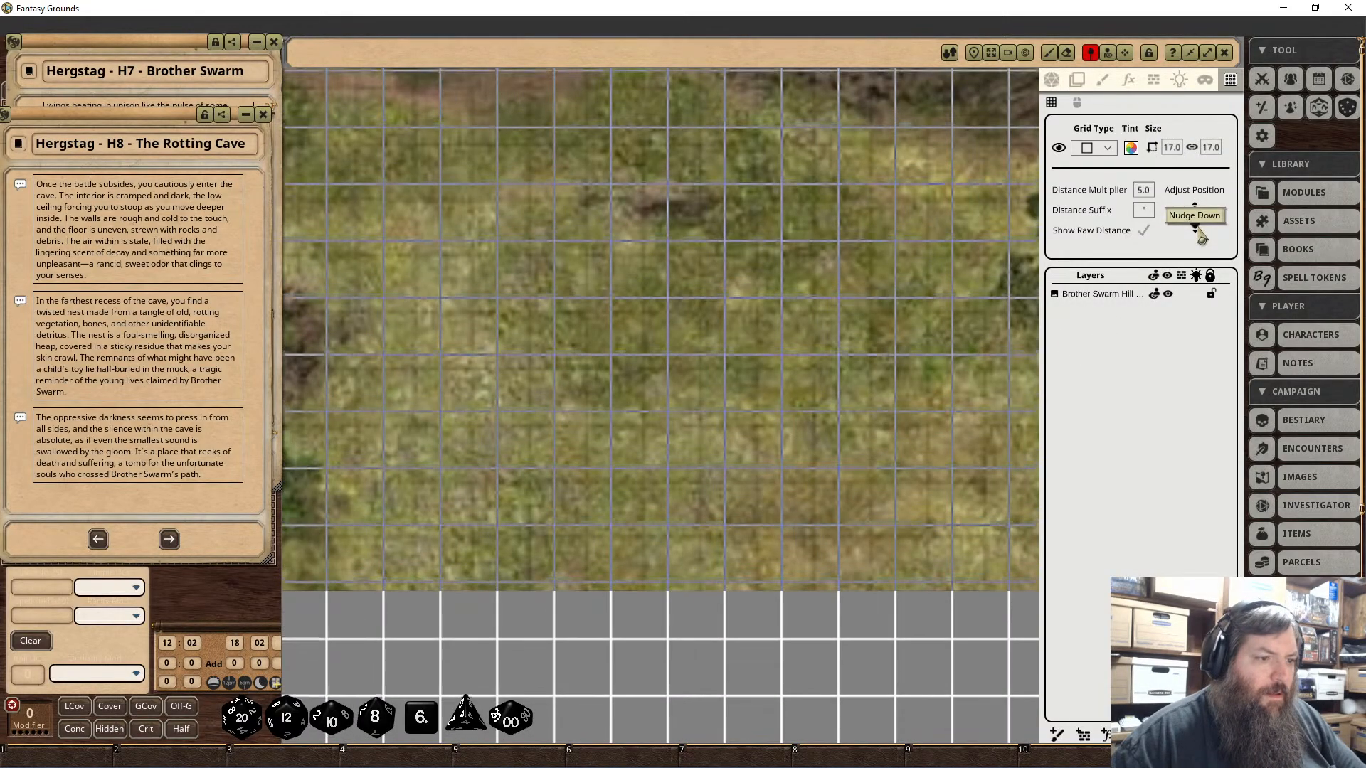
left_click(1196, 228)
left_click(1196, 227)
left_click(1196, 228)
left_click(1196, 228)
left_click(1195, 212)
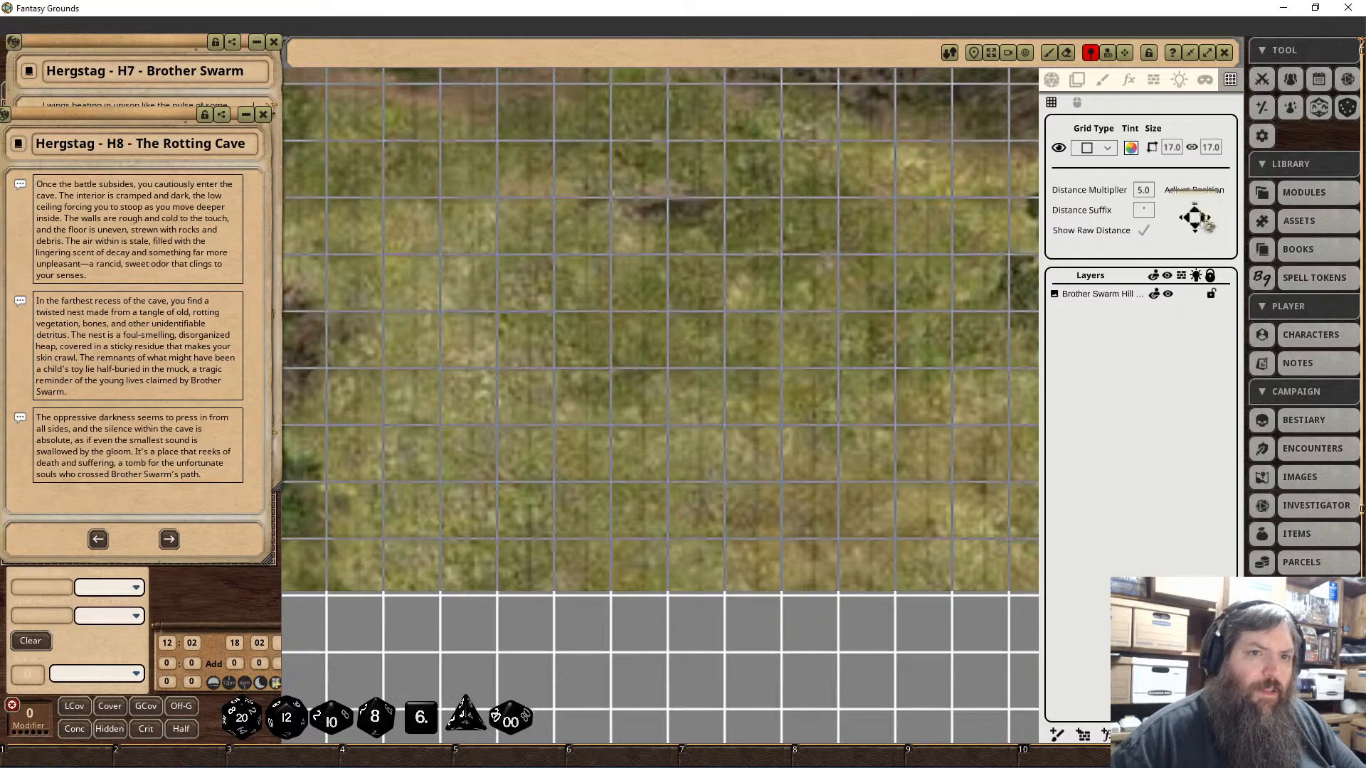
Step: Nudge the grid right to line up with the map's printed columns and check the fit across the whole battlemap
left_click(1209, 224)
left_click(1209, 225)
left_click(1209, 225)
left_click(1209, 225)
left_click(1209, 225)
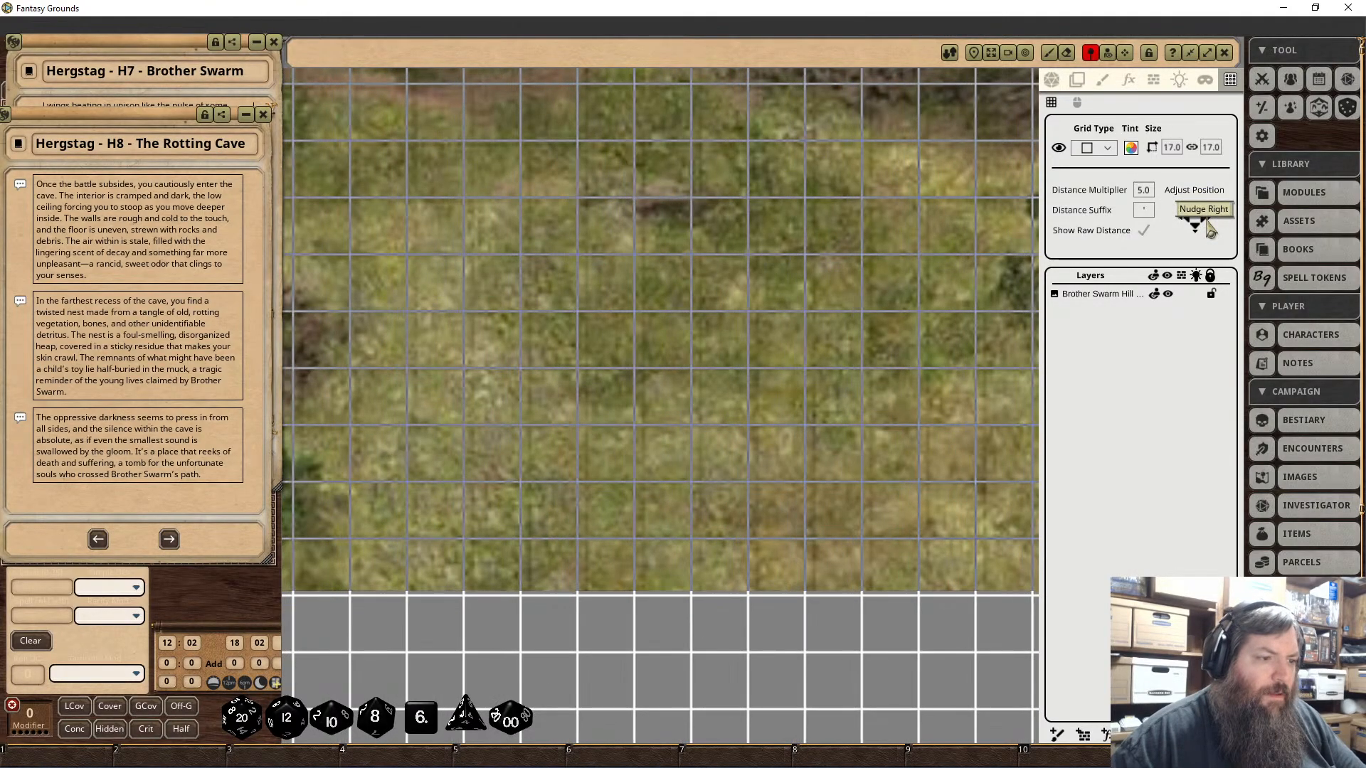
left_click(1209, 225)
left_click(1208, 225)
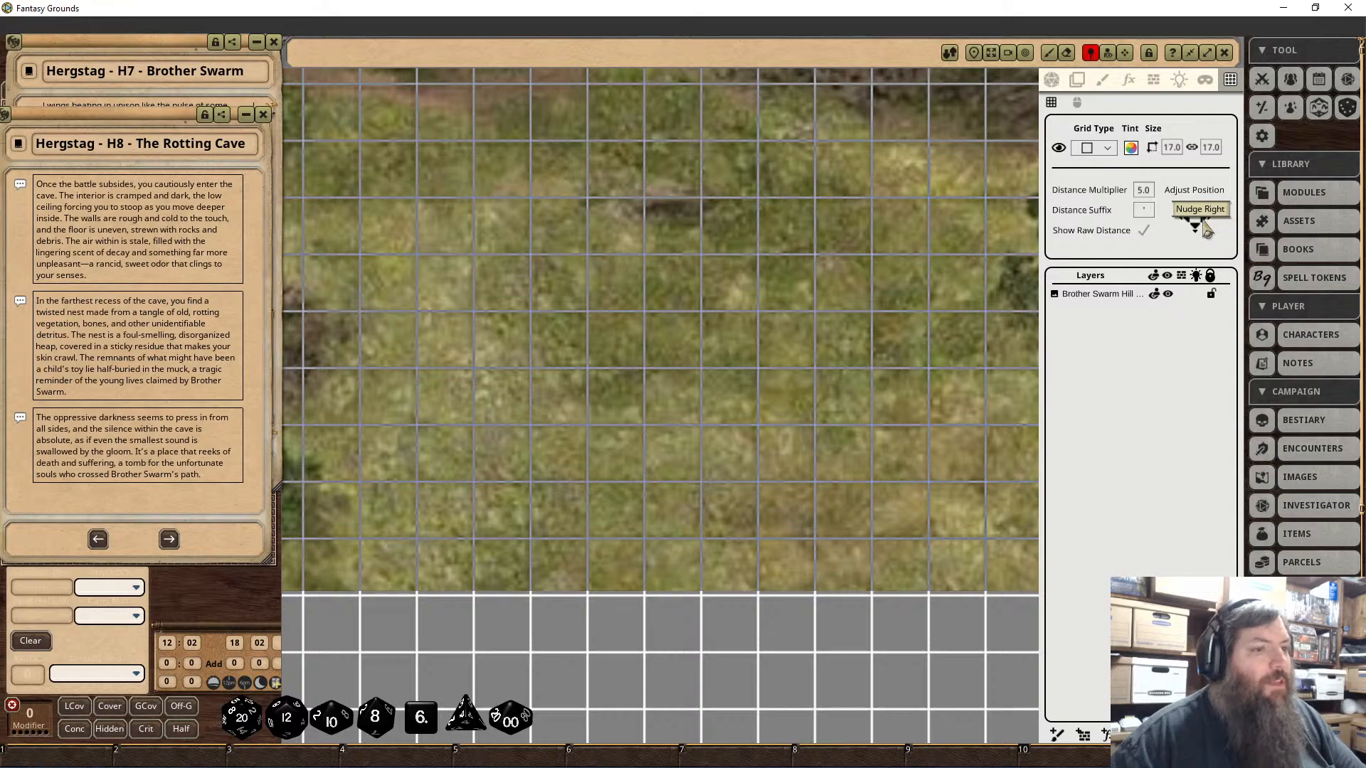
scroll(943, 216, "down", 3)
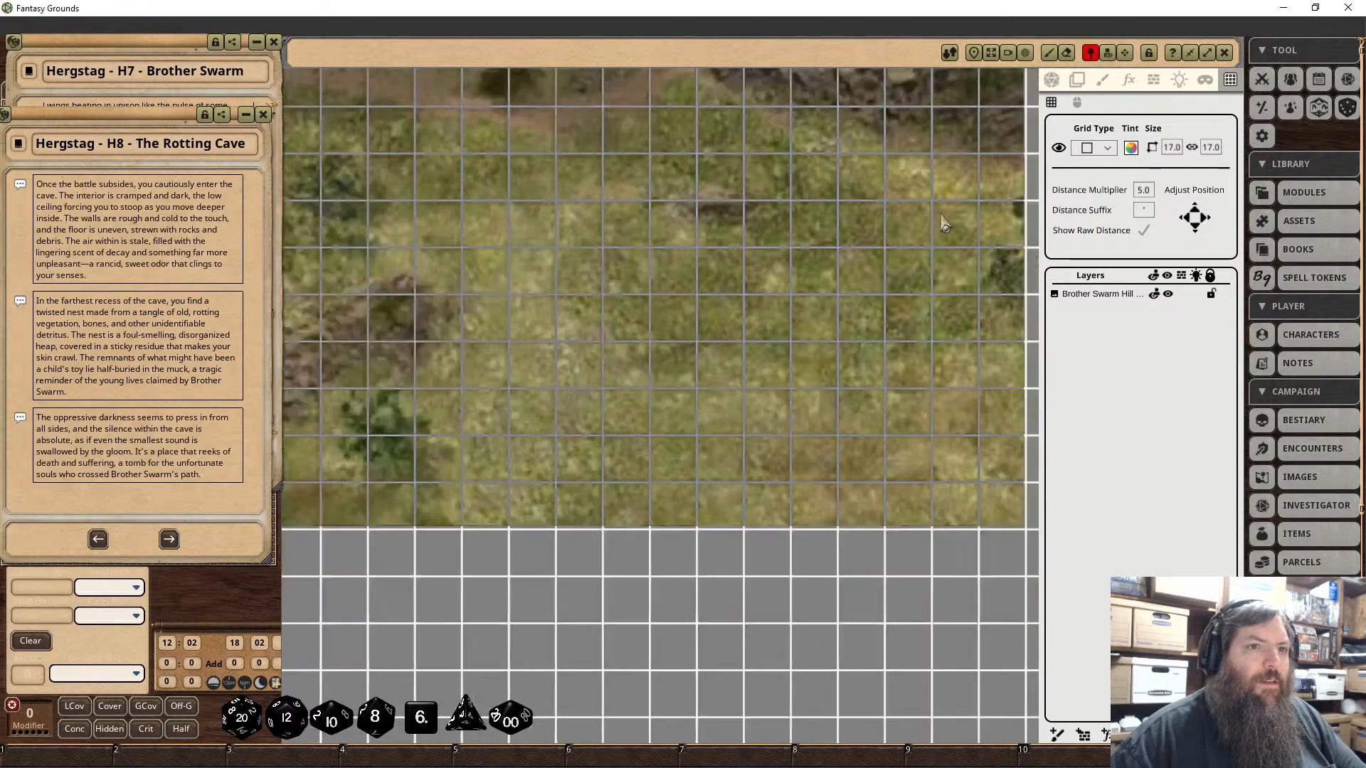
left_click_drag(816, 233, 925, 428)
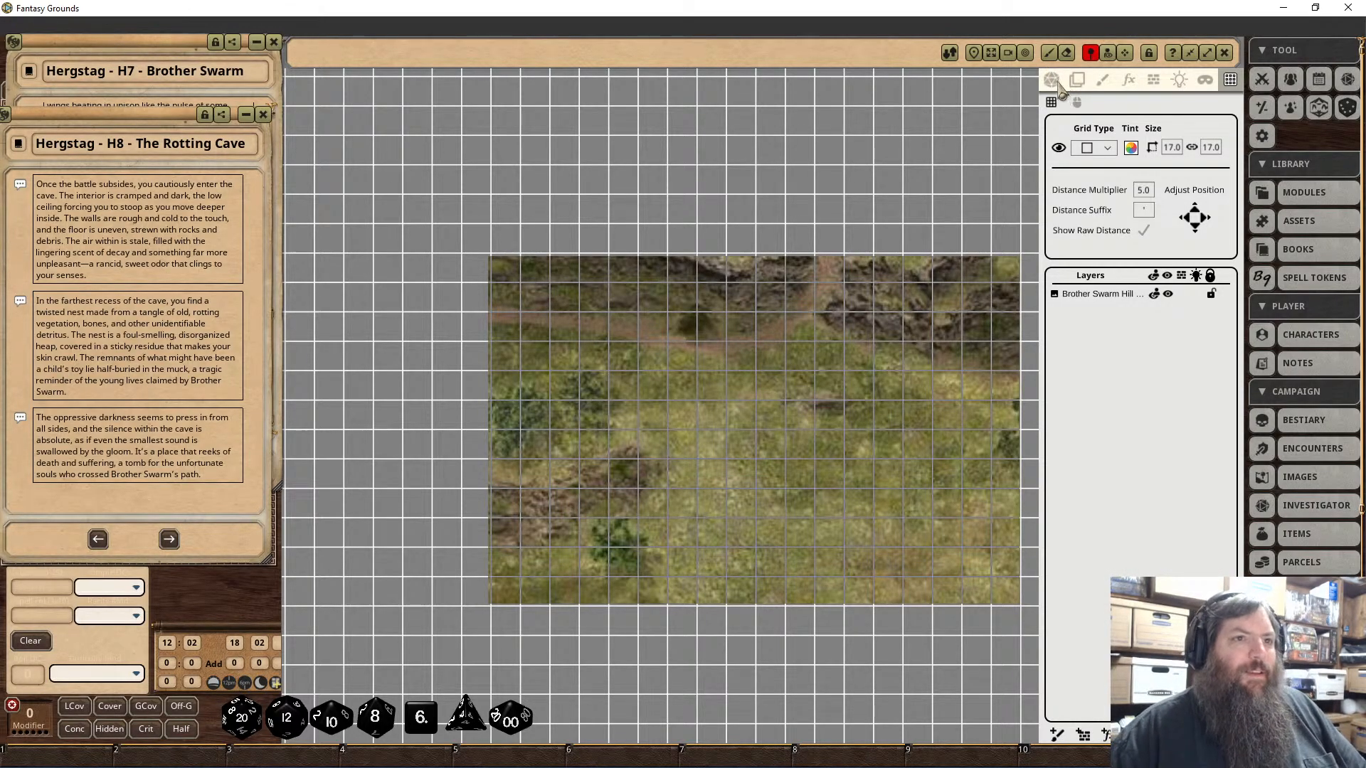
Step: Enable lighting on the battlemap, trying the Sunlight ambient preset before applying Dusk
left_click(1051, 79)
left_click(1222, 219)
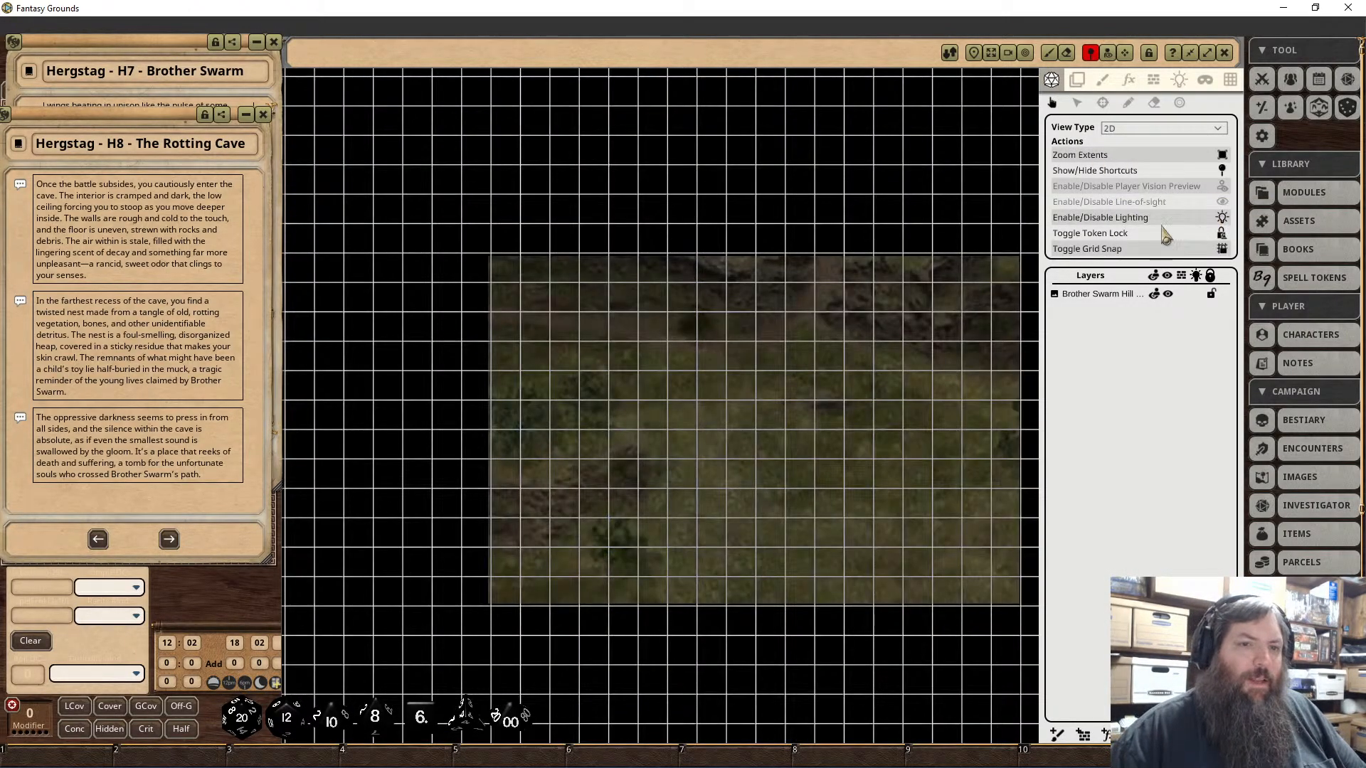
left_click(1179, 80)
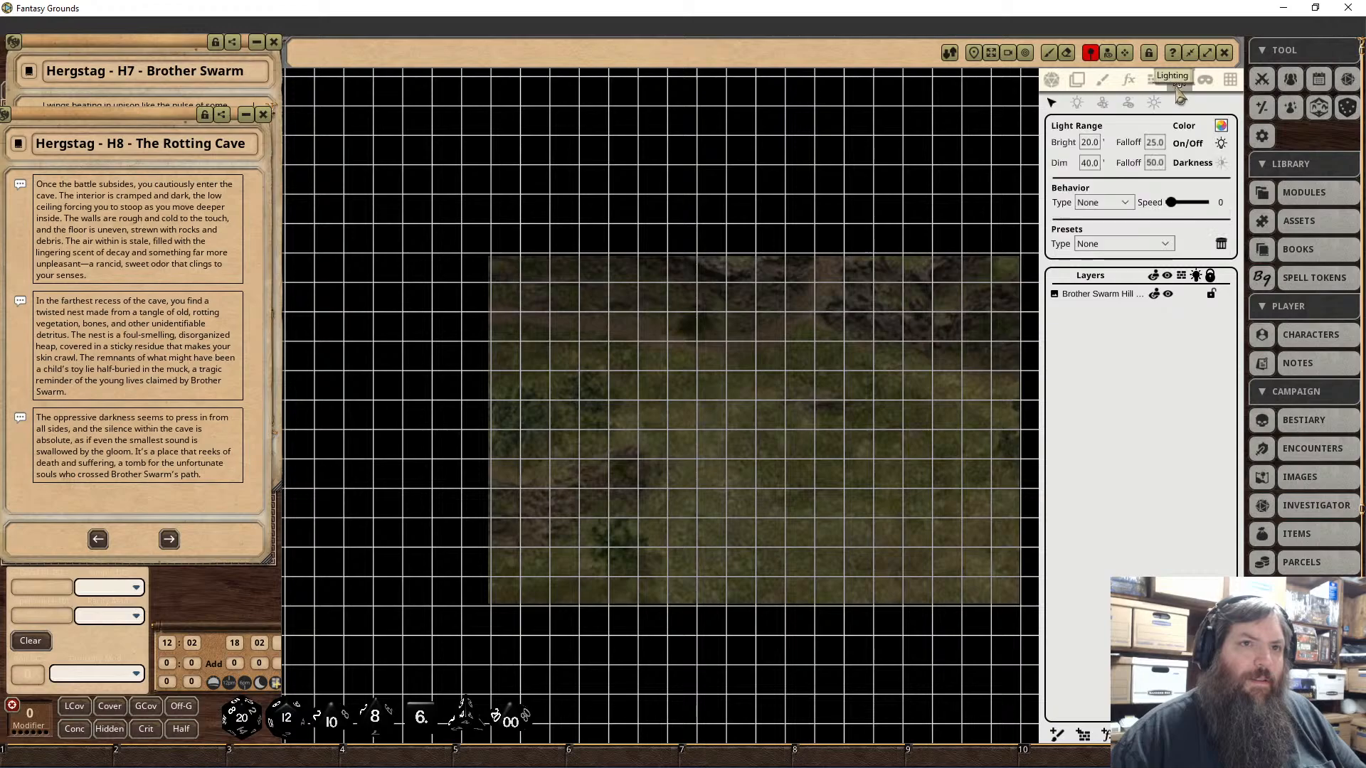
left_click(1154, 103)
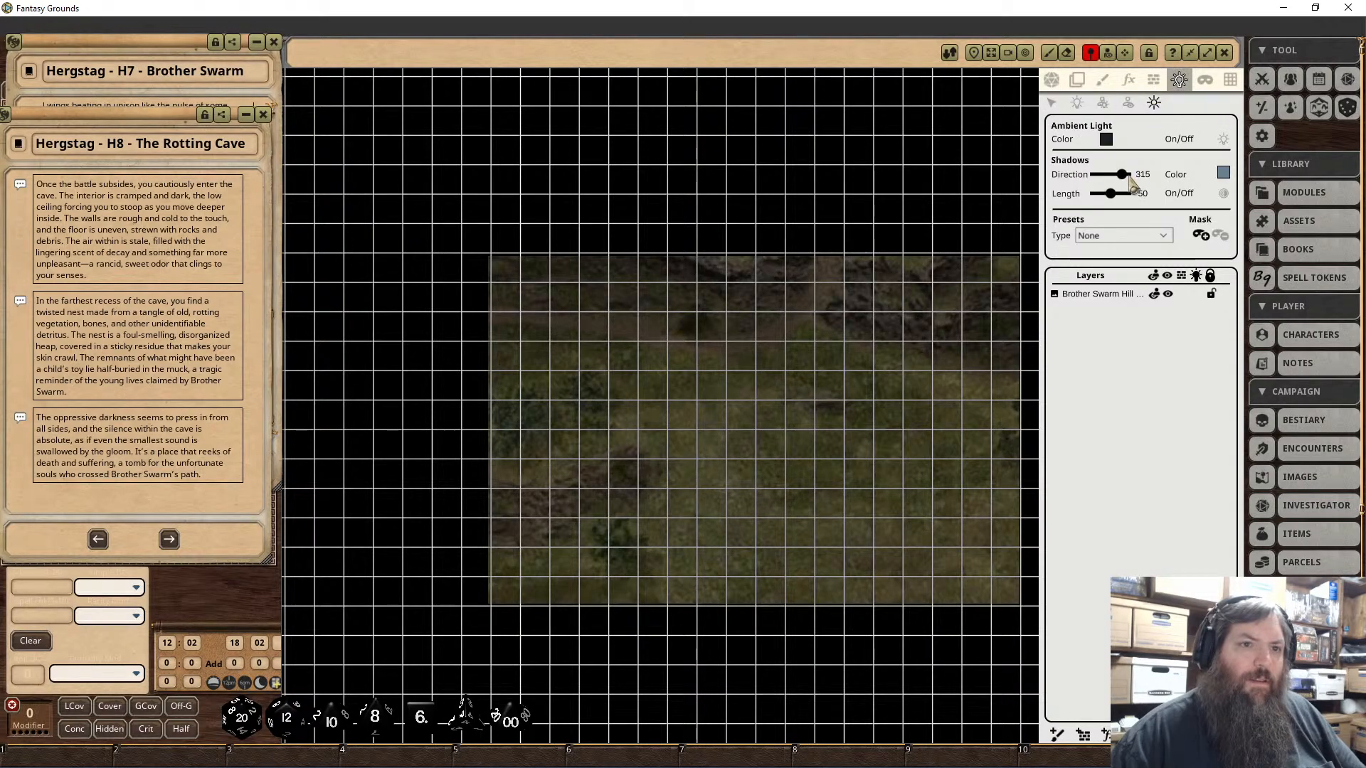
left_click(1138, 235)
left_click(1123, 282)
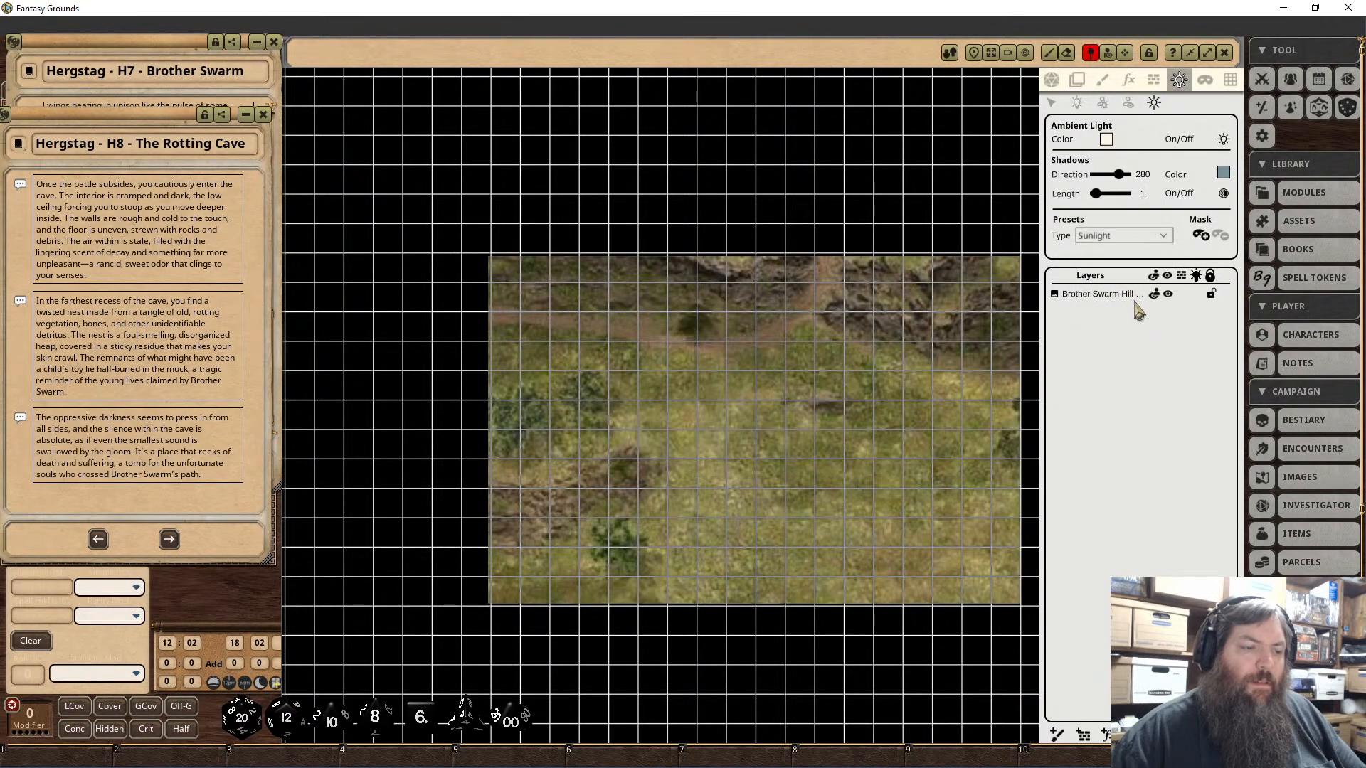
left_click(1121, 237)
left_click(1115, 298)
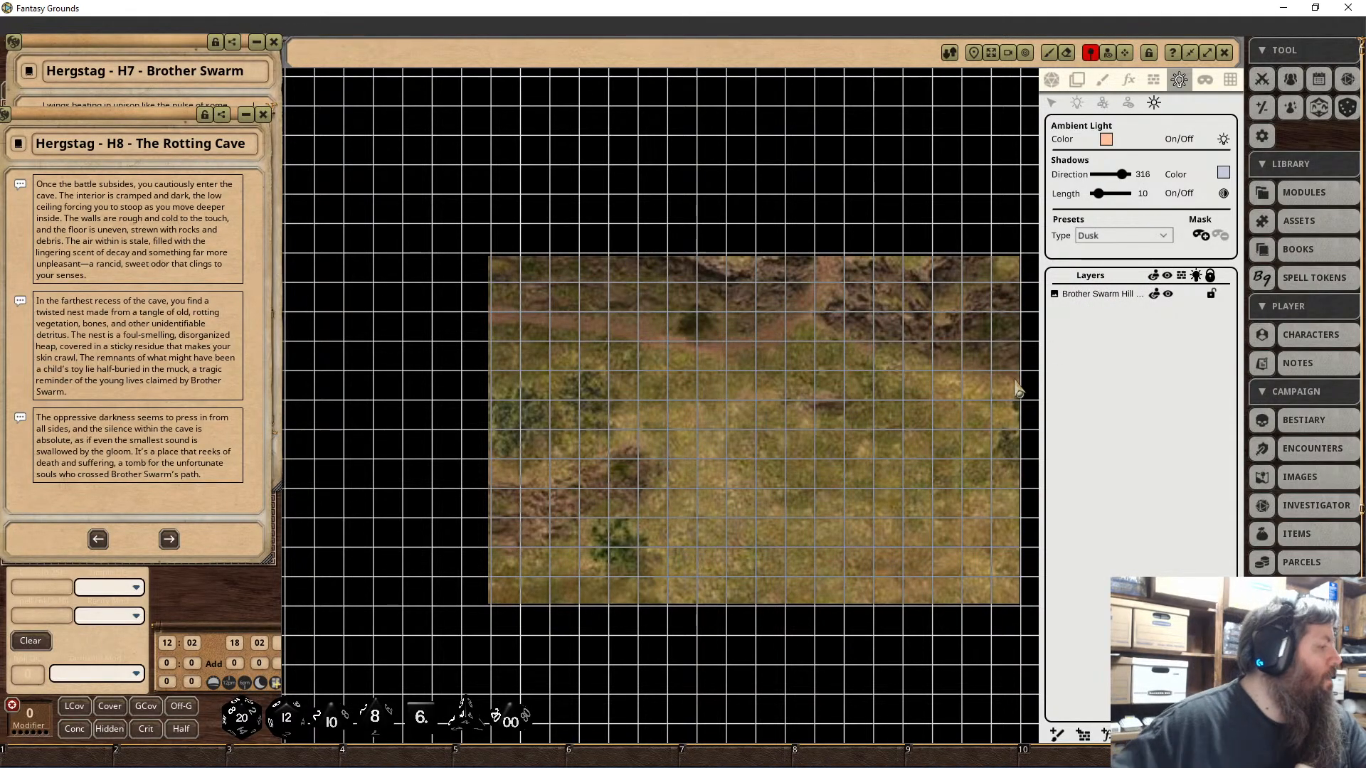
left_click_drag(889, 216, 801, 212)
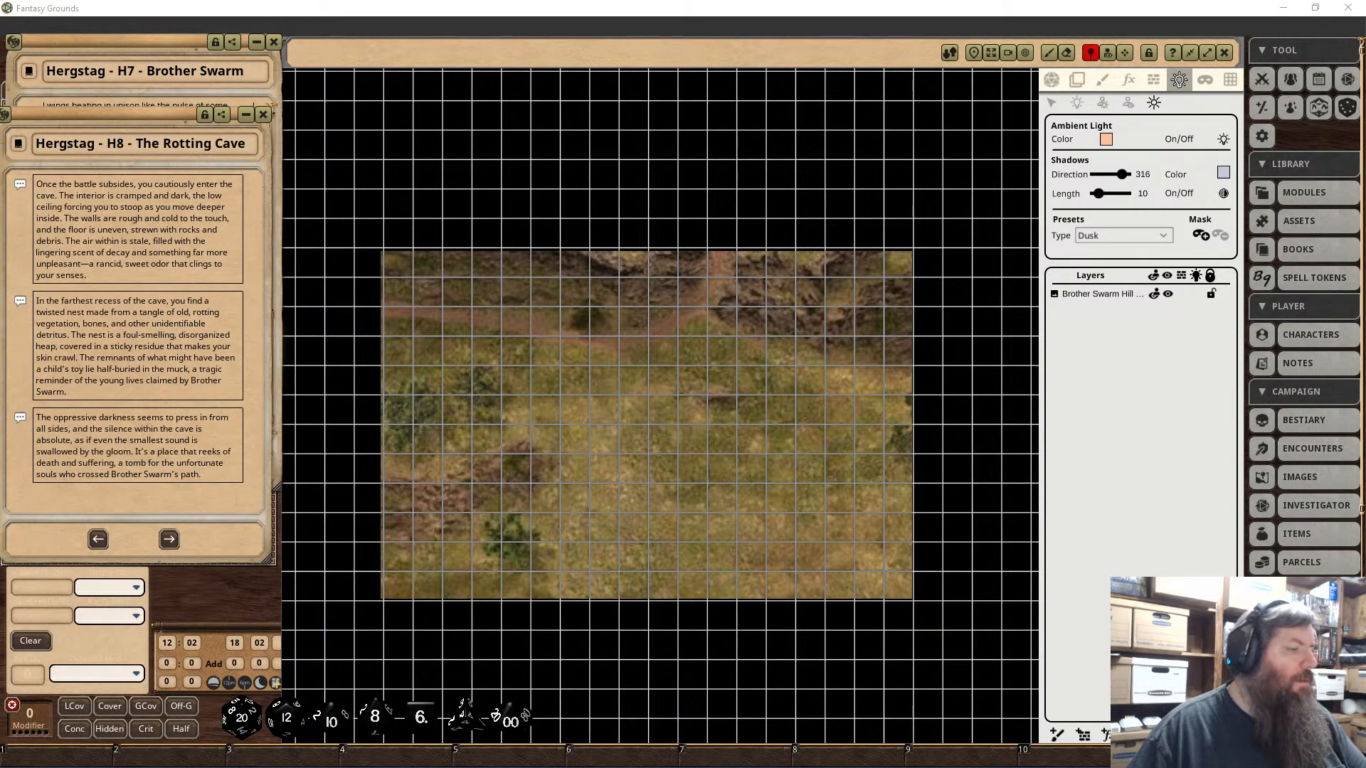
Step: Find the Brother Swarm Hill Map image record and link it in the H7 story in place of the Battlemap placeholder
left_click(118, 41)
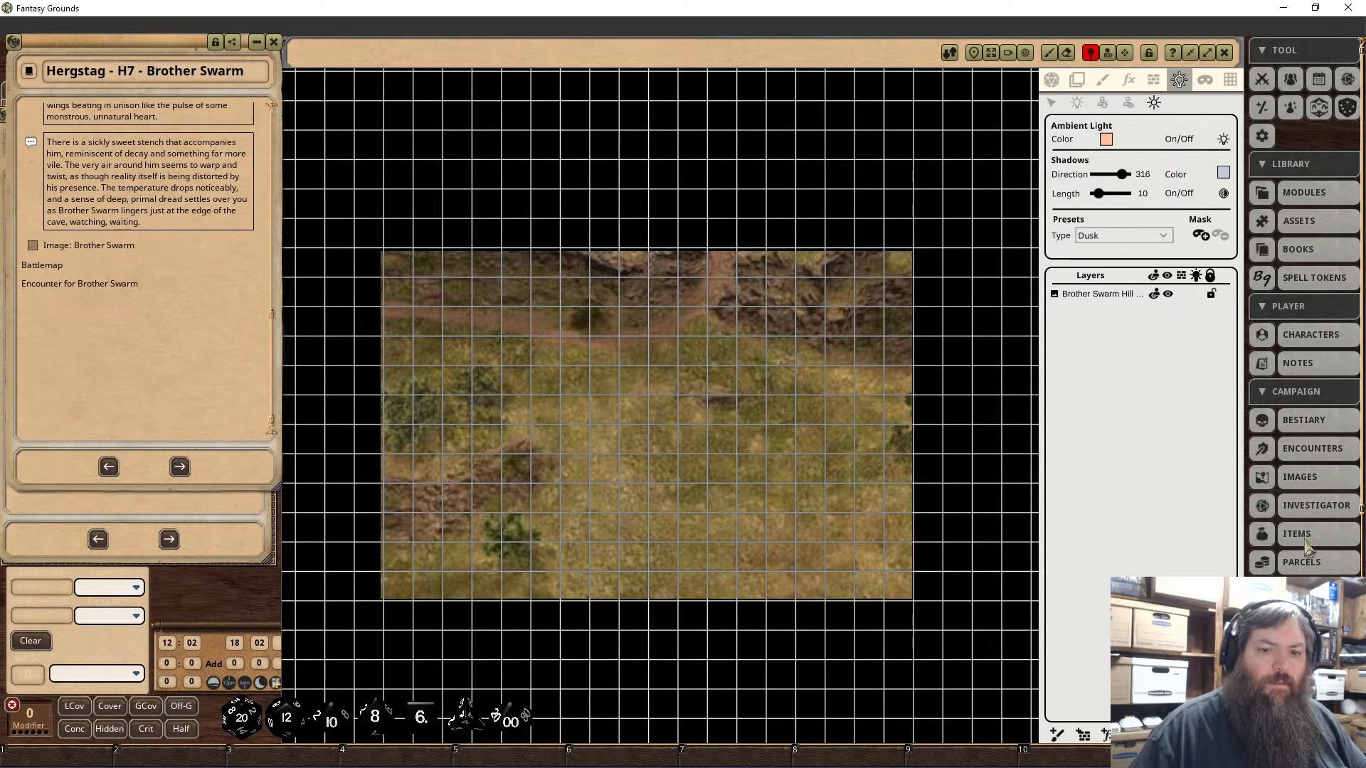
left_click(1306, 478)
double_click(882, 428)
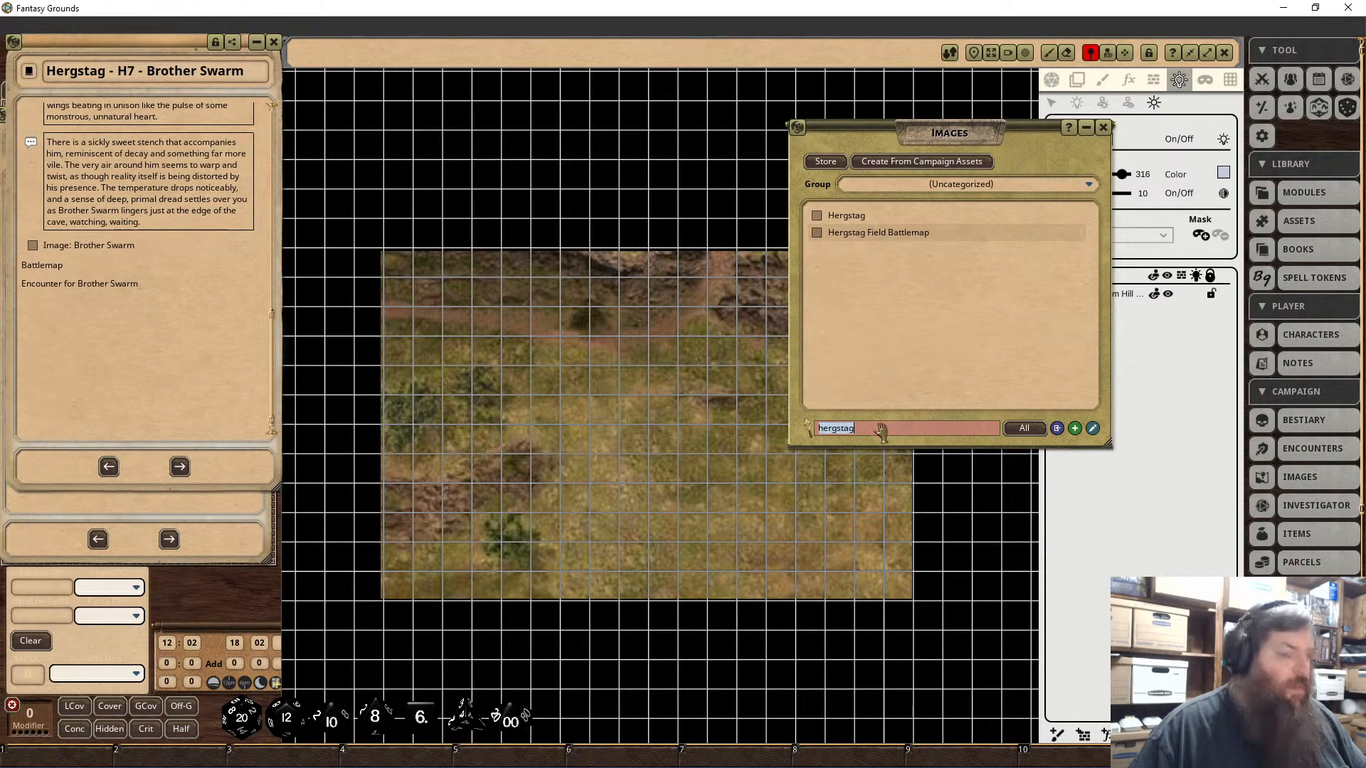
type("brother")
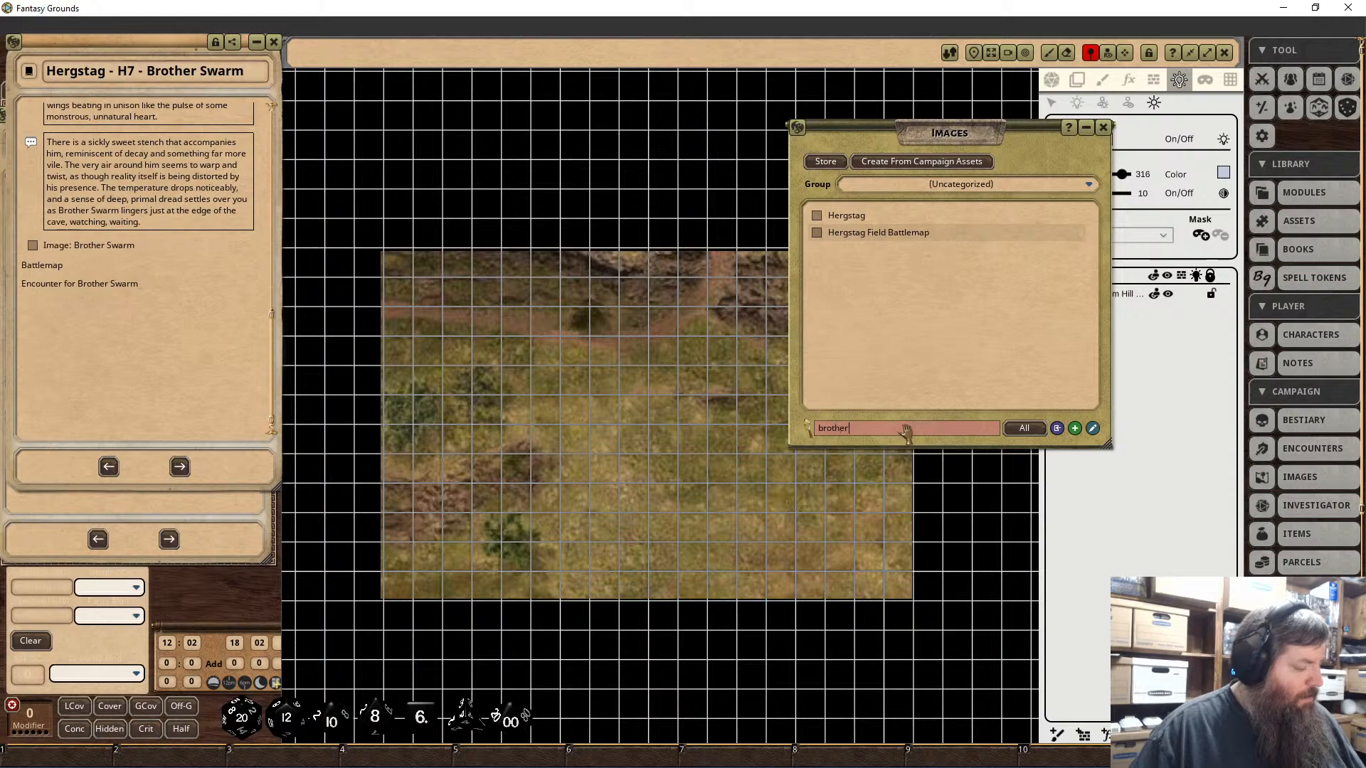
type(" swarm")
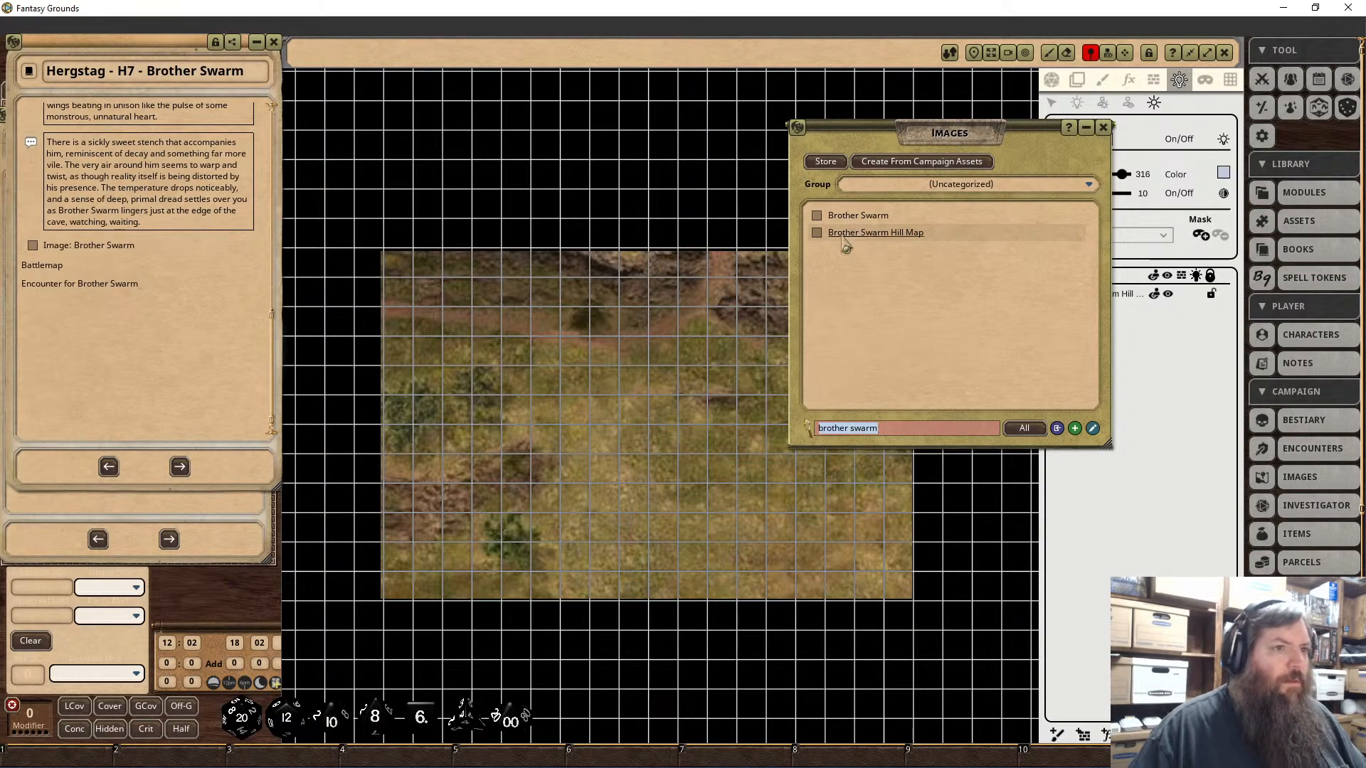
left_click(91, 273)
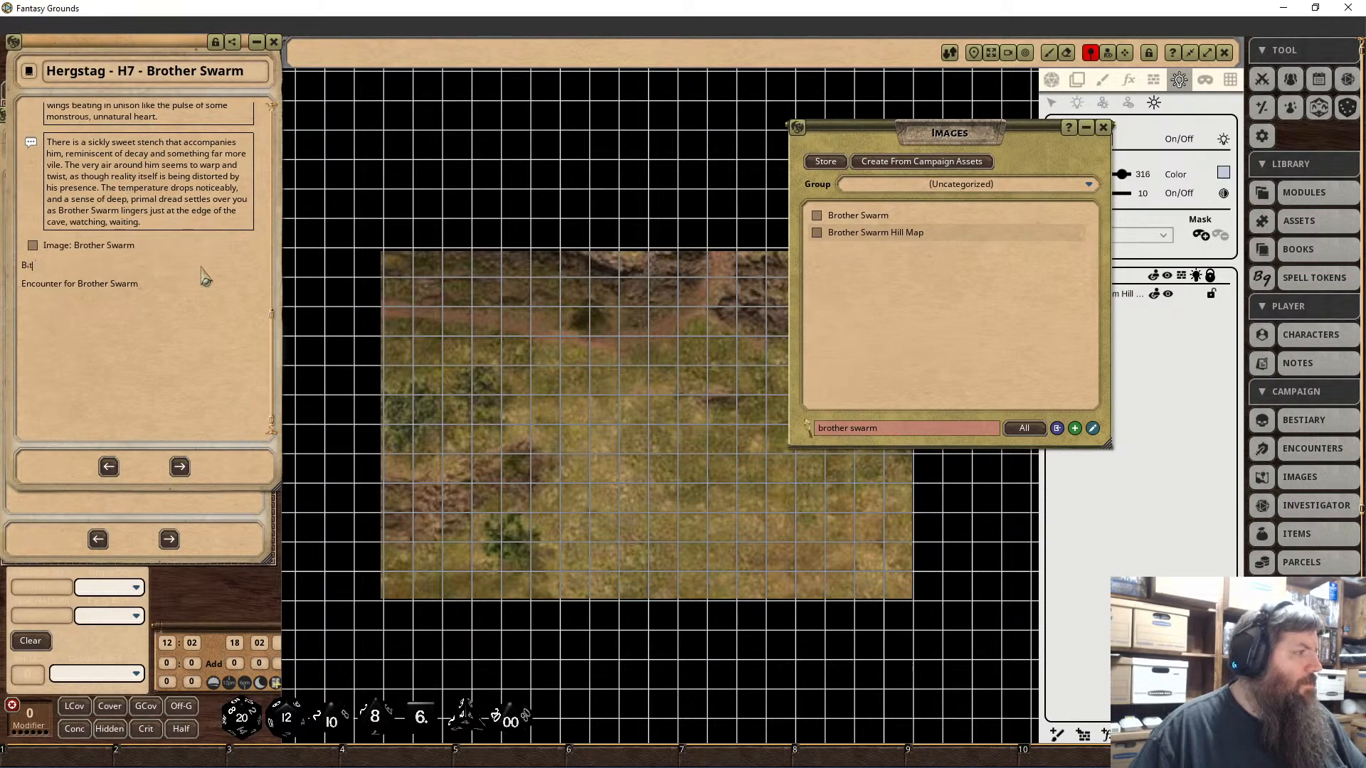
left_click_drag(831, 245, 35, 274)
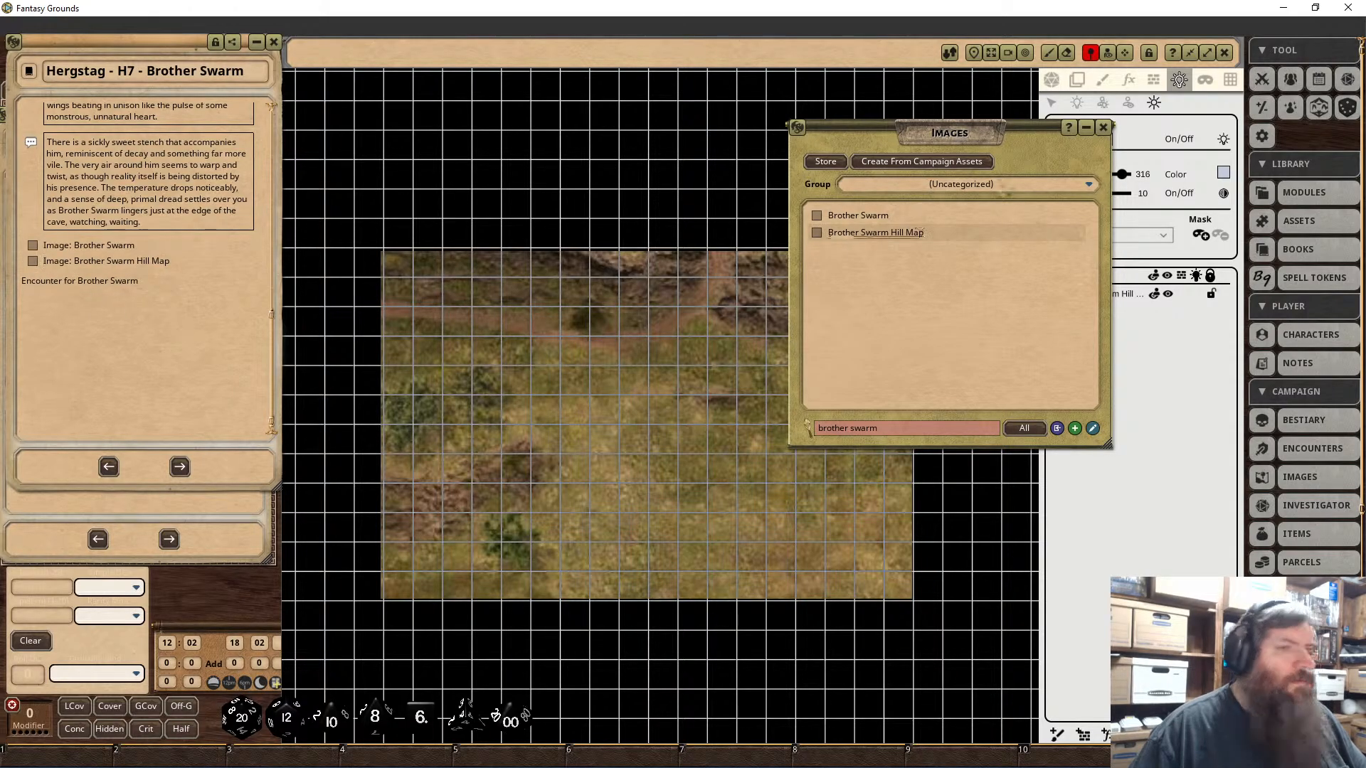
left_click(1104, 127)
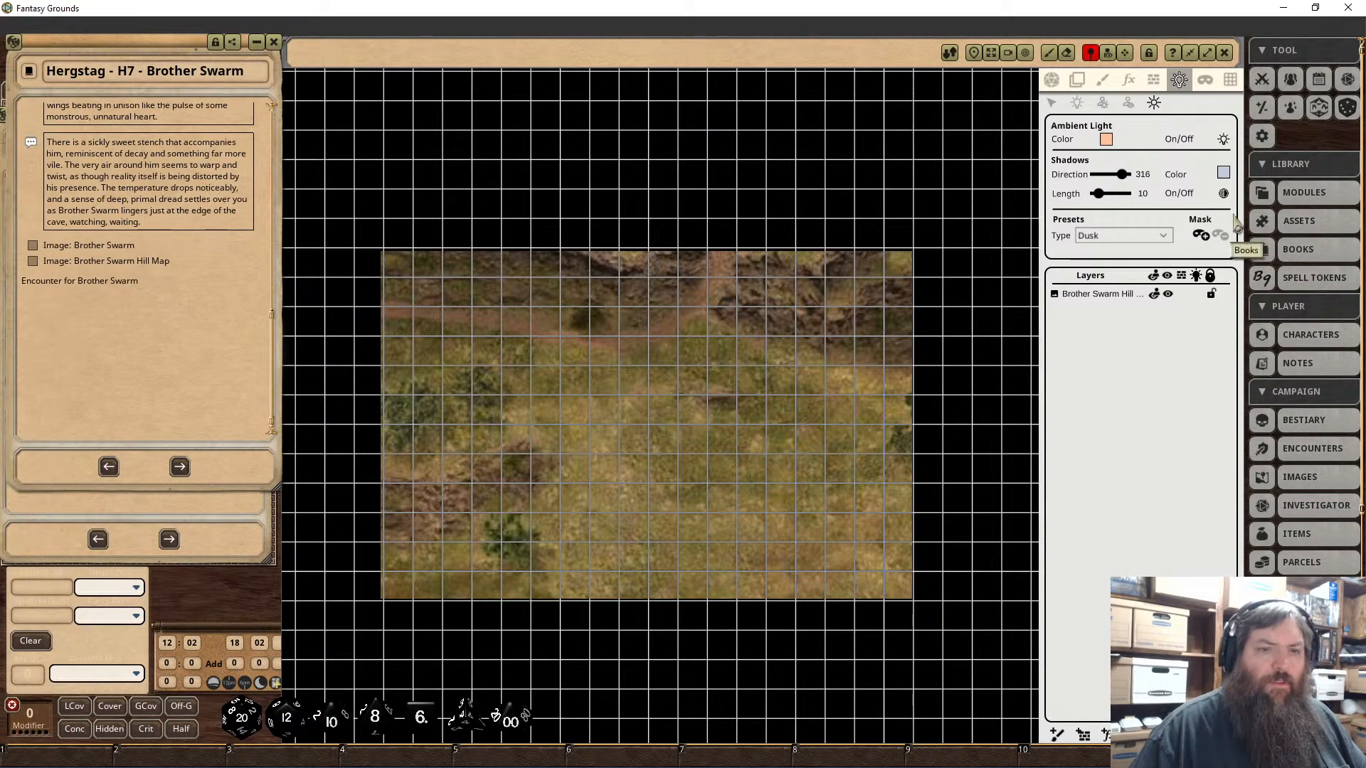
Step: Lock the Brother Swarm Hill Map record against editing
left_click(1053, 80)
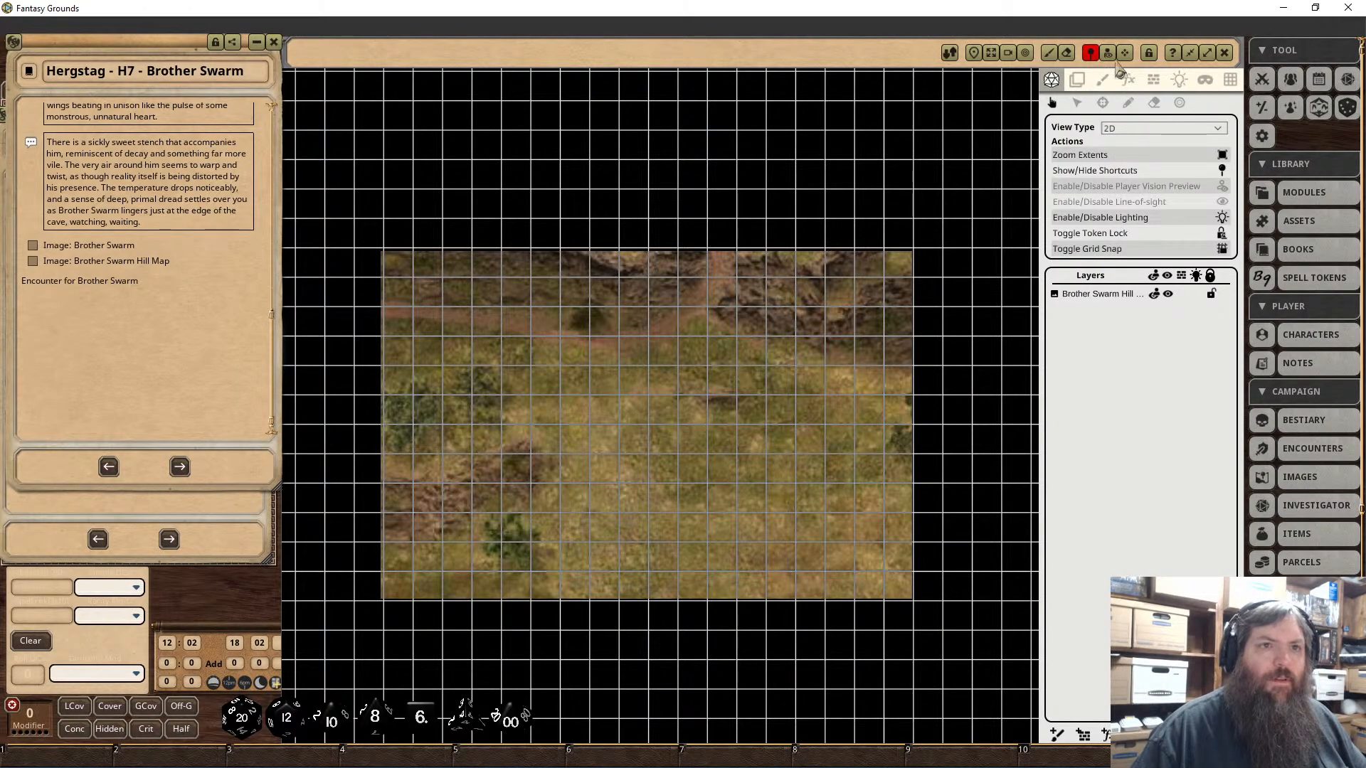
left_click(1149, 52)
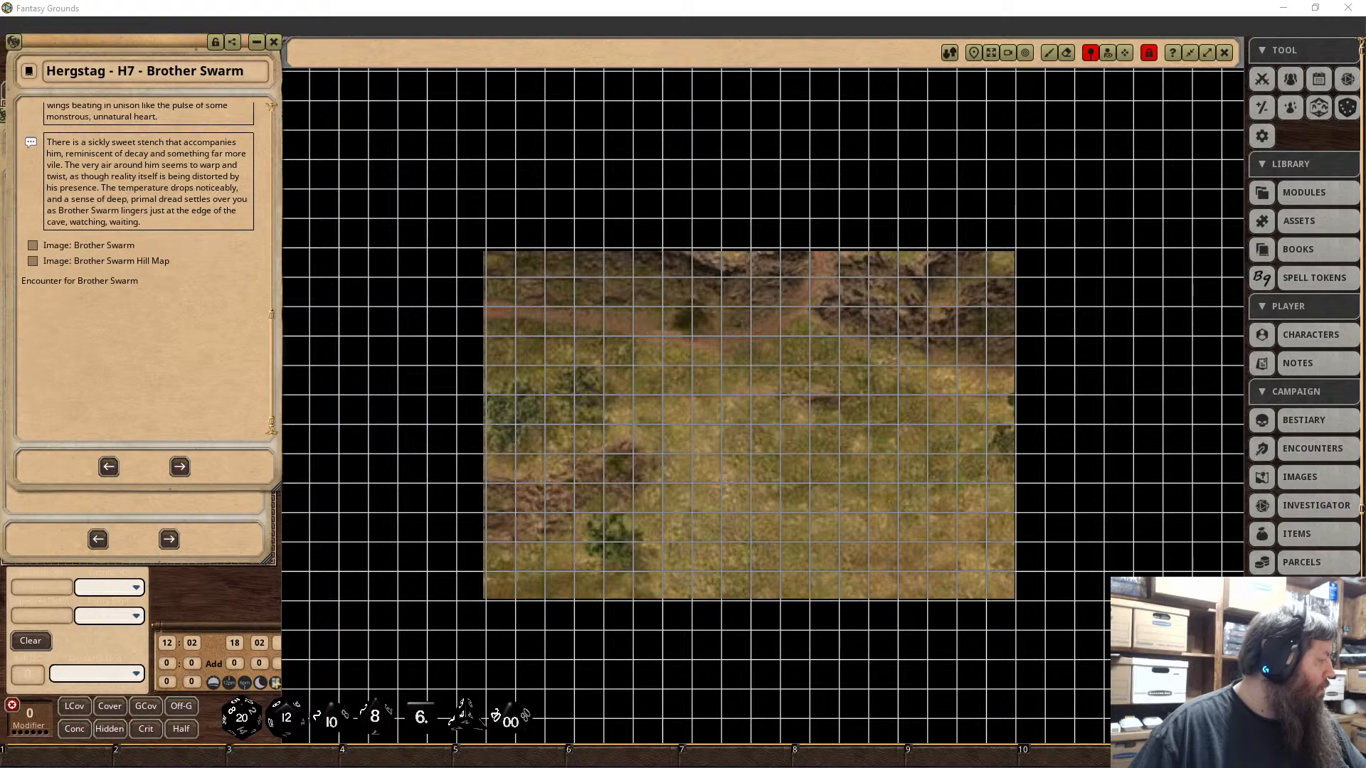
Step: Search the bestiary for "wraith" and open the level 6 Wraith entry that has no source book
left_click(1324, 423)
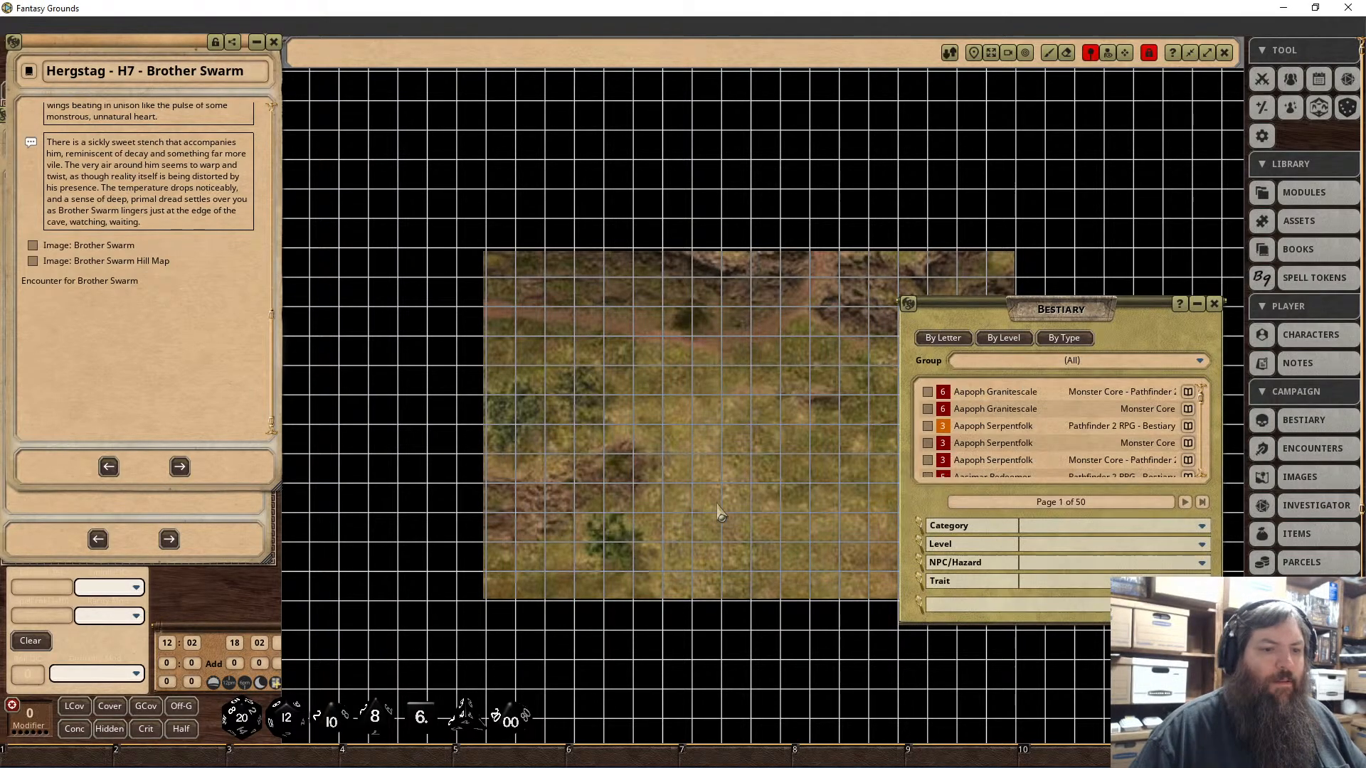
left_click(1005, 606)
type("wrait")
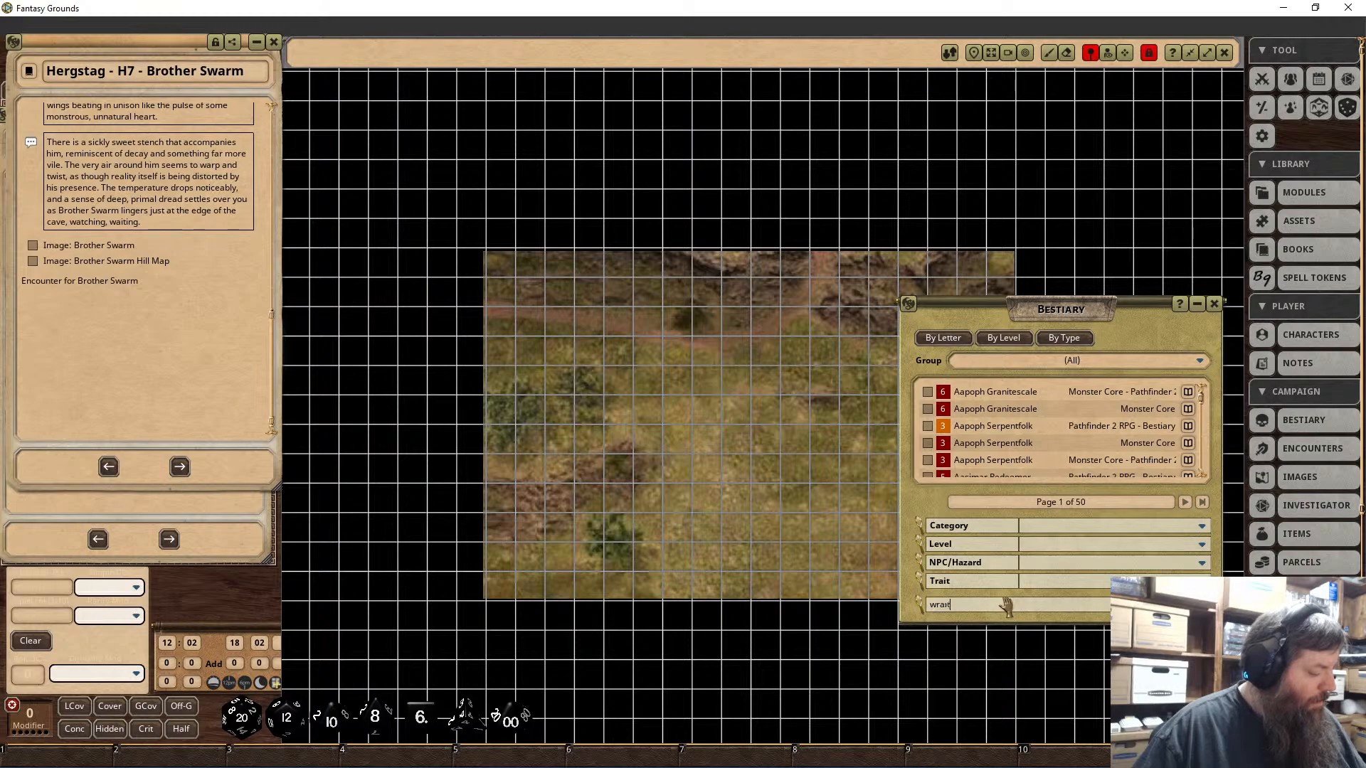
type("h")
key("Return")
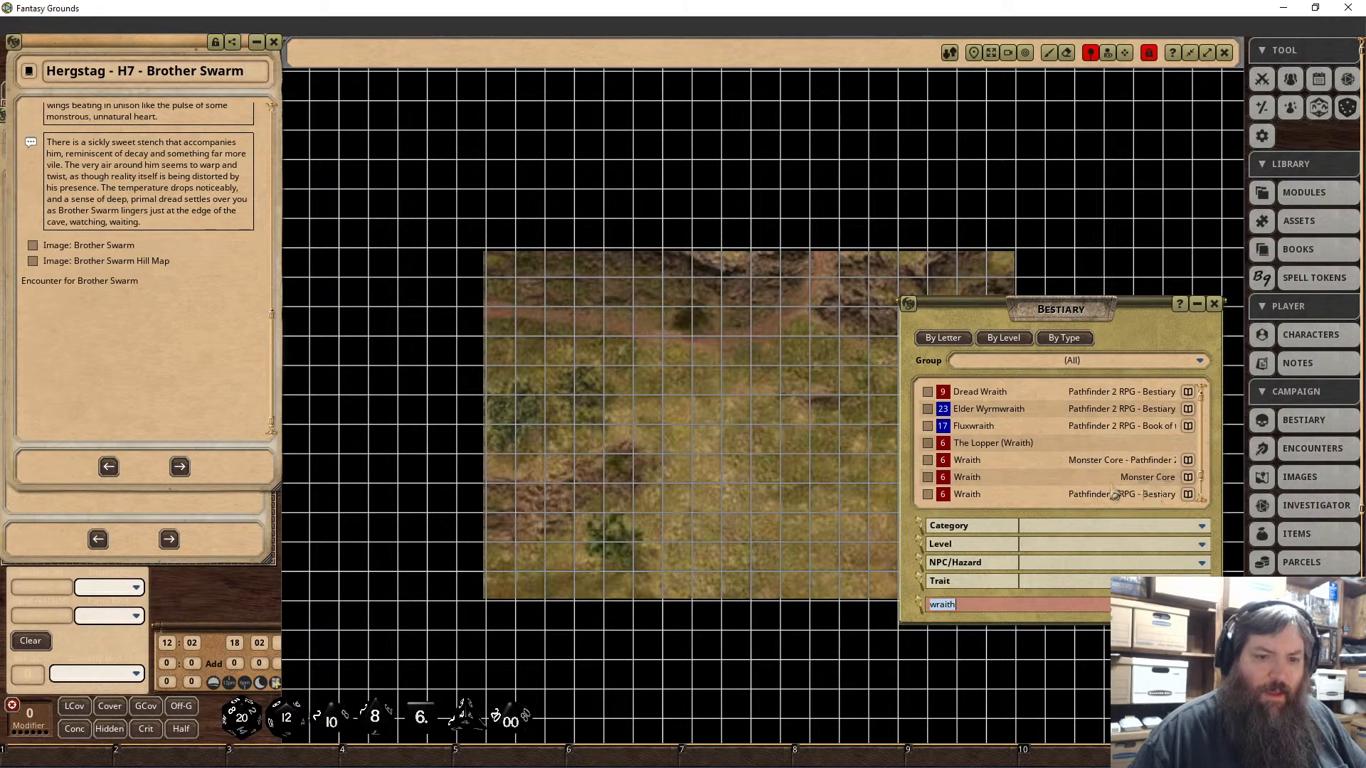
scroll(996, 480, "down", 1)
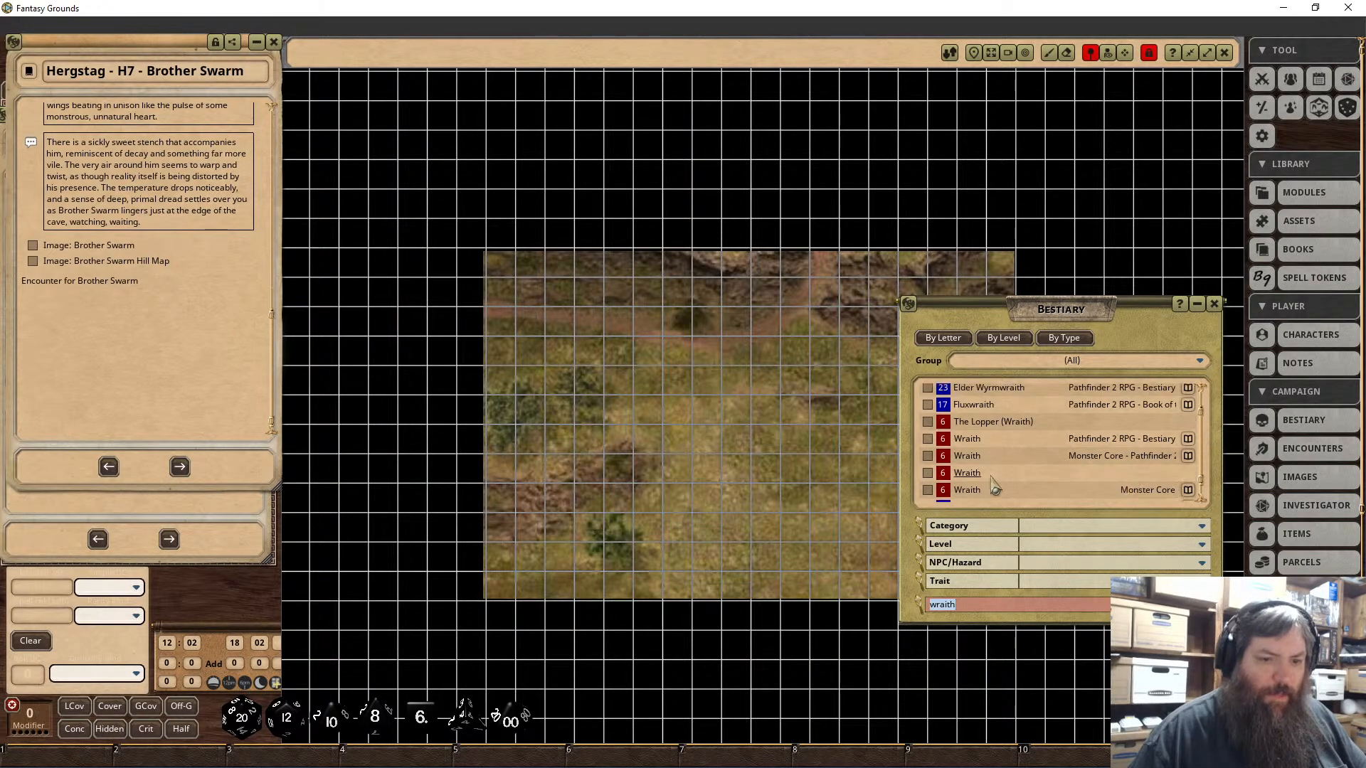
left_click(927, 474)
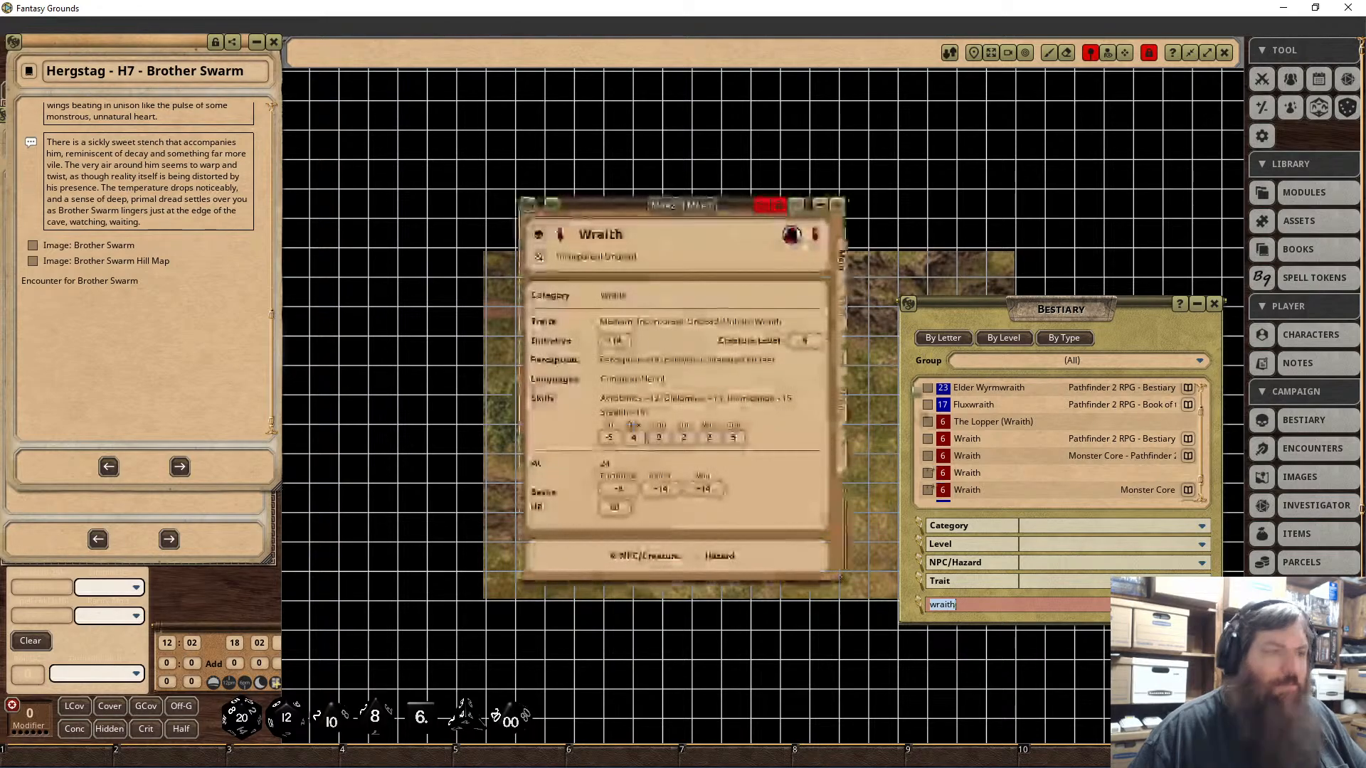
Step: Unlock the Wraith record and rename it Brother Swarm (Wraith)
left_click(779, 204)
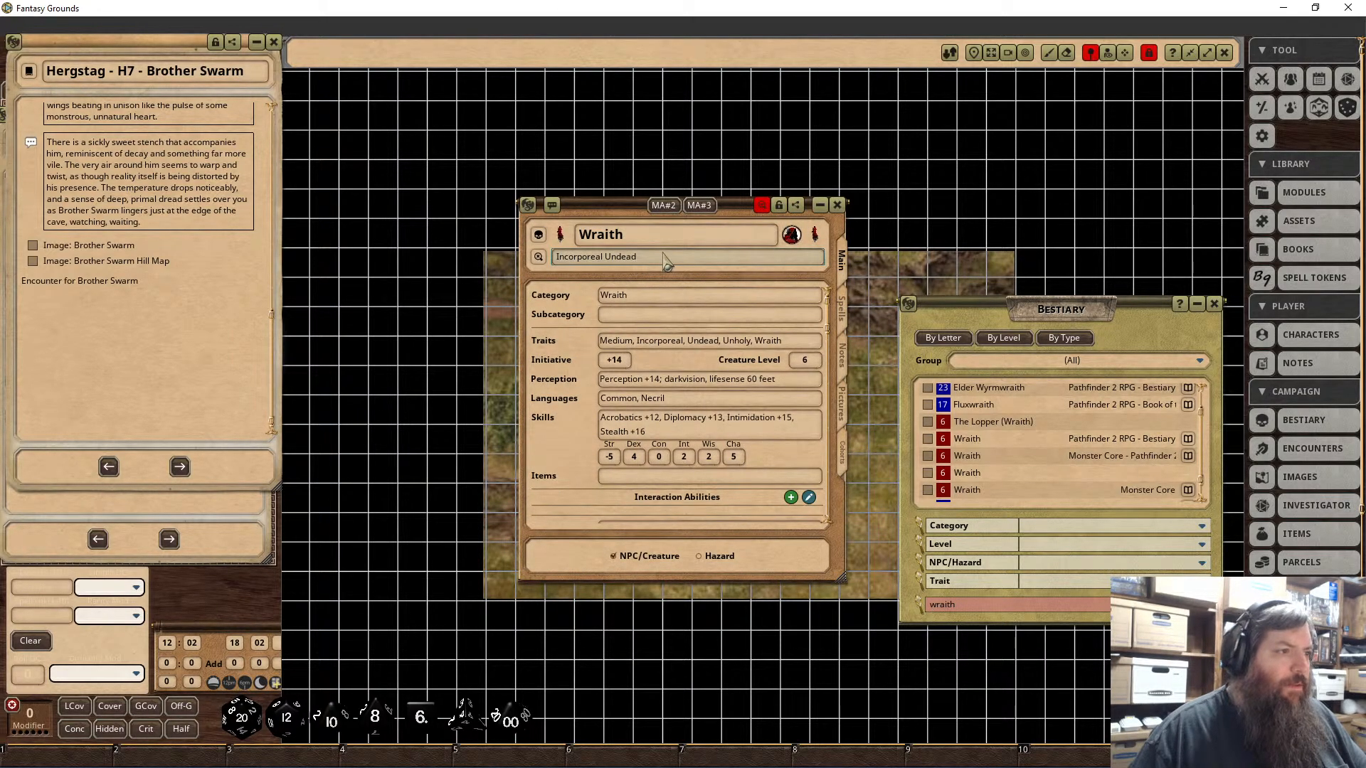
left_click(633, 239)
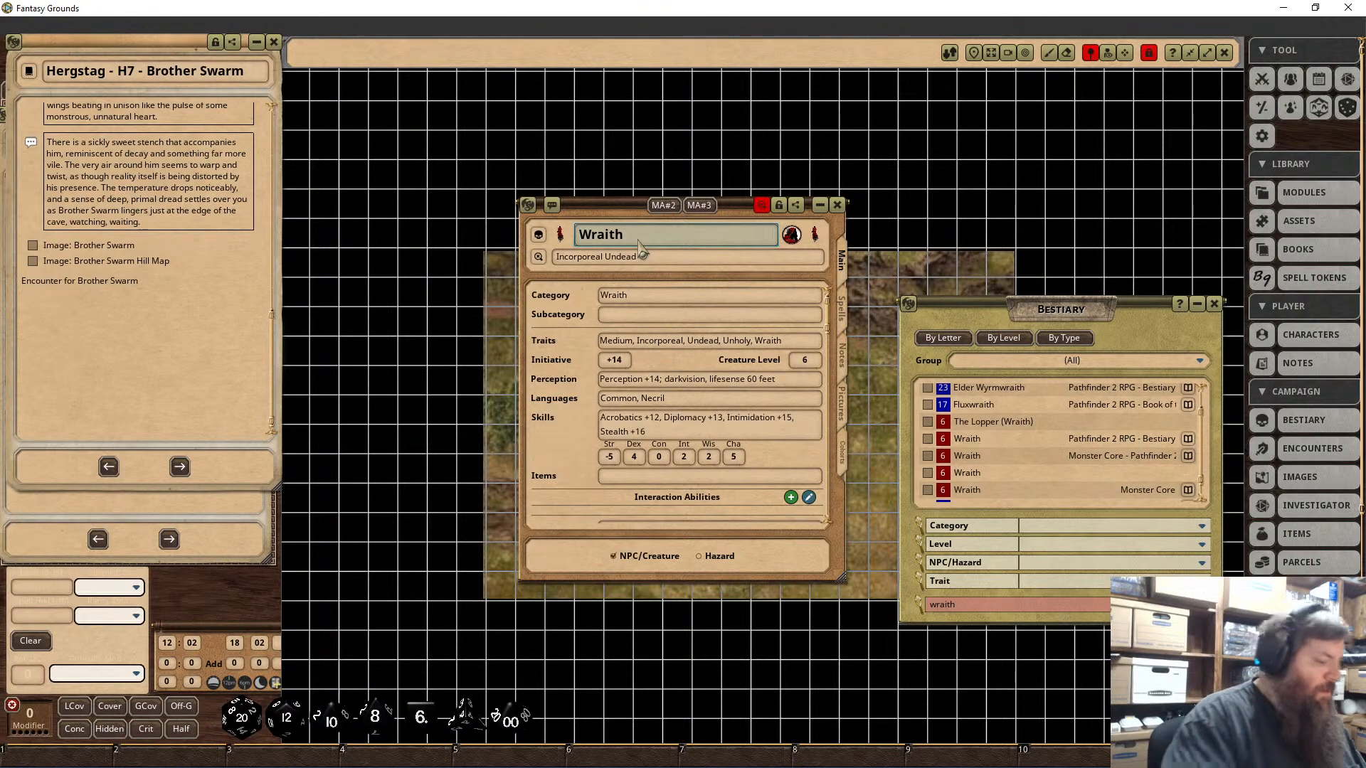
type("Brothe")
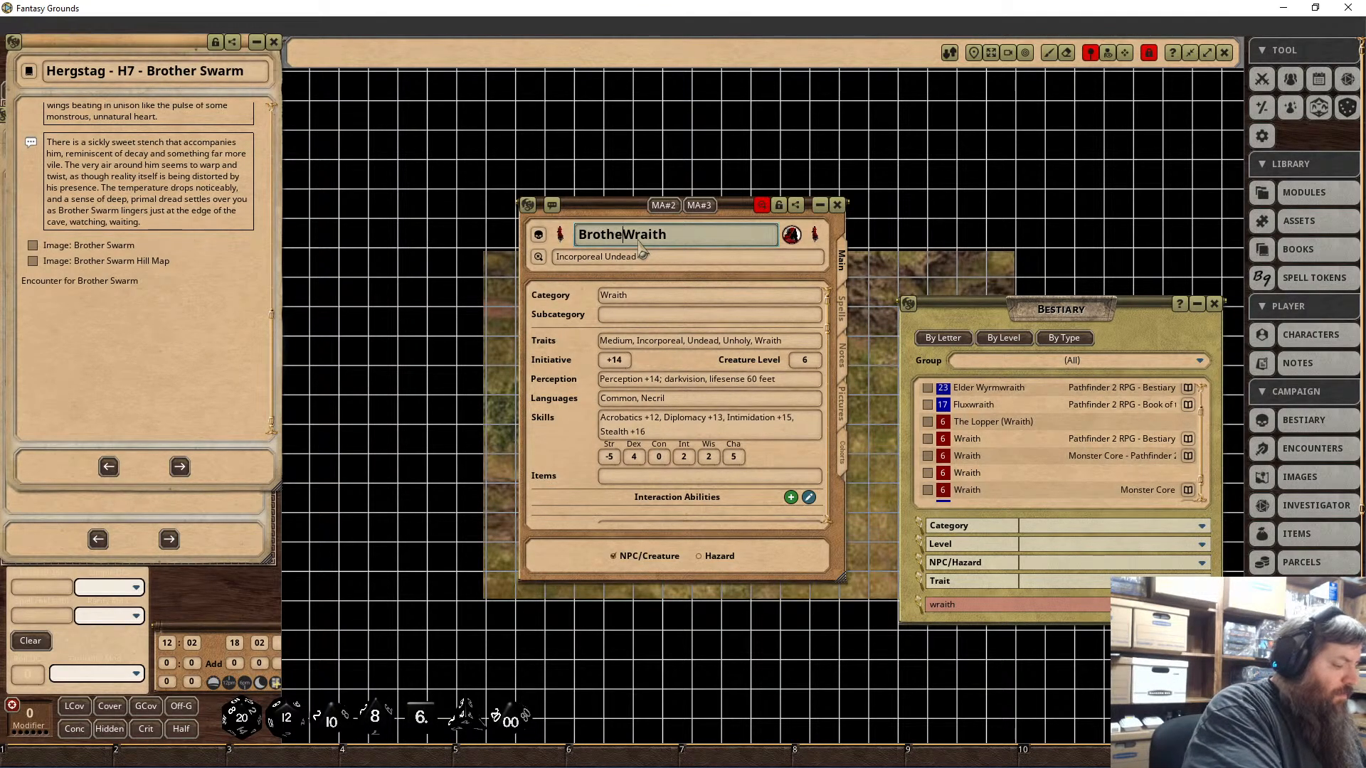
type("r Swarm (Wraith")
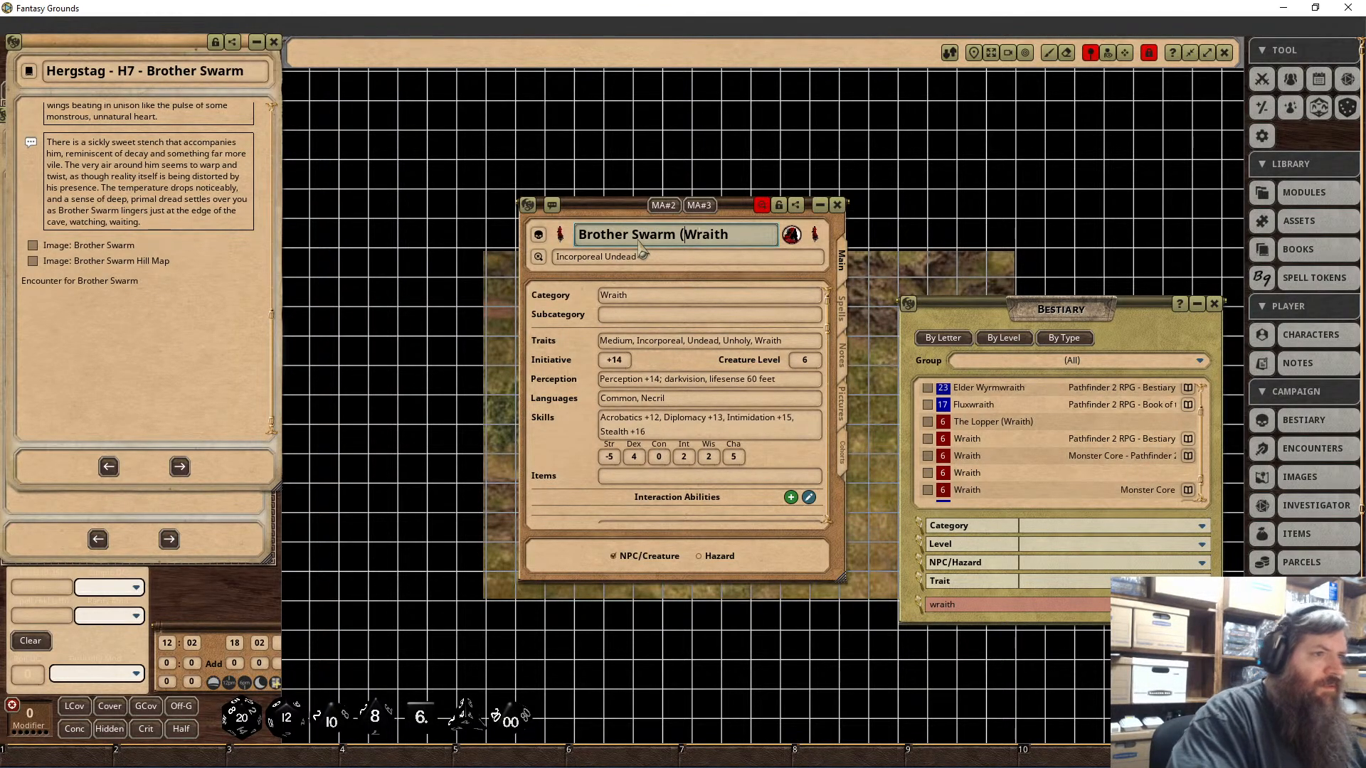
type(")")
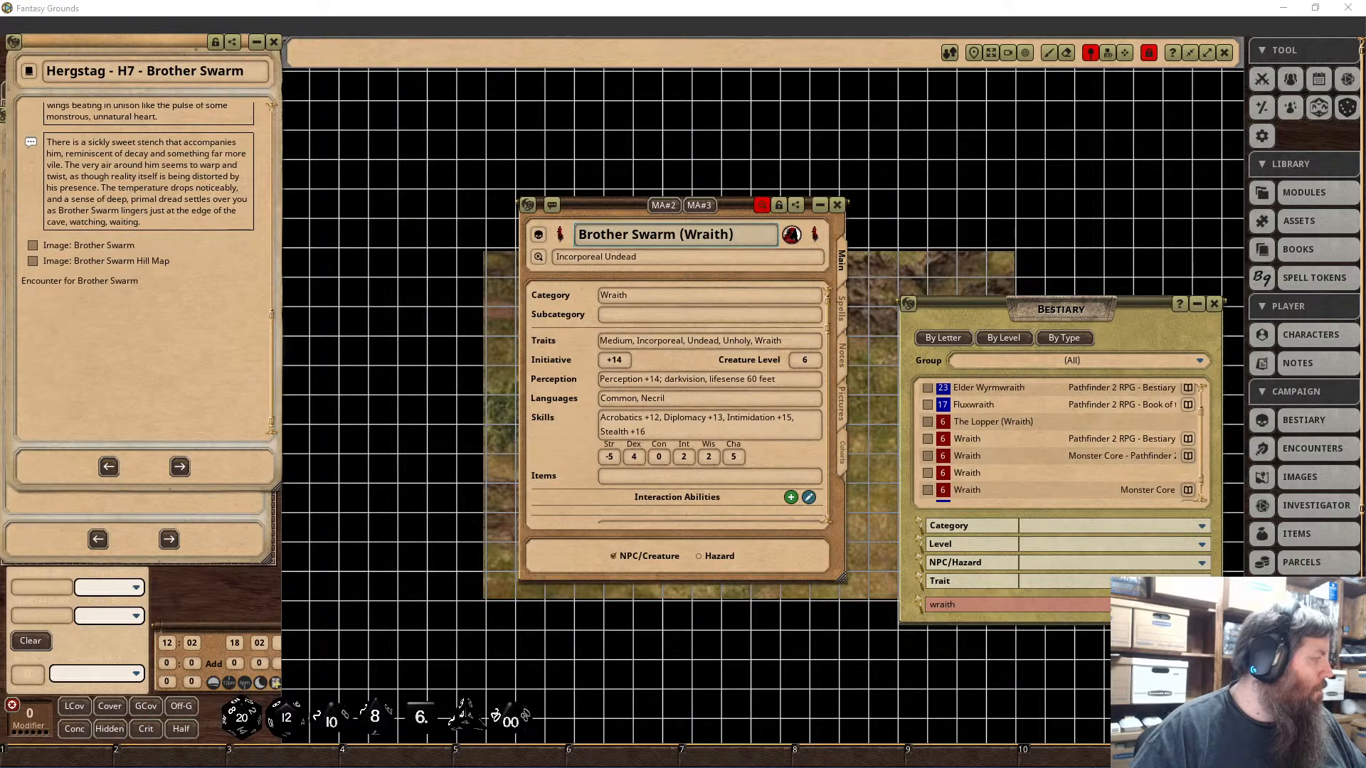
Step: Switch to the Whispering Way Leveling Sheet in Excel and shrink column E on Relevant Lore to a narrow spacer beside column F
key("alt+Tab")
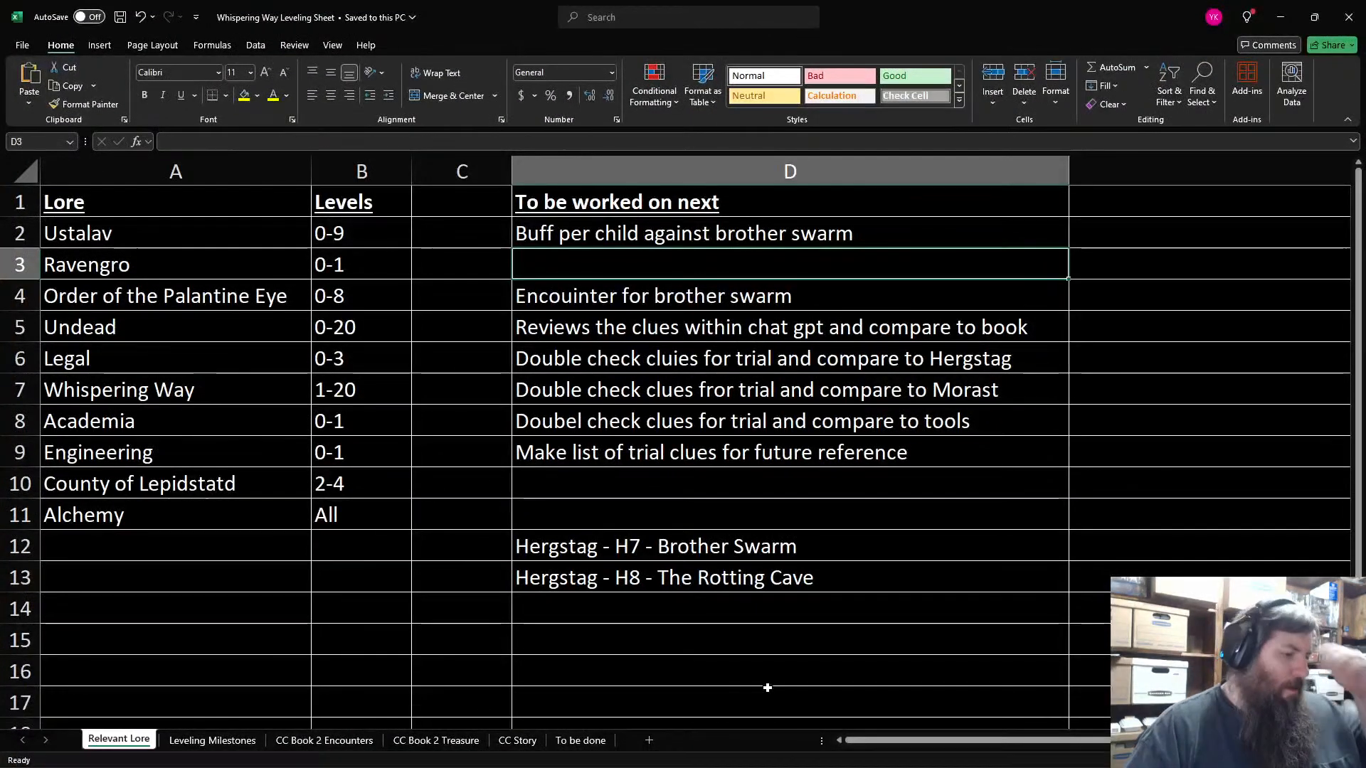
left_click(1198, 254)
left_click(1182, 226)
left_click(1181, 225)
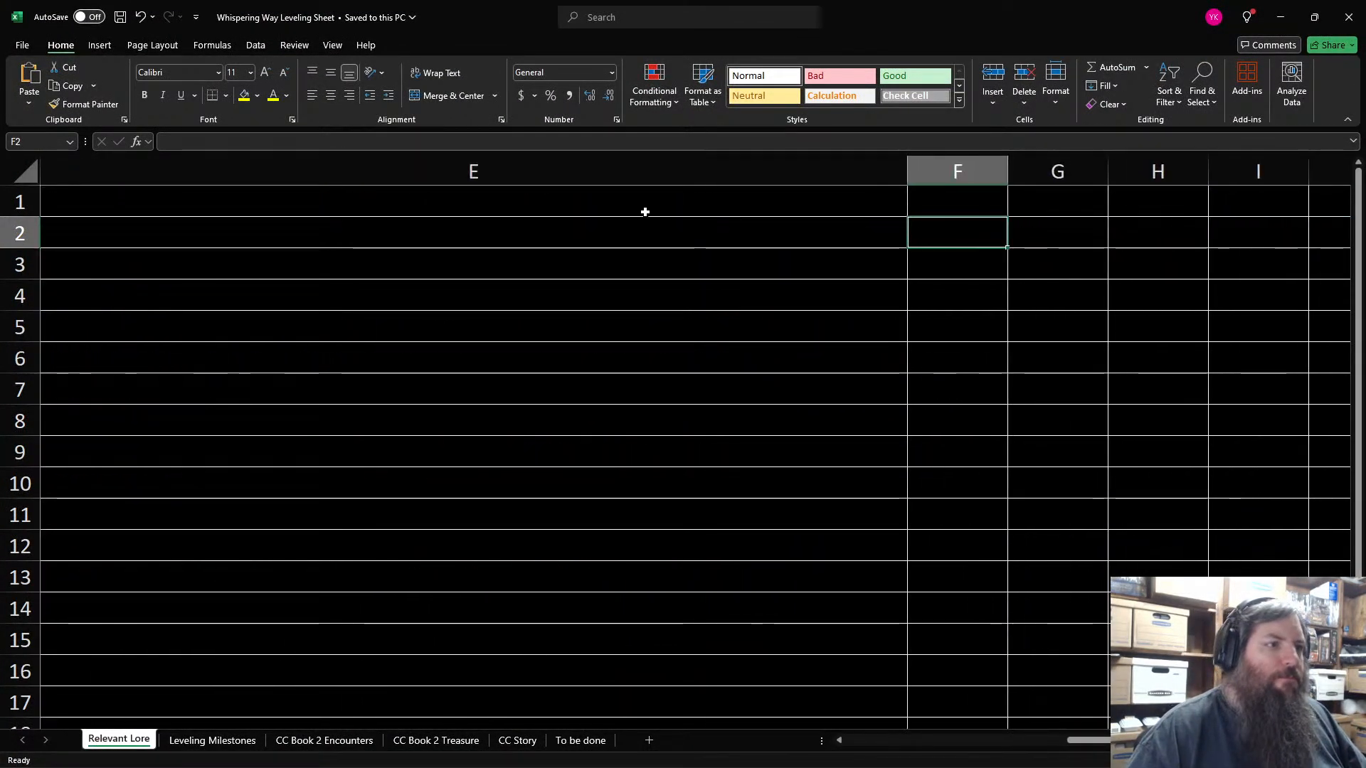
left_click_drag(908, 170, 207, 223)
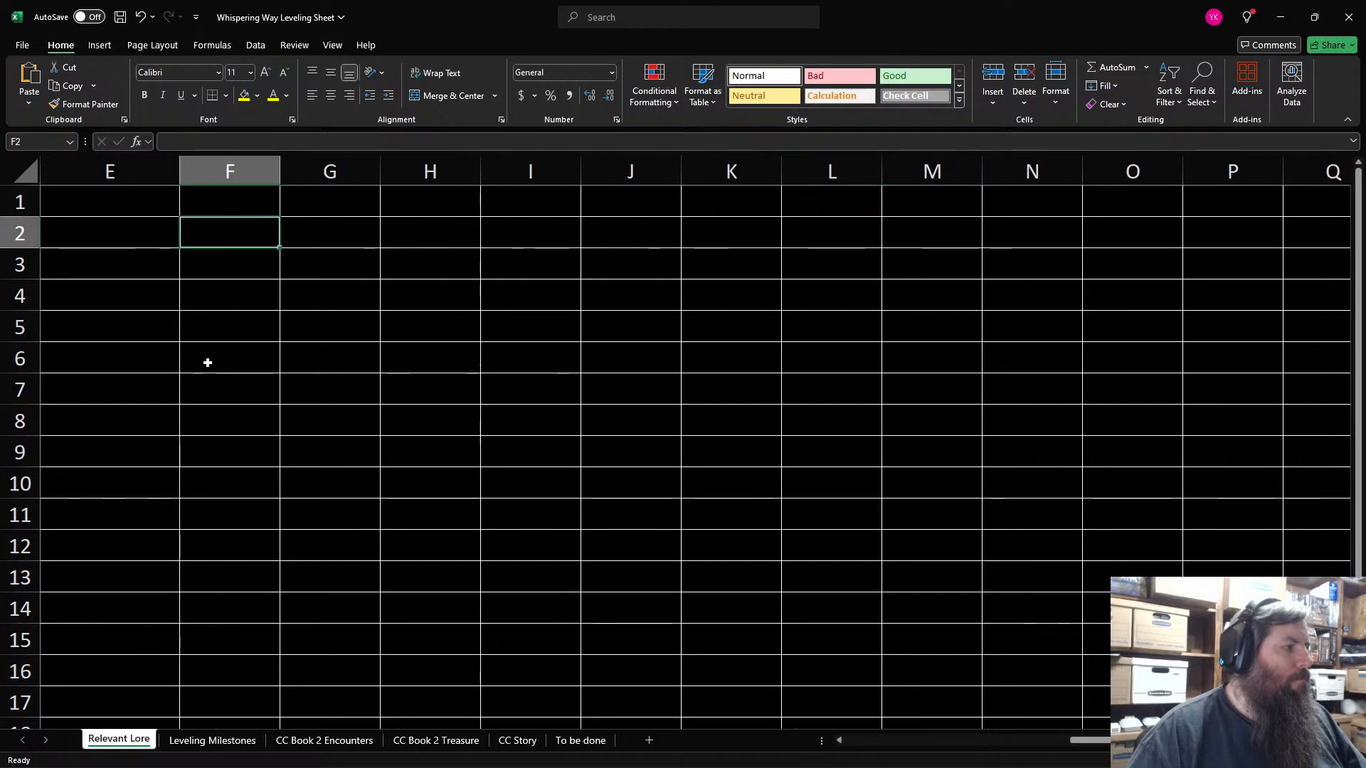
scroll(207, 360, "left", 3)
left_click(147, 325)
key("Left")
left_click_drag(832, 173, 718, 188)
left_click(747, 205)
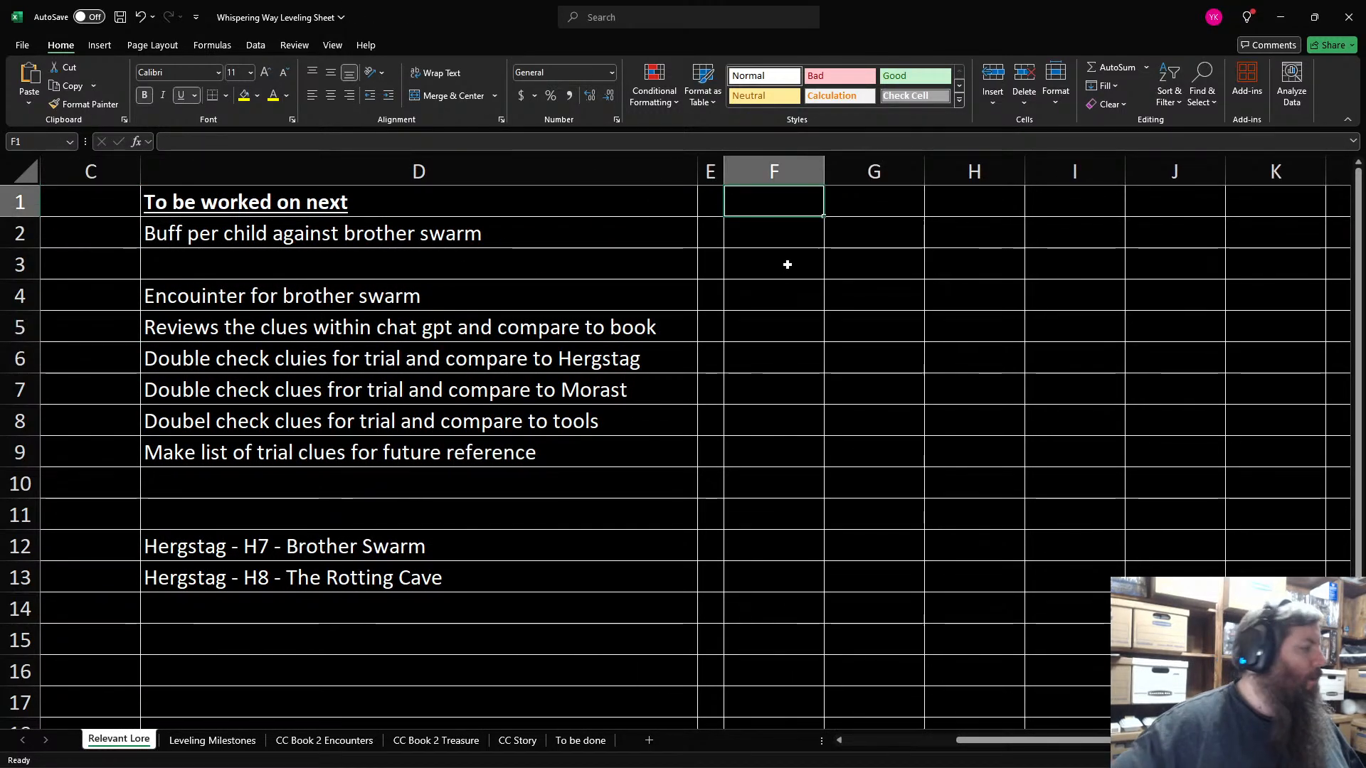
Step: Copy the six Hergstag haunt encounters in B7:B12 of CC Book 2 Encounters into Relevant Lore starting at F1
left_click(324, 741)
left_click(498, 367)
left_click_drag(484, 343, 452, 463)
key("ctrl+c")
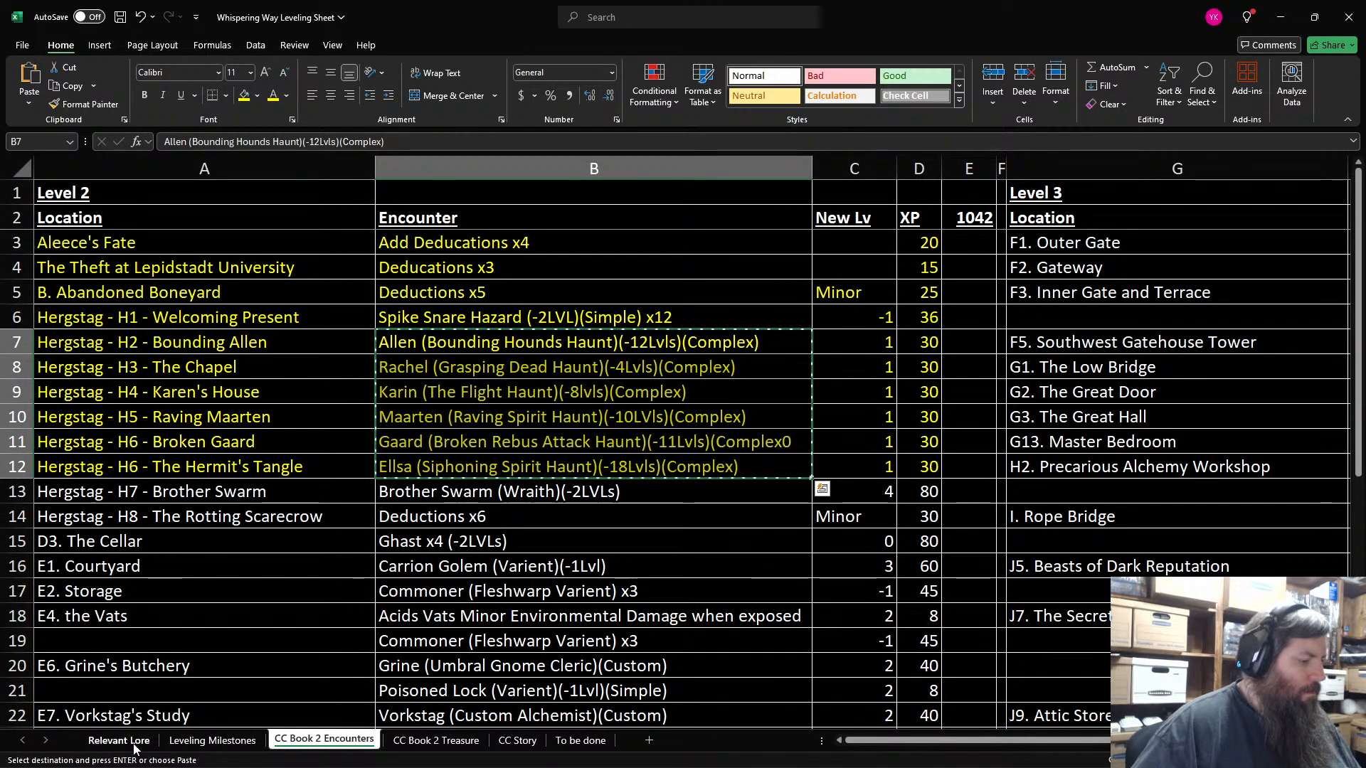
left_click(118, 740)
key("ctrl+v")
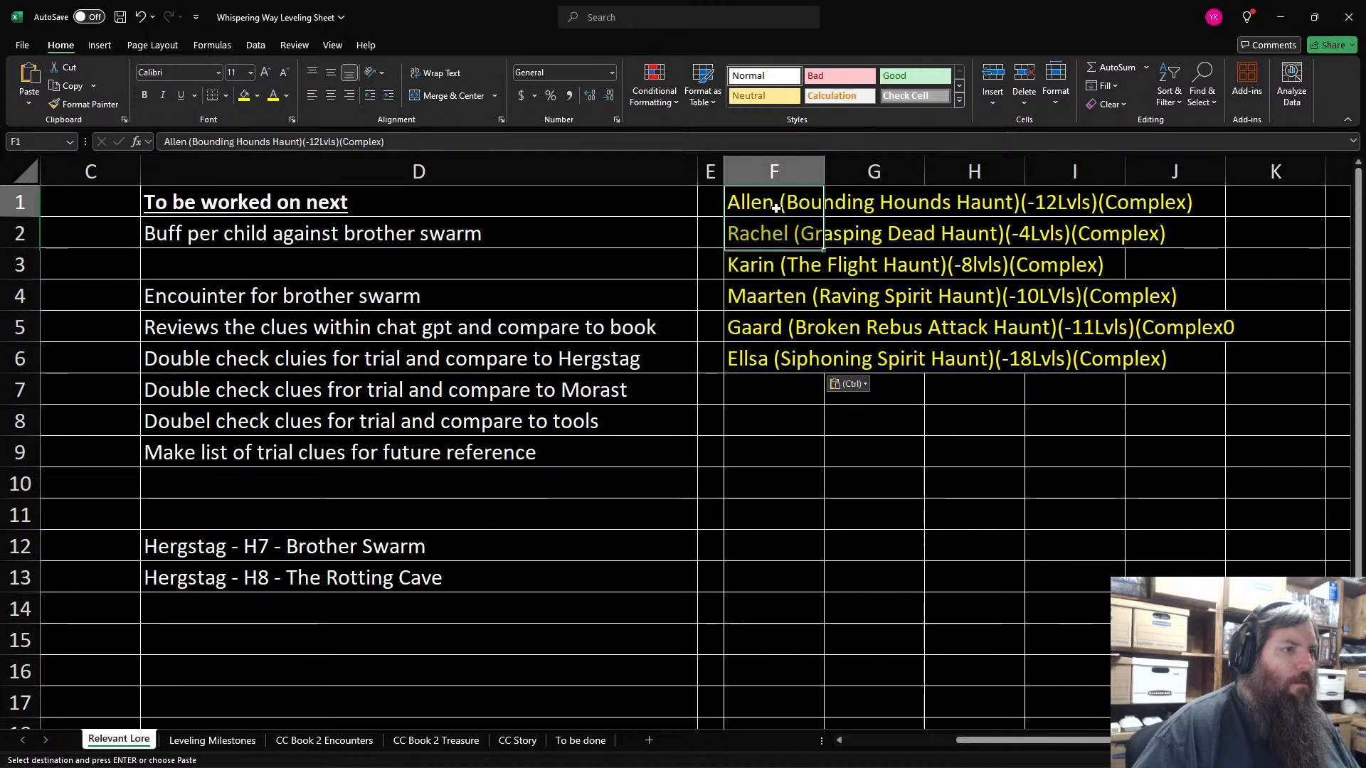
Step: Reduce the six haunt entries in F1:F6 to only each child's first name
type("Allen")
key("Return")
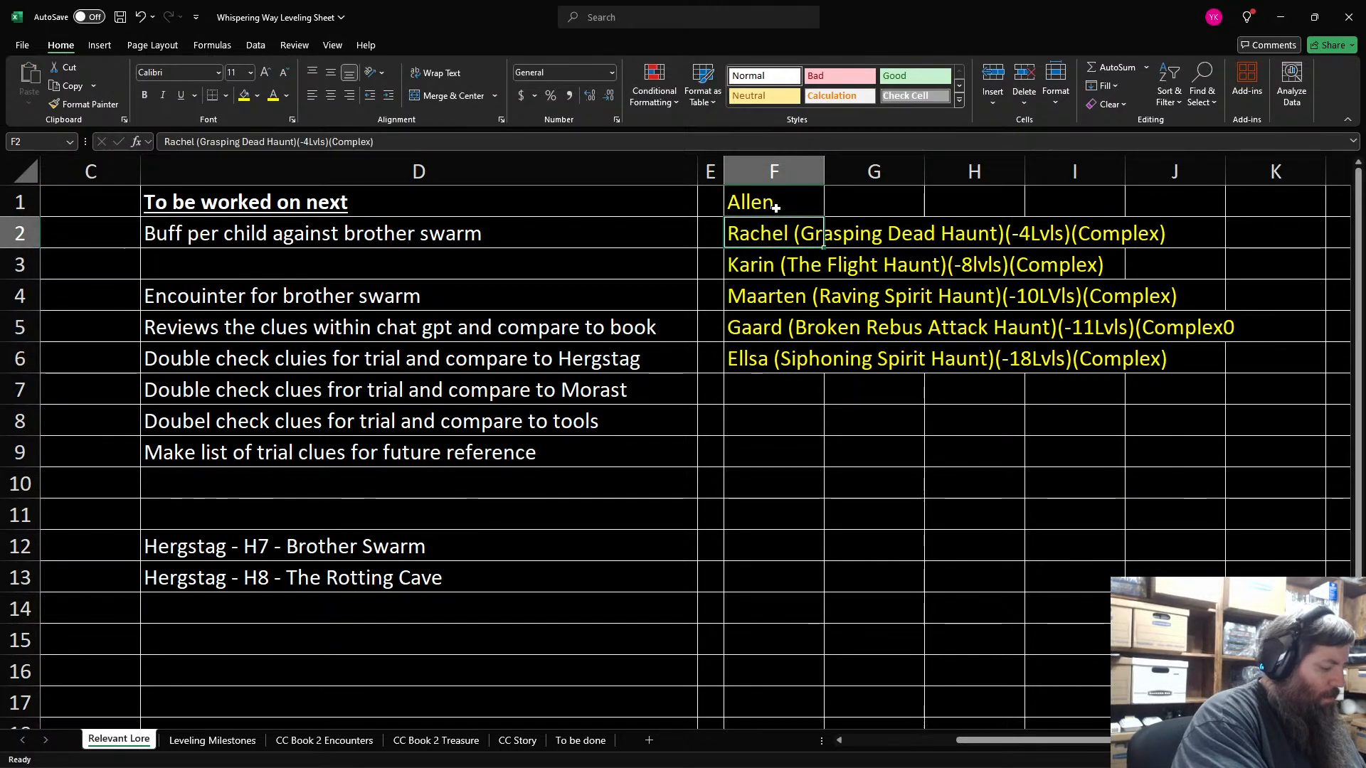
type("Rachel")
key("Return")
type("Karin")
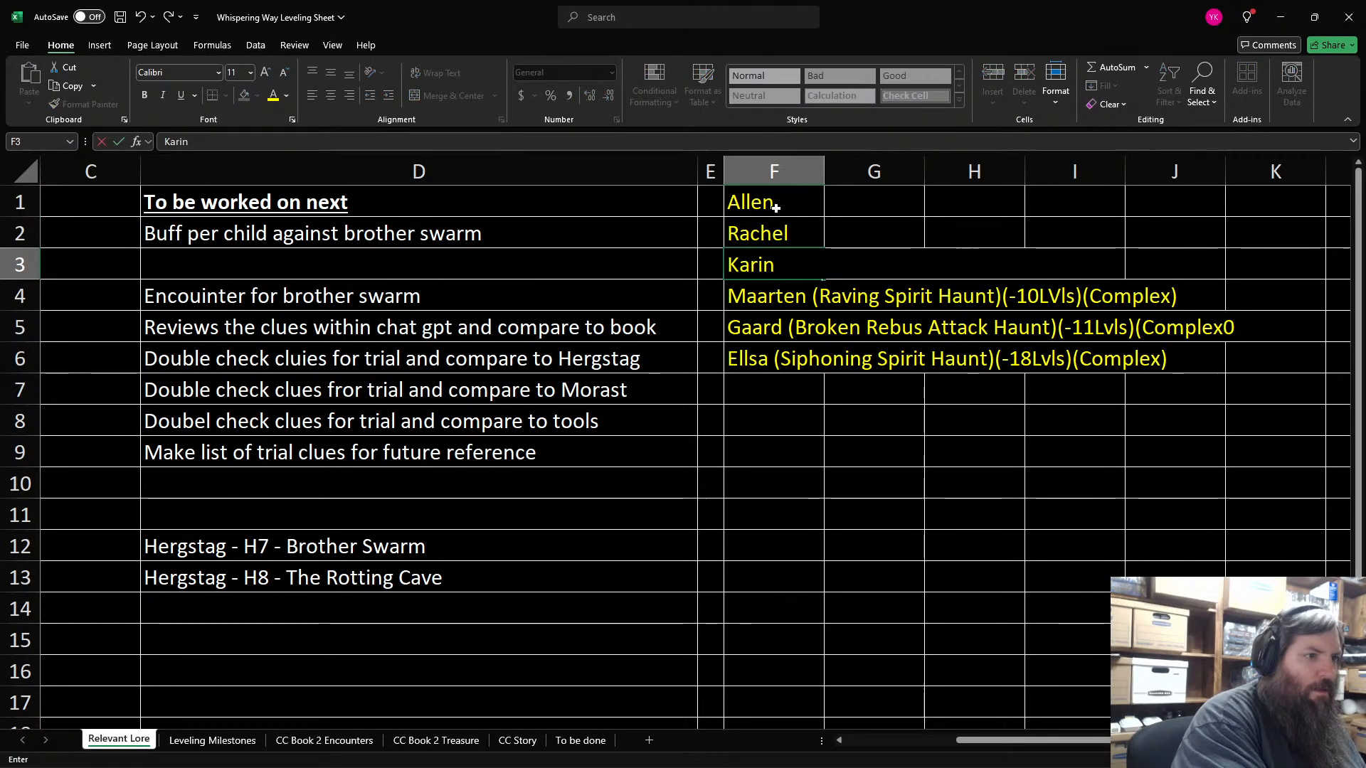
key("Return")
type("Maarten")
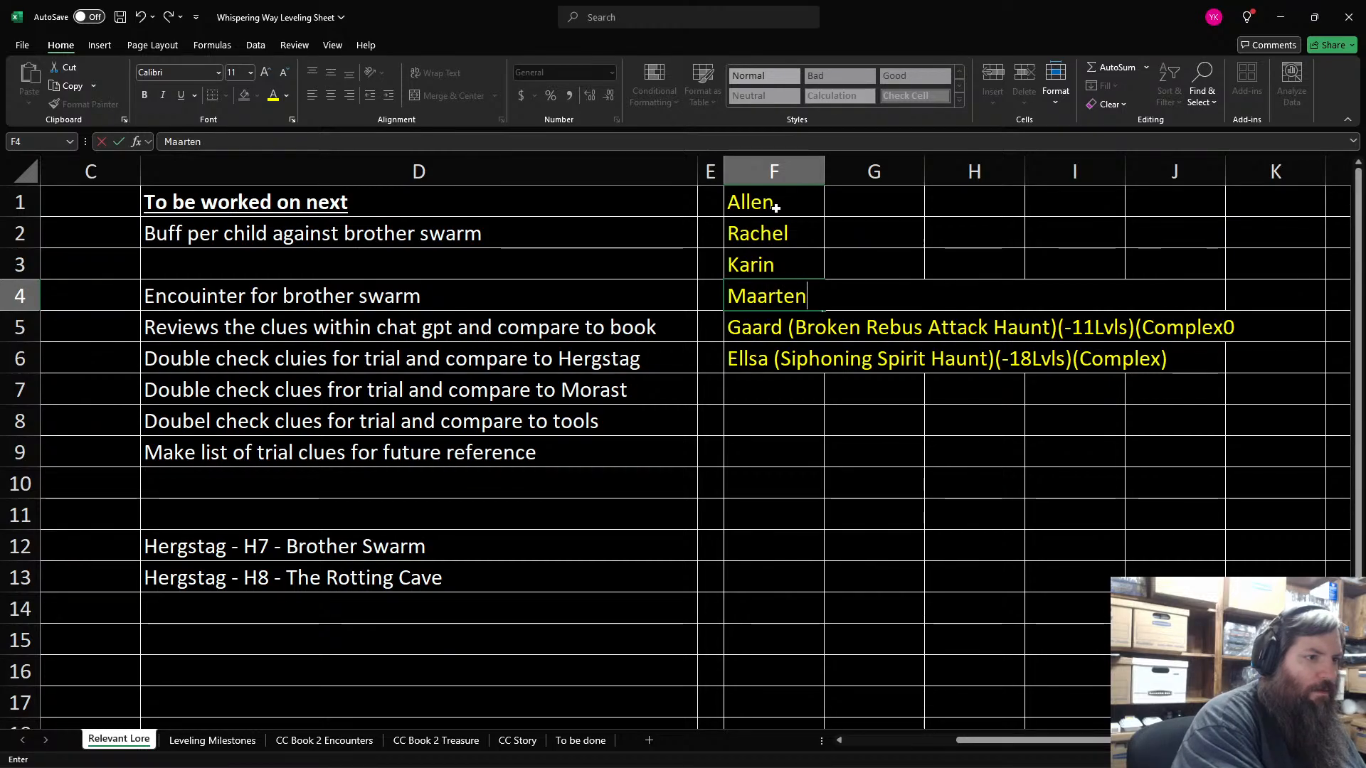
key("Return")
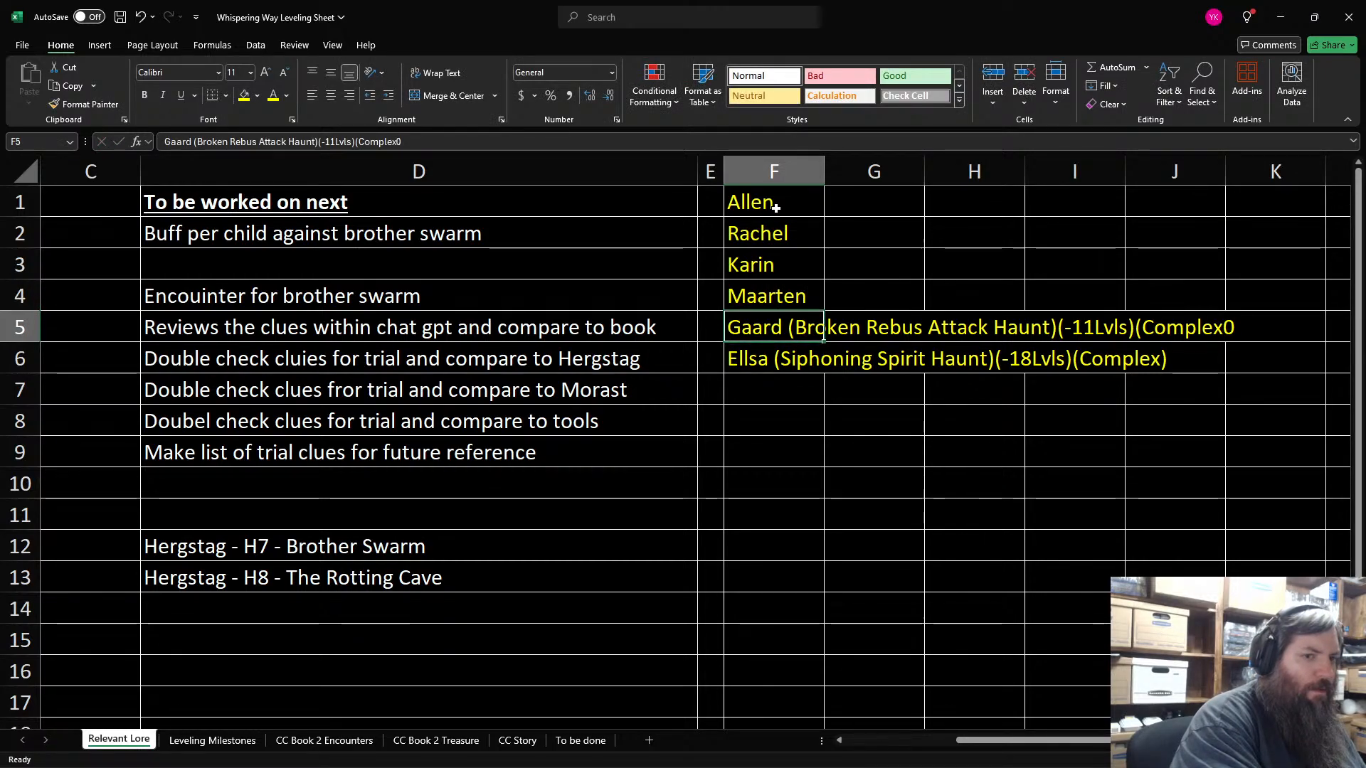
type("Gaard")
key("Return")
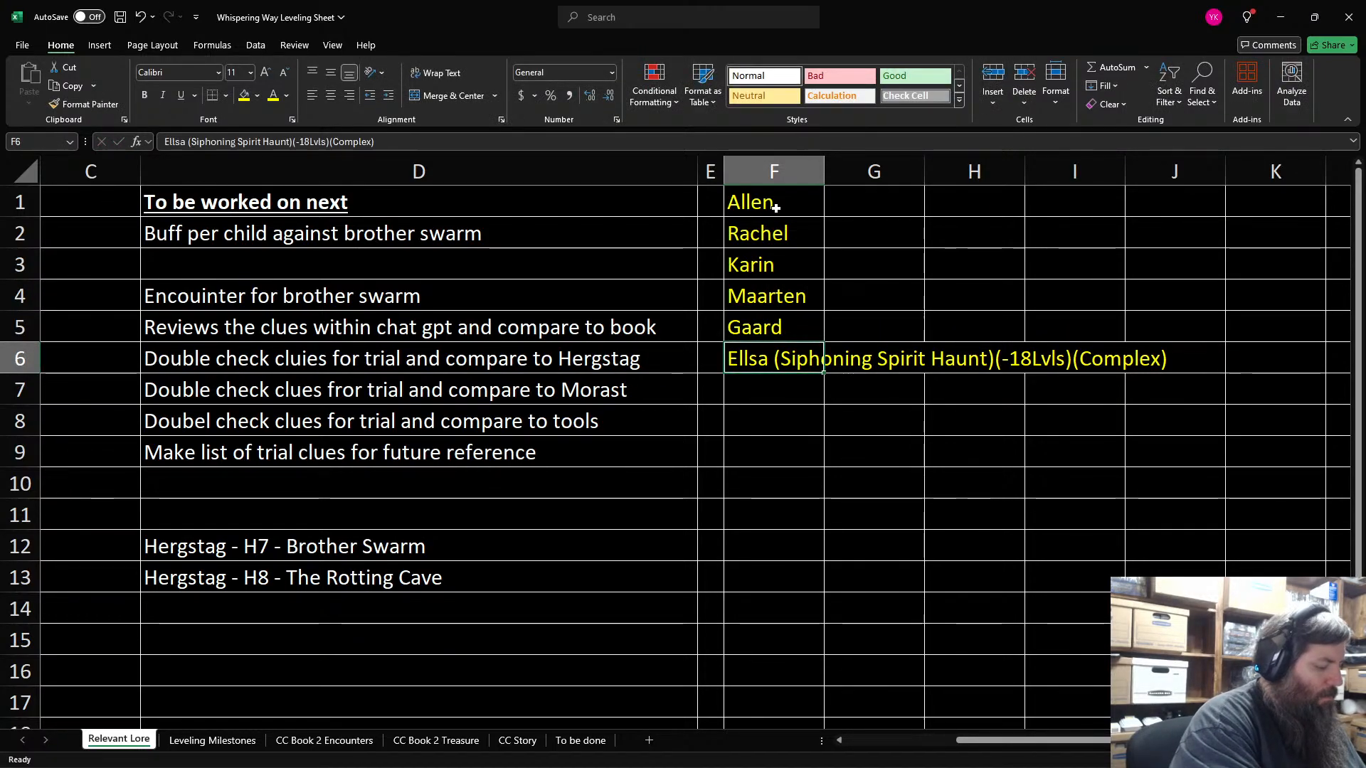
type("Ellsa")
key("Return")
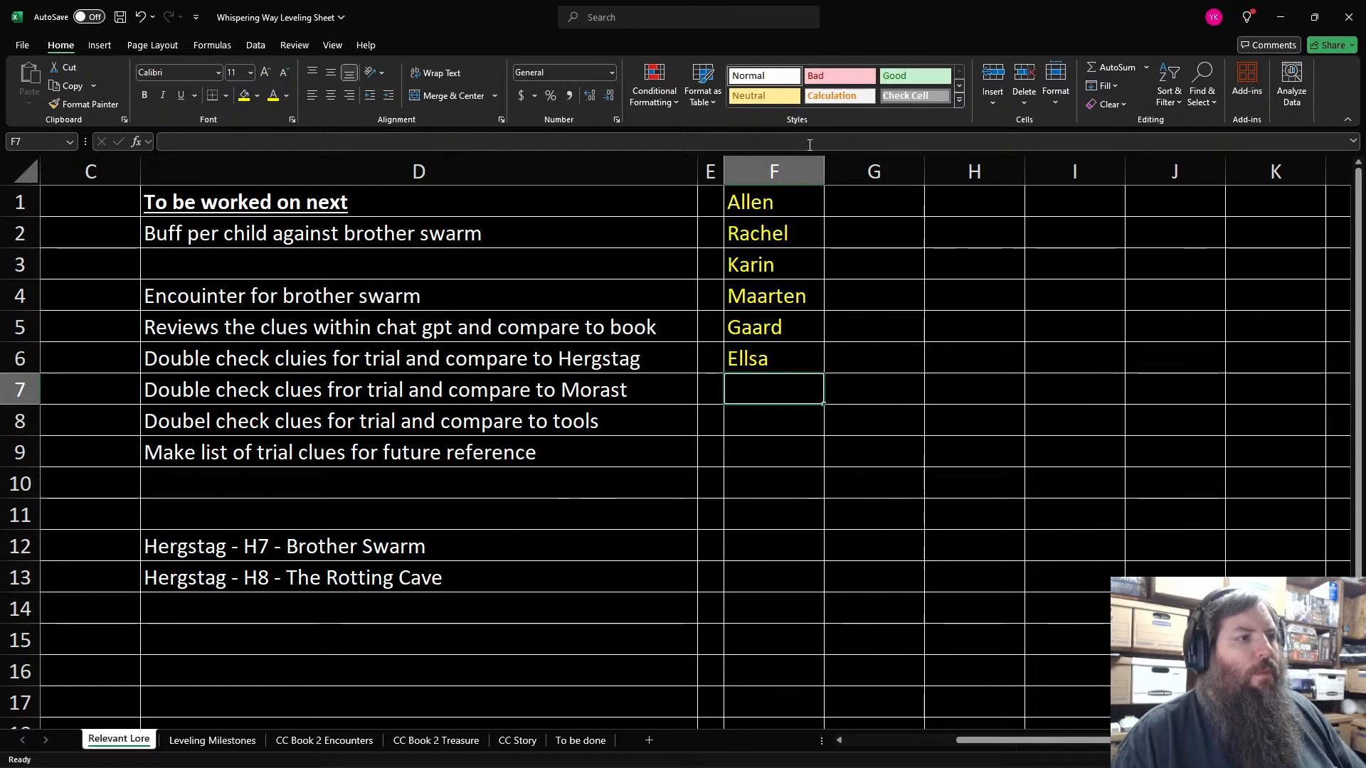
Step: Insert a blank cell at F1 that shifts the name list down, and enter the header Debuff in G1
left_click(767, 203)
right_click(769, 203)
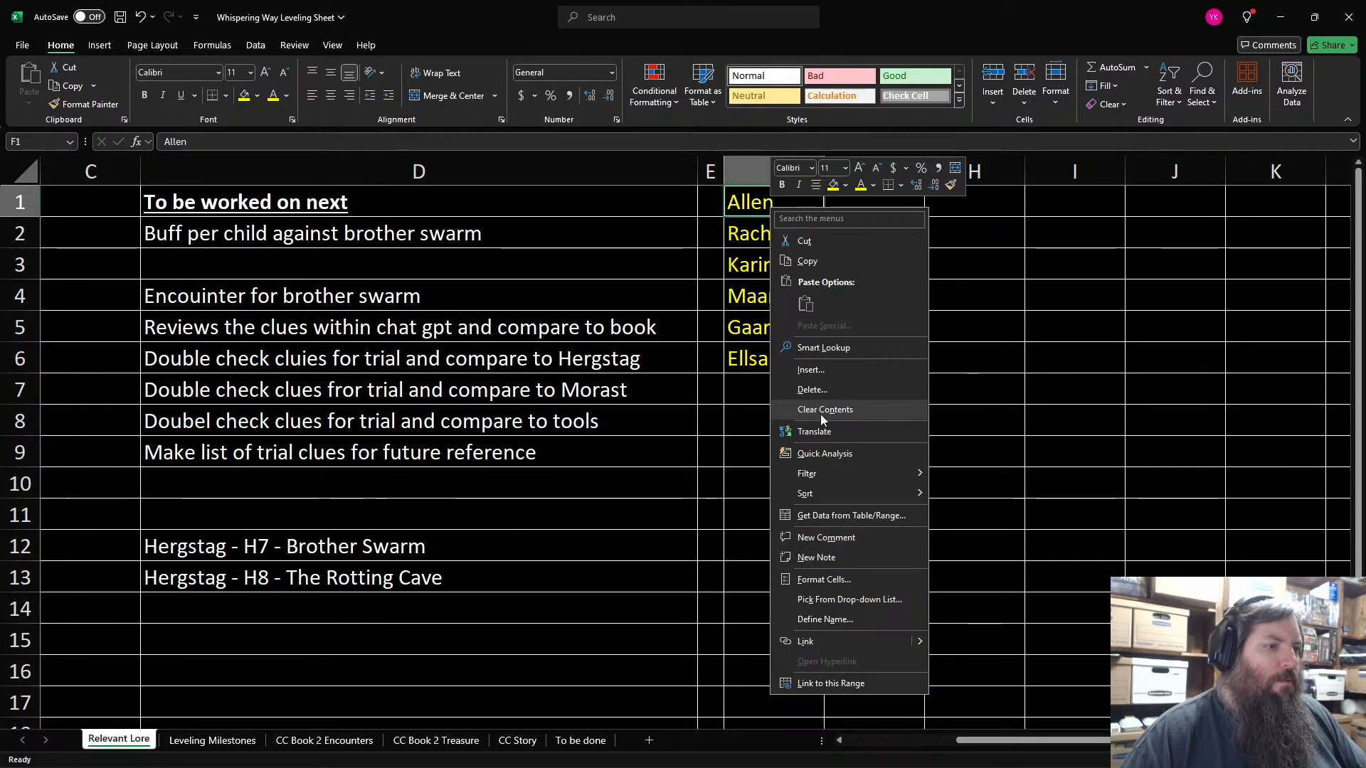
left_click(811, 370)
left_click(790, 390)
left_click(793, 437)
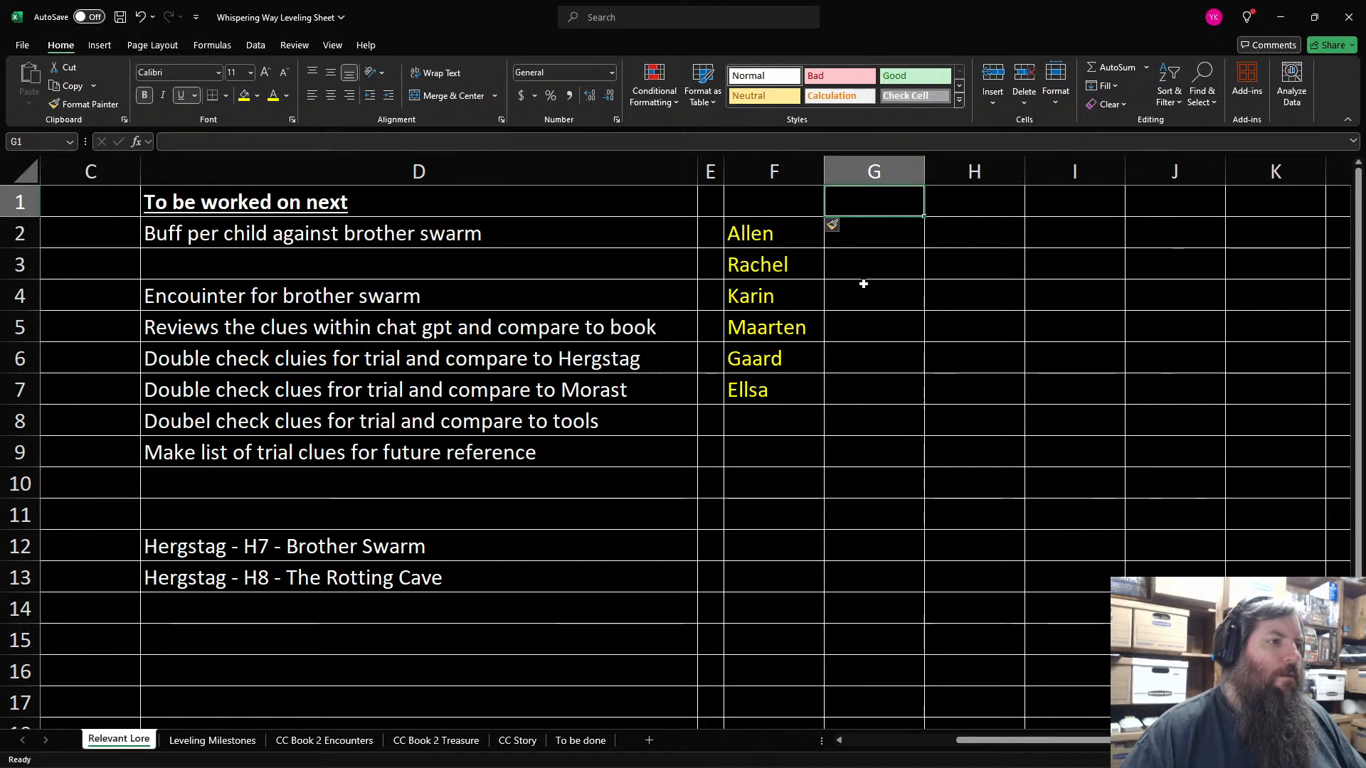
type("Debuff")
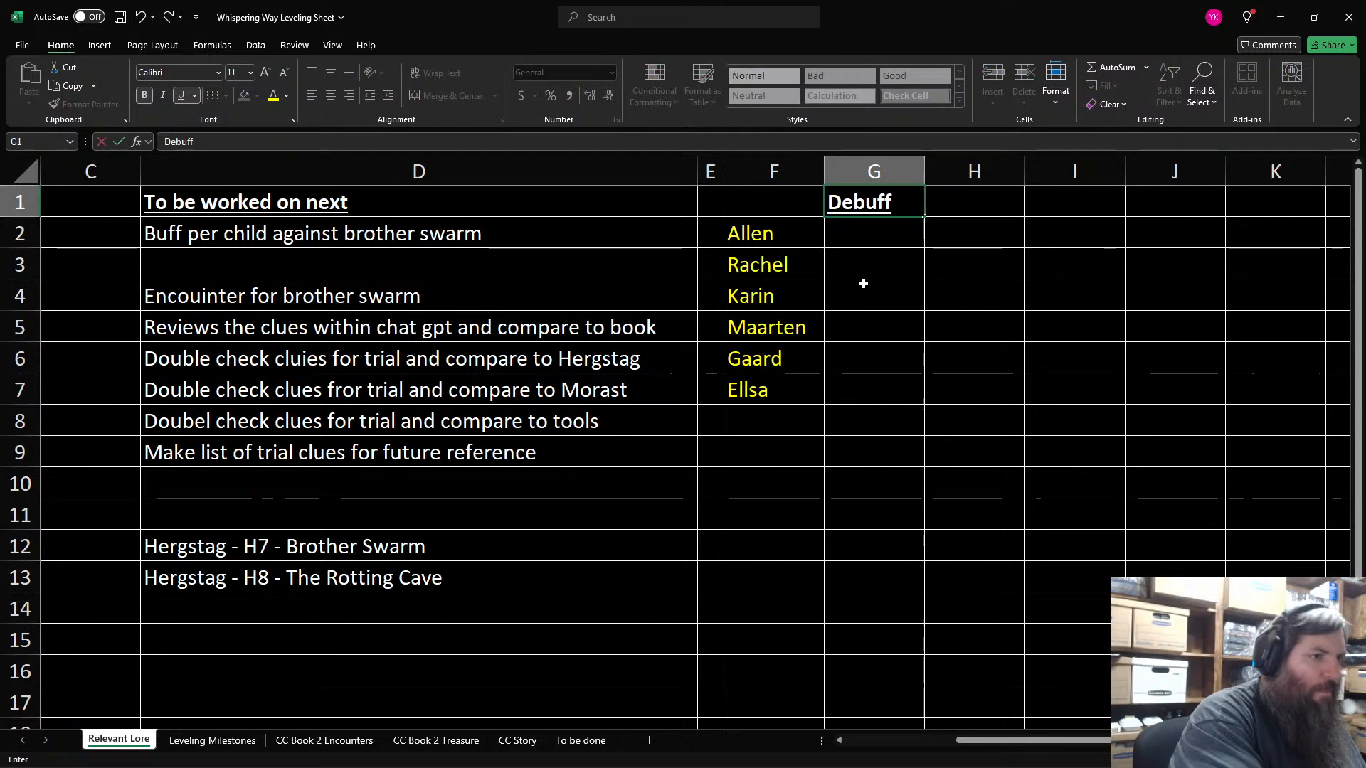
key("Return")
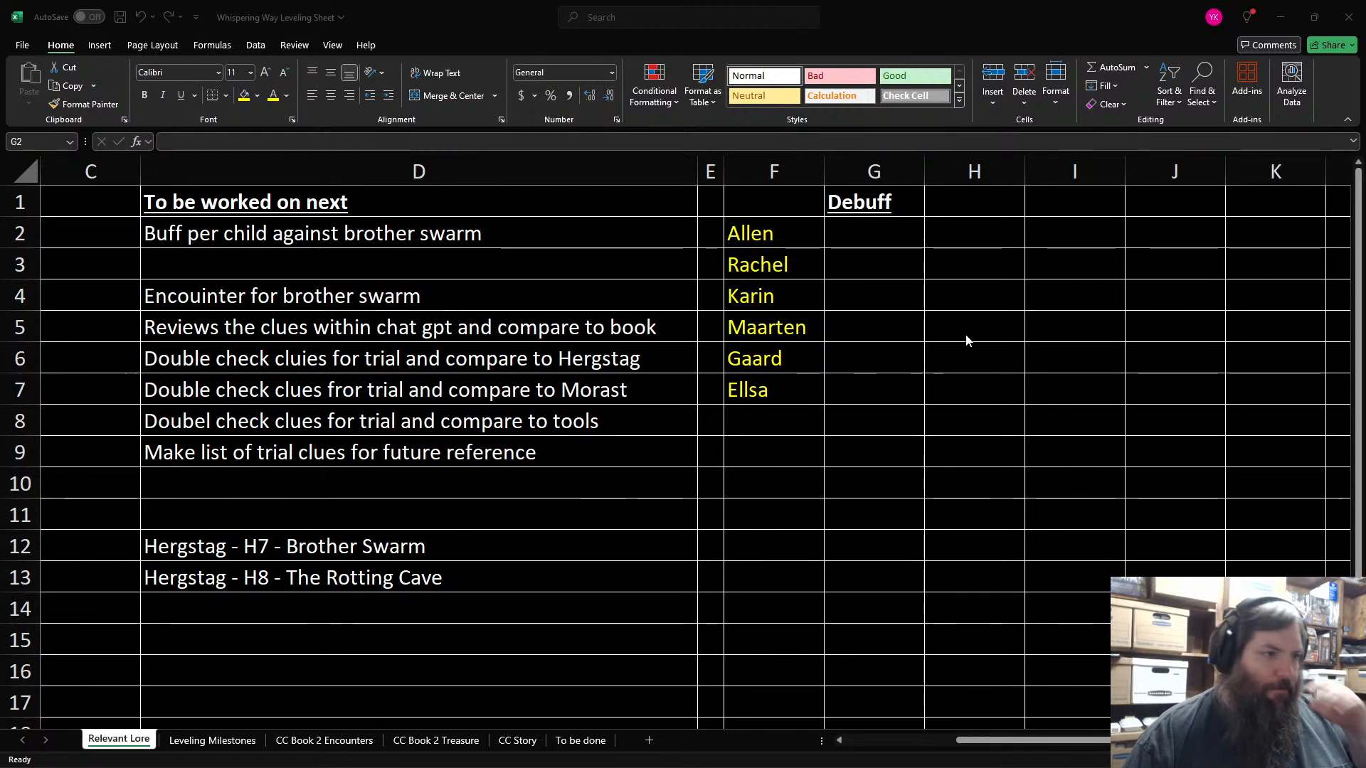
Step: List the conditions Clumsy, Dazzled, Drained and Enfeebled in H2:H5
left_click(996, 222)
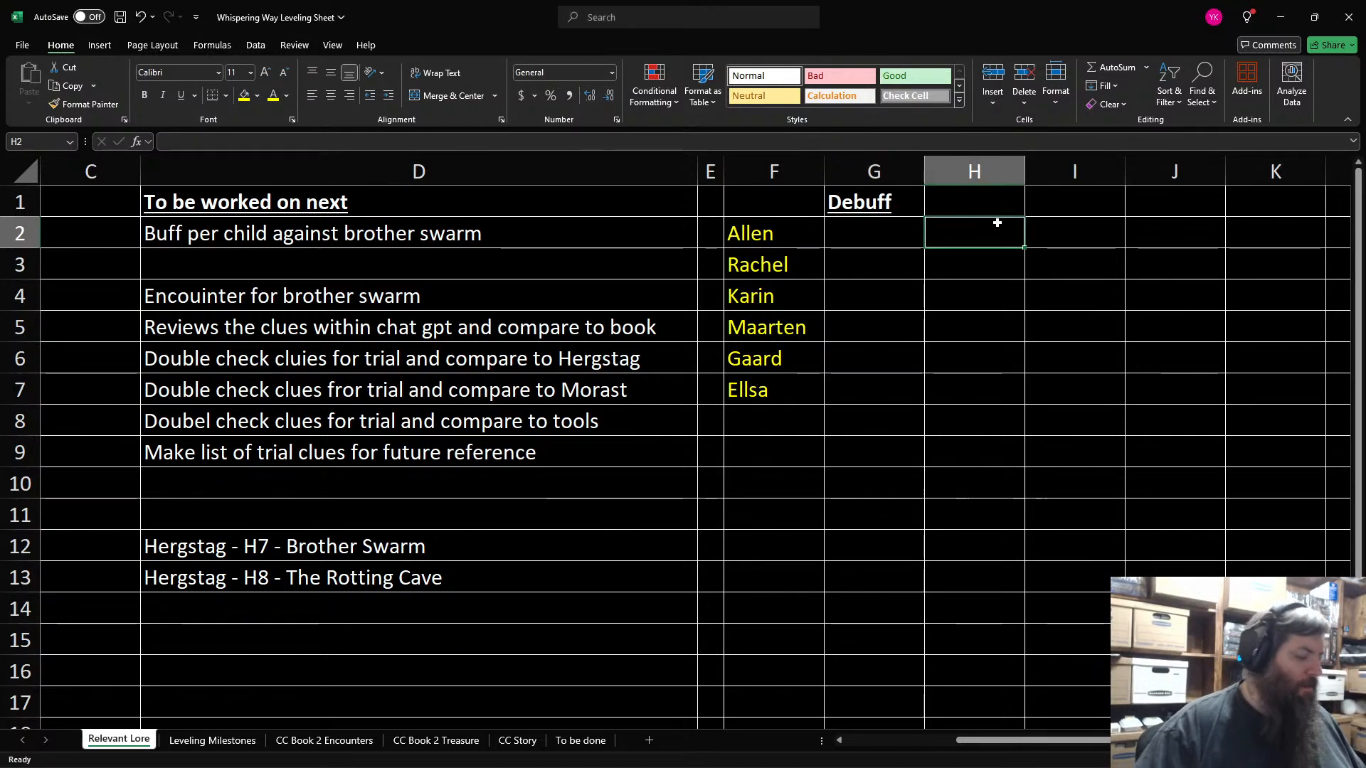
type("Clumsy")
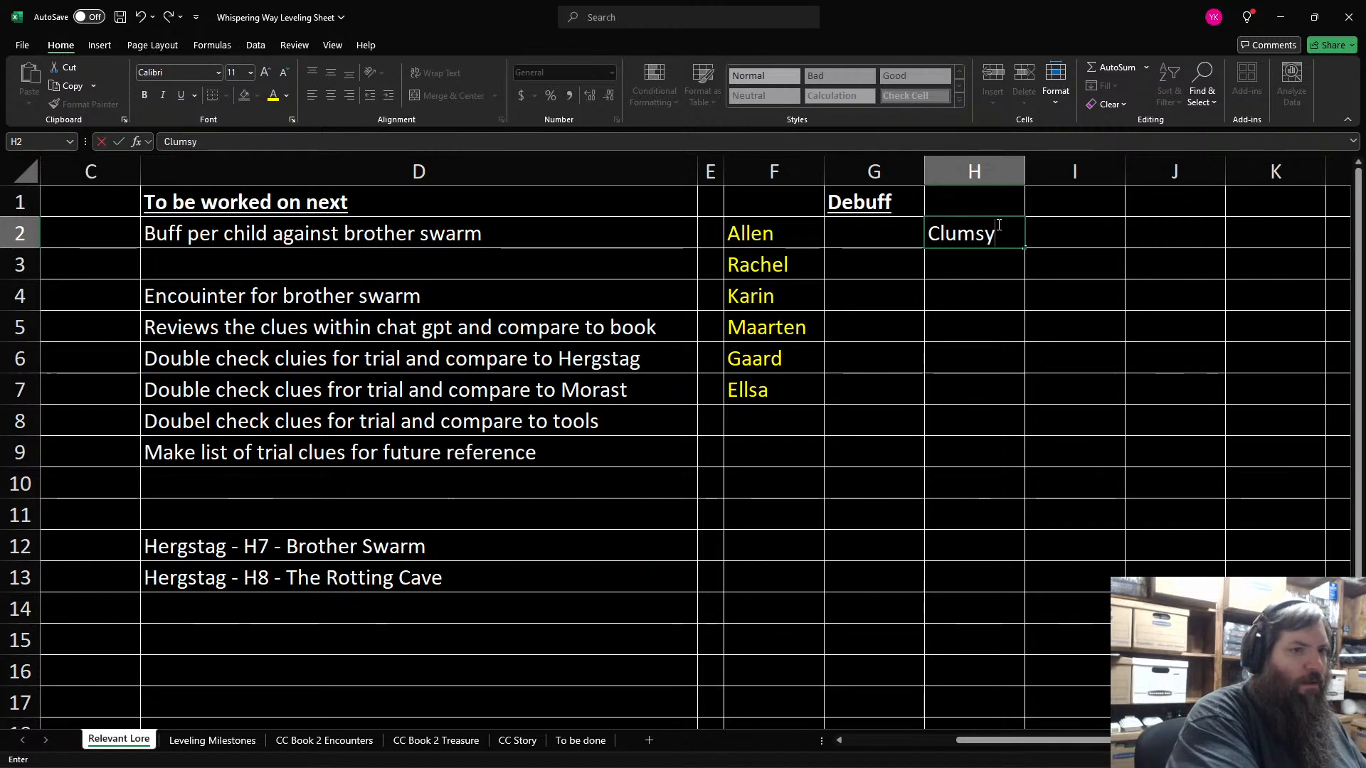
key("Return")
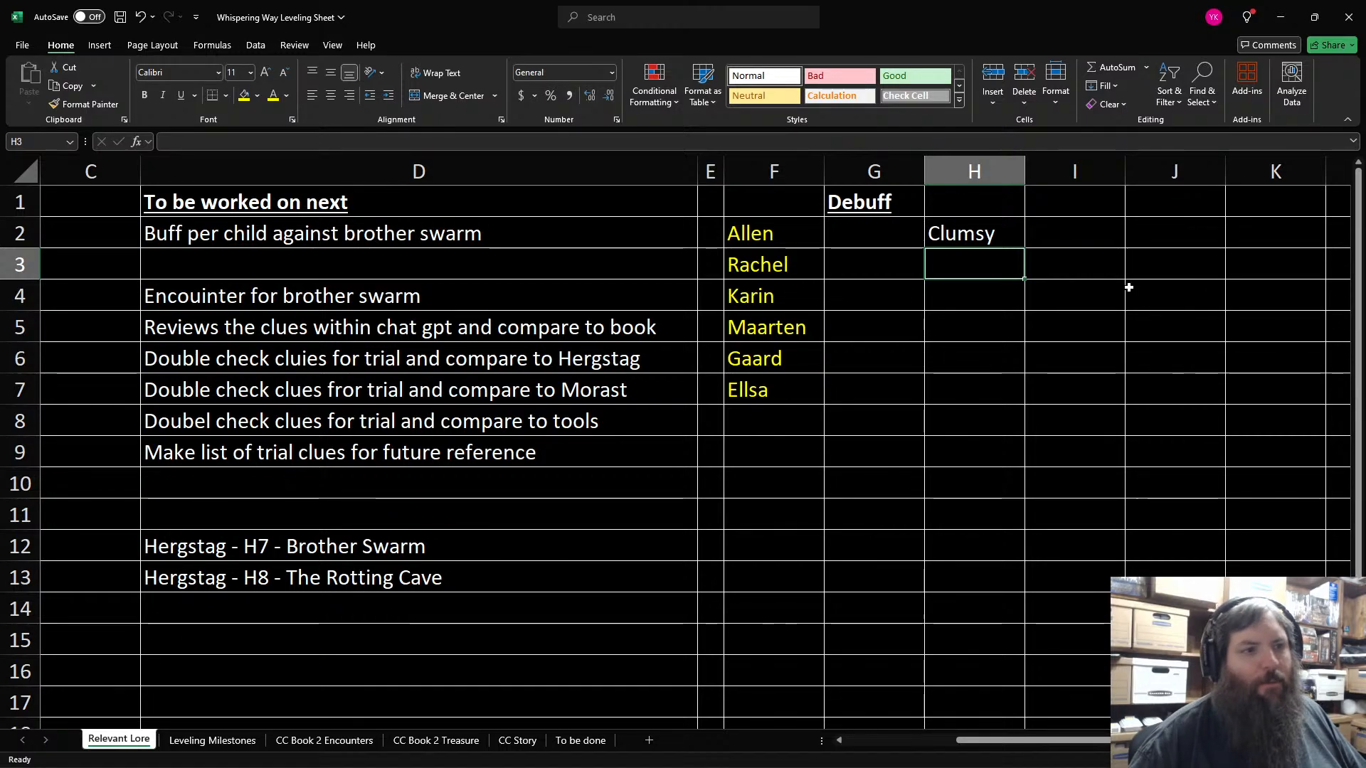
type("Dazzle")
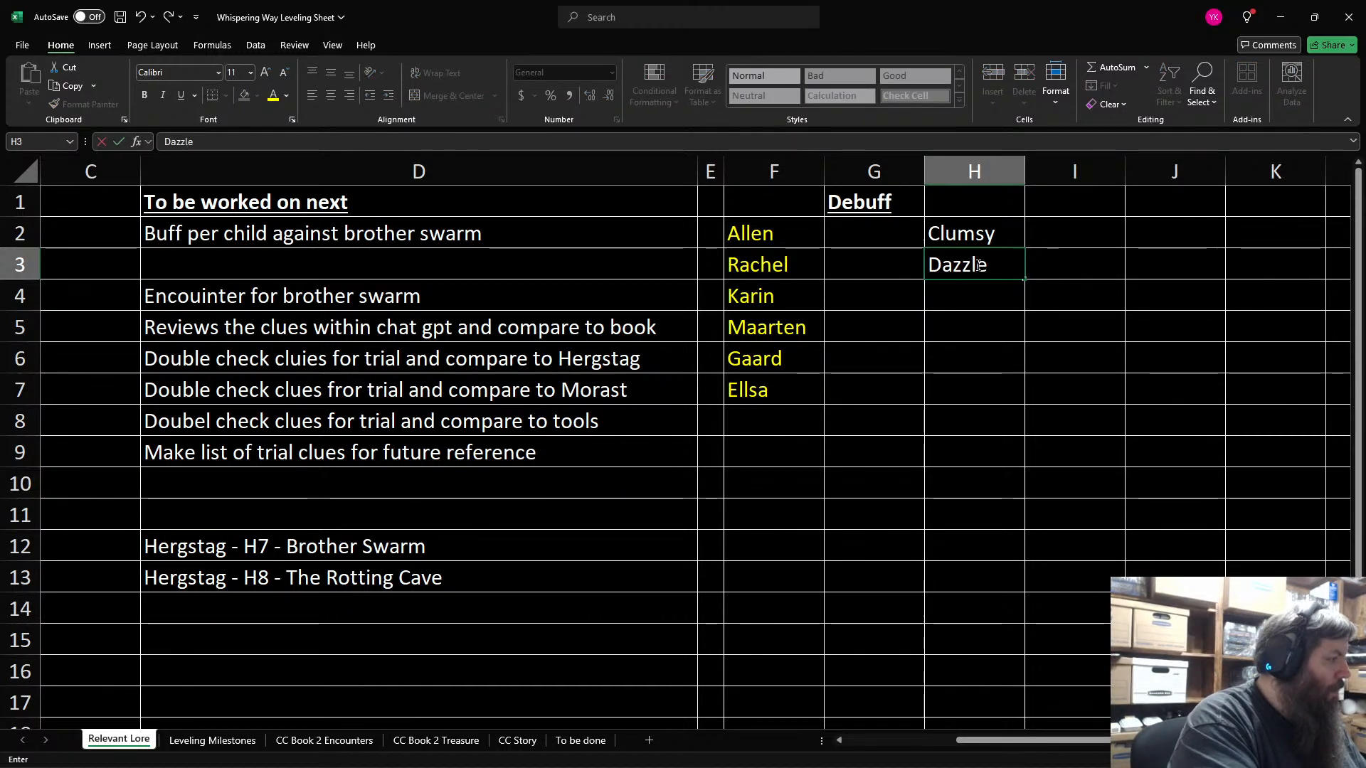
type("d")
key("Return")
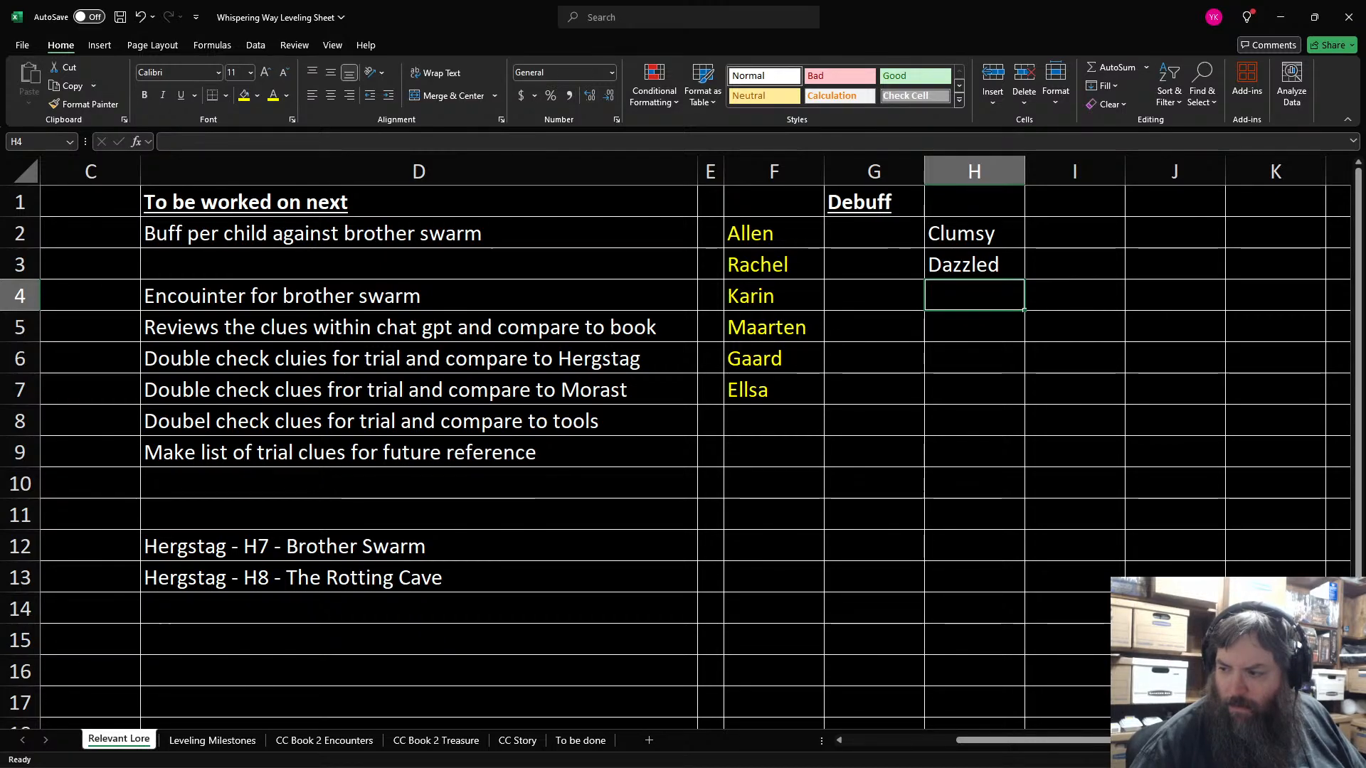
type("Drained")
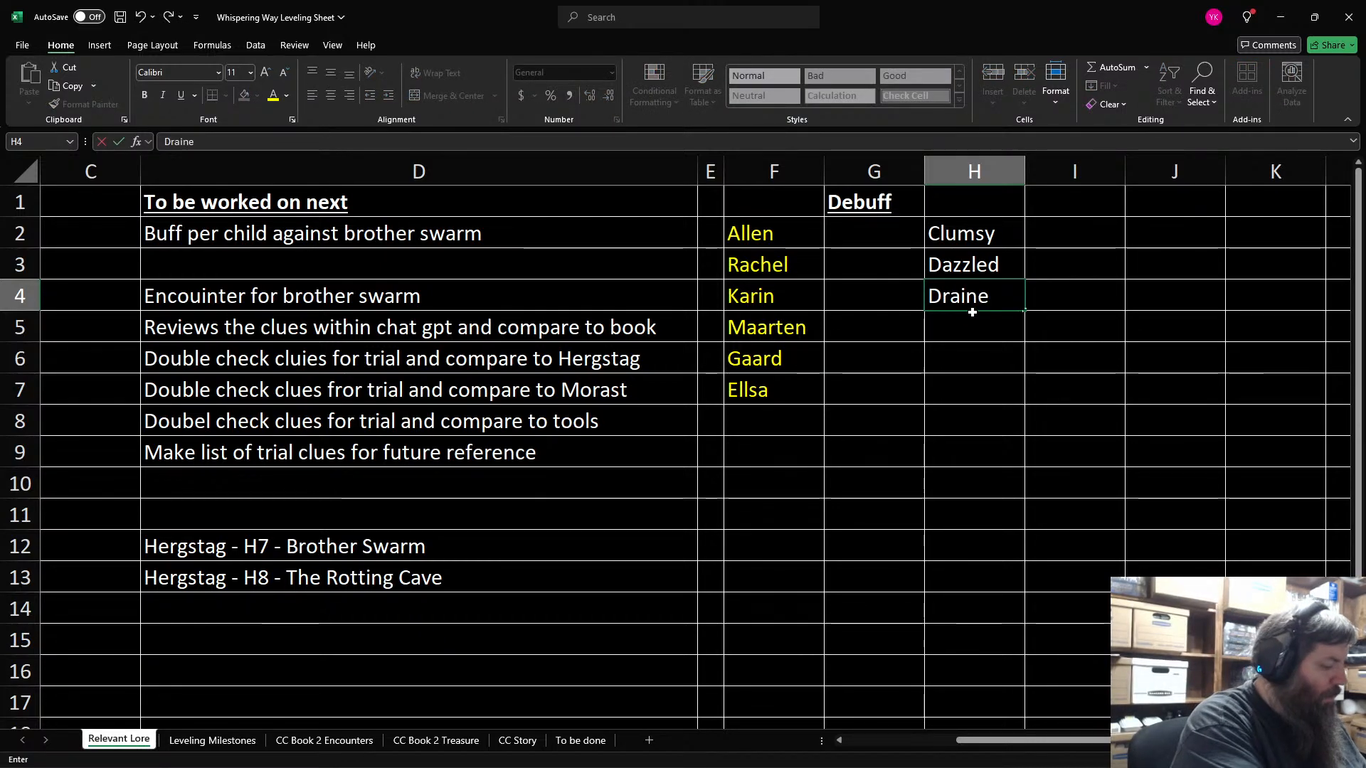
key("Return")
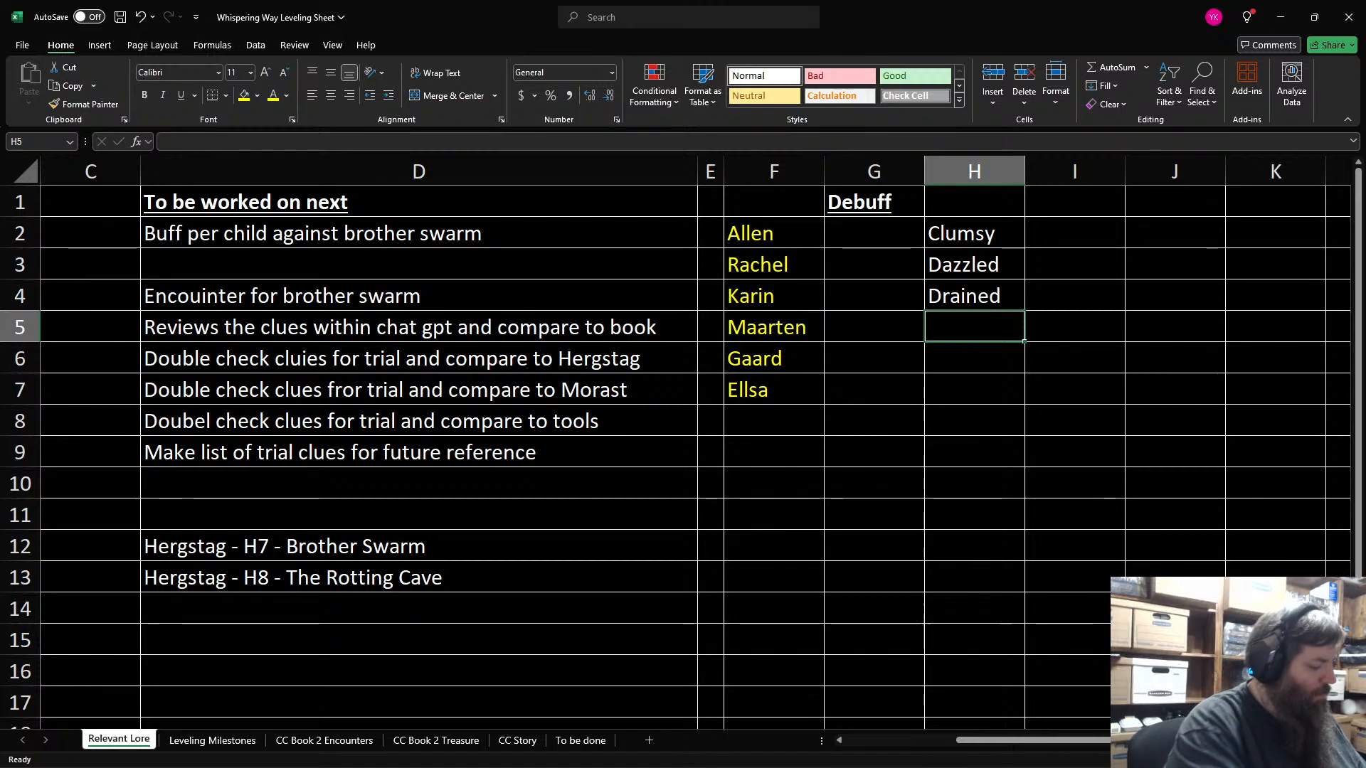
type("Enfeebled")
key("Return")
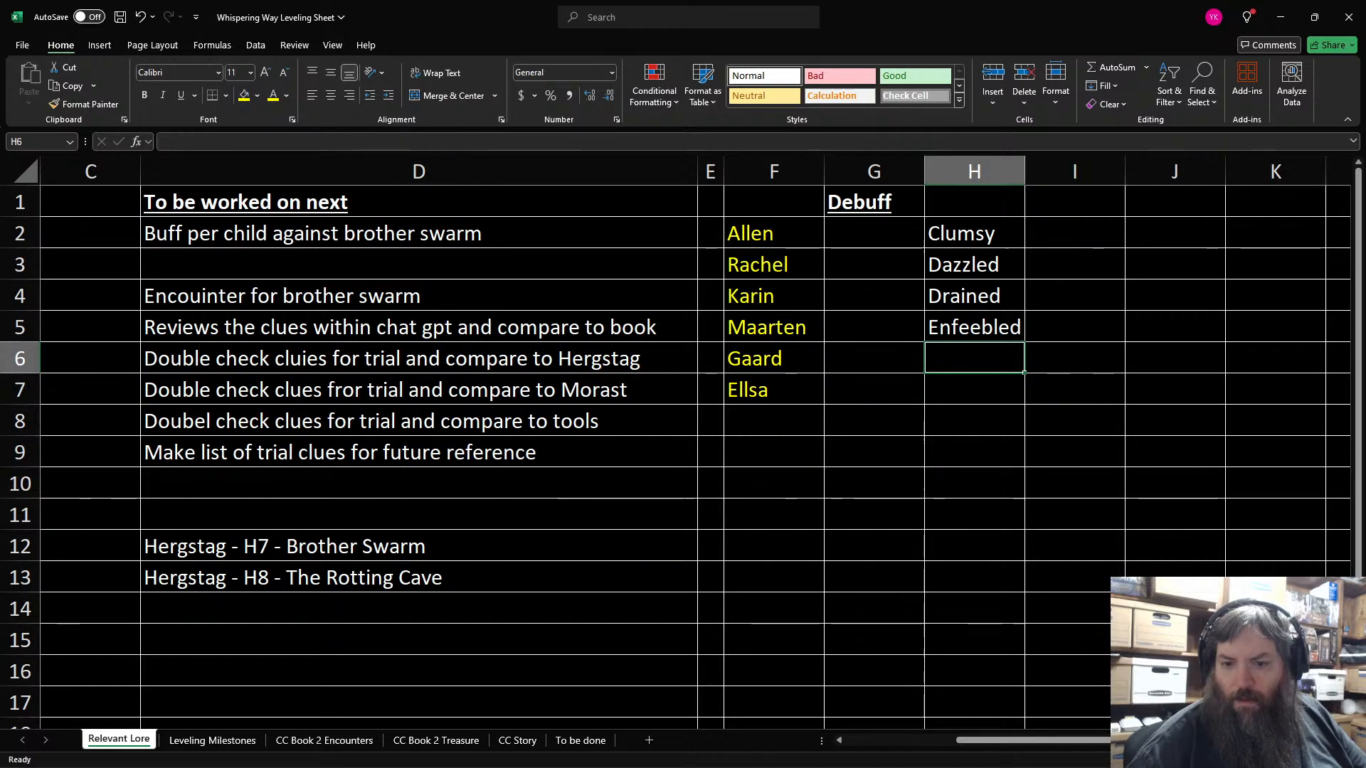
Step: Extend the condition list in H6:H9 with Fatigued, Frightened, Slowed and Stupefied
type("Fatigued")
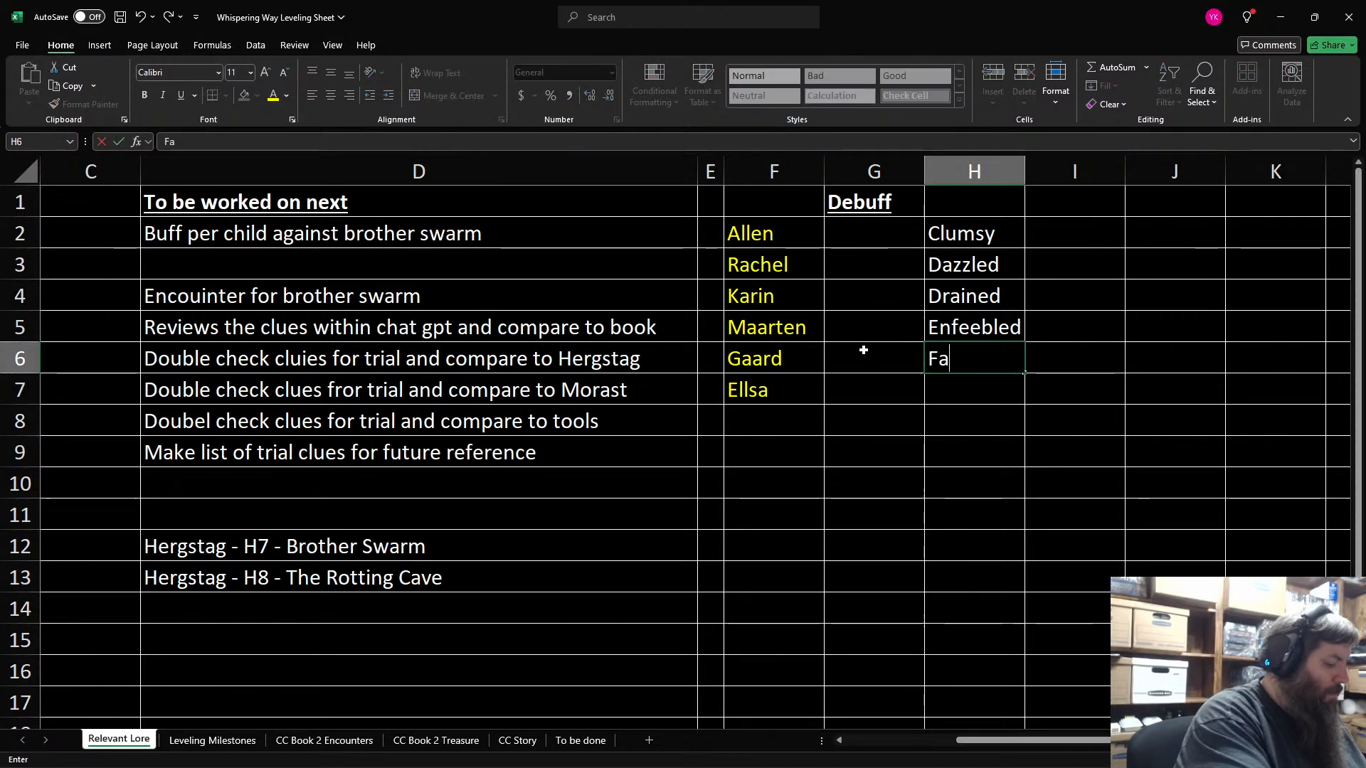
key("Return")
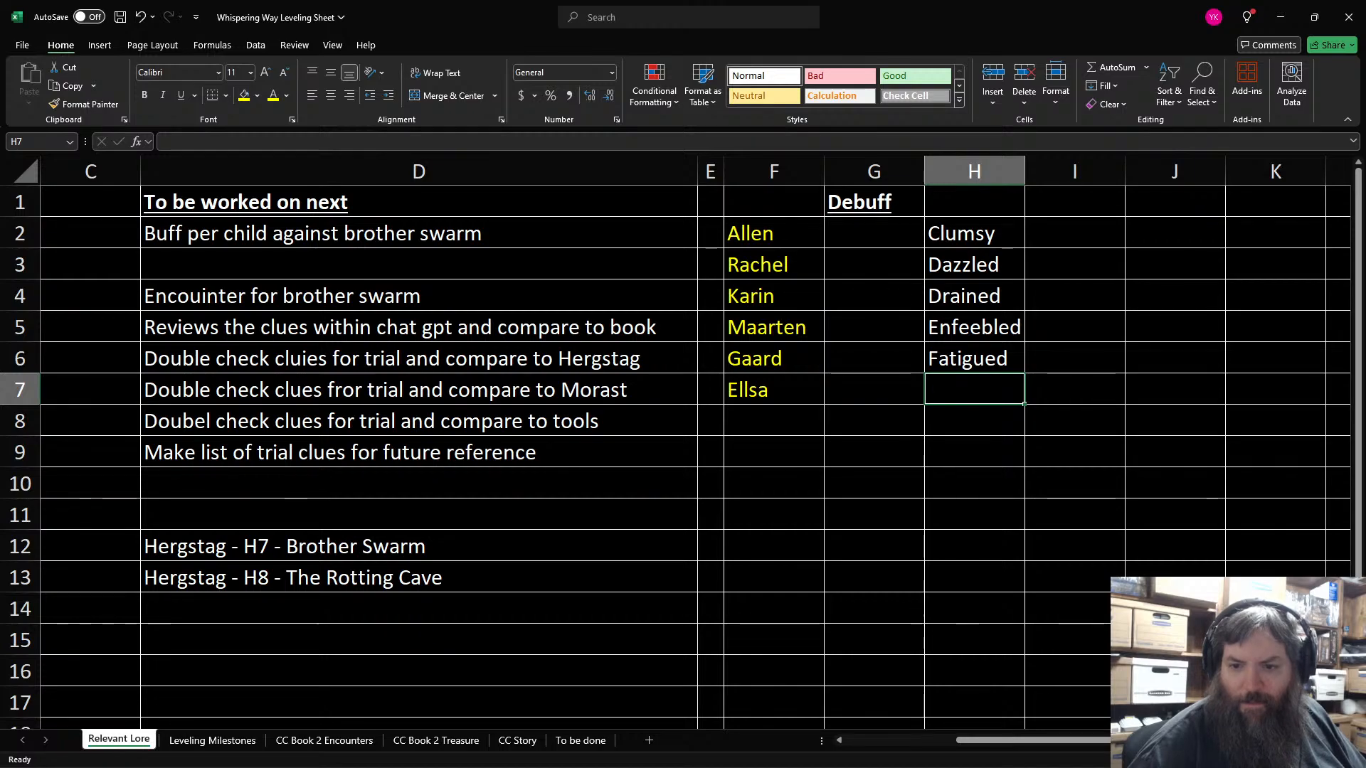
type("F")
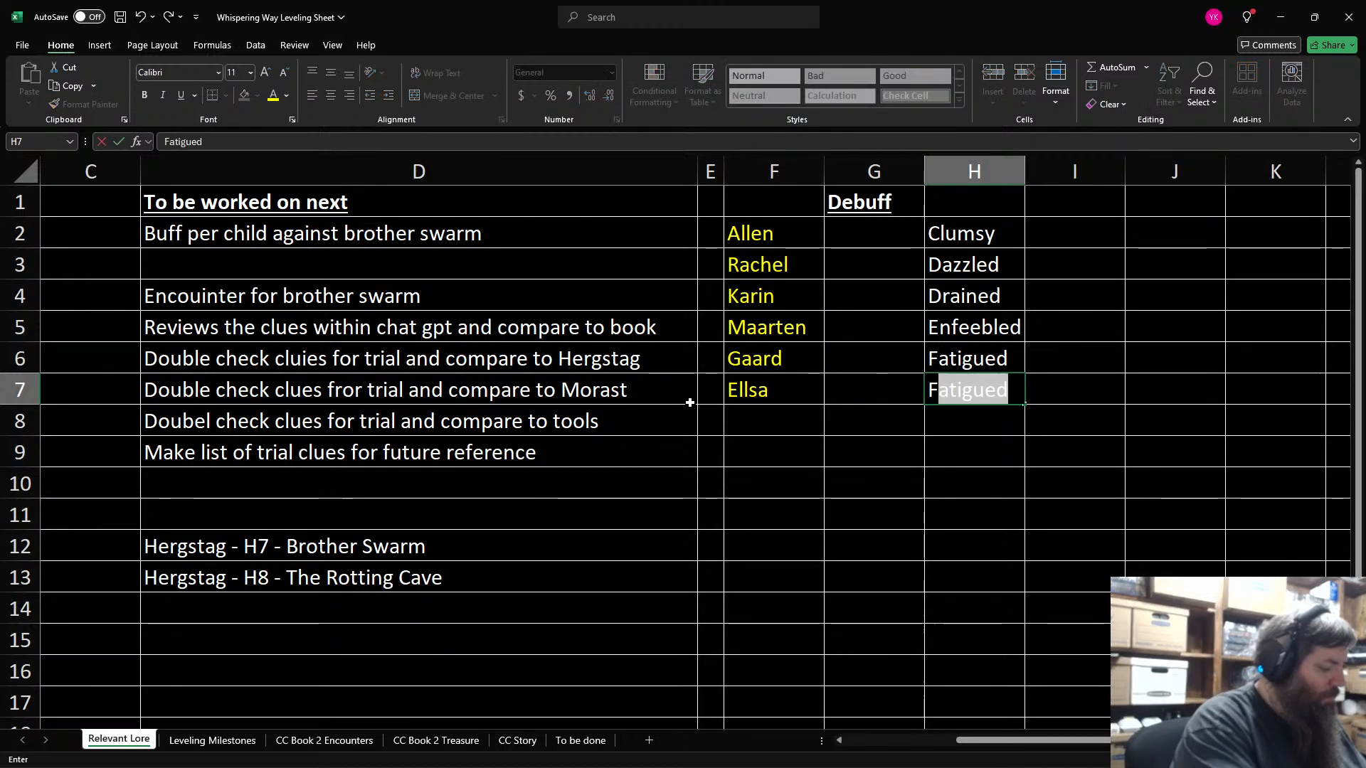
type("rightened")
key("Return")
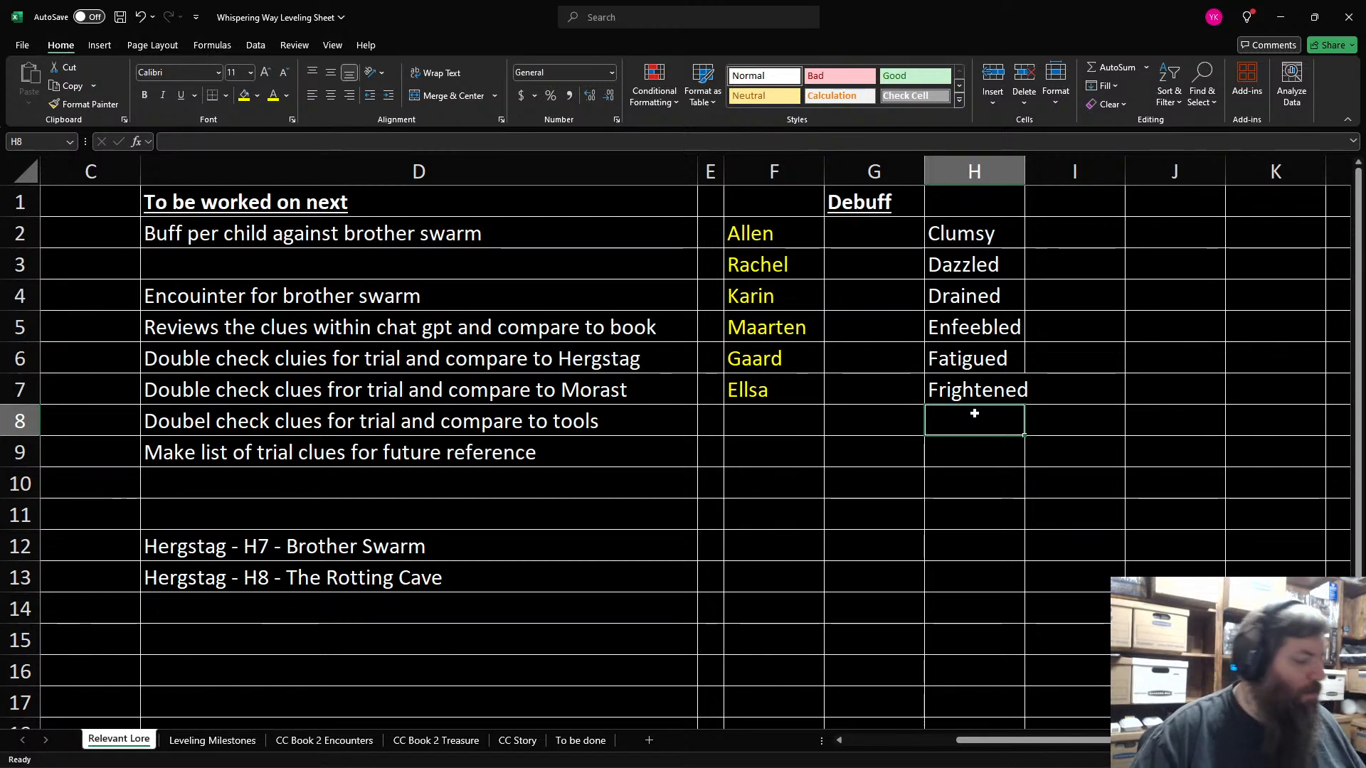
type("Slowed")
key("Return")
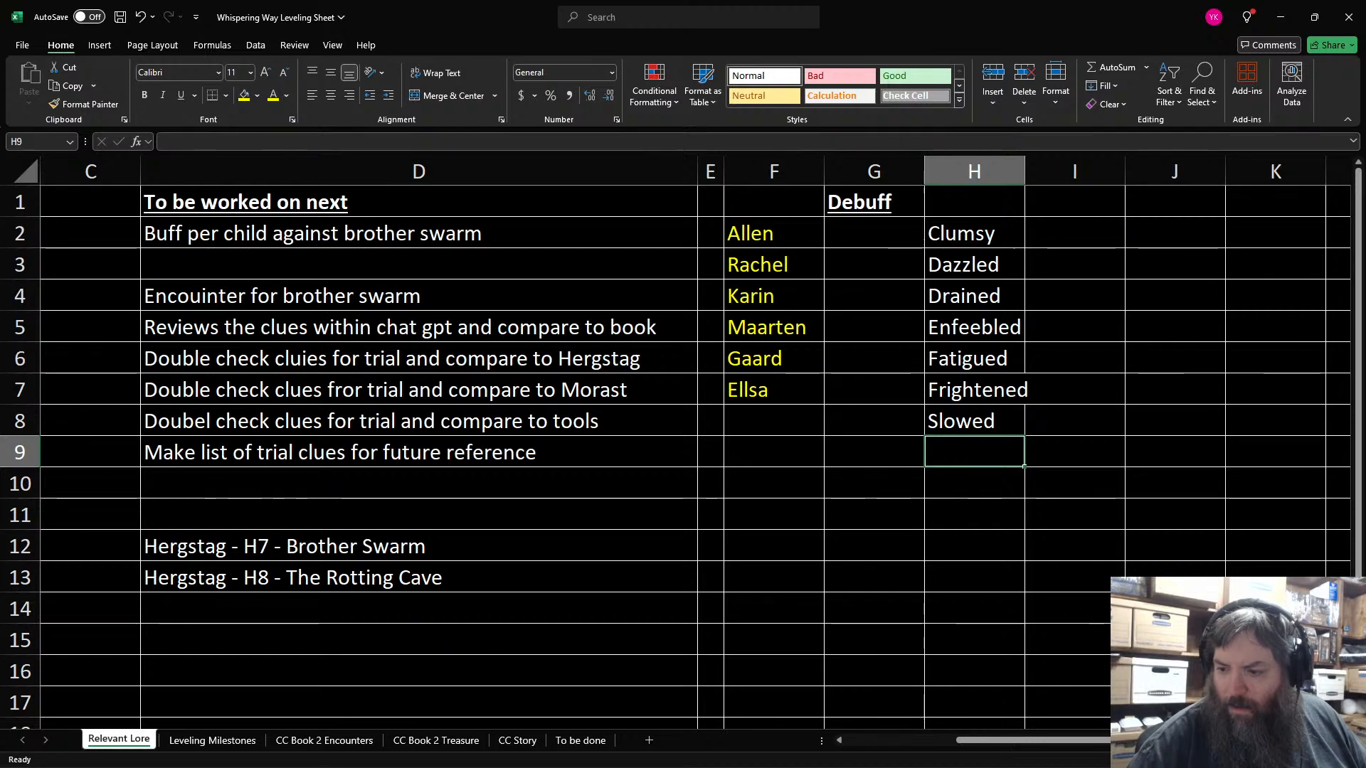
type("St")
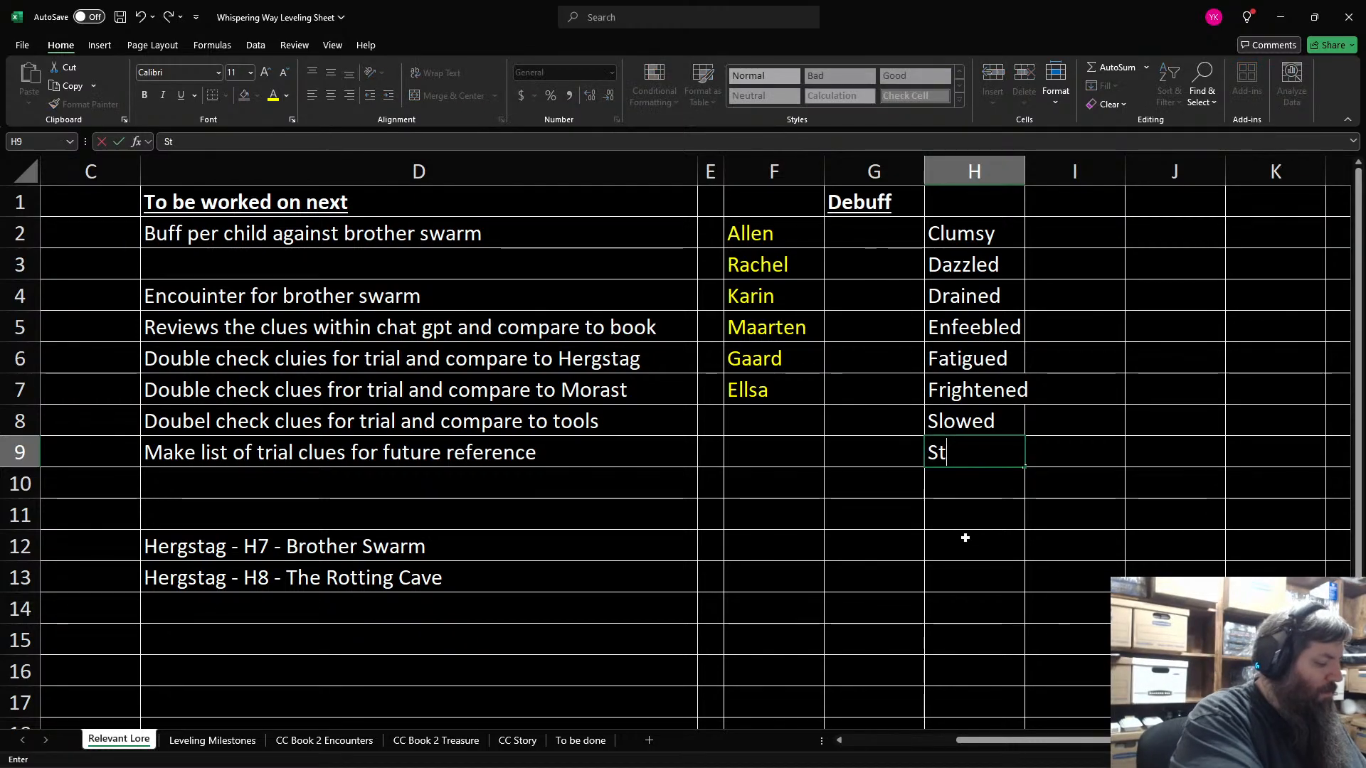
type("upefied")
key("Return")
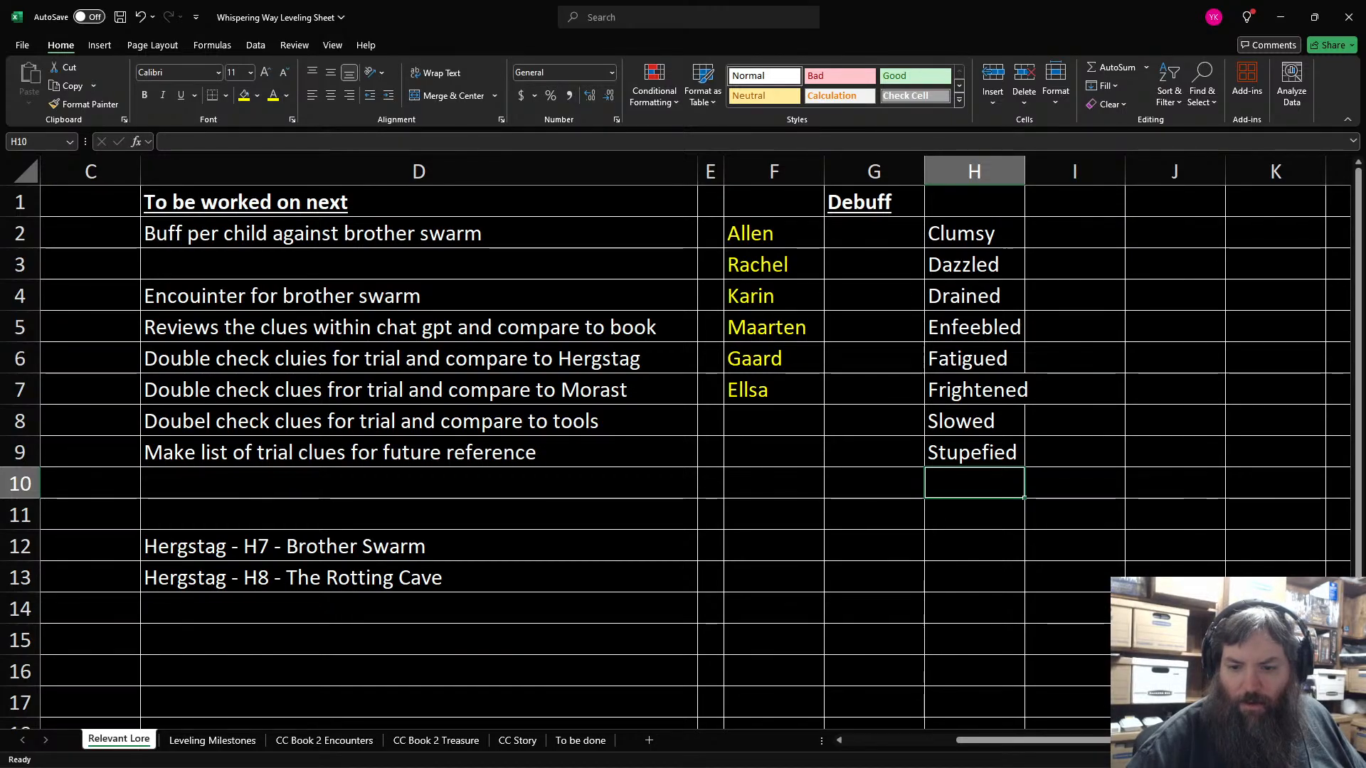
Step: Switch to Fantasy Grounds and review the Brother Swarm (Wraith) record's statistics, defenses, melee attack and special abilities
left_click_drag(970, 7, 0, 284)
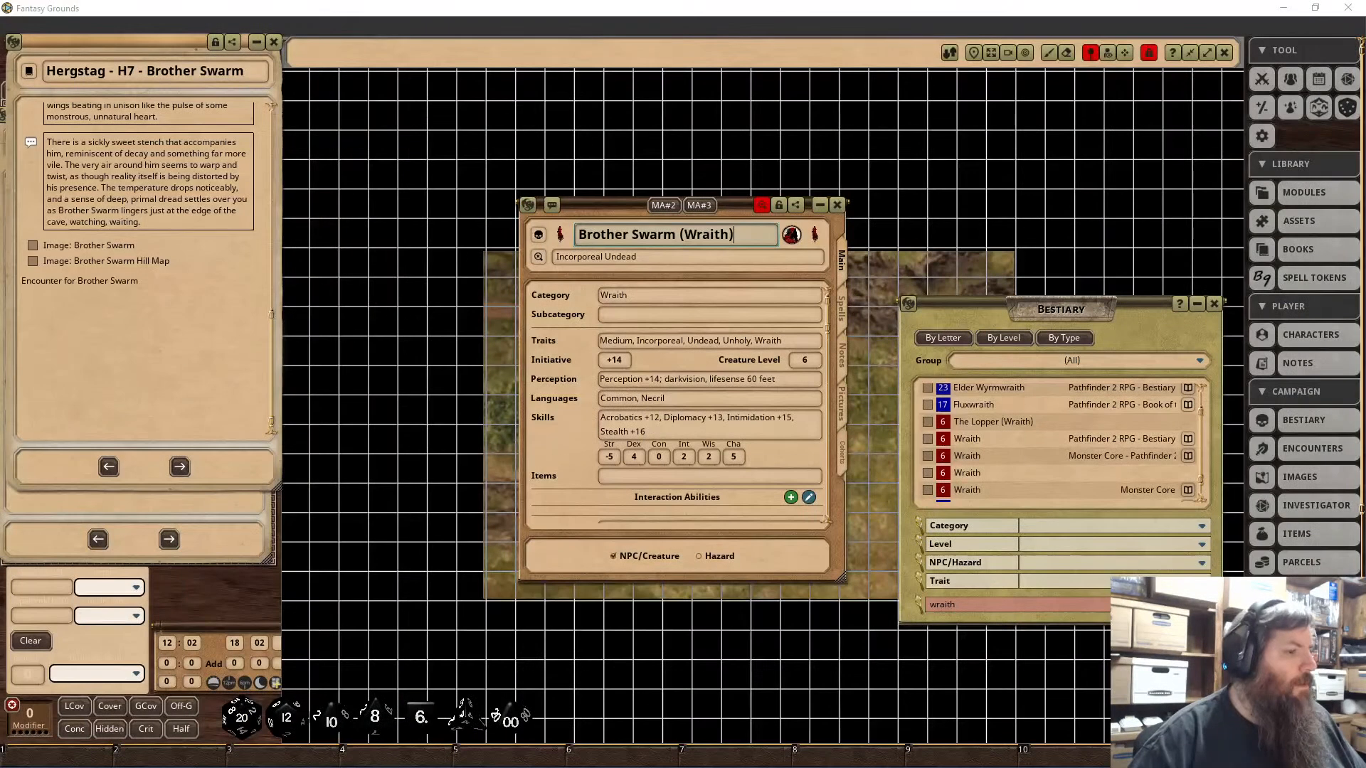
left_click(590, 458)
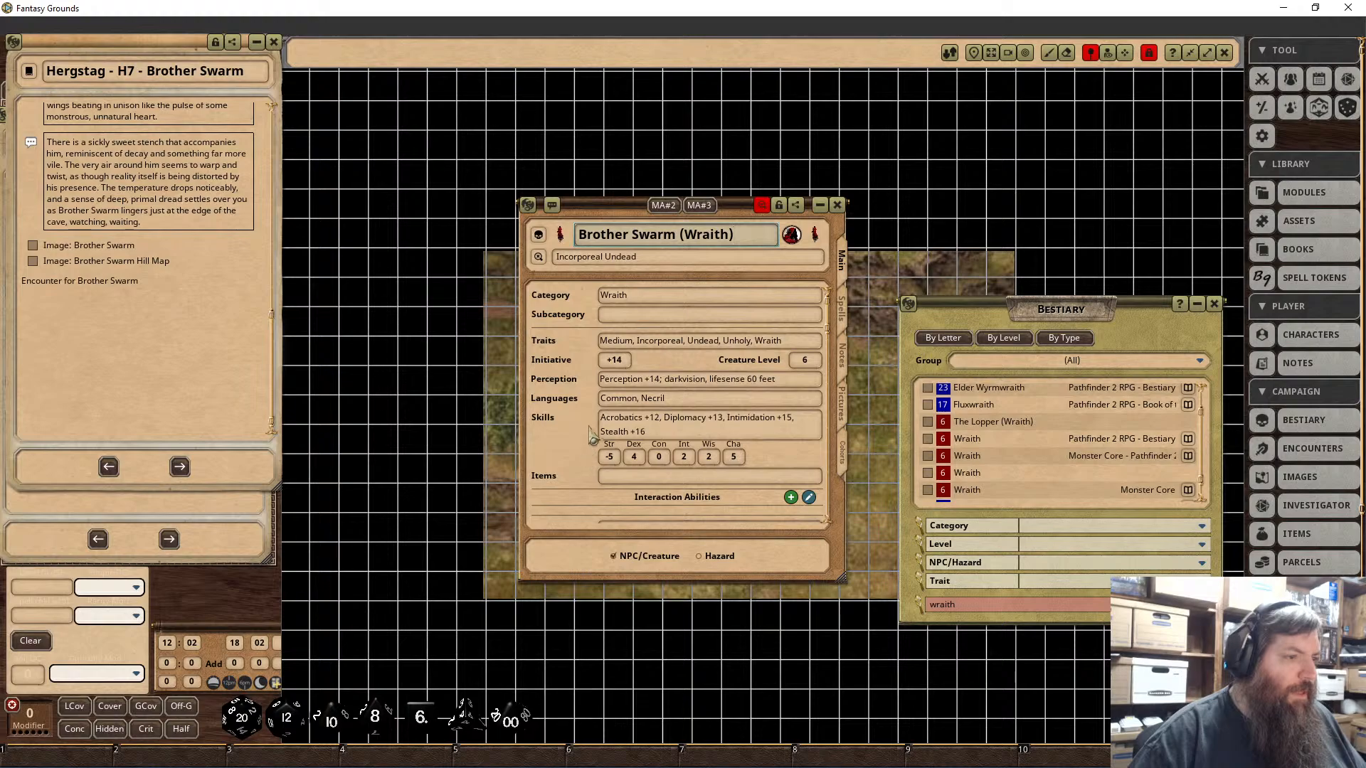
scroll(587, 449, "down", 3)
scroll(585, 441, "up", 2)
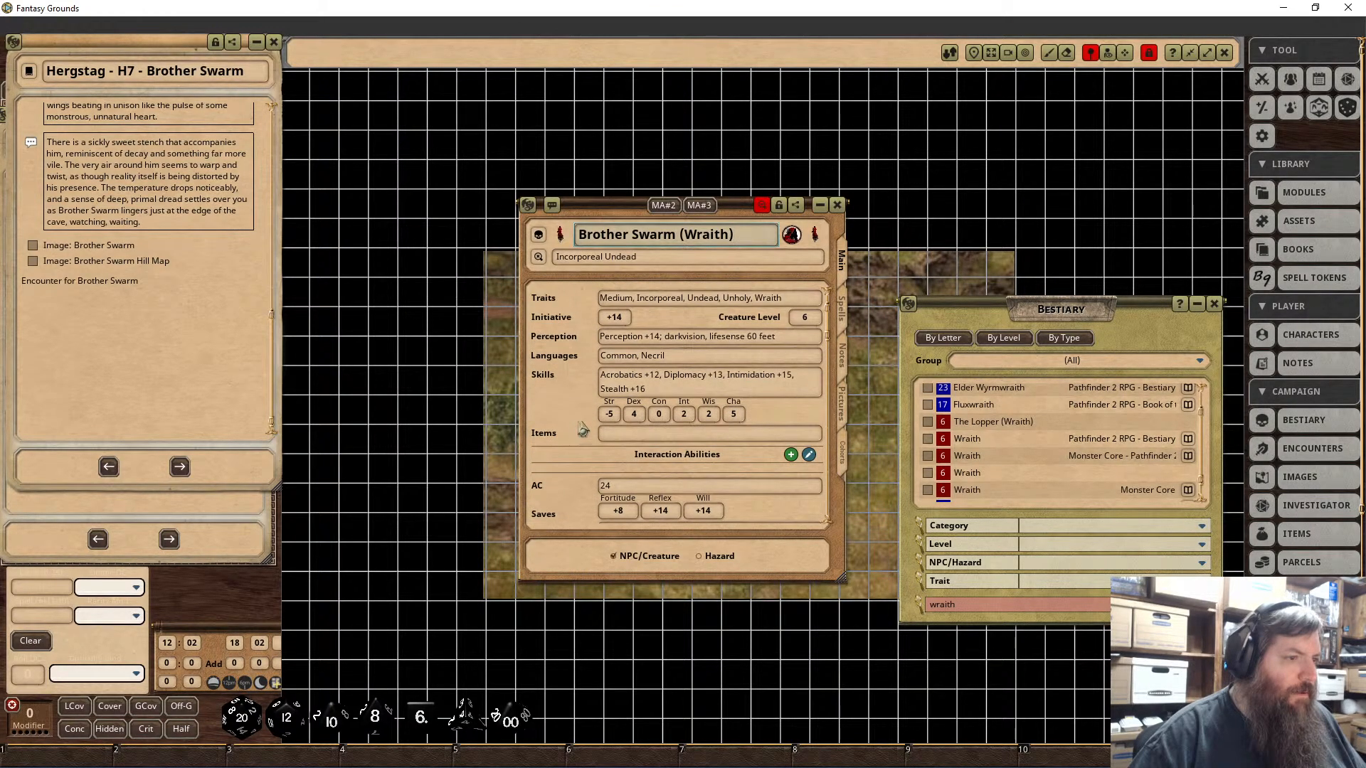
scroll(711, 359, "down", 3)
scroll(640, 380, "down", 6)
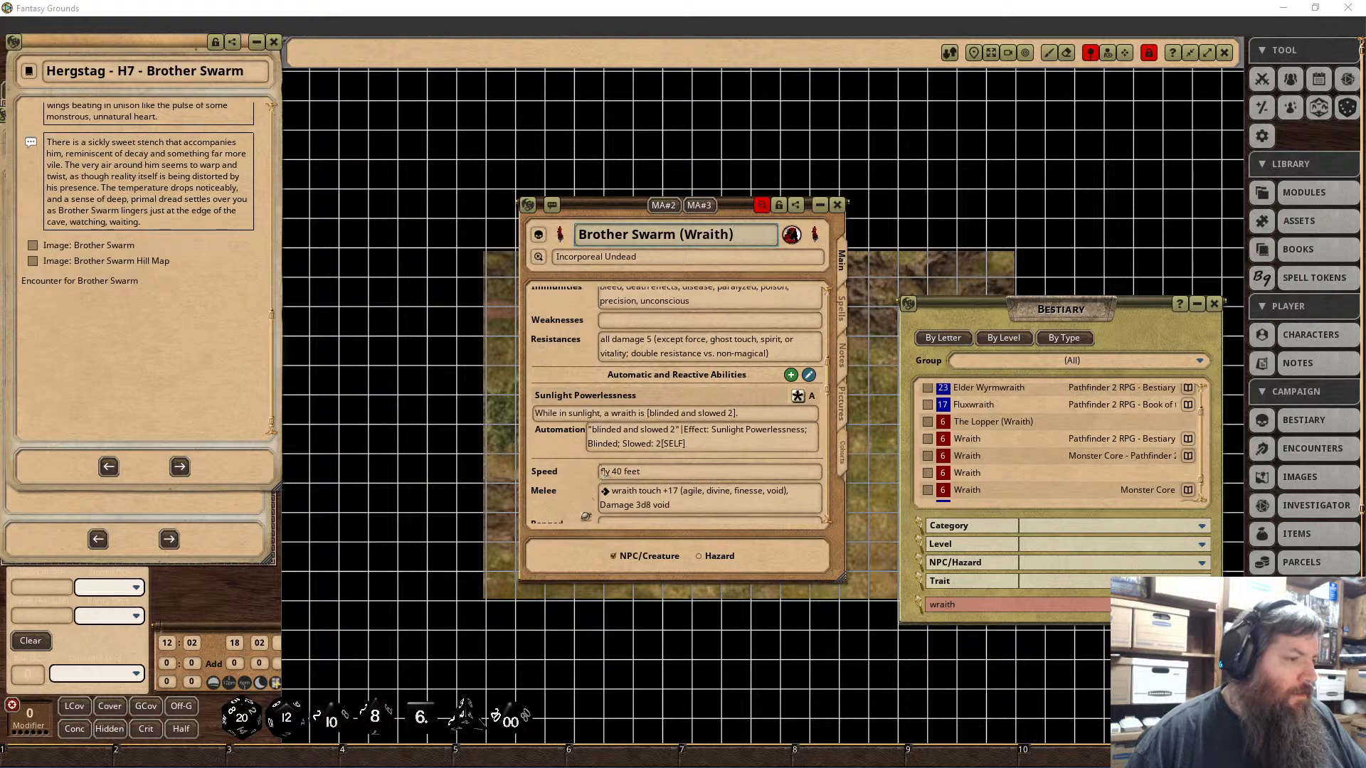
scroll(604, 473, "down", 3)
left_click_drag(681, 428, 718, 444)
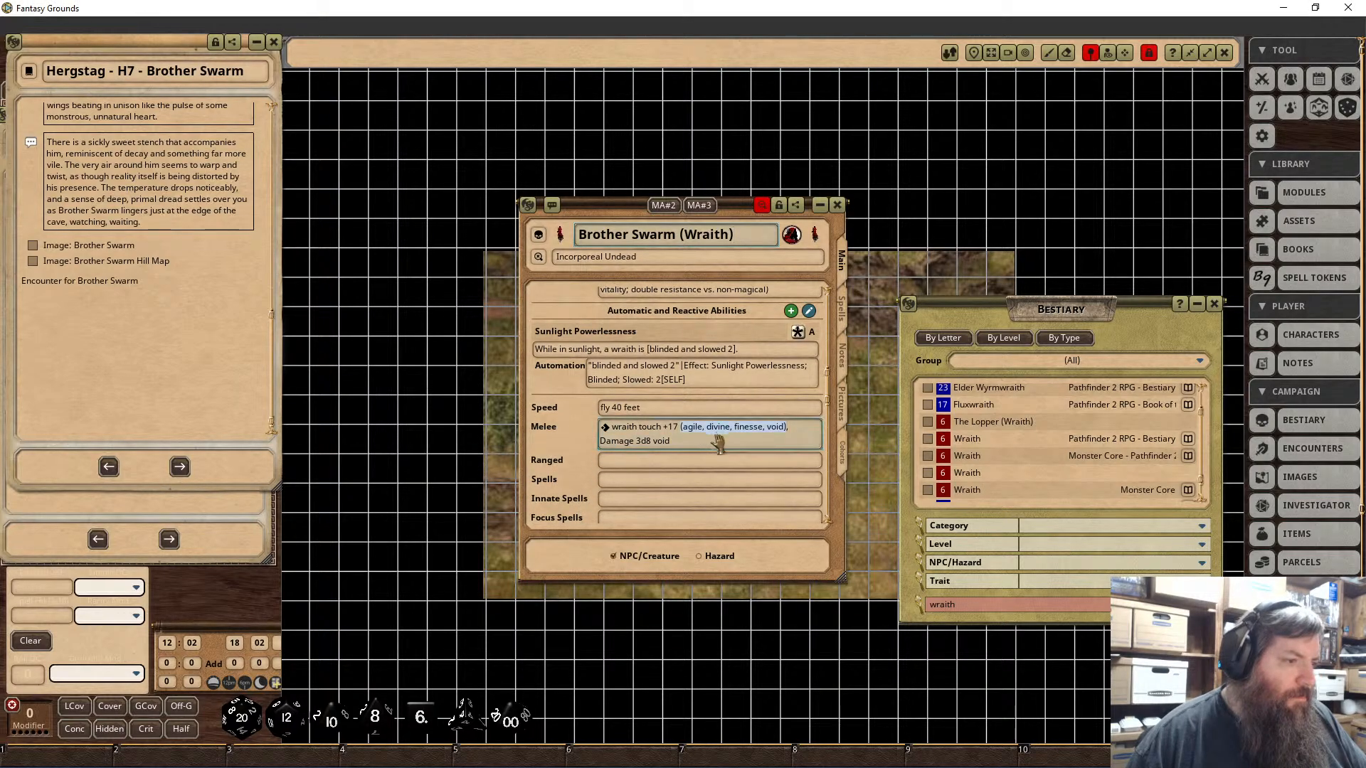
scroll(717, 445, "down", 10)
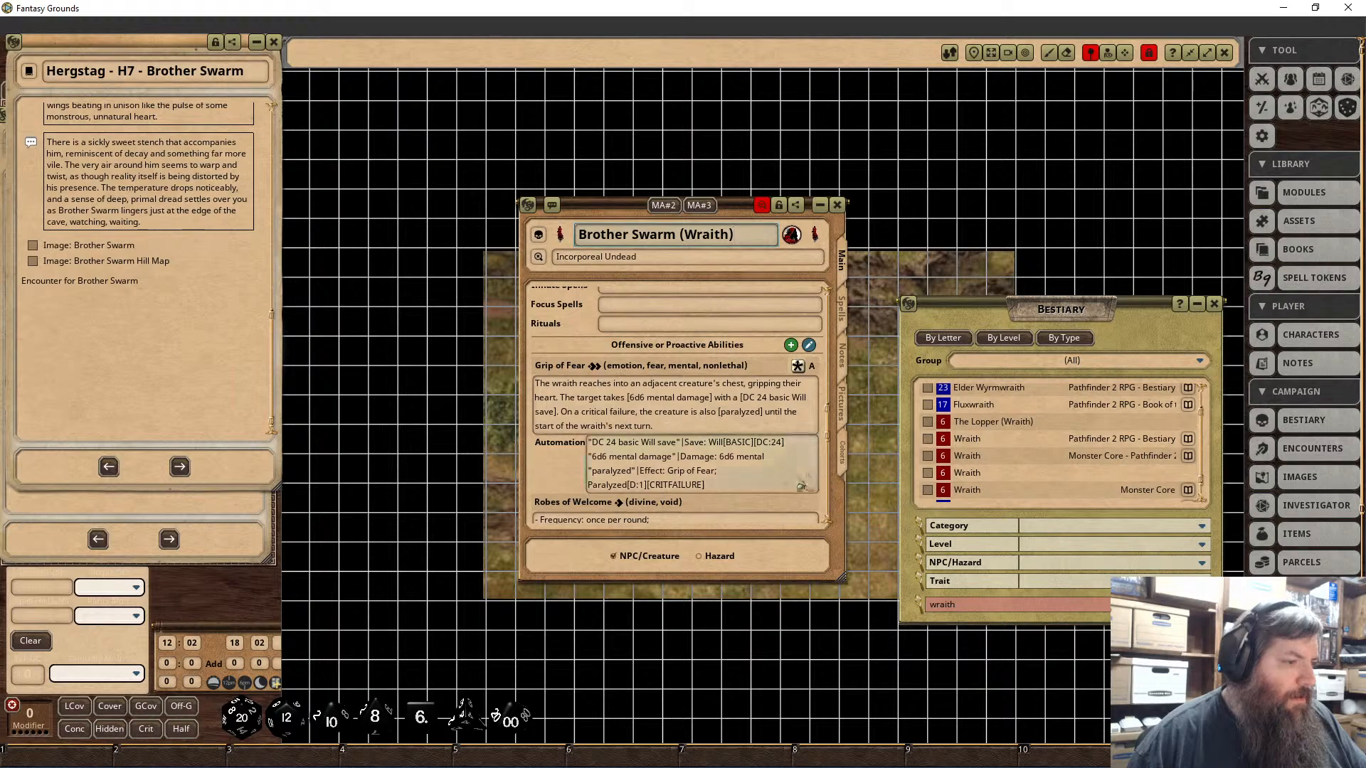
scroll(761, 478, "down", 5)
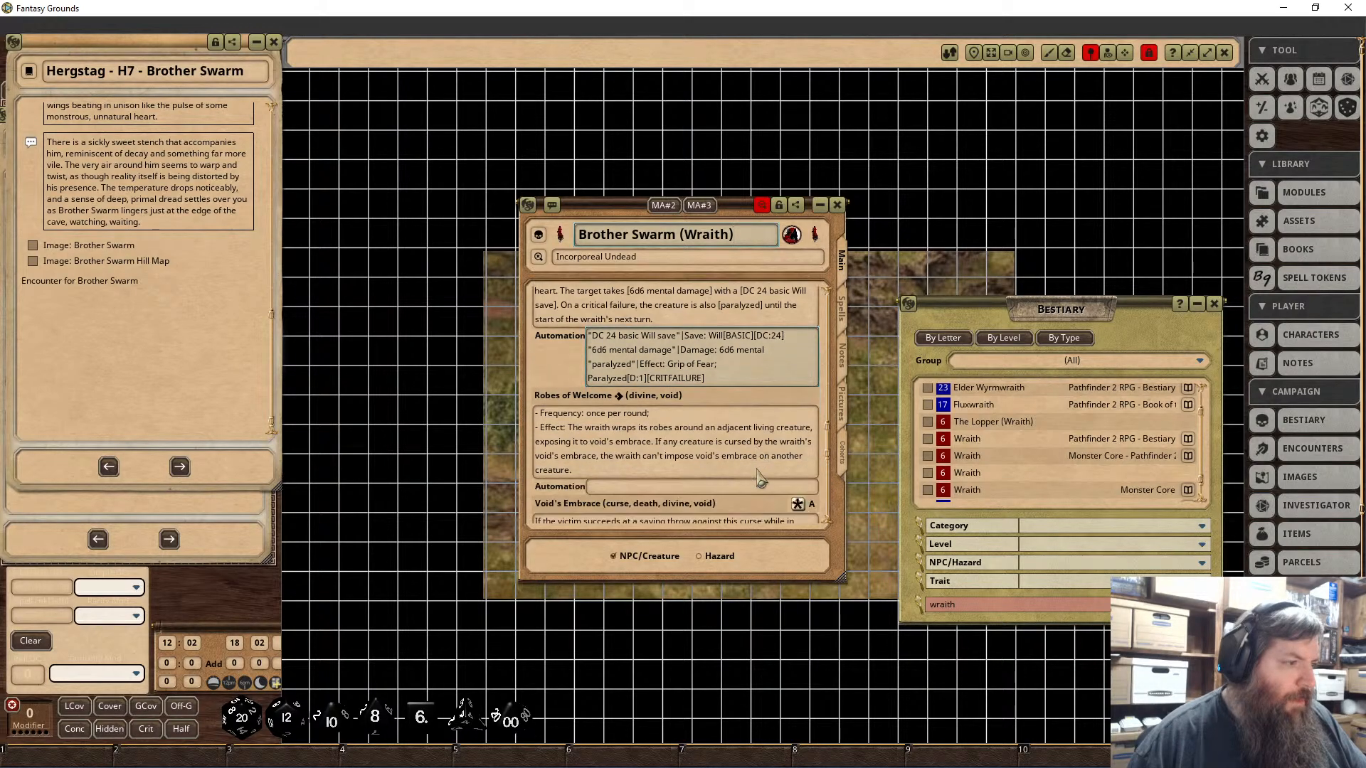
scroll(756, 470, "down", 6)
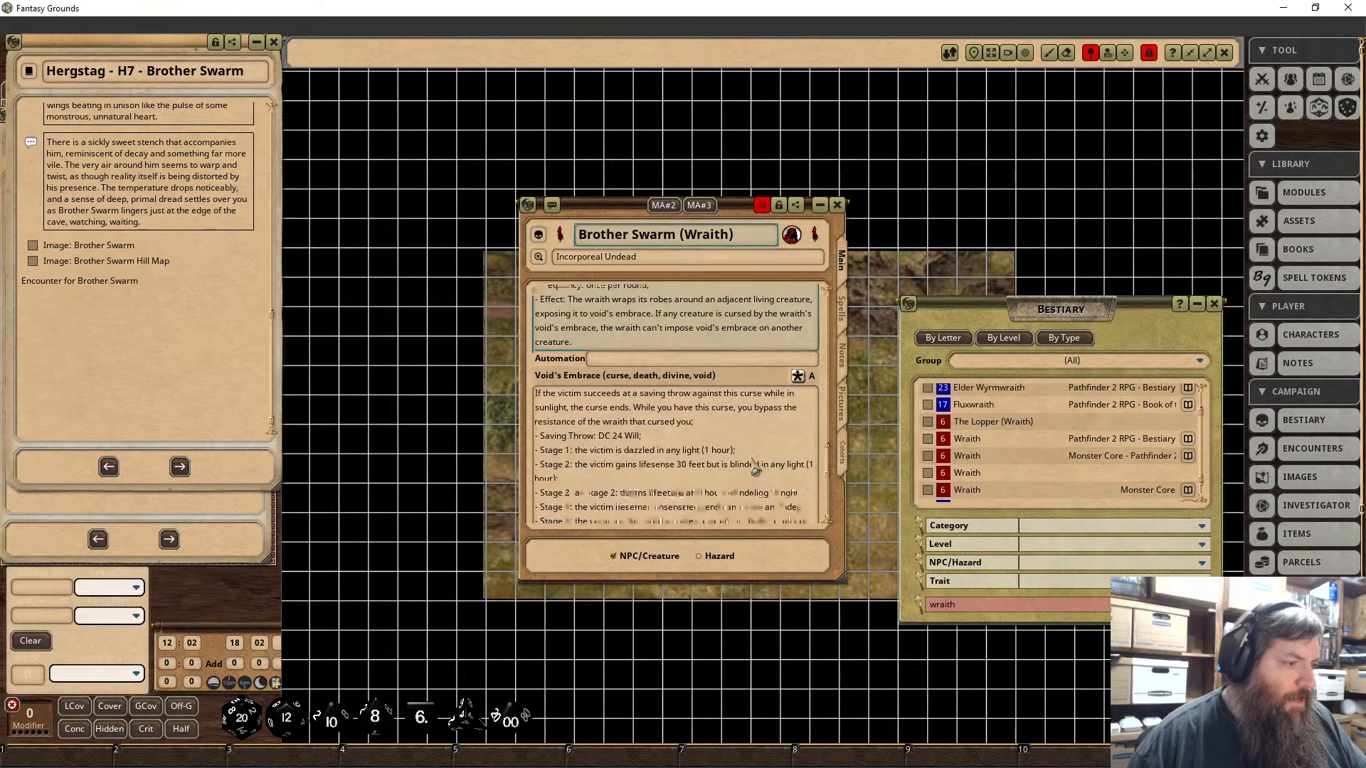
scroll(755, 469, "down", 3)
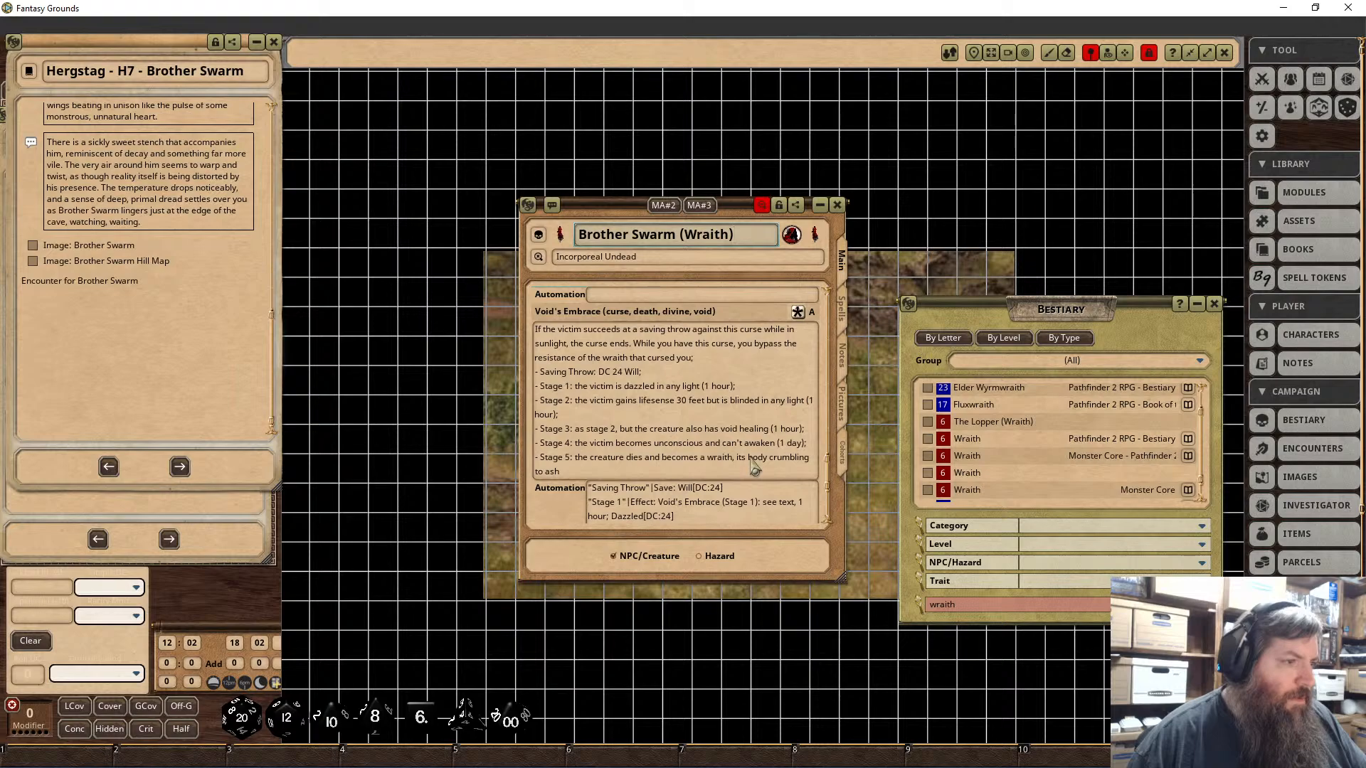
scroll(754, 466, "up", 12)
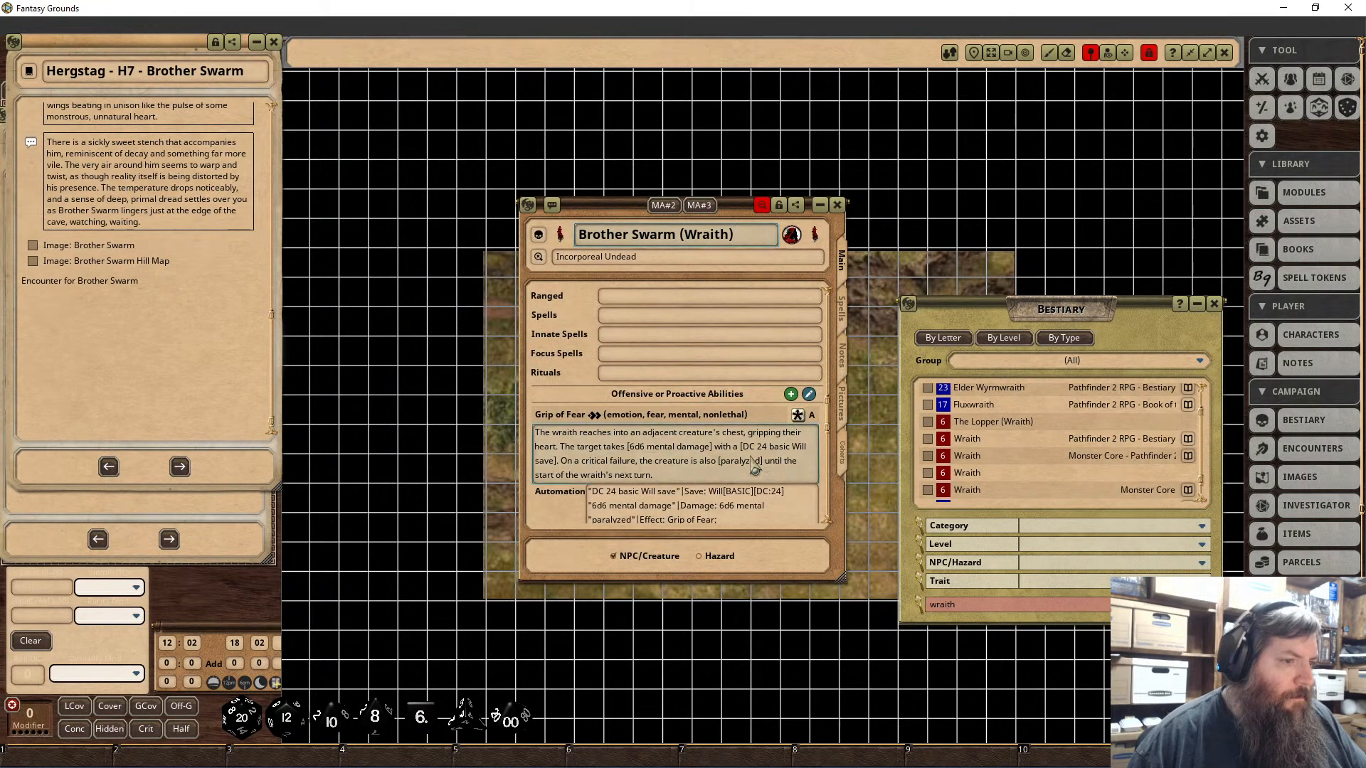
Step: Review the wraith's Grip of Fear, Robes of Welcome and Void's Embrace abilities along with its defenses and basic statistics
scroll(755, 466, "up", 6)
scroll(754, 466, "up", 2)
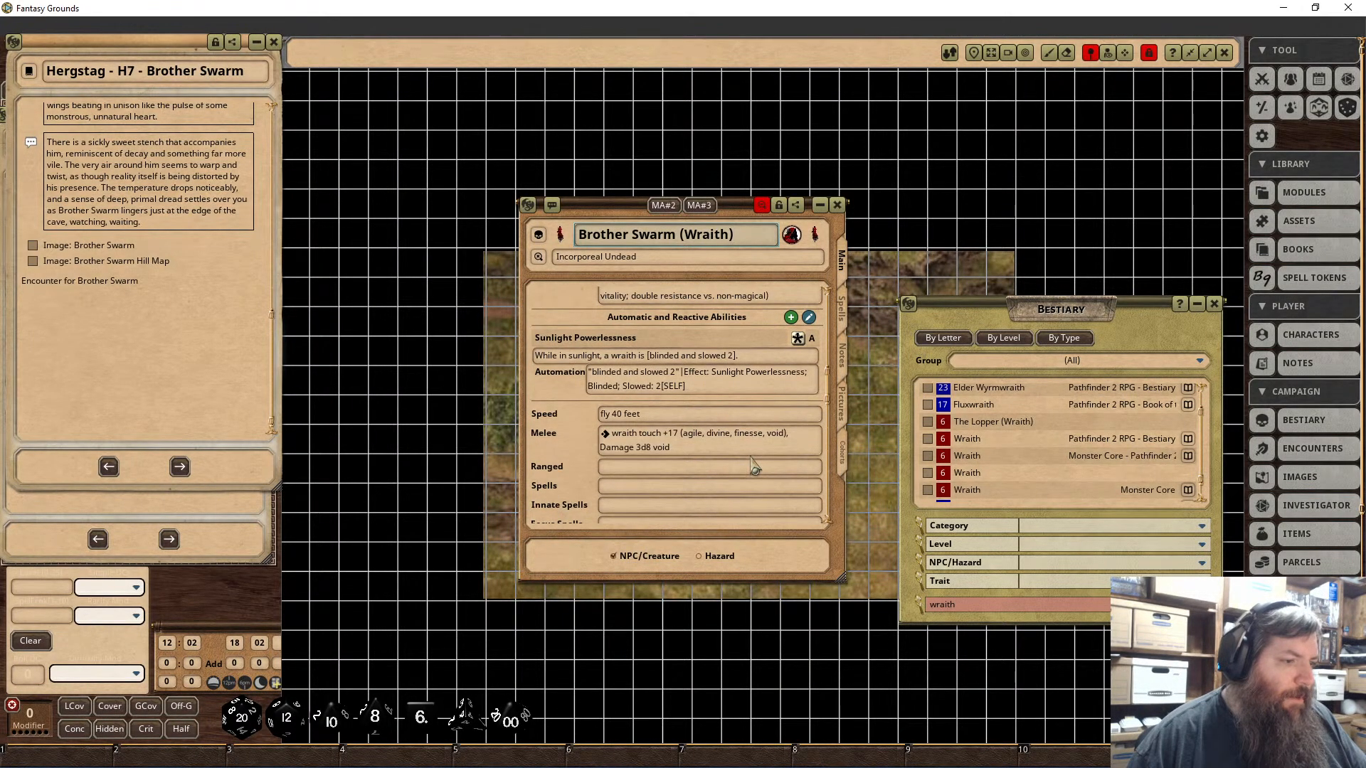
scroll(755, 467, "up", 4)
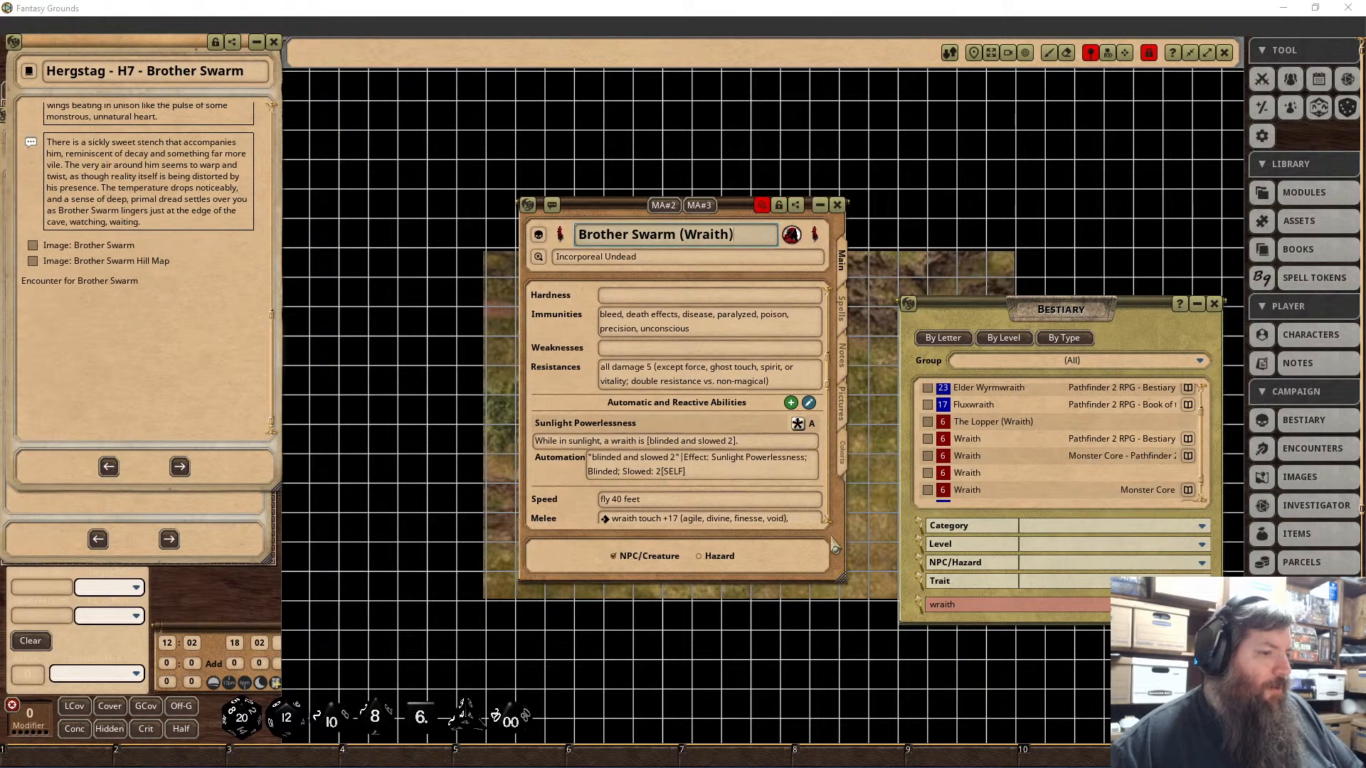
scroll(731, 427, "up", 5)
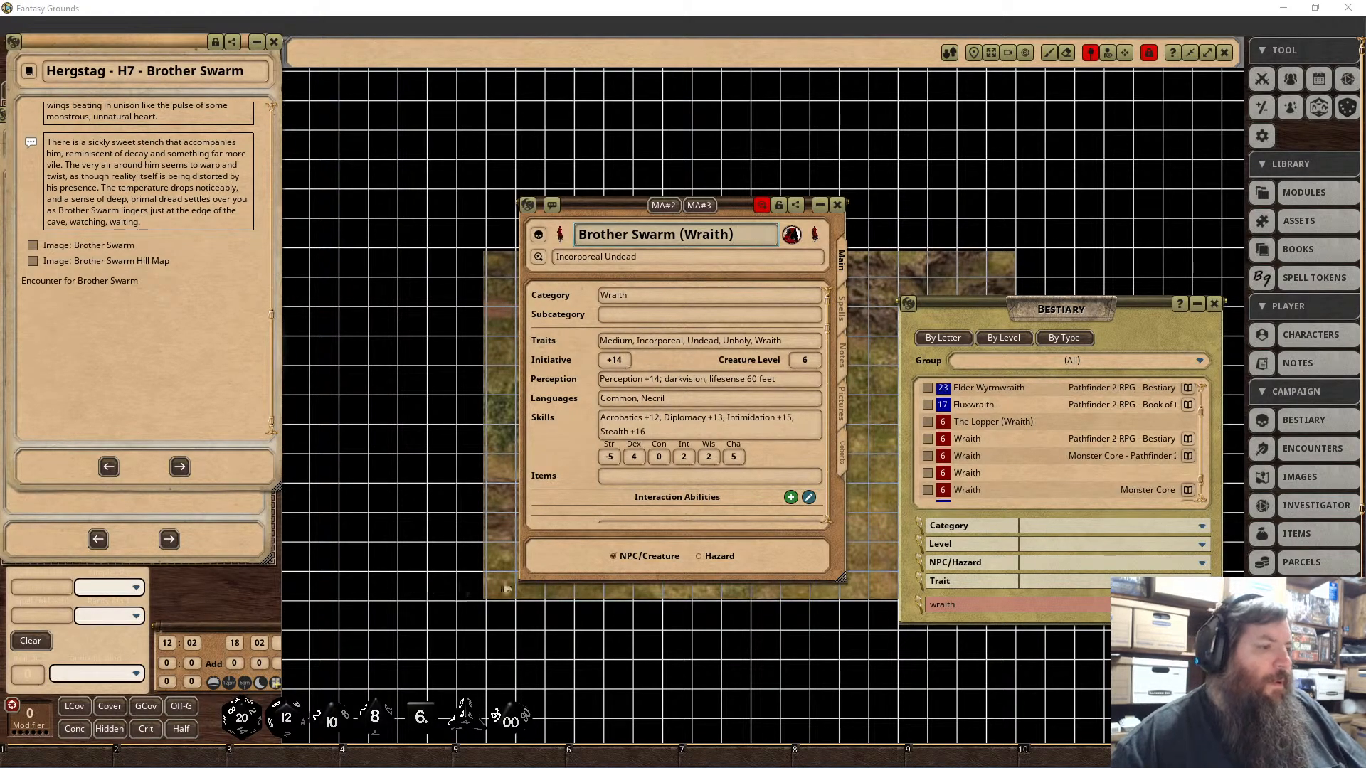
scroll(588, 470, "down", 5)
scroll(588, 466, "down", 10)
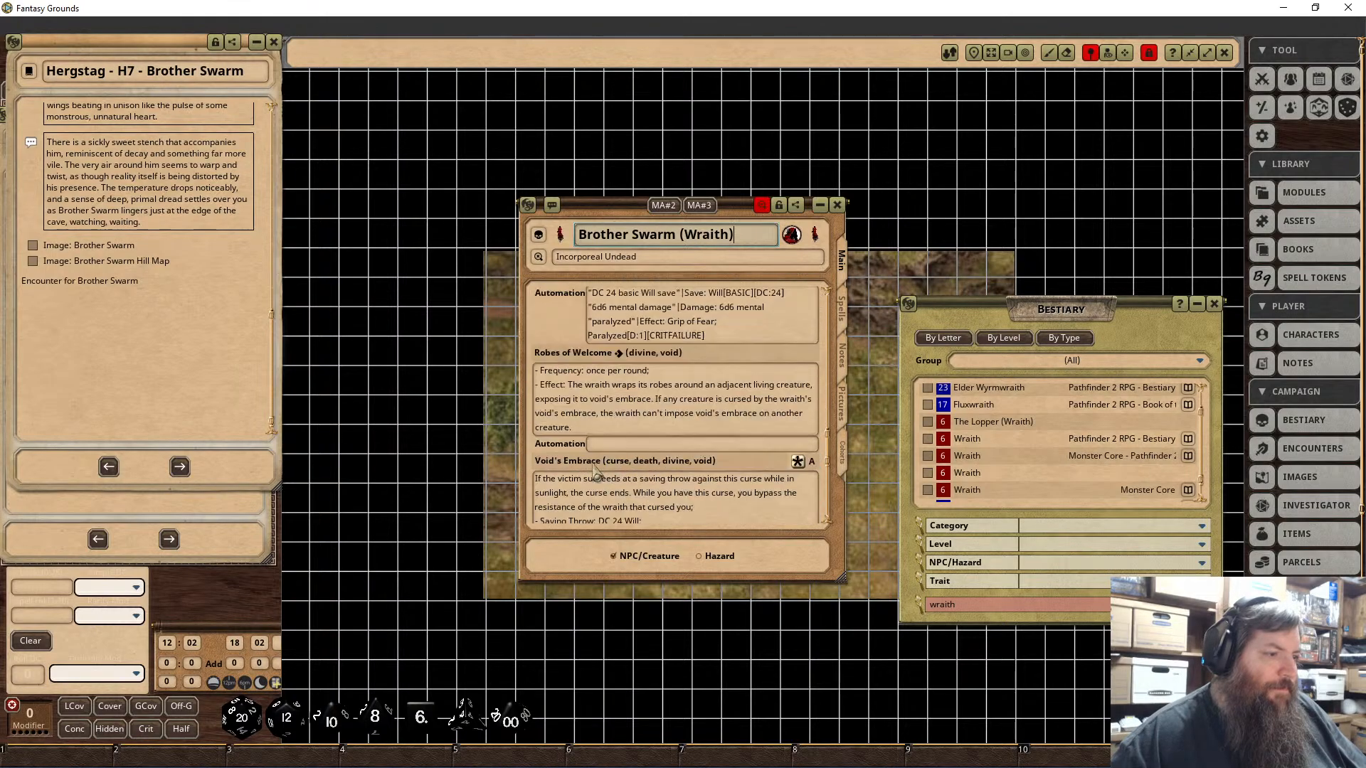
scroll(584, 486, "up", 10)
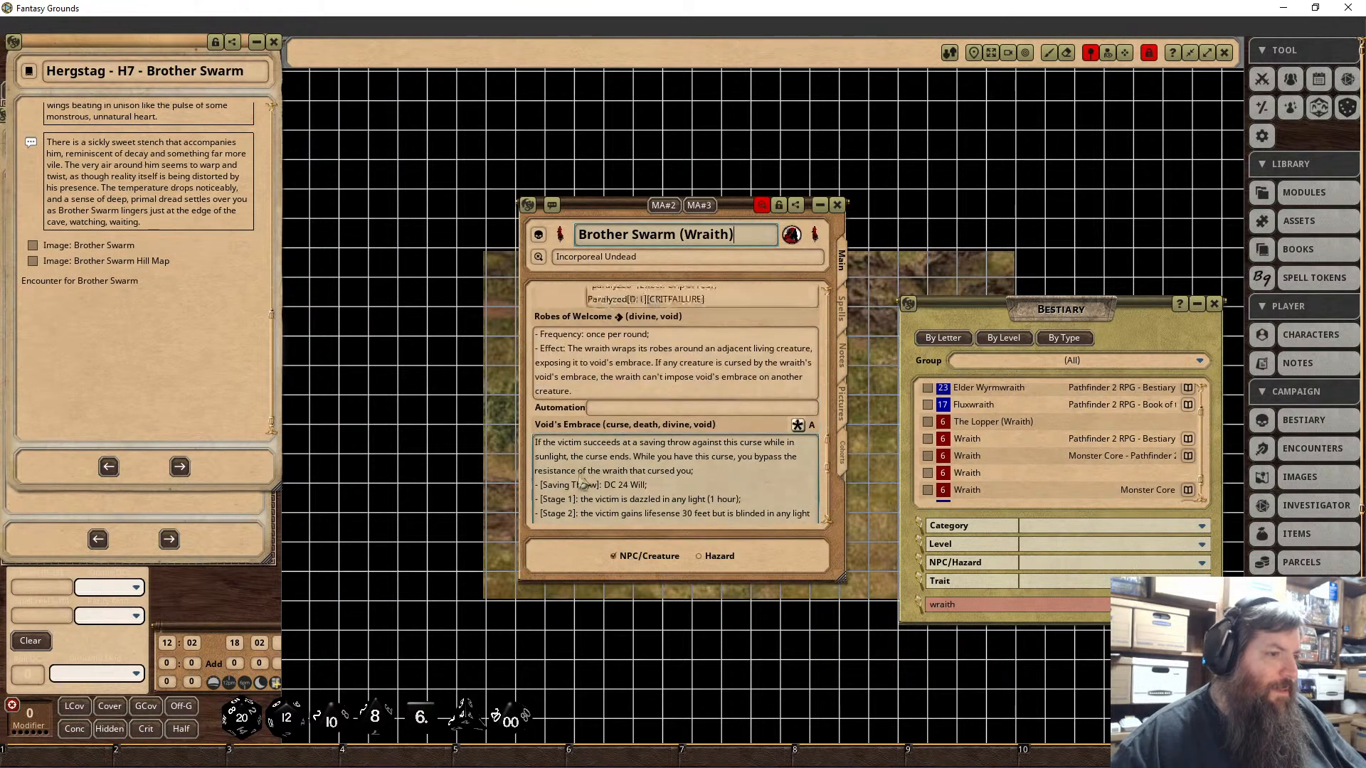
scroll(582, 482, "up", 5)
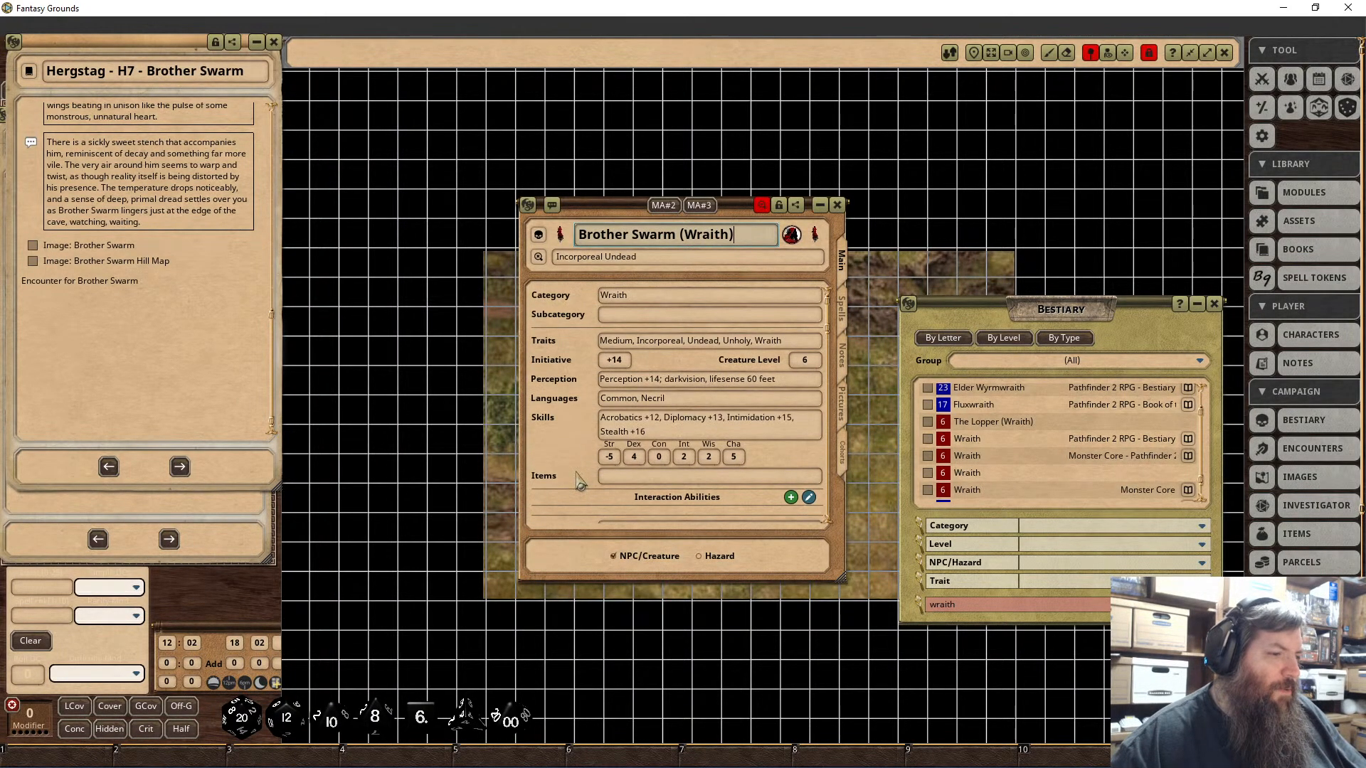
Step: Add an interaction ability named "Quiet the children" to the Brother Swarm (Wraith) record
scroll(582, 481, "down", 3)
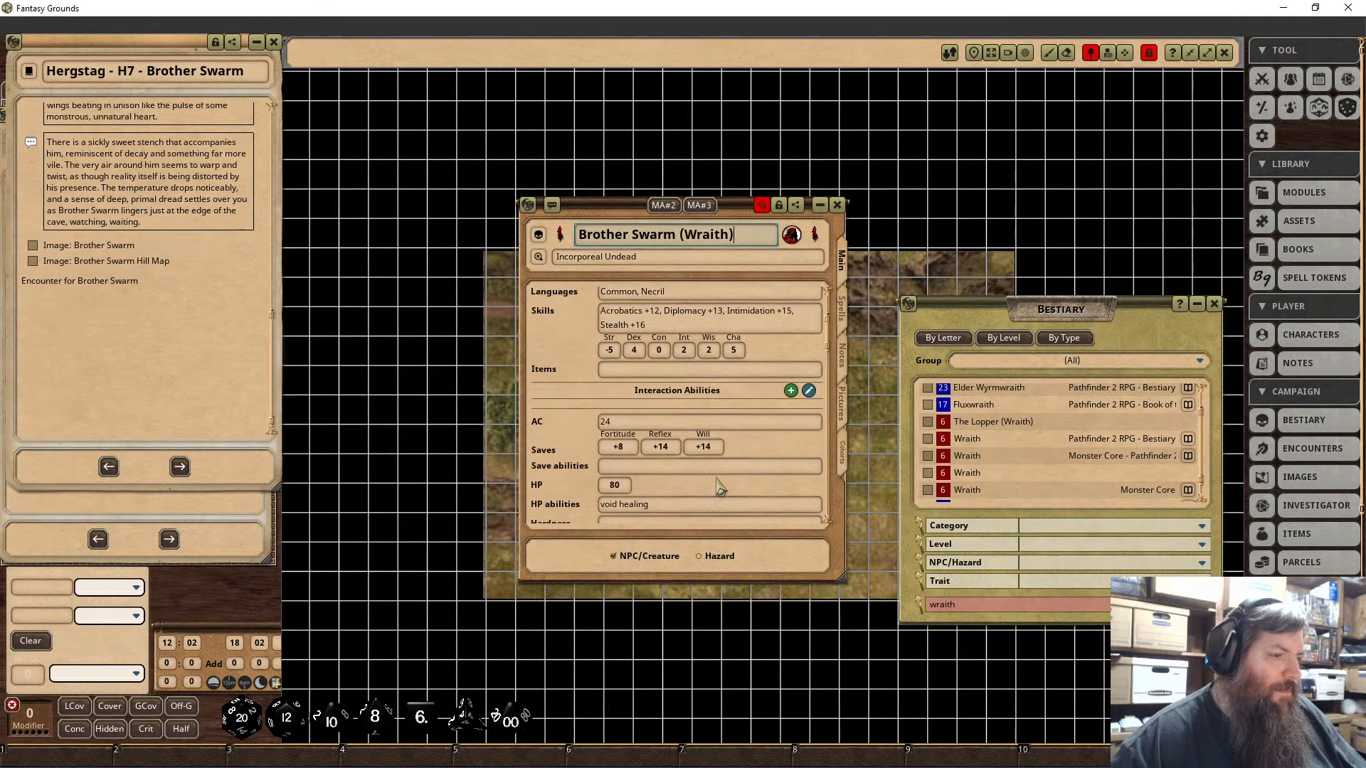
left_click(791, 392)
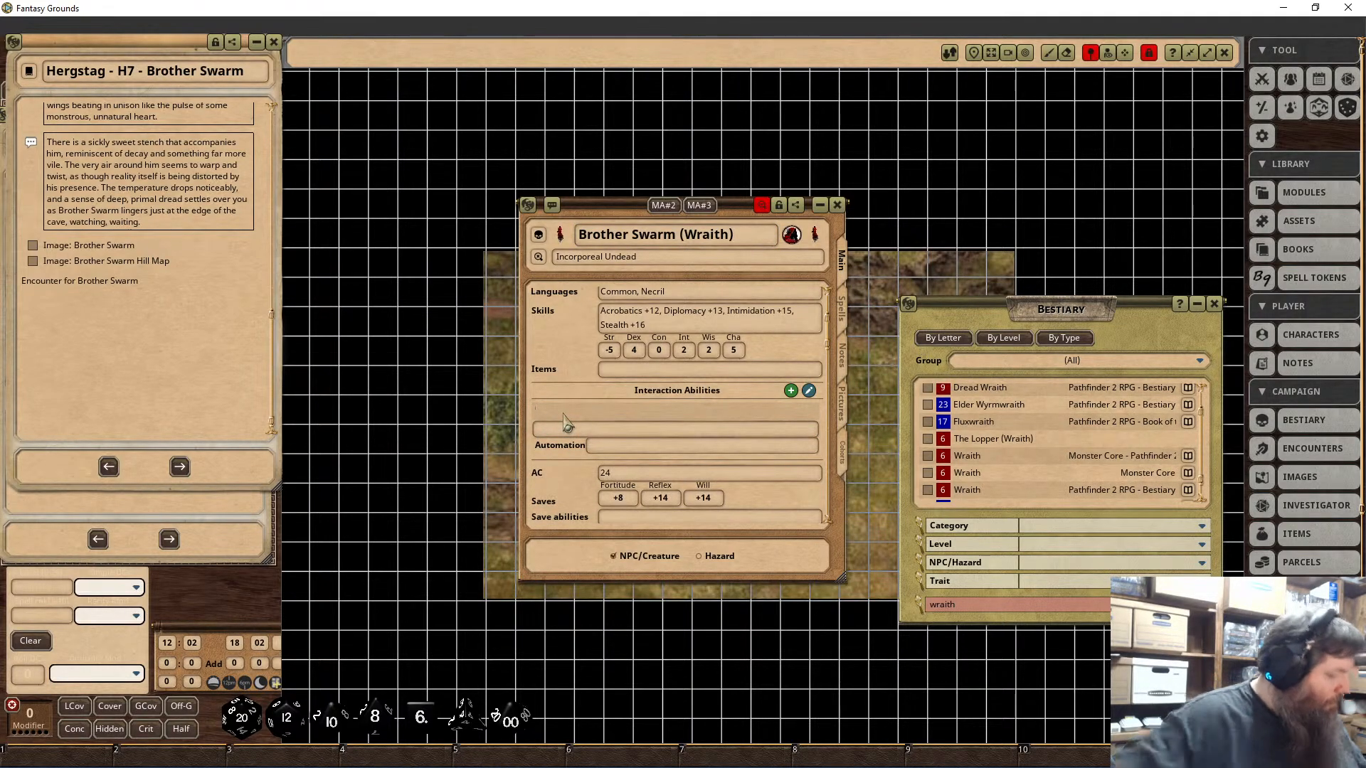
type("Quiet the ")
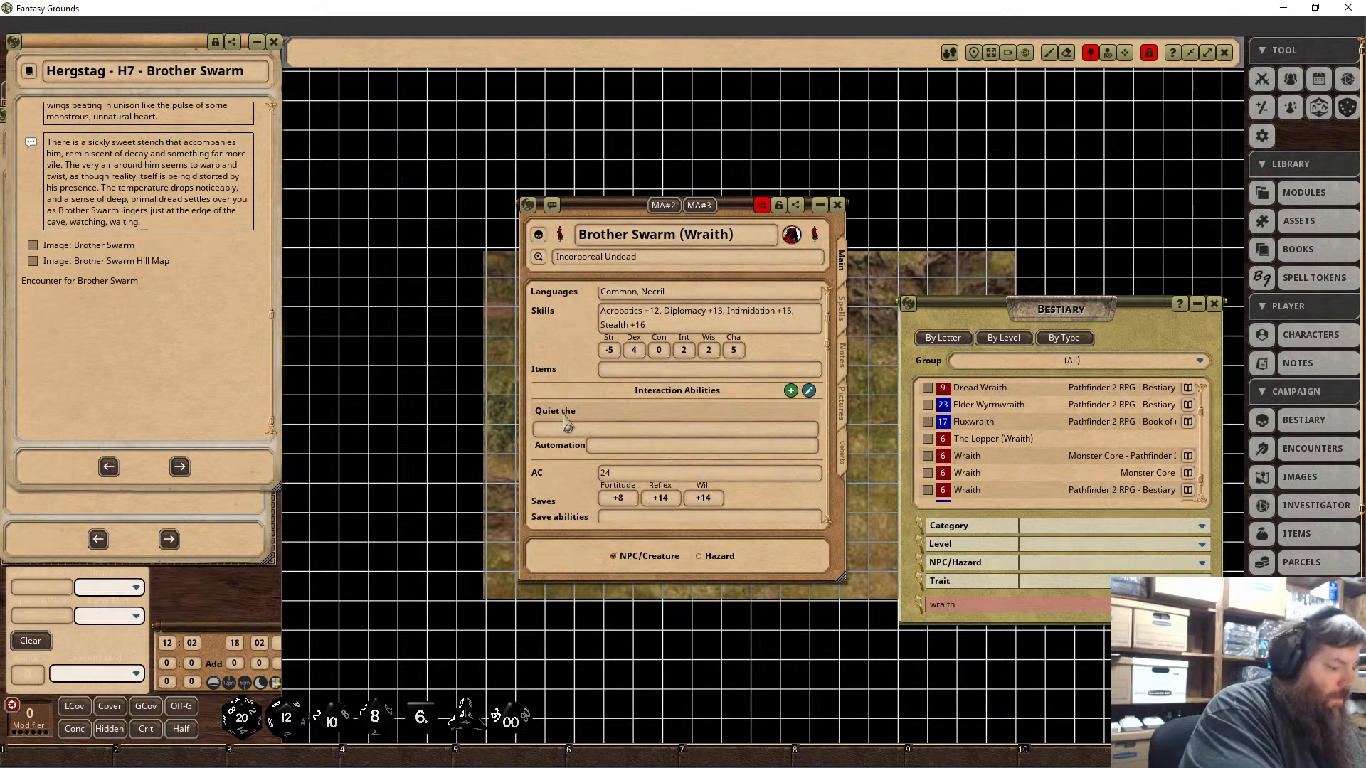
type("childrenn")
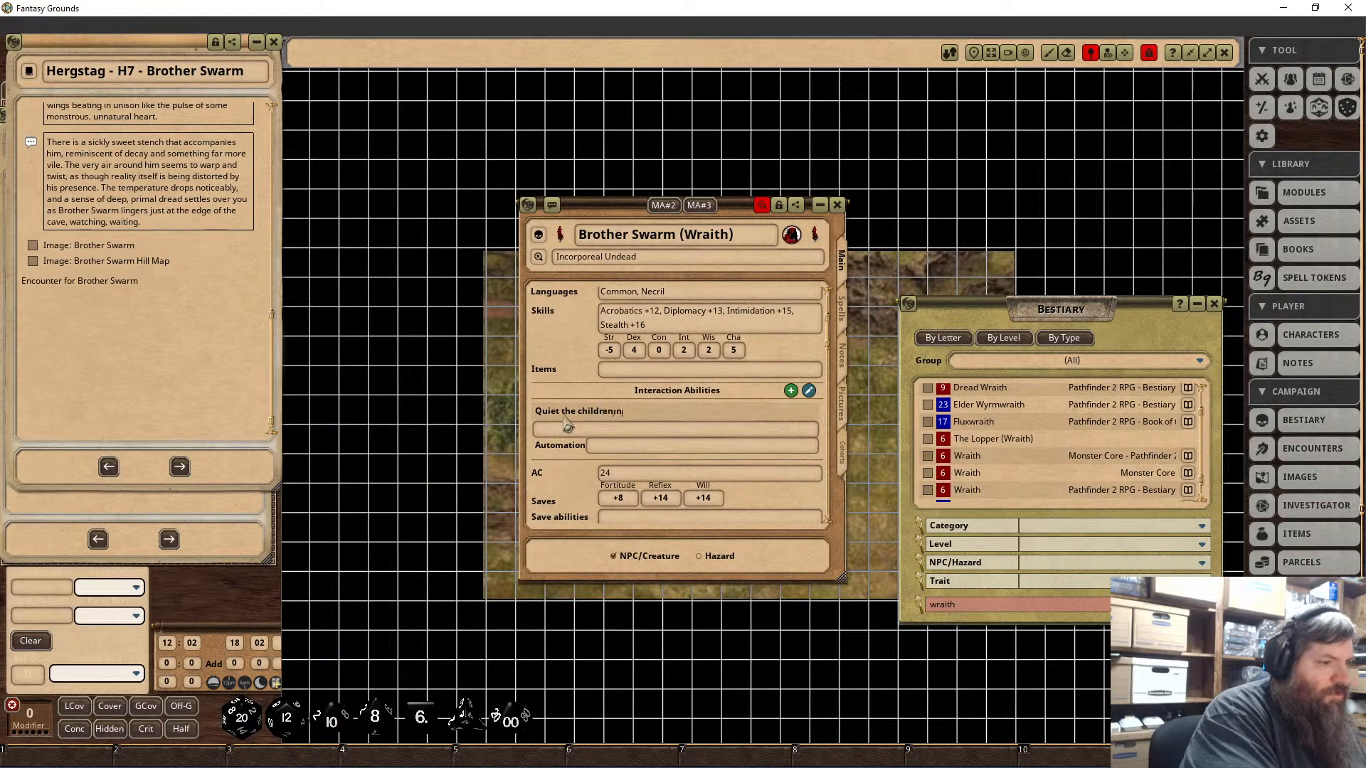
Step: Begin the ability's description with "For each haunted child put to rest add the following debuffs to Brother Swarm:"
left_click(565, 429)
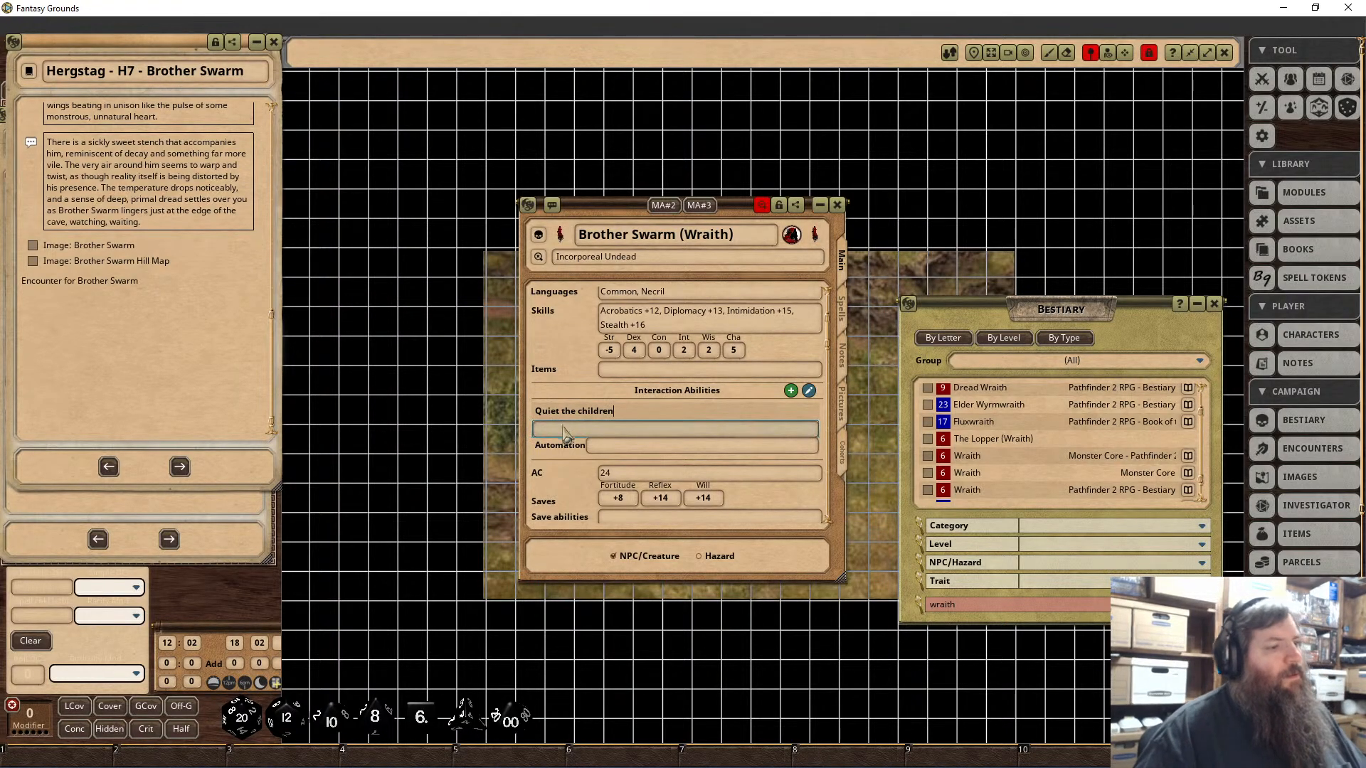
type("For each child")
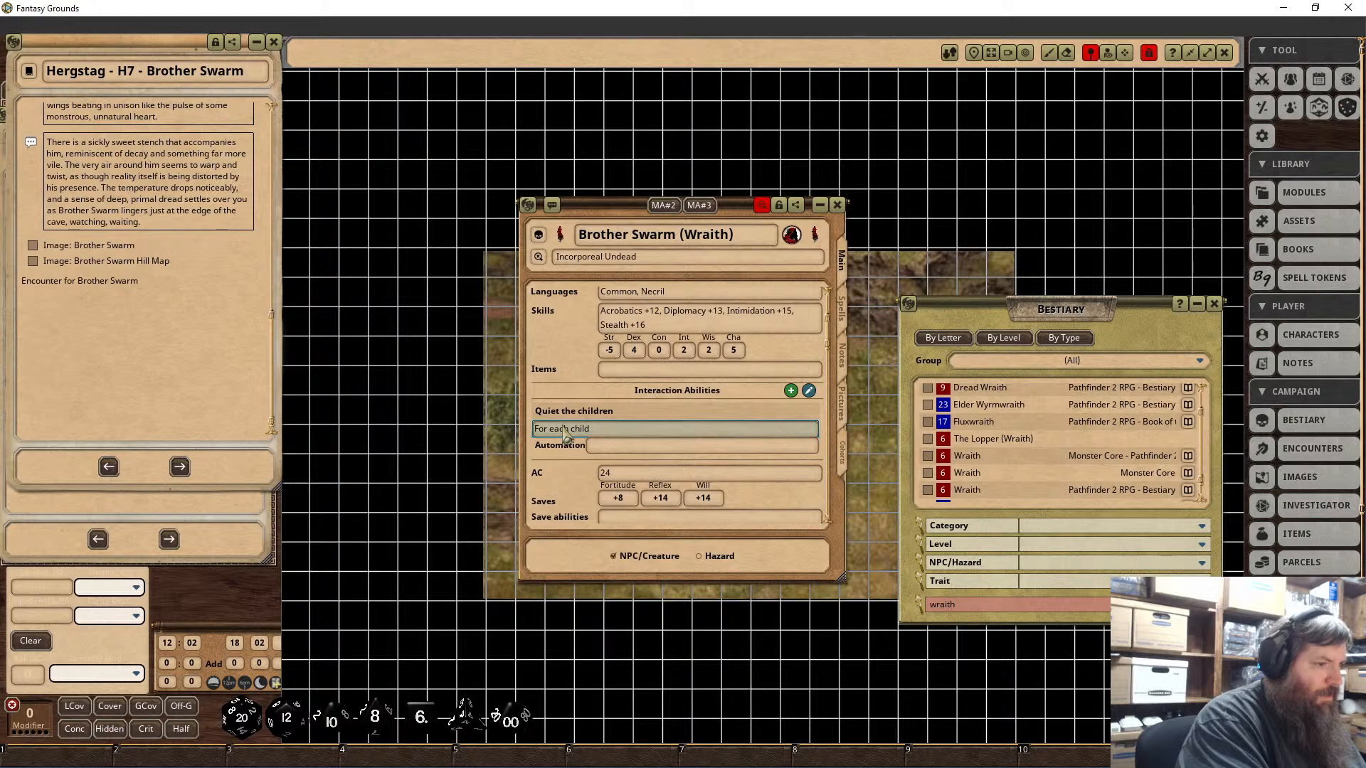
key("BackSpace")
key("BackSpace")
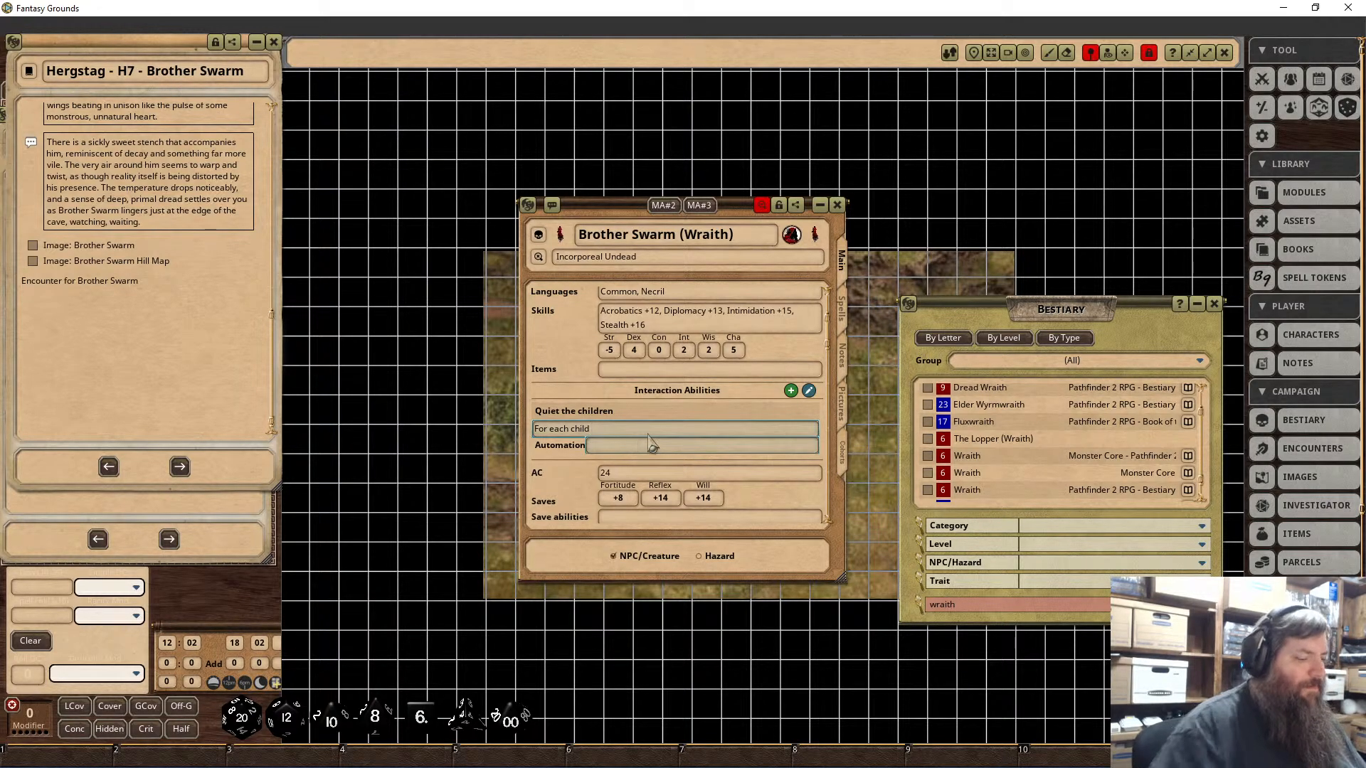
key("BackSpace")
key("BackSpace")
key("BackSpace")
key("BackSpace")
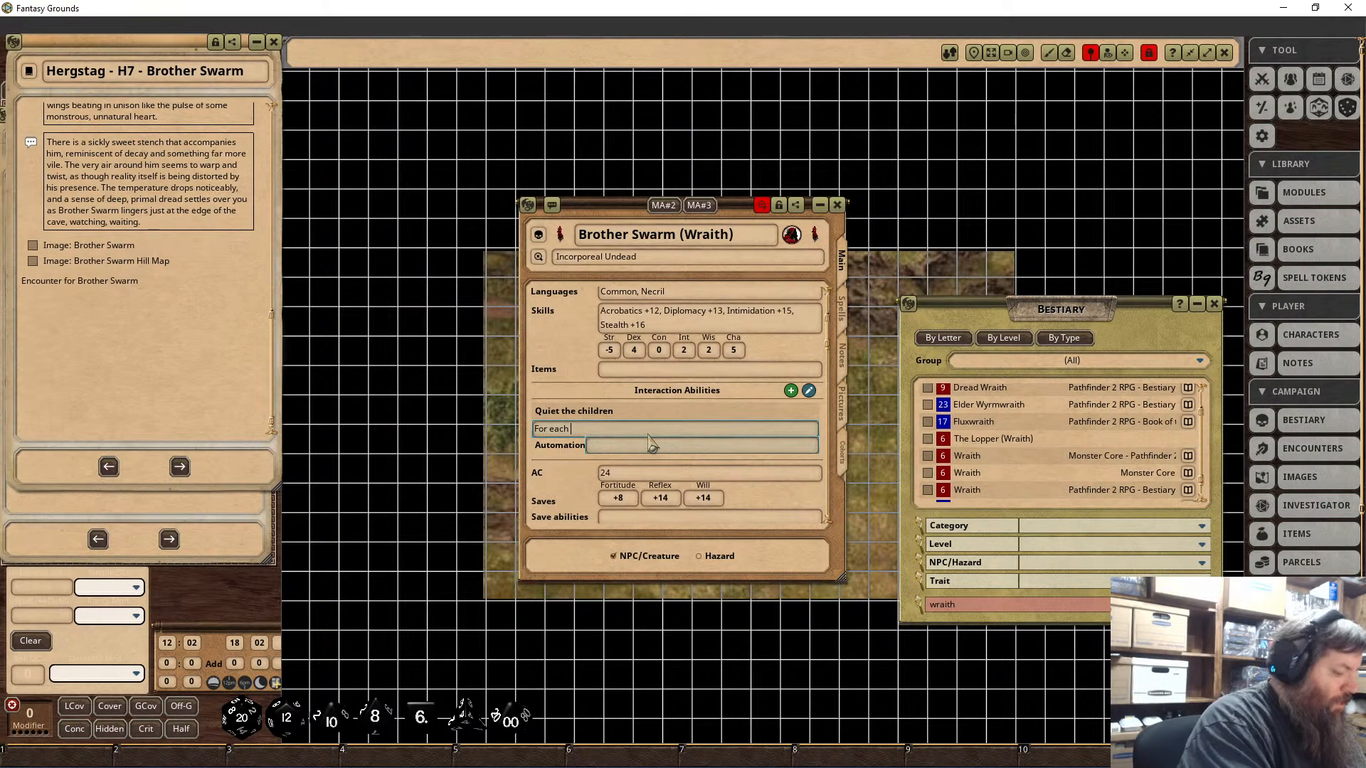
type("haunted child ")
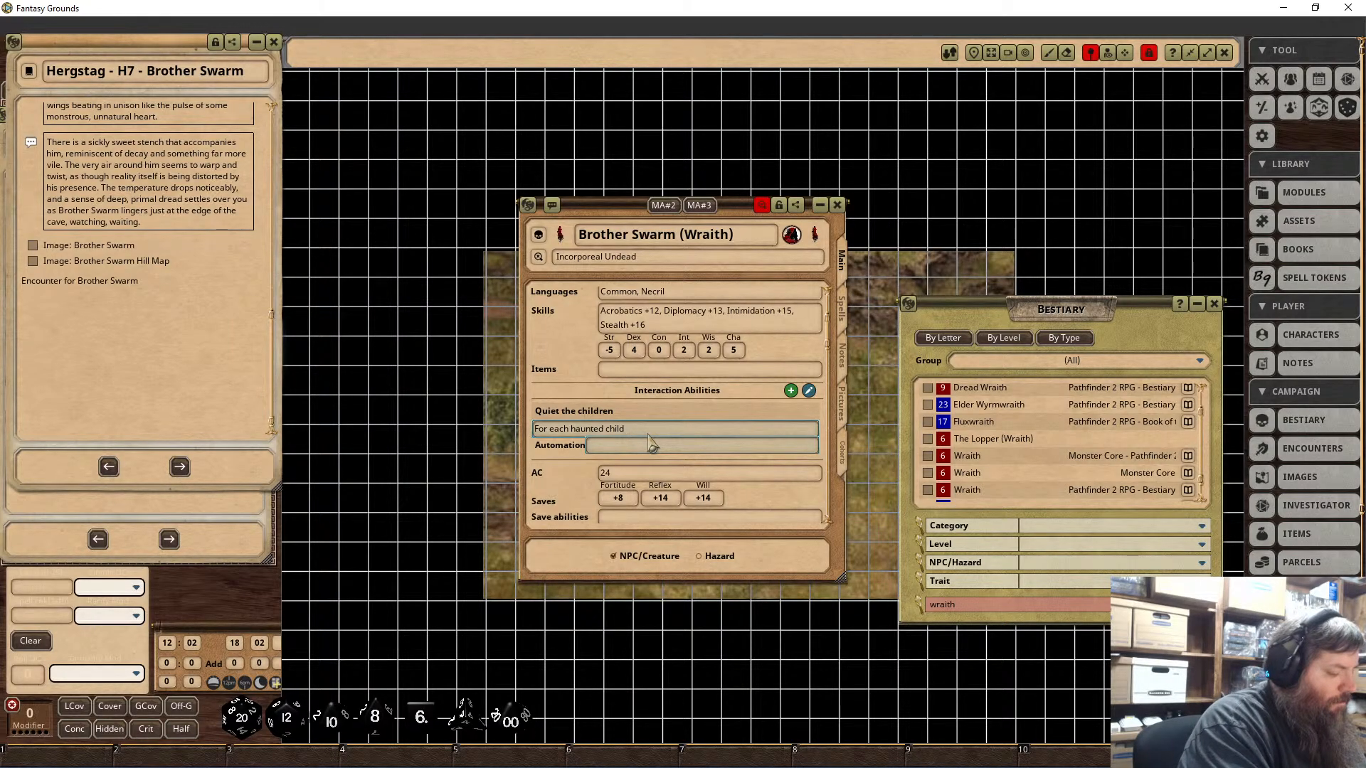
type("put to rest")
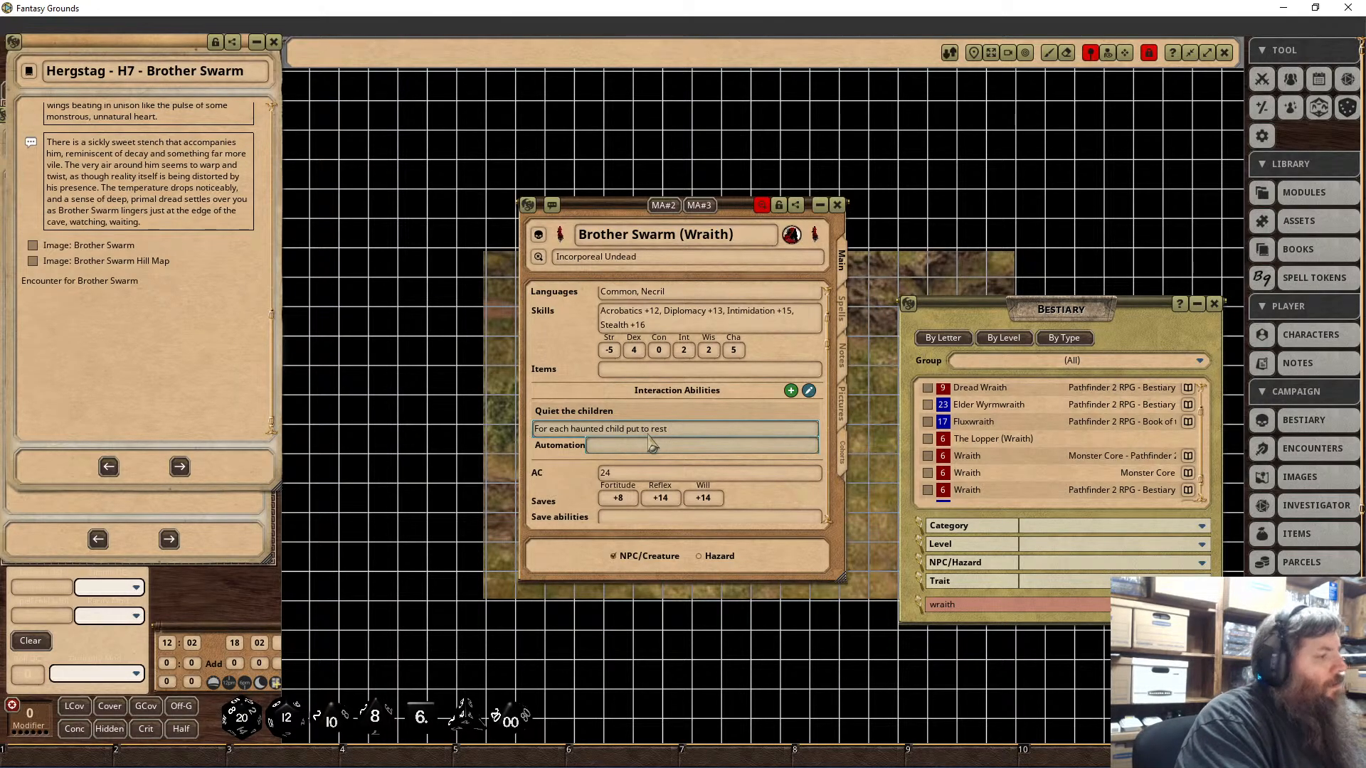
type(" add ")
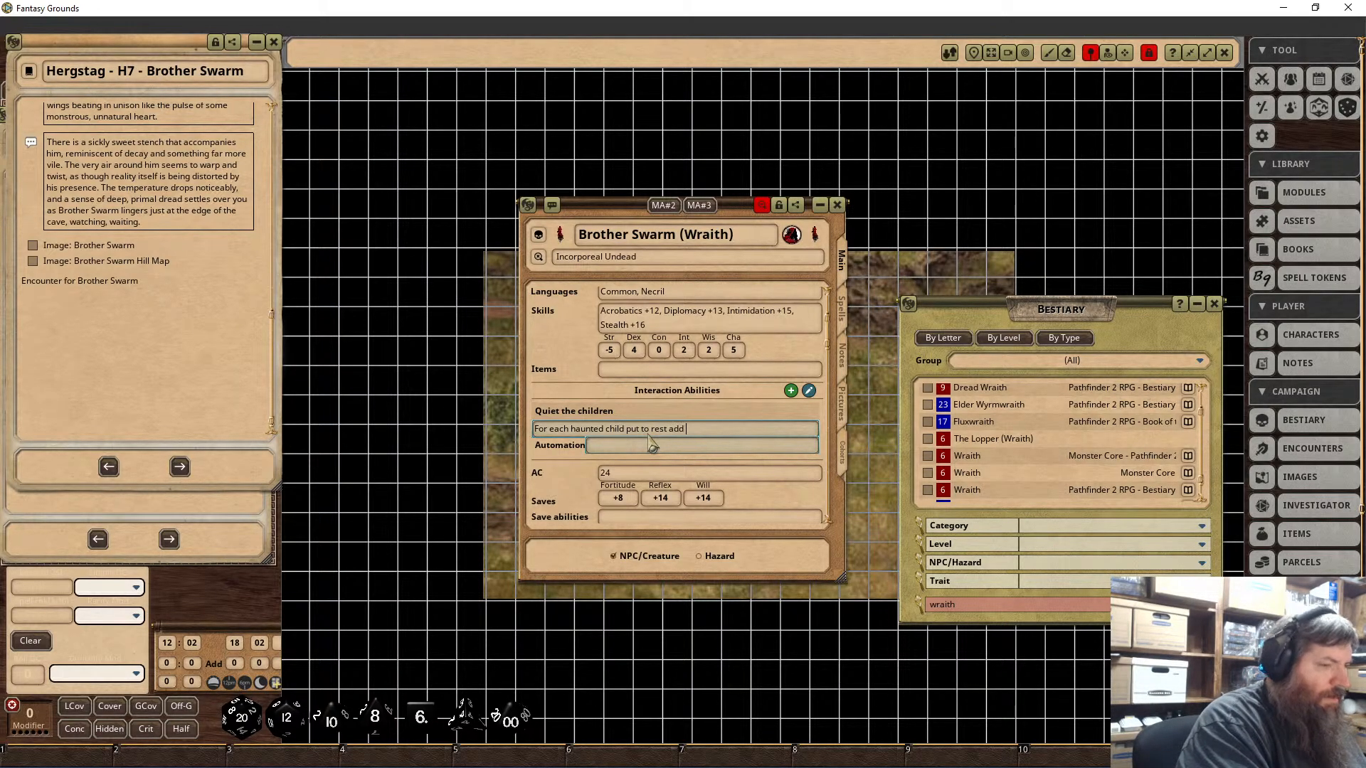
type("the fol")
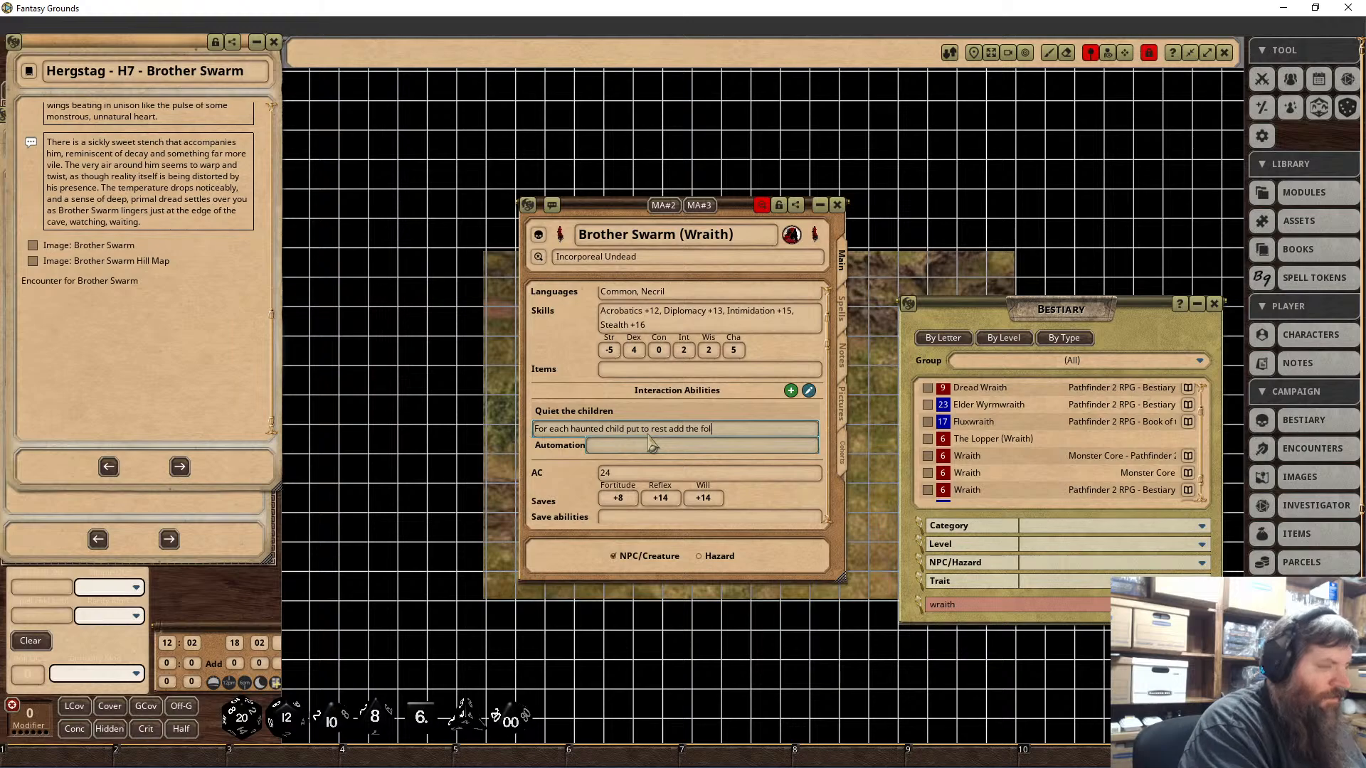
type("lowing debuffs to Br")
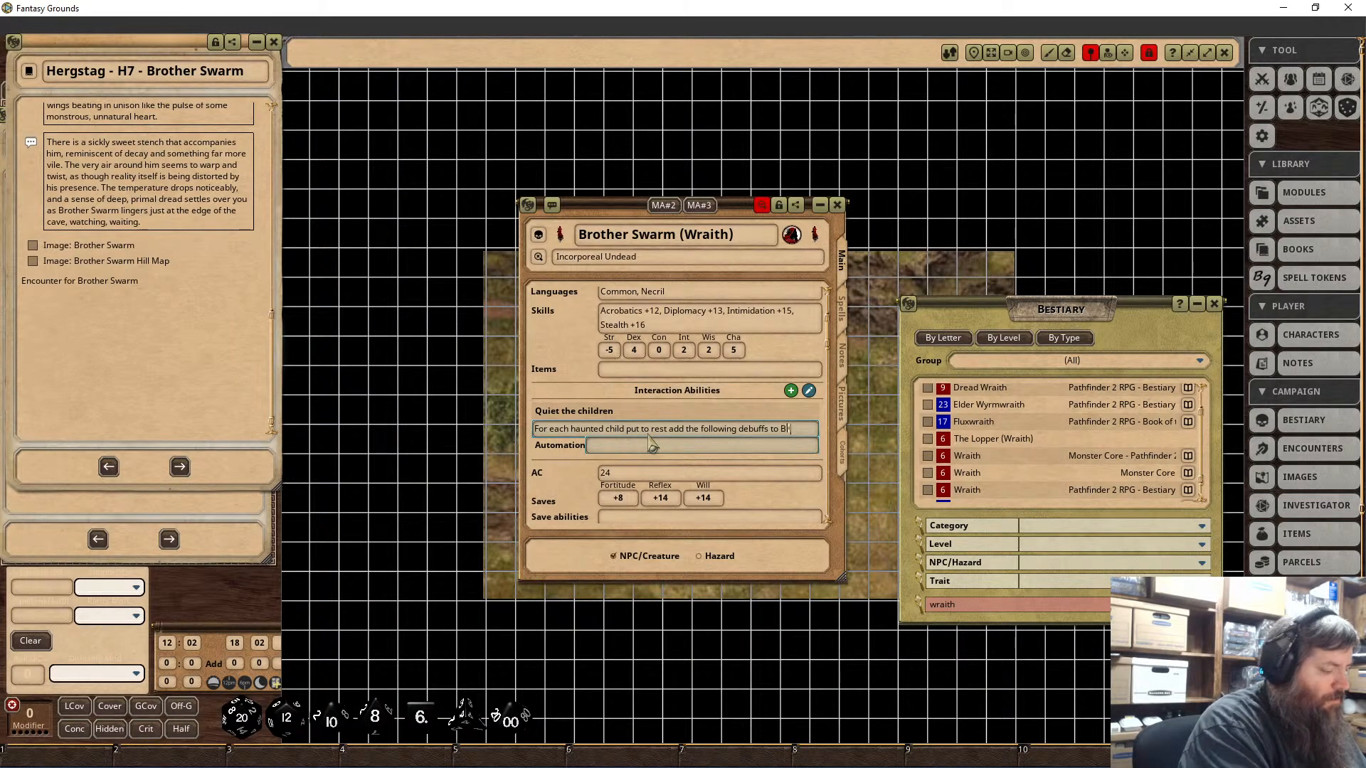
type("other Swarm:")
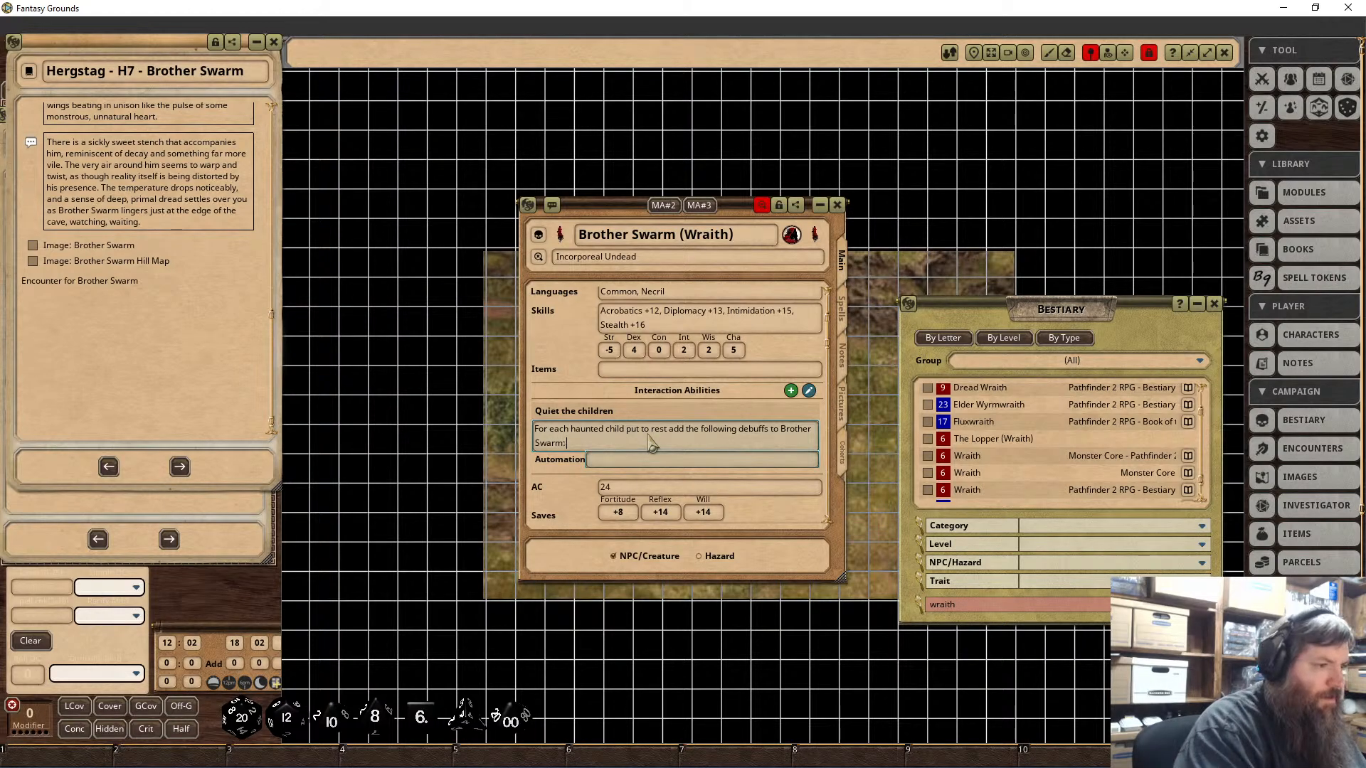
key("Return")
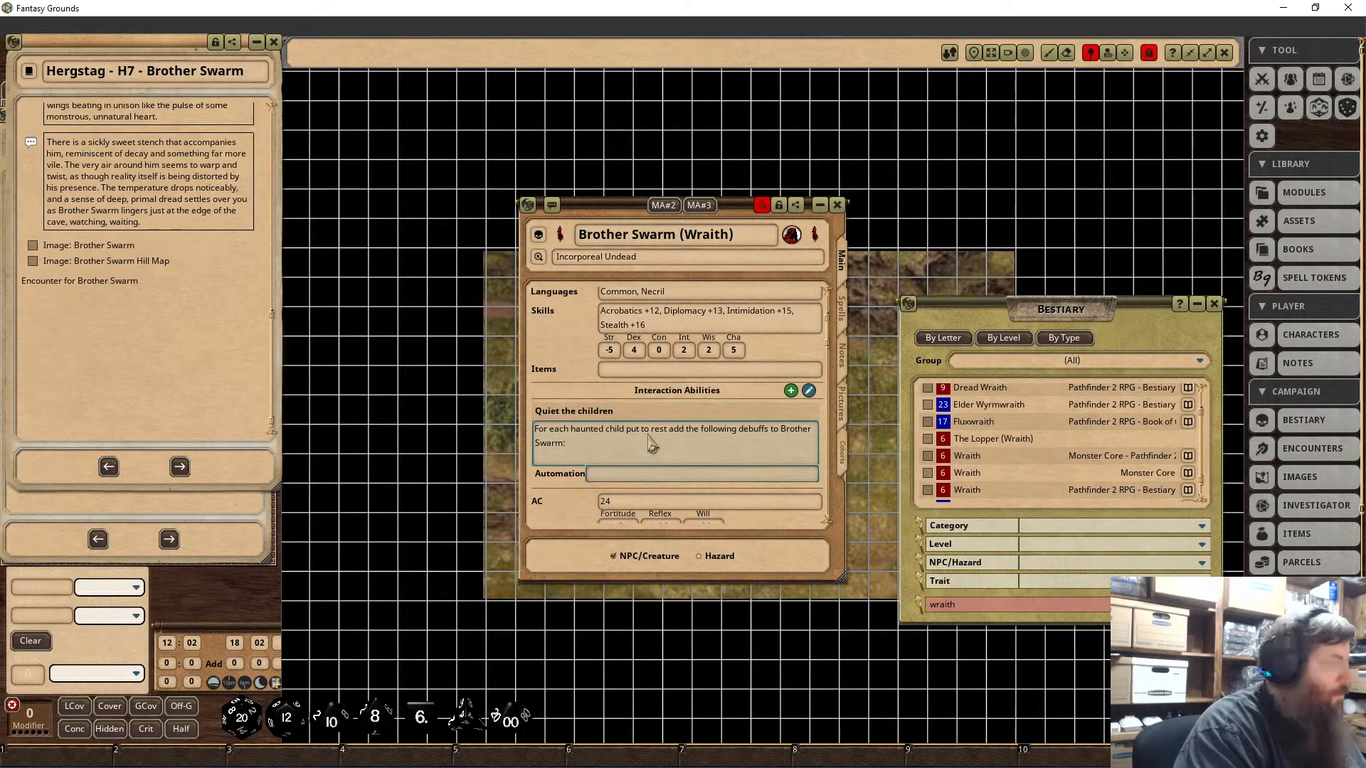
Step: List the first two children by name on separate description lines, with the debuffs Clumsy 1 and Stupefied 1
type("Allen")
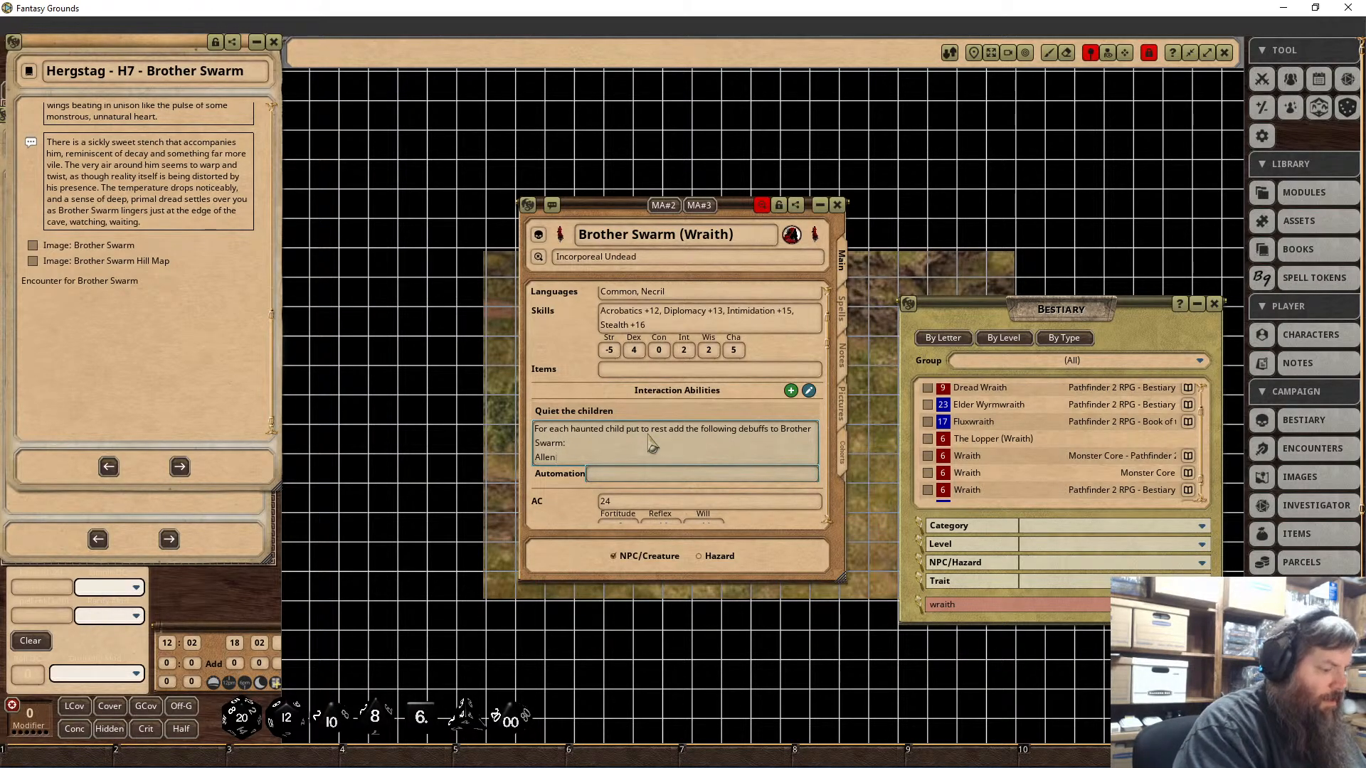
type(": ")
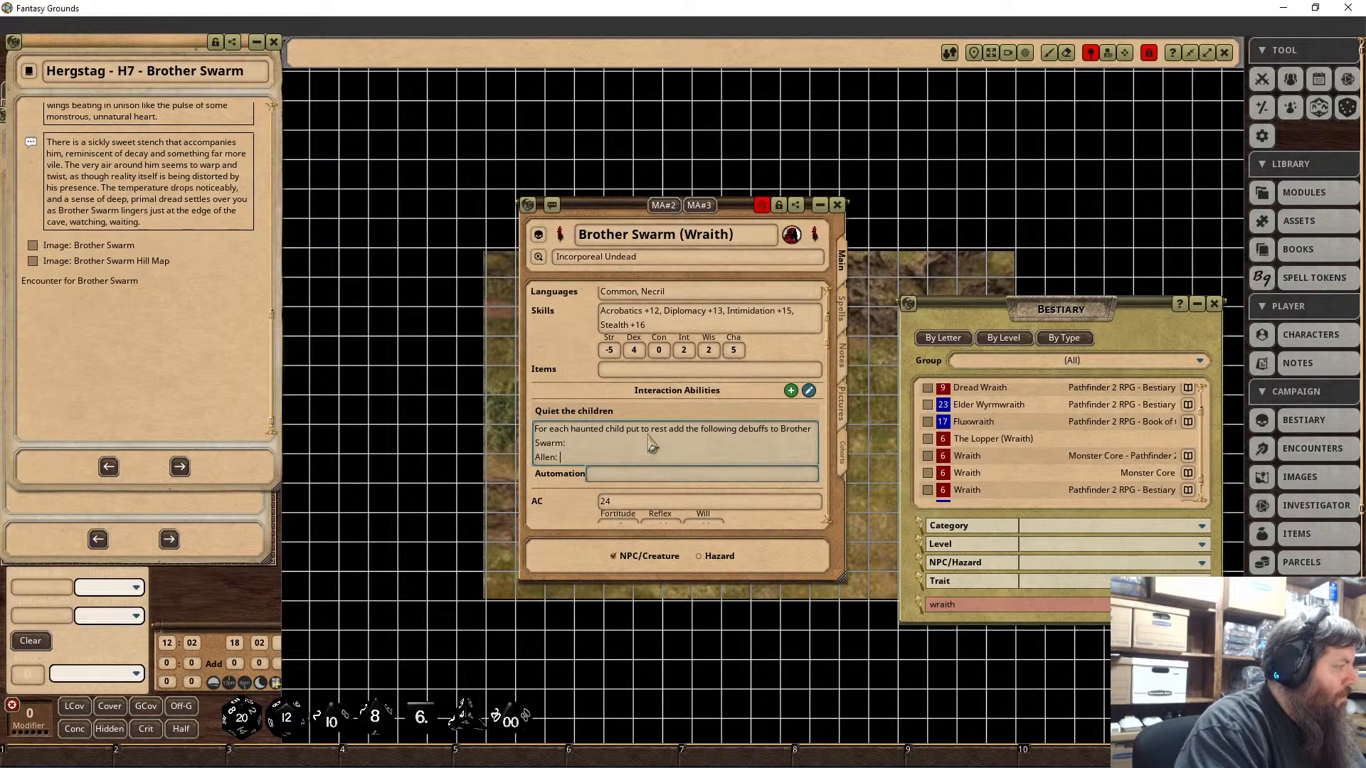
type("Clumsy:")
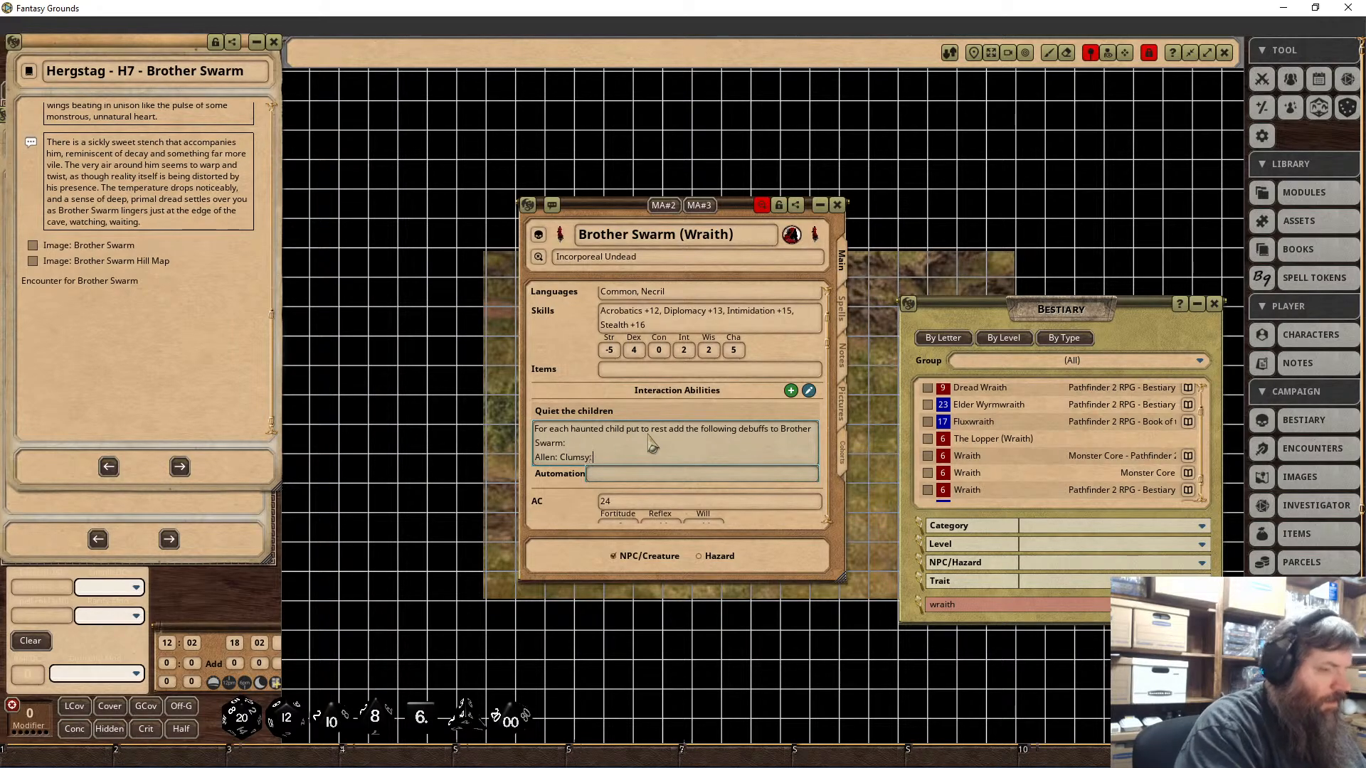
type(" 1")
key("Return")
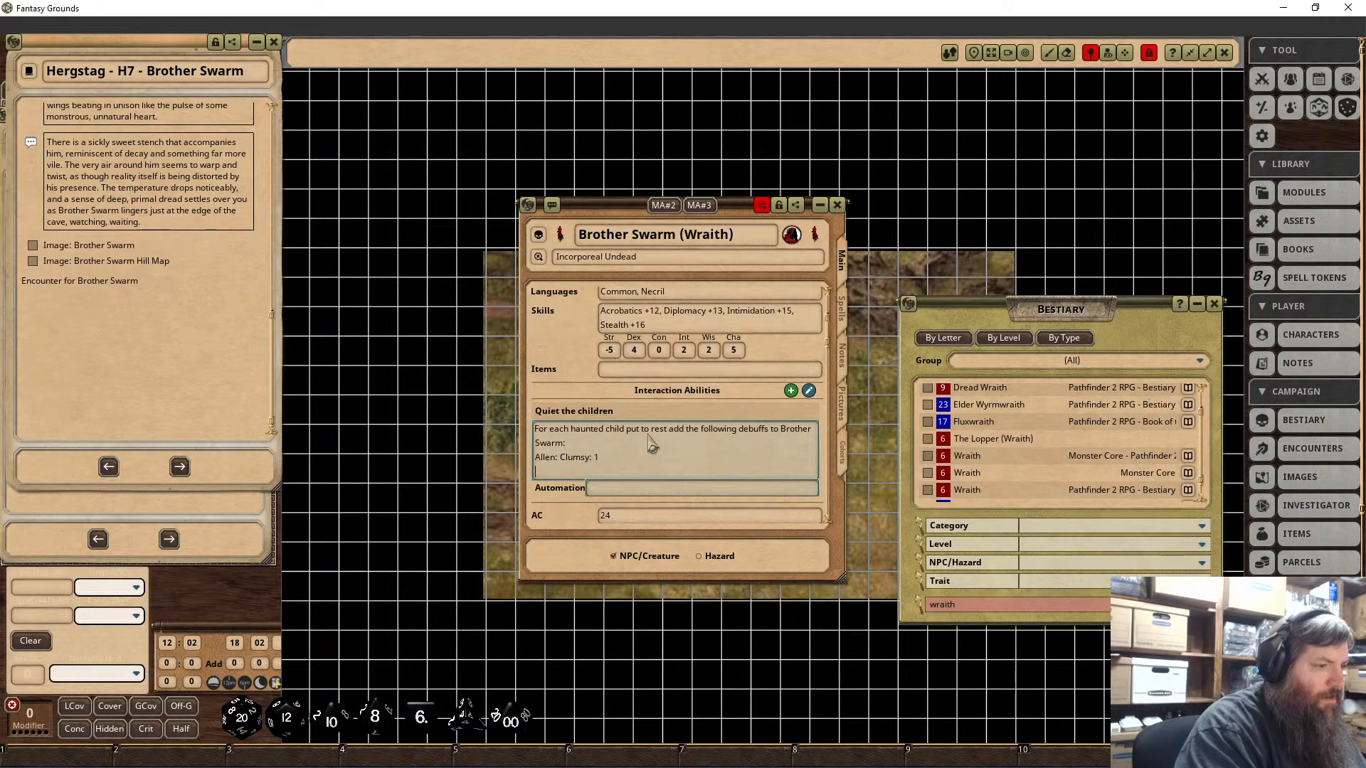
type("Rachel:")
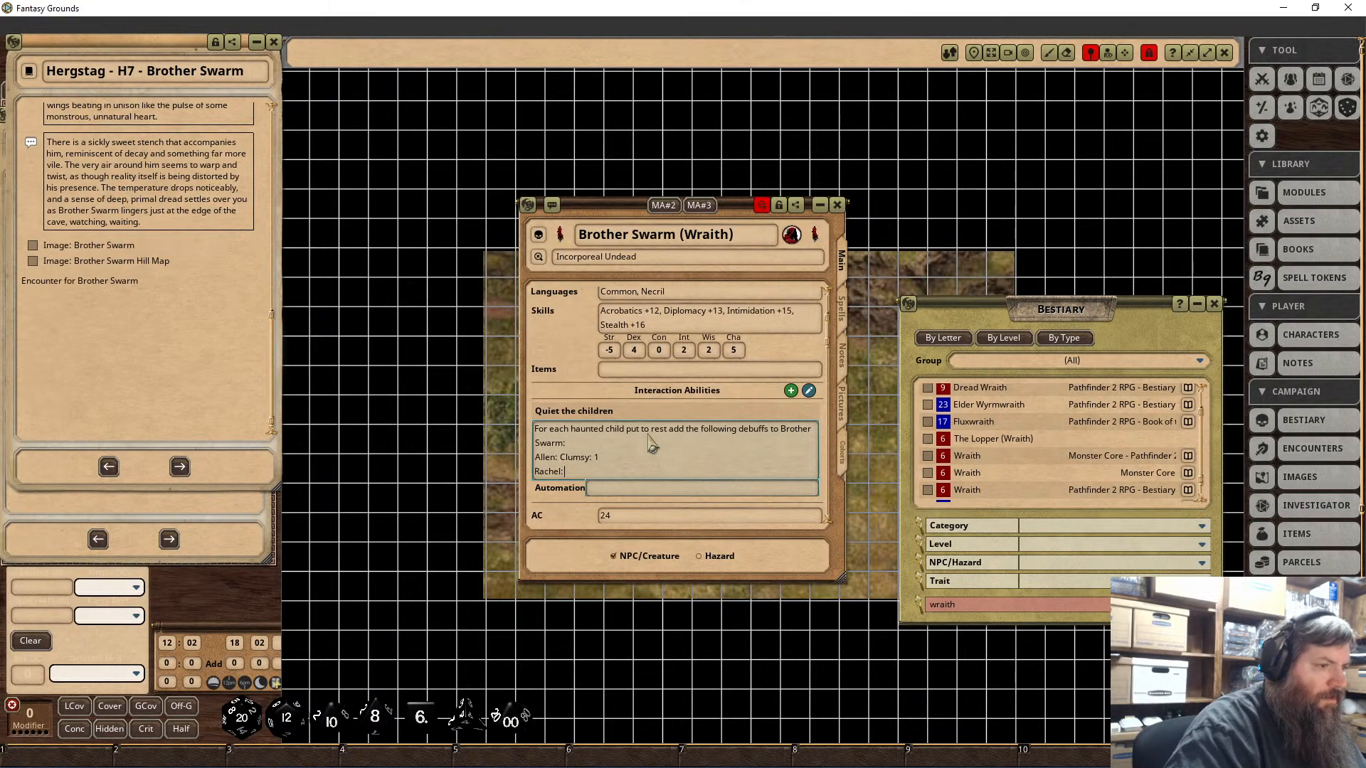
key("BackSpace")
key("BackSpace")
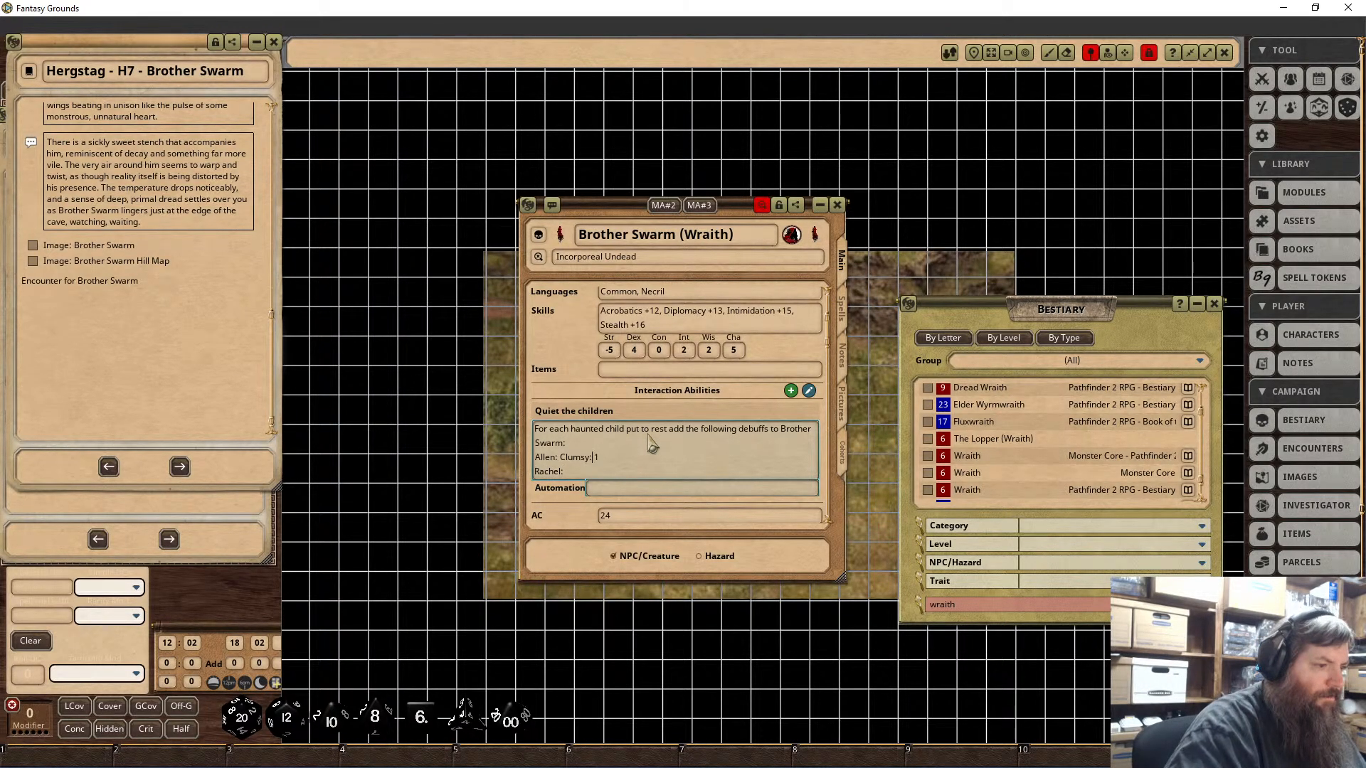
key("BackSpace")
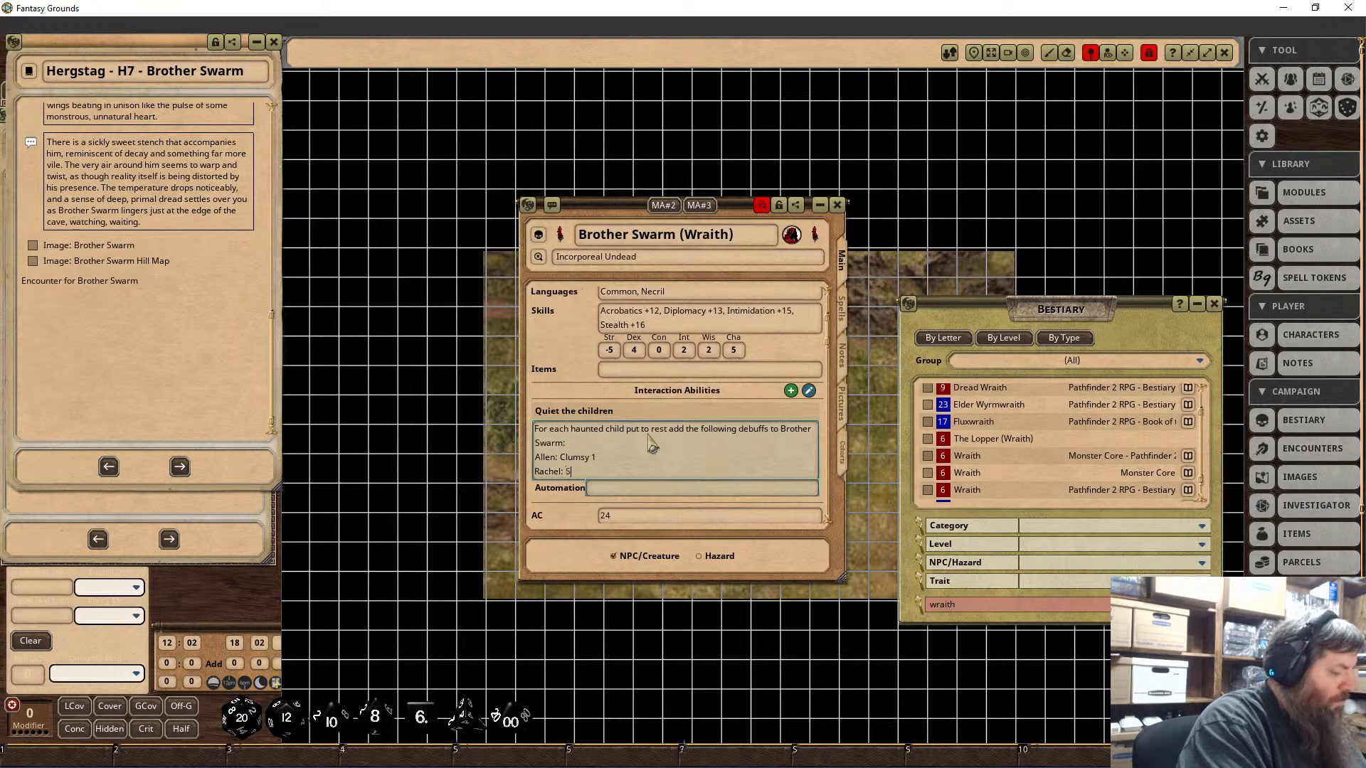
type("Stupefied")
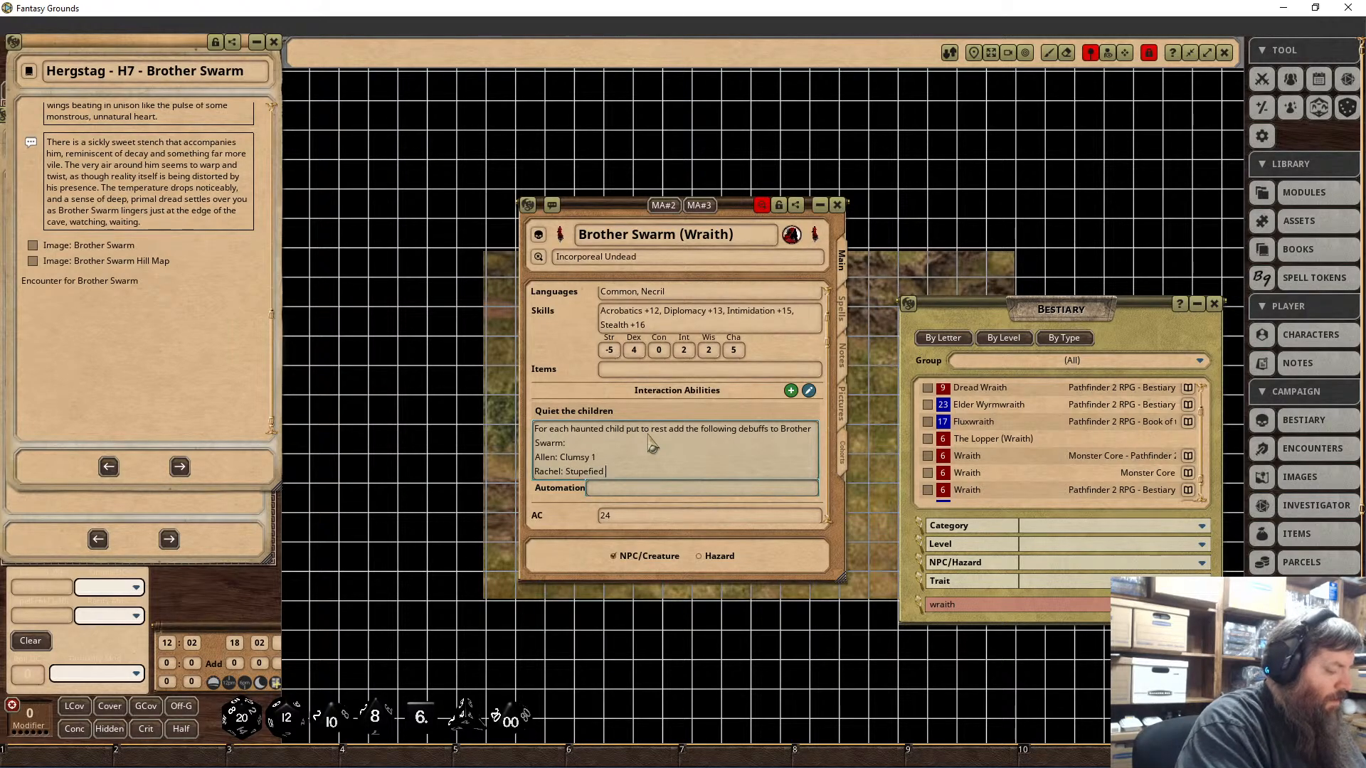
type(" 1")
key("Return")
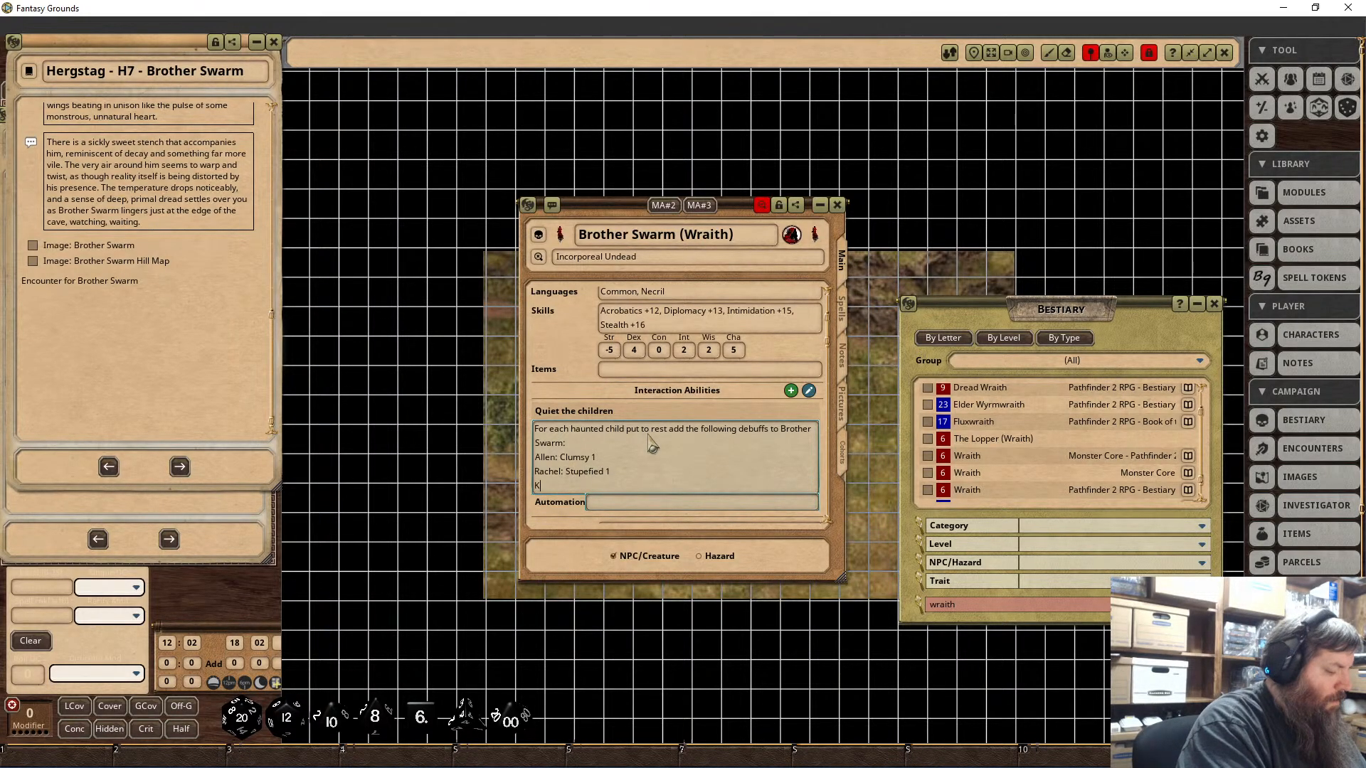
Step: List the third and fourth children by name on separate description lines, with the debuffs Frightened 1 and Fatigued
type("Karin: Frightened")
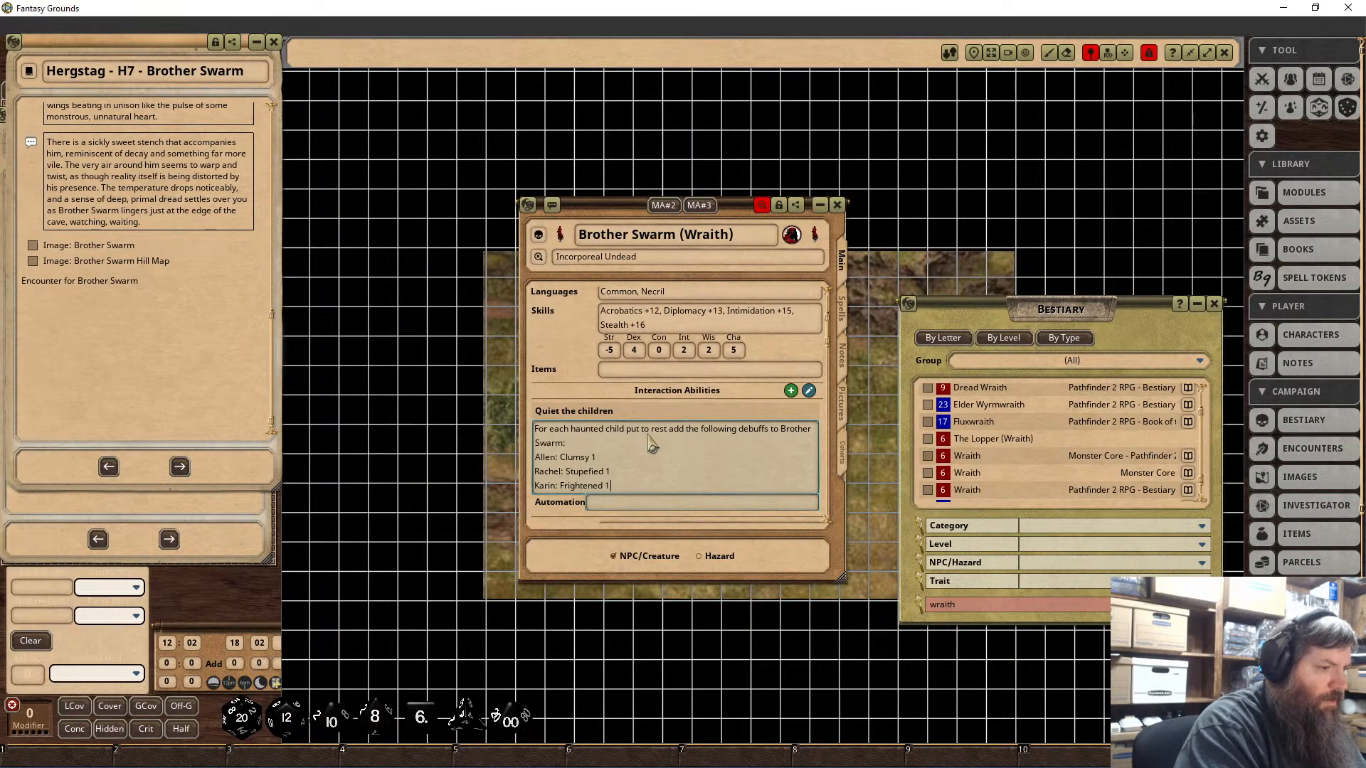
type(" 1")
key("Return")
type("Maa")
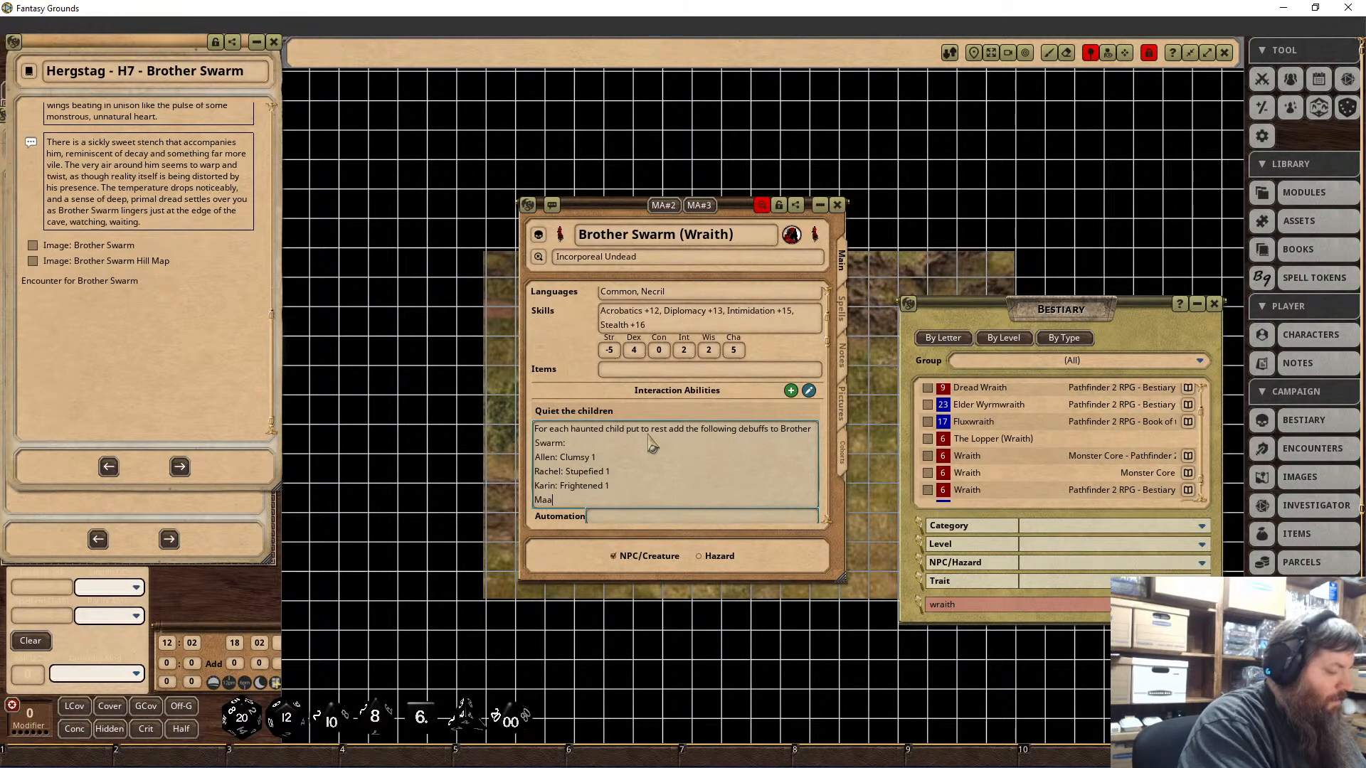
type("rten: Fatigued")
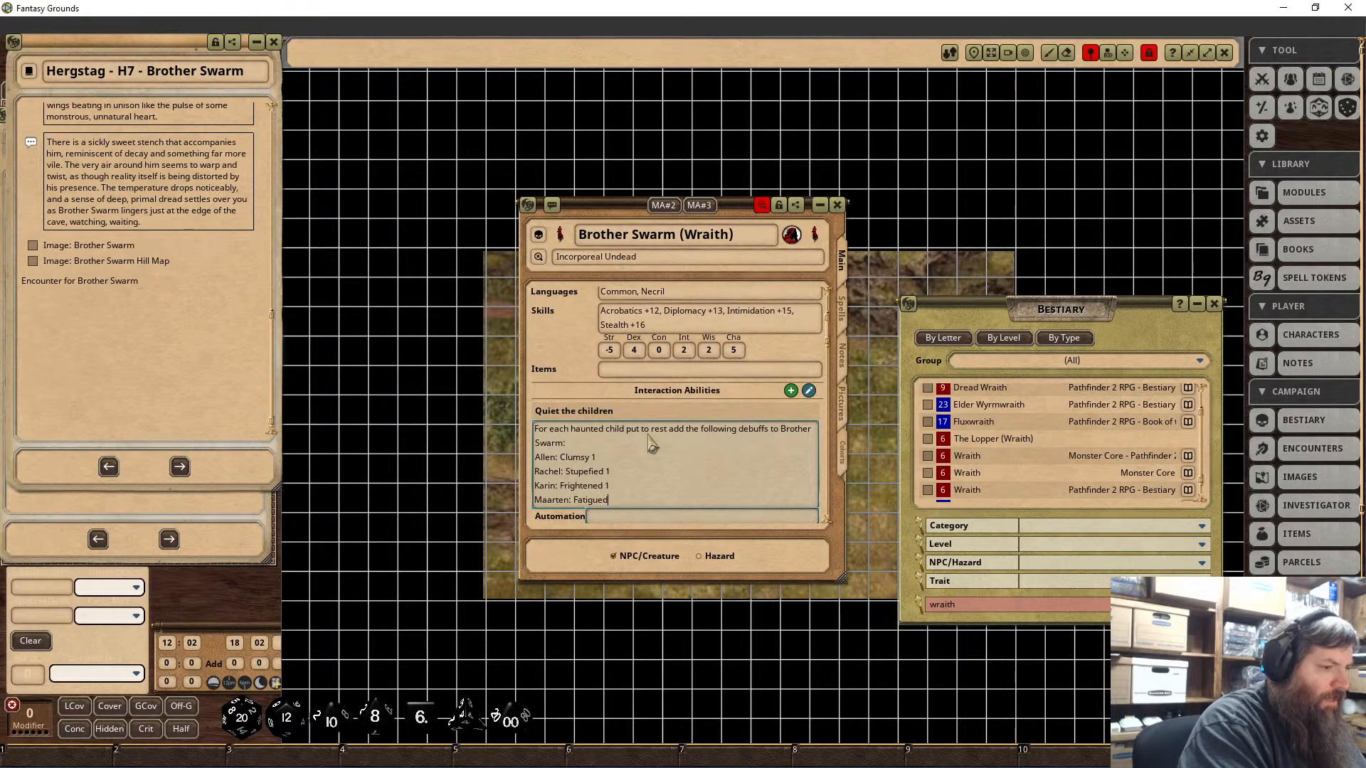
key("Return")
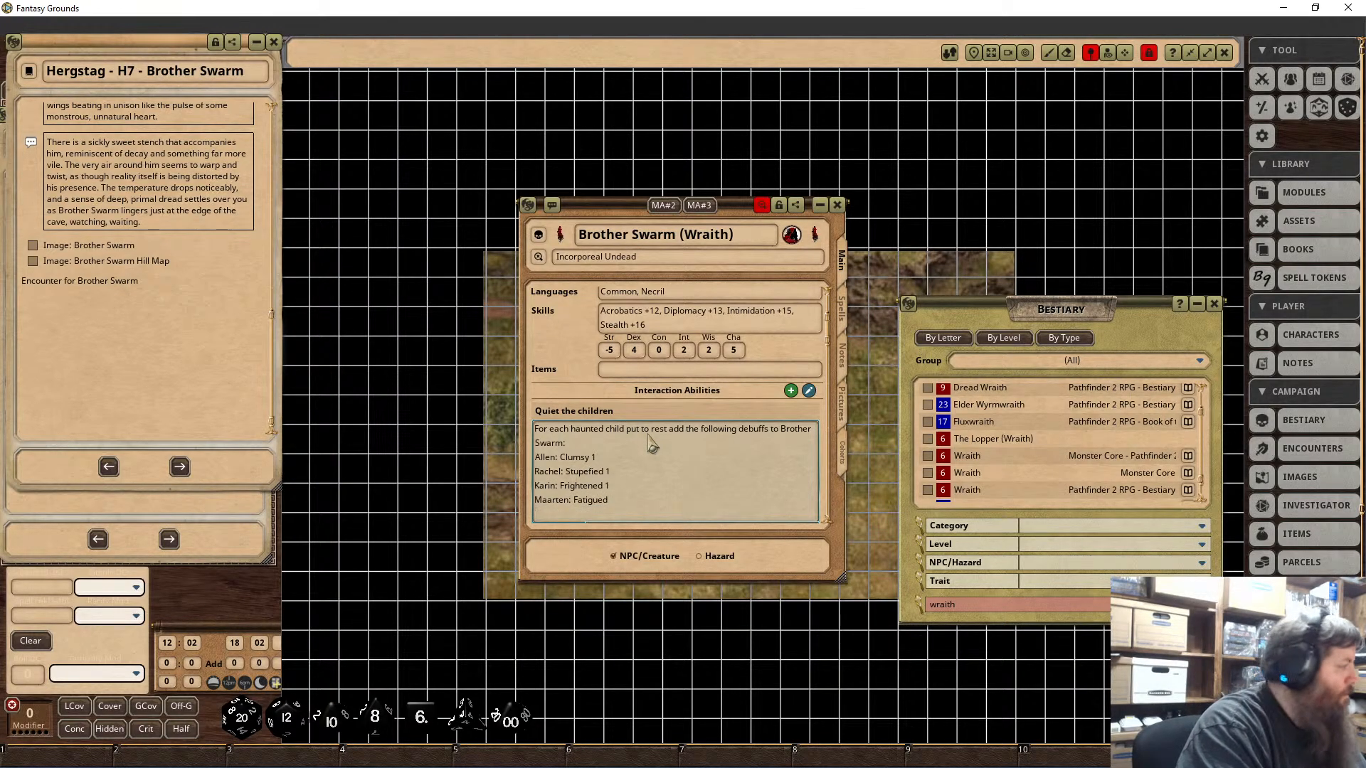
Step: List the fifth and sixth children by name on separate description lines, with the debuffs Enfeebled 1 and Drained 1
type("Gaard: ")
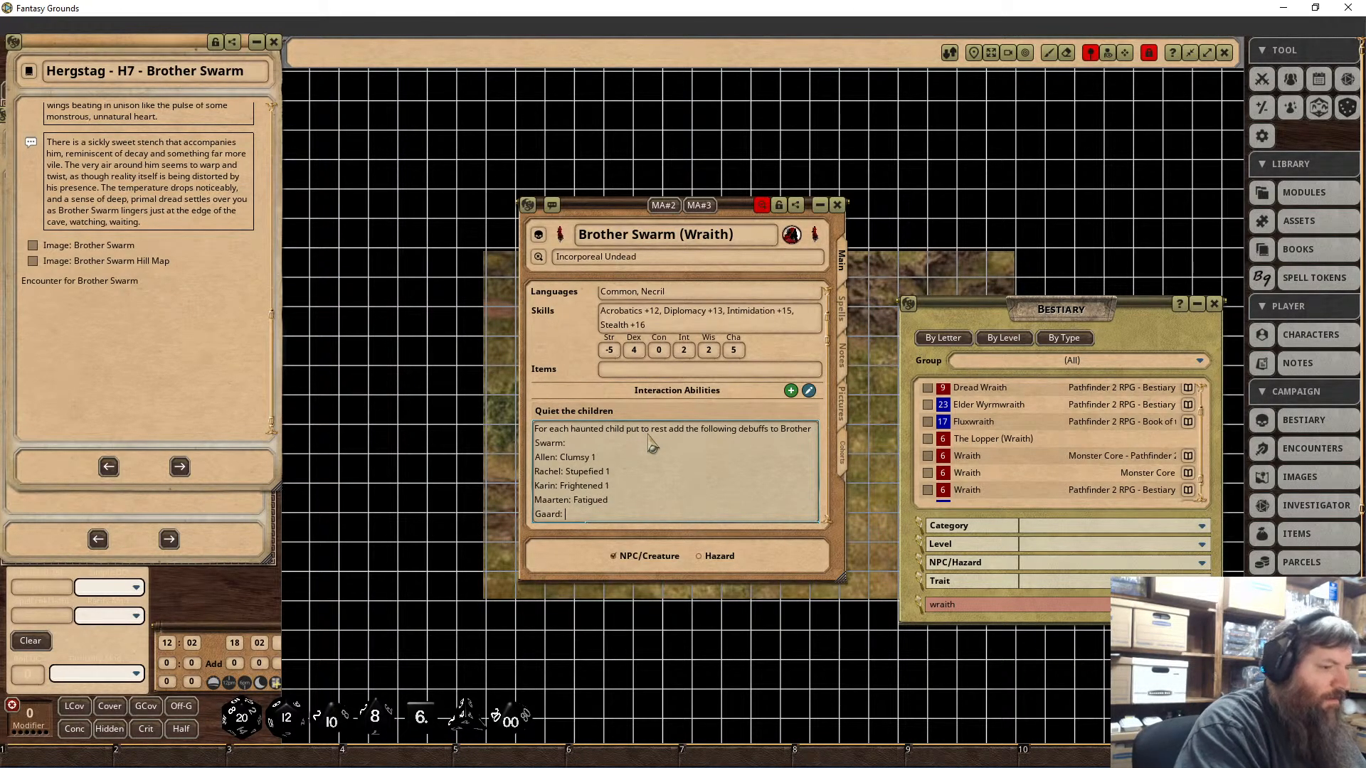
type("Enfeebl")
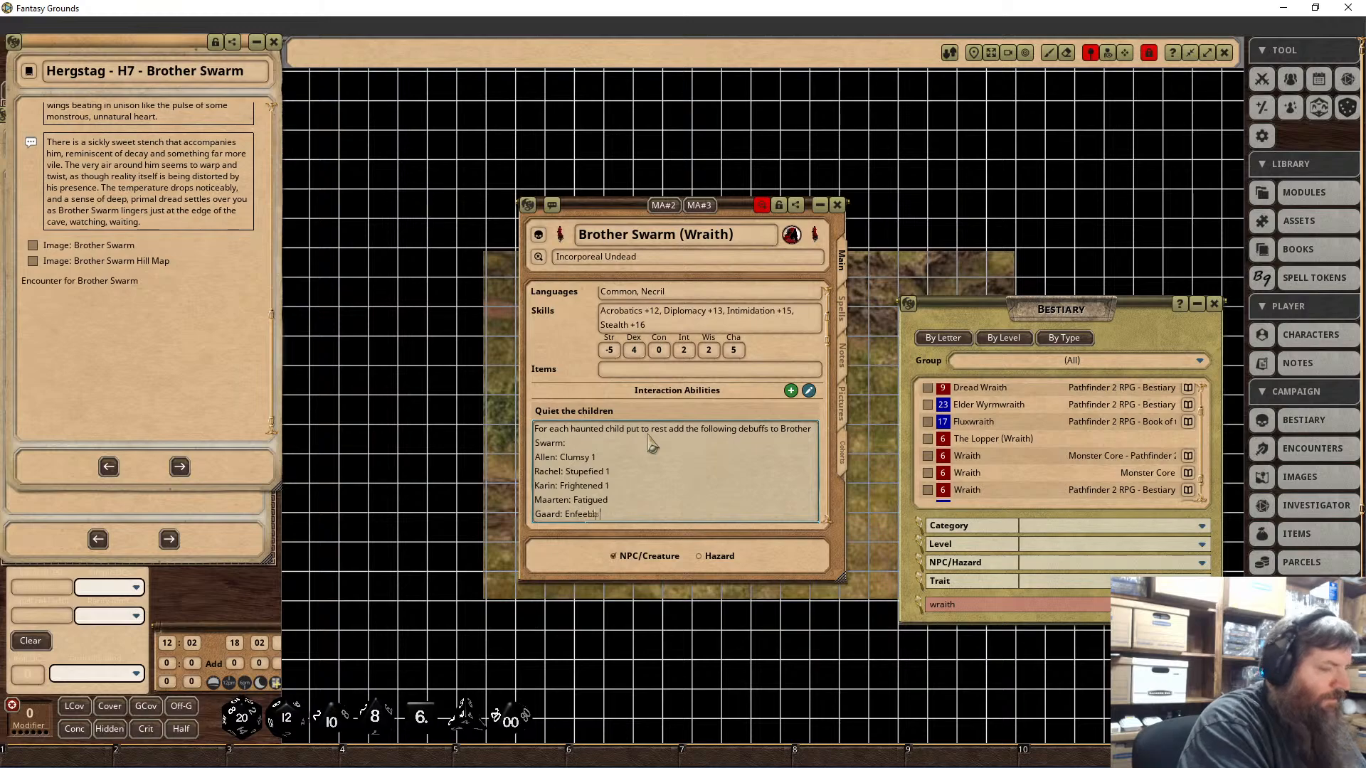
type("ed 1")
key("Return")
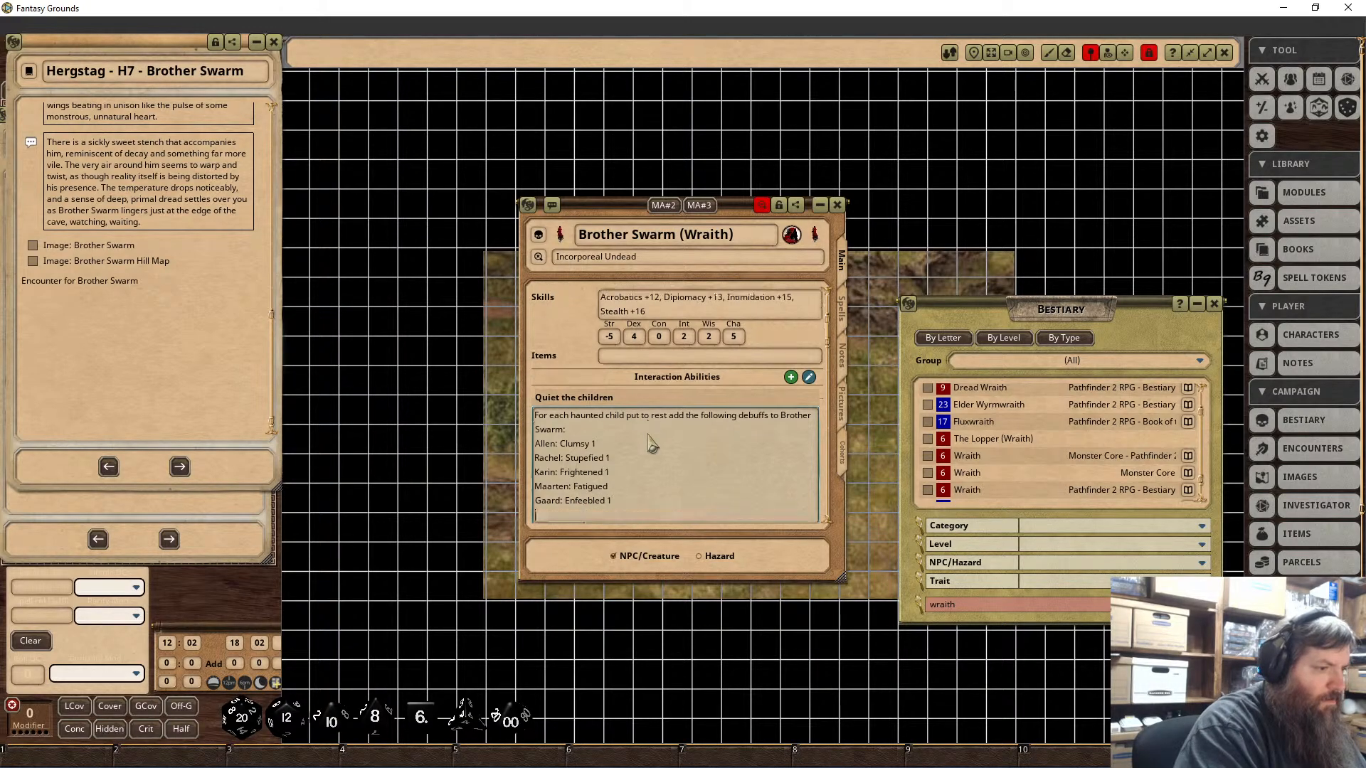
type("Ellha")
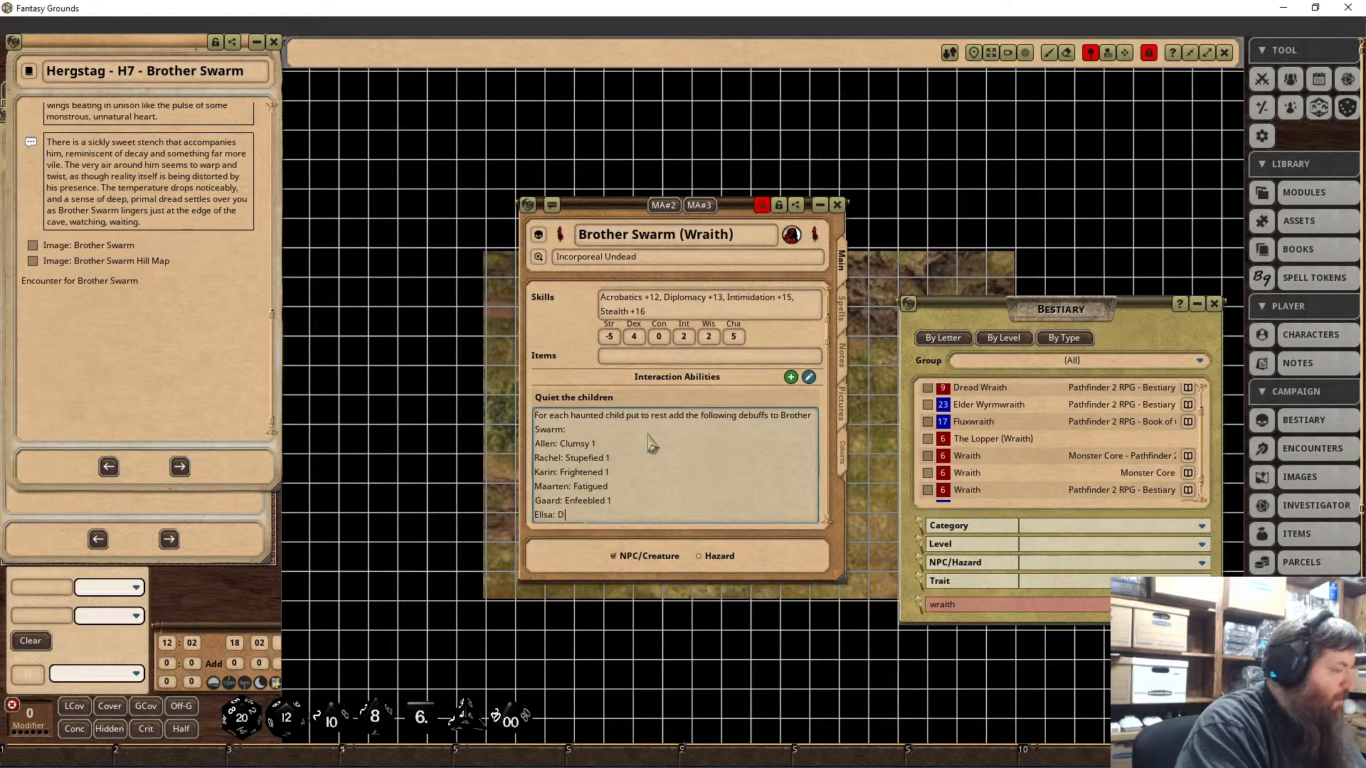
type(": Drained 1")
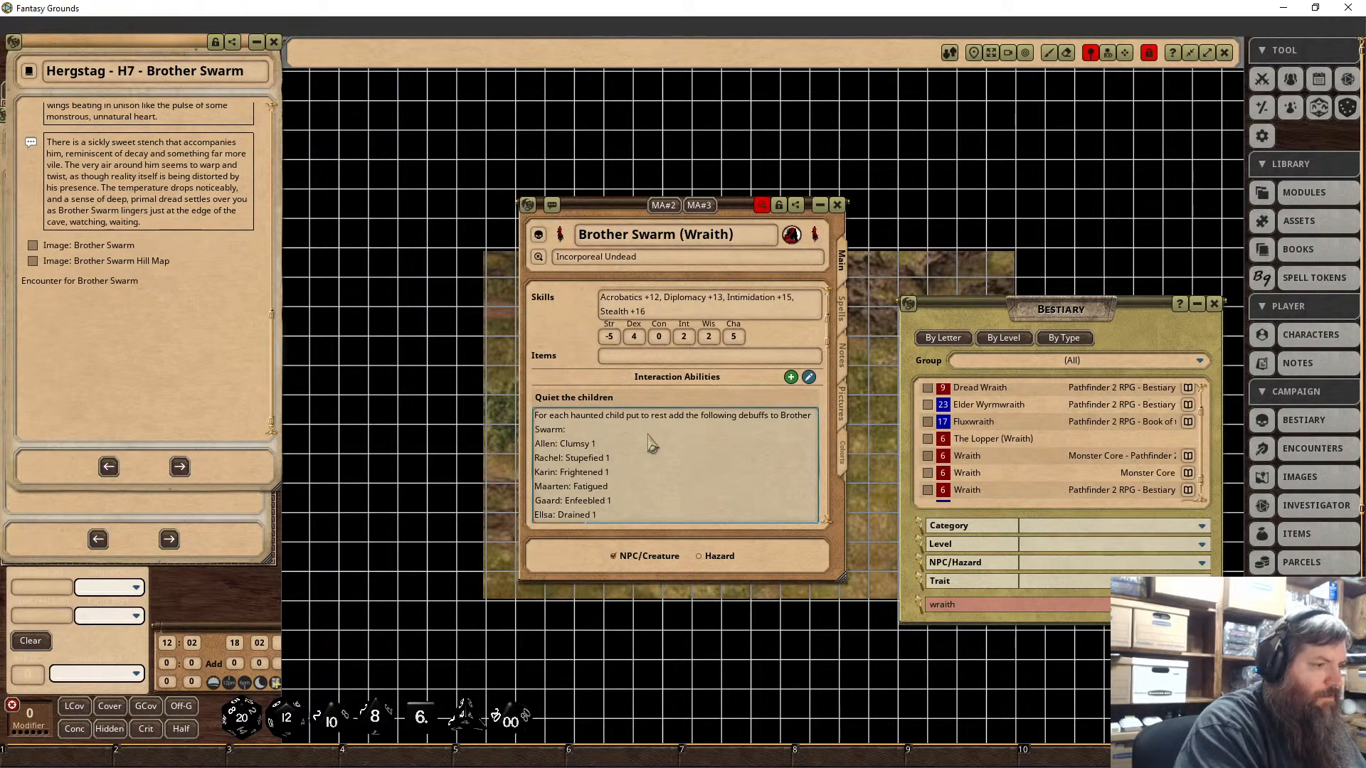
Step: Add an automation line for the first child: the child's name in quotes followed by "|Effect: Clumsy:1[D:100][SELF]"
key("Tab")
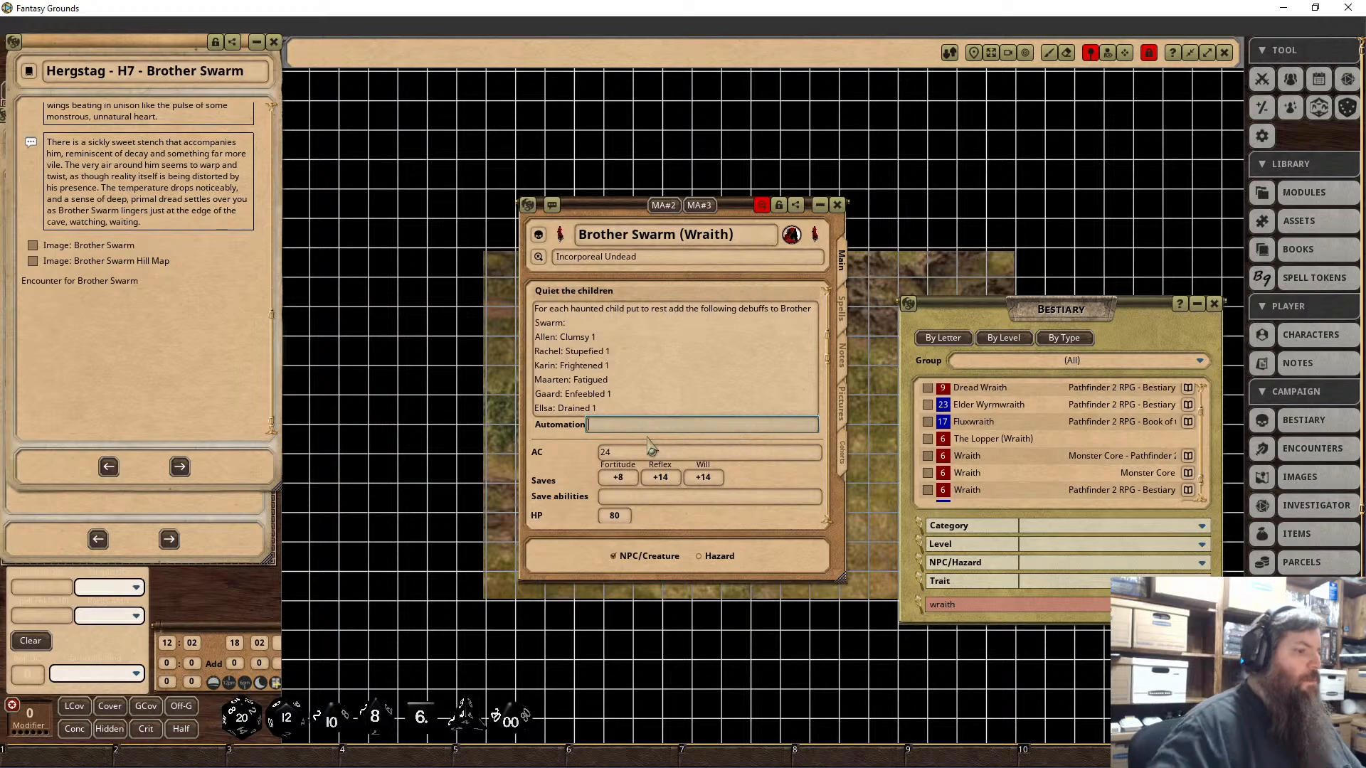
type("\"Allen")
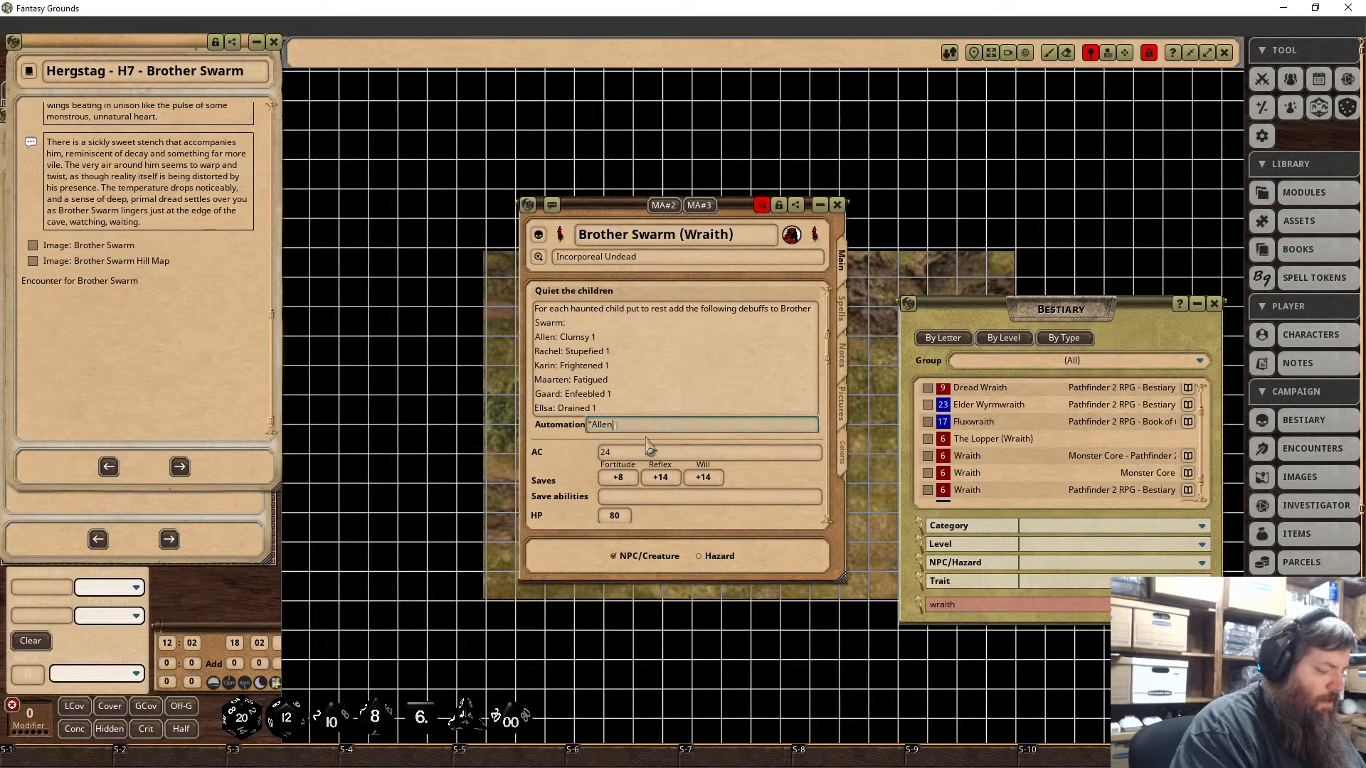
type("\" |E")
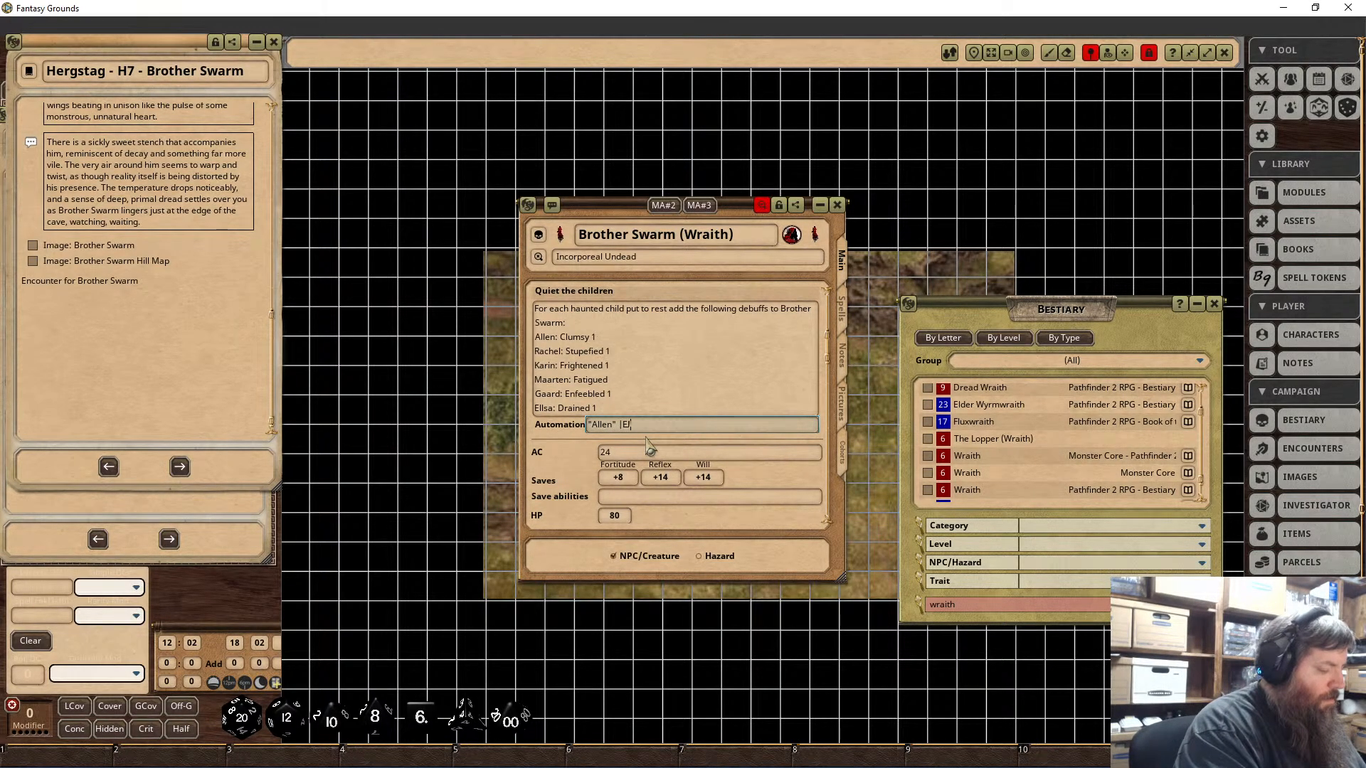
type("ffect: ")
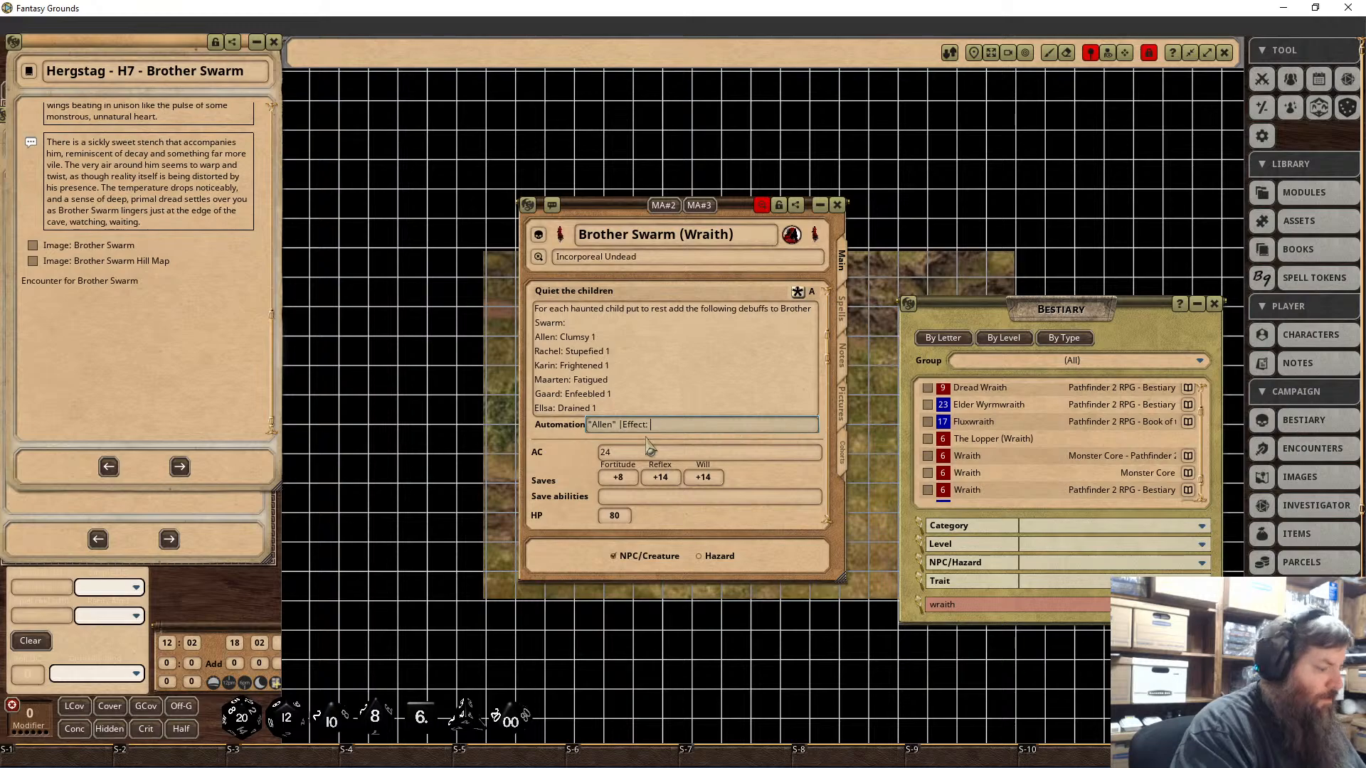
type("Clumsy:")
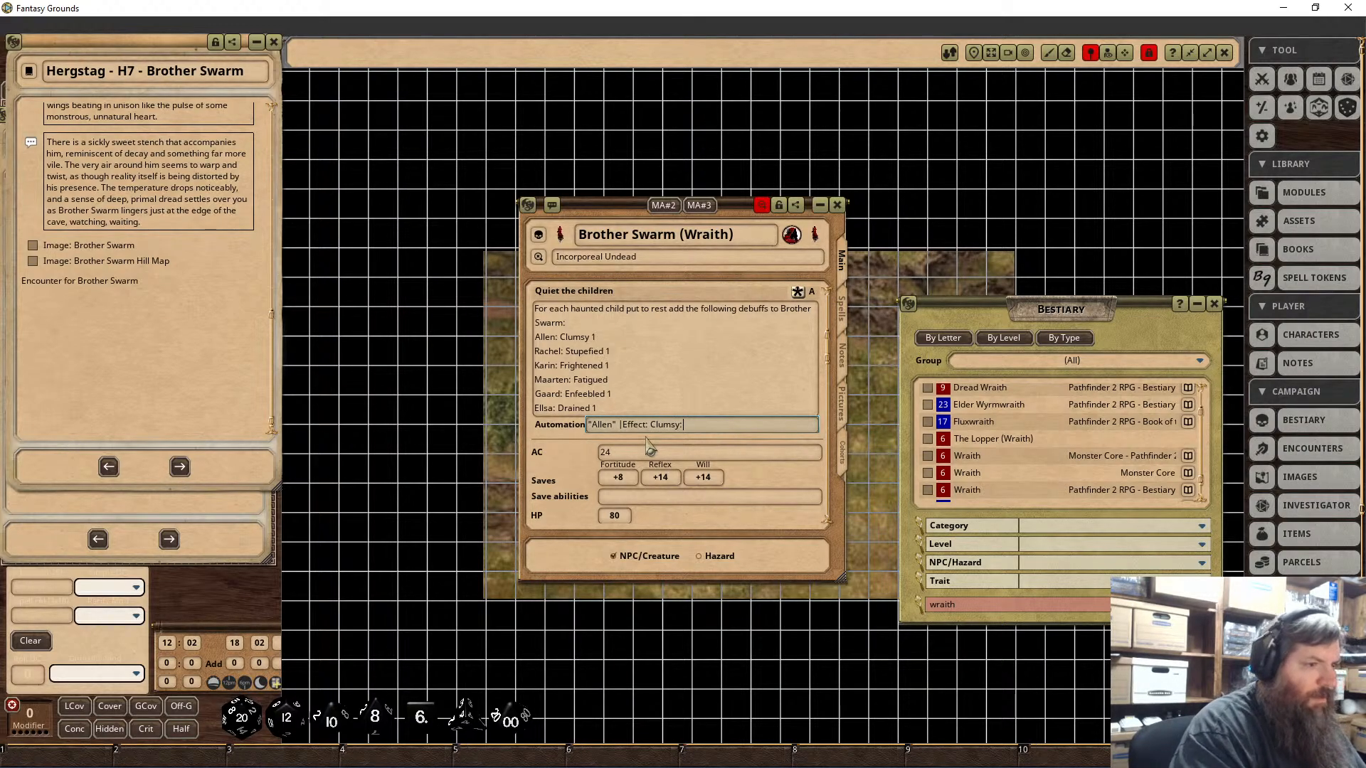
type("1[D")
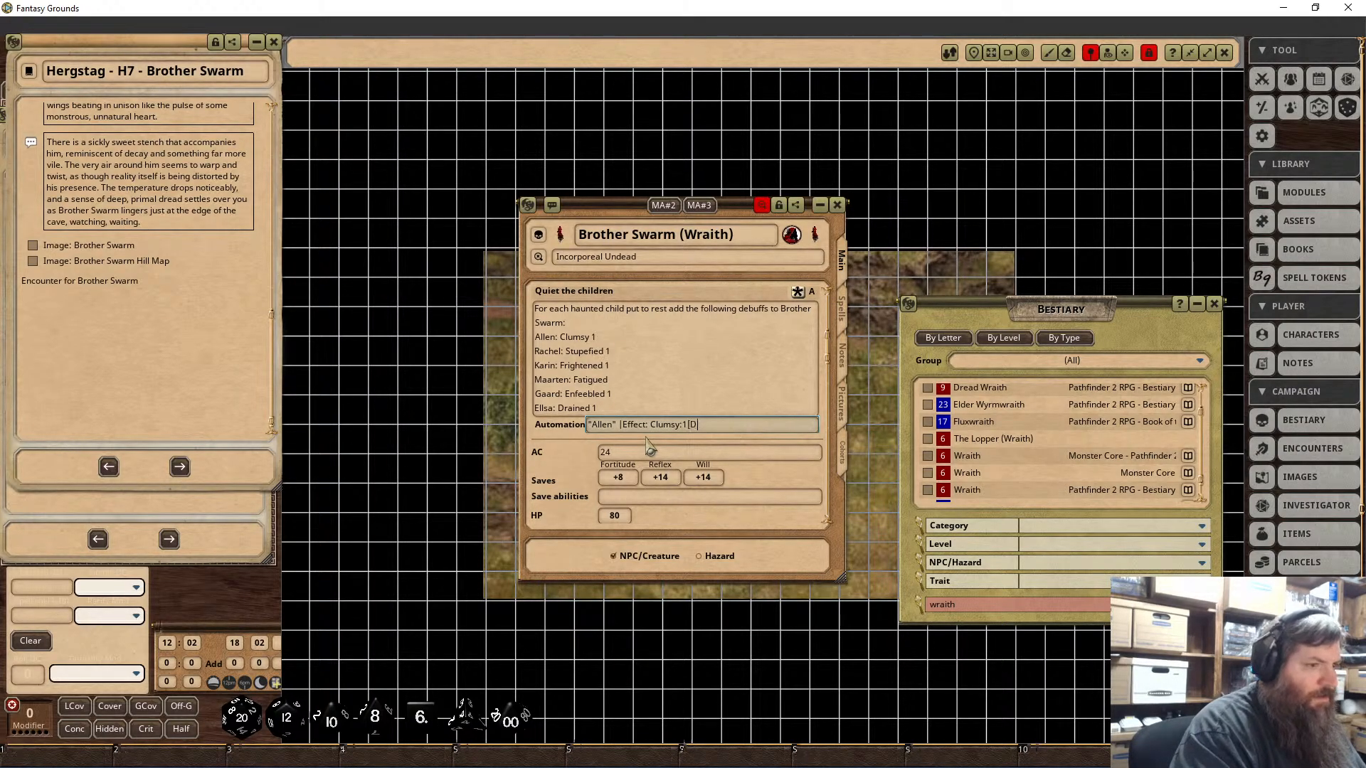
type(":")
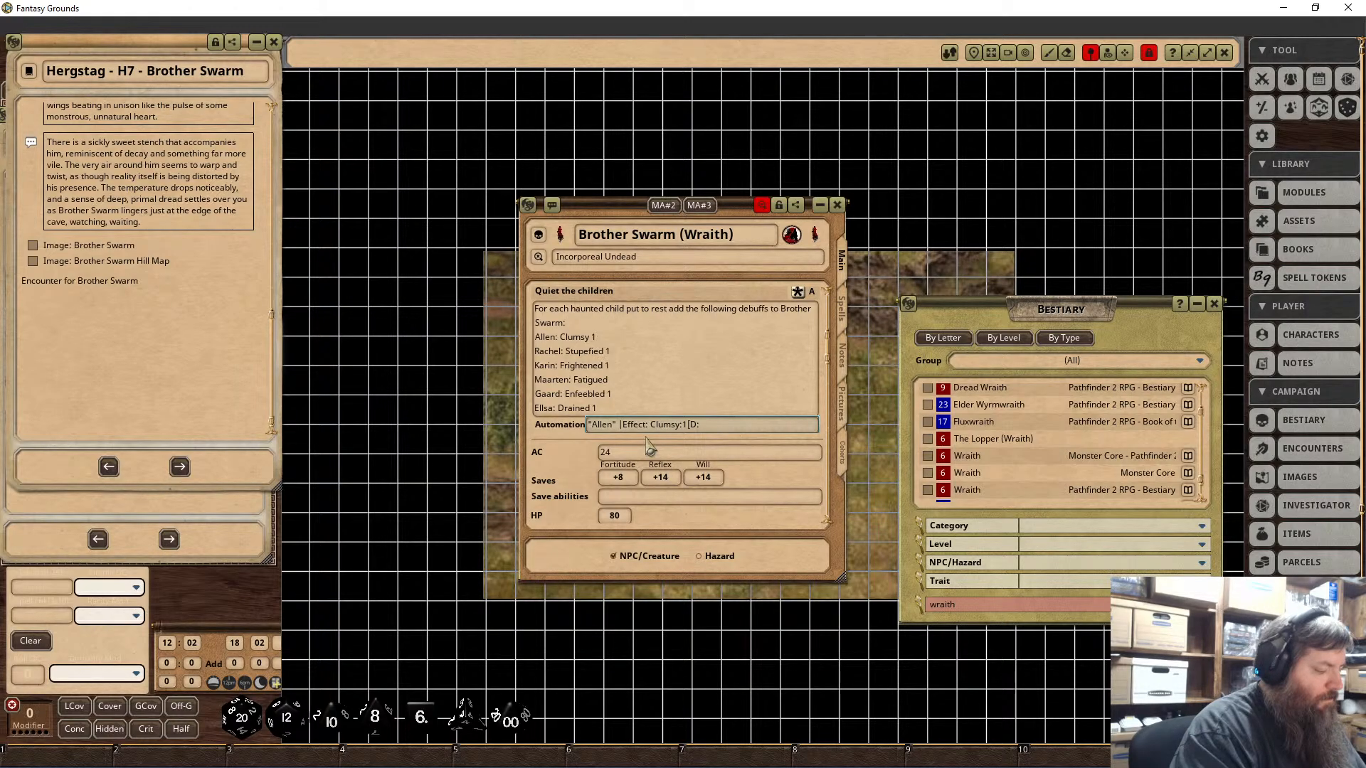
type("100")
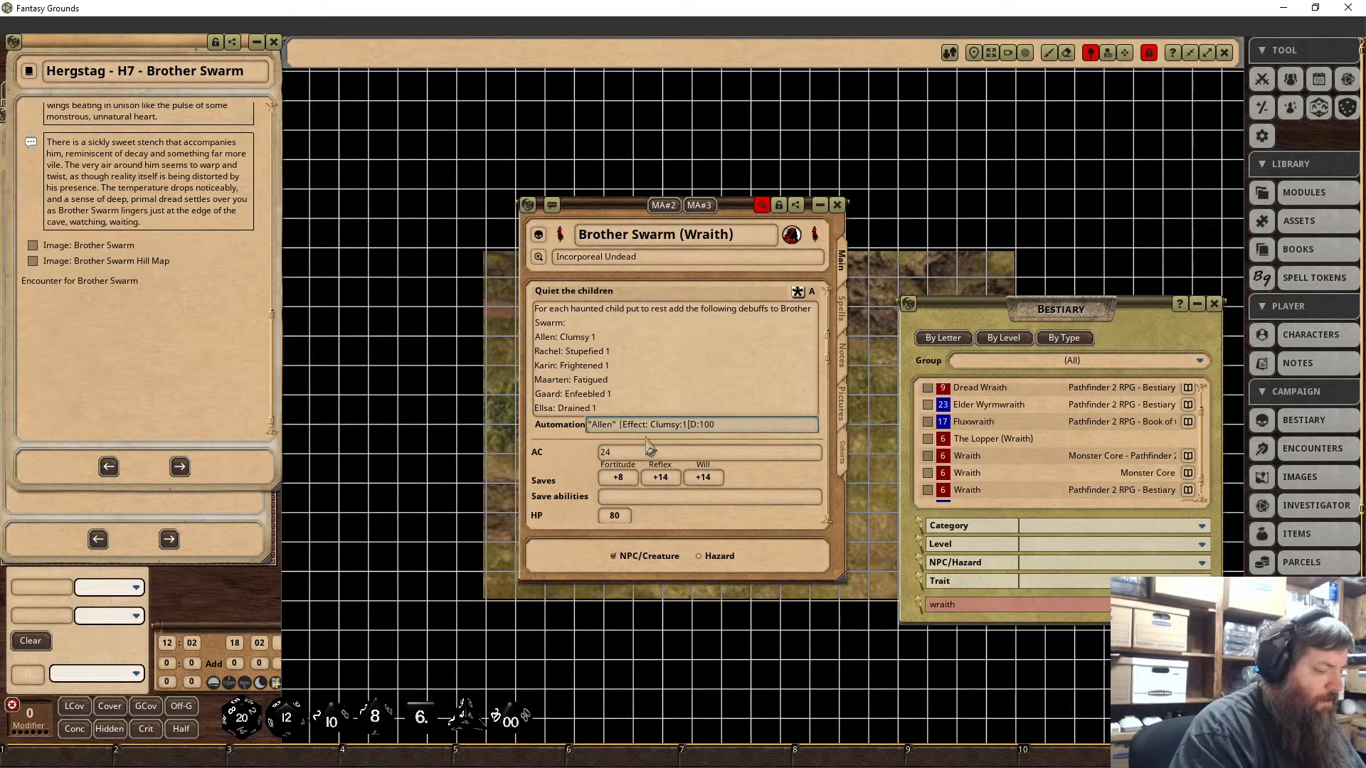
type("][SELF")
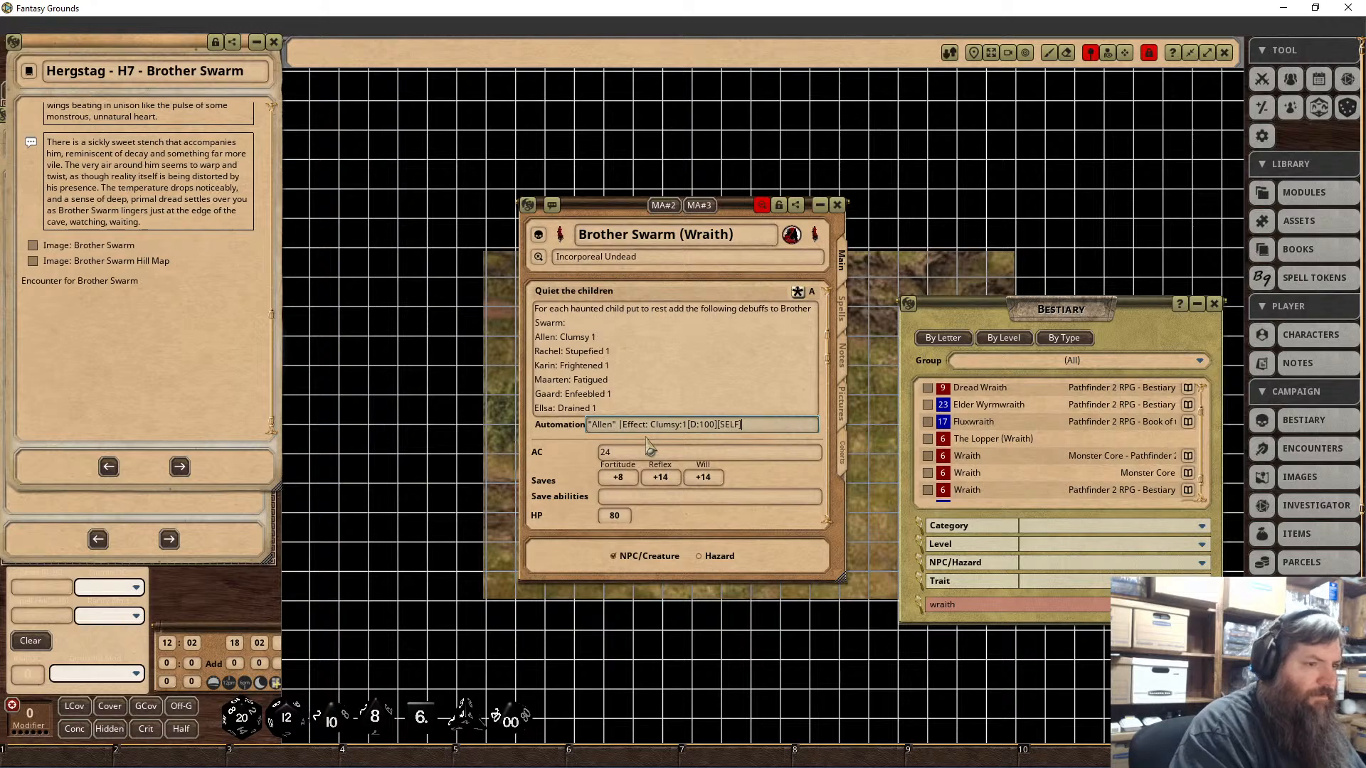
key("Return")
Step: Add an automation line for the second child: the quoted name followed by "|Effect: Stupefied:1[D:100][SELF]"
type("\"")
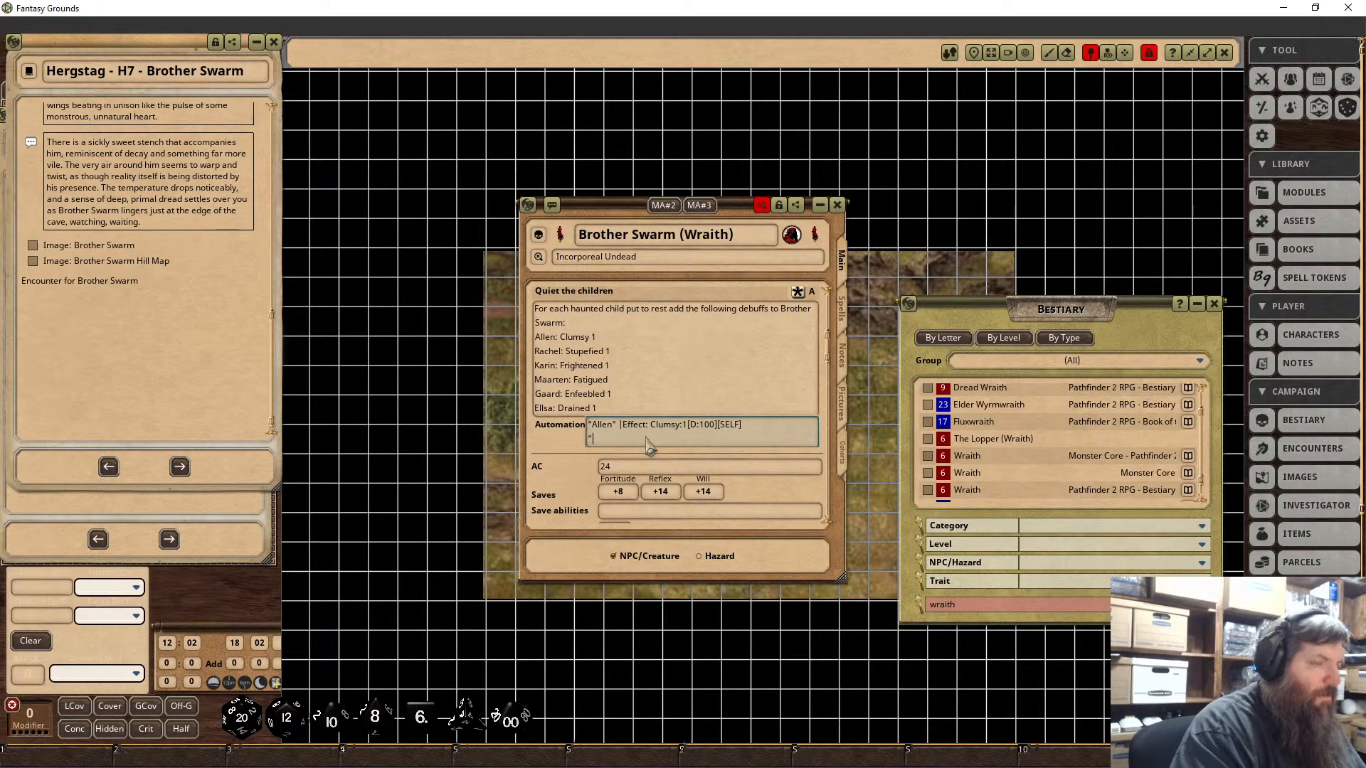
type("Rachel")
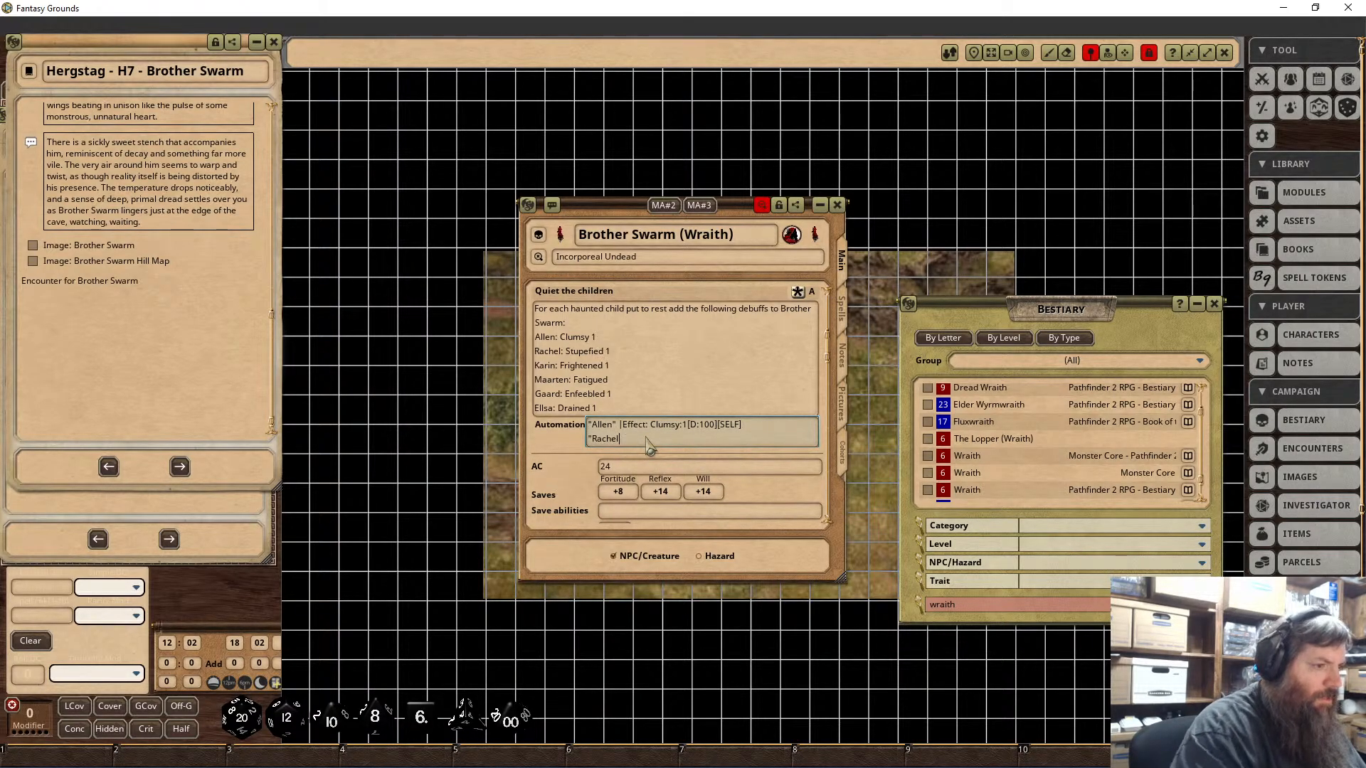
type("\" |Effect:")
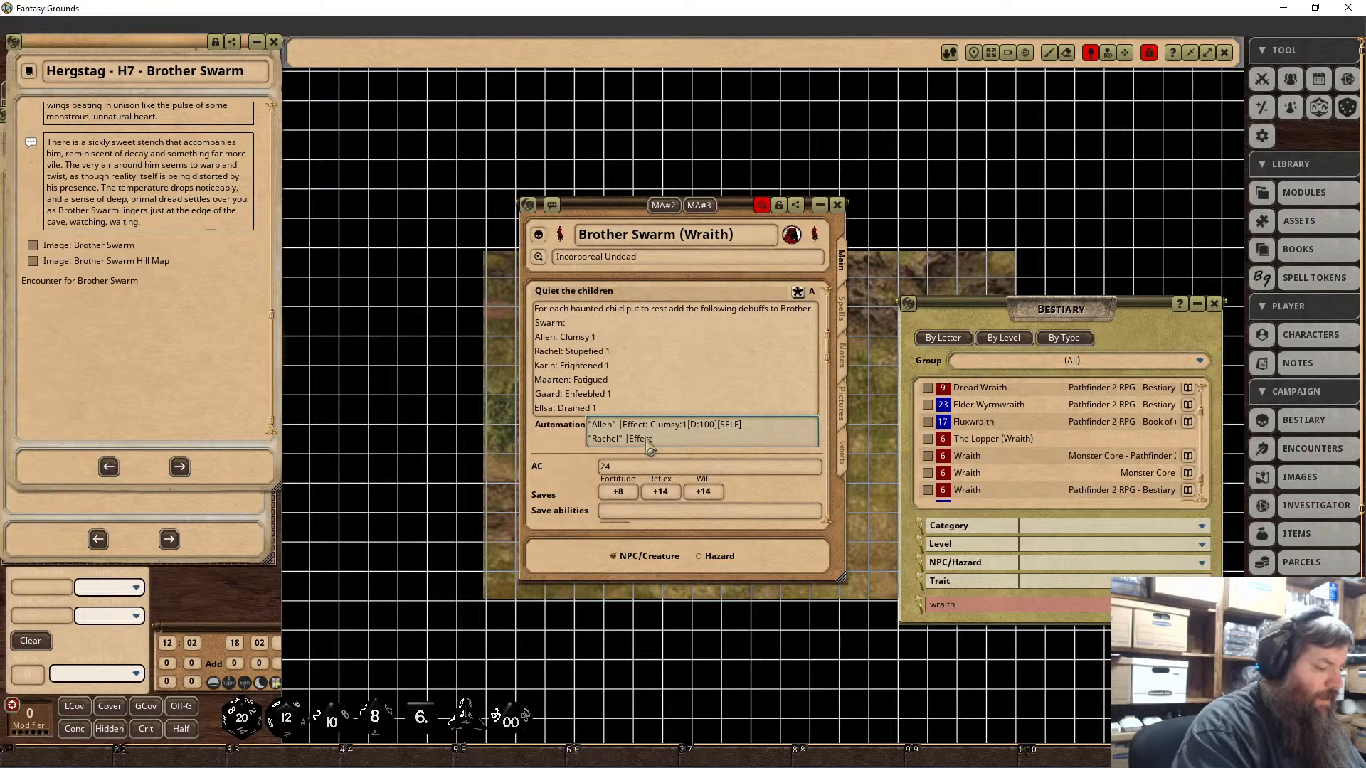
type(" St")
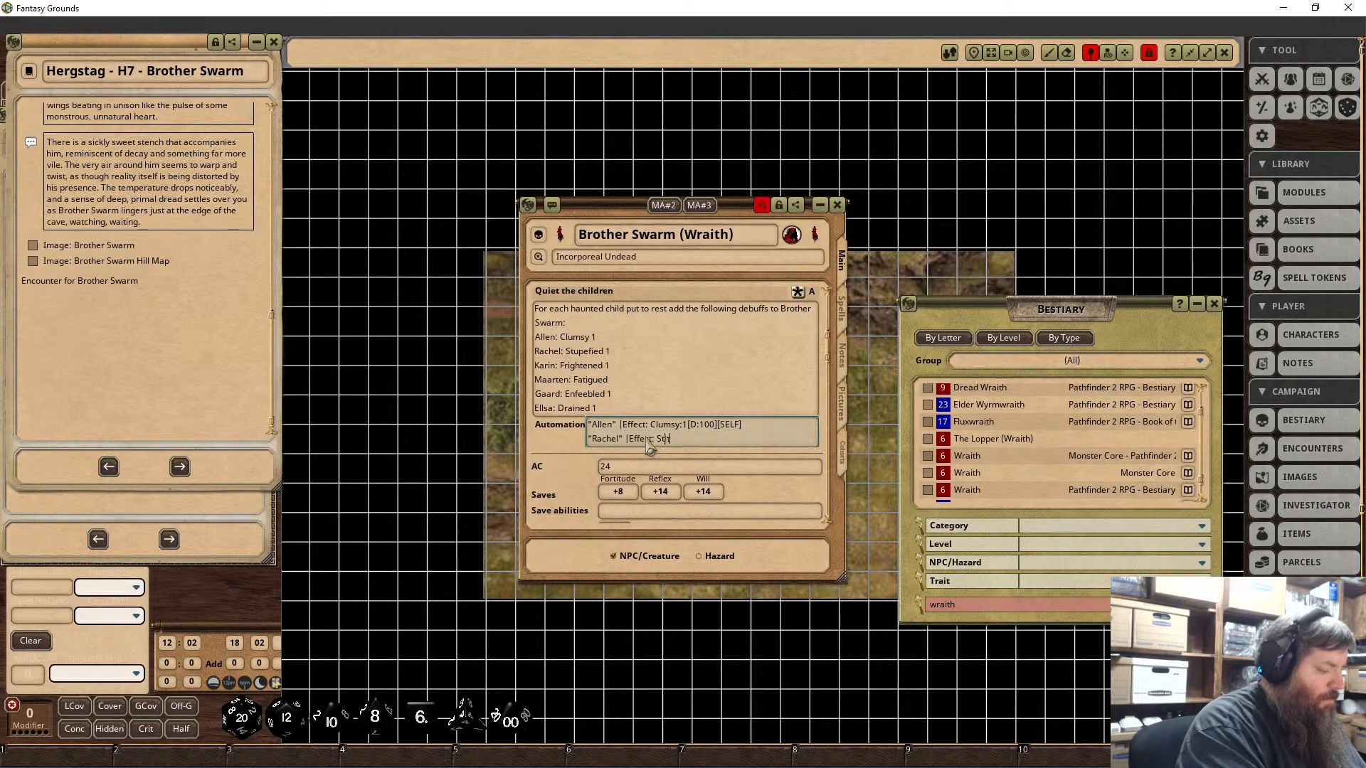
type("upefied")
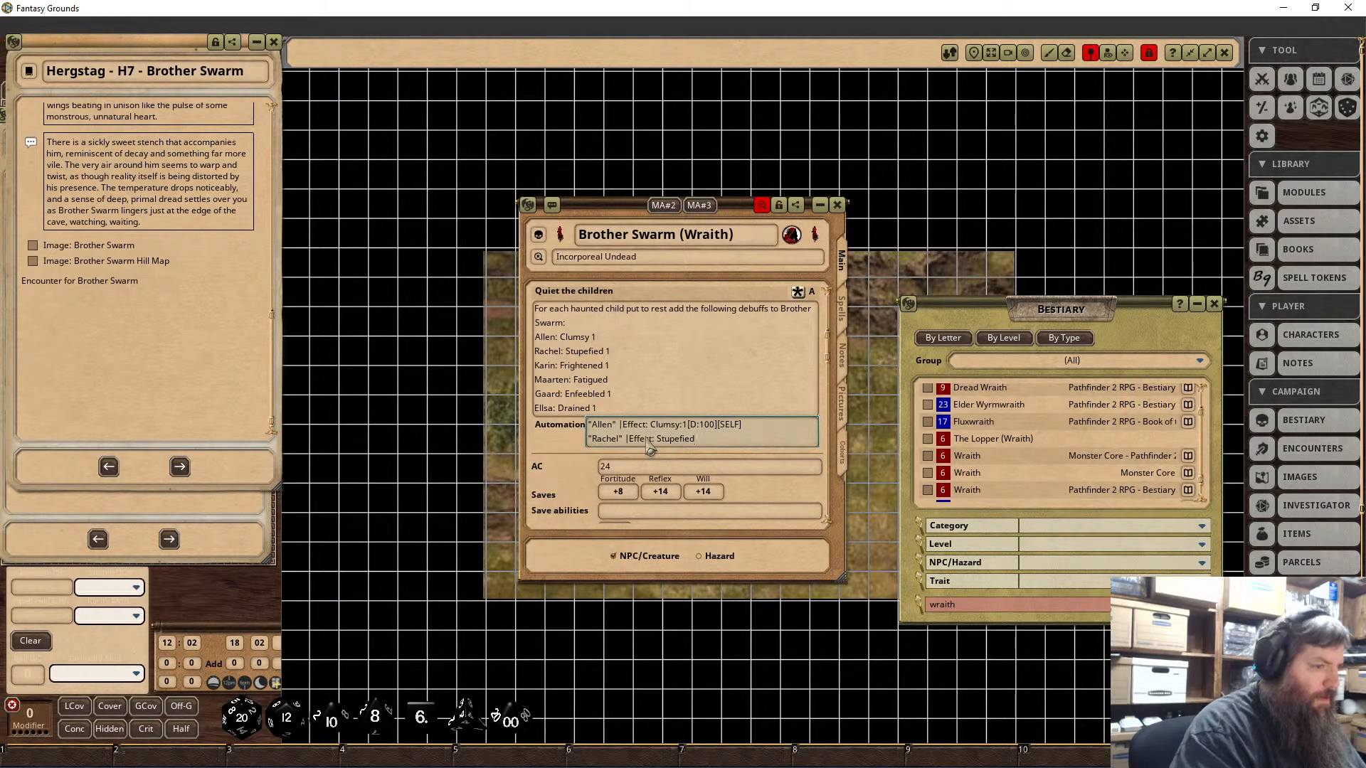
type(":1[D:")
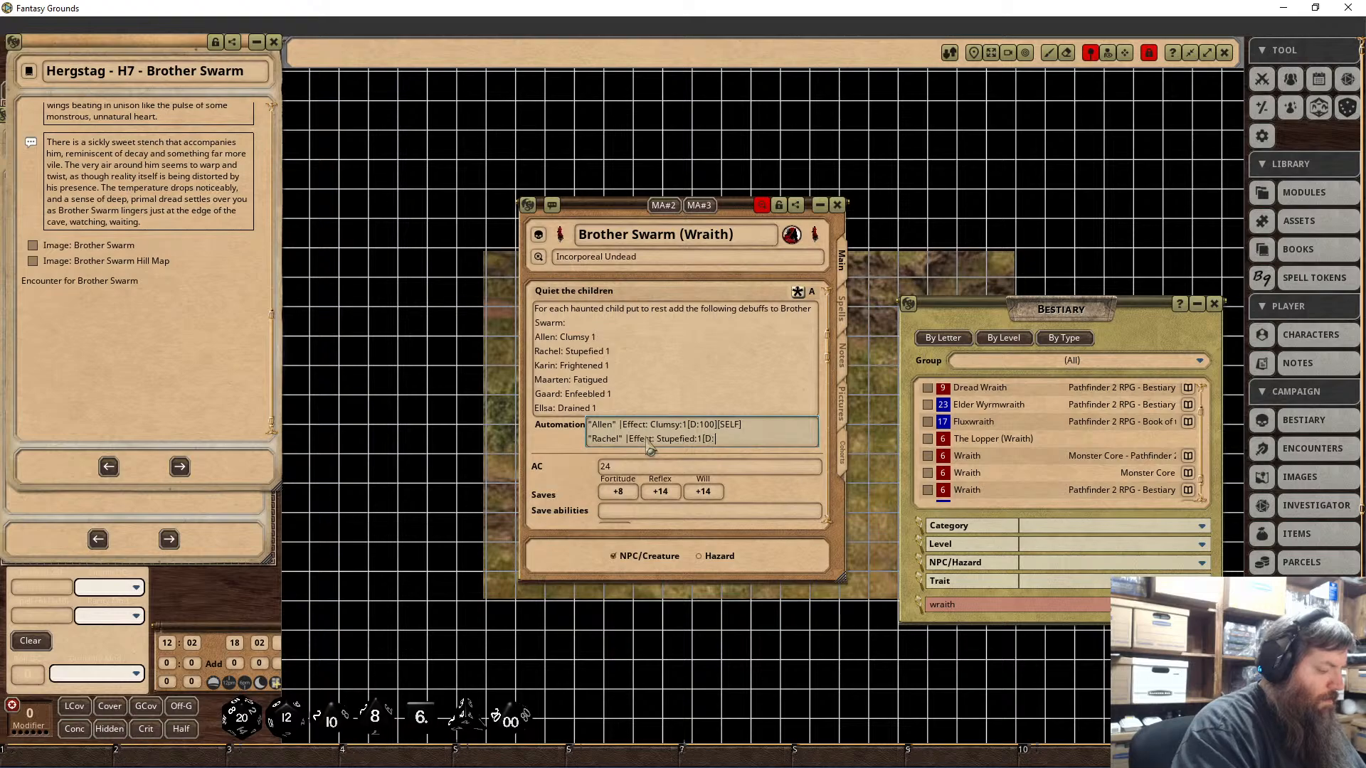
type("100][SELF")
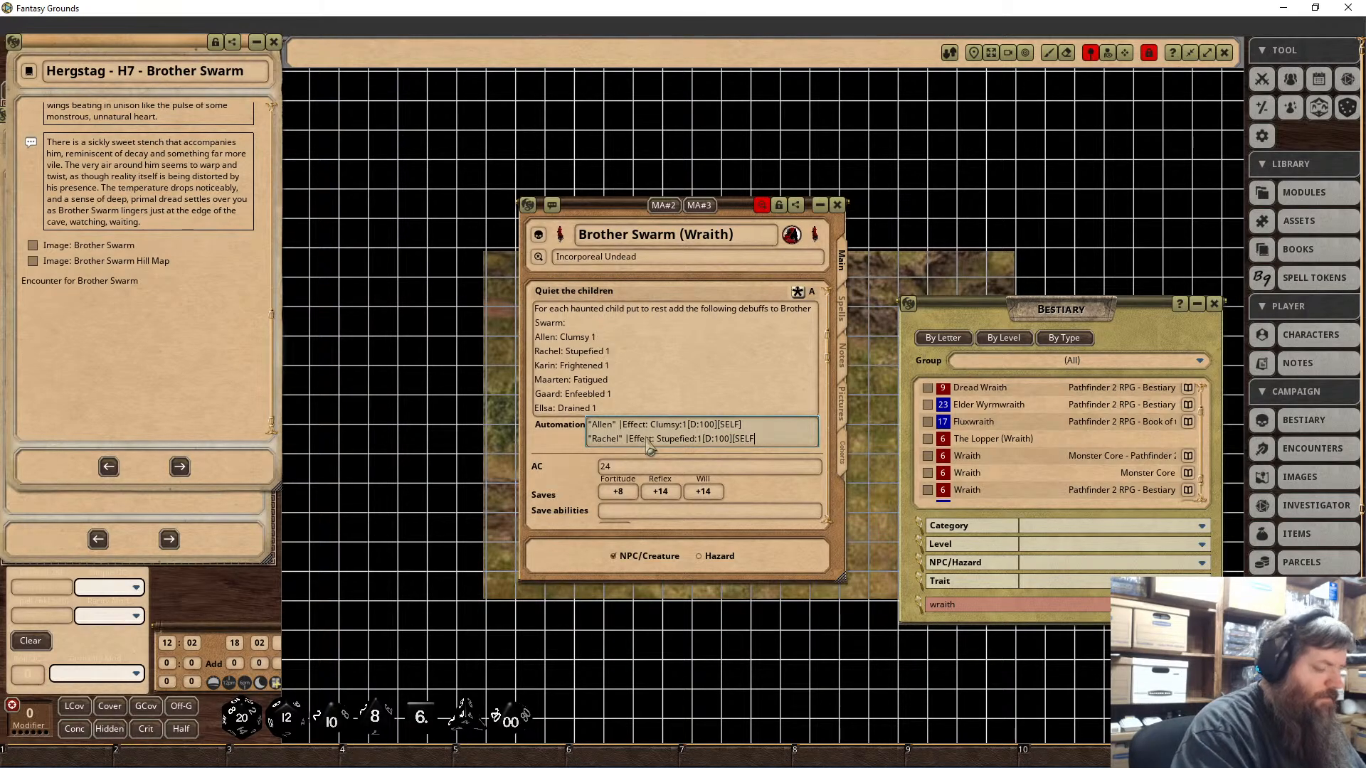
type("]")
key("Return")
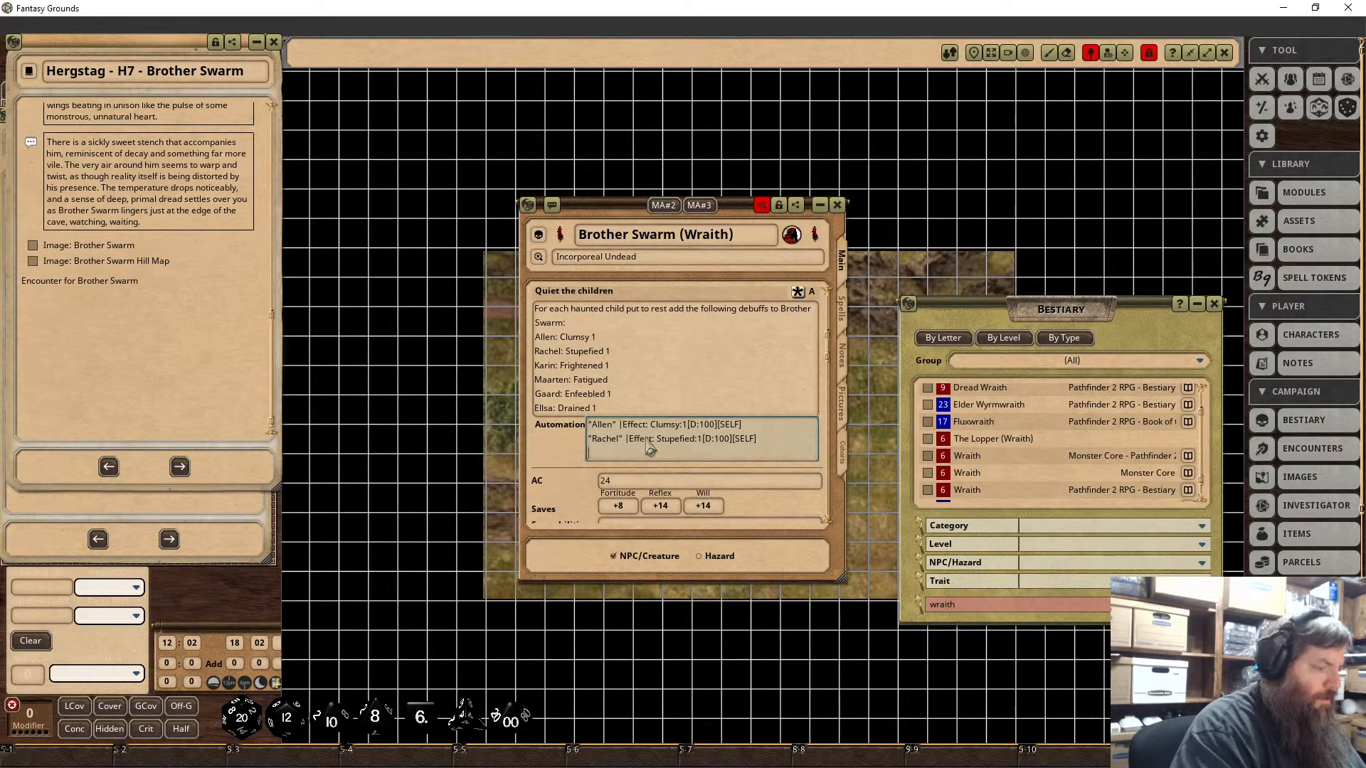
Step: Add an automation line for the third child: the quoted name followed by "|Effect: Frightened:1[D:100][SELF]"
type("\"Karin")
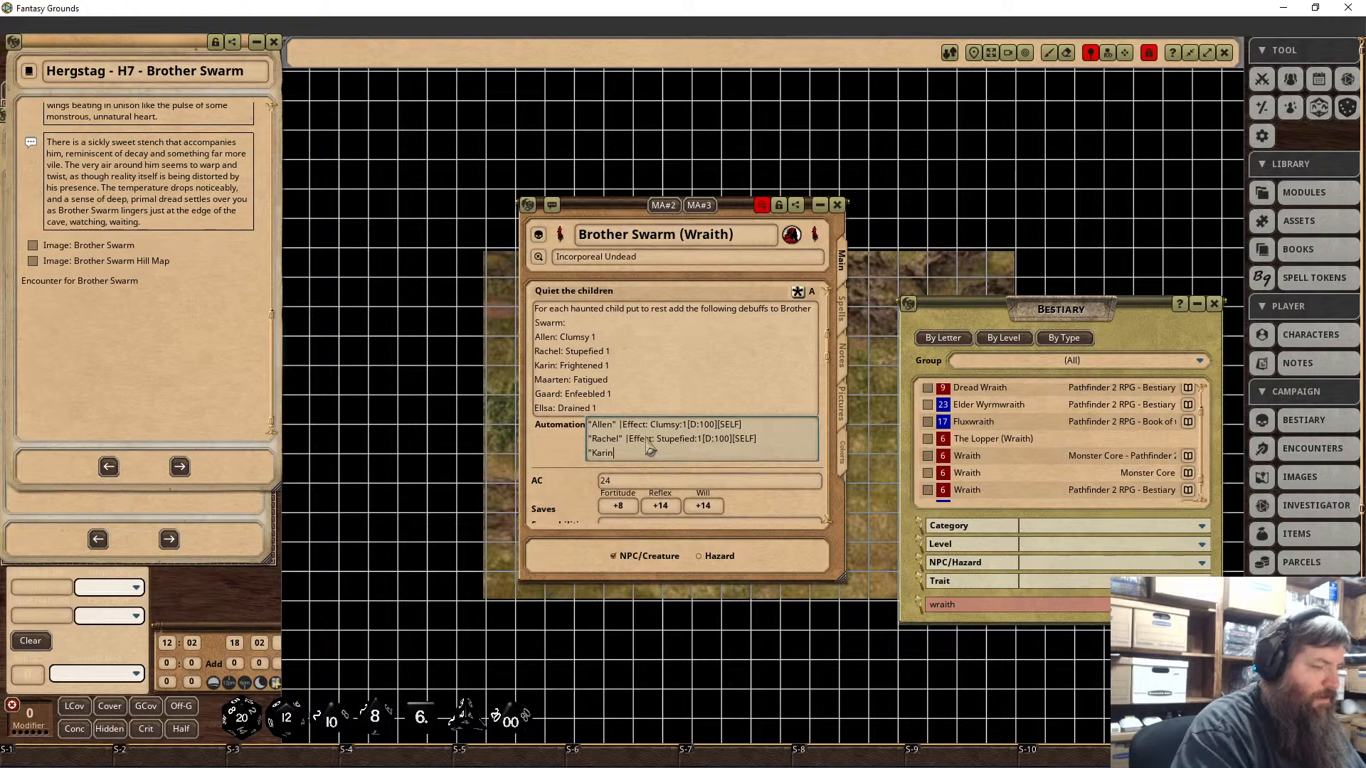
type("\" |Effect")
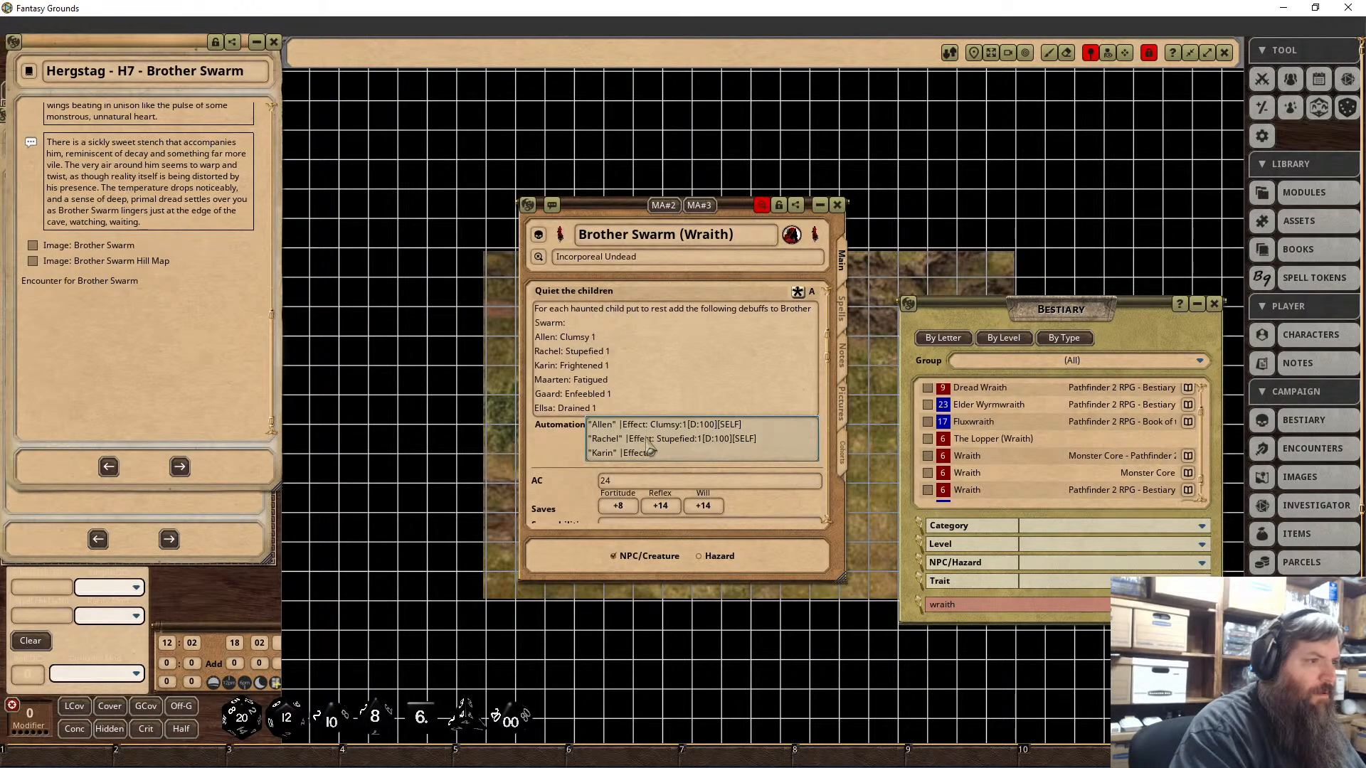
type(": Frigh")
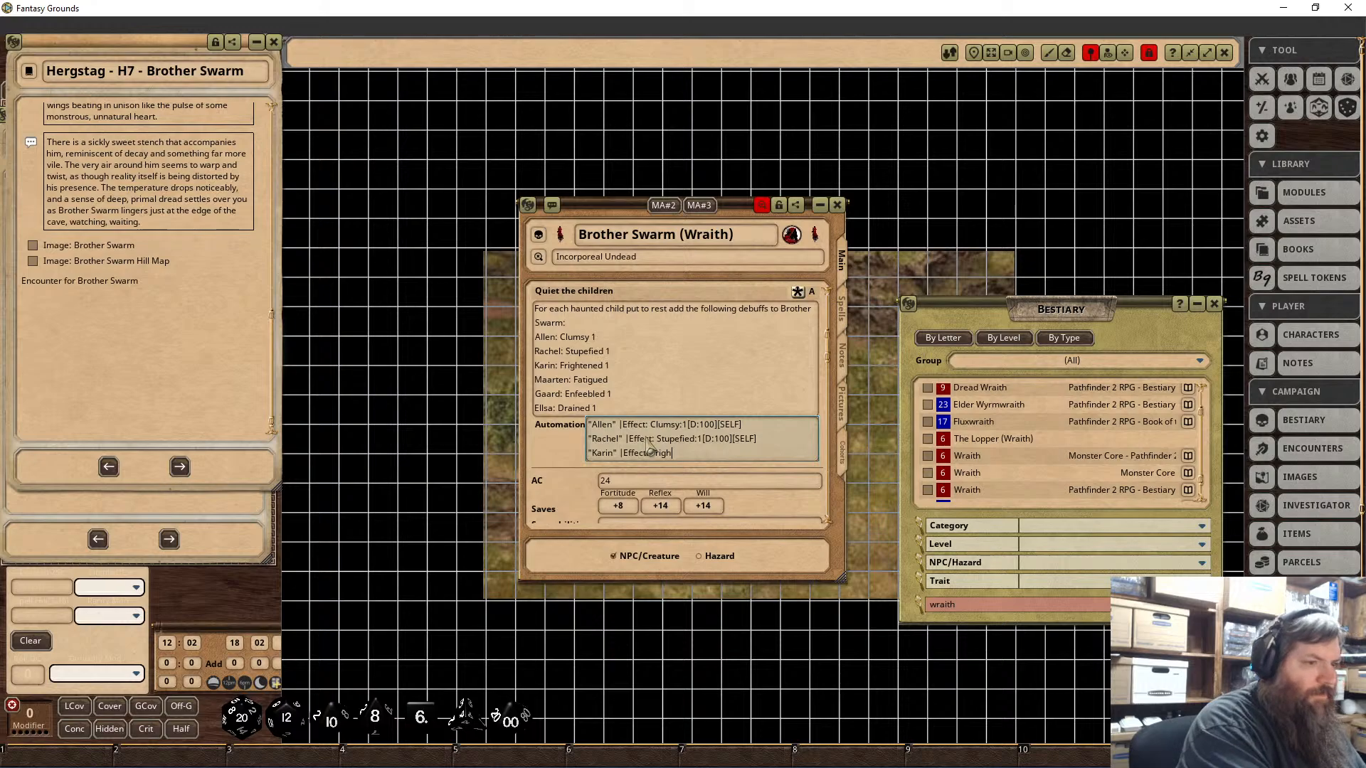
type("tened:1")
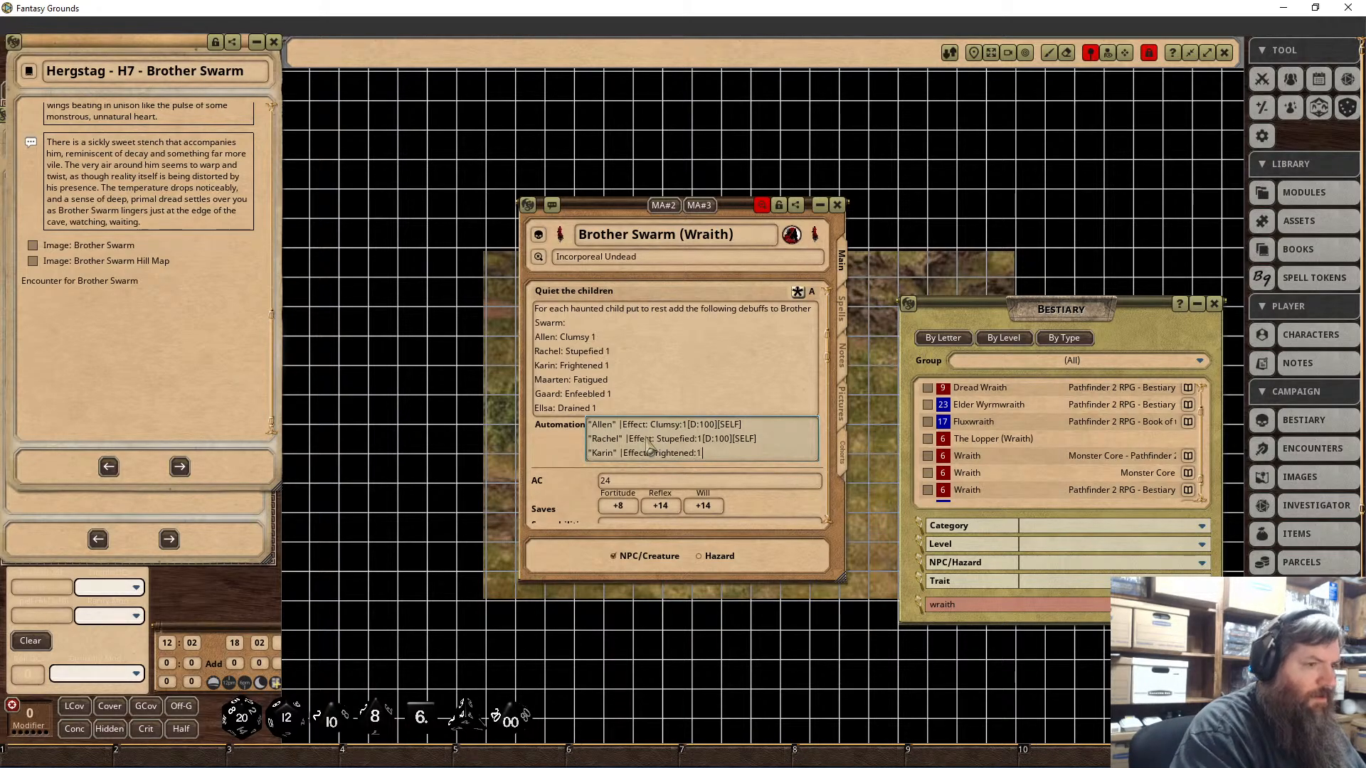
type("[D")
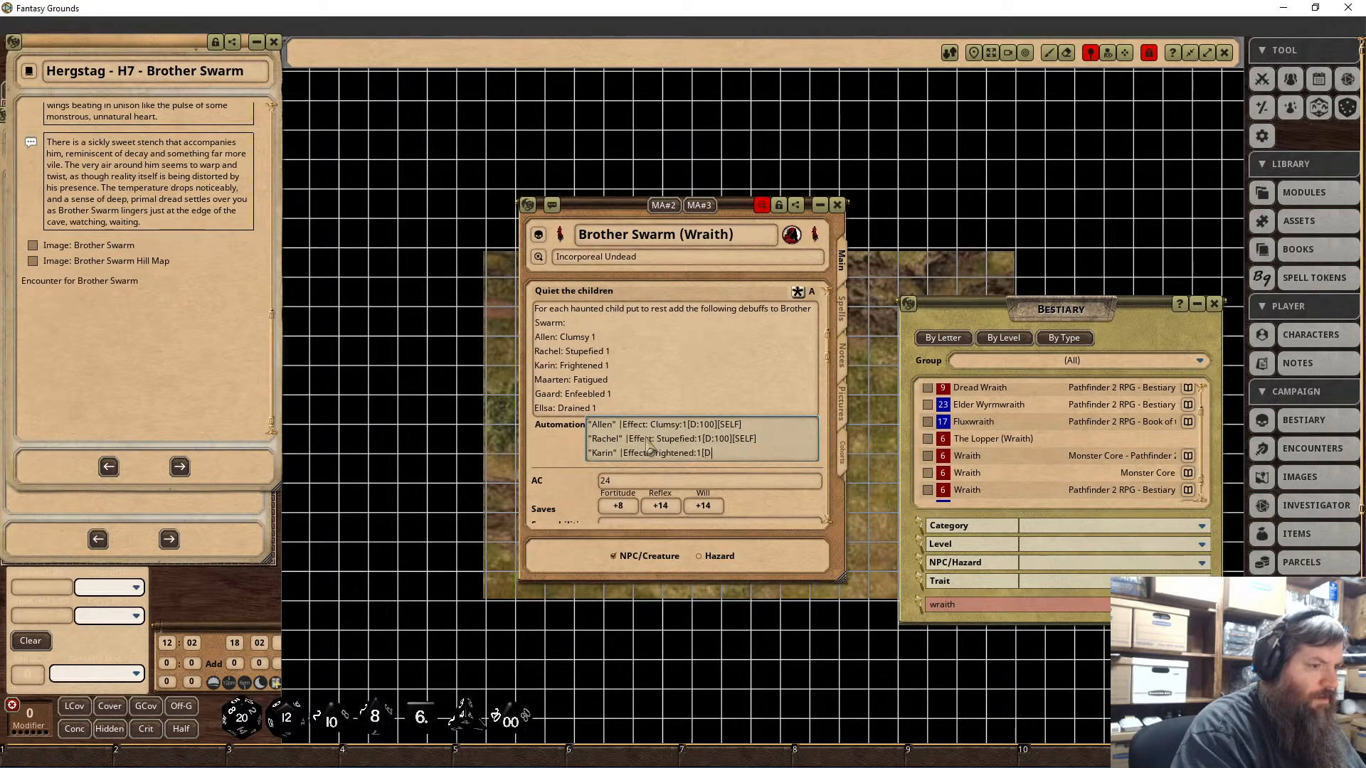
type(":100")
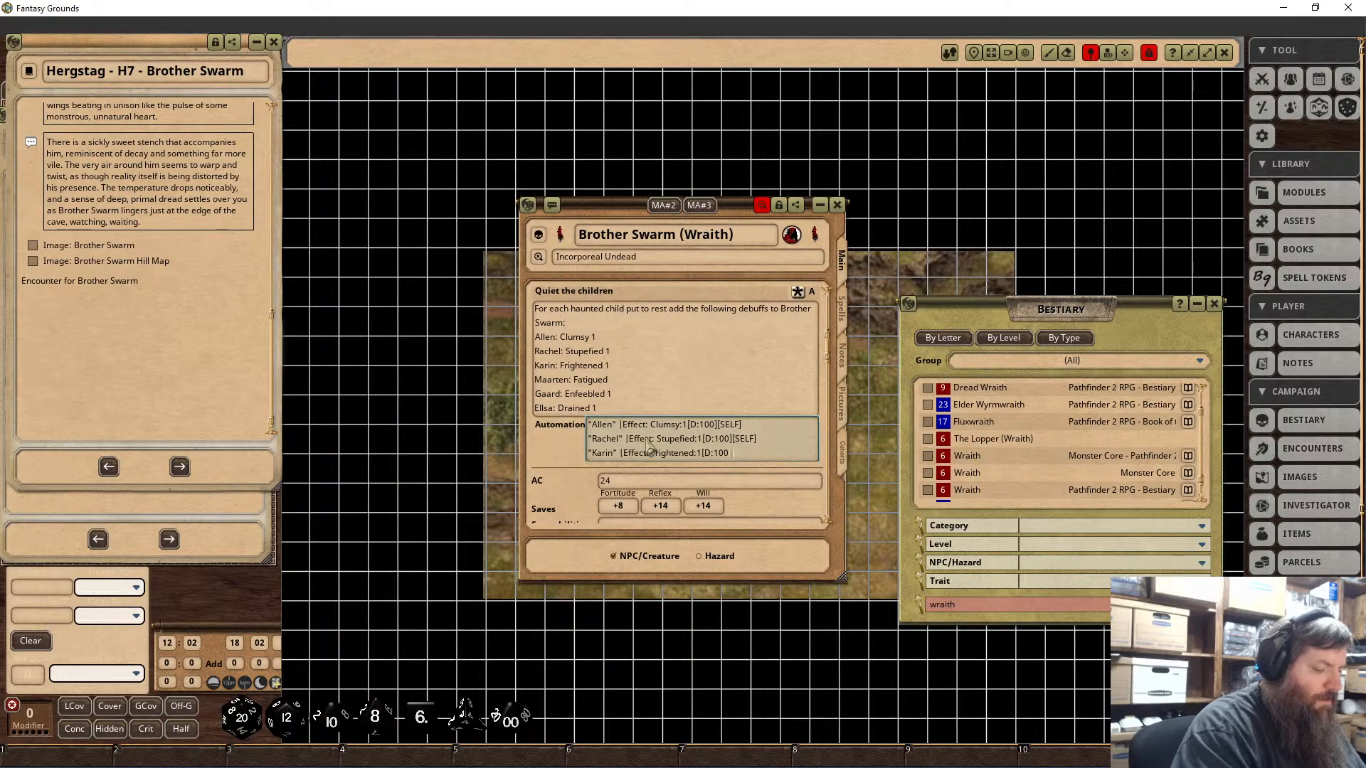
type("][SELF]")
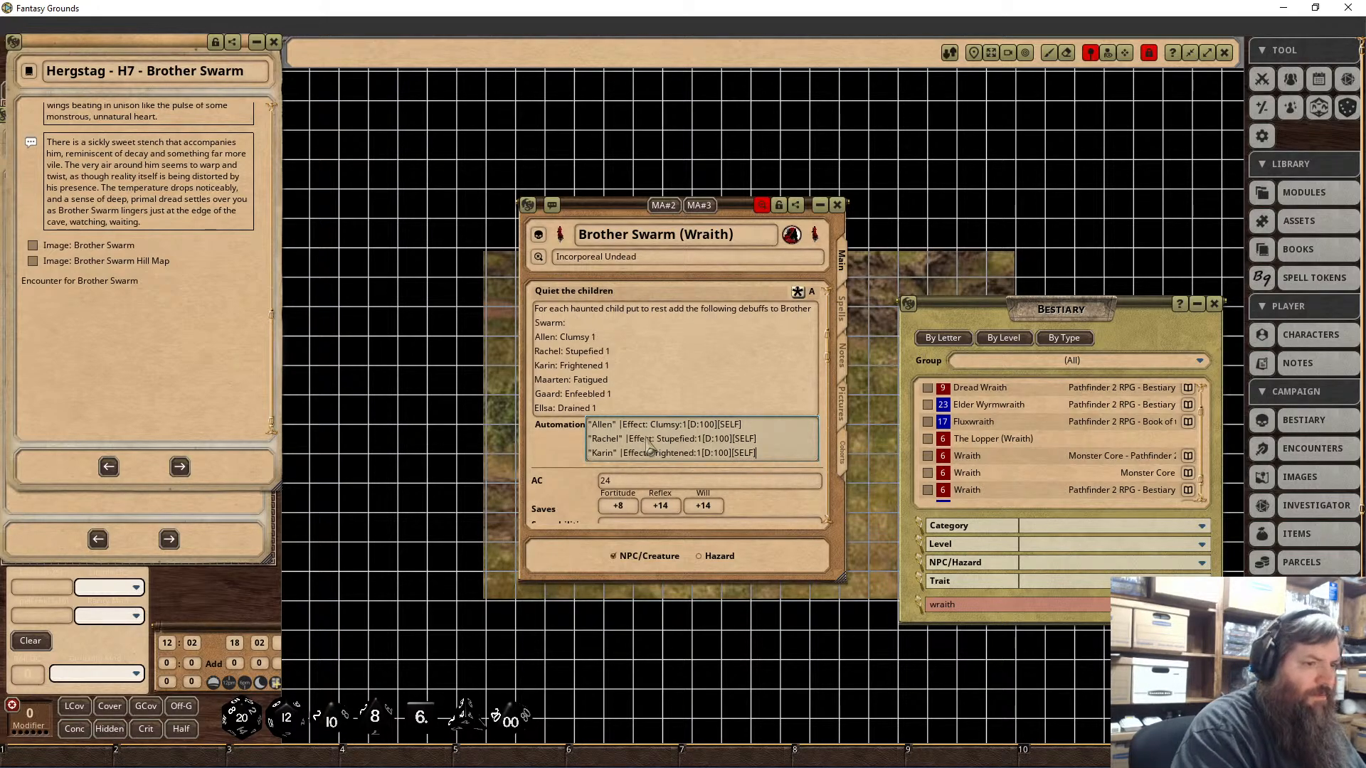
Step: Add an automation line for the fourth child: the quoted name followed by "|Effect: Fatigued[D:100][SELF]"
key("Return")
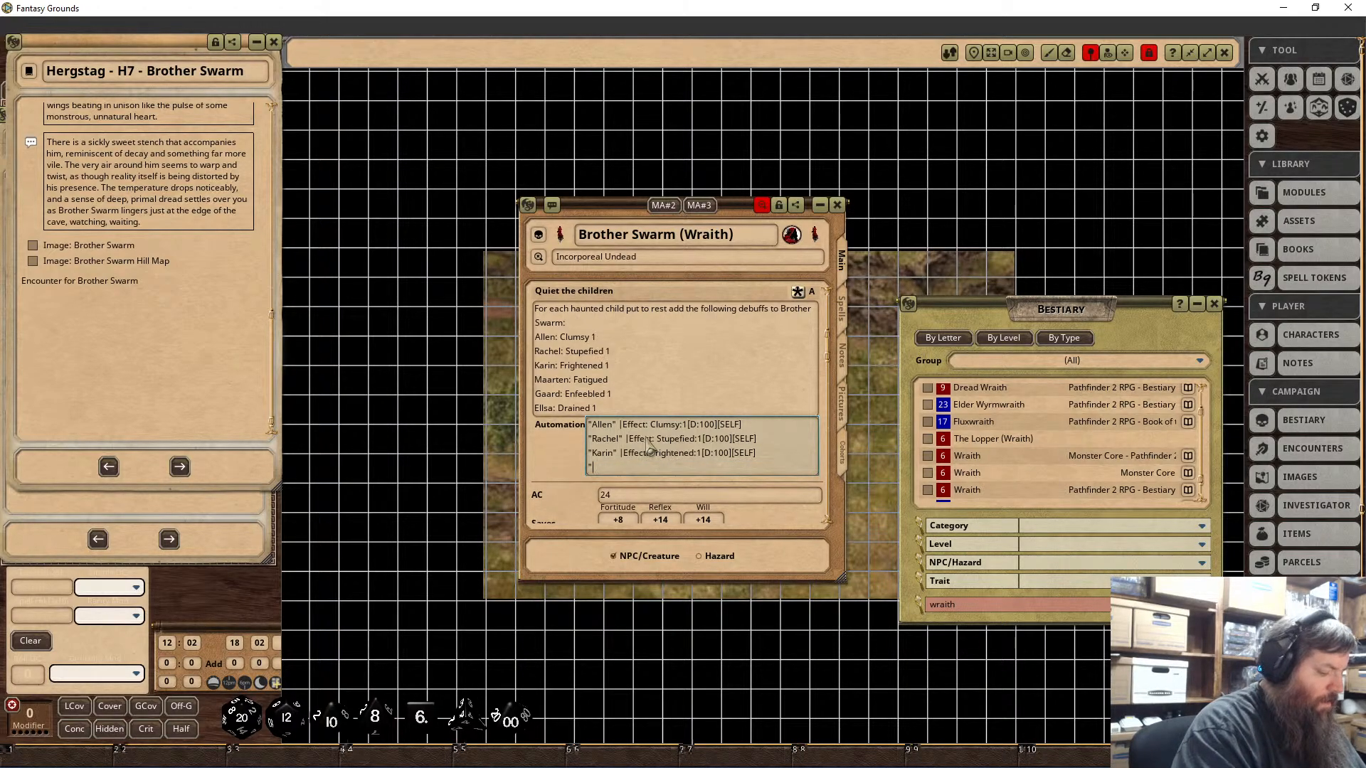
type("\"Maarten")
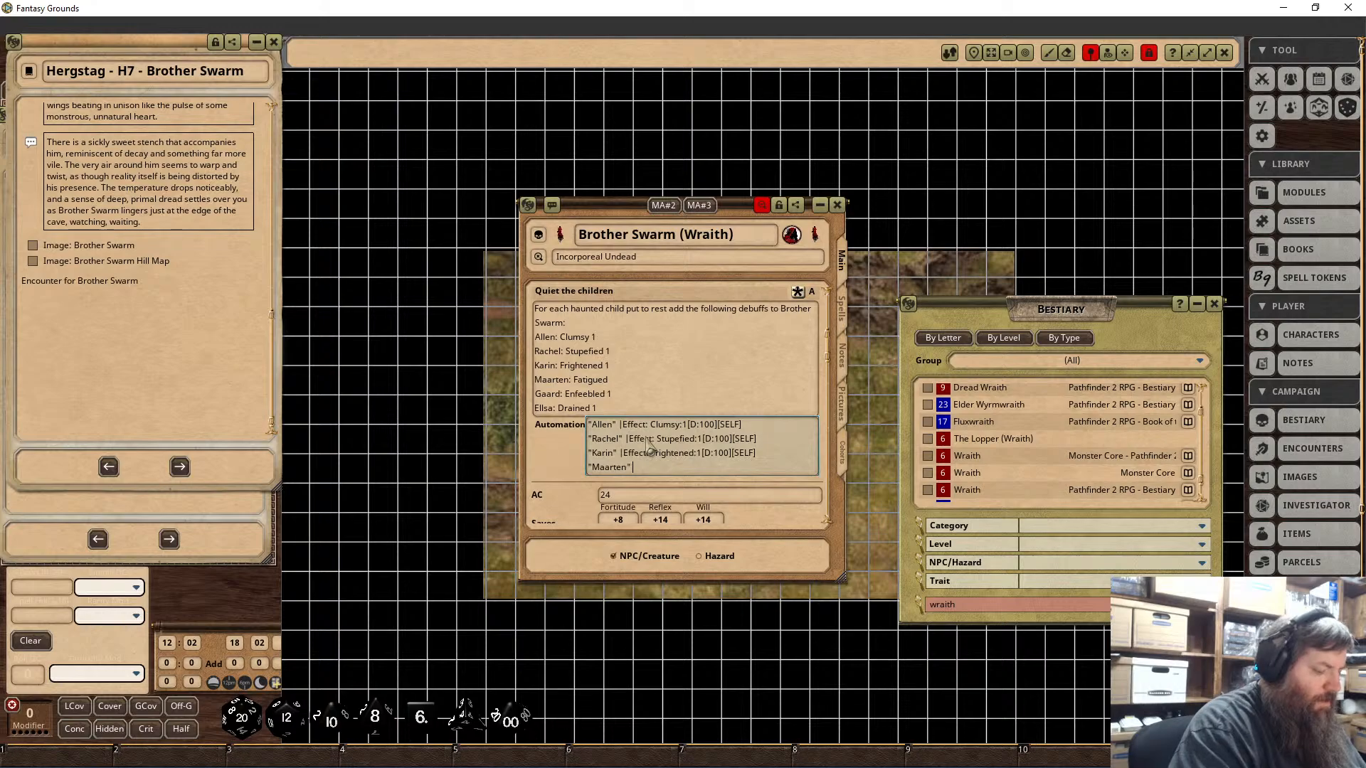
type("\" |Effect")
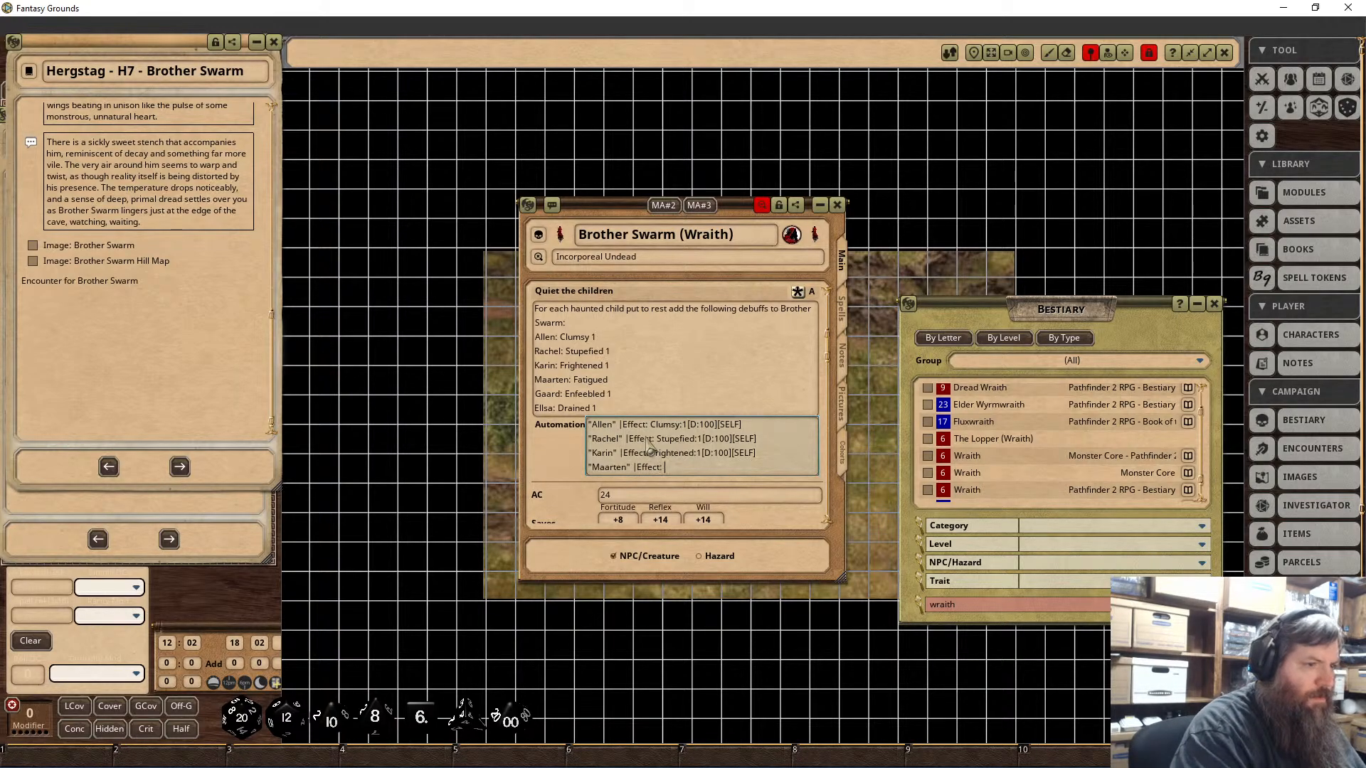
type(": Fatigued")
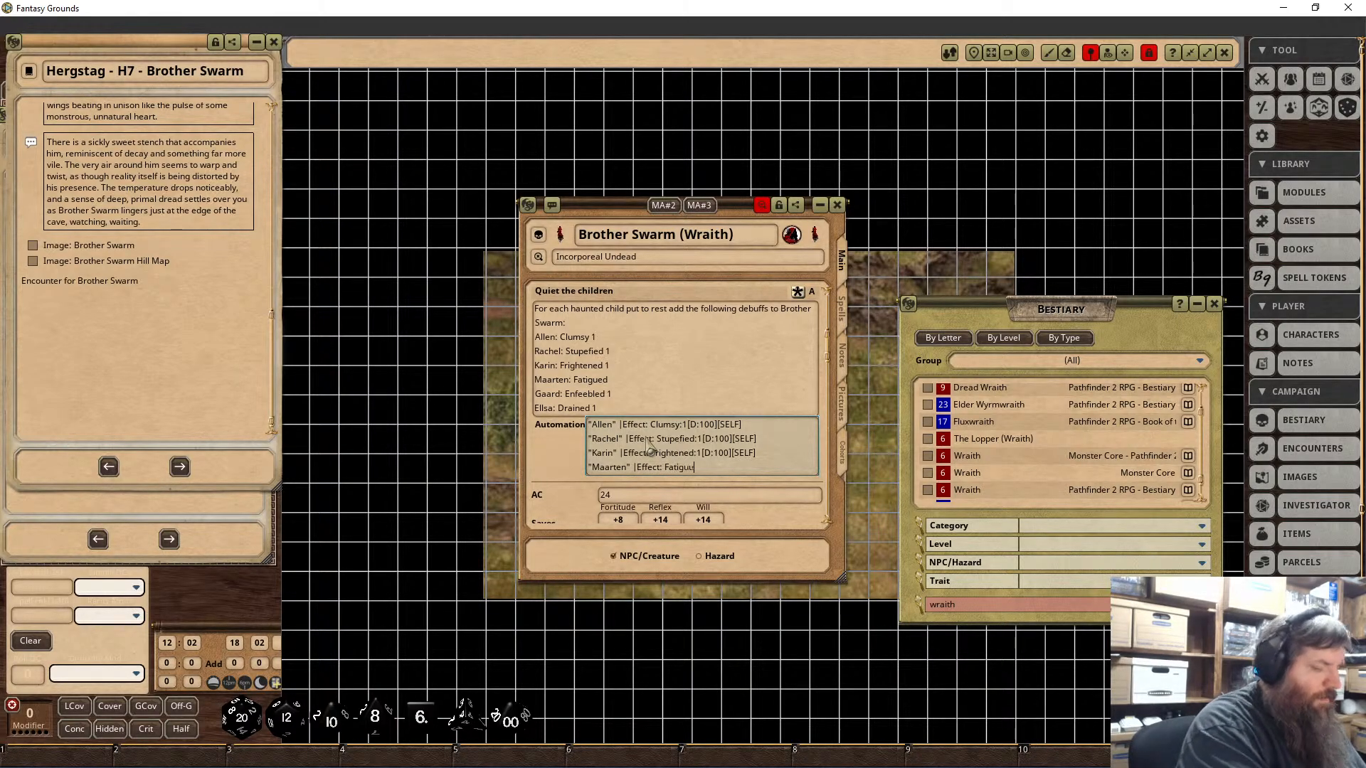
type("[D:1")
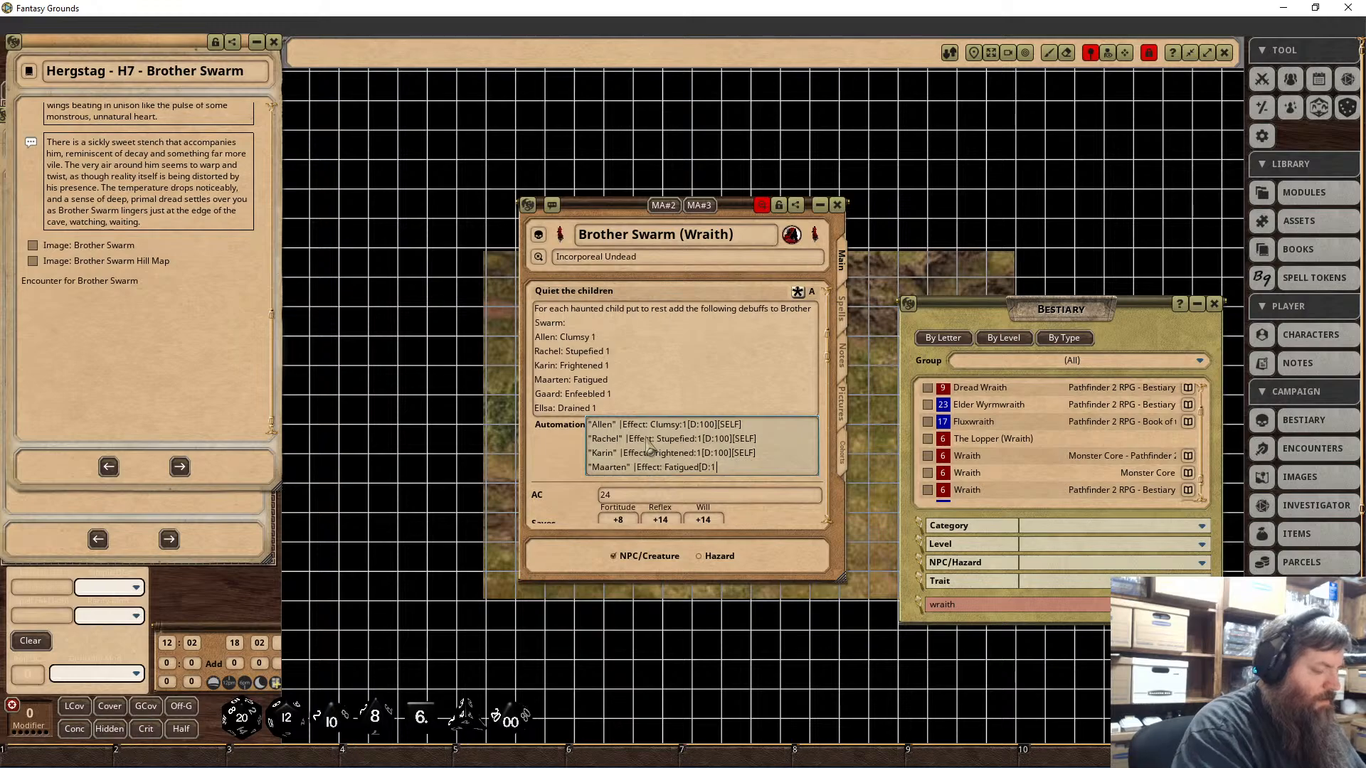
type("00]")
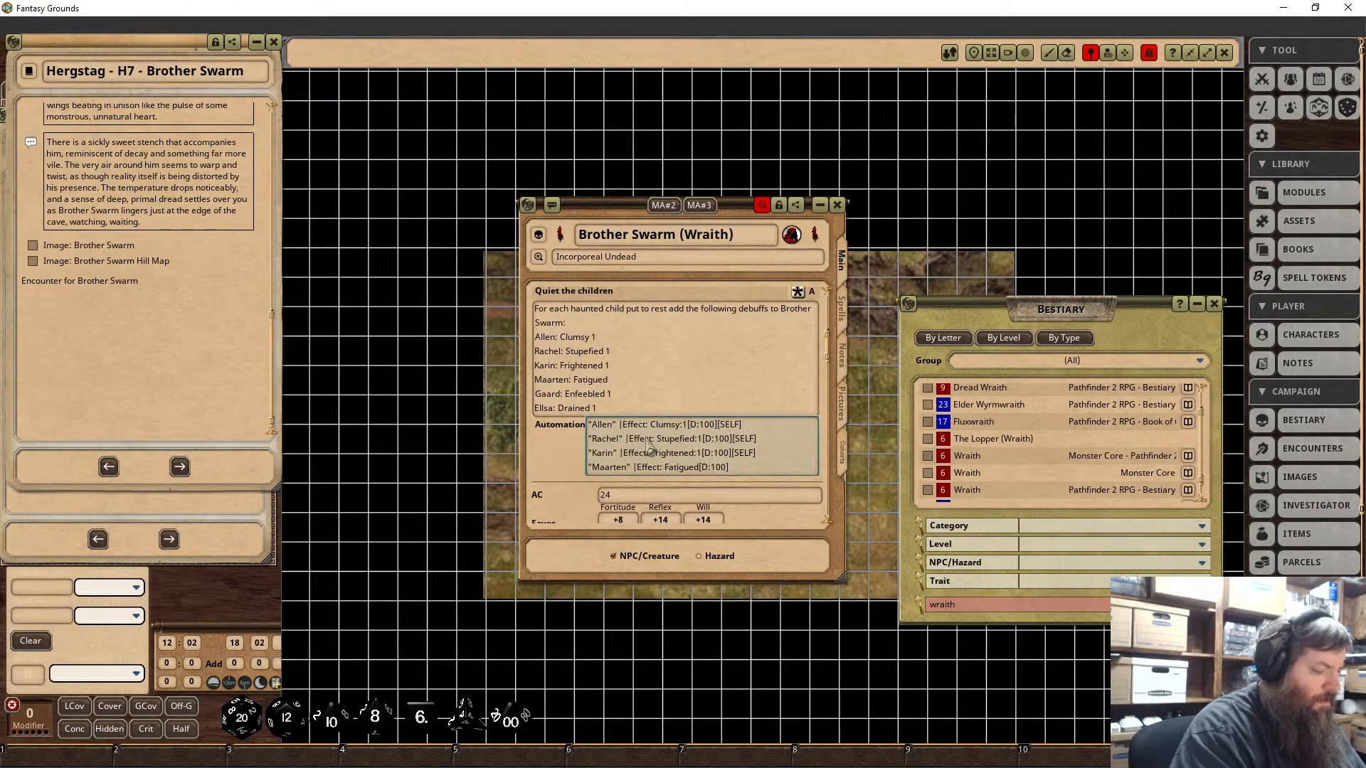
type("[SD")
key("BackSpace")
type("ELF]")
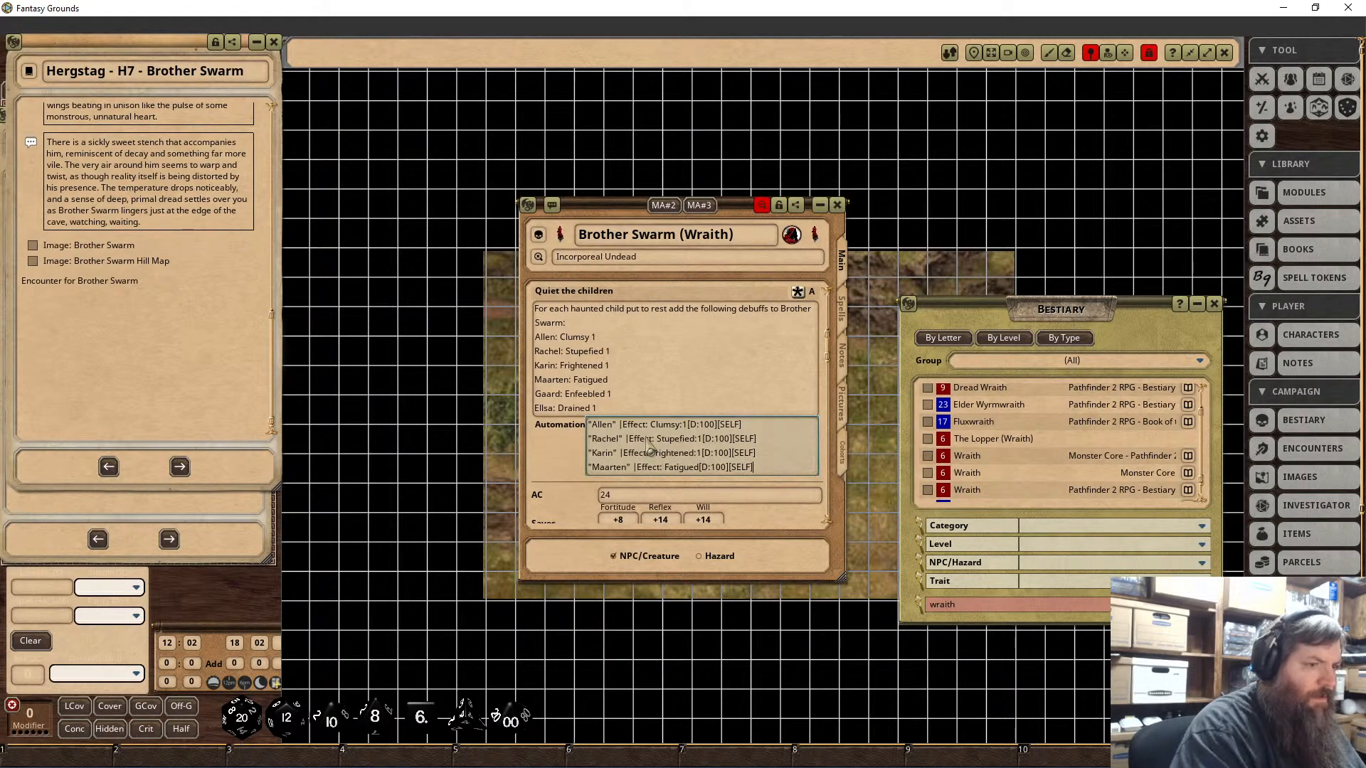
Step: Add an automation line for the fifth child: the quoted name followed by "|Effect: Enfeebled:1[D:100][SELF]"
key("Return")
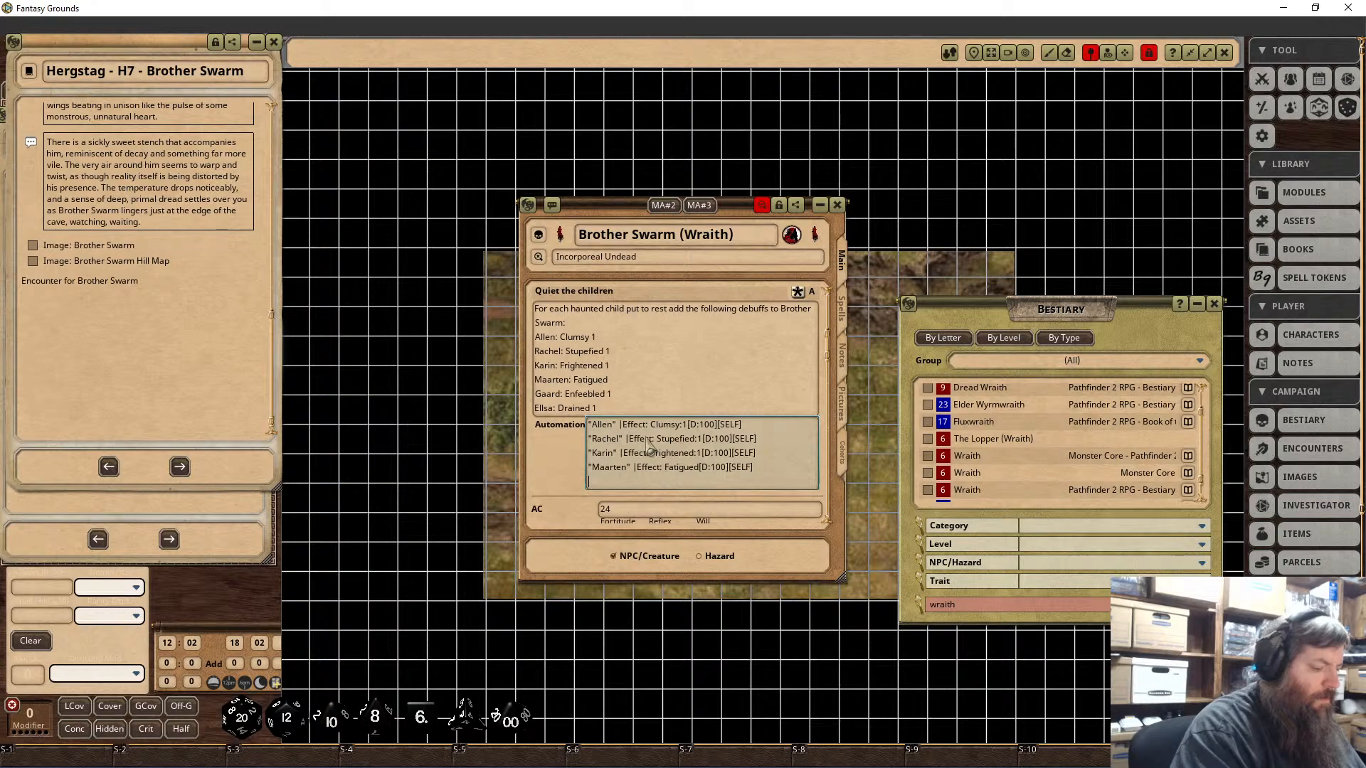
type("\"Gaard")
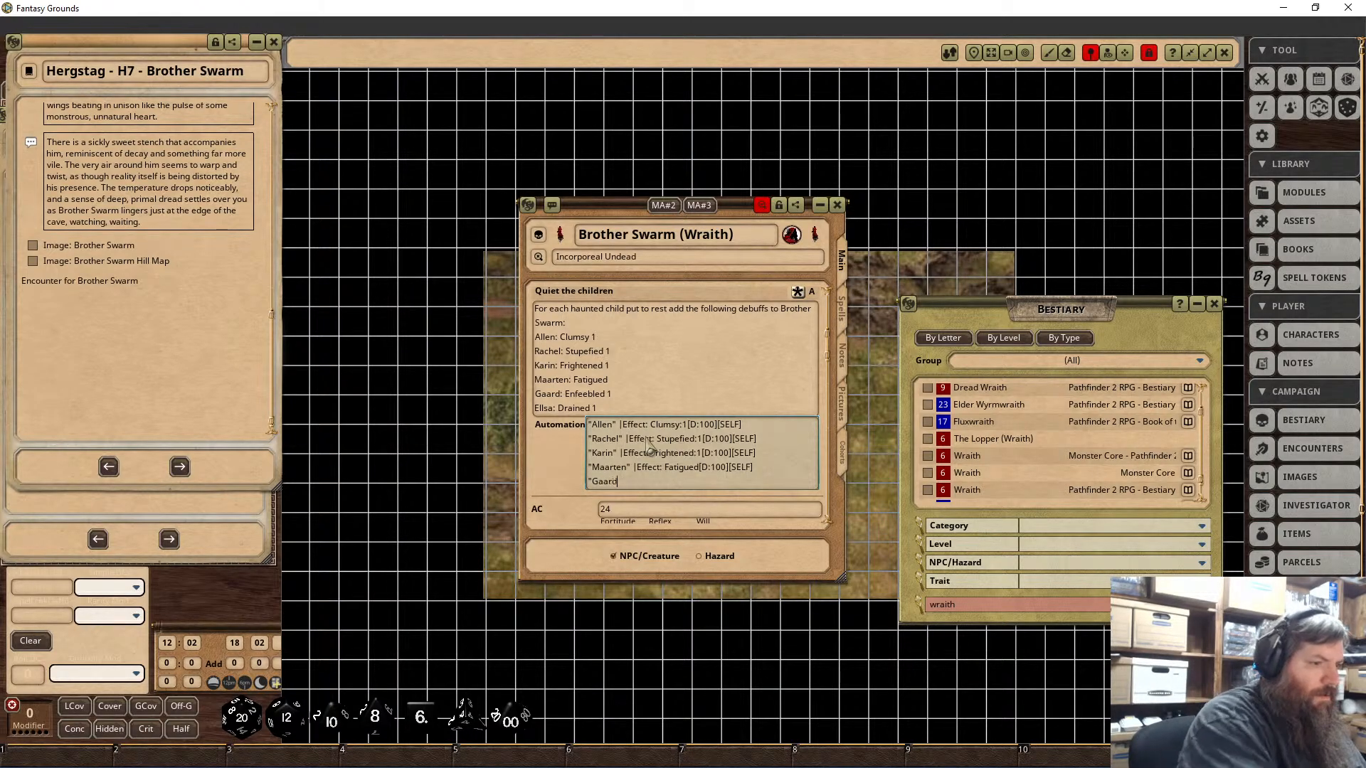
type("\" |Effect: ")
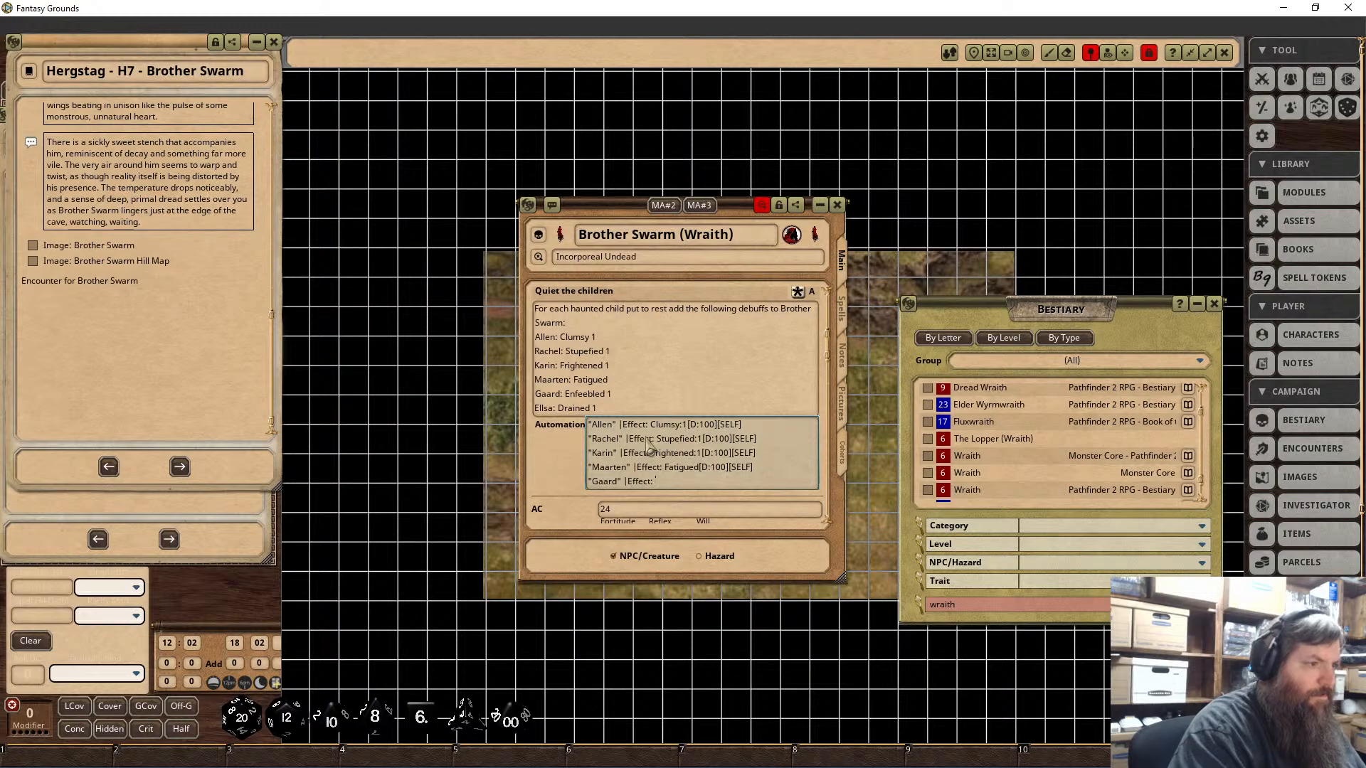
type("Enfeebled")
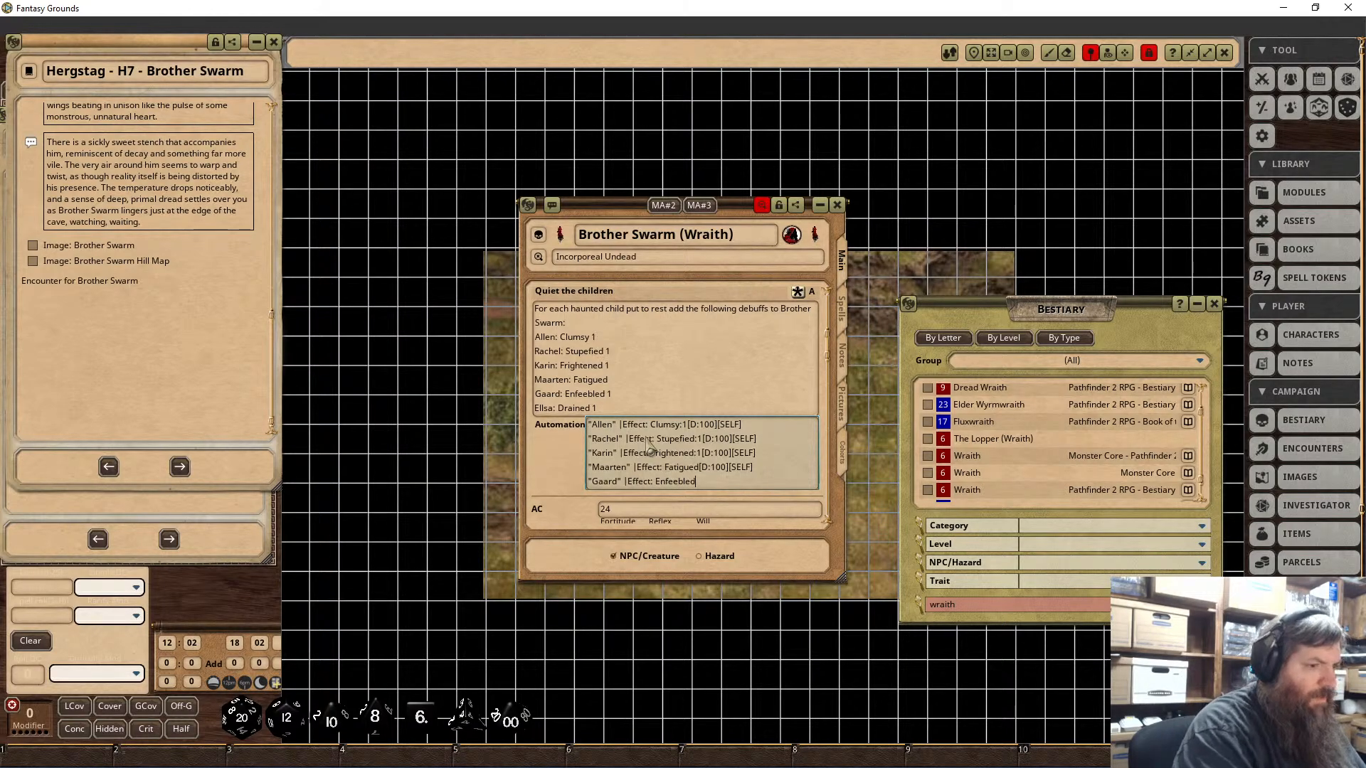
type(":1[D")
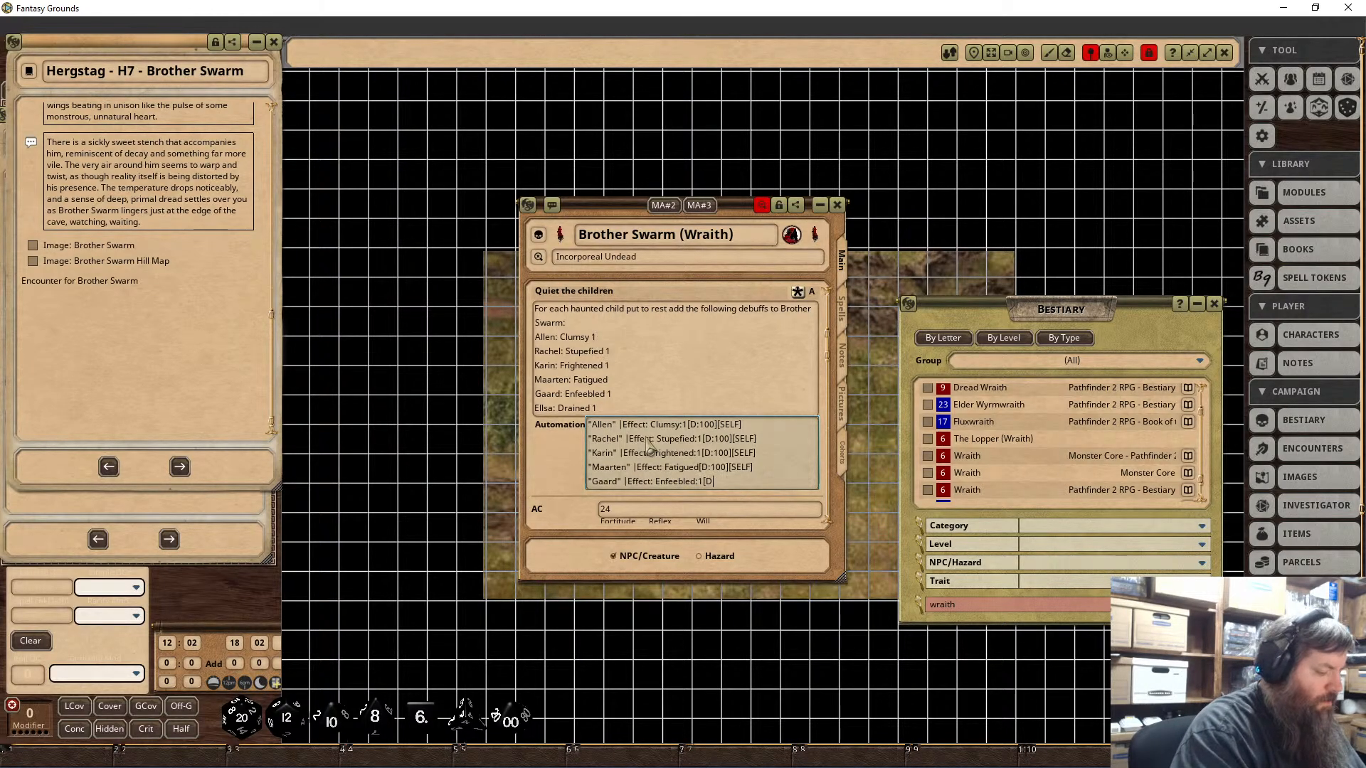
type(":100][SELF]")
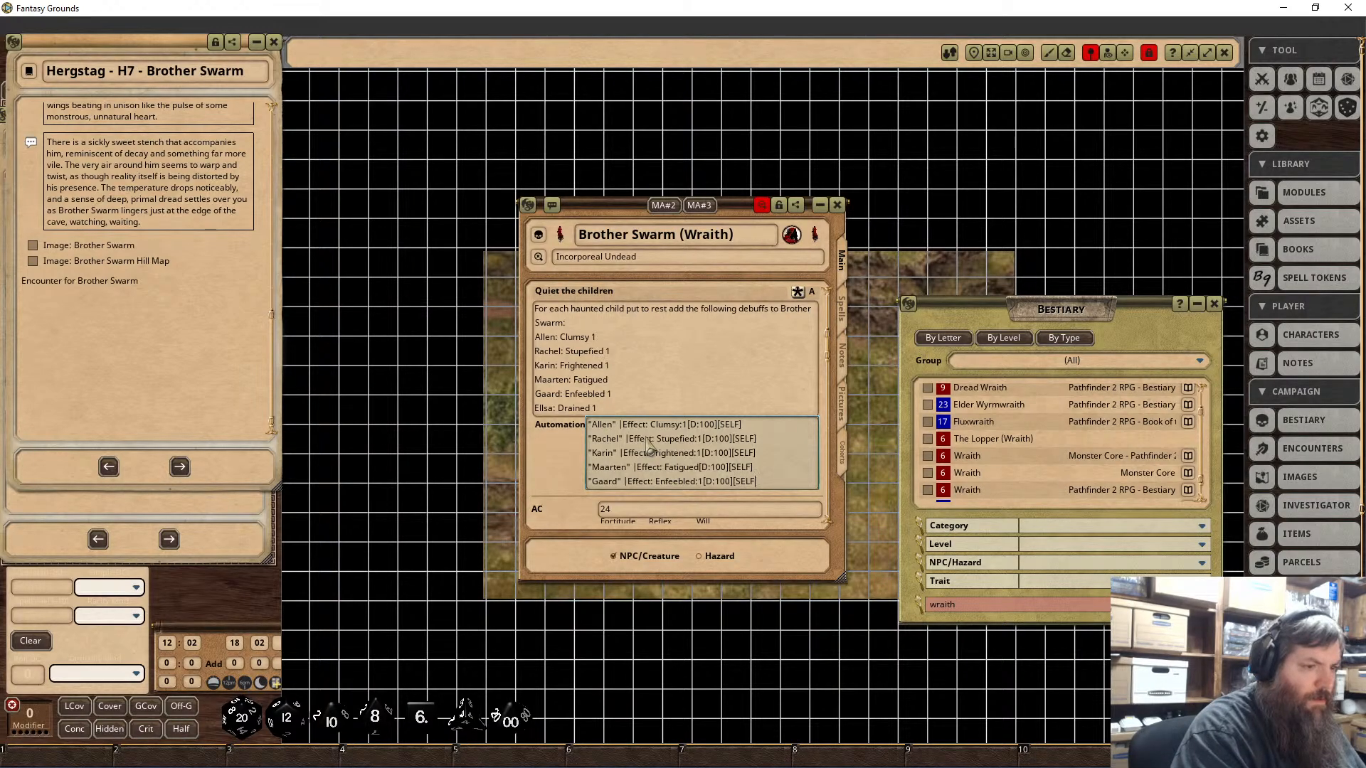
Step: Add an automation line for the sixth child: the quoted name followed by "|Effect: Drained:1[D:100][SELF]"
key("Return")
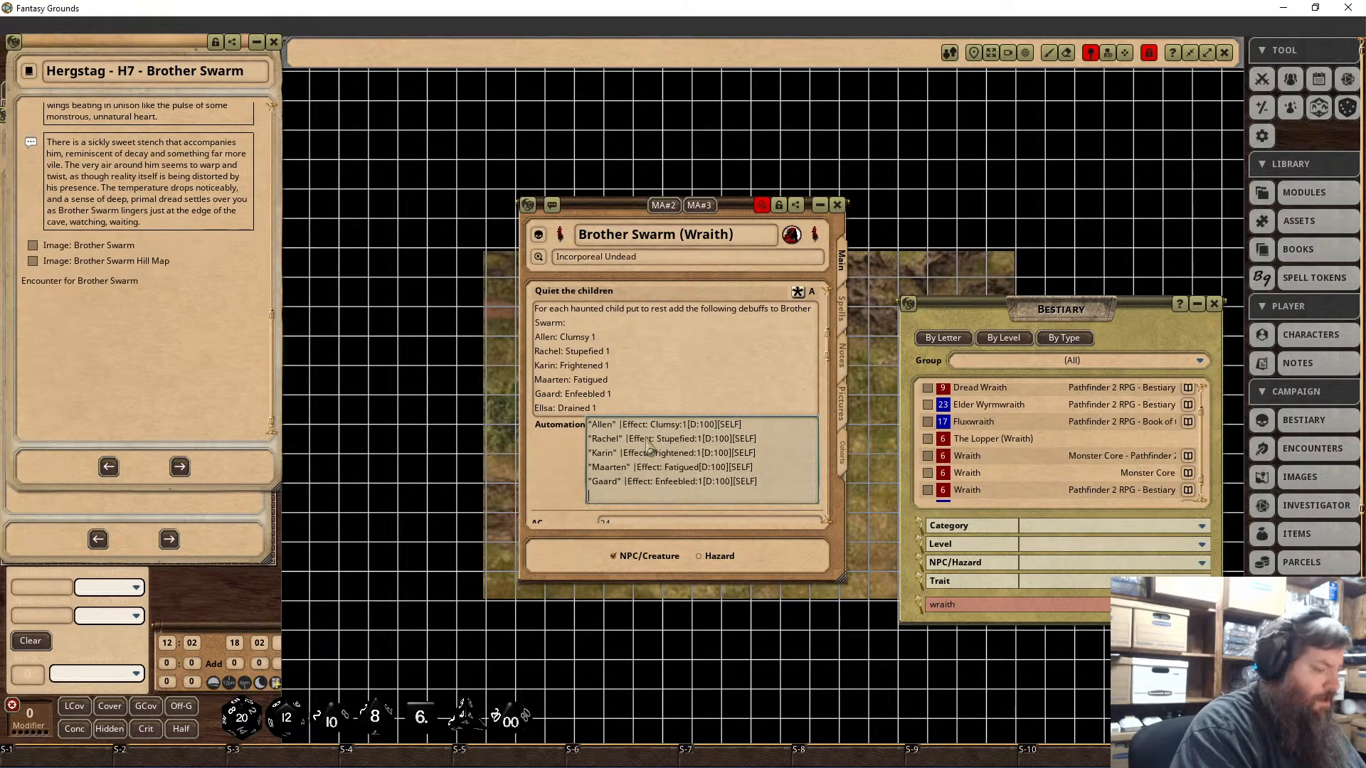
type("\"El")
type("lsa\" |Ef")
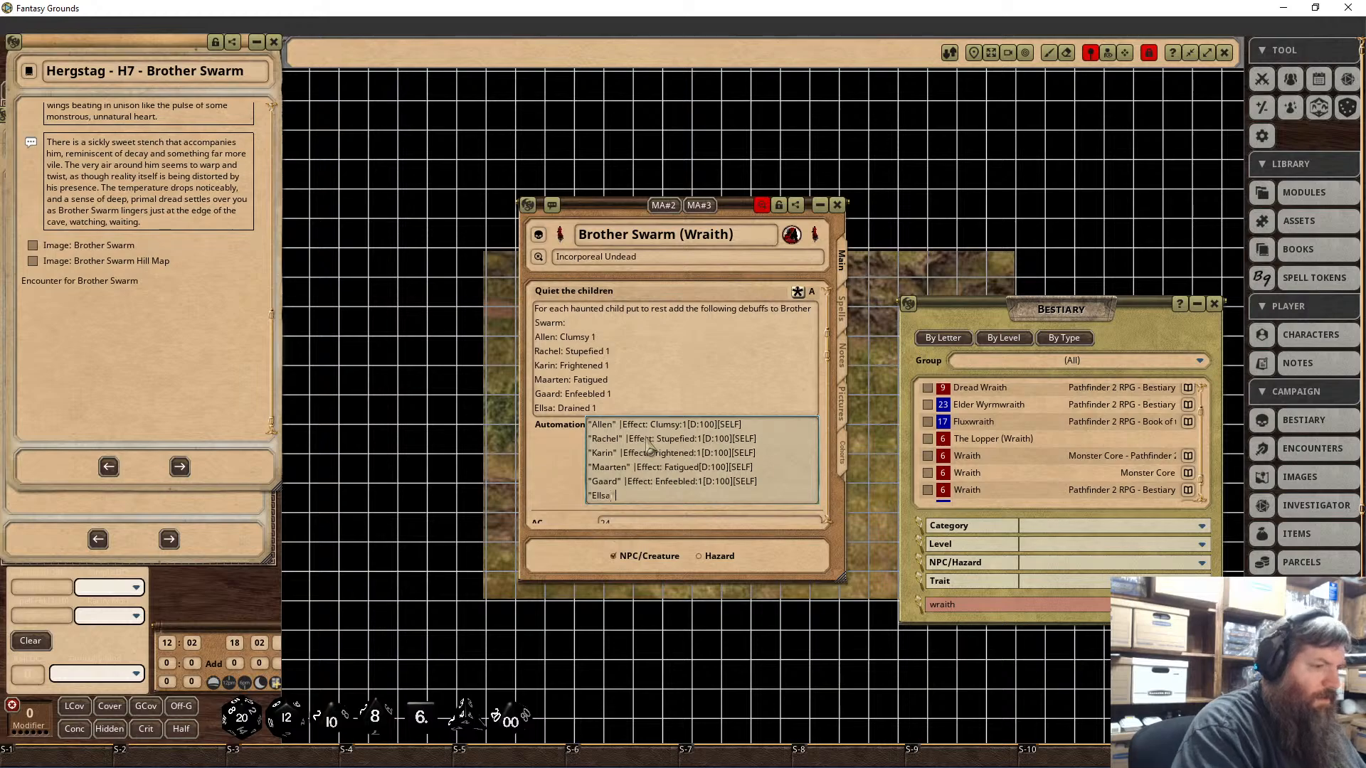
type("fect: ")
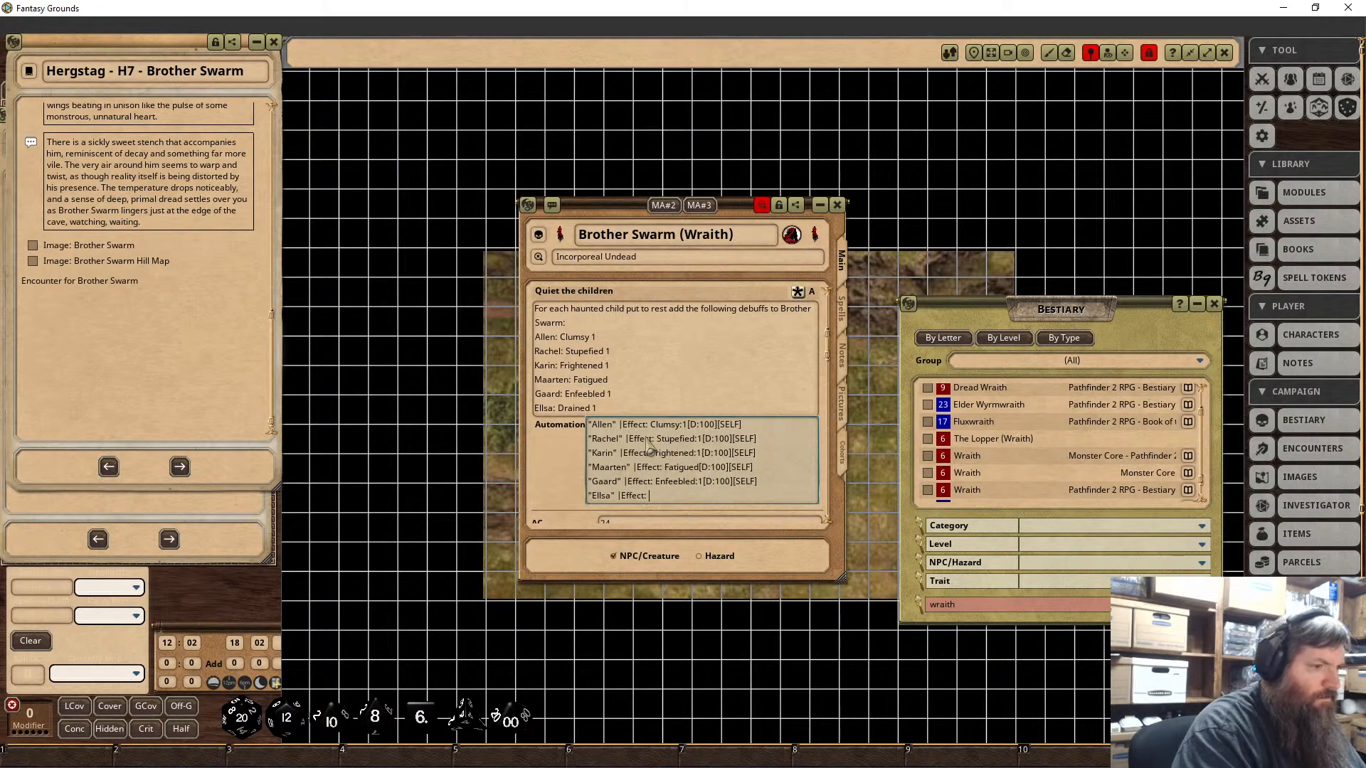
type("Drained")
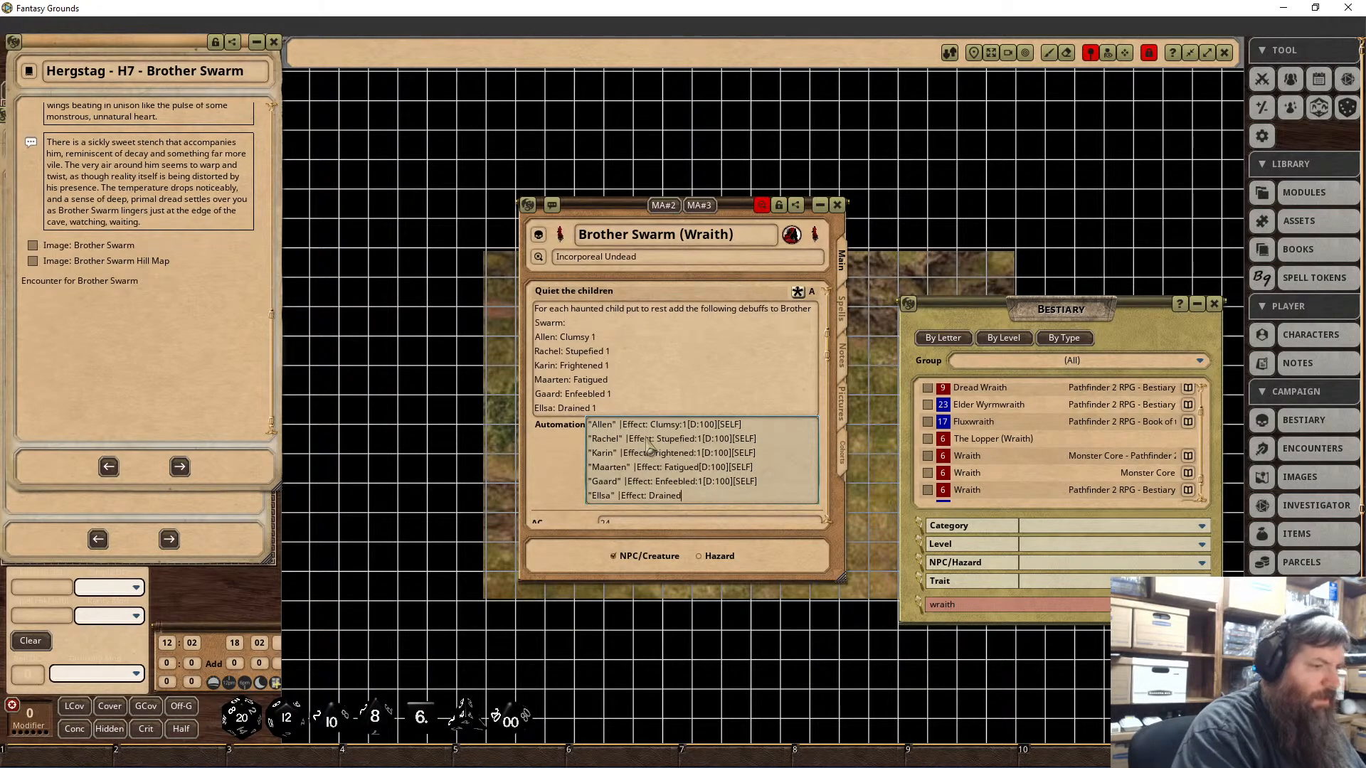
type(":")
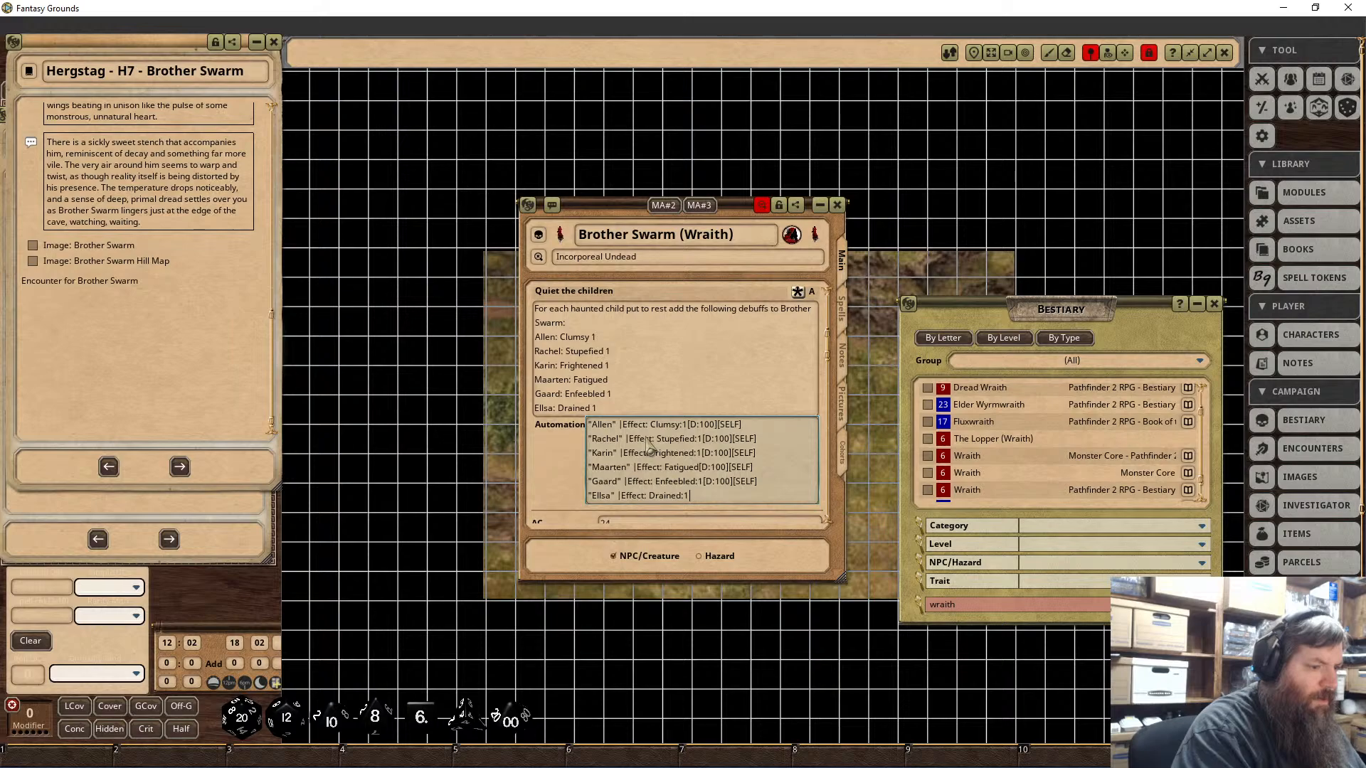
type("1[D:")
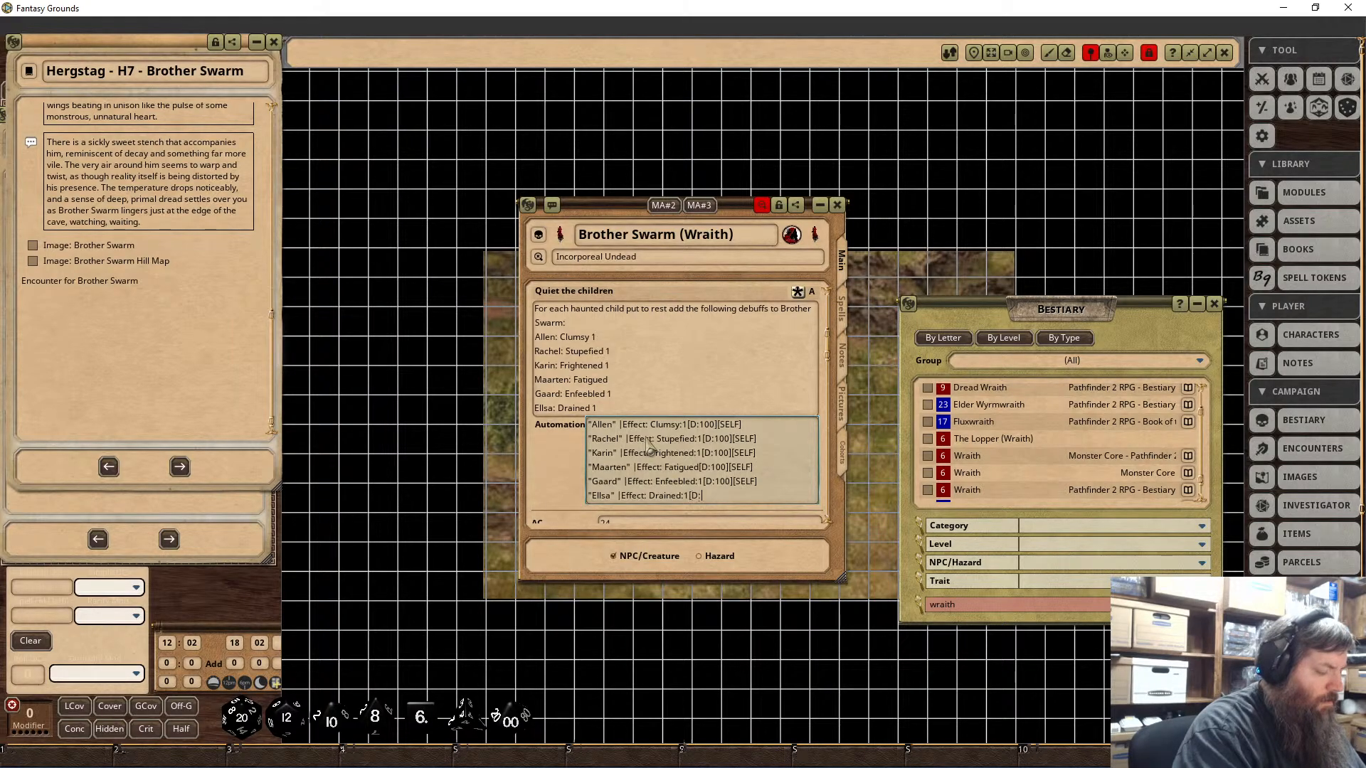
type("100][SELF]")
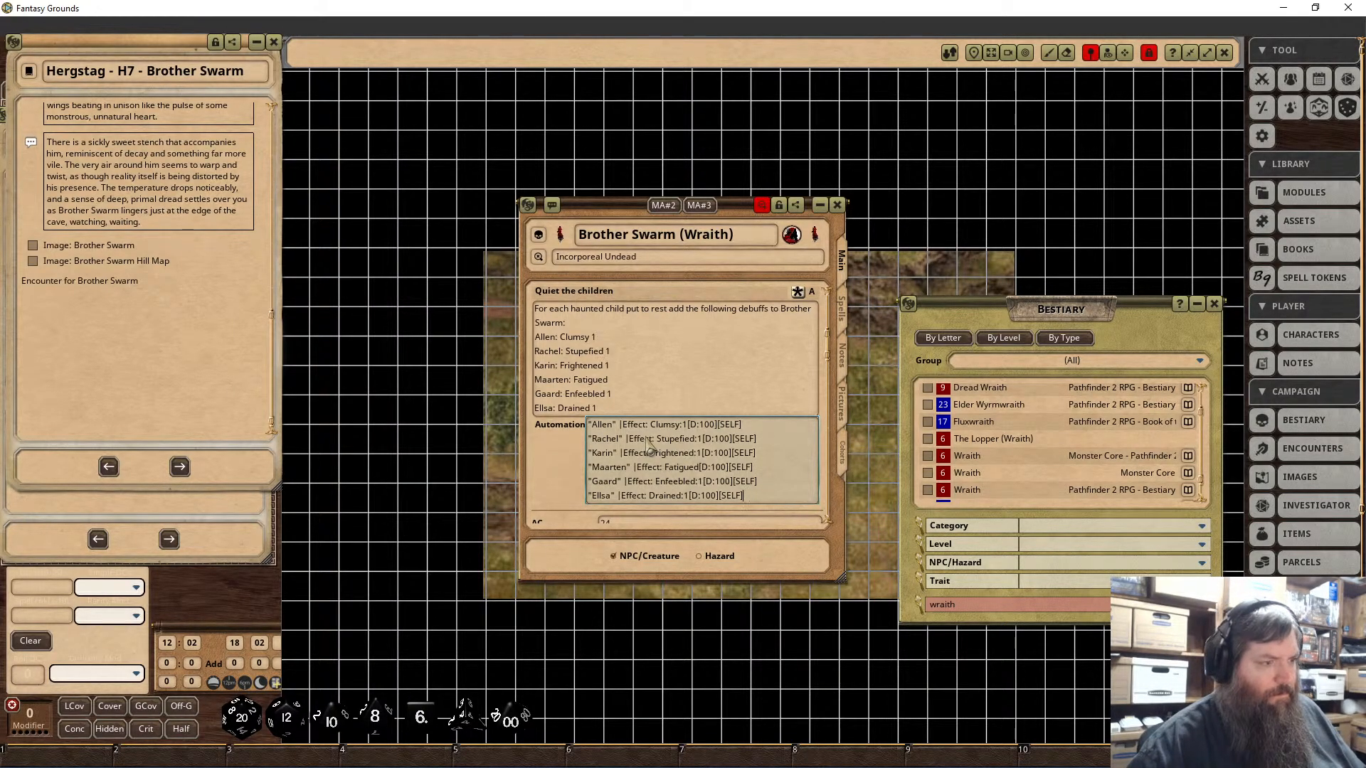
Step: Set the Brother Swarm wraith's creature level to 5
left_click(639, 410)
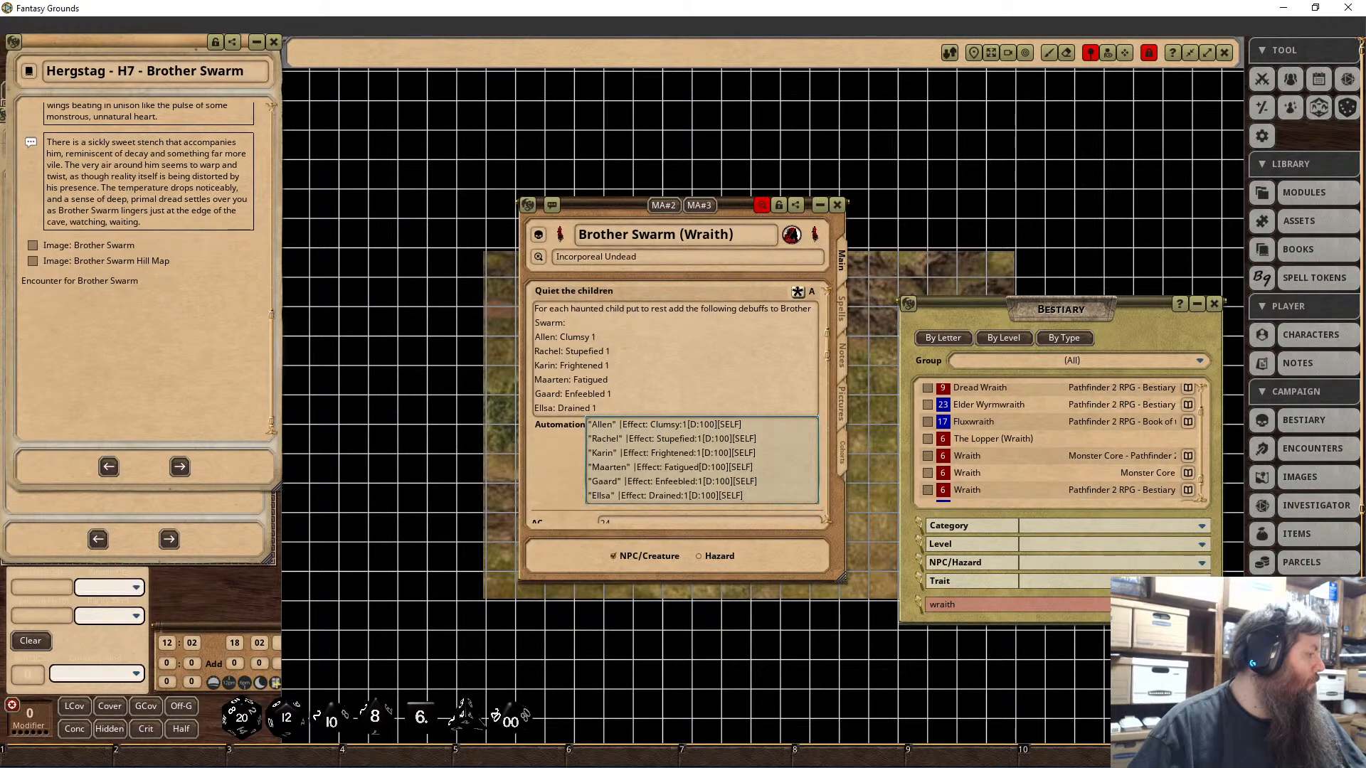
left_click(740, 381)
scroll(740, 384, "up", 3)
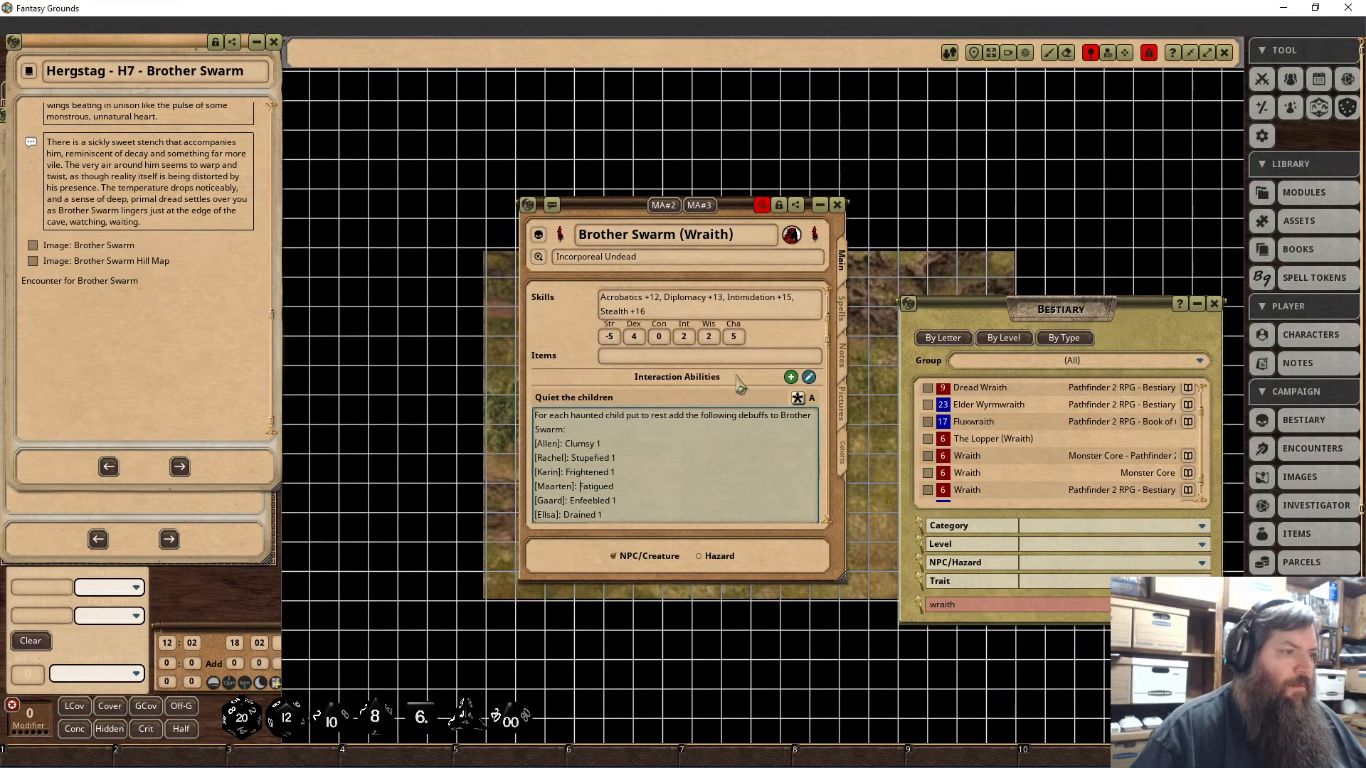
scroll(722, 390, "up", 3)
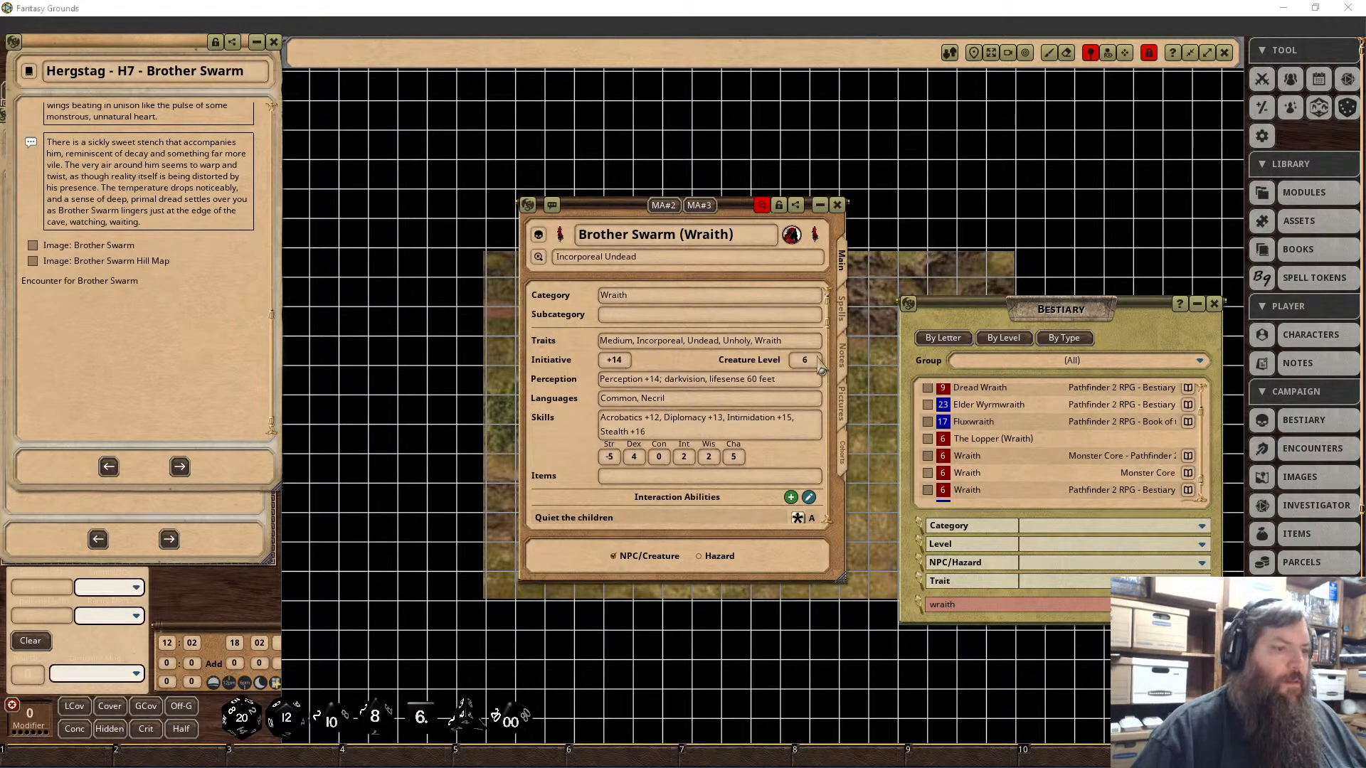
scroll(806, 361, "down", 1)
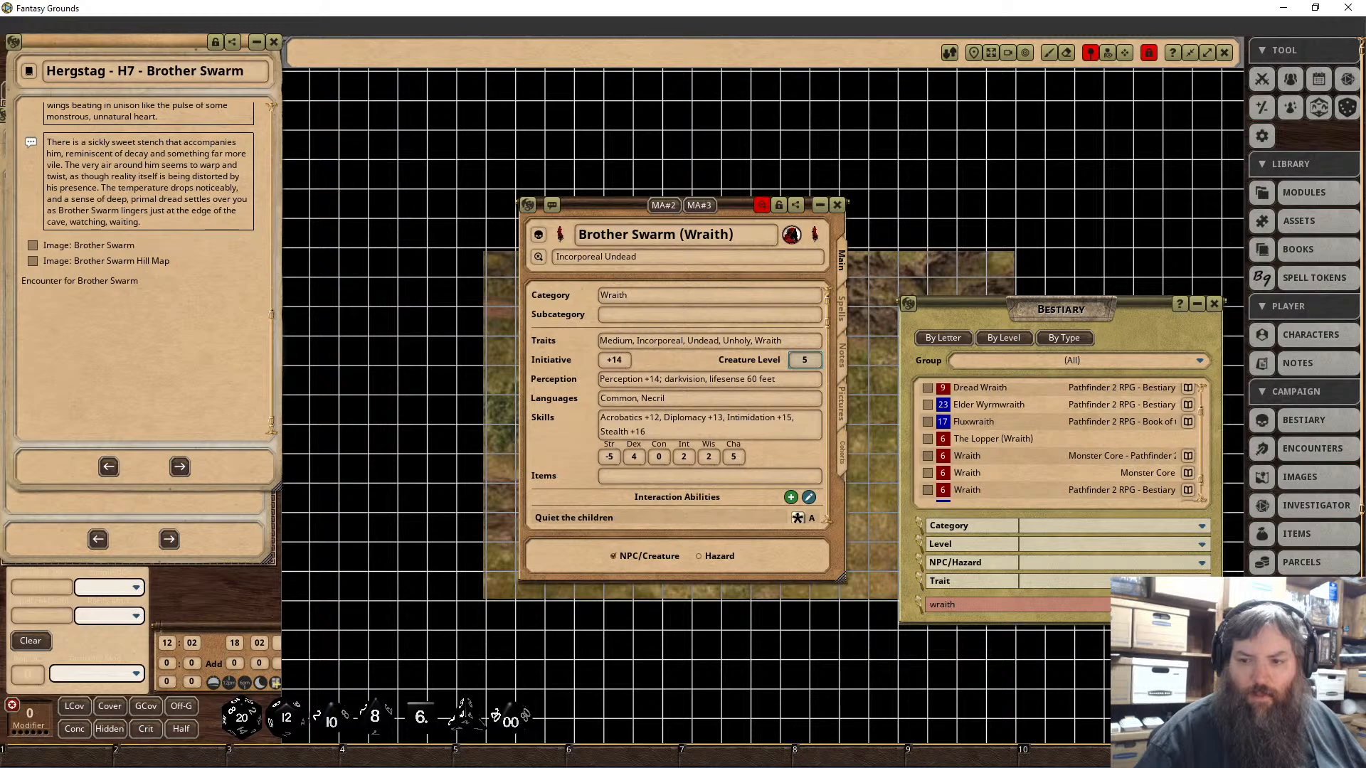
Step: Set the wraith's initiative to +12 and its Perception modifier to +12
left_click(619, 361)
key("BackSpace")
type("2")
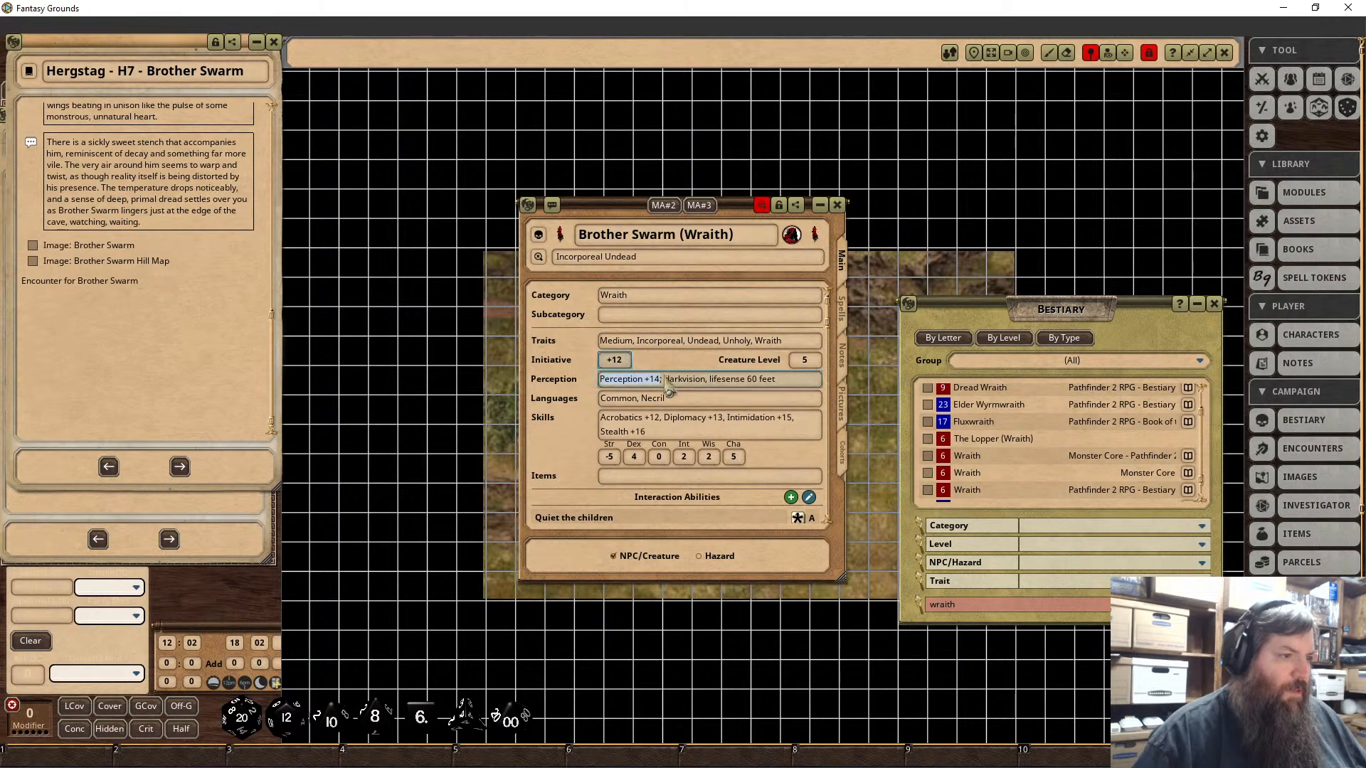
left_click(665, 380)
key("BackSpace")
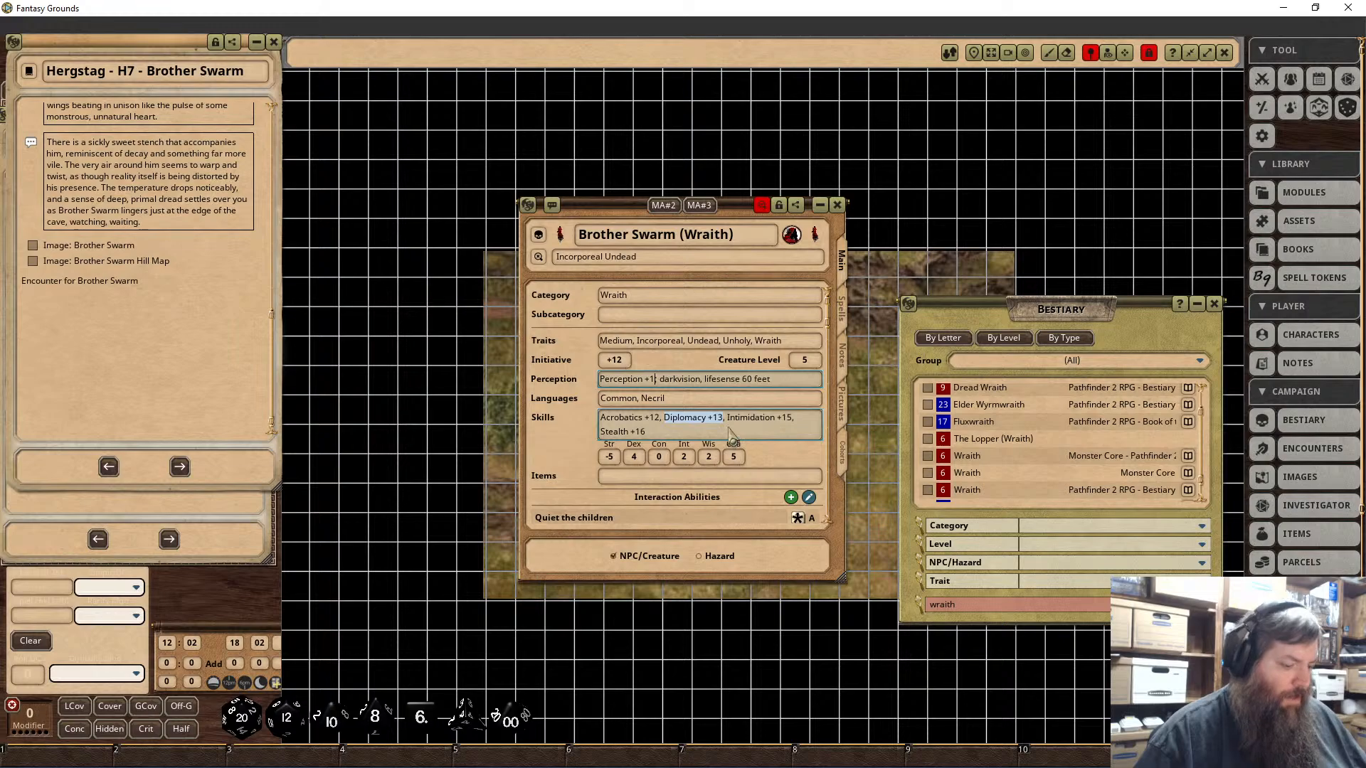
type("1")
key("BackSpace")
type("2")
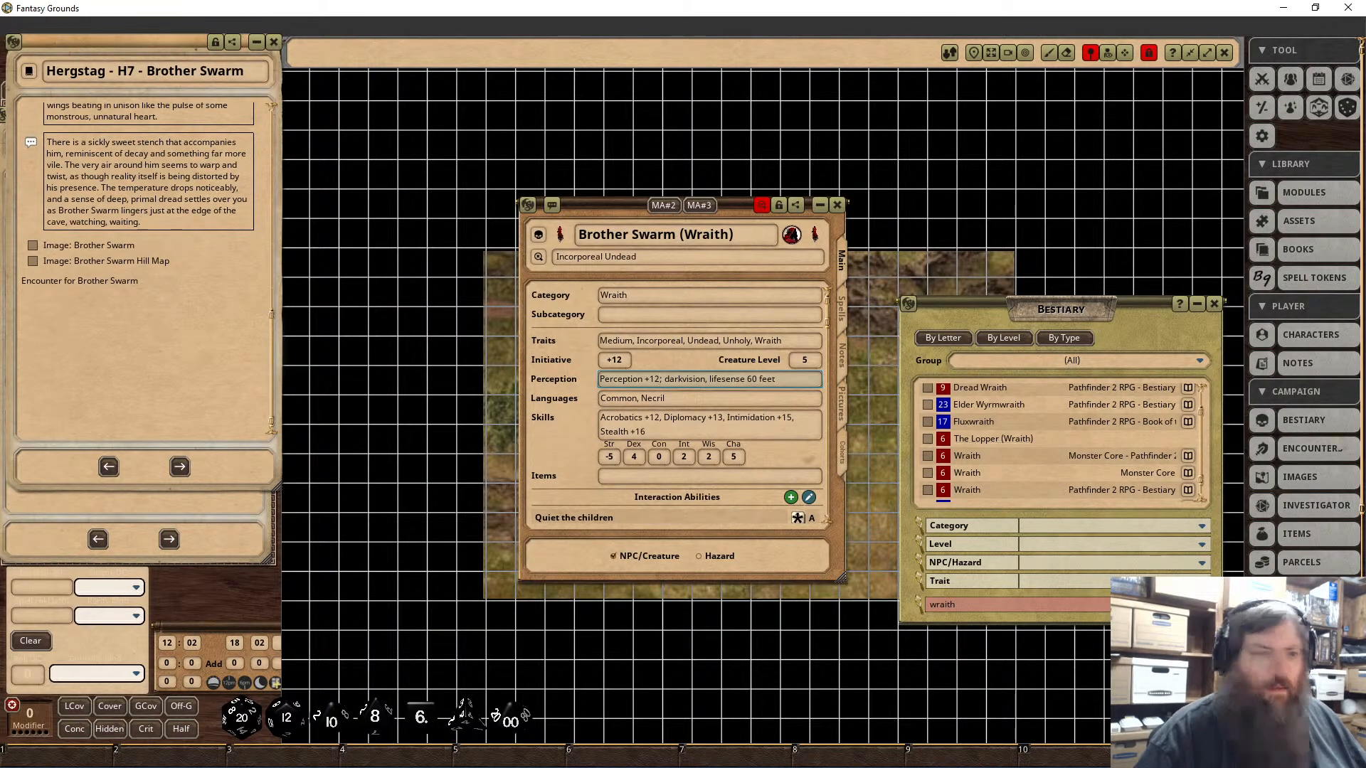
Step: Change the wraith's skill modifiers to Acrobatics +11 and Diplomacy +12
left_click(727, 420)
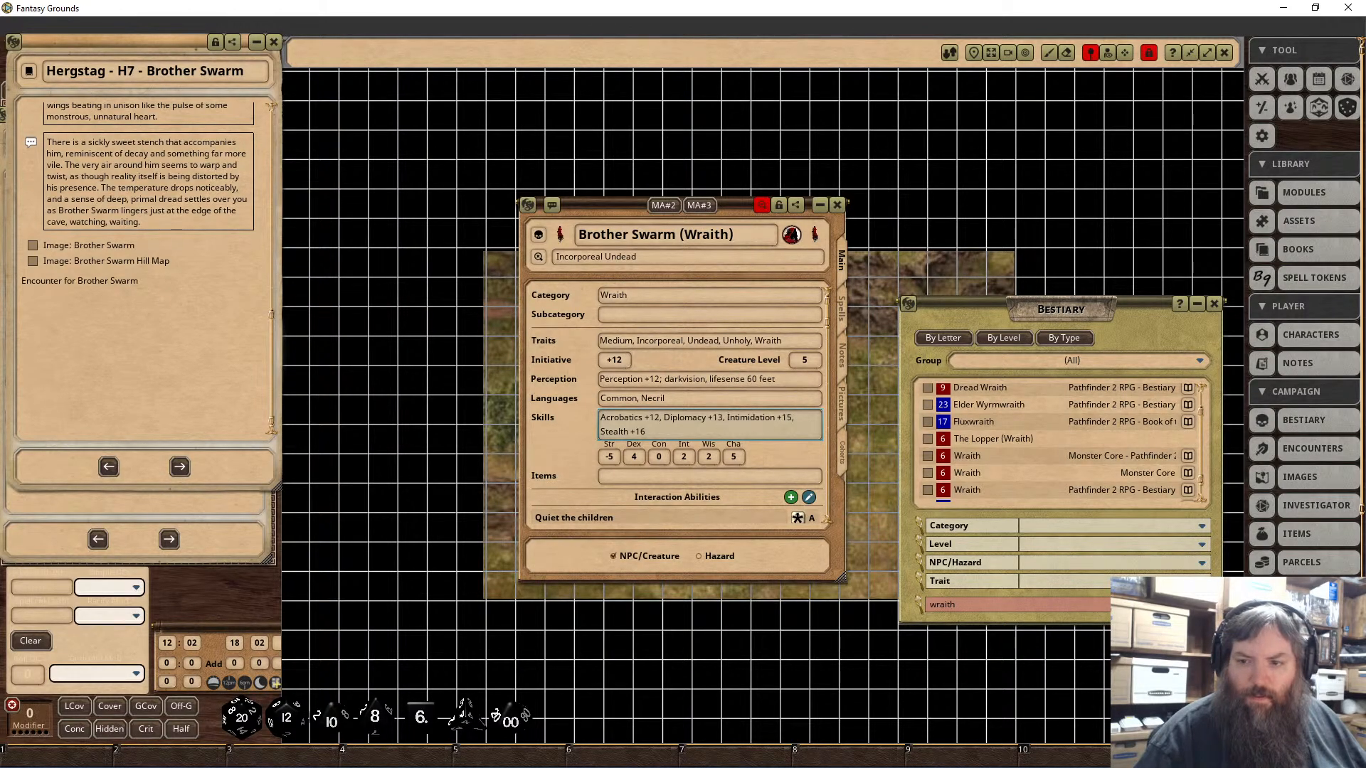
left_click(659, 419)
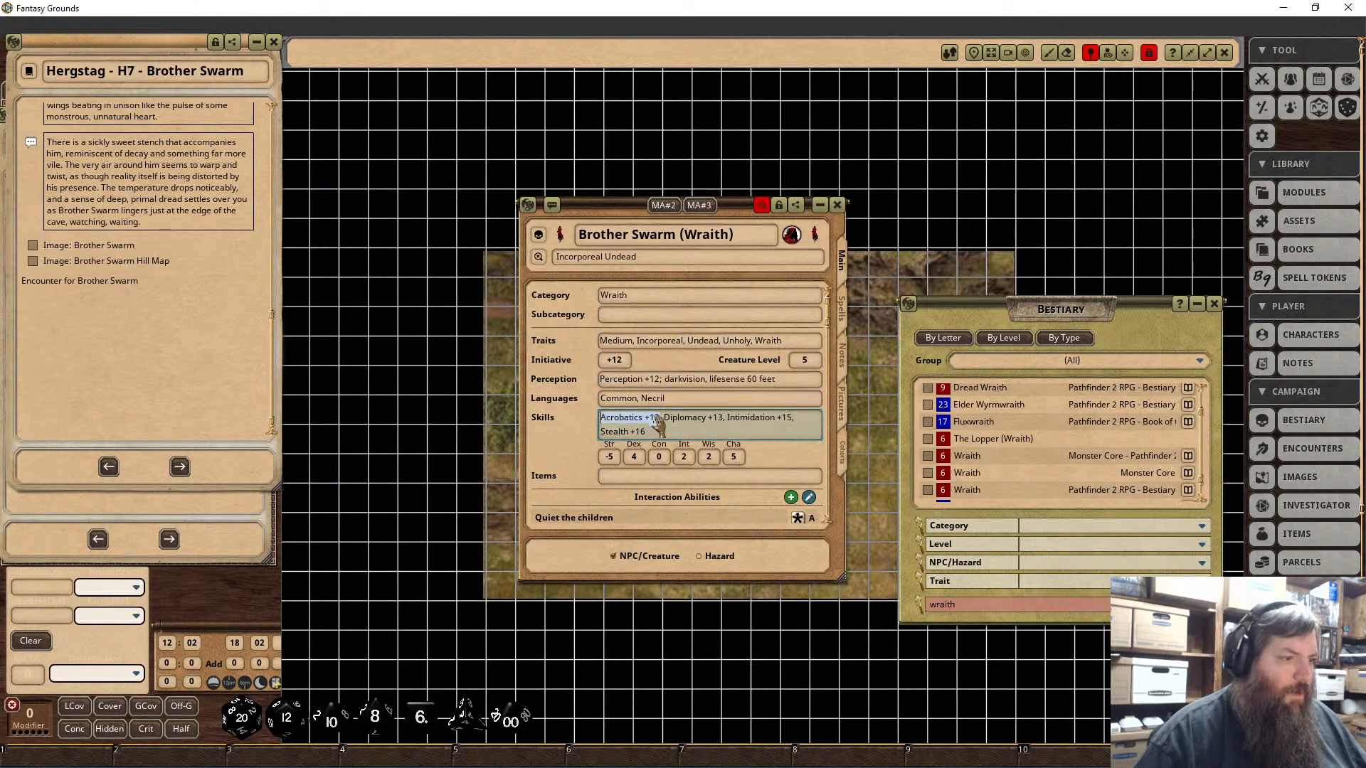
key("BackSpace")
type("1")
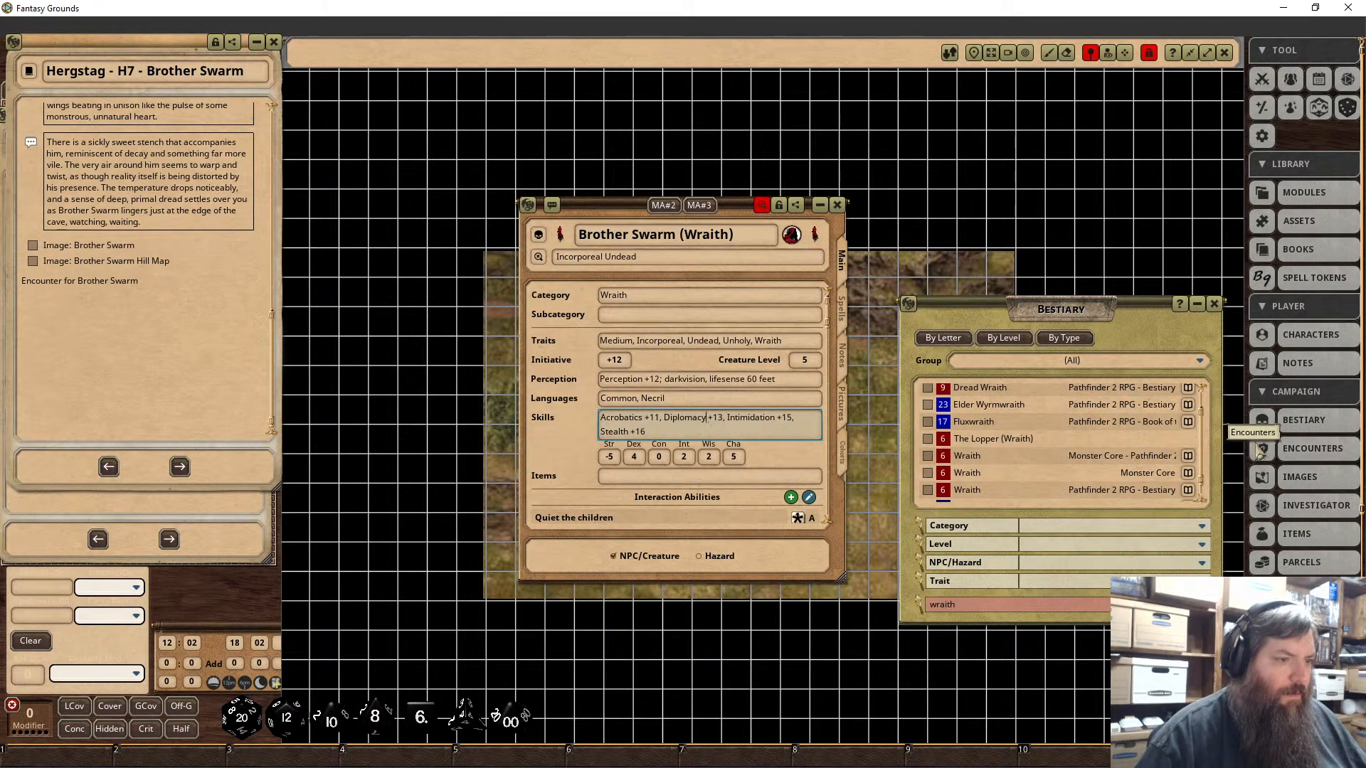
key("Right")
key("Right")
key("Right")
key("Right")
key("Right")
key("Right")
key("Right")
key("Right")
key("Right")
key("Right")
key("BackSpace")
type("2")
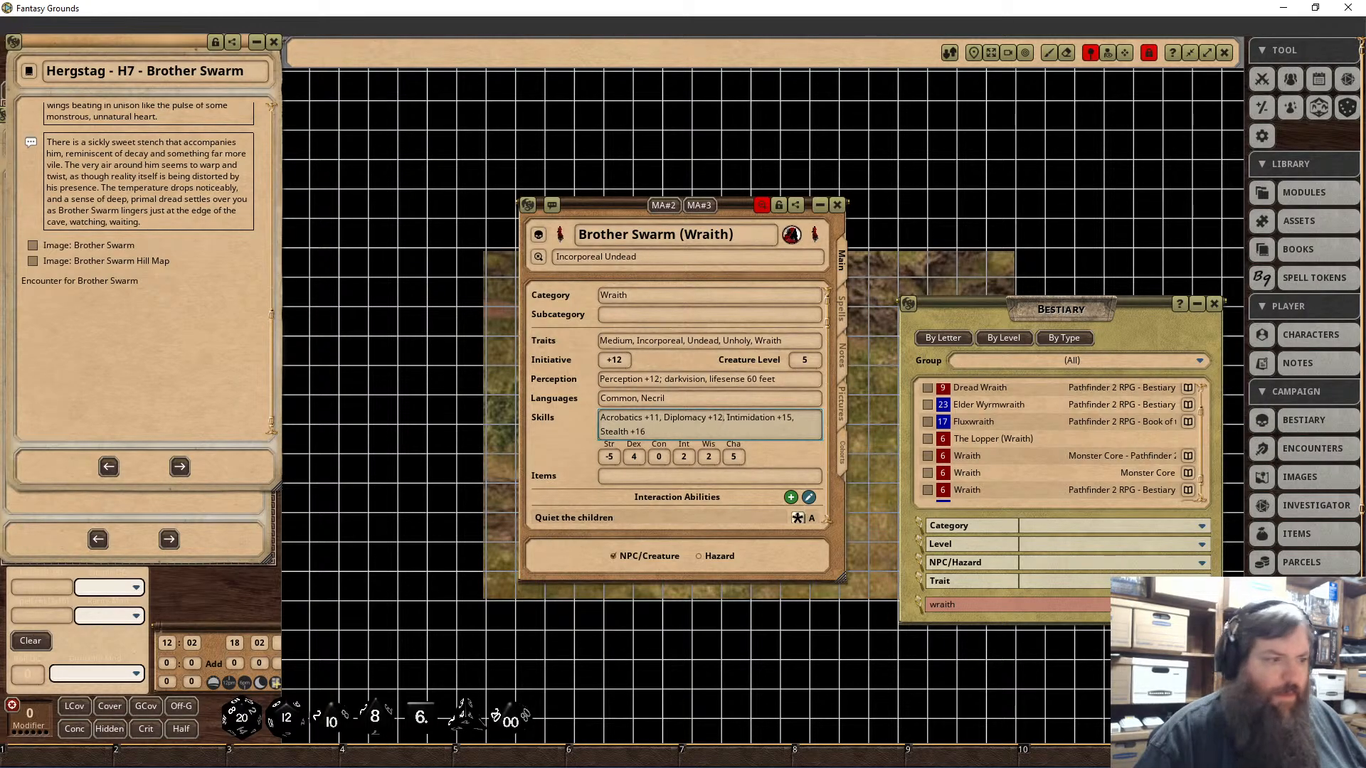
Step: Change the wraith's remaining skill modifiers to Intimidation +13 and Stealth +14
key("Right")
key("Right")
key("Right")
key("Right")
key("Right")
key("Right")
key("Right")
key("Right")
key("Right")
key("Right")
key("Right")
key("Right")
key("Right")
key("Right")
key("Right")
key("Right")
key("Right")
key("Right")
key("BackSpace")
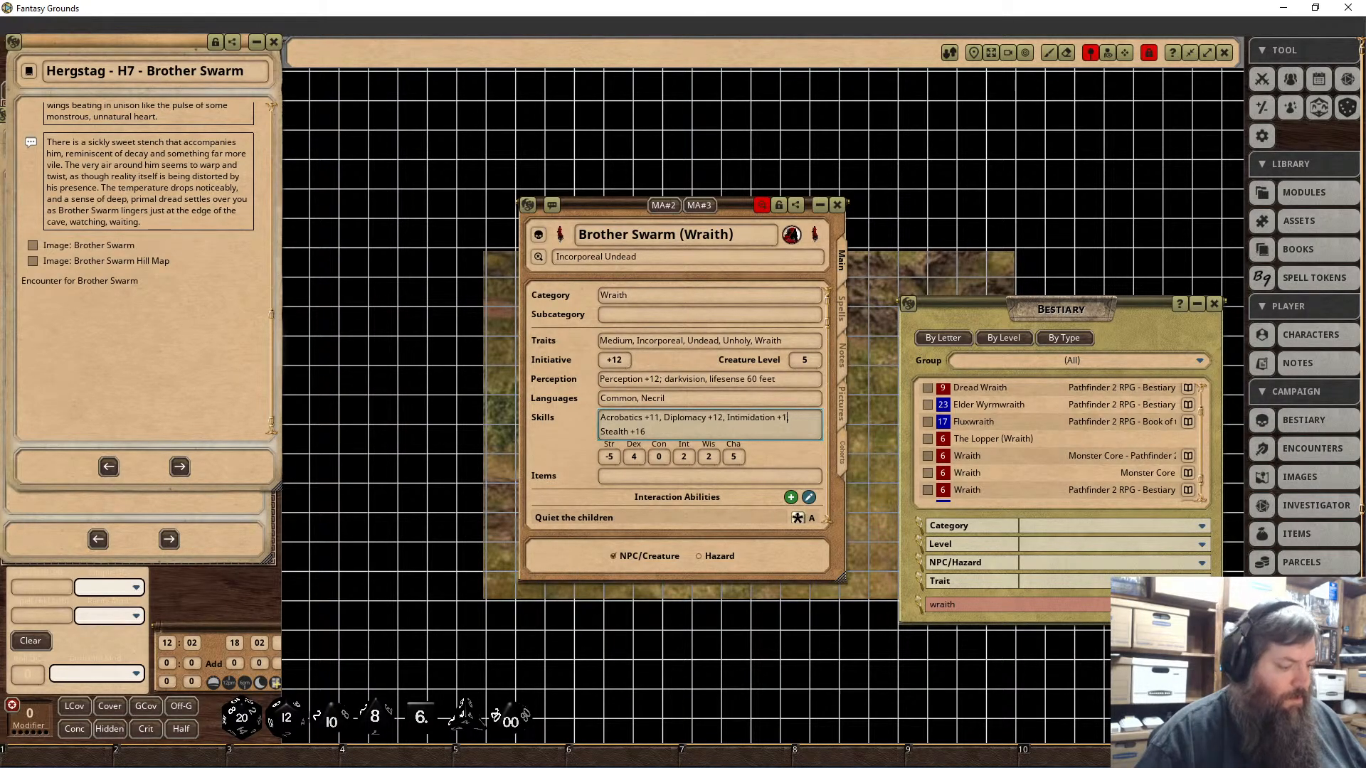
type("3,")
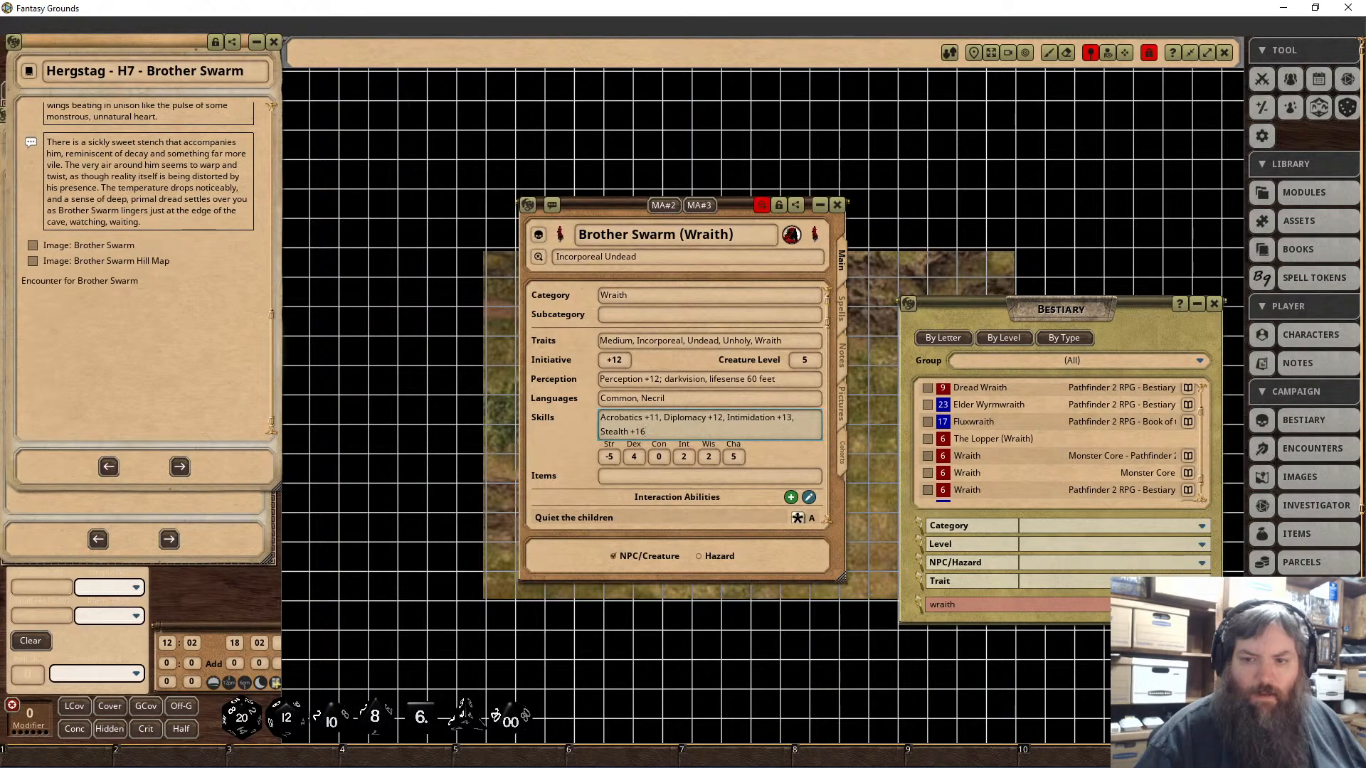
key("BackSpace")
type("4")
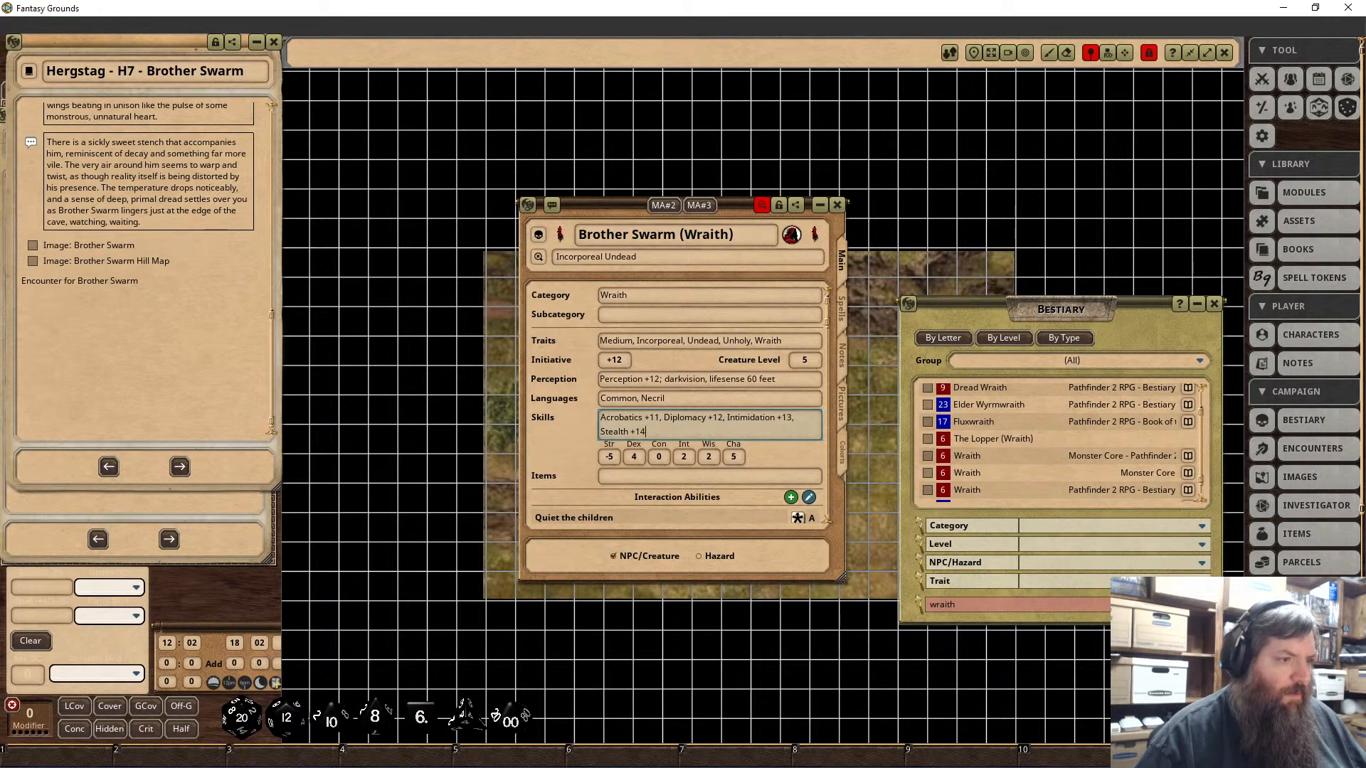
Step: Set the Brother Swarm wraith's AC to 22
scroll(783, 459, "down", 2)
scroll(783, 459, "down", 12)
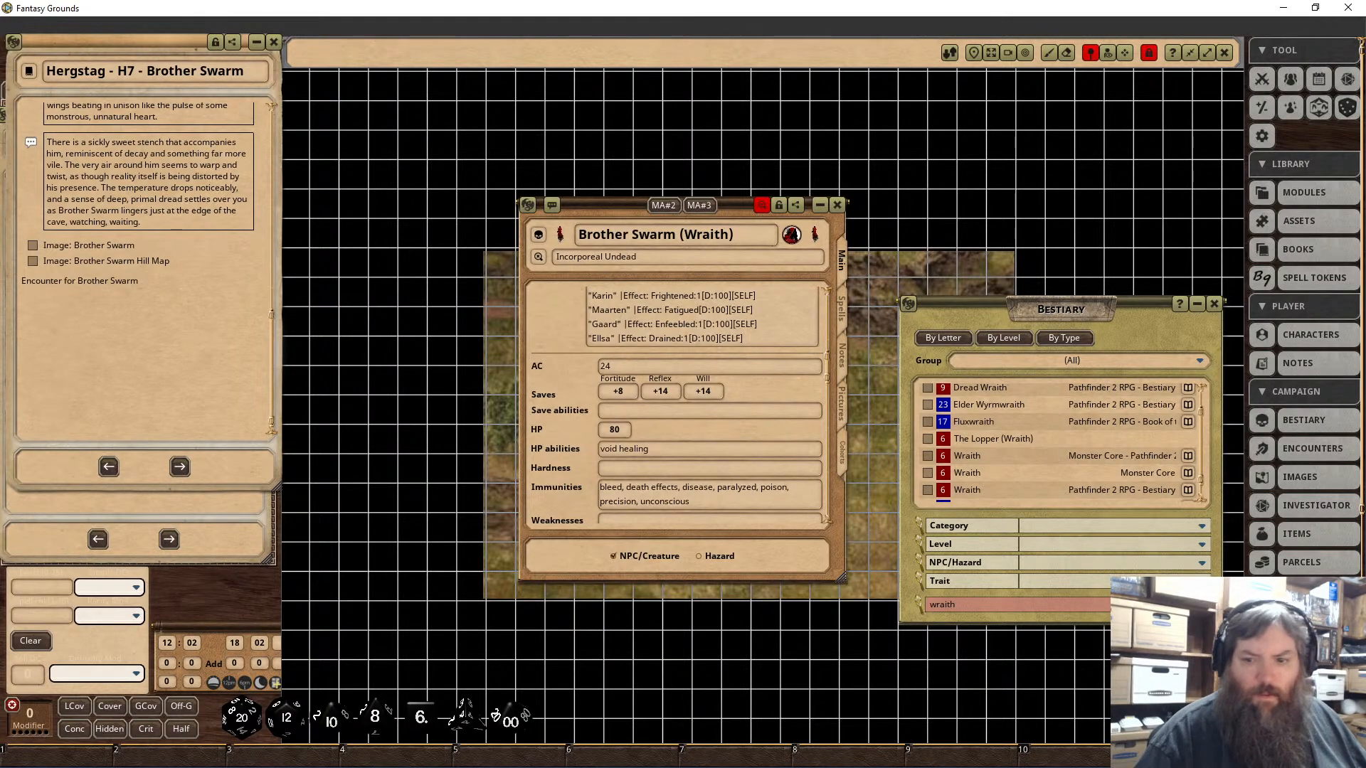
left_click(623, 367)
key("BackSpace")
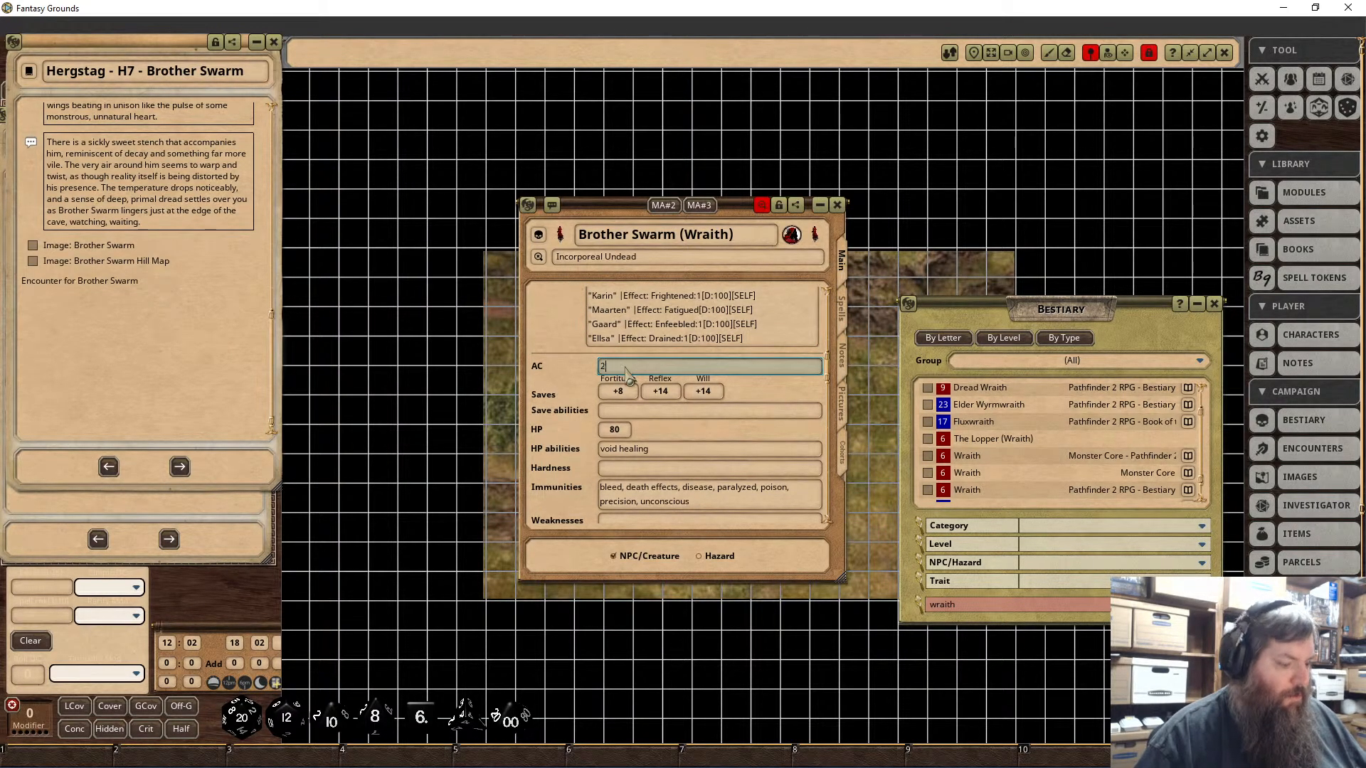
type("2")
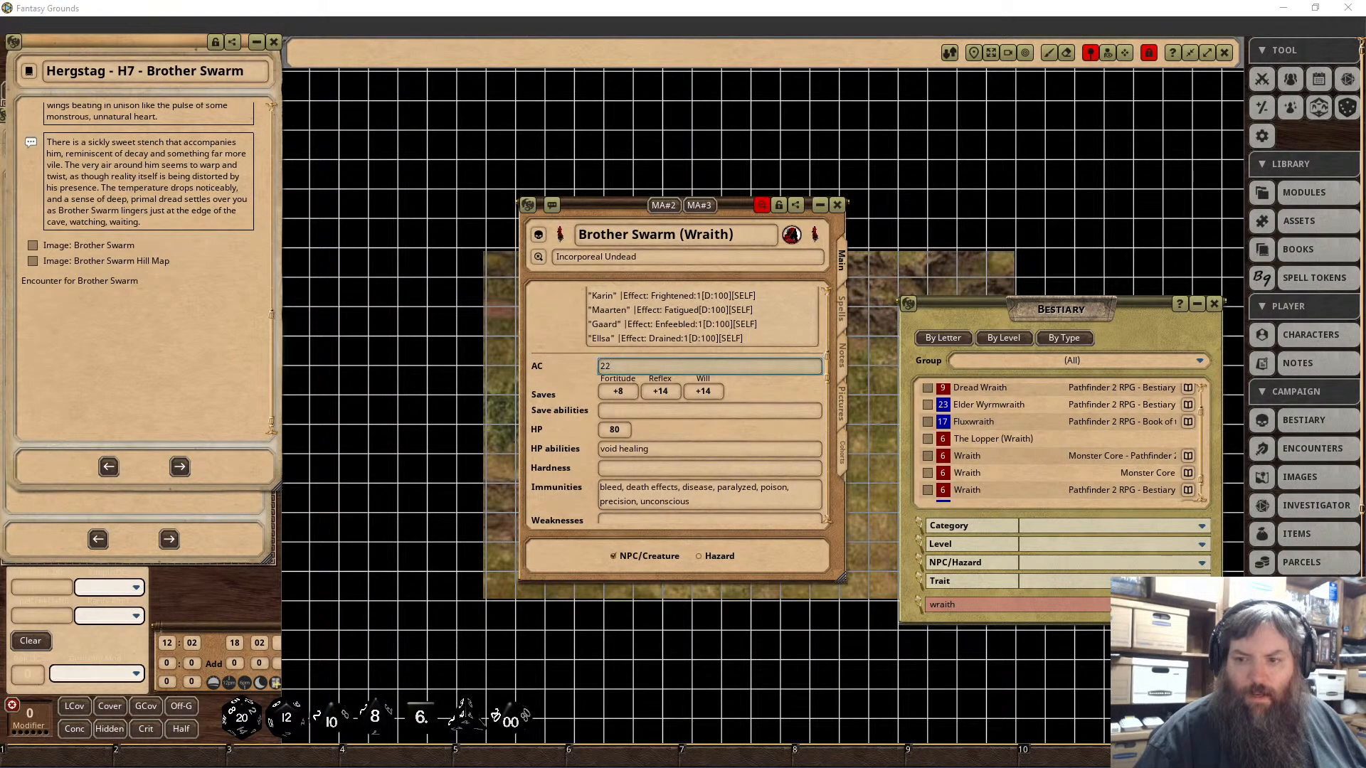
Step: Change the wraith's saving throws to Fortitude +7, Reflex +12 and Will +12
left_click(621, 392)
key("BackSpace")
type("7")
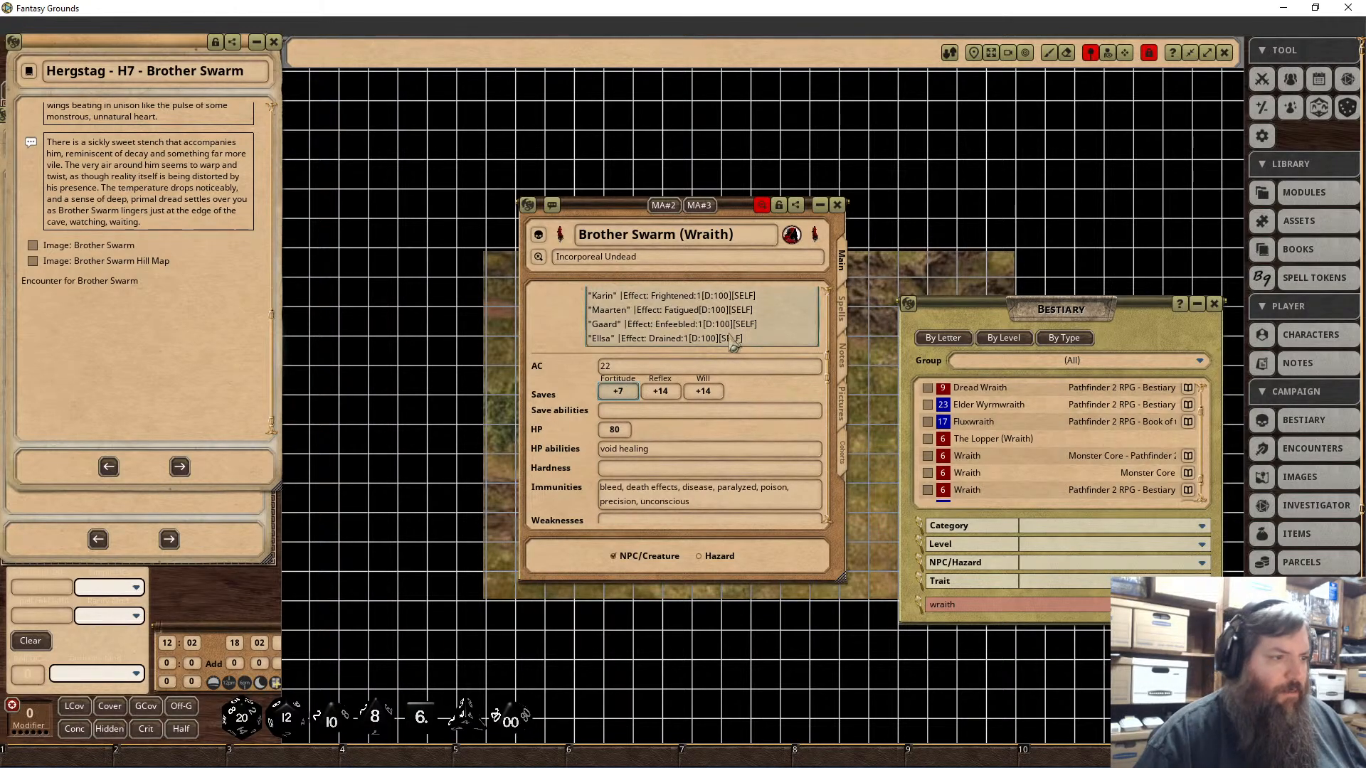
left_click(674, 393)
key("BackSpace")
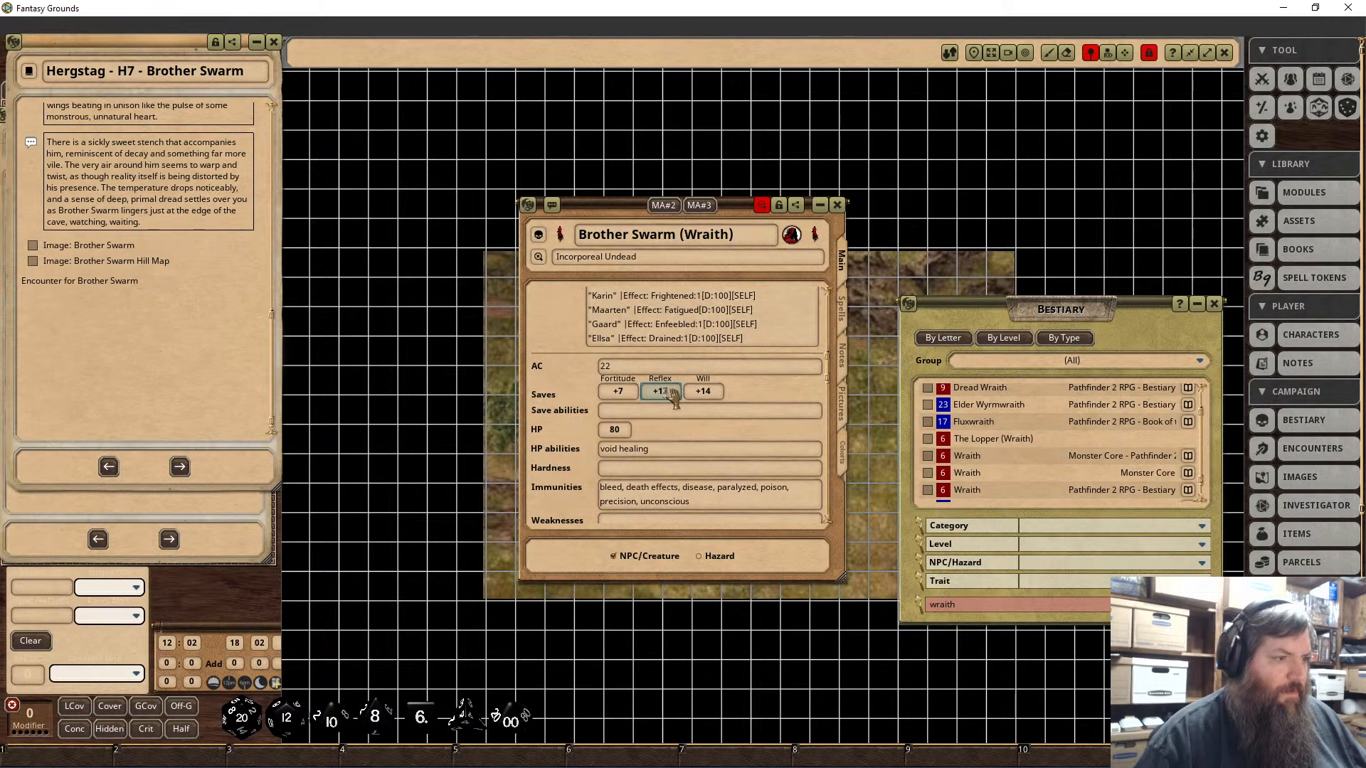
type("2")
left_click(703, 391)
key("BackSpace")
type("2")
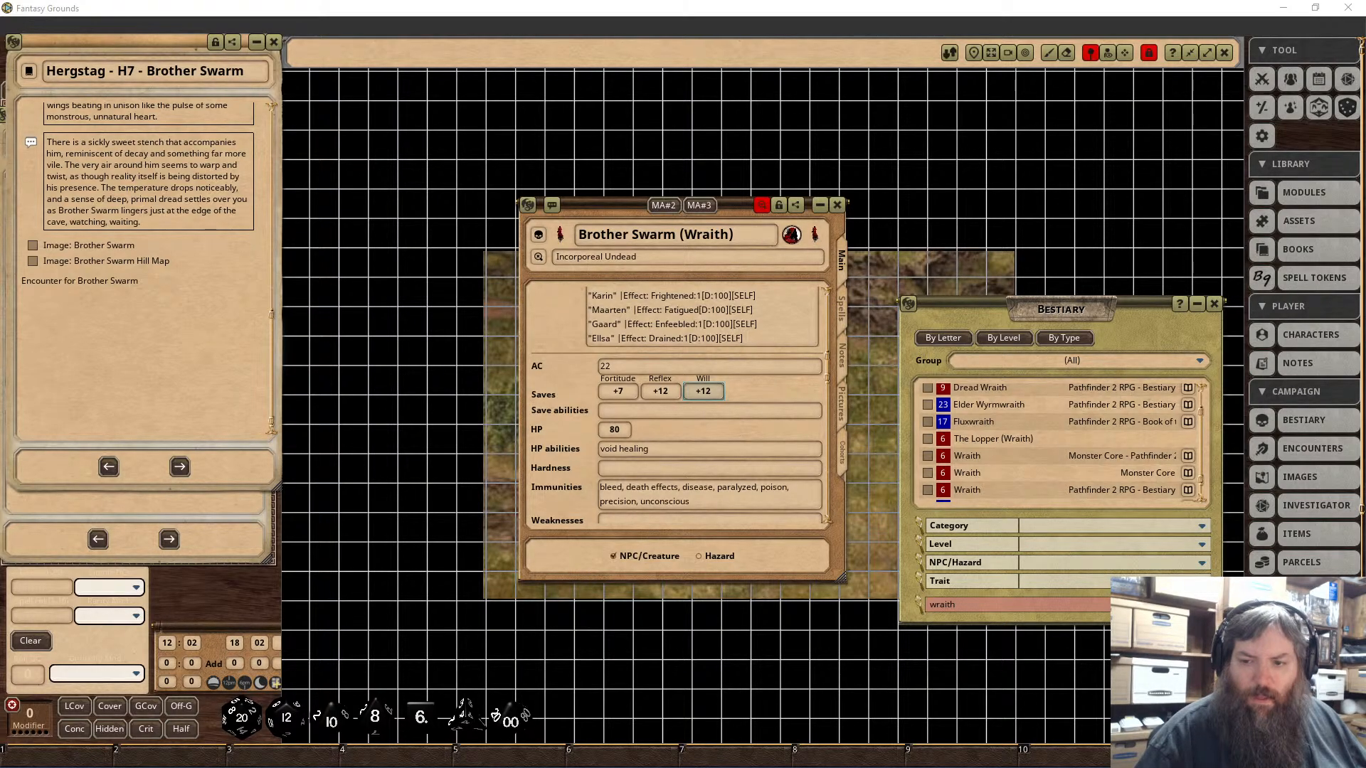
Step: Set the wraith's HP to 64 and its resistance to all damage to 4
left_click(617, 432)
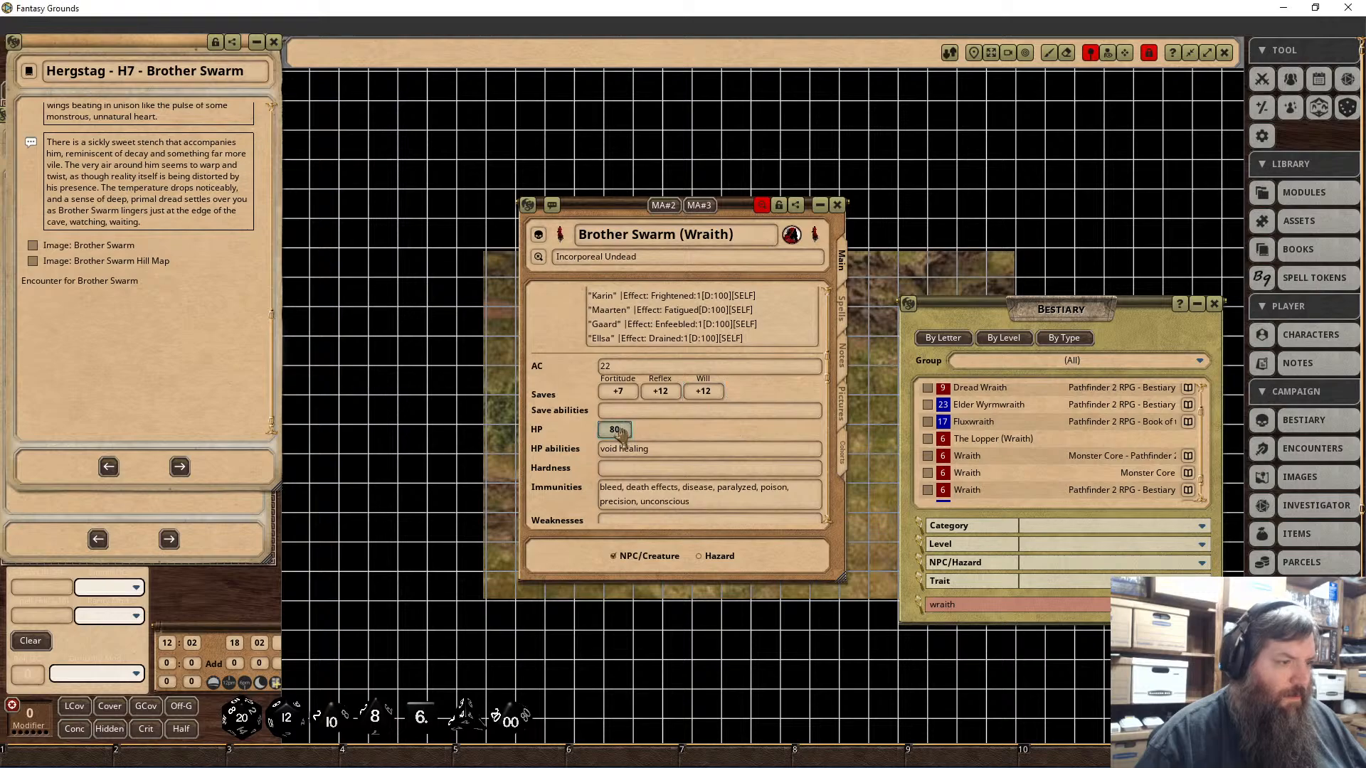
scroll(740, 441, "down", 3)
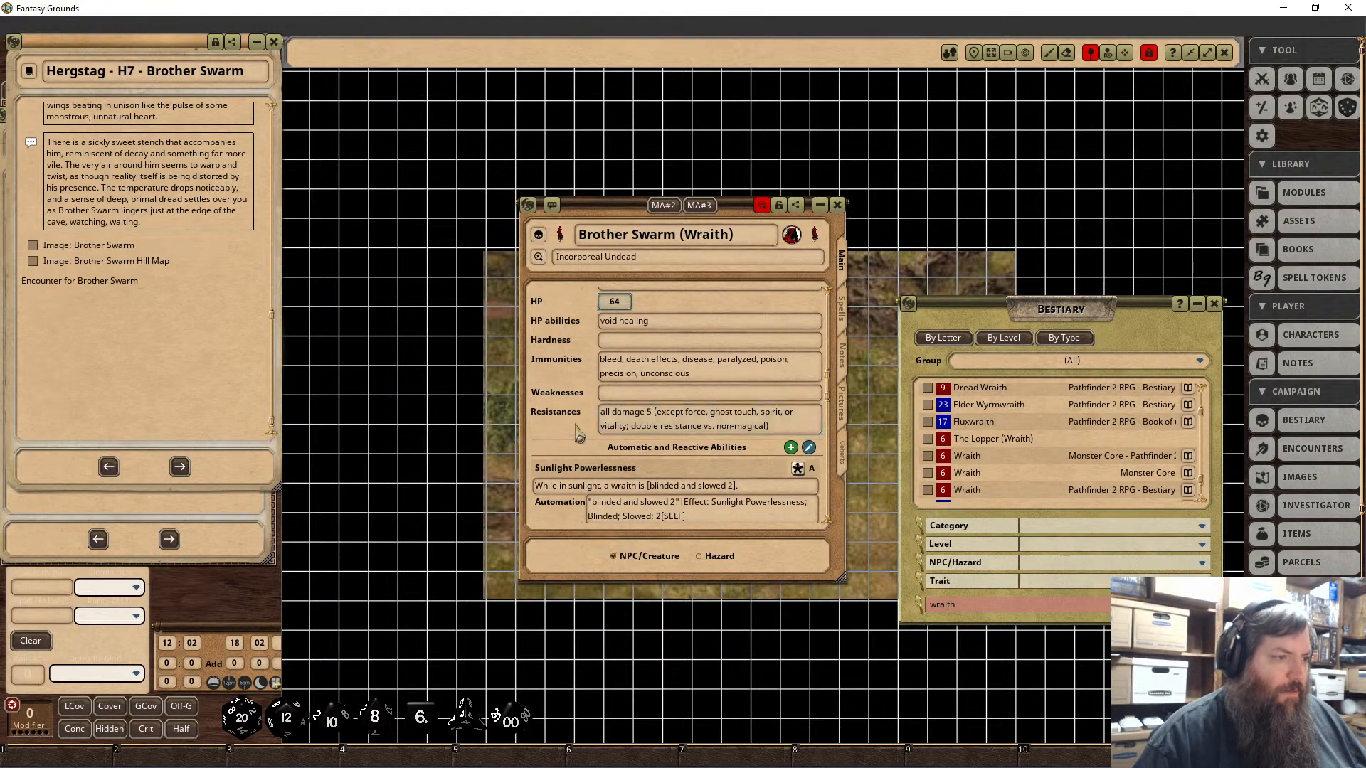
left_click(653, 414)
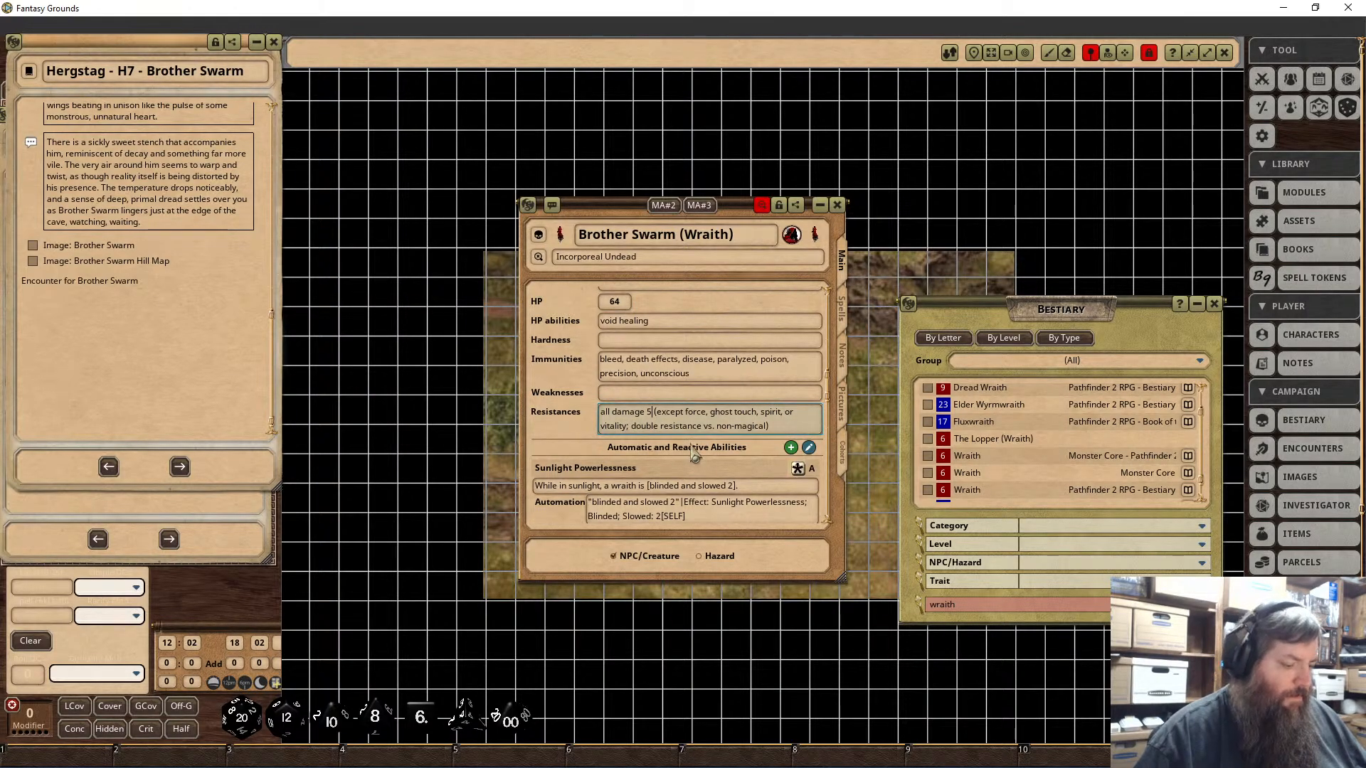
key("BackSpace")
type("4")
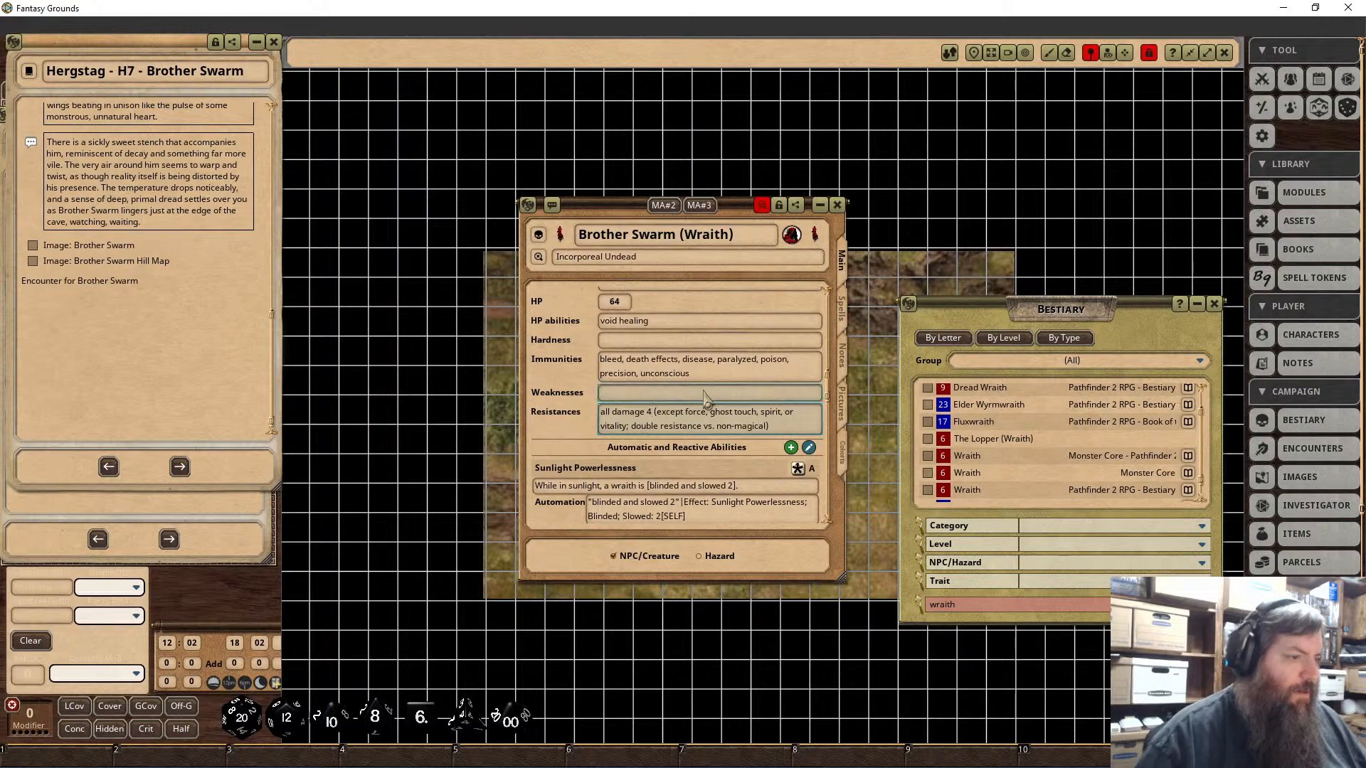
Step: Set the attack modifier of the wraith touch melee strike to +15
scroll(679, 404, "down", 2)
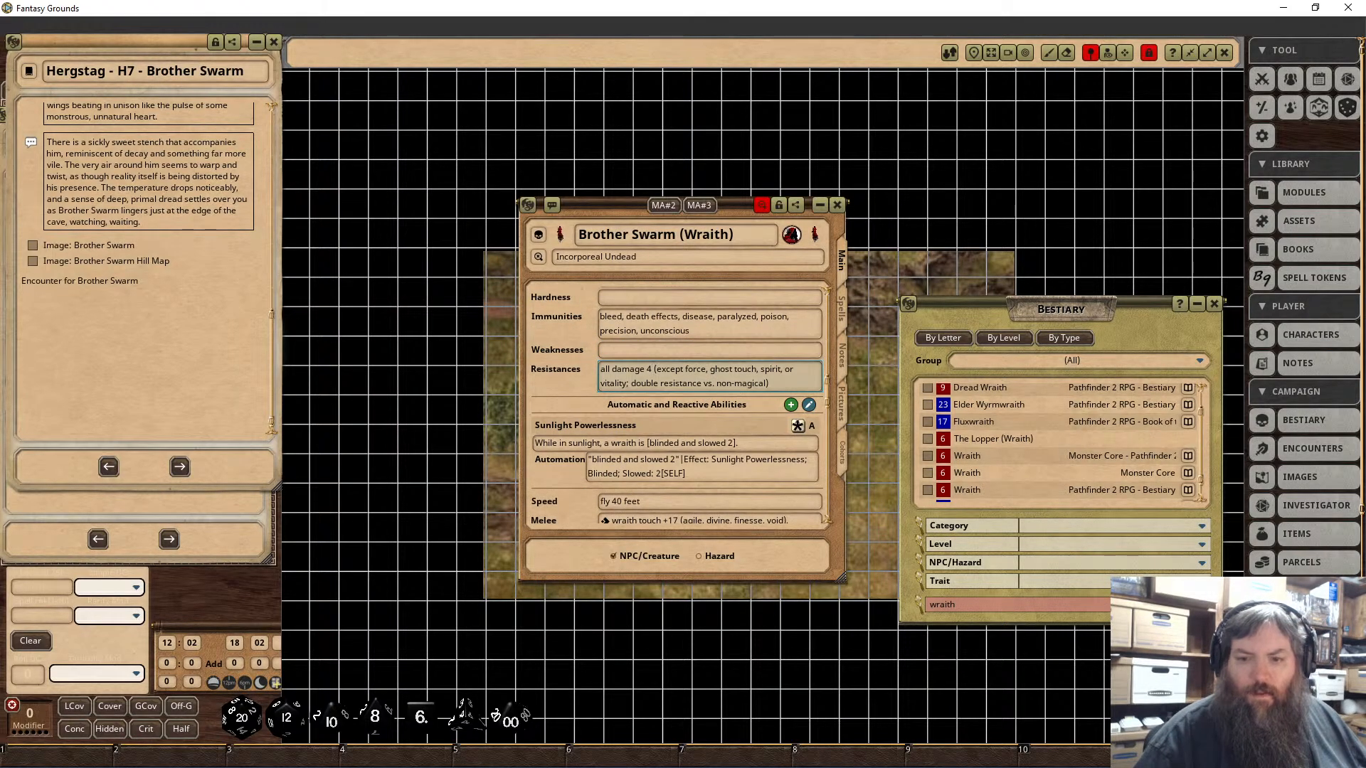
scroll(662, 502, "down", 3)
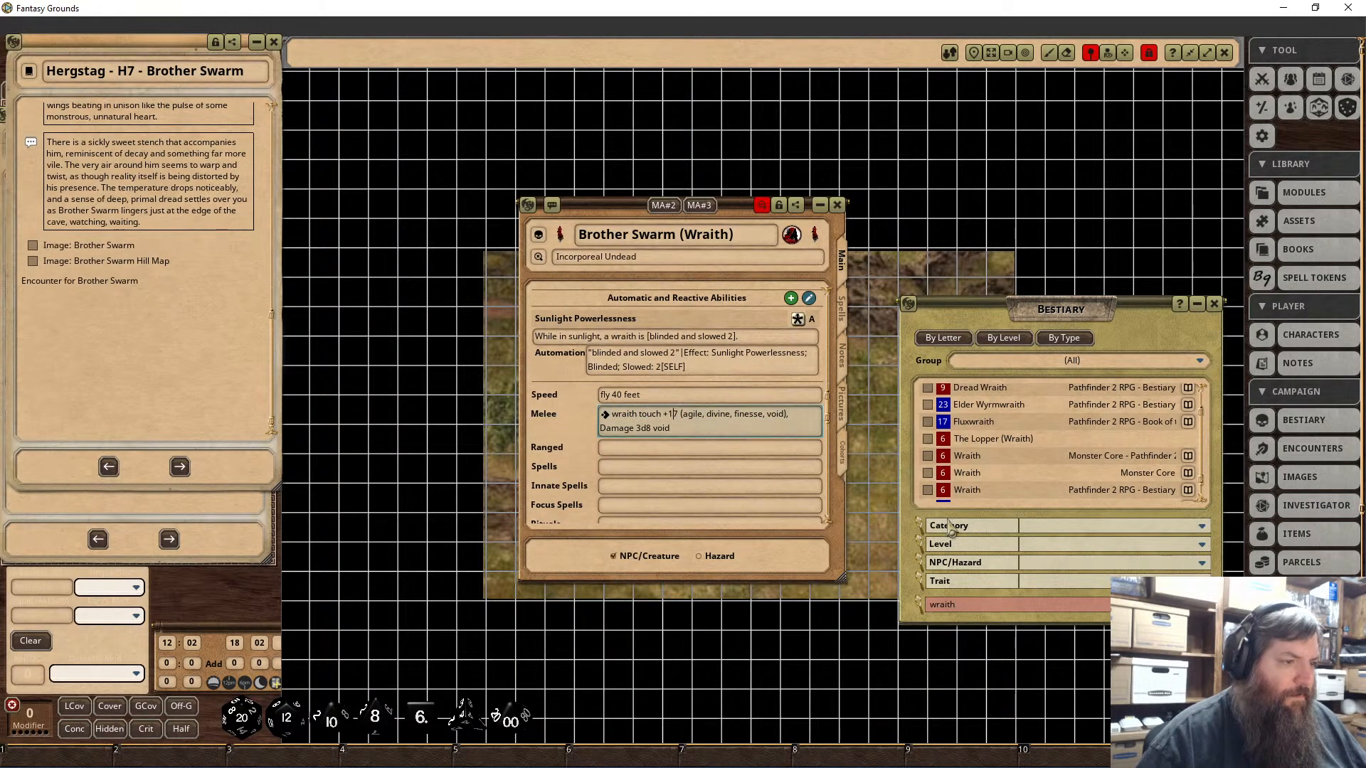
key("Right")
key("Right")
key("Right")
key("Right")
key("Right")
key("Right")
key("Right")
key("Right")
key("Right")
key("Right")
key("BackSpace")
type("5")
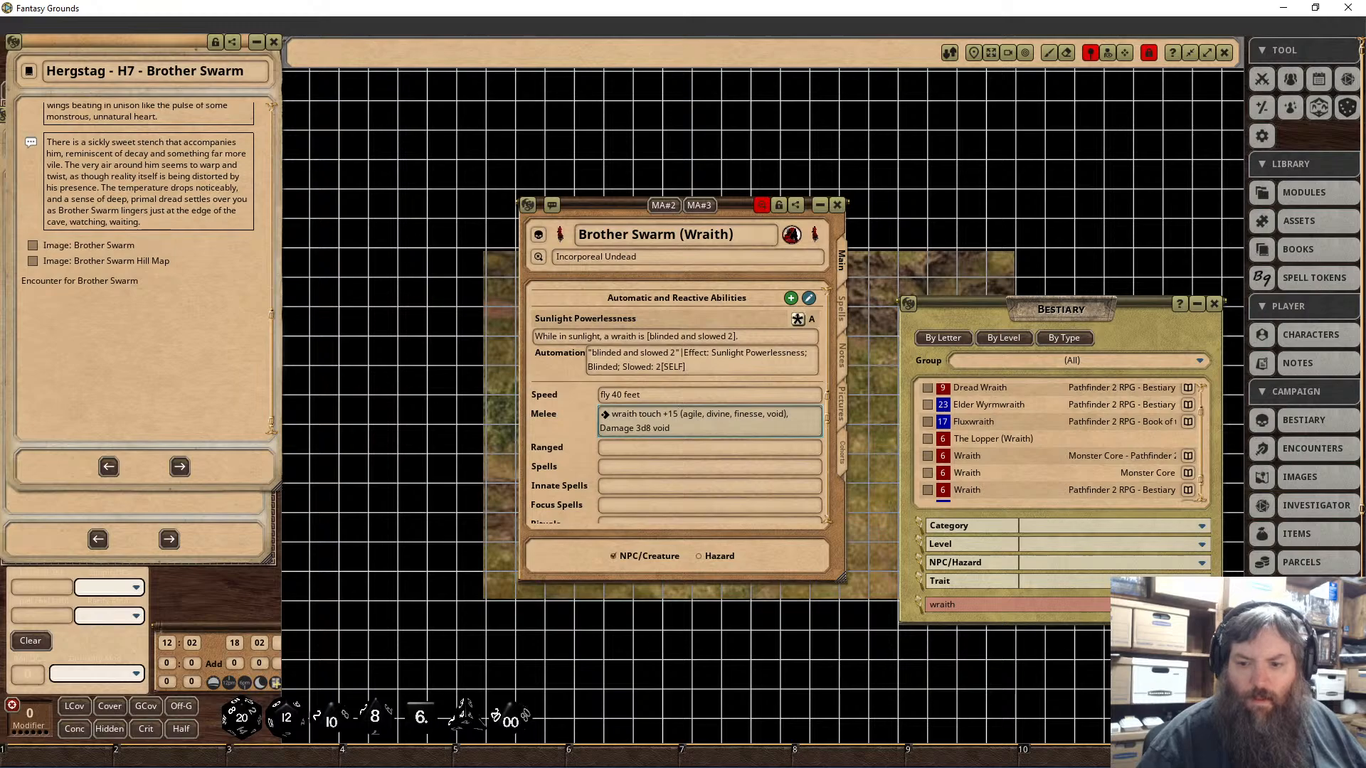
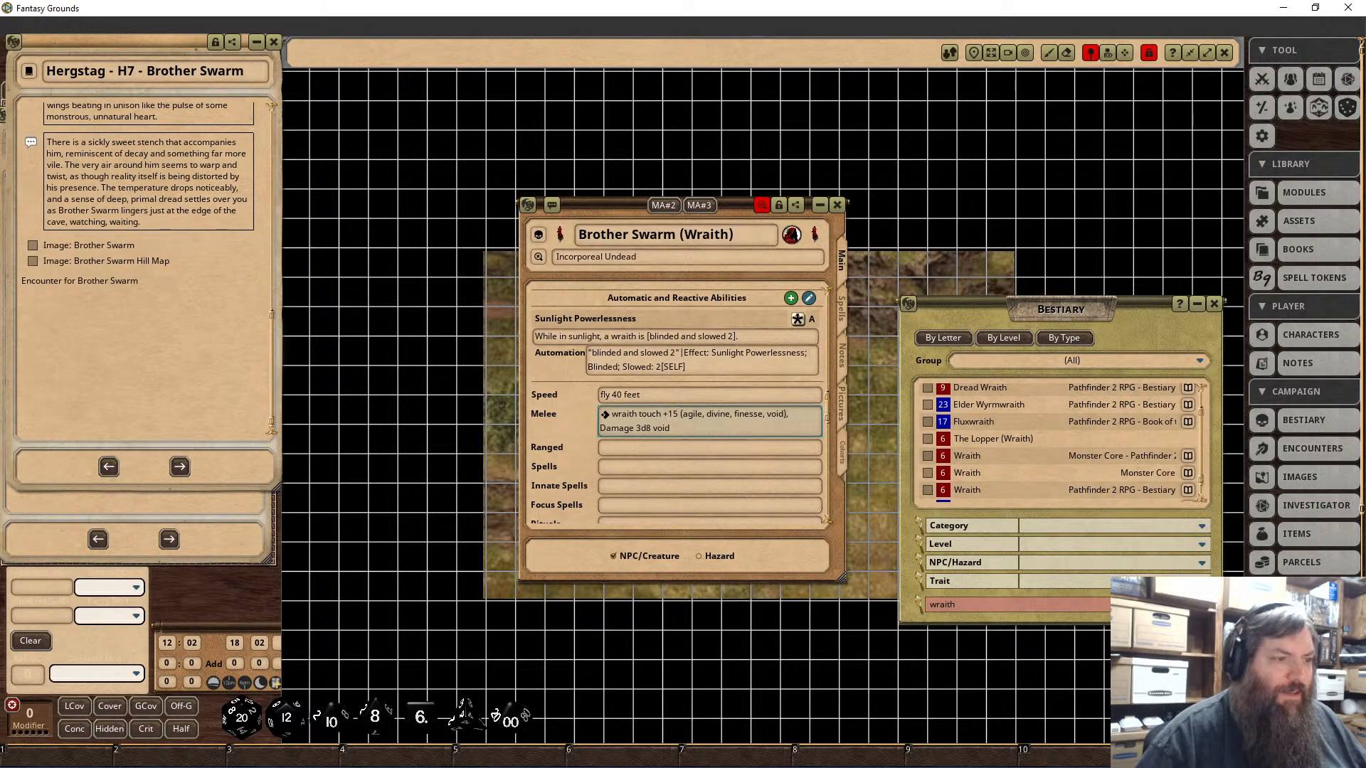
Step: Lower Grip of Fear's basic Will save to DC 22 in its description and in the automation's save entry
left_click_drag(690, 418, 663, 447)
scroll(663, 446, "down", 3)
scroll(704, 470, "down", 2)
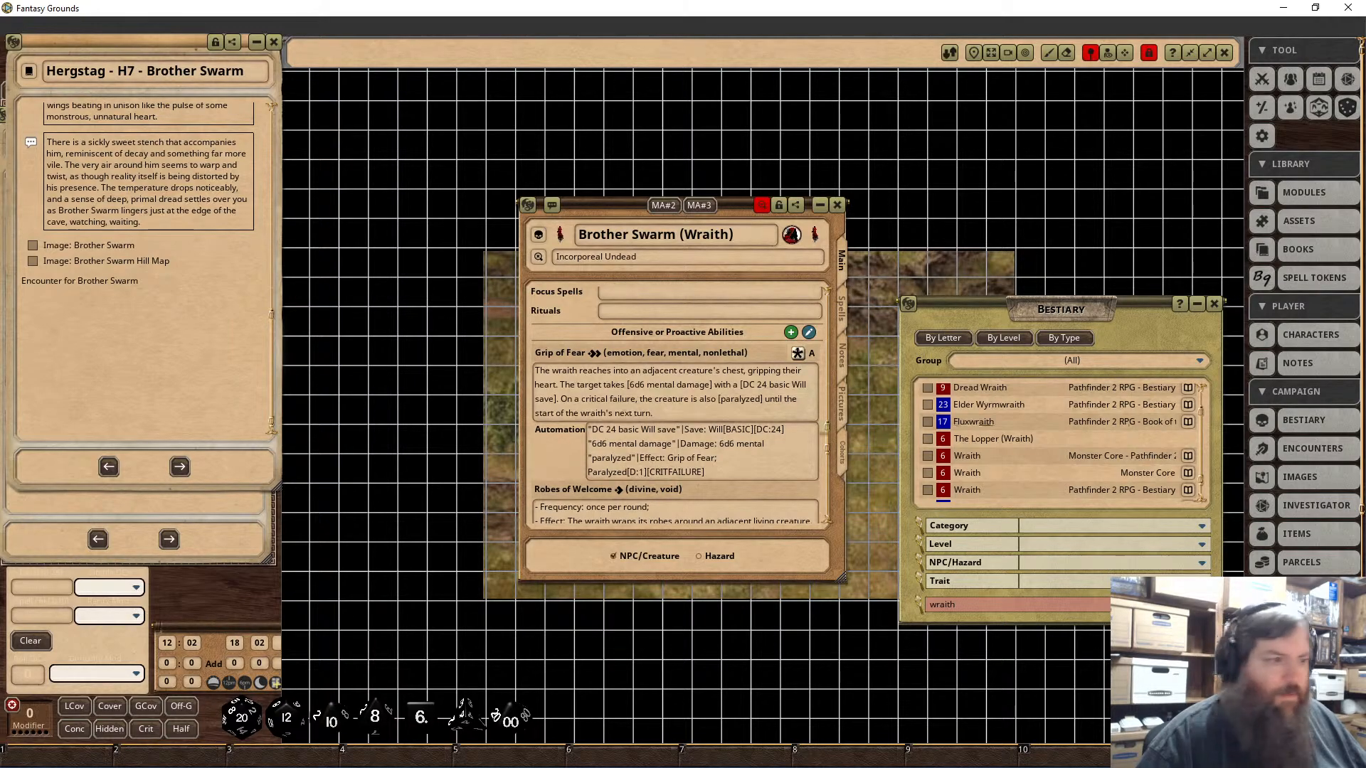
left_click(679, 412)
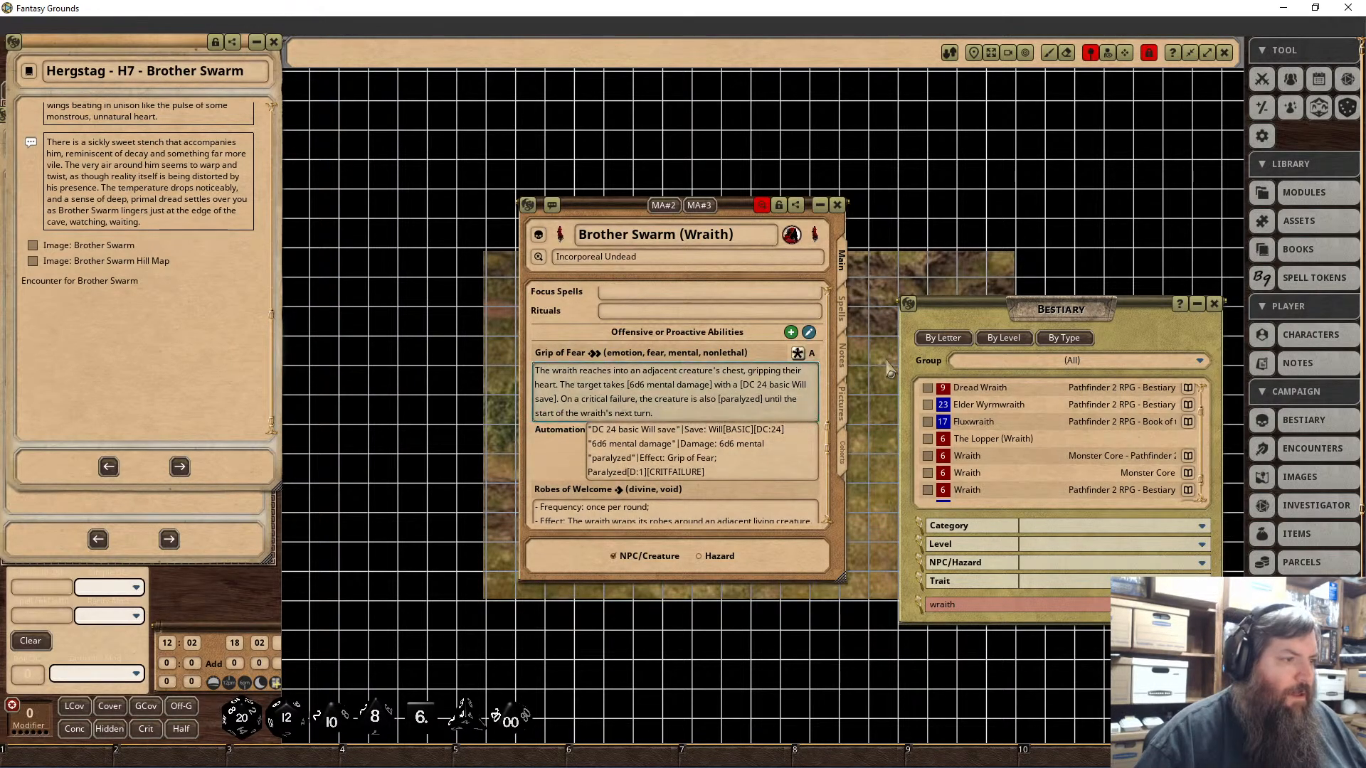
left_click(744, 384)
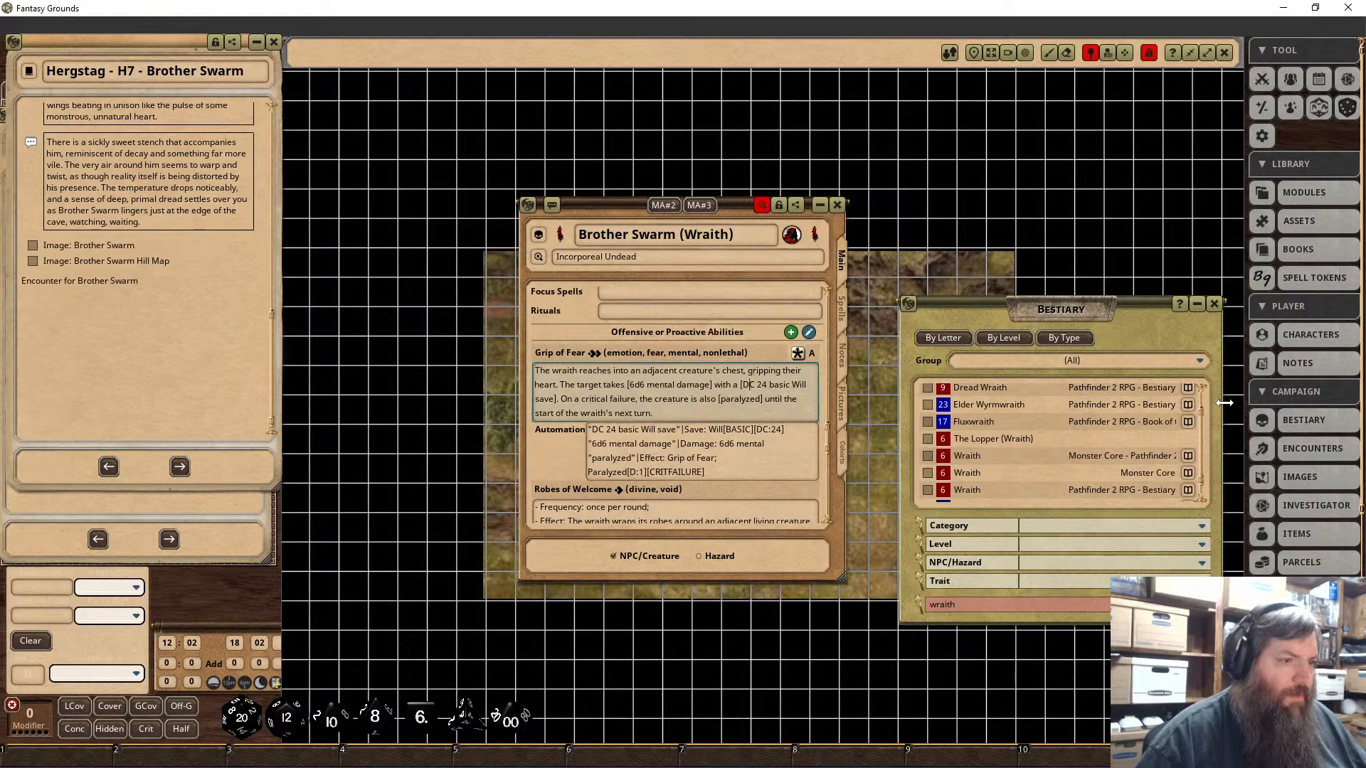
key("Delete")
type("2")
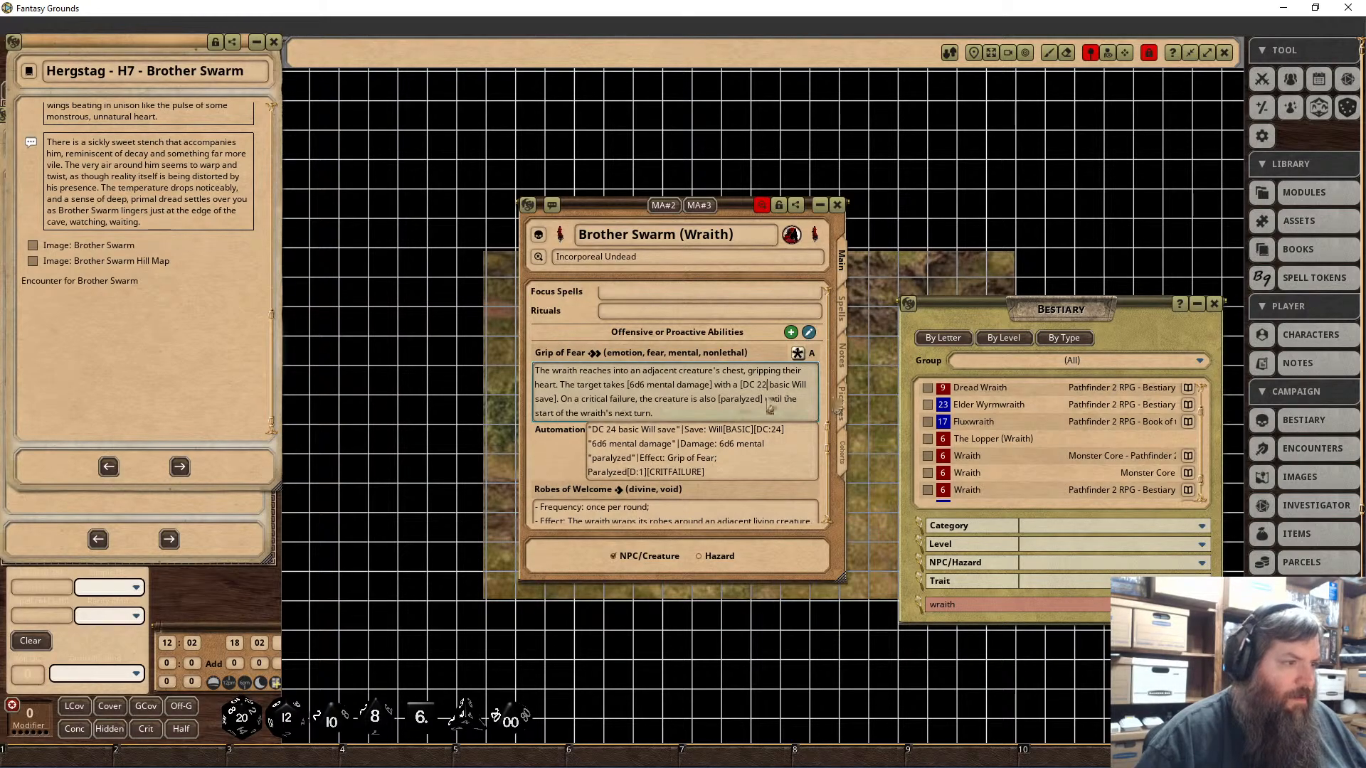
left_click(774, 458)
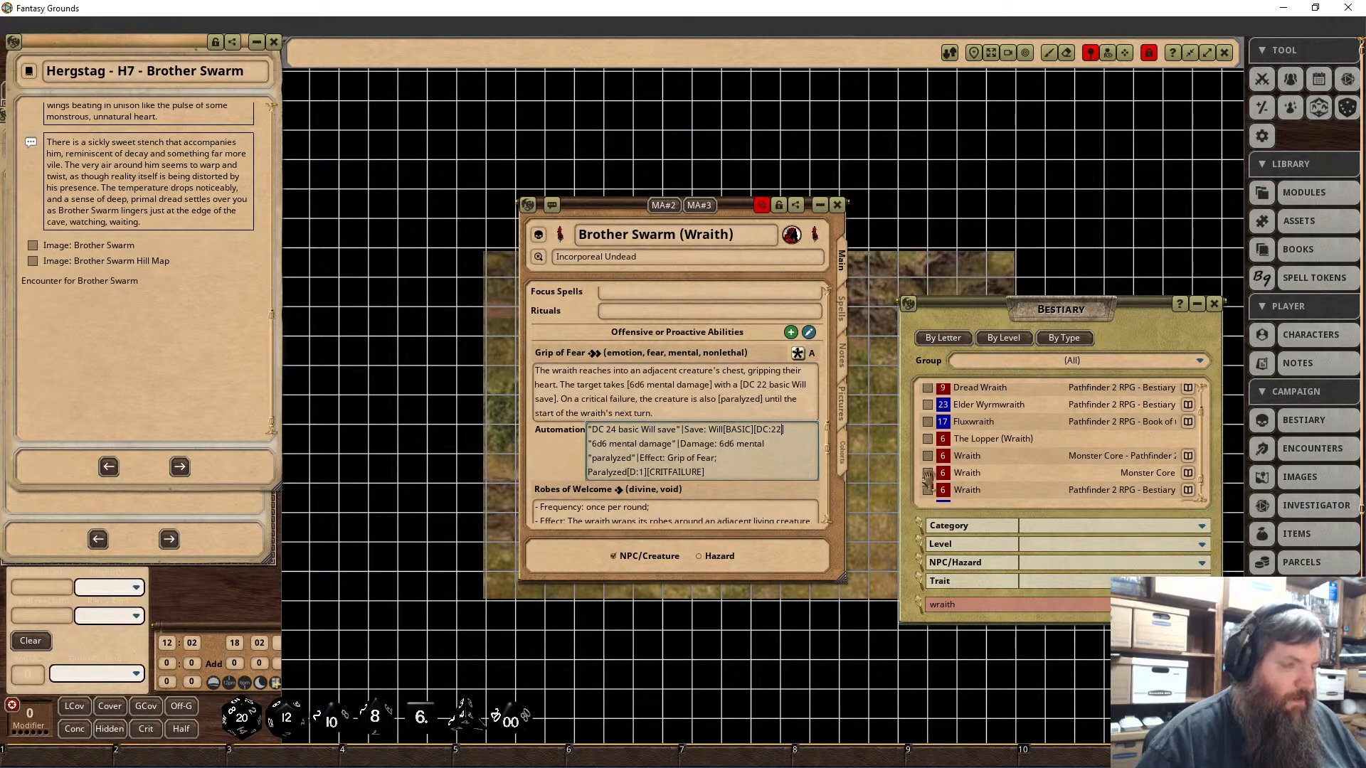
Step: Set Void's Embrace's Will saving throw to DC 22 in both its description and its automation
scroll(811, 445, "down", 3)
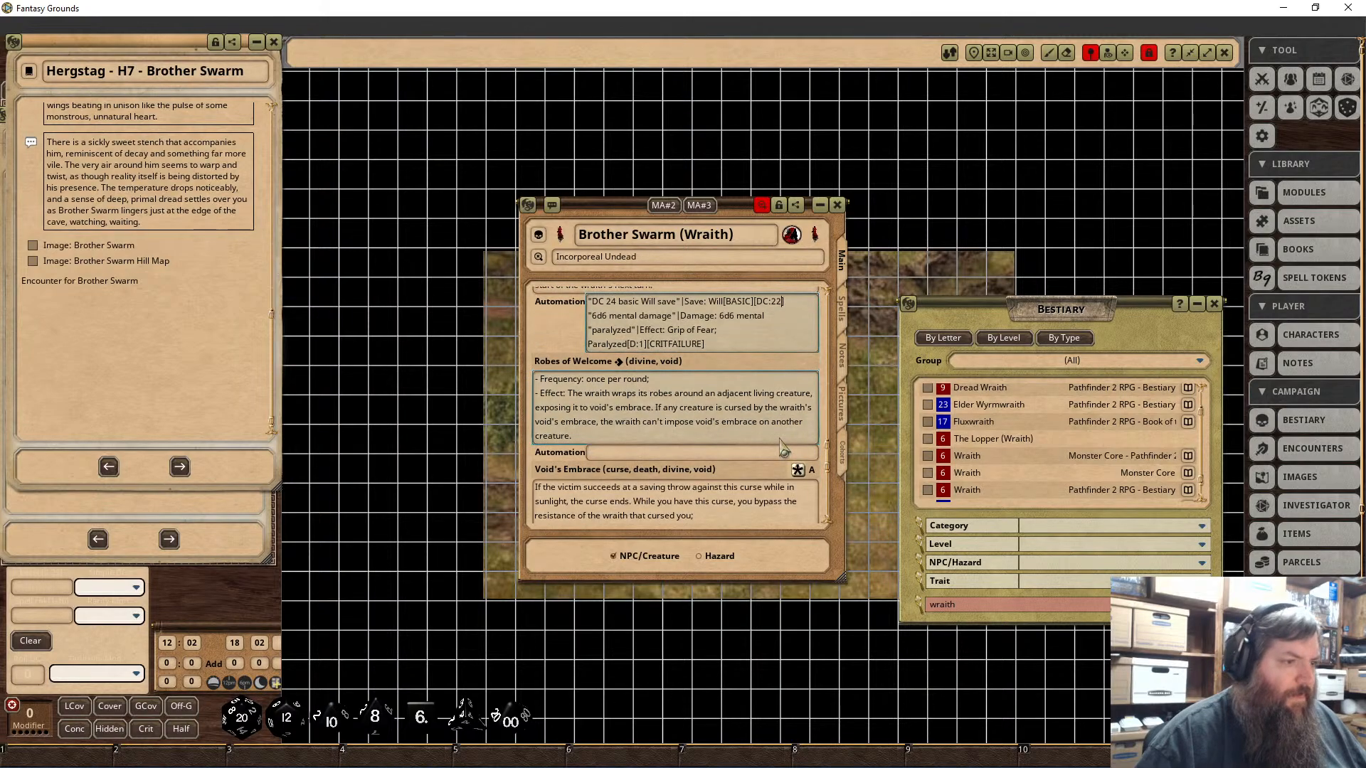
scroll(727, 445, "down", 3)
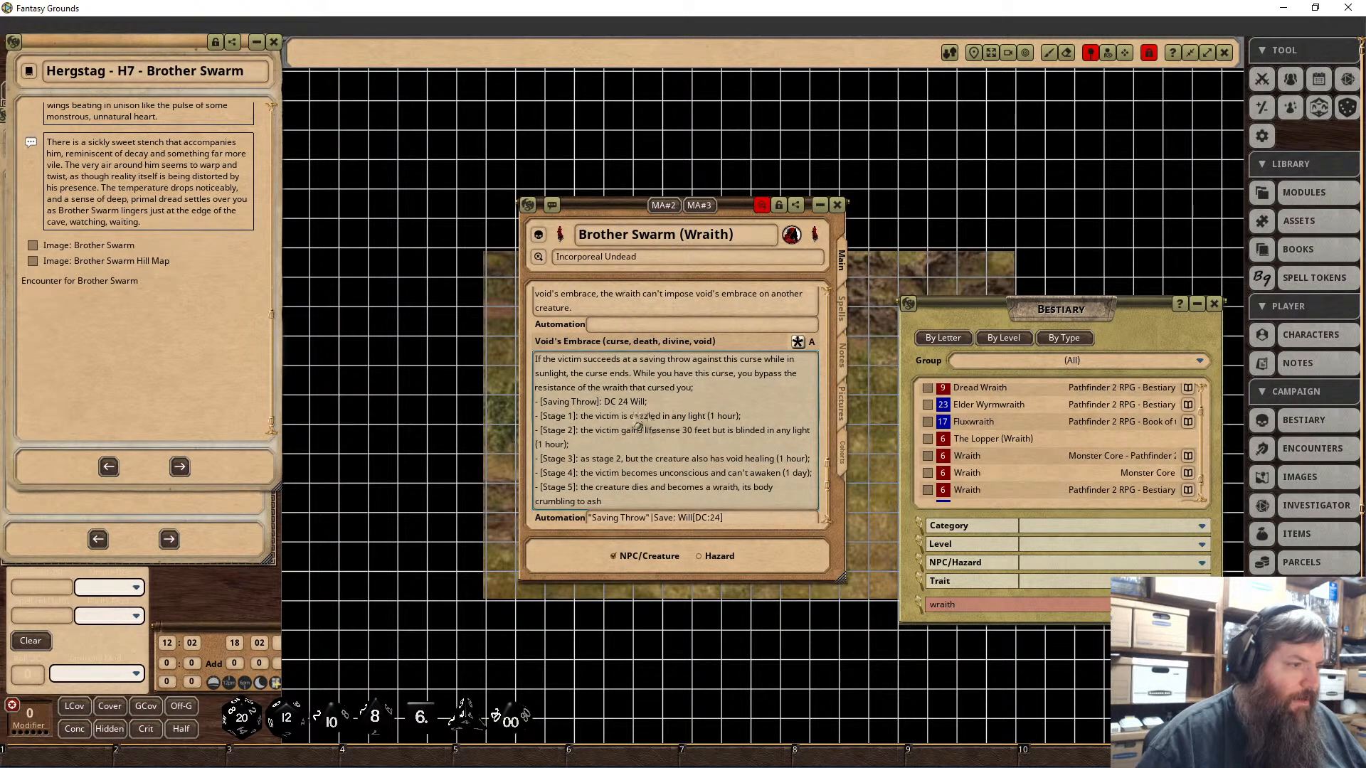
left_click(627, 402)
key("BackSpace")
type("2")
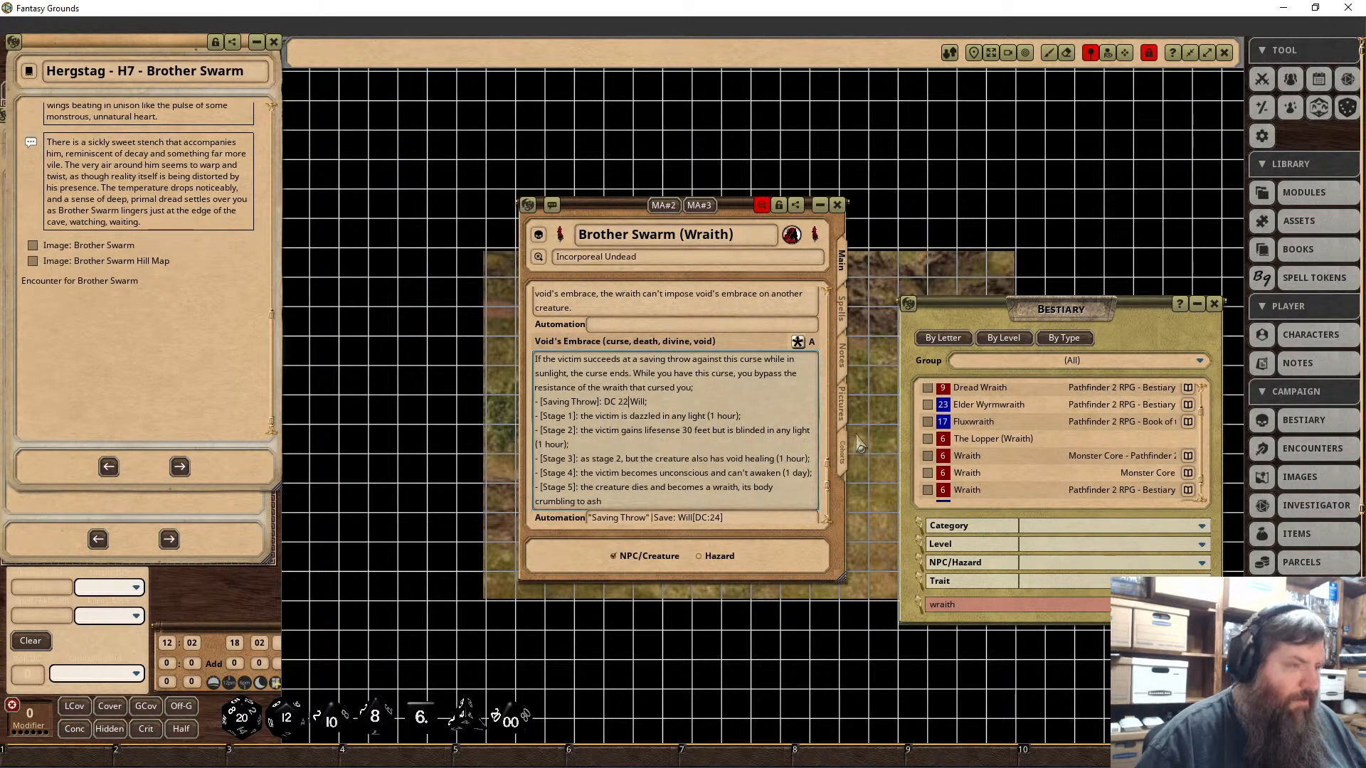
scroll(705, 455, "down", 2)
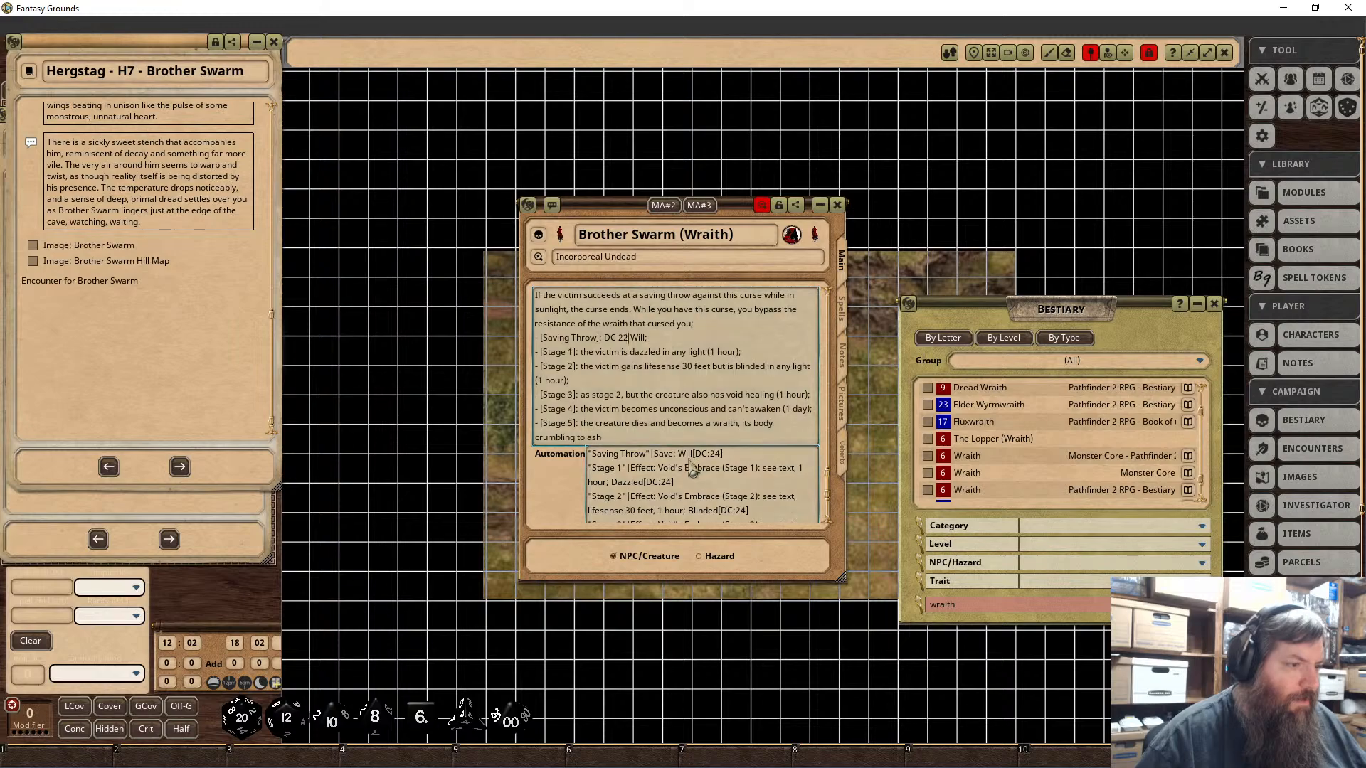
left_click(720, 454)
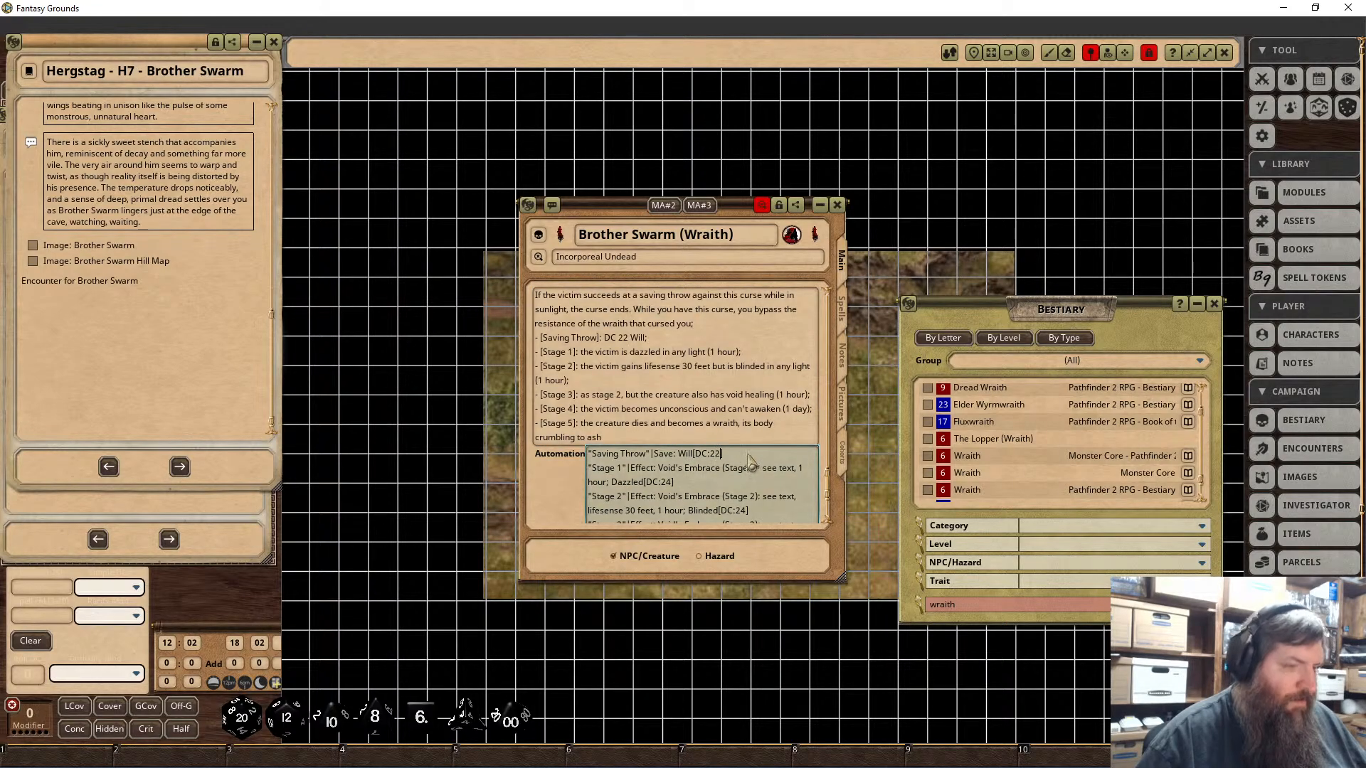
key("BackSpace")
type("2")
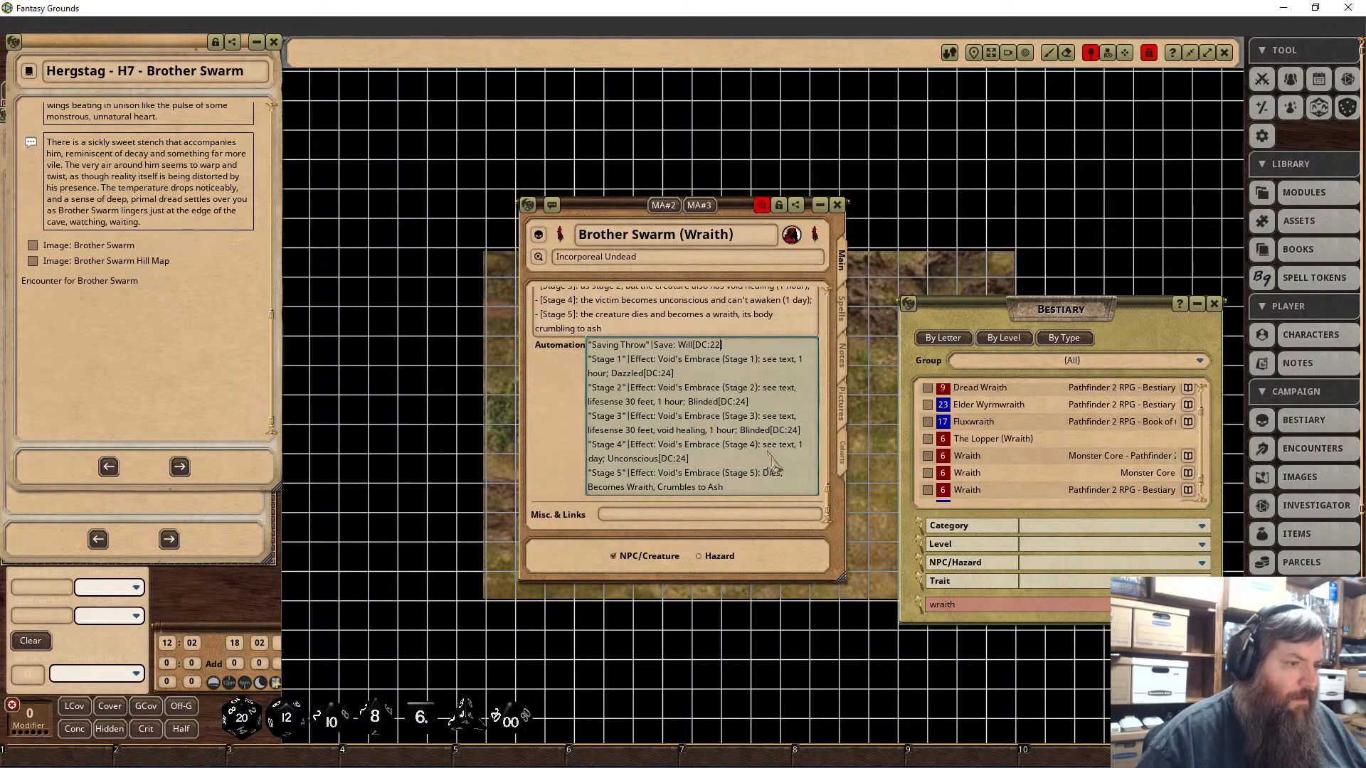
Step: Change the DC to 22 in the Stage 1 to Stage 4 effects of the Void's Embrace automation
left_click(799, 430)
key("BackSpace")
type("2")
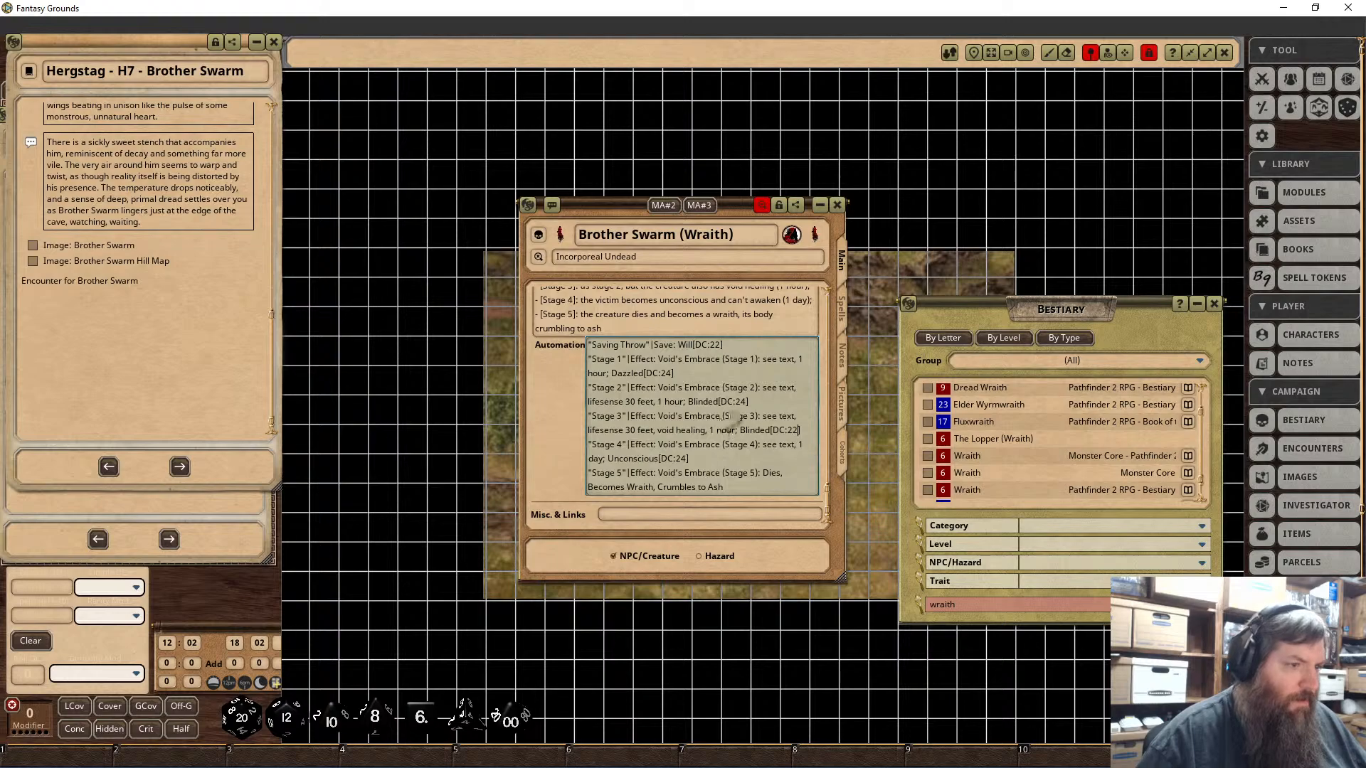
left_click(749, 402)
key("BackSpace")
type("2")
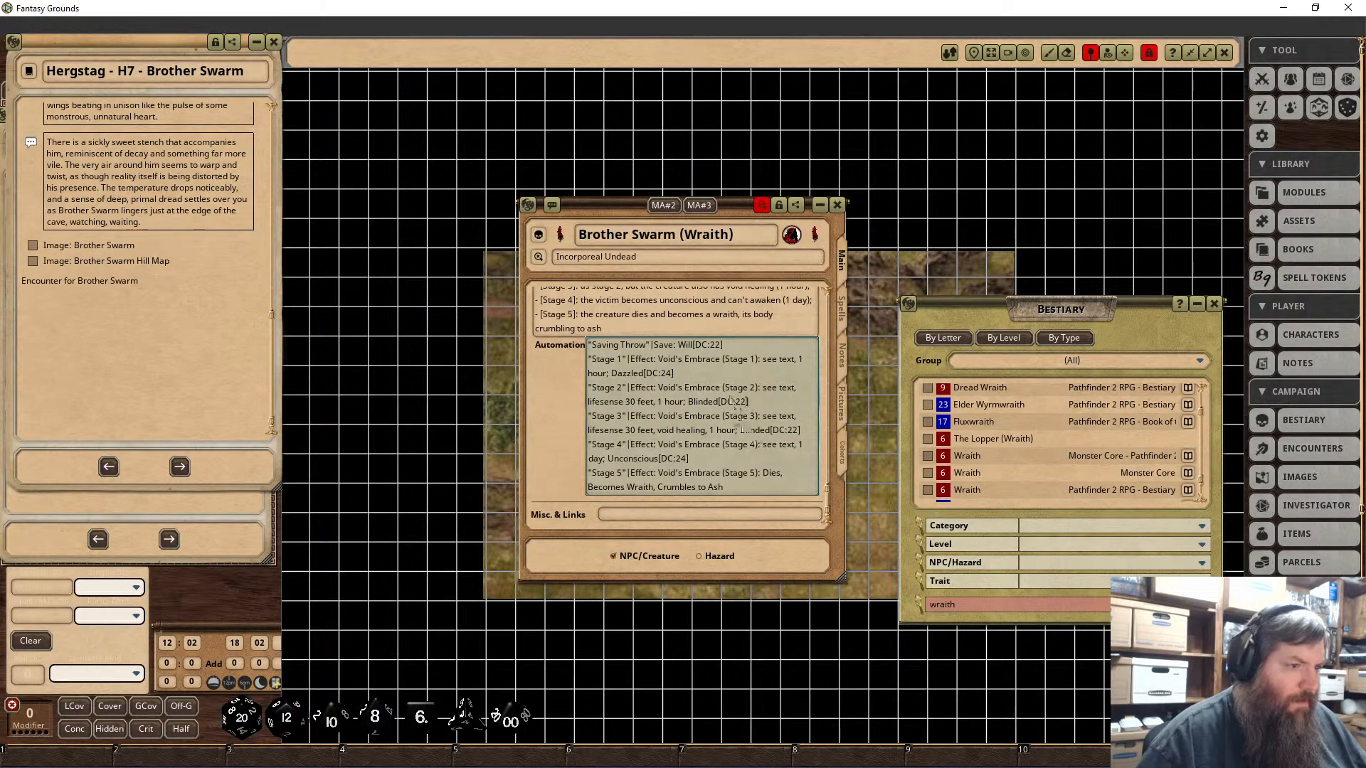
left_click(689, 458)
key("BackSpace")
type("2")
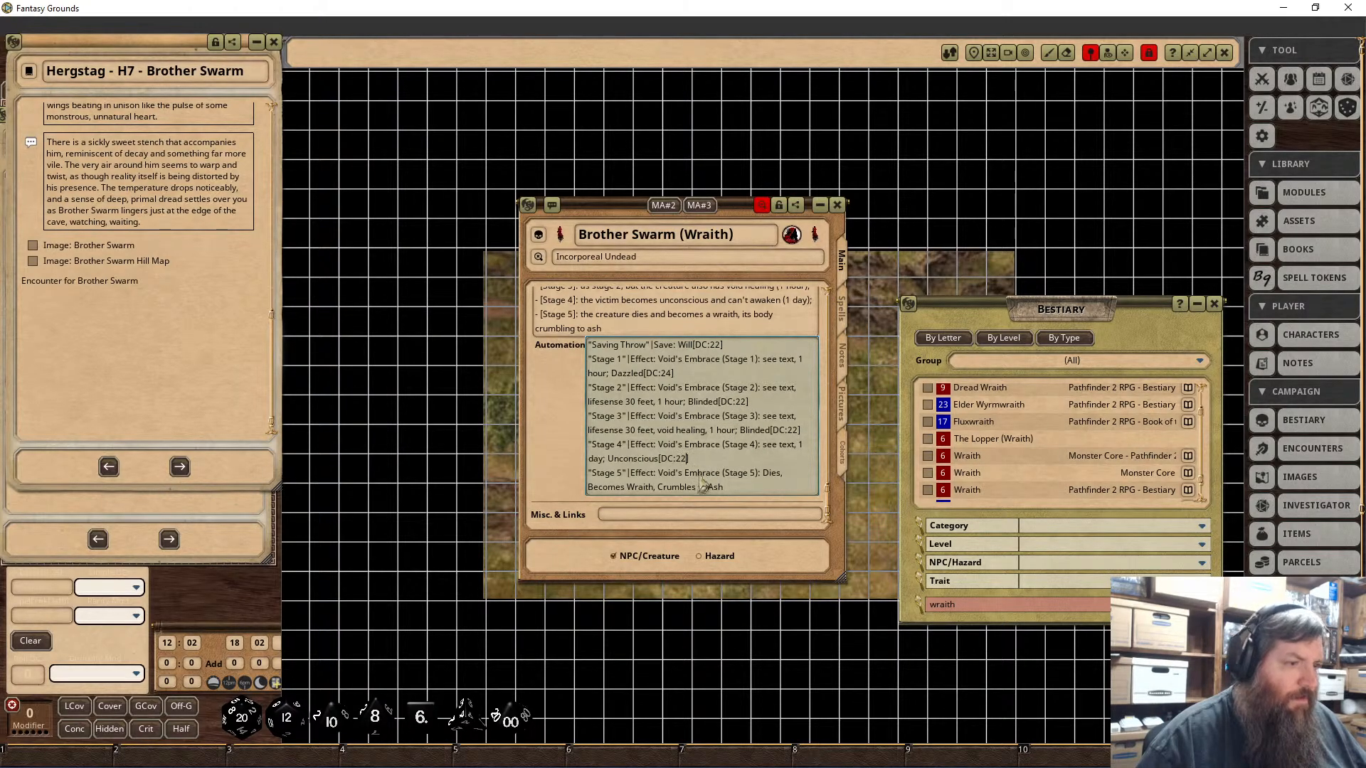
left_click(674, 375)
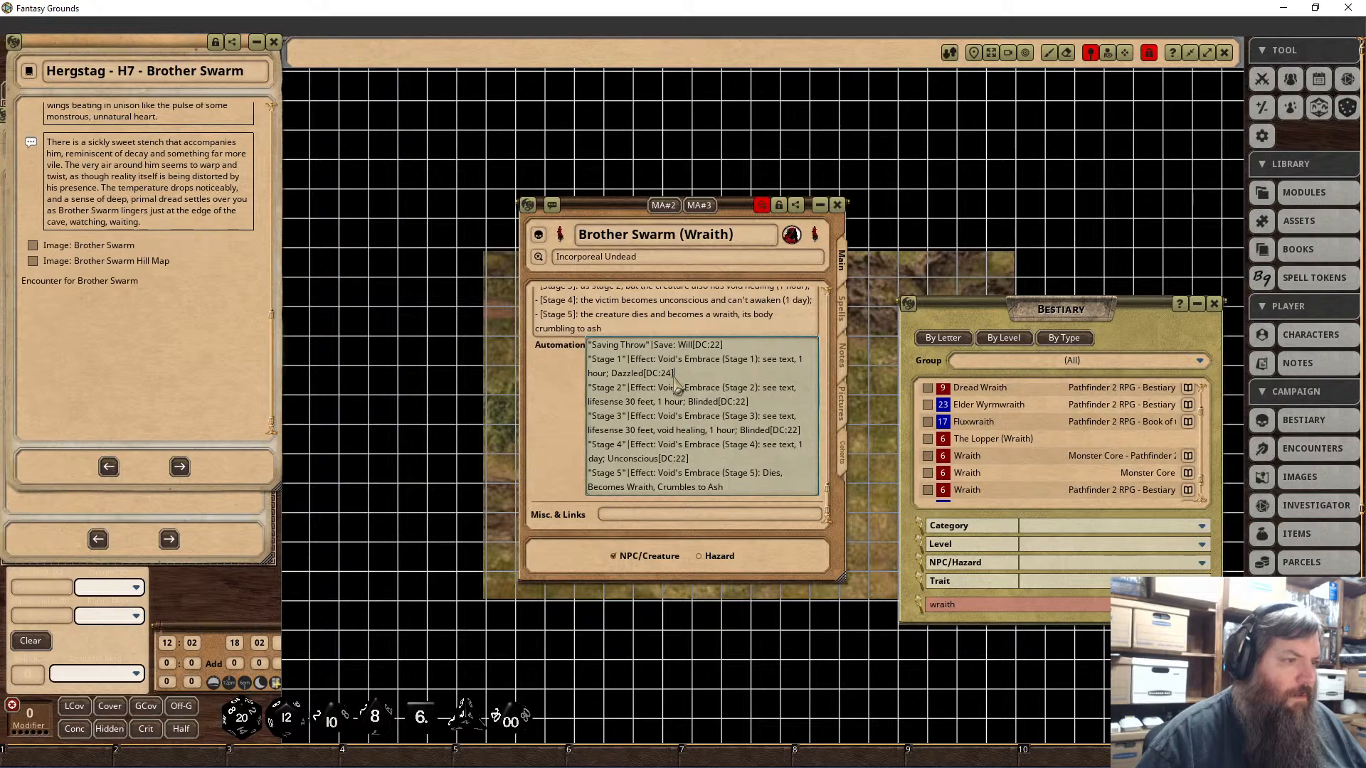
Step: Reduce Grip of Fear's mental damage to 5d6 in its description and in the automation's damage entry
scroll(683, 395, "up", 5)
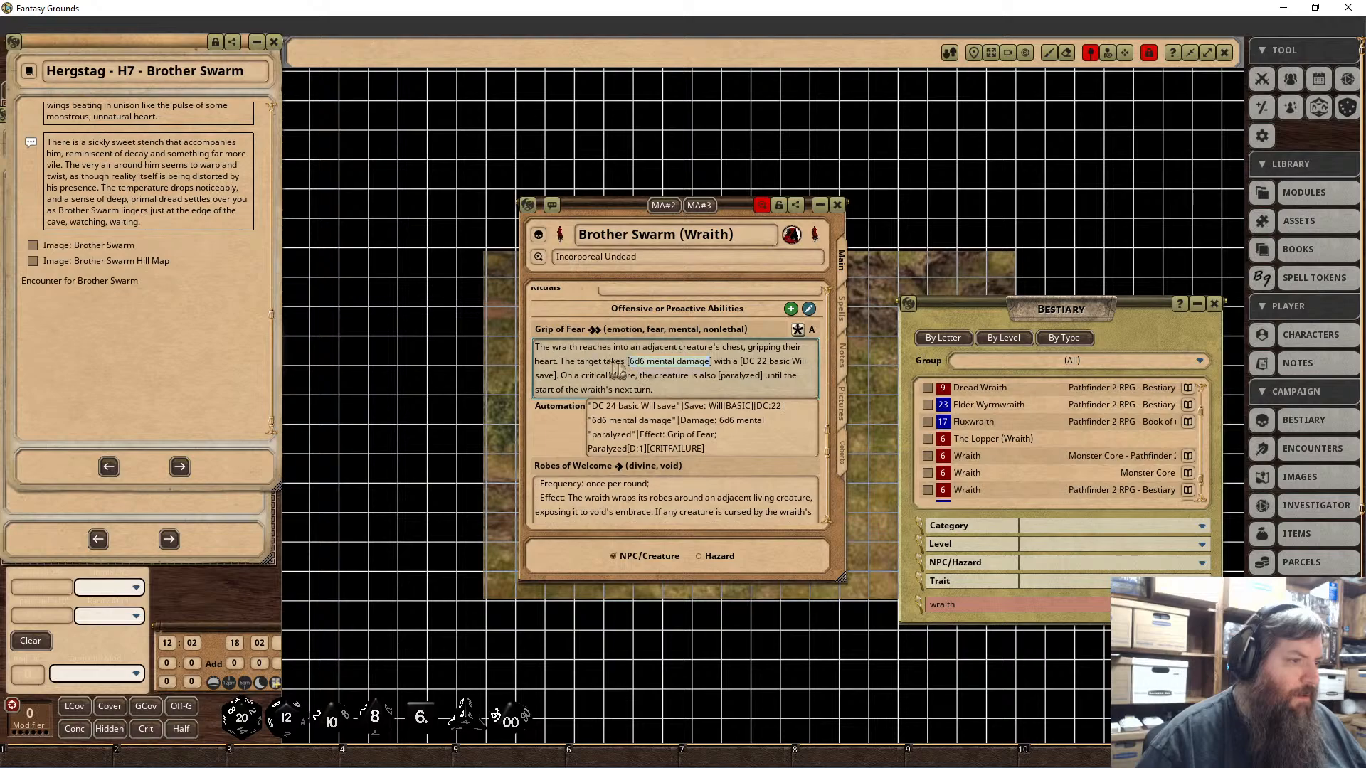
left_click(634, 362)
key("BackSpace")
type("5")
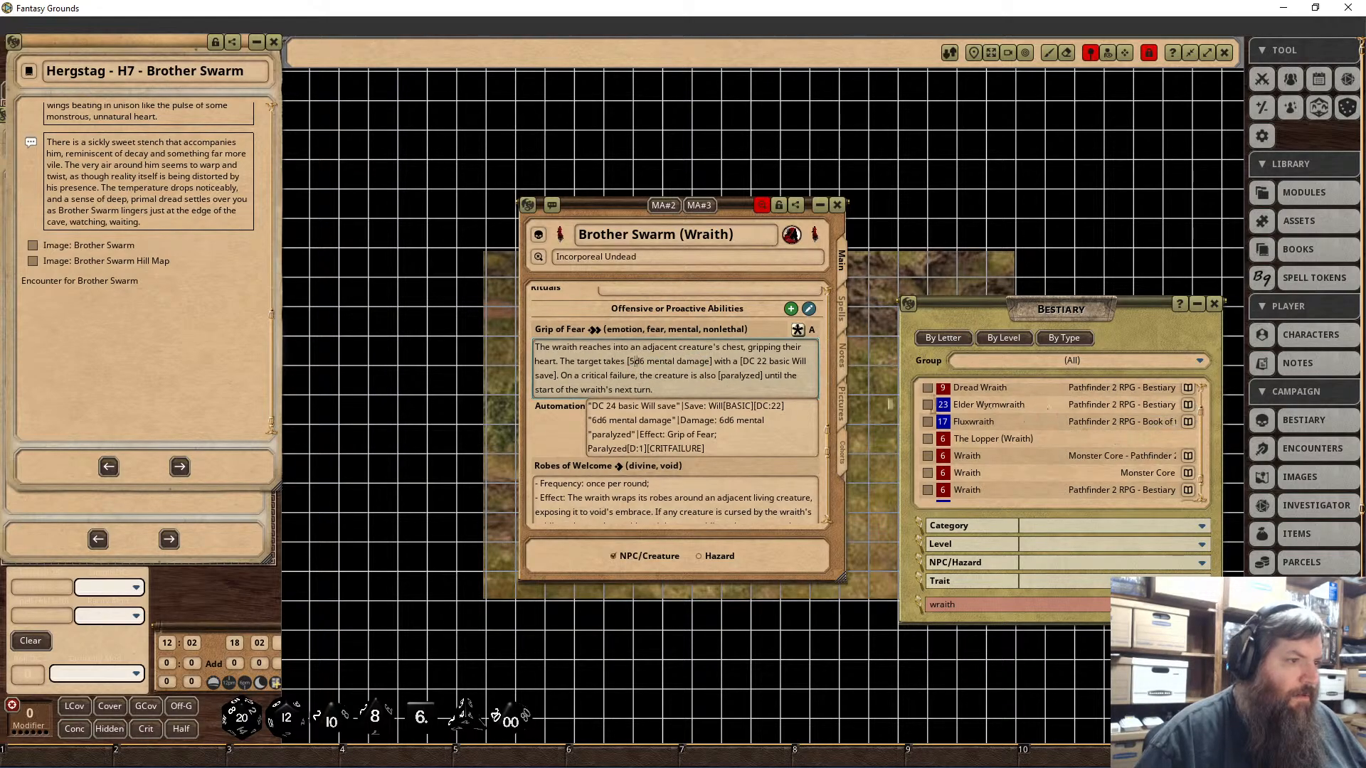
left_click(719, 421)
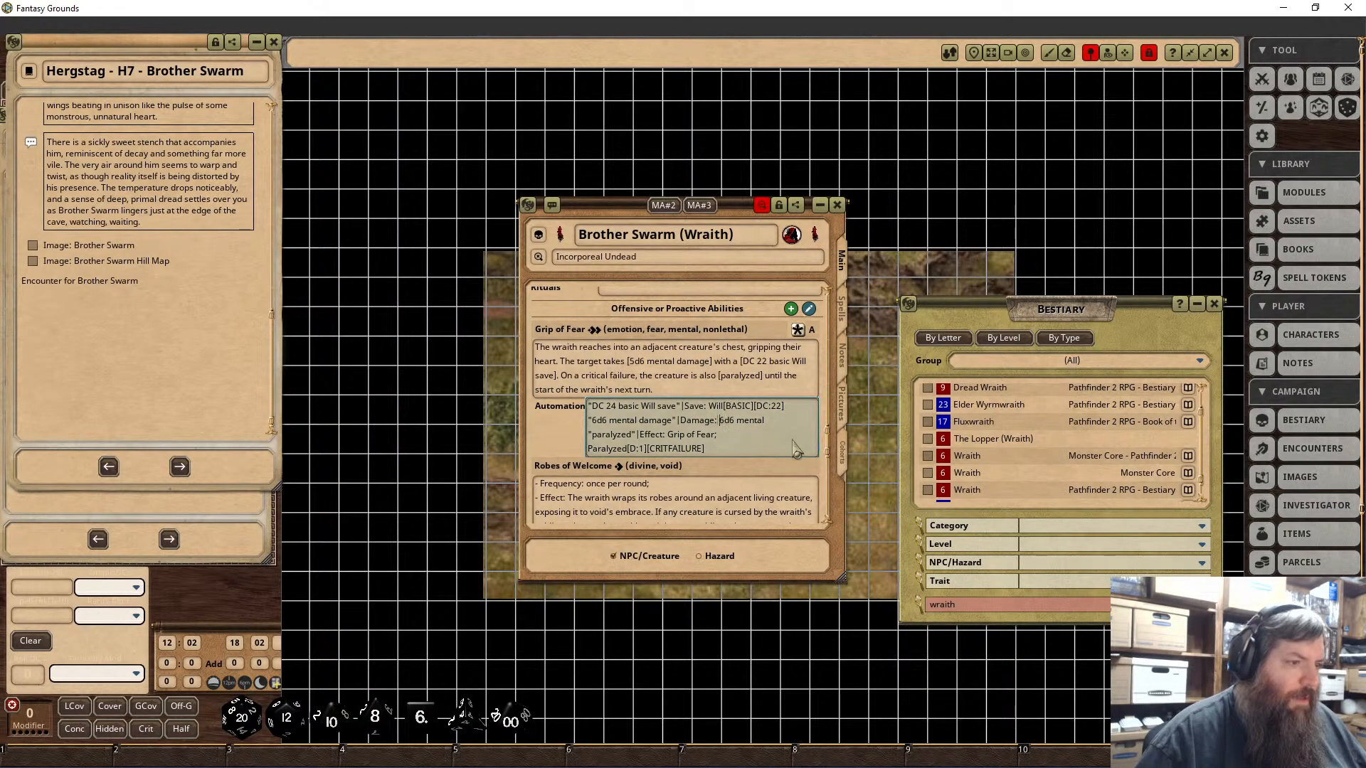
key("Delete")
type("5")
Step: Assign the Brother Swarm image asset as the wraith's picture, flat token and camera token
scroll(757, 435, "down", 5)
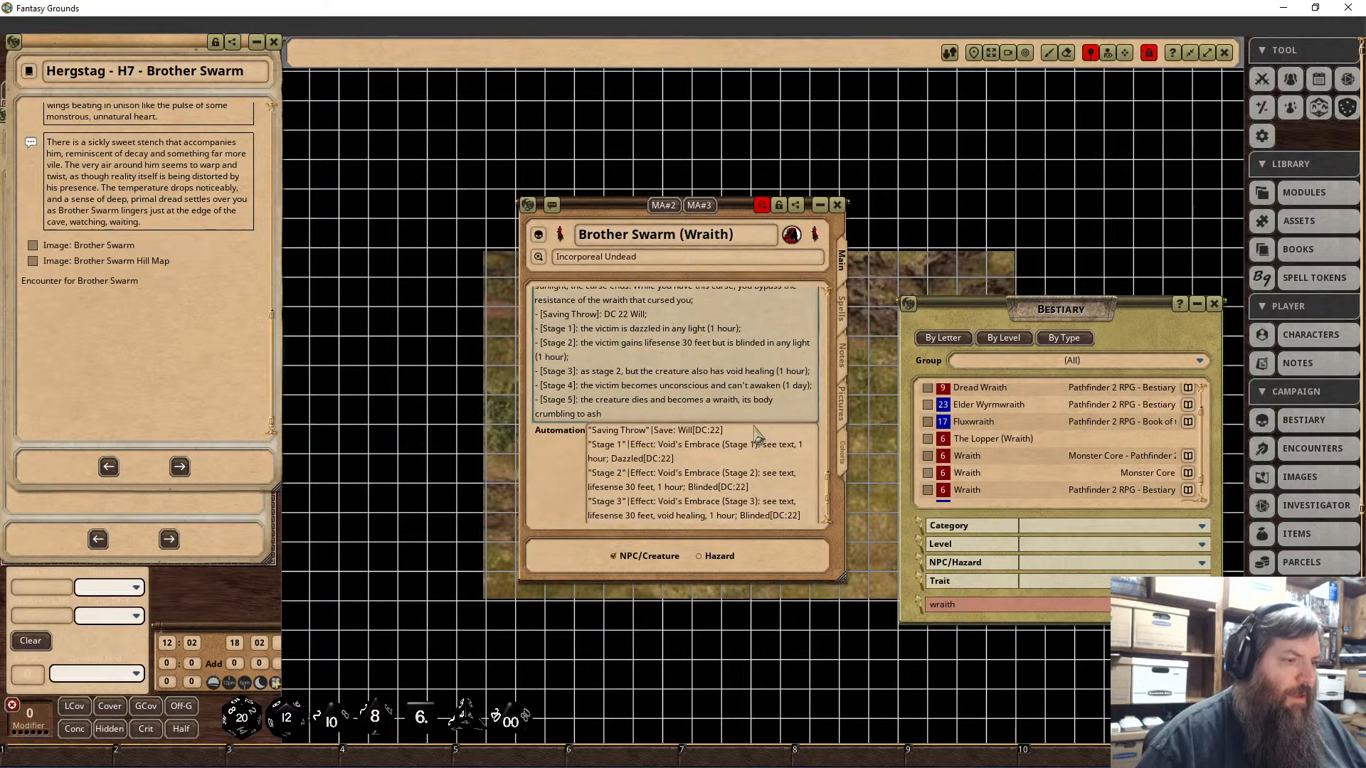
scroll(757, 435, "down", 10)
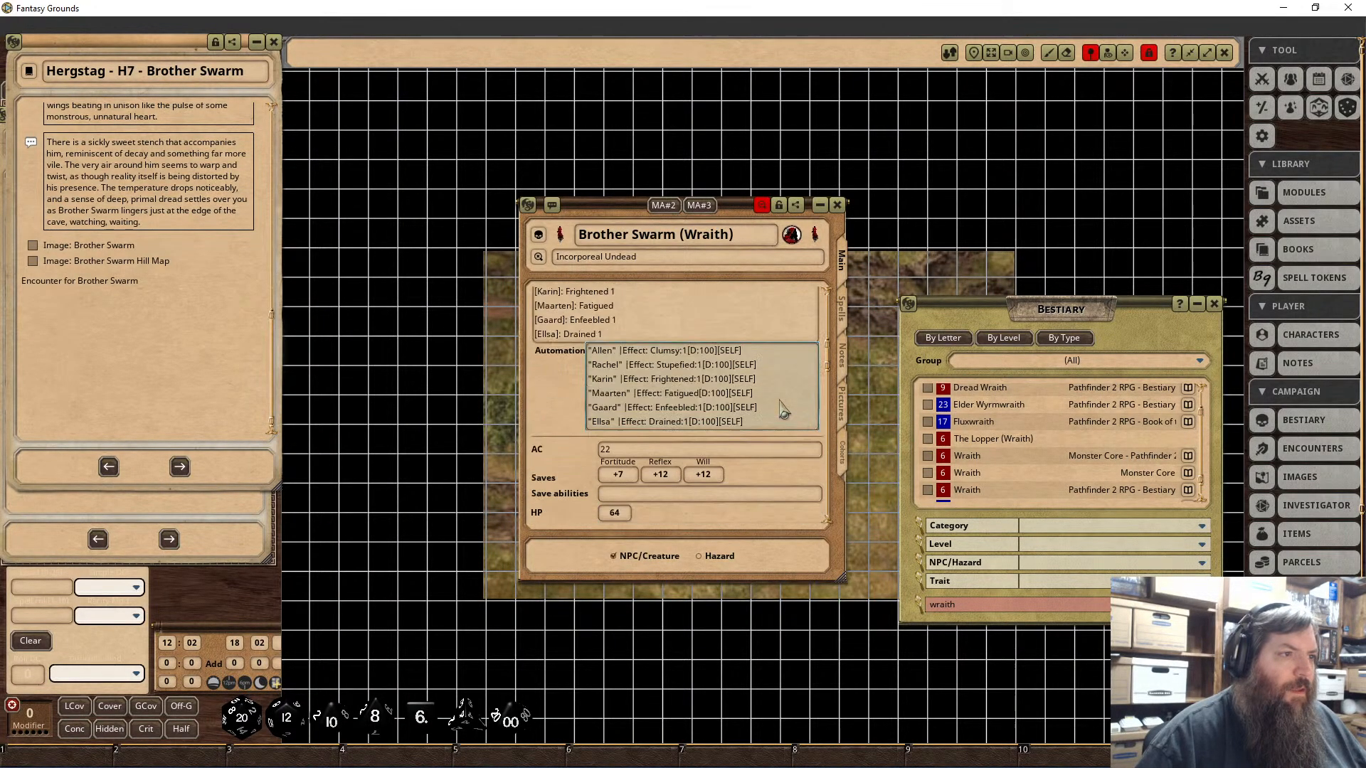
scroll(783, 410, "up", 15)
left_click(1265, 224)
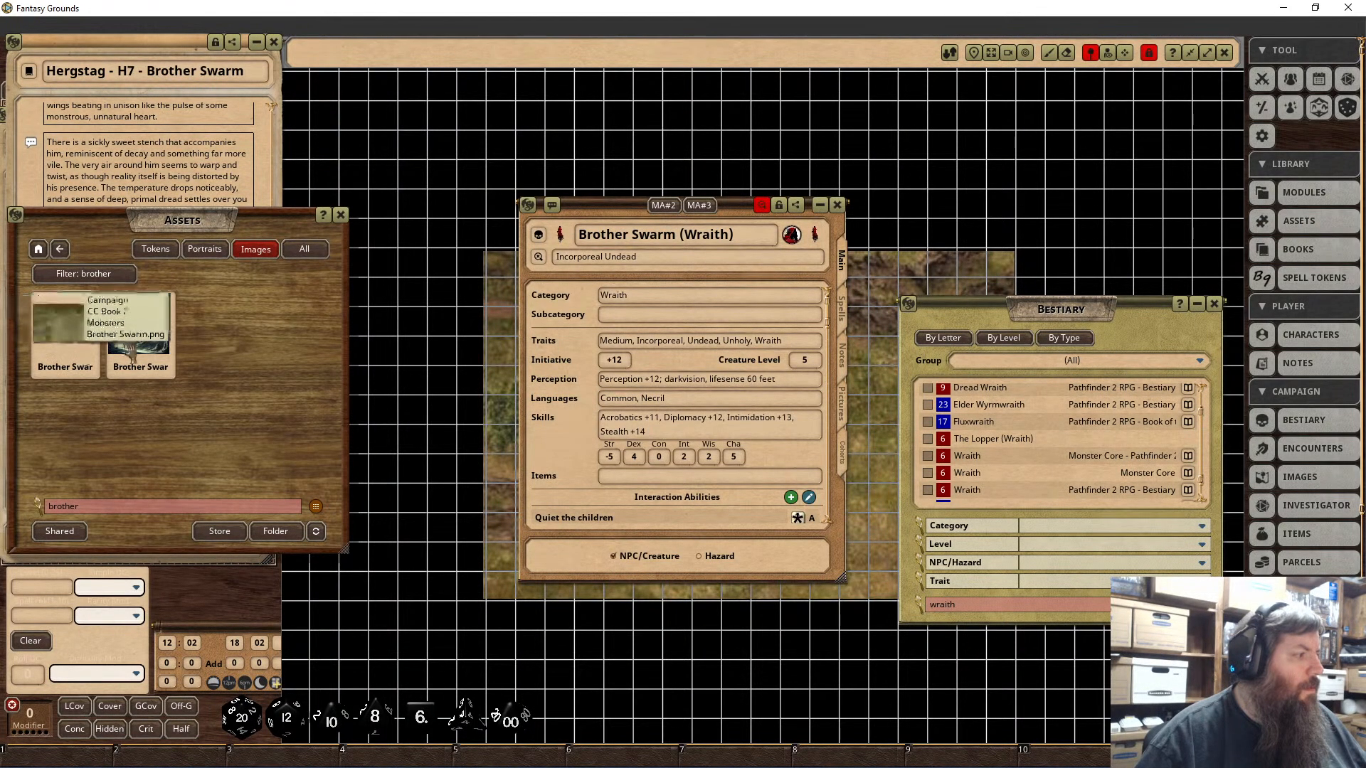
left_click_drag(132, 353, 797, 244)
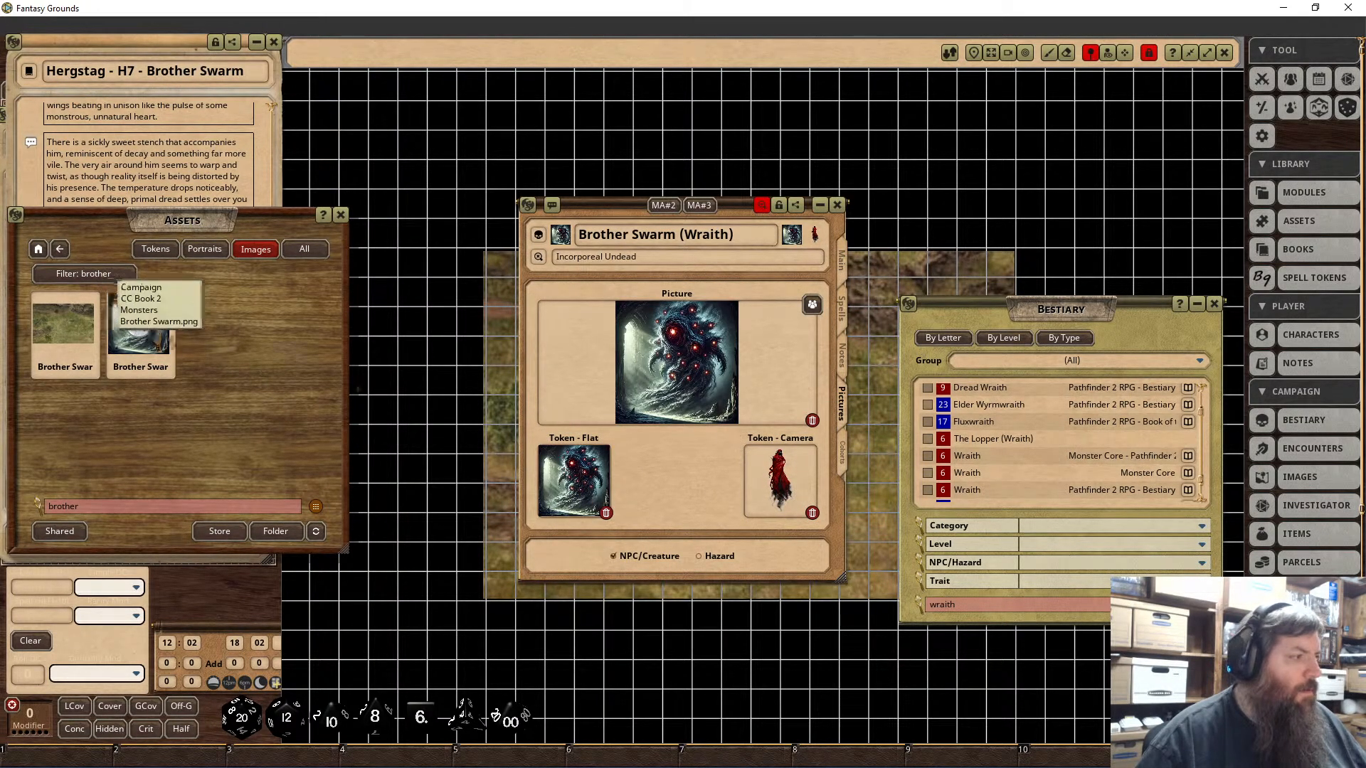
left_click_drag(139, 324, 781, 480)
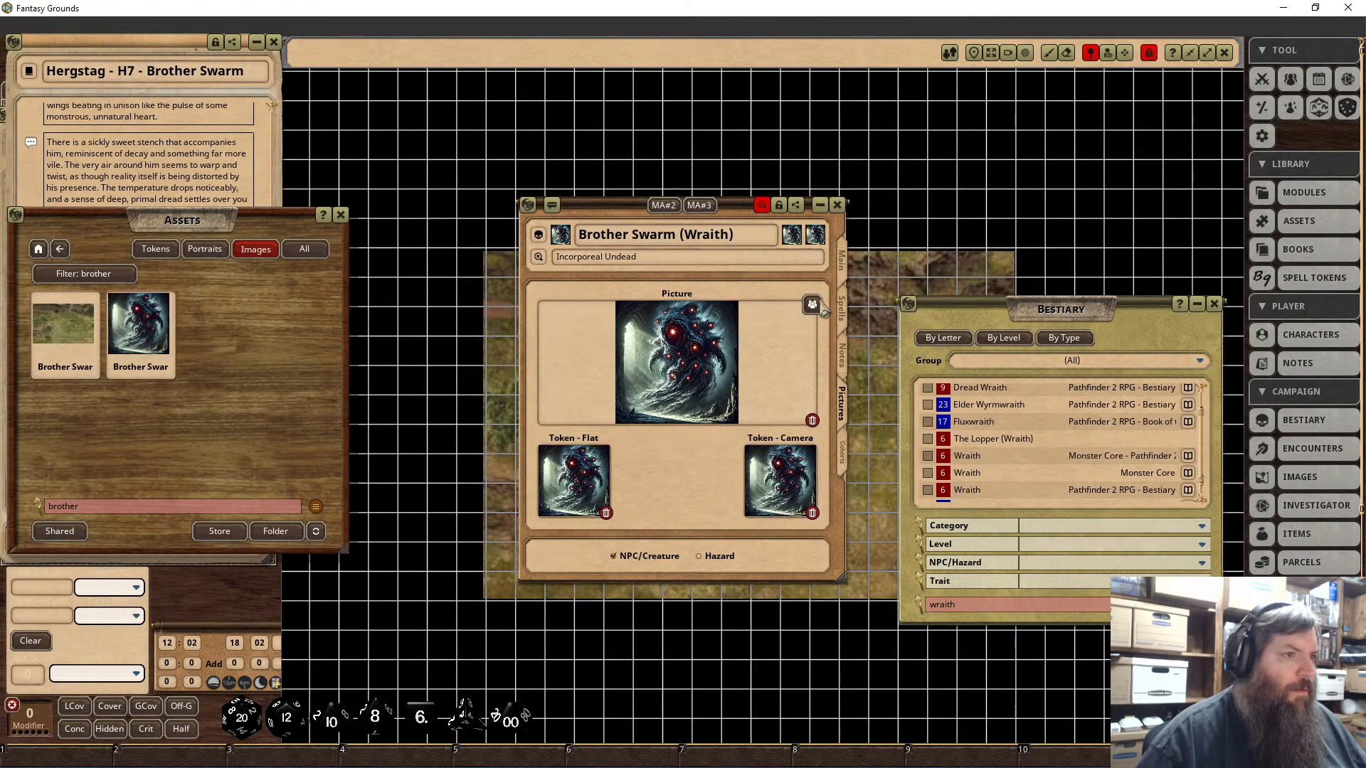
left_click(340, 214)
Step: Remove the original red-robed Wraith image link from the start of Brother Swarm's notes
left_click(843, 283)
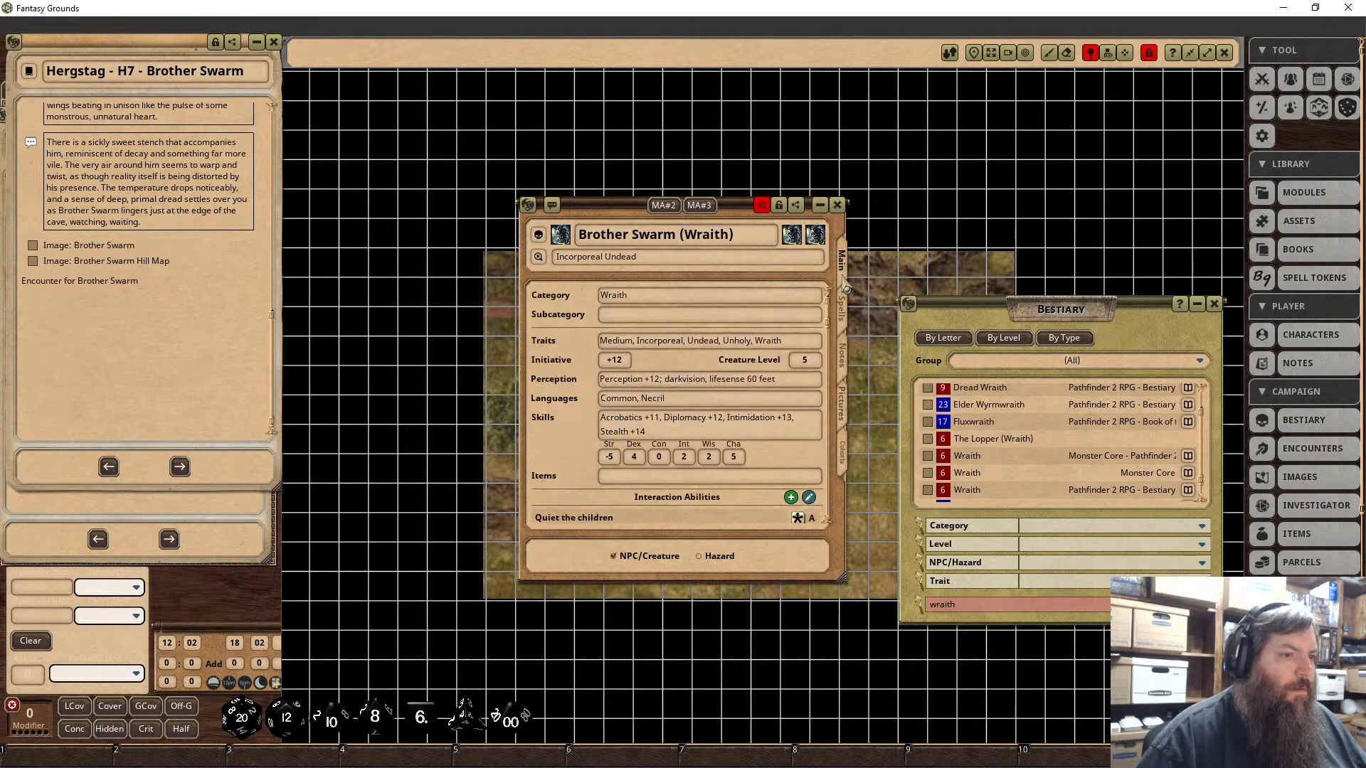
left_click(843, 359)
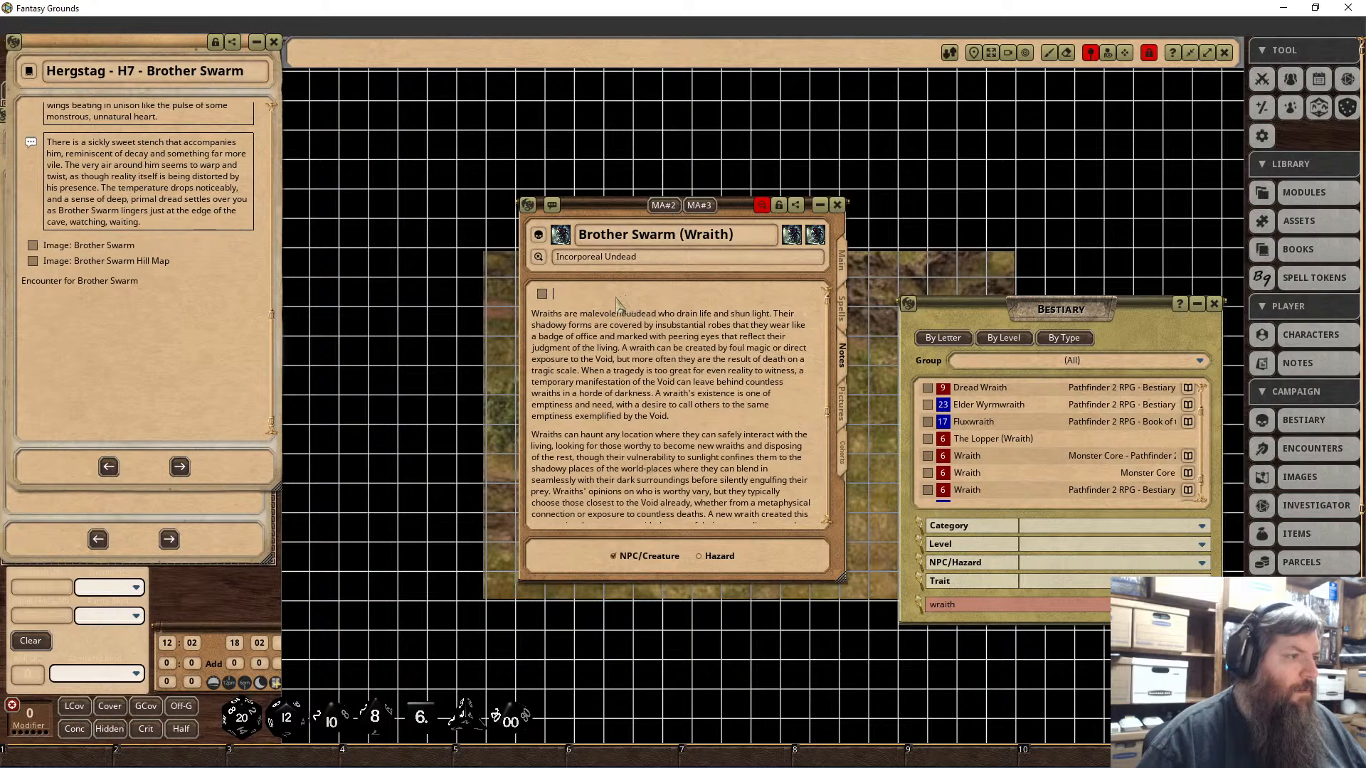
key("Delete")
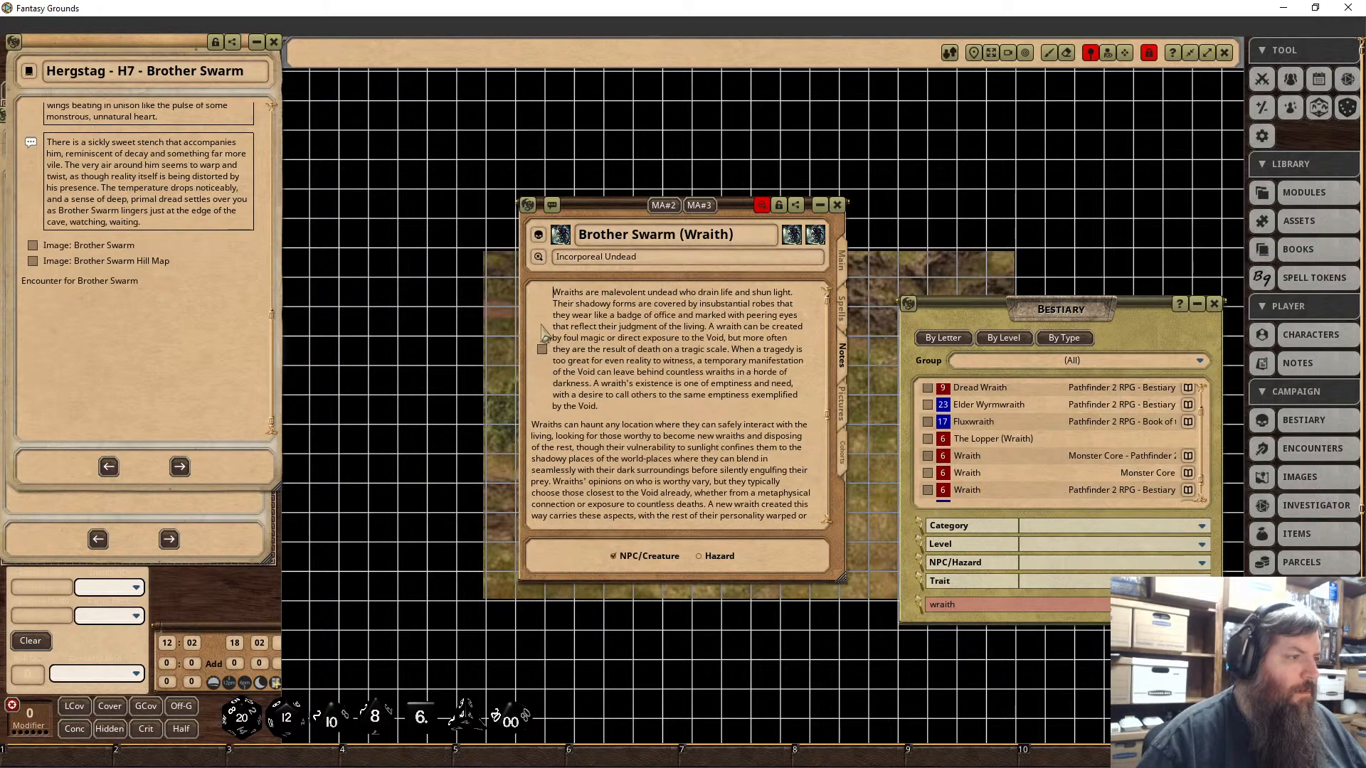
key("Return")
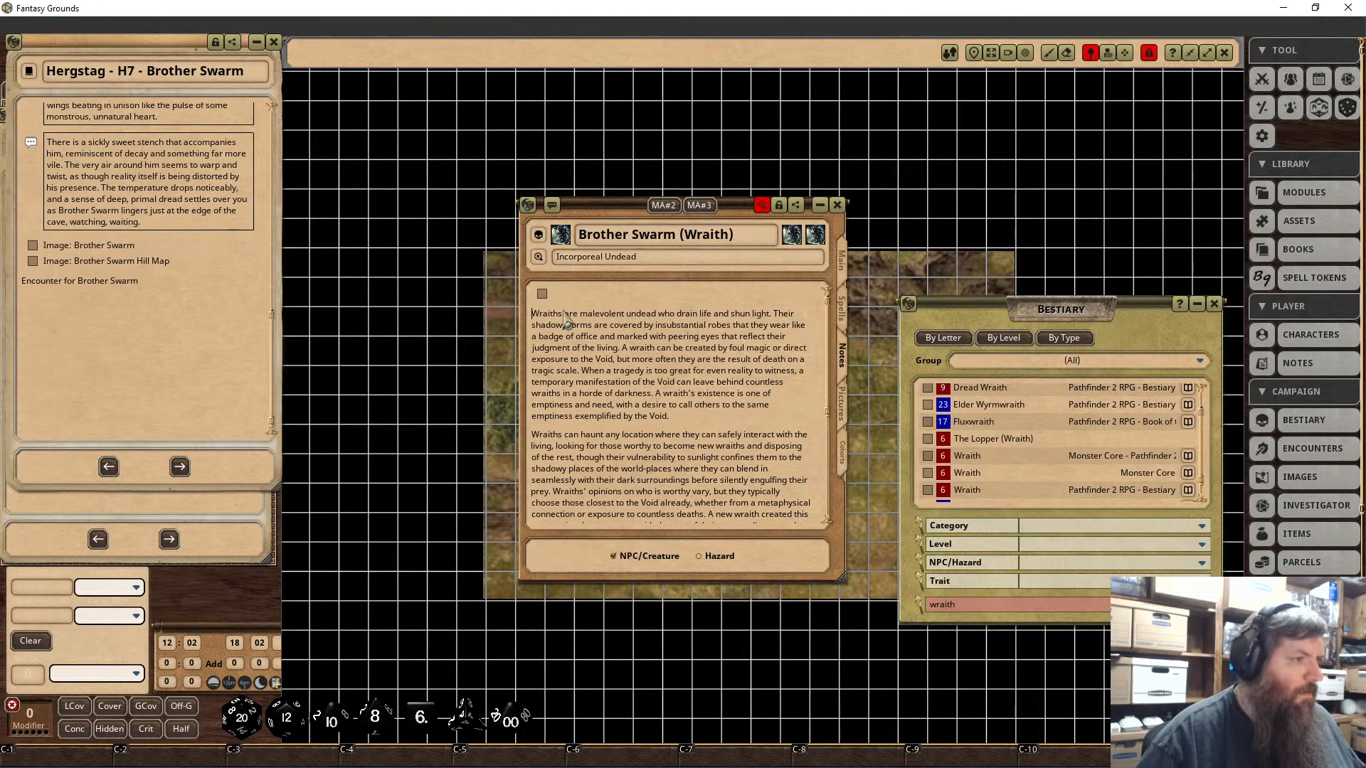
left_click(544, 294)
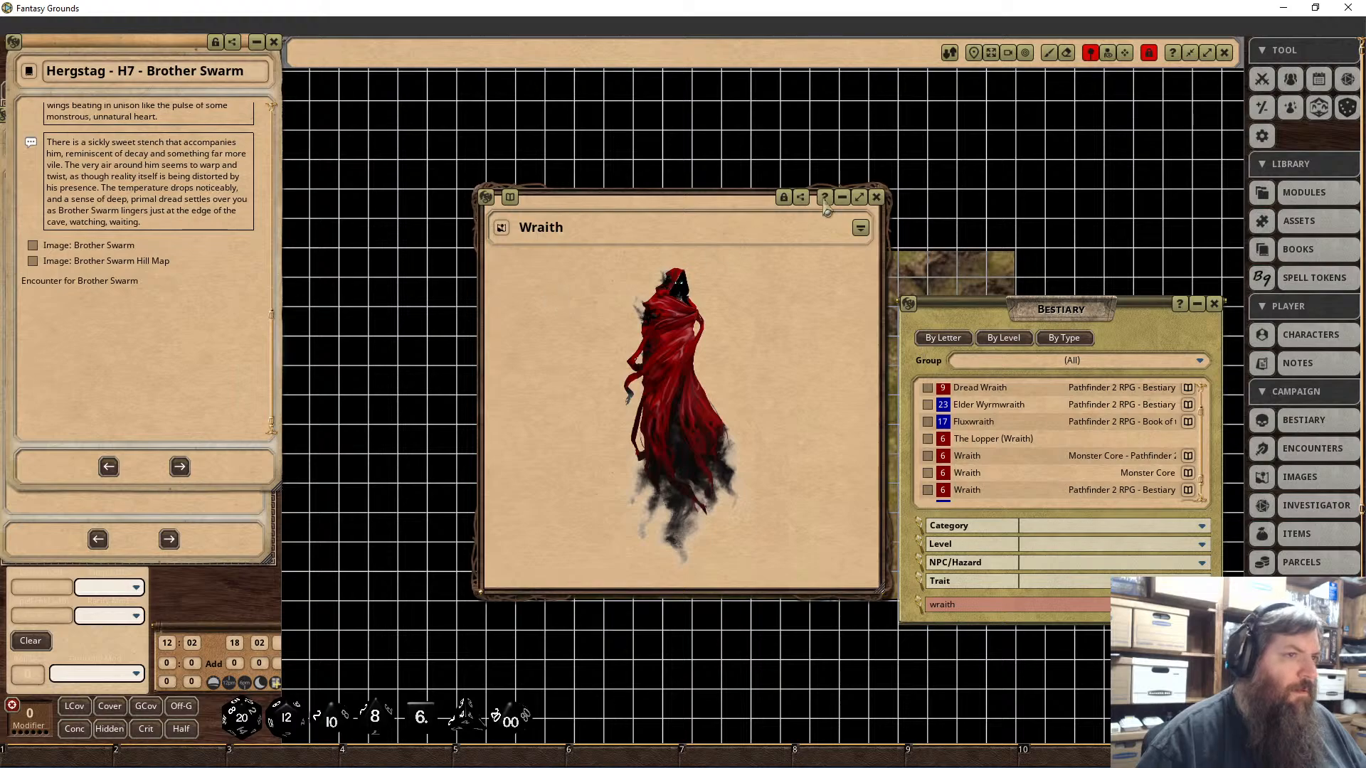
left_click(877, 197)
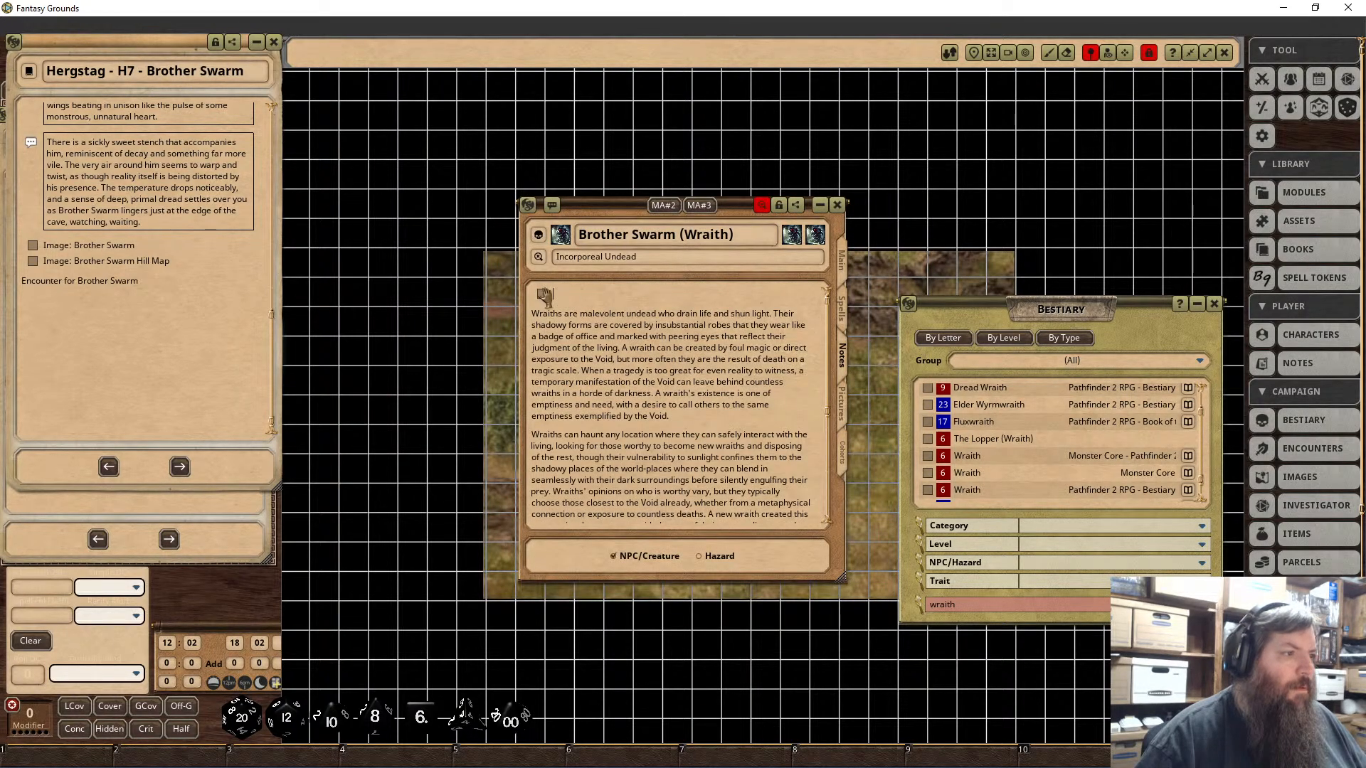
right_click(544, 293)
left_click(584, 329)
left_click(620, 285)
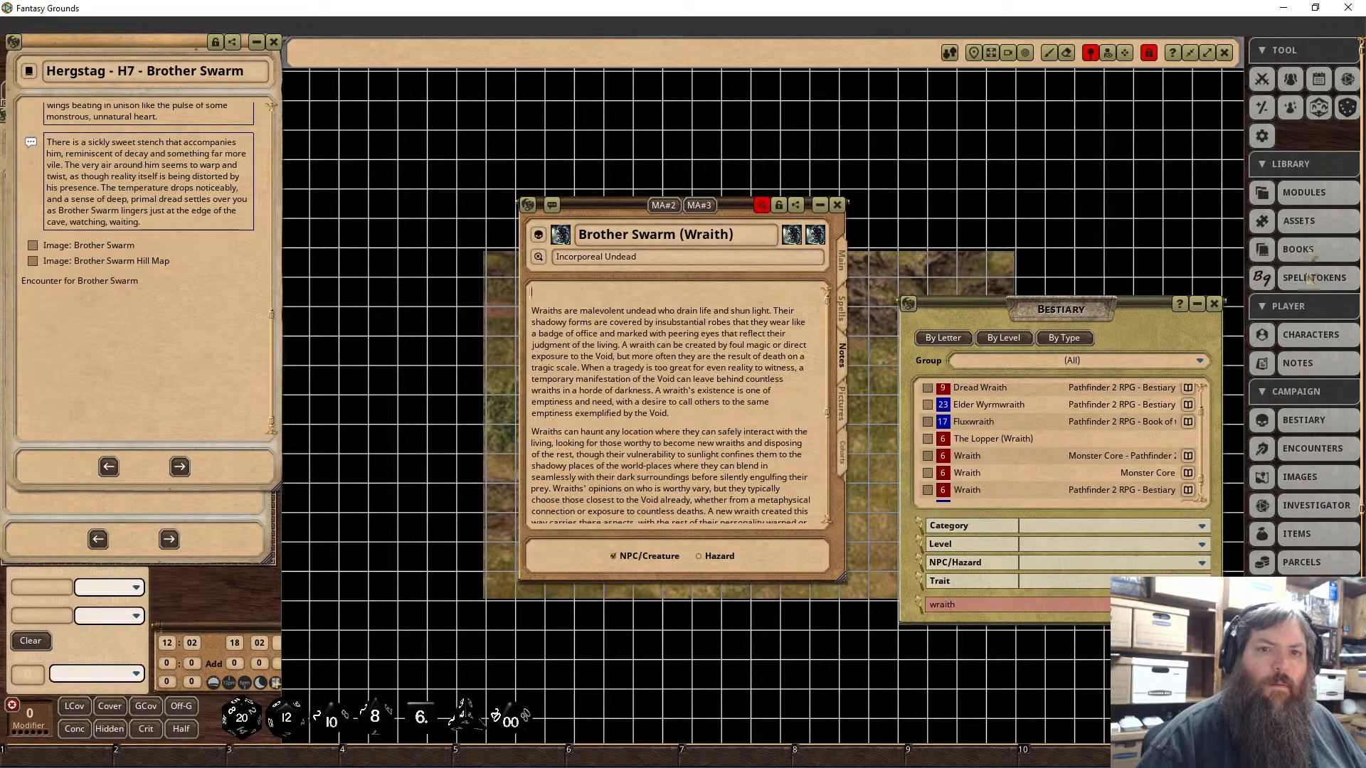
Step: Link the Brother Swarm image record at the start of the wraith's notes and lock the creature record
left_click(1319, 478)
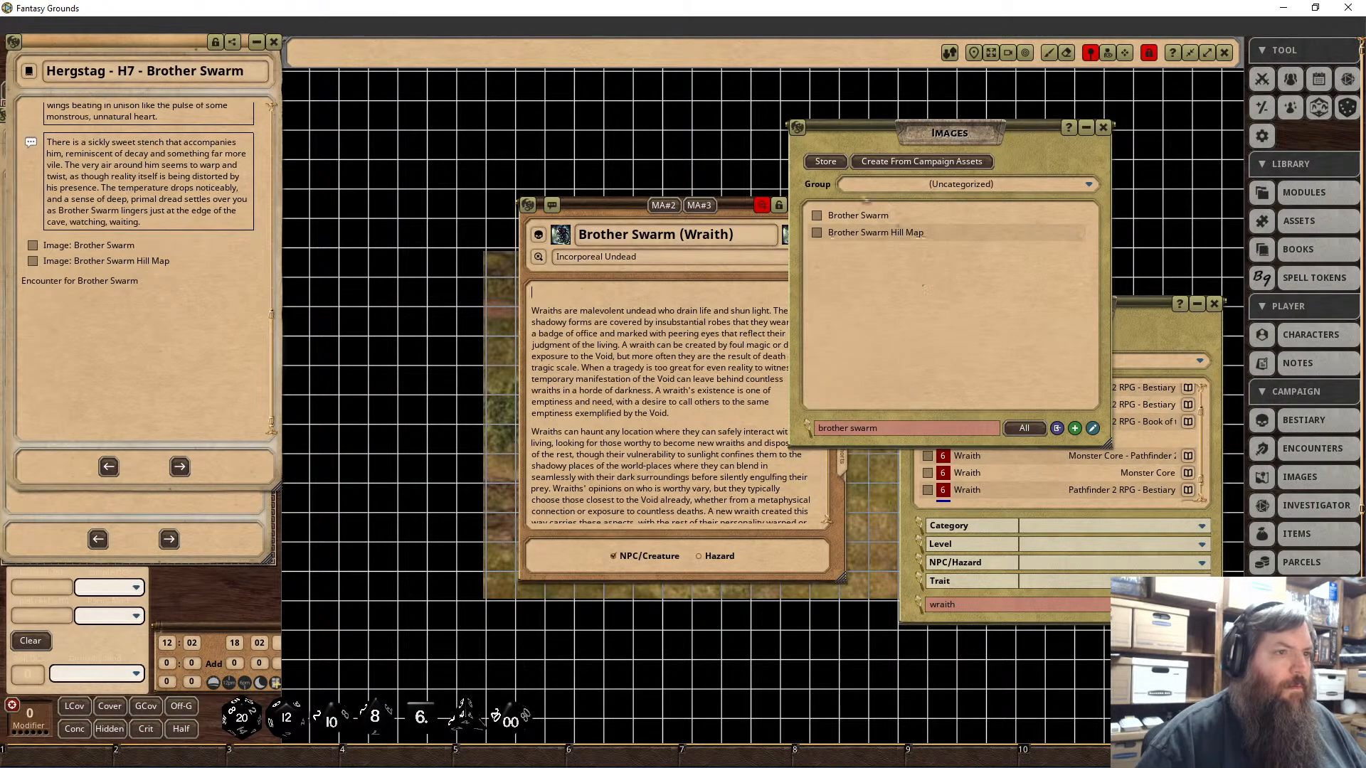
left_click_drag(816, 215, 542, 295)
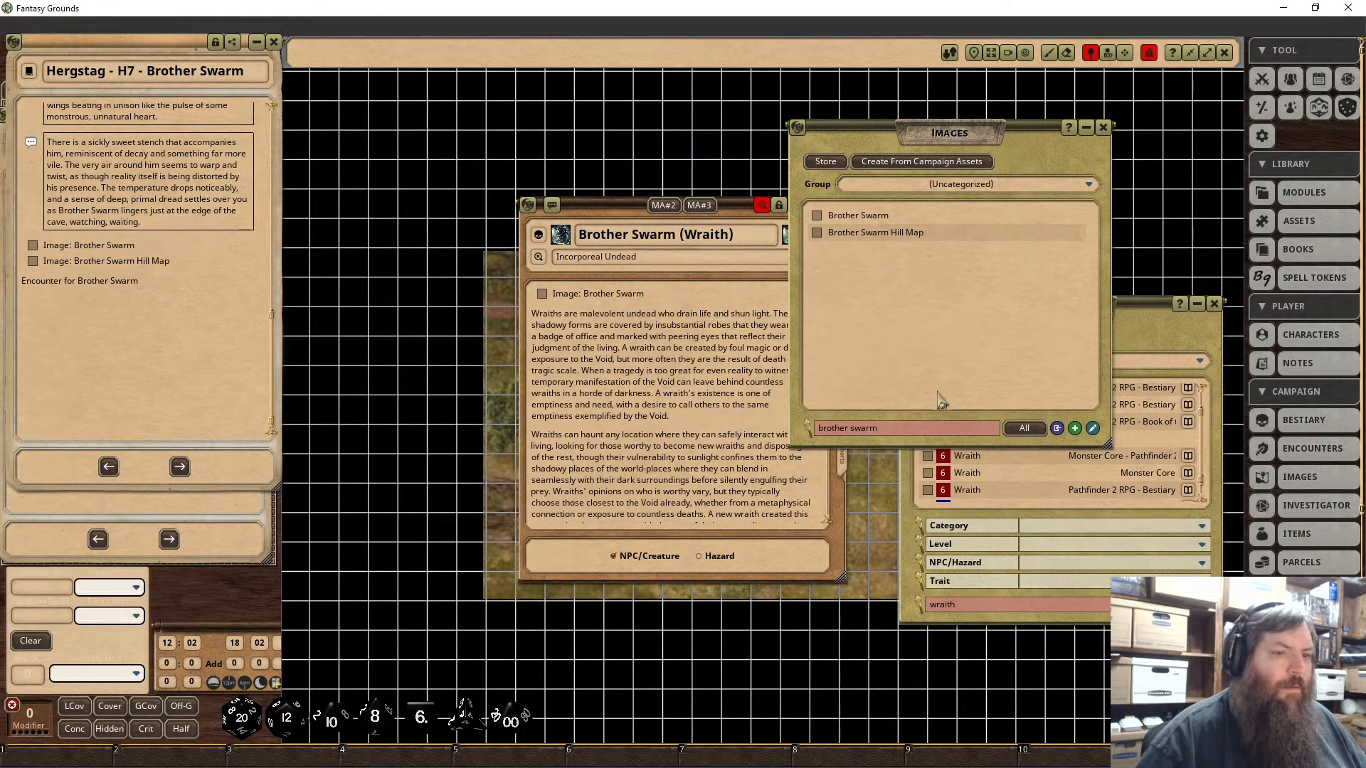
left_click(1105, 129)
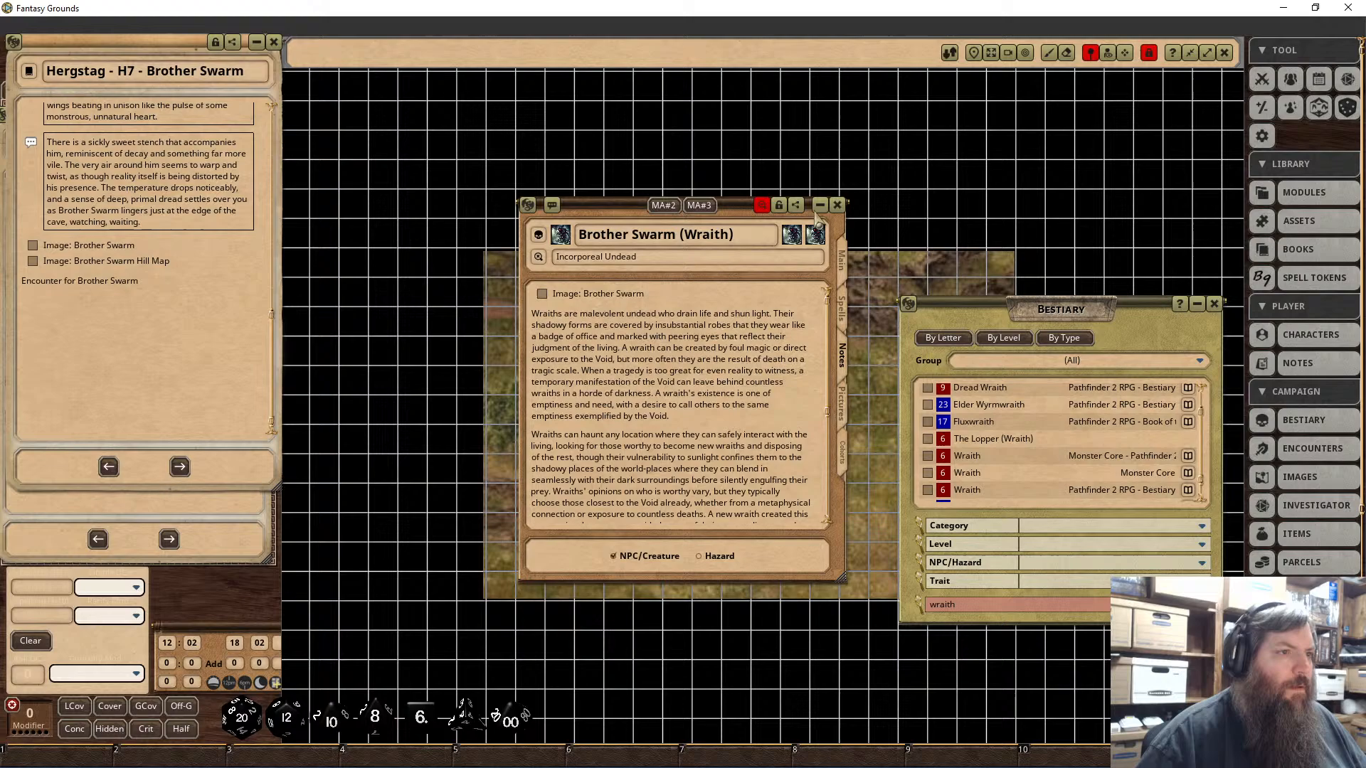
left_click(779, 205)
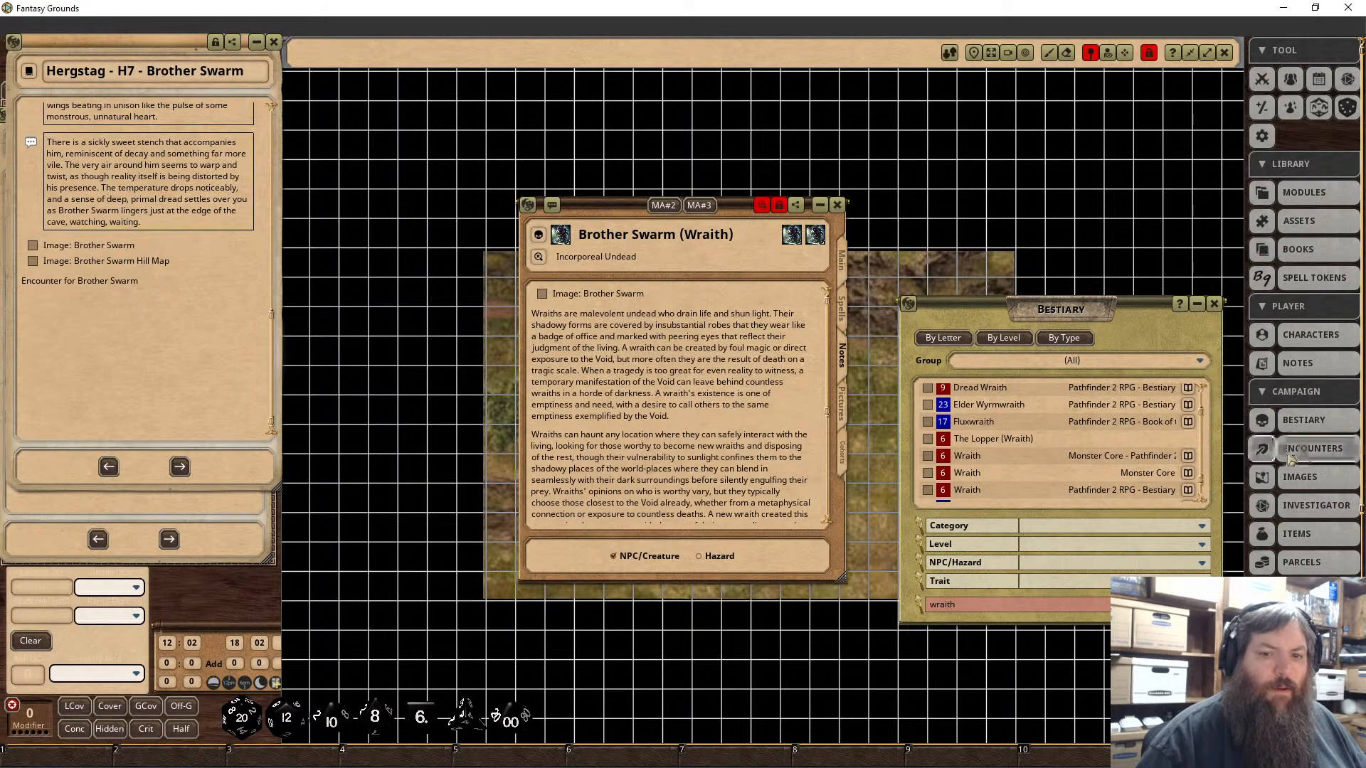
Step: Search the encounter list for "brother" and clear the search
left_click(1309, 449)
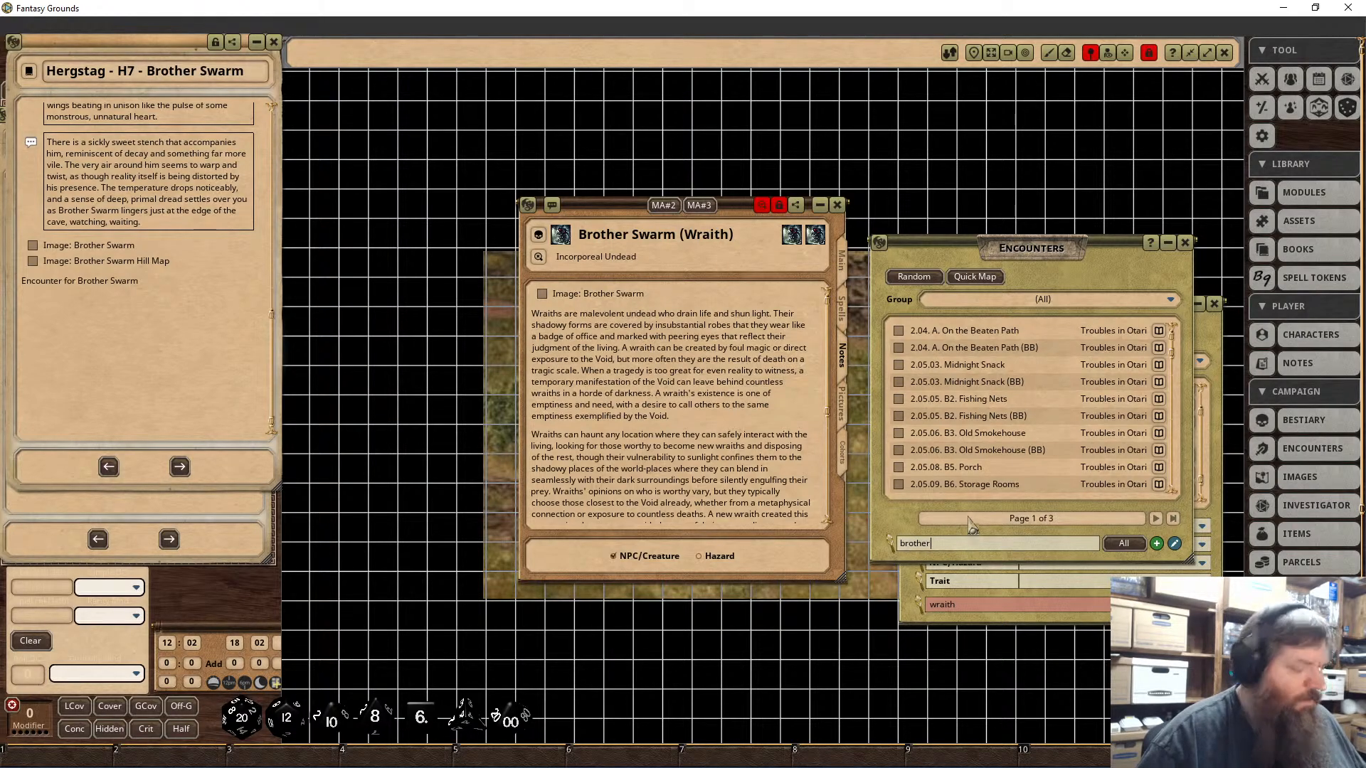
left_click(1011, 544)
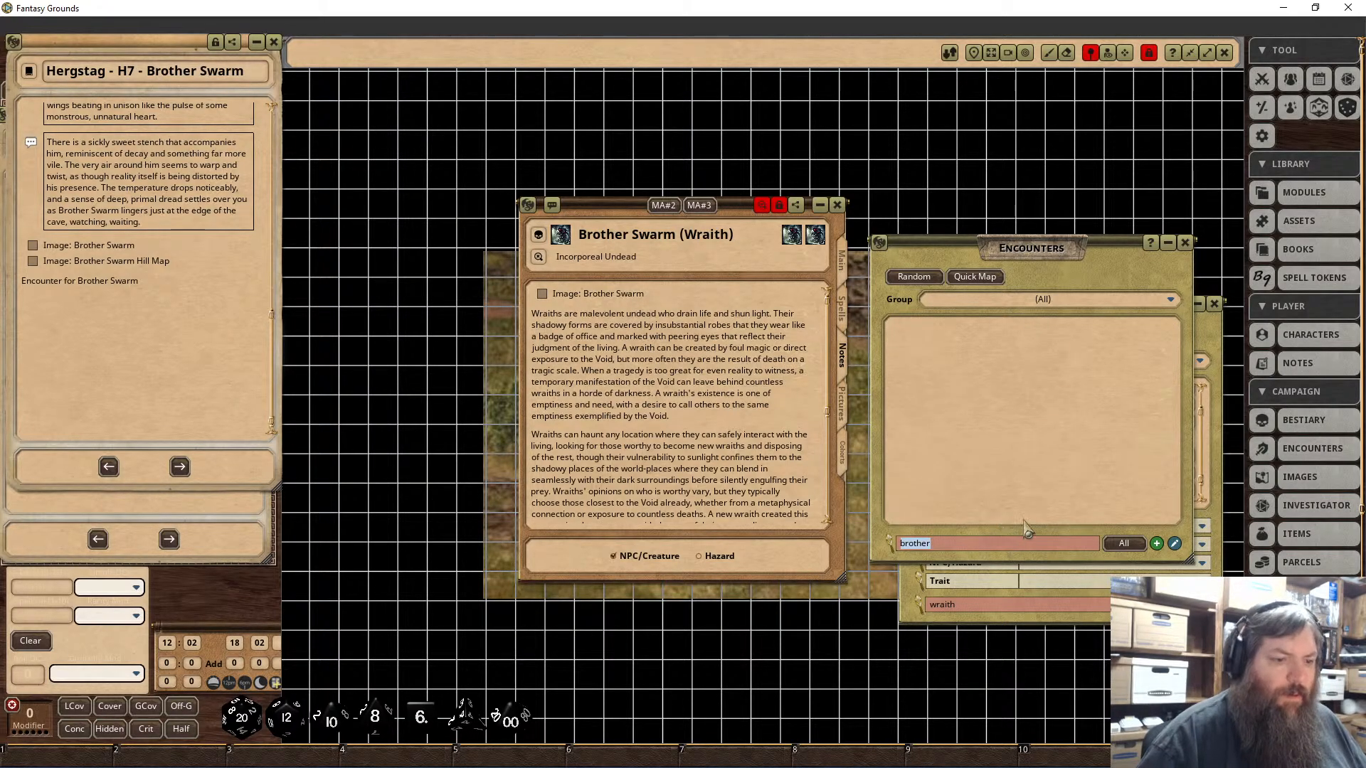
key("BackSpace")
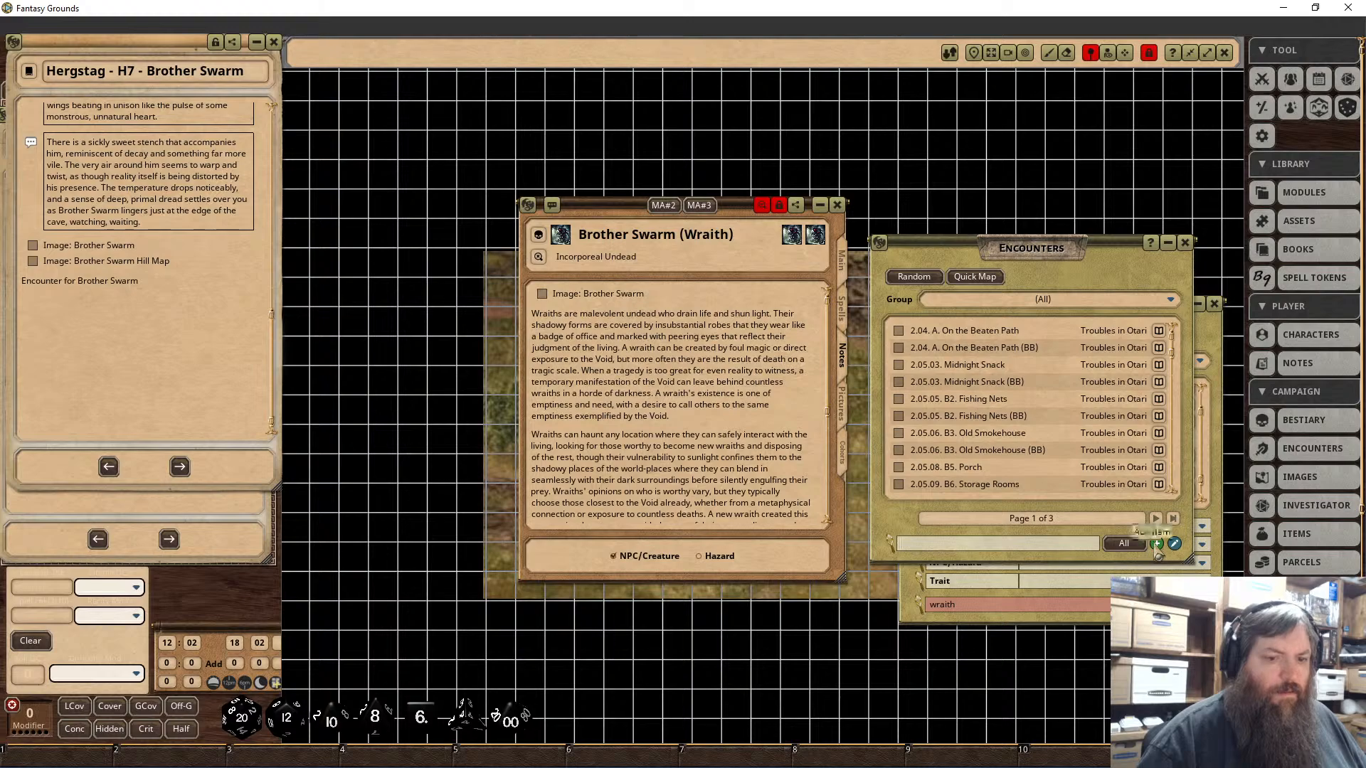
Step: Create a new encounter named "Hergstag - H7 - Brother Swarm"
left_click(1156, 544)
left_click_drag(732, 205, 330, 171)
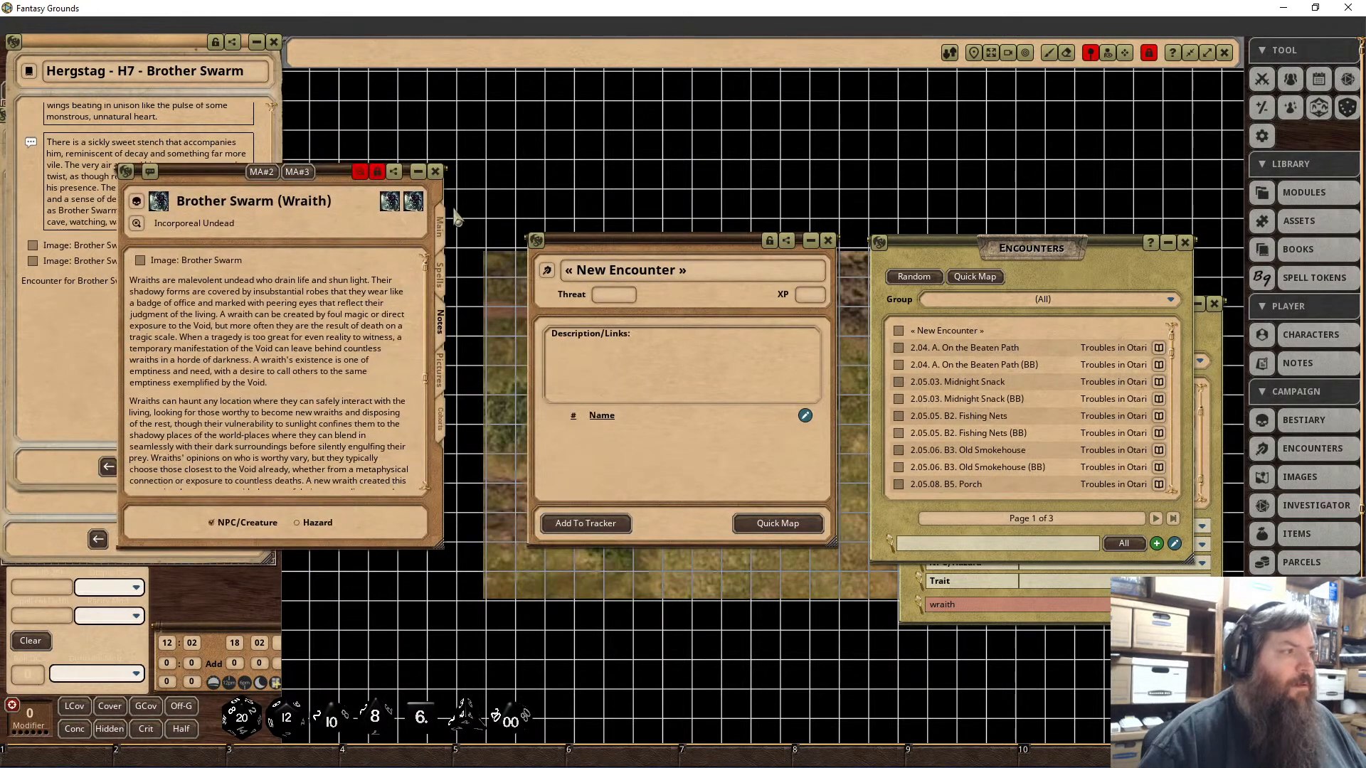
left_click(638, 271)
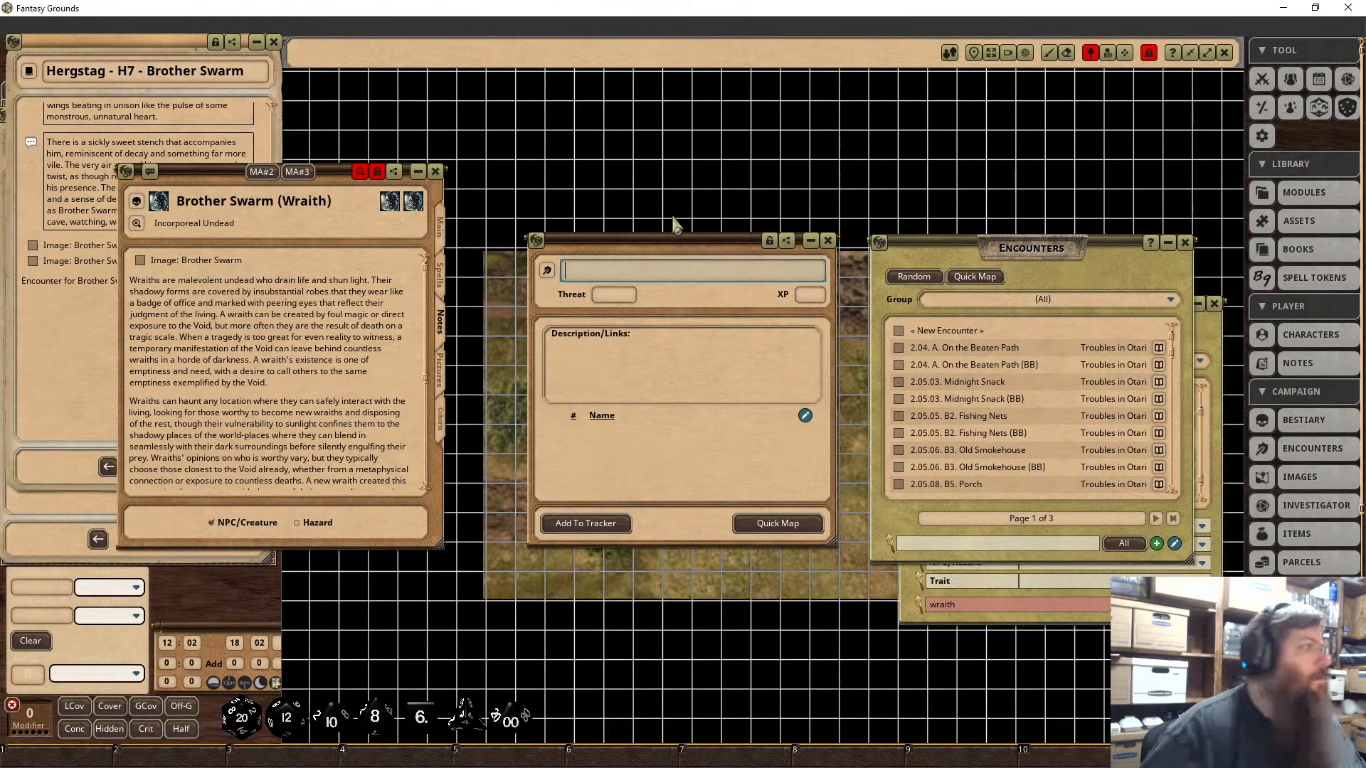
type("Hergstag ")
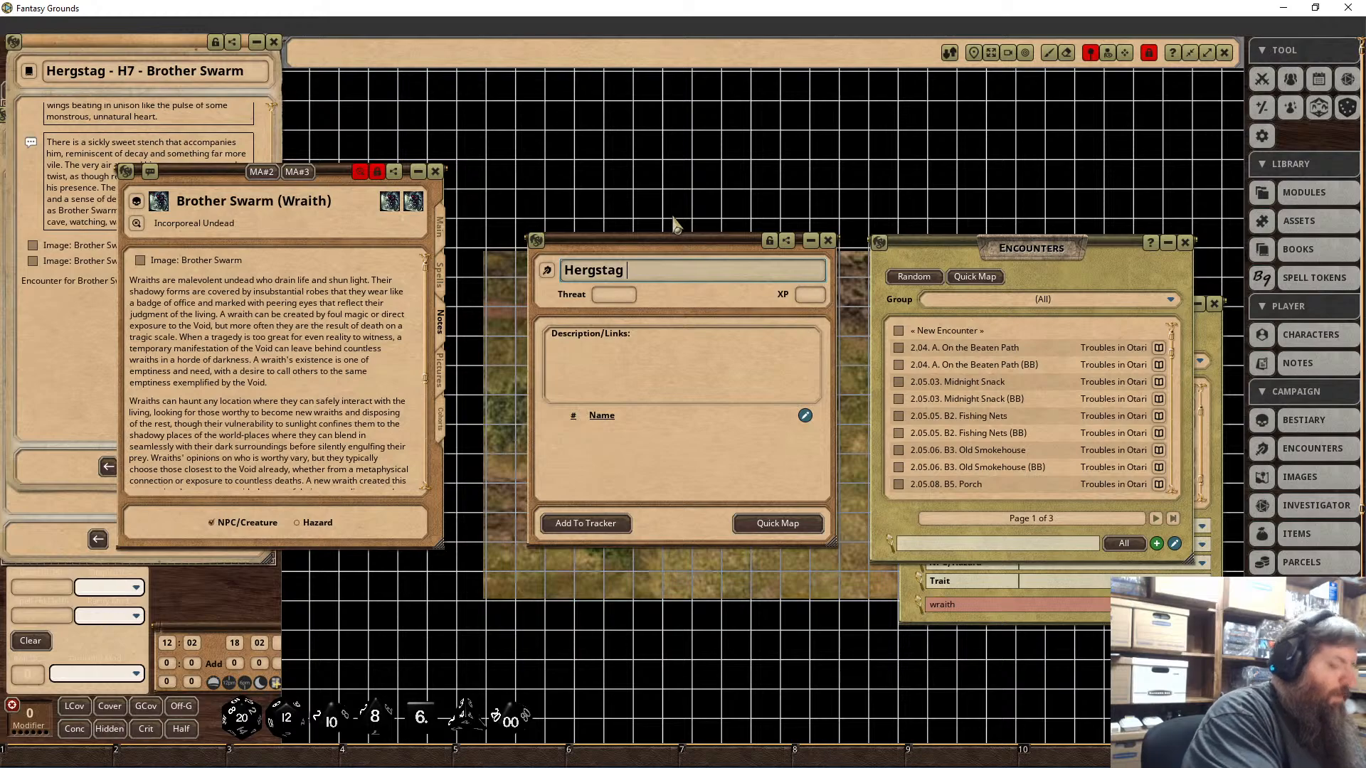
type("- H7 - ")
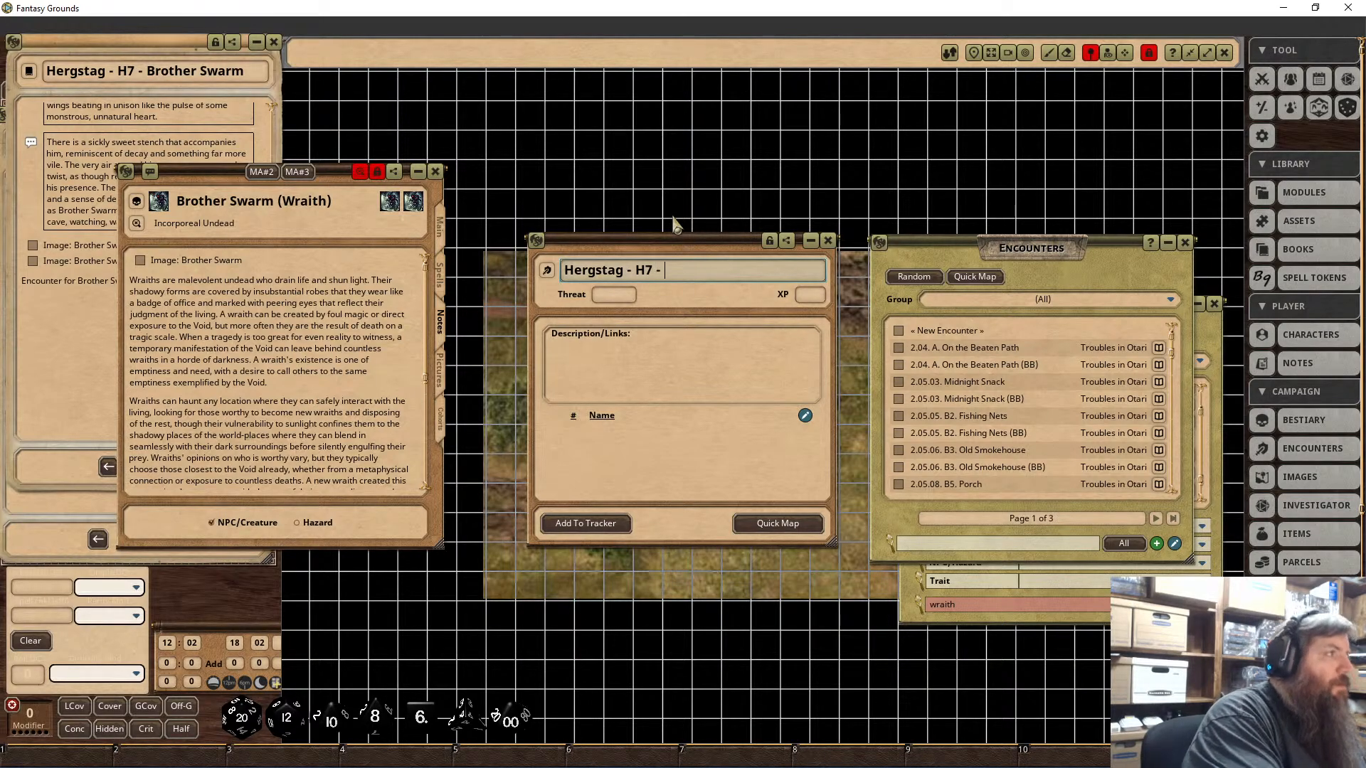
type("Brother Swa")
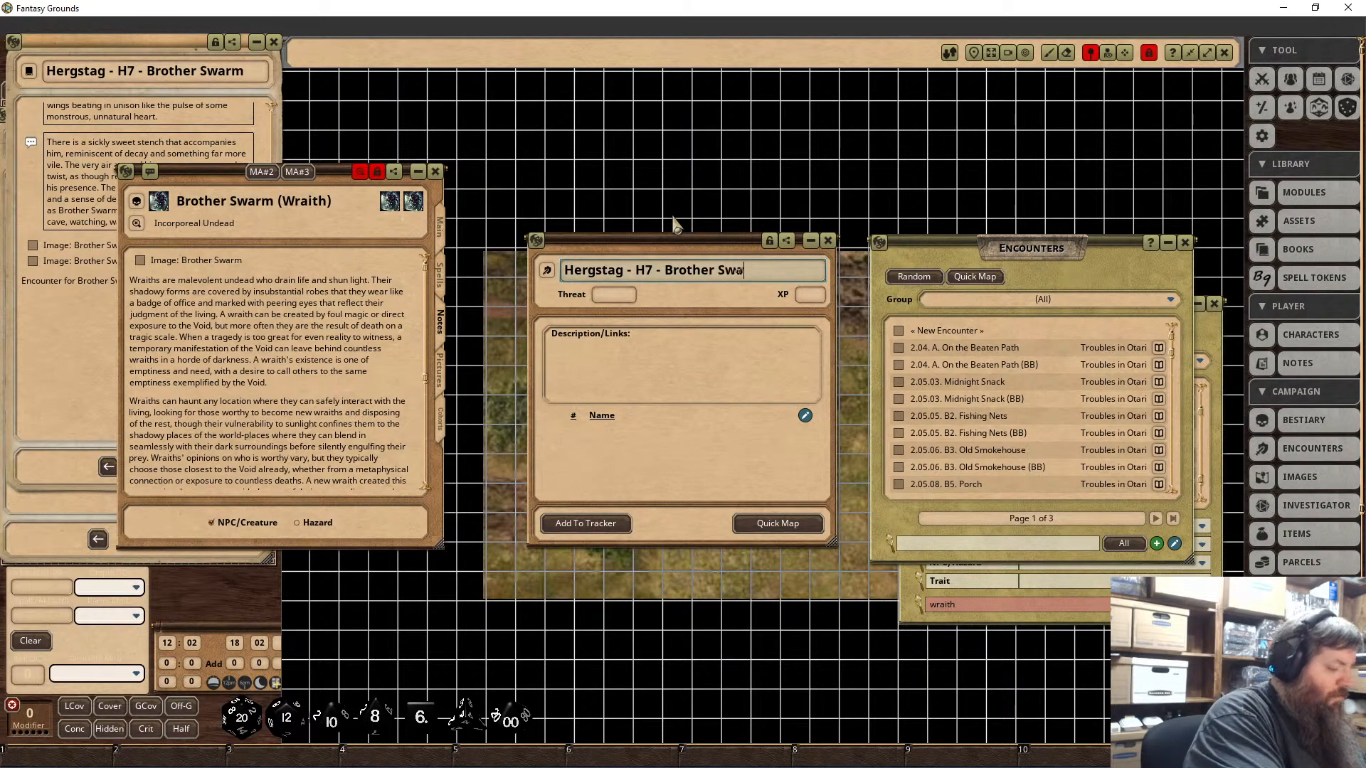
type("rm")
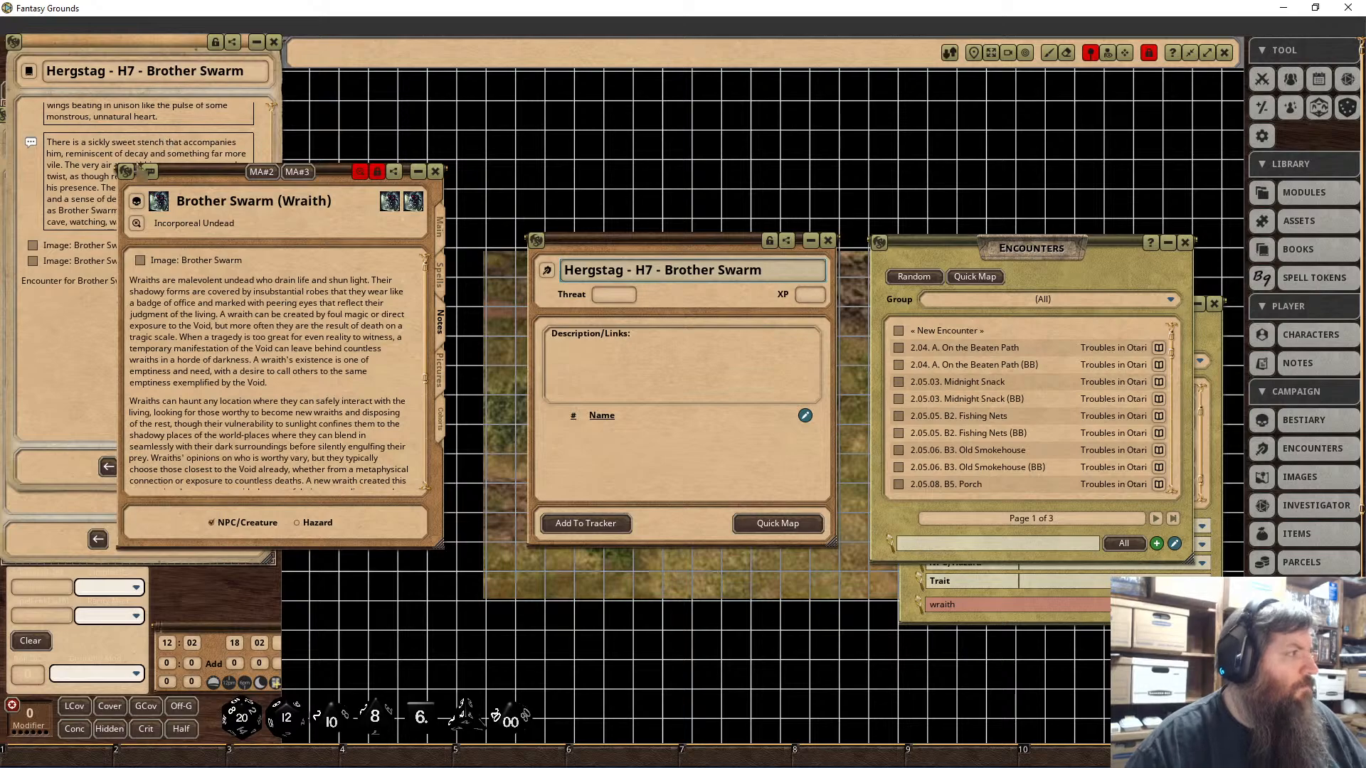
Step: Add one Brother Swarm (Wraith) to the encounter and mark it as unidentified and hostile
left_click_drag(128, 172, 678, 472)
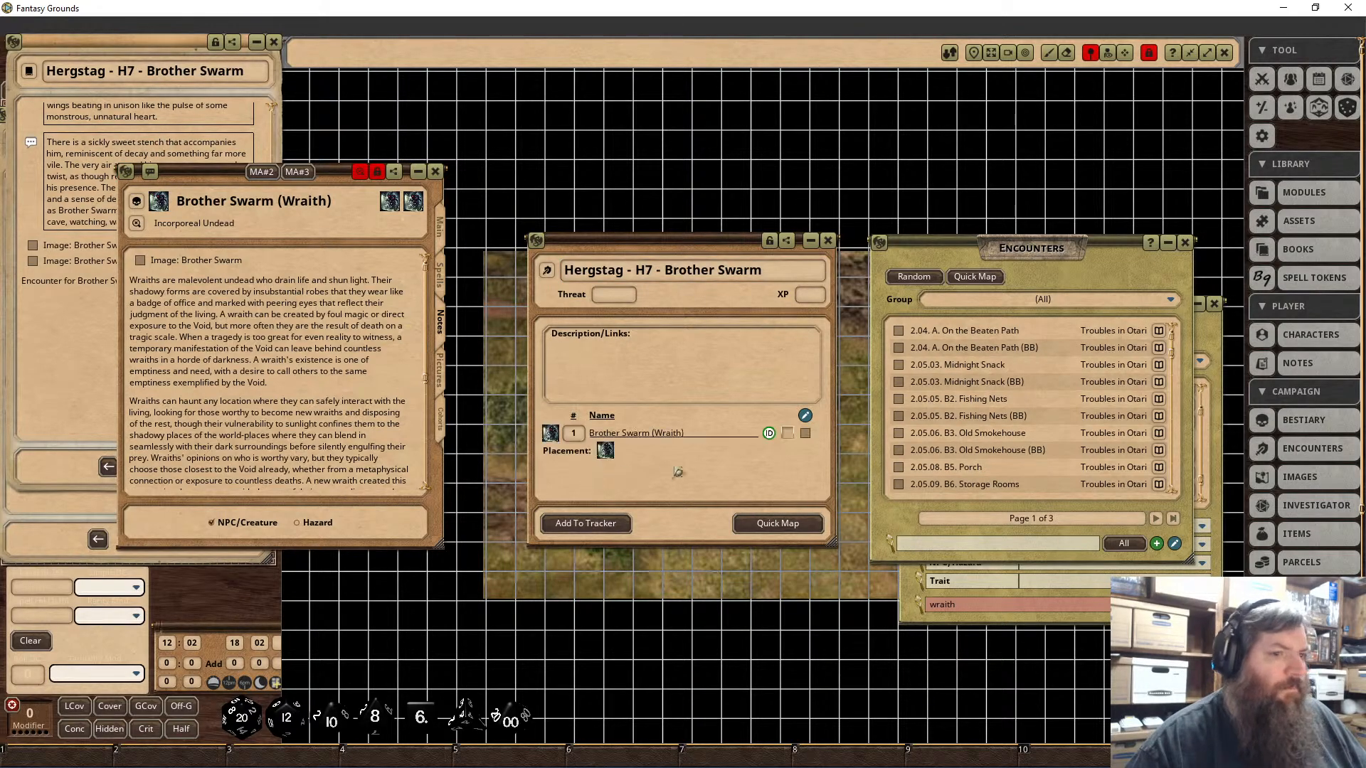
left_click(790, 440)
mouse_move(705, 312)
left_mouse_down()
mouse_move(602, 527)
mouse_move(715, 384)
mouse_move(724, 297)
left_mouse_up()
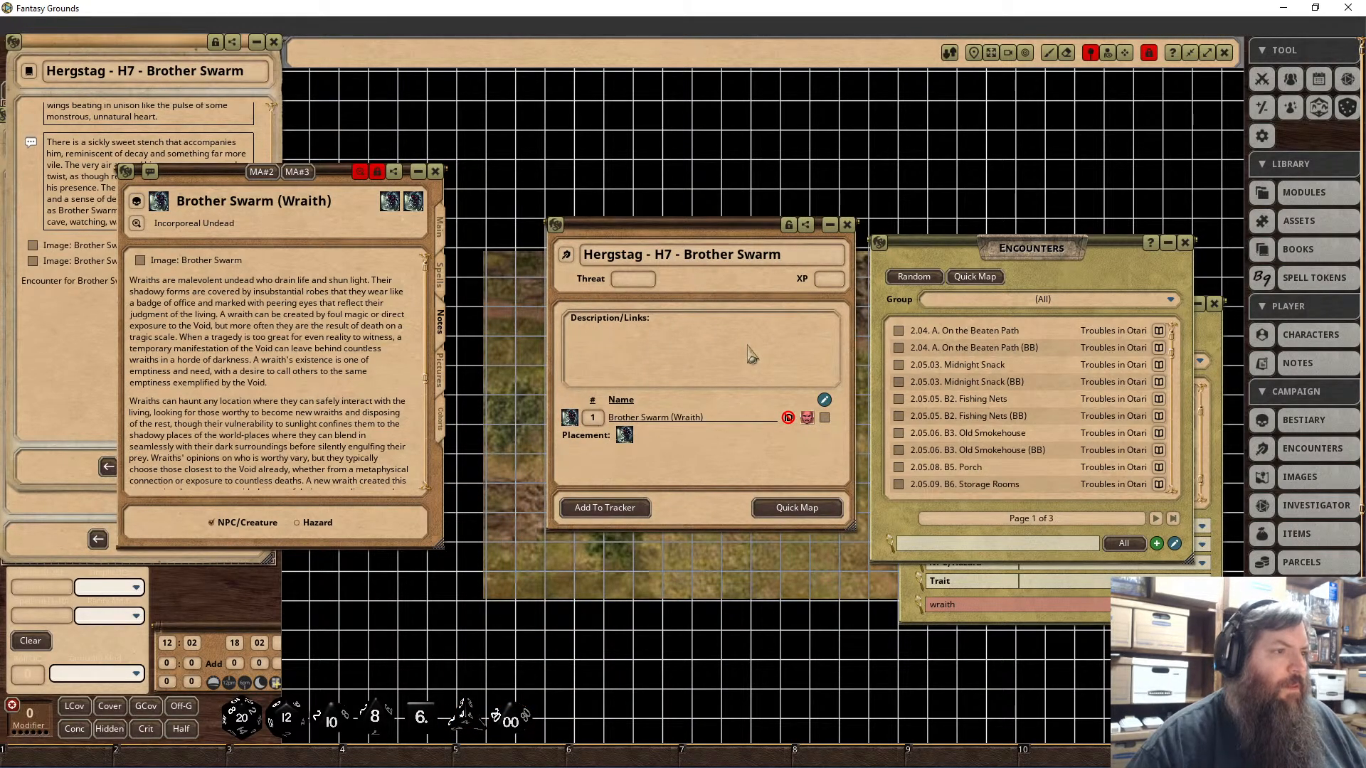
Step: Change the wraith's unidentified name to "Incorporeal Undead (Brother Swarm)", then lock and close its record
left_click(439, 240)
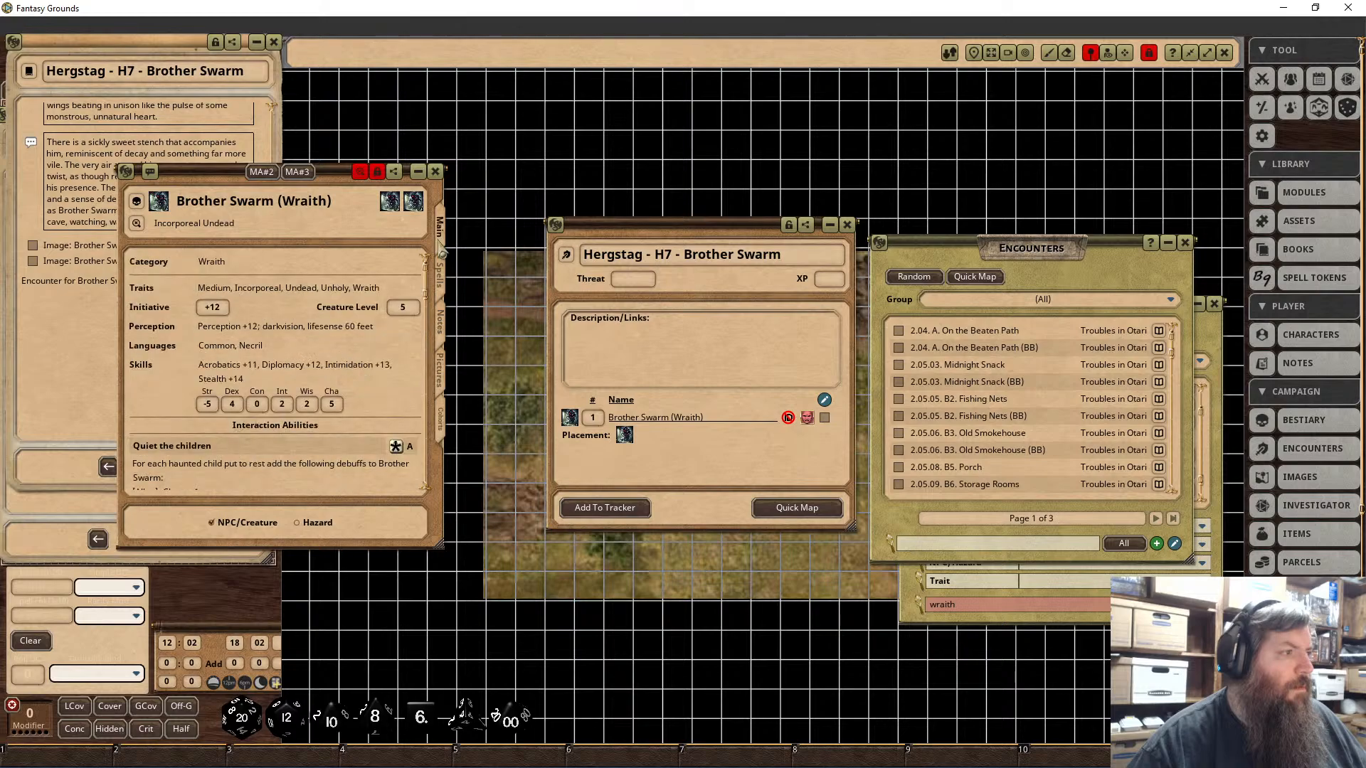
left_click(377, 171)
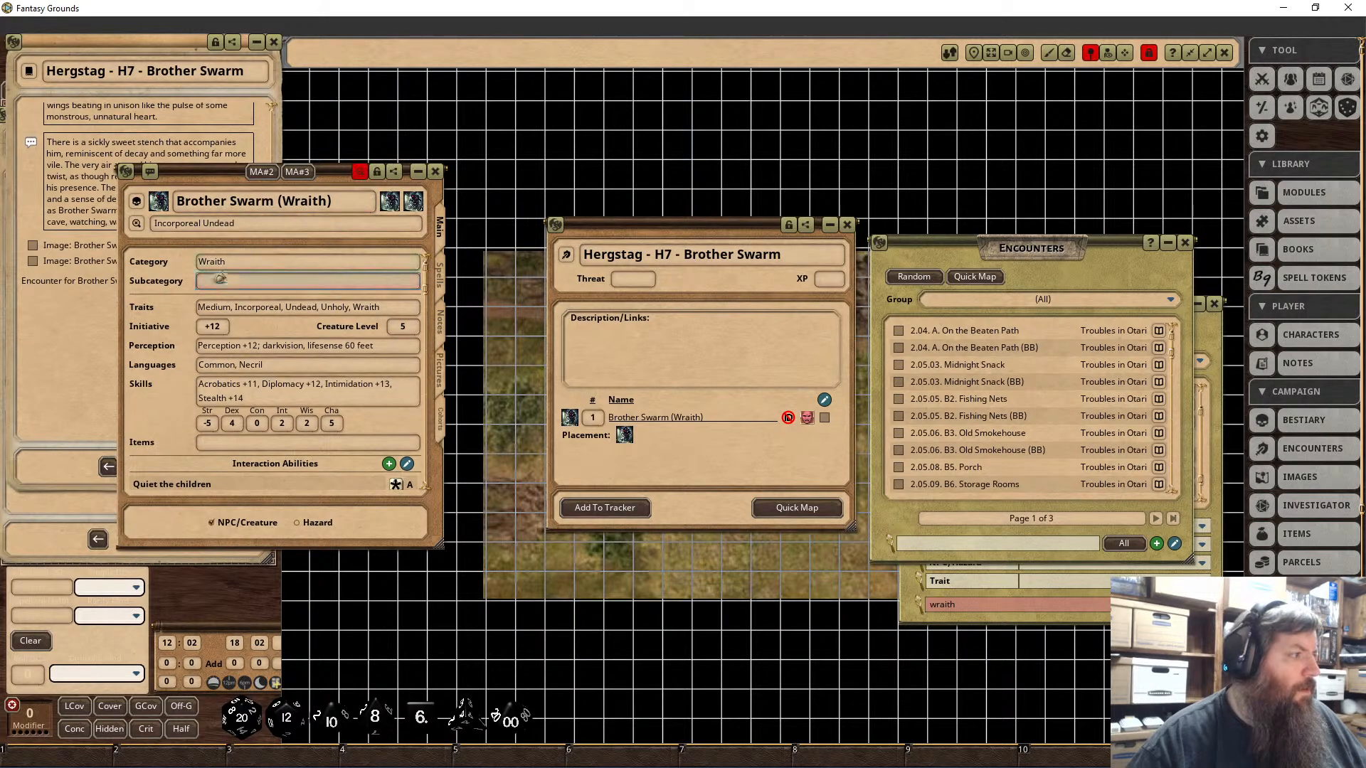
left_click(157, 228)
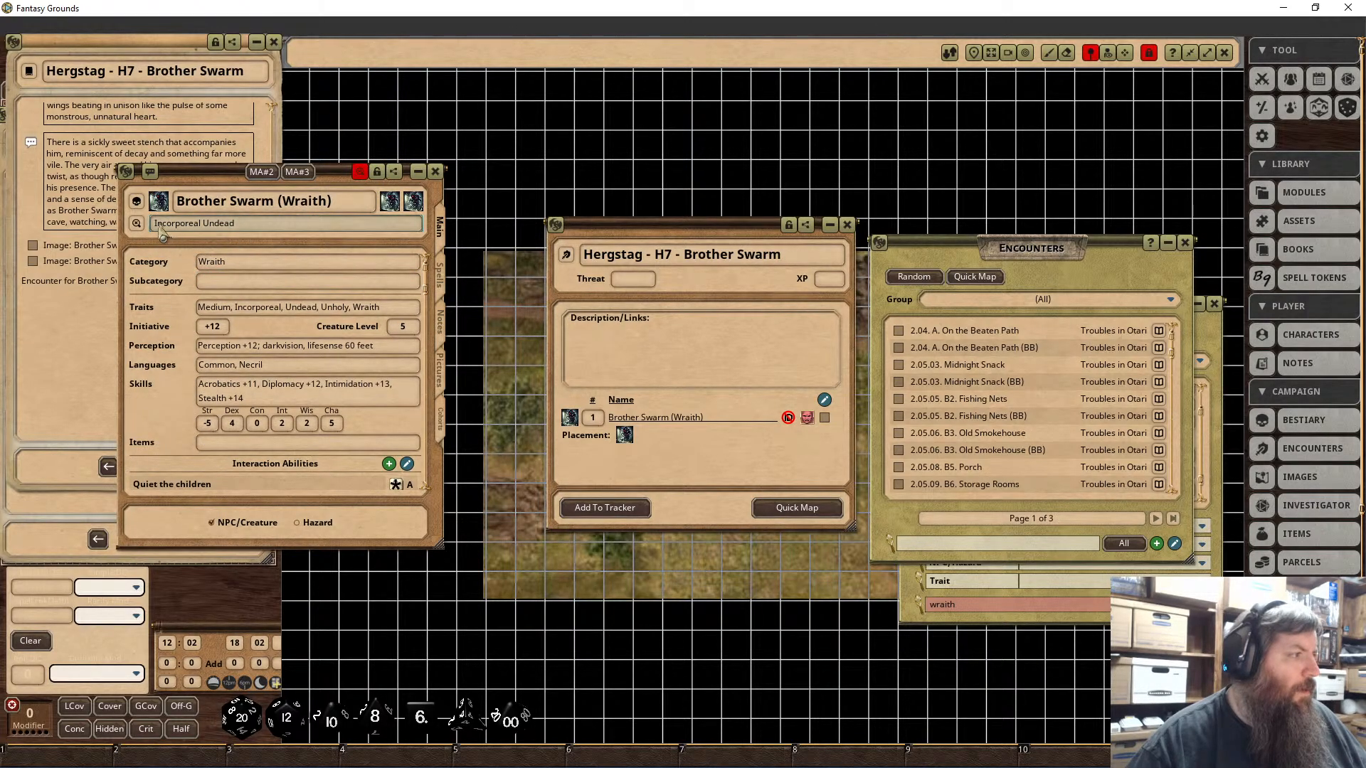
type("(d")
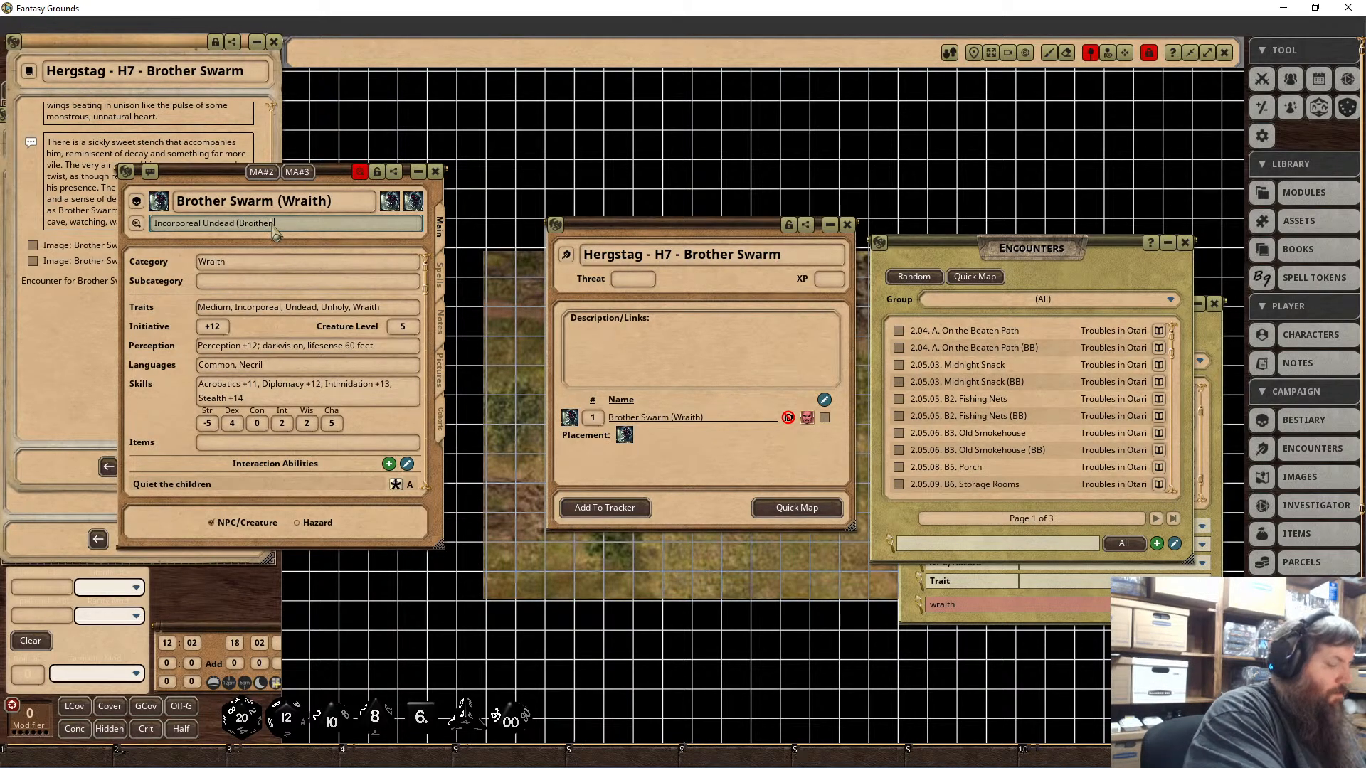
type("r Swarm")
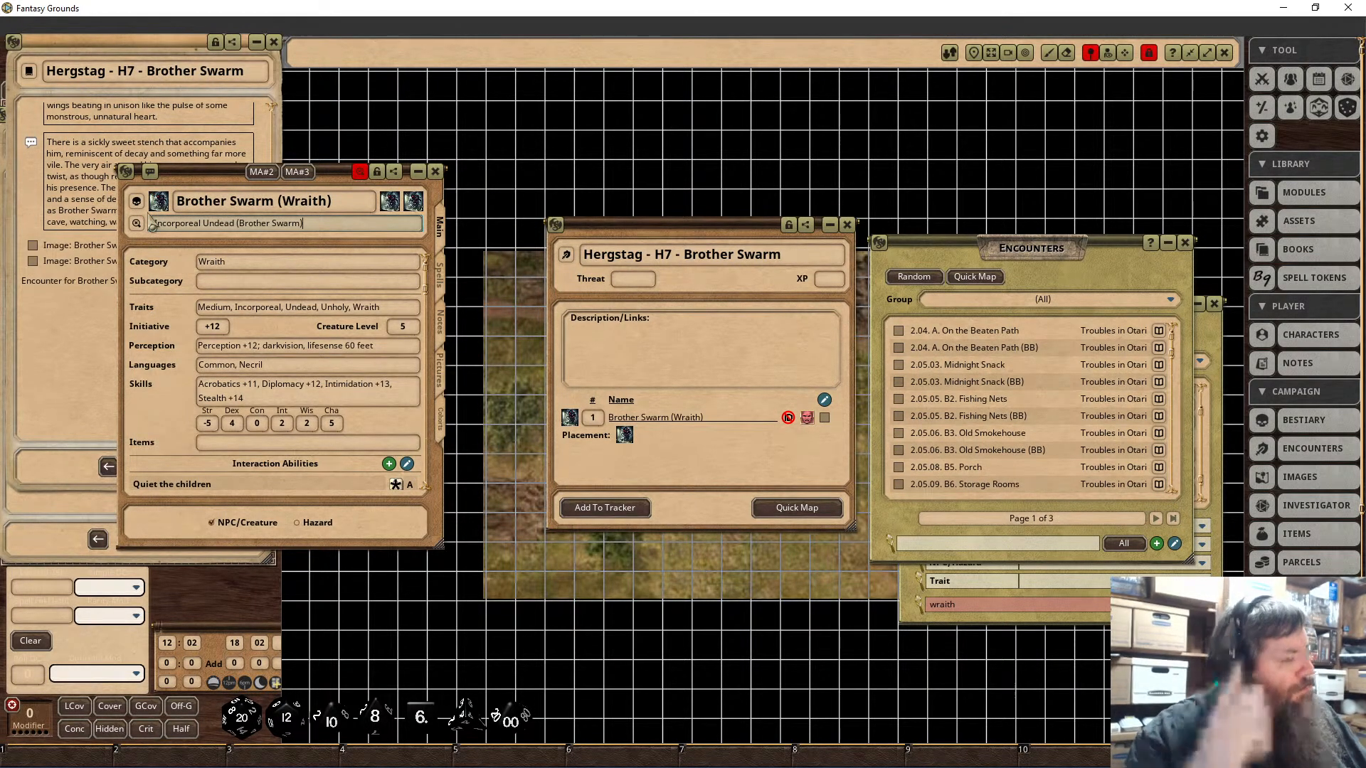
left_click(379, 173)
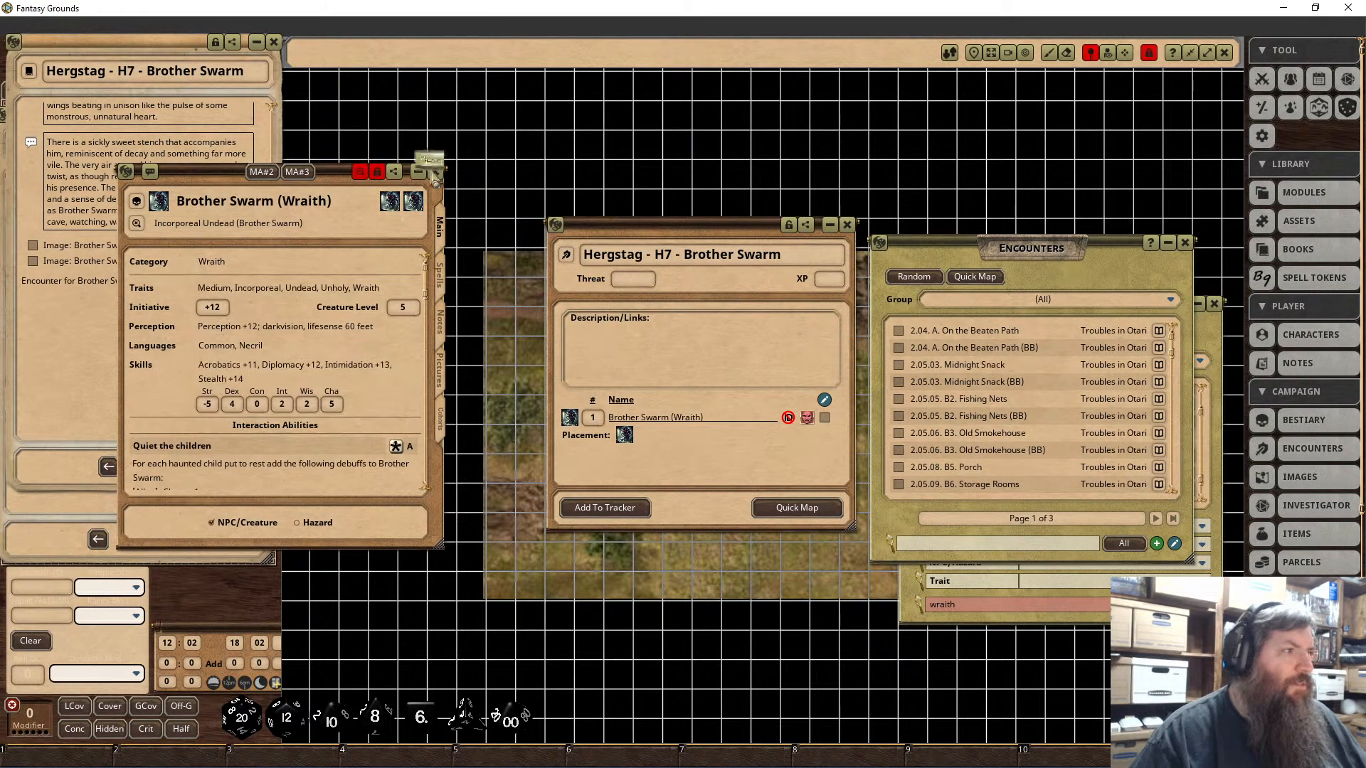
left_click(435, 171)
Step: Place the encounter's Brother Swarm token on the rocky ground near the upper edge of the hill map
left_click_drag(795, 240, 516, 270)
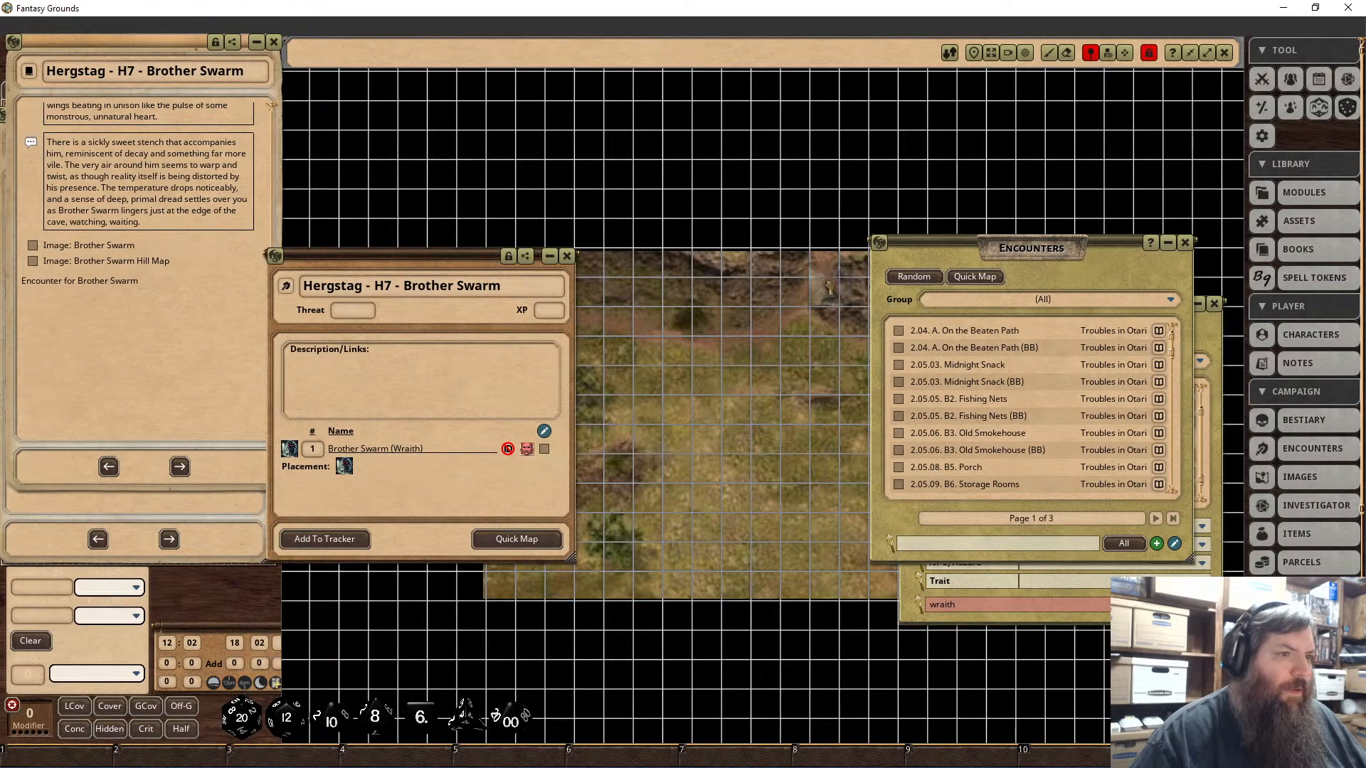
left_click_drag(826, 274, 824, 262)
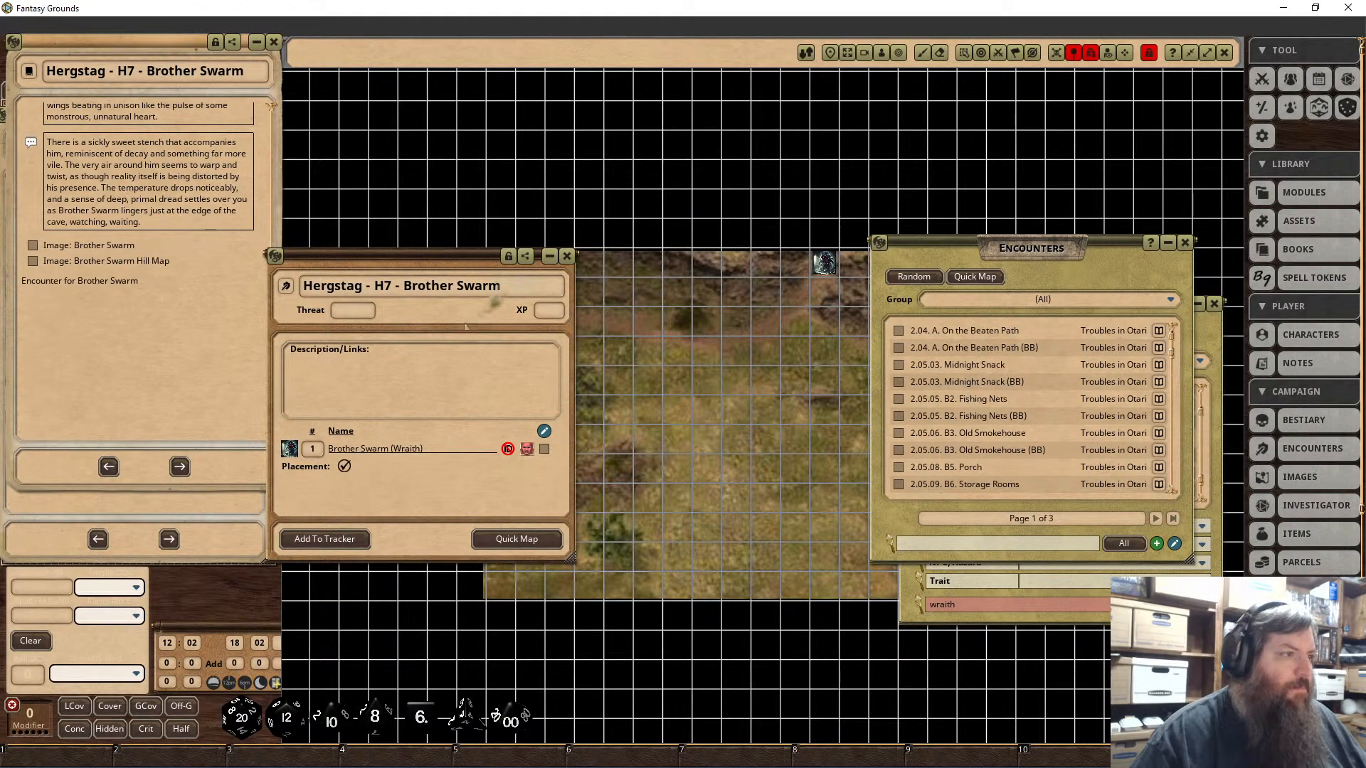
Step: Lock the encounter record and replace the story's "Encounter for Brother Swarm" placeholder with a link to the Hergstag - H7 - Brother Swarm encounter
left_click(508, 257)
left_click(182, 279)
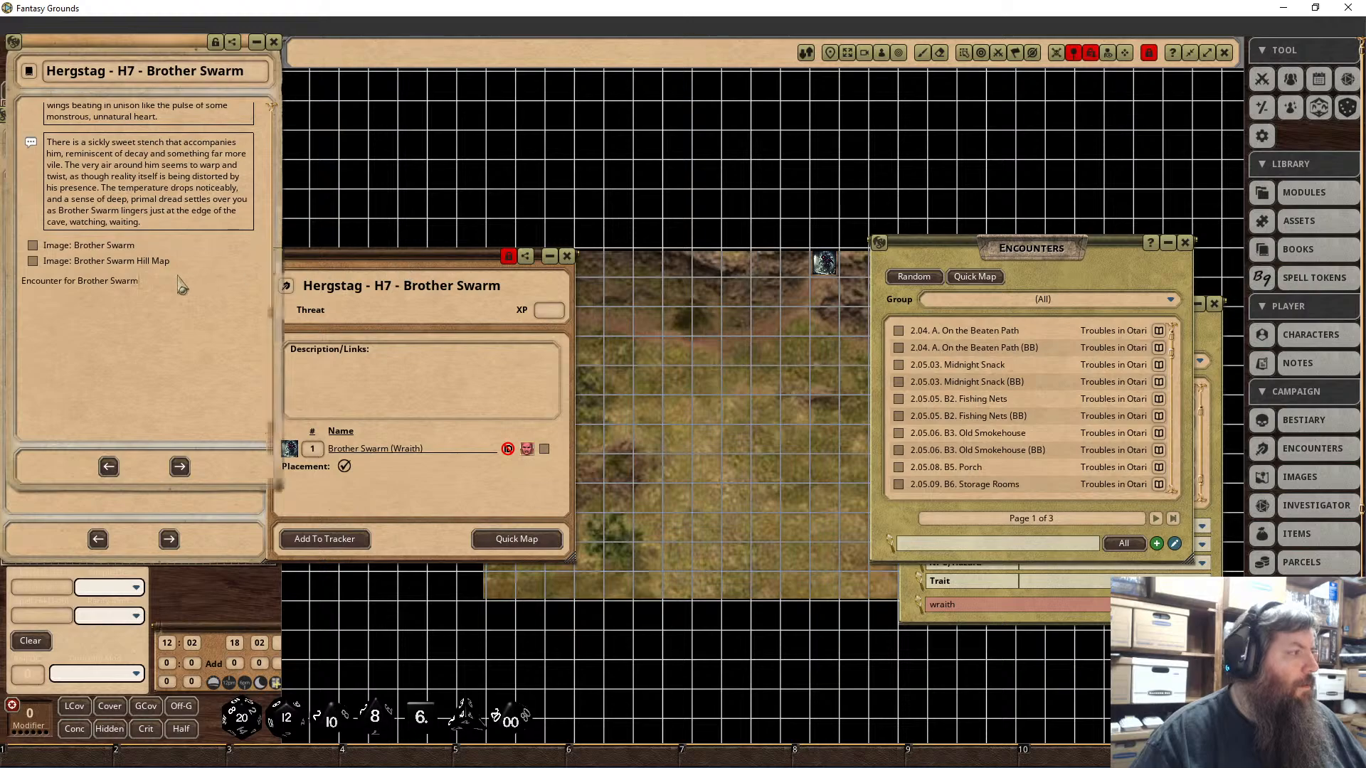
key("BackSpace")
key("BackSpace")
key("BackSpace")
key("BackSpace")
key("BackSpace")
key("BackSpace")
key("BackSpace")
key("BackSpace")
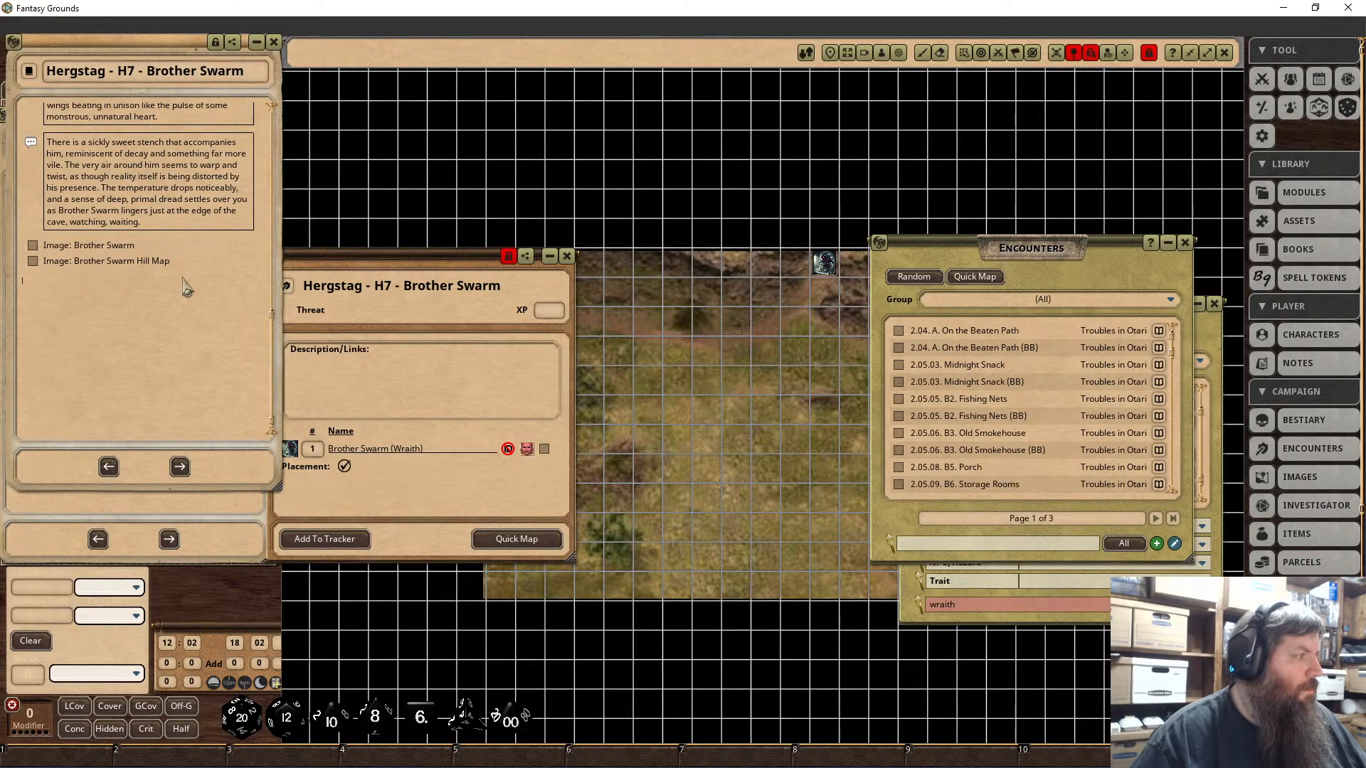
left_click_drag(310, 286, 68, 285)
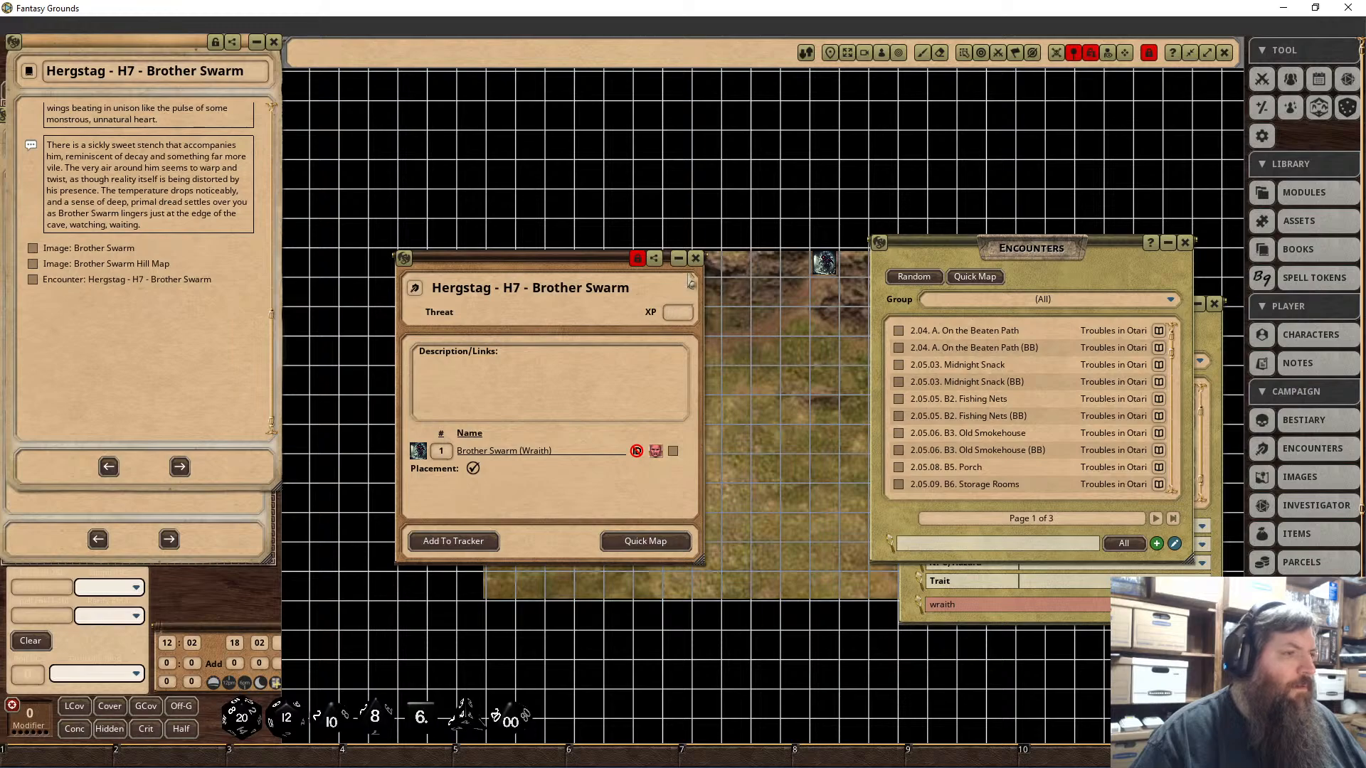
Step: Close the Brother Swarm encounter, the encounter list, the bestiary list and the H7 story entry
left_click(696, 258)
left_click(1186, 243)
left_click(1214, 304)
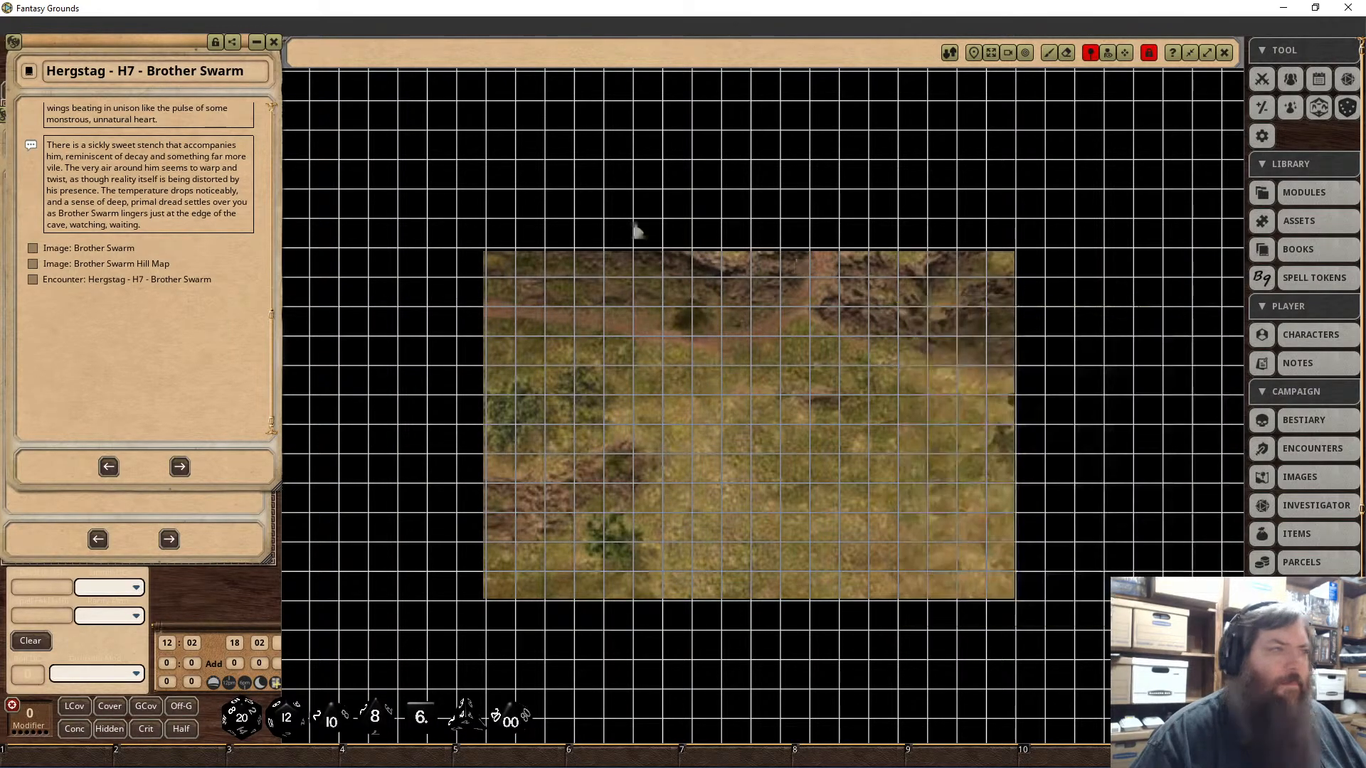
left_click(275, 42)
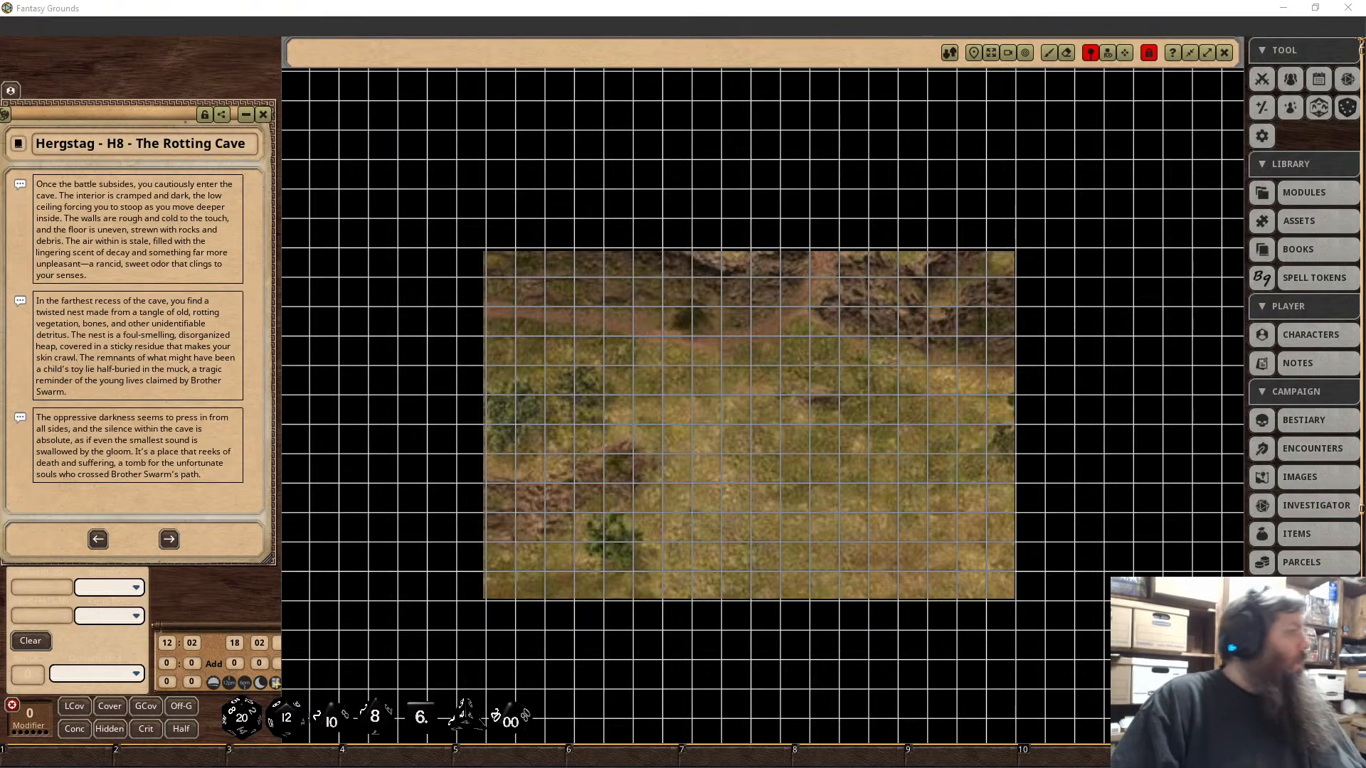
Step: Switch to the Whispering Way Leveling Sheet in Excel and add a bold, underlined "Clues List" heading in F1
key("alt+Tab")
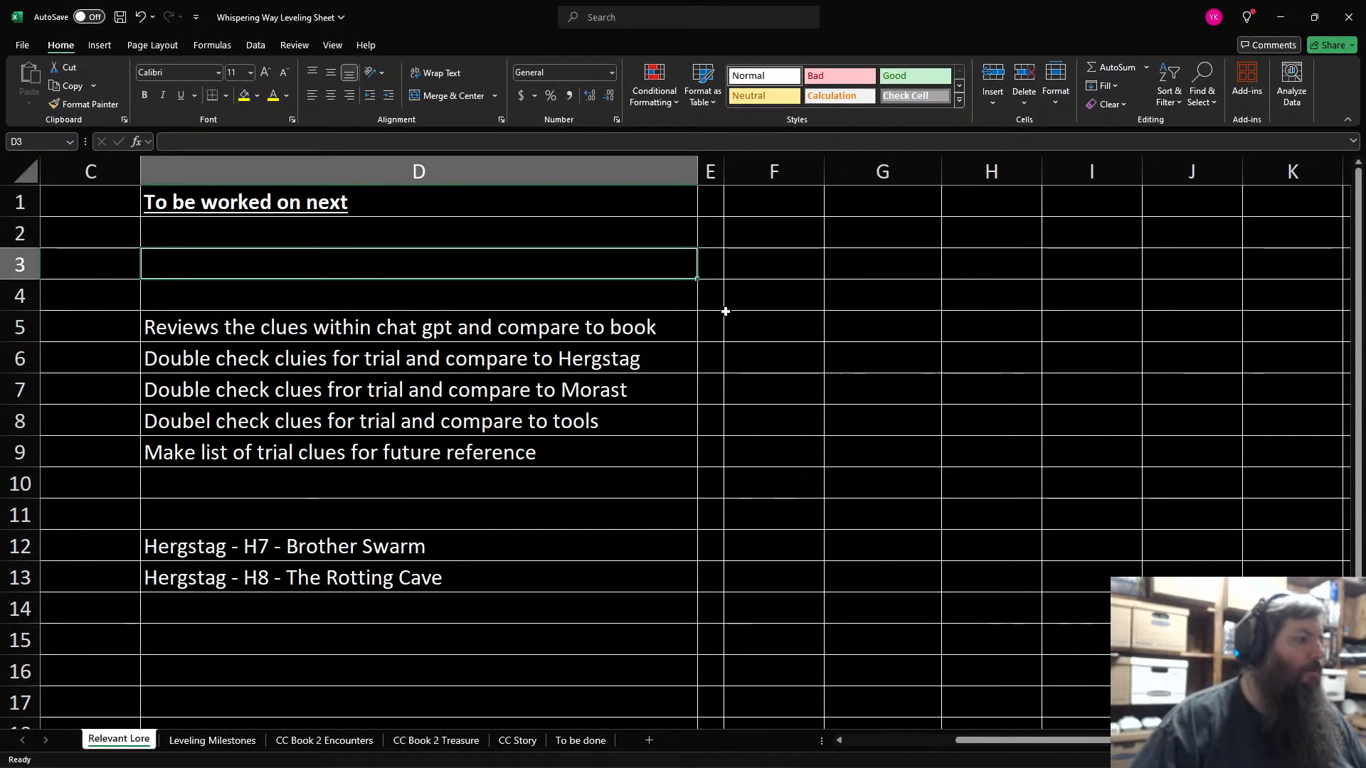
left_click(782, 202)
type("Cl")
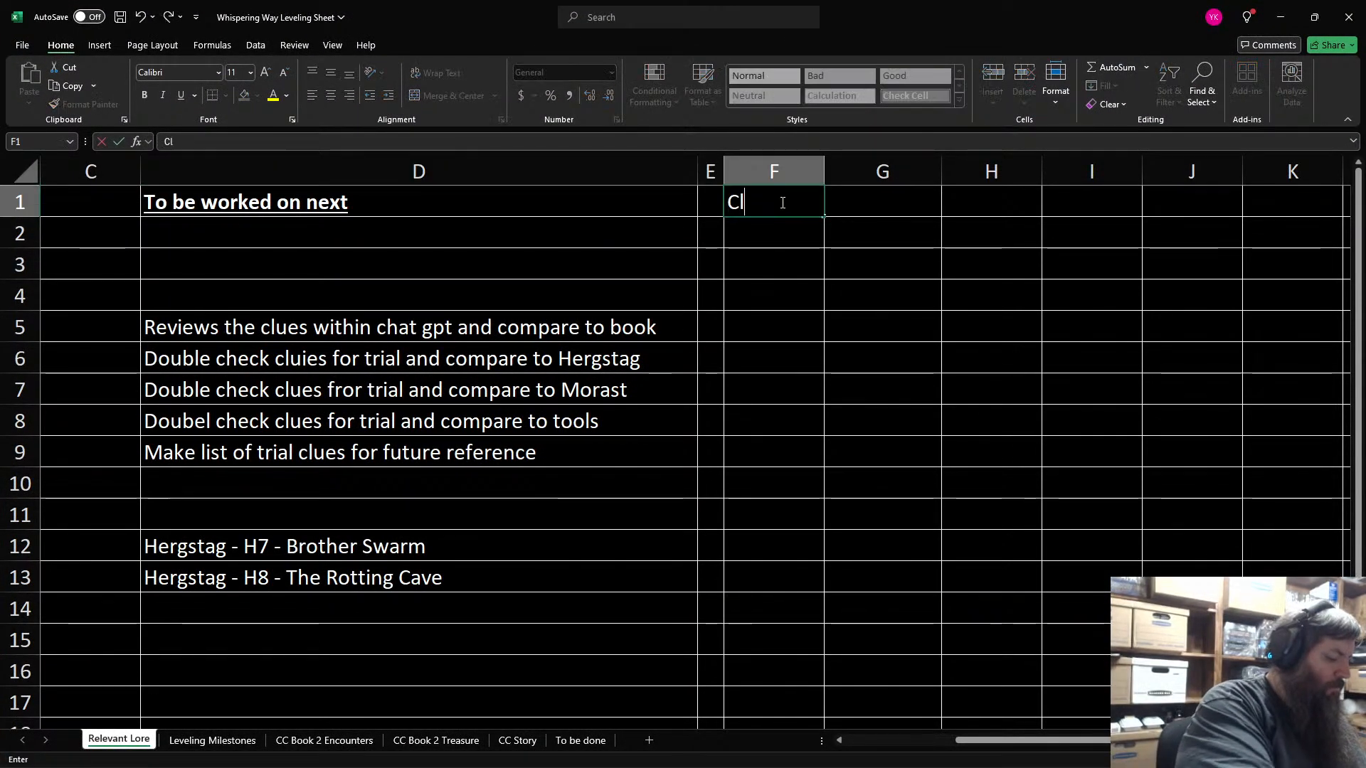
type("ues List")
key("ctrl+Return")
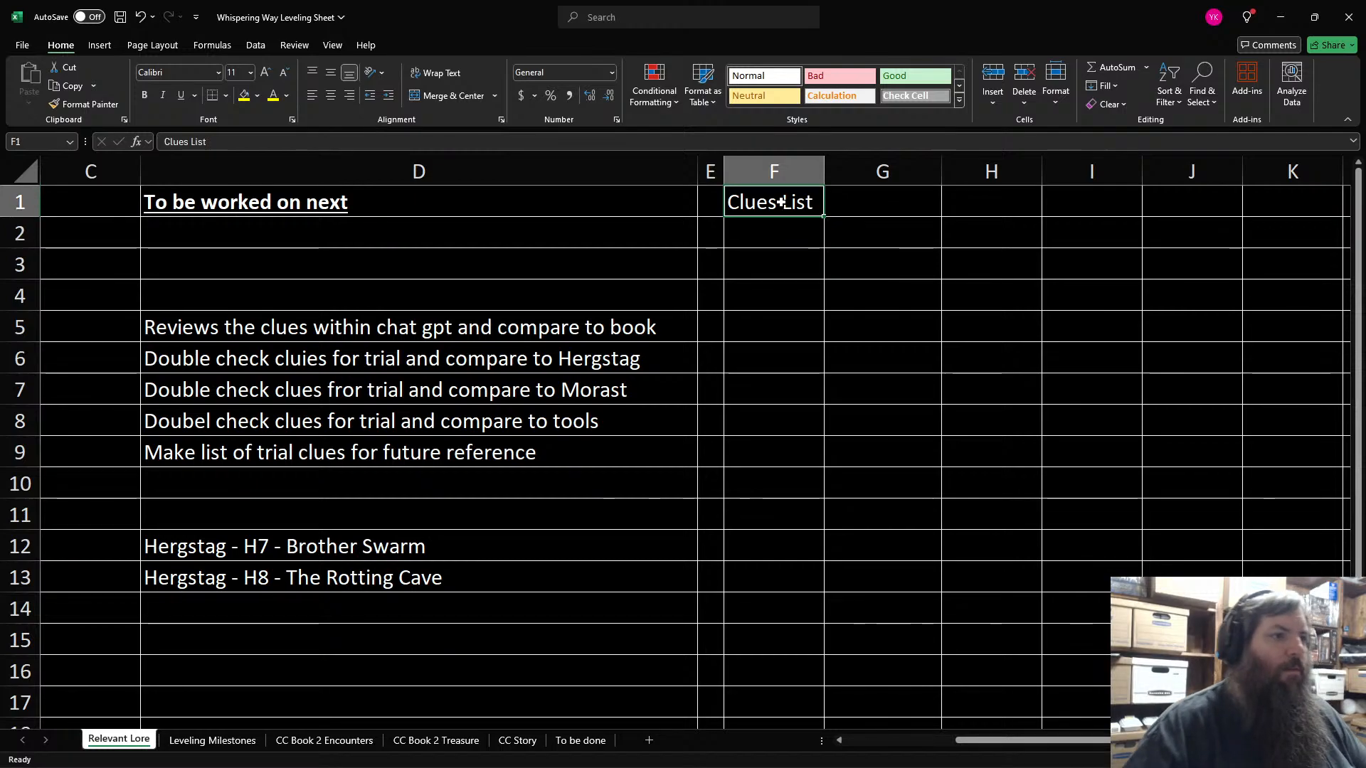
left_click(145, 94)
left_click(181, 94)
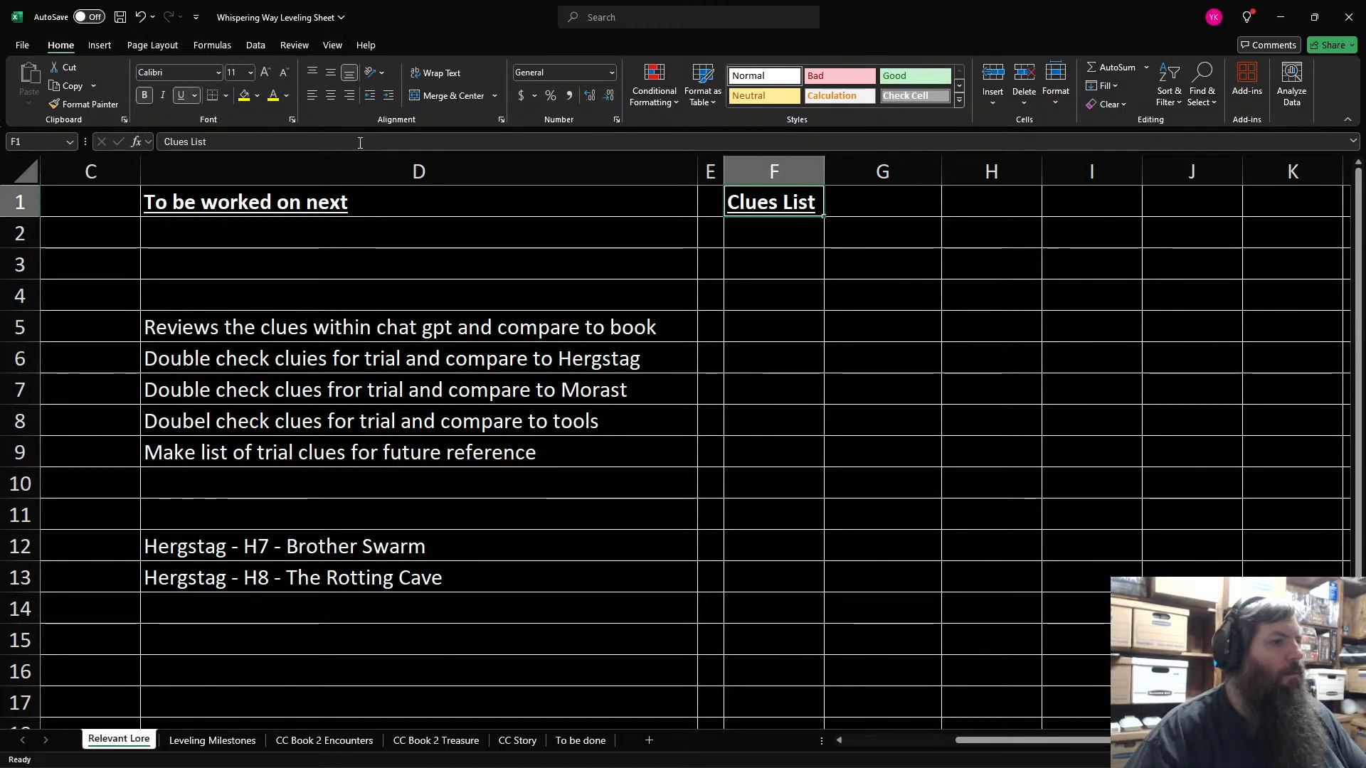
Step: Add bold, underlined column headers "Location" in F2 and "Clue" in G2
left_click(818, 232)
type("Location")
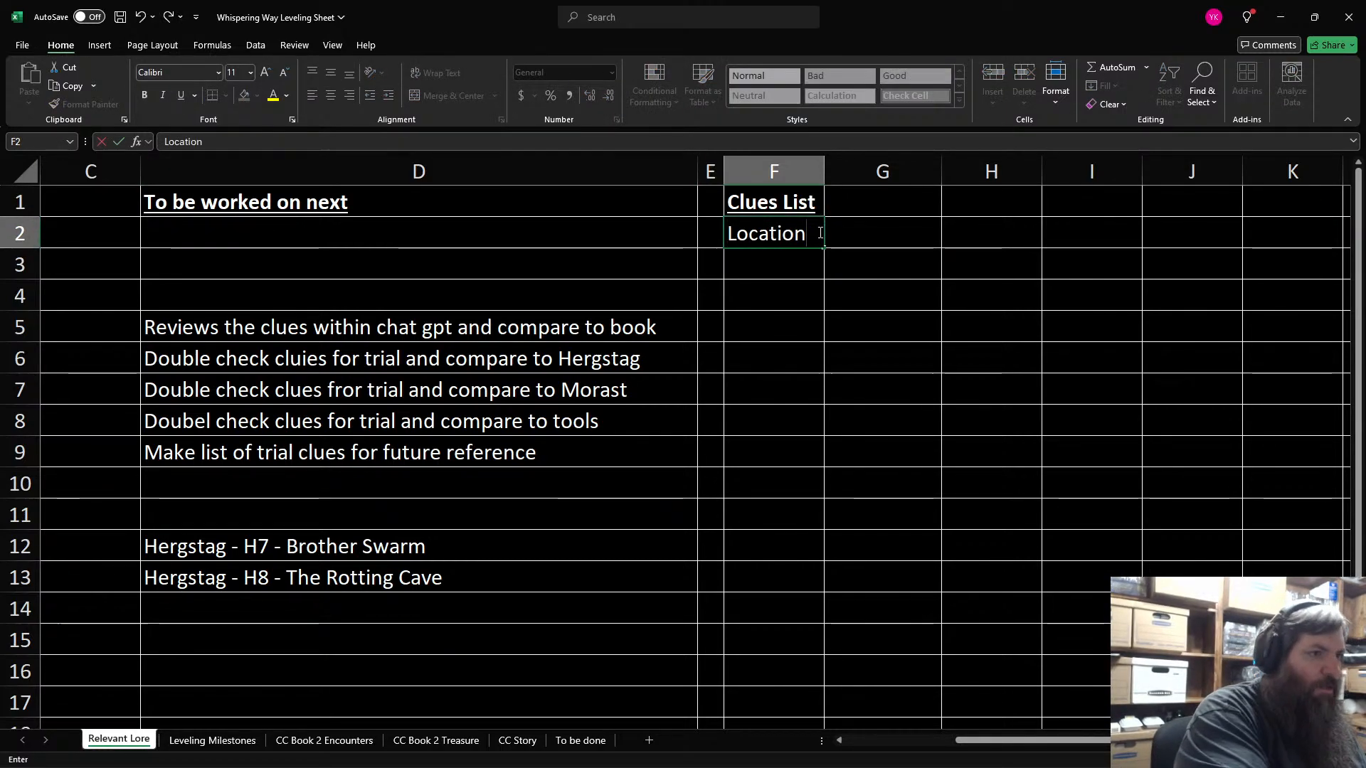
key("Tab")
type("Clue")
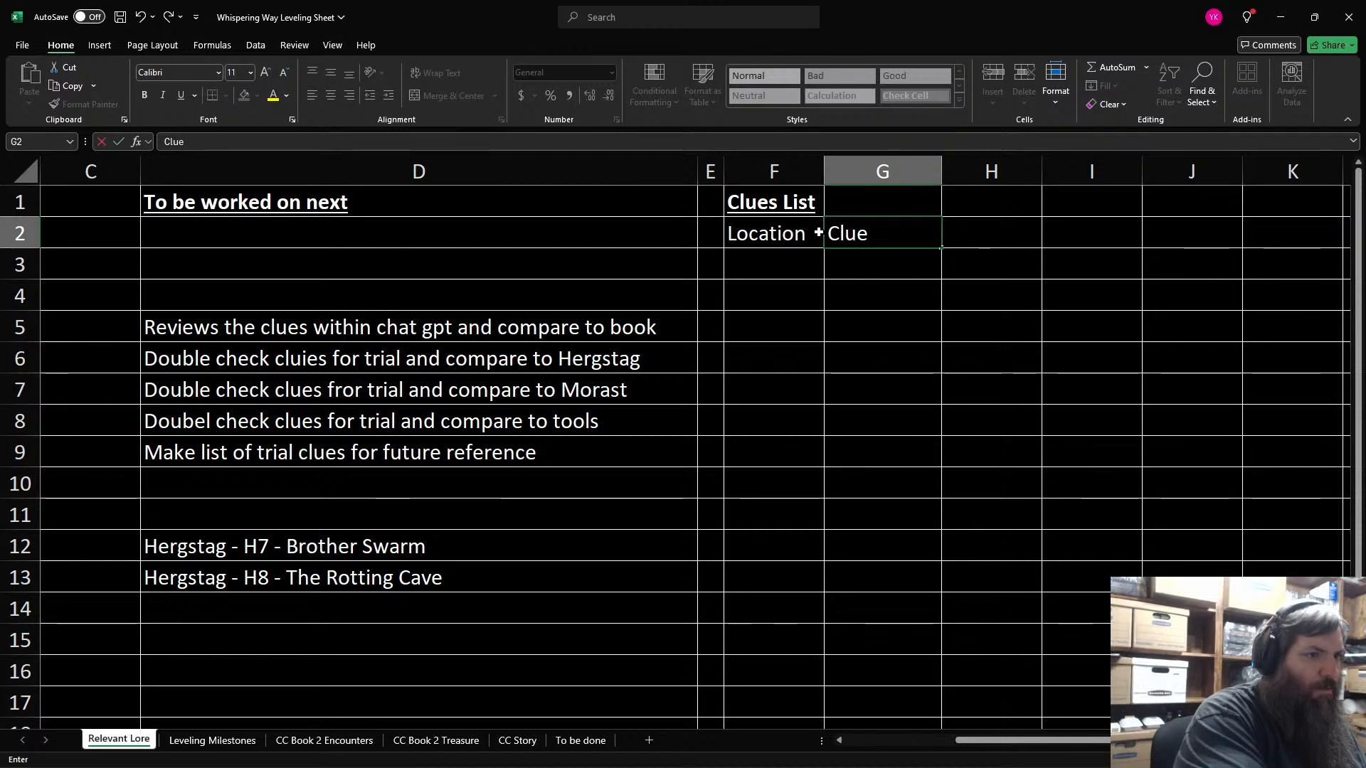
key("Return")
left_click_drag(757, 230, 915, 228)
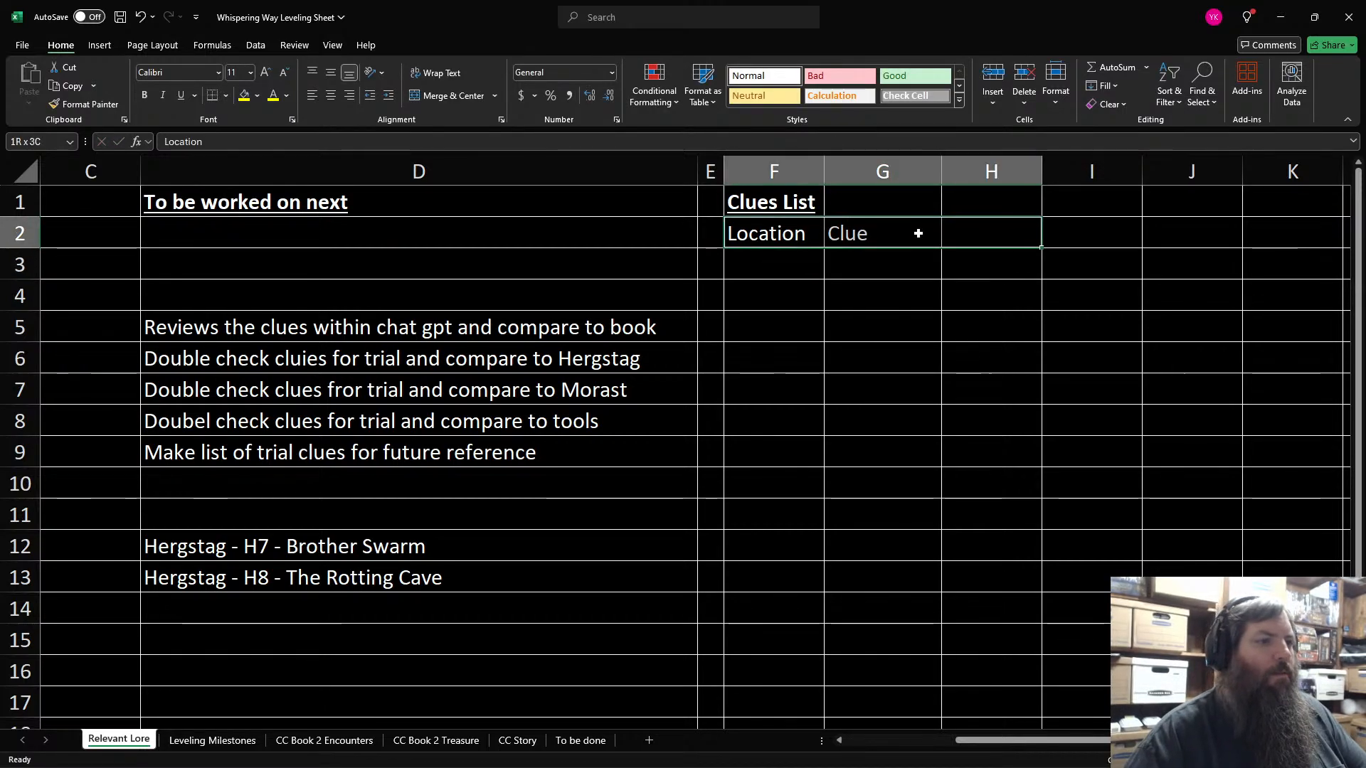
left_click(145, 95)
left_click(181, 95)
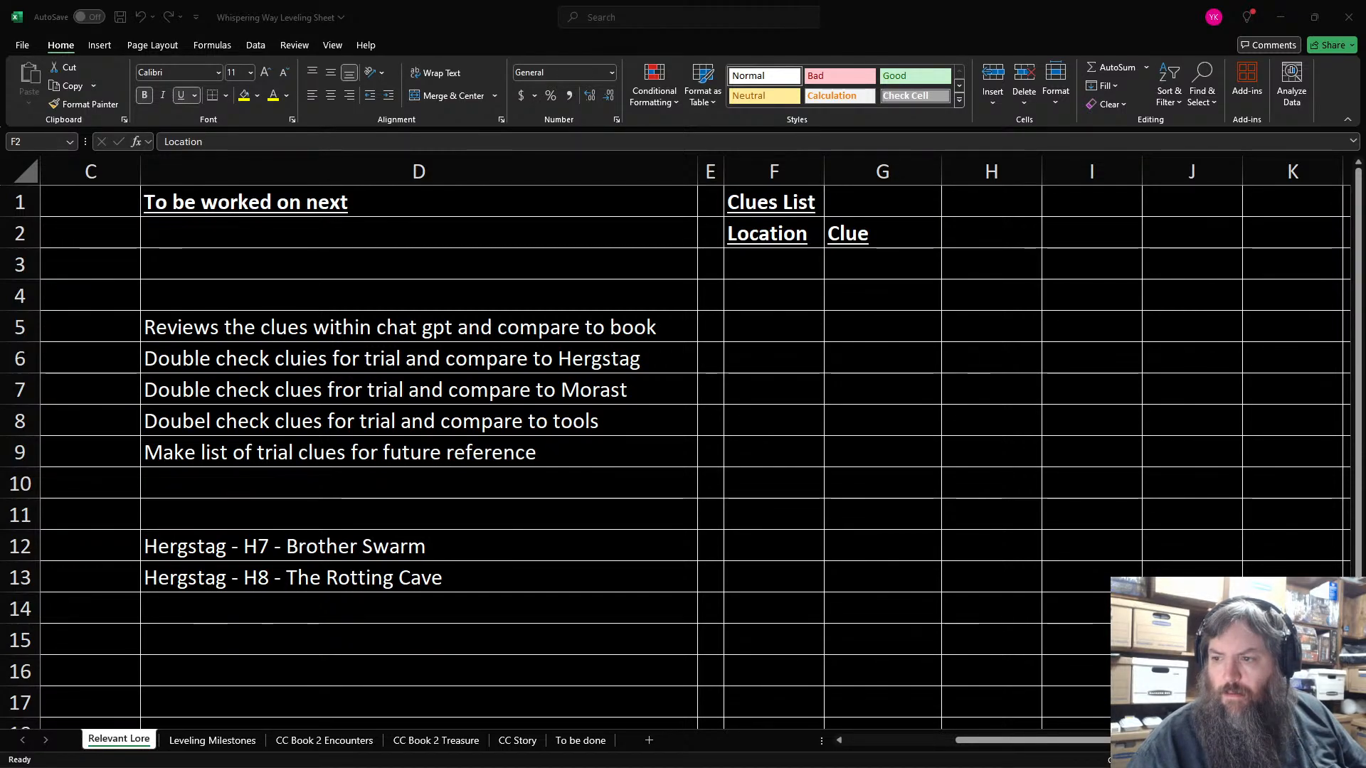
Step: Enter the first clue in row 3 with location "Lepidstadt" and clue "Surgeons Tools"
left_click(774, 276)
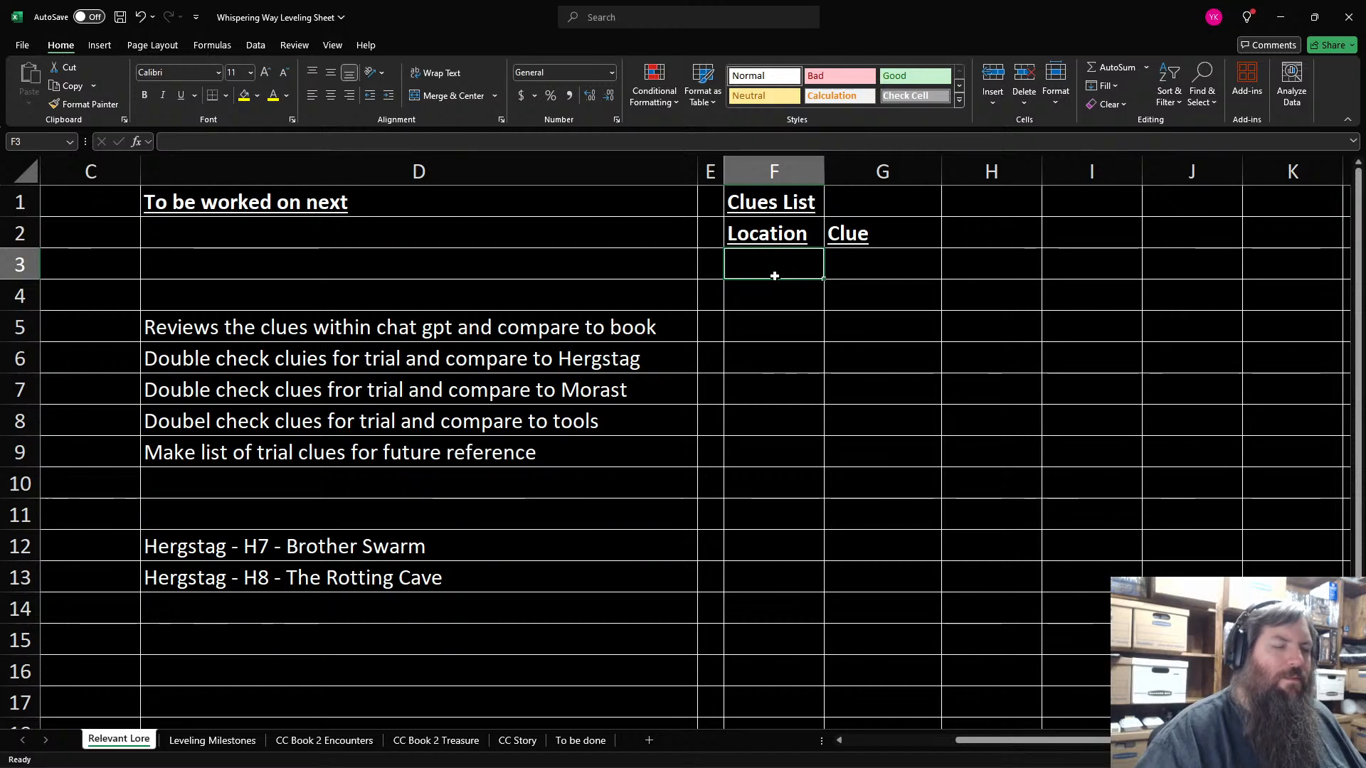
type("Lepidstadt")
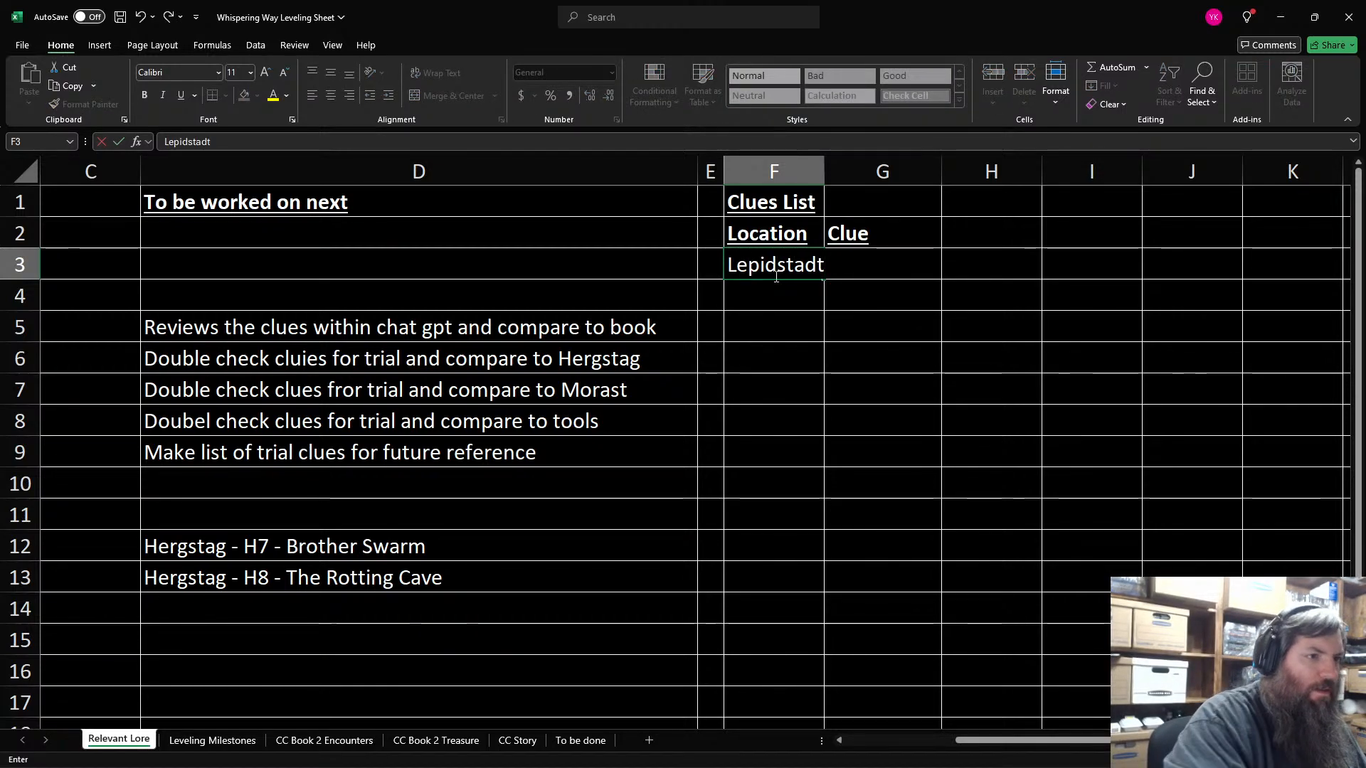
key("Tab")
type("S")
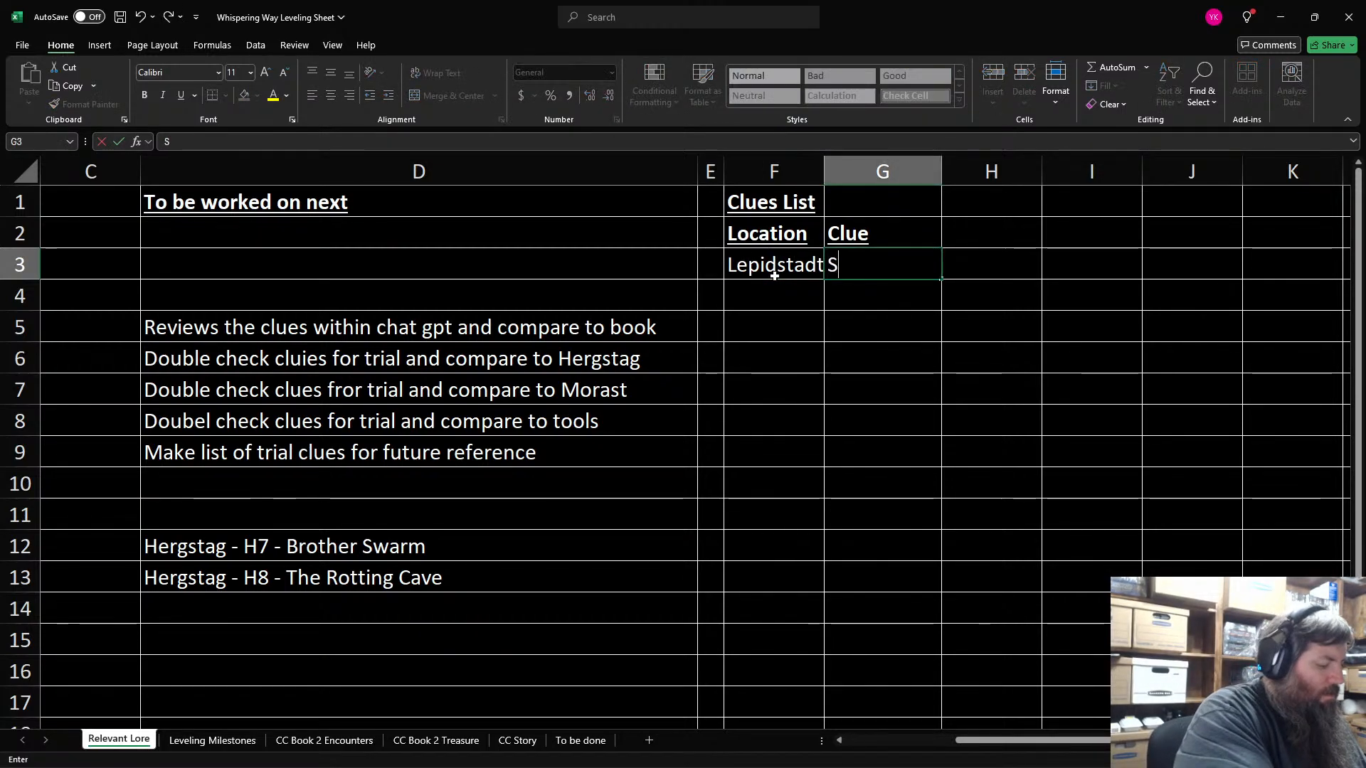
type("urgeons Toos")
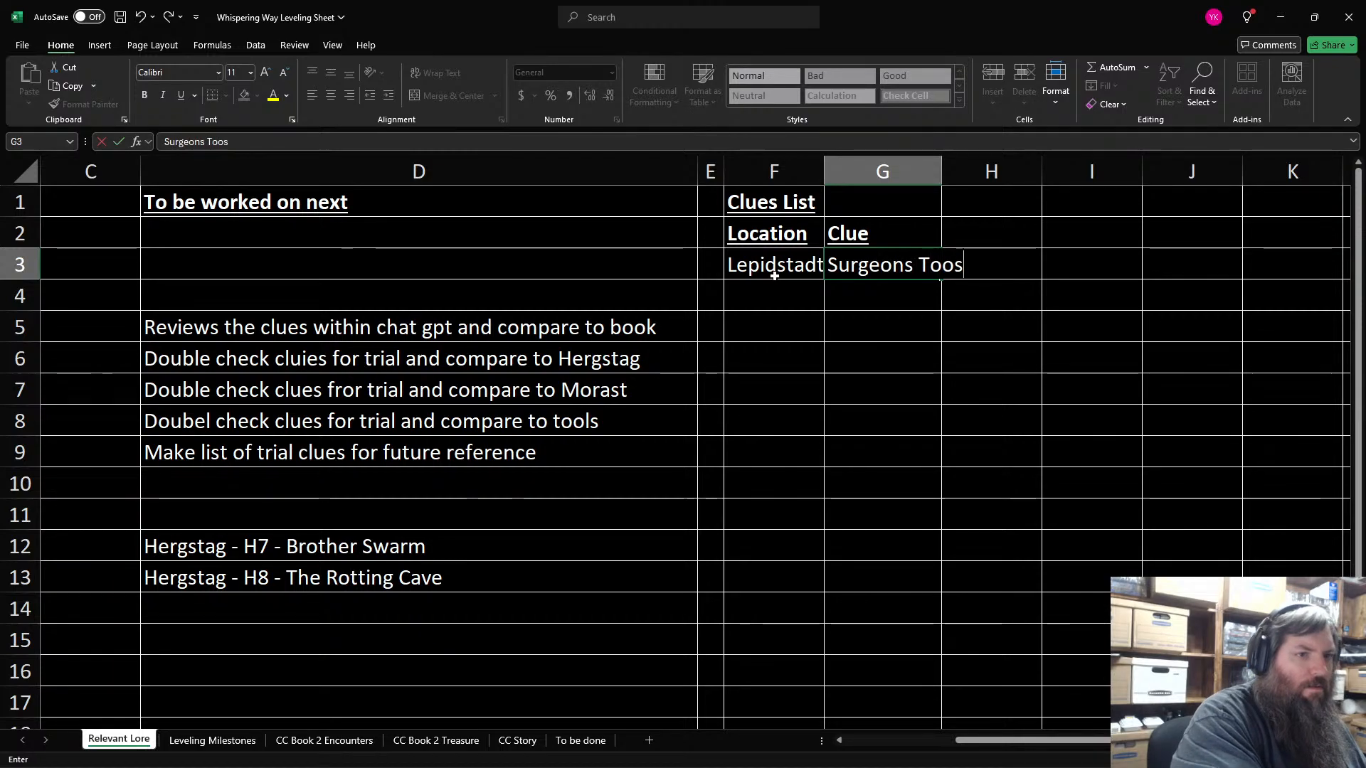
key("BackSpace")
type("ls")
key("Return")
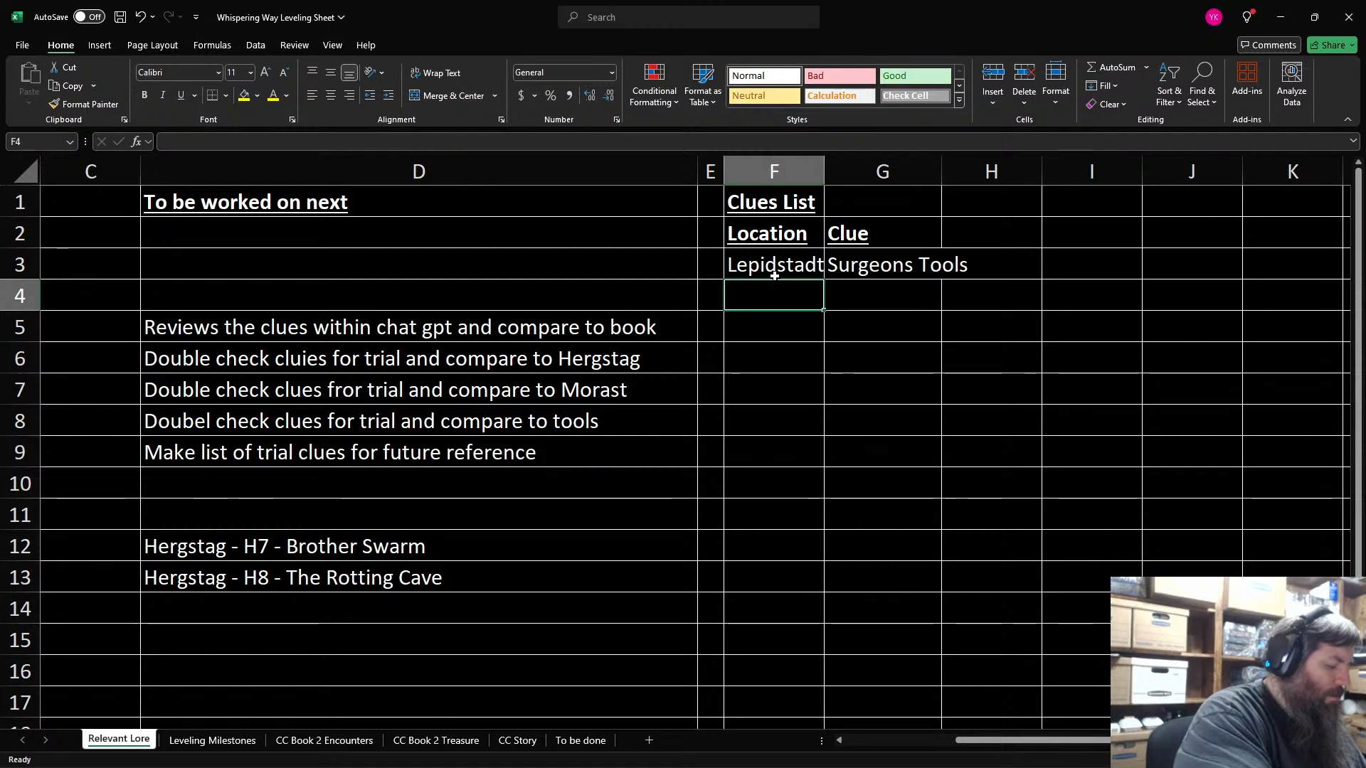
Step: Enter "V&G" as the location in F4 and copy the Lepidstadt location from F3
type("V&G")
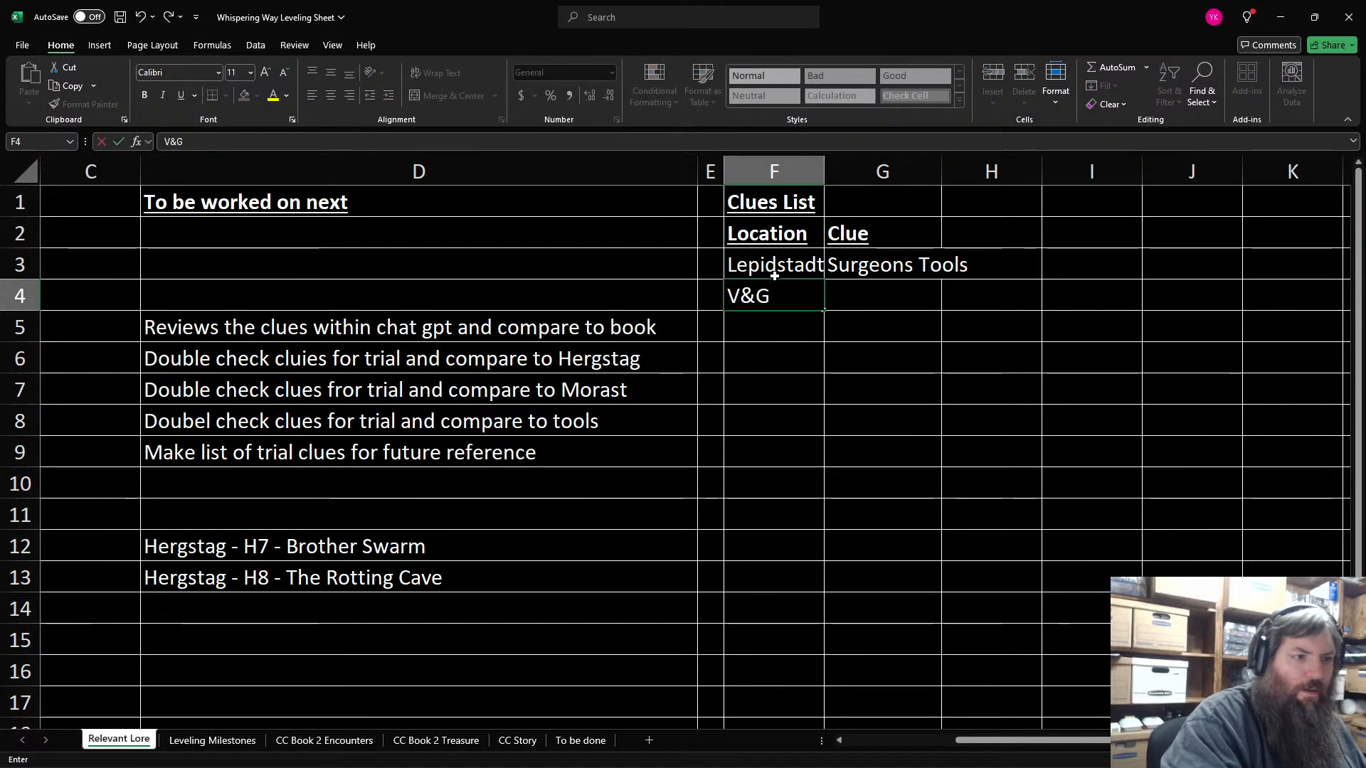
key("ctrl+Return")
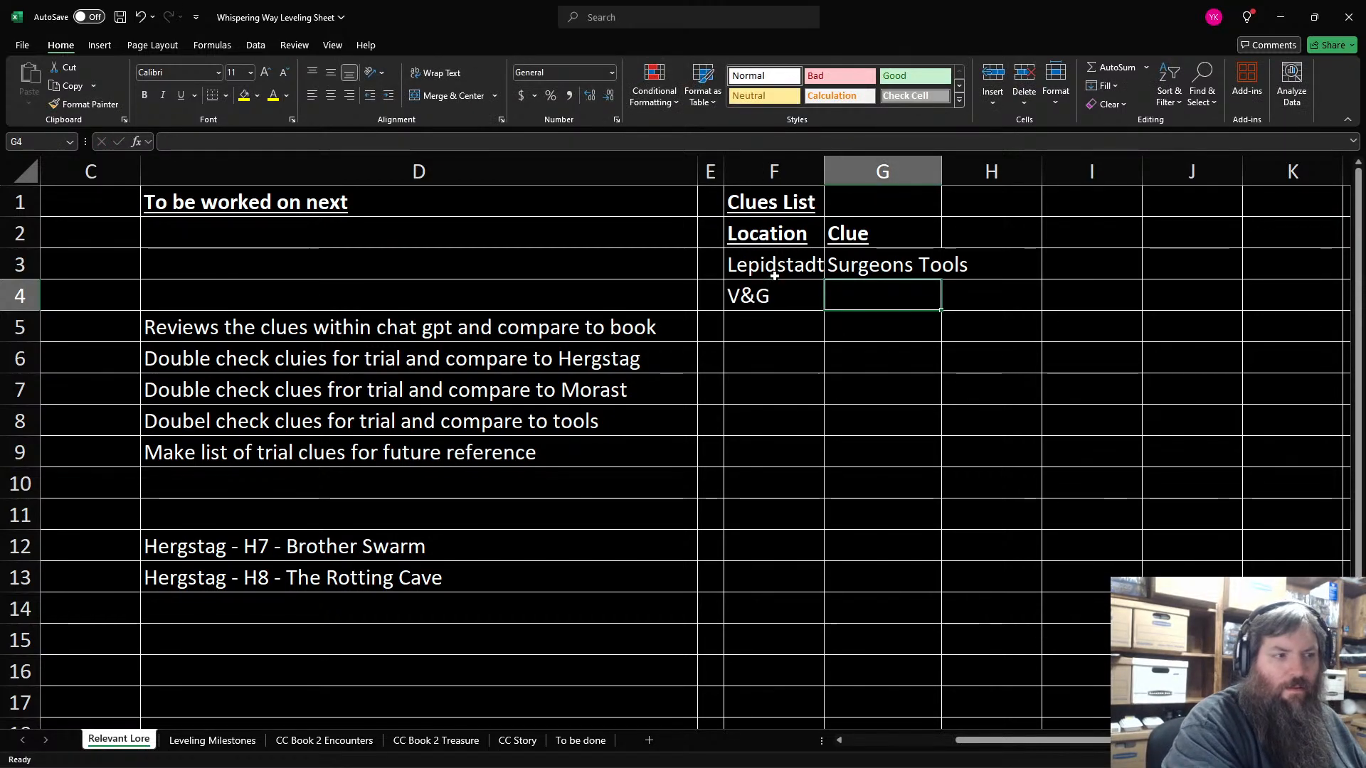
left_click(774, 276)
key("ctrl+c")
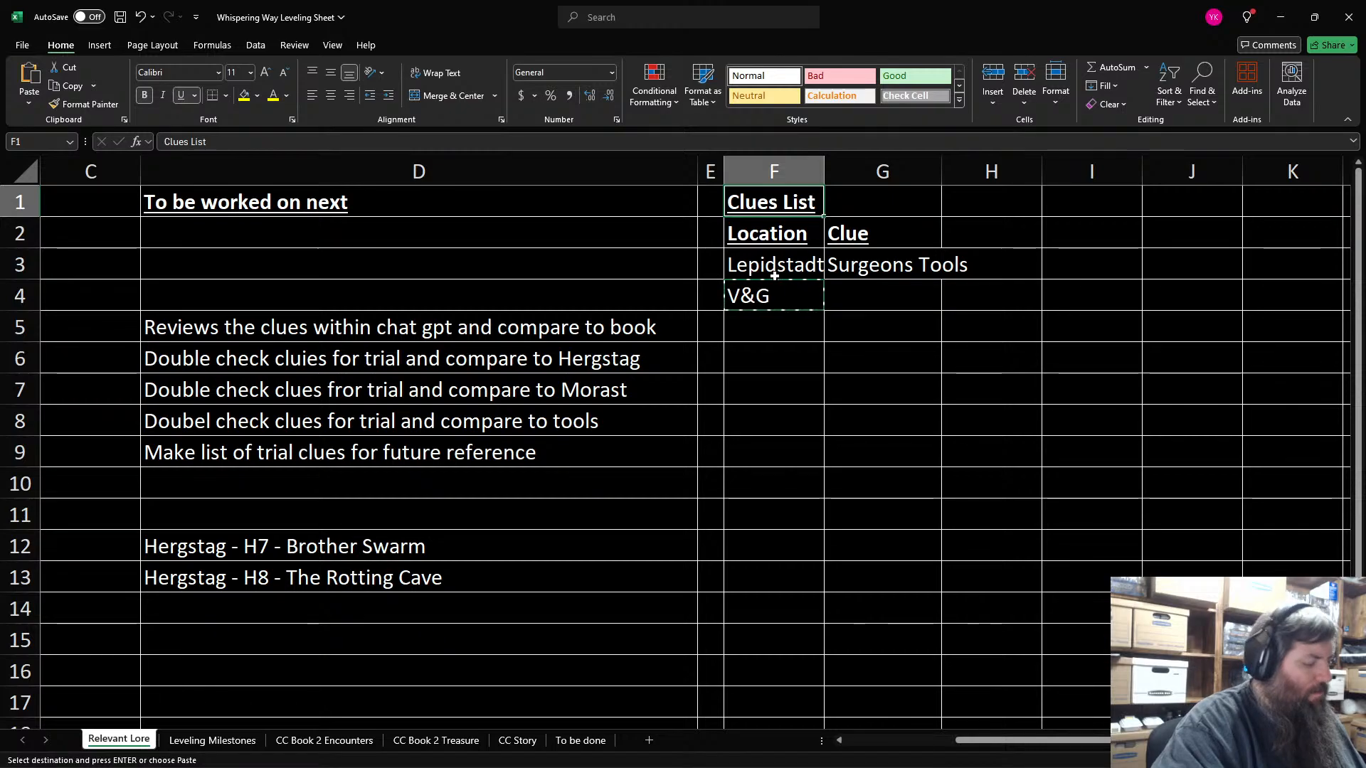
key("Up")
key("Down")
key("ctrl+v")
key("Down")
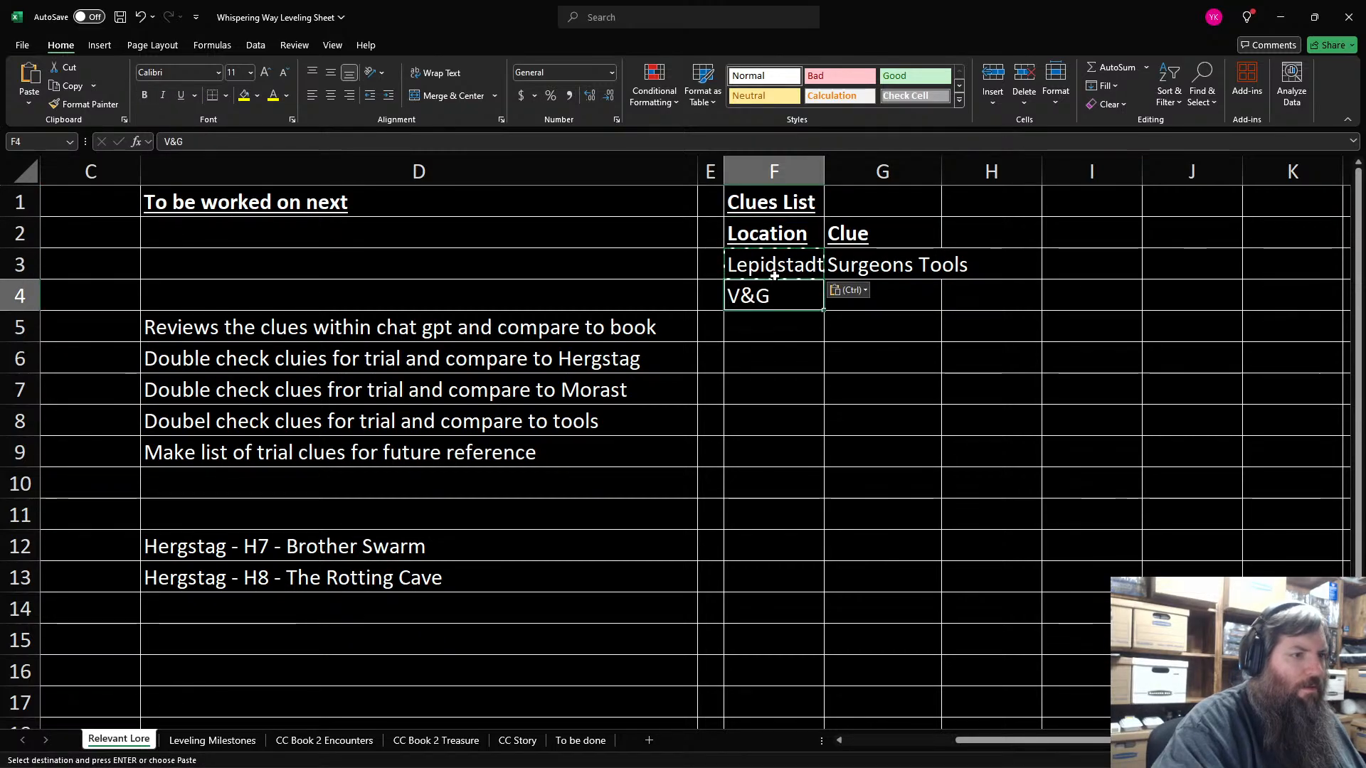
Step: Replace the location in F3 with a copy of the V&G entry from F4
key("ctrl+c")
key("Up")
key("ctrl+v")
Step: Enter the clue "Shambling Man Skin" in G4 beside its V&G location
key("Down")
key("Right")
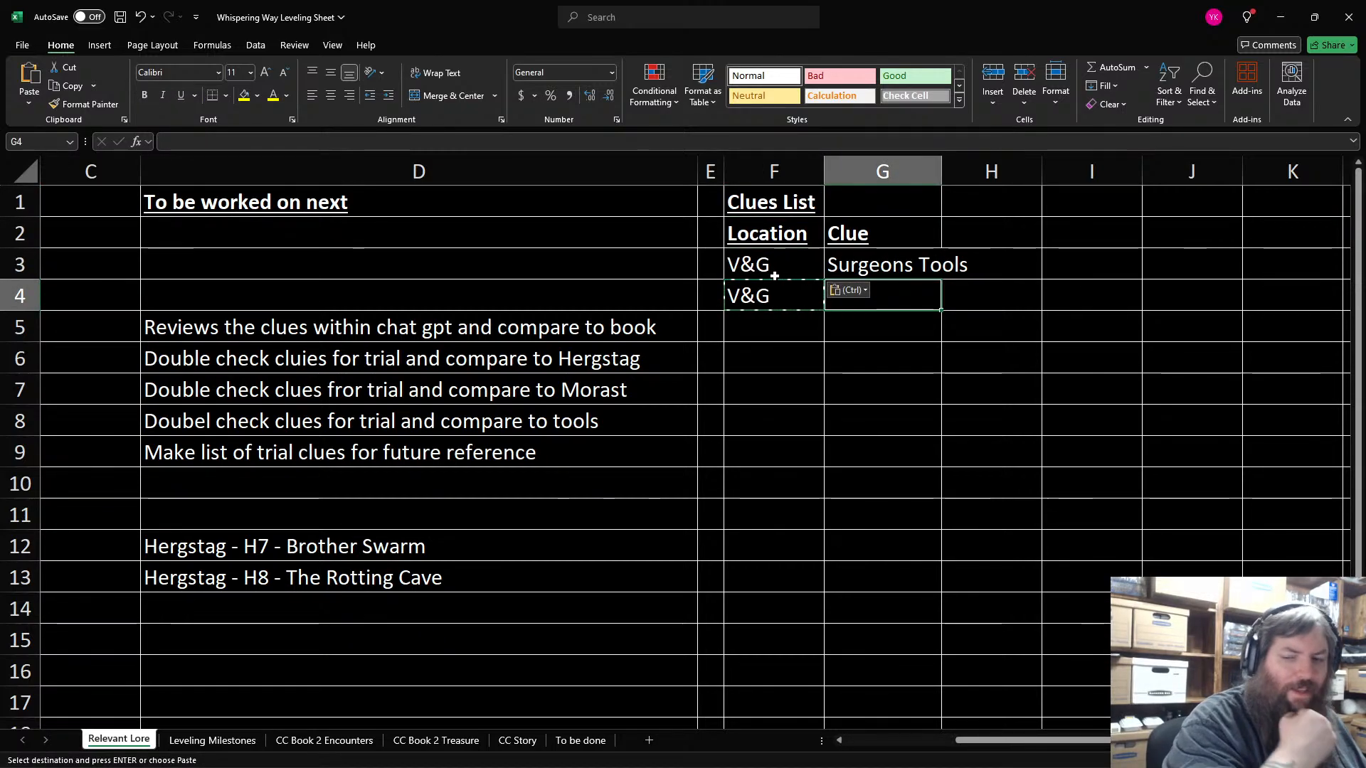
type("Shambl")
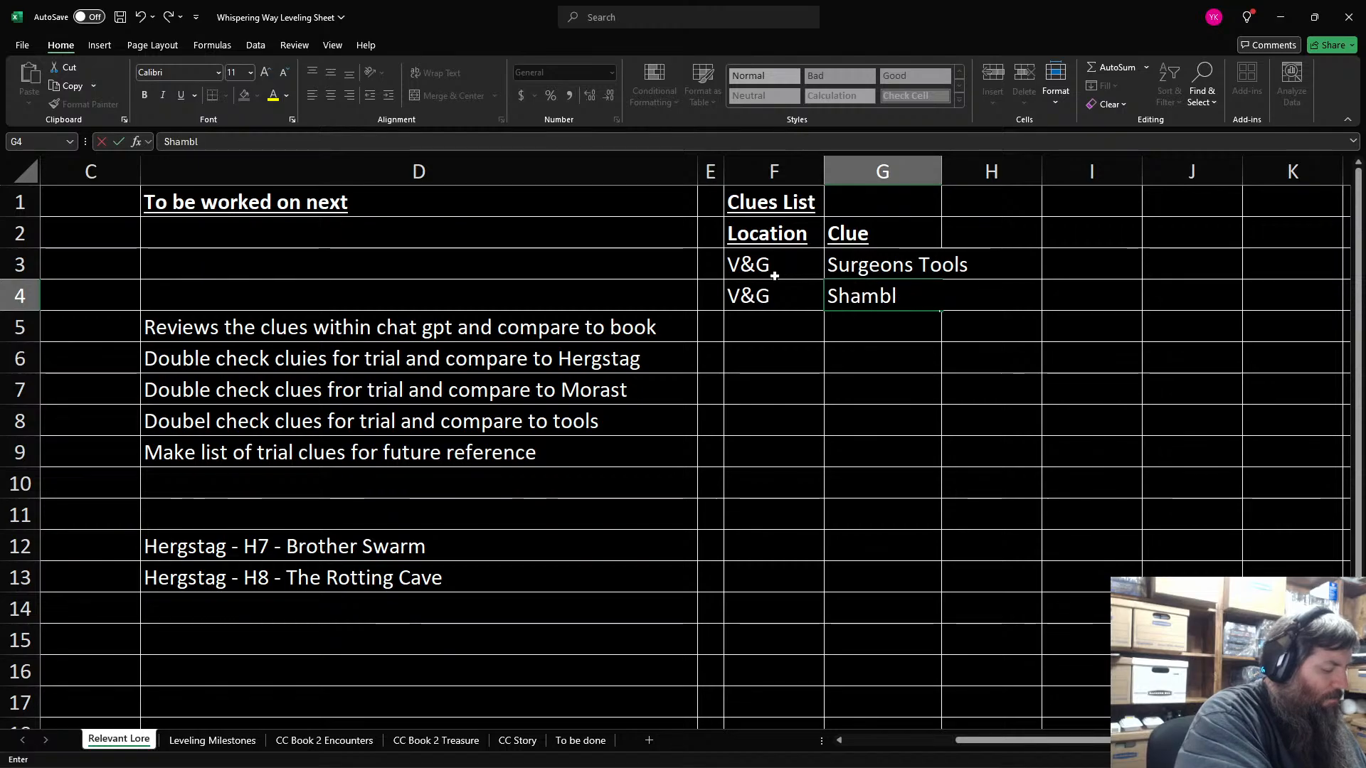
type("ing Man Skin")
key("Return")
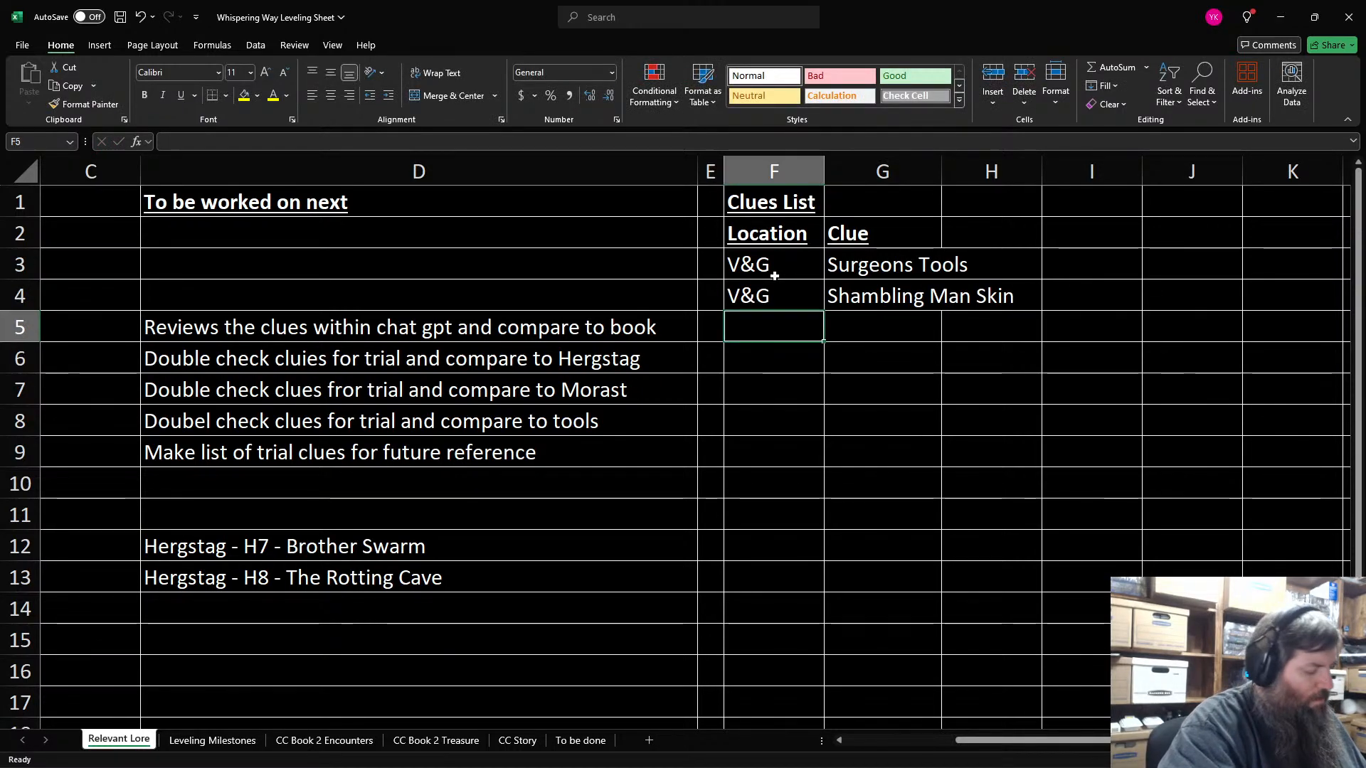
Step: Add a row 5 entry to the clues list with location V&G and clue "Caimen Bite Scar"
key("Up")
key("ctrl+c")
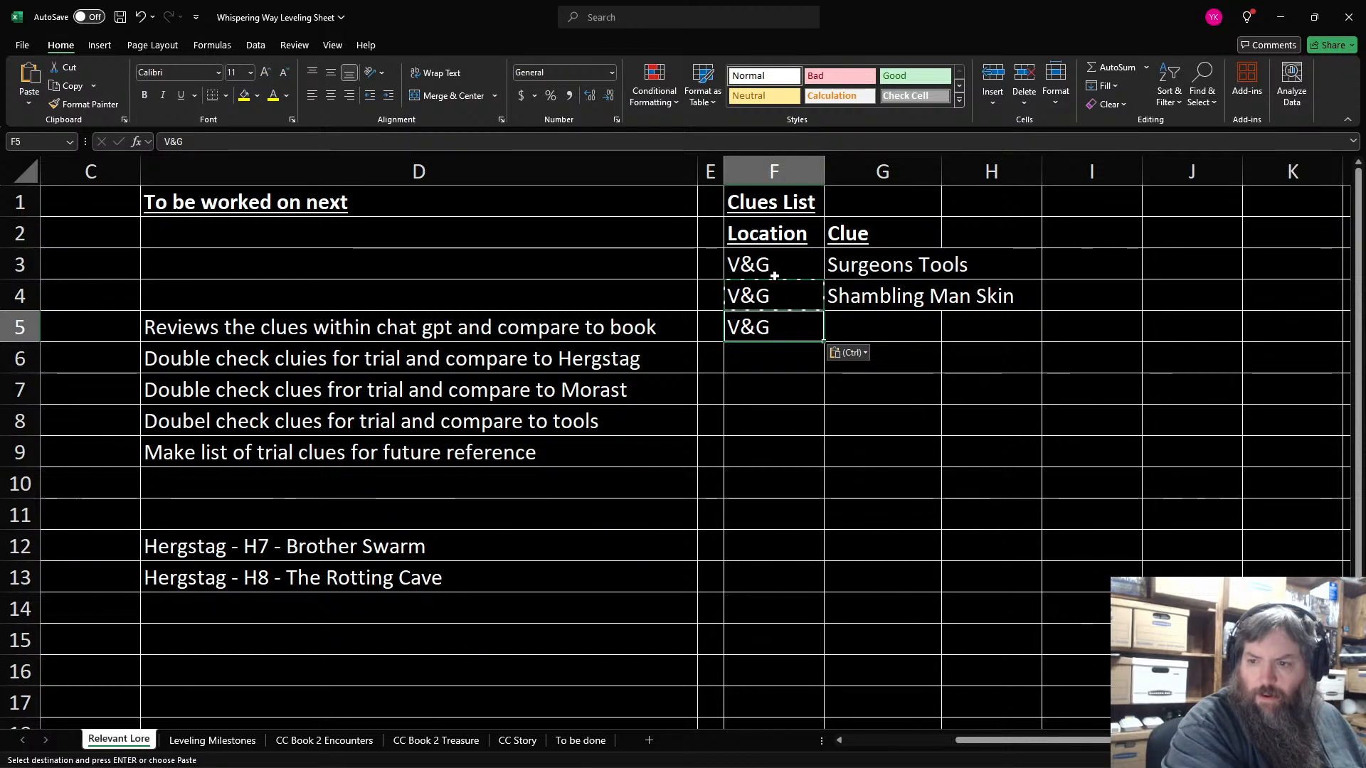
key("Right")
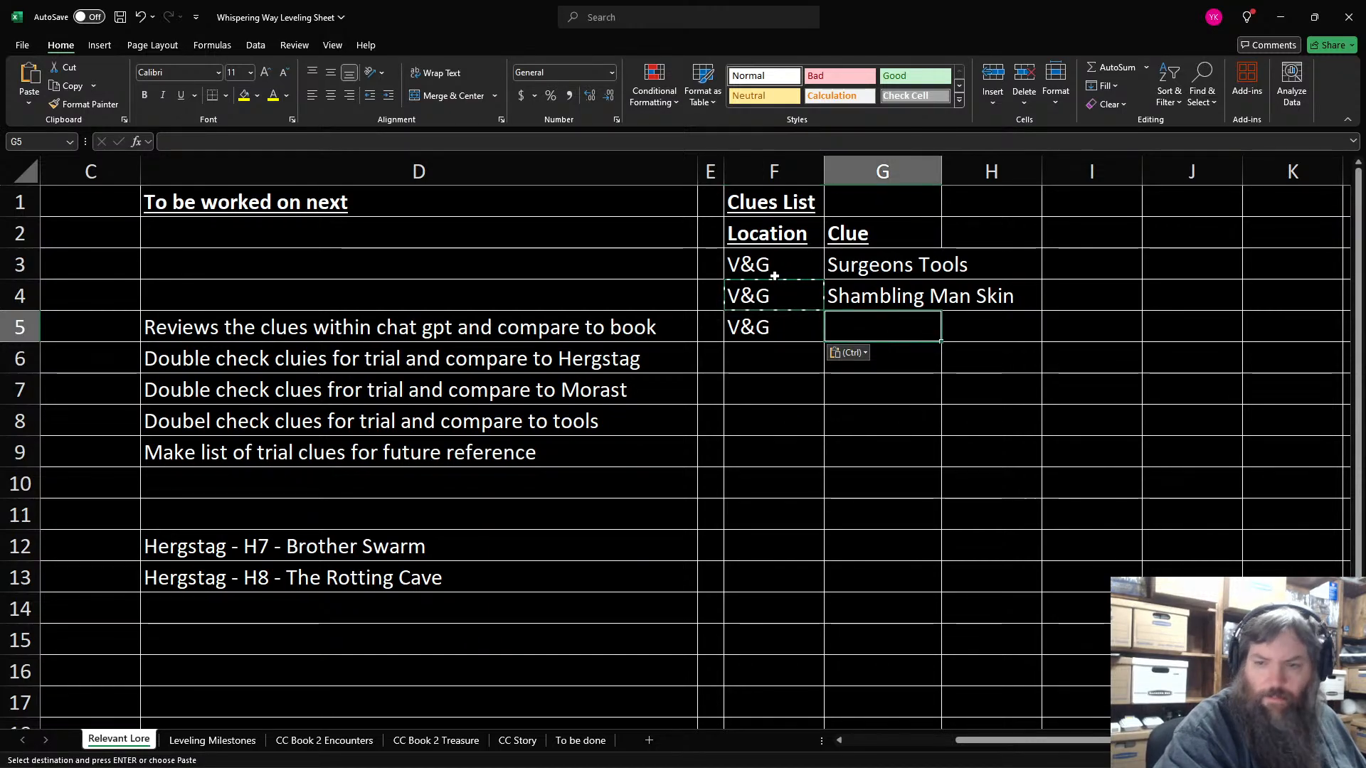
type("C")
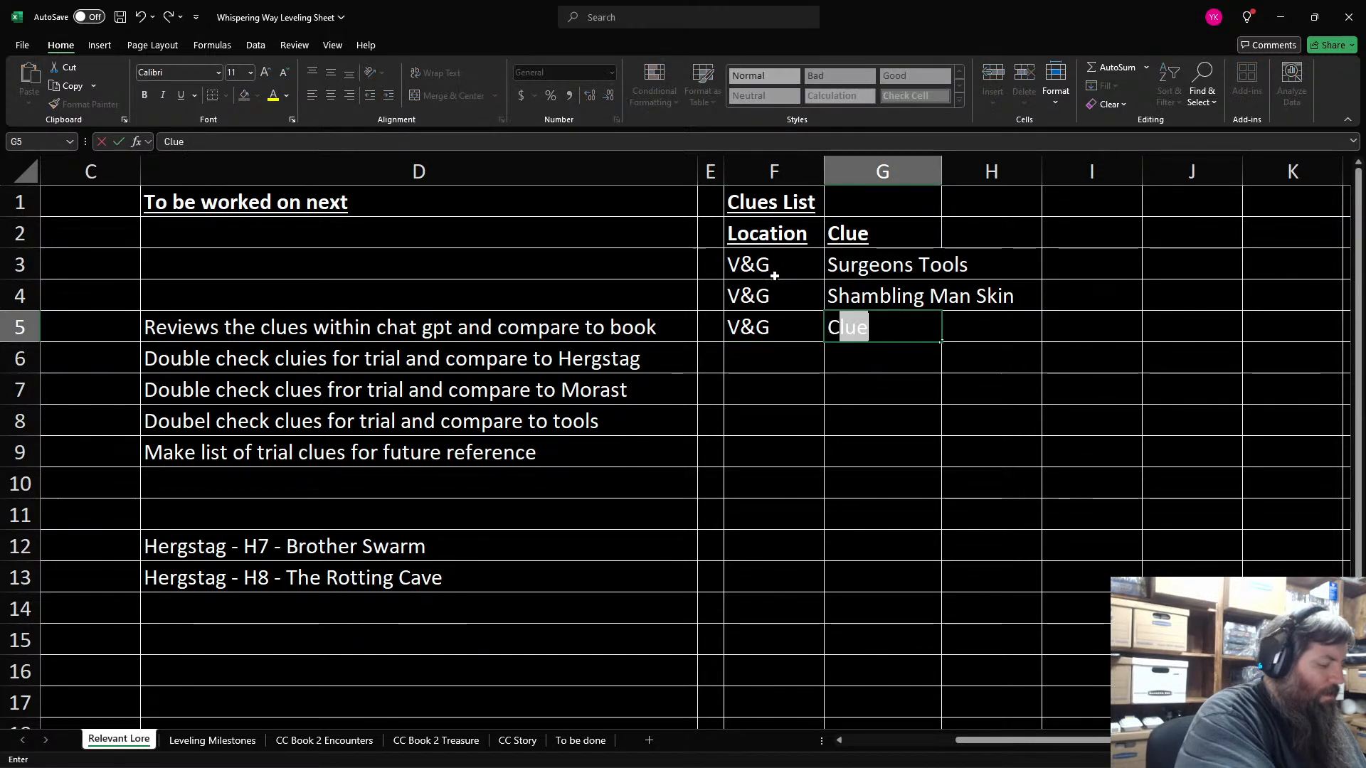
type("aimen Bite Scat")
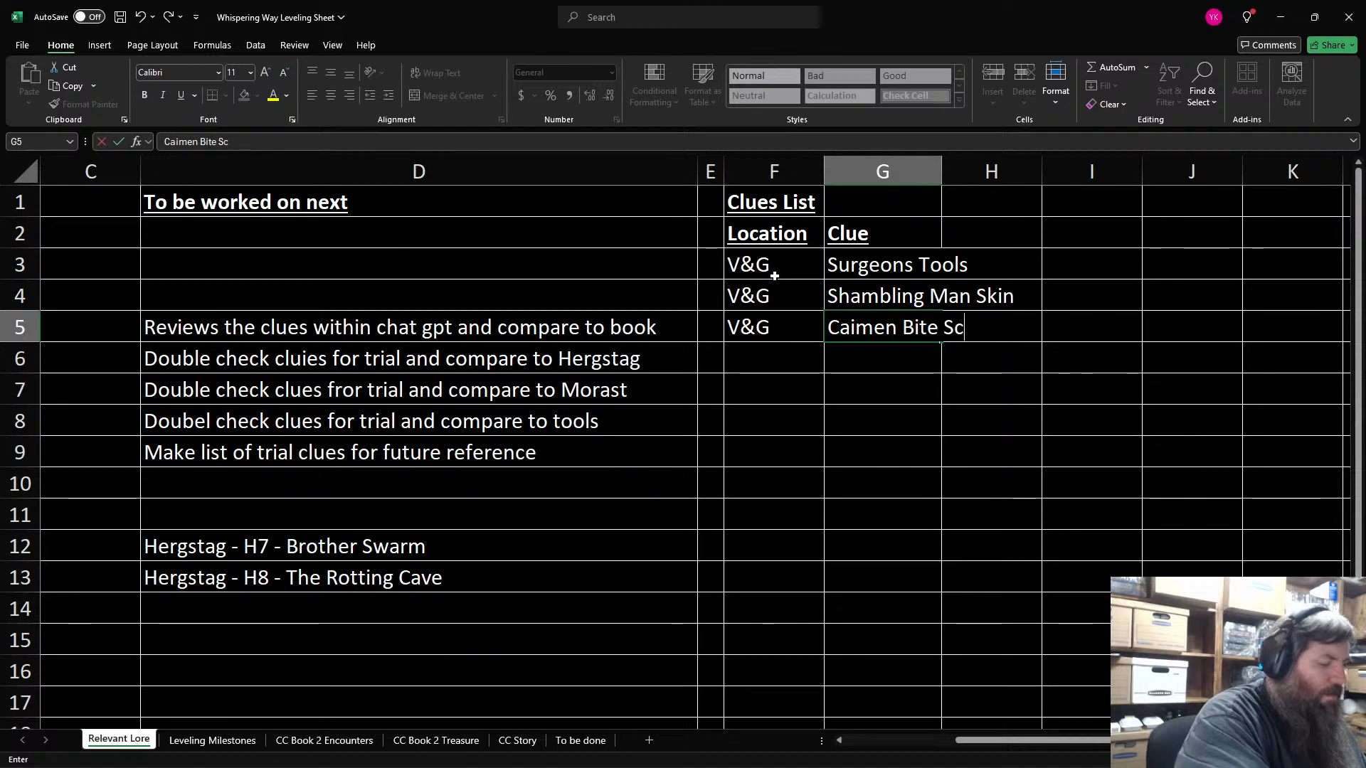
key("Return")
key("Up")
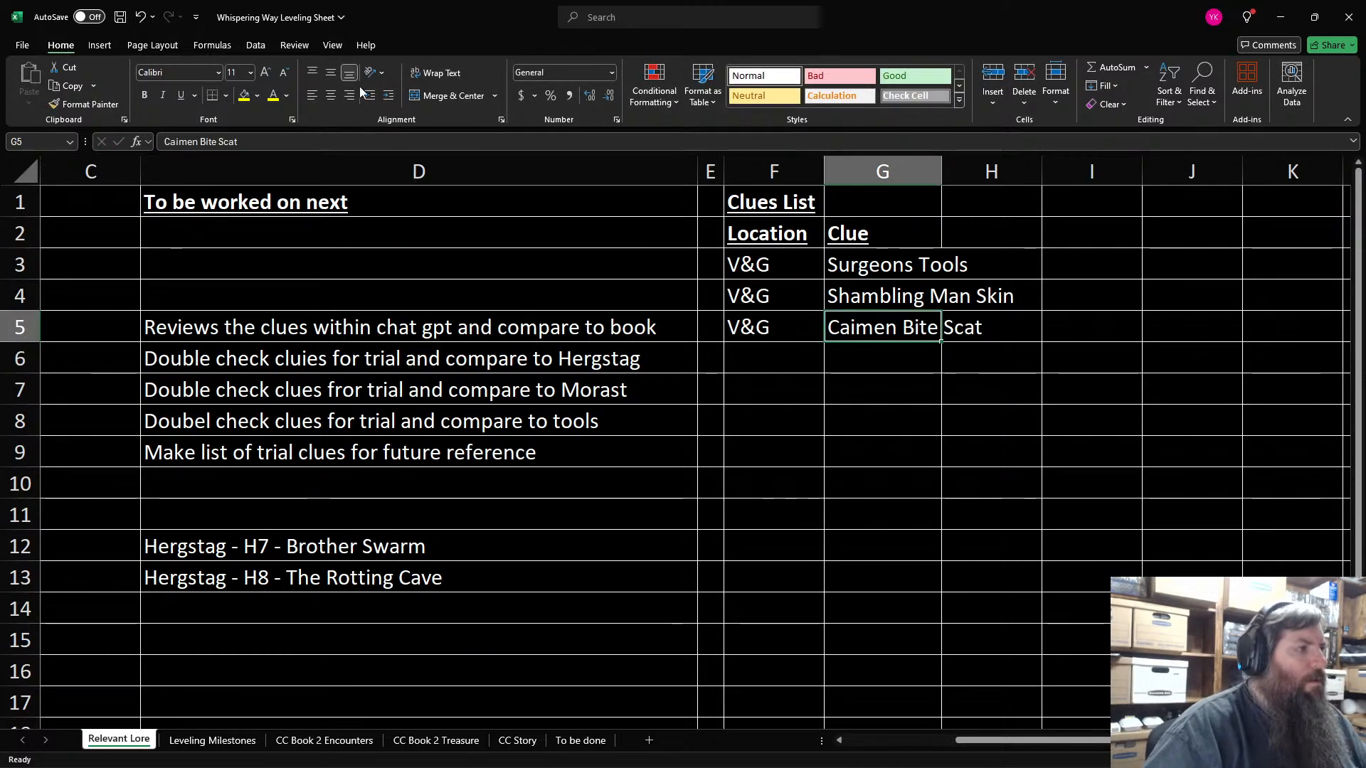
key("F2")
key("BackSpace")
type("r")
key("Return")
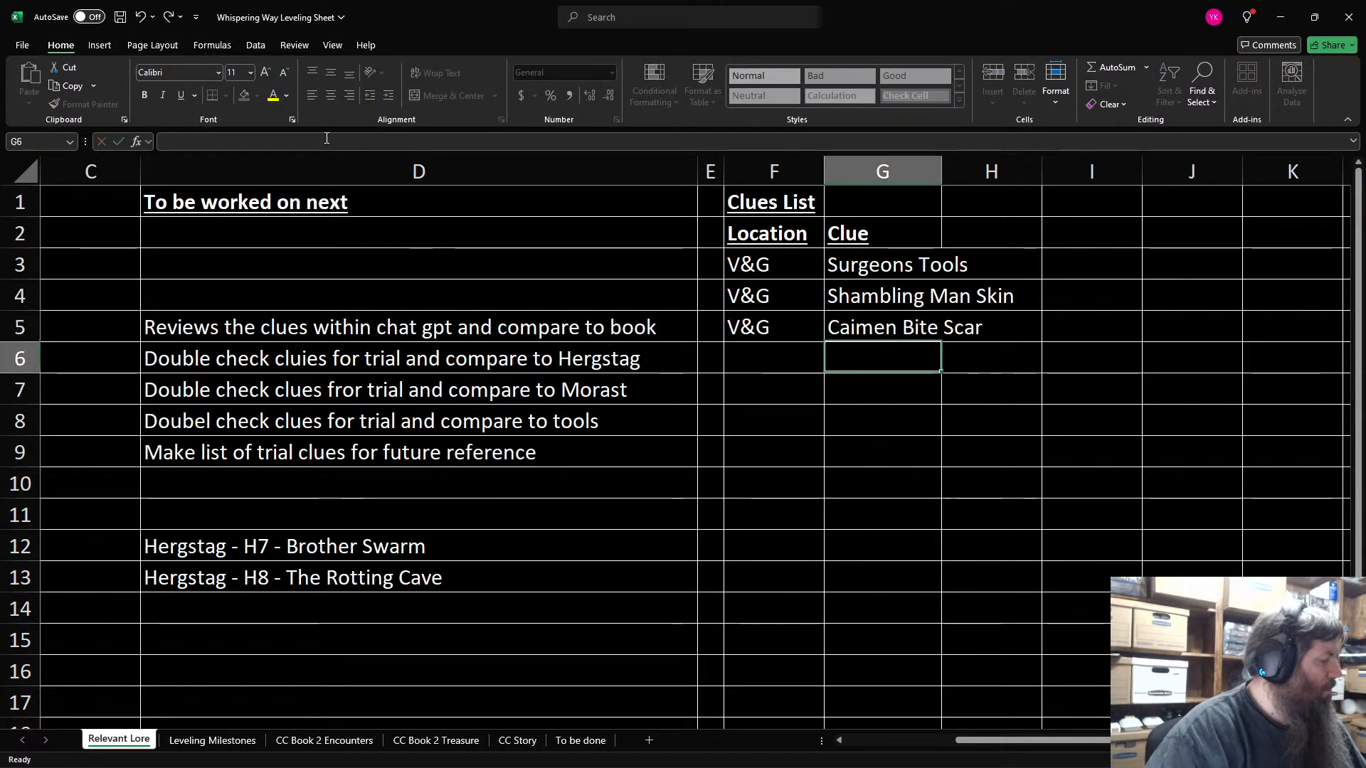
Step: Add a row 6 entry to the clues list with location V&G and clue "Cabinet of Skins and Faces"
key("Left")
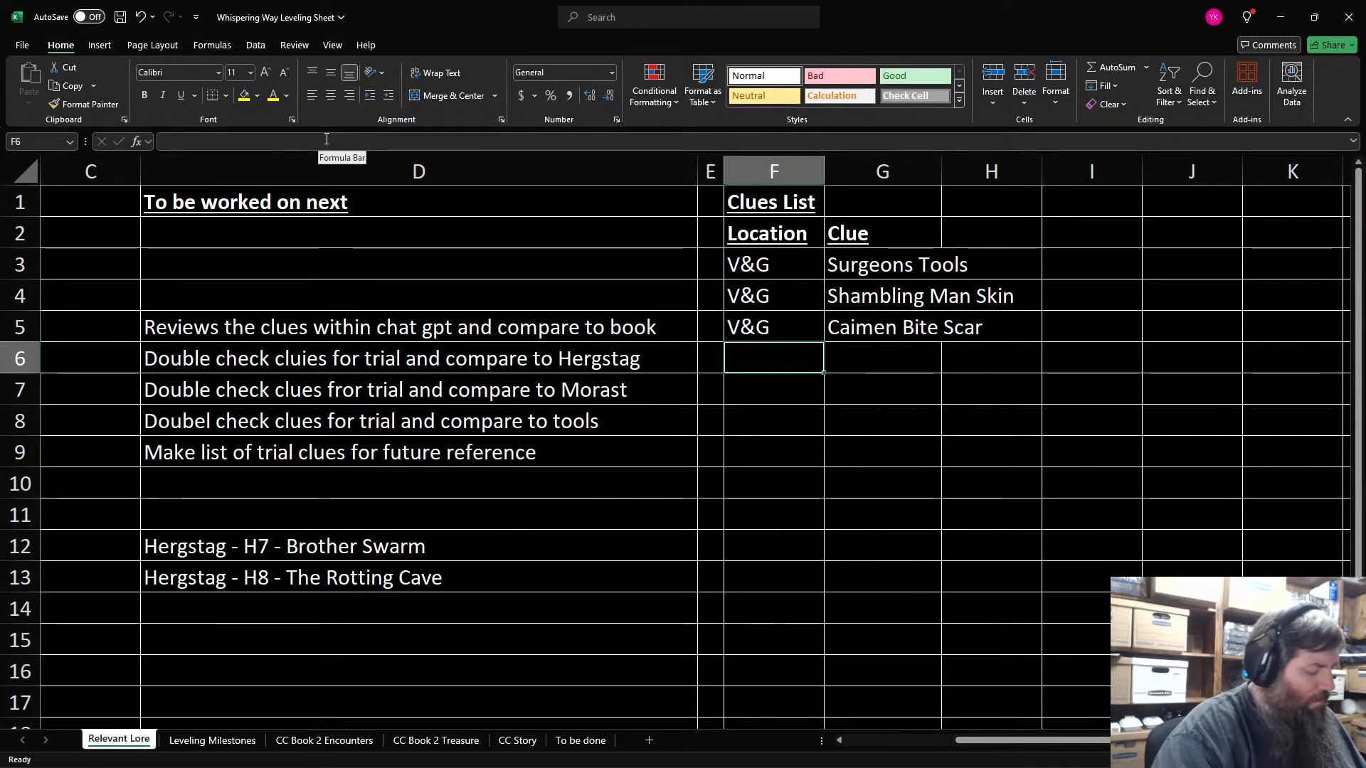
key("Up")
key("ctrl+c")
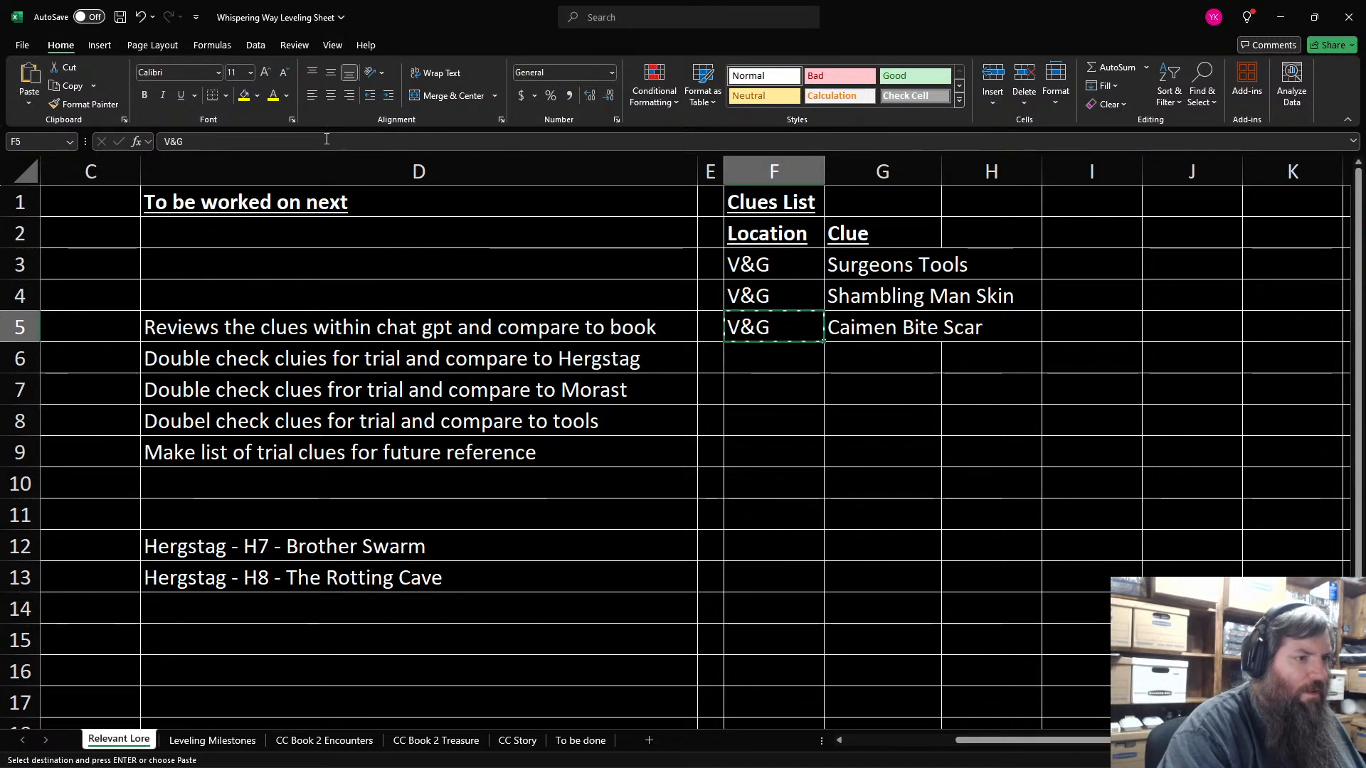
key("Down")
key("ctrl+v")
key("Right")
type("Cas")
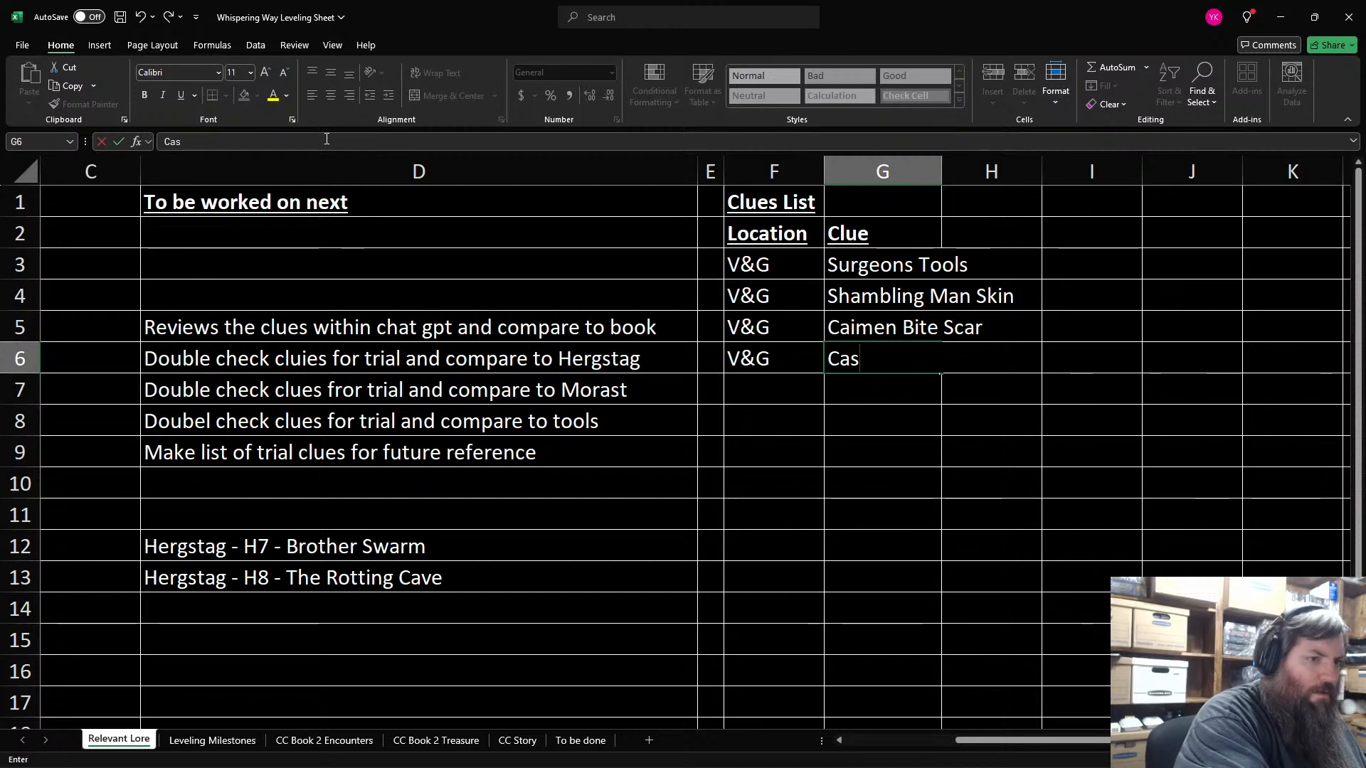
key("BackSpace")
type("binet of Sk")
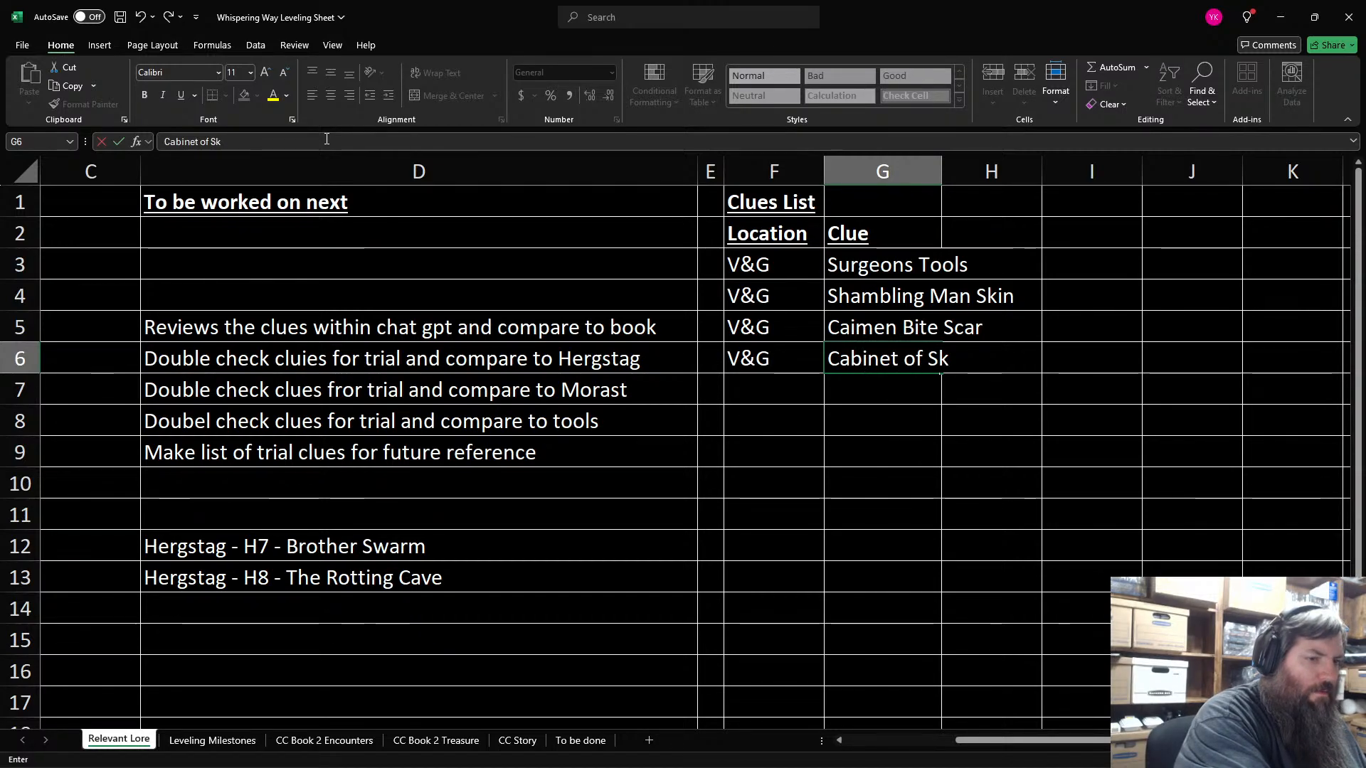
type("ins and Faces")
key("Return")
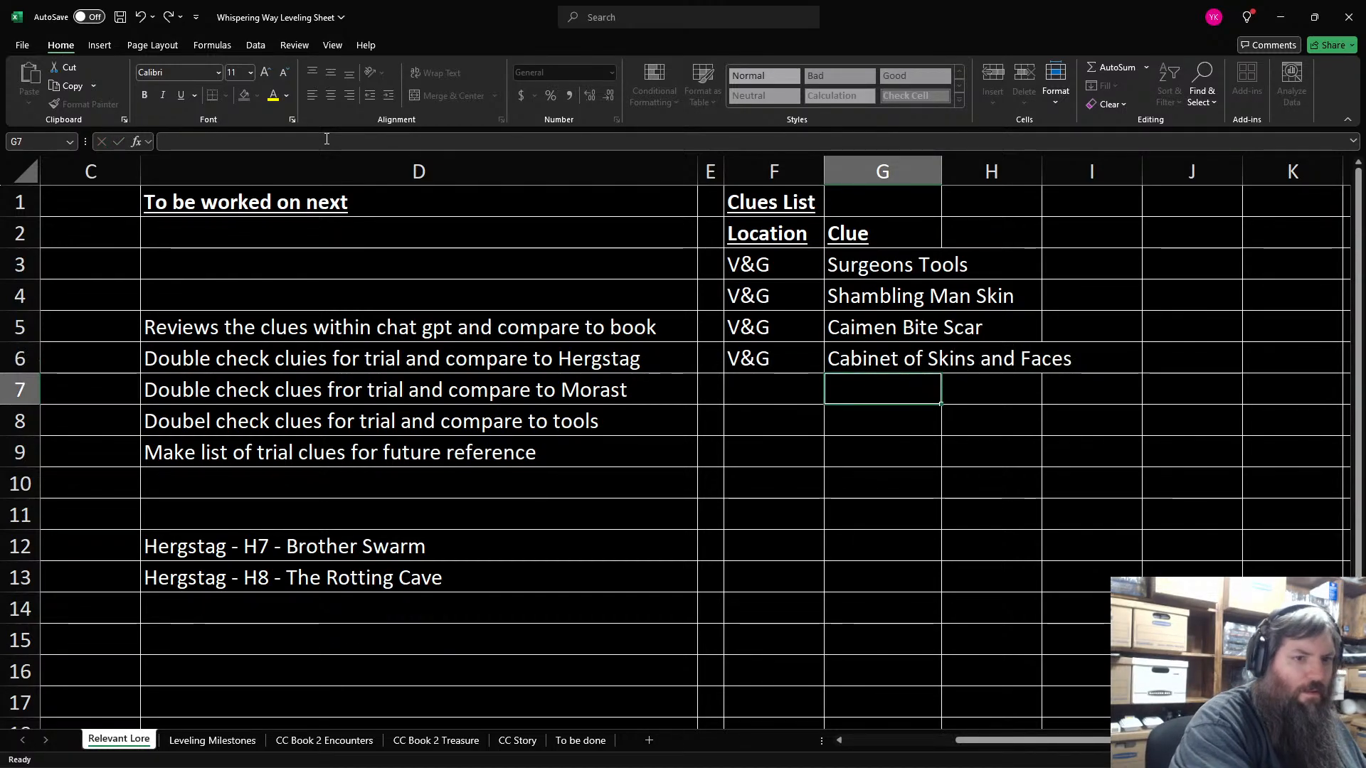
Step: Add a row 7 entry to the clues list with location V&G and clue "Vorkstag Confession"
key("Left")
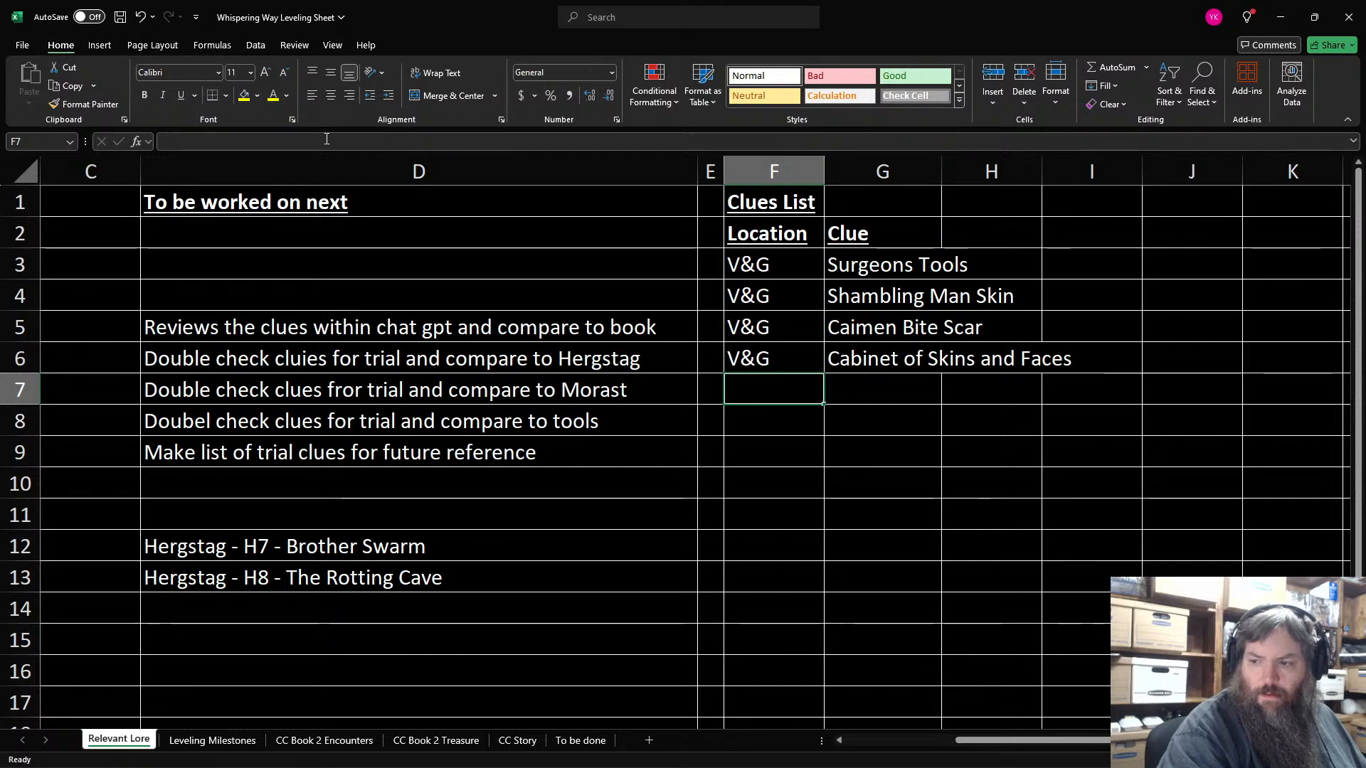
key("Up")
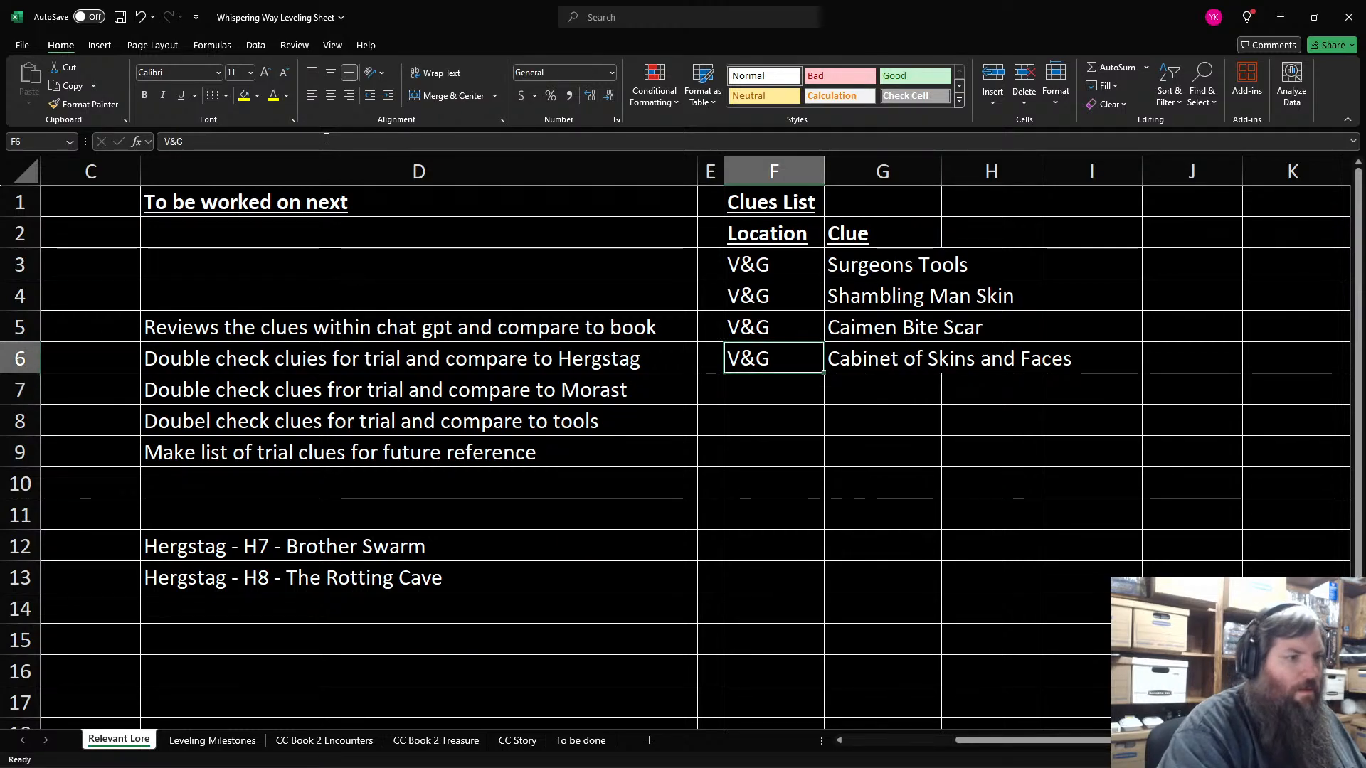
key("ctrl+c")
key("Down")
key("ctrl+v")
key("Right")
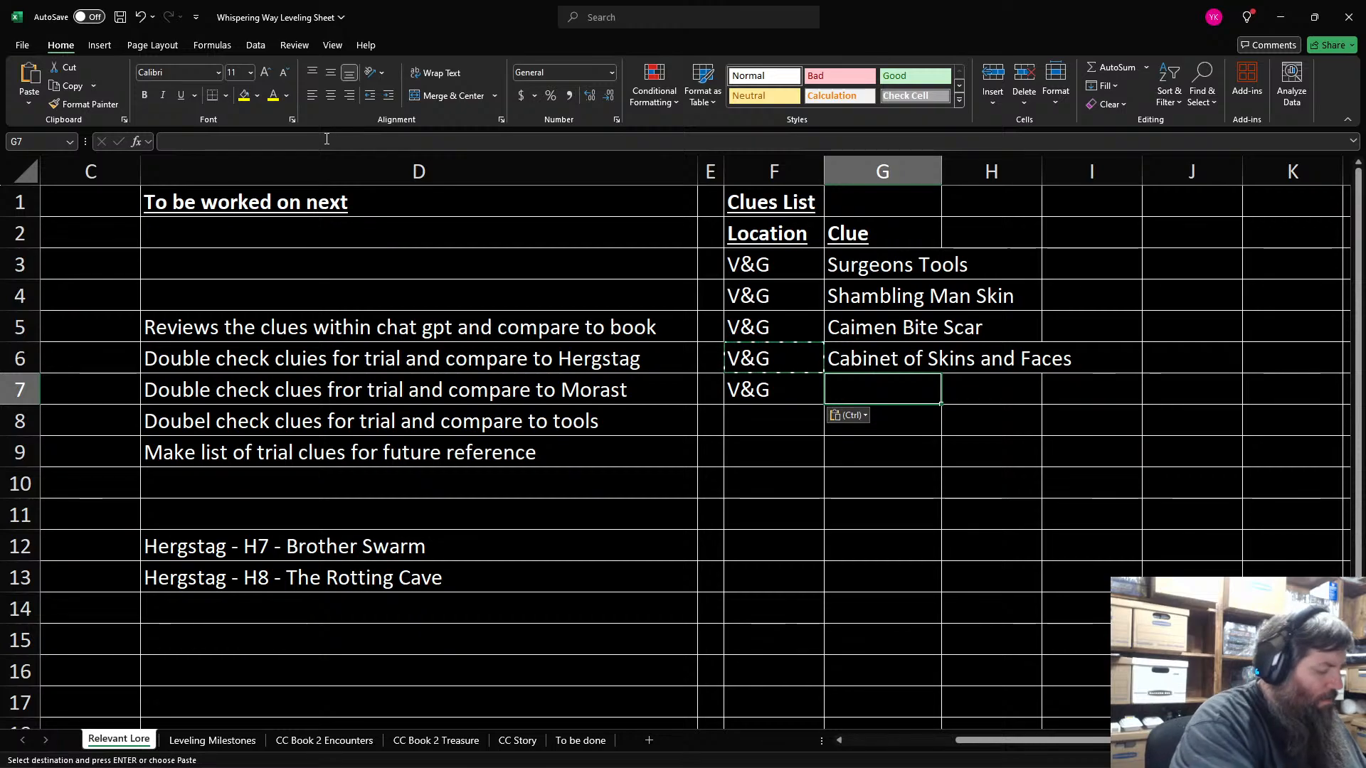
type("Vorkstag Confesi")
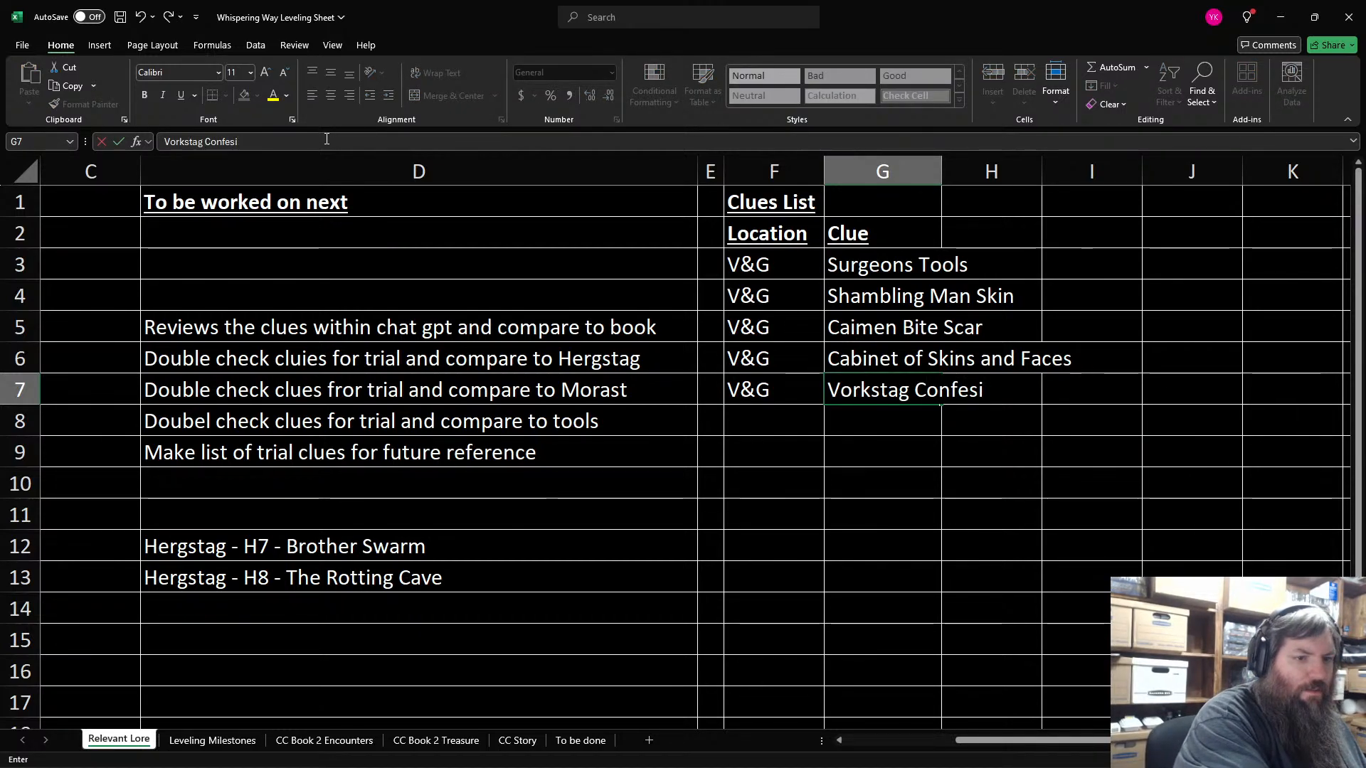
key("BackSpace")
type("sion")
key("Return")
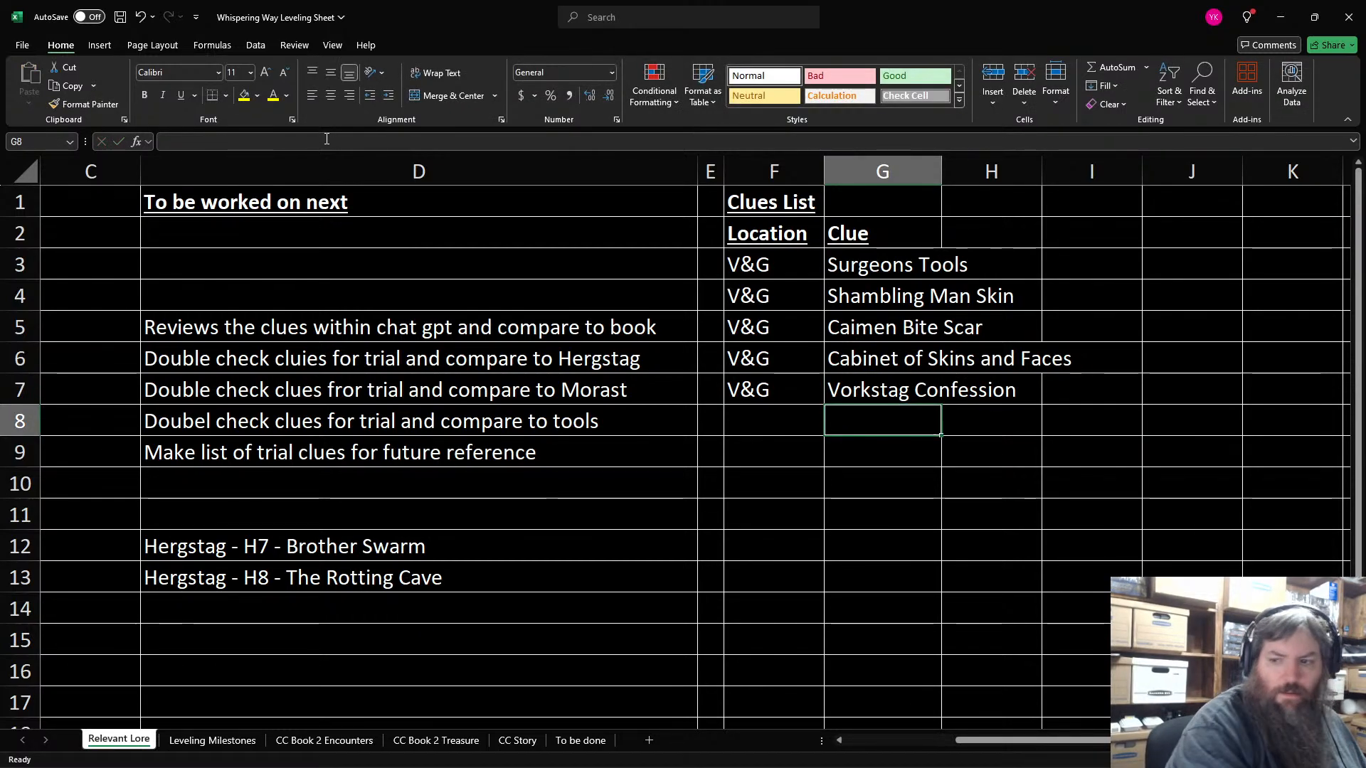
Step: Add a row 8 entry to the clues list with location V&G and clue "Grines Confession"
key("Left")
key("Up")
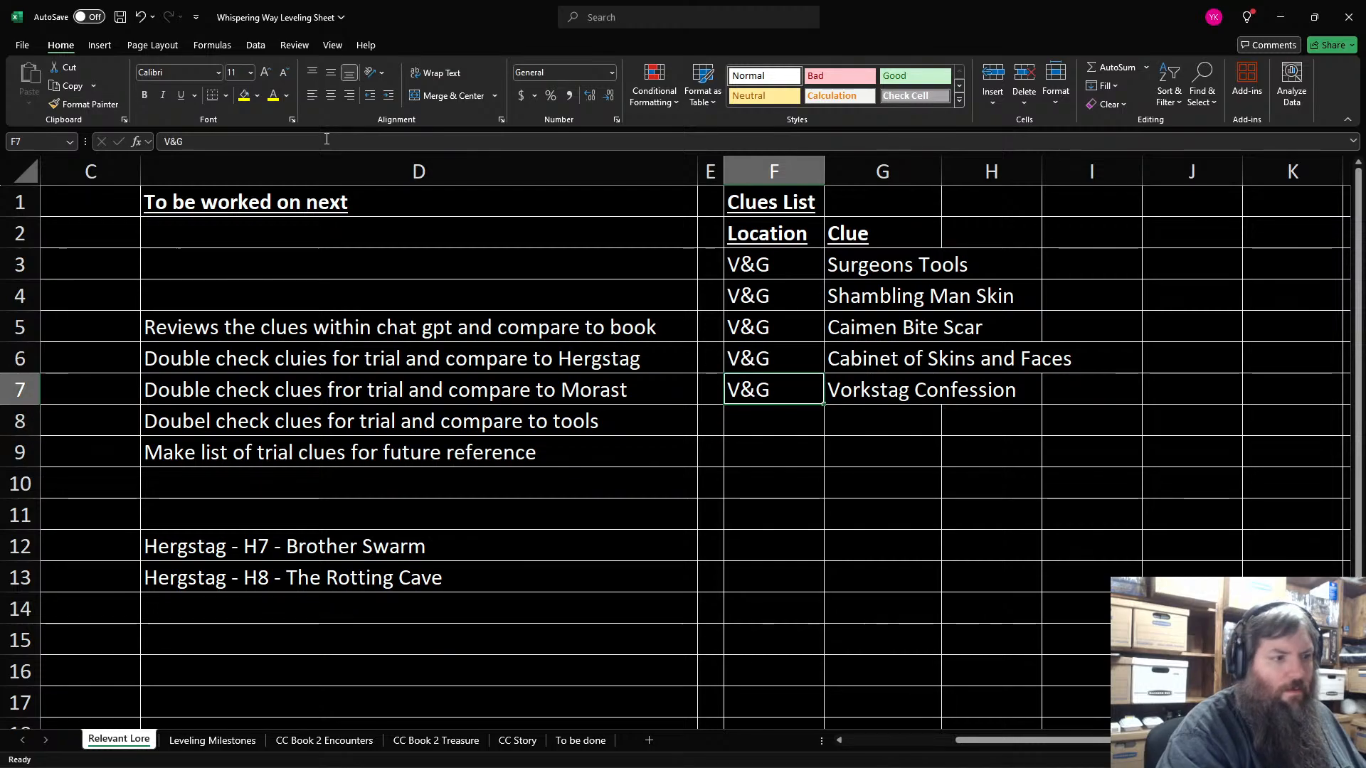
key("ctrl+c")
key("Down")
key("ctrl+v")
key("Right")
type("Gr")
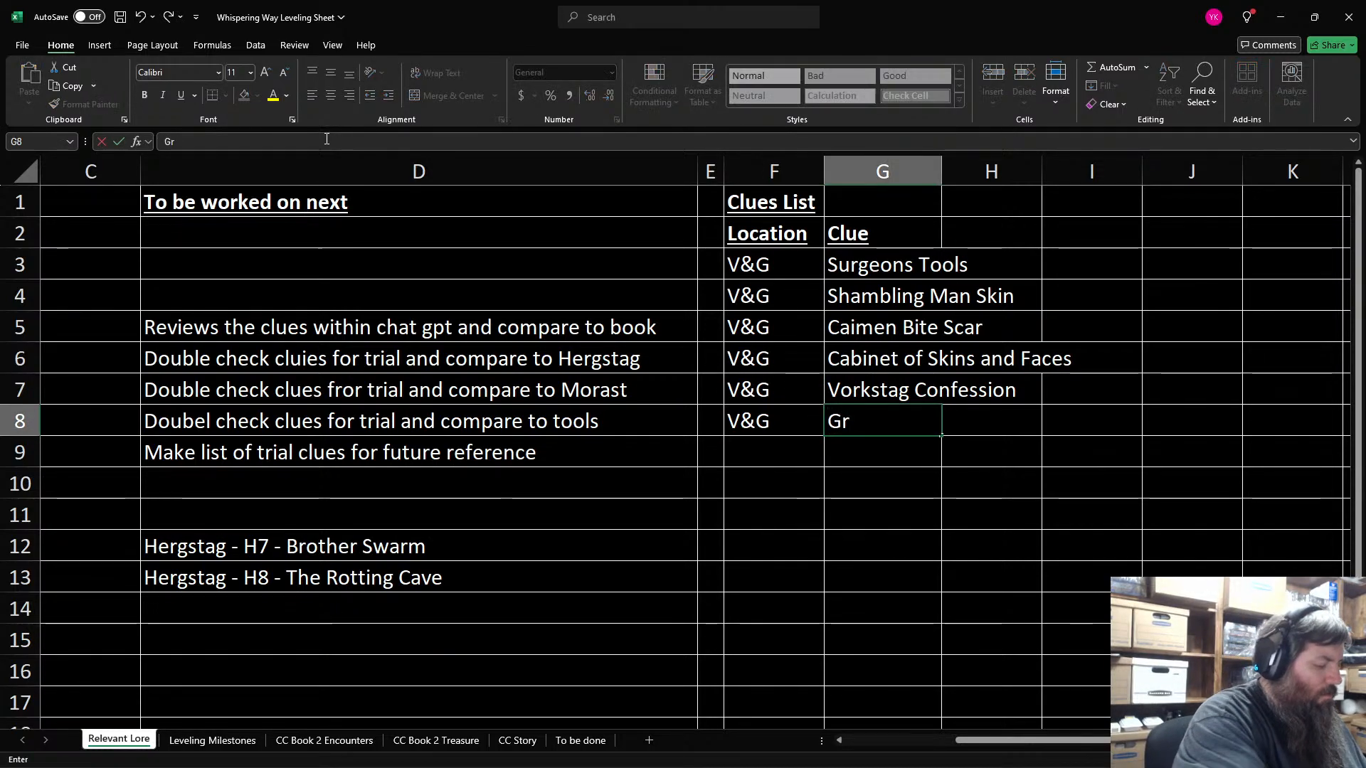
type("ines COnfession")
key("Return")
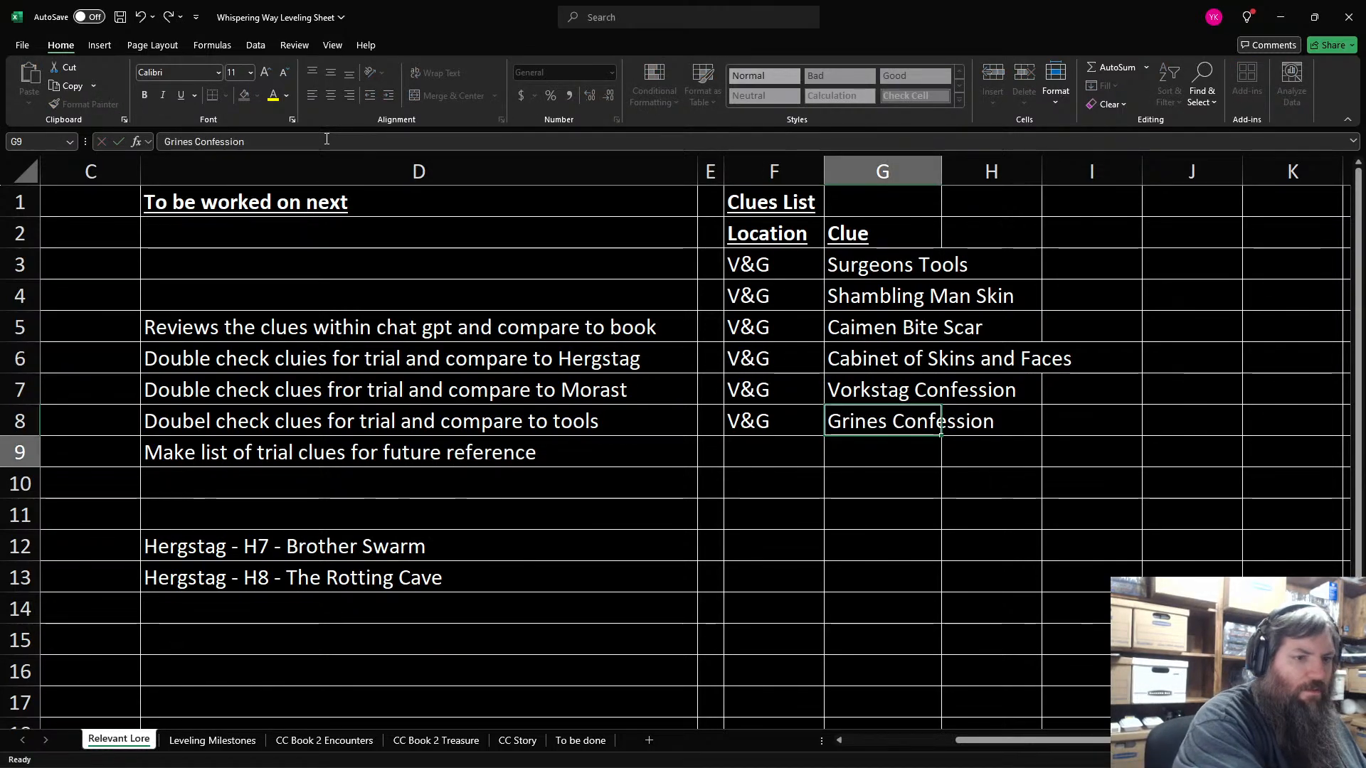
Step: Fit column G to its contents and move the V&G clue entries from F3:G8 to the block starting at H3
double_click(941, 172)
left_click_drag(762, 264, 896, 425)
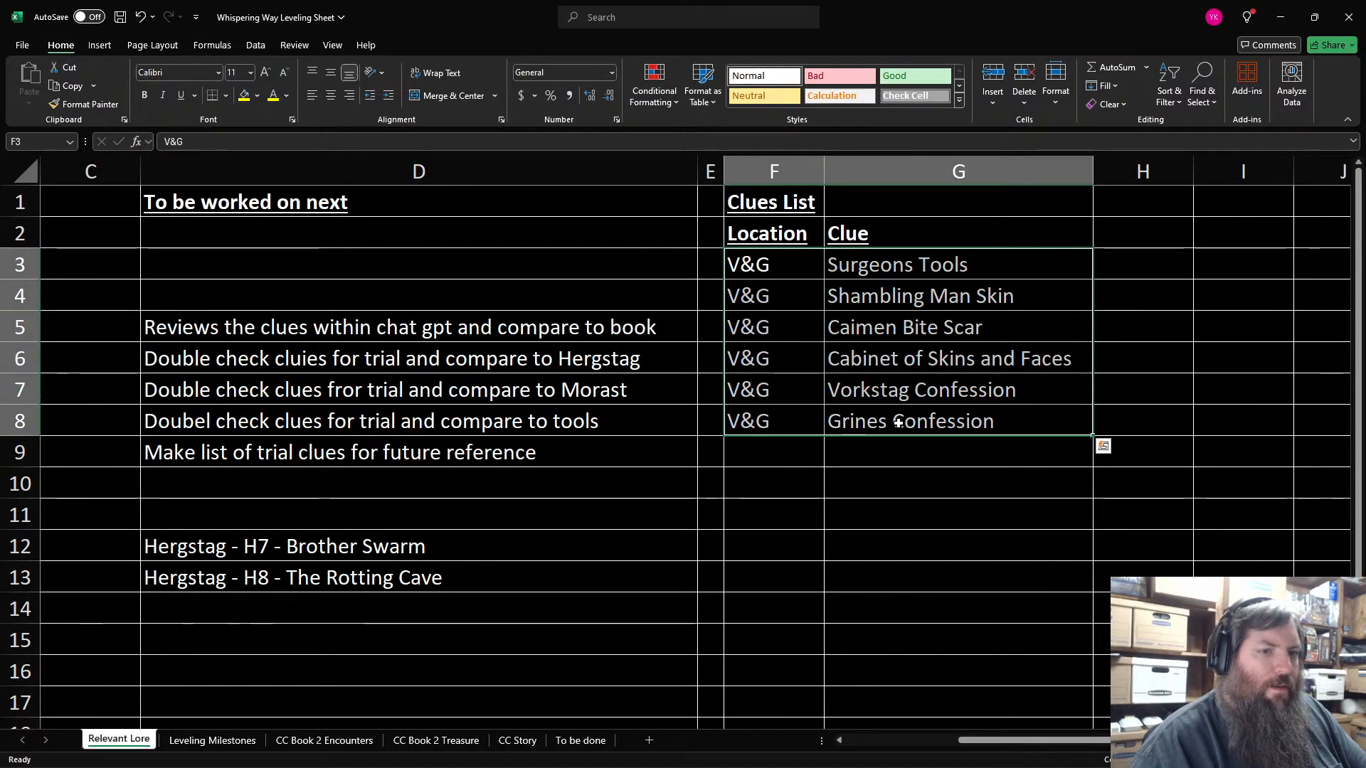
right_click(897, 425)
left_click(950, 314)
right_click(1116, 271)
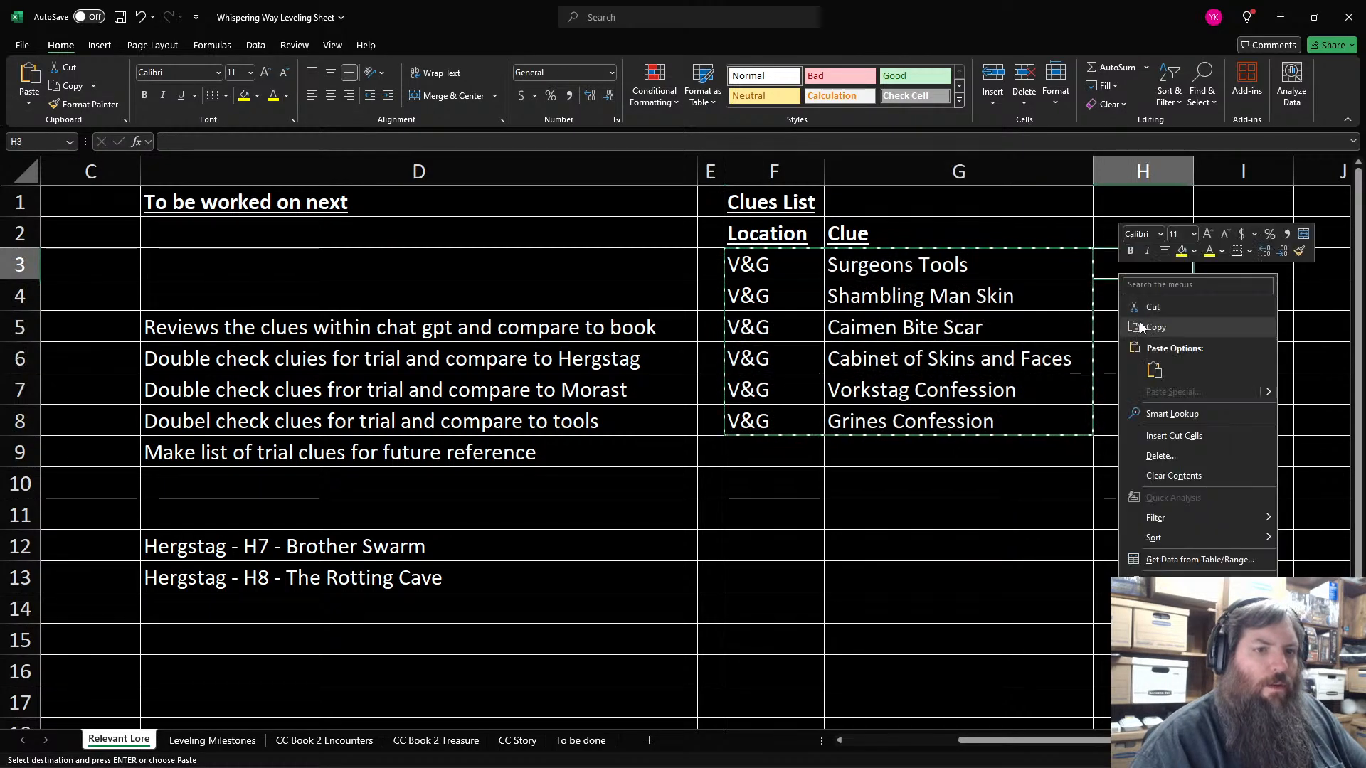
left_click(1152, 372)
left_click(1167, 333)
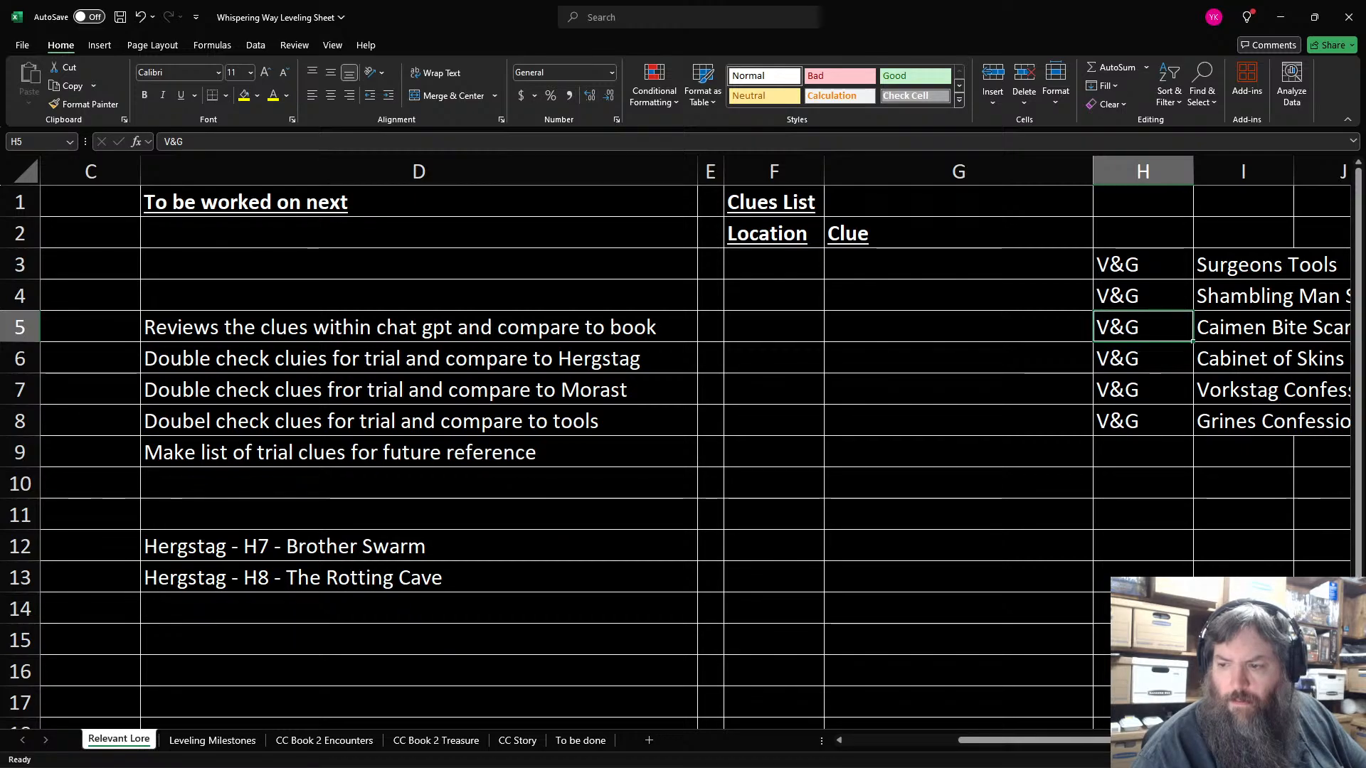
Step: Start the emptied clues list in row 3 with location "Morast" and clue "Graves being robbed"
left_click(744, 264)
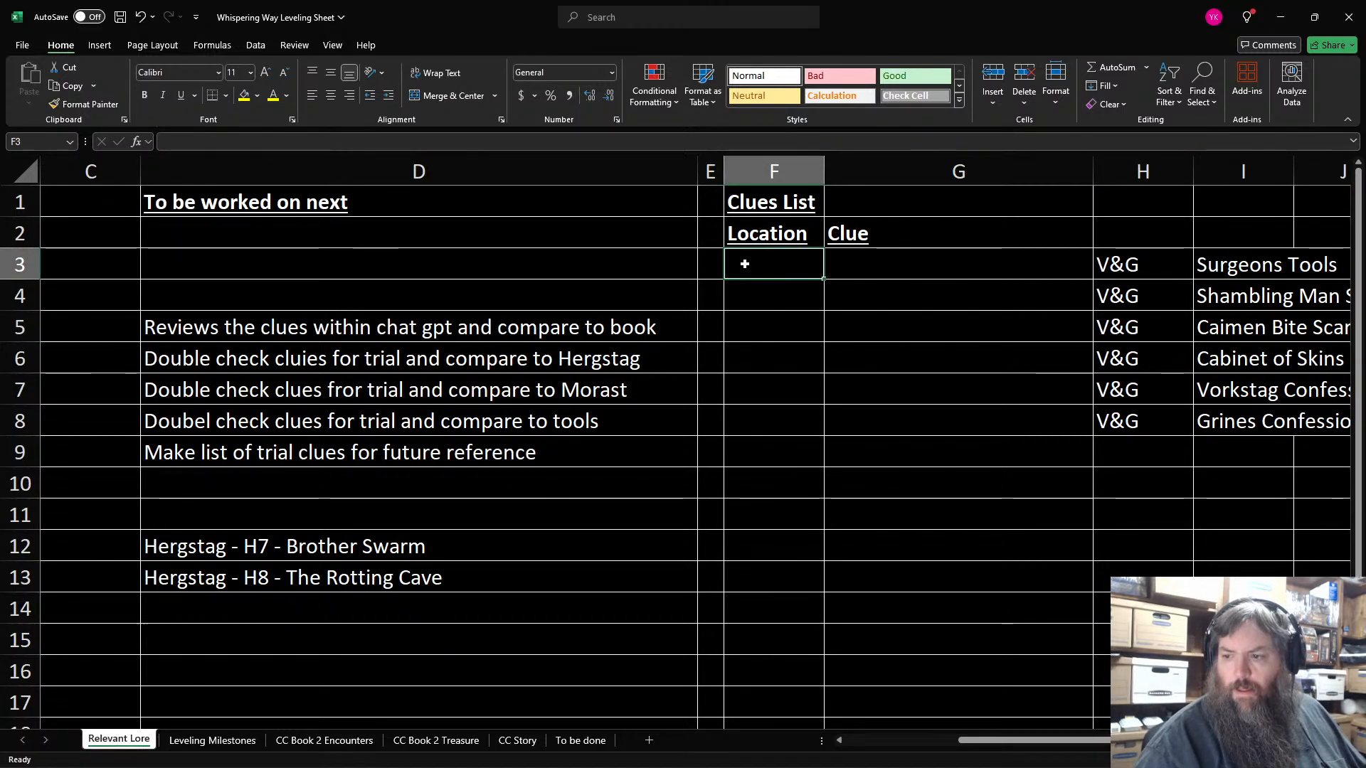
type("Morast")
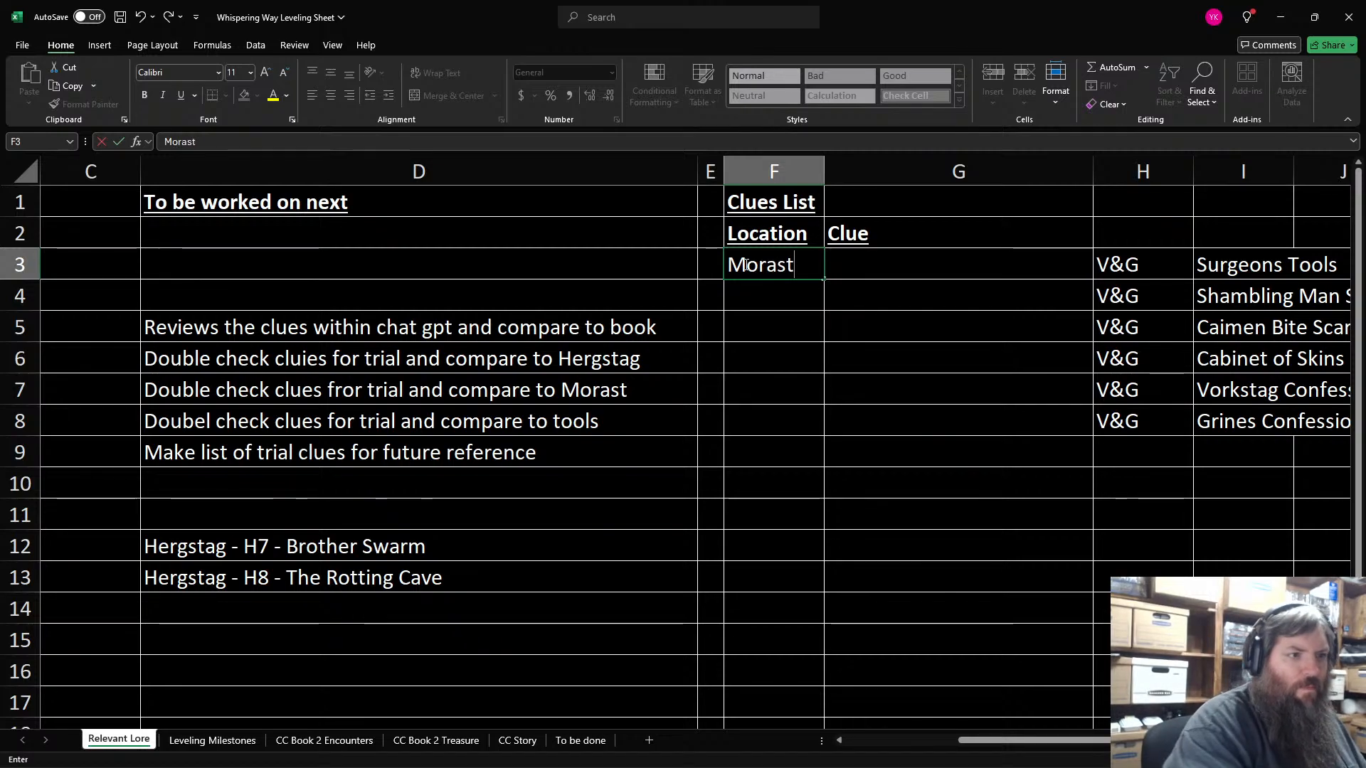
key("Tab")
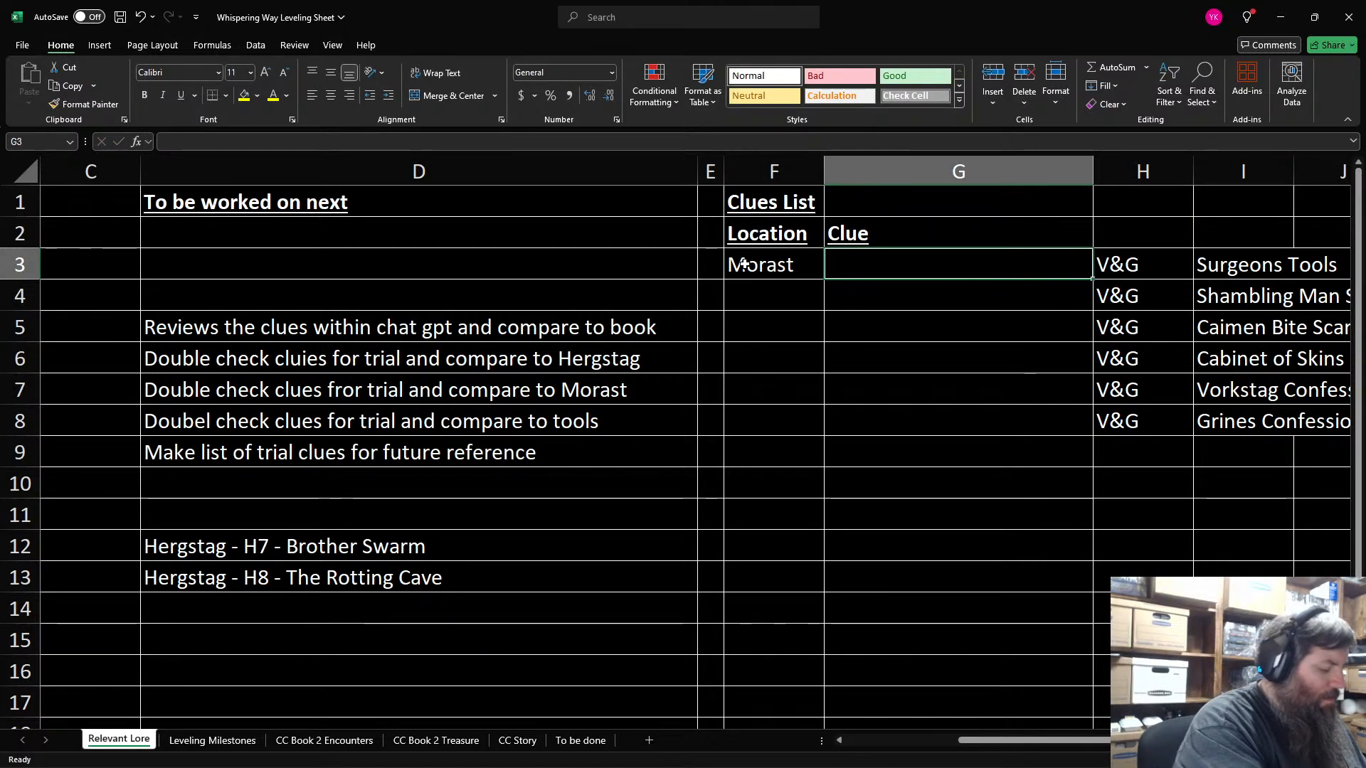
type("Graves being r")
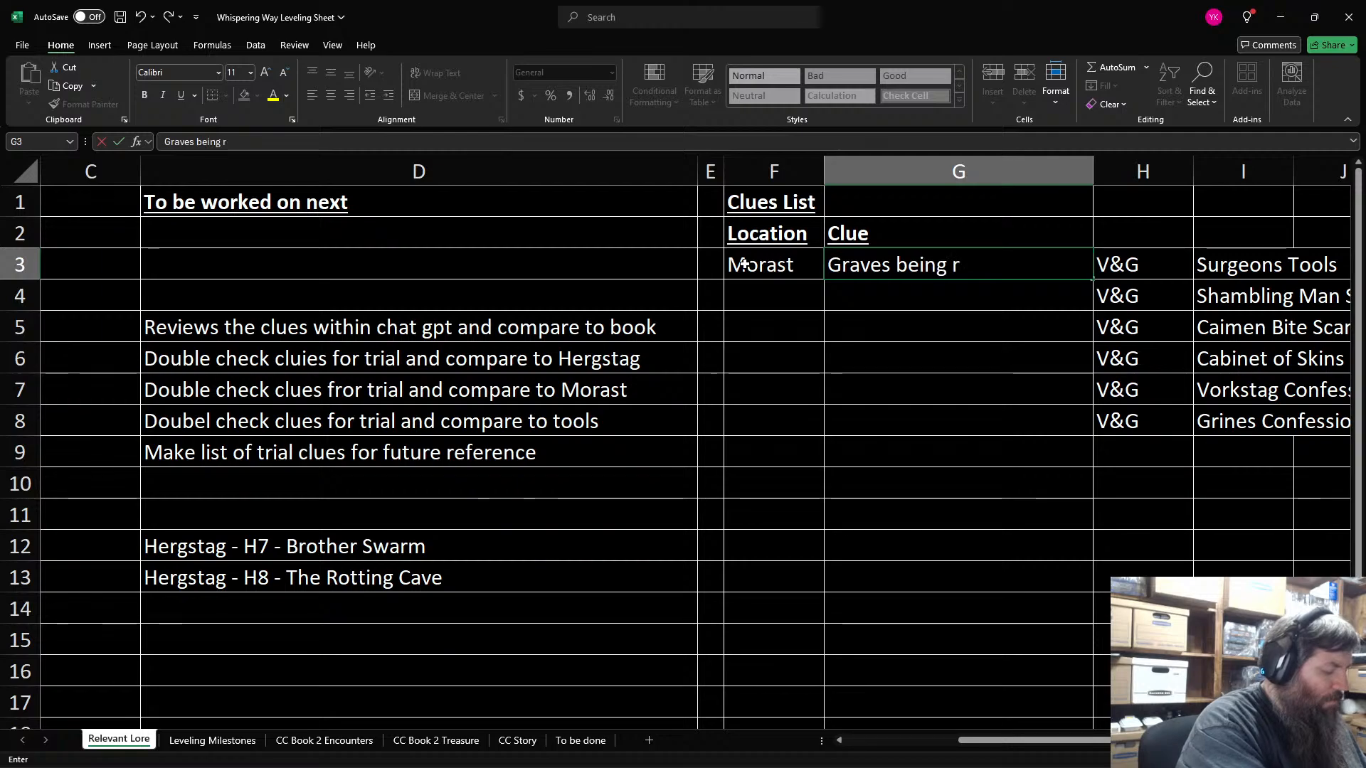
type("obbed")
key("Return")
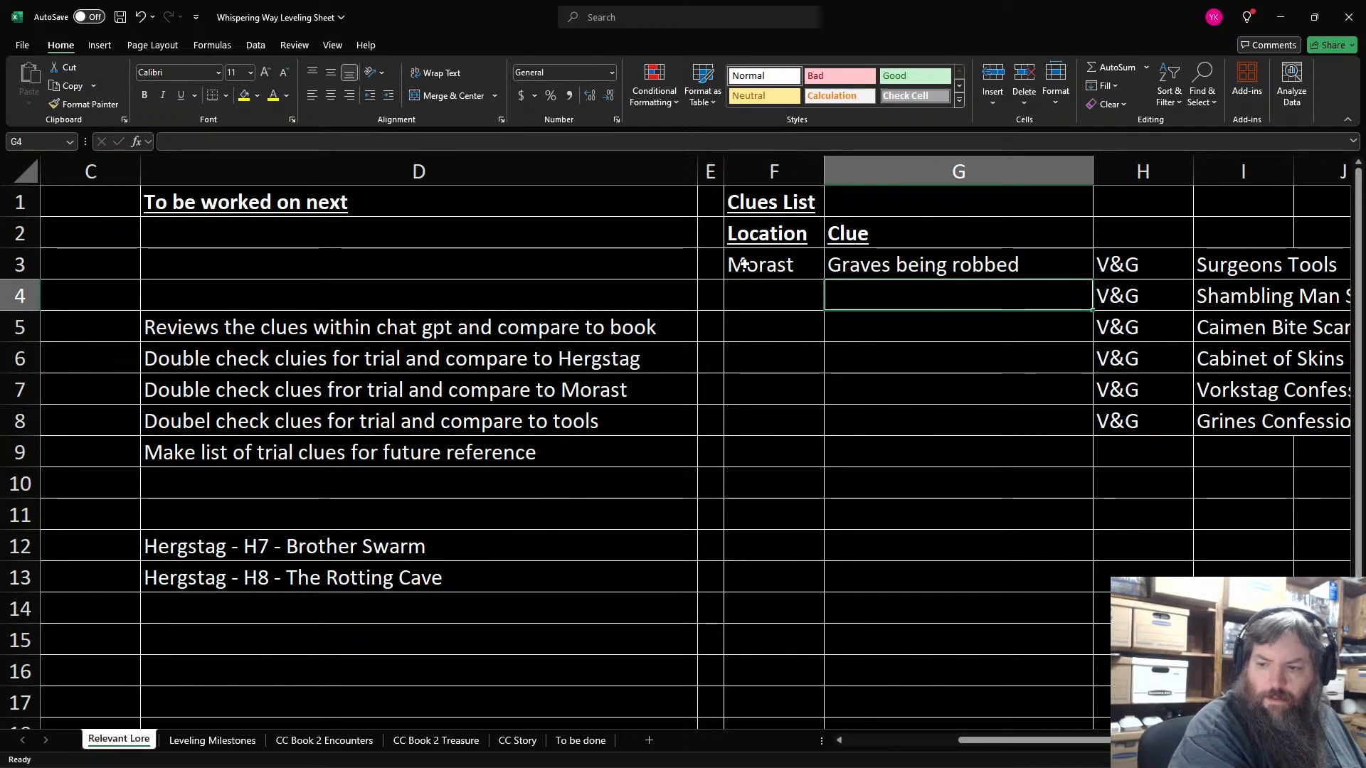
Step: Enter the clues "Darkvision Extract" in G4 and "Lack of Caimen bite mark" in G5 of the clues list
type("Dar")
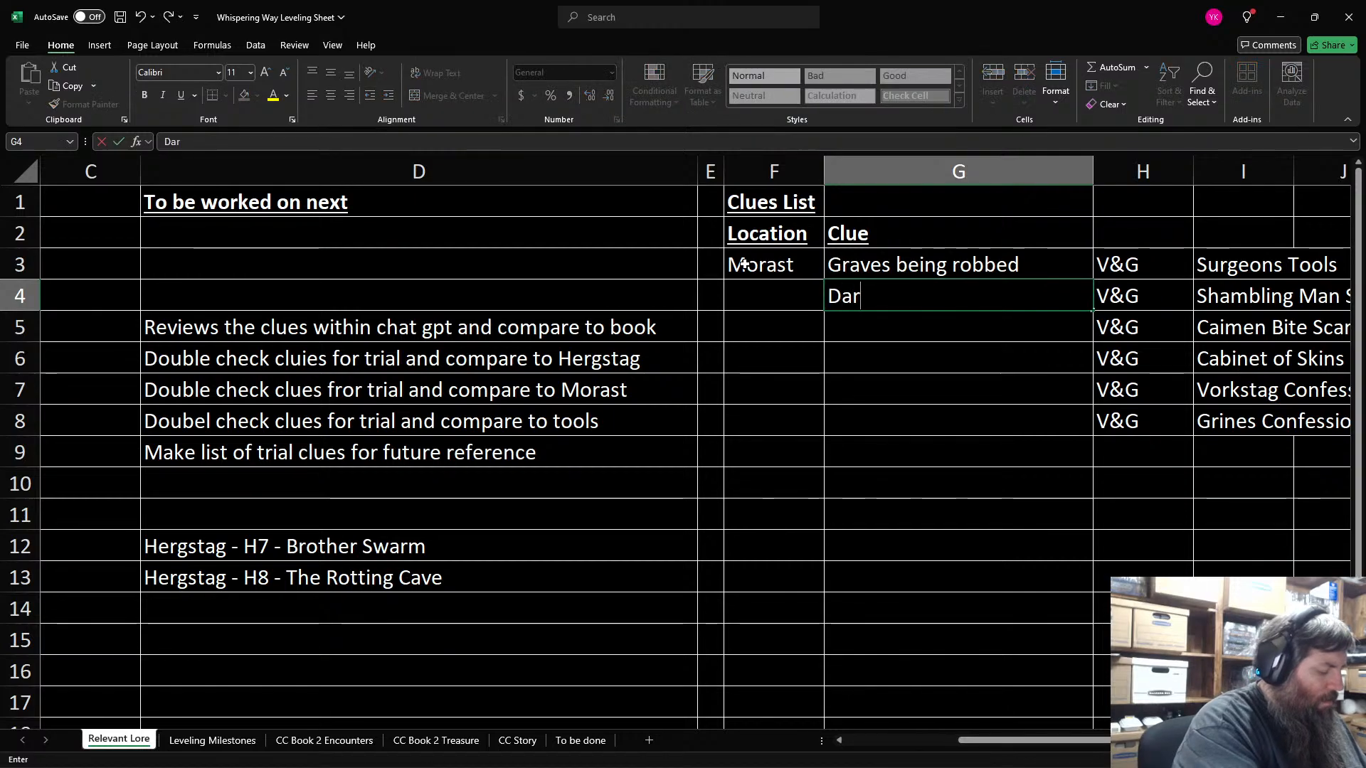
type("kvision Extract")
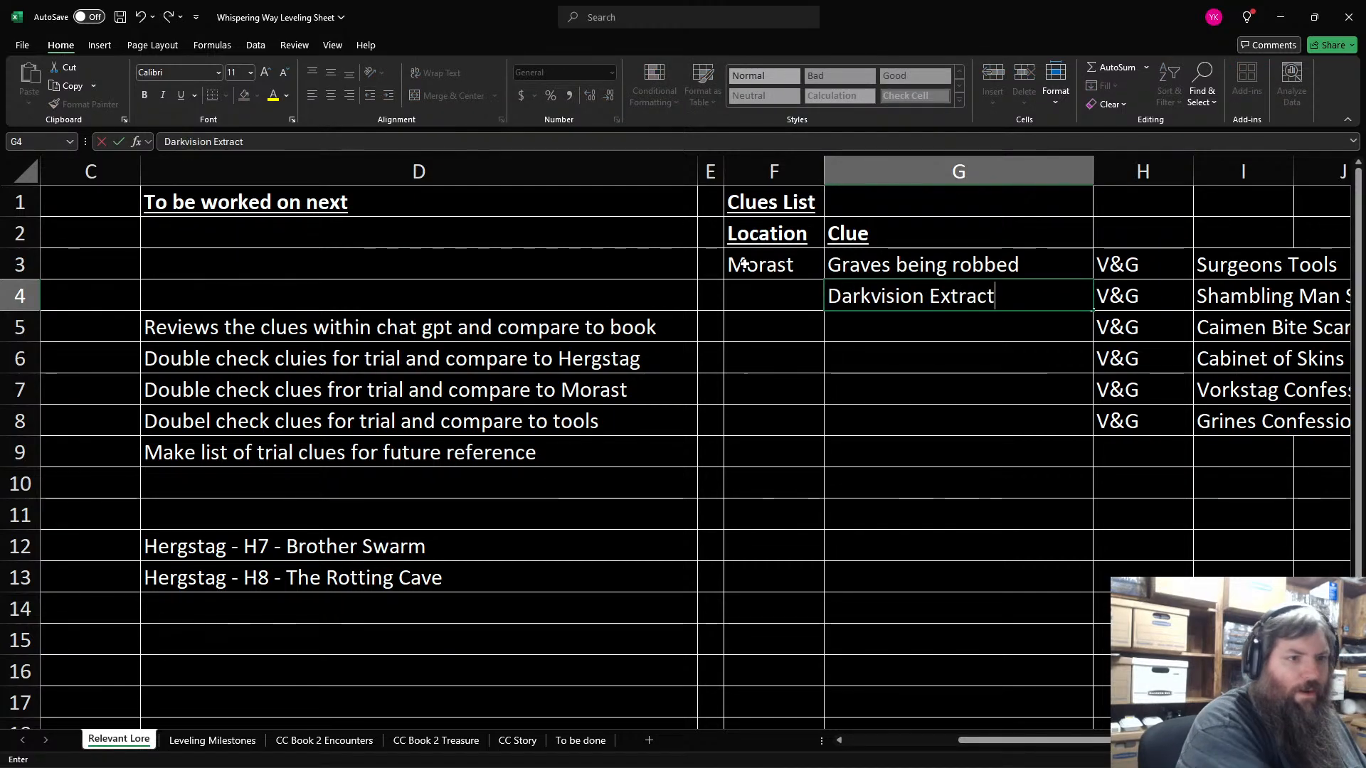
key("Return")
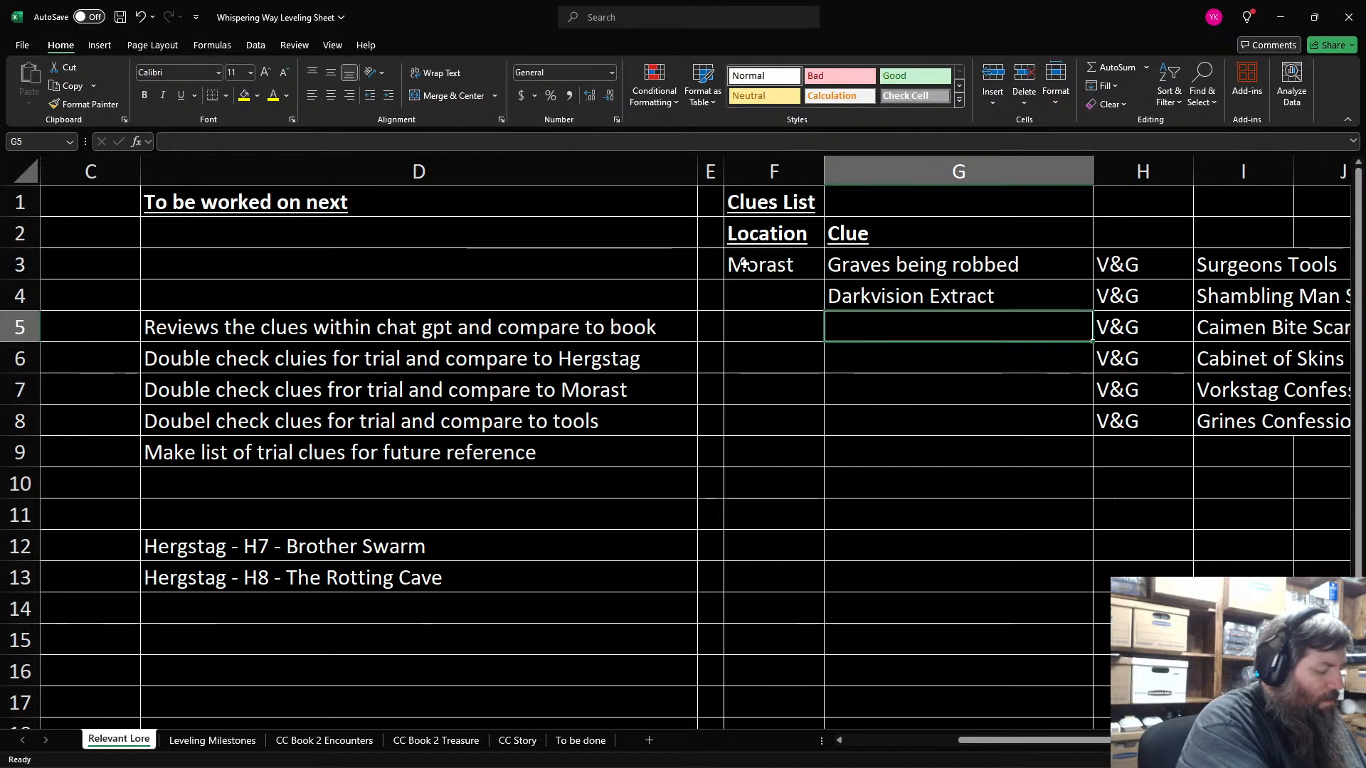
type("Lack of Caimen")
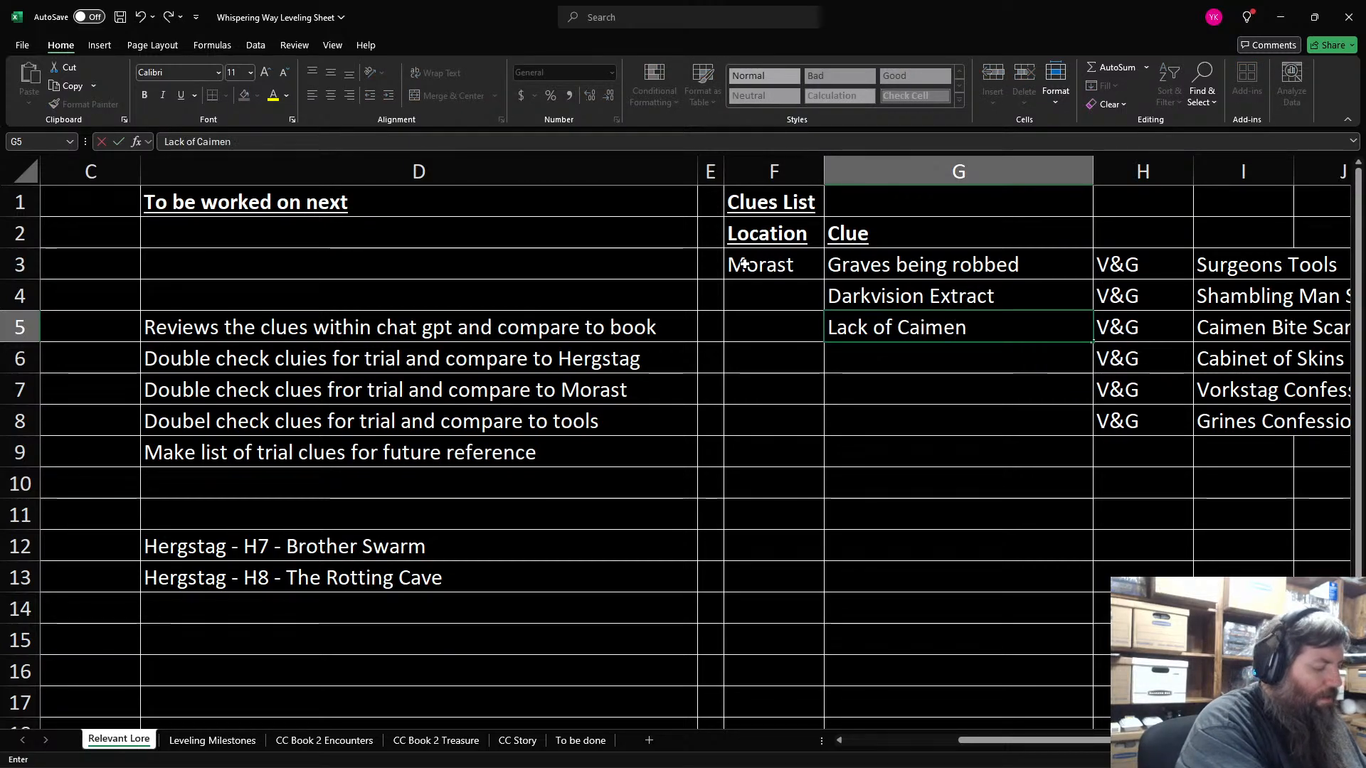
type(" bite mark")
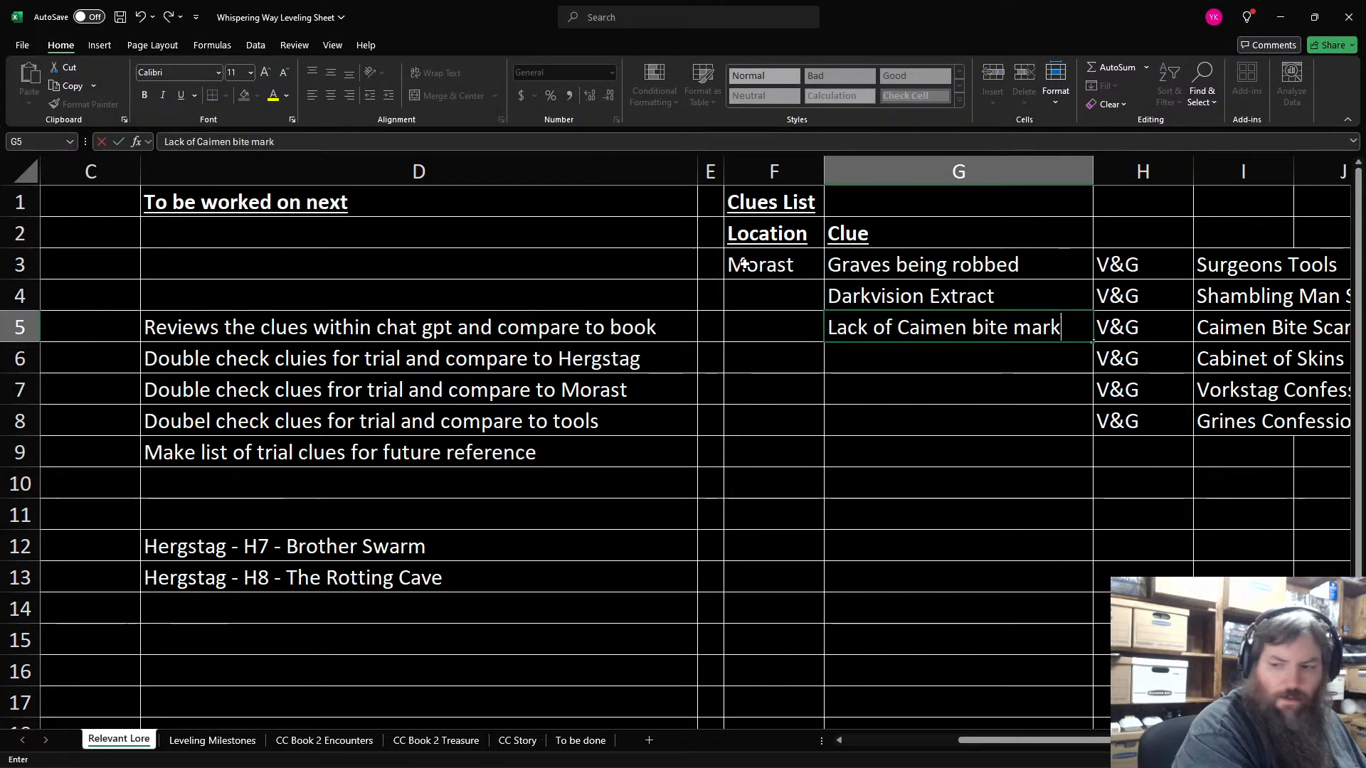
key("Return")
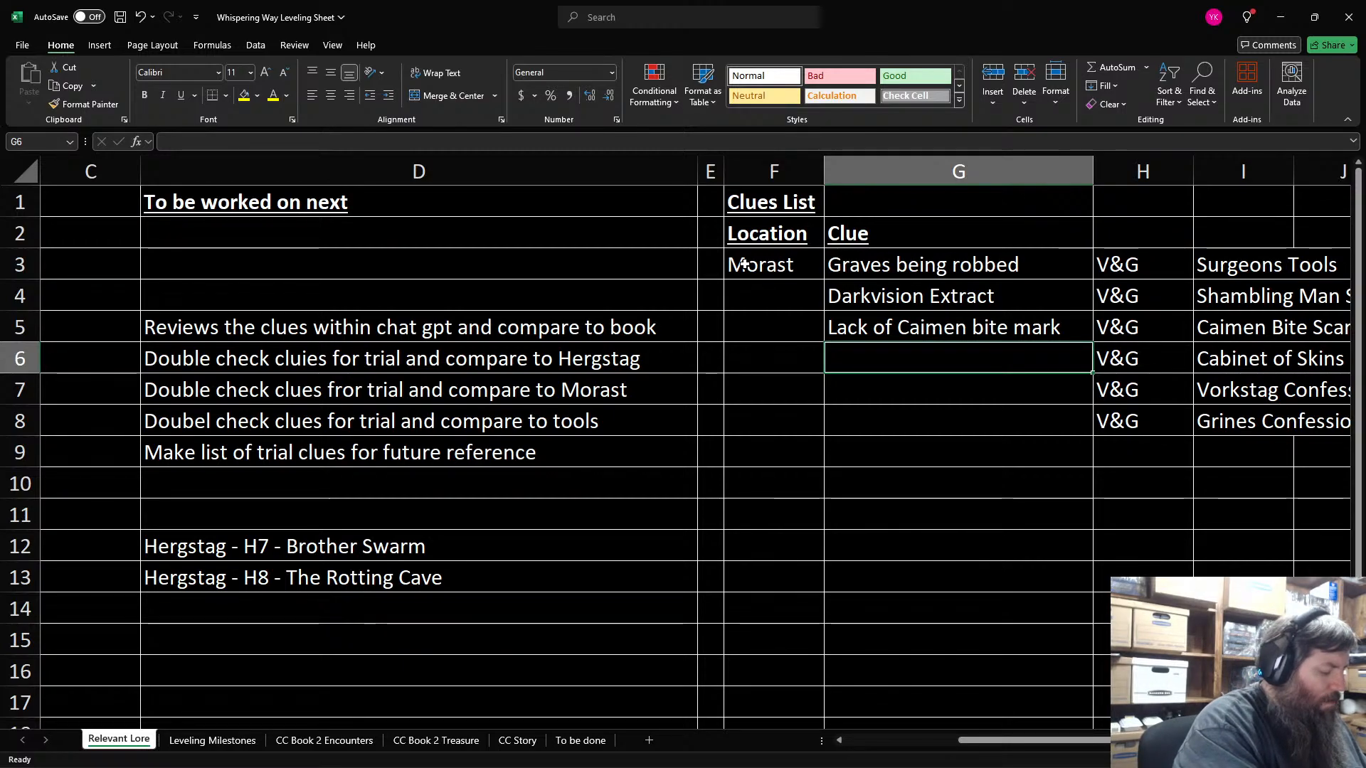
Step: Add the clue "Poachers removed face" in G6 of the clues list
type("Poachers r")
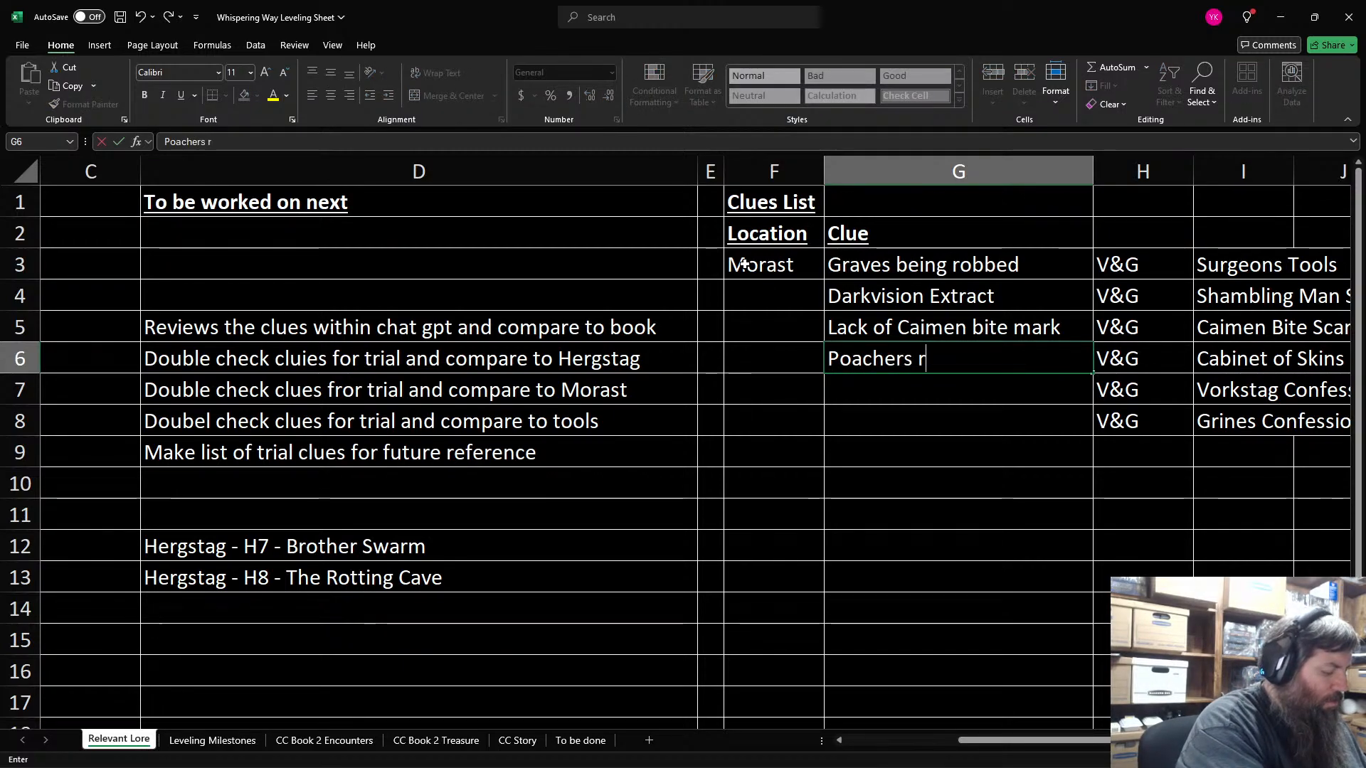
type("emoved face")
key("Return")
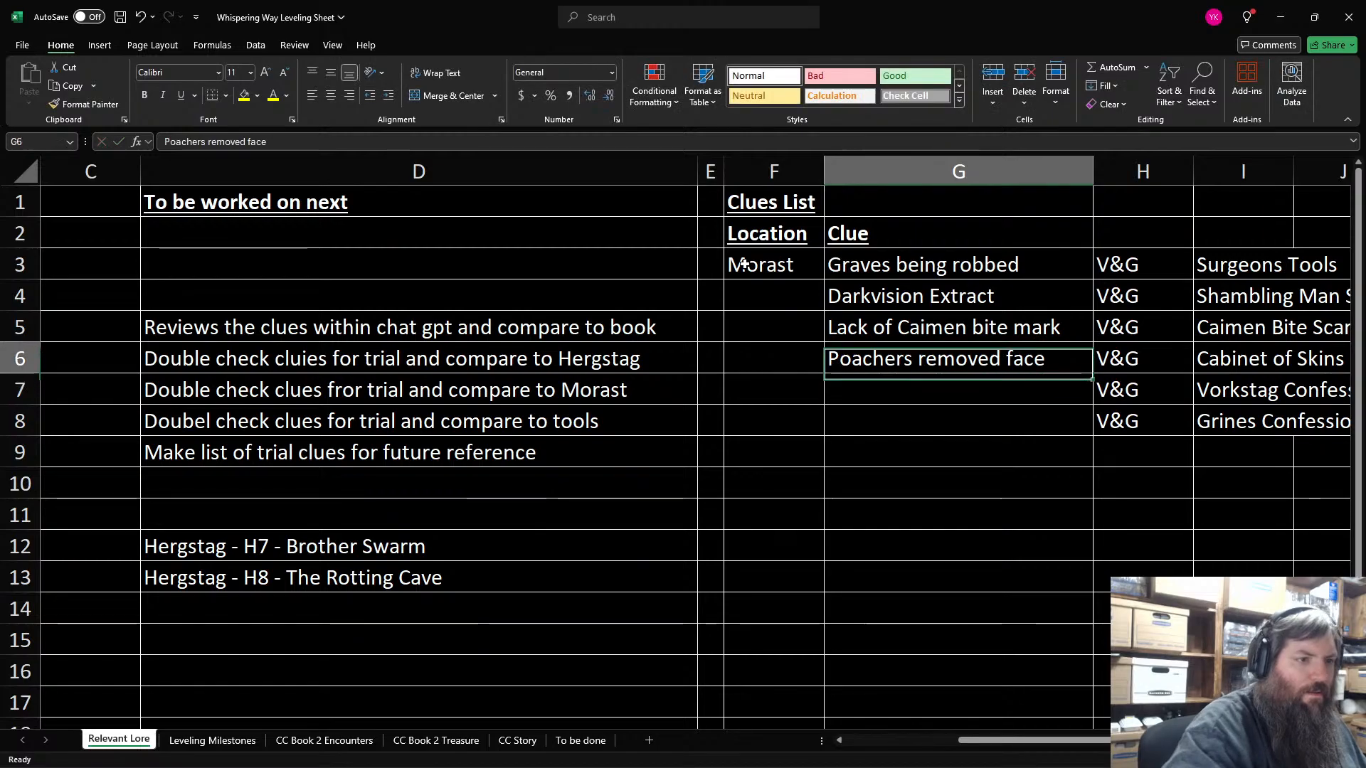
Step: Copy the location "Morast" from F3 into F4, F5 and F6 beside the other Morast clues
key("Left")
key("Up")
key("Up")
key("Up")
key("Up")
key("ctrl+c")
key("Down")
key("ctrl+v")
key("Down")
key("ctrl+v")
key("Down")
key("ctrl+v")
key("Down")
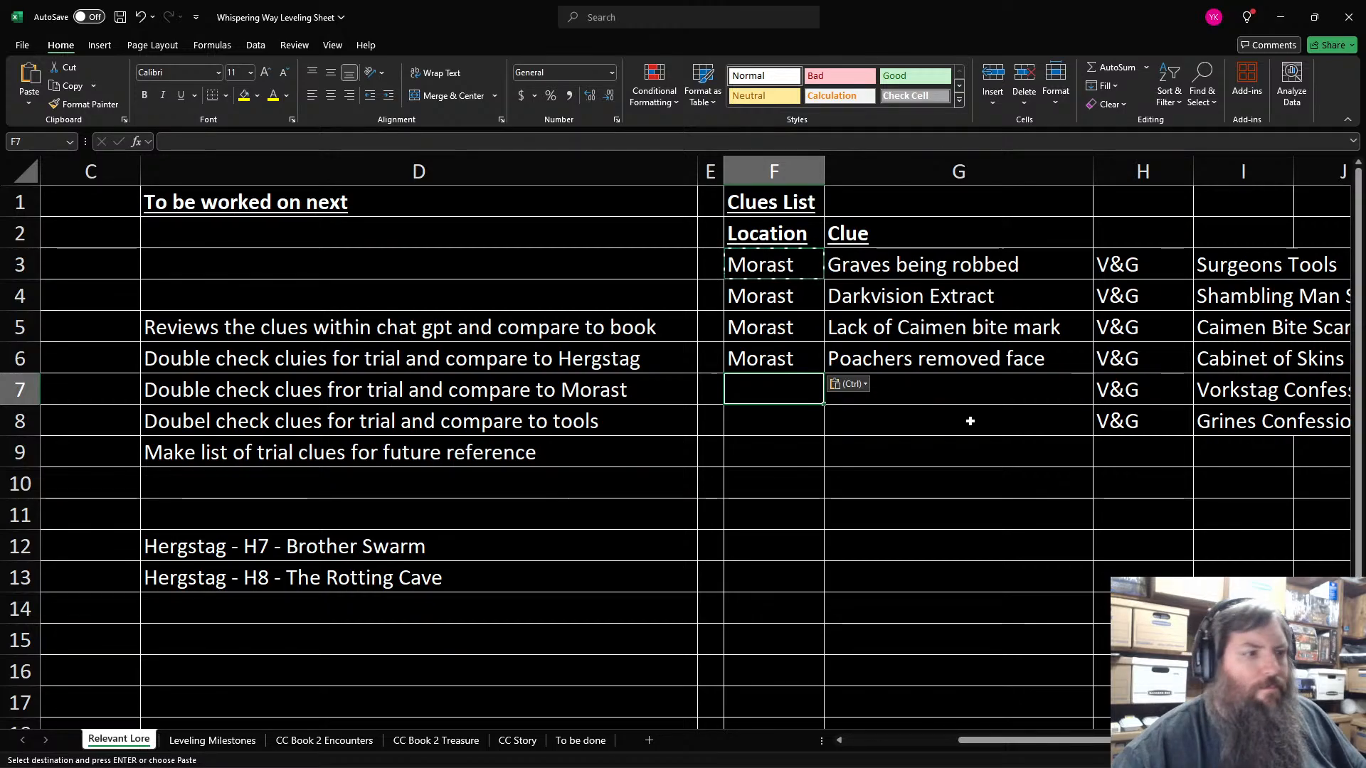
Step: Add a row 7 entry to the clues list with location "Hergstag" and clue "Beast brought back Ellsa"
type("Hergstag")
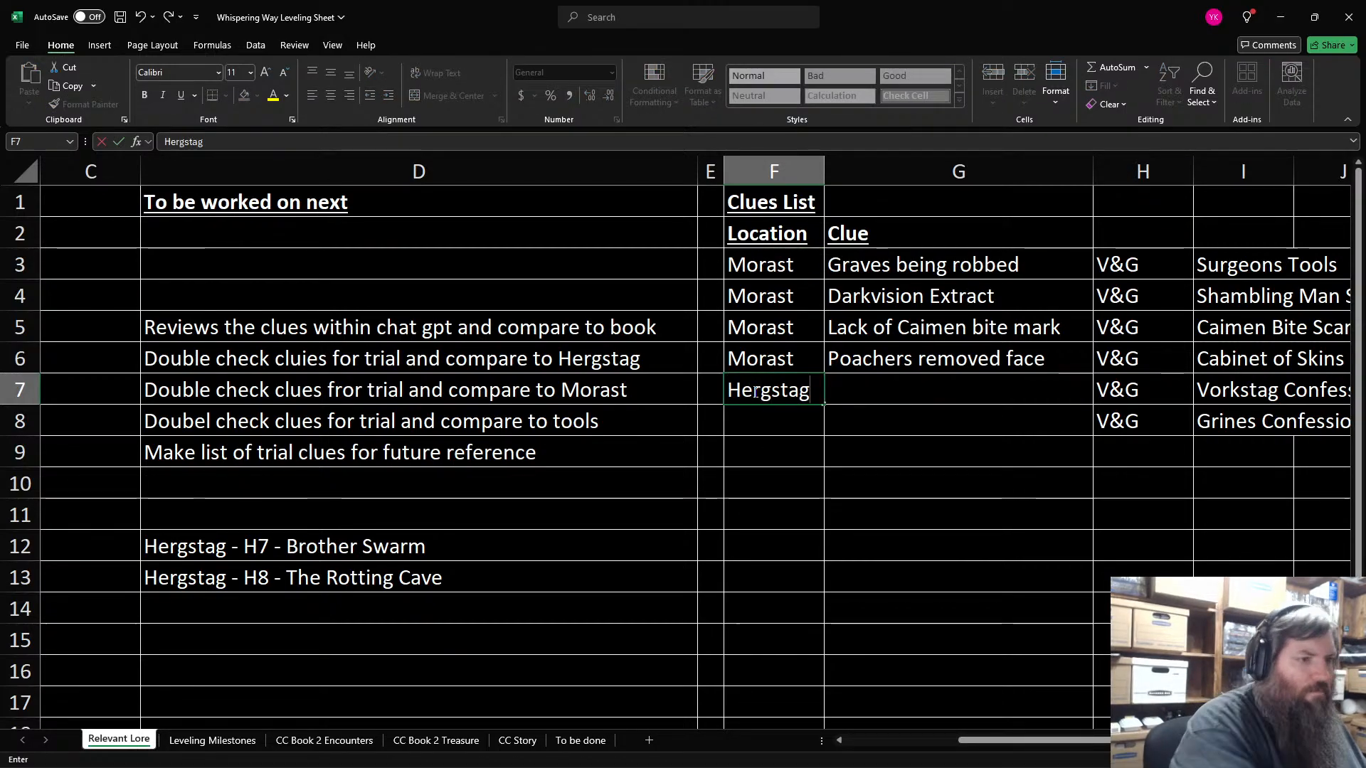
key("Tab")
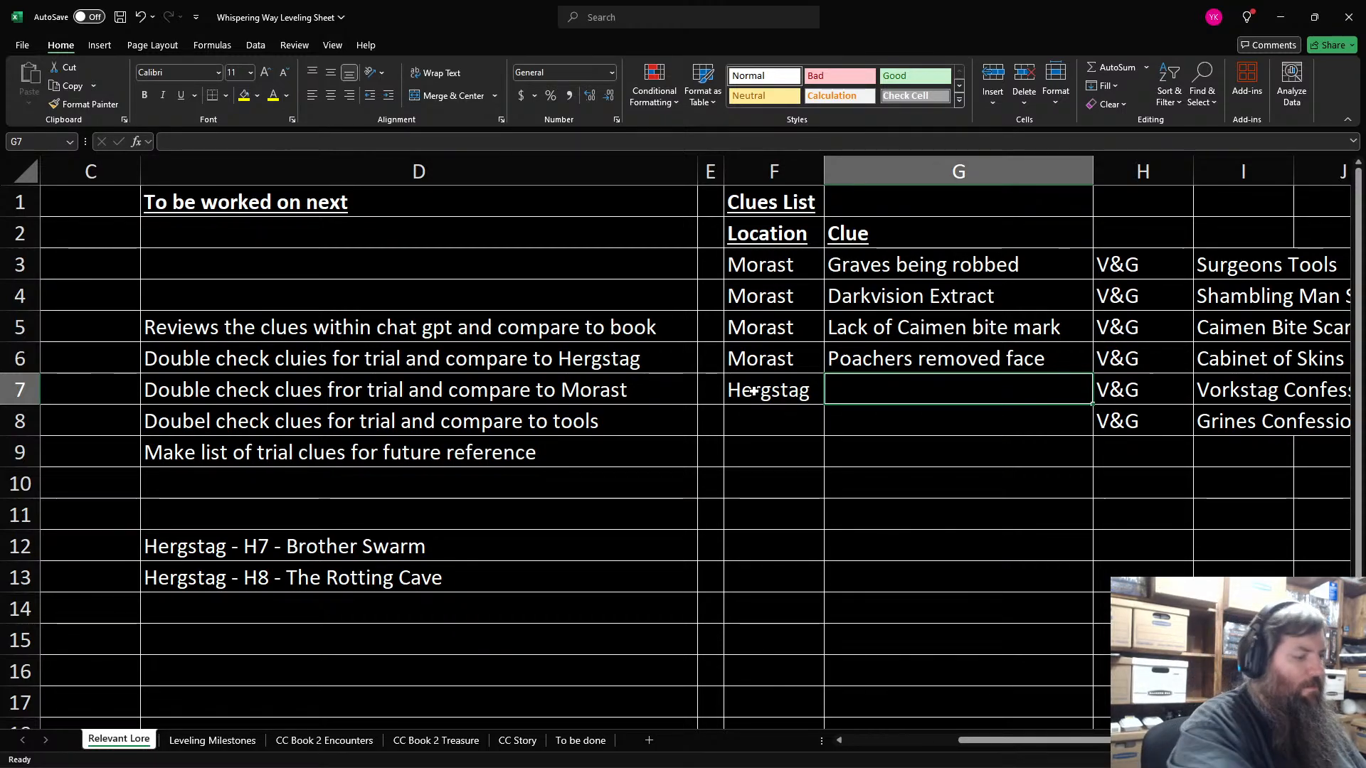
type("B")
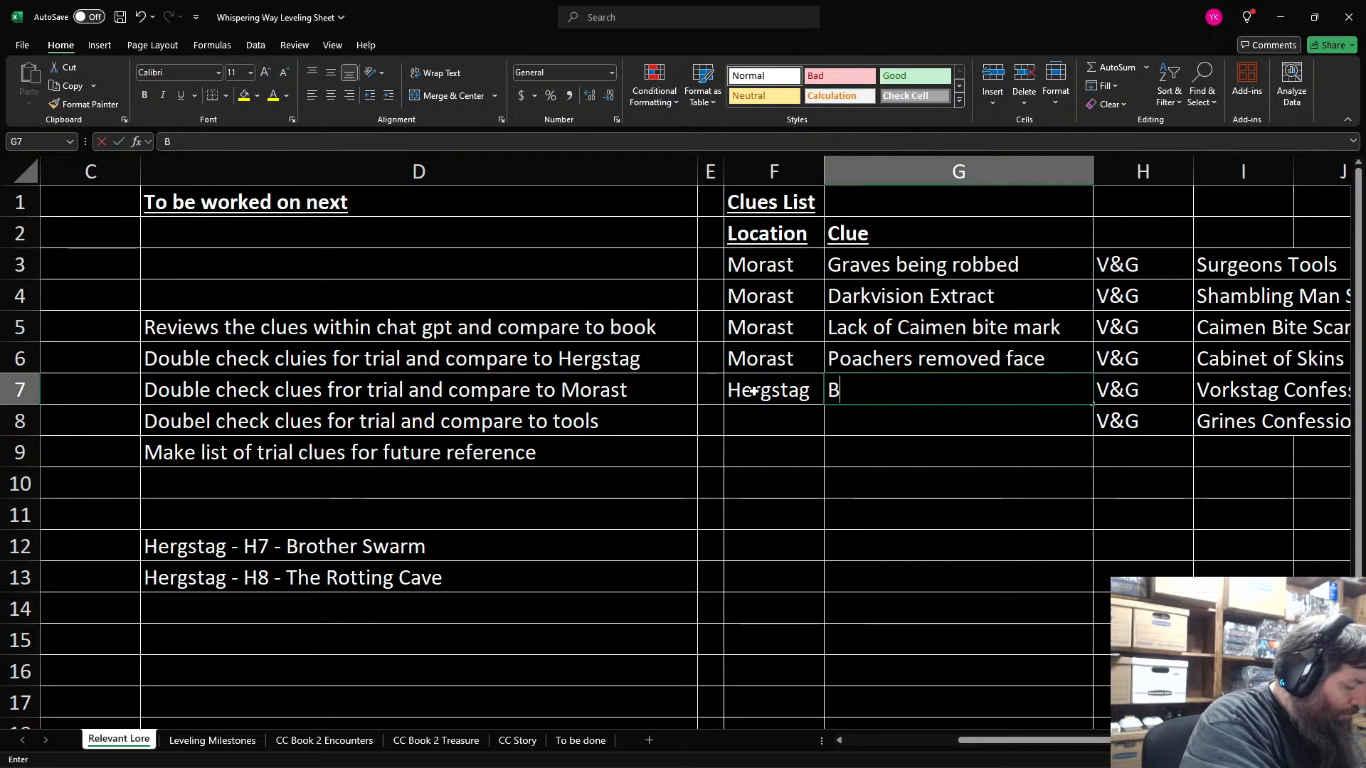
type("east brough")
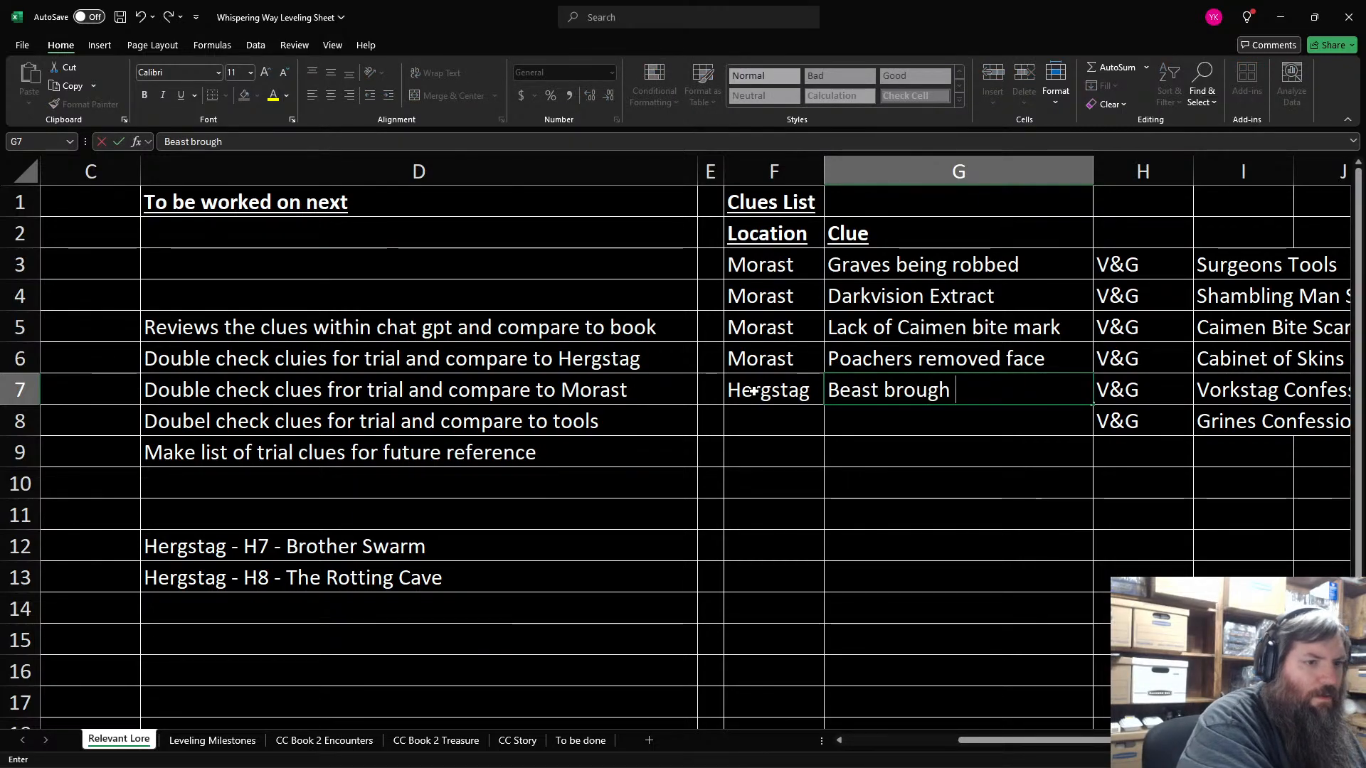
type("t back Ellsa")
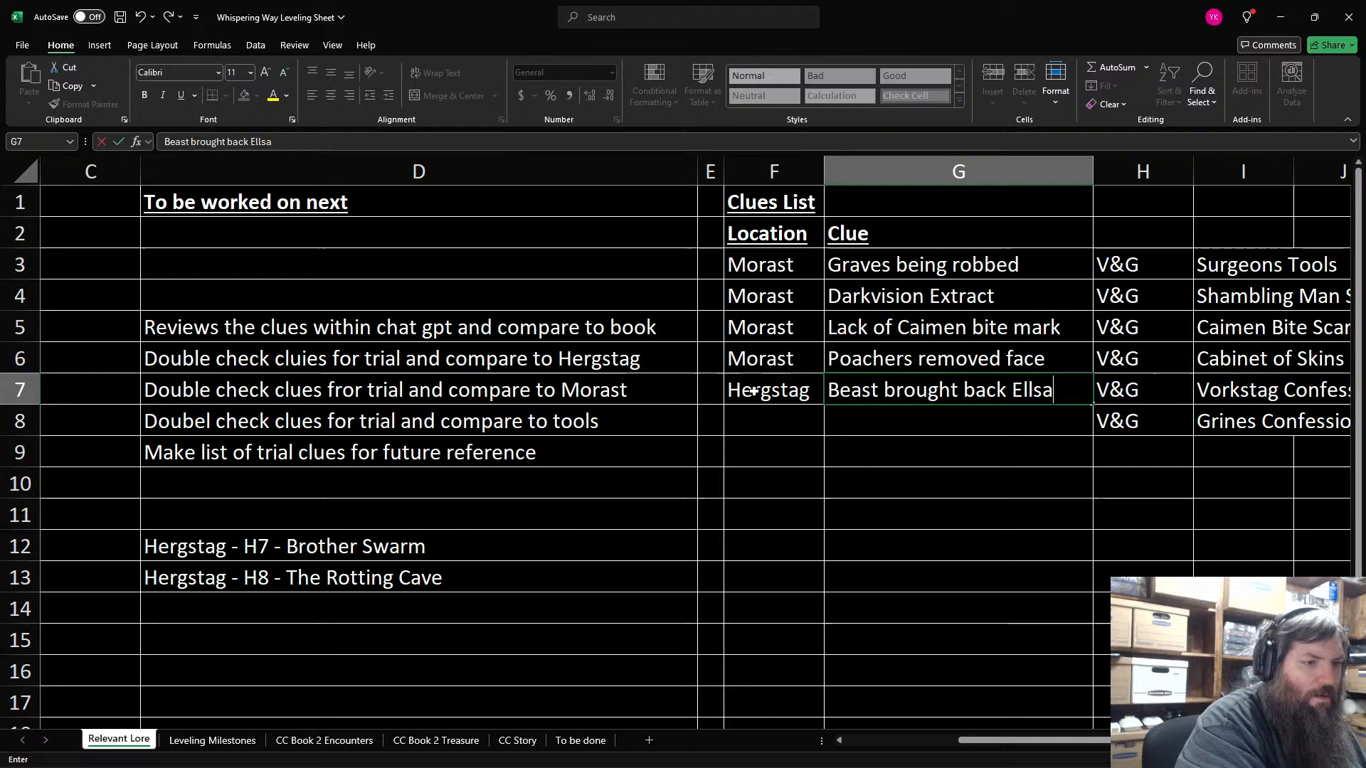
key("Return")
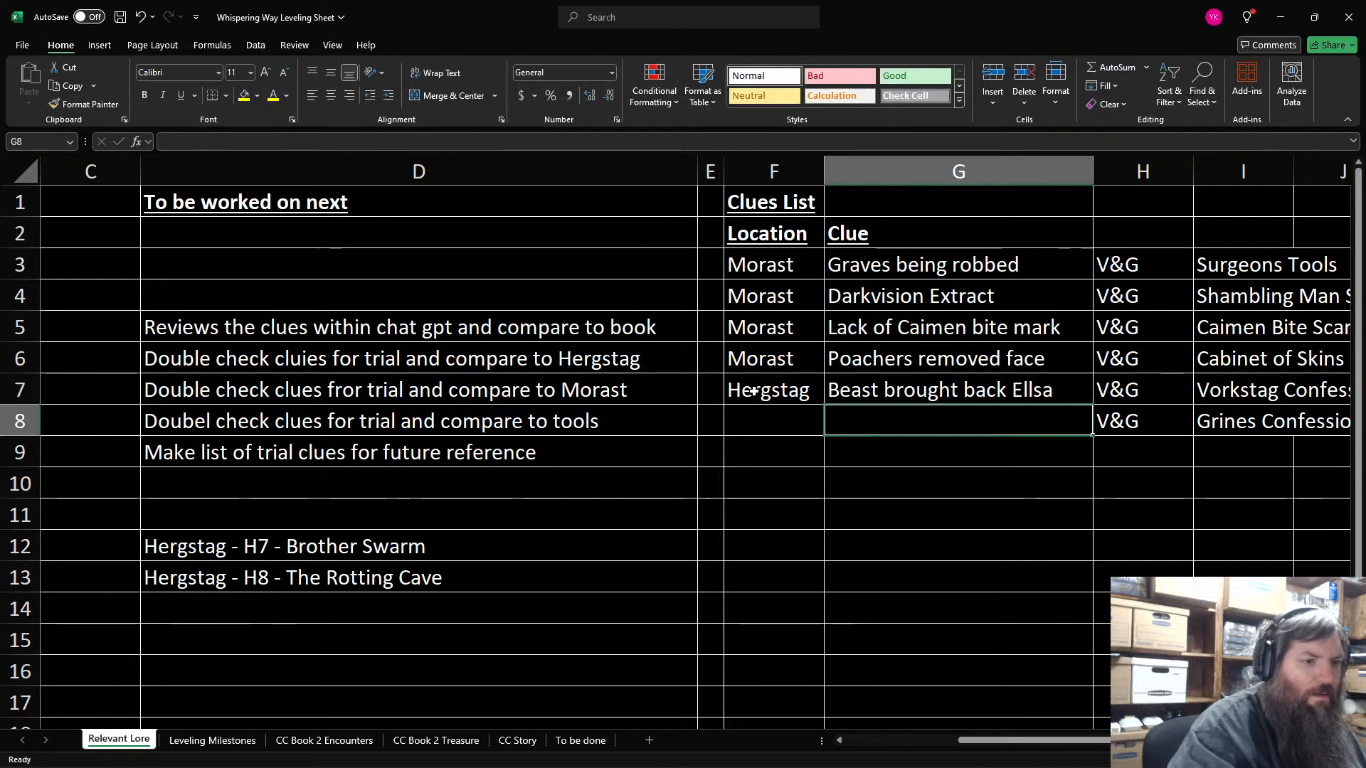
Step: Enter the clues "Making Beast cry" in G8 and "Karin died 2 days later" in G9
key("Left")
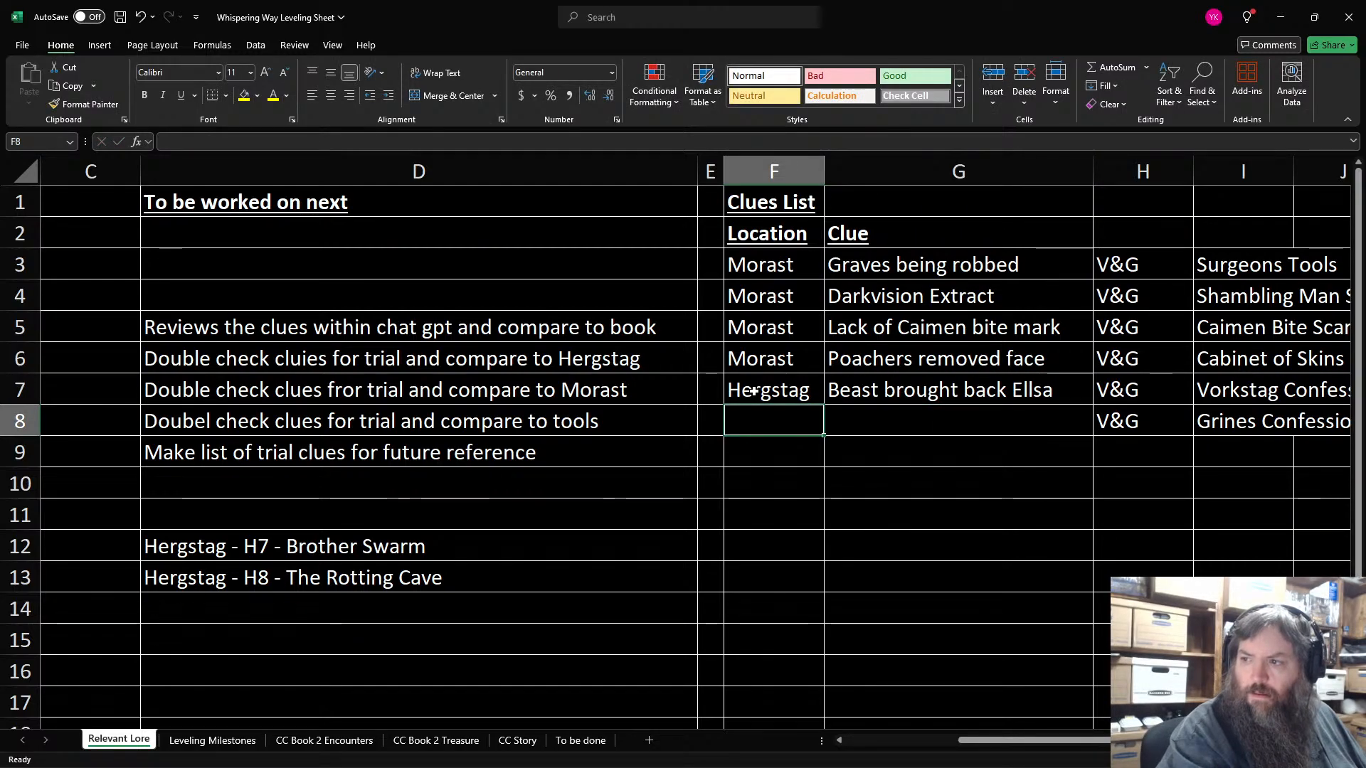
key("Right")
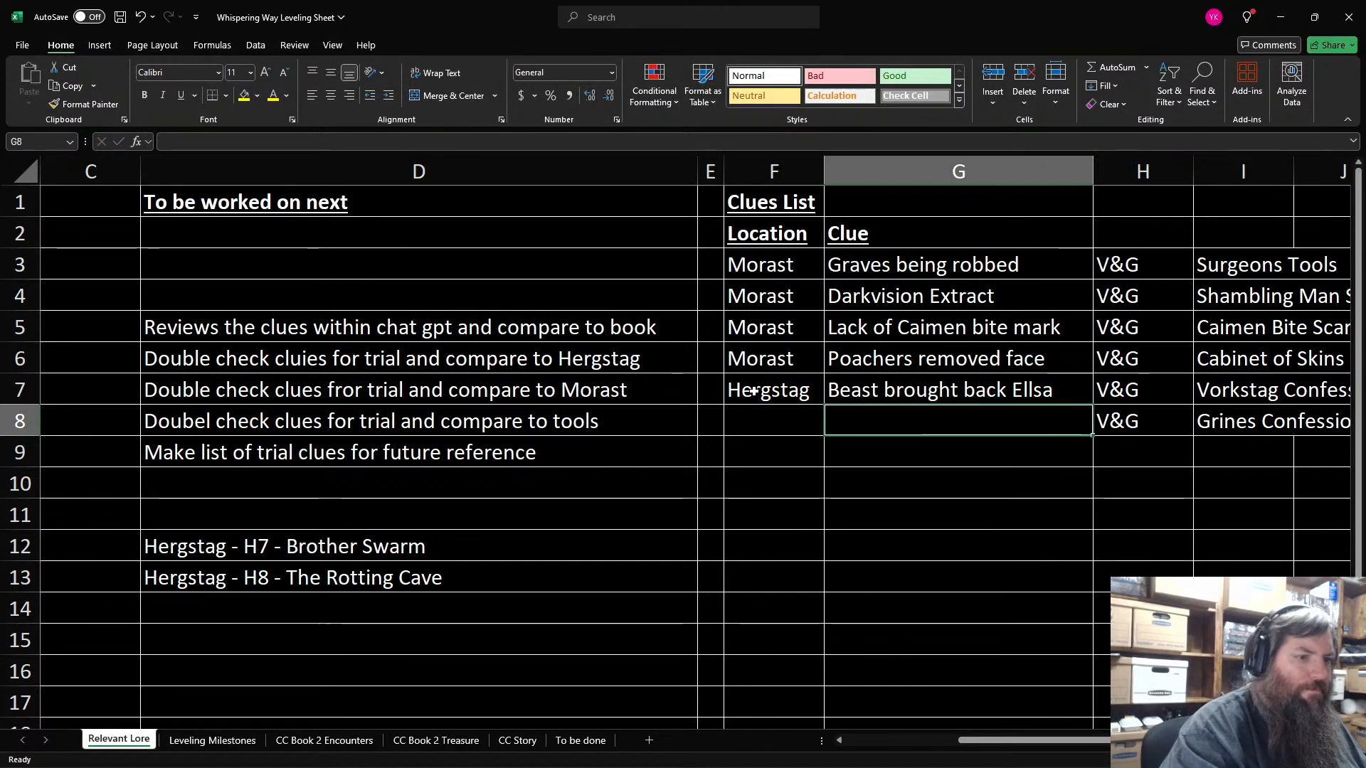
type("Making Beast cry")
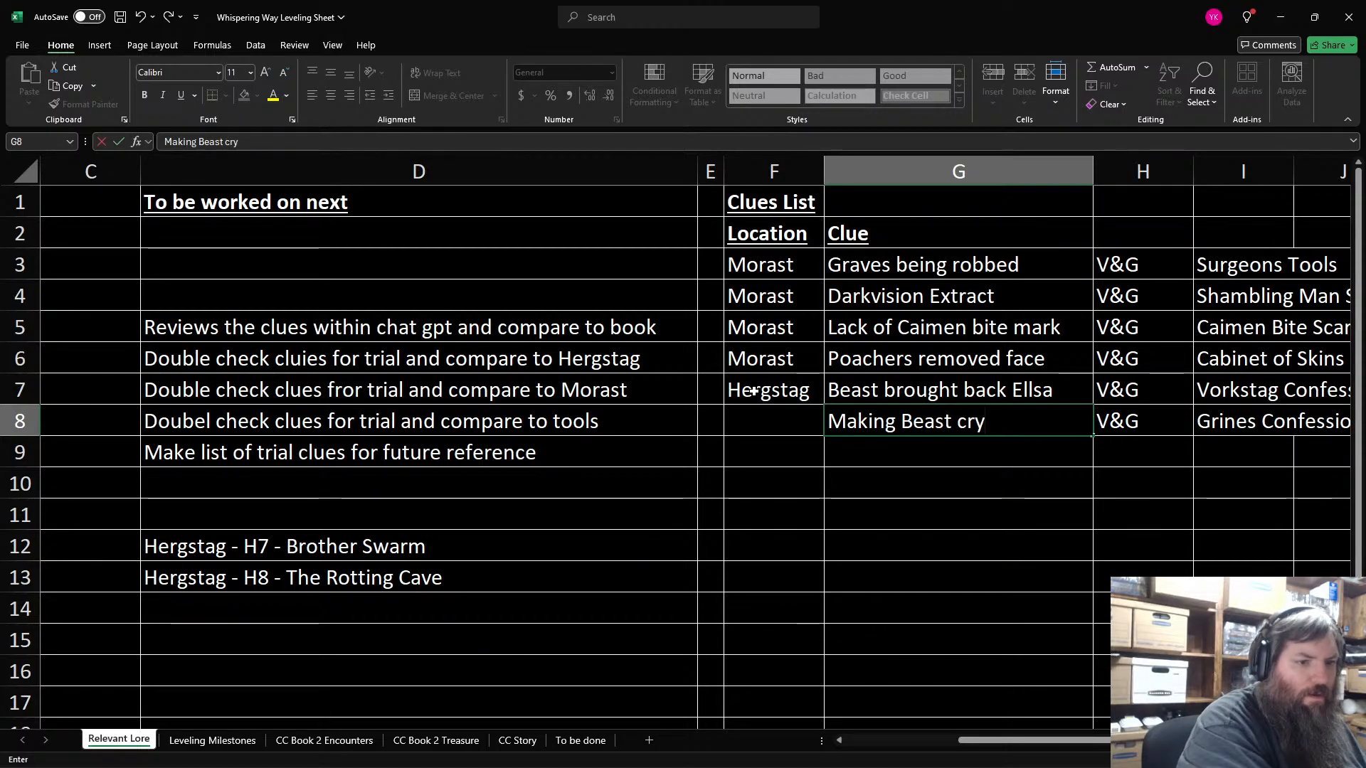
key("Return")
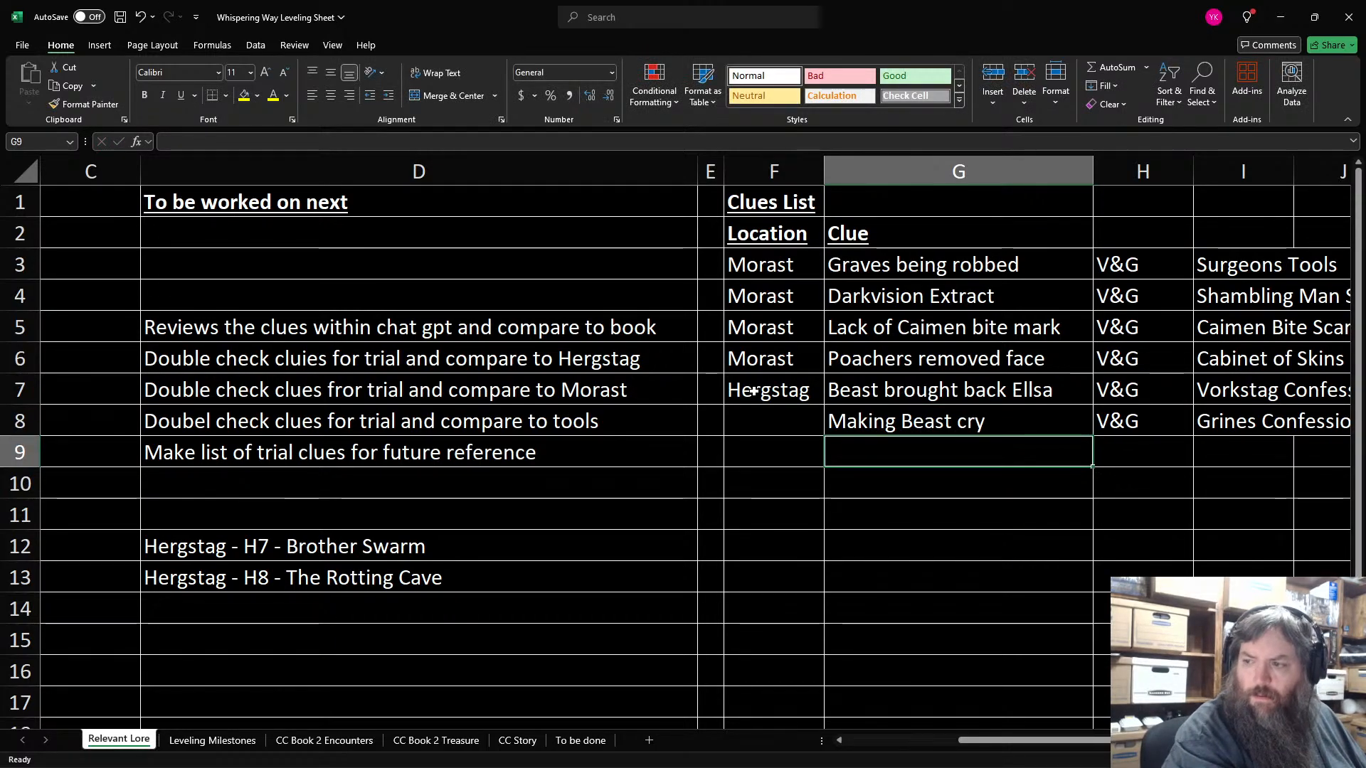
type("Karin ")
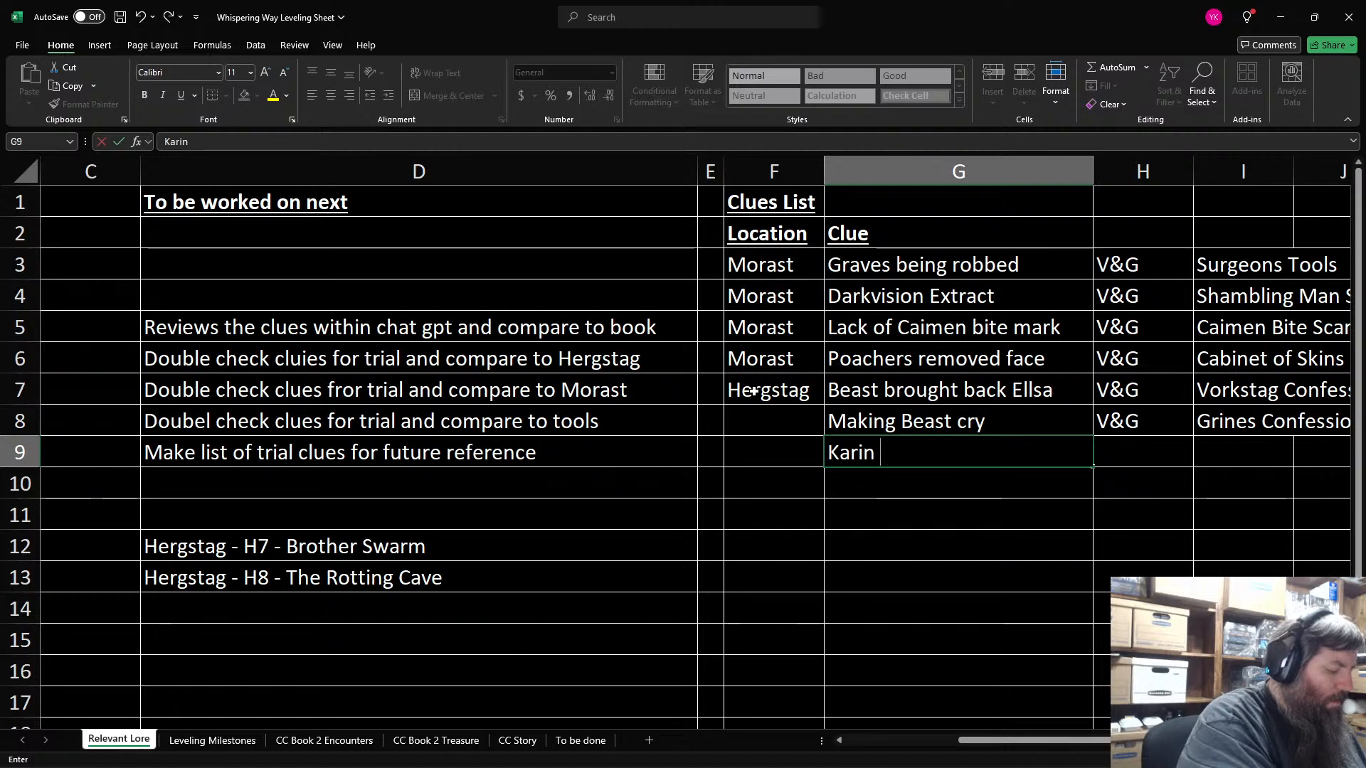
type("died 2 days later")
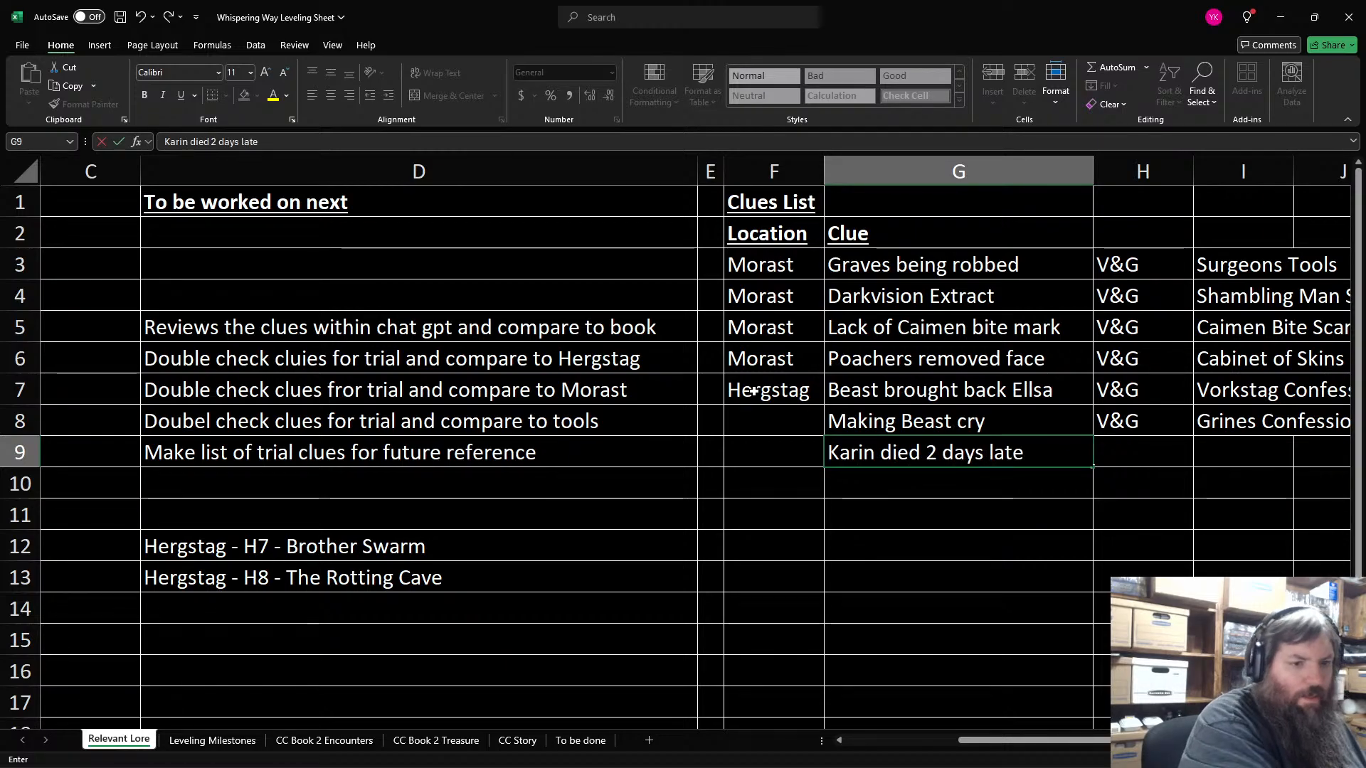
key("Return")
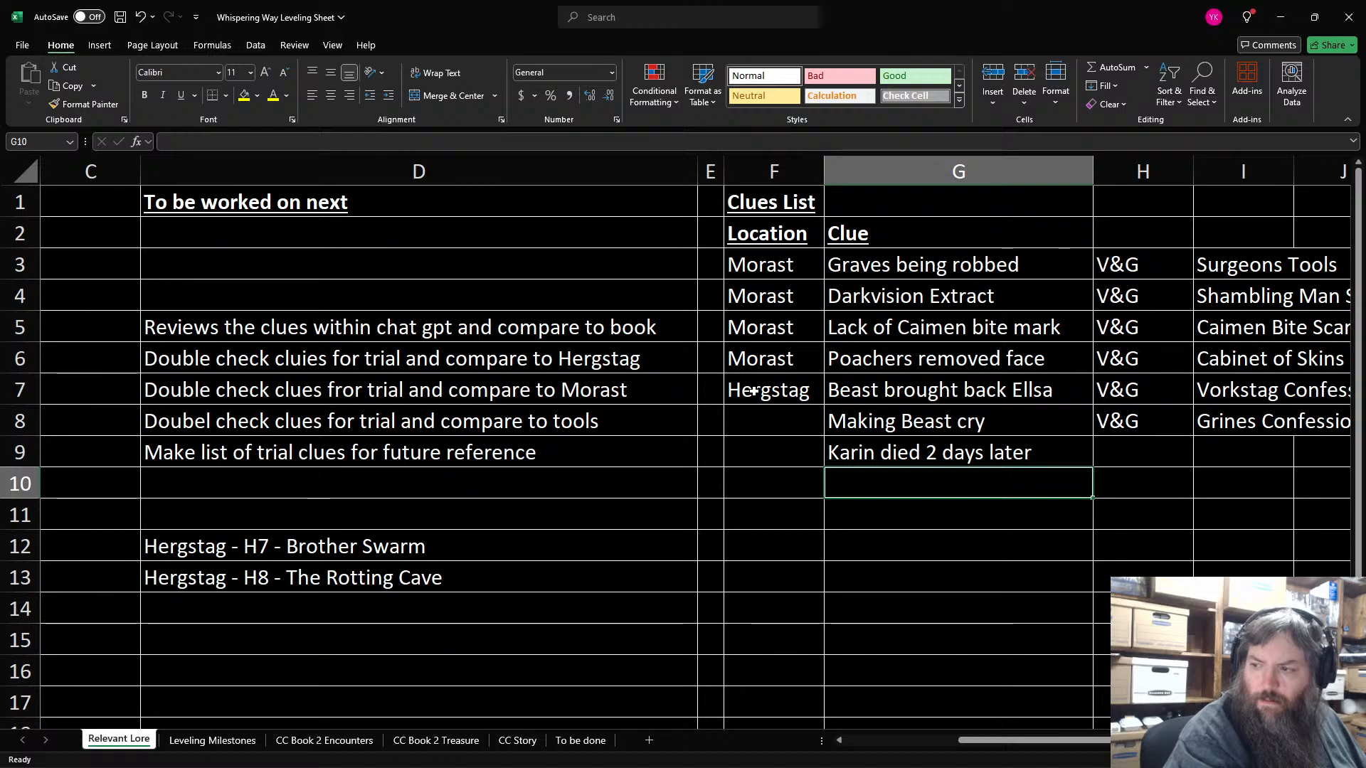
Step: Enter the clues "Karin's window not forced" in G10 and "Karin's wall impossible to climb" in G11
type("Kar")
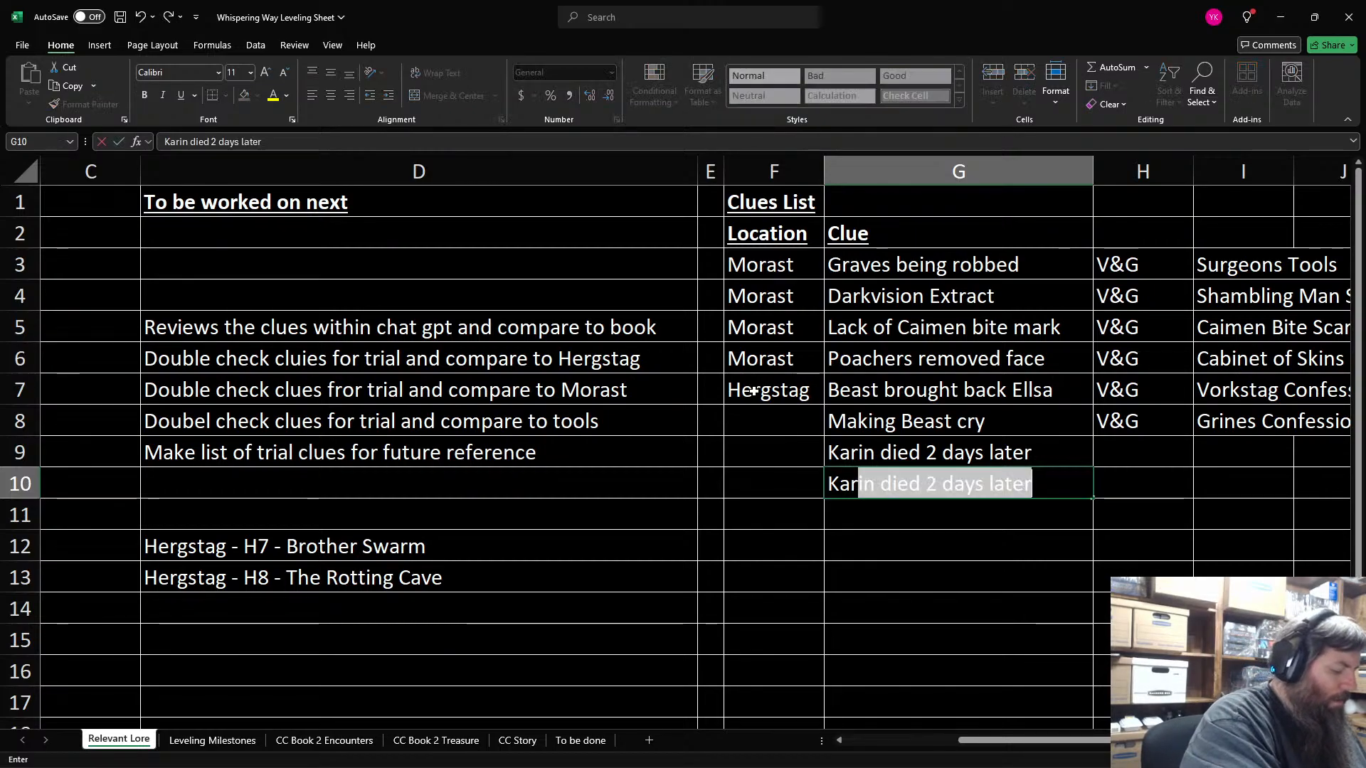
type("in's window n")
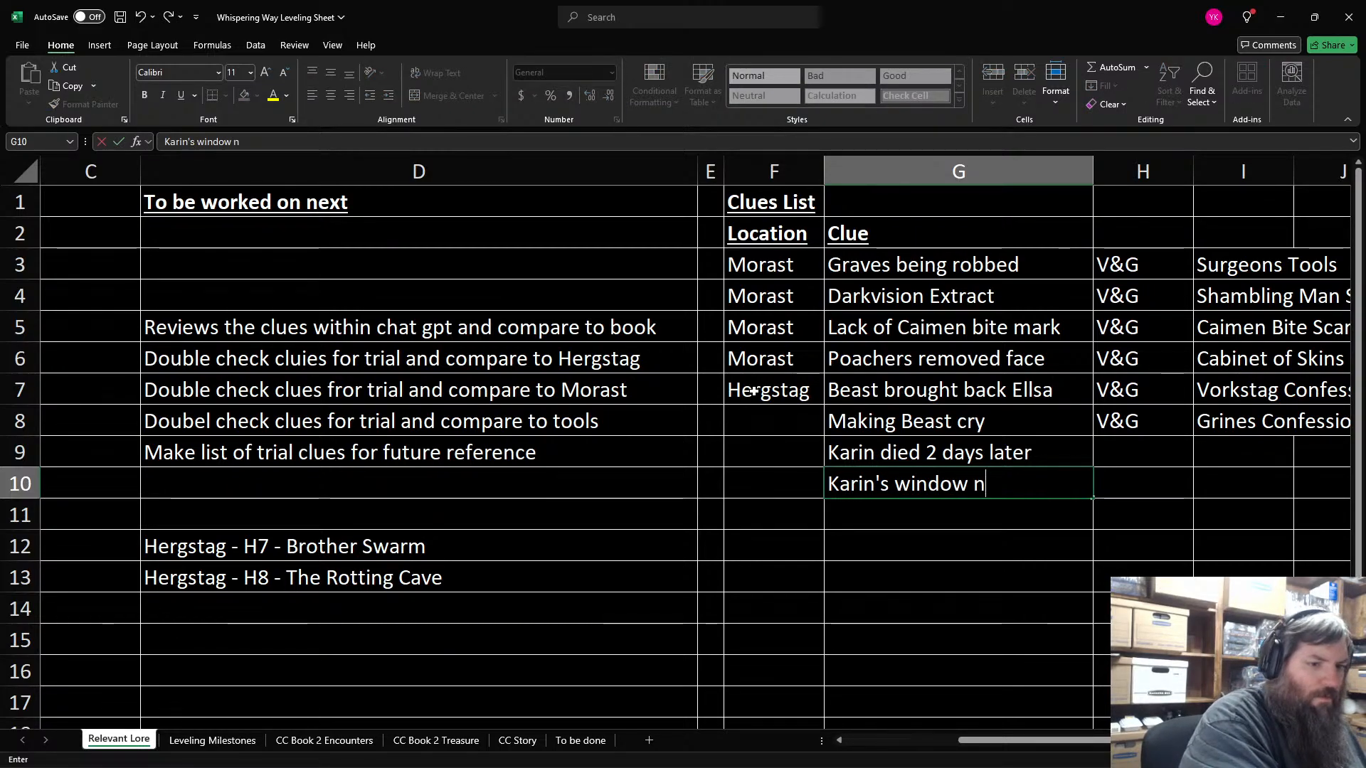
type("ot ")
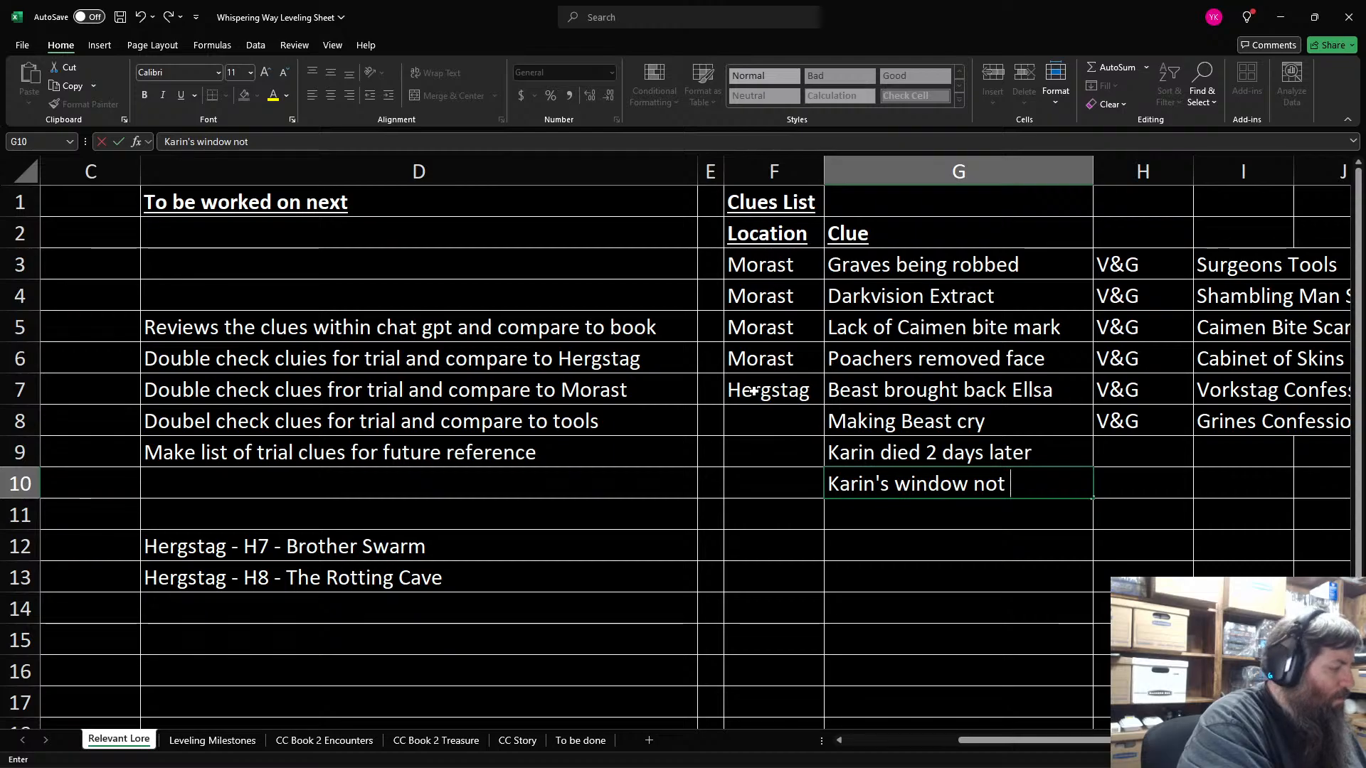
type("forced")
key("Return")
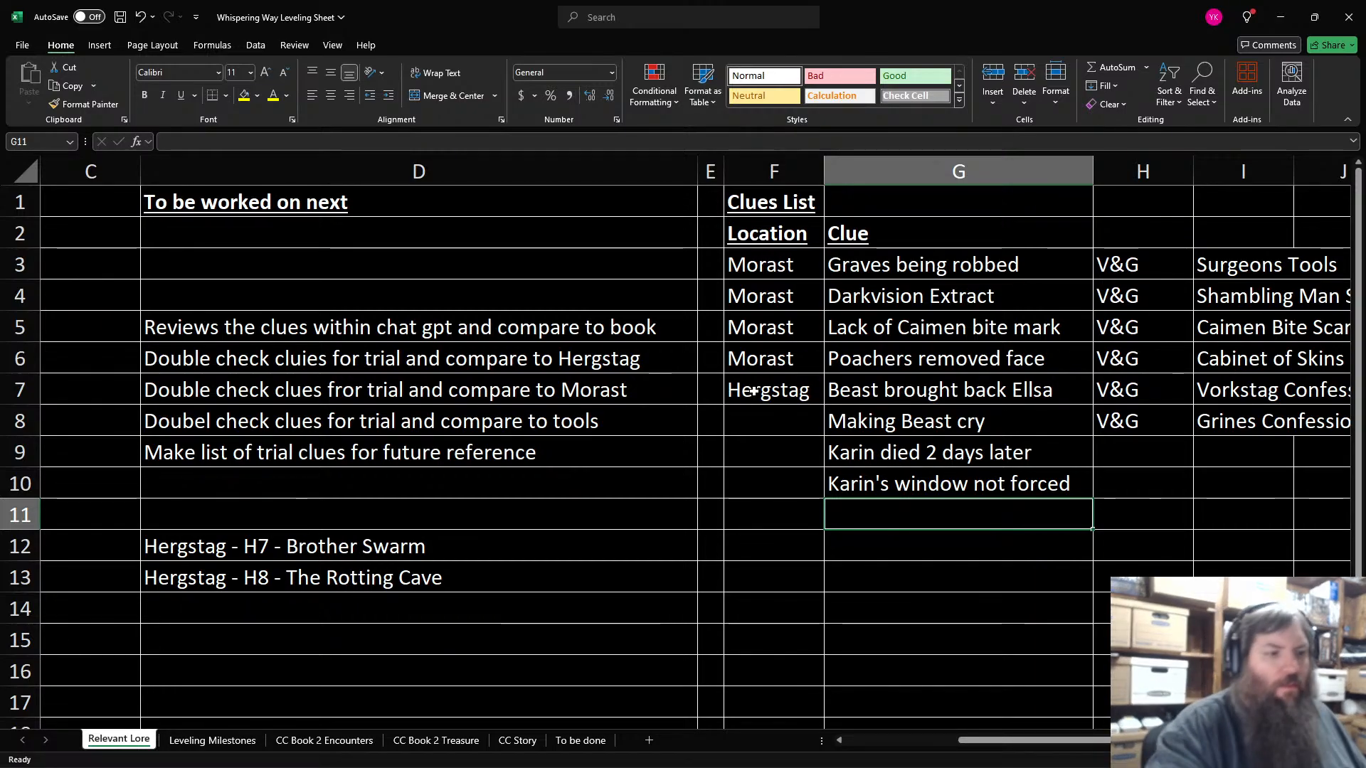
type("Karin's w")
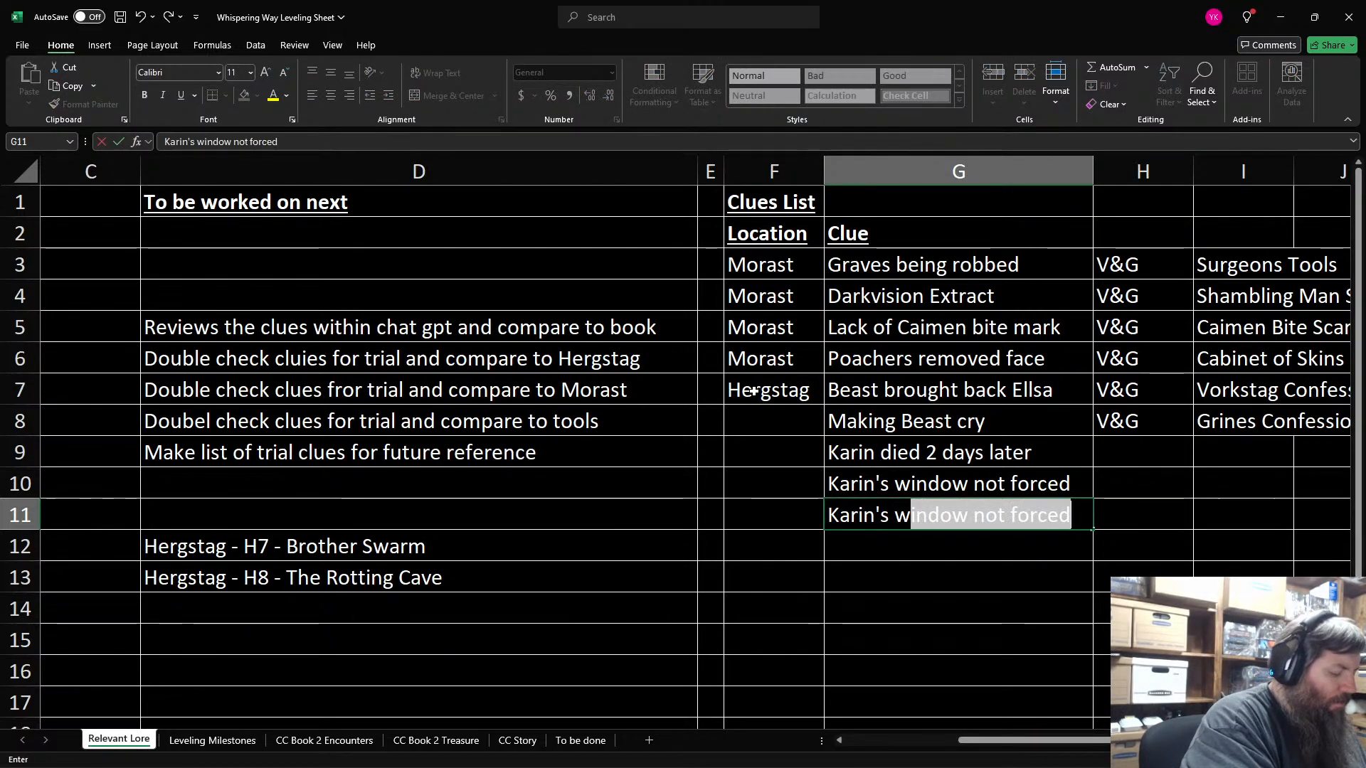
type("all impossible to cl")
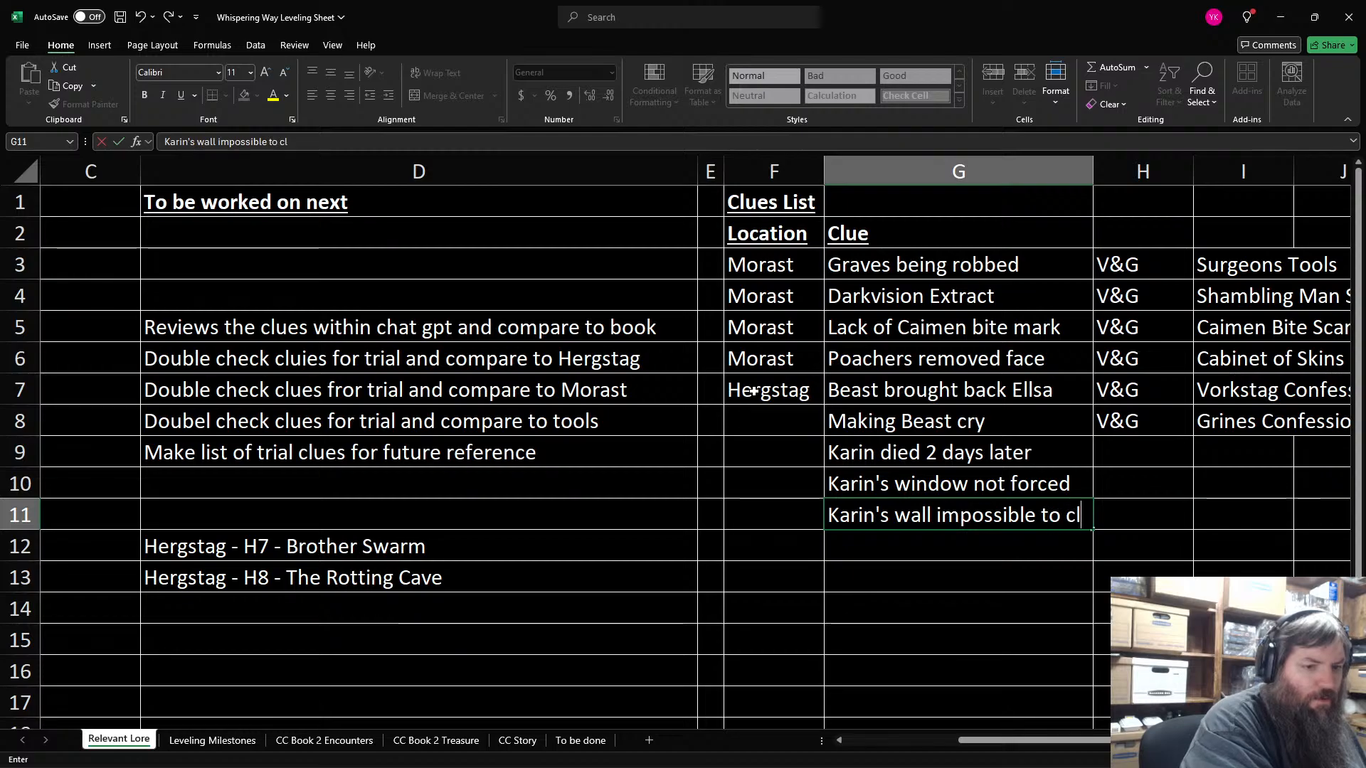
type("imb")
key("Return")
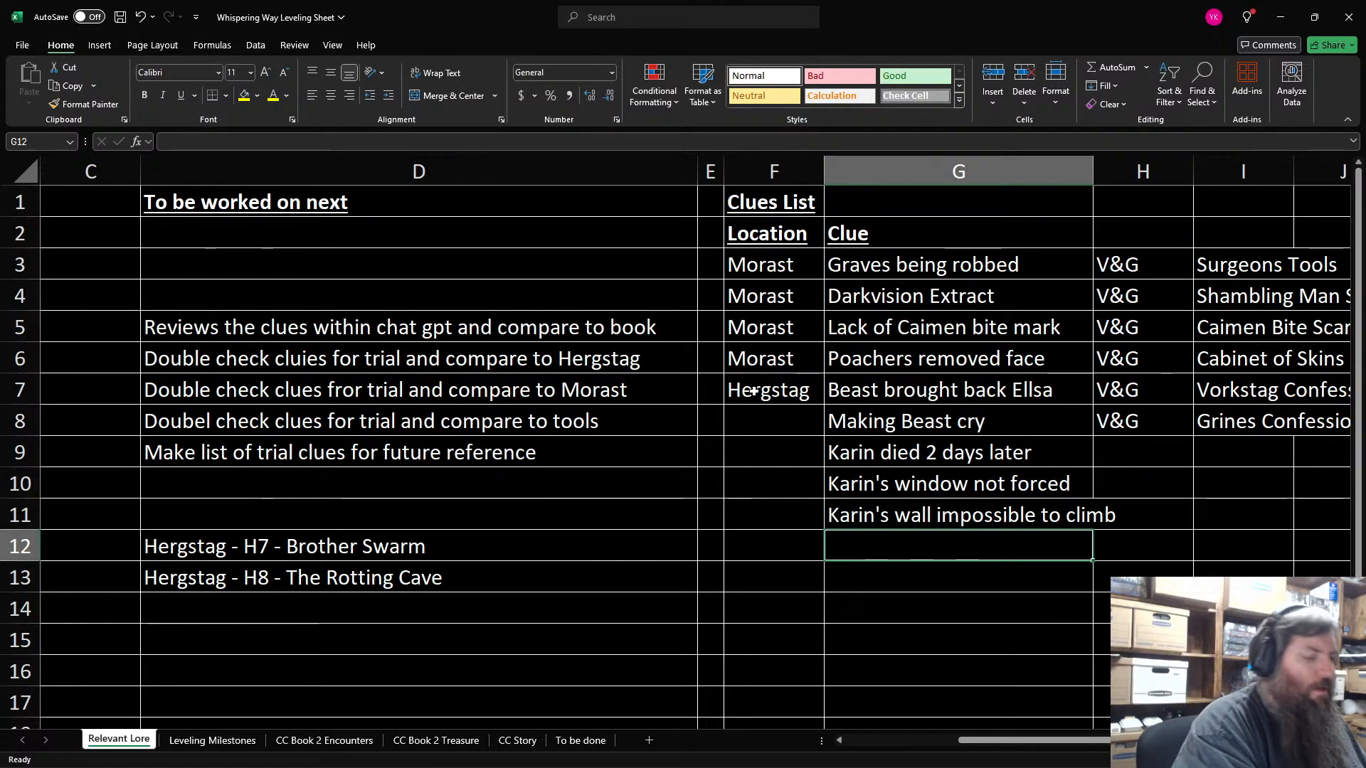
Step: Add the clue "Recover bodies from Brother Swarms Lair" in G12 of the clues list
type("Recoi")
key("BackSpace")
type("v")
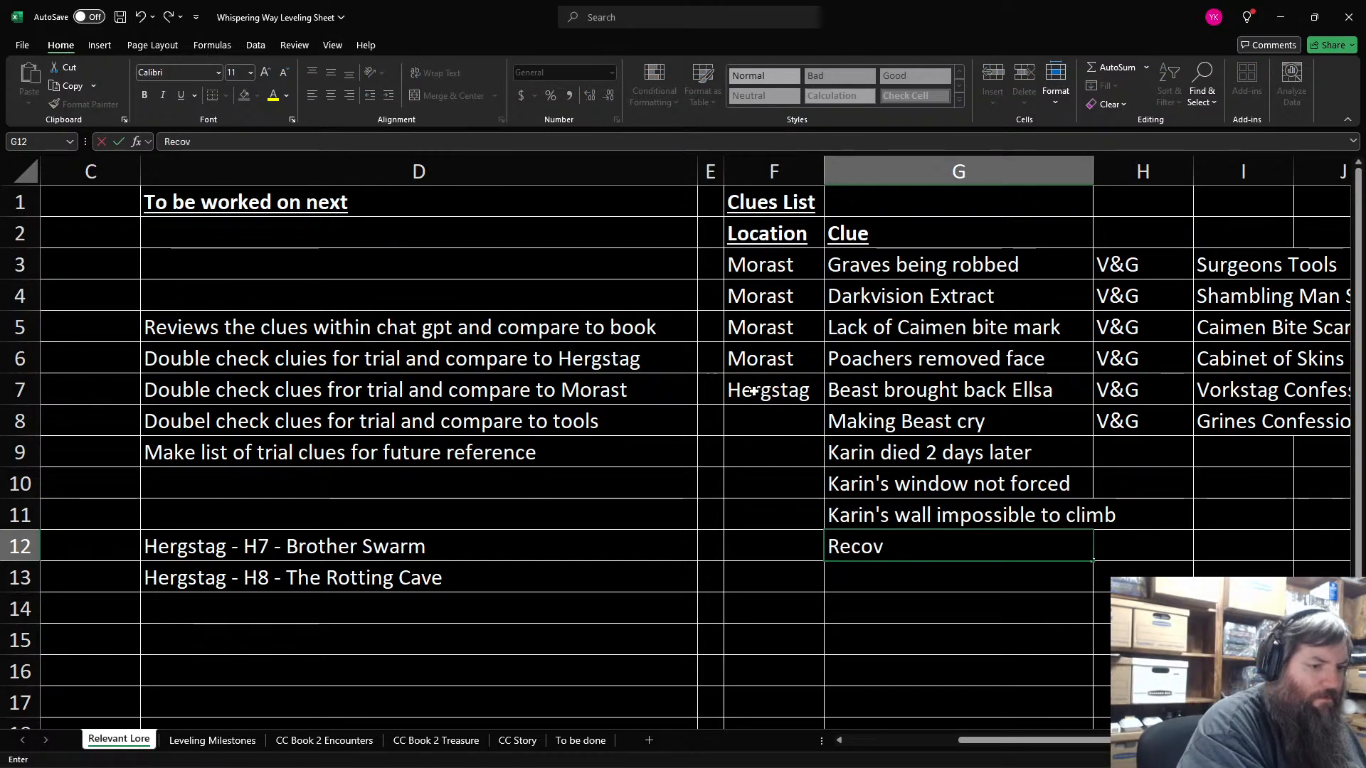
type("er bodies f")
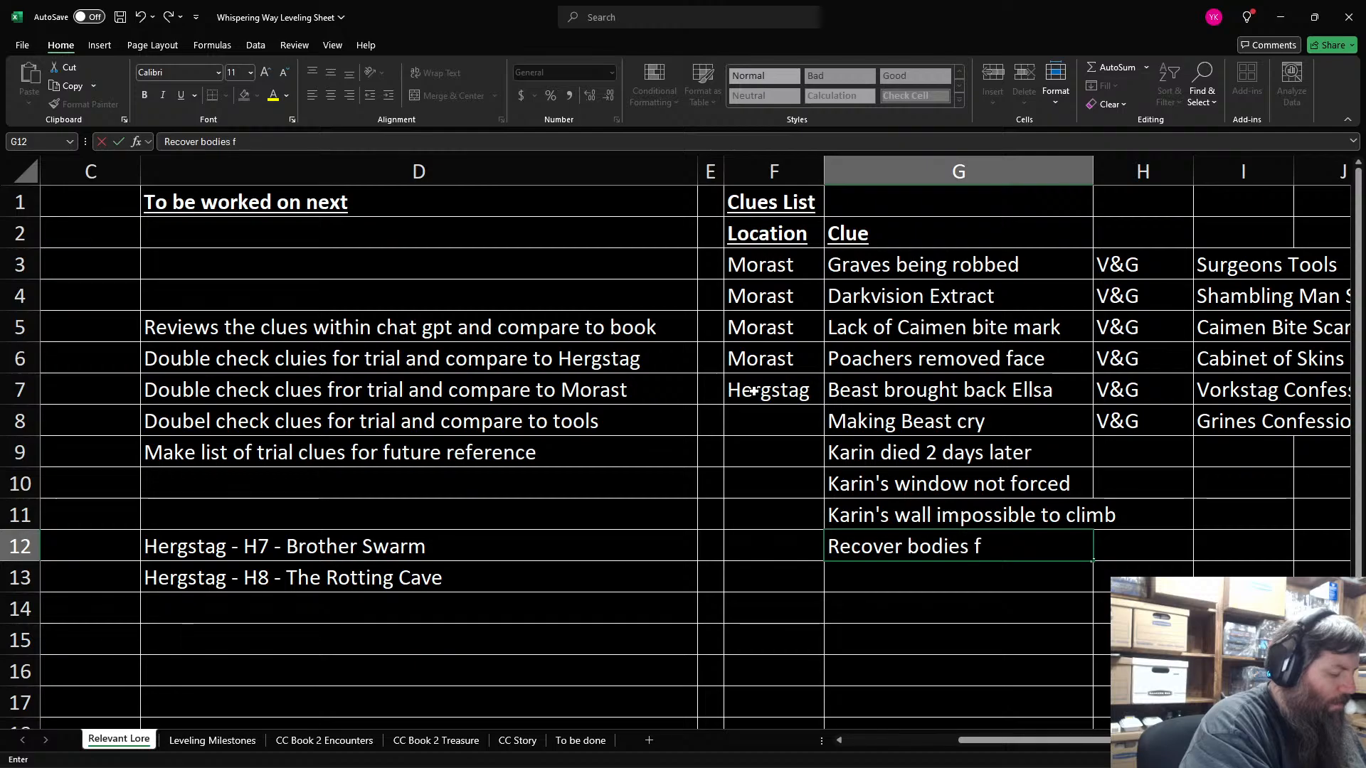
type("rom Brothe")
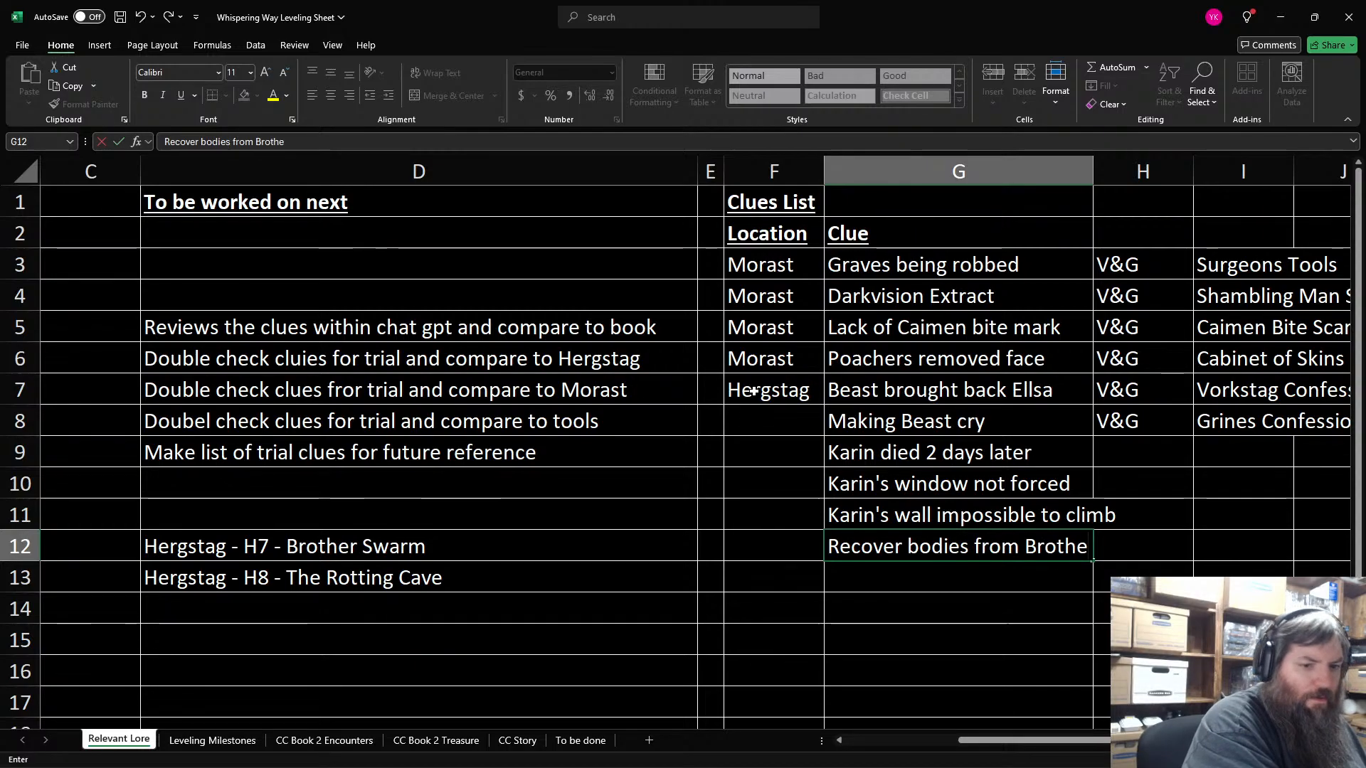
type("r Swarms")
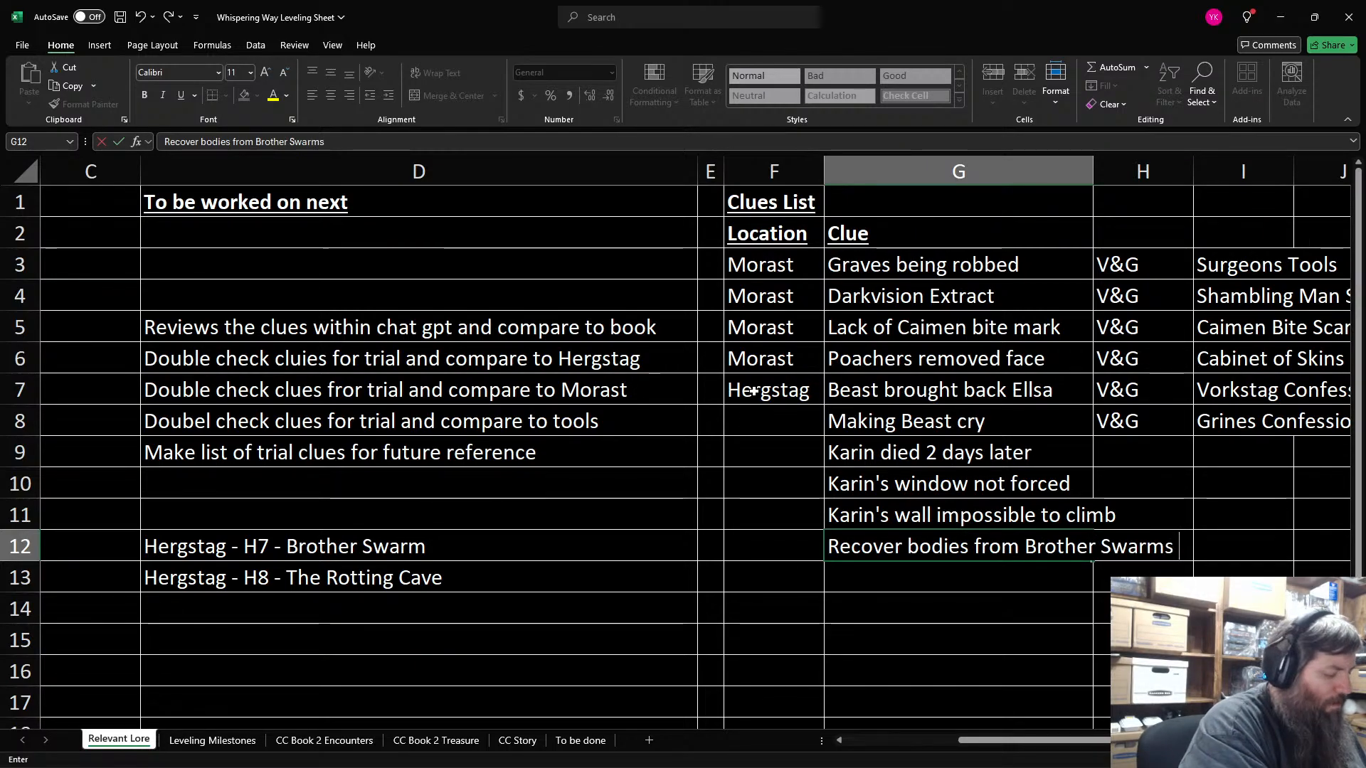
type(" Lair")
key("Return")
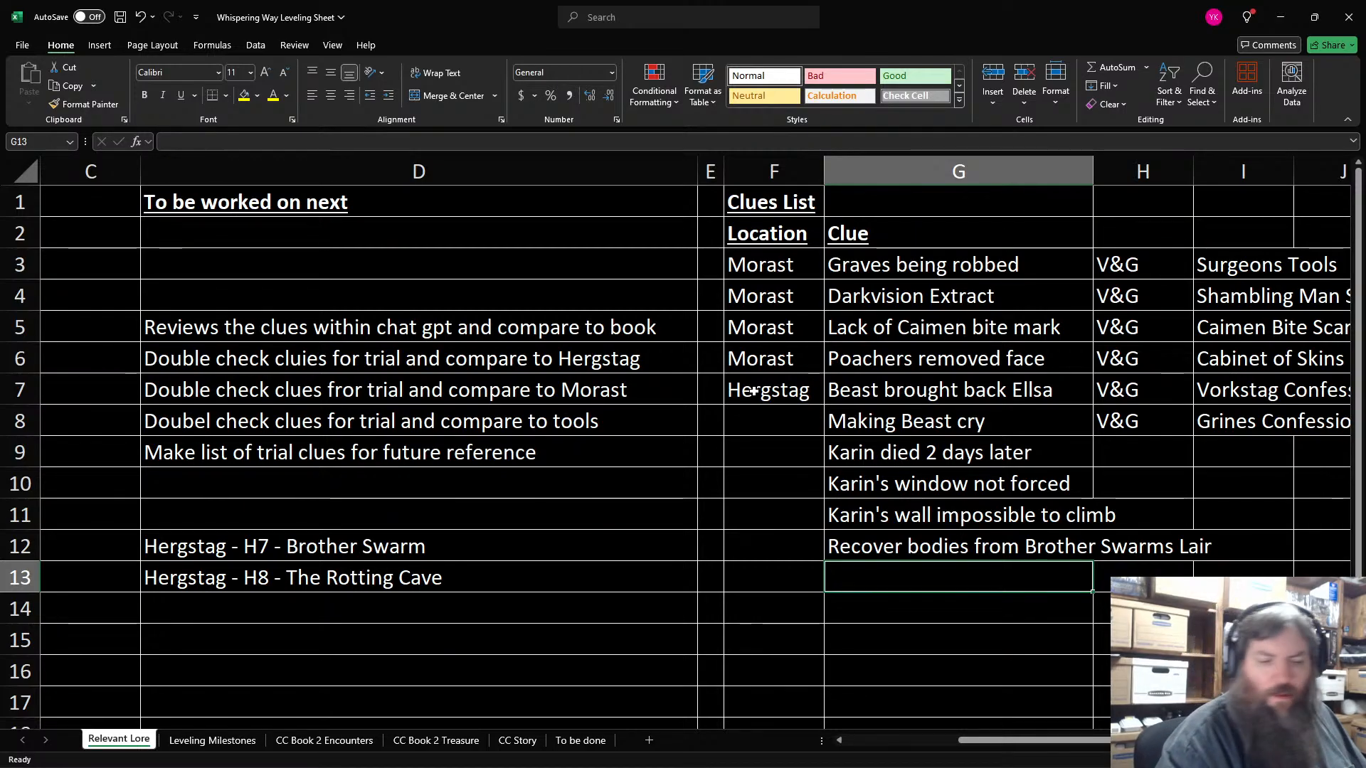
Step: Add the clue "Speak with Dead on bodies" in G13 and fit column G's width to its longest entry
type("Speak with D")
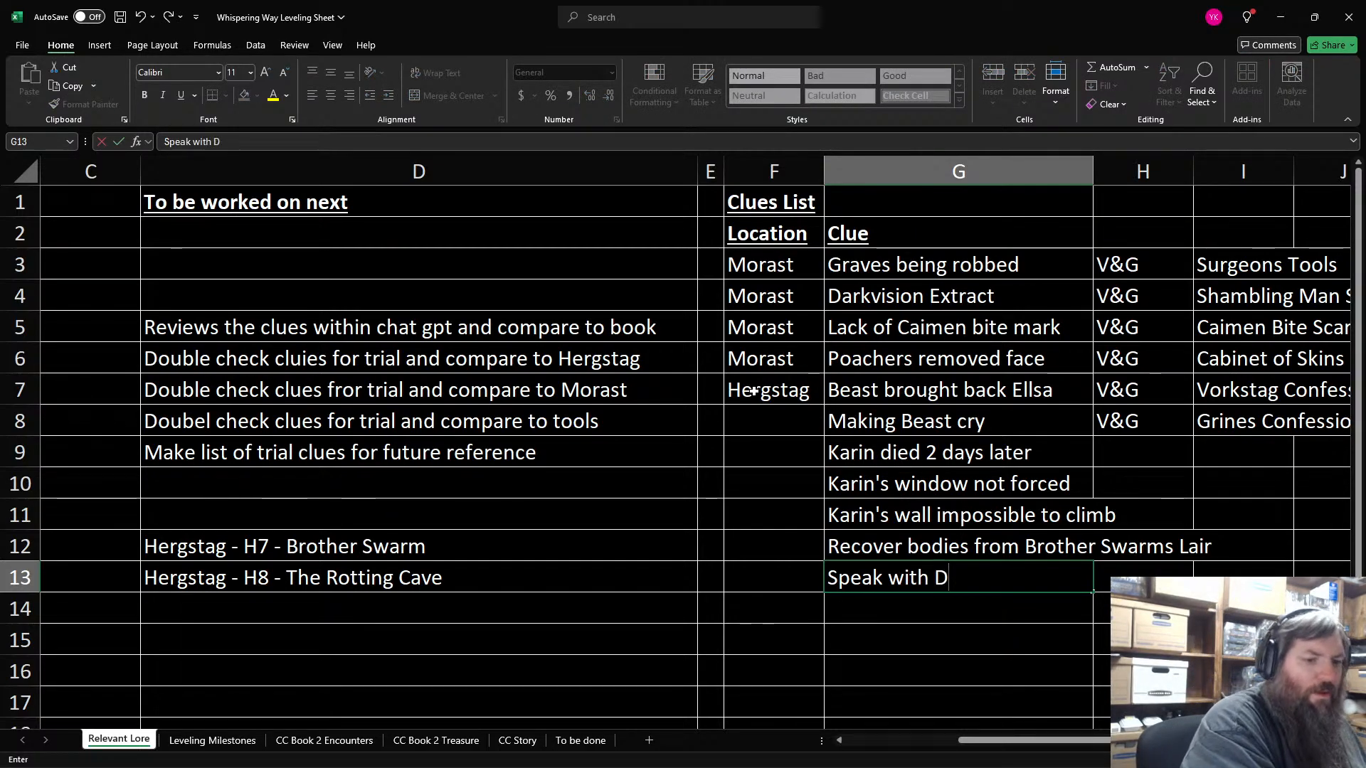
type("ead on bodies")
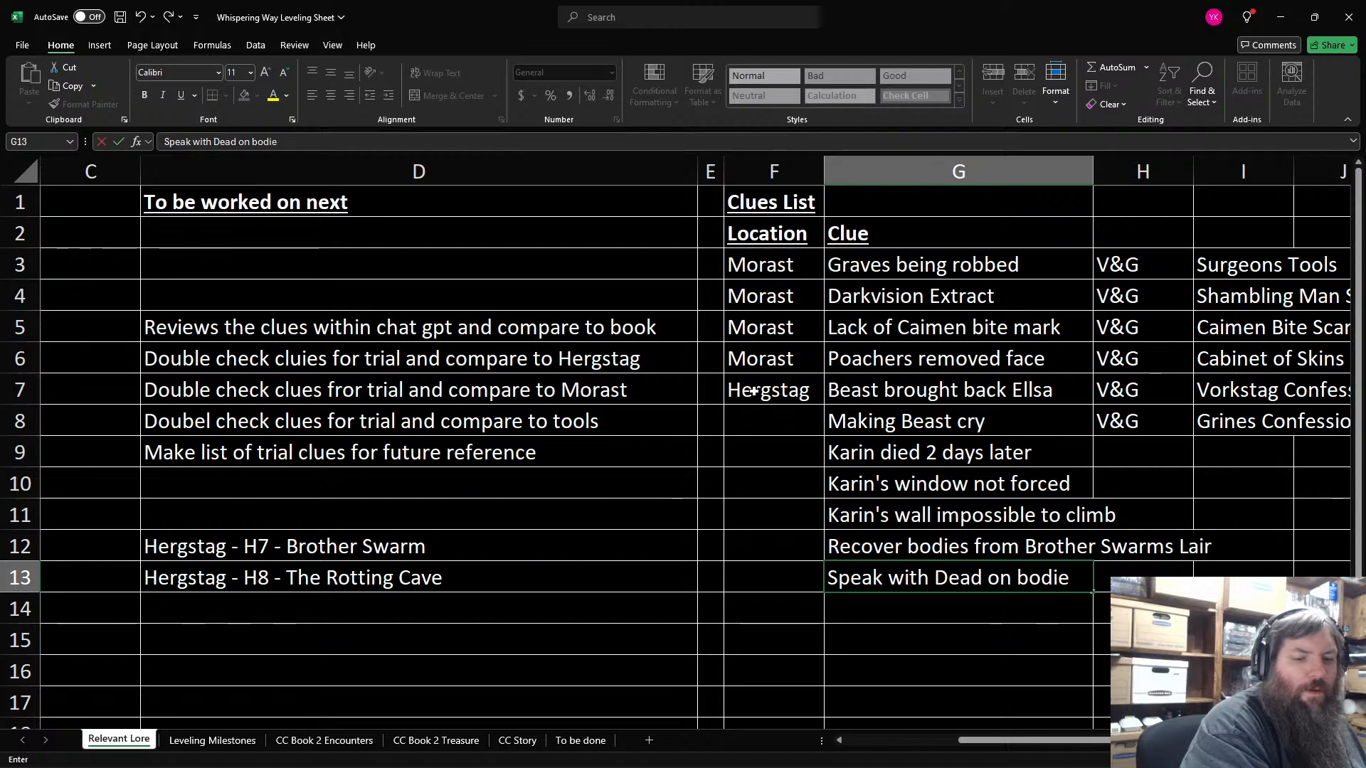
key("Return")
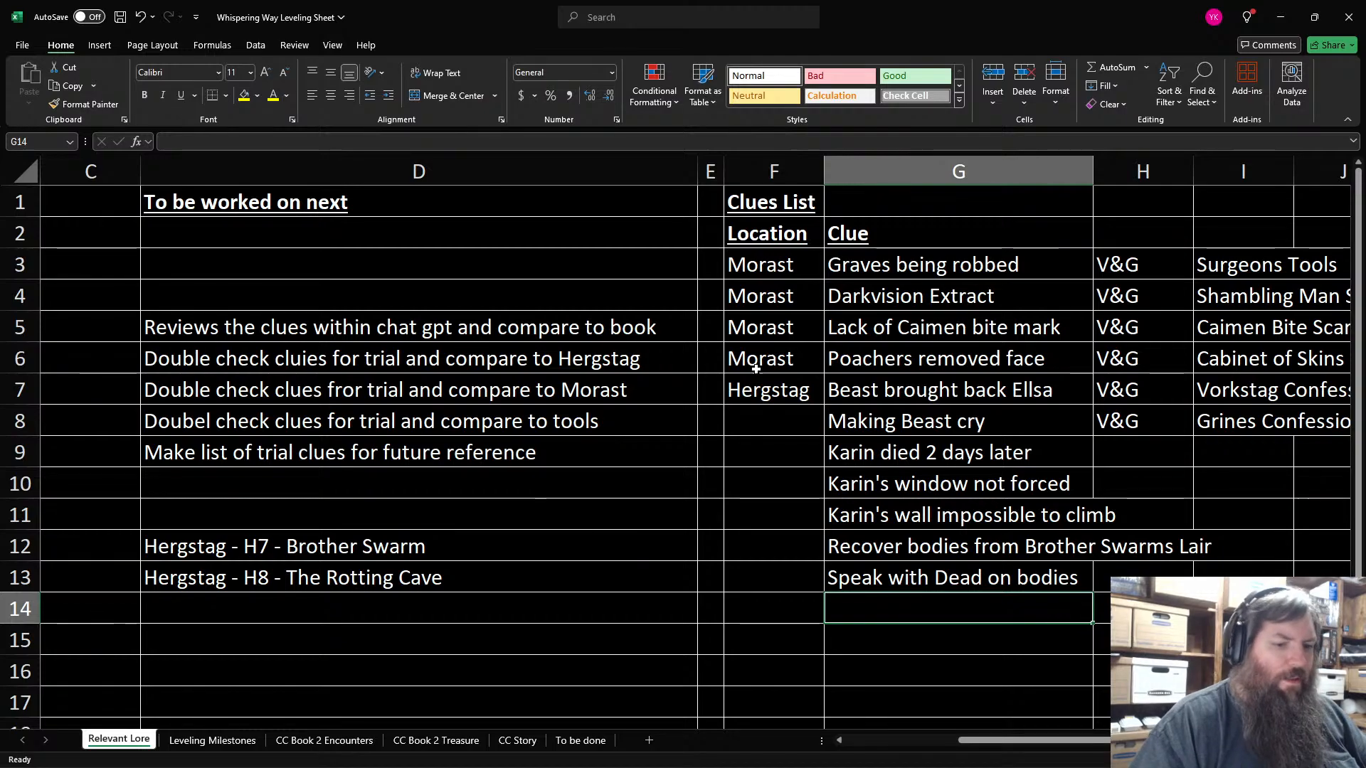
double_click(1089, 165)
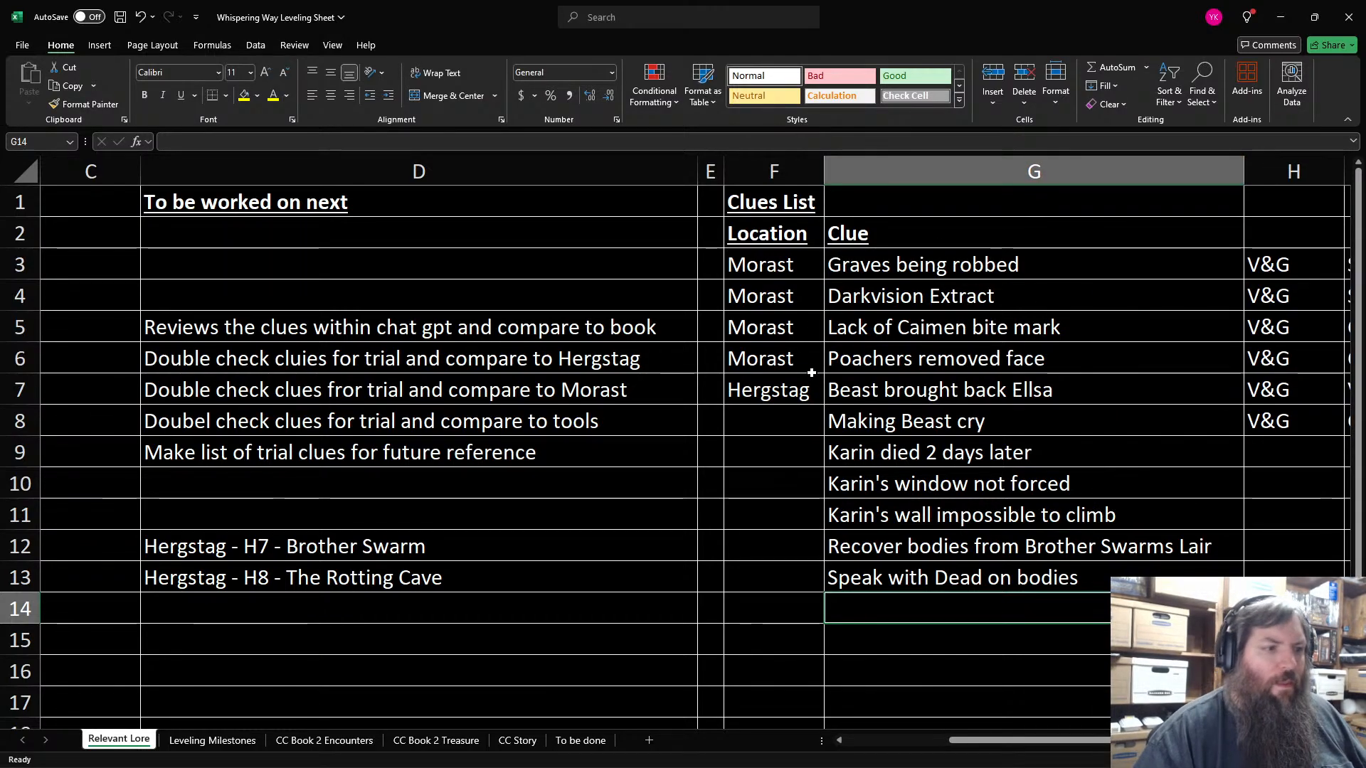
Step: Copy the location "Hergstag" from F7 into F8 through F13 of the clues list
left_click(786, 384)
key("ctrl+c")
key("Down")
key("ctrl+v")
key("Down")
key("ctrl+v")
key("Down")
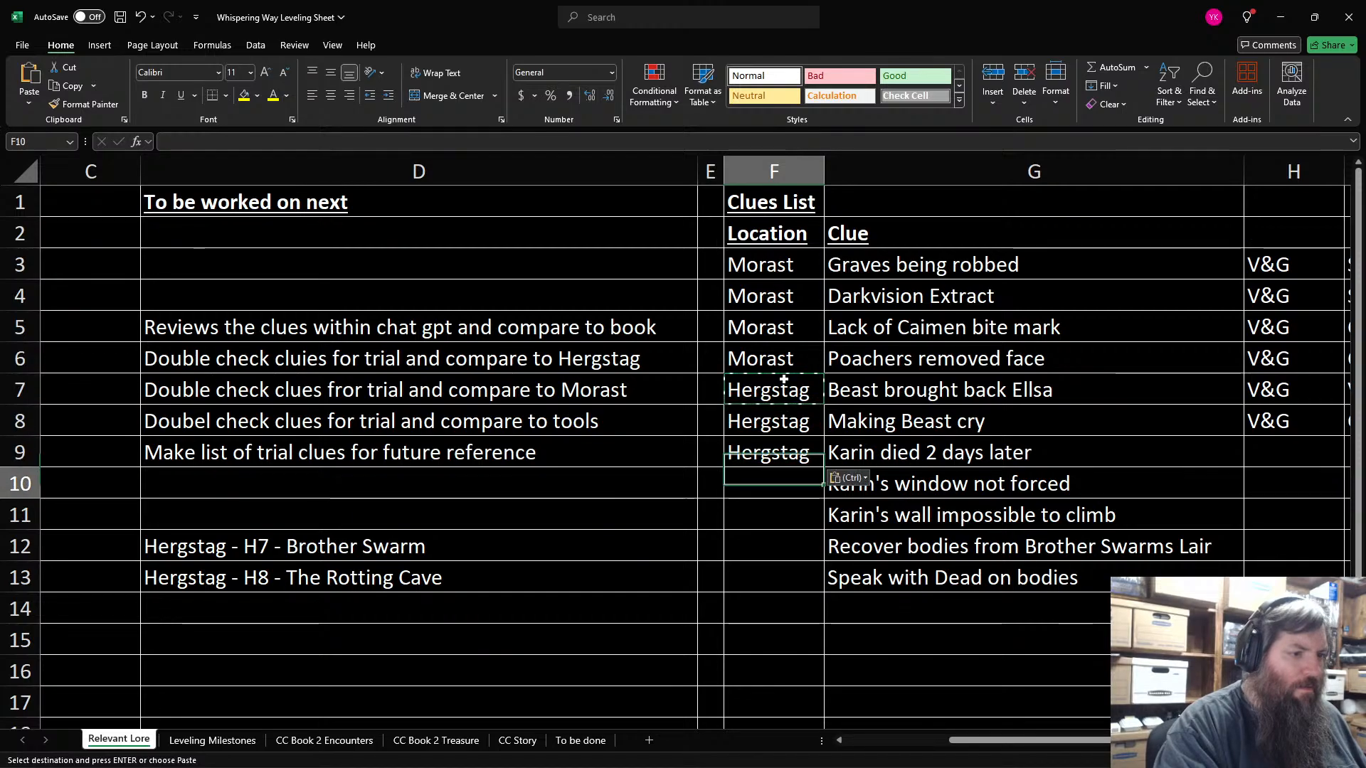
key("ctrl+v")
key("Down")
key("ctrl+v")
key("Down")
key("ctrl+v")
key("Down")
key("ctrl+v")
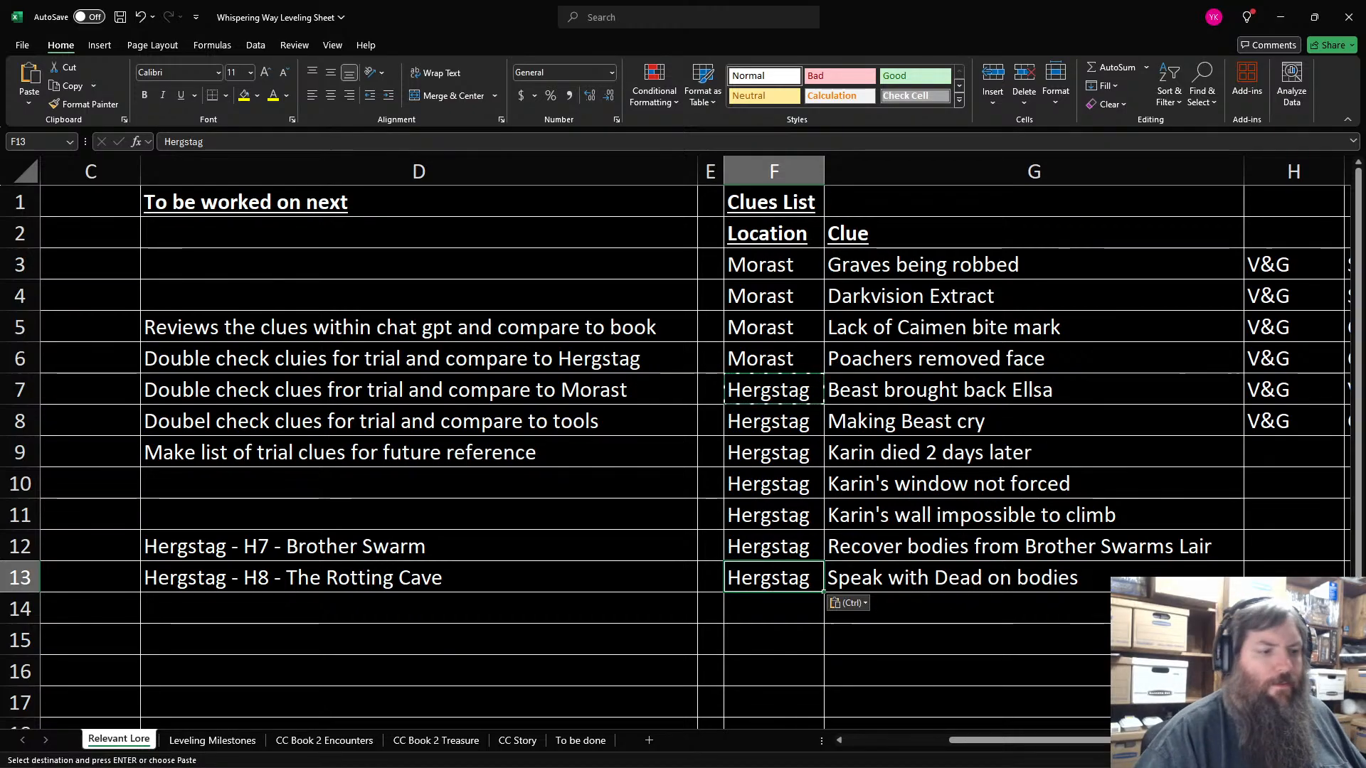
Step: Add a row 14 entry to the clues list with location "Sanctuary" and clue "Karl admits to knowing V&G"
left_click(762, 606)
type("Sanctuary")
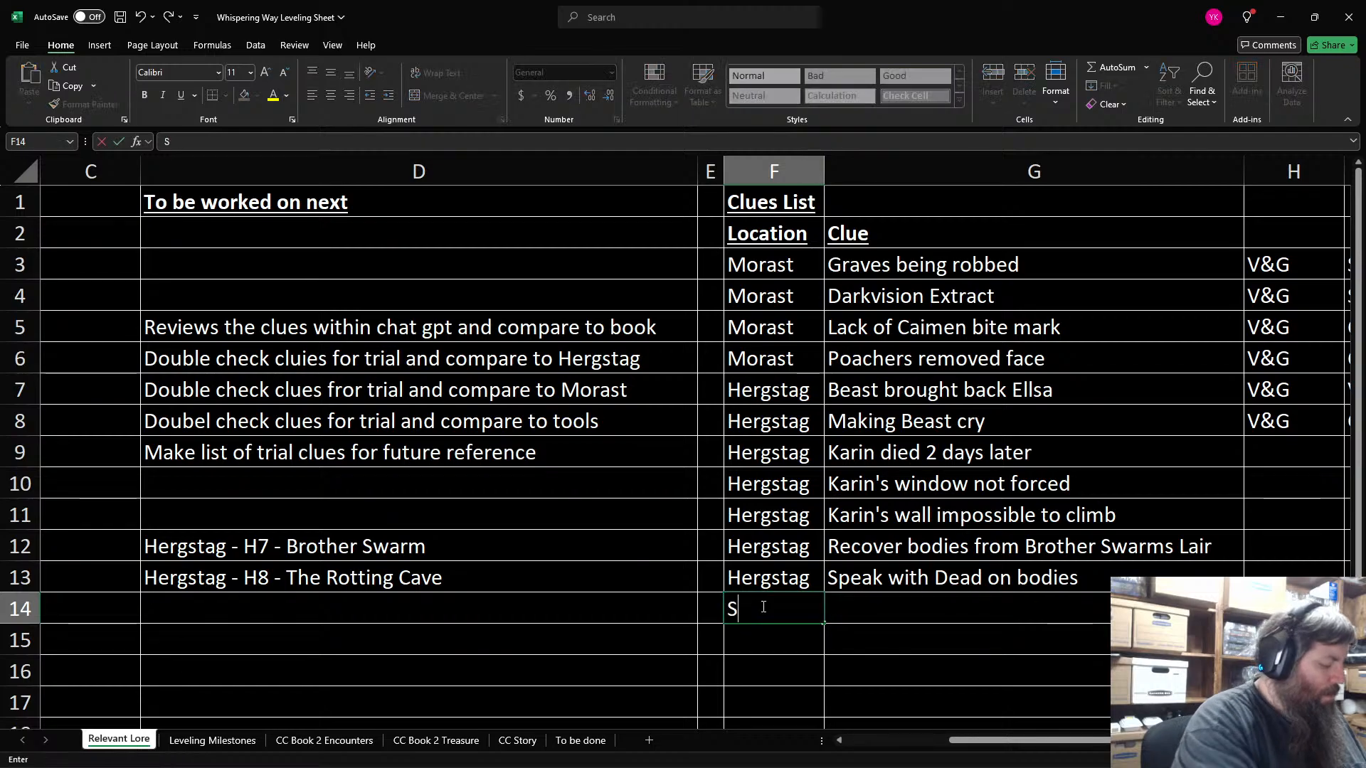
key("BackSpace")
key("BackSpace")
key("BackSpace")
key("BackSpace")
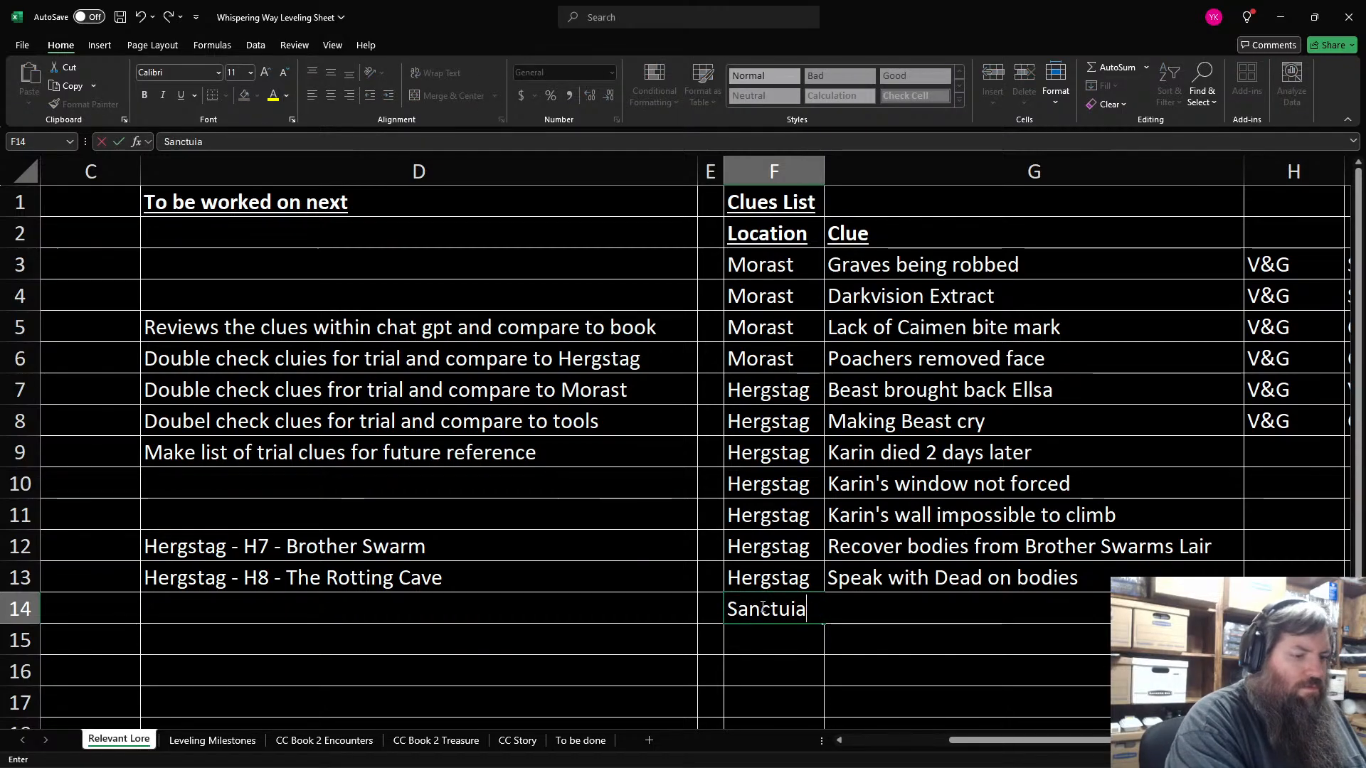
type("ary")
key("Tab")
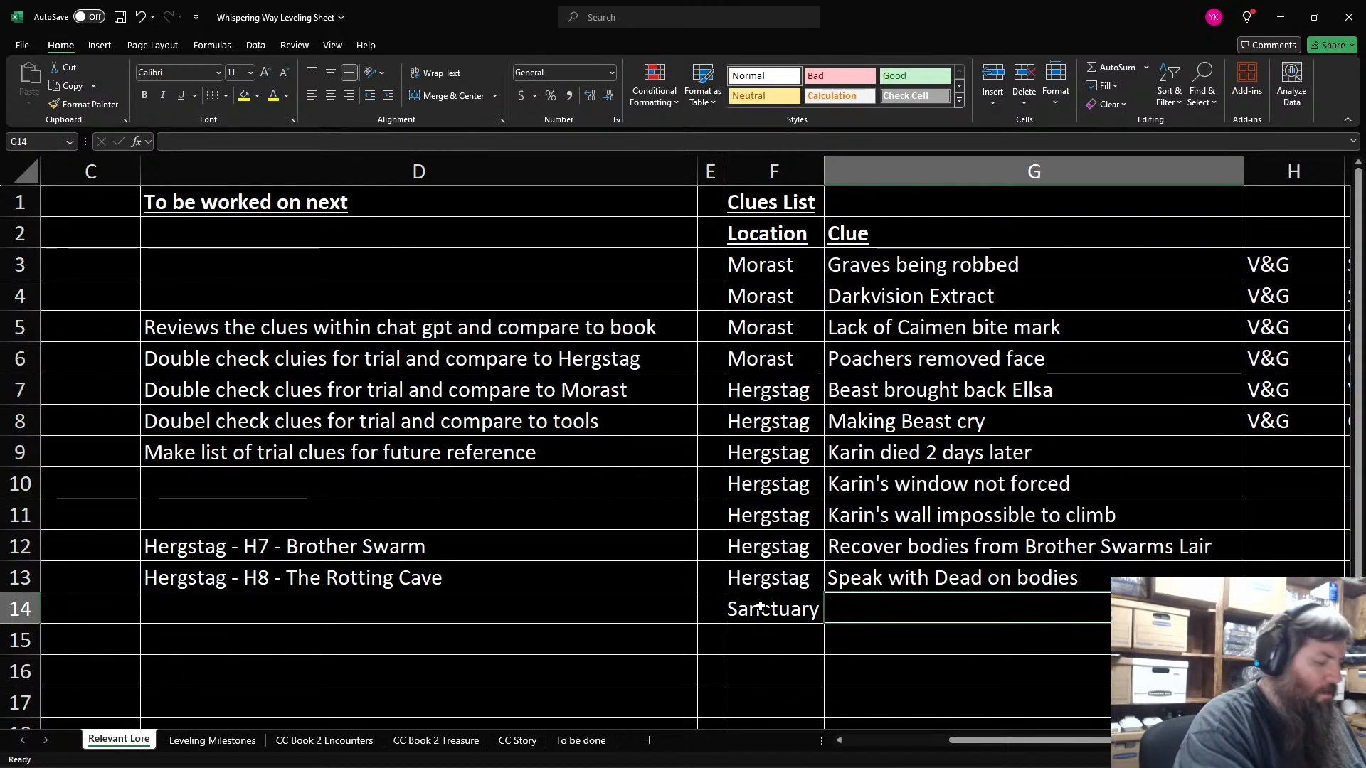
type("Karl admits to ok")
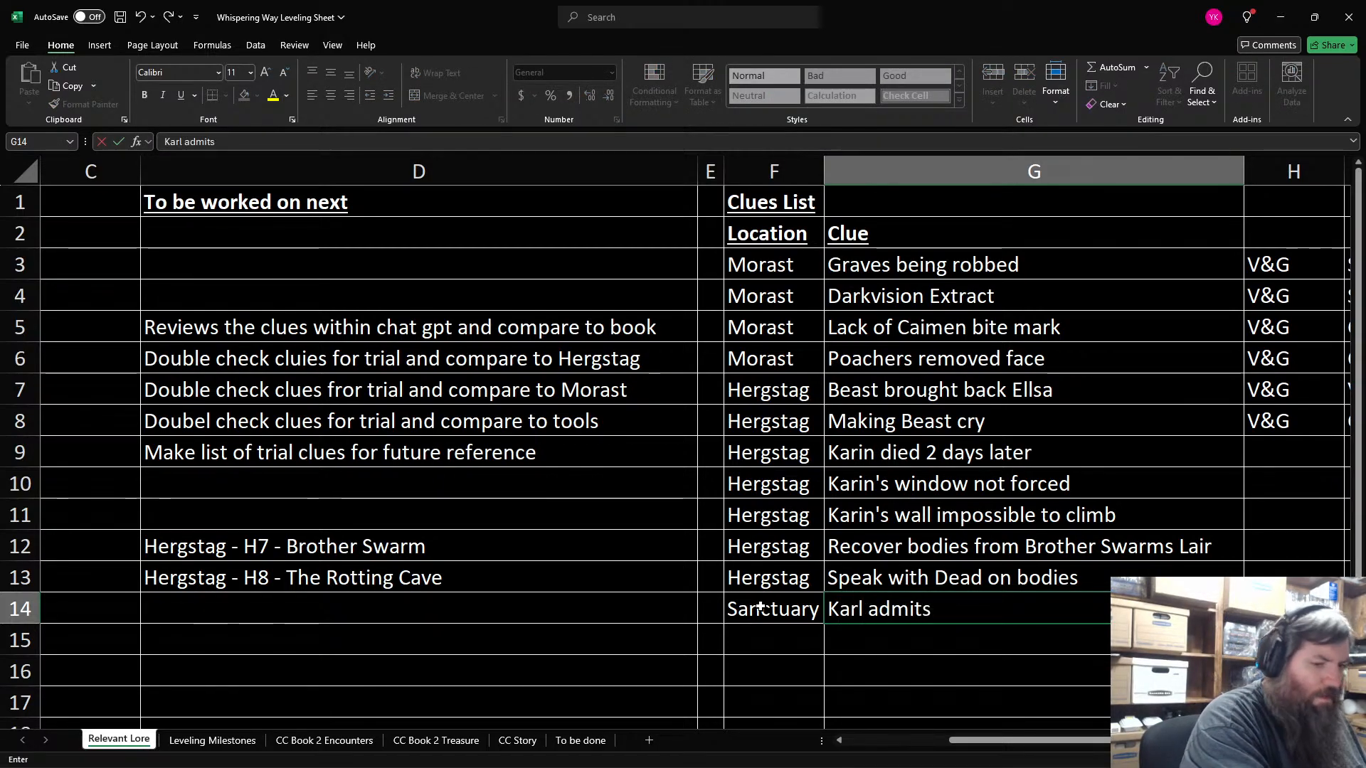
key("BackSpace")
key("BackSpace")
type("knowing V&G")
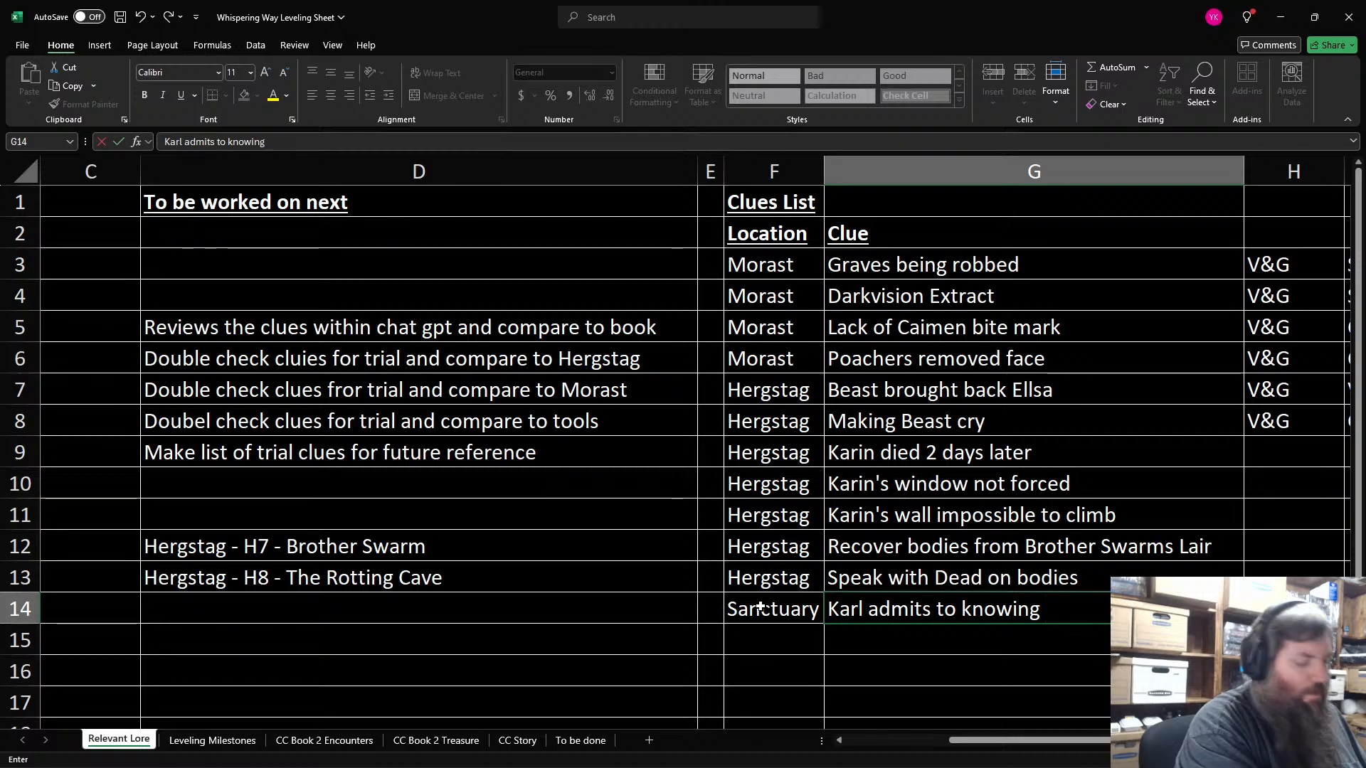
key("Return")
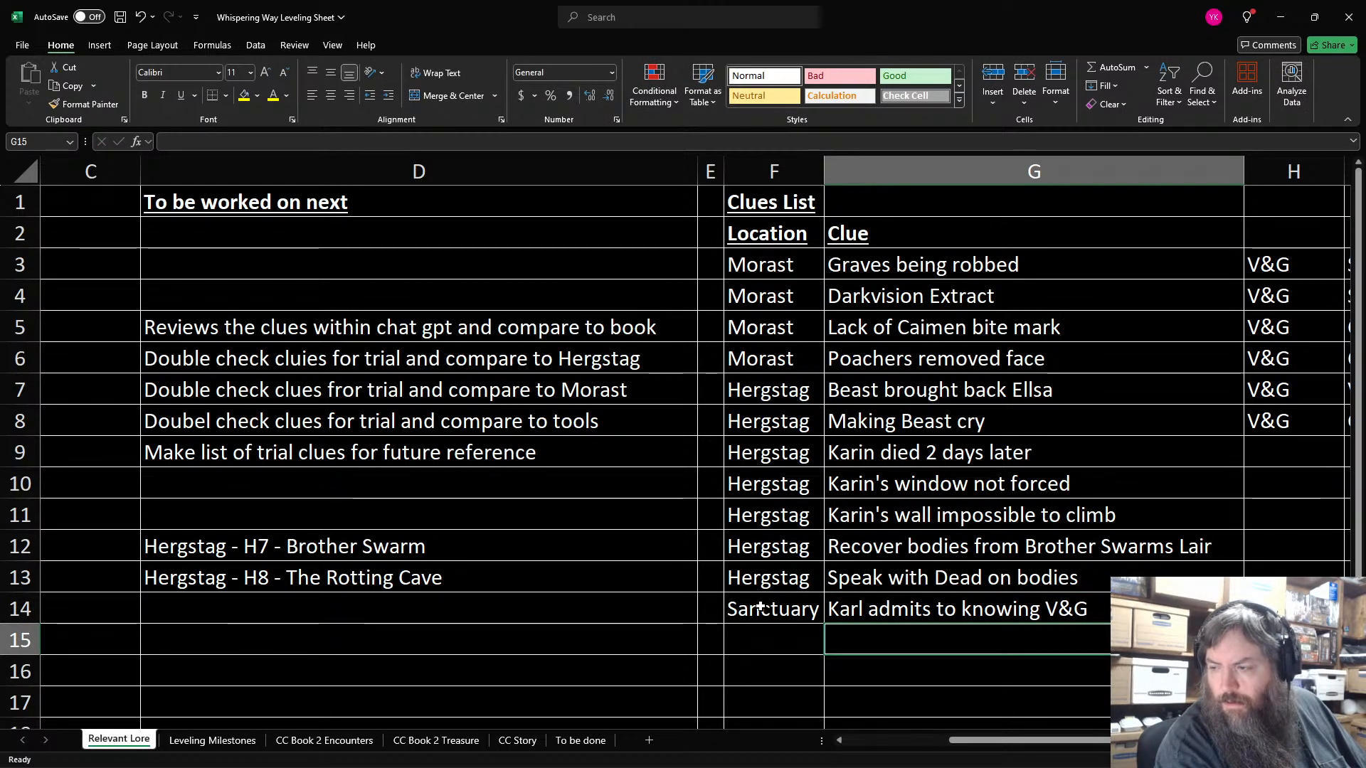
Step: Add the clue "Karl identifies Shambling Man skin" in G15 of the clues list
type("Karl ")
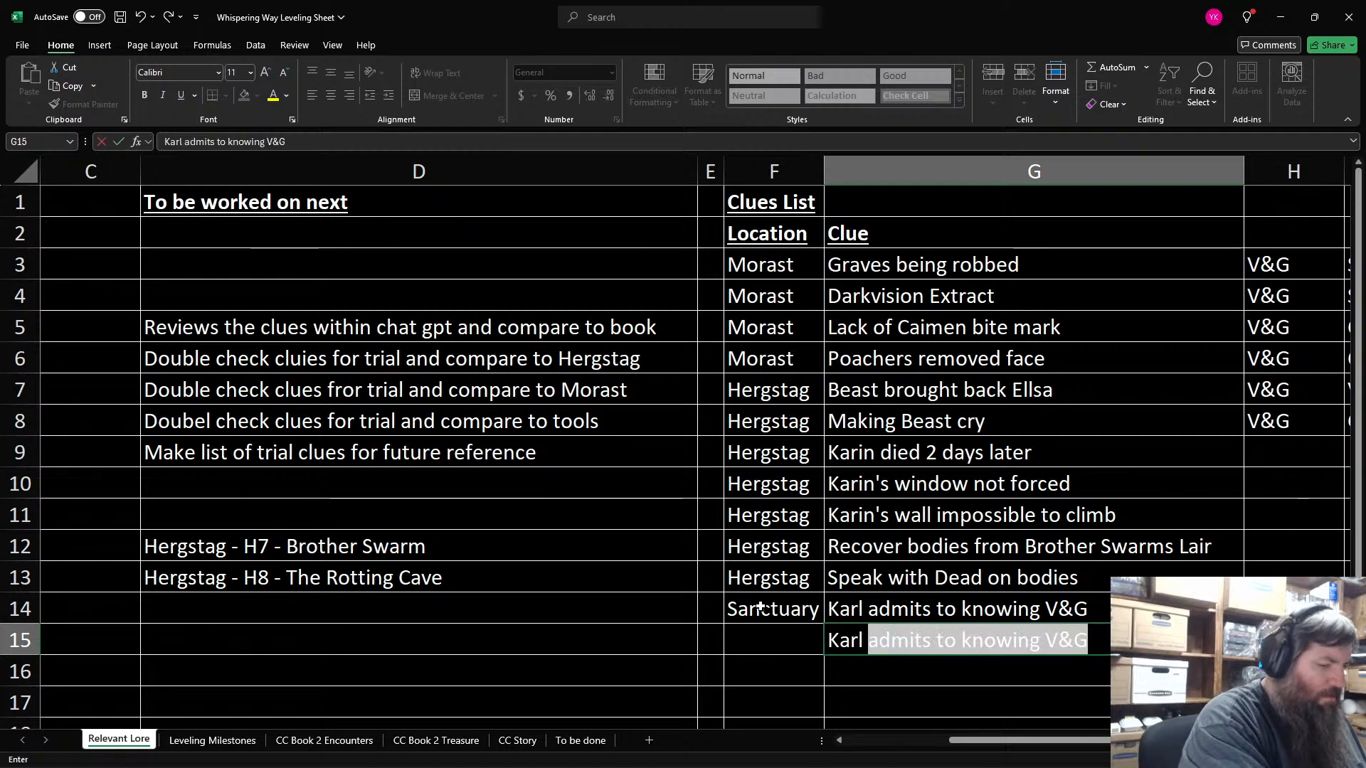
type("identif")
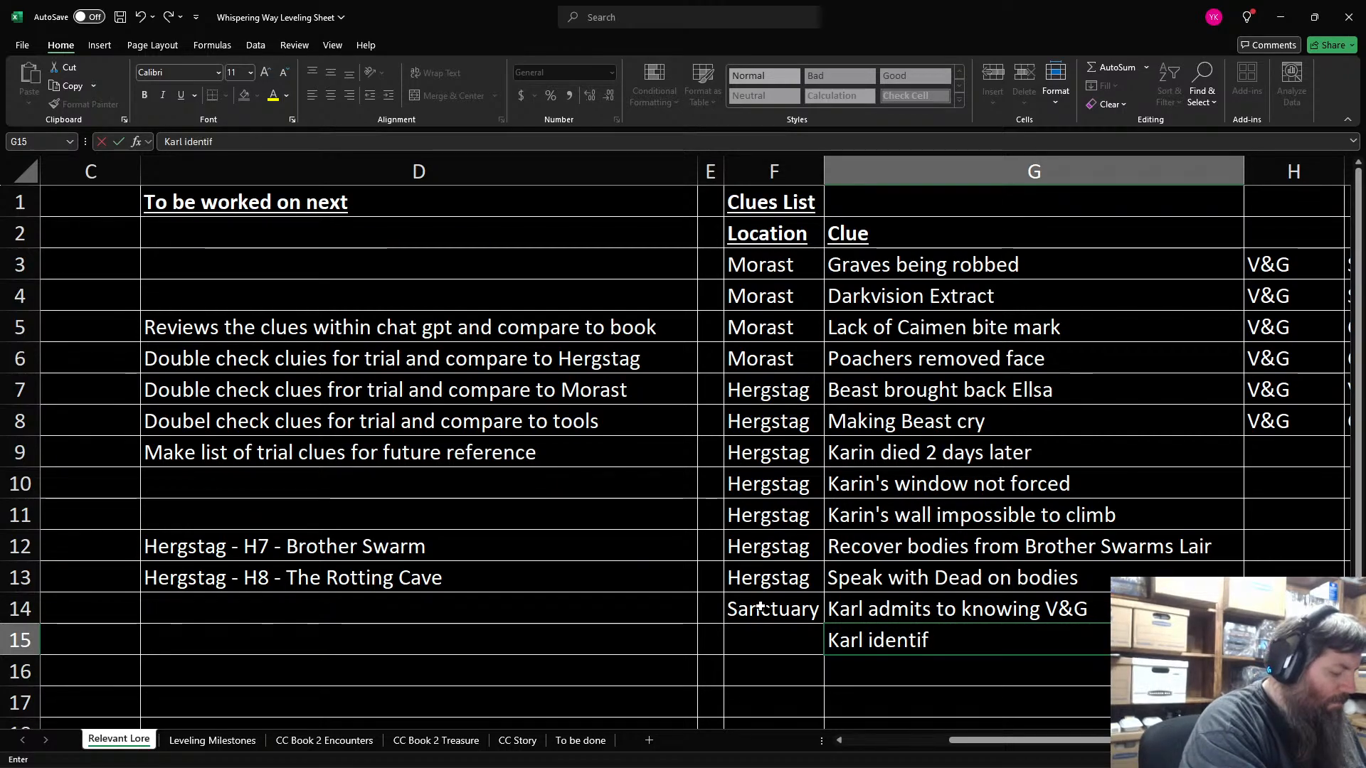
type("ies Shambling Man s")
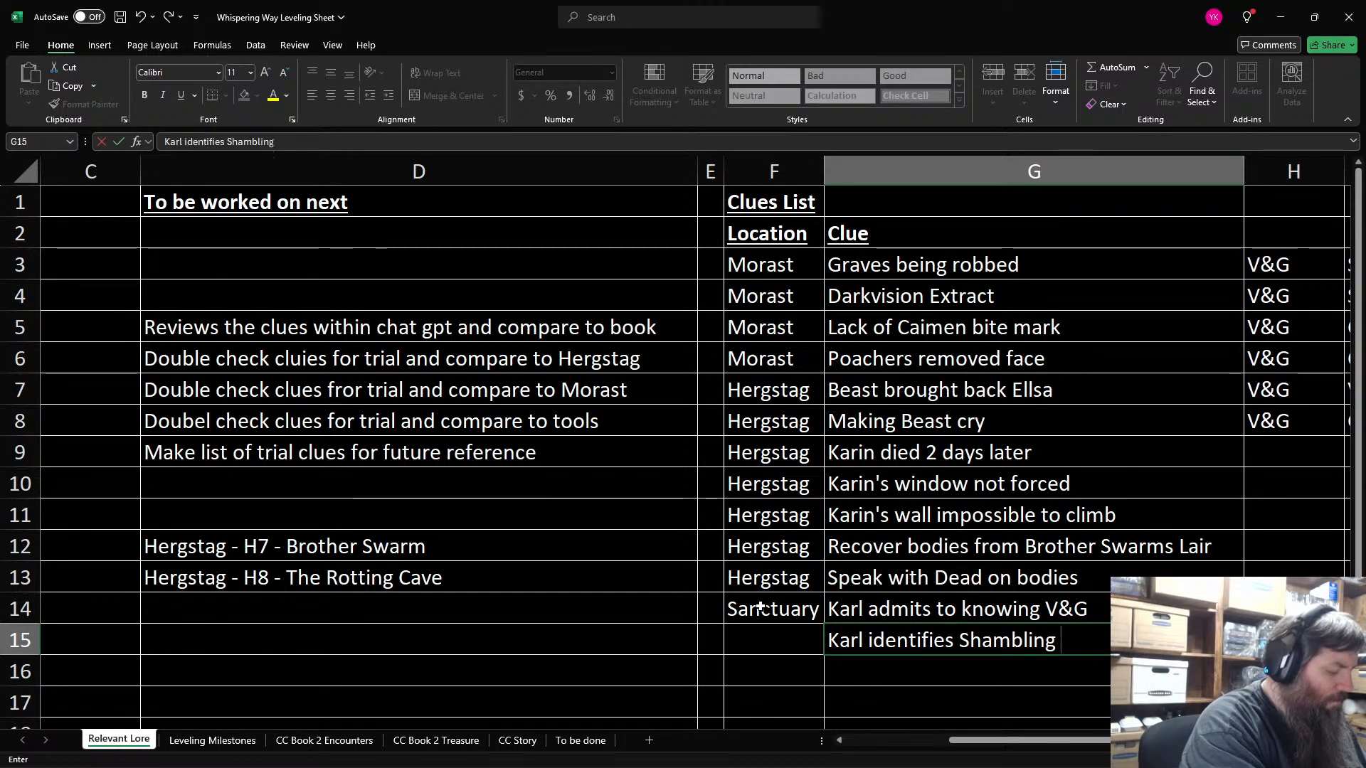
key("Return")
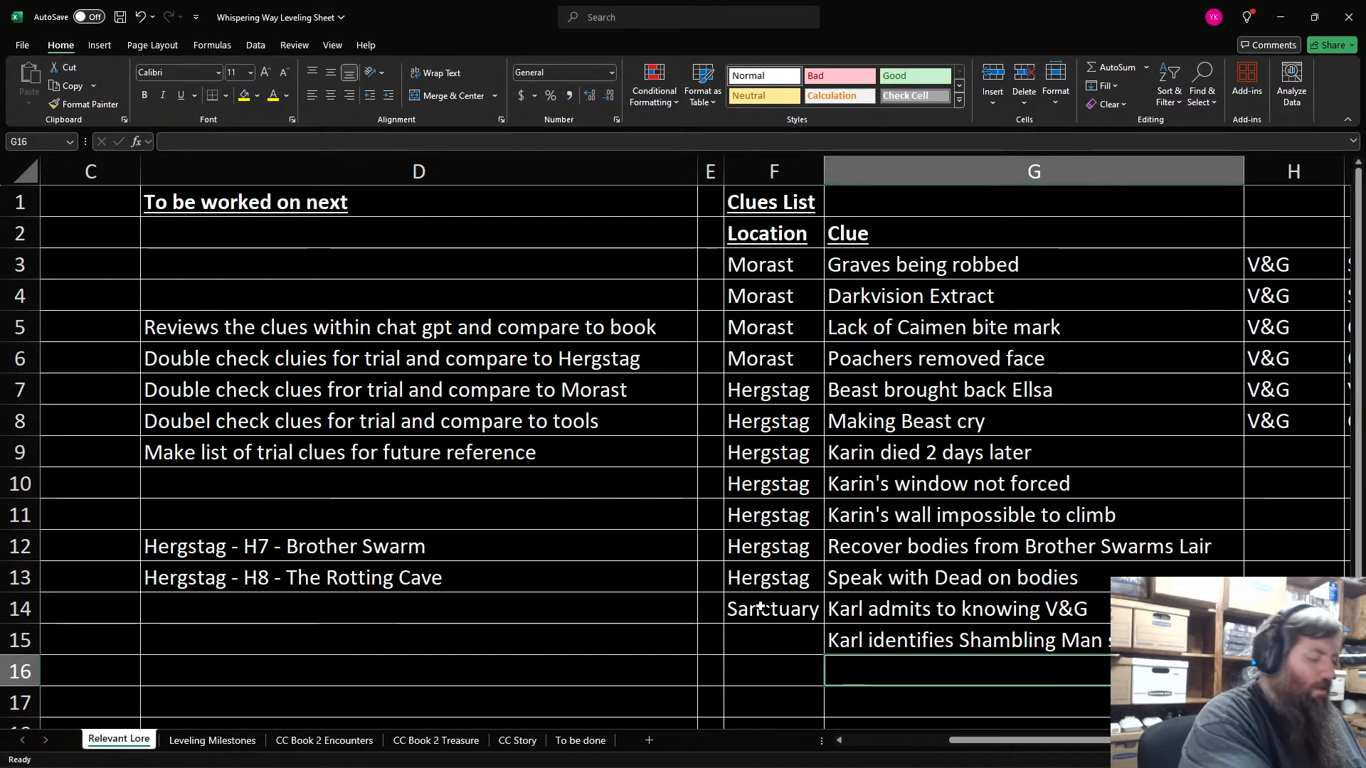
Step: Enter the clues "Breach vial or papers connects V&G" in G16 and "Speak with dead on Brada" in G17
type("Breach")
type(" vial or pa")
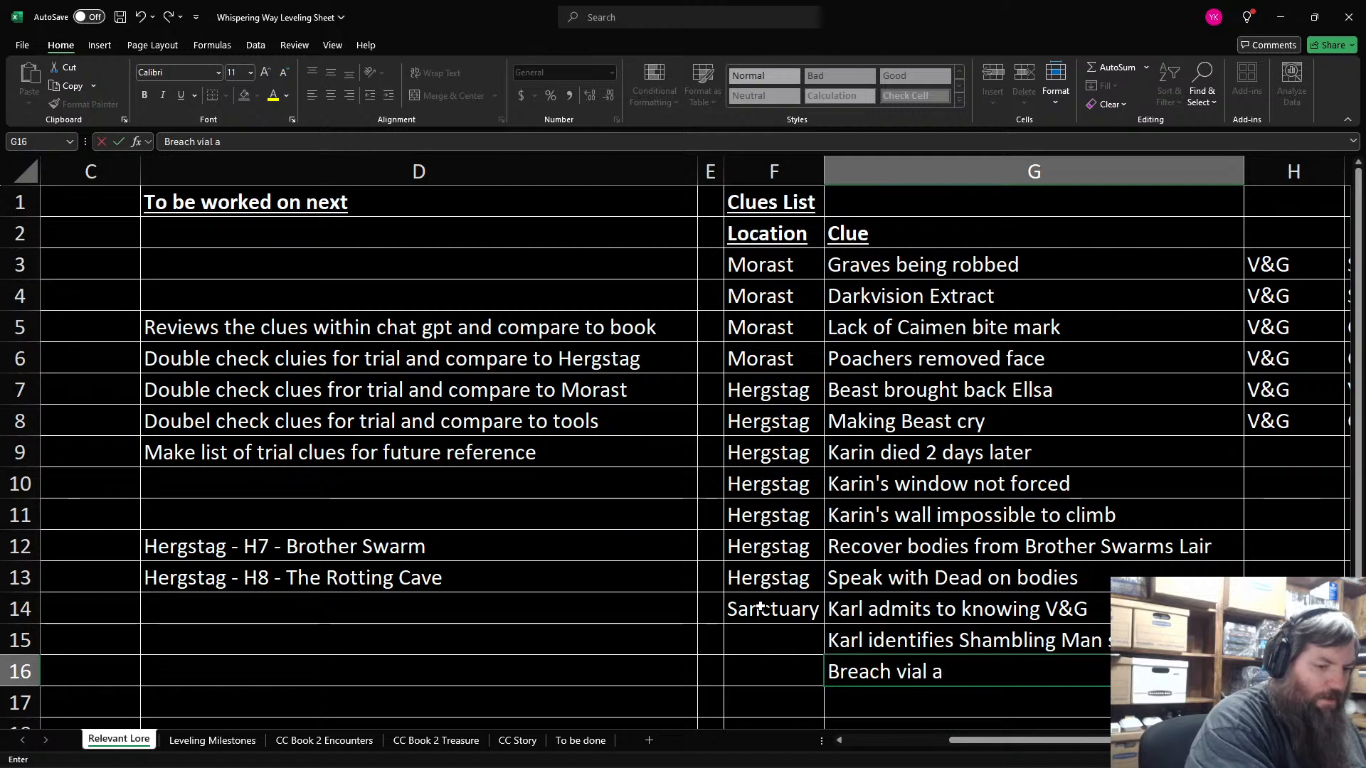
key("BackSpace")
type("or papers connects V&G")
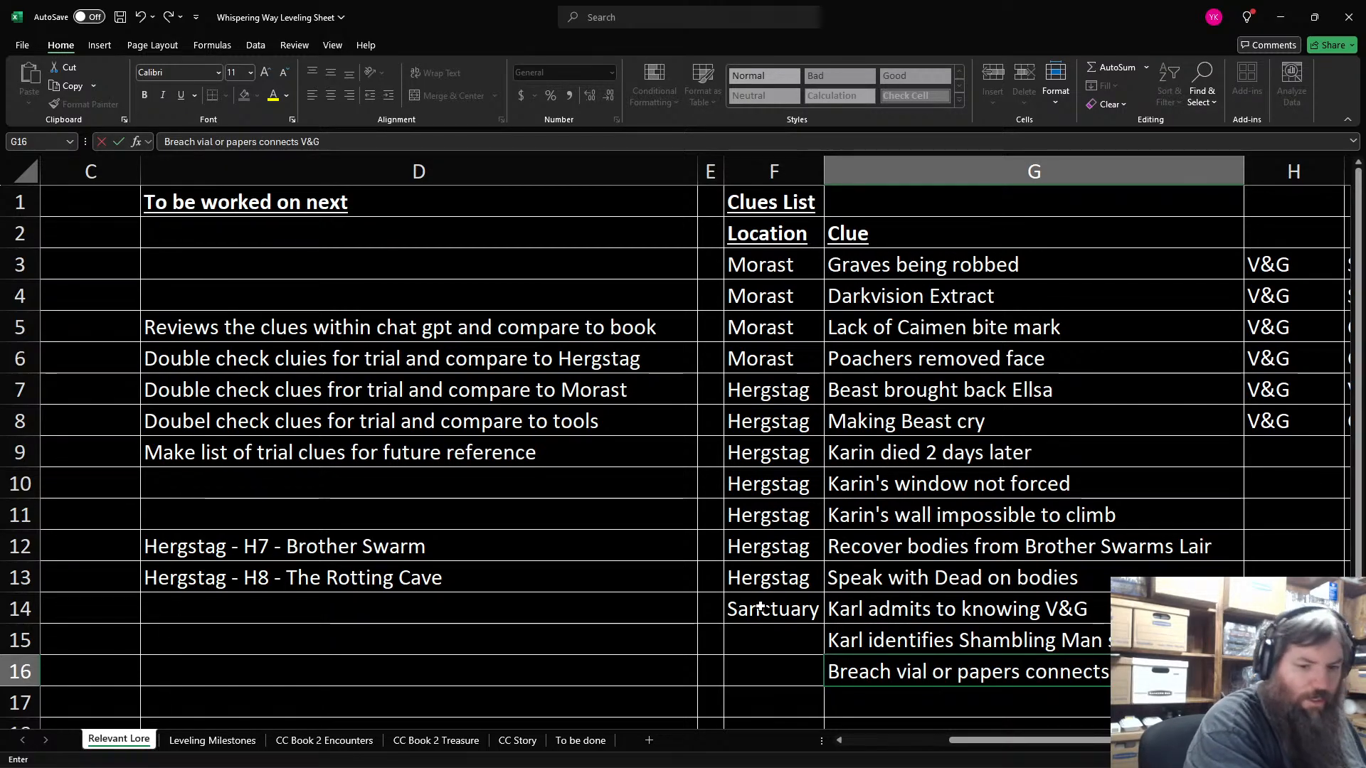
key("Return")
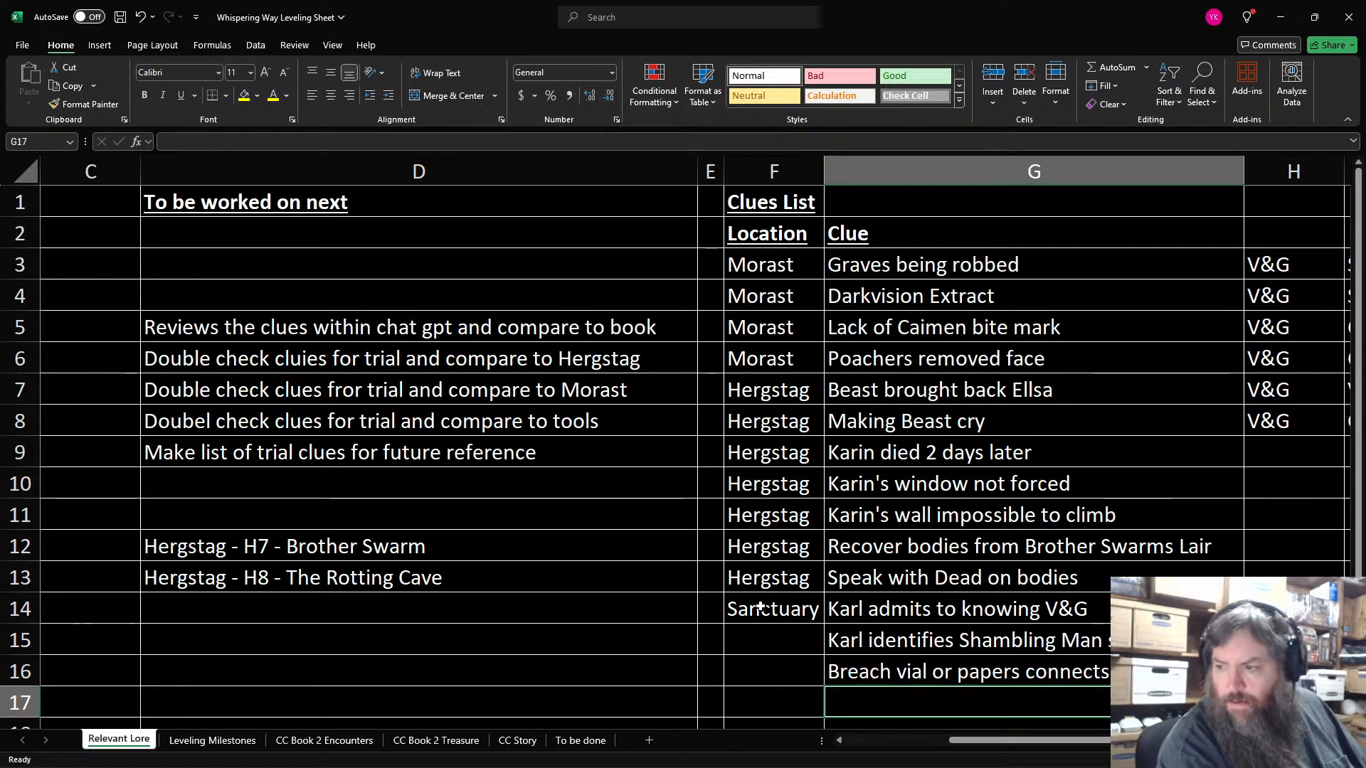
type("Spe")
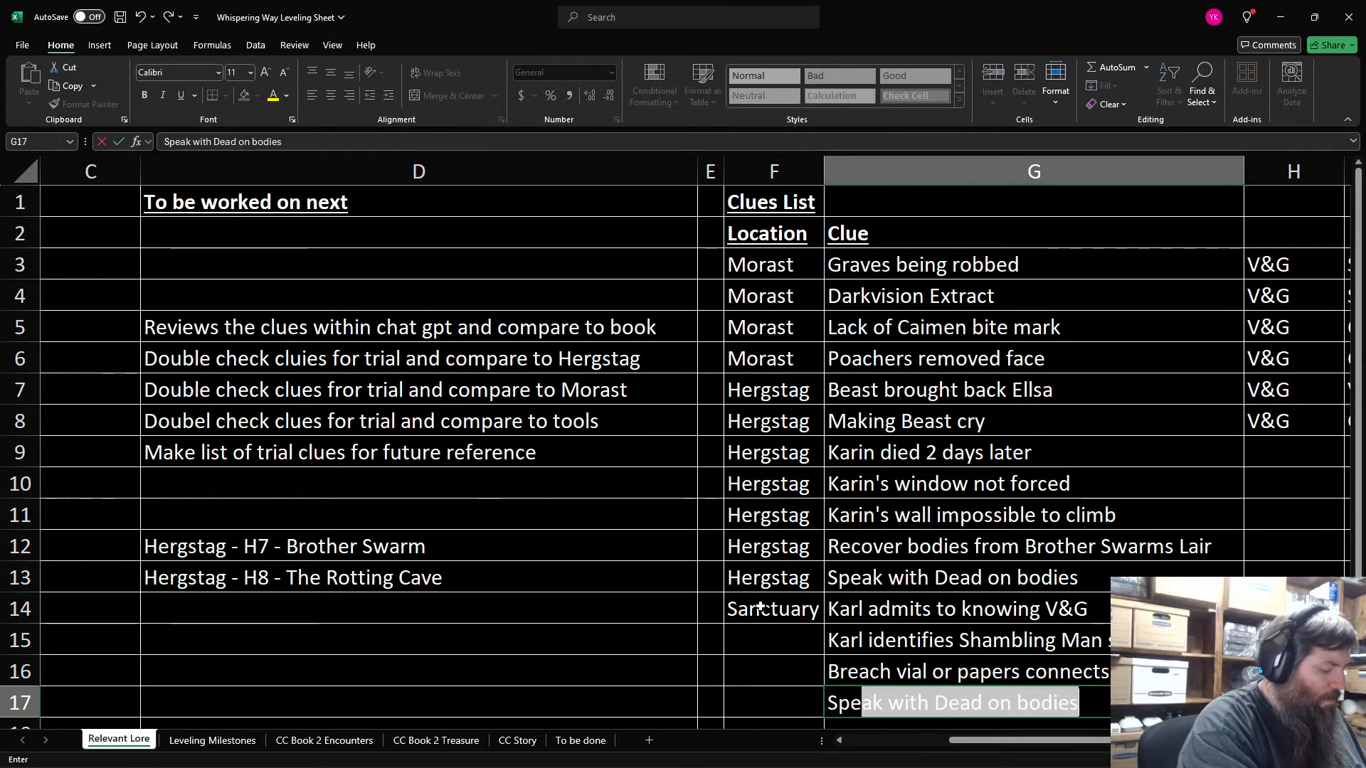
type("ak with dead on Brada")
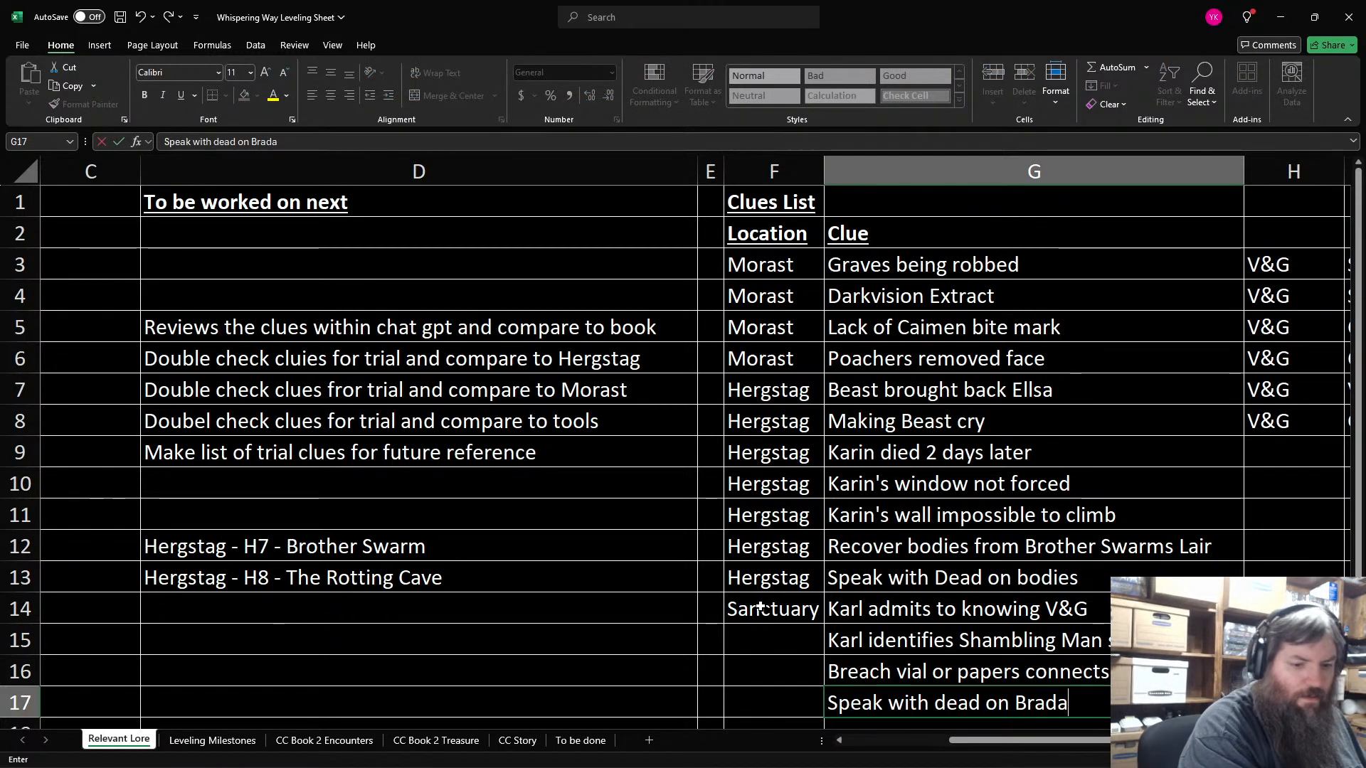
key("Return")
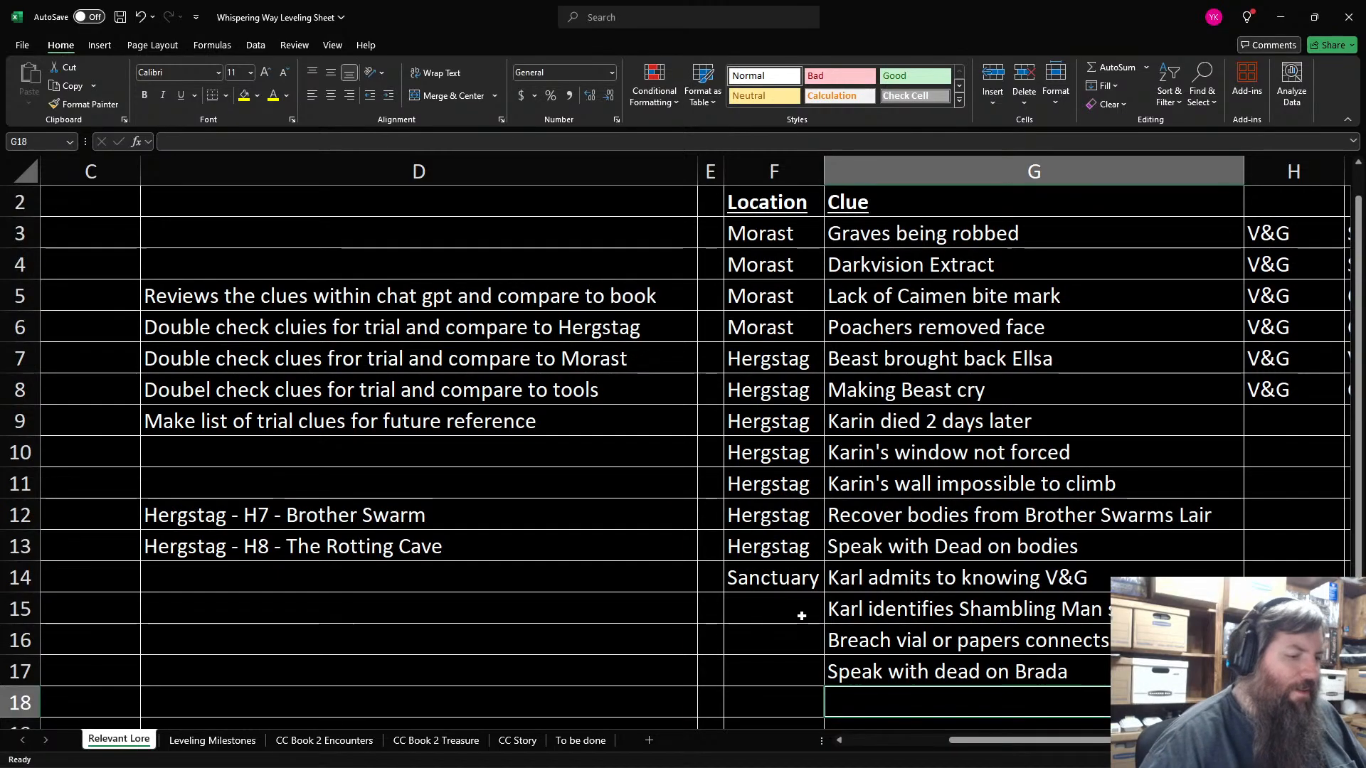
Step: Copy the location "Sanctuary" from F14 into F15 through F17
left_click(800, 578)
key("ctrl+c")
key("Down")
key("ctrl+v")
key("Down")
key("ctrl+v")
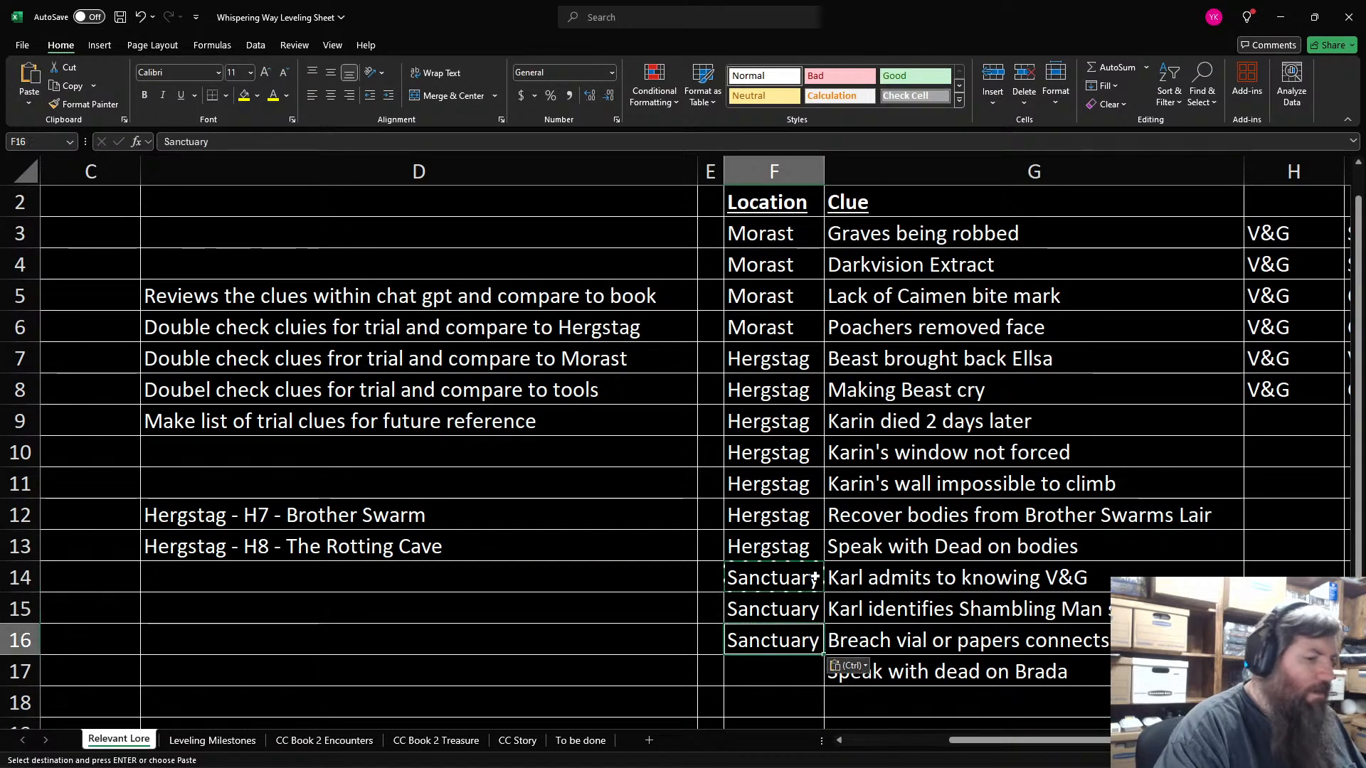
key("Down")
key("ctrl+v")
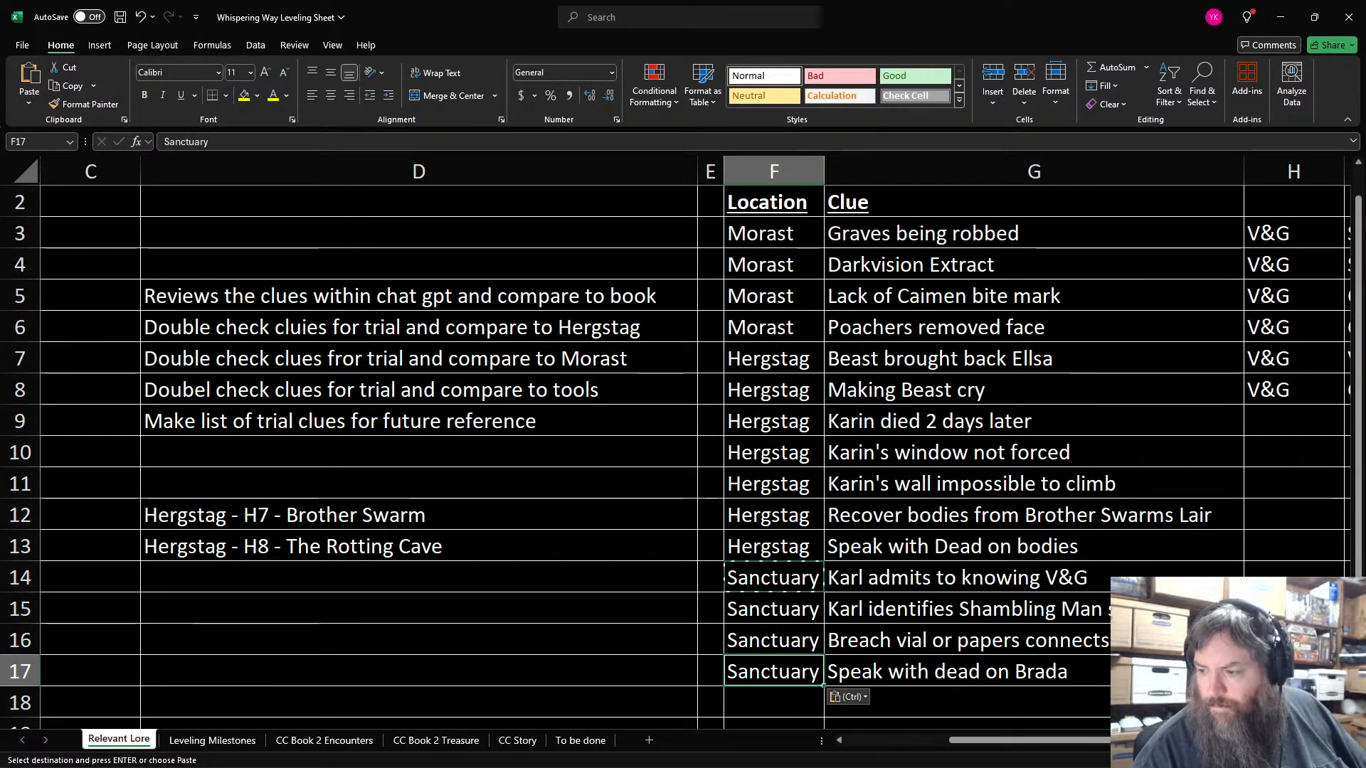
Step: Move the V&G locations and clues from H3:I8 to the end of the clues list, starting at F18
left_click(1296, 397)
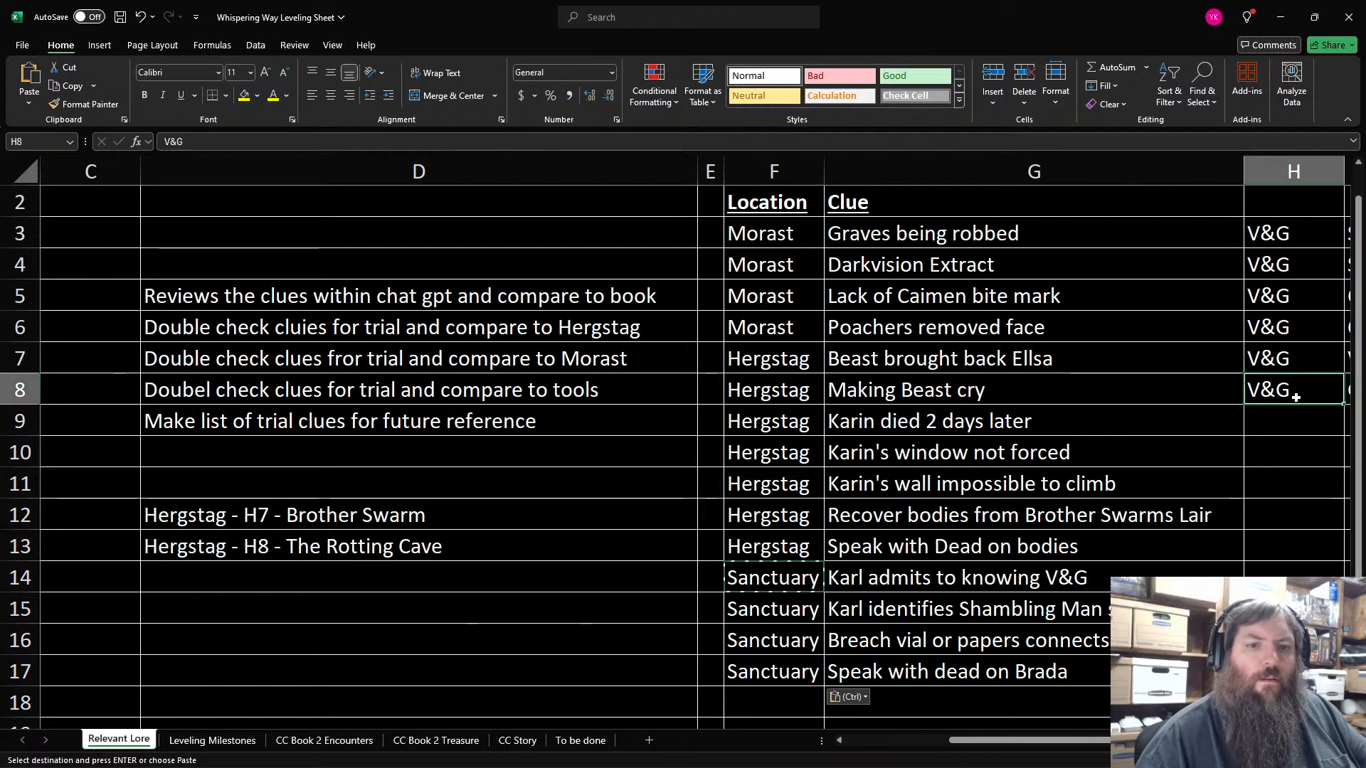
key("Right")
key("Right")
left_click(646, 236)
left_click_drag(646, 236, 733, 392)
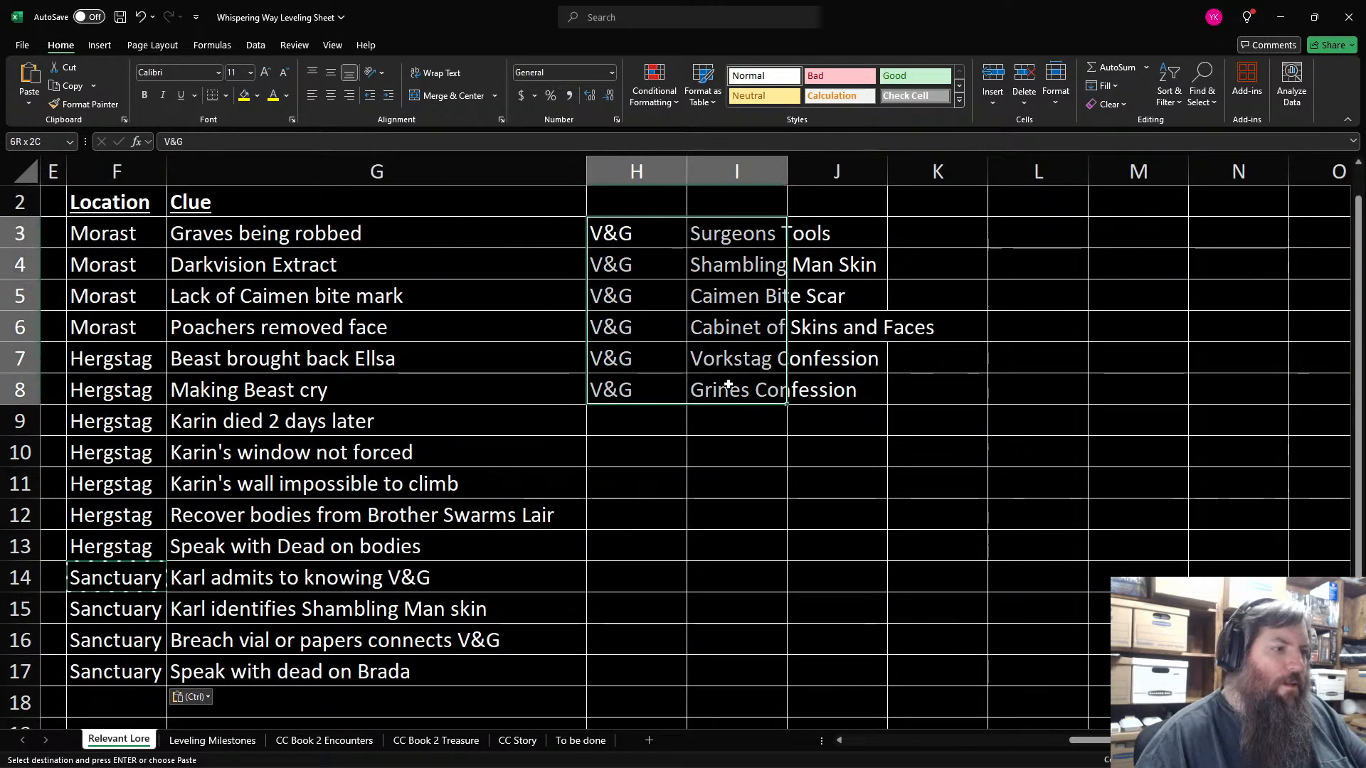
right_click(726, 276)
left_click(754, 313)
key("Left")
key("Left")
key("Left")
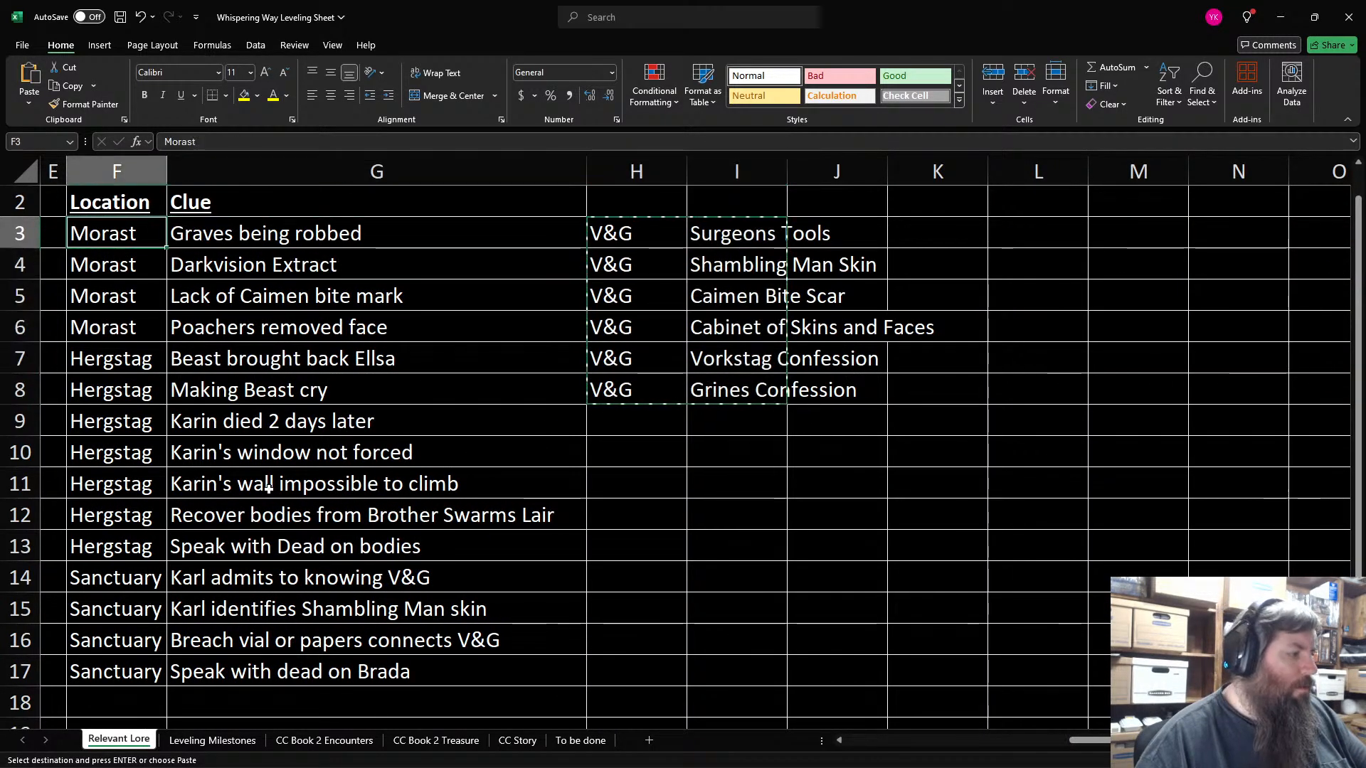
scroll(192, 498, "down", 6)
scroll(124, 391, "up", 3)
right_click(119, 410)
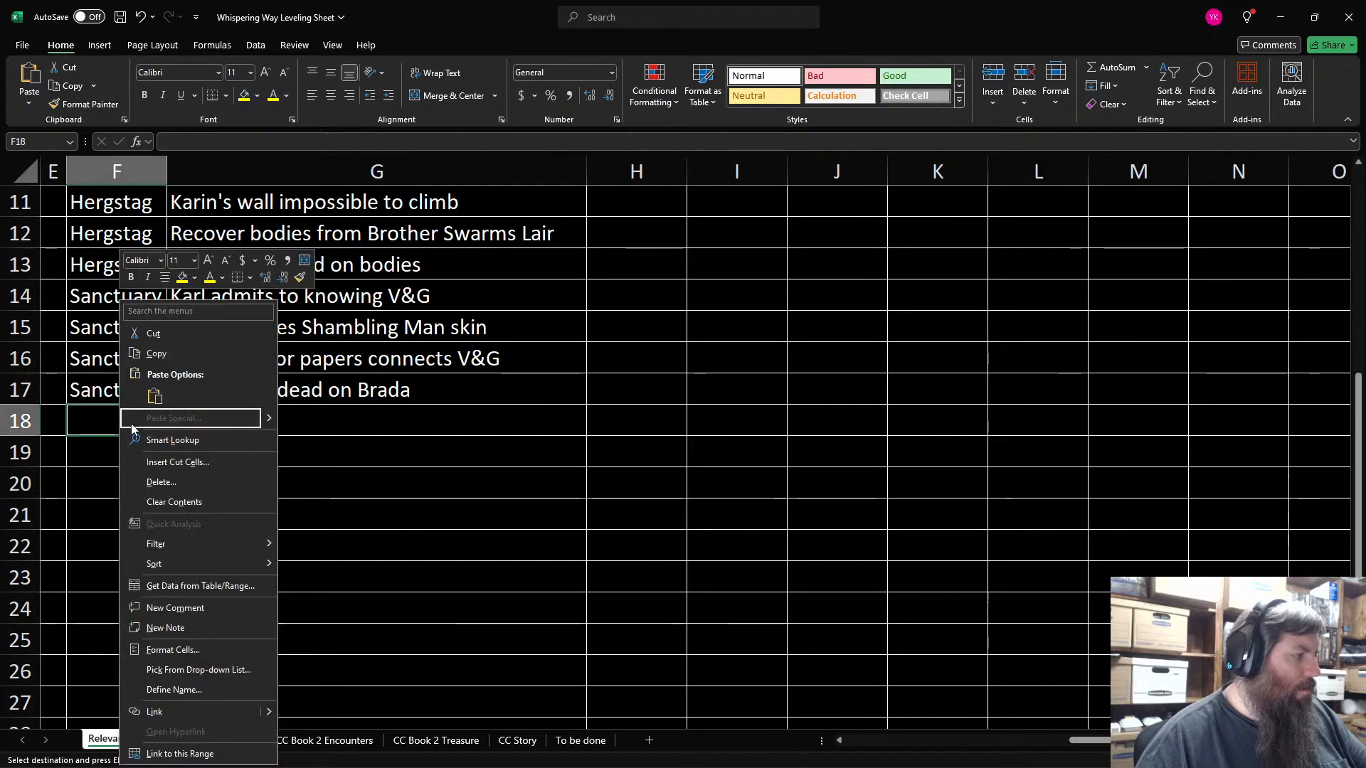
left_click(154, 397)
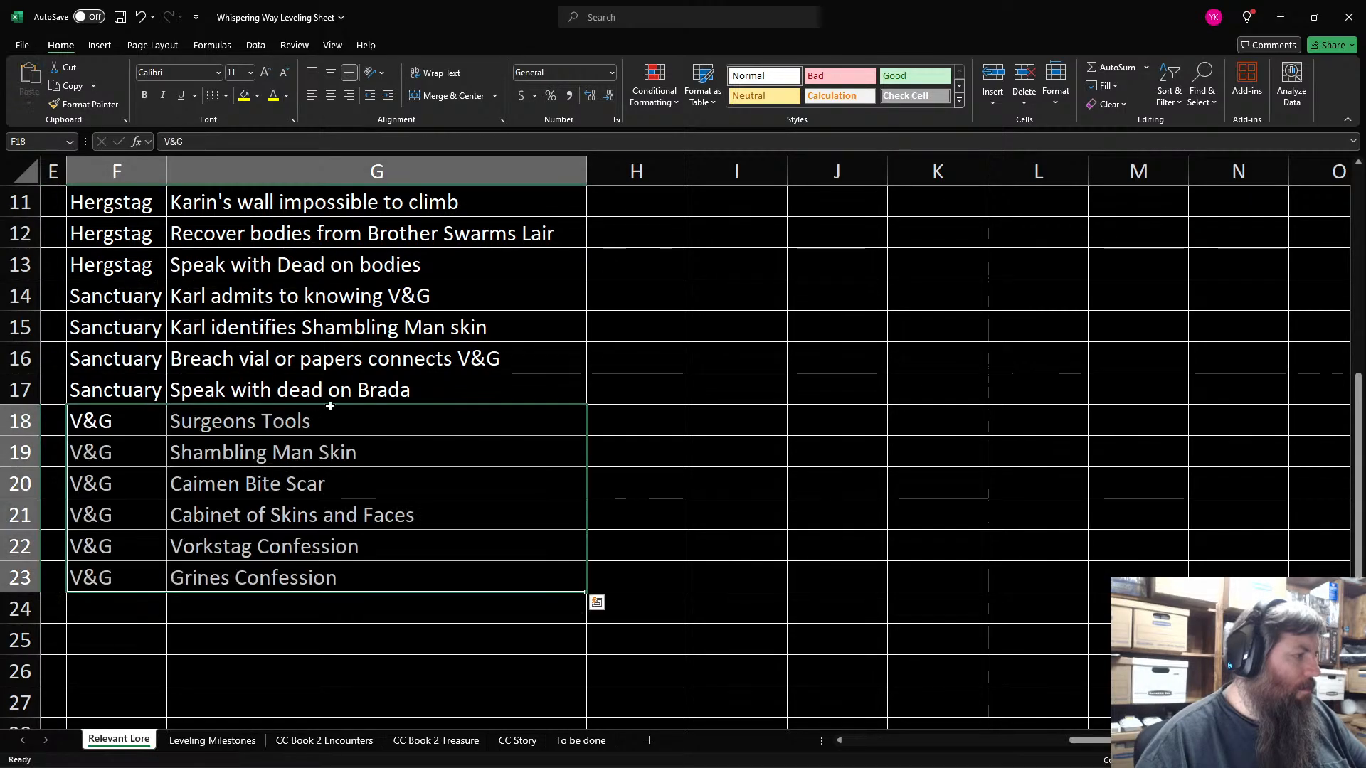
scroll(585, 427, "up", 4)
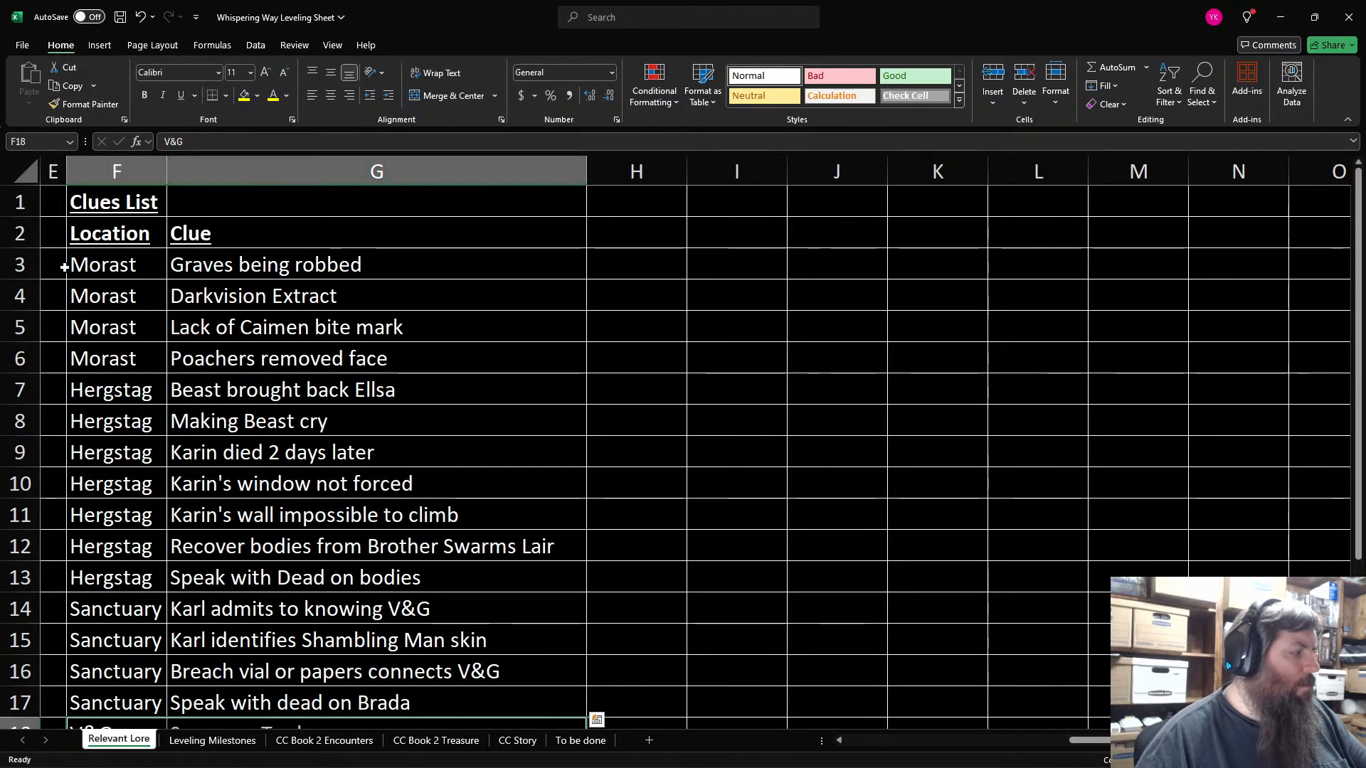
Step: Switch to Fantasy Grounds and review the Investigator entries for Aleece's Body and Morast - Disturbed Graves
left_click(1281, 17)
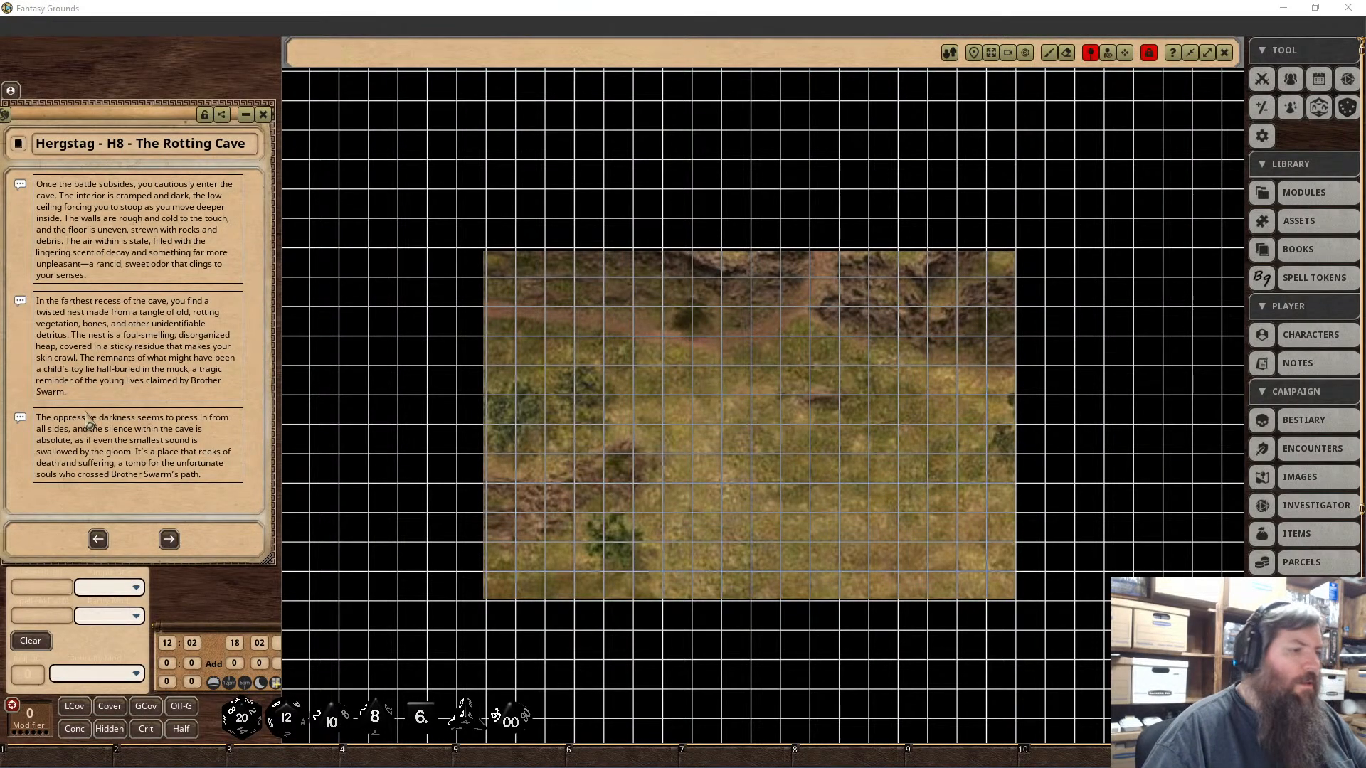
left_click(1302, 505)
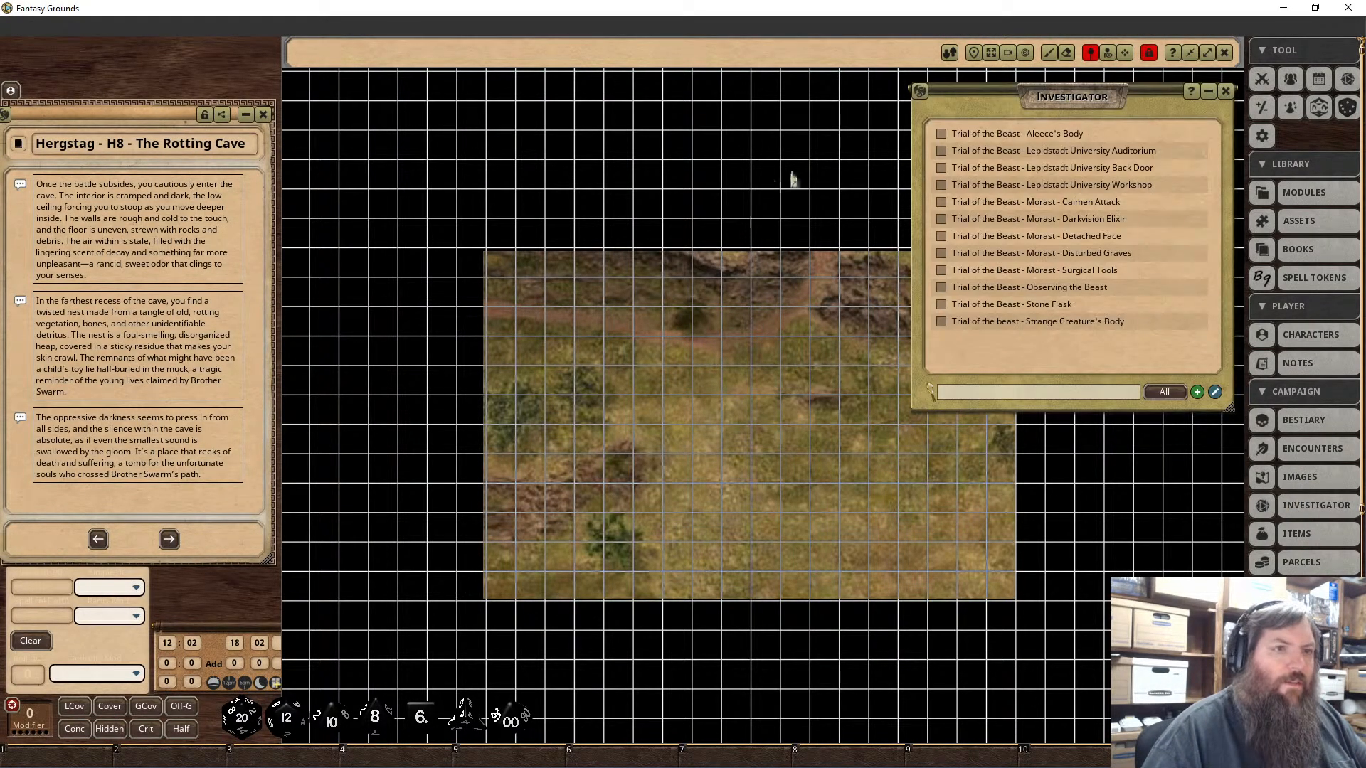
left_click(1036, 136)
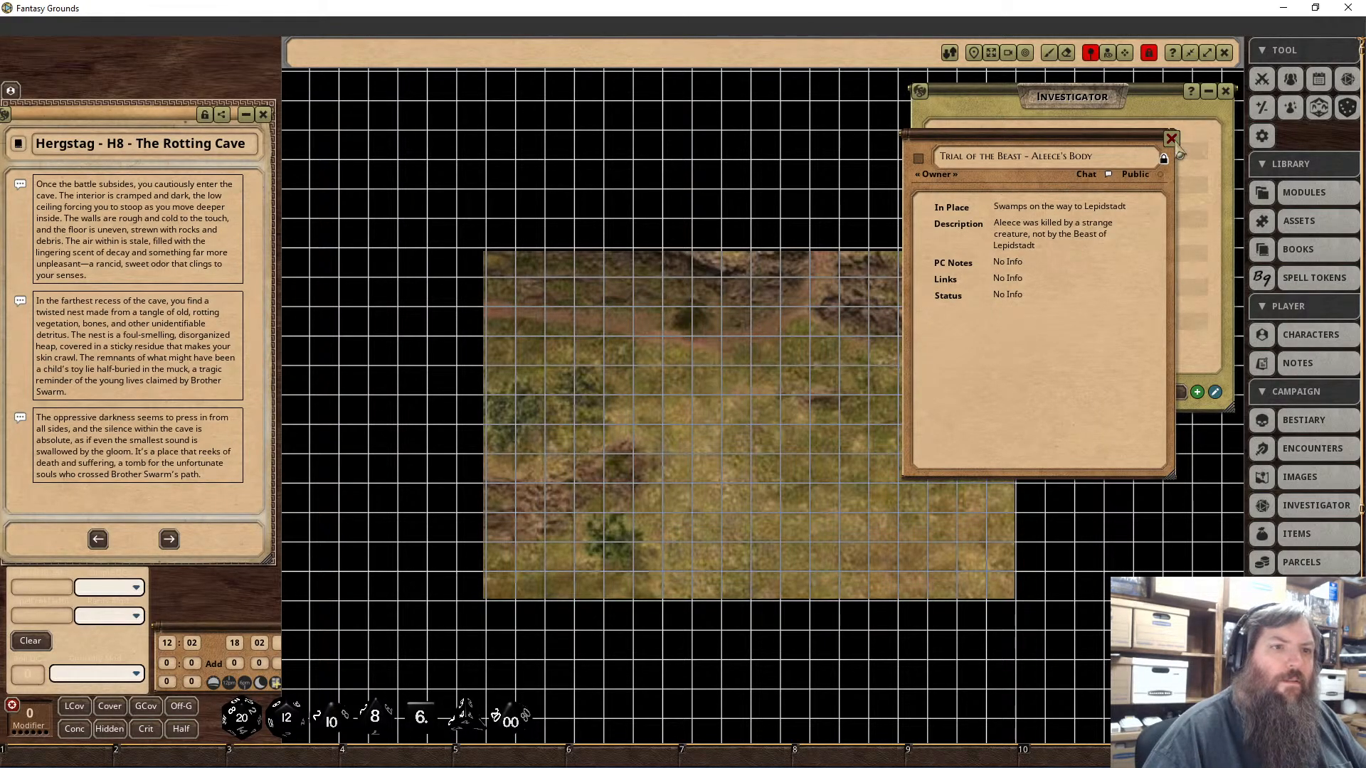
left_click(1172, 139)
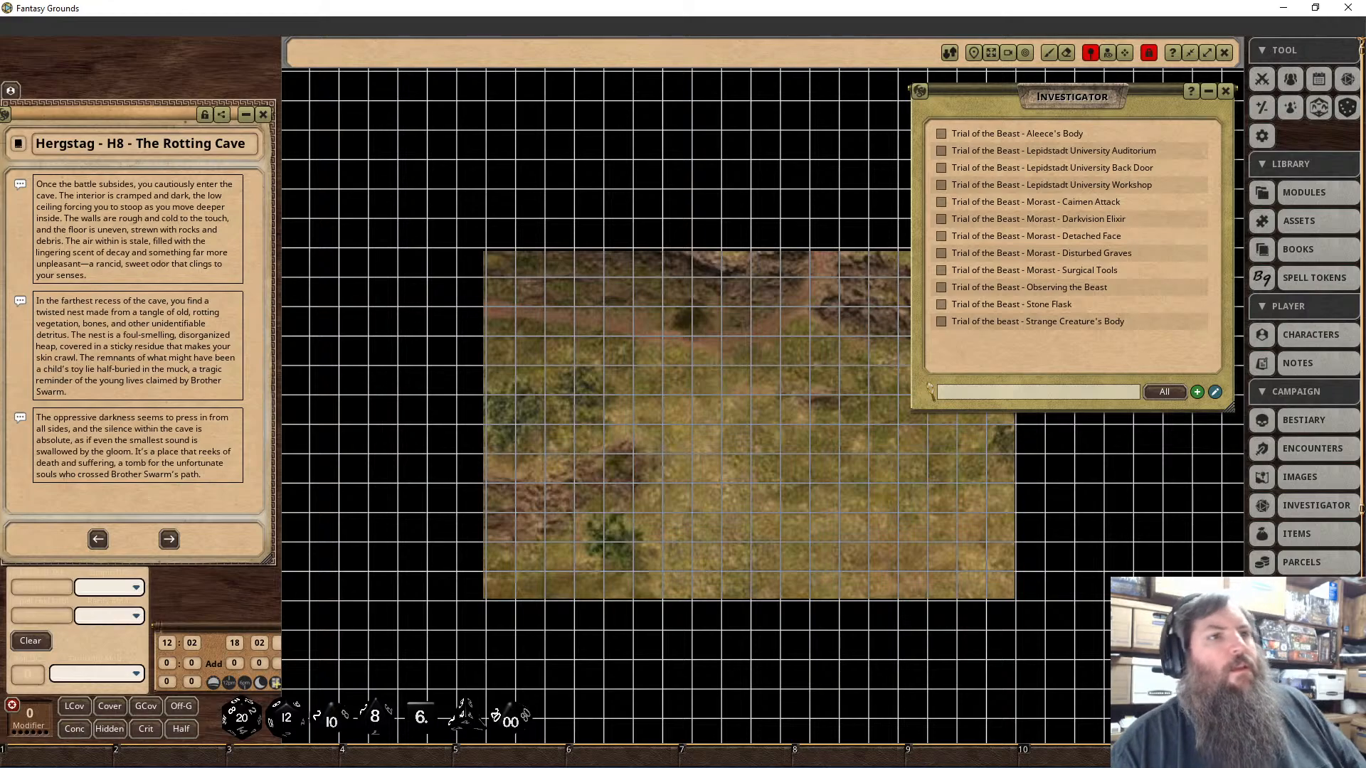
left_click(940, 254)
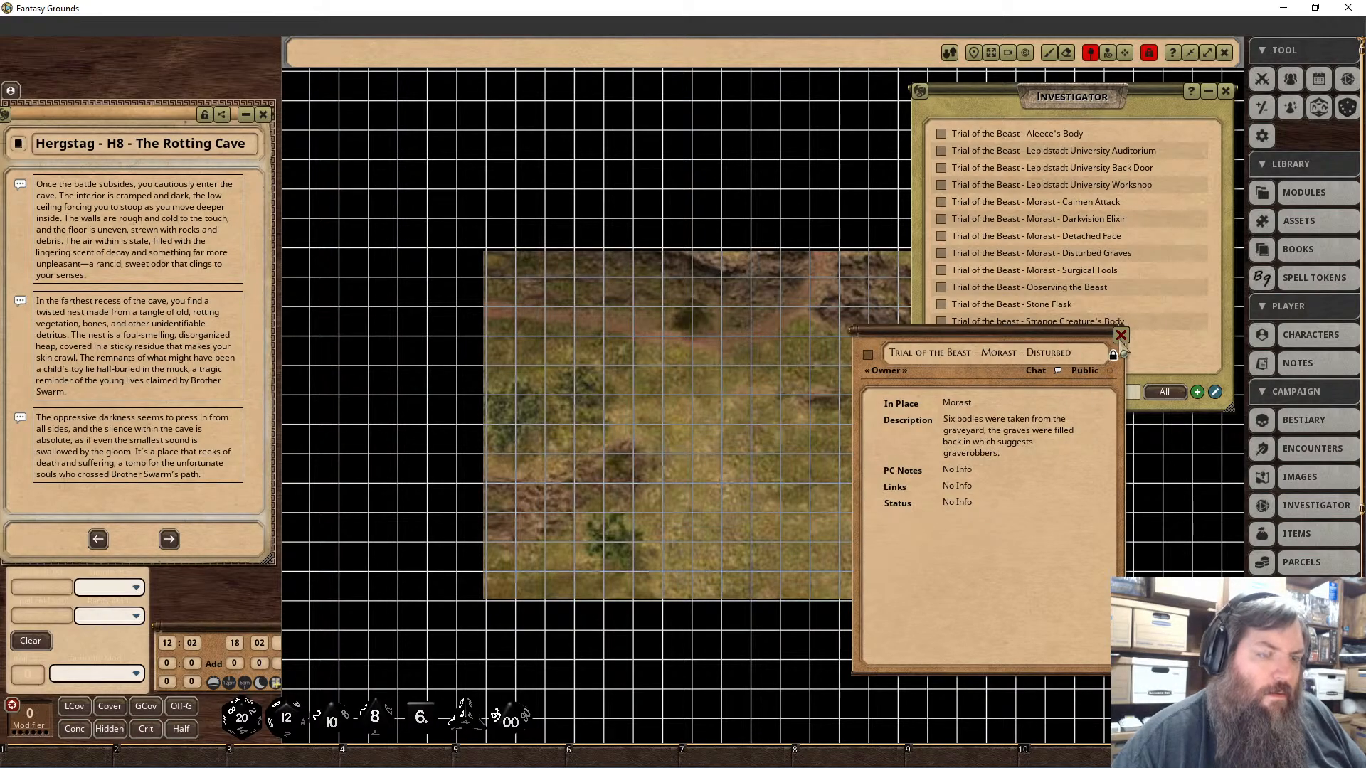
Step: Close the Disturbed Graves entry and the map, and review the Investigator entries for Observing the Beast and Stone Flask
left_click(1121, 335)
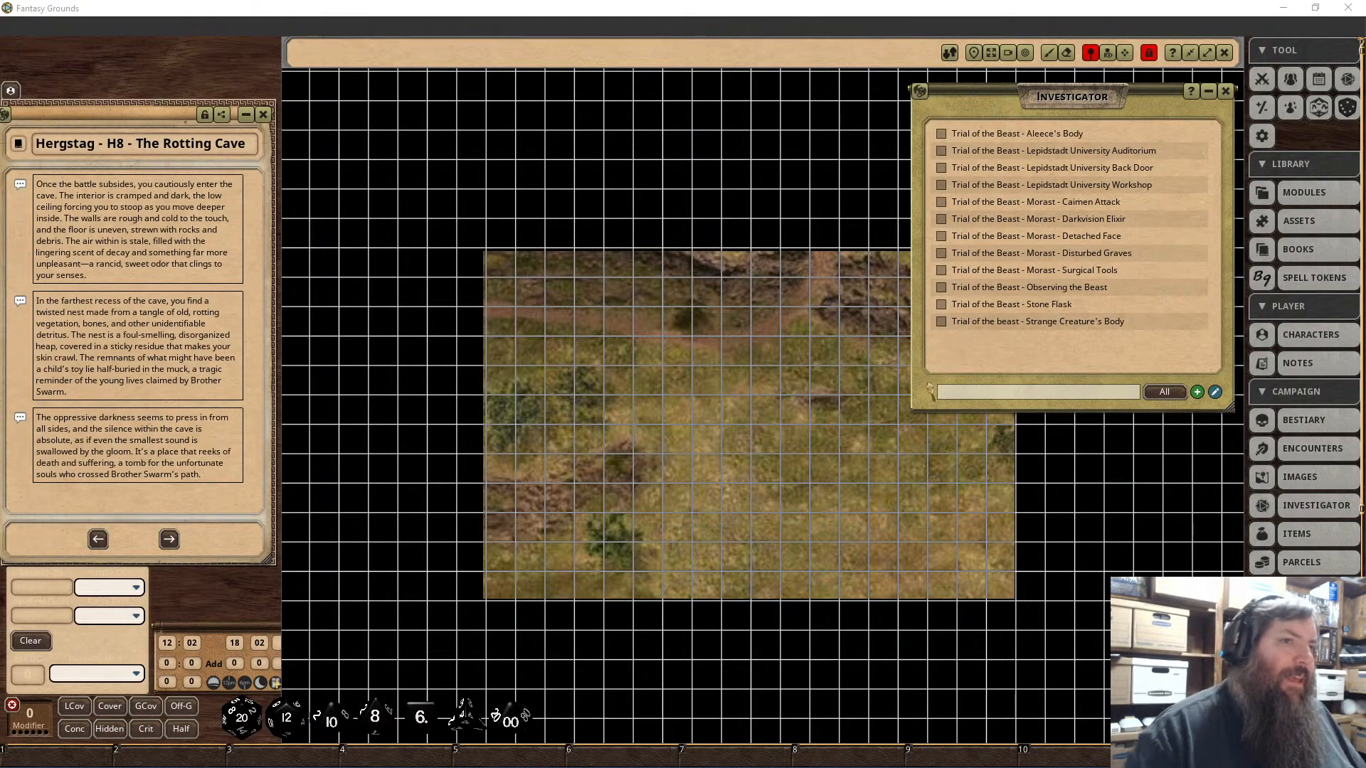
left_click(1225, 53)
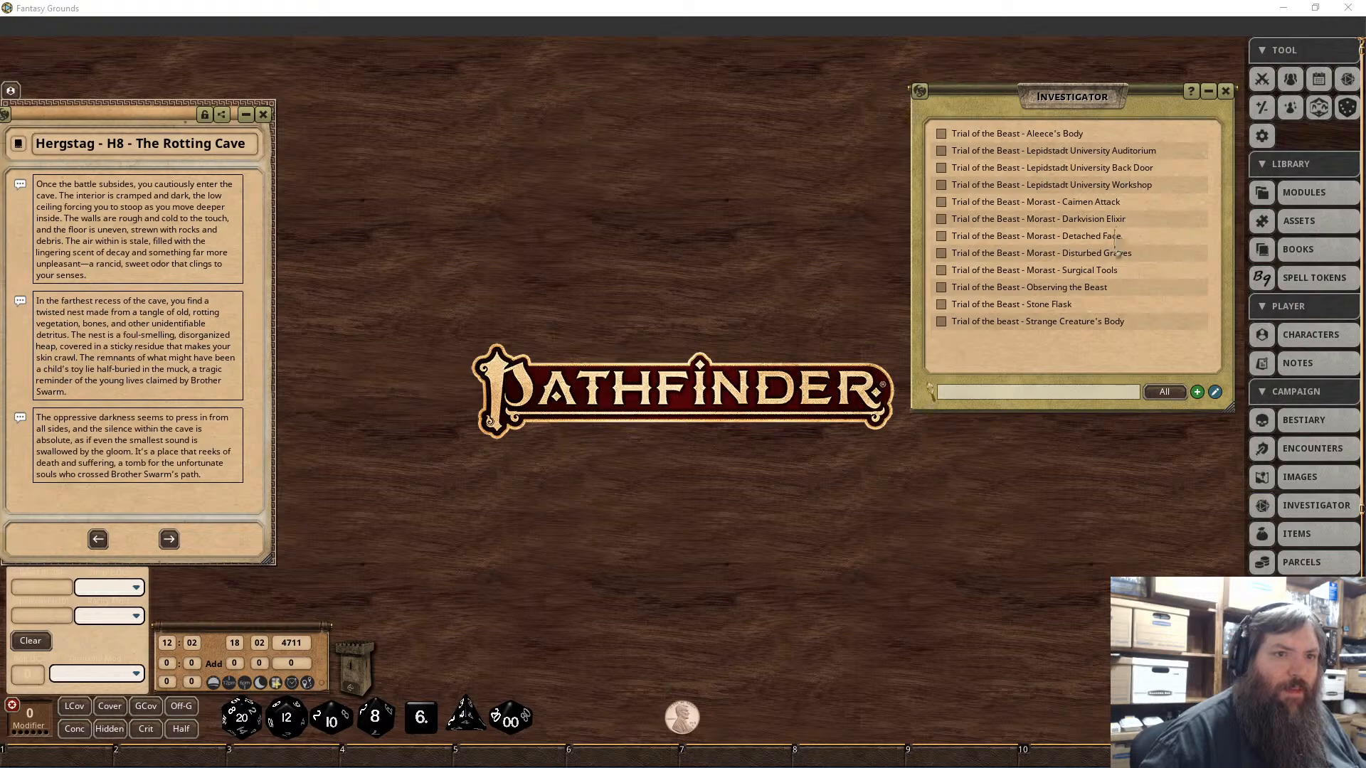
left_click(1075, 288)
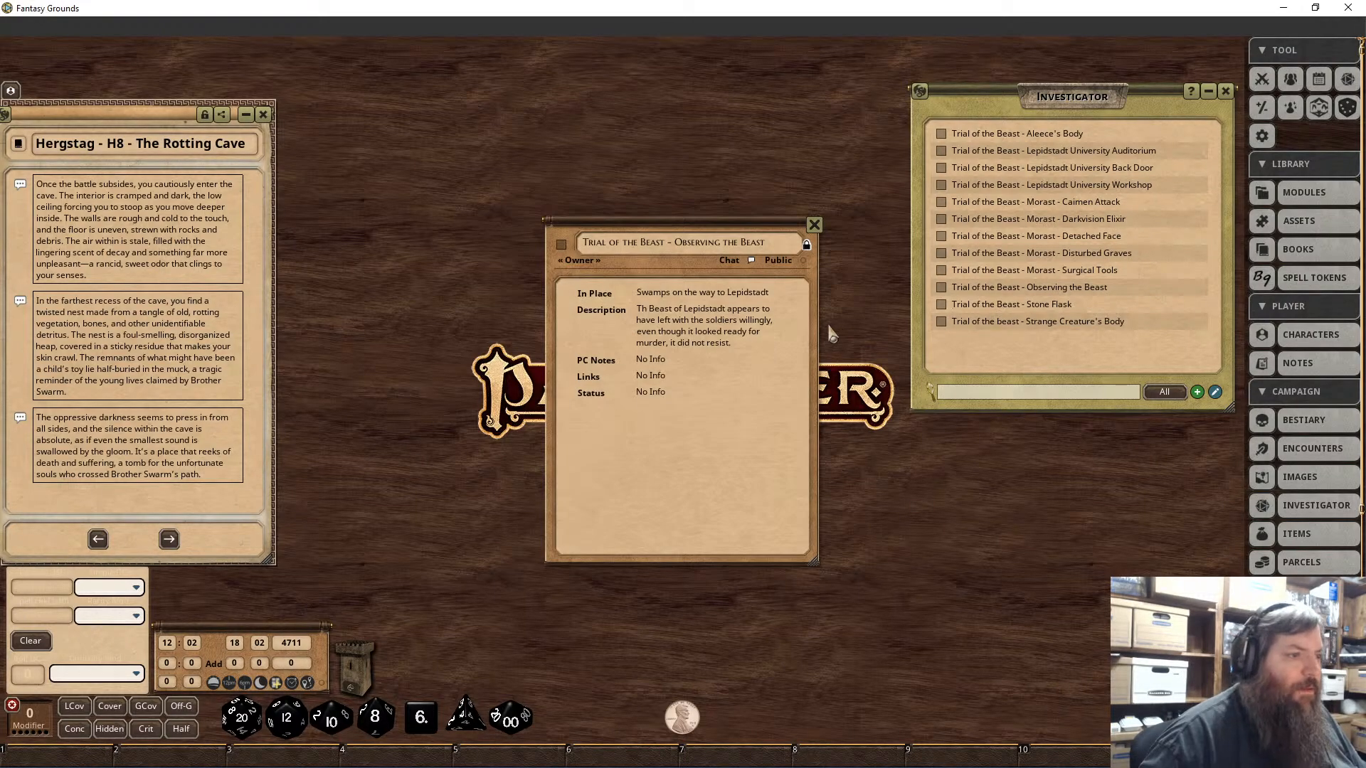
left_click(815, 226)
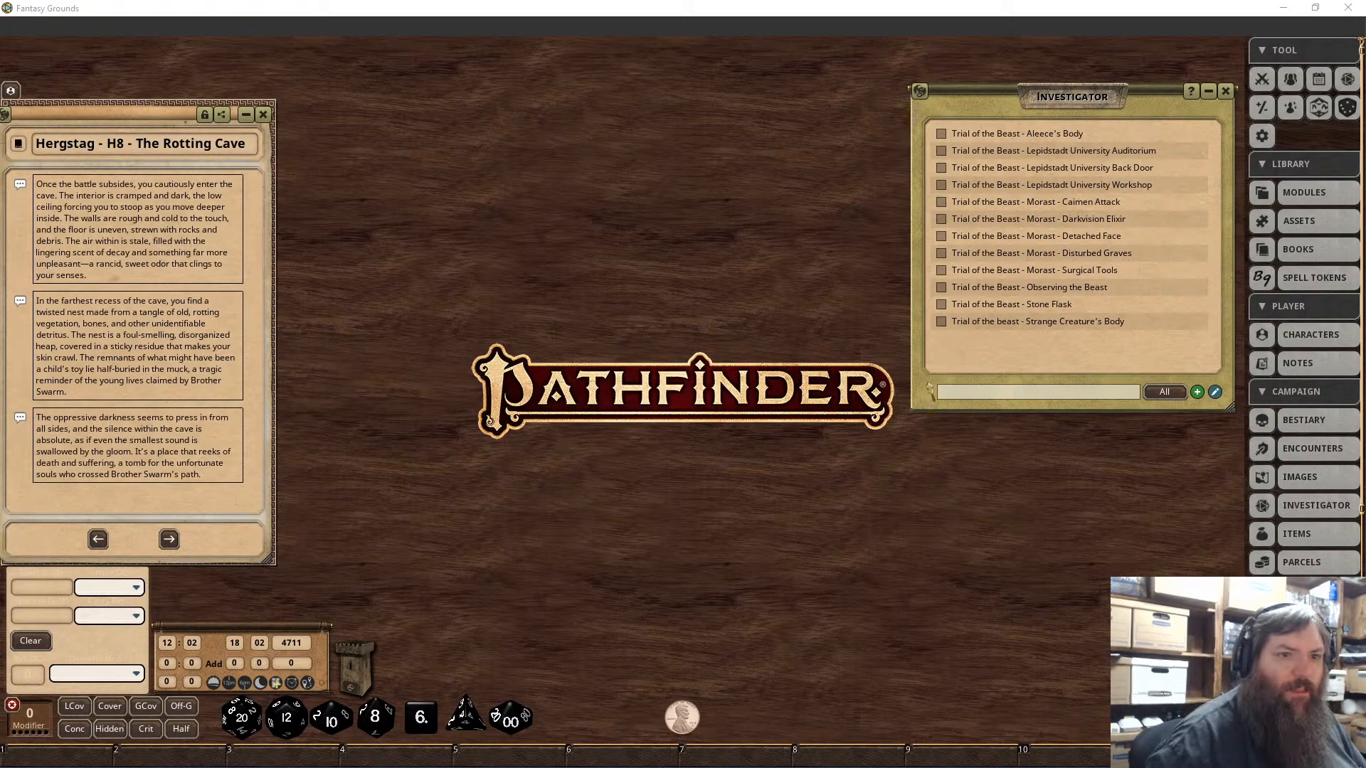
left_click(999, 306)
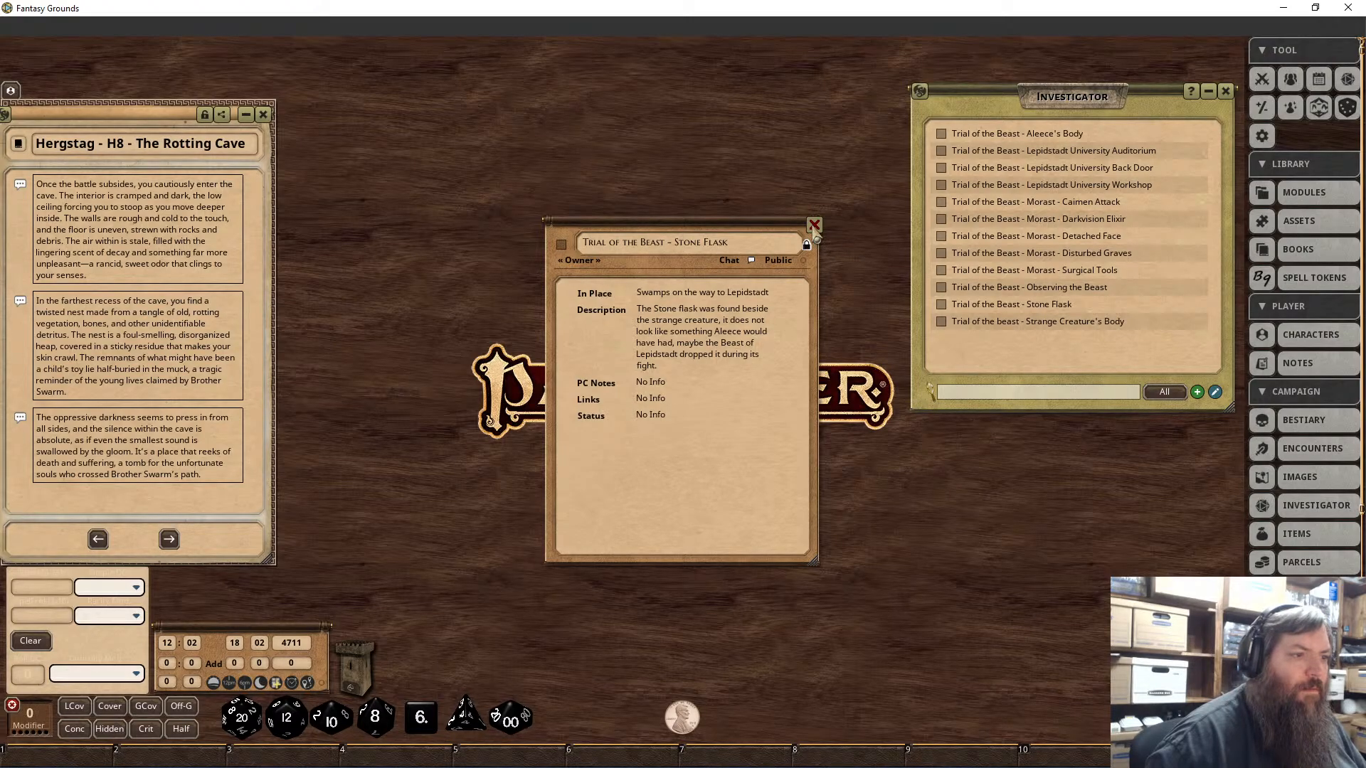
left_click(815, 225)
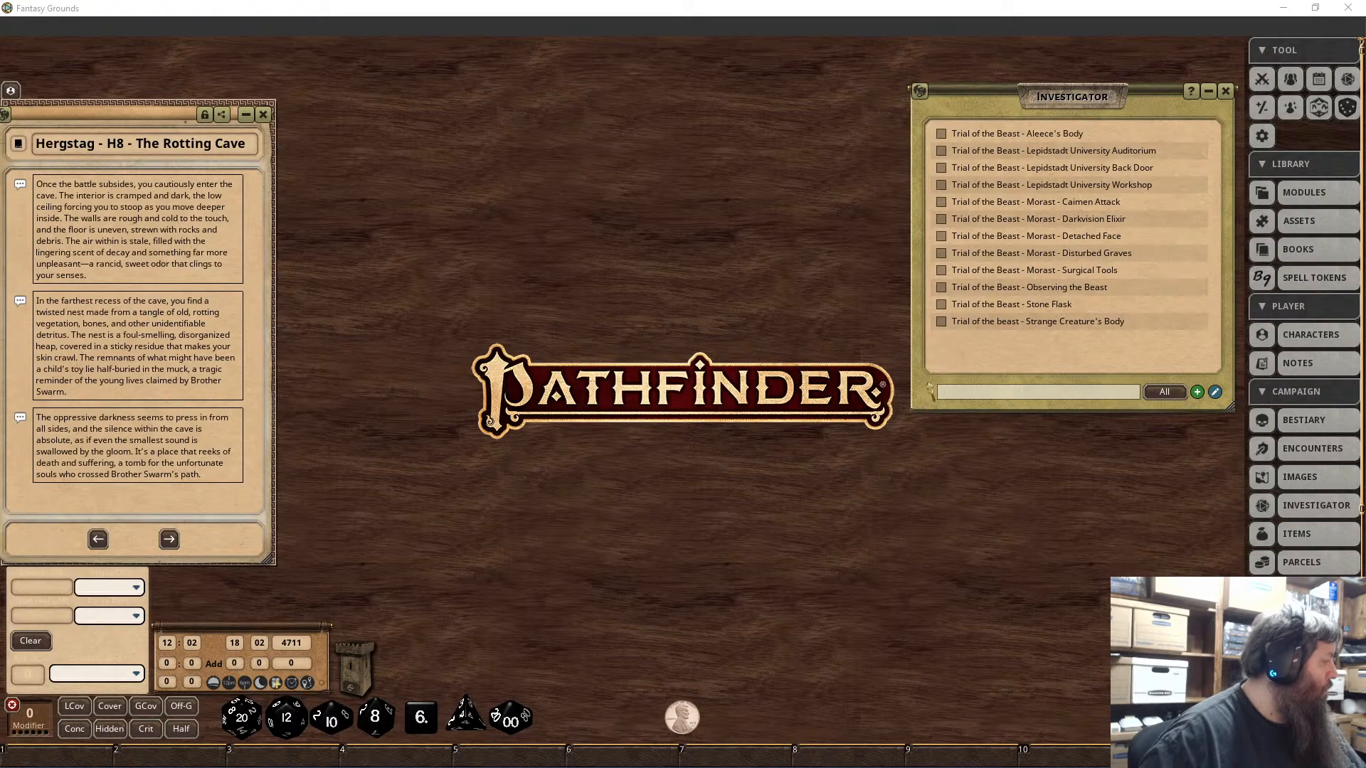
Step: Switch to Excel and add a bold, underlined "XP" header in H2 beside the Clue column
key("alt+Tab")
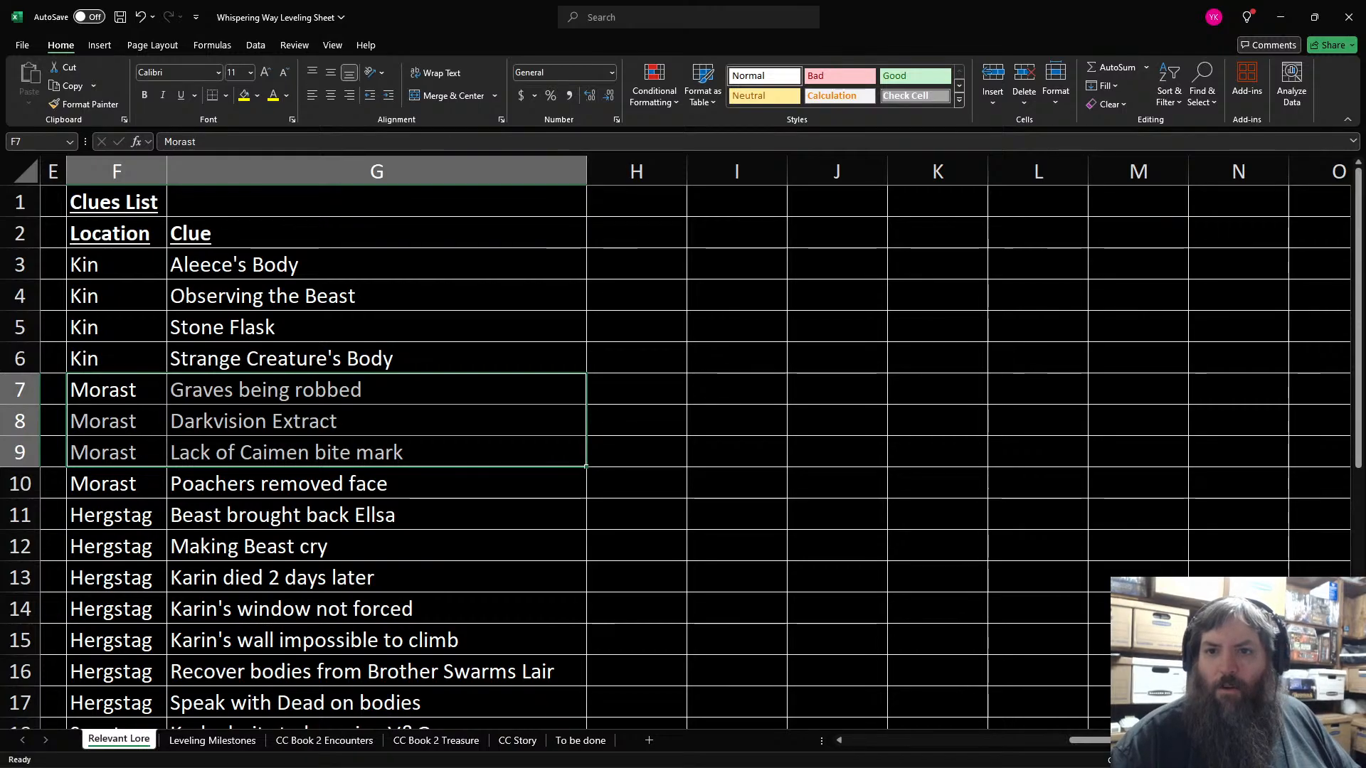
left_click(422, 392)
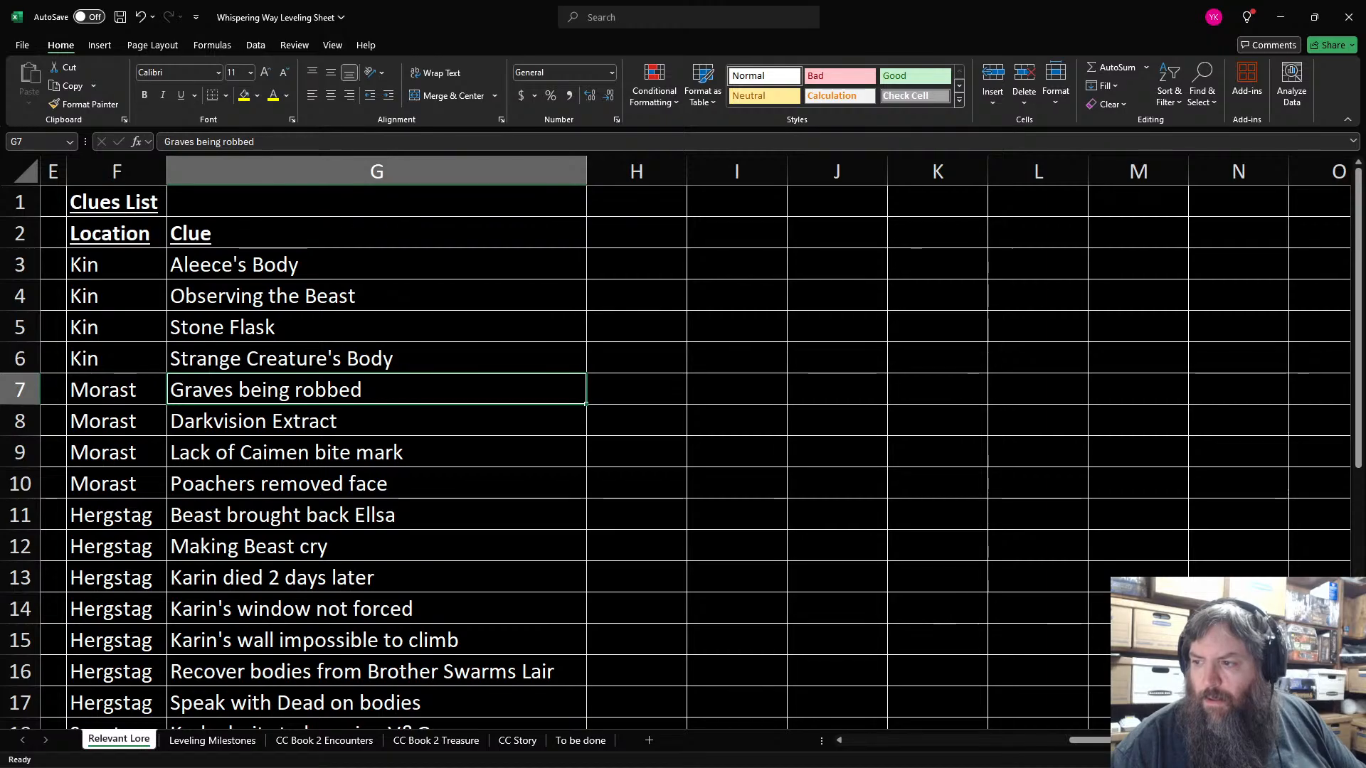
left_click(609, 229)
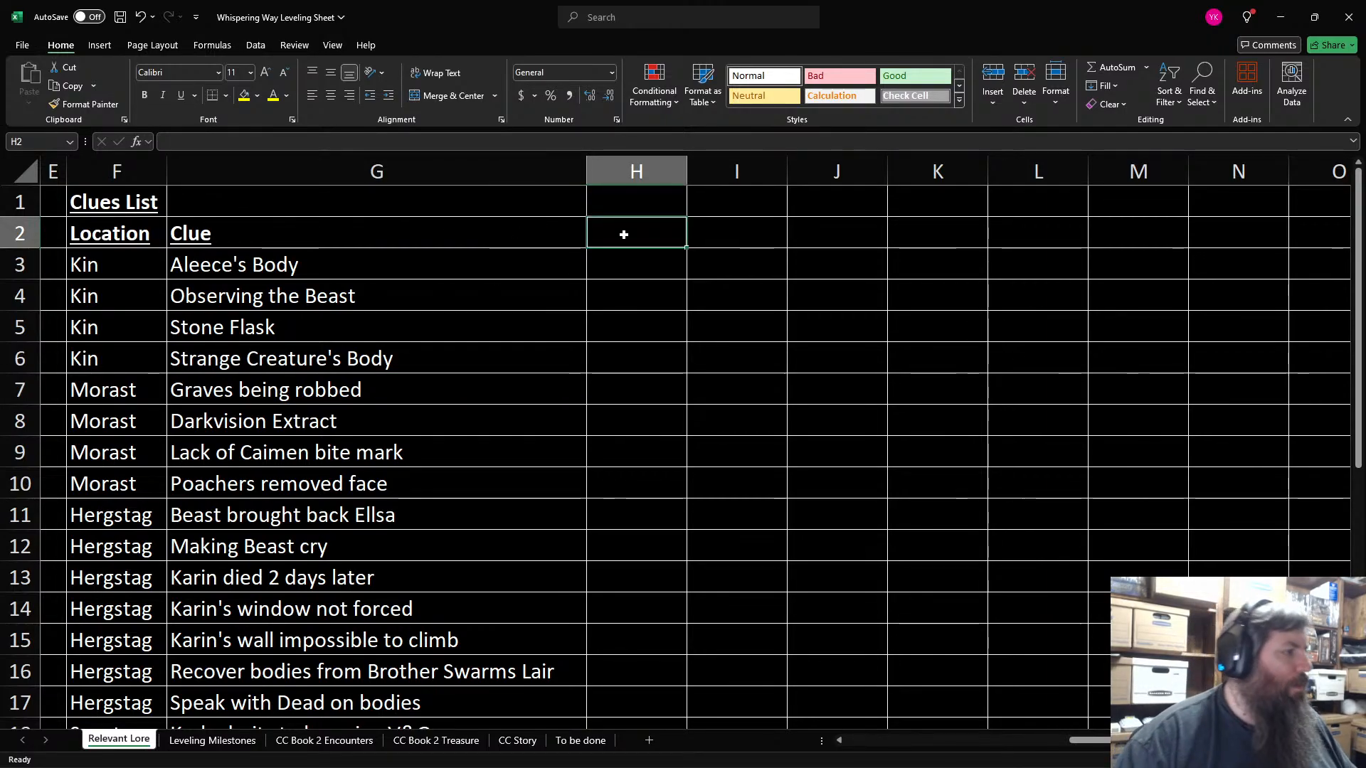
type("XP")
key("Return")
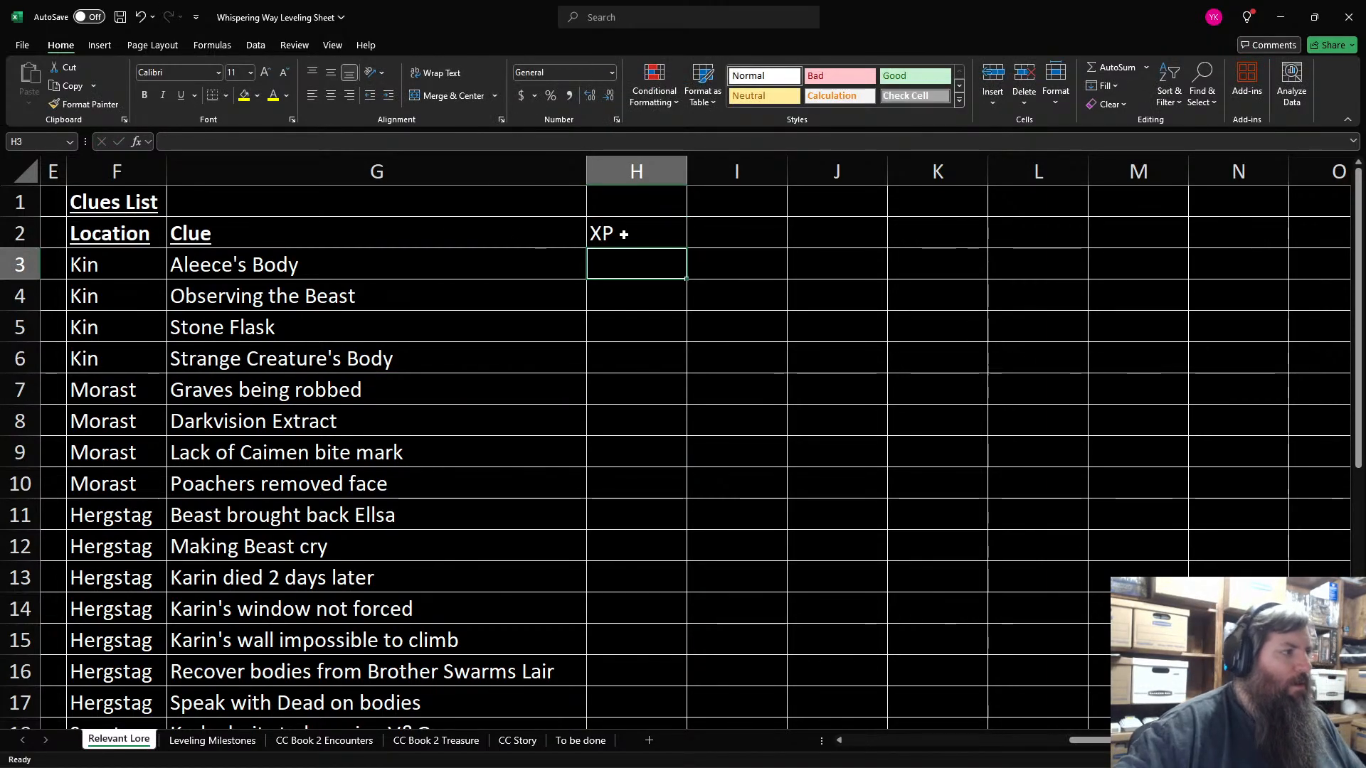
left_click(623, 235)
left_click(144, 94)
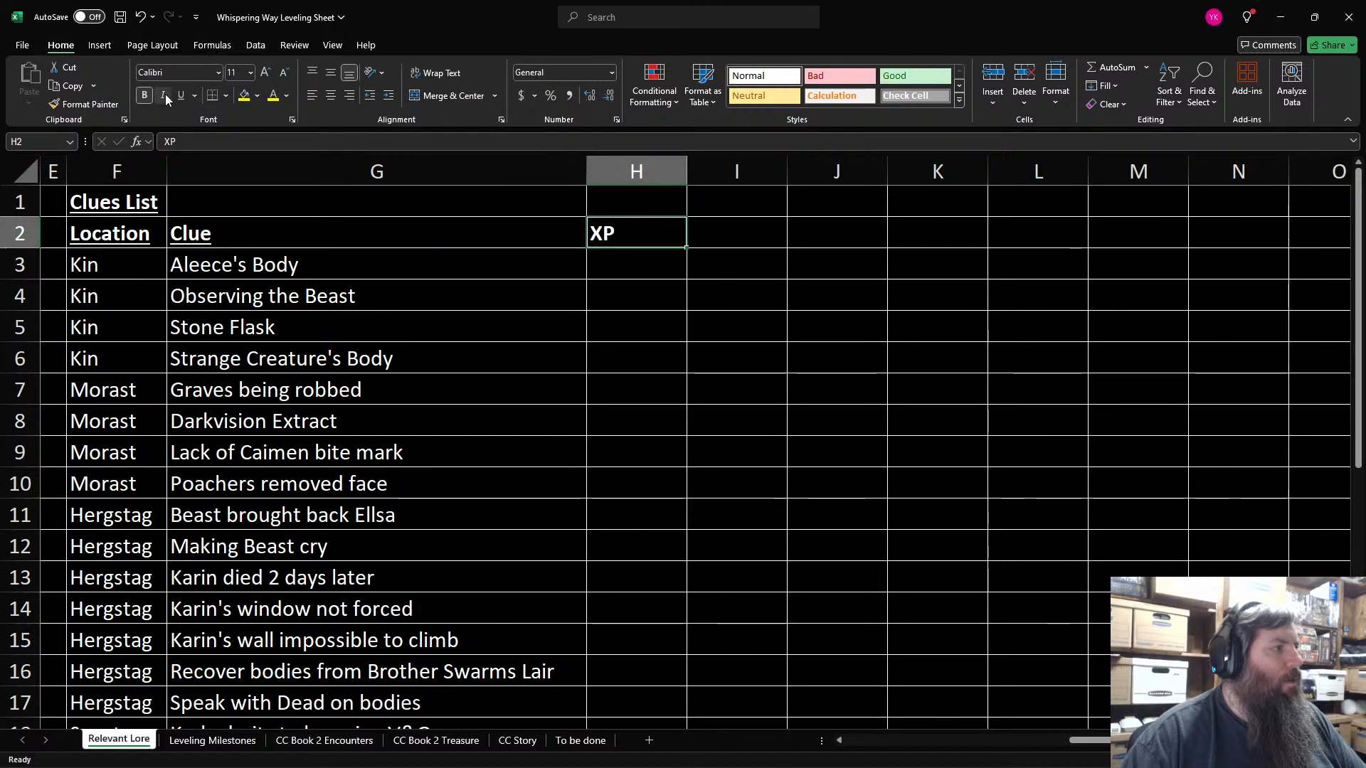
left_click(181, 94)
Step: Enter an XP value of 0 for each of the four Kin clues in H3:H6
left_click(662, 262)
type("0")
key("Return")
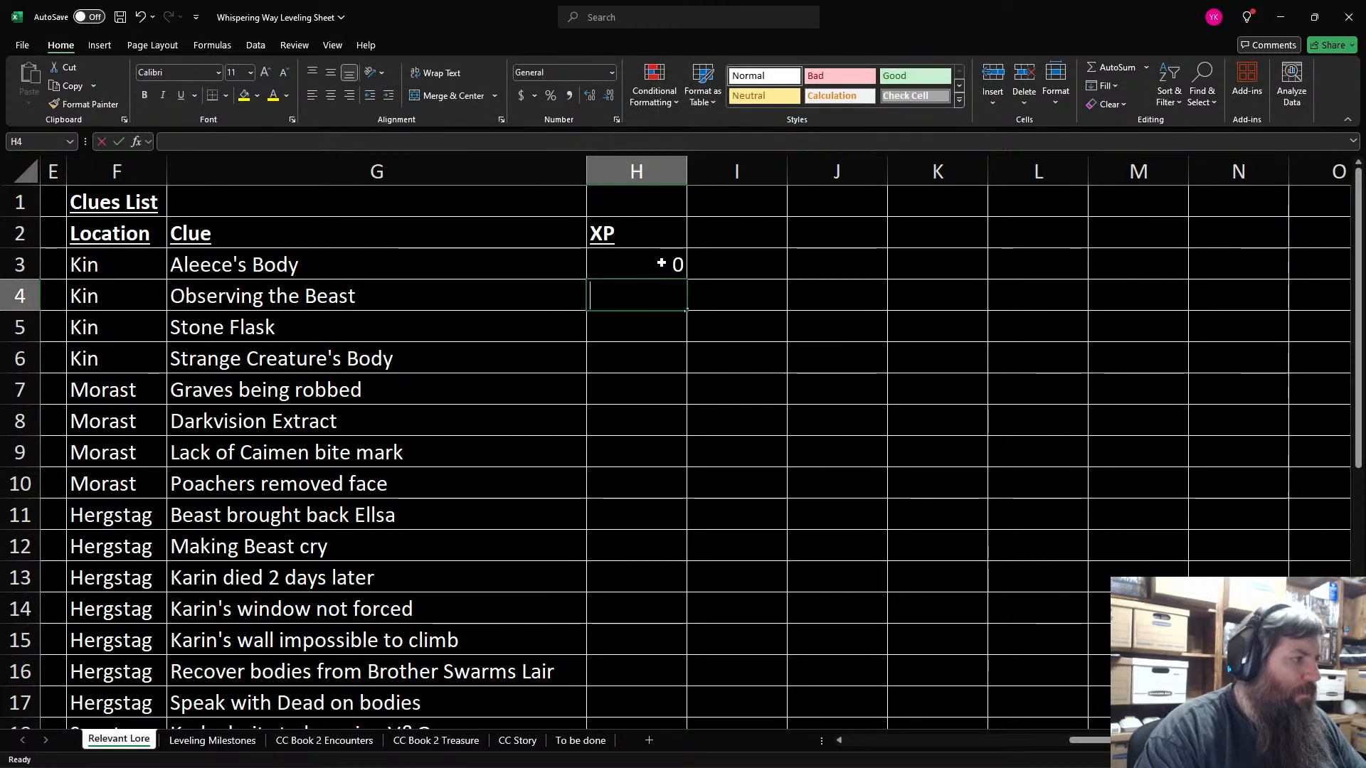
type("0")
key("Return")
type("0")
key("Return")
type("0")
key("Return")
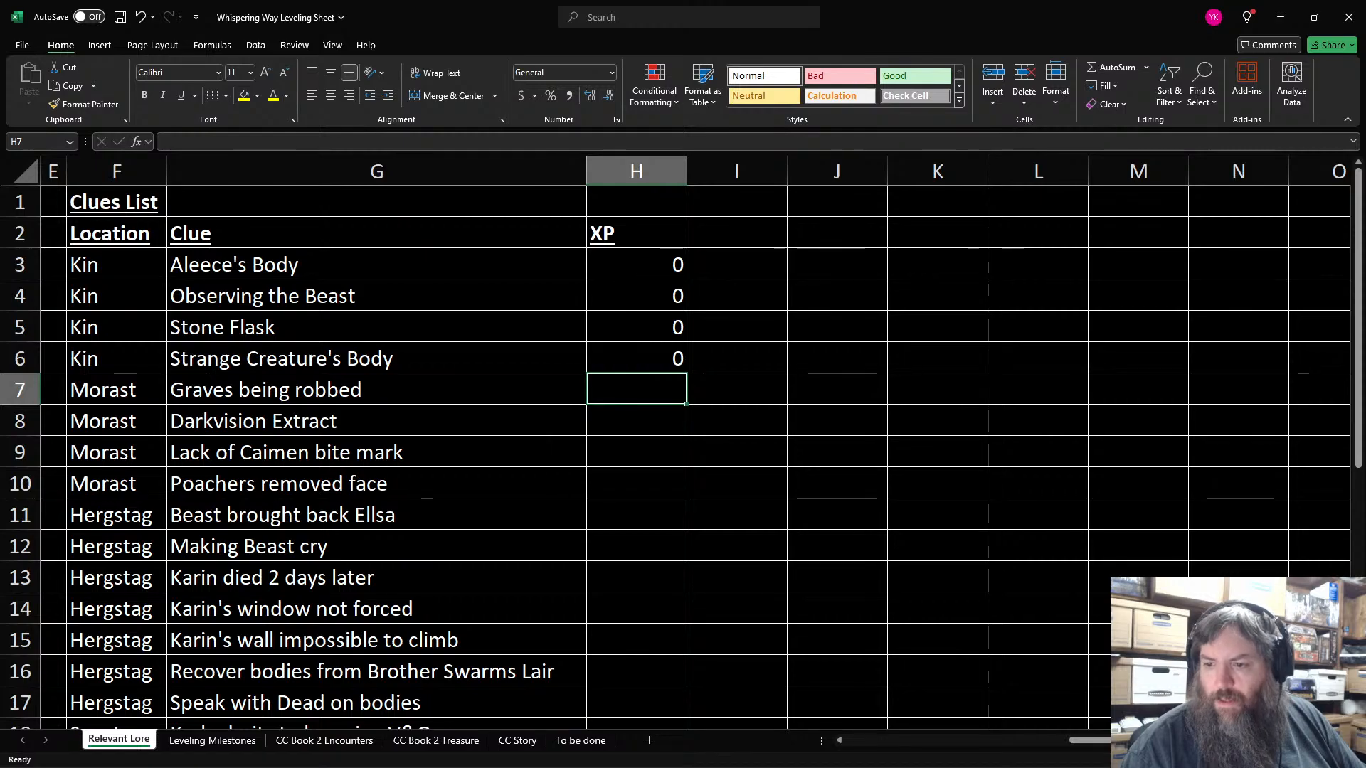
Step: Enter an XP value of 1200 for each of the six V&G clues in H22:H27
key("Down")
key("Down")
key("Down")
key("Down")
key("Down")
key("Down")
key("Down")
key("Down")
key("Down")
key("Down")
key("Down")
key("Down")
key("Down")
key("Down")
key("Down")
key("Down")
key("Down")
key("Down")
key("Down")
key("Down")
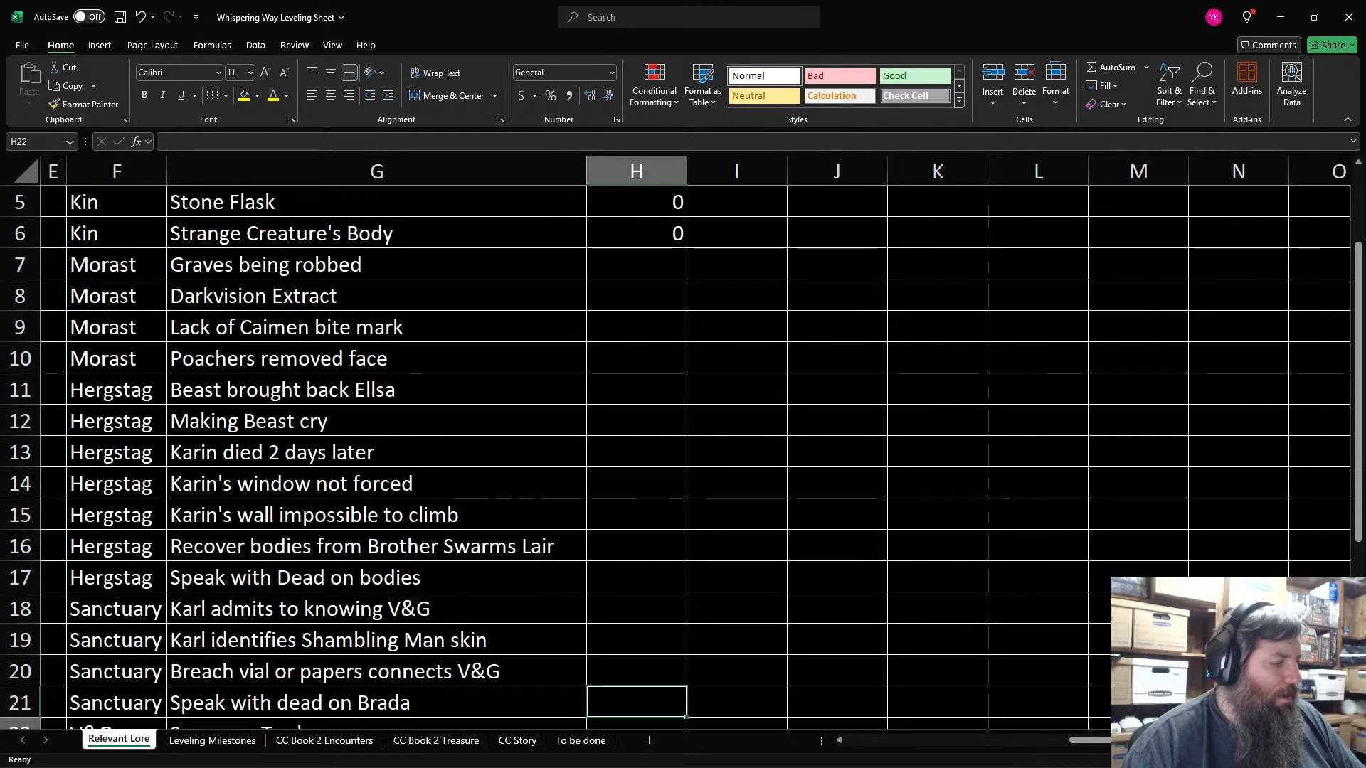
key("Up")
key("Up")
key("Up")
key("Up")
key("Up")
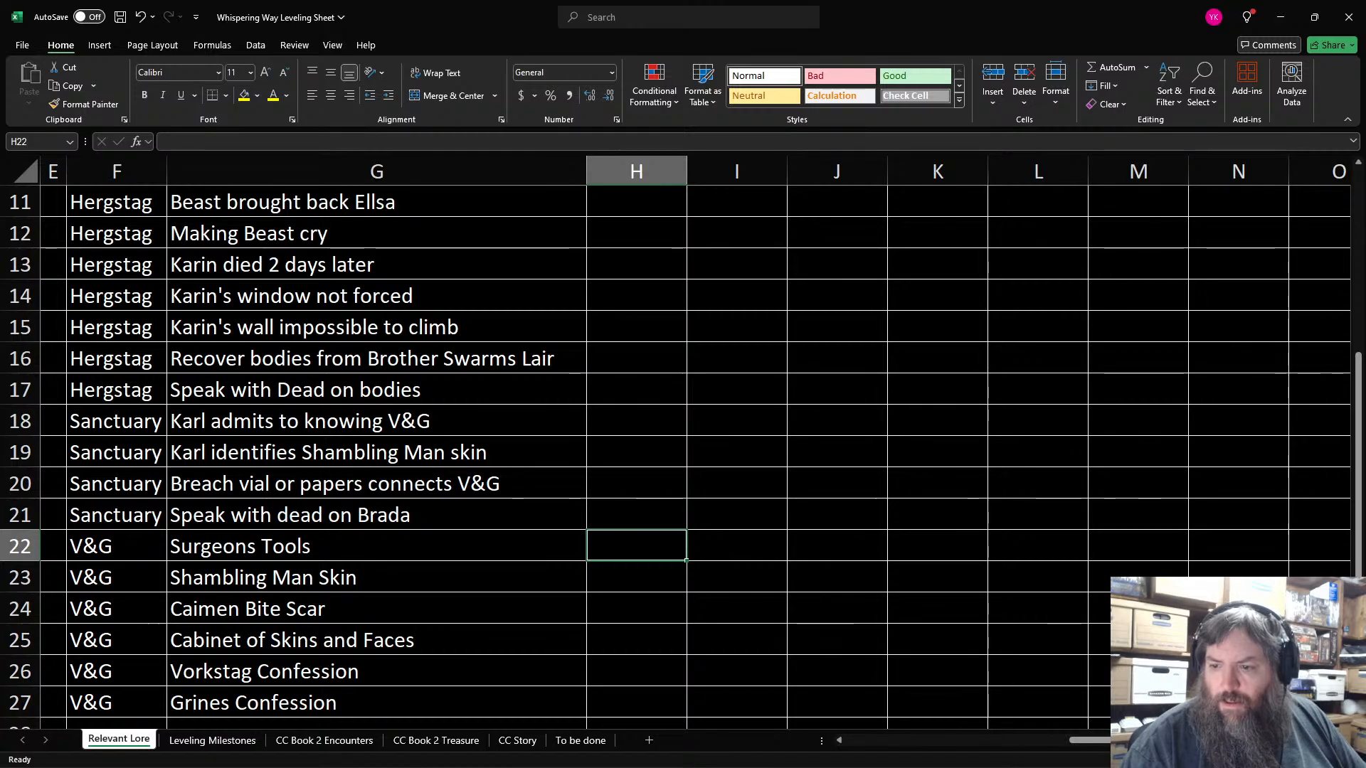
type("1200")
key("Return")
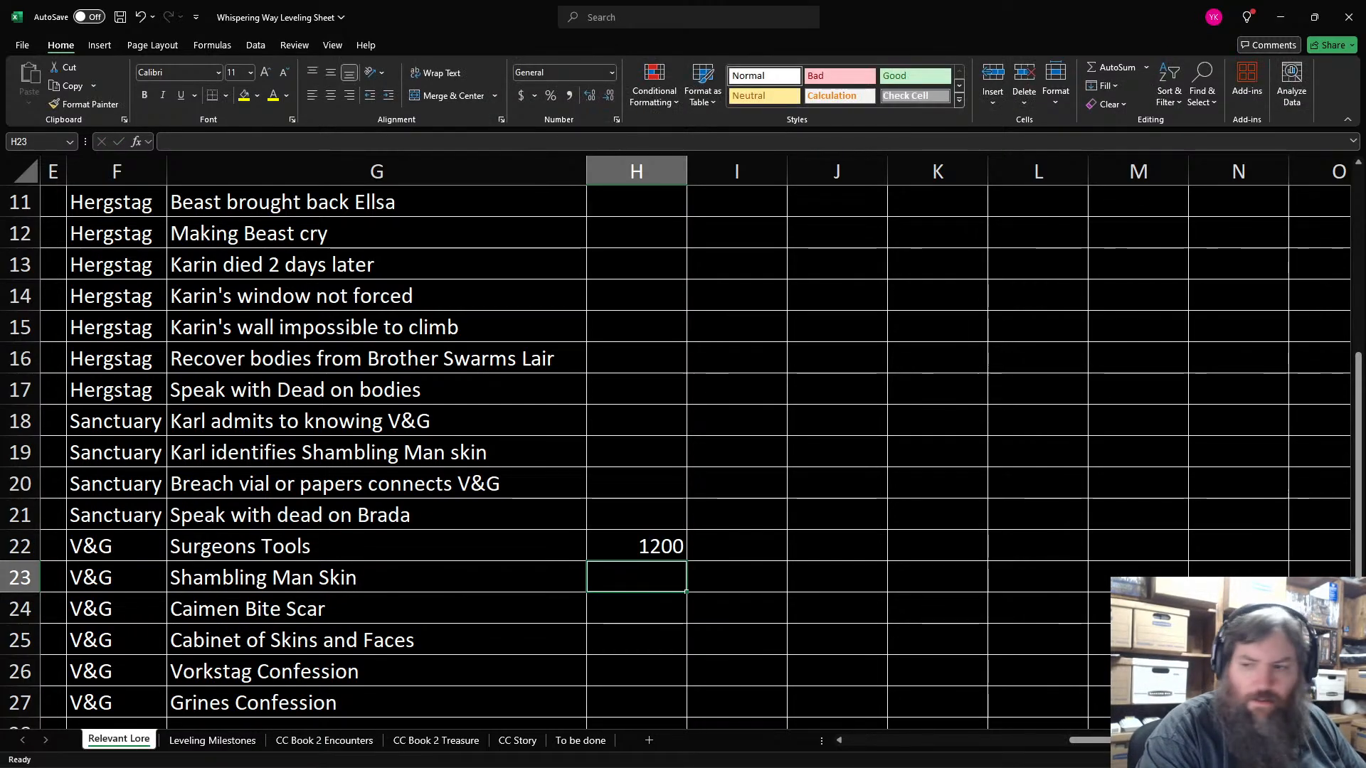
type("1200")
key("Return")
type("1200")
key("Return")
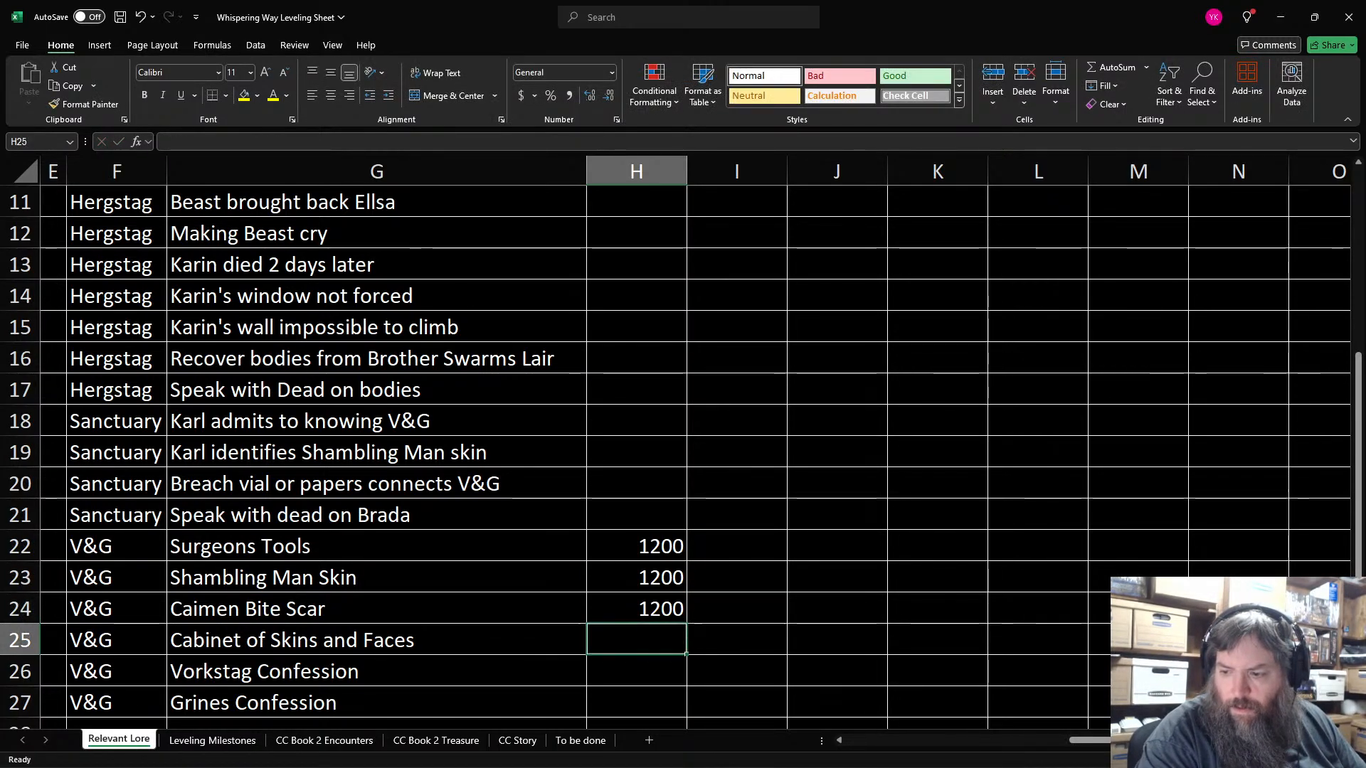
type("1200")
key("Return")
type("1200")
key("Return")
type("1200")
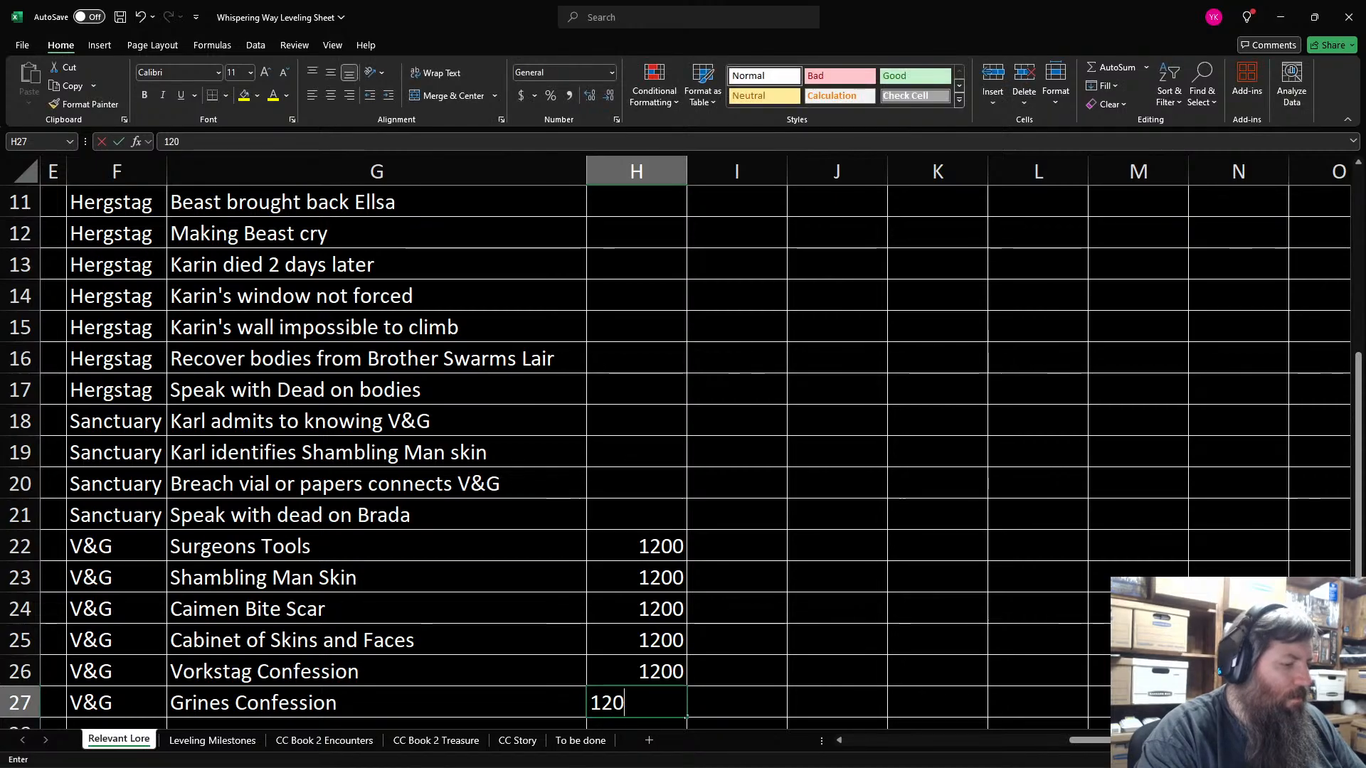
key("Return")
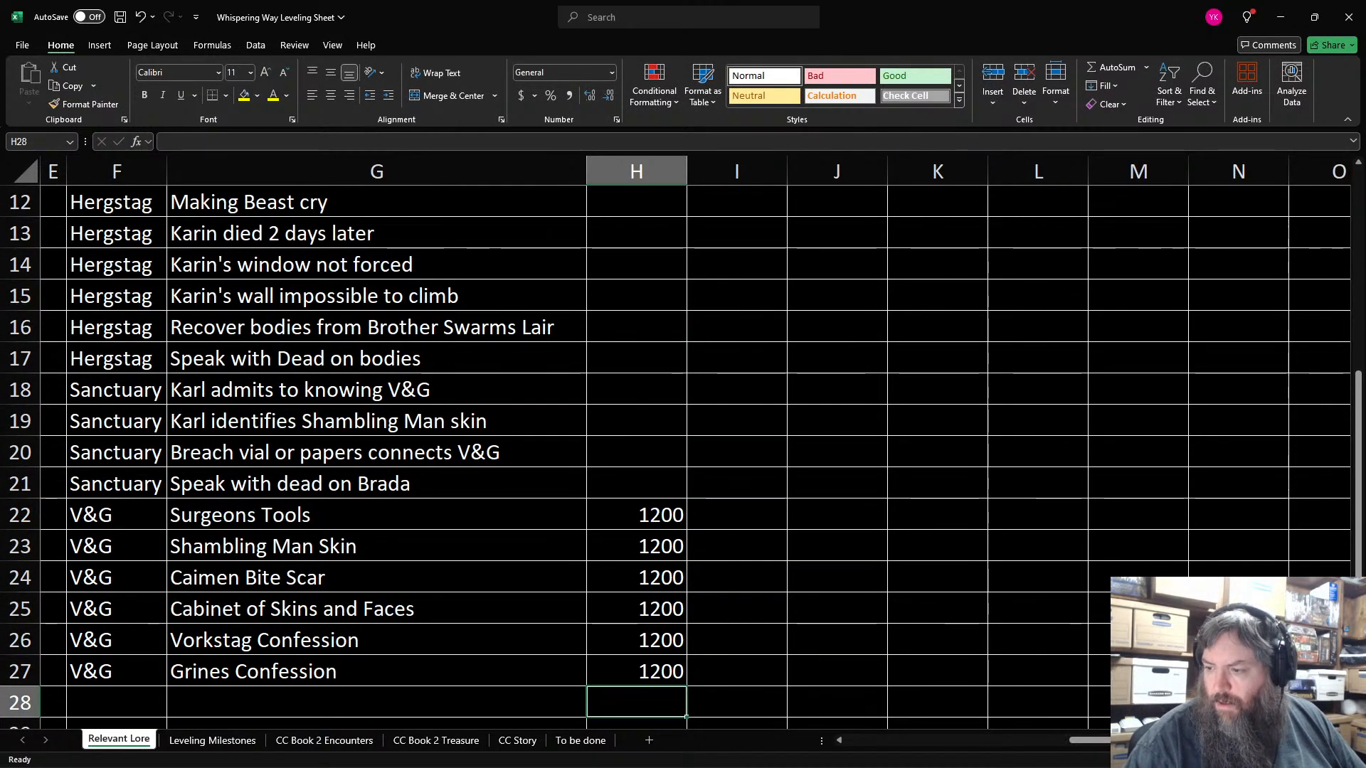
Step: Clear the XP values of the V&G clues in H22:H27
left_click_drag(635, 520, 634, 668)
right_click(636, 670)
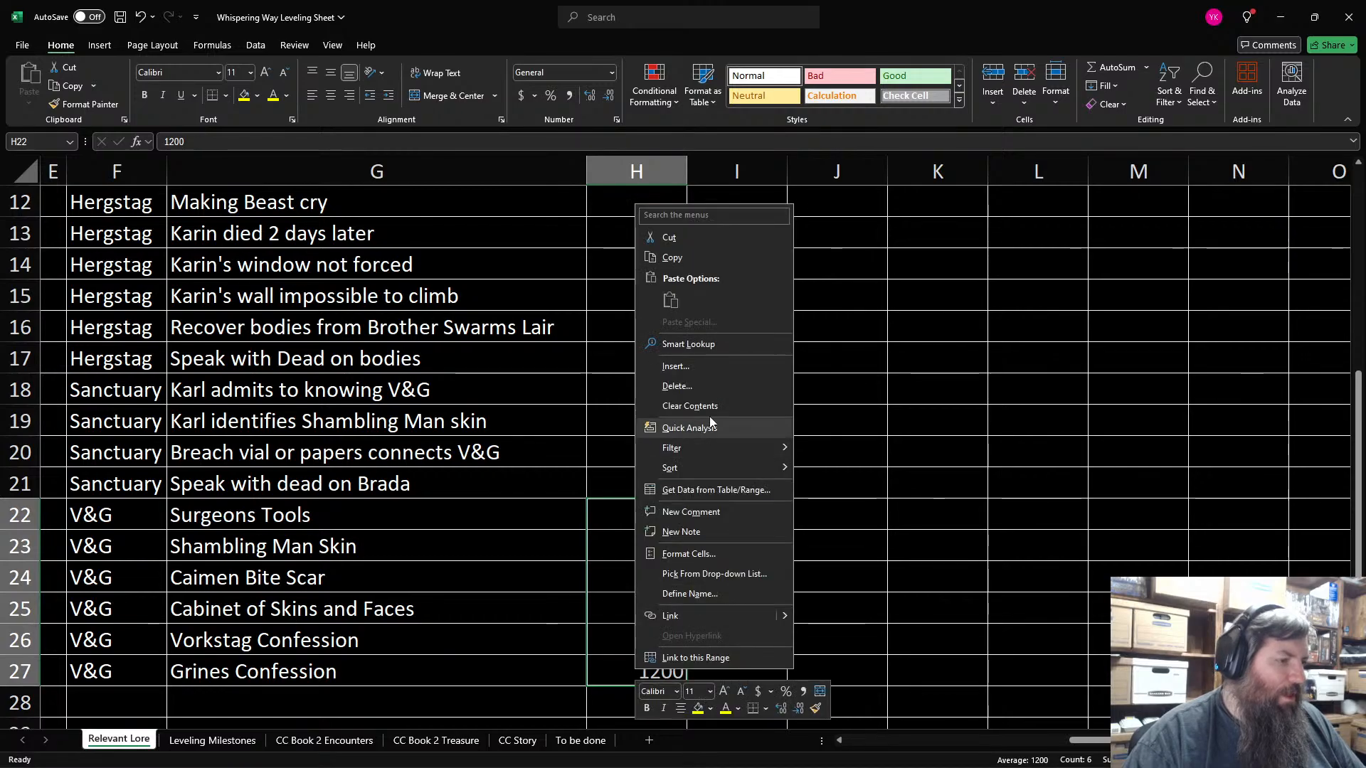
left_click(706, 400)
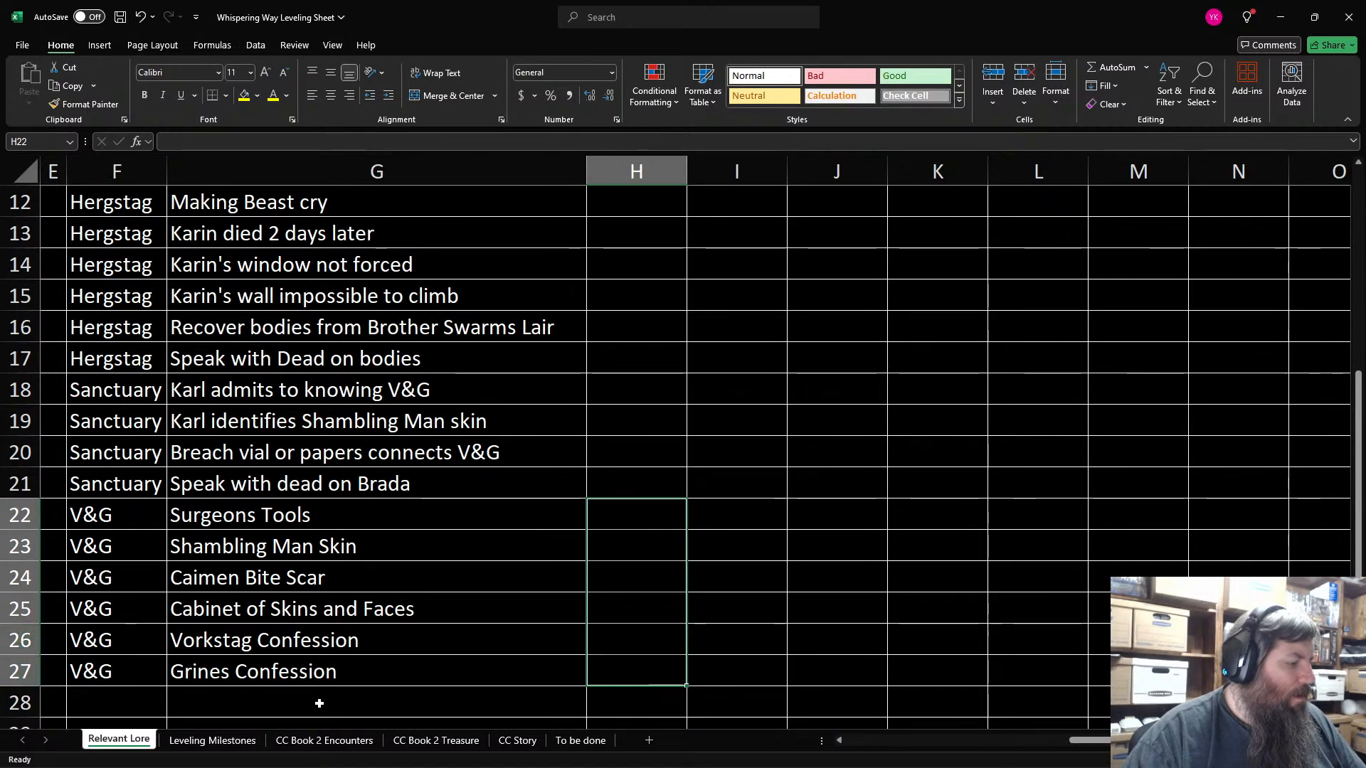
Step: Review the V&G clues in G22:G27, from Grines Confession up to Surgeons Tools
left_click(313, 683)
key("Up")
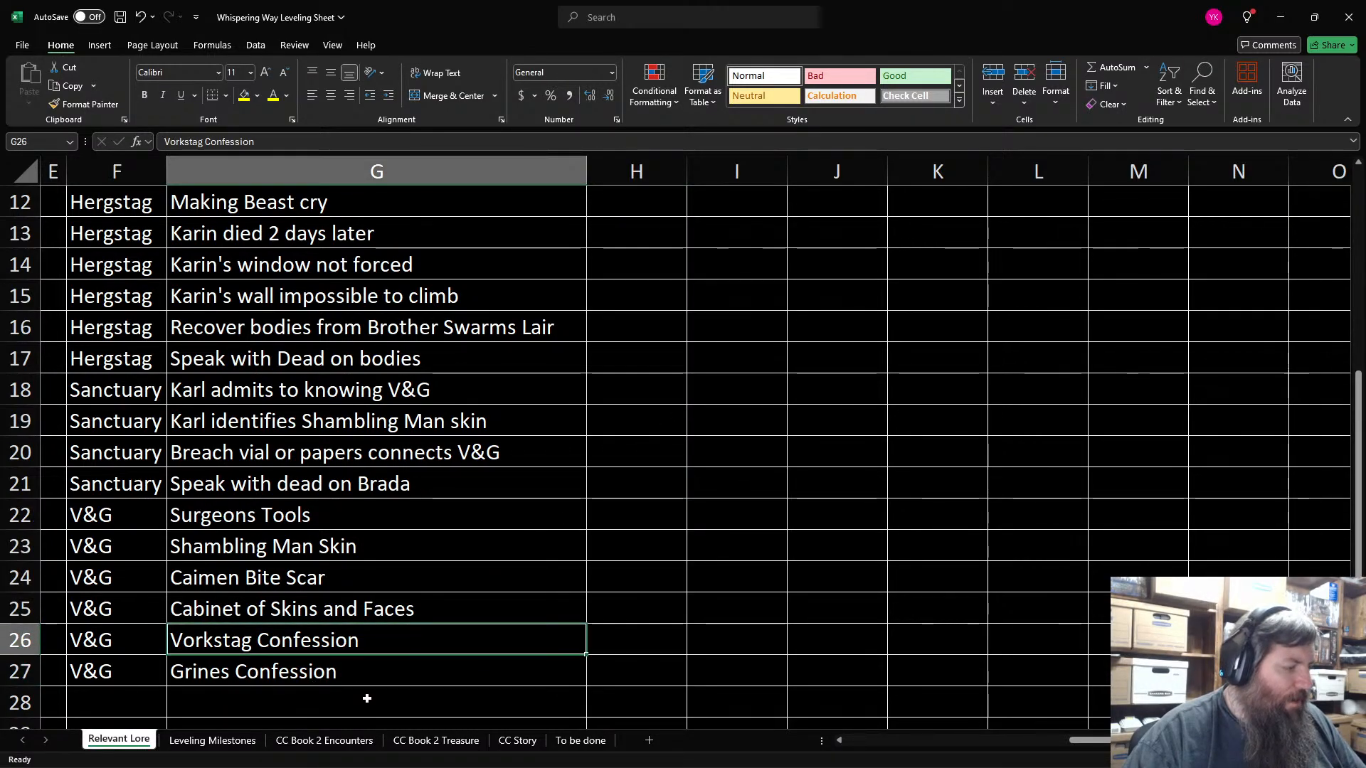
left_click(366, 660)
left_click(366, 648)
left_click(365, 660)
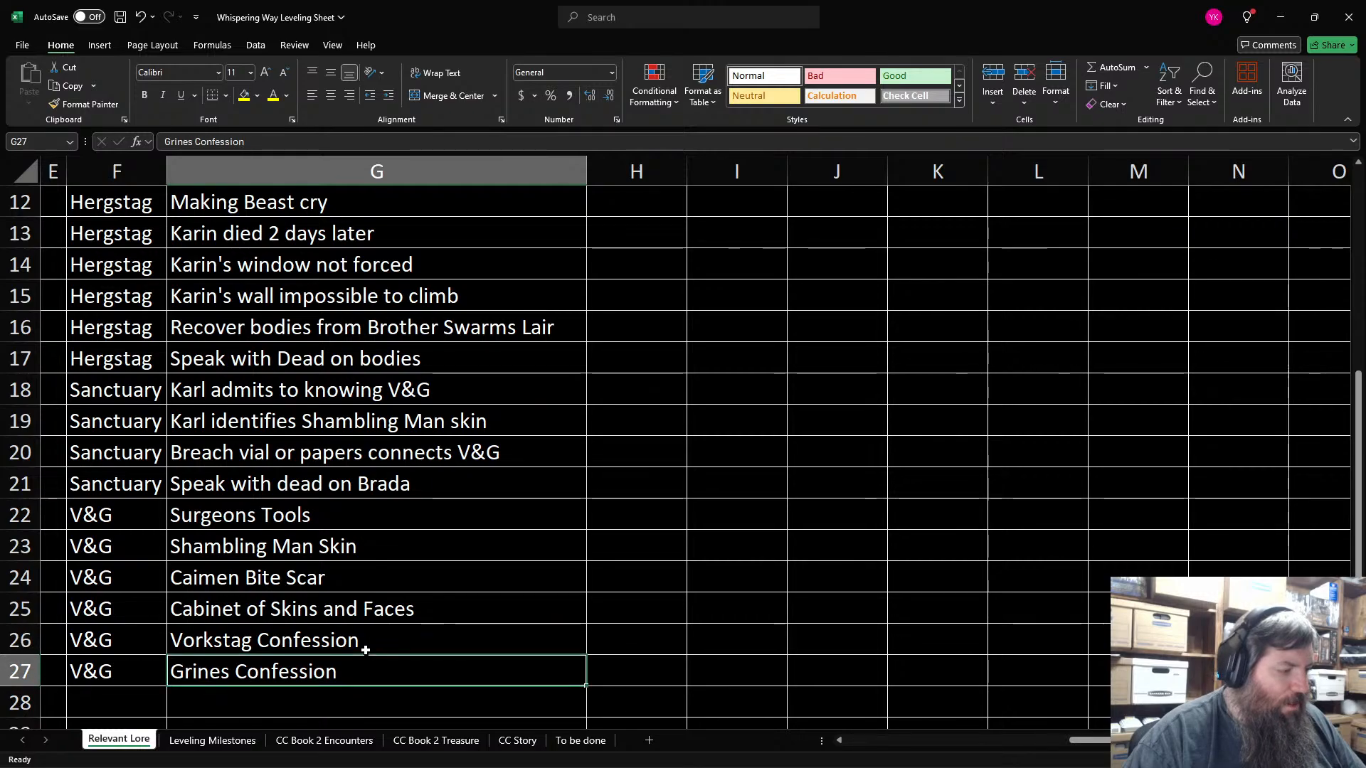
left_click(365, 649)
left_click(365, 661)
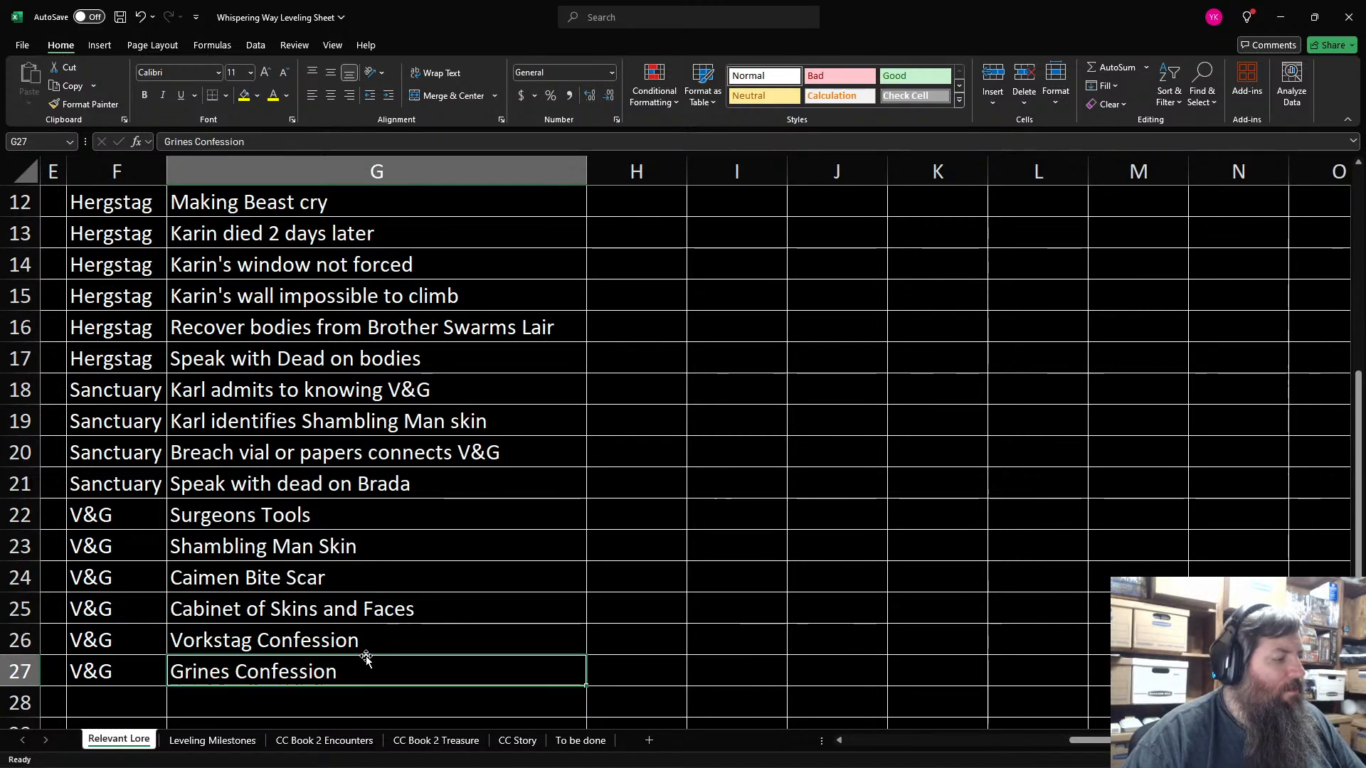
left_click(450, 649)
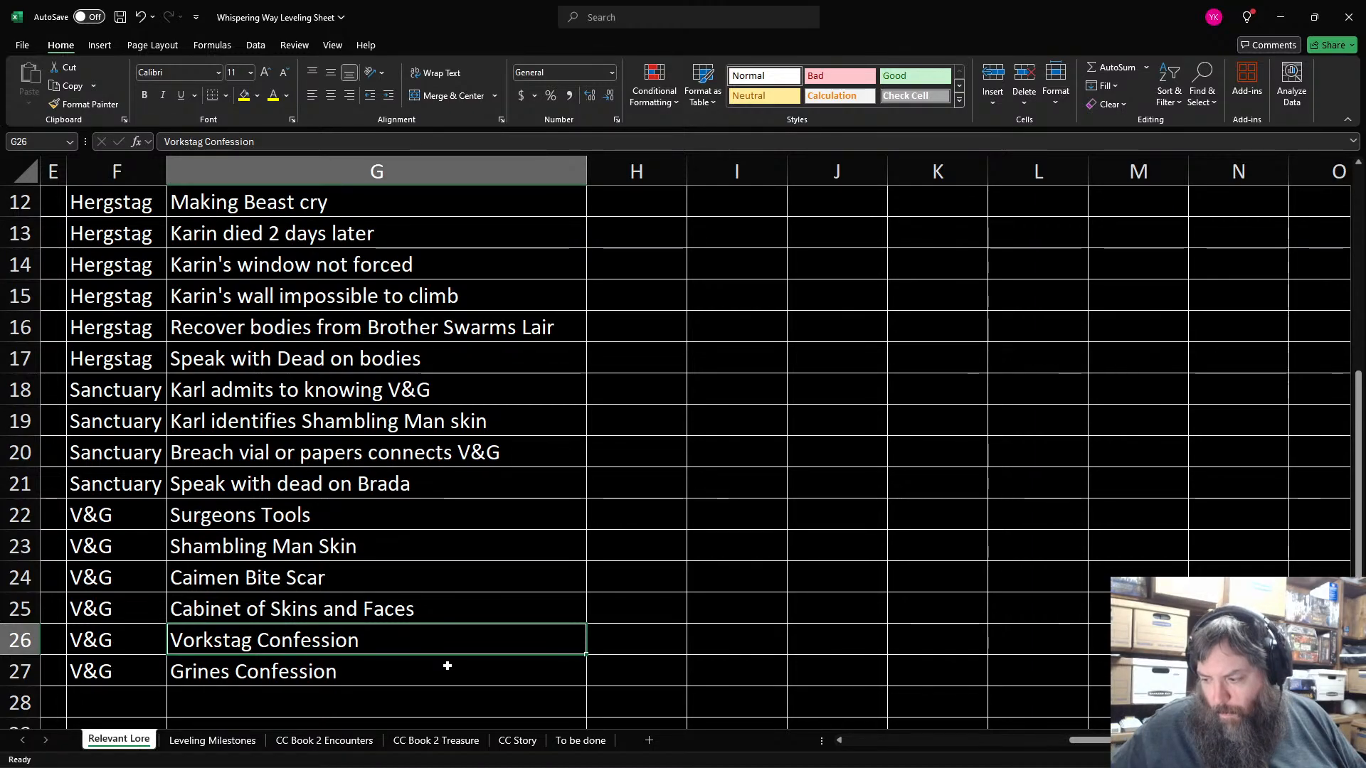
key("Up")
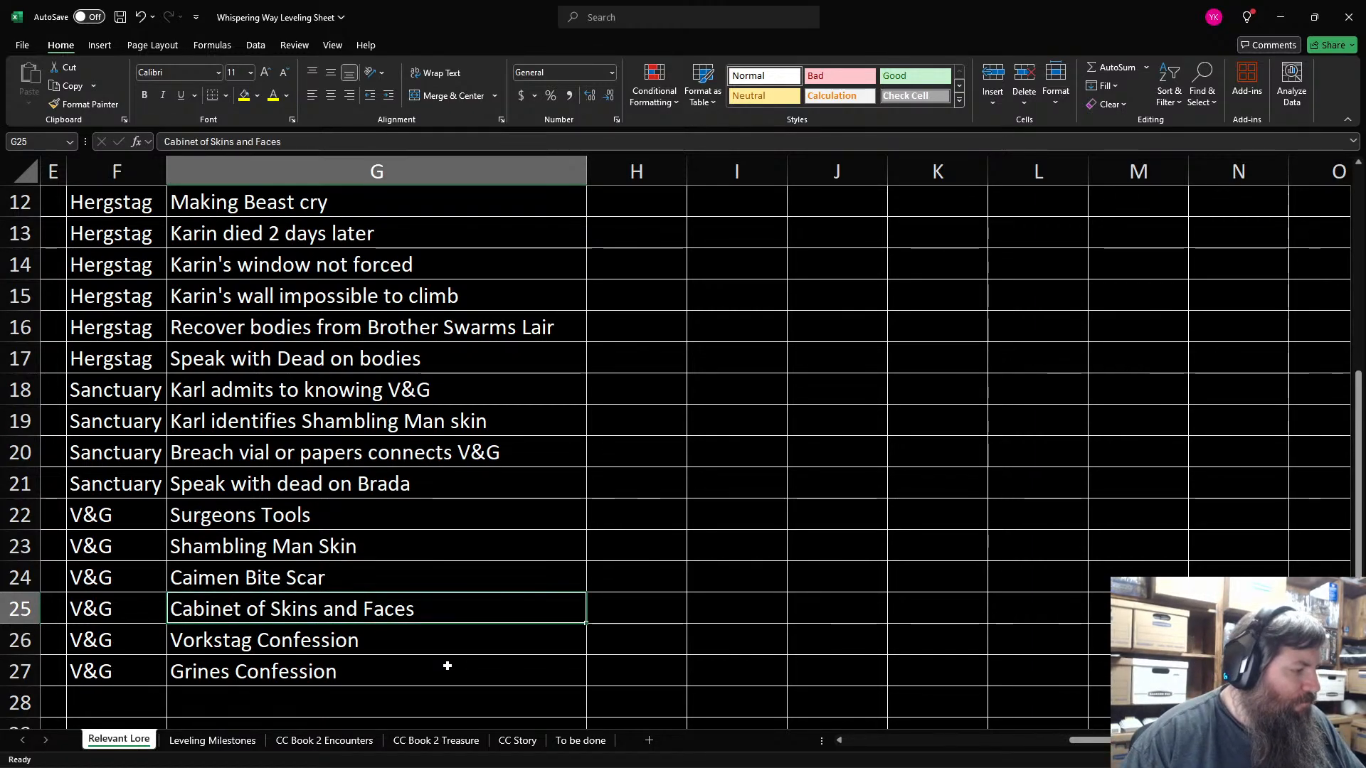
key("Up")
key("Up")
key("Up")
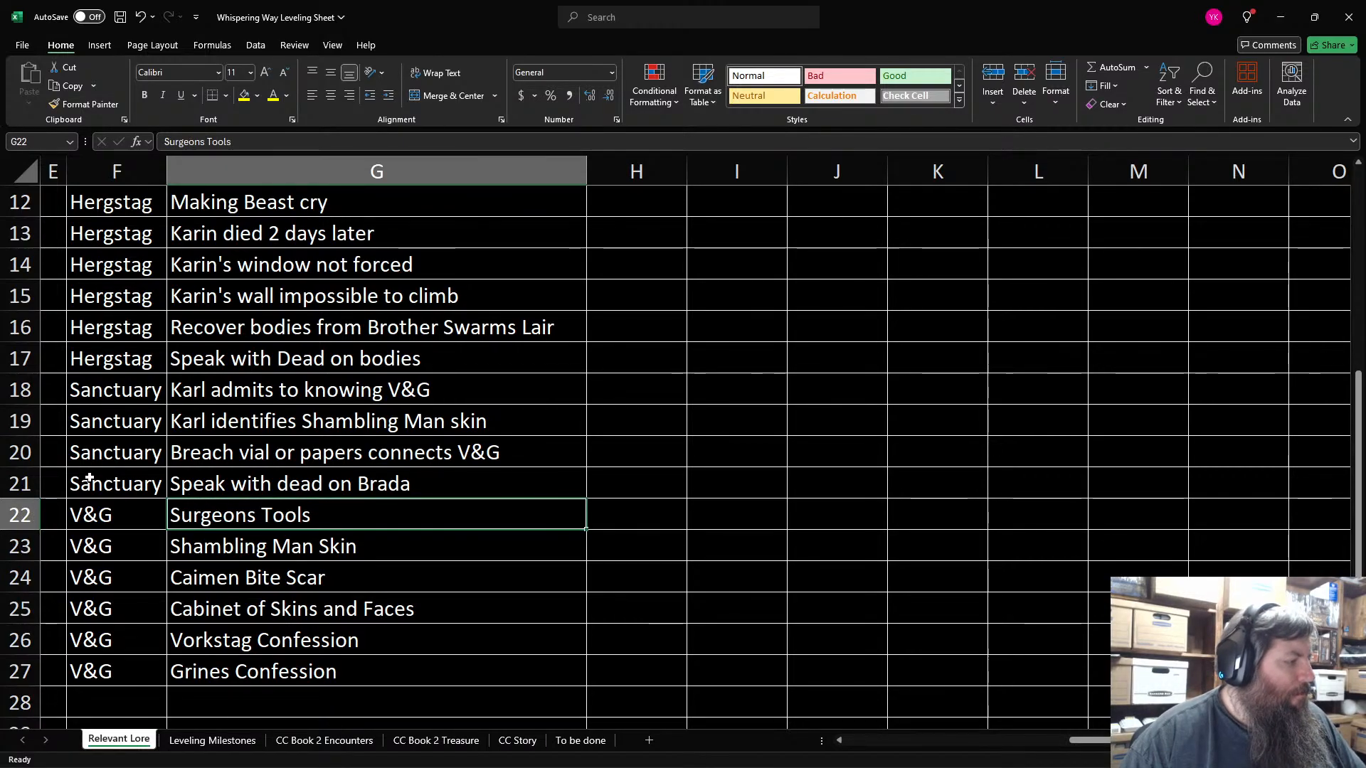
Step: Delete the Sanctuary clue "Speak with dead on Brada" in F21:G21, shifting the cells below up
left_click_drag(94, 478, 346, 483)
right_click(346, 484)
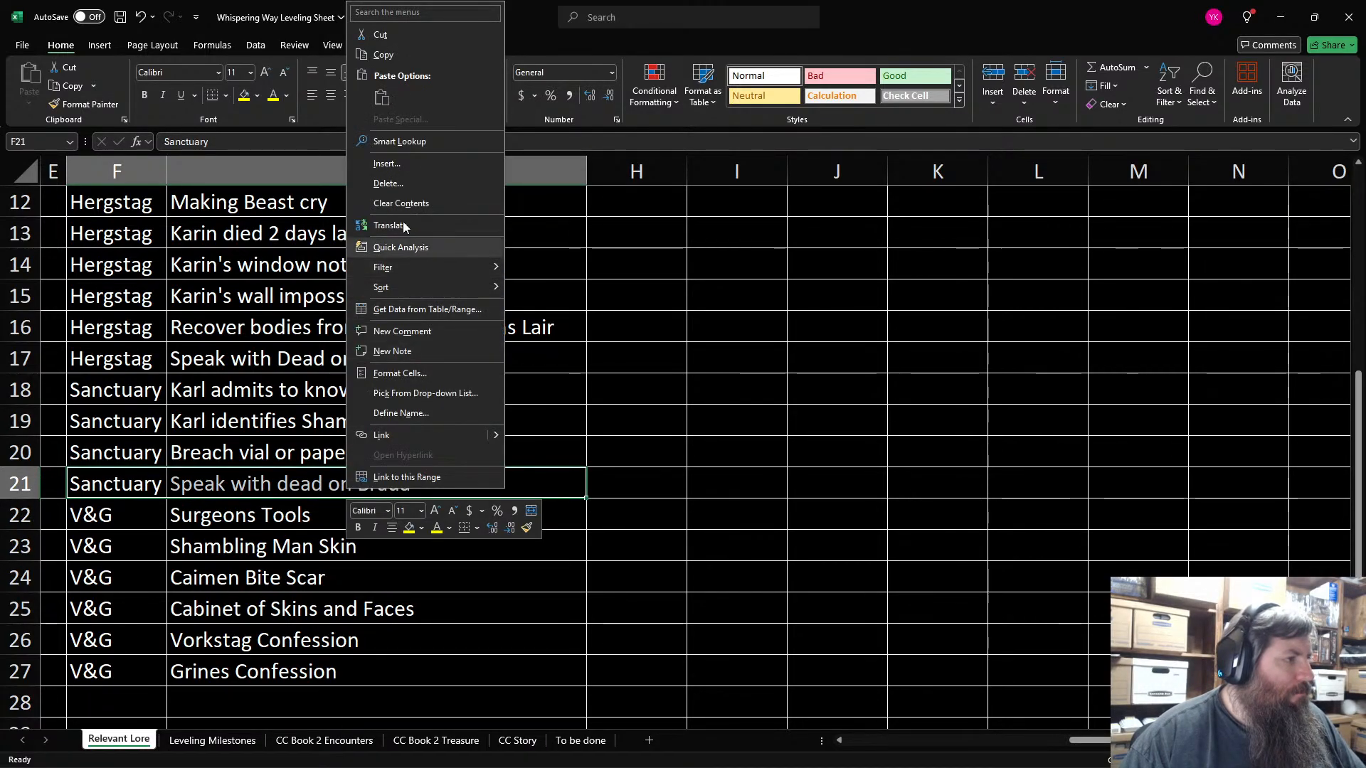
left_click(396, 183)
left_click(397, 205)
left_click(369, 248)
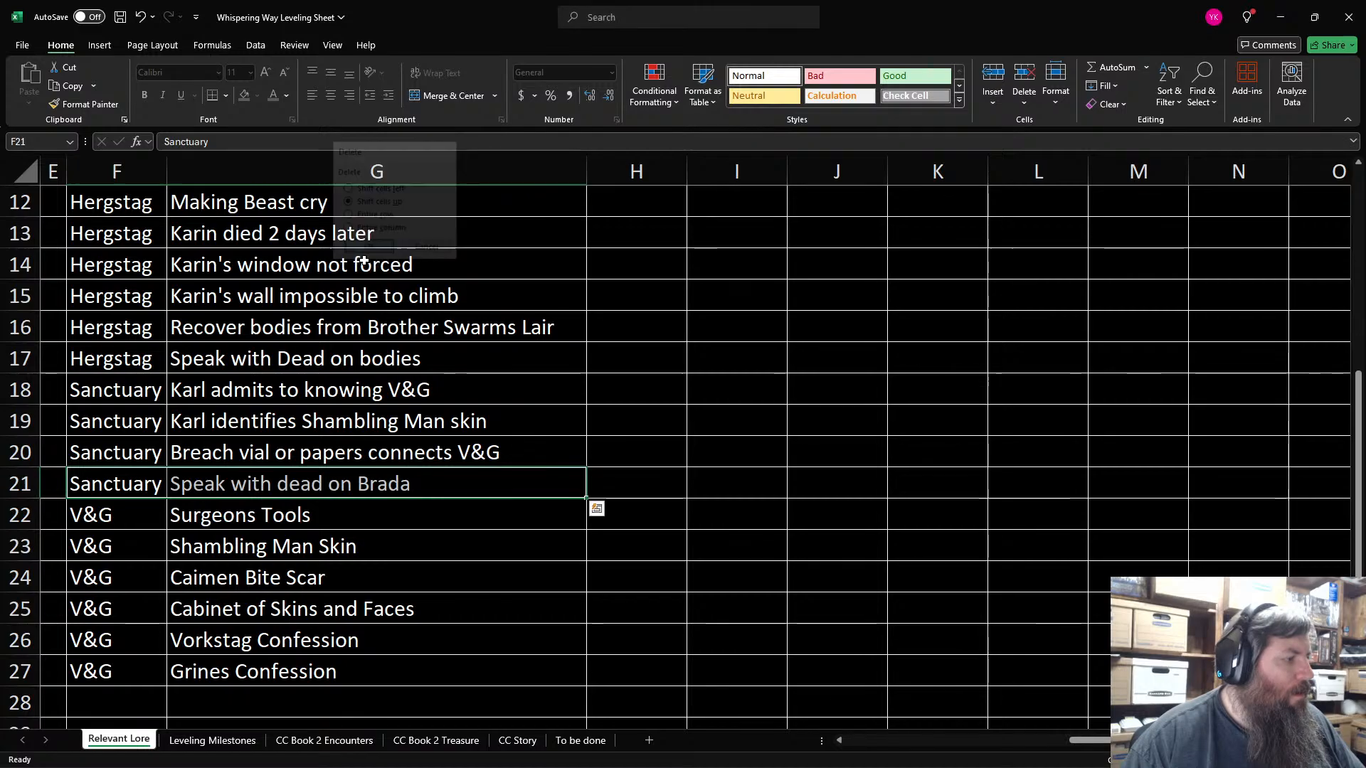
Step: Delete the Hergstag clue "Speak with Dead on bodies" in F17:G17, shifting the cells below up
left_click(261, 434)
key("Up")
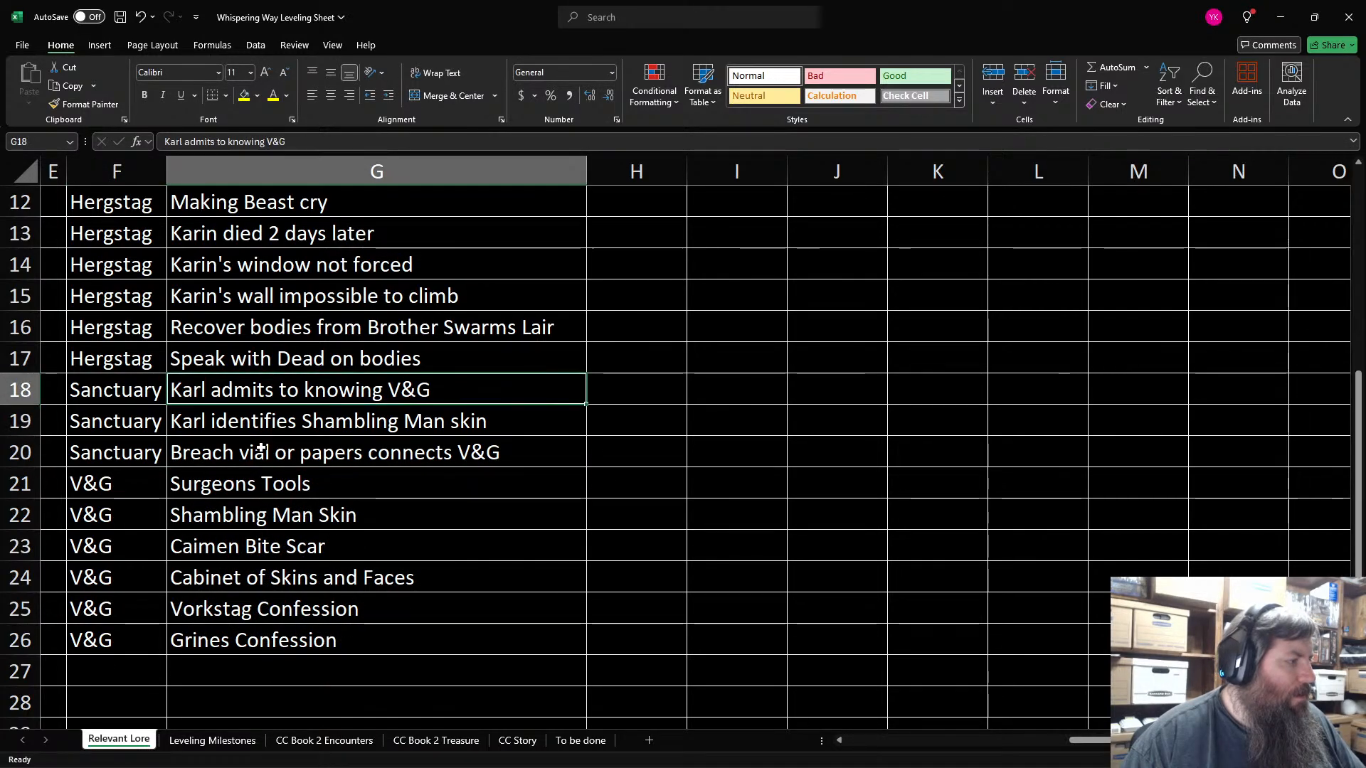
key("Up")
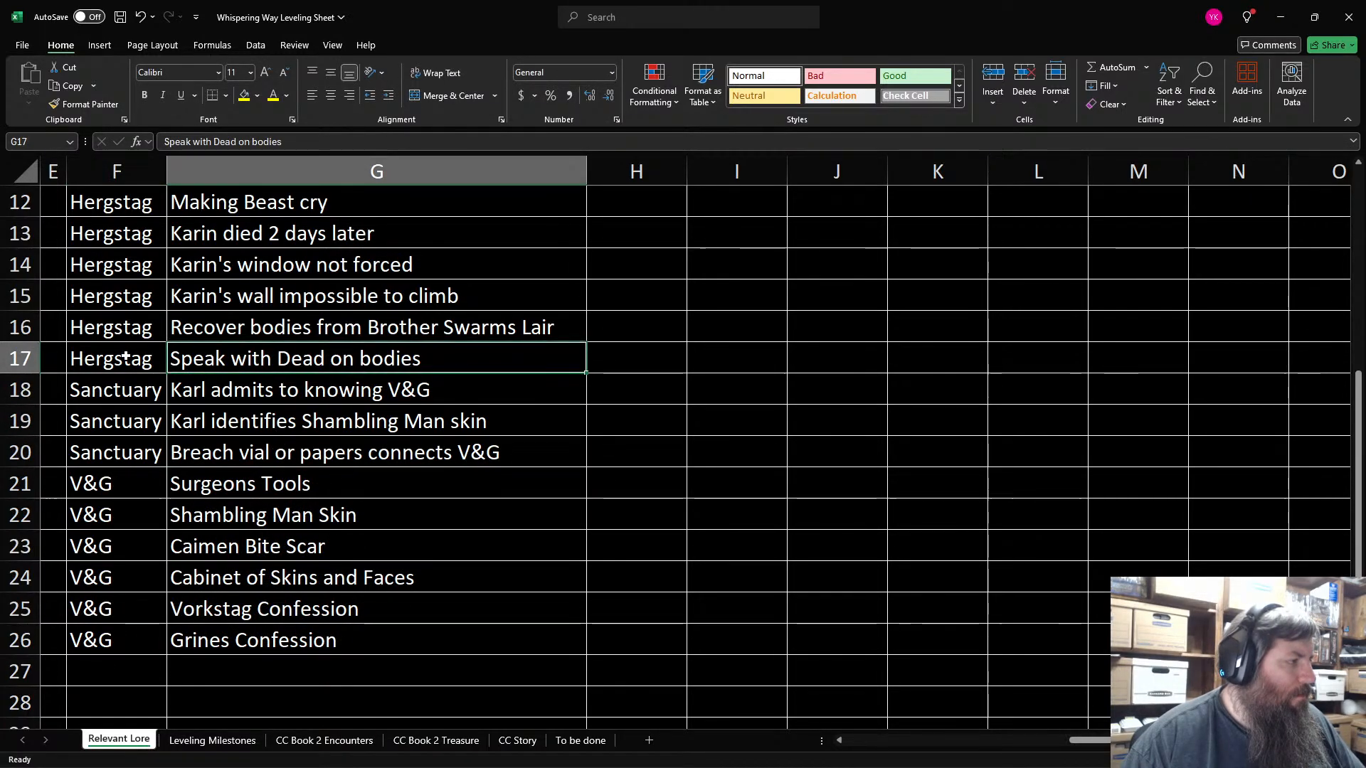
left_click_drag(114, 358, 261, 361)
right_click(261, 361)
left_click(319, 459)
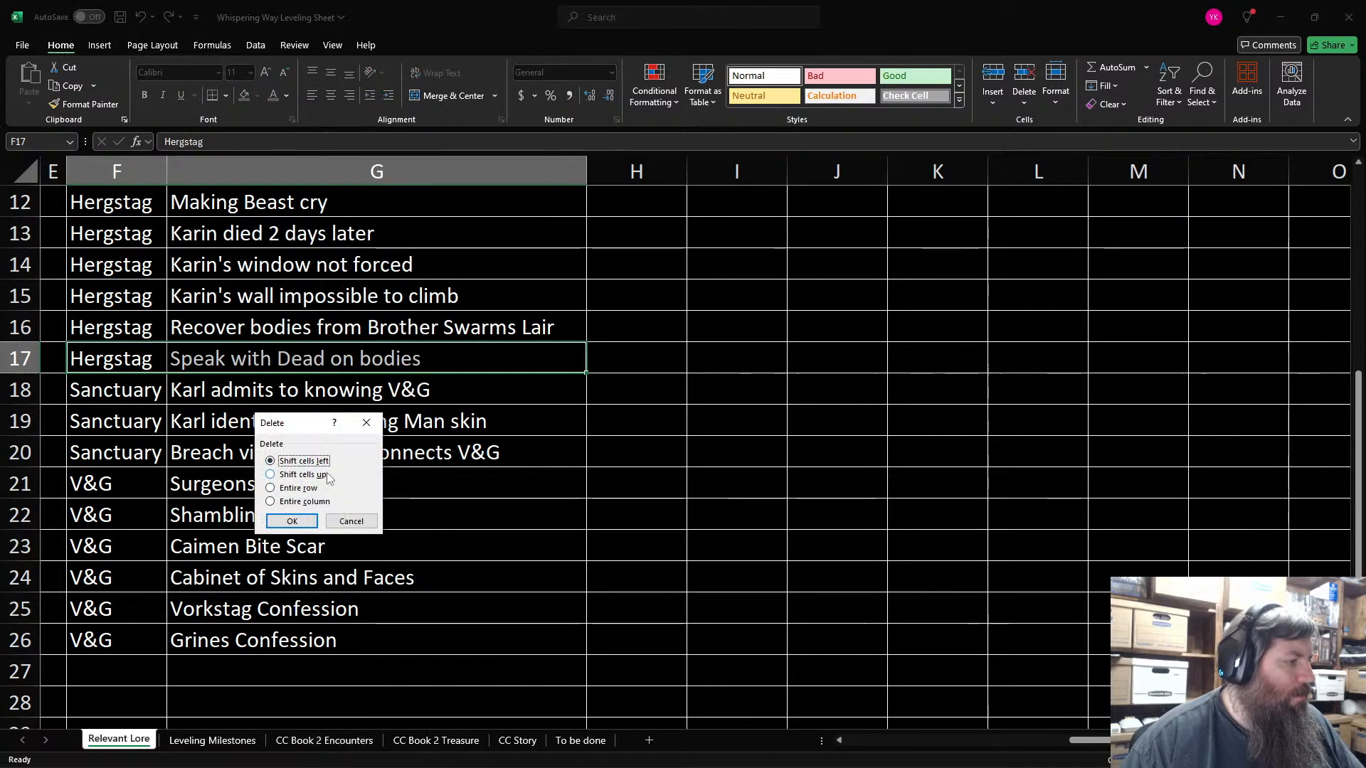
left_click(292, 522)
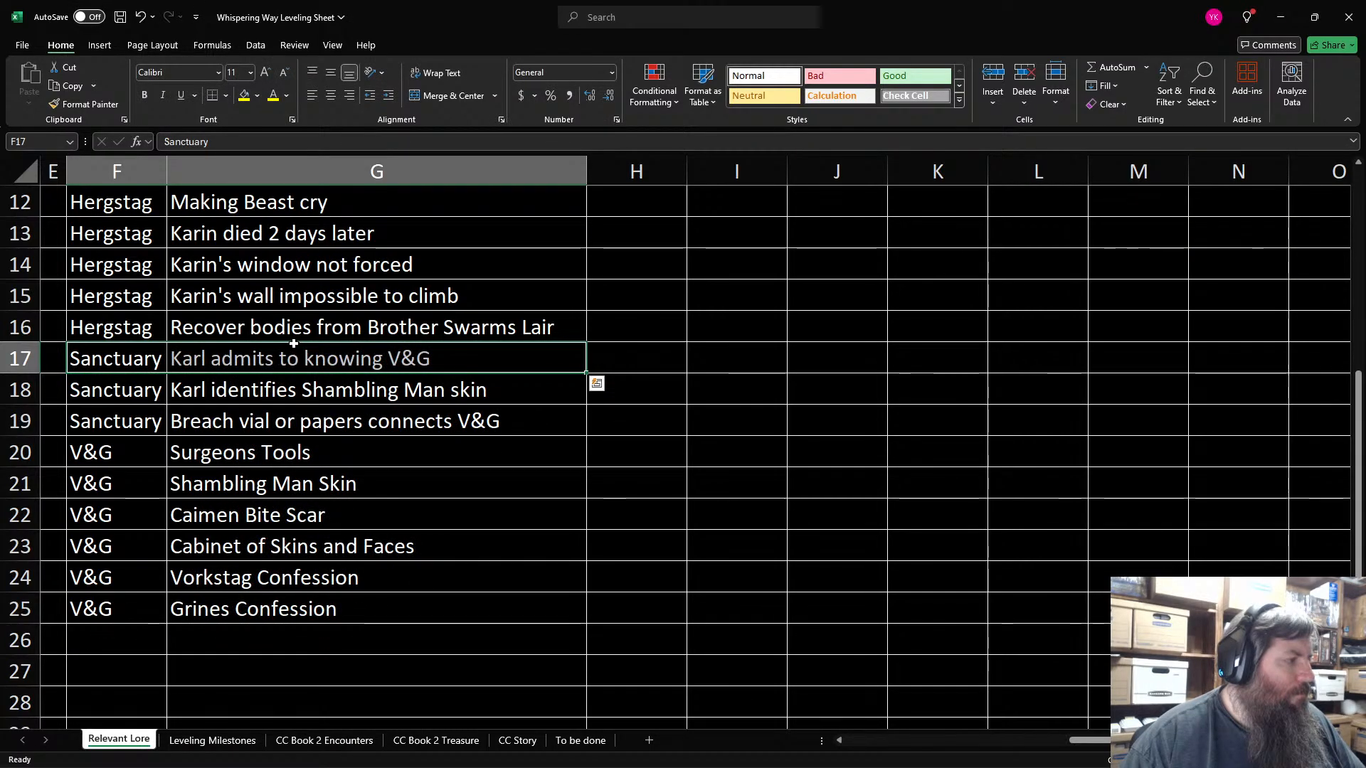
Step: Undo the deletion of the two "Speak with dead" clues
left_click(814, 439)
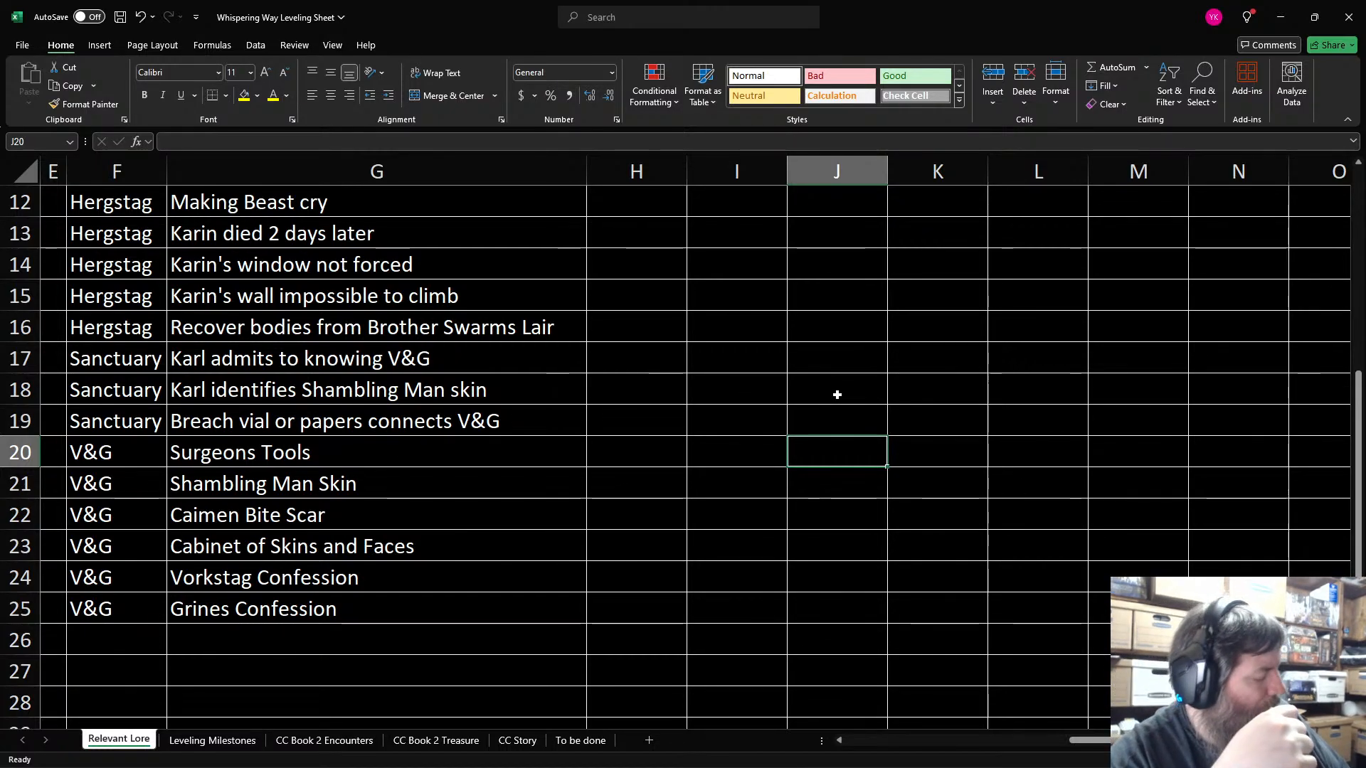
key("ctrl+z")
key("ctrl+z")
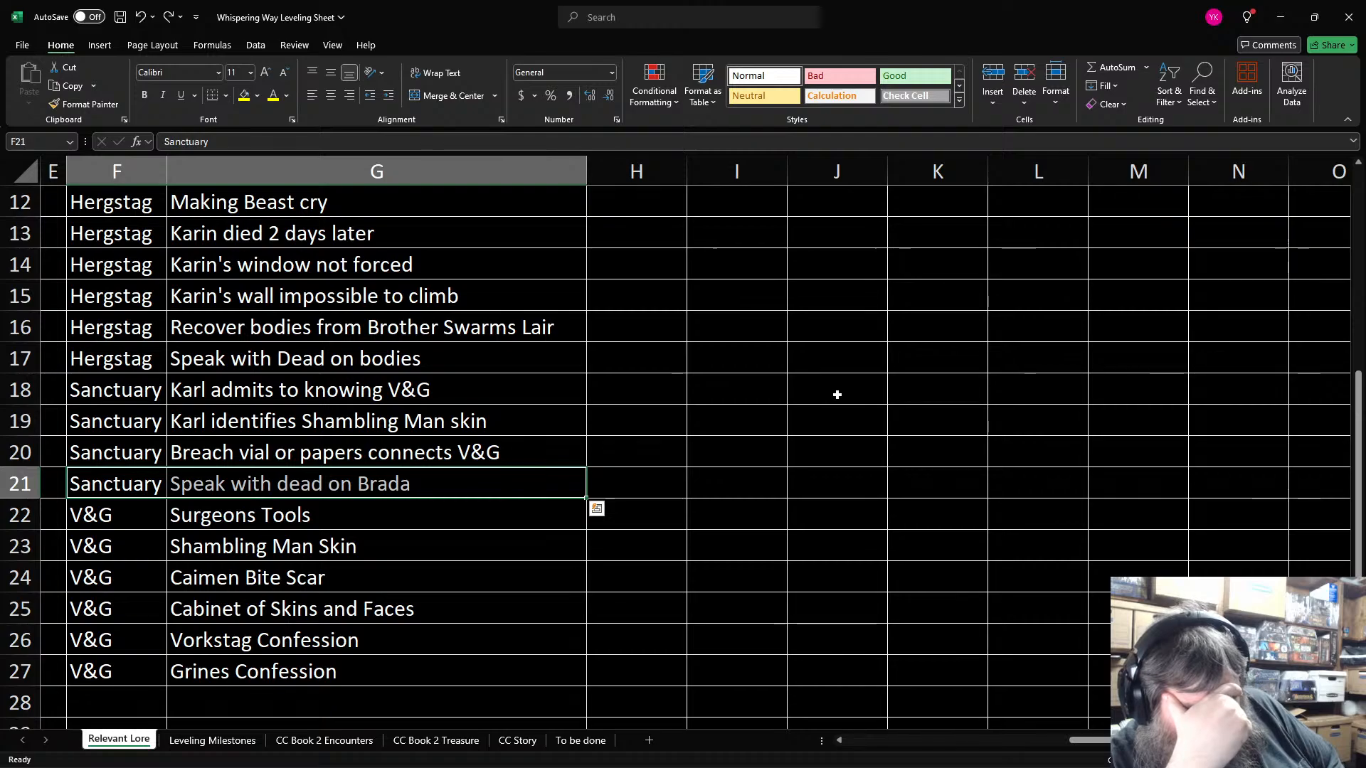
Step: Change the heading in H2 of the clues list to VP
key("Up")
key("Up")
key("Up")
key("Up")
key("Up")
key("Up")
key("Up")
key("Up")
key("Up")
key("Up")
key("Up")
key("Up")
key("Up")
key("Up")
key("Up")
key("Up")
key("Up")
key("Up")
key("Up")
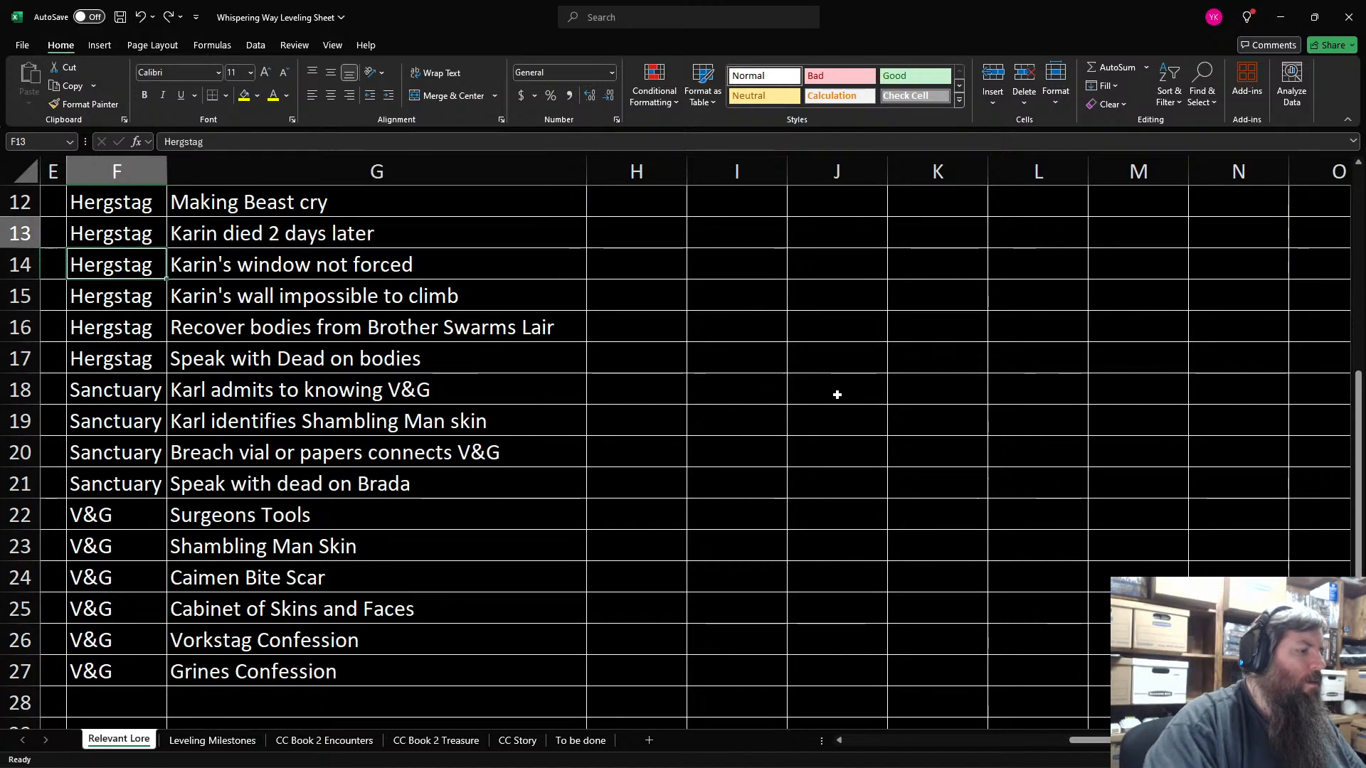
key("Right")
key("Right")
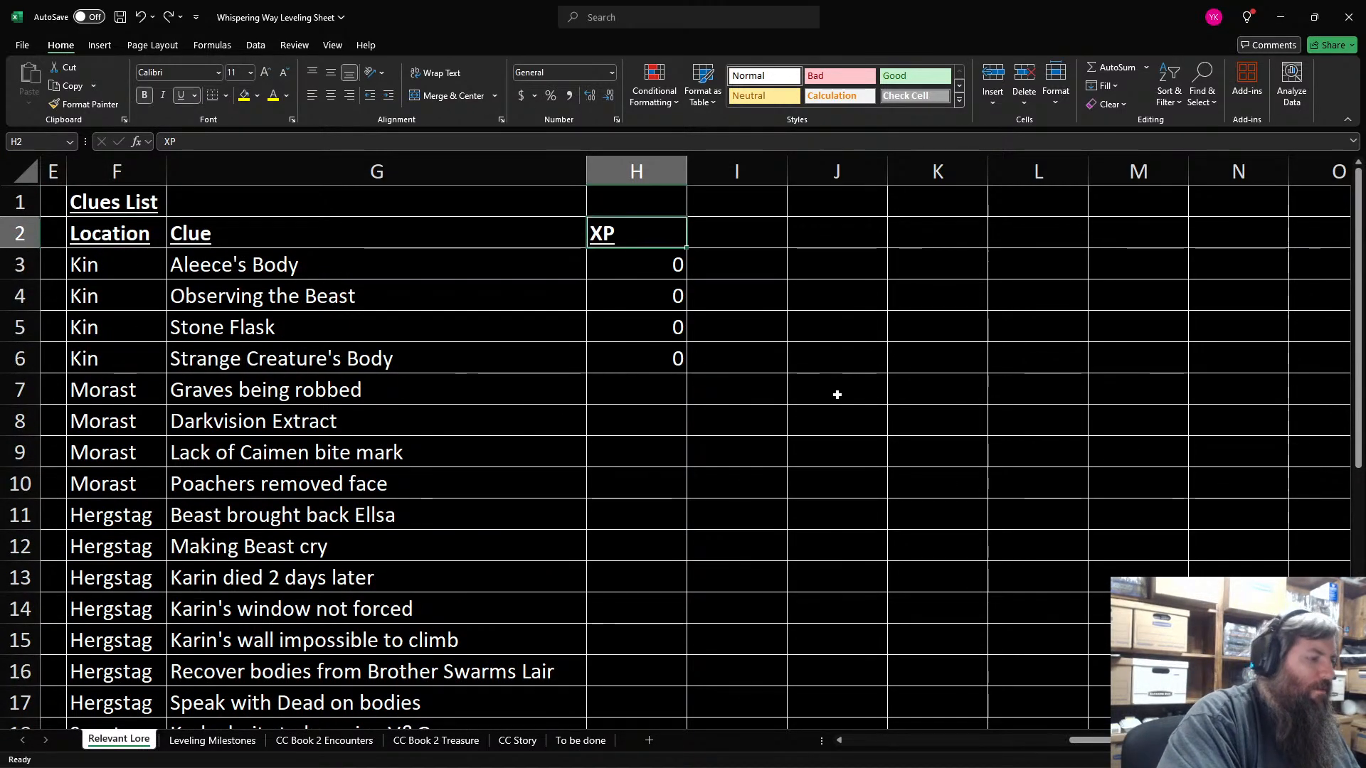
type("VP")
key("Return")
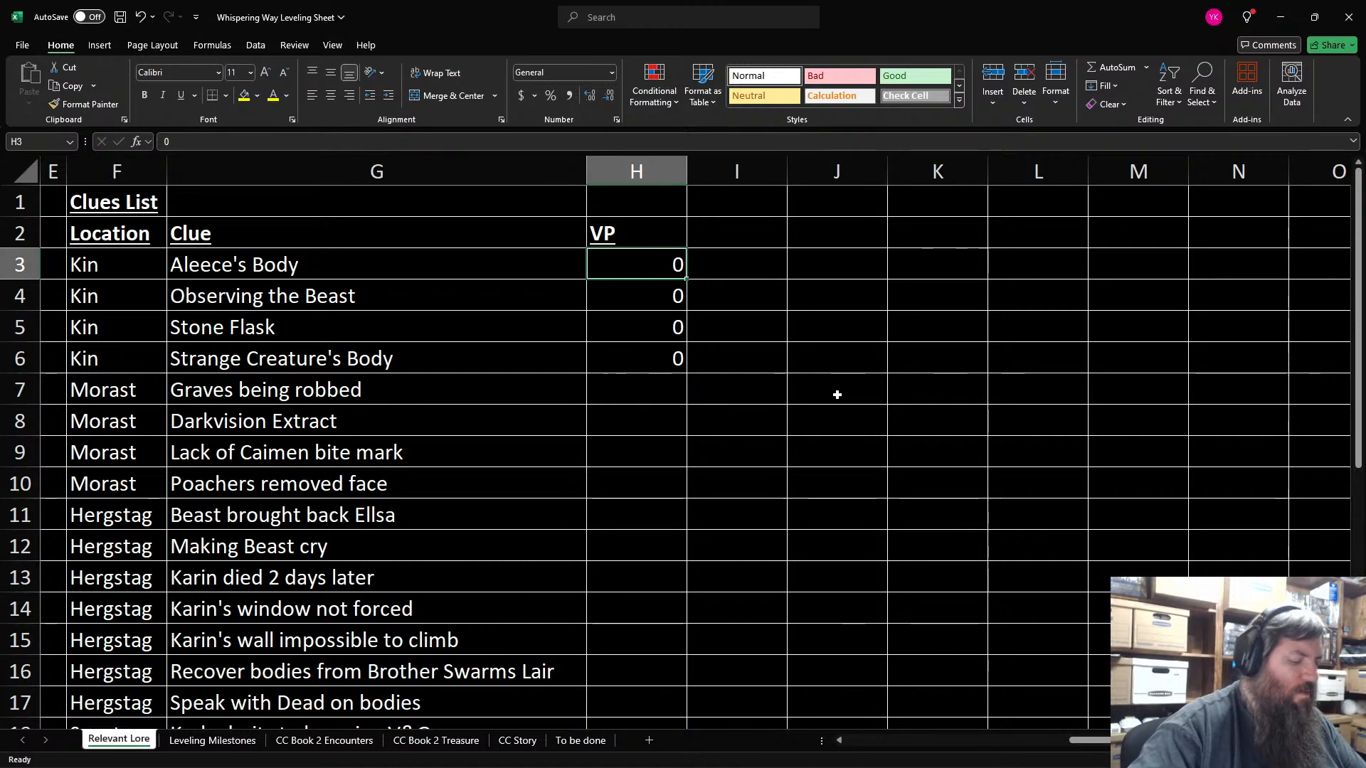
Step: Try entering 1/2 as the VP for Aleece's Body in H3, and clear the cell
type("1/2")
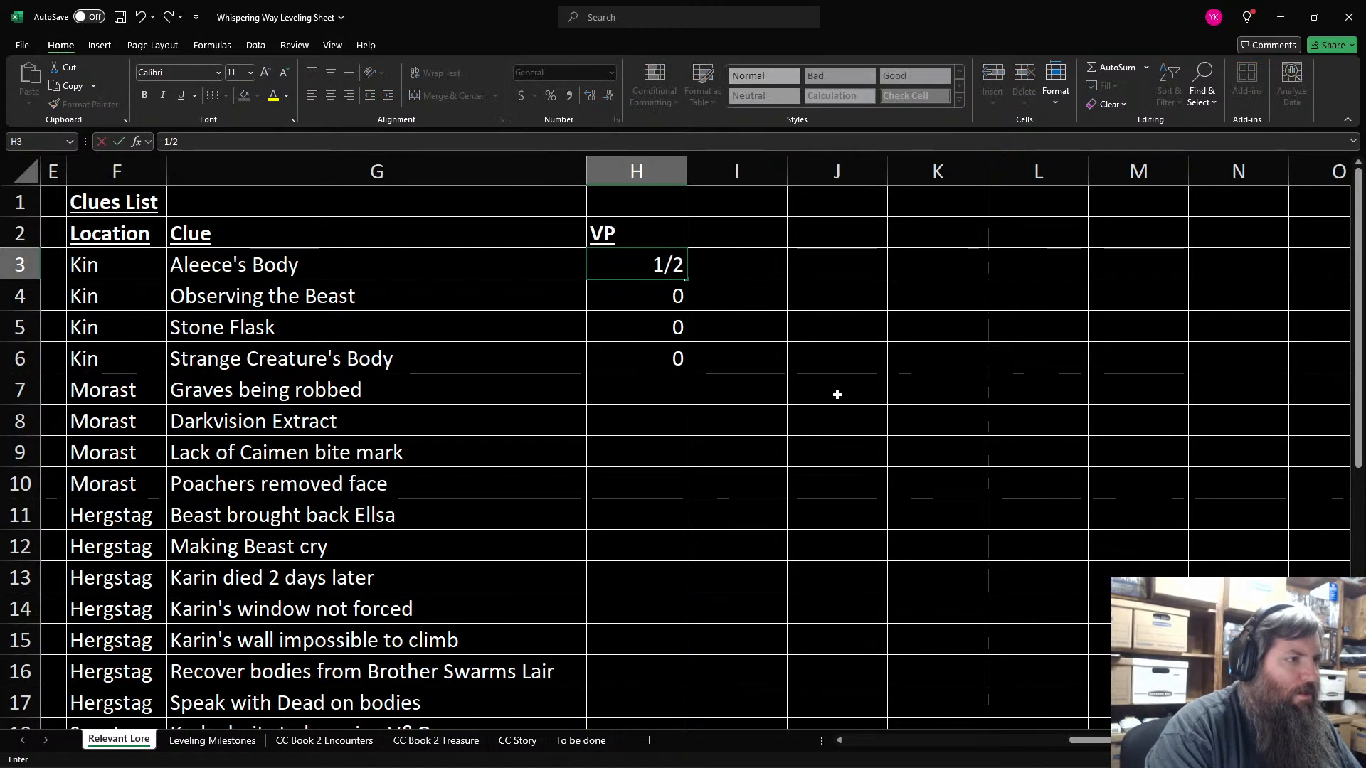
key("Return")
key("Up")
key("BackSpace")
key("Return")
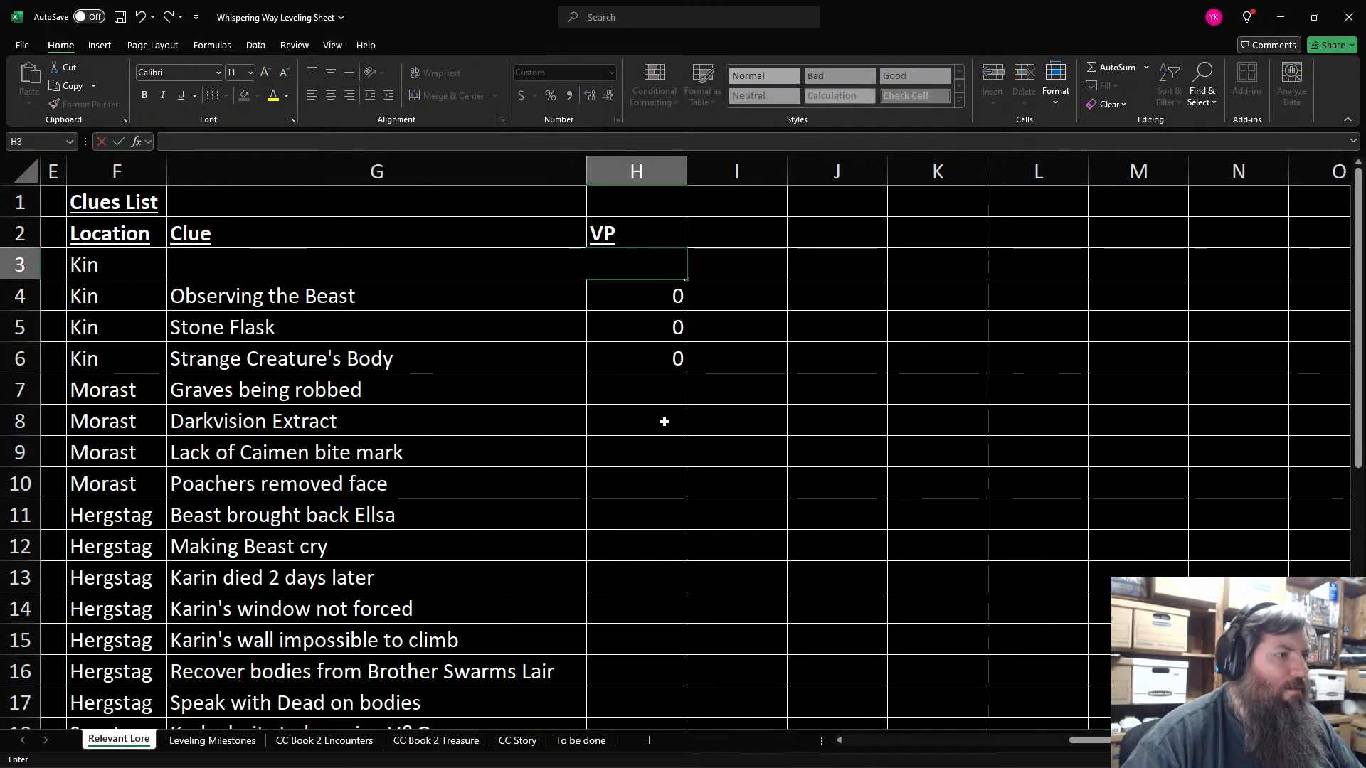
Step: Clear the VP values of the remaining Kin clues in H4:H6
left_click(662, 296)
key("BackSpace")
left_click(661, 321)
key("BackSpace")
left_click(655, 348)
key("BackSpace")
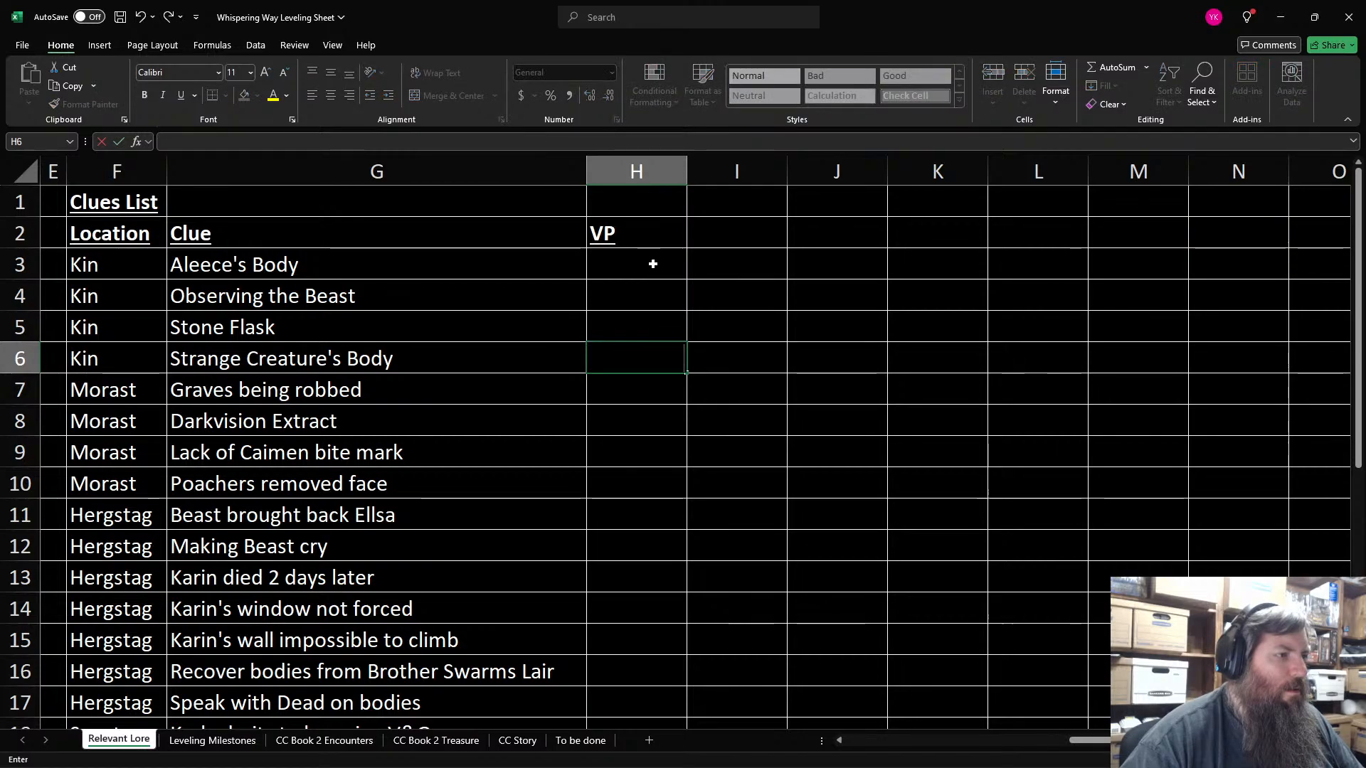
left_click_drag(649, 262, 616, 672)
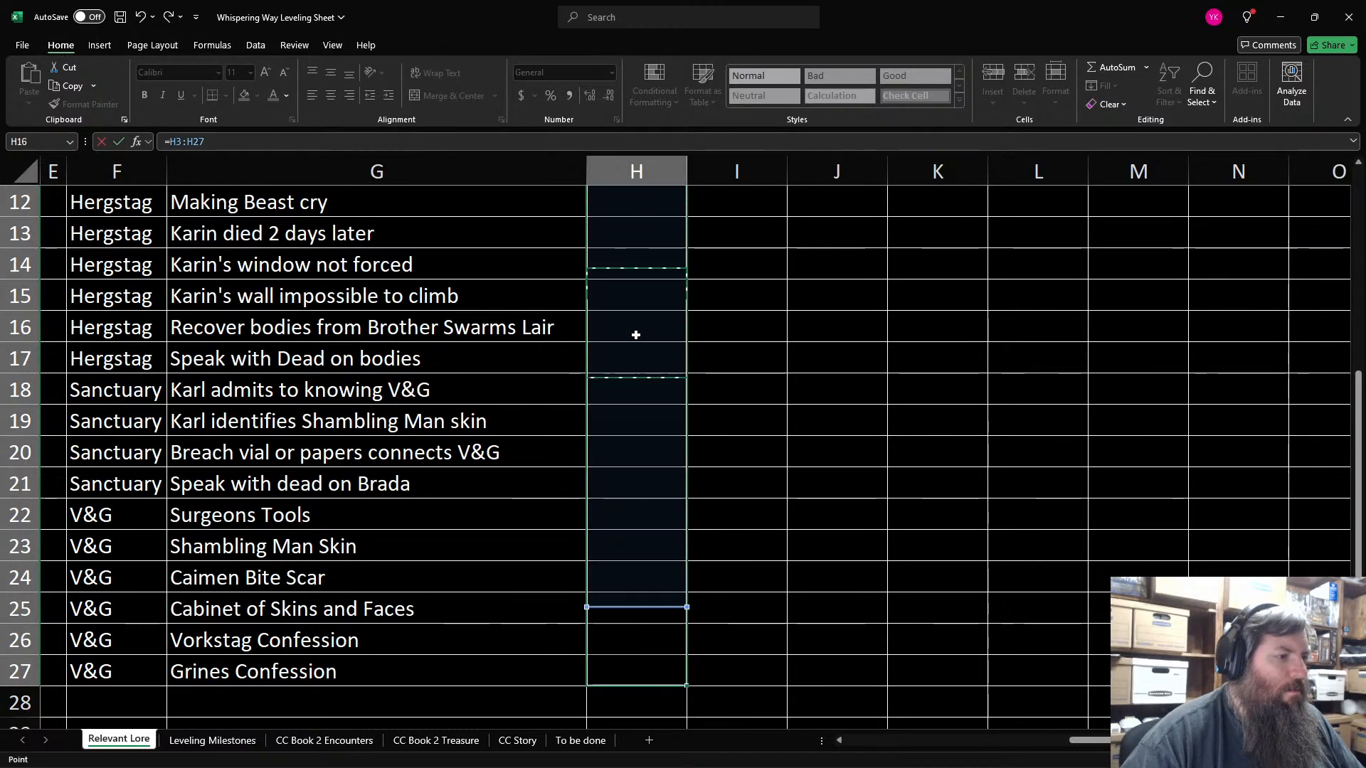
left_click(726, 586)
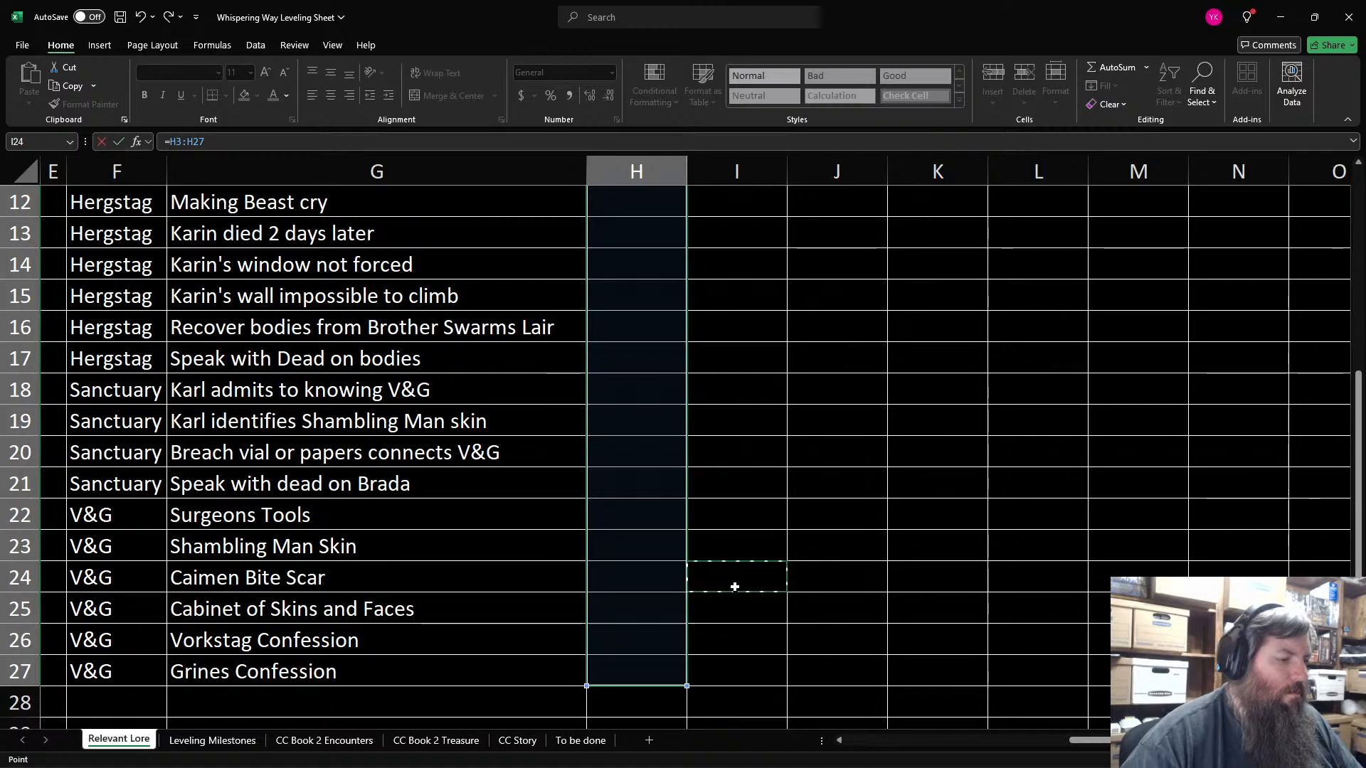
key("Return")
left_click(675, 614)
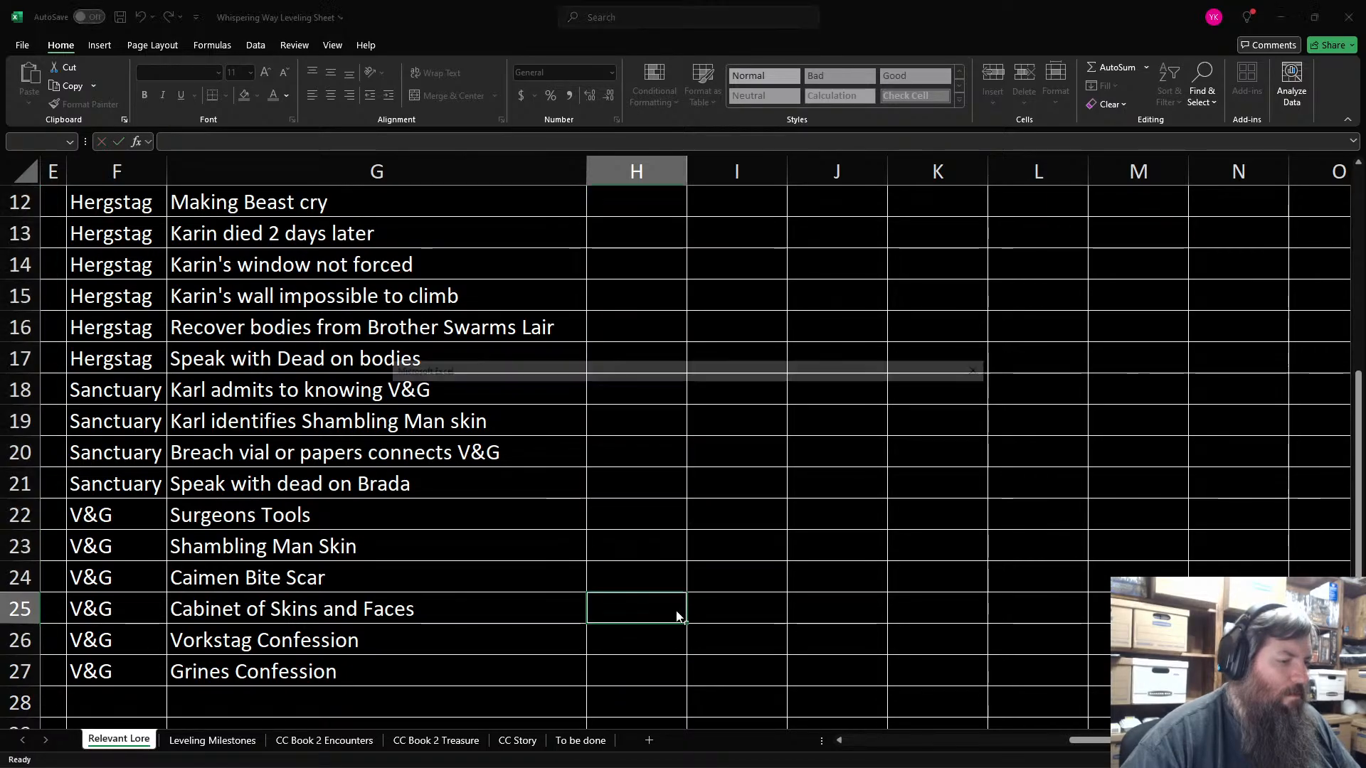
left_click(676, 435)
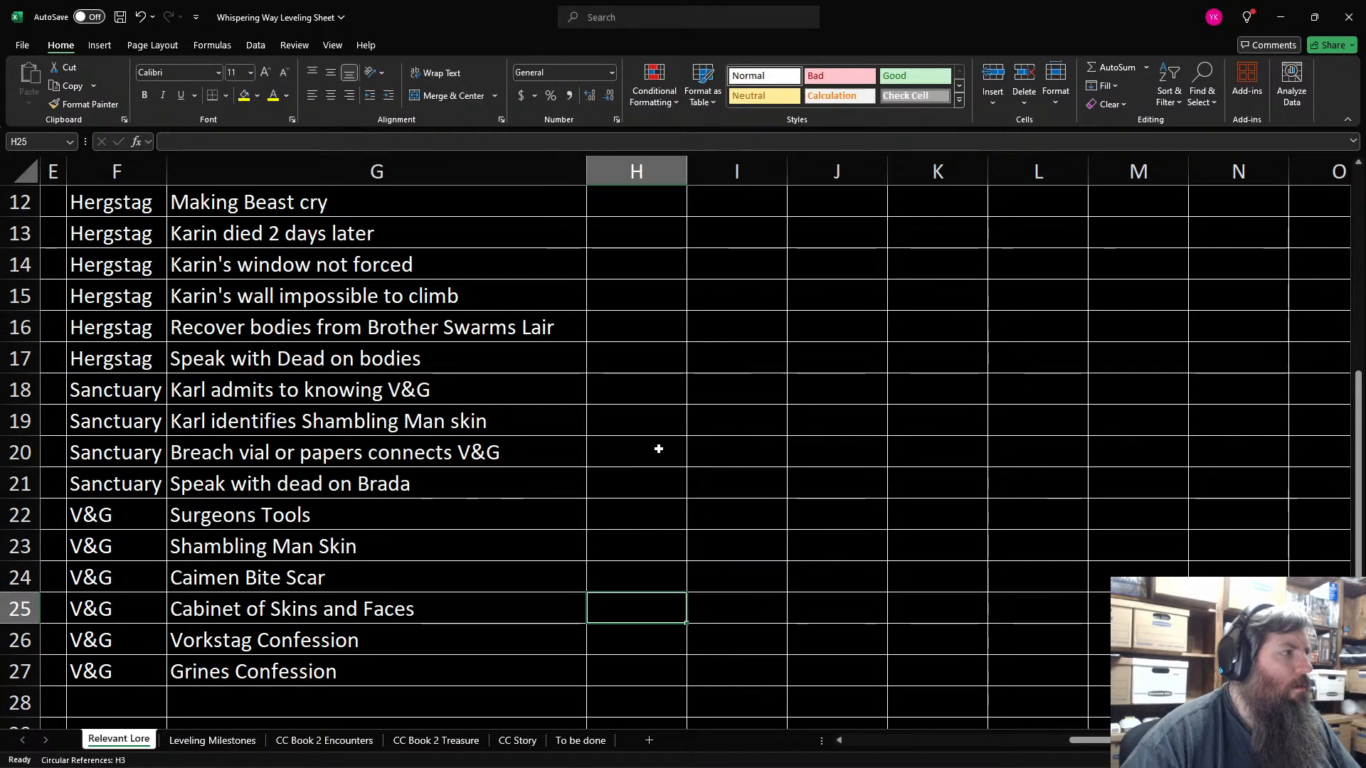
scroll(659, 427, "up", 4)
left_click(649, 262)
key("BackSpace")
left_click(742, 336)
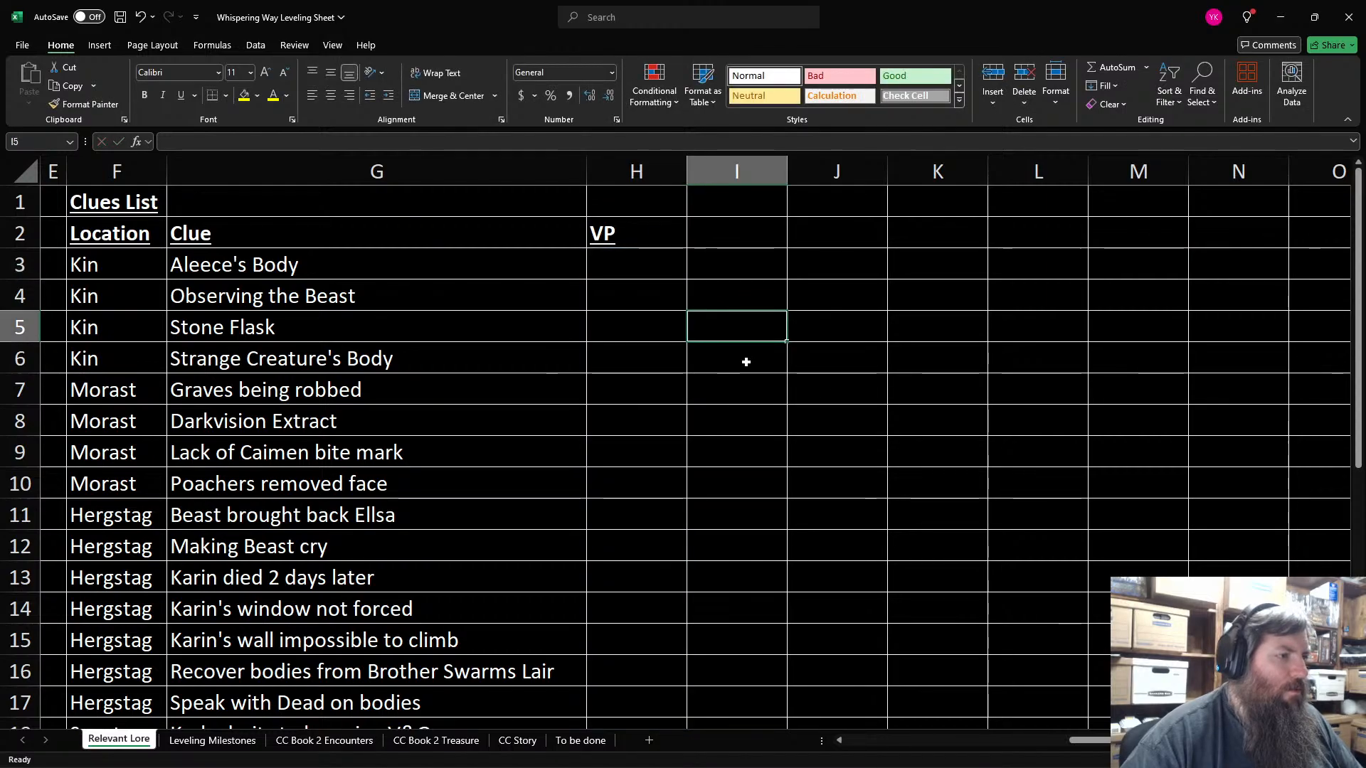
Step: Format the VP cells H3:H27 as Text
left_click_drag(666, 265, 631, 682)
right_click(625, 650)
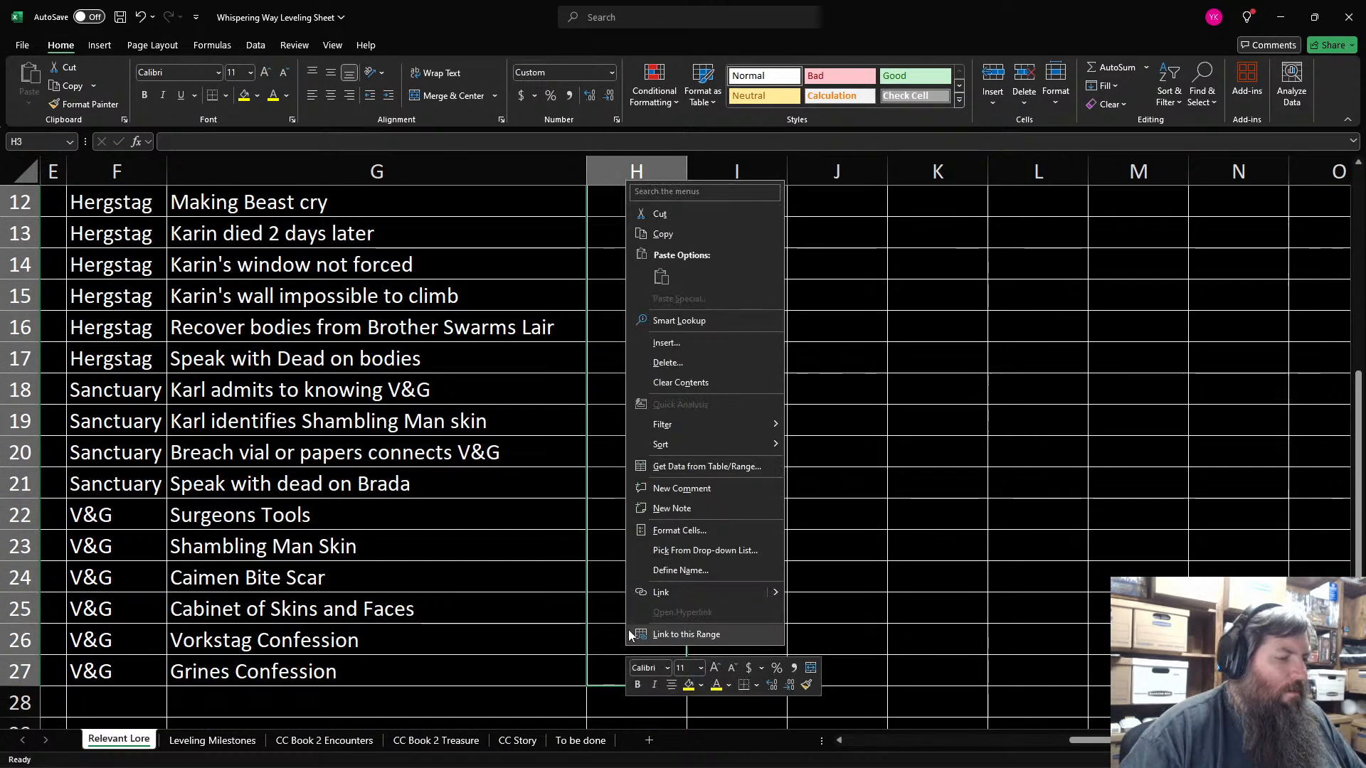
left_click(684, 531)
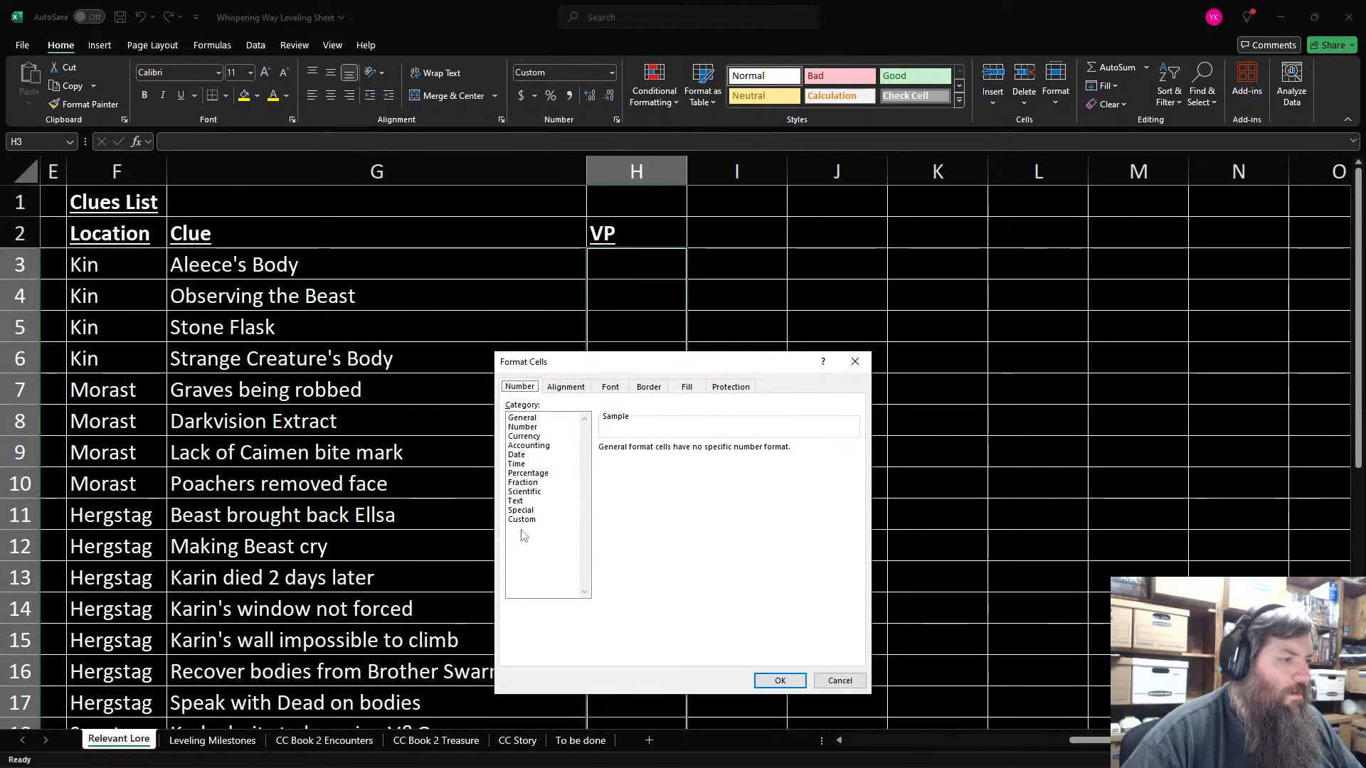
left_click(515, 501)
left_click(779, 681)
Step: Enter 1 as the VP for each of the four Kin clues in H3:H6
left_click_drag(637, 358, 645, 286)
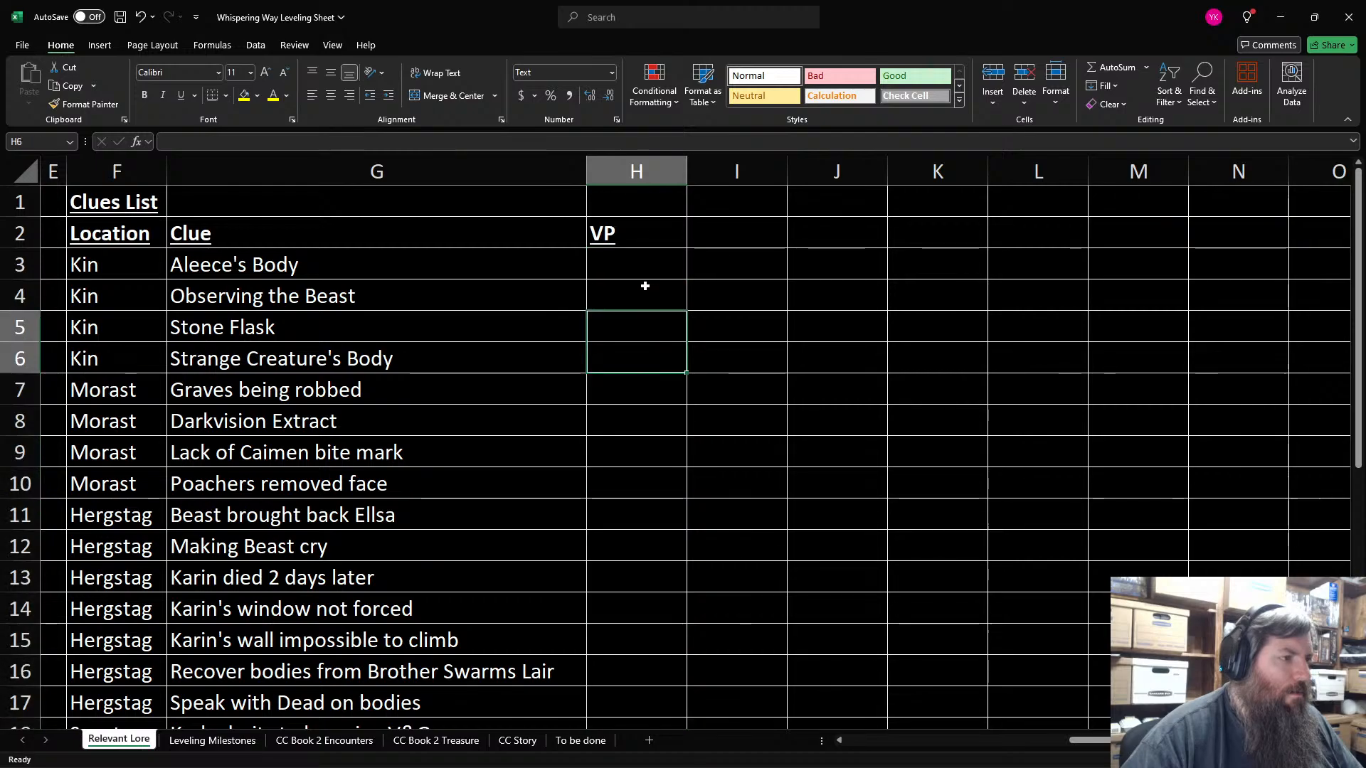
left_click(627, 275)
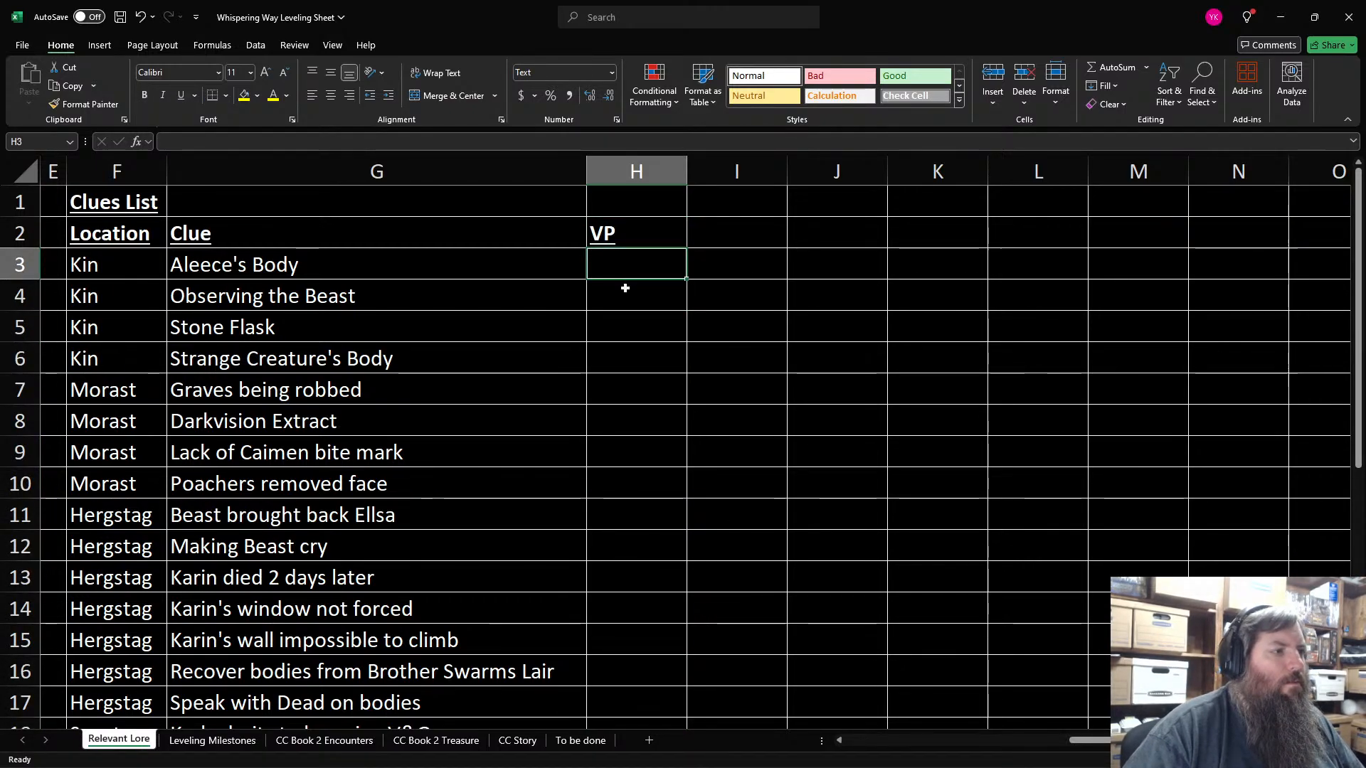
type("1")
key("Return")
type("1")
key("Return")
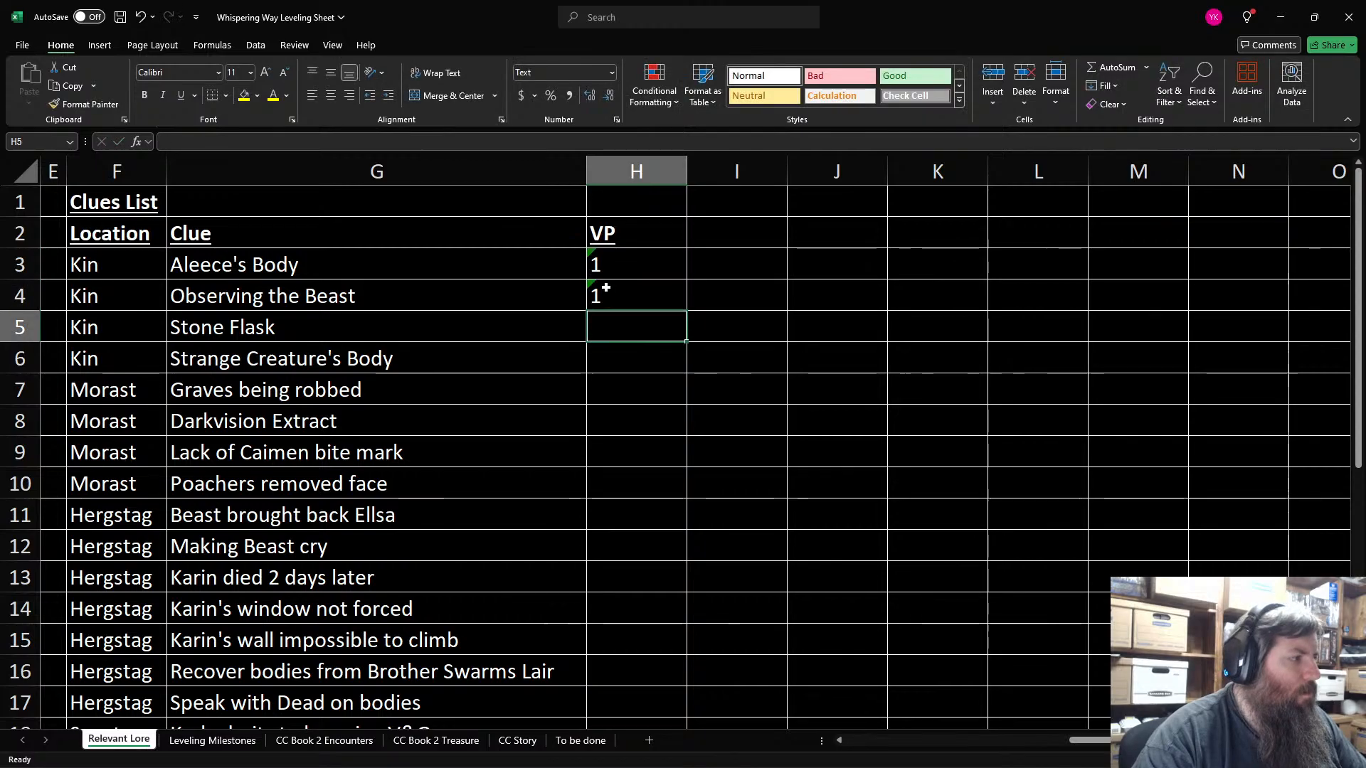
type("1")
key("Return")
type("1")
key("Return")
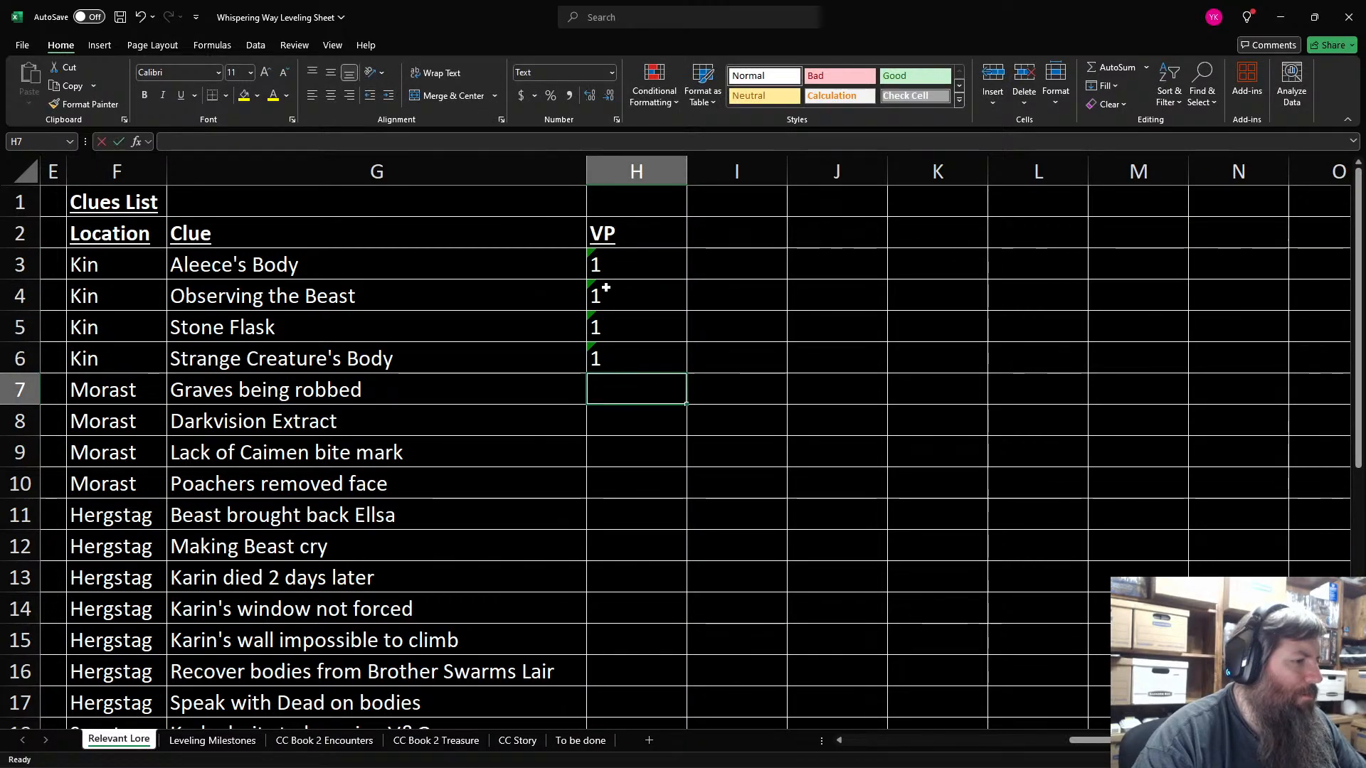
Step: Enter 2 as the VP for the Morast clues Graves being robbed and Darkvision Extract in H7:H8
type("1")
key("Return")
key("Up")
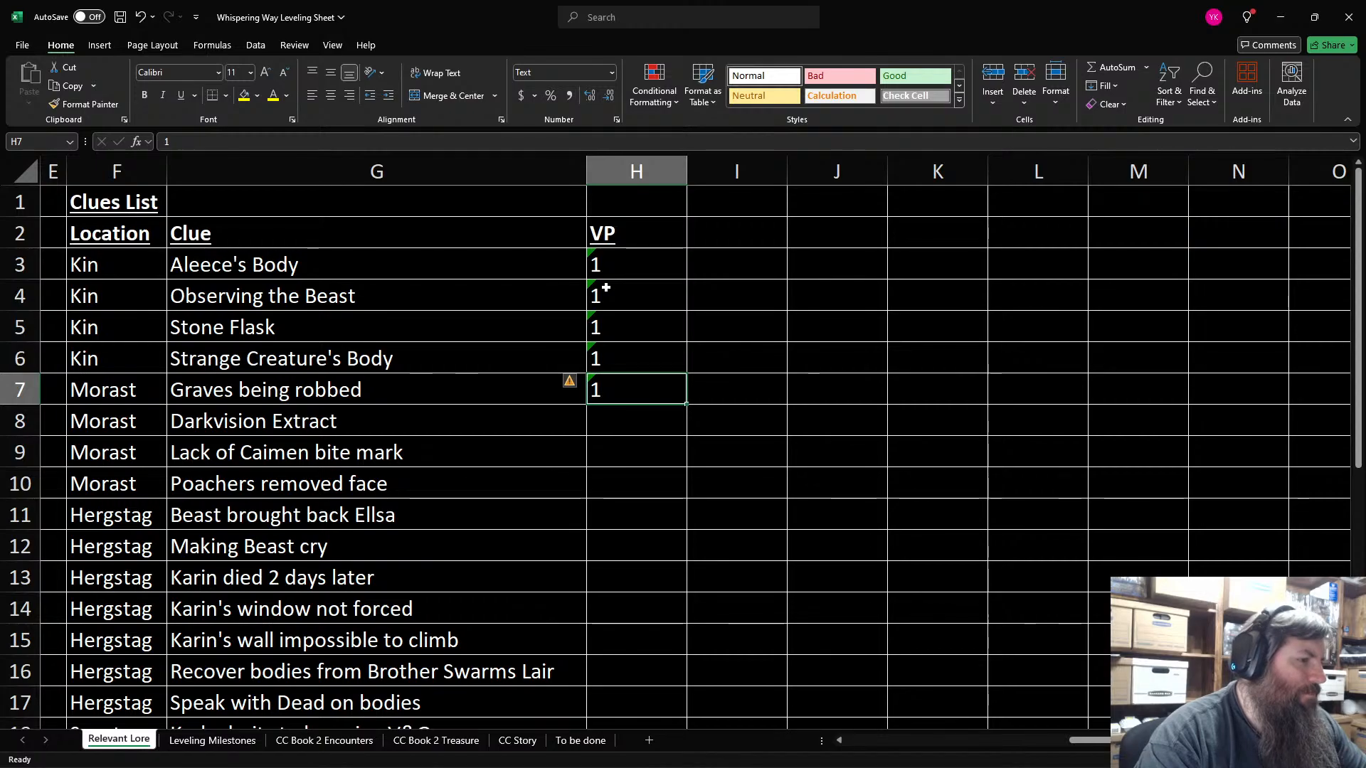
type("2")
key("Return")
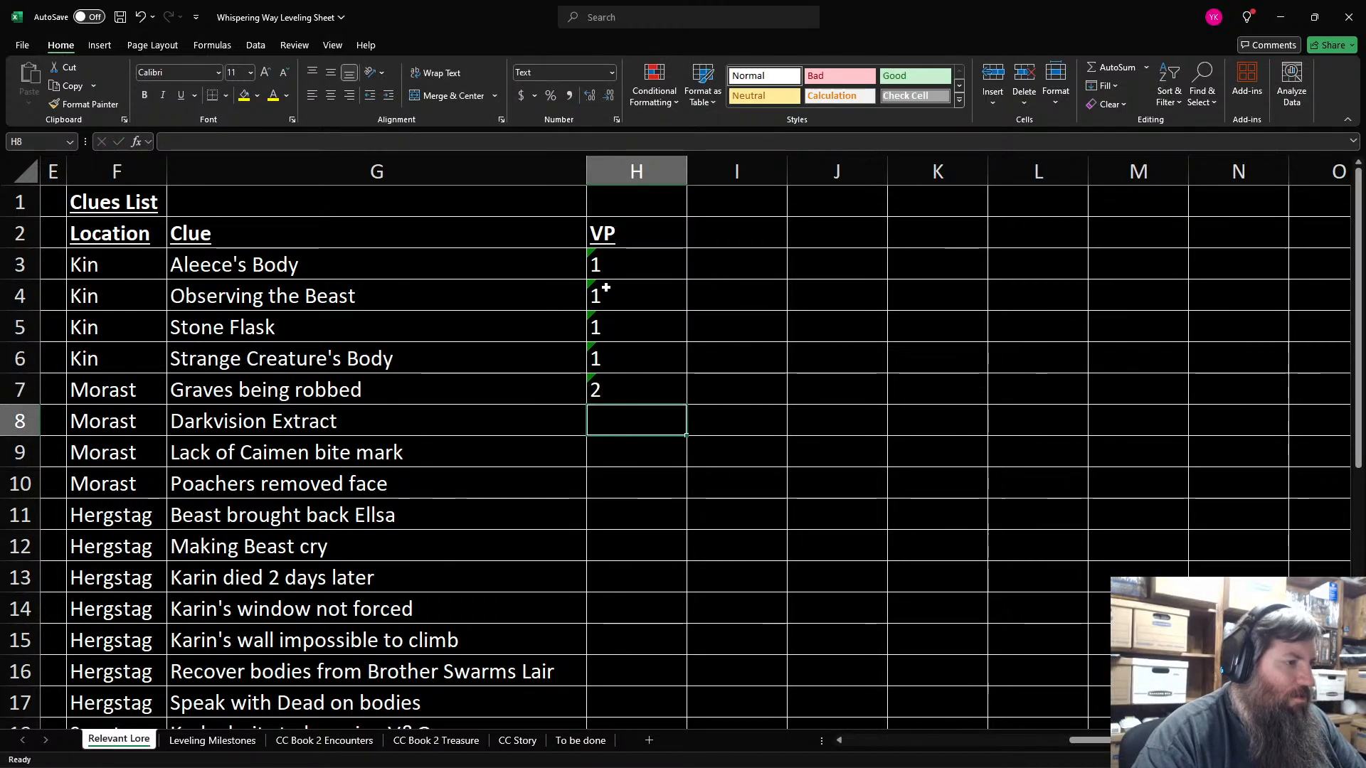
type("2")
key("Return")
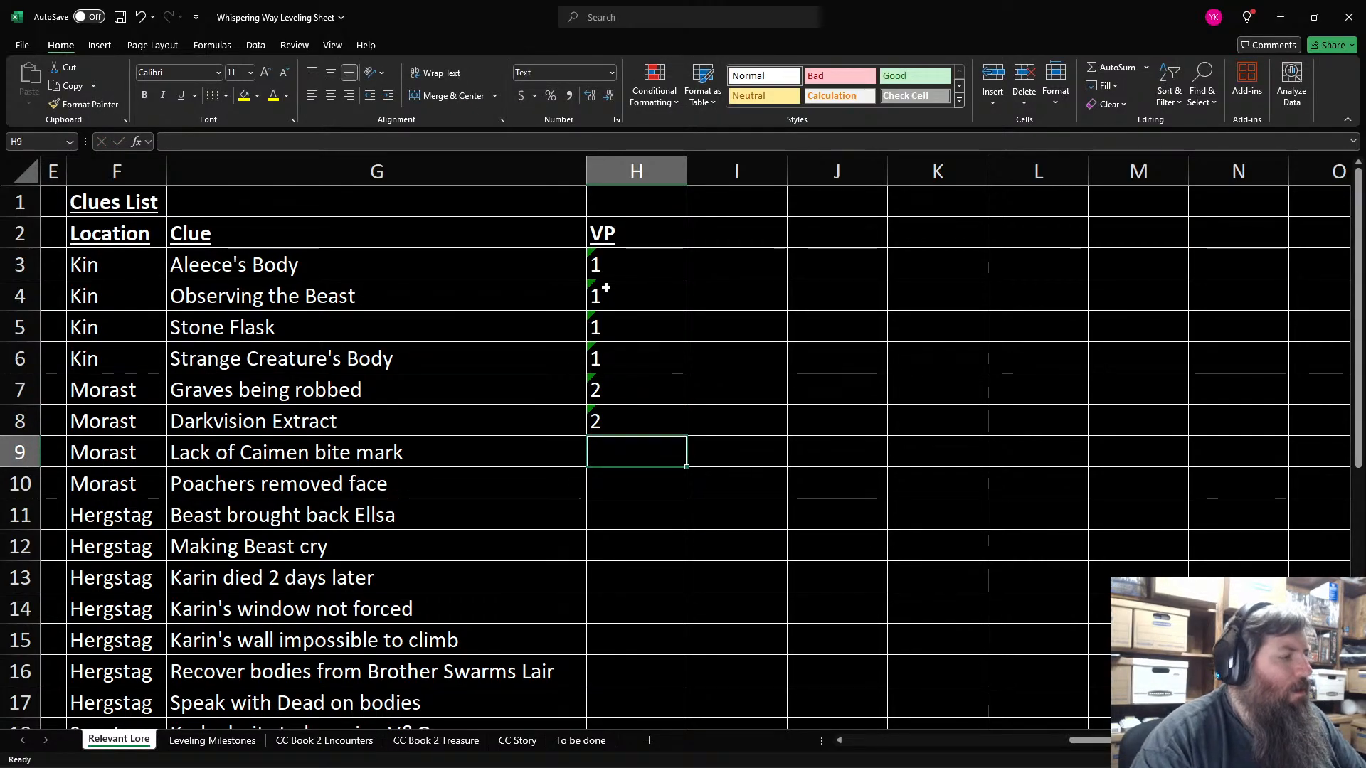
Step: Set the VP of the four Morast clues in H7:H10 to 1, 1, 2 and 2
key("Up")
key("Up")
type("1")
key("Return")
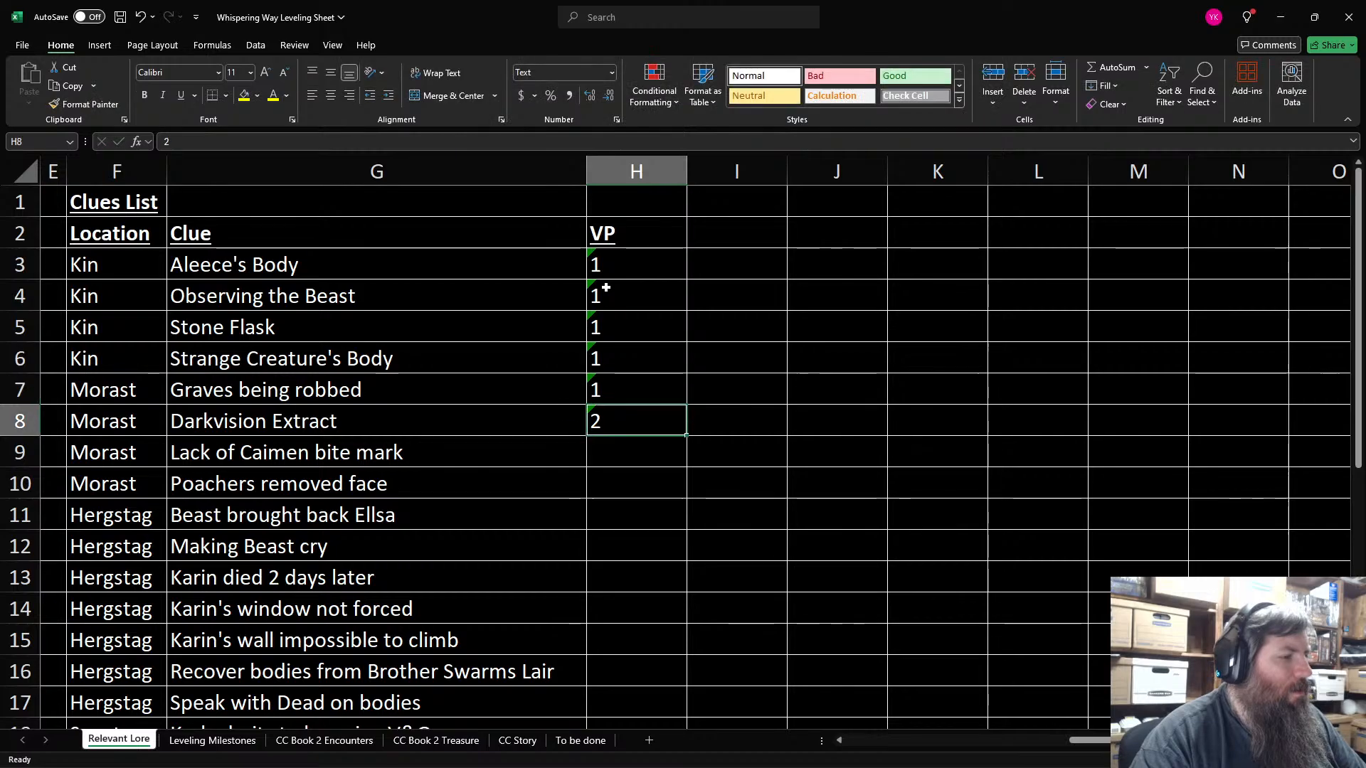
type("1")
key("Return")
type("2")
key("Return")
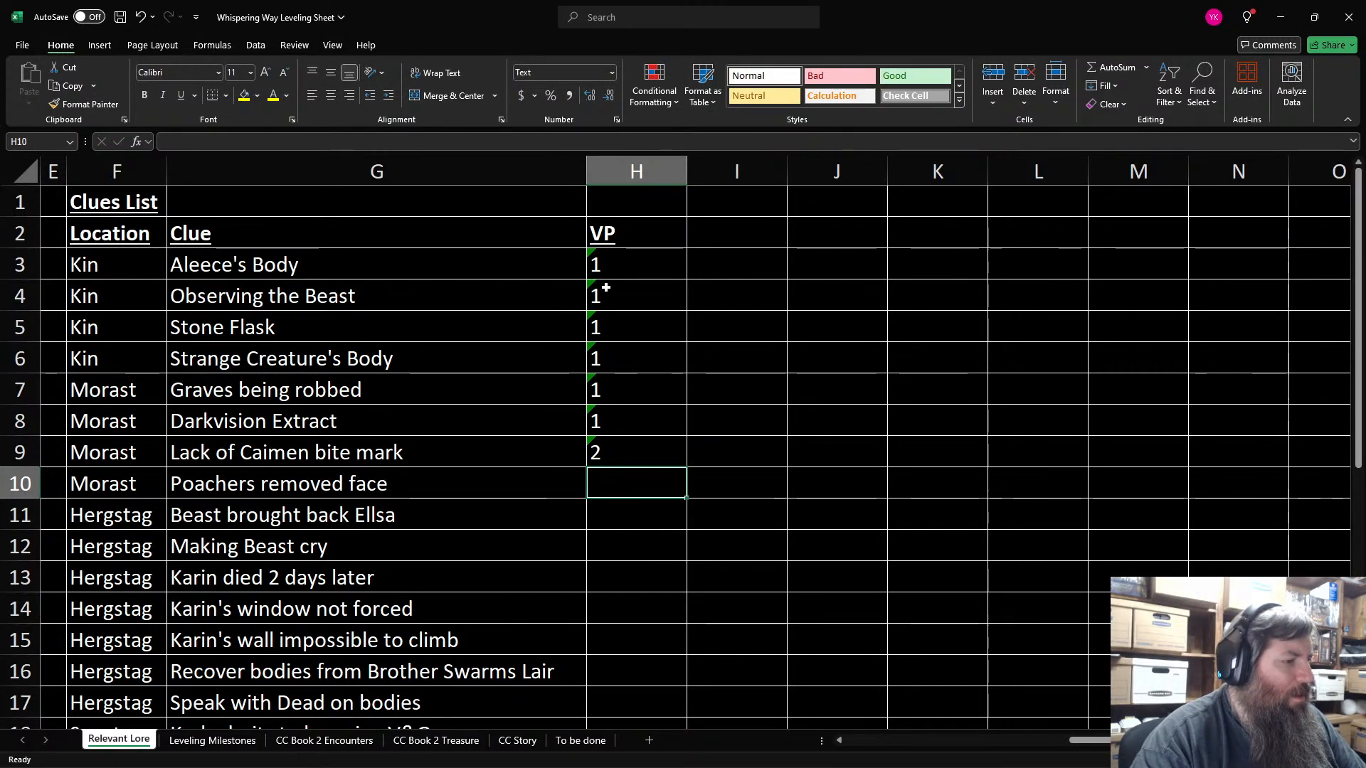
type("2")
key("Return")
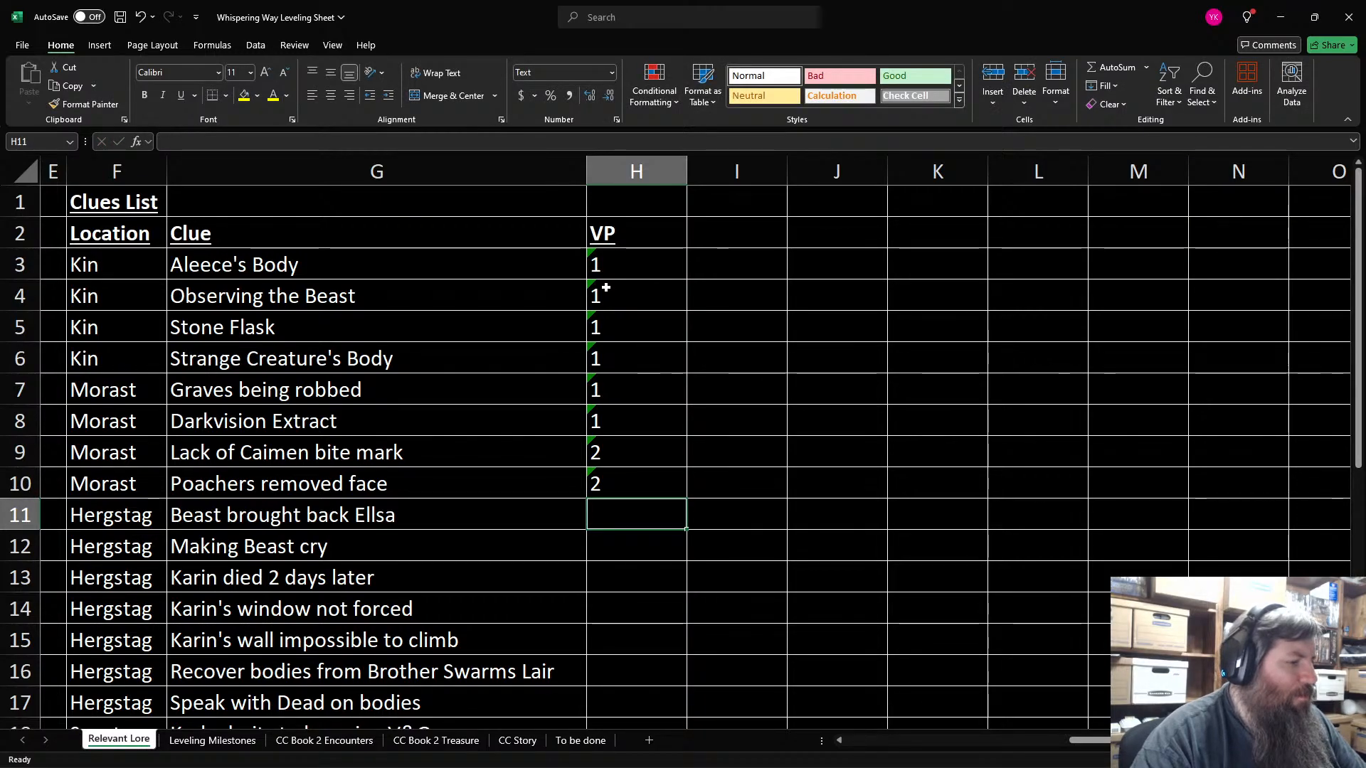
Step: Enter VP values 1, 1, 2, 1, 1 and 2 for the first six Hergstag clues in H11:H16
type("1")
key("Return")
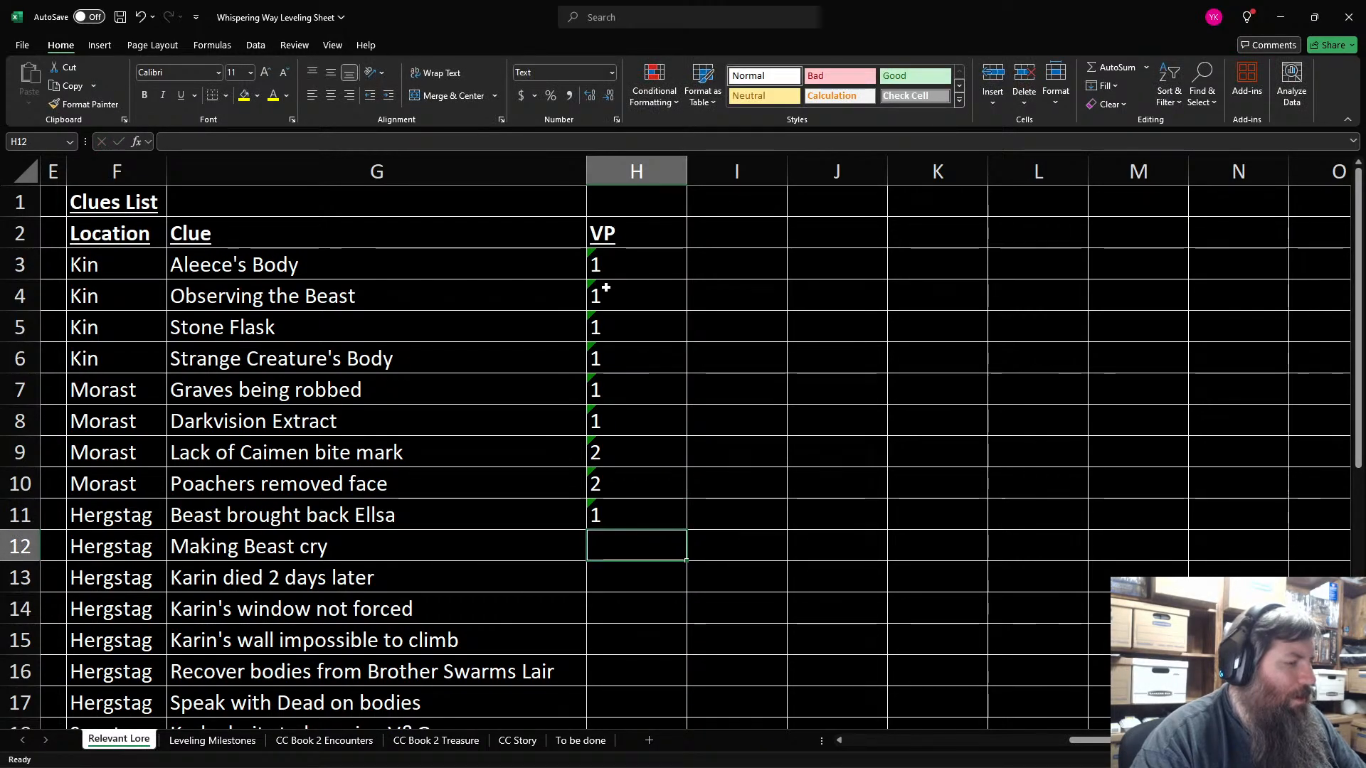
type("1")
key("Return")
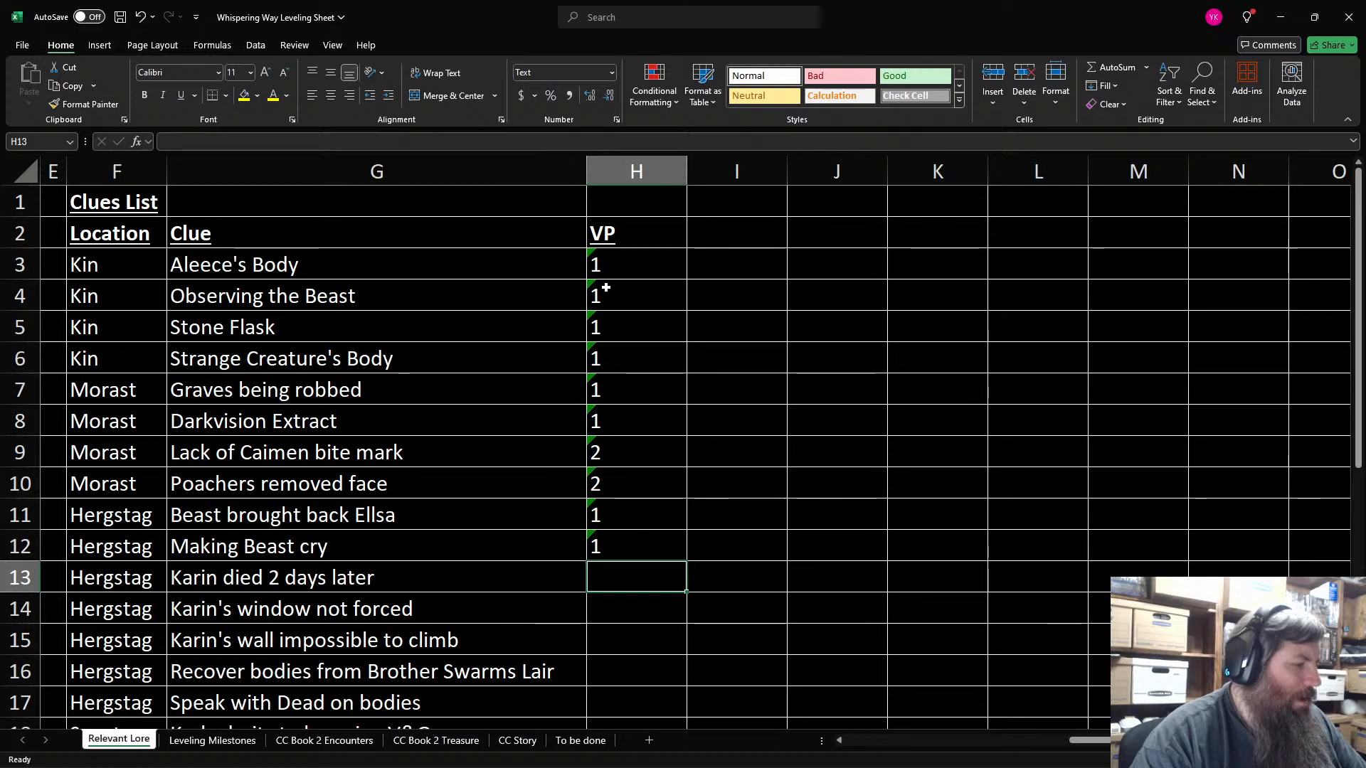
type("2")
key("Return")
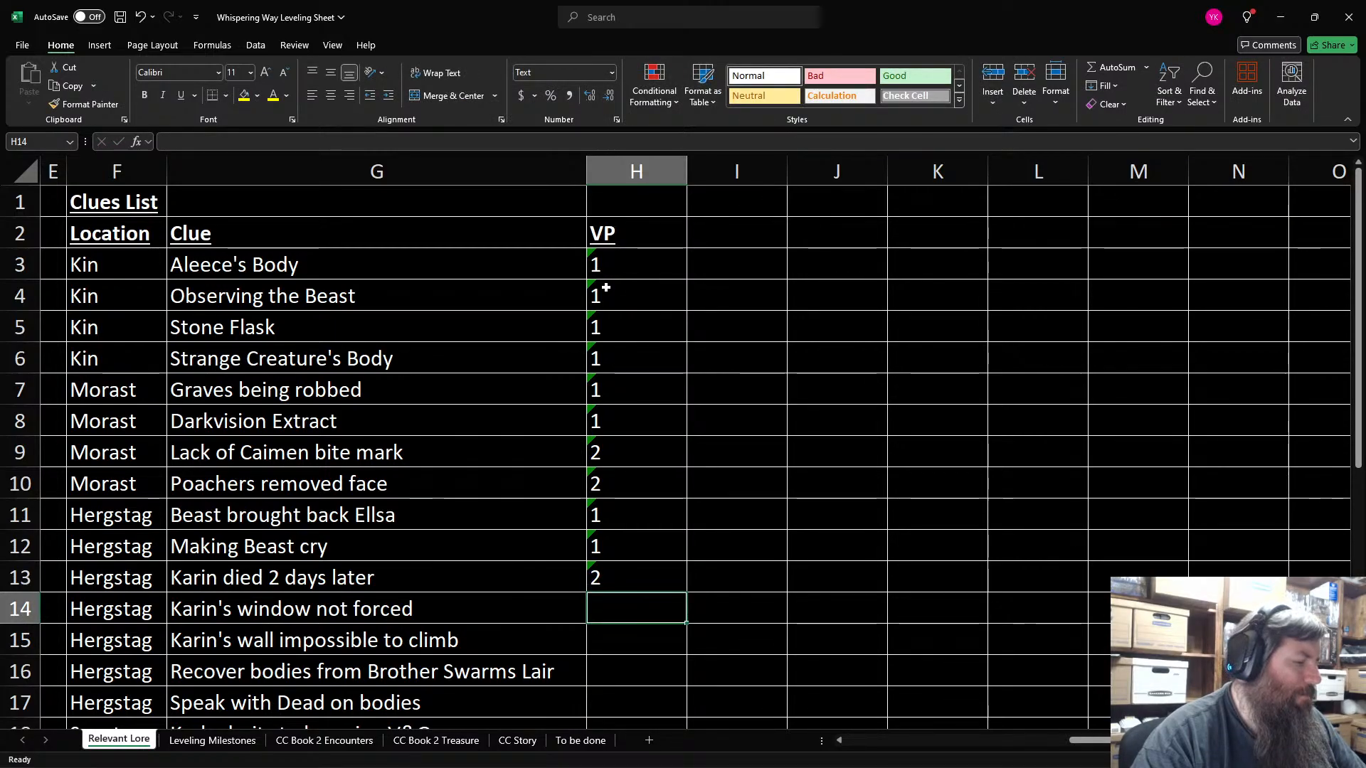
type("1")
key("Return")
type("1")
key("Return")
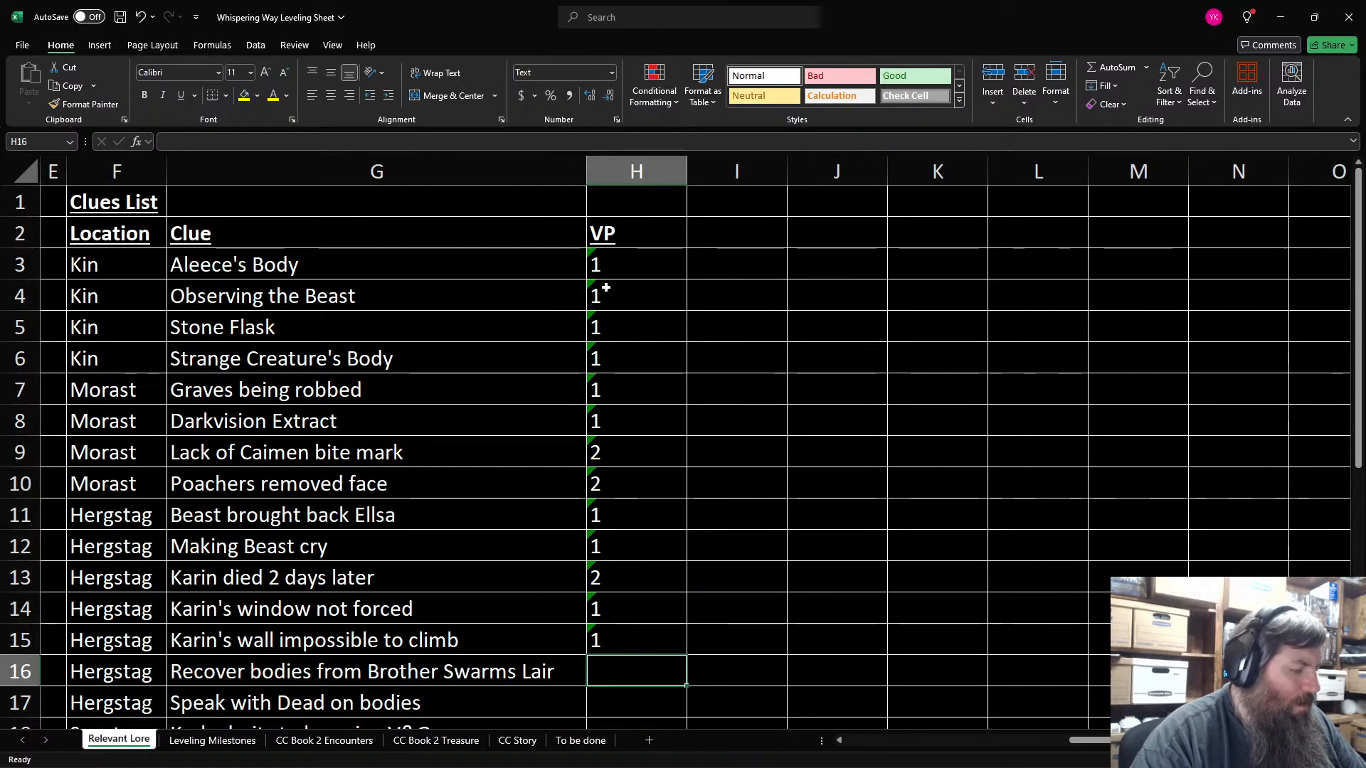
type("2")
key("Return")
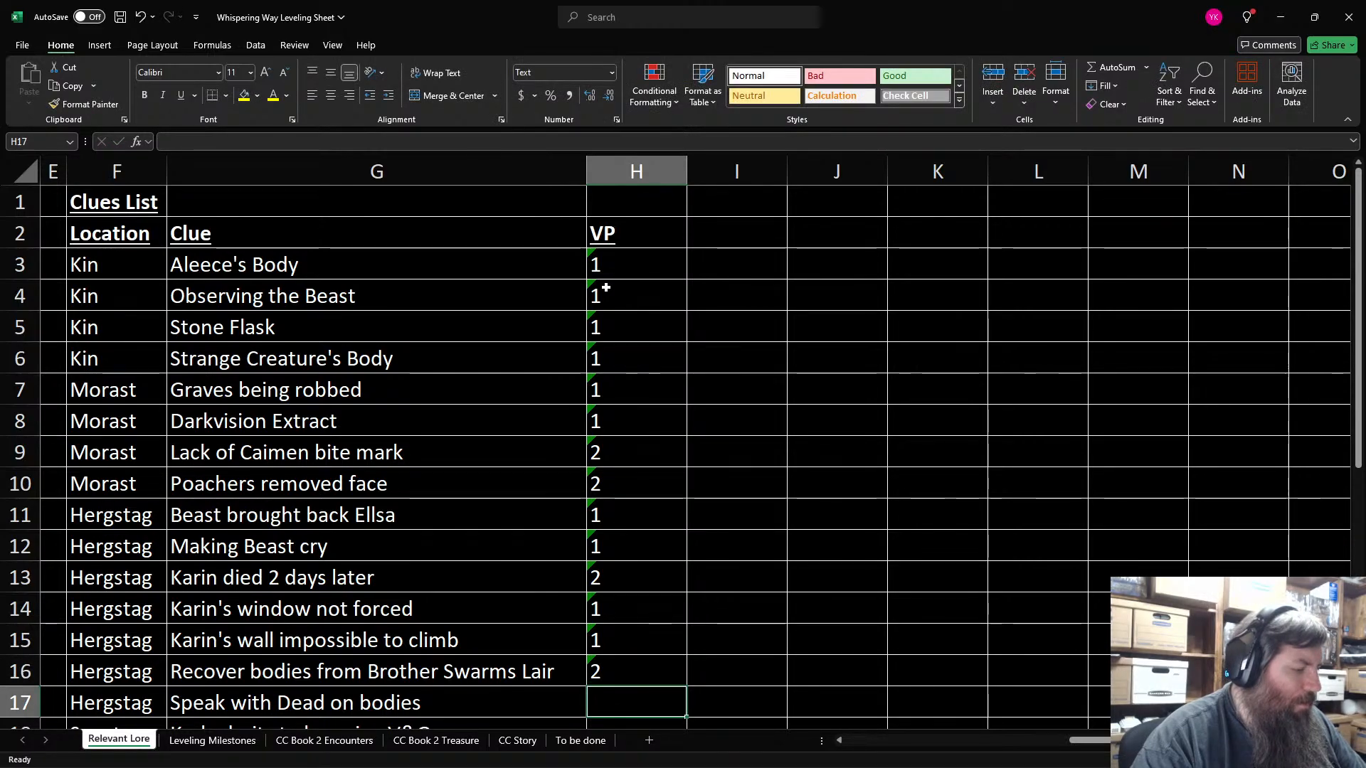
Step: Enter 3 as the VP for the Hergstag clue "Speak with Dead on bodies" in H17
type("3")
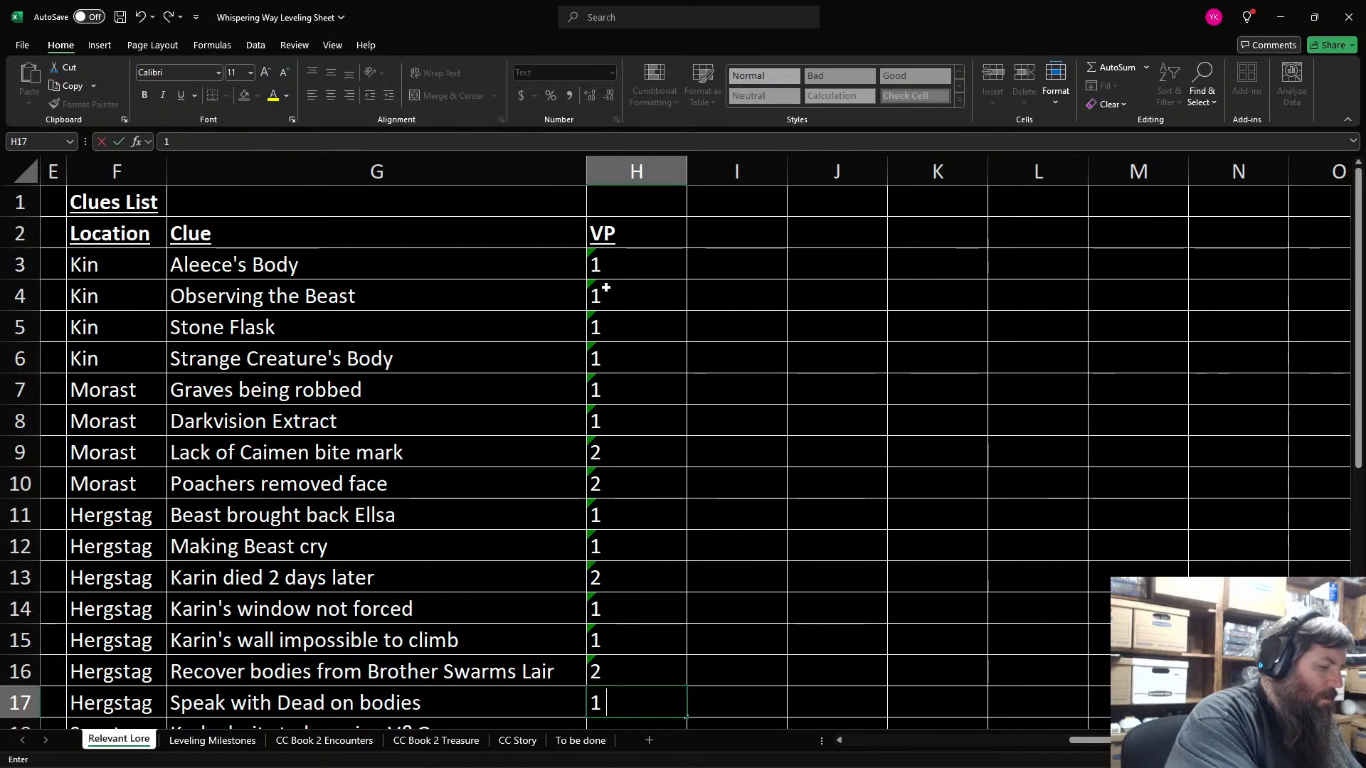
key("BackSpace")
scroll(606, 287, "down", 1)
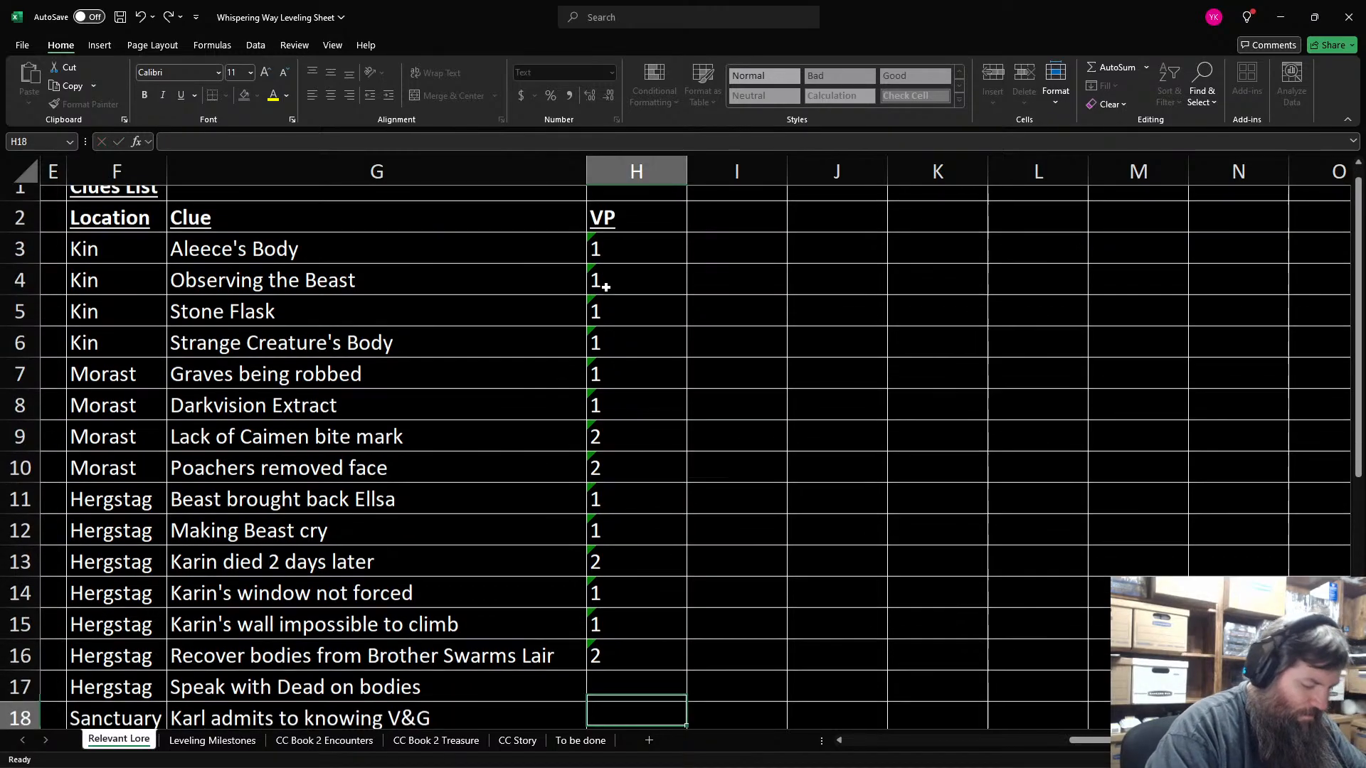
key("Escape")
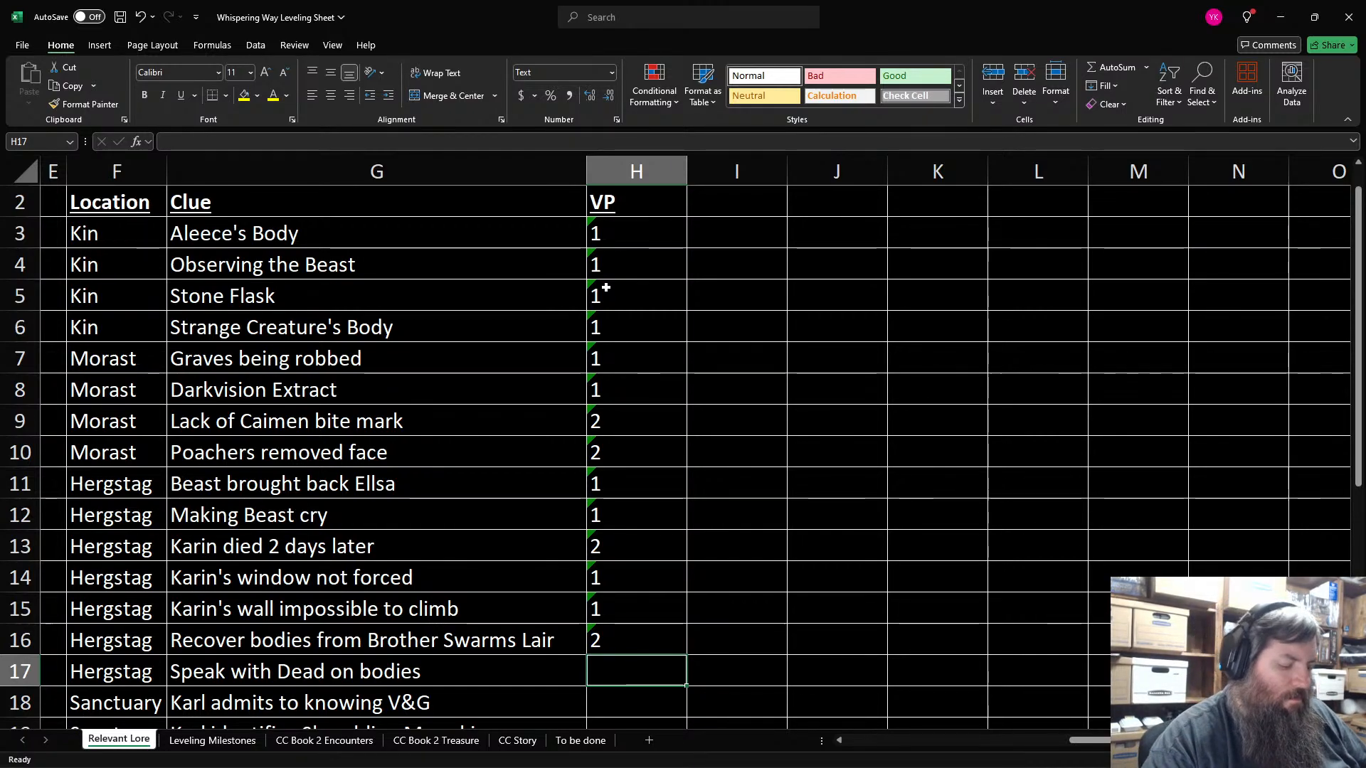
type("3")
key("Return")
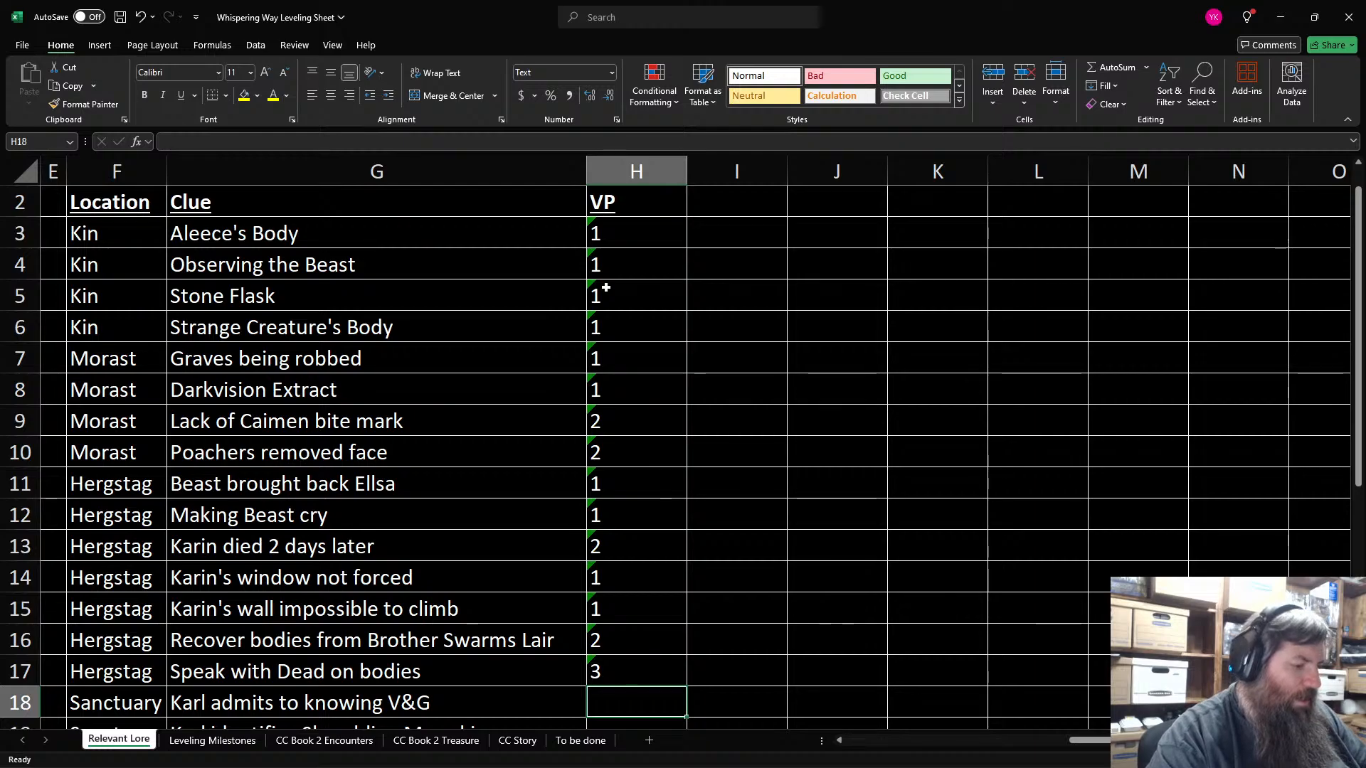
Step: Enter VP values 2, 2, 1 and 3 for the four Sanctuary clues in H18:H21
type("2")
key("Return")
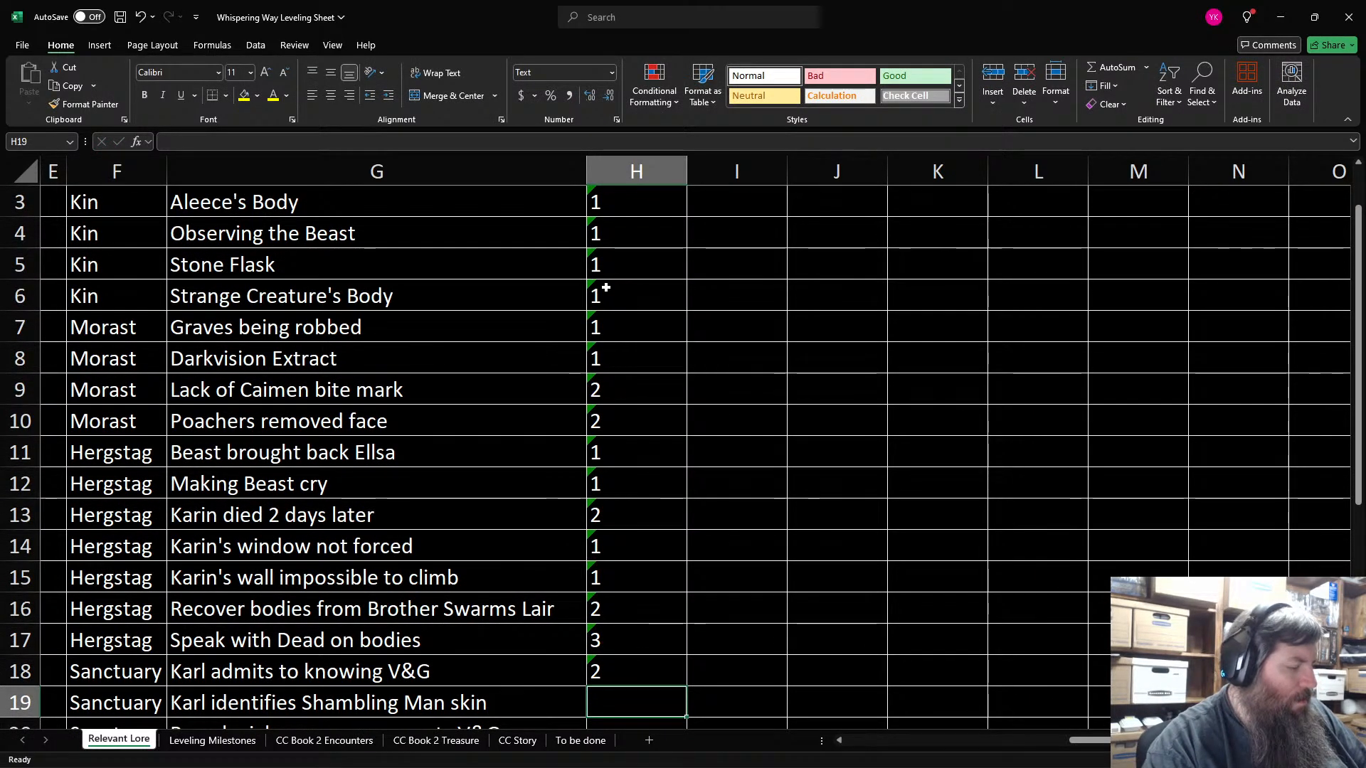
type("2")
key("Return")
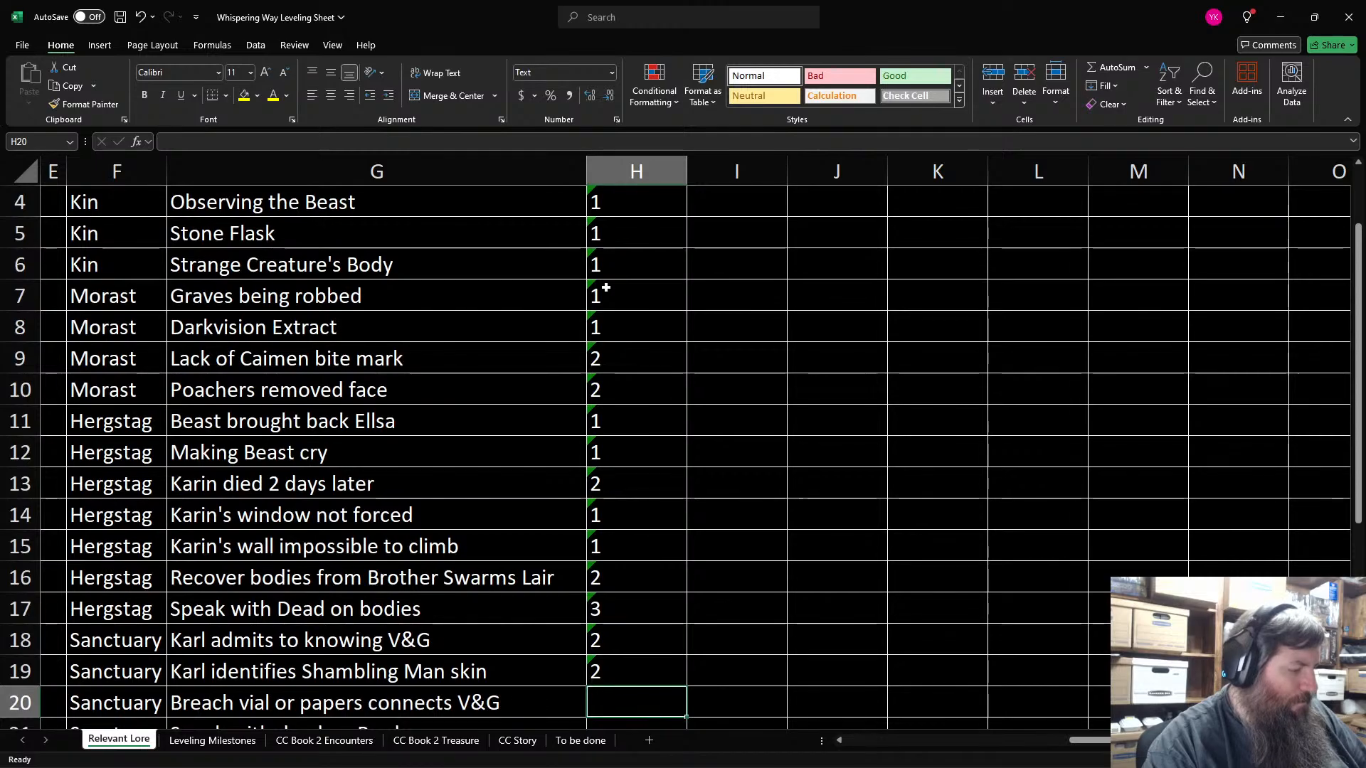
type("1")
key("Return")
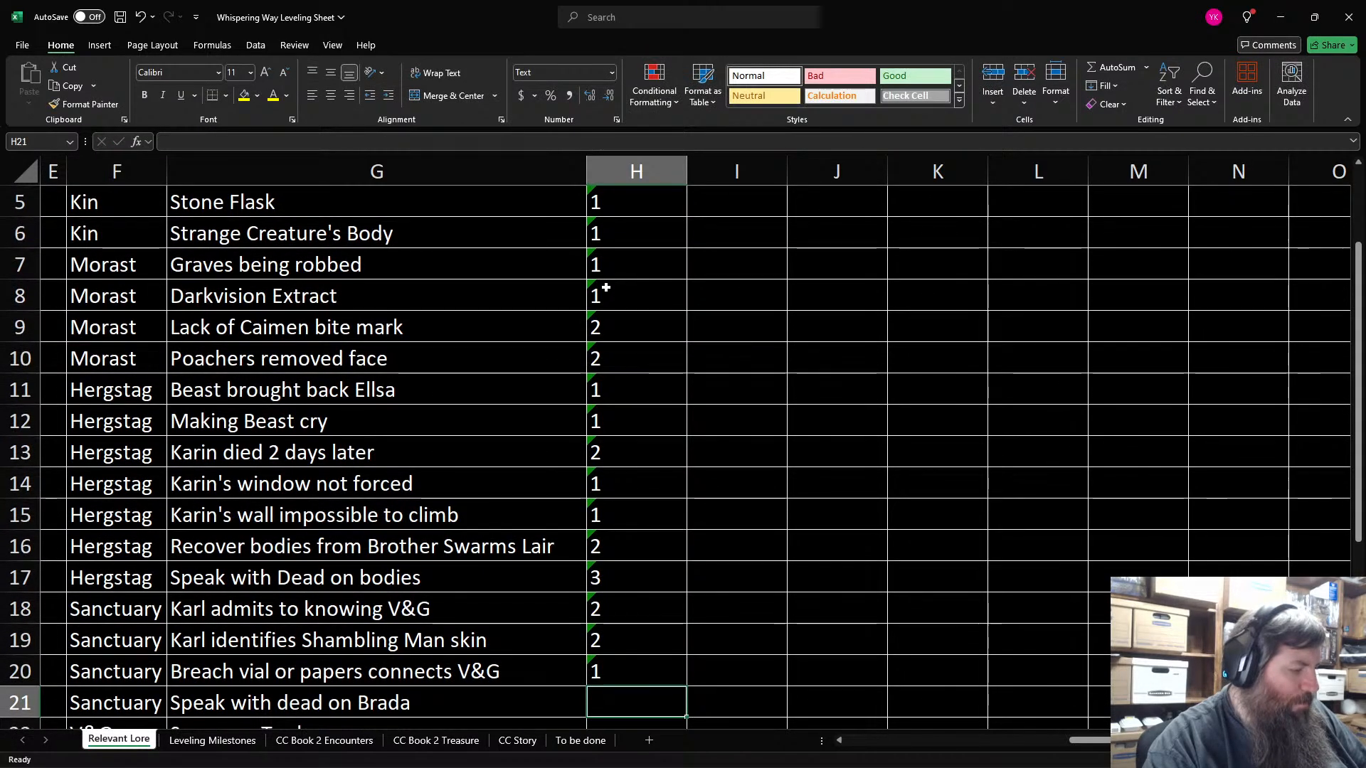
type("3")
key("Return")
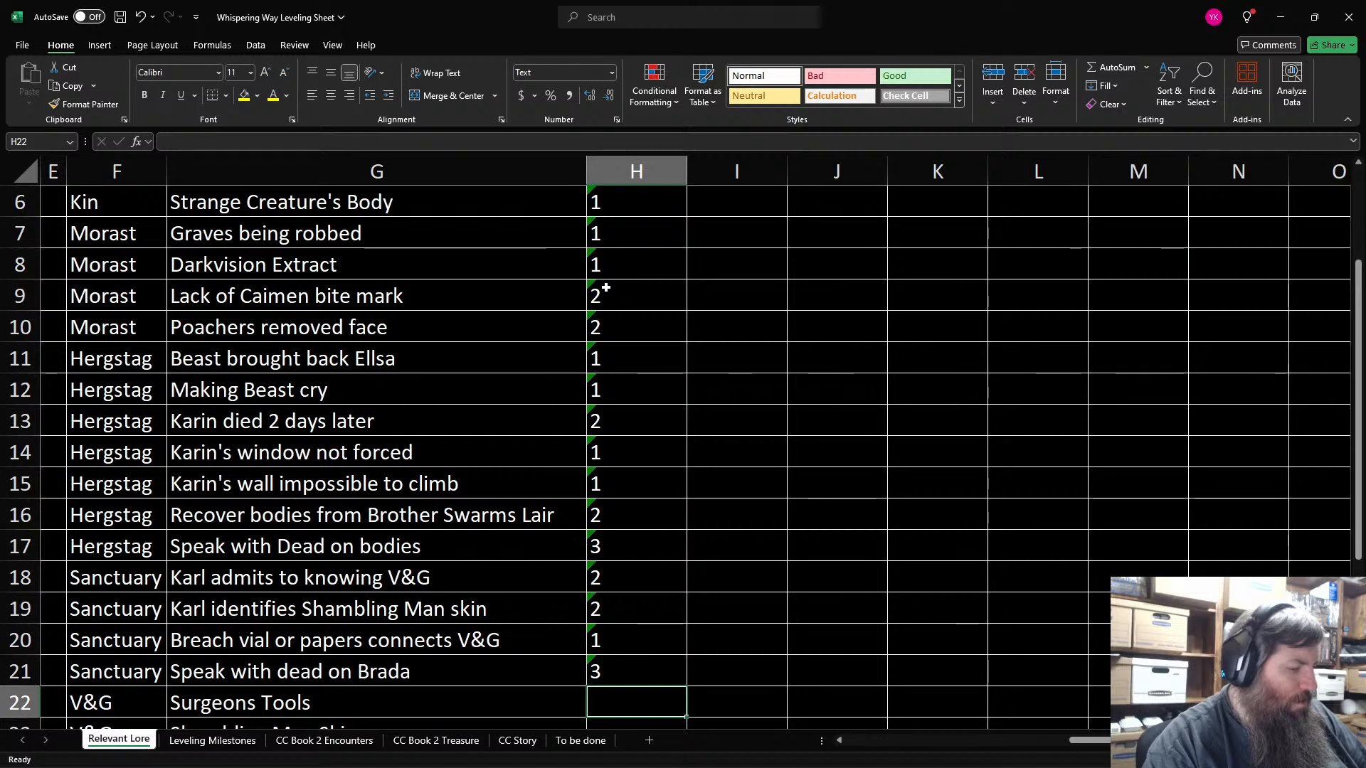
Step: Set the VP of the V&G clues Surgeons Tools, Shambling Man Skin and Caimen Bite Scar in H22:H24 to 1, 2 and 3
type("1")
key("Return")
type("2")
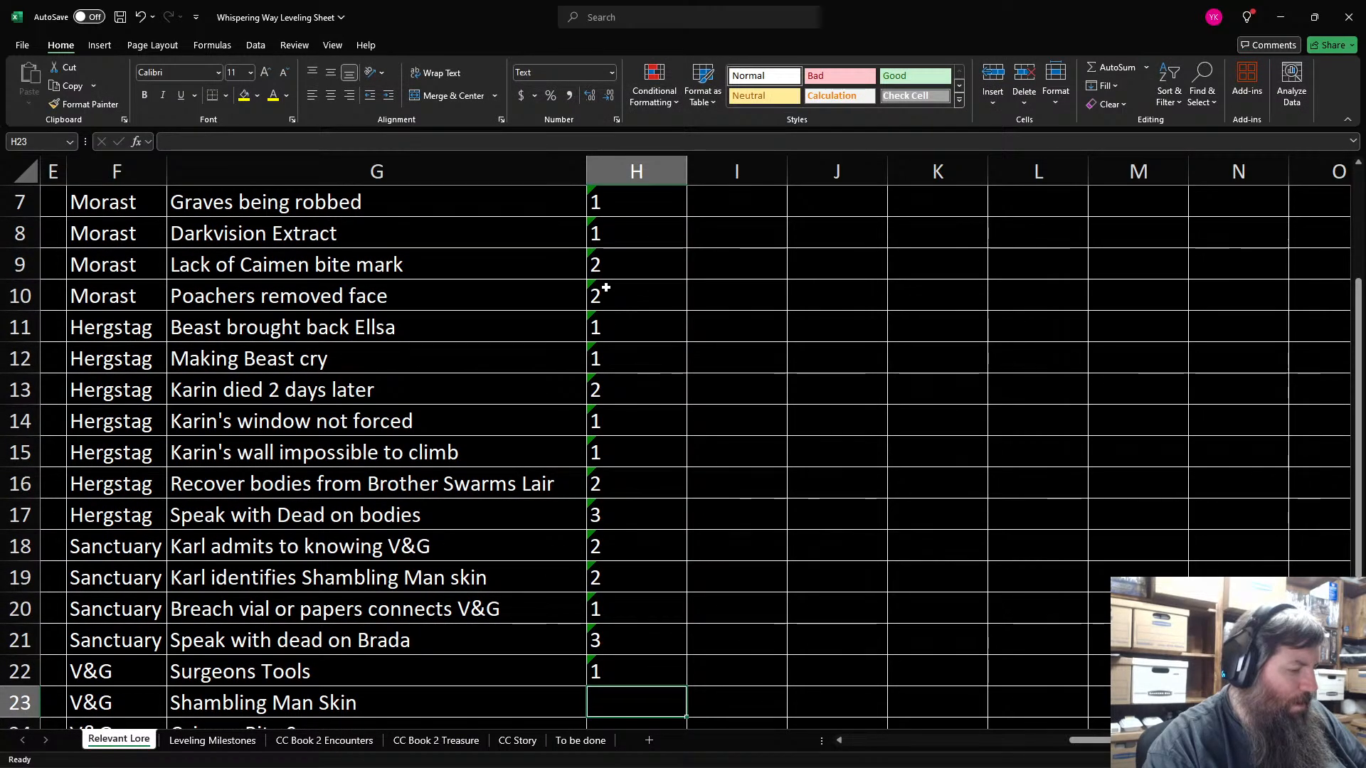
key("Return")
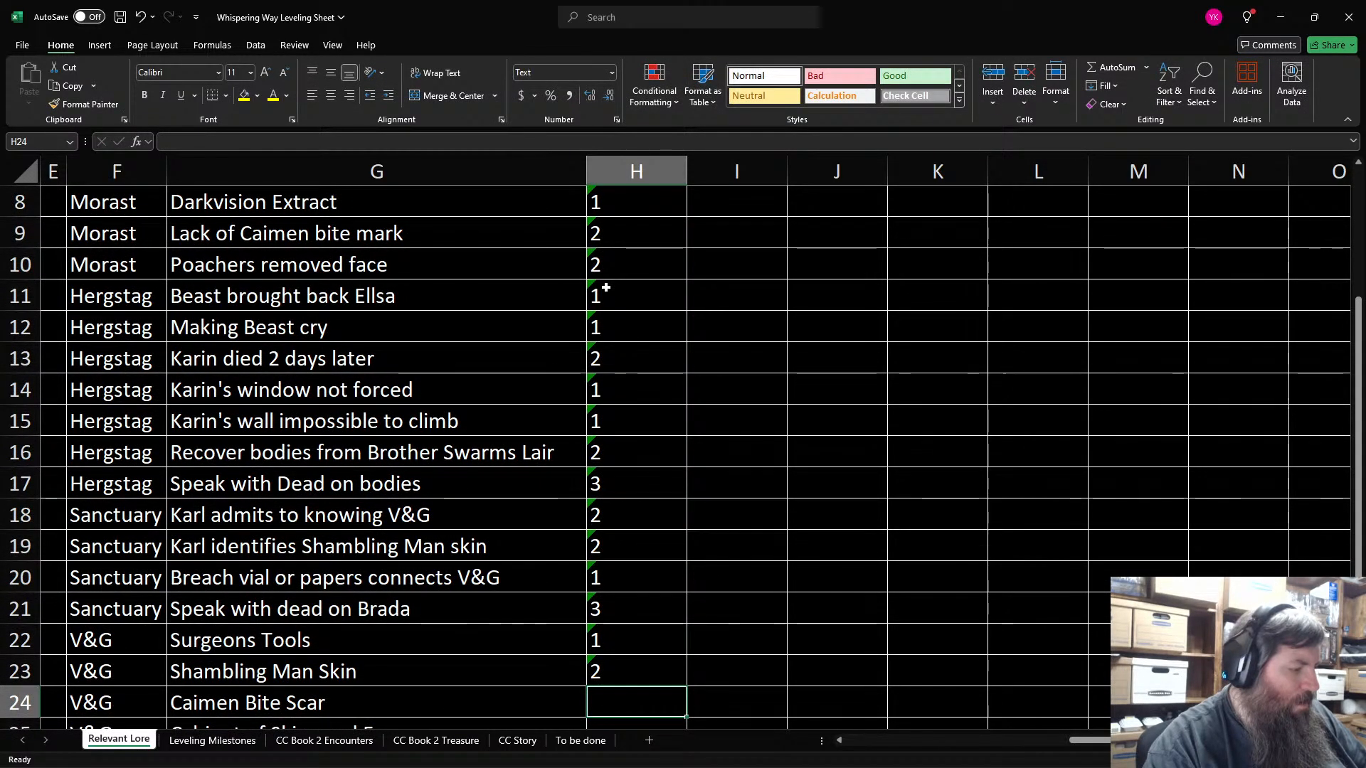
type("2")
key("Return")
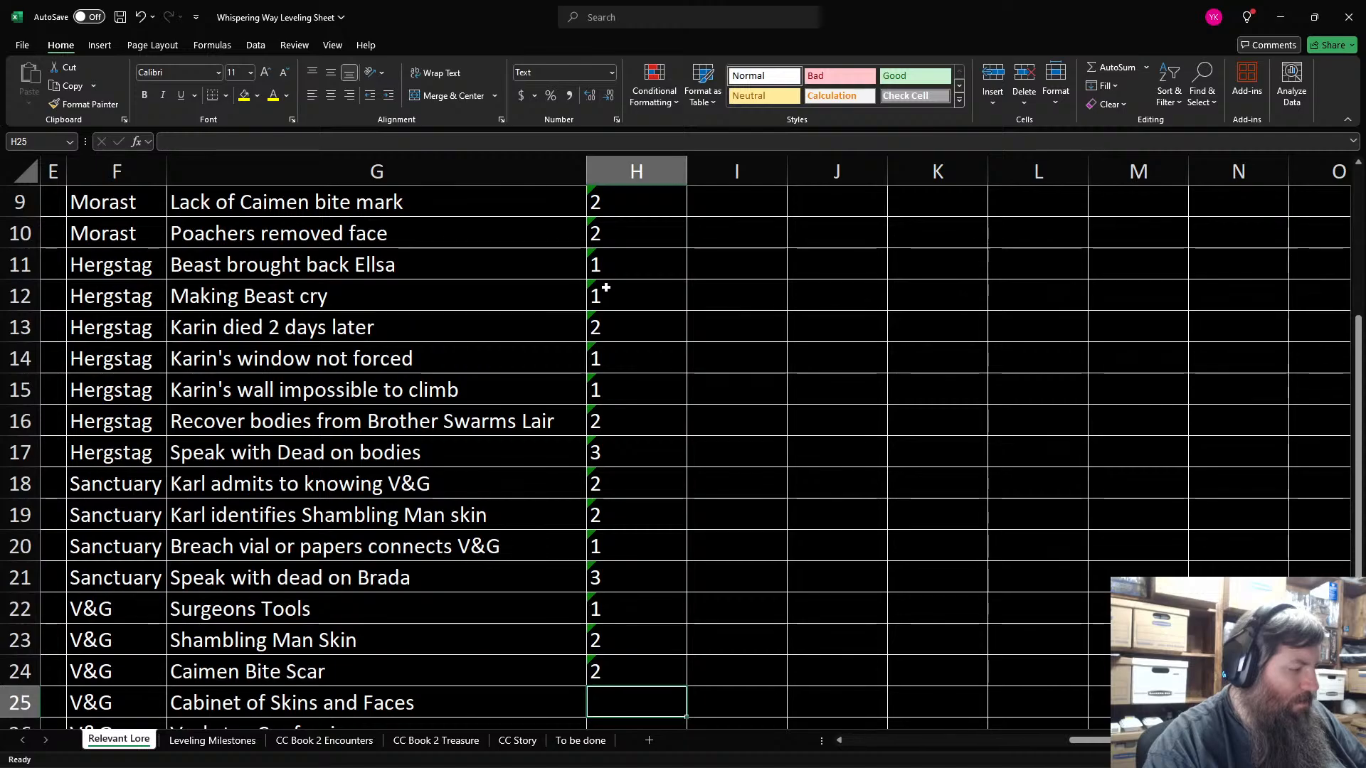
key("Up")
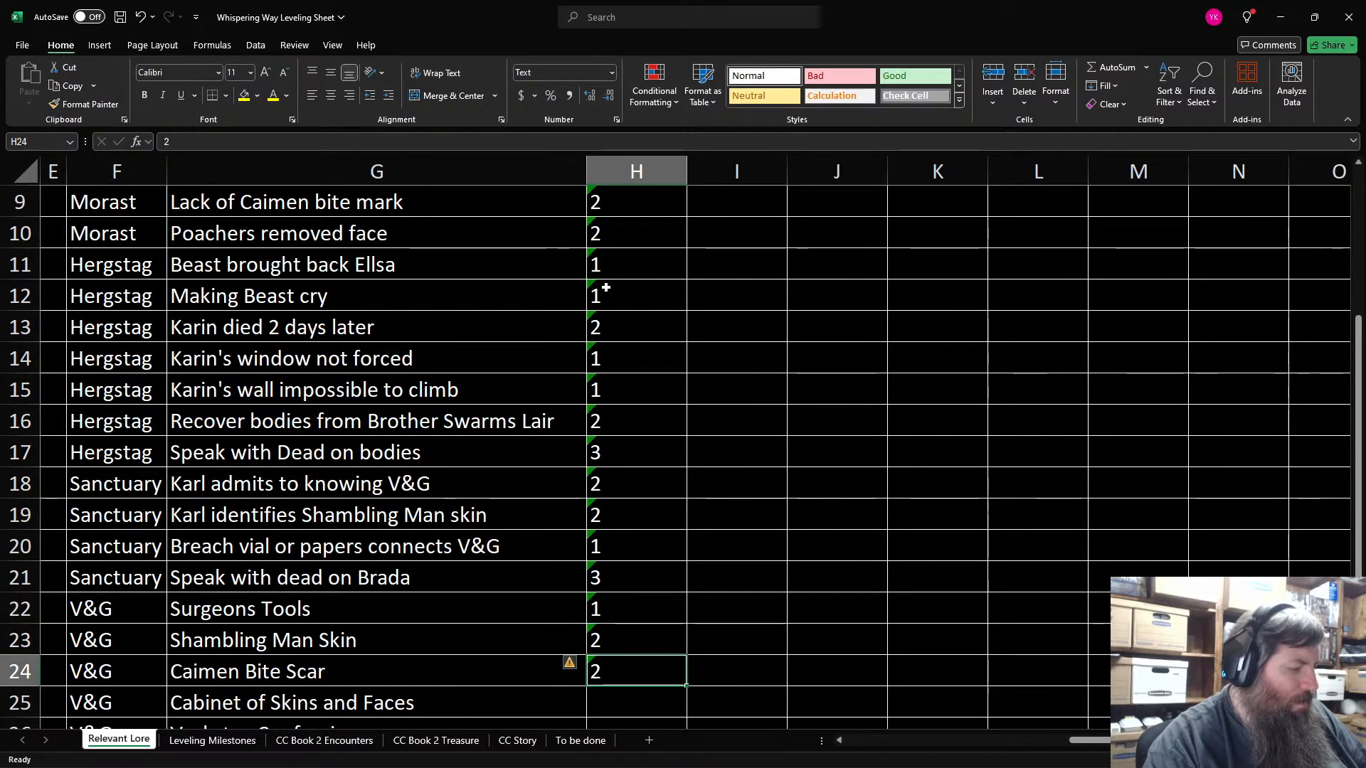
type("3")
key("Return")
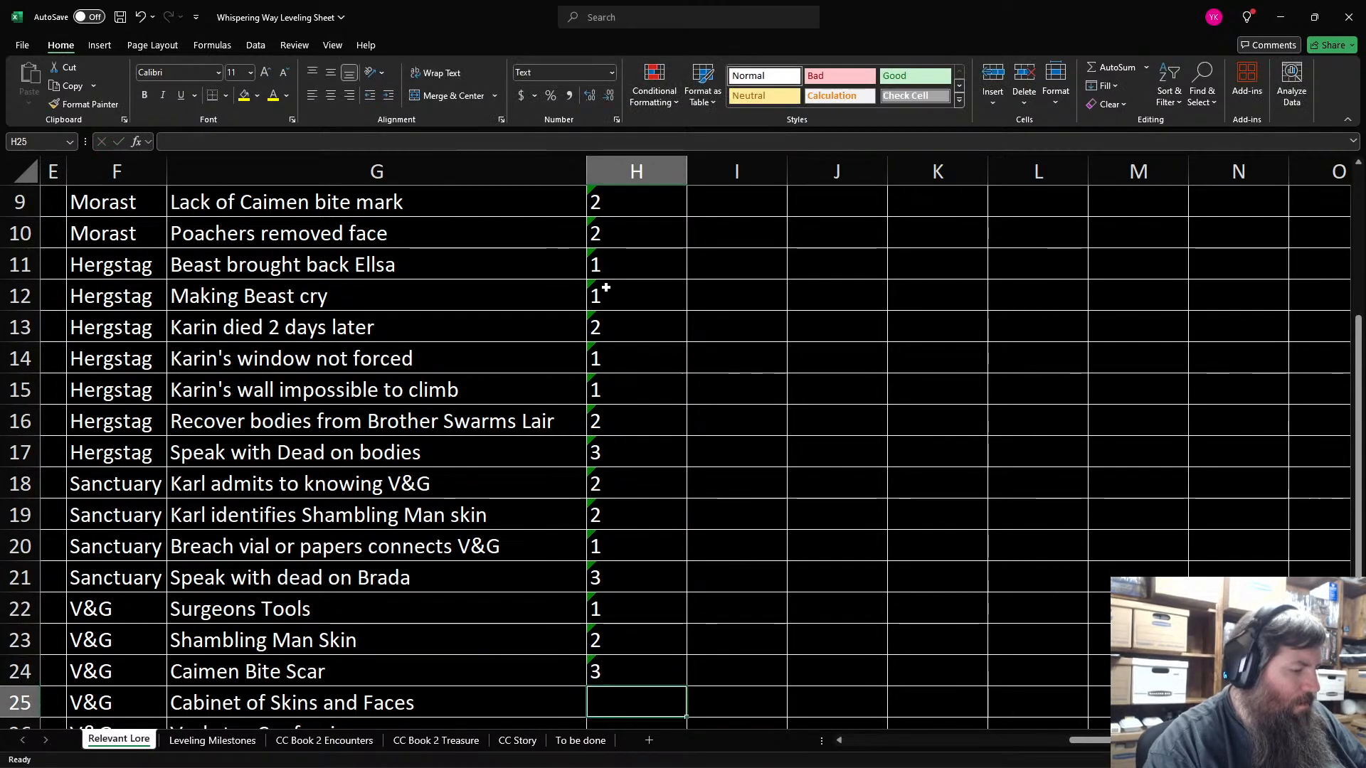
Step: Enter VP values 2, 3 and 3 for Cabinet of Skins and Faces, Vorkstag Confession and Grines Confession in H25:H27
type("2")
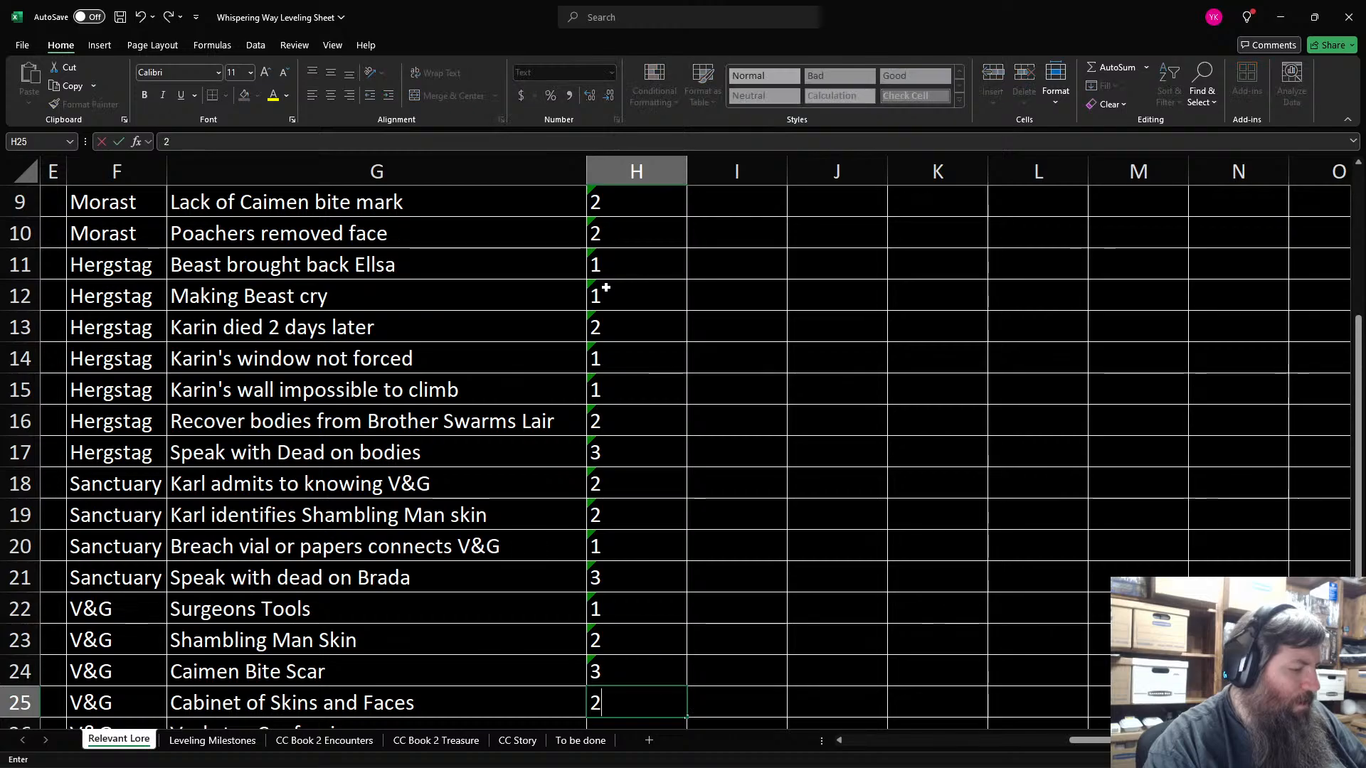
key("Return")
type("3")
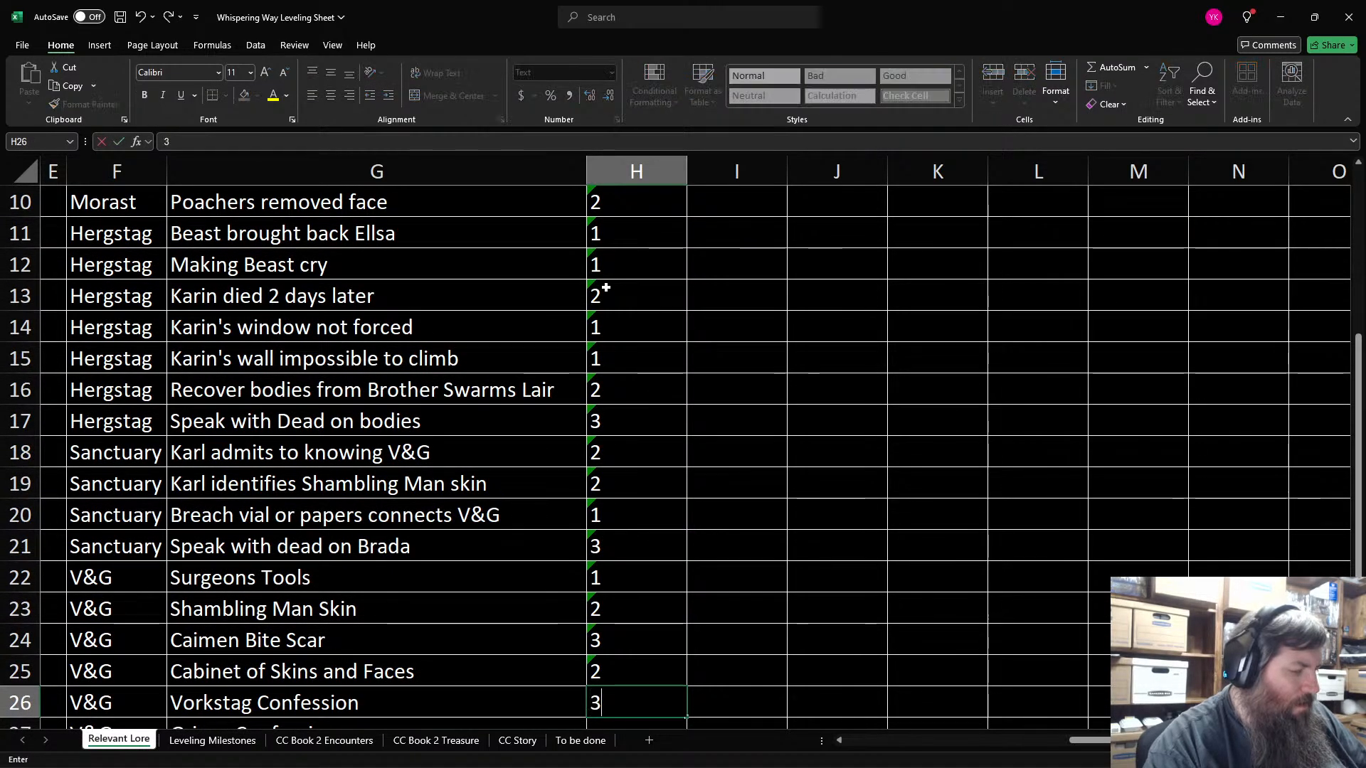
key("Return")
type("3")
key("Return")
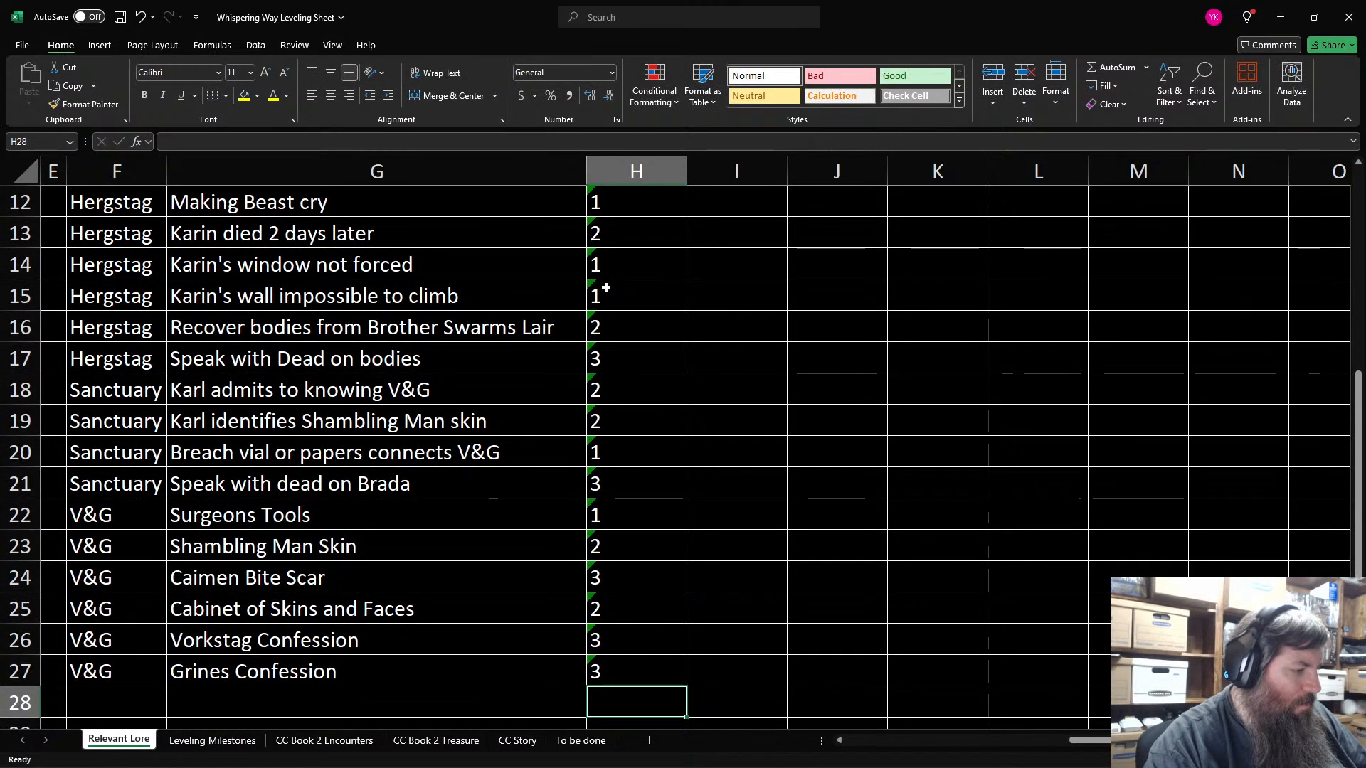
Step: Total the VP values in H1 with the formula =SUM(H3:H27)
key("Up")
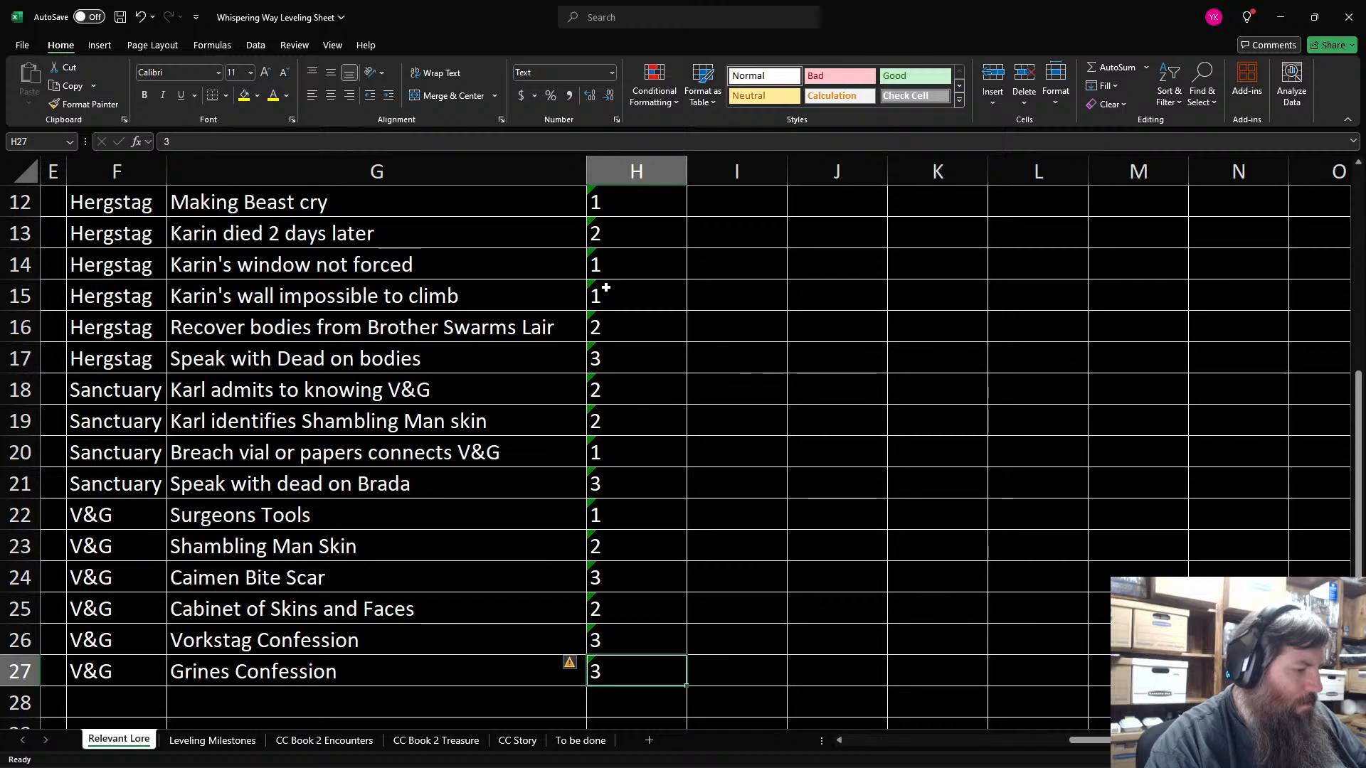
scroll(598, 235, "up", 4)
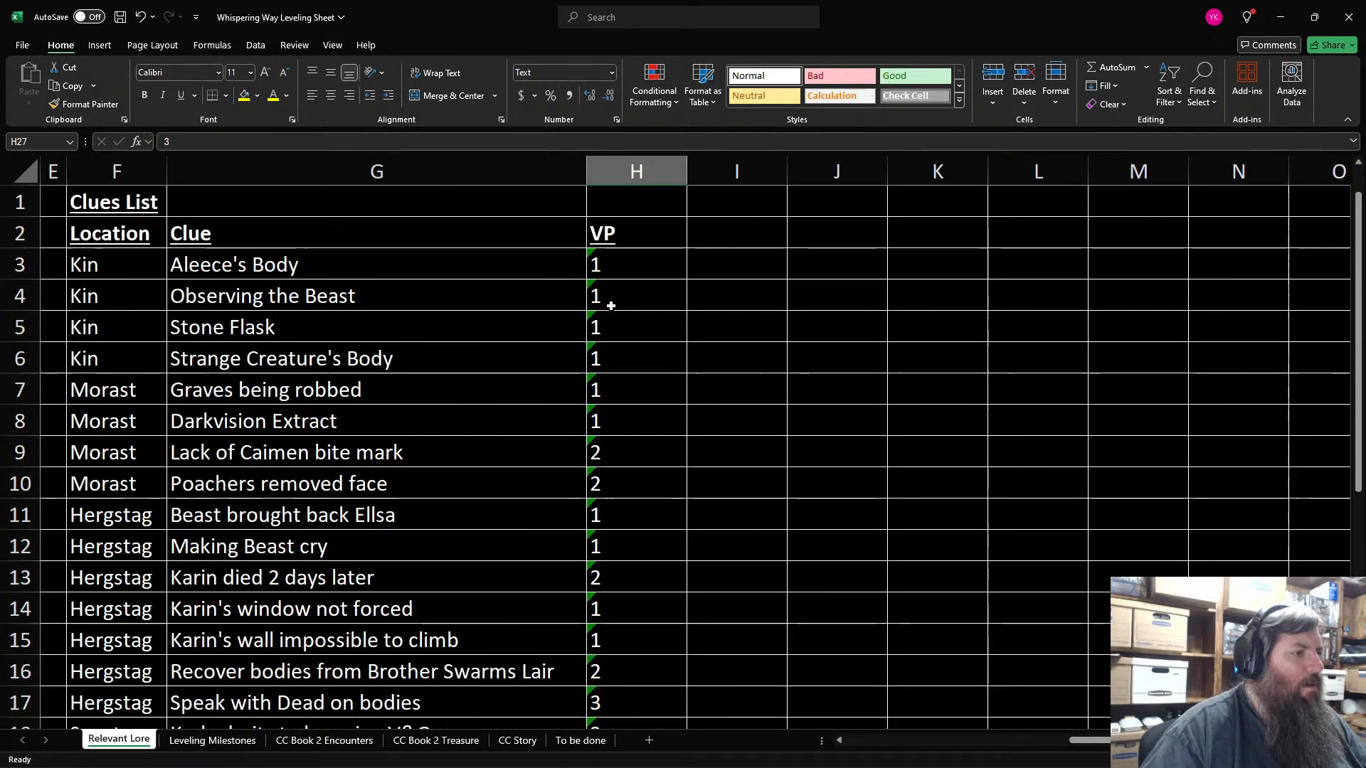
left_click(626, 214)
type("=sum(")
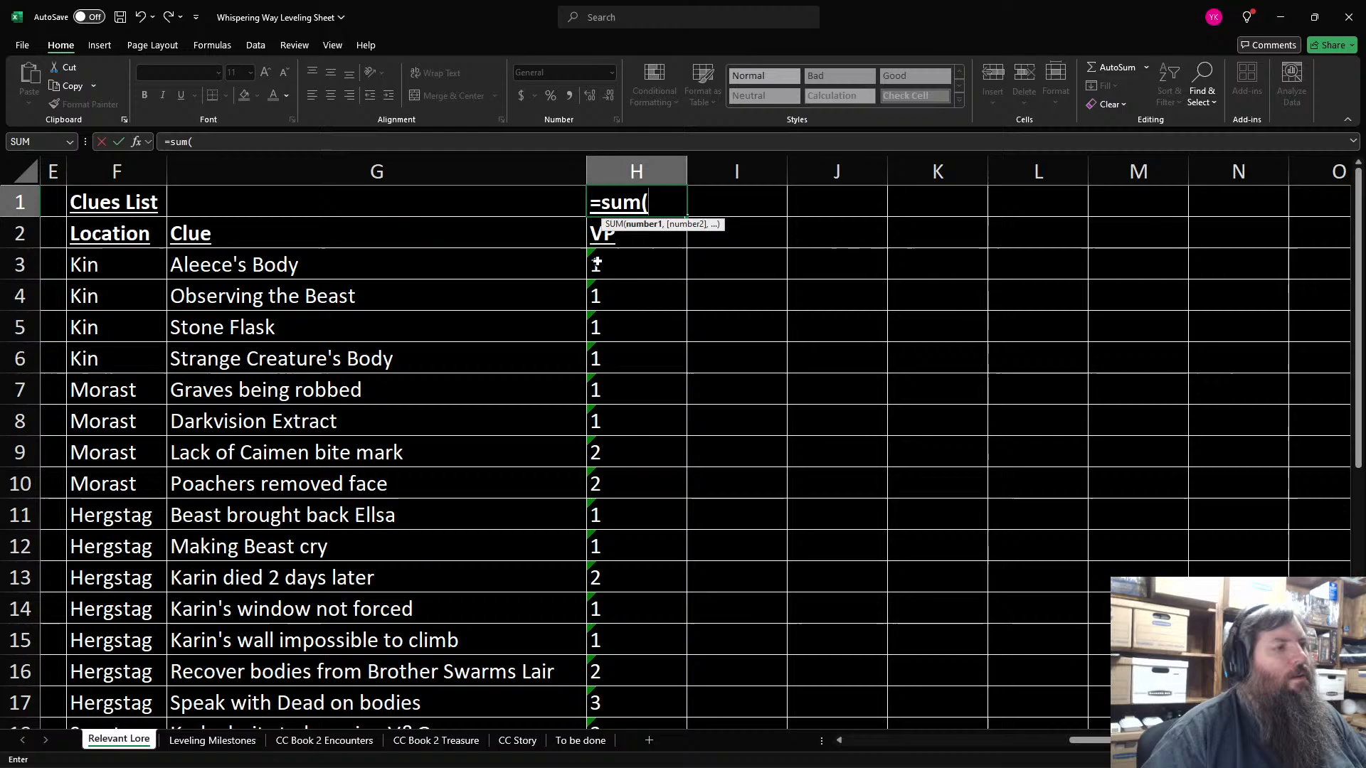
left_click_drag(597, 265, 613, 676)
key("Return")
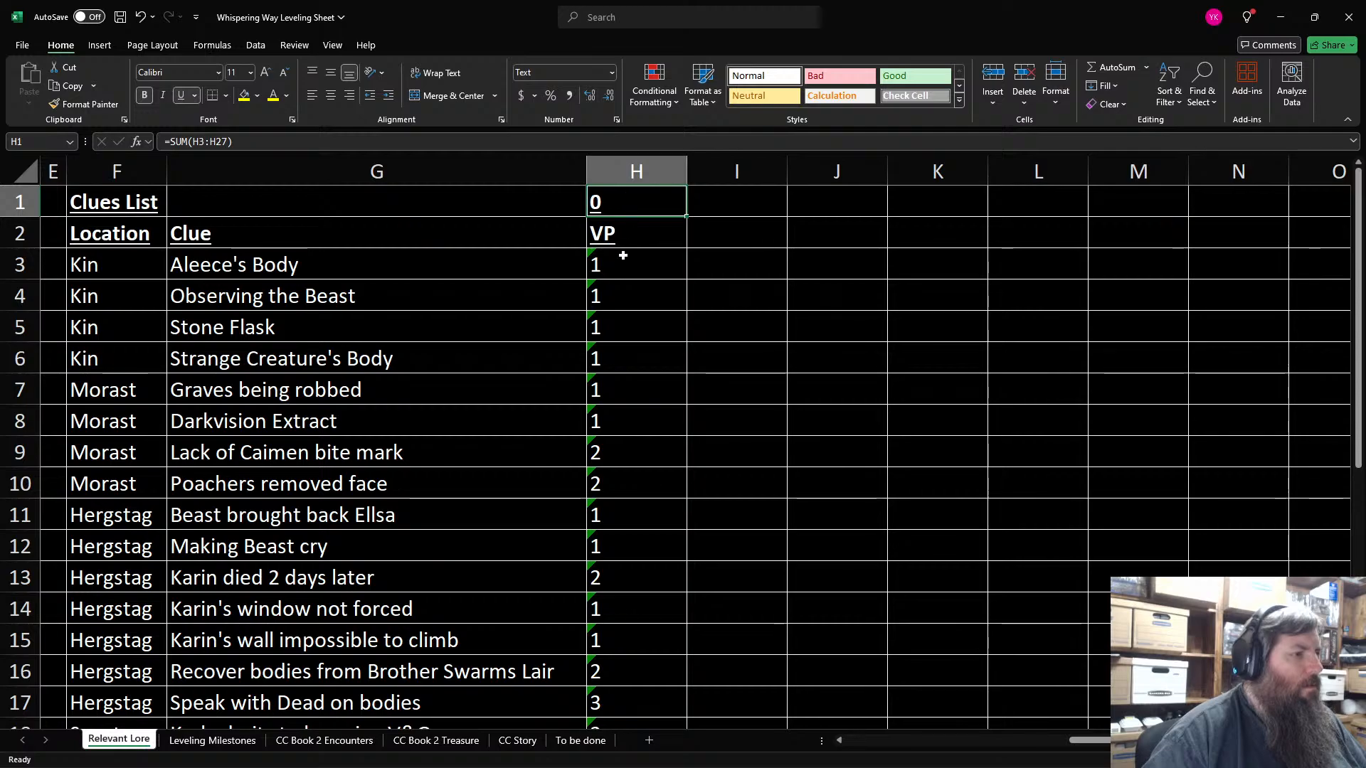
Step: Format the VP values in H3:H27 as Number with no decimal places
left_click_drag(625, 258, 624, 678)
right_click(624, 678)
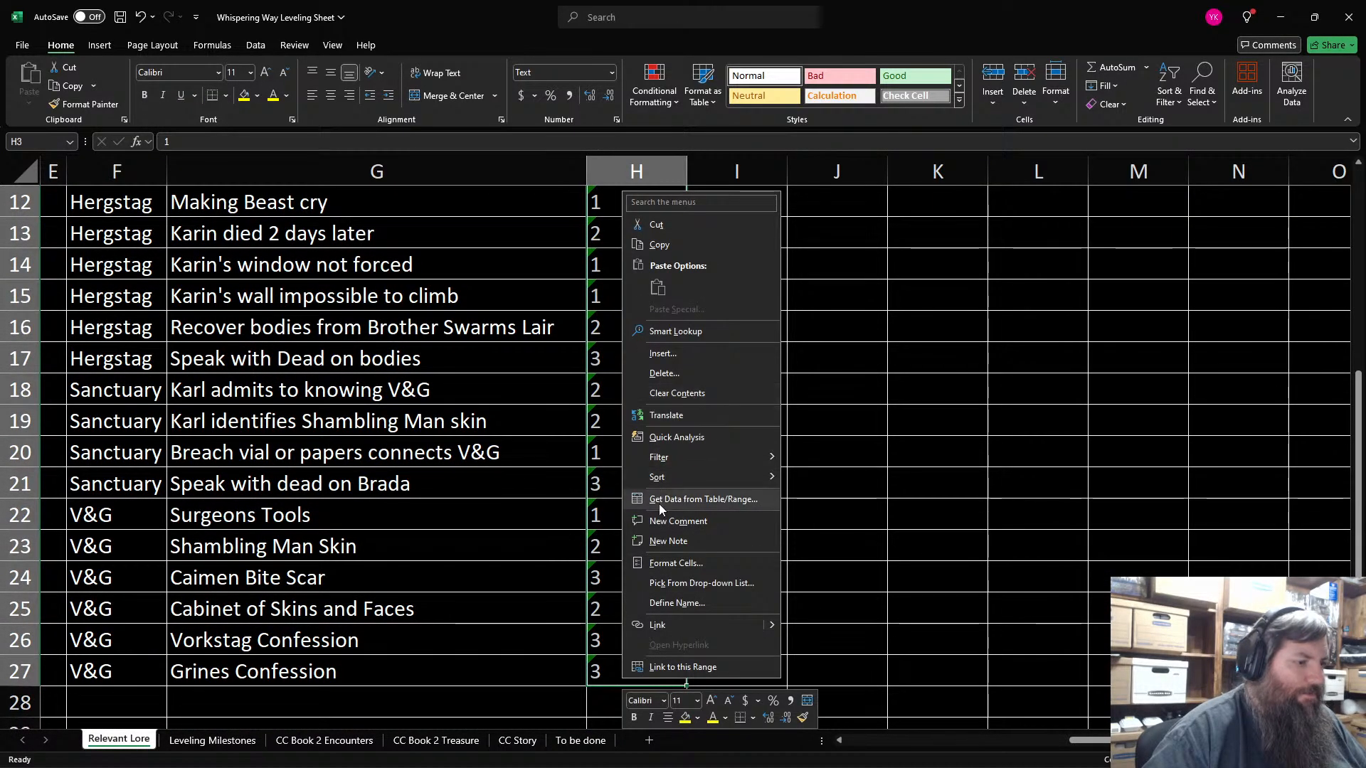
left_click(676, 563)
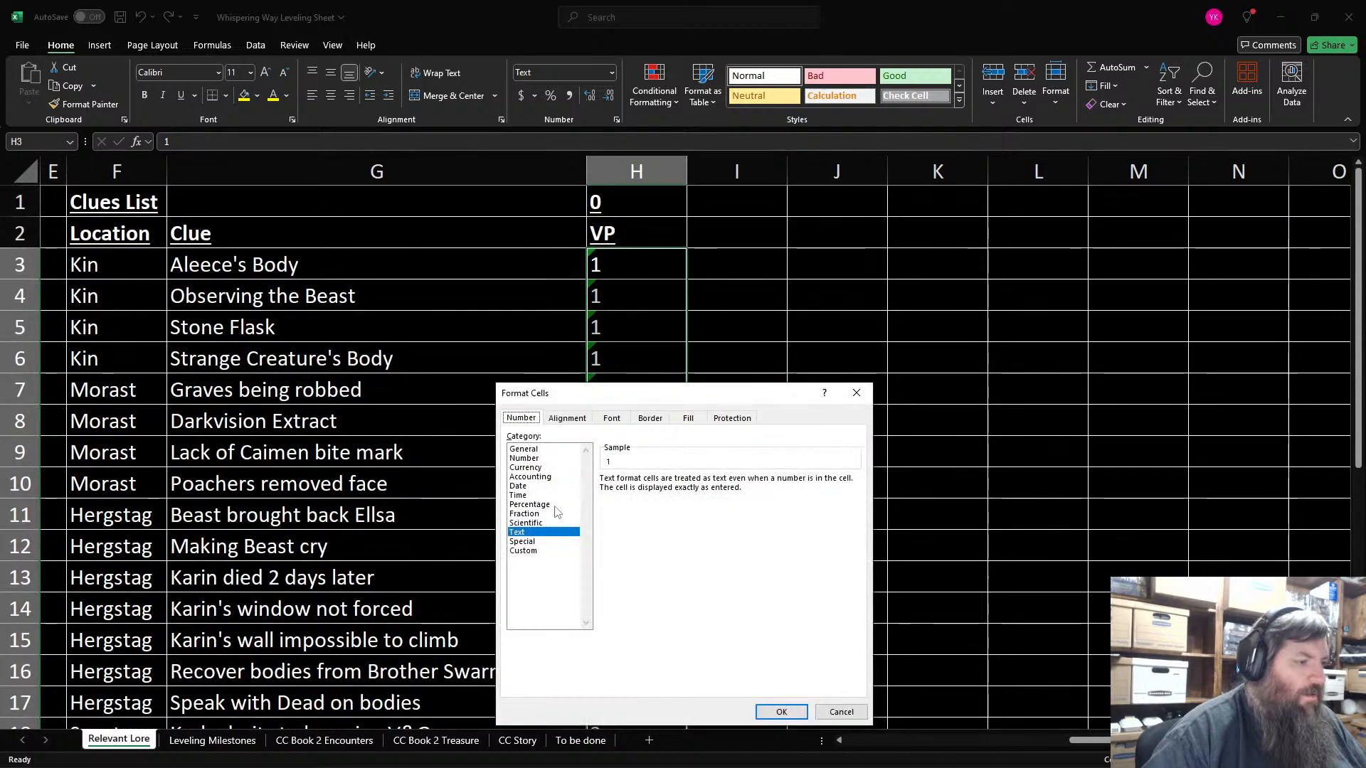
left_click(525, 458)
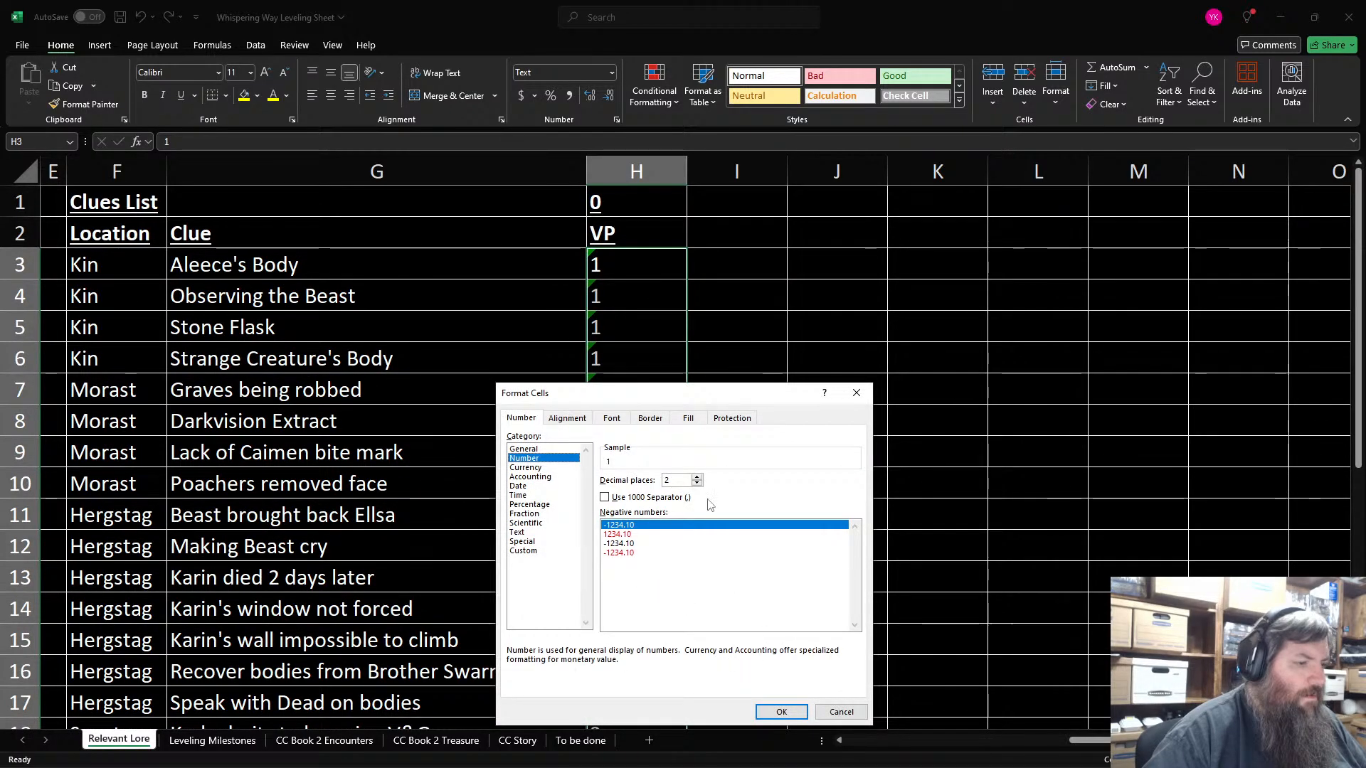
left_click(781, 712)
Step: Re-enter the existing VP values of the Kin and Morast clues in H3:H10 so they convert from text to numbers
key("F2")
key("Return")
key("F2")
key("Return")
key("F2")
key("Return")
key("F2")
key("Return")
key("F2")
key("Return")
key("F2")
key("Return")
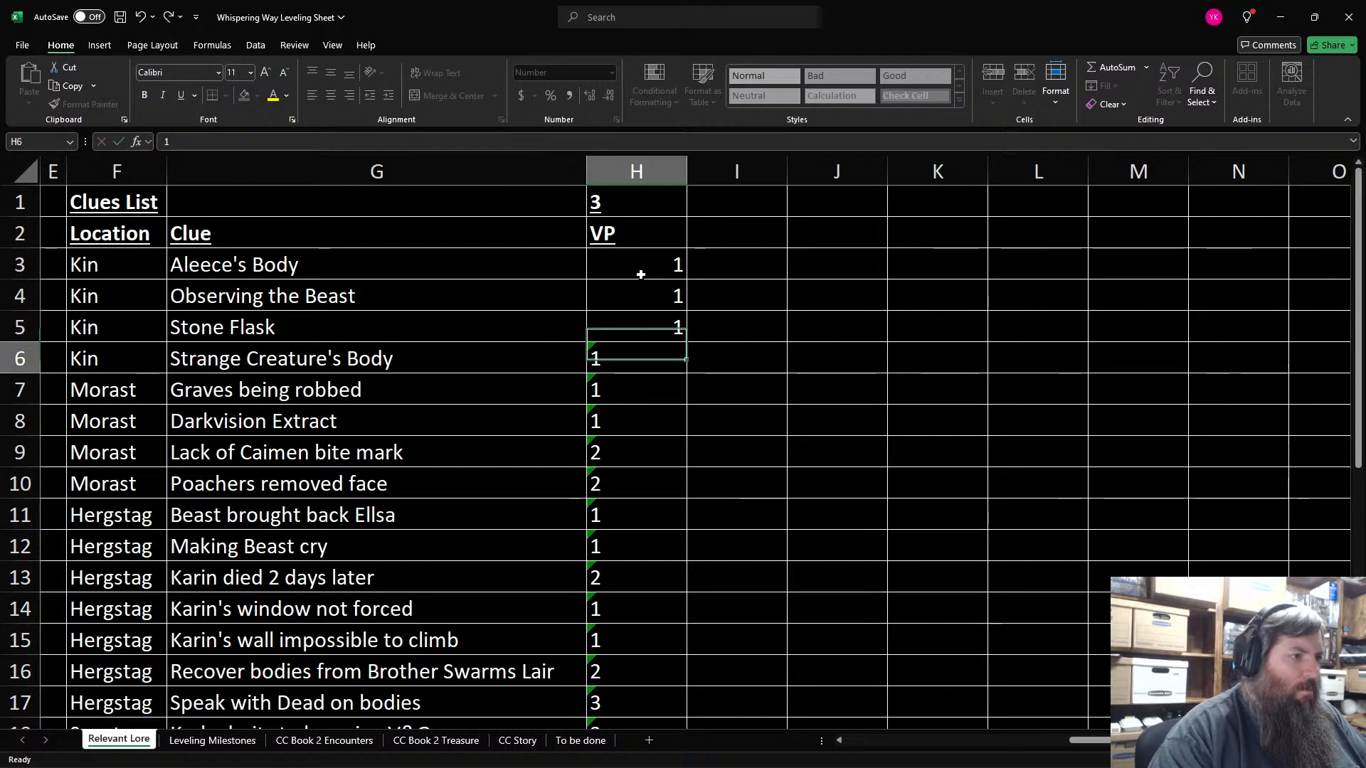
key("F2")
key("Return")
key("F2")
key("Return")
key("F2")
key("Return")
key("F2")
key("Return")
key("F2")
key("Return")
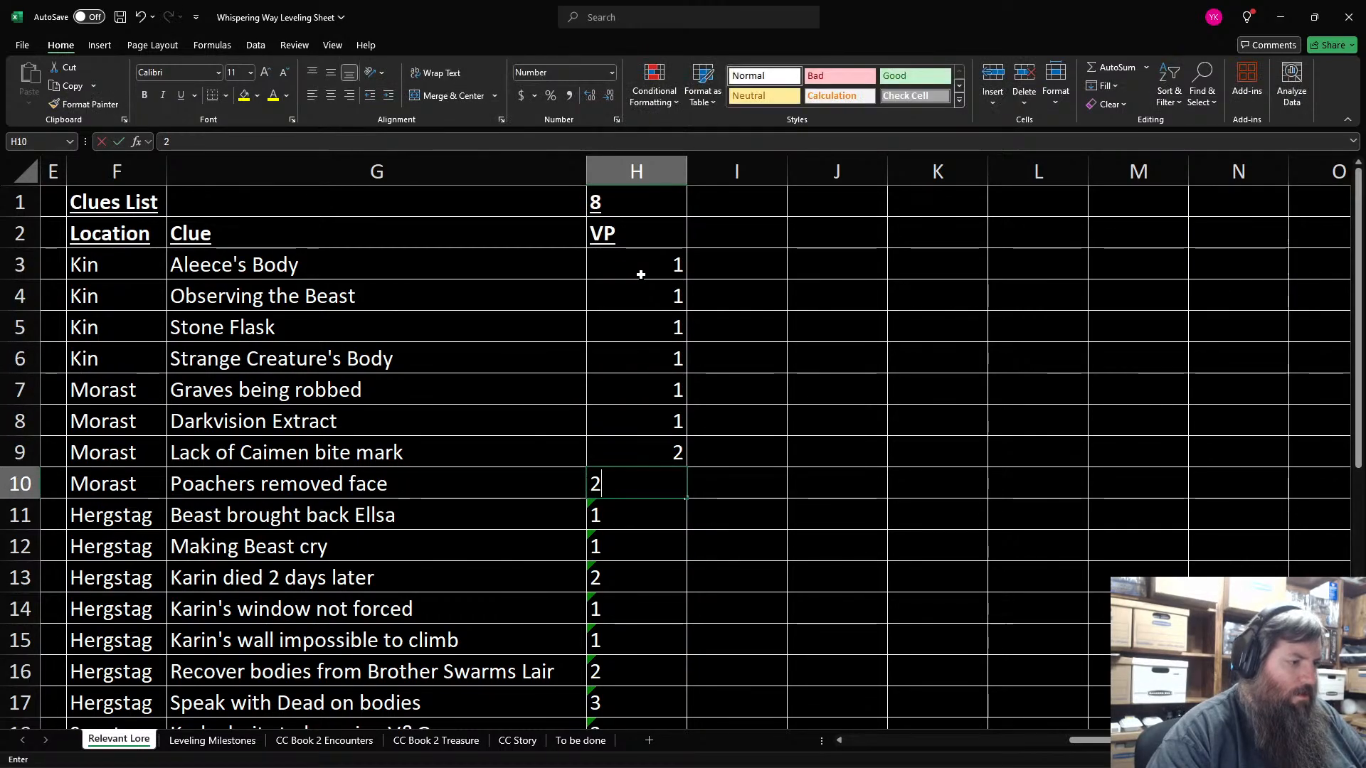
Step: Re-enter the Hergstag VP values in H11:H17 as the numbers 1, 1, 2, 1, 1, 2 and 3
type("1")
key("Return")
type("1")
key("Return")
type("1")
key("Return")
type("2")
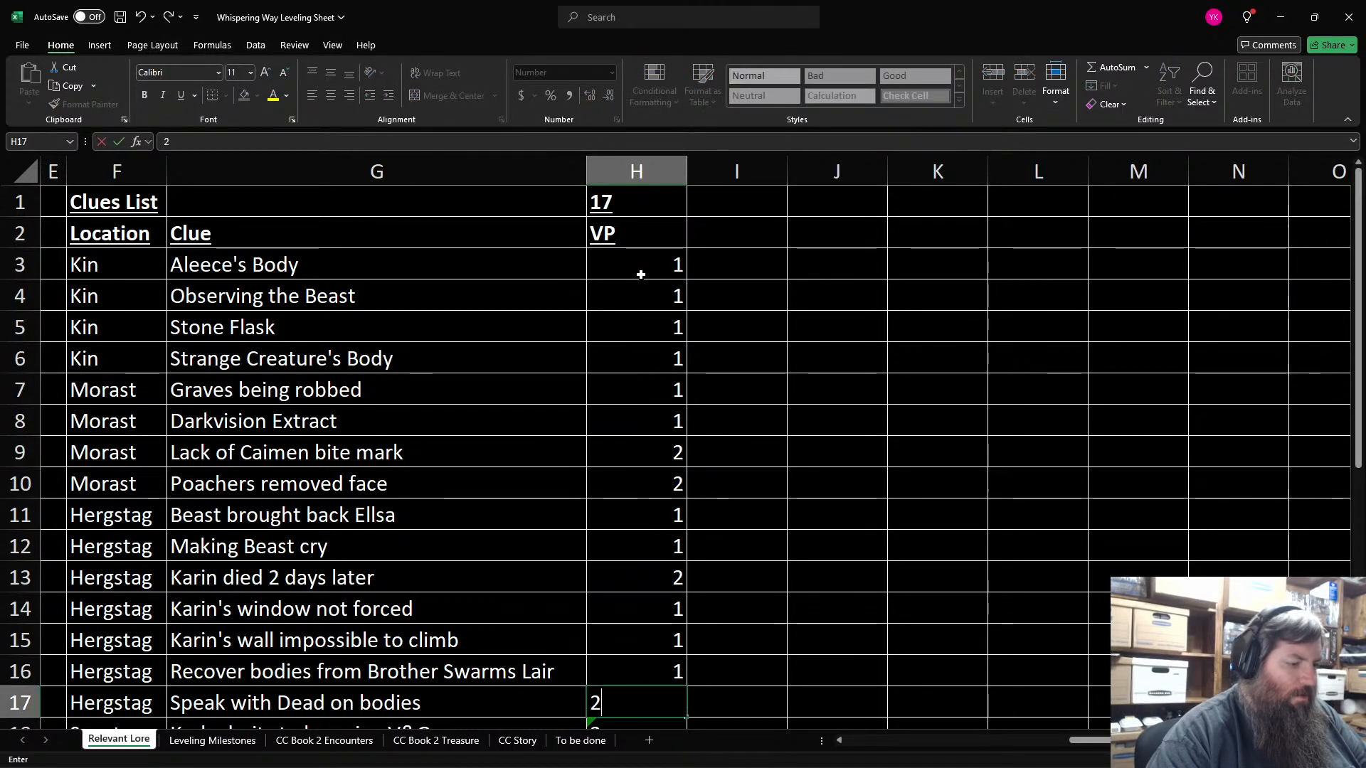
key("Up")
key("Up")
key("Return")
type("2")
key("Return")
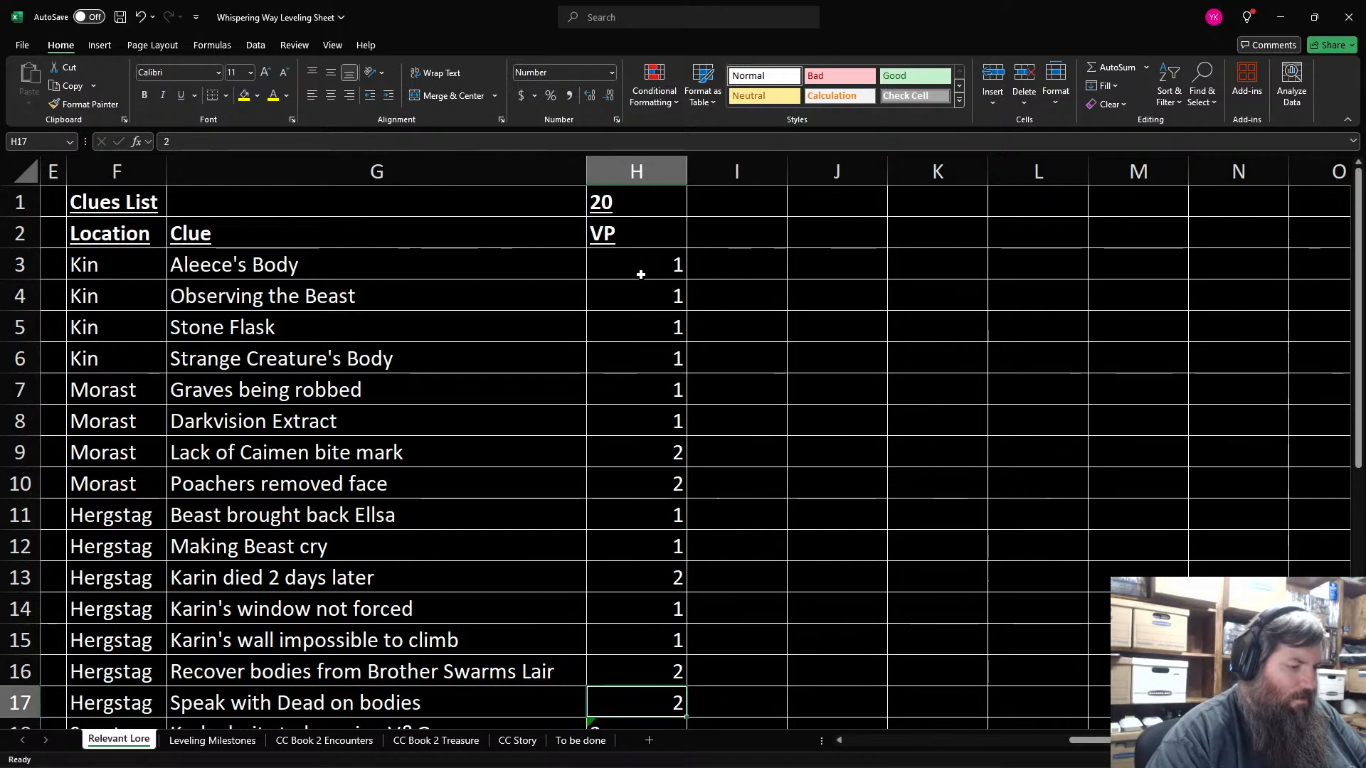
type("3")
key("Return")
Step: Re-enter the existing VP values of the Sanctuary clues in H18:H21 so they convert to numbers
key("F2")
key("Return")
key("F2")
key("Return")
key("F2")
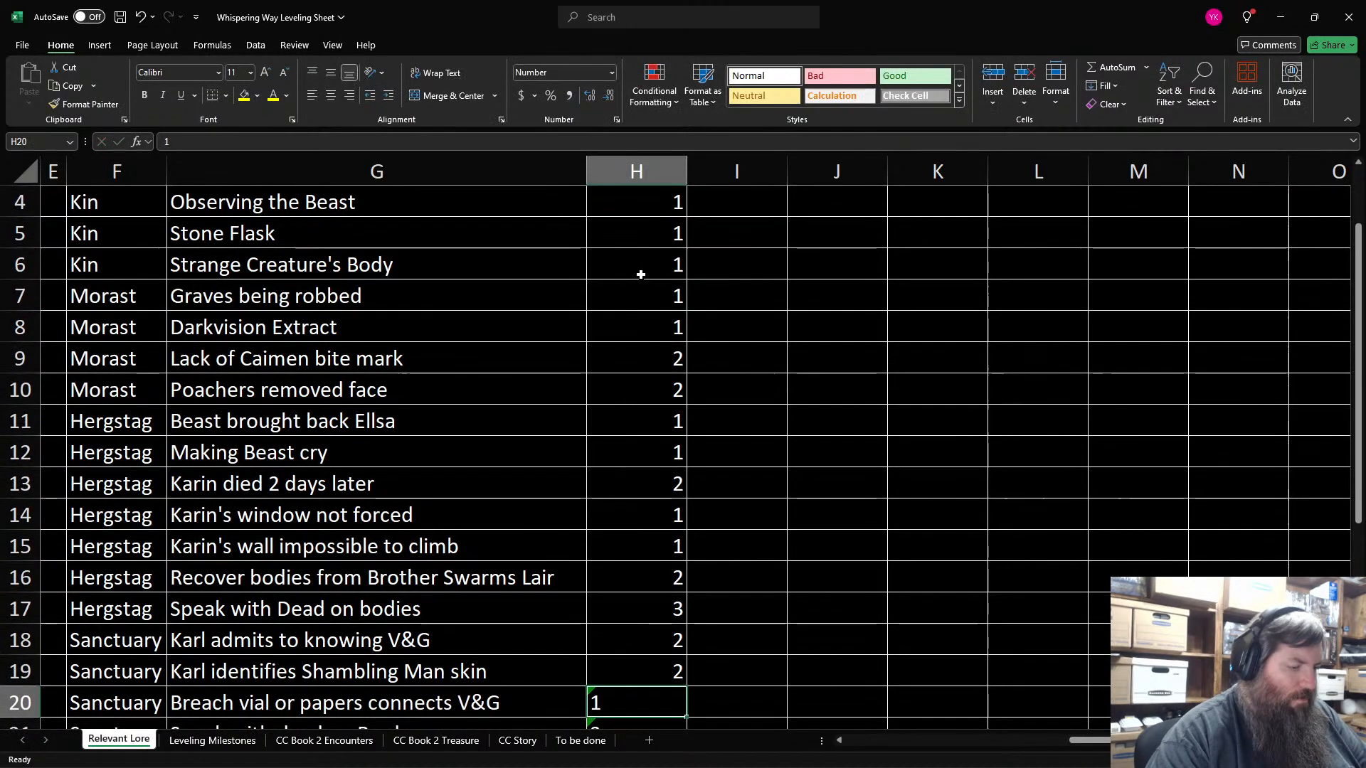
key("Return")
key("F2")
key("Return")
Step: Convert the V&G clues' VP values in H22:H27 to numbers by re-entering each existing value
key("F2")
key("Return")
key("F2")
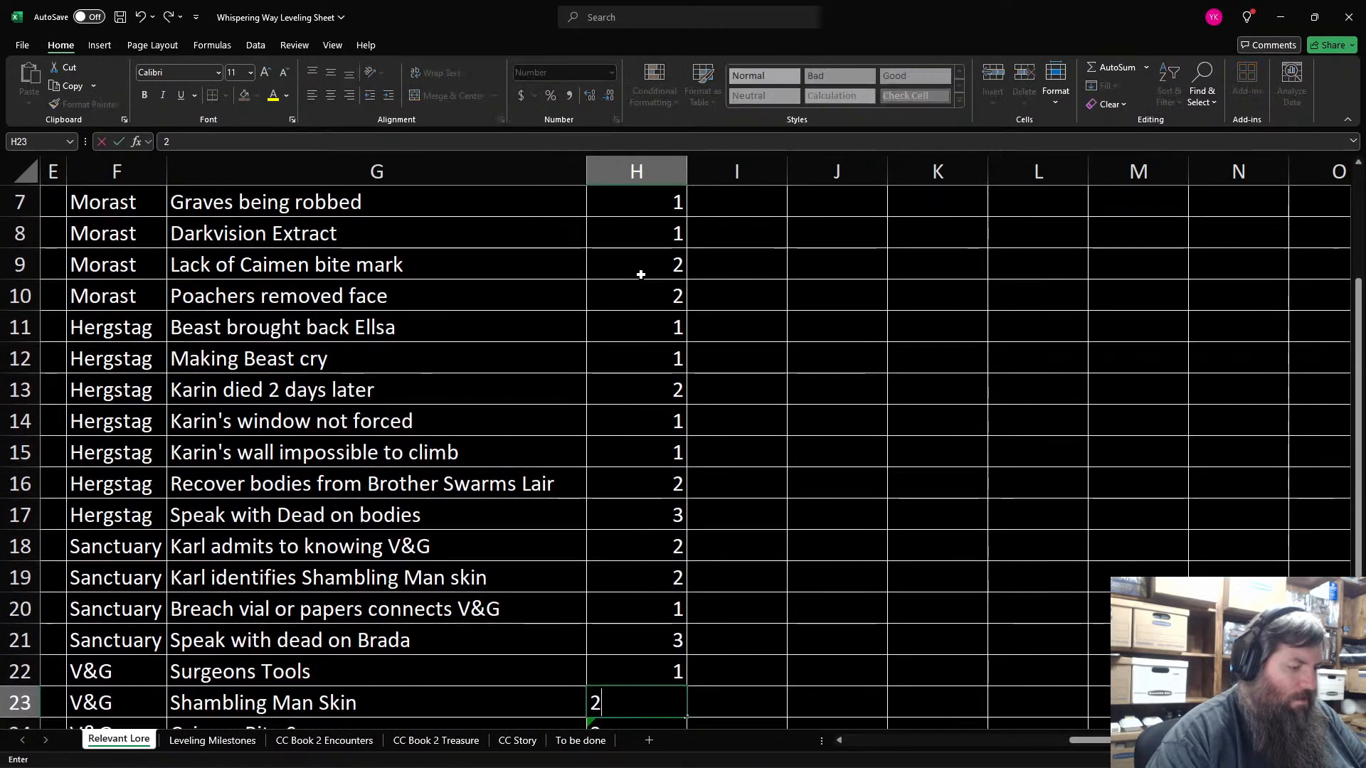
key("Return")
key("F2")
key("Return")
key("F2")
key("Return")
key("F2")
key("Return")
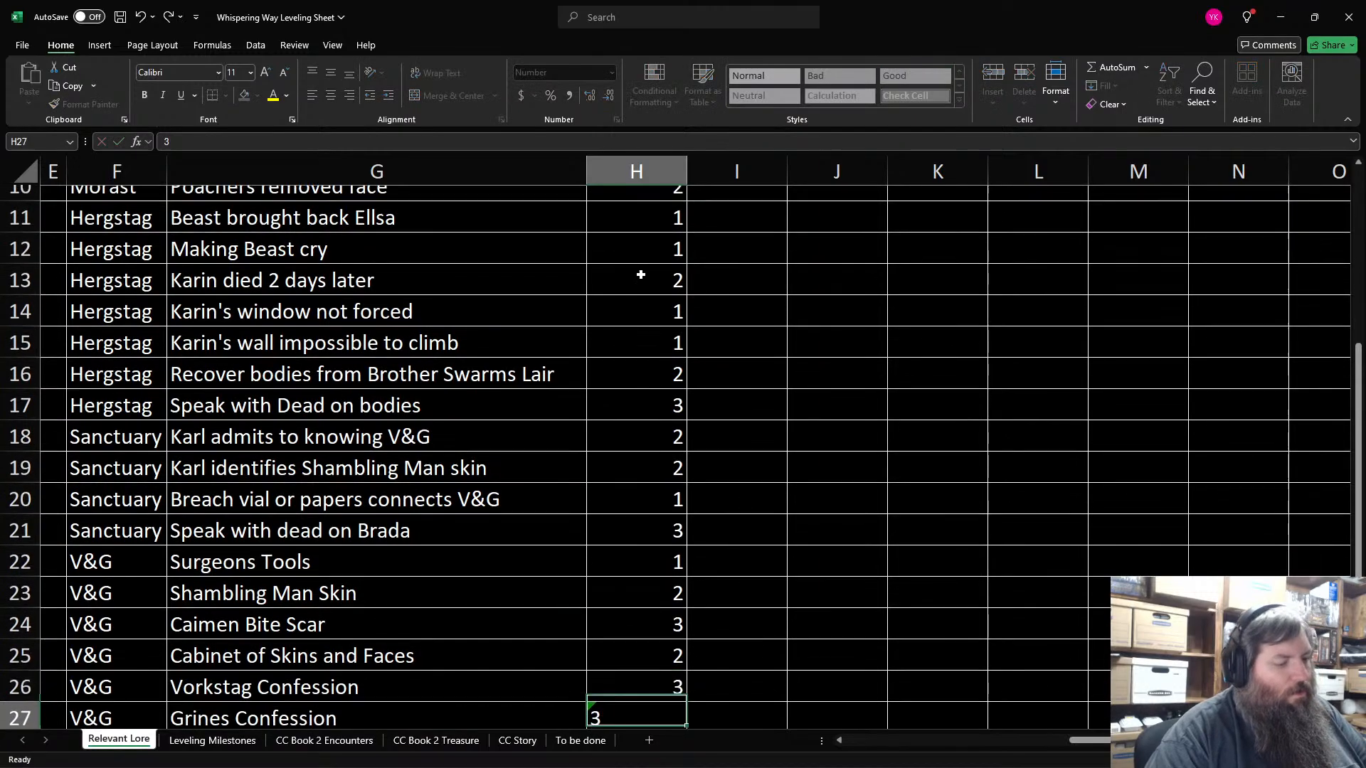
key("F2")
key("Return")
Step: Fit the width of the VP column H to its contents
scroll(732, 317, "up", 4)
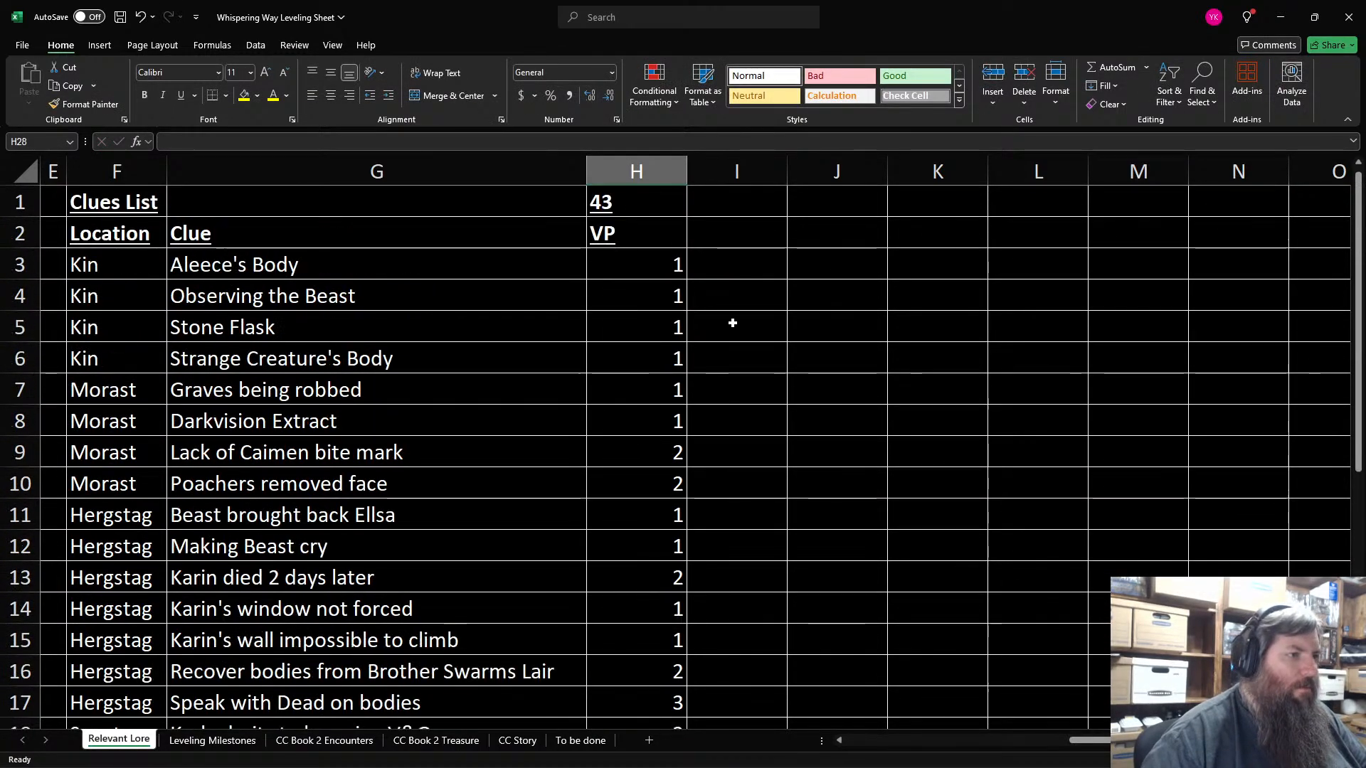
double_click(687, 171)
left_click(734, 288)
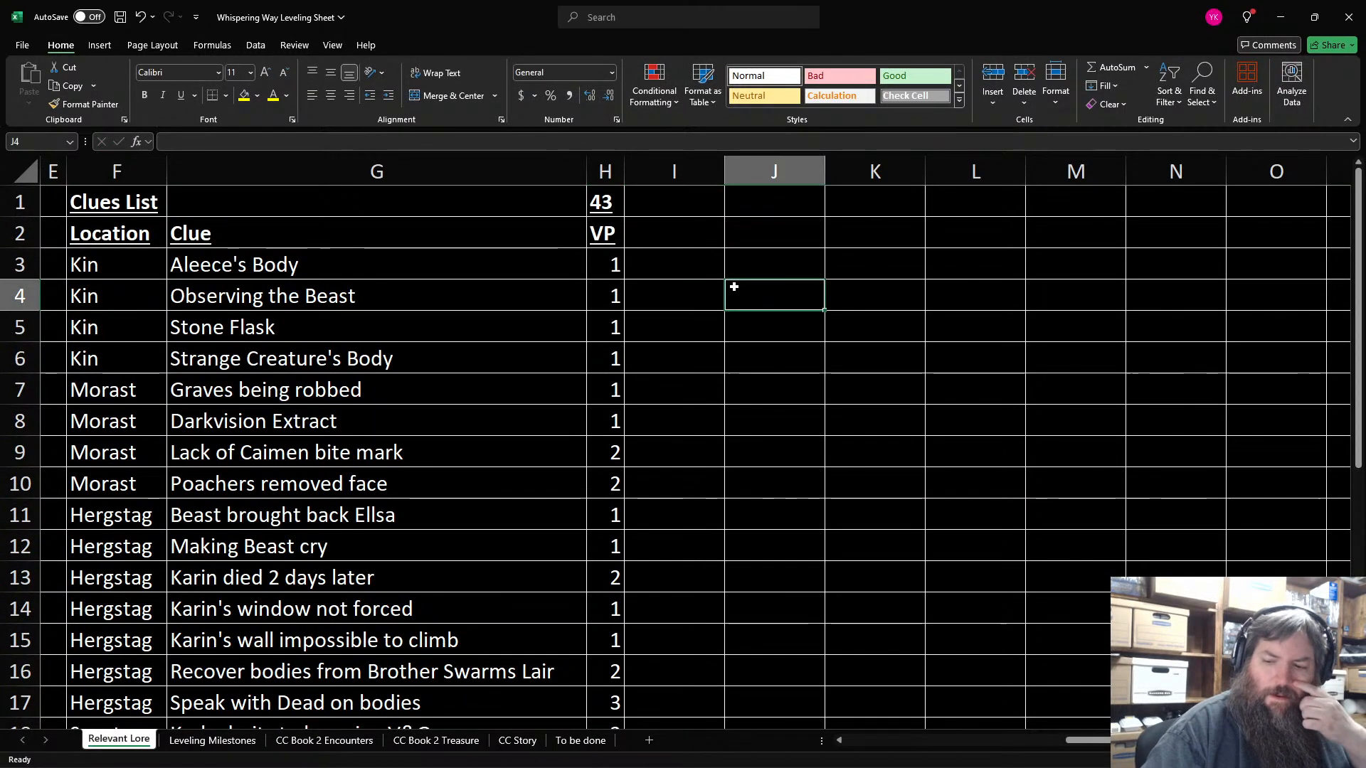
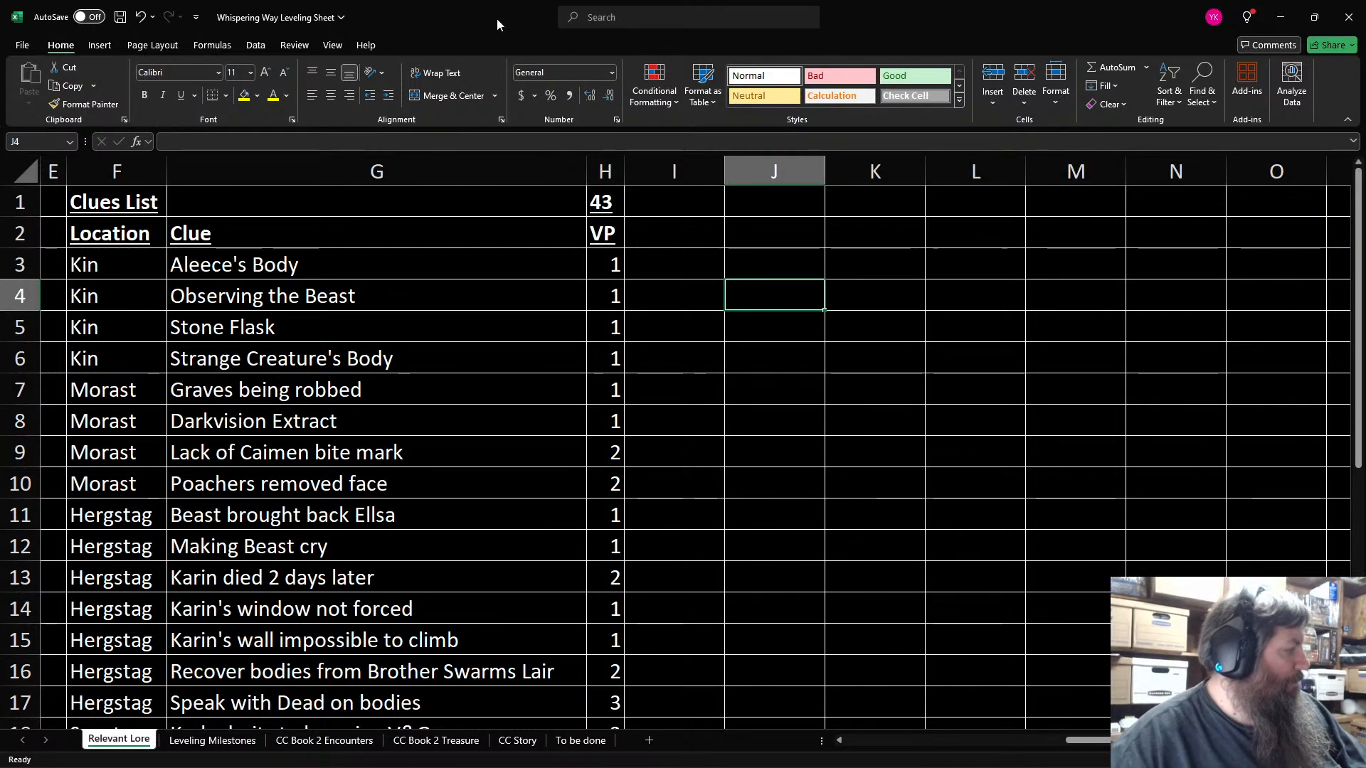
Step: Review the clues and their VP values in the clues list, from the Kin entries down to the V&G entries
left_click(609, 268)
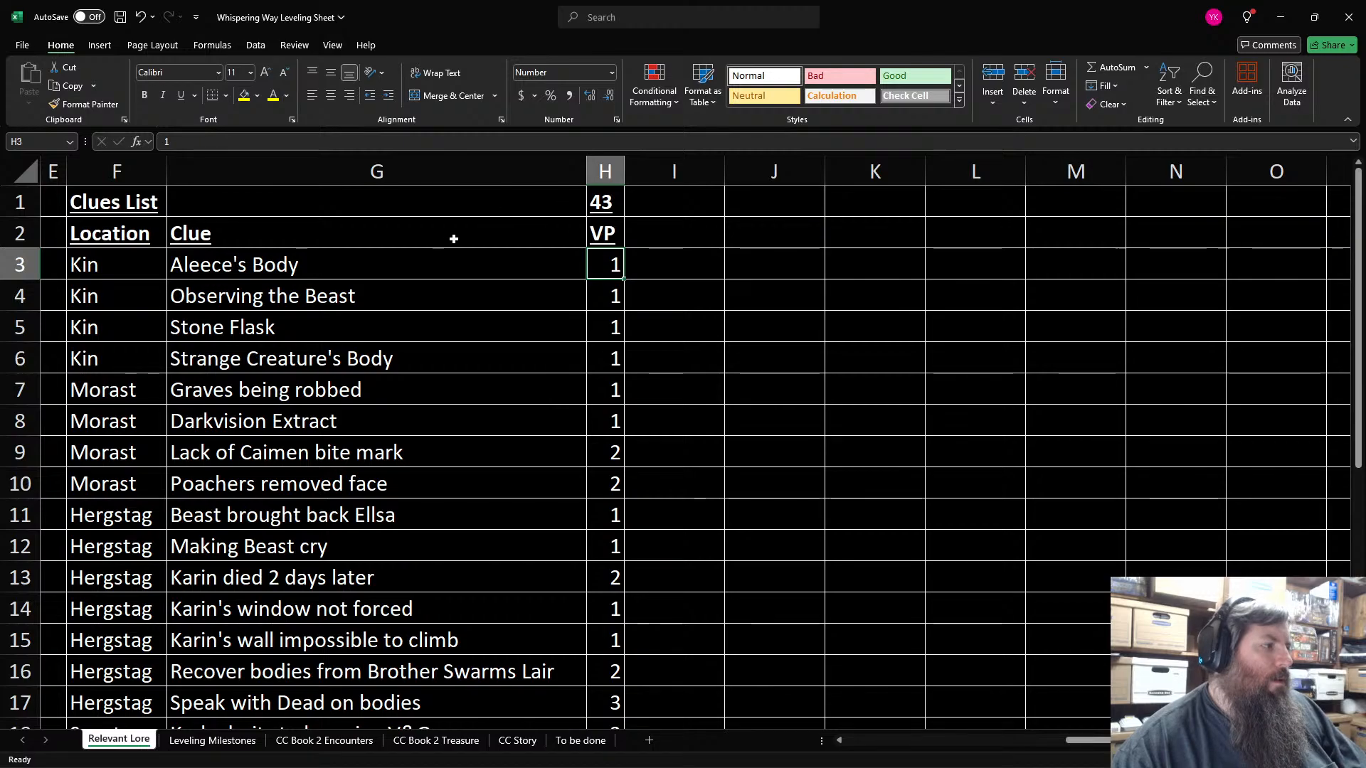
scroll(671, 318, "down", 2)
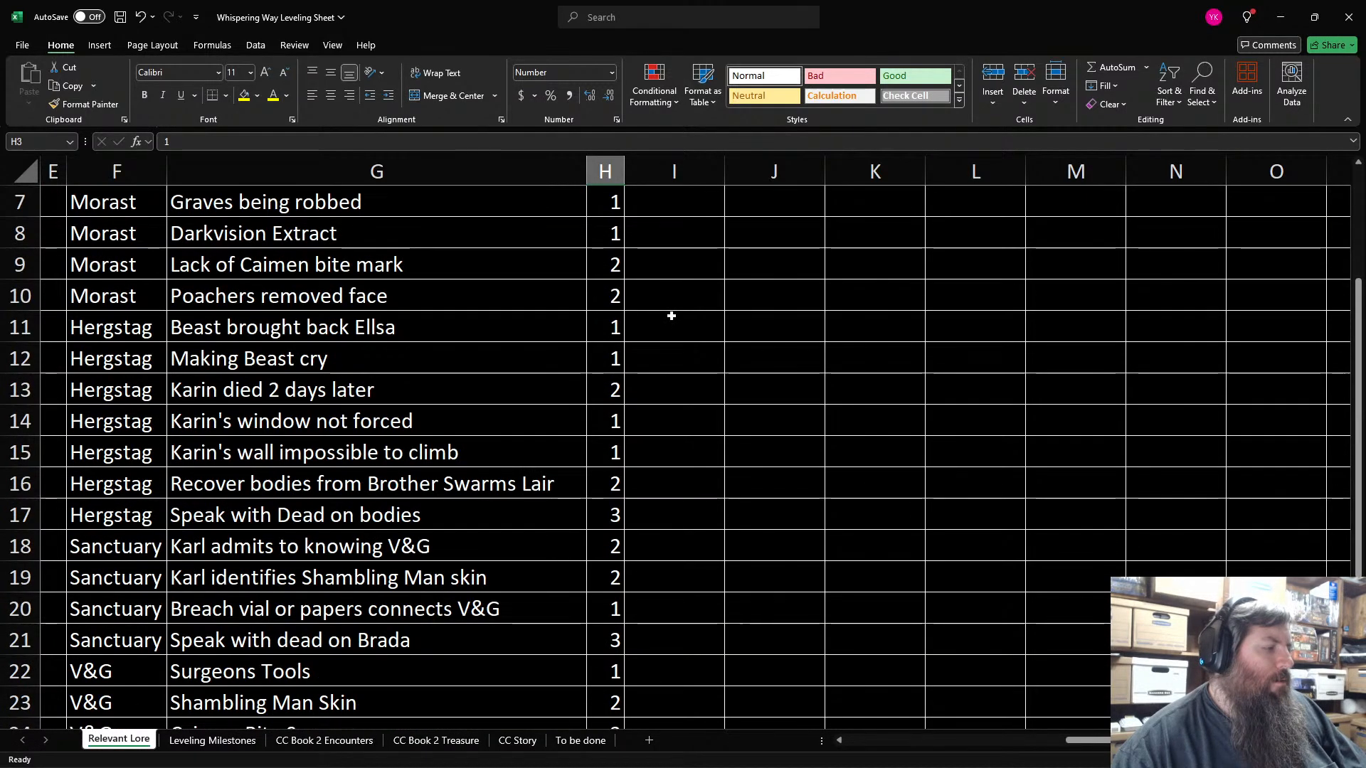
scroll(671, 315, "down", 2)
scroll(671, 315, "up", 4)
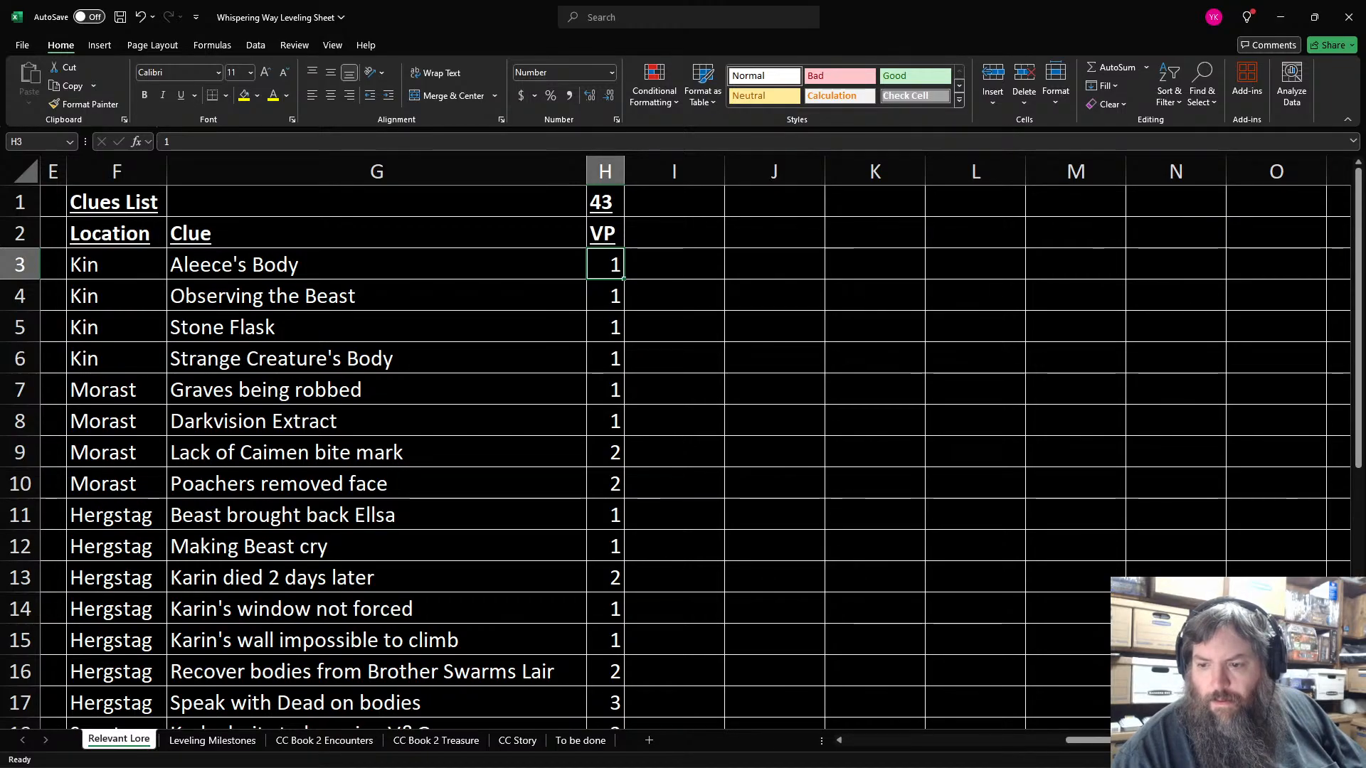
left_click(194, 397)
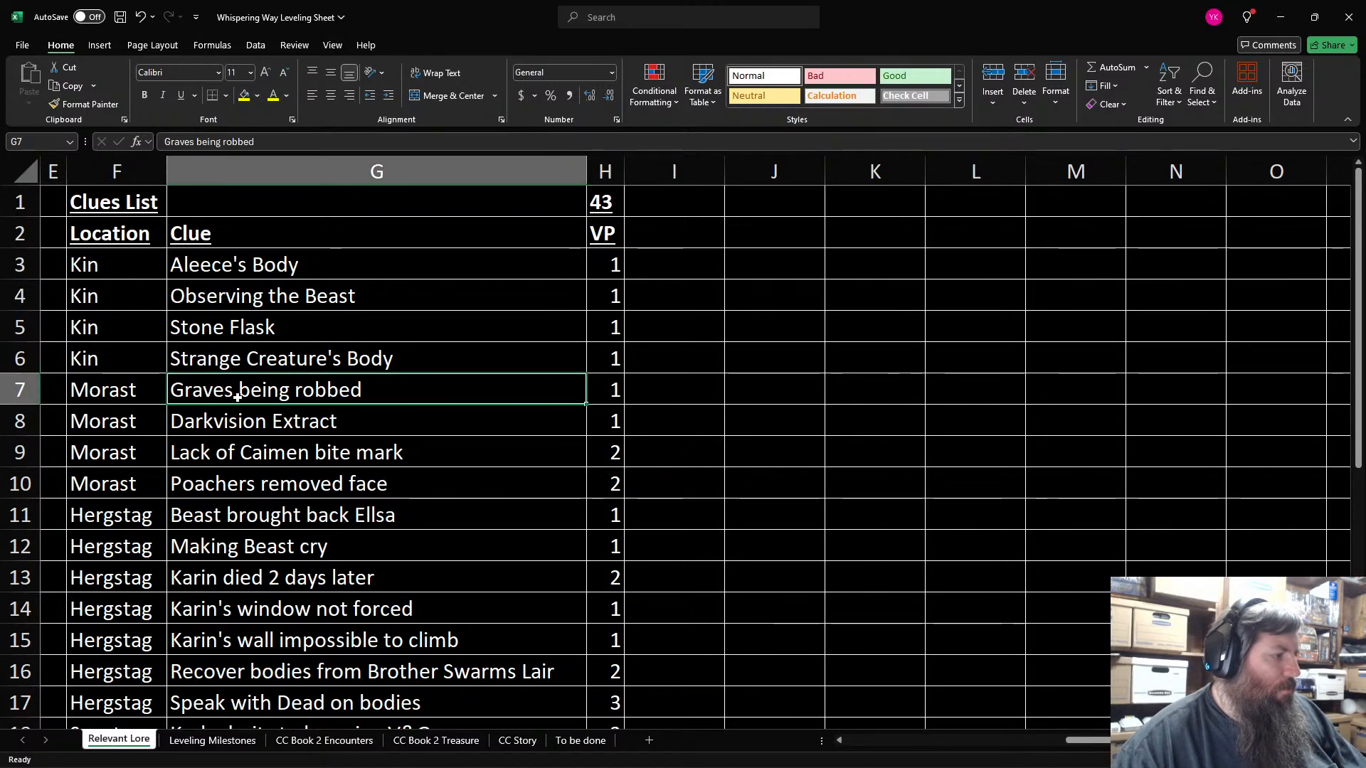
key("Down")
key("Down")
key("Down")
key("Down")
key("Down")
key("Down")
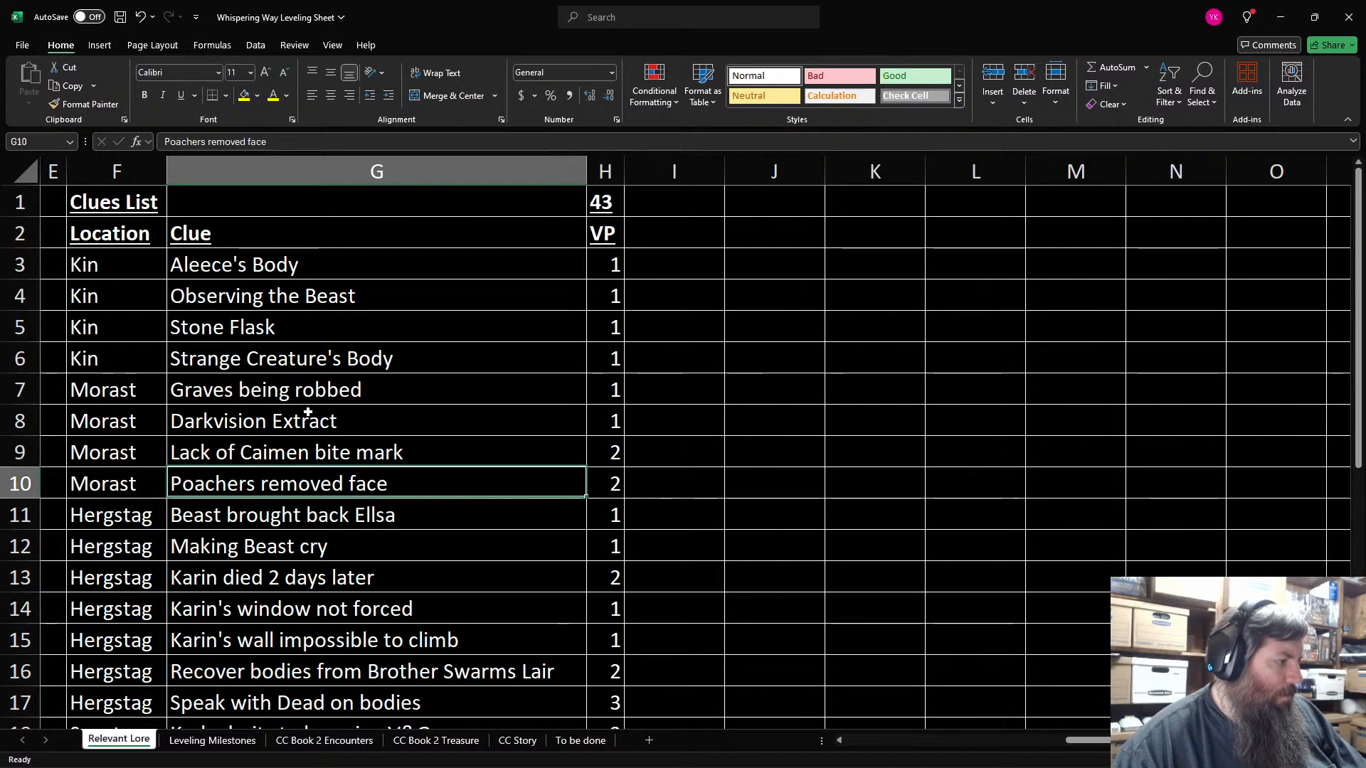
key("Down")
key("Down")
key("Down")
key("Down")
key("Down")
key("Down")
key("Down")
key("Down")
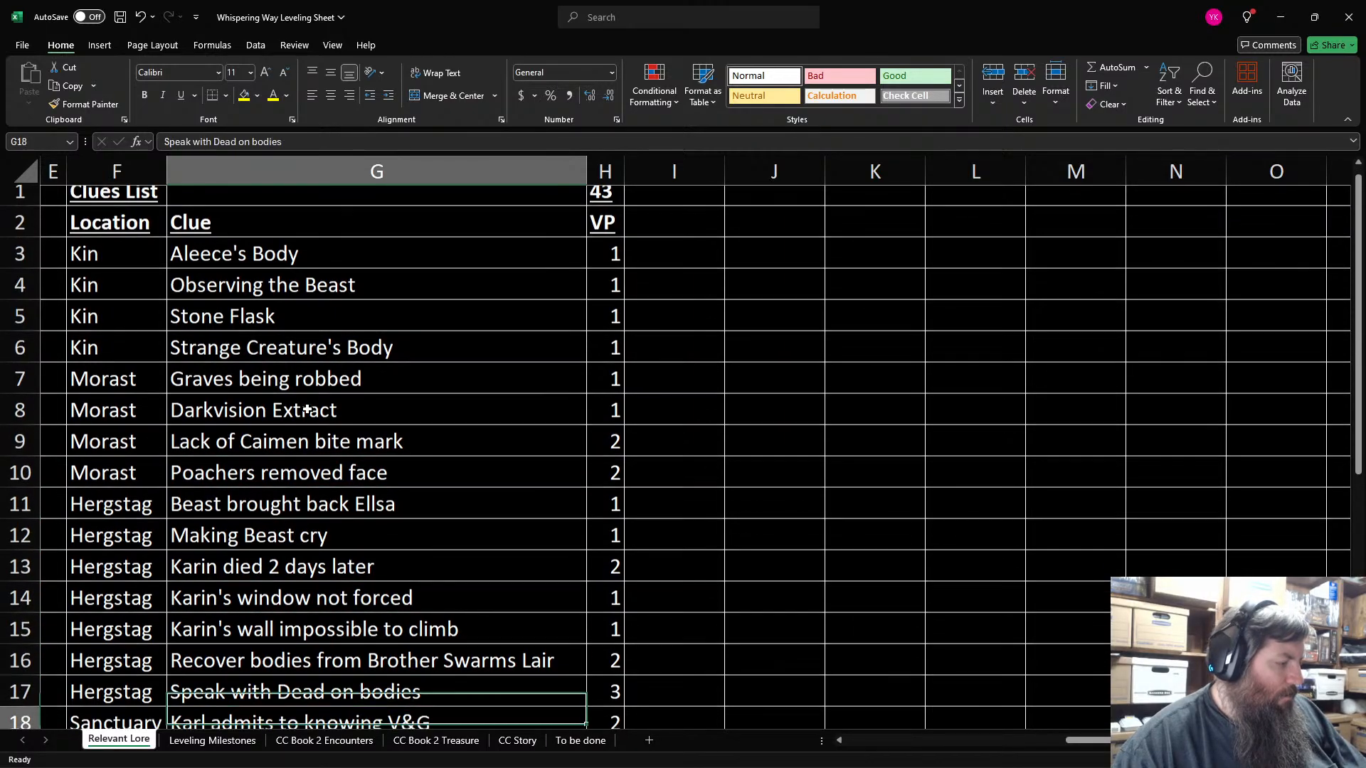
key("Down")
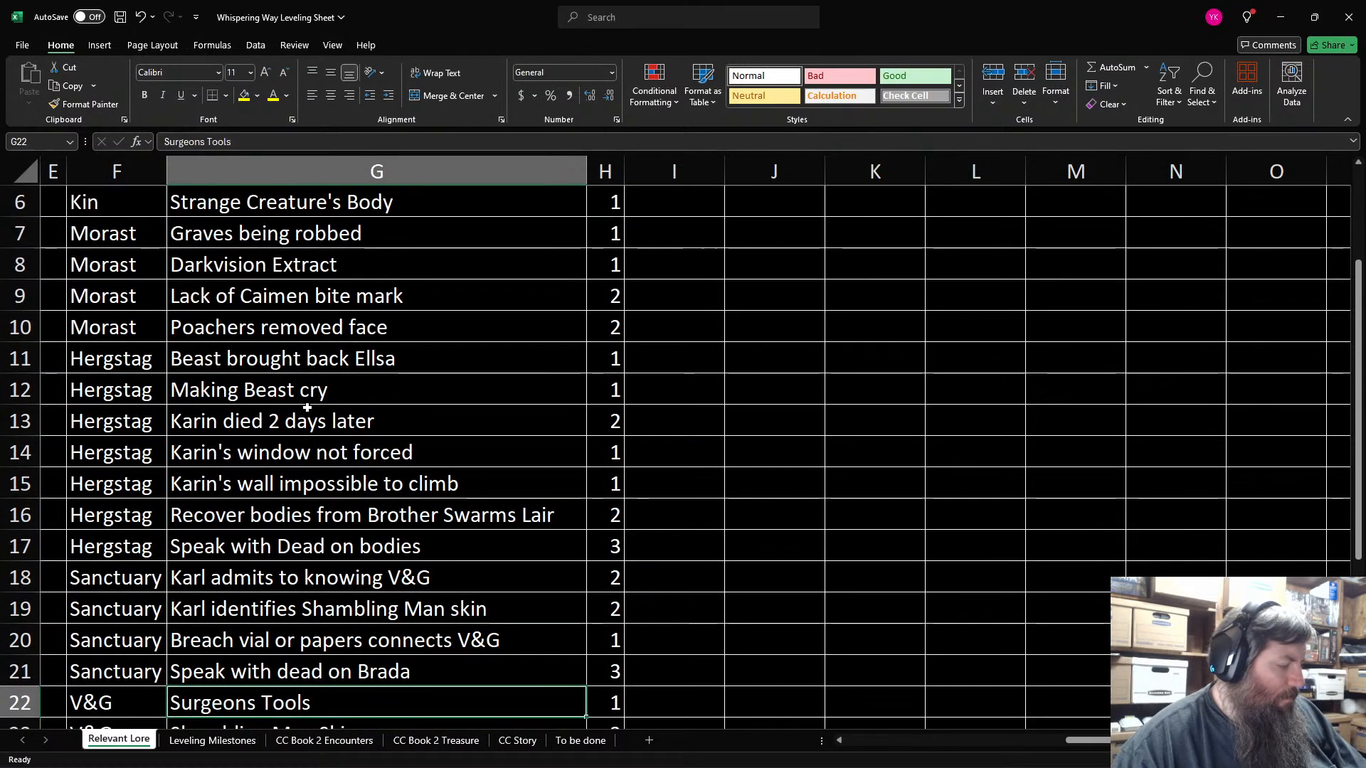
key("Up")
scroll(390, 406, "up", 2)
left_click(806, 425)
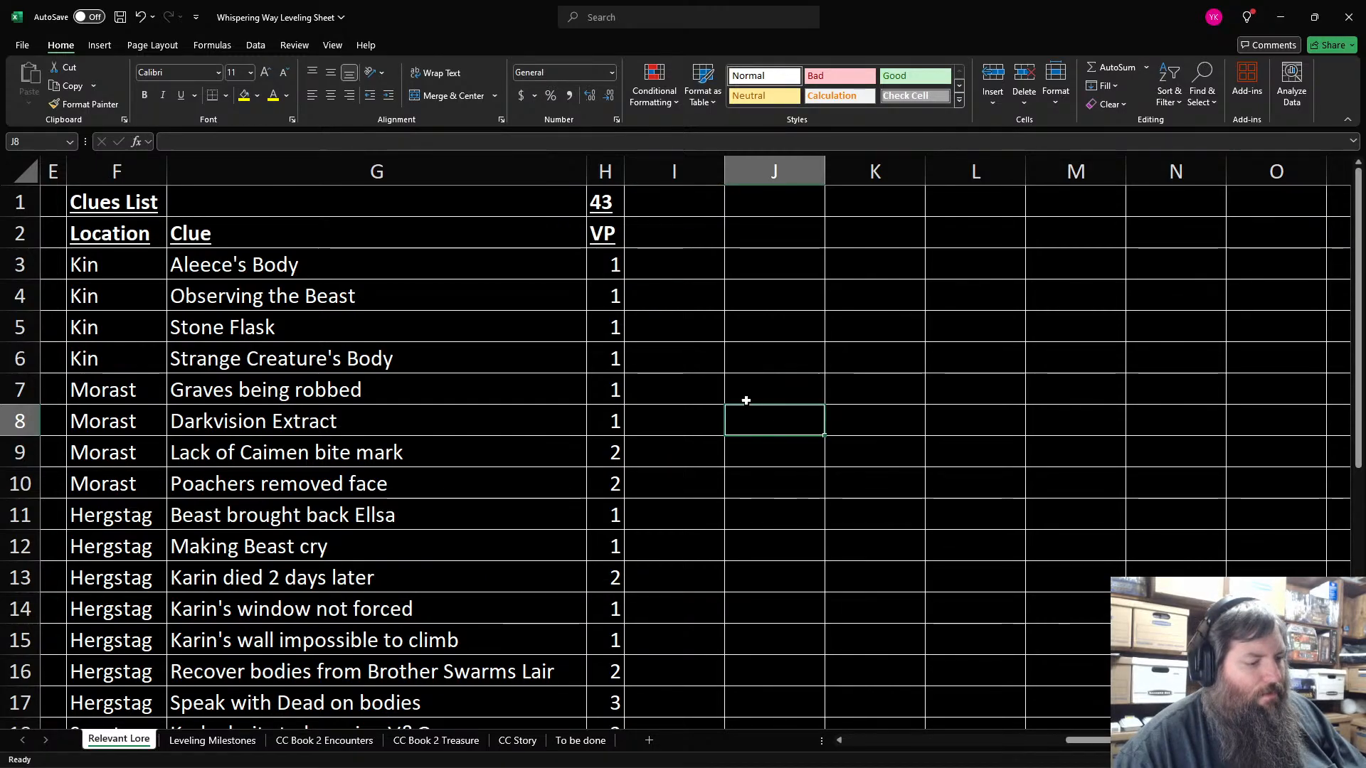
left_click(696, 385)
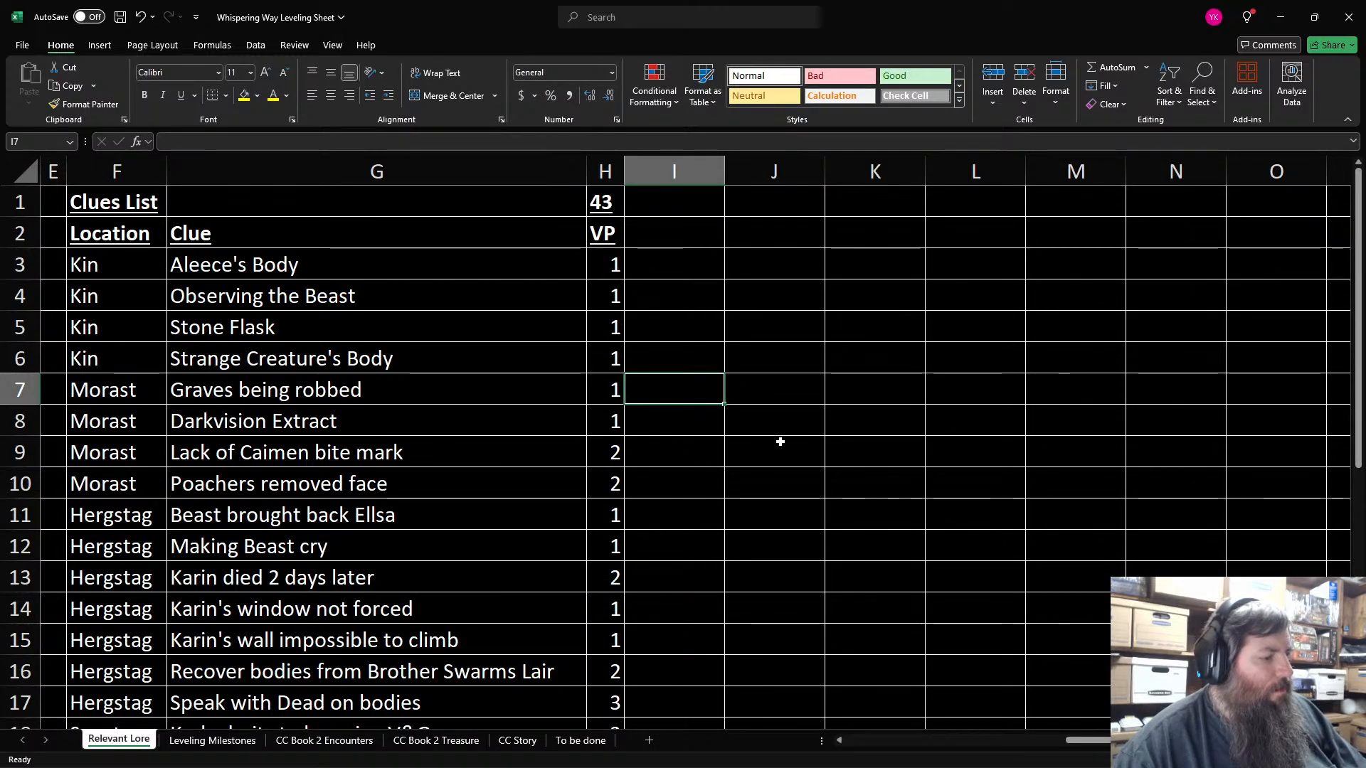
Step: Work out =15/12 and =12/15 in the empty cell J8, and clear the cell
left_click(817, 427)
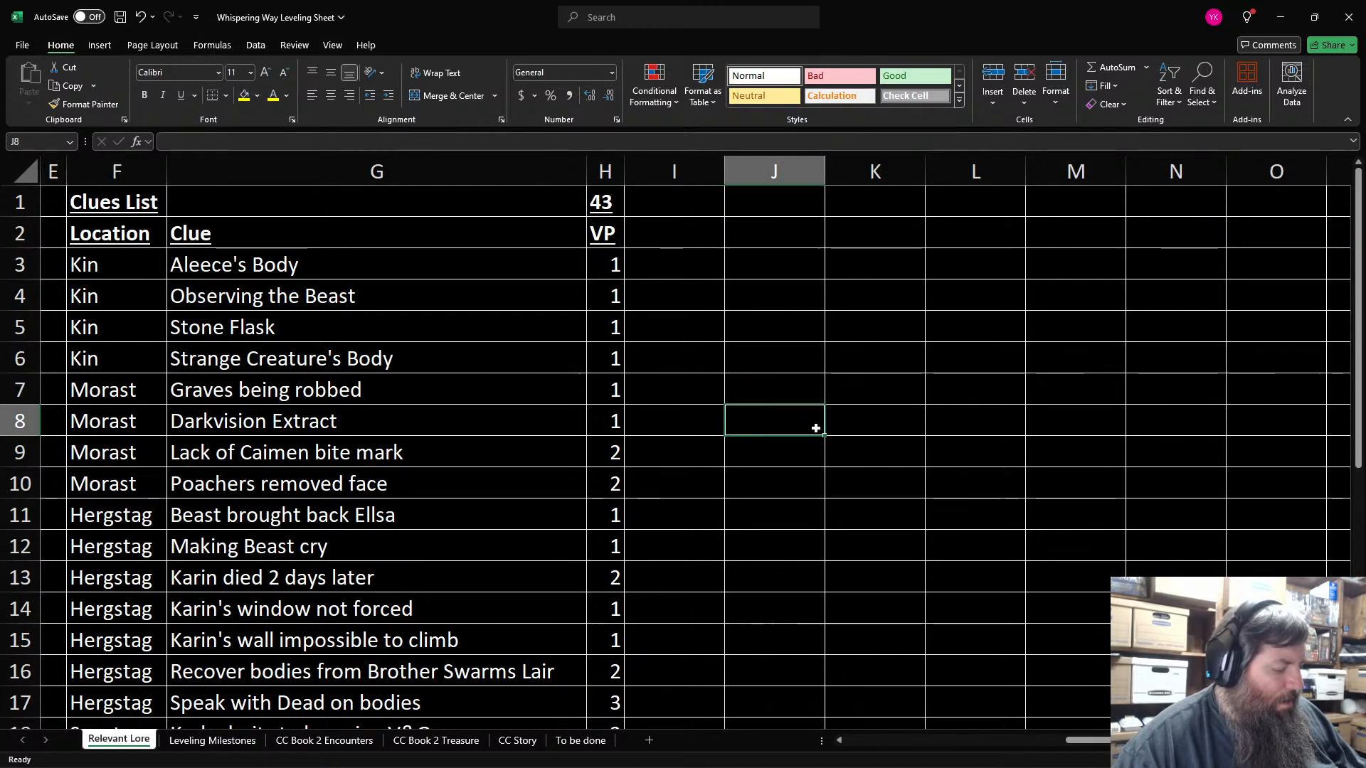
type("=15/12")
key("Return")
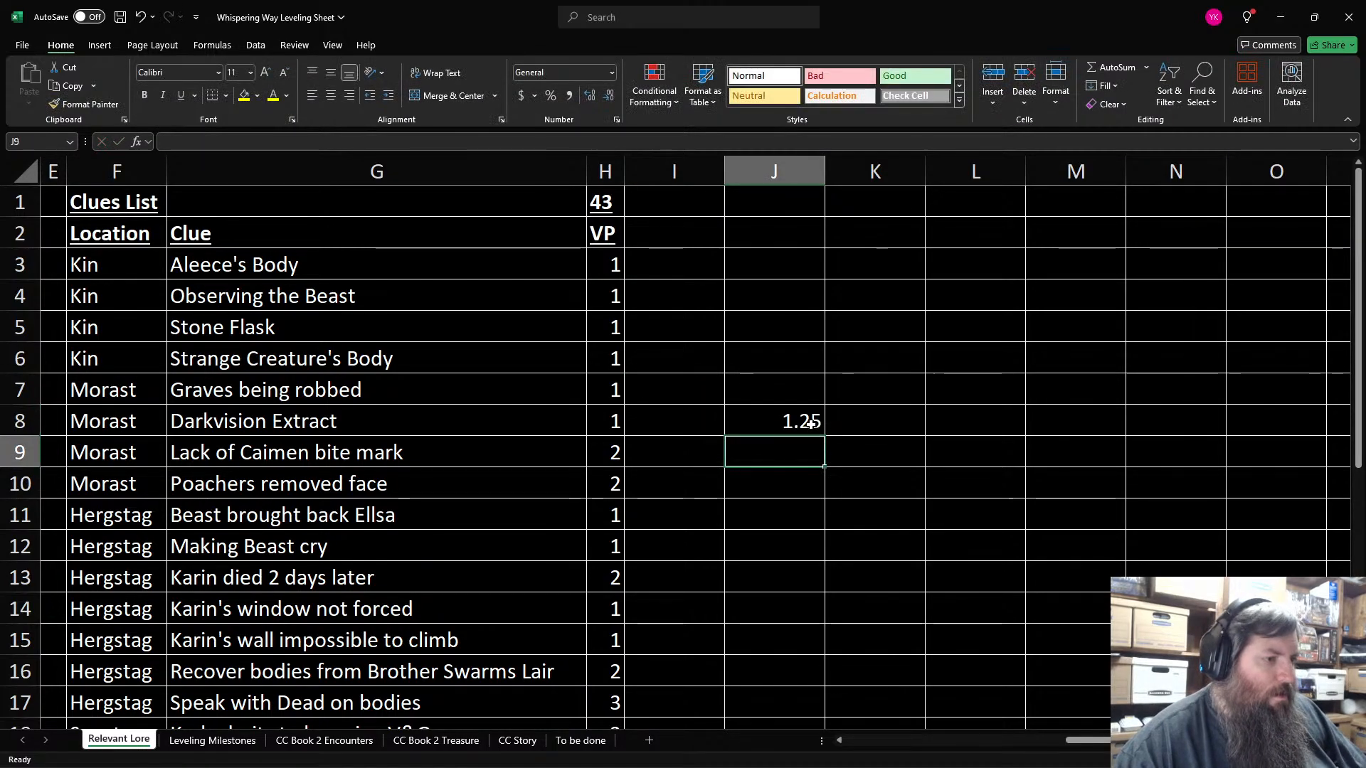
left_click(790, 425)
type("=12/1")
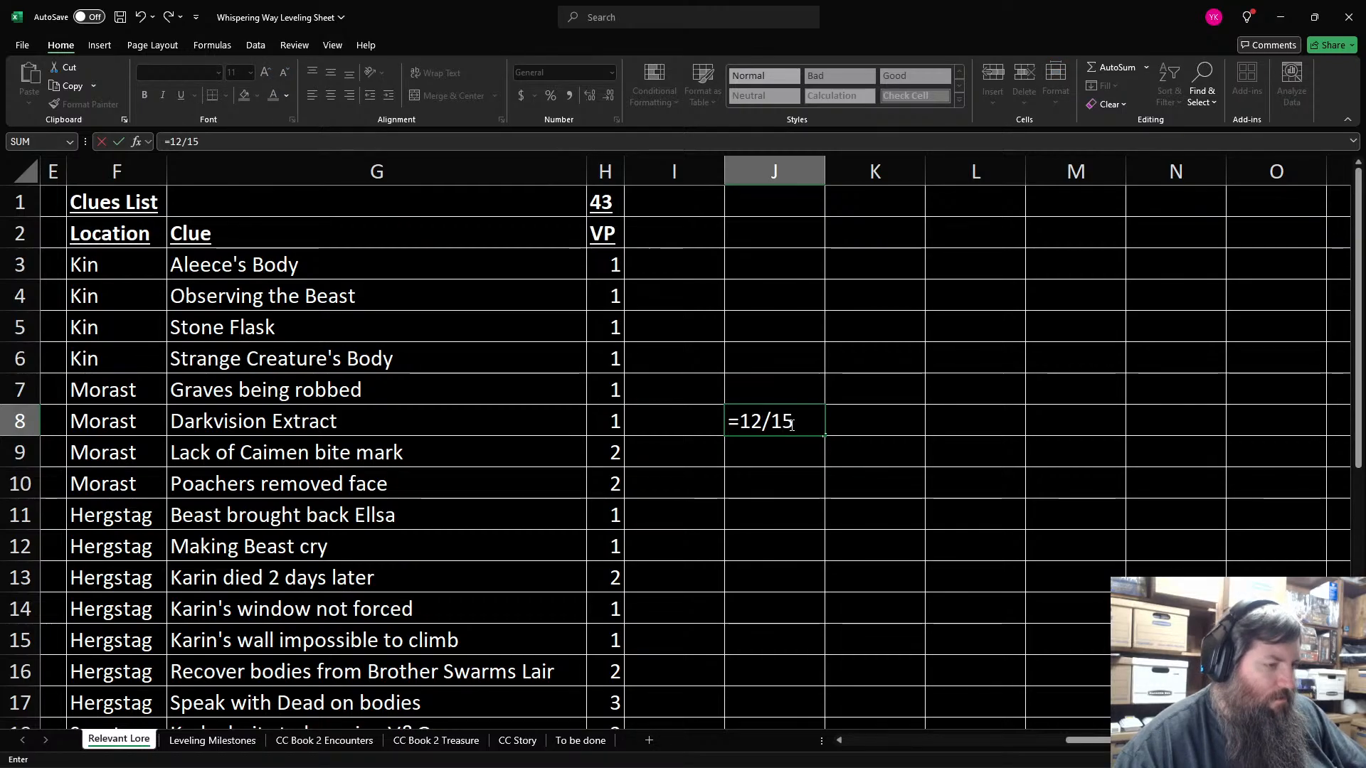
key("Return")
left_click(789, 430)
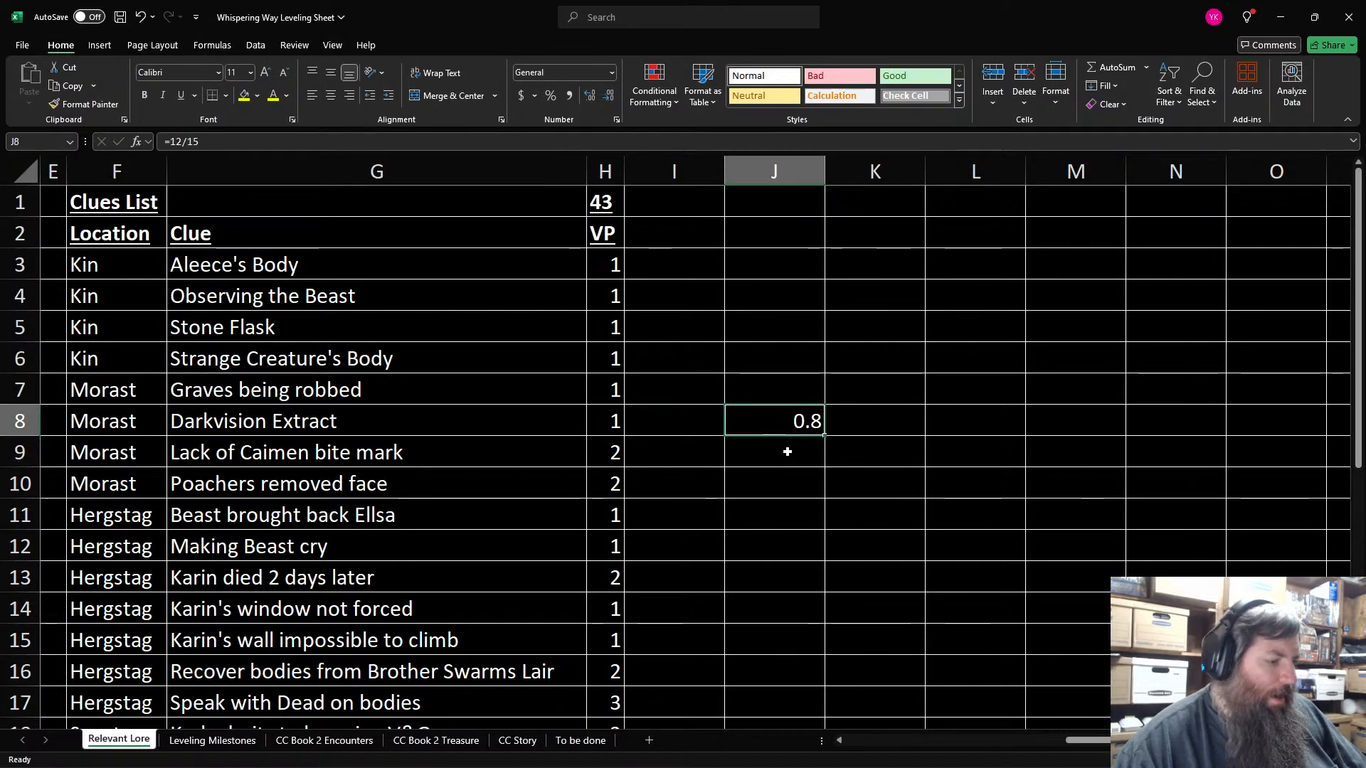
key("BackSpace")
Step: Calculate 80% of the VP total in I1 with =H1*0.8, and clear the cell
left_click(684, 214)
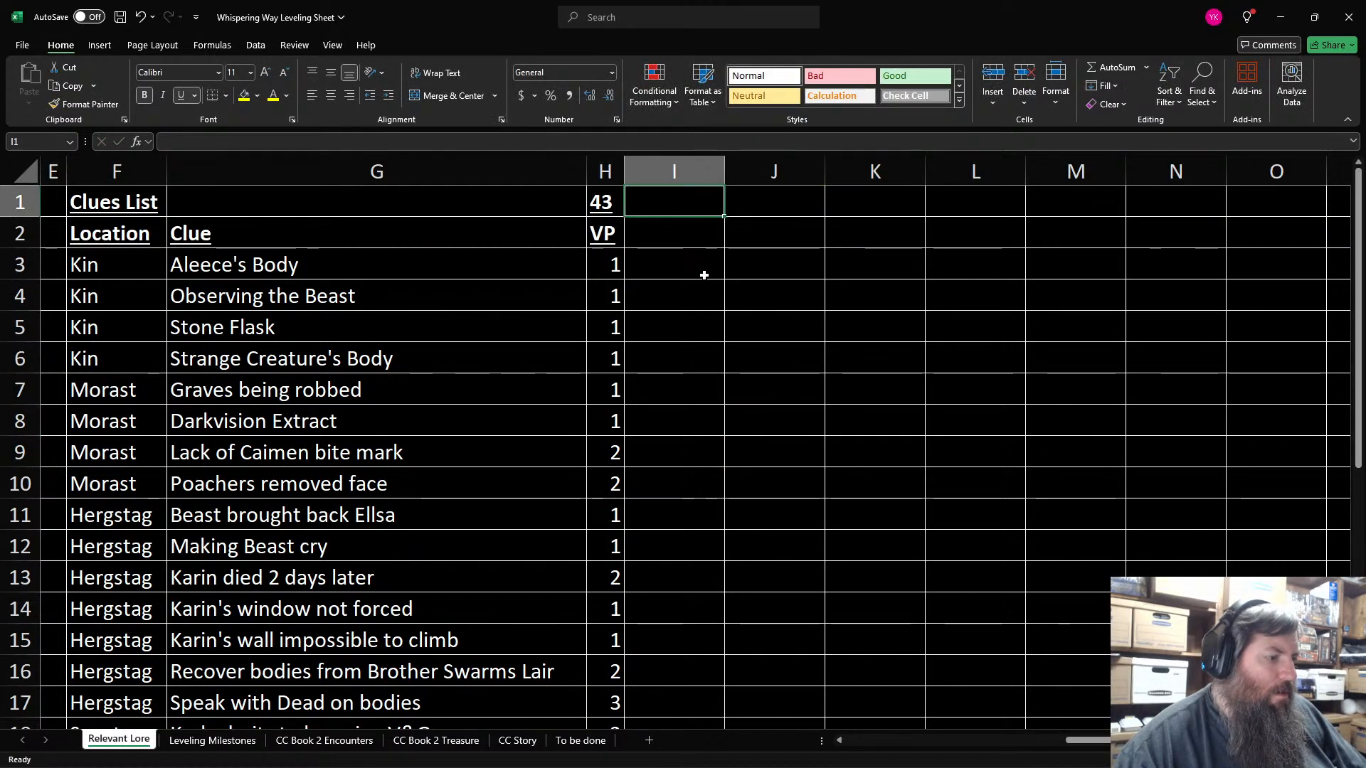
type("=")
left_click(608, 210)
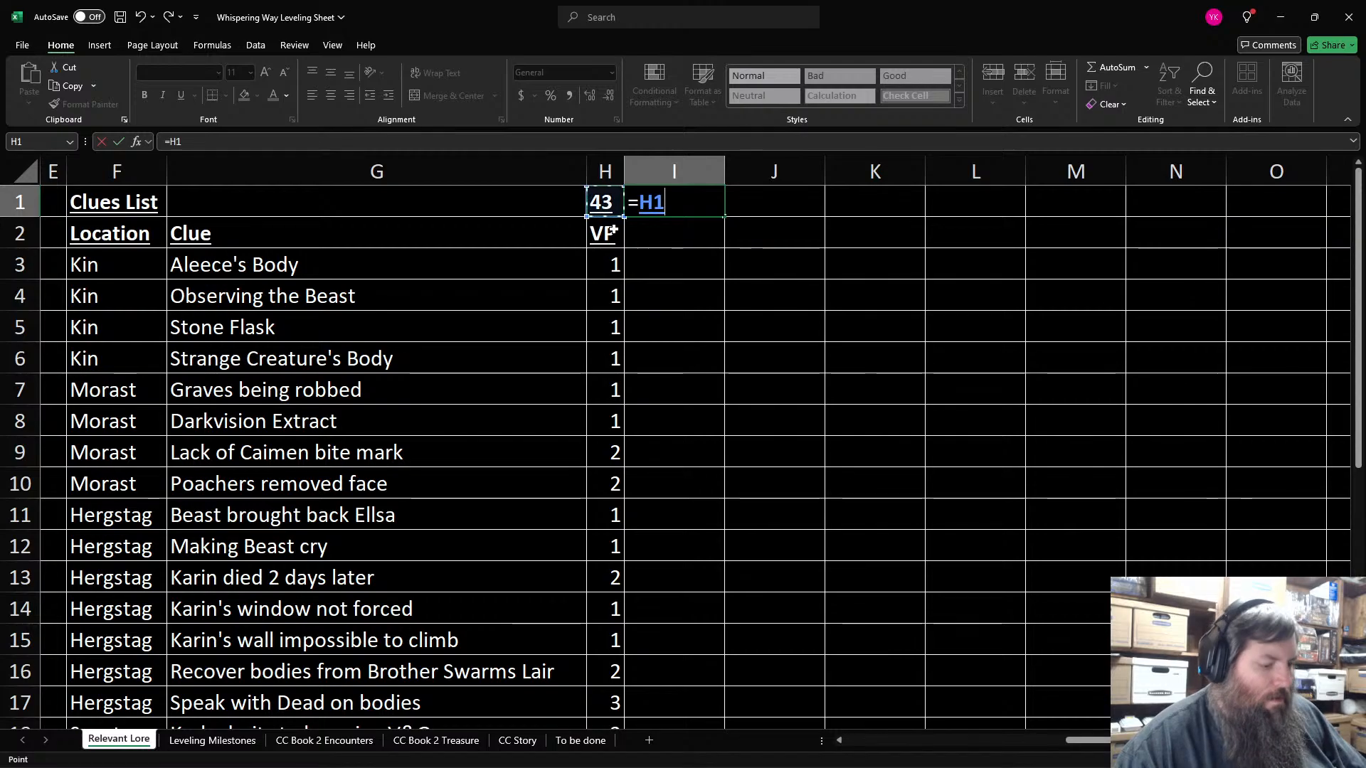
type("*0.8")
key("Return")
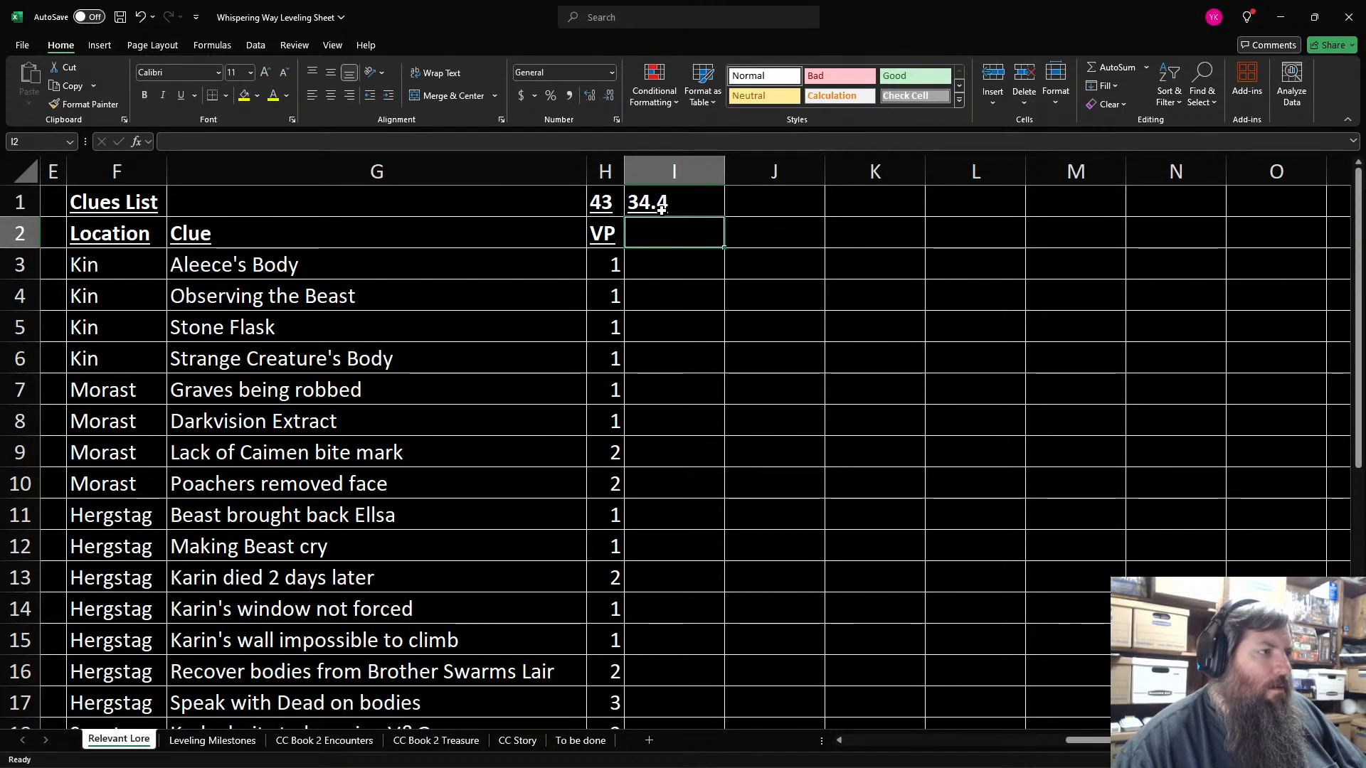
left_click(661, 208)
key("Delete")
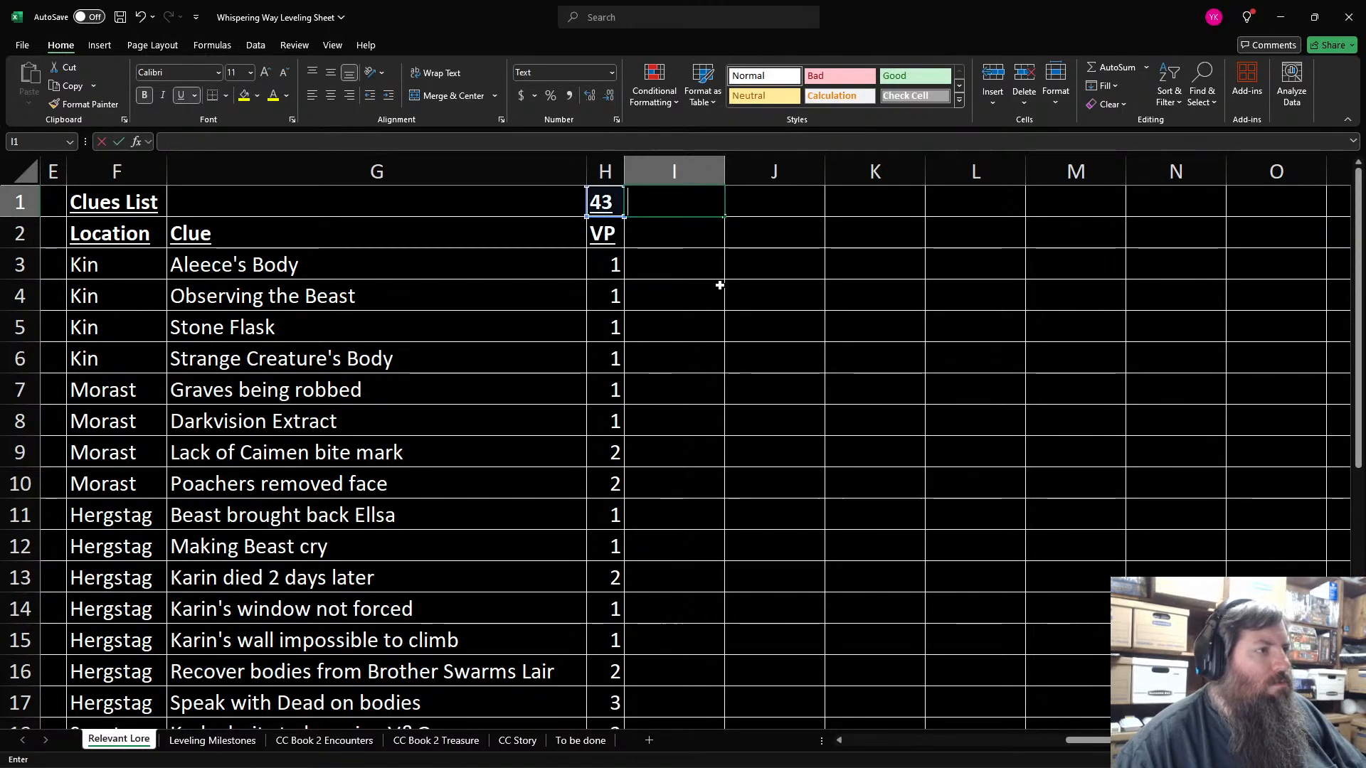
left_click(738, 292)
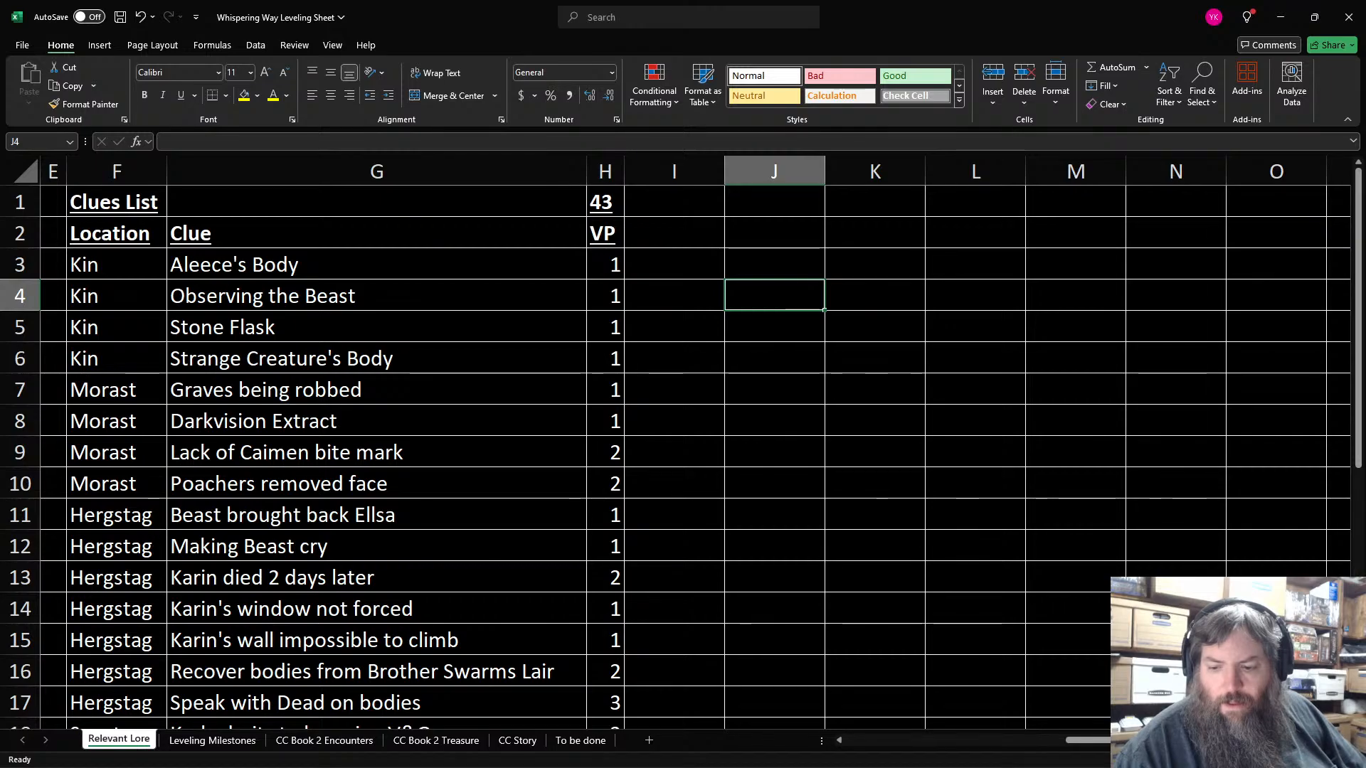
key("alt+Tab")
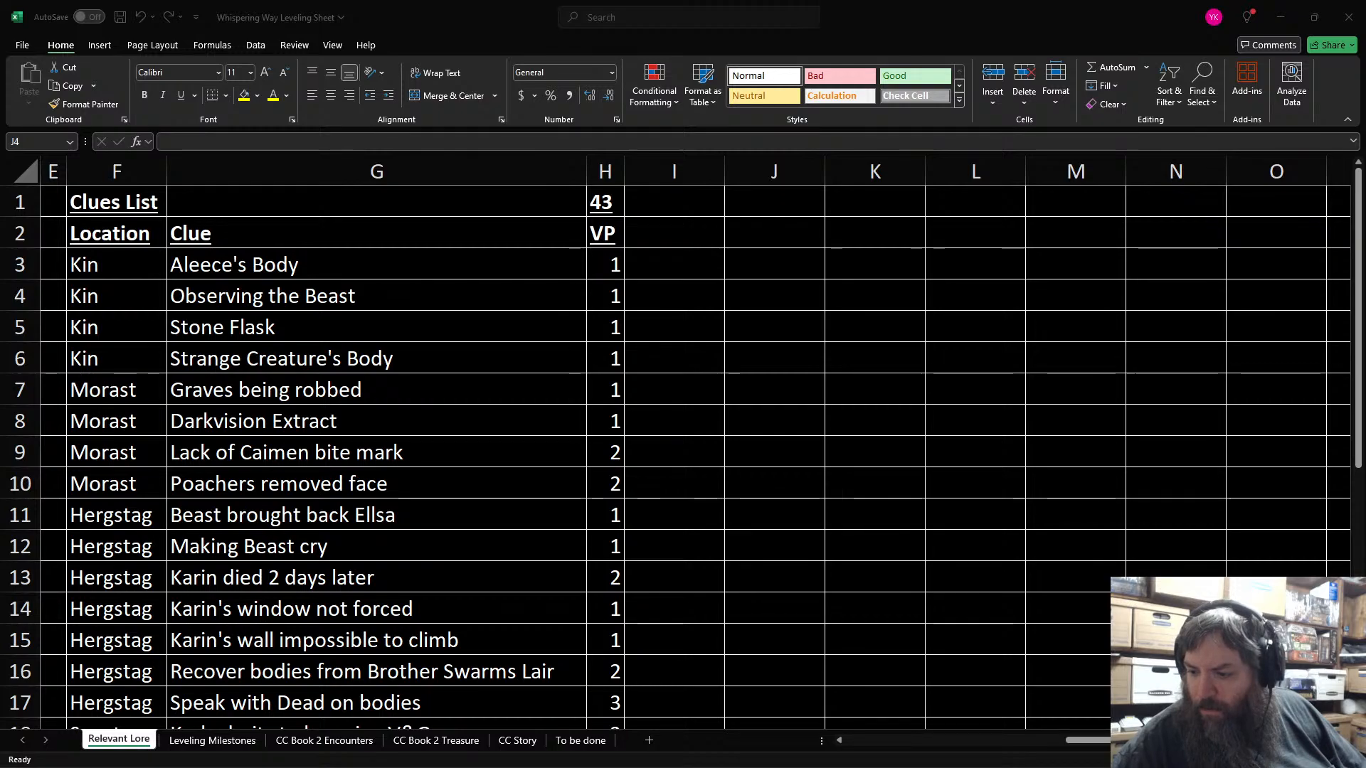
key("alt+Tab")
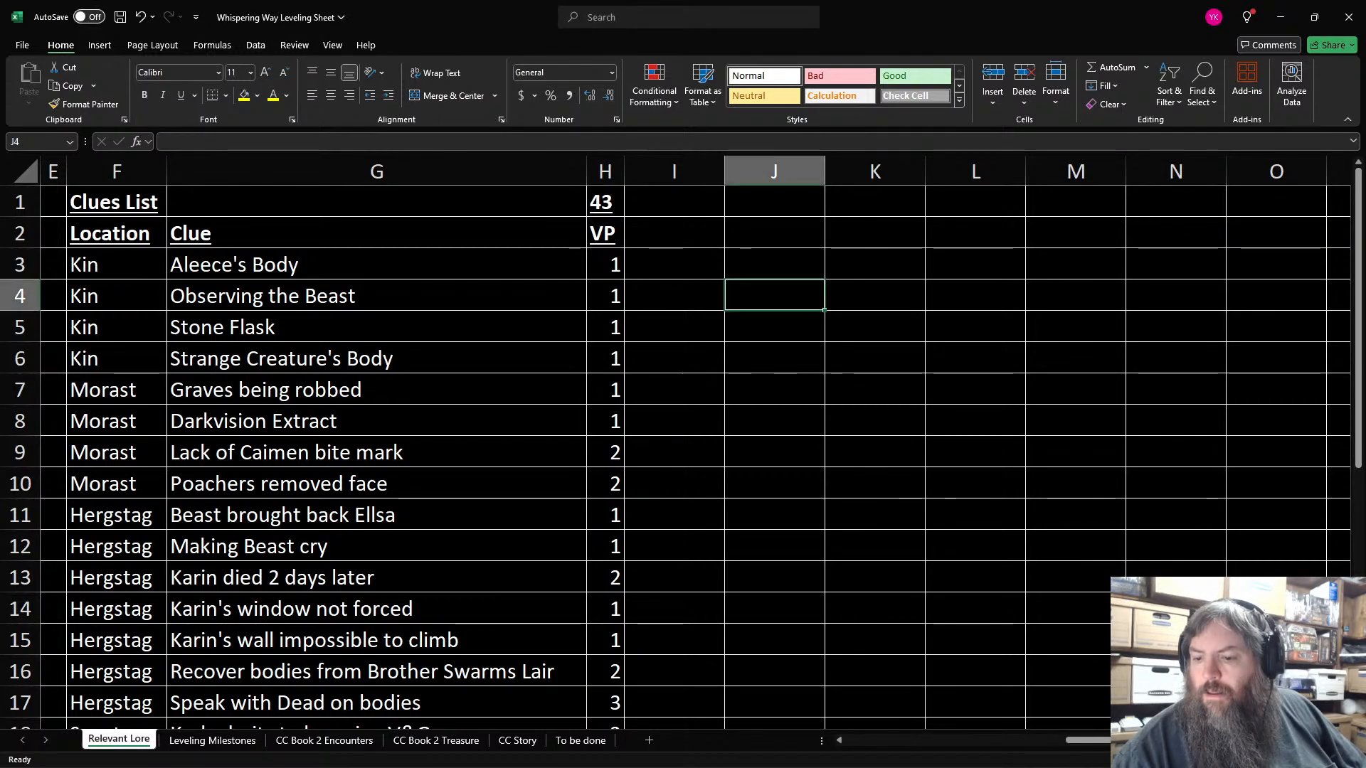
key("Left")
key("Up")
Step: Try to calculate 90% of the VP total in I1 with =H1*.9, and clear the cell
left_click(692, 193)
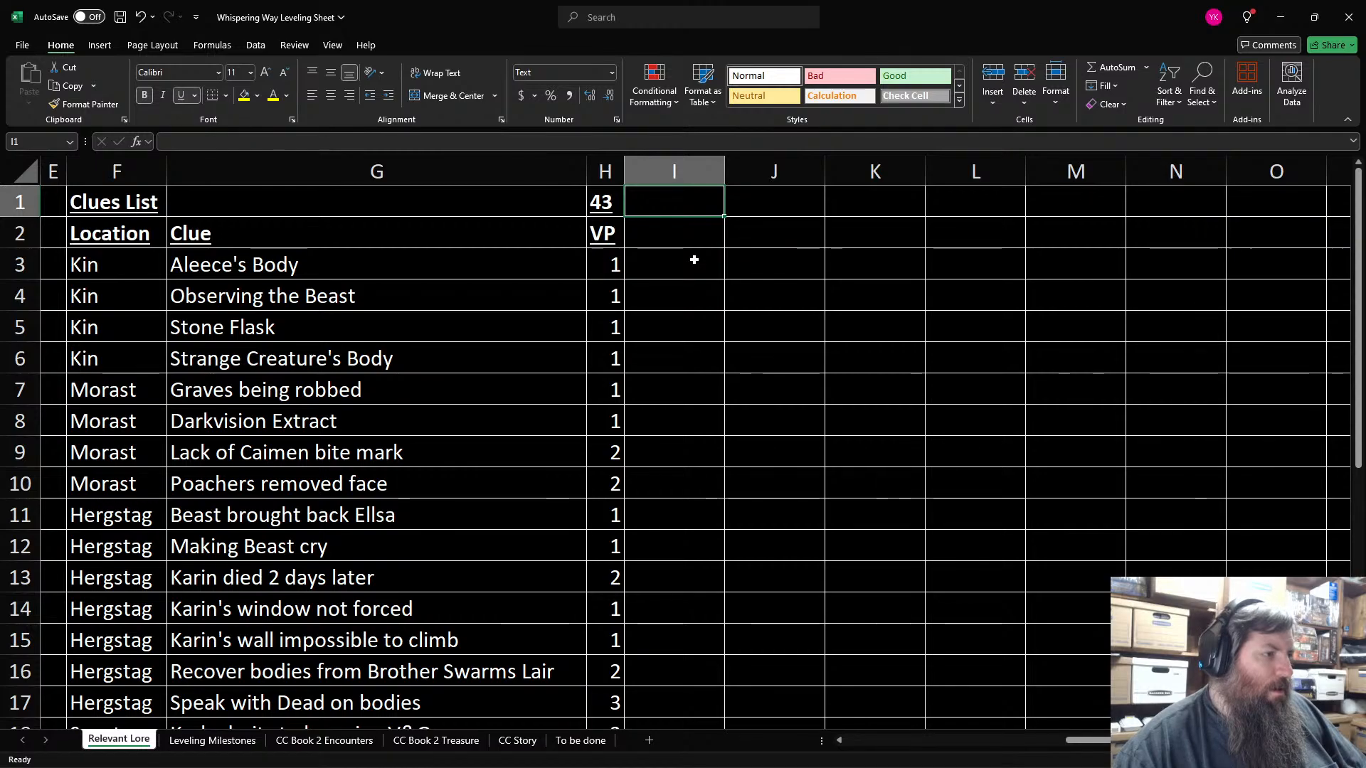
type("=")
left_click(604, 205)
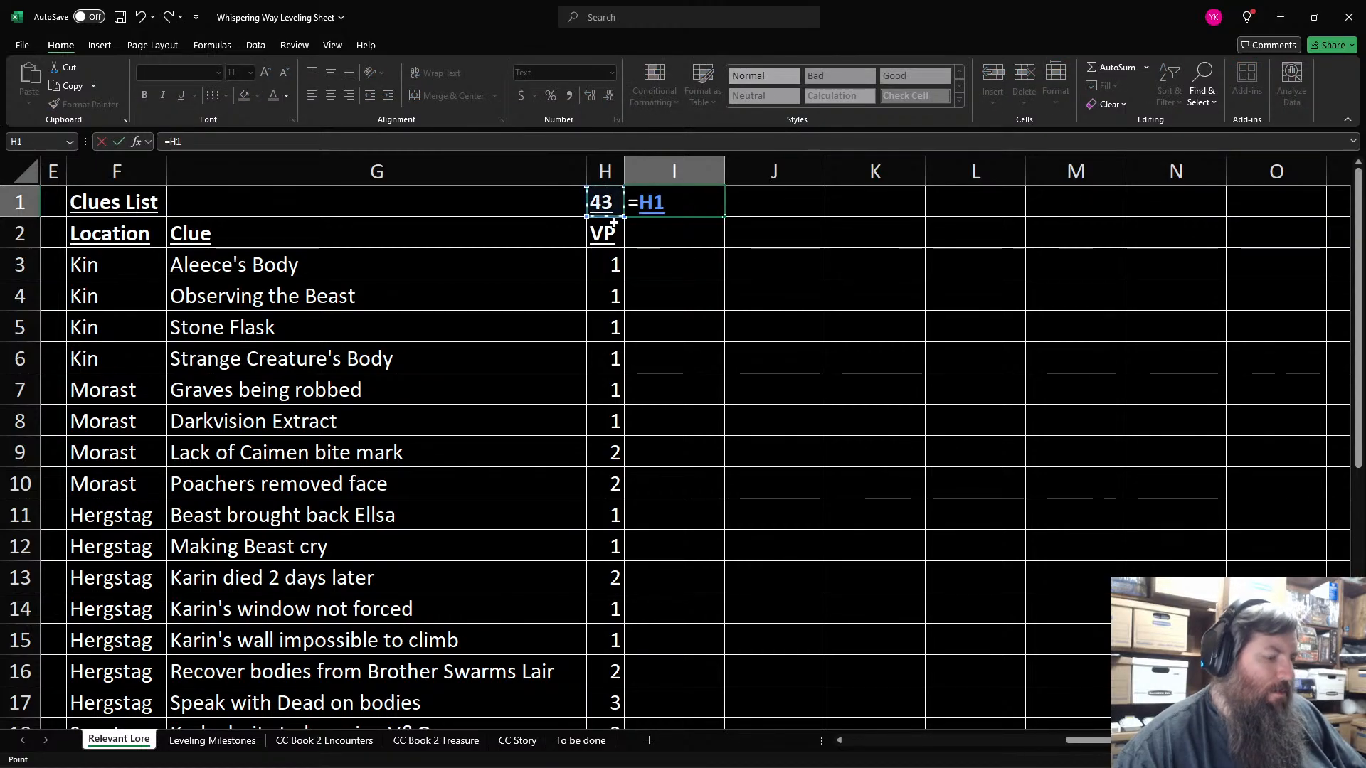
type("*.9")
key("Return")
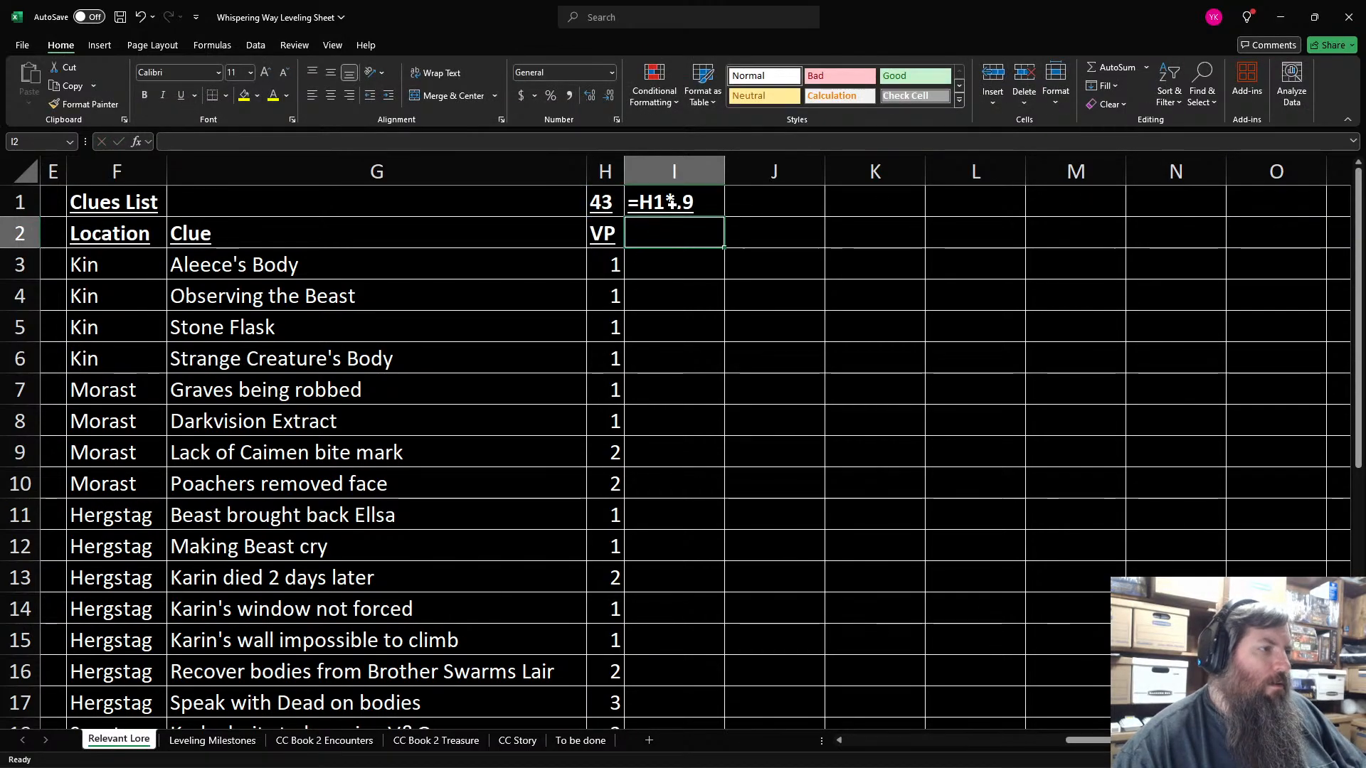
left_click(670, 202)
key("Delete")
left_click(674, 223)
Step: Enter the formula =H1*.9 in I1 a second time and remove it again
left_click(674, 199)
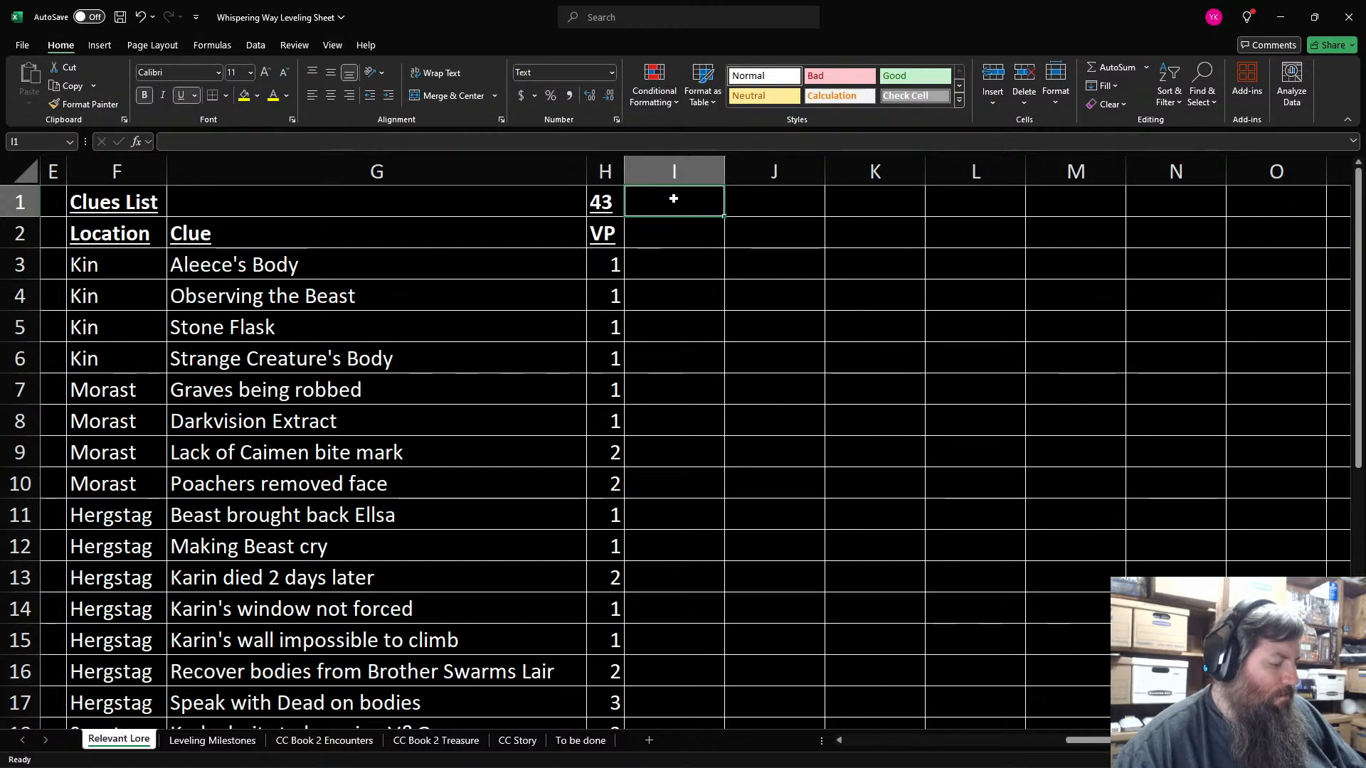
type("=")
left_click(599, 194)
type("*.9")
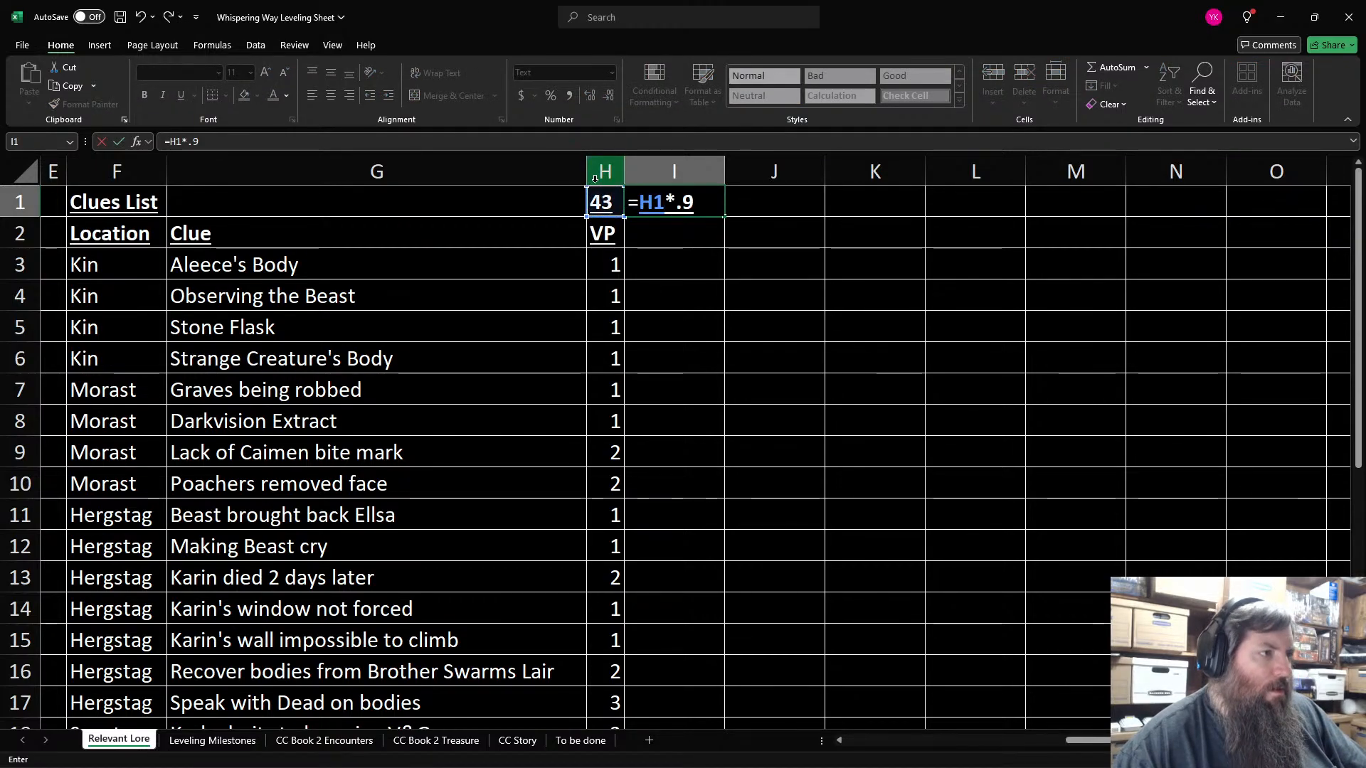
key("Return")
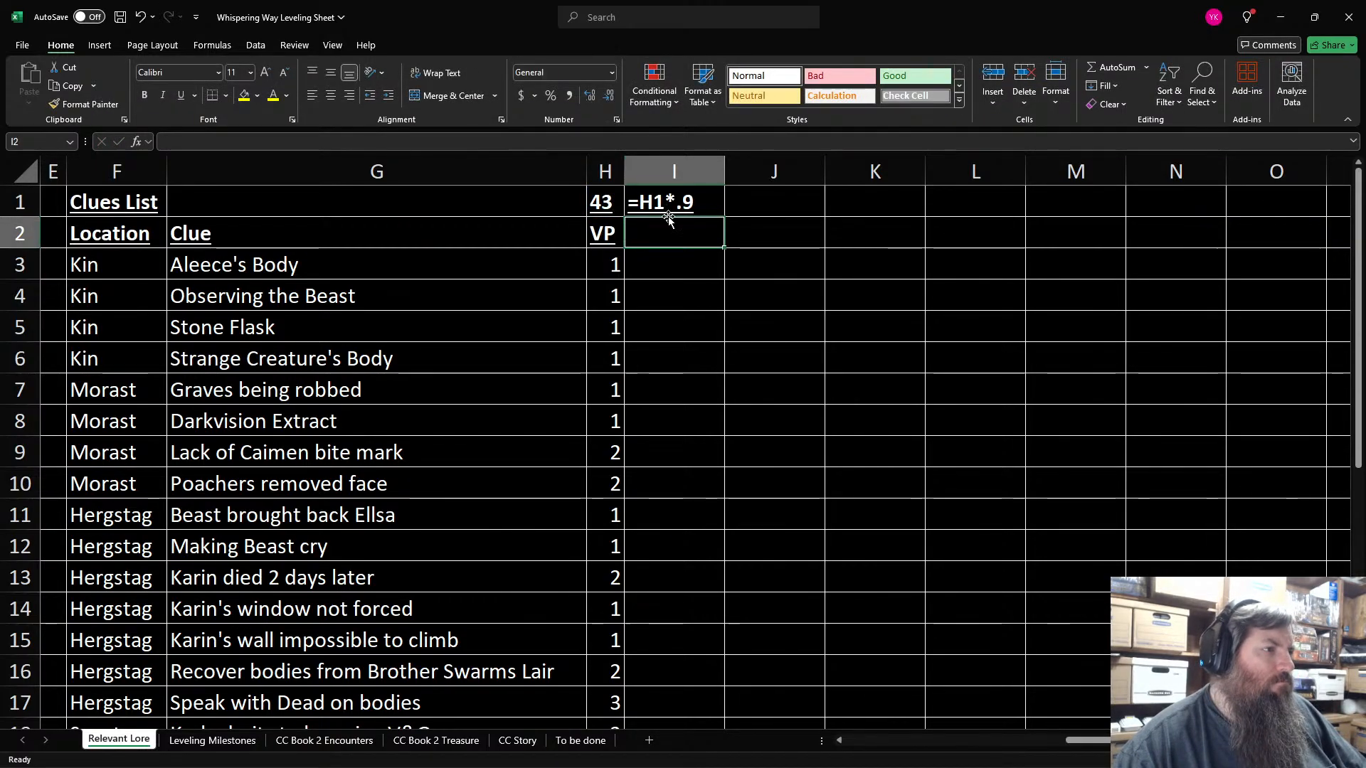
key("Up")
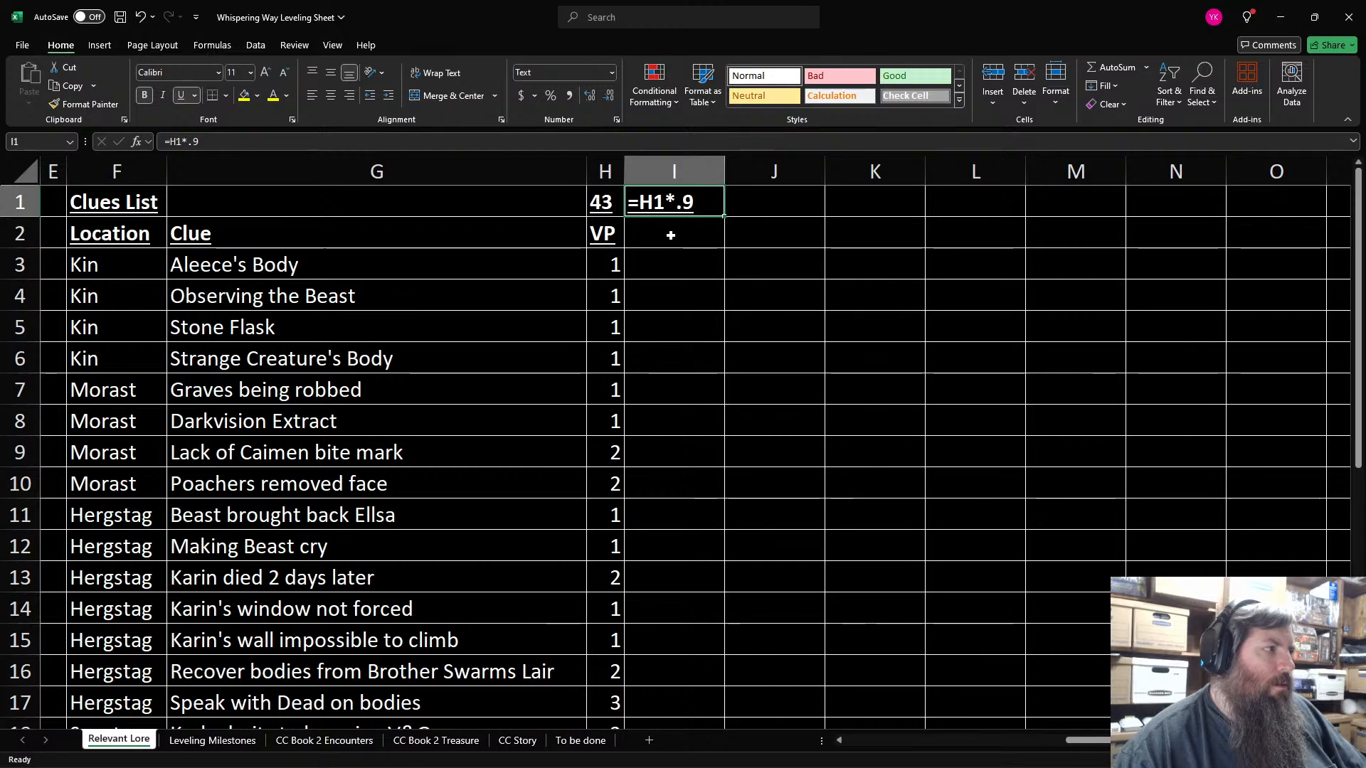
key("BackSpace")
key("Return")
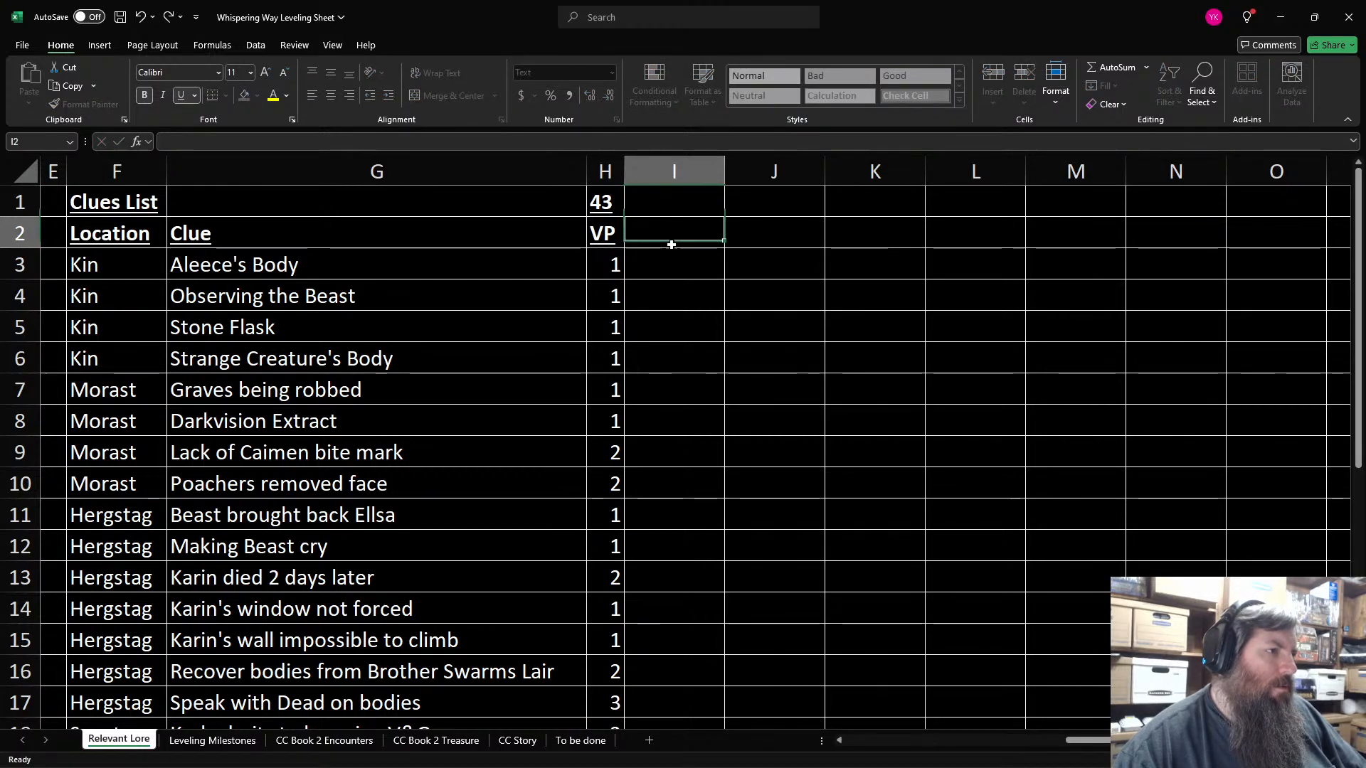
Step: Format cell I1 as Number with 0 decimal places
left_click(671, 207)
right_click(671, 207)
left_click(740, 561)
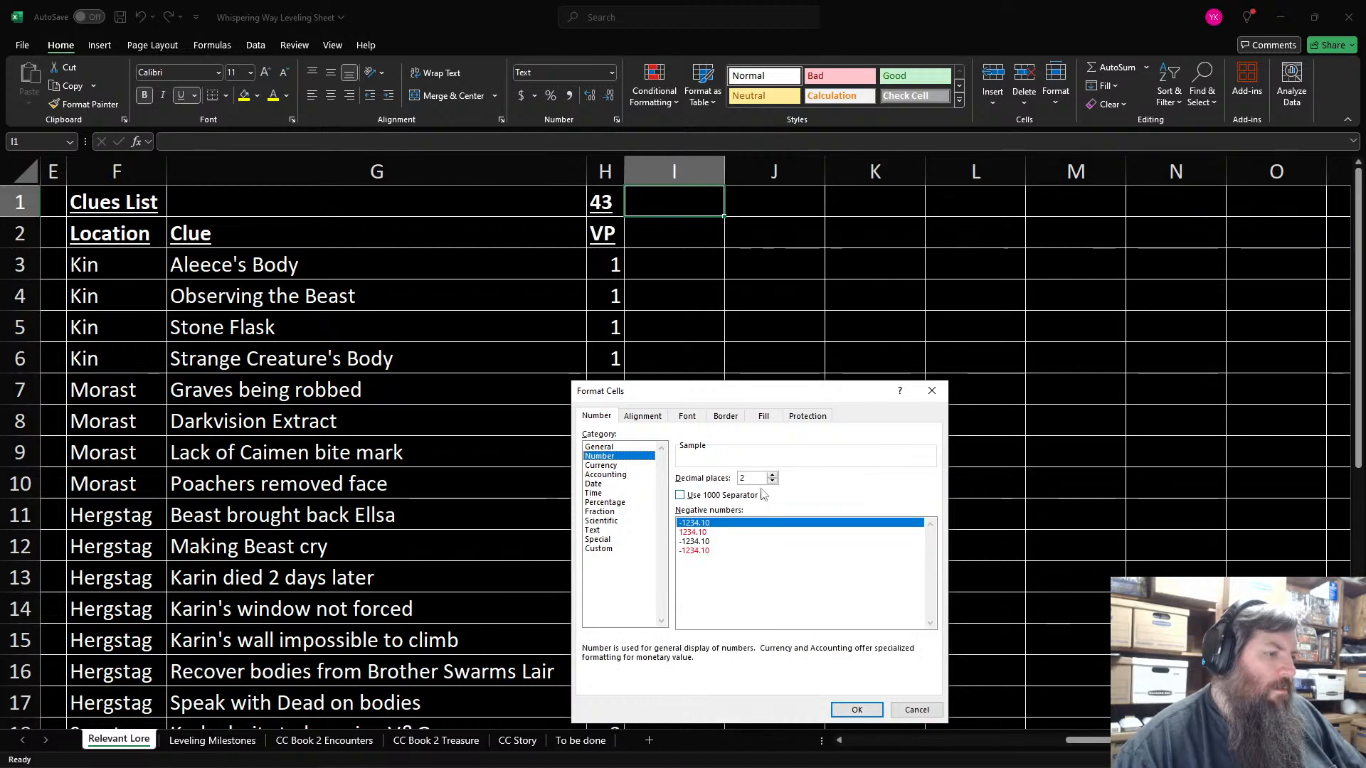
left_click(772, 483)
left_click(772, 483)
left_click(866, 714)
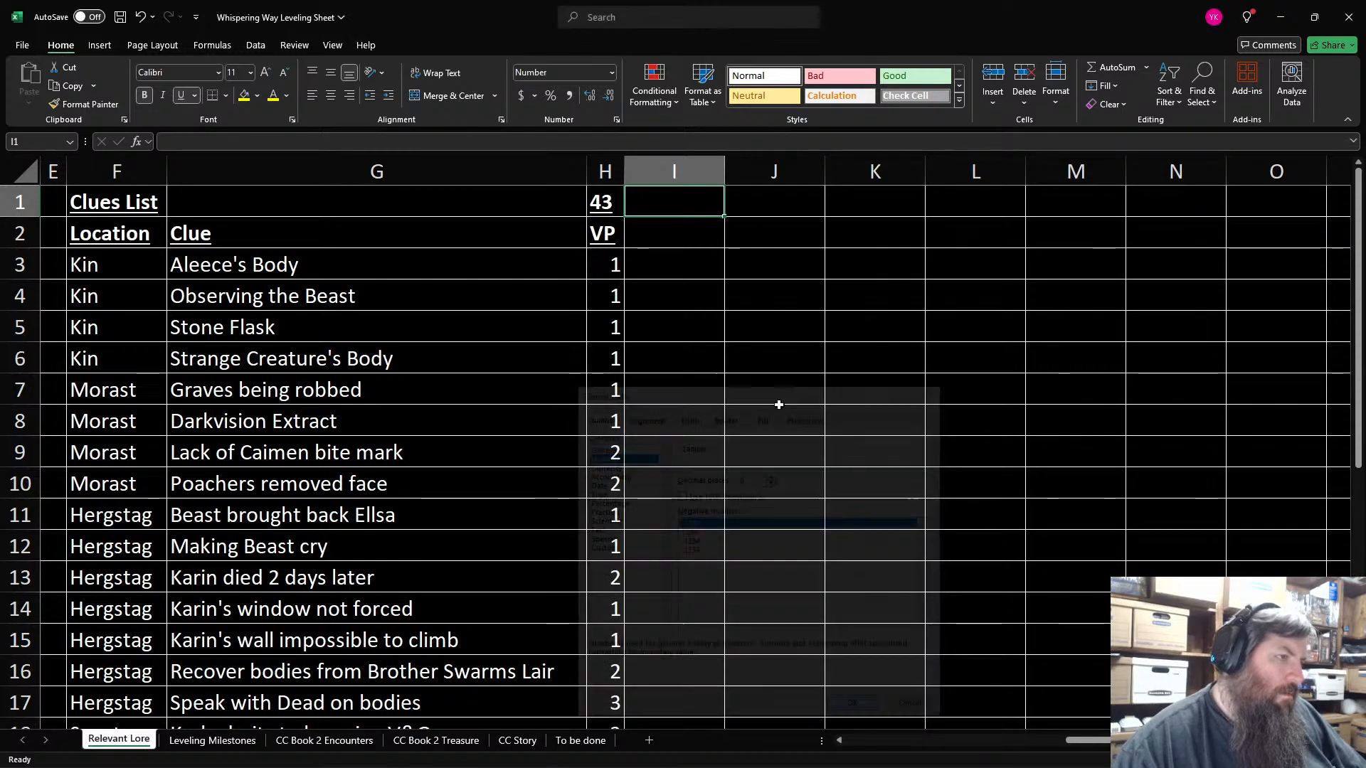
Step: Calculate 90% of the VP total in the number-formatted cell I1 with =H1*0.9, and clear the result
type("=")
left_click(598, 202)
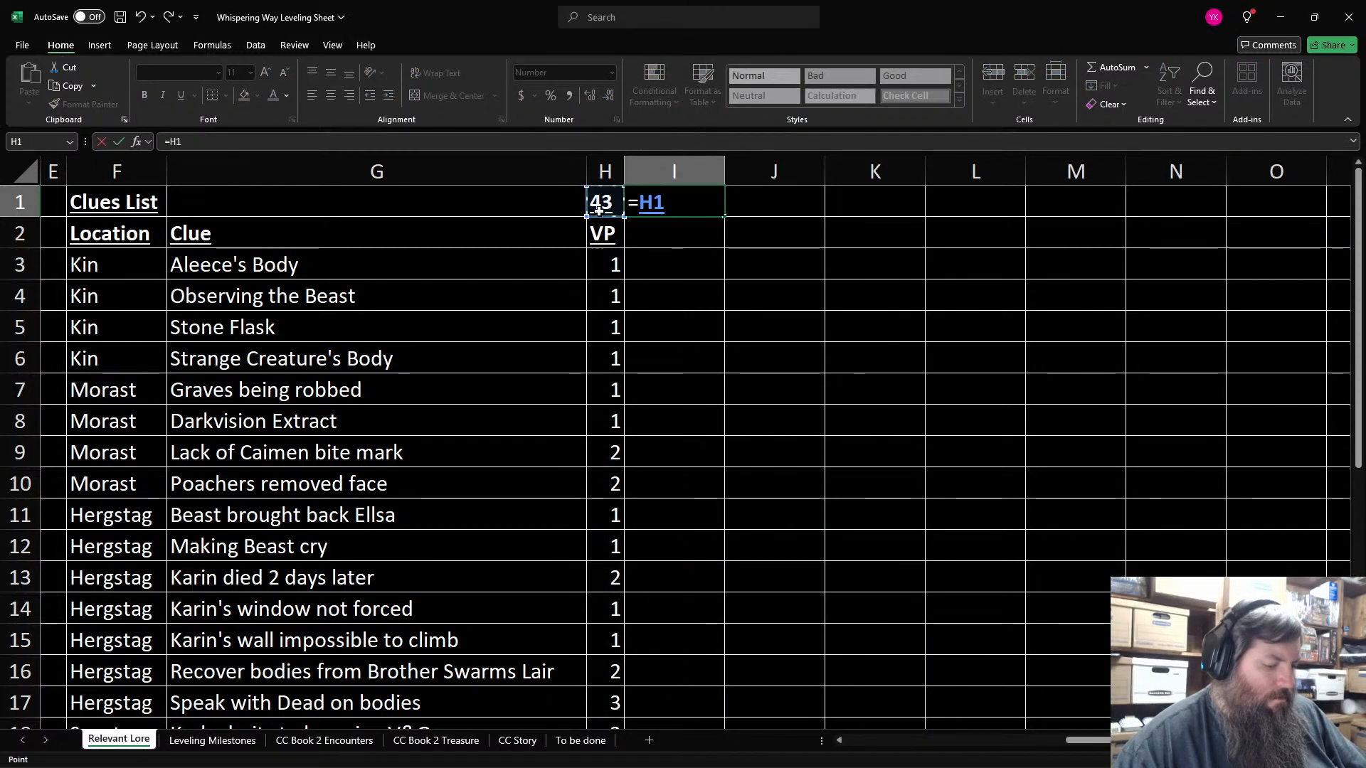
type("-4")
key("Return")
left_click(679, 202)
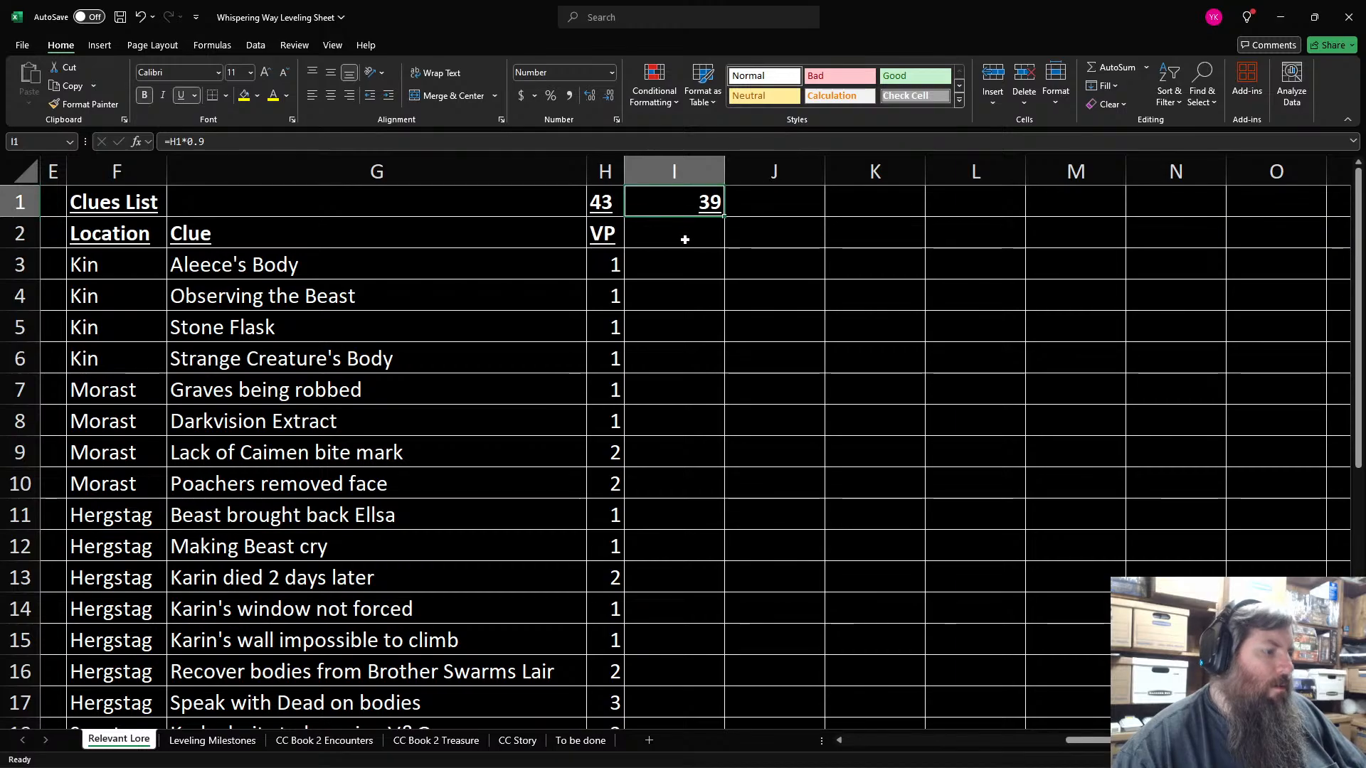
key("Delete")
left_click(701, 265)
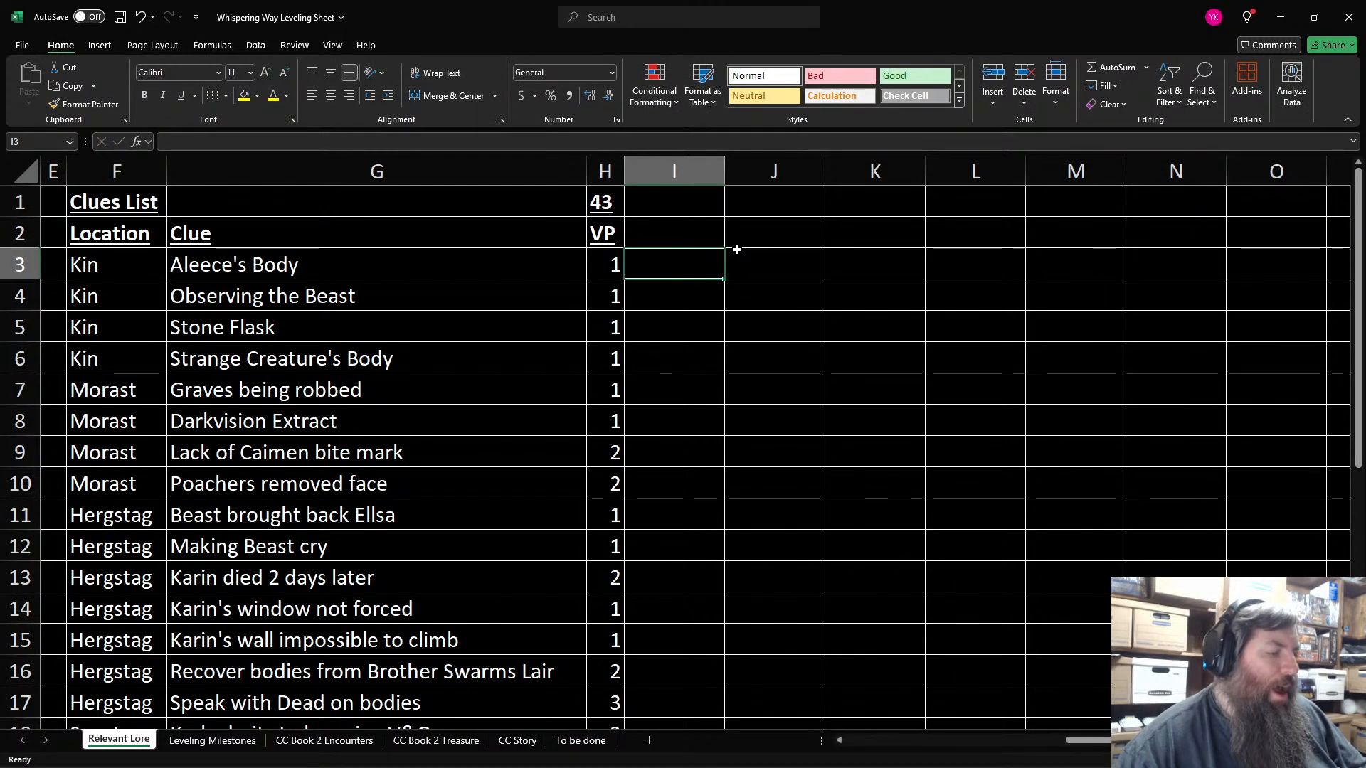
scroll(481, 351, "down", 5)
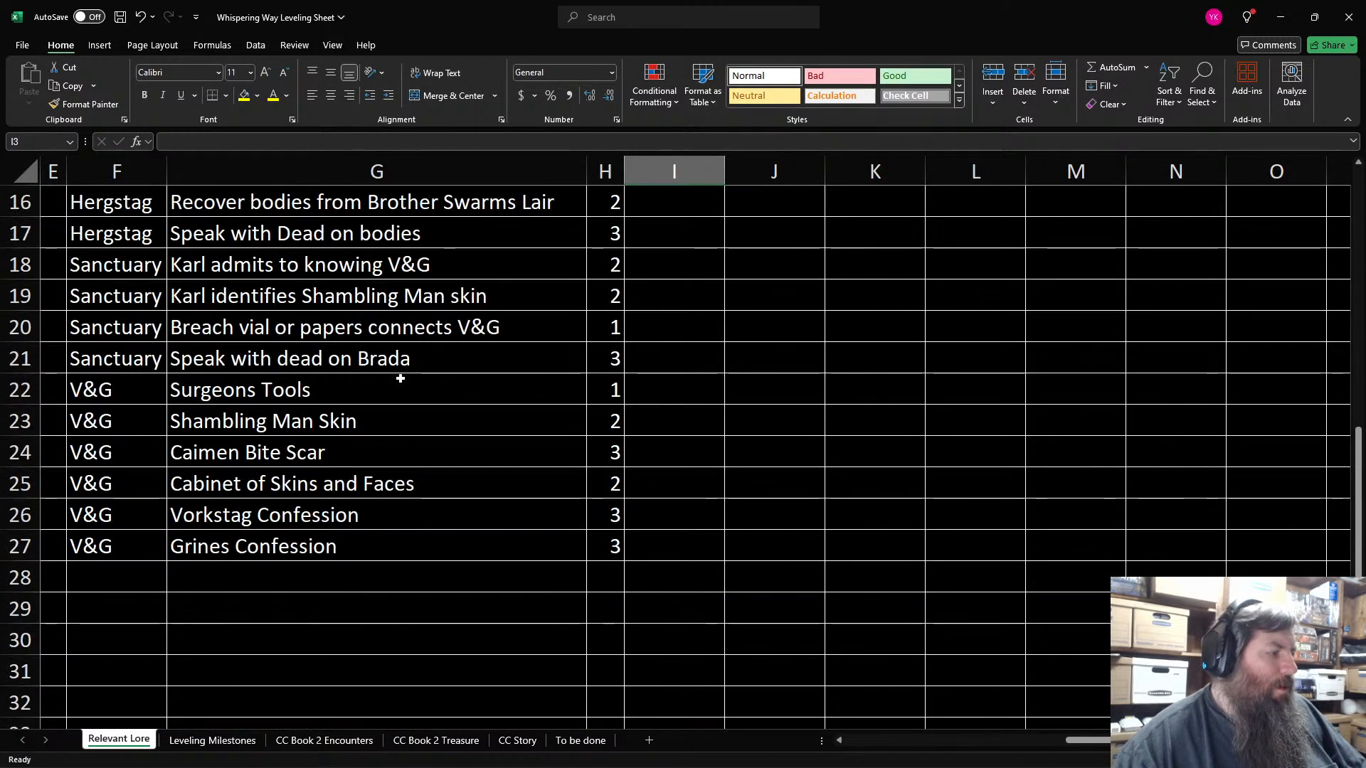
scroll(399, 359, "up", 5)
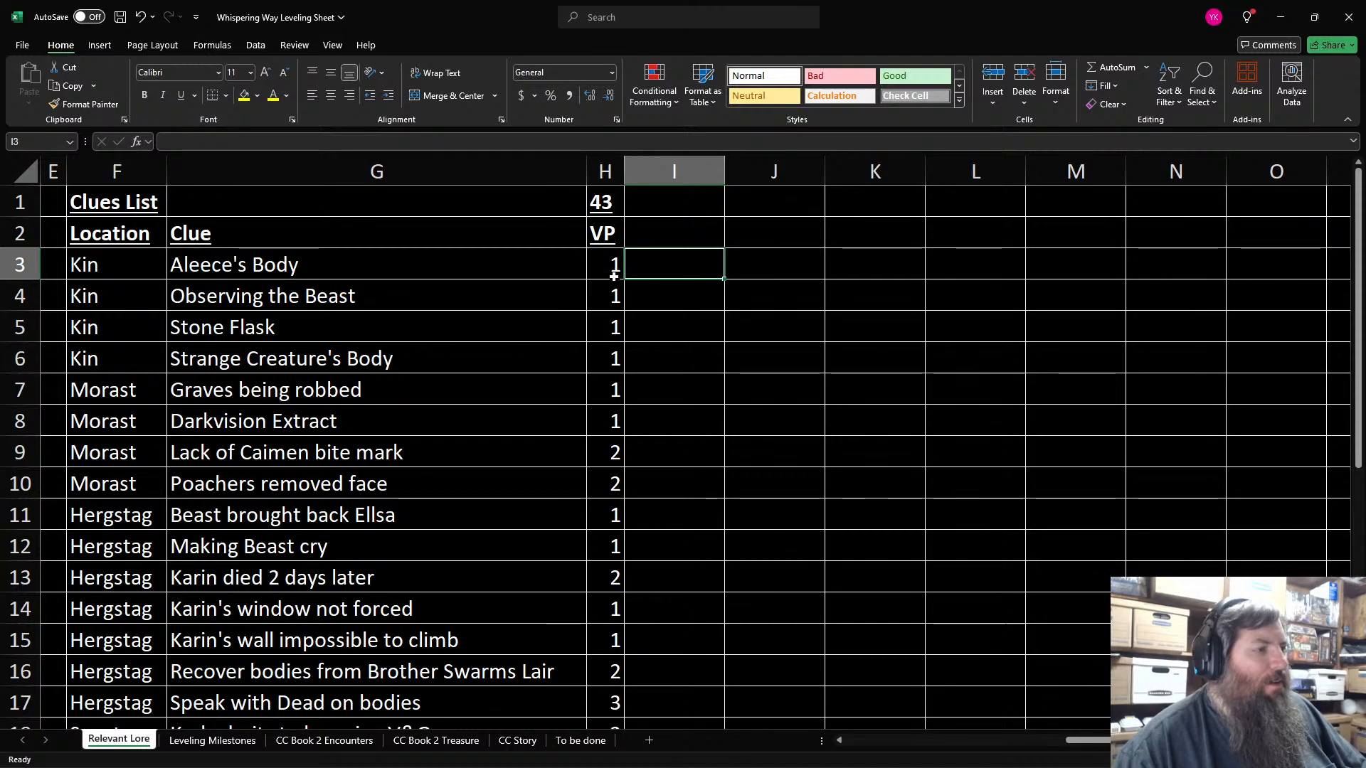
Step: Copy the VP total formula from H1 into I1
left_click(285, 448)
key("Up")
key("Up")
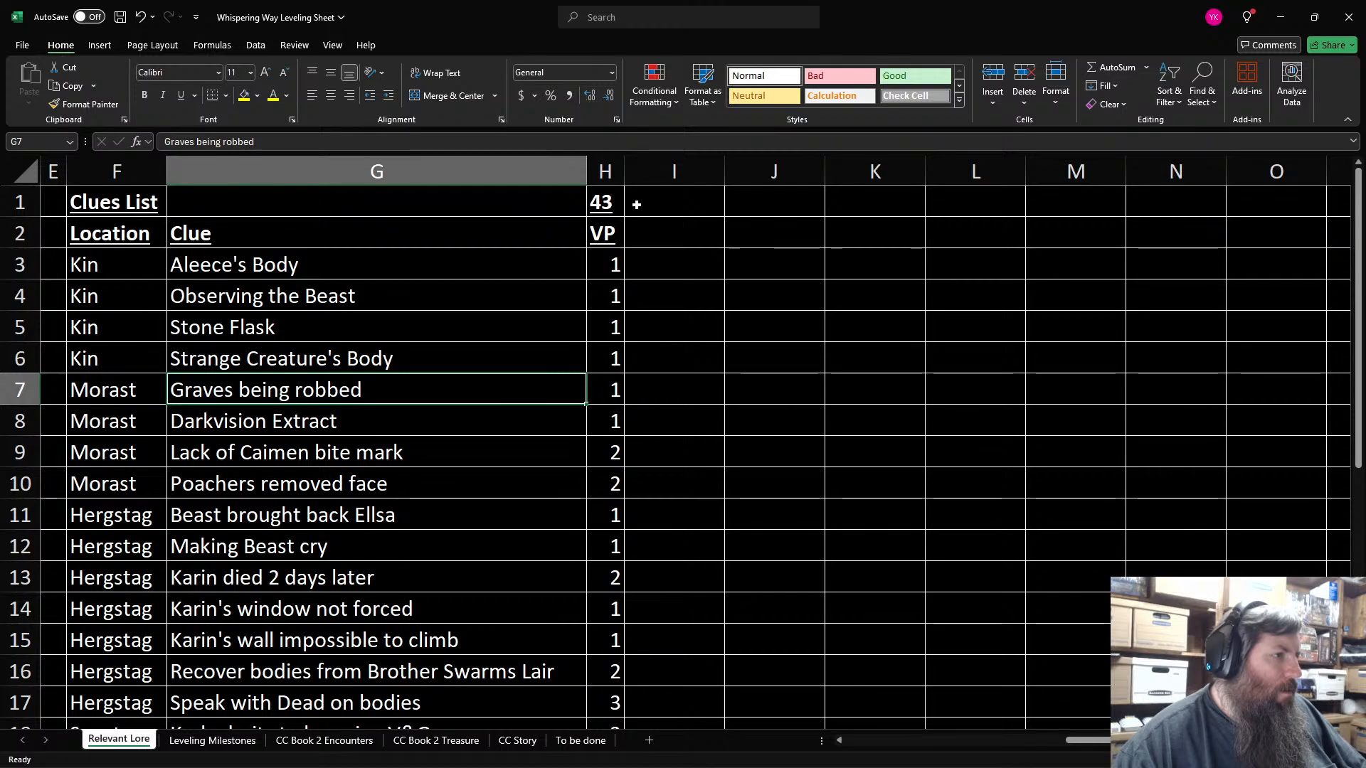
left_click(612, 210)
key("ctrl+c")
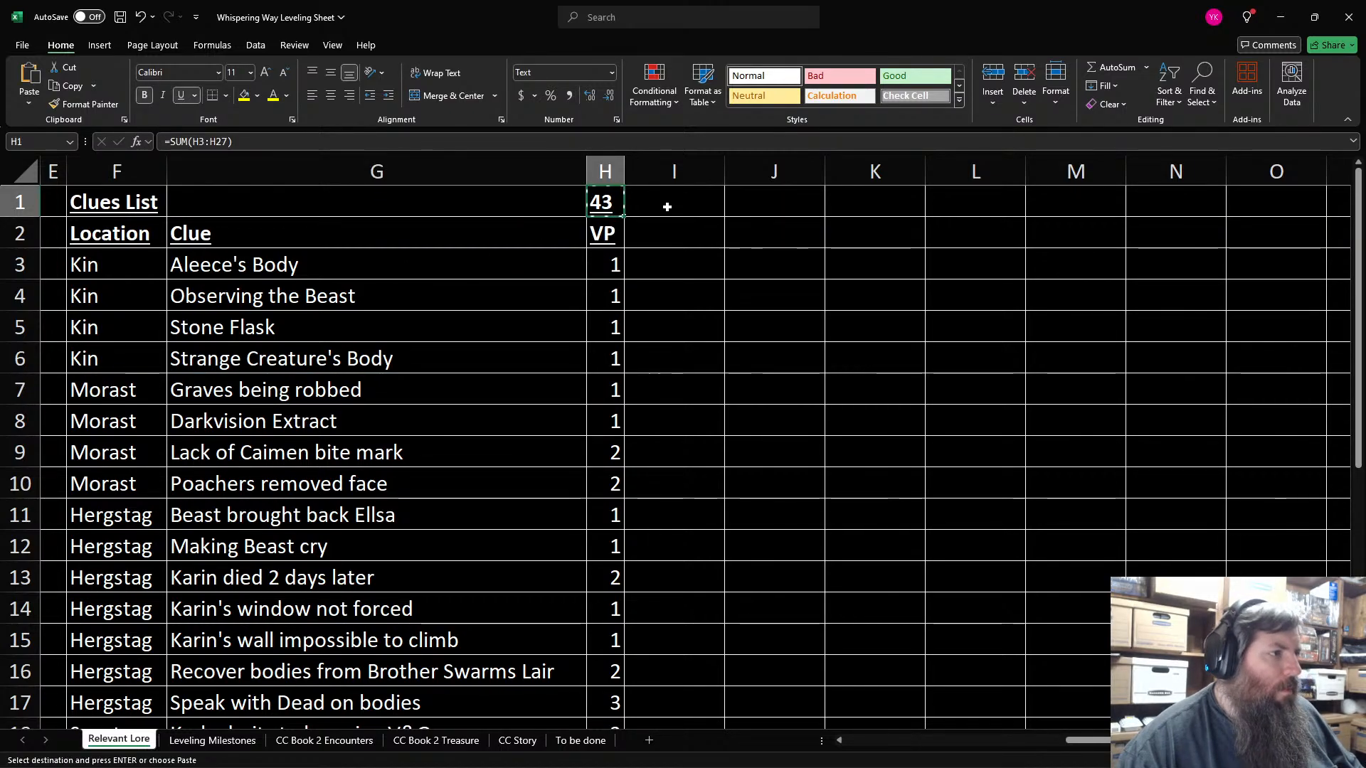
left_click(665, 202)
key("ctrl+v")
Step: Enter a trial VP score of 1 in column I for each of the four Kin clues, I3 through I6
left_click(668, 223)
key("Down")
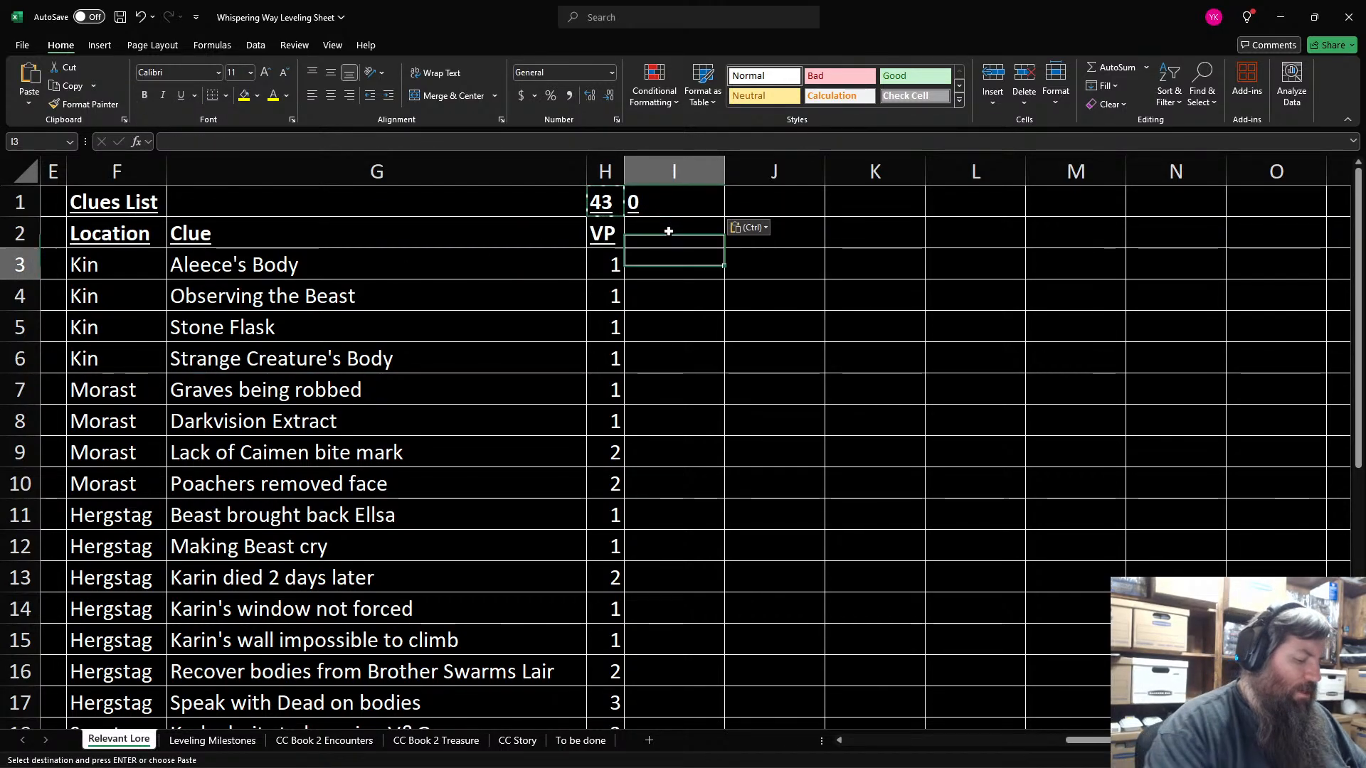
type("1")
key("Return")
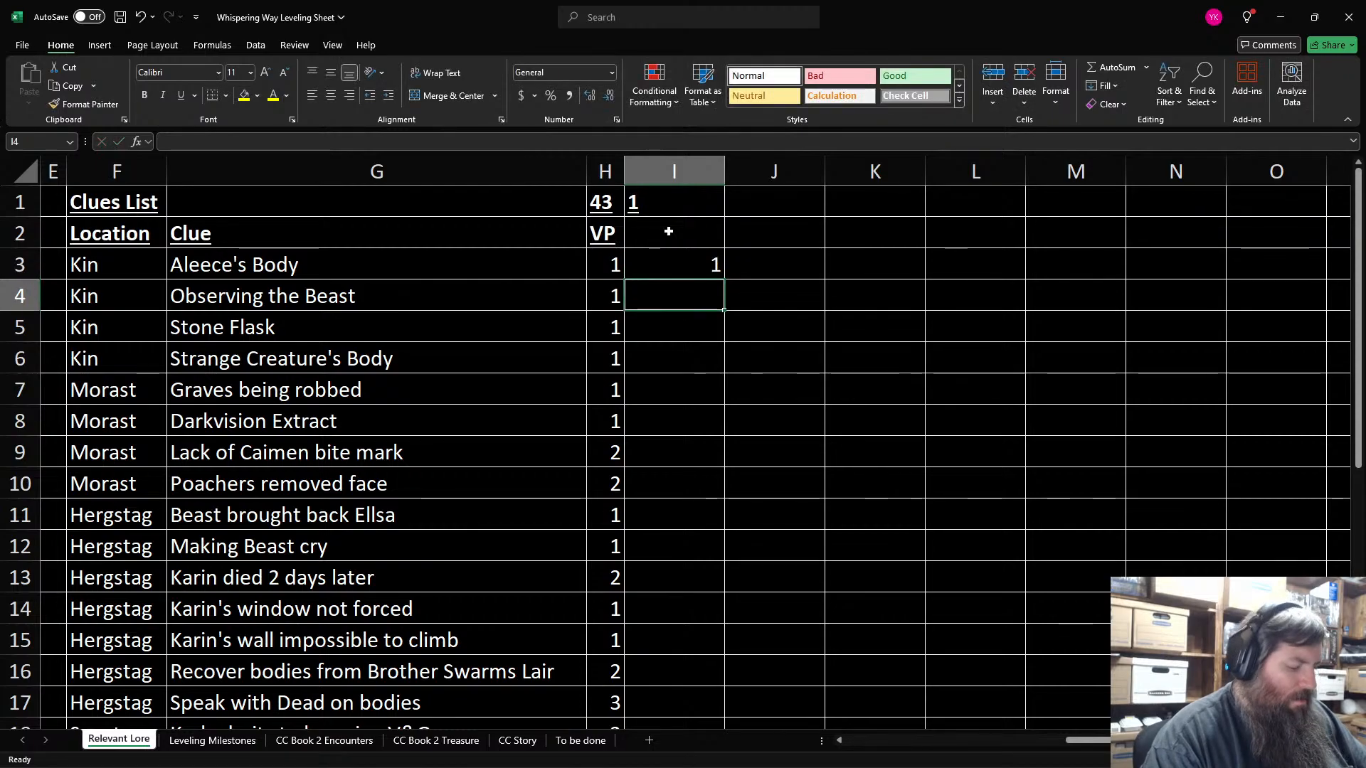
type("1")
key("Return")
type("1")
key("Return")
type("1")
key("Return")
Step: Enter trial VP scores 1, 1, 2 and 2 in I7 through I10 for the Morast clues
type("1")
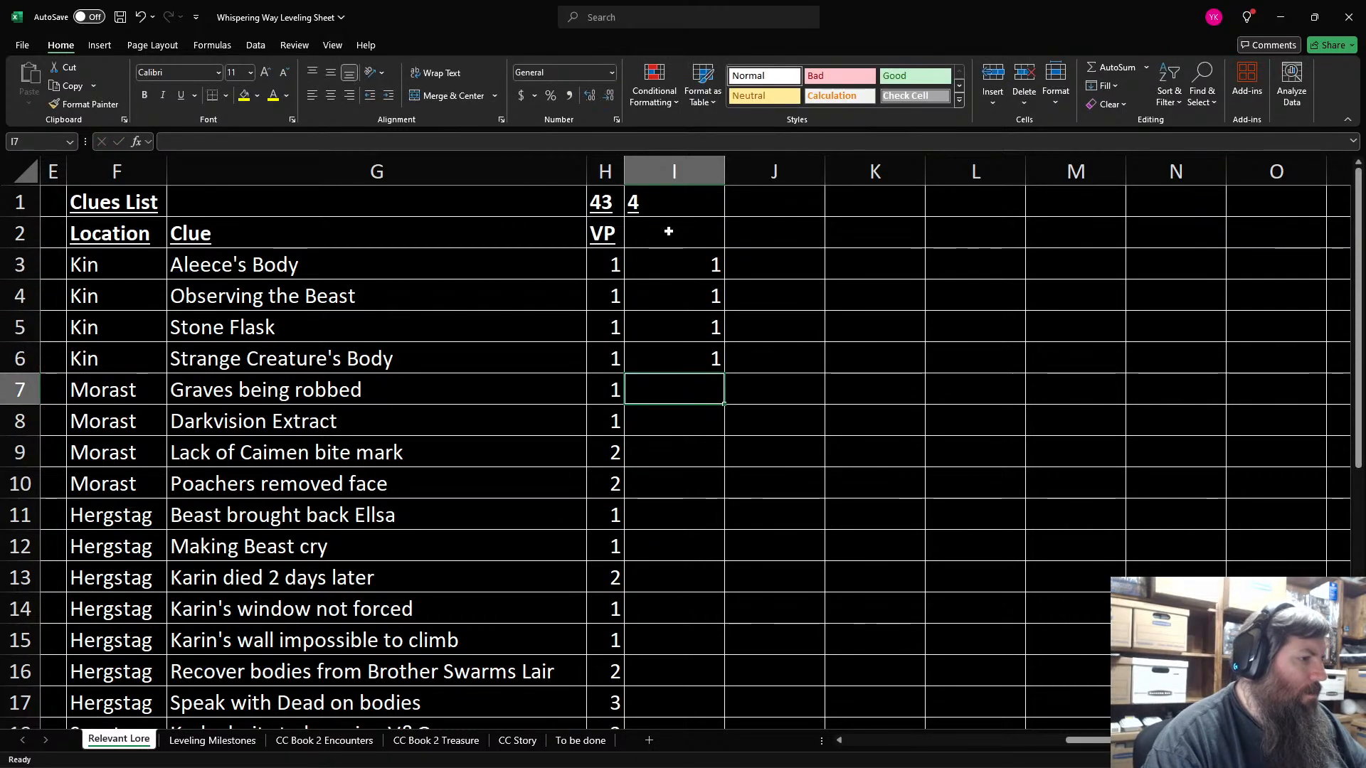
key("Return")
type("1")
key("Return")
type("2")
key("Return")
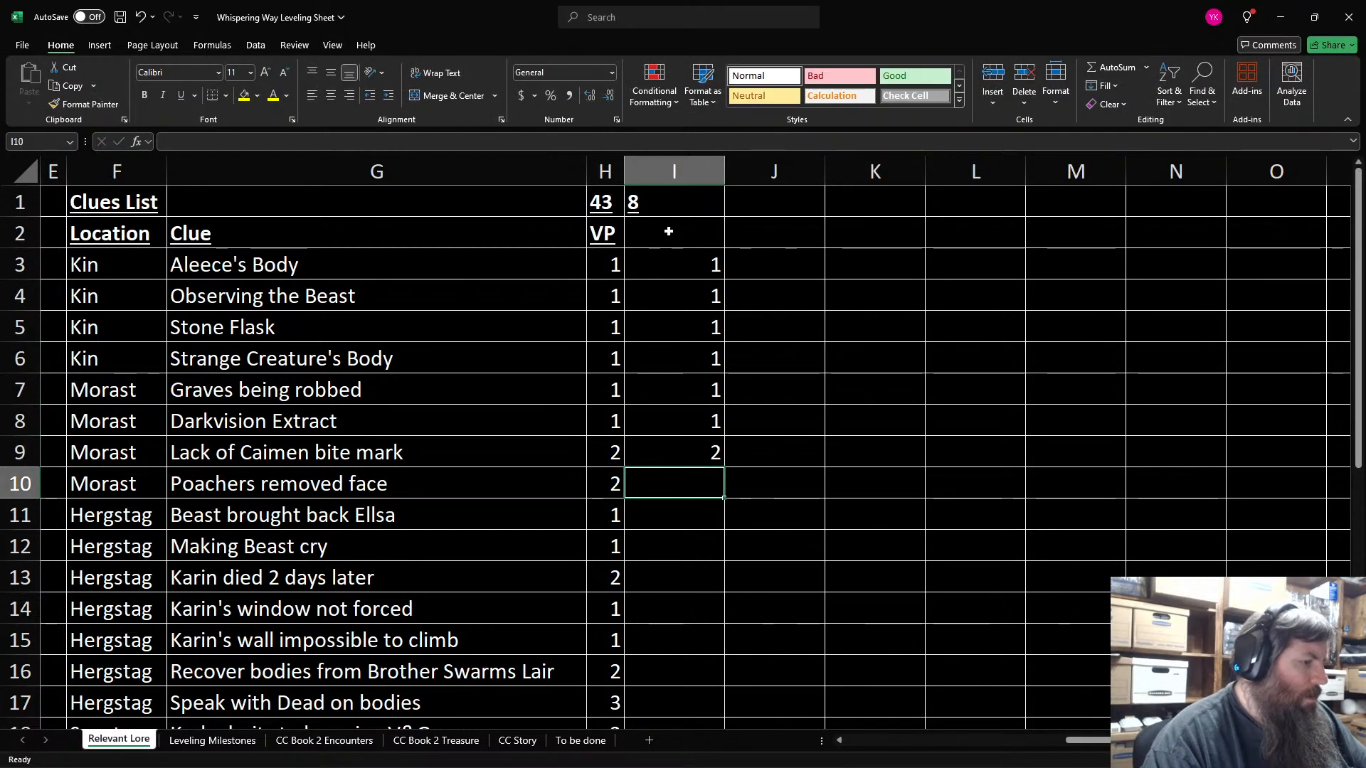
type("2")
key("Return")
Step: Enter trial VP scores 1, 1, 2, 1, 1 and 2 in I11 through I16 for the Hergstag clues, skipping Speak with Dead on bodies
type("1")
key("Return")
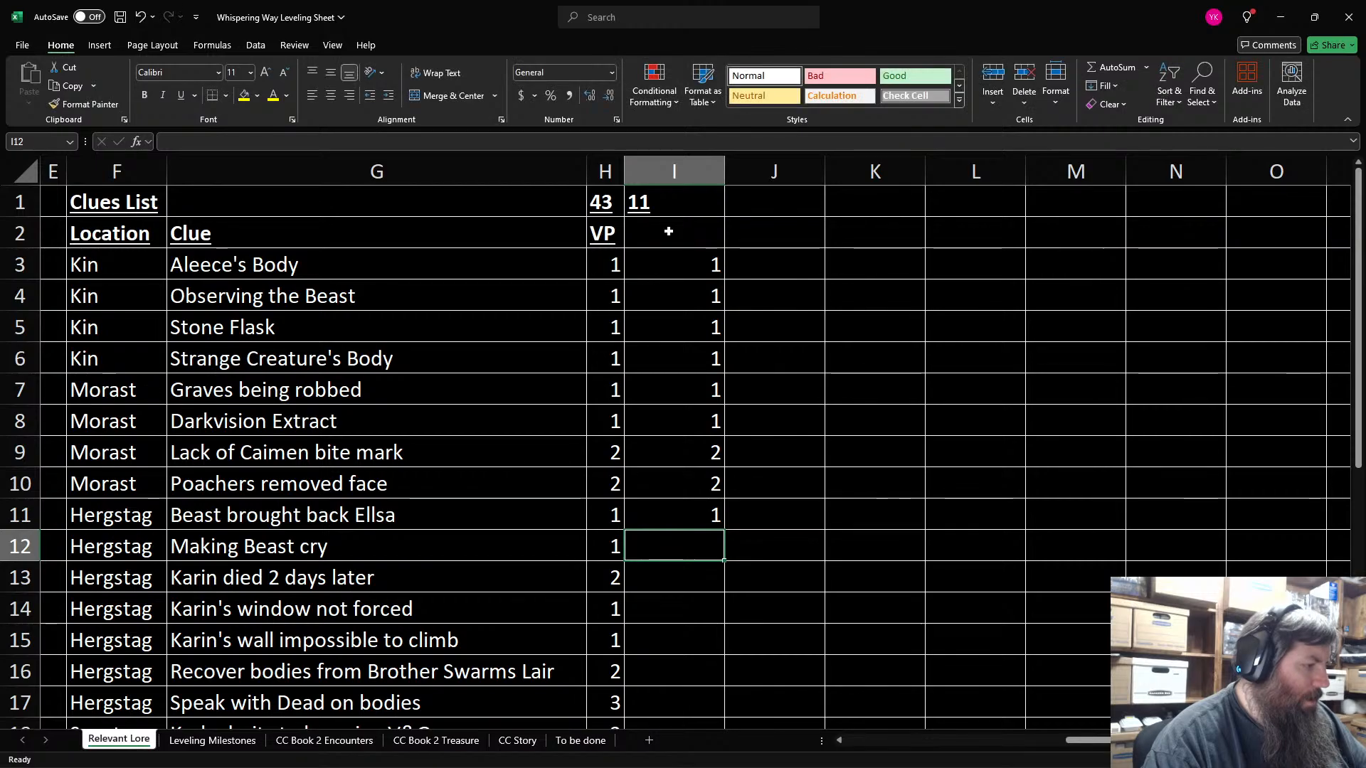
type("1")
key("Return")
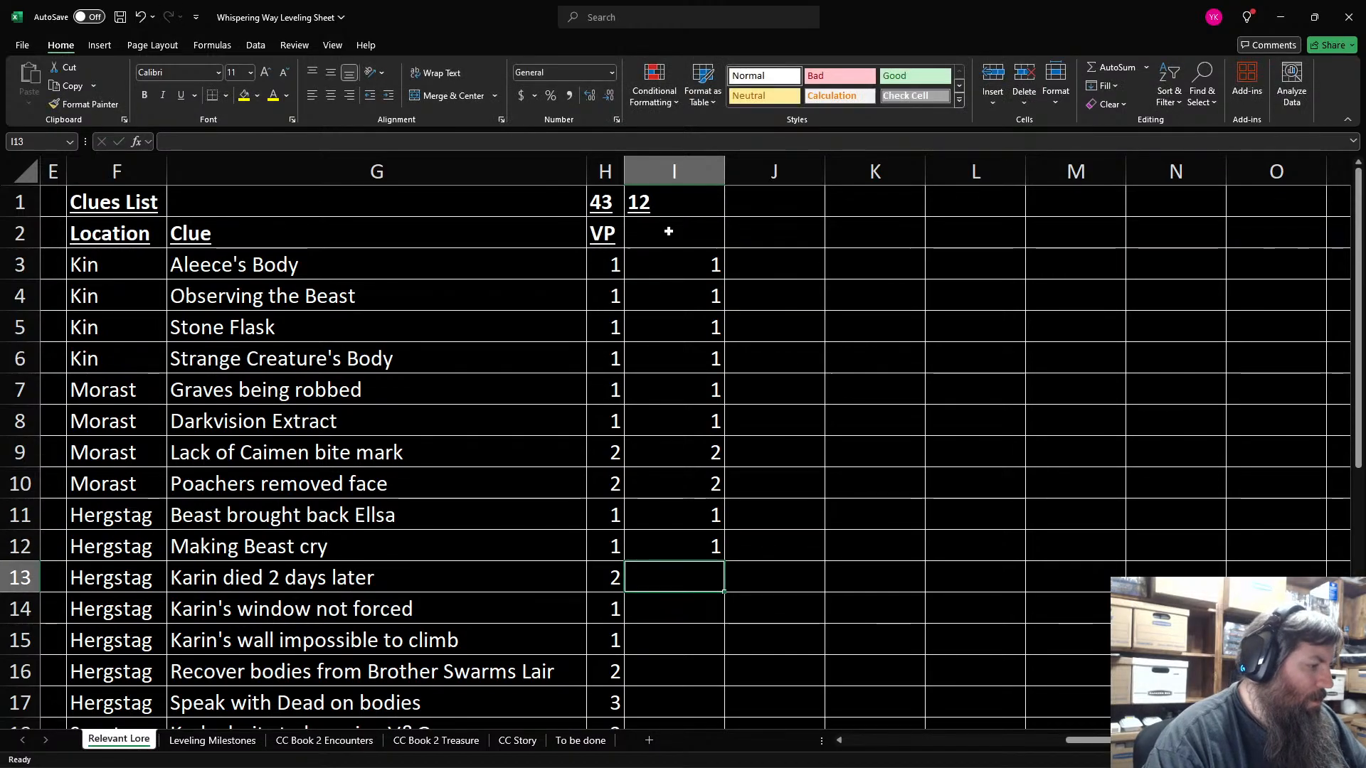
type("2")
key("Return")
type("1")
key("Return")
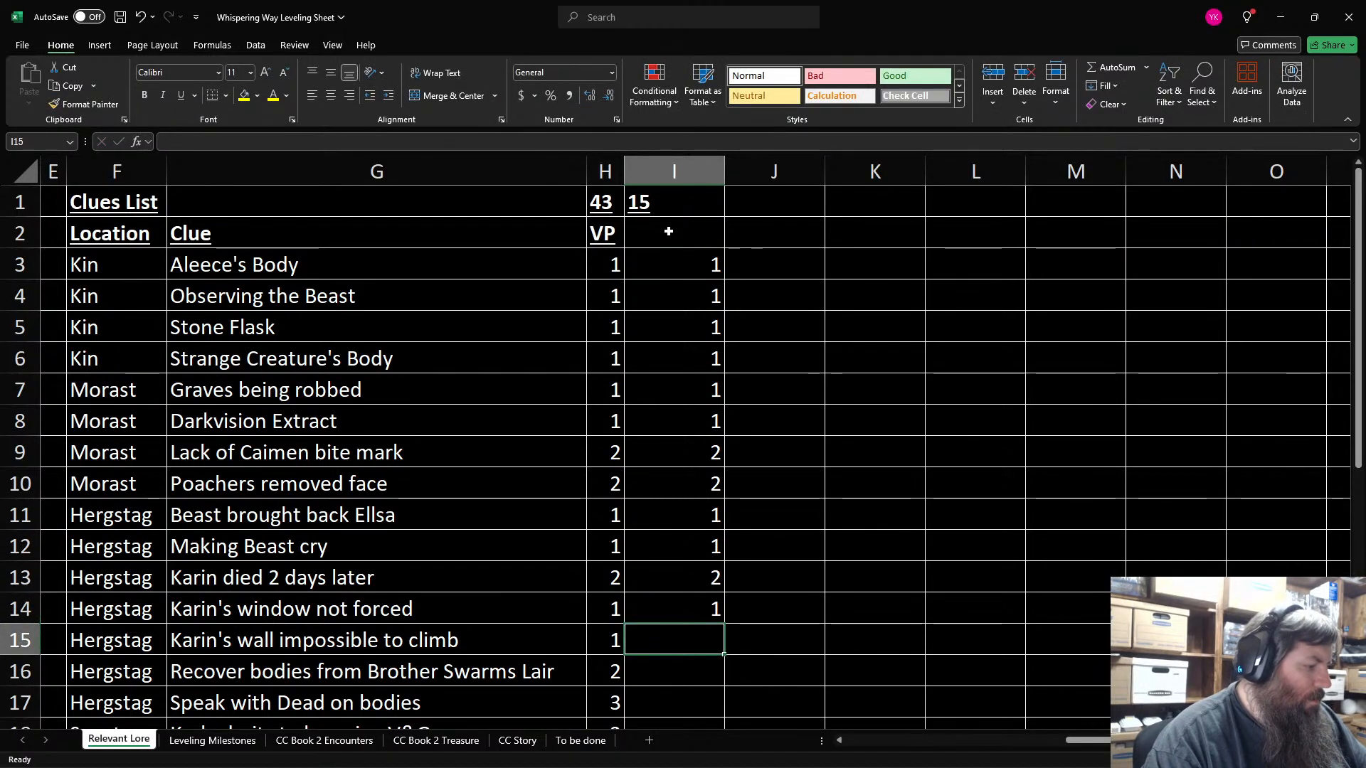
type("1")
key("Return")
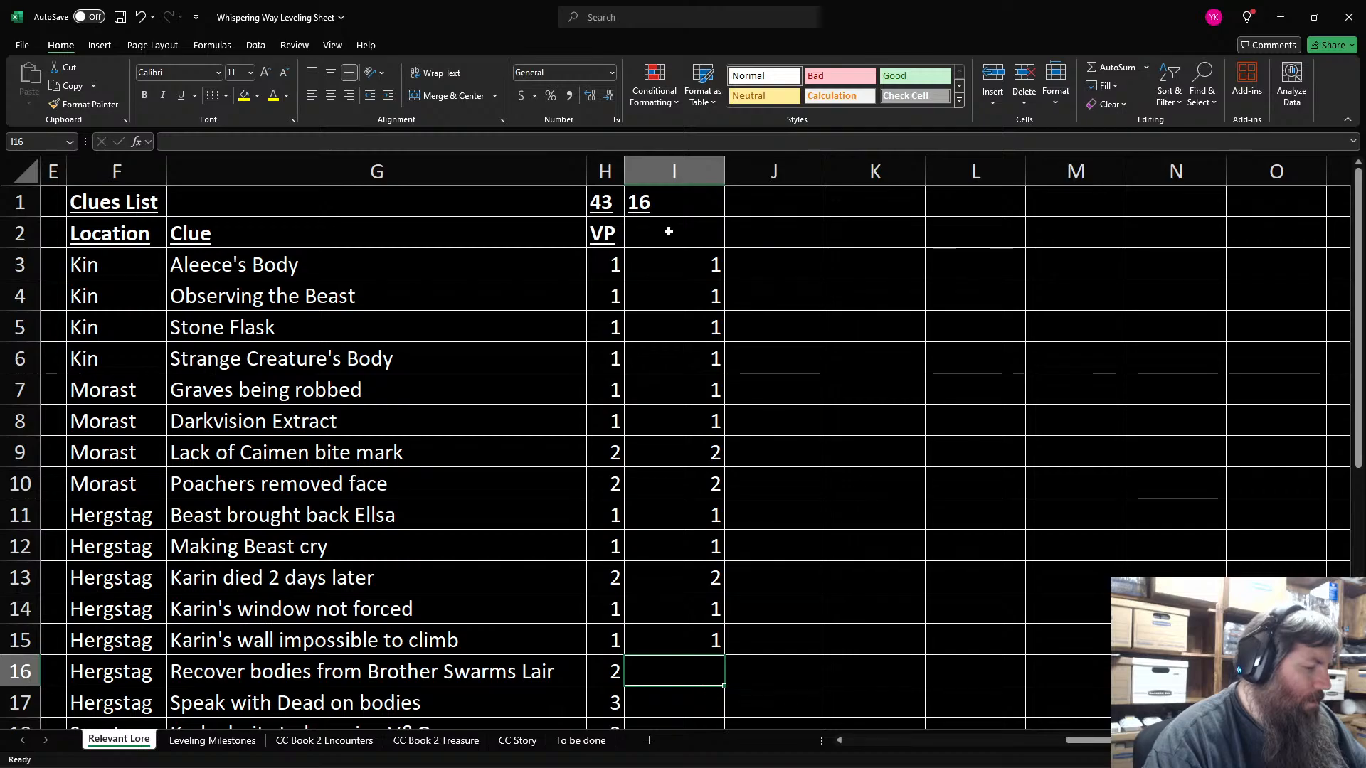
type("2")
key("Return")
key("Return")
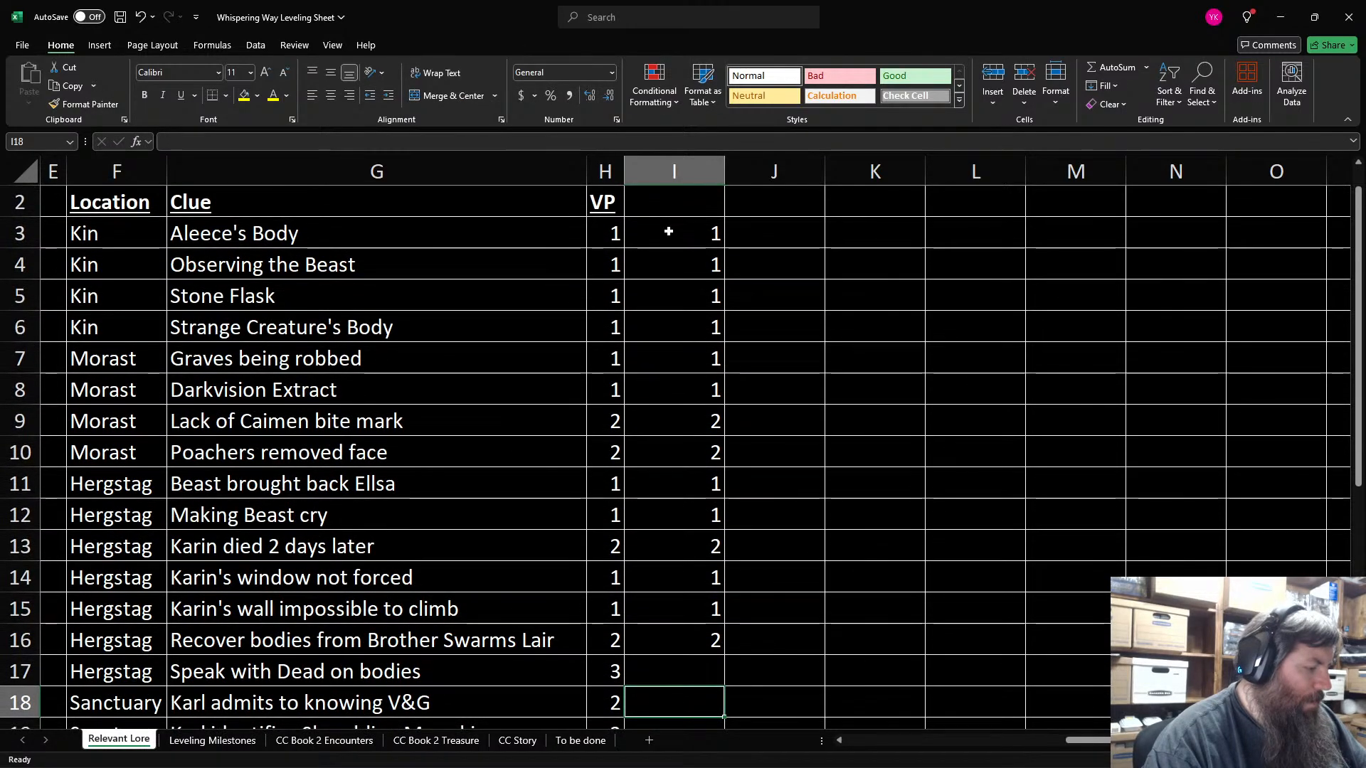
Step: Enter trial VP scores 2, 2 and 1 in I18 through I20 for the Sanctuary clues, skipping Speak with dead on Brada
type("2")
key("Return")
type("2")
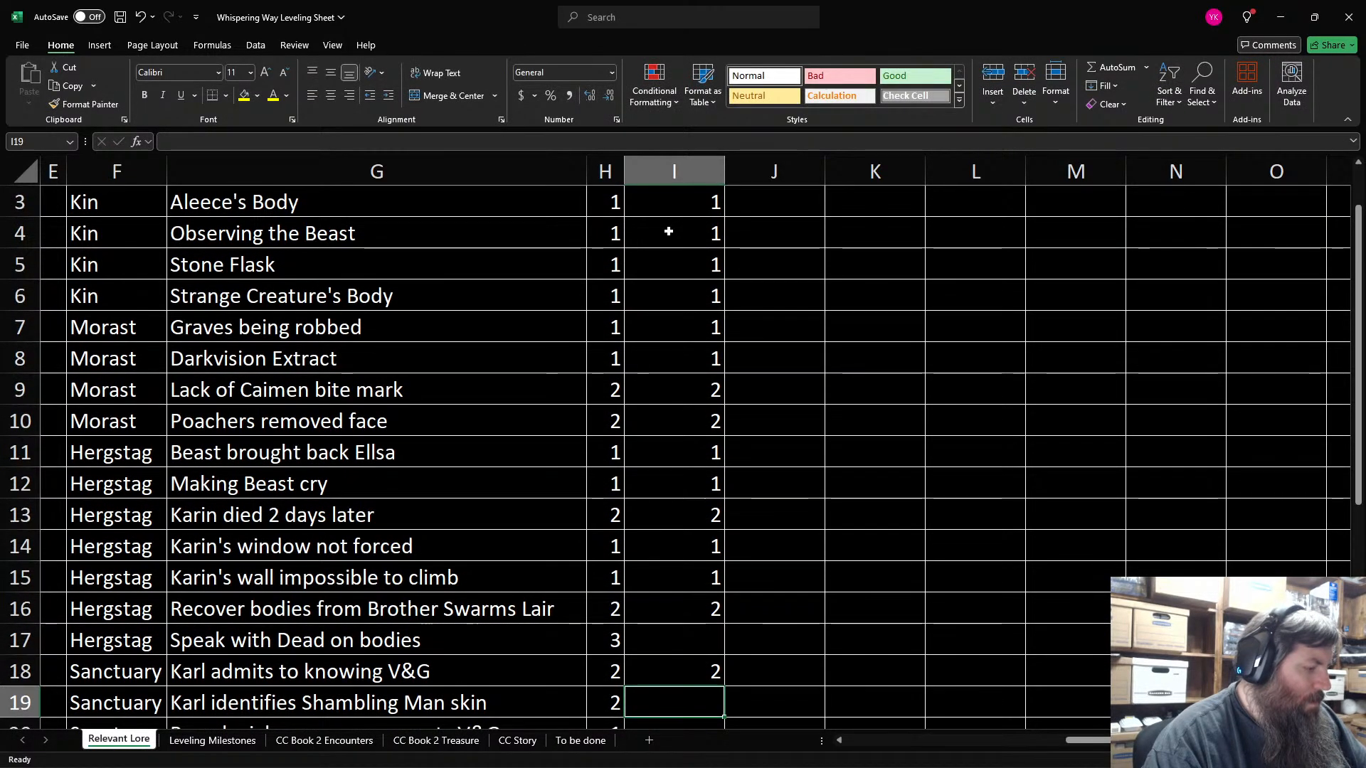
key("Return")
type("1")
key("Return")
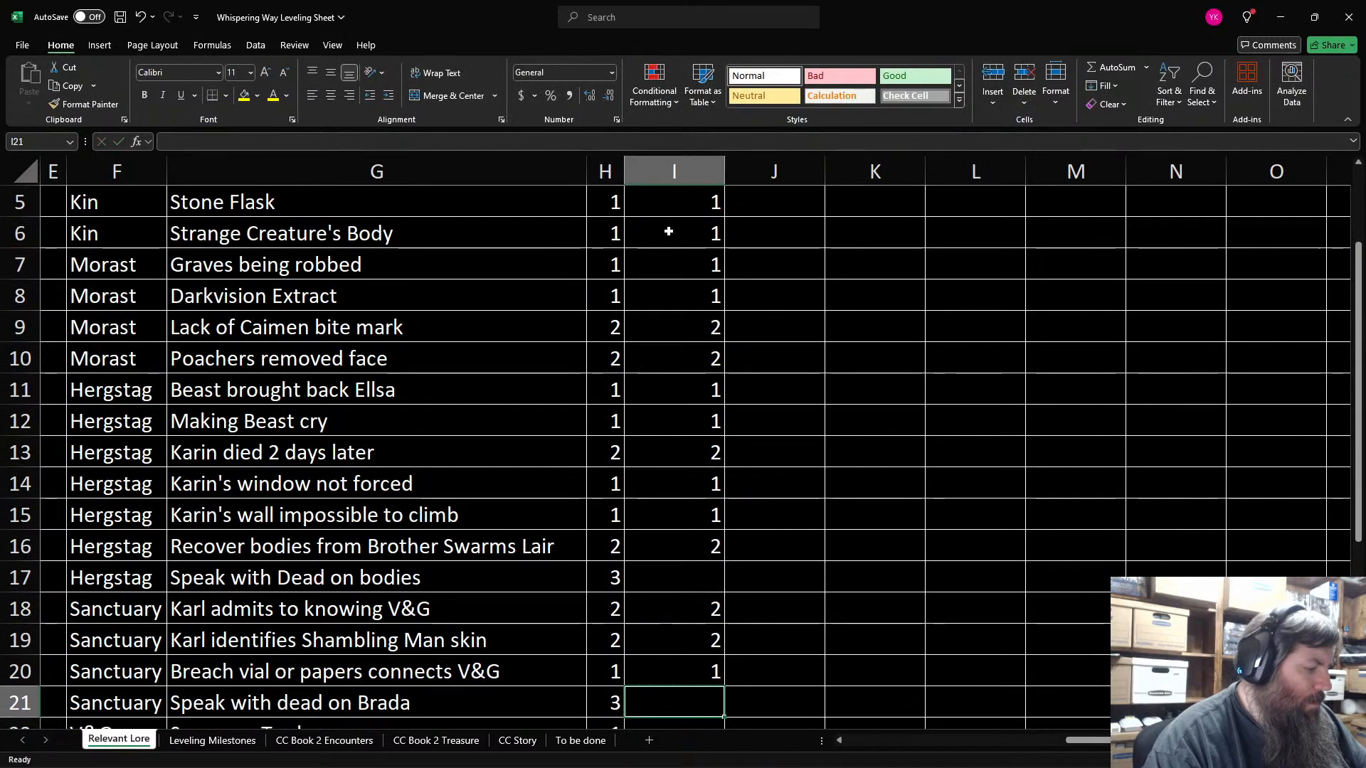
key("Return")
Step: Enter trial VP scores 1, 2, 3 and 2 in I22 through I25 for the V&G clues, leaving both confessions blank
type("1")
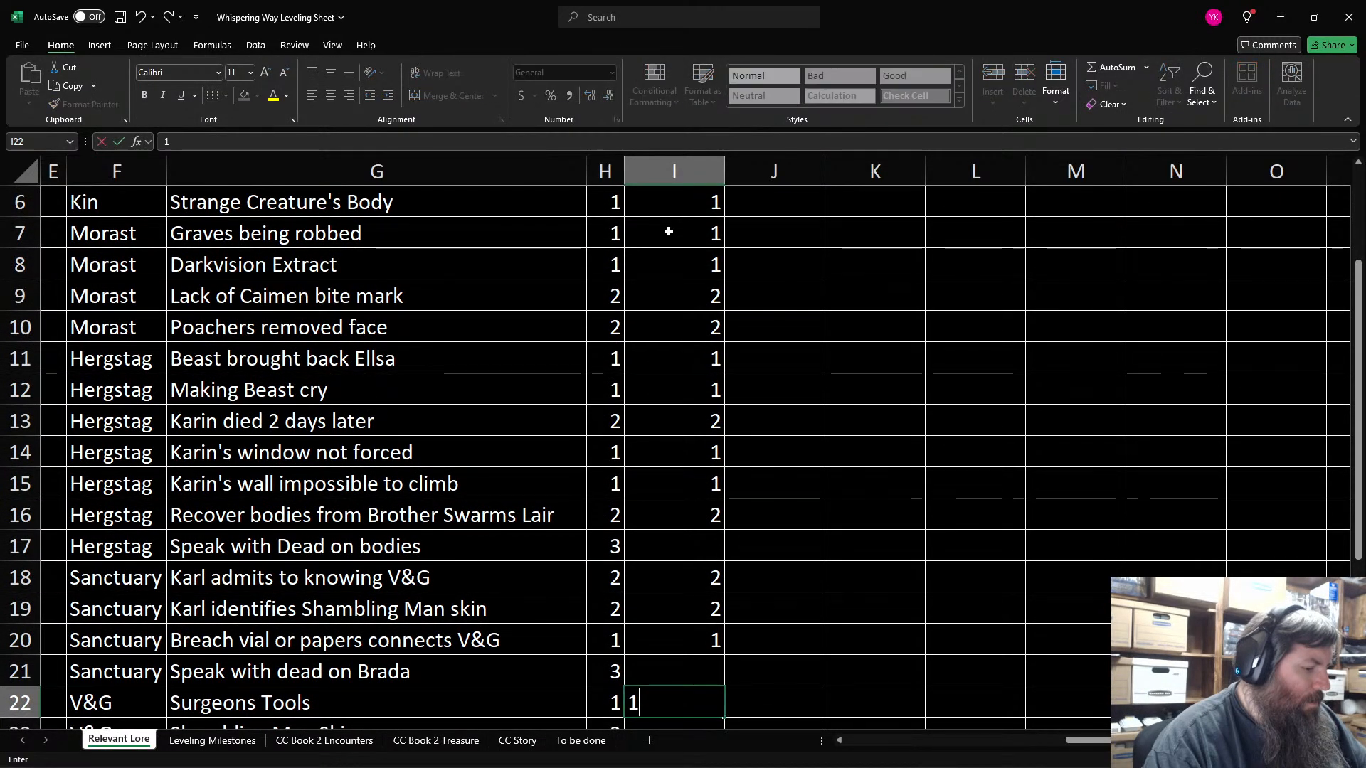
key("Return")
type("2")
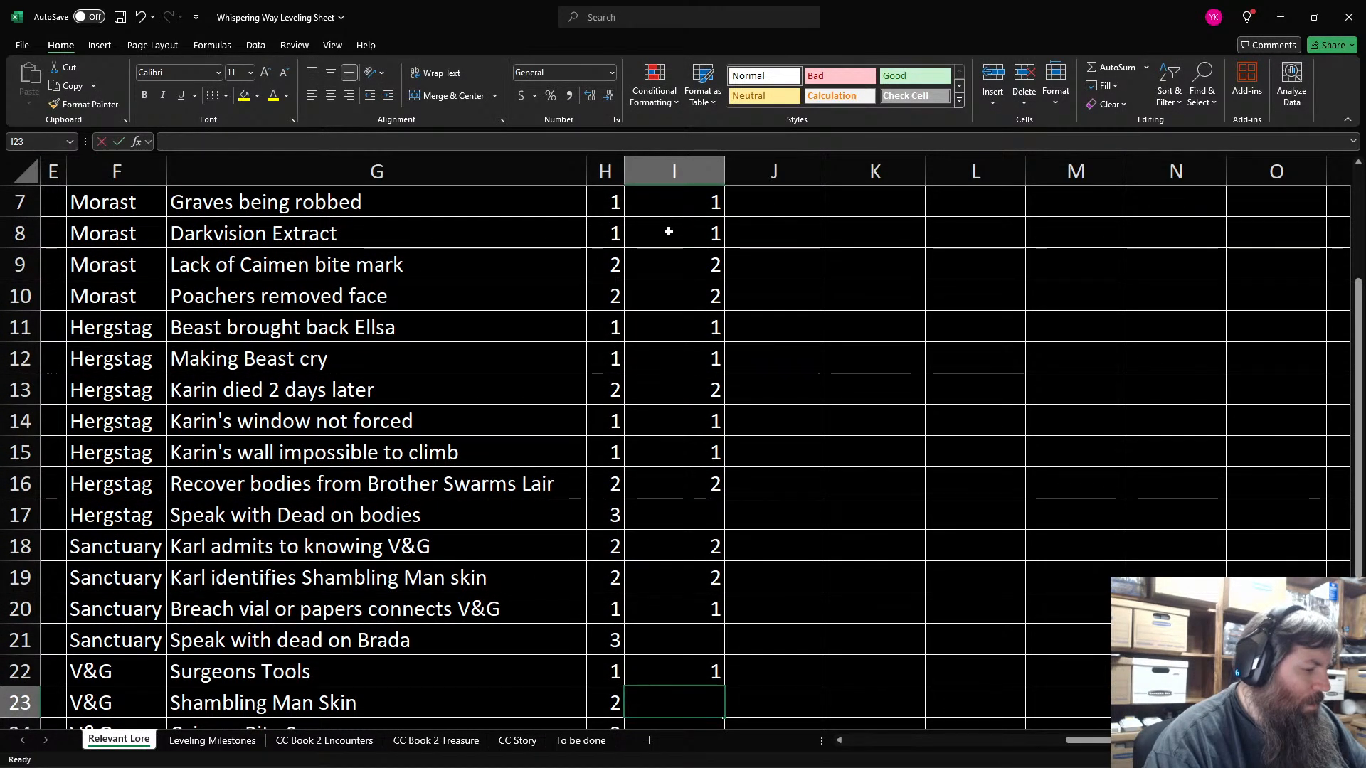
key("Return")
type("3")
key("Return")
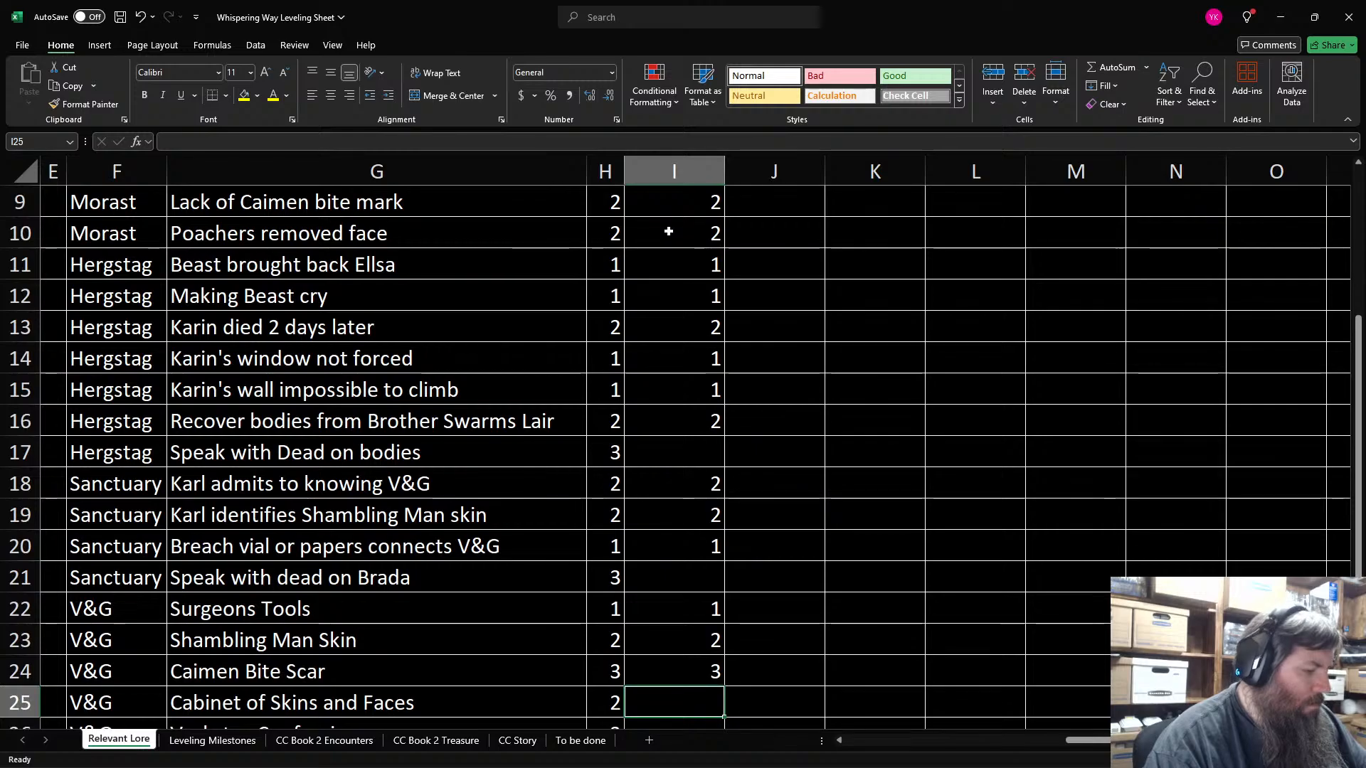
type("2")
key("Return")
key("Return")
key("Return")
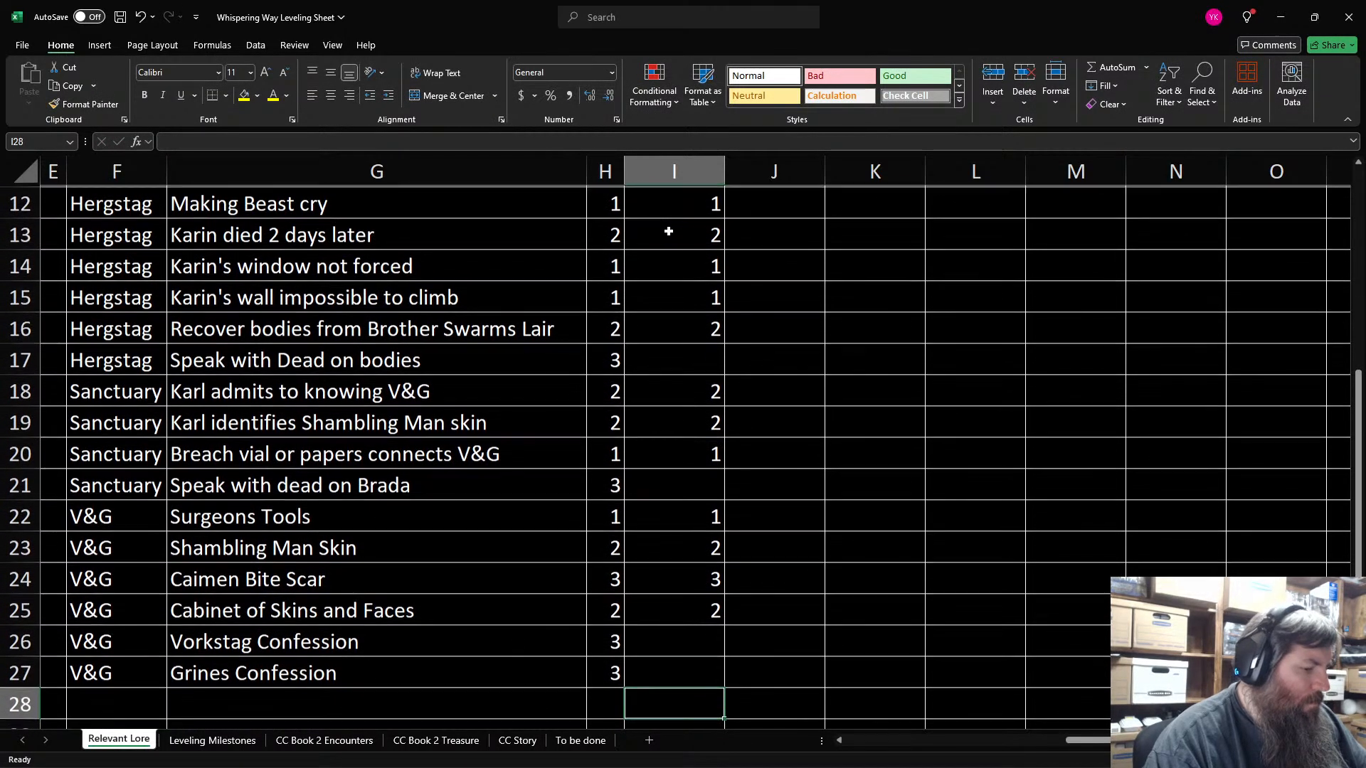
Step: Calculate 80% of the VP total in J1 with =H1*.8 for comparison with the trial total, and clear the result
scroll(669, 231, "up", 4)
left_click(733, 202)
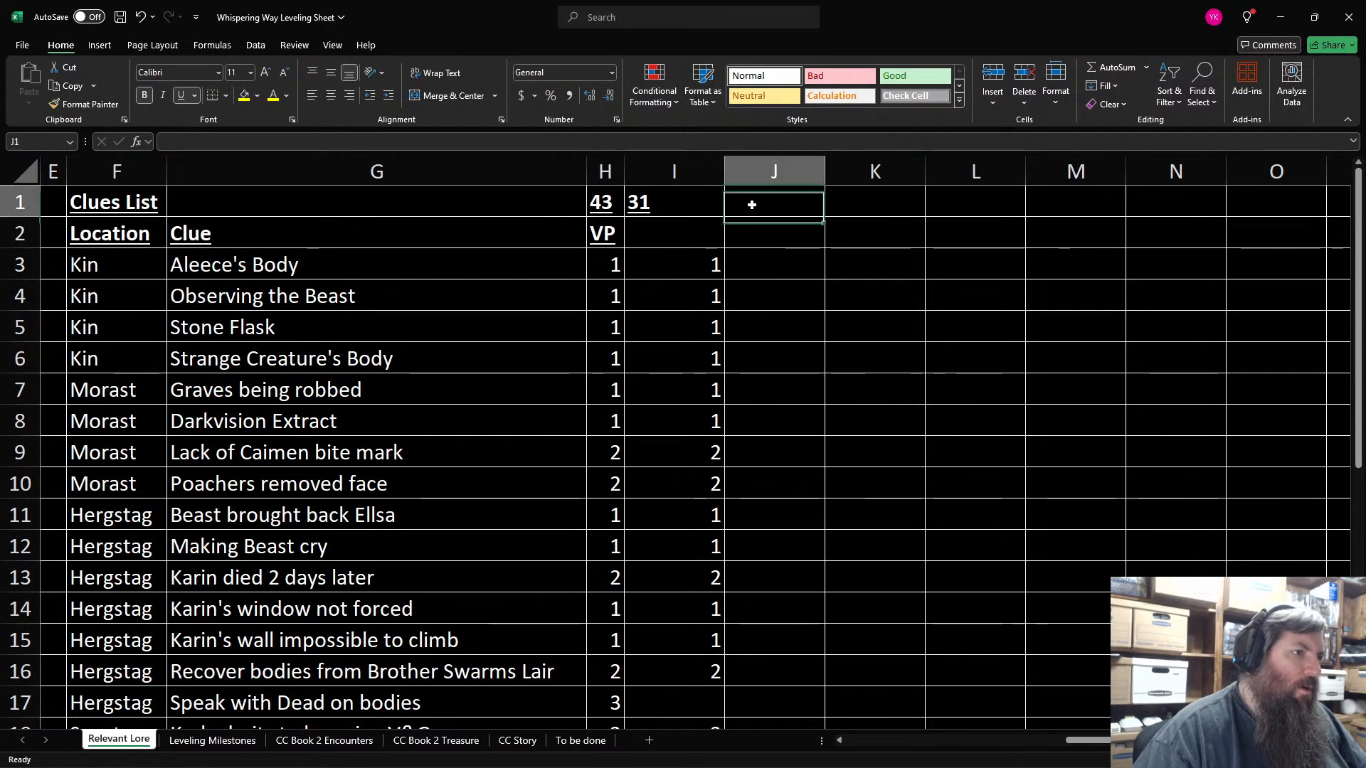
scroll(712, 498, "down", 5)
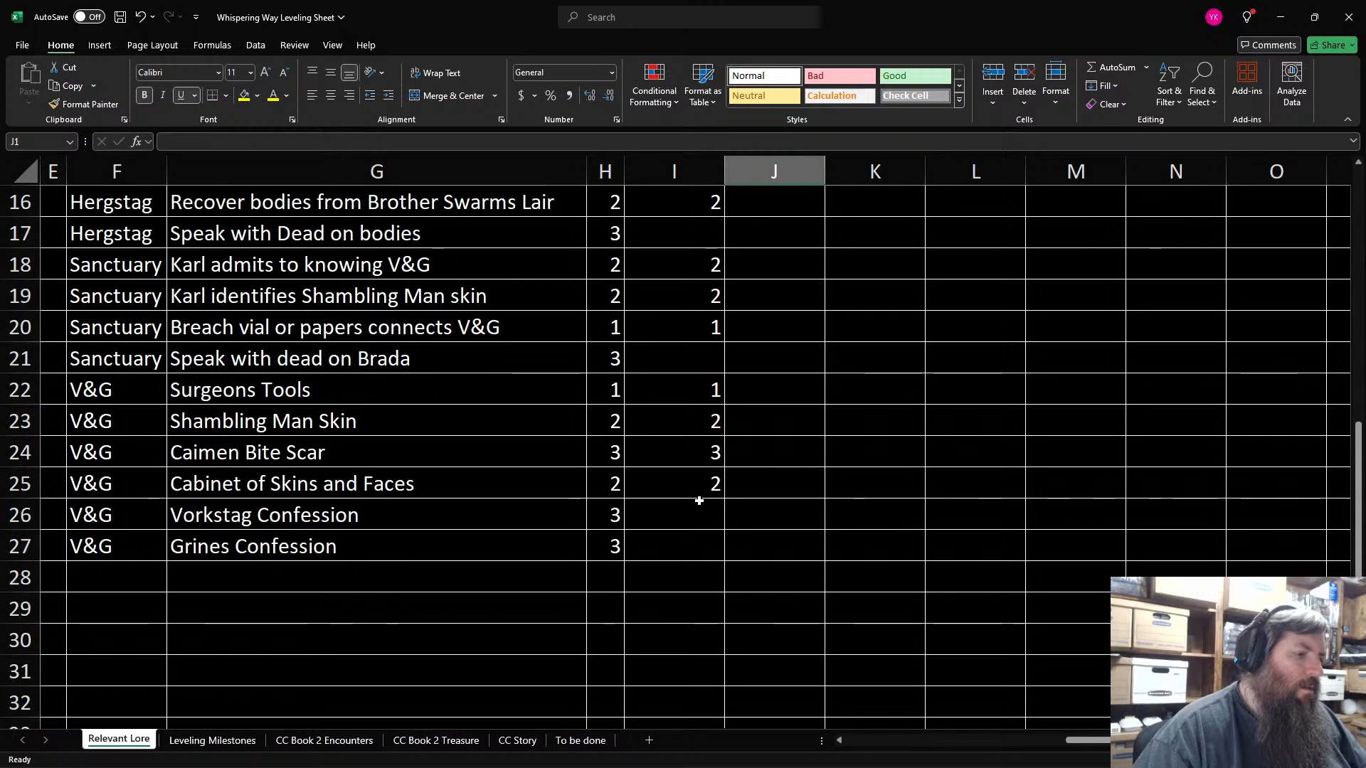
scroll(700, 489, "up", 5)
key("Left")
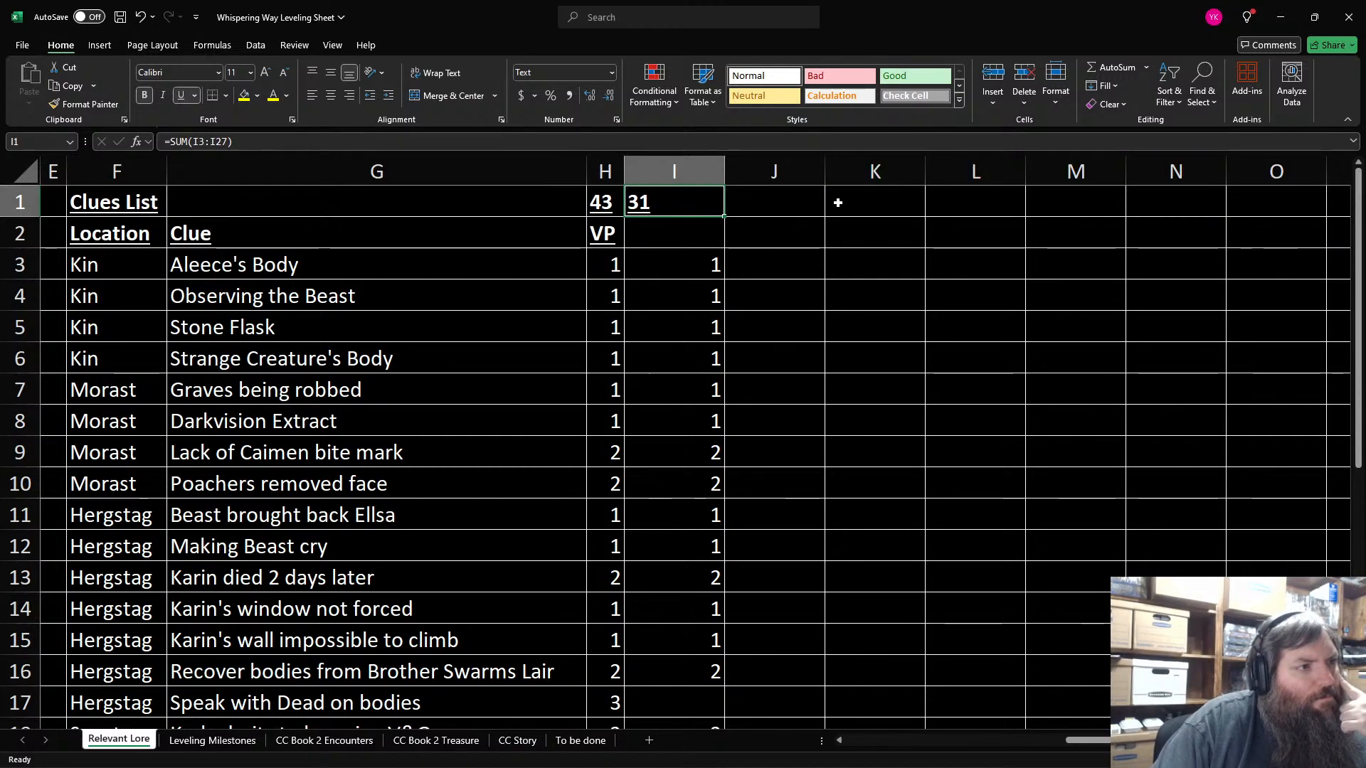
left_click(801, 204)
type("=")
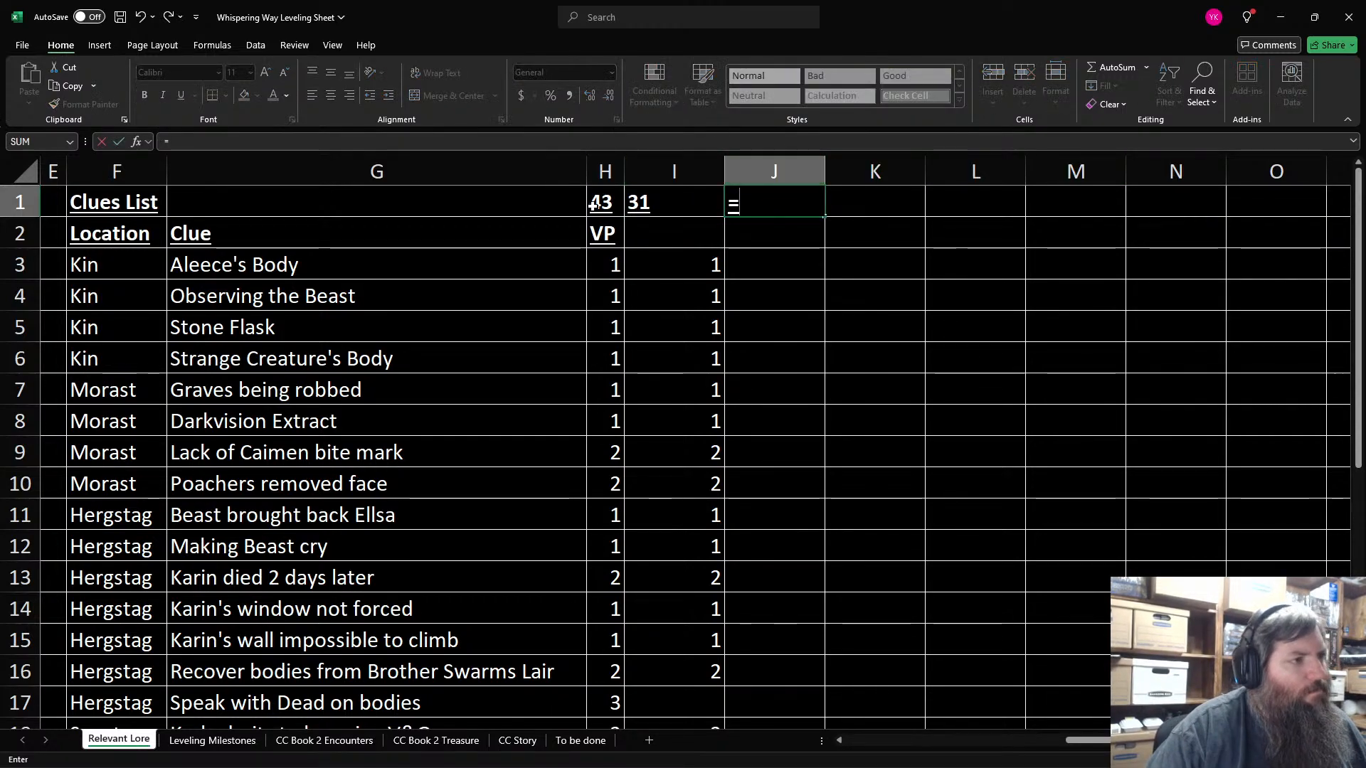
left_click(601, 197)
type("*.8")
key("ctrl+Return")
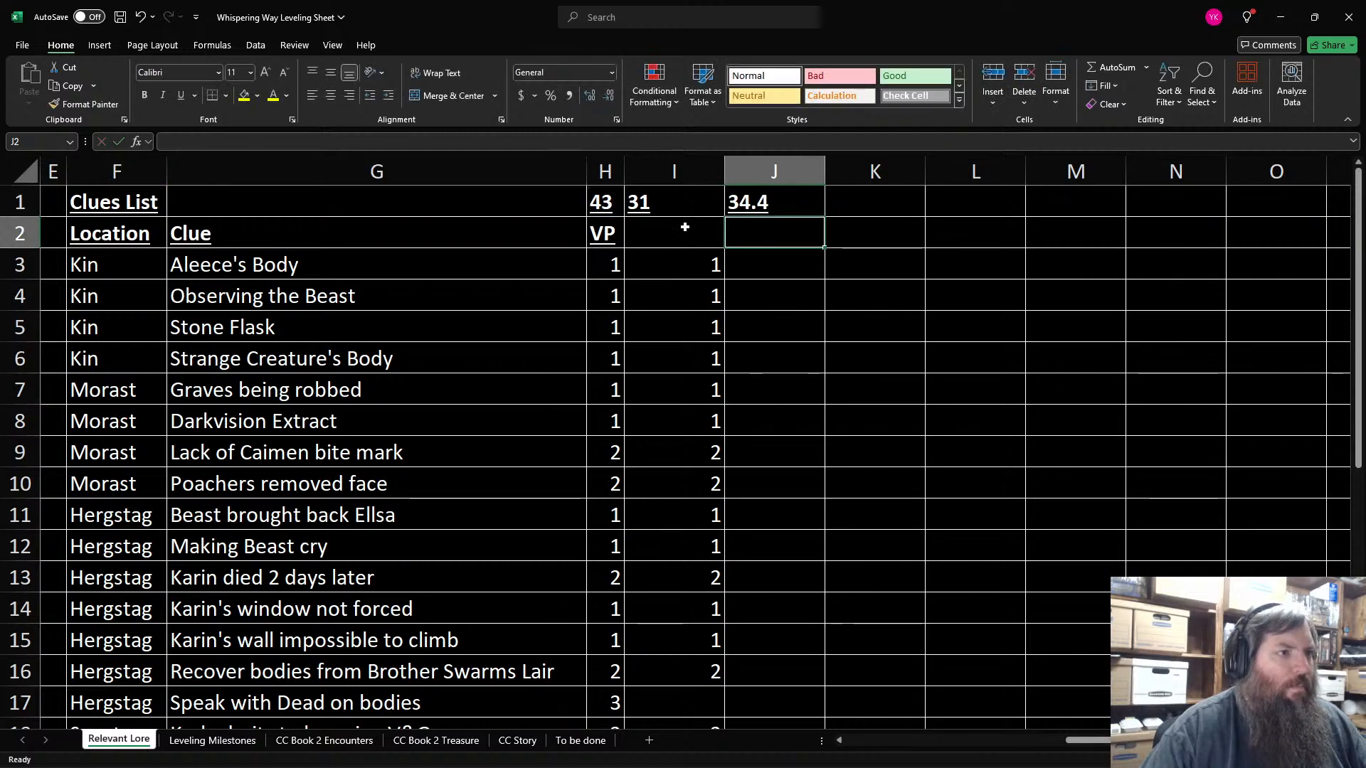
key("BackSpace")
left_click(808, 326)
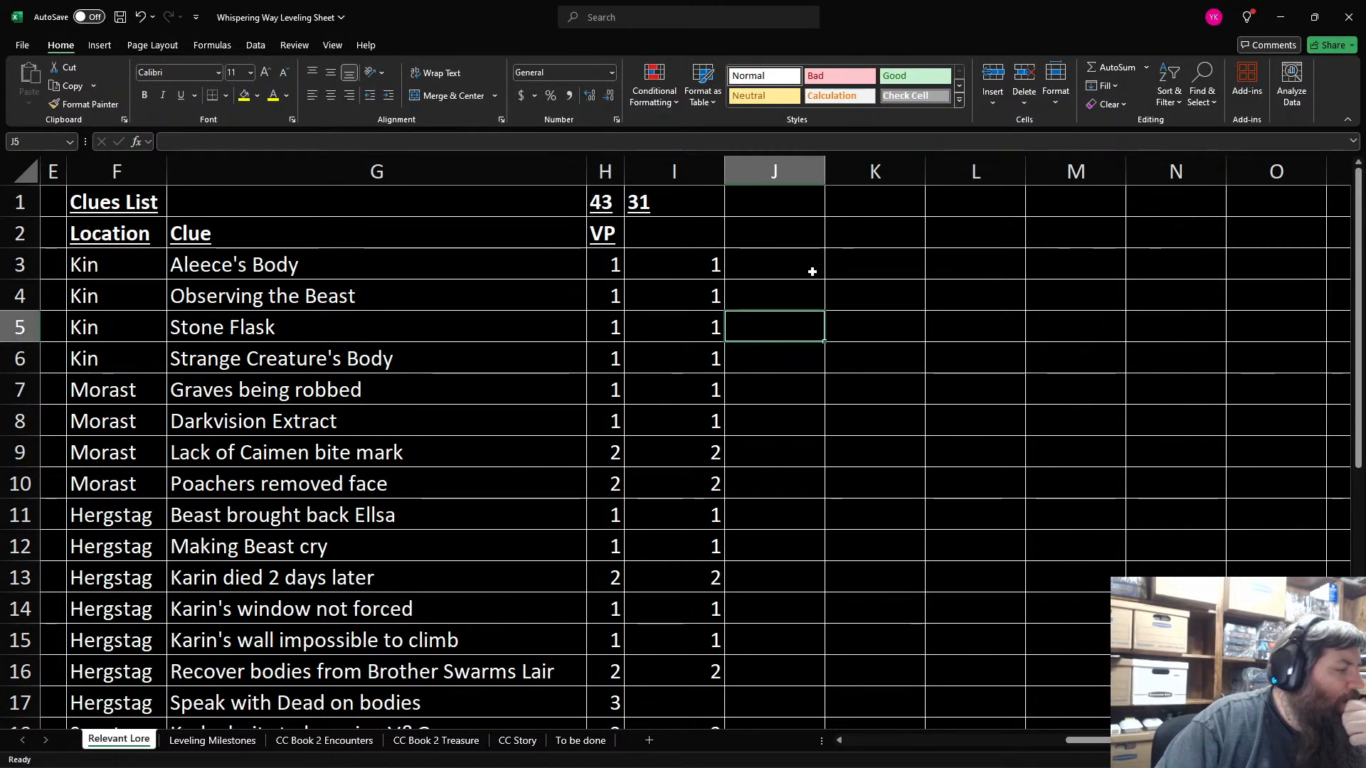
Step: Clear the contents of the trial score column, I1 through I27
key("Up")
key("Up")
key("Up")
key("Up")
key("Left")
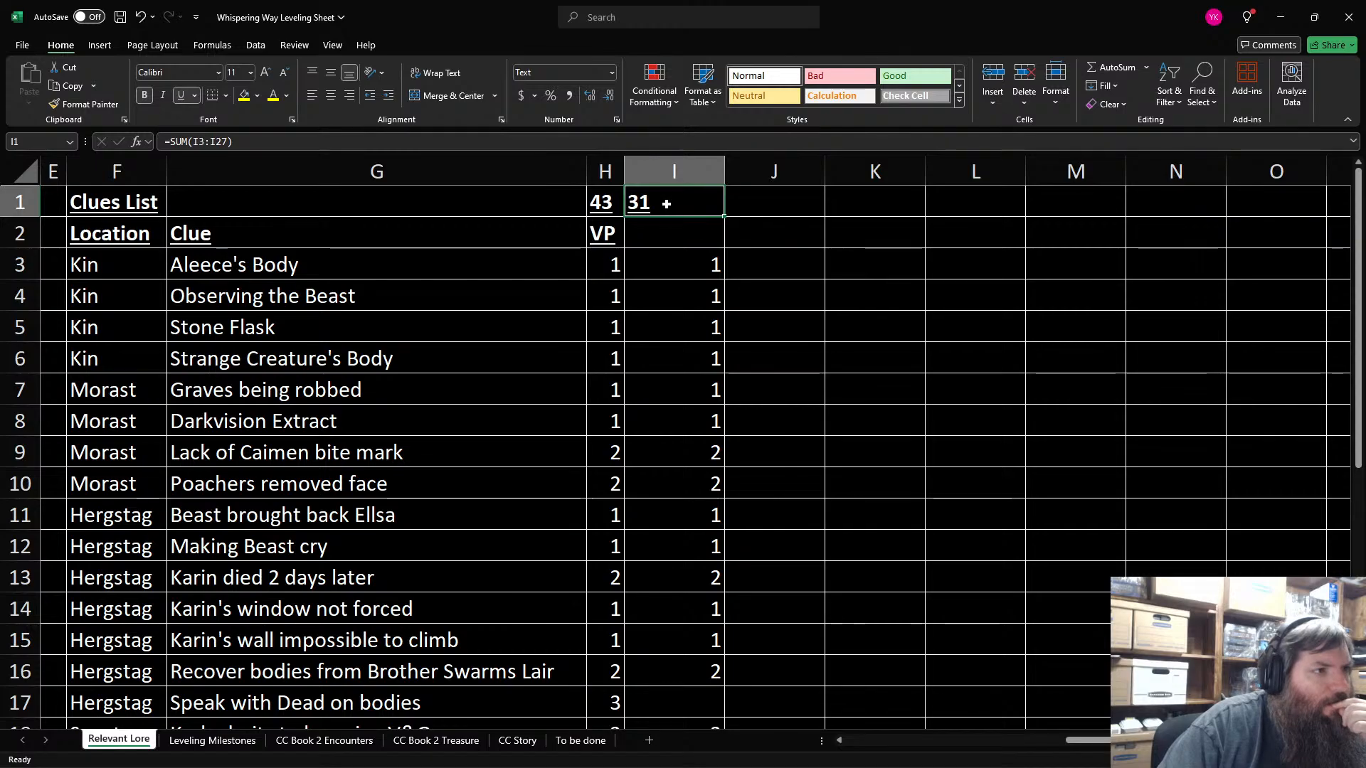
left_click_drag(668, 205, 685, 678)
right_click(684, 679)
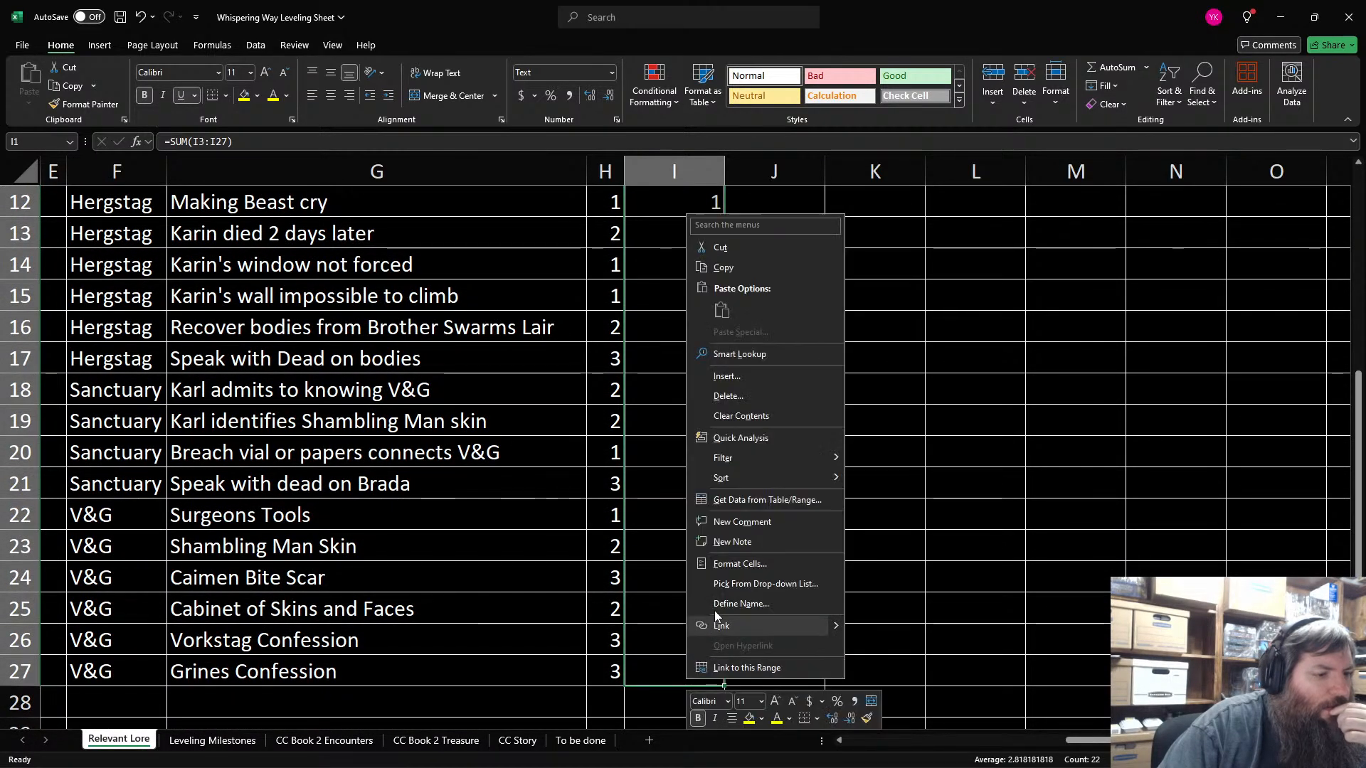
left_click(742, 422)
Step: Add the column headers Skill in I2 and DC in J2 beside the VP header
left_click(665, 229)
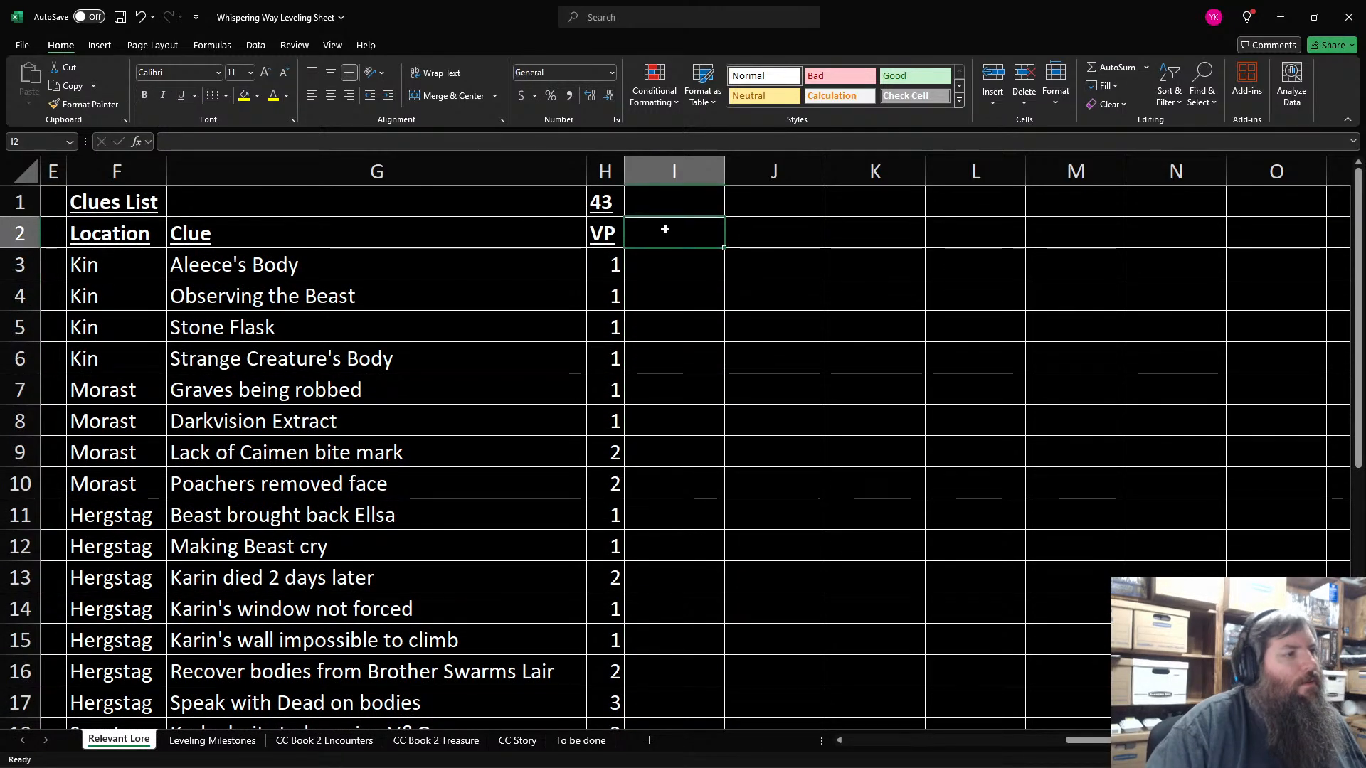
type("Ski")
key("BackSpace")
key("BackSpace")
key("BackSpace")
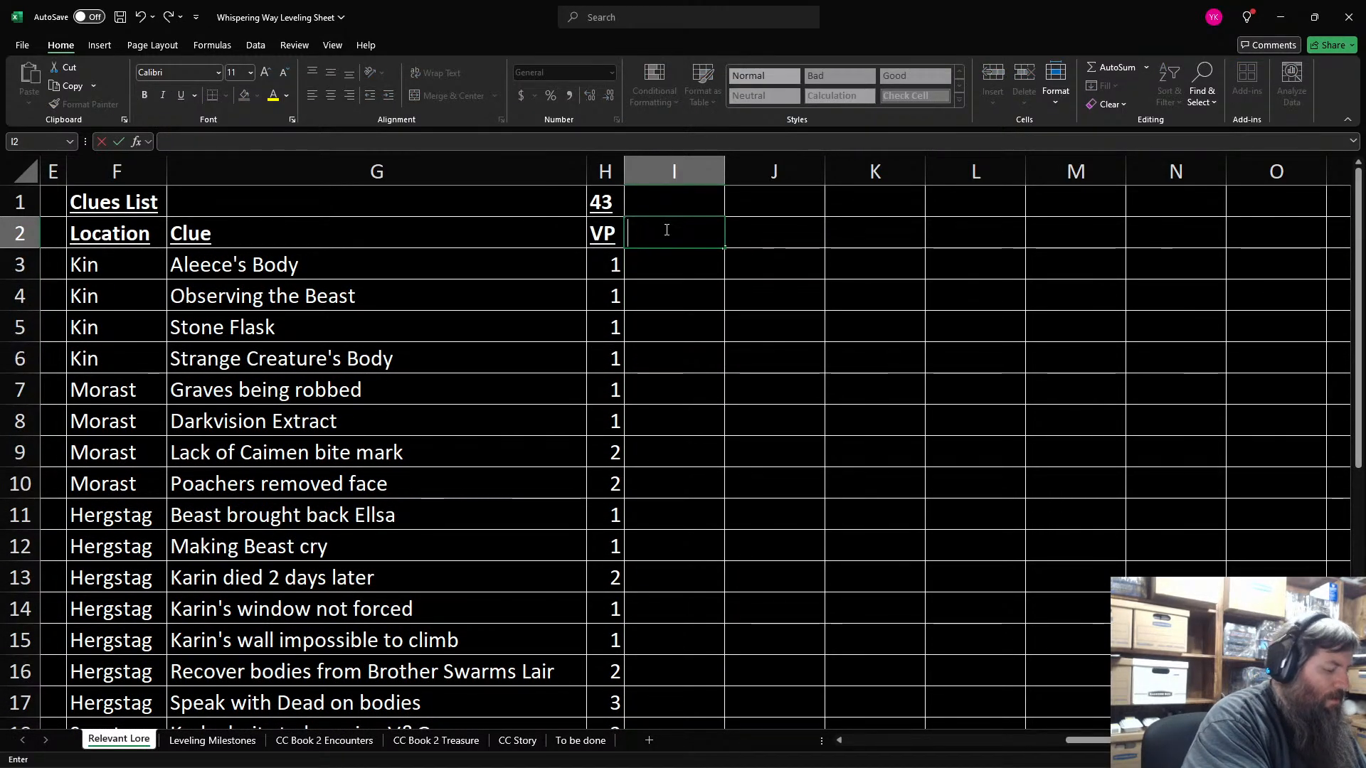
type("Skill")
key("Tab")
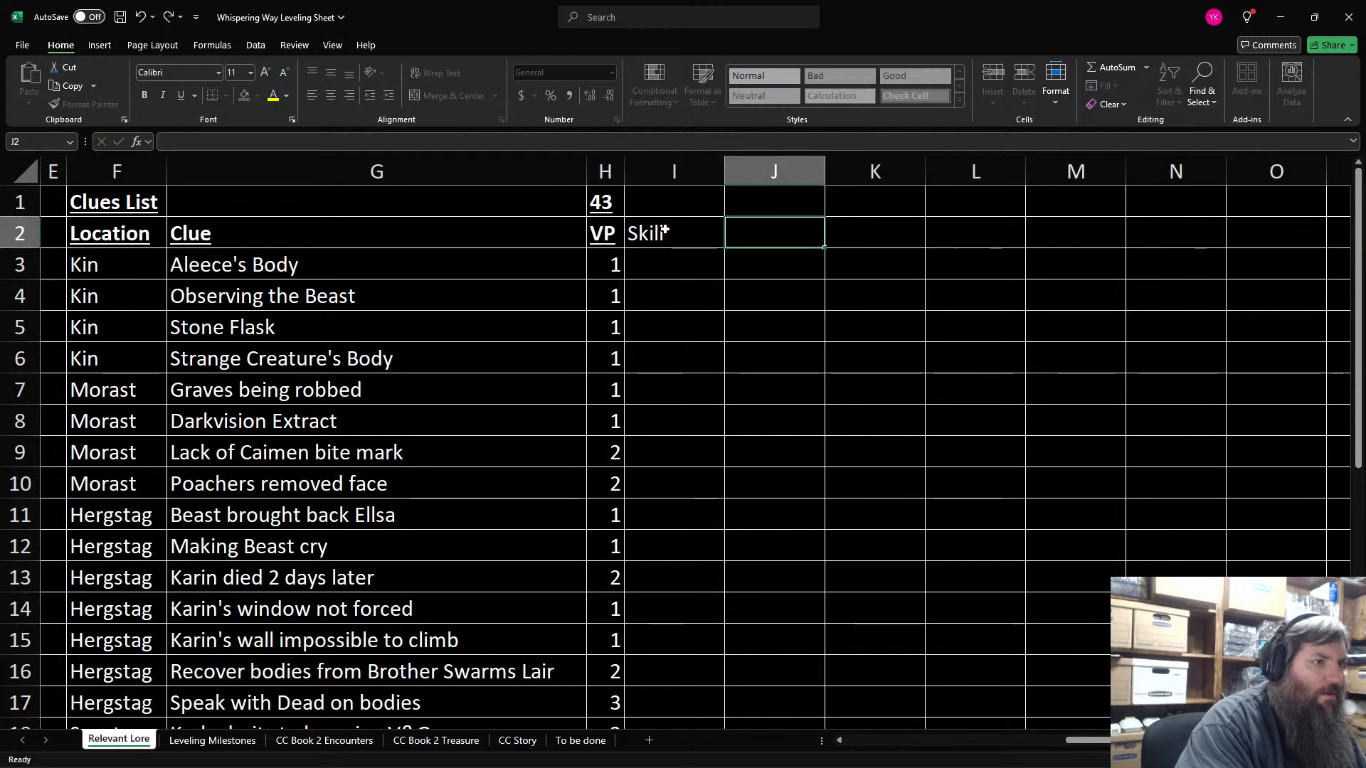
type("DC")
key("Return")
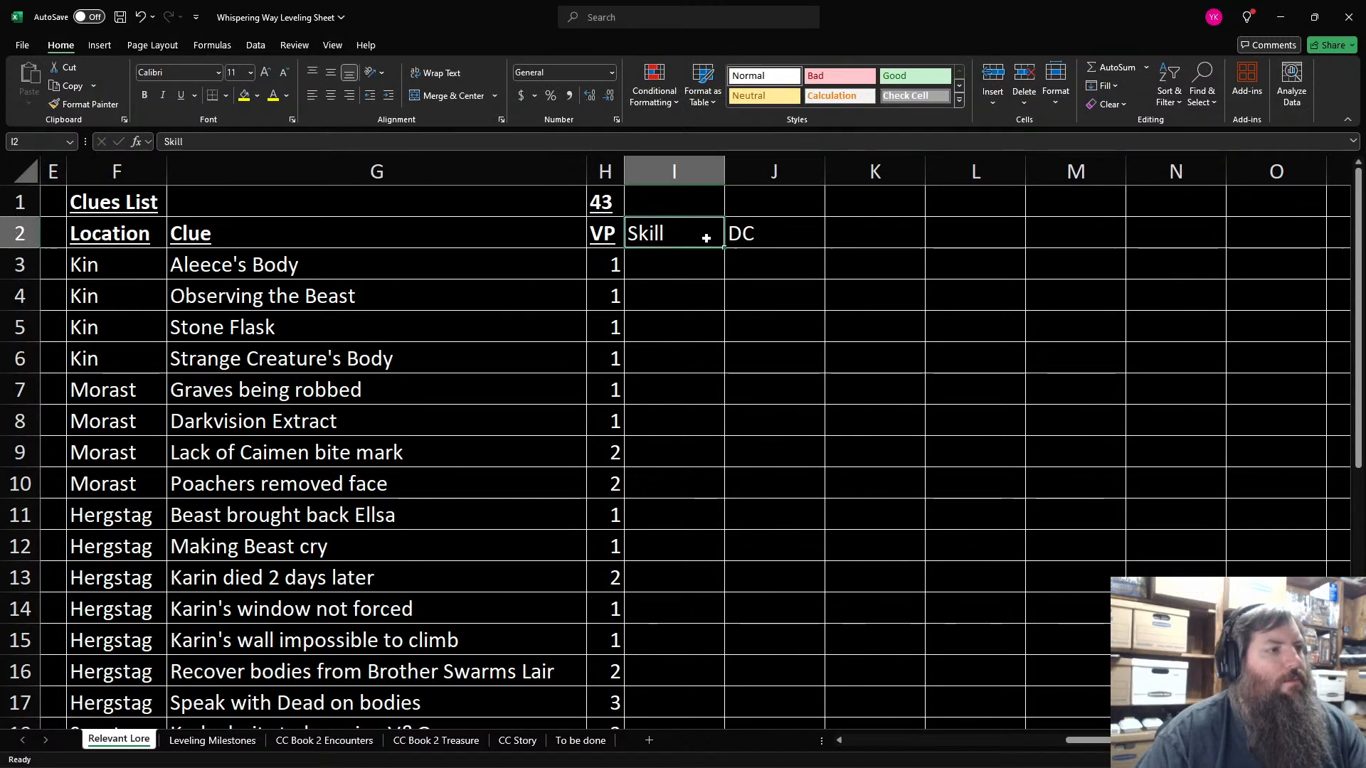
Step: Make the Skill and DC headers bold and underlined, and autofit the widths of columns I and J
mouse_move(707, 235)
left_mouse_down()
mouse_move(740, 249)
mouse_move(719, 232)
mouse_move(731, 228)
left_mouse_up()
left_click(739, 245)
key("ctrl+b")
key("ctrl+u")
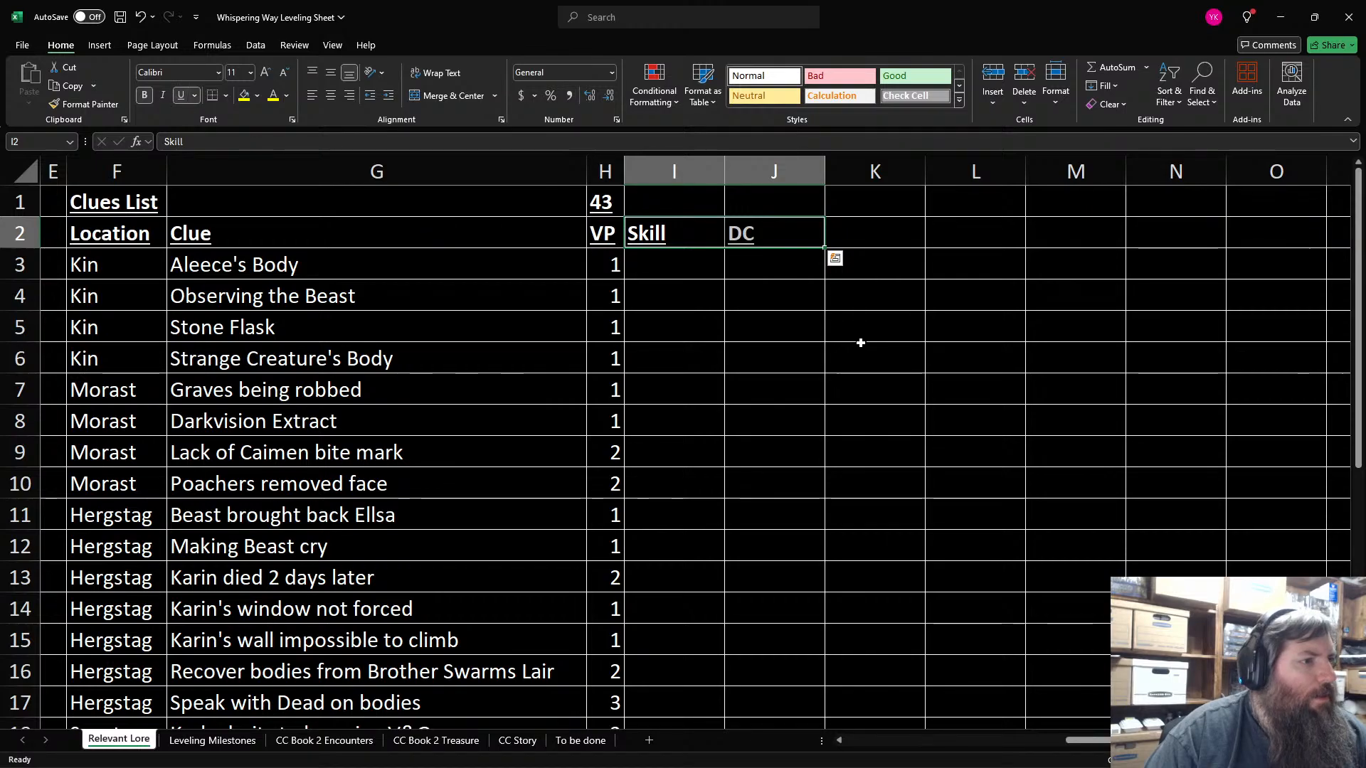
left_click(797, 359)
double_click(724, 171)
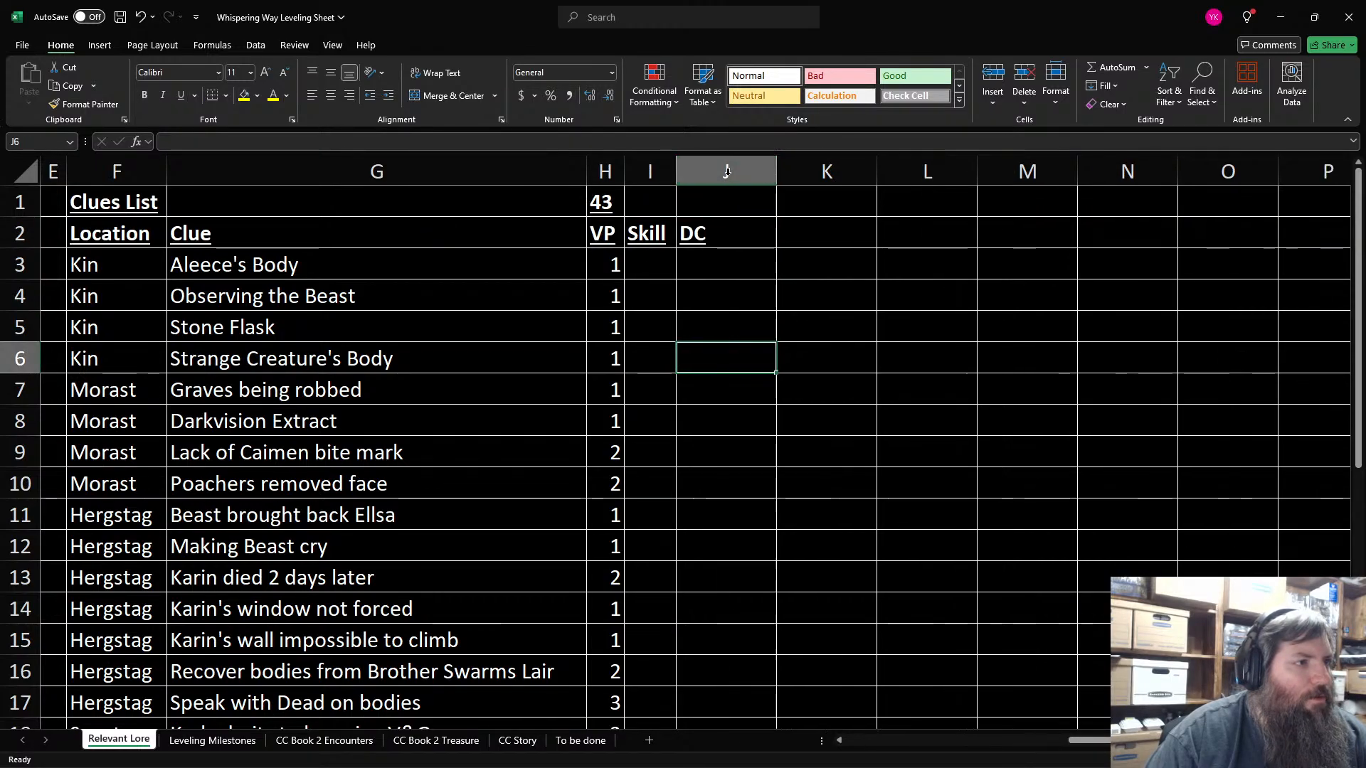
double_click(775, 172)
left_click(723, 388)
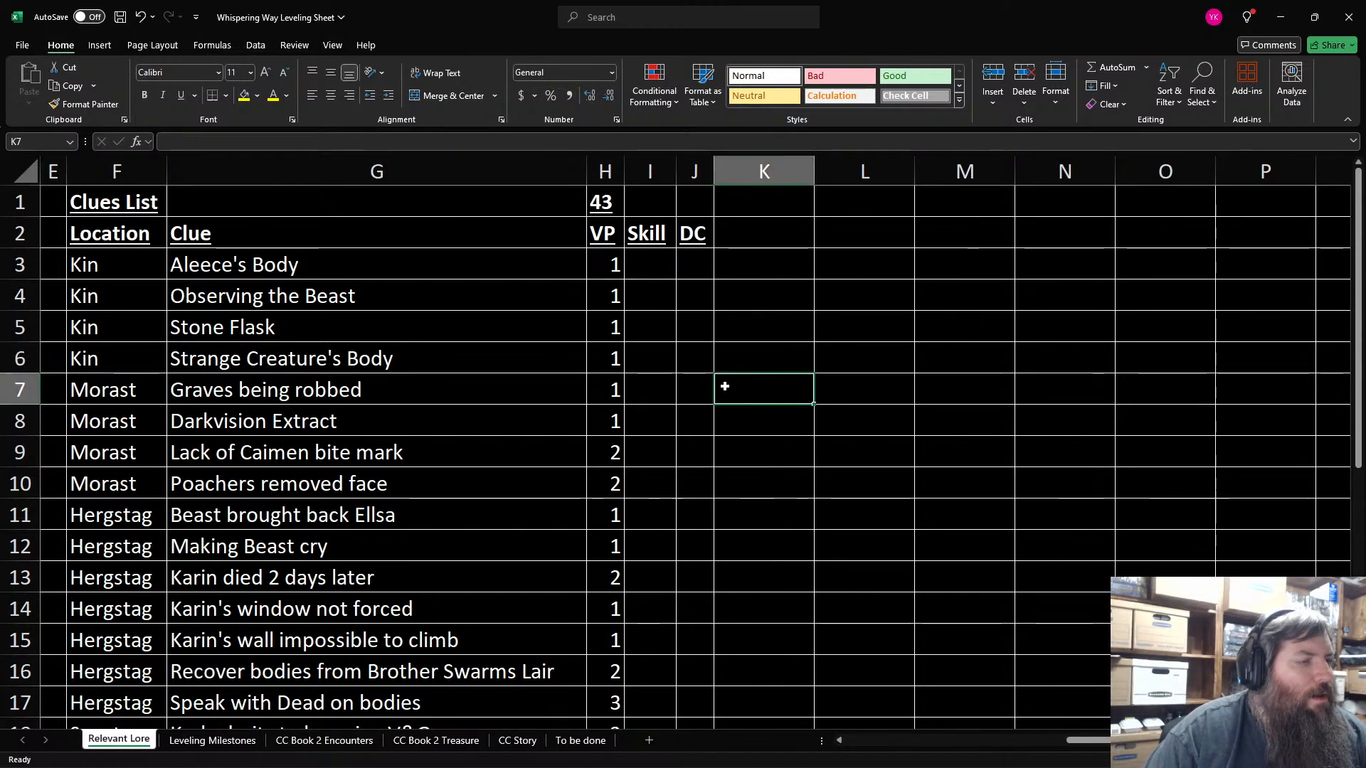
Step: Color the text of the Kin and Morast locations and clues in F3:G10 yellow
left_click(107, 267)
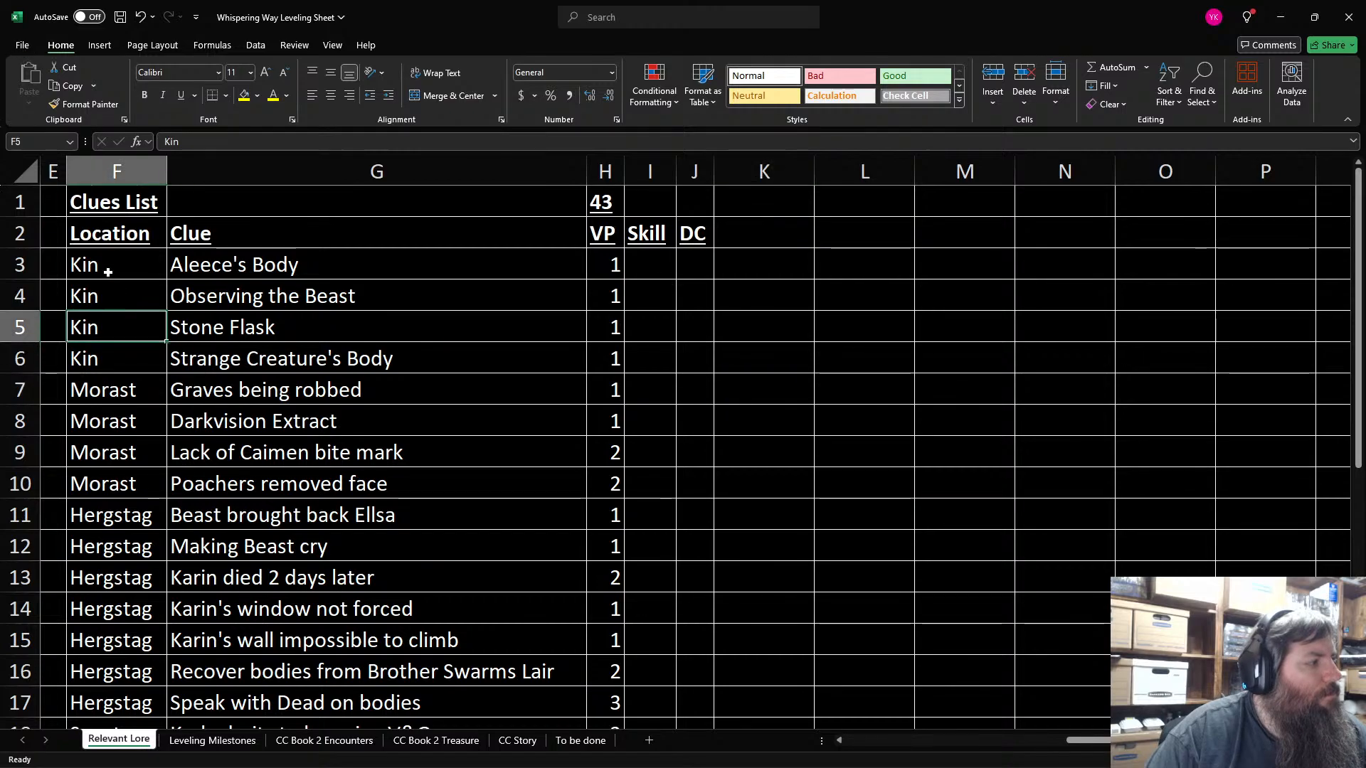
left_click_drag(127, 292, 263, 483)
left_click(273, 95)
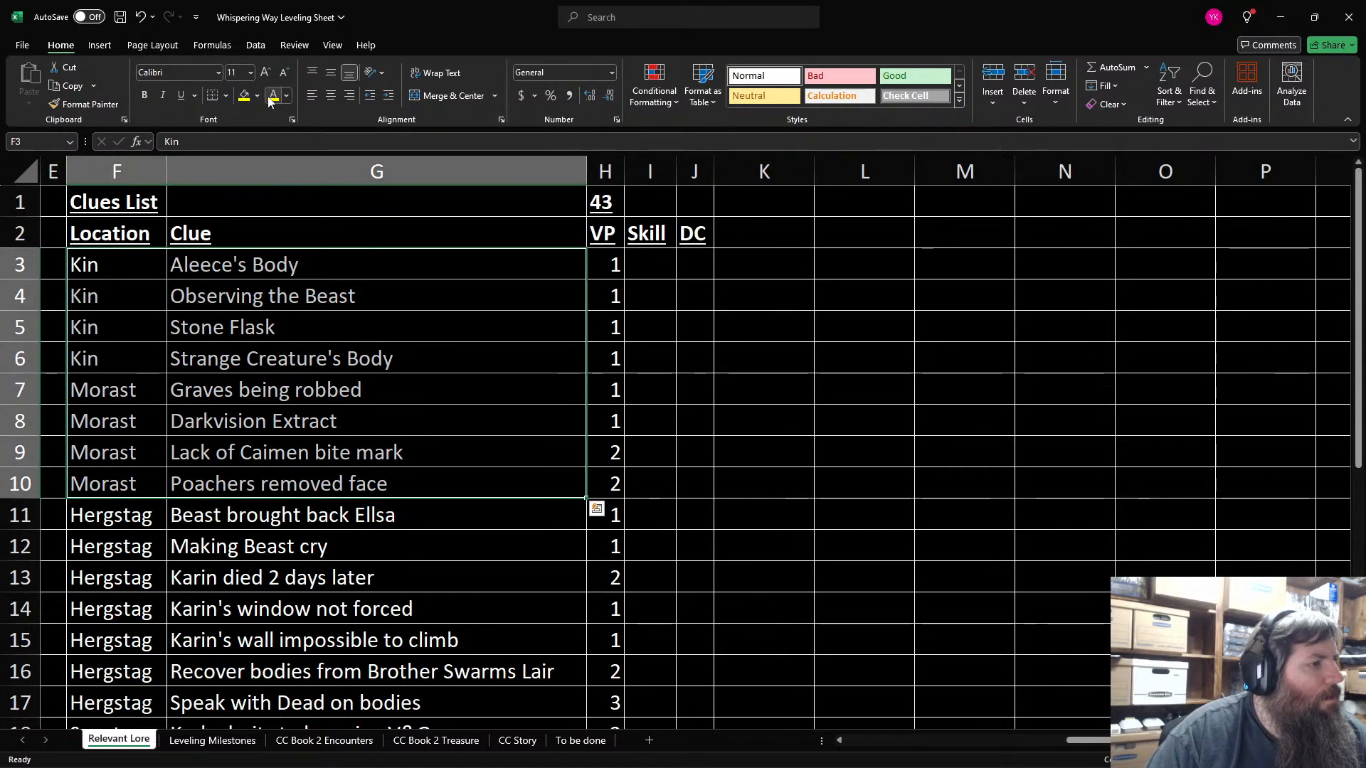
left_click(394, 420)
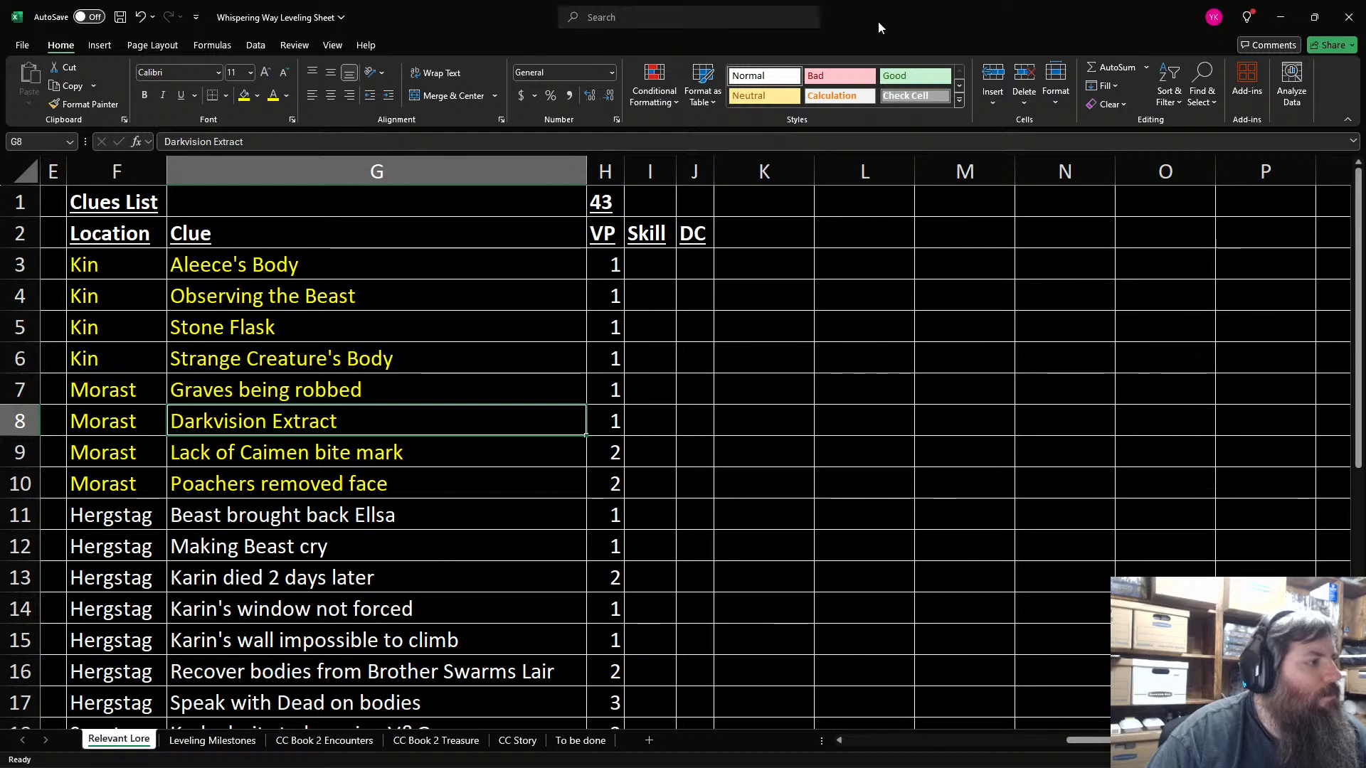
Step: Switch to Fantasy Grounds and open the Trial of the Beast - Aleece's Body clue from the Investigator list
left_click(1281, 17)
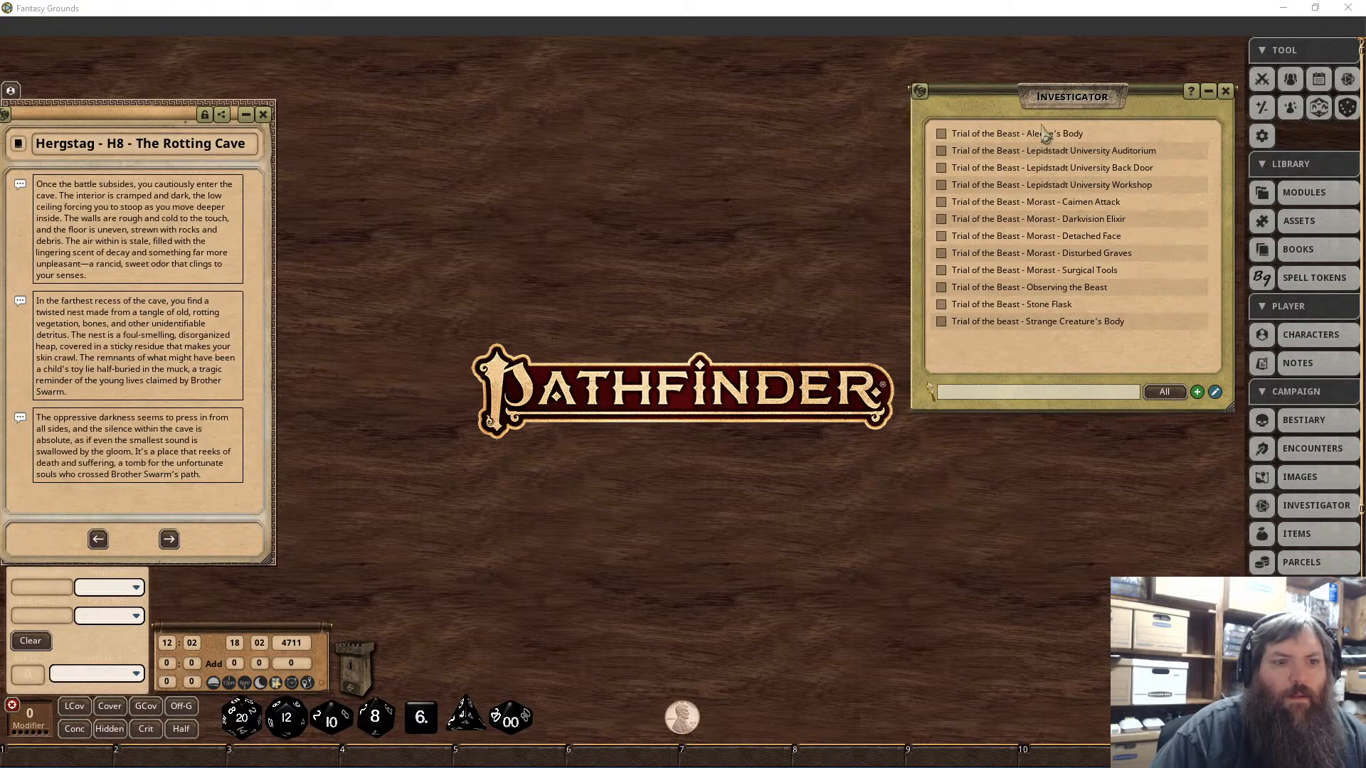
left_click(947, 139)
left_click_drag(1012, 134, 626, 183)
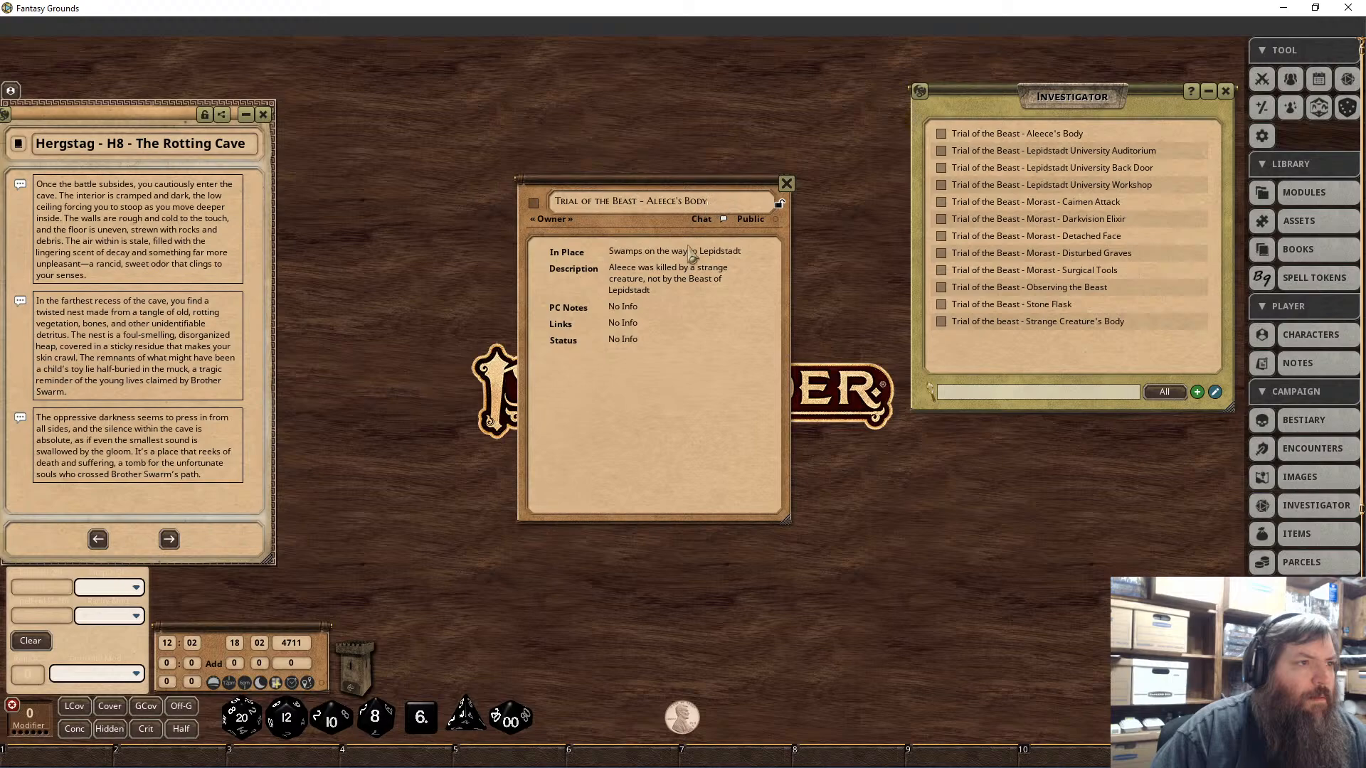
right_click(628, 371)
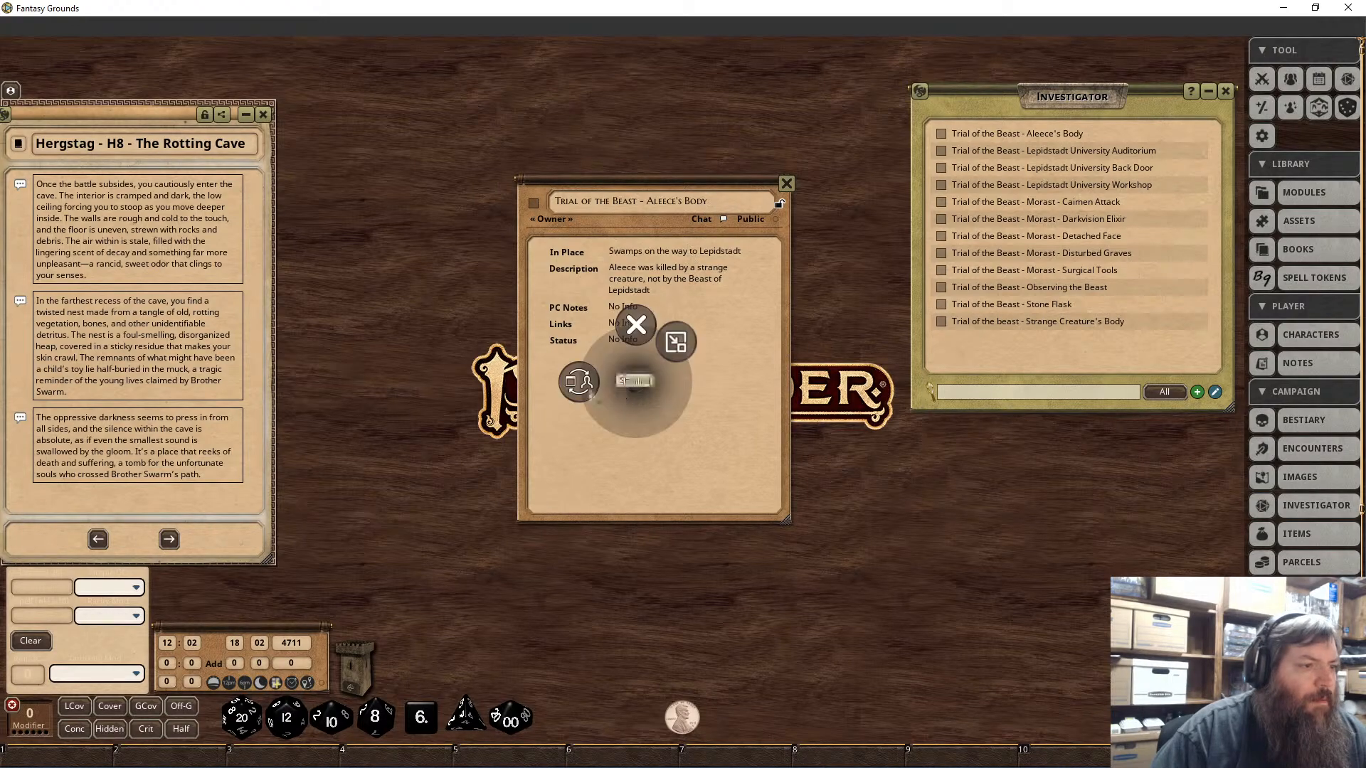
left_click(632, 375)
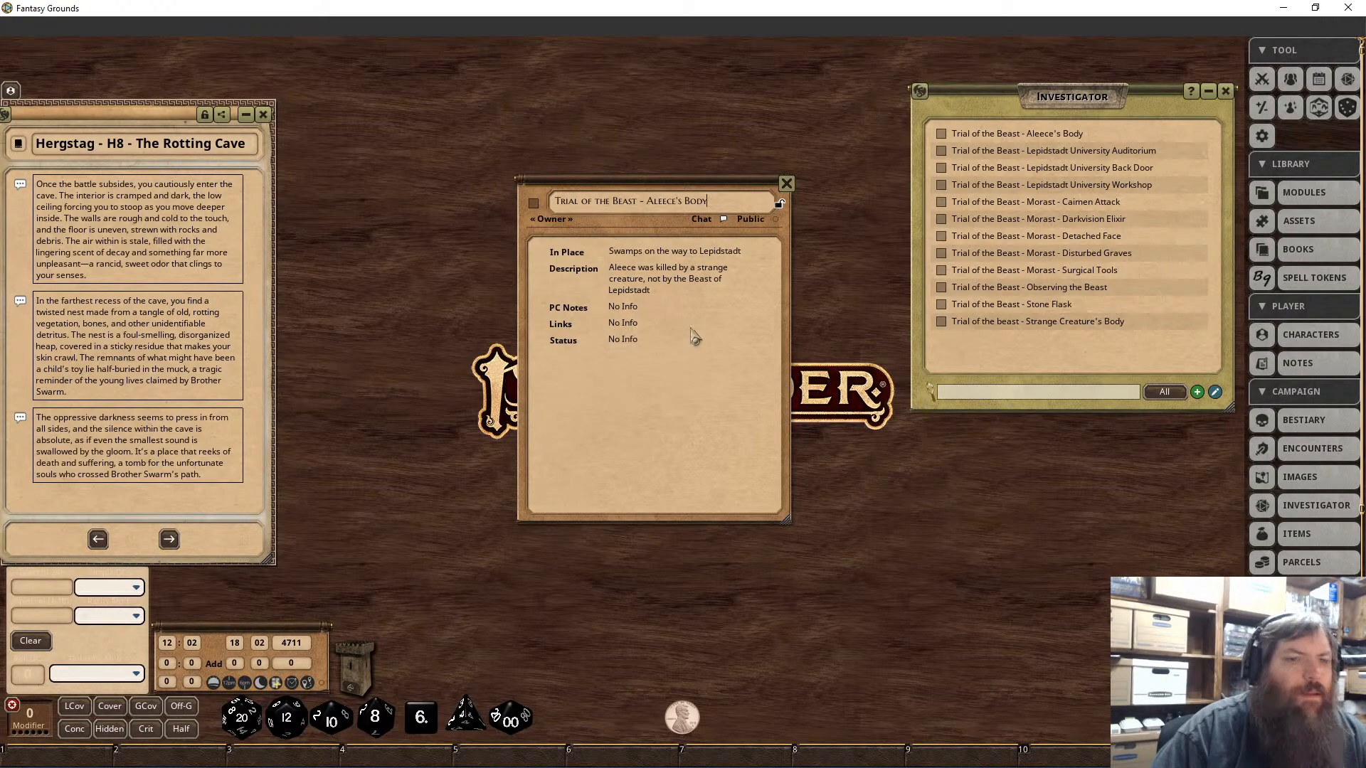
Step: Review the Morast - Caimen Attack clue, and close both open clues and the Investigator list
left_click(945, 201)
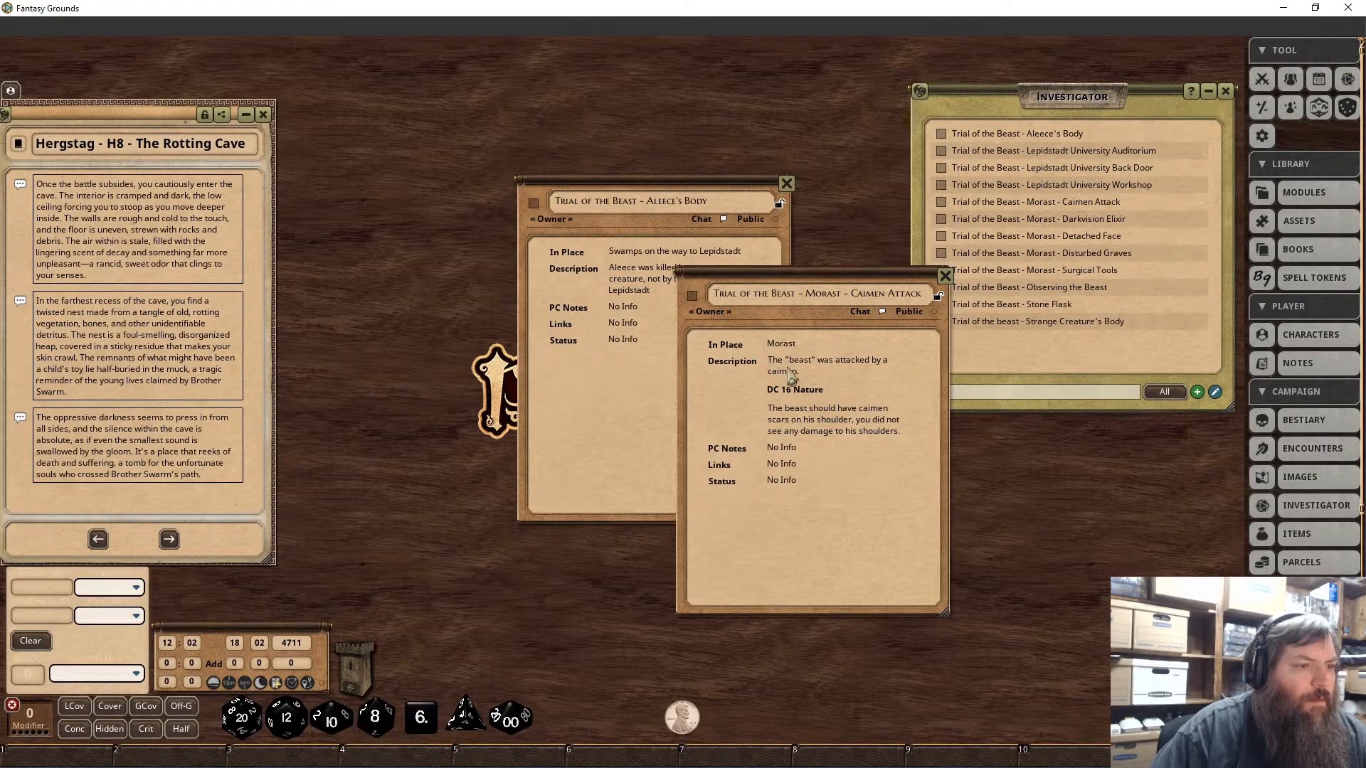
left_click_drag(815, 281, 952, 257)
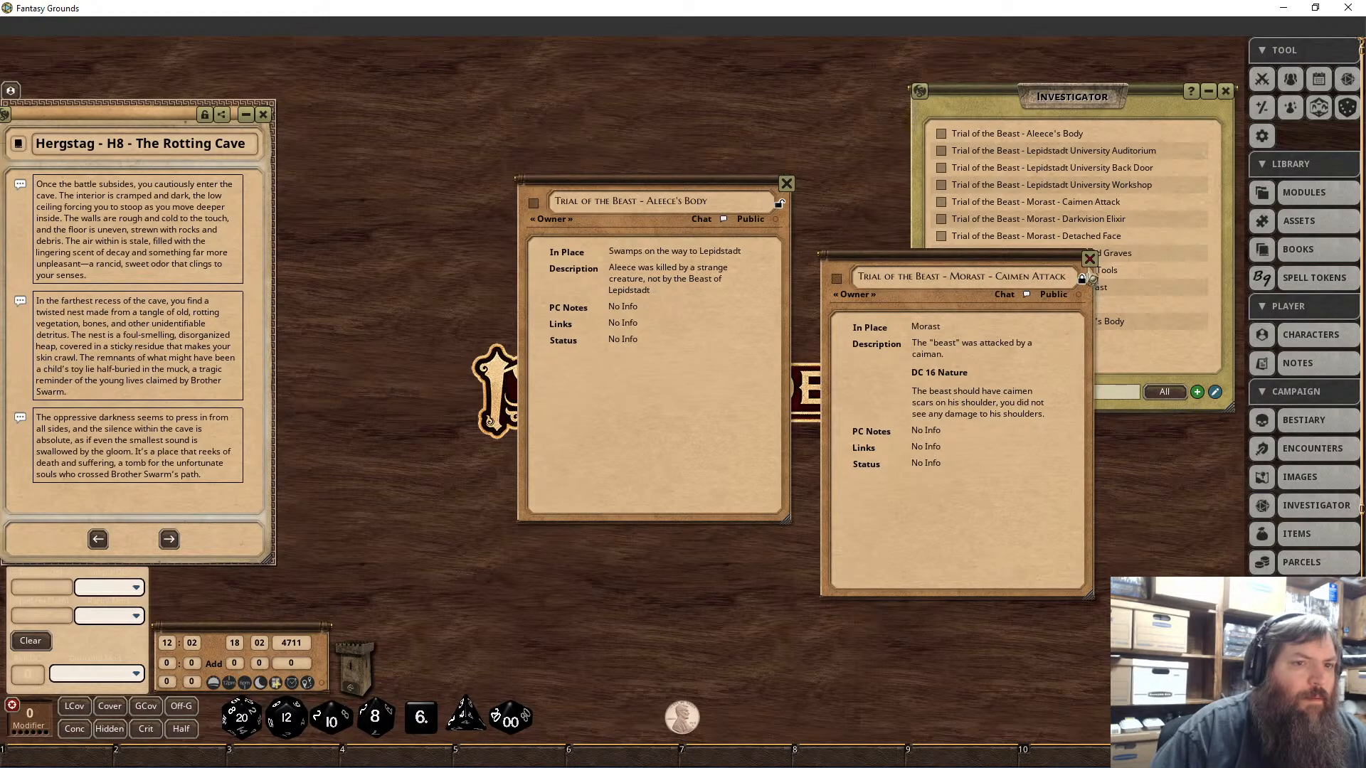
left_click(1089, 258)
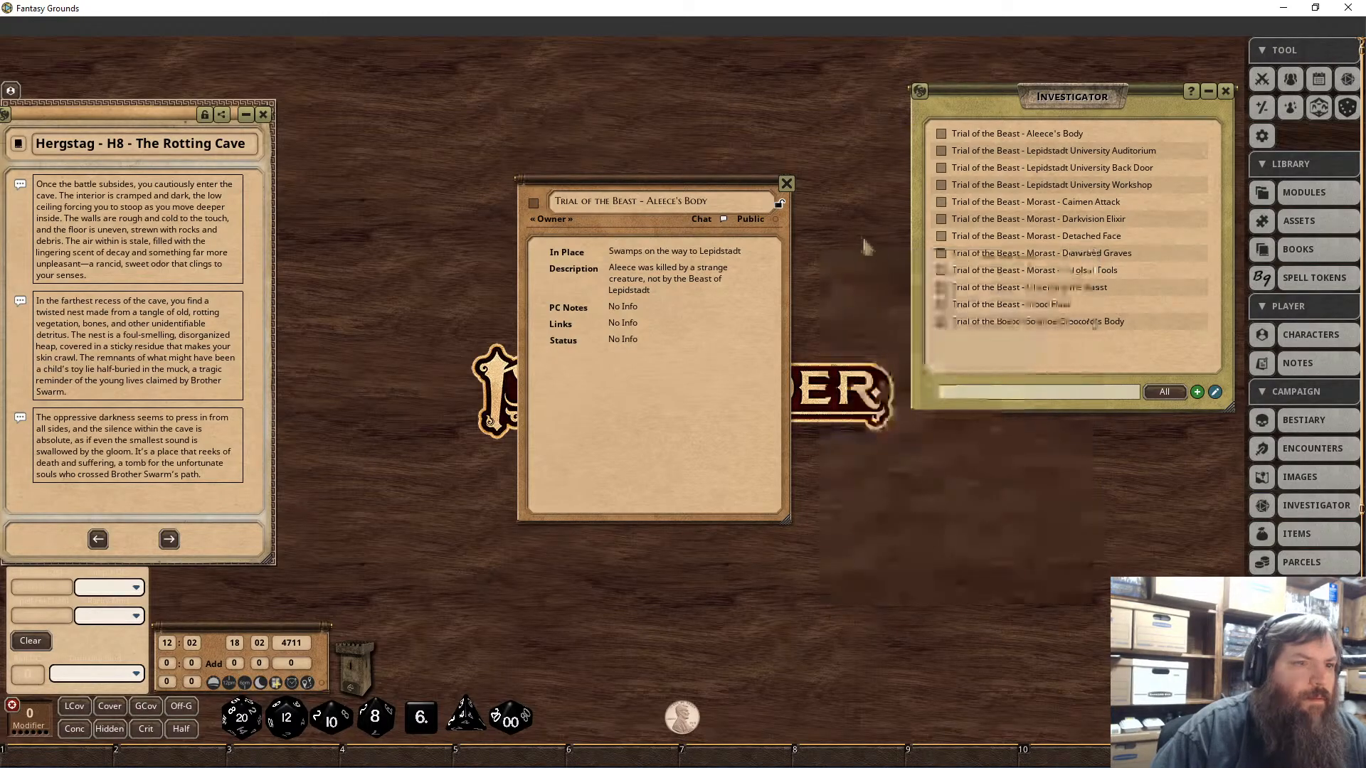
left_click(786, 184)
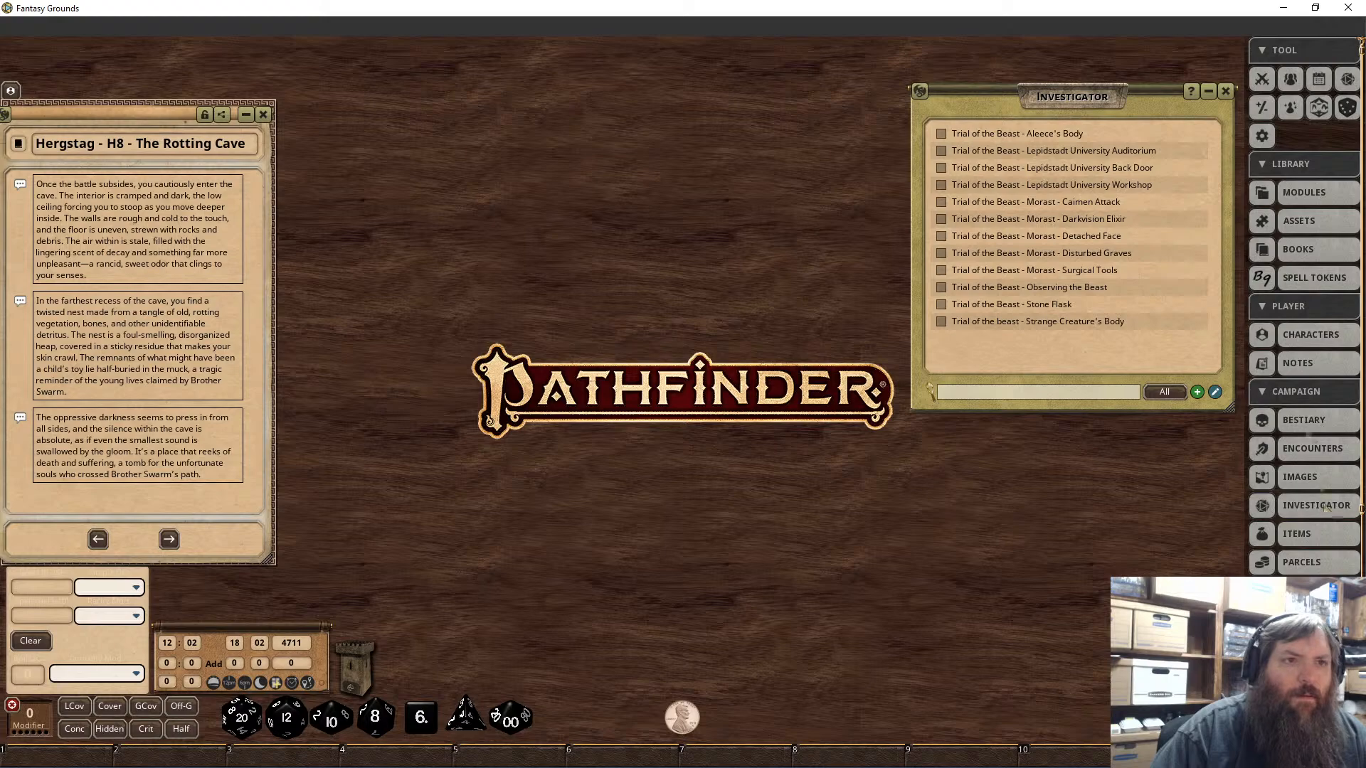
left_click(1226, 92)
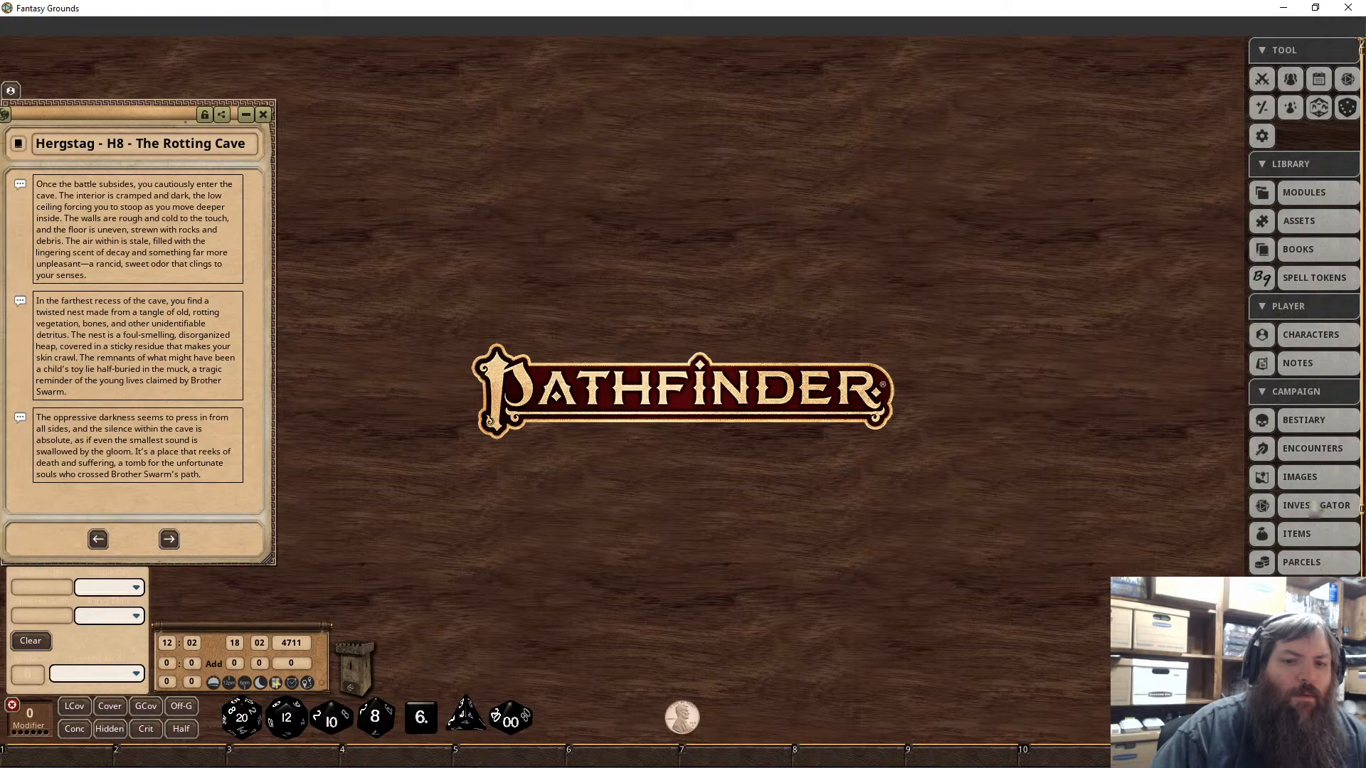
Step: Reopen the Aleece's Body clue from the Investigator list and unlock it
left_click(1315, 506)
left_click(974, 135)
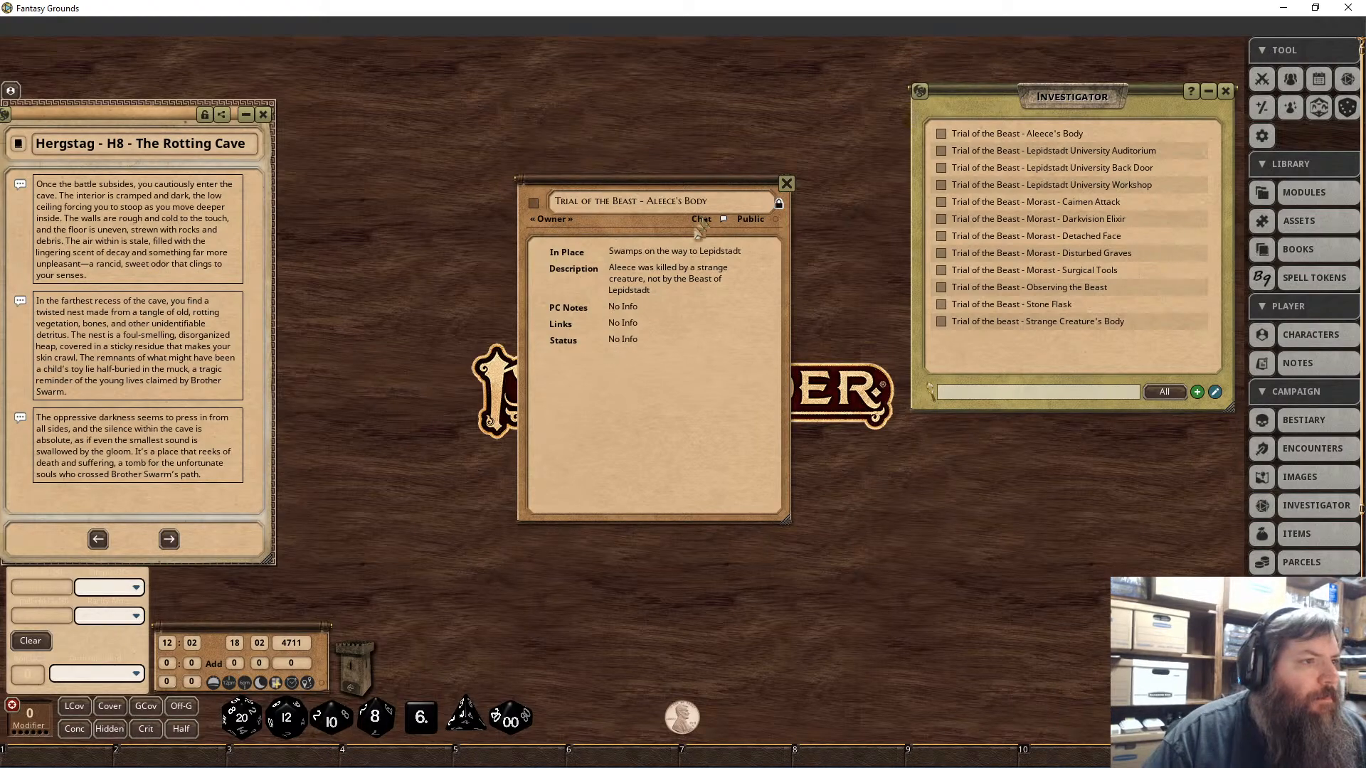
right_click(671, 249)
left_click(718, 414)
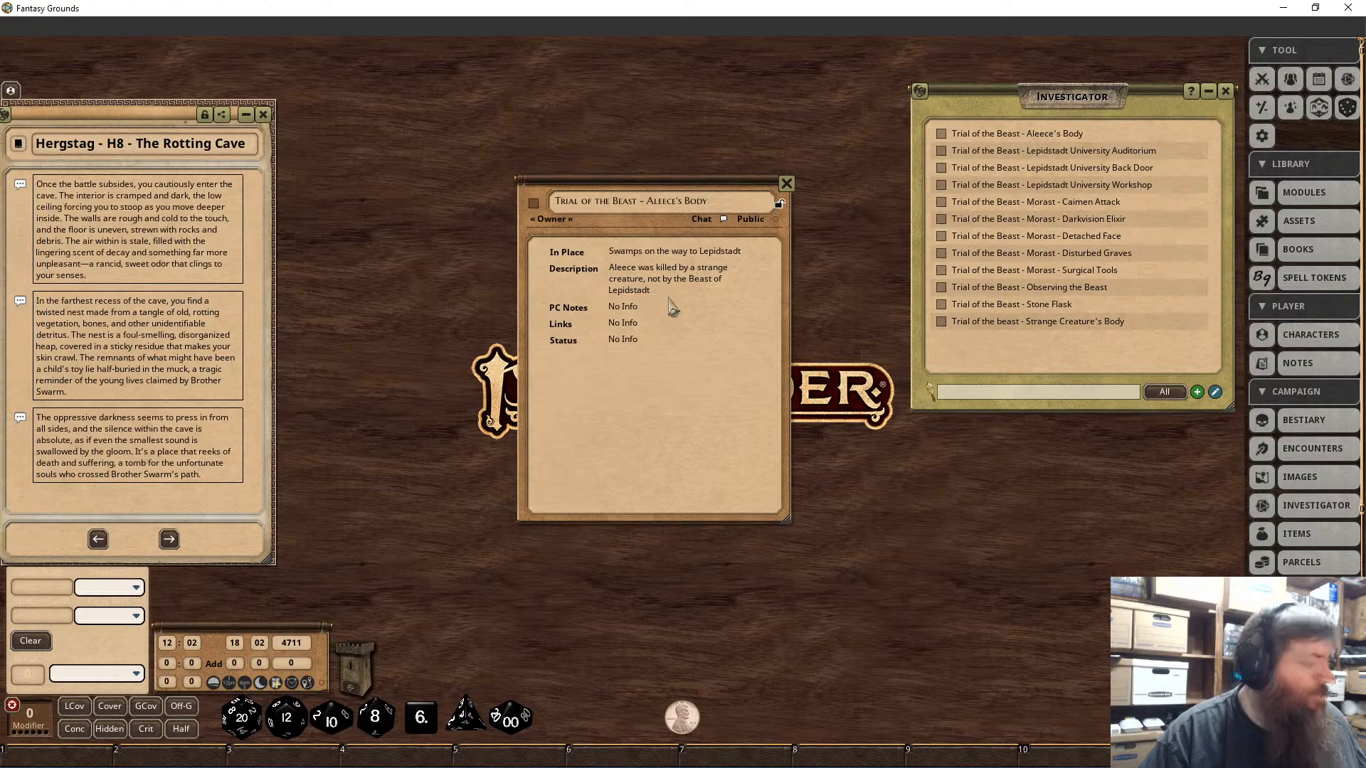
Step: Try to find an option that makes the Aleece's Body clue's fields editable
right_click(552, 220)
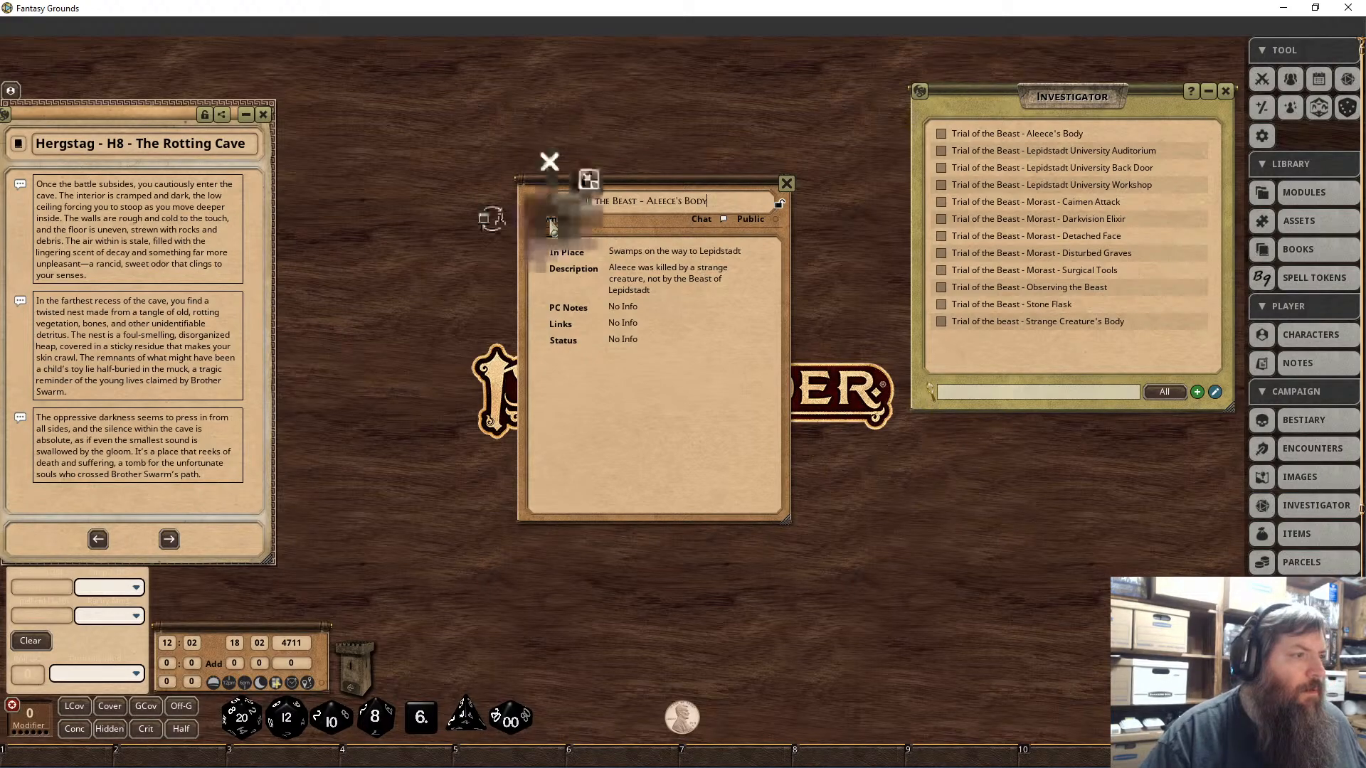
right_click(962, 142)
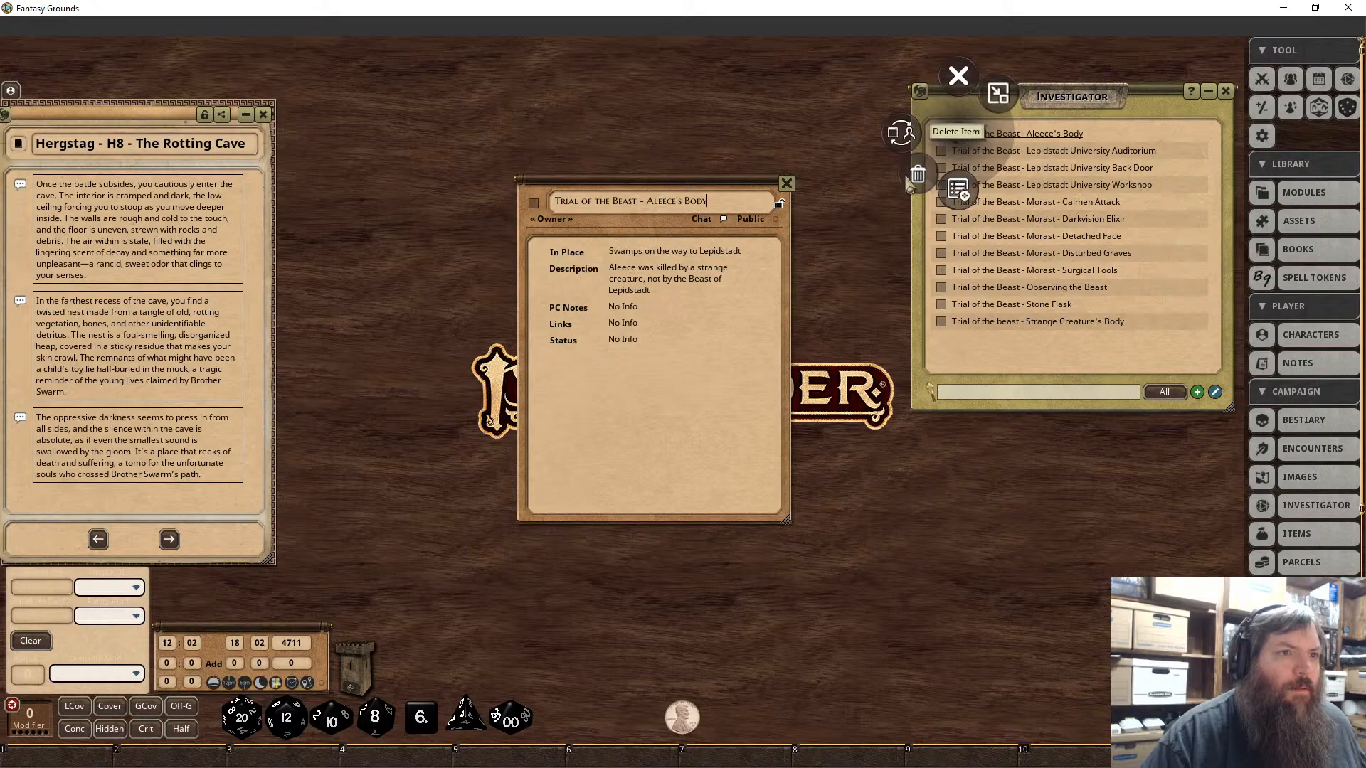
left_click(883, 467)
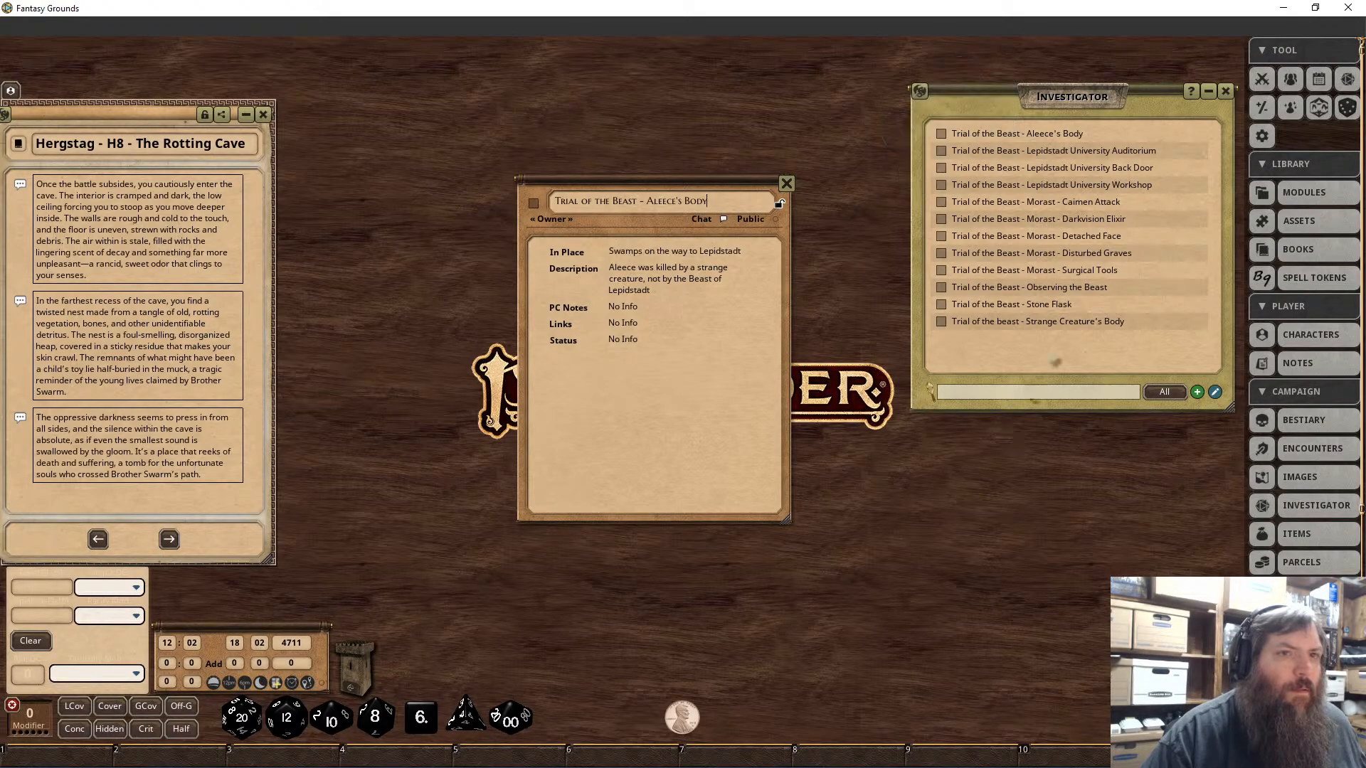
left_click(1216, 394)
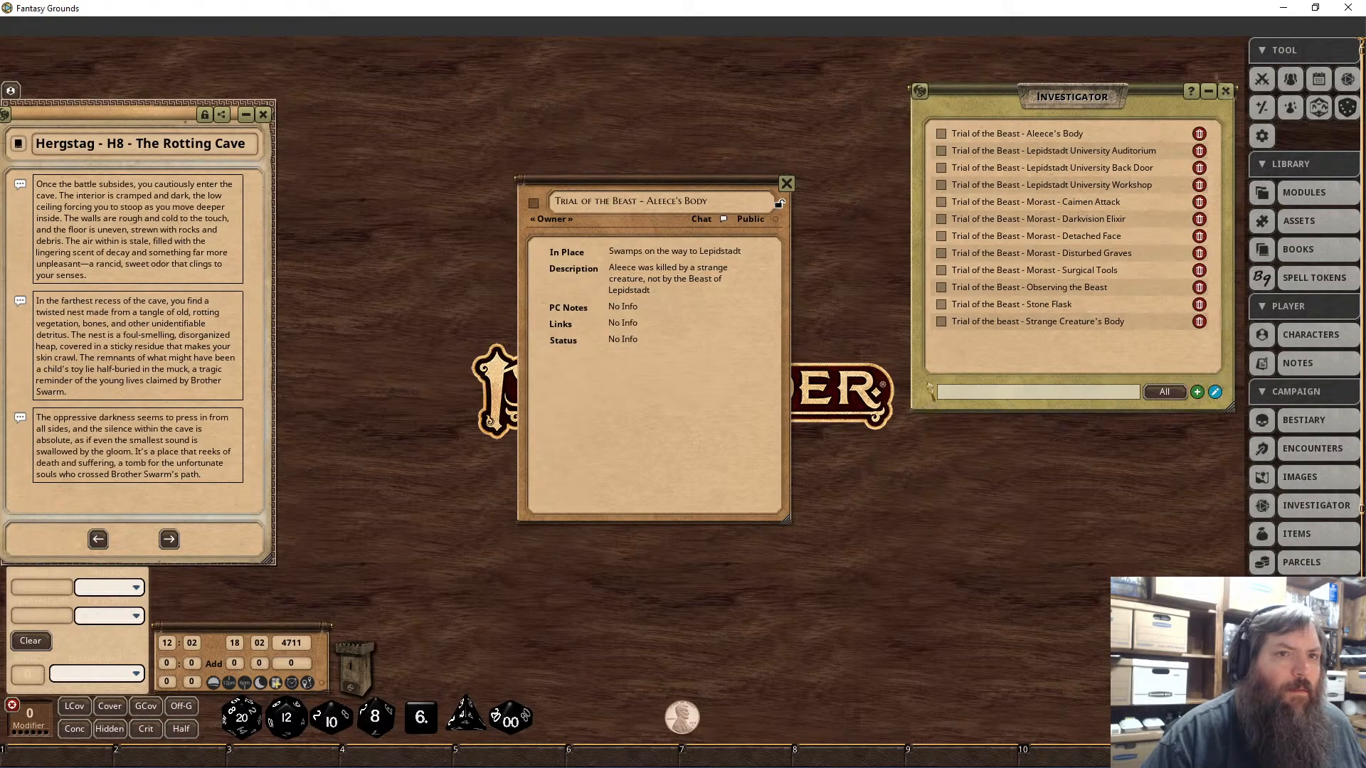
left_click(1216, 394)
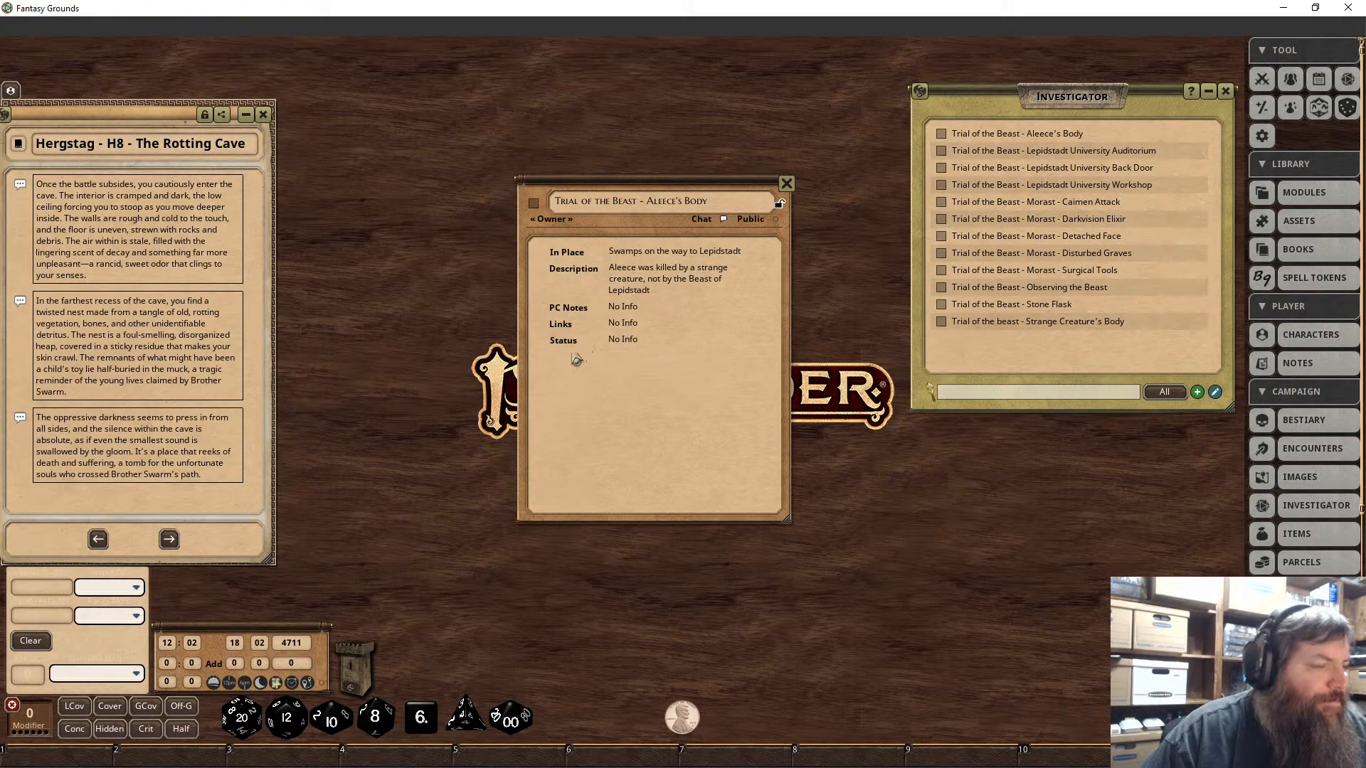
left_click_drag(569, 313, 643, 317)
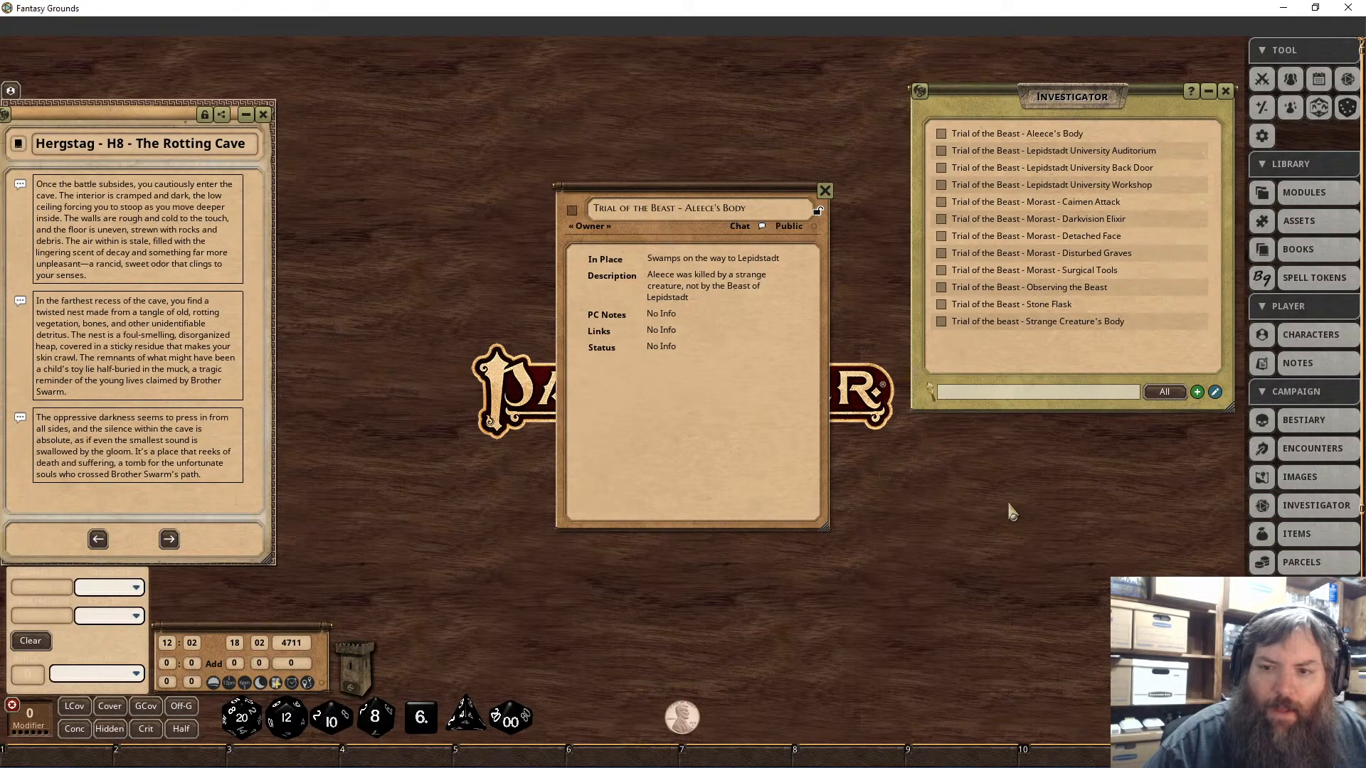
left_click(800, 226)
left_click(815, 227)
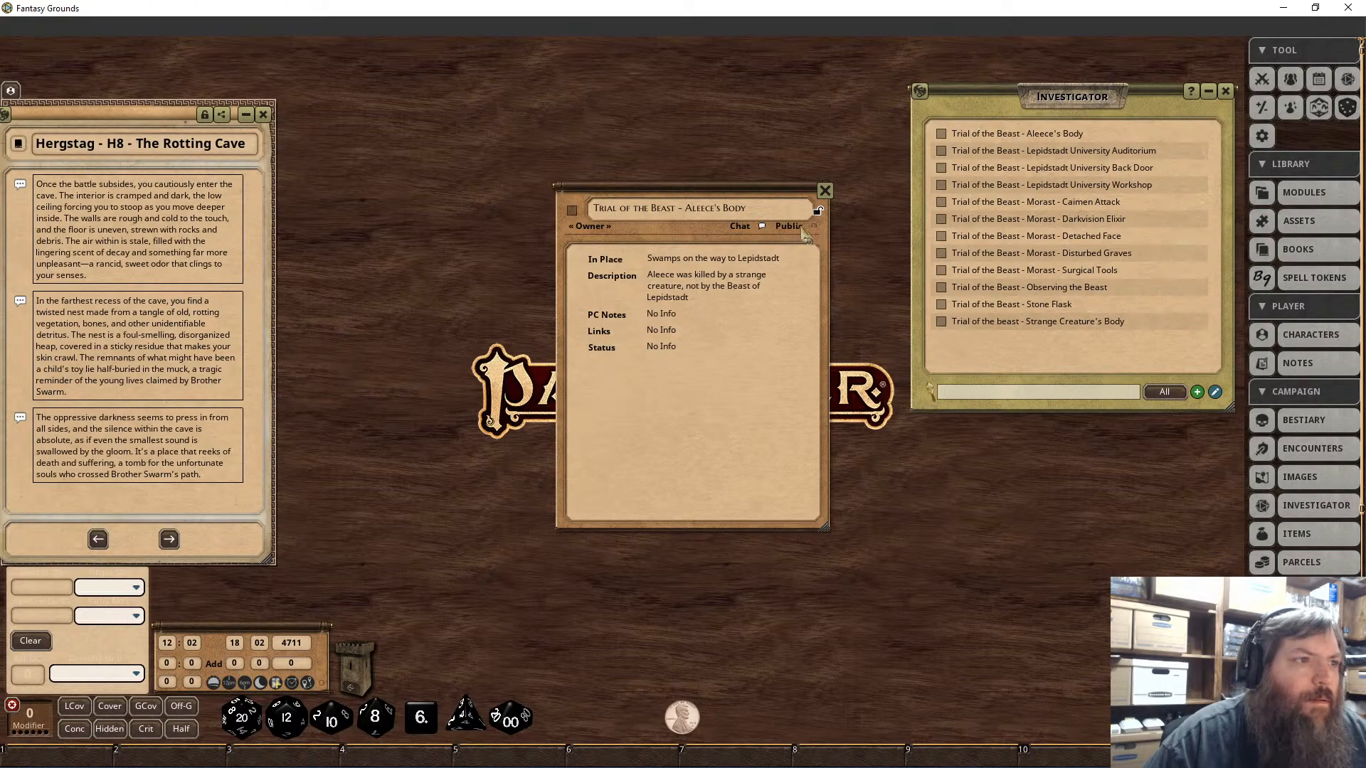
right_click(572, 219)
left_click(651, 208)
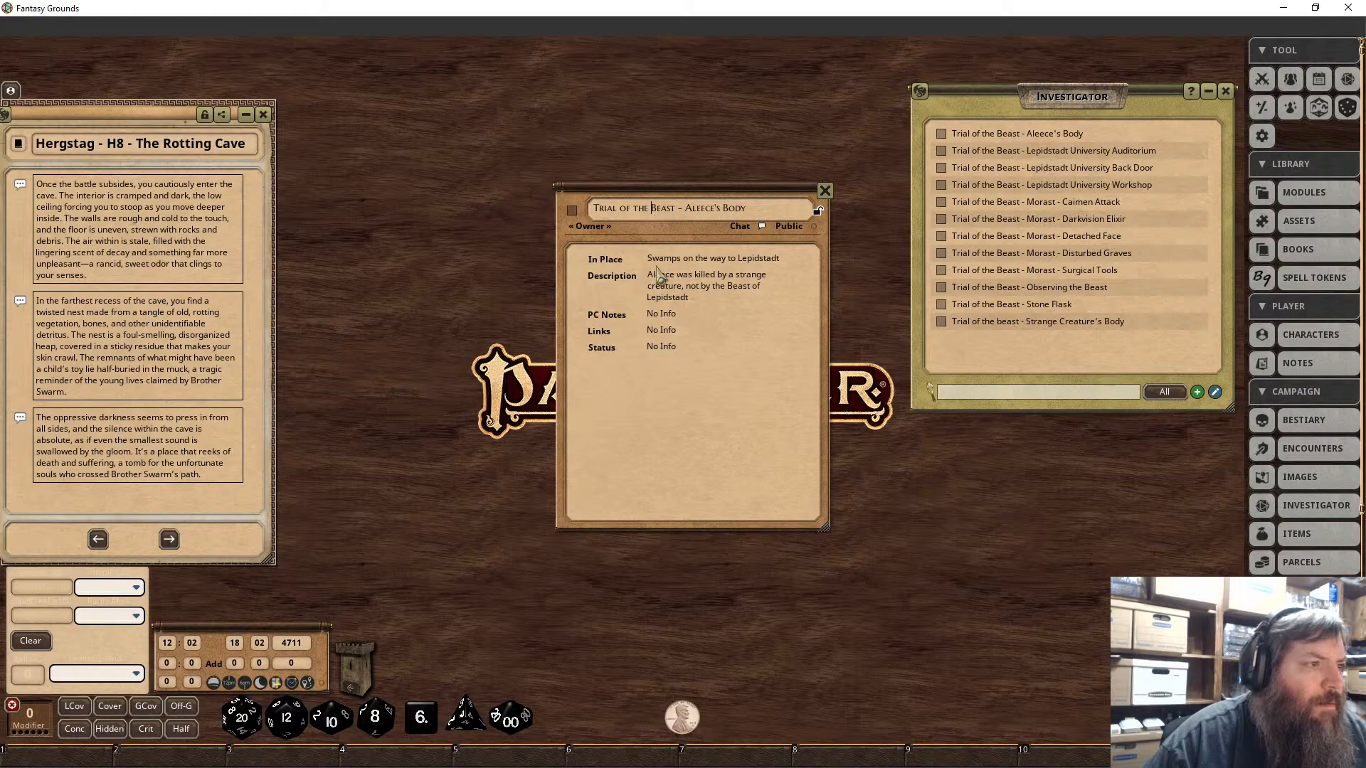
Step: Create a blank clue to check its editable fields, and delete it from the Investigator list
left_click(1198, 392)
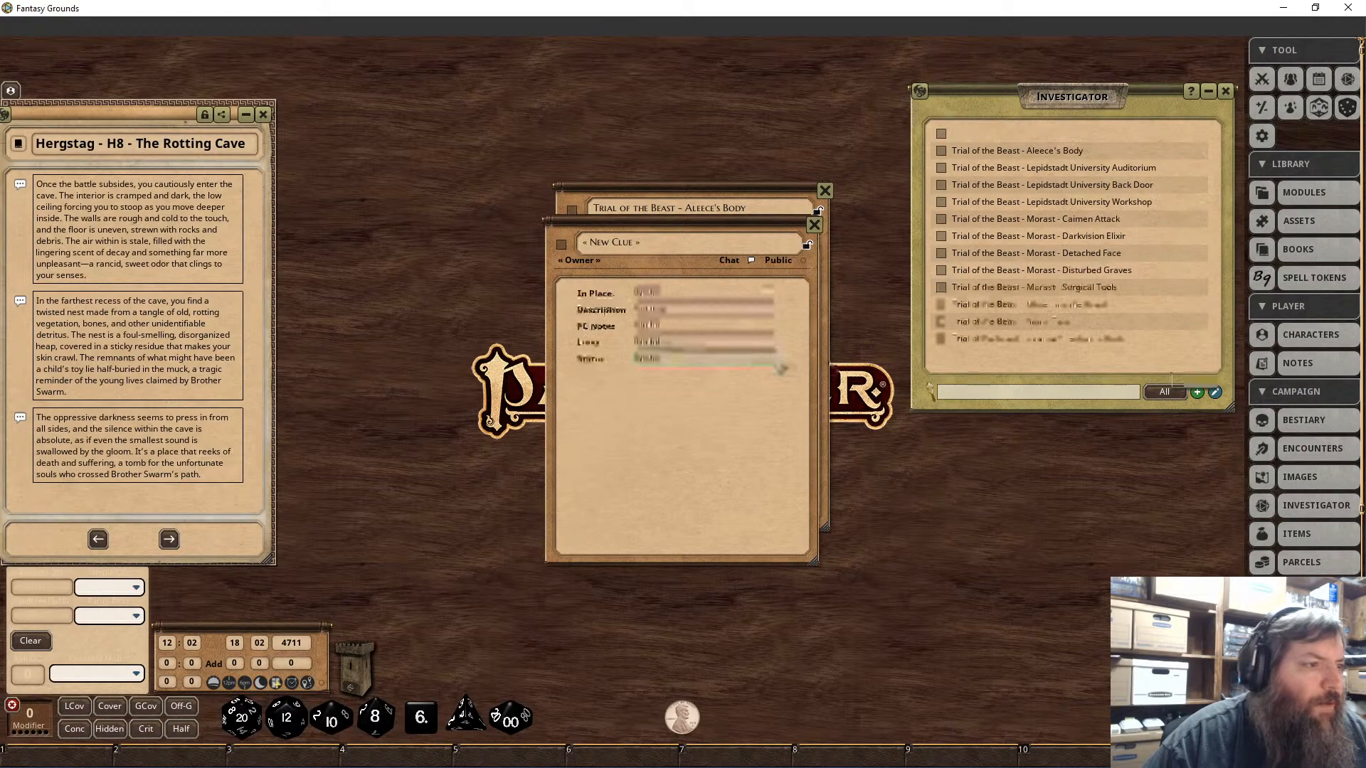
left_click_drag(705, 226, 1004, 338)
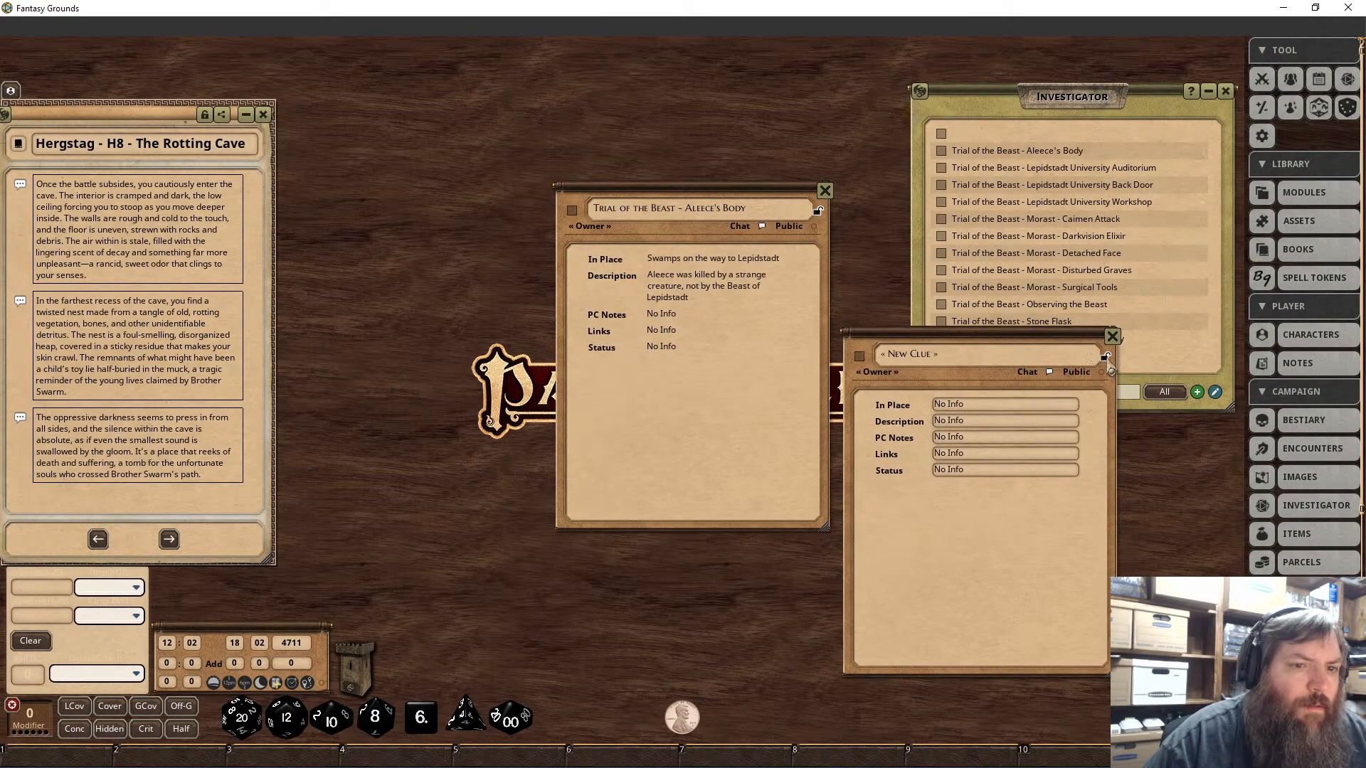
left_click(1112, 337)
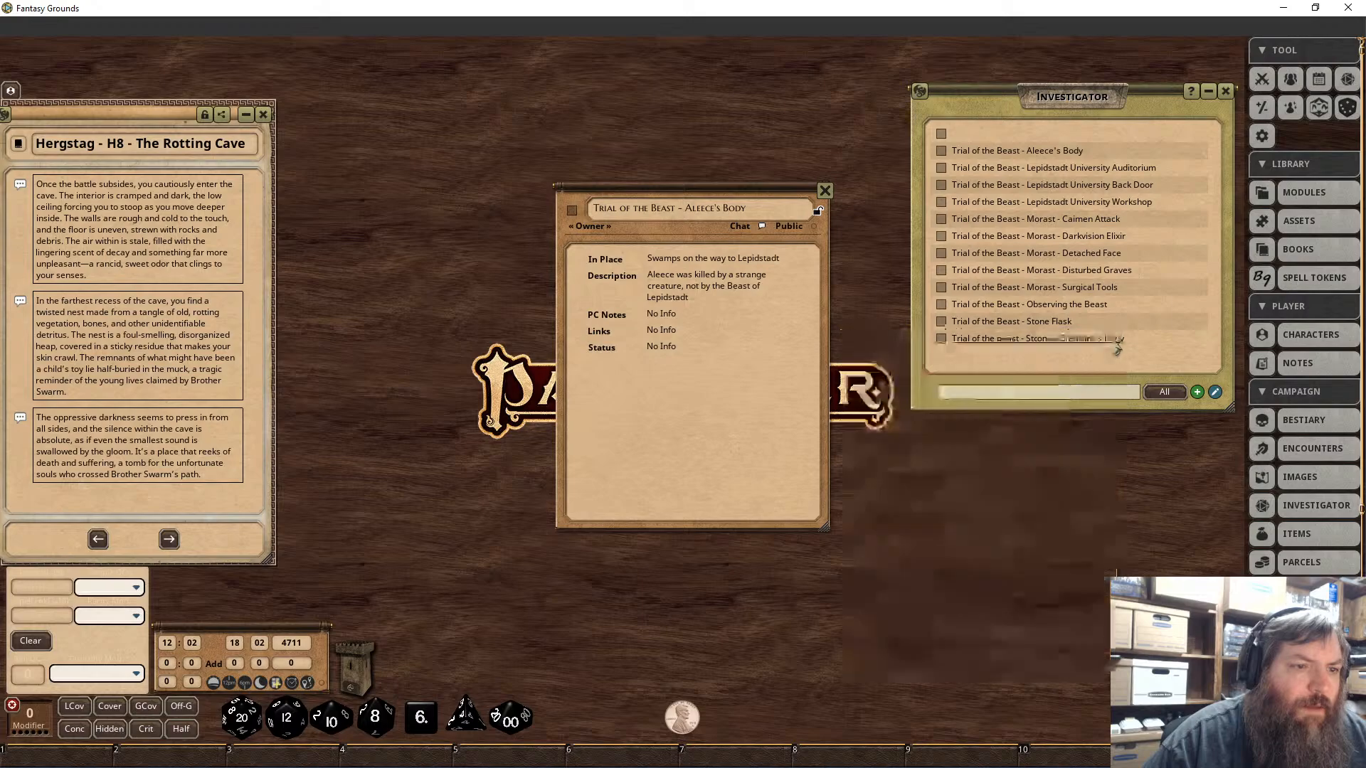
left_click(940, 134)
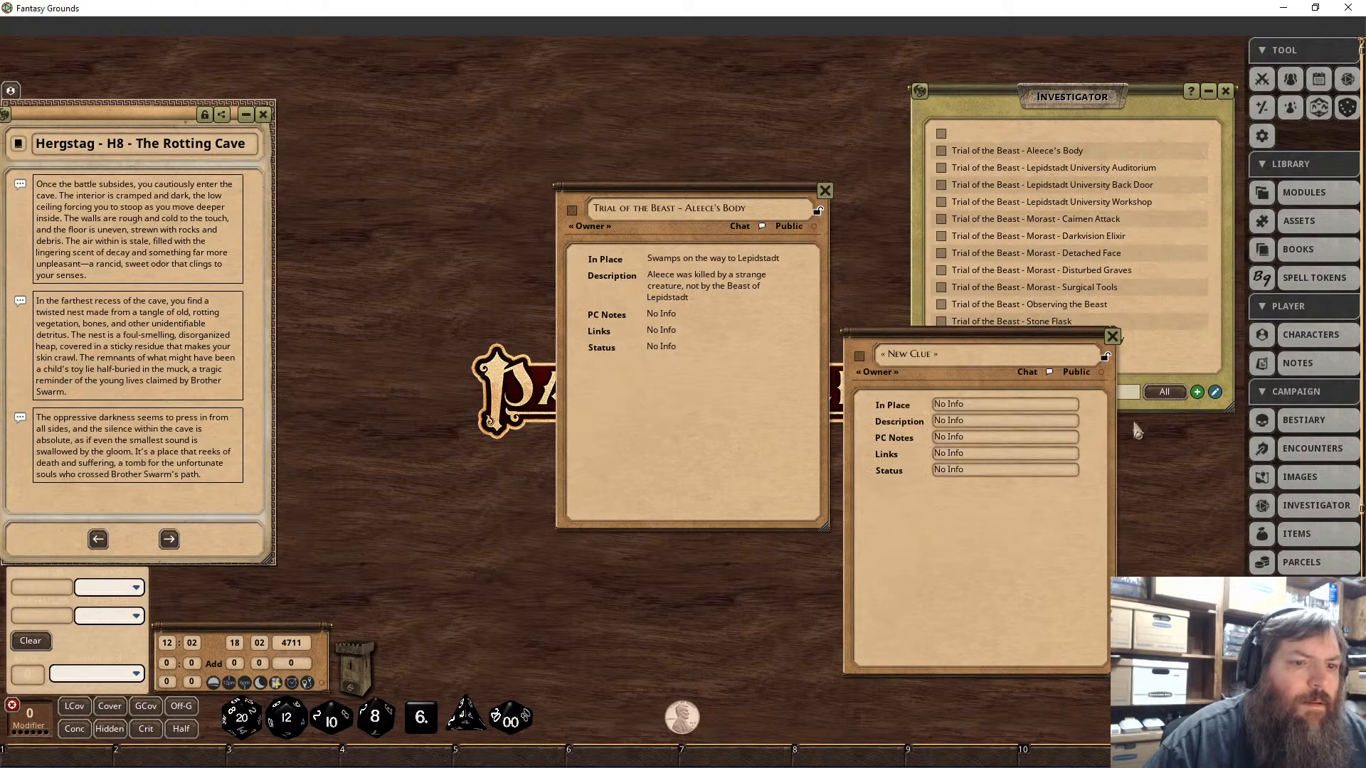
left_click(1114, 339)
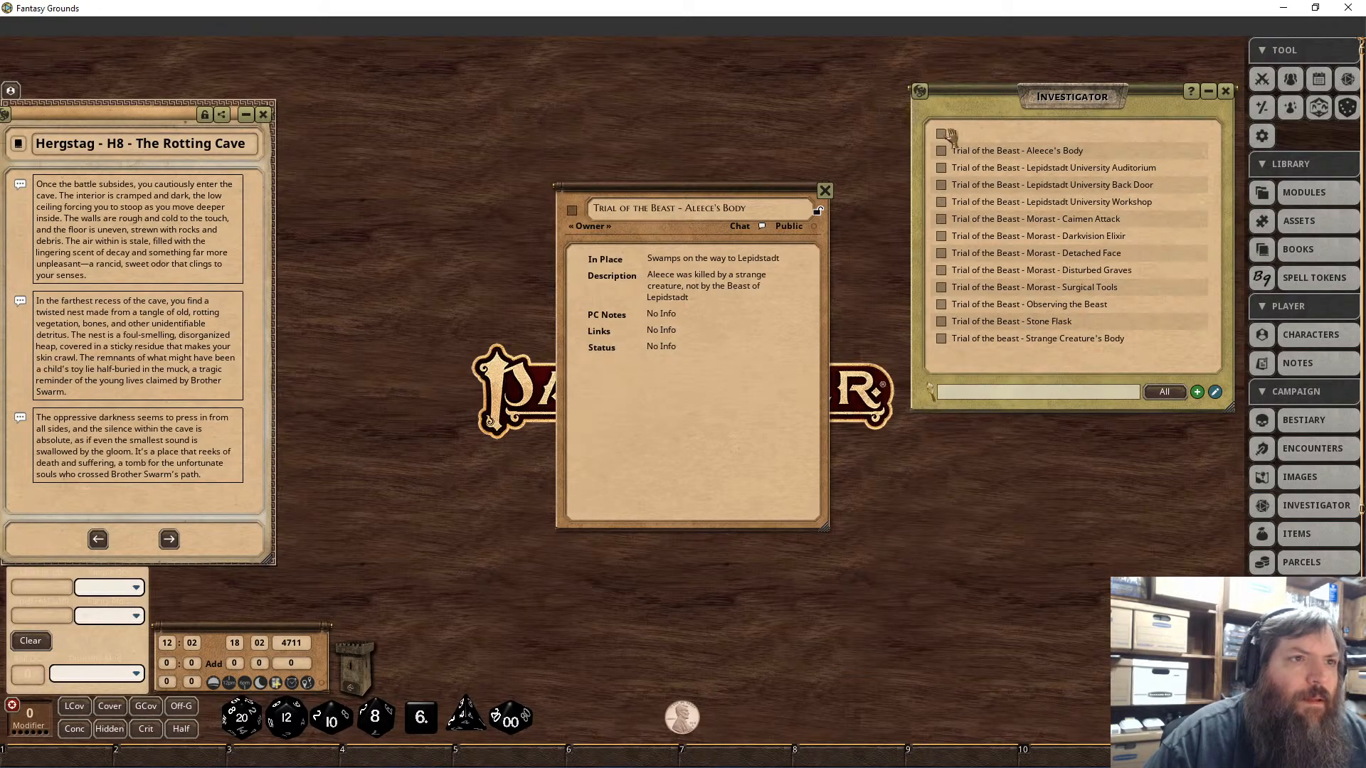
right_click(940, 132)
left_click(901, 171)
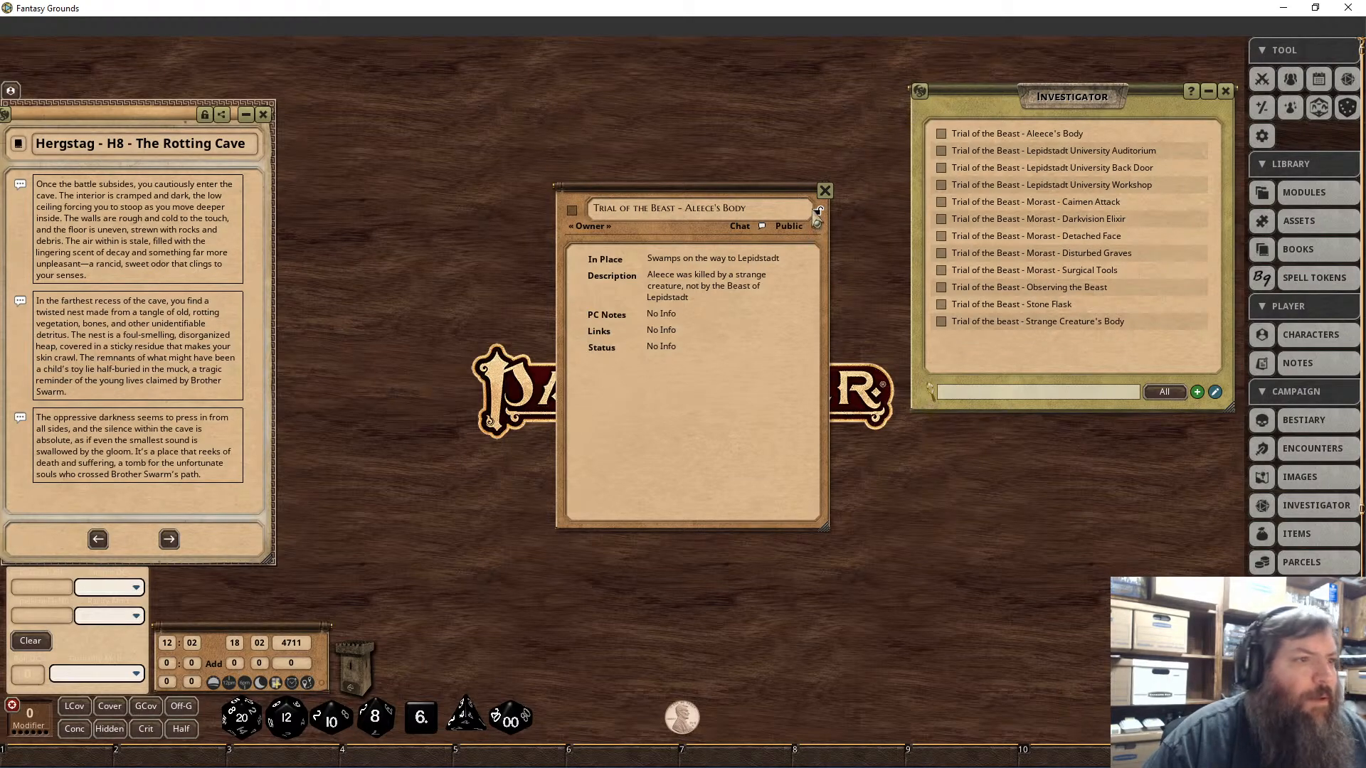
Step: Lock the Aleece's Body clue and close its window
left_click(817, 212)
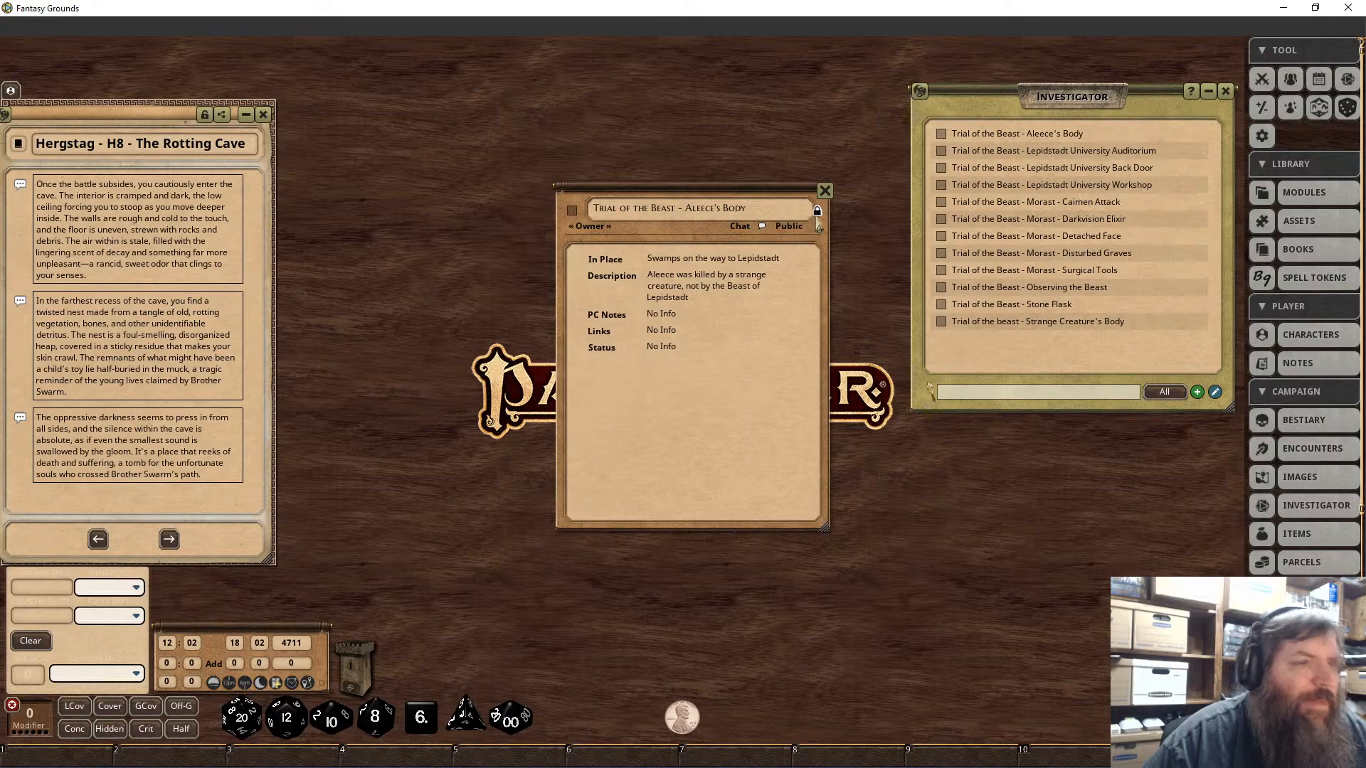
left_click_drag(758, 197, 525, 71)
left_click(600, 80)
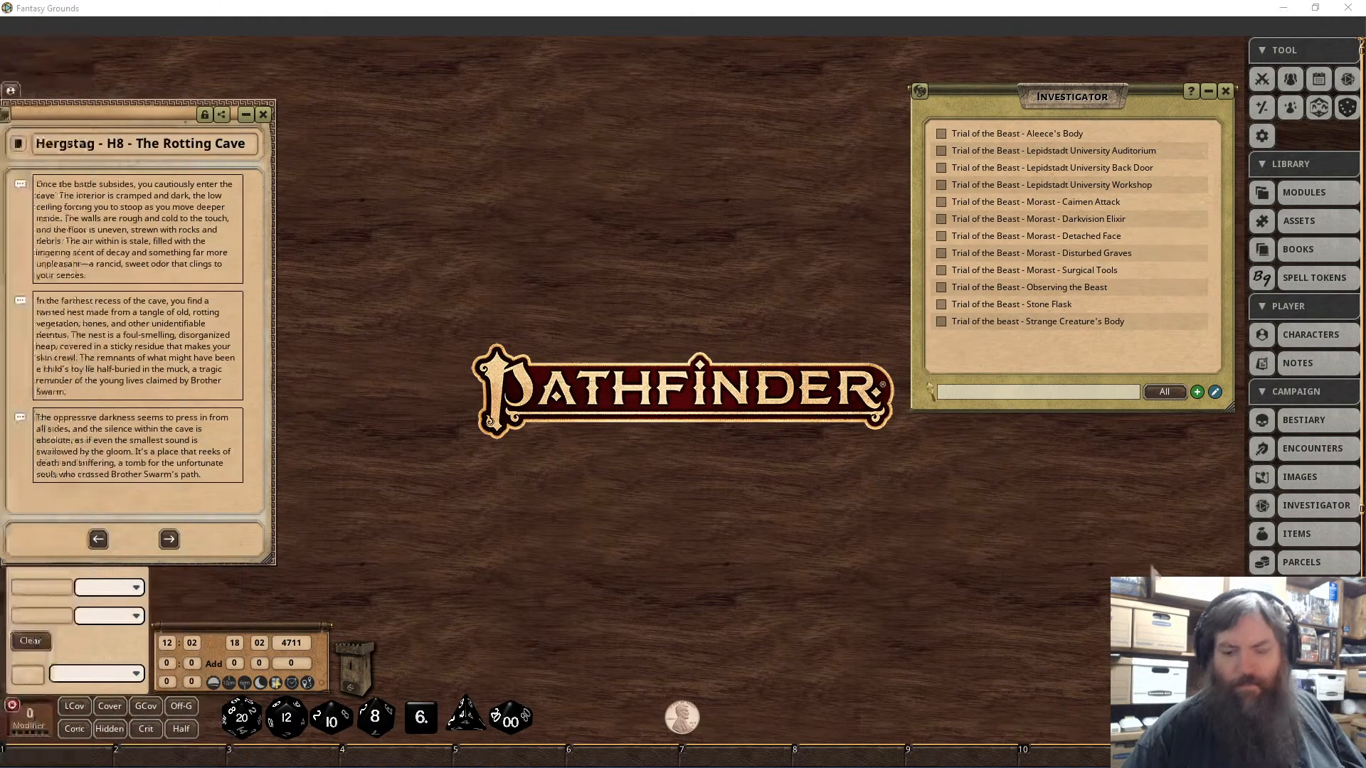
Step: Create a new Investigator clue titled "Trial of the BEast - Beast Brought back Ellsa" and close it
left_click(1197, 394)
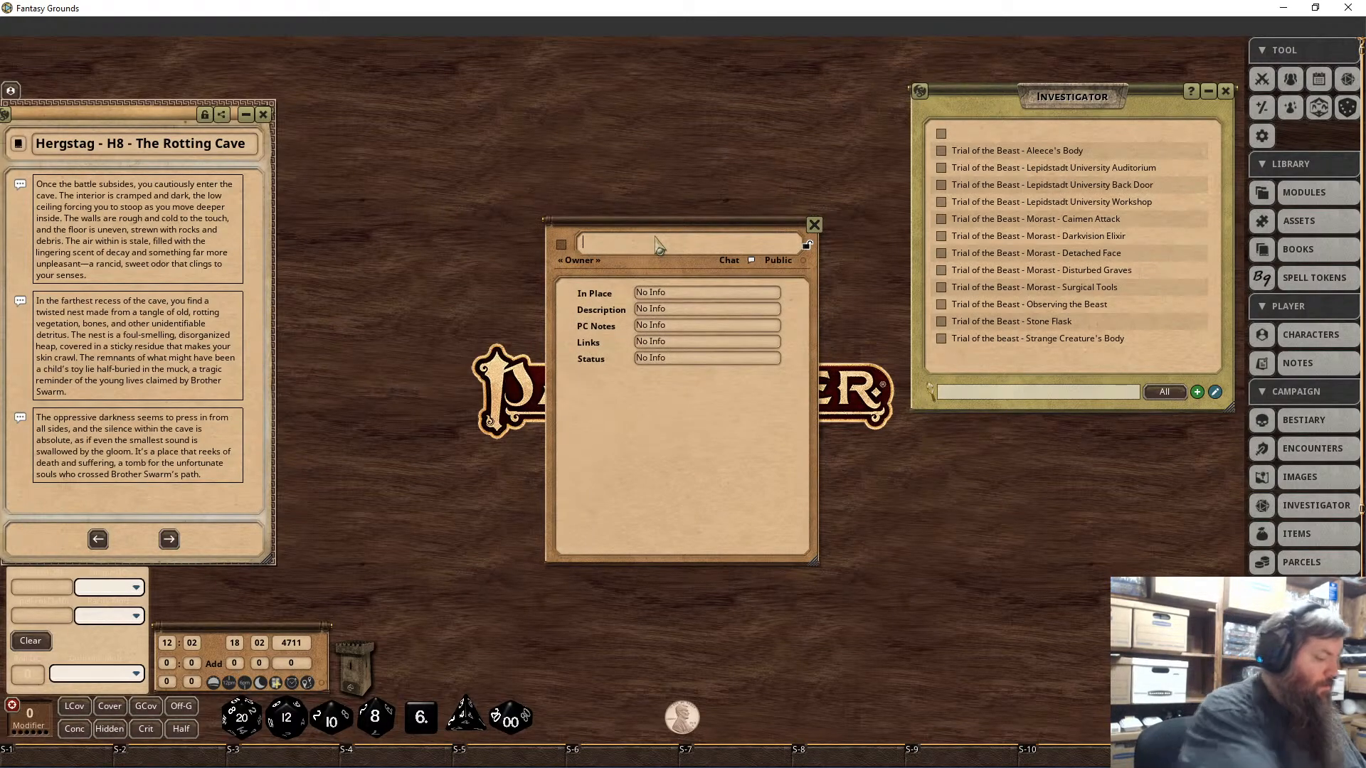
type("Trial of ")
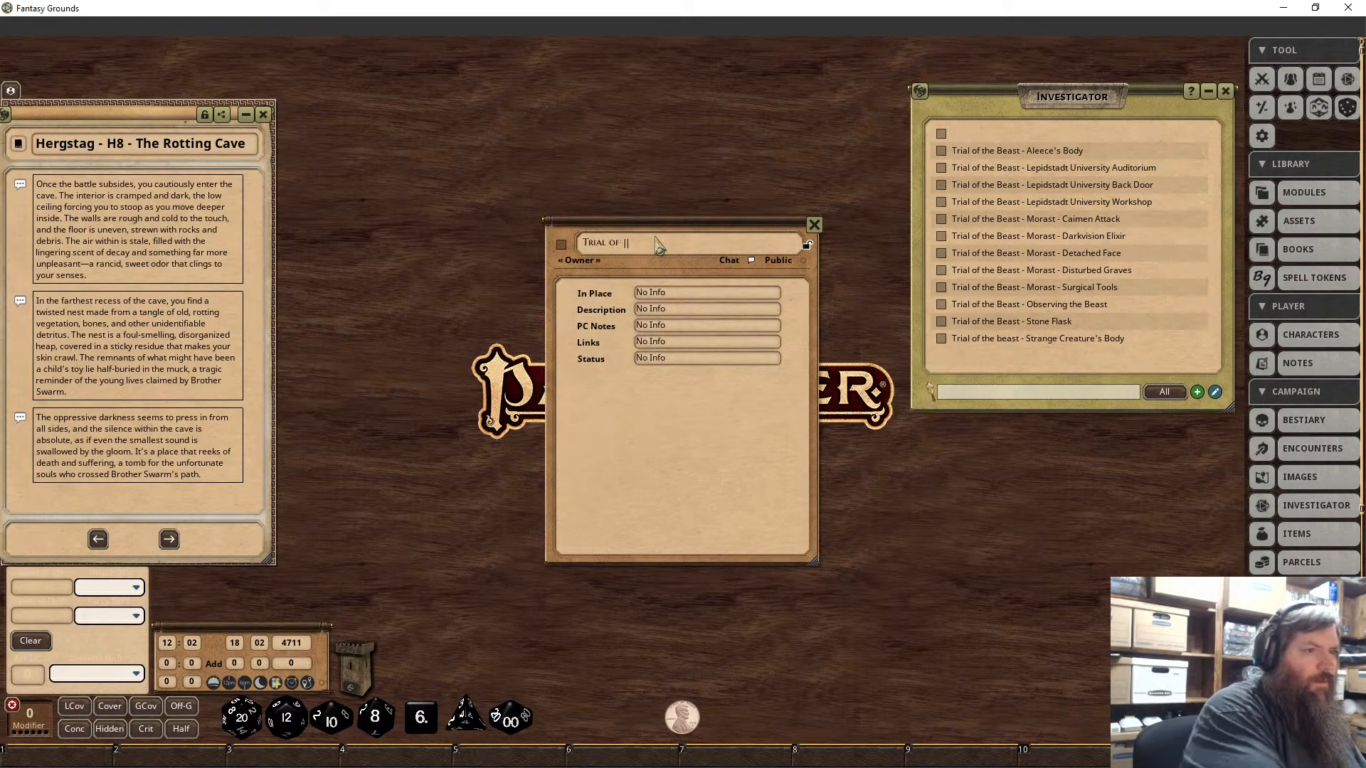
type("the Beast -")
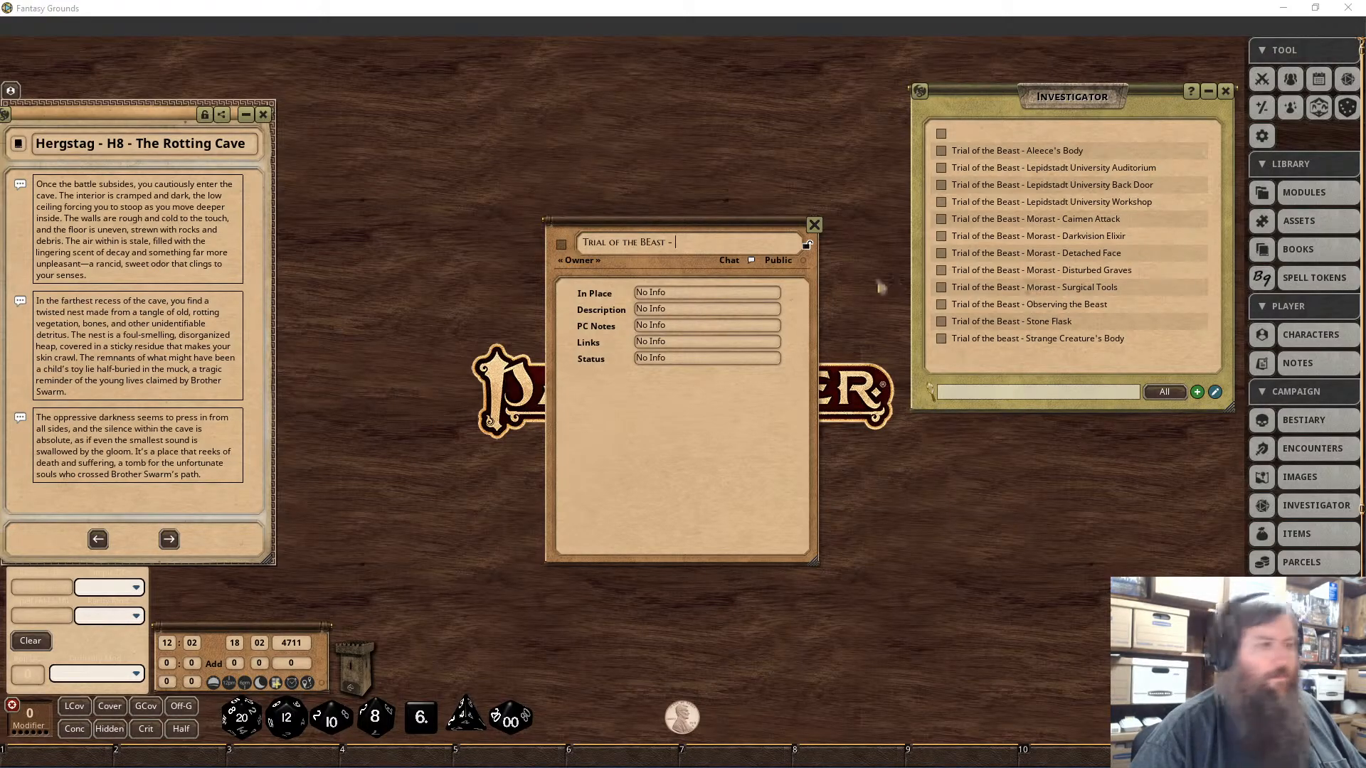
left_click(715, 251)
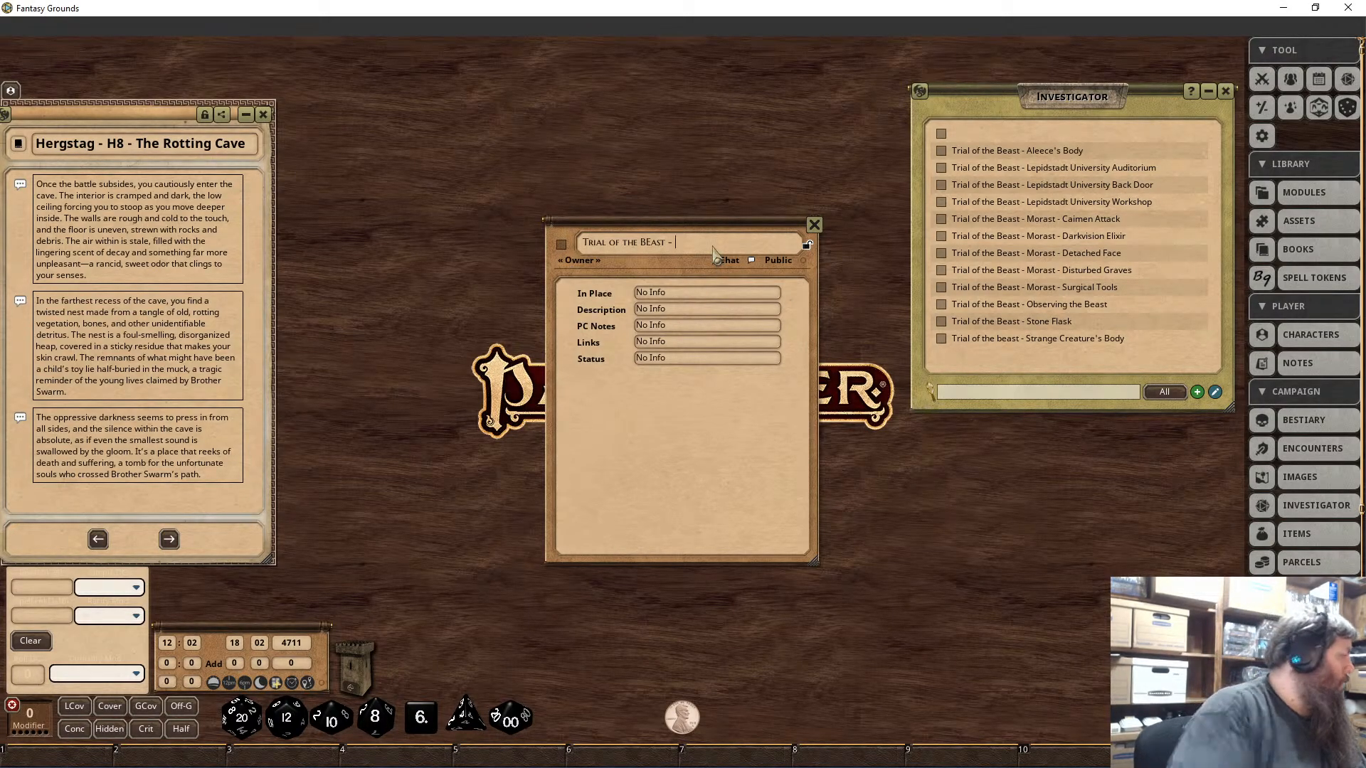
type("Beast Be")
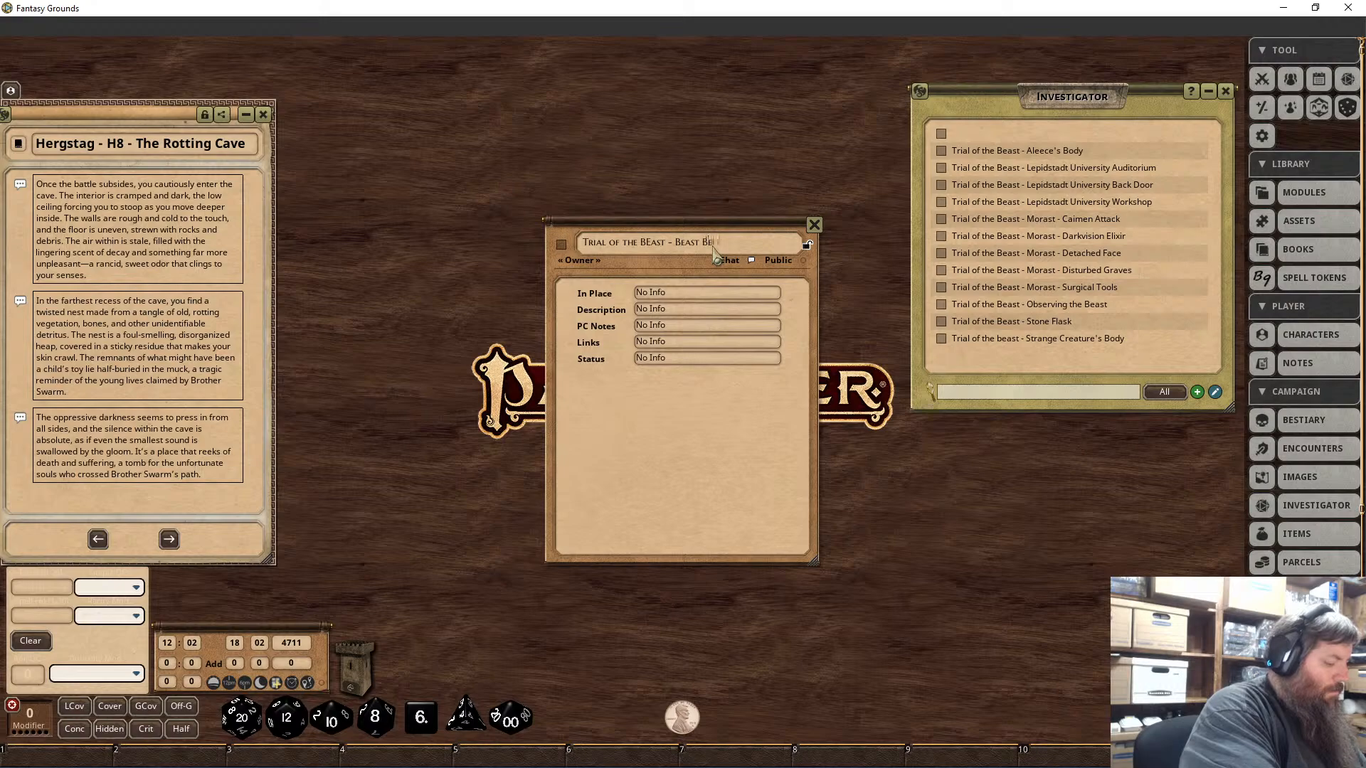
key("BackSpace")
type("rought back Ellss")
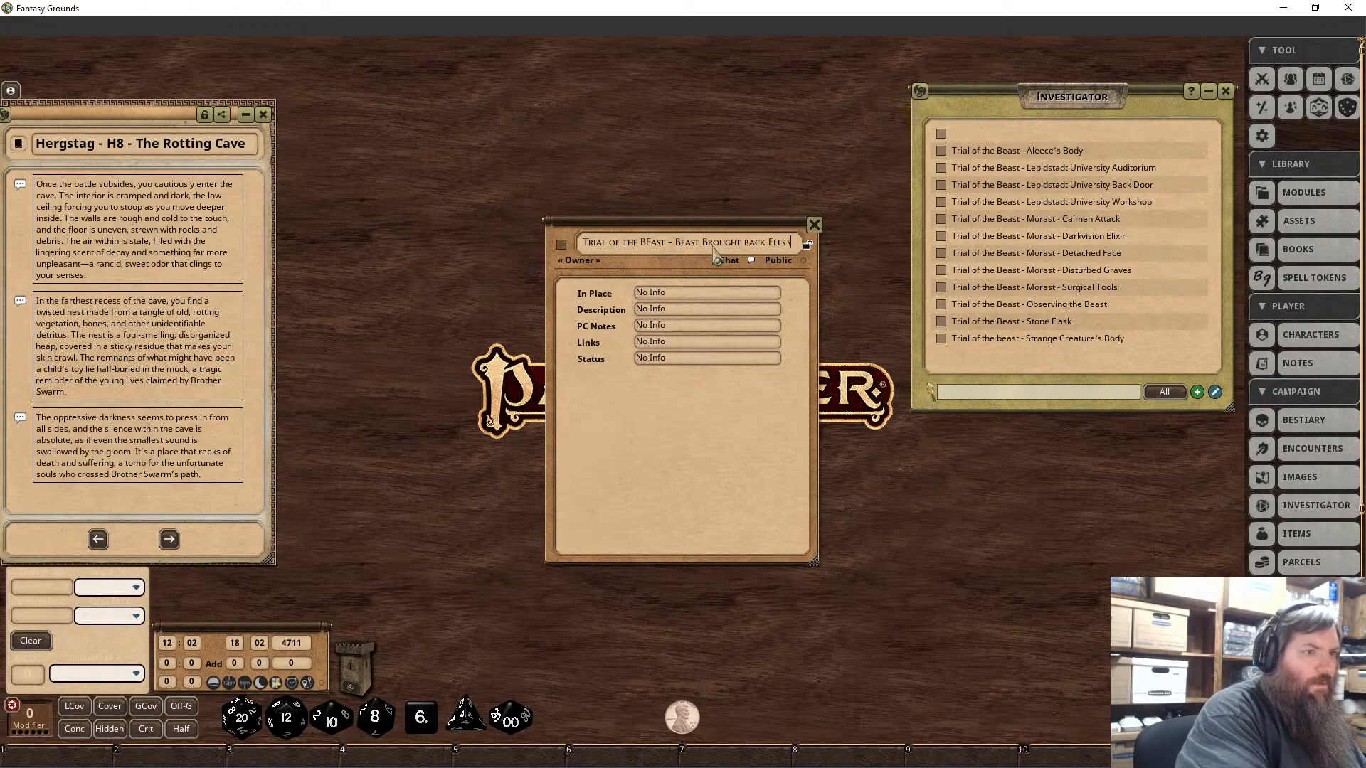
type("isa")
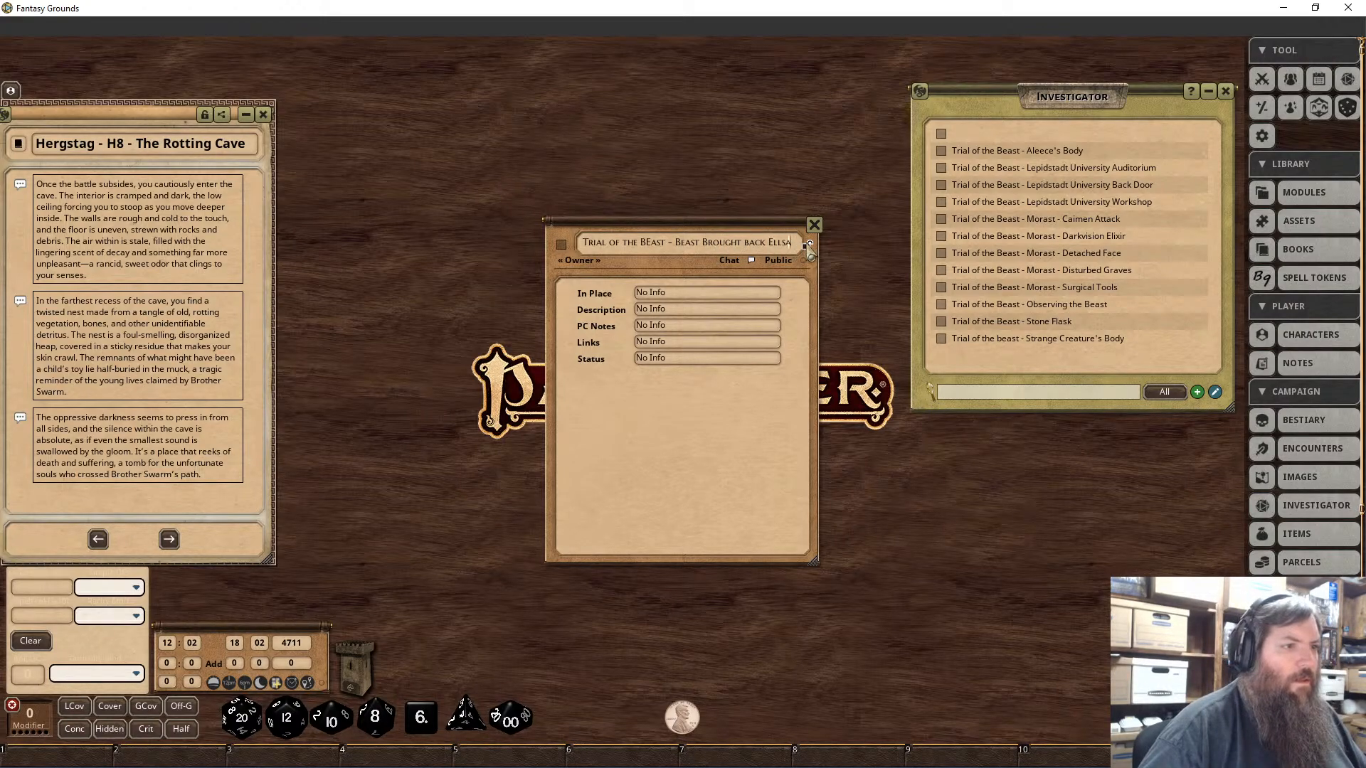
left_click(815, 225)
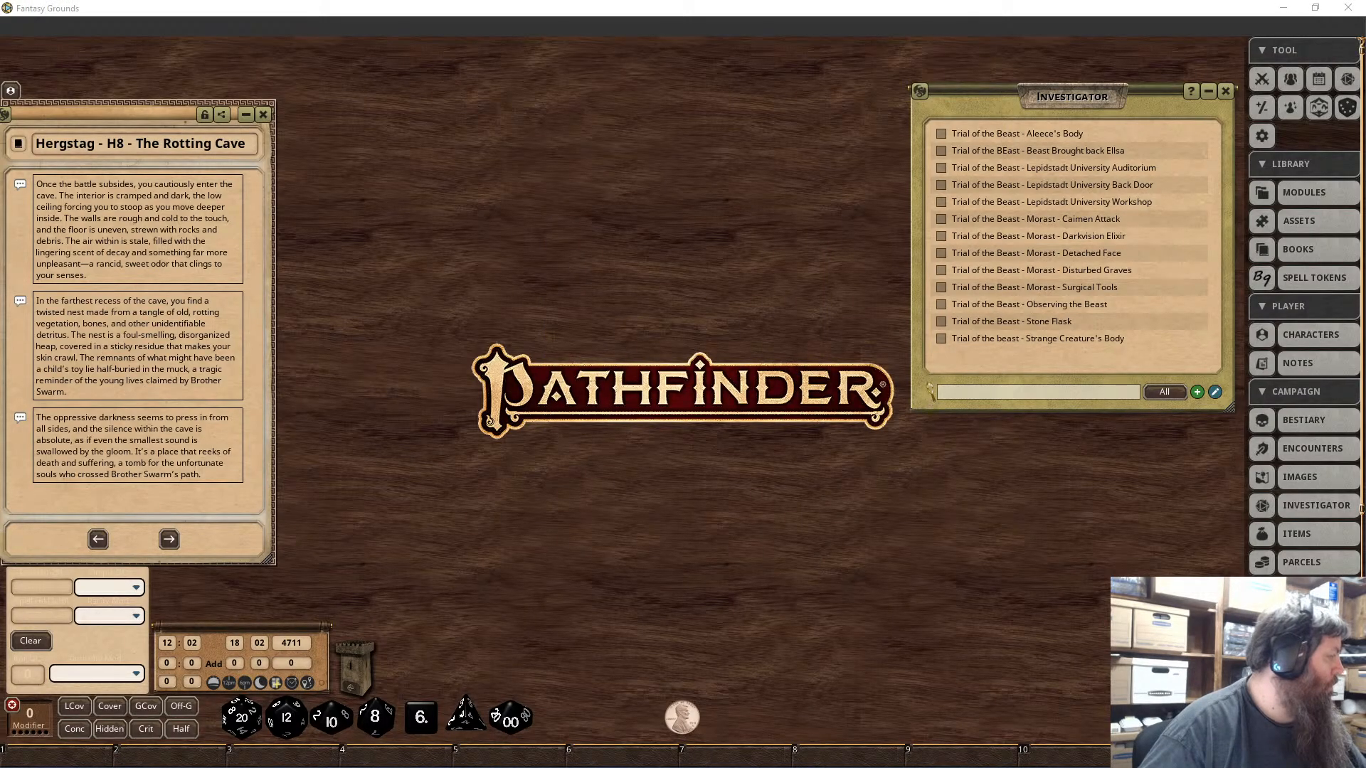
Step: Create a new Investigator clue titled "Trial of the Beast - Make cry about meeting Ellsa" and close it
left_click(1197, 392)
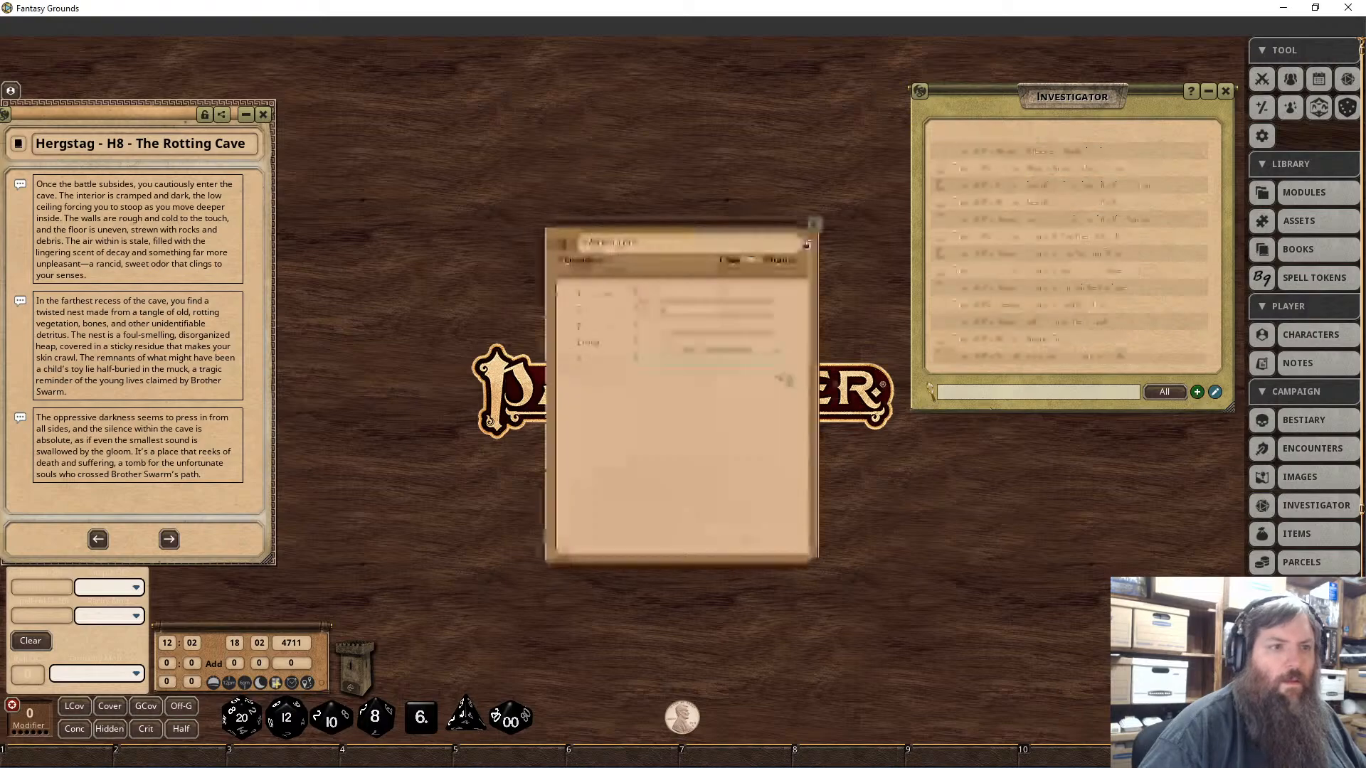
type("Tri")
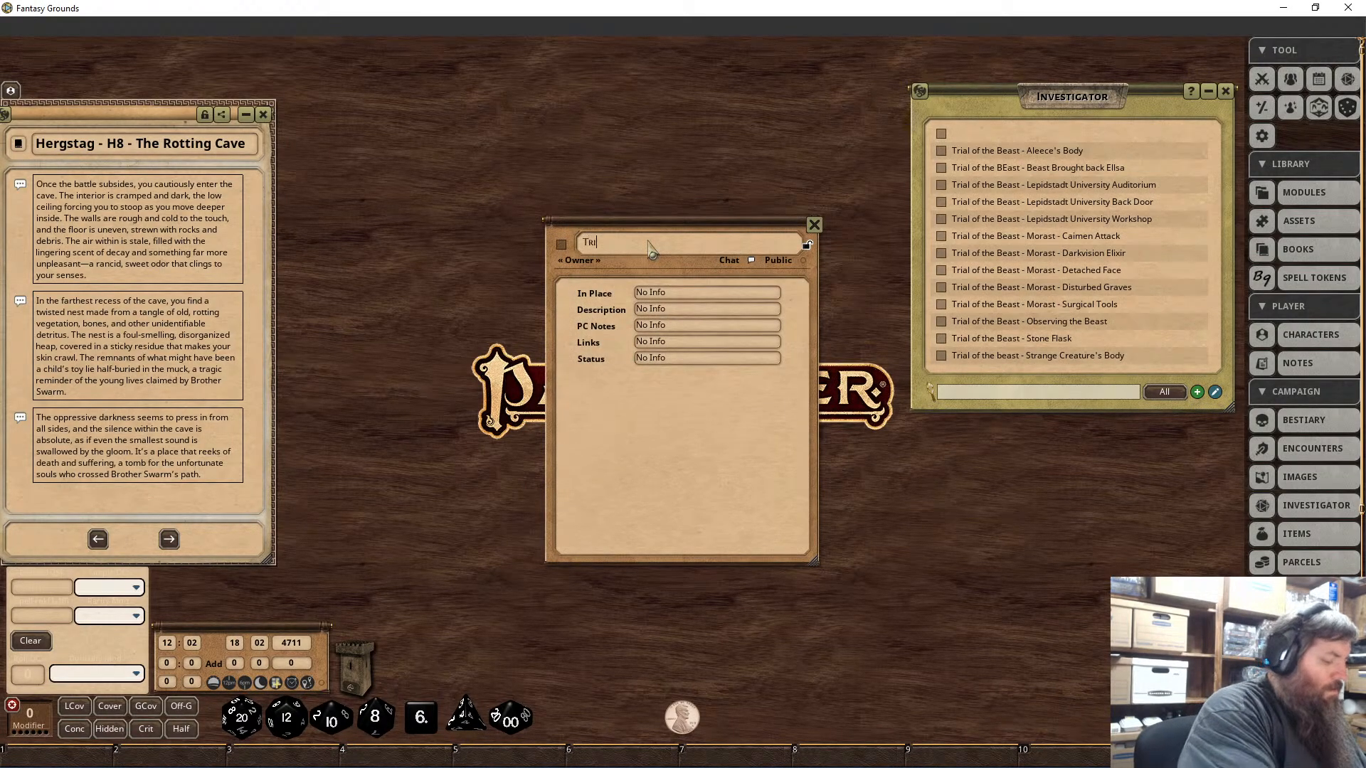
type("al of th")
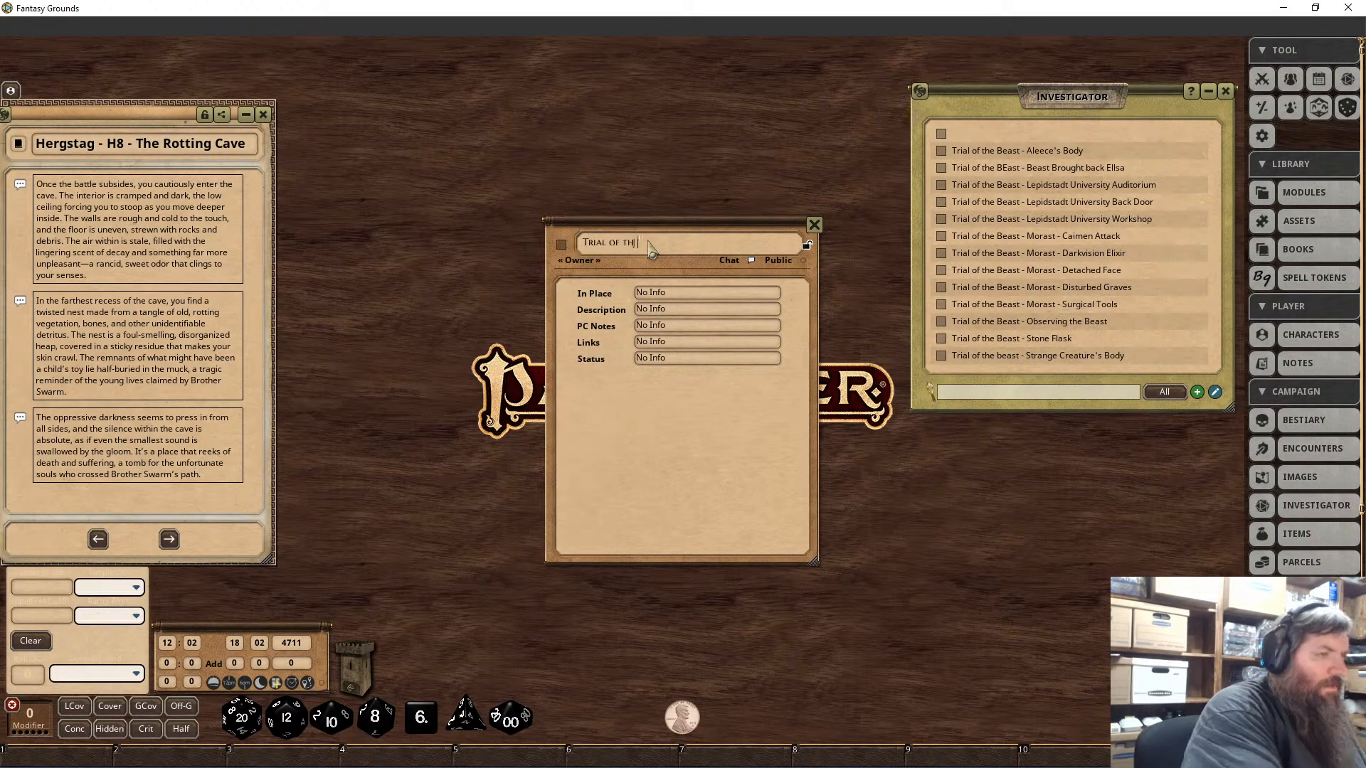
type("e Beast")
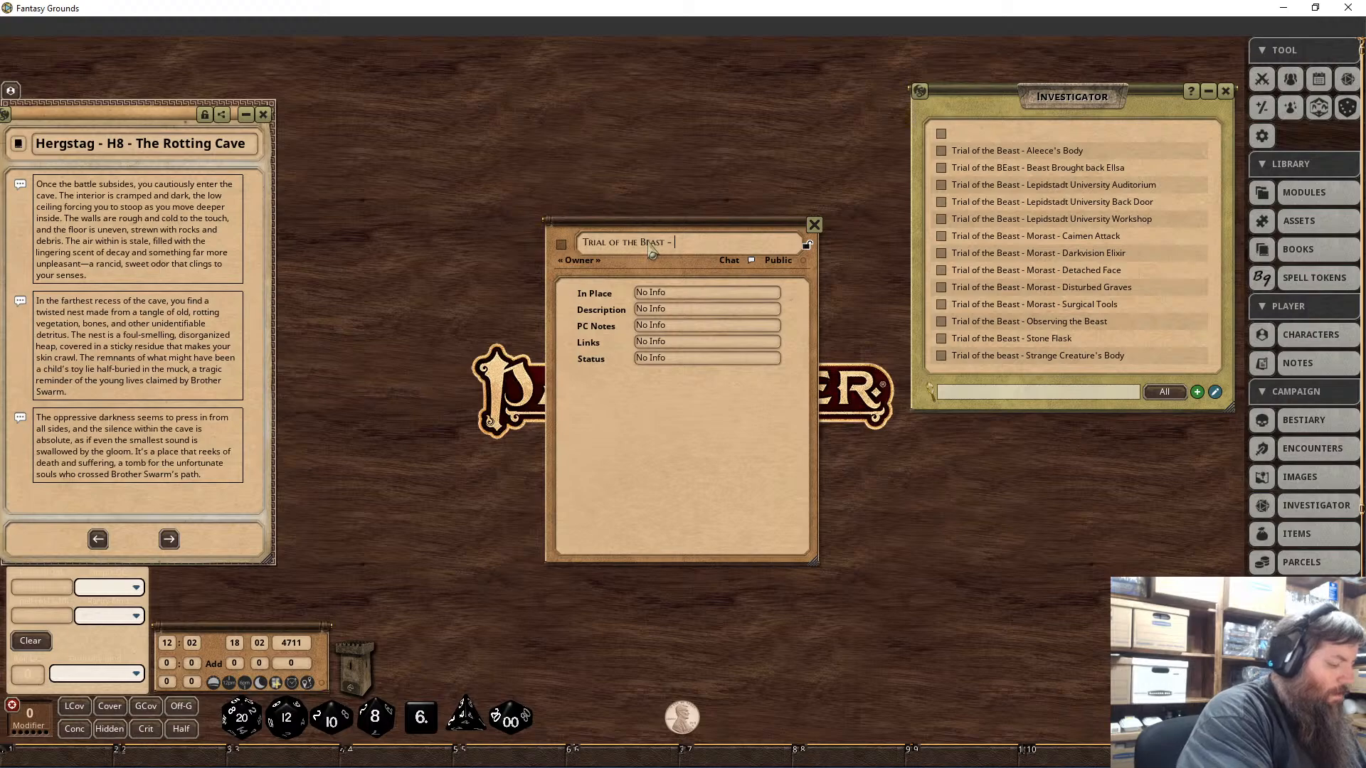
type(" - Make cry a")
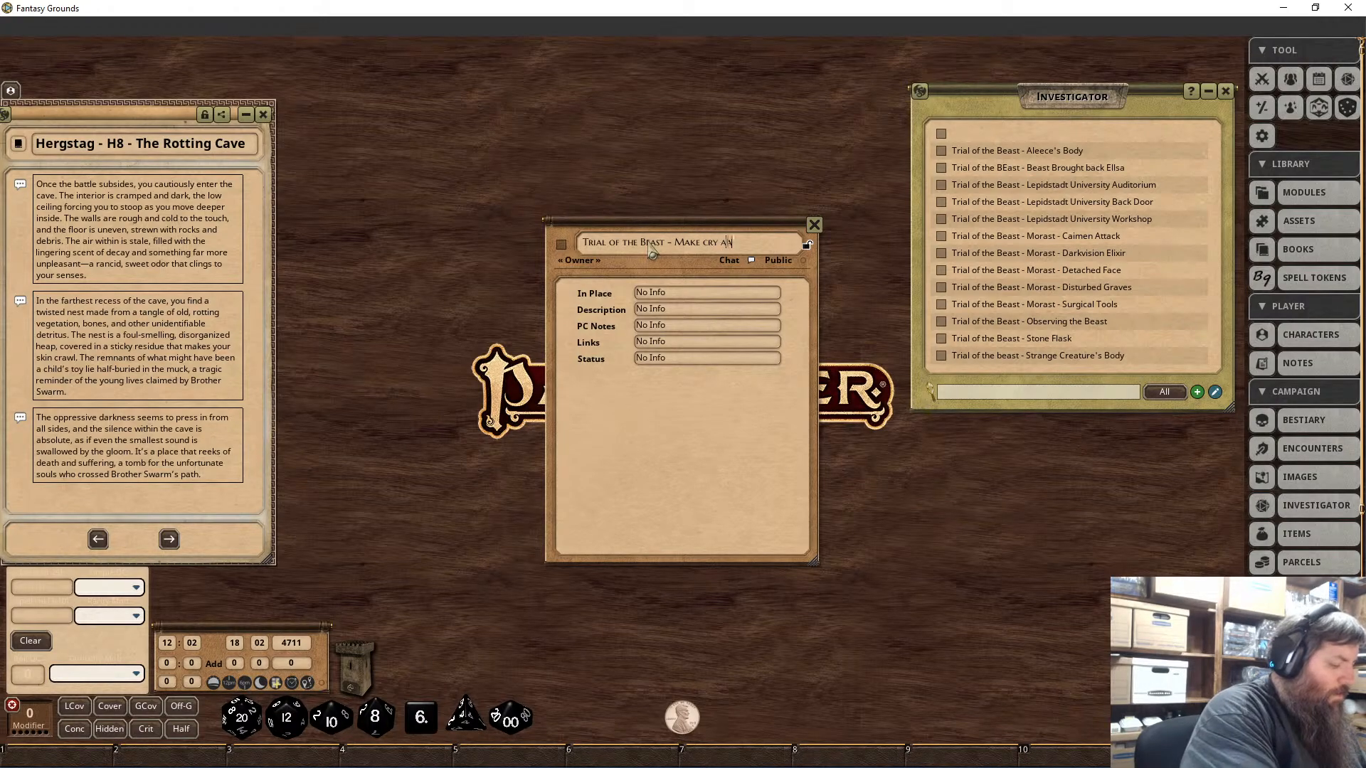
type("bout meeting")
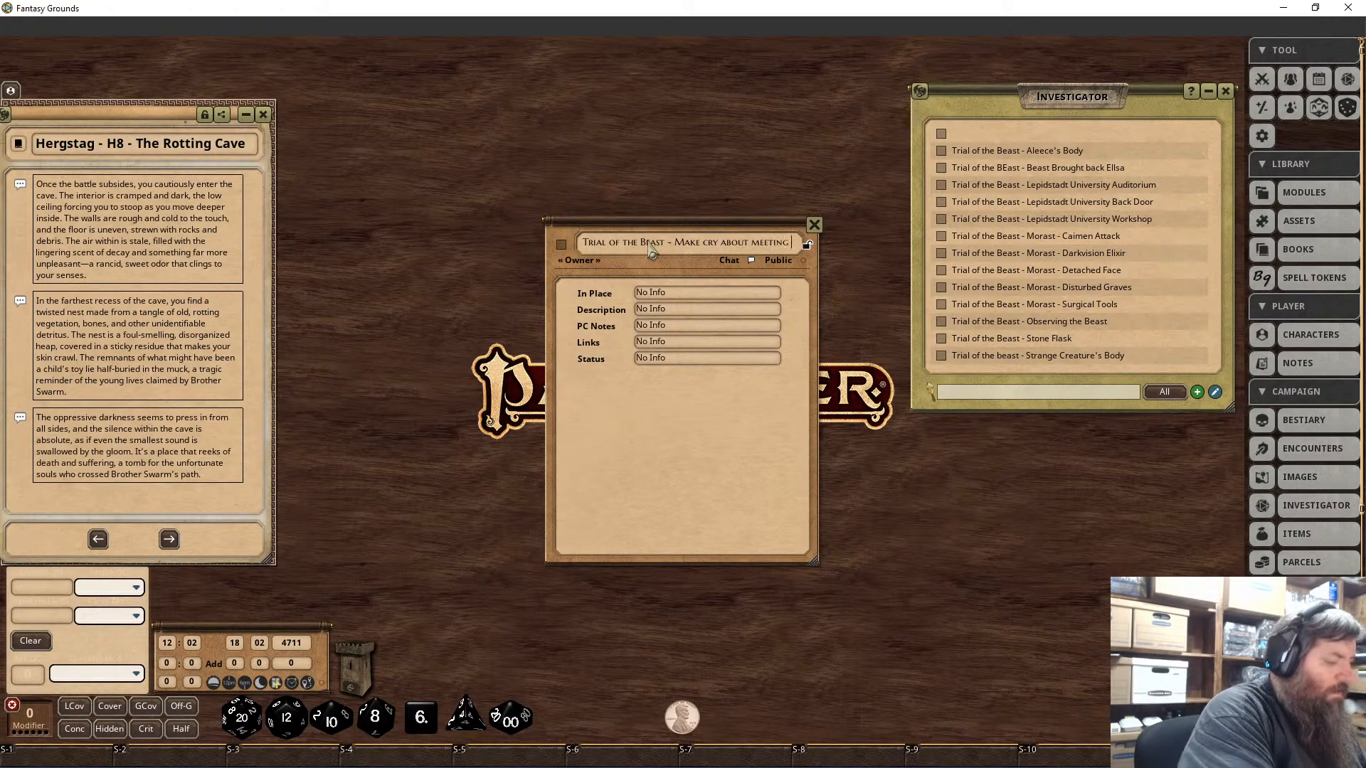
key("ctrl+a")
type("Ells")
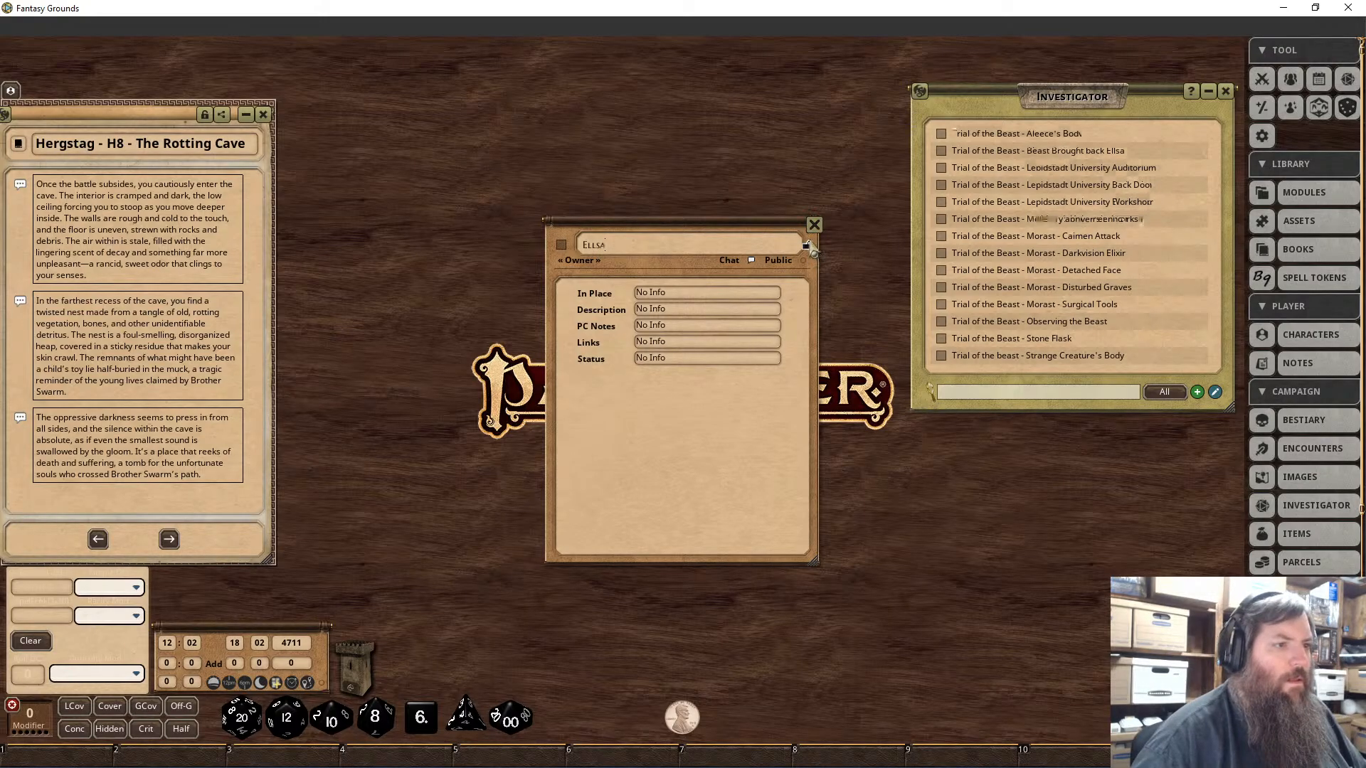
left_click(814, 225)
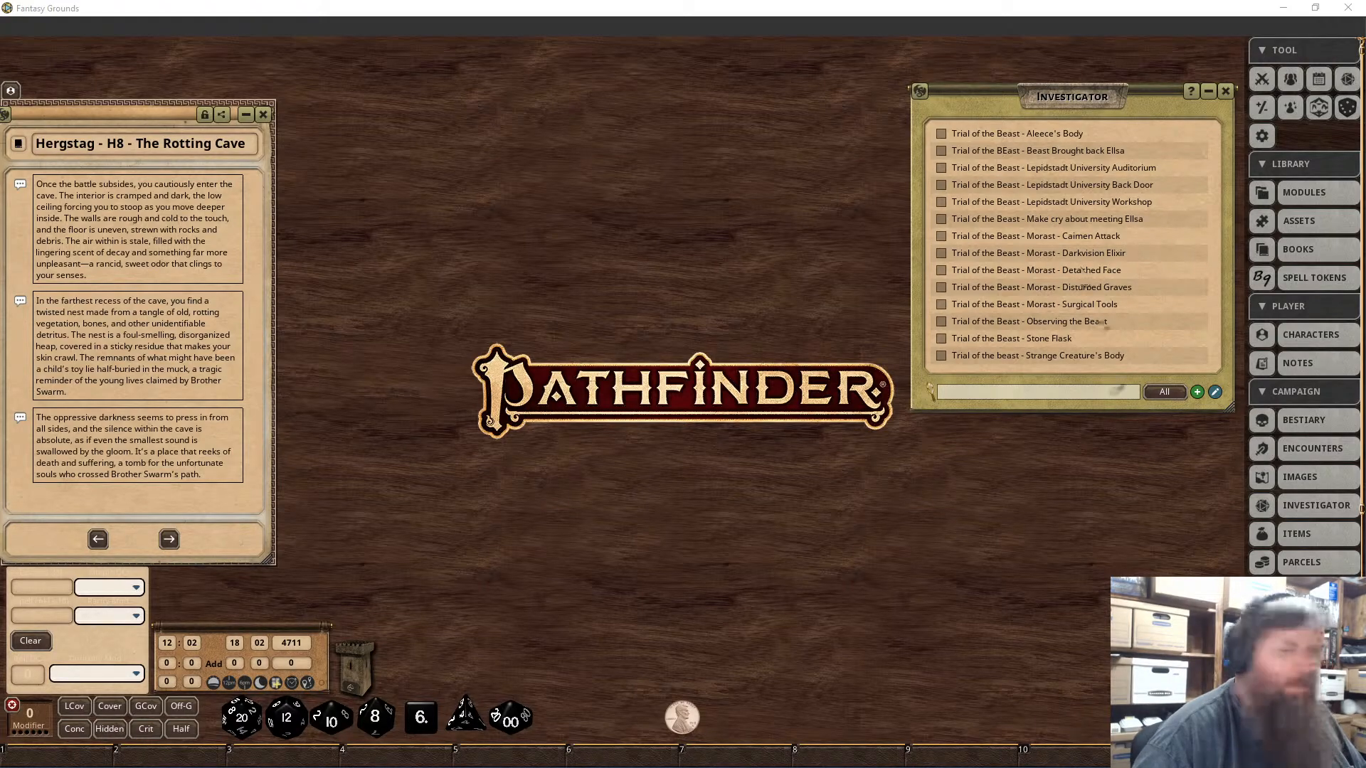
Step: Create a new Investigator clue titled "Trial of the Beast - Karin died after Beast left", lock it and close it
left_click(1198, 392)
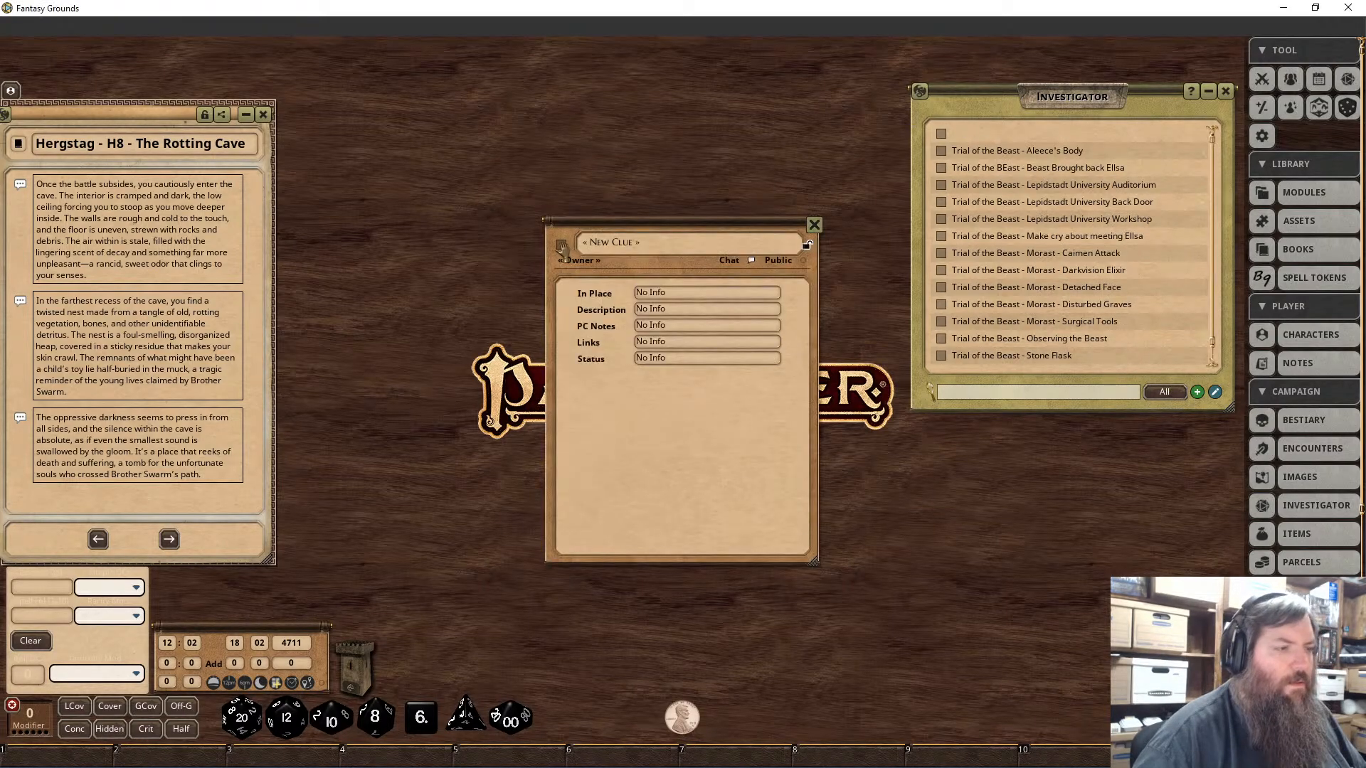
left_click(668, 243)
type("Trial of")
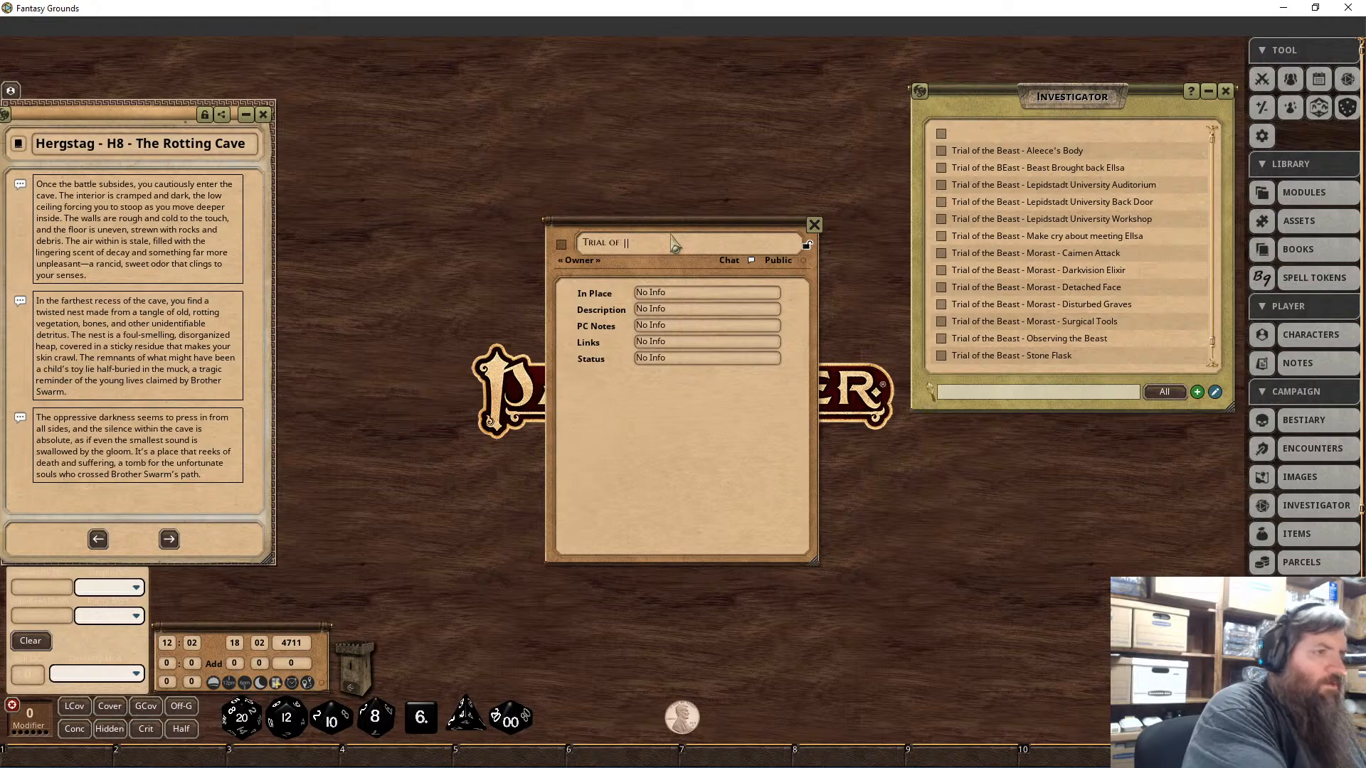
type(" the Beast")
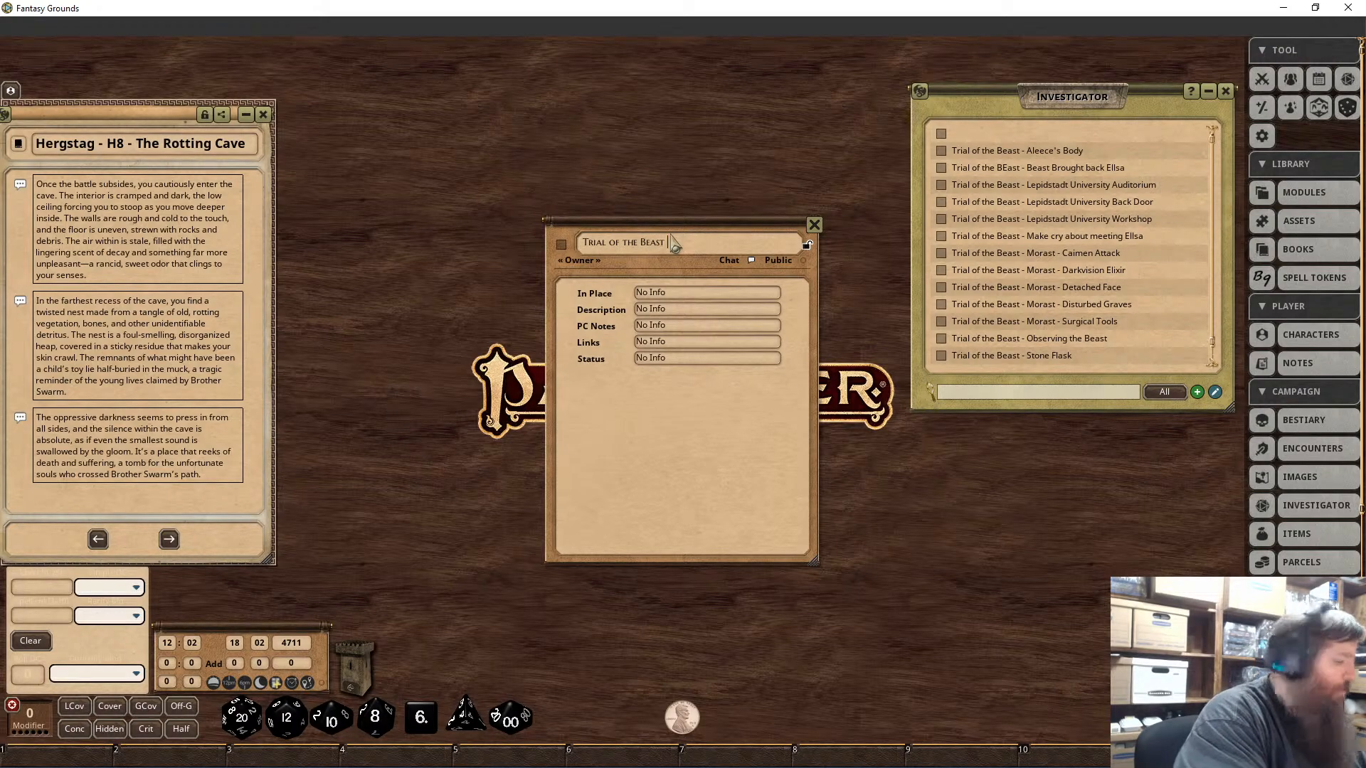
type(" - Kar")
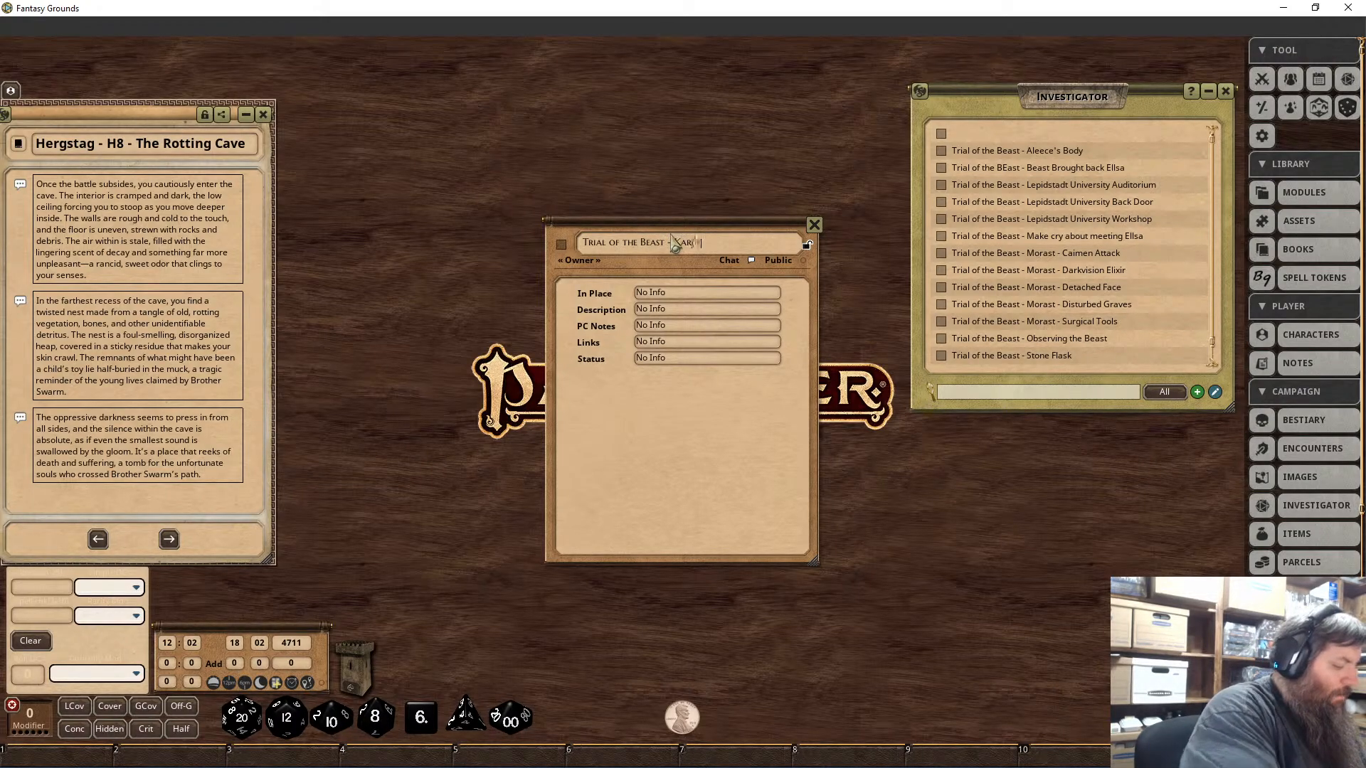
type("in died aft")
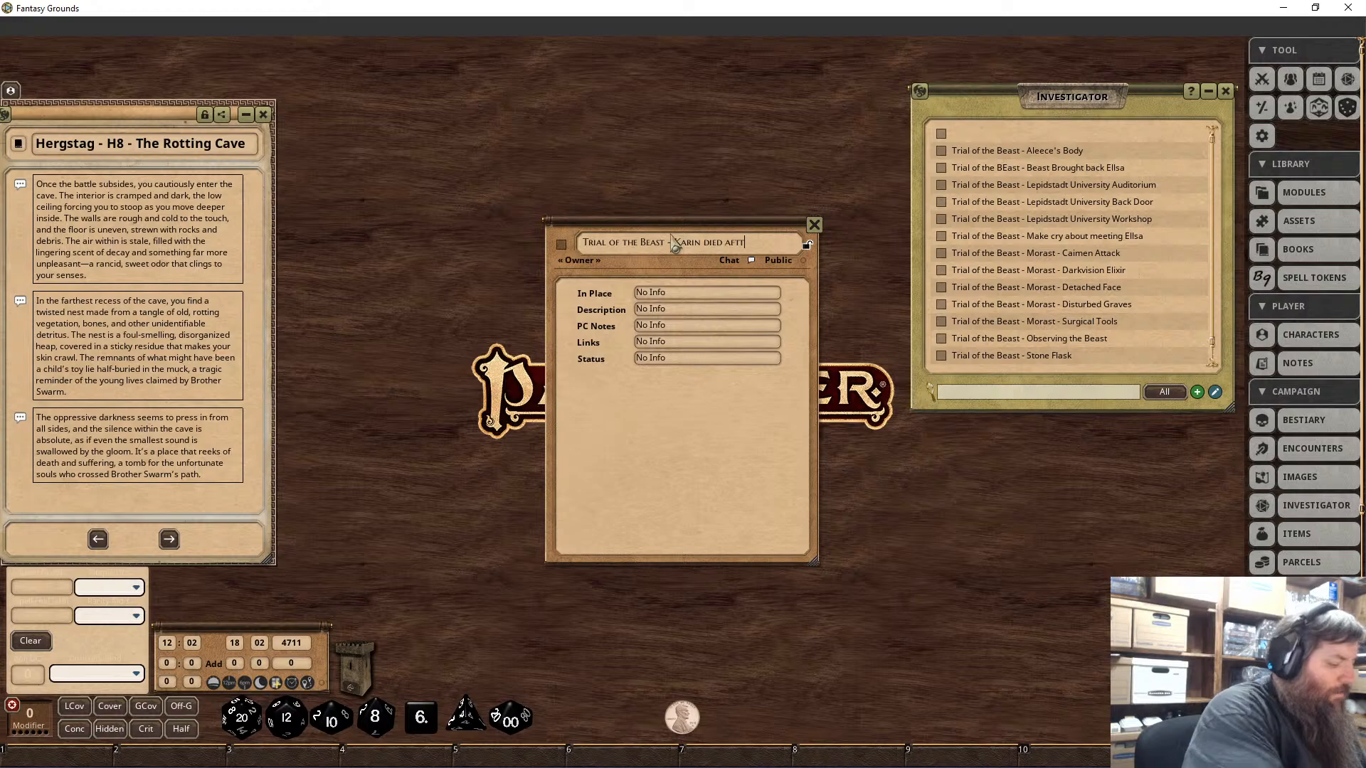
type("er Beast left")
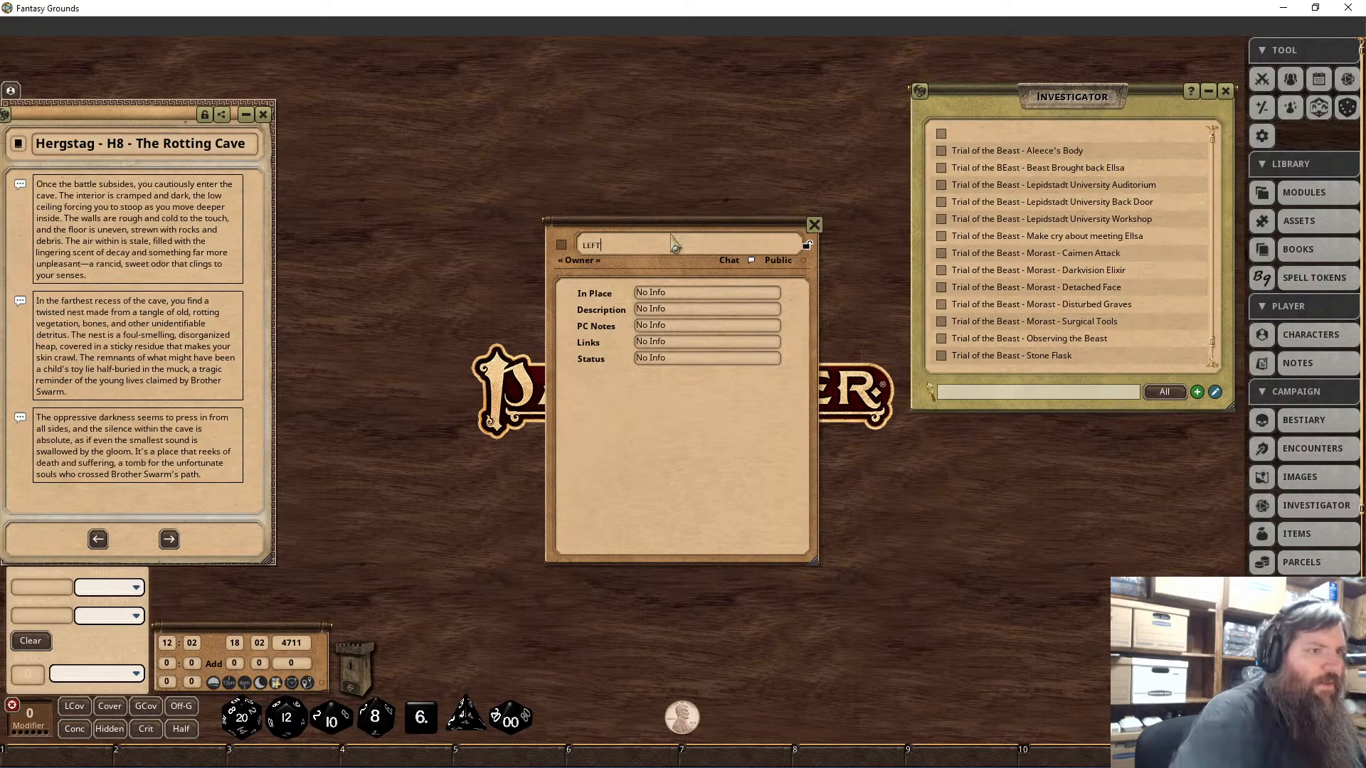
left_click(811, 246)
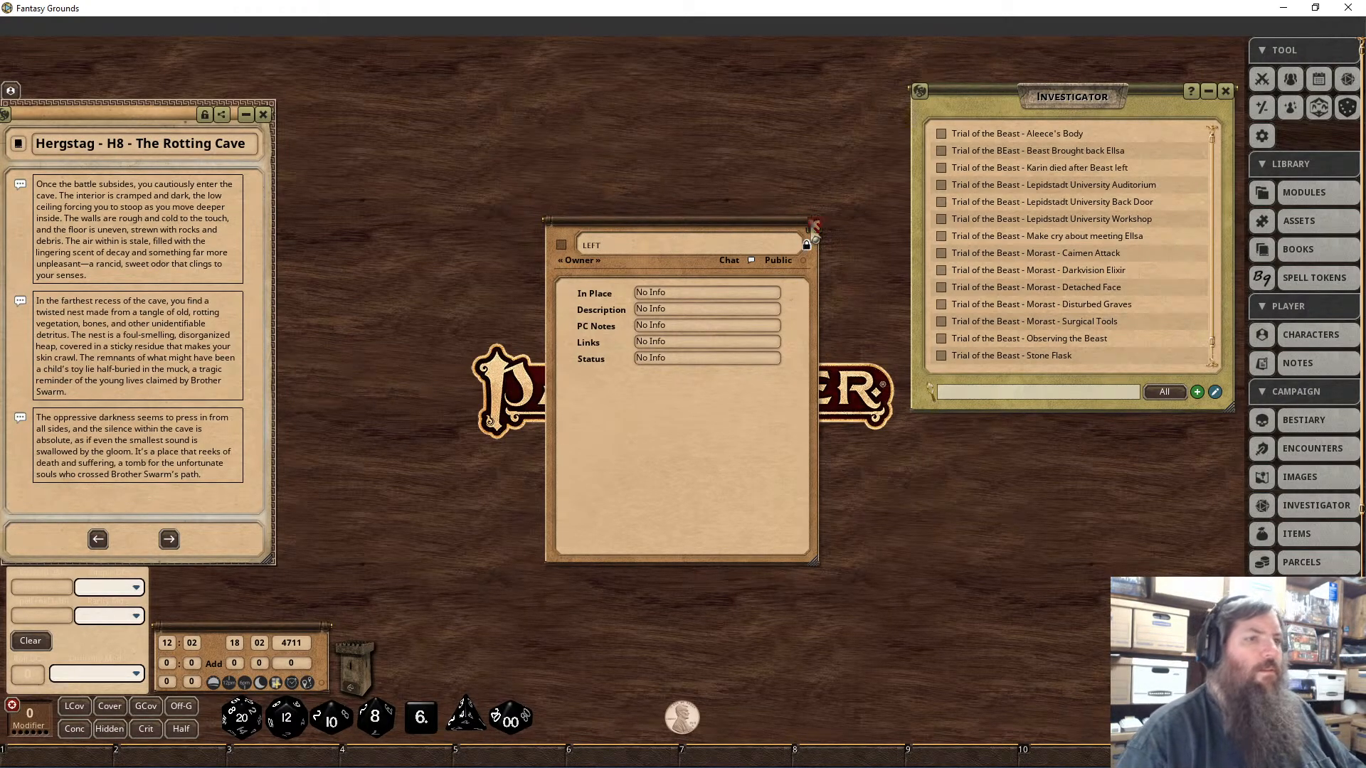
left_click(814, 225)
Step: Create a new Investigator clue titled "Trial of the Beast - Karin's Window not opened" and close it
left_click(1197, 392)
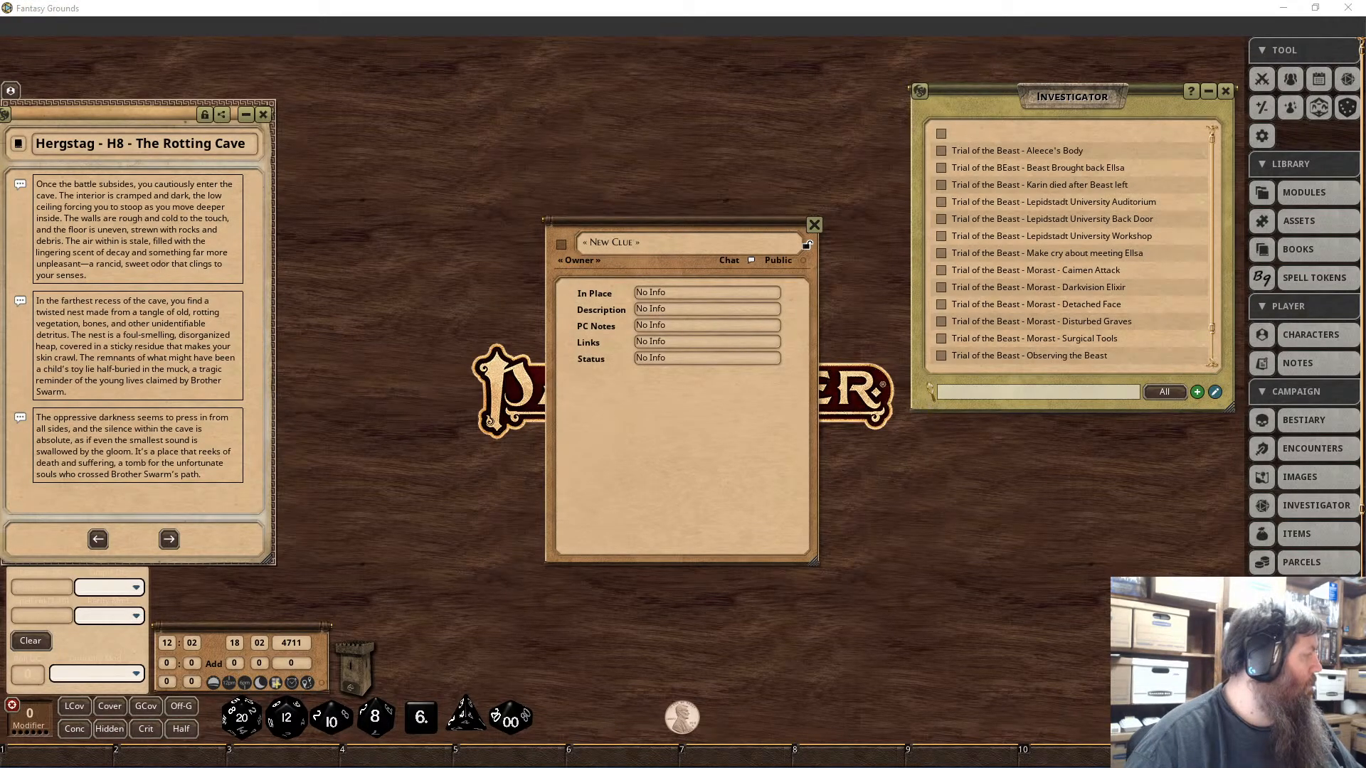
left_click(641, 243)
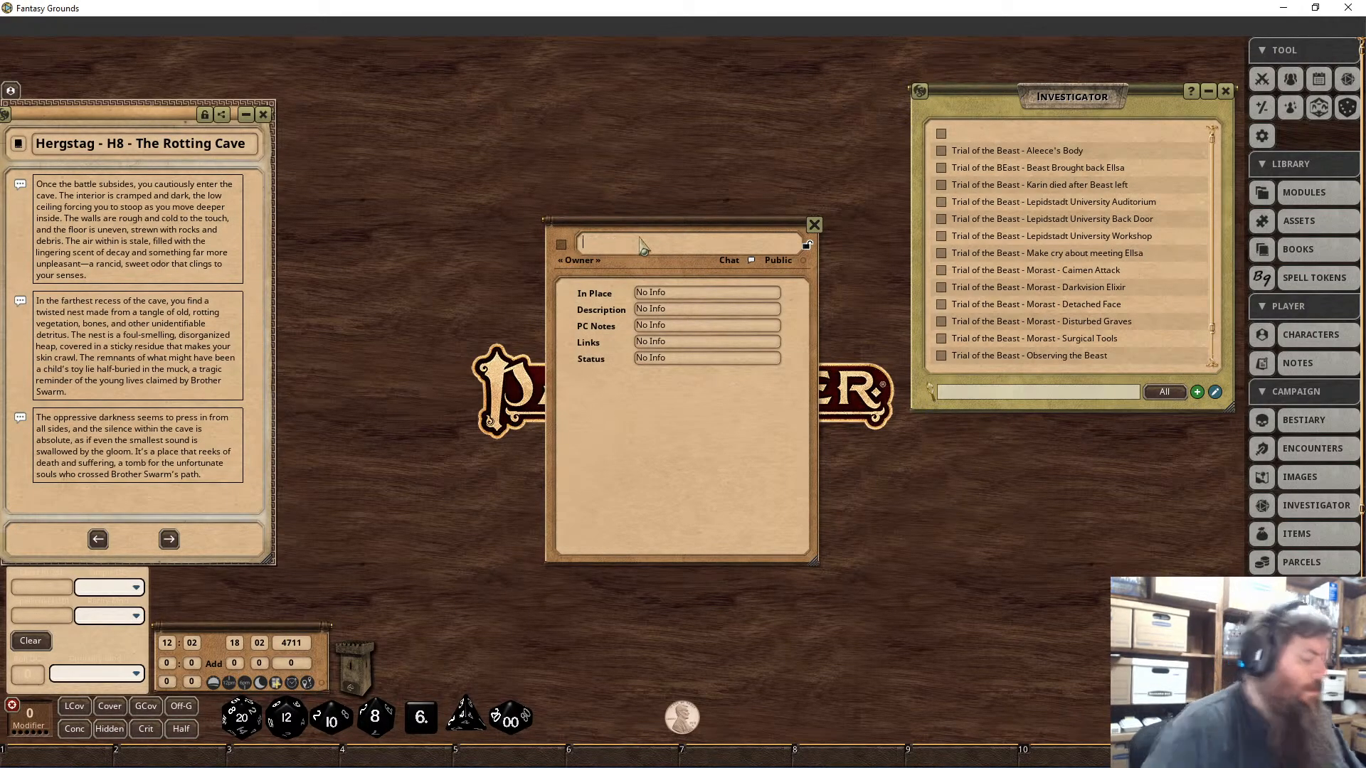
type("Trial of the")
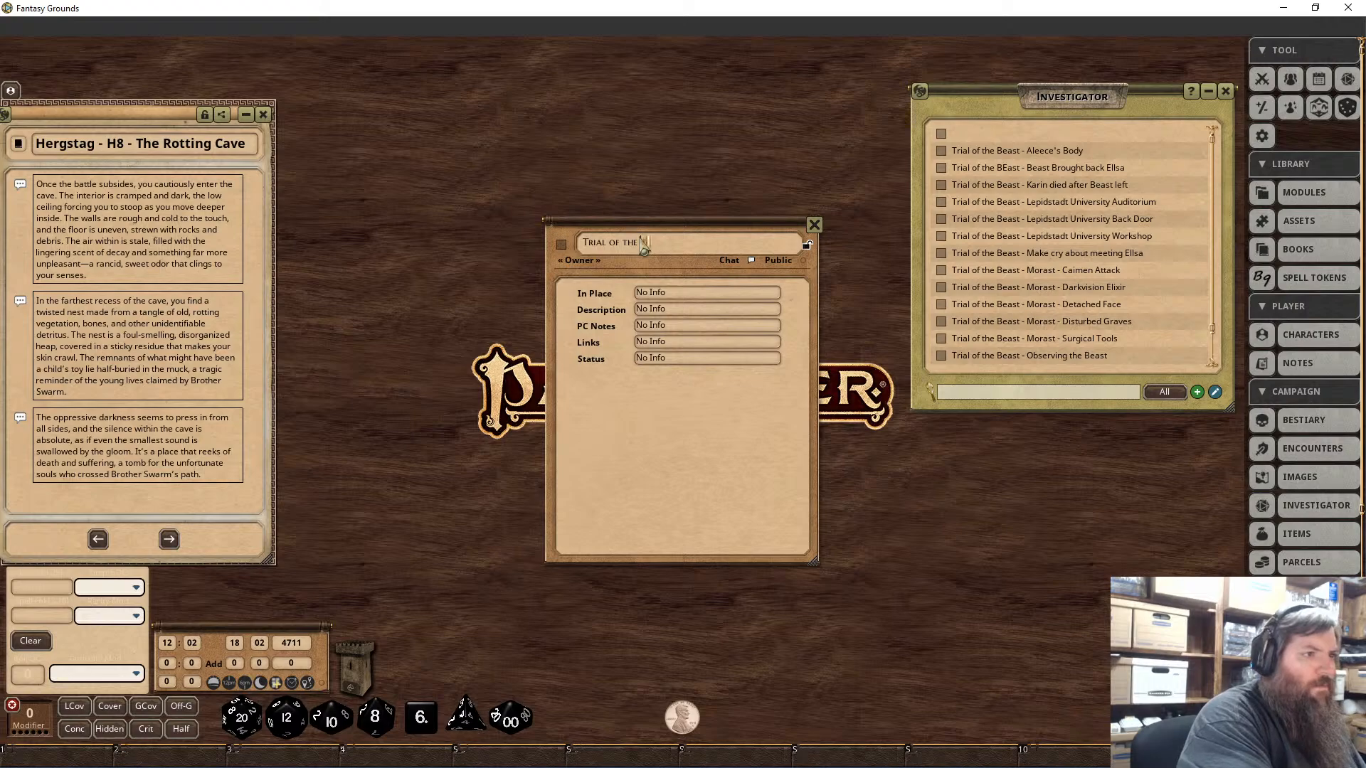
type(" Beast - ")
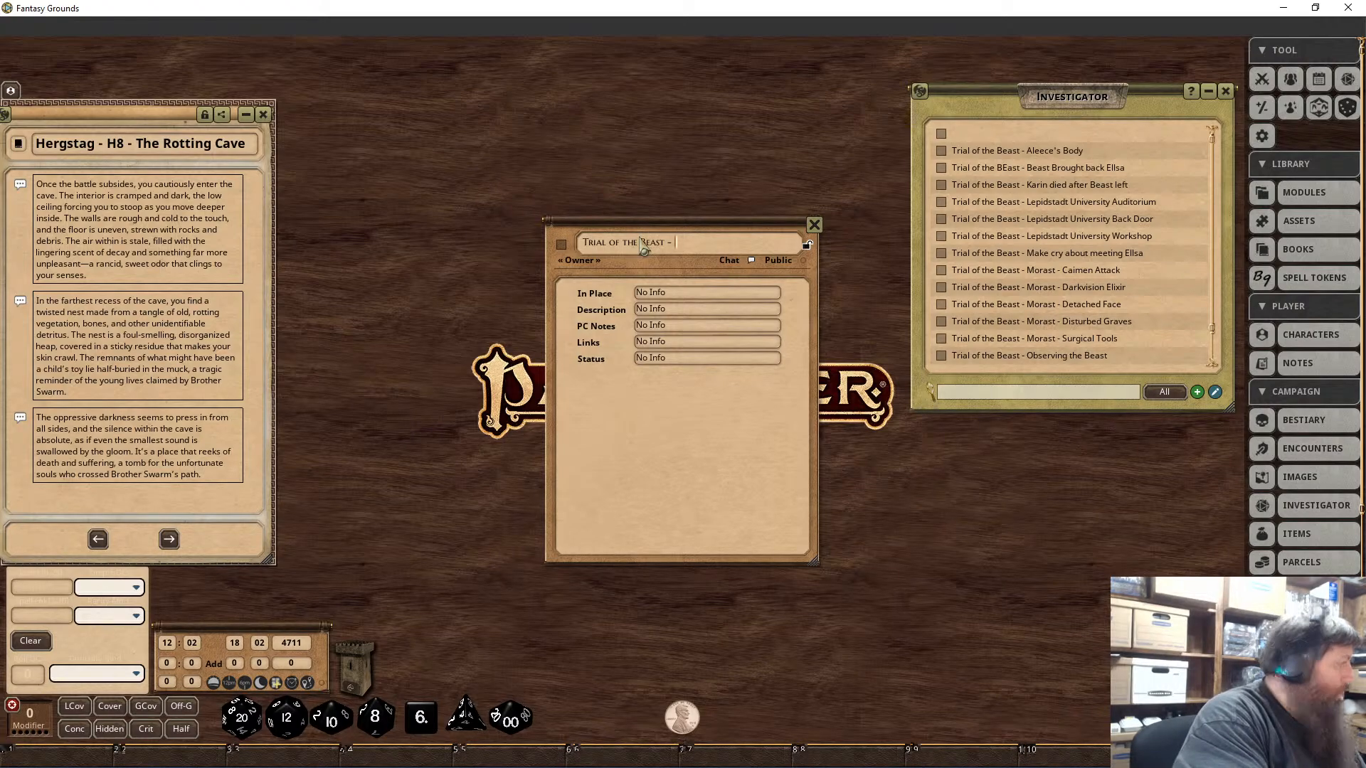
type("Karin's Window no")
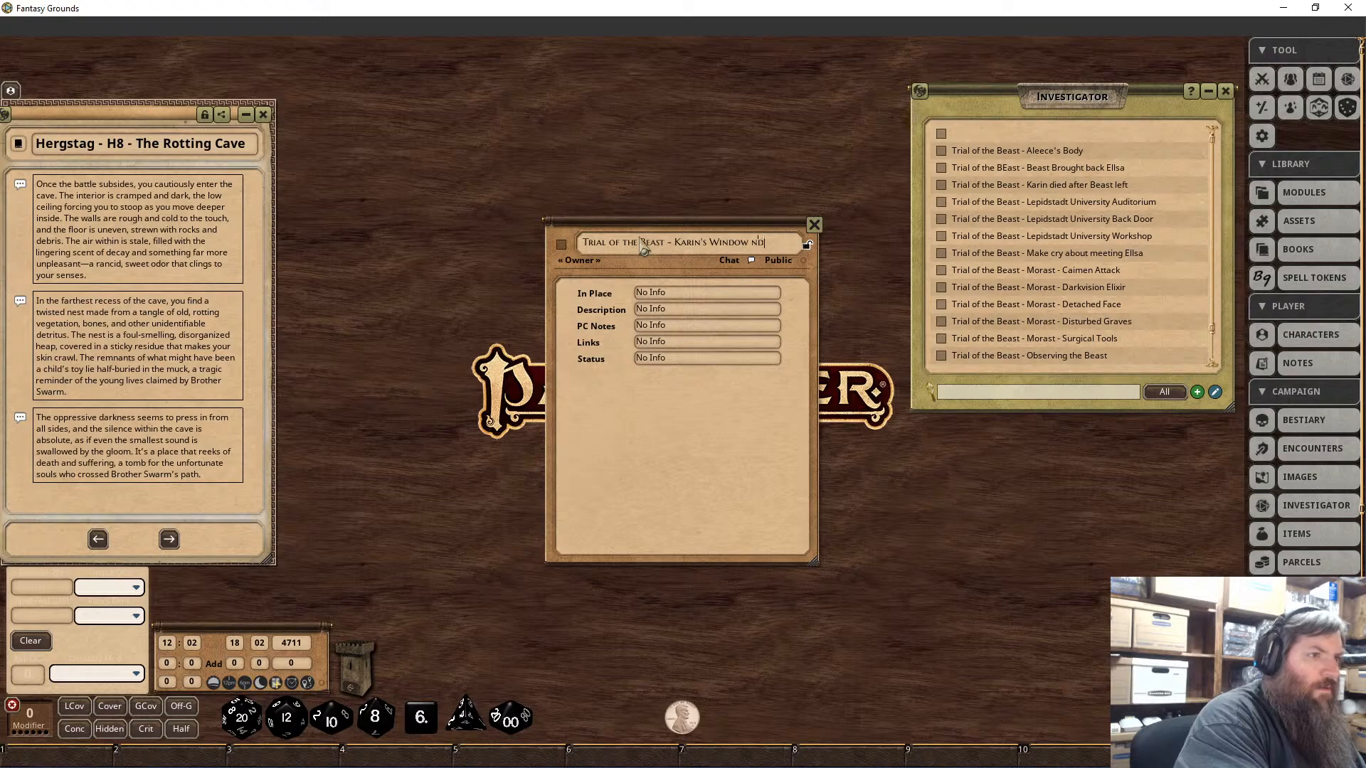
type("and opened")
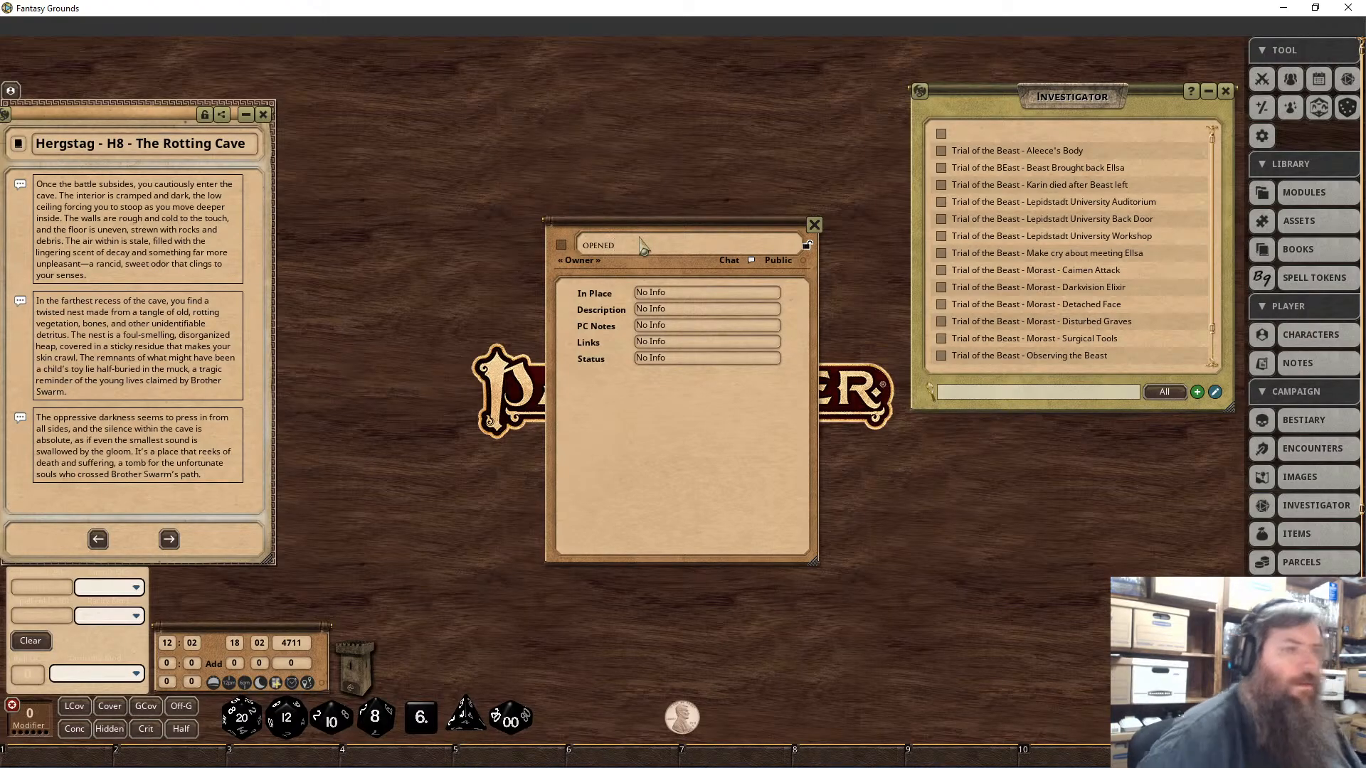
left_click(814, 225)
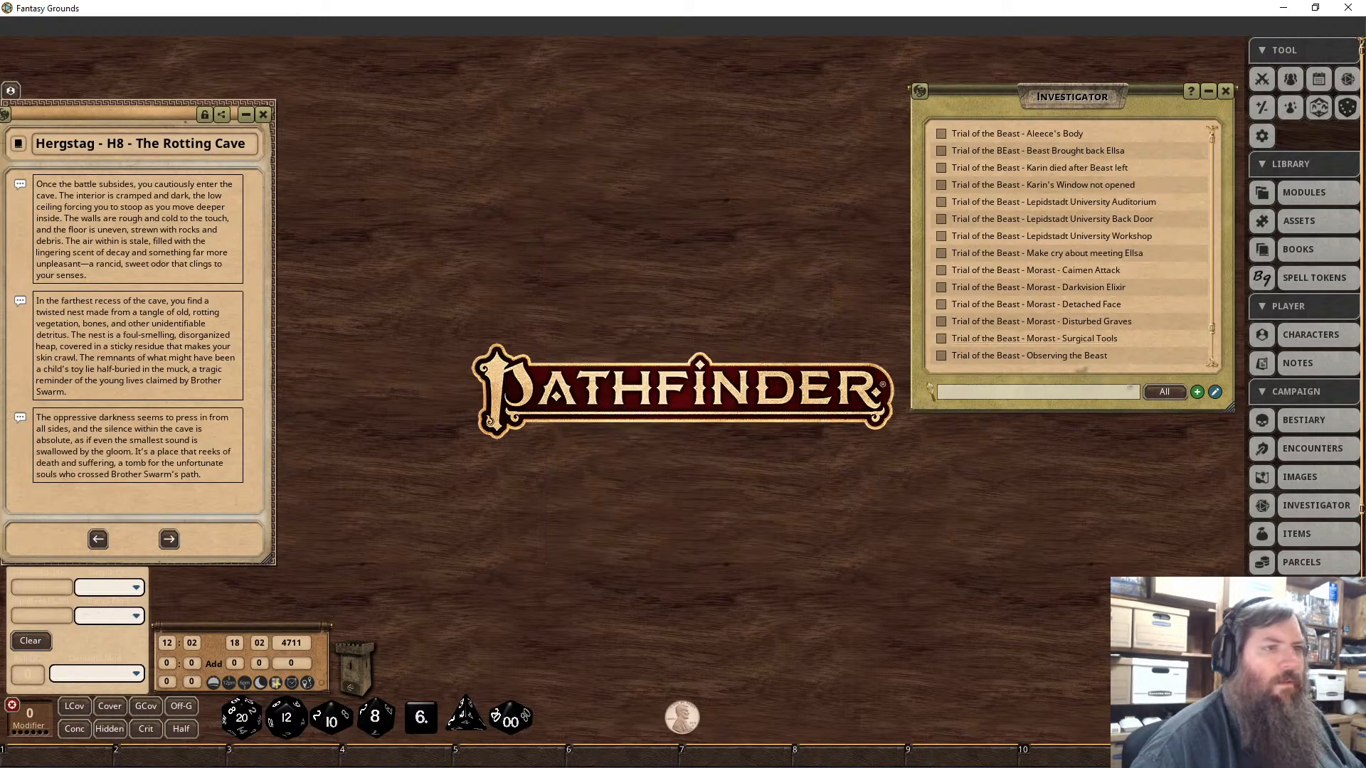
Step: Add another new clue to the Investigator list
left_click(1198, 392)
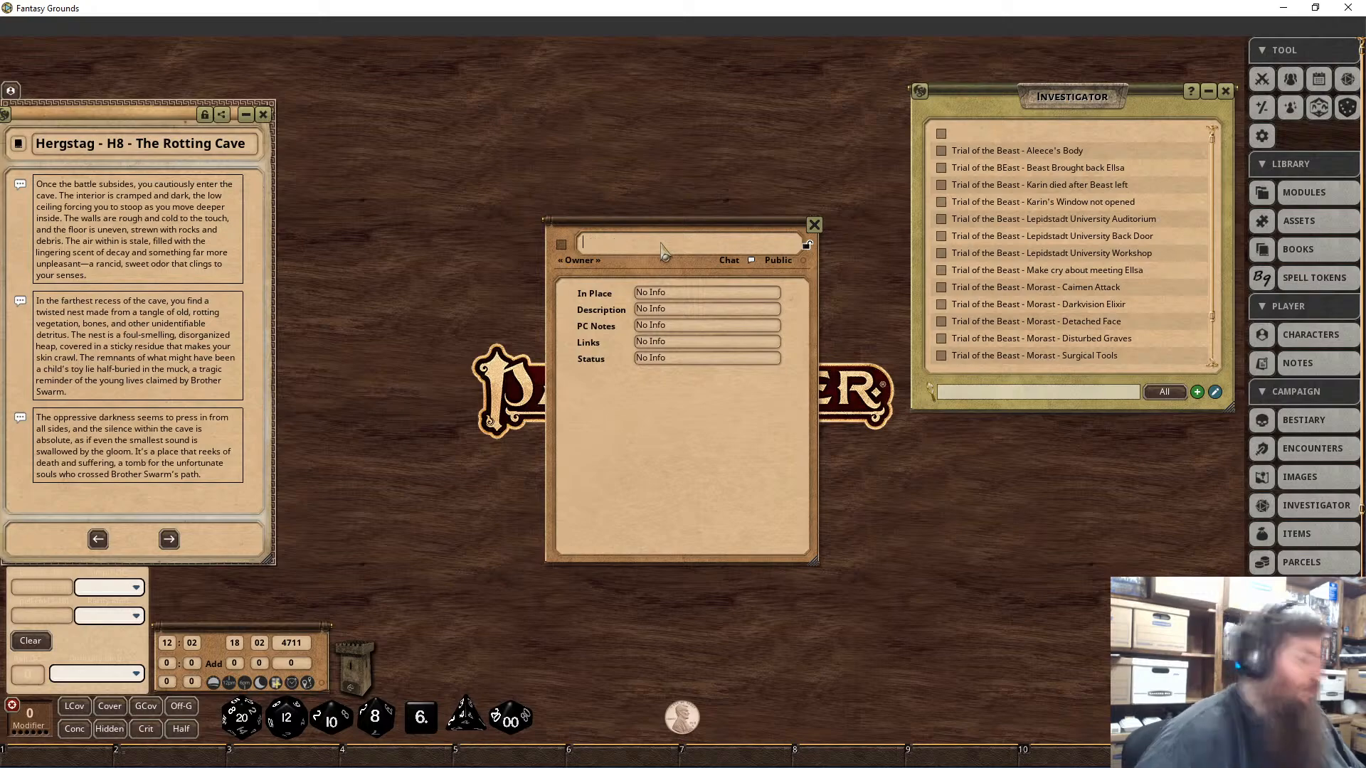
Step: Name the new clue "Trial of the Beast - Karin's wall not climbed" and close its window
type("Trial of the Be")
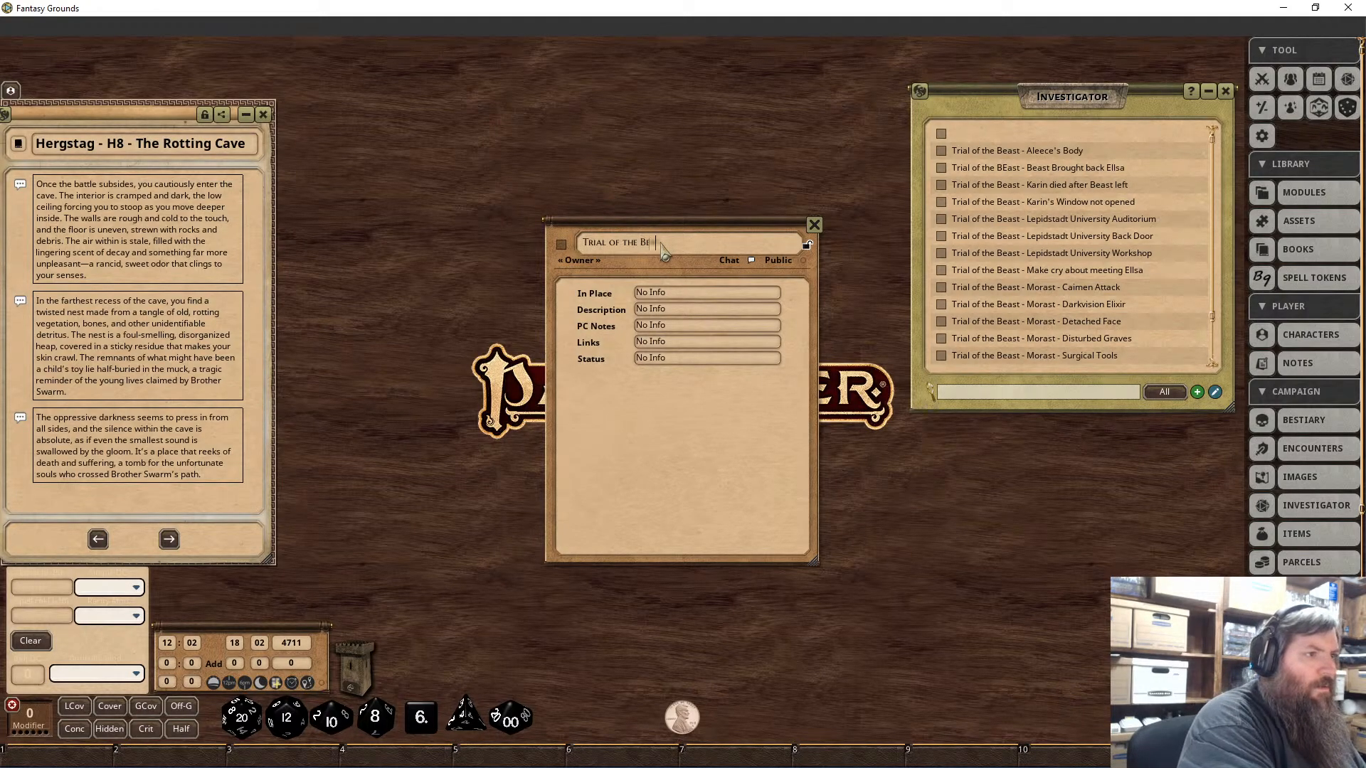
type("ast - Kari")
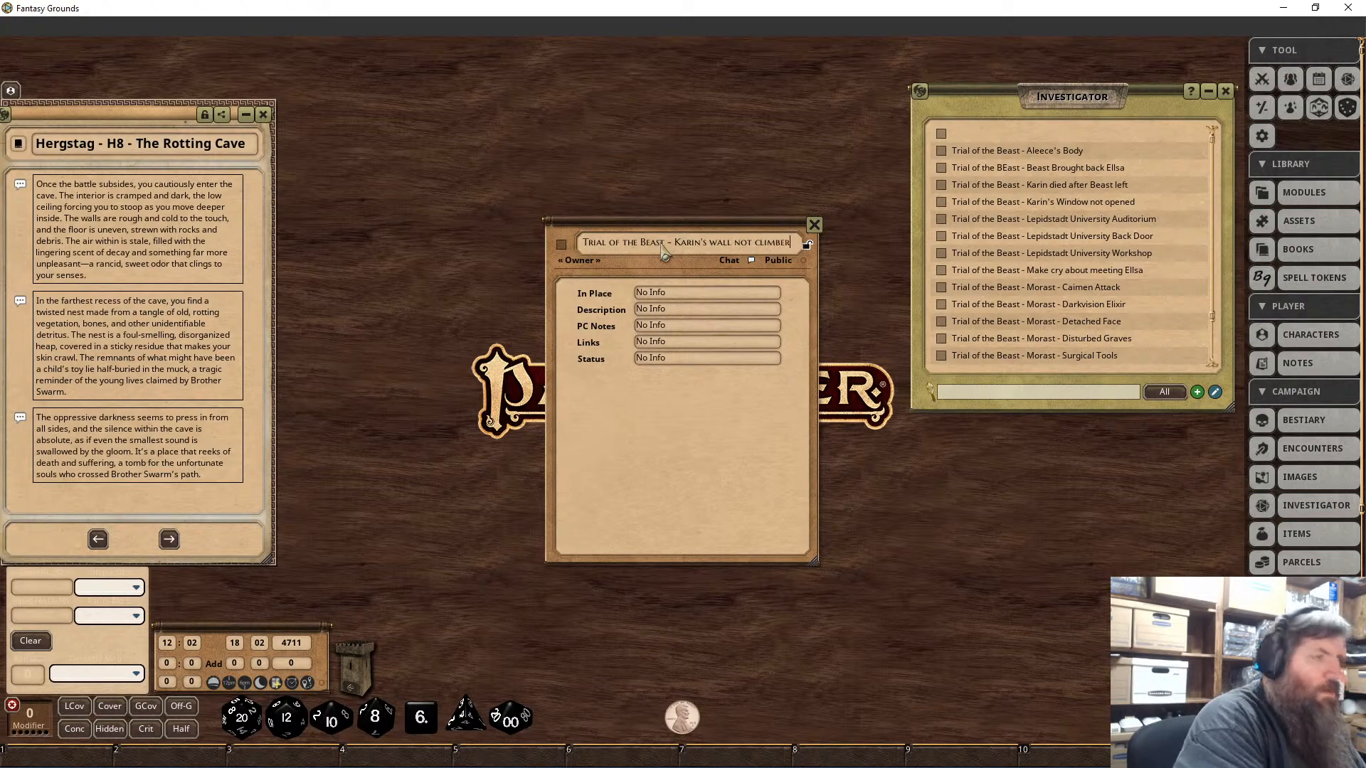
type("n's wall not climber")
key("BackSpace")
type("d")
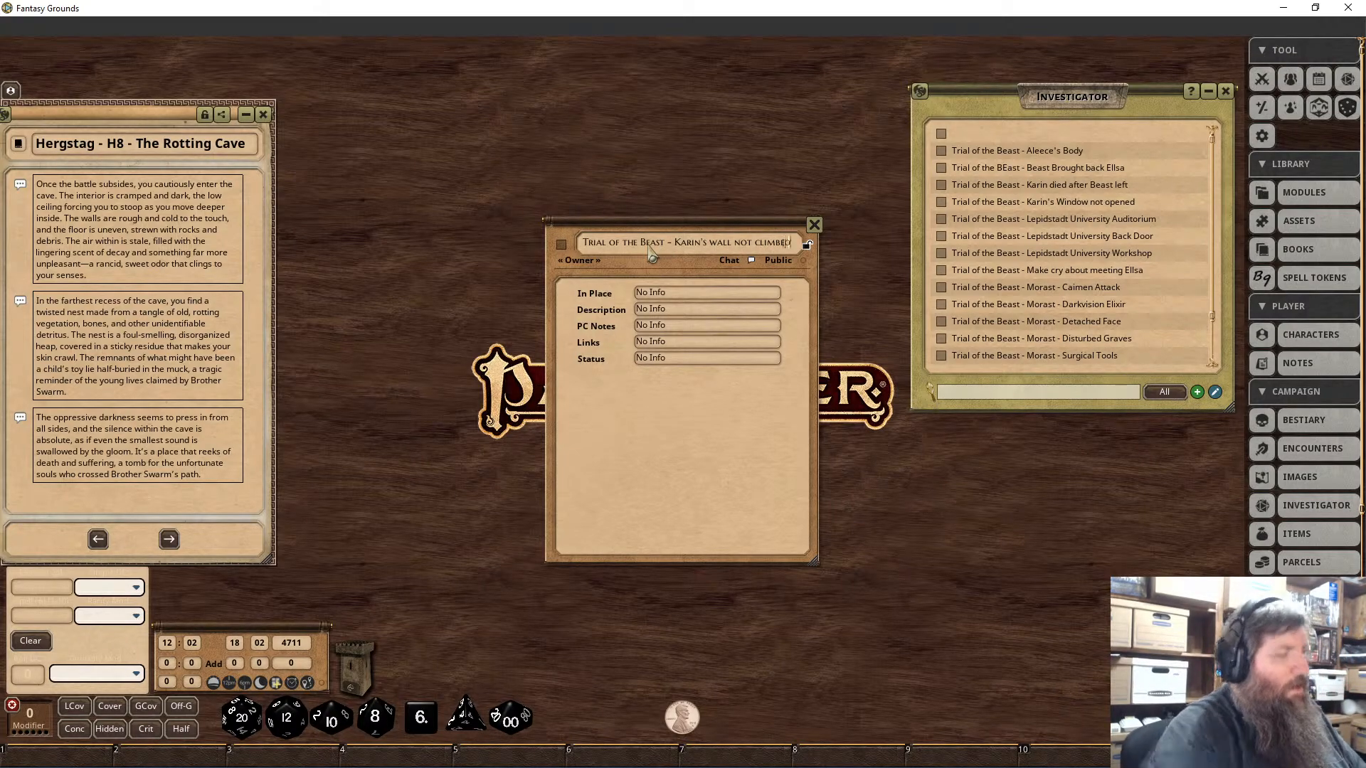
left_click(815, 225)
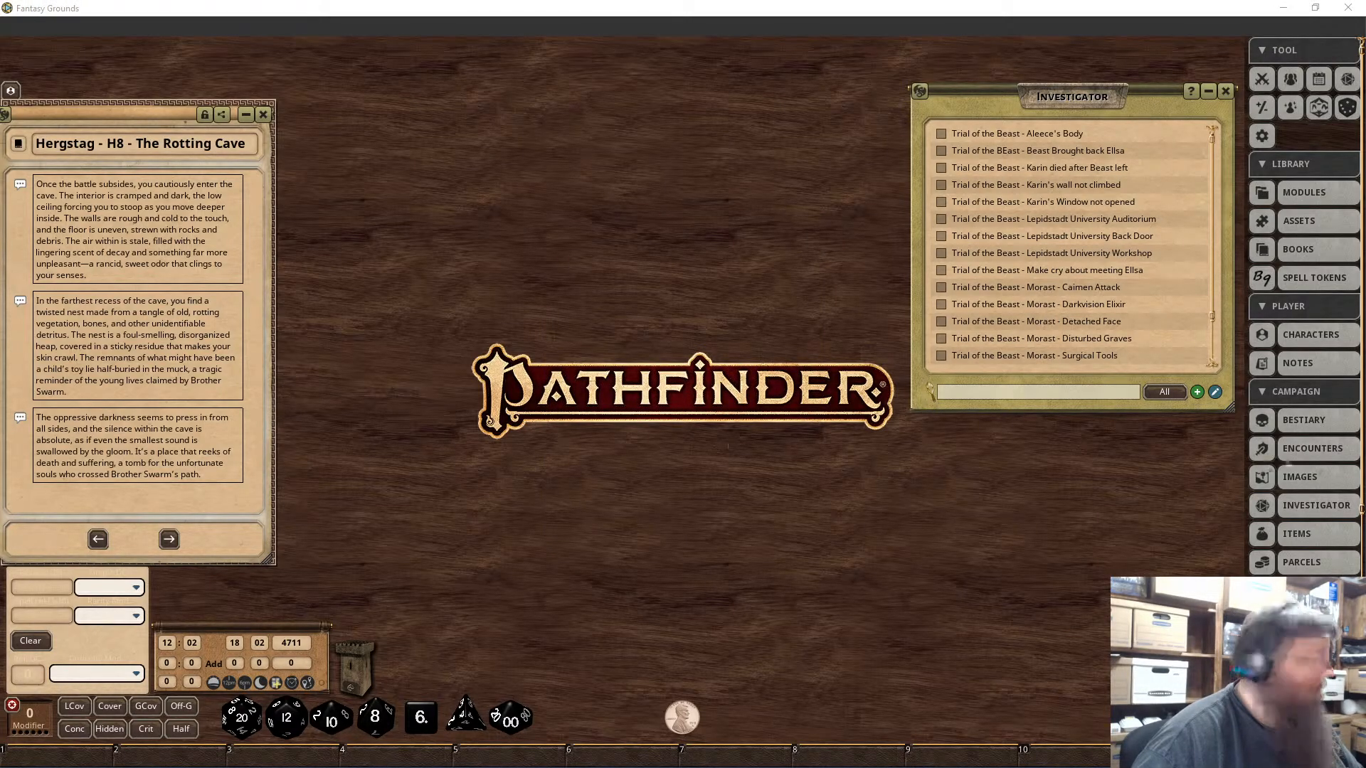
Step: Add a clue named "Trial of the BEast - Recover dead bodies from Brother Swarm" and close its window
left_click(1197, 392)
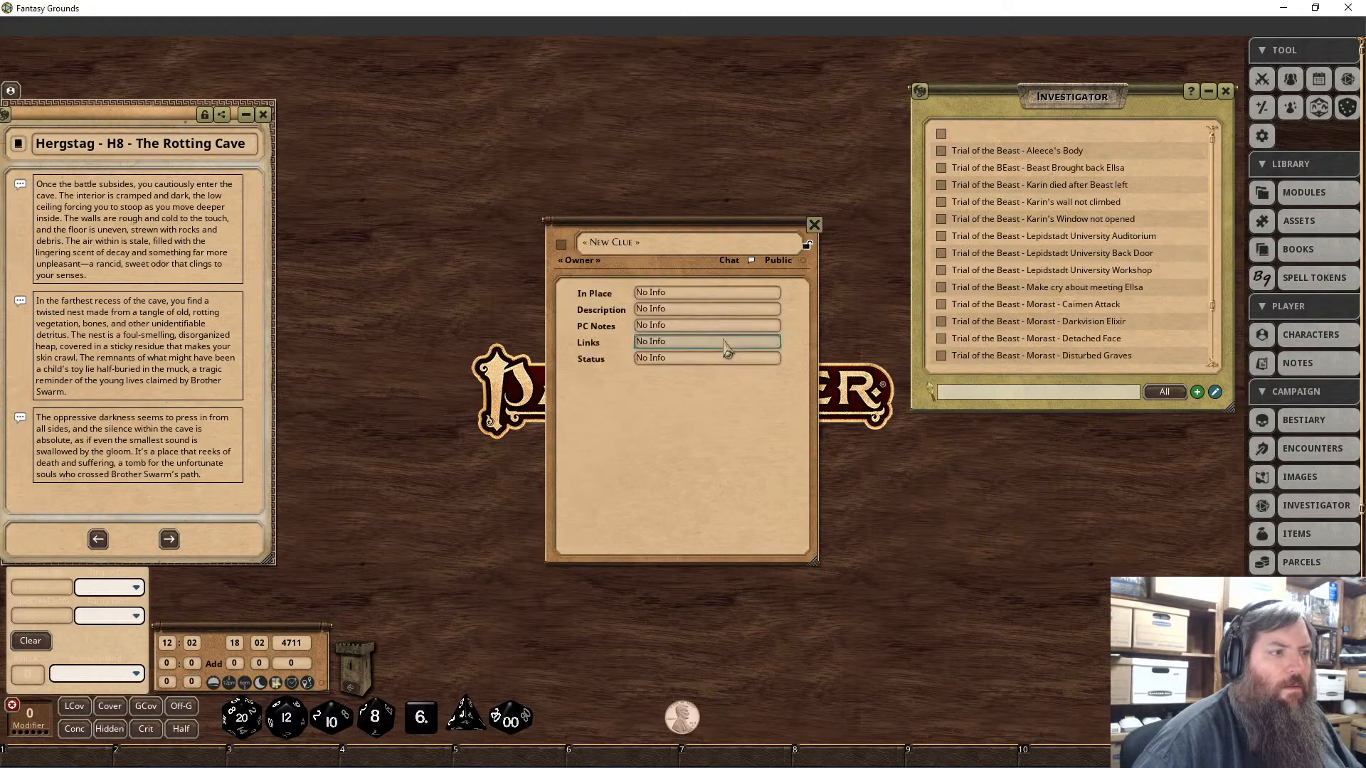
left_click(637, 246)
type("Trial ")
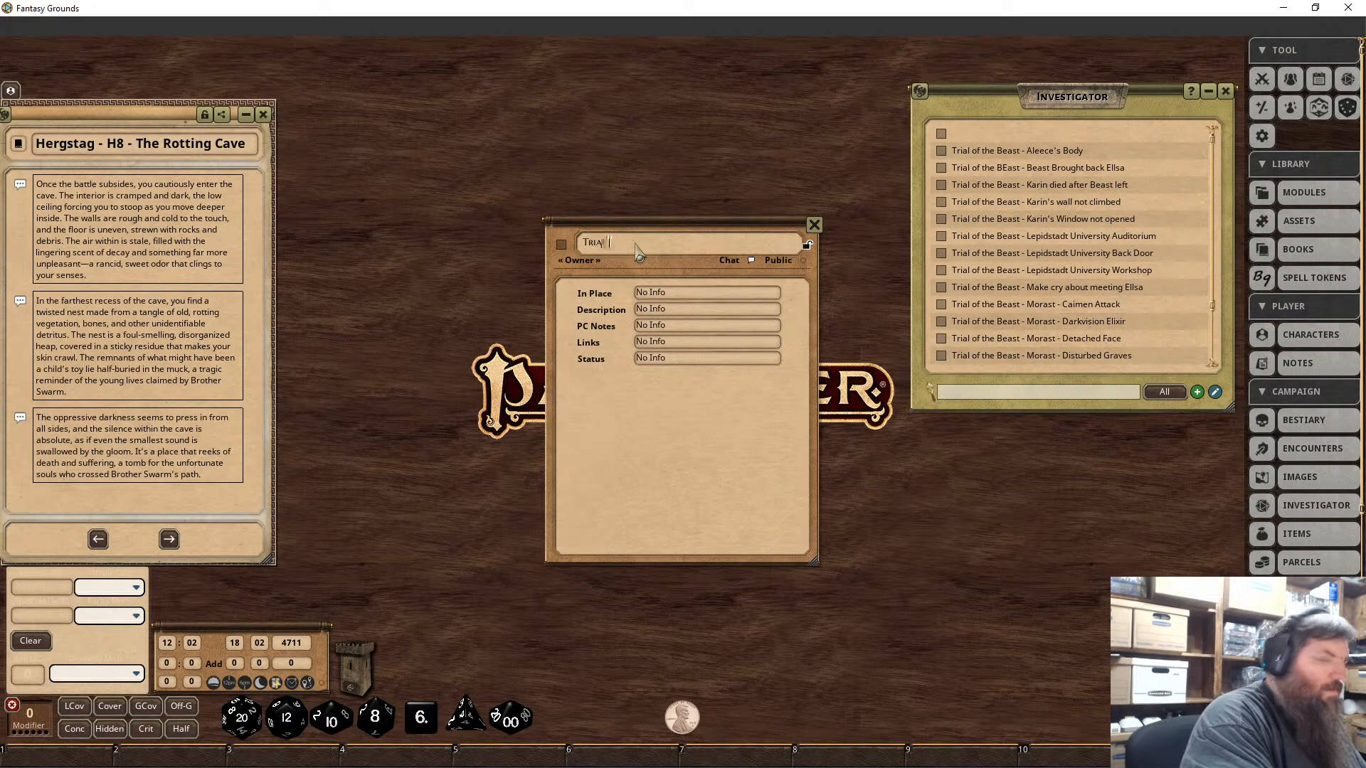
type("of the BEast ")
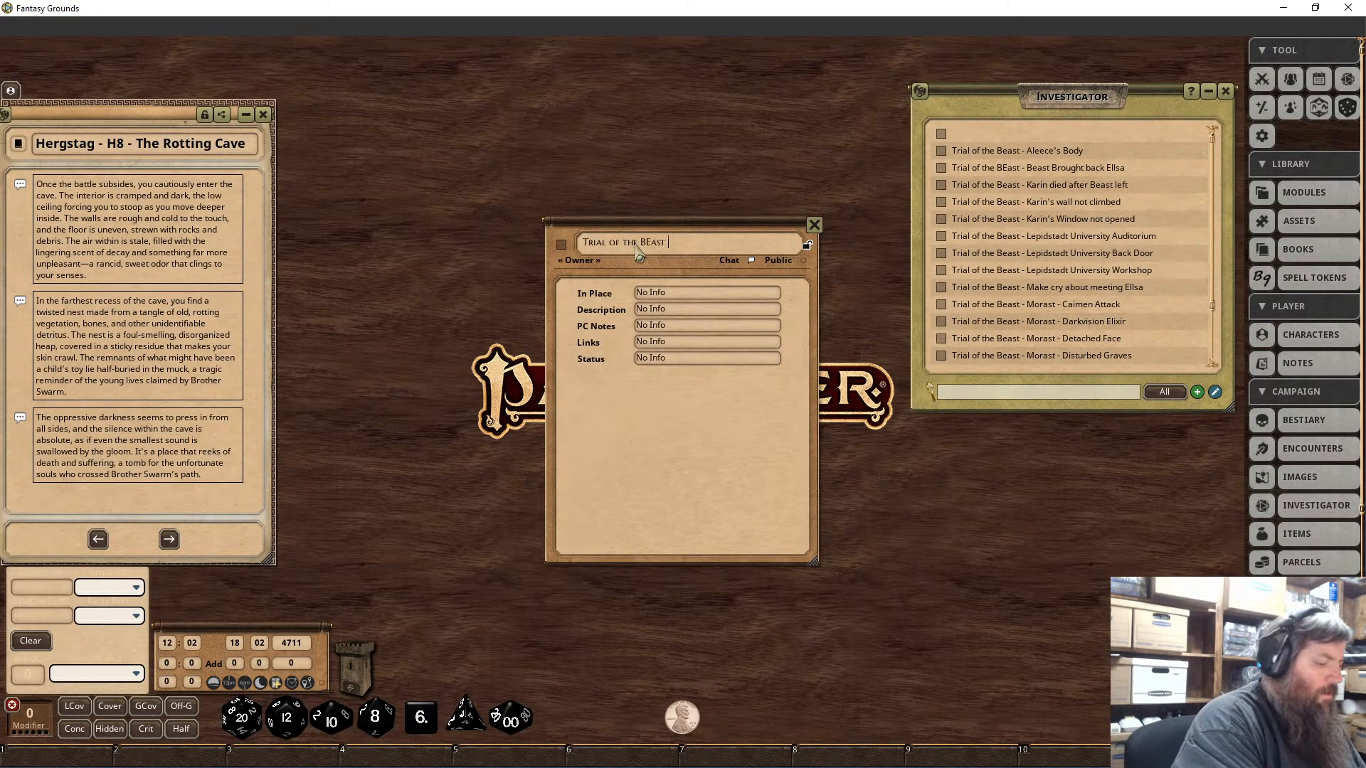
type("- Recover dead")
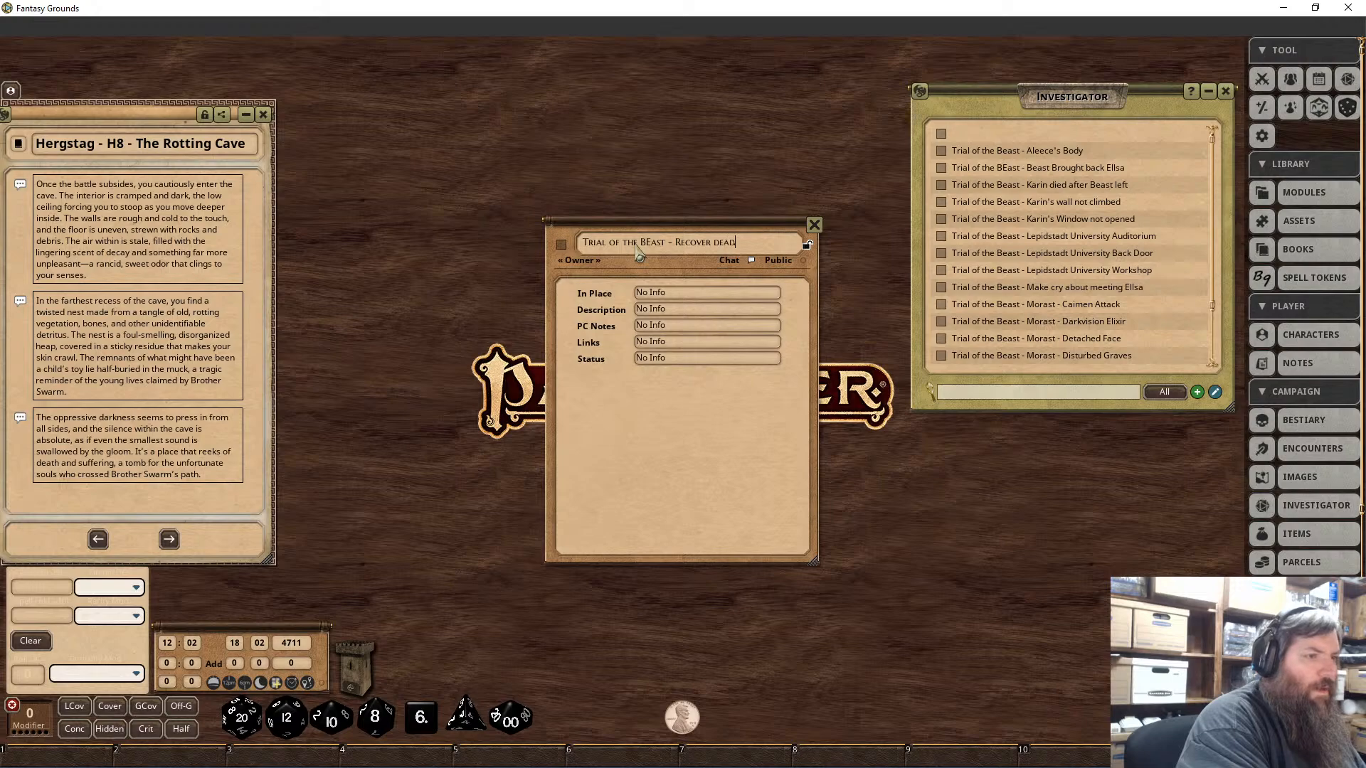
type(" bodies from Br")
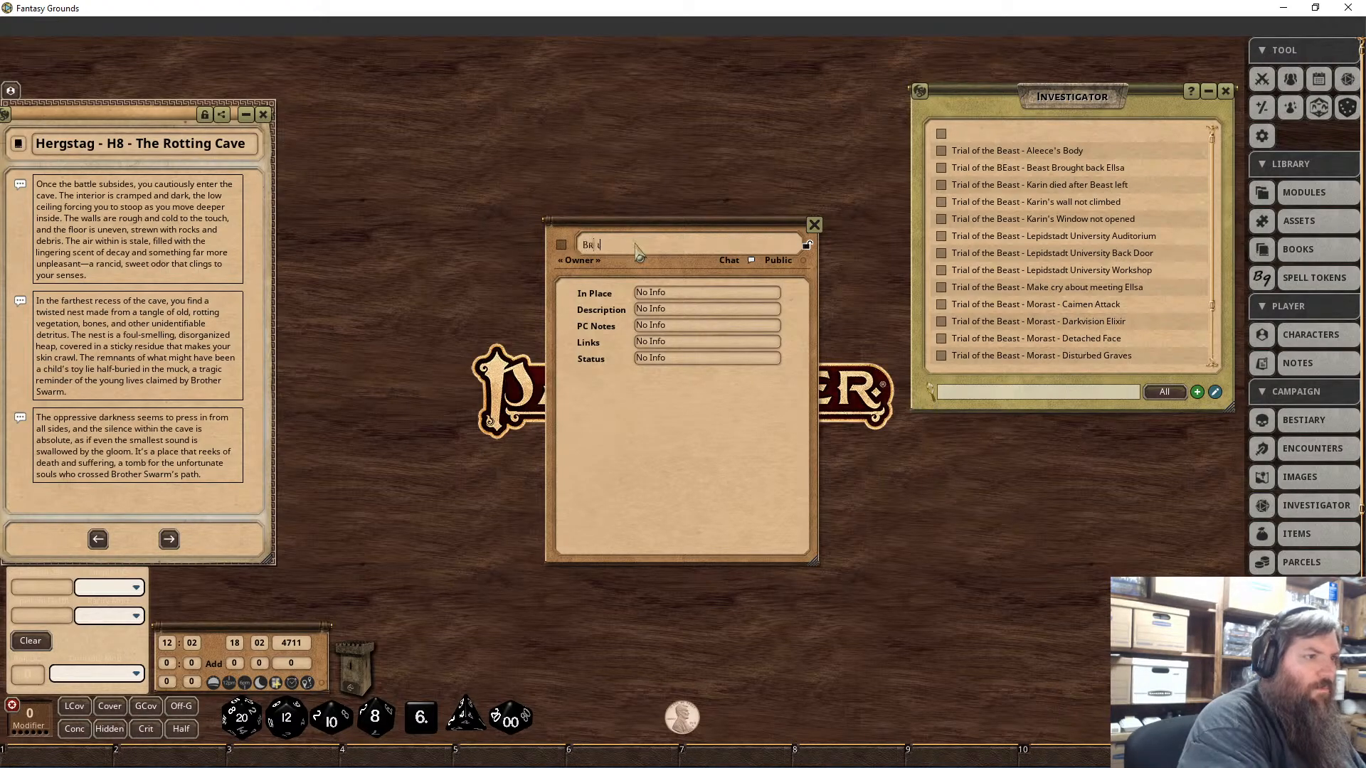
type("other Swarm")
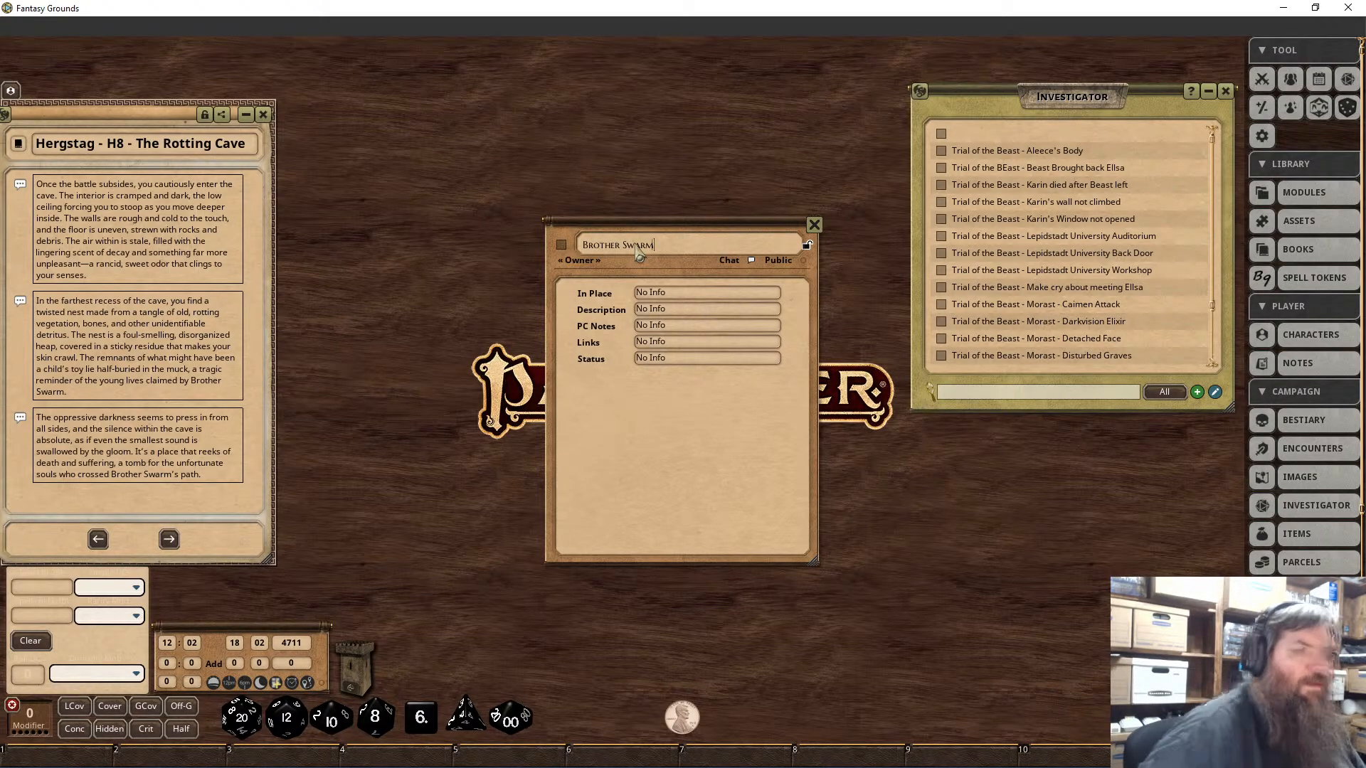
left_click(815, 225)
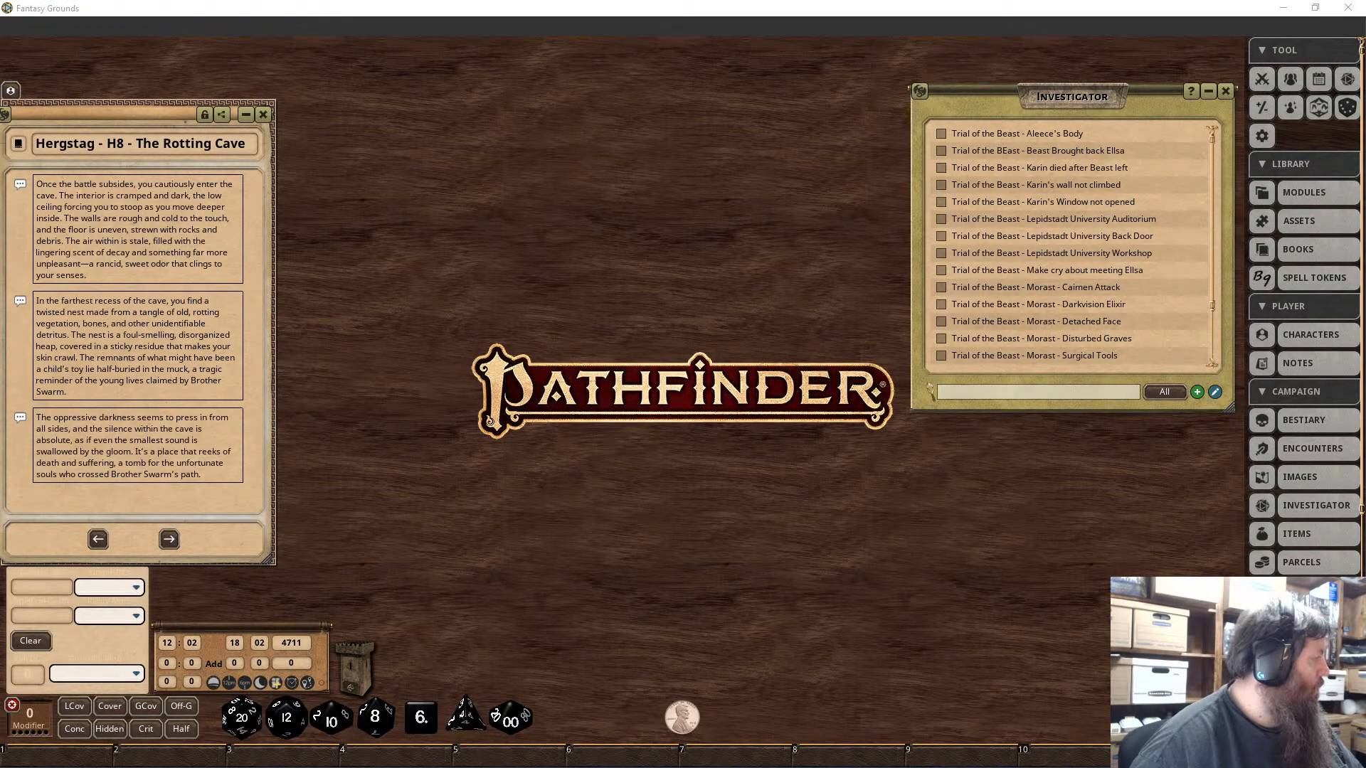
Step: Add a clue named "Trial of the beast - use speak with dead on hergstag bodies" and close its window
left_click(1192, 390)
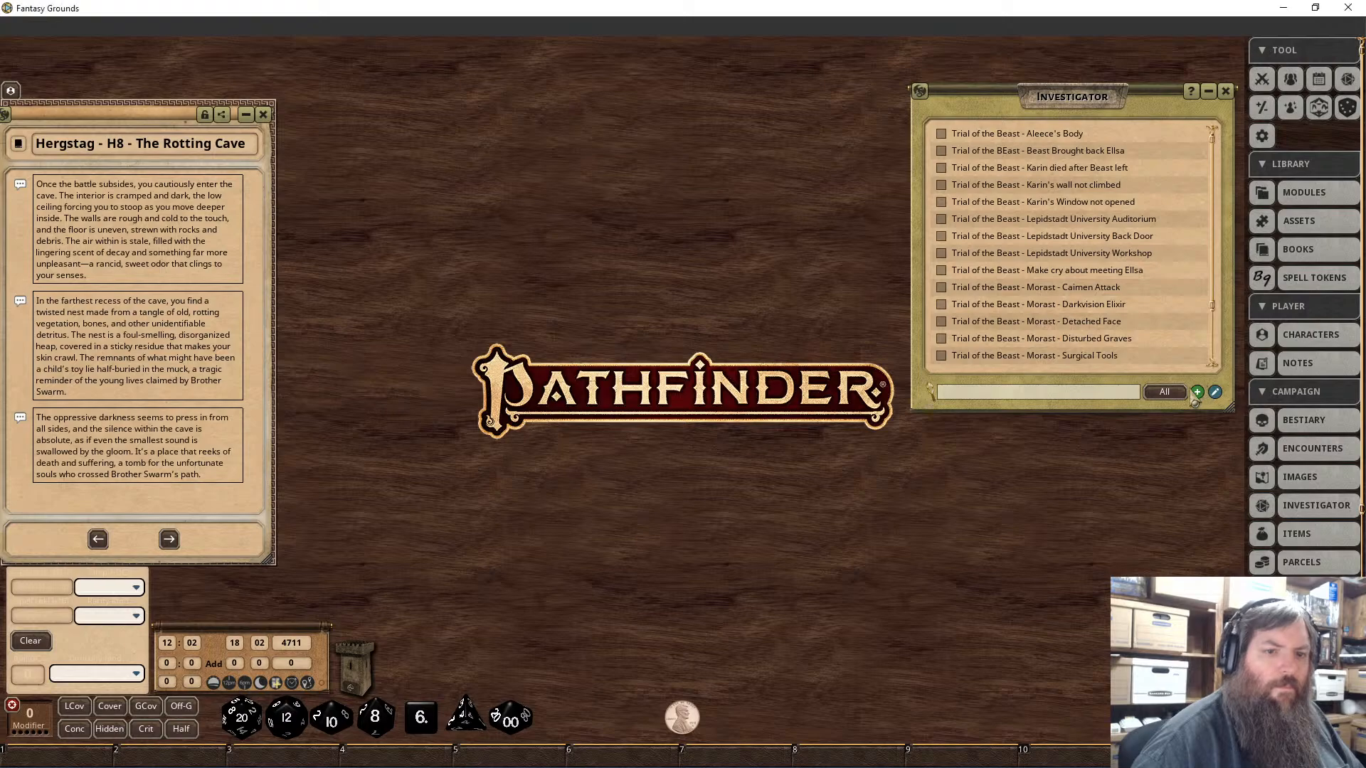
left_click(1197, 392)
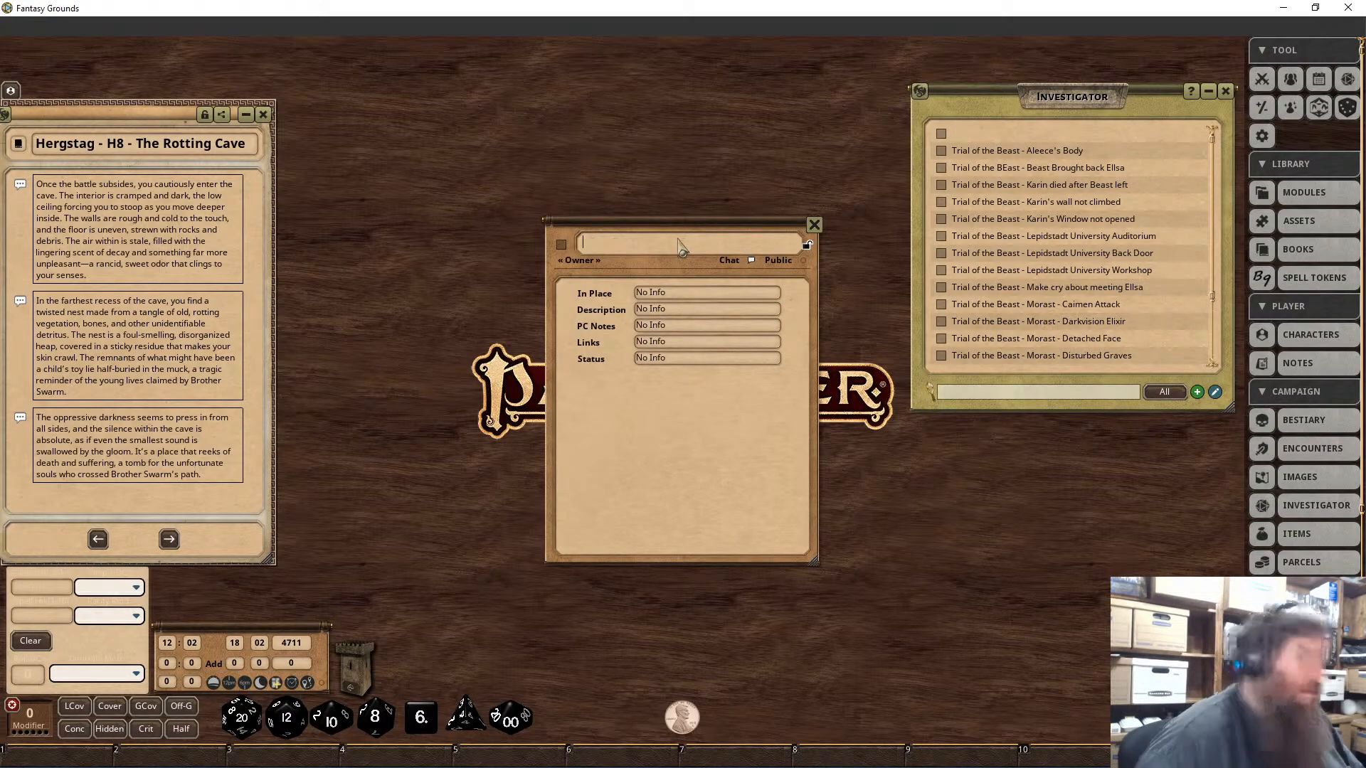
type("Trial of the beast")
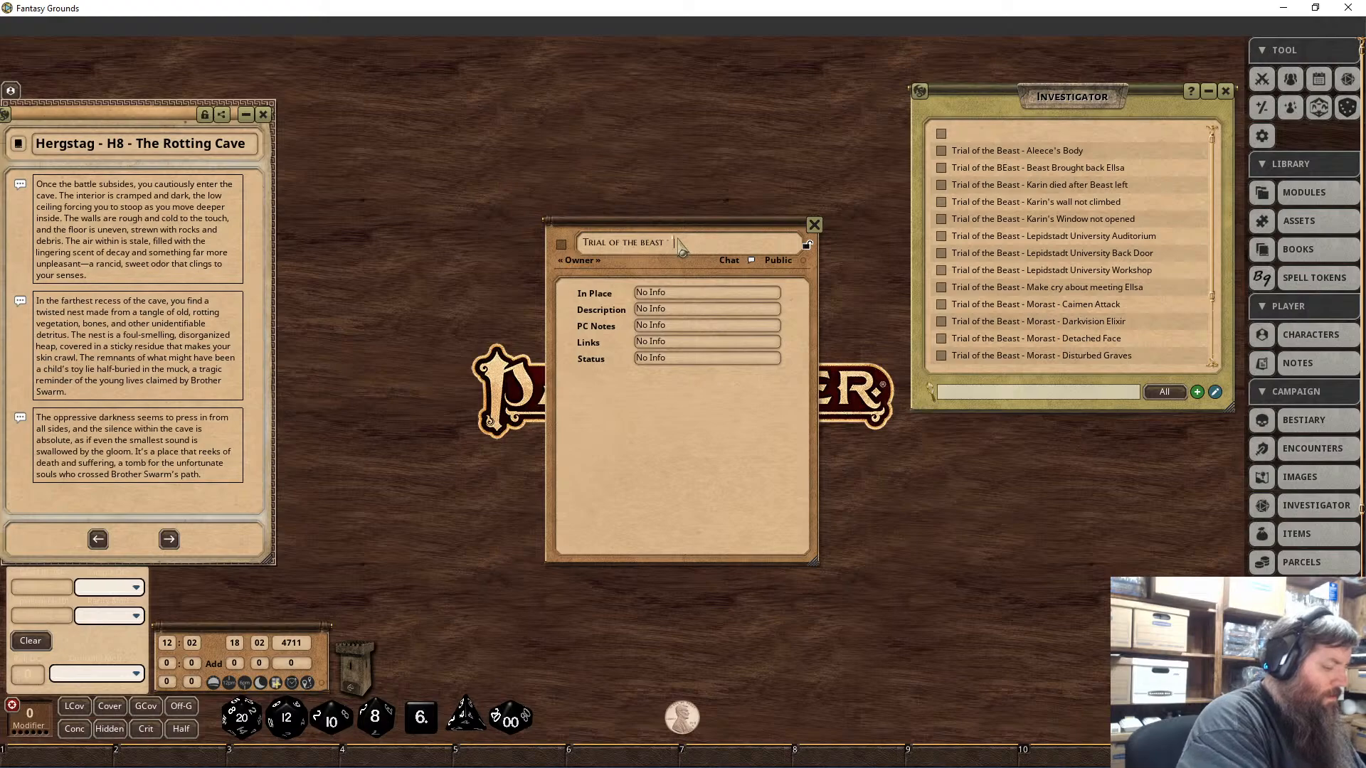
type("ak w")
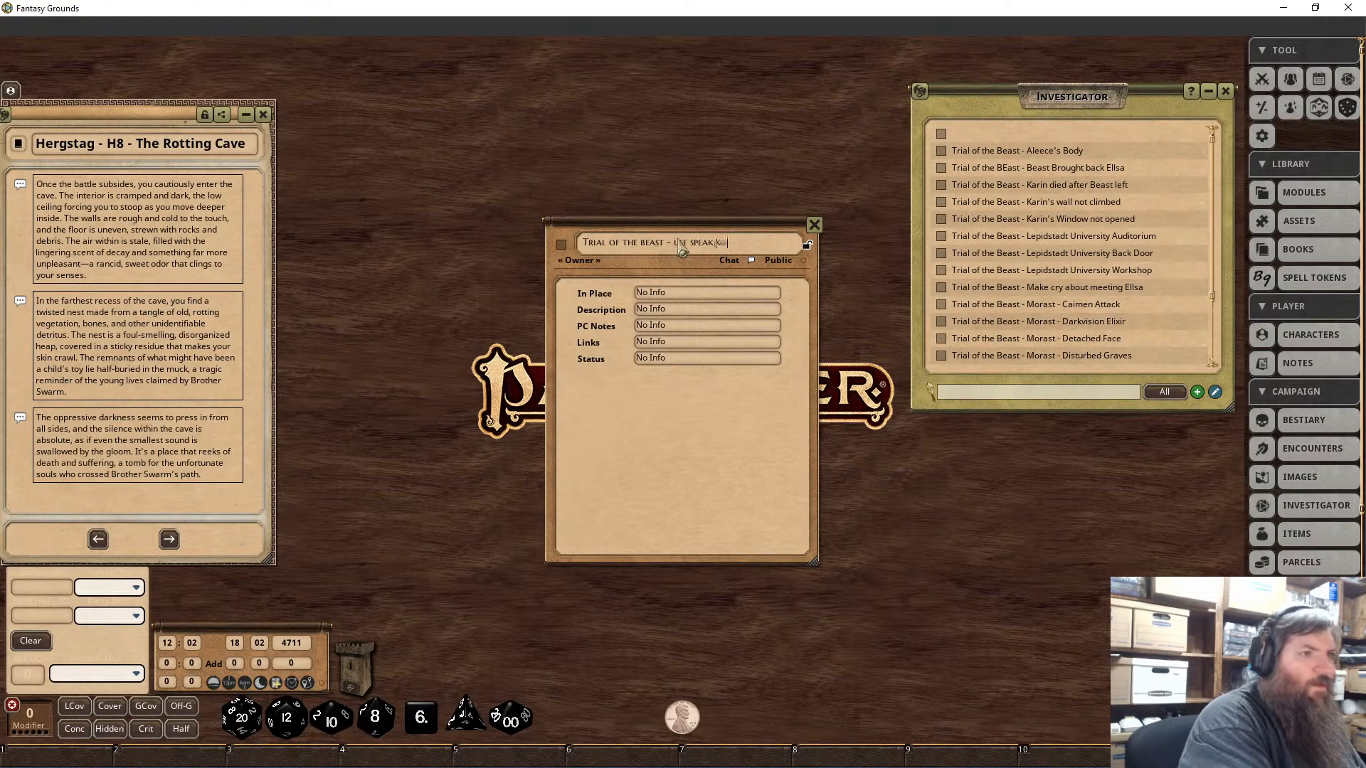
type("ith dead")
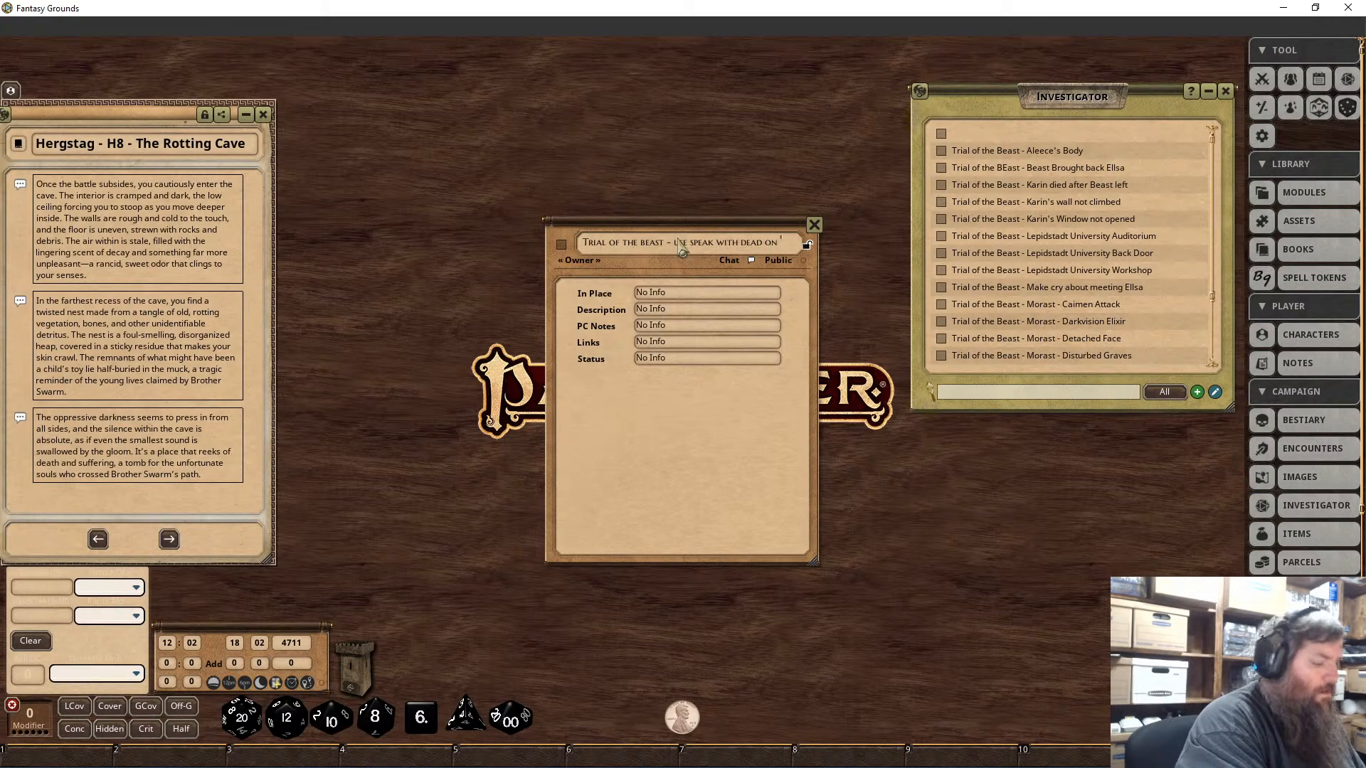
type(" on")
key("ctrl+a")
type("Hergstag Bodi")
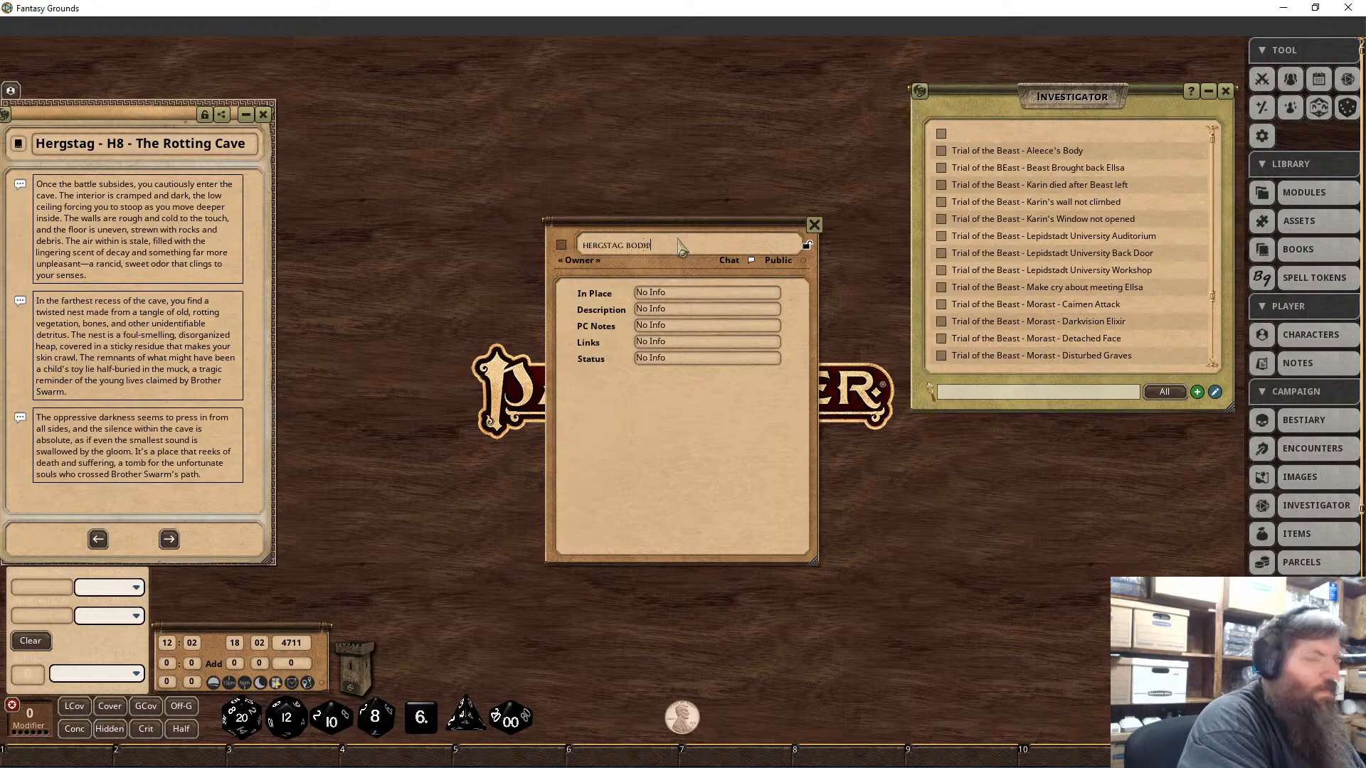
type("es")
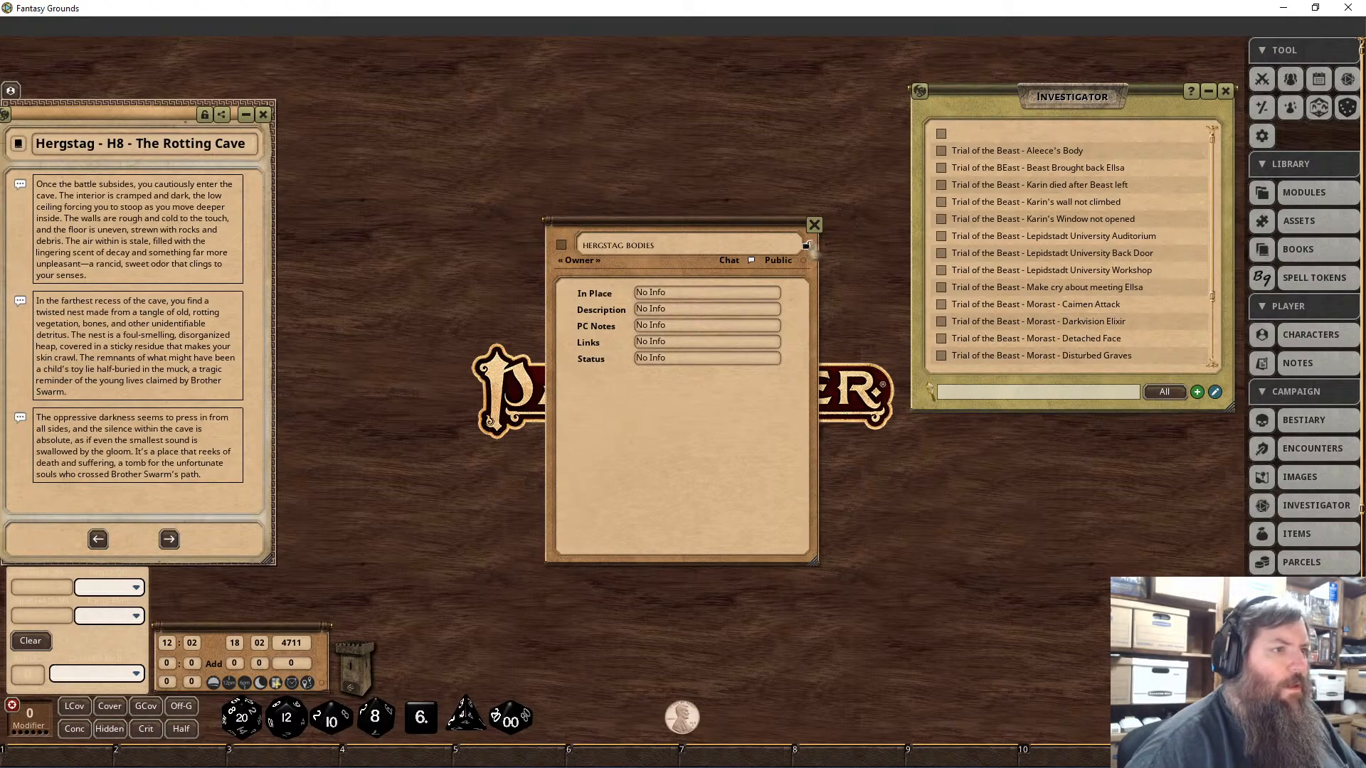
left_click(815, 225)
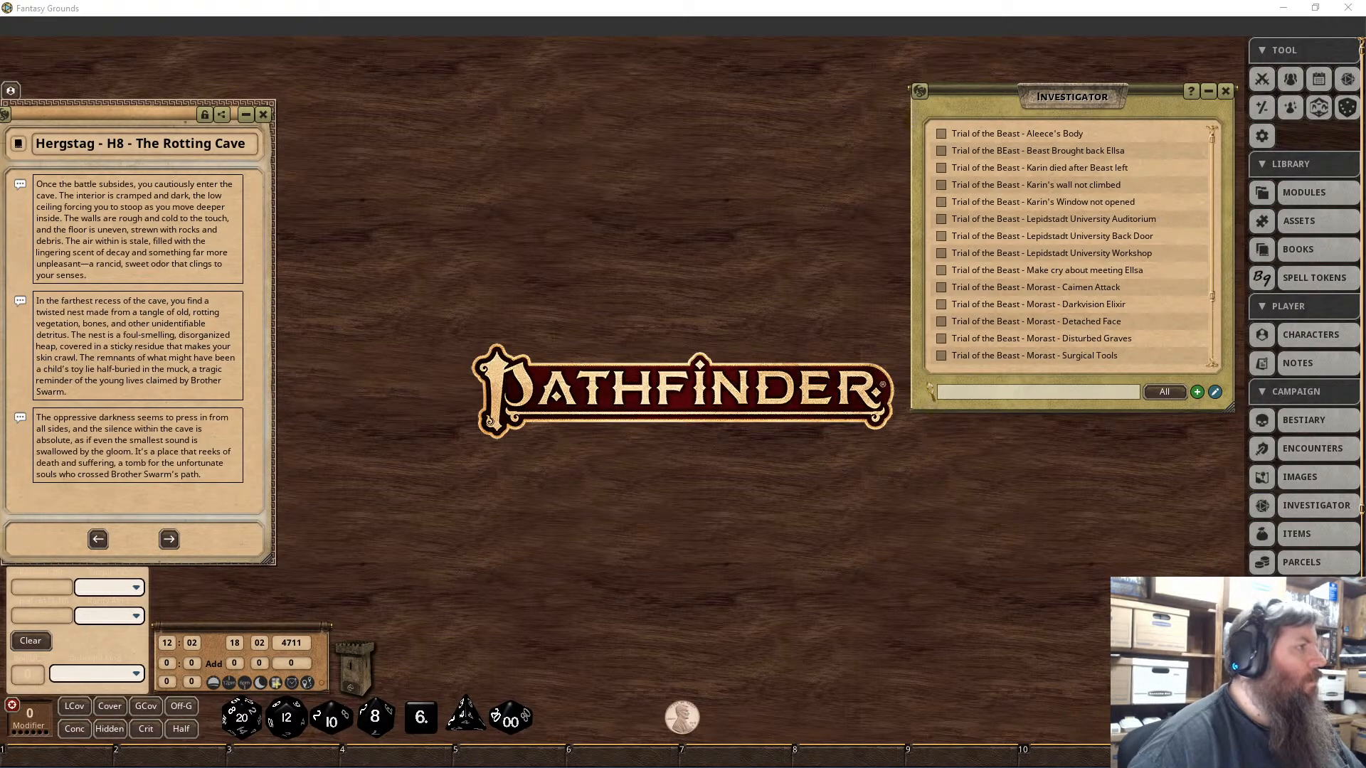
Step: Move the Rotting Cave story window away from the chat to the middle of the desktop and close the Investigator list
left_click(140, 101)
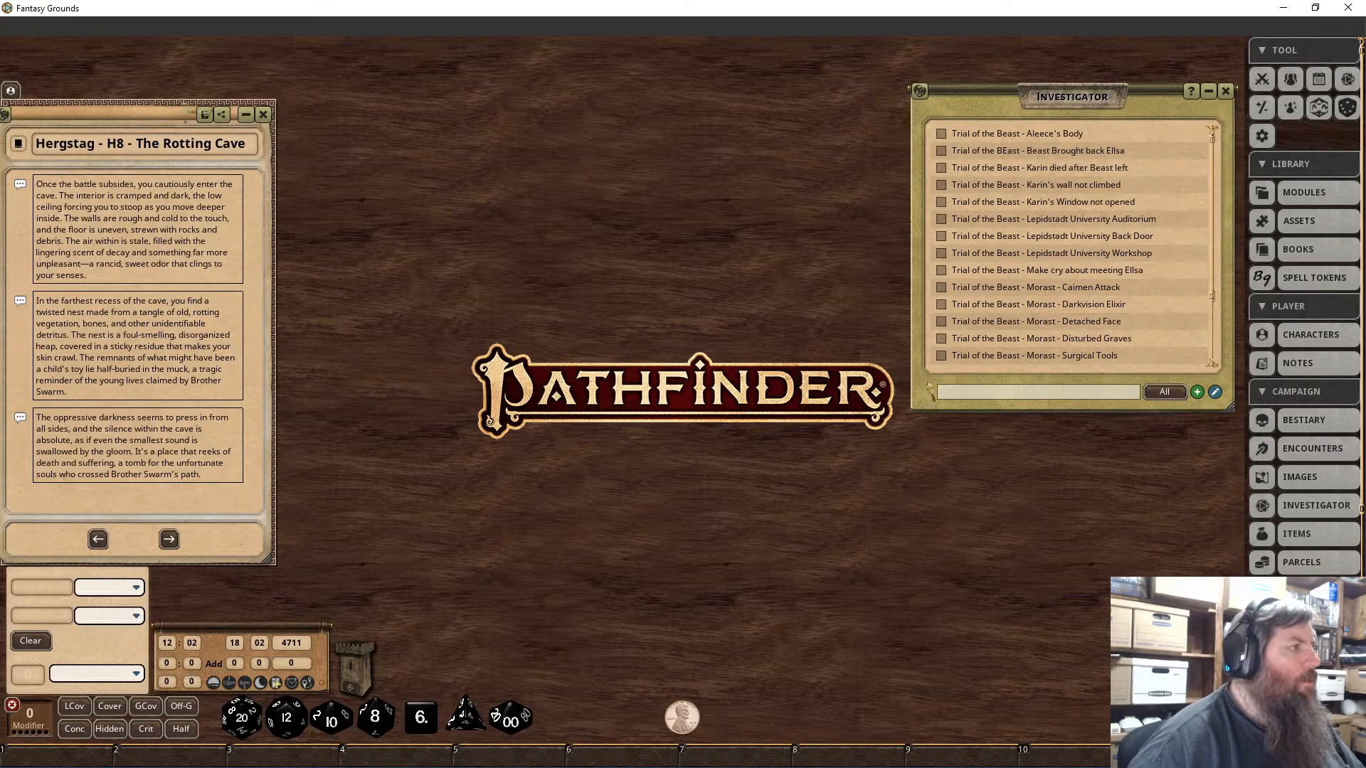
left_click_drag(142, 114, 742, 64)
left_click(1225, 91)
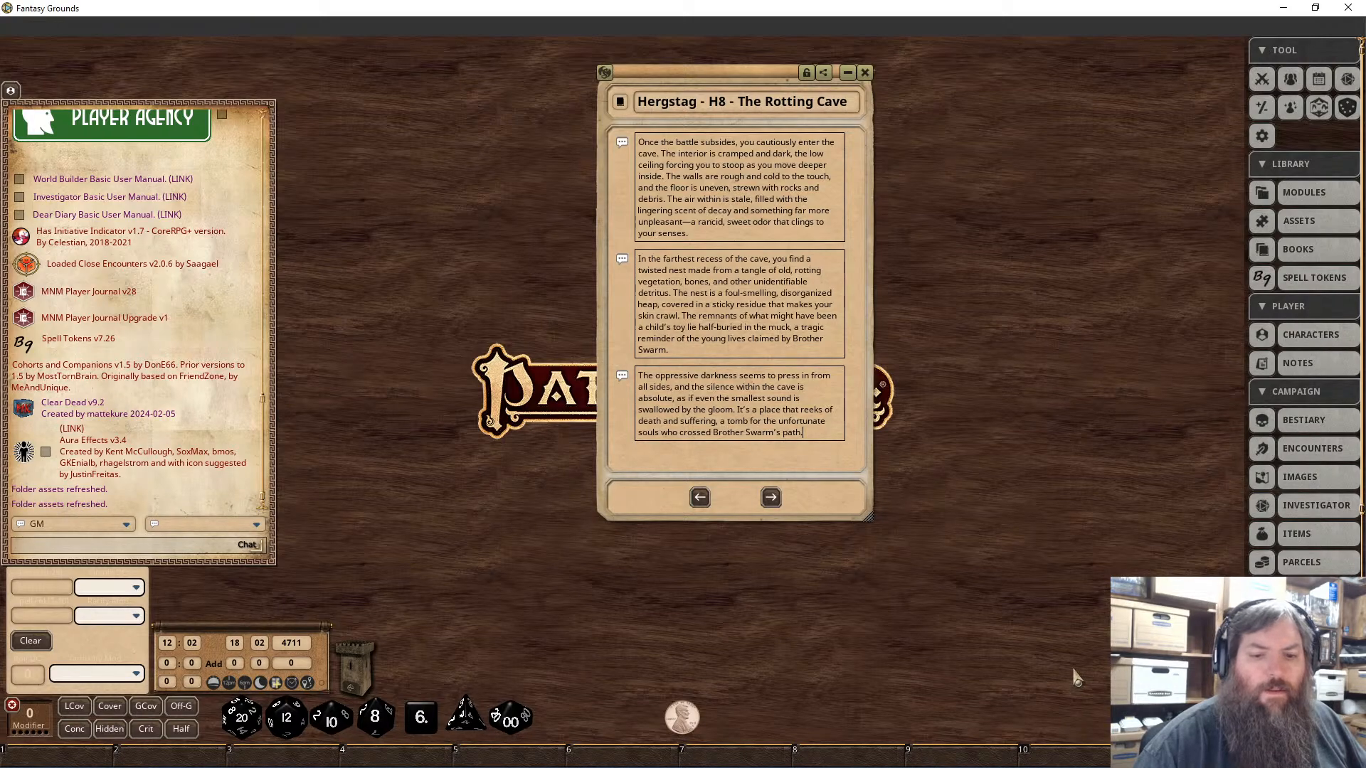
Step: Open the campaign's story list and filter it for "hergstag"
left_click(1318, 619)
scroll(144, 278, "down", 3)
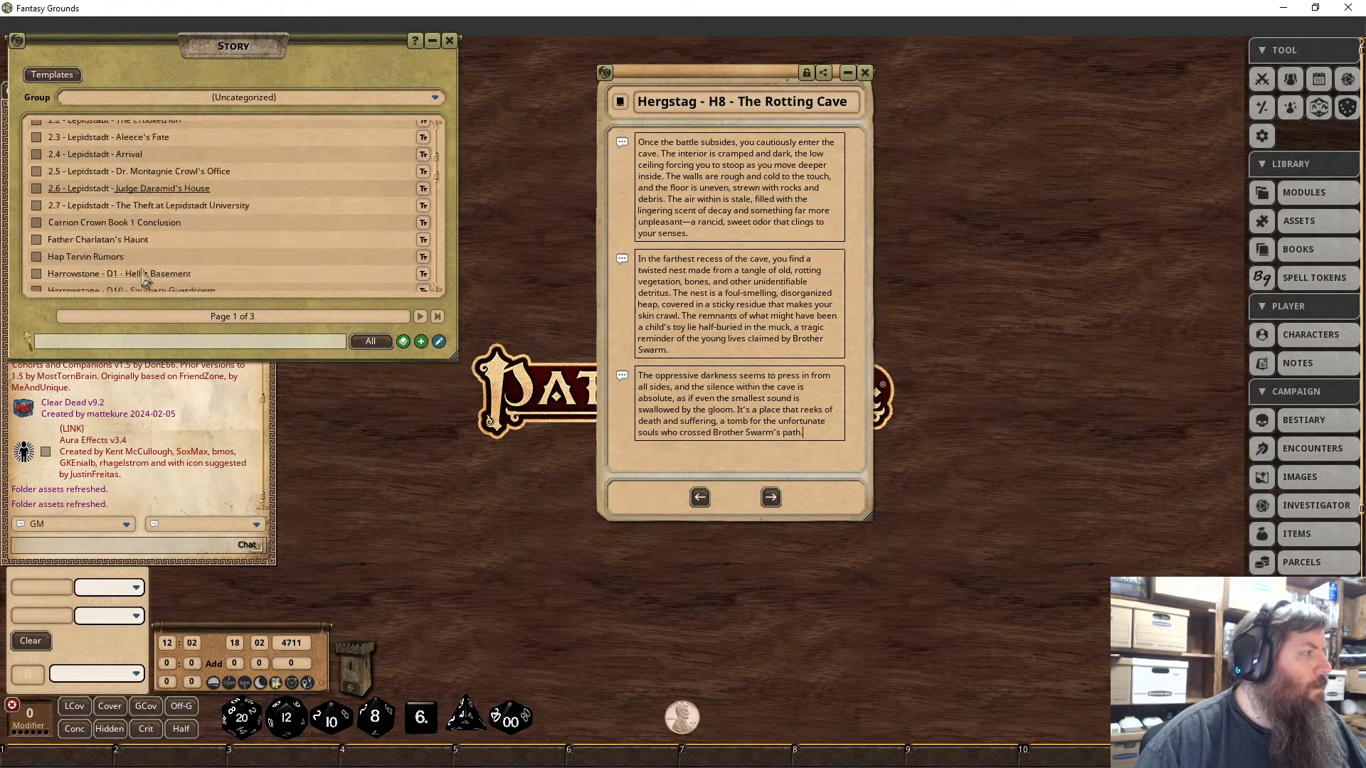
scroll(145, 278, "down", 3)
scroll(142, 278, "up", 5)
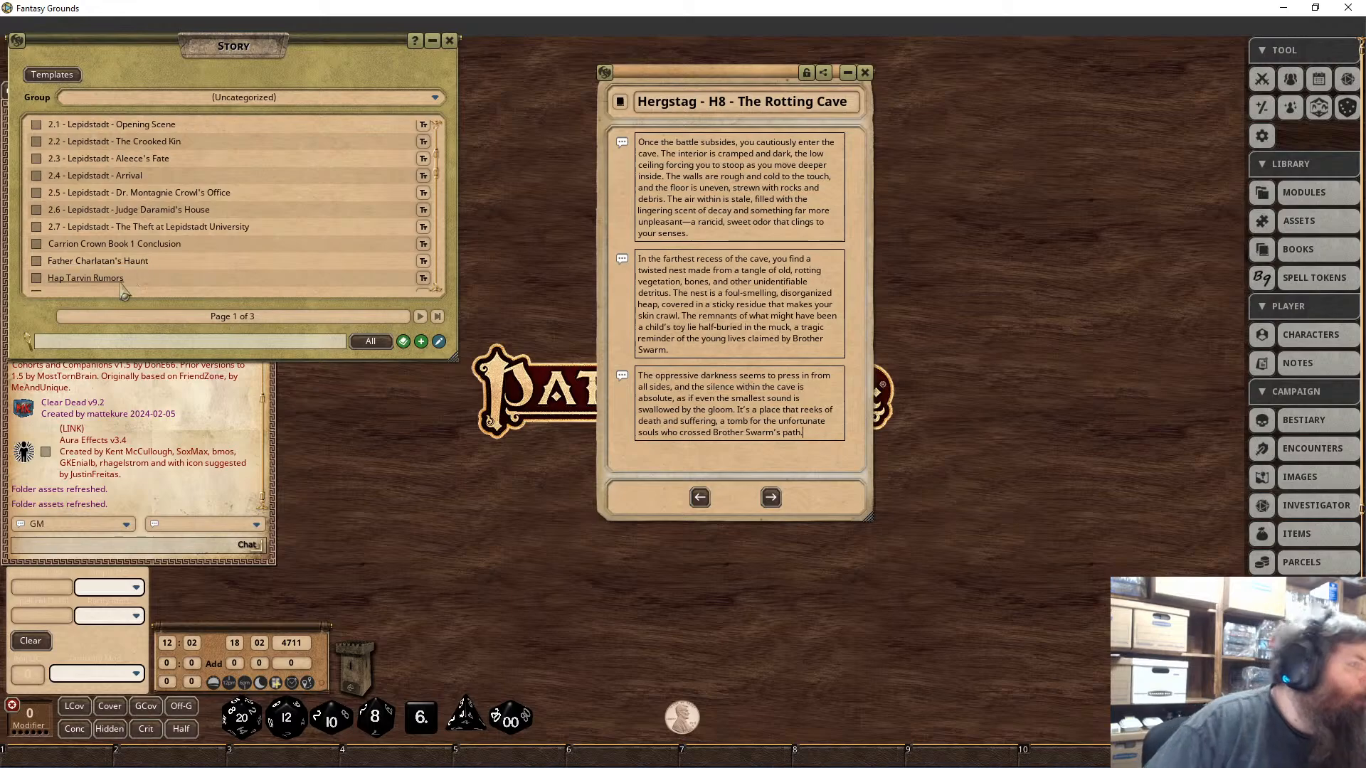
scroll(125, 290, "up", 3)
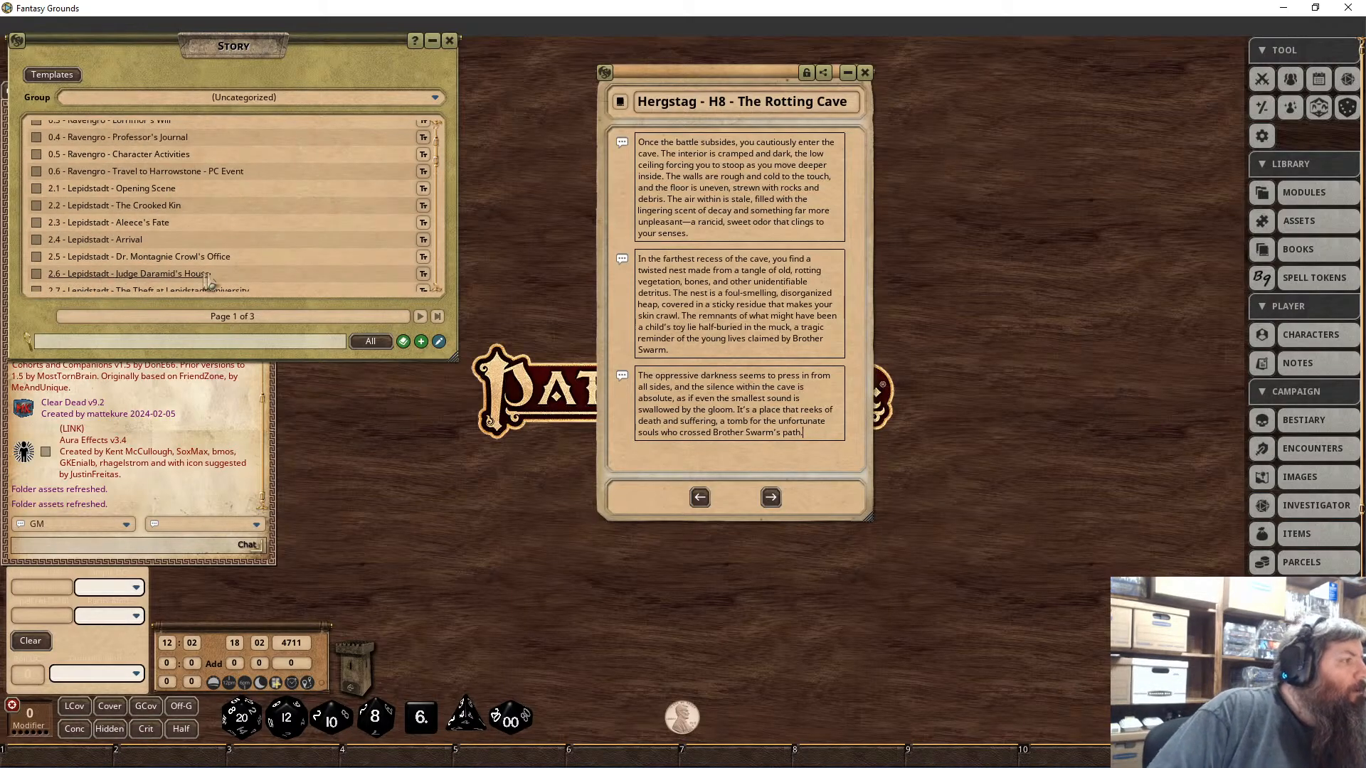
scroll(256, 220, "down", 4)
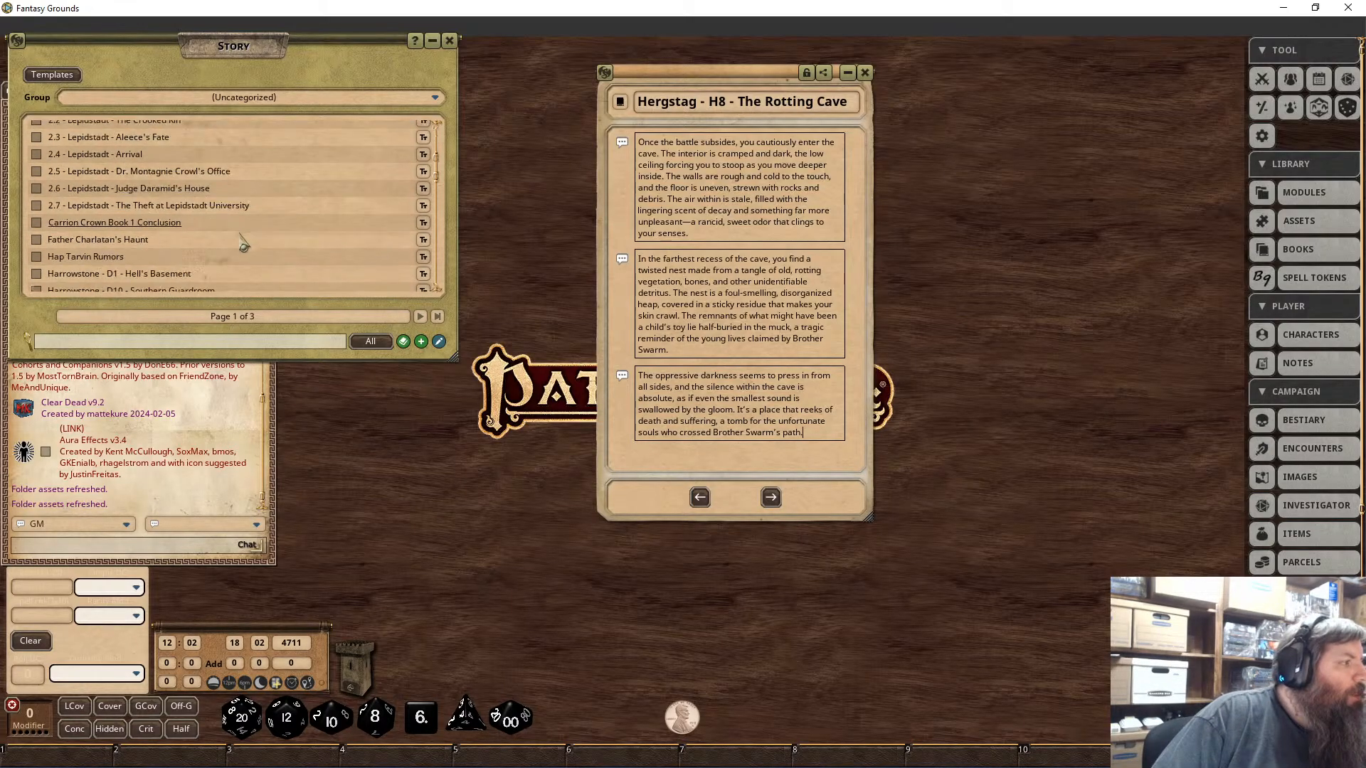
scroll(241, 244, "down", 12)
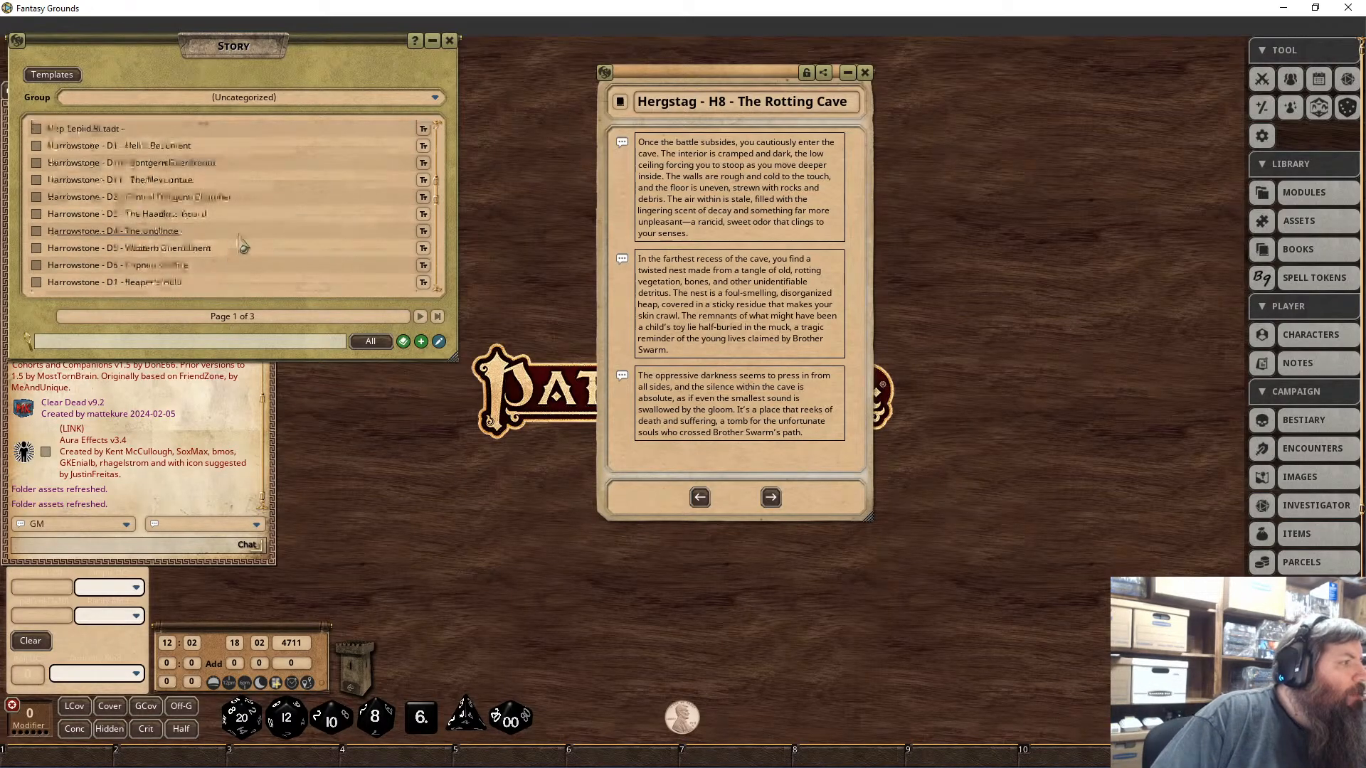
left_click(174, 343)
type("hergst")
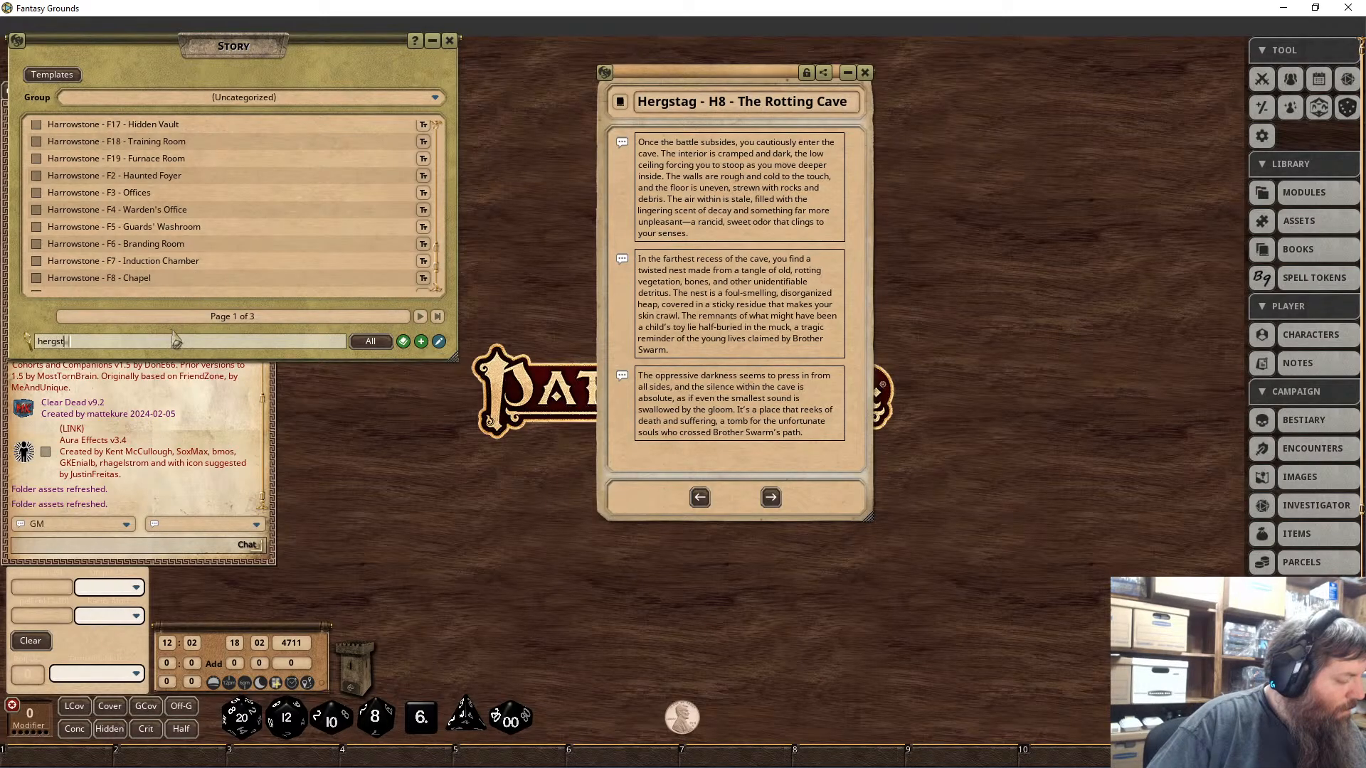
type("ag")
key("Return")
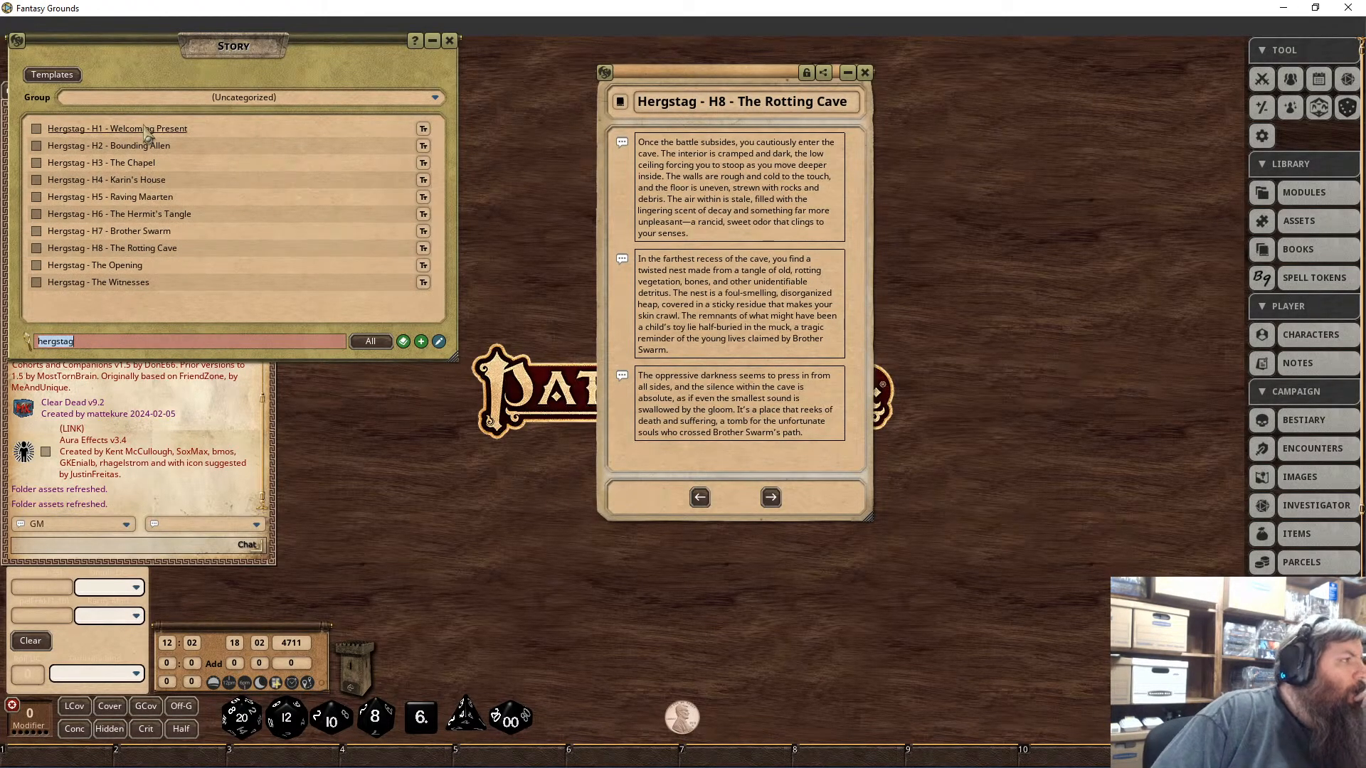
Step: Open the "Hergstag - The Witnesses" story, read it through to the sisters' farewell and unlock it for editing
left_click(114, 282)
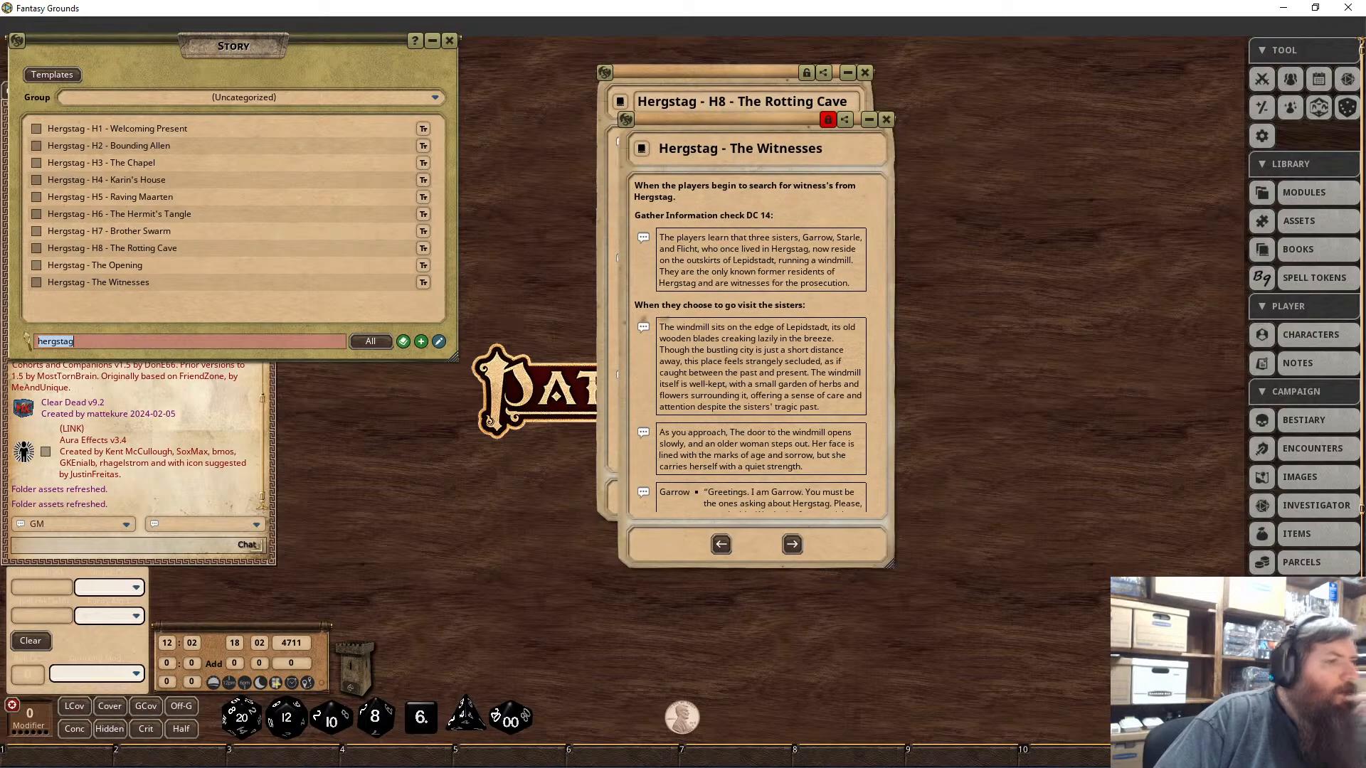
scroll(861, 391, "down", 3)
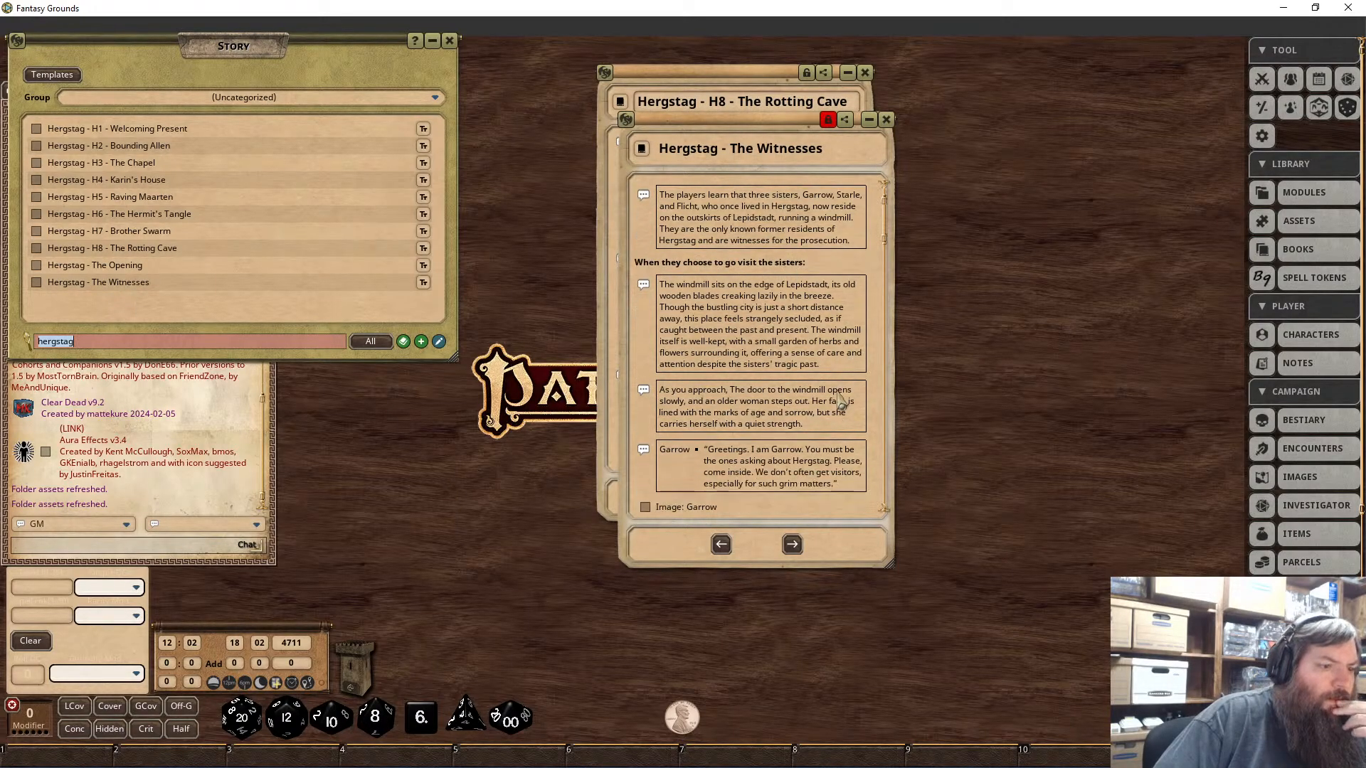
scroll(839, 385, "down", 8)
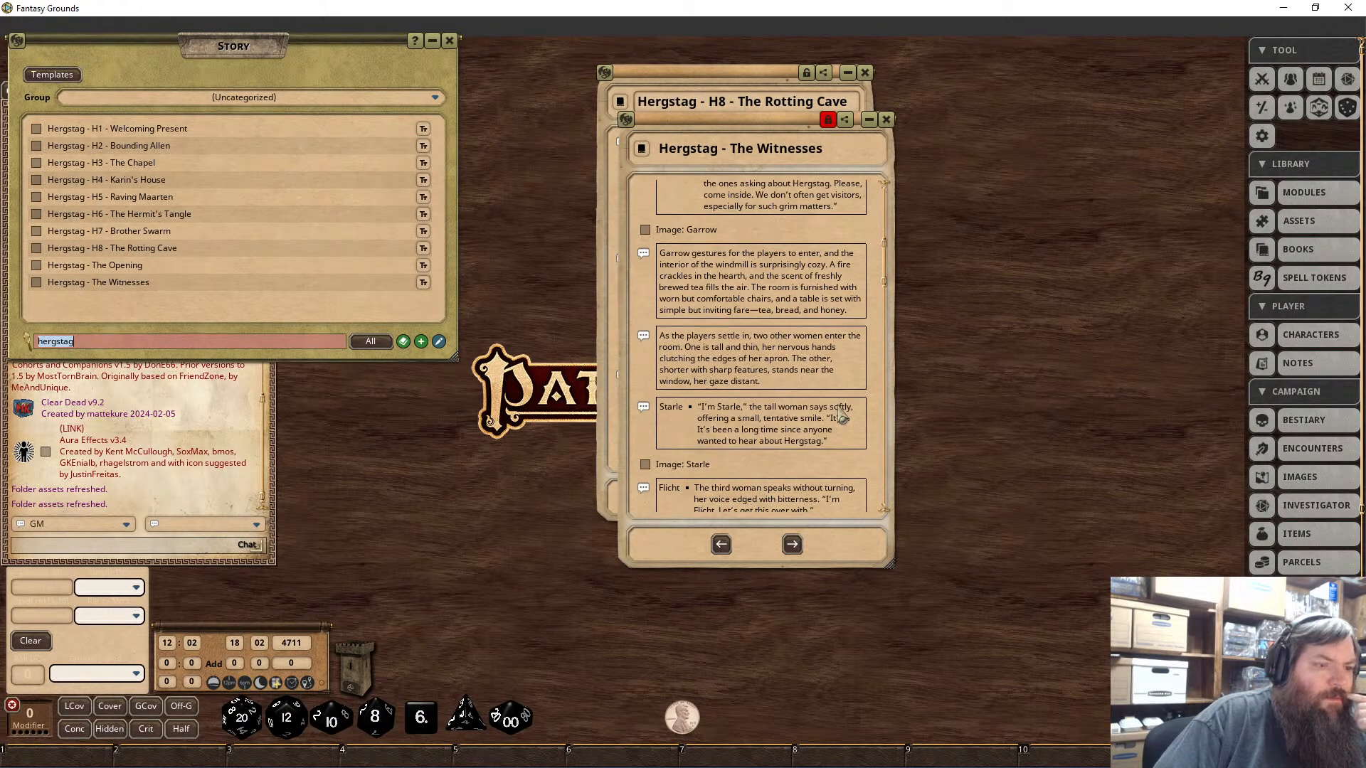
scroll(842, 418, "down", 12)
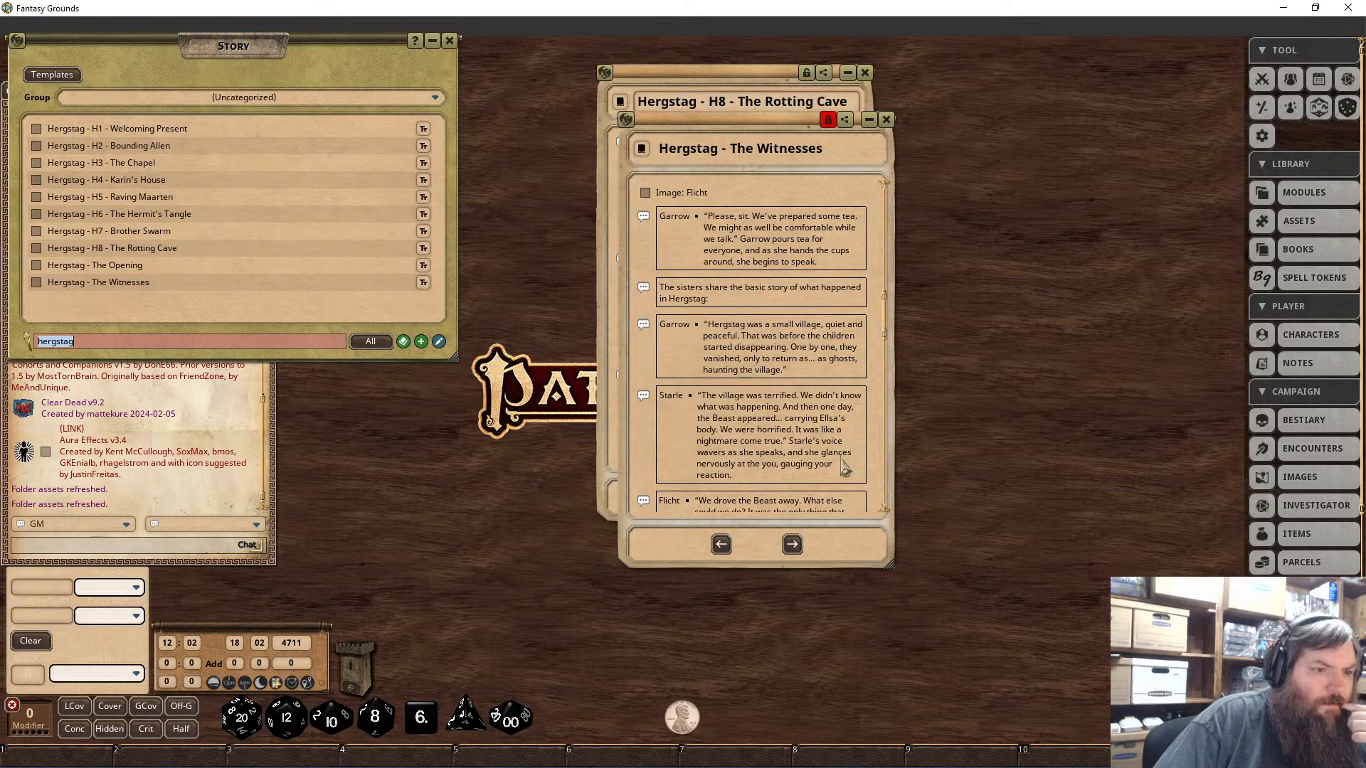
scroll(844, 468, "down", 3)
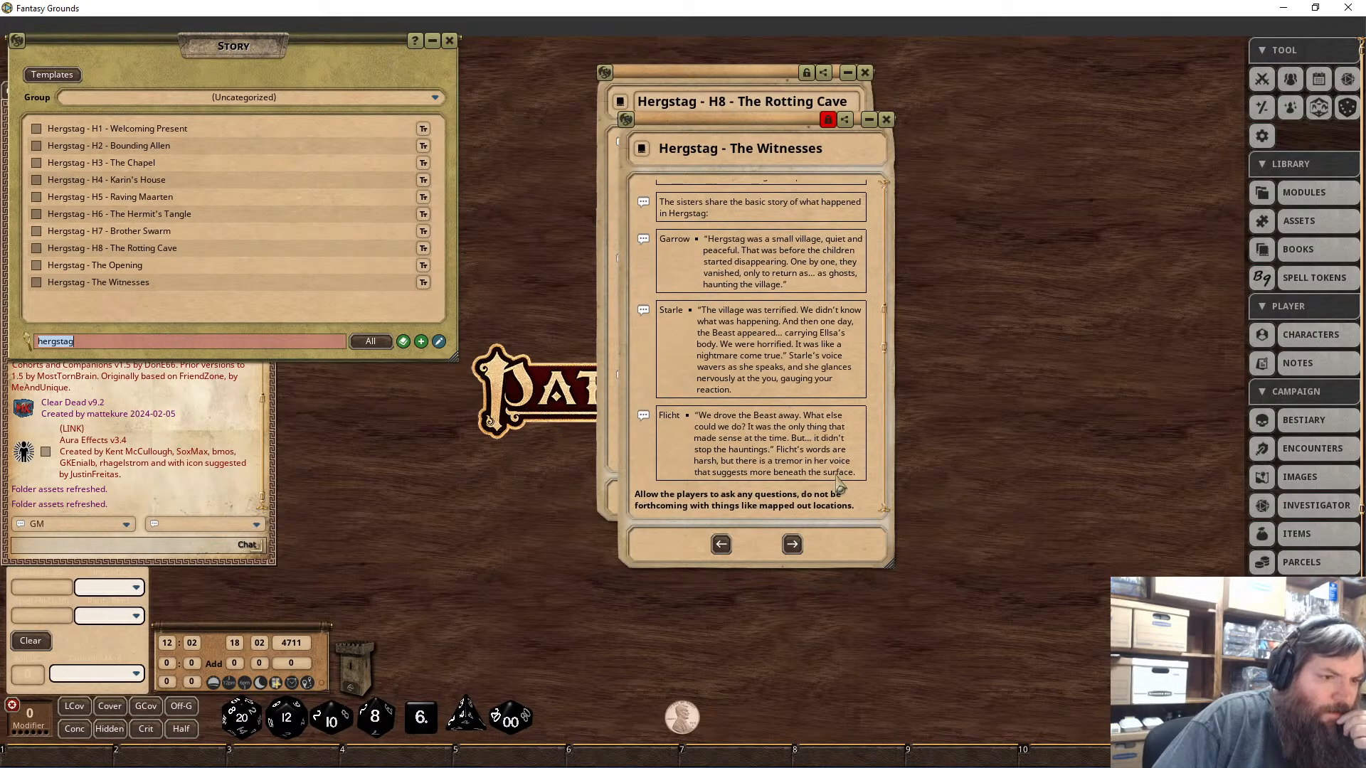
scroll(839, 488, "down", 6)
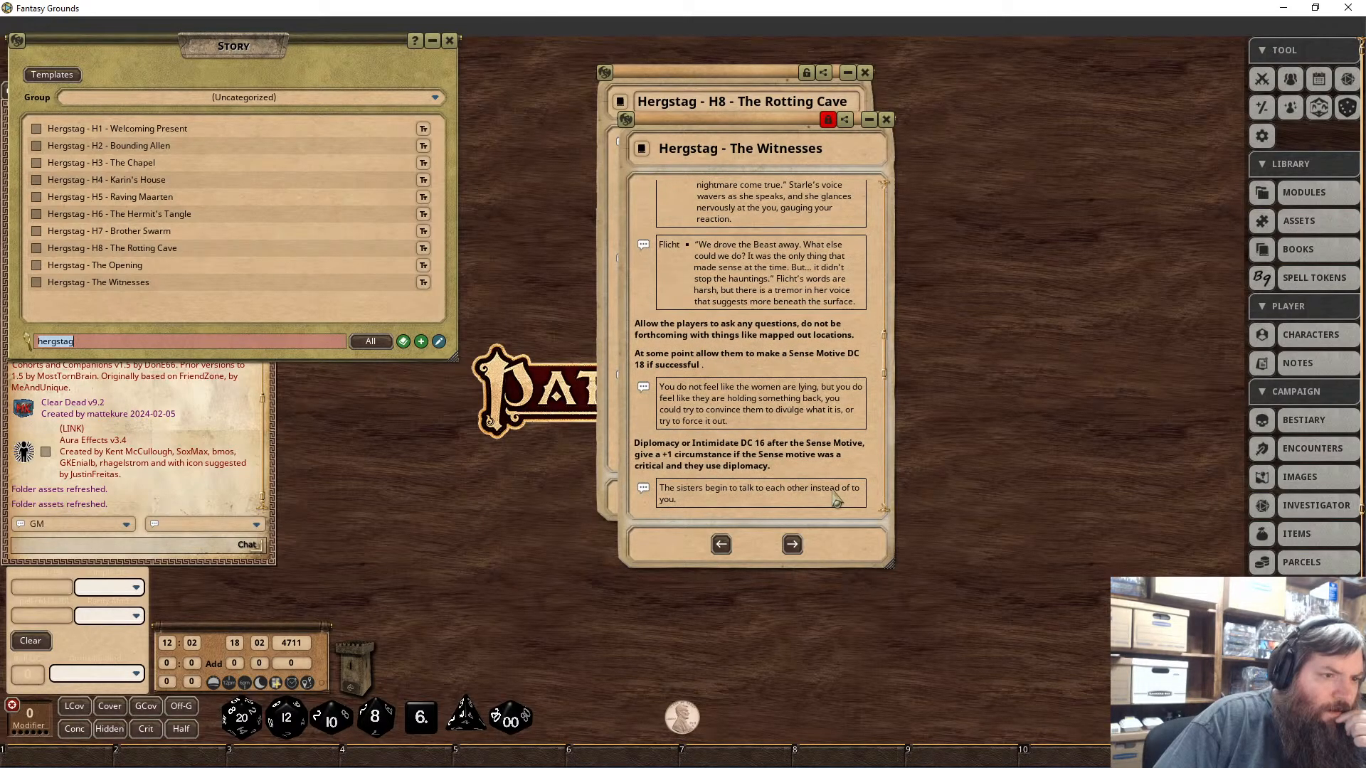
scroll(836, 501, "down", 5)
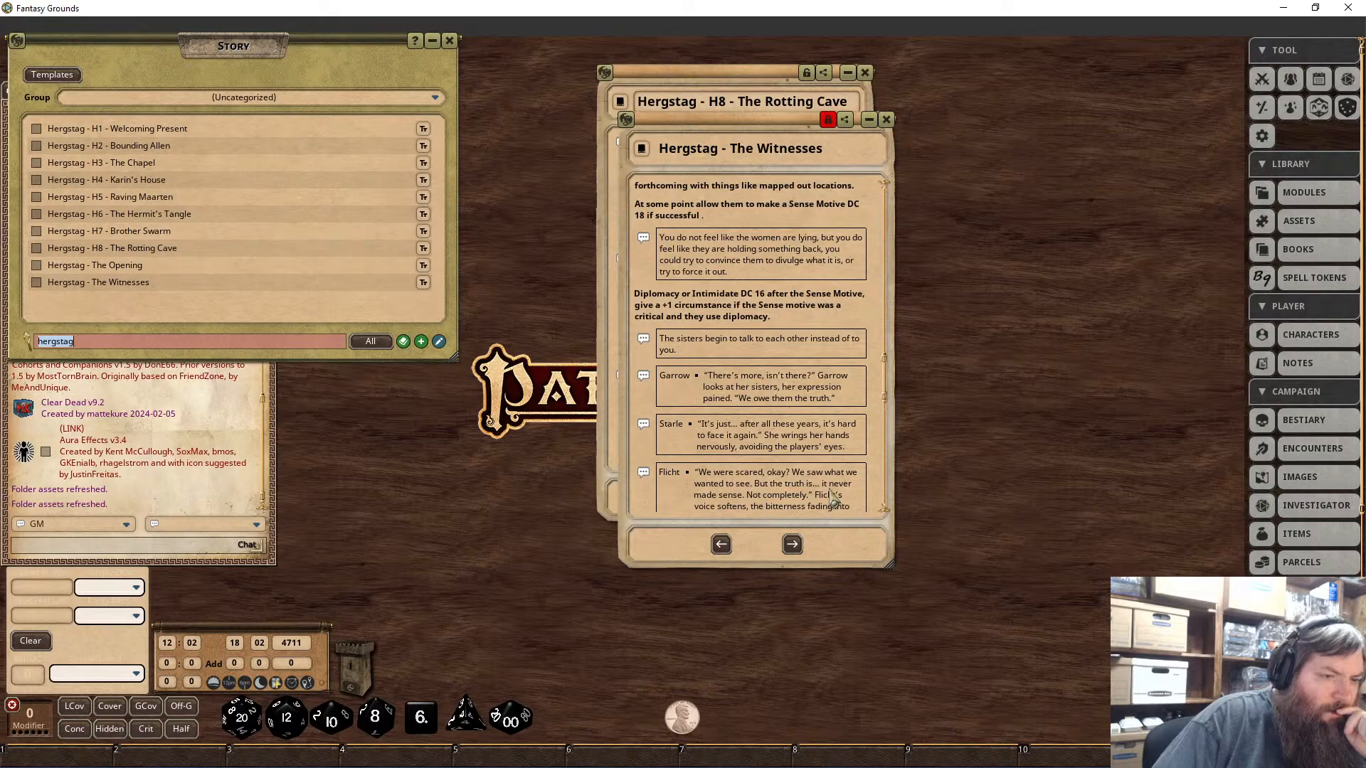
scroll(832, 496, "down", 2)
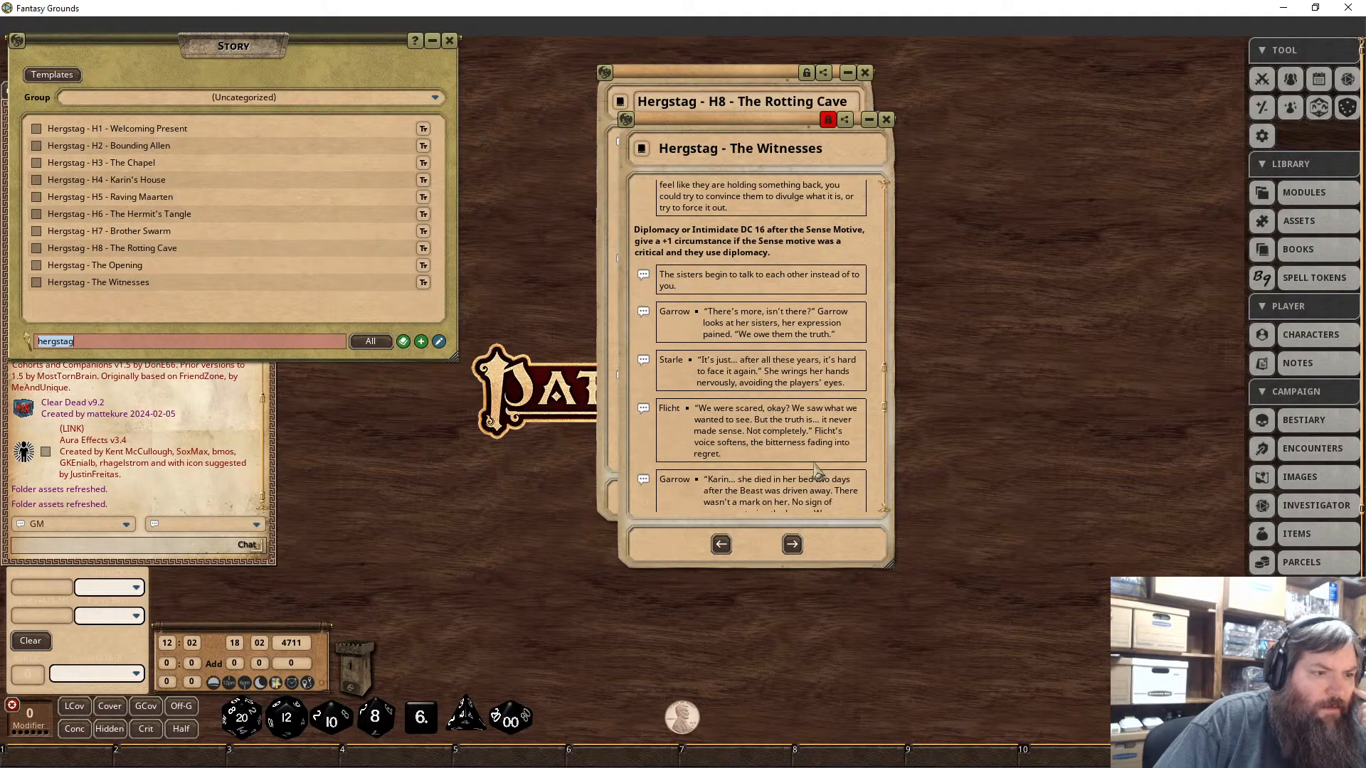
scroll(817, 471, "down", 4)
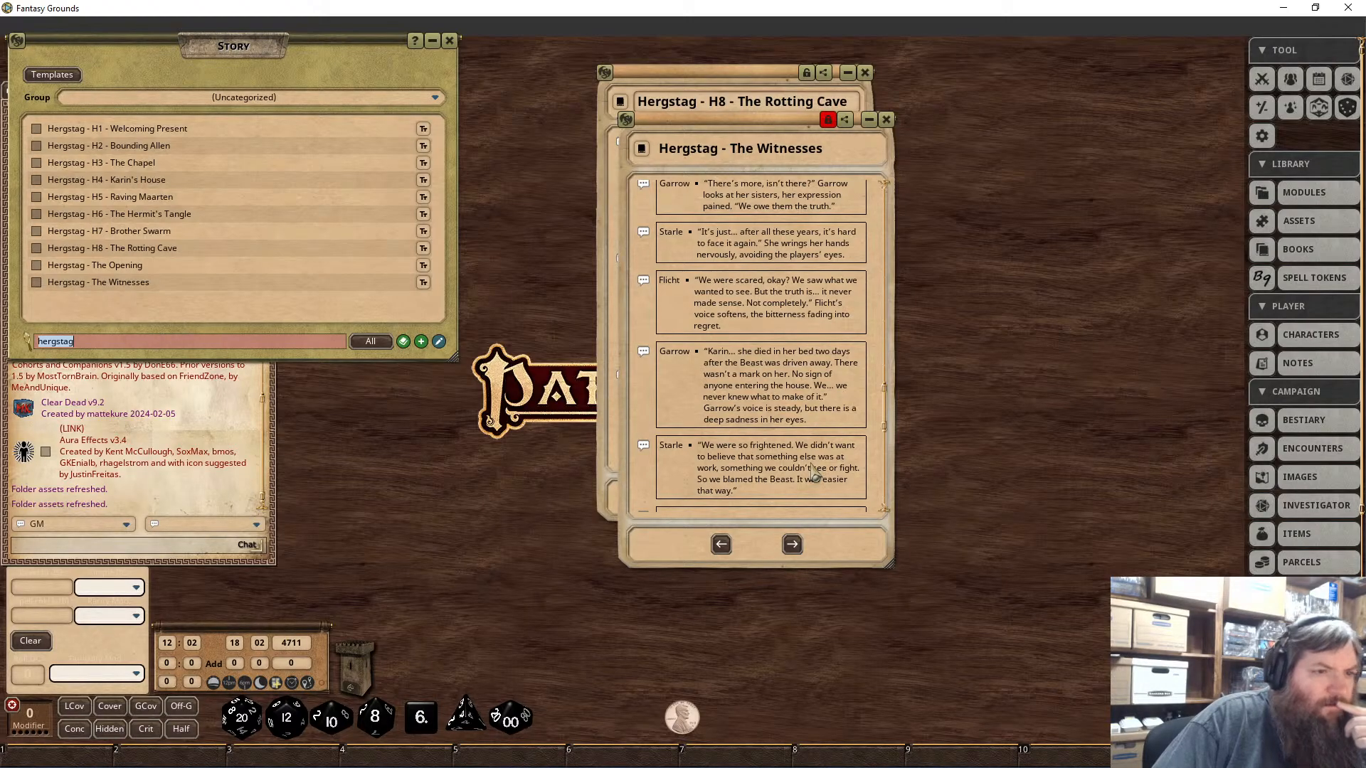
scroll(815, 475, "down", 7)
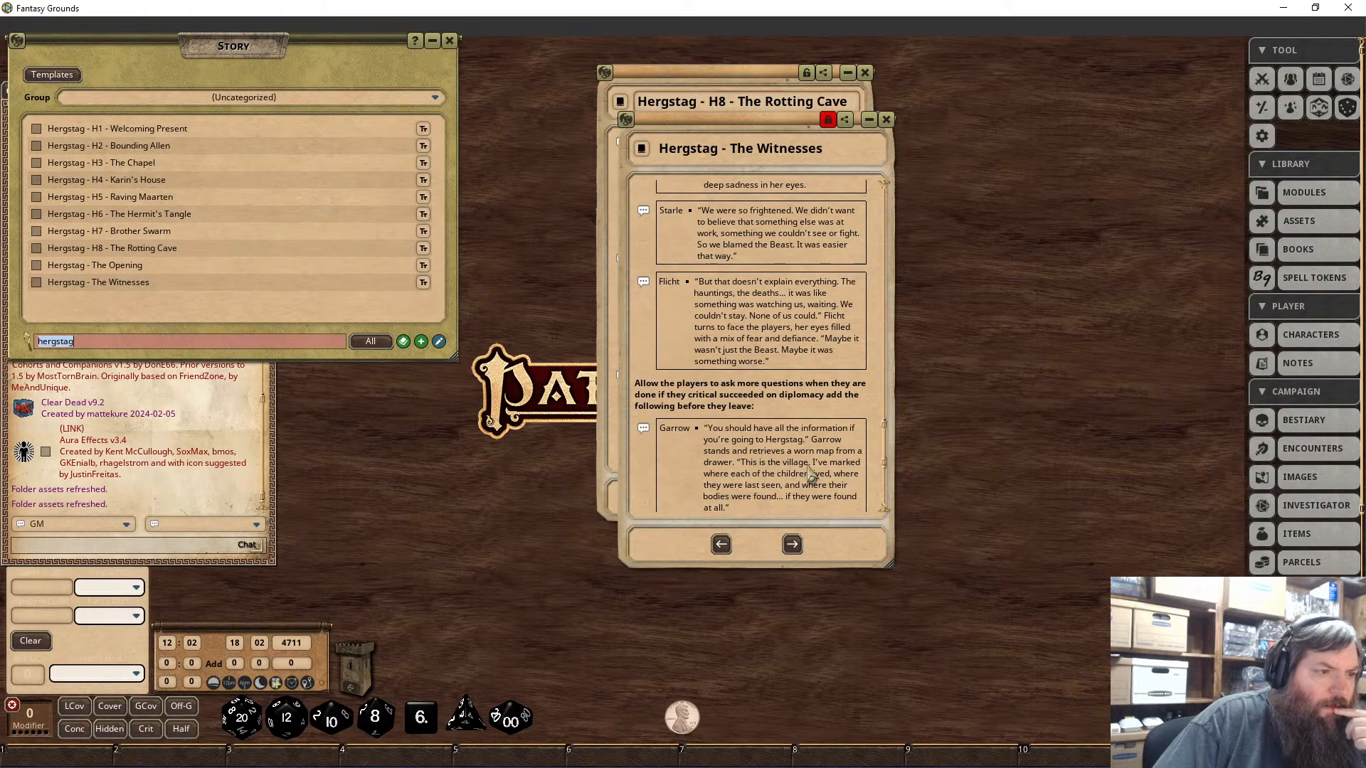
scroll(768, 436, "down", 7)
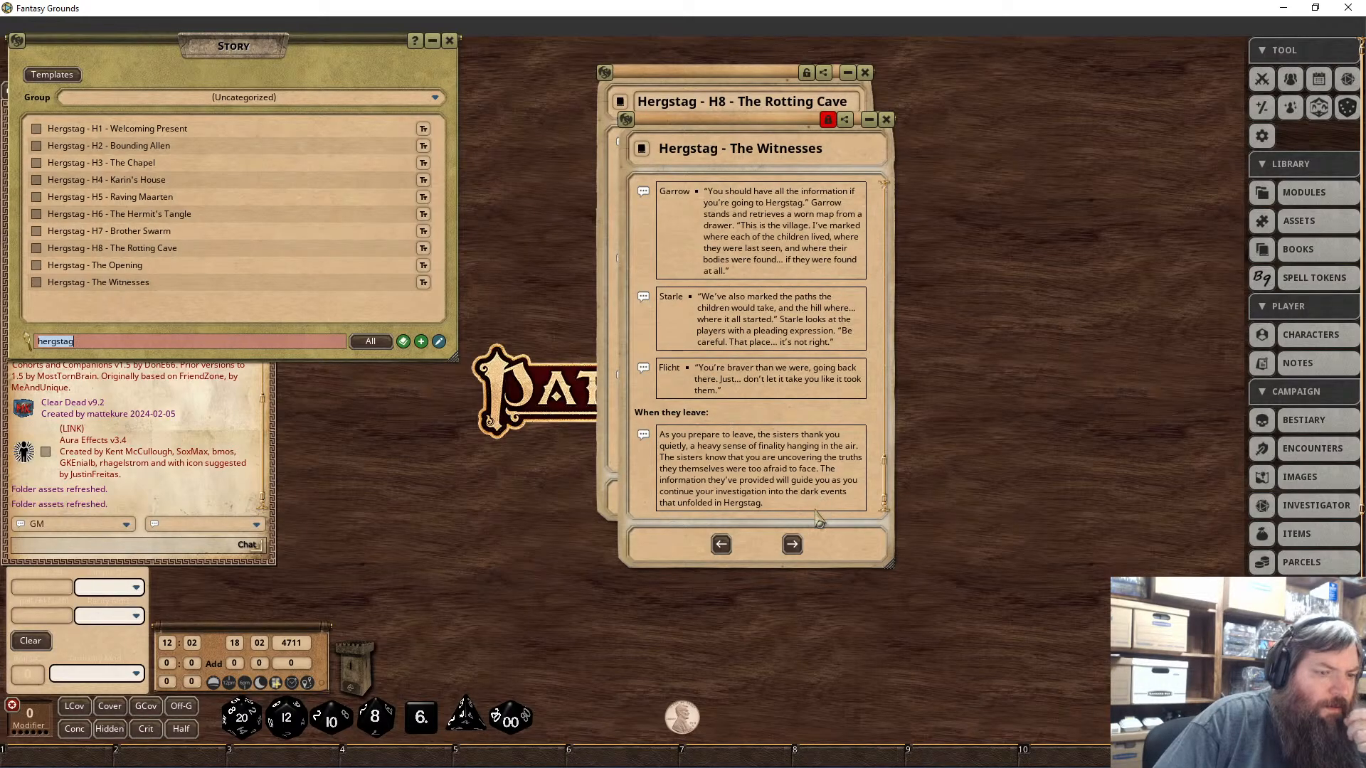
left_click(828, 119)
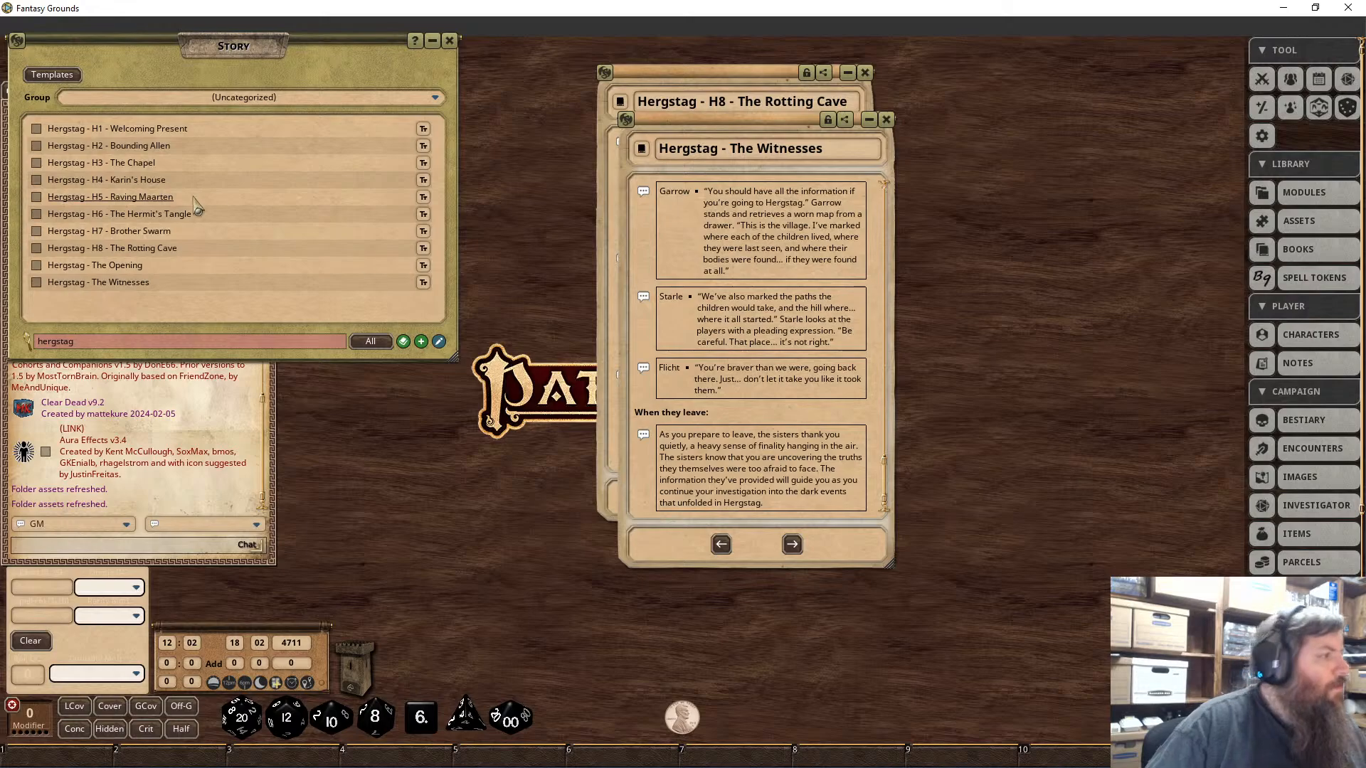
Step: Clear the story list filter and browse to the Hergstag entries on page 2
left_click(301, 344)
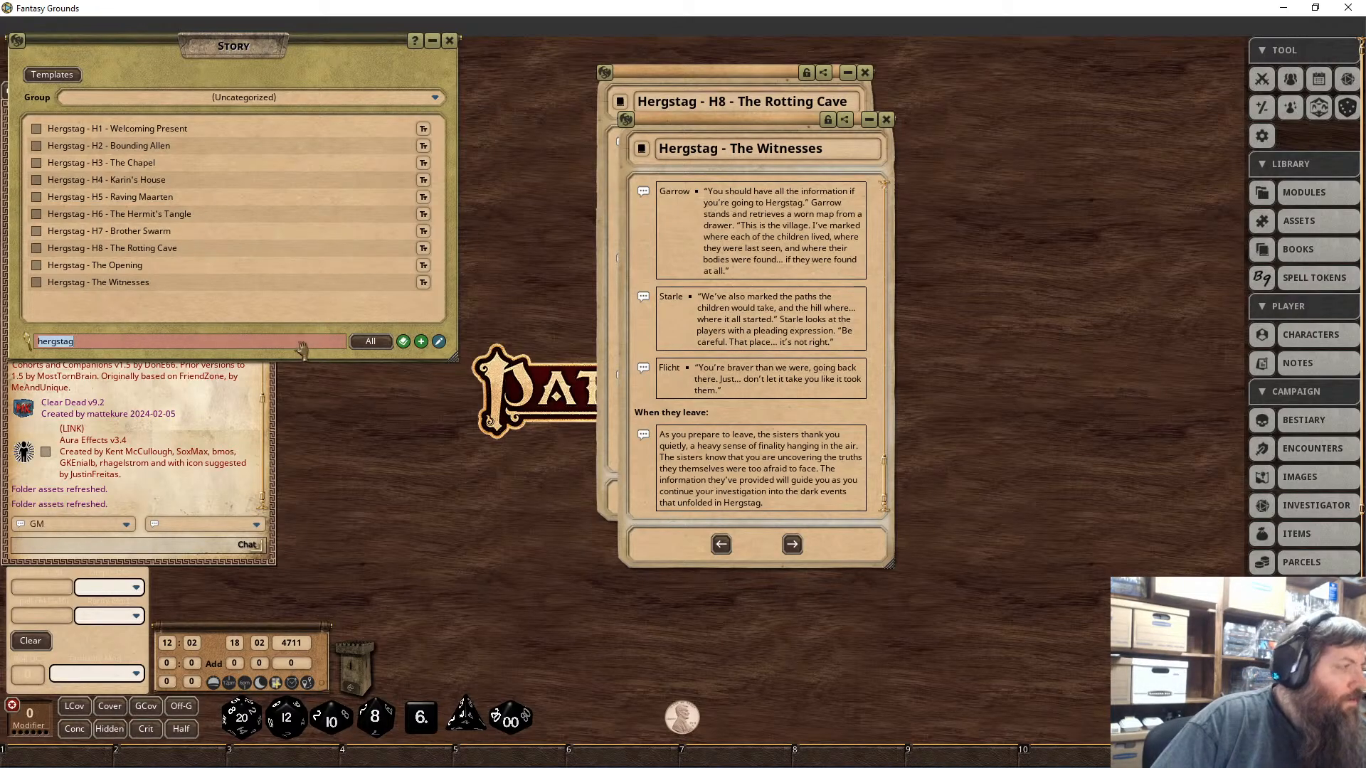
key("BackSpace")
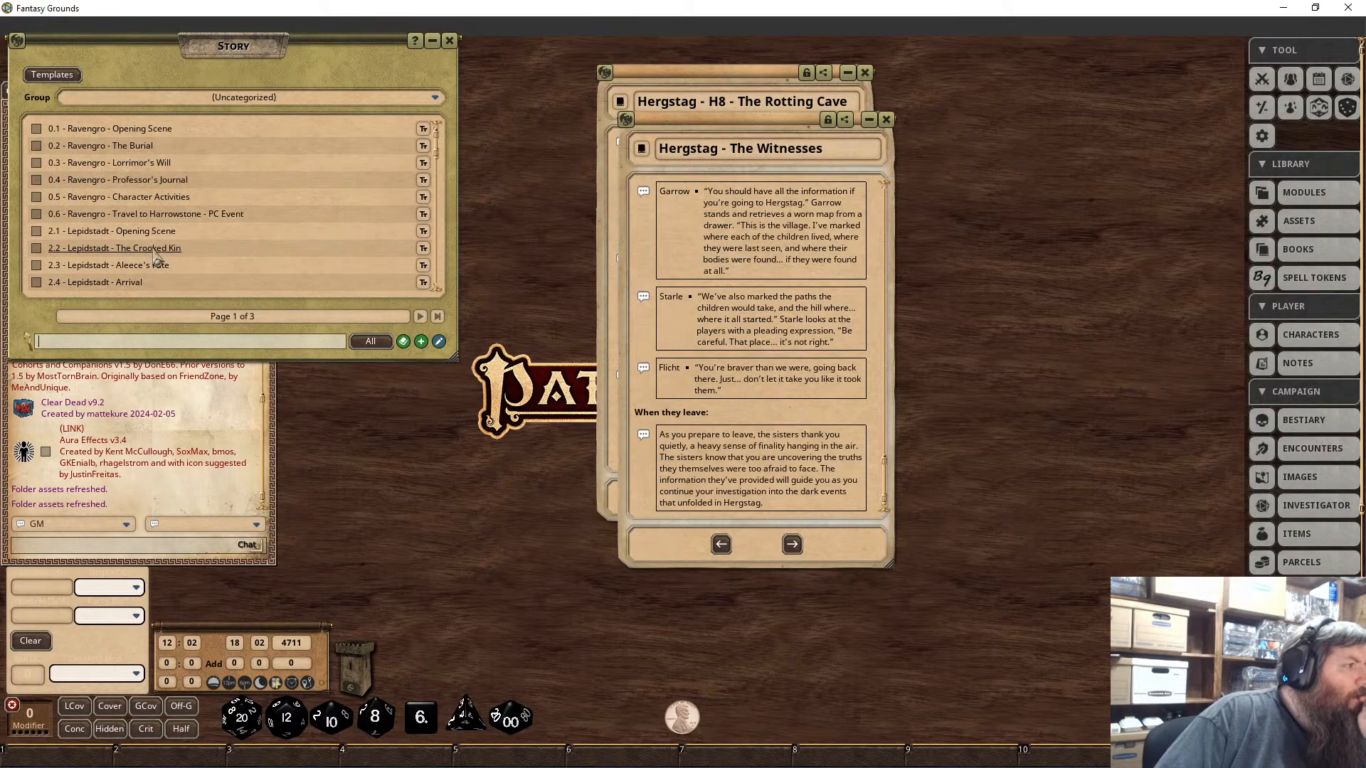
scroll(153, 253, "down", 5)
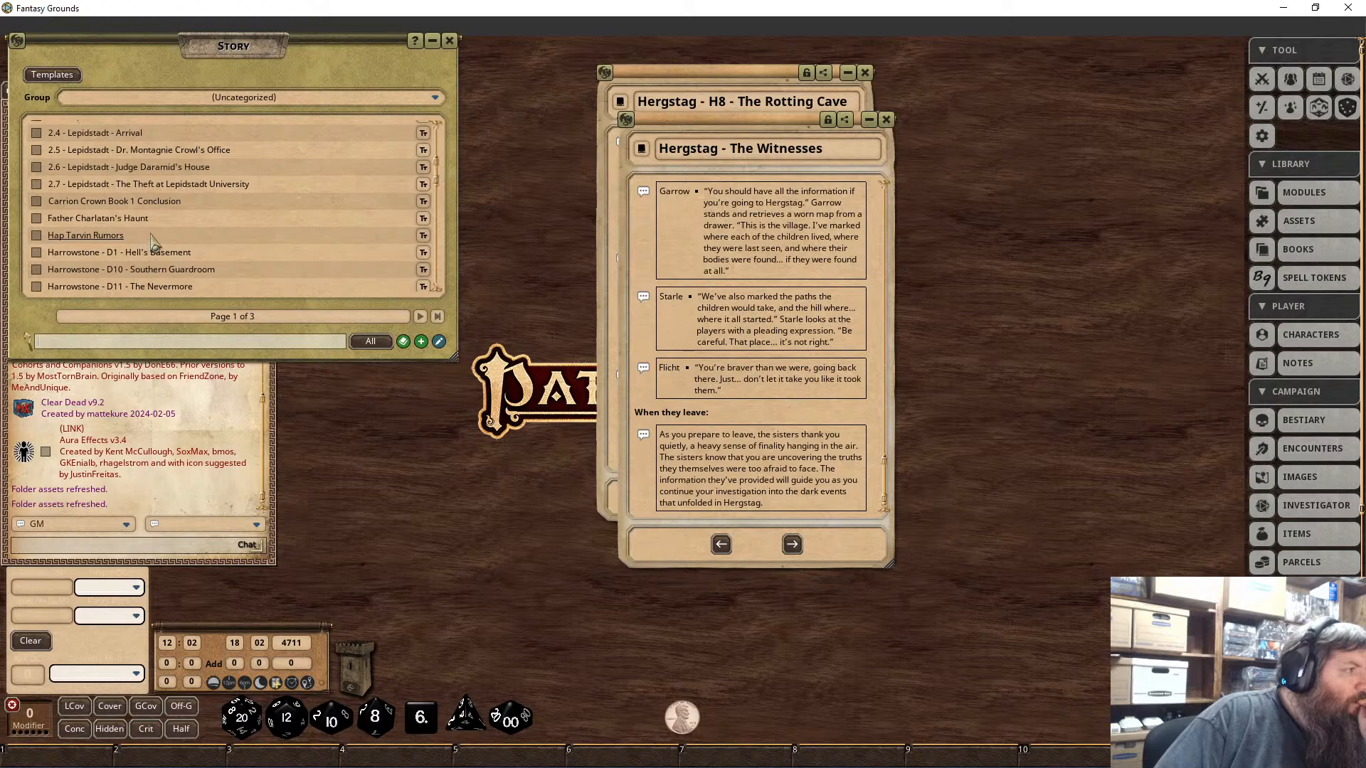
scroll(153, 242, "down", 12)
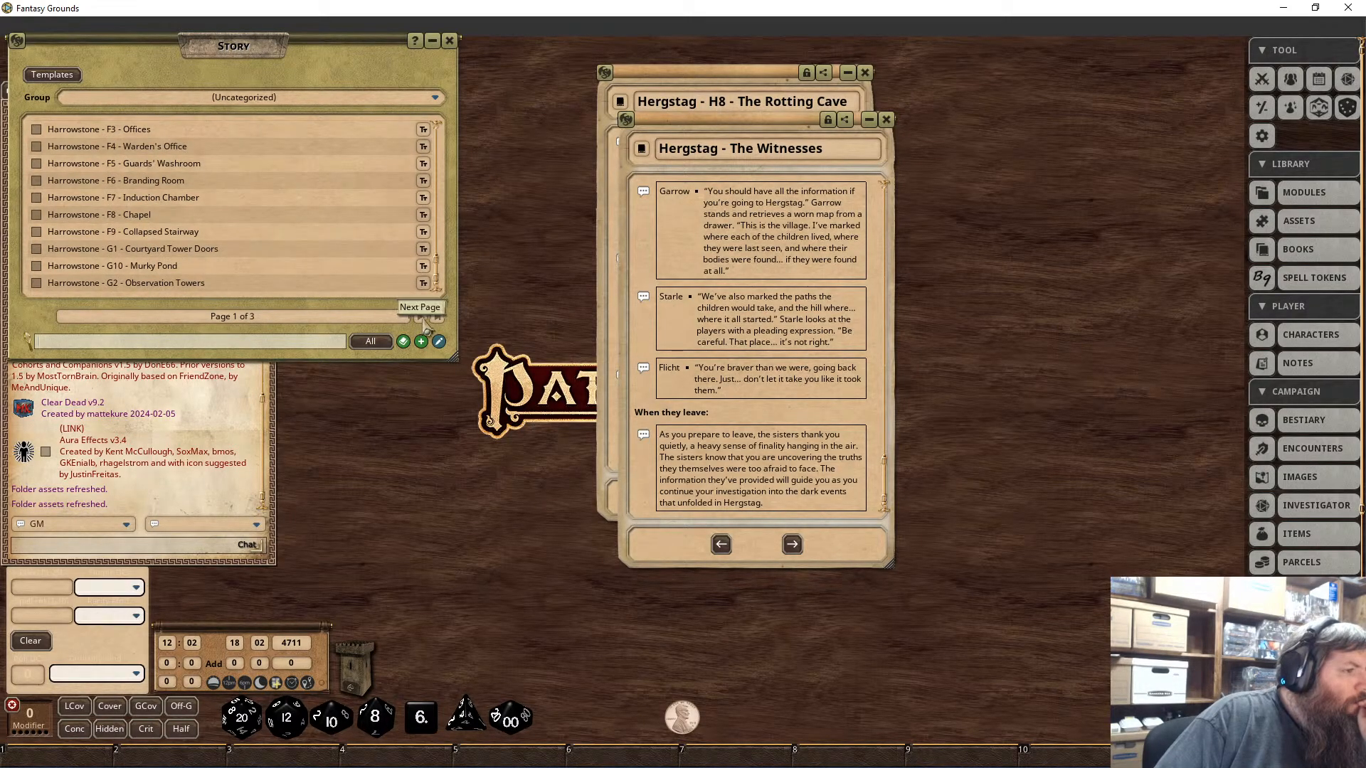
left_click(420, 317)
scroll(350, 276, "down", 5)
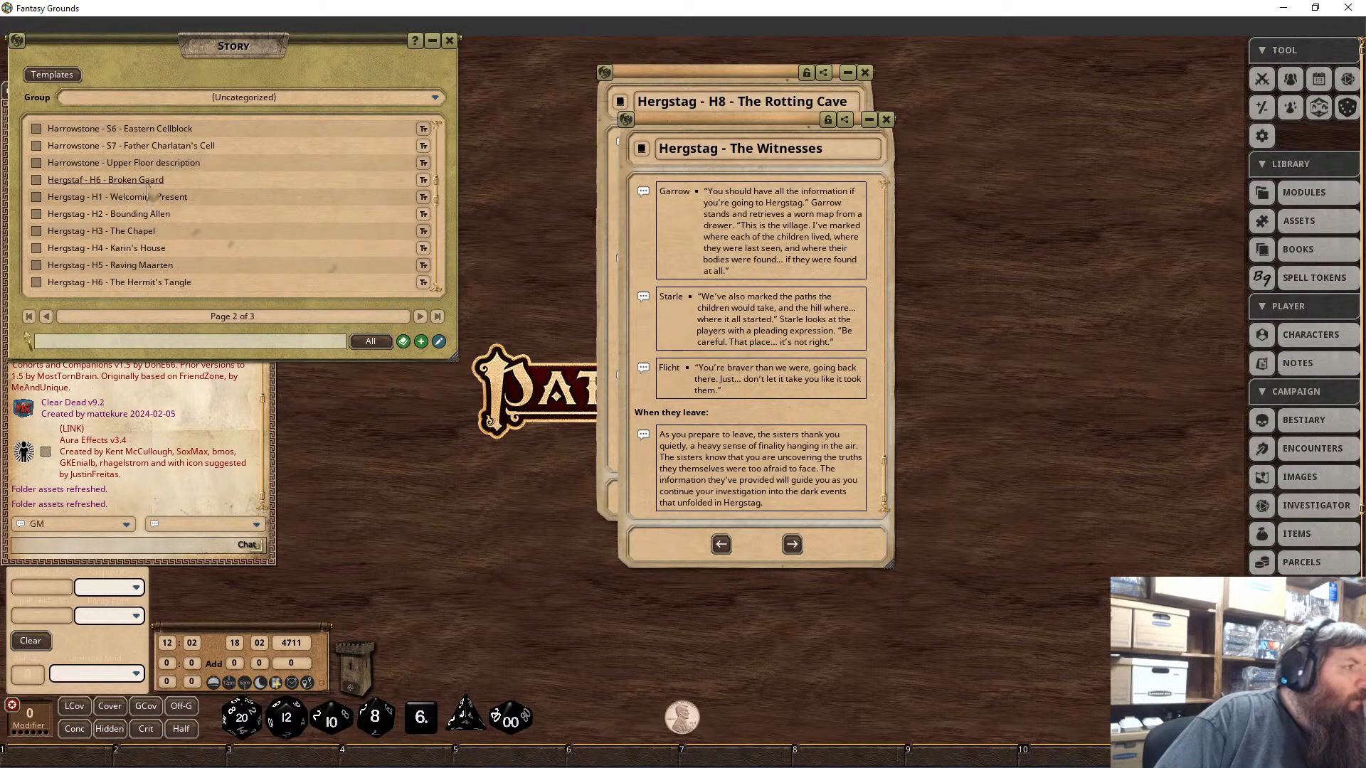
Step: Correct the Broken Gaard story's title to "Hergstag - H6 - Broken Gaard", lock the entry and close its window
left_click(148, 182)
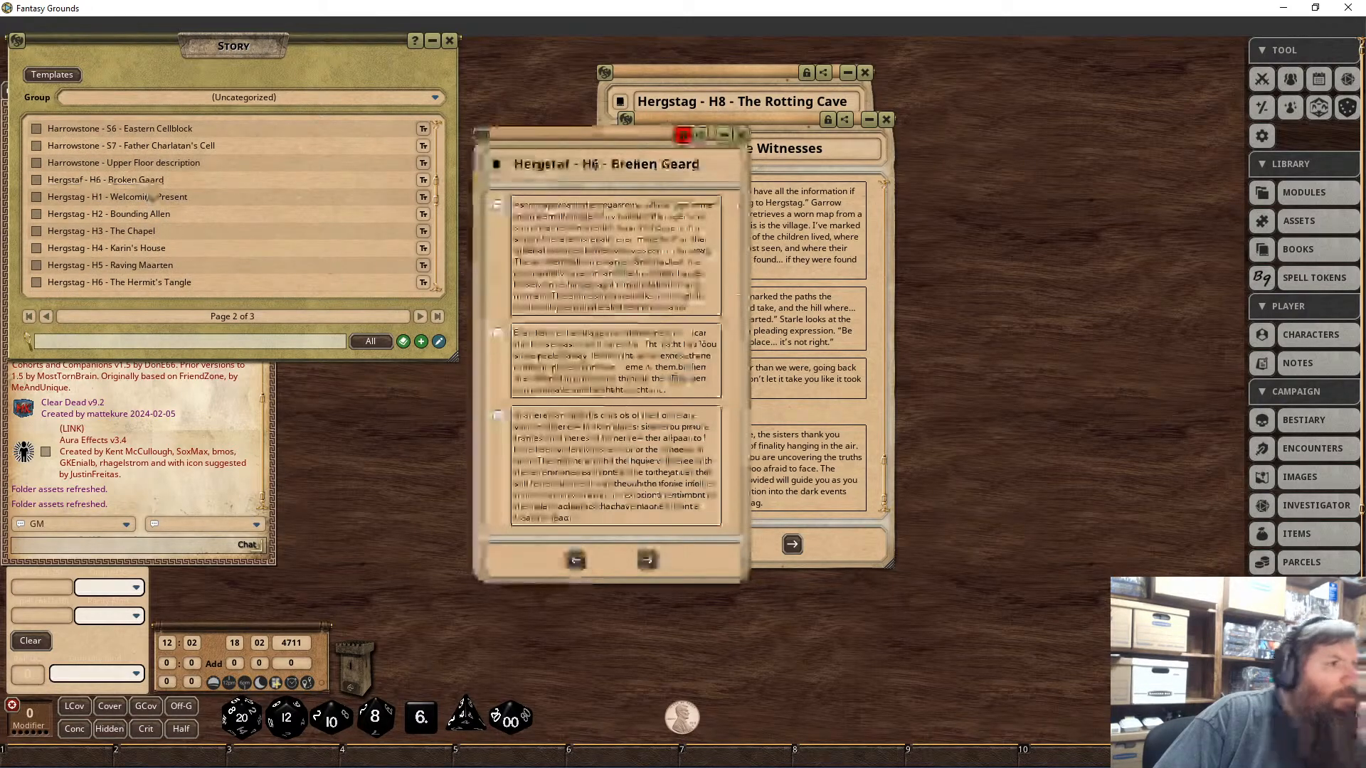
left_click(573, 165)
key("BackSpace")
type("g")
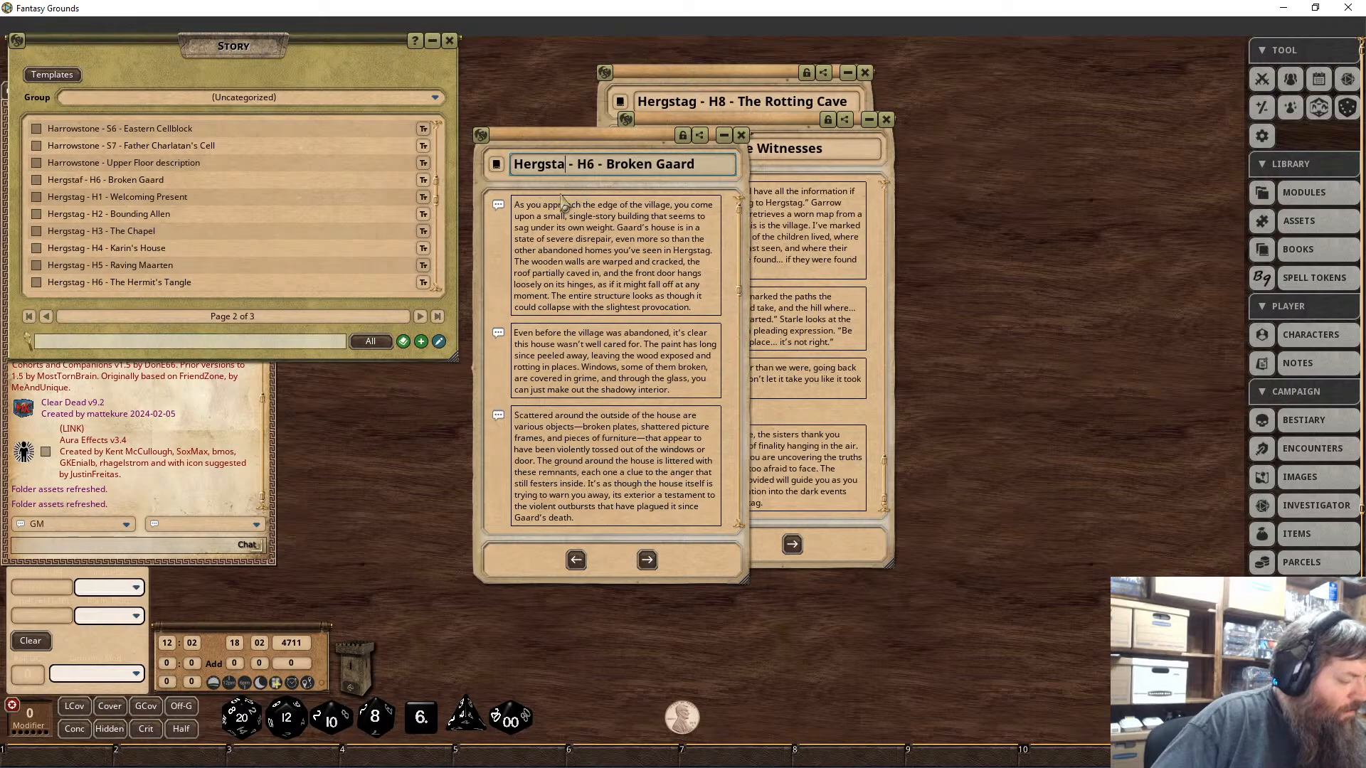
left_click(683, 135)
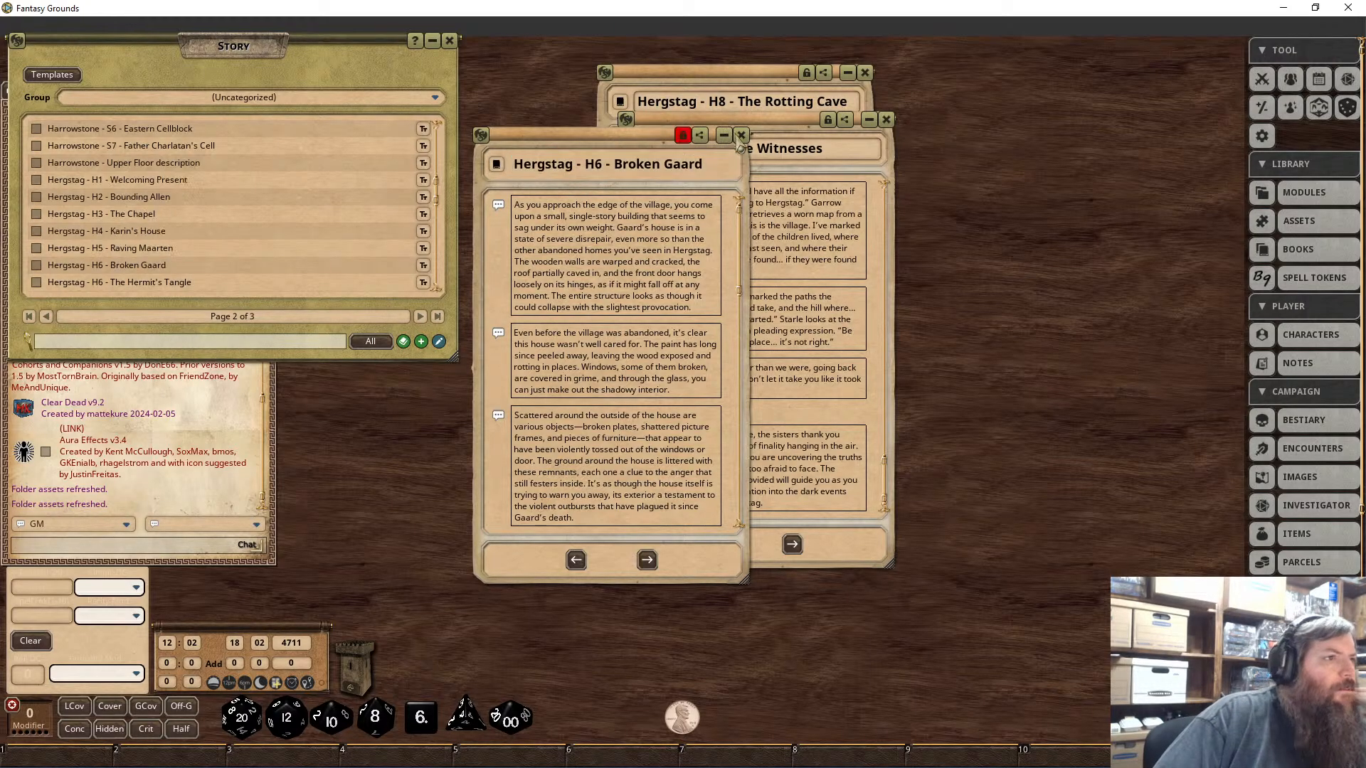
left_click(741, 137)
Step: Look through the remaining story entries on pages 2 and 3, and return to page 1 of the list
scroll(274, 217, "down", 3)
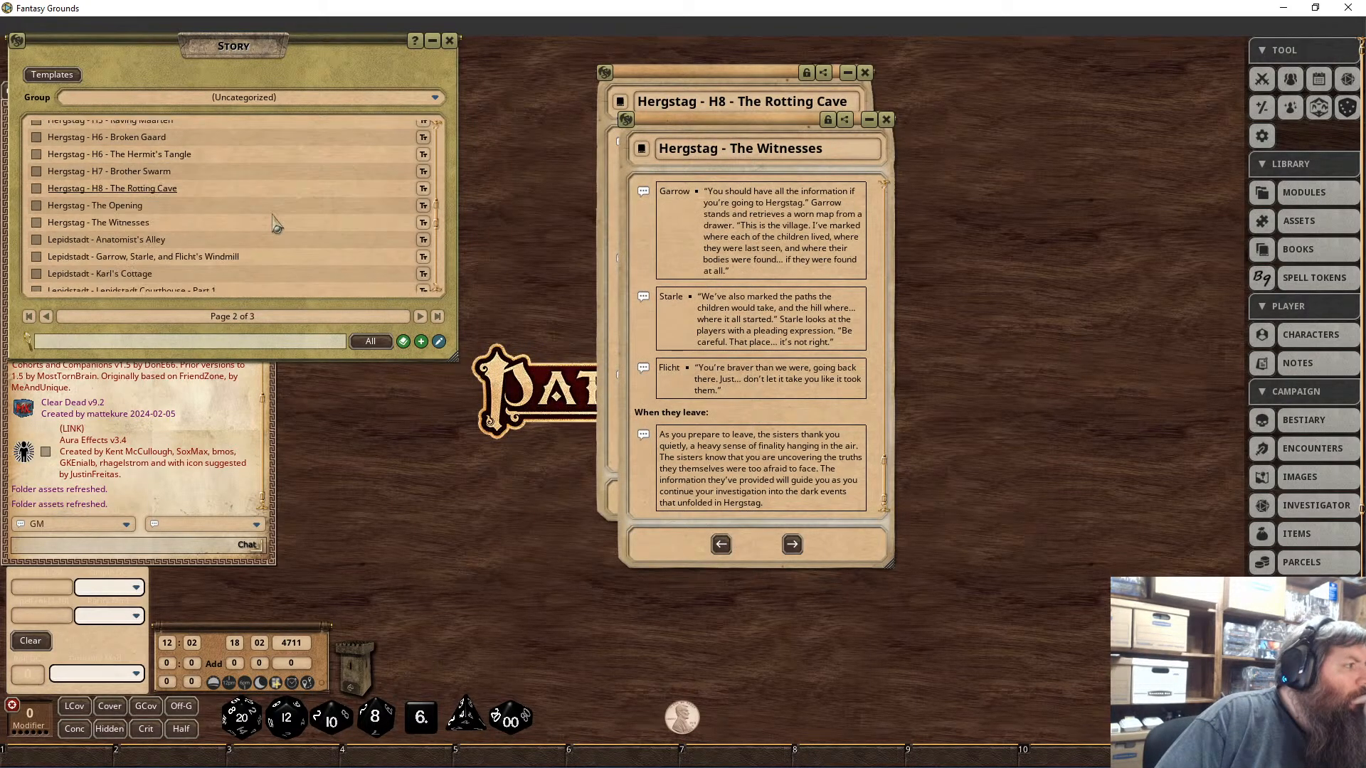
scroll(274, 223, "down", 4)
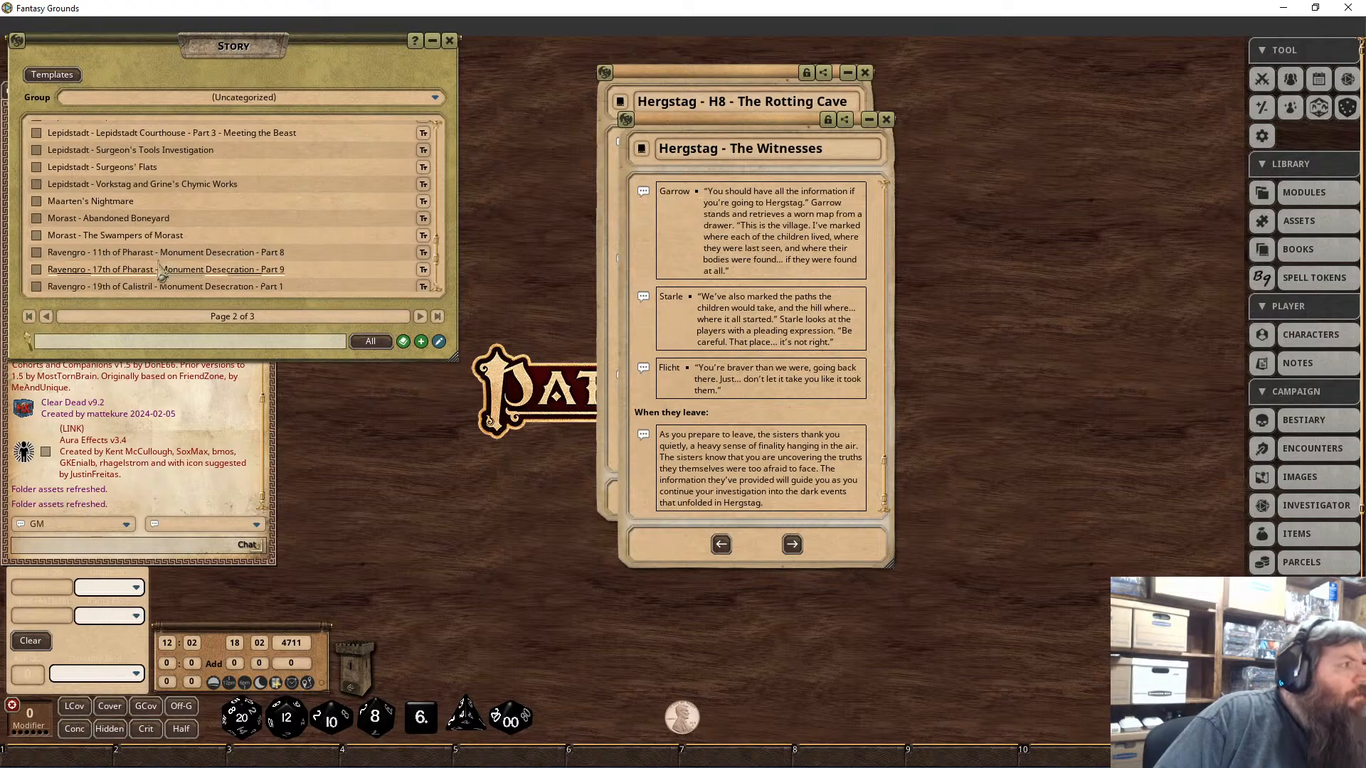
scroll(161, 270, "down", 3)
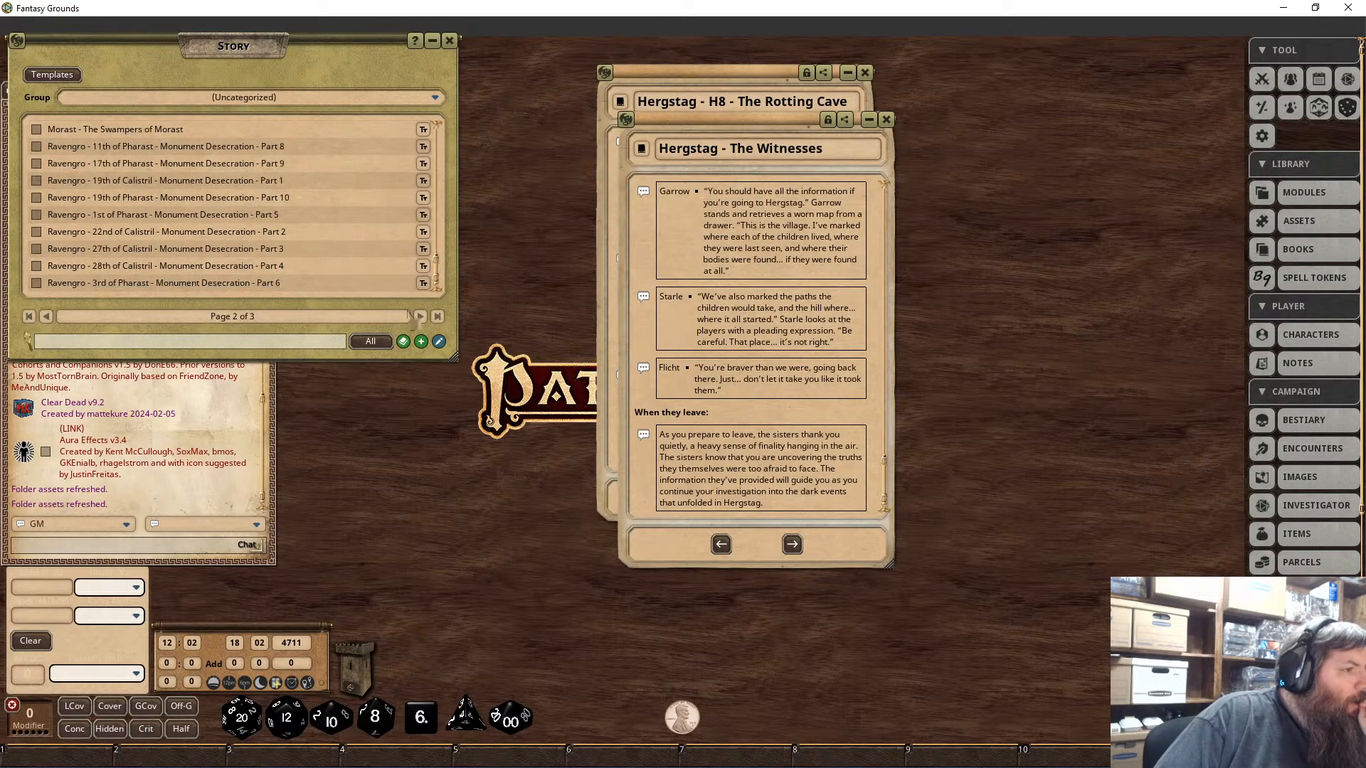
left_click(420, 316)
scroll(257, 257, "down", 4)
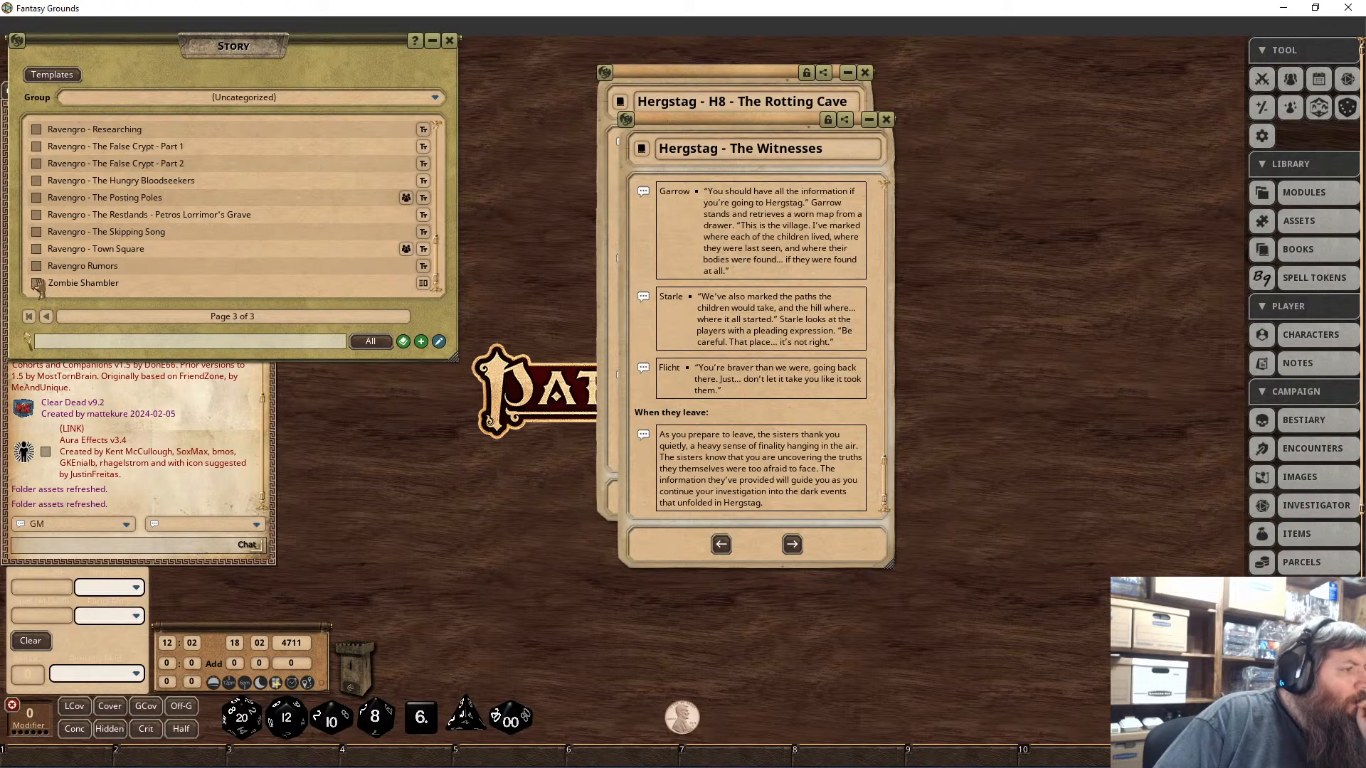
scroll(100, 260, "up", 4)
scroll(103, 260, "up", 3)
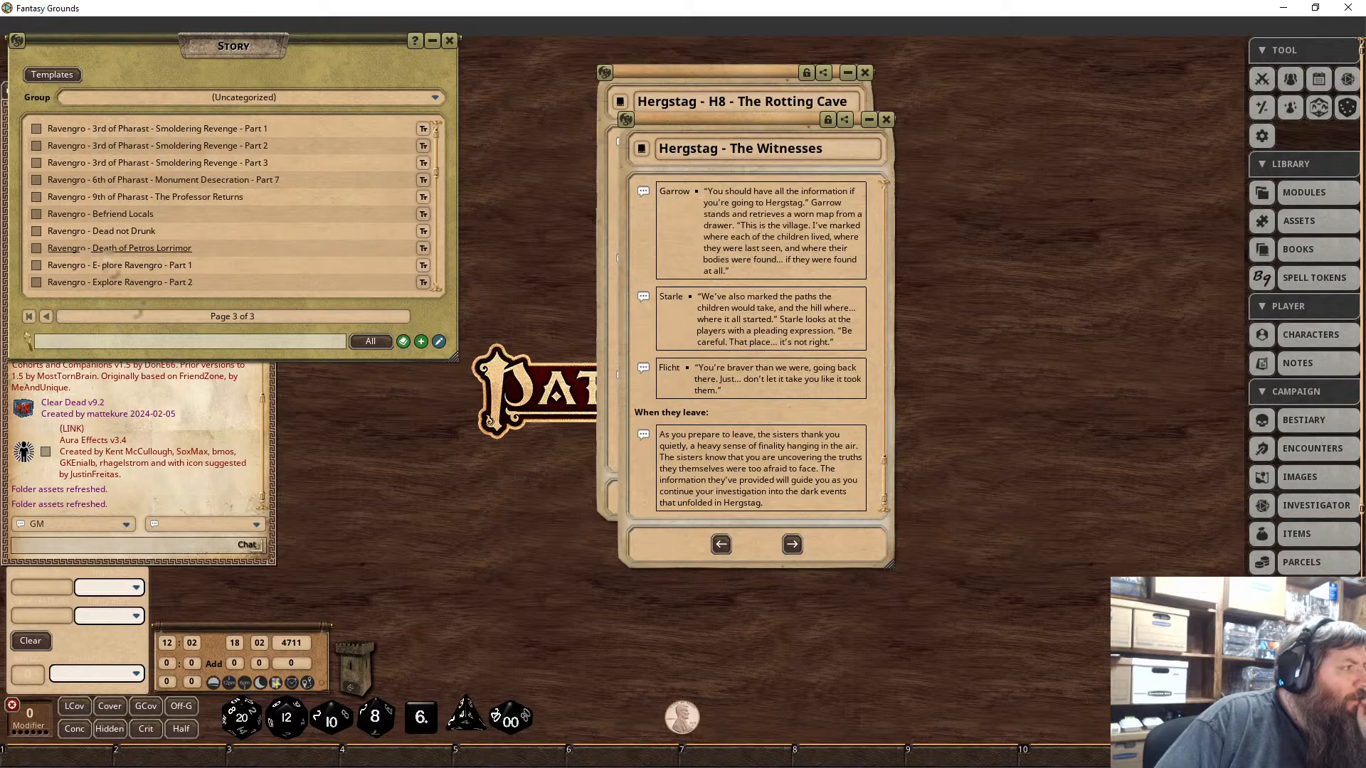
left_click(45, 318)
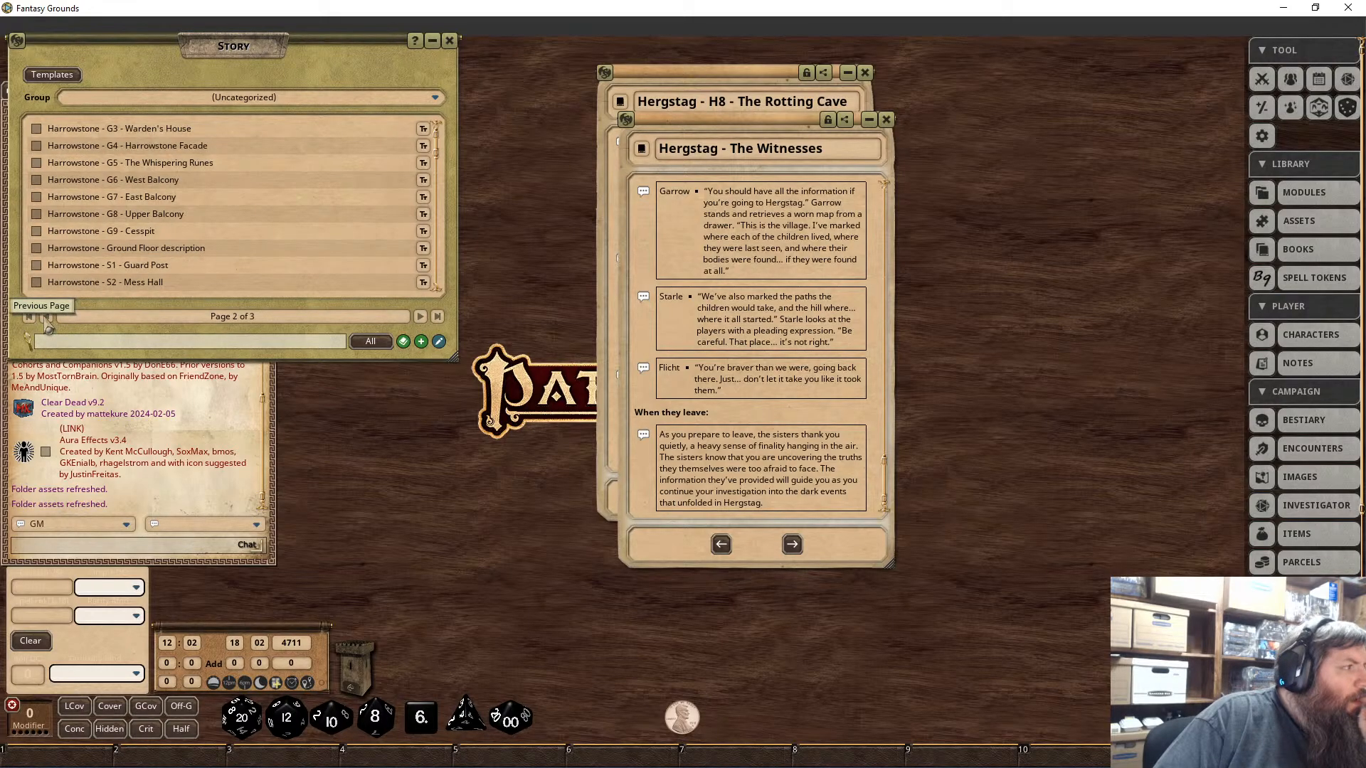
left_click(46, 318)
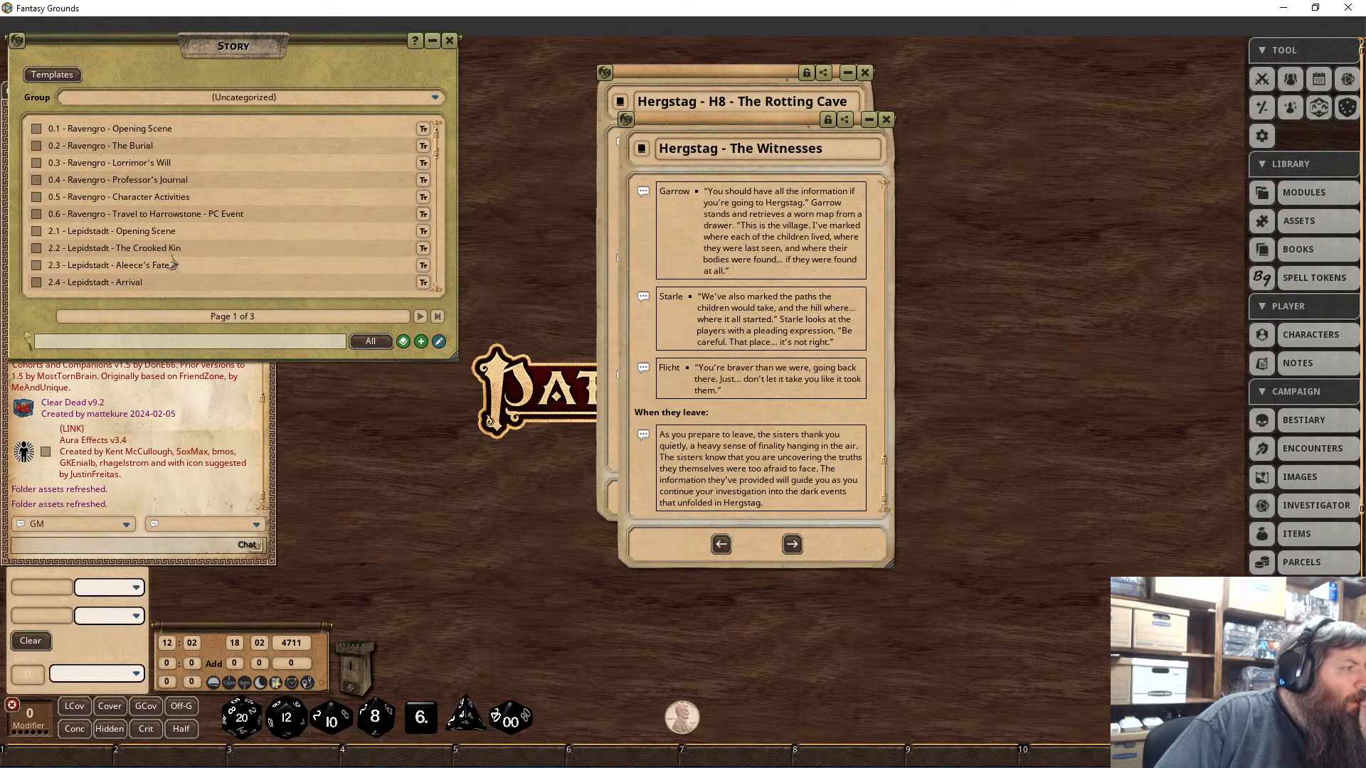
Step: Open the Lepidstadt stories 2.2 The Crooked Kin and 2.3 Aleece's Fate, keeping only Aleece's Fate open
left_click(114, 247)
left_click(128, 265)
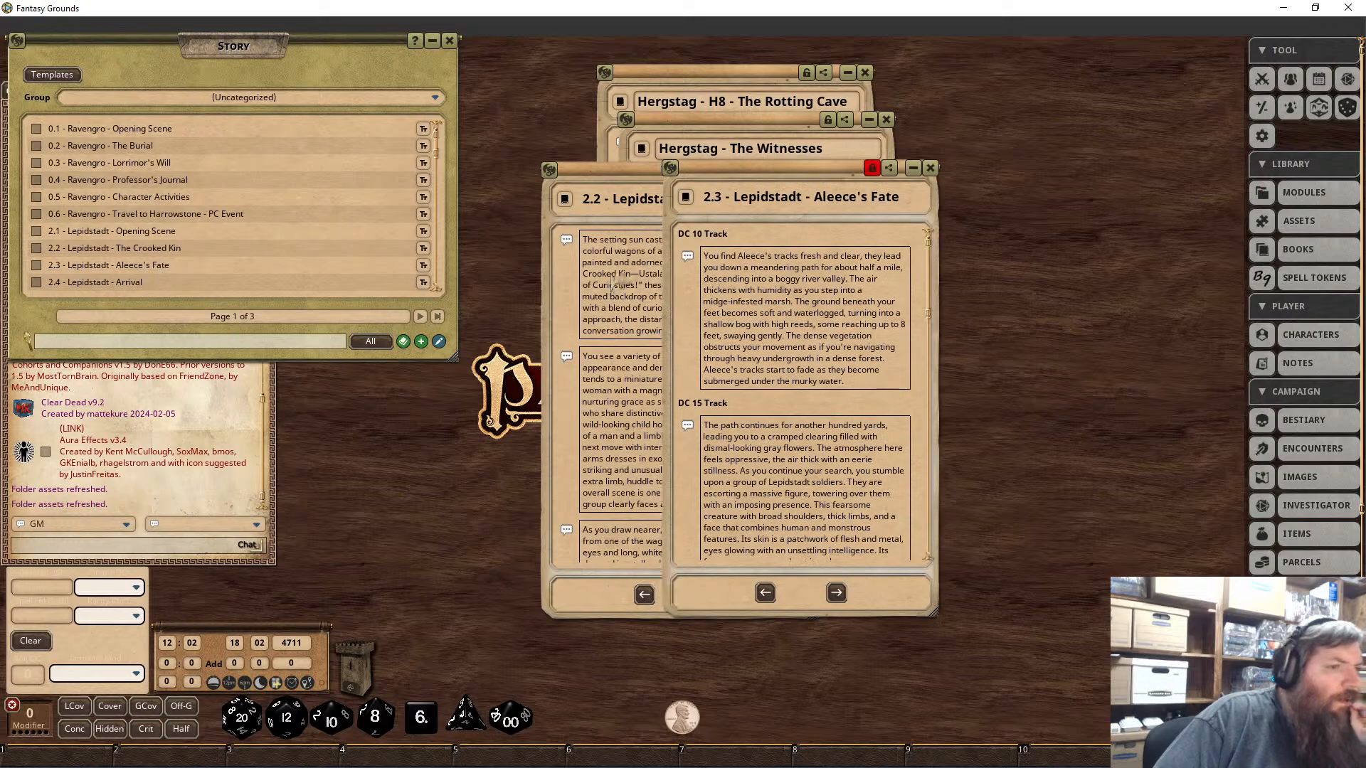
left_click(624, 199)
left_click(811, 171)
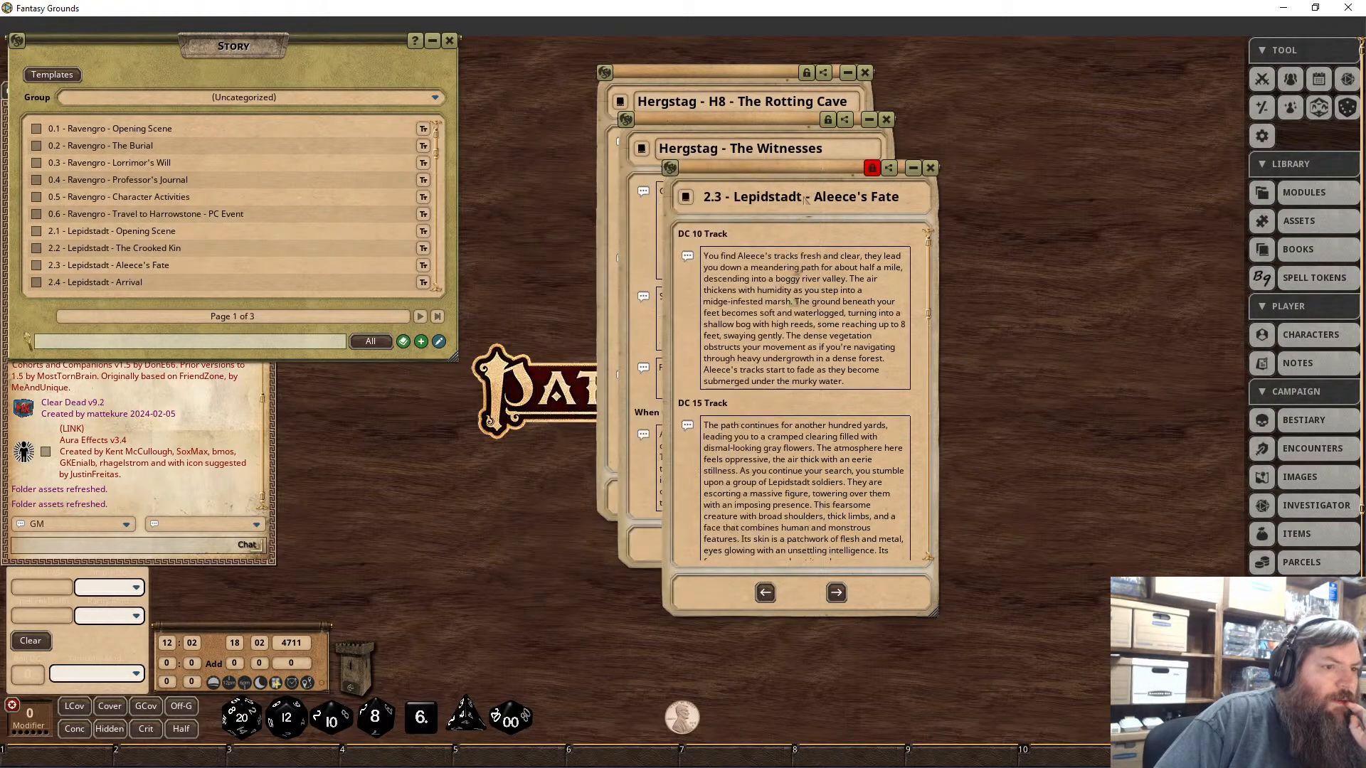
Step: Read the Aleece's Fate story's deductions, Stone Flask and Return to the Kin sections, including their parcel links
scroll(810, 328, "down", 10)
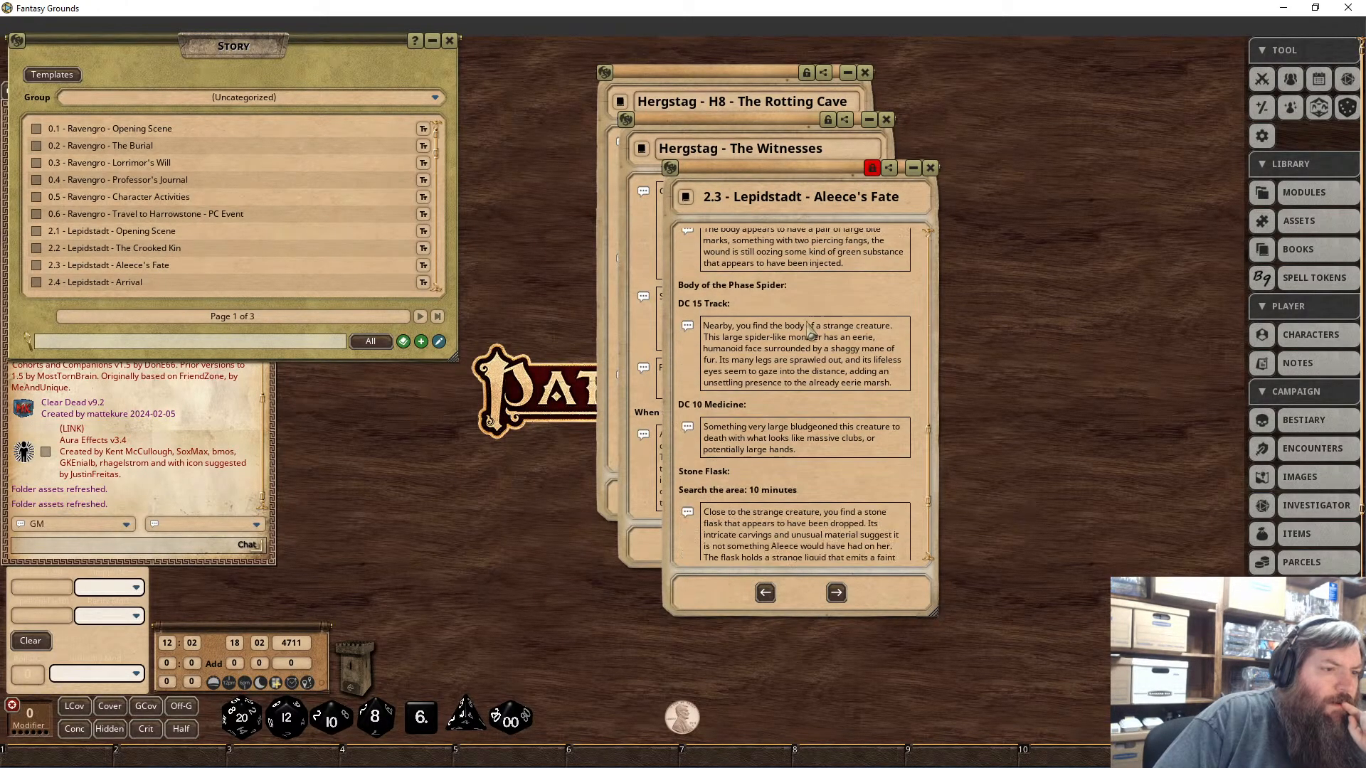
scroll(810, 329, "up", 5)
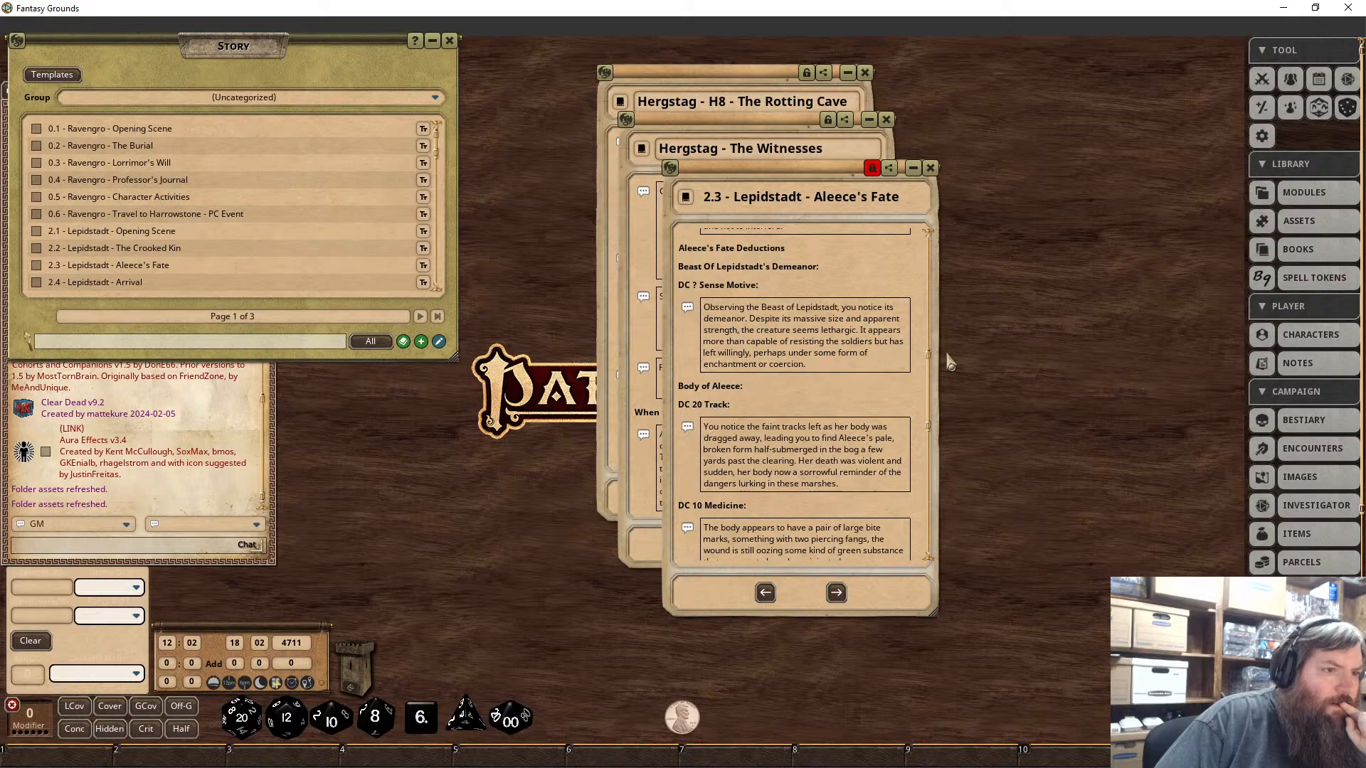
scroll(879, 359, "down", 6)
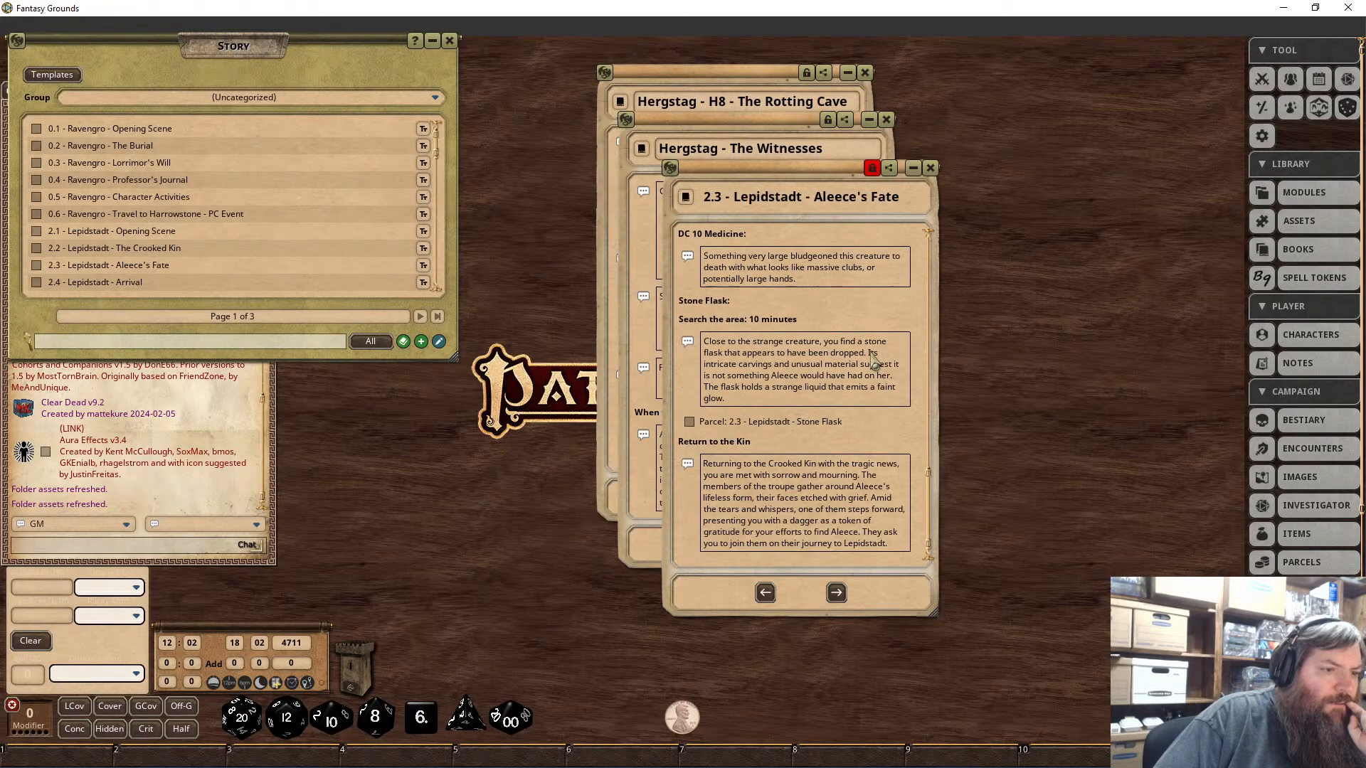
scroll(876, 359, "down", 1)
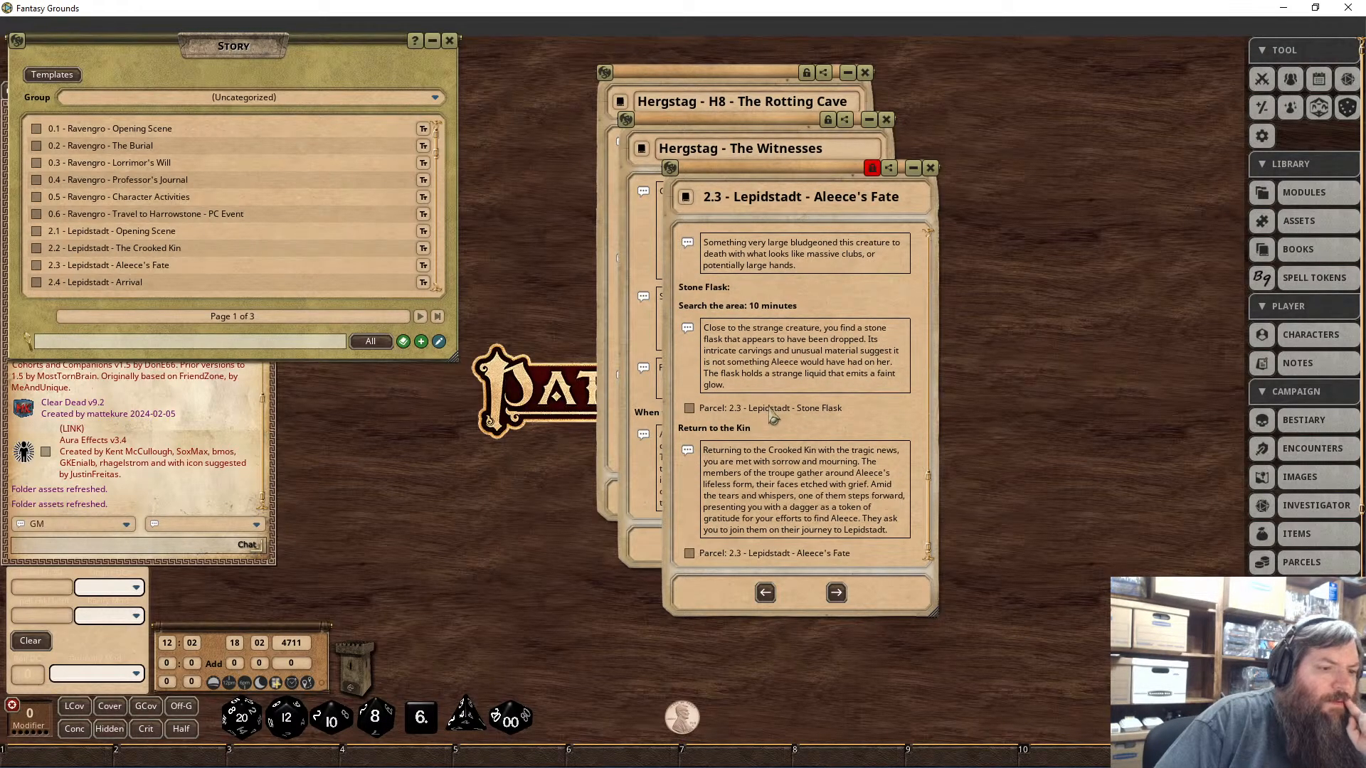
scroll(811, 414, "up", 3)
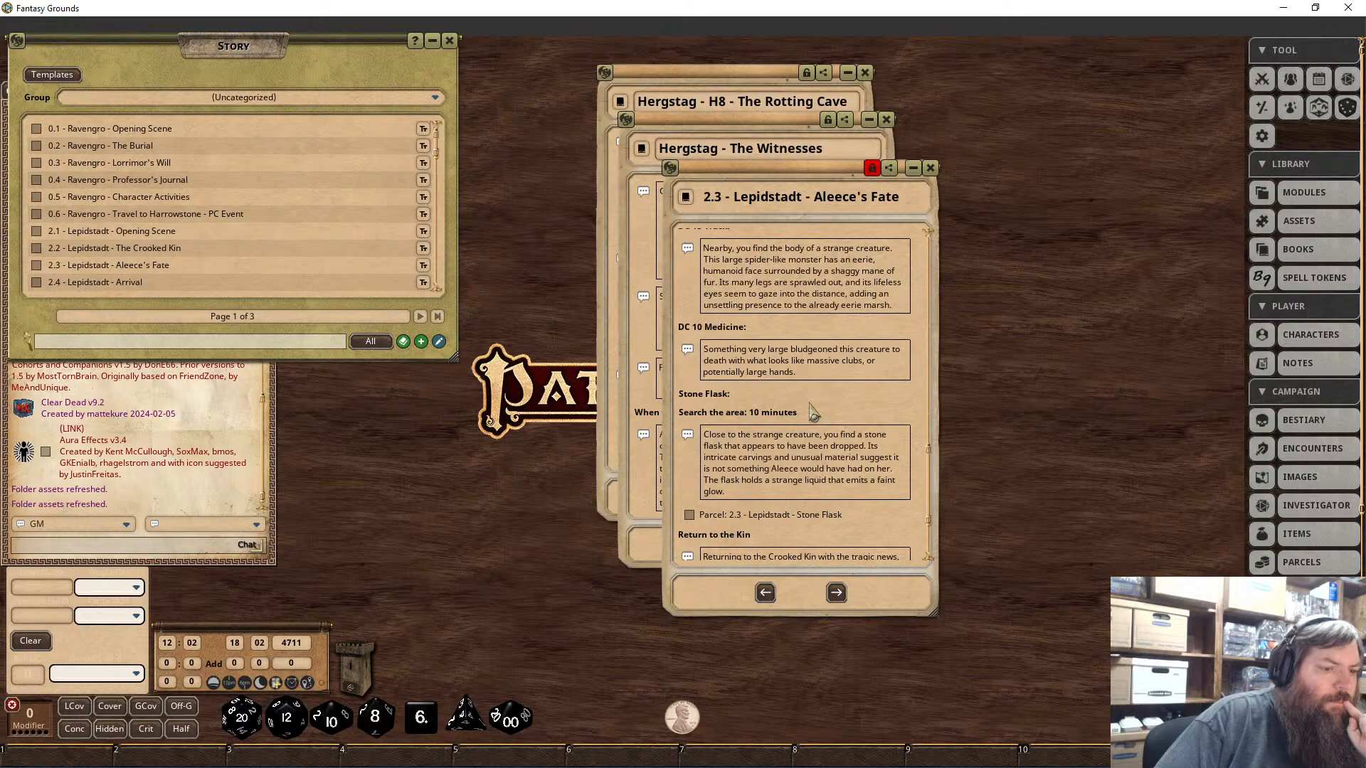
scroll(813, 413, "down", 2)
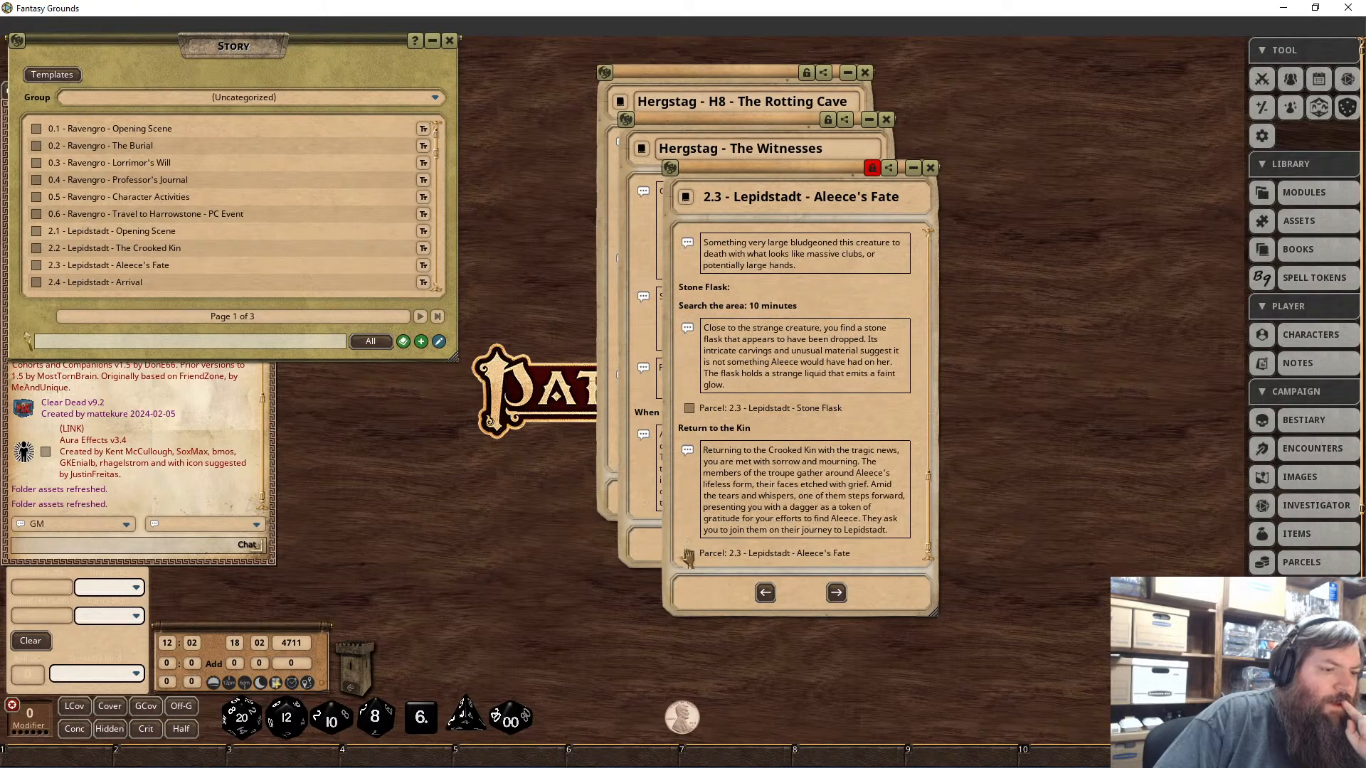
Step: Check the Stone Flask parcel linked in the Aleece's Fate story, look back through the story's deductions, and close both windows
left_click(687, 555)
left_click(1198, 276)
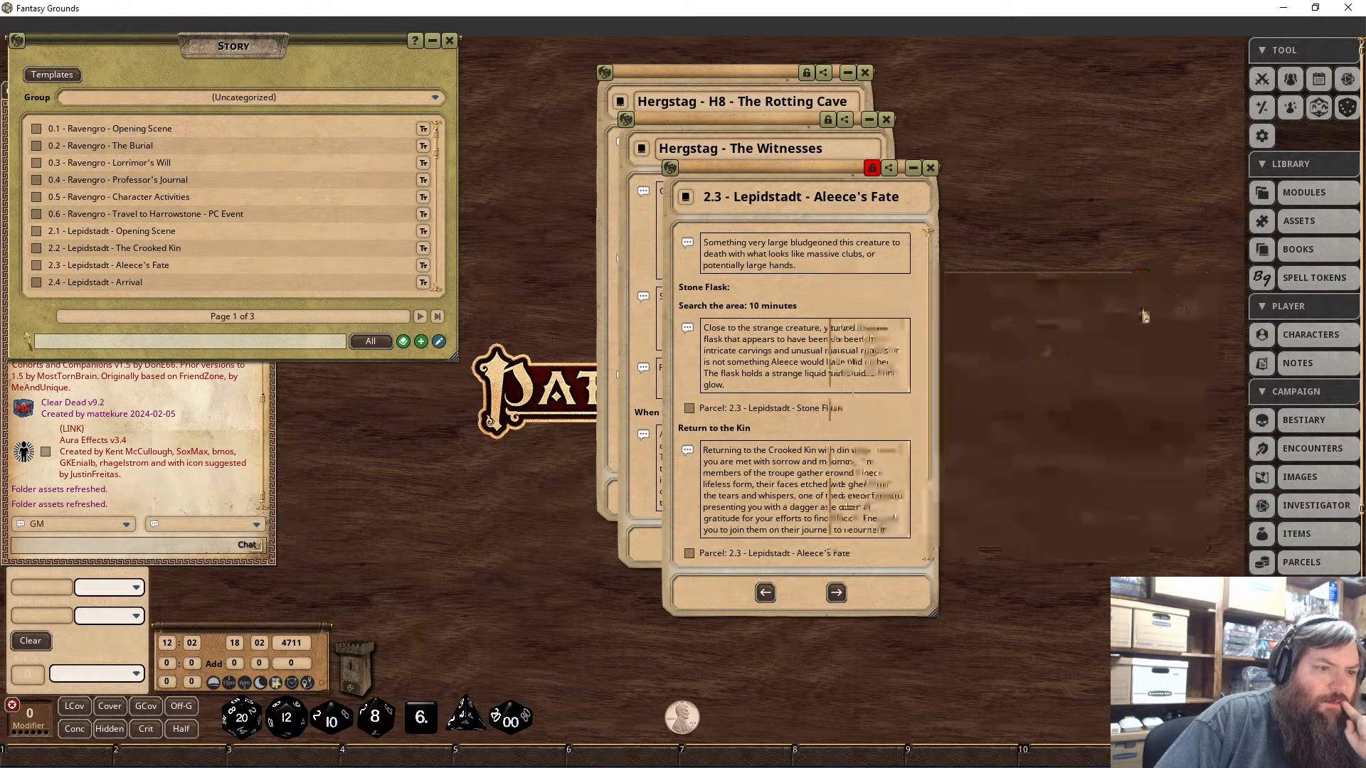
left_click(689, 408)
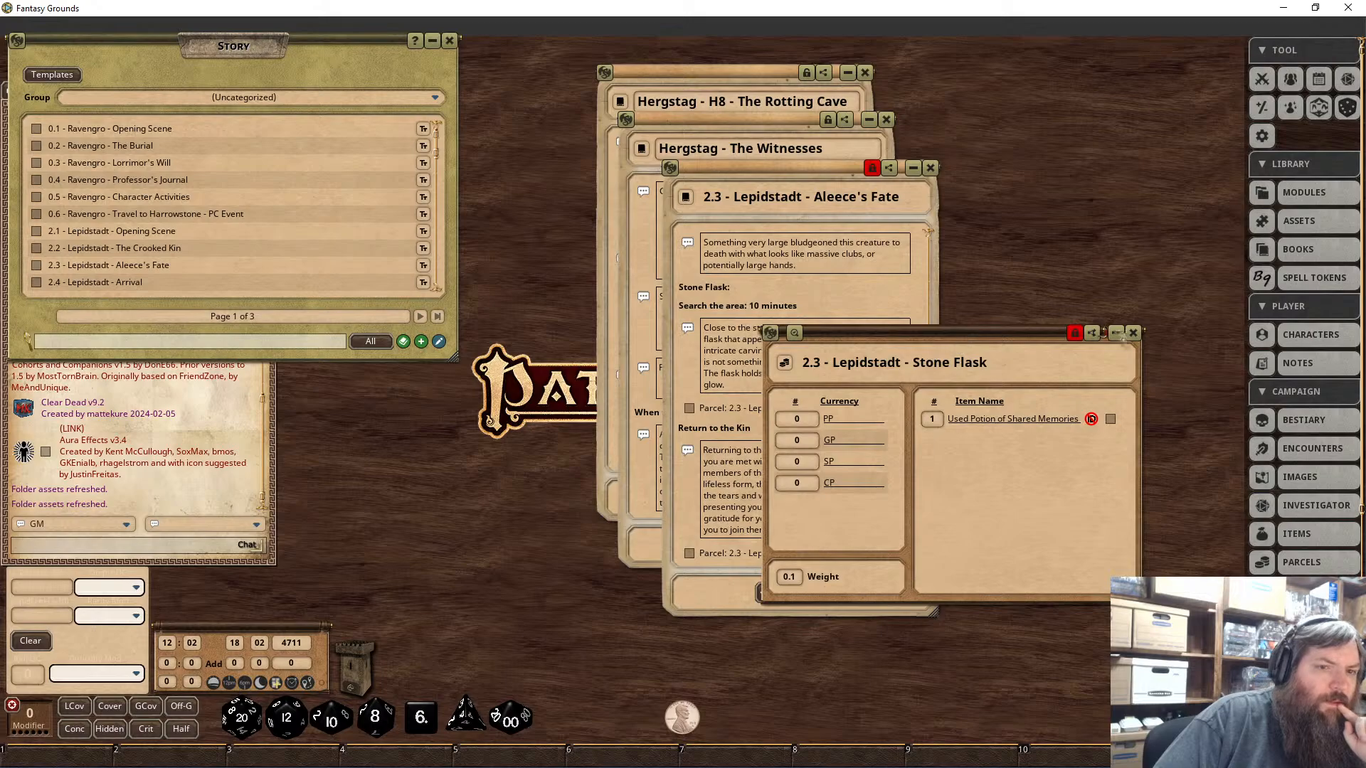
left_click(1134, 333)
scroll(855, 354, "down", 5)
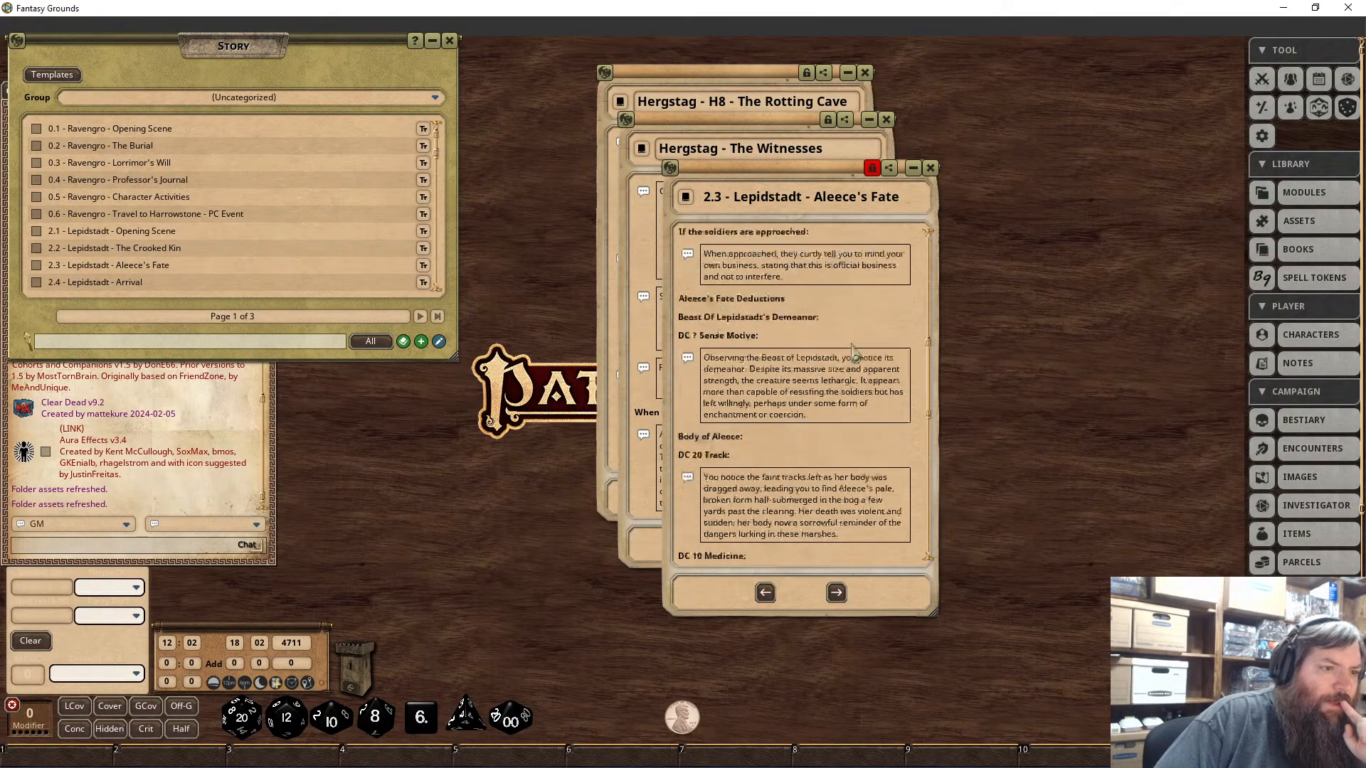
scroll(854, 354, "up", 5)
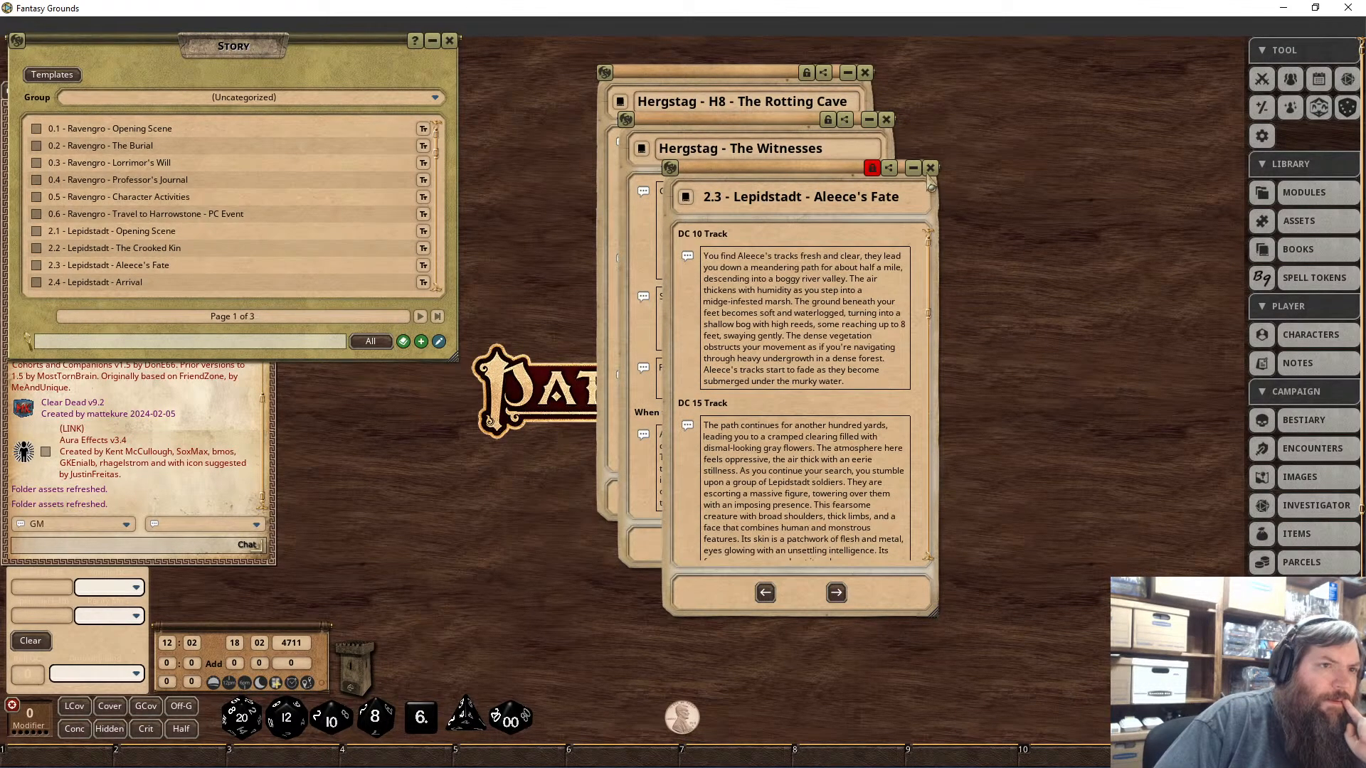
left_click(930, 168)
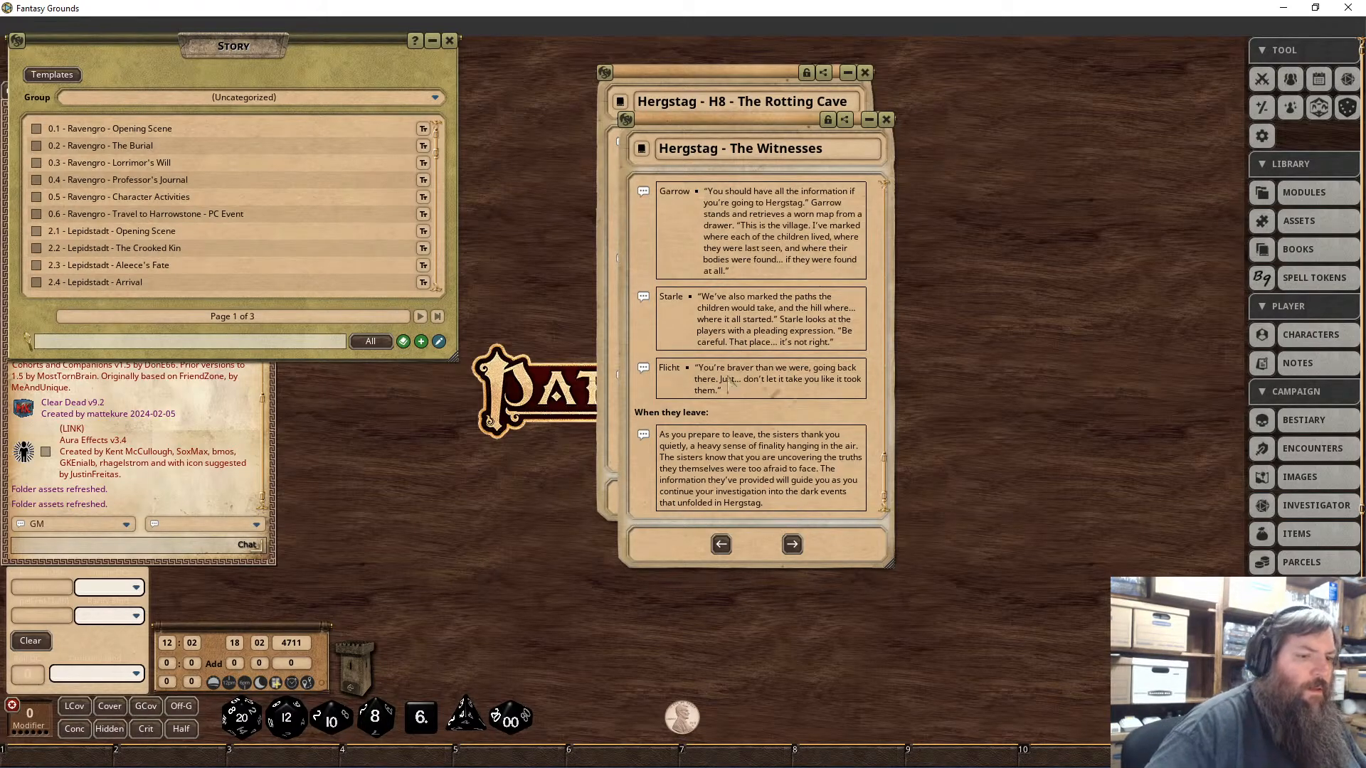
Step: Open the Investigator clue list and reread the closing dialogue of the Hergstag - The Witnesses story
scroll(727, 380, "down", 1)
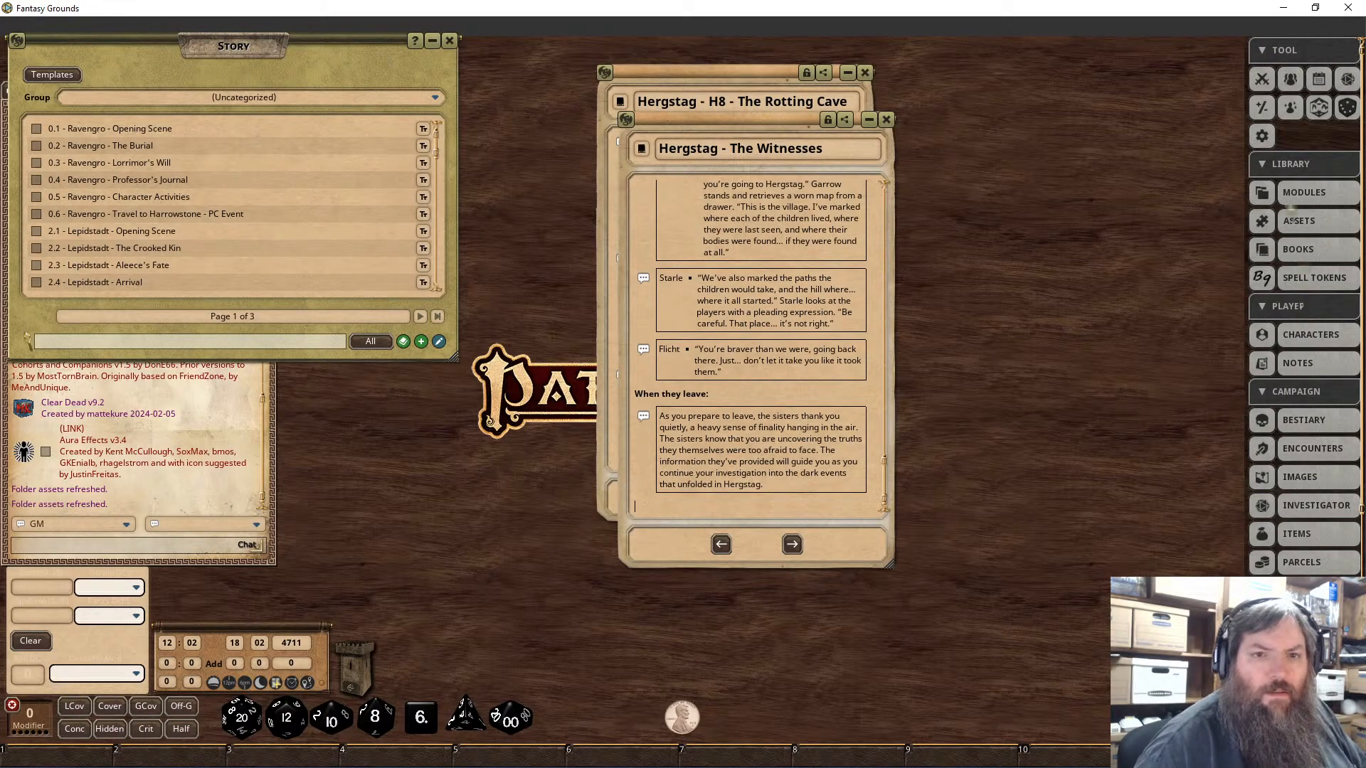
left_click(1309, 512)
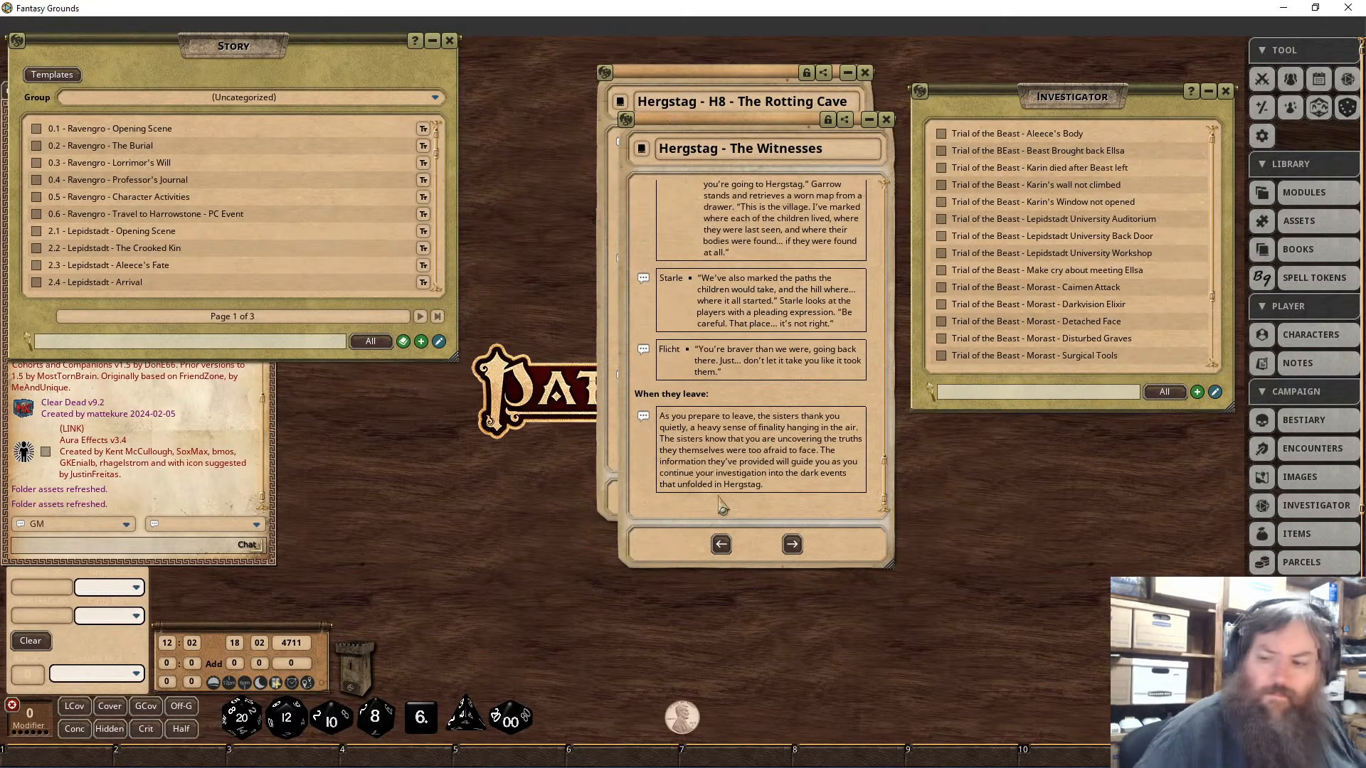
scroll(720, 505, "up", 6)
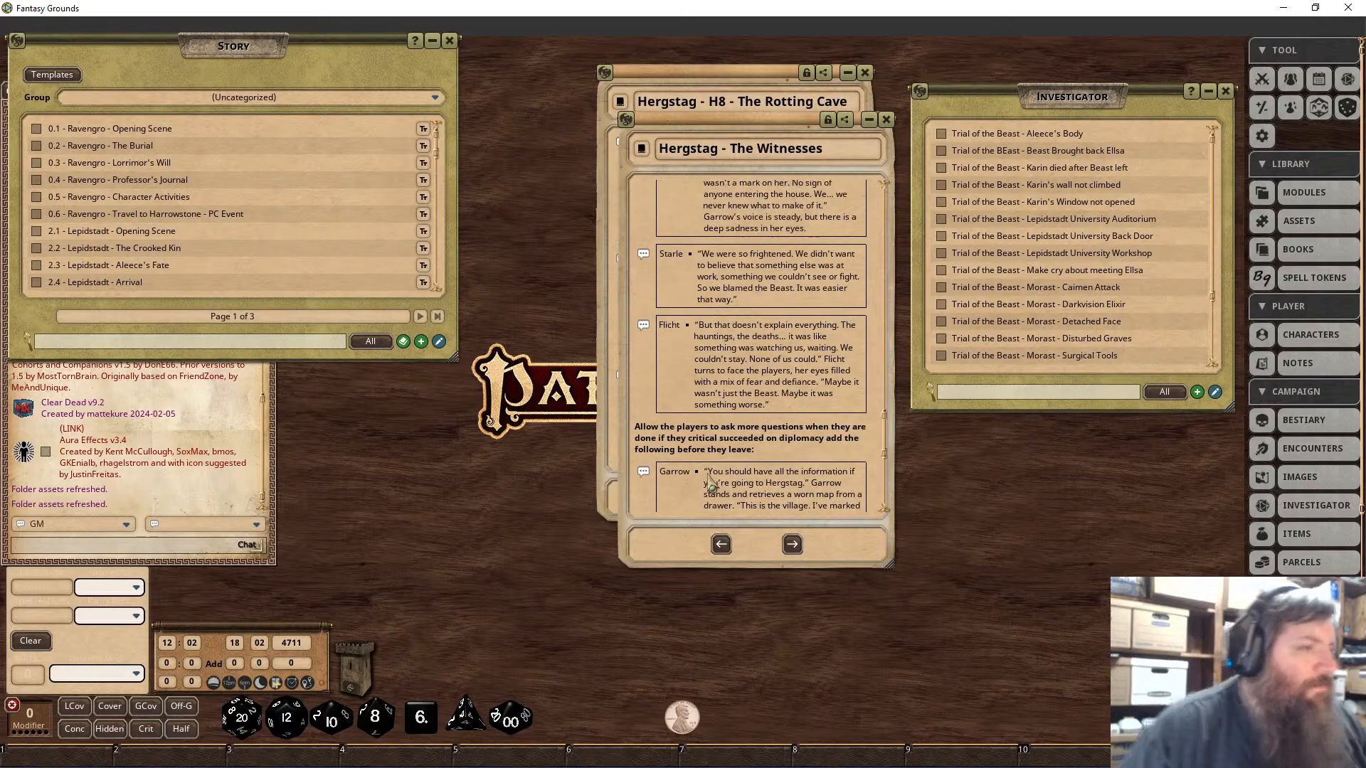
scroll(710, 484, "down", 6)
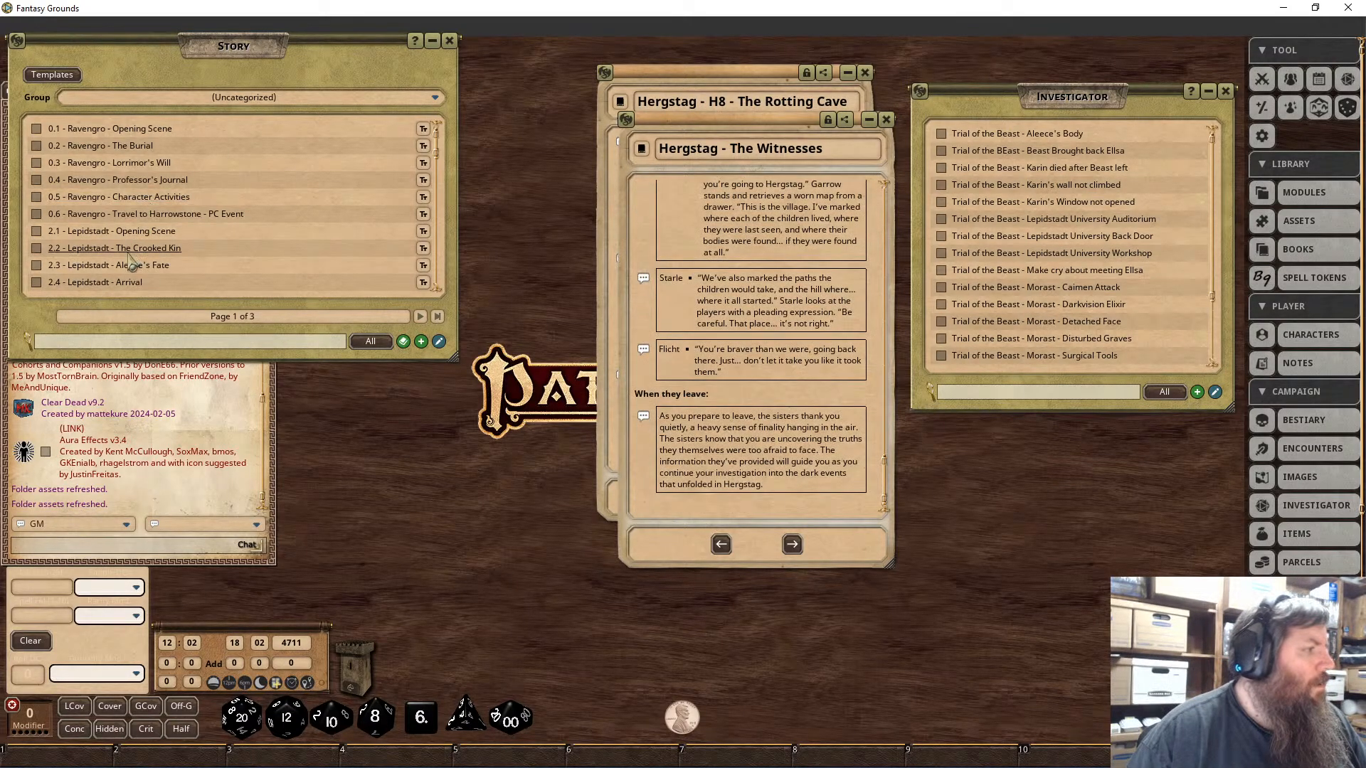
Step: Open the story 2.2 - Lepidstadt - The Crooked Kin, skim its read-aloud passages, and close it
left_click(129, 250)
scroll(715, 402, "down", 8)
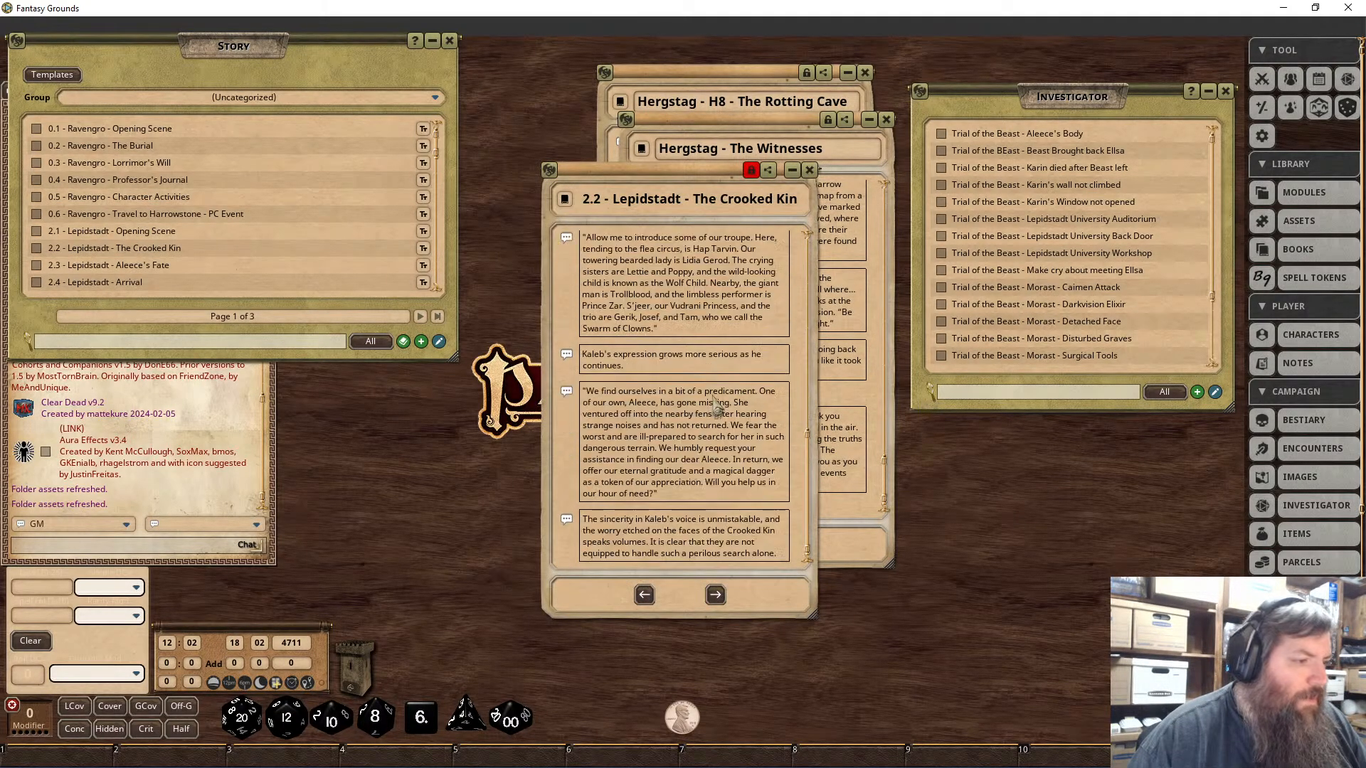
scroll(718, 409, "up", 8)
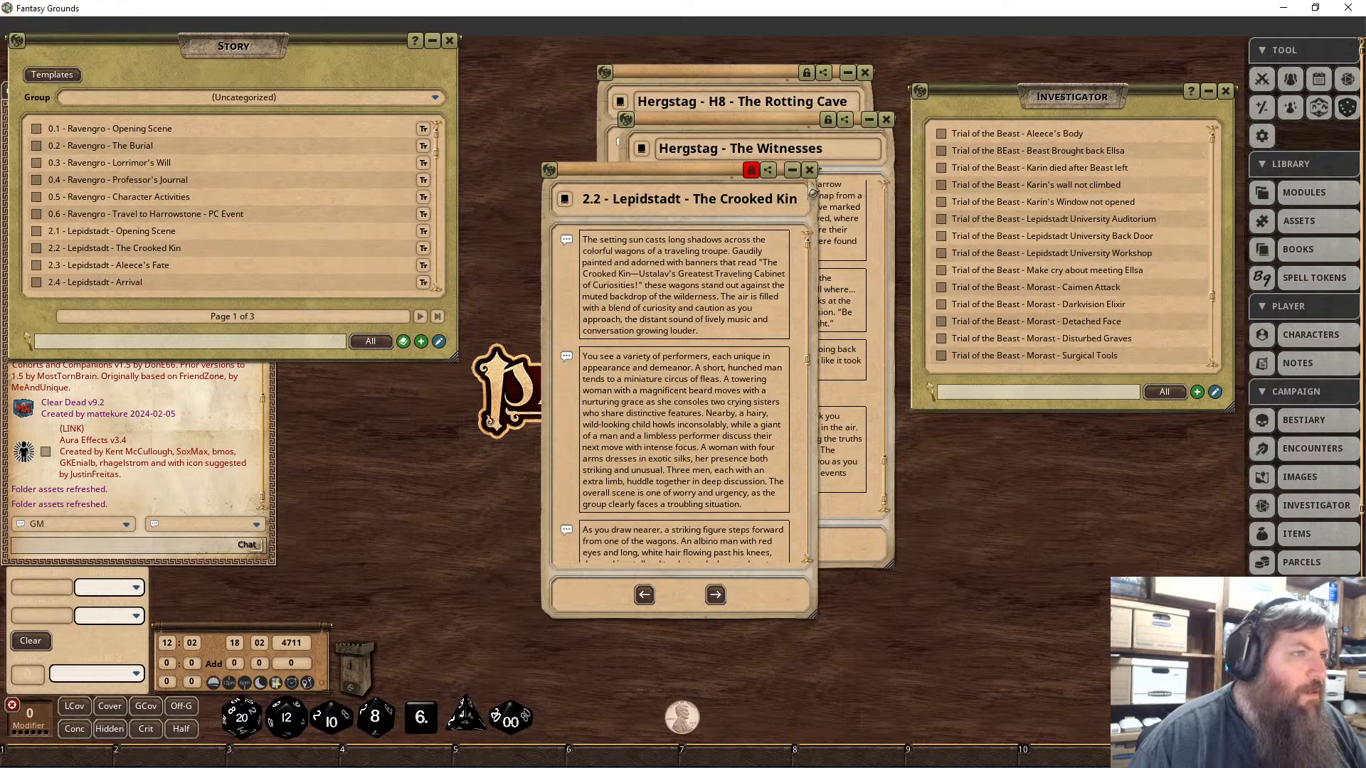
left_click(809, 170)
Step: Reopen the story 2.3 - Lepidstadt - Aleece's Fate and reread it from the Track checks to the Return to the Kin section
left_click(151, 265)
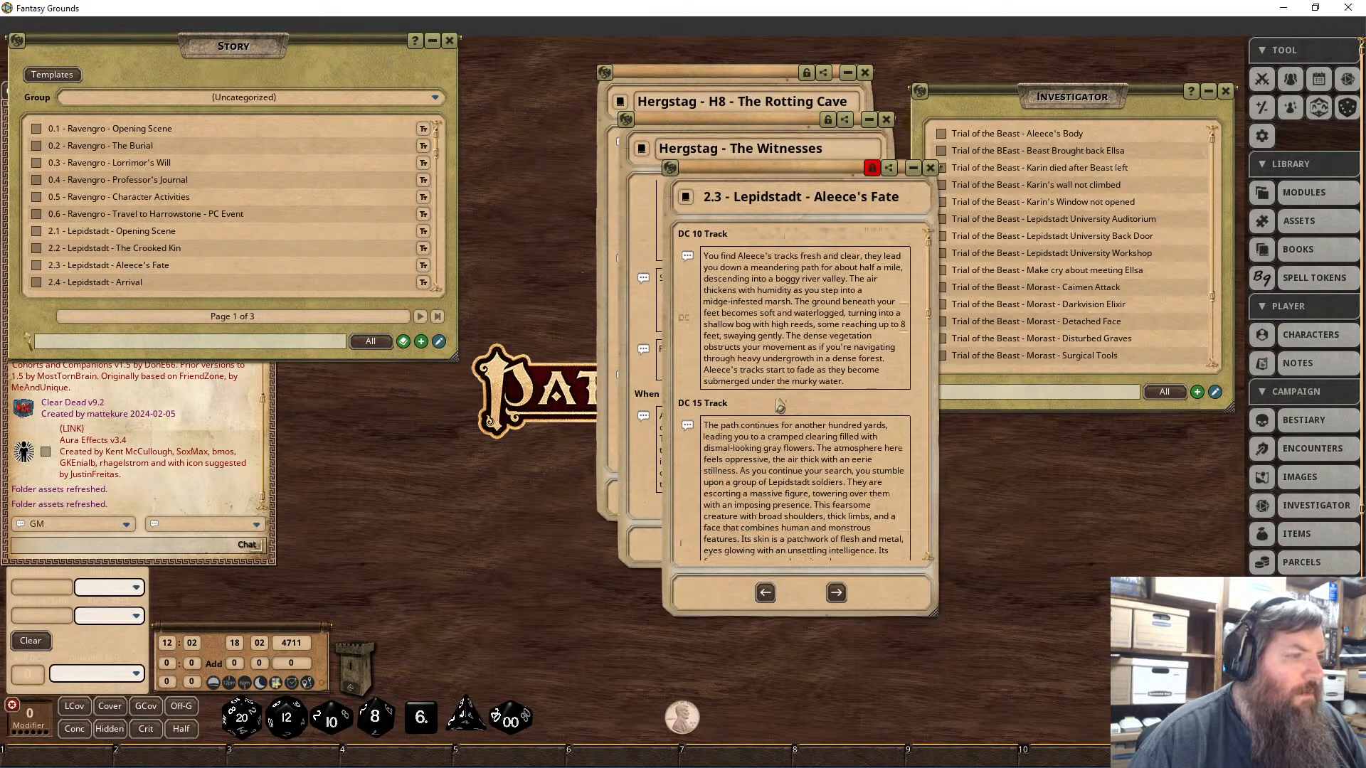
scroll(780, 406, "down", 5)
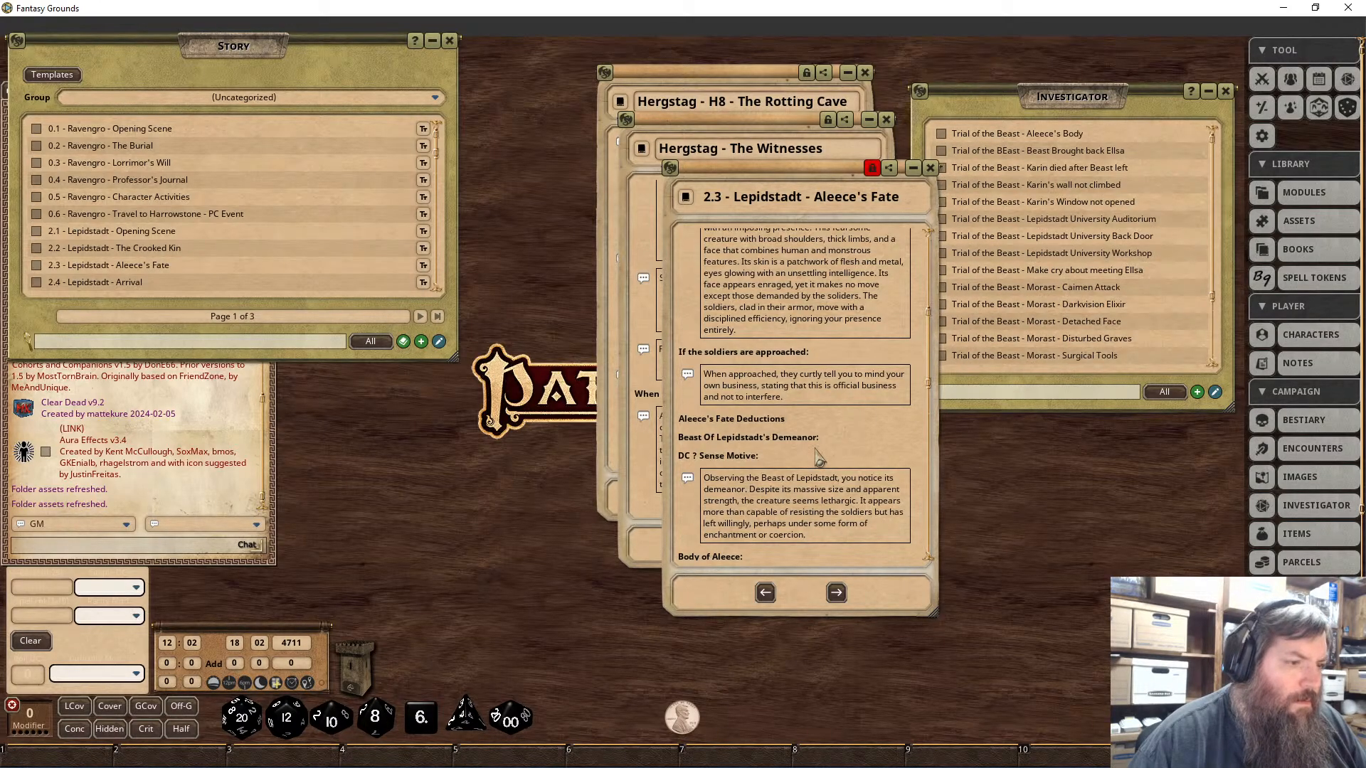
scroll(819, 459, "down", 3)
scroll(819, 459, "down", 12)
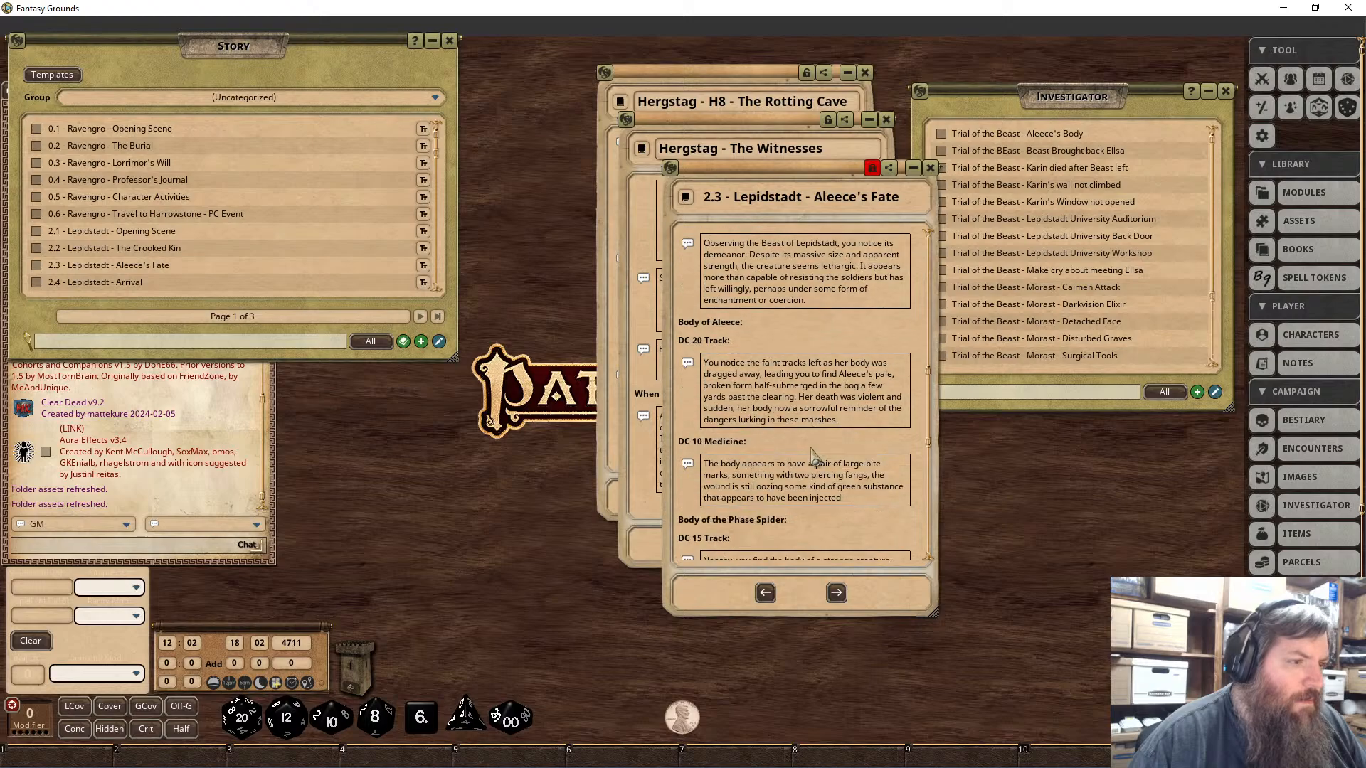
scroll(811, 455, "down", 5)
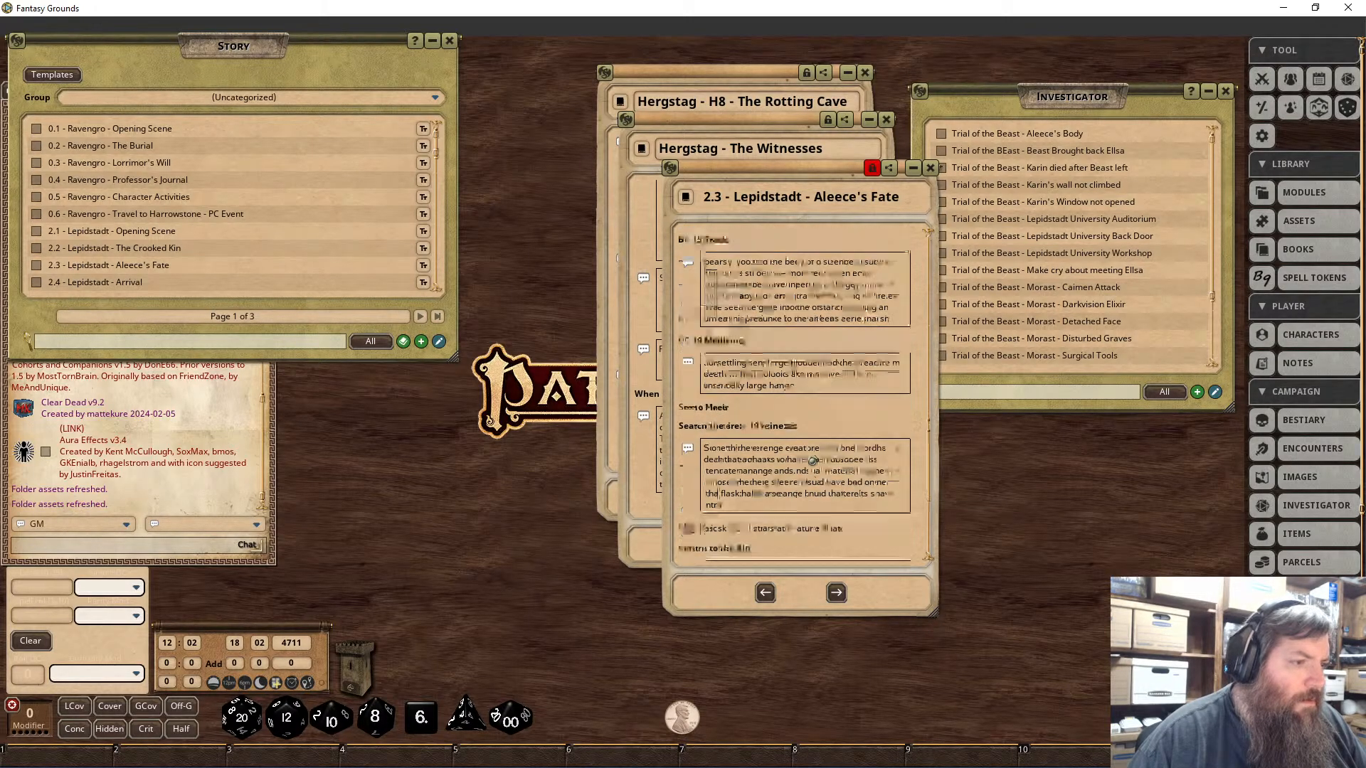
scroll(811, 455, "down", 3)
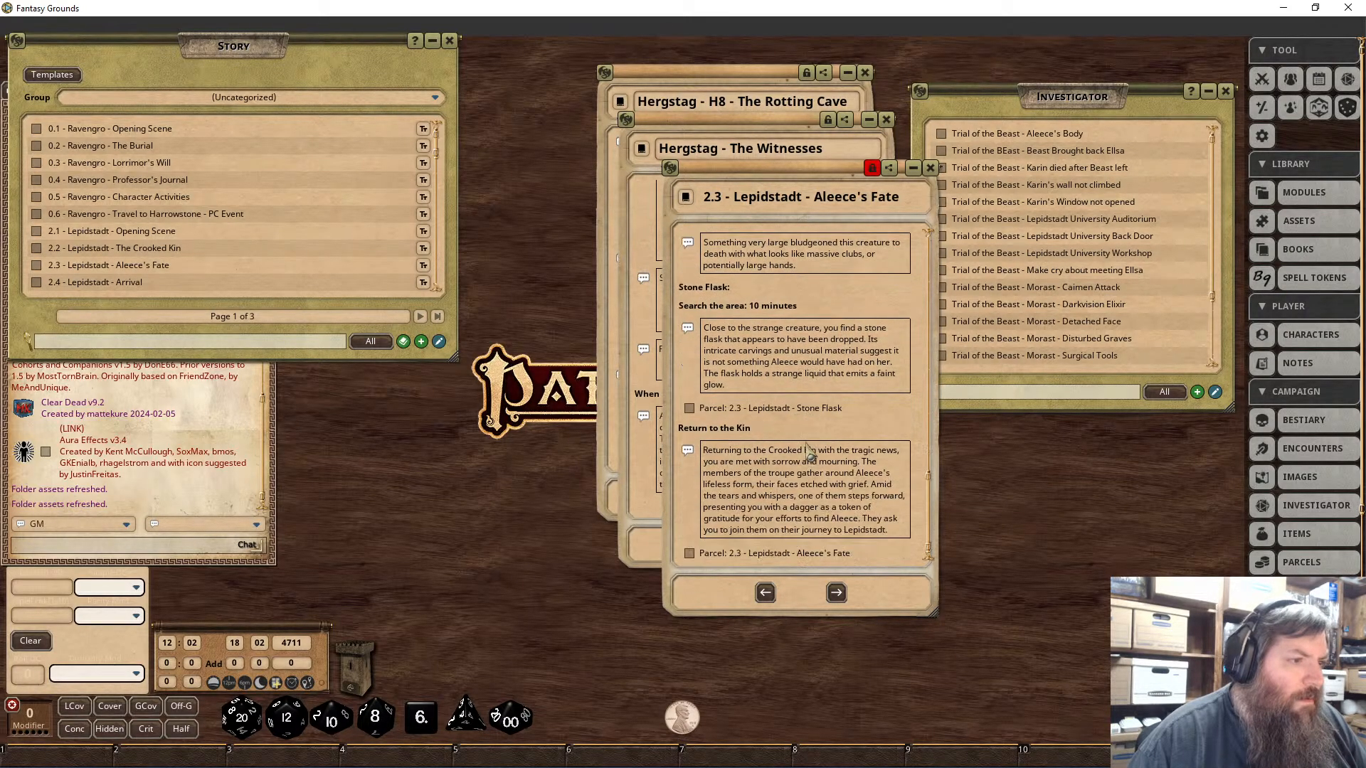
scroll(815, 448, "down", 12)
scroll(816, 435, "up", 10)
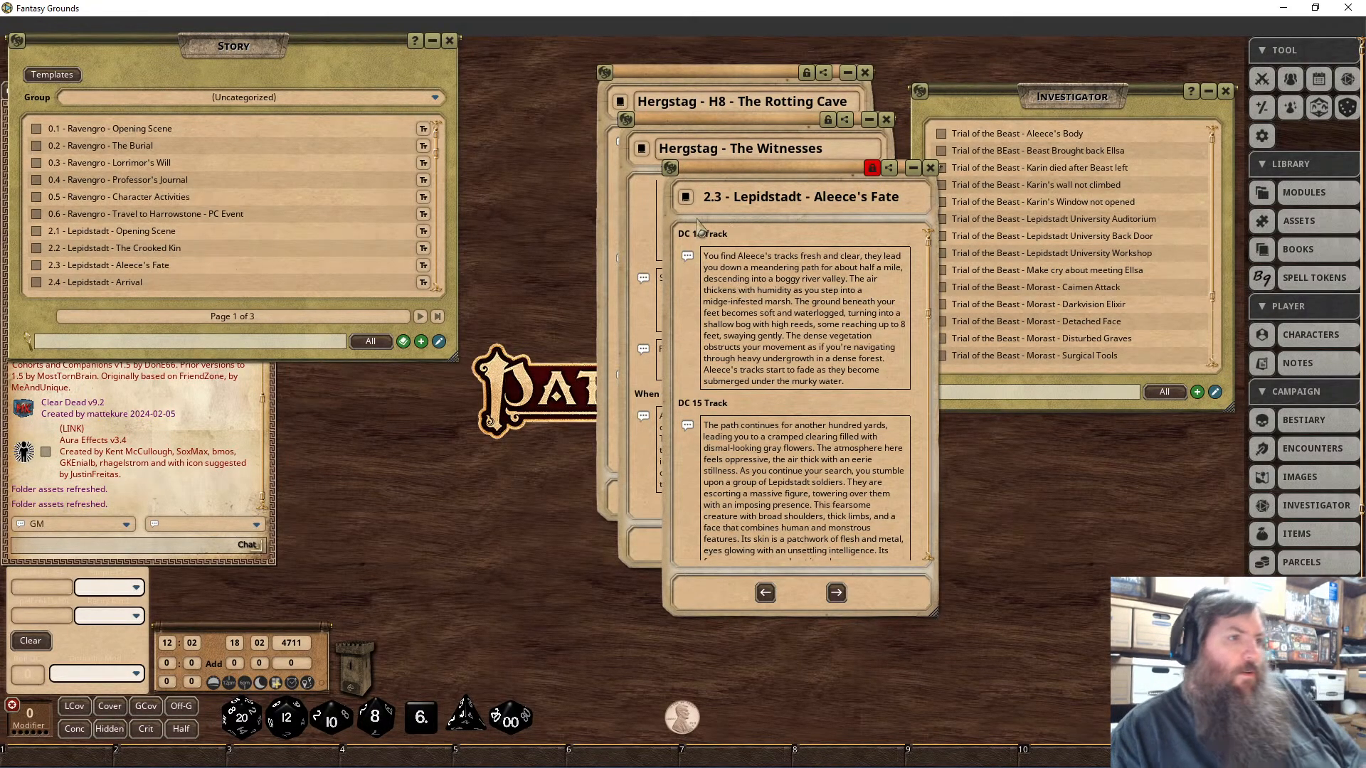
Step: Close the Aleece's Fate and The Witnesses stories, keeping Hergstag - H8 - The Rotting Cave open
left_click(930, 168)
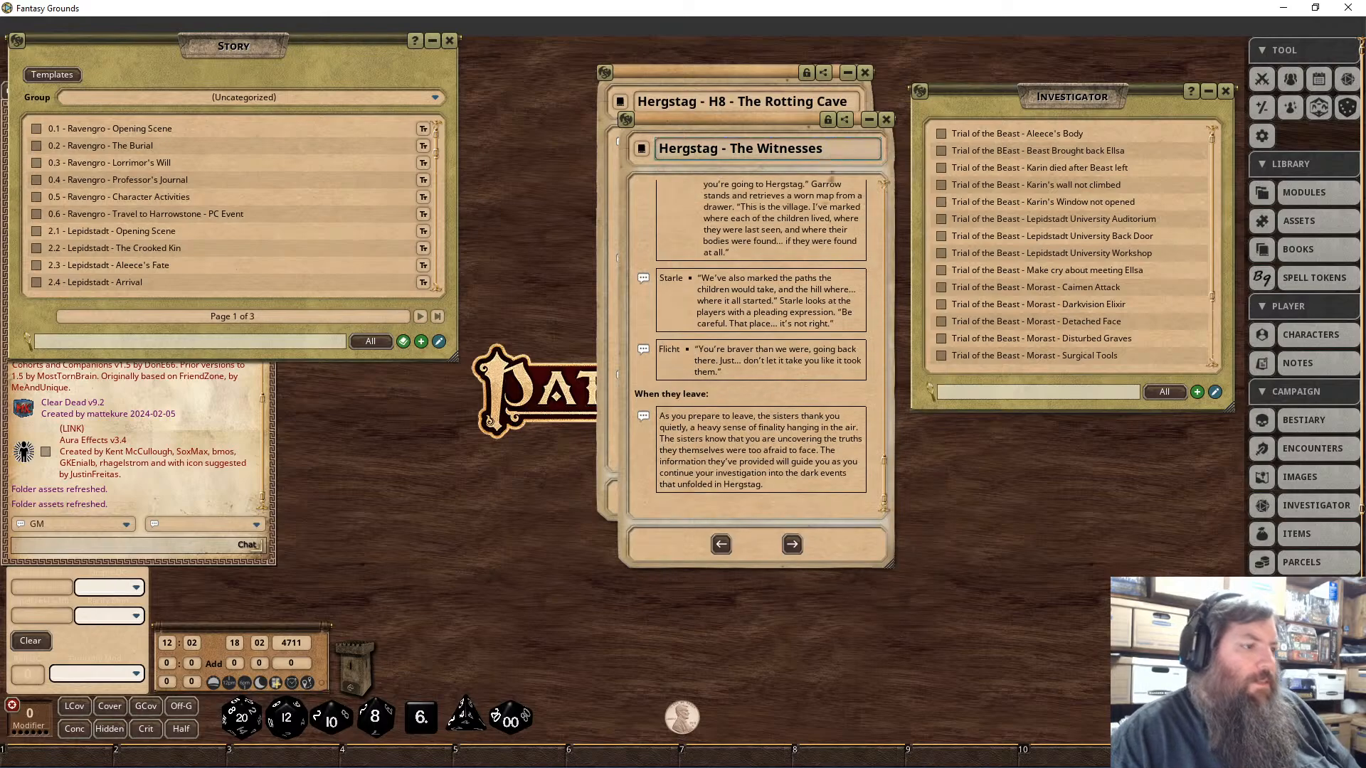
scroll(815, 279, "up", 1)
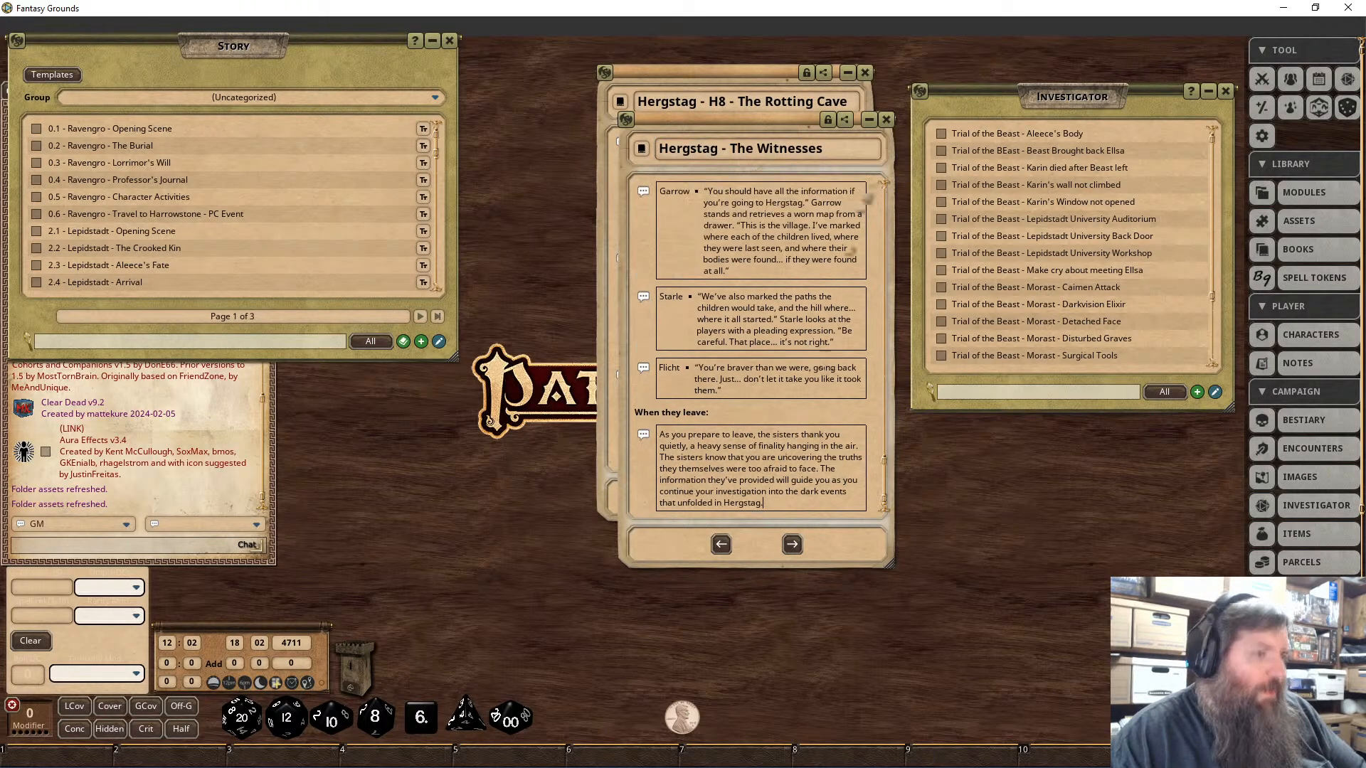
left_click(886, 119)
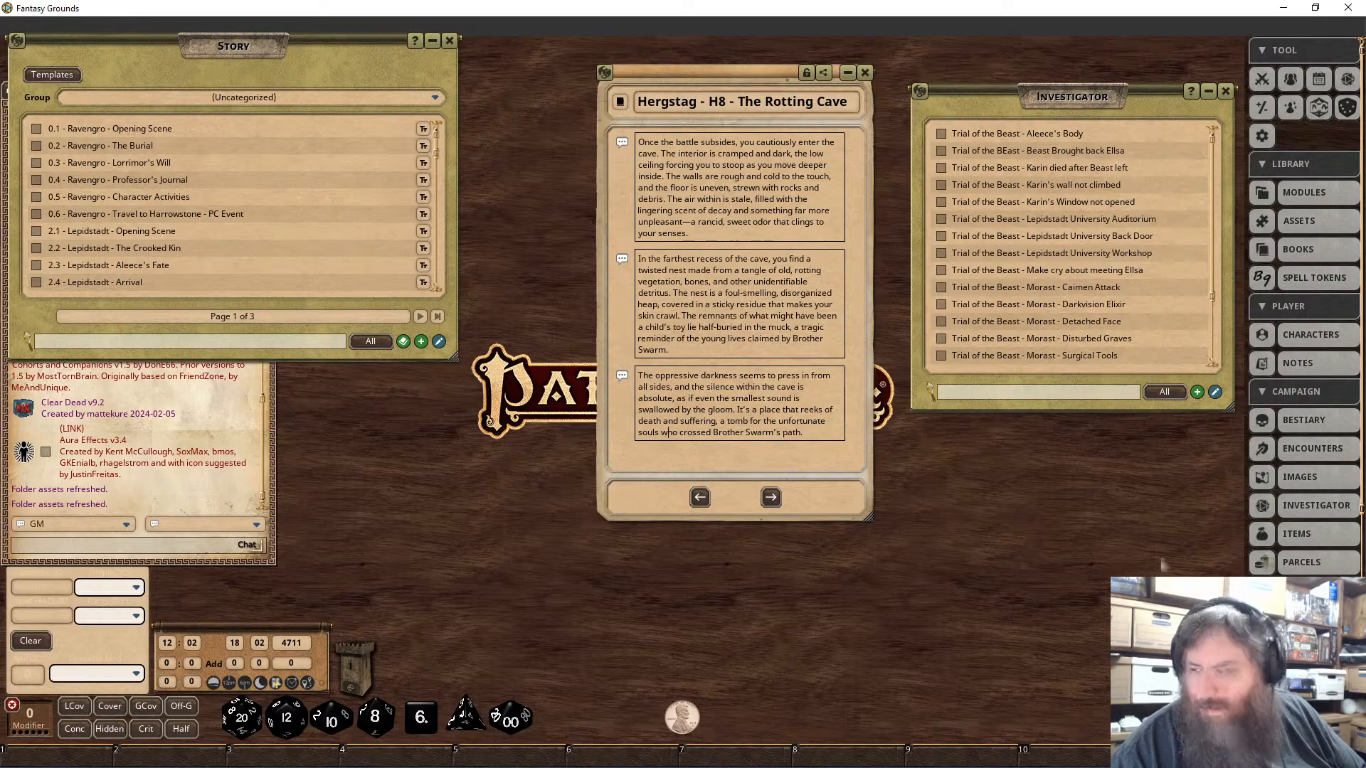
left_click(813, 448)
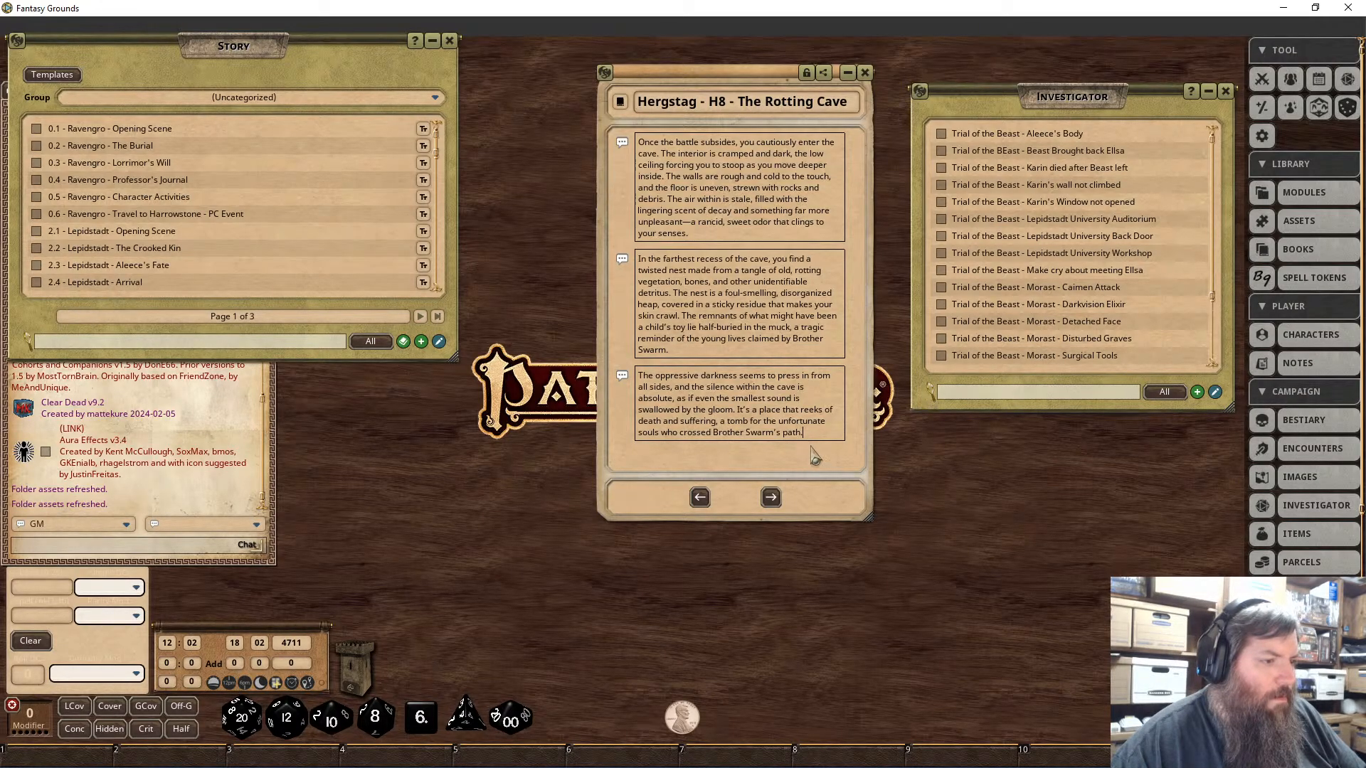
key("Return")
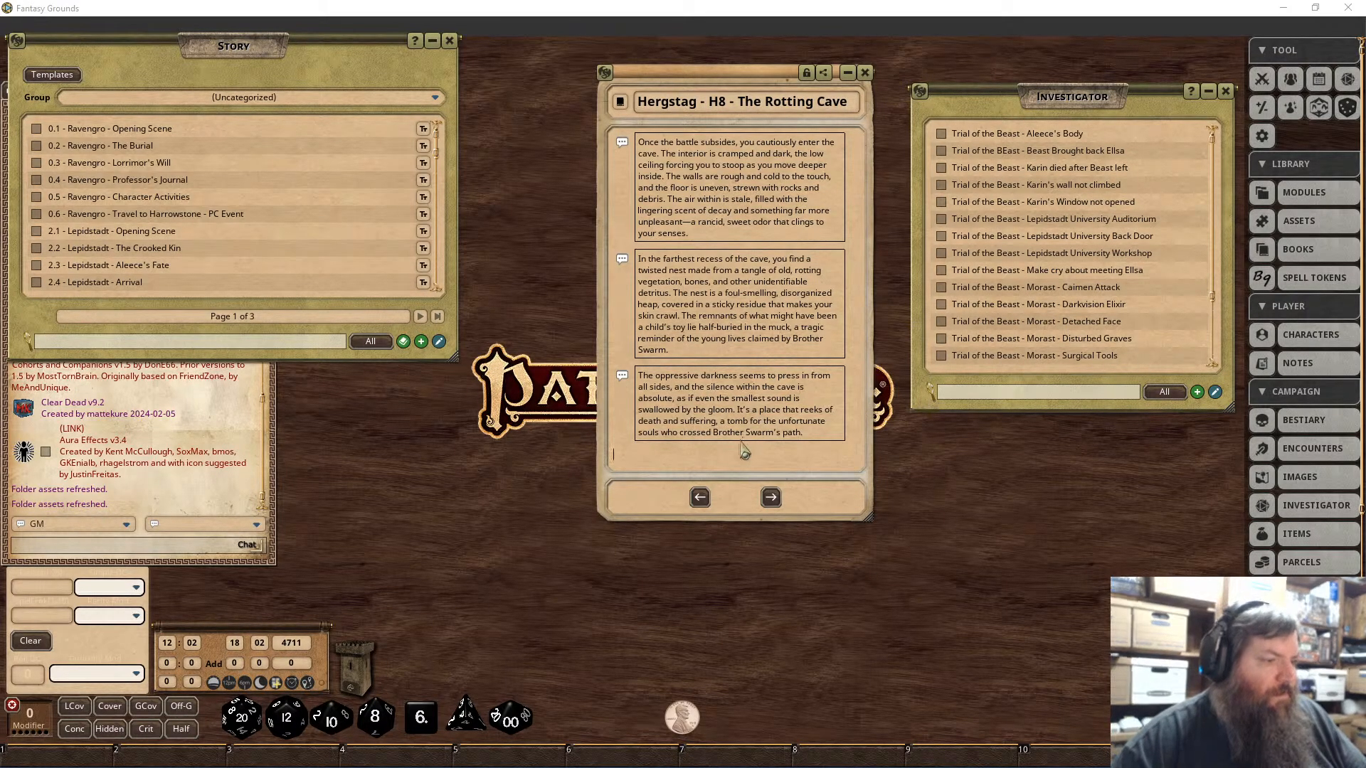
type("When")
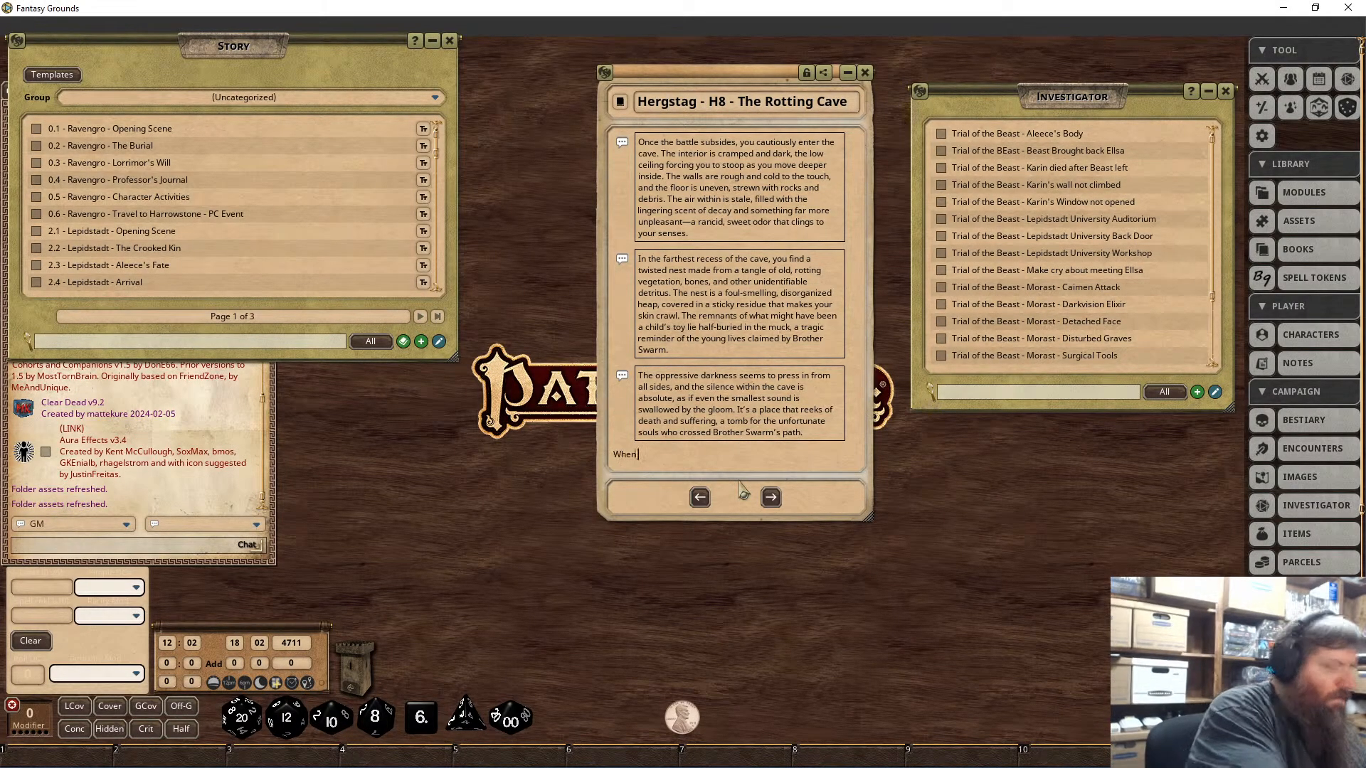
type(" they search the")
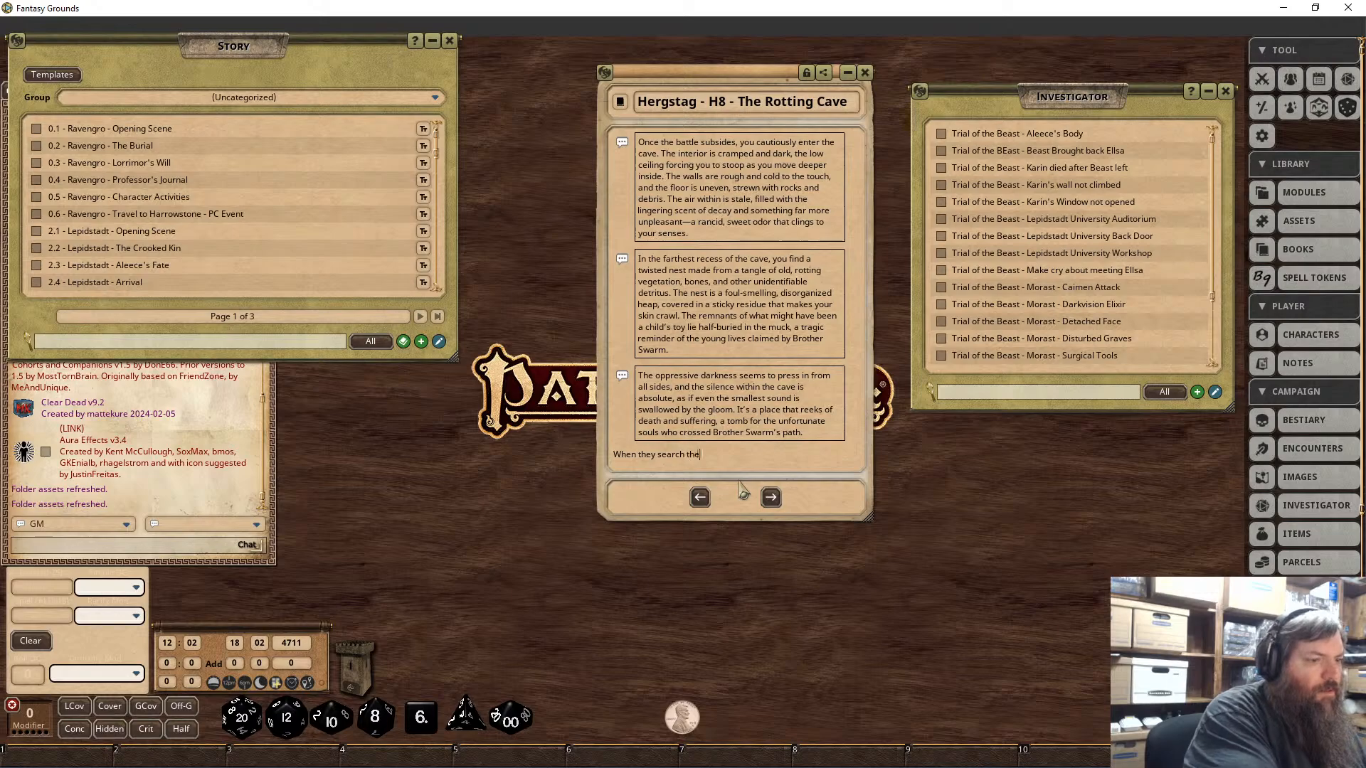
type(" cave:")
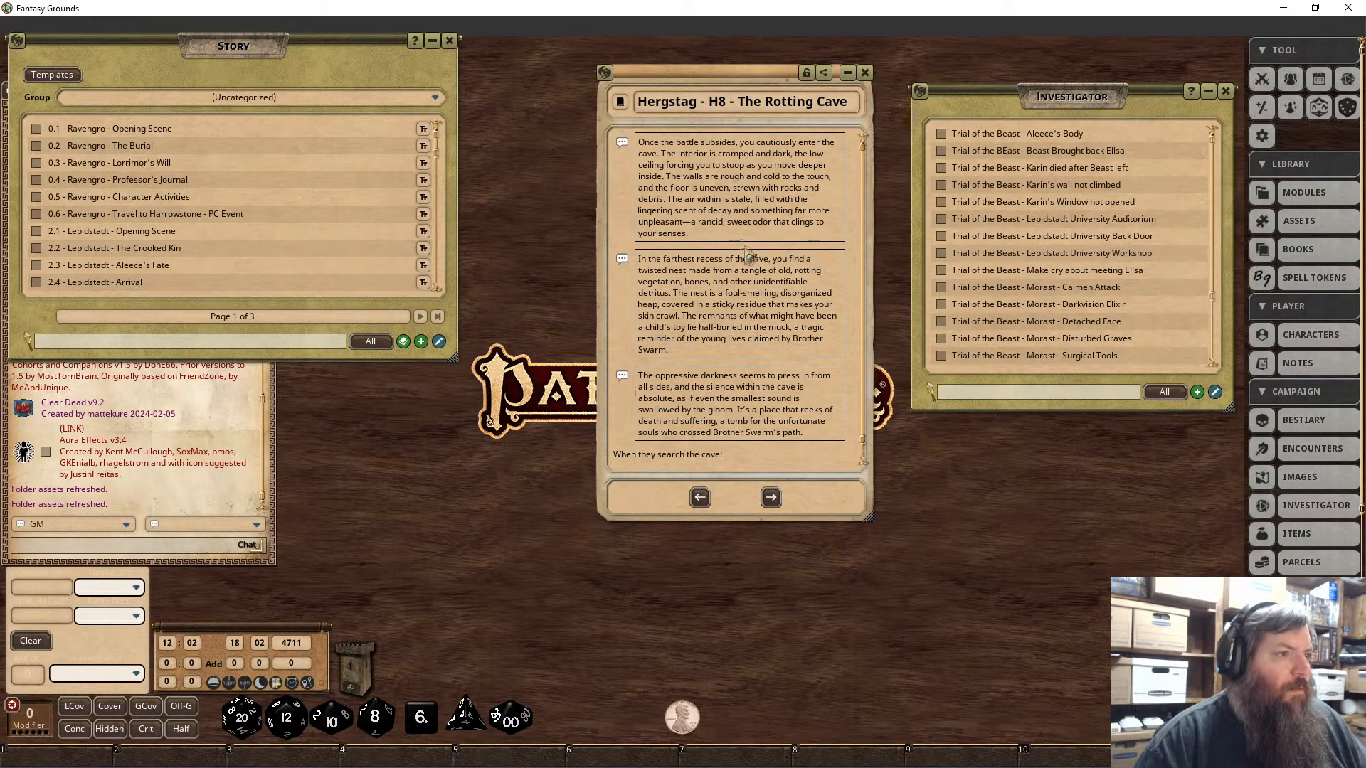
scroll(750, 259, "down", 1)
scroll(769, 288, "up", 1)
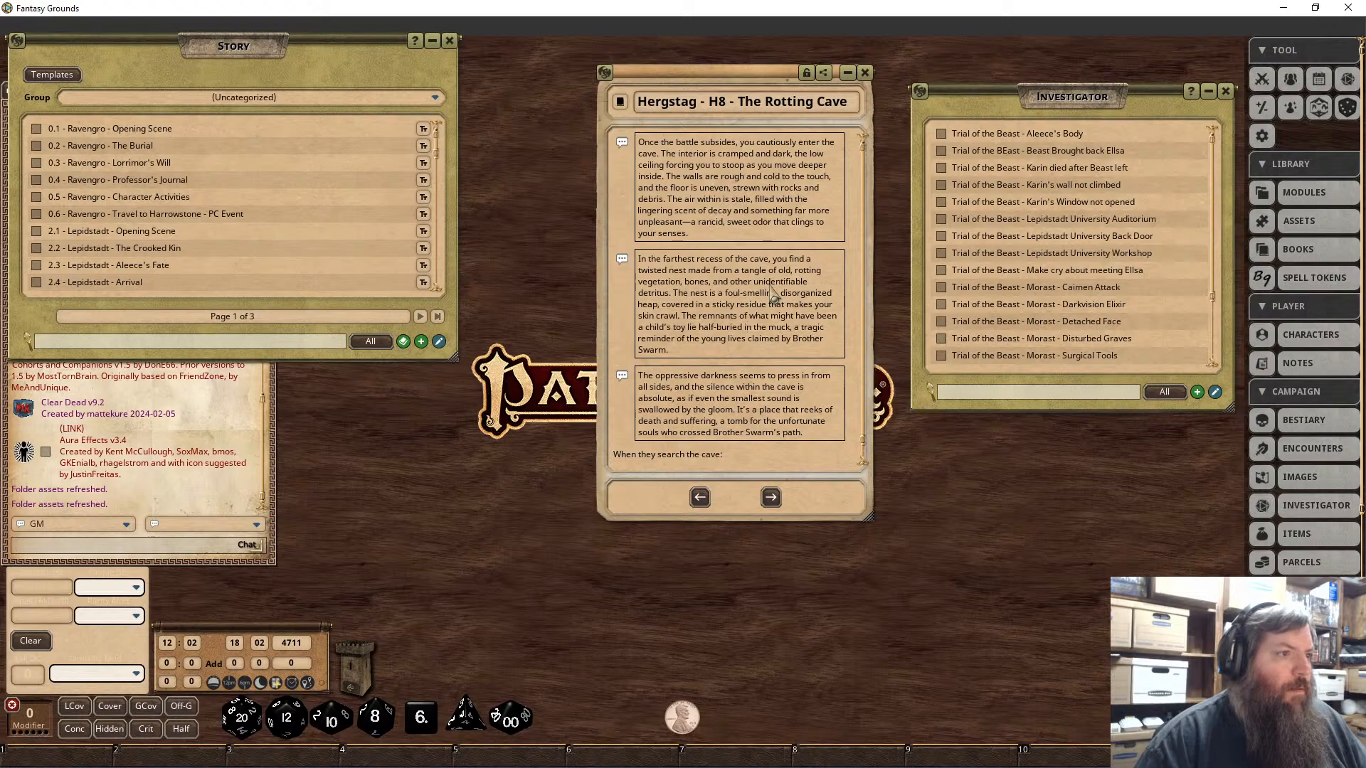
scroll(765, 239, "down", 1)
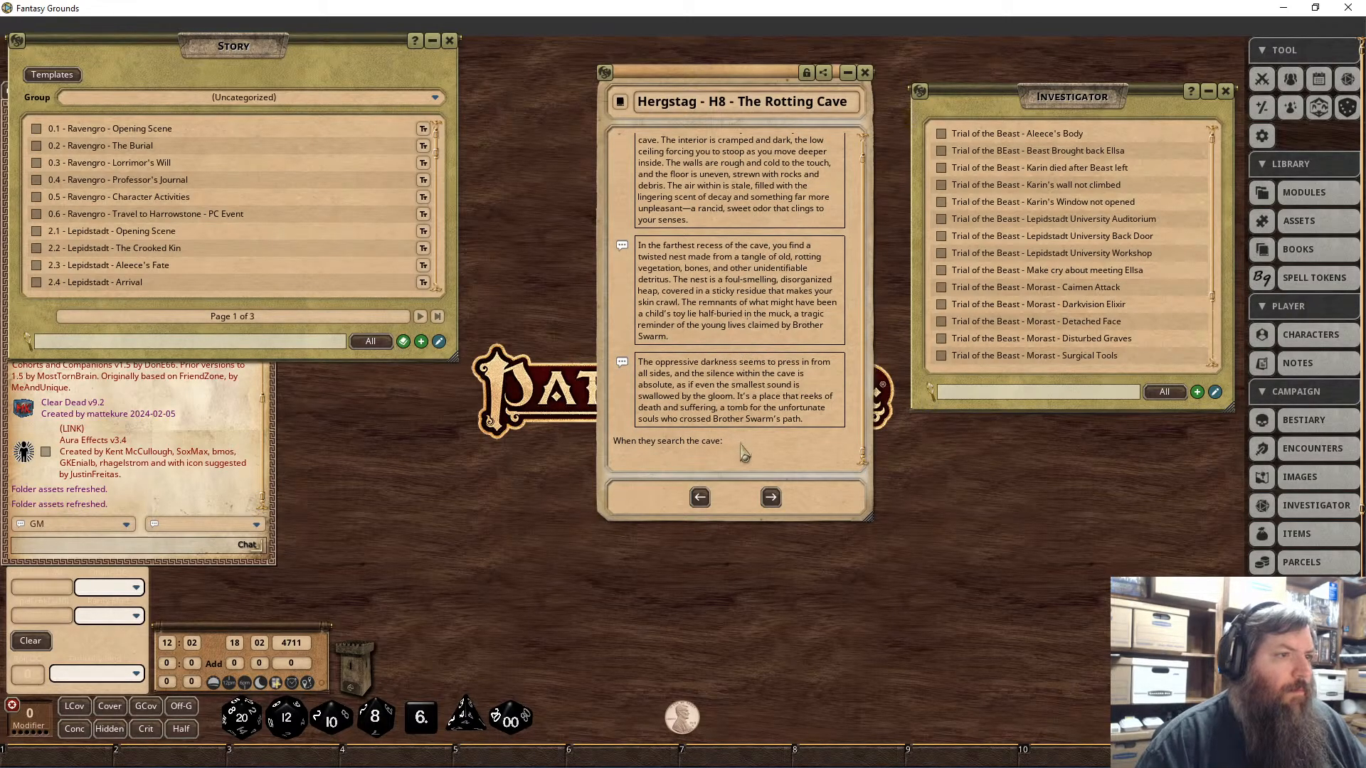
left_click_drag(740, 448, 616, 448)
key("BackSpace")
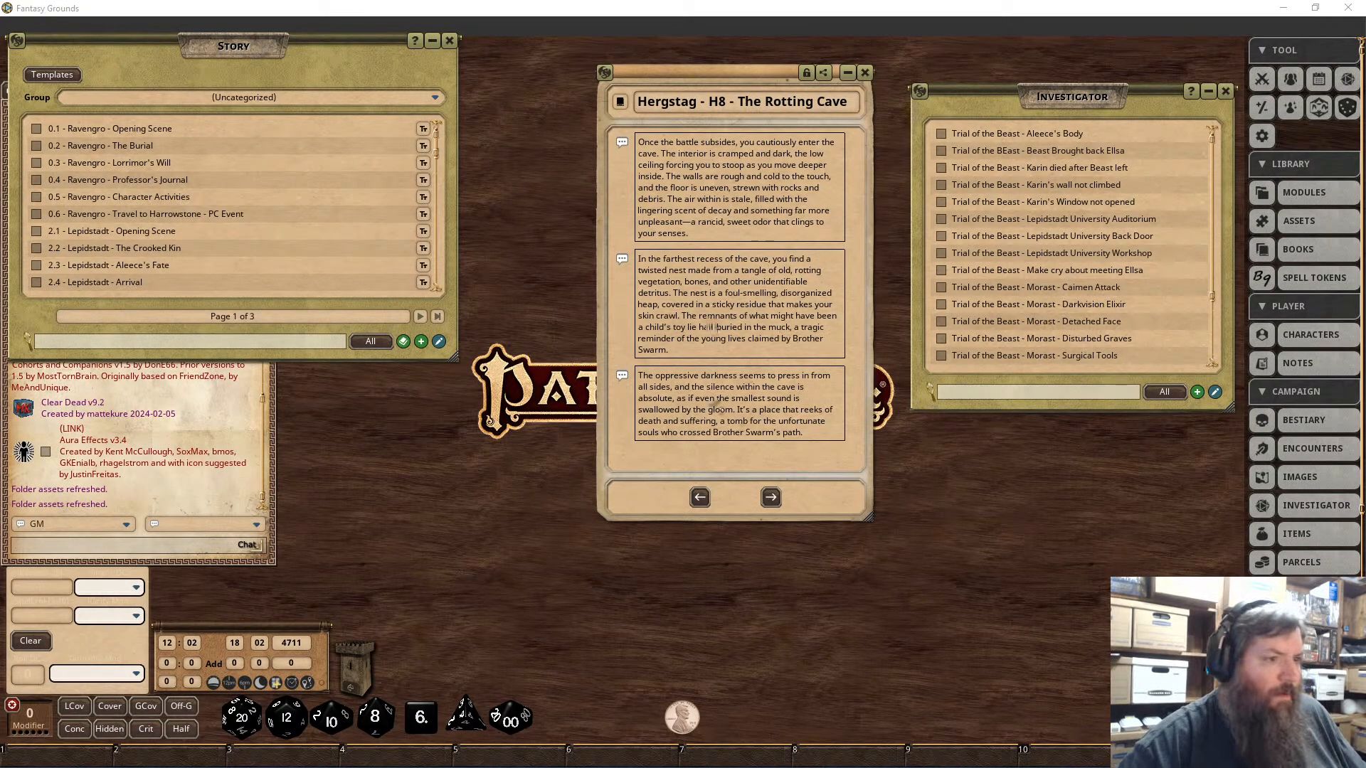
Step: Replace The Rotting Cave's last two paragraphs with the copied children's remains description, and format its "It's clear these children" paragraph as a boxed chat frame
left_click_drag(815, 441, 623, 259)
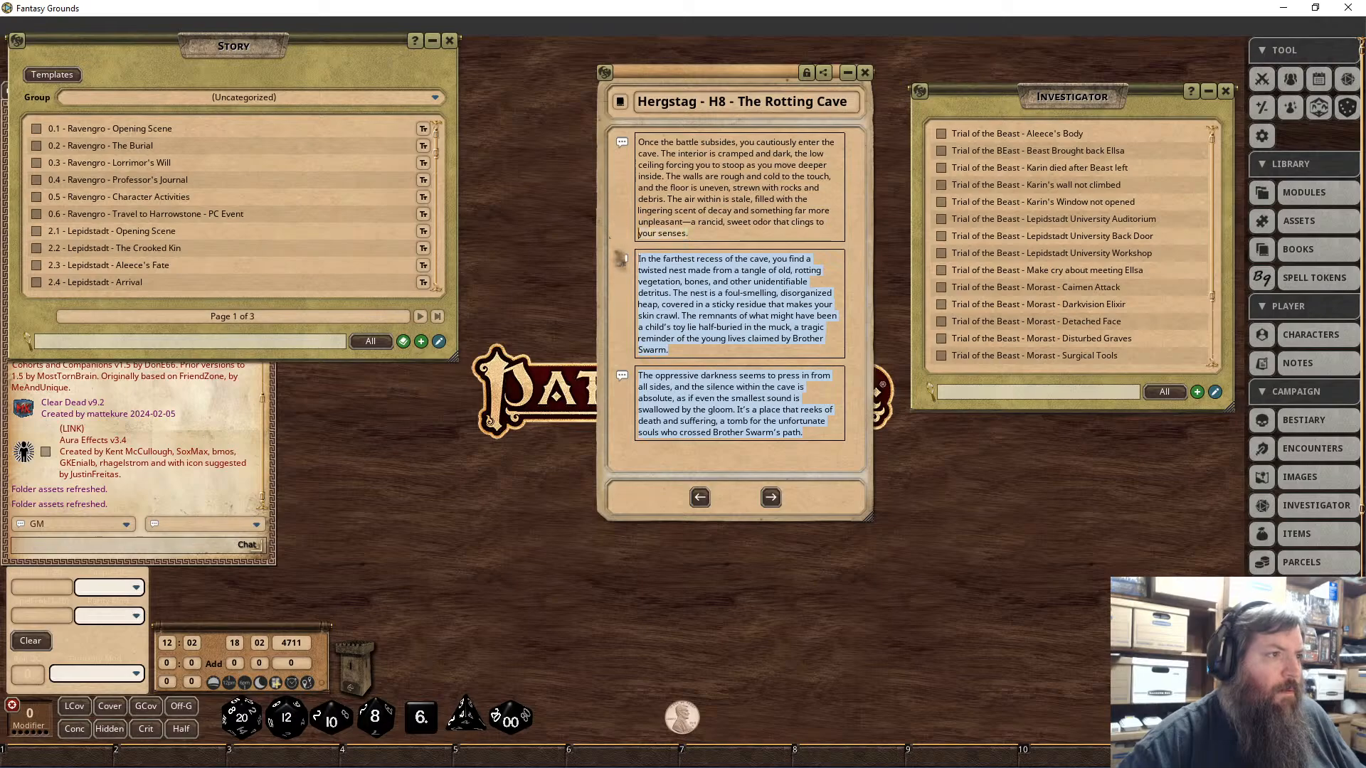
key("ctrl+v")
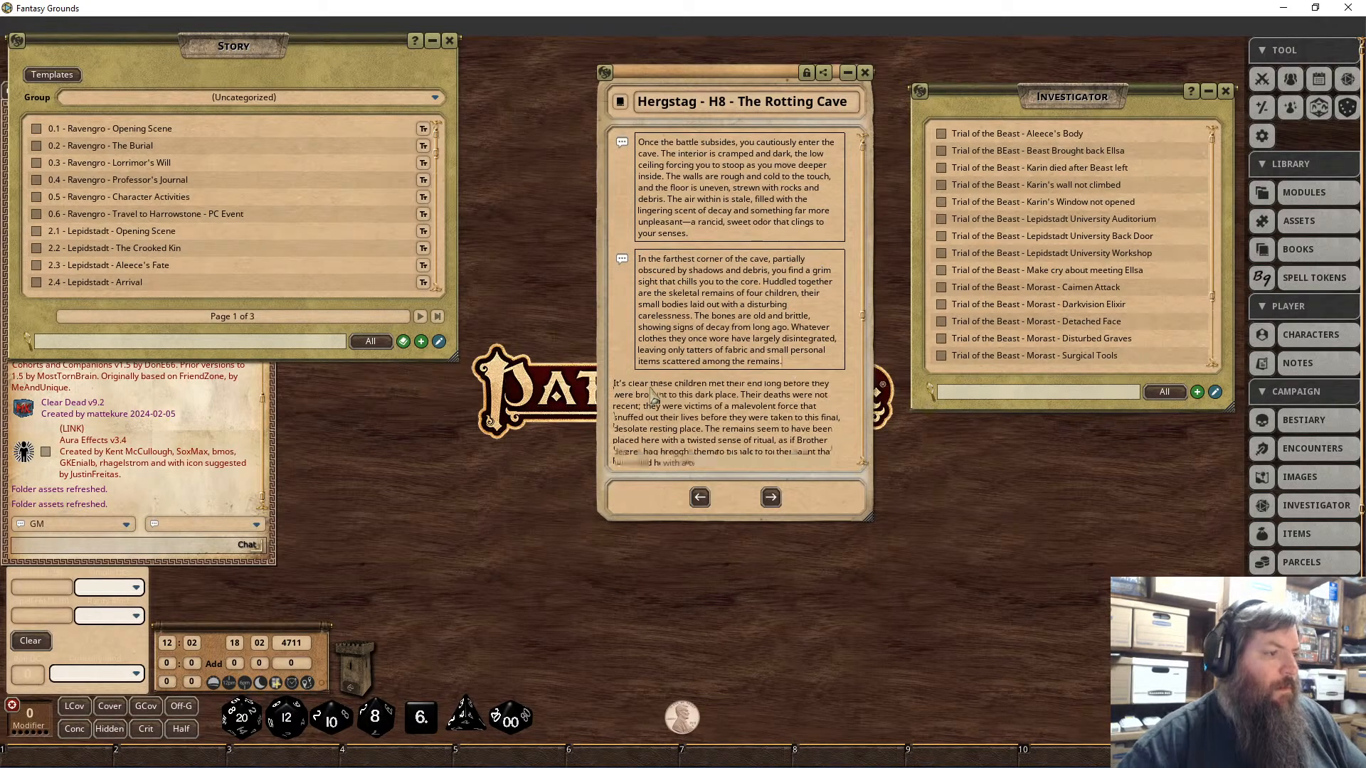
scroll(677, 409, "down", 3)
left_click_drag(700, 381, 569, 284)
right_click(674, 320)
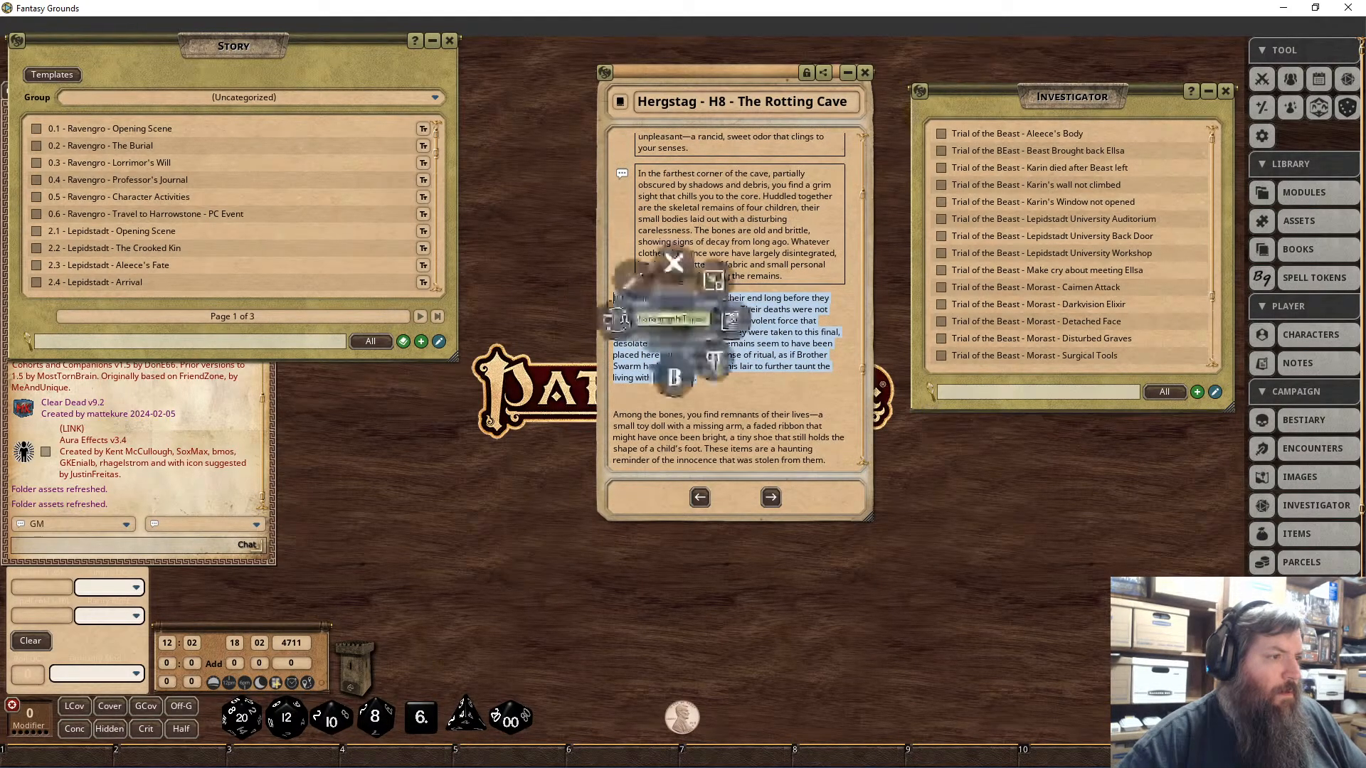
left_click(714, 361)
left_click(681, 410)
Step: Format the pasted paragraphs beginning "Among the bones" and "The air around you" as boxed chat frames
scroll(694, 421, "down", 3)
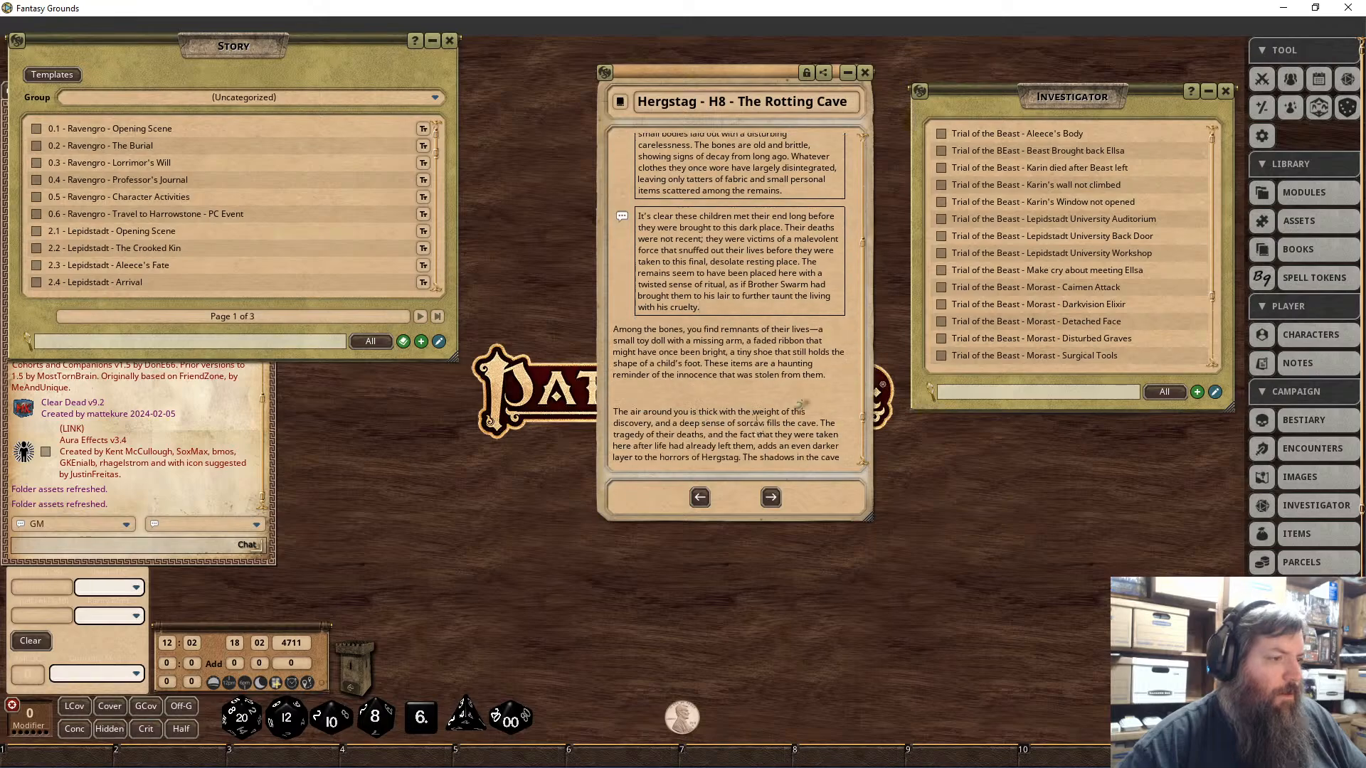
left_click_drag(613, 330, 826, 375)
right_click(704, 399)
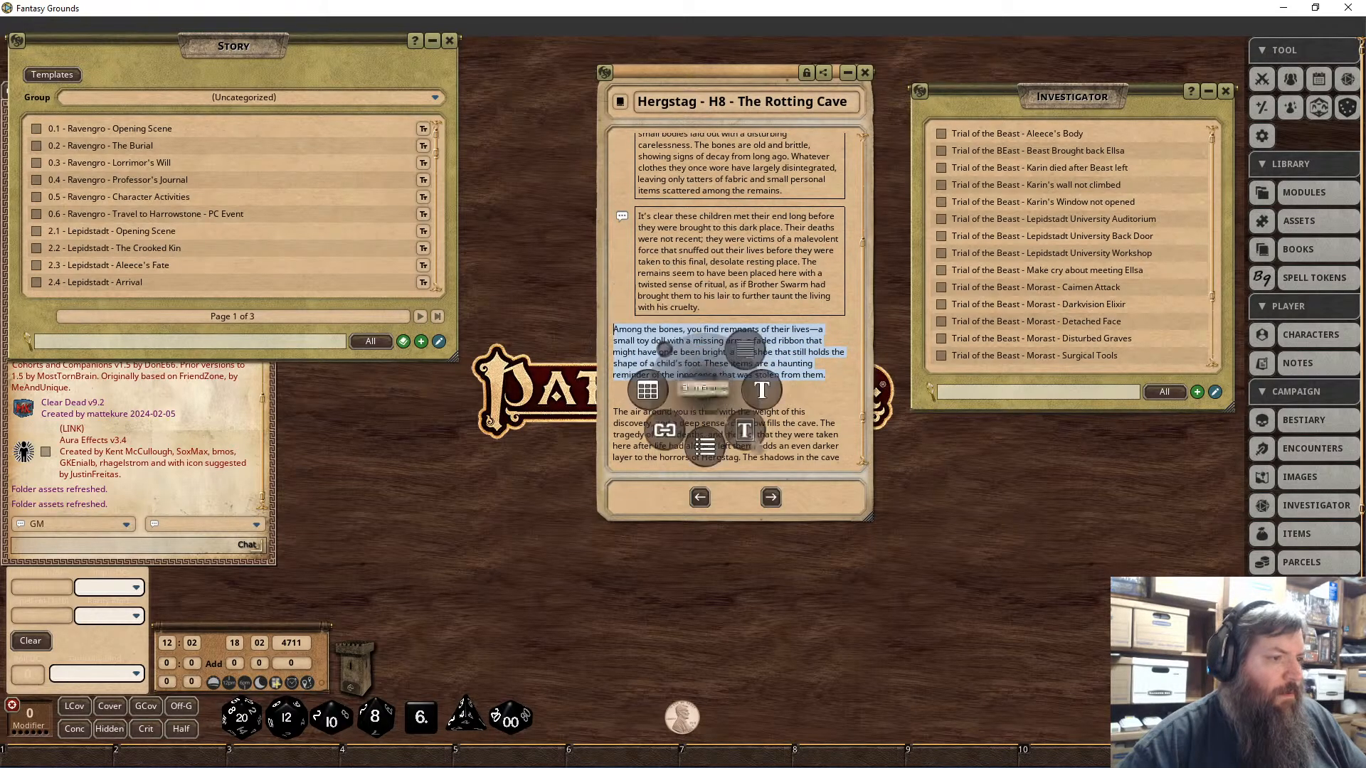
left_click(752, 438)
scroll(712, 421, "down", 3)
left_click_drag(729, 442, 518, 333)
right_click(742, 410)
left_click(782, 449)
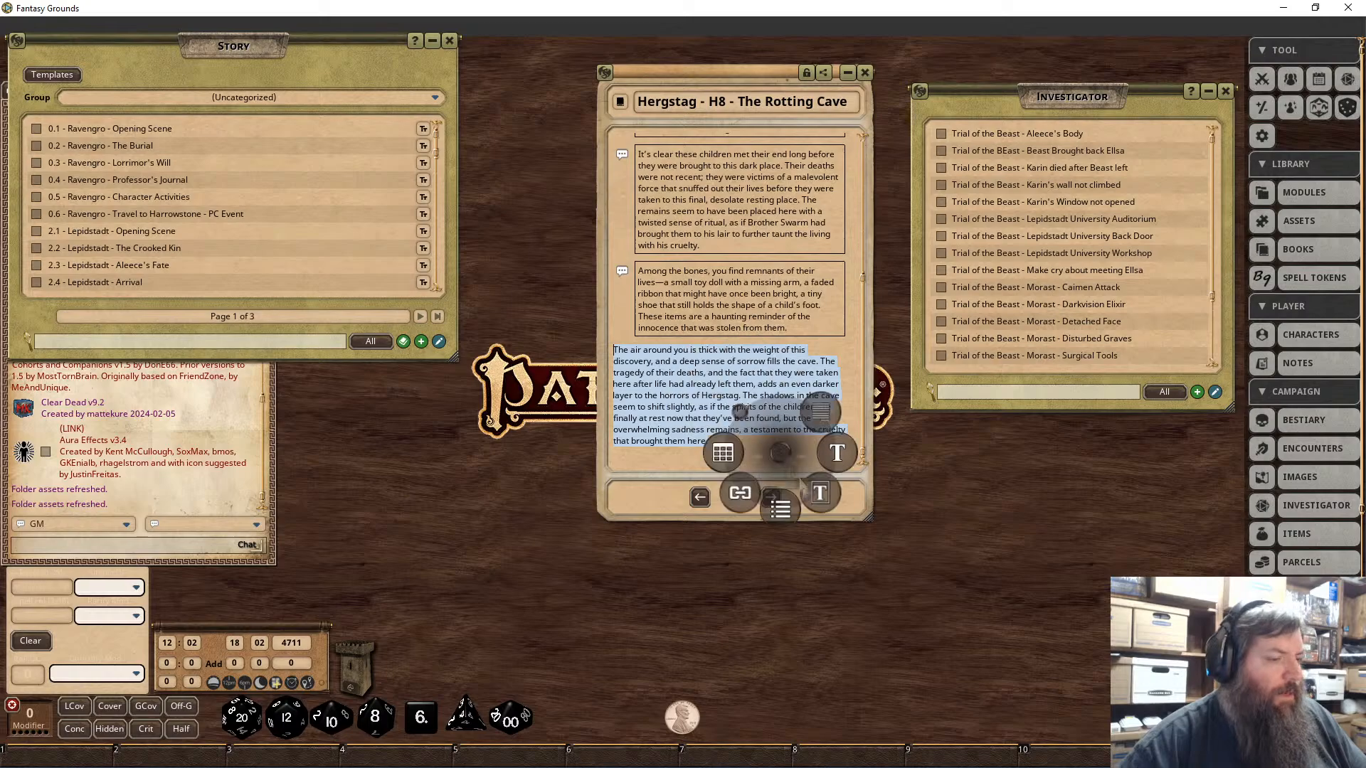
left_click(815, 489)
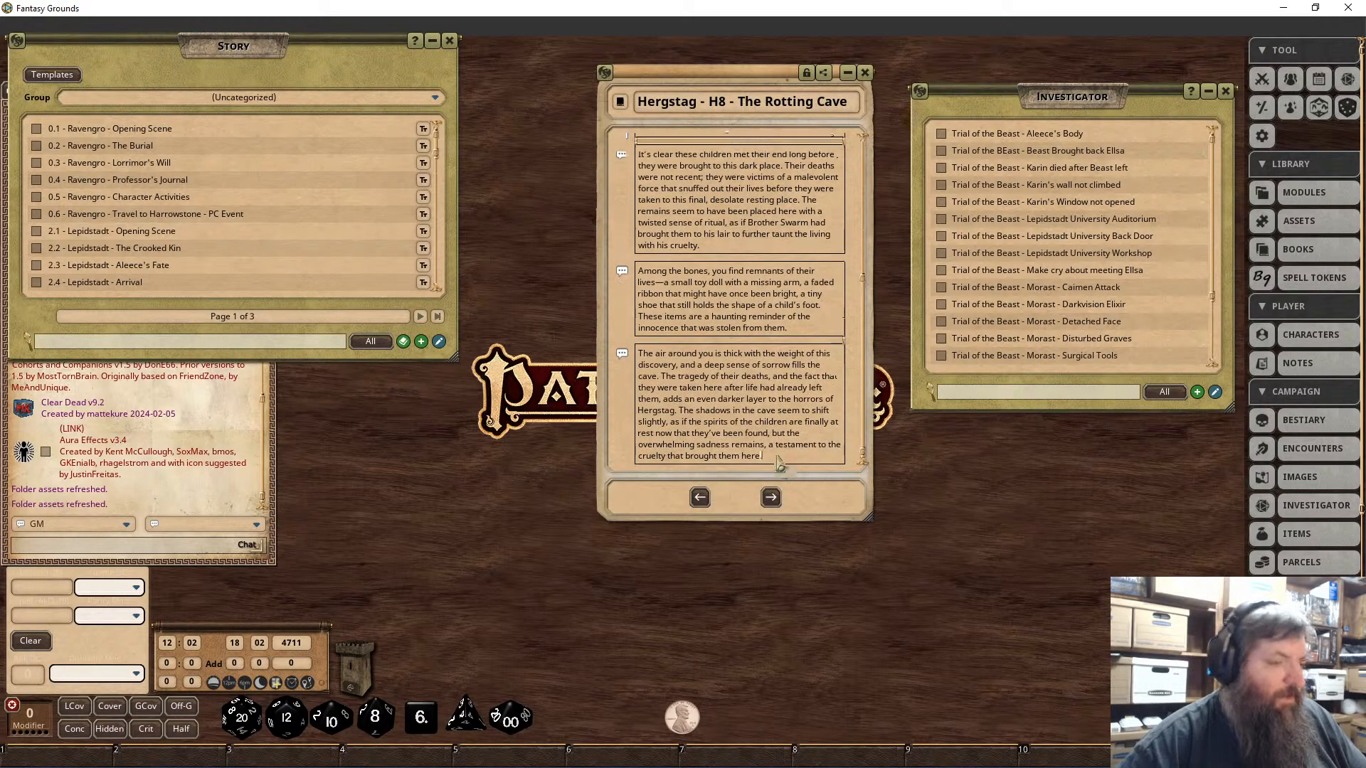
Step: Lock the Hergstag - H8 - The Rotting Cave story, then close it and the Investigator list
scroll(779, 464, "up", 5)
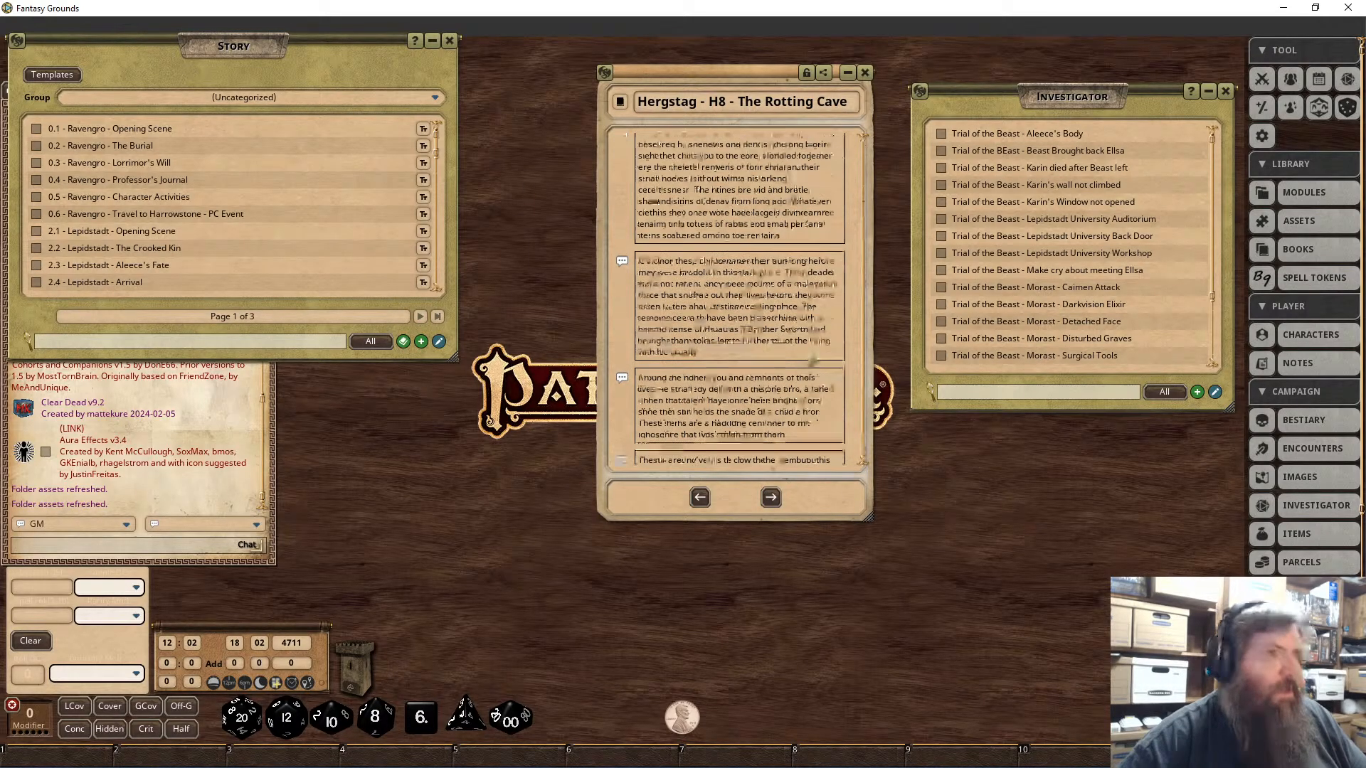
left_click(808, 74)
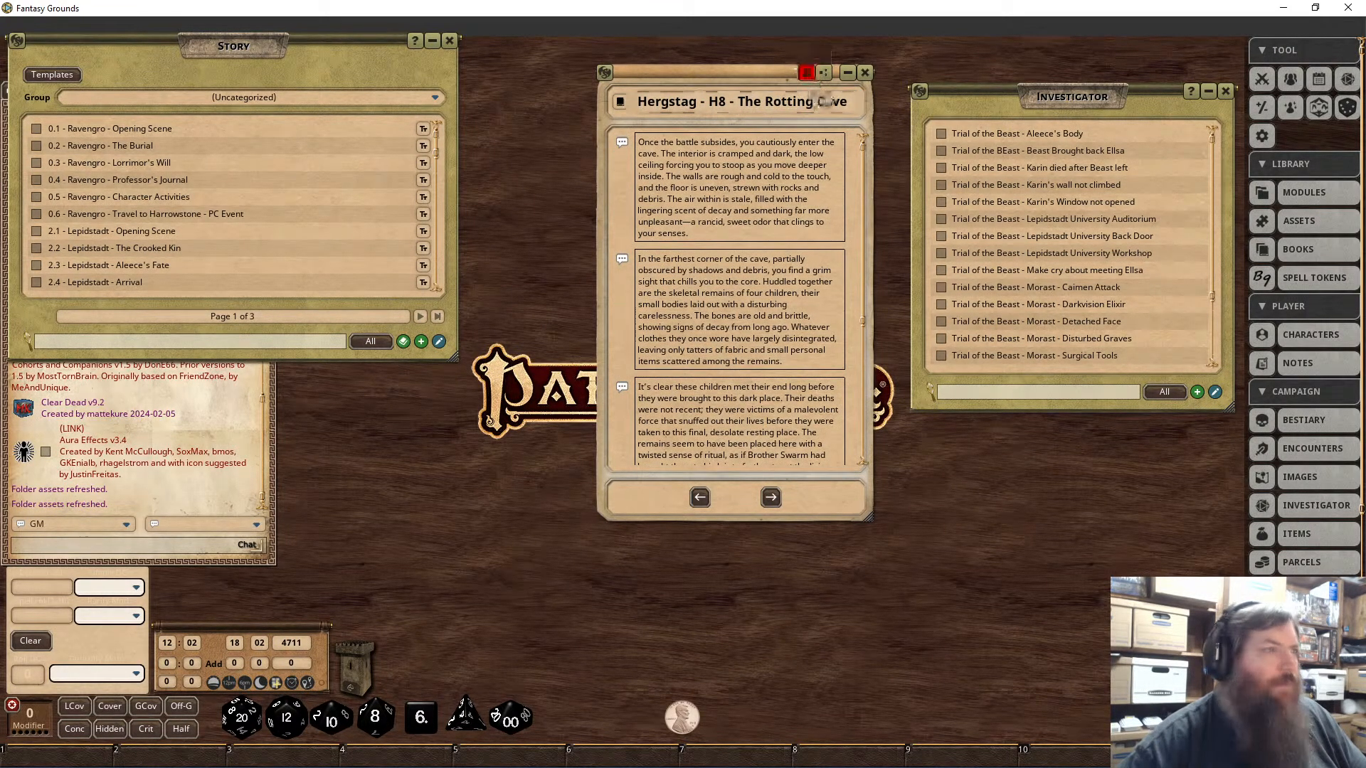
left_click(866, 73)
left_click(1226, 91)
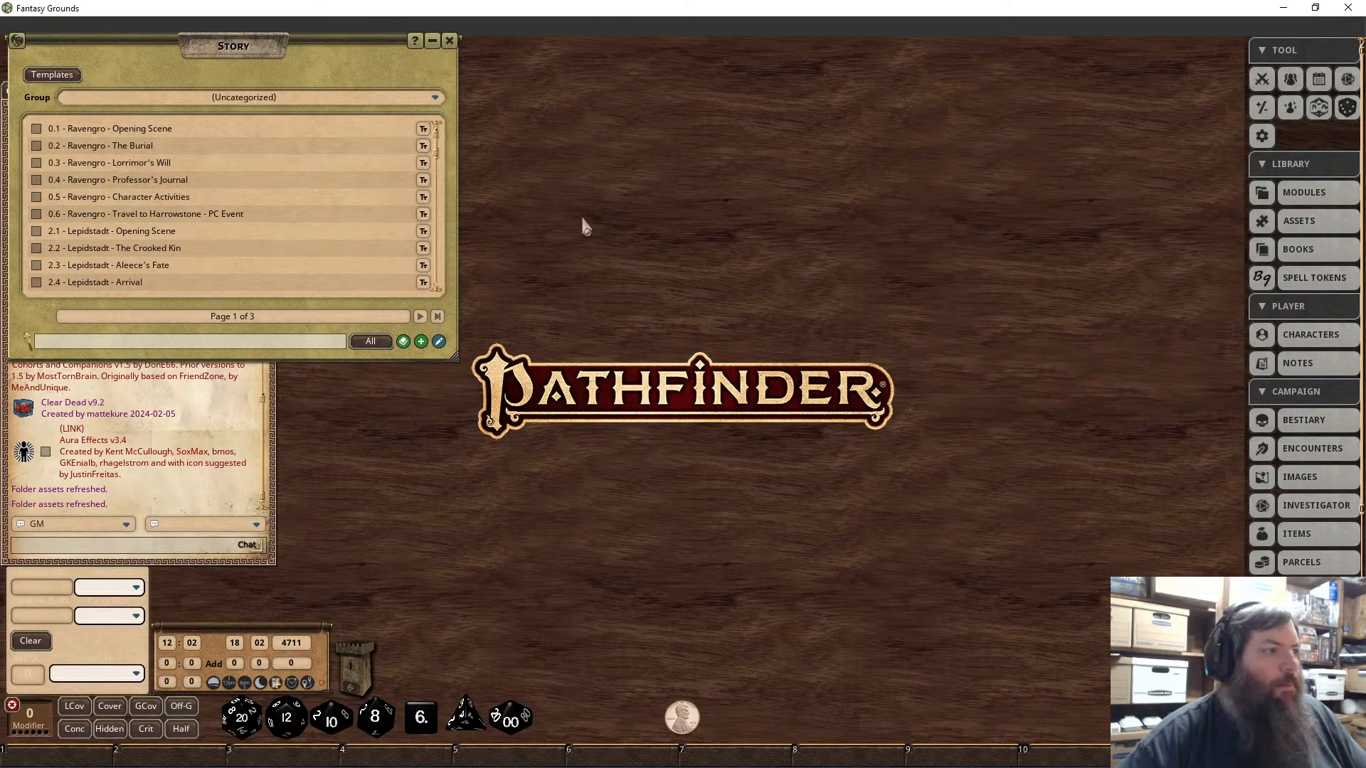
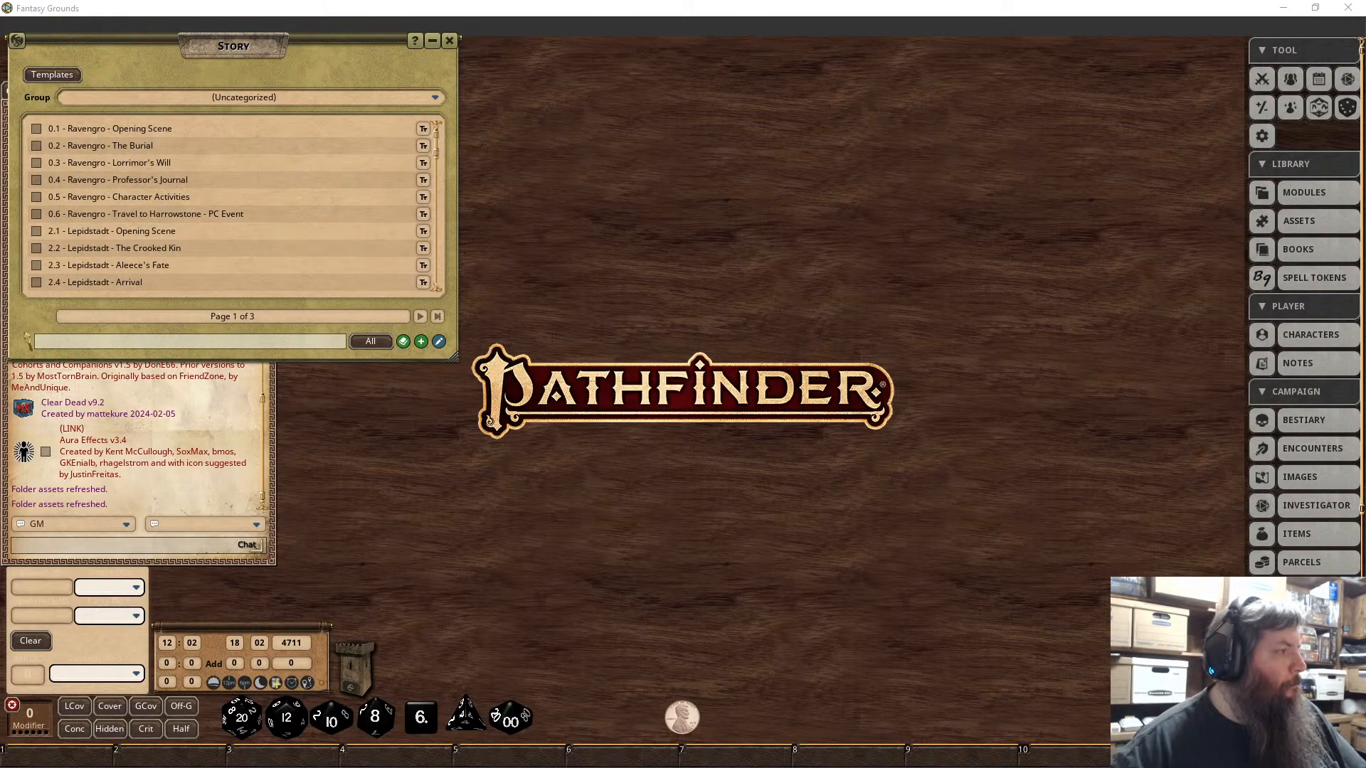
Step: Move the Story list clear of the chat and examine its uncategorized entries for stories without a chapter number
left_click_drag(257, 47, 810, 172)
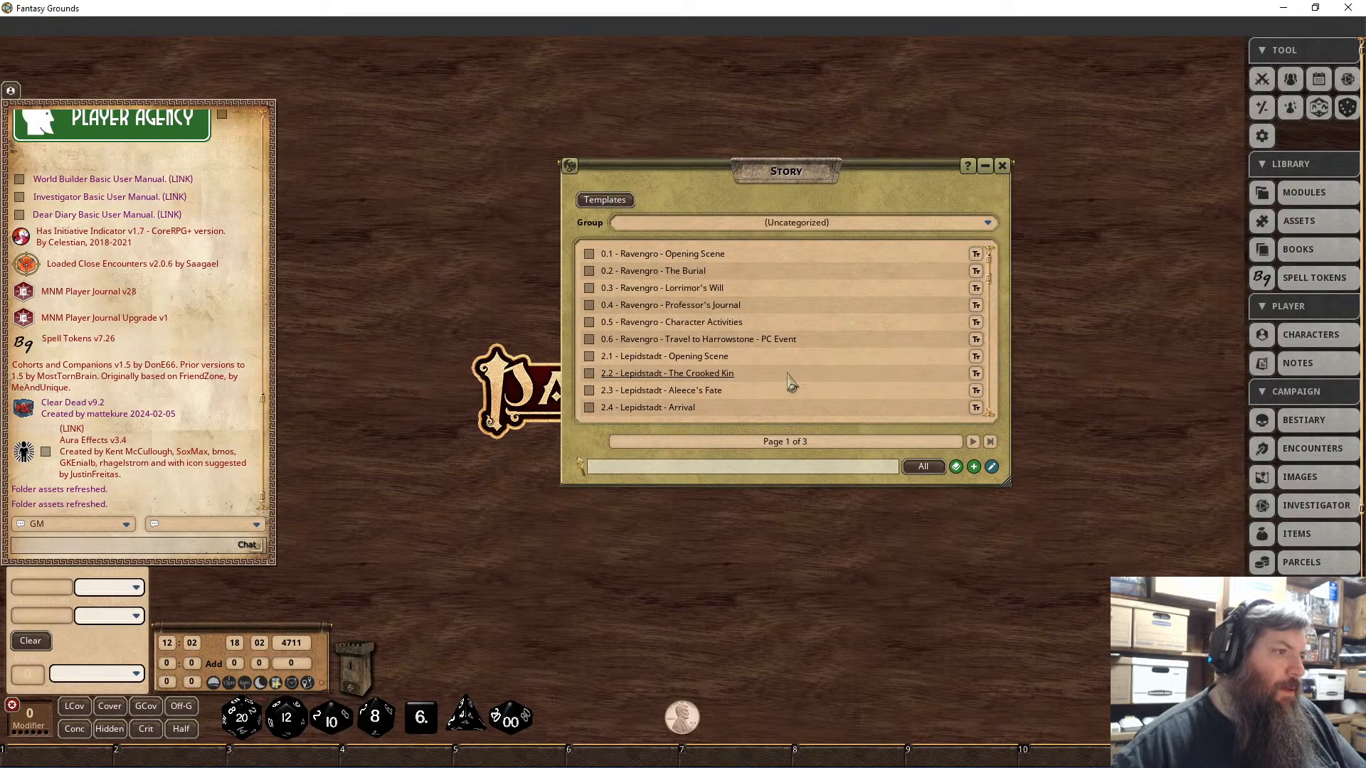
scroll(640, 388, "down", 5)
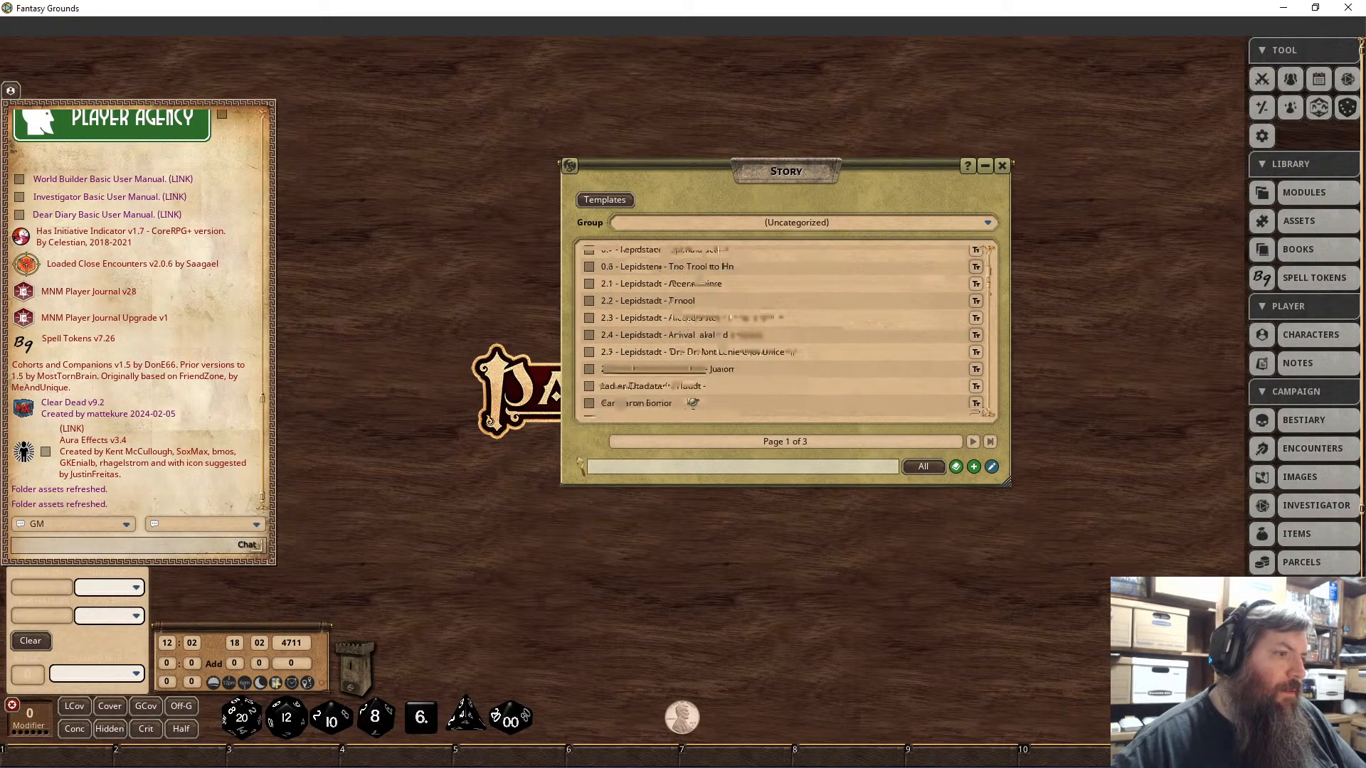
scroll(685, 398, "up", 2)
scroll(685, 397, "down", 1)
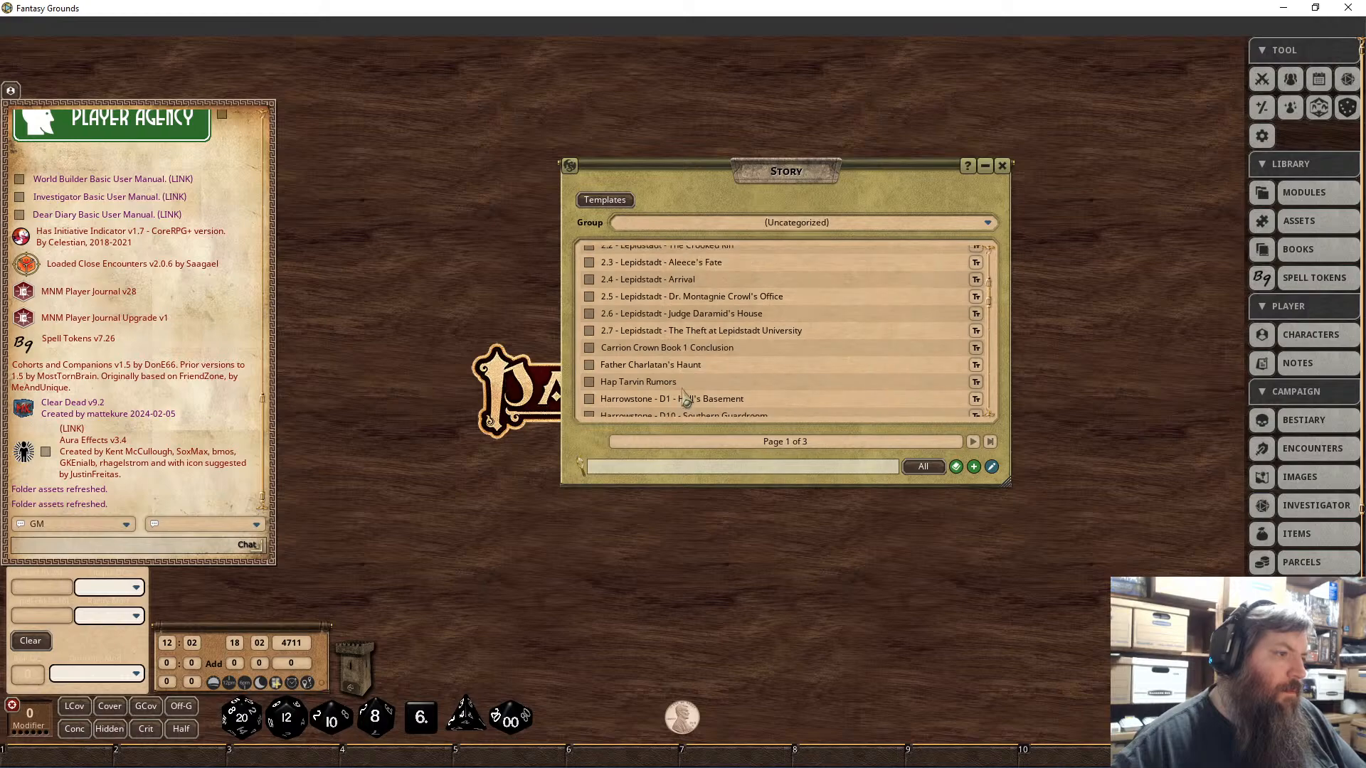
scroll(682, 396, "up", 3)
scroll(677, 395, "down", 5)
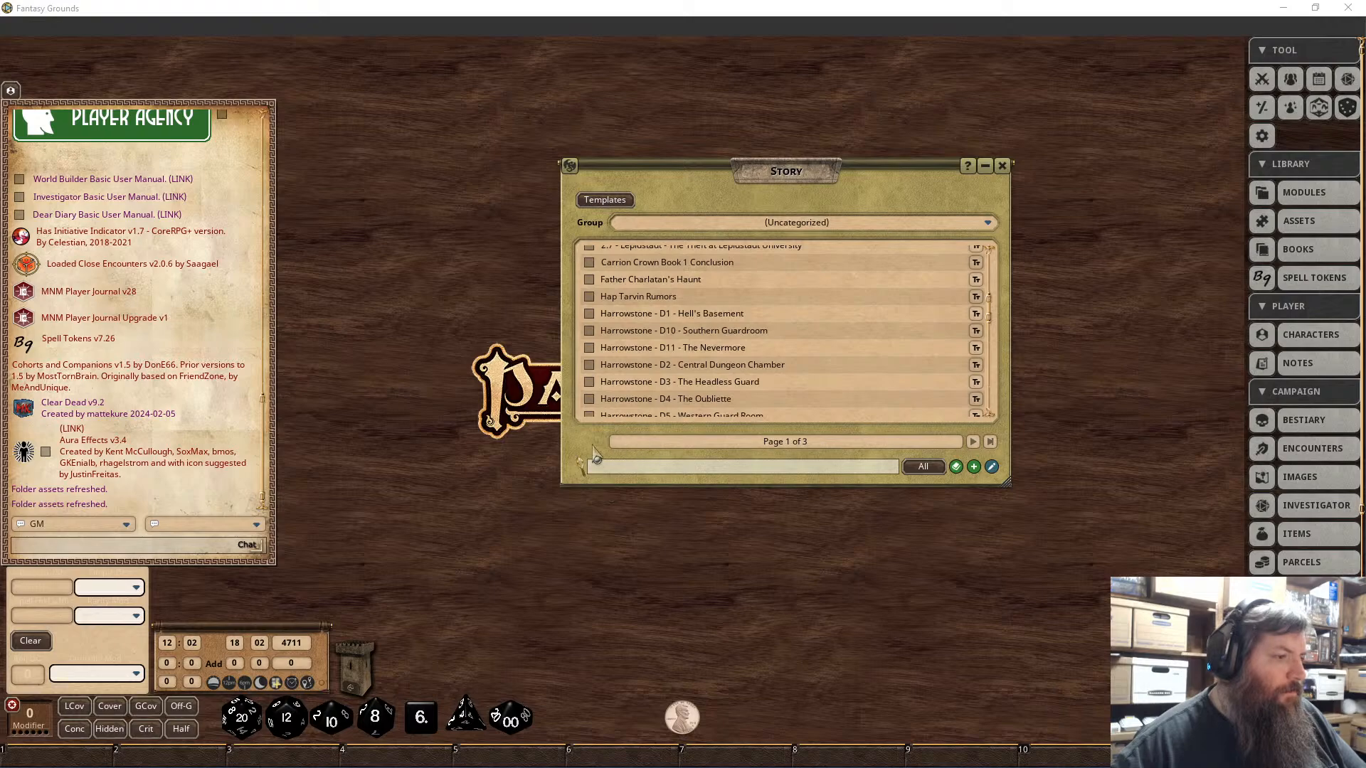
scroll(602, 420, "up", 5)
scroll(601, 421, "up", 3)
scroll(602, 418, "down", 2)
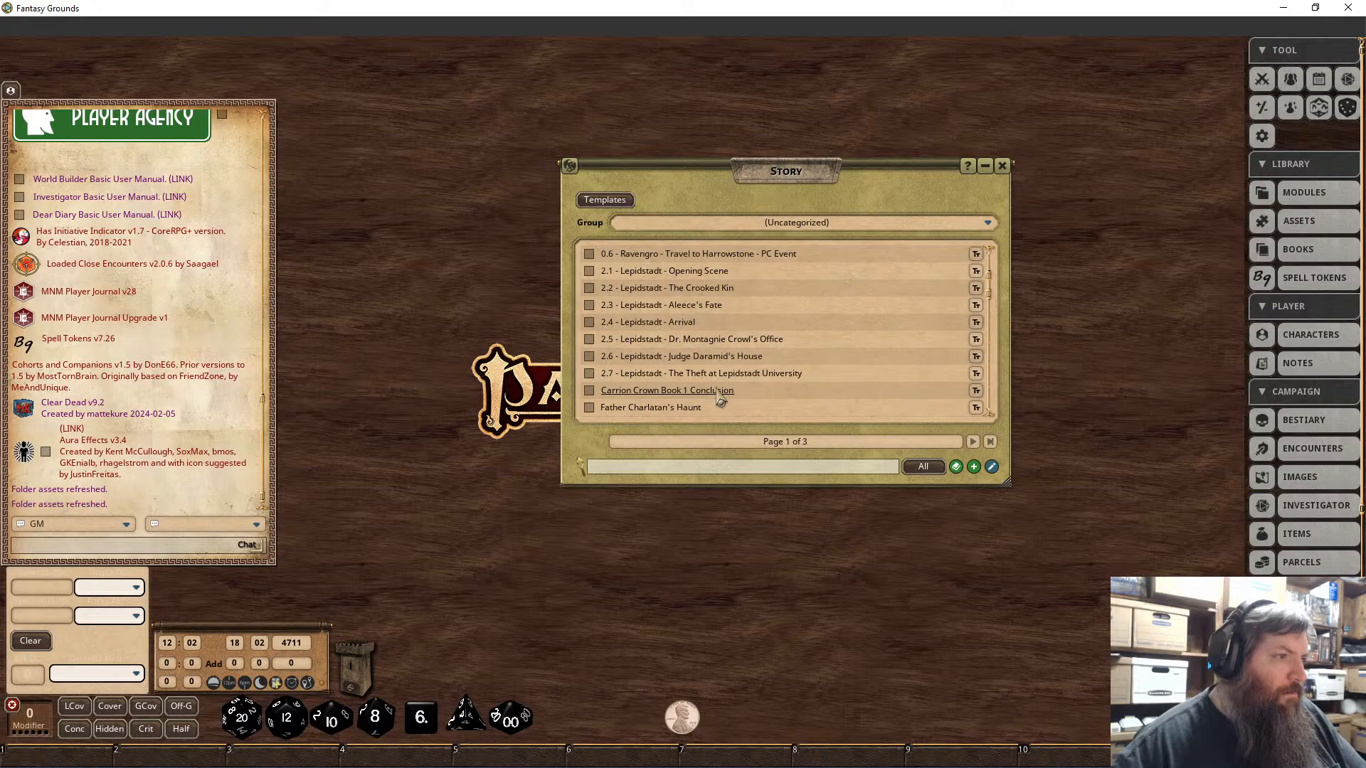
scroll(720, 395, "up", 1)
scroll(721, 400, "down", 3)
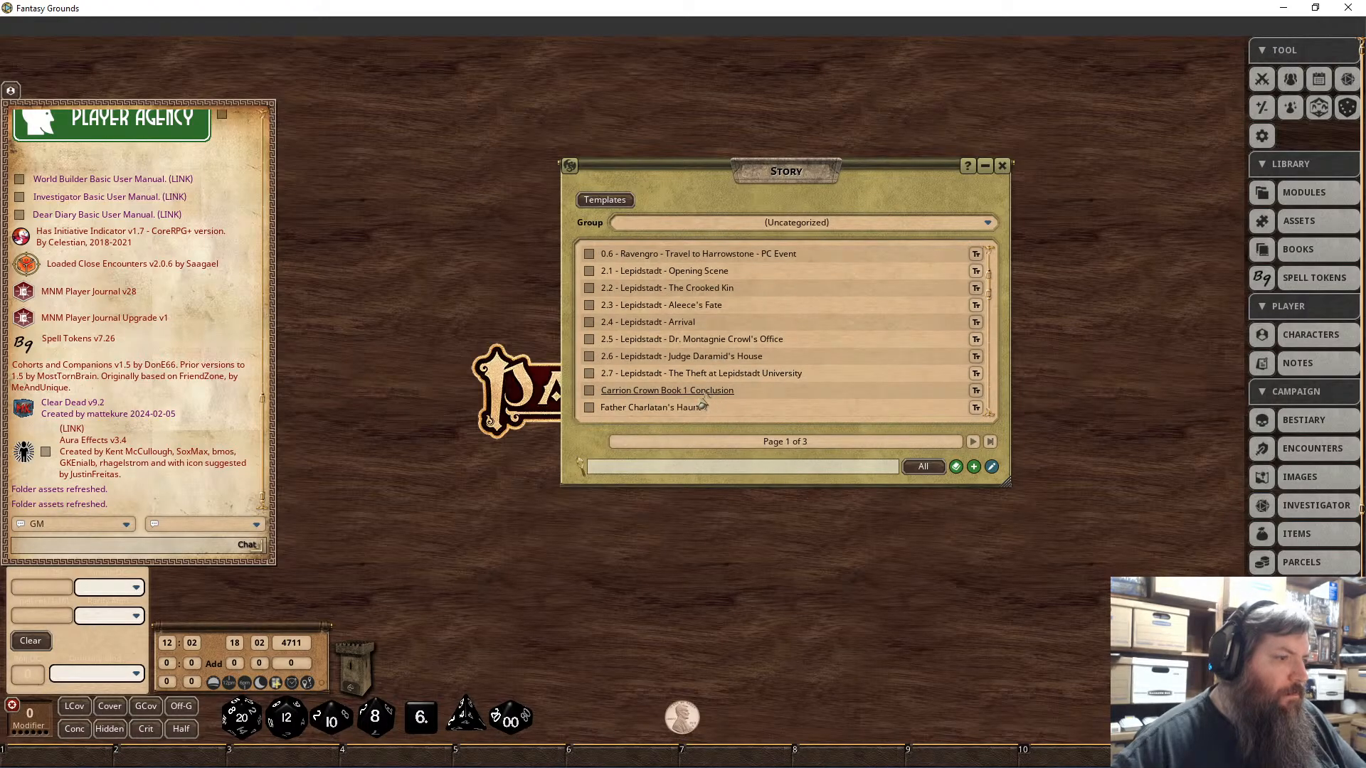
Step: Unlock the Carrion Crown Book 1 Conclusion story, retitle it "0 - Carrion Crown Book 1 Conclusion", and close it
left_click(706, 399)
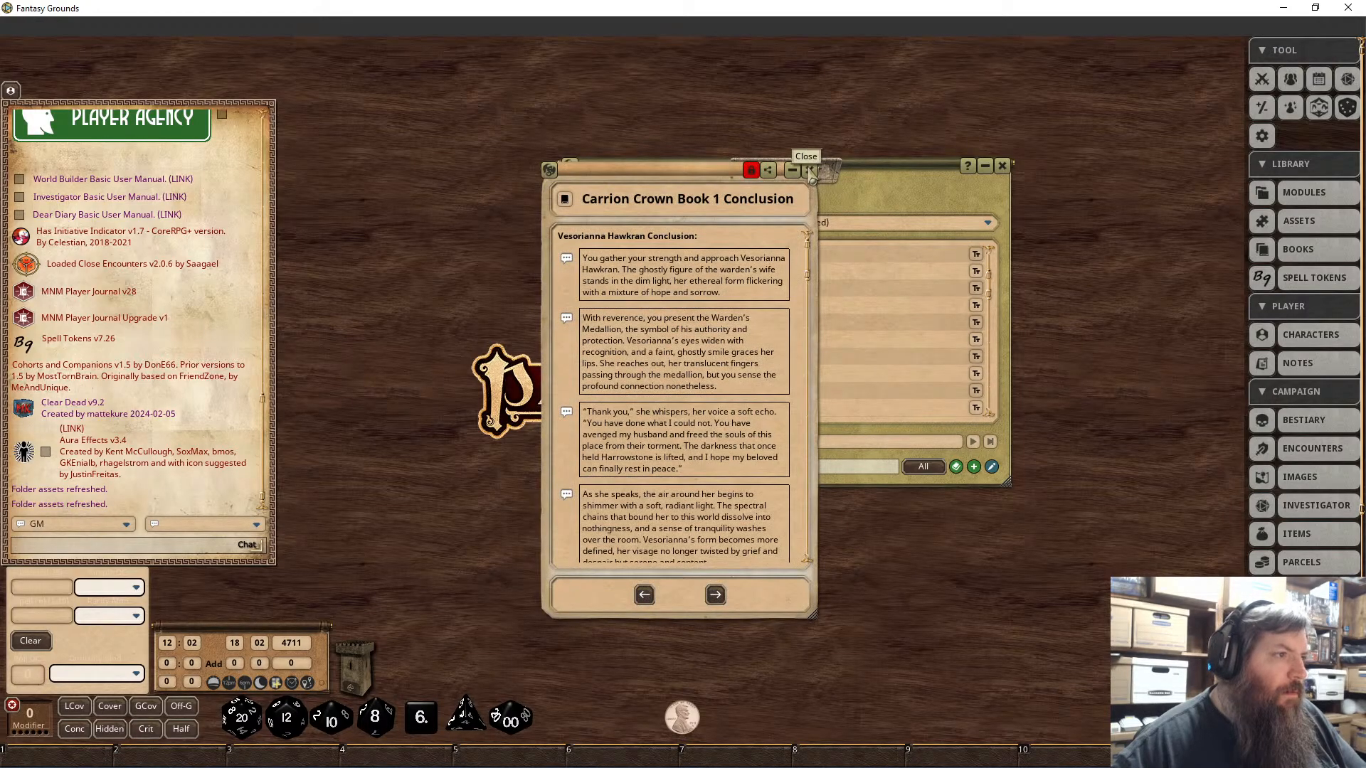
left_click(810, 169)
scroll(783, 331, "up", 2)
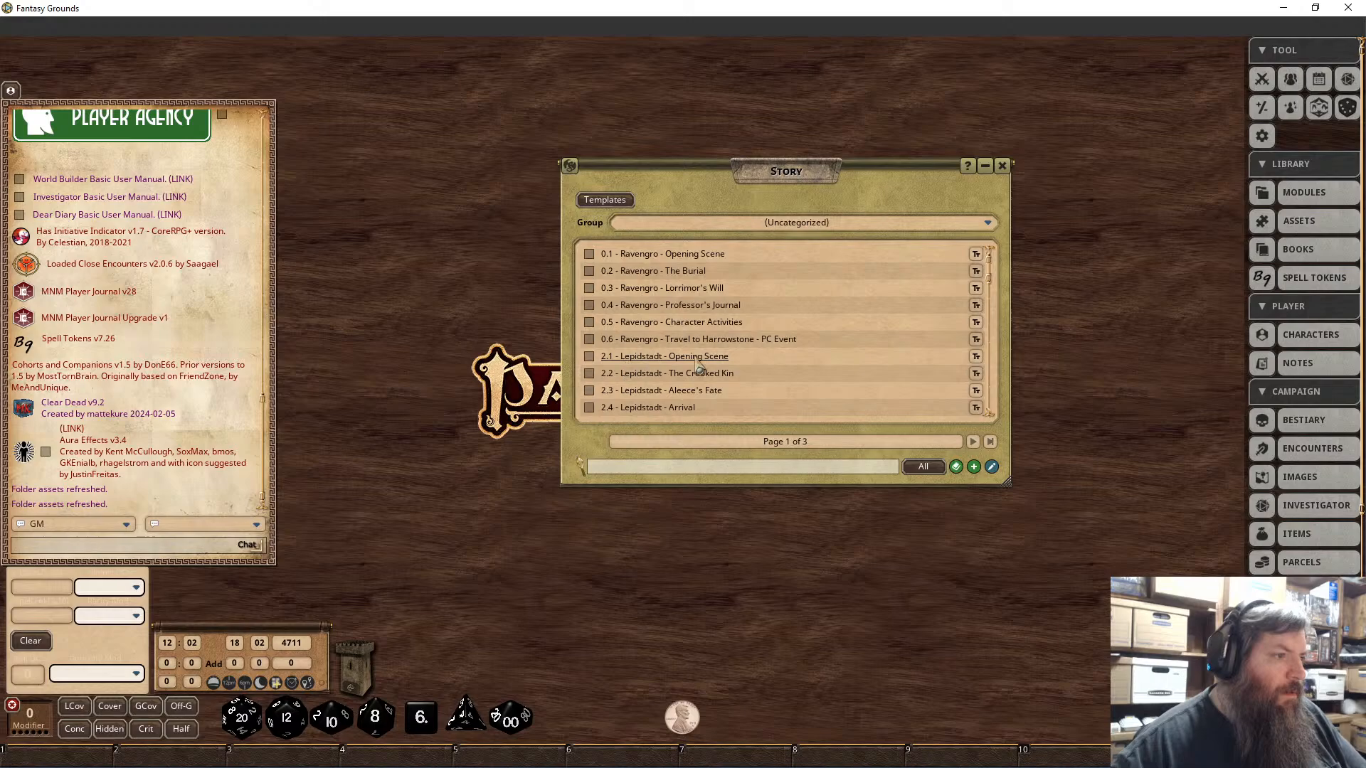
scroll(783, 332, "down", 3)
left_click(610, 349)
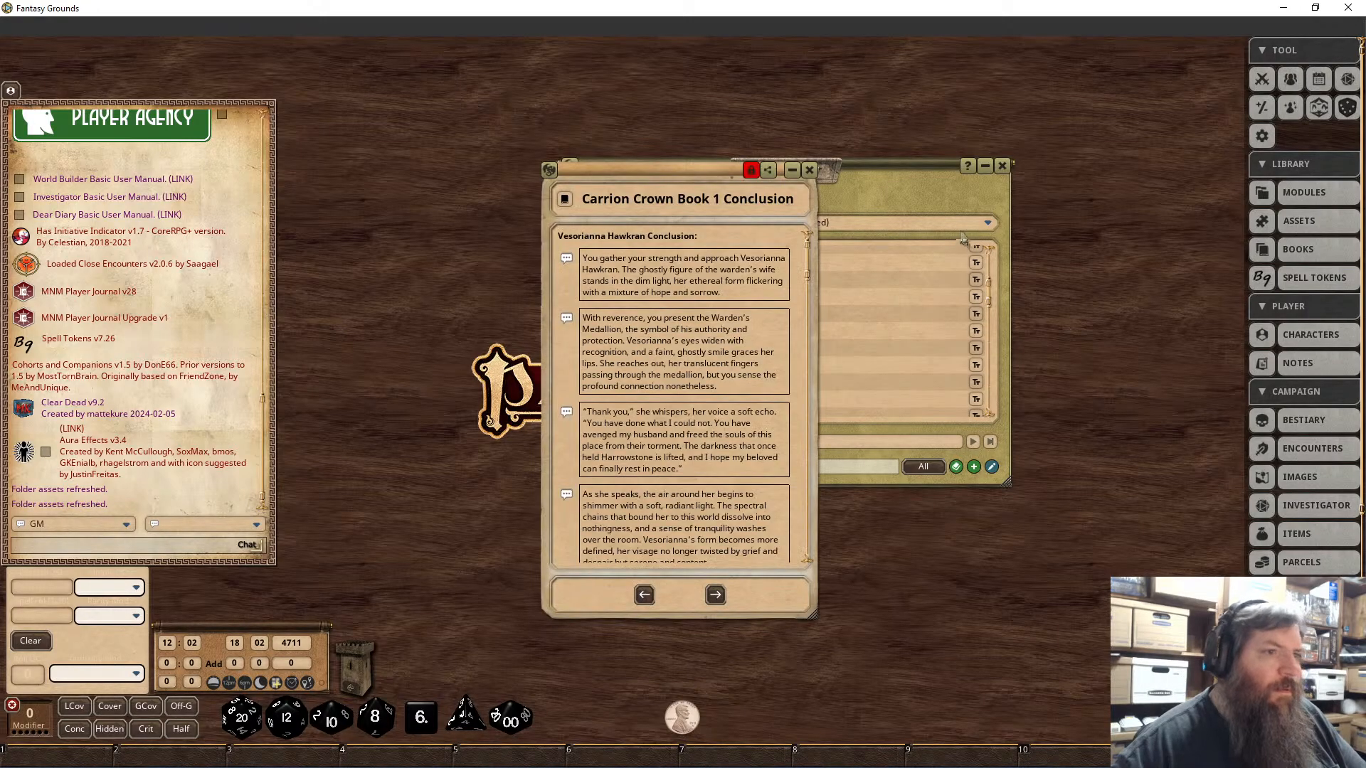
left_click(584, 208)
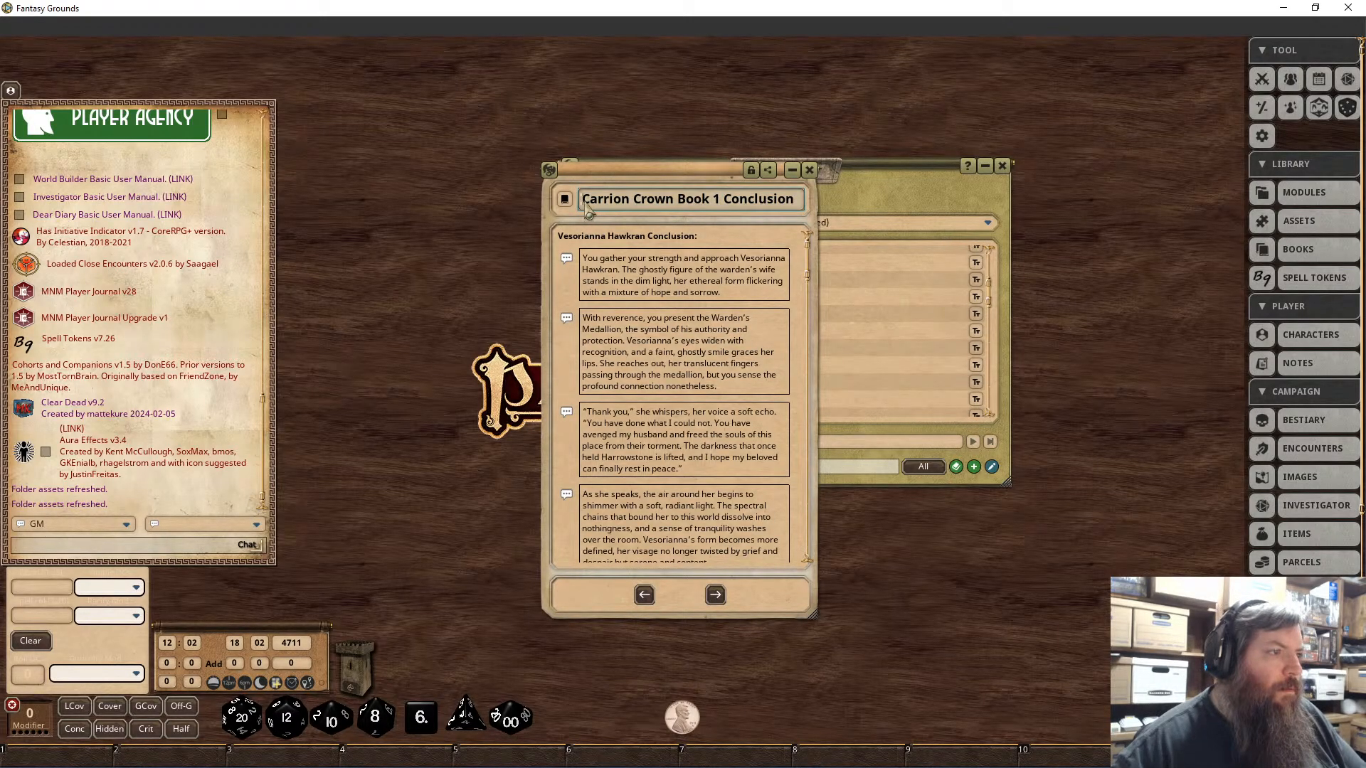
type("0")
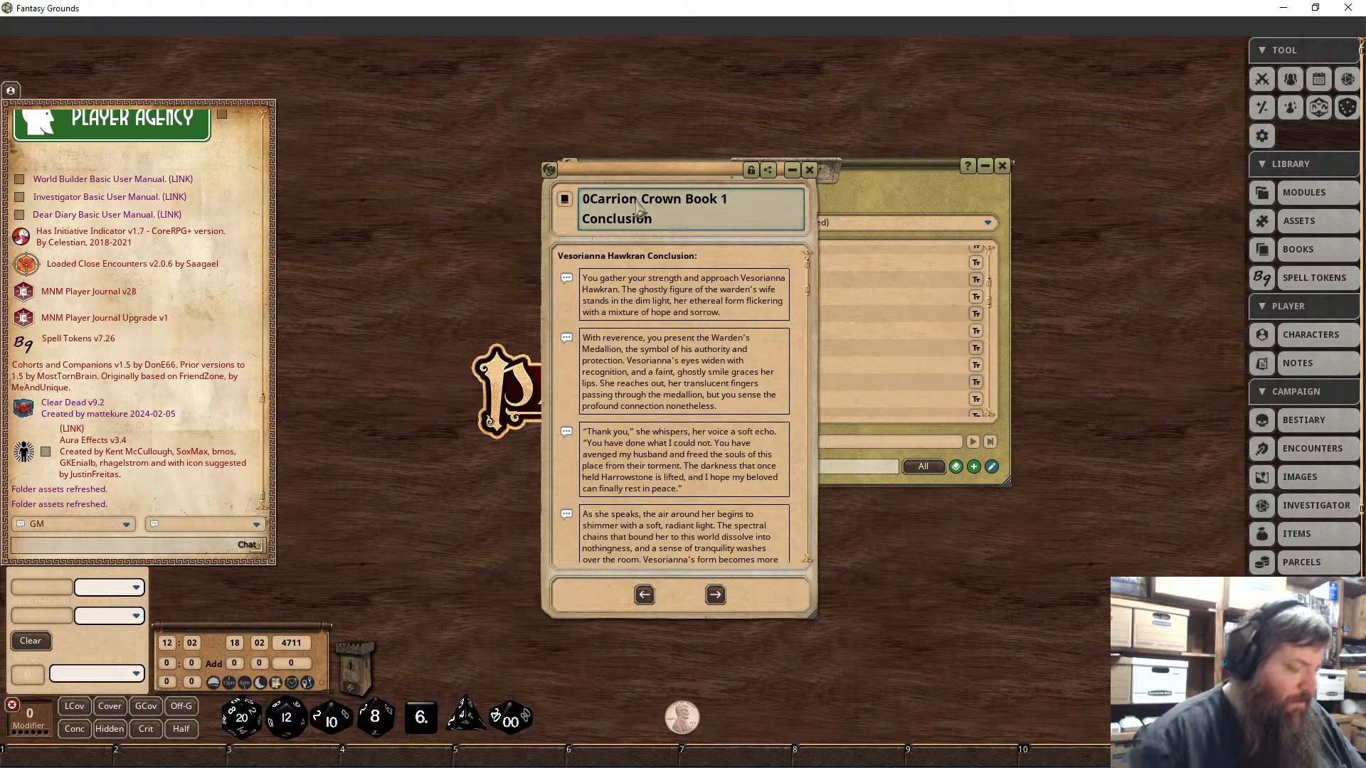
type(" -")
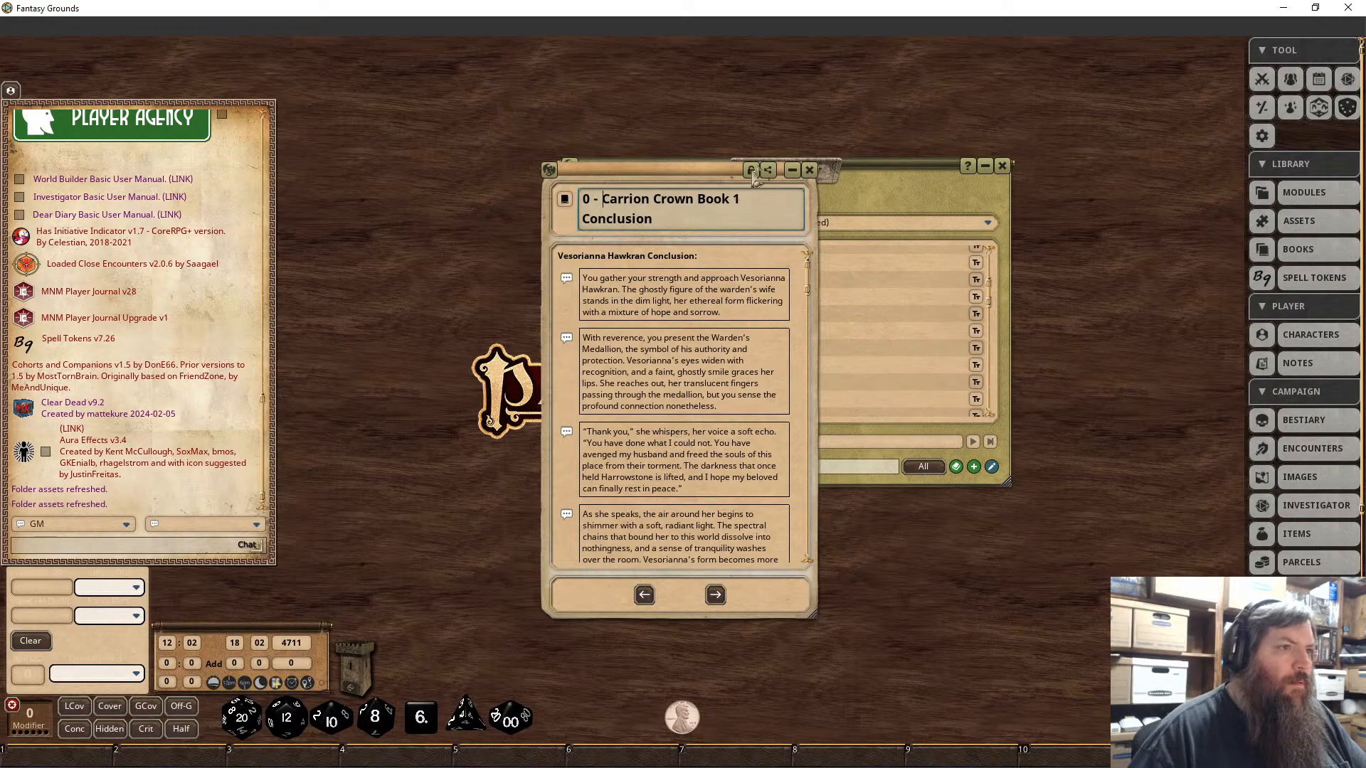
left_click(809, 170)
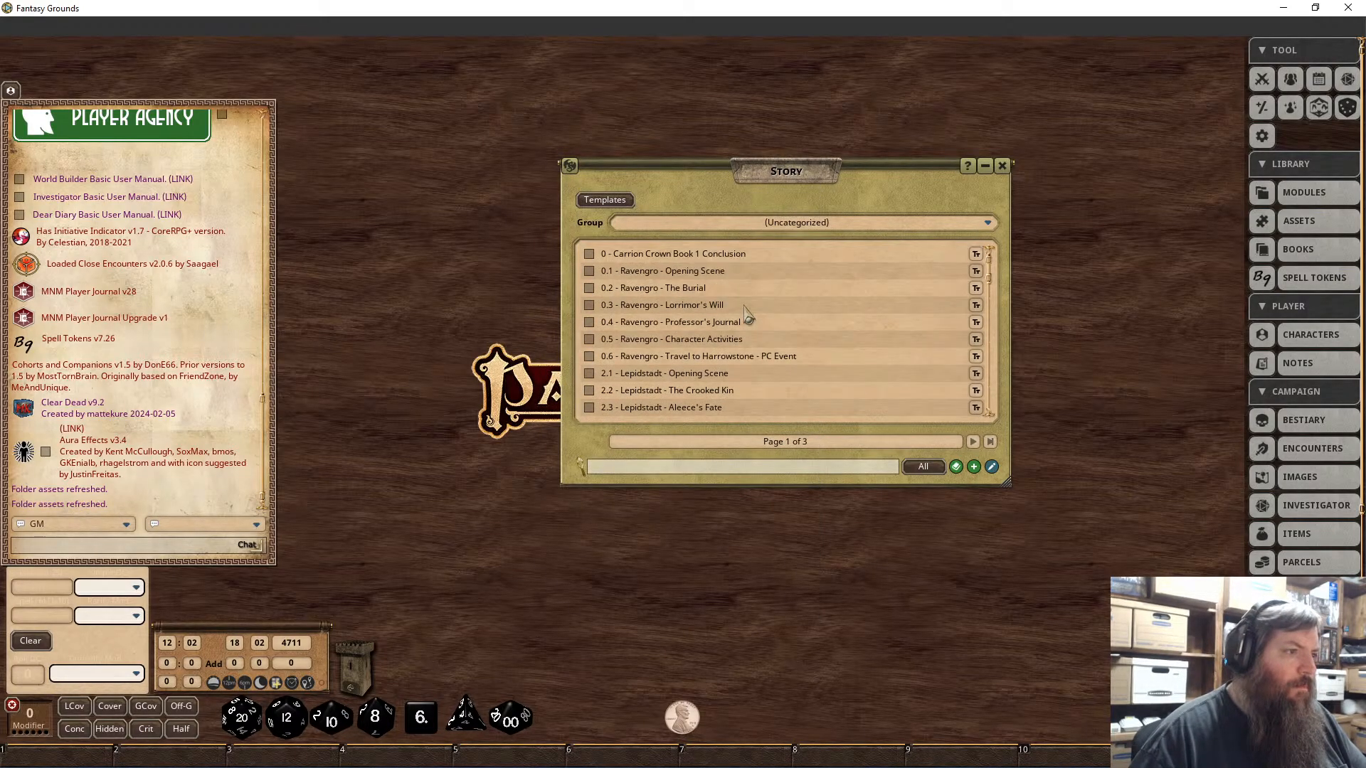
Step: Change the Book 1 Conclusion story's title to "1 - Carrion Crown Book 1 Conclusion", then lock and close it
scroll(712, 295, "down", 3)
scroll(676, 290, "up", 3)
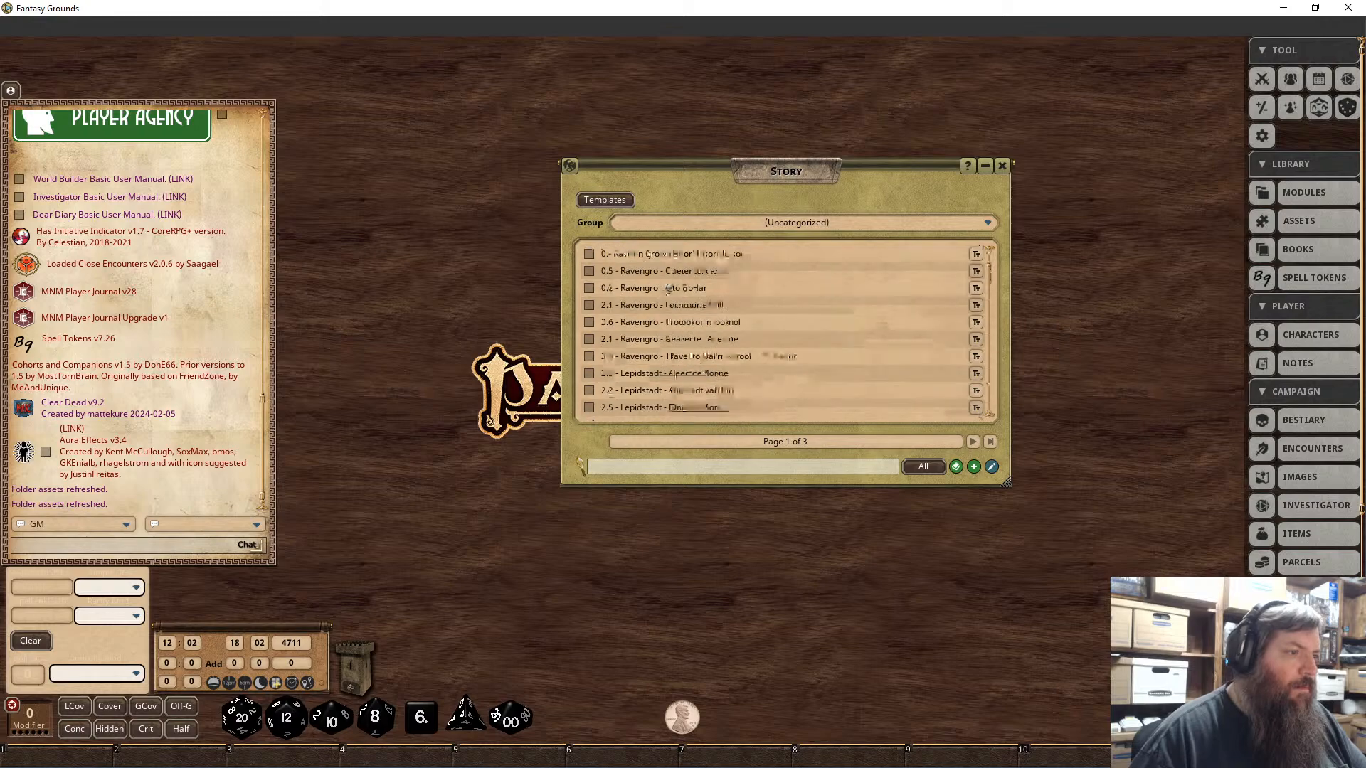
left_click(624, 256)
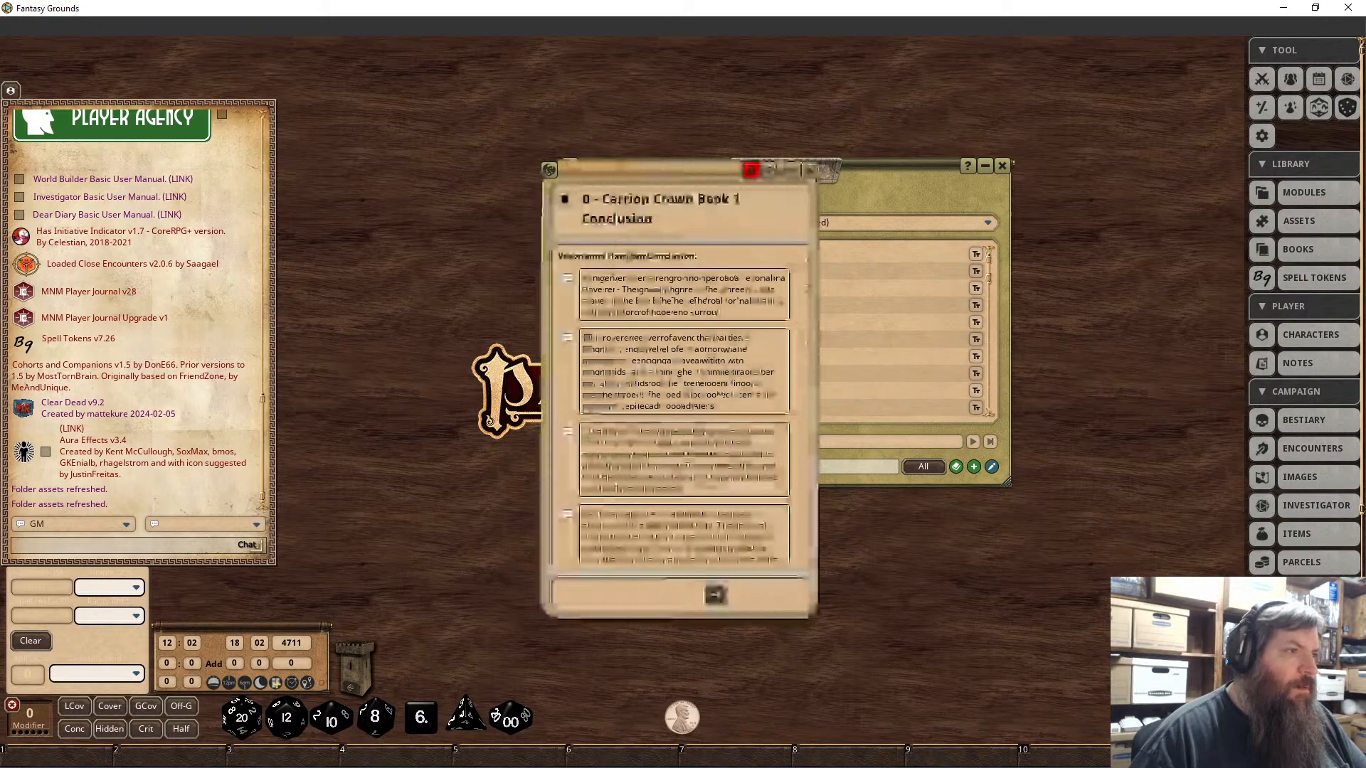
left_click(752, 170)
left_click(588, 200)
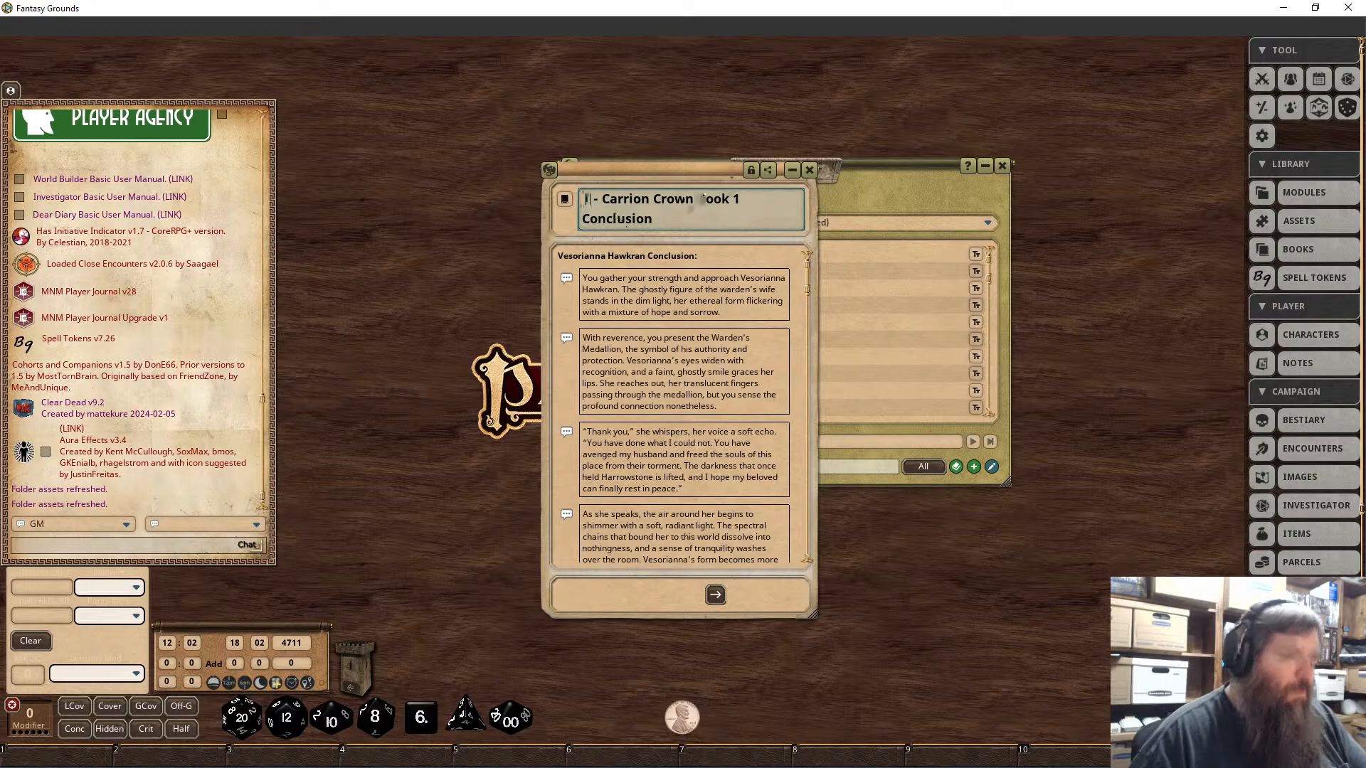
type("1")
left_click(751, 171)
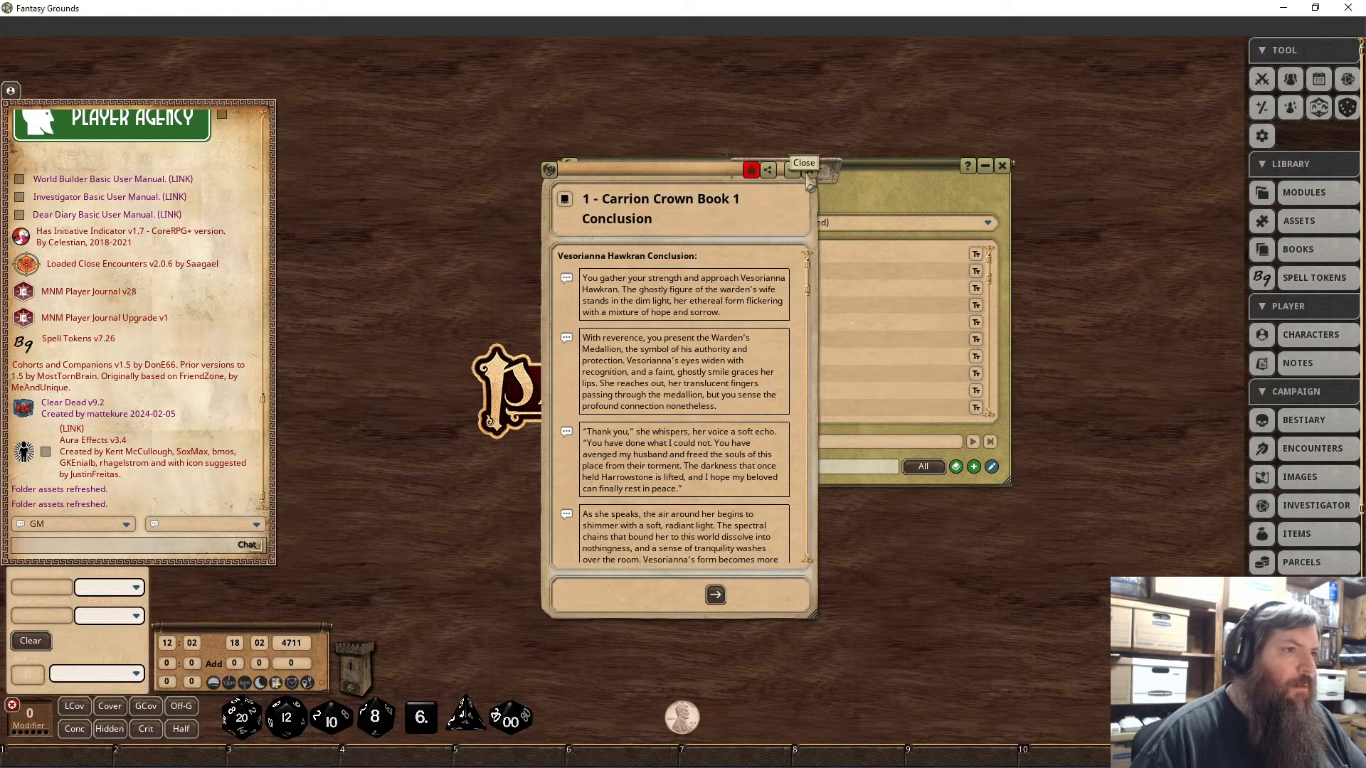
left_click(809, 170)
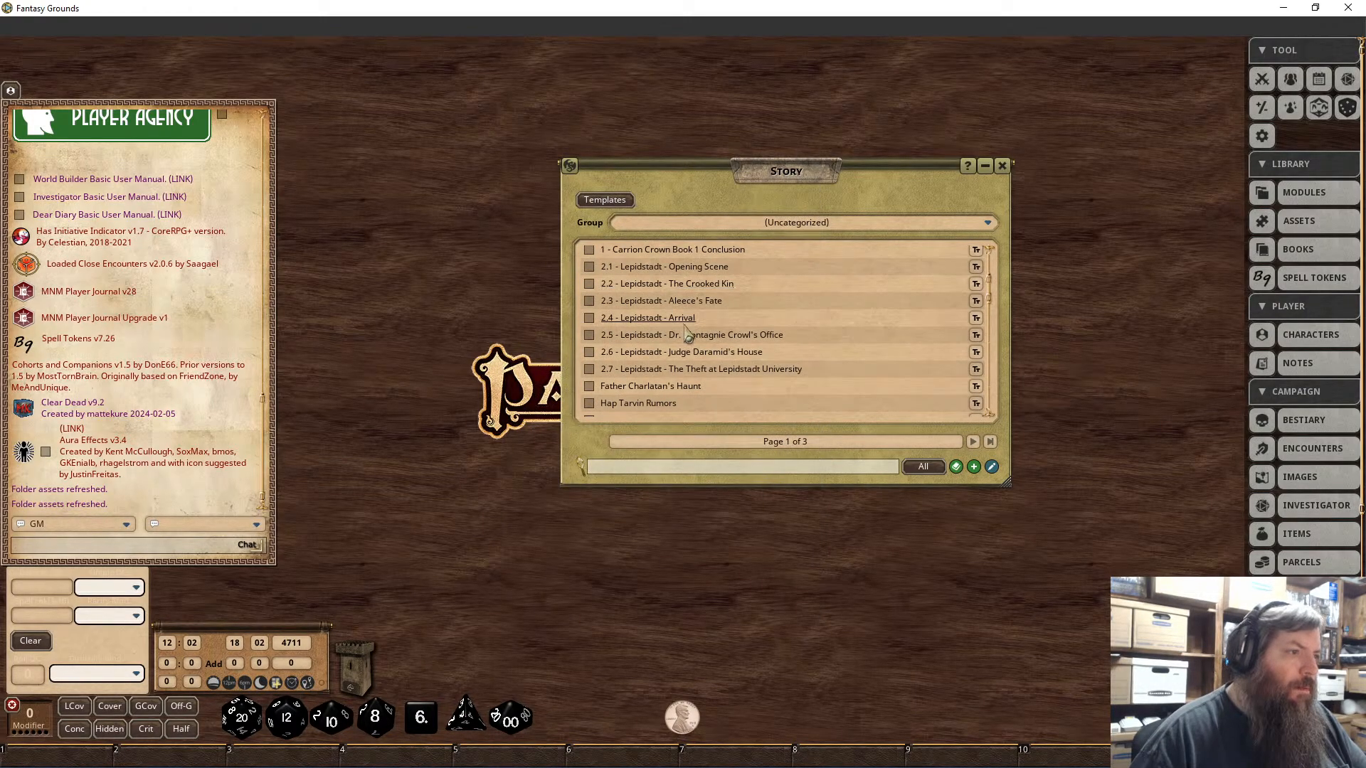
Step: Unlock the Father Charlatan's Haunt story, retitle it "1 - Father Charlatan's Haunt", and close it
left_click(644, 388)
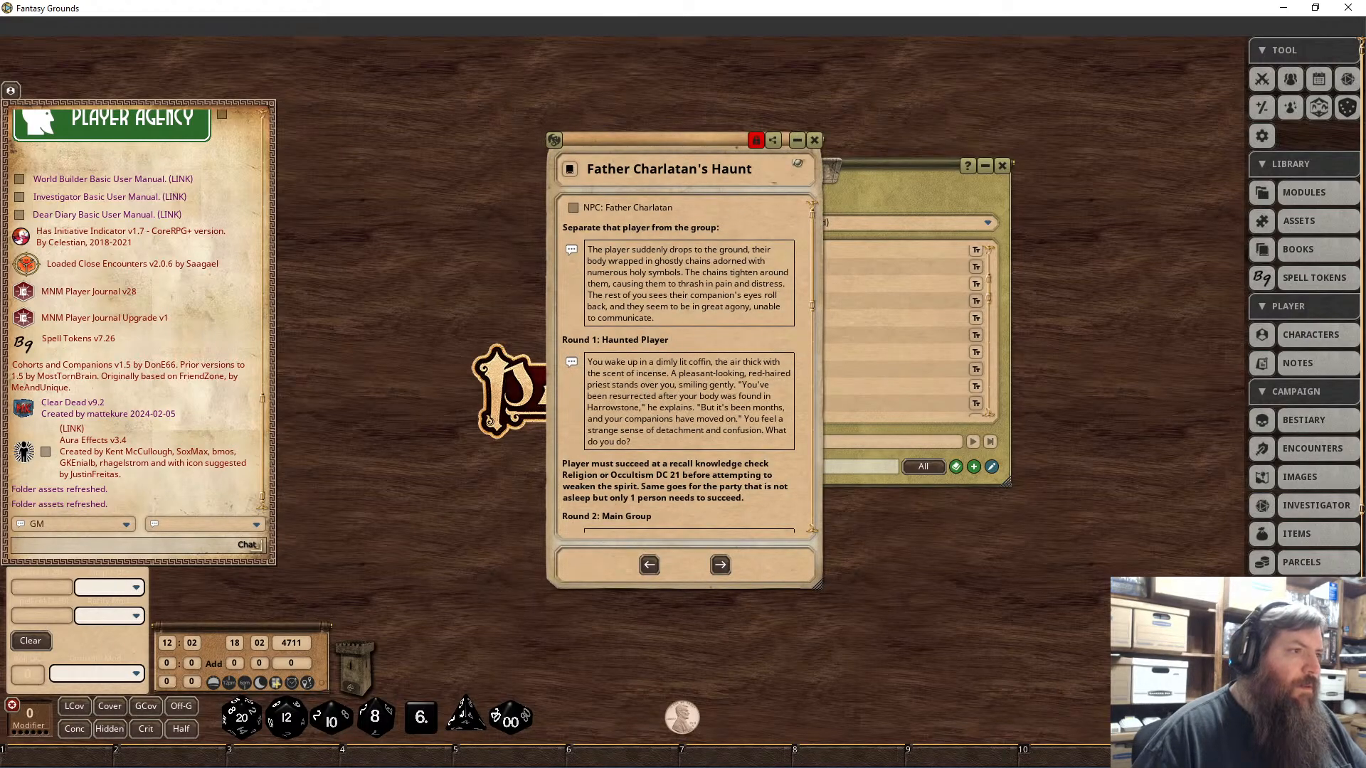
left_click(756, 141)
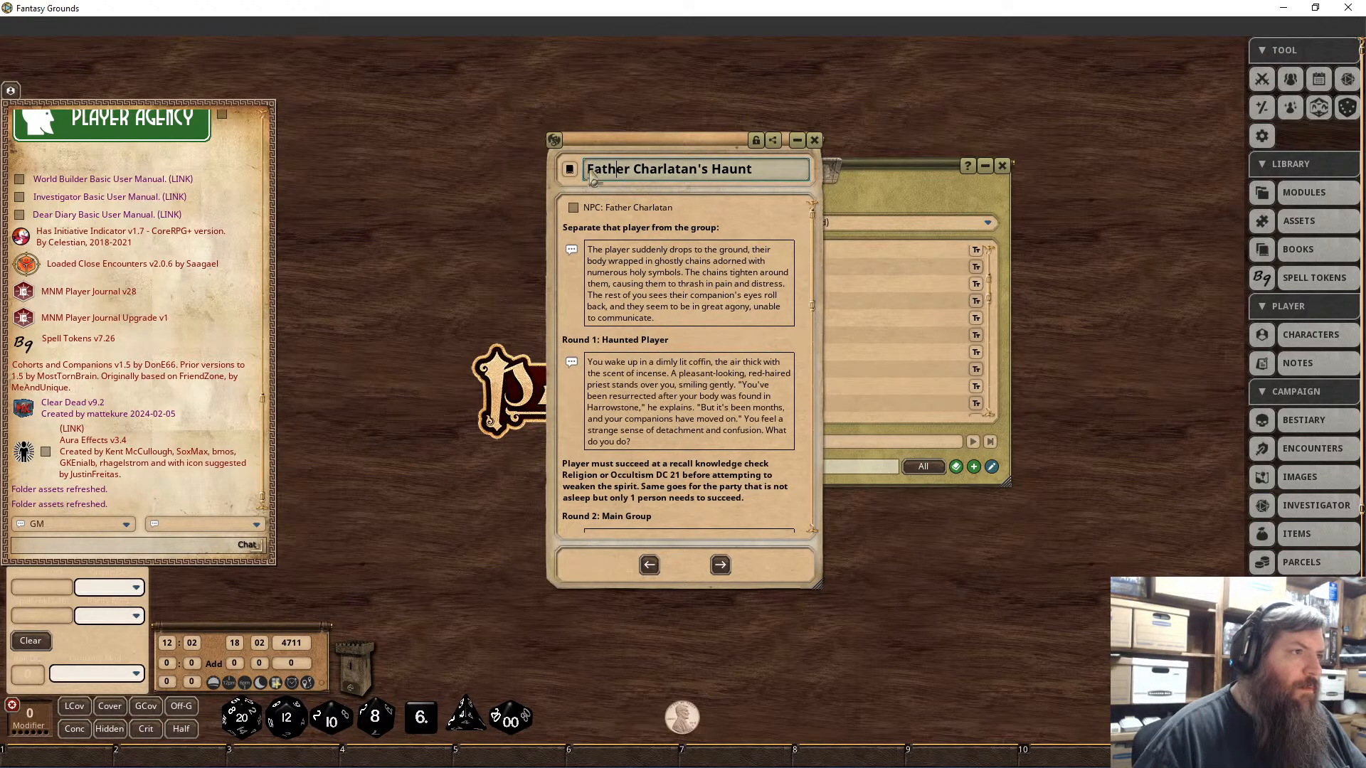
key("Home")
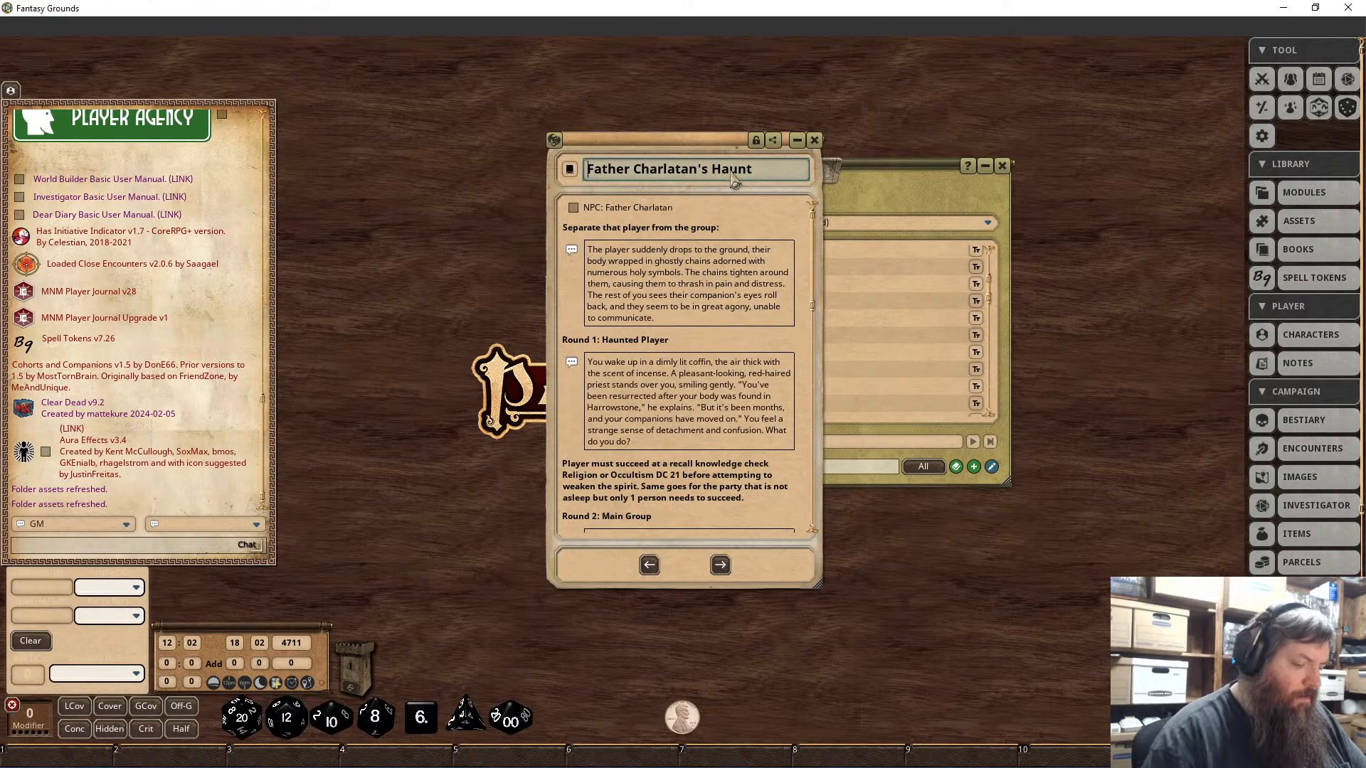
type("1 -")
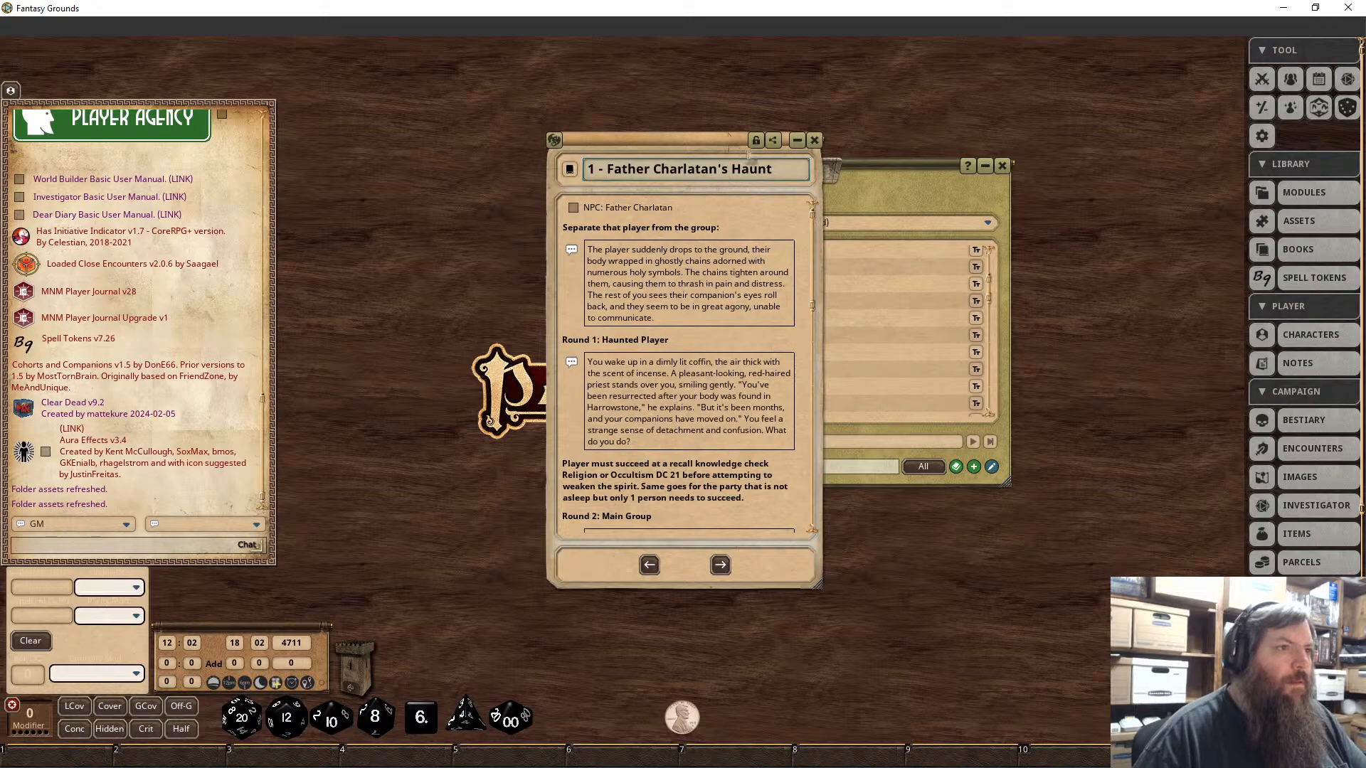
left_click(815, 141)
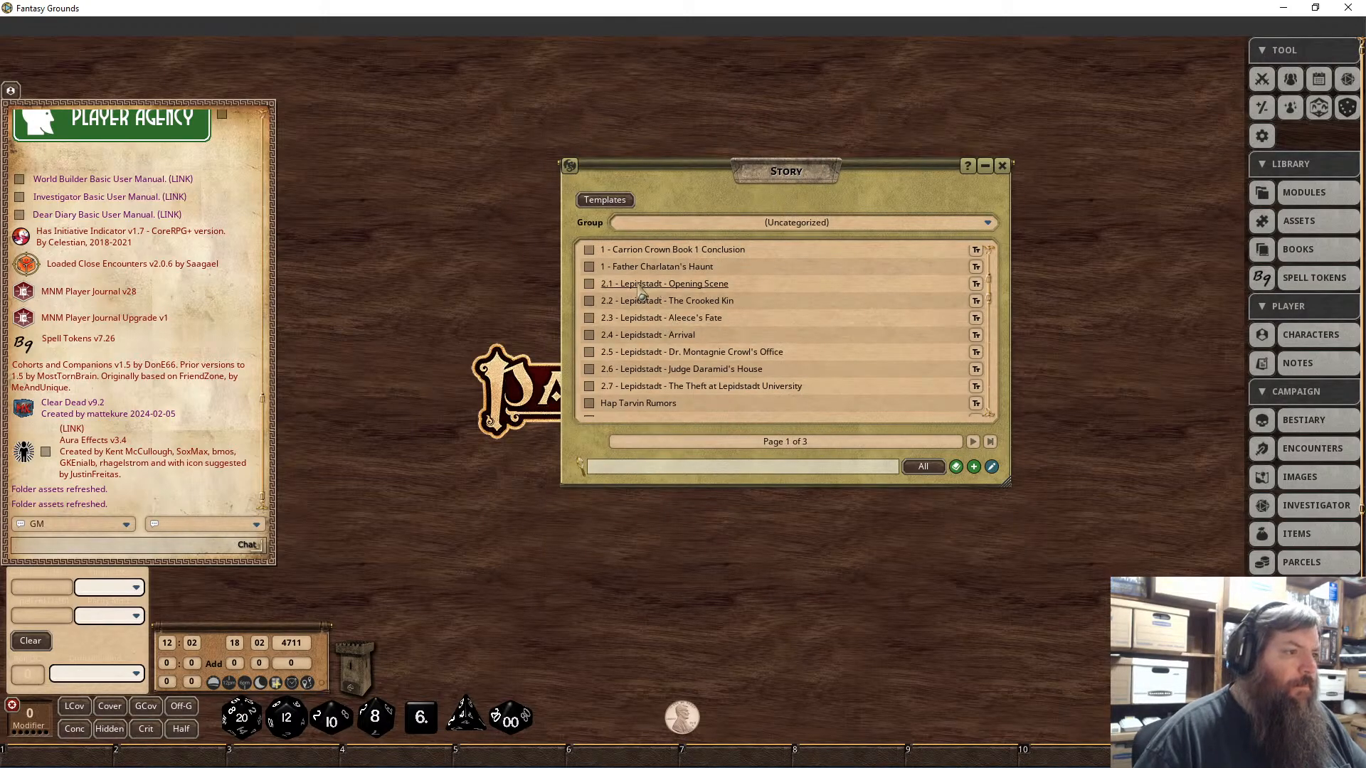
Step: Retitle the Hap Tarvin Rumors story "2 - Hap Tarvin Rumors", then lock and close it
left_click(638, 339)
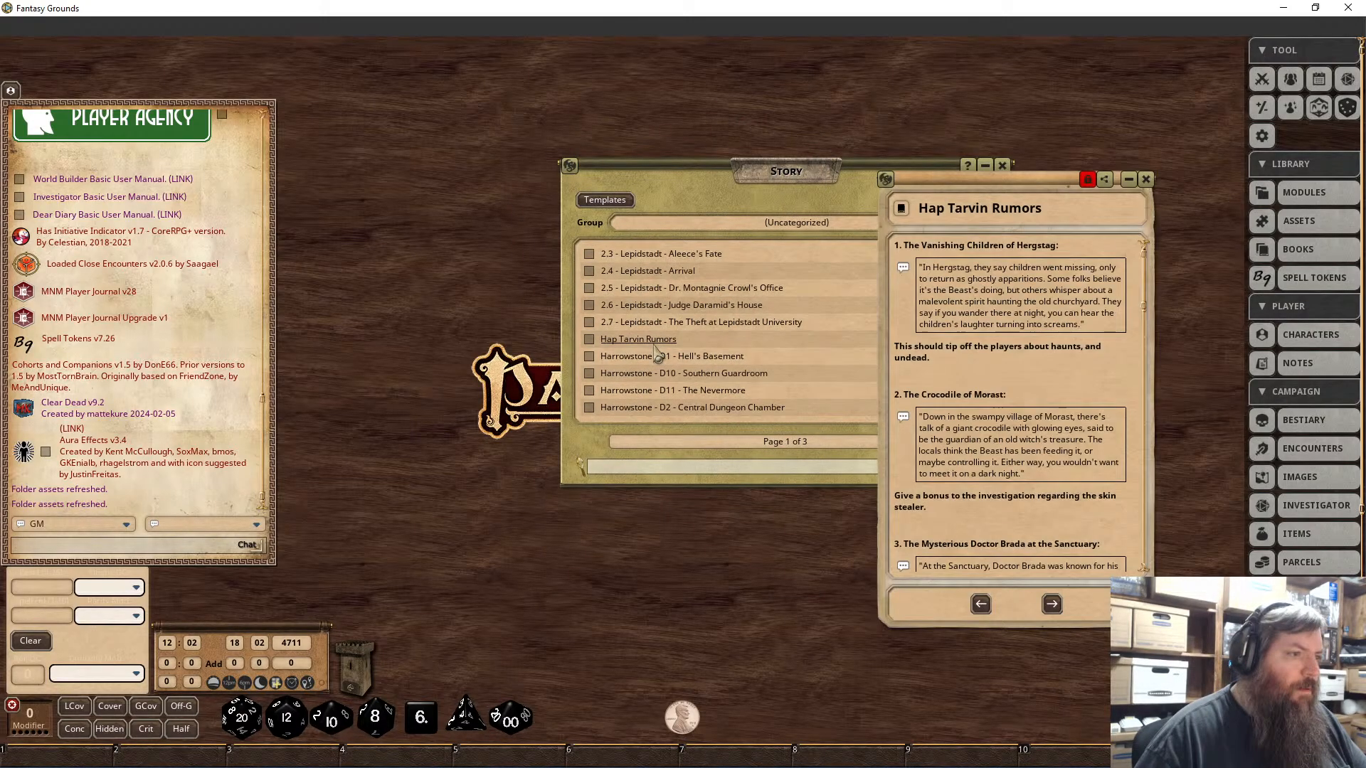
left_click(1089, 181)
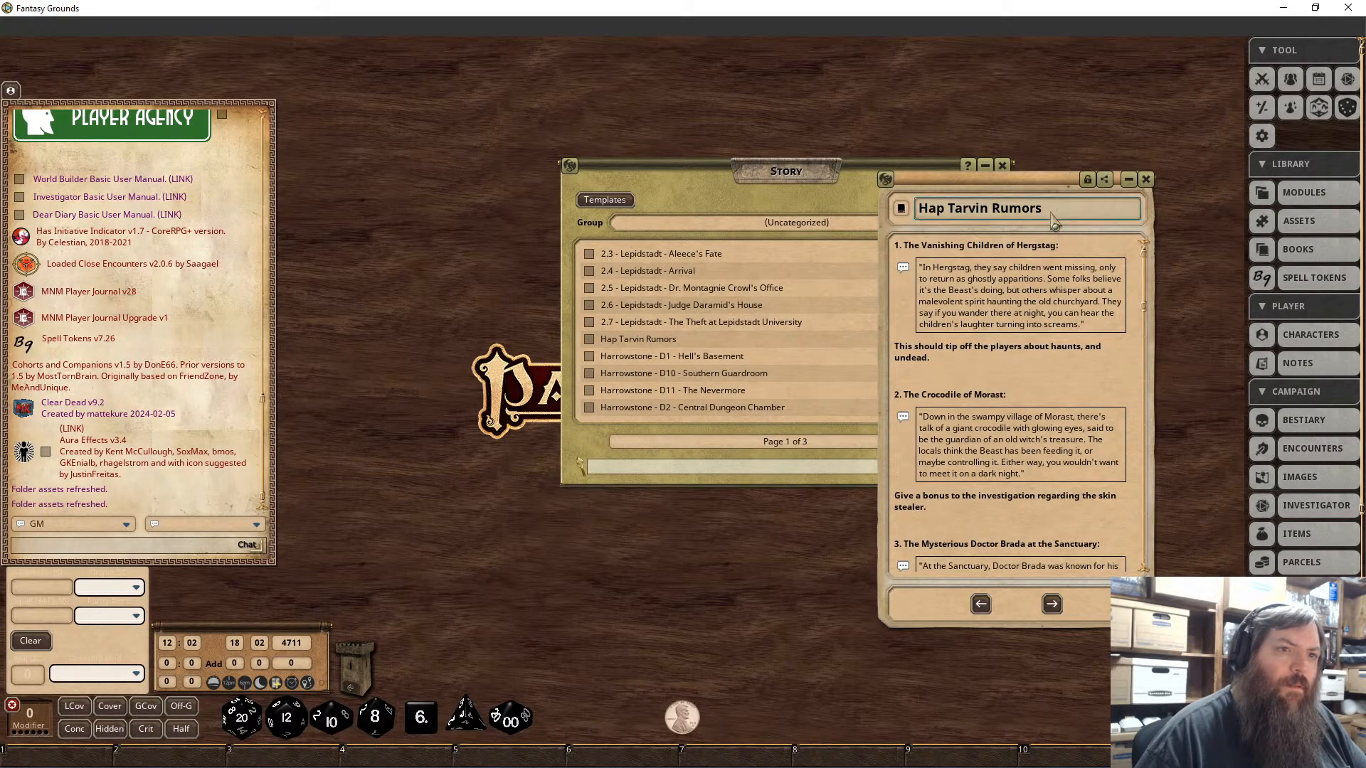
left_click(925, 208)
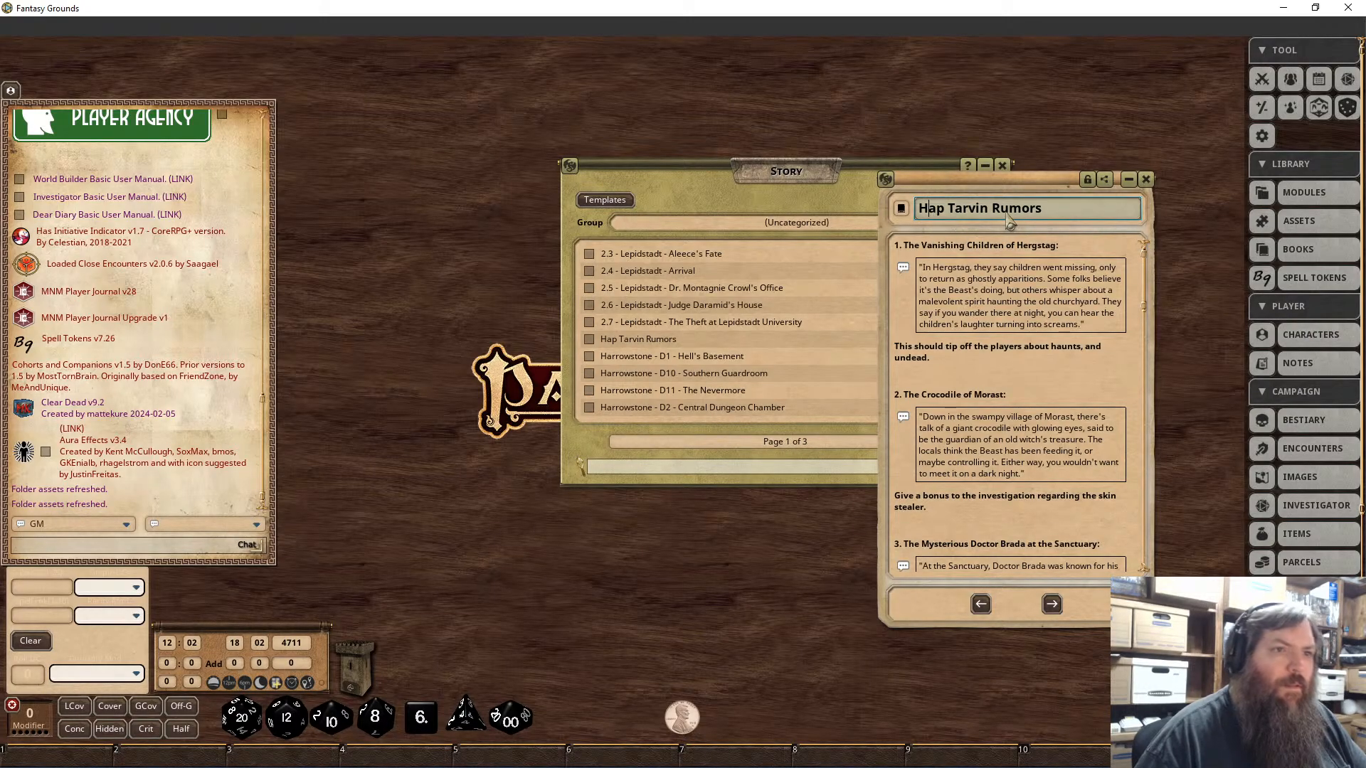
double_click(923, 214)
type("2 -")
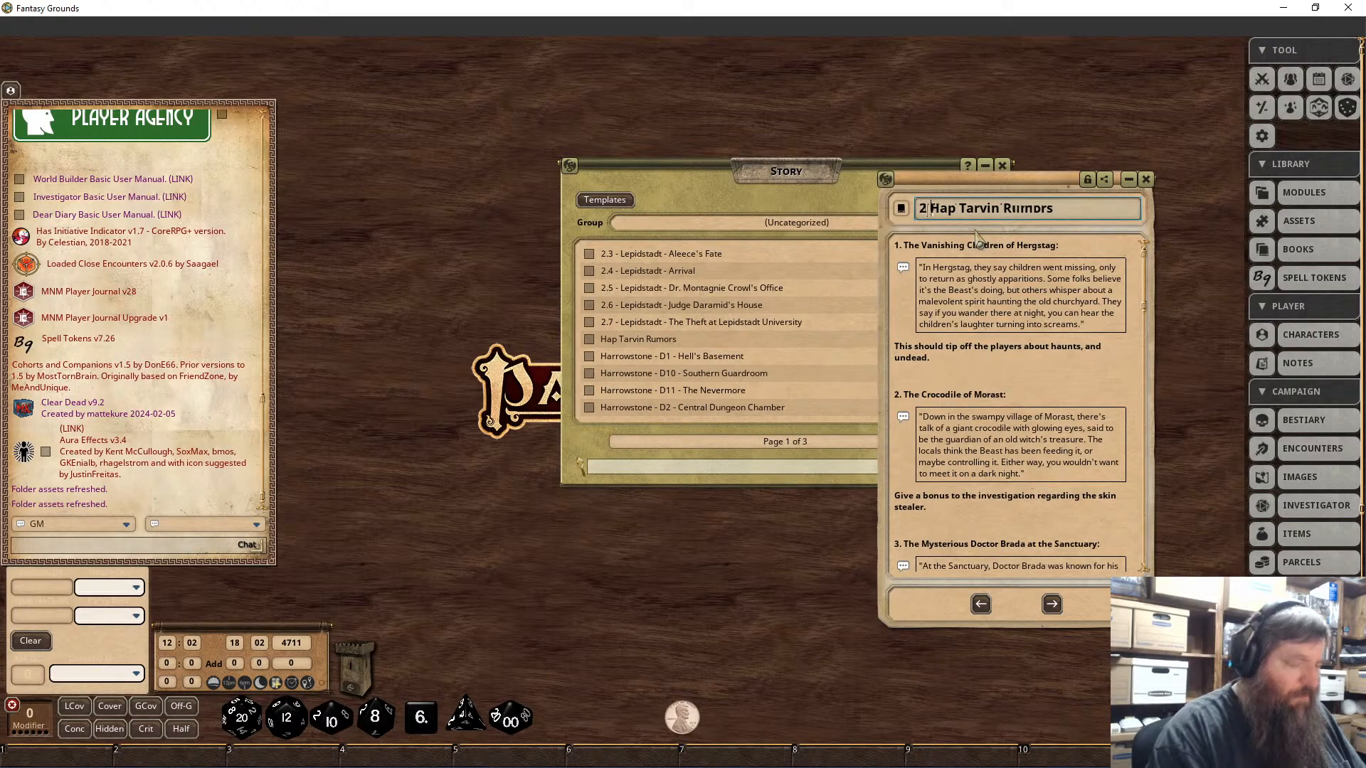
key("Return")
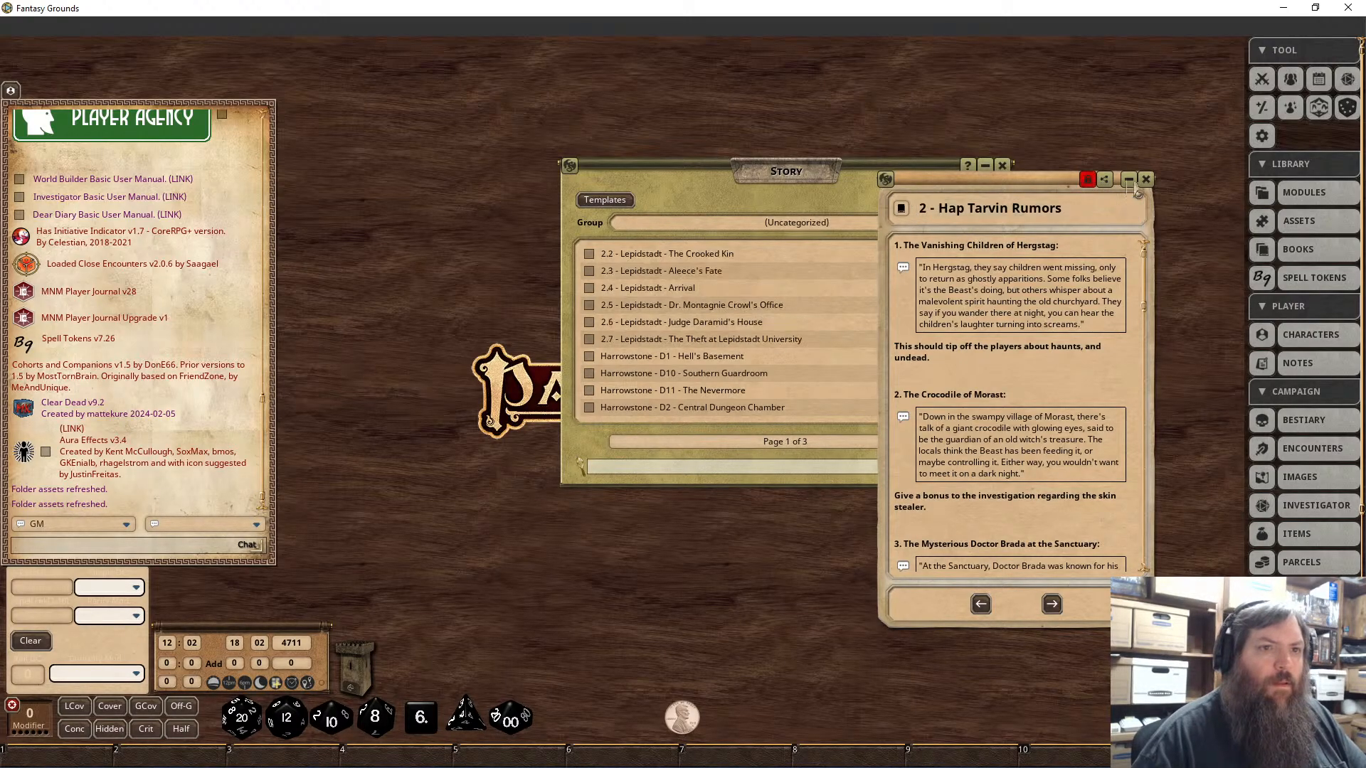
left_click(1145, 179)
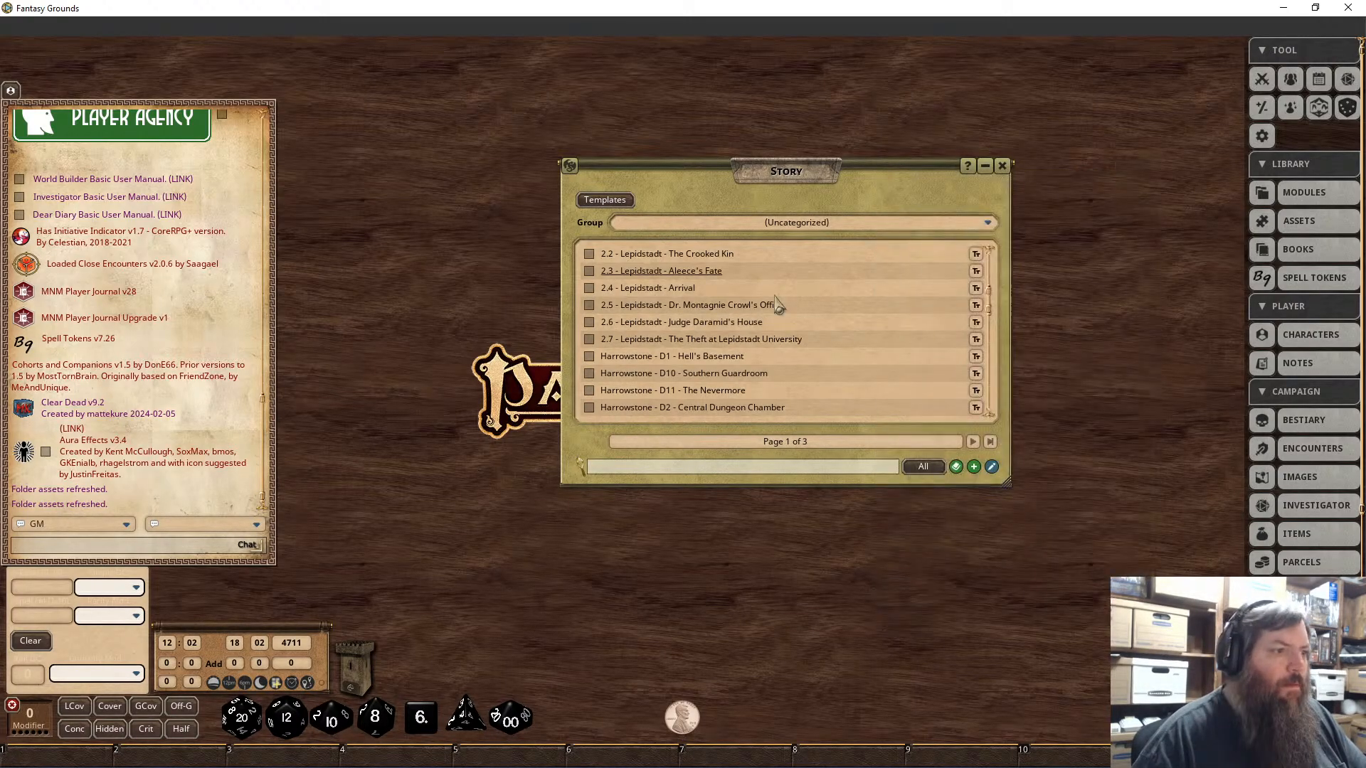
Step: Unlock the Harrowstone D1 story, retitle it "1 - Harrowstone - D1 - Hell's Basement", then lock and close it
left_click(676, 361)
left_click_drag(718, 177, 987, 227)
left_click(1020, 225)
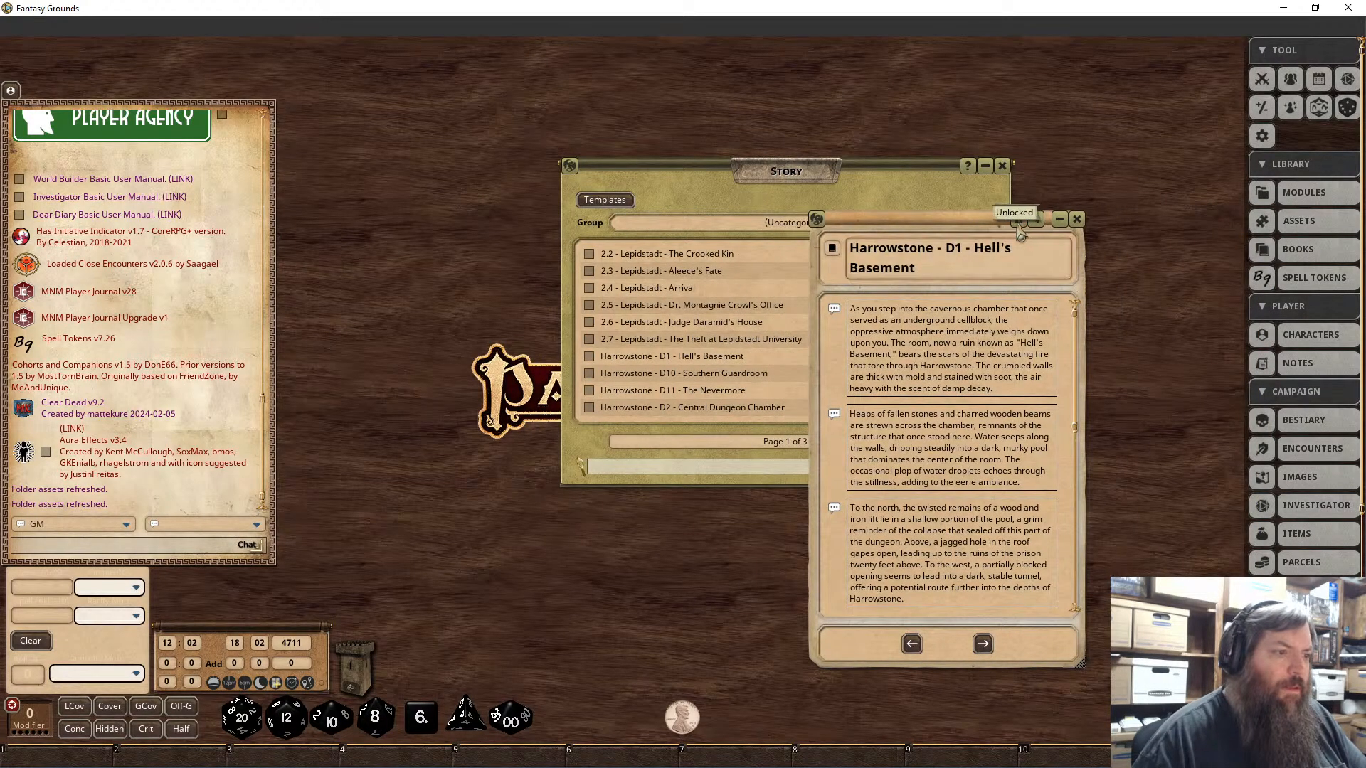
left_click(874, 253)
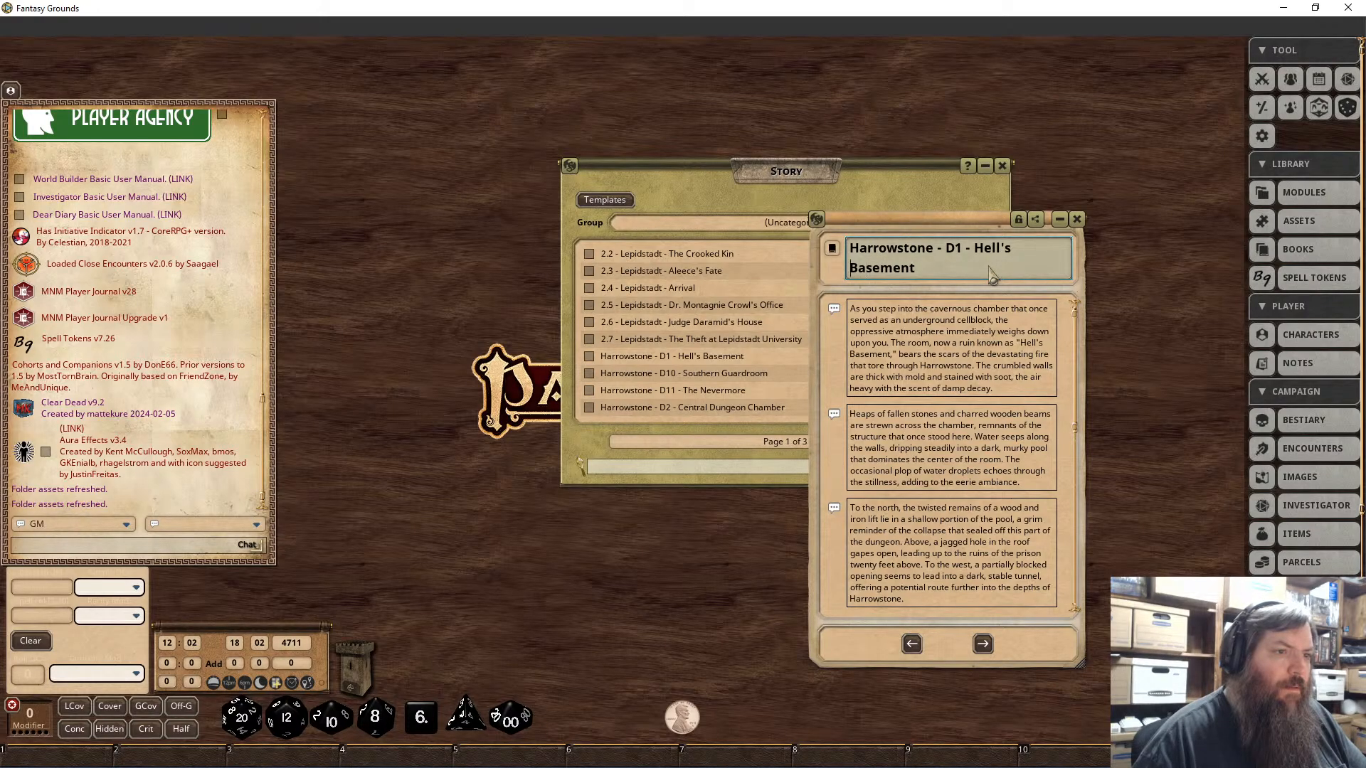
type("1 -")
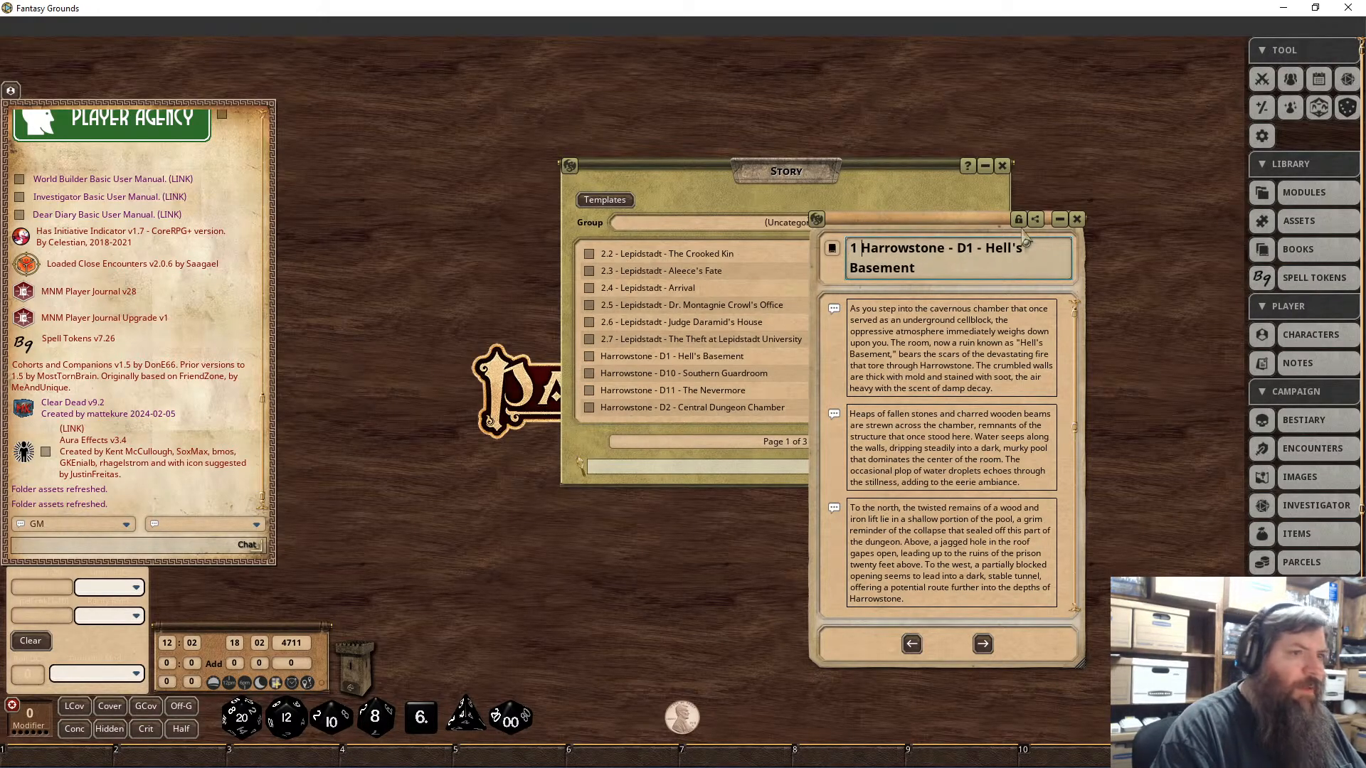
left_click(1019, 220)
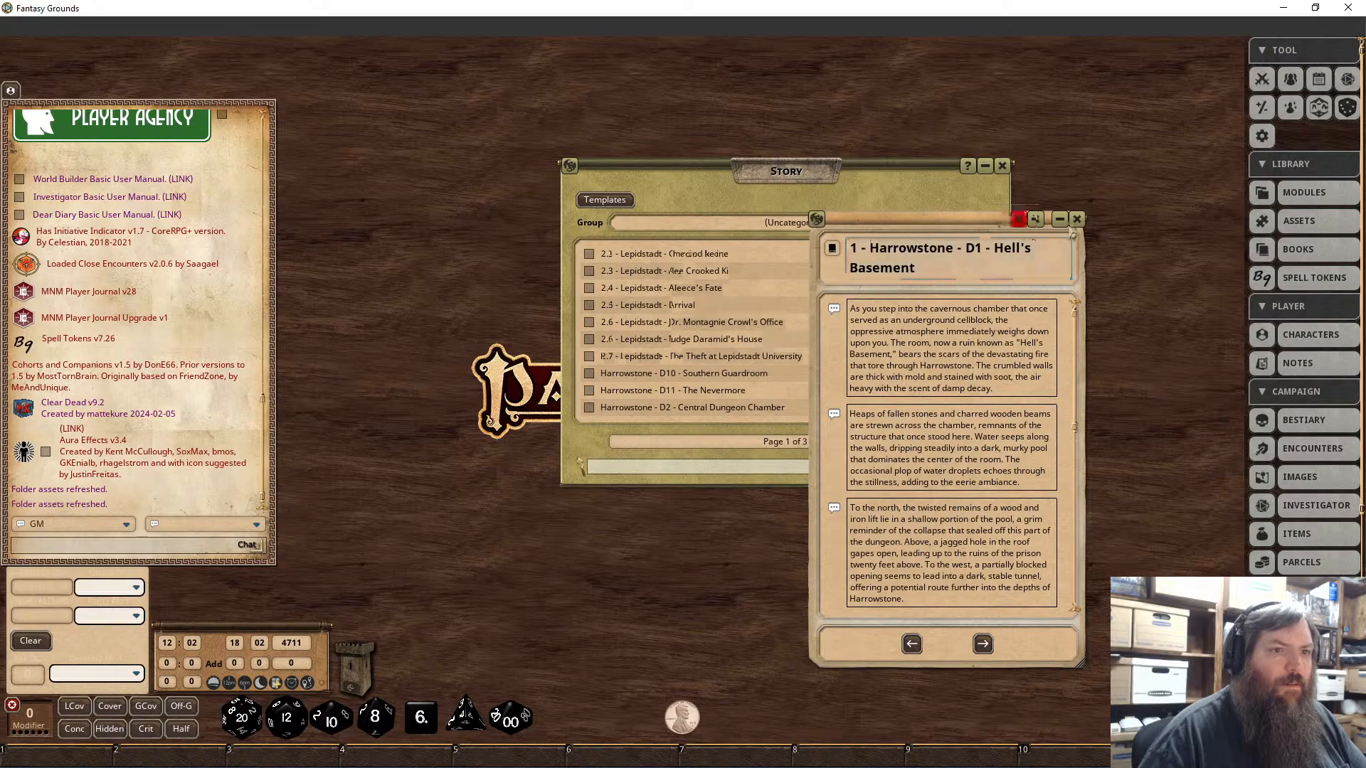
left_click(1076, 219)
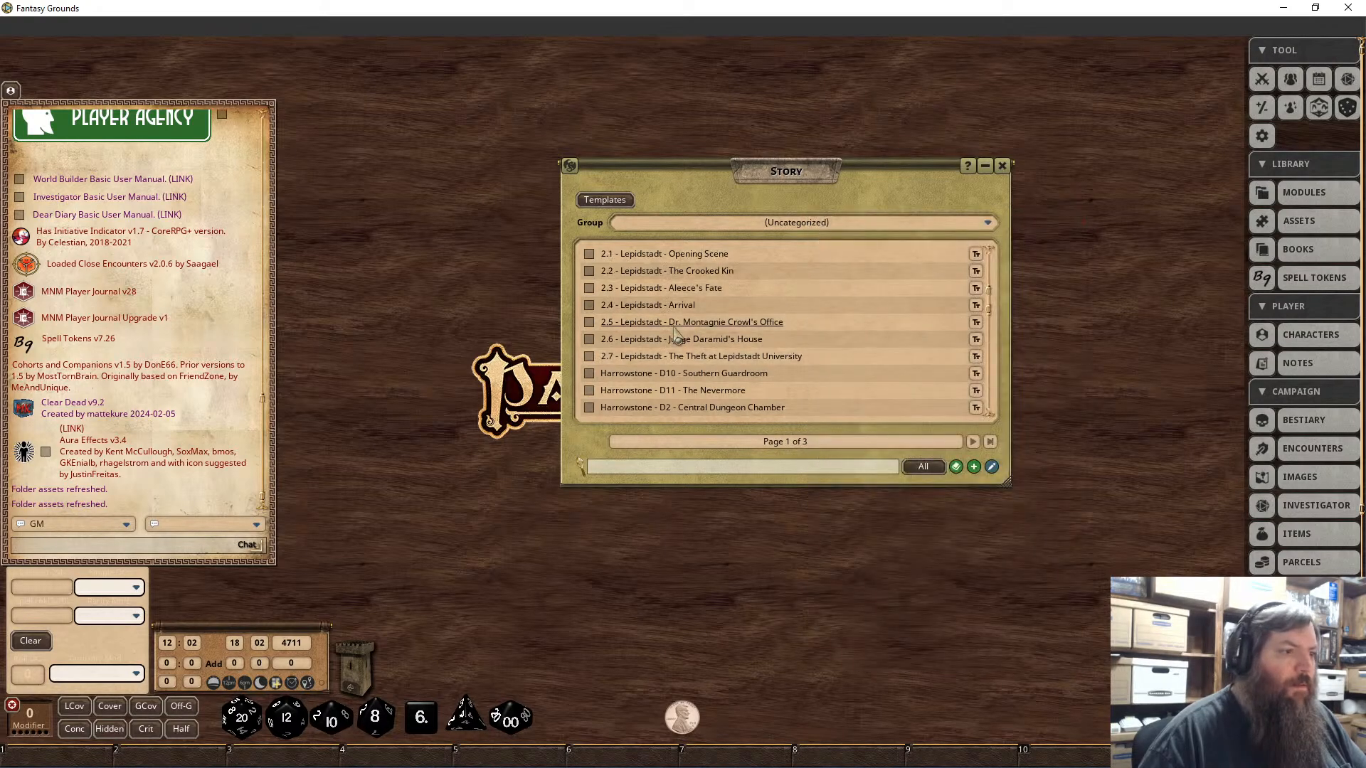
Step: Retitle the Harrowstone D10 story "1 - Harrowstone - D10 - Southern Guardroom" and close it
left_click(631, 374)
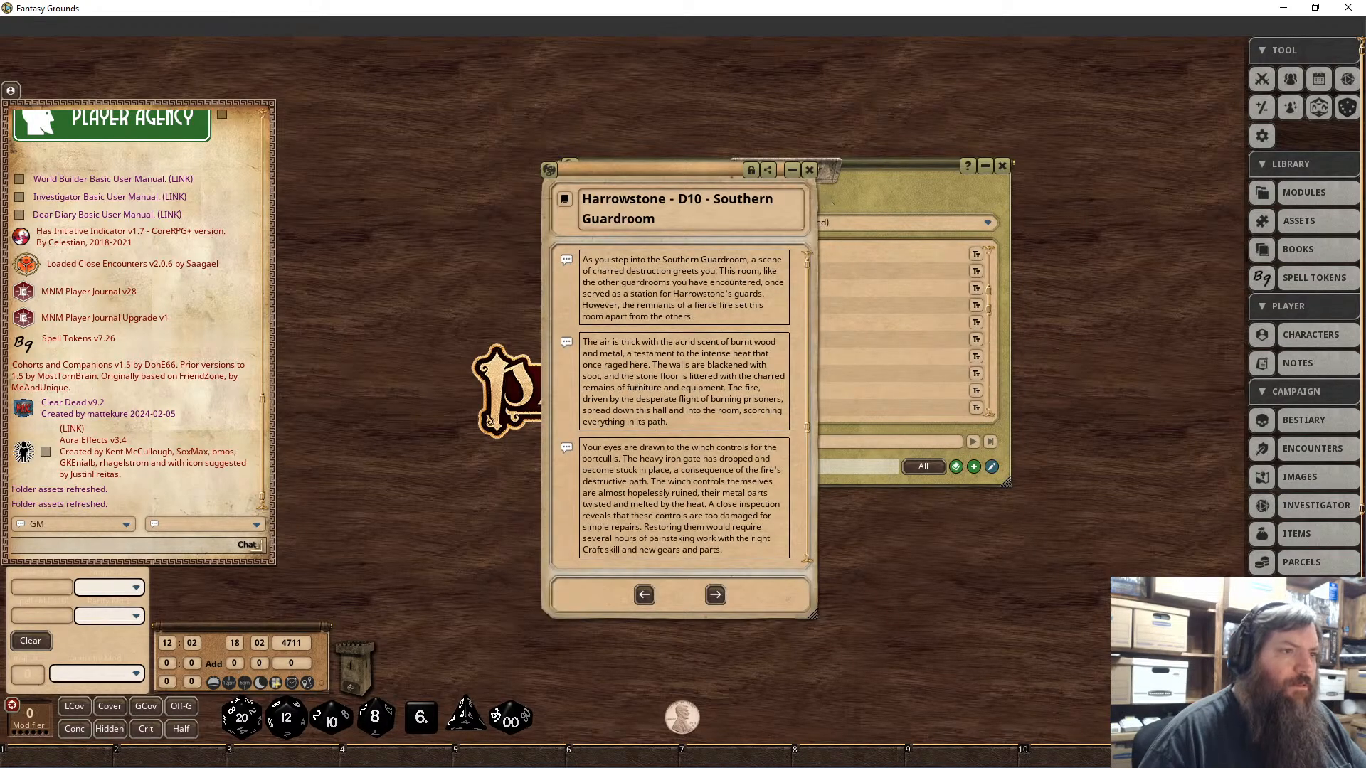
left_click(611, 205)
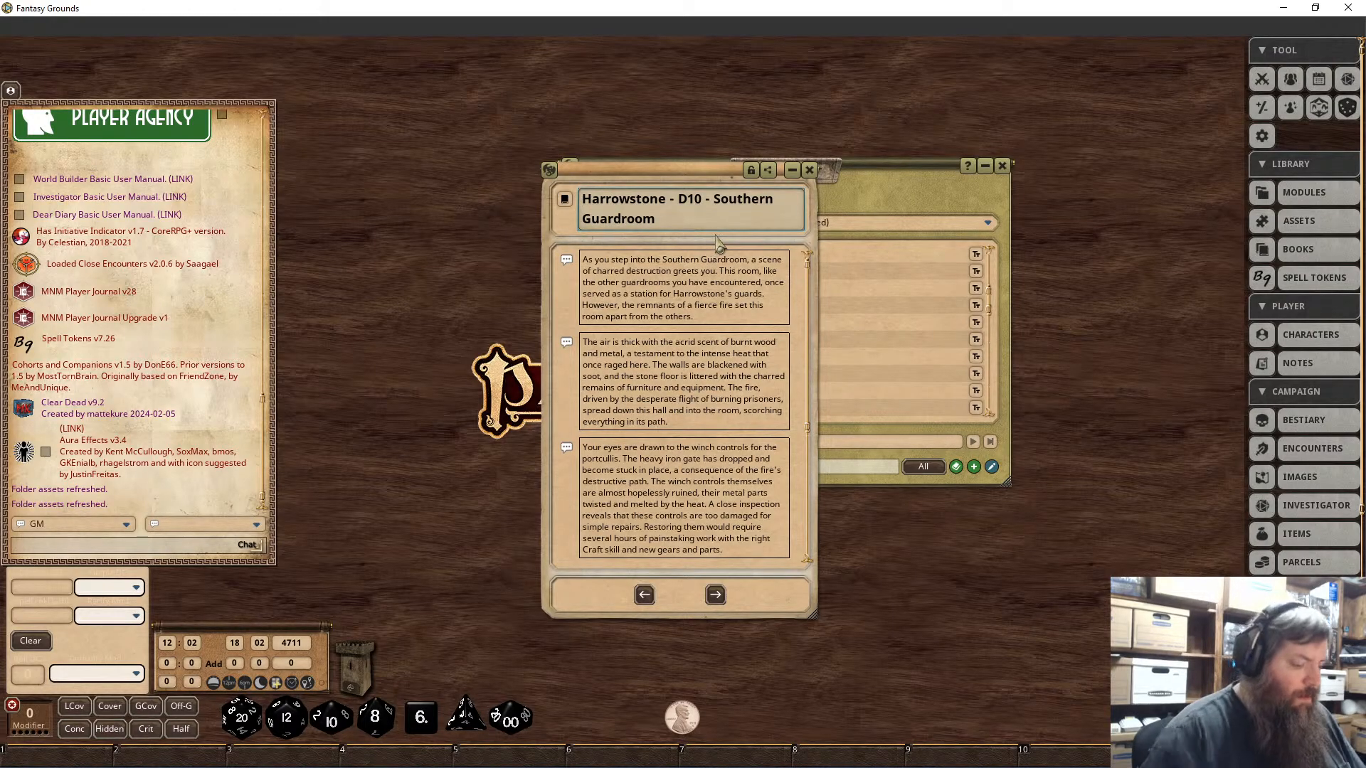
type("1 -")
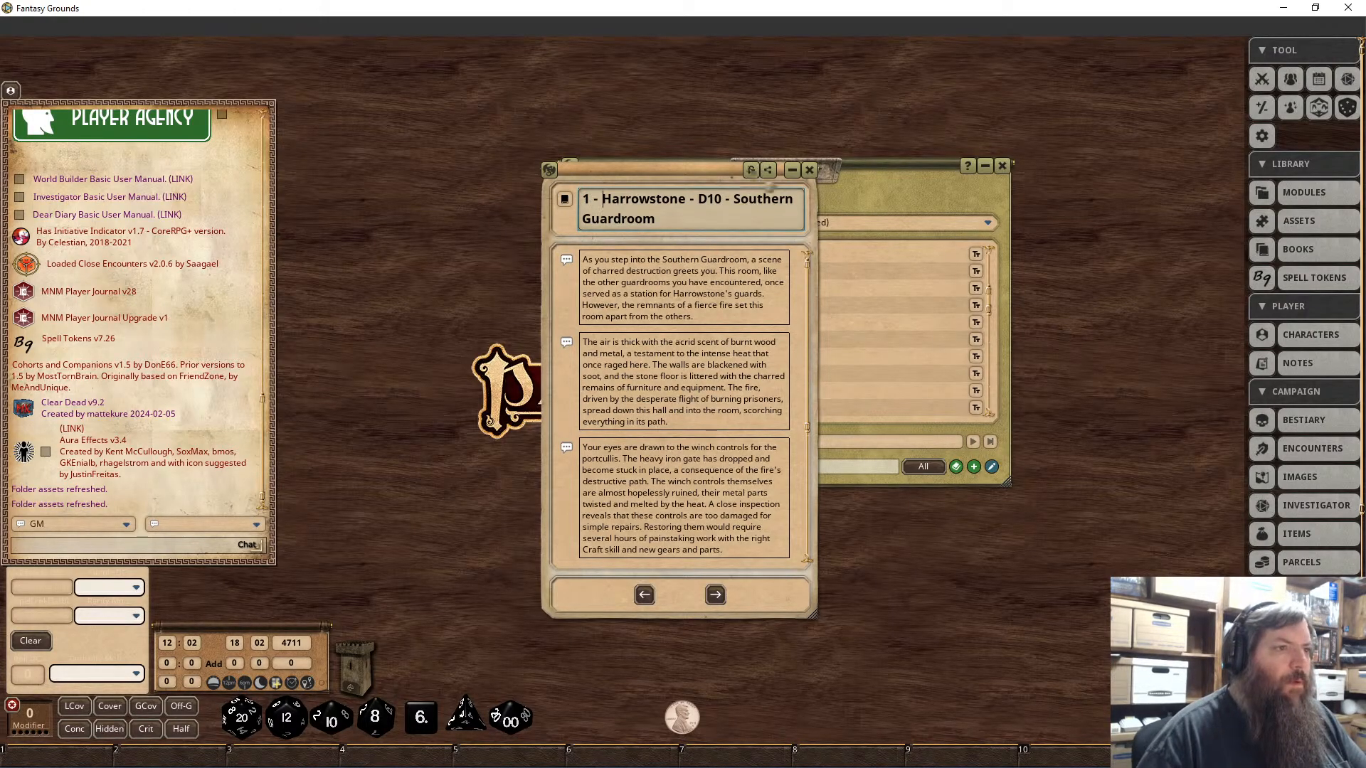
left_click(809, 169)
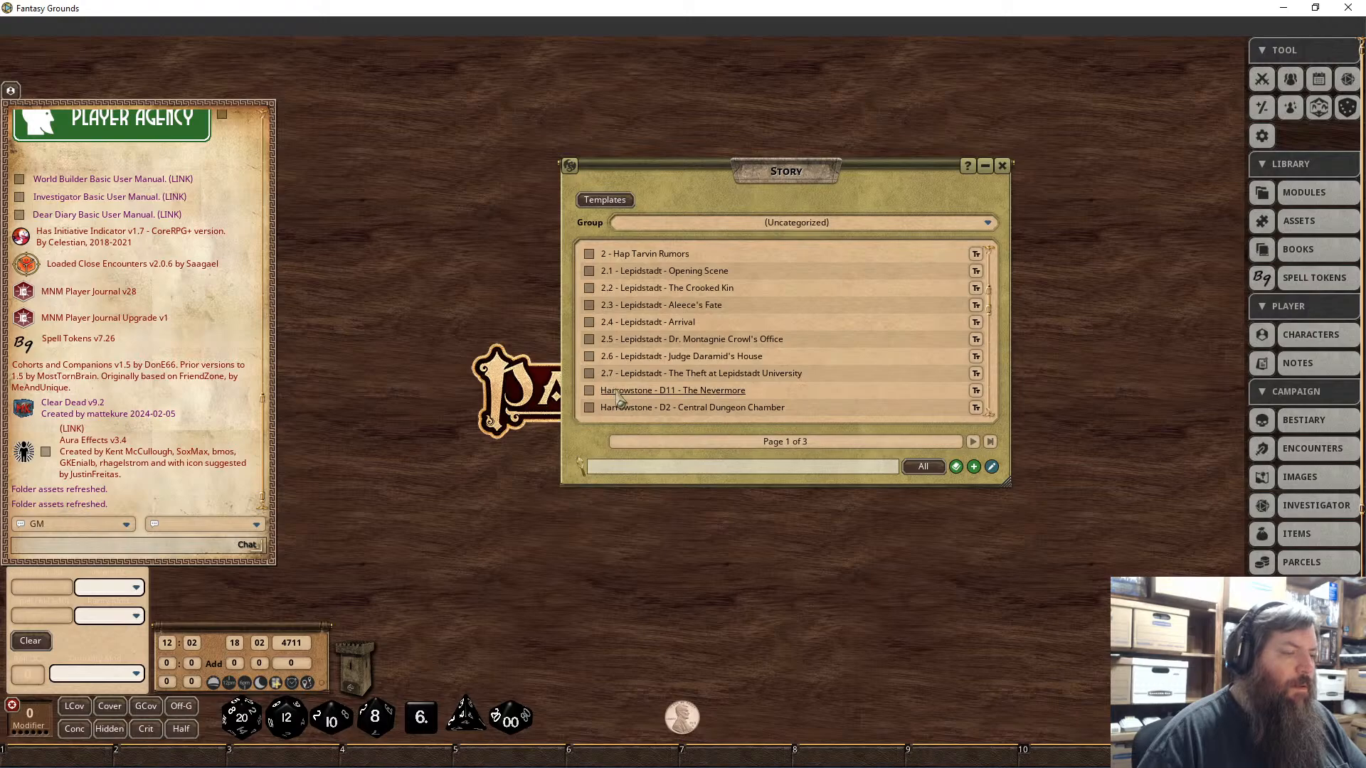
Step: Retitle the Harrowstone D11 story "1 - Harrowstone - D11 - The Nevermore", then lock and close it
left_click(619, 390)
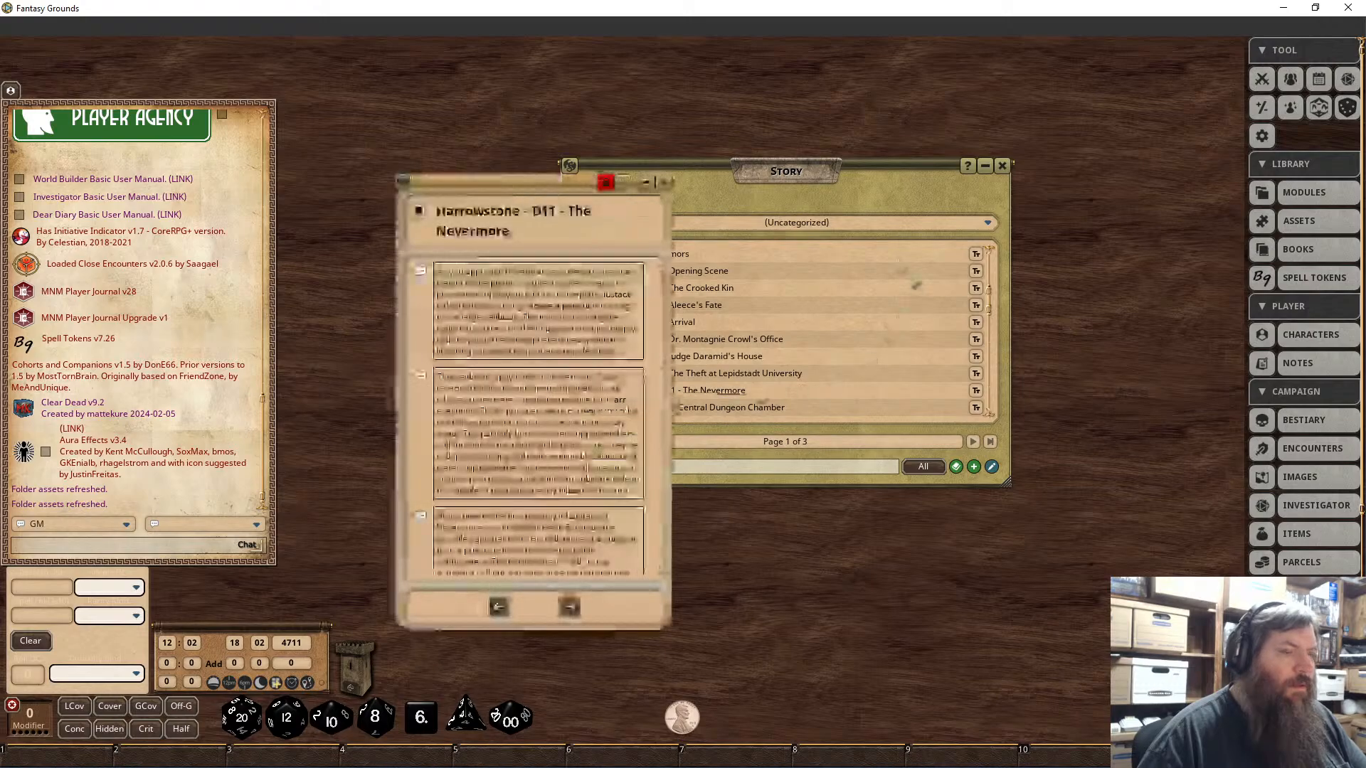
left_click(441, 228)
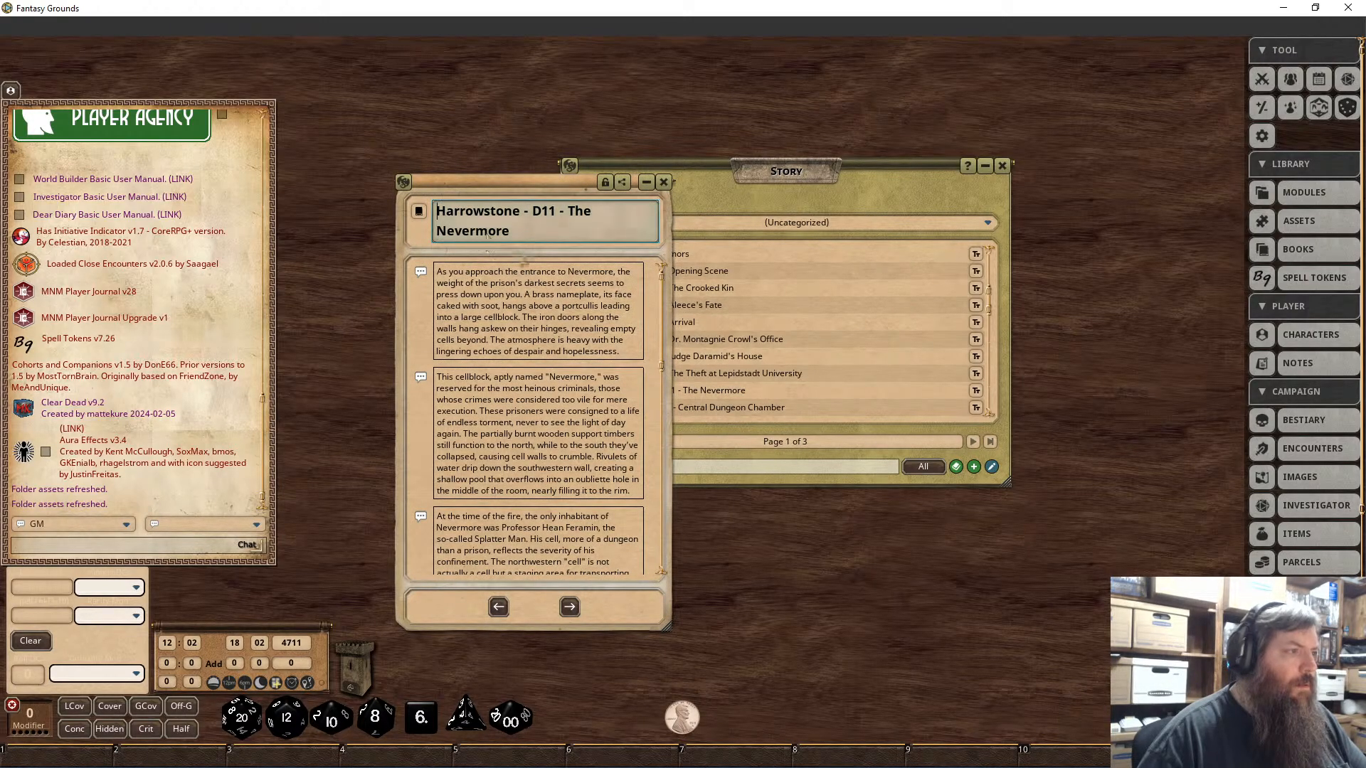
type("1 -")
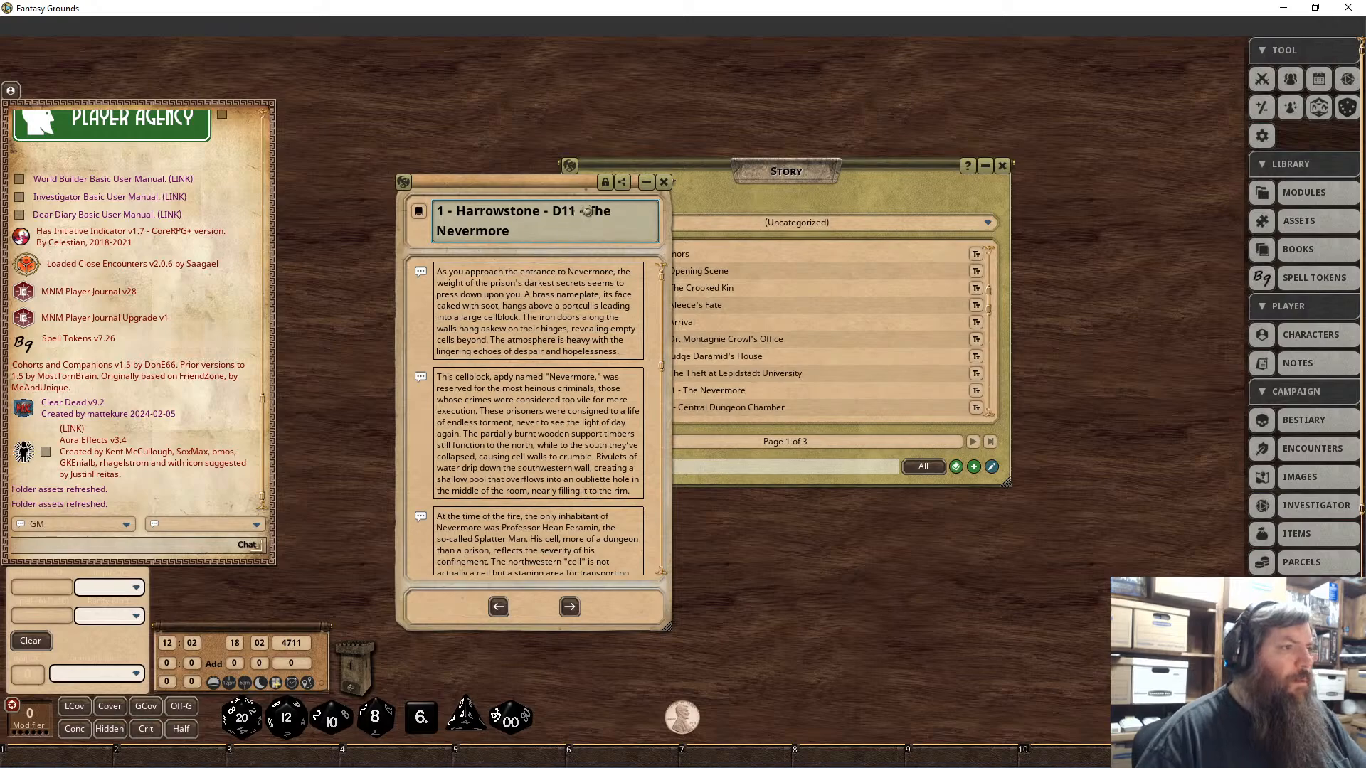
left_click(606, 182)
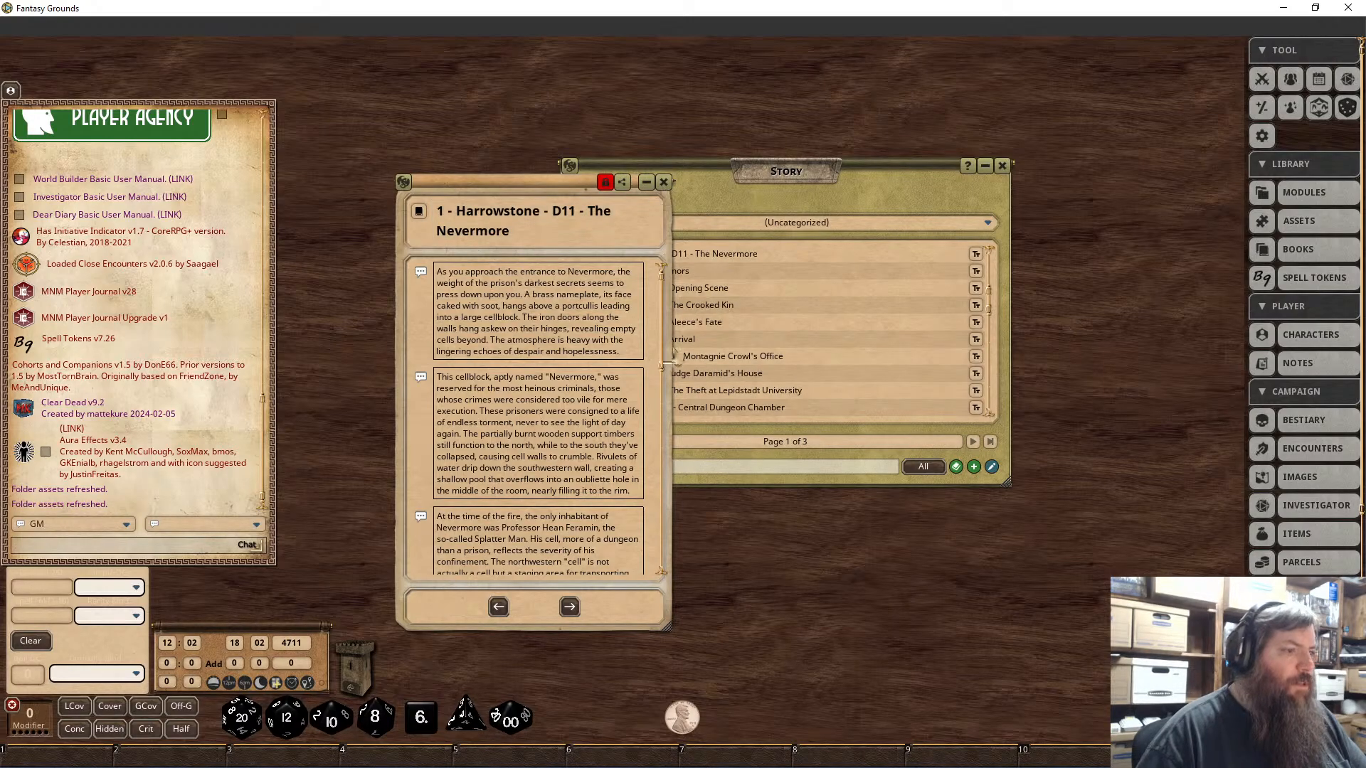
left_click(665, 182)
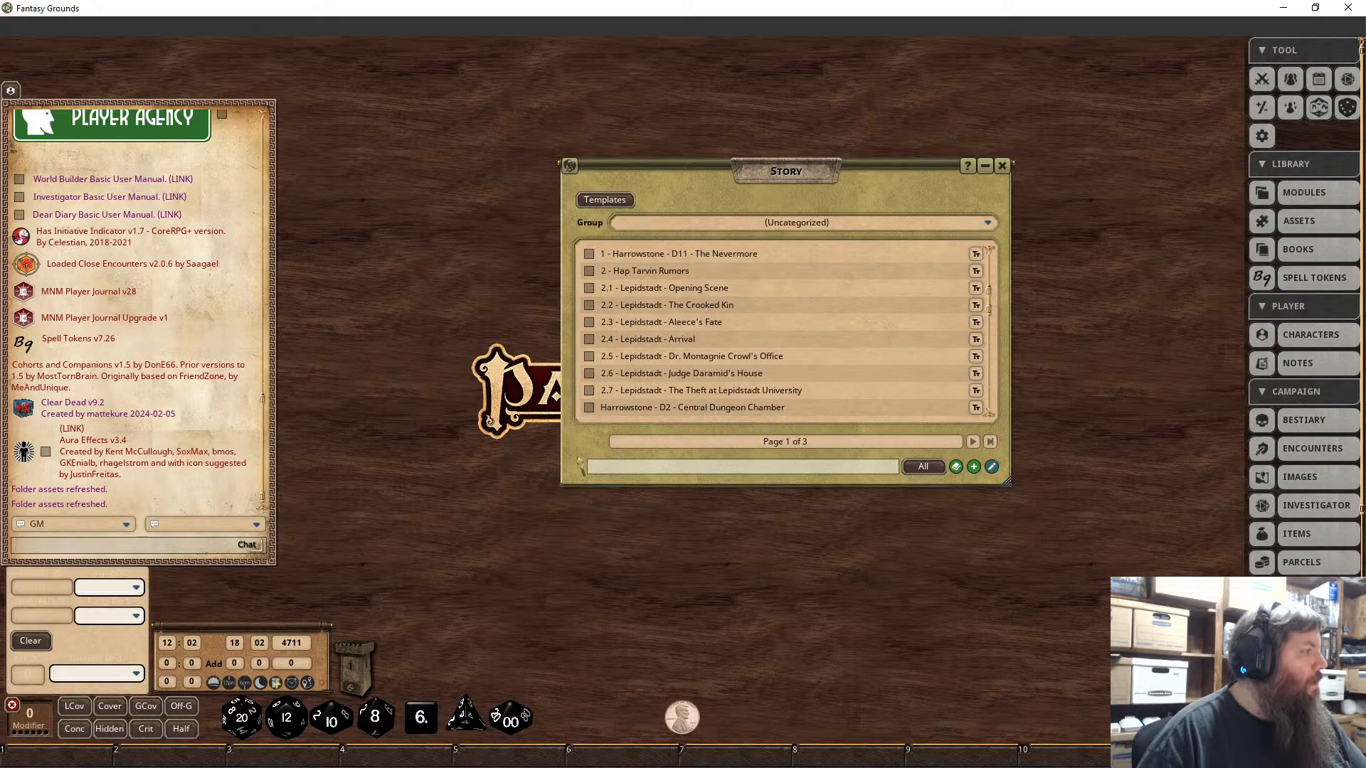
Step: Unlock the Harrowstone D2 story, retitle it "1 - Harrowstone - D2 - Central Dungeon Chamber", then lock and close it
scroll(666, 355, "down", 2)
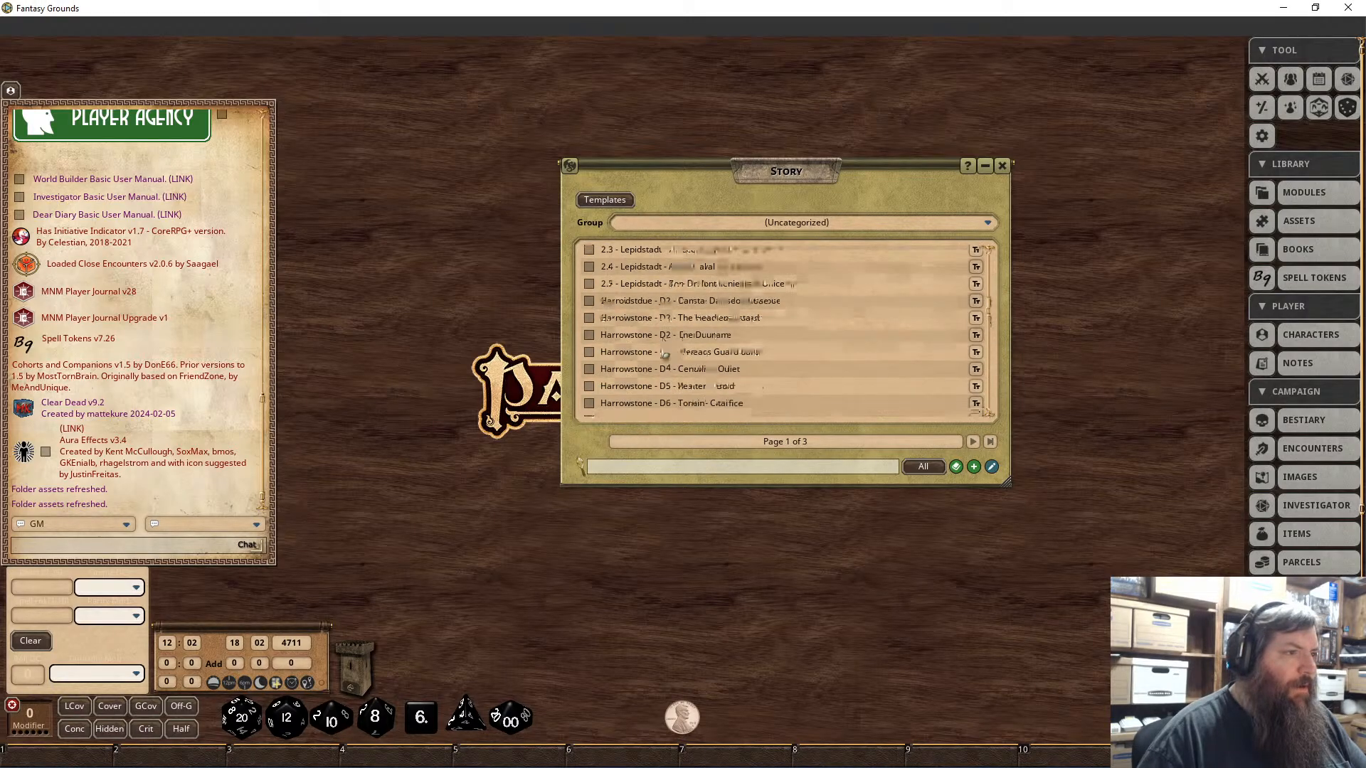
left_click(641, 316)
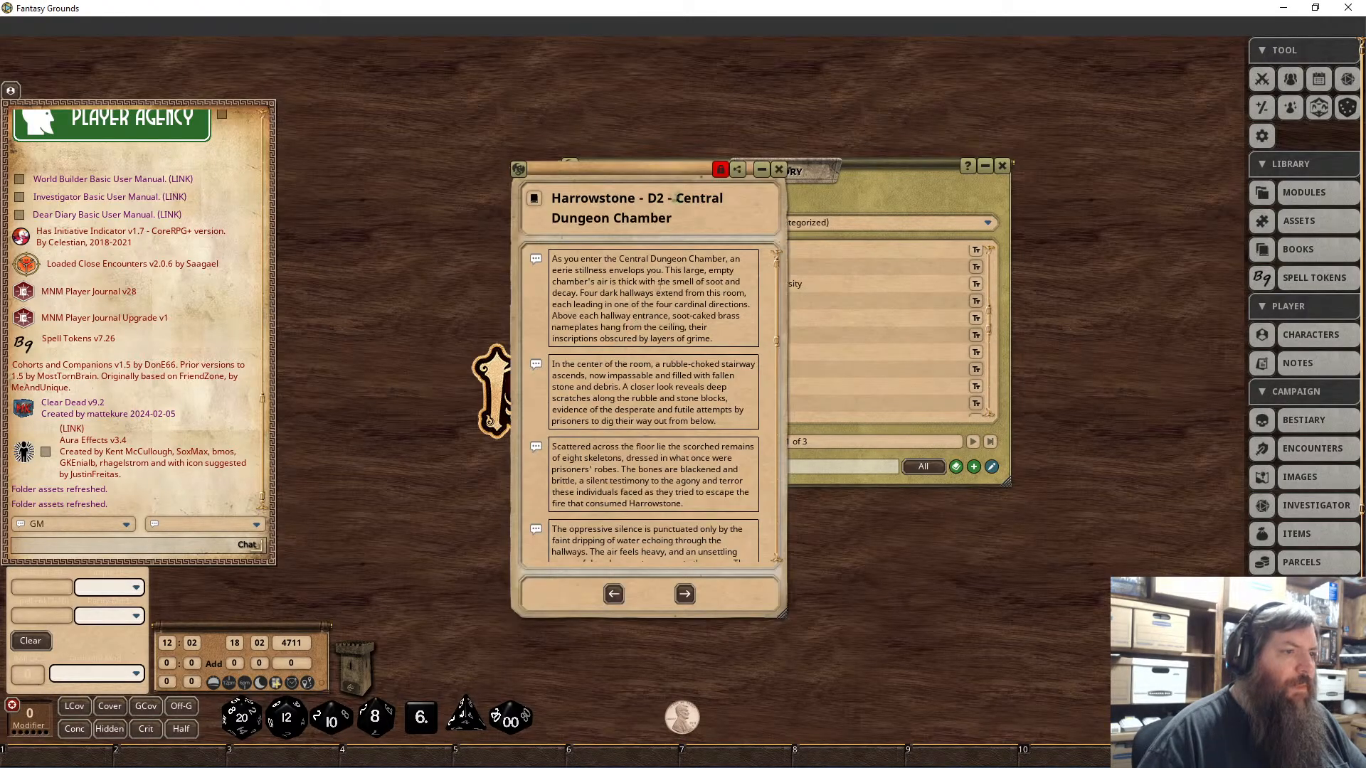
left_click_drag(664, 172, 912, 231)
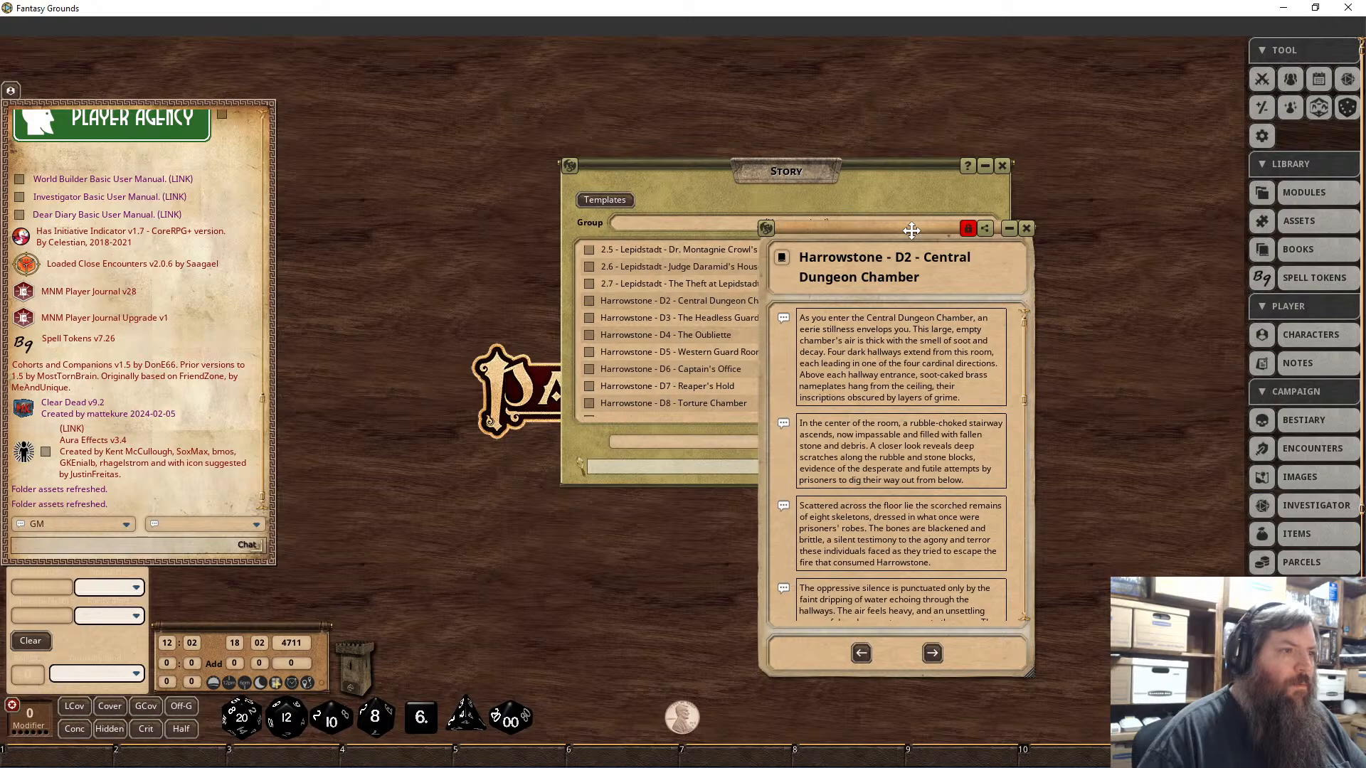
left_click(968, 228)
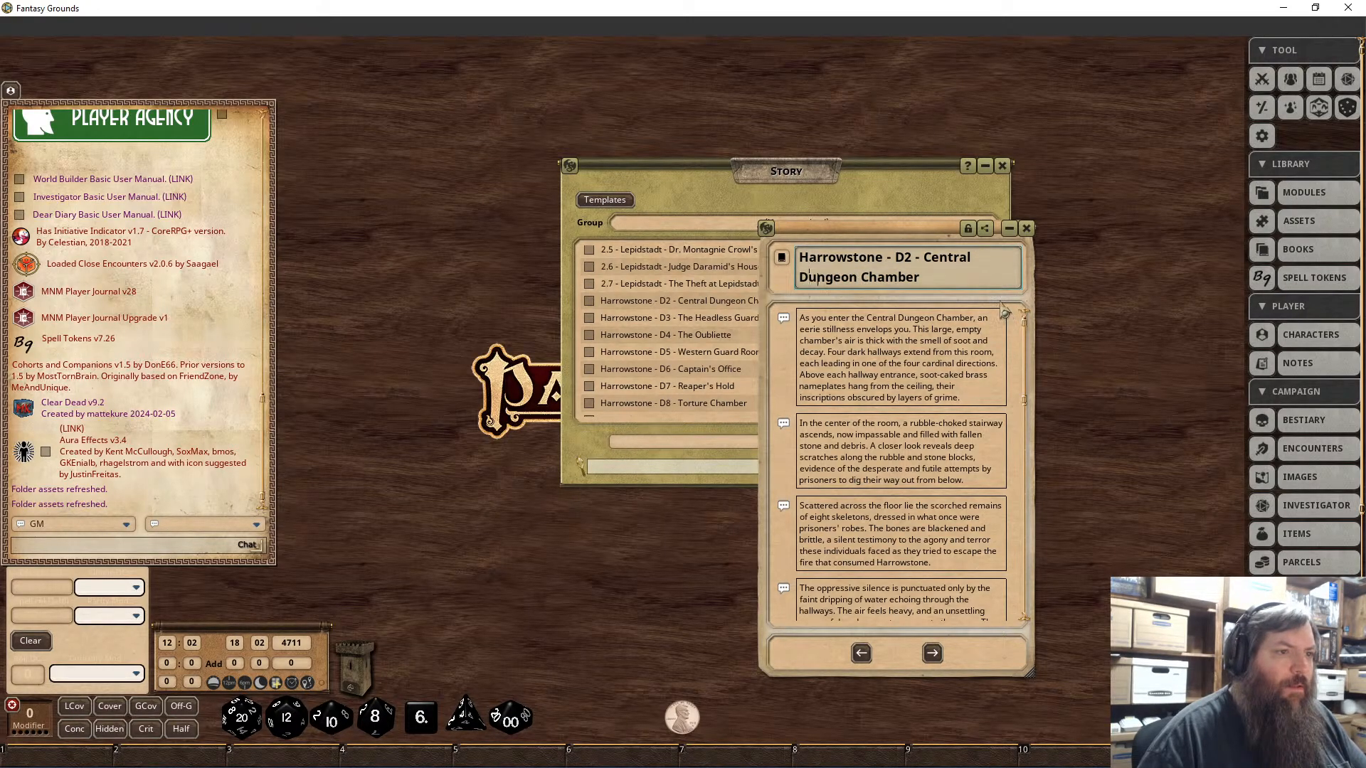
type("1 -")
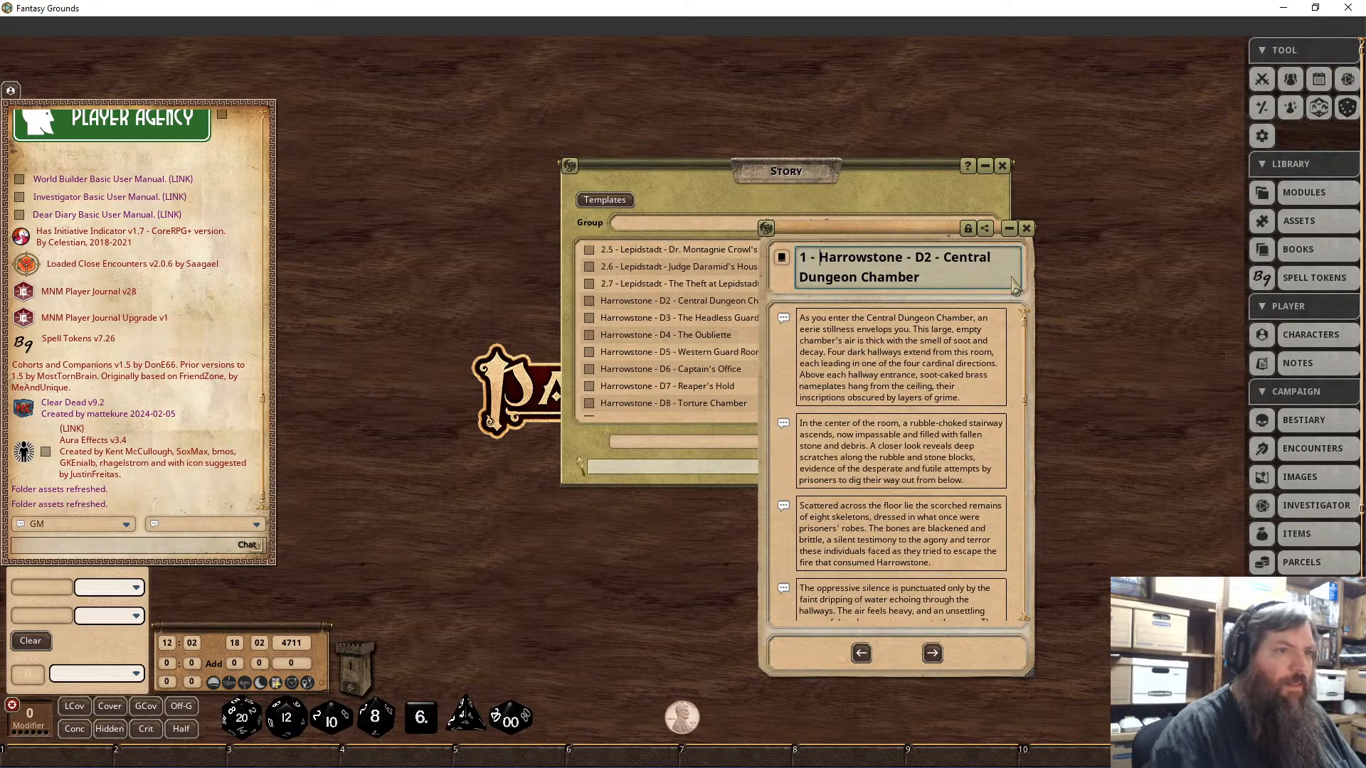
left_click(967, 229)
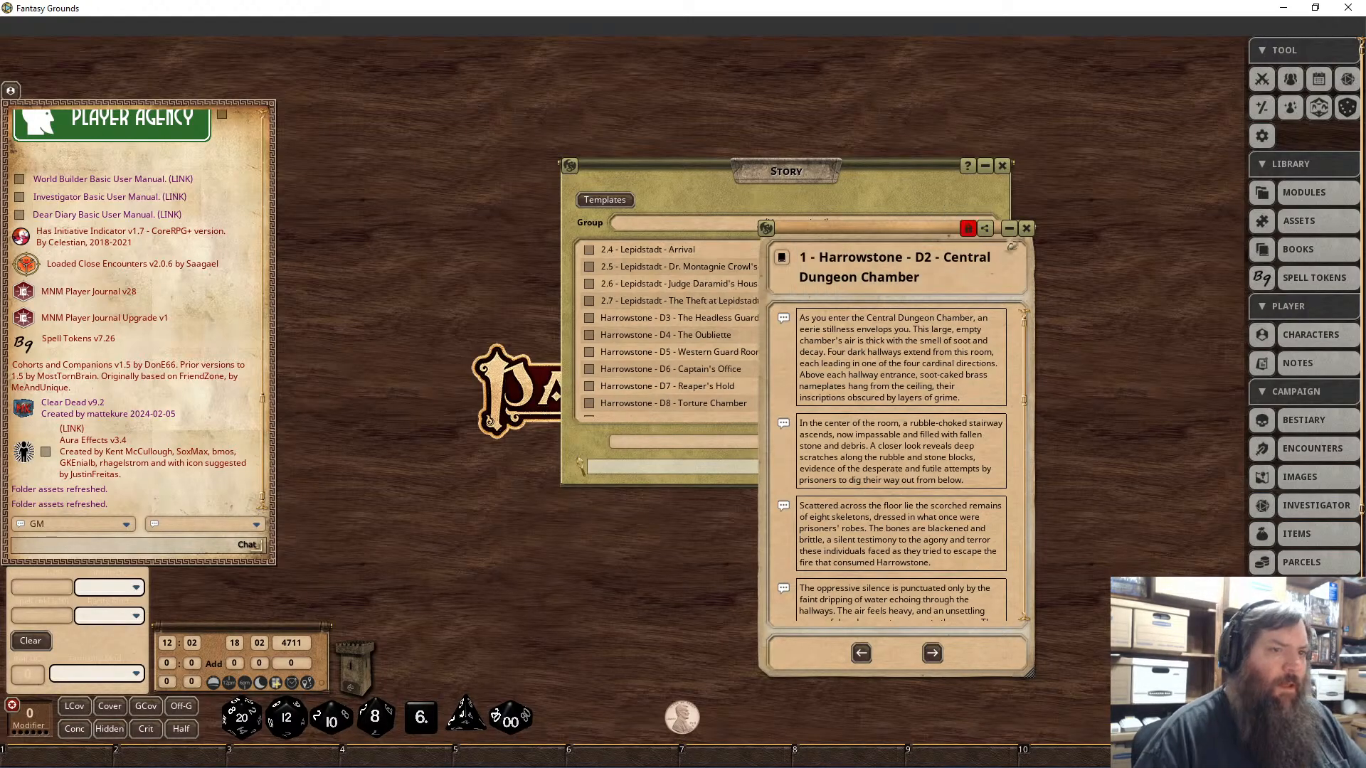
left_click(1026, 228)
Step: Unlock the Harrowstone D3 story, retitle it "1 - Harrowstone - D3 - The Headless Guard", then lock and close it
left_click(614, 320)
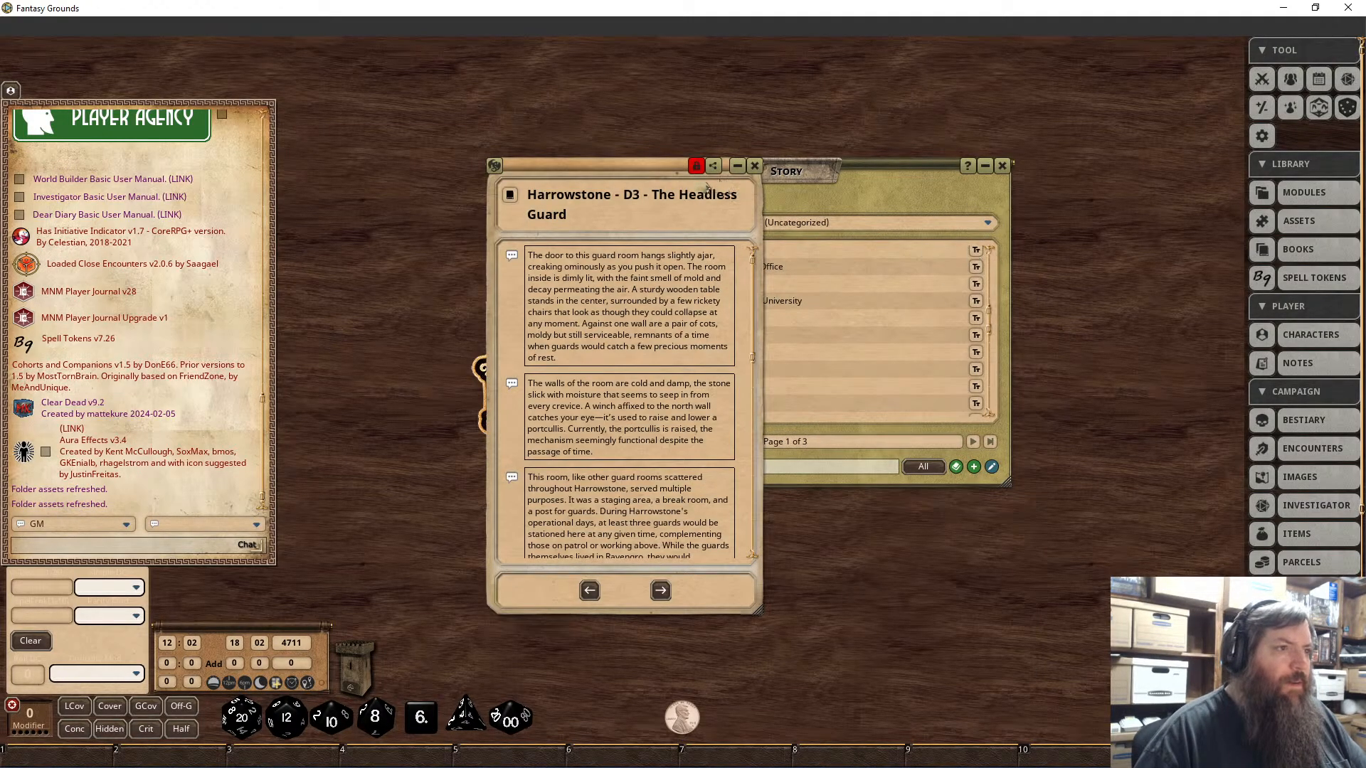
left_click(697, 166)
left_click(530, 215)
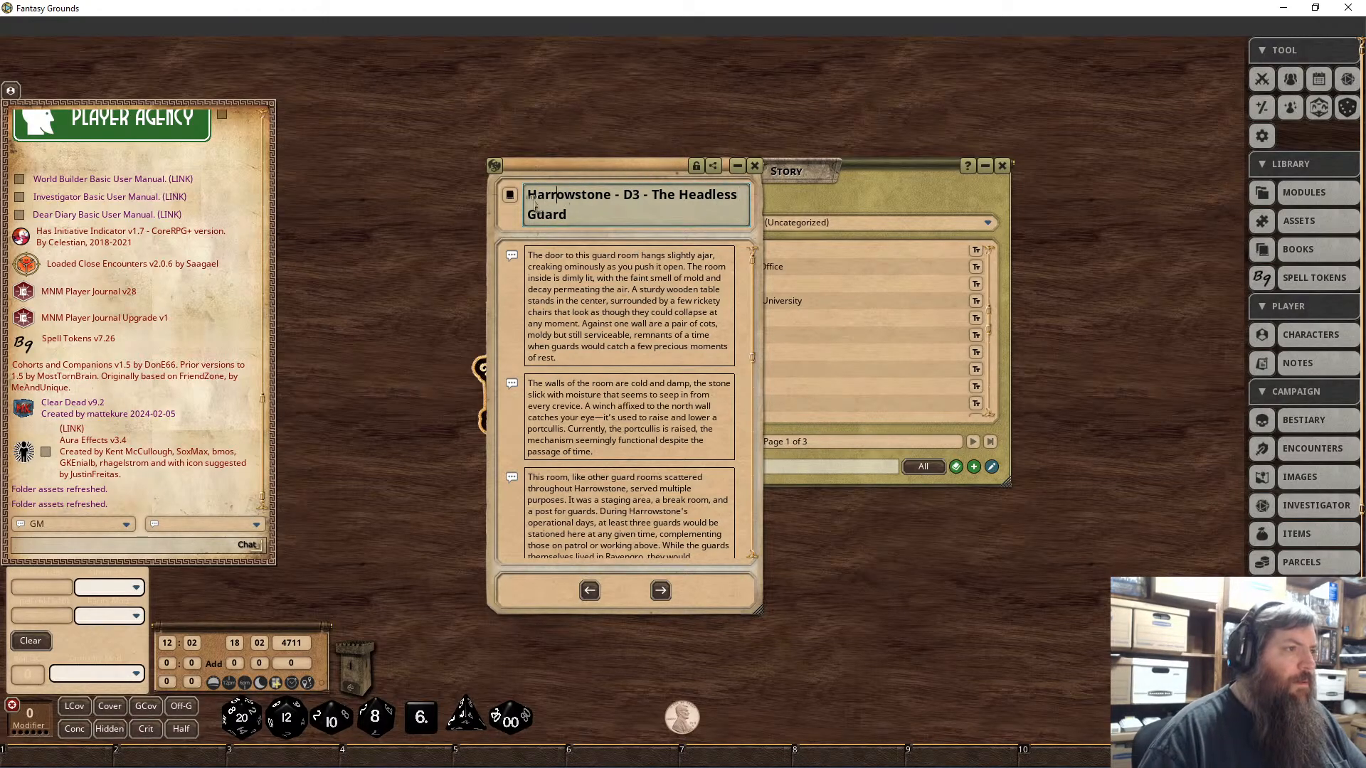
key("Home")
type("1 -")
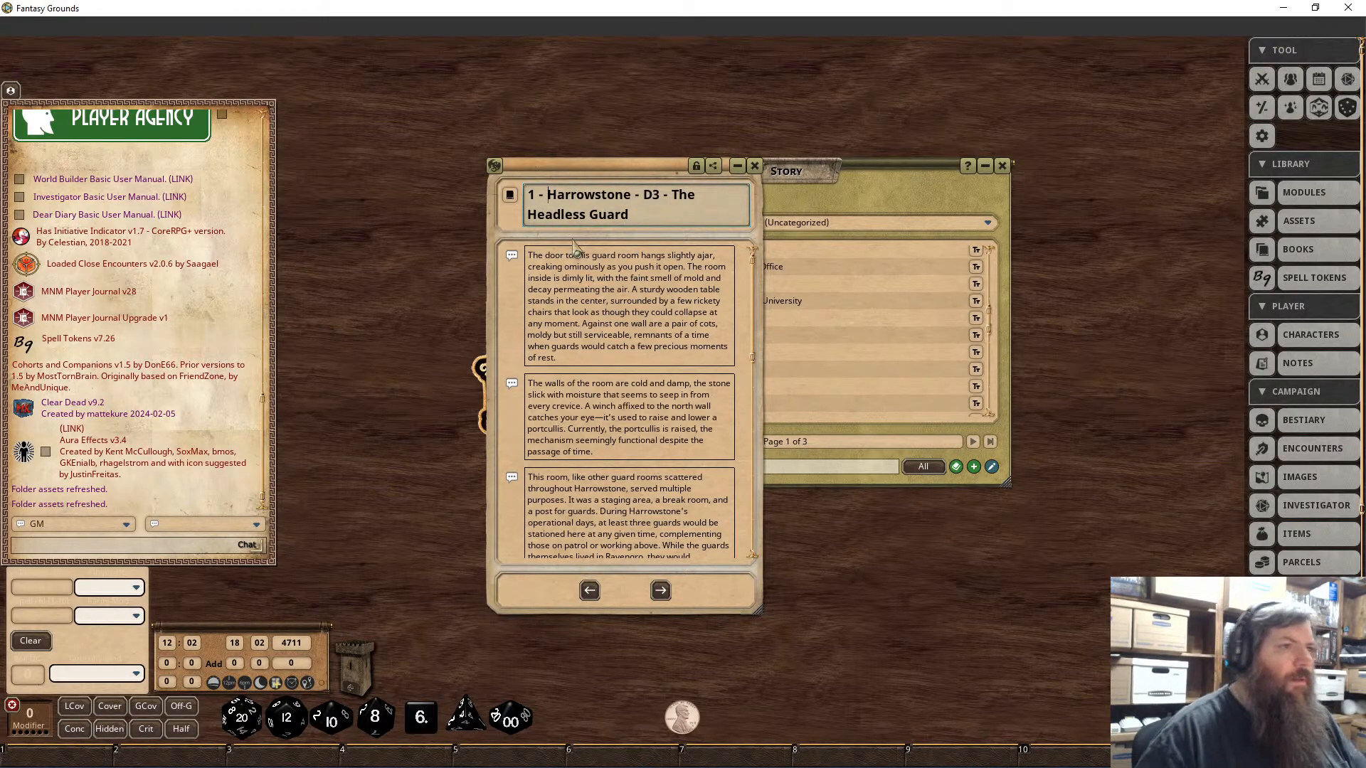
left_click(696, 165)
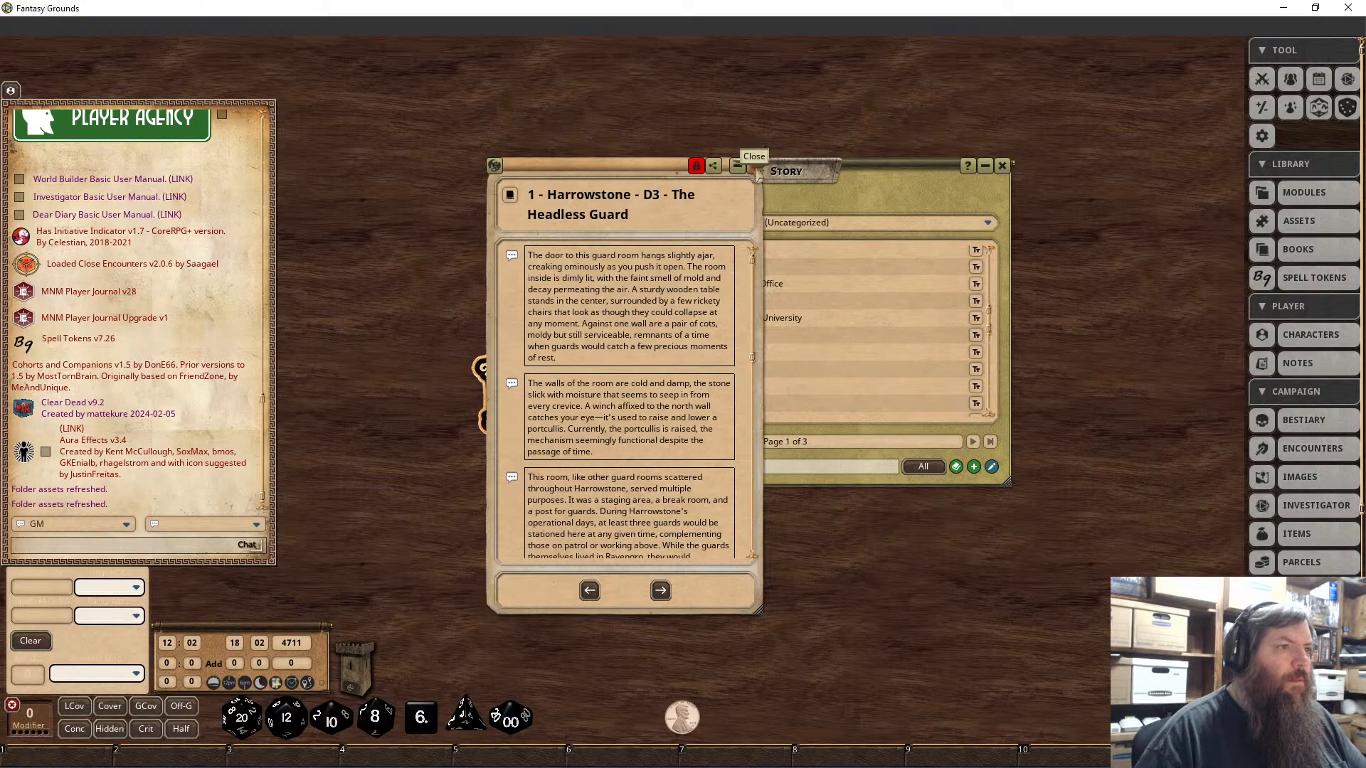
left_click(755, 165)
Step: Unlock the Harrowstone D4 story, retitle it "1 - Harrowstone - D4 - The Oubliette", then lock and close it
left_click(632, 333)
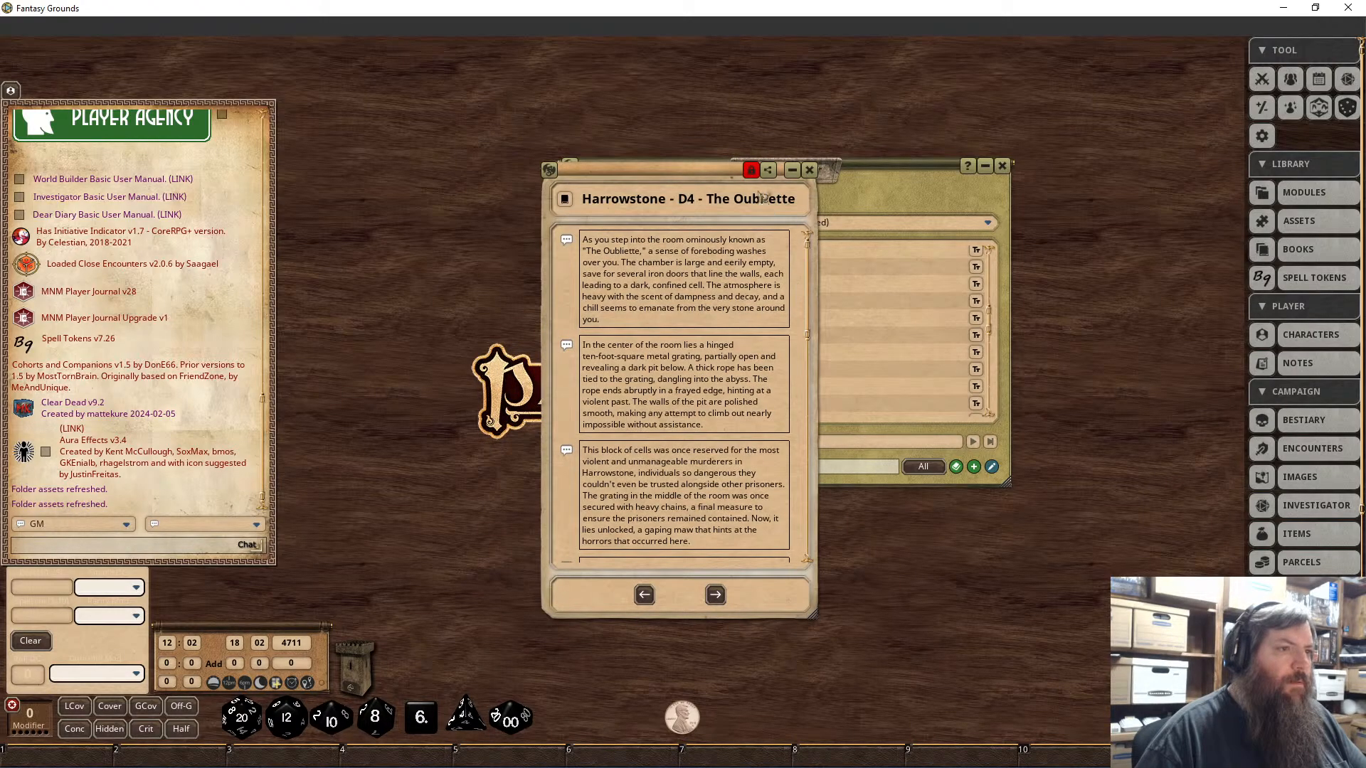
left_click(751, 170)
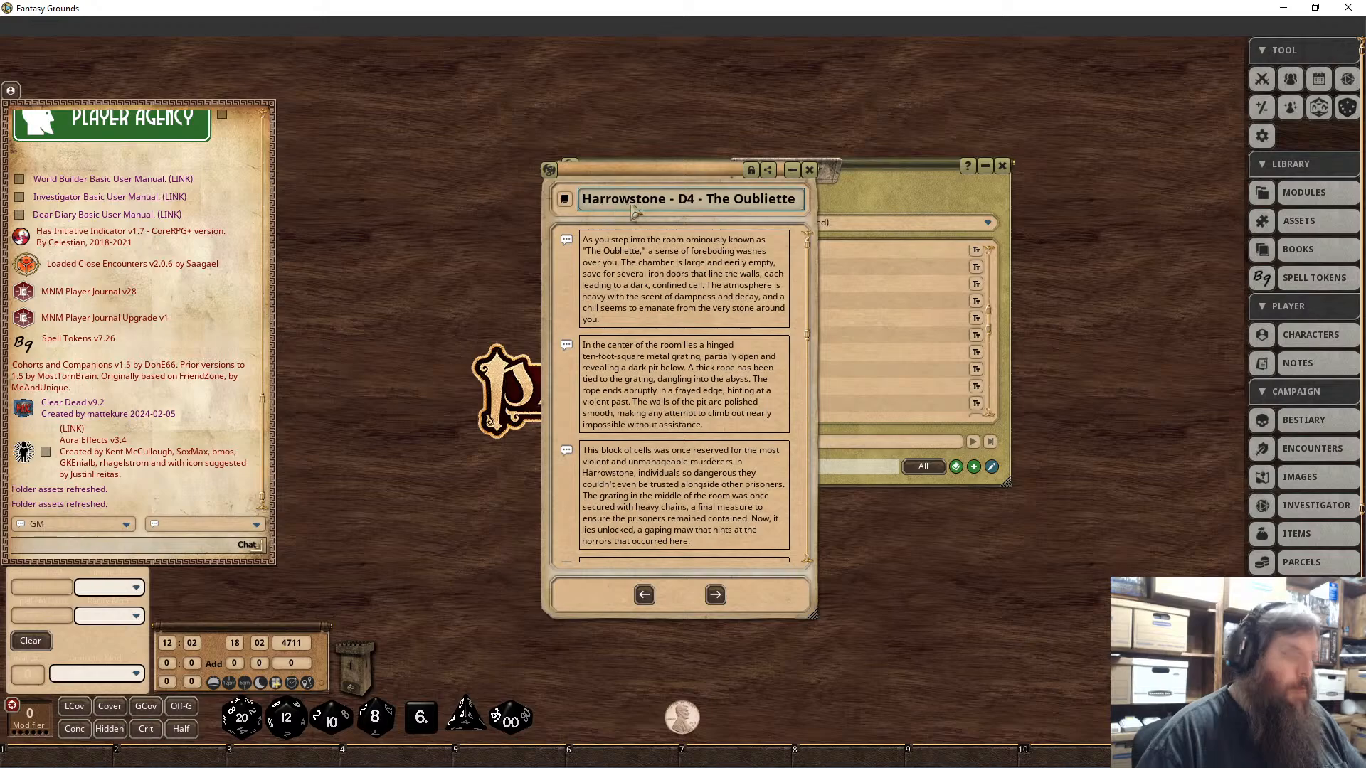
type("1 -")
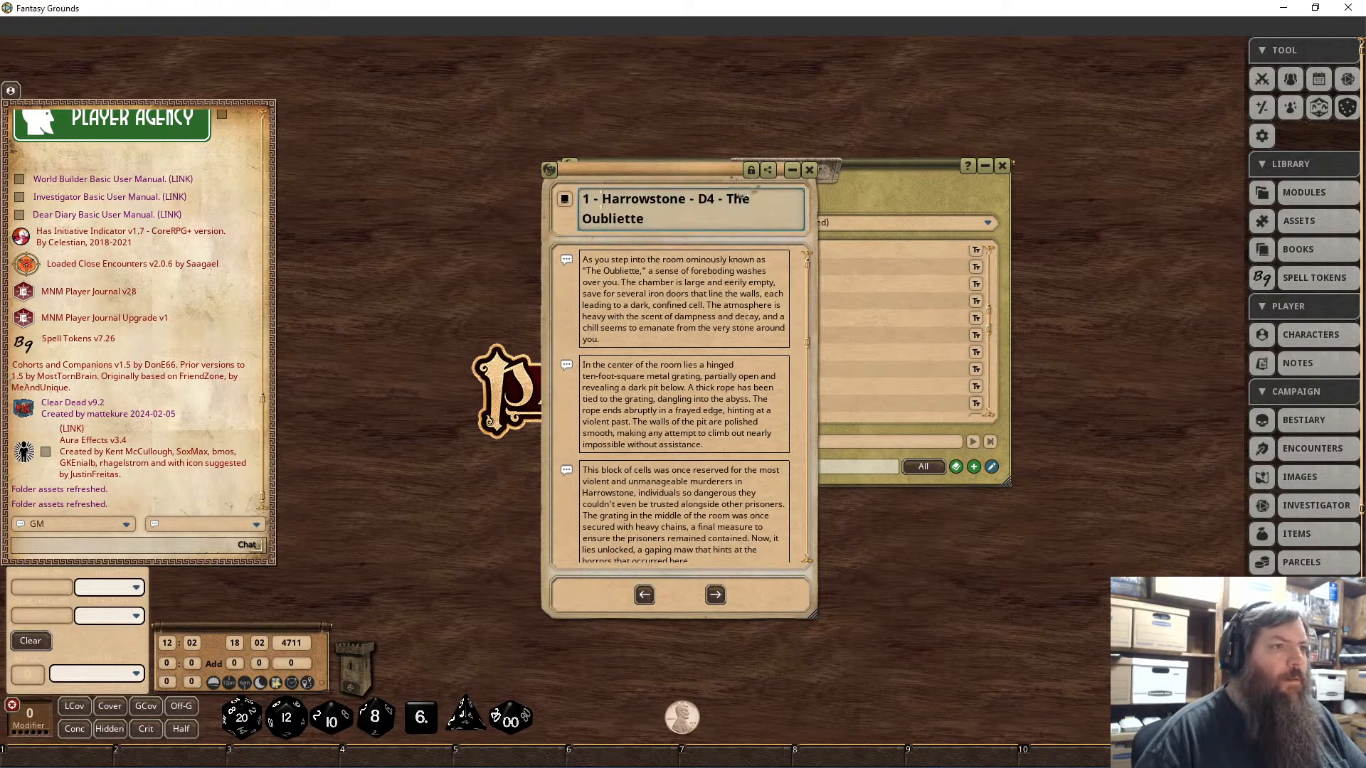
left_click(752, 171)
left_click(809, 170)
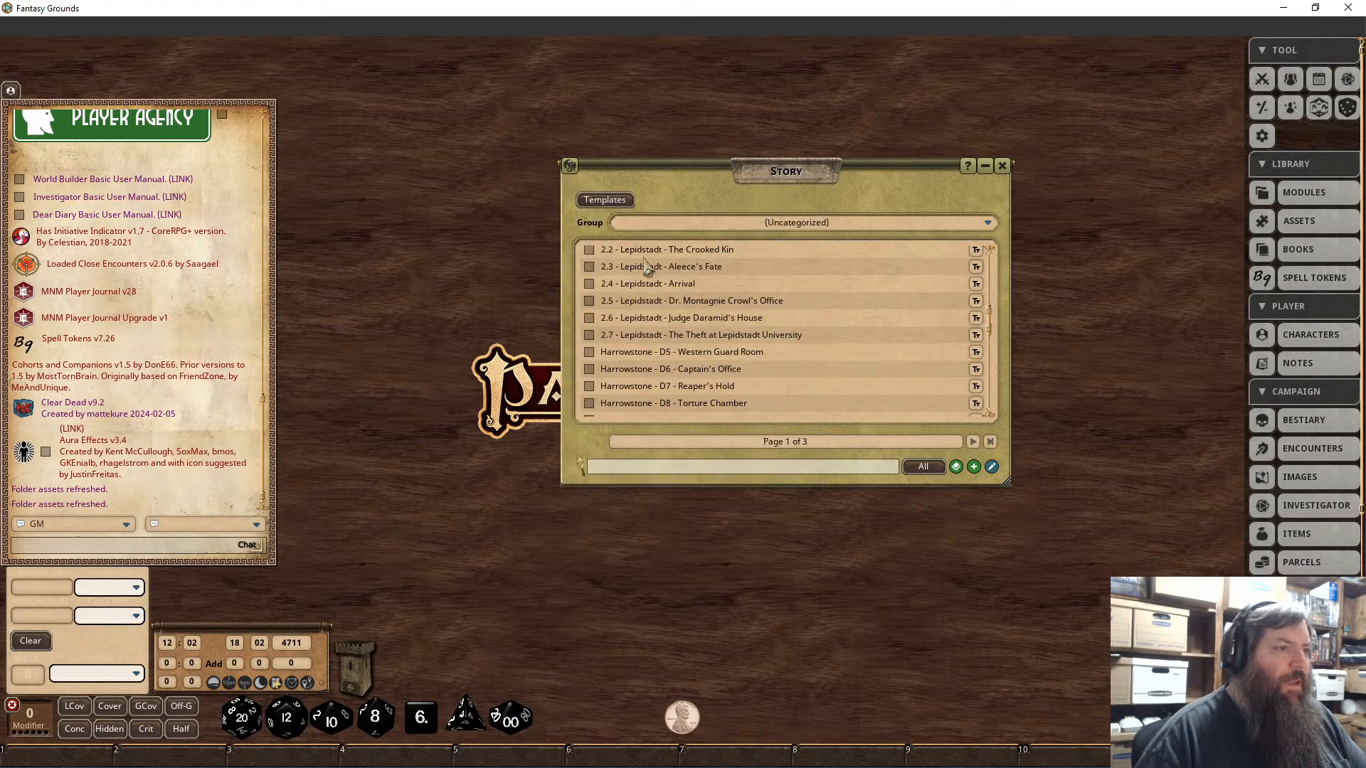
Step: Unlock the Harrowstone D5 story, retitle it "1 - Harrowstone - D5 - Western Guard Room", then lock and close it
left_click(624, 355)
left_click(778, 151)
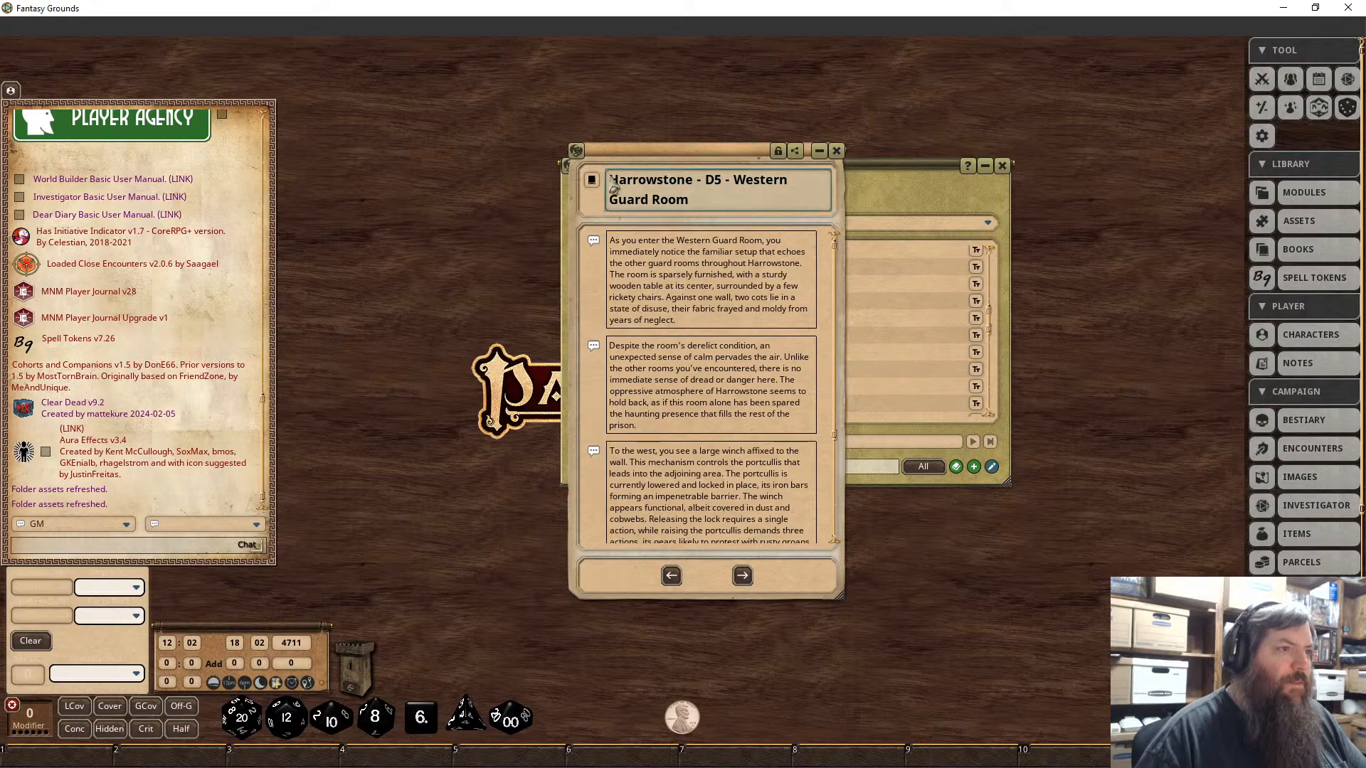
left_click(618, 198)
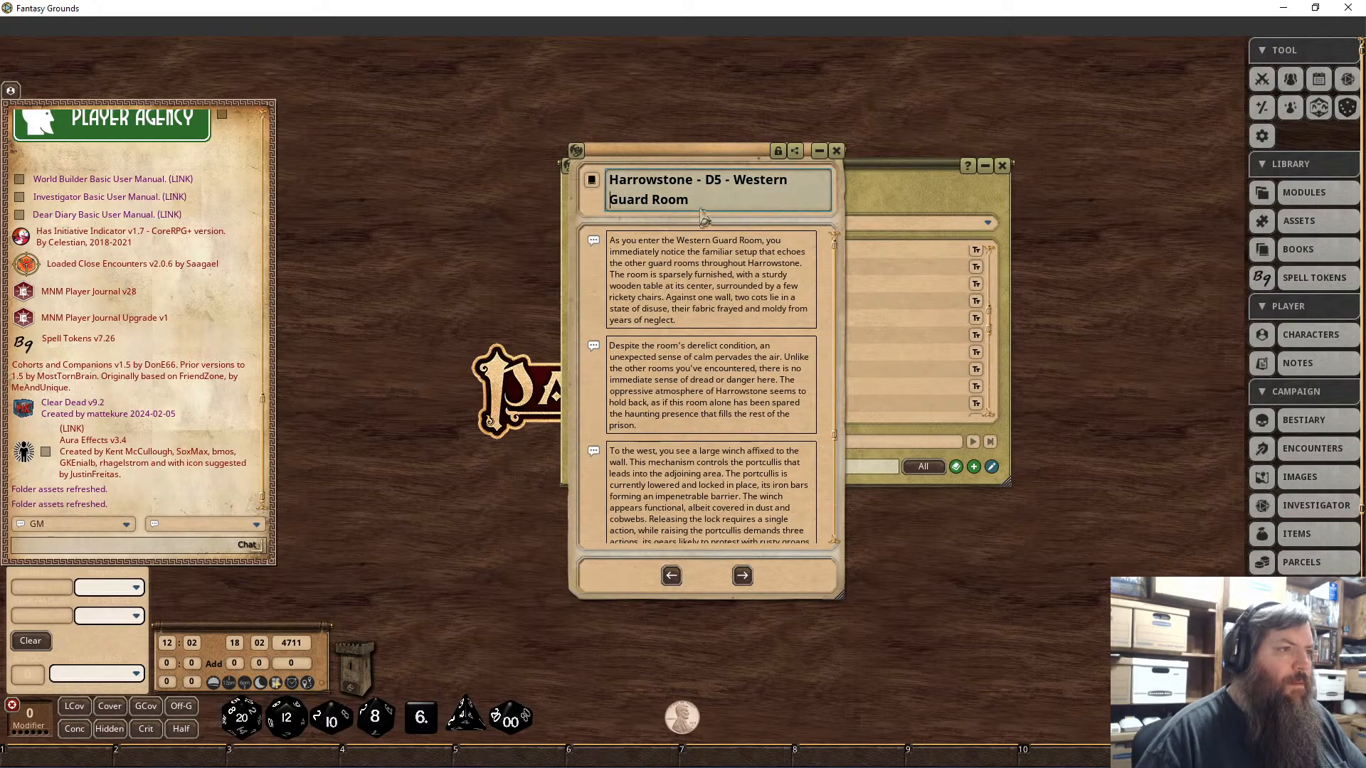
key("Up")
type("1 -")
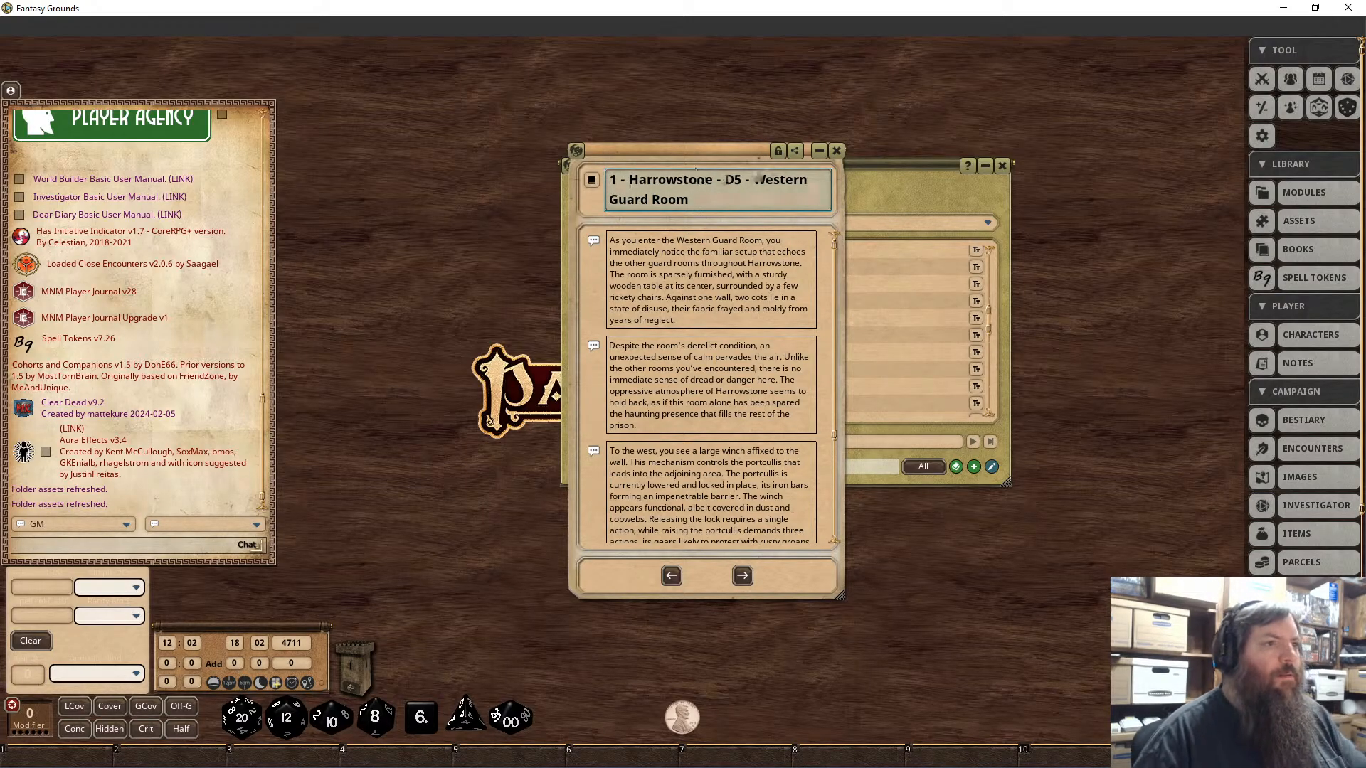
left_click(778, 151)
left_click(837, 151)
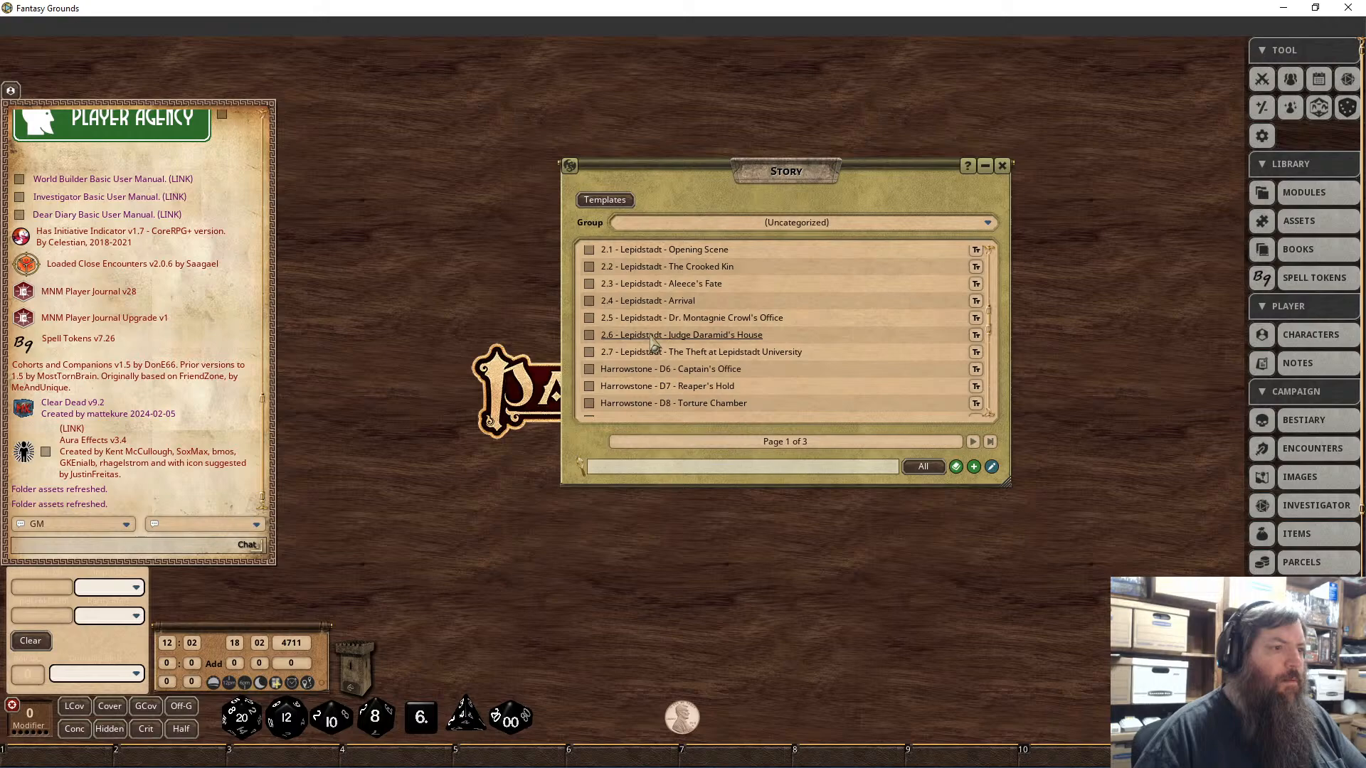
Step: Unlock the Harrowstone D6 story, retitle it "1 - Harrowstone - D6 - Captain's Office", then lock and close it
left_click(611, 373)
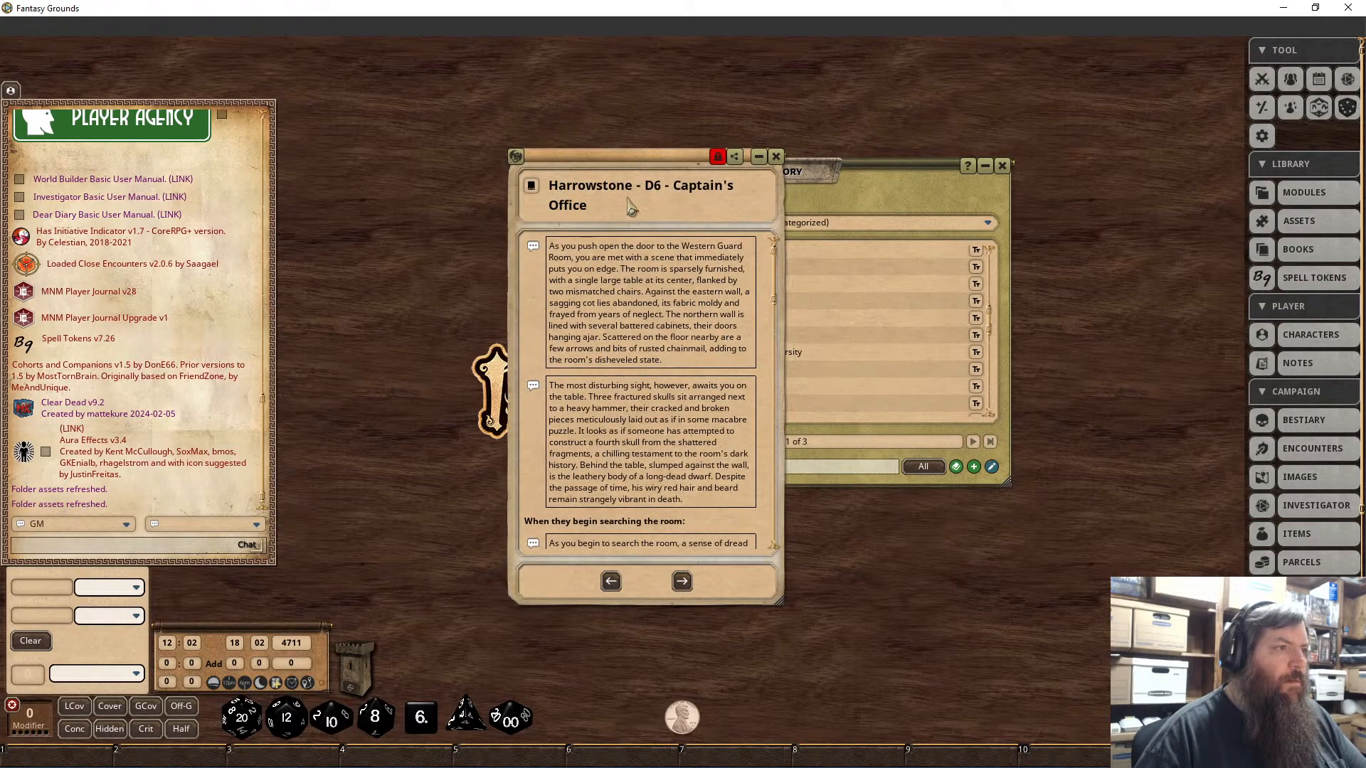
left_click(717, 155)
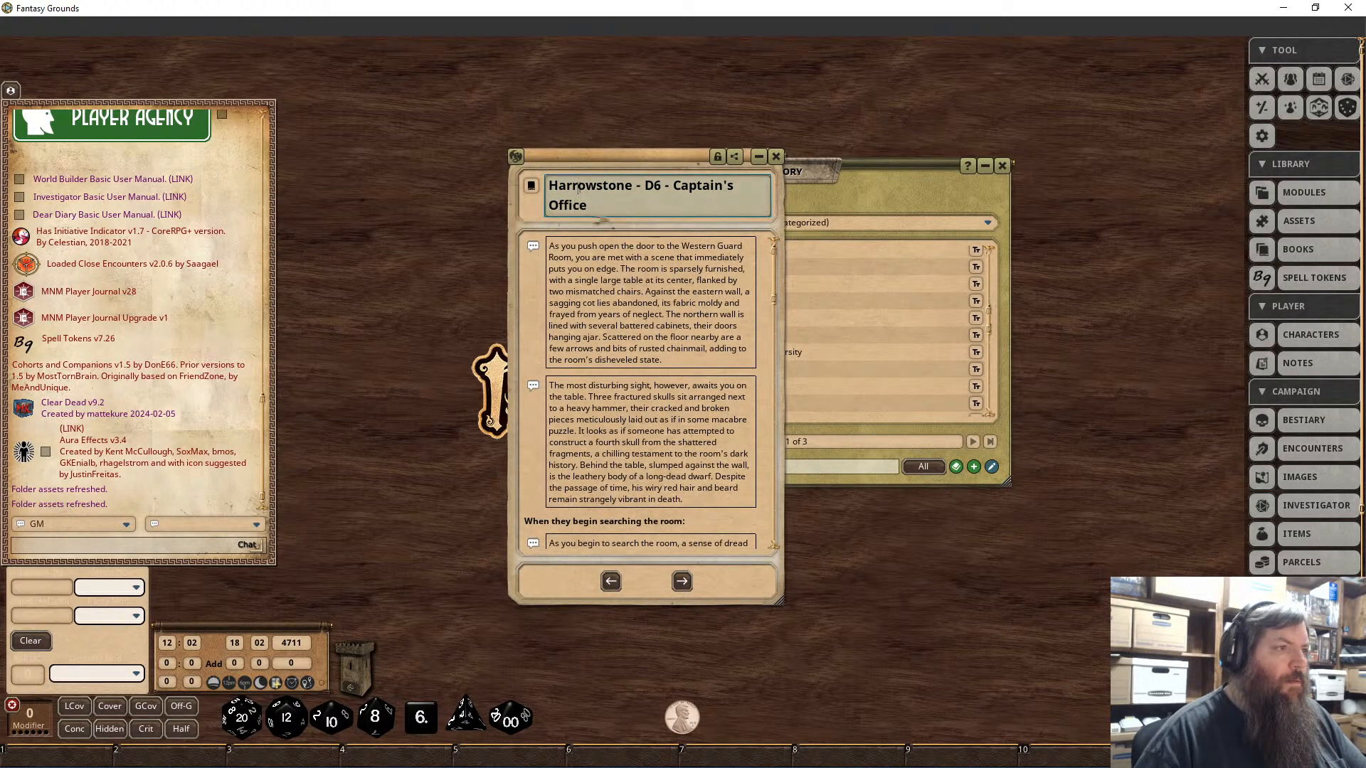
type("1 -")
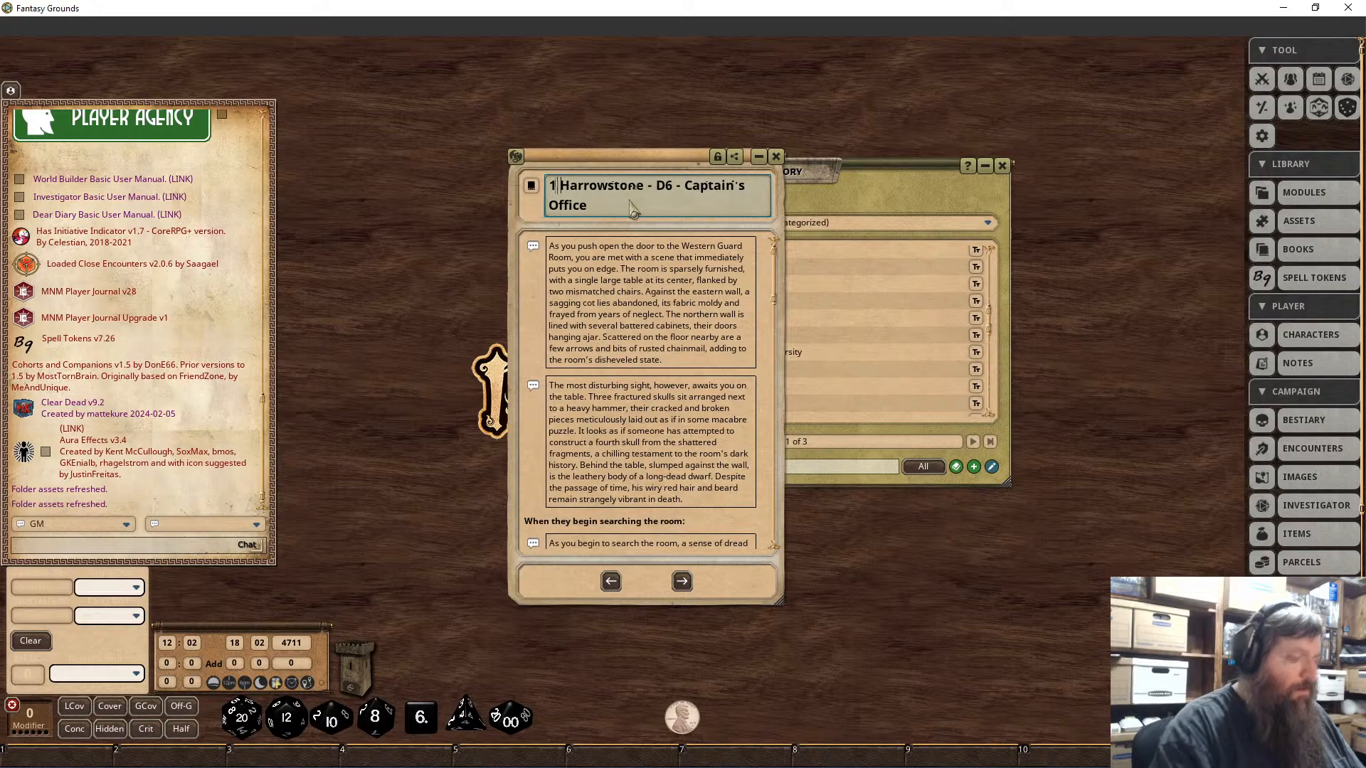
left_click(717, 156)
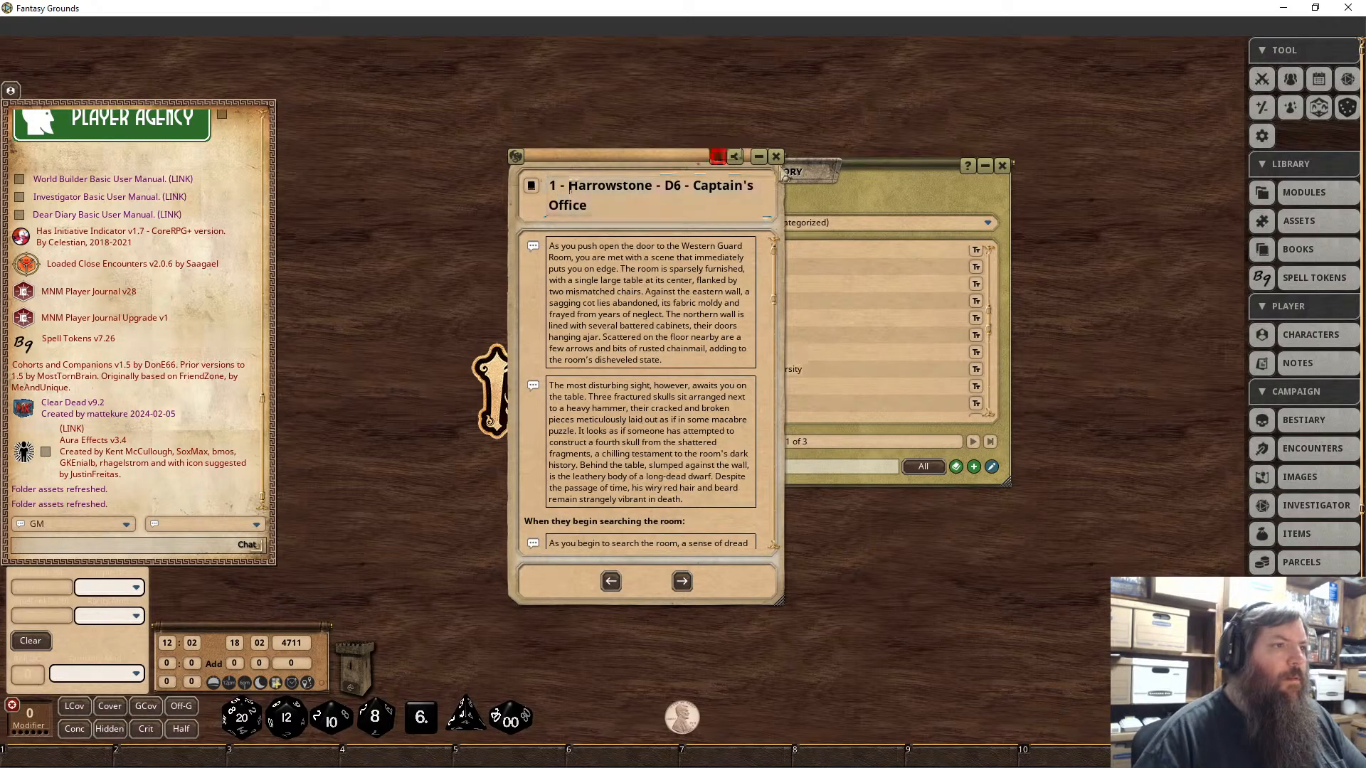
left_click(776, 156)
Step: Unlock the Harrowstone D7 story, retitle it "1 - Harrowstone - D7 - Reaper's Hold", then lock and close it
left_click(633, 386)
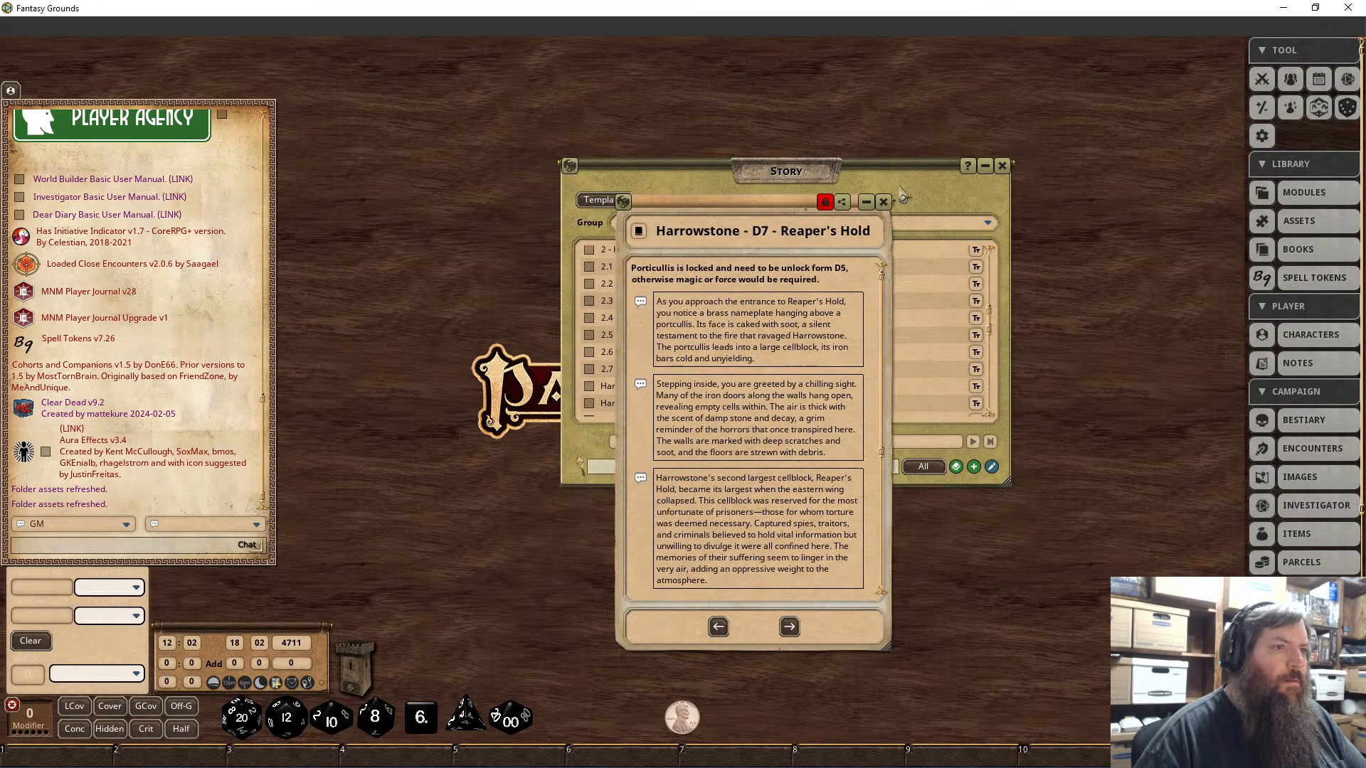
left_click(825, 203)
left_click(675, 232)
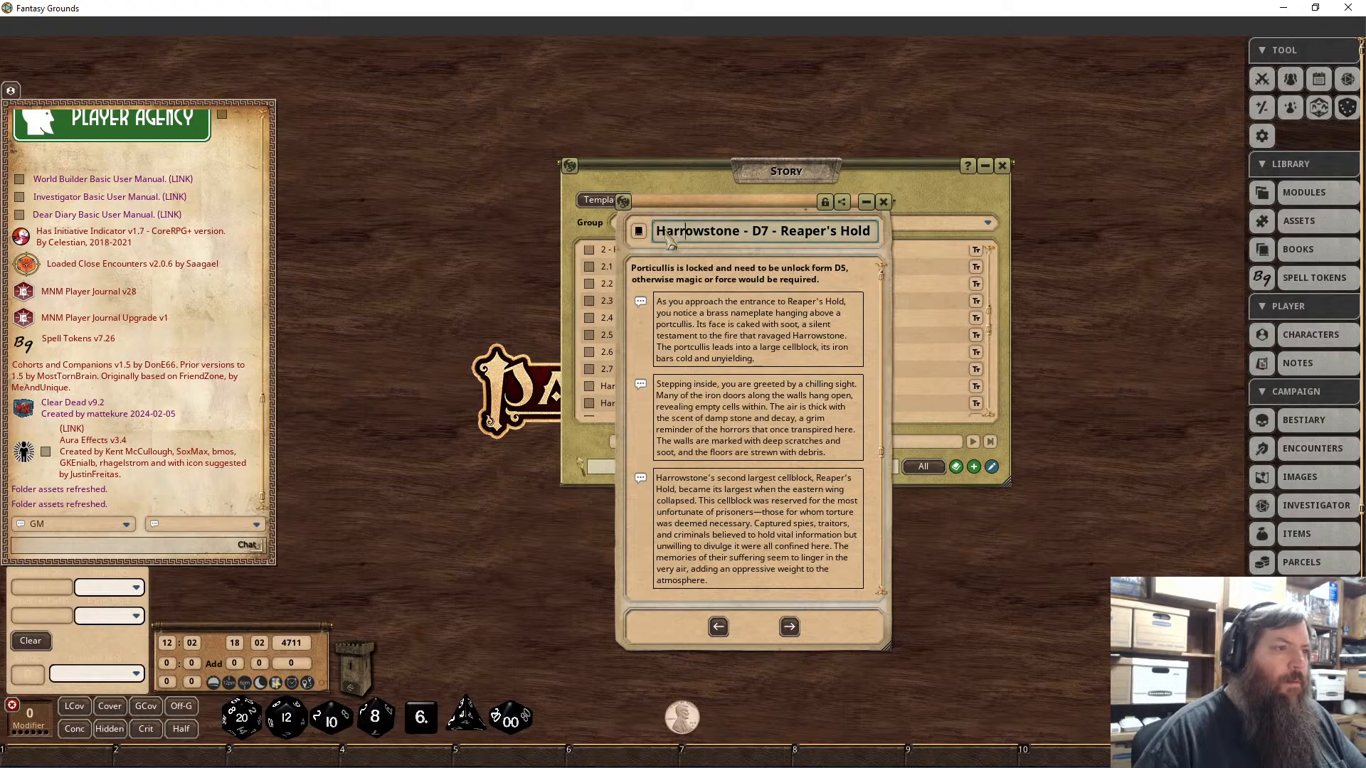
left_click(711, 232)
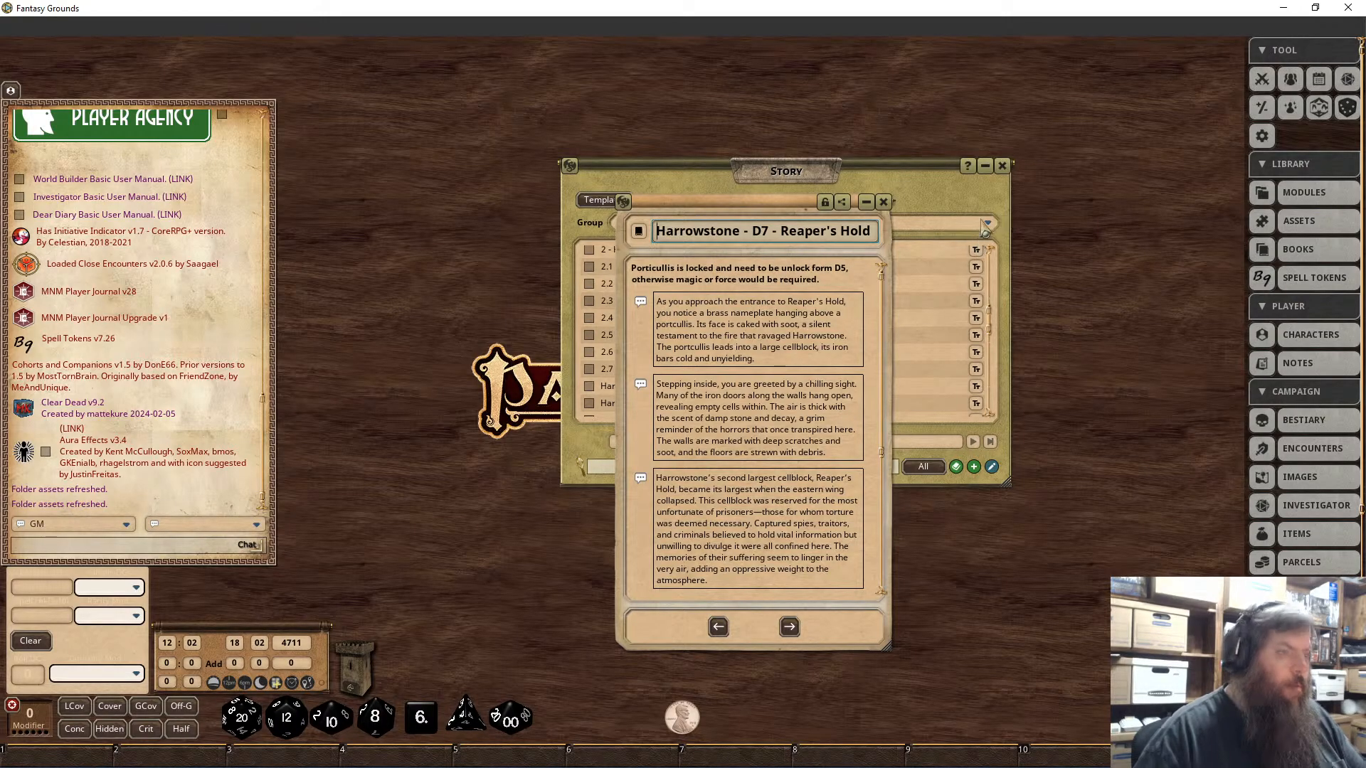
type("1 -")
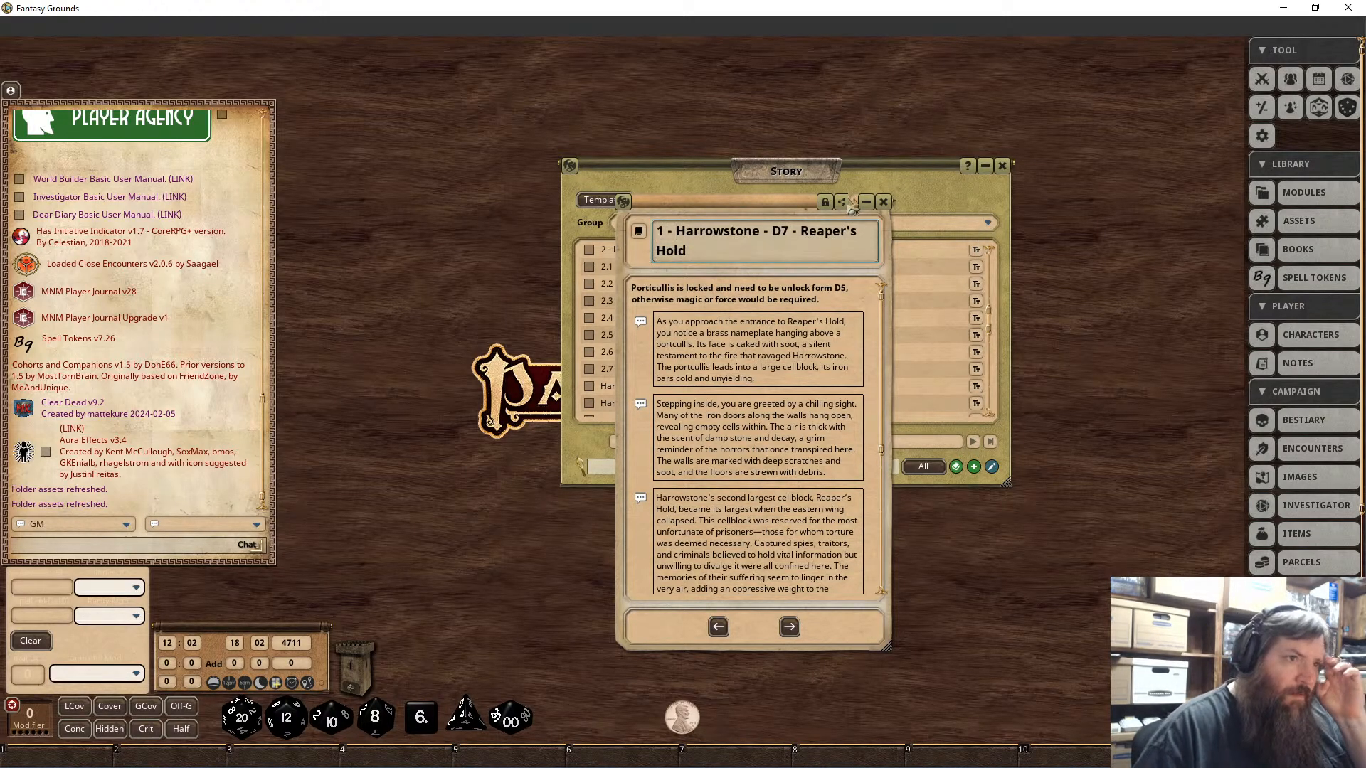
left_click(825, 202)
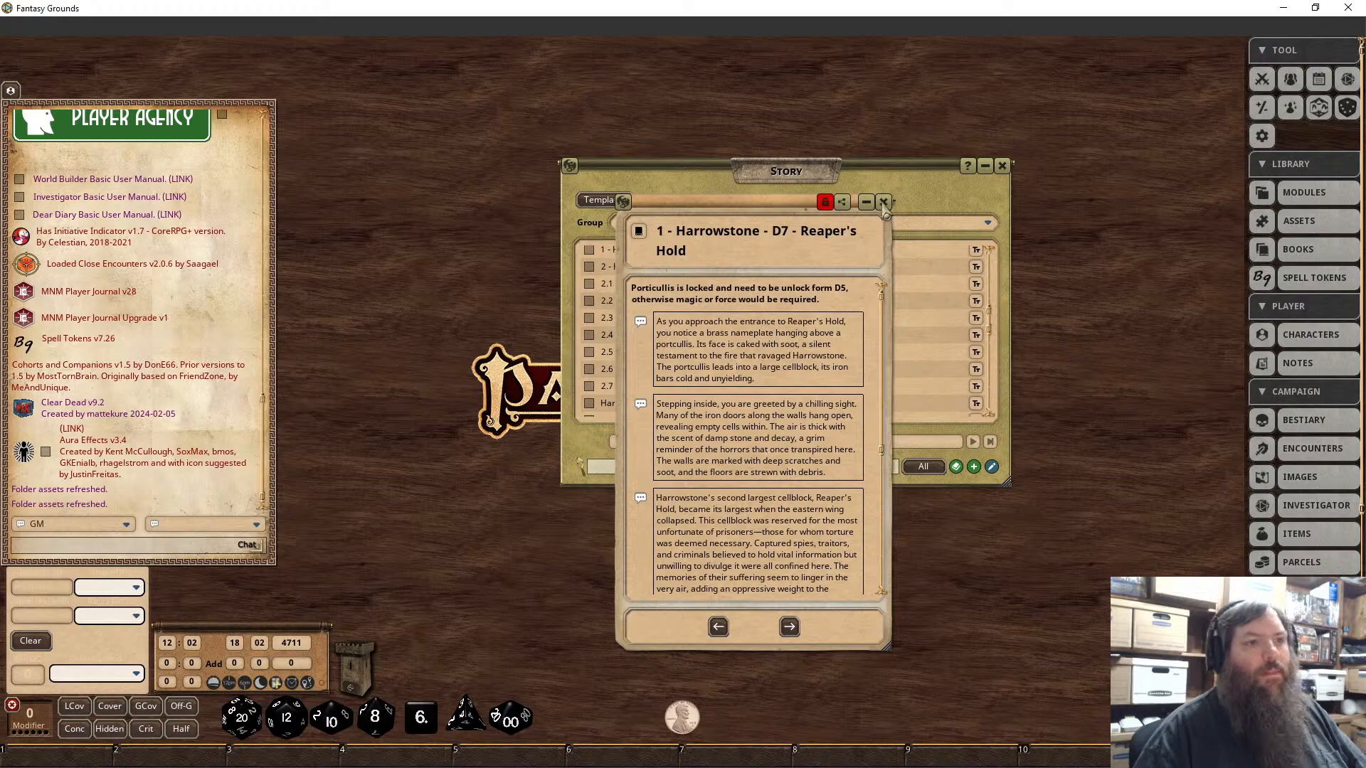
left_click(884, 203)
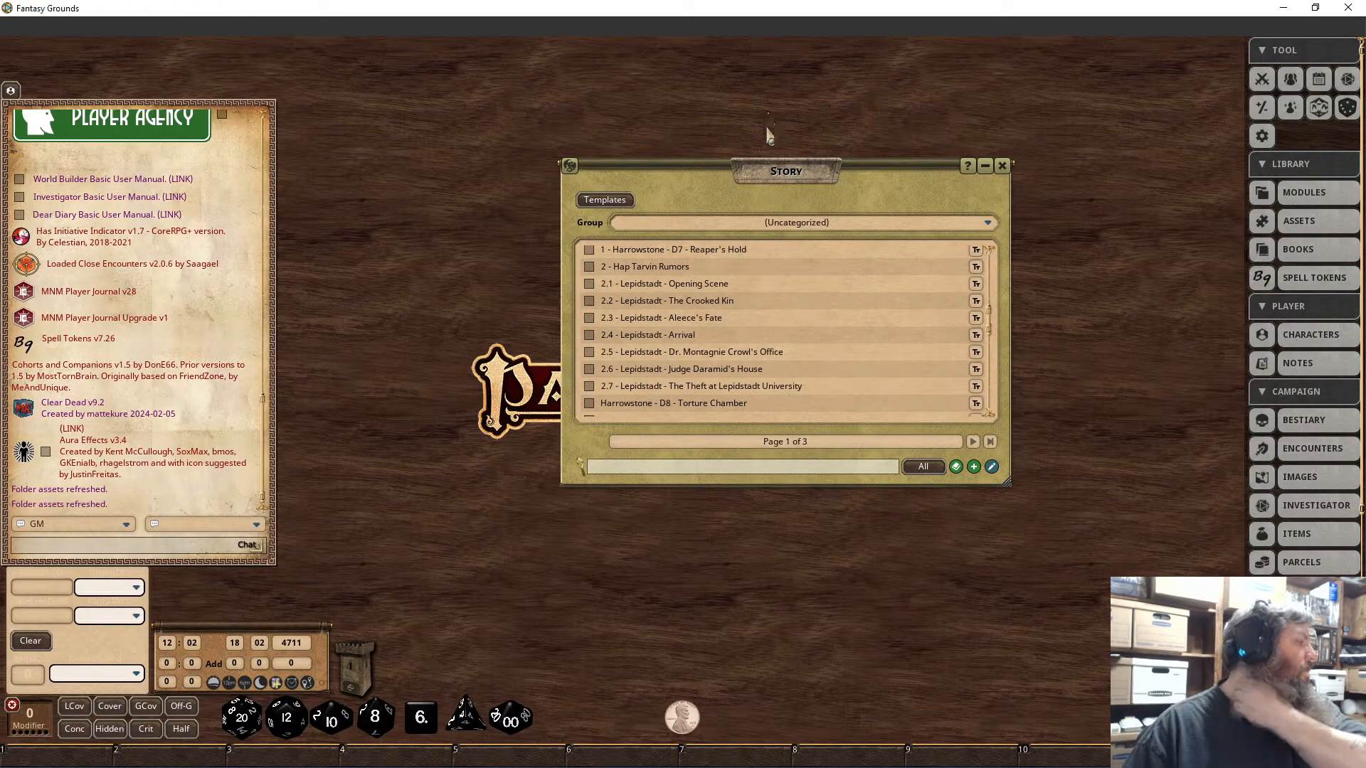
Step: Unlock the Harrowstone D8 story, retitle it "1 - Harrowstone - D8 - Torture Chamber", then lock and close it
scroll(658, 365, "down", 4)
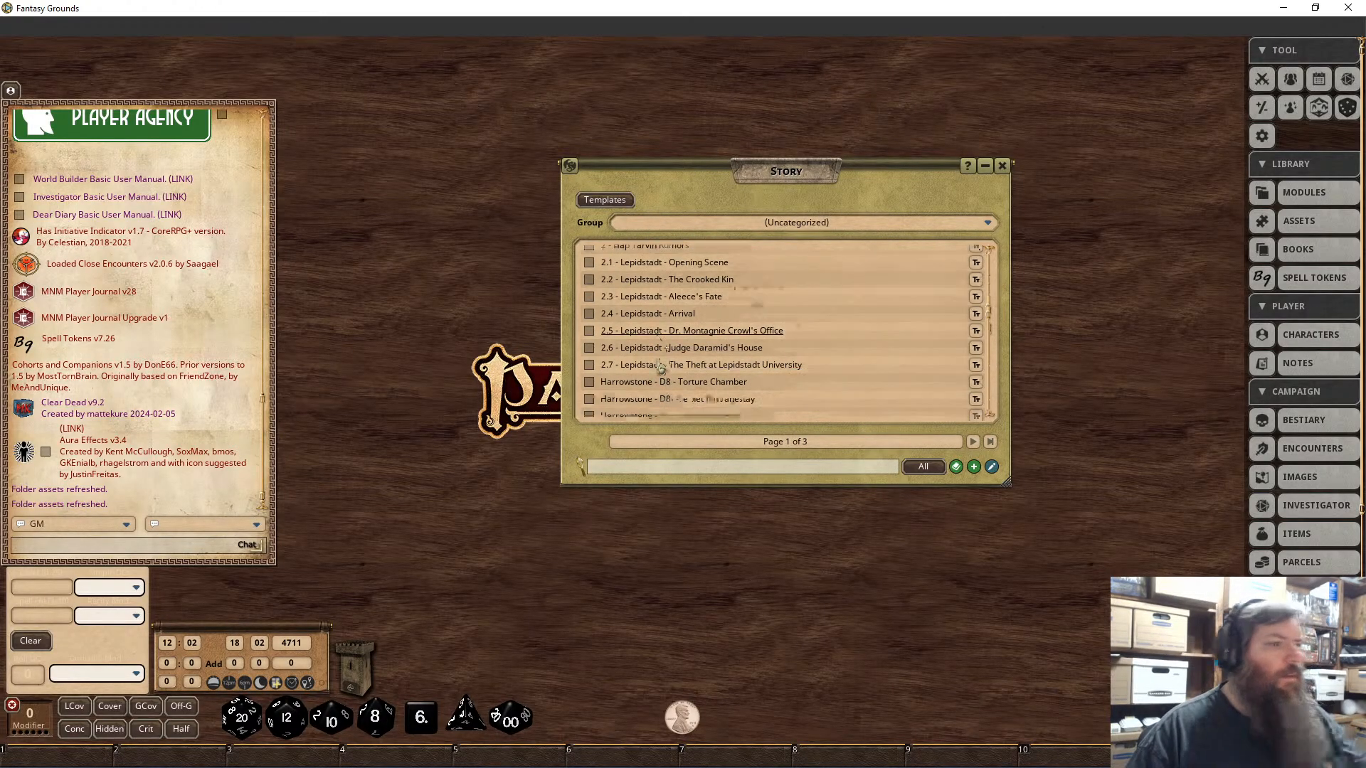
scroll(656, 363, "up", 1)
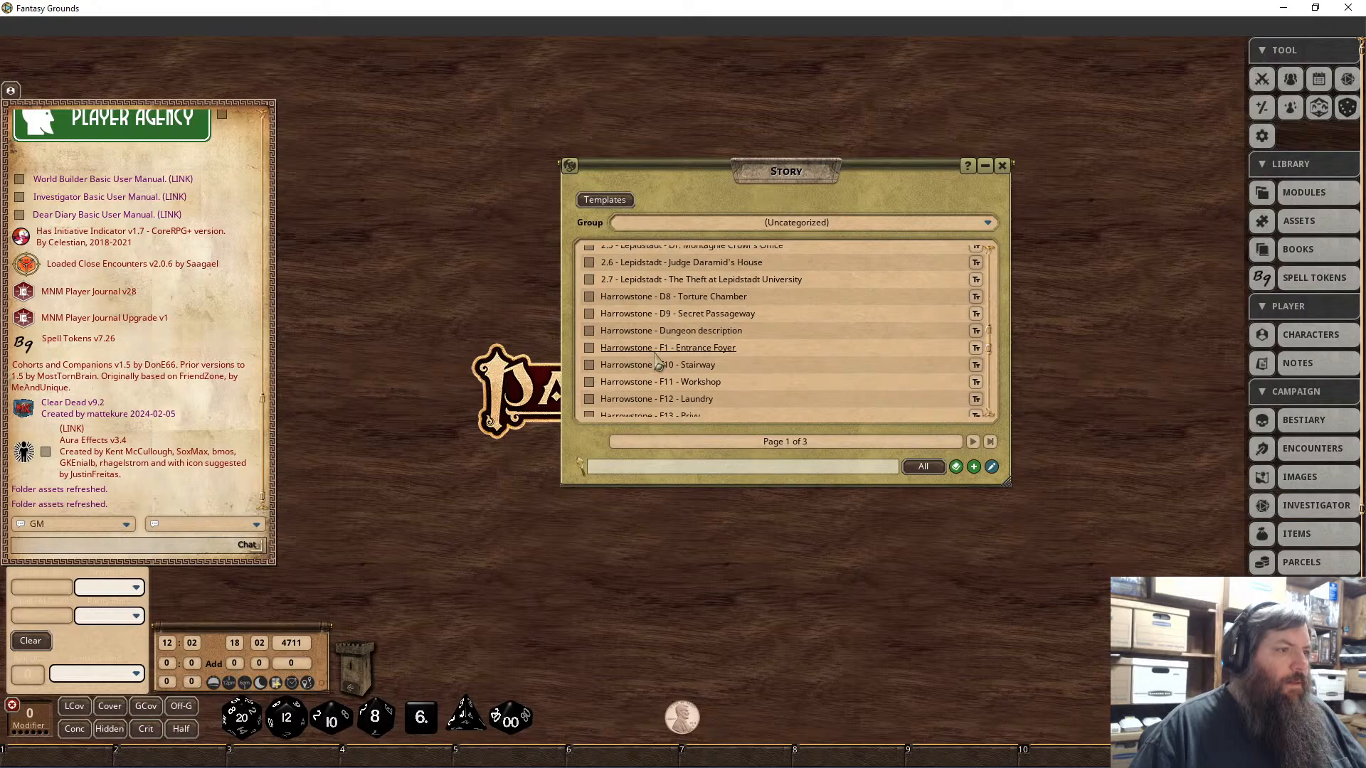
left_click(625, 297)
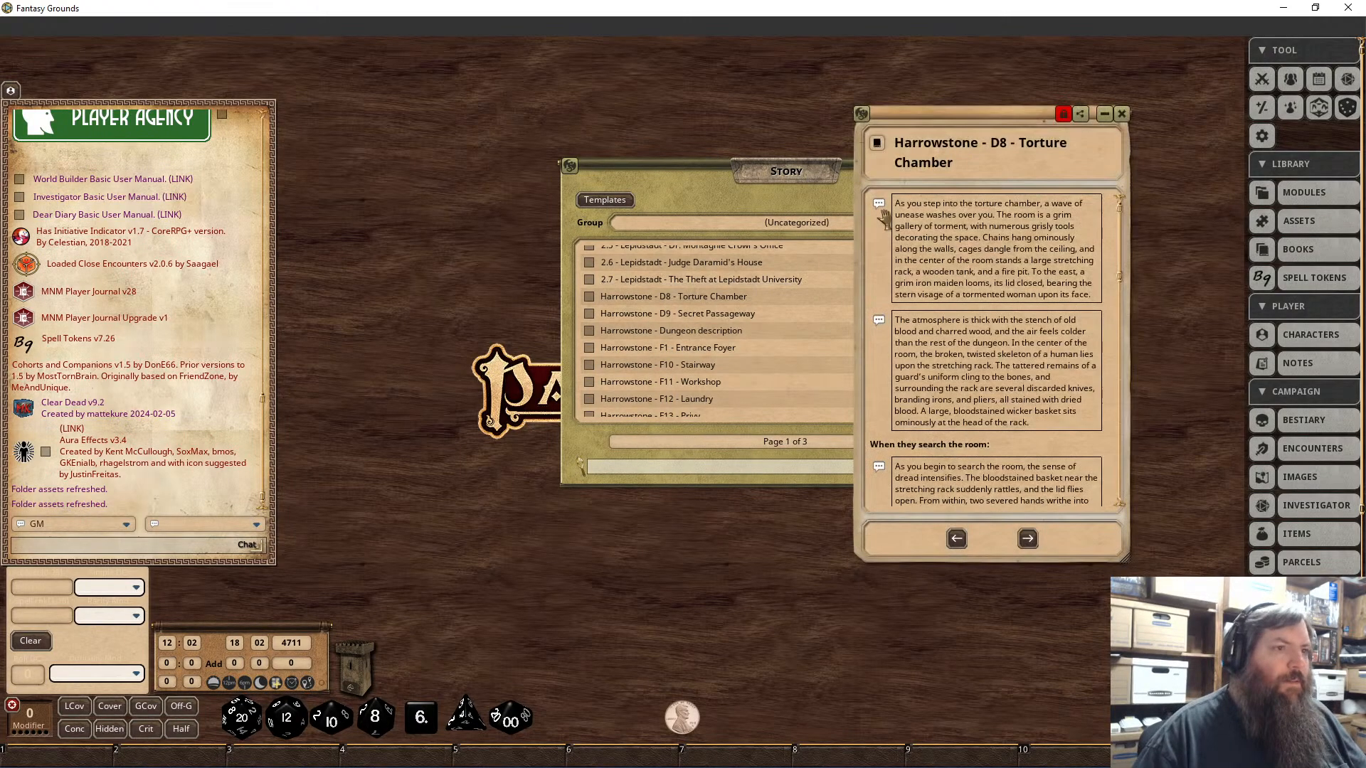
left_click(1063, 115)
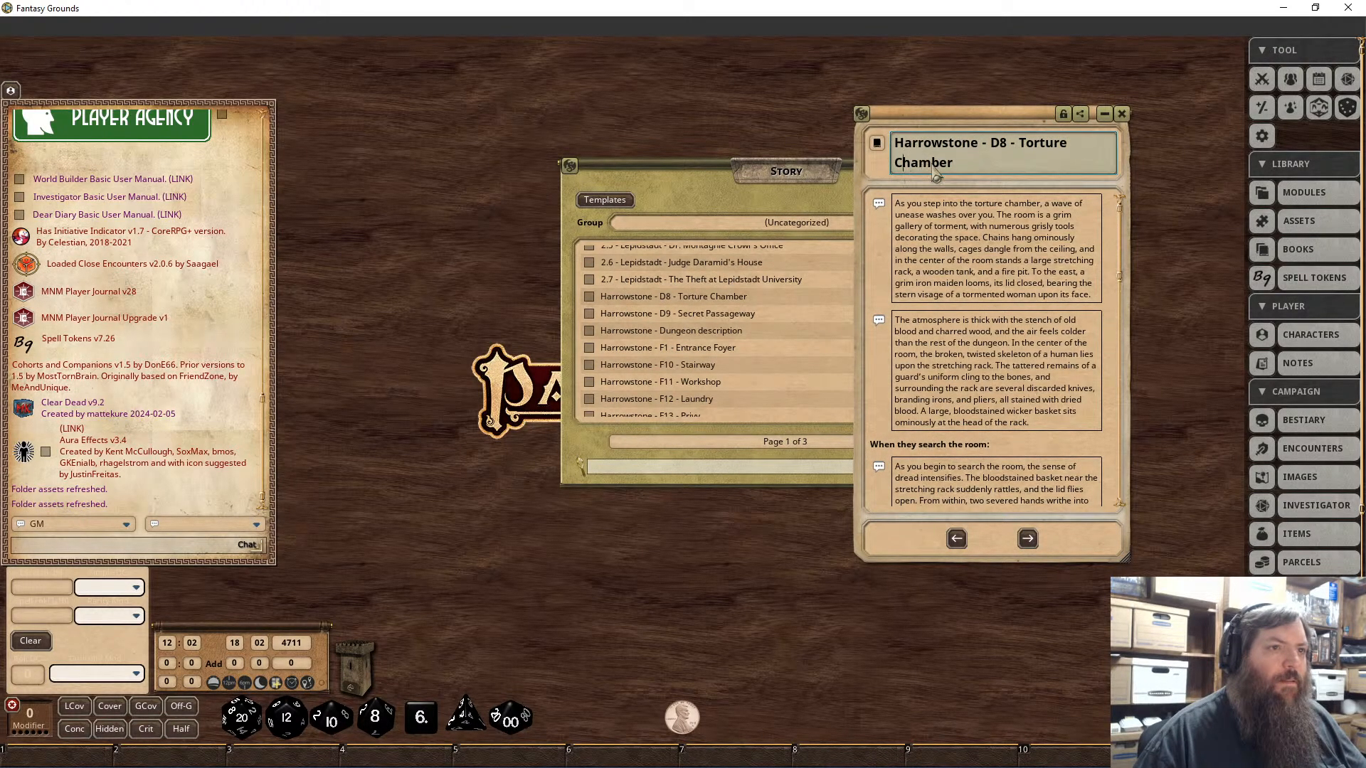
type("1 -")
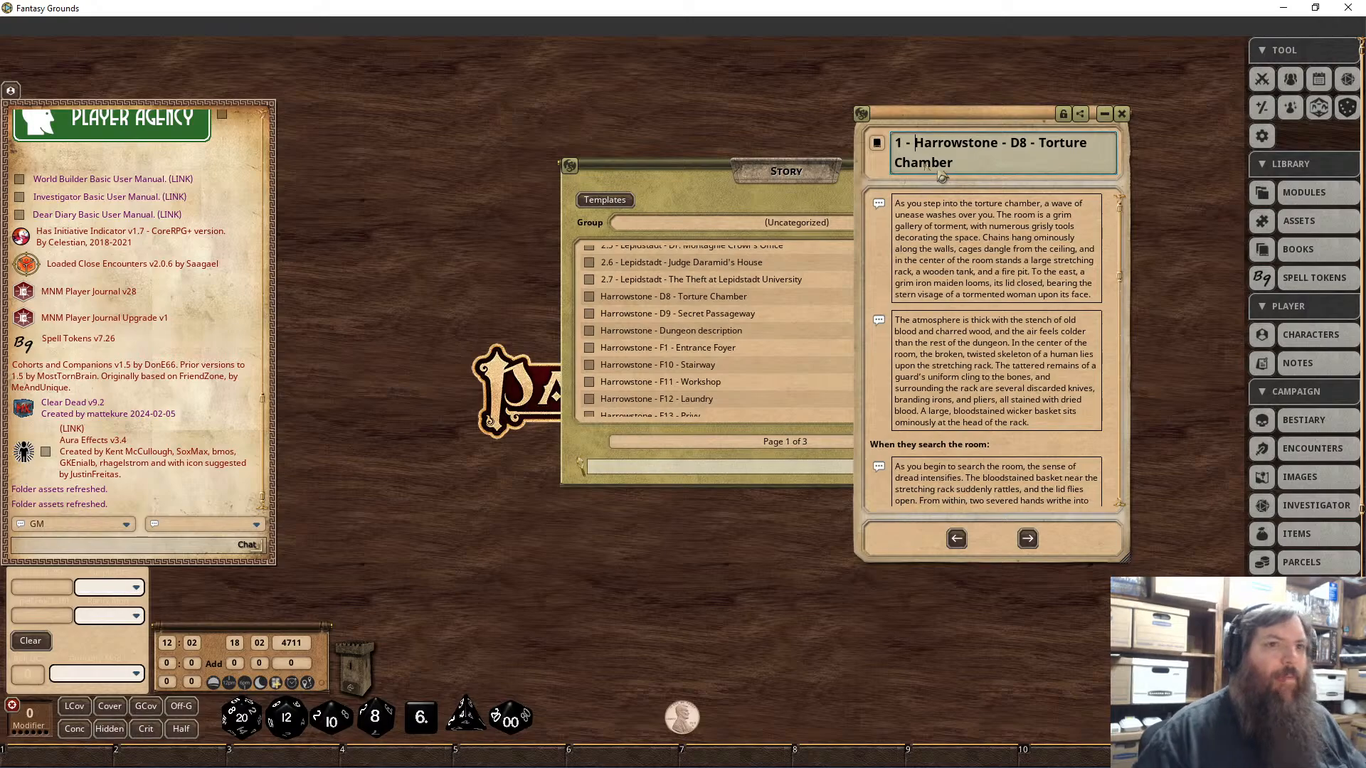
left_click(1063, 114)
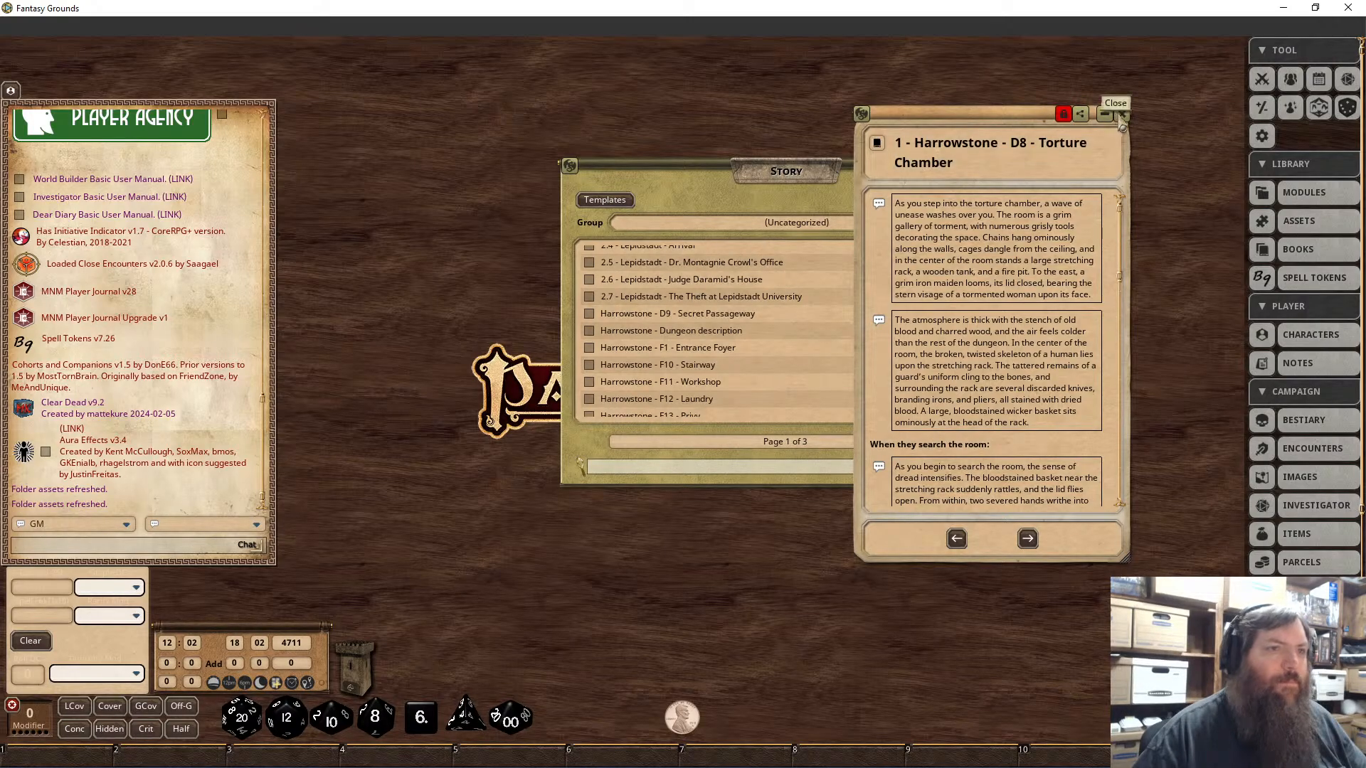
left_click(1122, 114)
Step: Unlock the Harrowstone D9 story, retitle it "1 - Harrowstone - D9 - Secret Passageway", then lock and close it
left_click(677, 314)
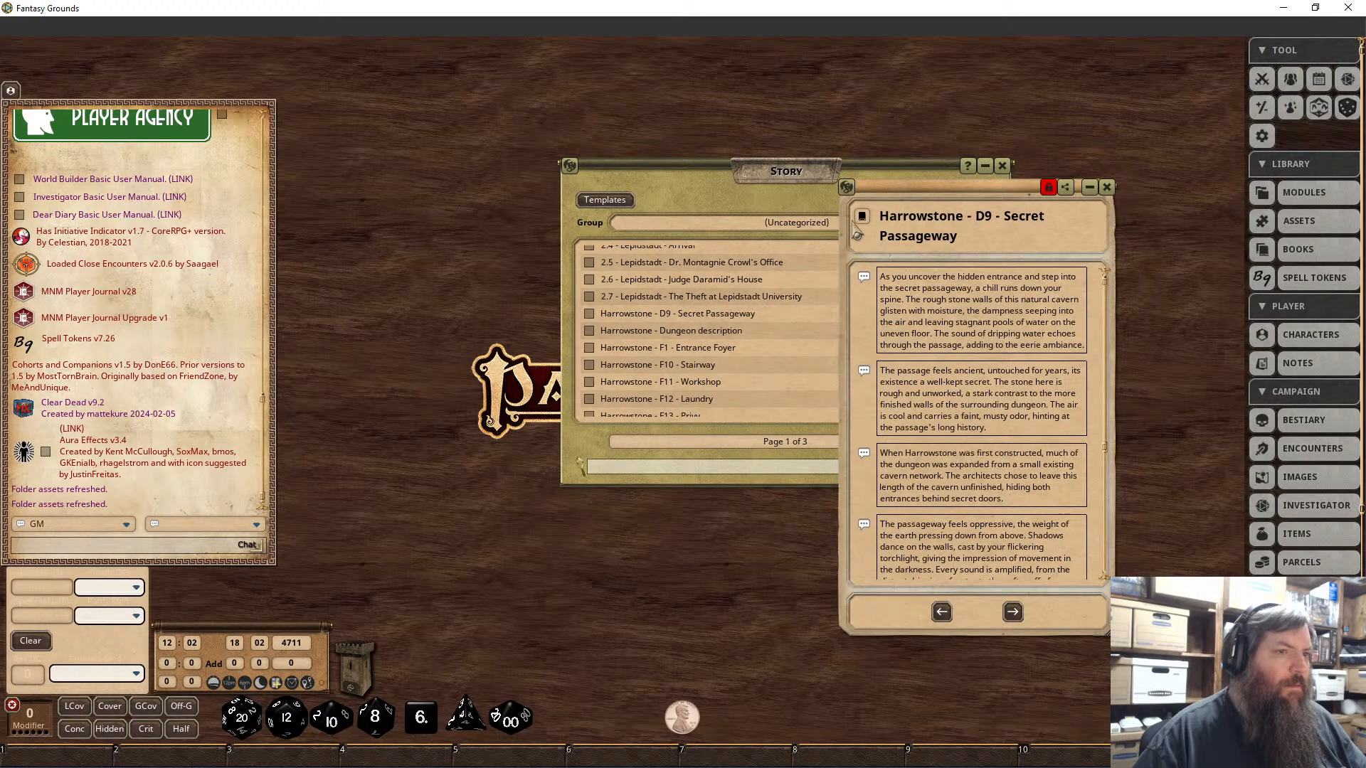
left_click(1050, 188)
left_click(885, 236)
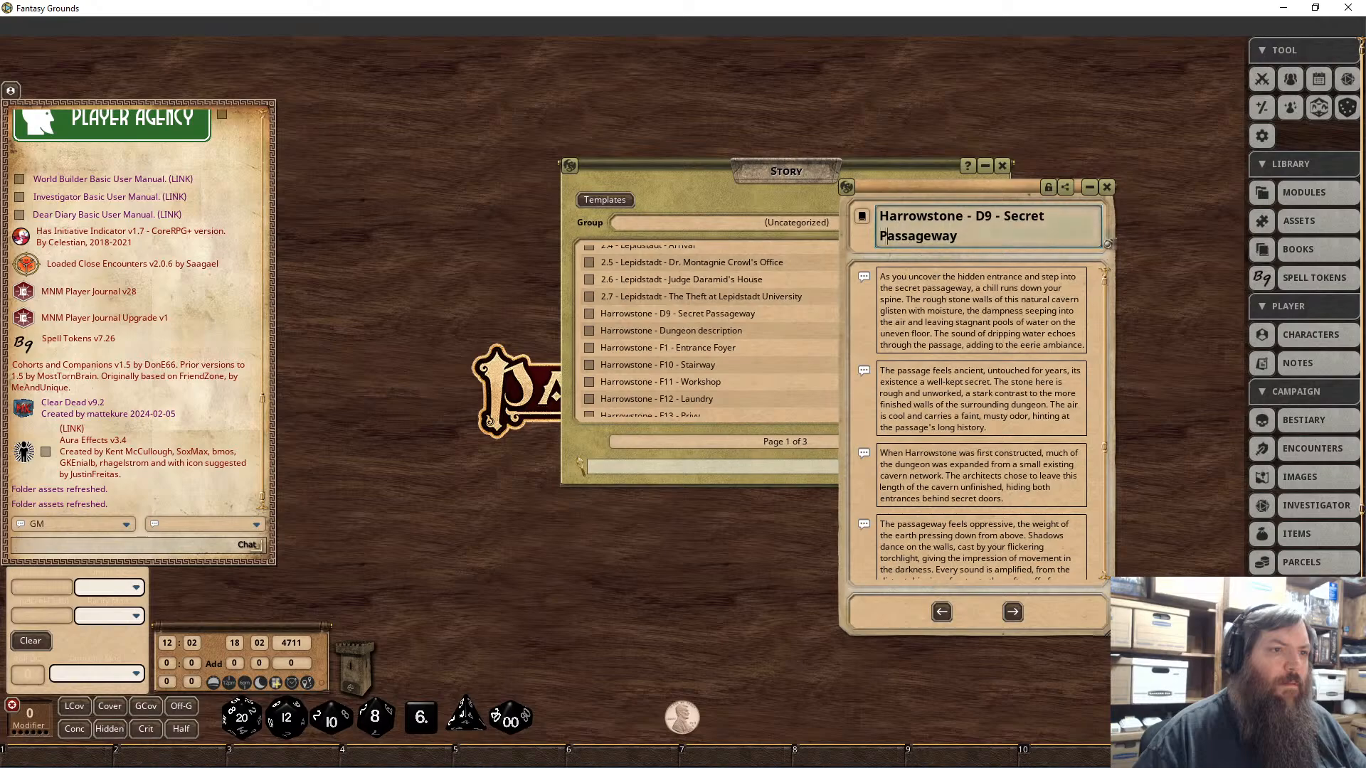
key("Home")
type("1 -")
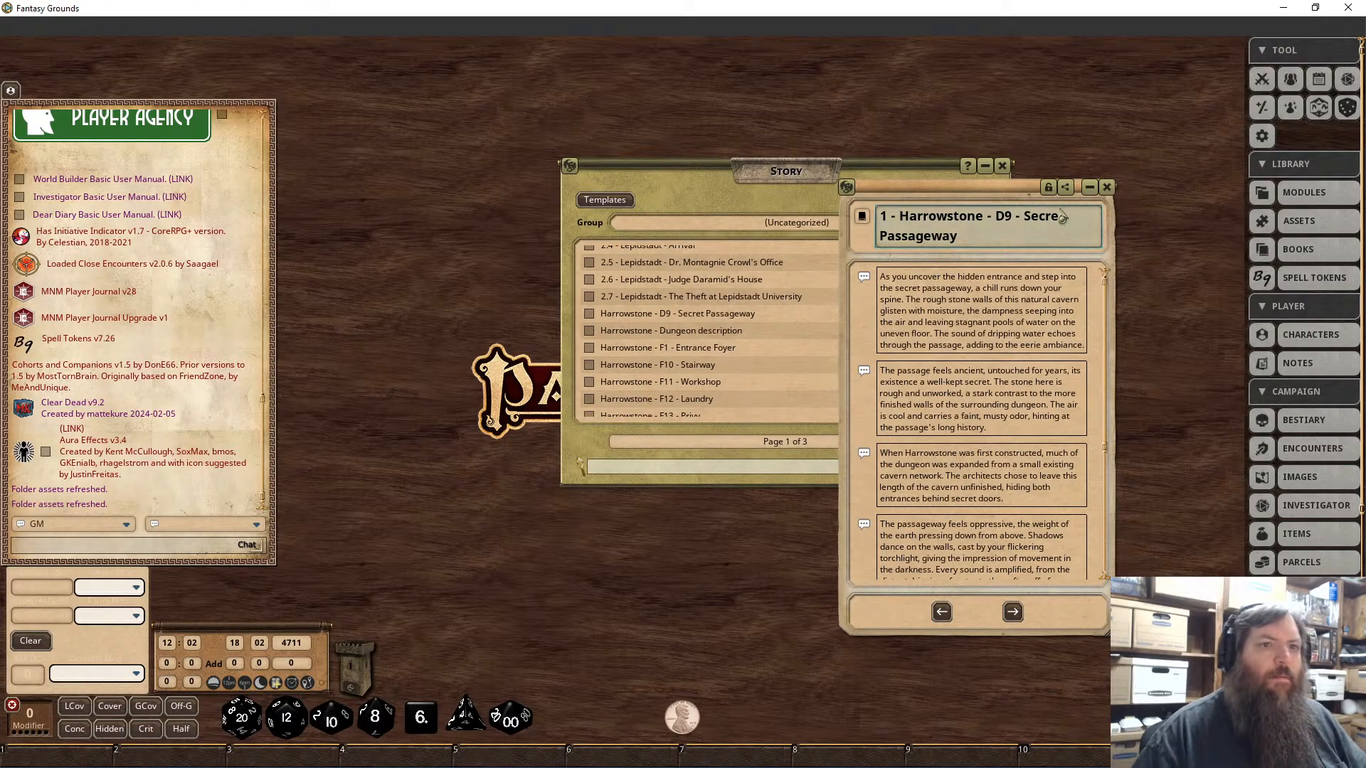
left_click(1049, 188)
left_click(1106, 186)
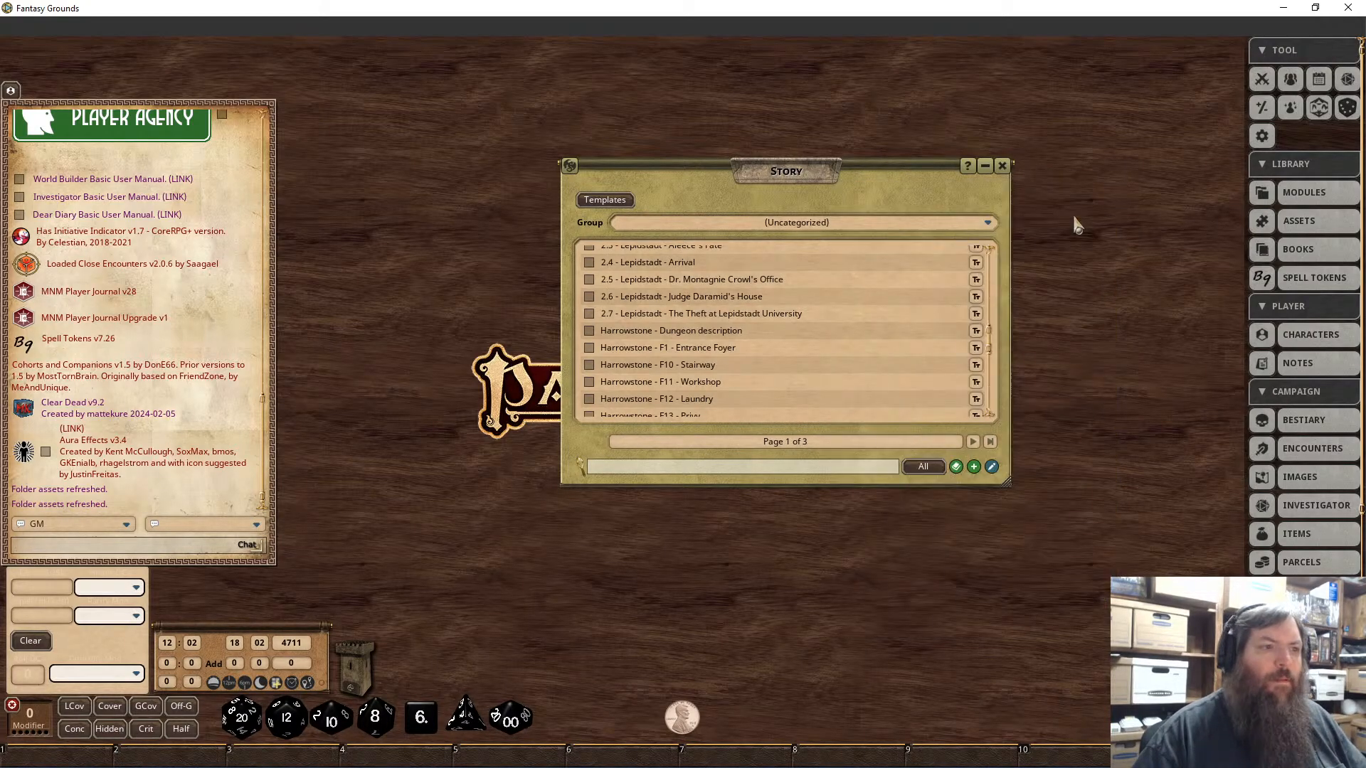
Step: Unlock the Harrowstone dungeon description story, retitle it "1 - Harrowstone - Dungeon description", then lock and close it
left_click(630, 331)
left_click(775, 116)
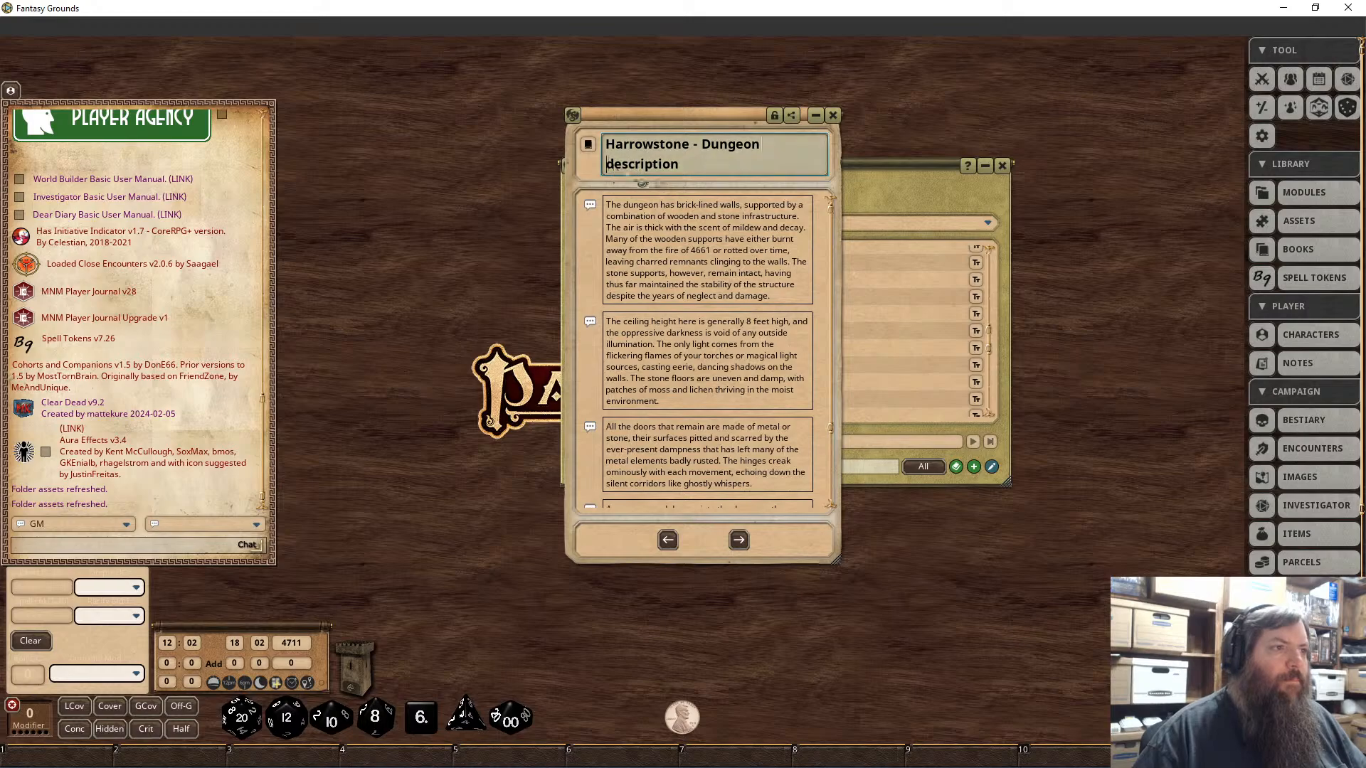
key("Home")
type("1 -")
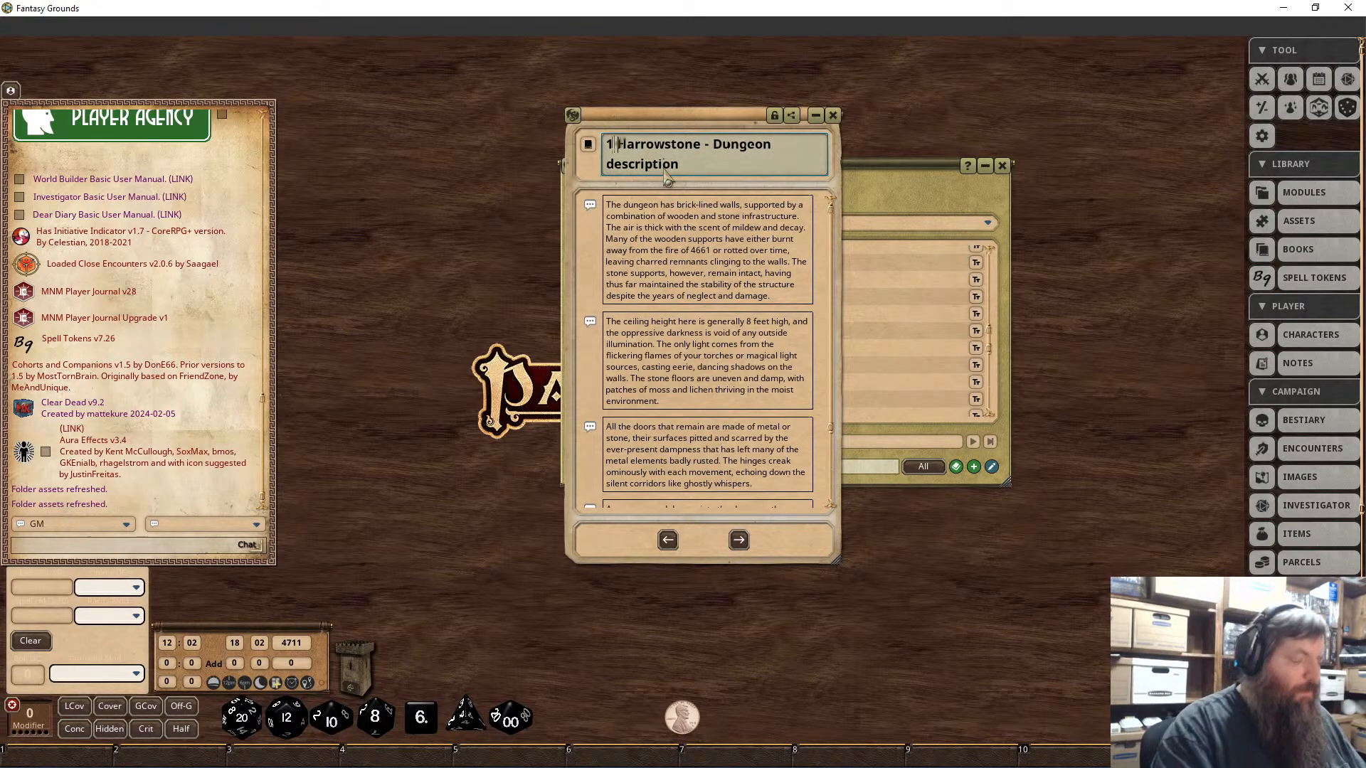
left_click(775, 116)
left_click(833, 115)
Step: Unlock the Harrowstone F1 story, retitle it "1 - Harrowstone - F1 - Entrance Foyer", then lock and close it
left_click(630, 347)
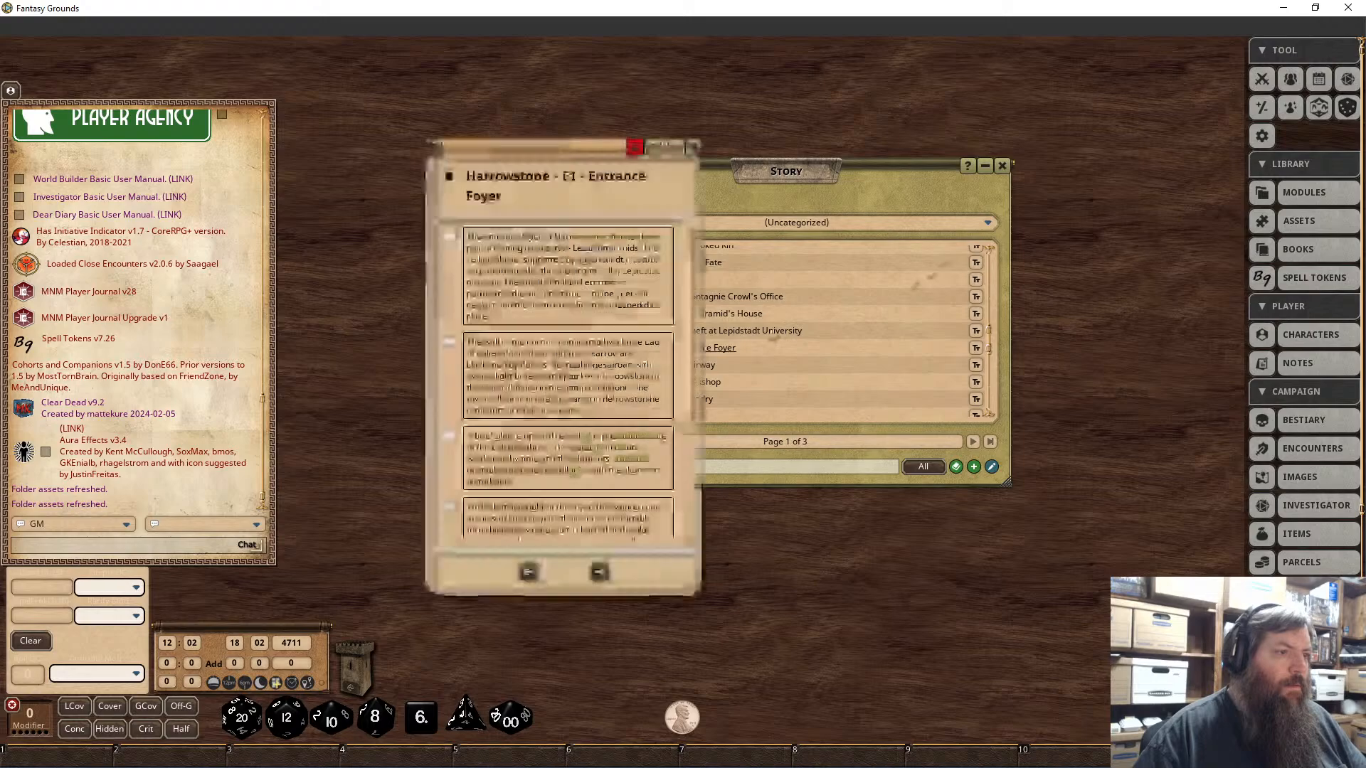
left_click(636, 147)
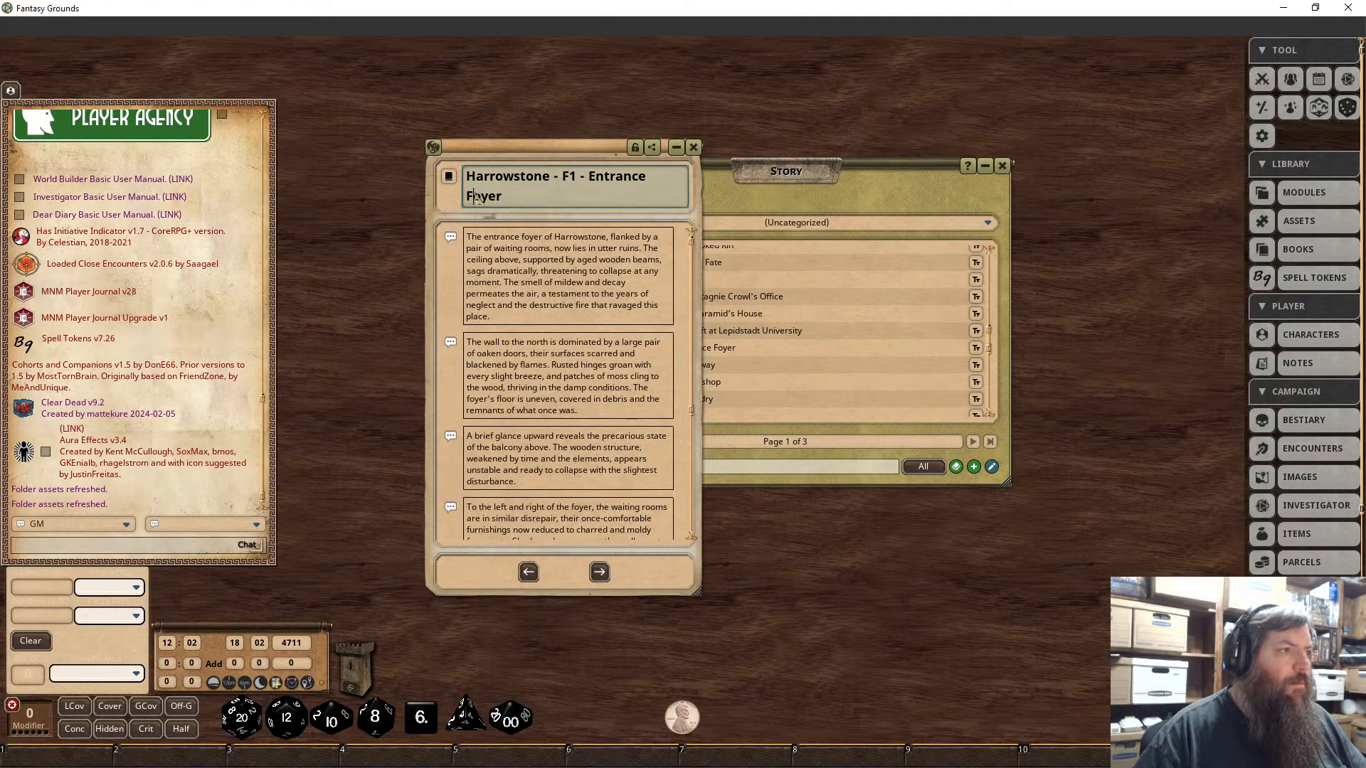
key("Home")
type("1 -")
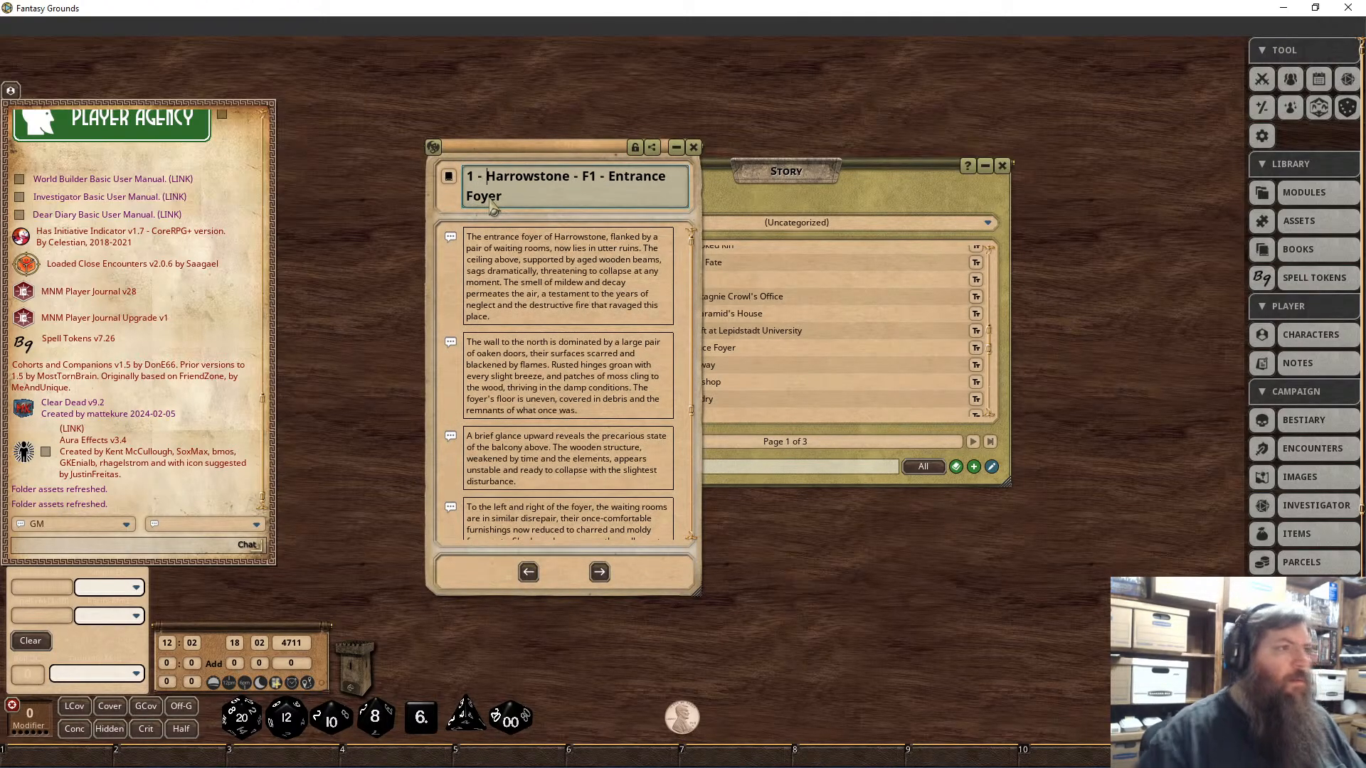
left_click(635, 147)
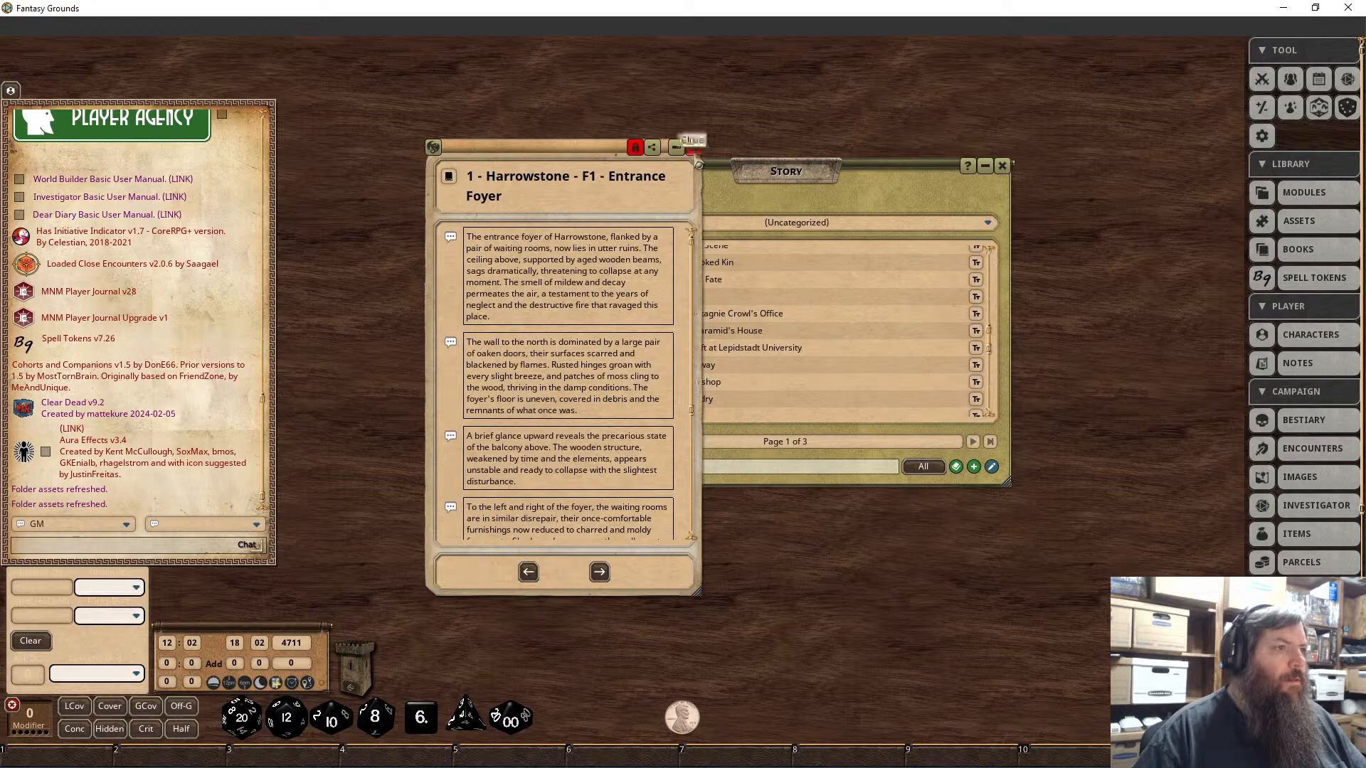
left_click(694, 148)
Step: Unlock the Harrowstone F10 story, retitle it "1 - Harrowstone - F10 - Stairway", and close it
left_click(669, 364)
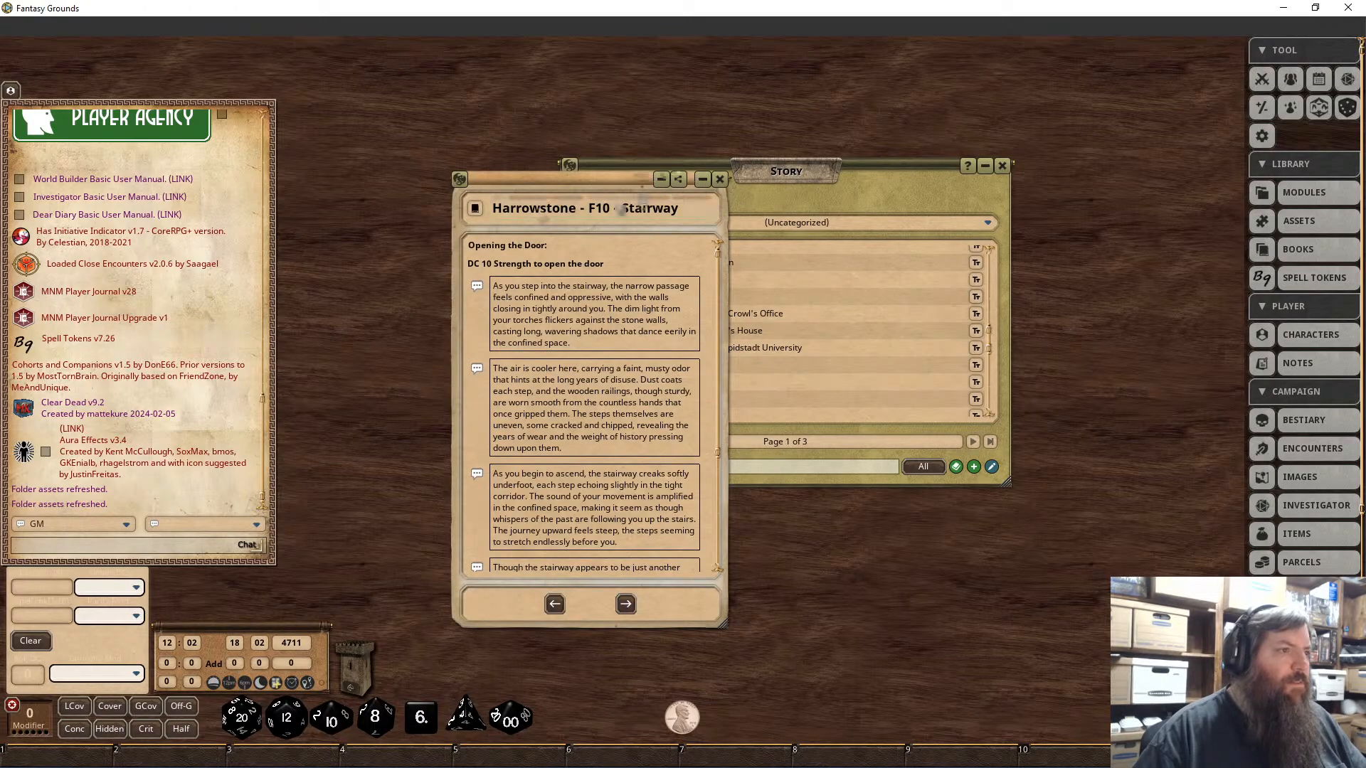
key("Home")
type("1 -")
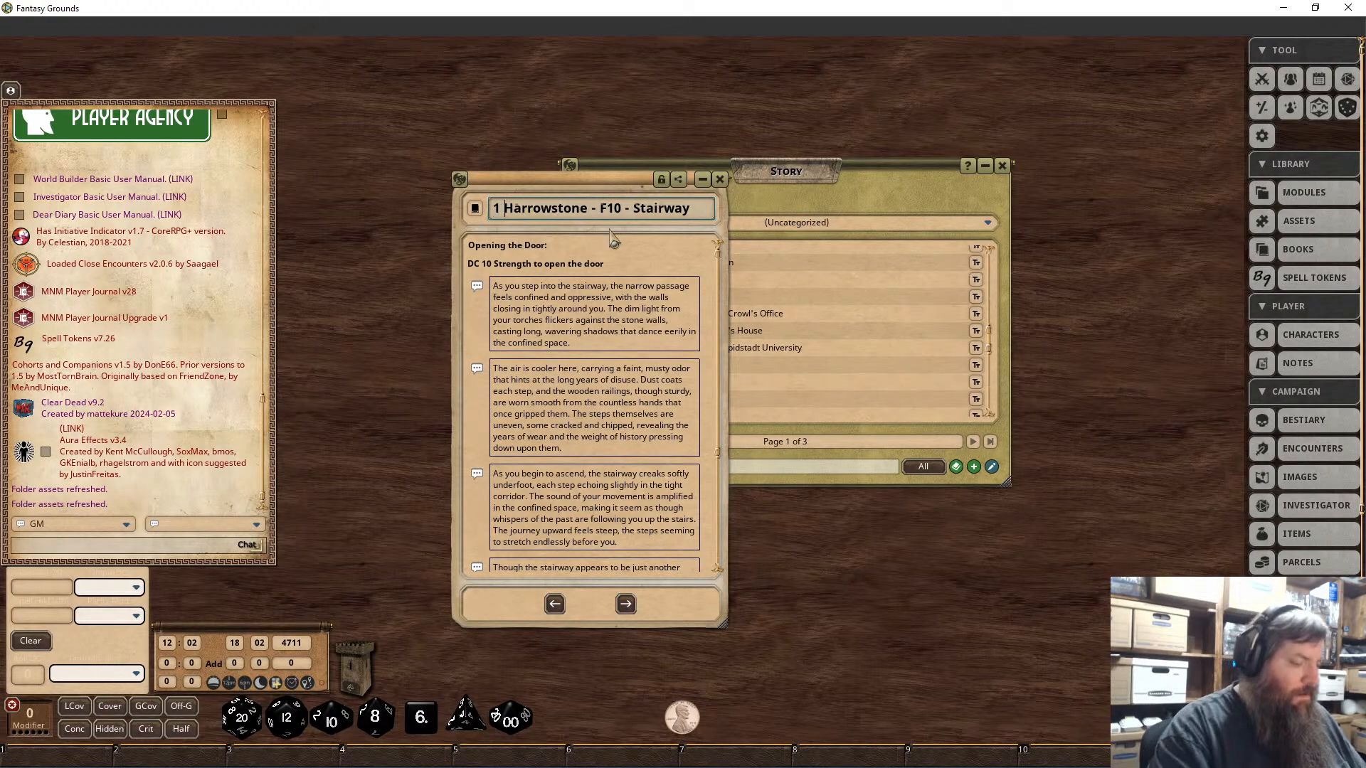
left_click(719, 180)
Step: Unlock the Harrowstone F11 story, retitle it "1 - Harrowstone - F11 - Workshop", then lock and close it
left_click(633, 382)
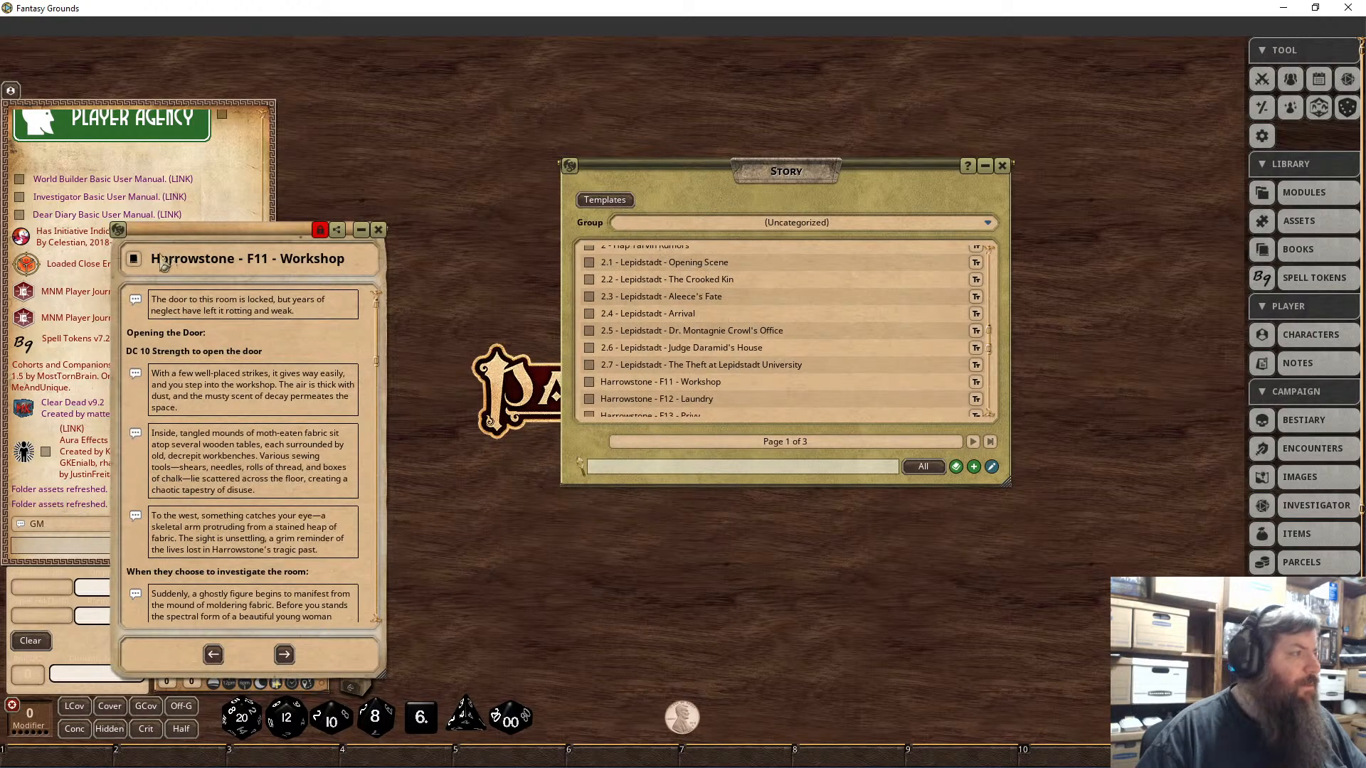
left_click_drag(256, 231, 615, 234)
left_click(680, 234)
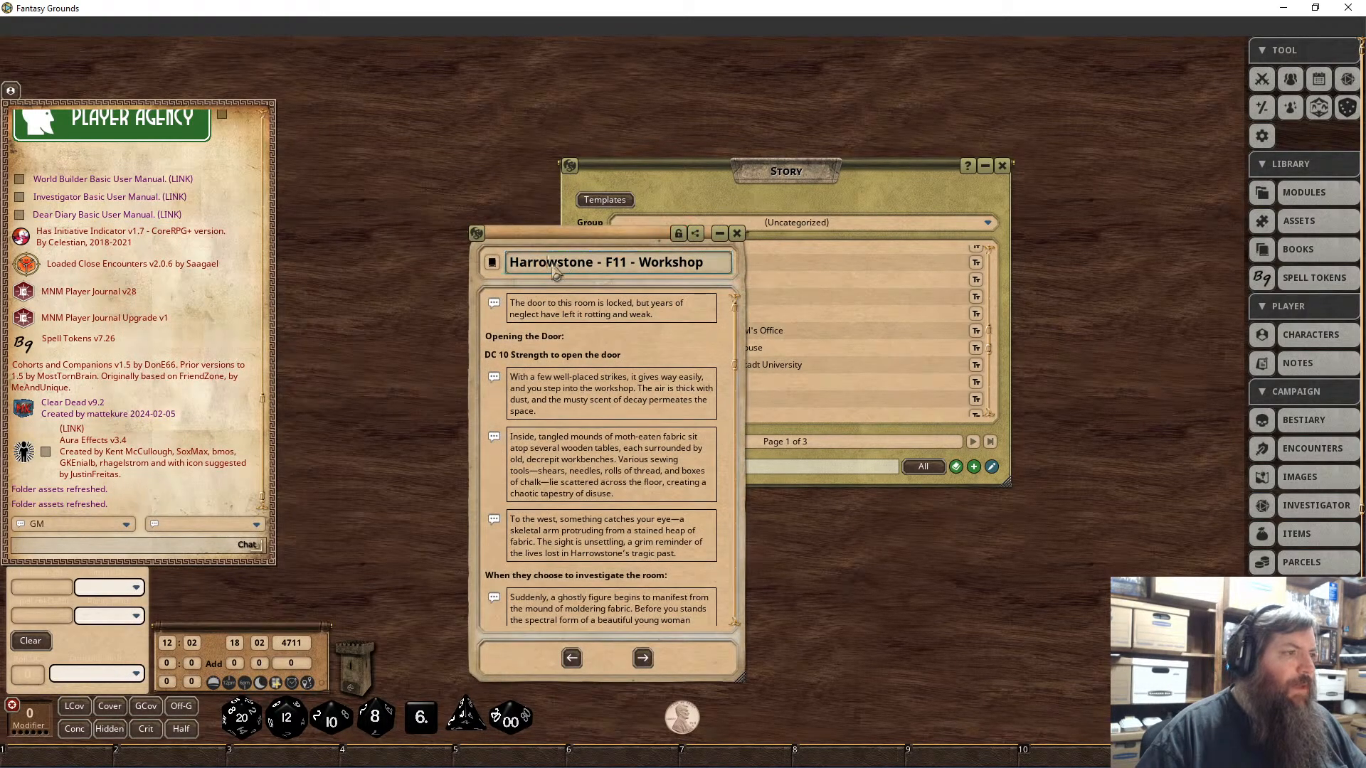
type("1 -")
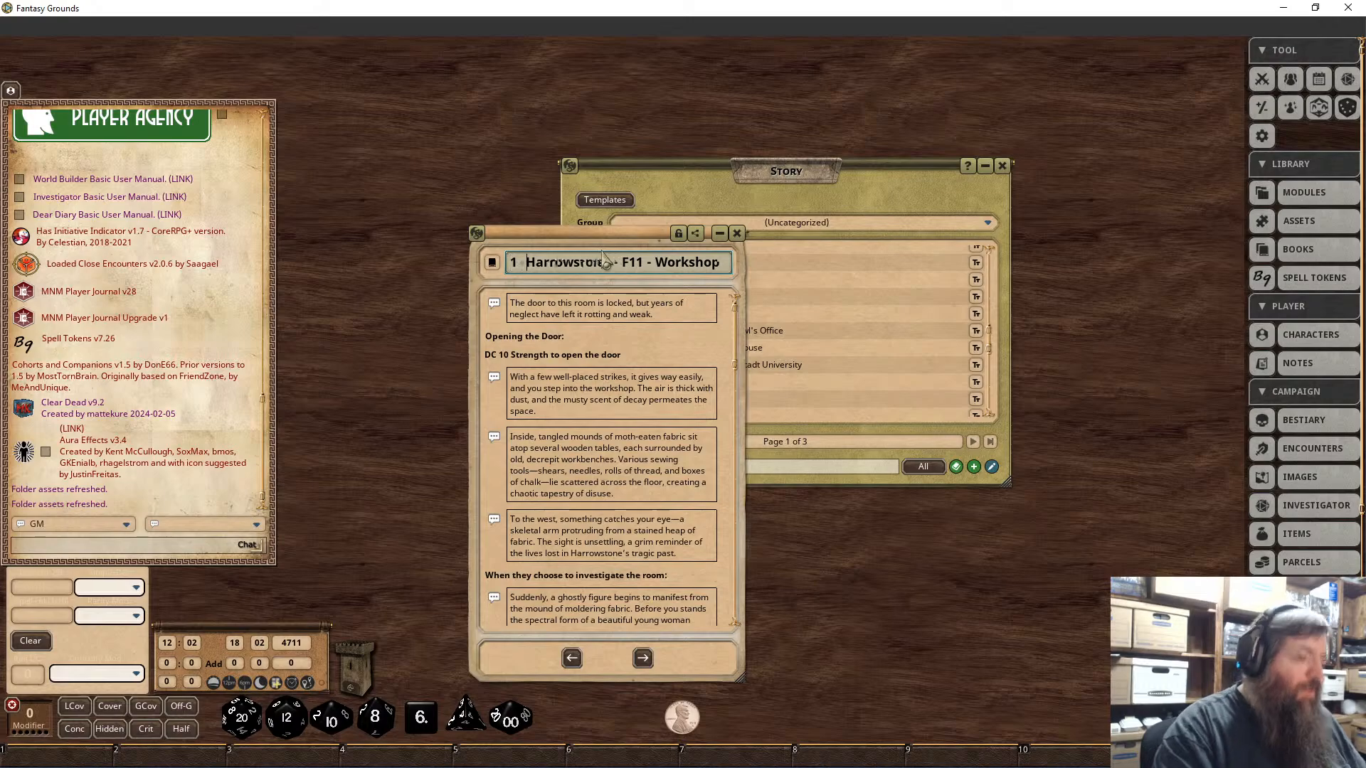
left_click(678, 235)
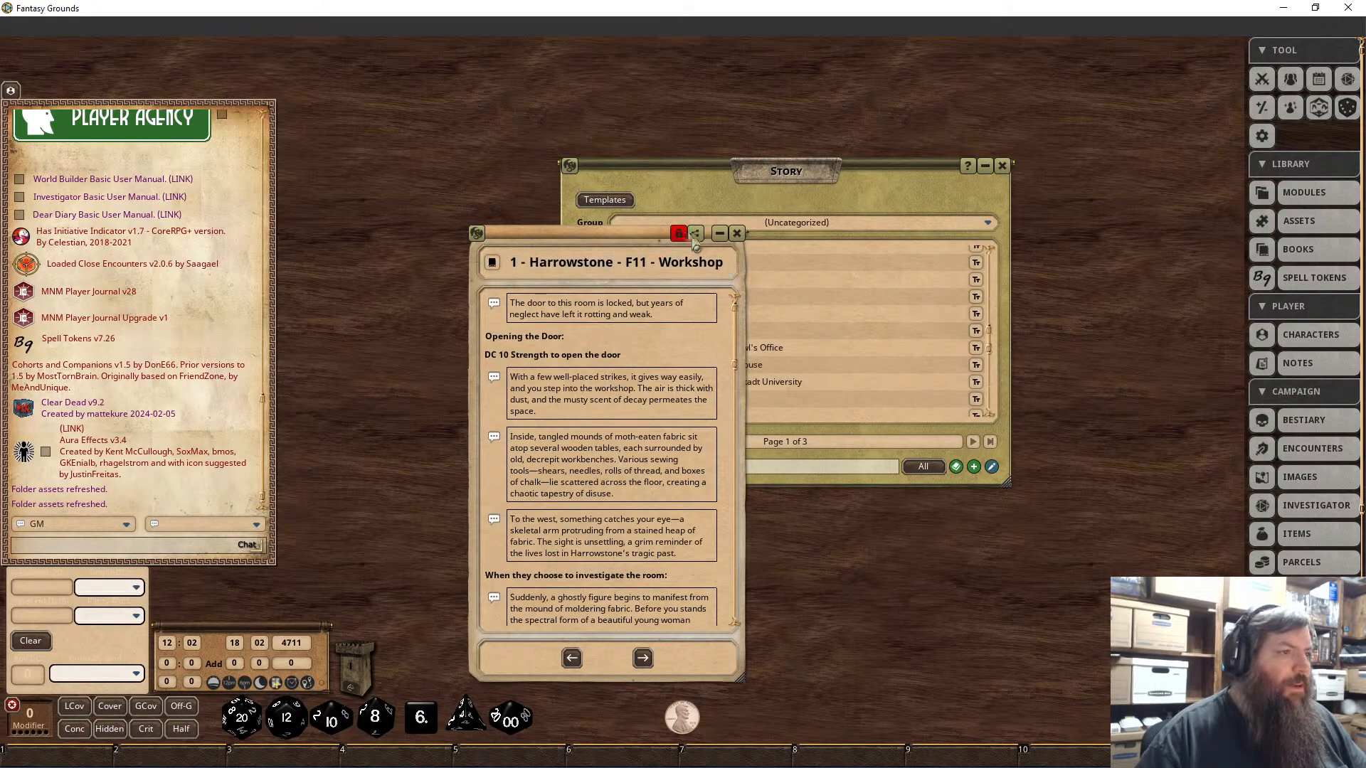
left_click(737, 235)
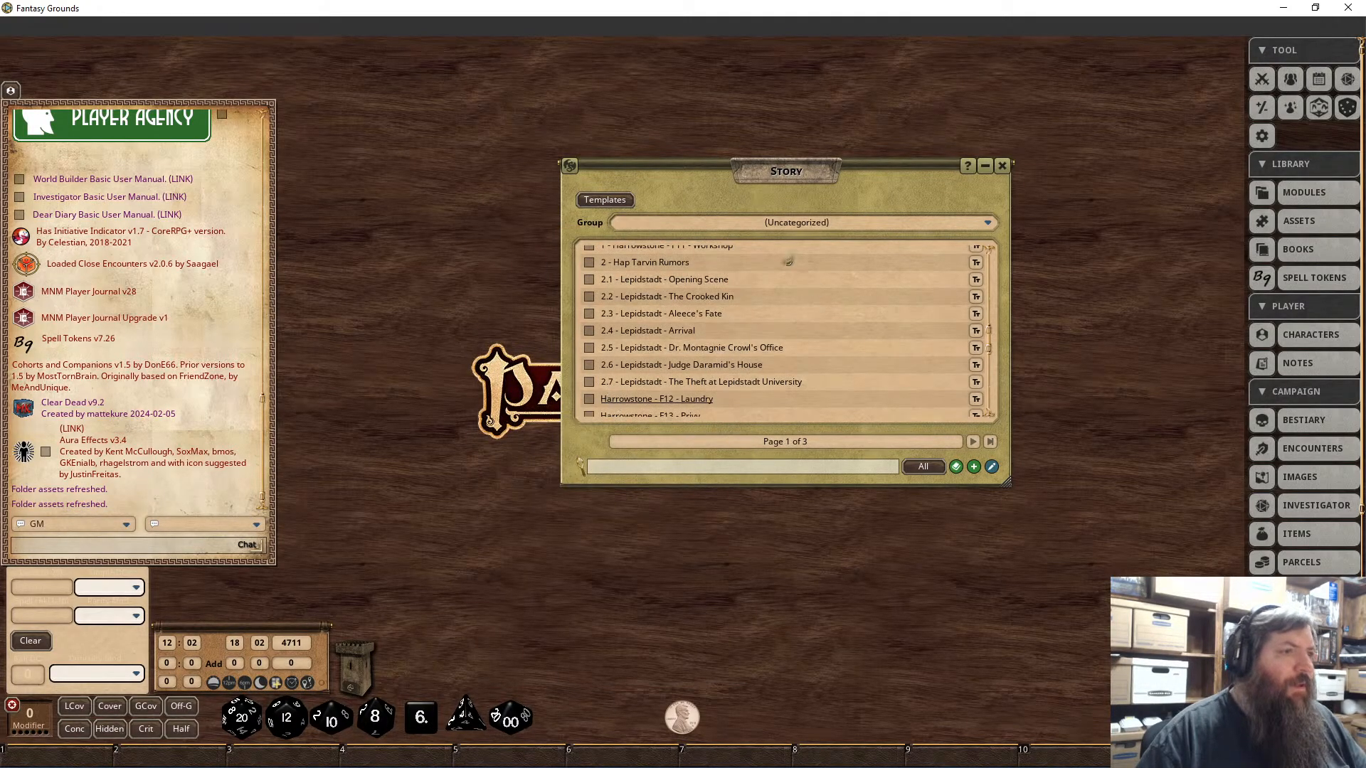
Step: Unlock the Harrowstone F12 story, retitle it "1 - Harrowstone - F12 - Laundry", then lock and close it
left_click(656, 398)
left_click(771, 259)
left_click(804, 258)
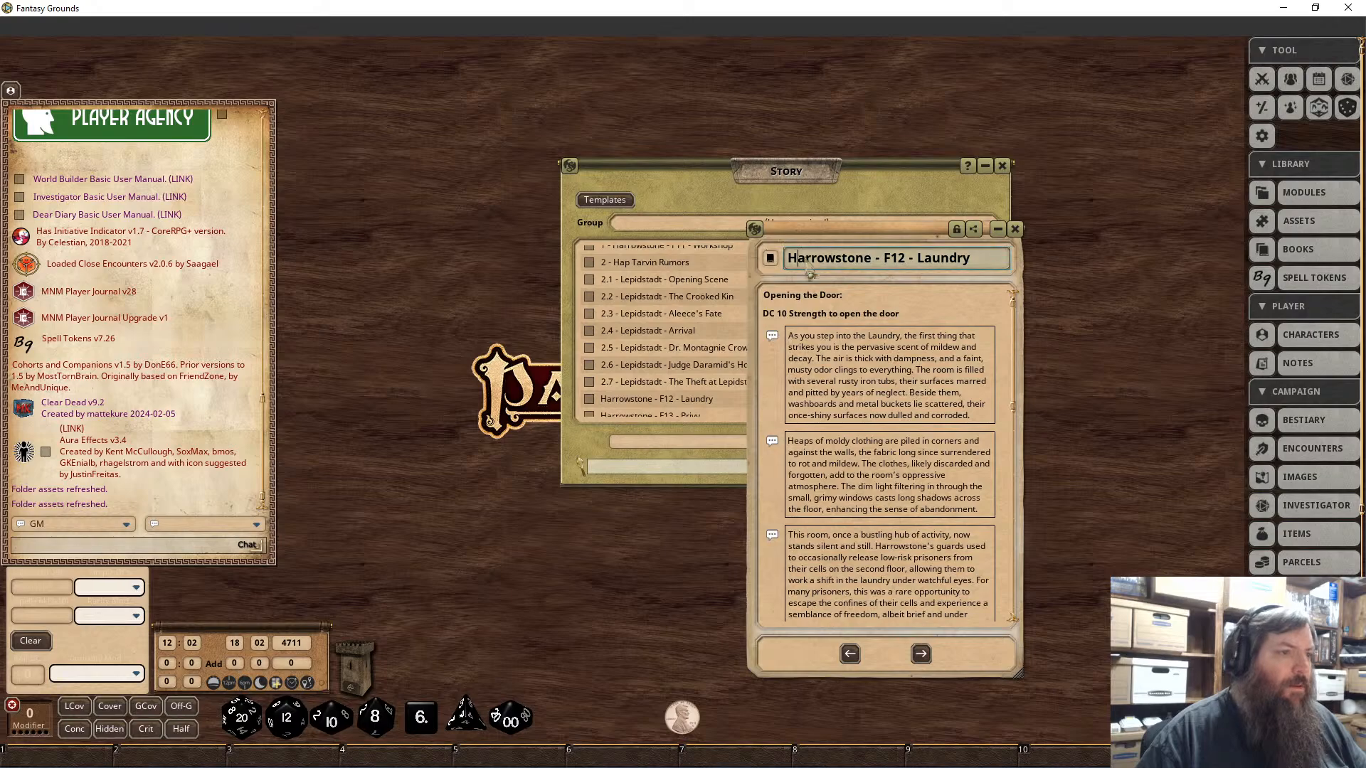
type("14")
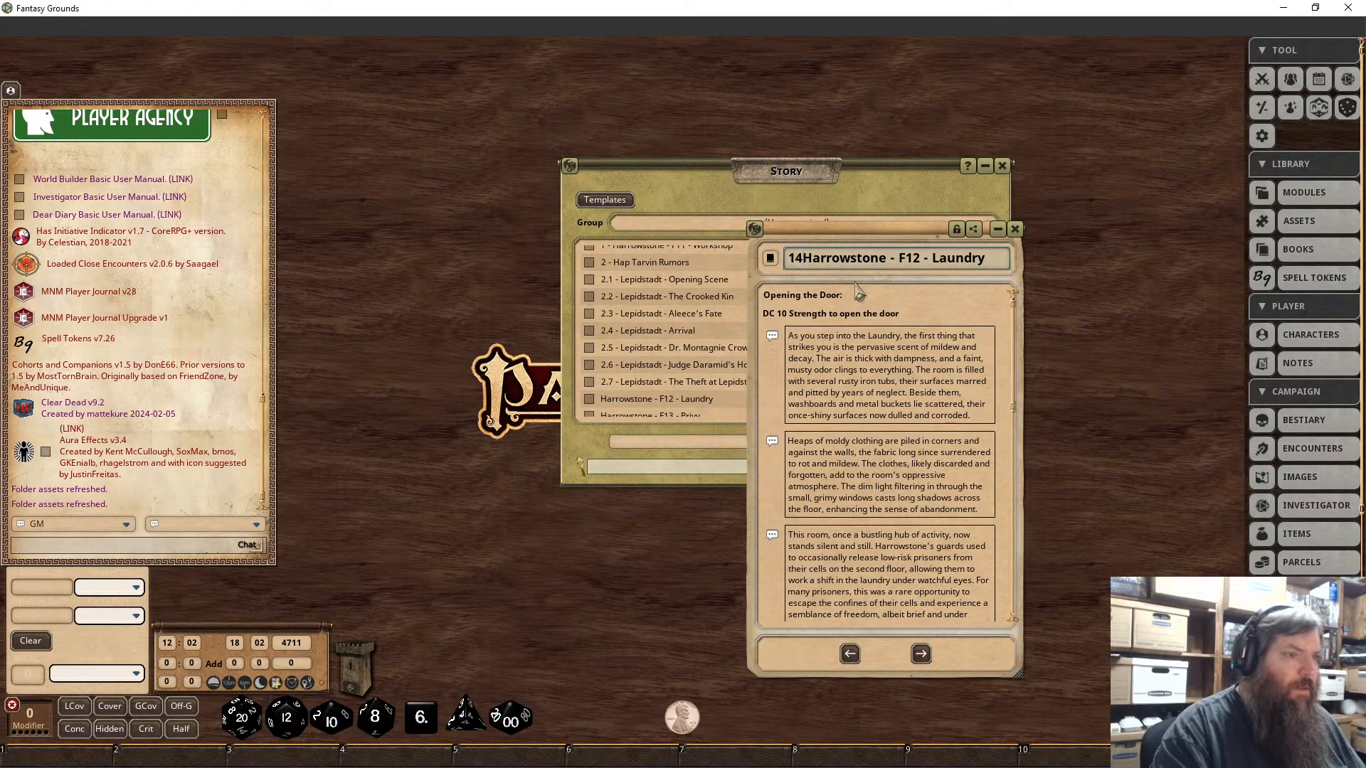
key("BackSpace")
type("-")
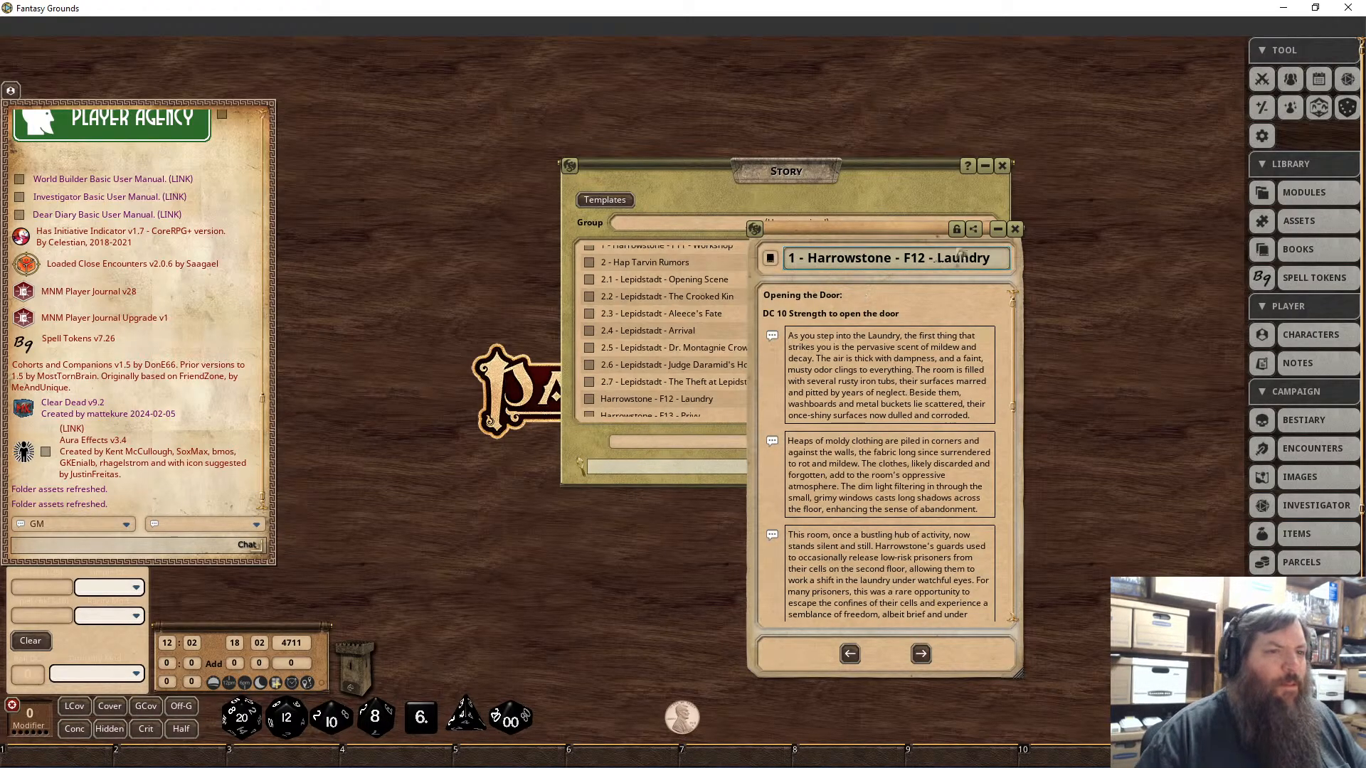
left_click(957, 229)
left_click(1015, 229)
Step: Unlock the Harrowstone F13 story, retitle it "1 - Harrowstone - F13 - Privy", then lock and close it
scroll(633, 359, "down", 3)
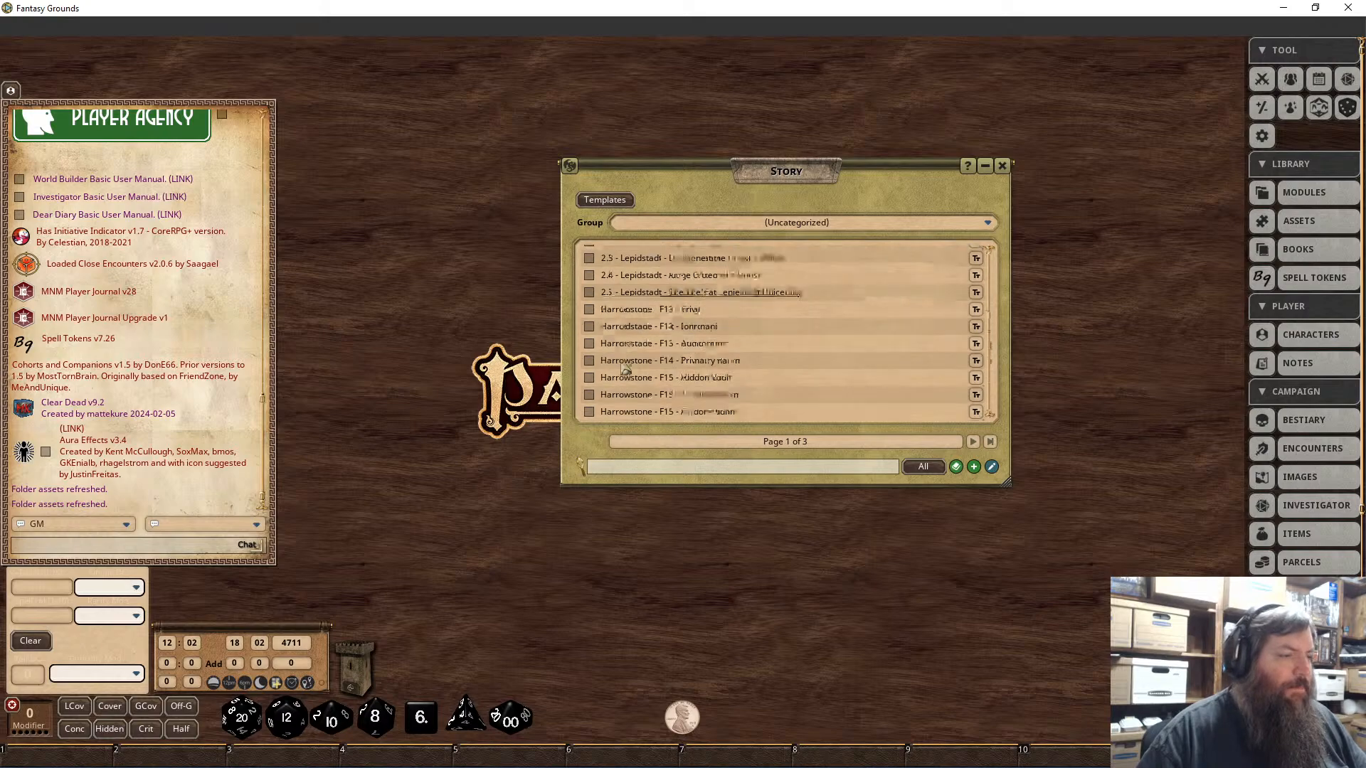
left_click(651, 309)
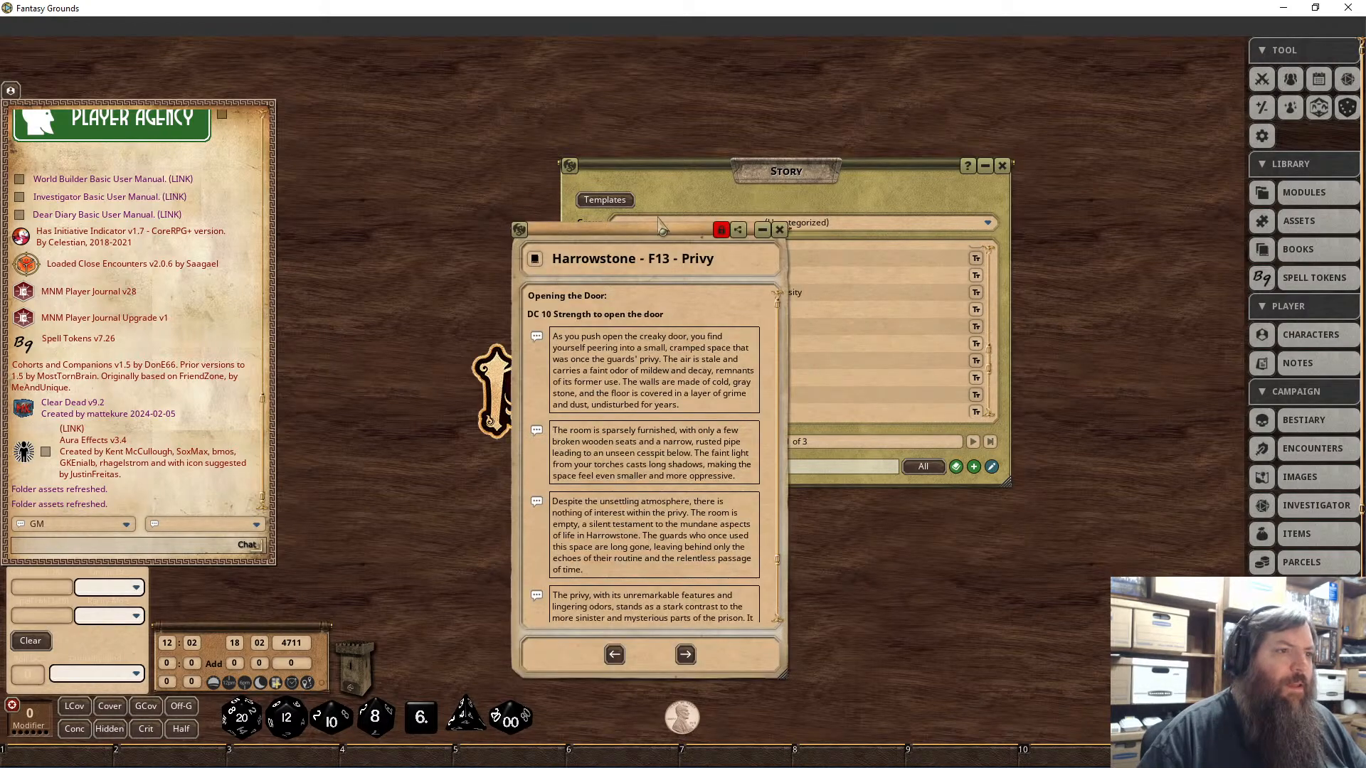
left_click(721, 229)
left_click(573, 261)
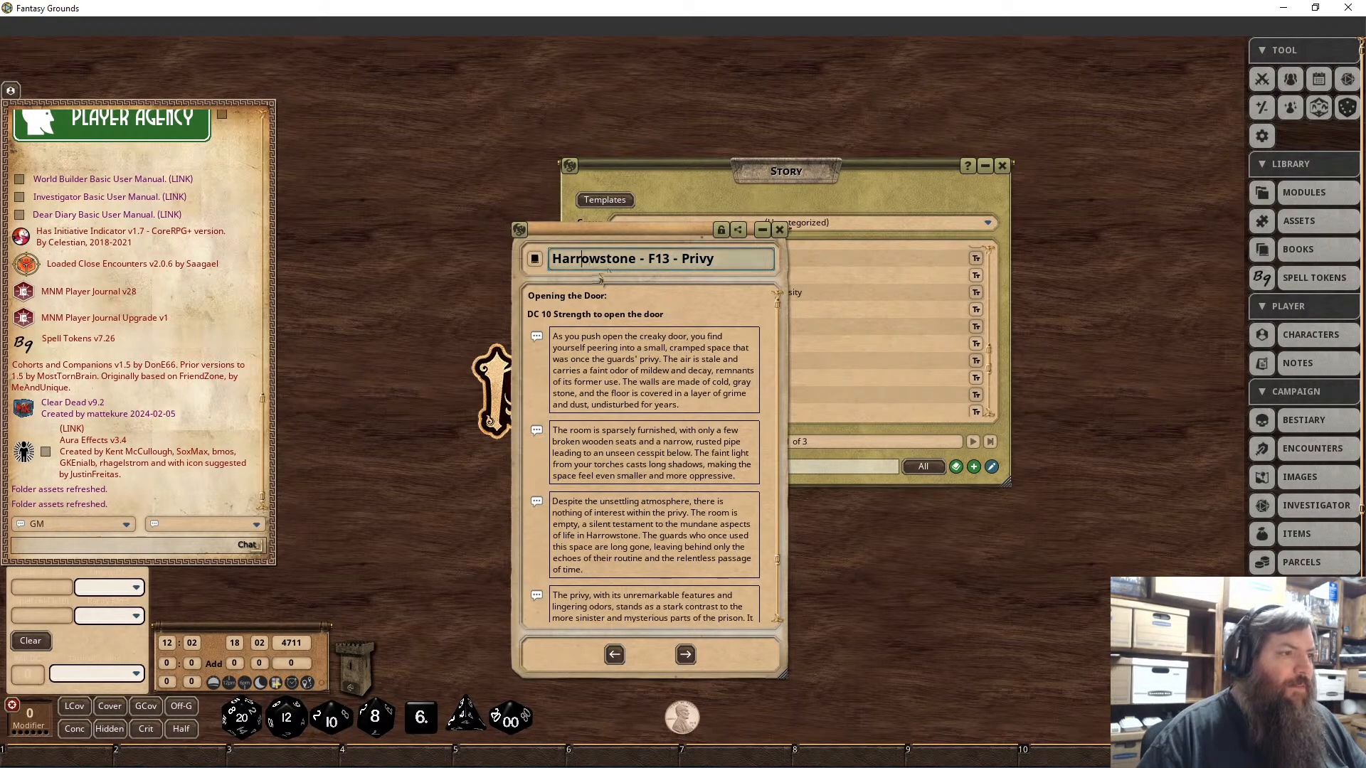
type("1 -")
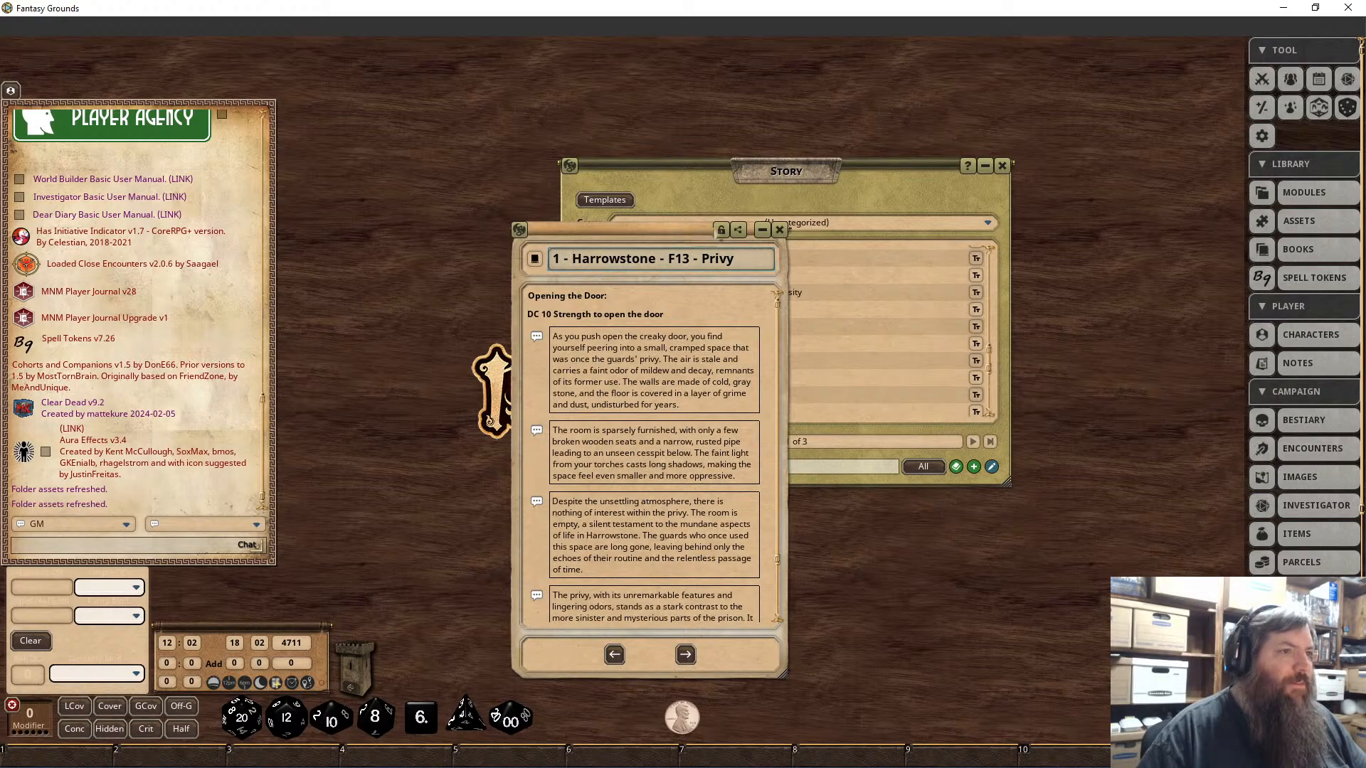
left_click(721, 229)
left_click(780, 230)
Step: Unlock the Harrowstone F14 story, retitle it "1 - Harrowstone - F14 - Infirmary", then lock and close it
left_click(626, 327)
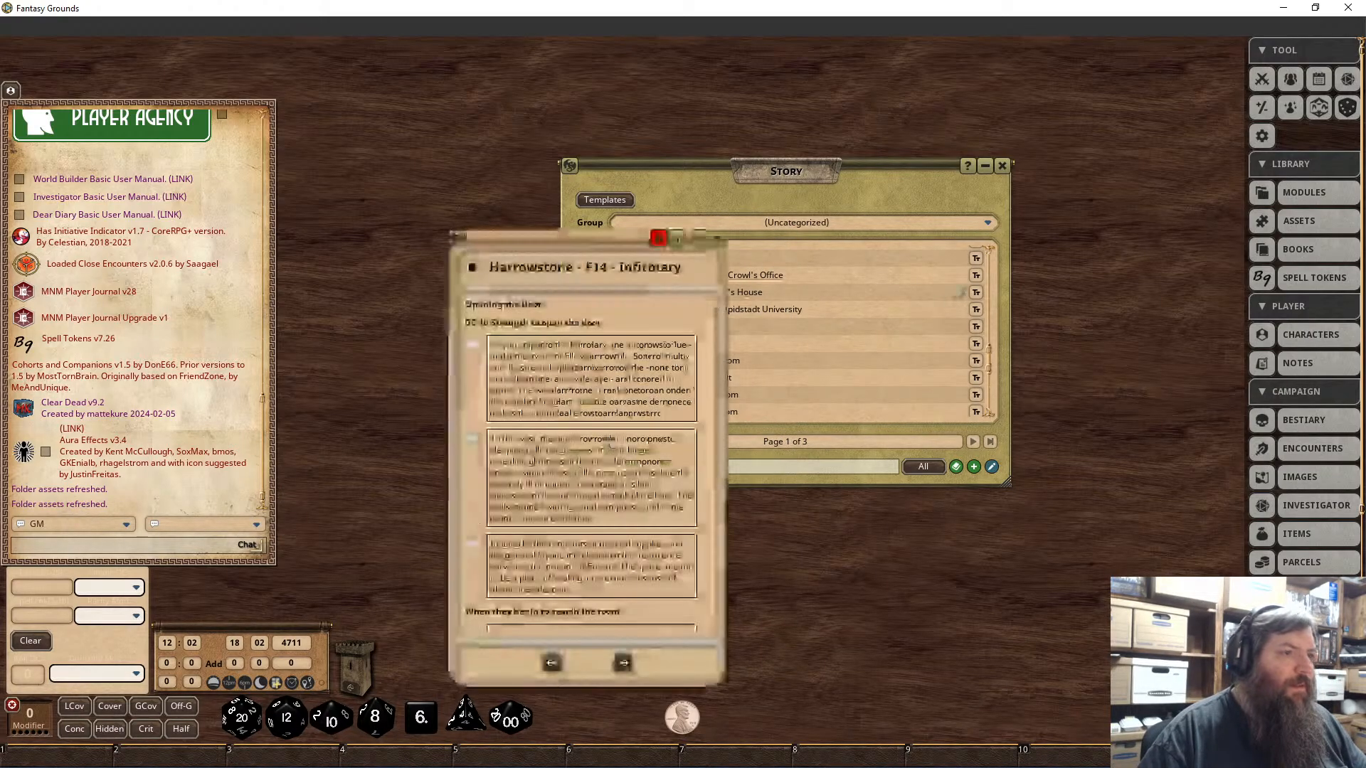
left_click(658, 237)
left_click(507, 267)
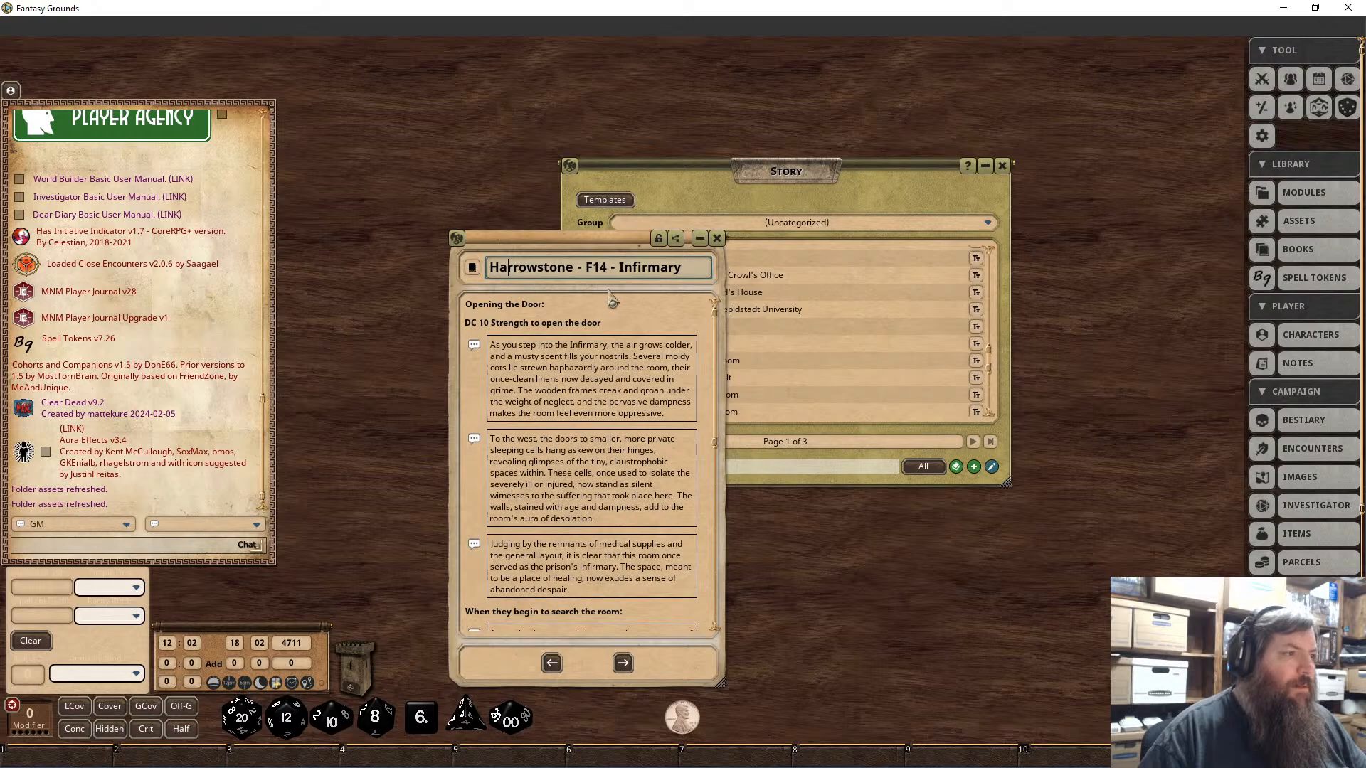
type("1 -")
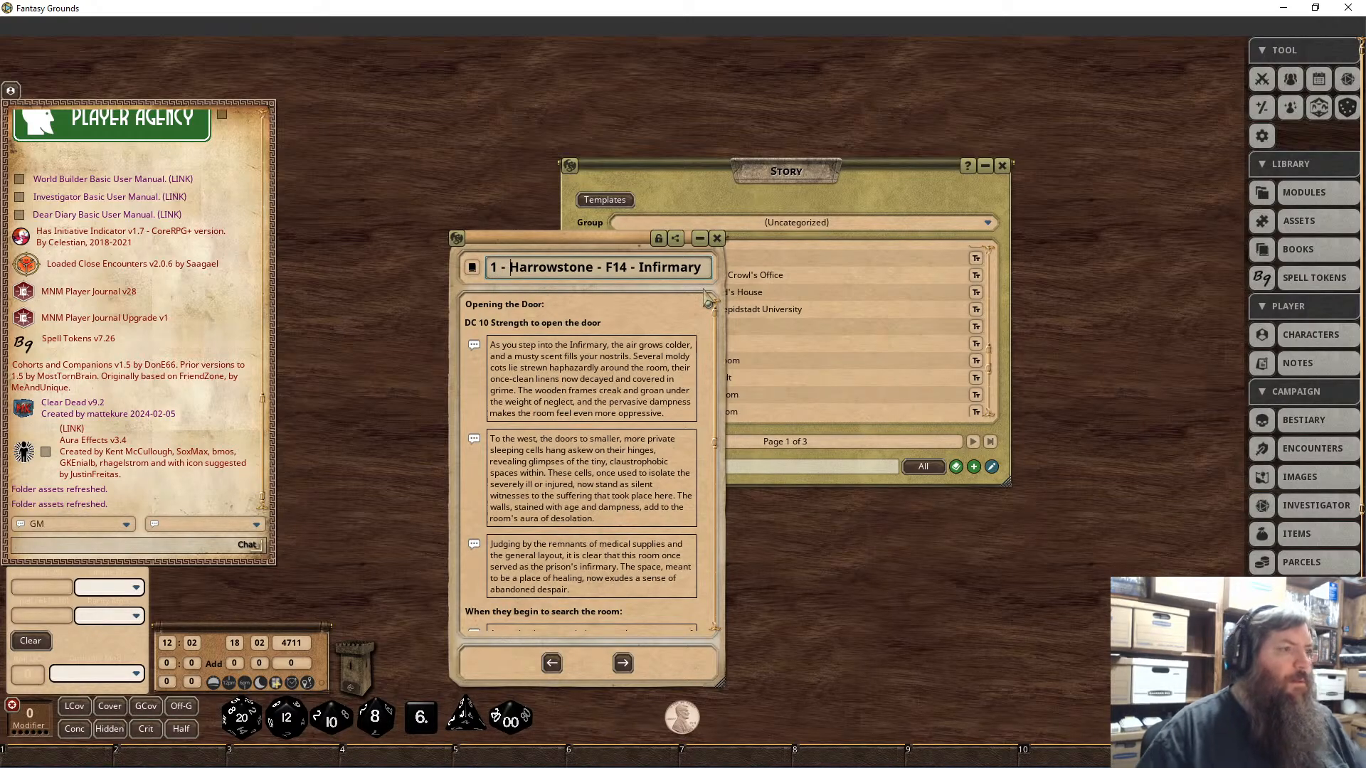
left_click(658, 237)
left_click(717, 238)
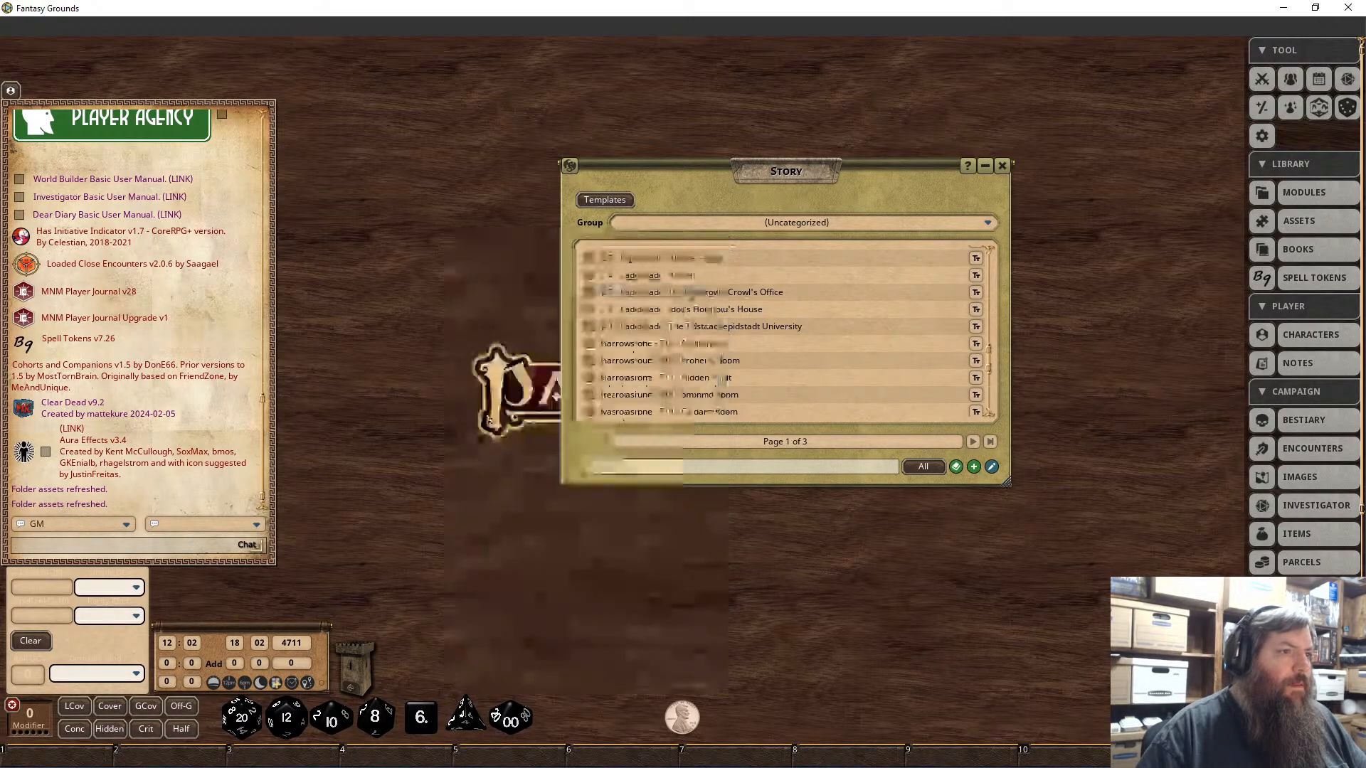
Step: Unlock the Harrowstone F15 story, retitle it "1 - Harrowstone - F15 - Auditorium", then lock and close it
left_click(648, 344)
left_click(982, 148)
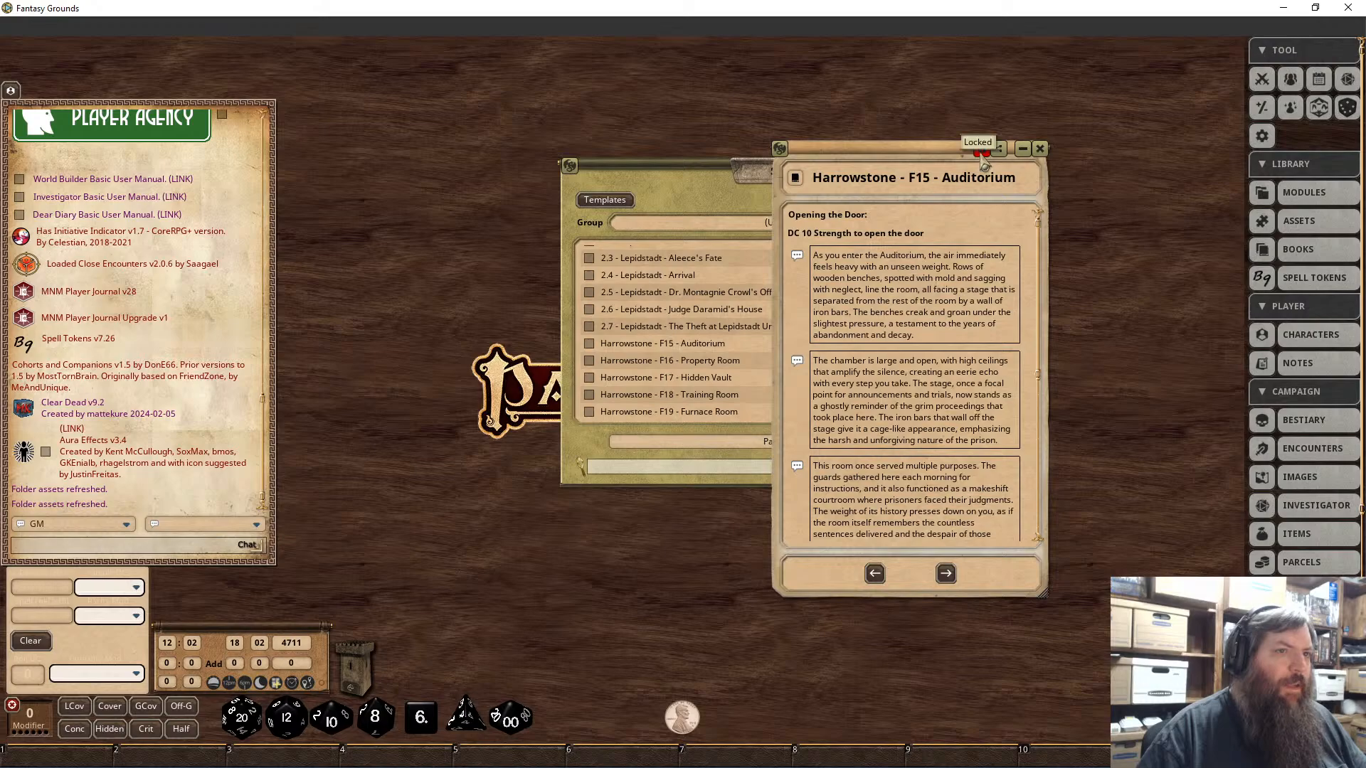
left_click(860, 179)
key("Home")
type("1 -")
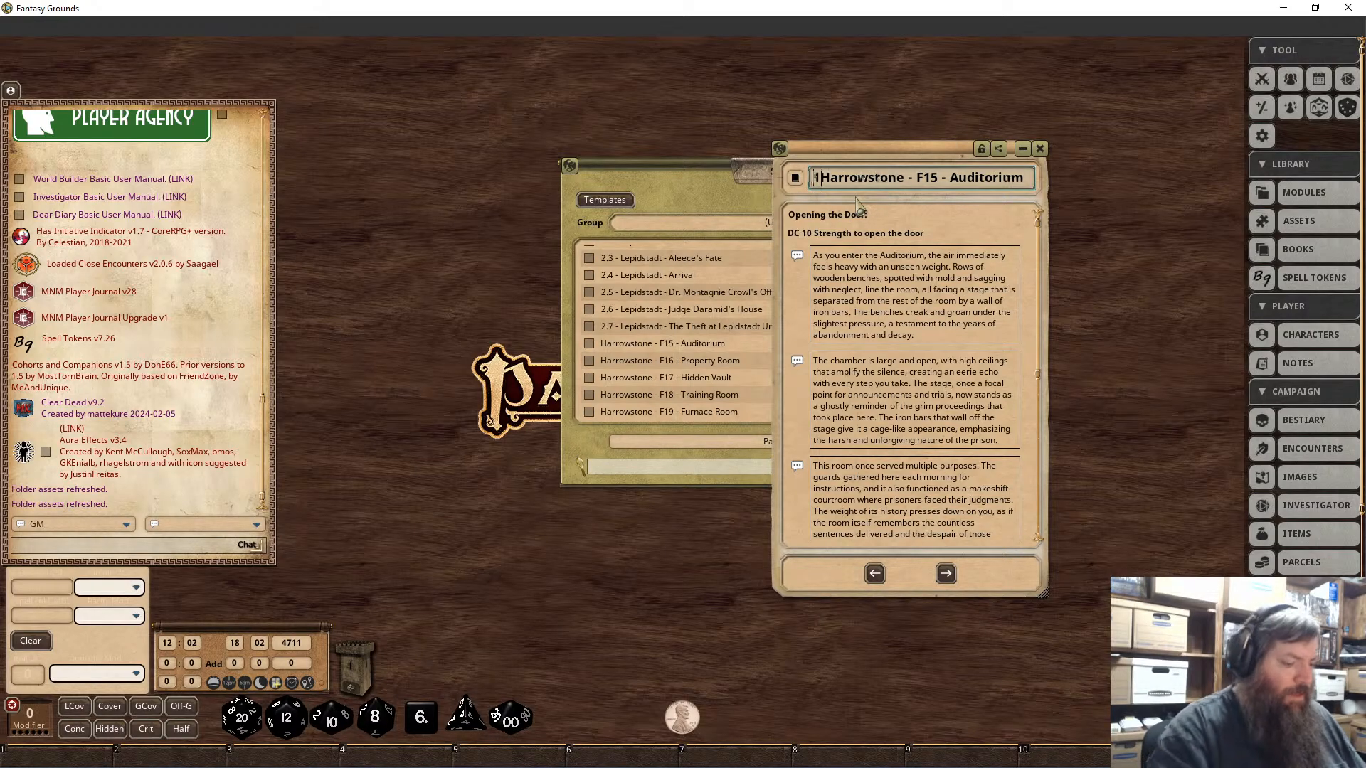
left_click(982, 148)
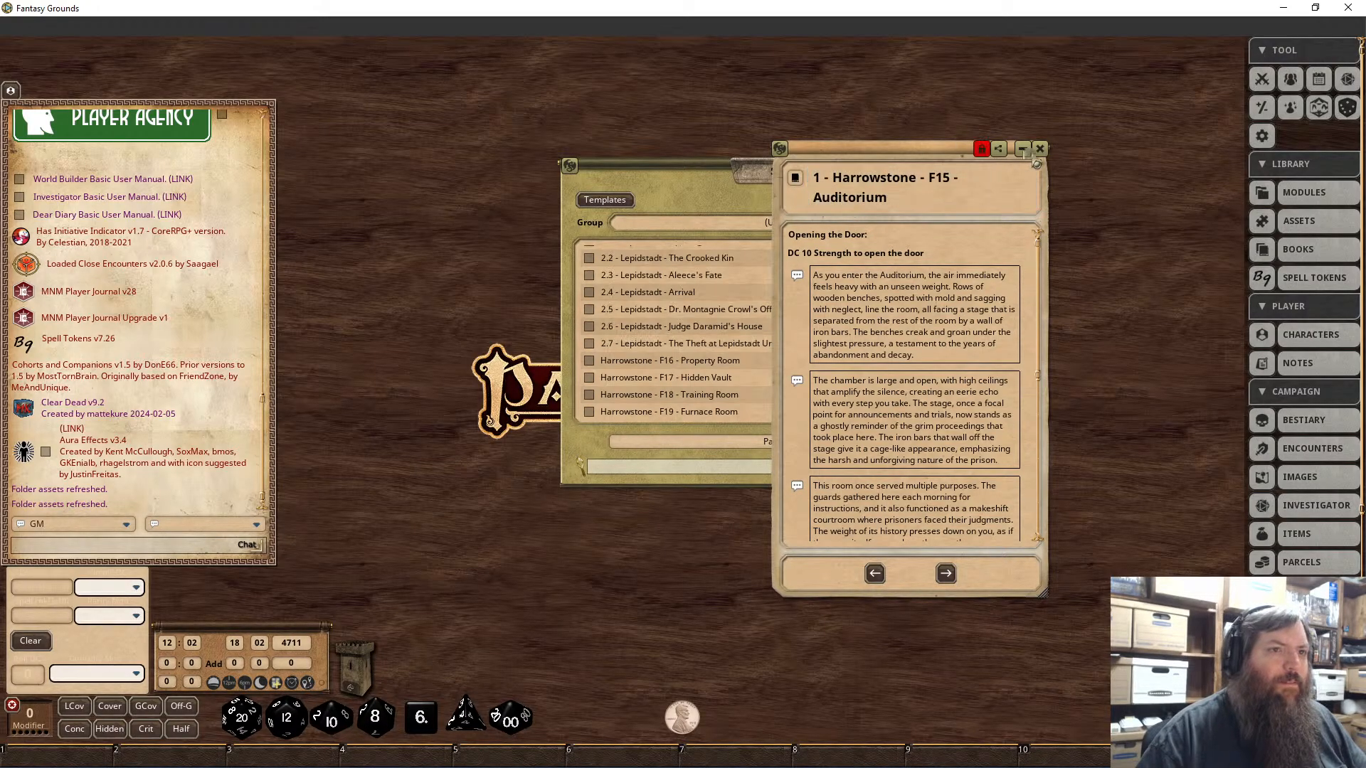
left_click(1041, 149)
Step: Unlock the Harrowstone F16 story, retitle it "1 - Harrowstone - F16 - Property Room", then lock and close it
left_click(667, 362)
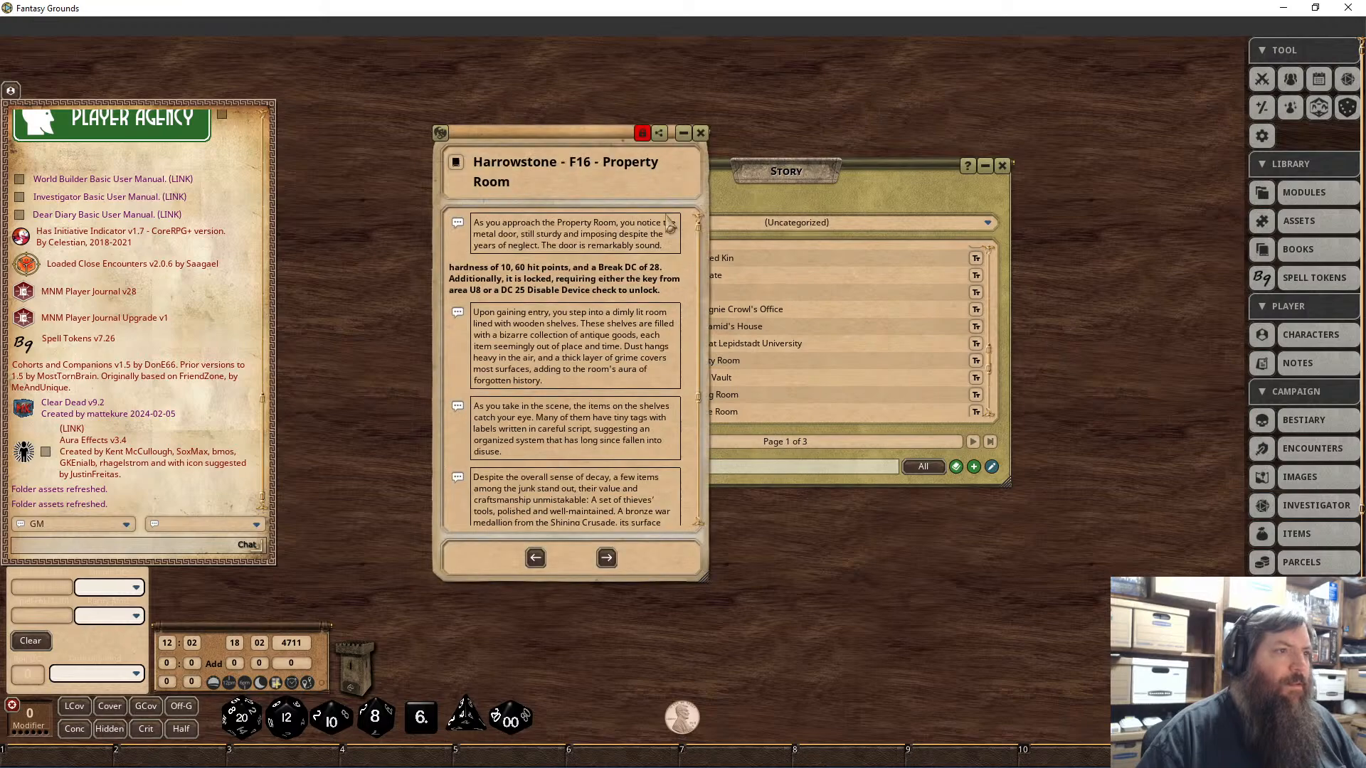
left_click(642, 134)
left_click(502, 164)
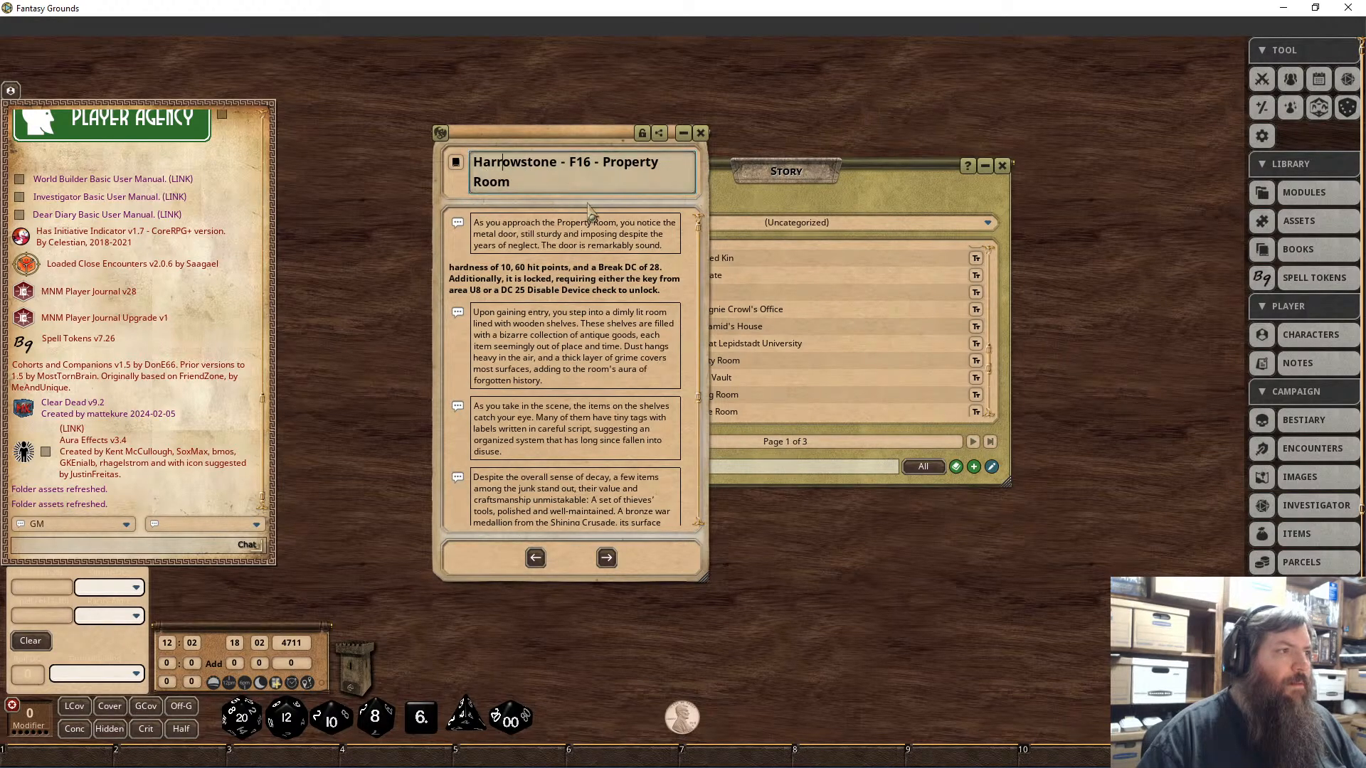
type("1 -")
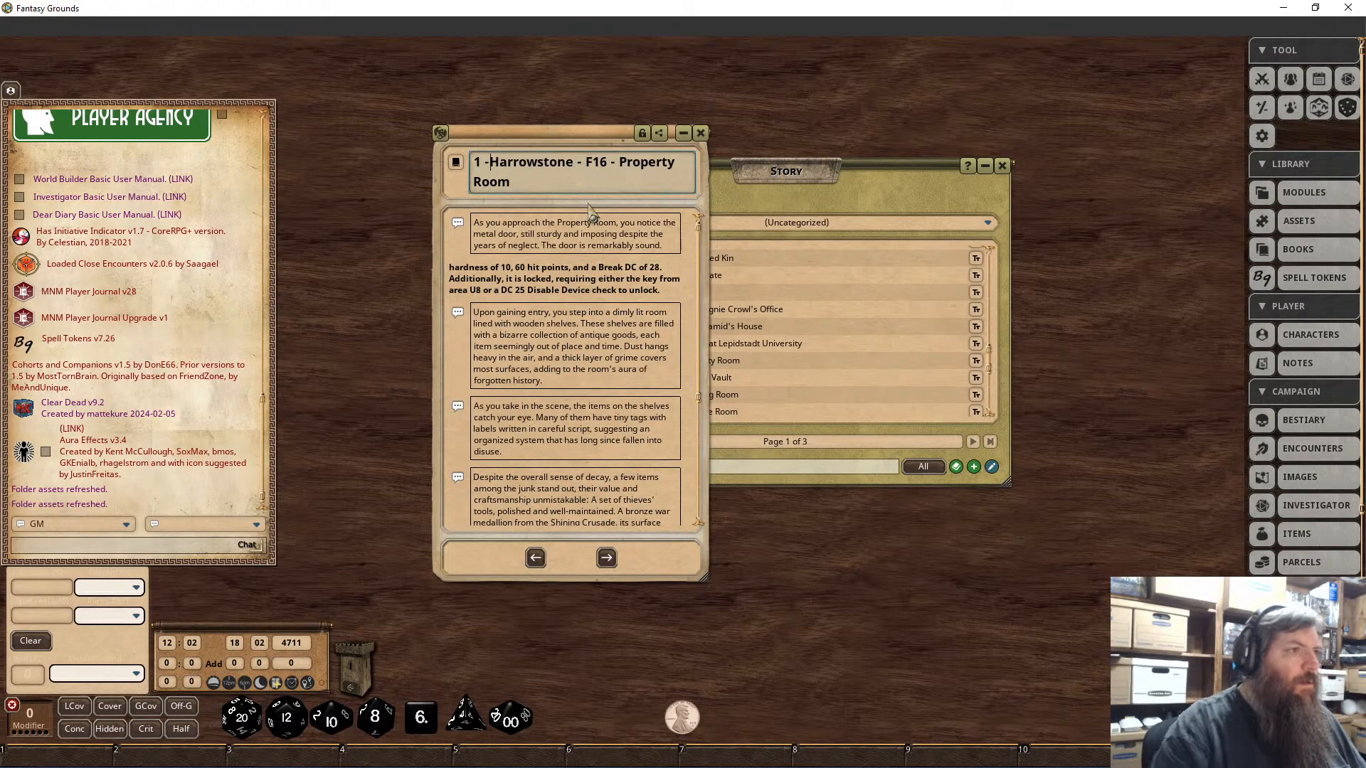
left_click(642, 134)
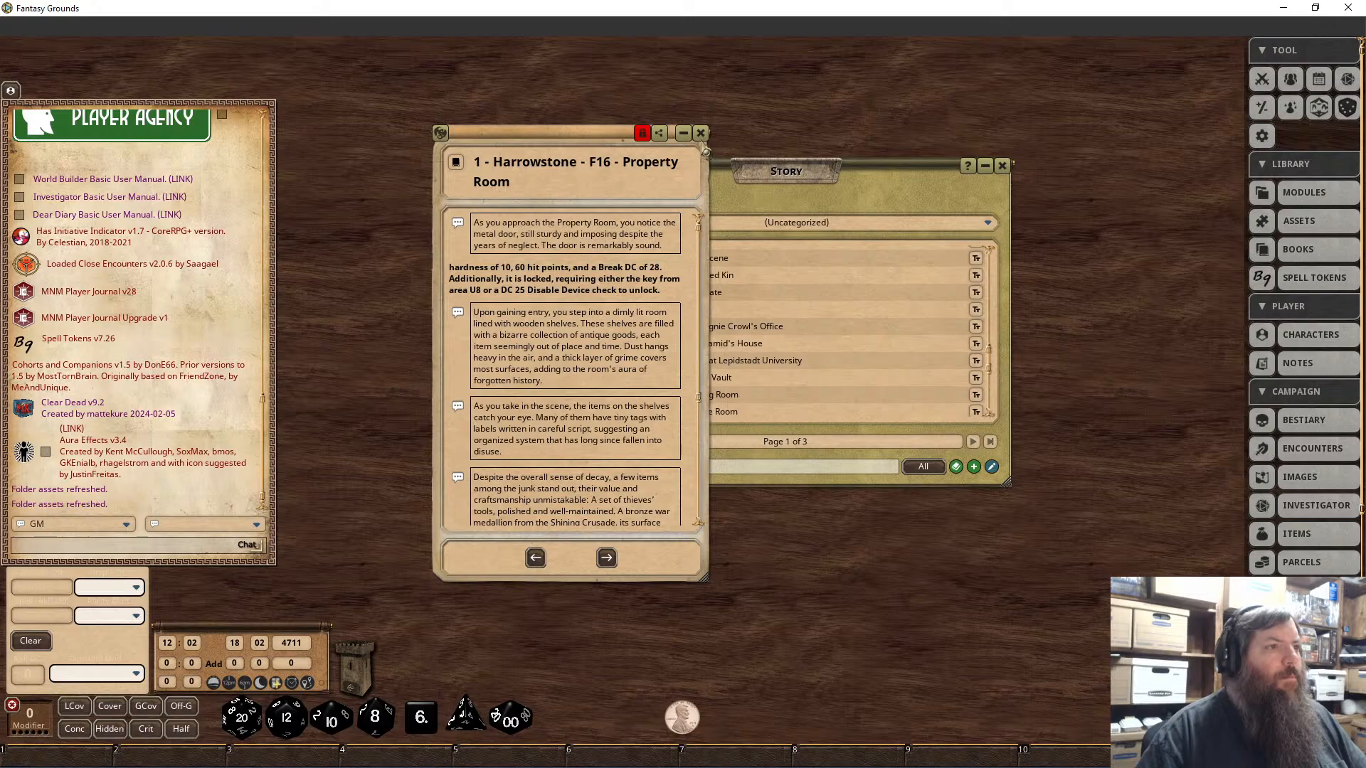
left_click(701, 133)
Step: Unlock the Harrowstone F17 story, retitle it "1 - Harrowstone - F17 - Hidden Vault", then lock and close it
scroll(636, 283, "down", 5)
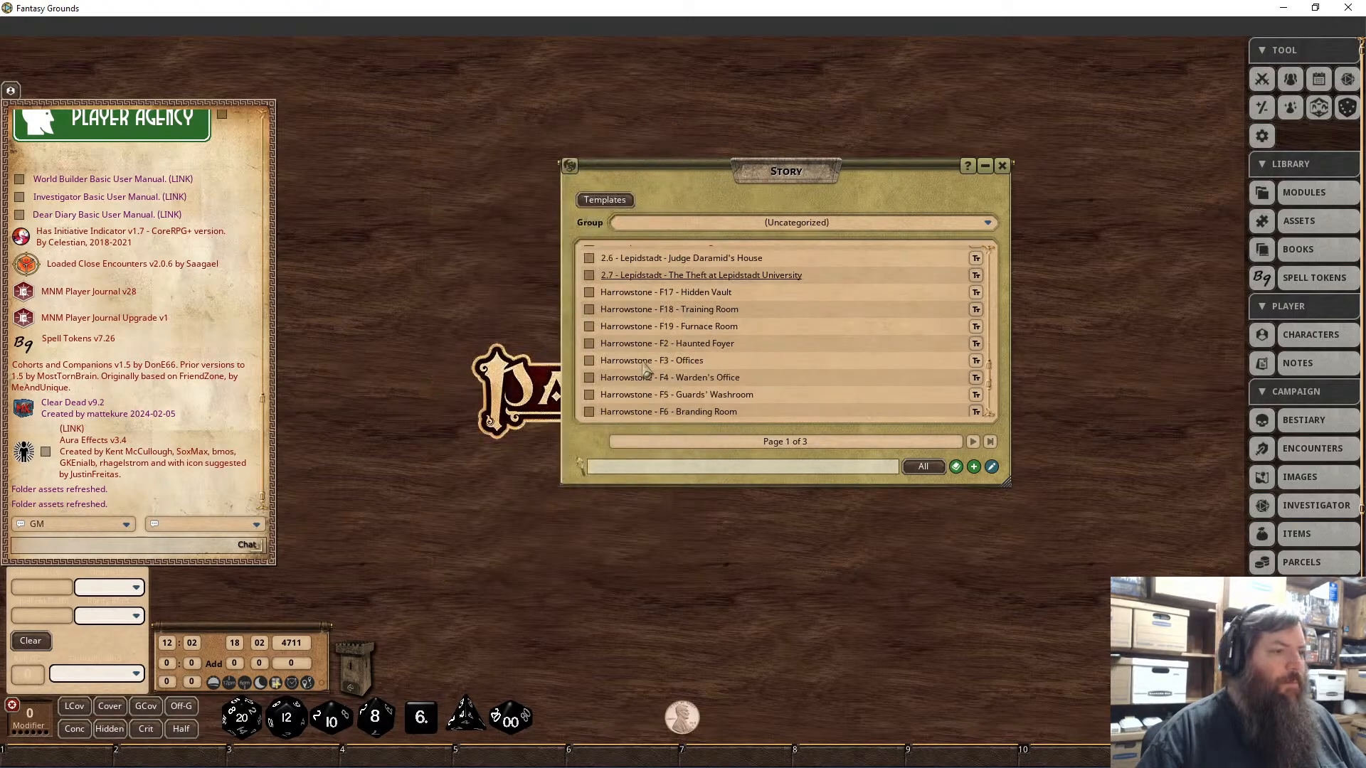
left_click(637, 292)
left_click(827, 180)
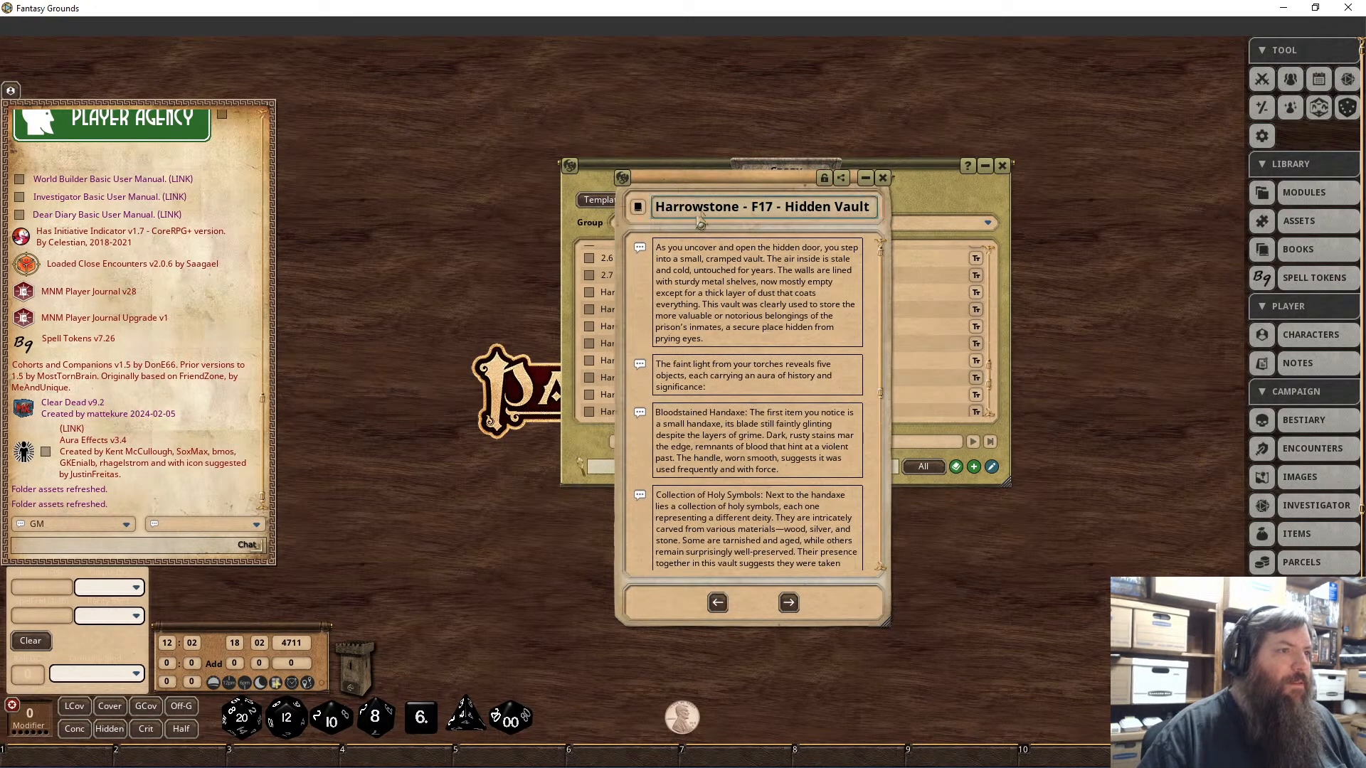
type("1 -")
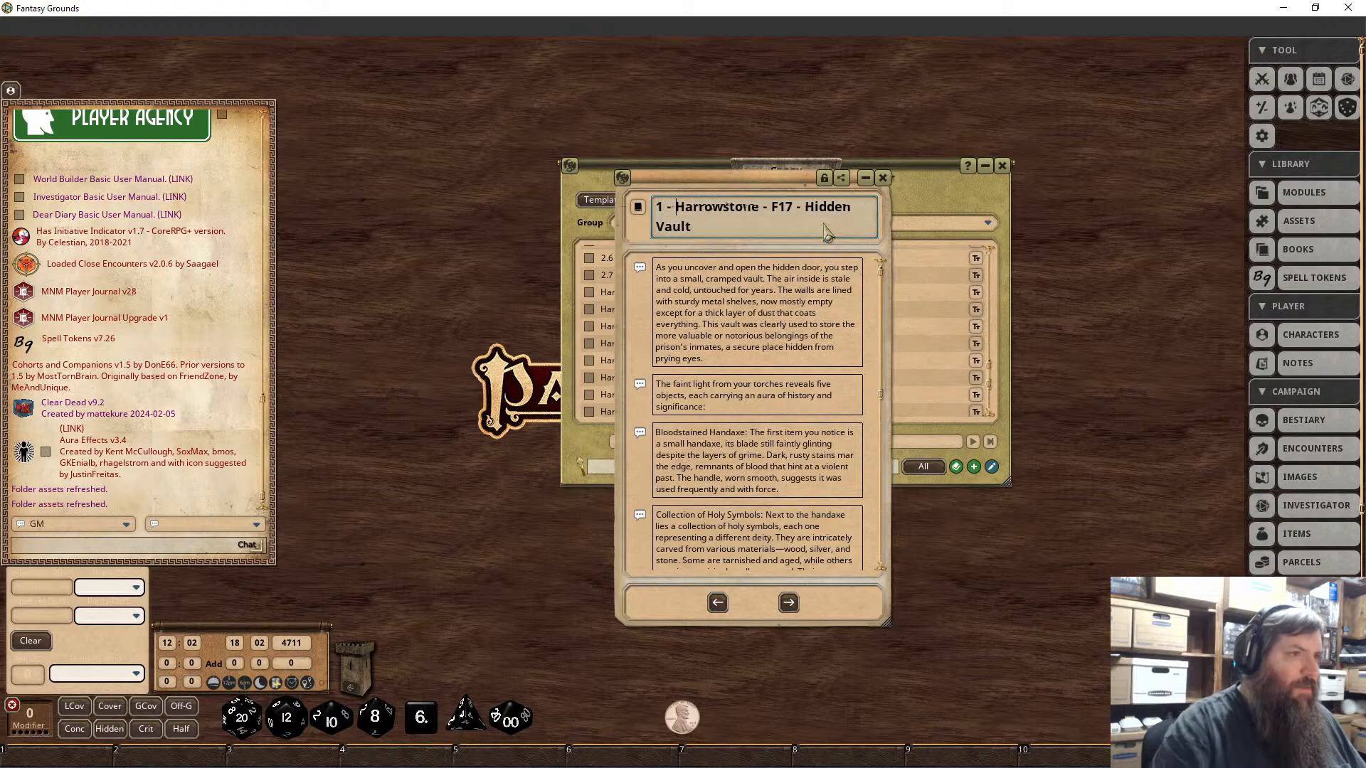
left_click(824, 178)
left_click(883, 178)
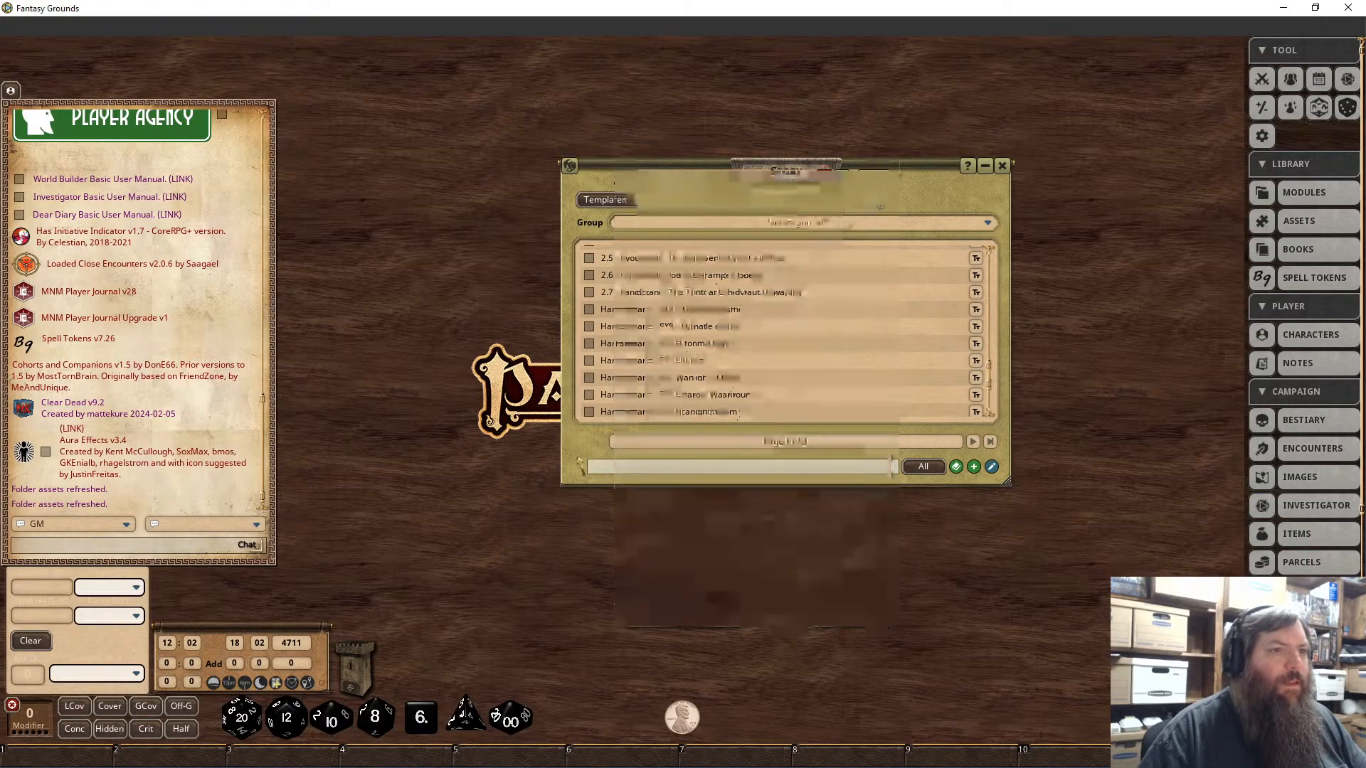
Step: Unlock the Harrowstone F18 story, retitle it "1 - Harrowstone - F18 - Training Room", and close it
left_click(641, 309)
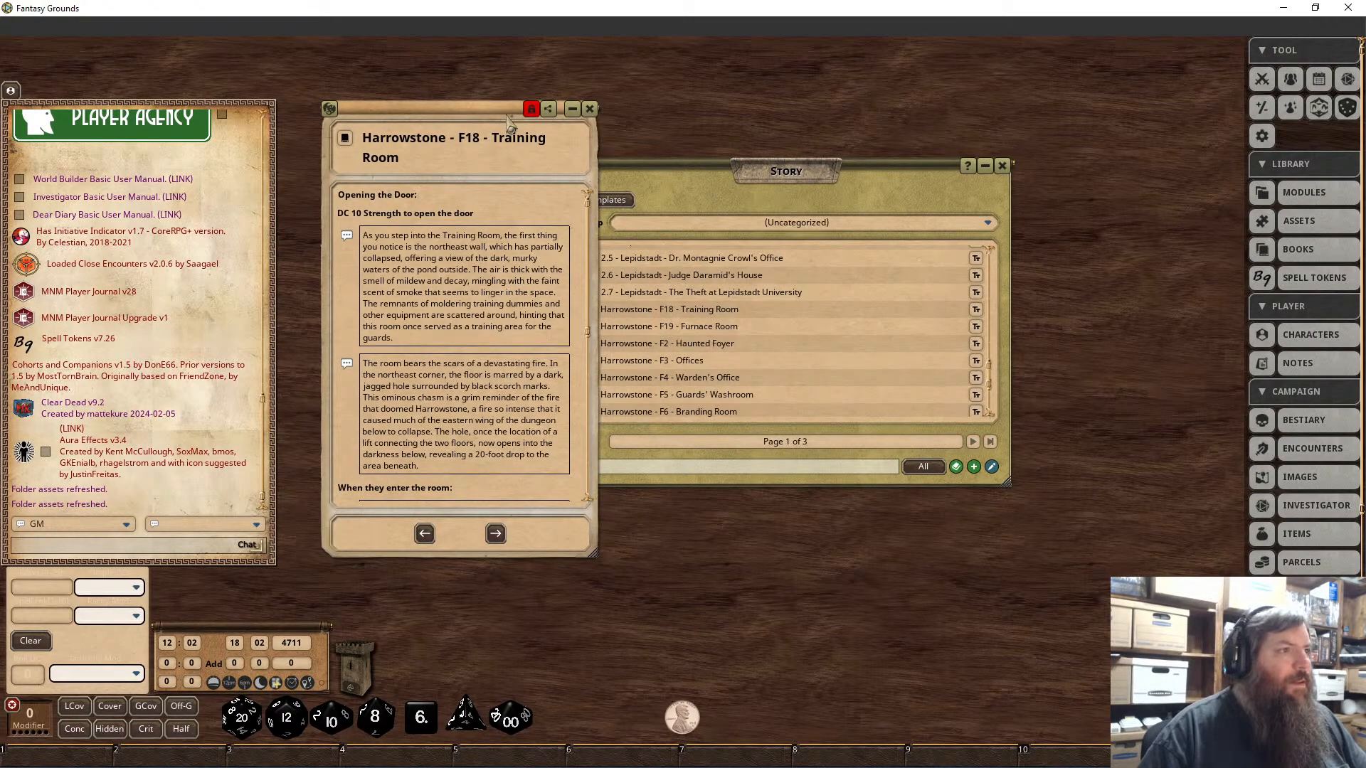
left_click_drag(509, 124, 792, 205)
left_click(814, 188)
left_click(685, 221)
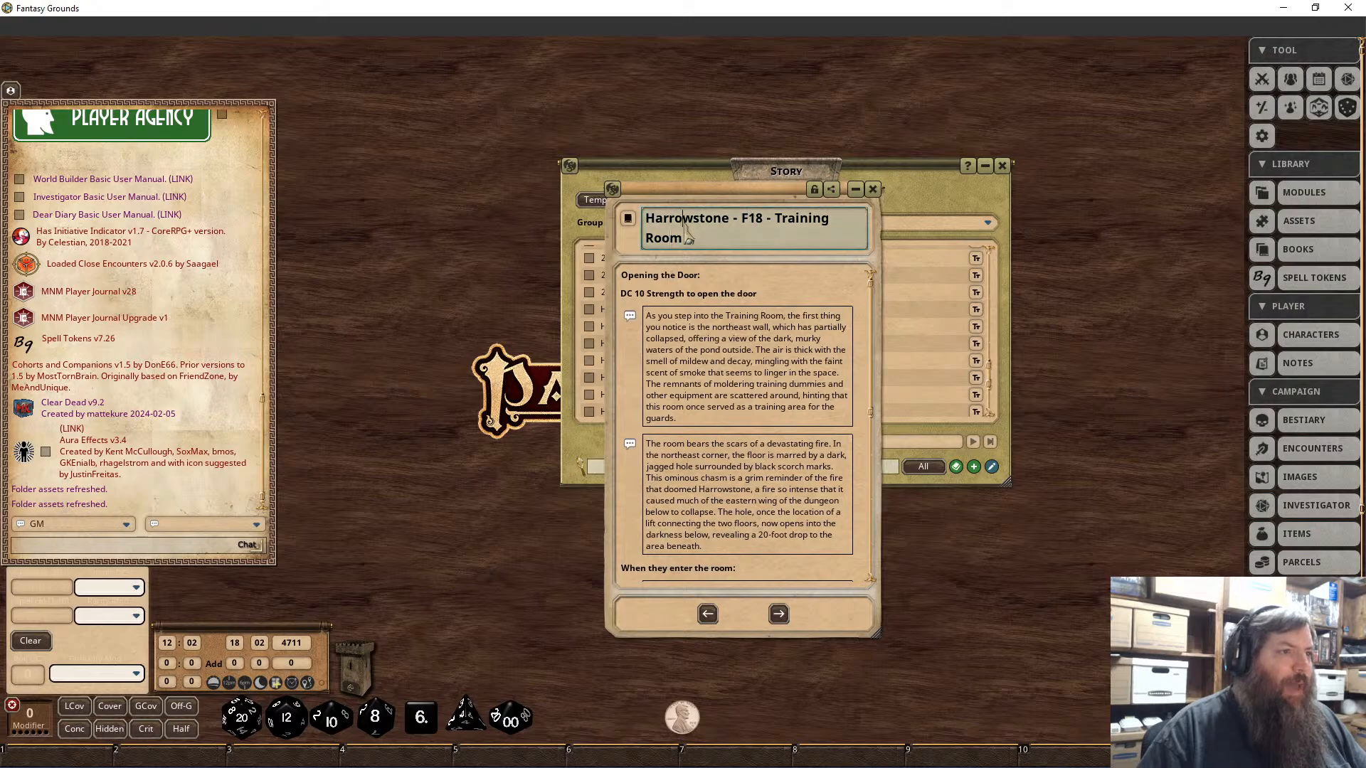
type("1 -")
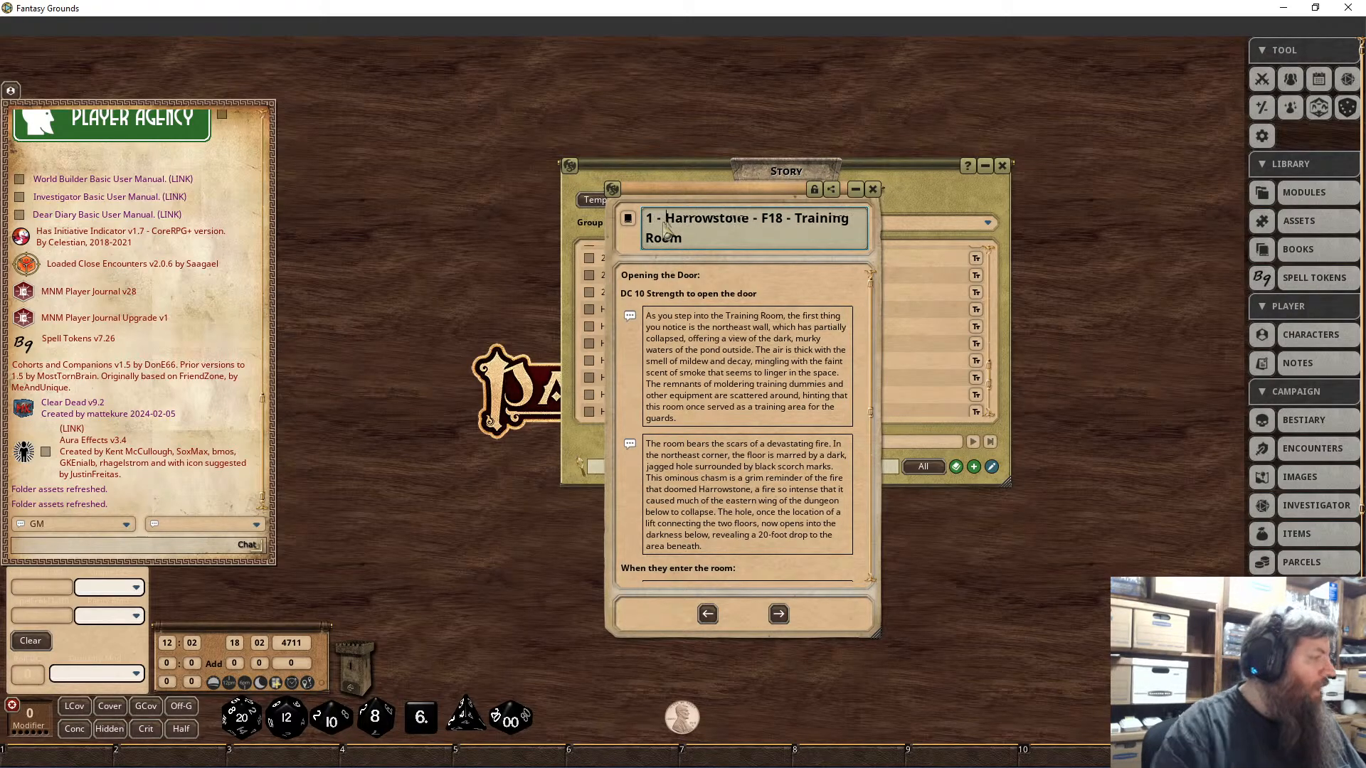
left_click(873, 189)
Step: Unlock the Harrowstone F19 story, retitle it "1 - Harrowstone - F19 - Furnace Room", then lock and close it
left_click(632, 326)
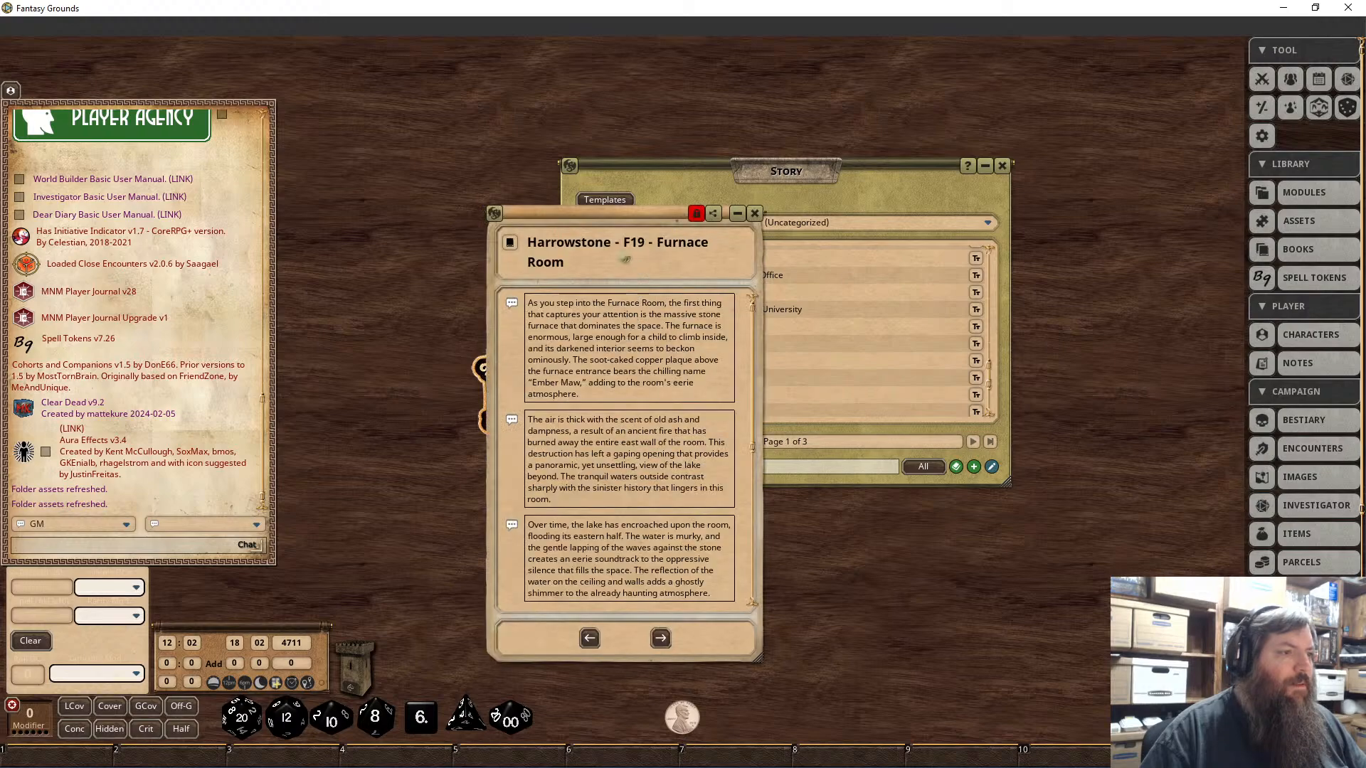
left_click(697, 214)
left_click(554, 263)
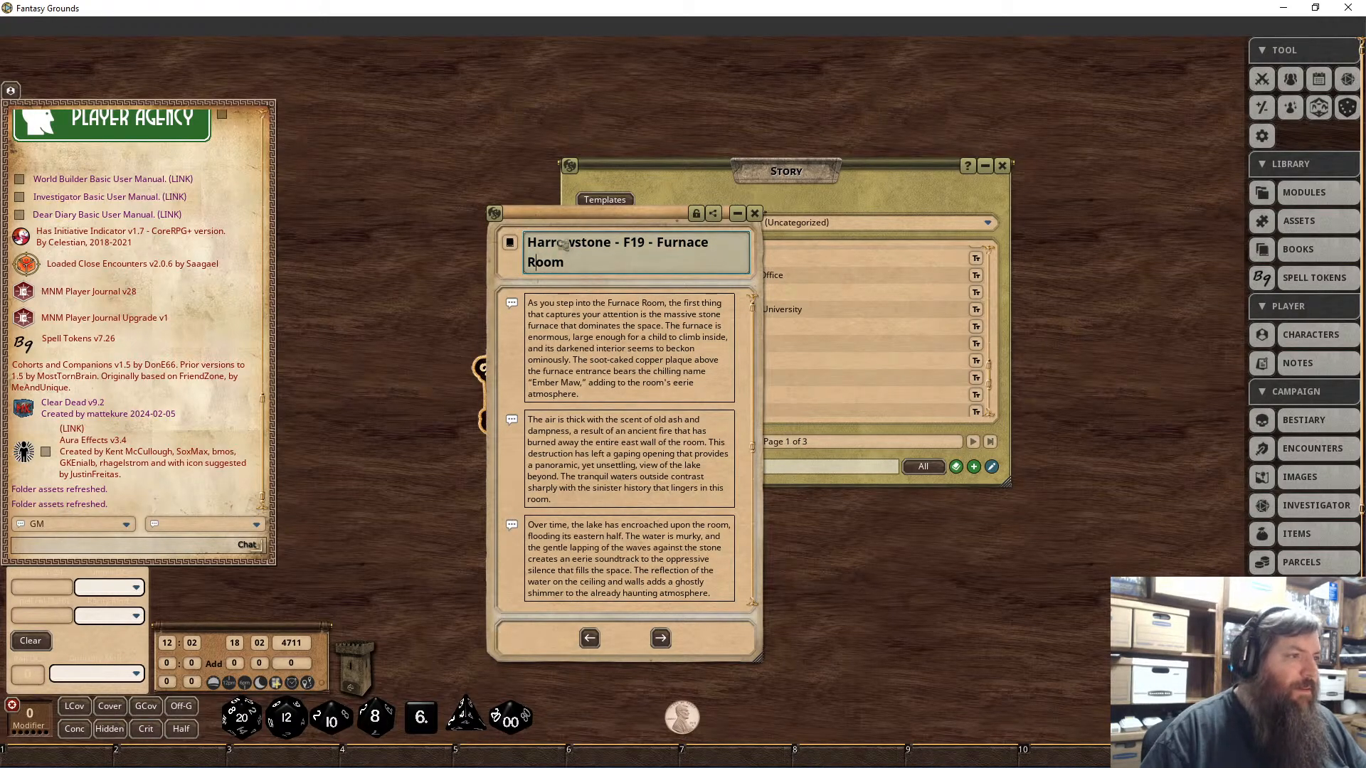
type("1 -")
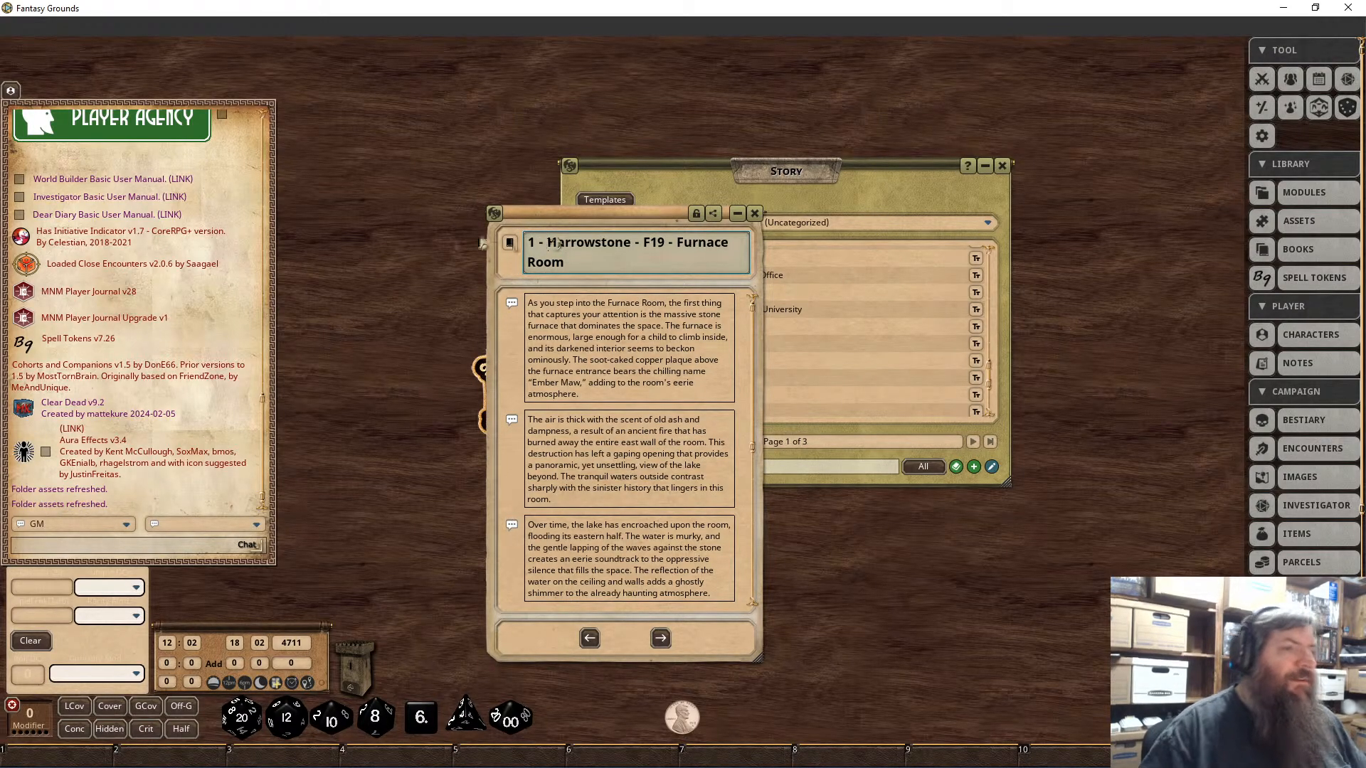
left_click(697, 213)
left_click(754, 213)
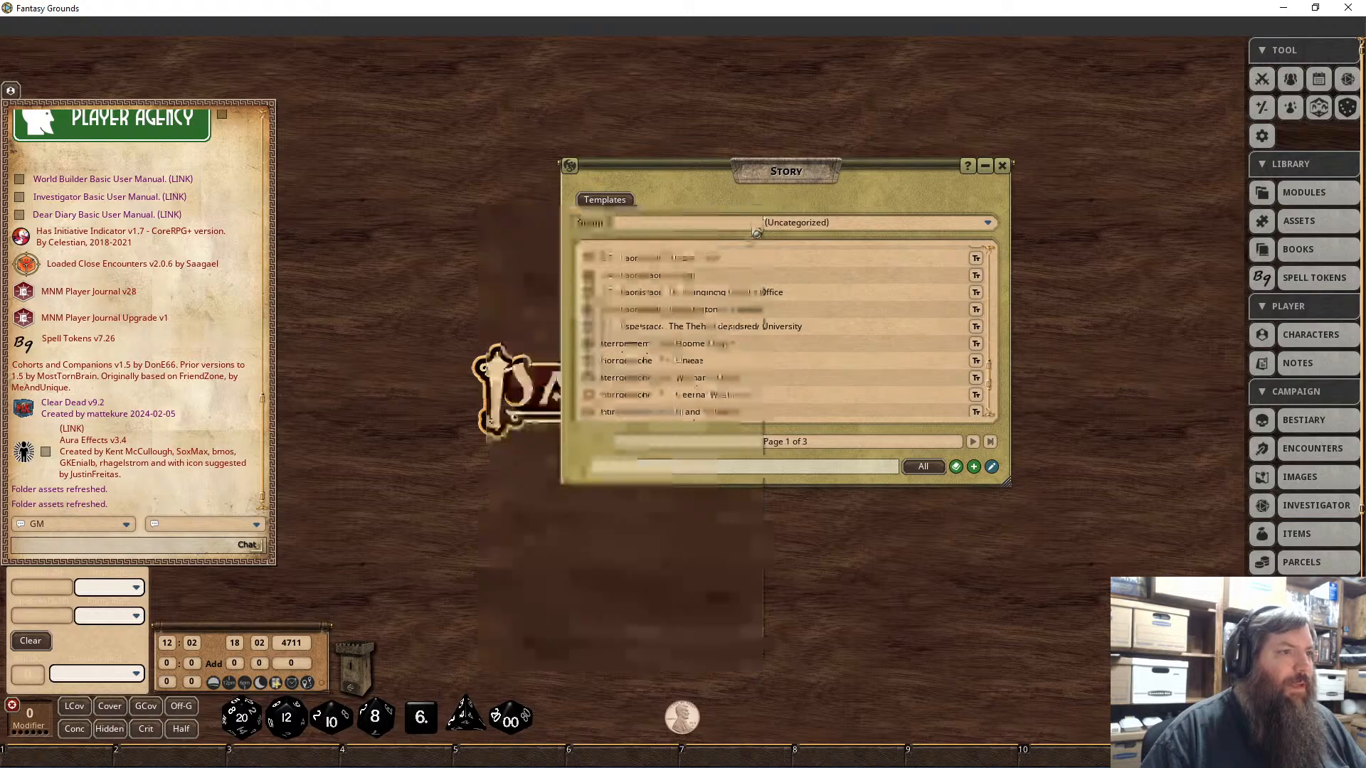
Step: Unlock the Harrowstone F2 story, retitle it "1 - Harrowstone - F2 - Haunted Foyer", then lock and close it
left_click(640, 343)
left_click(922, 136)
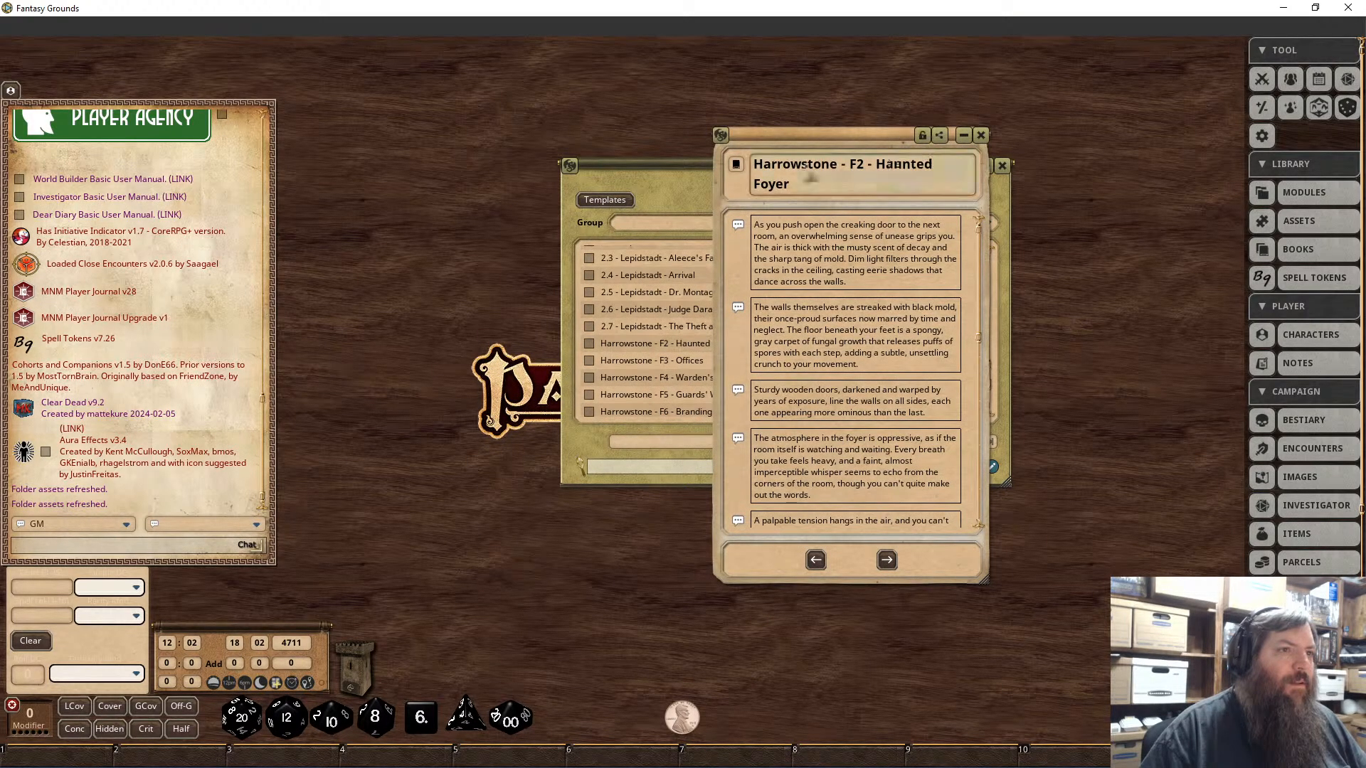
left_click(792, 191)
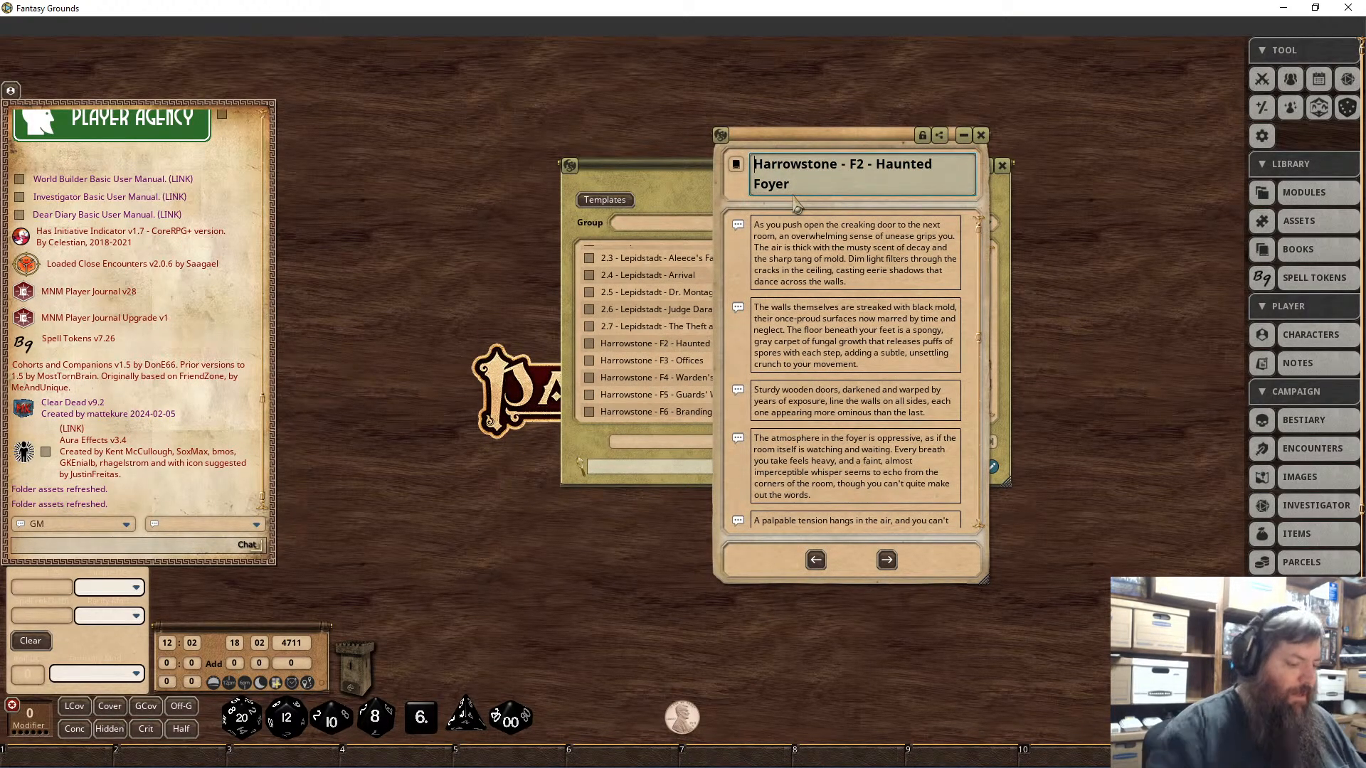
key("Home")
type("1 -")
left_click(922, 136)
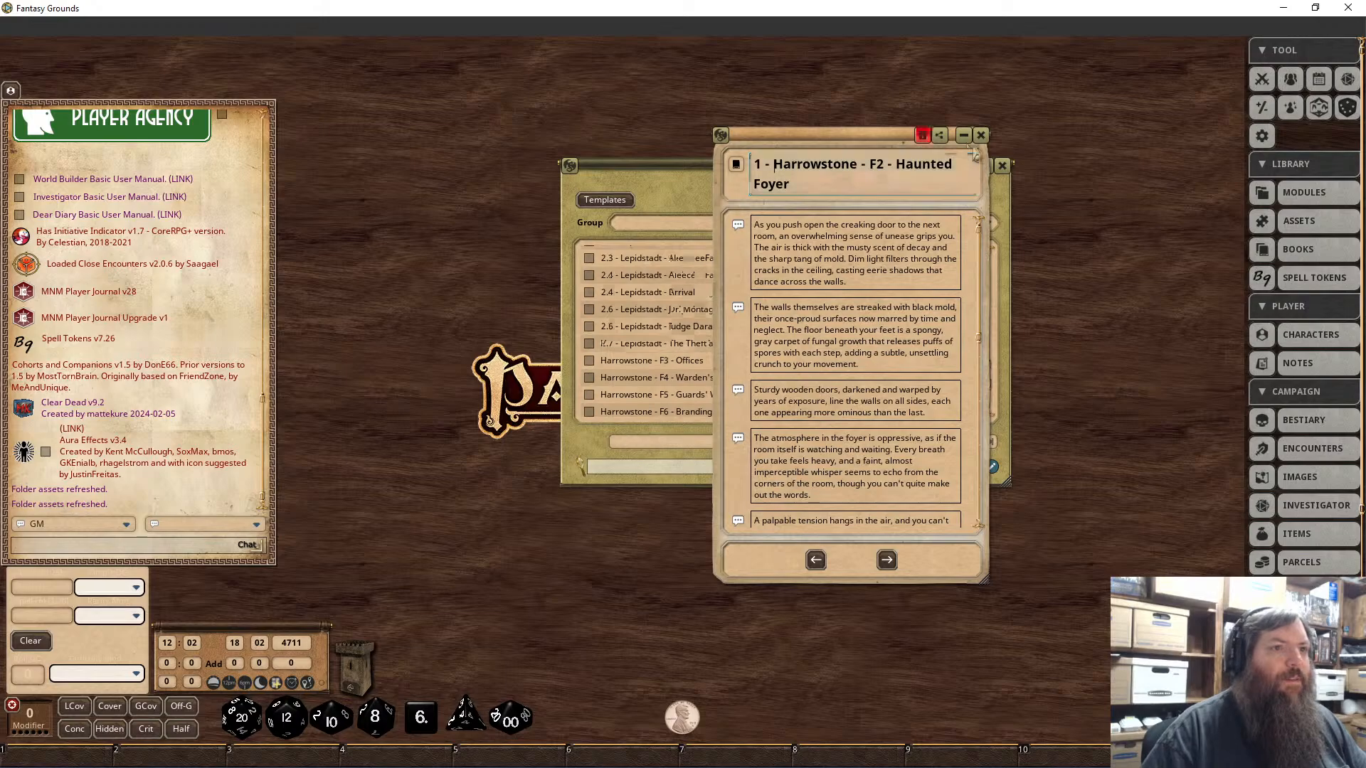
left_click(982, 135)
Step: Unlock the Harrowstone F3 story, retitle it "1 - Harrowstone - F3 - Offices", and close it
left_click(629, 361)
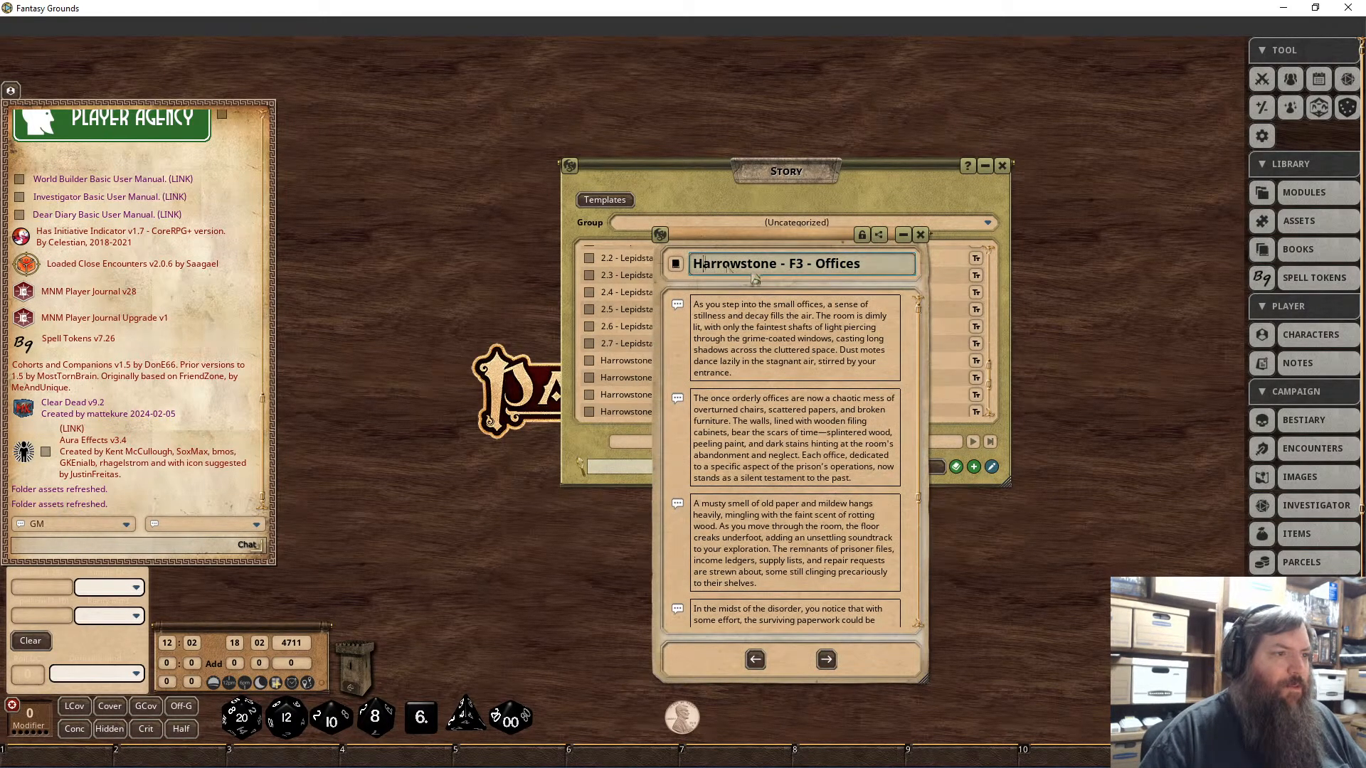
key("Home")
type("1 -")
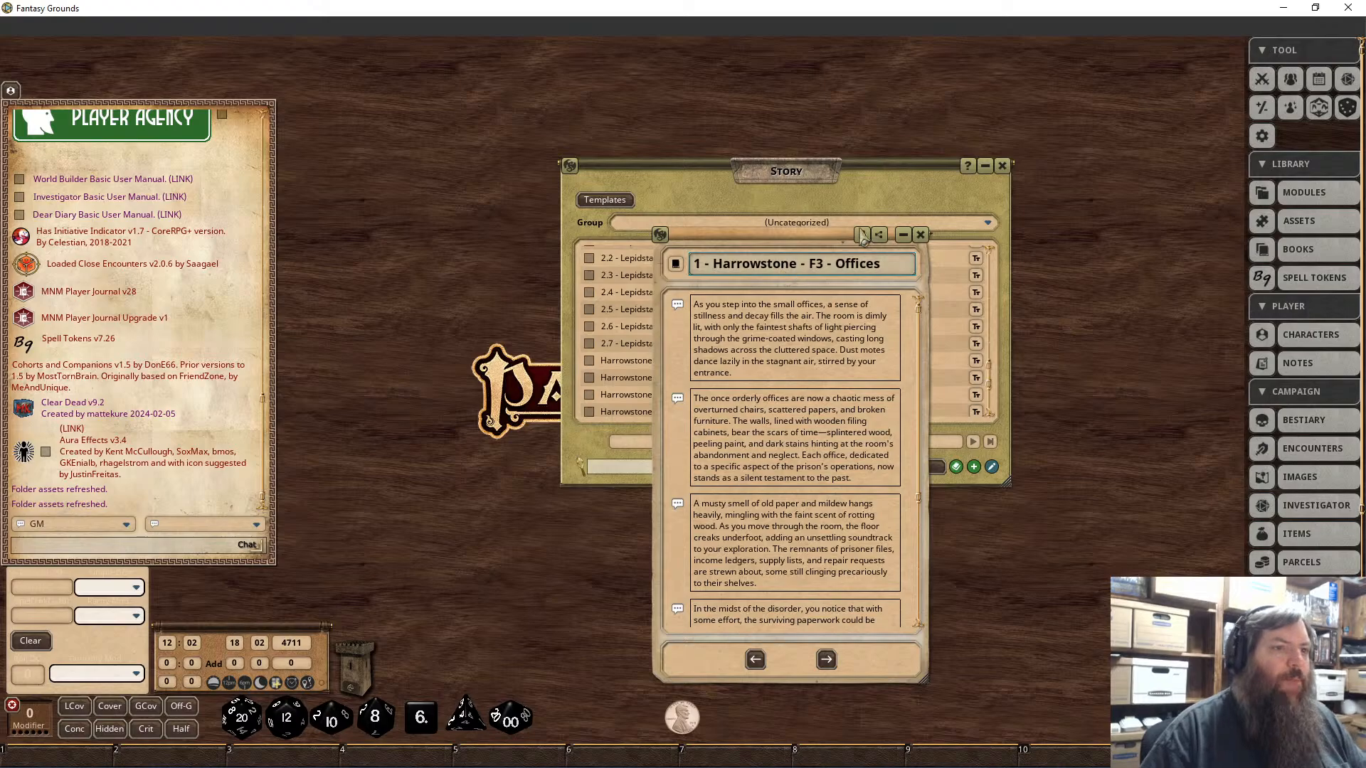
left_click(920, 234)
Step: Unlock the Harrowstone F4 story, retitle it "1 - Harrowstone - F4 - Warden's Office", then lock and close it
left_click(663, 377)
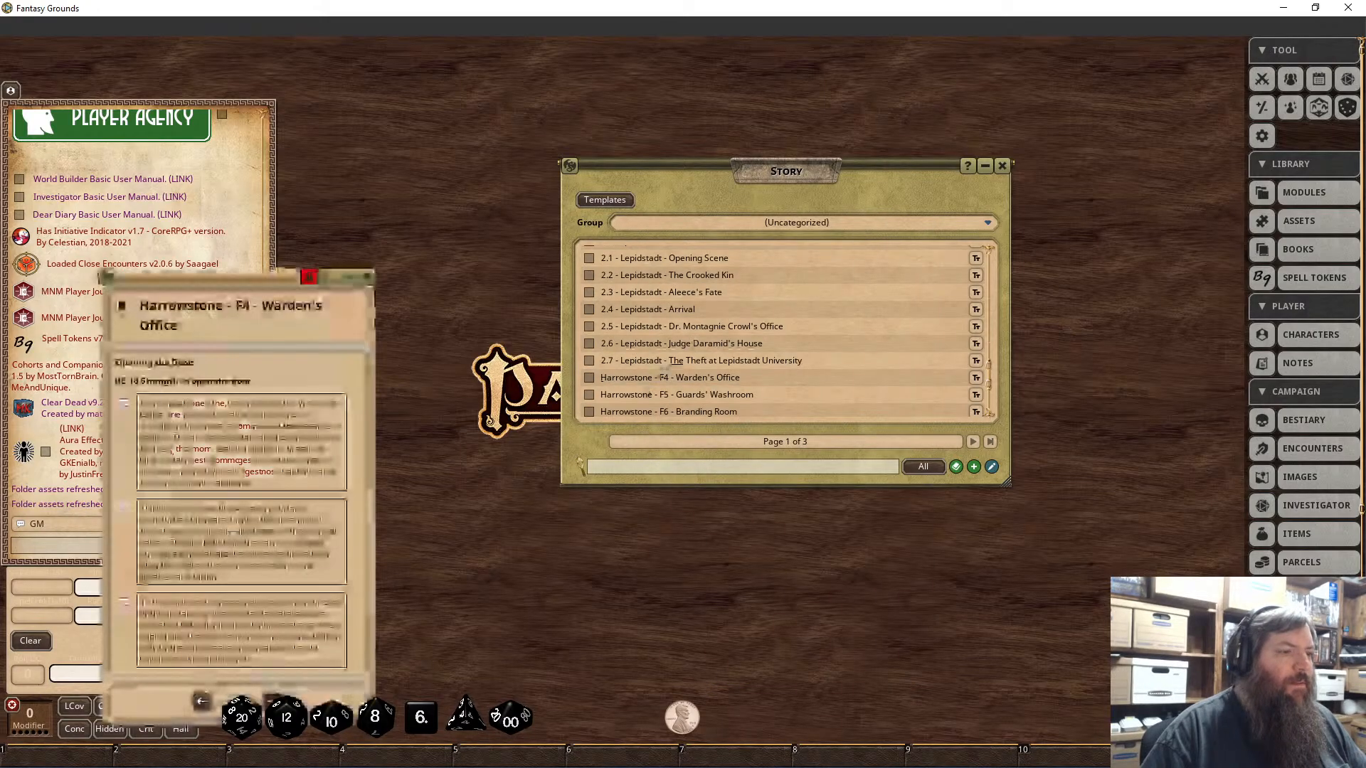
left_click_drag(291, 279, 789, 268)
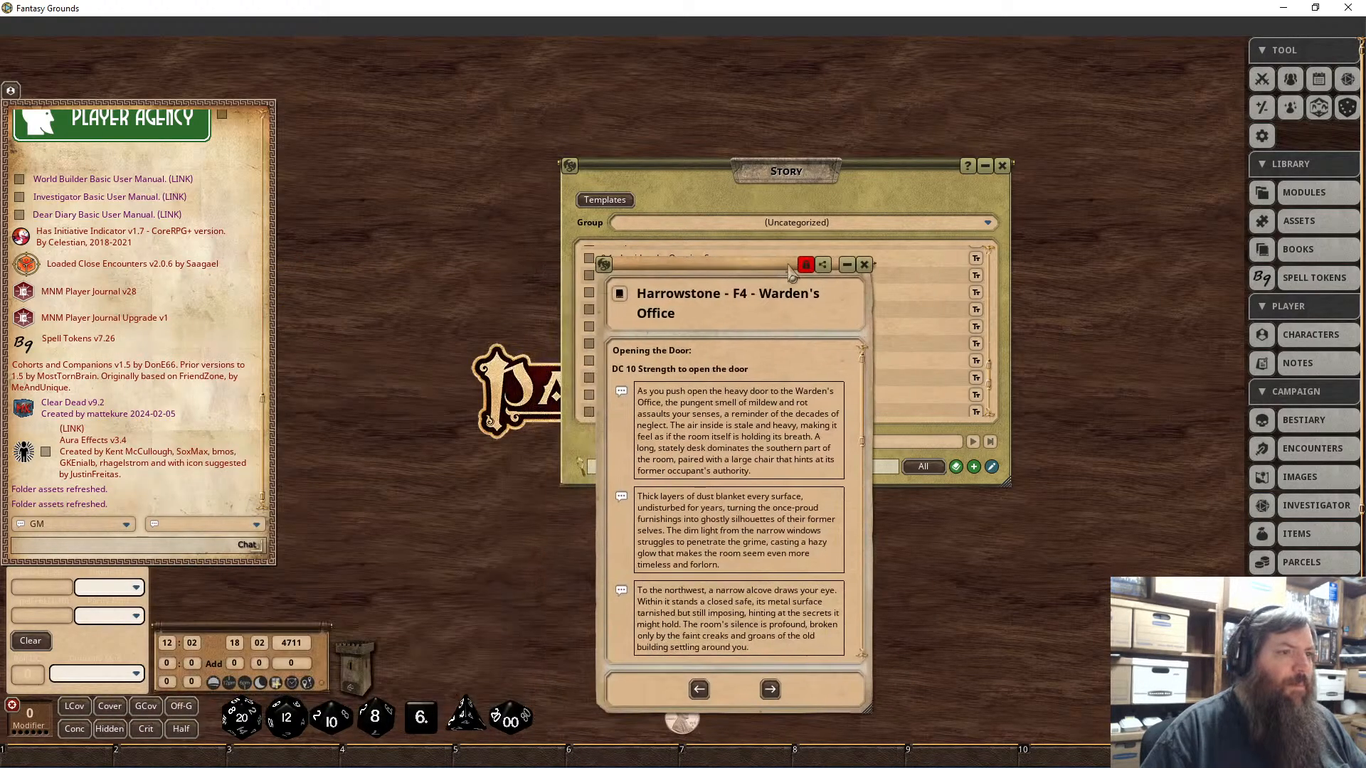
left_click(806, 265)
left_click(655, 295)
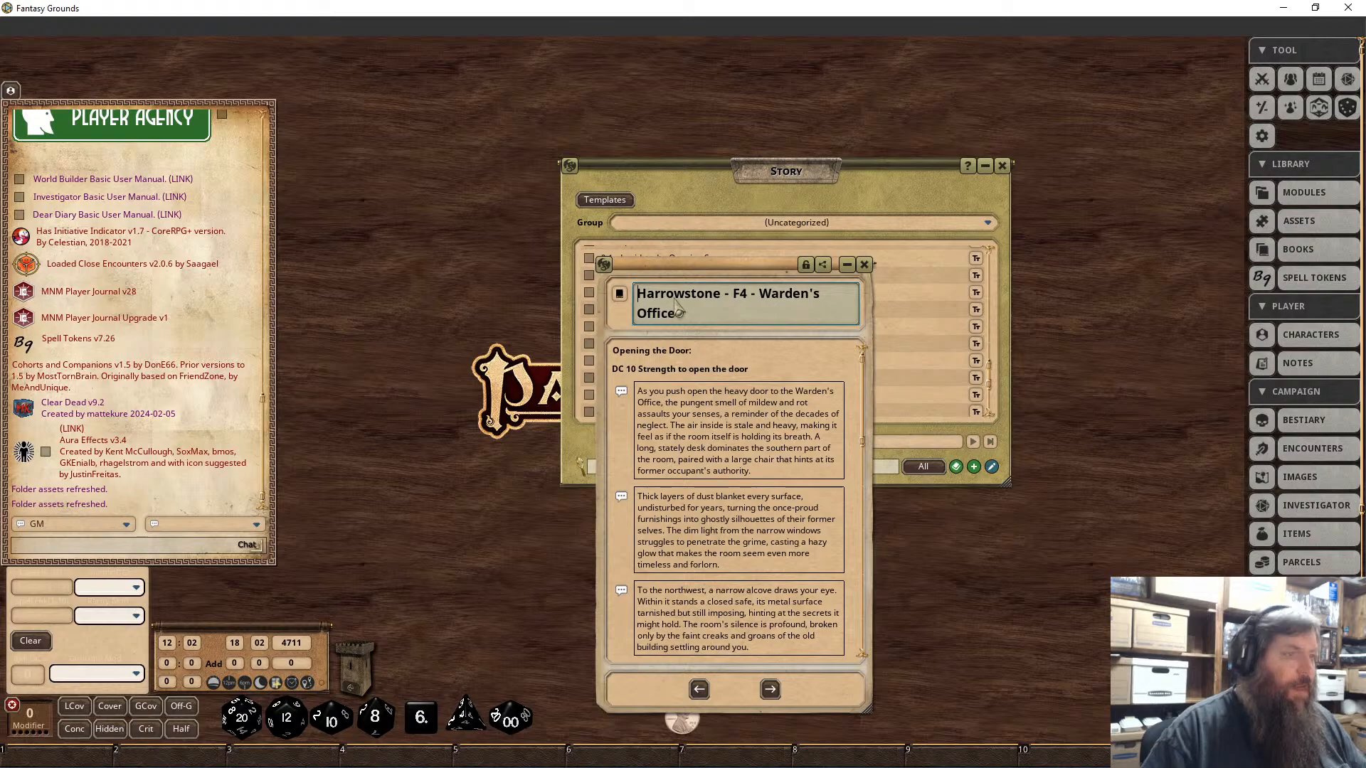
type("1 -")
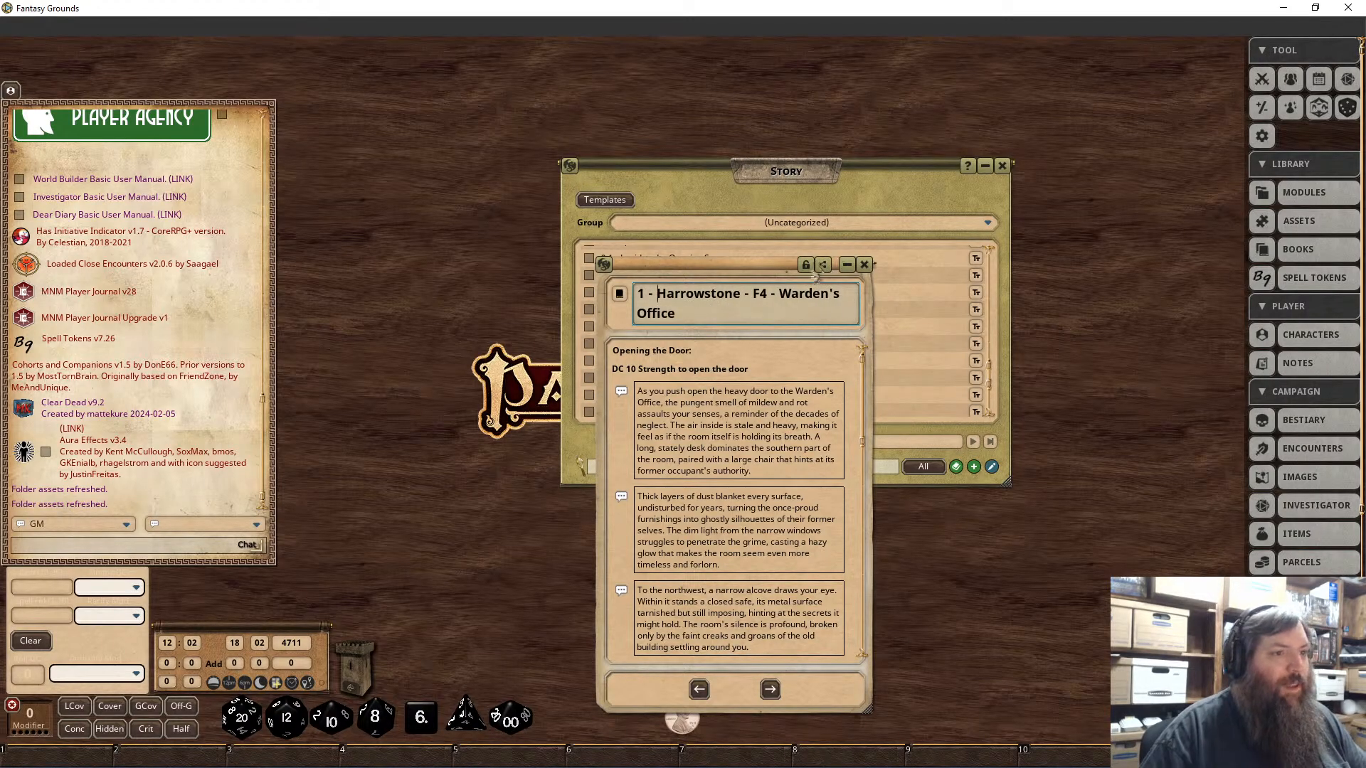
left_click(807, 265)
left_click(865, 265)
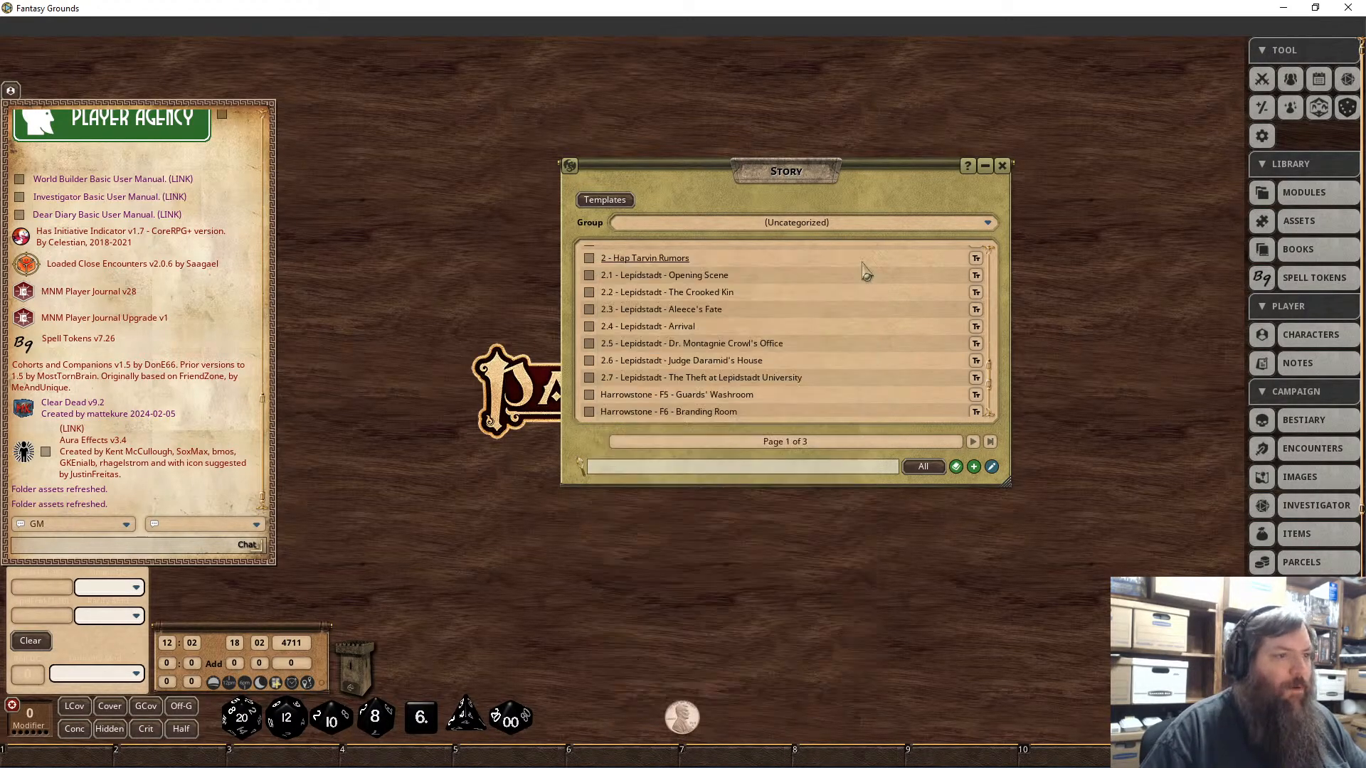
Step: Unlock the Harrowstone F5 story, retitle it "1 - Harrowstone - F5 - Guards' Washroom", then lock and close it
left_click(646, 396)
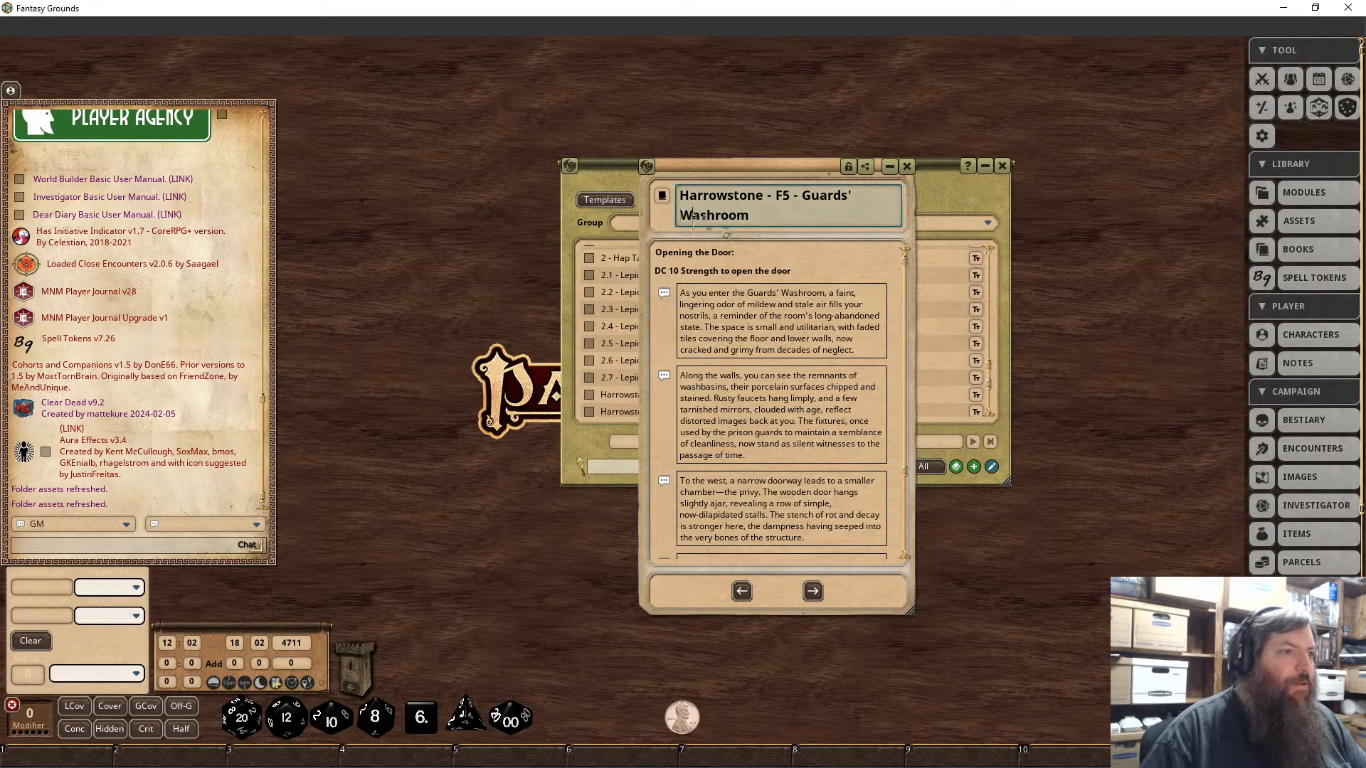
type("1 -")
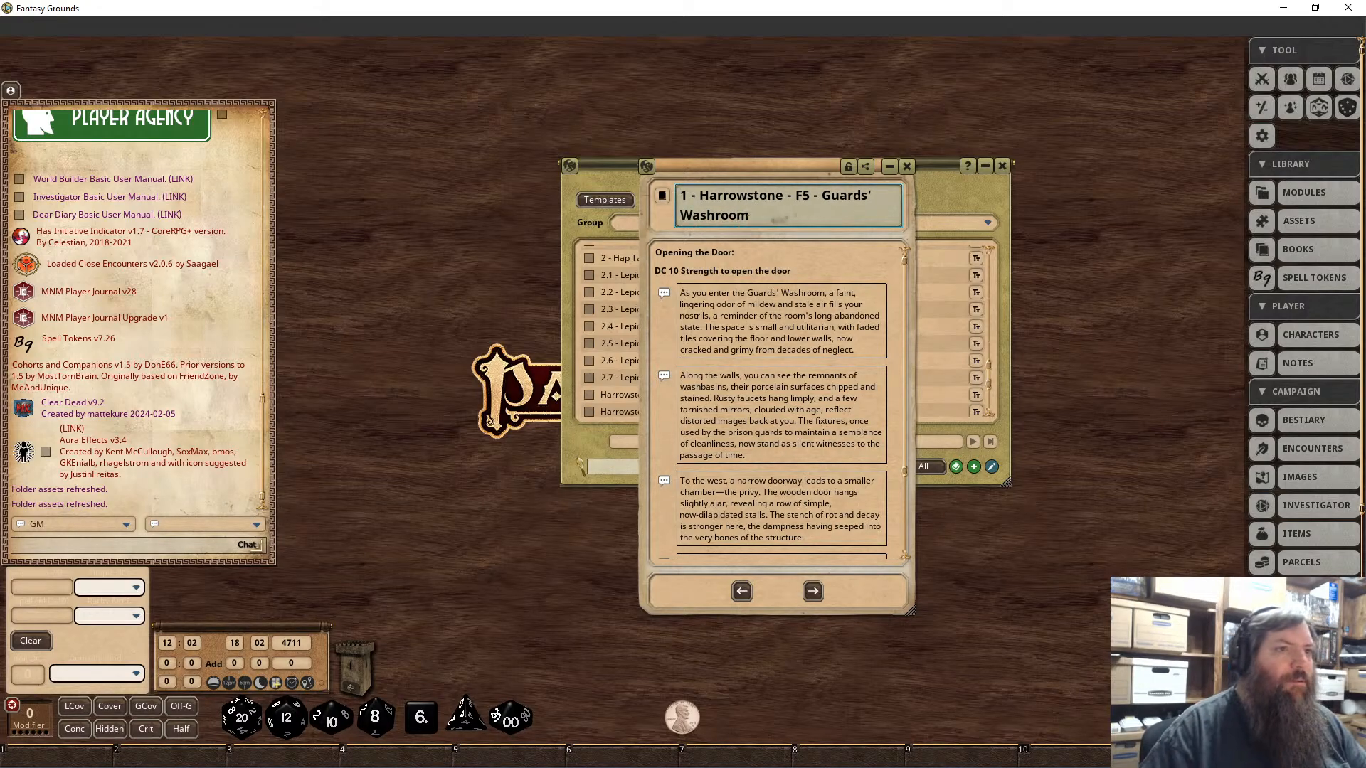
left_click(848, 165)
left_click(907, 166)
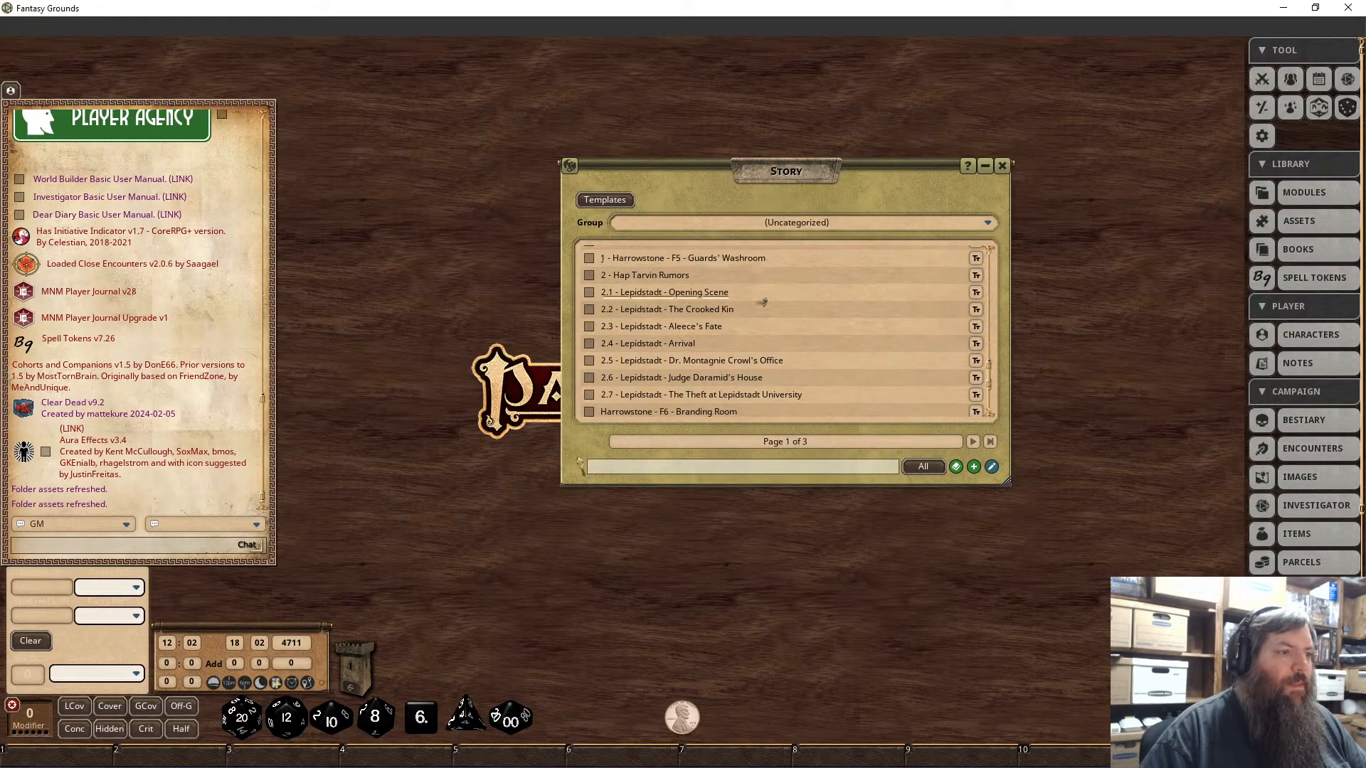
Step: Unlock the Harrowstone F6 story, retitle it "1 - Harrowstone - F6 - Branding Room", then lock and close it
scroll(676, 334, "down", 4)
left_click(669, 305)
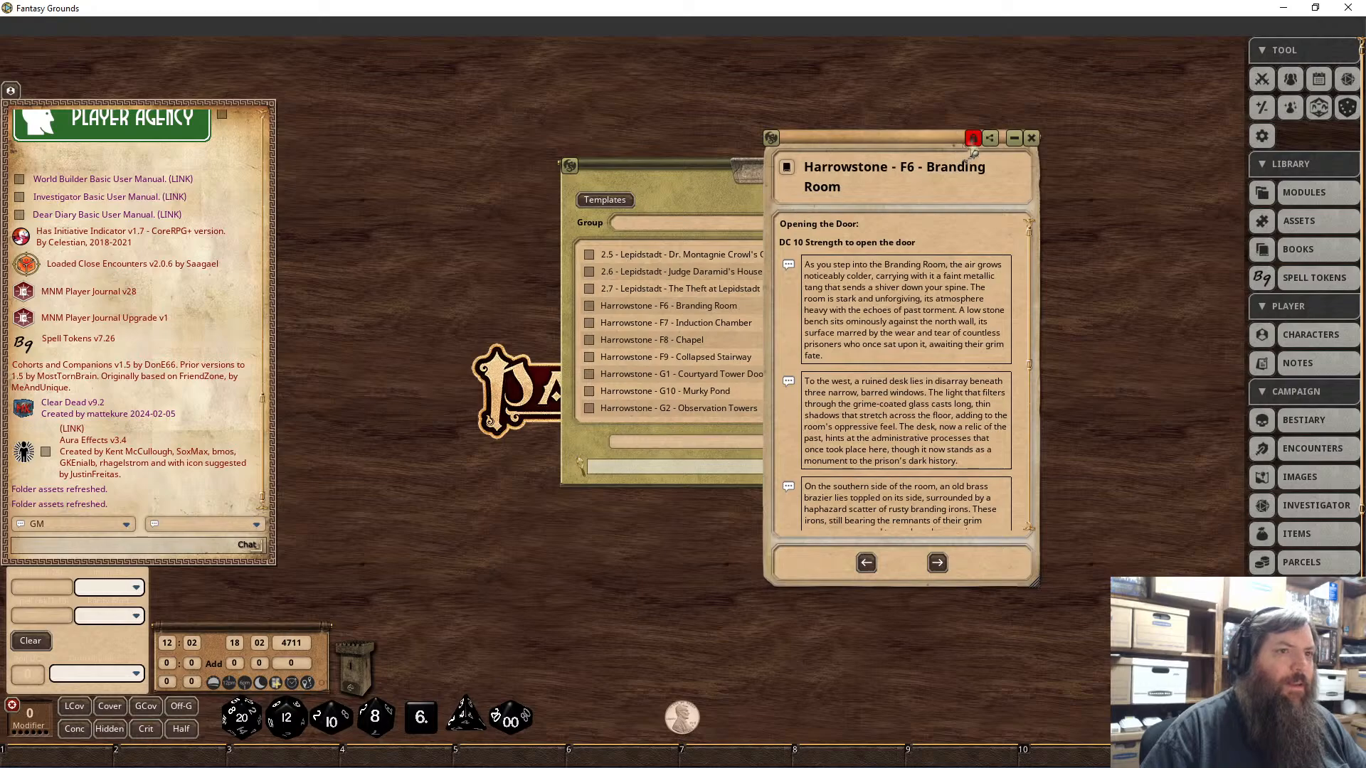
left_click(972, 140)
type("1 -")
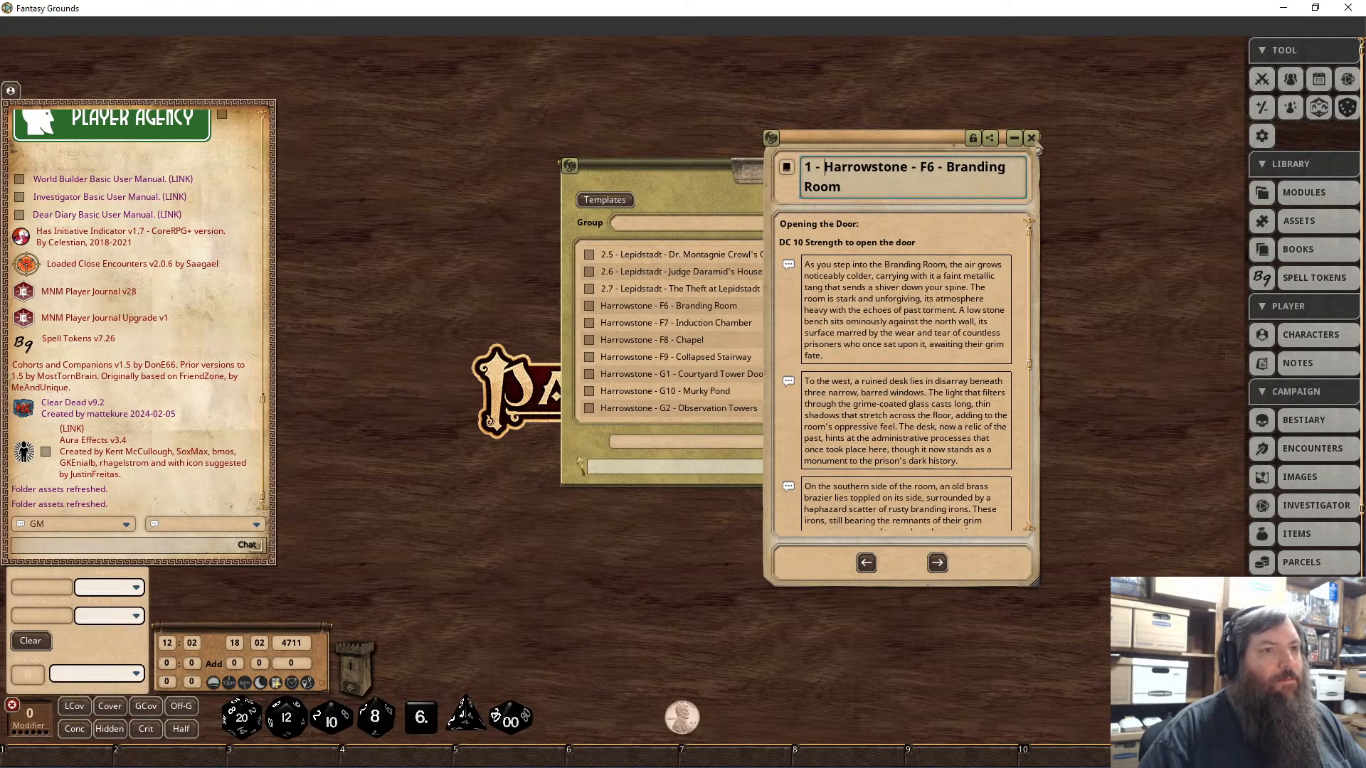
left_click(972, 138)
left_click(1031, 137)
Step: Unlock the Harrowstone F7 story, retitle it "1 - Harrowstone - F7 - Induction Chamber", then lock and close it
left_click(661, 324)
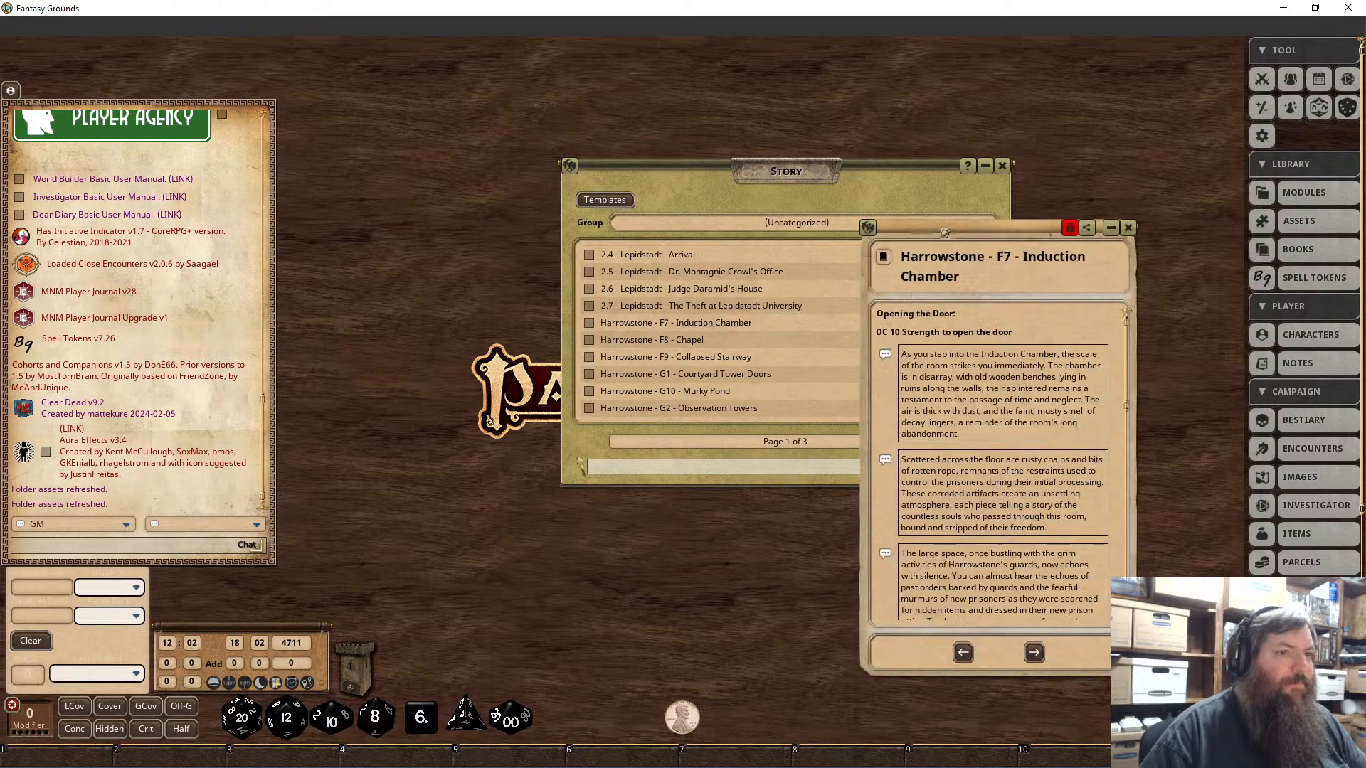
left_click(1069, 228)
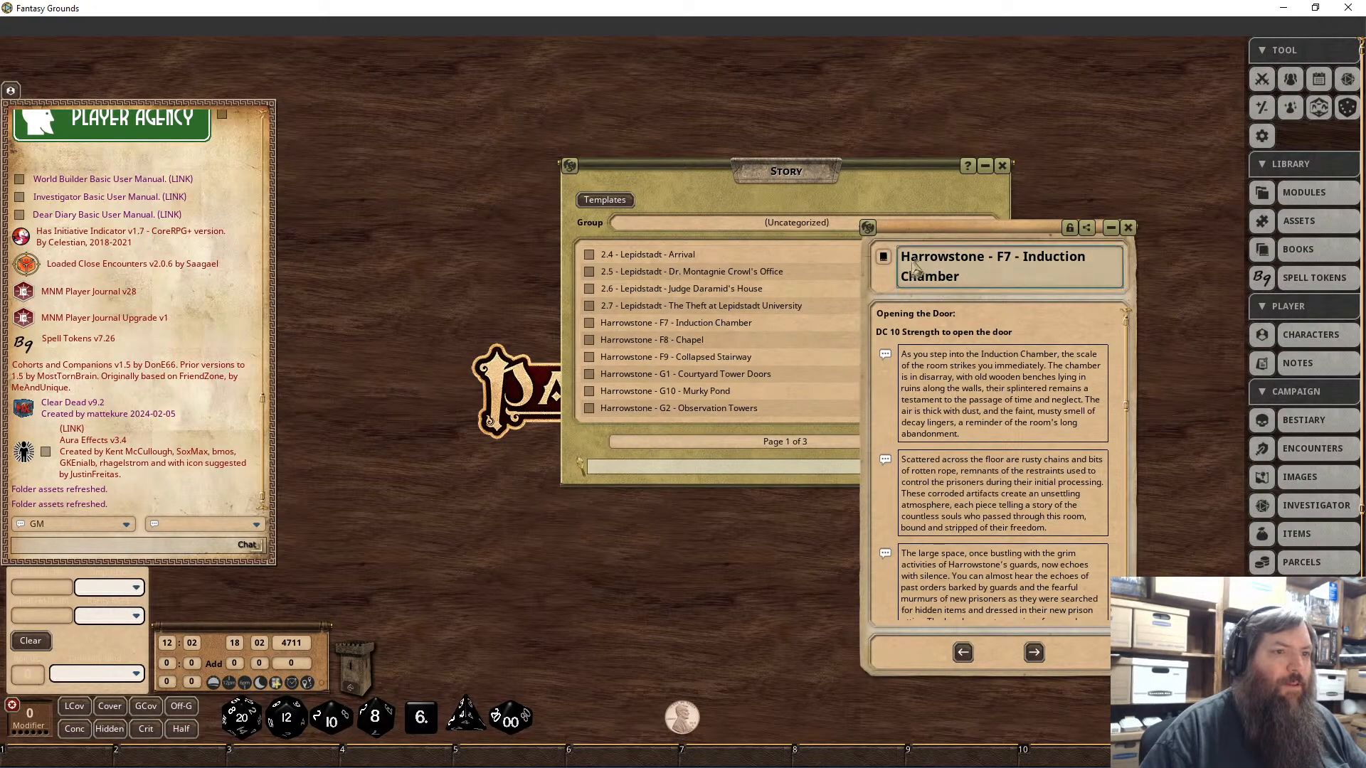
type("1 -")
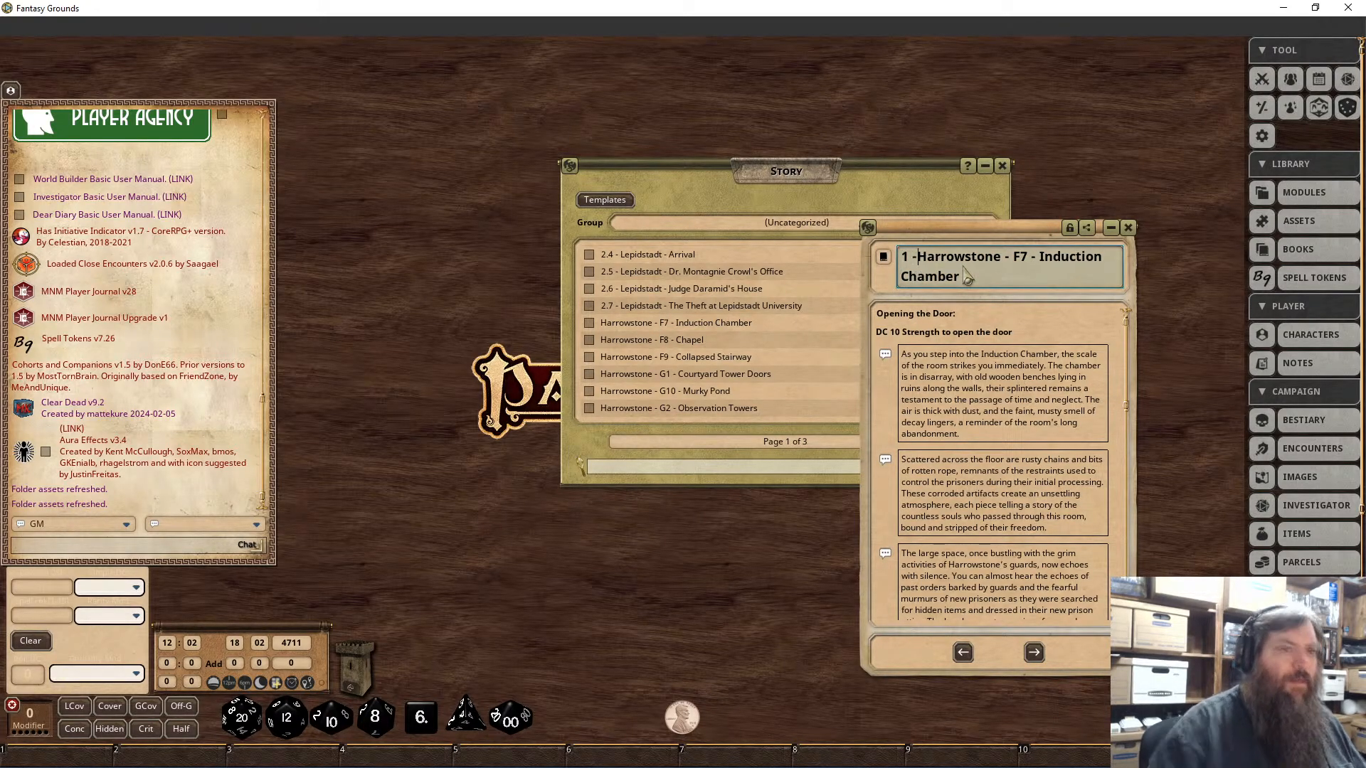
left_click(1070, 227)
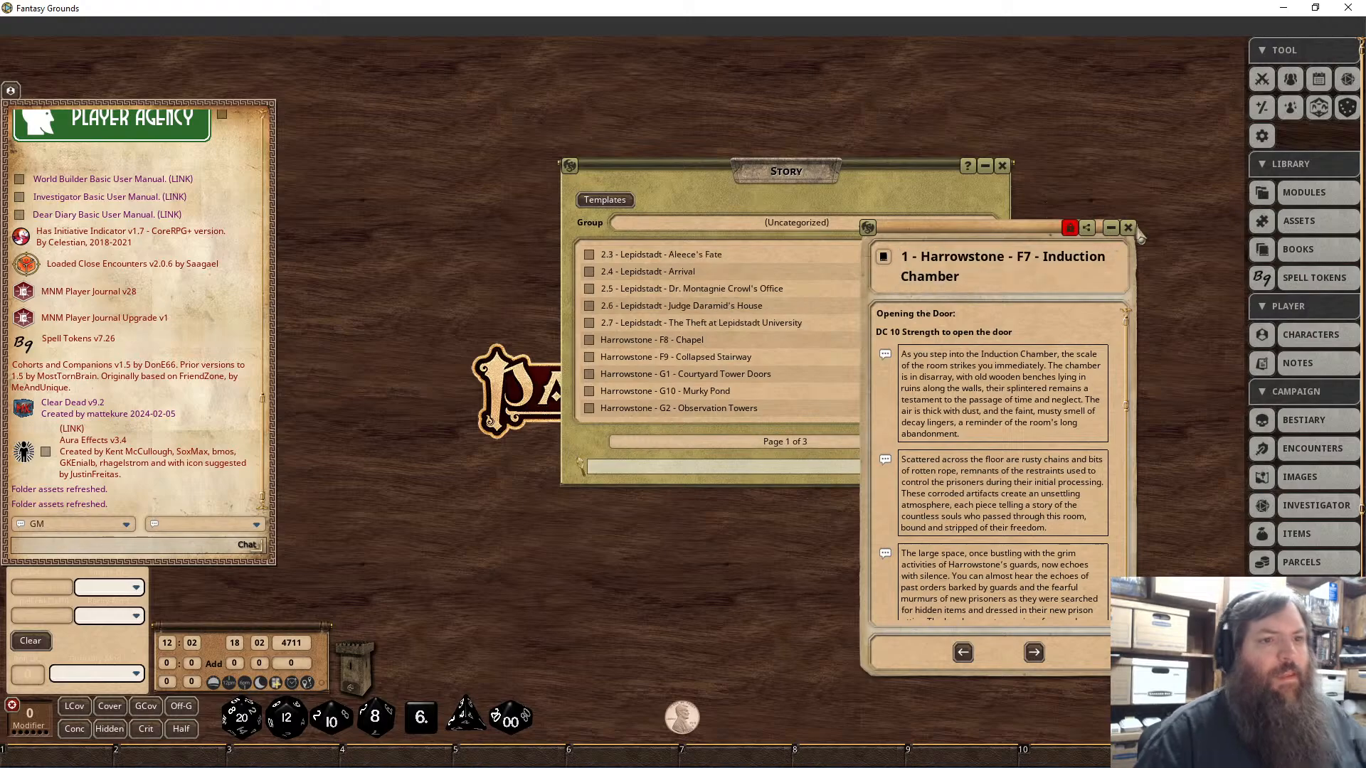
left_click(1128, 228)
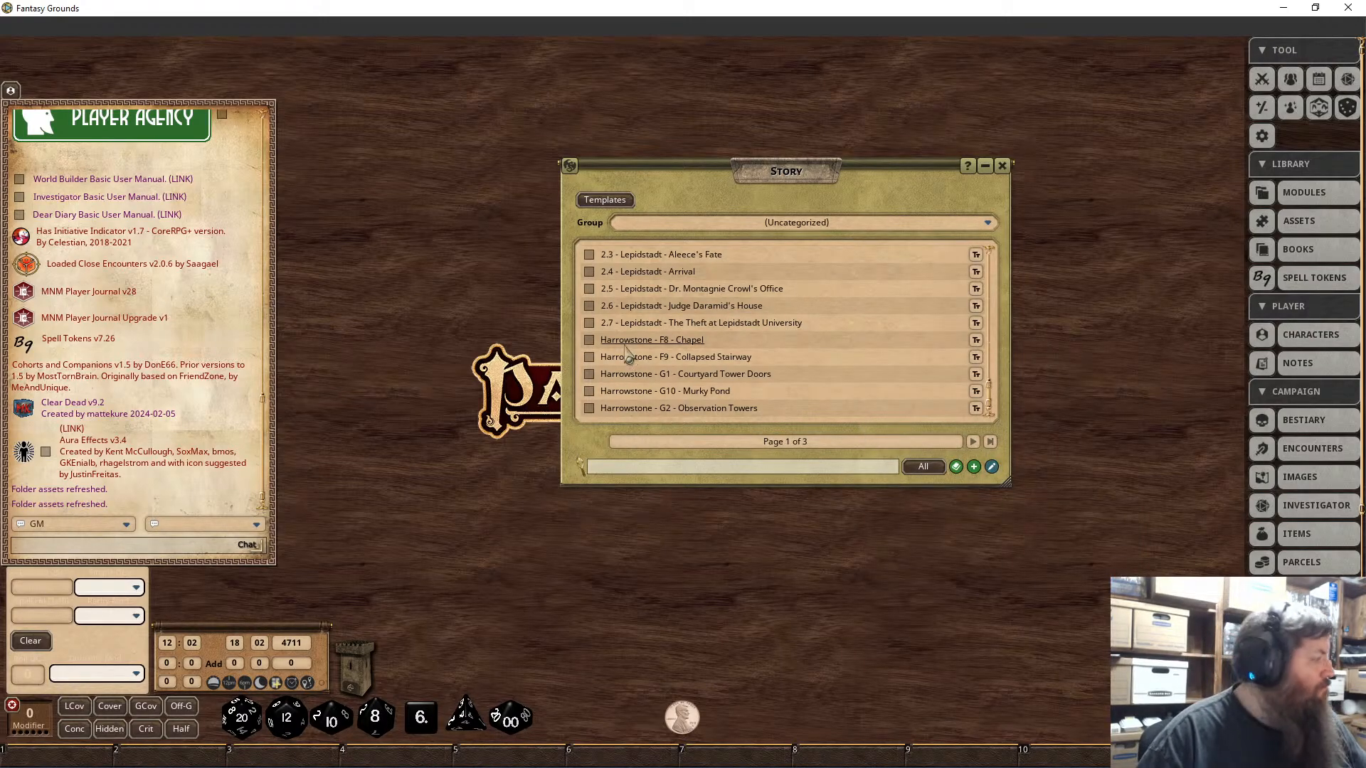
Step: Unlock the Harrowstone F8 story, retitle it "1 - Harrowstone - F8 - Chapel", then lock and close it
left_click(626, 341)
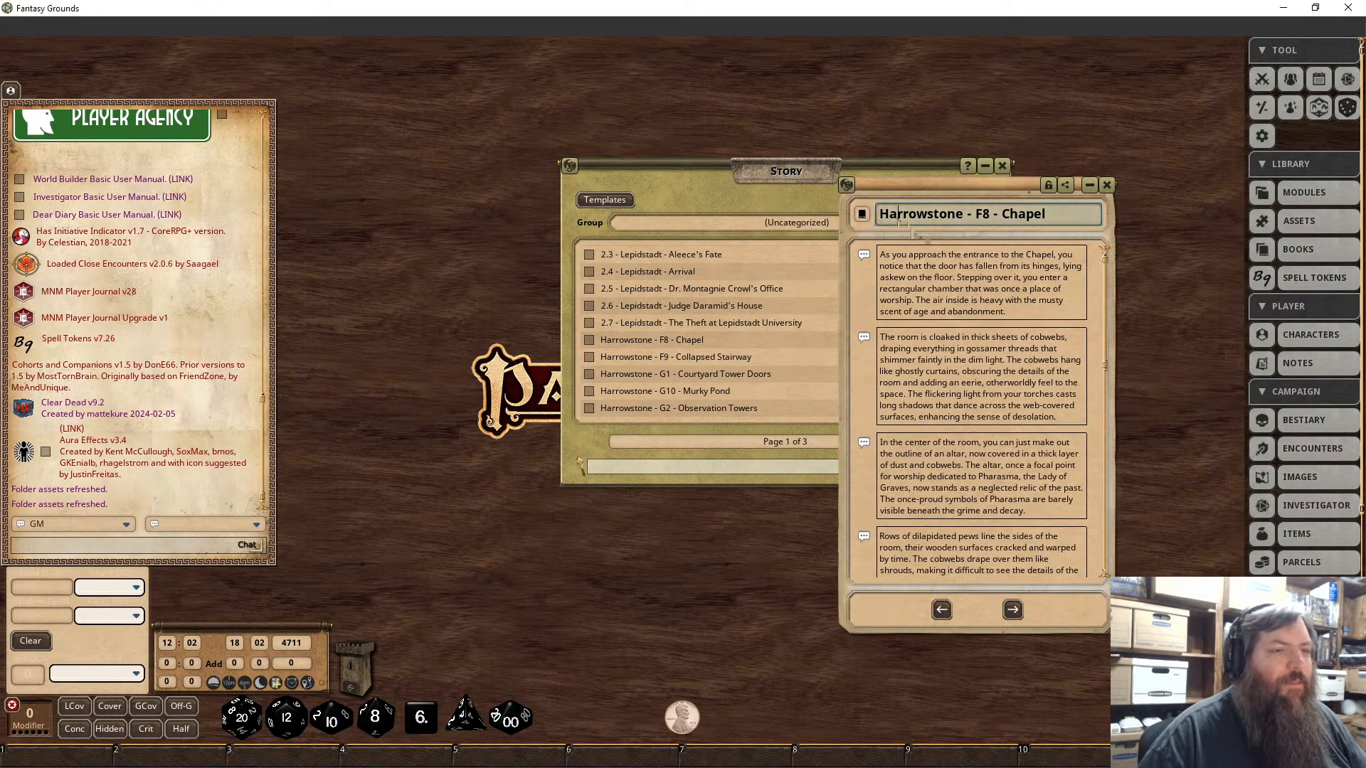
type("1 -")
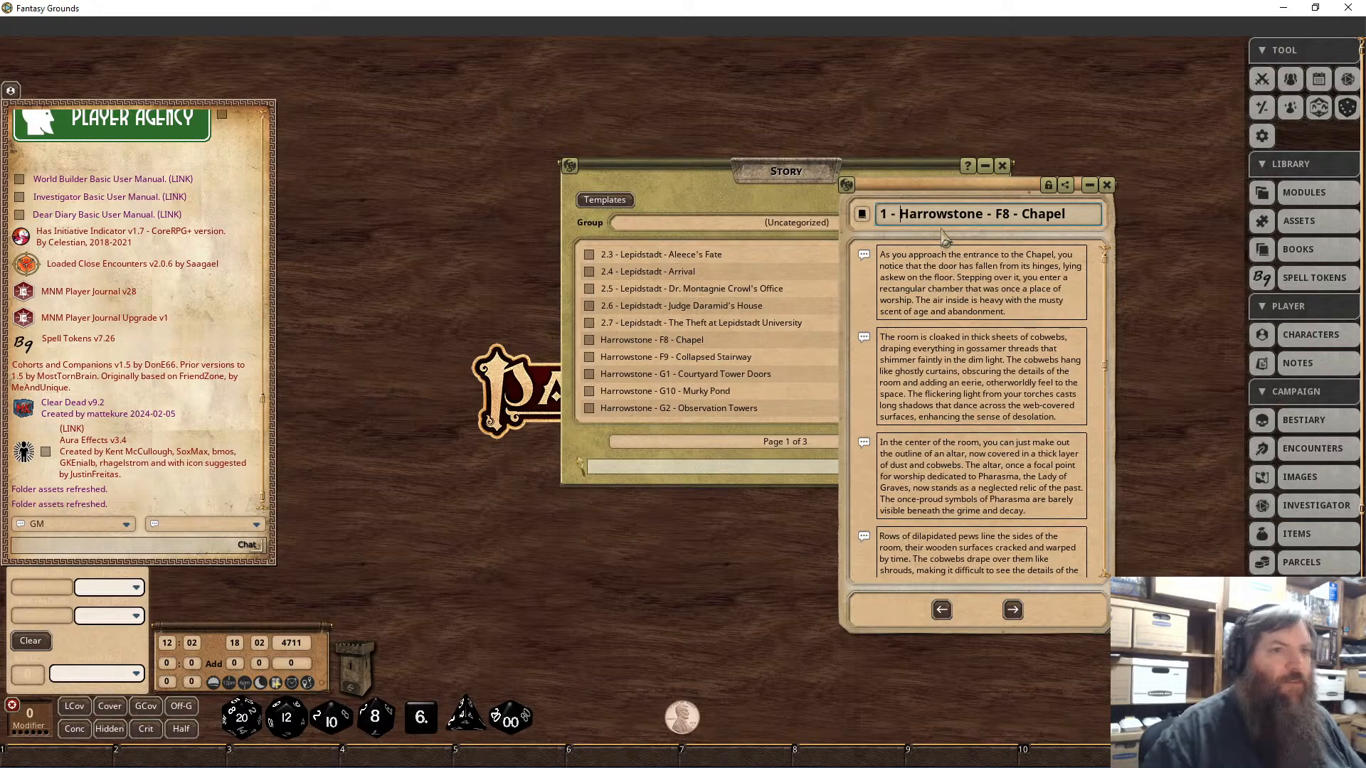
left_click(1048, 185)
left_click(1106, 185)
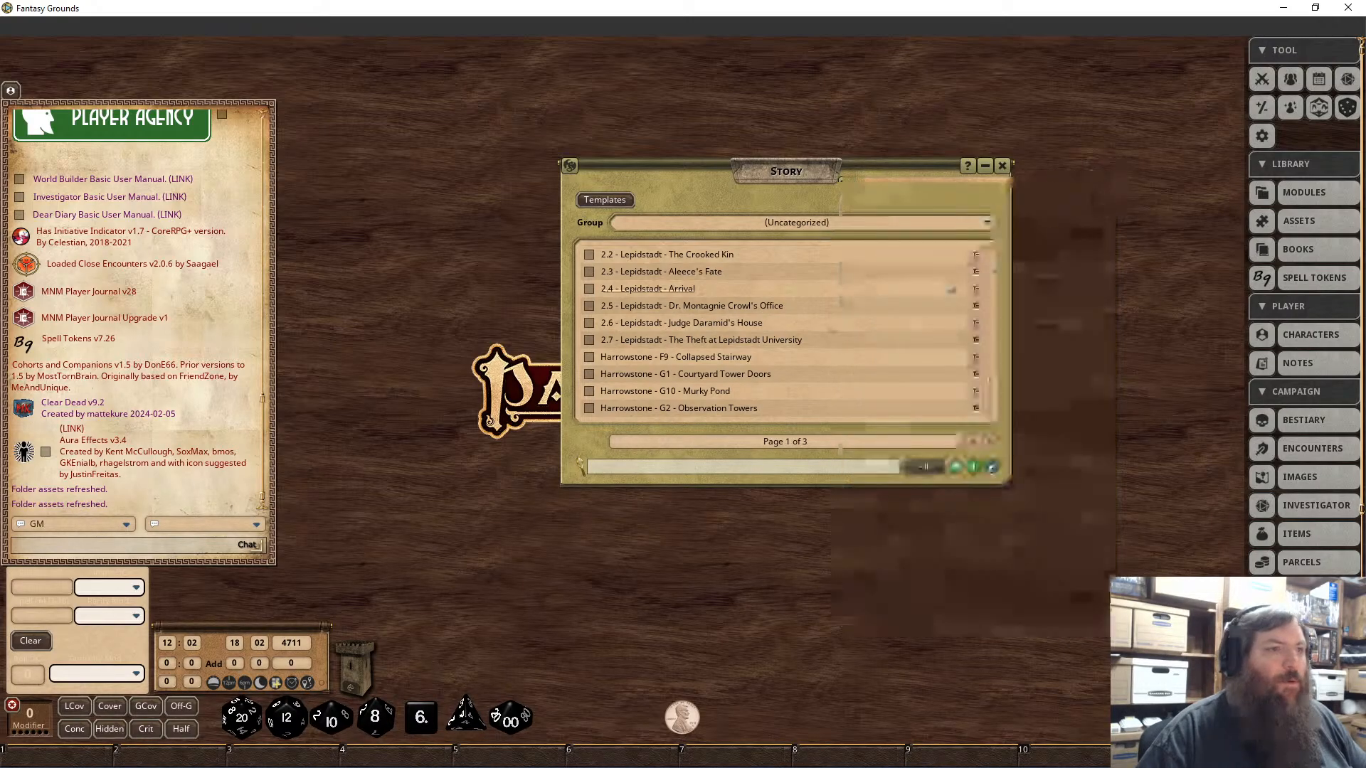
Step: Unlock the Harrowstone F9 story, retitle it "1 - Harrowstone - F9 - Collapsed Stairway", then lock and close it
left_click(676, 356)
left_click(645, 174)
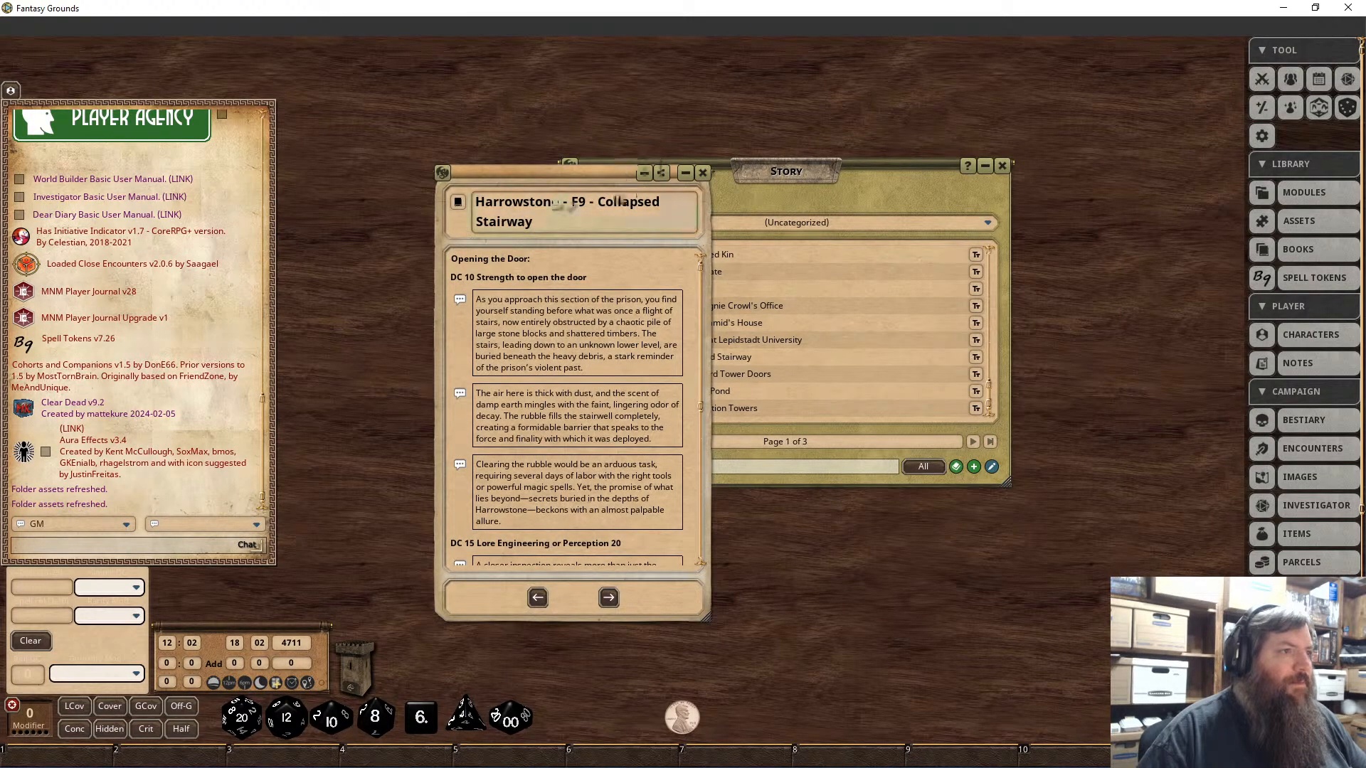
left_click(486, 204)
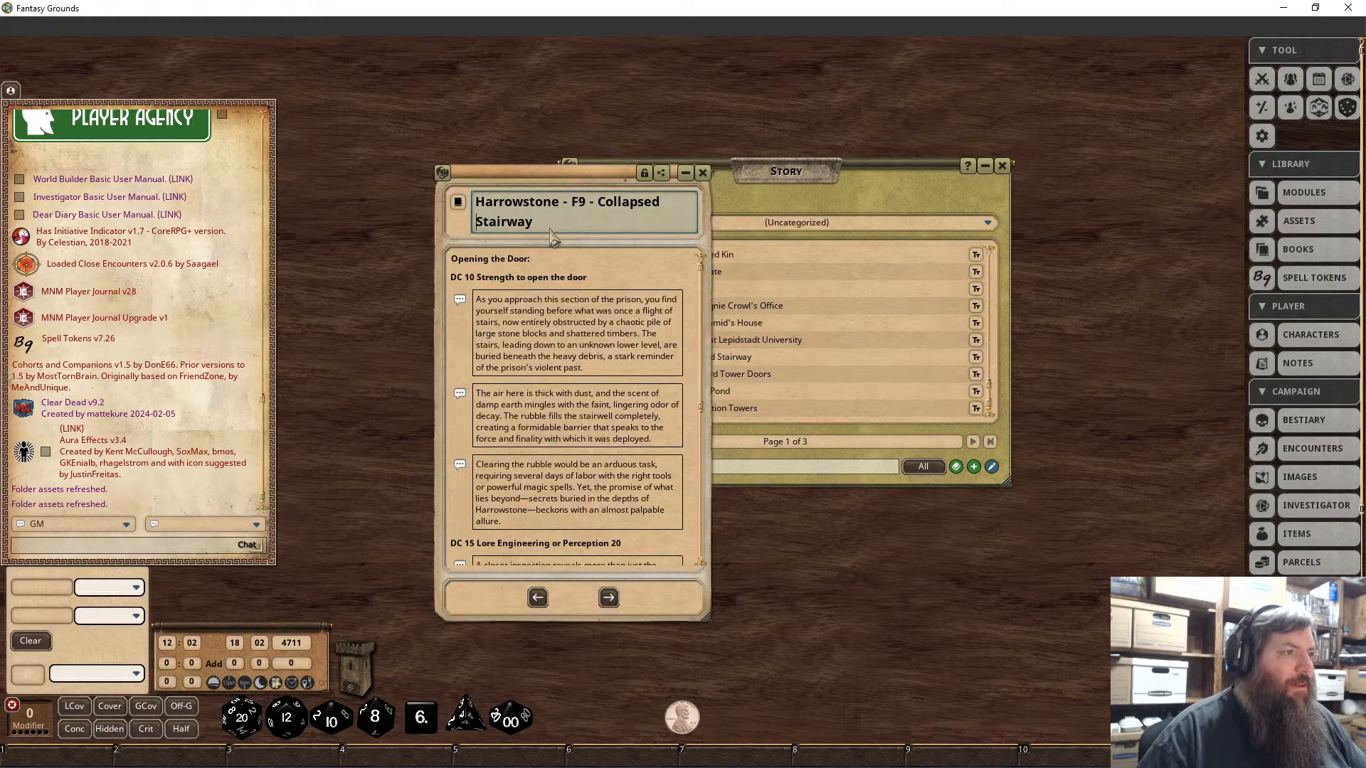
type("1 -")
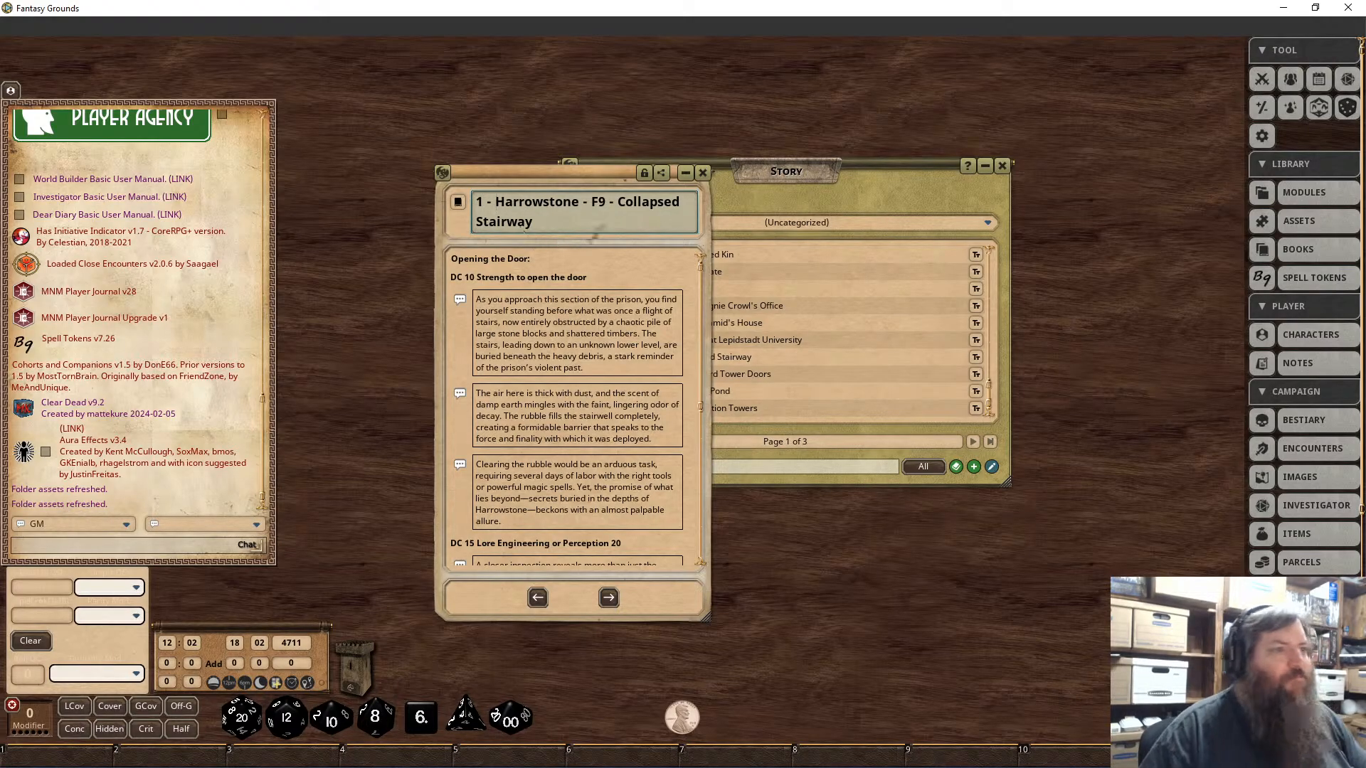
left_click(645, 174)
left_click(703, 173)
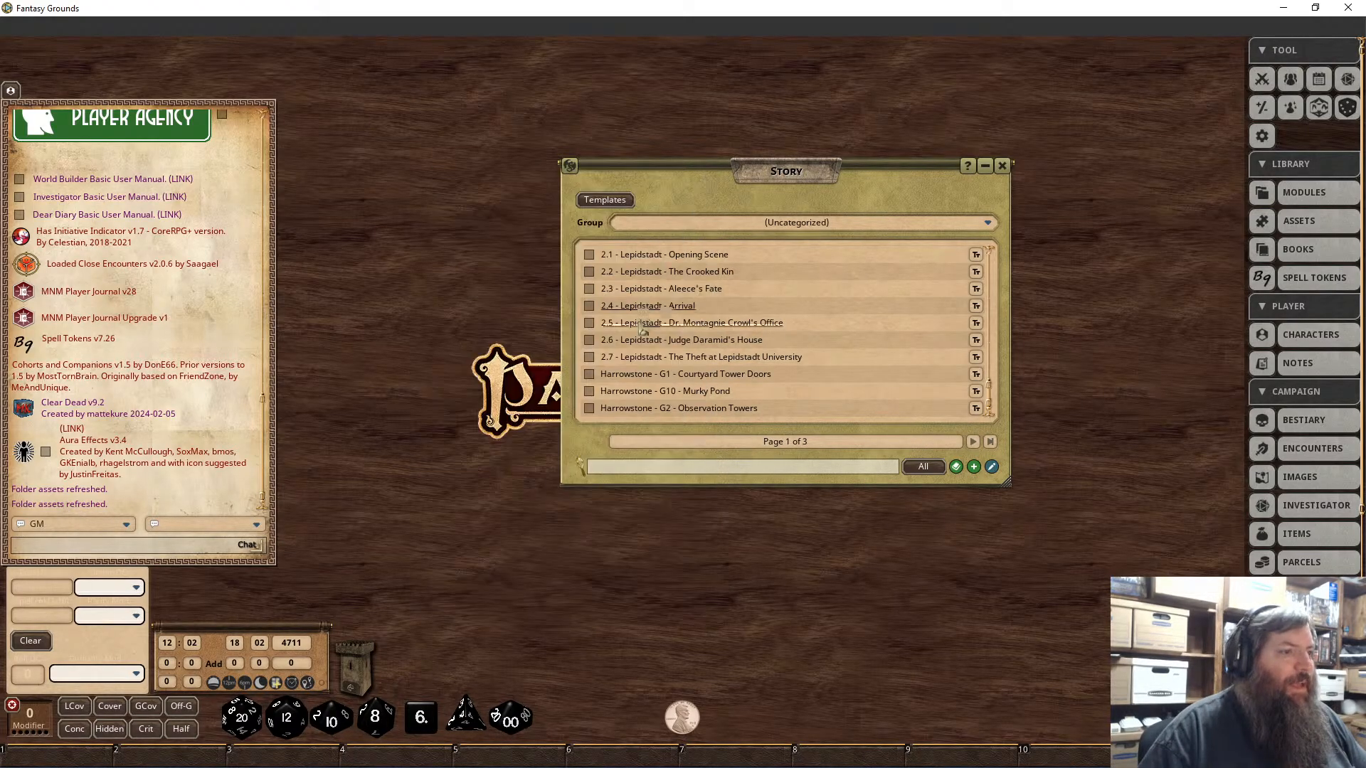
Step: Unlock the Harrowstone G1 story, retitle it "1 - Harrowstone - G1 - Courtyard Tower Doors", and close it
left_click(644, 375)
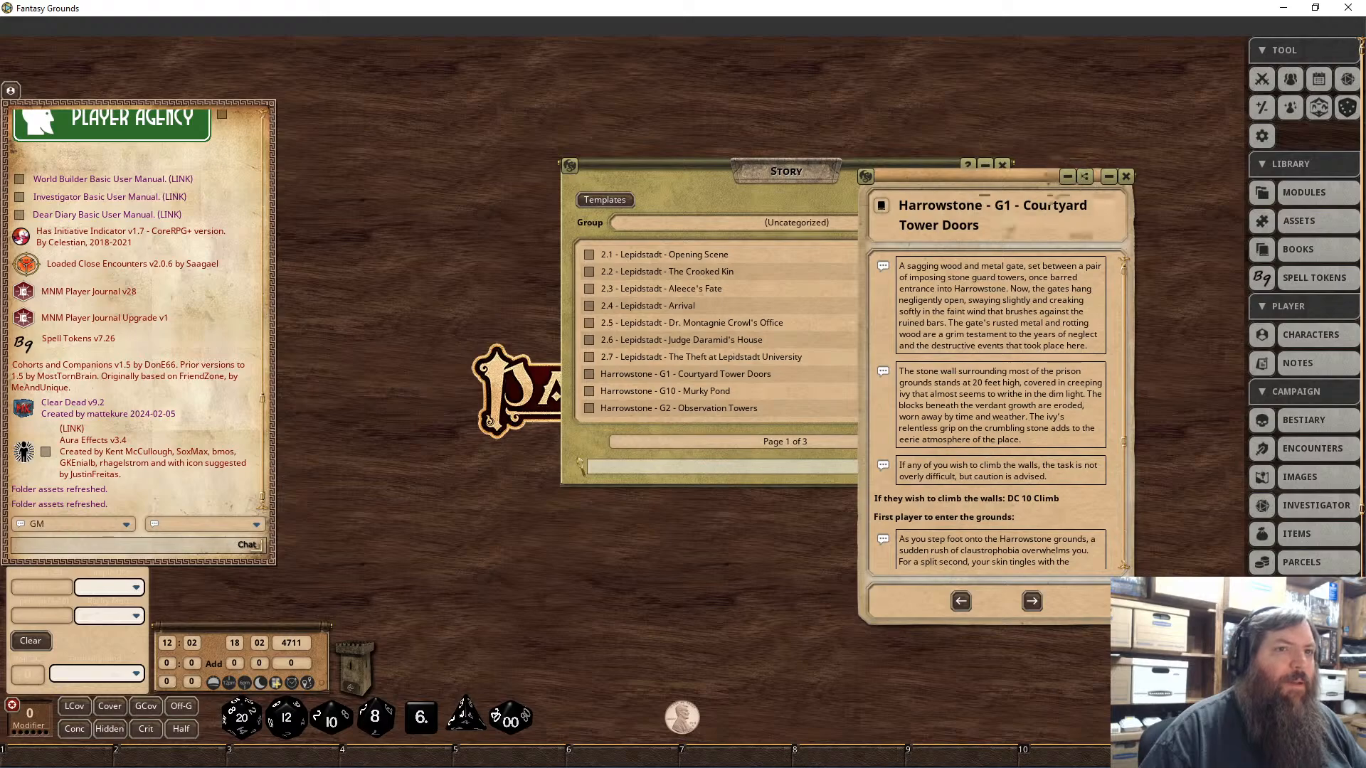
left_click(925, 226)
key("Home")
type("1 -")
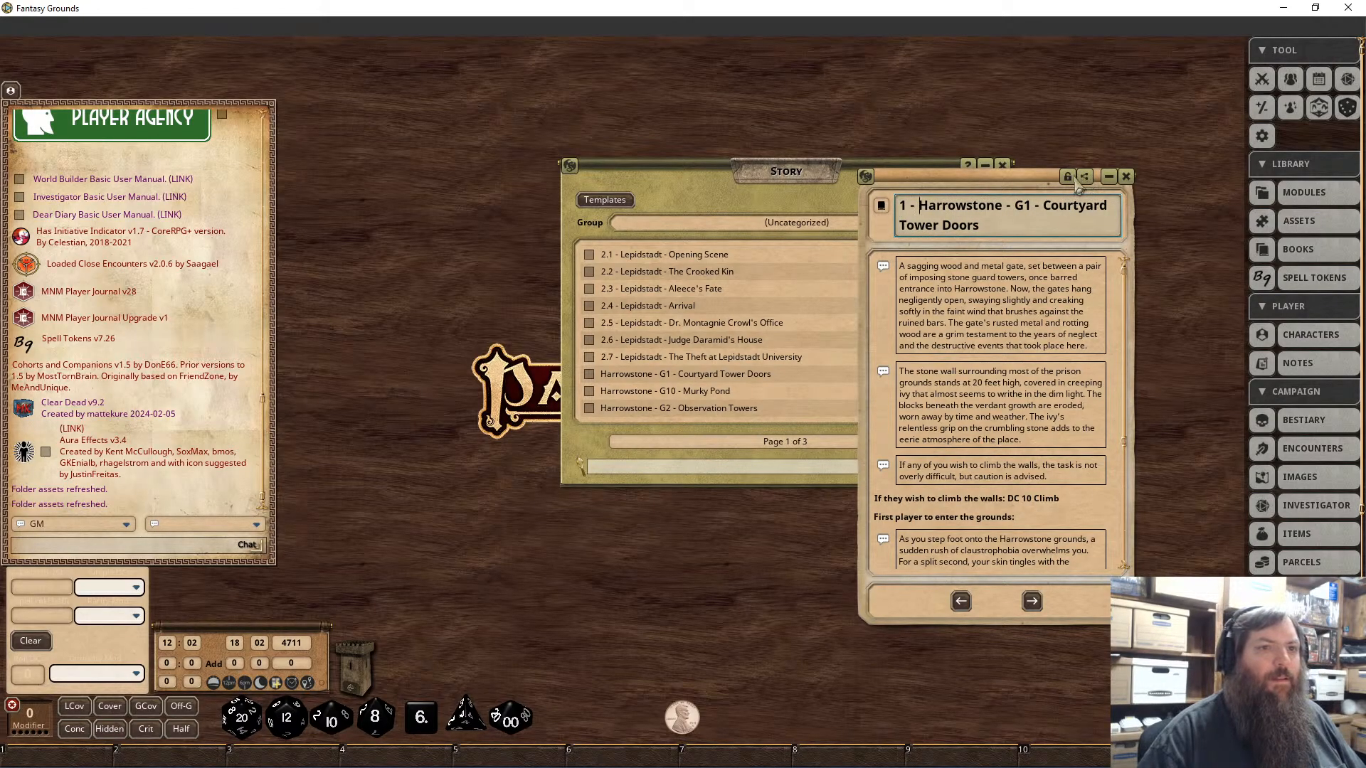
left_click(1126, 176)
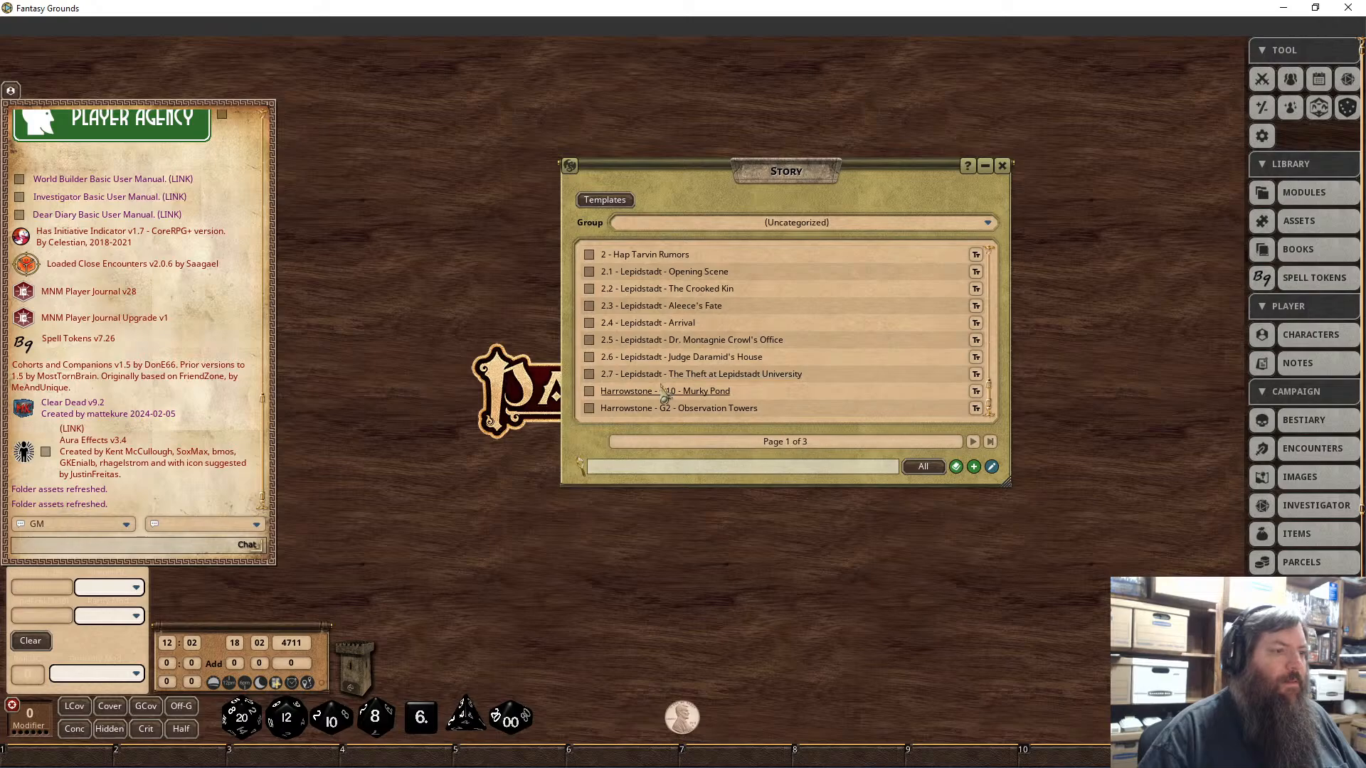
Step: Unlock the Harrowstone G10 story, retitle it "1 - Harrowstone - G10 - Murky Pond", and close it
left_click(666, 392)
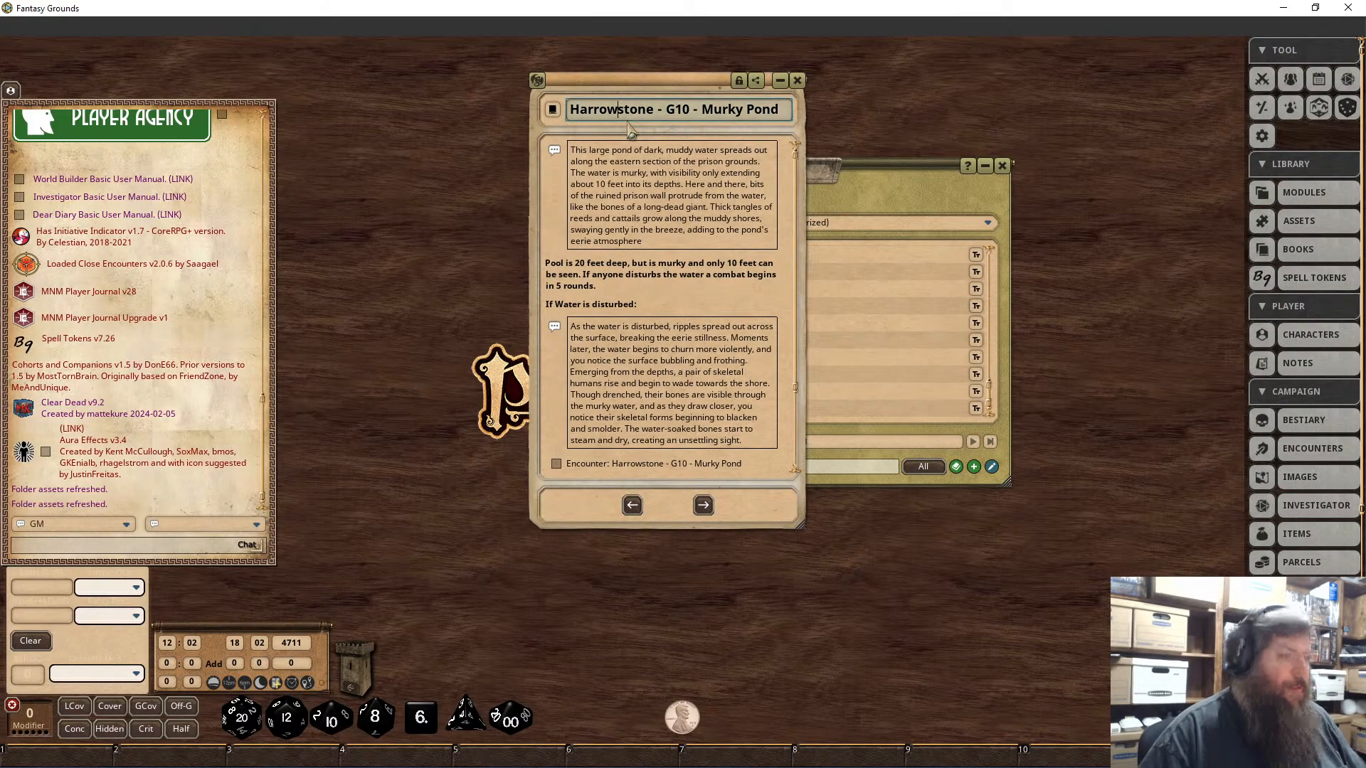
type("1 -")
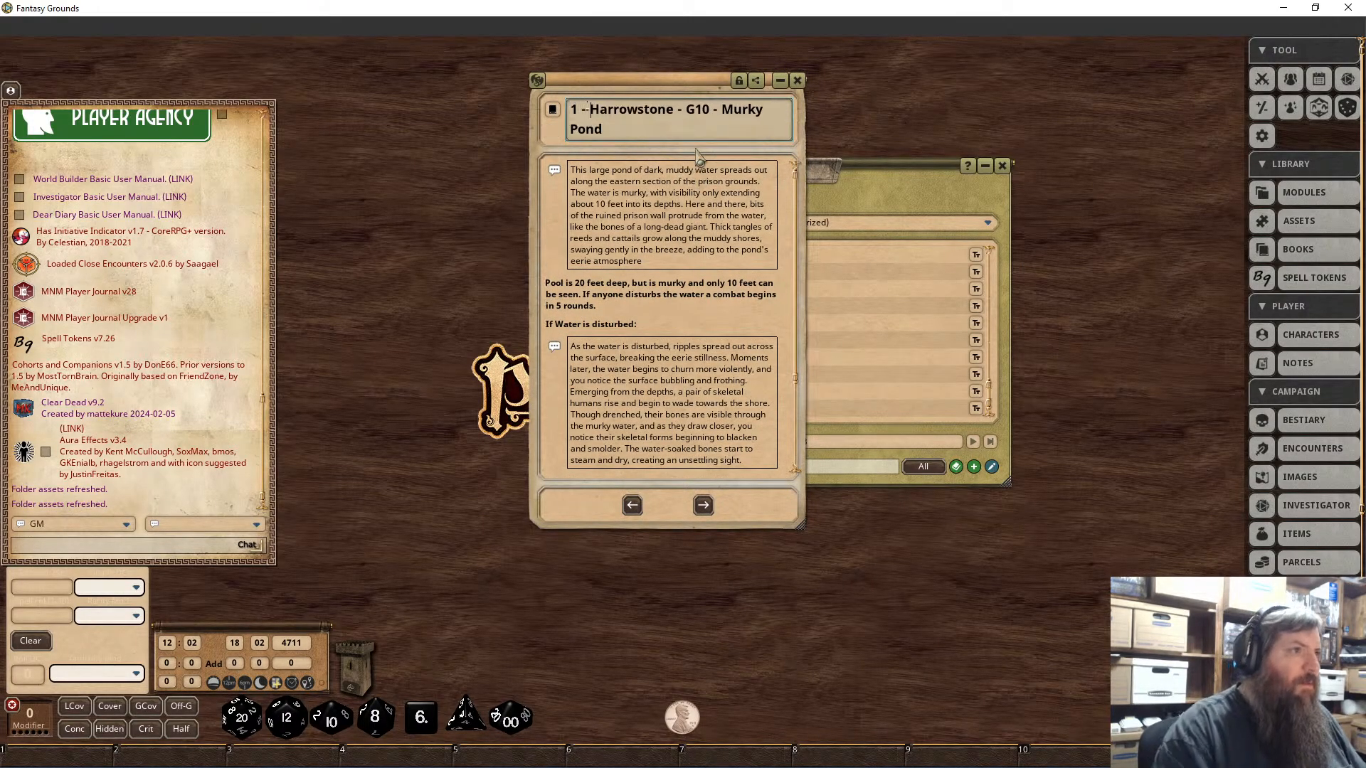
left_click(797, 80)
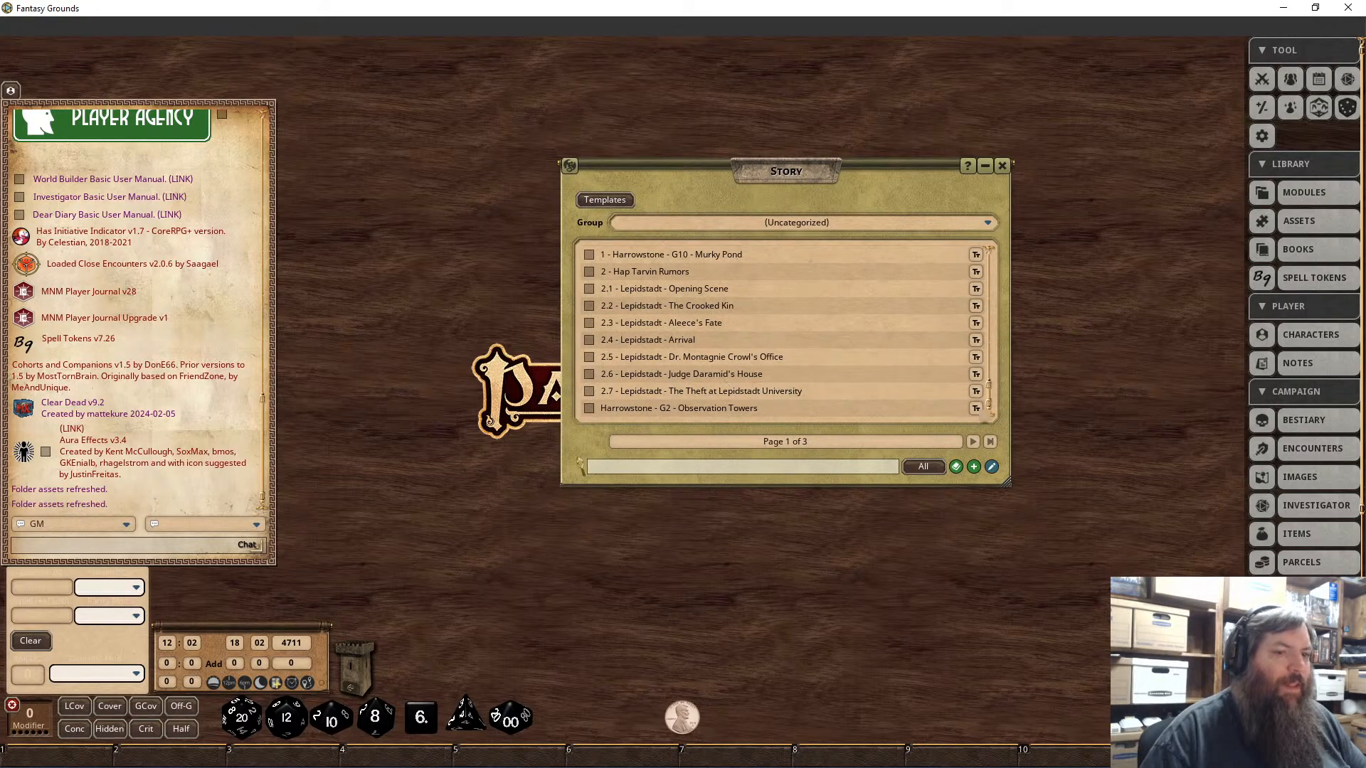
Step: Unlock the Harrowstone G2 story, retitle it "1 - Harrowstone - G2 - Observation Towers", and close it
left_click(640, 409)
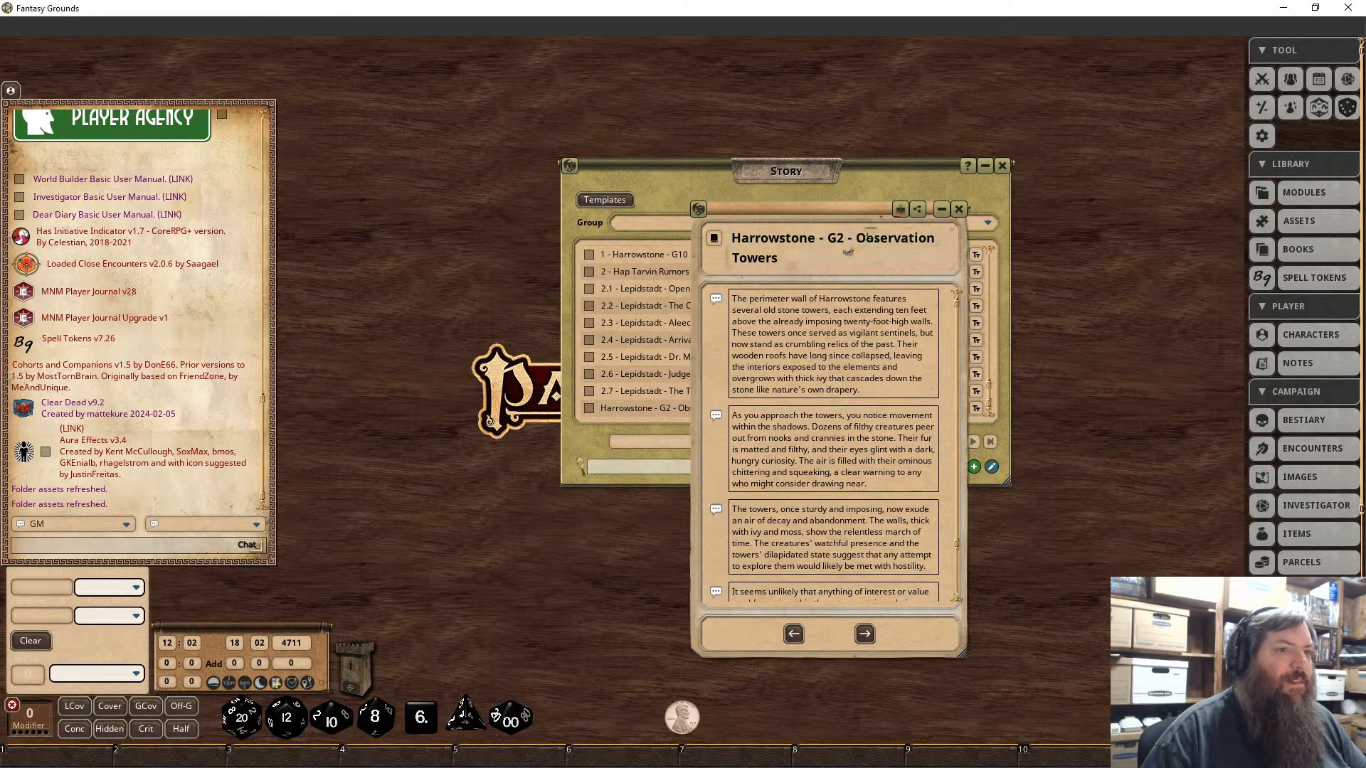
left_click(763, 264)
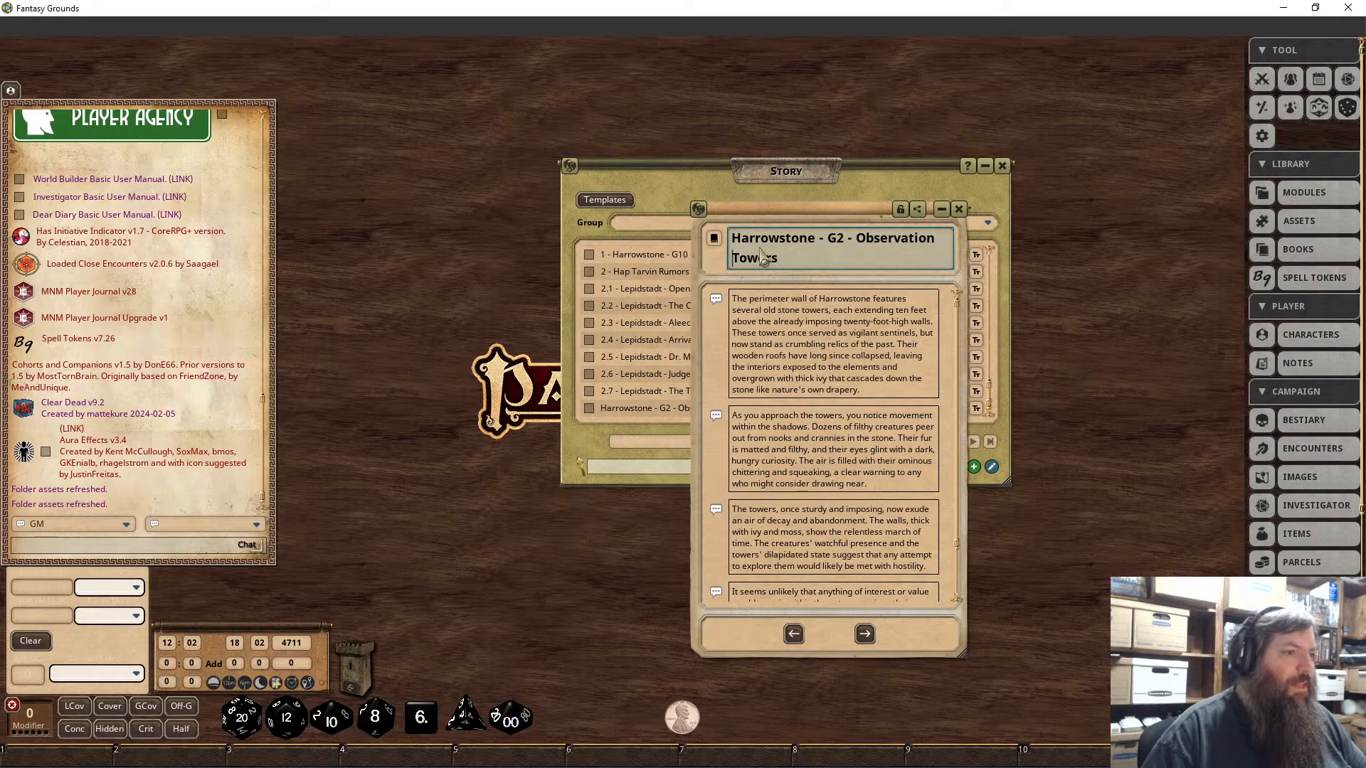
key("Home")
type("1 -")
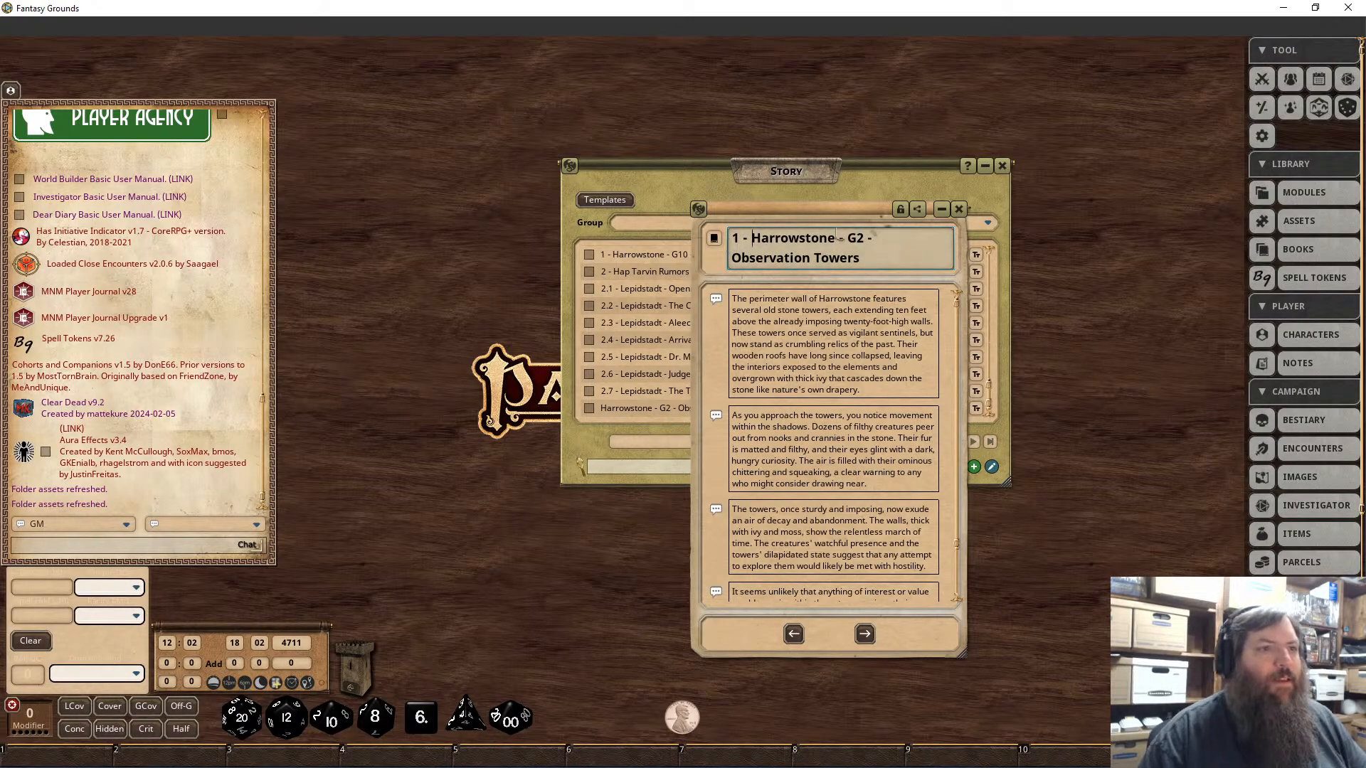
left_click(958, 209)
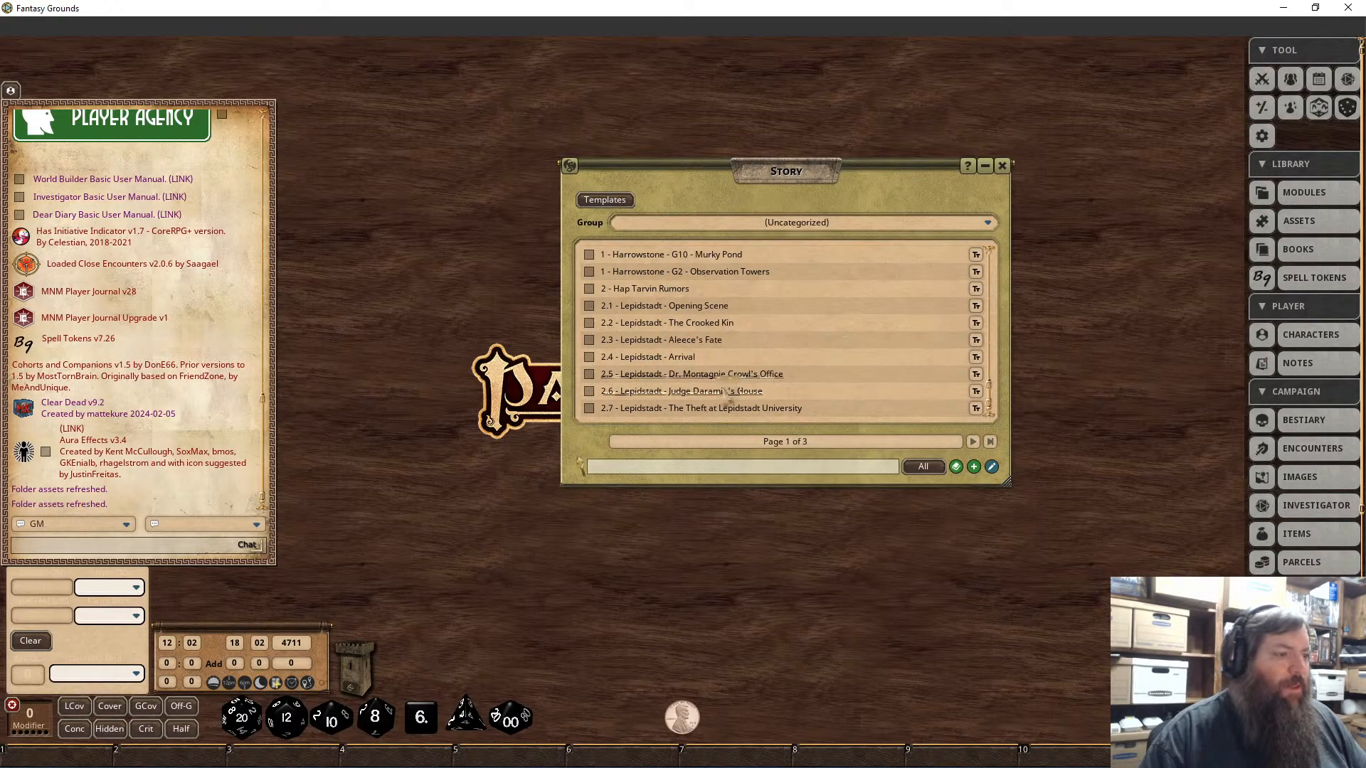
Step: Check the order of the story titles on the first page and go to page 2 of the story list
scroll(731, 400, "up", 10)
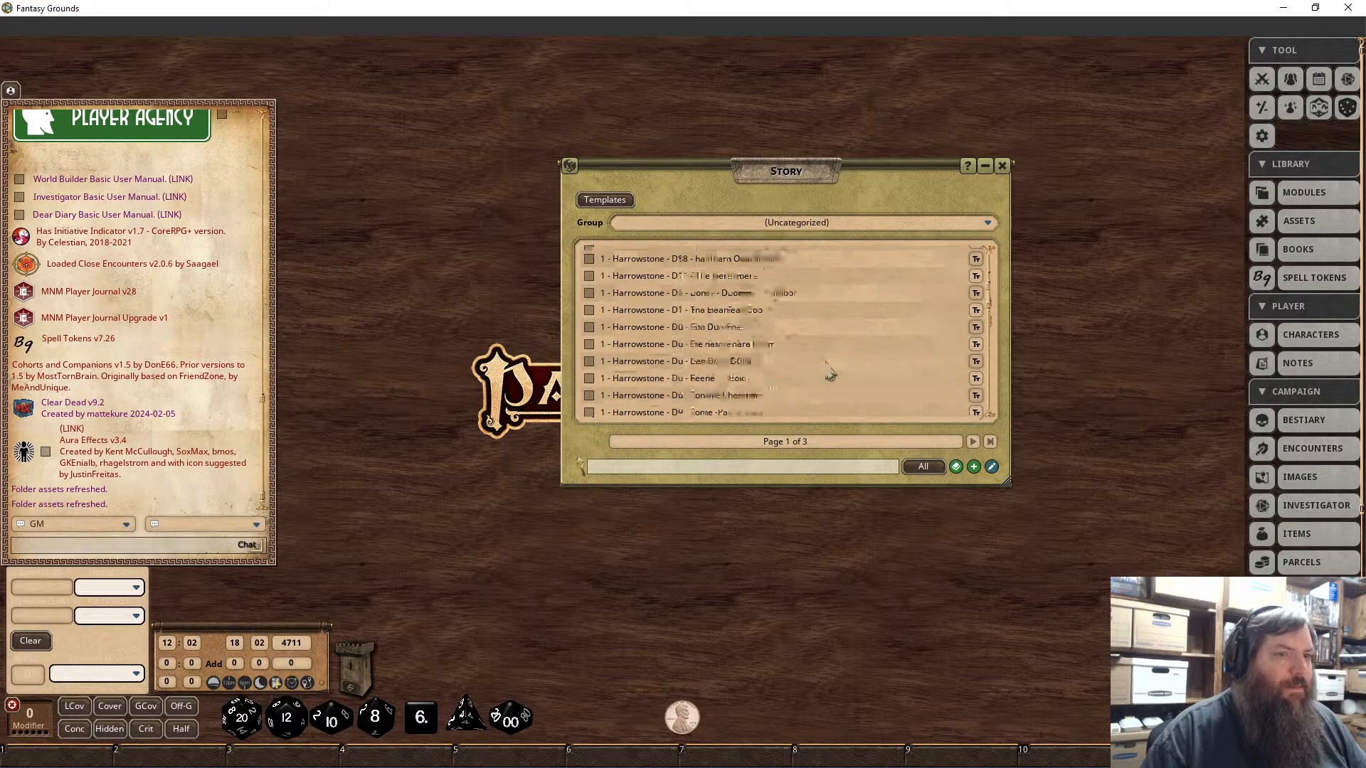
scroll(995, 285, "up", 3)
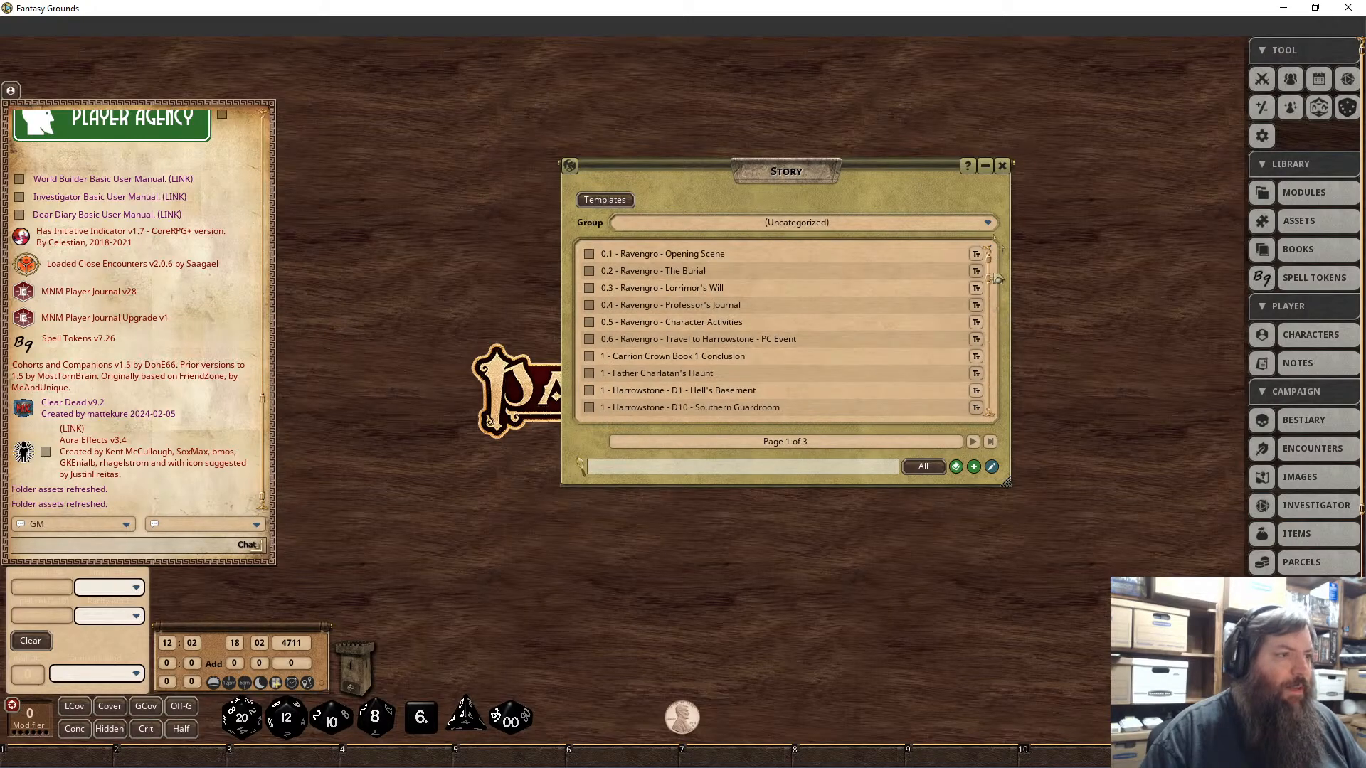
scroll(996, 281, "down", 5)
left_click(973, 442)
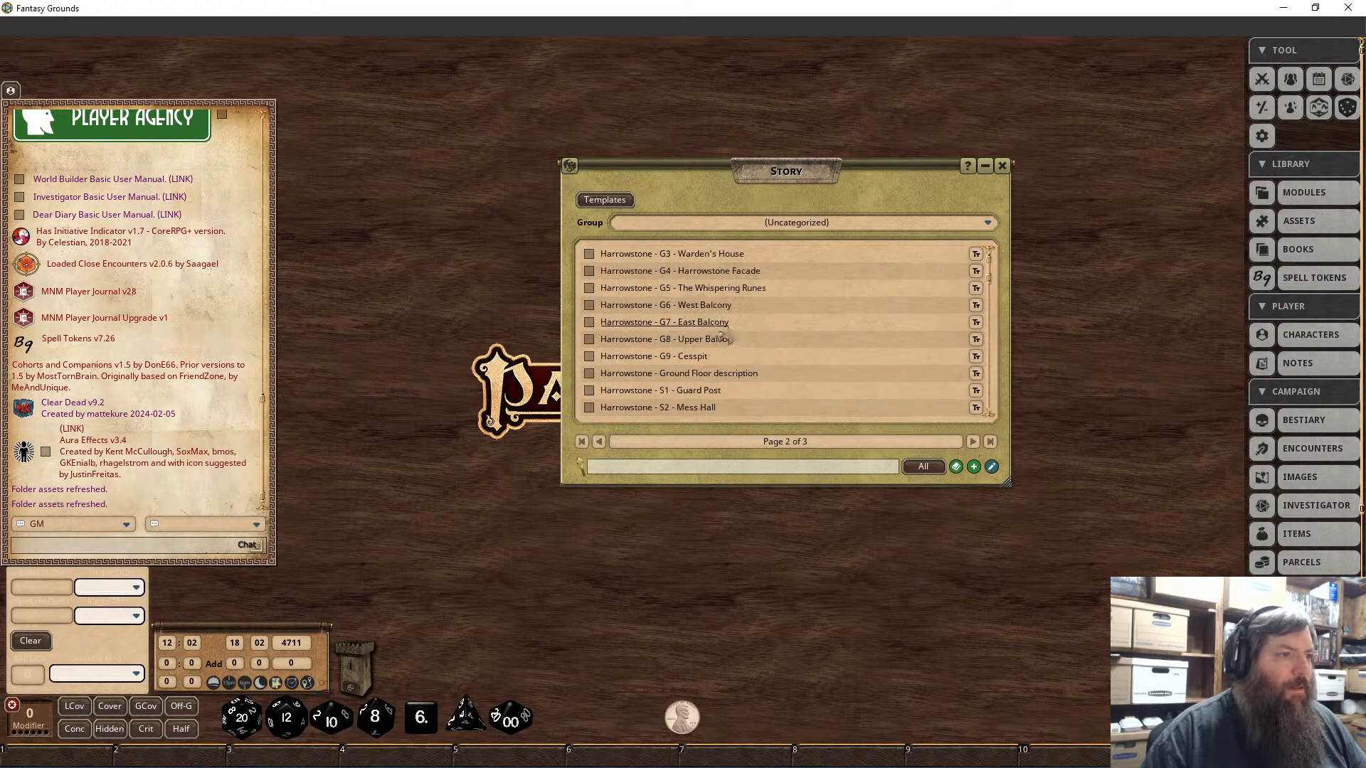
Step: Unlock the Harrowstone G3 story, retitle it "1 - Harrowstone - G3 - Warden's House", and relock and close it
left_click(662, 254)
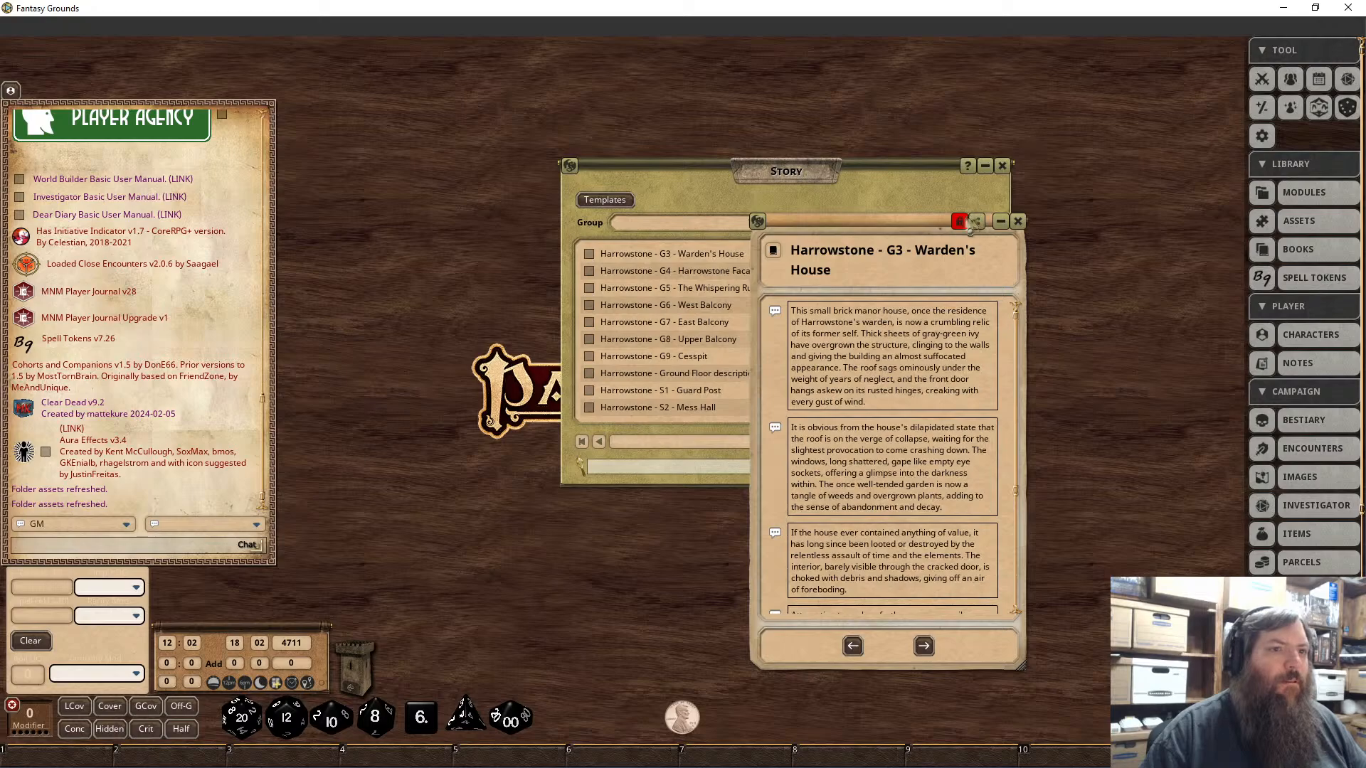
left_click(960, 222)
left_click(819, 271)
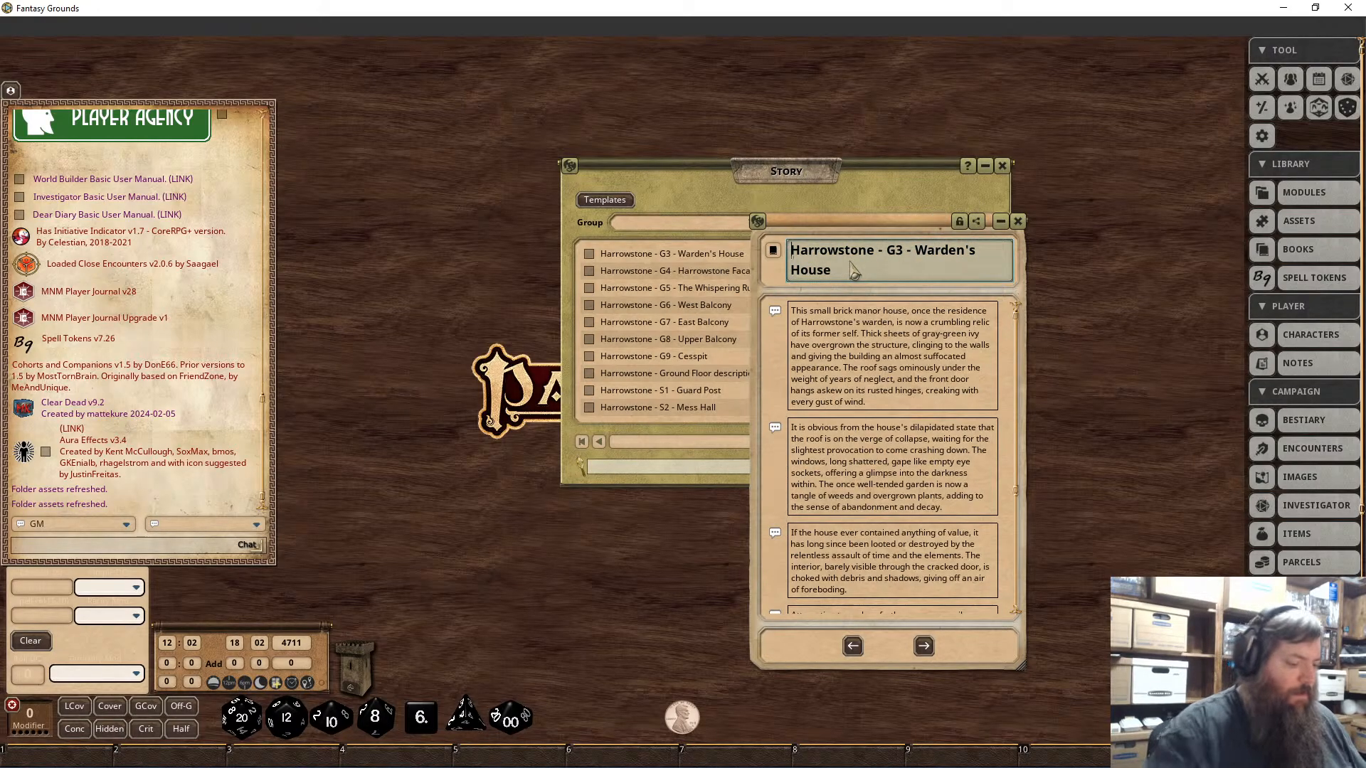
type("1 -")
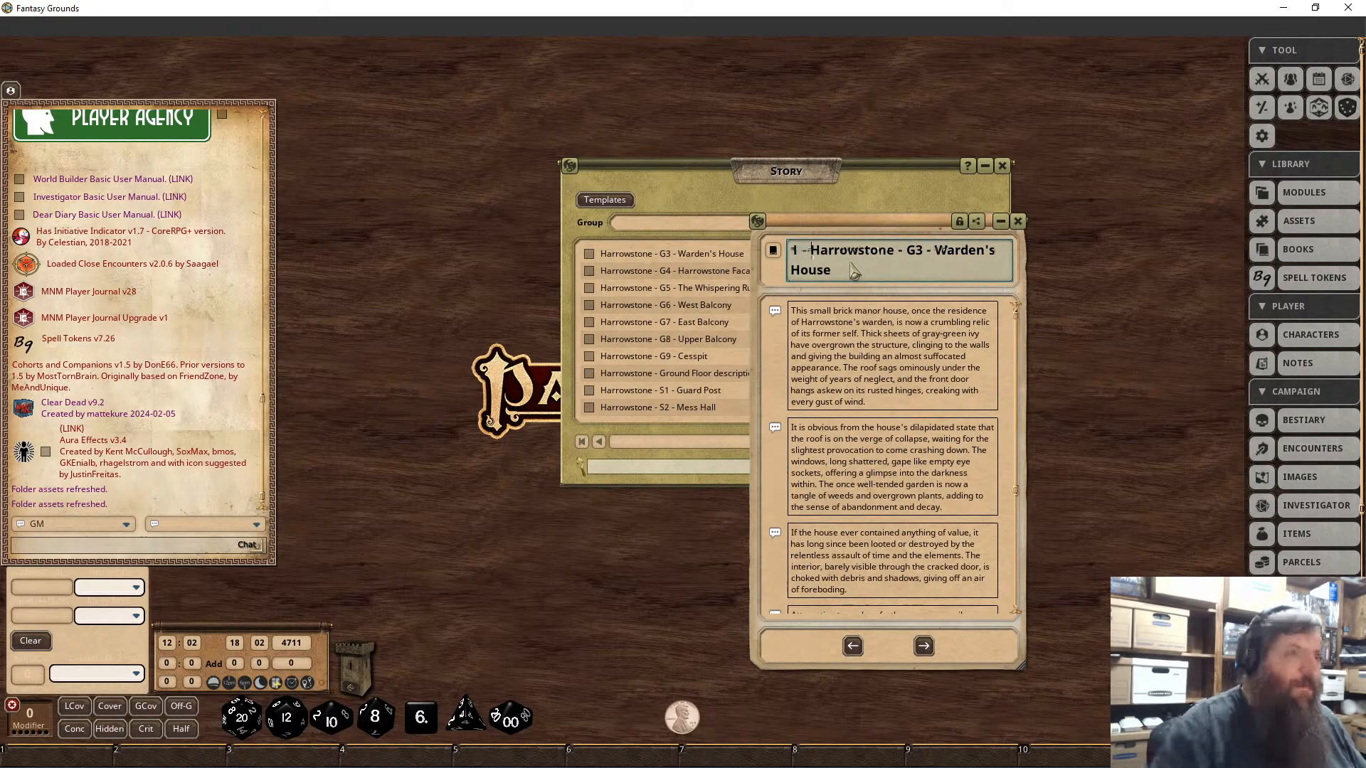
left_click(960, 222)
left_click(1018, 221)
Step: Unlock the Harrowstone G4 story, retitle it "1 - Harrowstone - G4 - Harrowstone Facade", and relock and close it
left_click(612, 271)
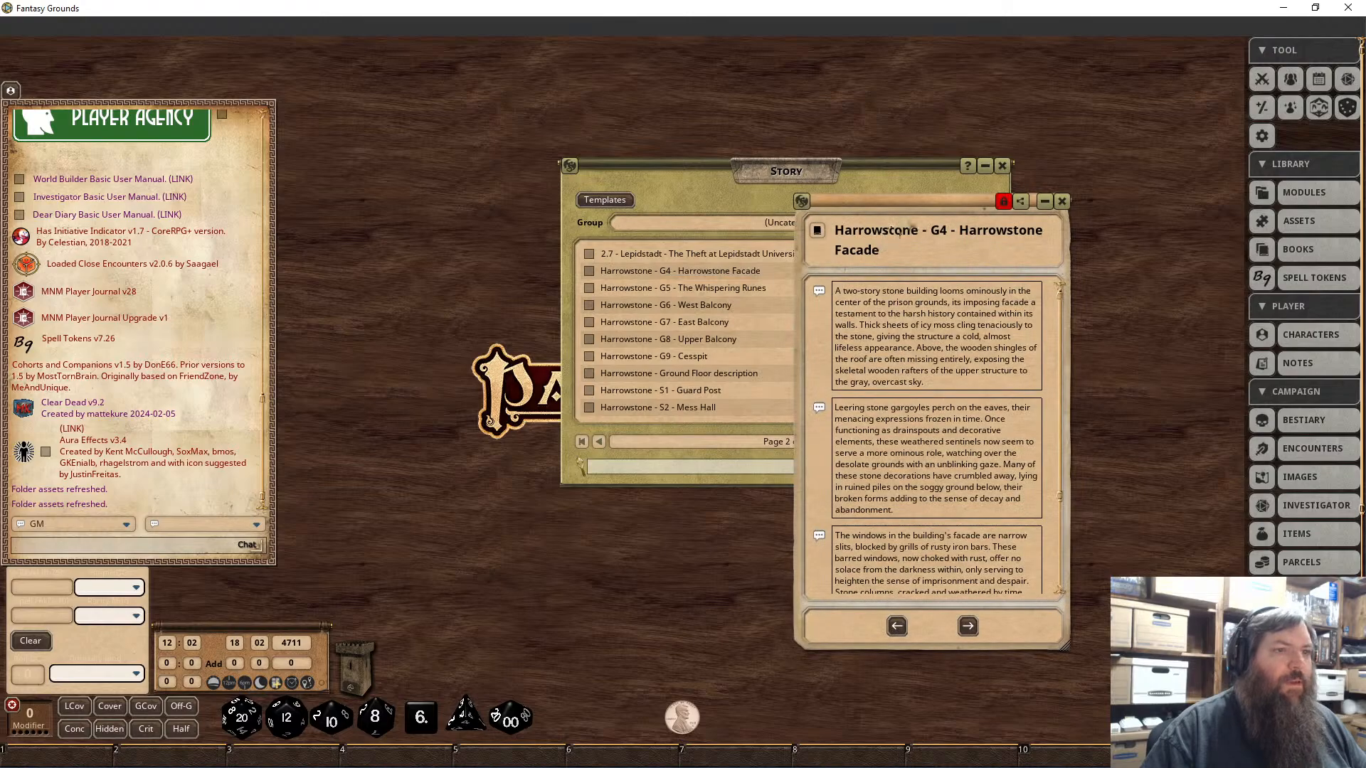
left_click(1004, 202)
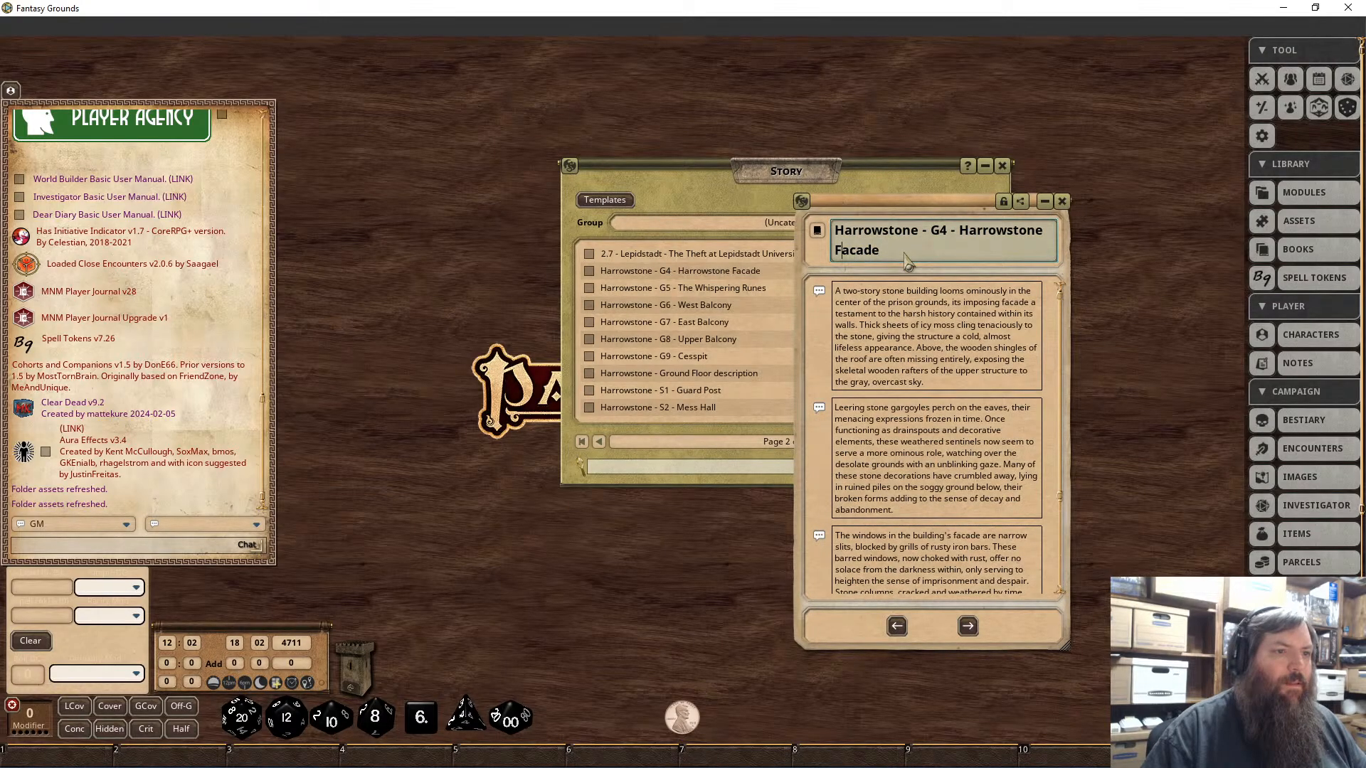
type("1 -")
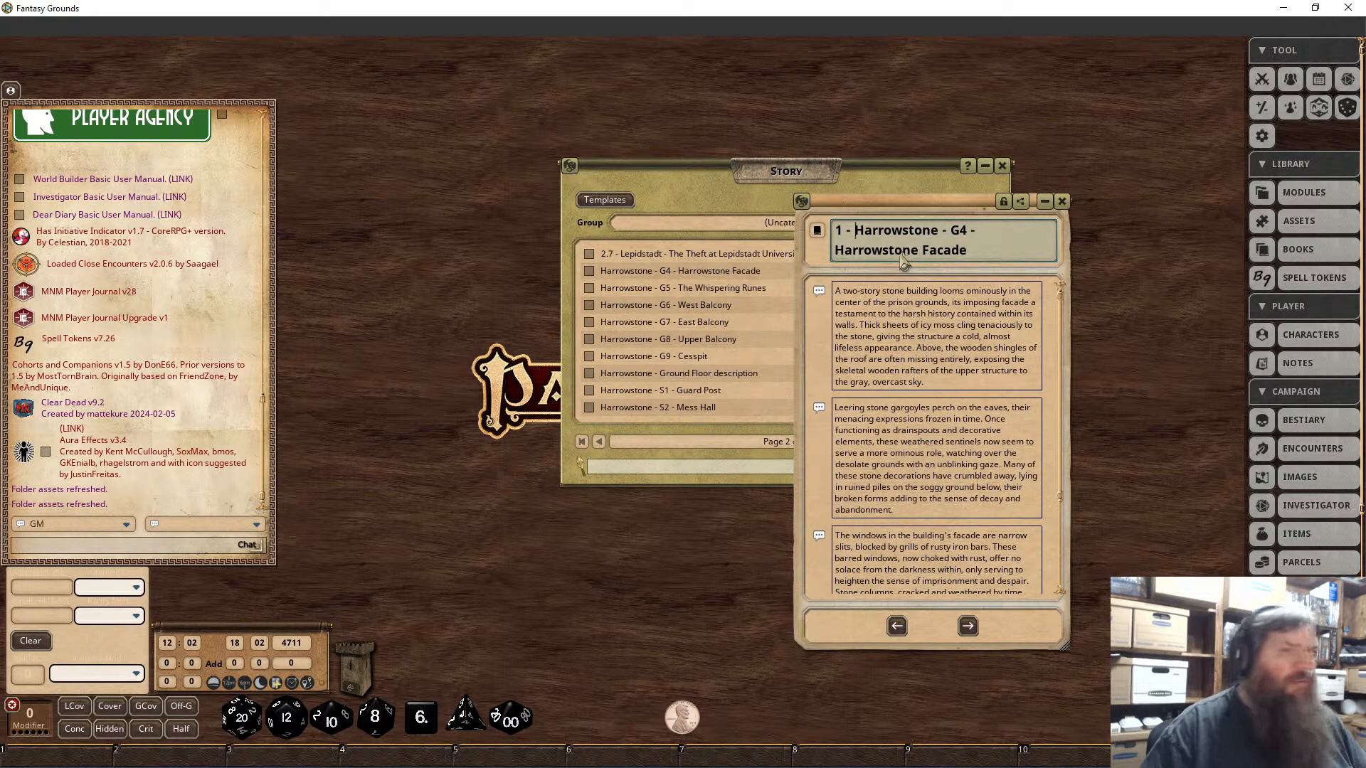
left_click(1004, 202)
left_click(1062, 201)
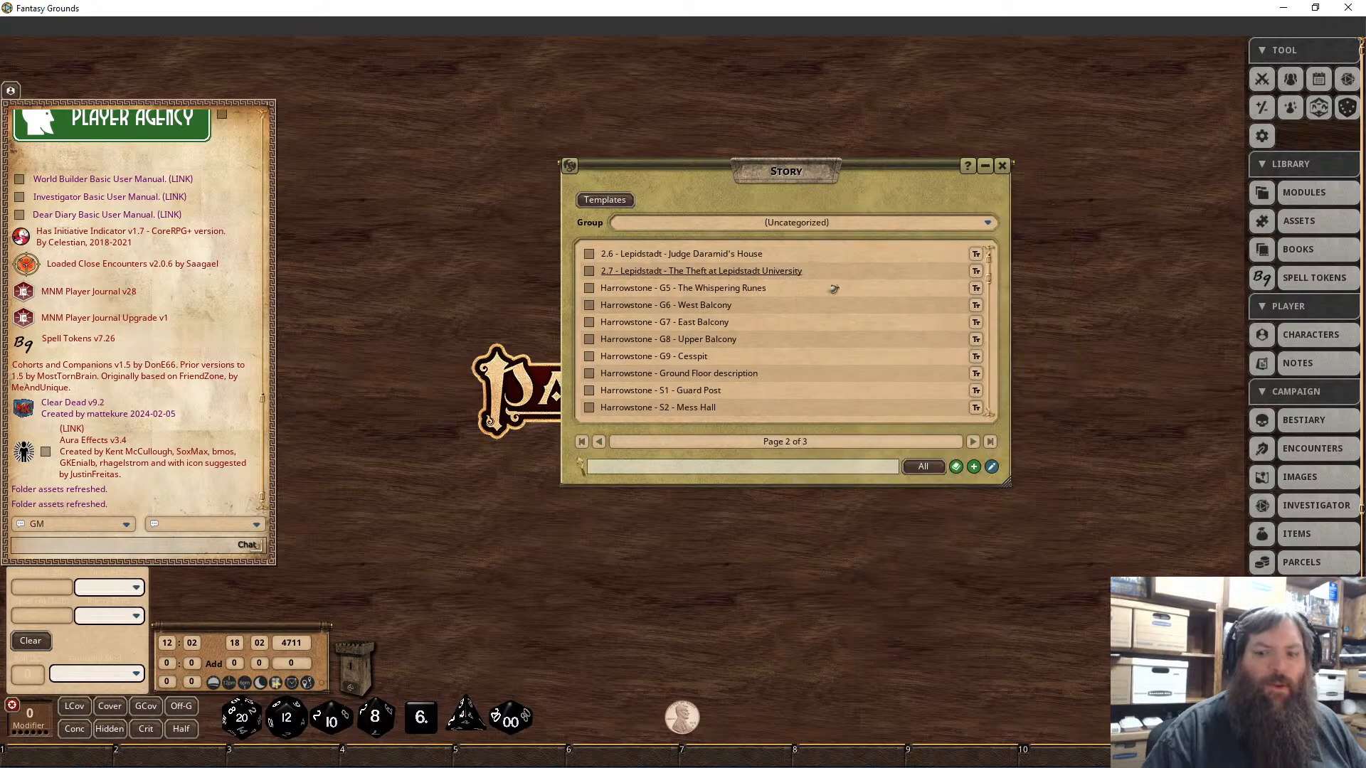
Step: Unlock the Harrowstone G5 story, retitle it "1 - Harrowstone - G5 - The Whispering Runes", and relock and close it
left_click(655, 290)
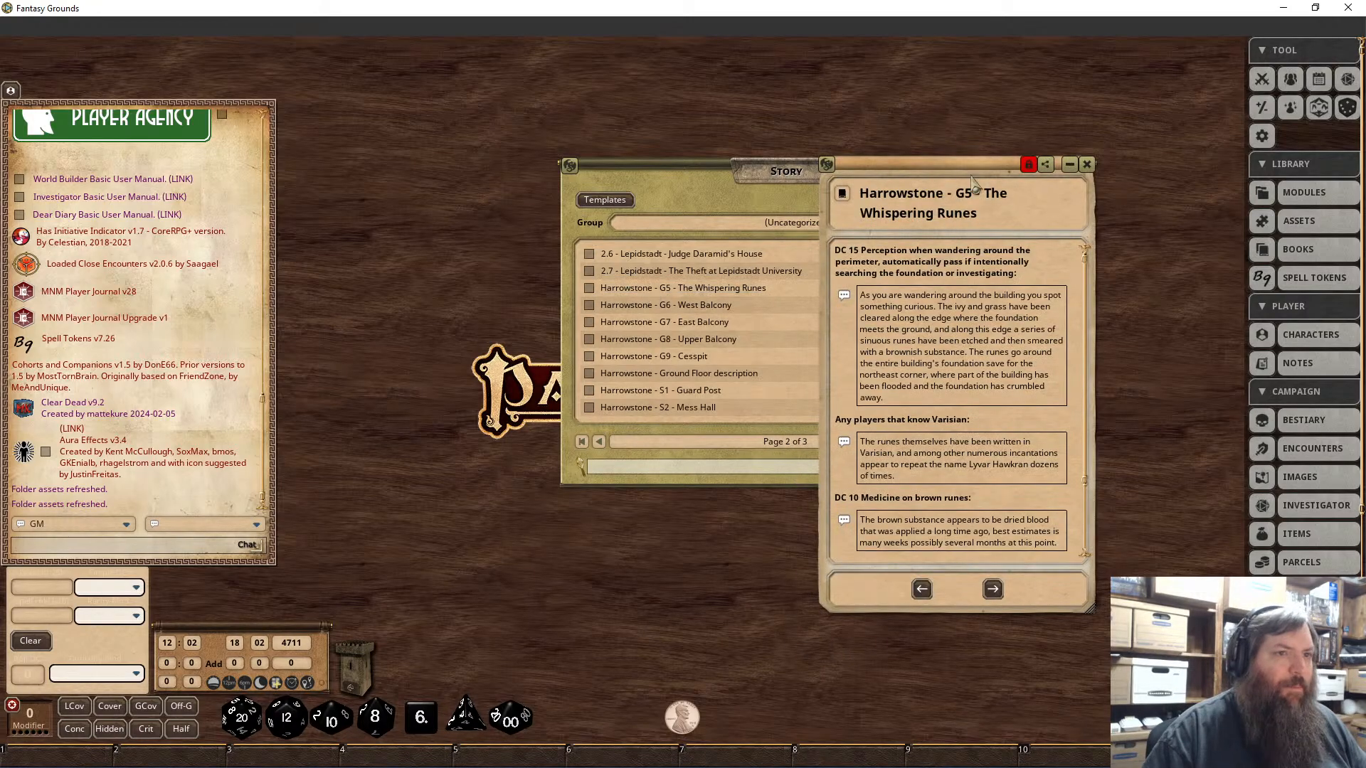
left_click(1028, 164)
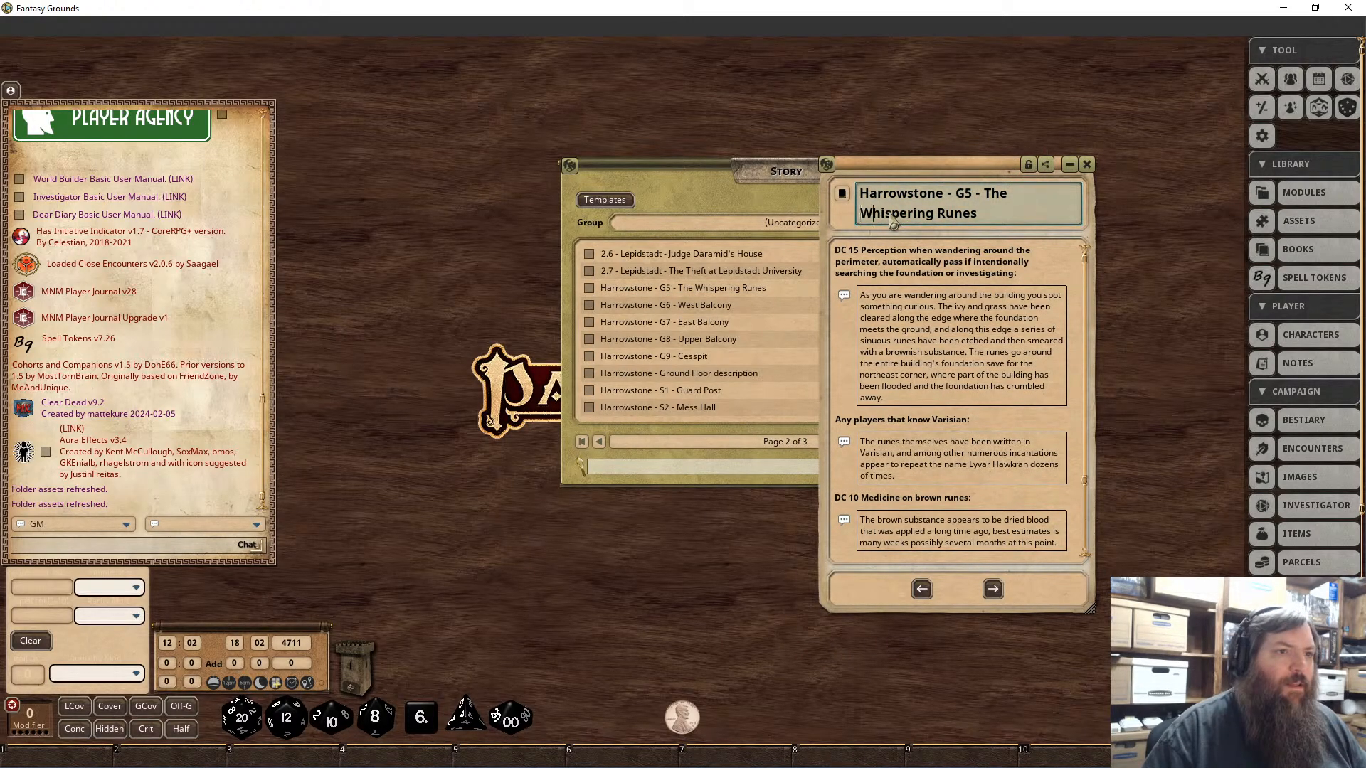
left_click(861, 193)
type("1 -")
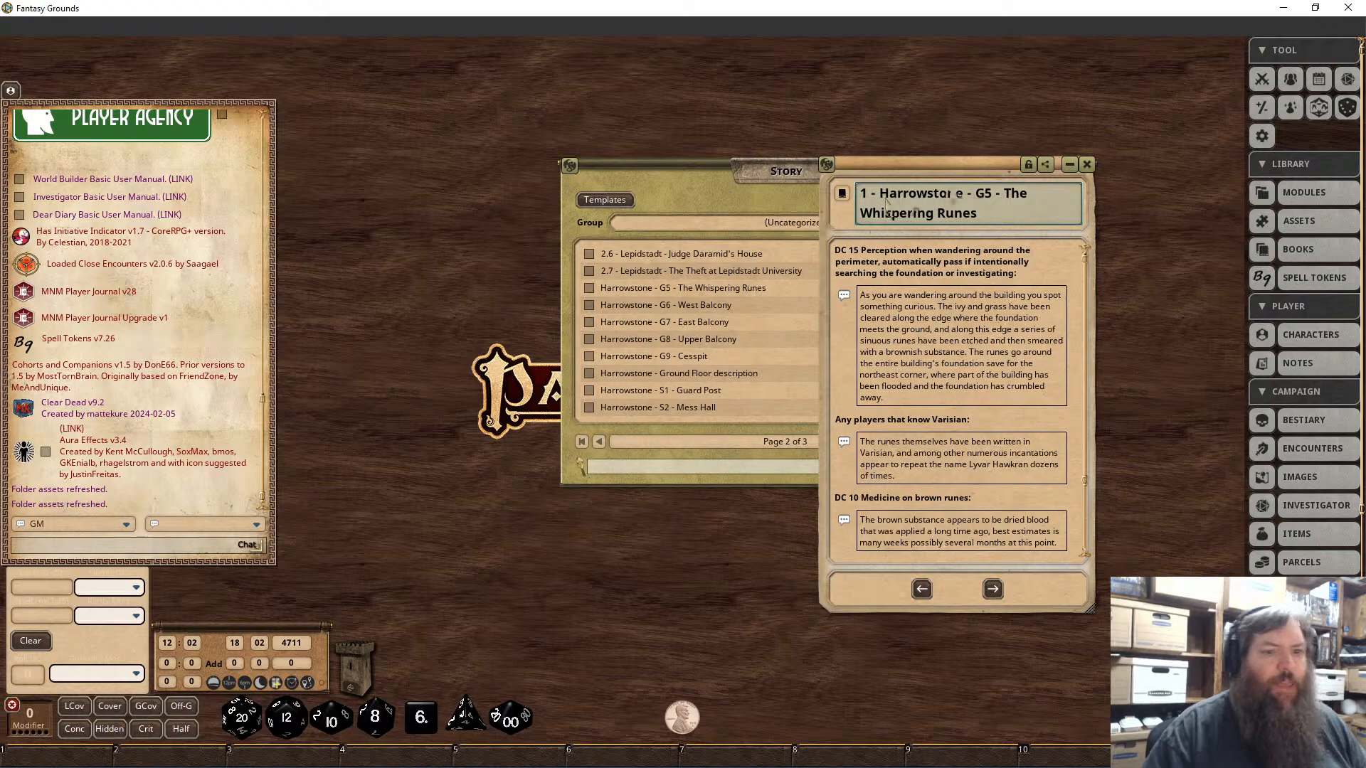
left_click(1029, 164)
left_click(1086, 165)
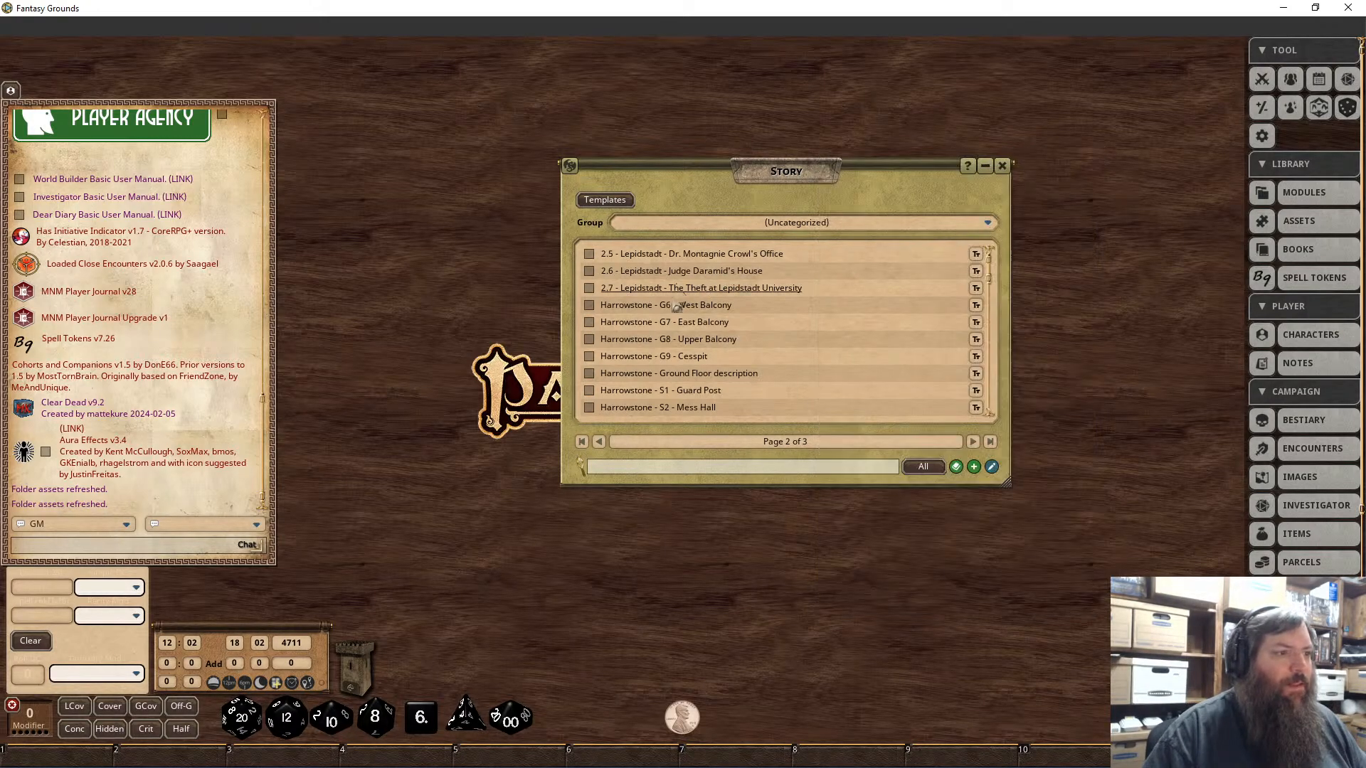
Step: Unlock the Harrowstone G6 story, retitle it "1 - Harrowstone - G6 - West Balcony", and close it
left_click(677, 308)
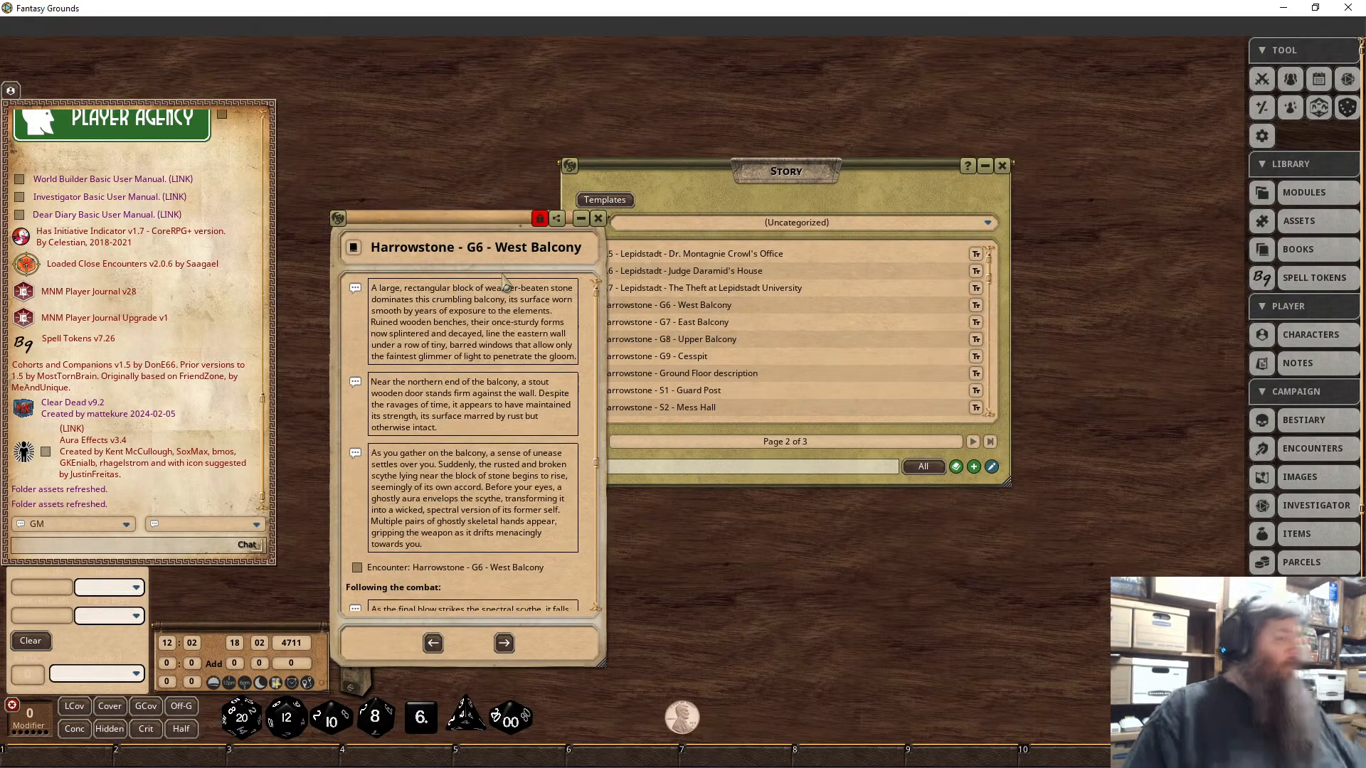
left_click_drag(484, 227, 879, 234)
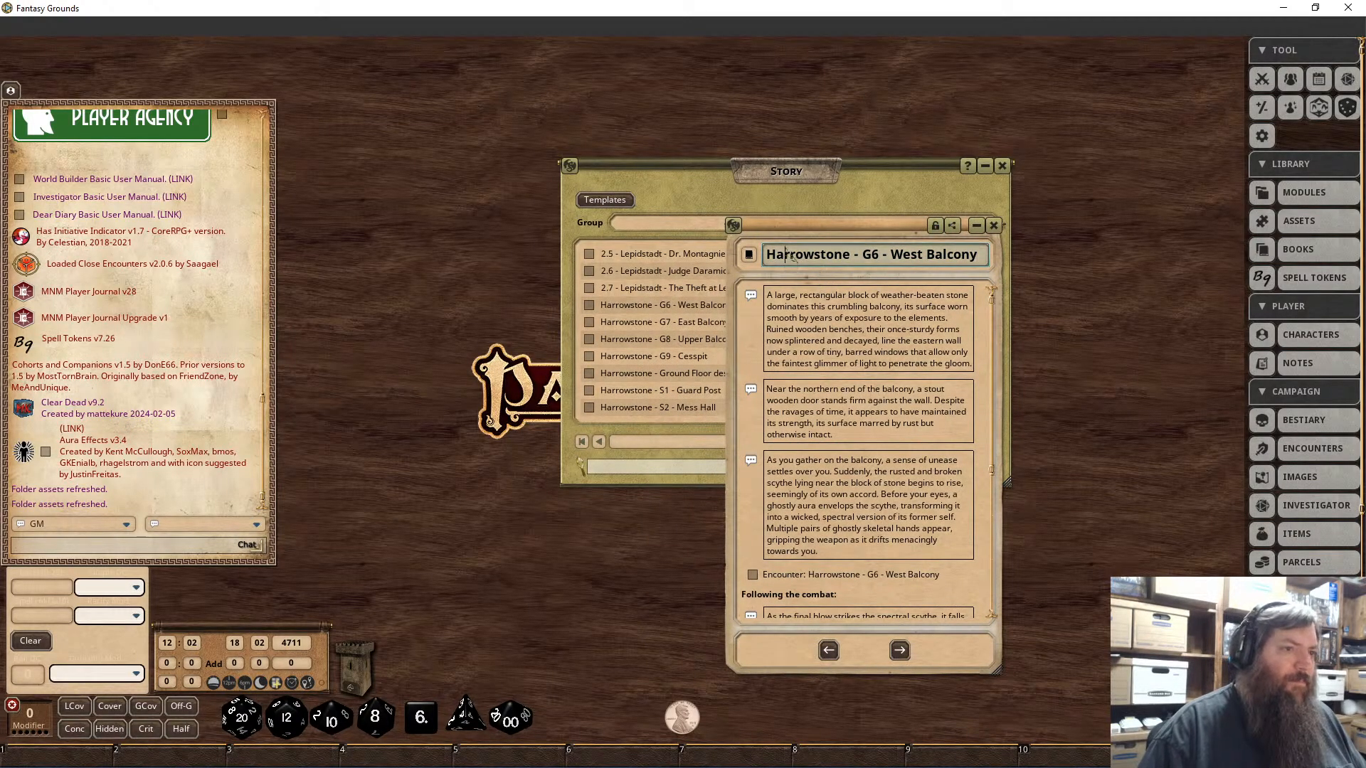
type("1 -")
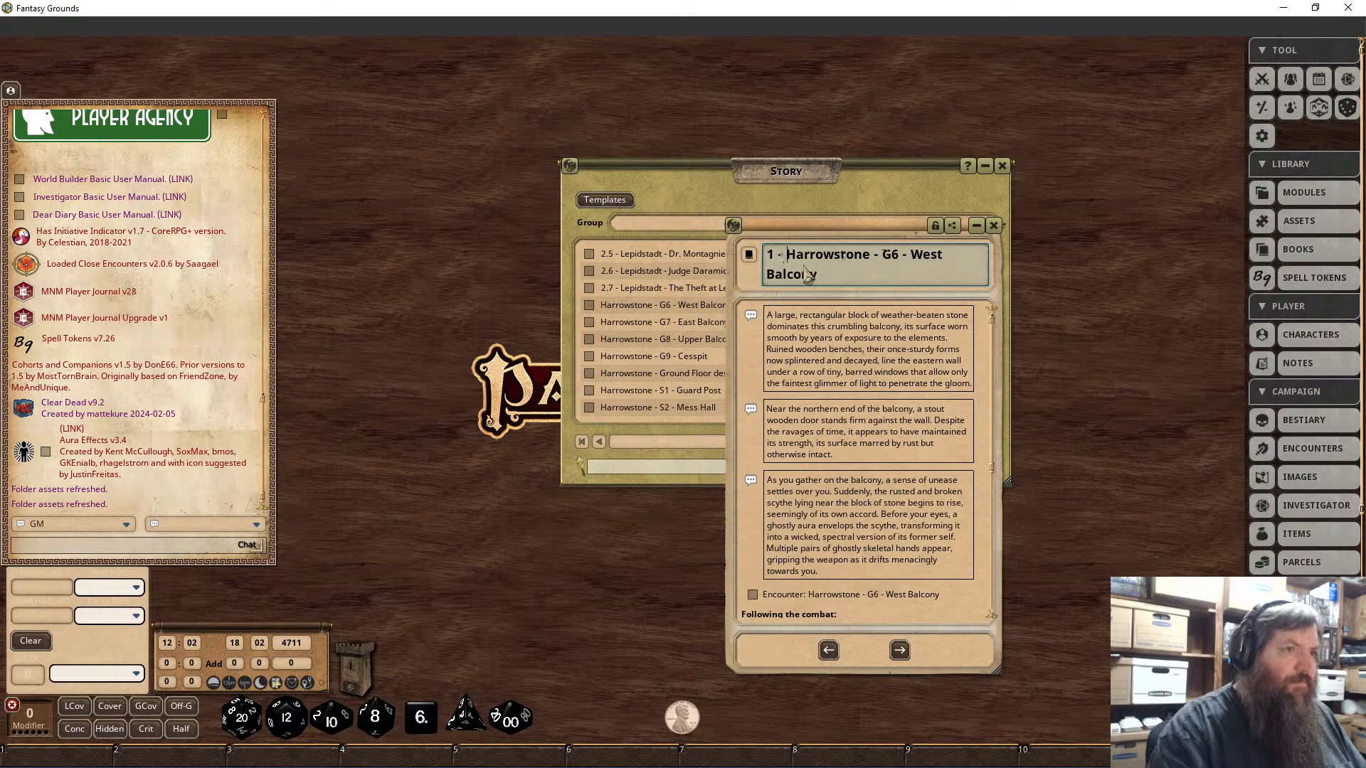
left_click(994, 226)
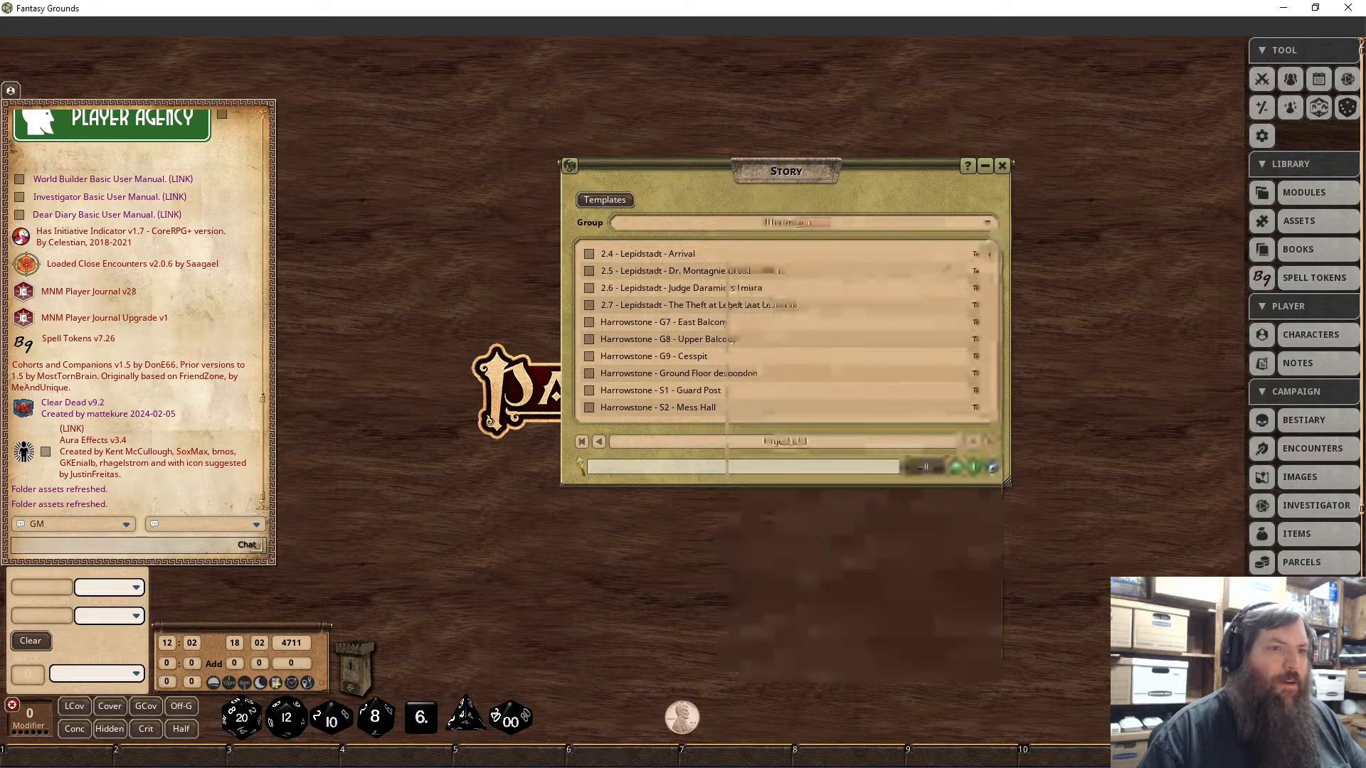
Step: Unlock the Harrowstone G7 story, retitle it "1 - Harrowstone - G7 - East Balcony", and relock and close it
left_click(630, 323)
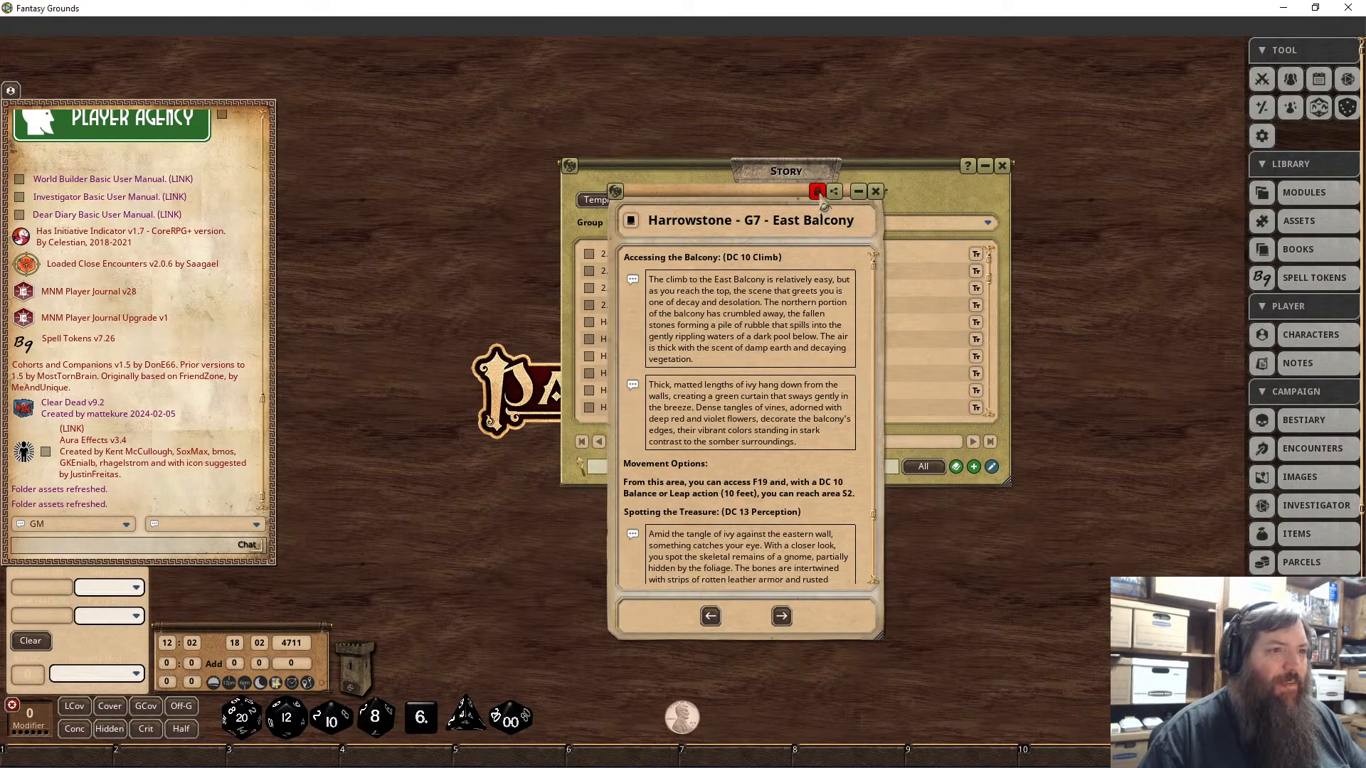
left_click(818, 193)
type("1 -")
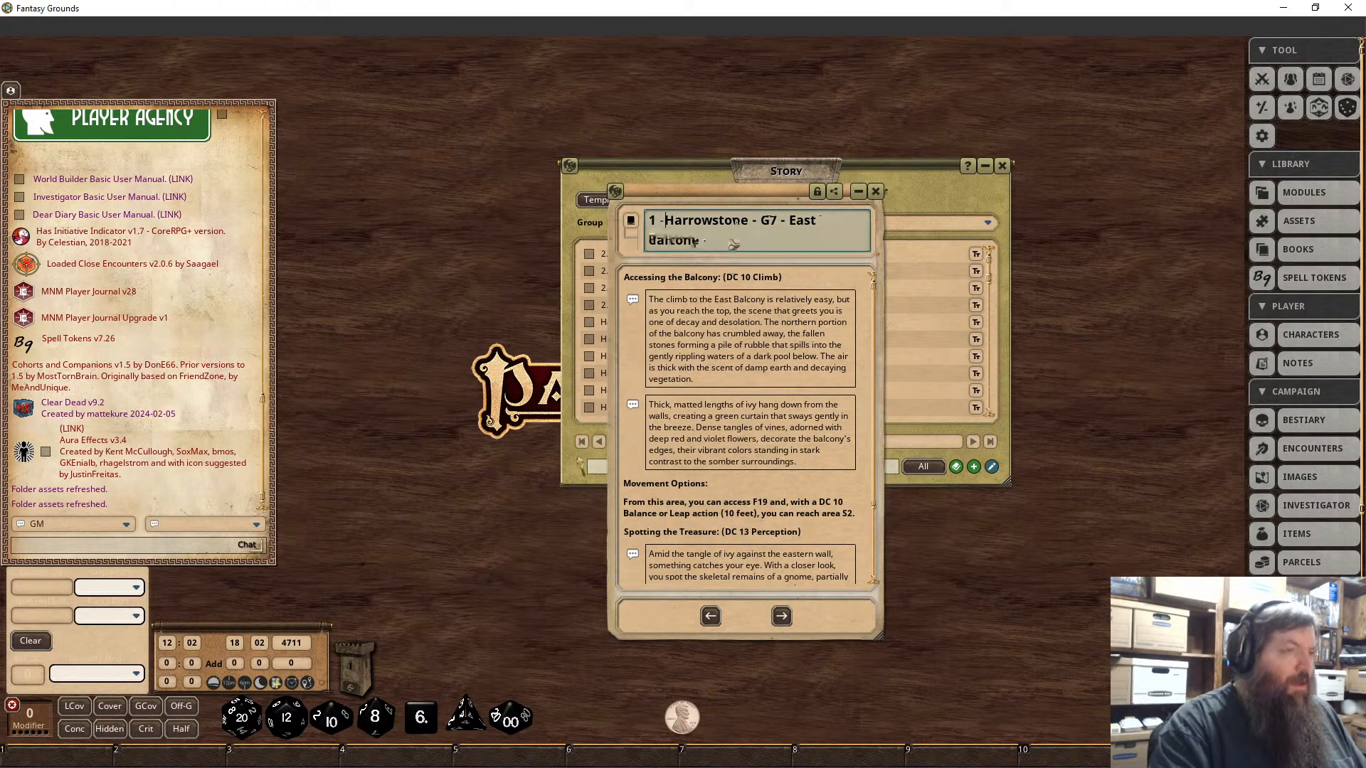
left_click(818, 192)
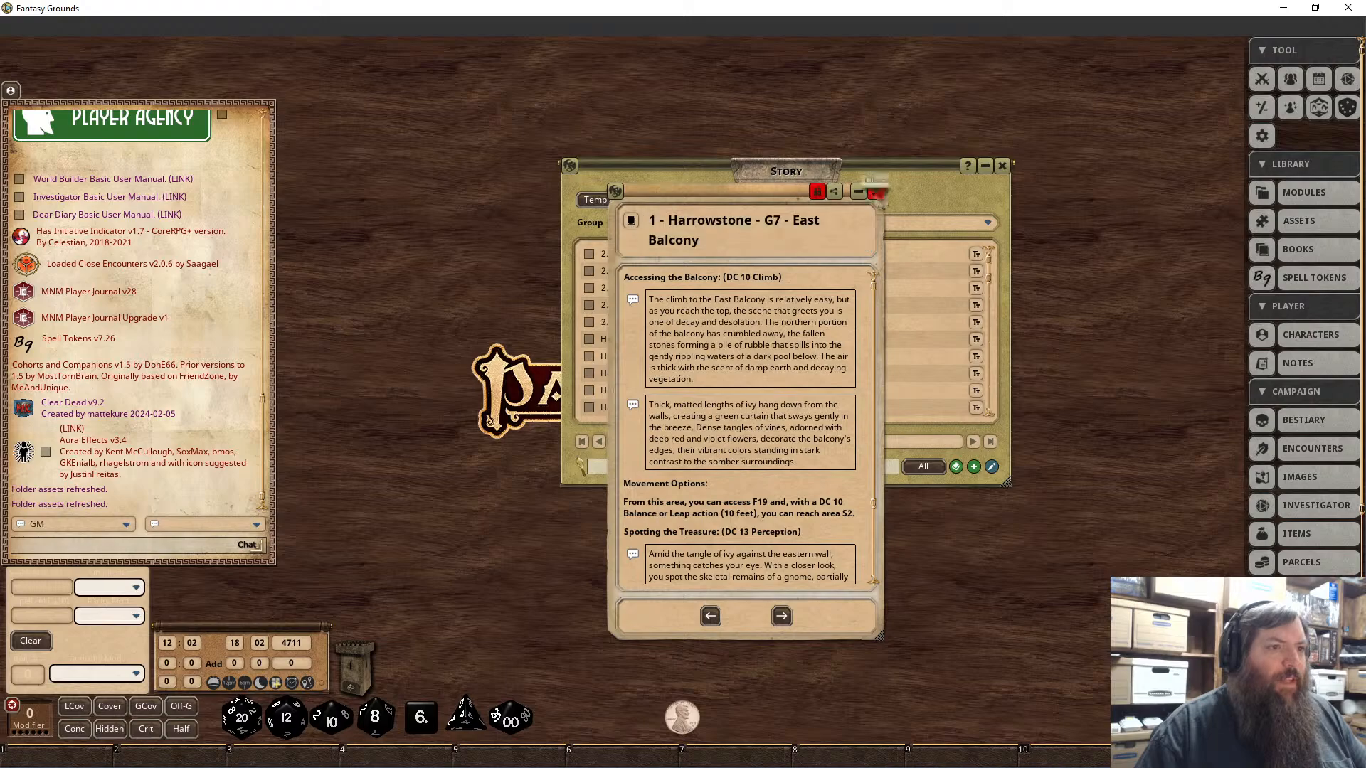
left_click(876, 191)
Step: Unlock the Harrowstone G8 story, retitle it "1 - Harrowstone - G8 - Upper Balcony", and relock and close it
left_click(903, 253)
left_click(833, 192)
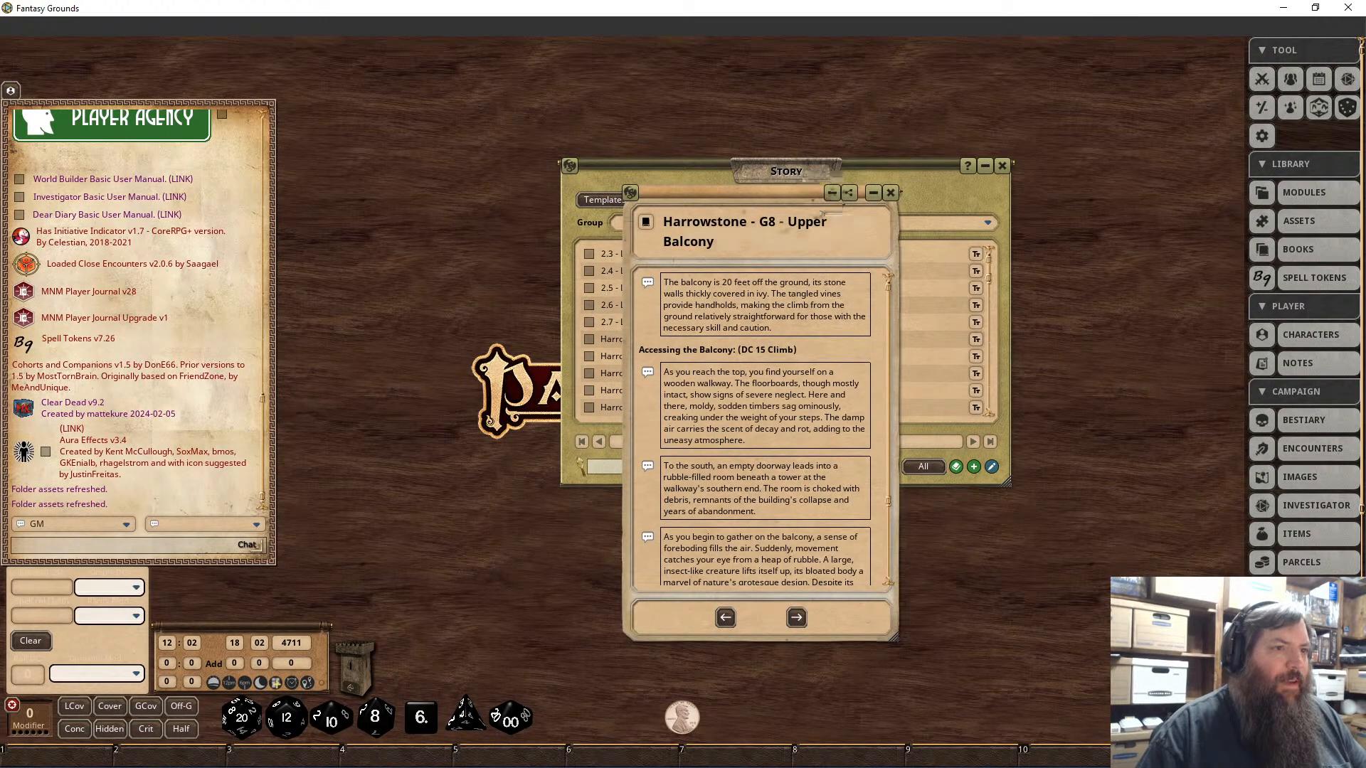
type("1 -")
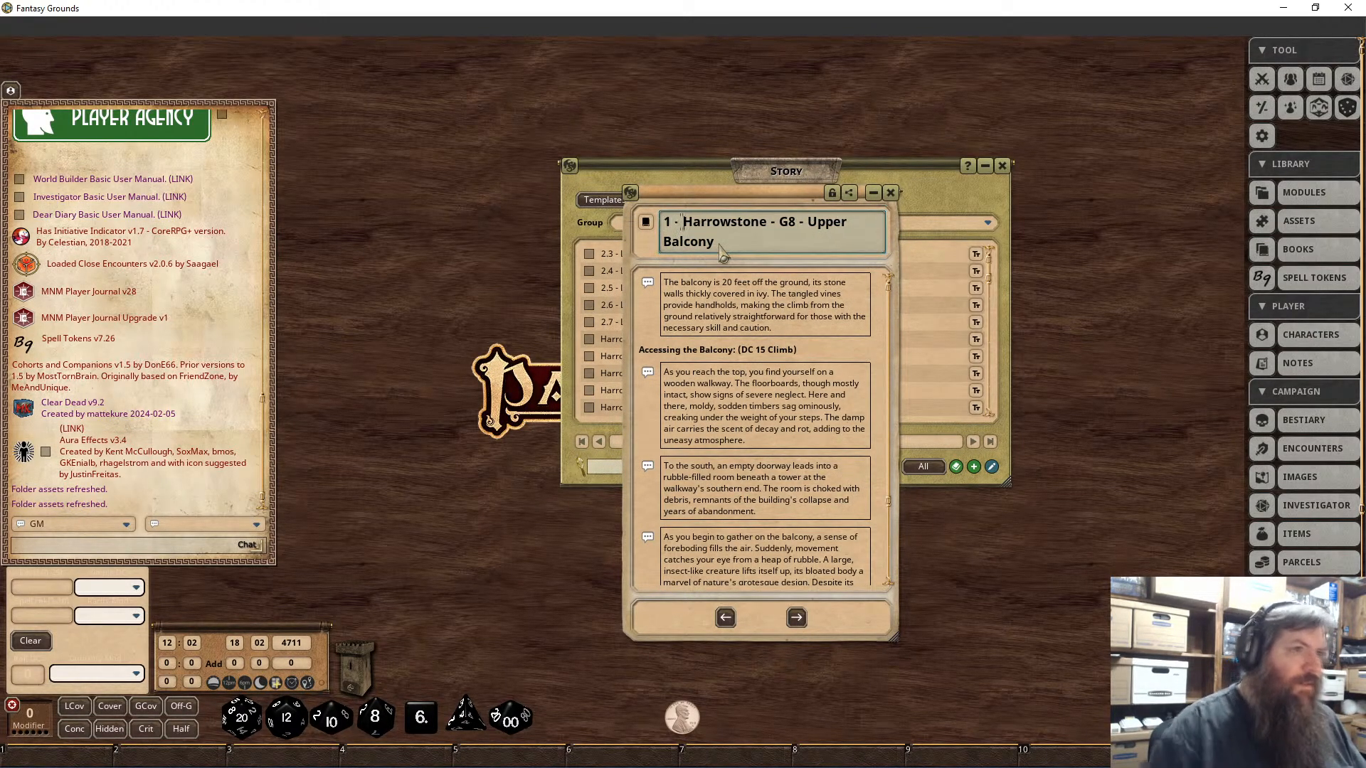
left_click(832, 193)
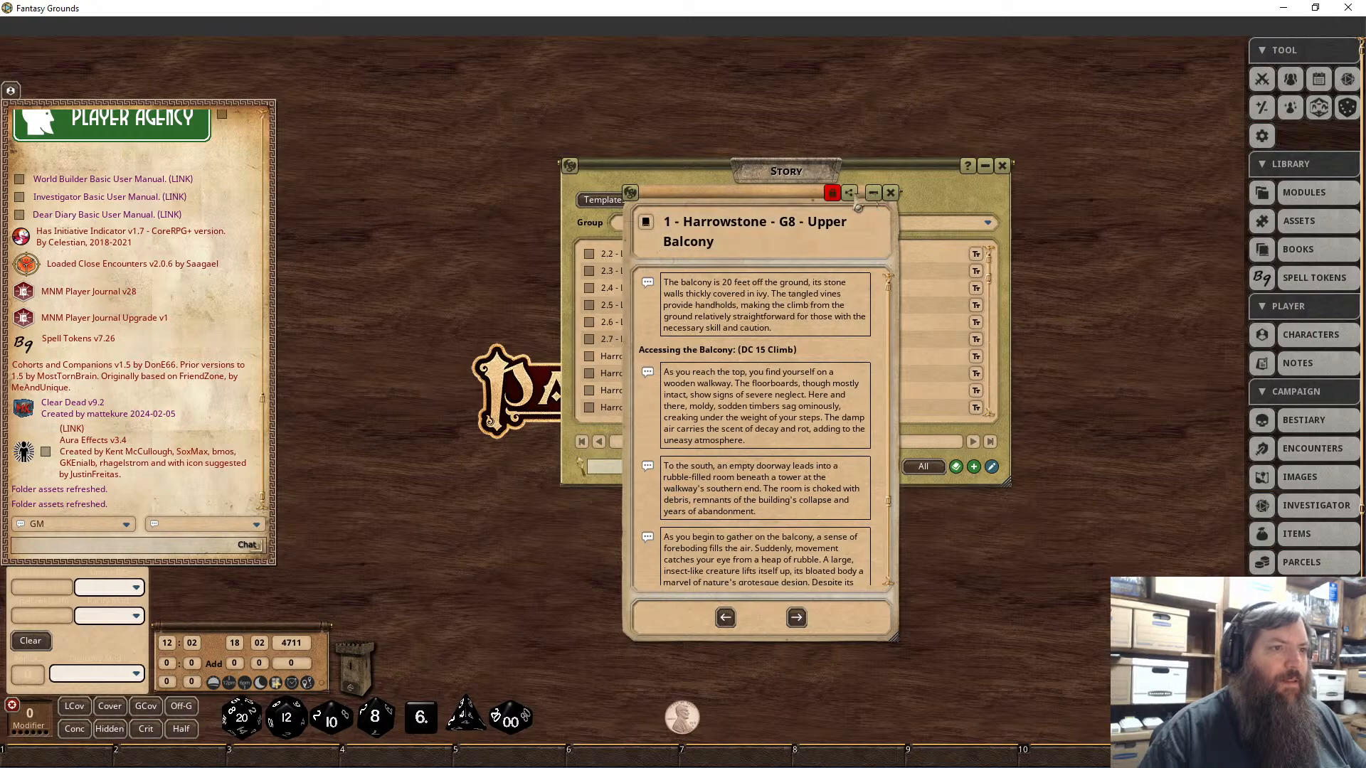
left_click(890, 192)
Step: Unlock the Harrowstone G9 story, retitle it "1 - Harrowstone - G9 - Cesspit", and relock and close it
left_click(680, 349)
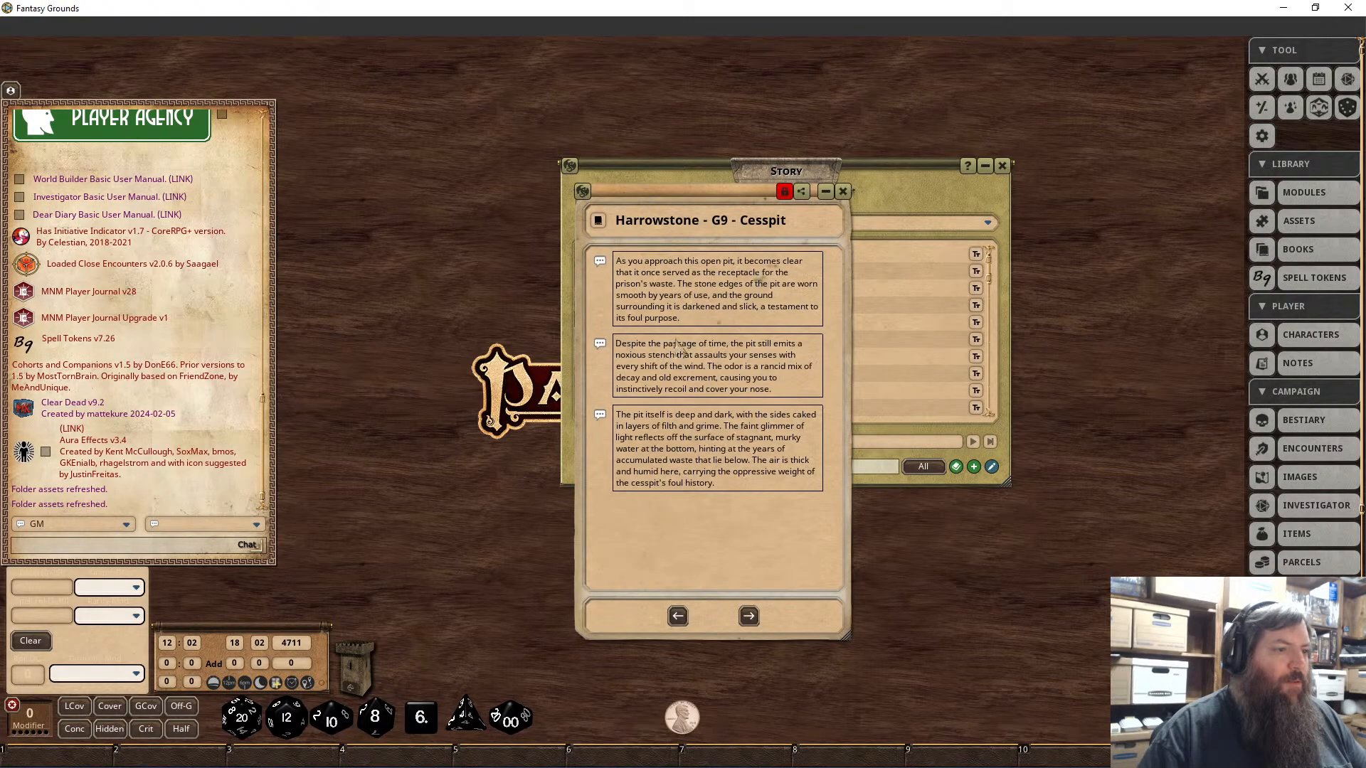
left_click(785, 192)
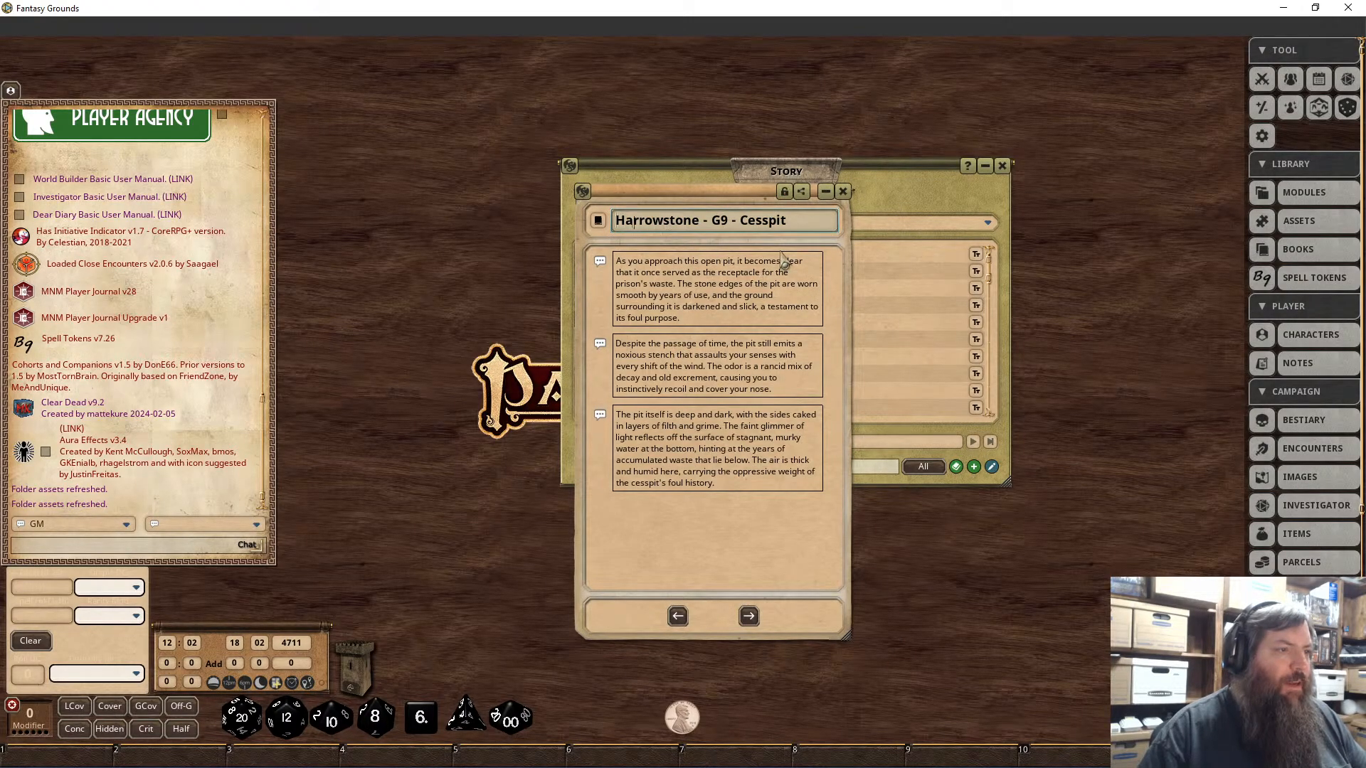
type("1 -")
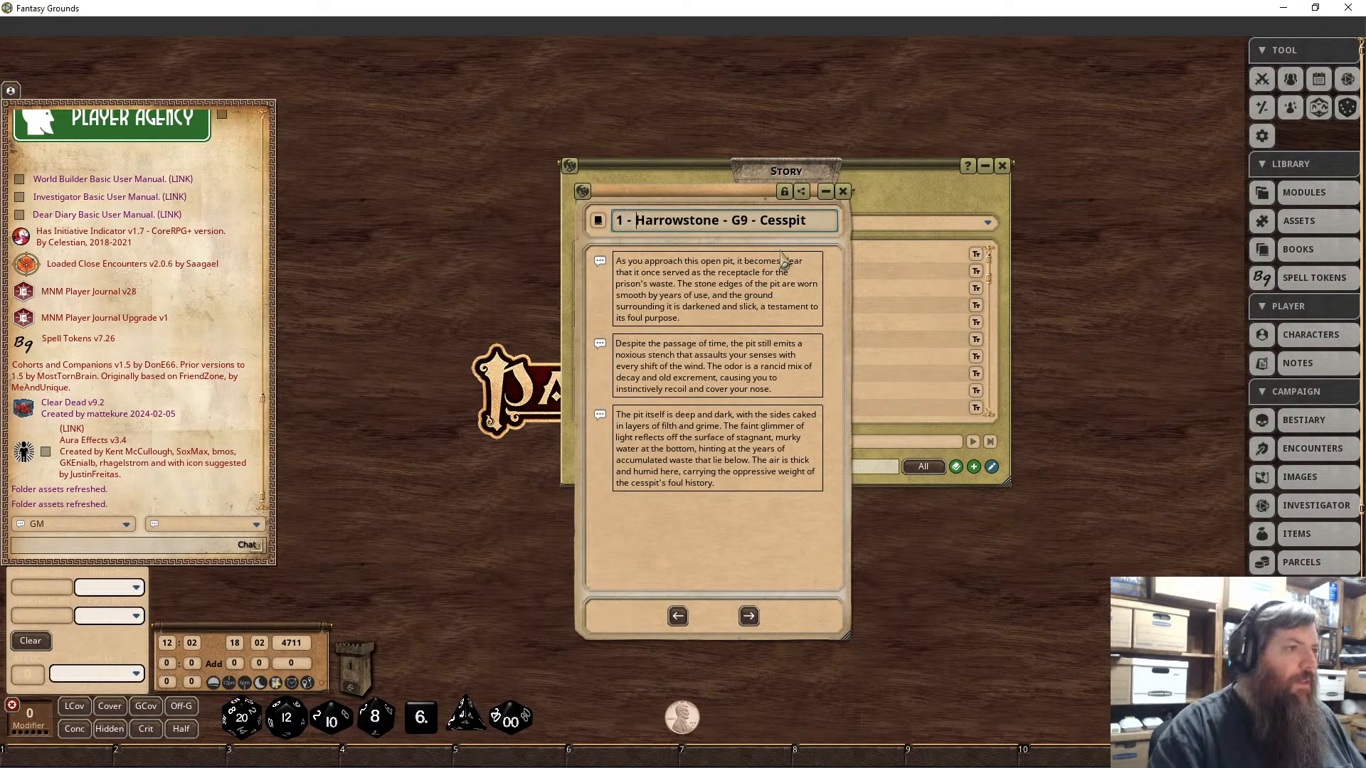
left_click(785, 193)
left_click(843, 192)
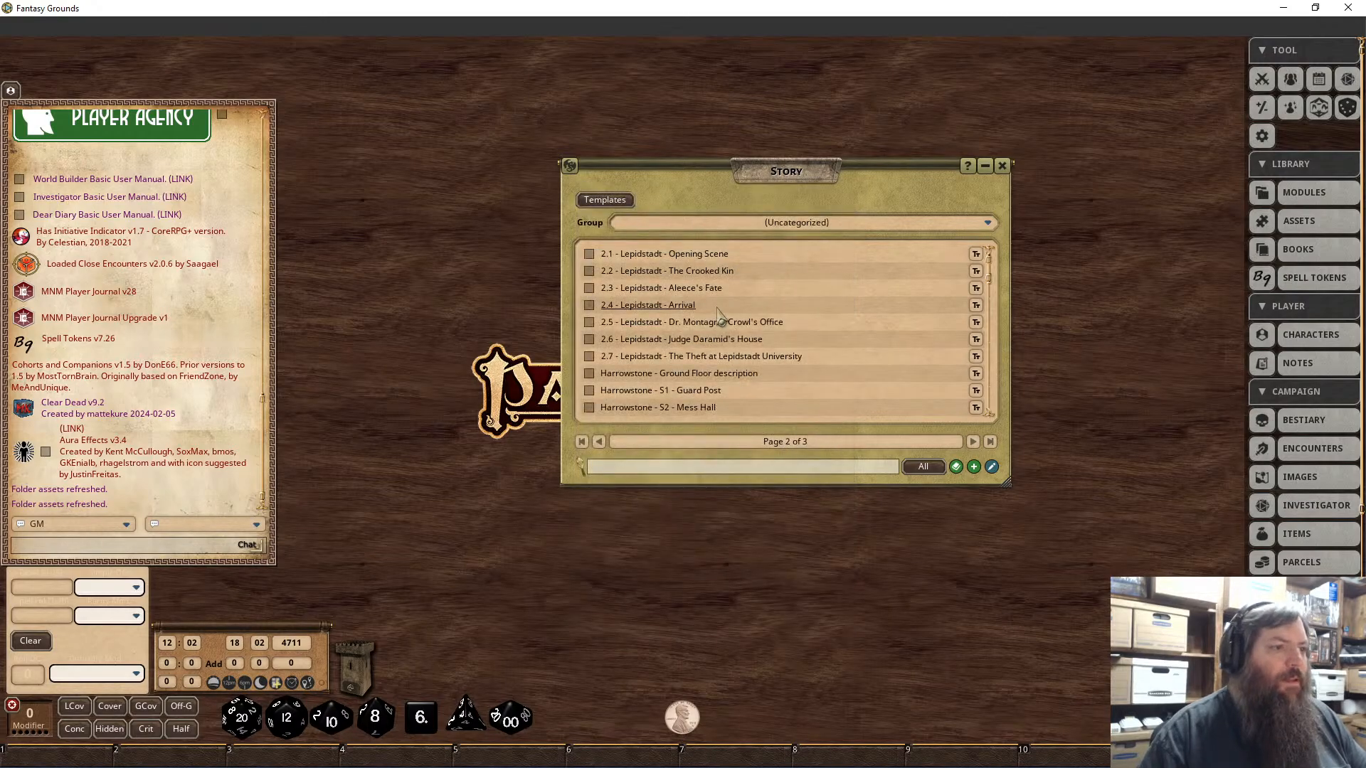
Step: Unlock the Harrowstone ground floor story, retitle it "1 - Harrowstone - Ground Floor description", and relock and close it
left_click(628, 378)
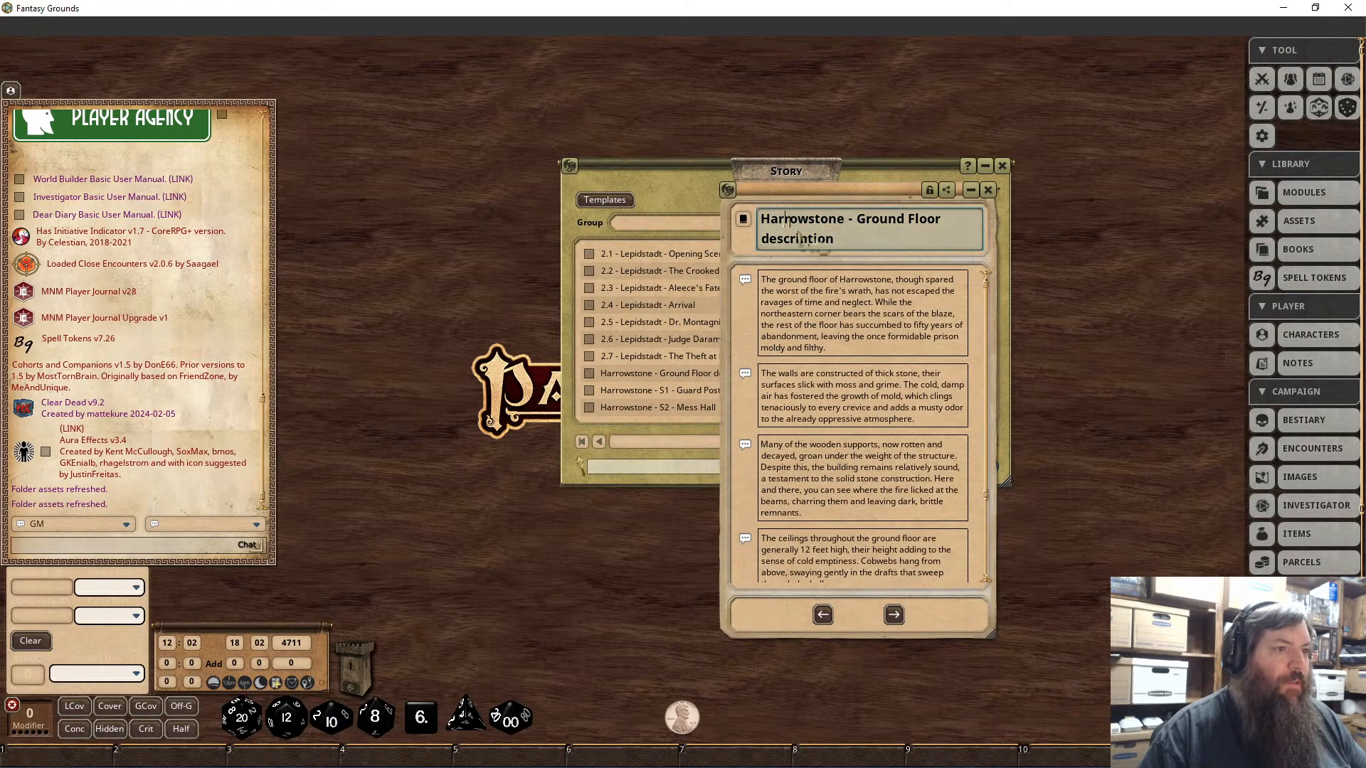
type("1 -")
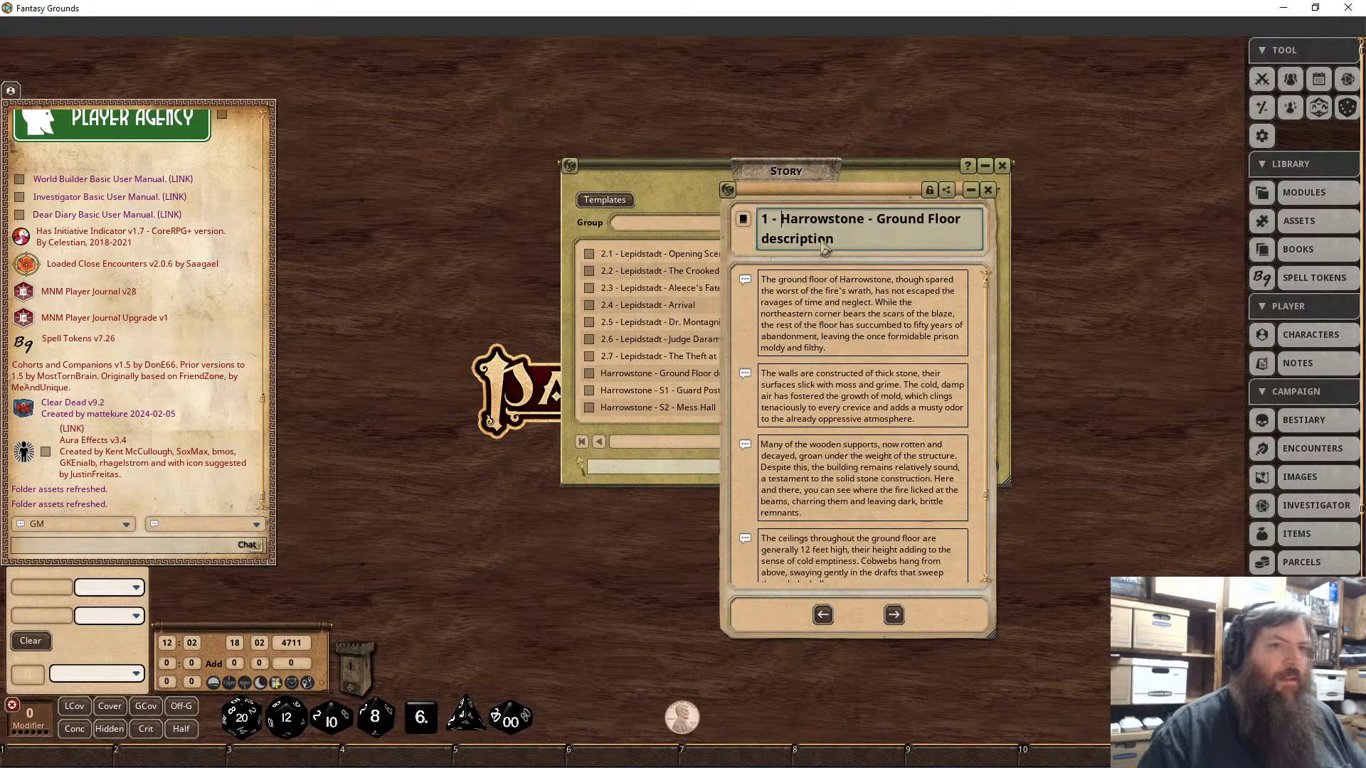
left_click(930, 190)
left_click(987, 190)
Step: Unlock the Harrowstone S1 story, retitle it "1 - Harrowstone - S1 - Guard Post", and relock and close it
scroll(727, 312, "down", 3)
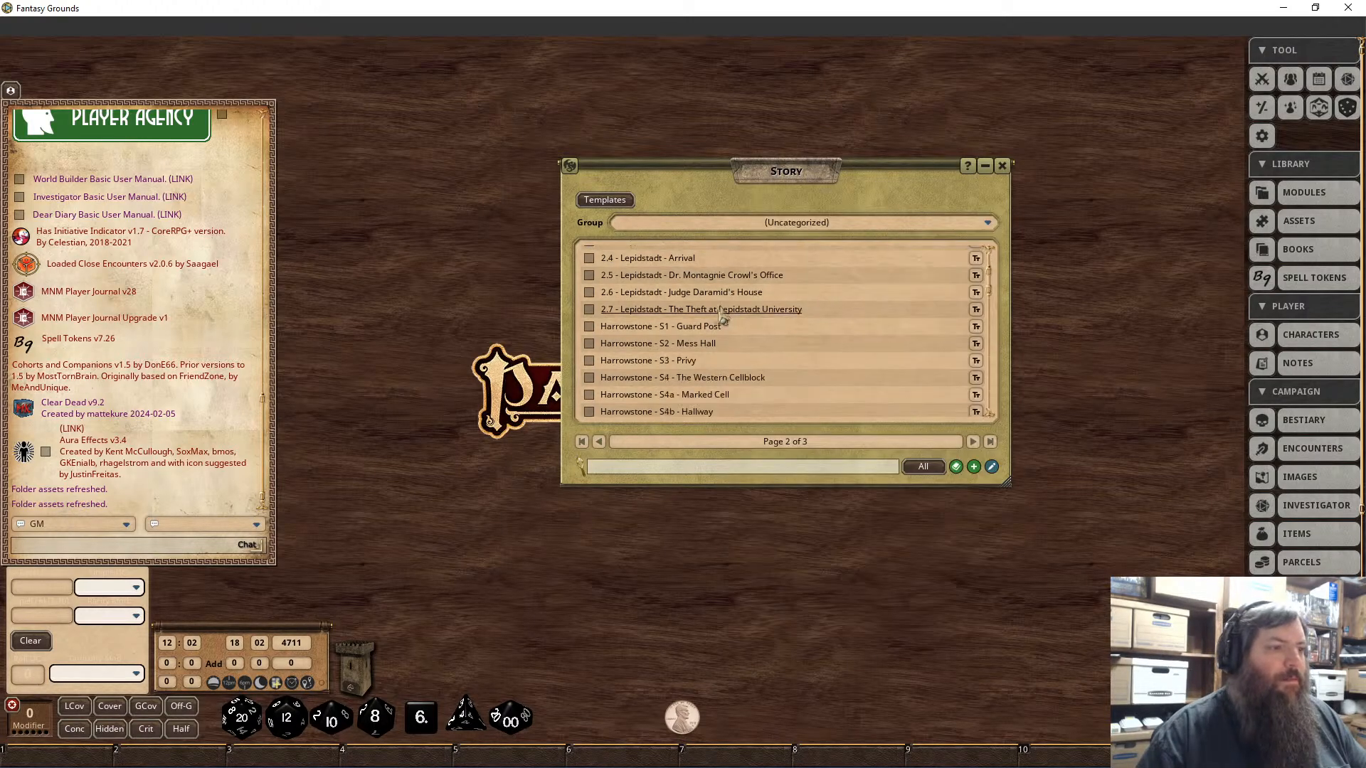
left_click(685, 327)
left_click(713, 173)
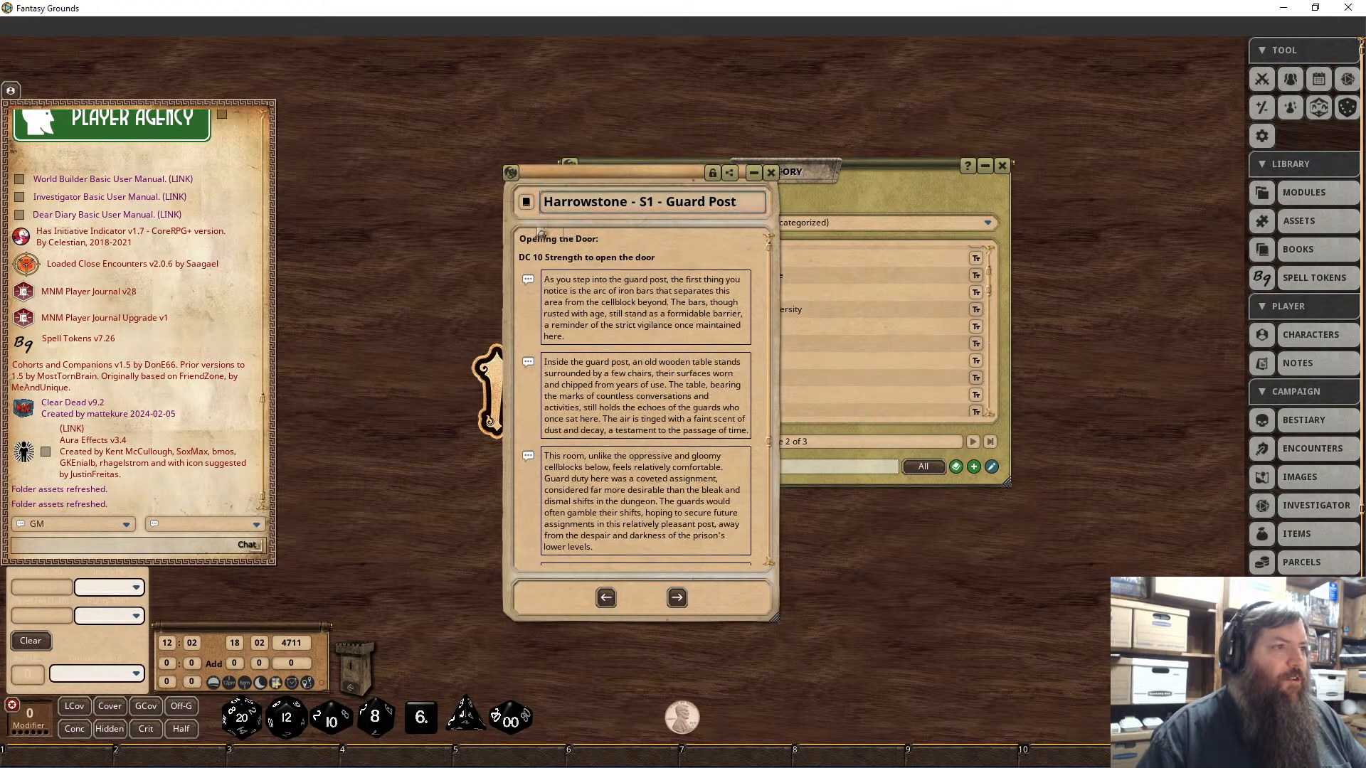
type("1 -")
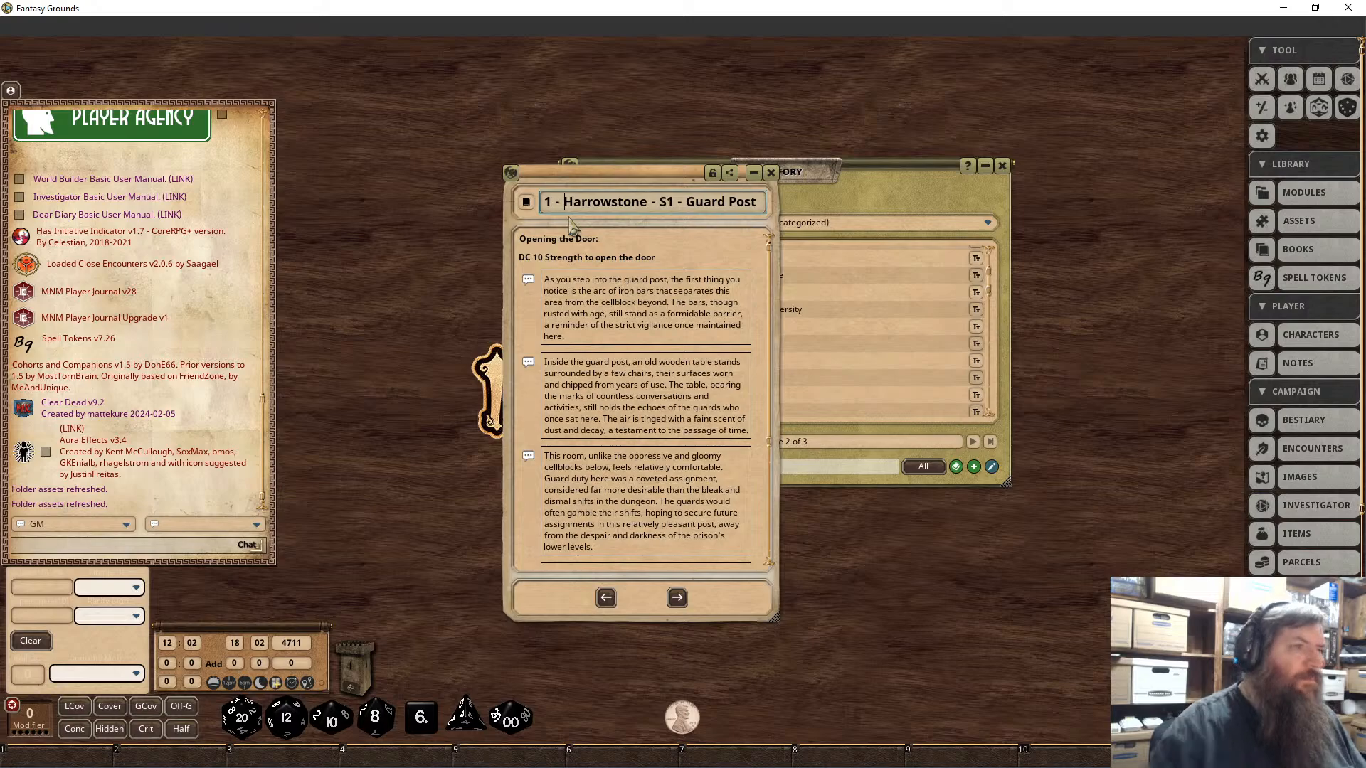
left_click(712, 173)
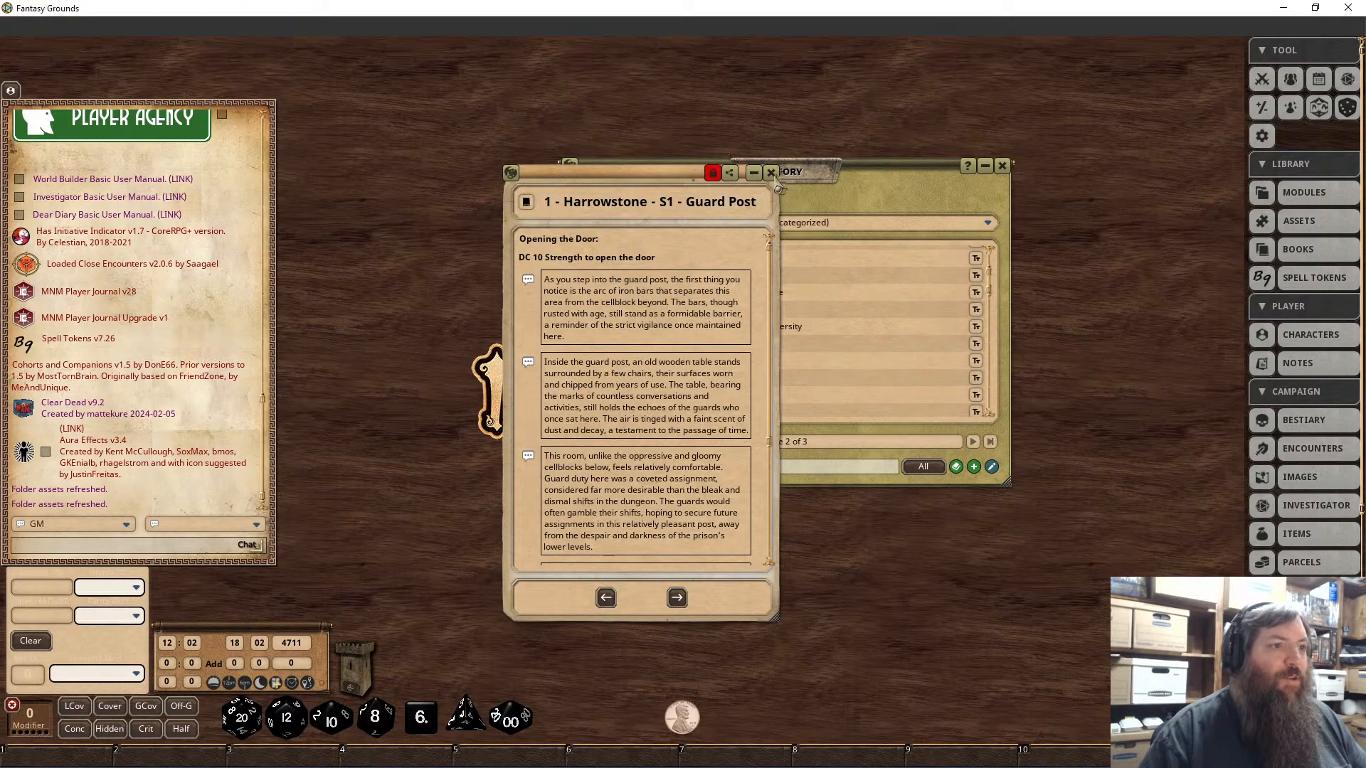
left_click(771, 173)
Step: Unlock the Harrowstone S2 story, retitle it "1 - Harrowstone - S2 - Mess Hall", and close it
left_click(664, 344)
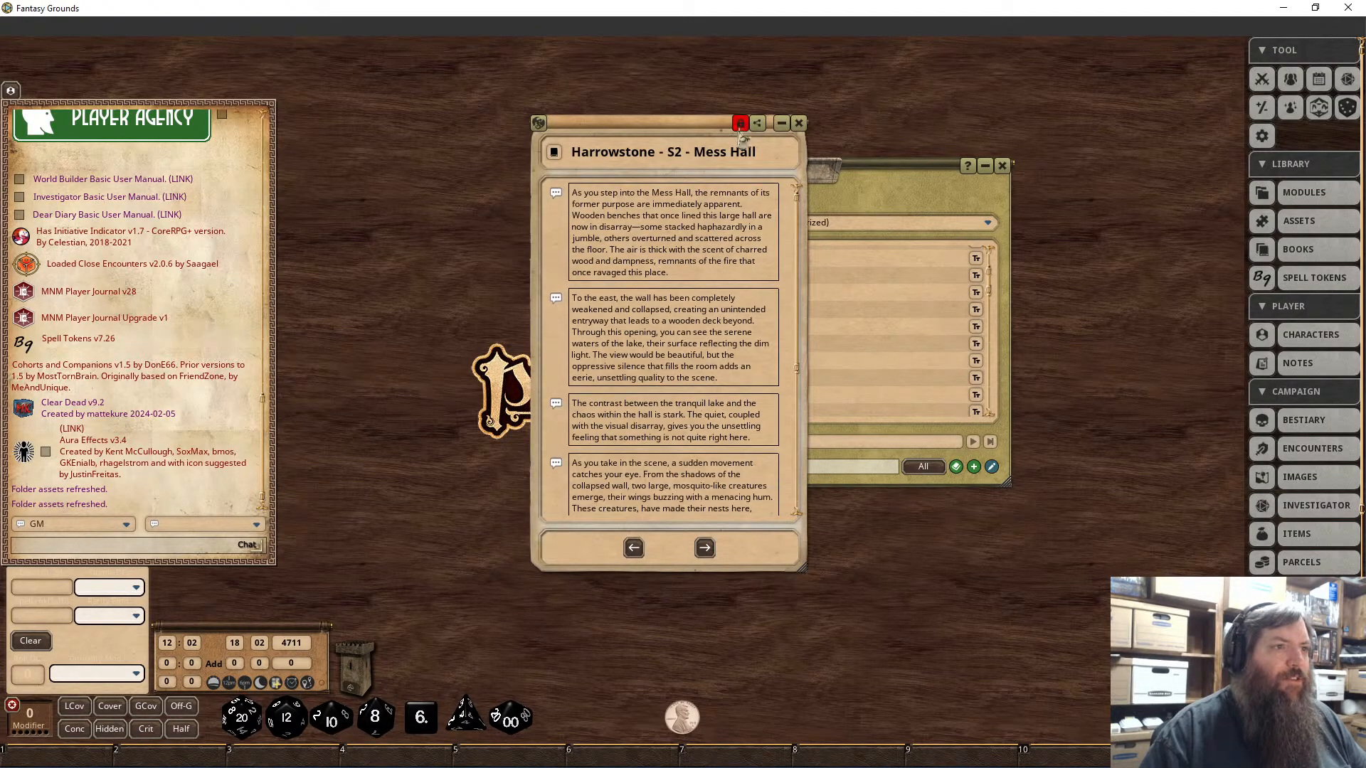
left_click(617, 155)
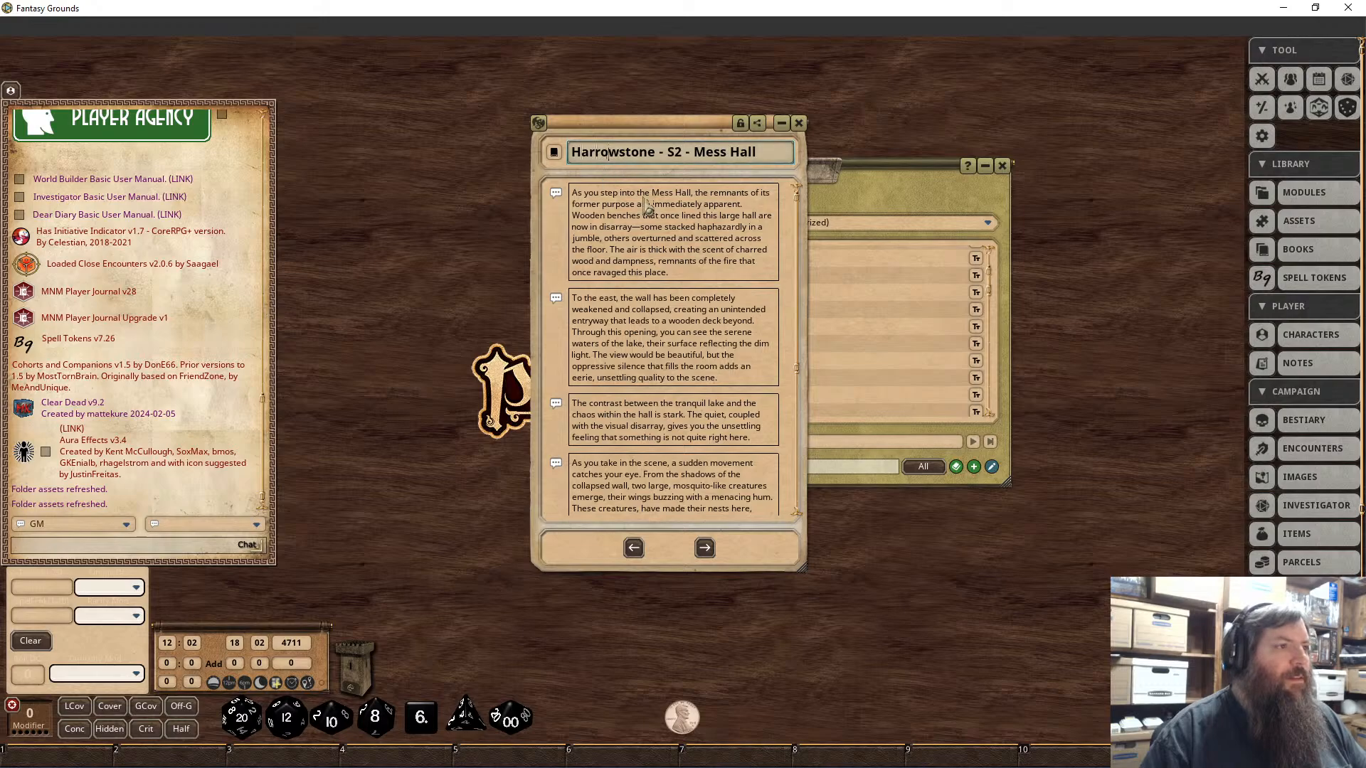
key("Home")
type("1 -")
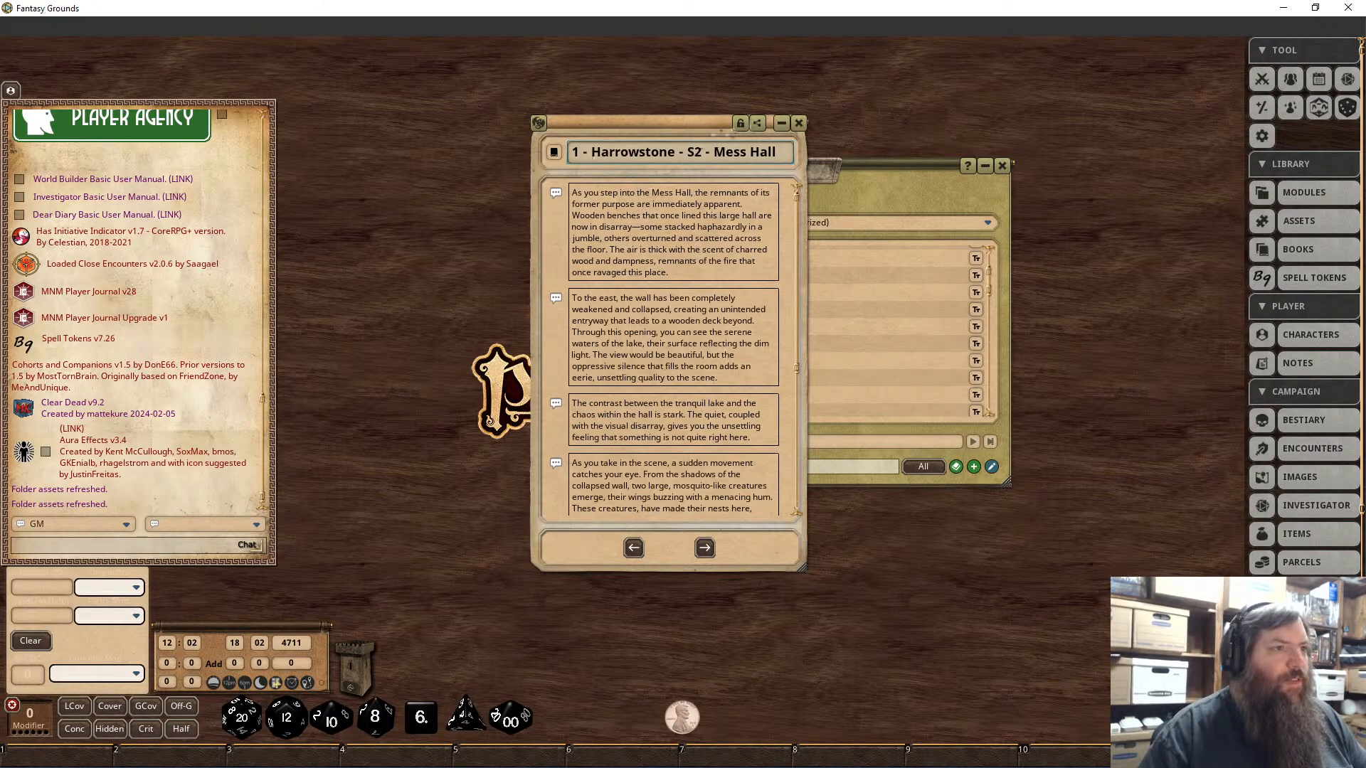
left_click(798, 122)
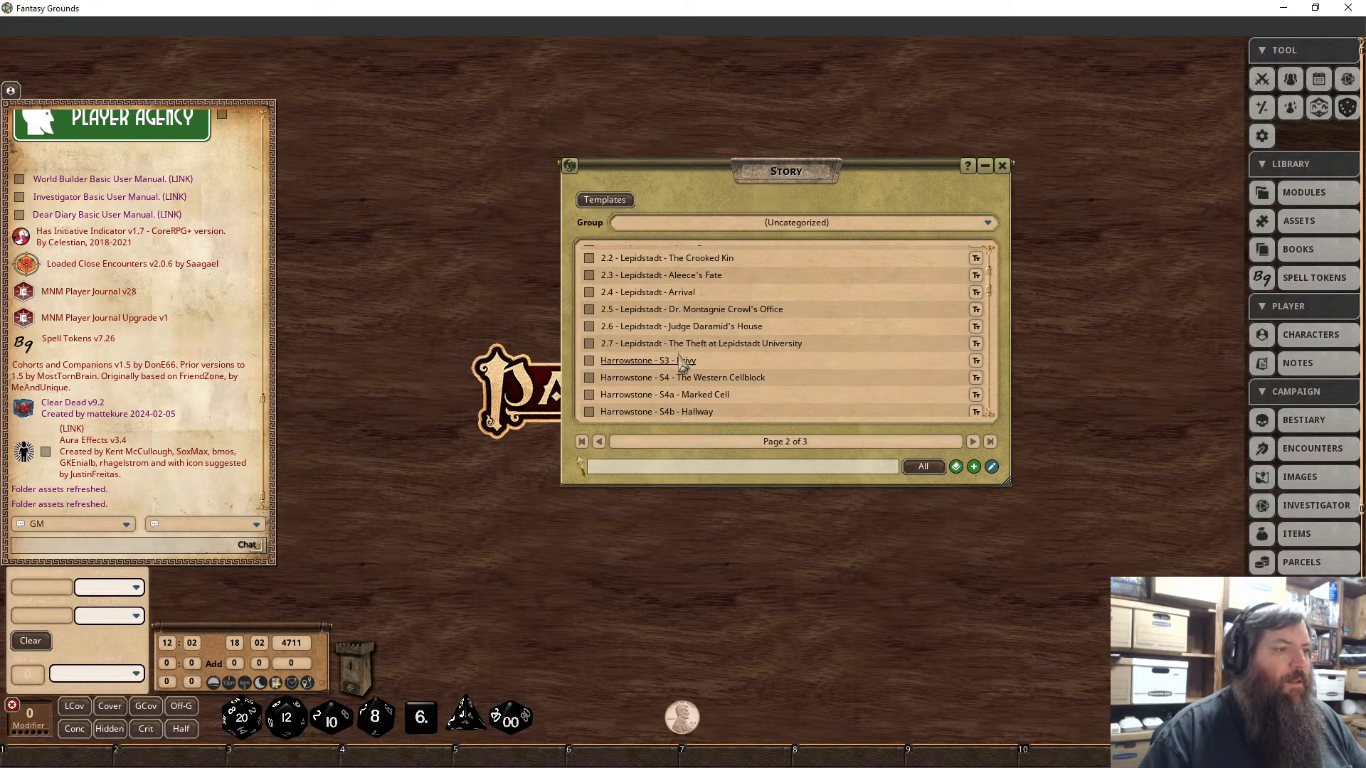
Step: Open the Harrowstone S3 story for editing, retitle it "1 - Harrowstone - S3 - Privy", and close it
left_click(686, 360)
left_click(649, 222)
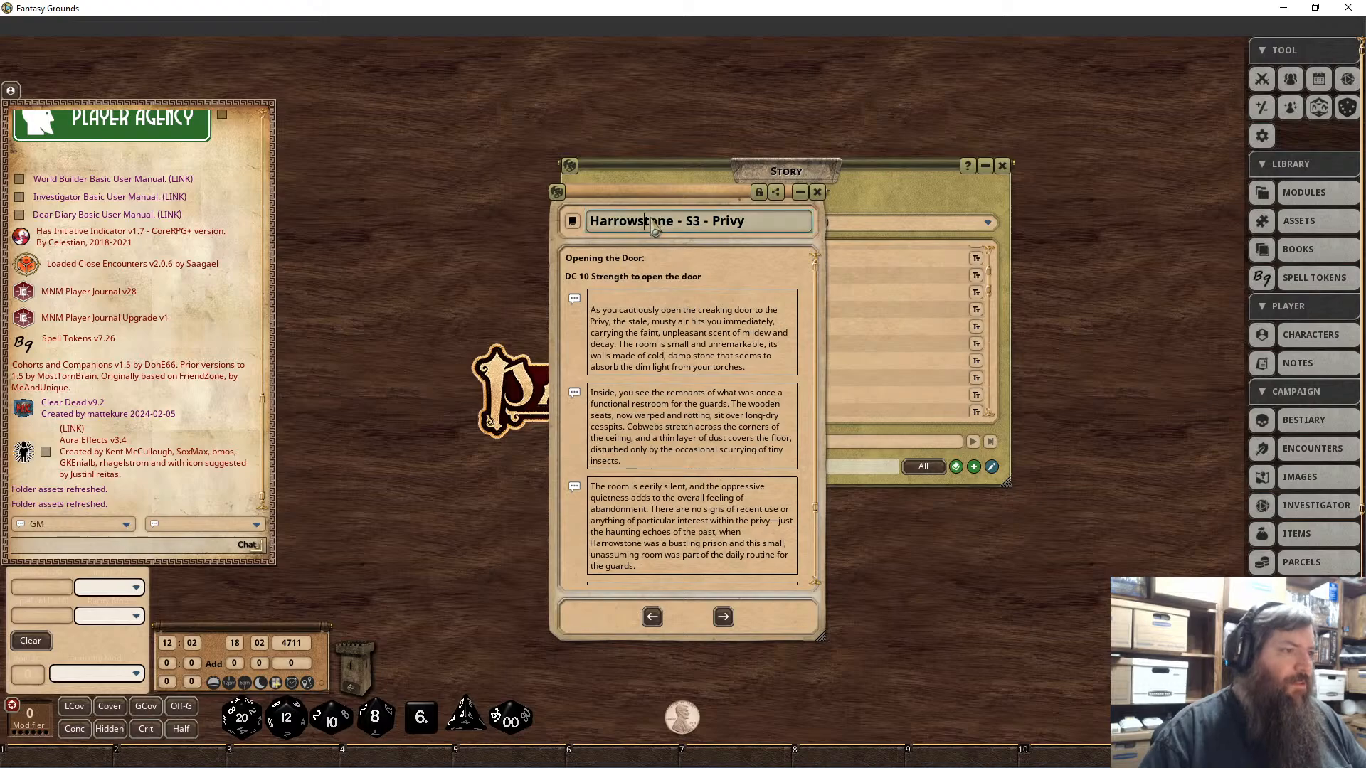
key("Home")
type("1 -")
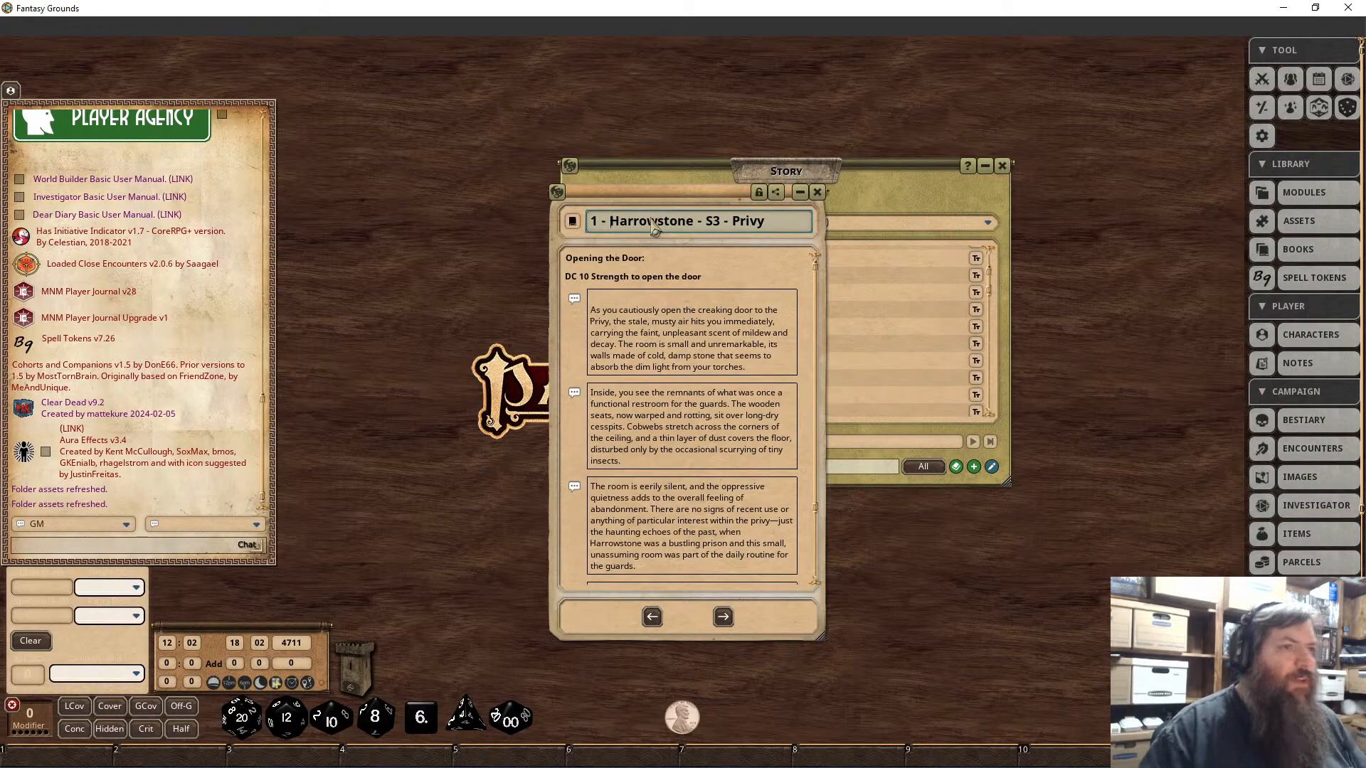
left_click(817, 192)
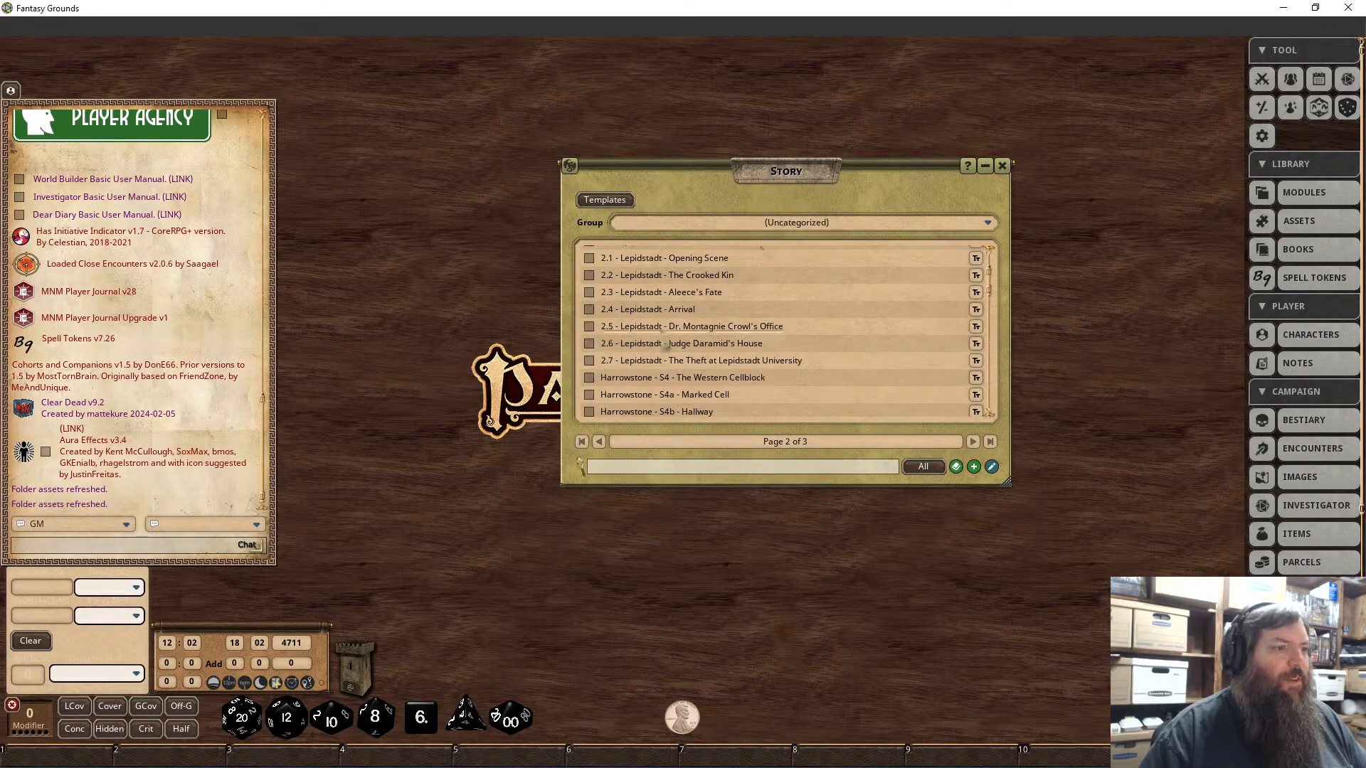
Step: Unlock the Harrowstone S4 story, retitle it "1 - Harrowstone - S4 - The Western Cellblock", and relock and close it
left_click(642, 378)
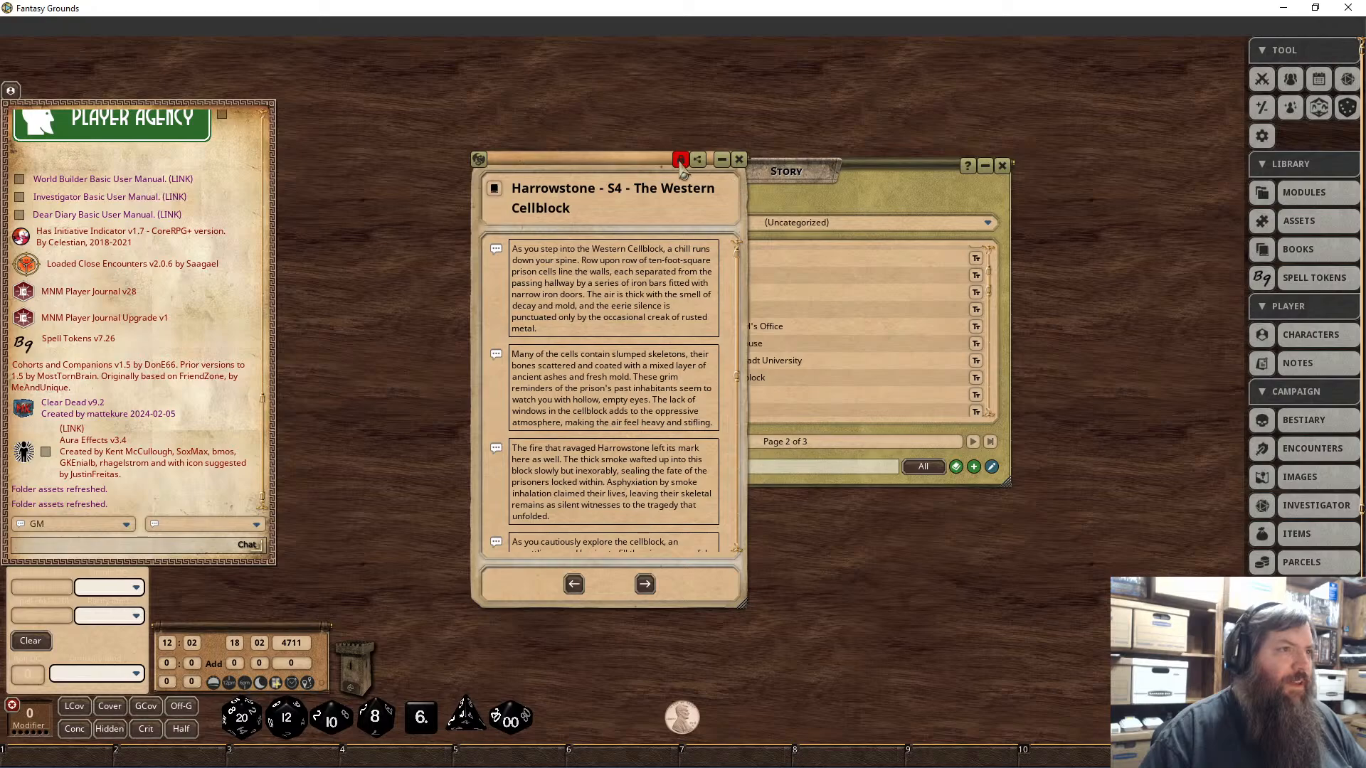
left_click(567, 208)
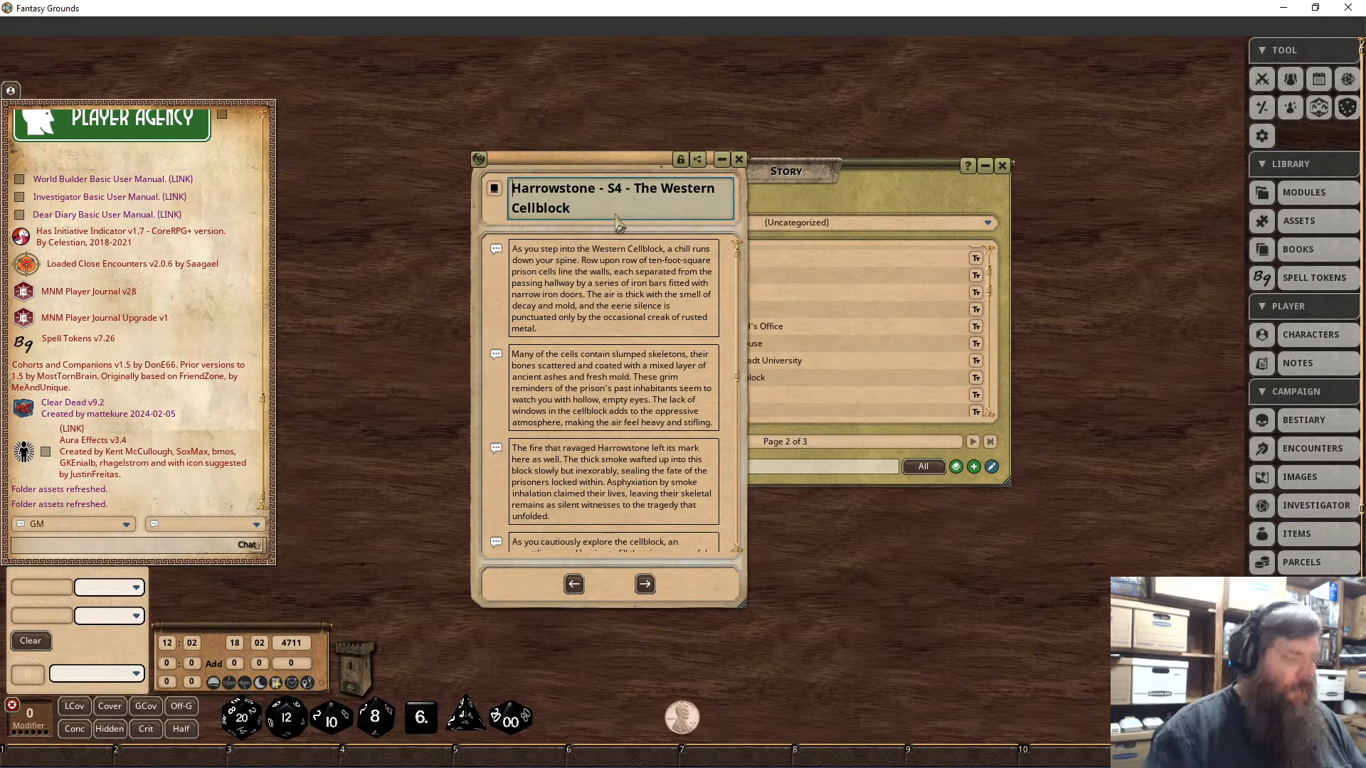
type("1 -")
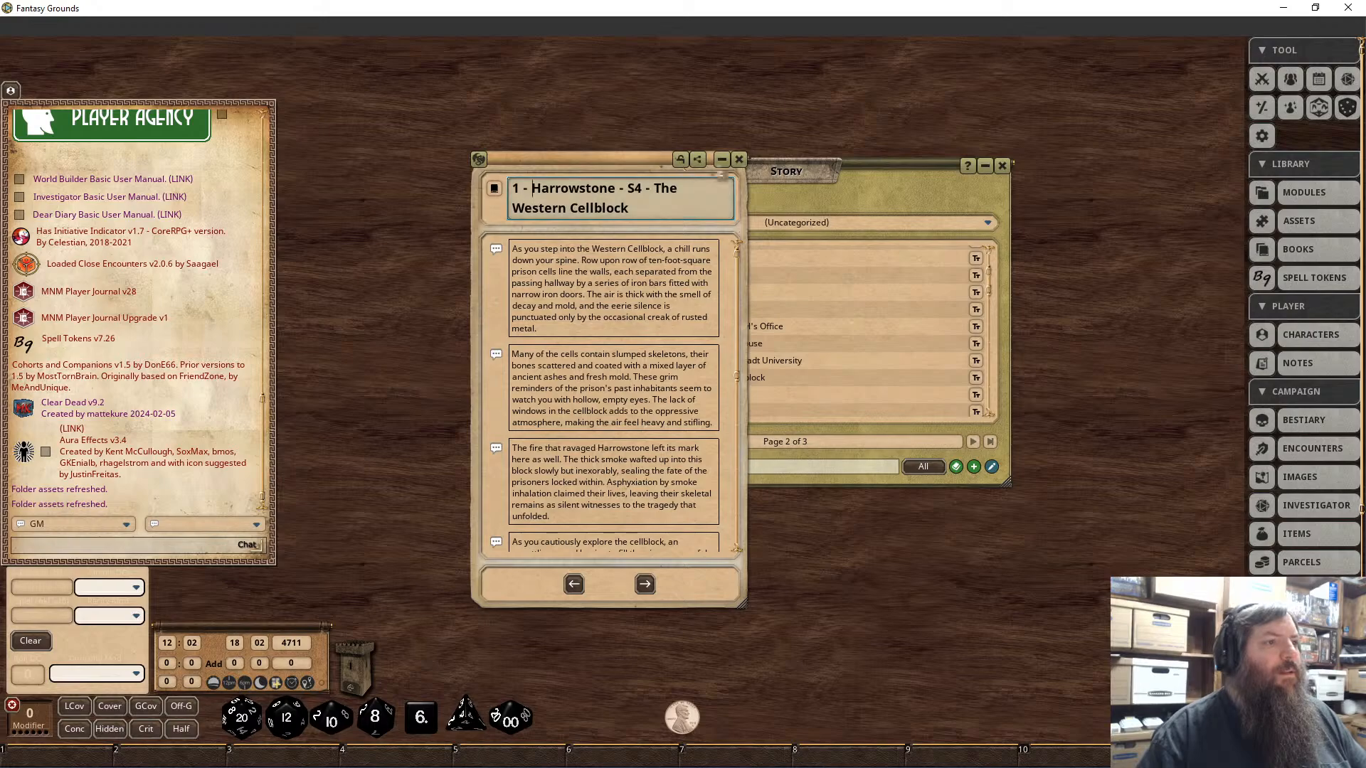
left_click(681, 160)
left_click(740, 160)
Step: Unlock the Harrowstone S4a story, retitle it "1 - Harrowstone - S4a - Marked Cell", and relock and close it
scroll(646, 392, "down", 3)
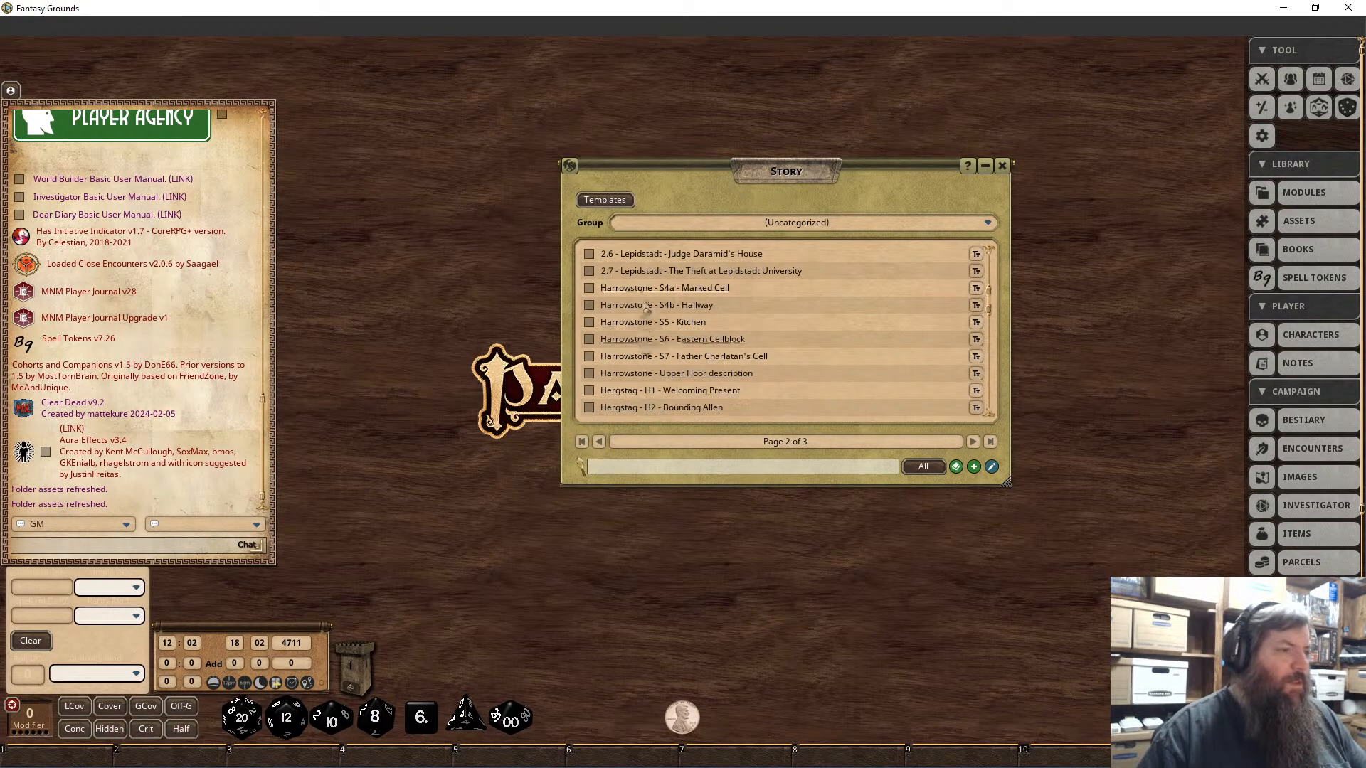
left_click(644, 288)
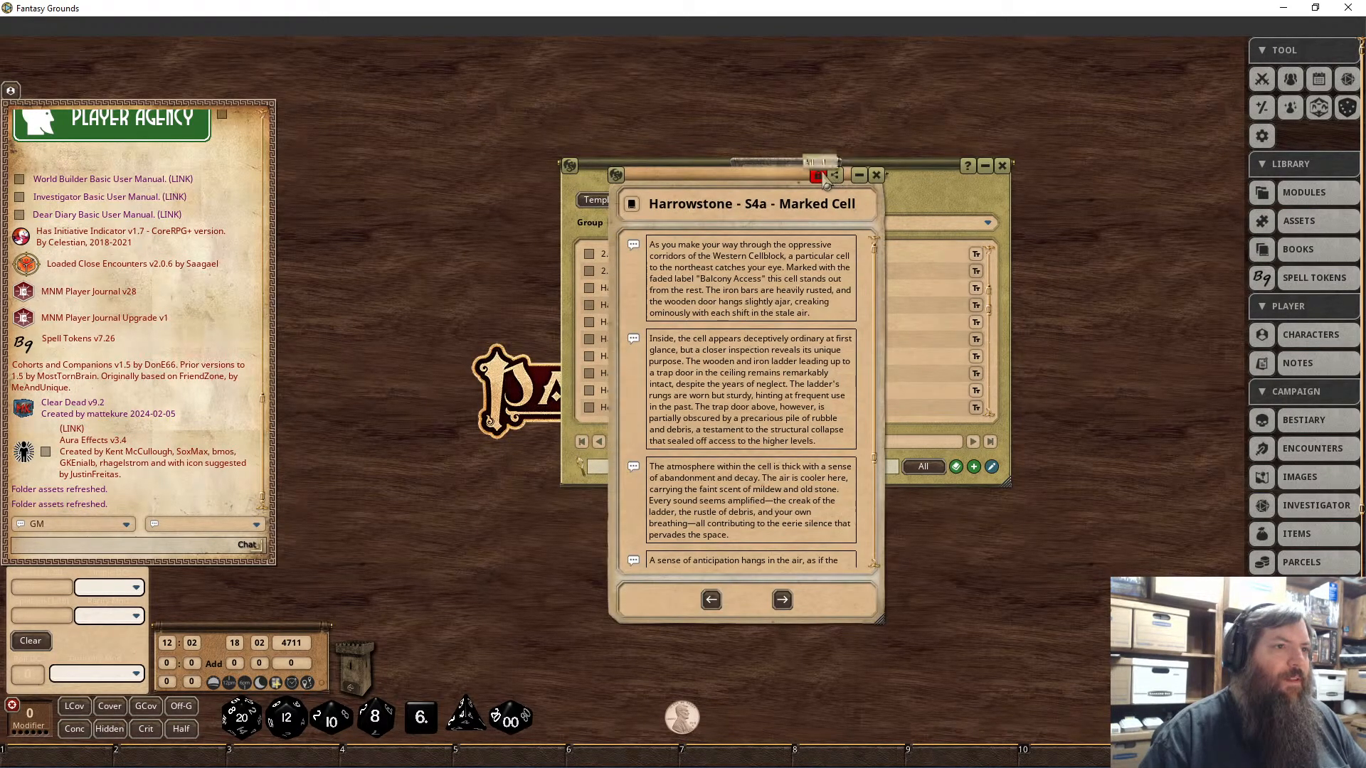
left_click(818, 176)
left_click(745, 205)
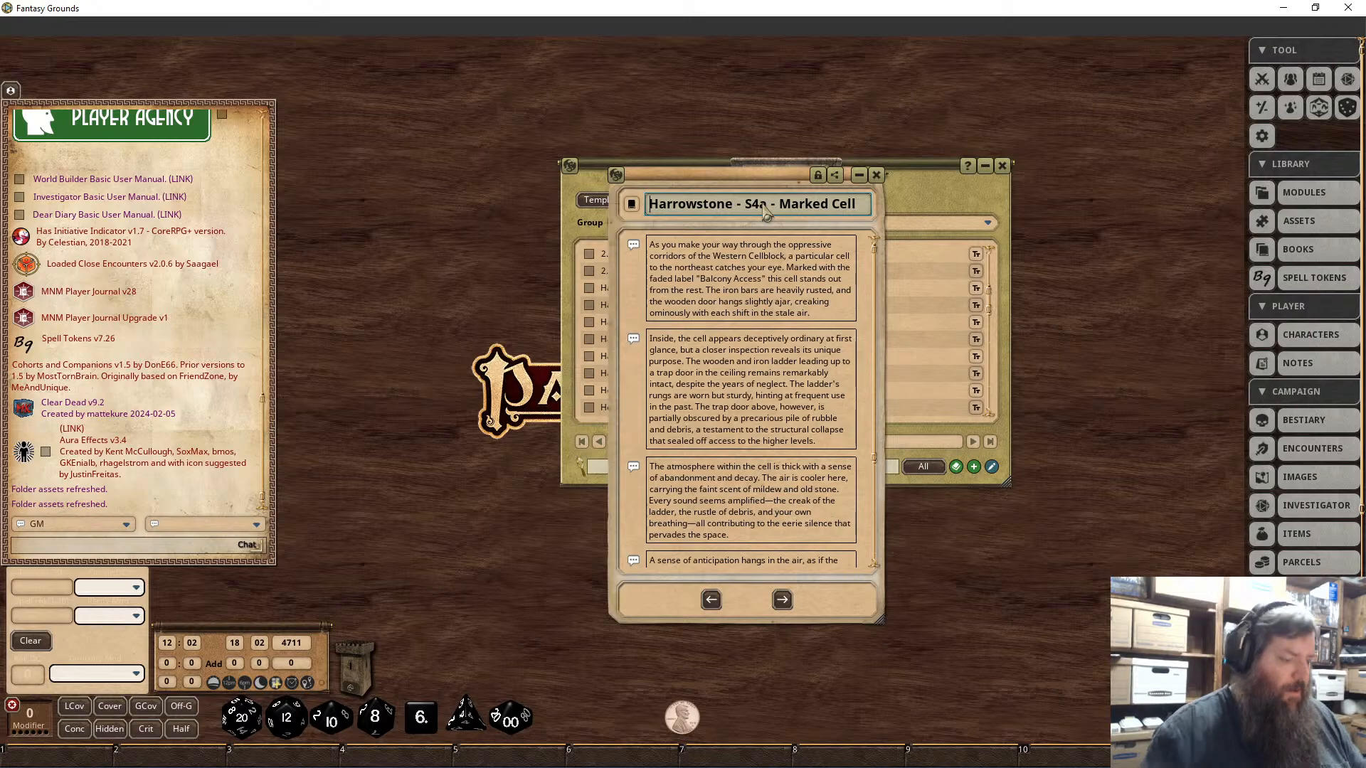
type("1 -")
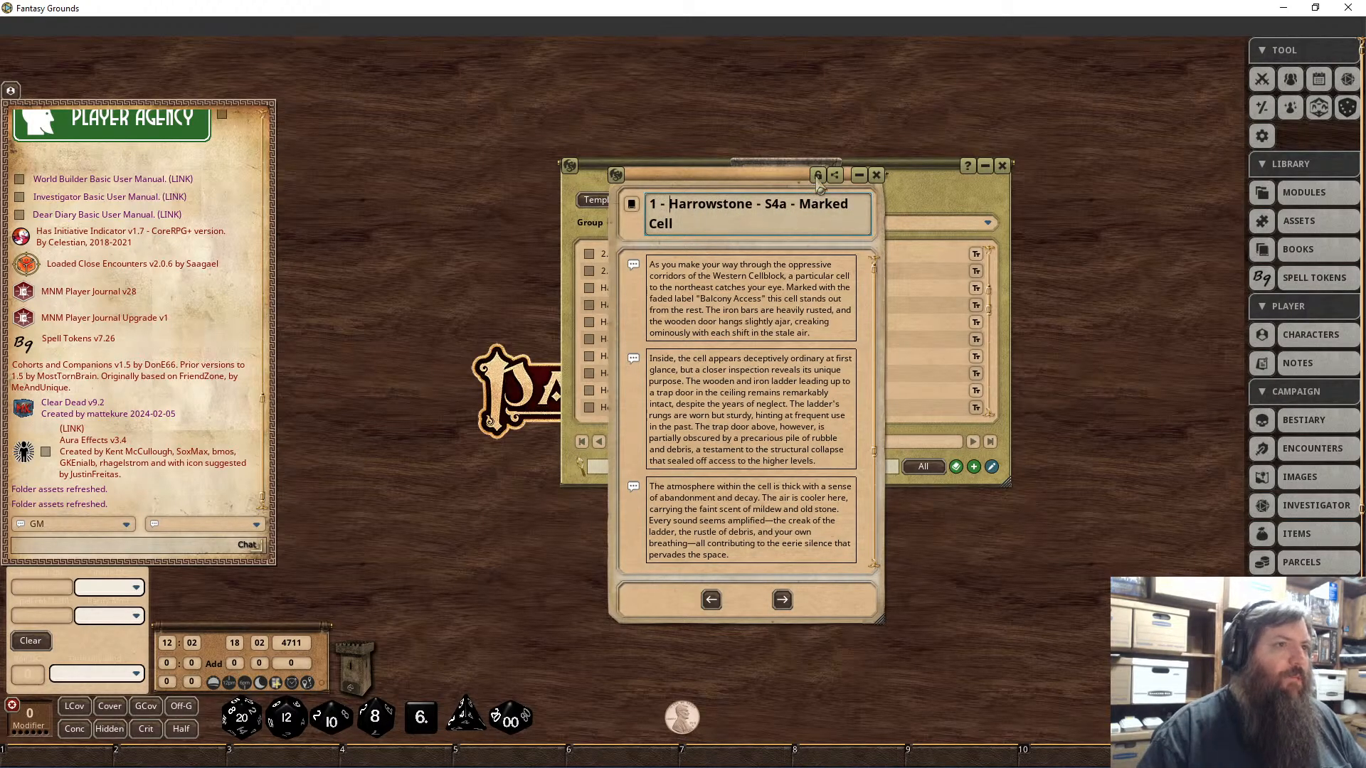
left_click(818, 175)
left_click(876, 175)
Step: Unlock the Harrowstone S4b story, retitle it "1 - Harrowstone - S4b - Hallway", and relock and close it
left_click(651, 305)
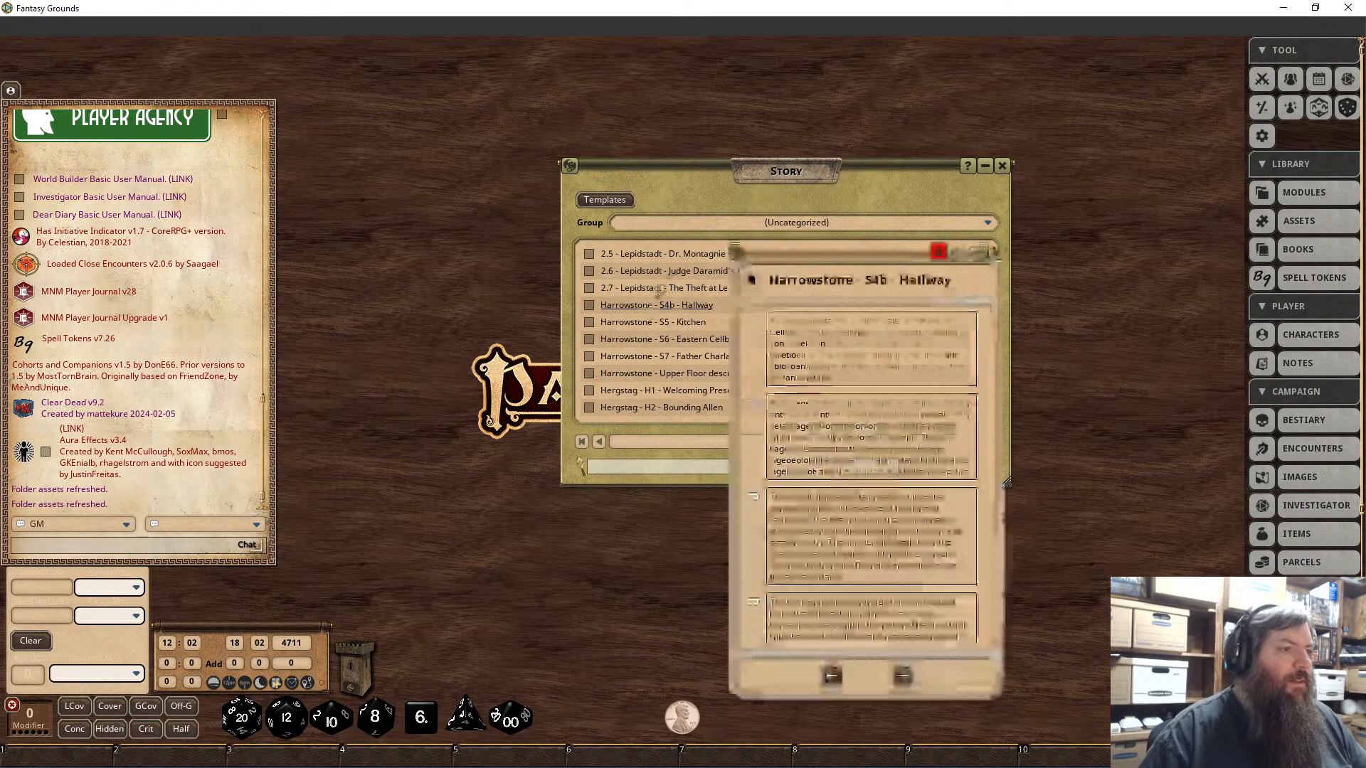
left_click(938, 251)
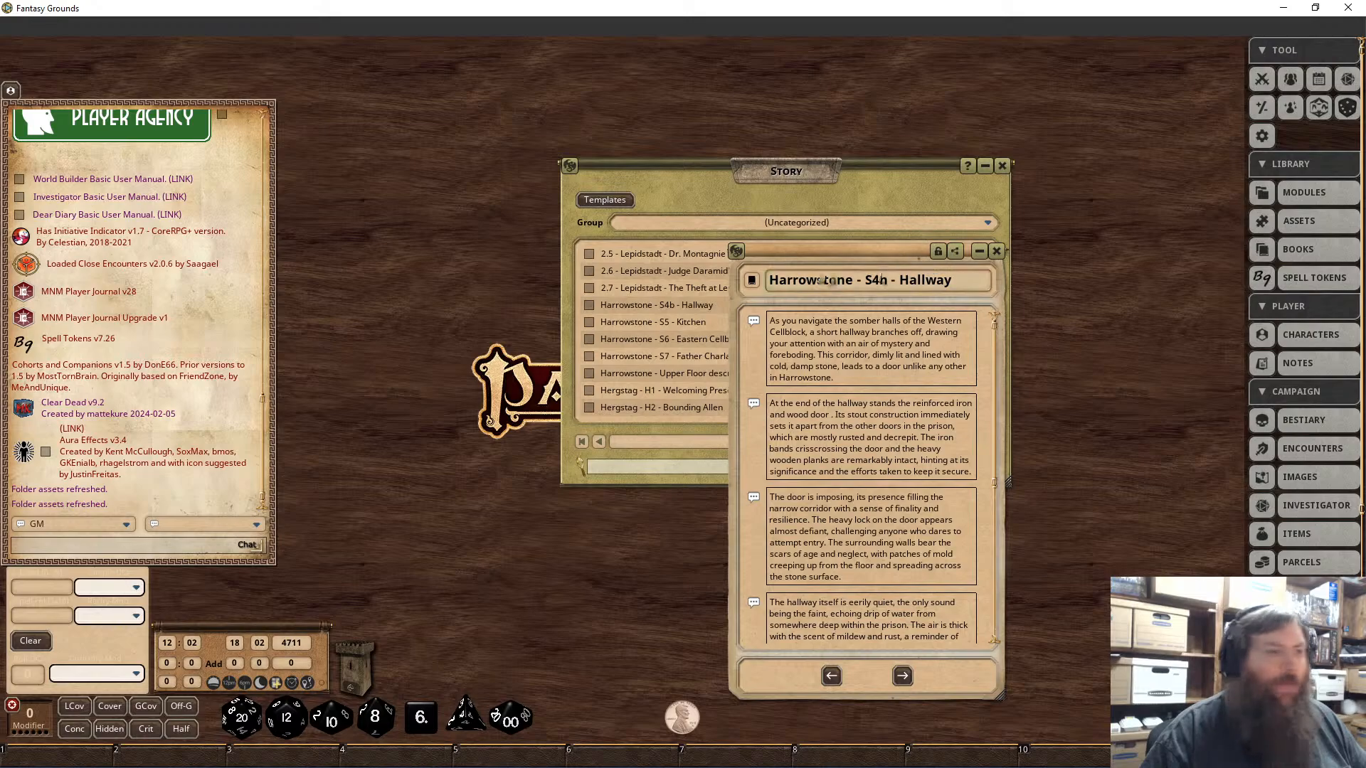
left_click(808, 281)
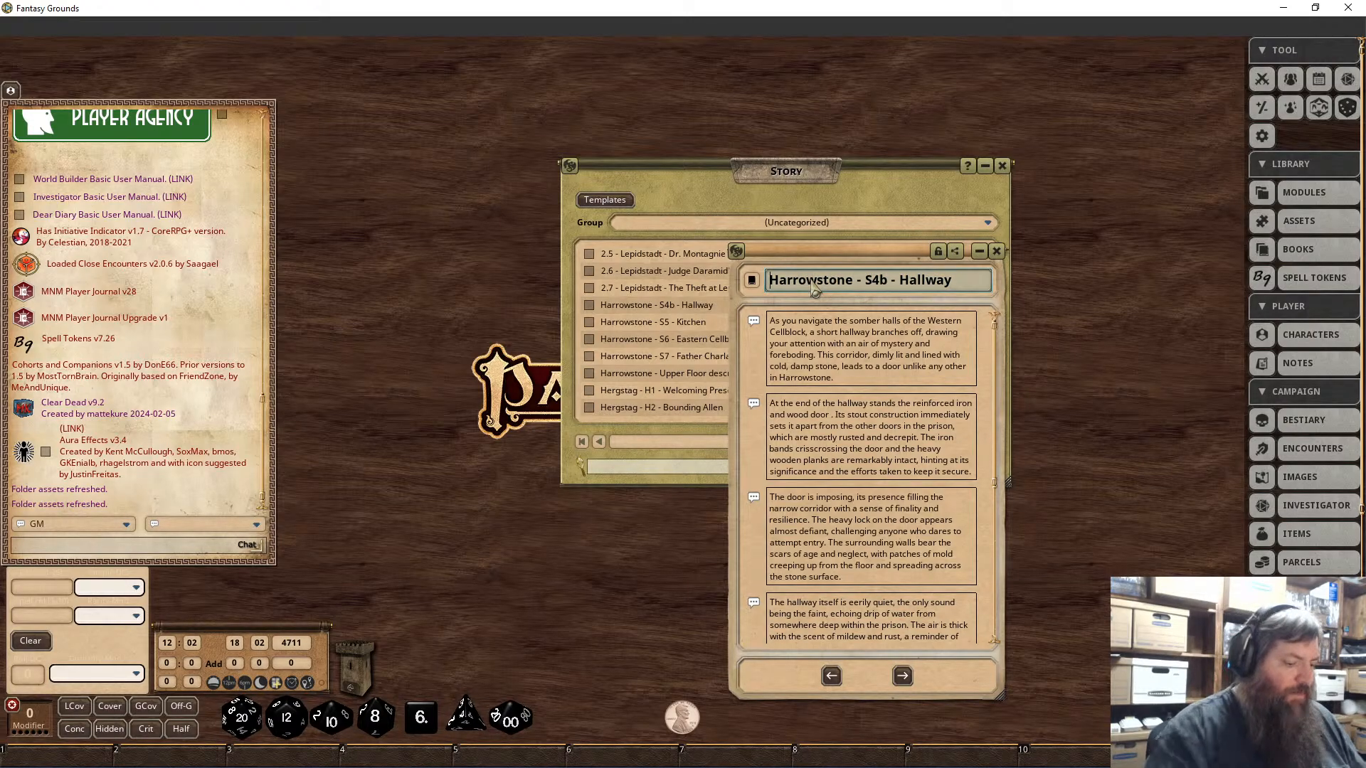
type("1 -")
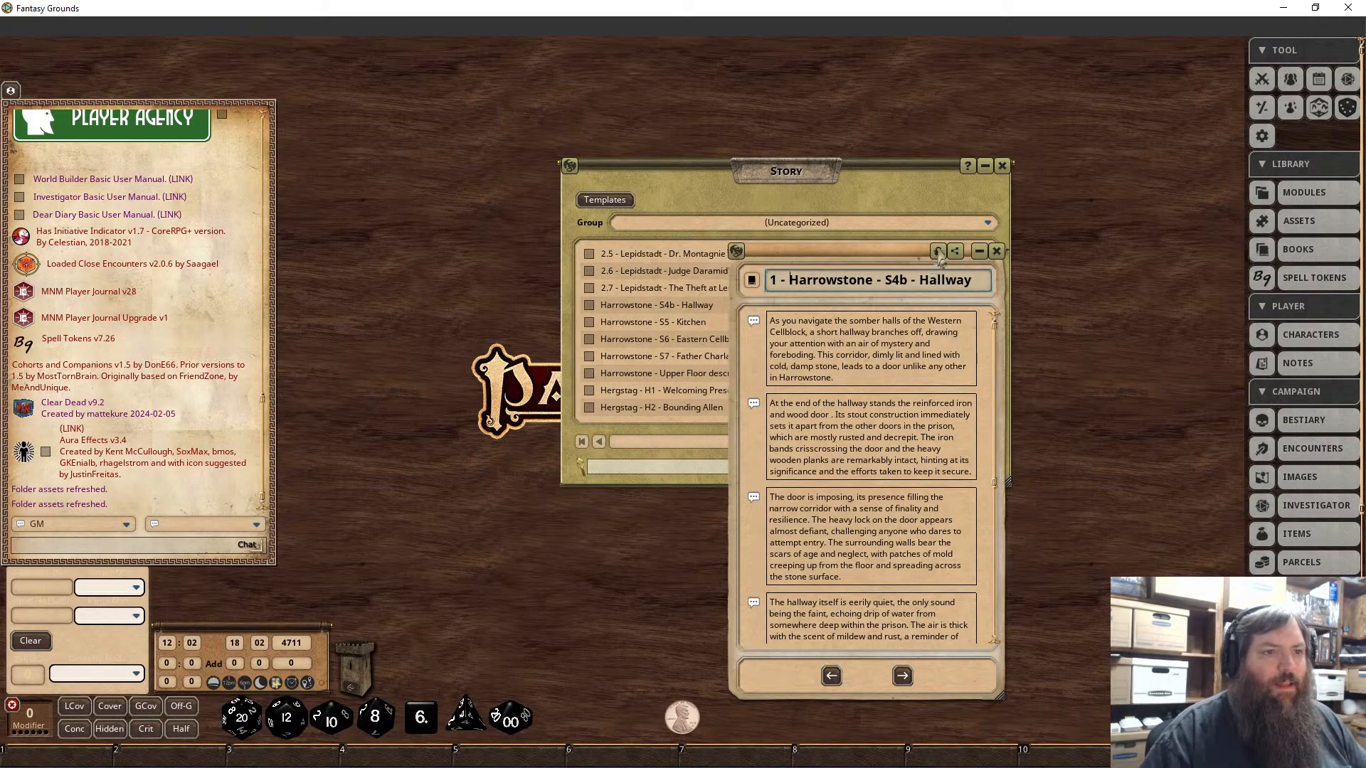
left_click(938, 250)
left_click(997, 251)
Step: Unlock the Harrowstone S5 story, retitle it "1 - Harrowstone - S5 - Kitchen", and relock and close it
left_click(617, 324)
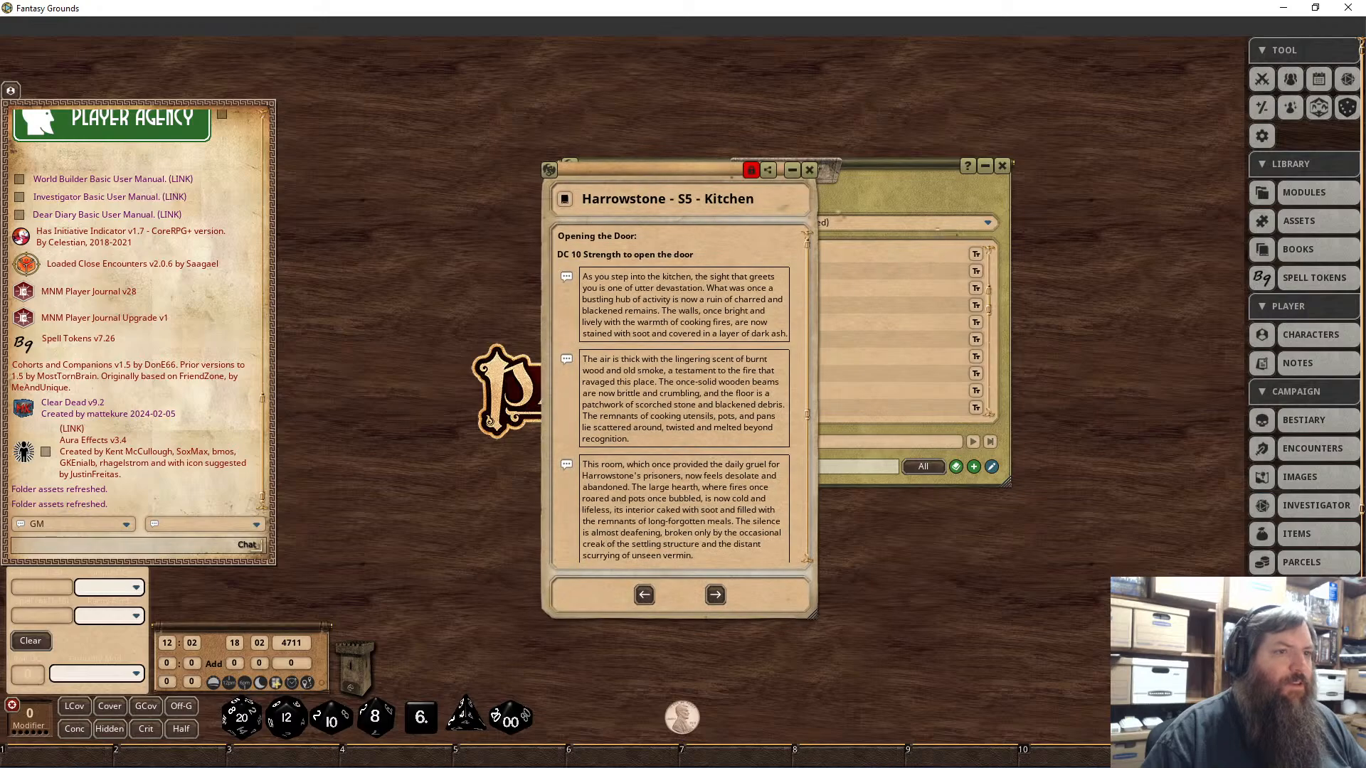
left_click(751, 171)
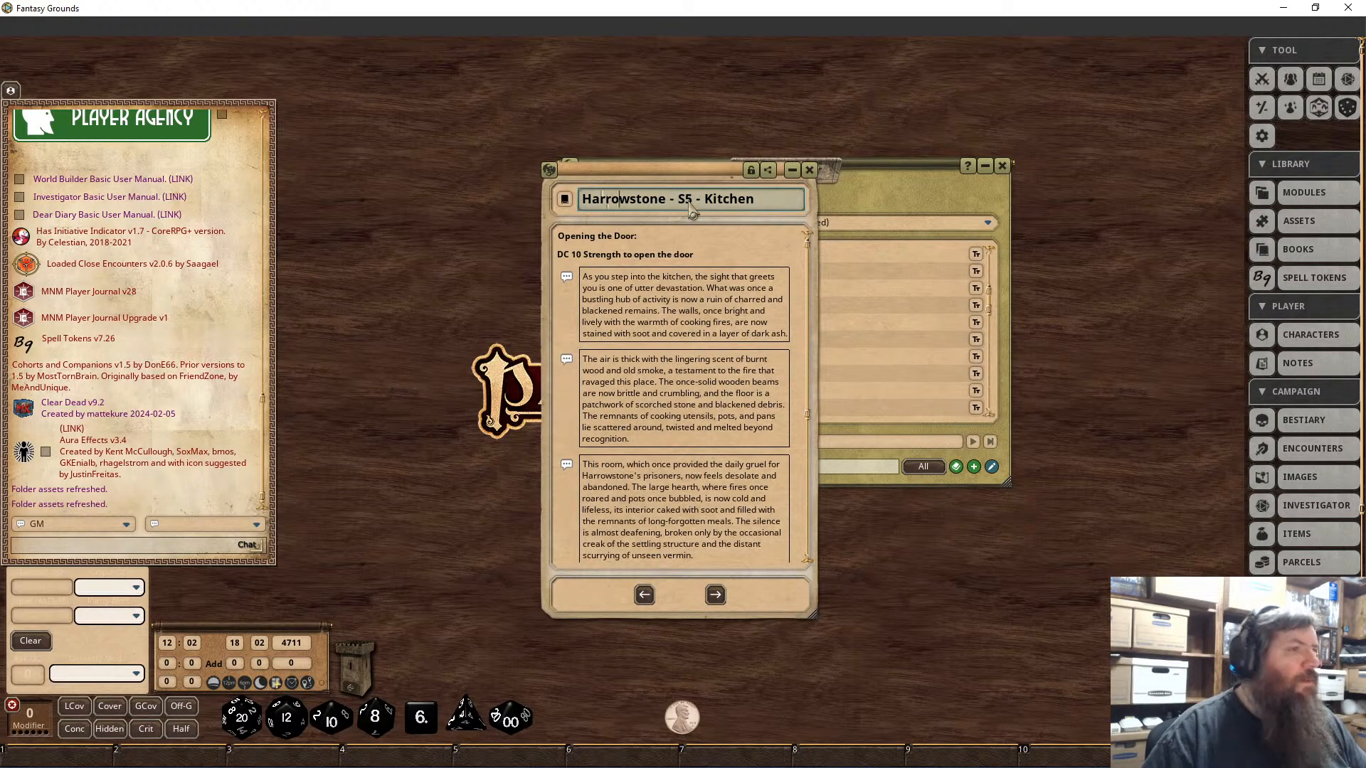
key("Home")
type("1 -")
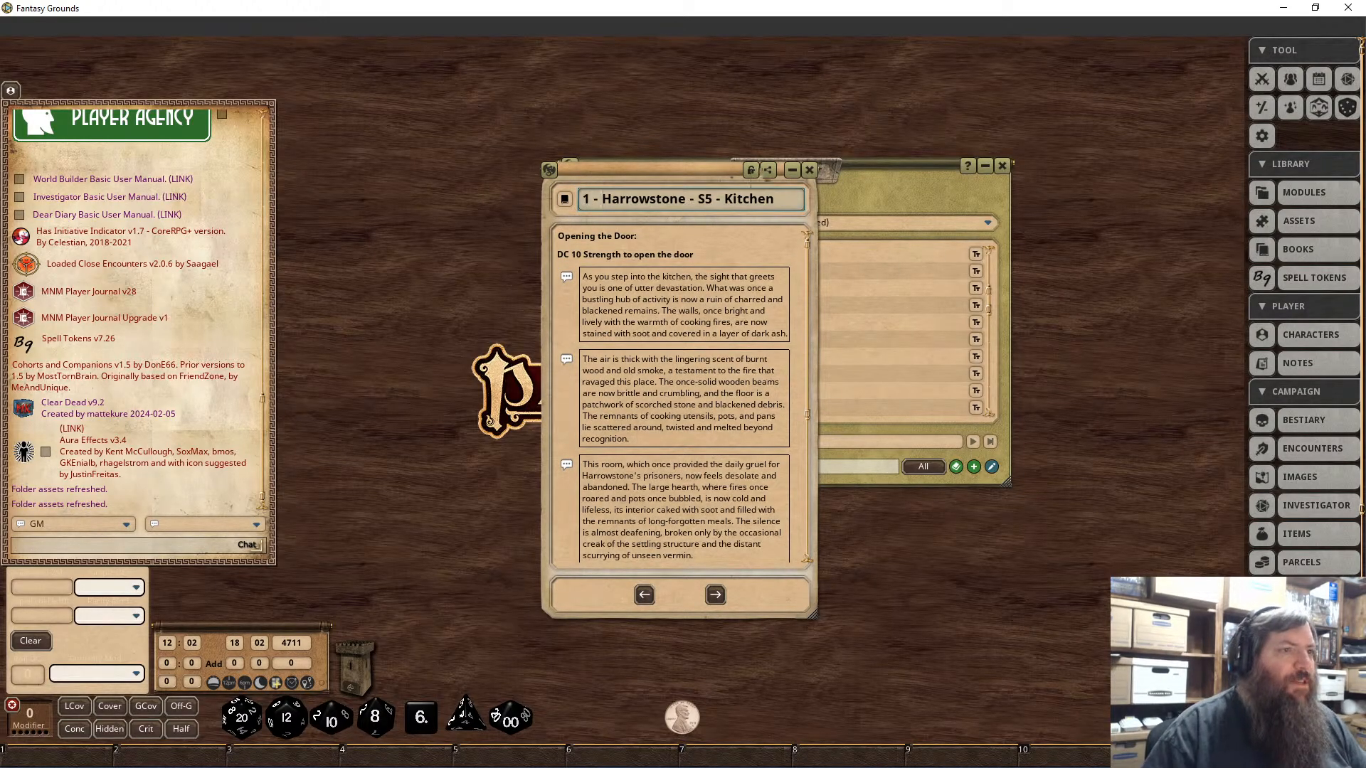
left_click(751, 171)
left_click(810, 171)
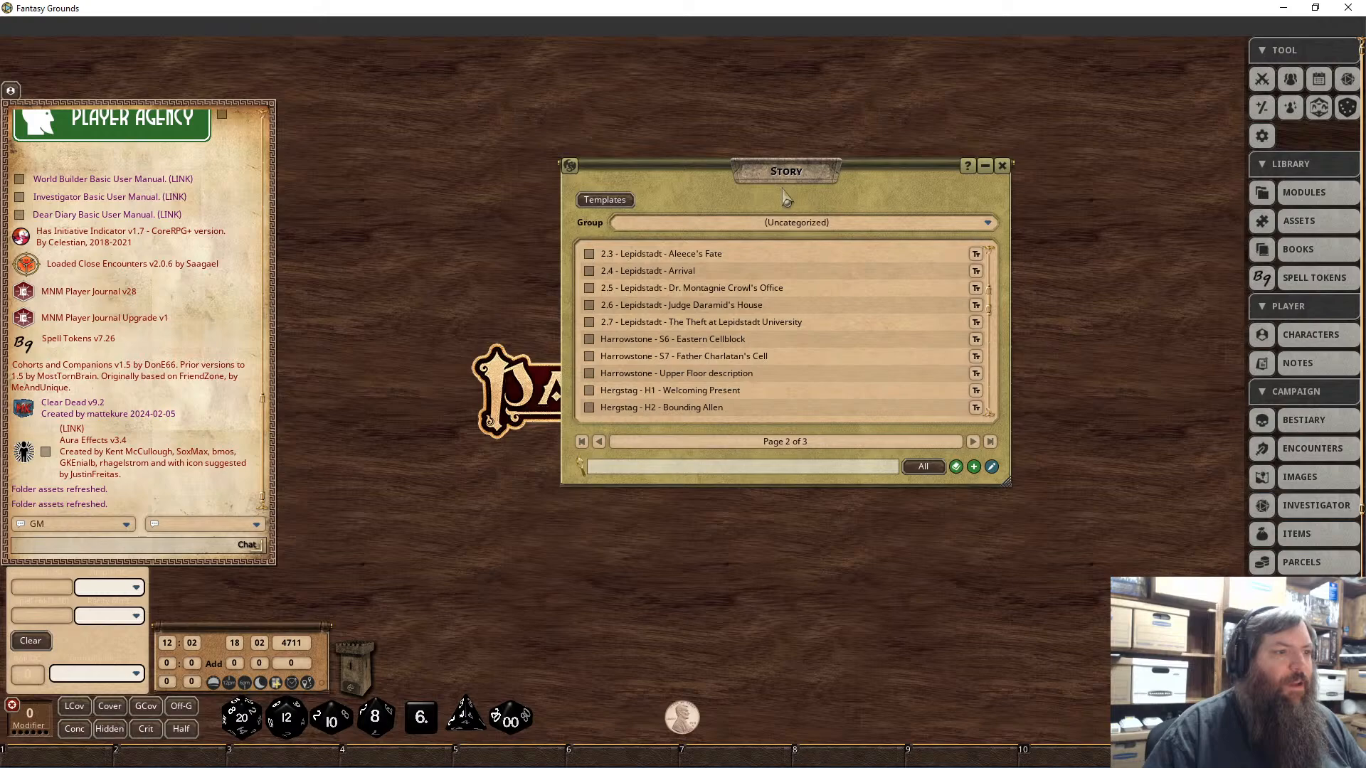
Step: Unlock the Harrowstone S6 story, retitle it "1 - Harrowstone - S6 - Eastern Cellblock", and relock and close it
left_click(649, 339)
left_click(751, 171)
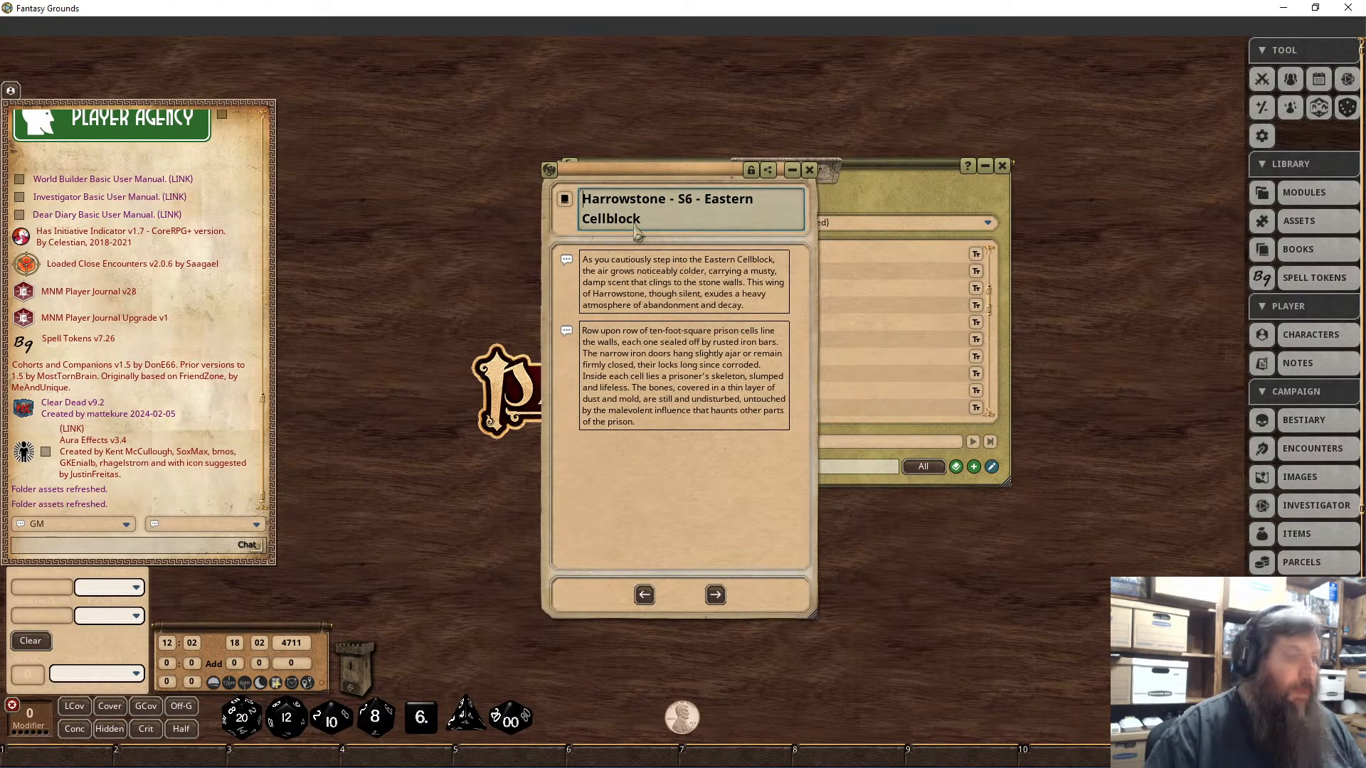
type("1 -")
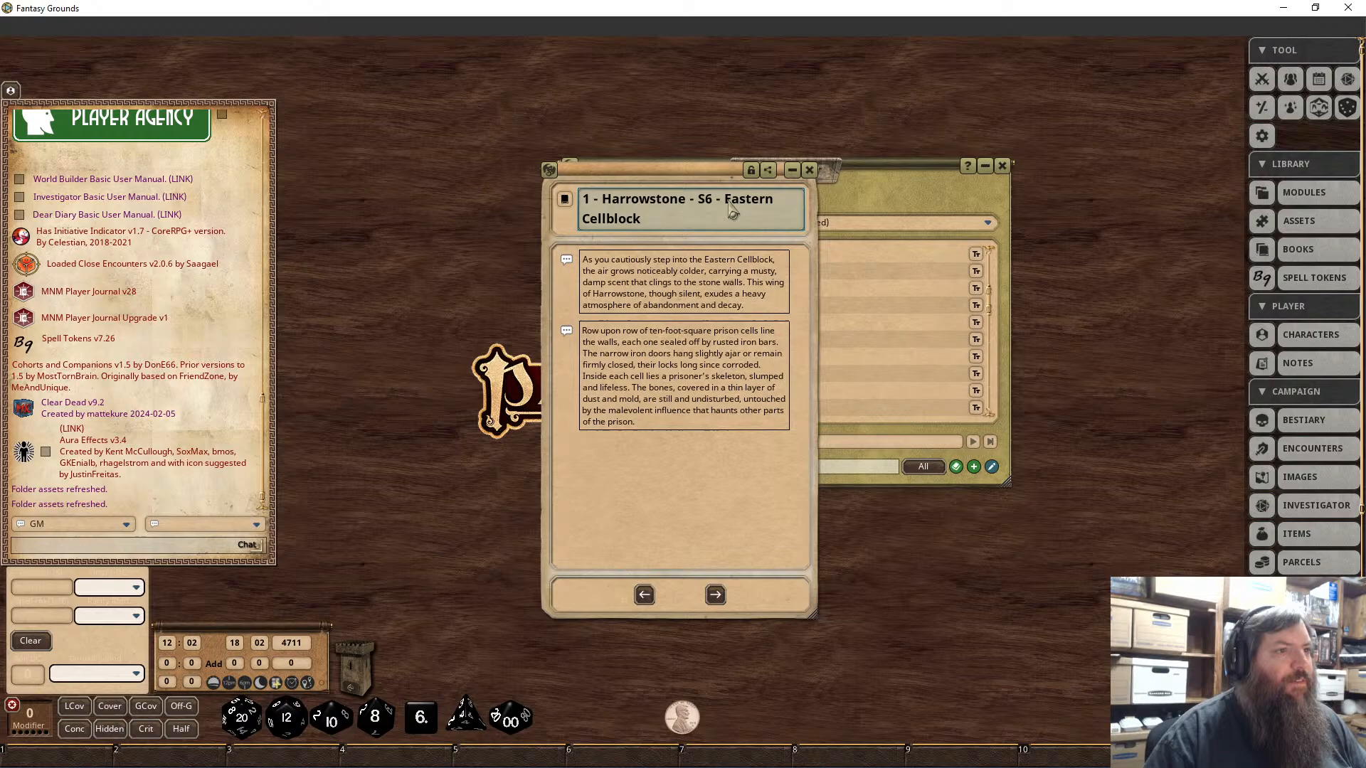
left_click(751, 171)
left_click(809, 170)
Step: Open and unlock the Harrowstone S7 story and start editing at the beginning of its title
left_click(665, 357)
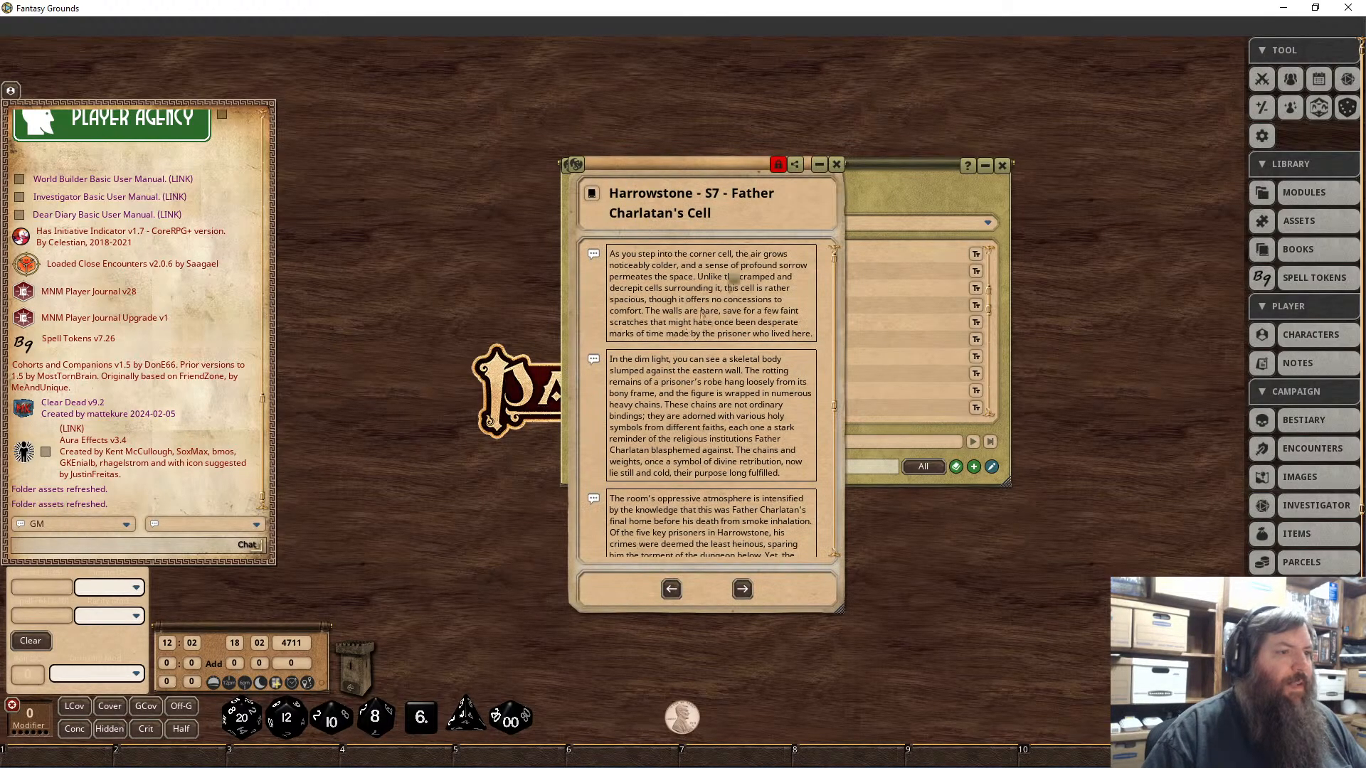
left_click(777, 165)
key("Up")
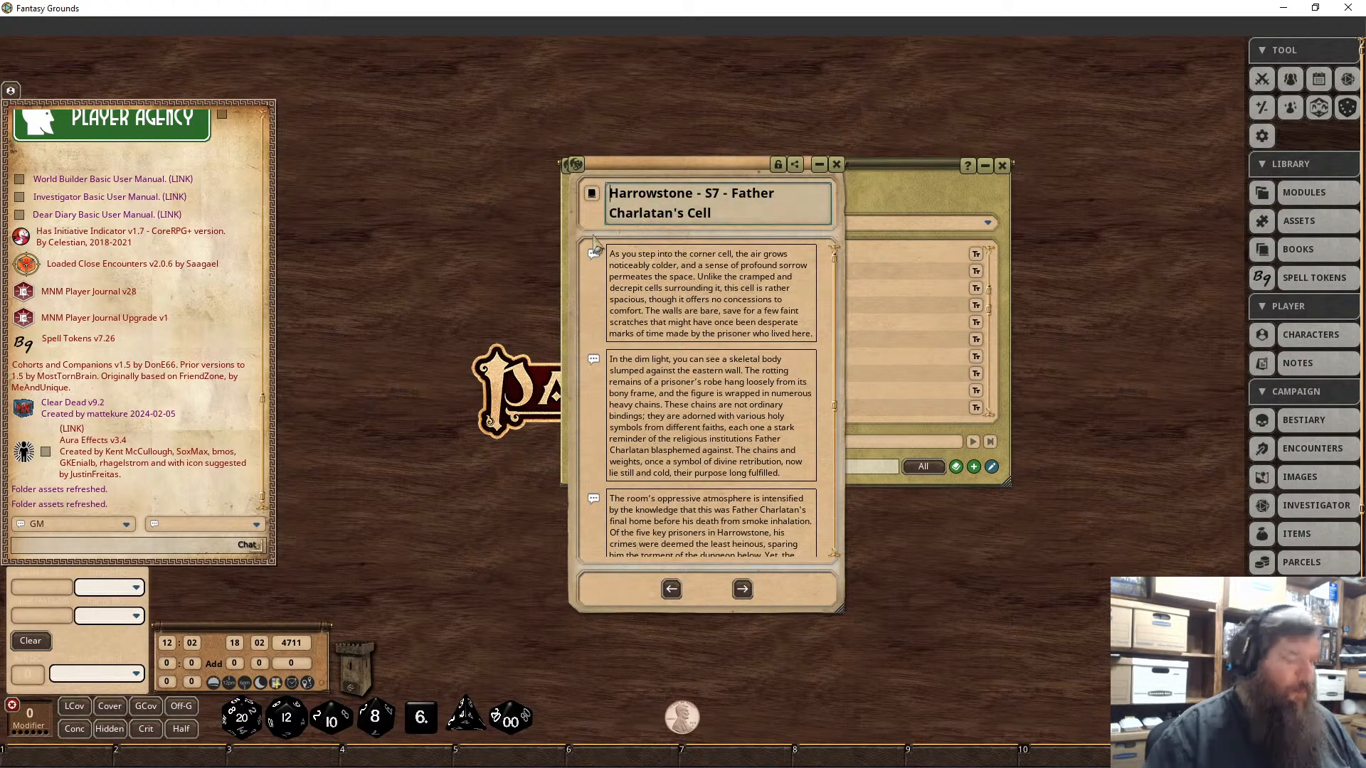
Step: Prefix the title of the Harrowstone S7 Father Charlatan's Cell story with "1 - ", then lock and close the entry
type("1 -")
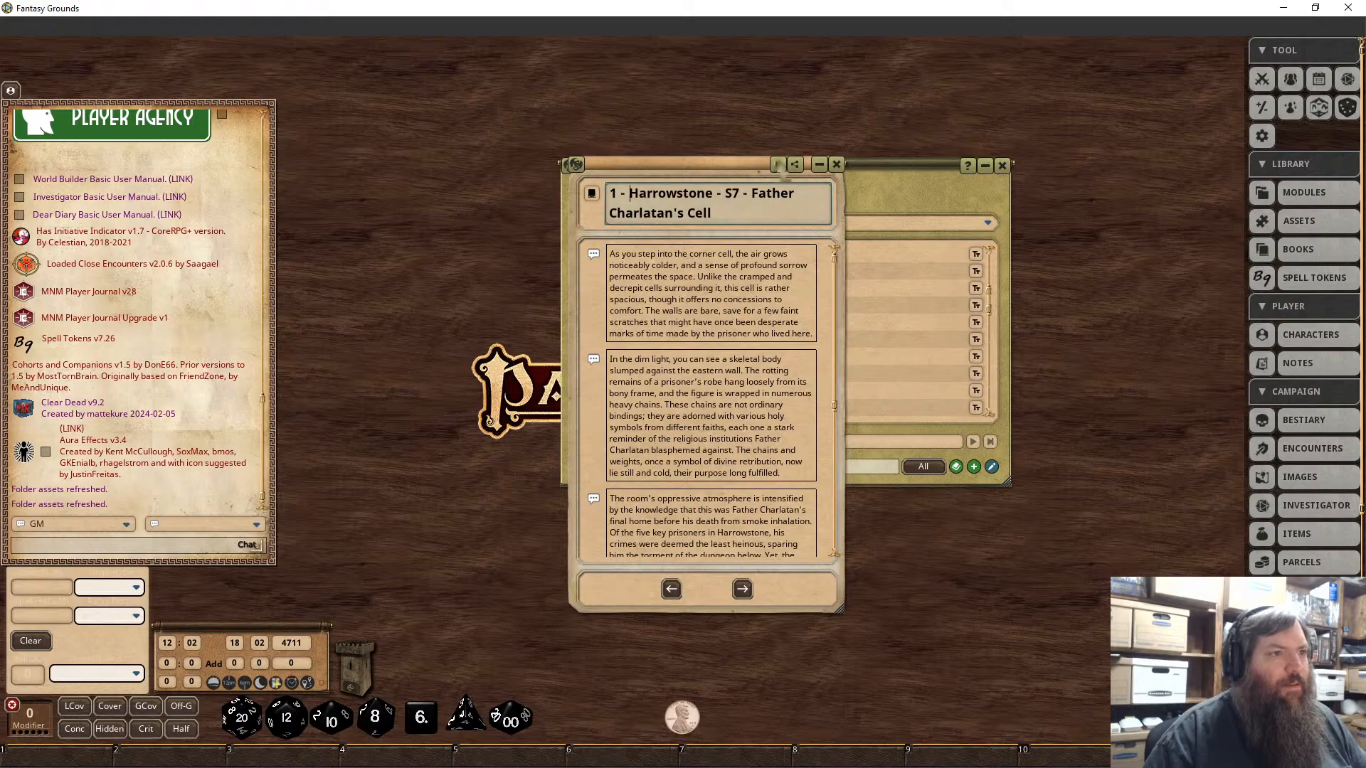
left_click(777, 165)
left_click(837, 164)
Step: Rename the Harrowstone upper floor story entry as "1 - Harrowstone - Upper Floor description" and close it
left_click(699, 310)
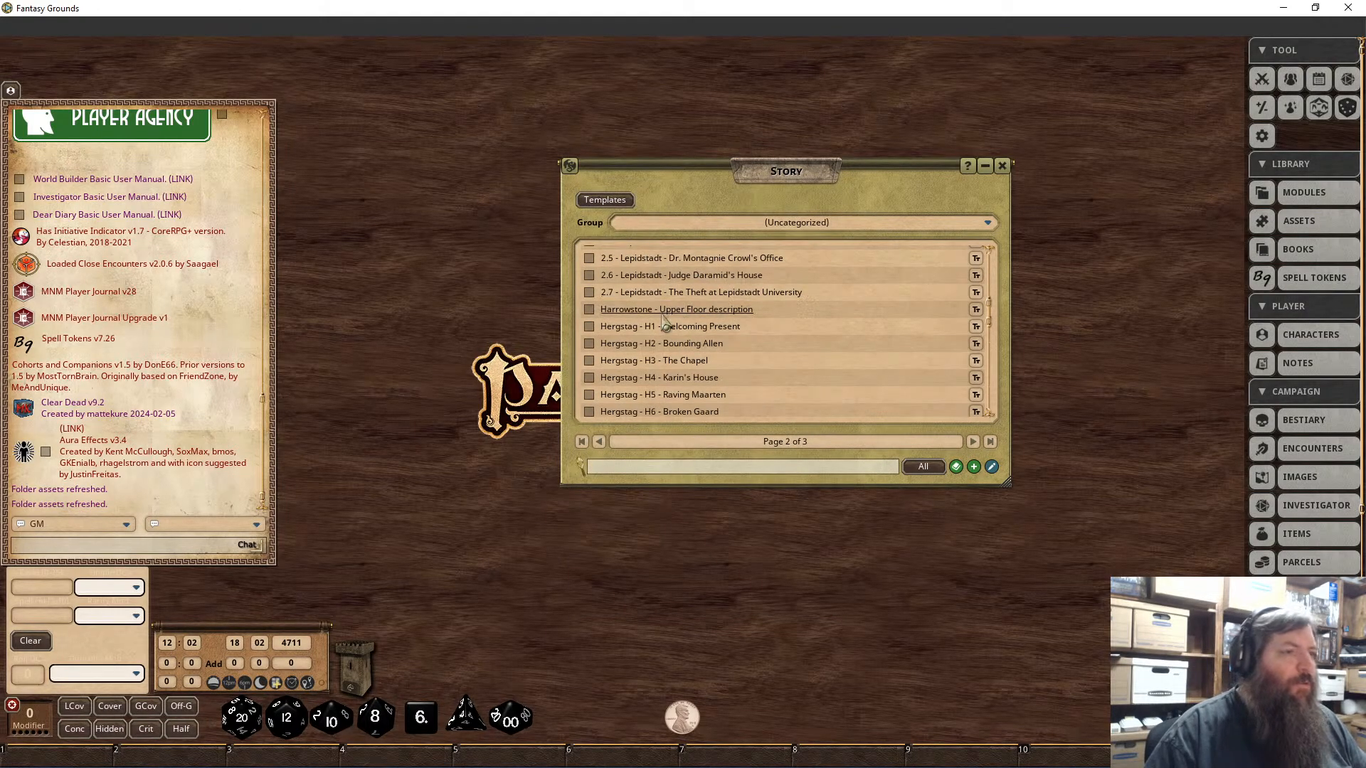
left_click(952, 178)
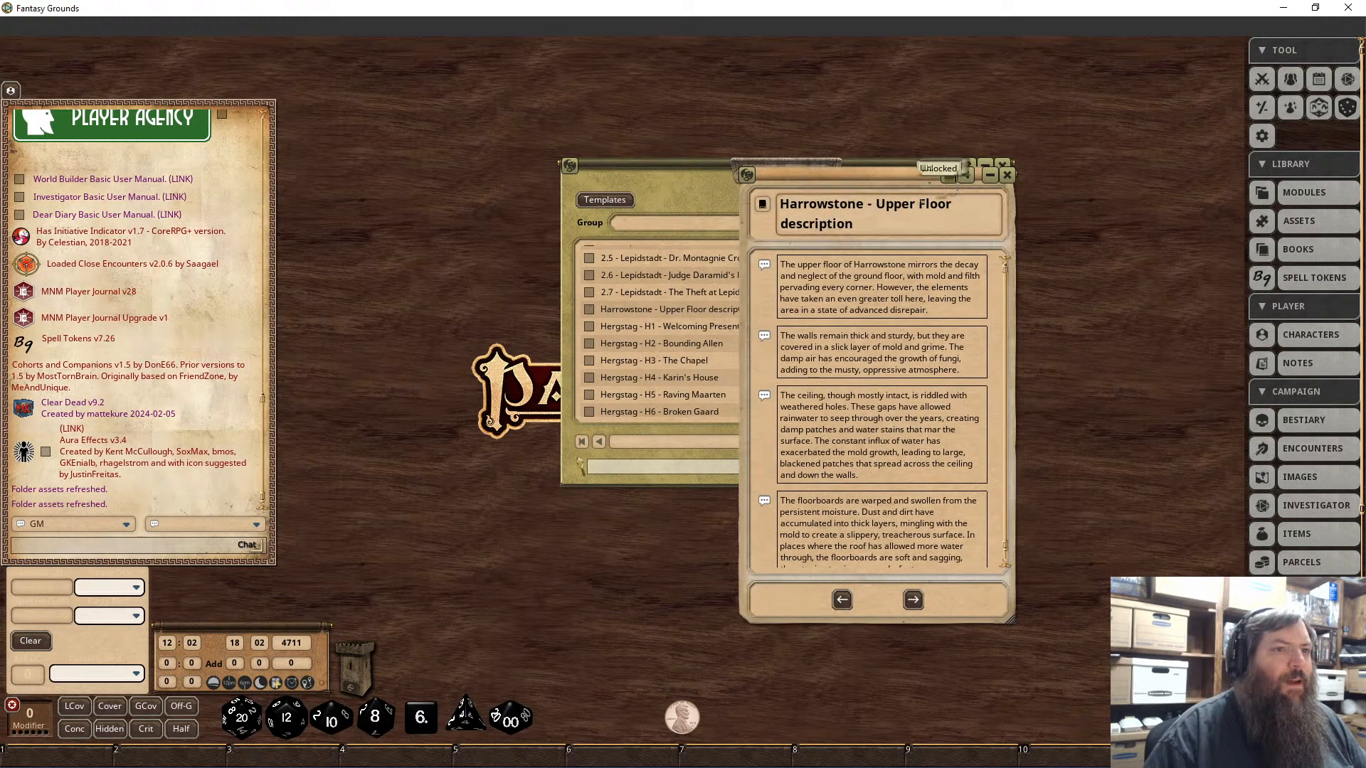
left_click(815, 232)
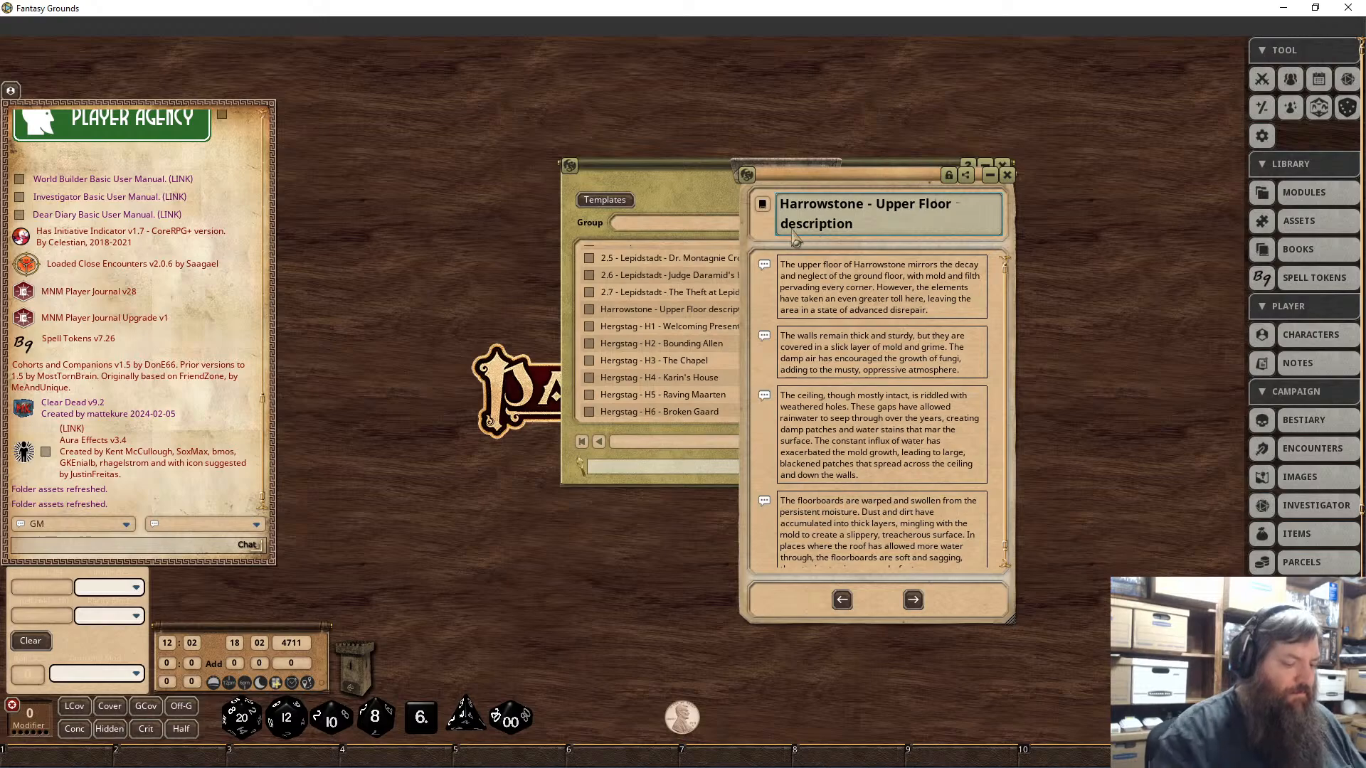
type("1 -")
left_click(949, 175)
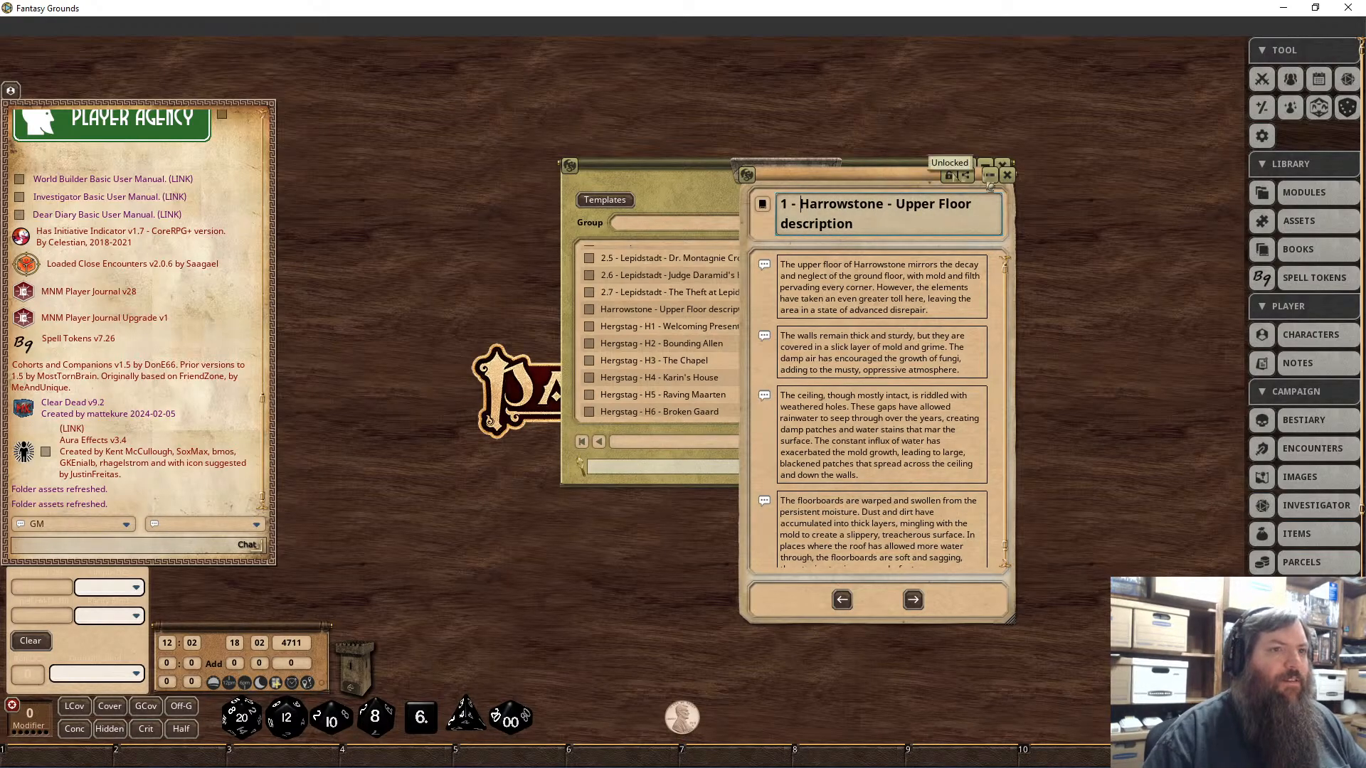
left_click(1007, 175)
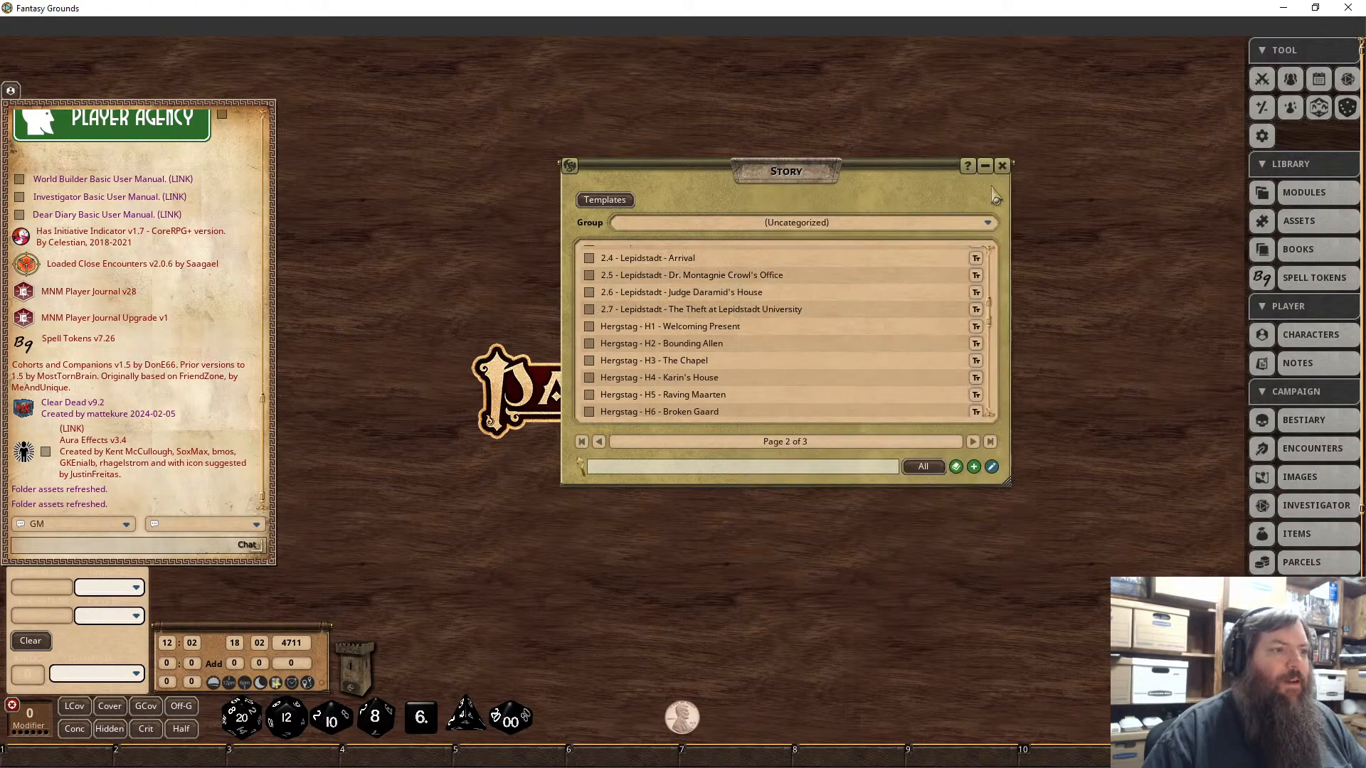
Step: Rename the Hergstag H1 story entry as "1 - Hergstag - H1 - Welcoming Present" and close it
left_click(625, 327)
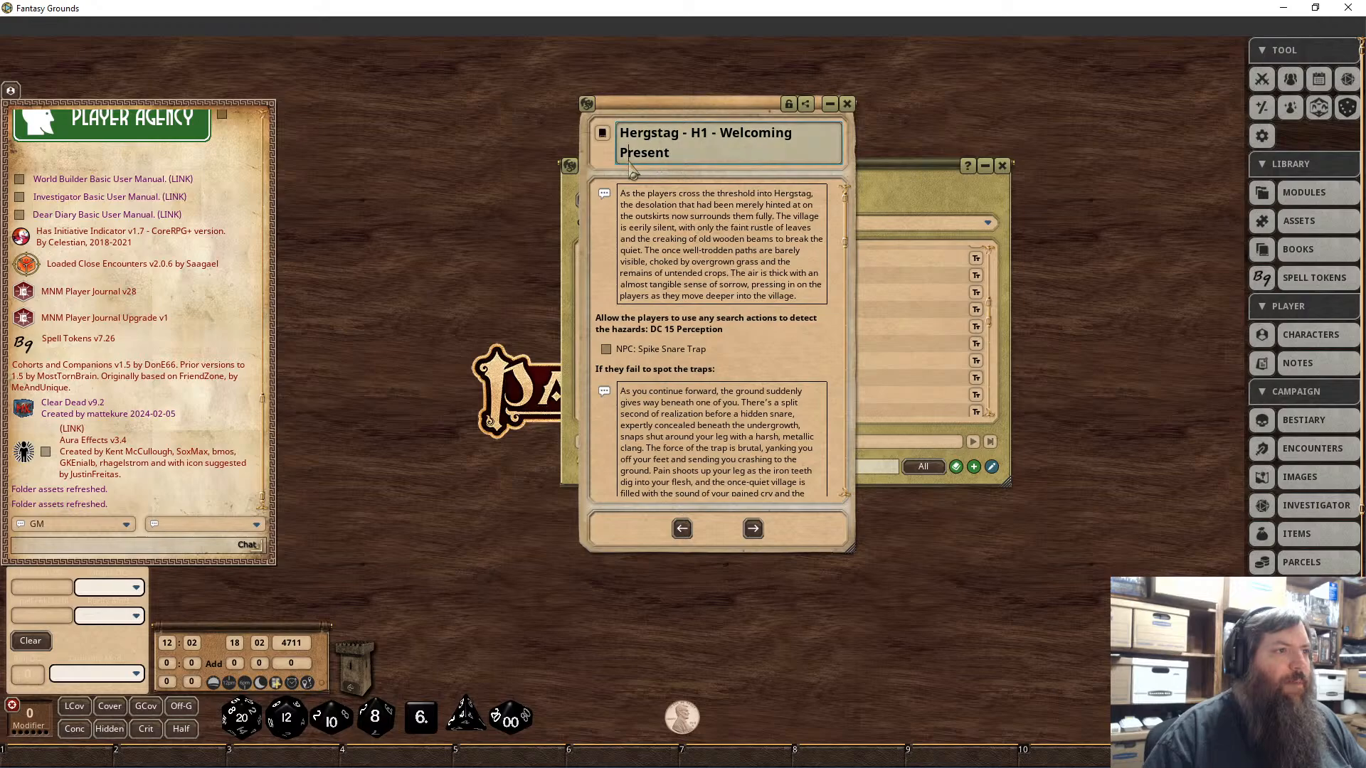
type("1 -")
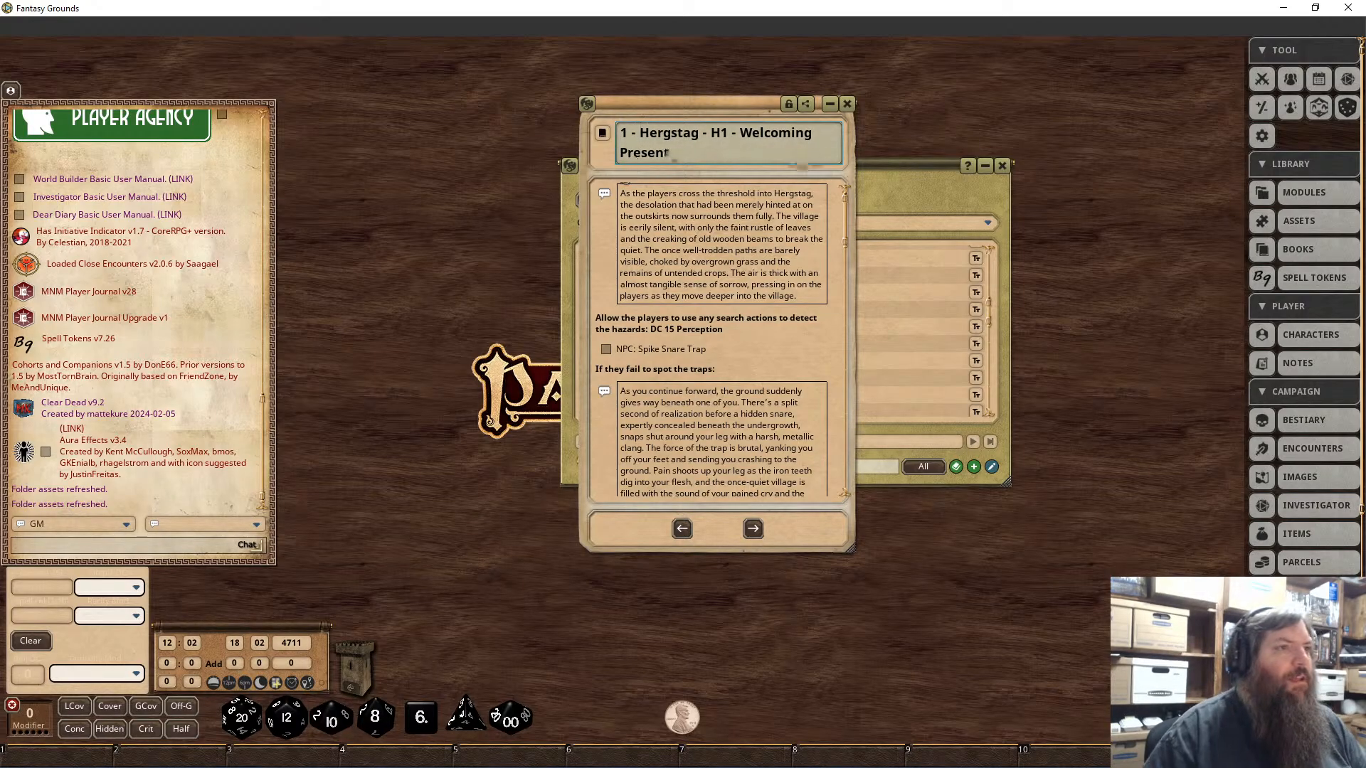
left_click(788, 104)
left_click(846, 104)
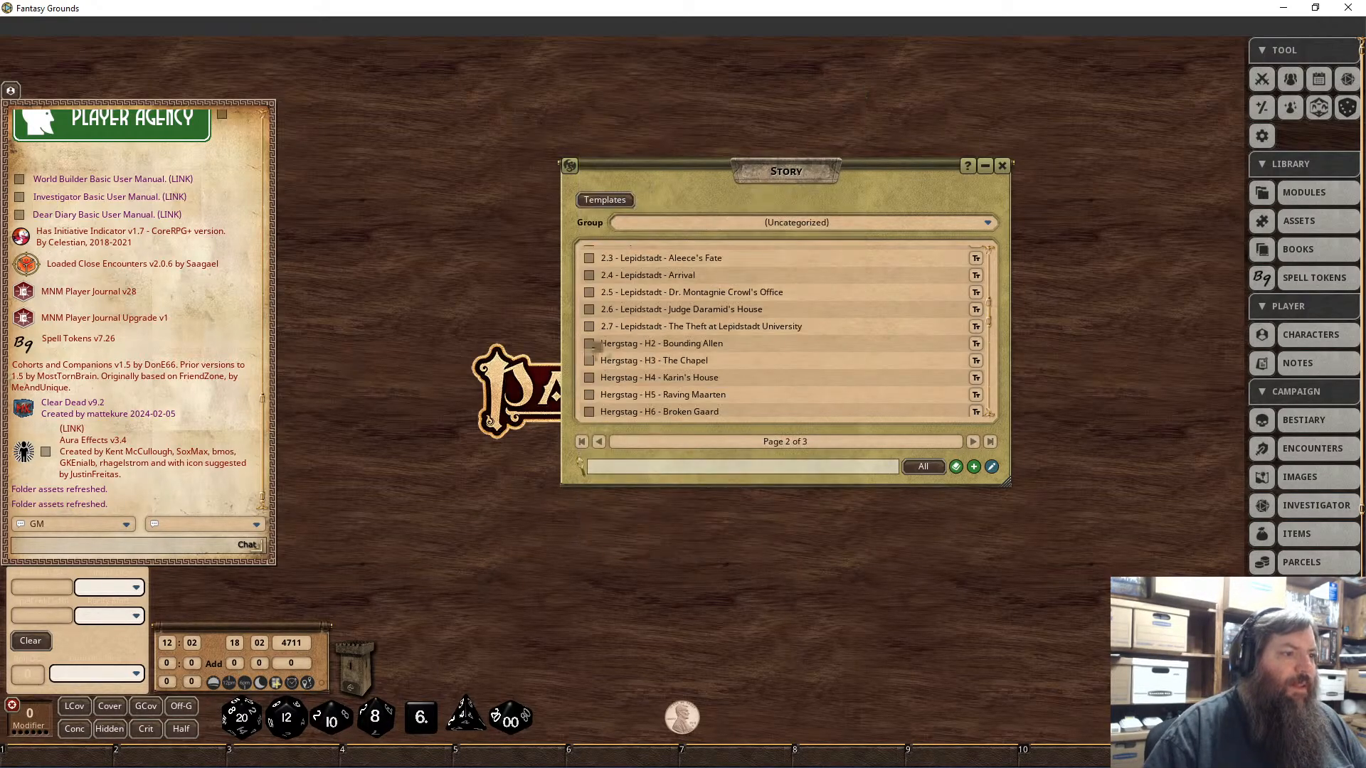
Step: Review the number prefixes of the story entries across the first and second pages of the story list
left_click(625, 345)
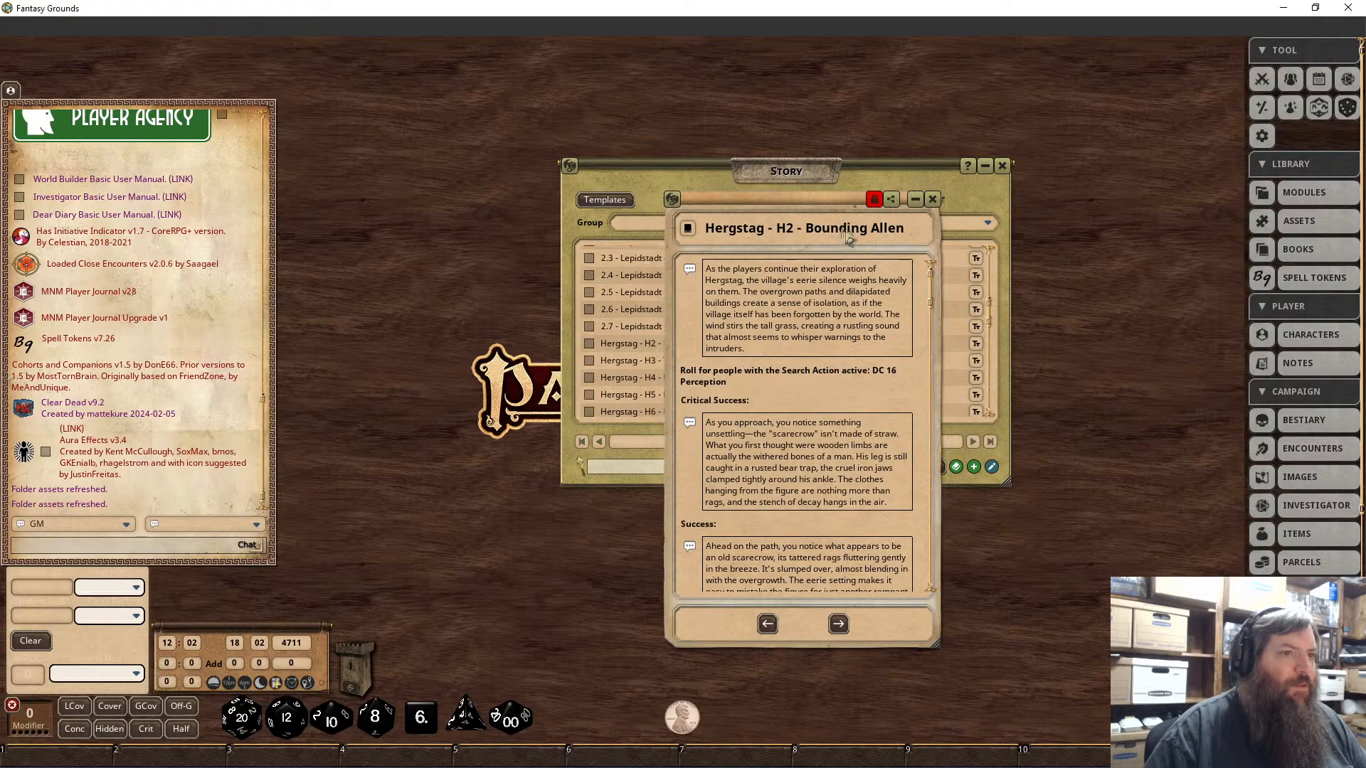
left_click(934, 201)
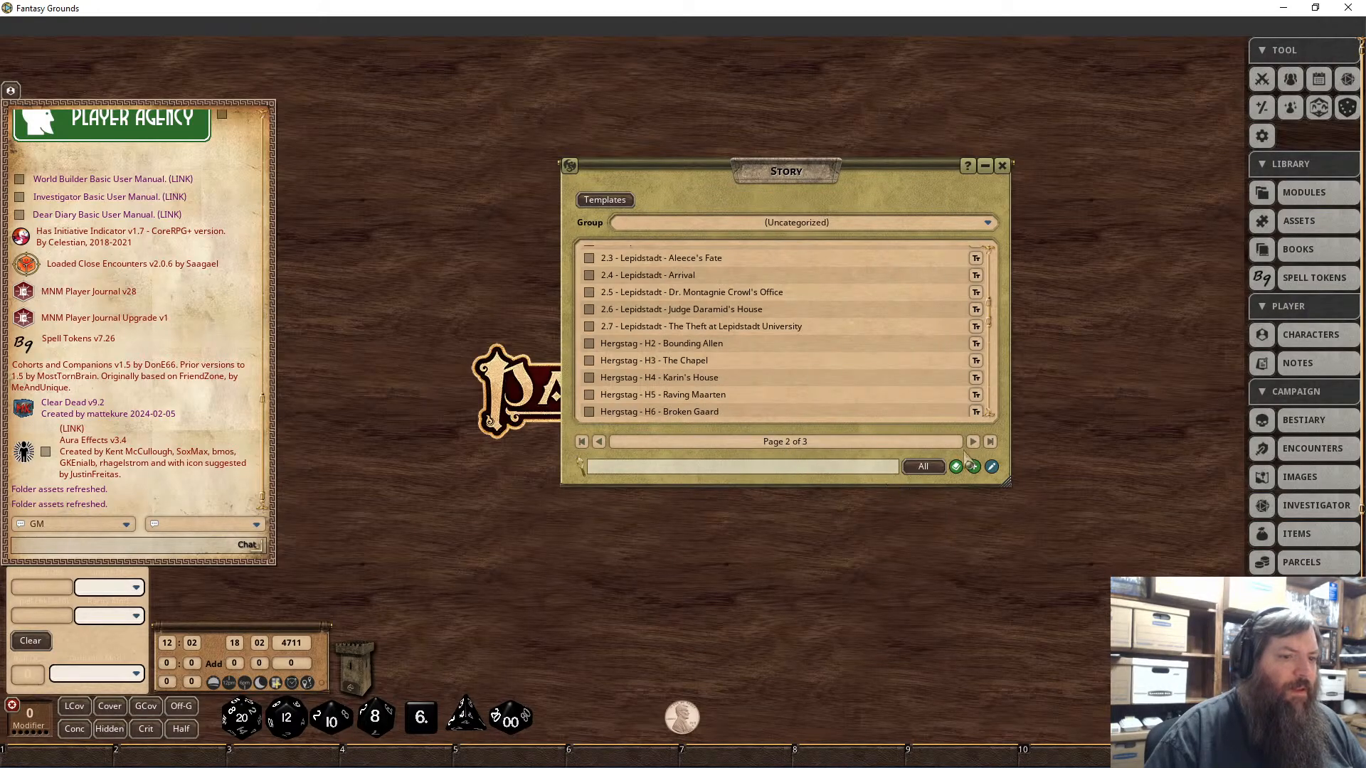
left_click(599, 442)
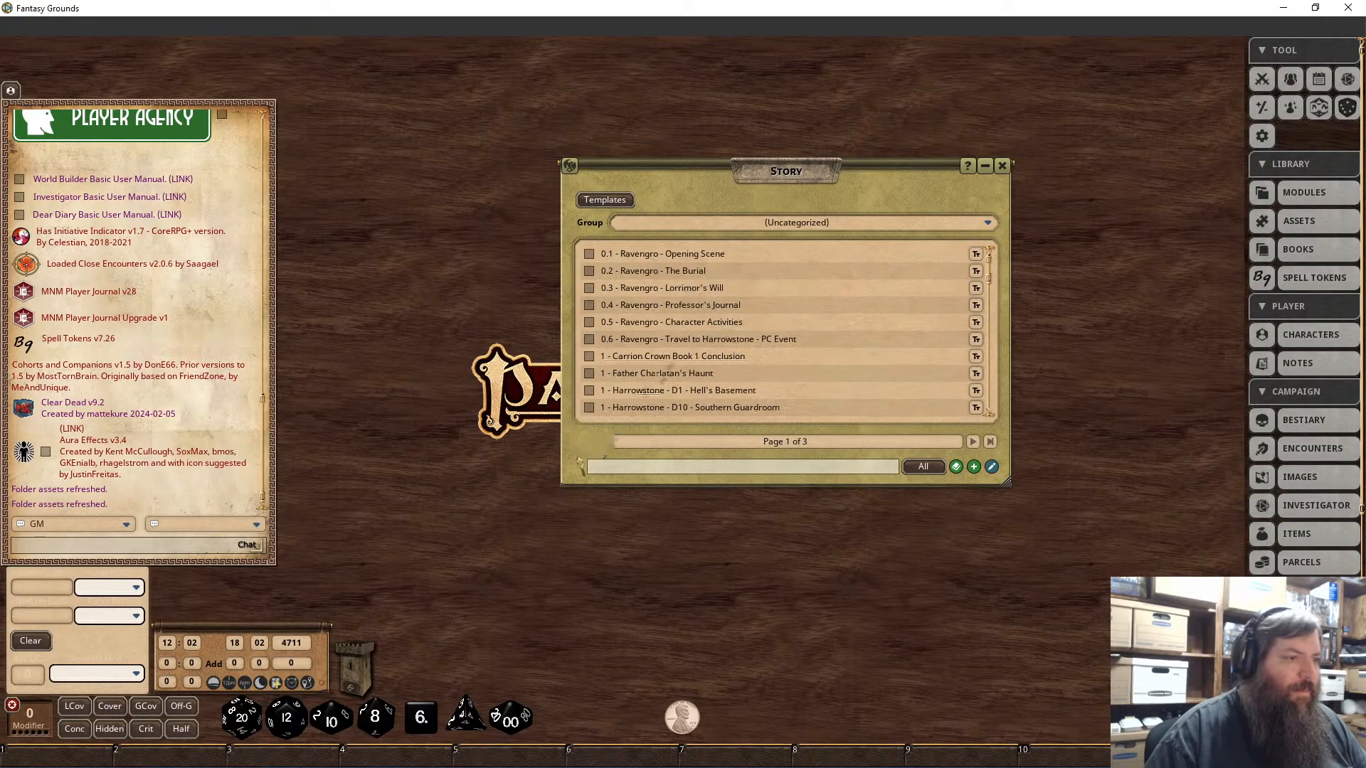
scroll(677, 347, "down", 10)
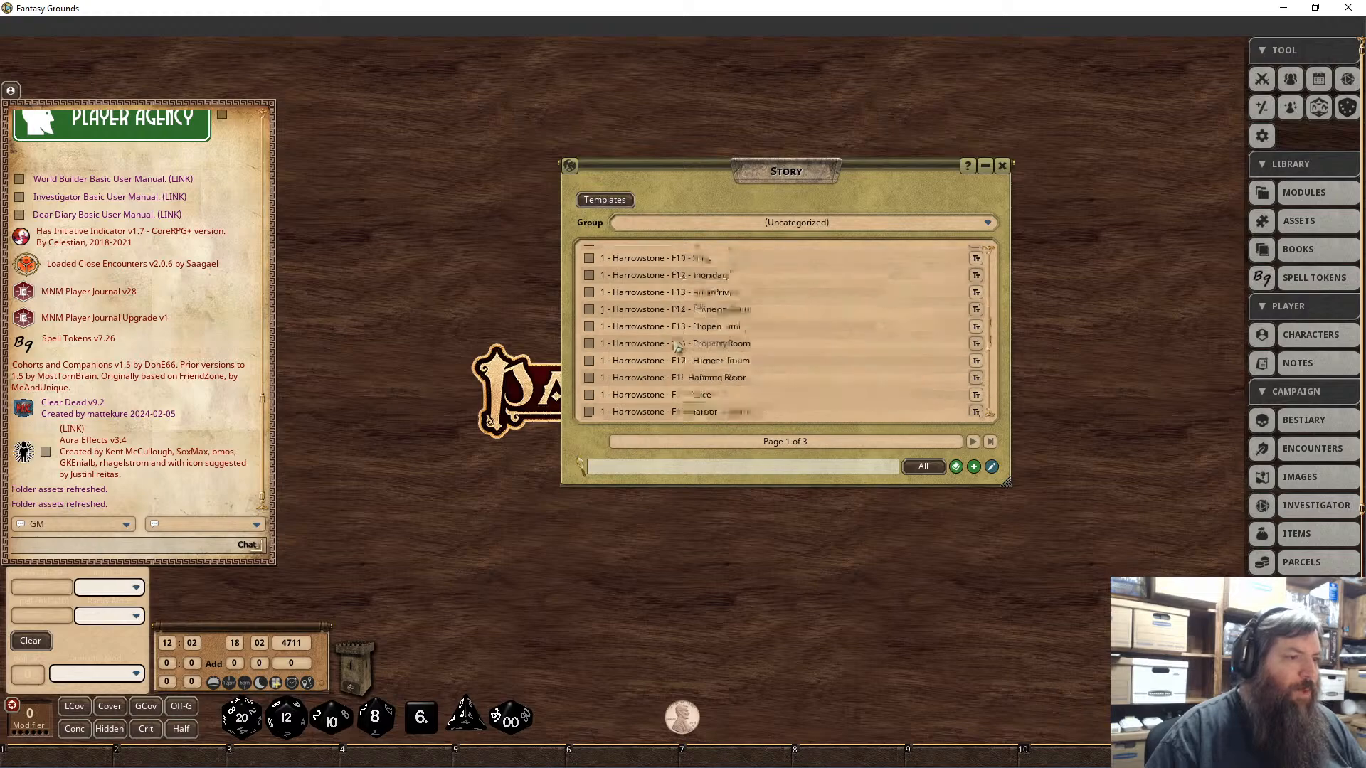
scroll(678, 347, "down", 10)
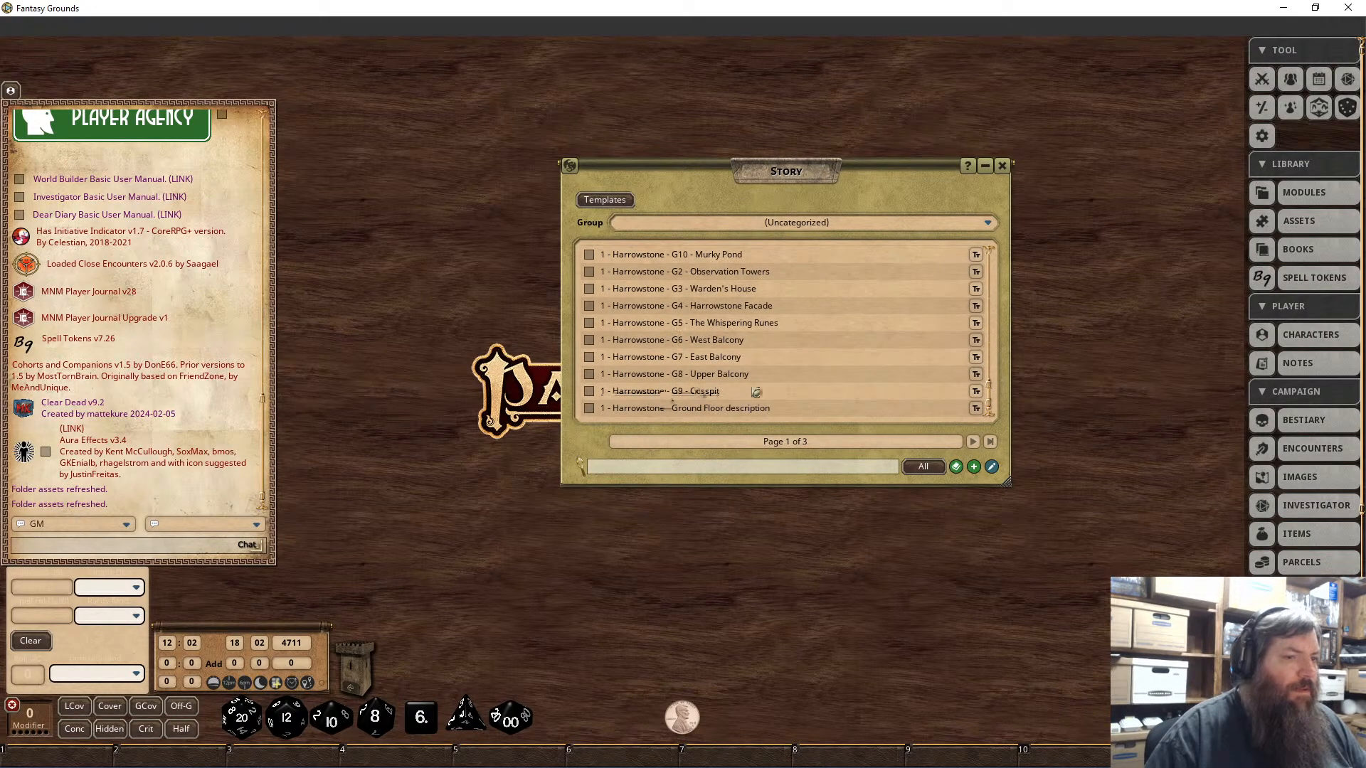
left_click(973, 441)
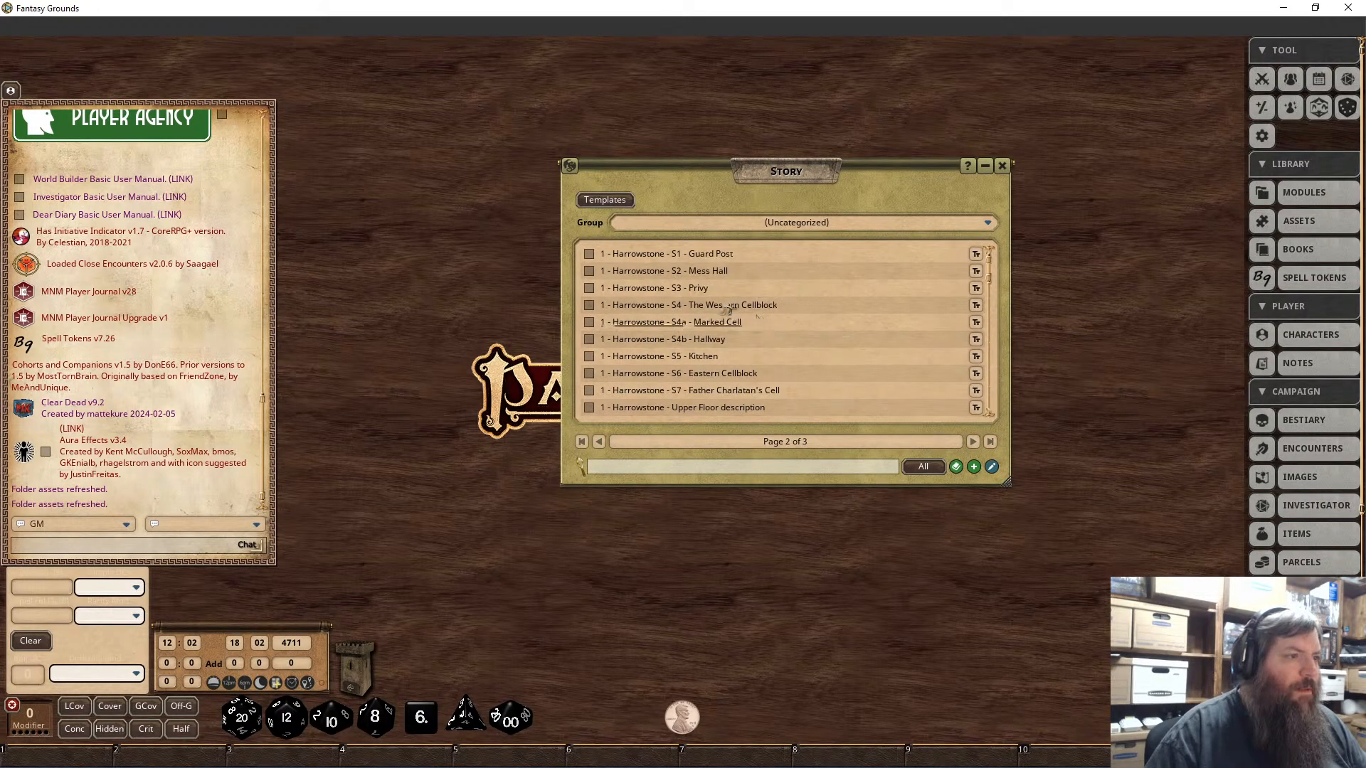
scroll(672, 349, "down", 5)
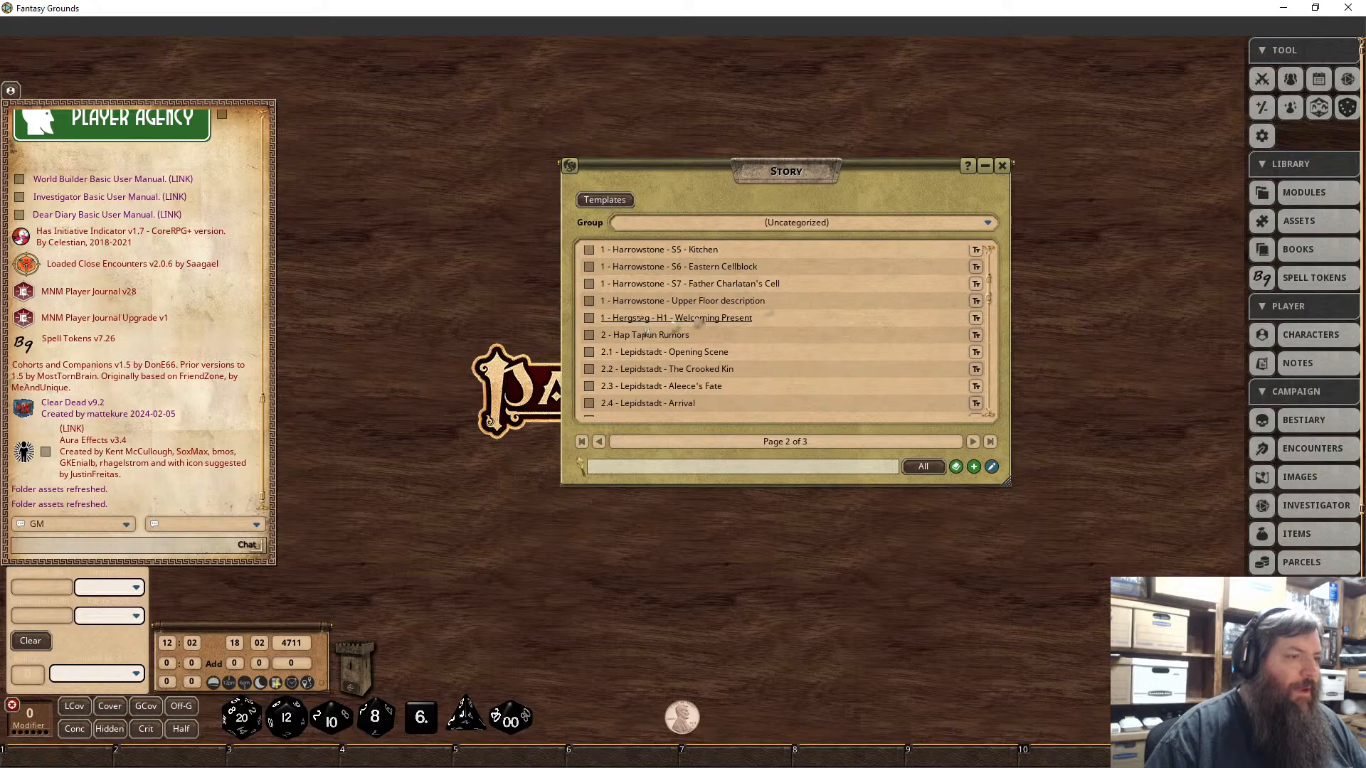
Step: Change the number prefix of the Hergstag H1 Welcoming Present story to 2, then lock and close the entry
left_click(642, 318)
left_click(790, 106)
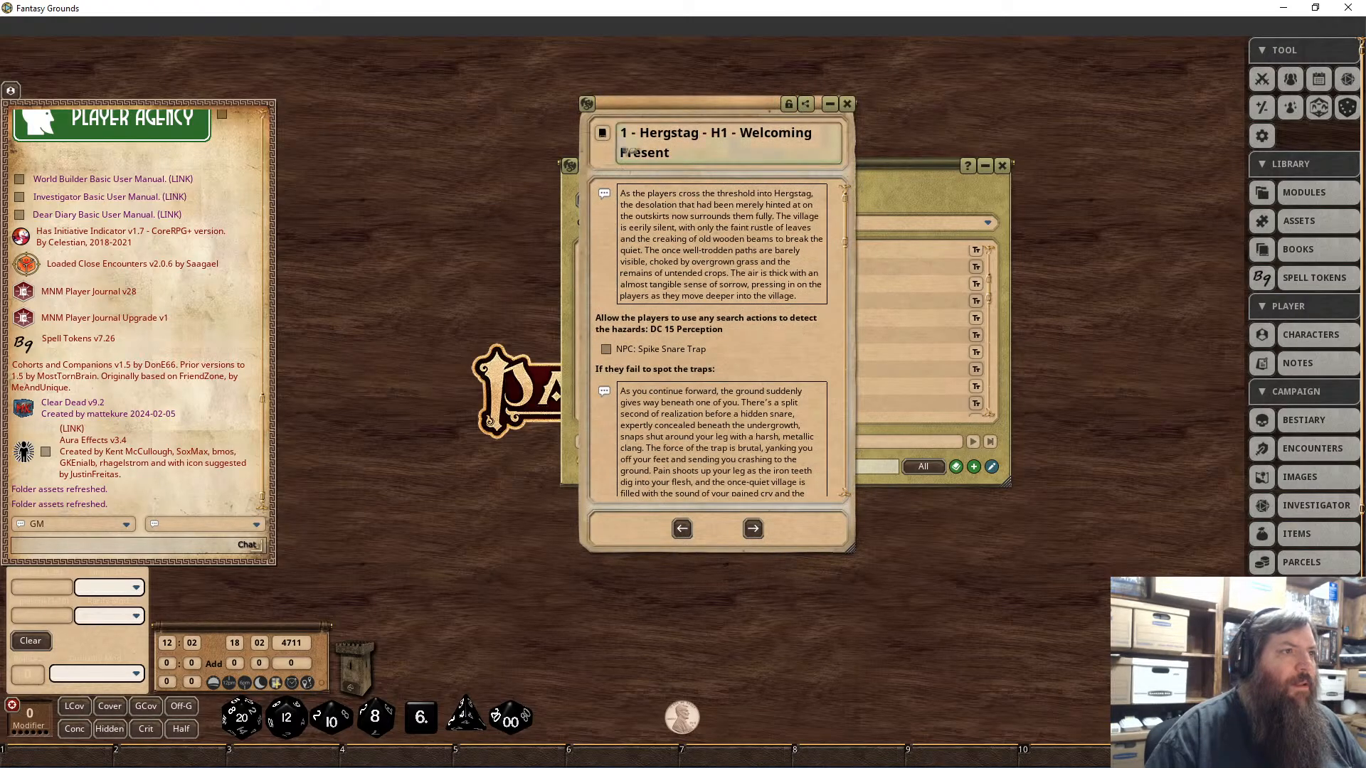
left_click(632, 148)
key("BackSpace")
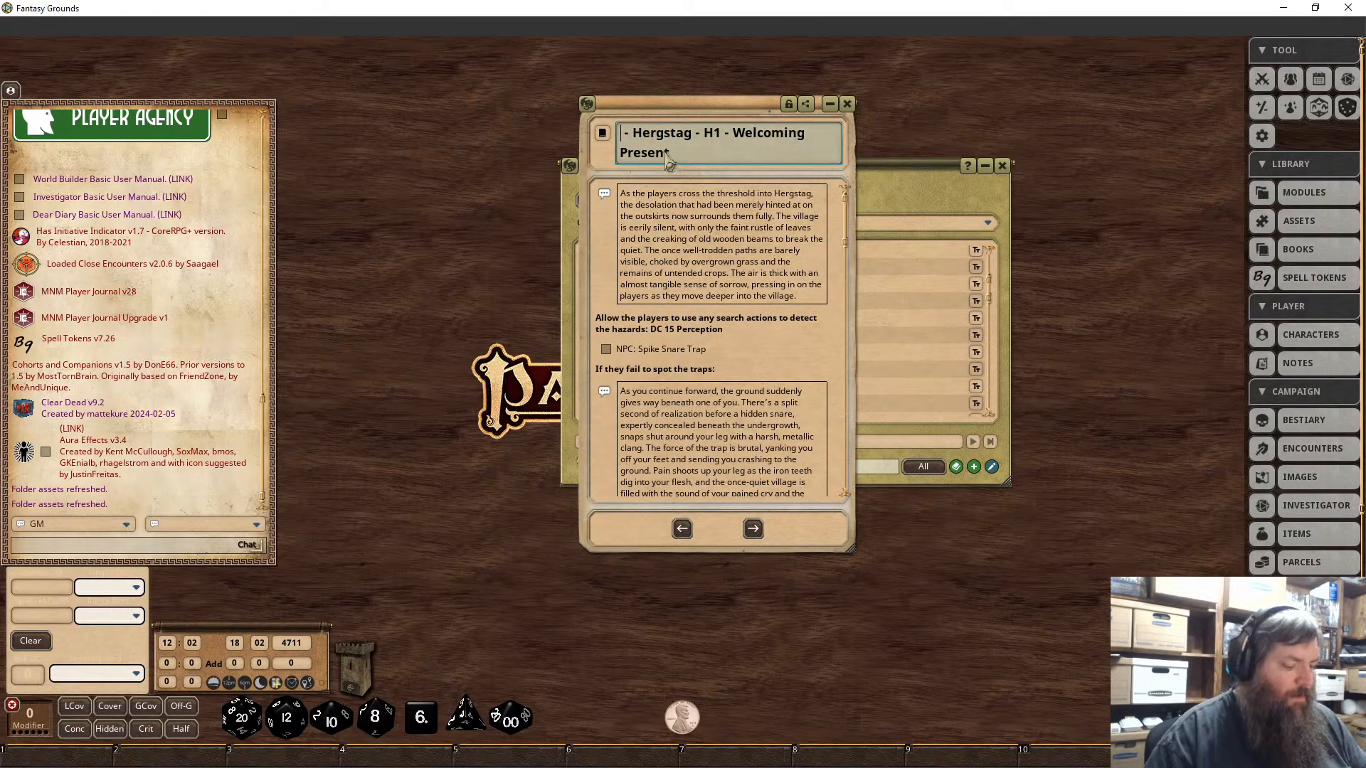
type("2")
left_click(788, 104)
left_click(848, 104)
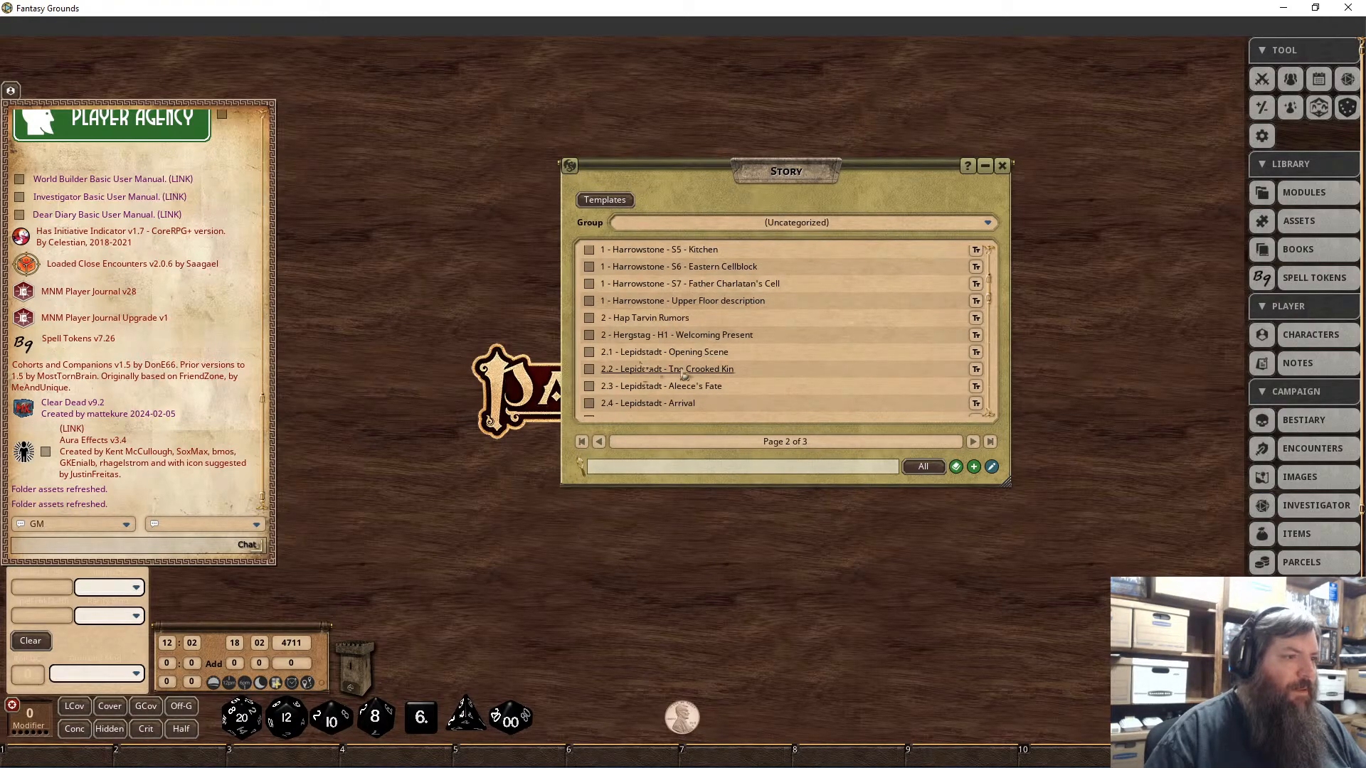
Step: Rename the Hergstag H2 story entry as "2 - Hergstag - H2 - Bounding Allen", then lock and close it
scroll(658, 348, "down", 4)
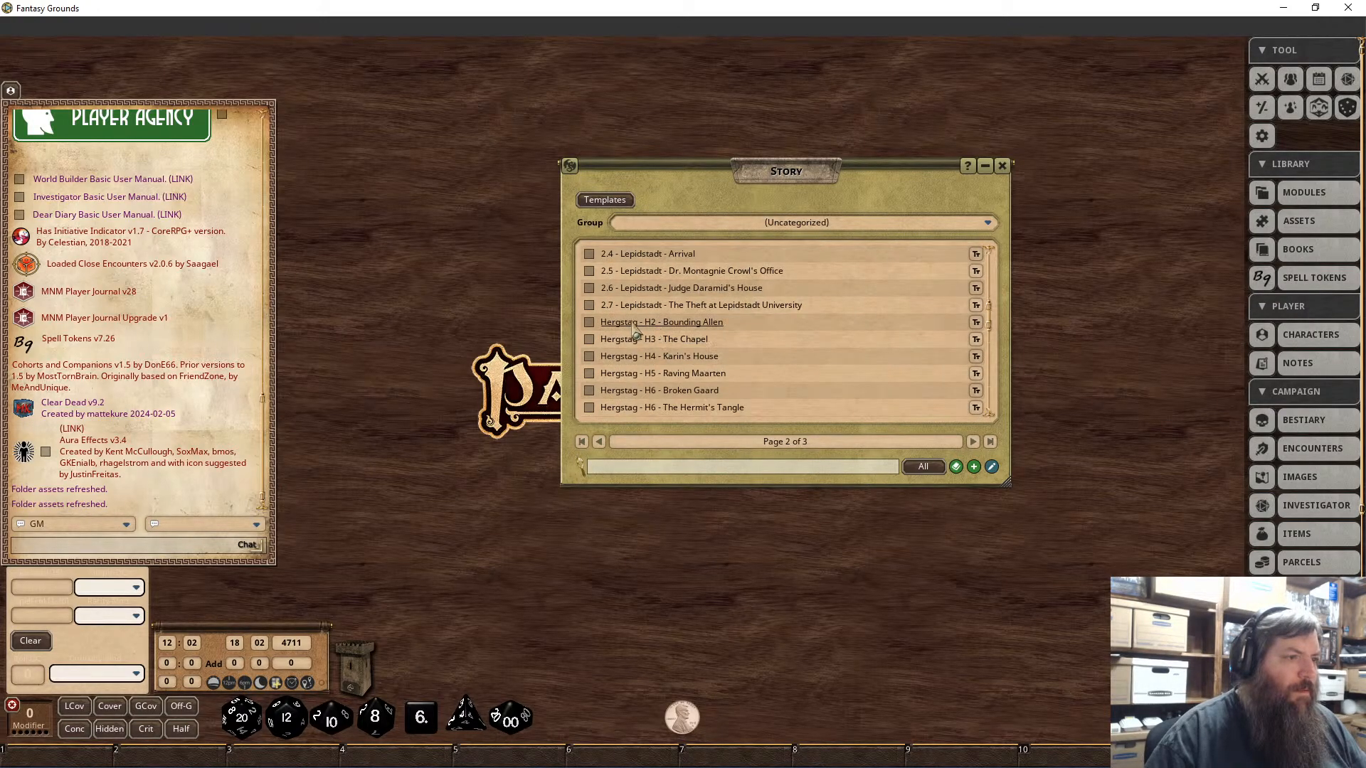
left_click(658, 322)
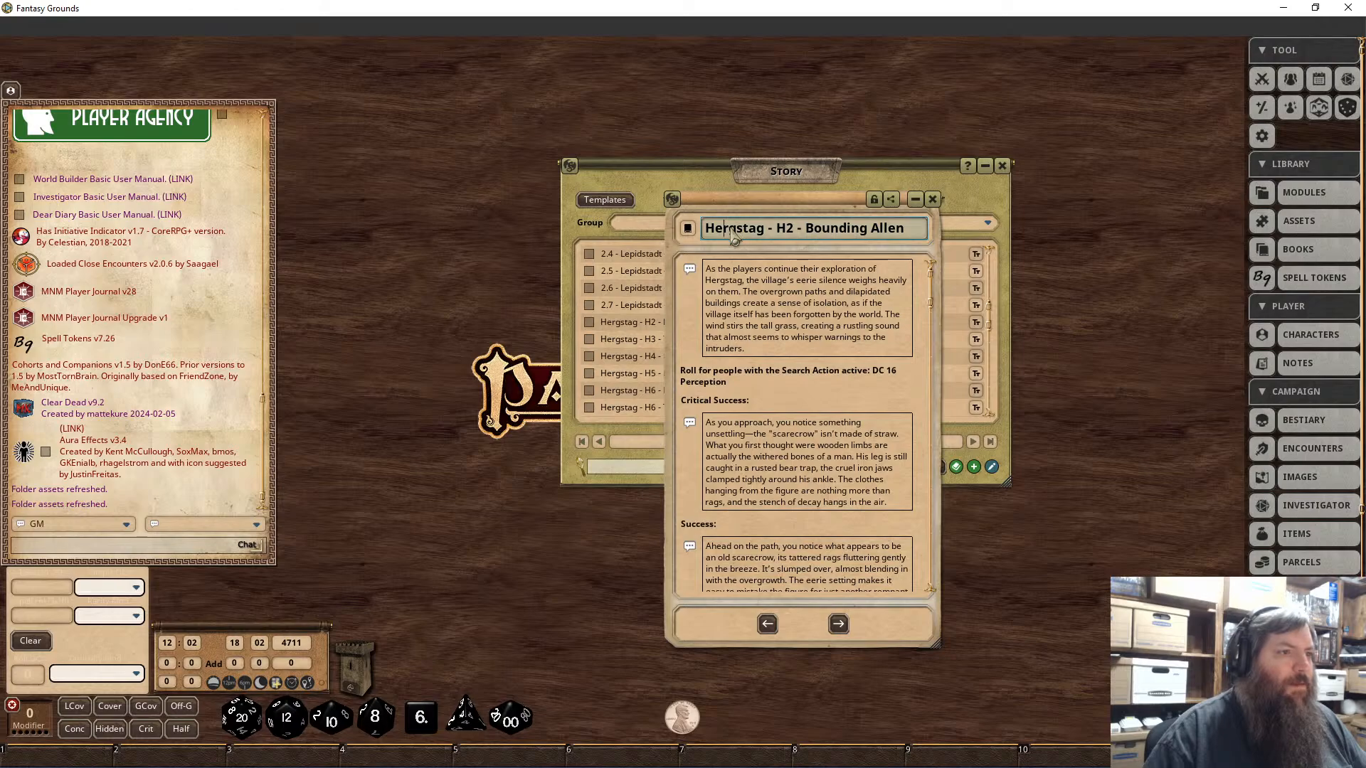
key("Home")
type("2 -")
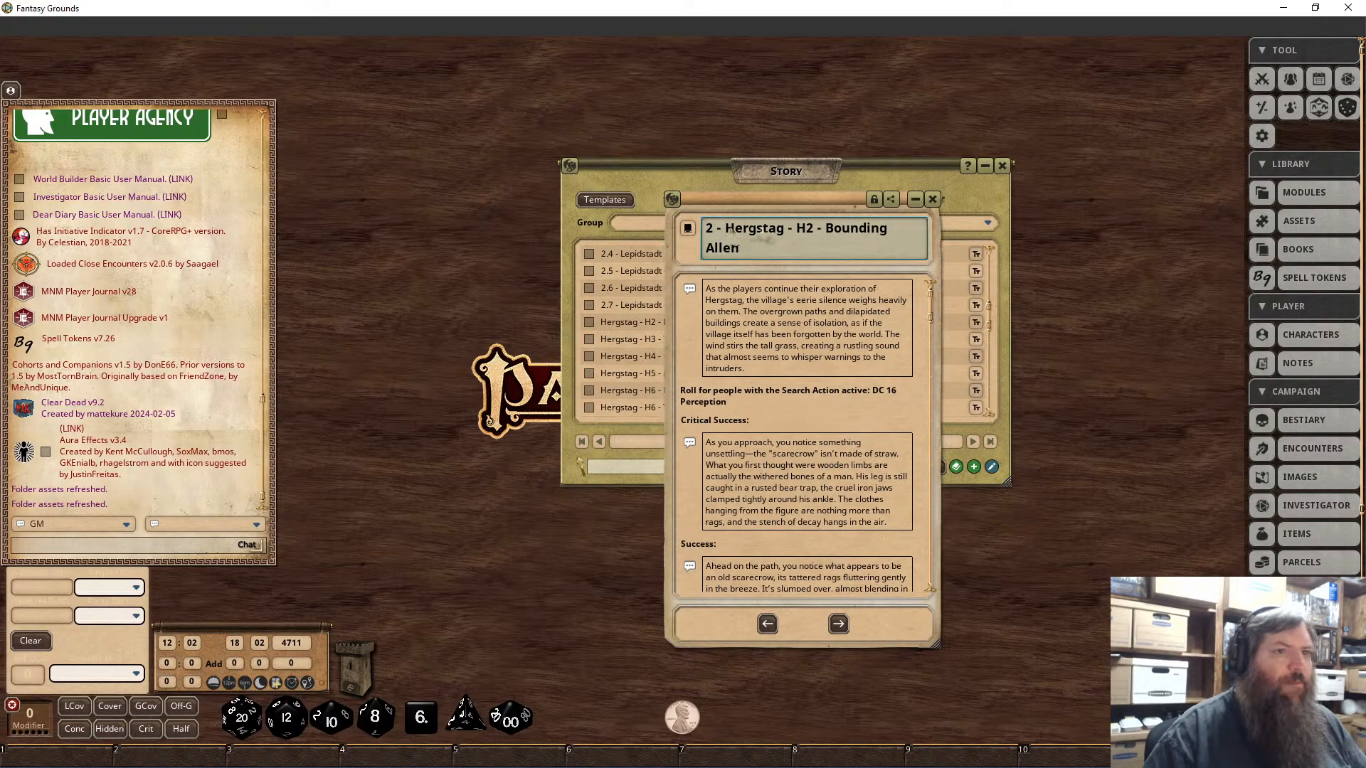
left_click(875, 199)
left_click(933, 199)
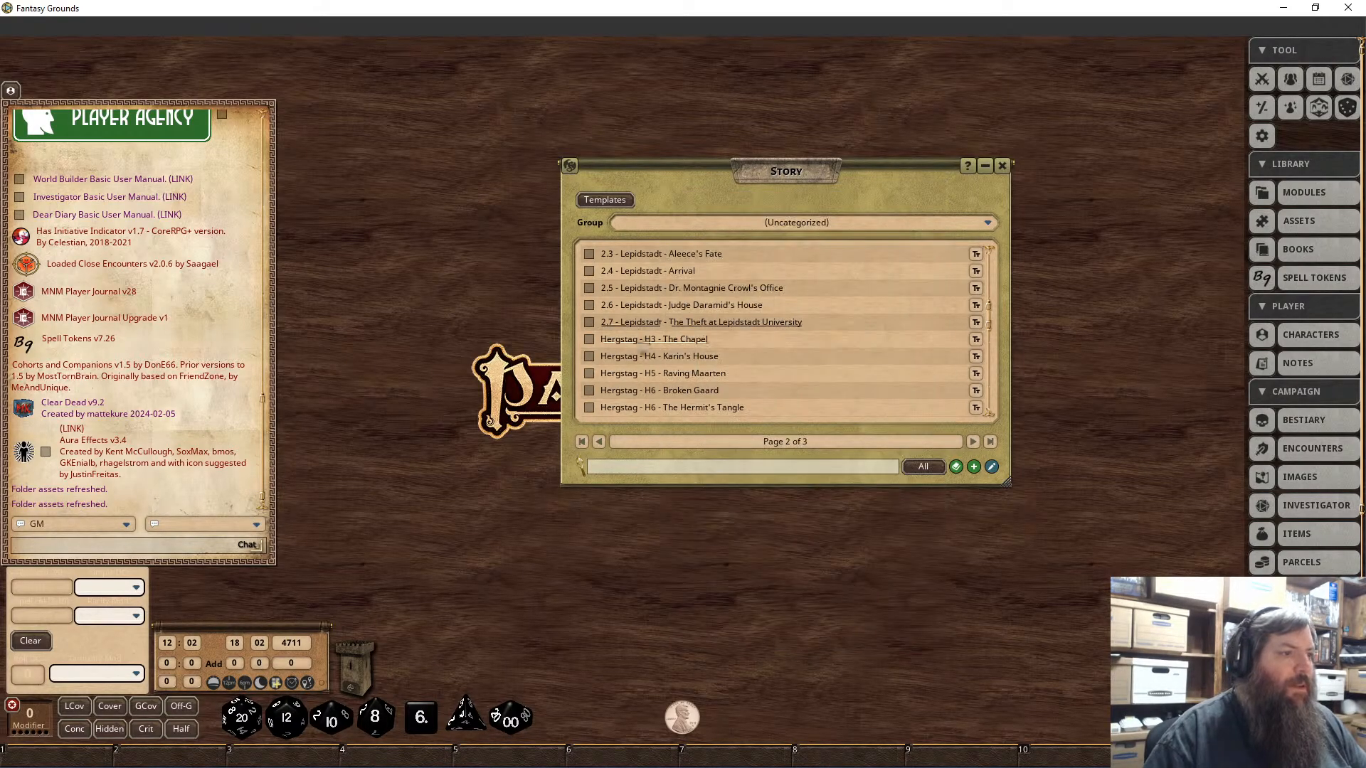
Step: Rename the Hergstag H3 story entry as "2 - Hergstag - H3 - The Chapel", then lock and close it
left_click(633, 340)
left_click(575, 281)
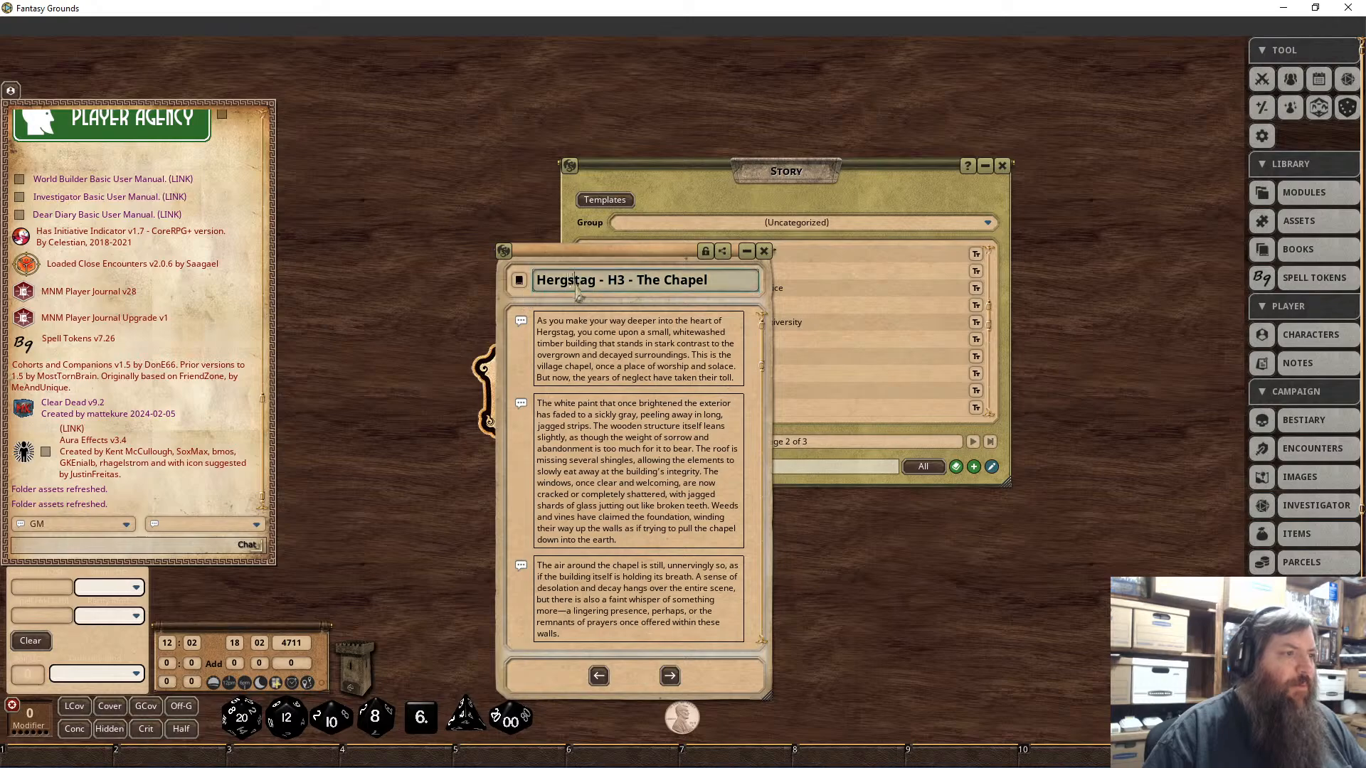
key("Home")
type("2 -")
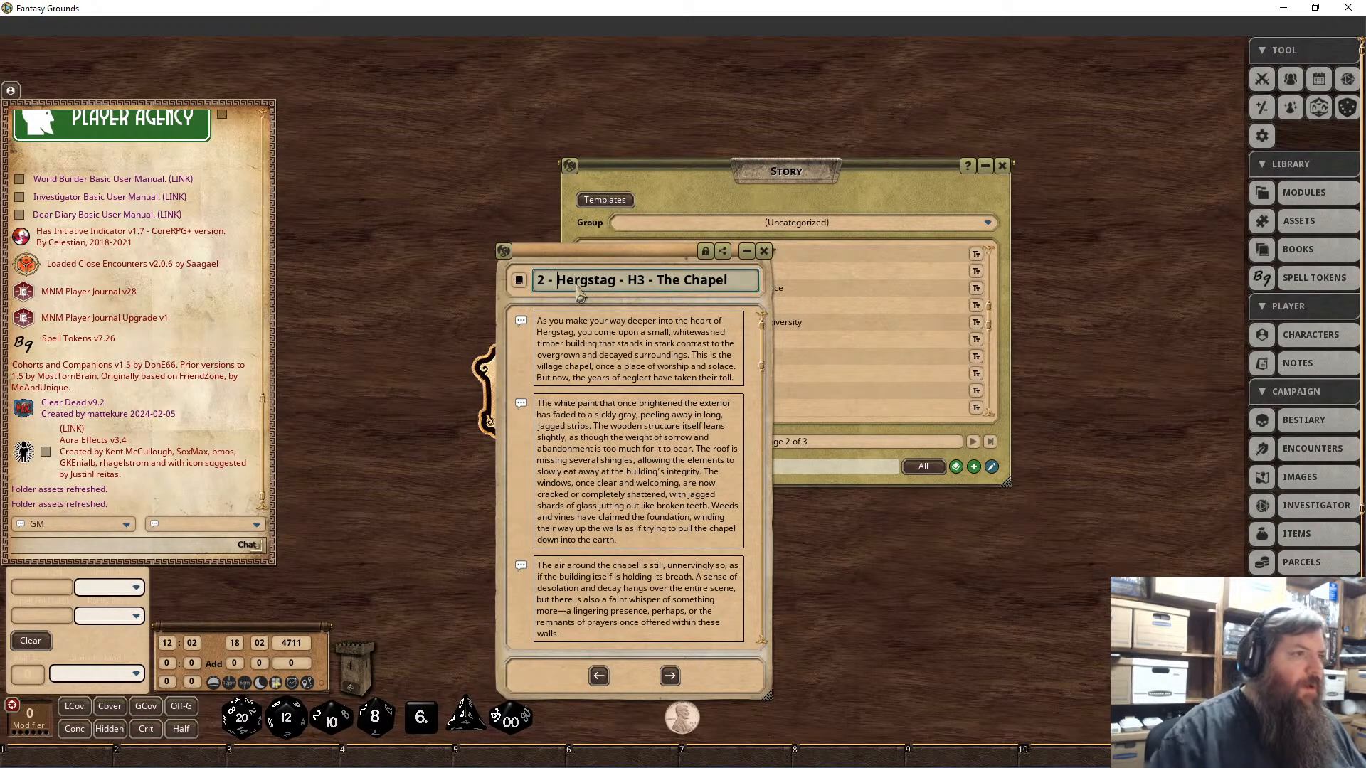
left_click(706, 251)
left_click(764, 251)
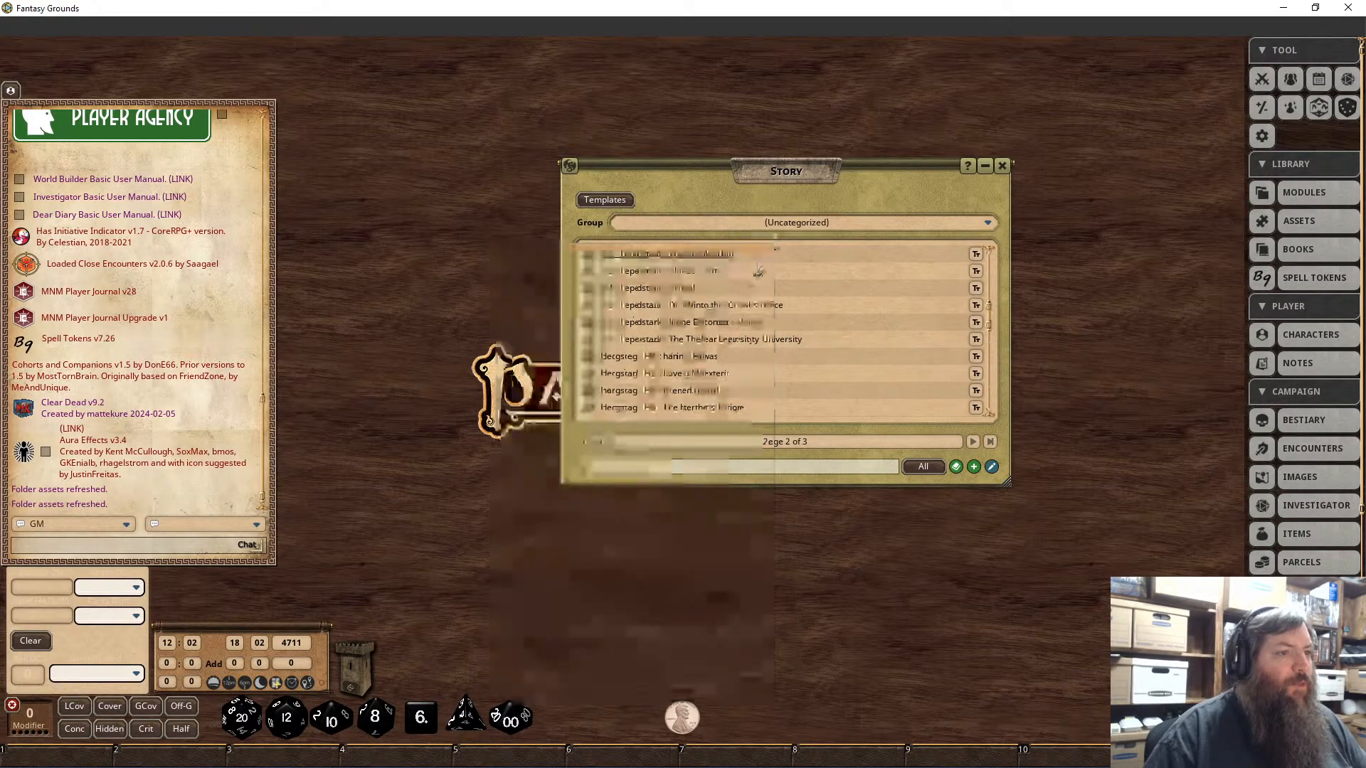
Step: Unlock the Hergstag H4 story entry, rename it as "2 - Hergstag - H4 - Karin's House" and close it
left_click(656, 357)
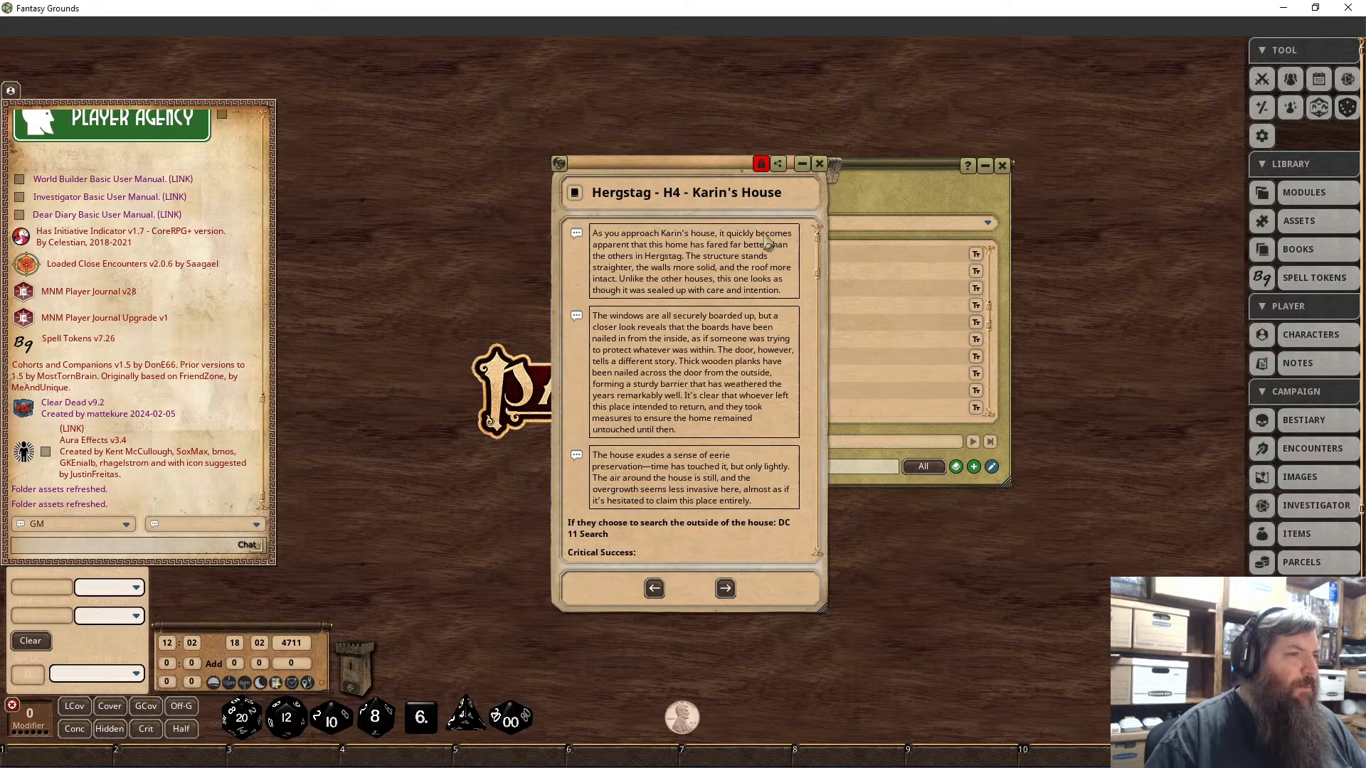
left_click(760, 164)
left_click(602, 194)
type("2 -")
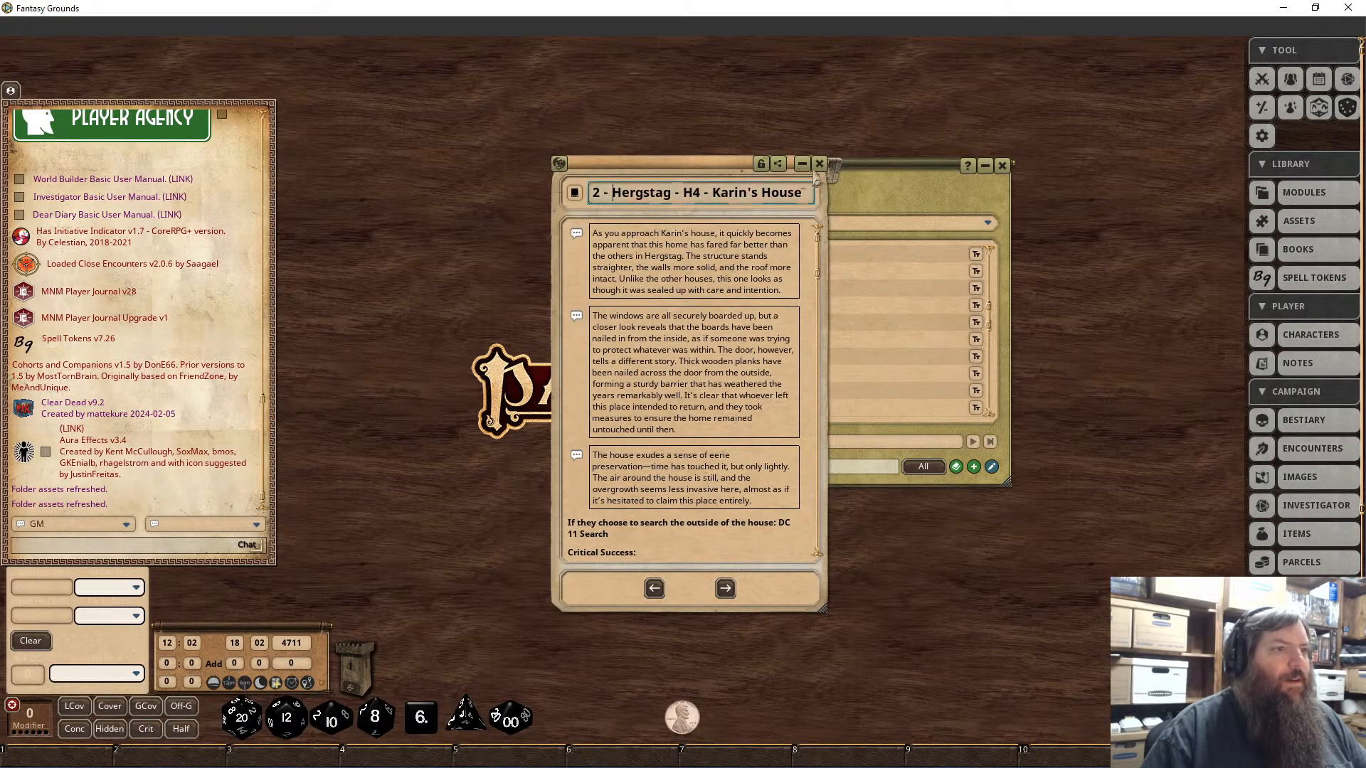
left_click(819, 164)
Step: Unlock the Hergstag H5 story entry, rename it as "2 - Hergstag - H5 - Raving Maarten", then lock and close it
left_click(617, 375)
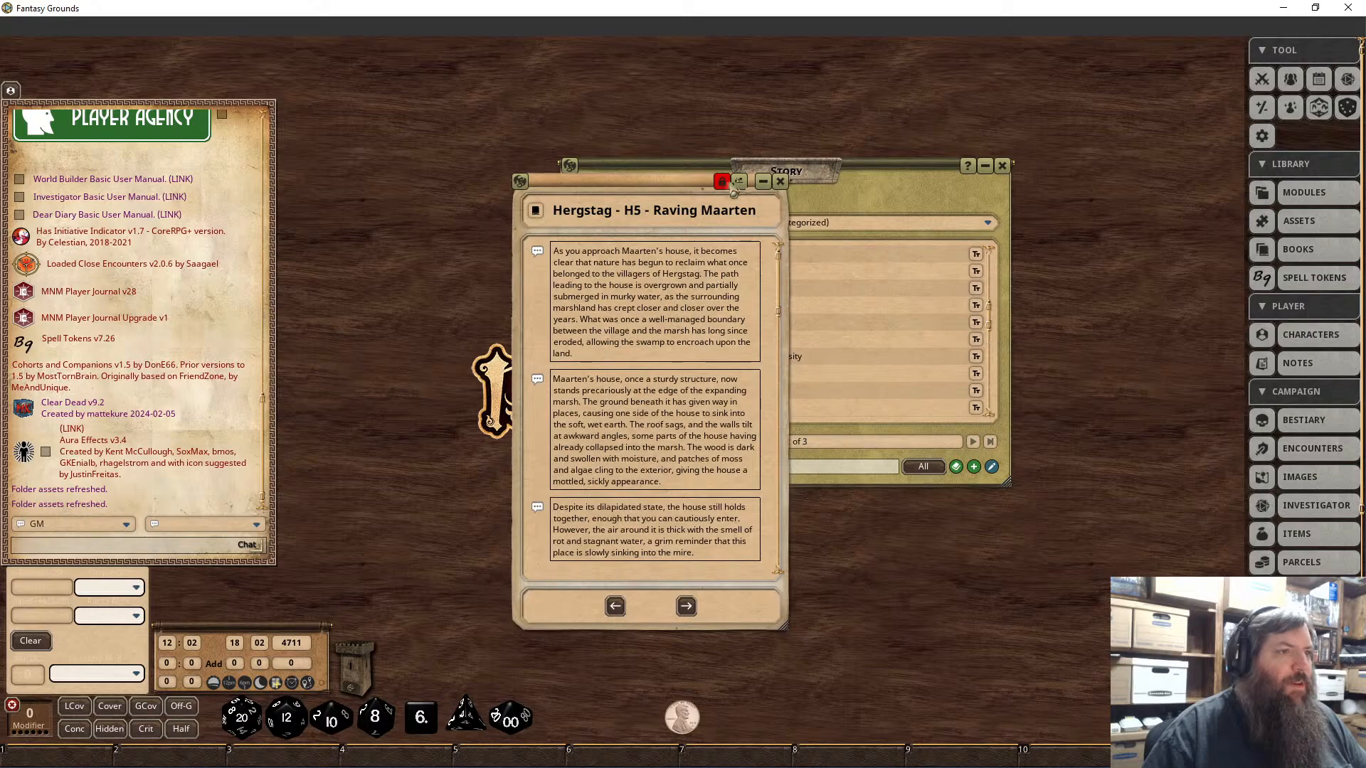
left_click(721, 181)
type("2 -")
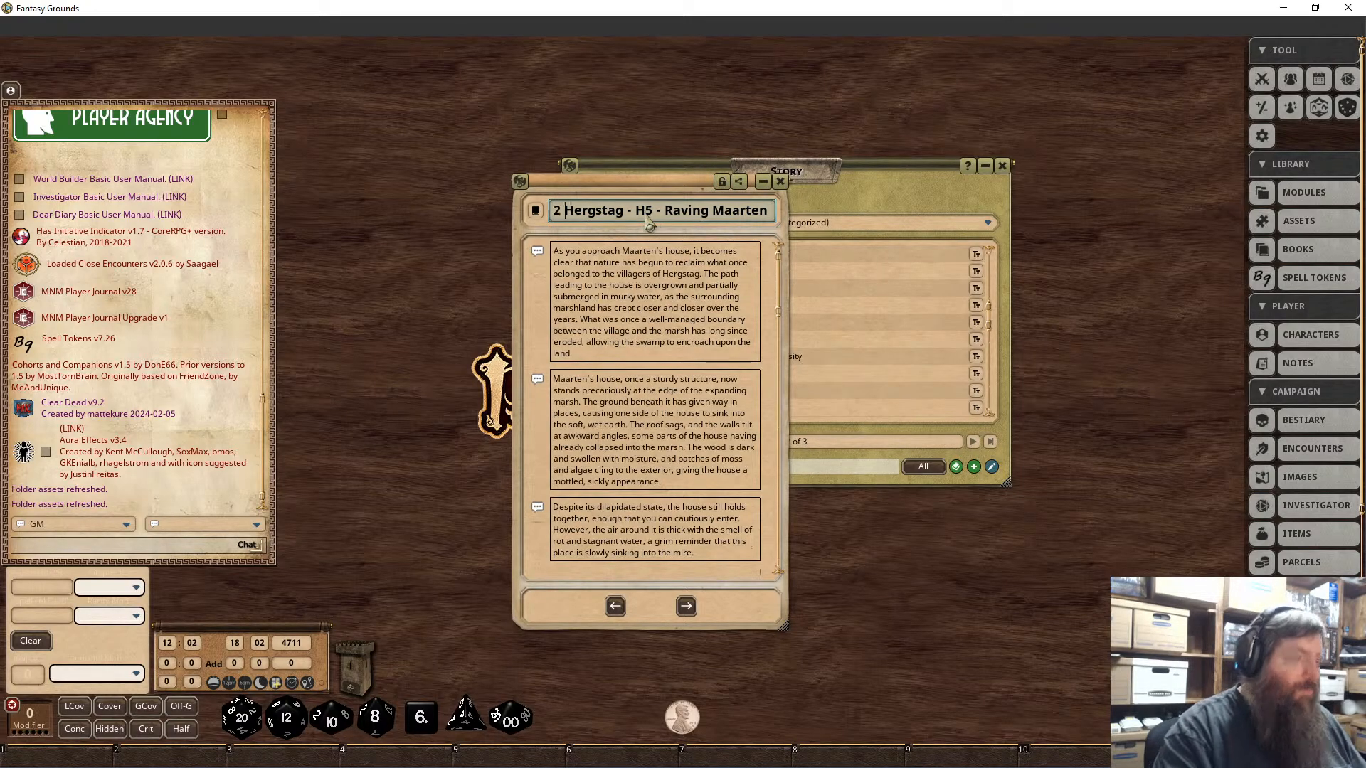
left_click(721, 182)
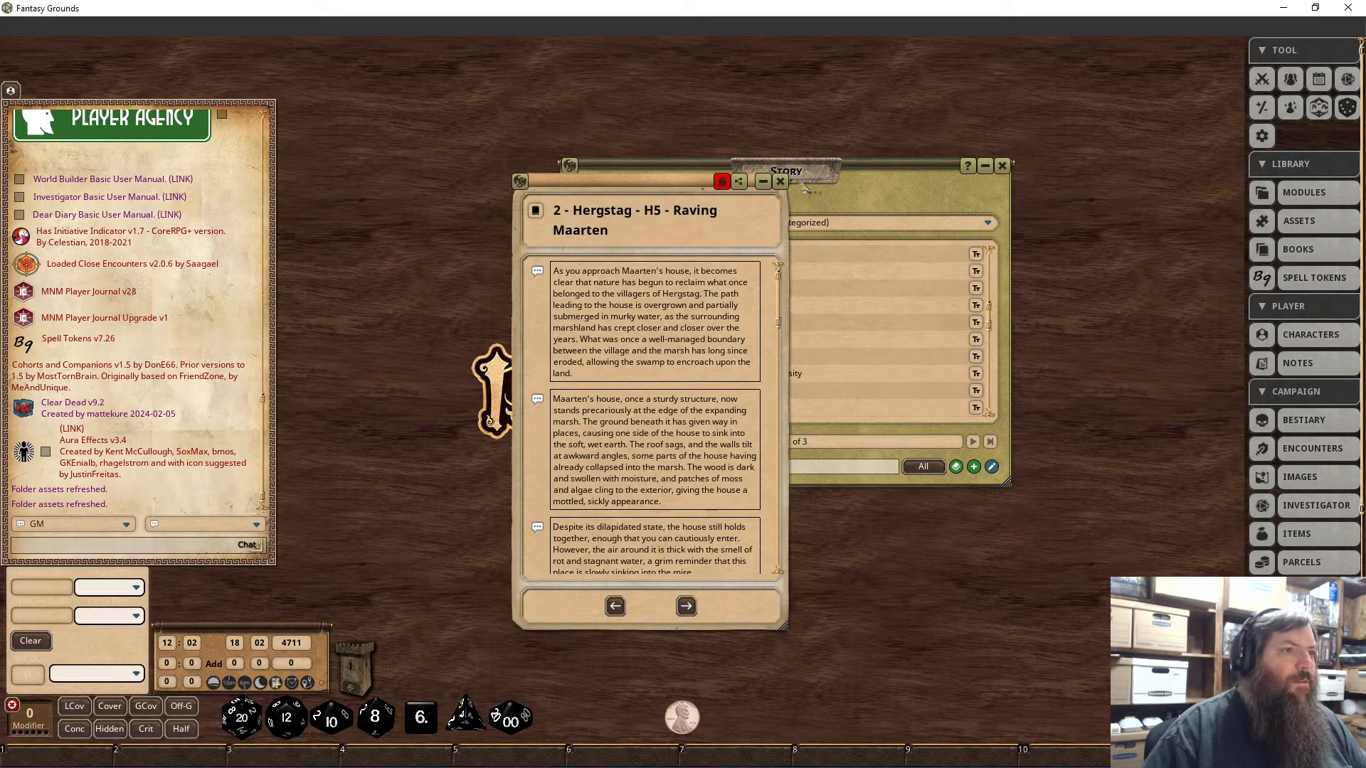
left_click(781, 181)
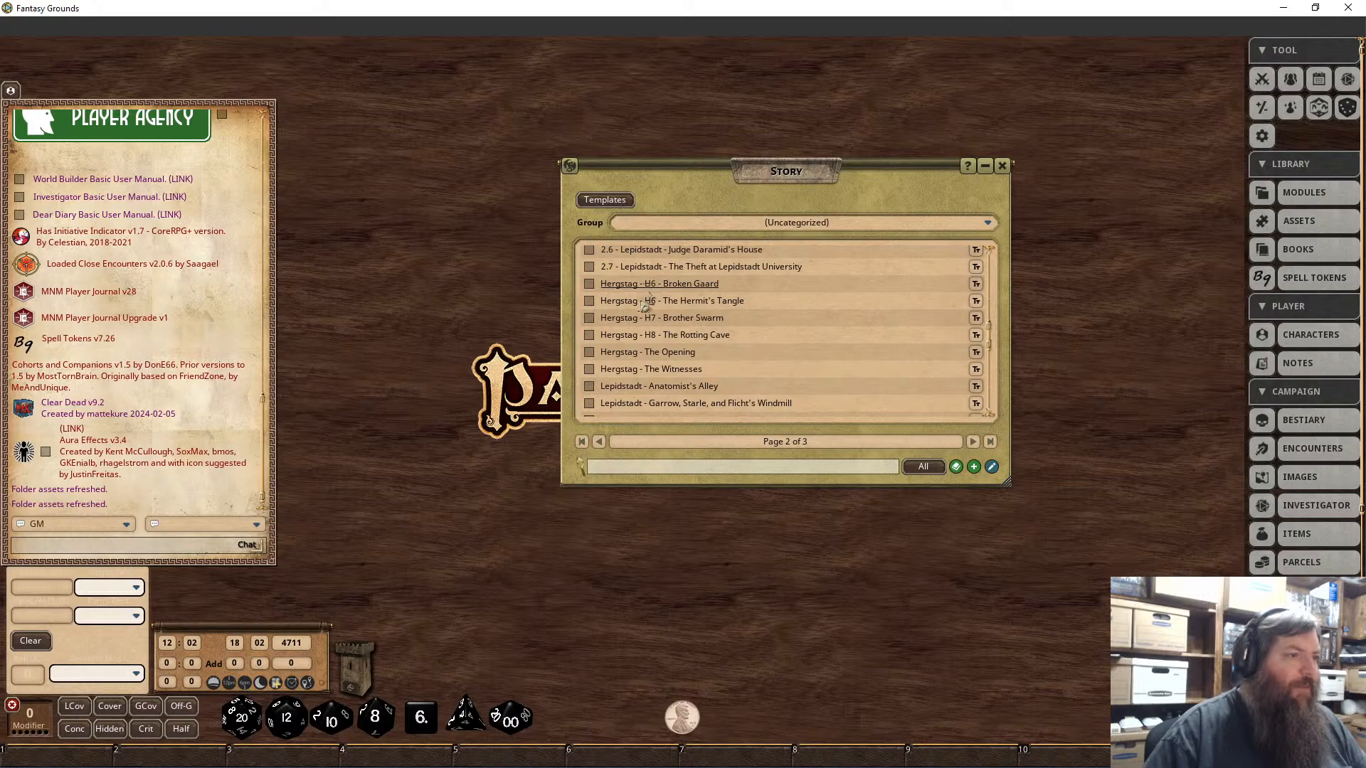
Step: Rename the Broken Gaard story entry as "2 - Hergstag - H6 - Broken Gaard", then lock and close it
left_click(649, 285)
left_click(683, 135)
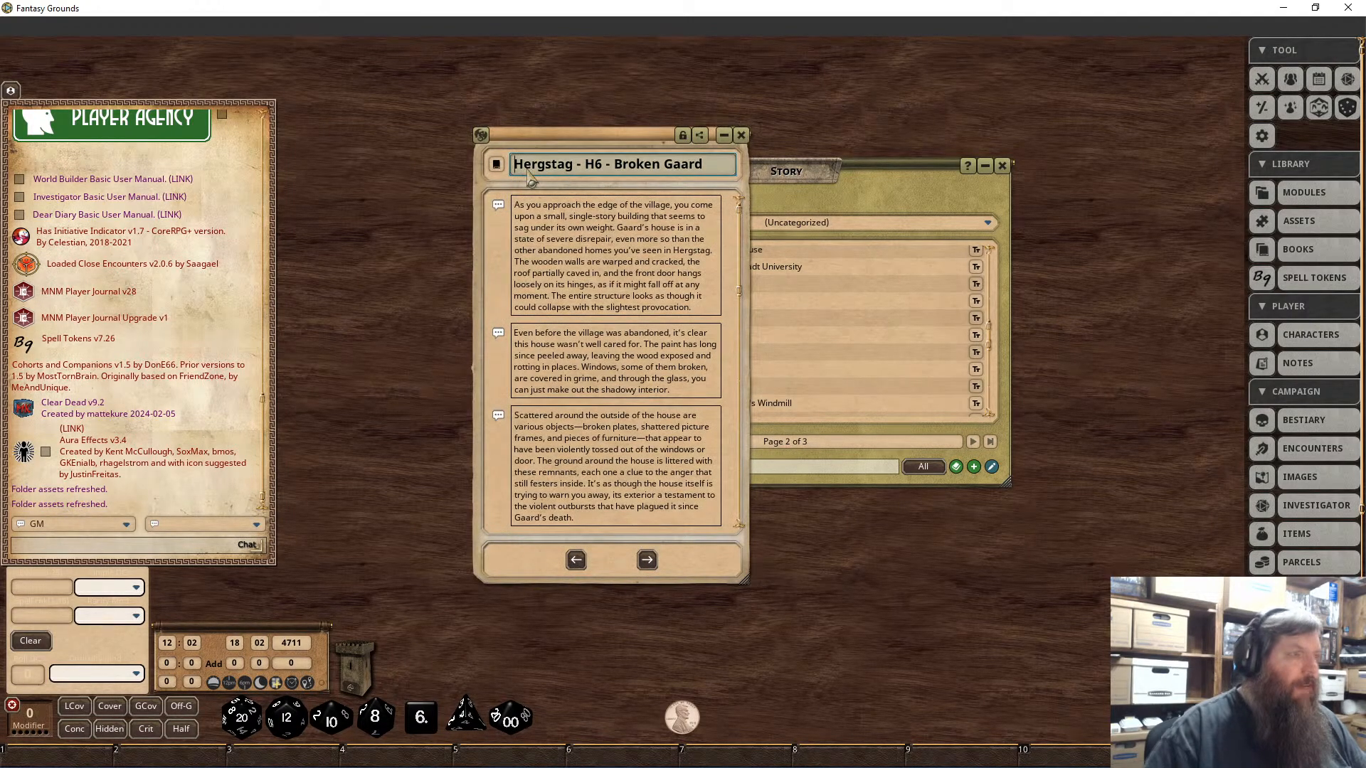
type("2 -")
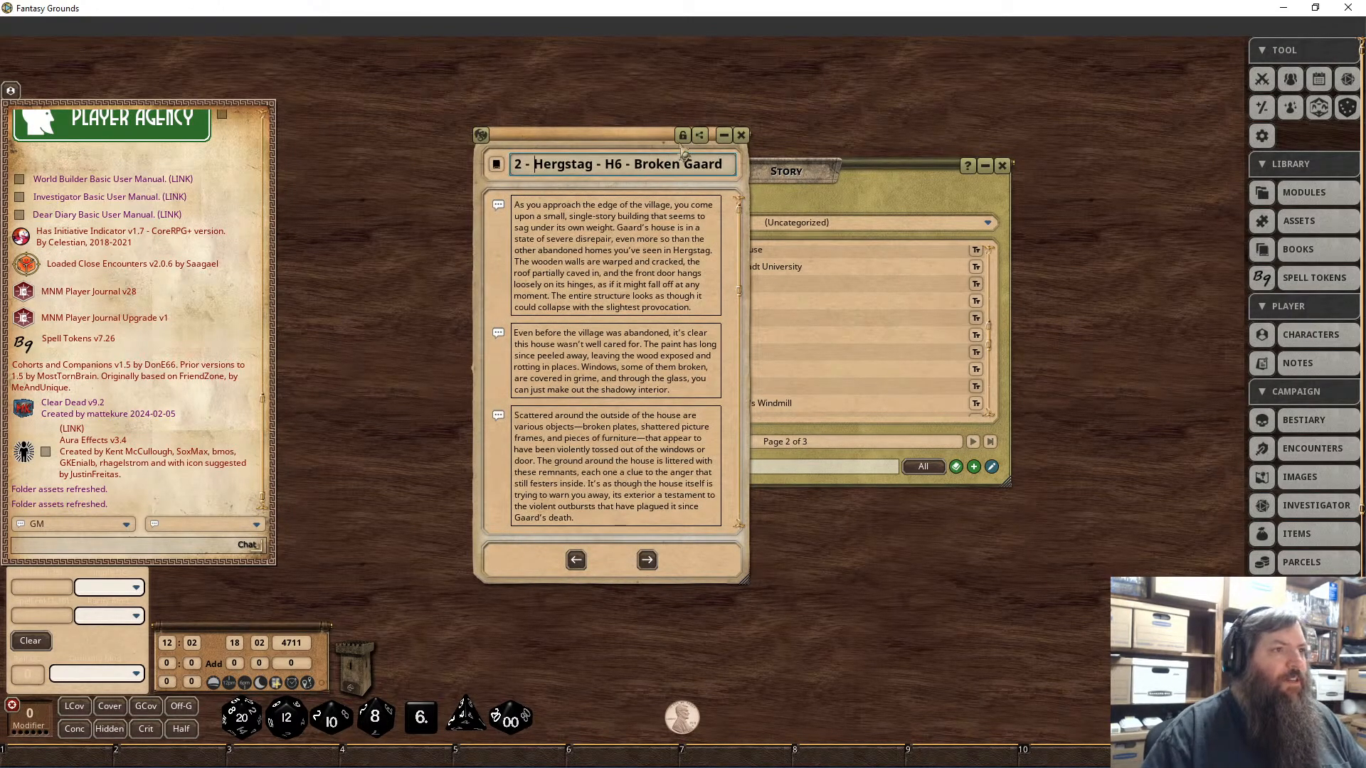
left_click(684, 135)
left_click(741, 135)
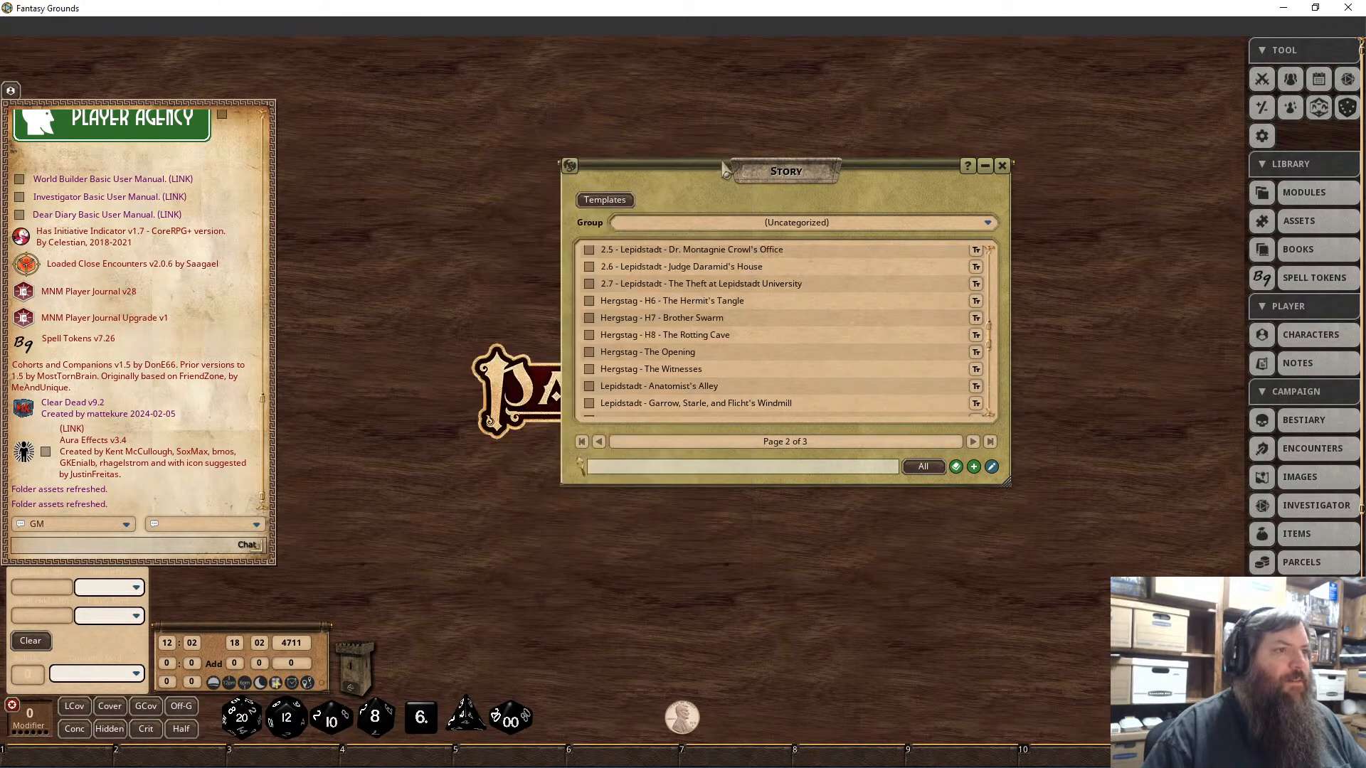
Step: Rename the Hermit's Tangle story entry as "2 - Hergstag - H6 - The Hermit's Tangle", then lock and close it
left_click(649, 299)
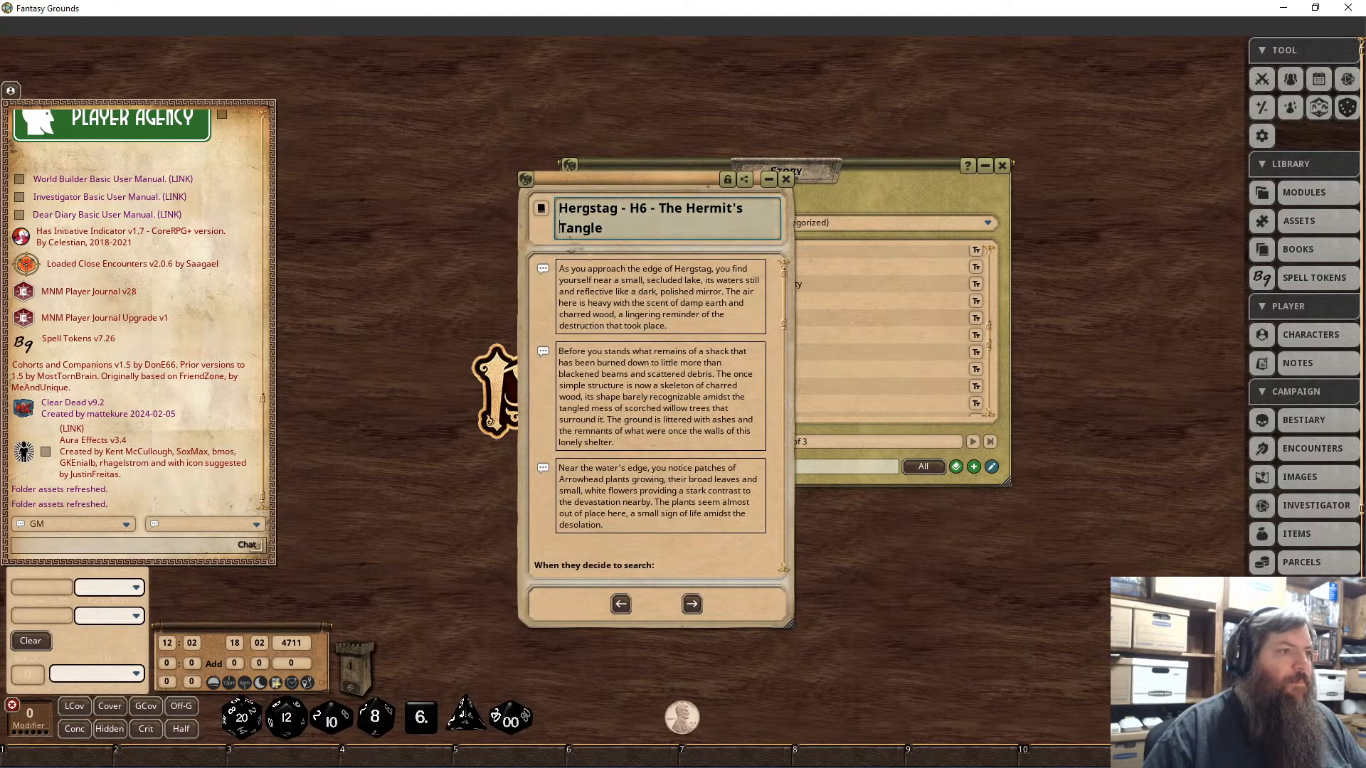
key("Home")
type("2 -")
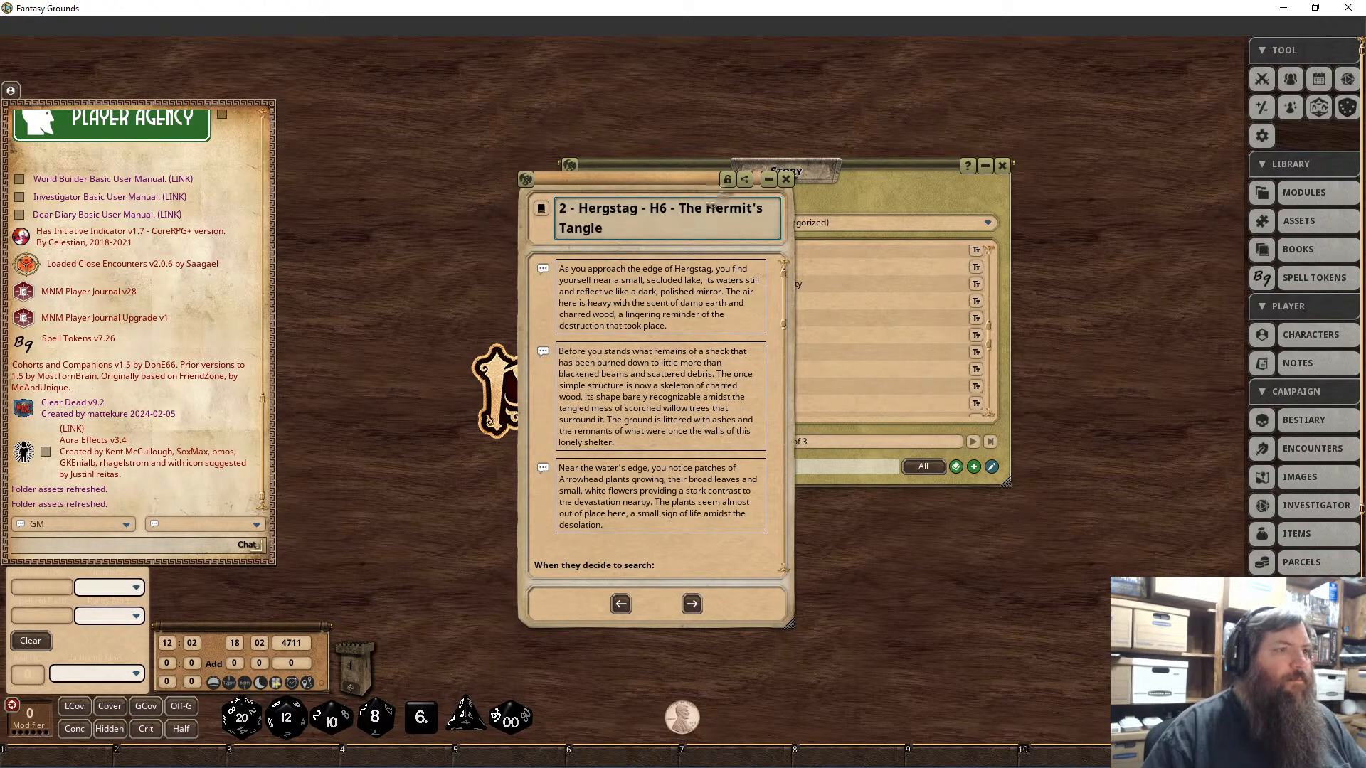
left_click(727, 179)
left_click(786, 179)
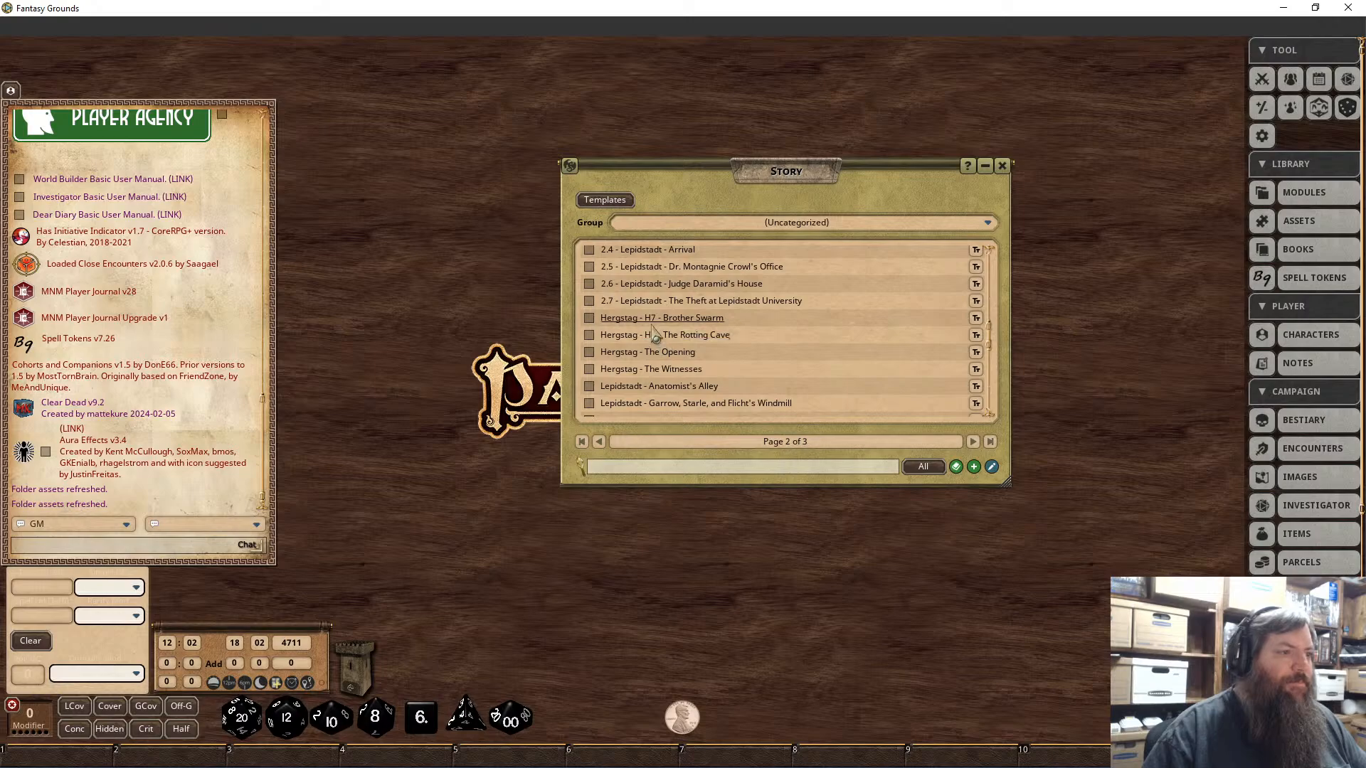
Step: Rename the Hergstag H7 story entry as "2 - Hergstag - H7 - Brother Swarm", then lock and close it
left_click(649, 318)
left_click_drag(55, 72, 569, 227)
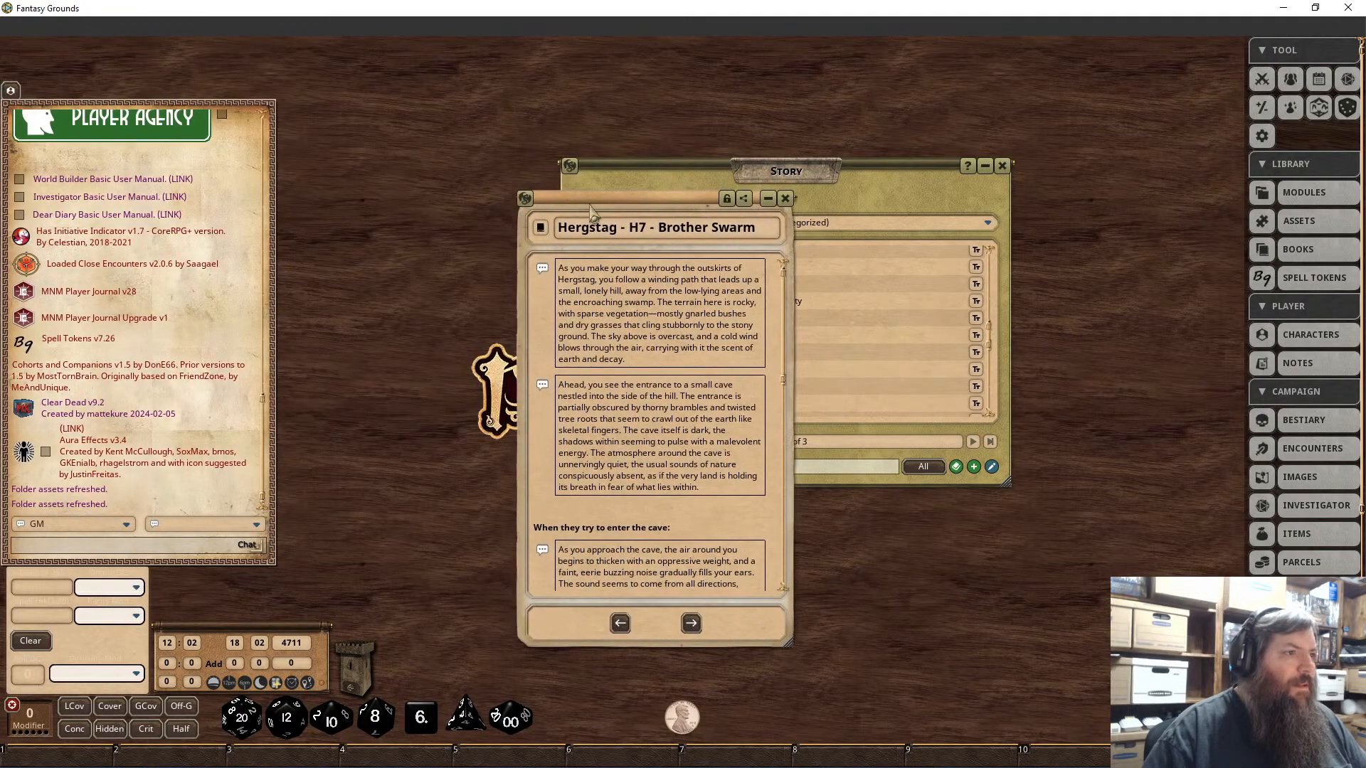
left_click(569, 227)
key("Home")
type("2 -")
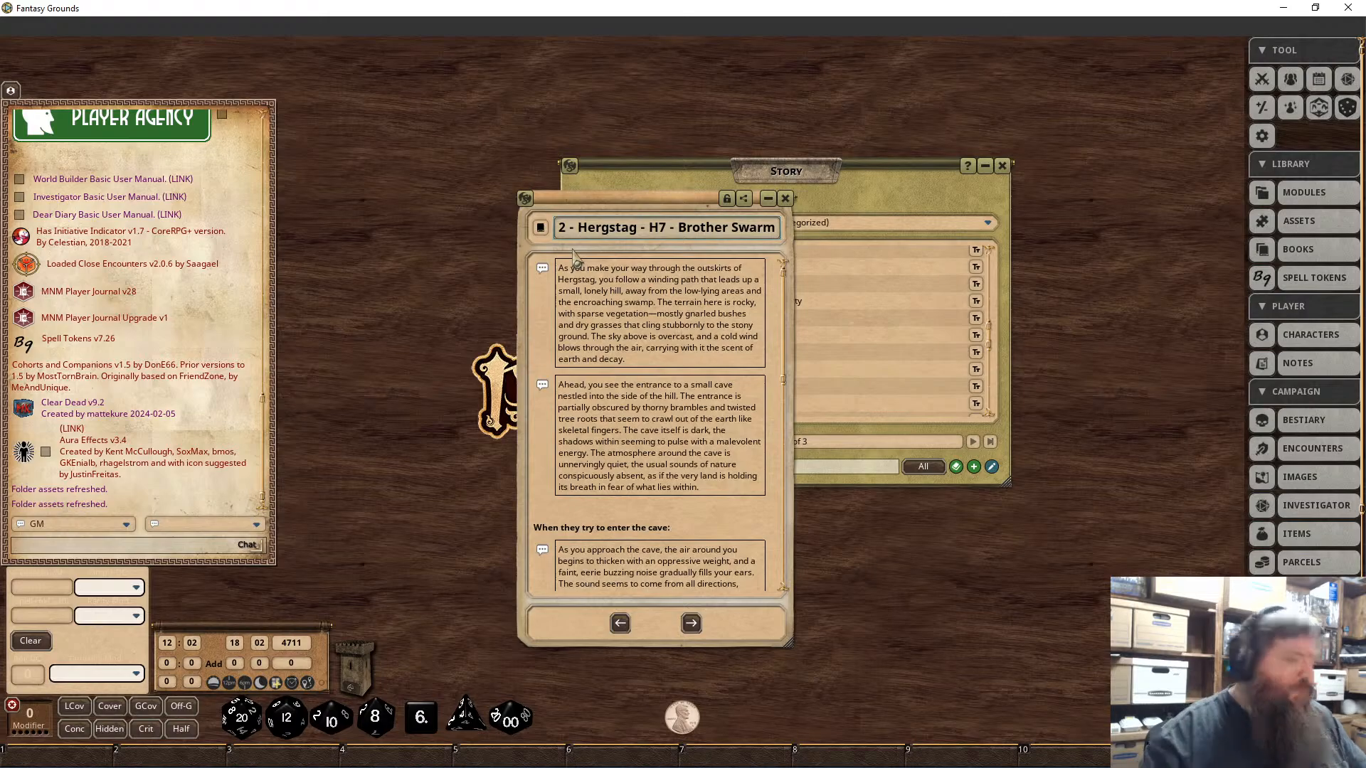
left_click(727, 199)
left_click(785, 199)
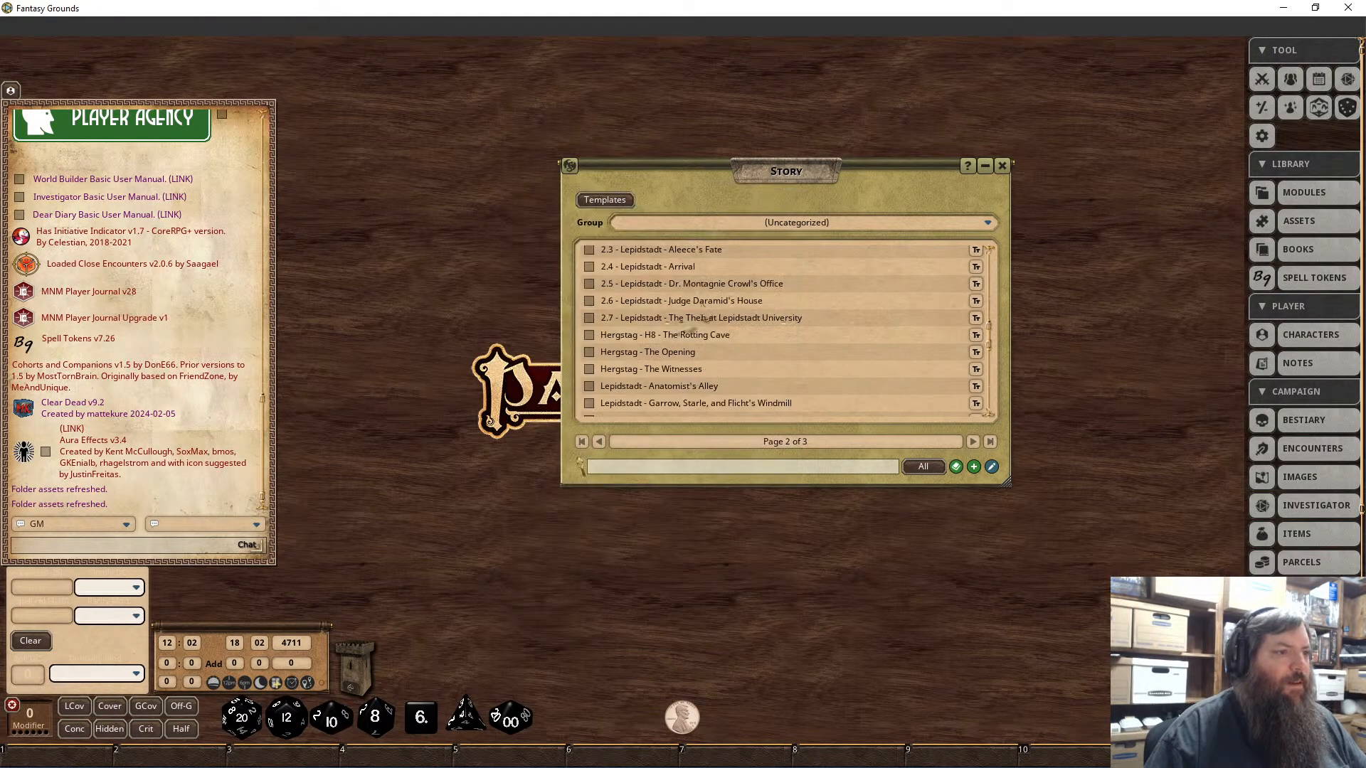
Step: Rename the Hergstag H8 story entry as "2 - Hergstag - H8 - The Rotting Cave", then lock and close it
left_click(651, 340)
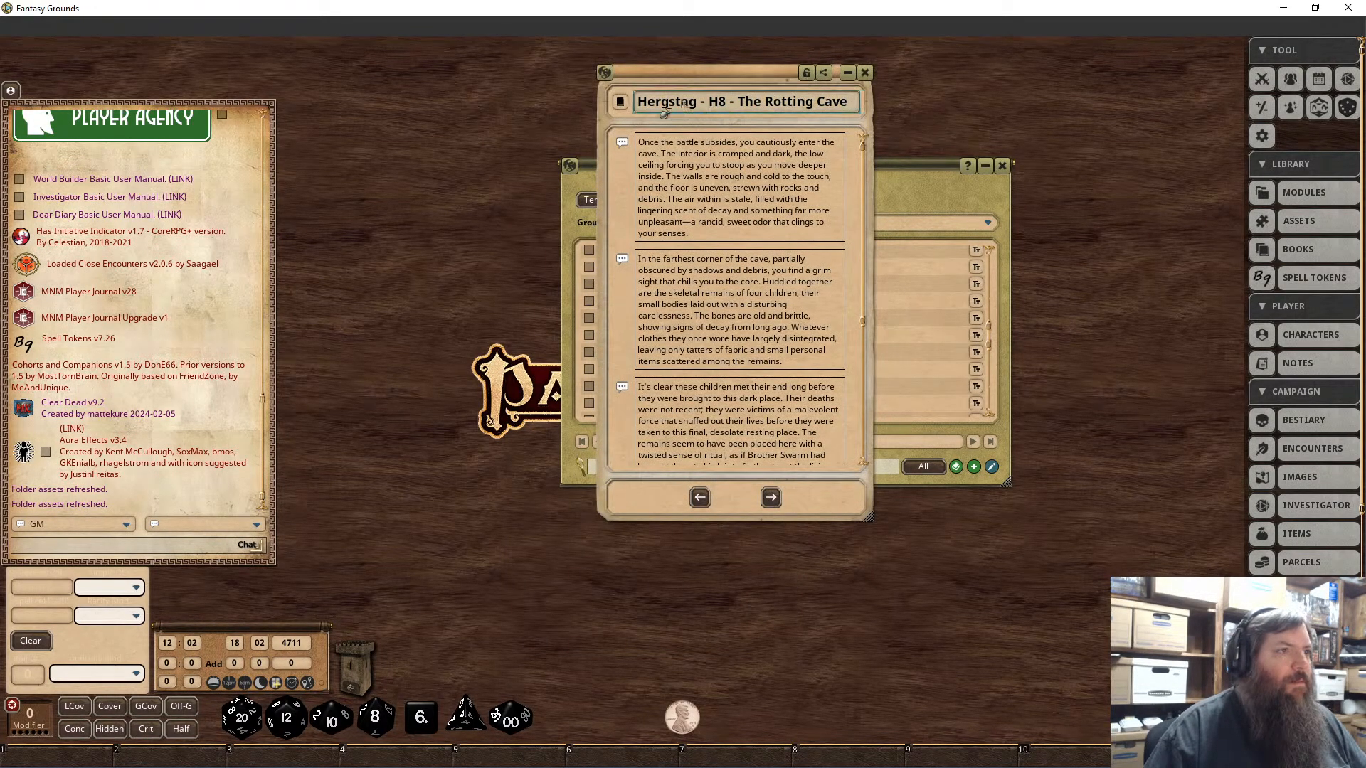
key("Home")
type("2 -")
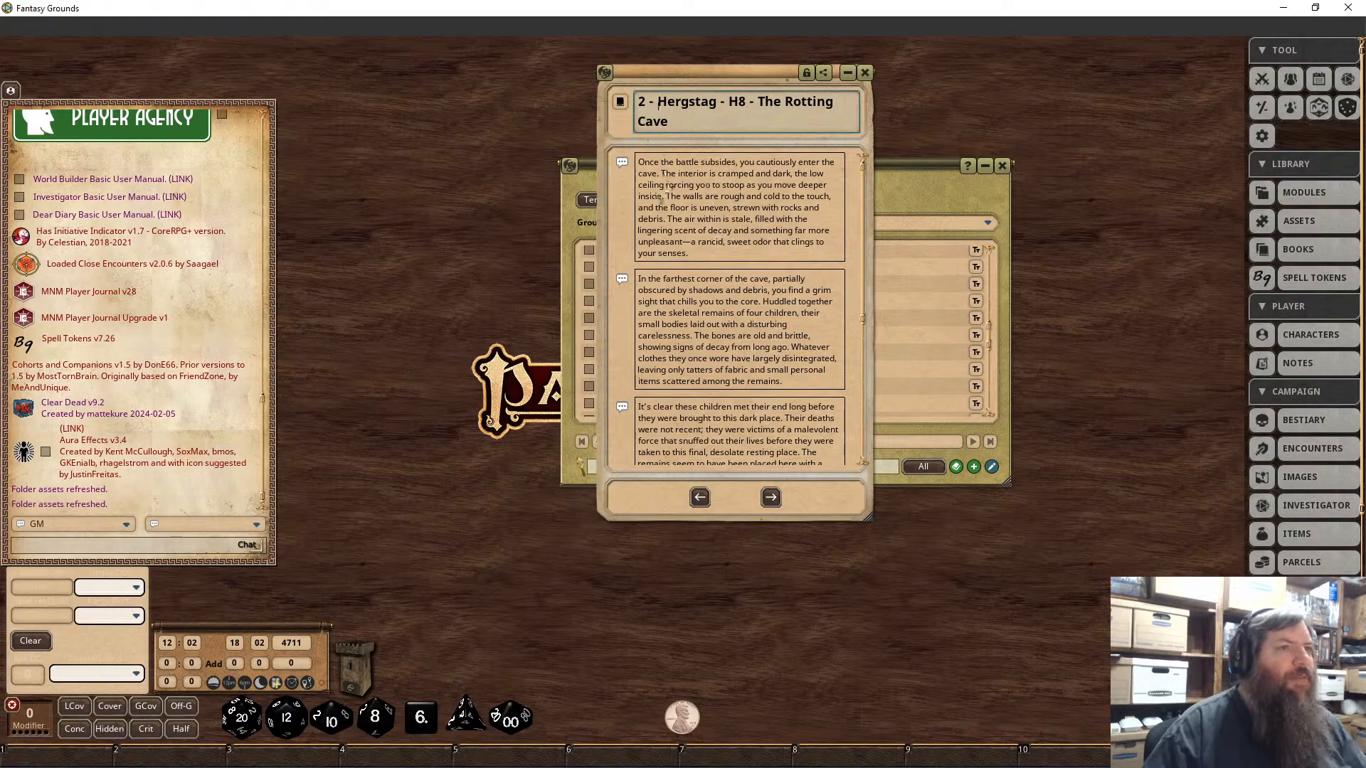
left_click(806, 72)
left_click(864, 72)
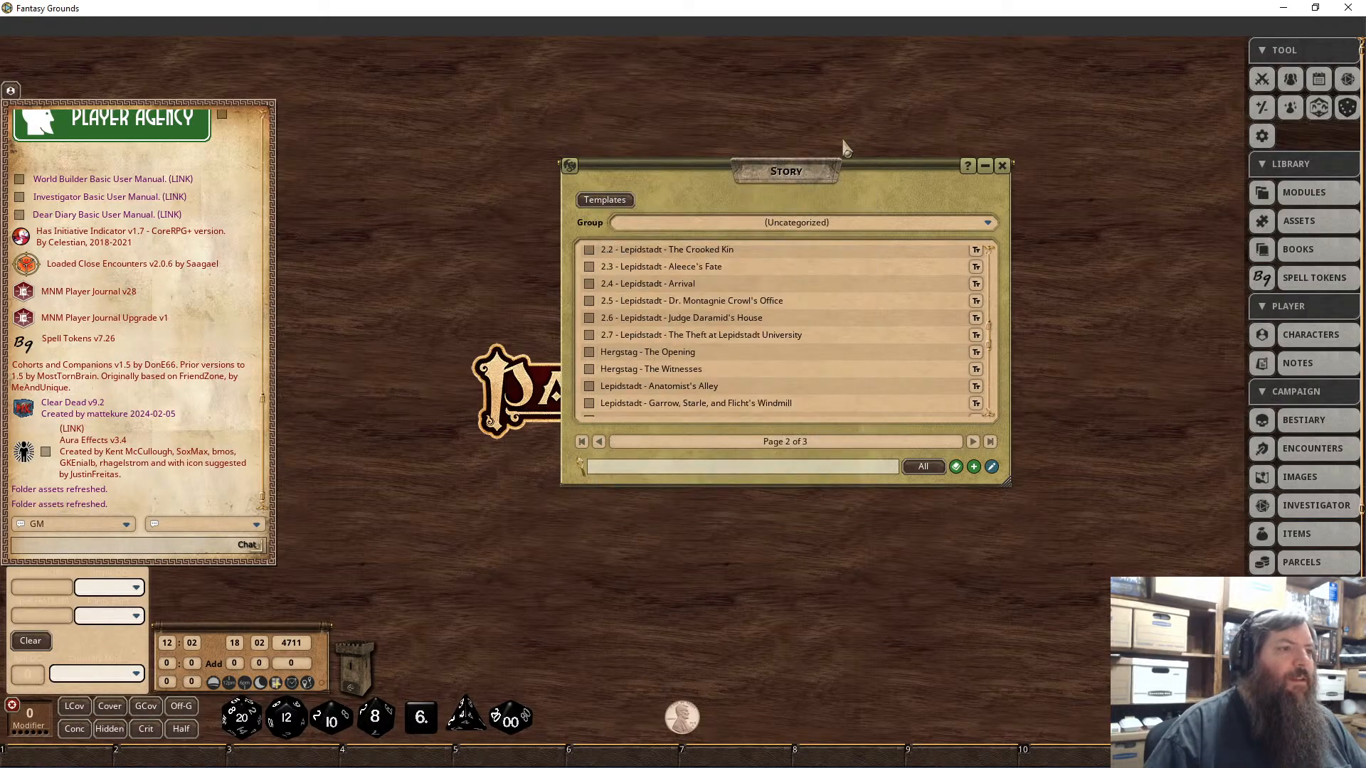
Step: Rename the Hergstag opening story entry as "2 - Hergstag - The Opening", then lock and close it
left_click(624, 356)
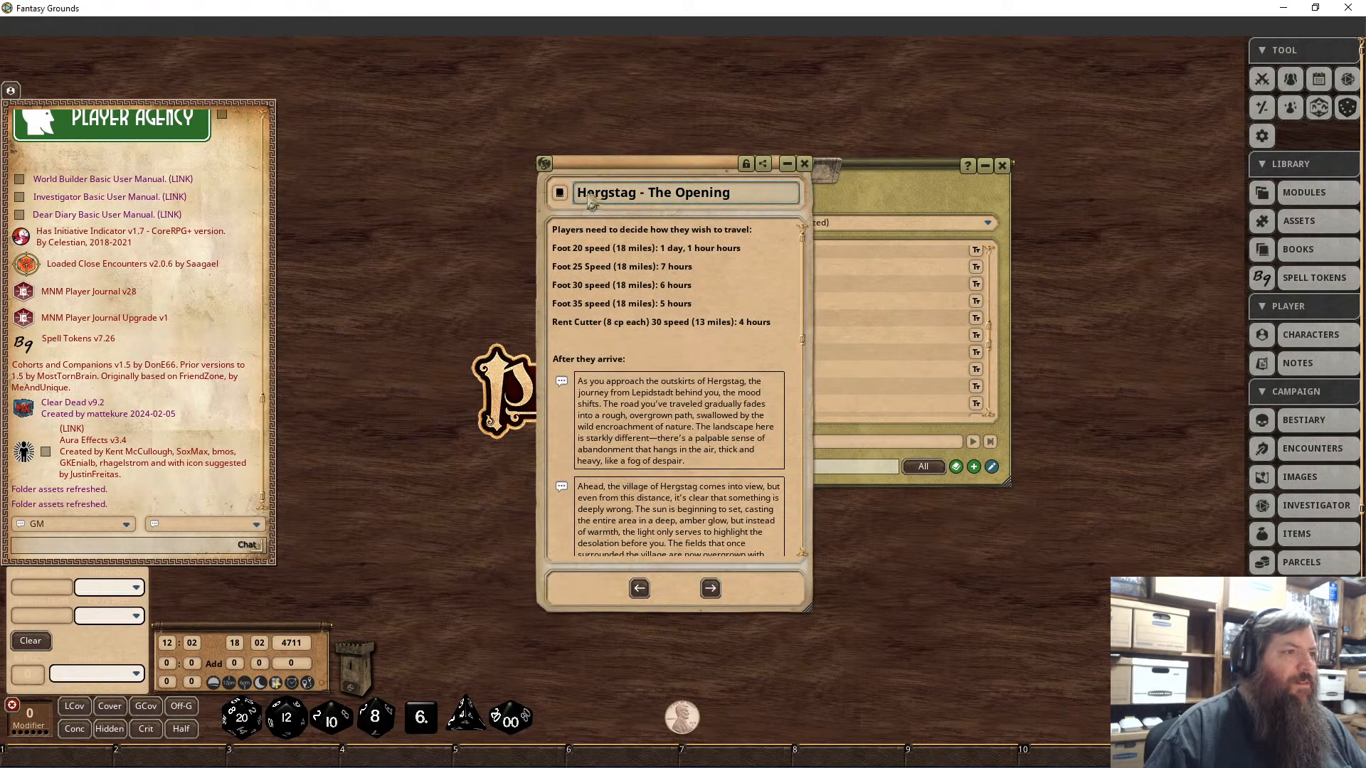
key("Home")
type("2 -")
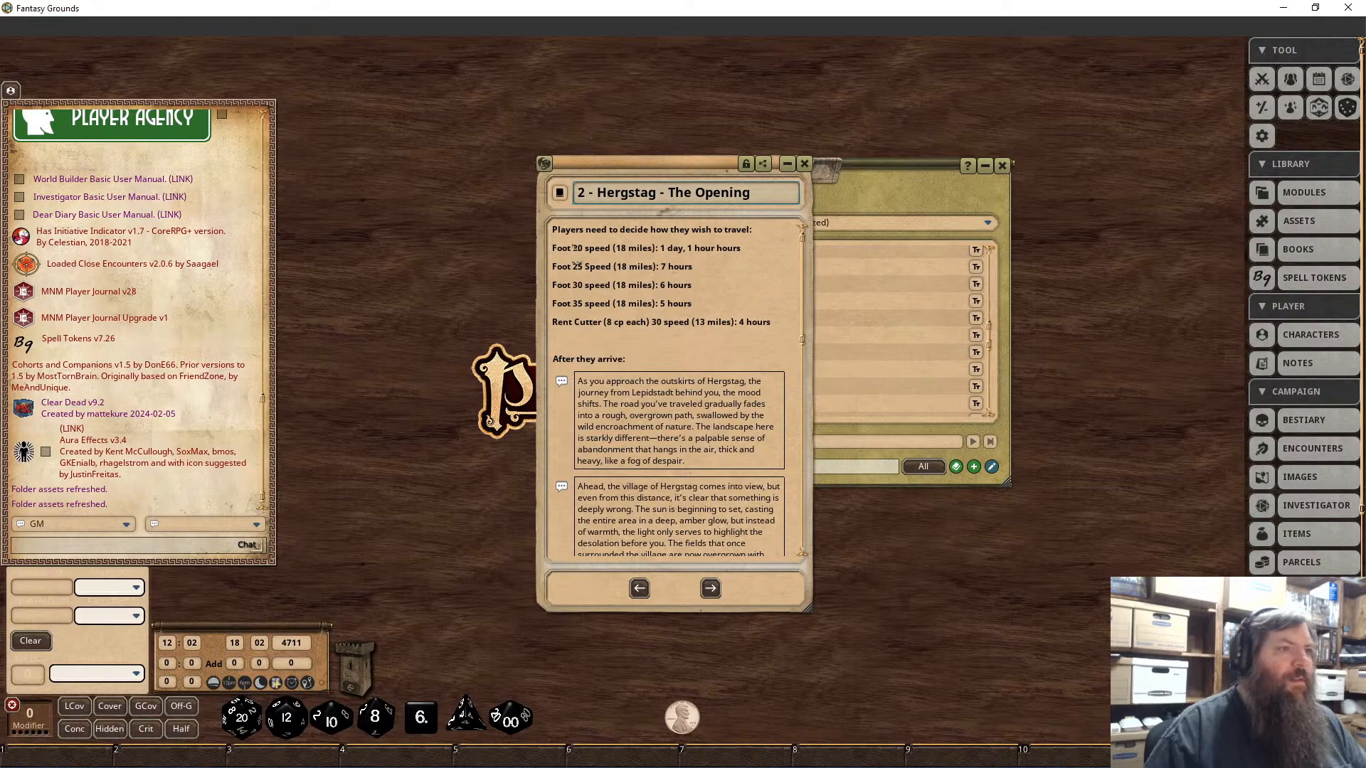
left_click(746, 164)
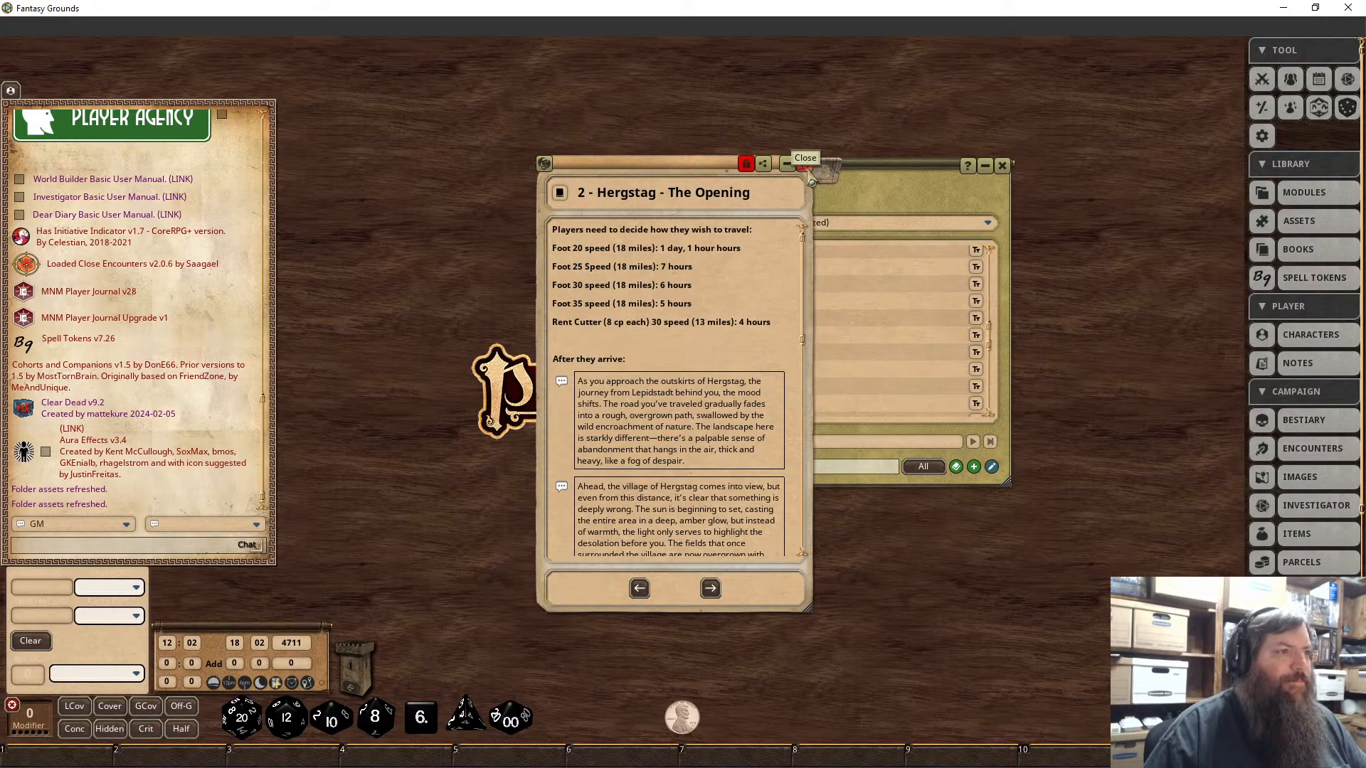
left_click(805, 164)
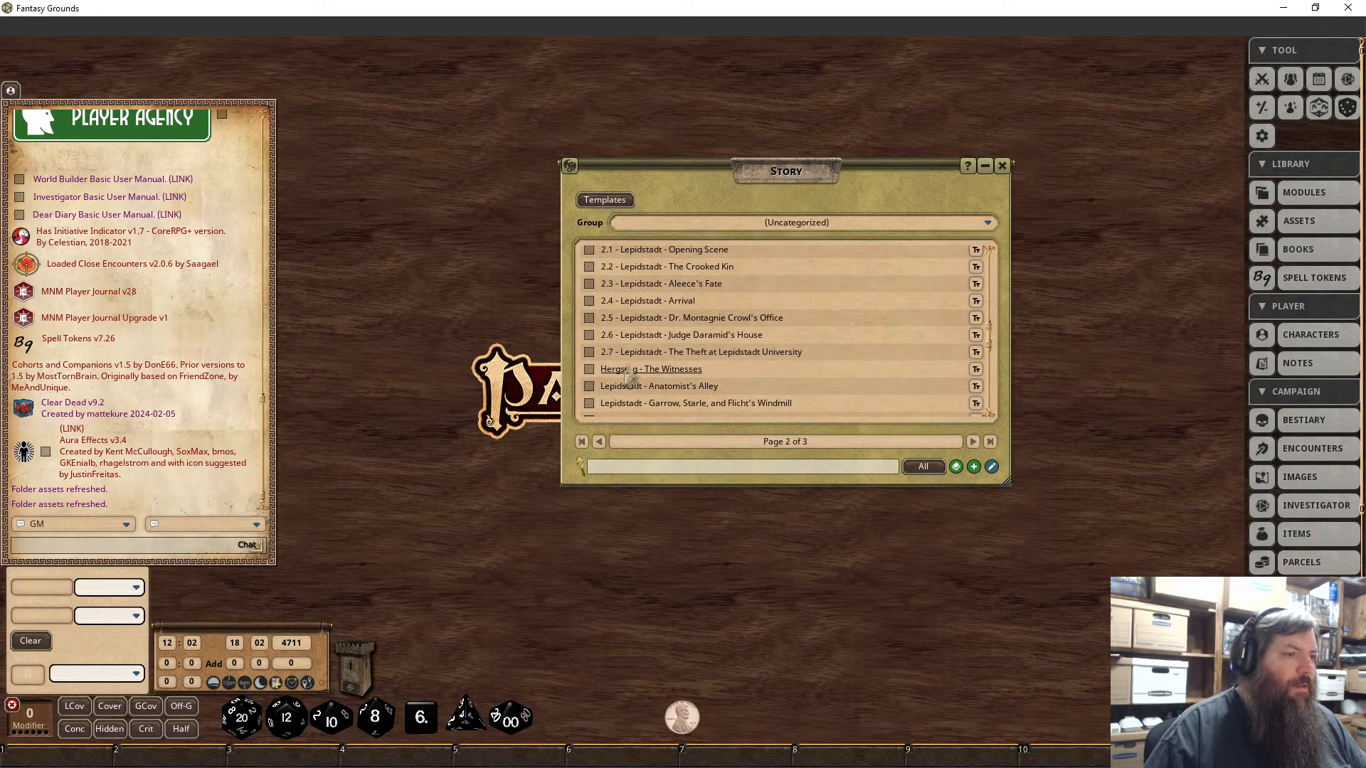
Step: Rename the Hergstag witnesses story entry as "2 - Hergstag - The Witnesses" and close it
left_click(629, 377)
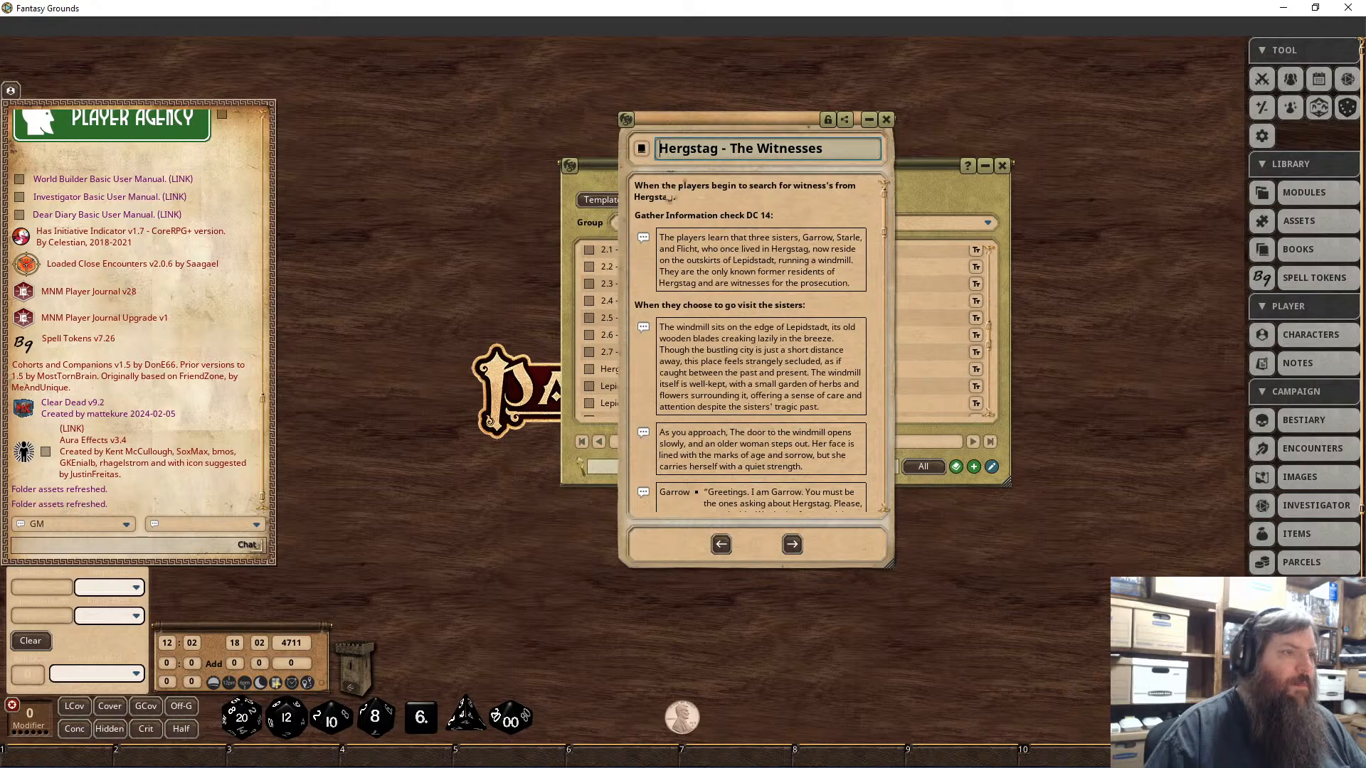
type("2 -")
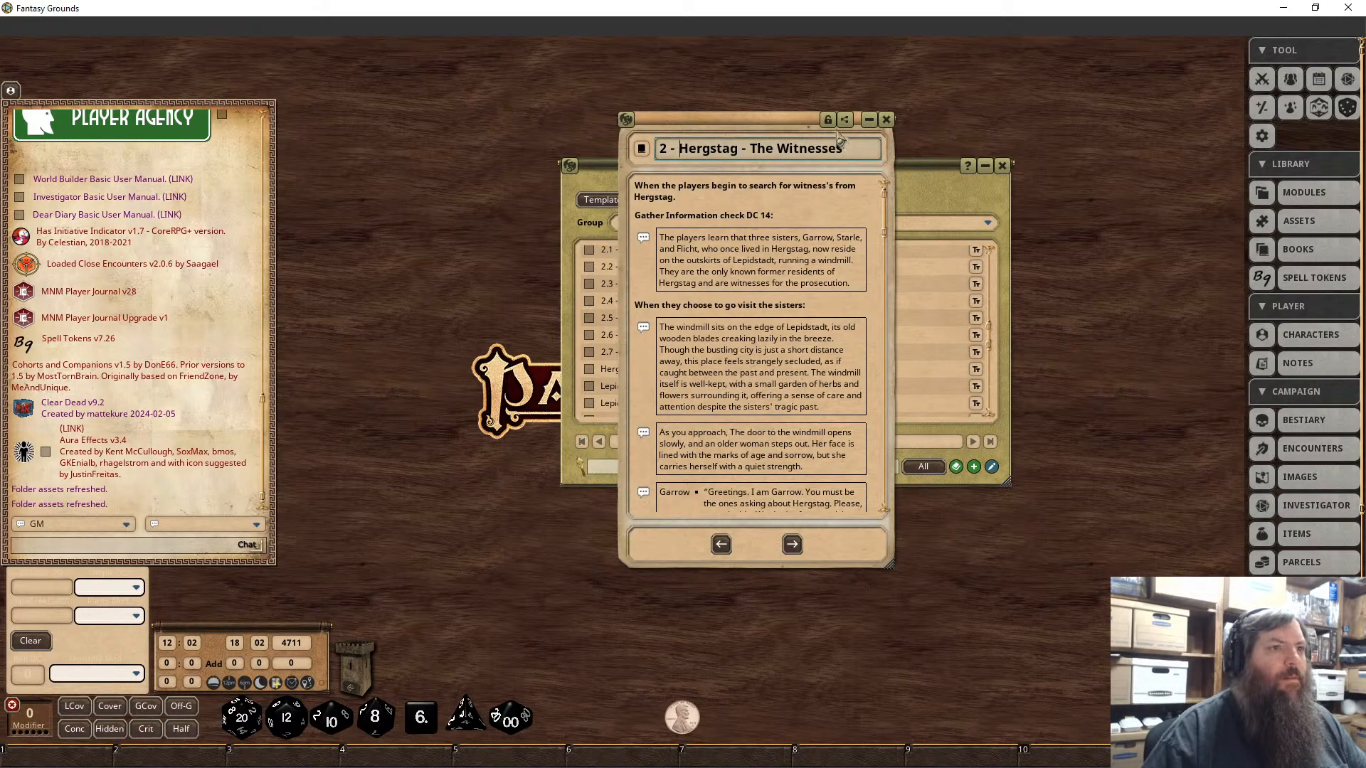
left_click(886, 118)
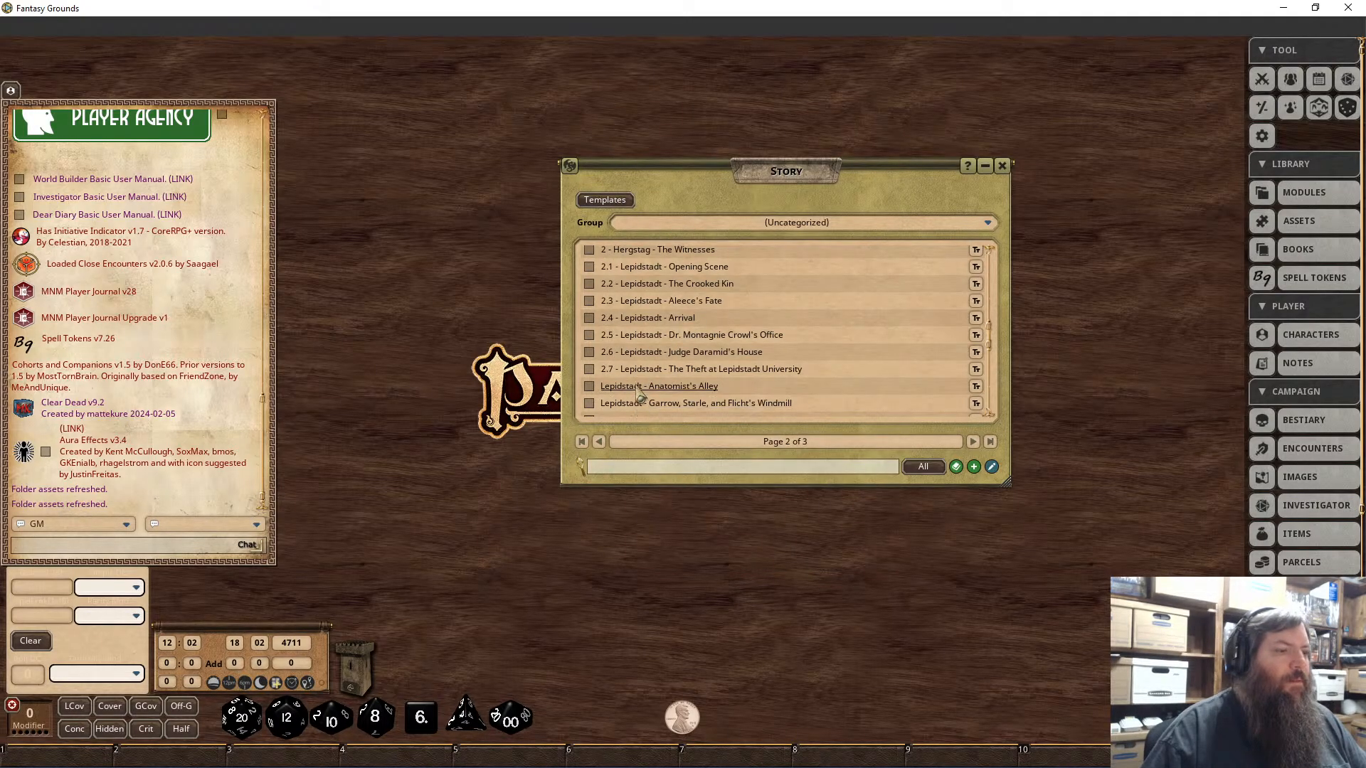
Step: Unlock the Anatomist's Alley story entry, rename it as "2 - Lepidstadt - Anatomist's Alley", then lock and close it
left_click(644, 385)
left_click(1181, 119)
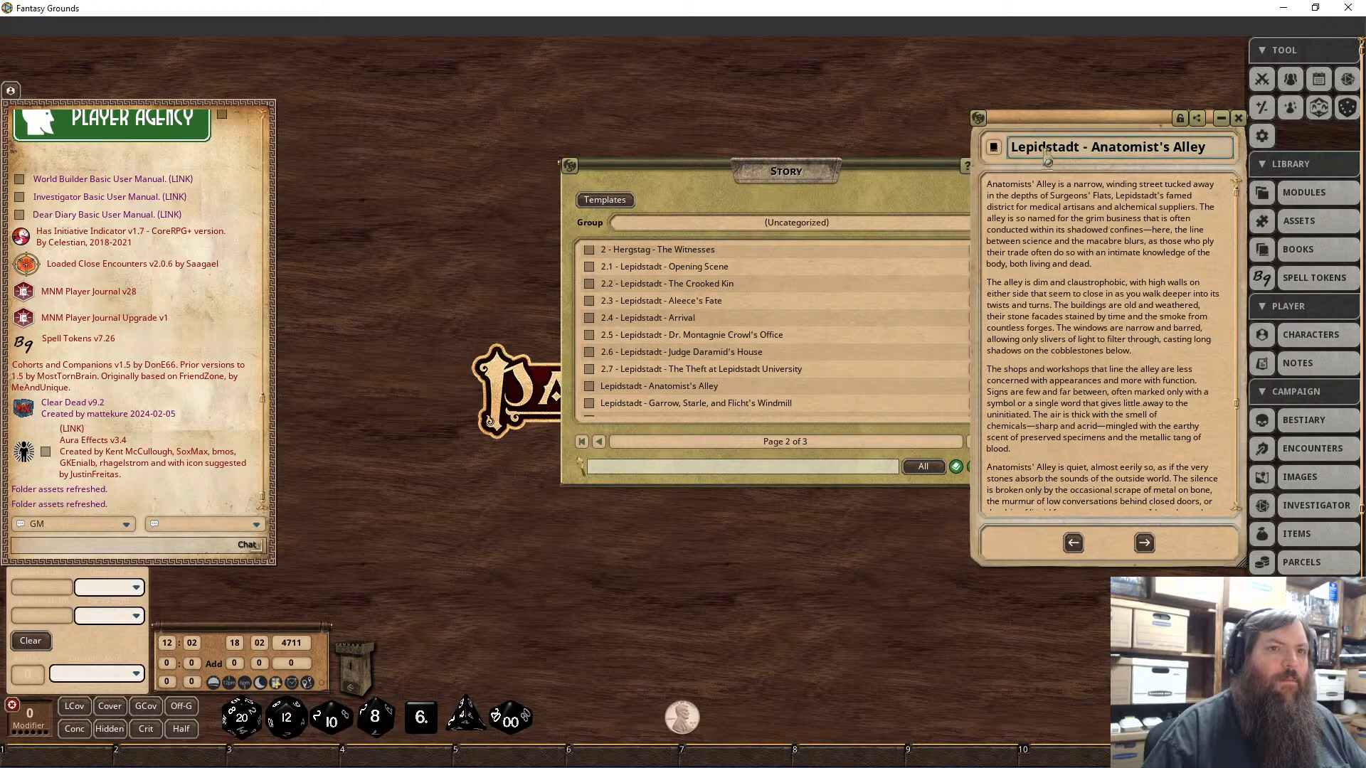
type("2 -")
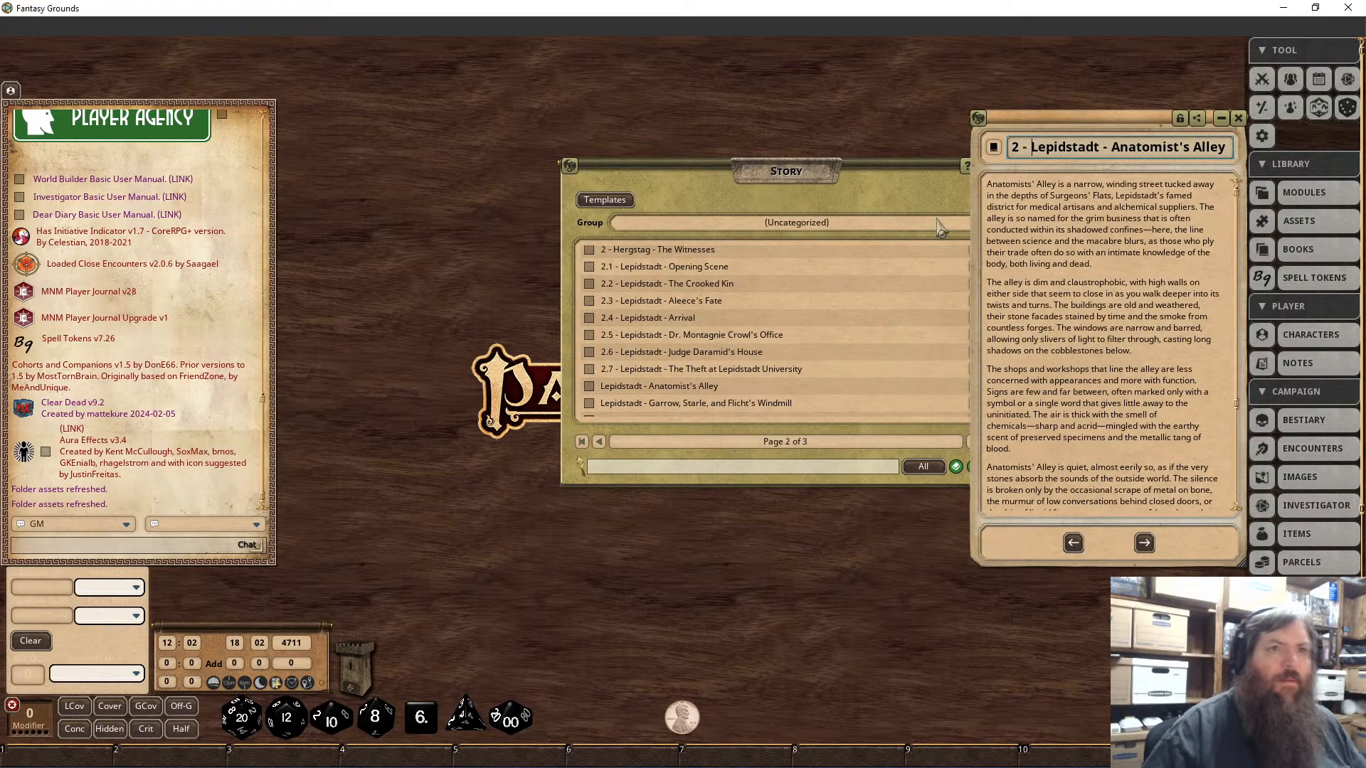
left_click(1180, 119)
left_click(1239, 118)
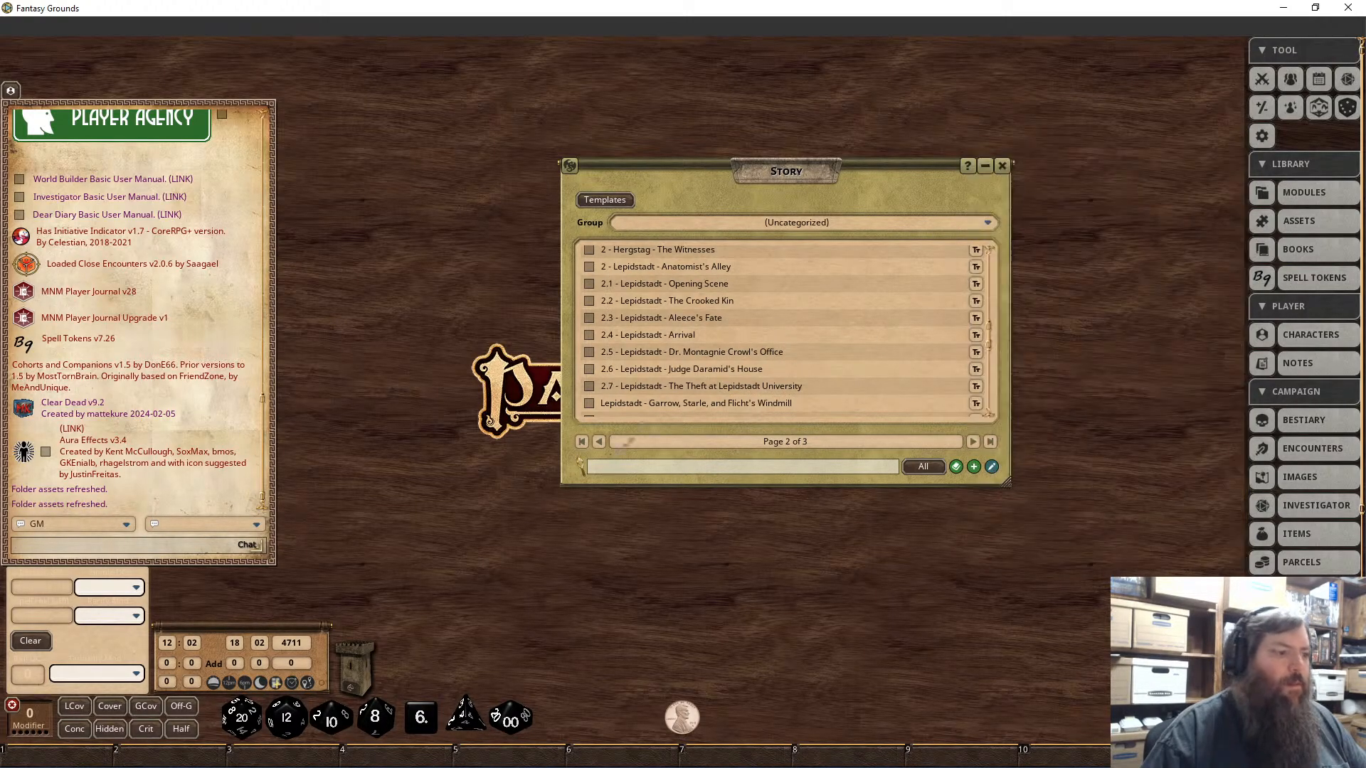
Step: Add a link to the "2 - Hergstag - The Witnesses" story in the text of the Garrow, Starle, and Flicht's Windmill entry and lock it
left_click(641, 406)
left_click(752, 171)
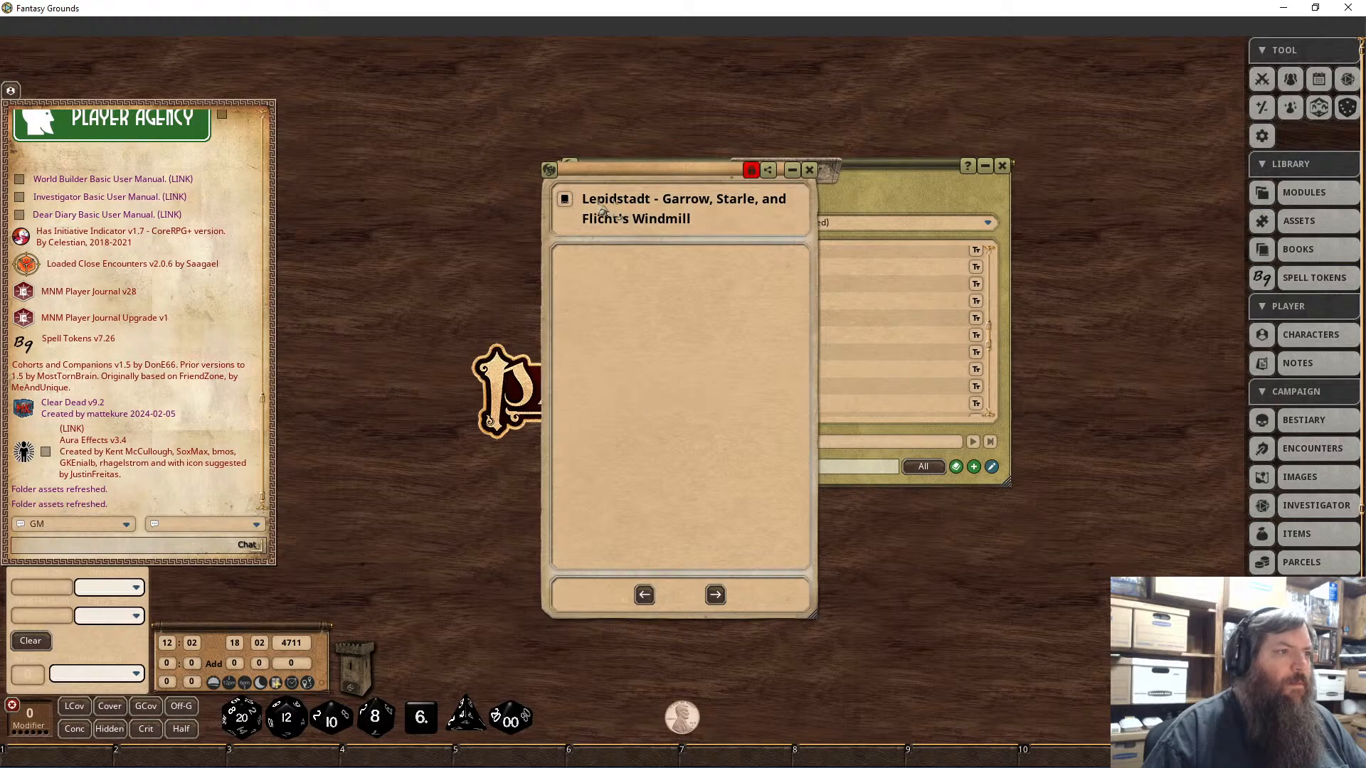
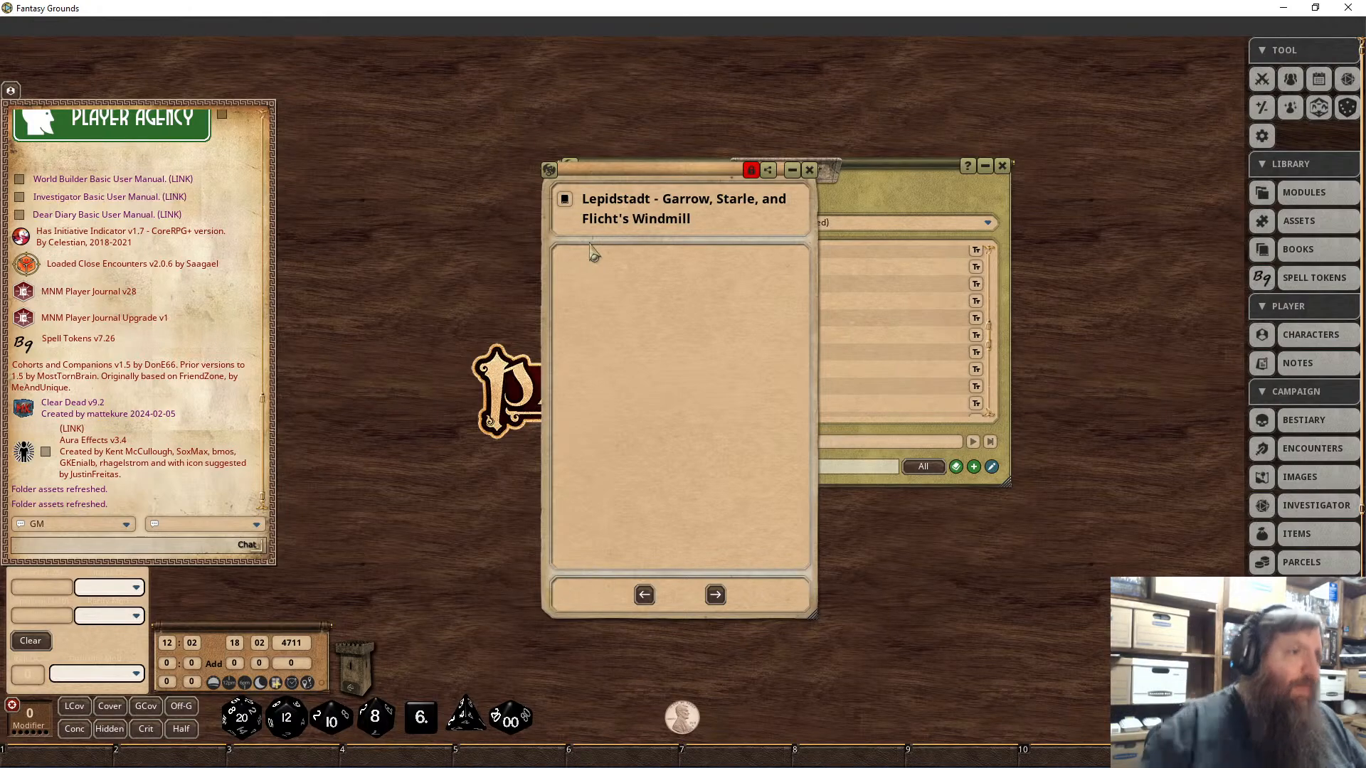
left_click_drag(692, 178, 890, 236)
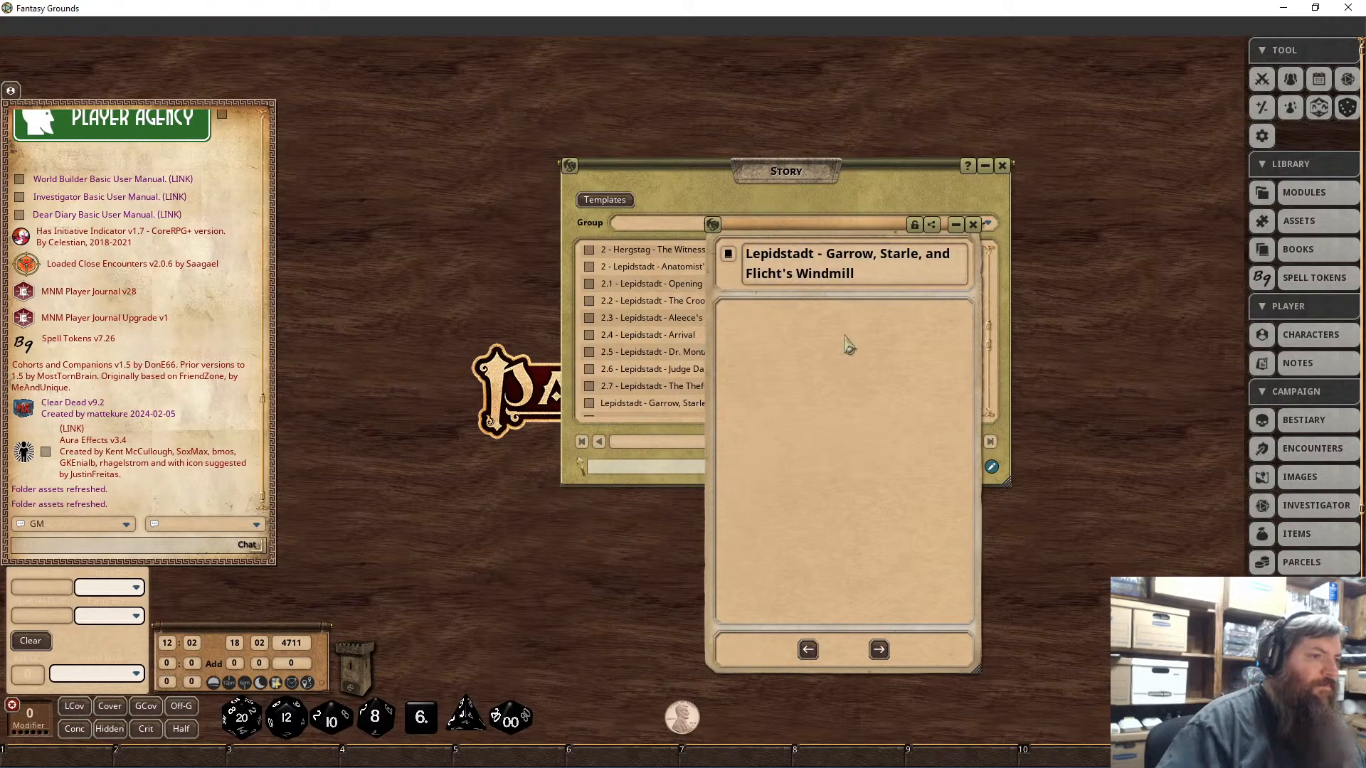
scroll(633, 392, "up", 5)
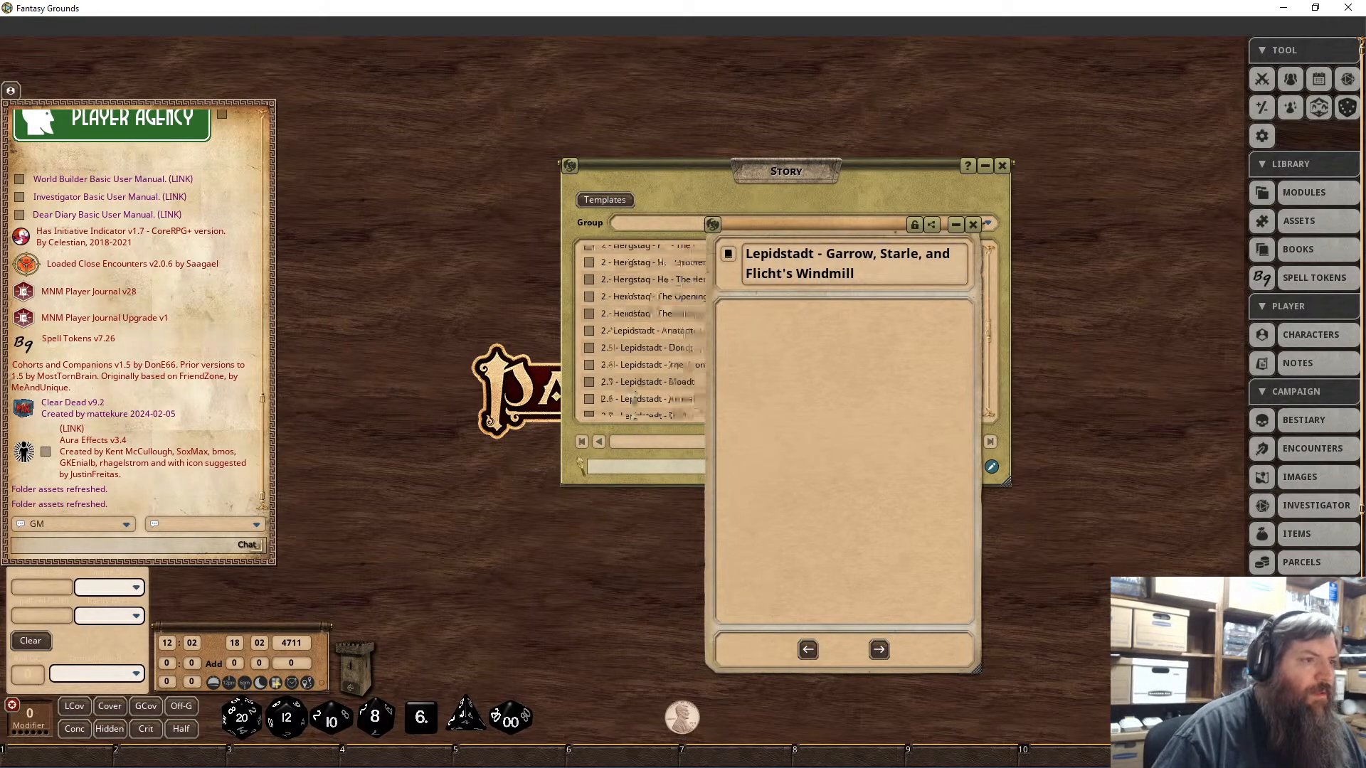
left_click_drag(587, 336, 823, 407)
left_click(914, 225)
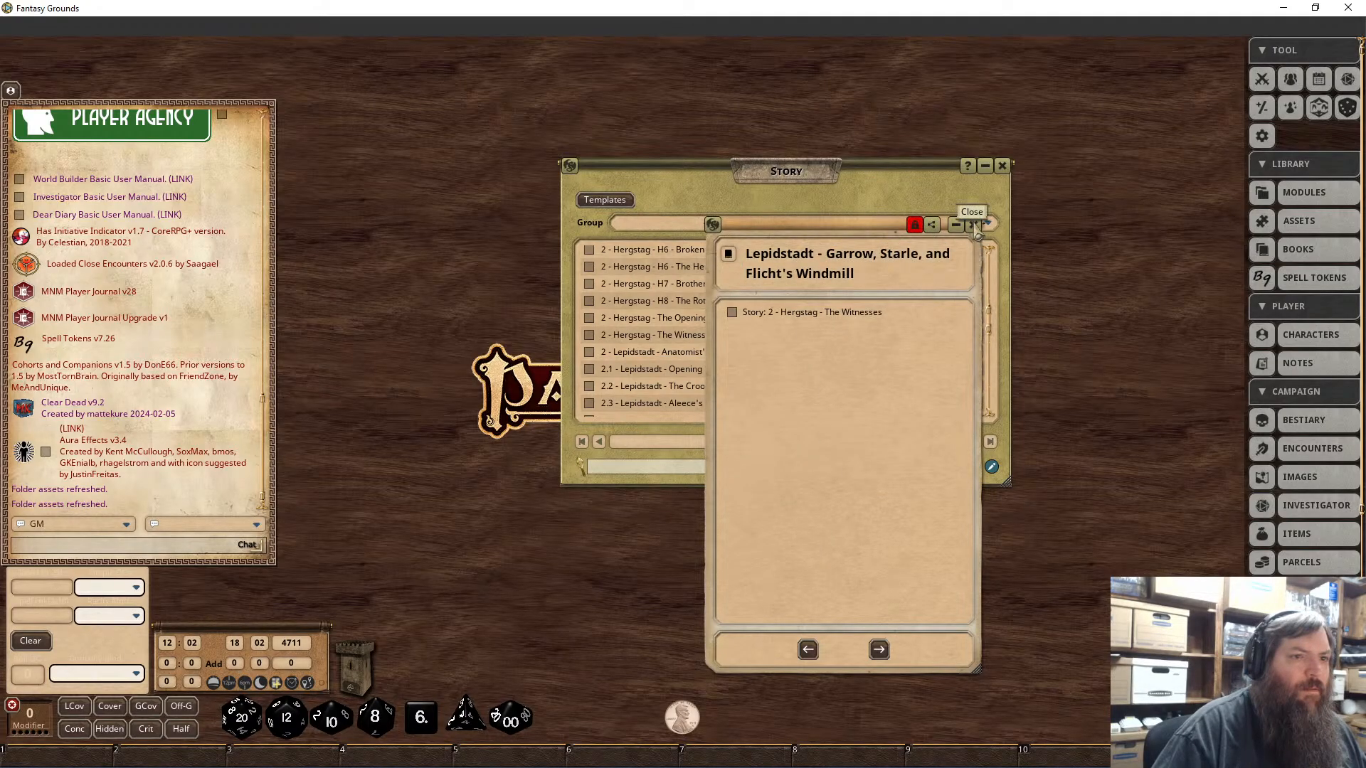
Step: Unlock the windmill entry, rename it as "2 - Lepidstadt - Garrow, Starle, and Flicht's Windmill", then lock and close it
left_click(914, 225)
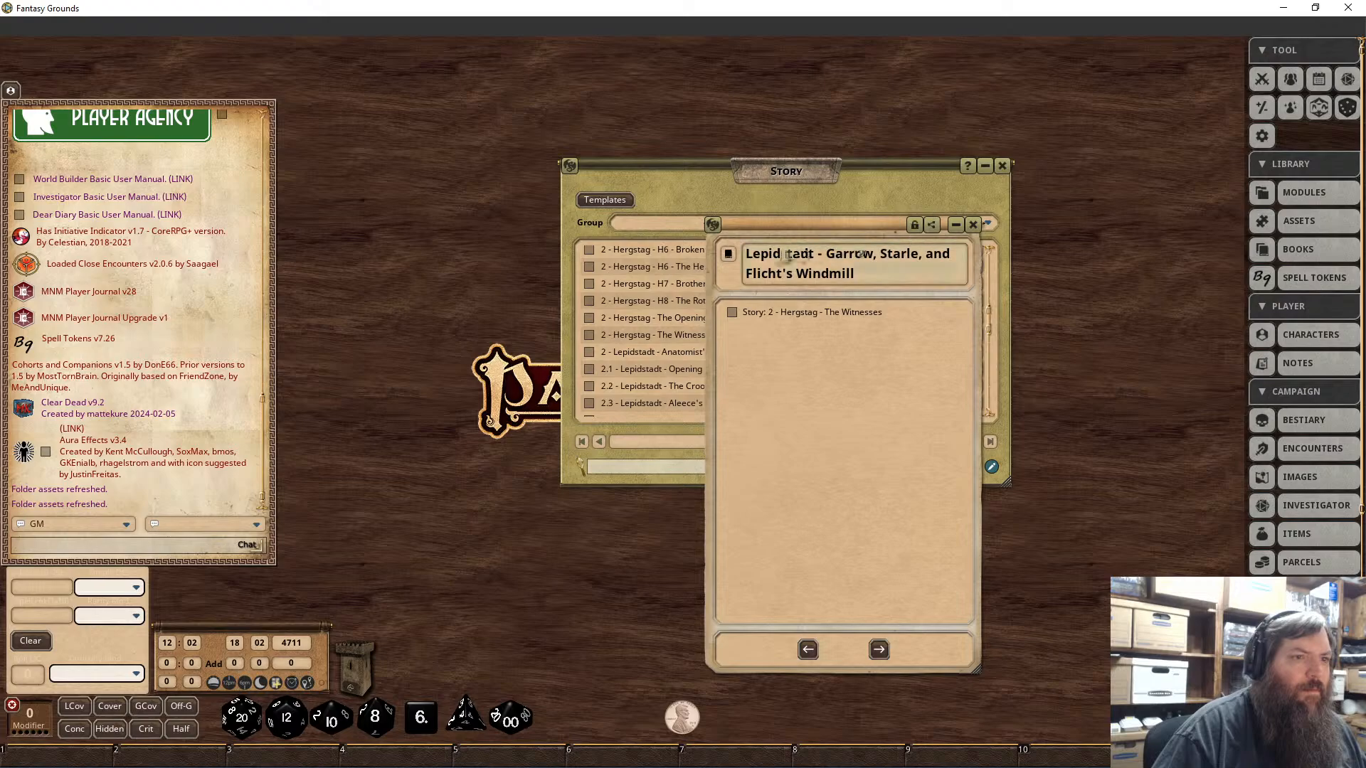
type("2 -")
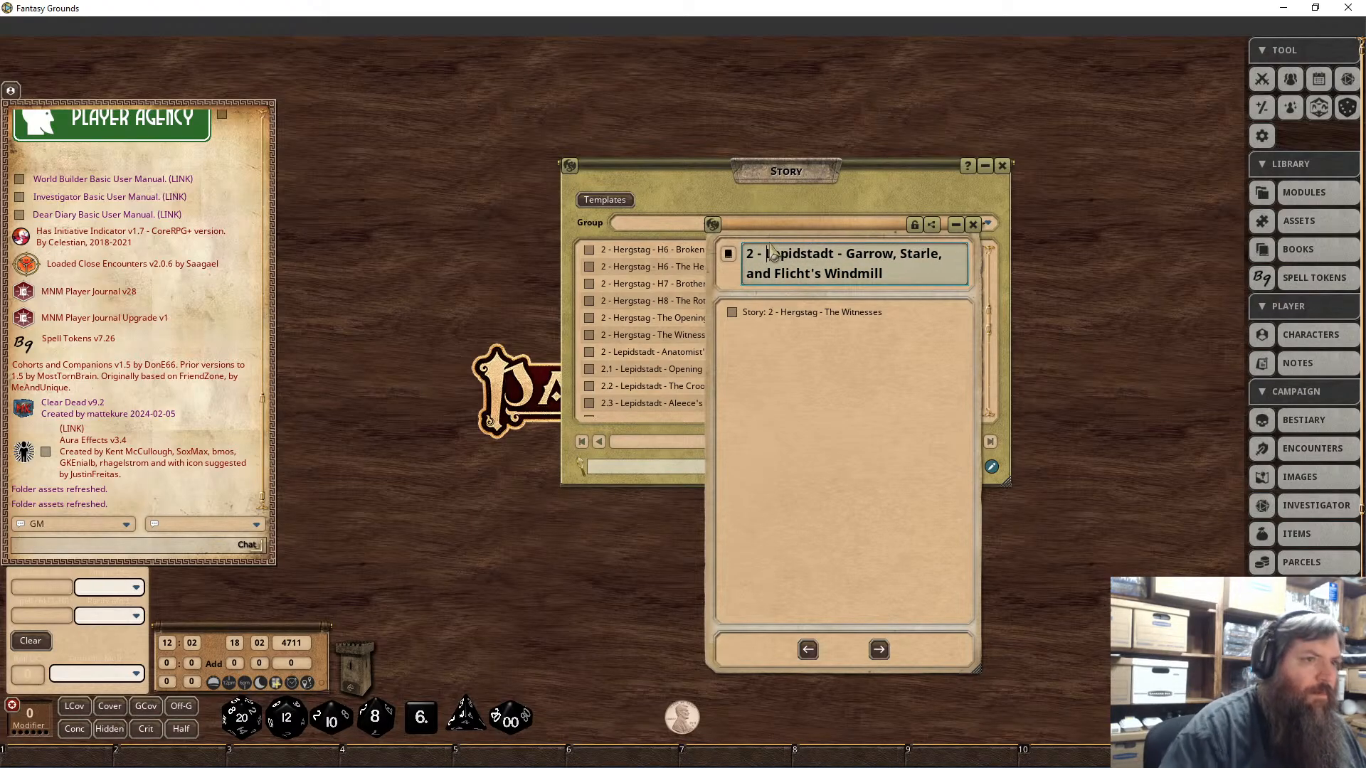
left_click(914, 225)
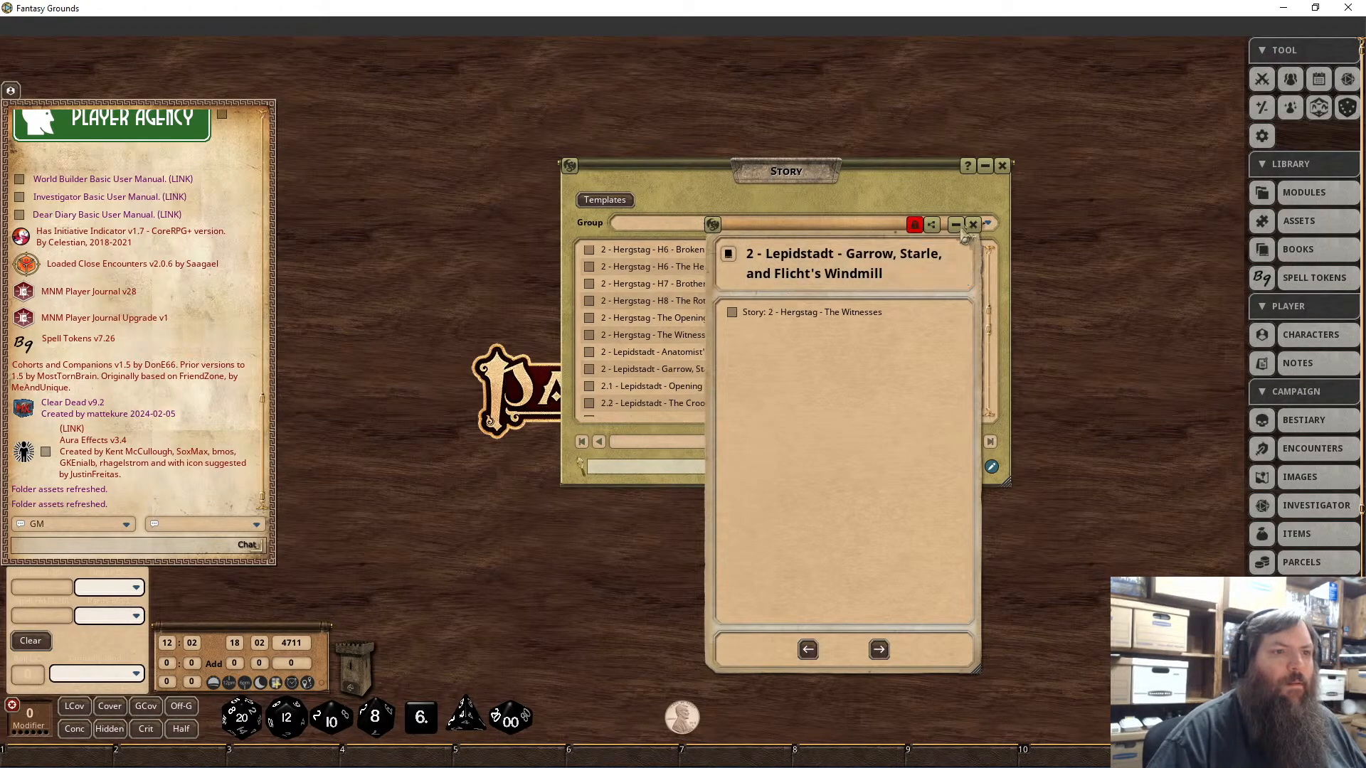
left_click(973, 225)
Step: Rename the Karl's Cottage story entry as "2 - Lepidstadt - Karl's Cottage", then lock and close it
scroll(740, 377, "down", 5)
scroll(740, 377, "up", 5)
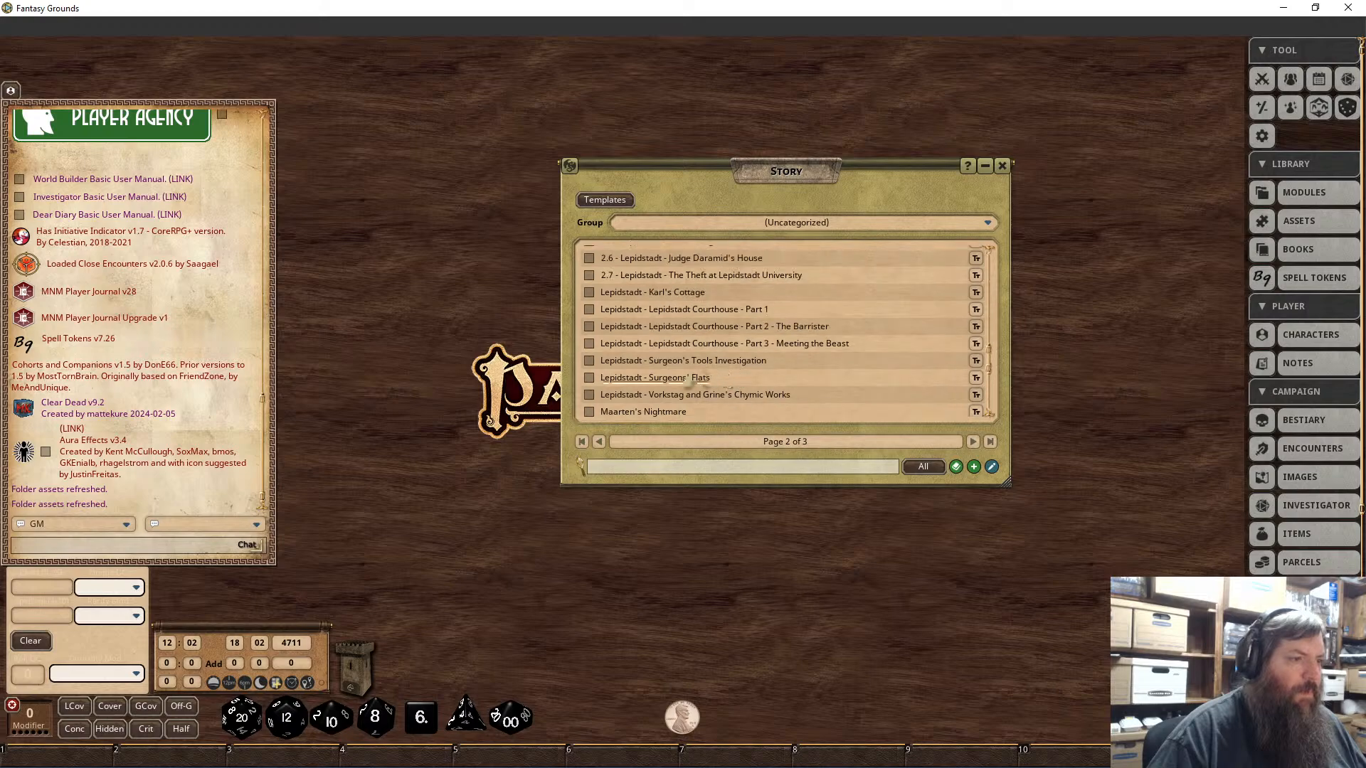
left_click(655, 295)
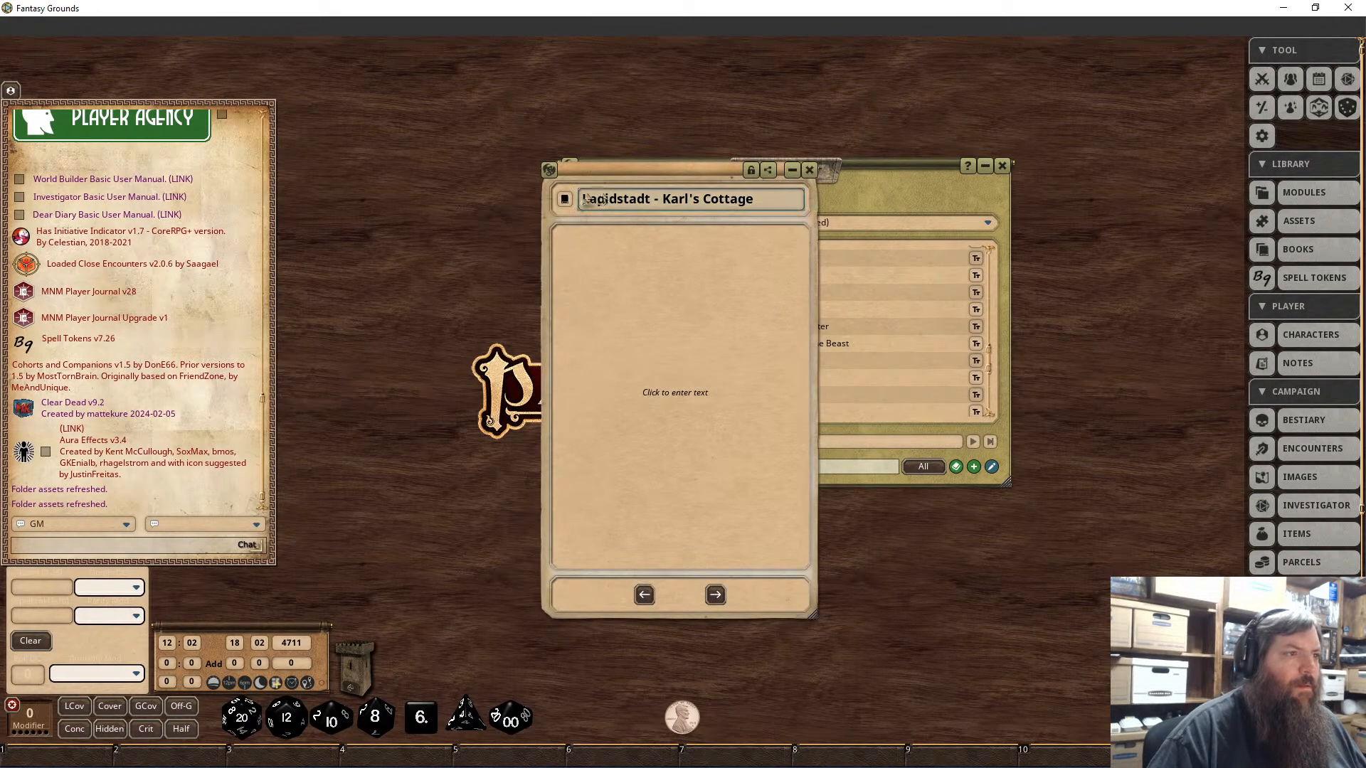
left_click(583, 199)
type("2 -")
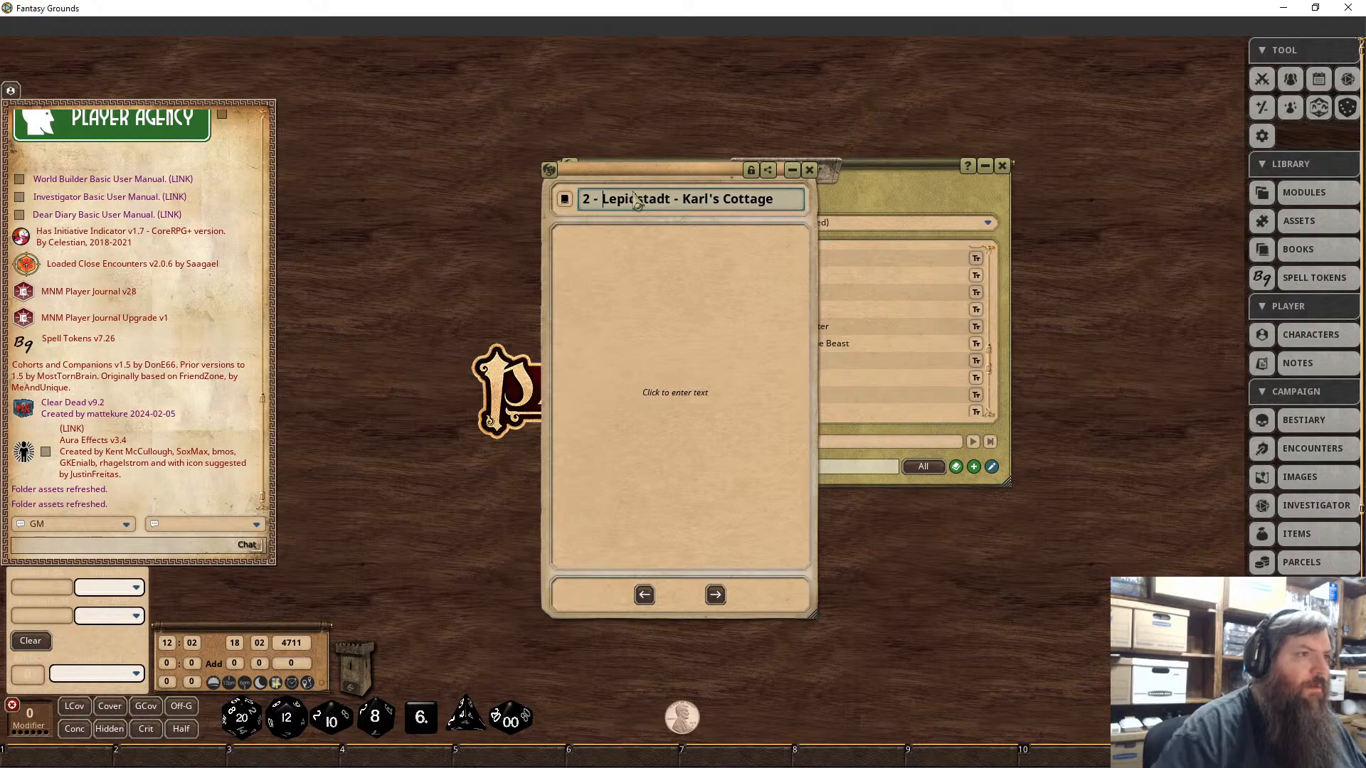
left_click(750, 170)
left_click(809, 170)
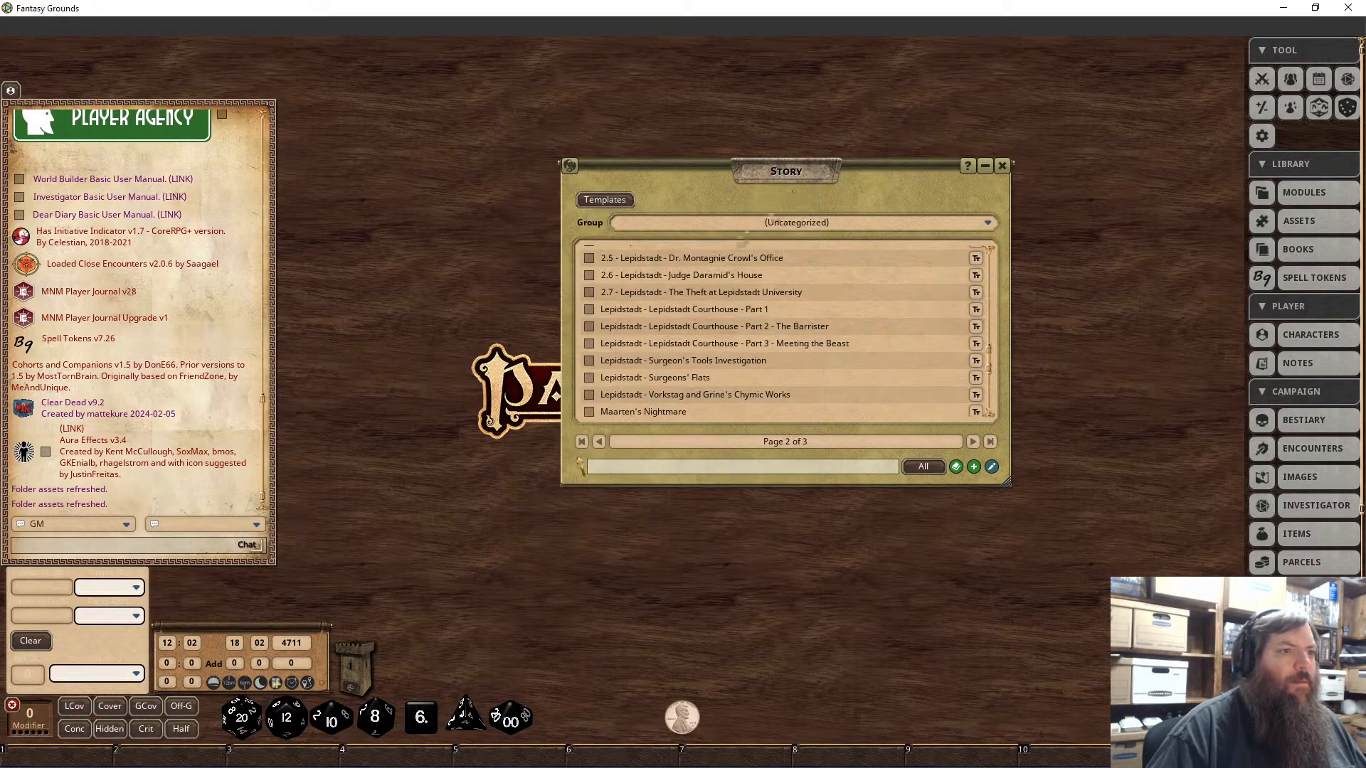
Step: Rename the first Lepidstadt Courthouse story entry as "2 - Lepidstadt - Lepidstadt Courthouse - Part 1", then lock and close it
left_click(648, 313)
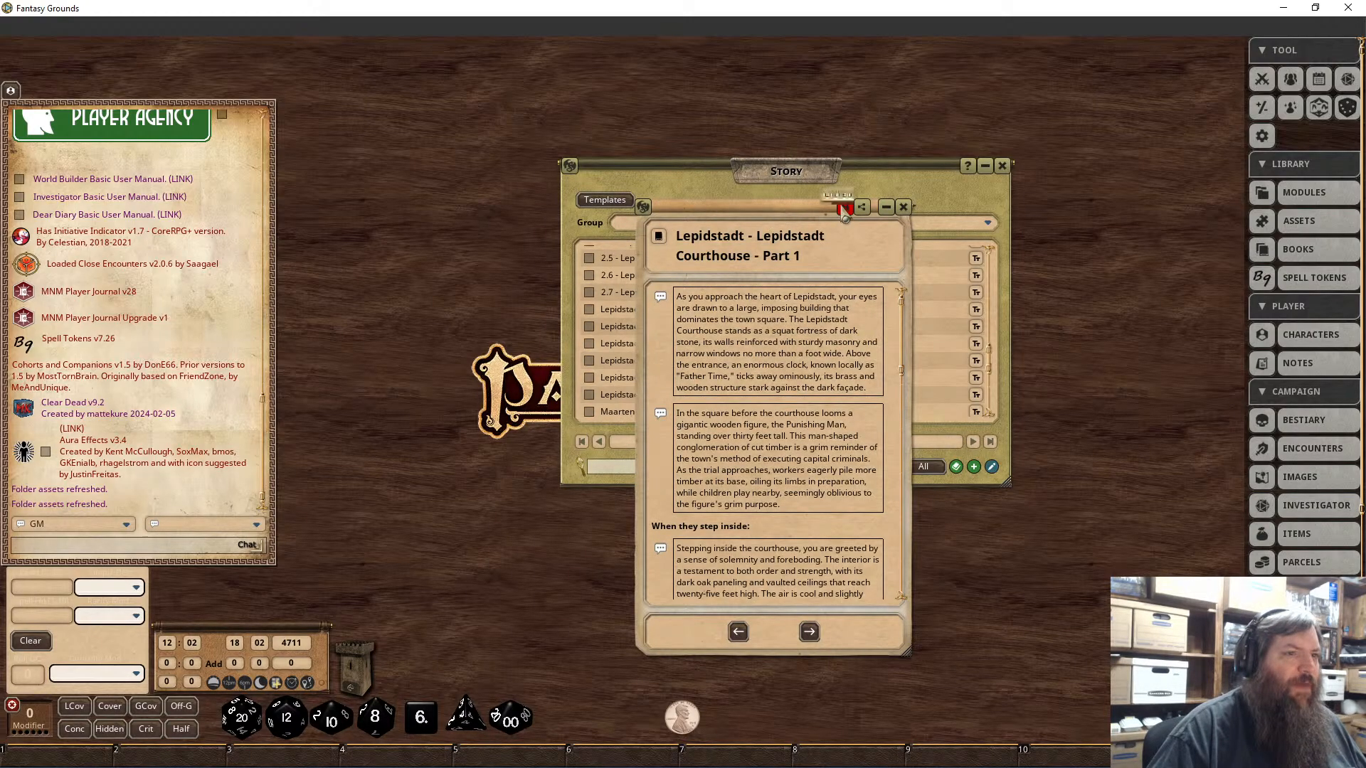
left_click(682, 244)
type("2 -")
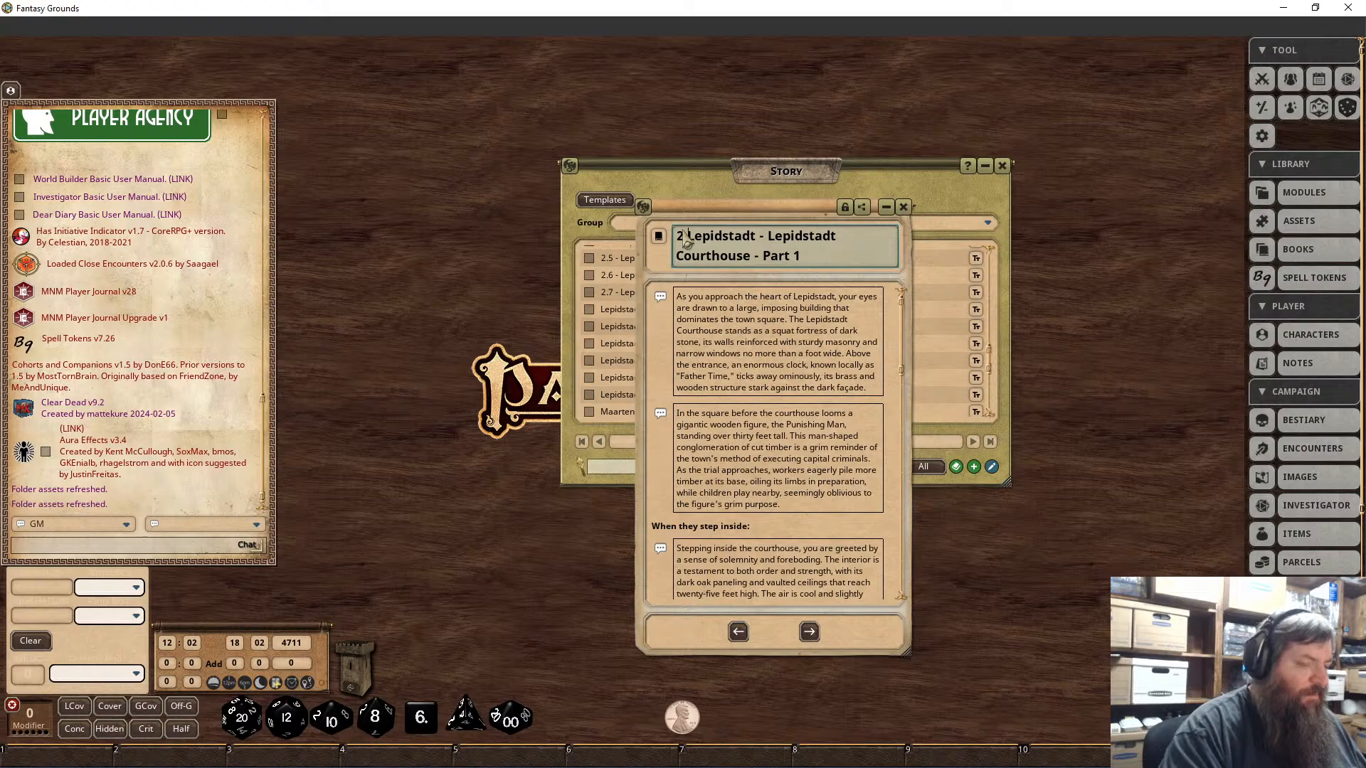
left_click(846, 208)
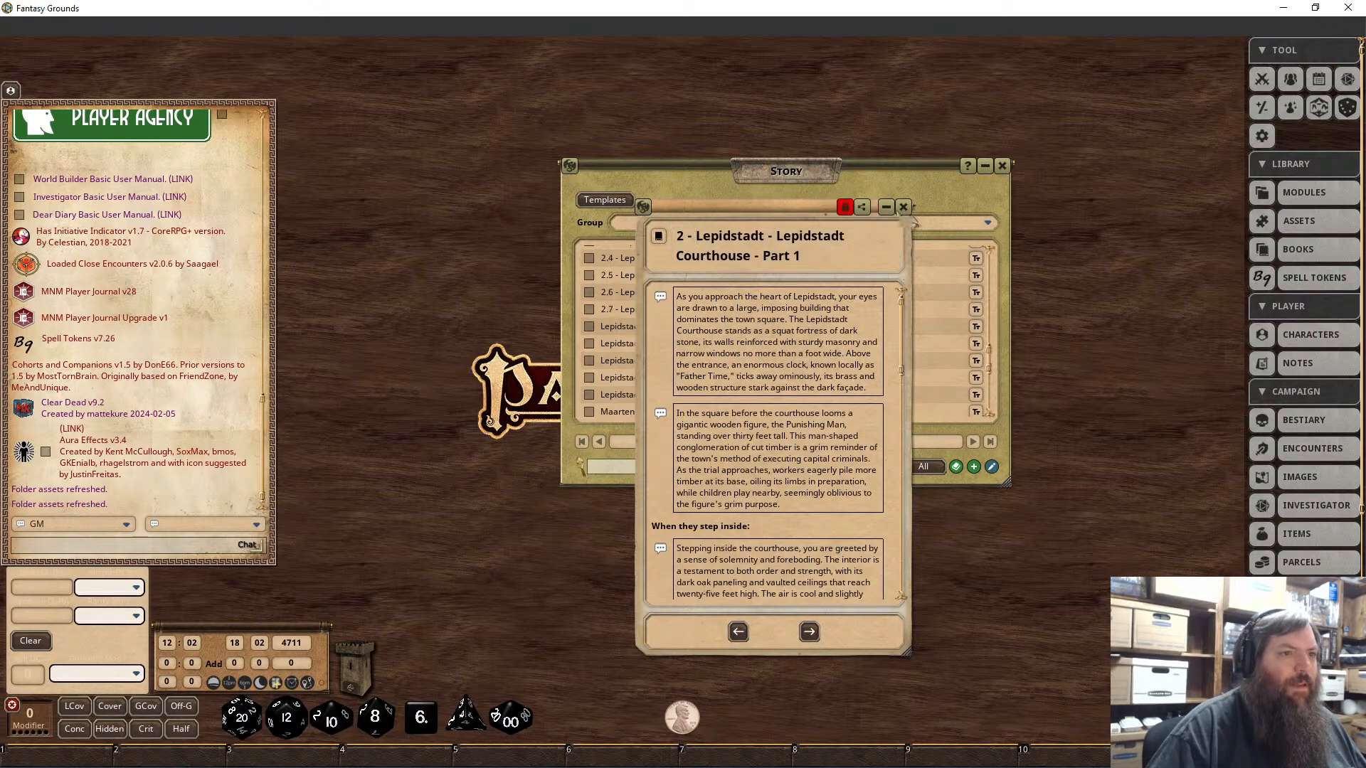
left_click(903, 207)
Step: Unlock the Lepidstadt Courthouse Part 2 story entry, rename it as "2 - Lepidstadt - Lepidstadt Courthouse - Part 2 - The Barrister", then lock and close it
left_click(643, 327)
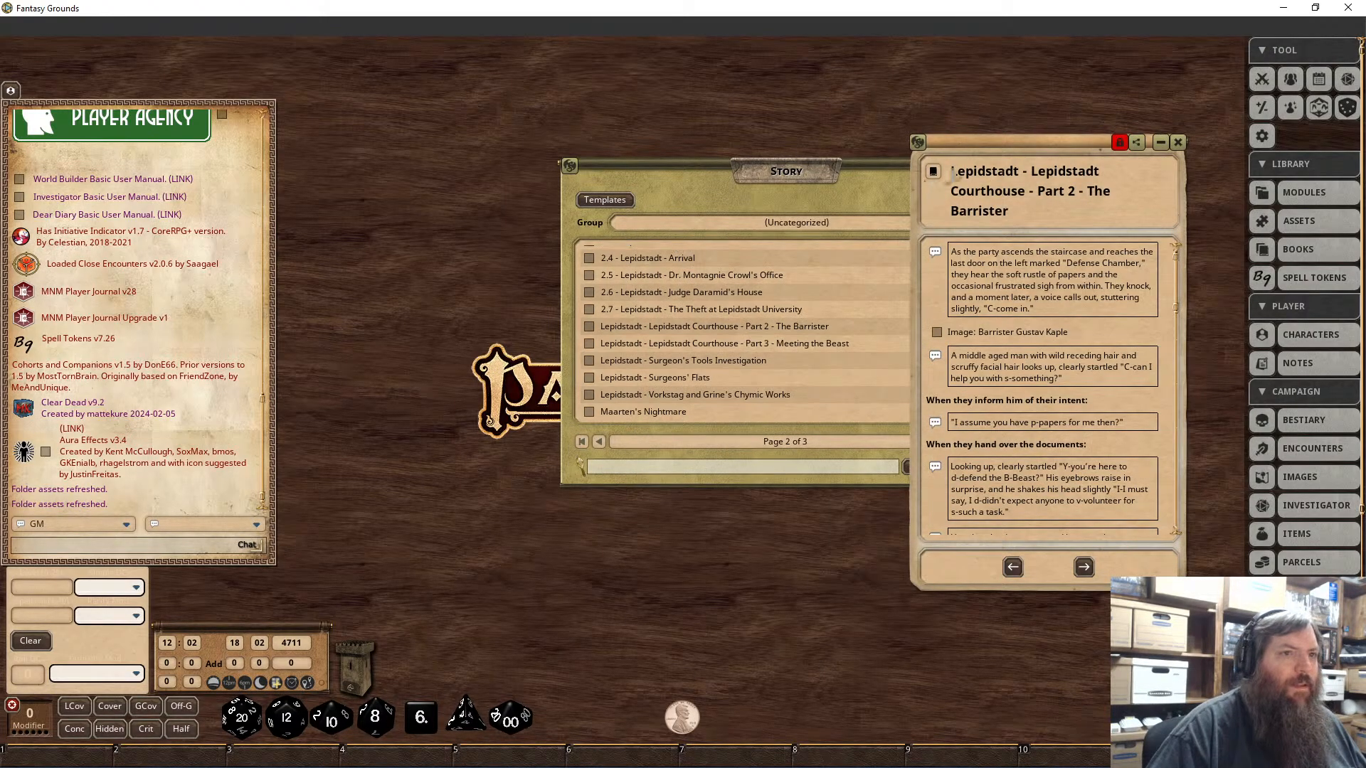
left_click(1119, 142)
left_click(953, 172)
type("2 ")
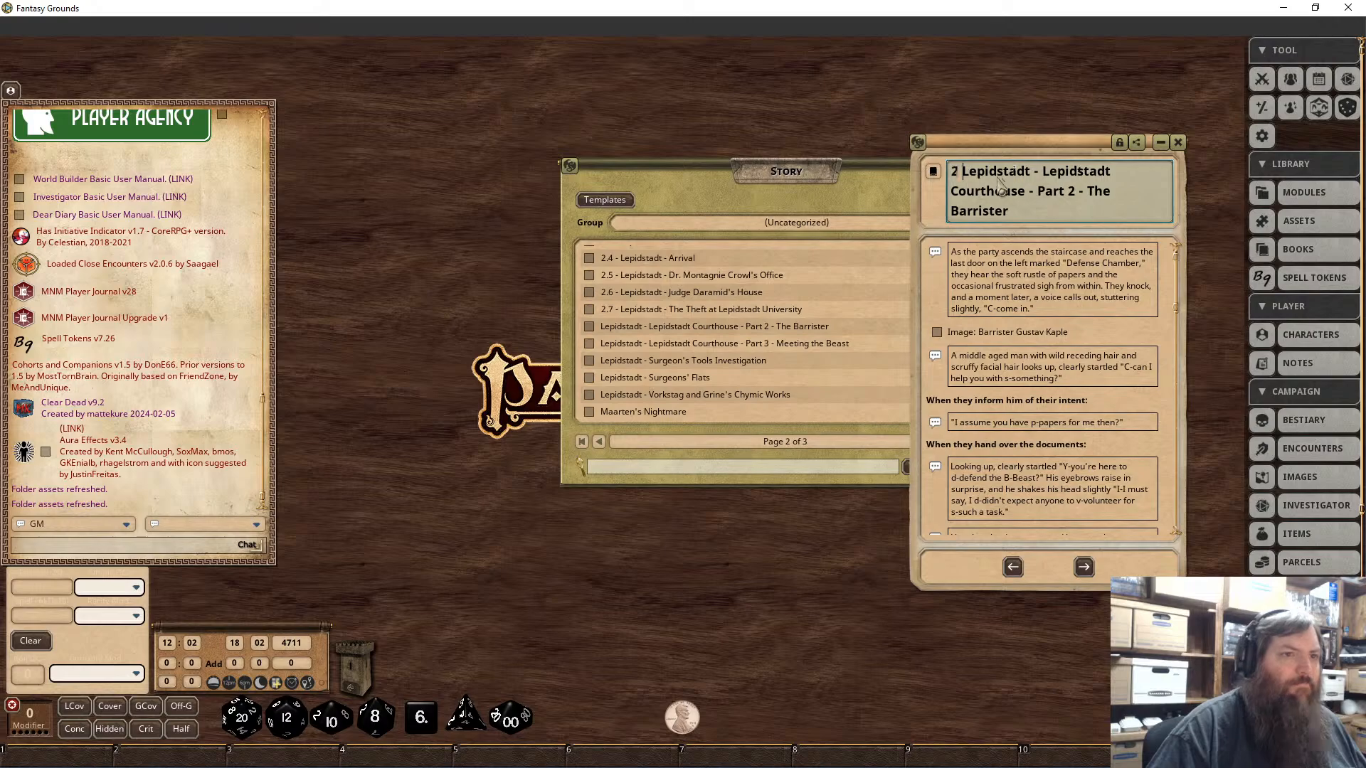
type("-")
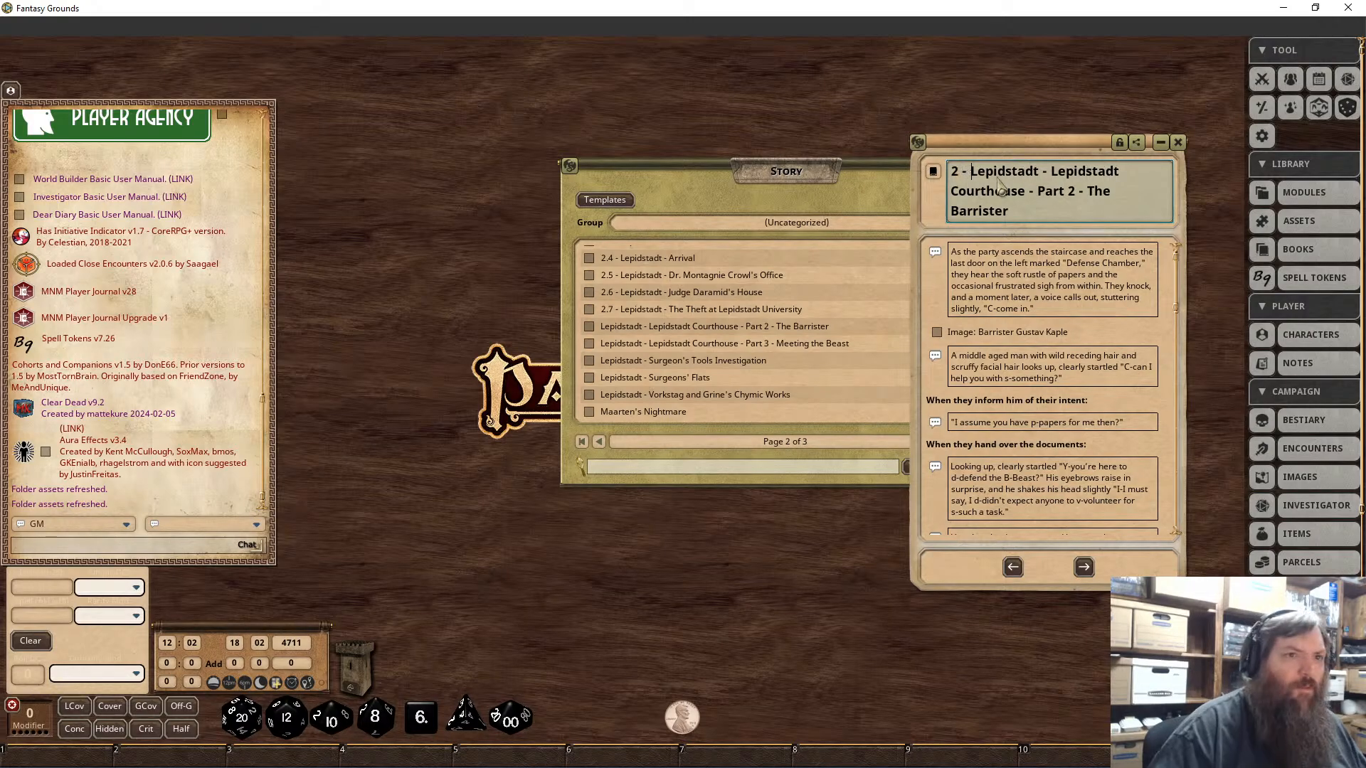
left_click(1119, 142)
left_click(1178, 143)
Step: Rename the Lepidstadt Courthouse Part 3 story entry as "2 - Lepidstadt - Lepidstadt Courthouse - Part 3 - Meeting the Beast", then lock and close it
left_click(664, 344)
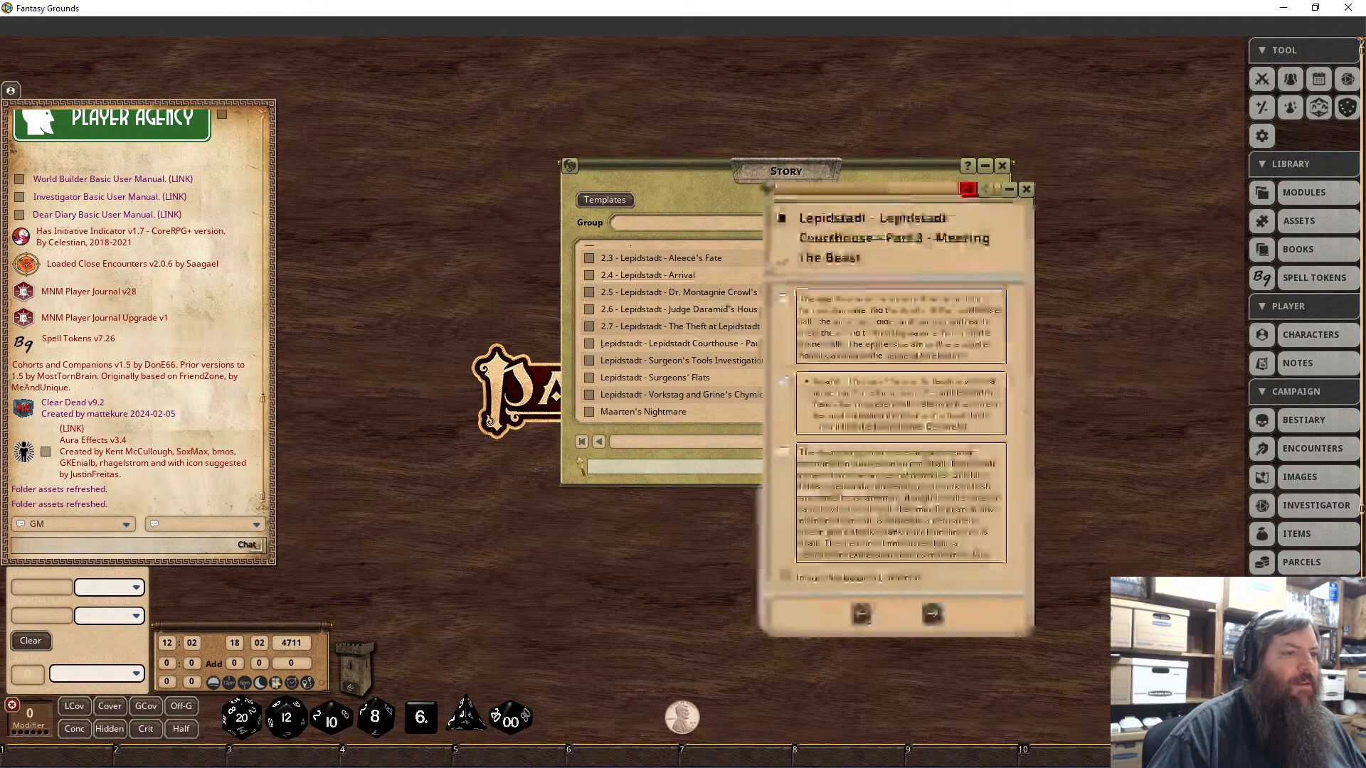
left_click(802, 220)
type("2 -")
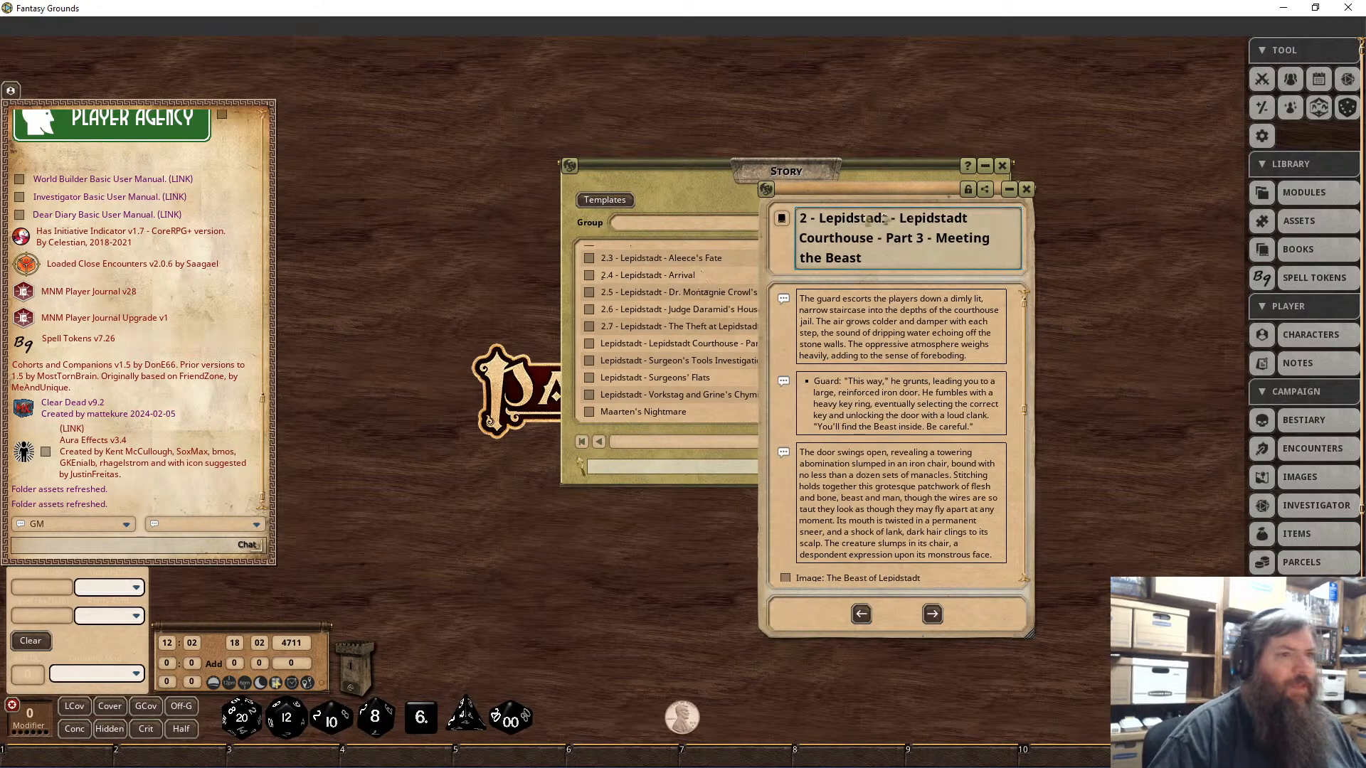
left_click(967, 188)
left_click(1026, 189)
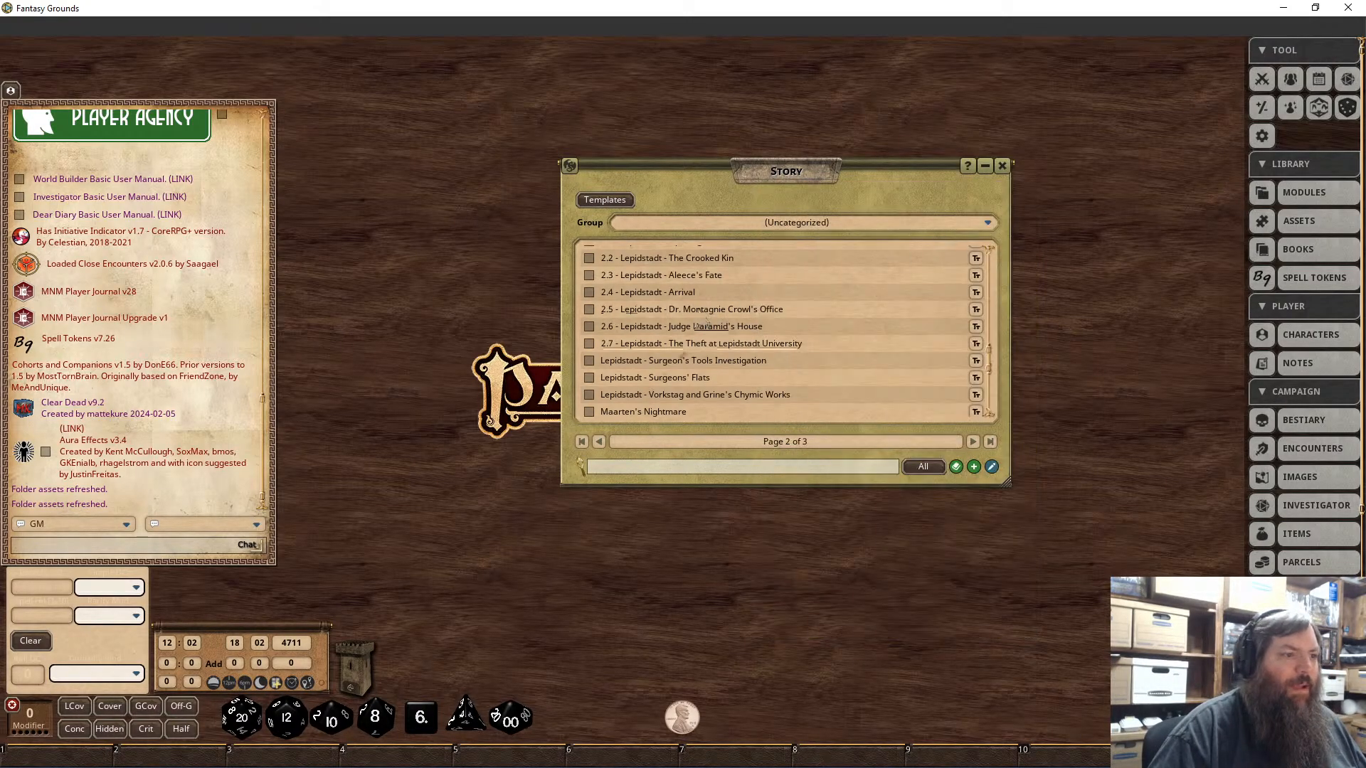
Step: Unlock the Surgeon's Tools story entry, rename it as "2 - Lepidstadt - Surgeon's Tools Investigation", then lock and close it
left_click(683, 360)
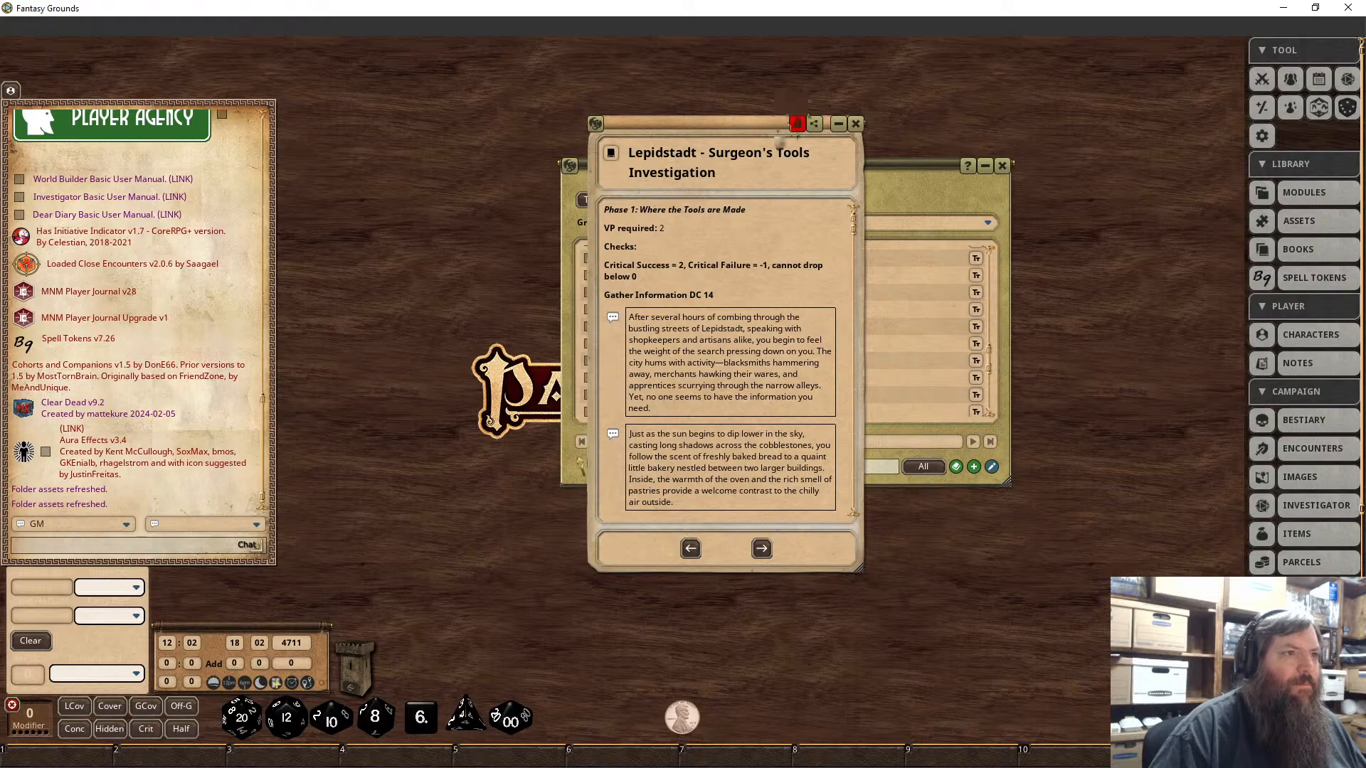
left_click(797, 125)
type("2 -")
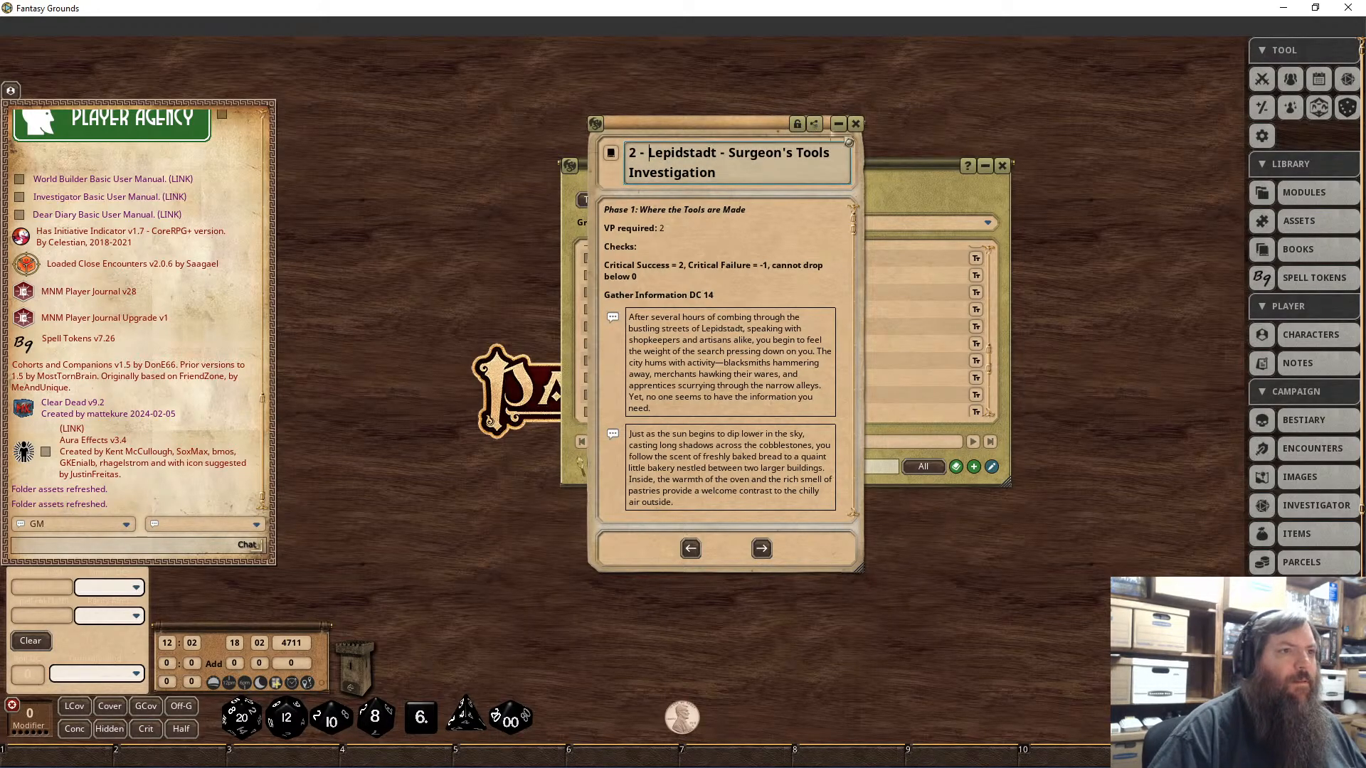
left_click(797, 125)
left_click(856, 124)
Step: Unlock the Surgeons' Flats story entry, rename it as "2 - Lepidstadt - Surgeons' Flats", then lock and close it
scroll(674, 330, "down", 2)
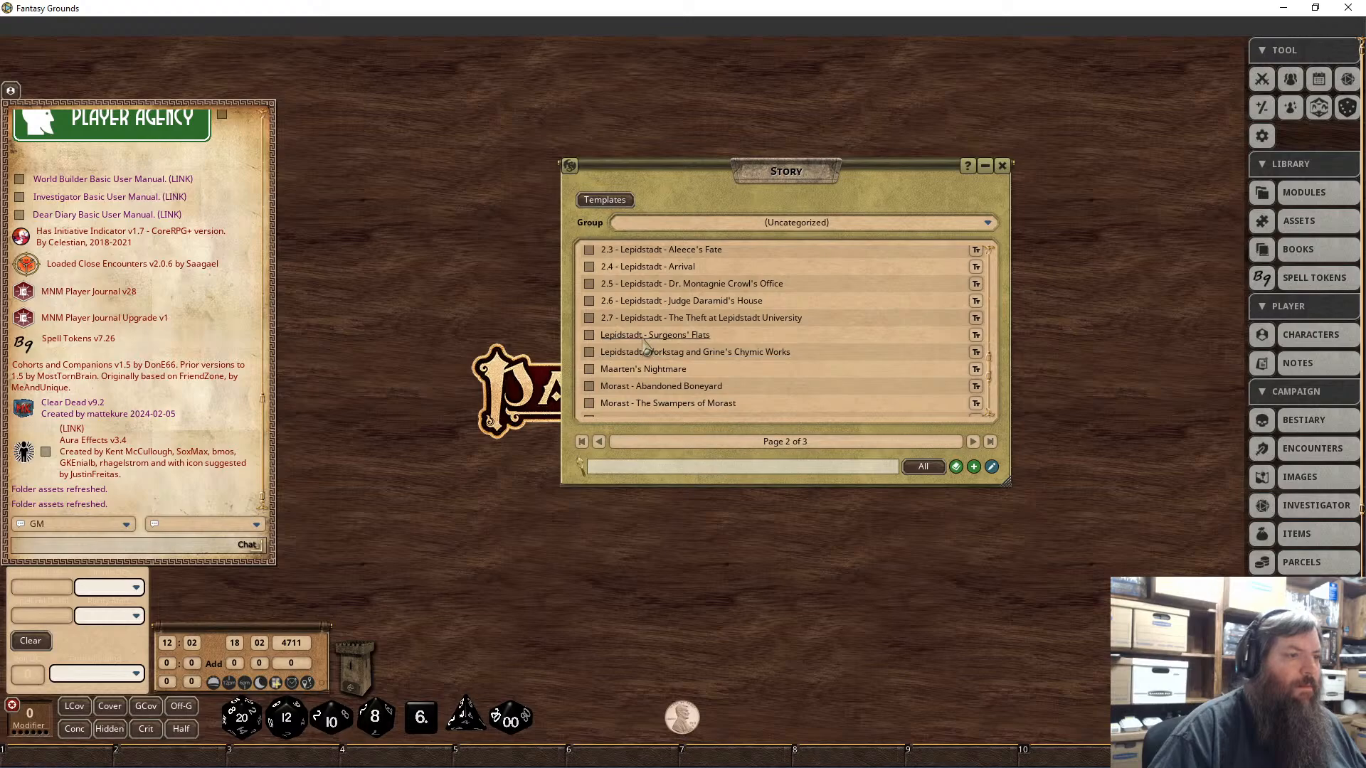
left_click(643, 340)
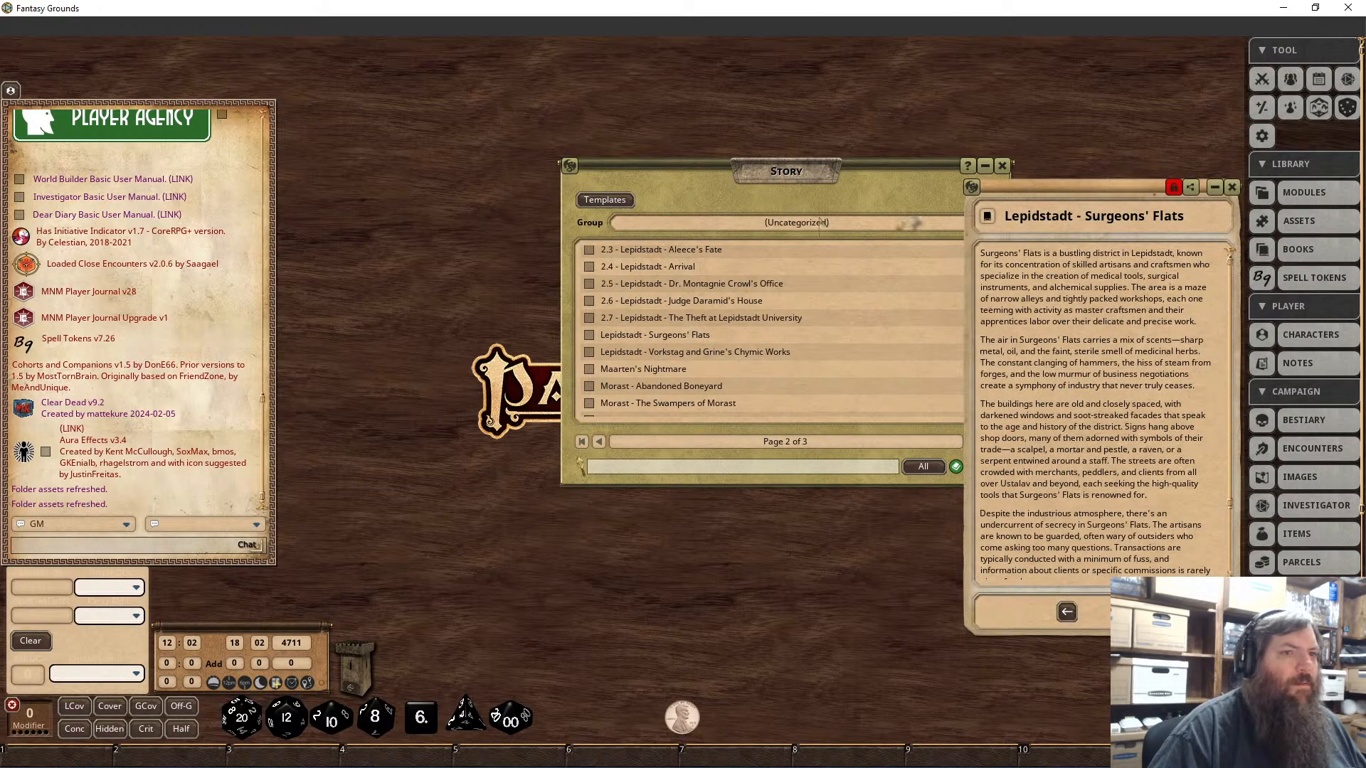
left_click(1174, 187)
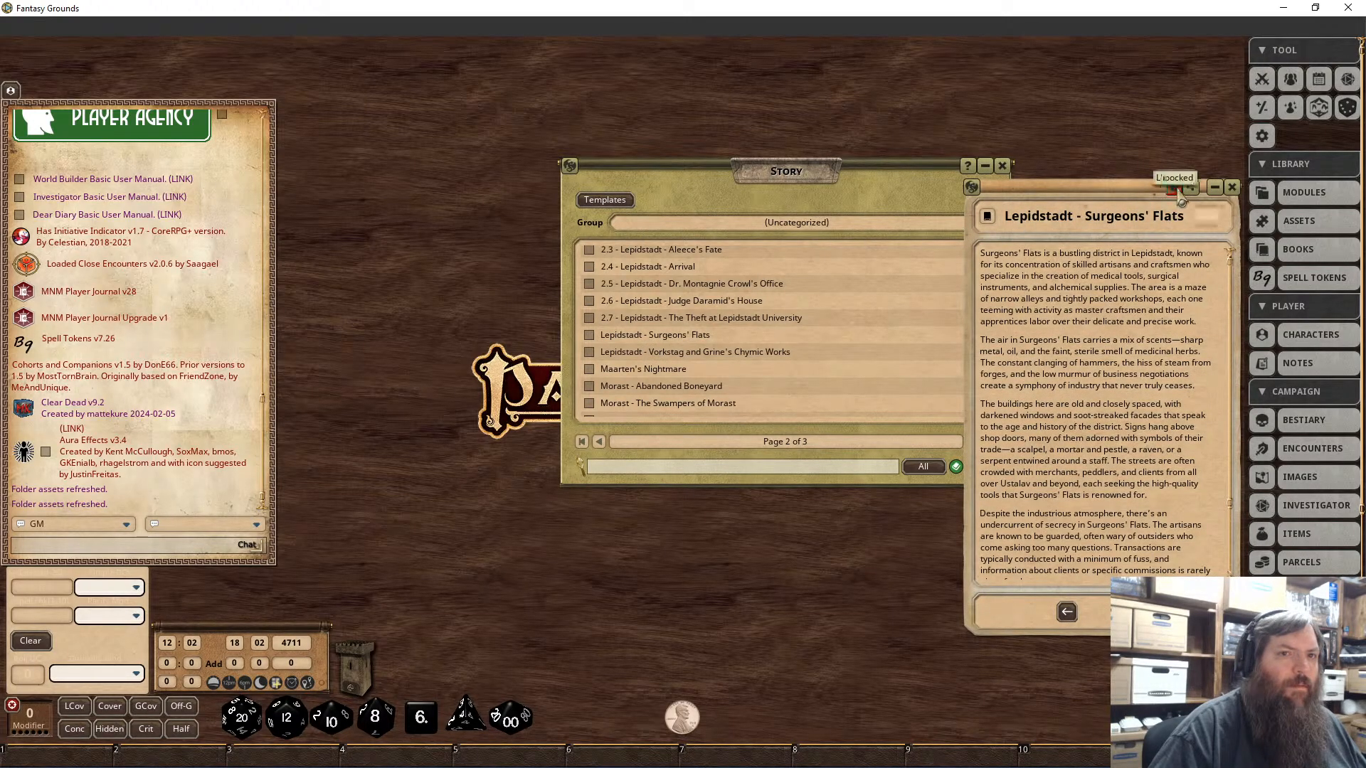
left_click(1005, 217)
type("2 -")
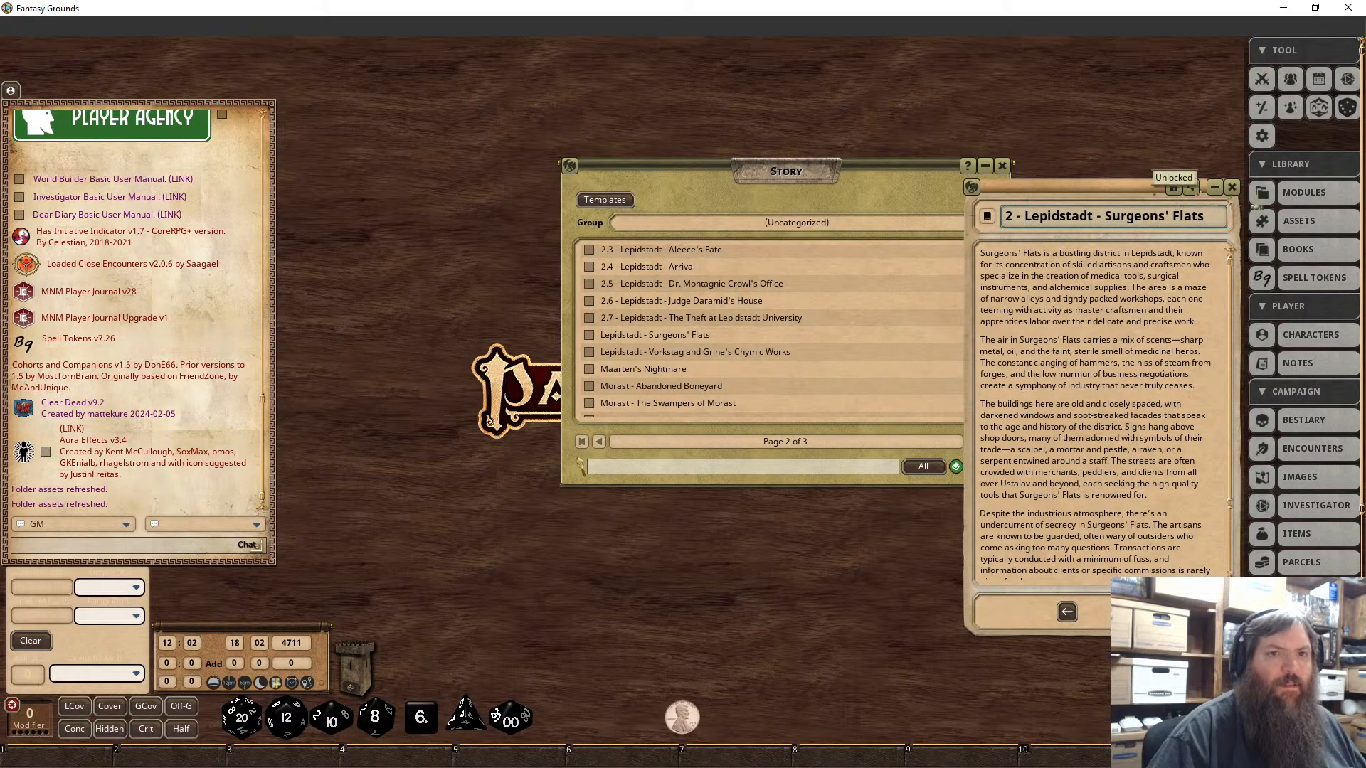
left_click(1174, 187)
left_click(1233, 187)
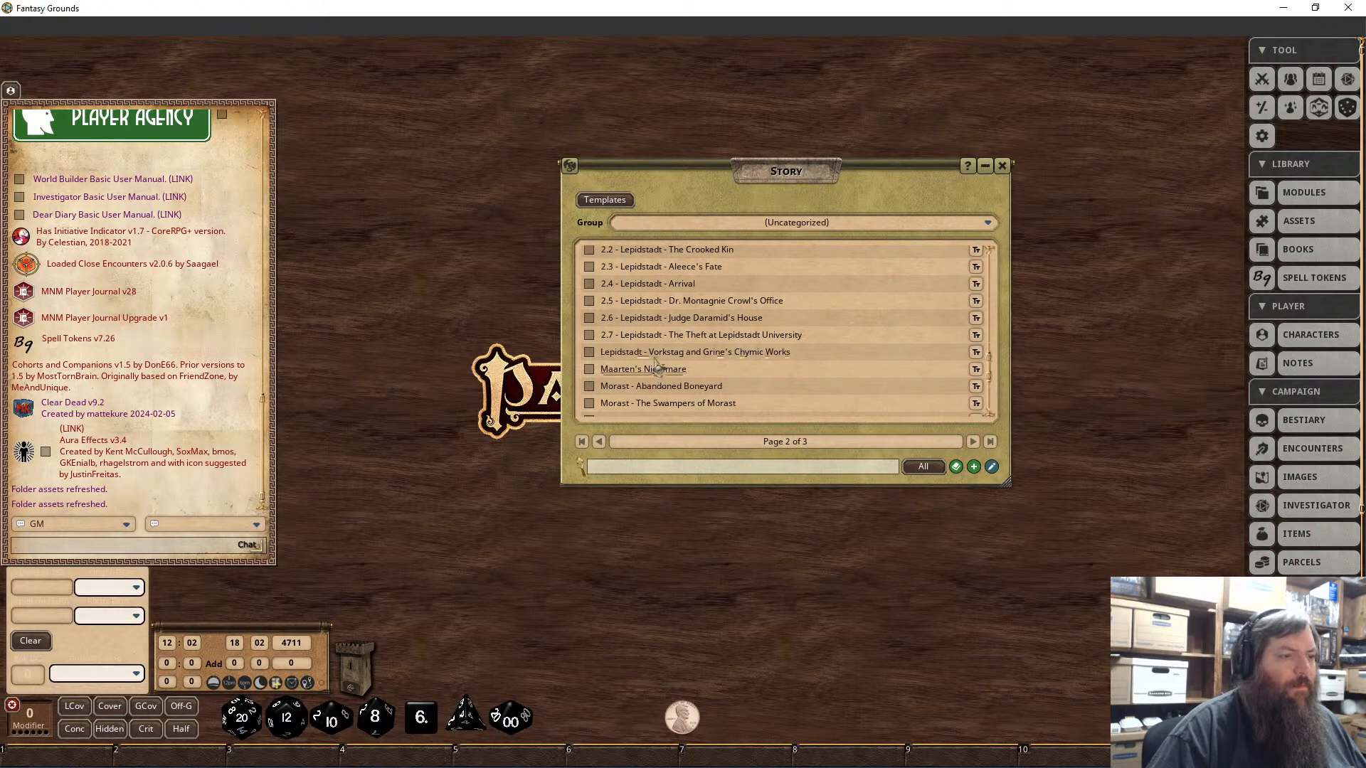
Step: Rename the Chymic Works story entry as "2 - Lepidstadt - Vorkstag and Grine's Chymic Works", then lock and close it
left_click(720, 351)
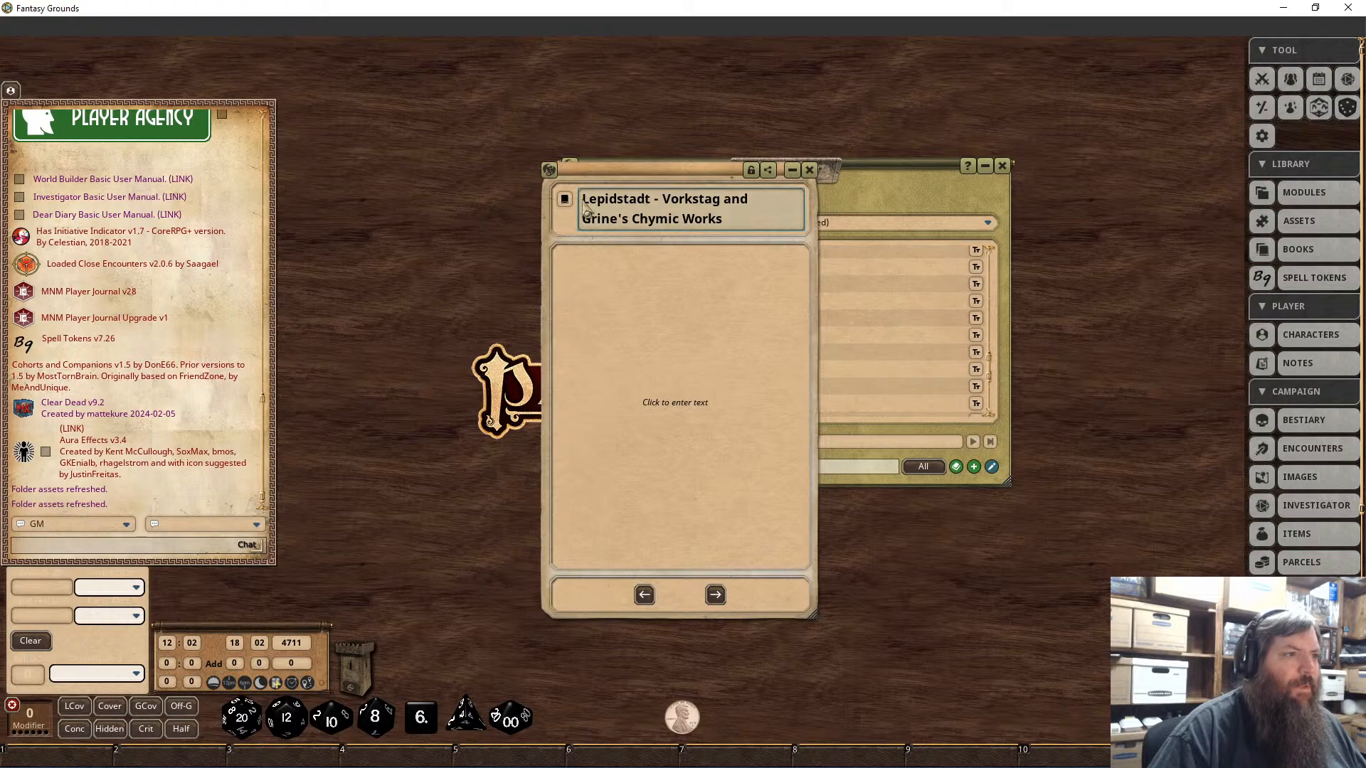
type("2 -")
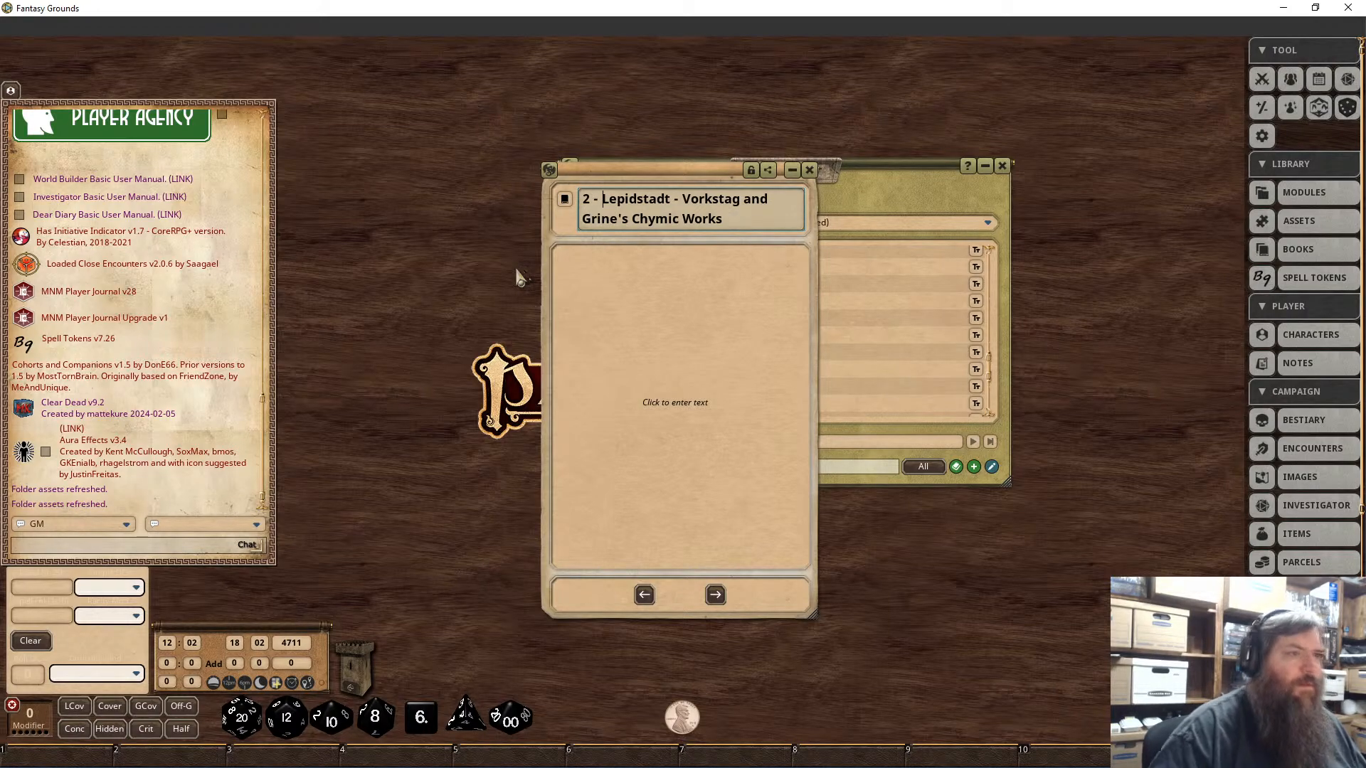
left_click(750, 171)
left_click(809, 171)
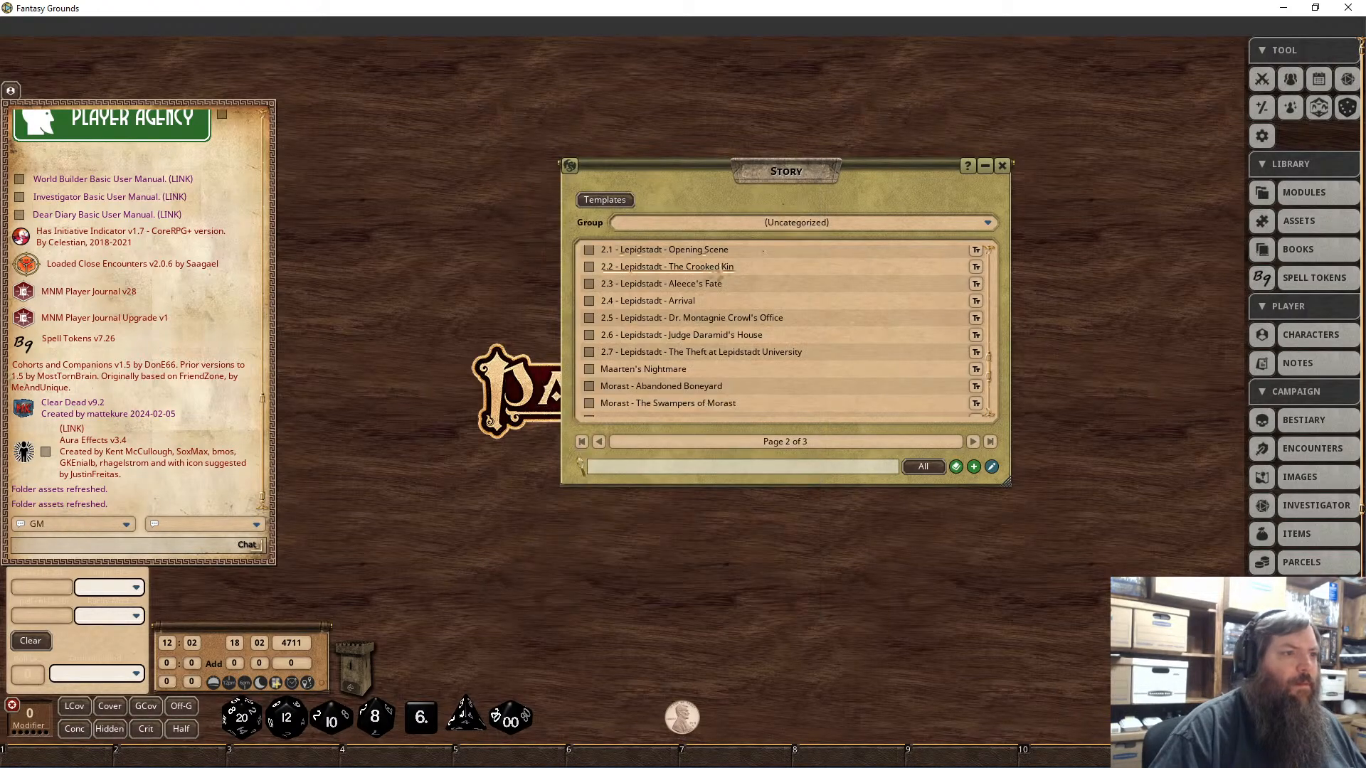
Step: Unlock the Maarten's Nightmare story entry, rename it as "2 - Maarten's Nightmare", then lock and close it
left_click(637, 370)
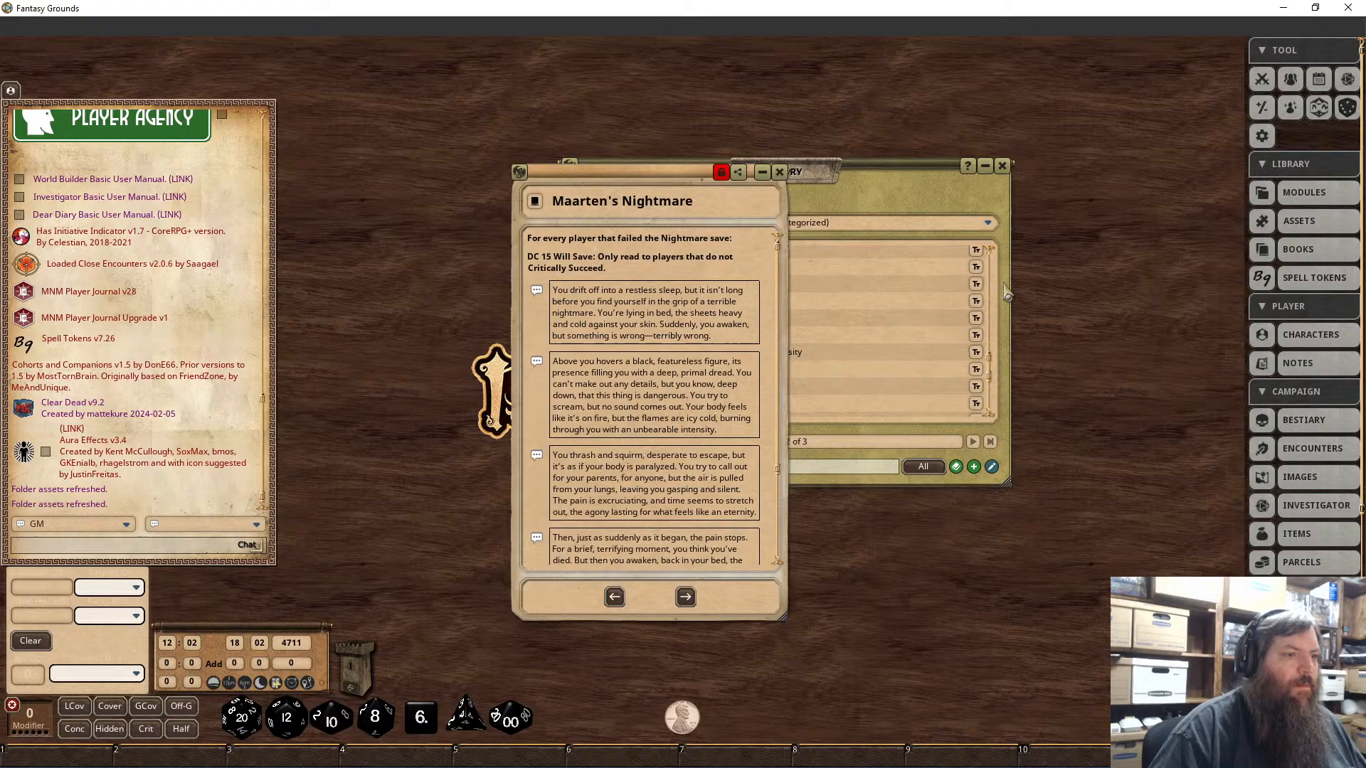
left_click(722, 172)
type("2 -")
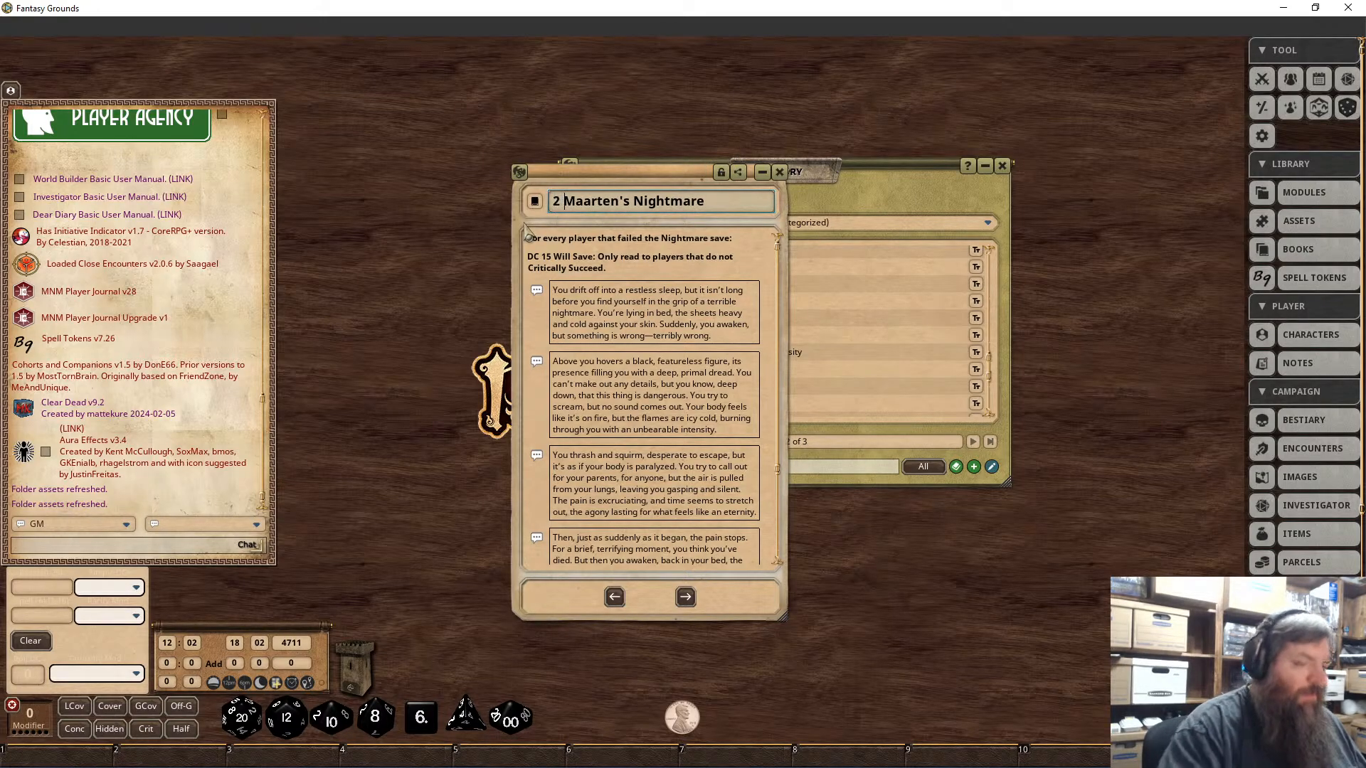
left_click(721, 173)
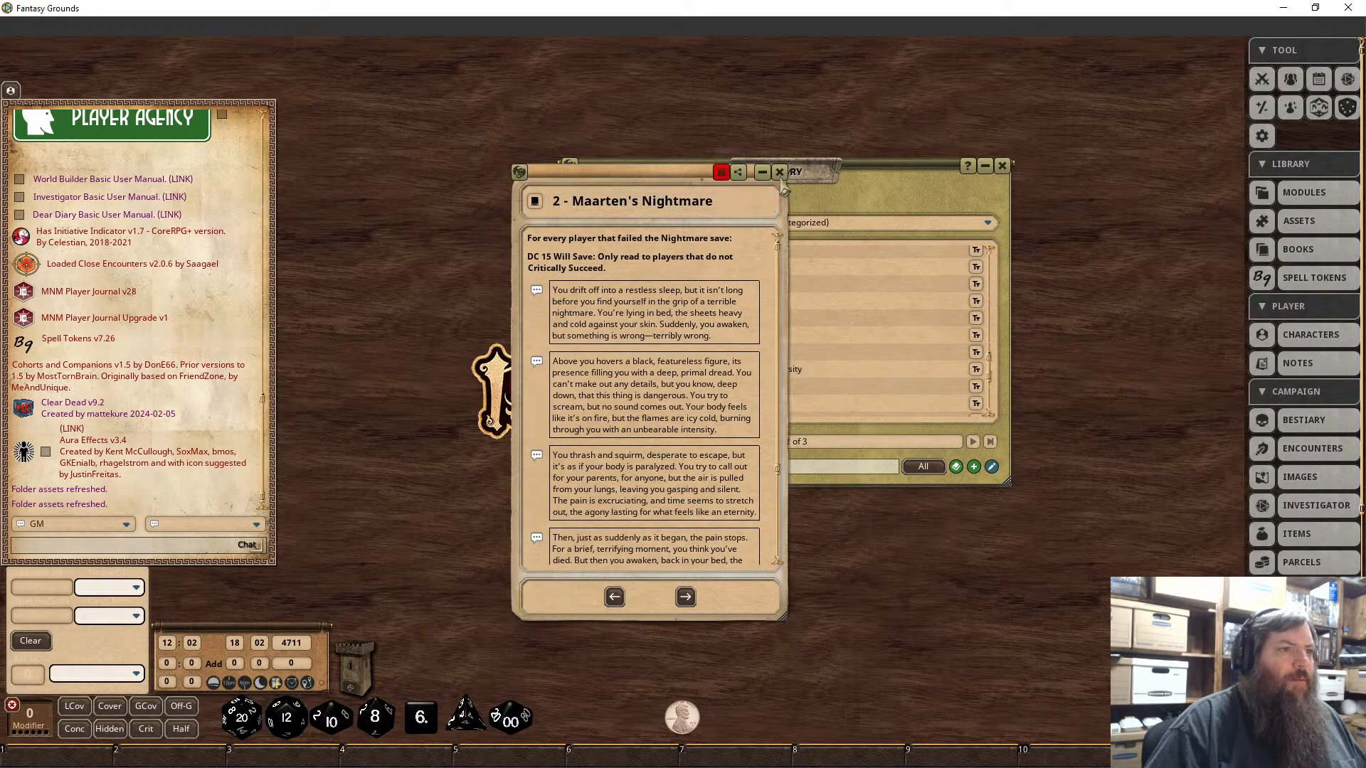
left_click(779, 172)
Step: Unlock the Abandoned Boneyard story entry, rename it as "2 - Morast - Abandoned Boneyard", then lock and close it
left_click(693, 389)
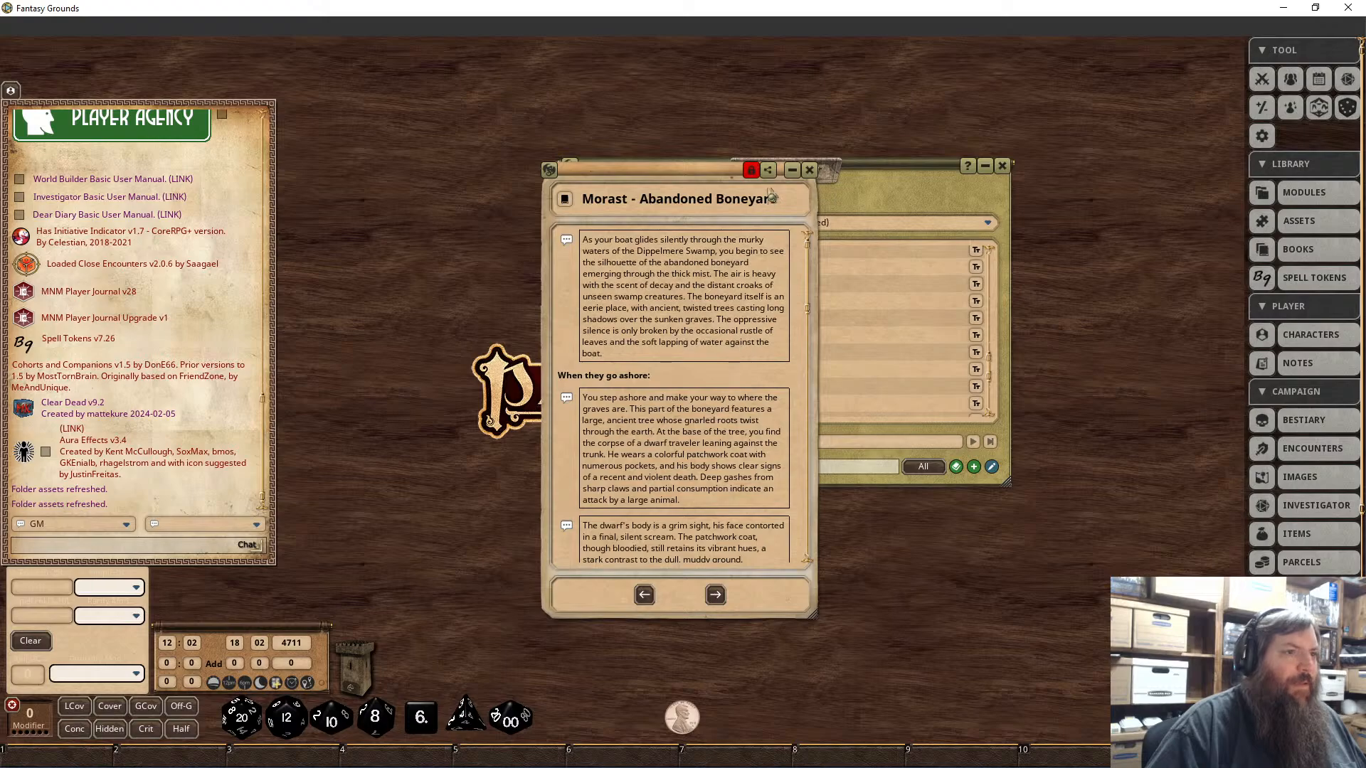
left_click(751, 170)
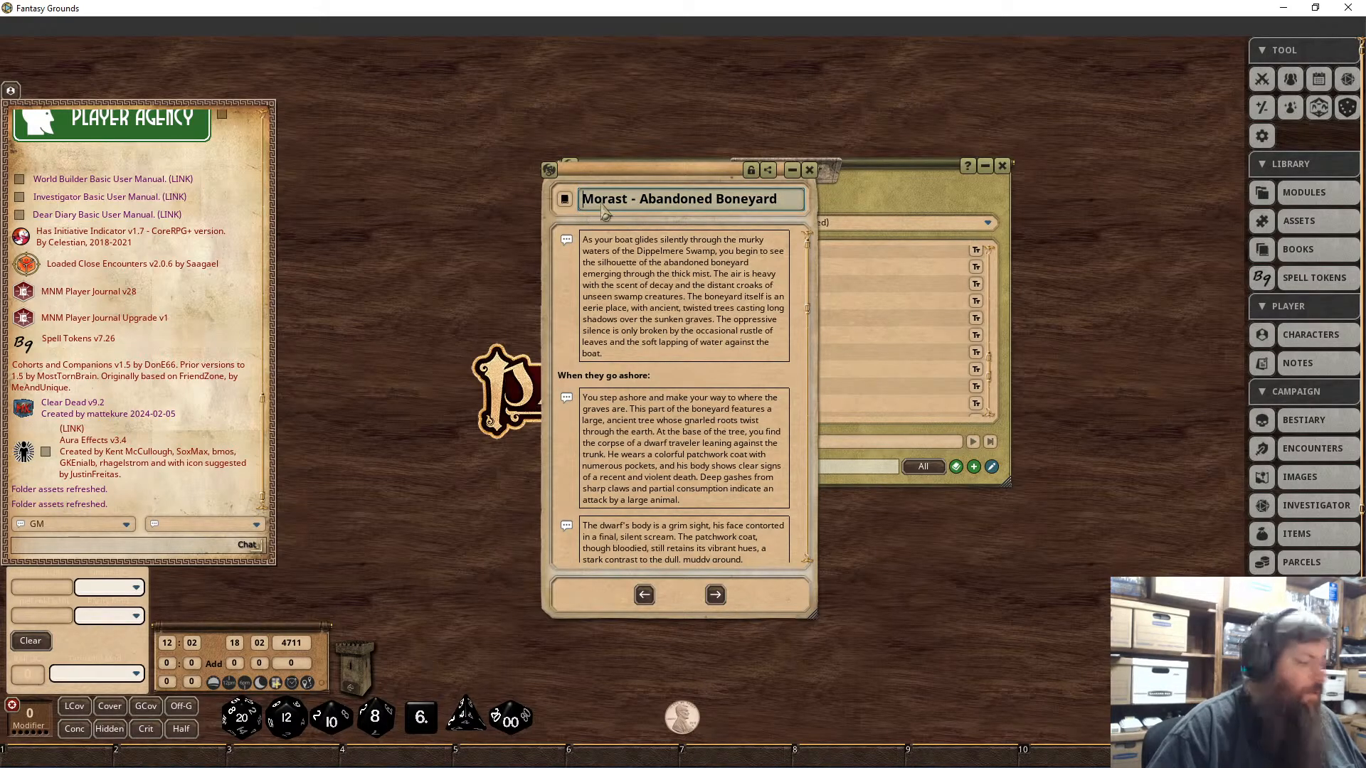
type("2 -")
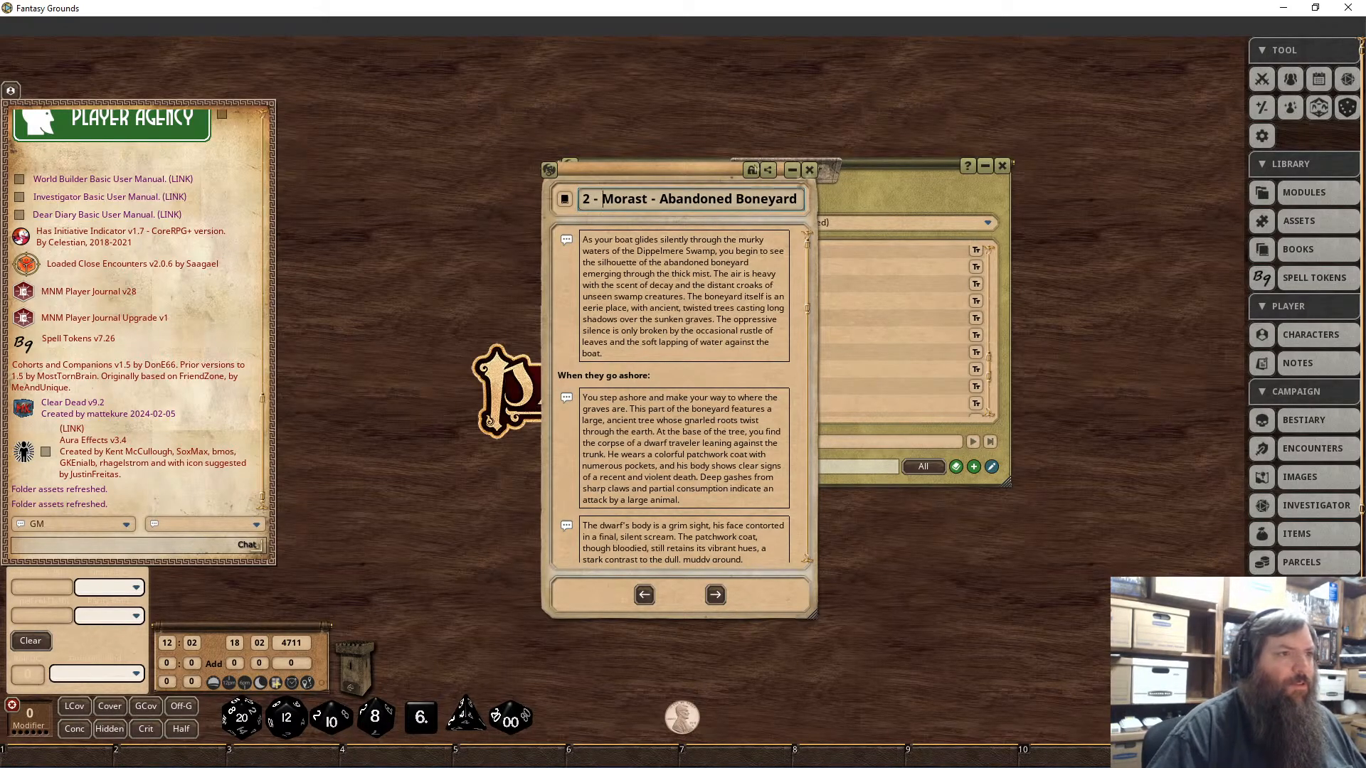
left_click(750, 170)
left_click(809, 170)
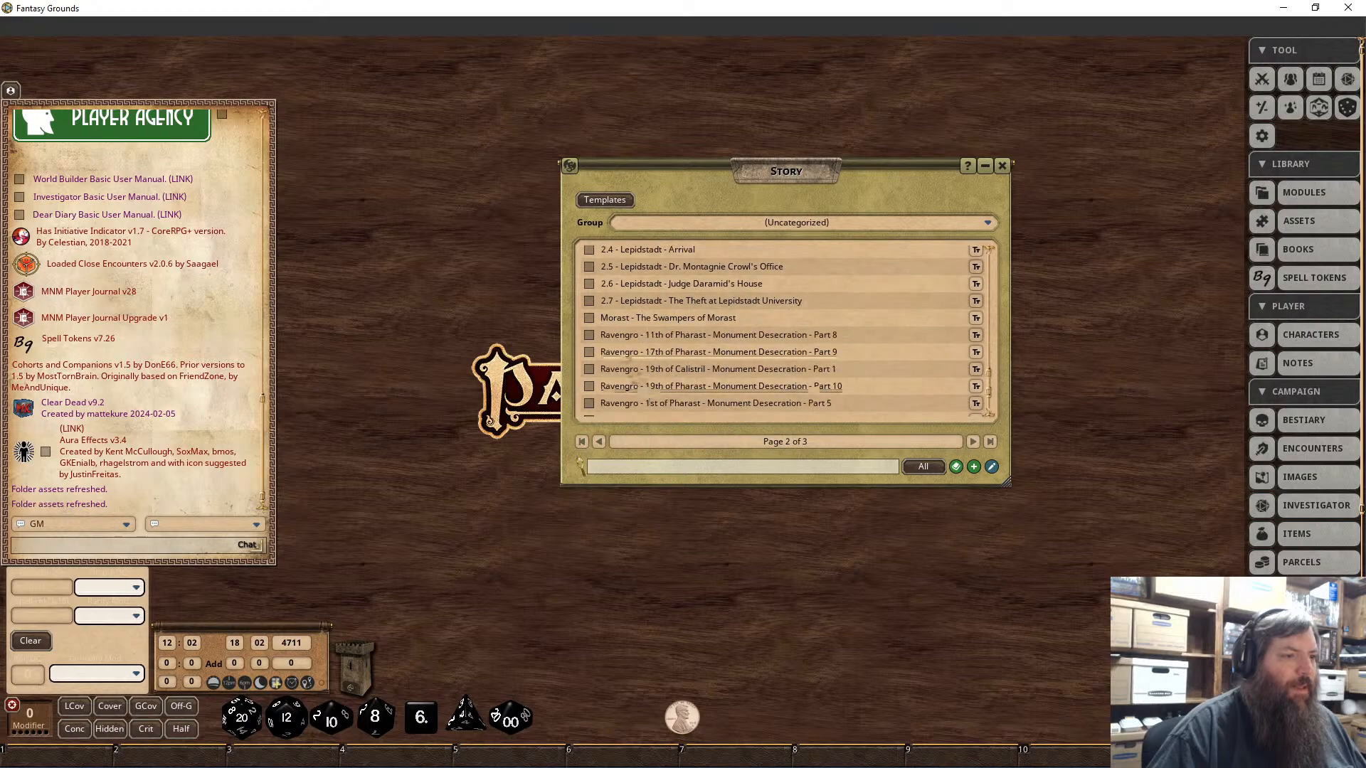
Step: Unlock the Swampers of Morast story entry, rename it as "2 - Morast - The Swampers of Morast", then lock and close it
left_click(615, 318)
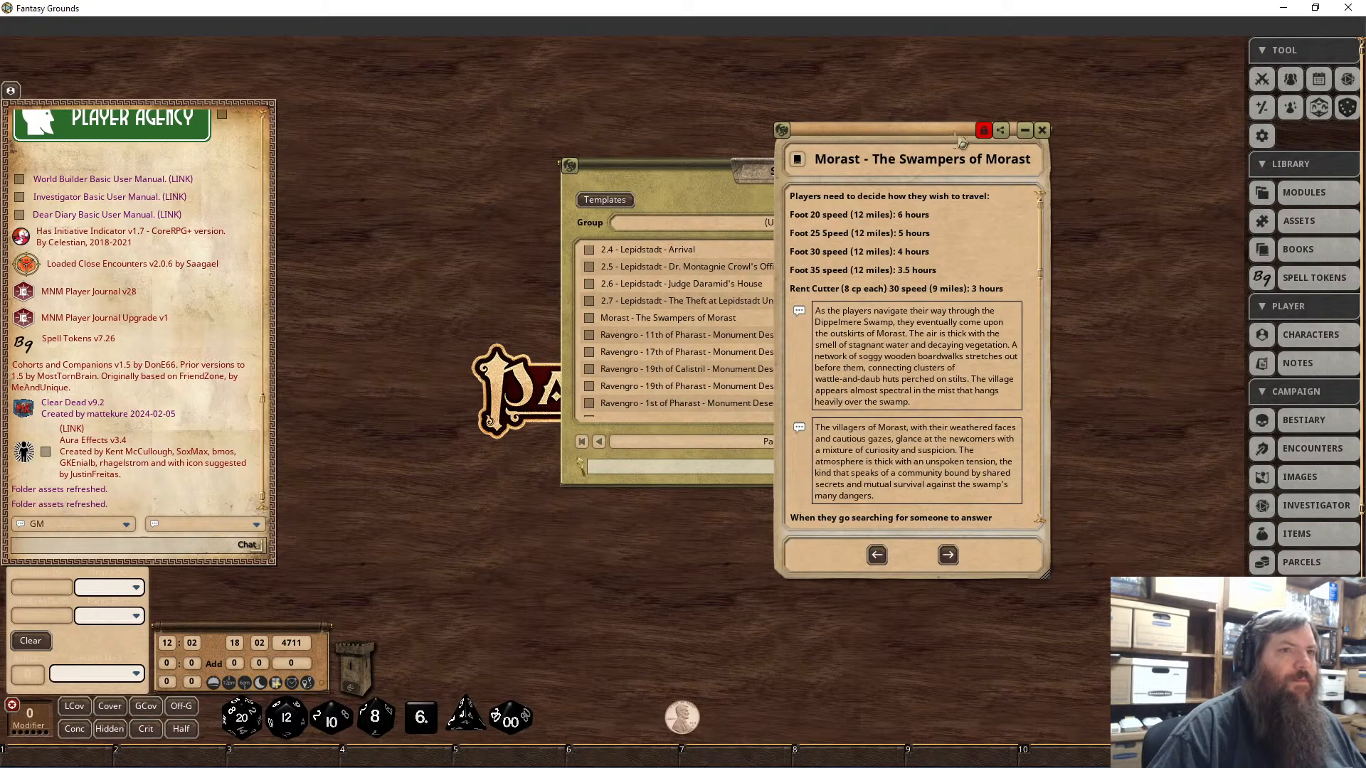
left_click(984, 135)
type("2 -")
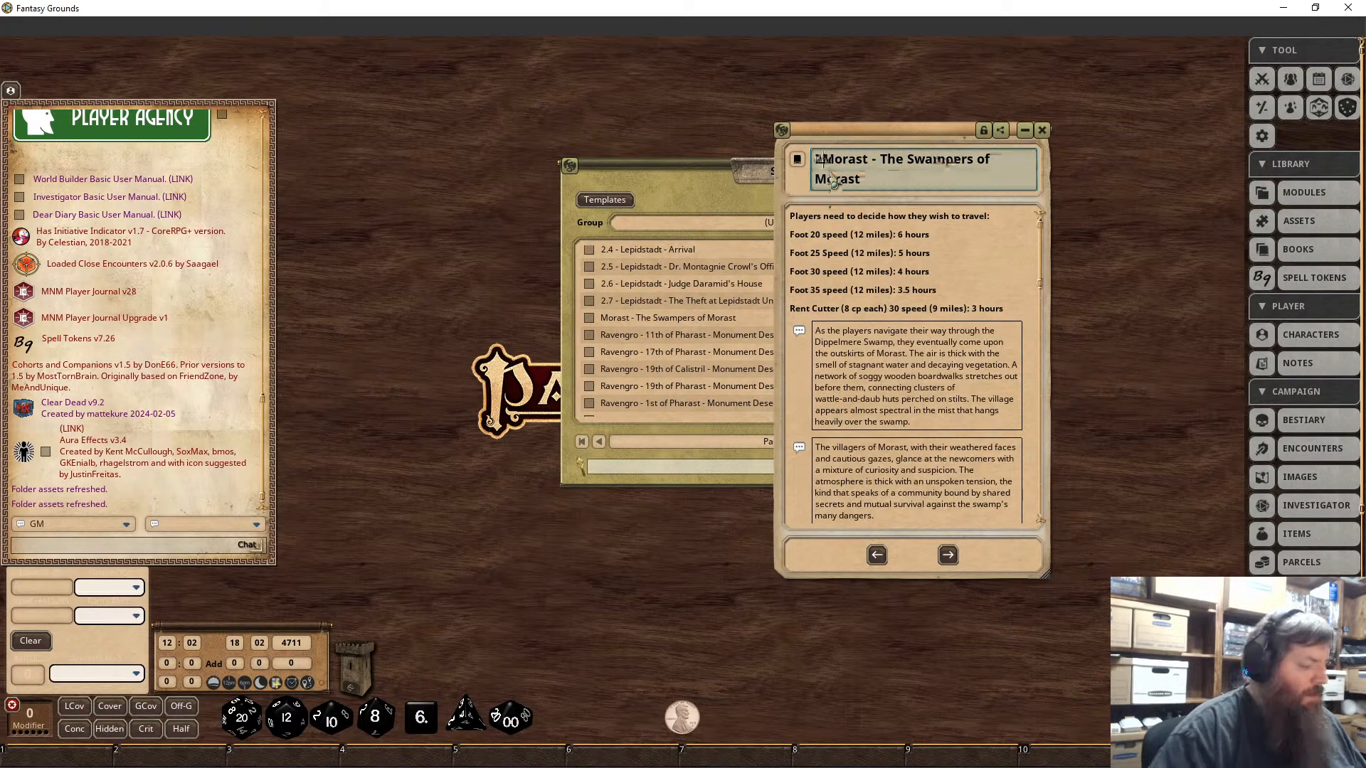
left_click(983, 133)
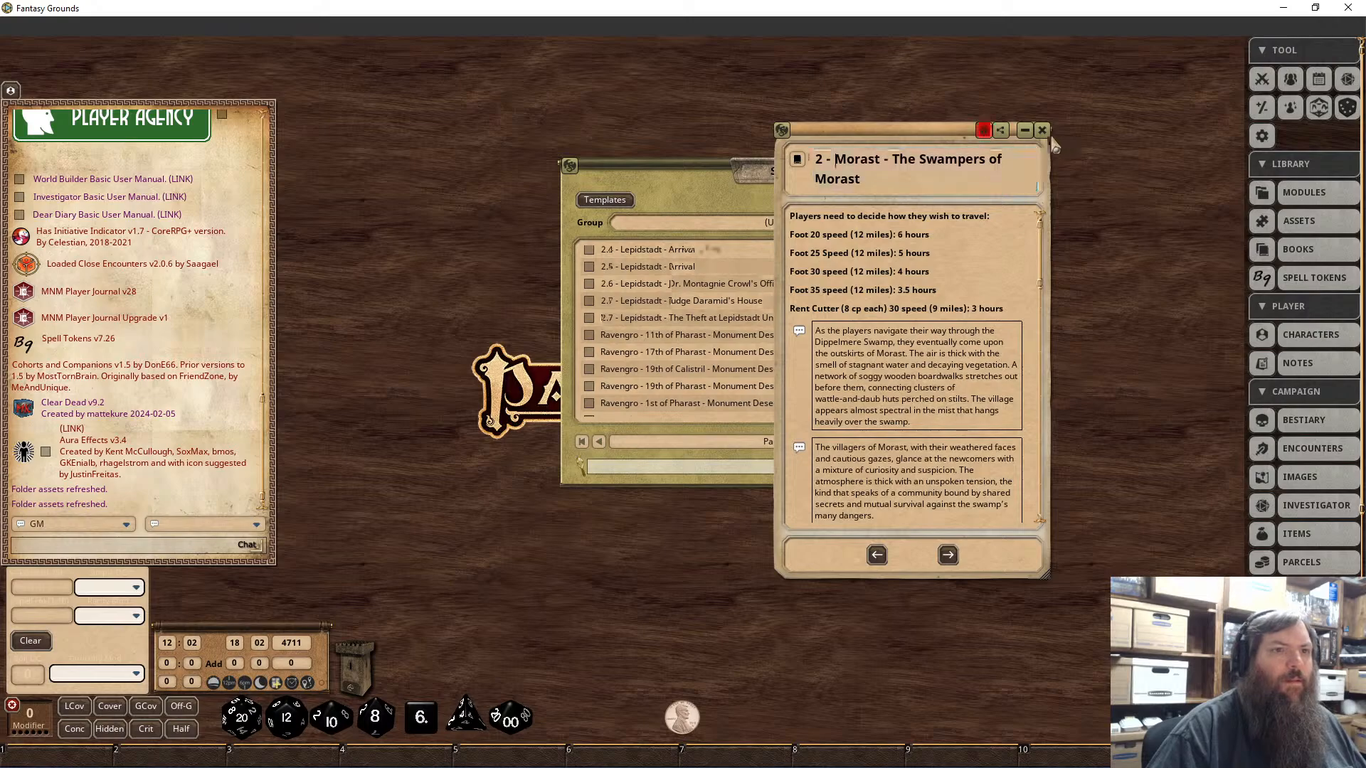
left_click(1043, 133)
Step: Unlock the Monument Desecration Part 8 story entry, rename it as "0 - Ravengro - 11th of Pharast - Monument Desecration - Part 8", and close it
left_click(627, 334)
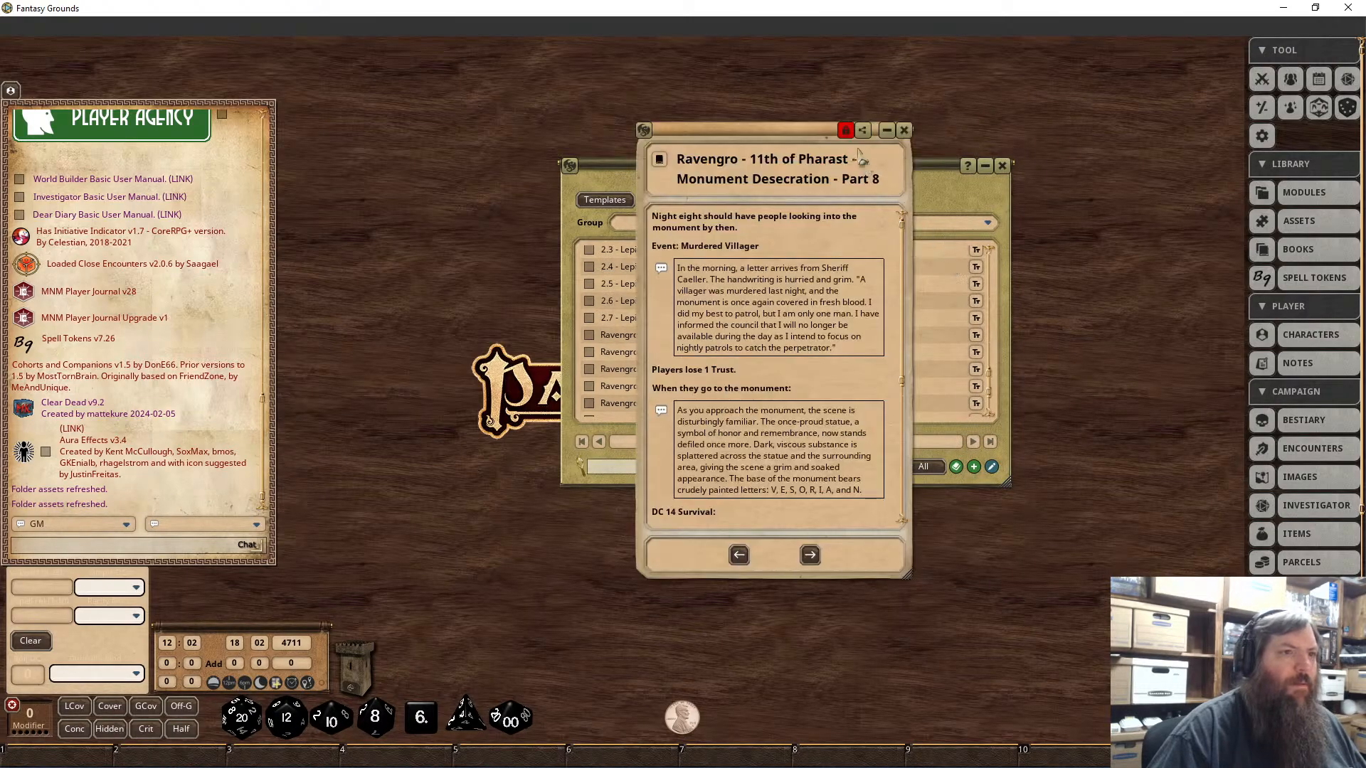
left_click(846, 130)
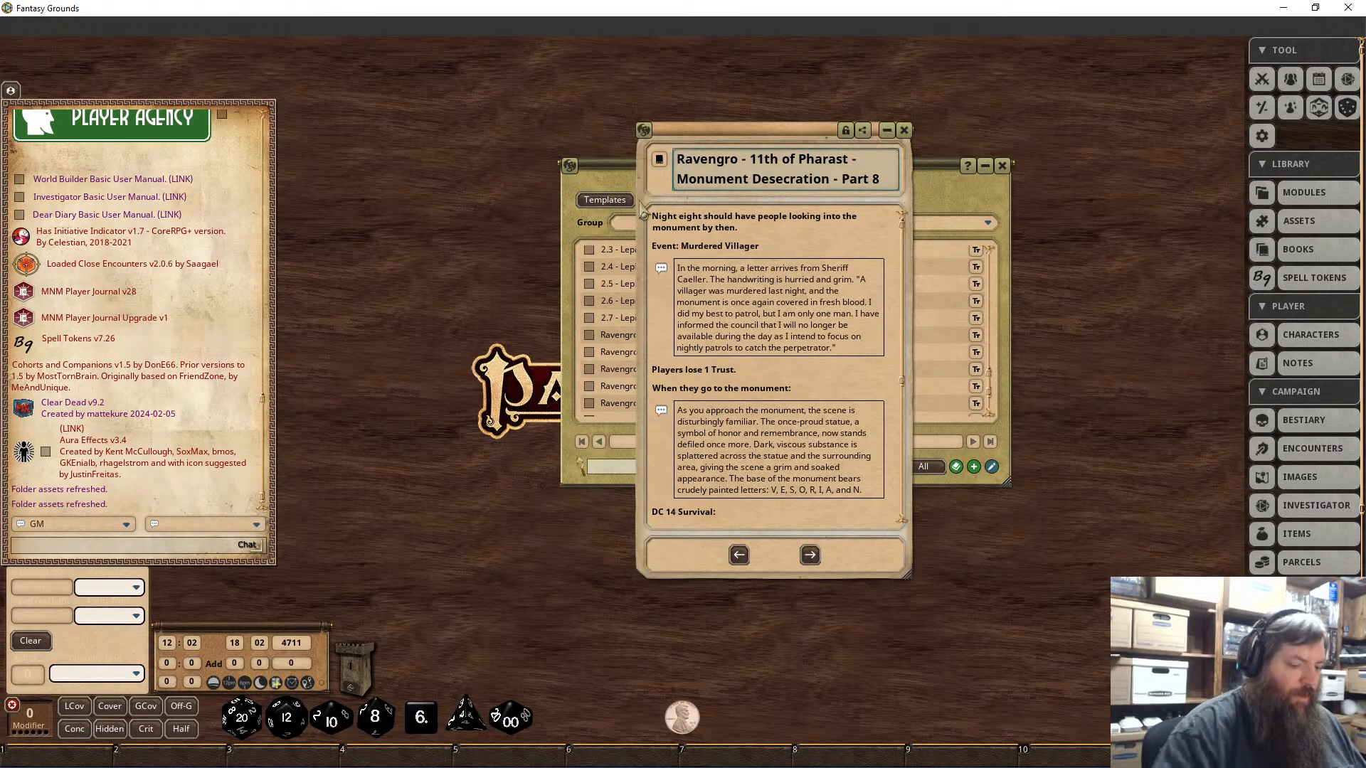
type("0 -")
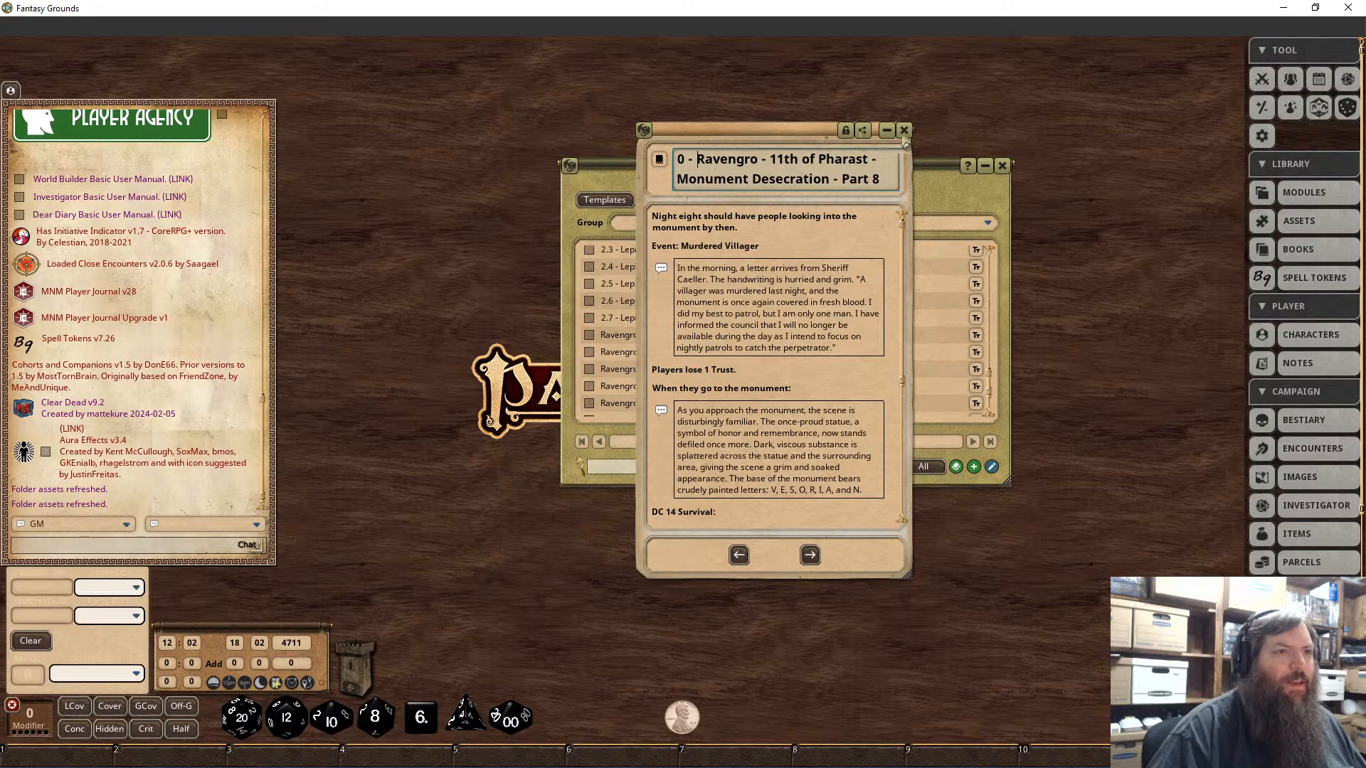
left_click(904, 132)
Step: Rename the Monument Desecration Part 9 story entry as "0 - Ravengro - 17th of Pharast - Monument Desecration - Part 9", then lock and close it
left_click(614, 354)
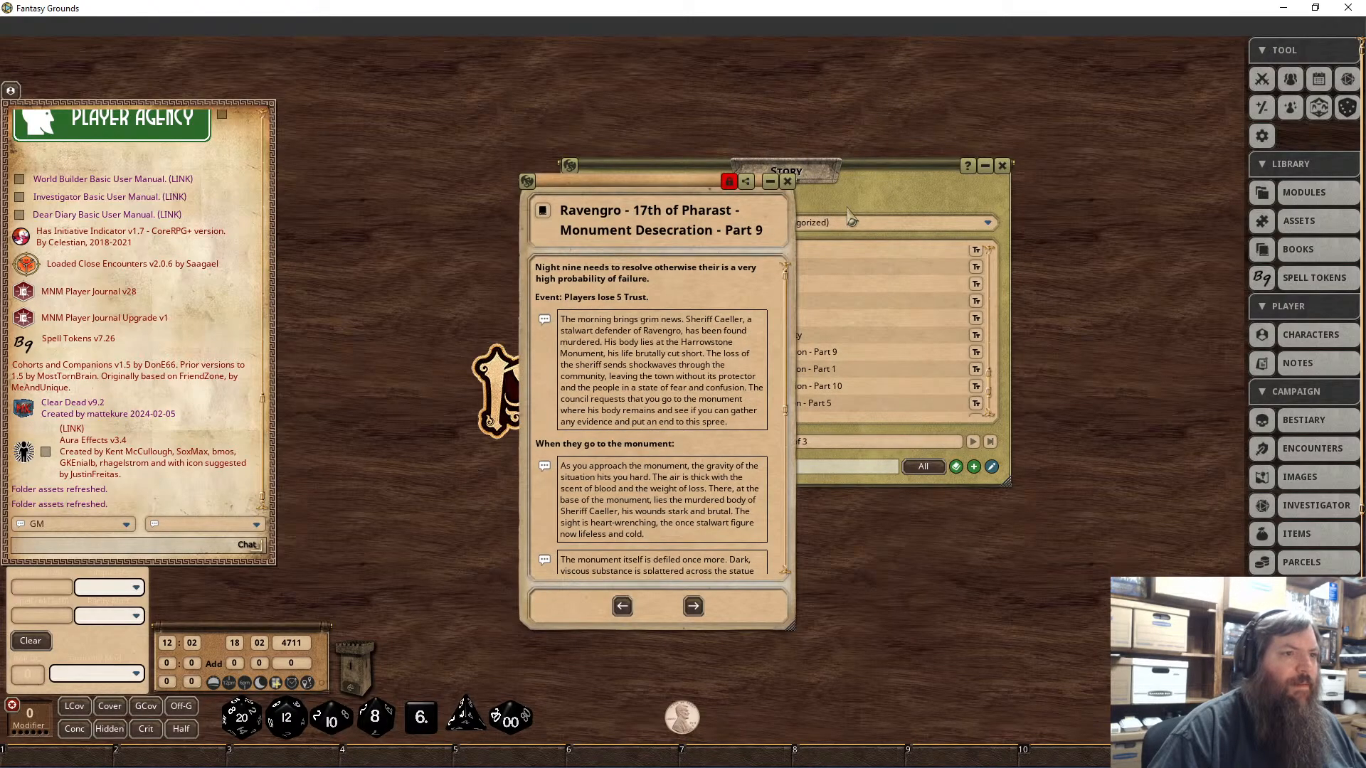
left_click(729, 181)
type("0 -")
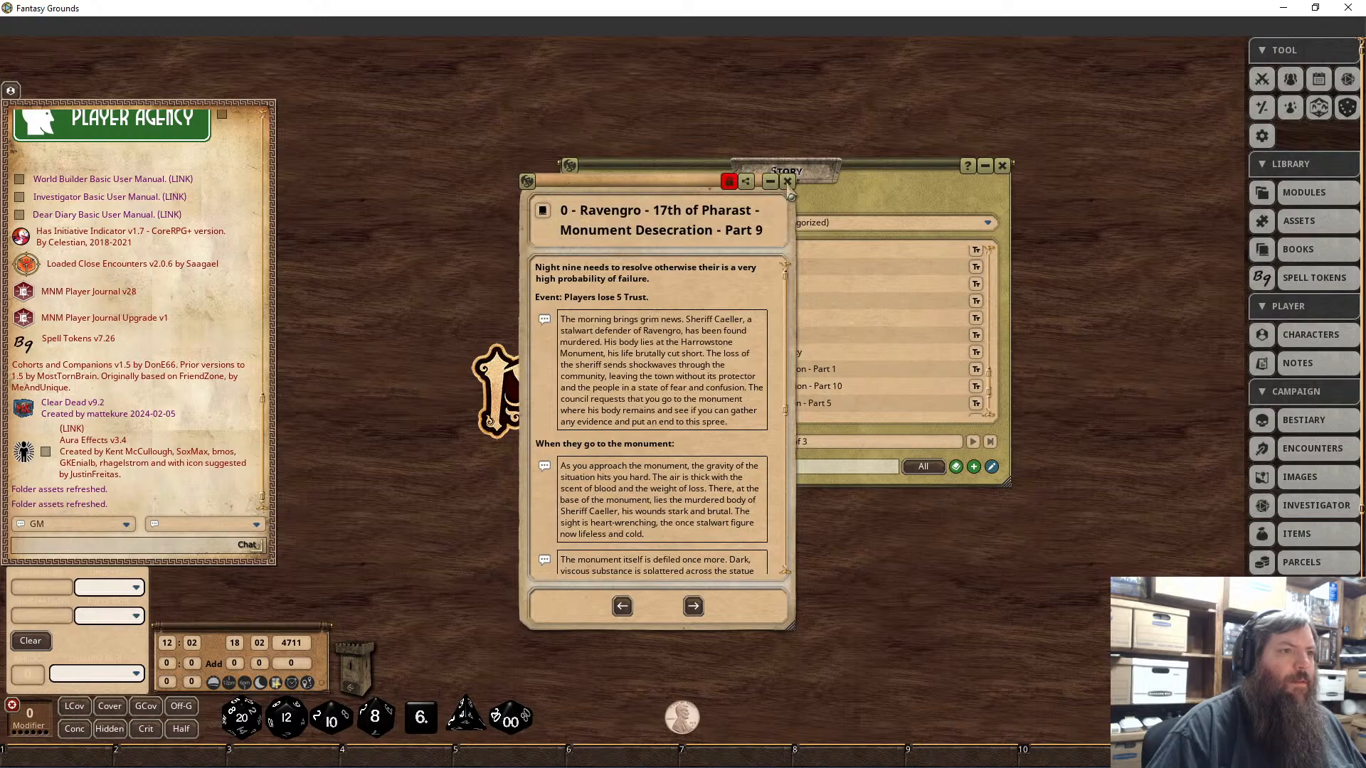
left_click(788, 181)
Step: Rename the Monument Desecration Part 1 story entry as "0 - Ravengro - 19th of Calistril - Monument Desecration - Part 1", then lock and close it
left_click(715, 368)
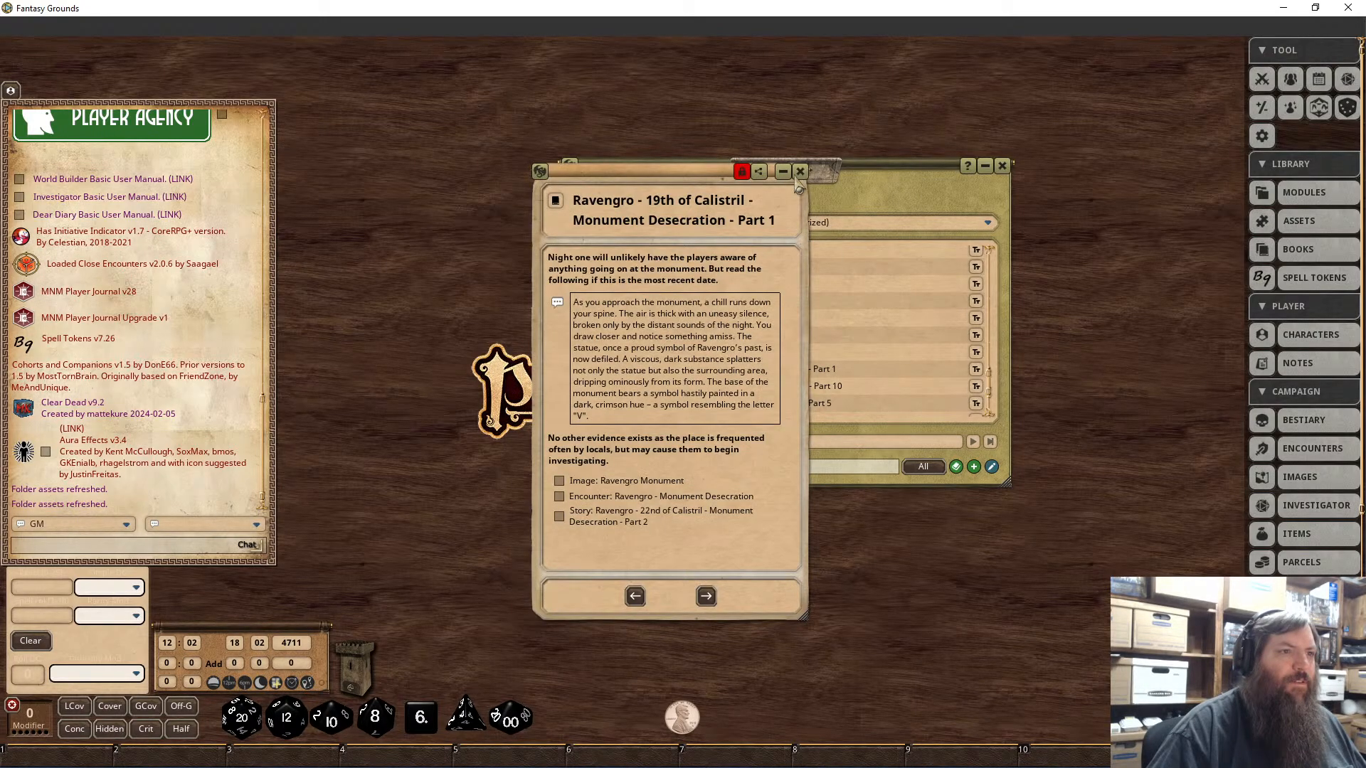
left_click(740, 173)
type("0 -")
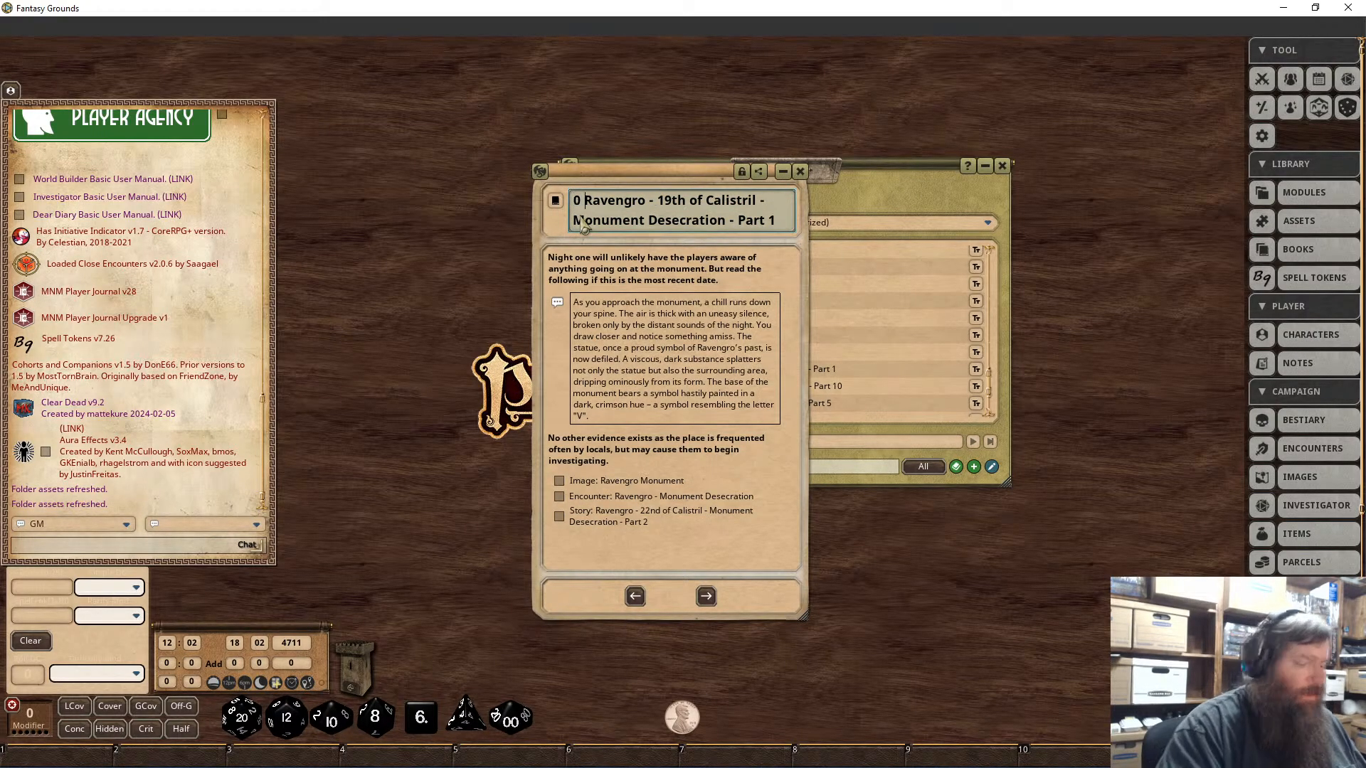
left_click(742, 172)
left_click(799, 172)
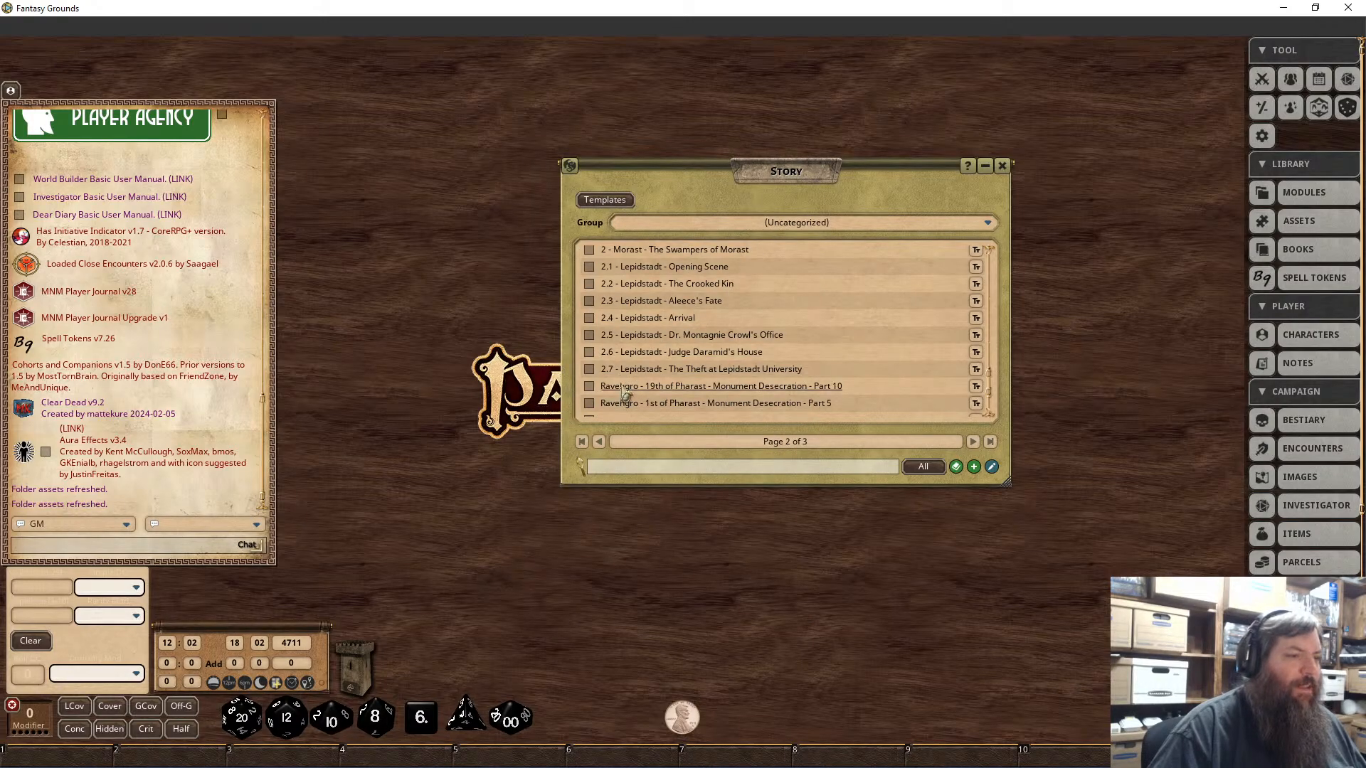
Step: Rename the Monument Desecration Part 10 story entry as "0 - Ravengro - 19th of Pharast - Monument Desecration - Part 10", then lock and close it
left_click(612, 385)
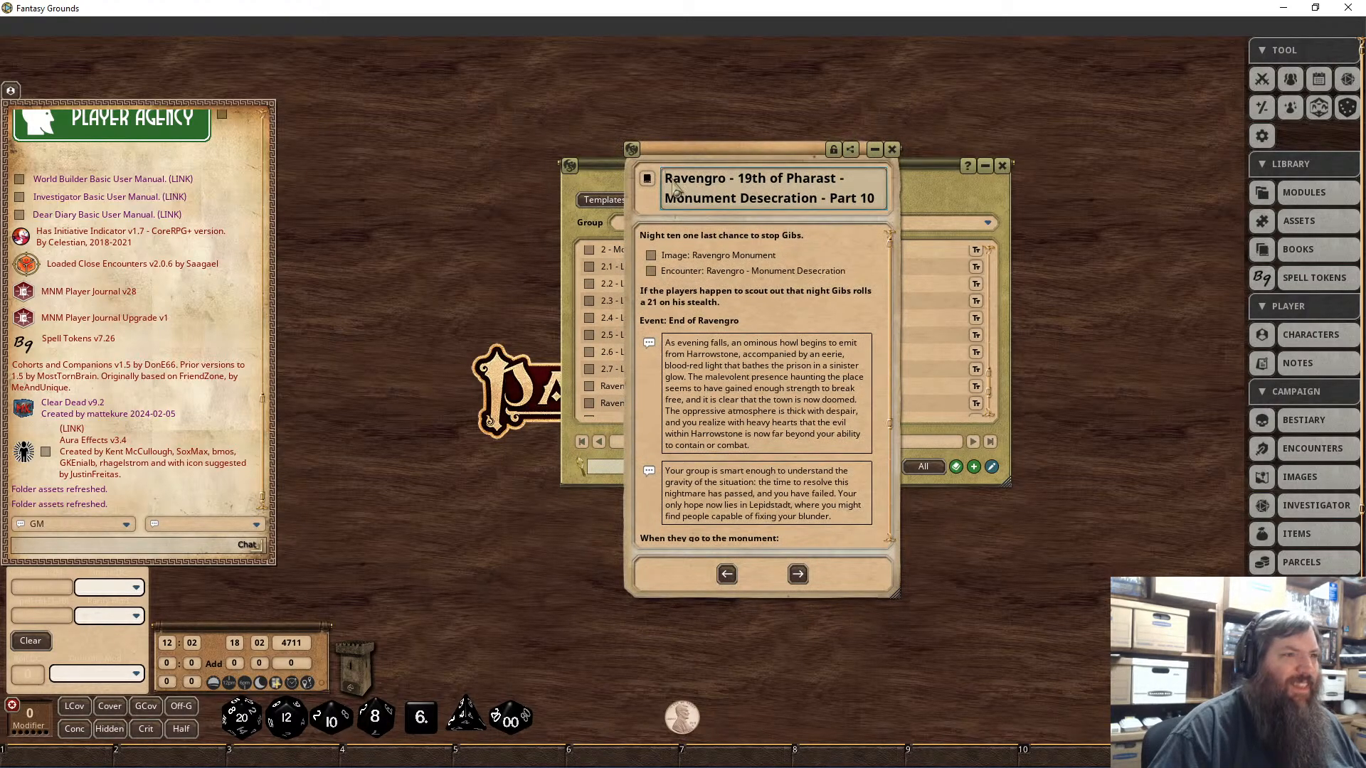
type("0 -")
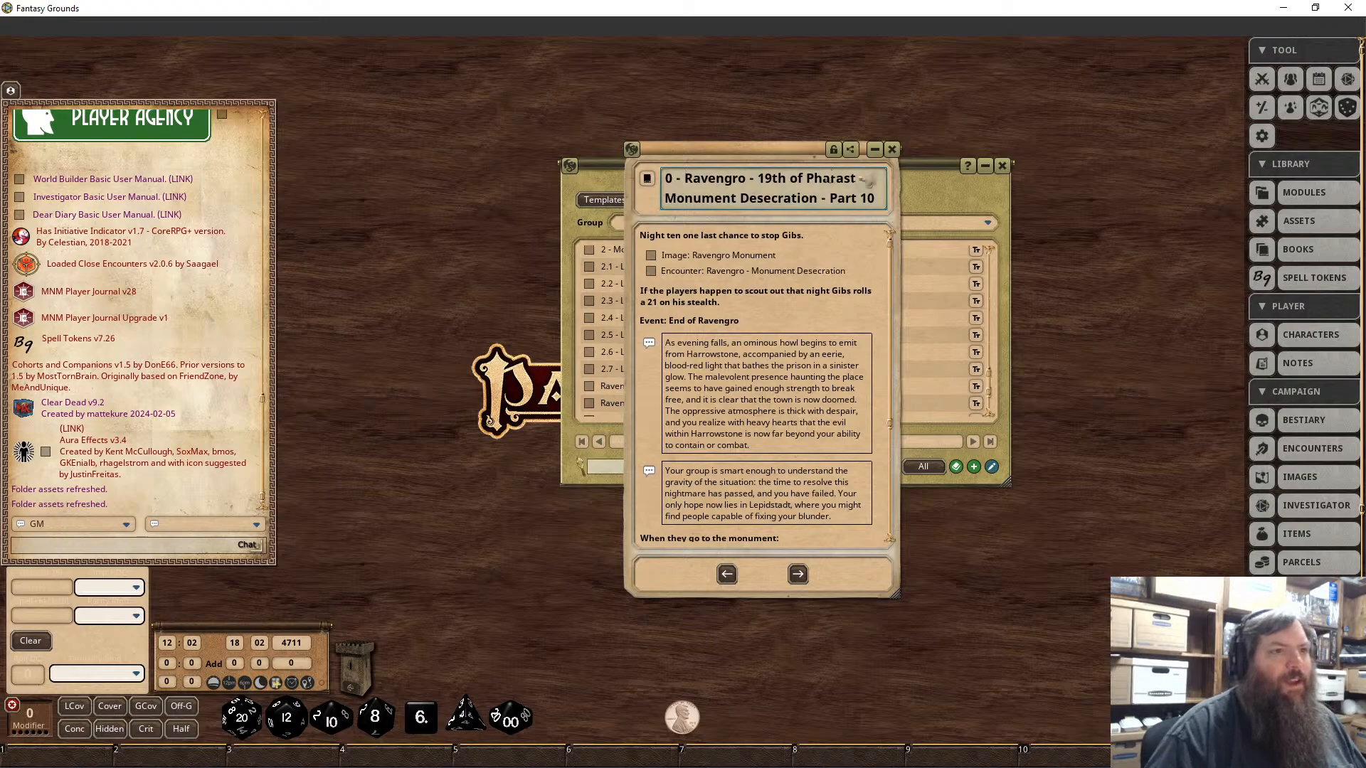
left_click(834, 149)
left_click(892, 149)
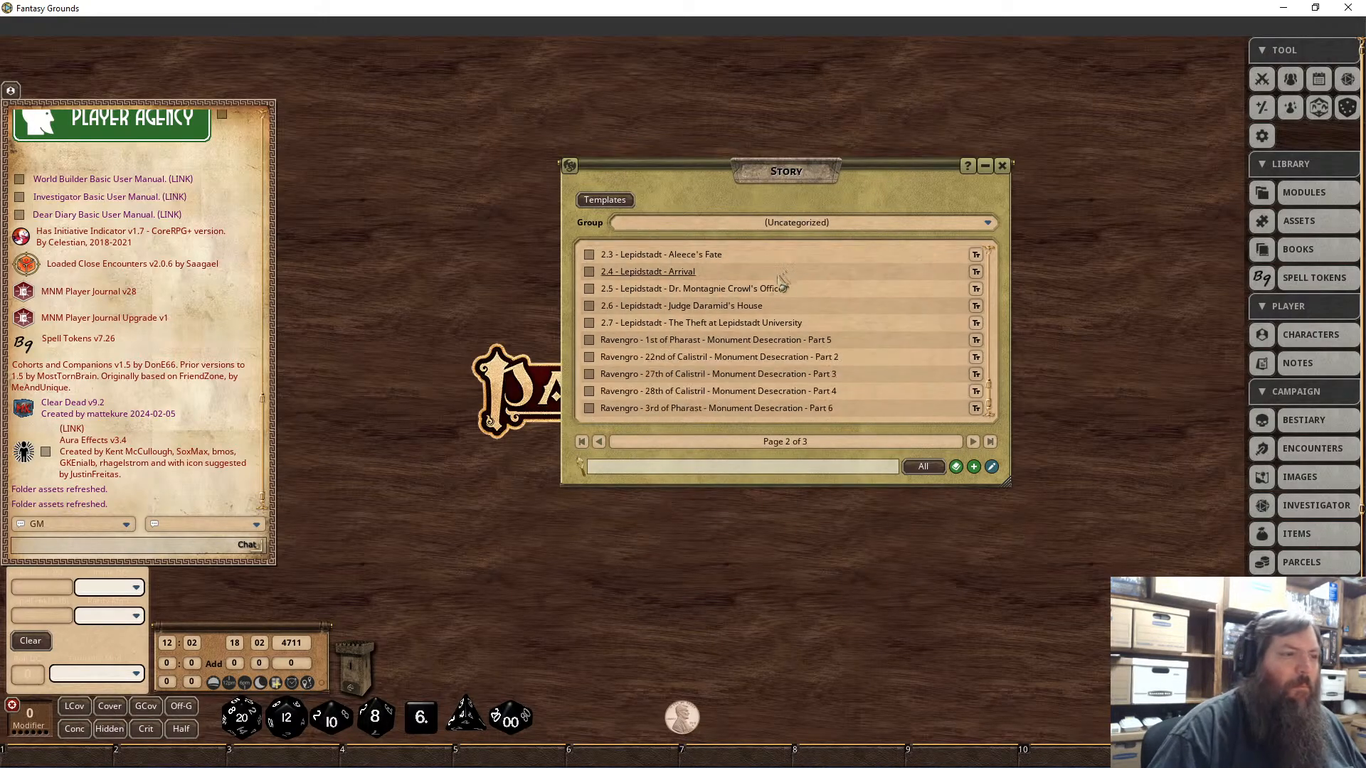
Step: Rename the Monument Desecration Part 5 story entry as "0 - Ravengro - 1st of Pharast - Monument Desecration - Part 5", then lock and close it
left_click(652, 335)
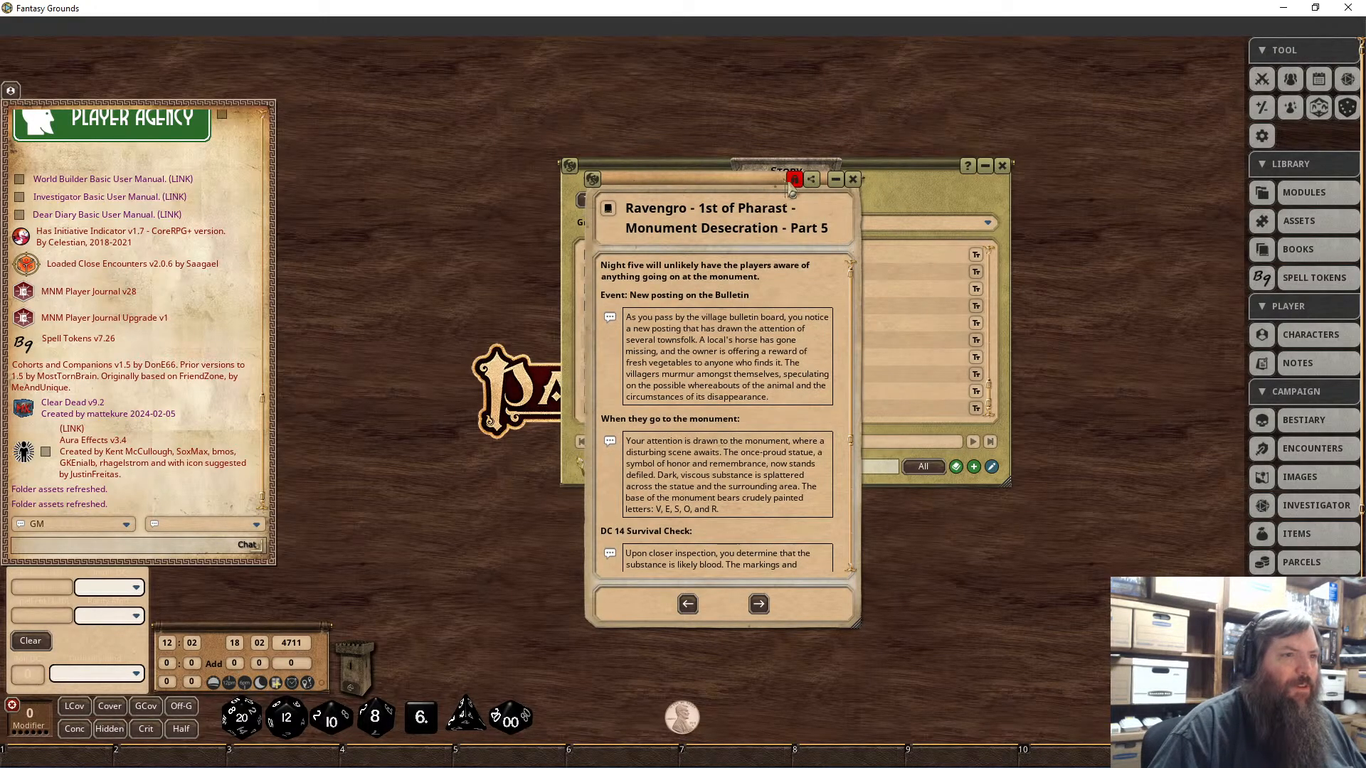
left_click(791, 180)
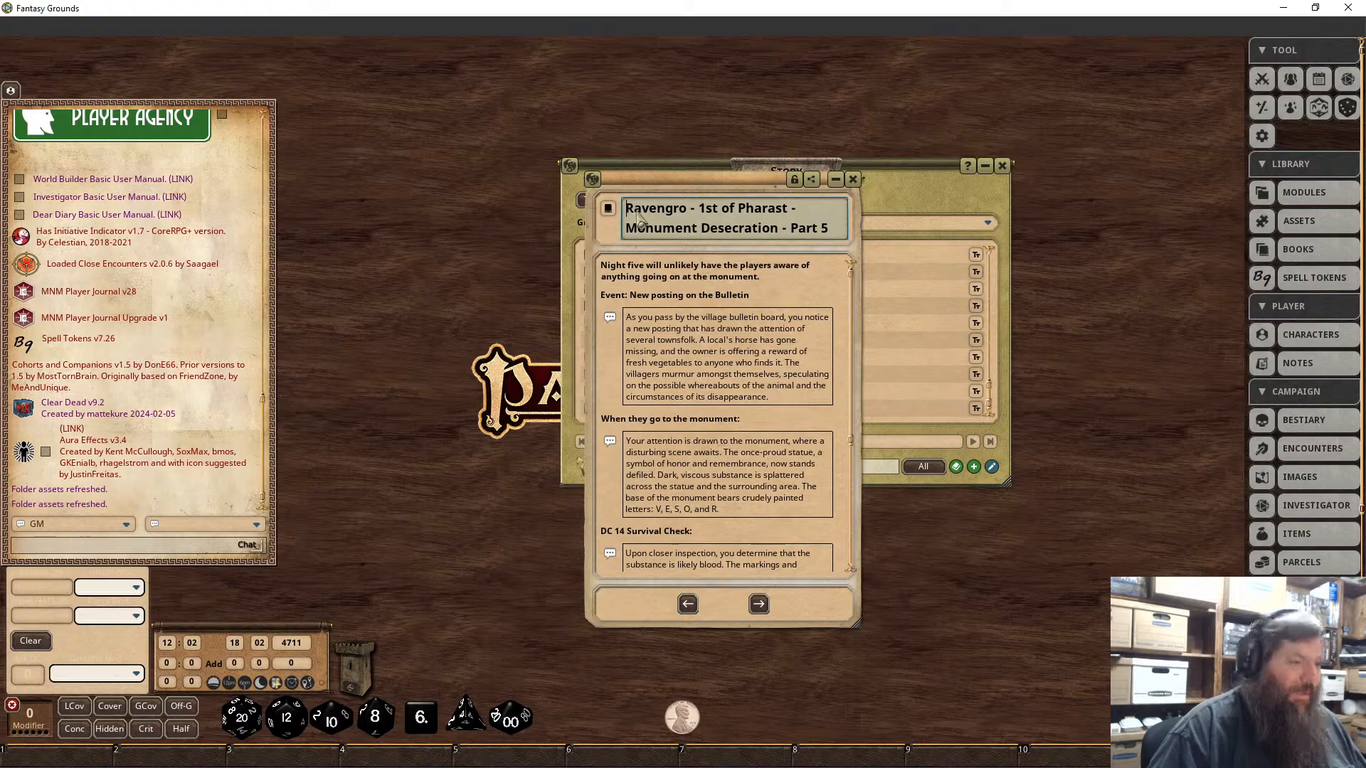
type("0 -")
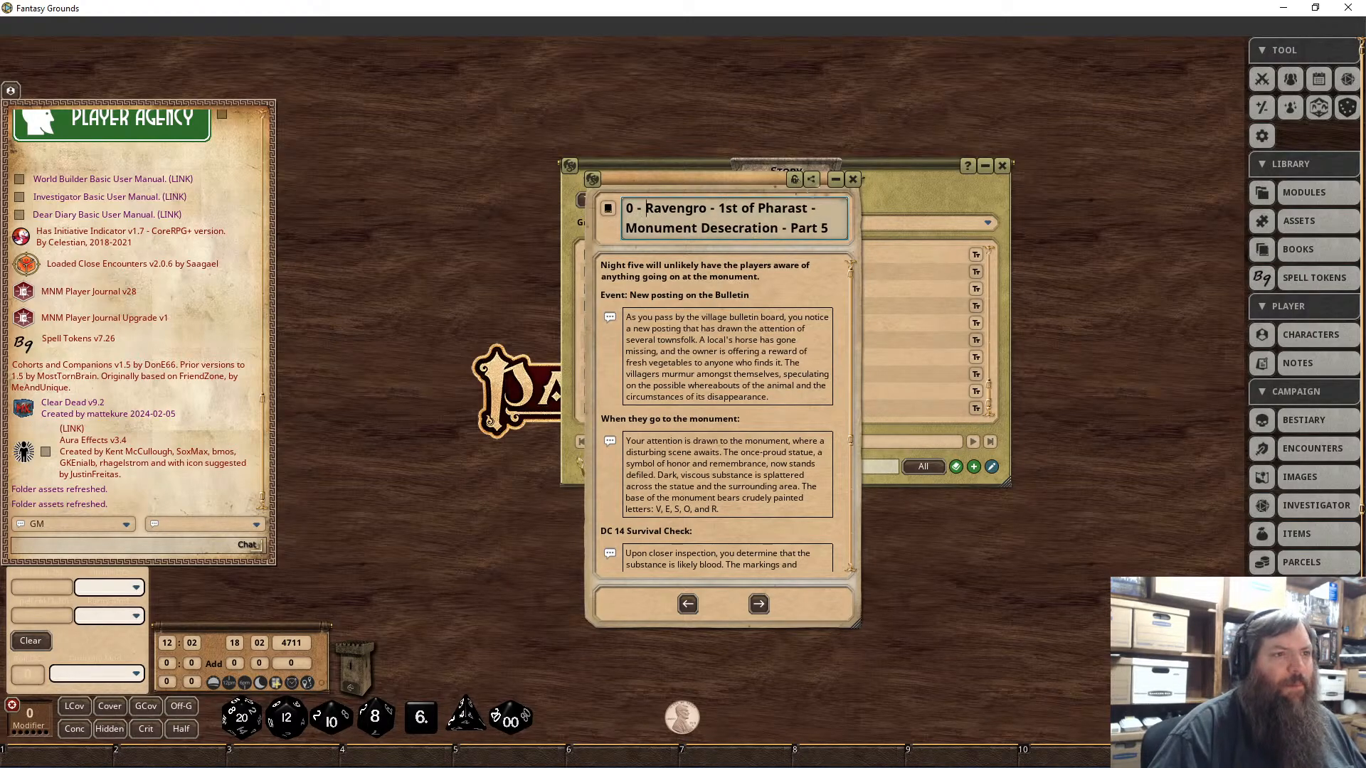
left_click(794, 179)
left_click(853, 179)
Step: Rename the Monument Desecration Part 2 story entry as "0 - Ravengro - 22nd of Calistril - Monument Desecration - Part 2", then lock and close it
left_click(667, 357)
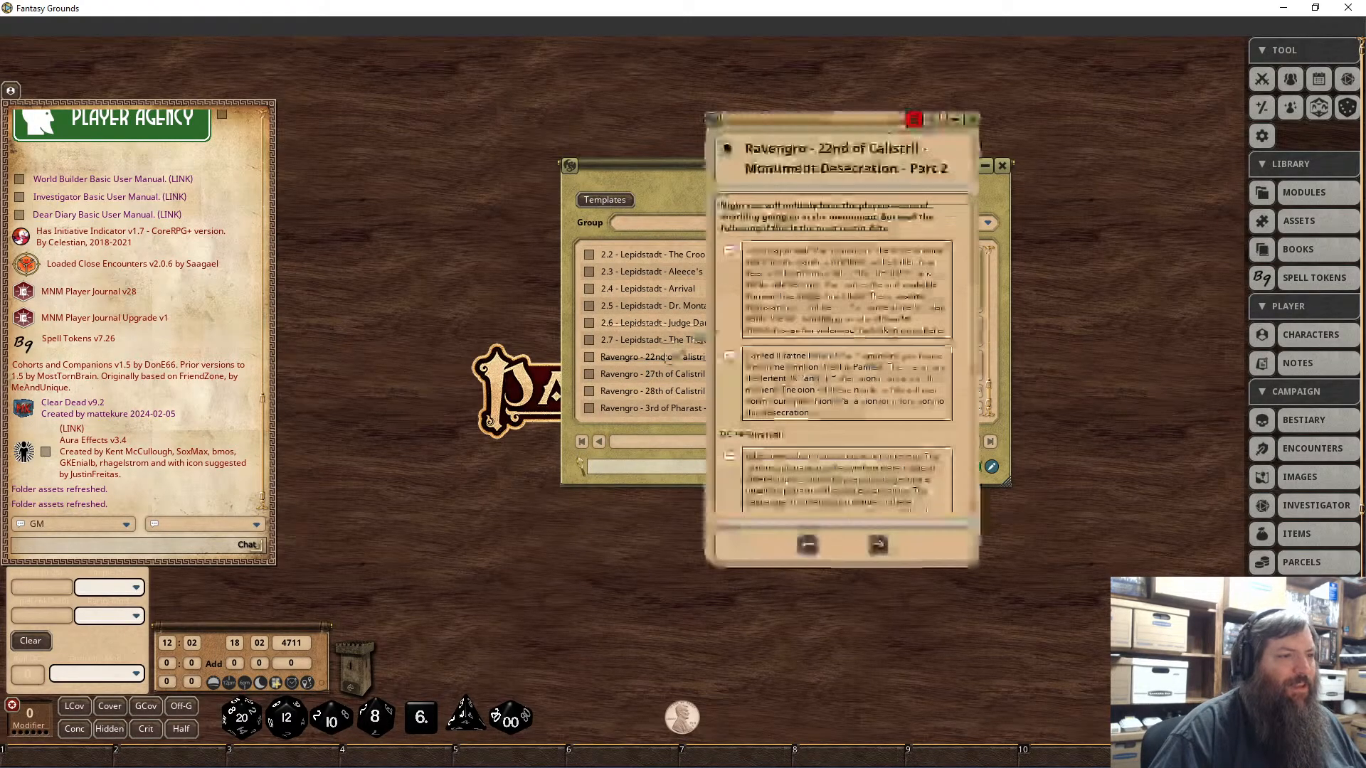
left_click(914, 119)
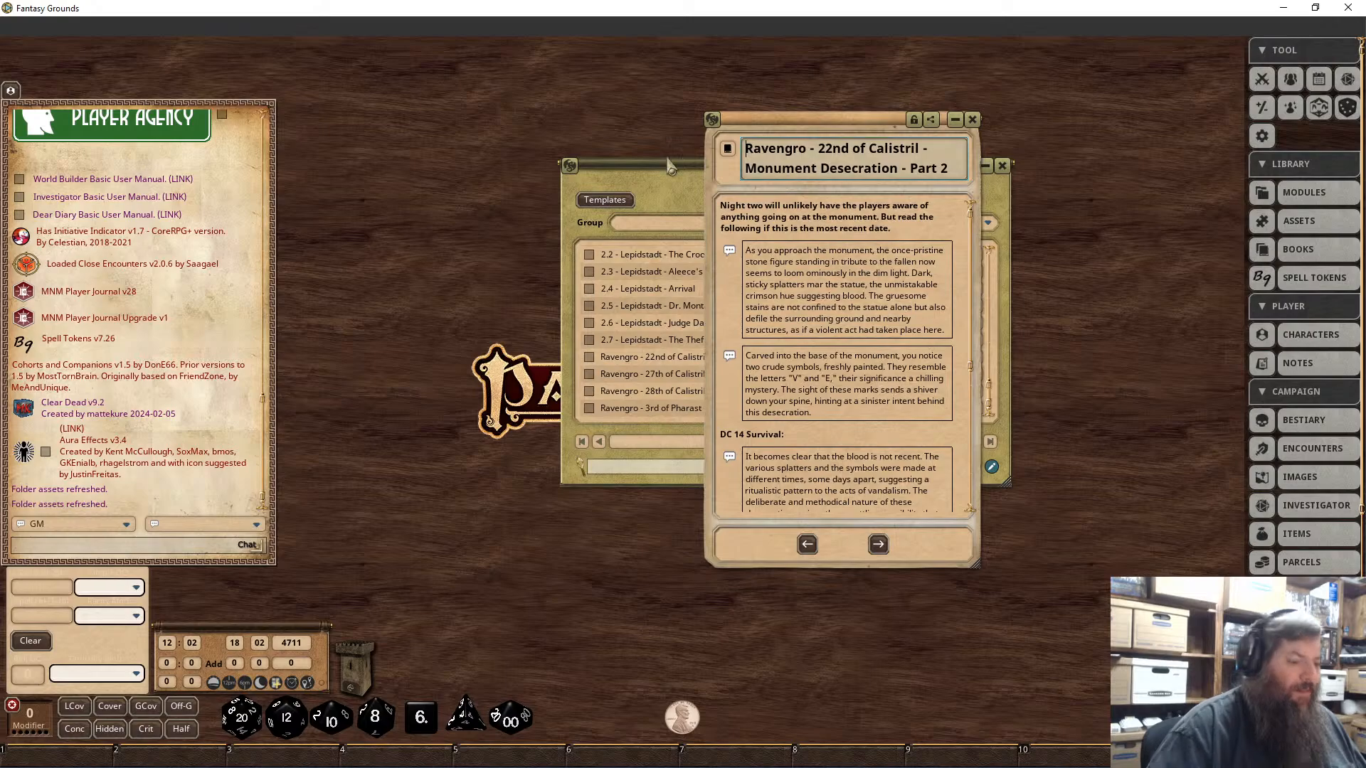
type("0 -")
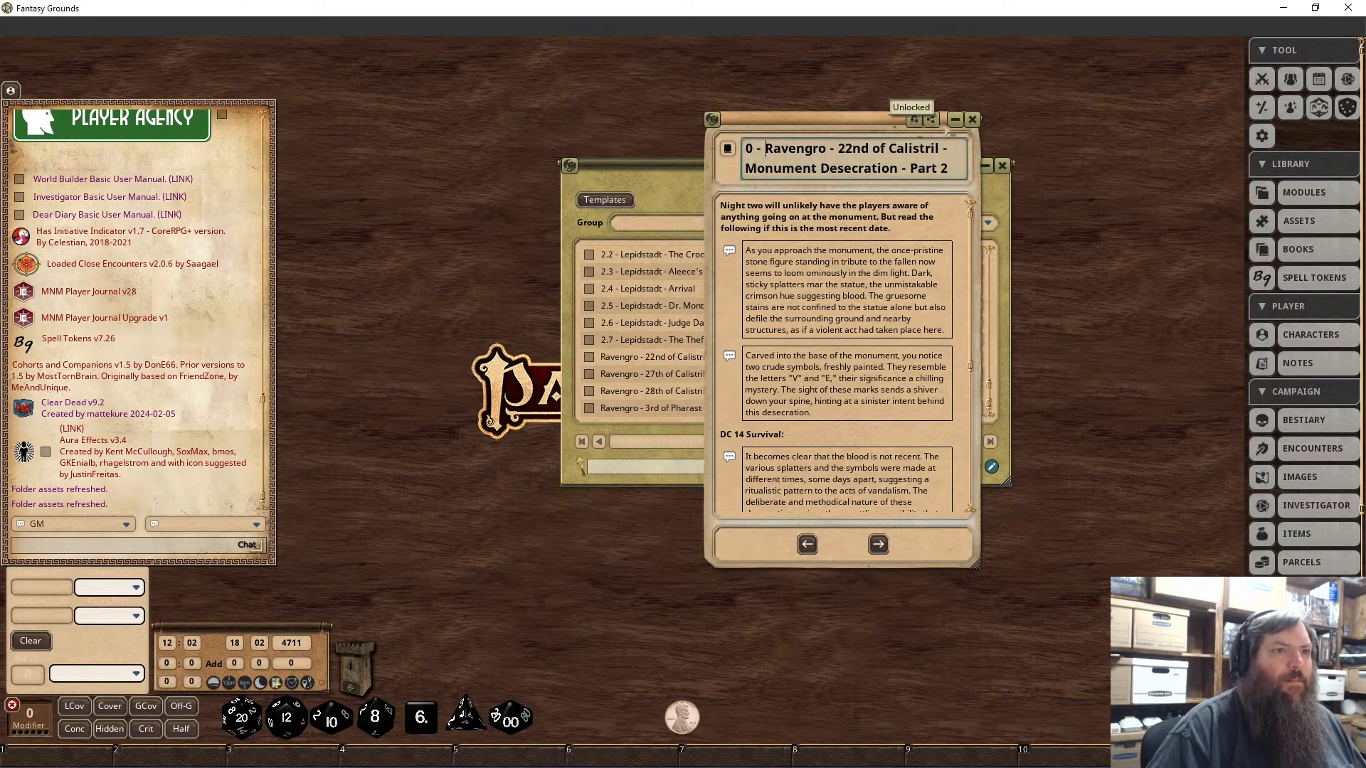
left_click(914, 120)
left_click(972, 120)
Step: Rename the Monument Desecration Part 3 story entry as "0 - Ravengro - 27th of Calistril - Monument Desecration - Part 3", then lock and close it
left_click(641, 375)
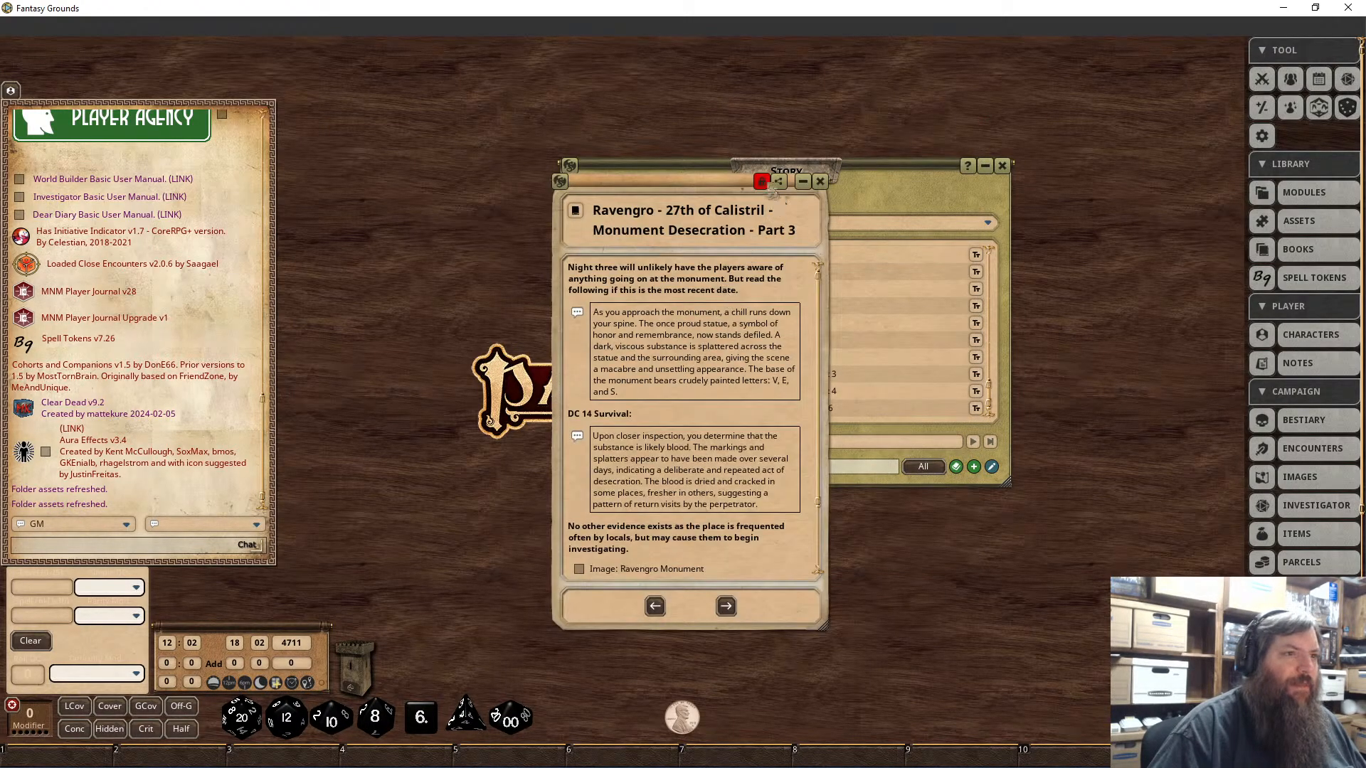
left_click(762, 182)
type("0 -")
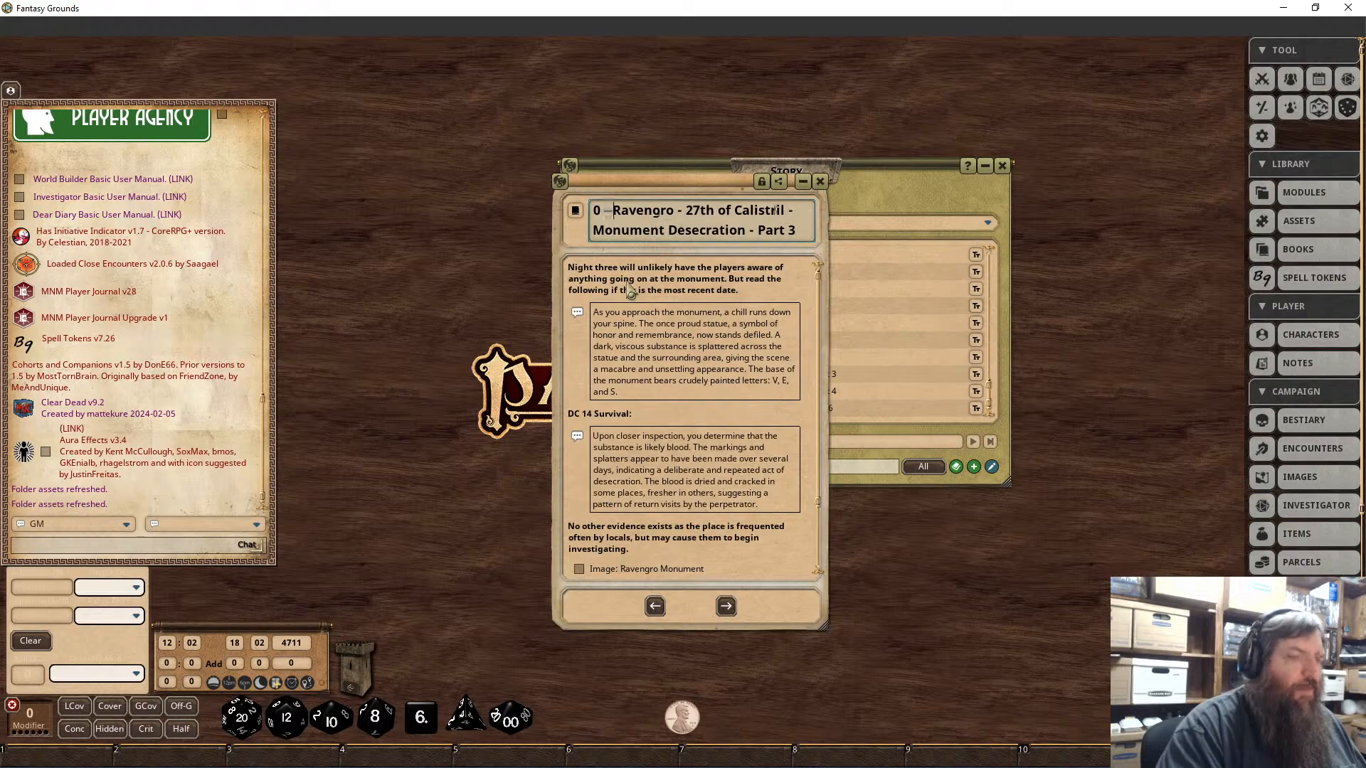
left_click(762, 182)
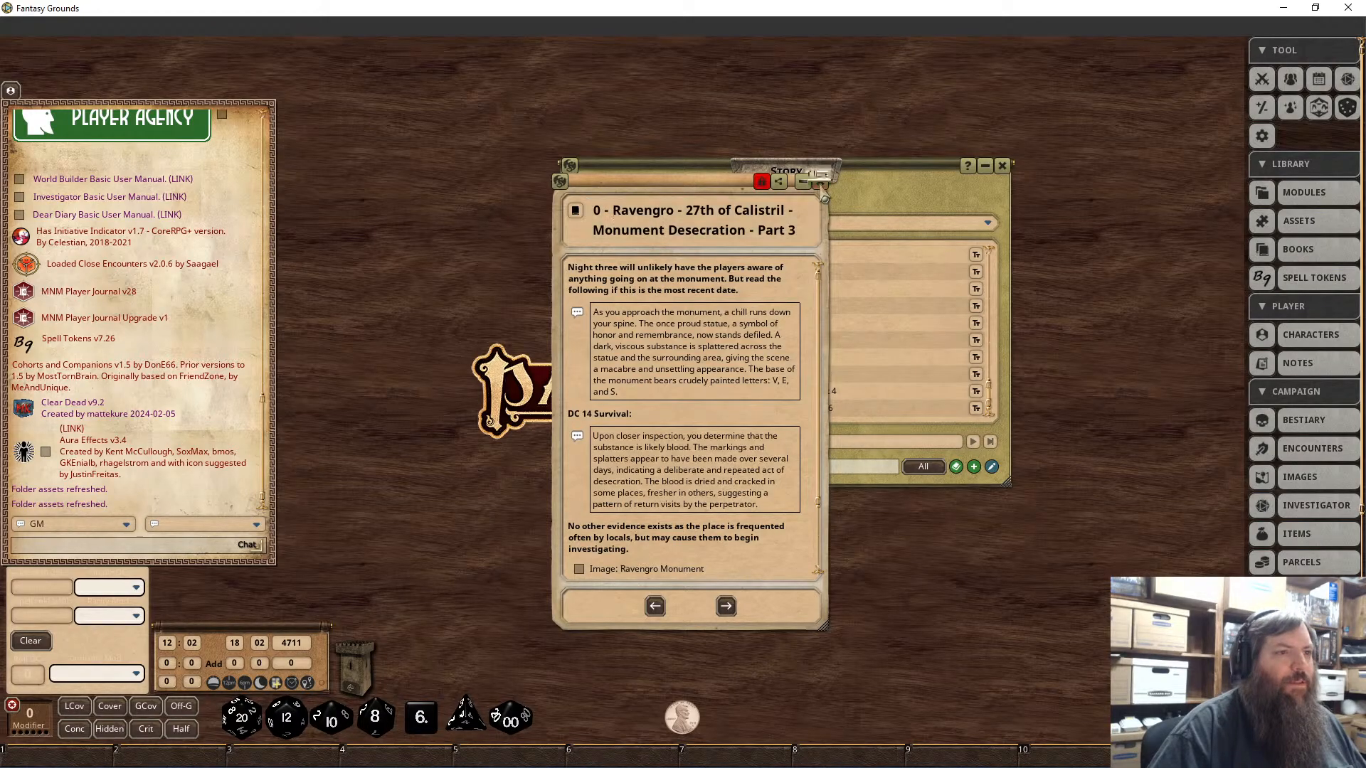
left_click(819, 182)
Step: Rename the Monument Desecration Part 4 story entry as "0 - Ravengro - 28th of Calistril - Monument Desecration - Part 4", then lock and close it
left_click(636, 392)
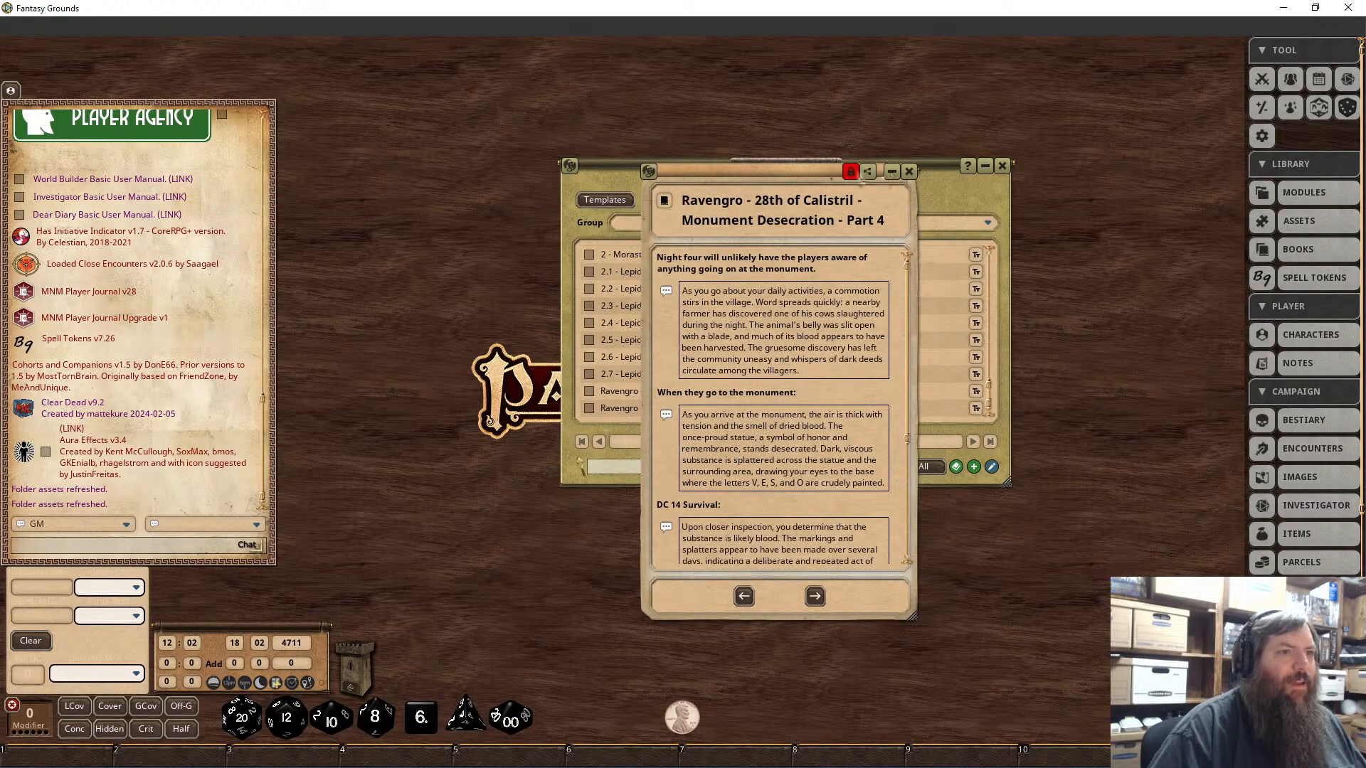
left_click(851, 171)
left_click(684, 202)
type("0 -")
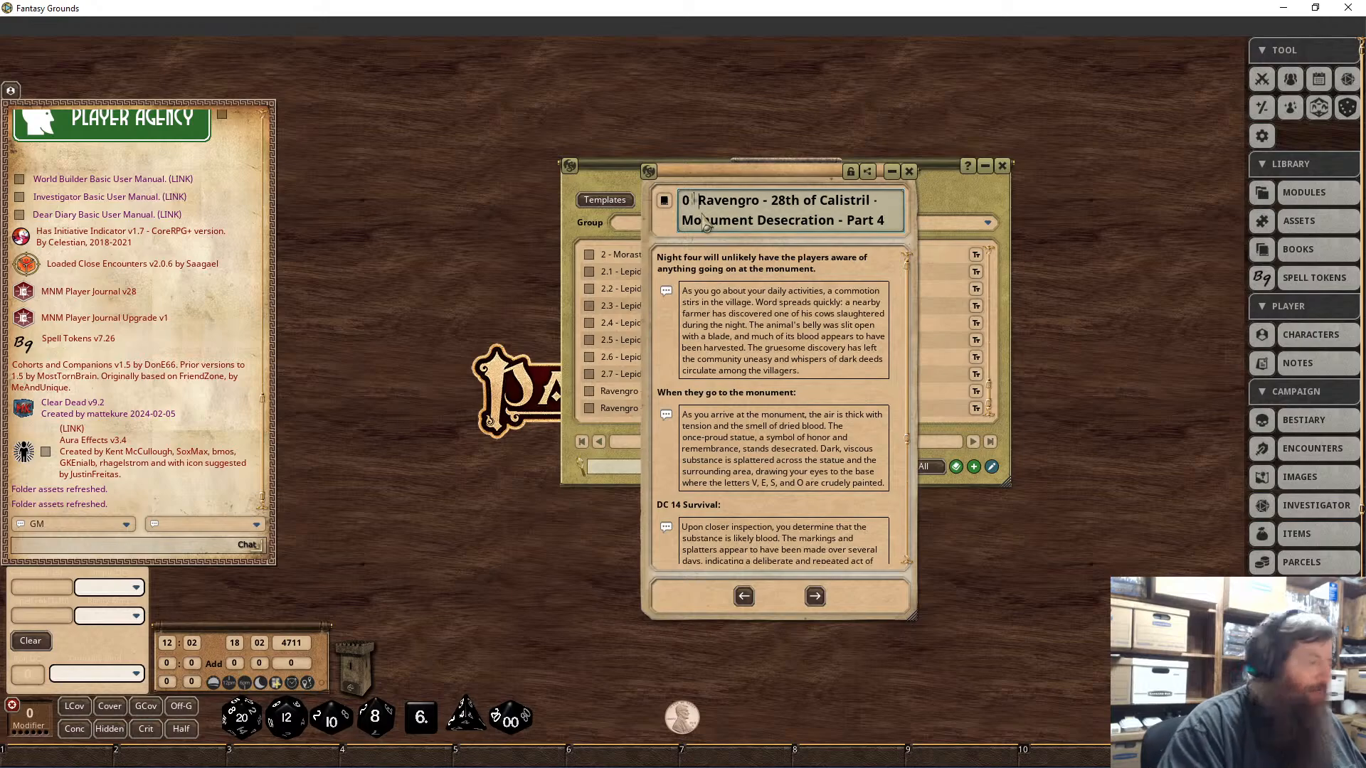
left_click(850, 171)
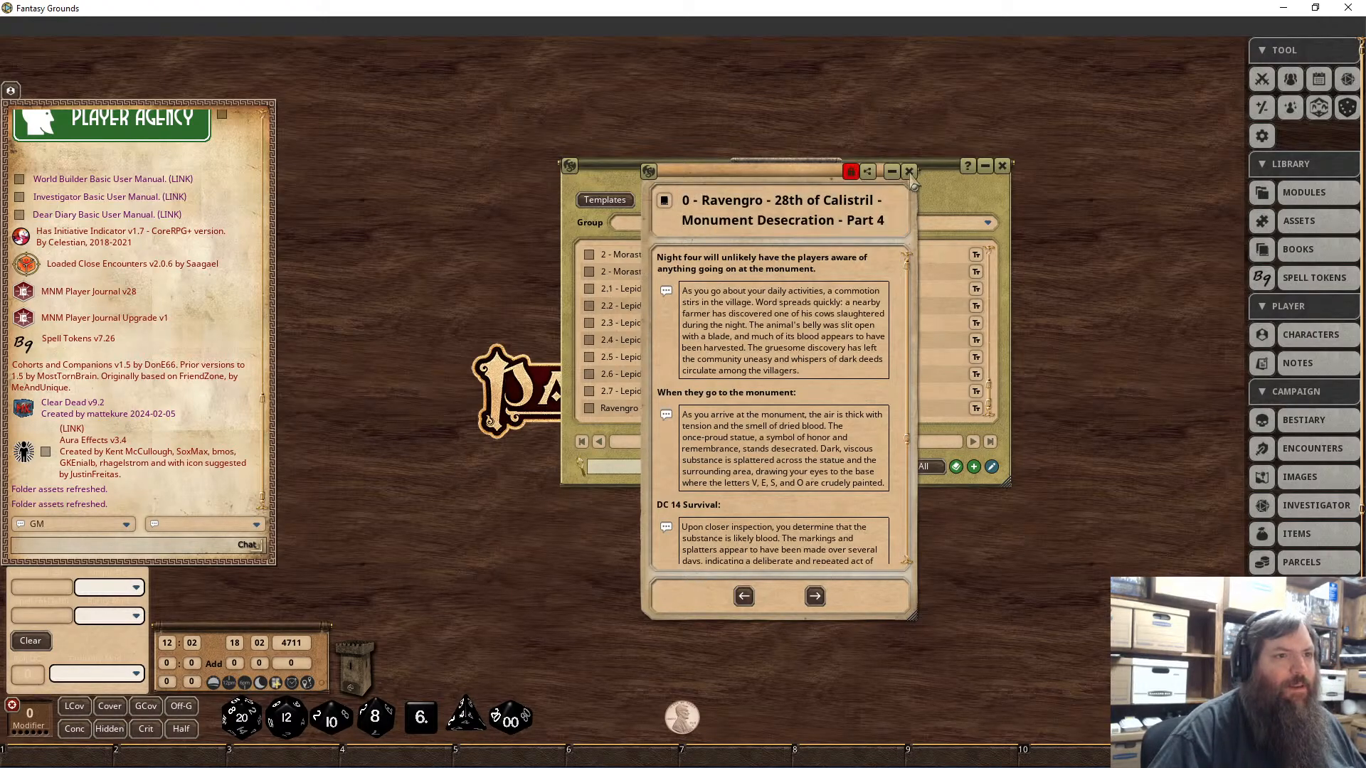
left_click(908, 172)
Step: Unlock the Monument Desecration Part 6 story entry, rename it as "0 - Ravengro - 3rd of Pharast - Monument Desecration - Part 6", and close it
left_click(629, 407)
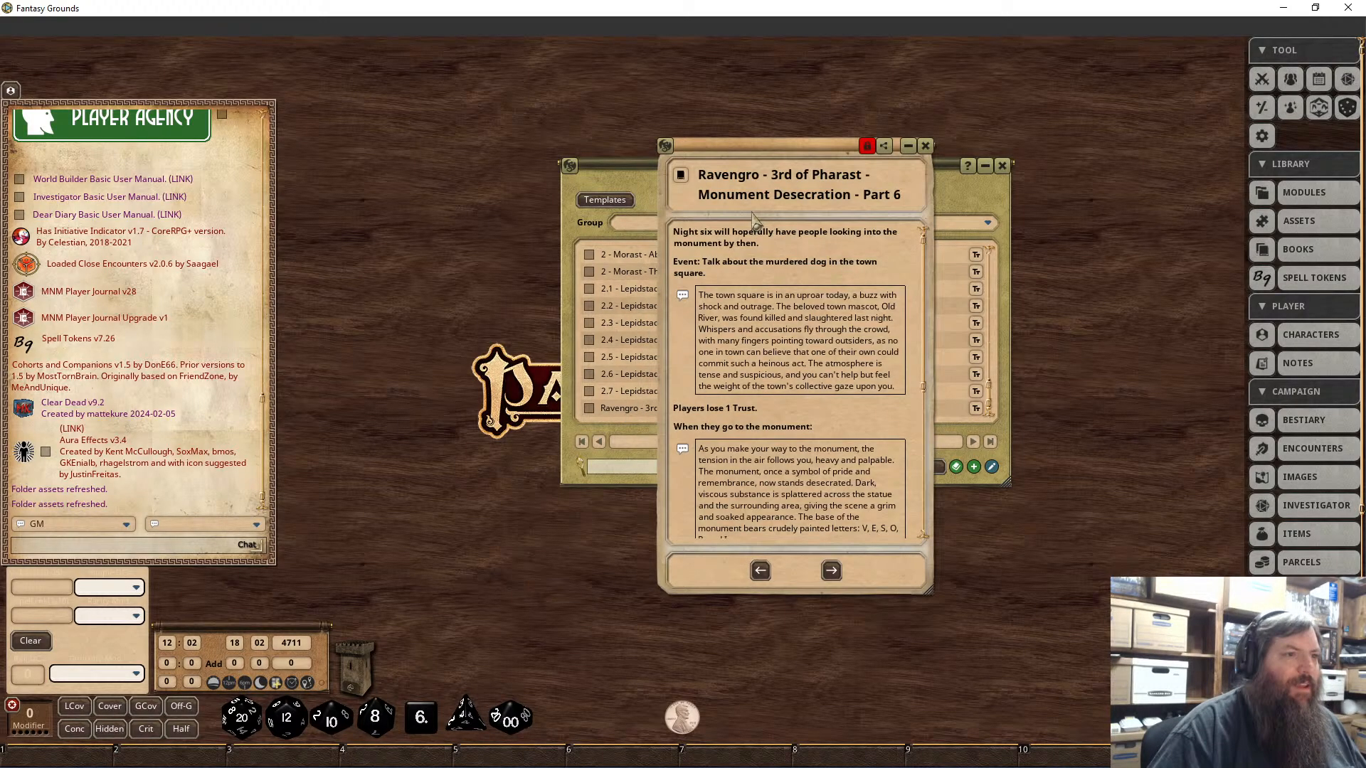
left_click(868, 147)
left_click(694, 200)
type("0 -")
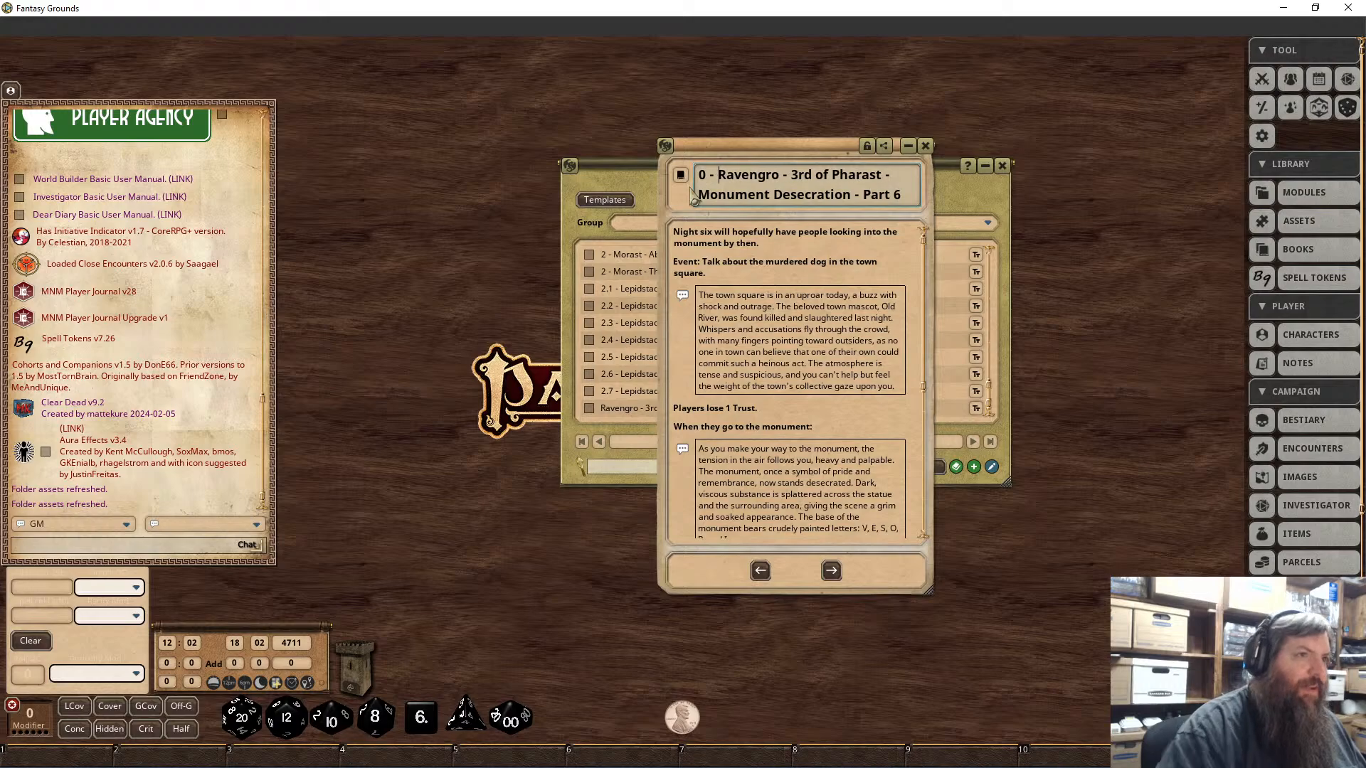
left_click(925, 146)
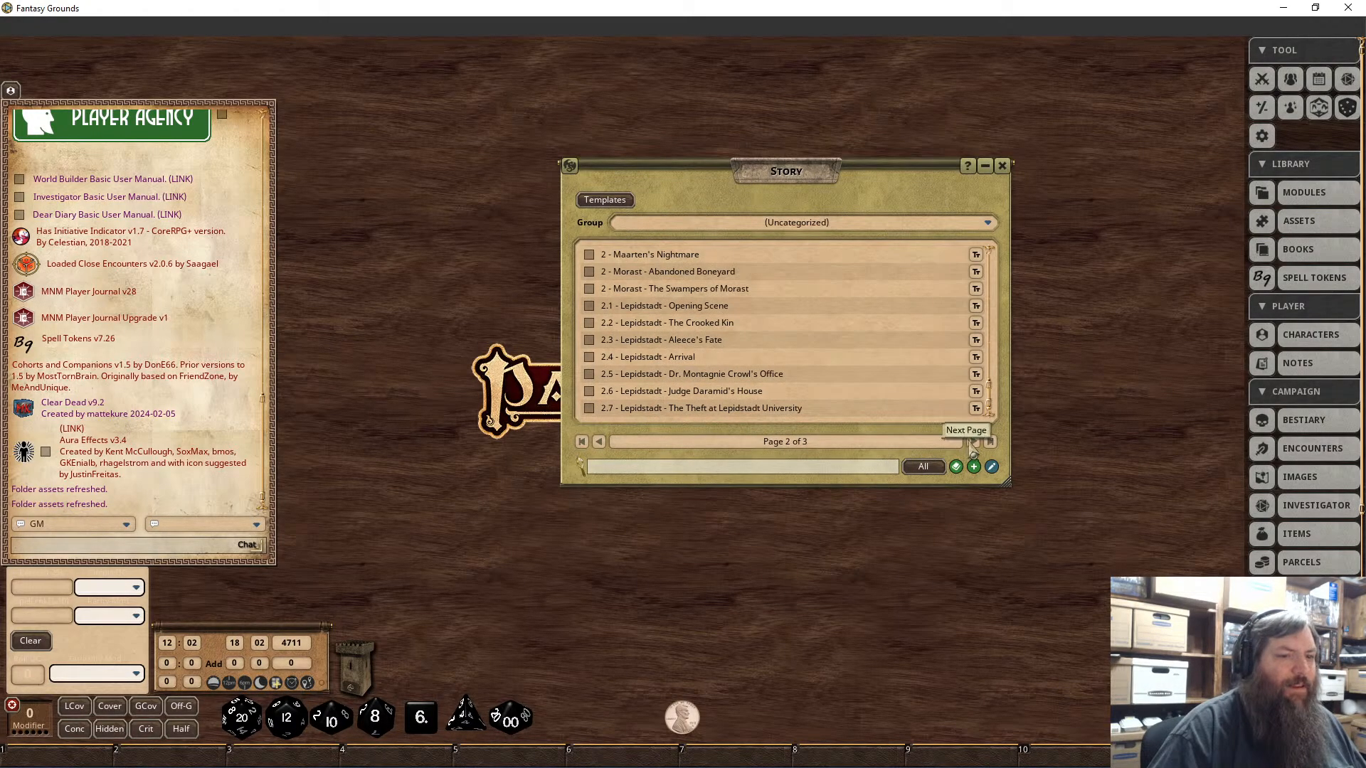
Step: Rename the Smoldering Revenge Part 1 story entry as "0 - Ravengro - 3rd of Pharast - Smoldering Revenge - Part 1", then lock and close it
left_click(974, 442)
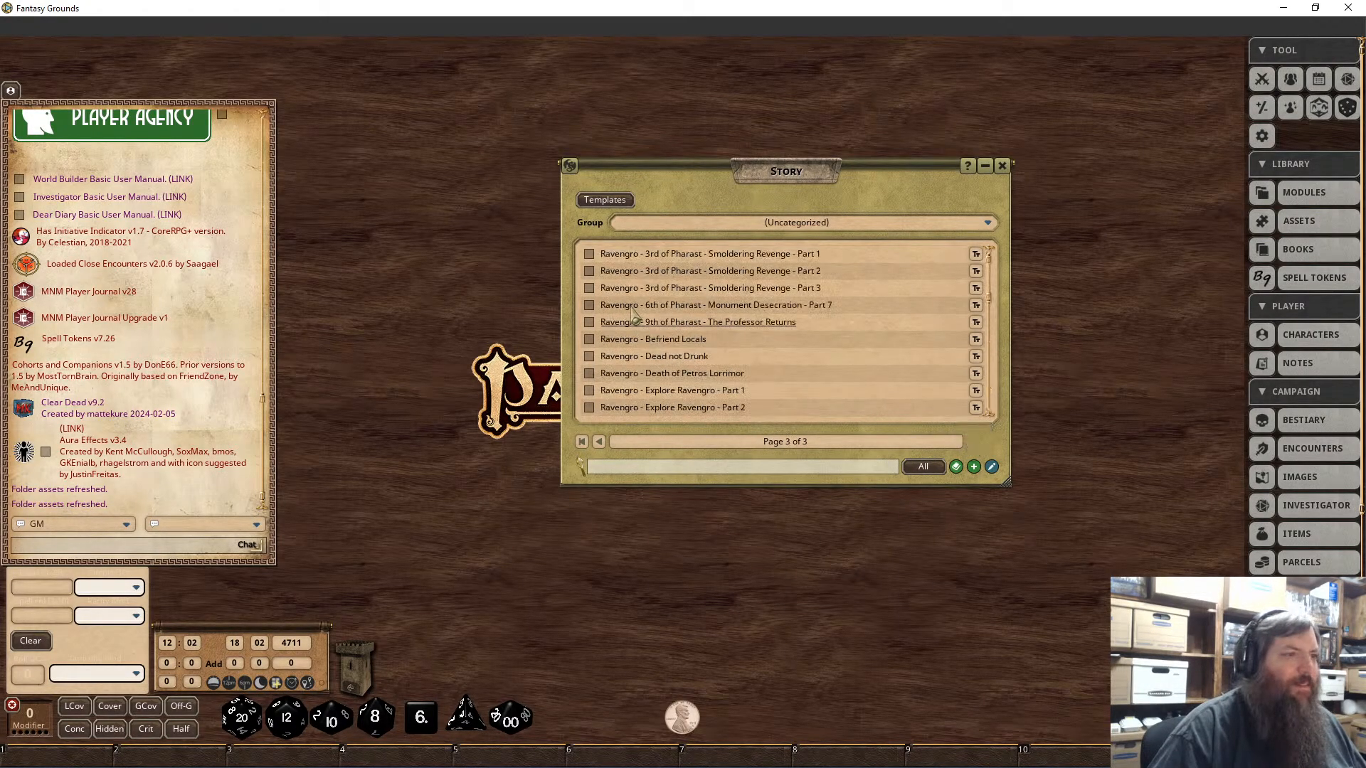
left_click(631, 256)
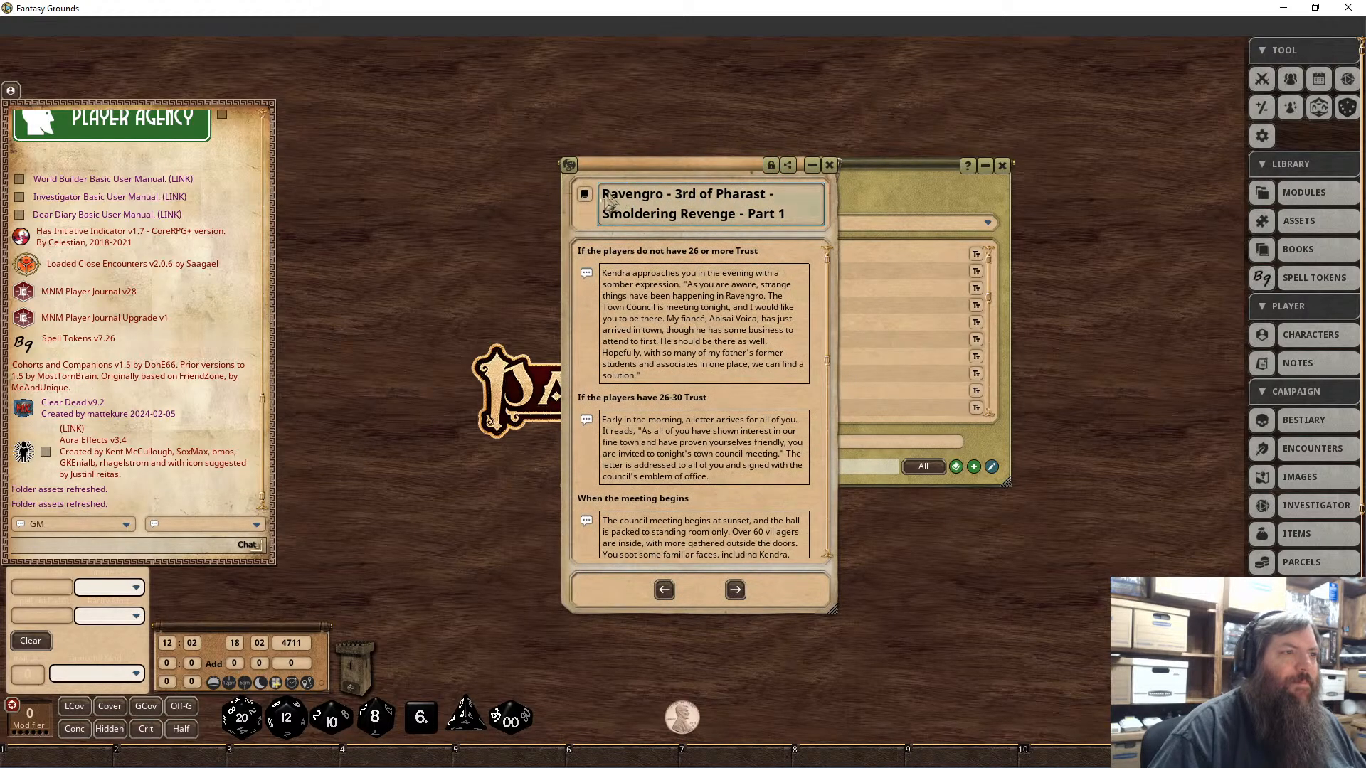
type("0 -")
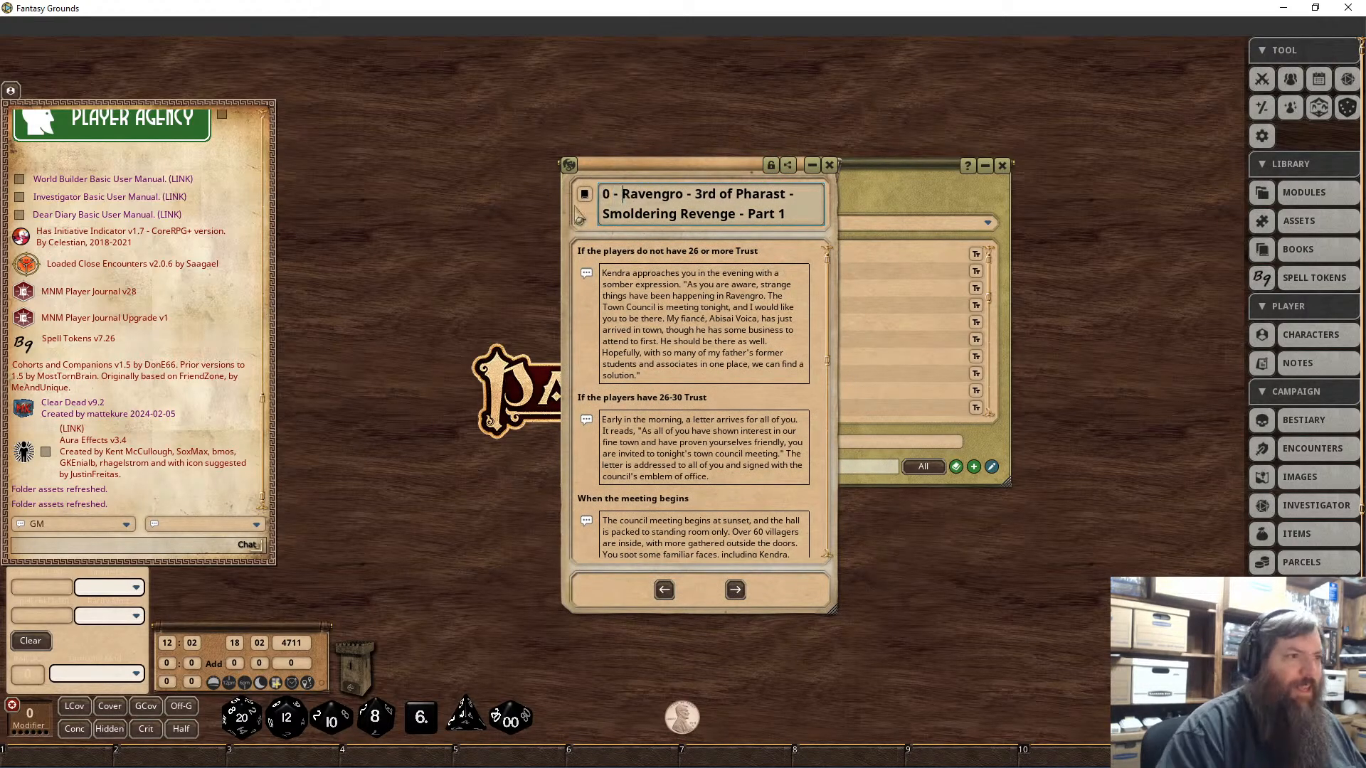
left_click(770, 165)
left_click(829, 165)
Step: Rename the Smoldering Revenge Part 2 story entry as "0 - Ravengro - 3rd of Pharast - Smoldering Revenge - Part 2", then lock and close it
left_click(669, 271)
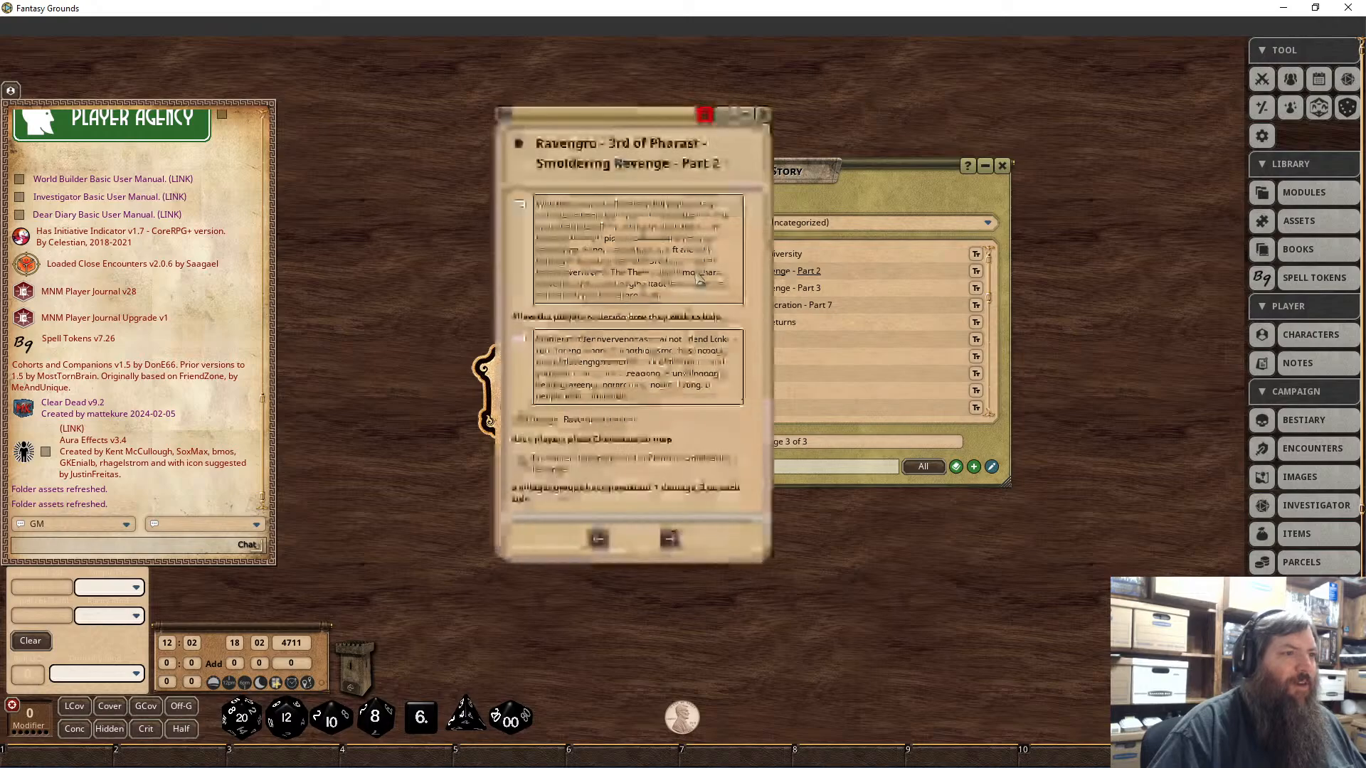
left_click(705, 114)
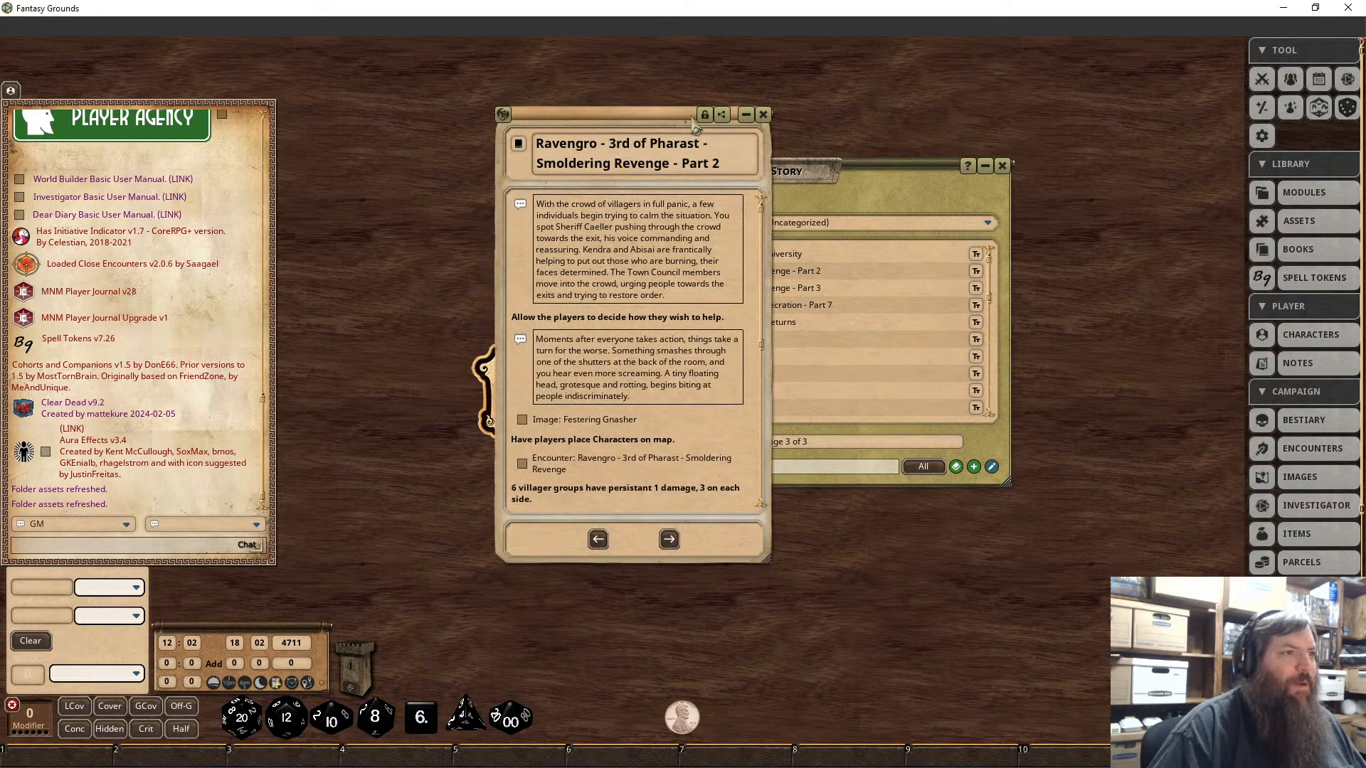
left_click(538, 143)
type("0 -")
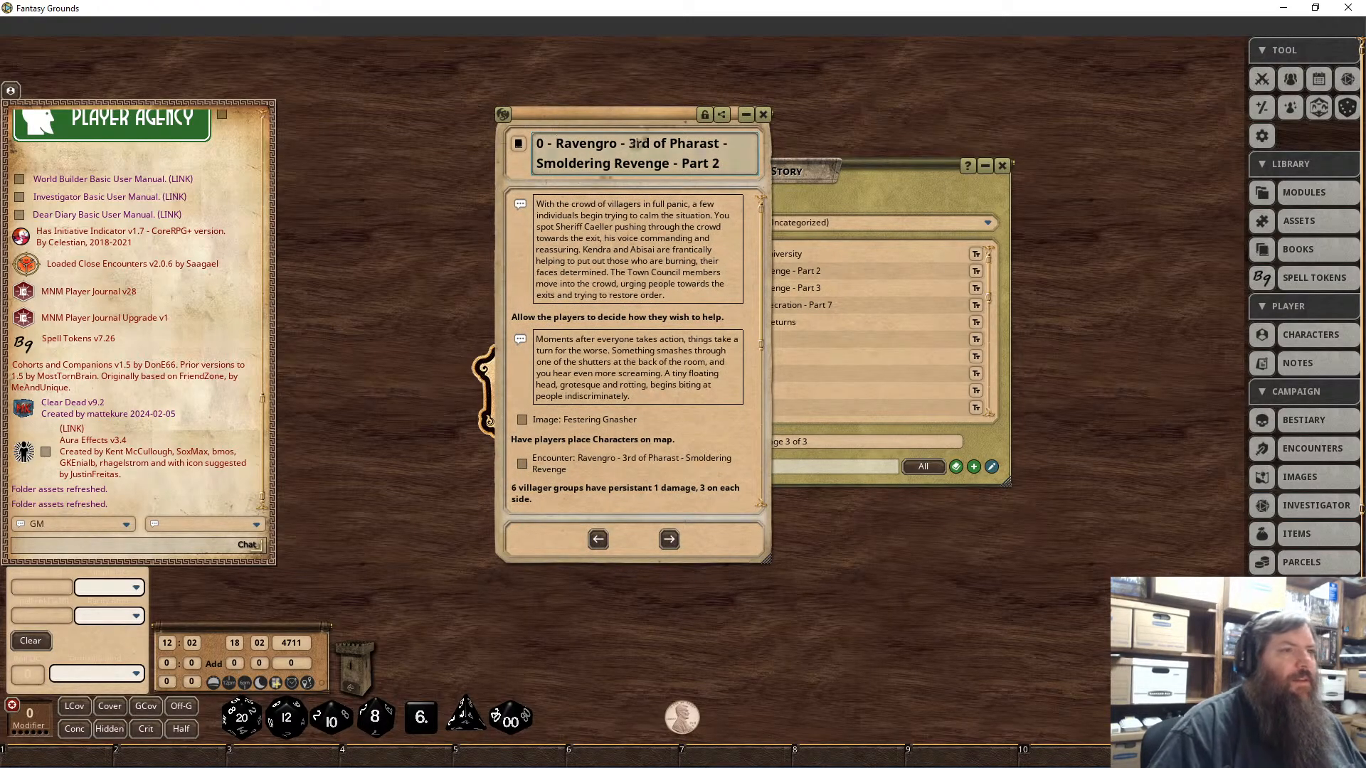
left_click(705, 114)
left_click(763, 115)
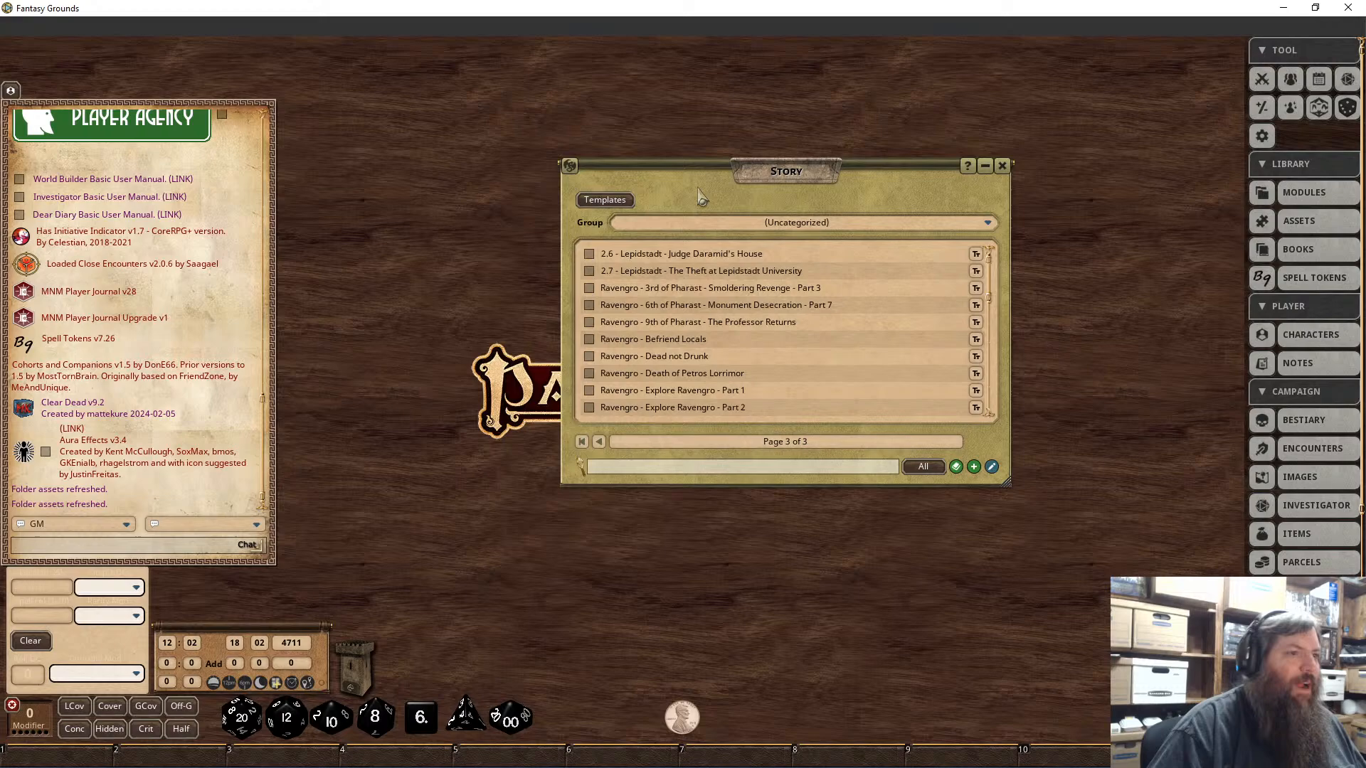
Step: Rename the Smoldering Revenge Part 3 story entry as "0 - Ravengro - 3rd of Pharast - Smoldering Revenge - Part 3" and close it
left_click(657, 289)
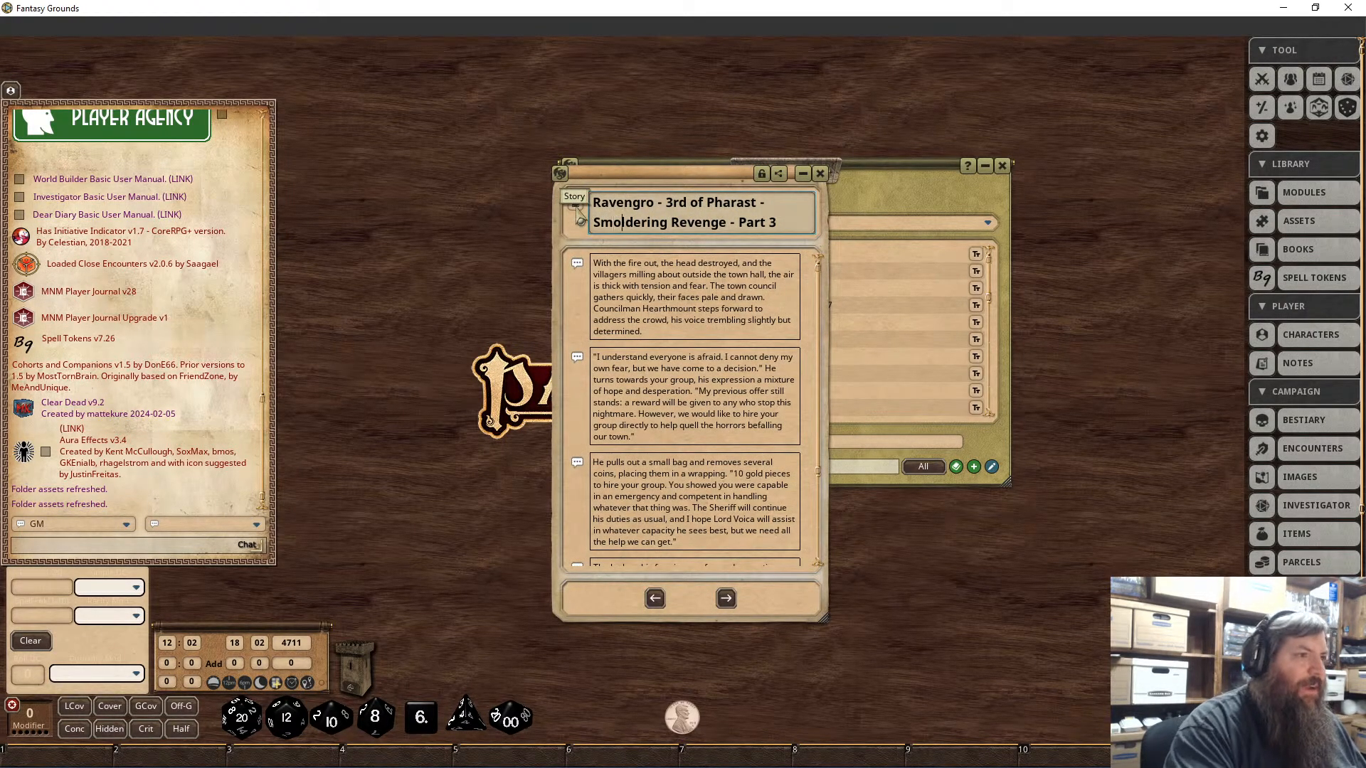
type("0 -")
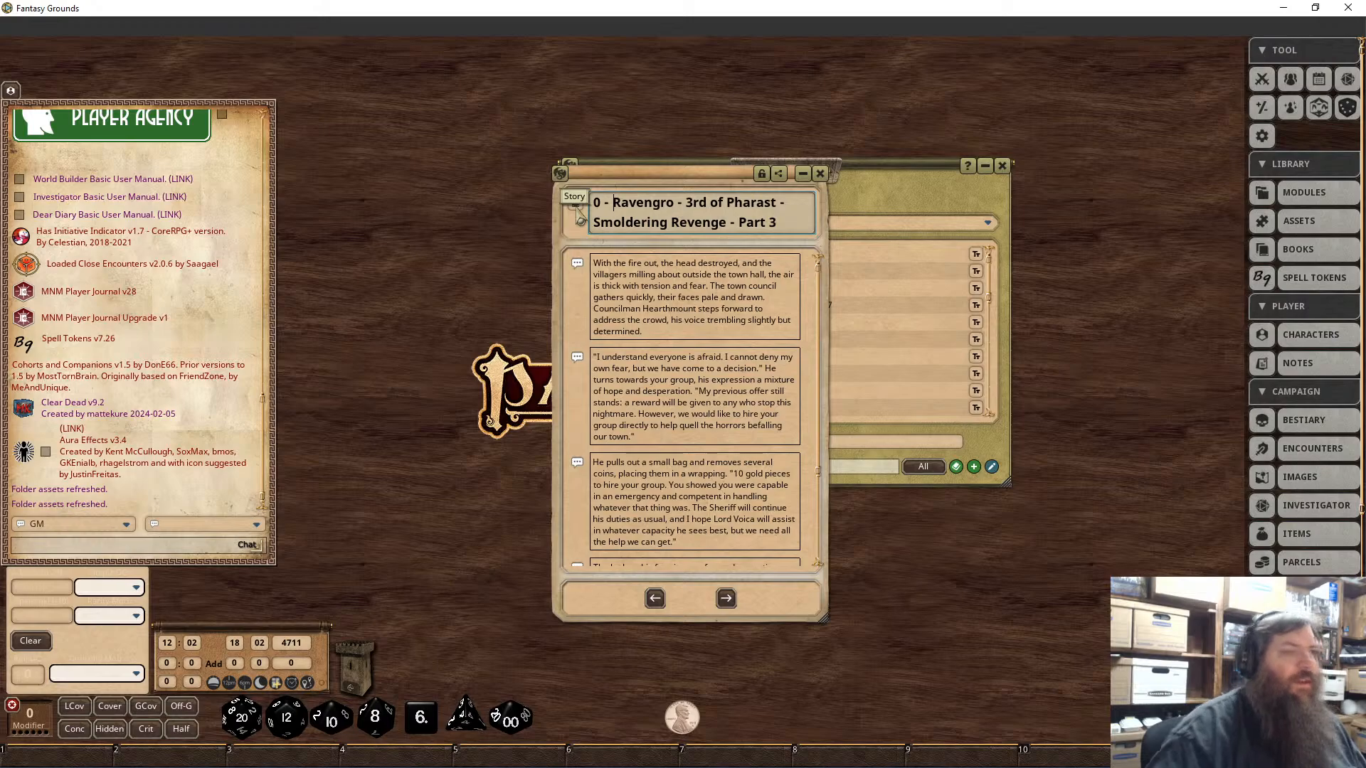
left_click(819, 173)
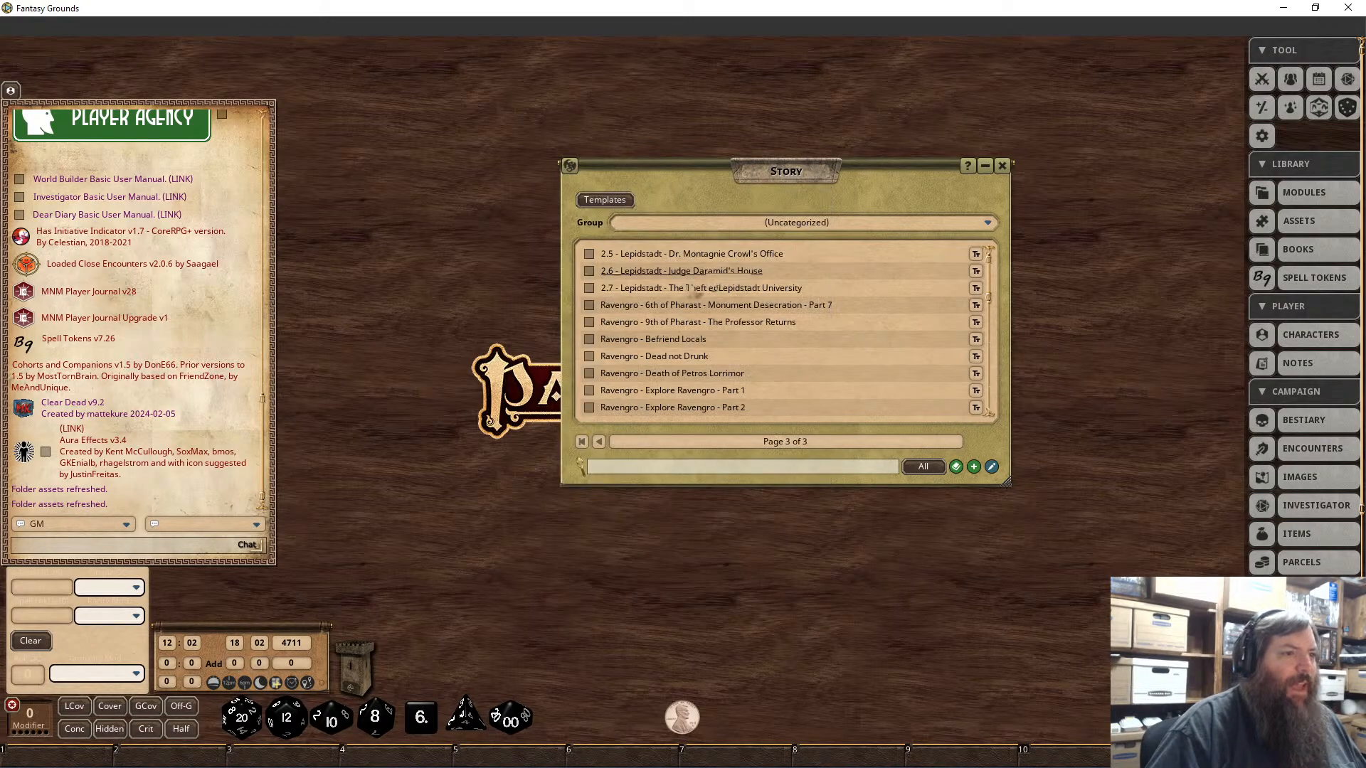
Step: Rename the Monument Desecration Part 7 story entry as "0 - Ravengro - 6th of Pharast - Monument Desecration - Part 7", then lock and close it
left_click(775, 306)
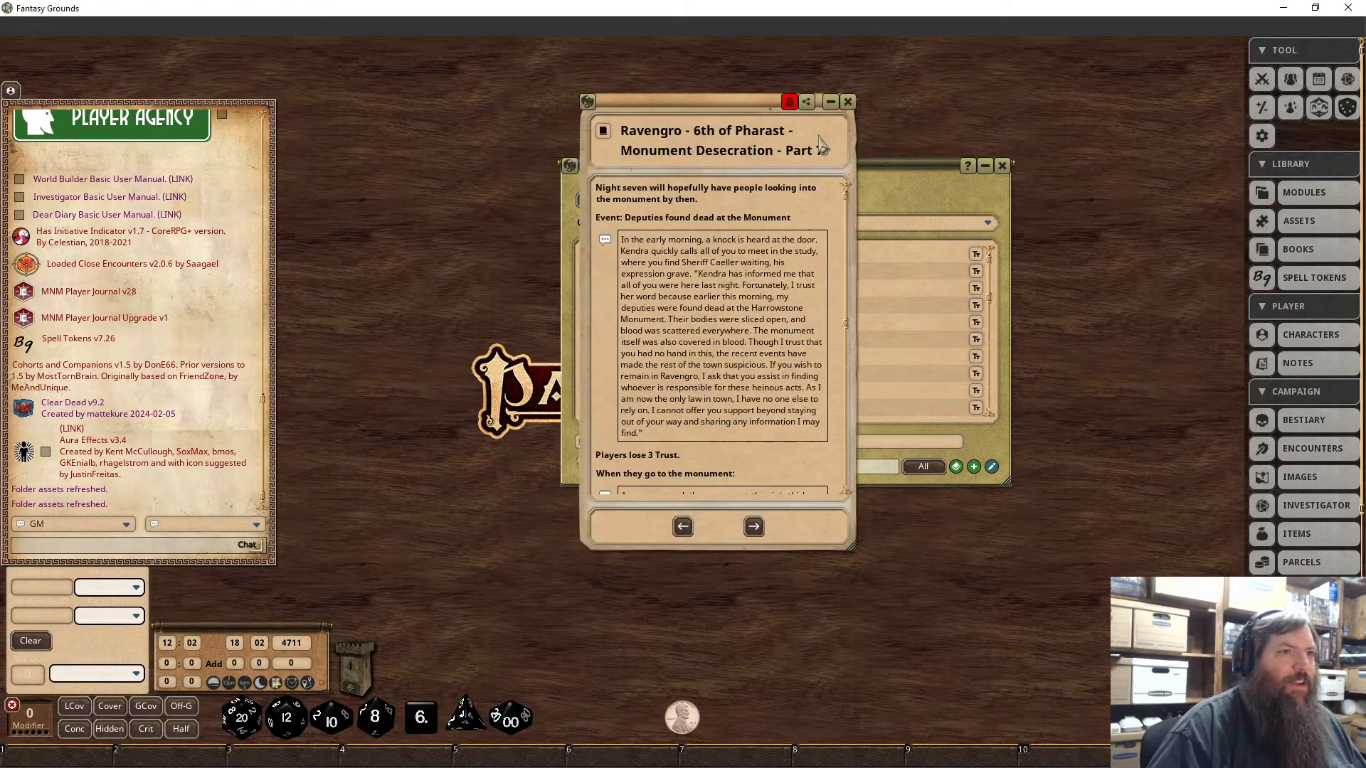
left_click(788, 103)
type("B -")
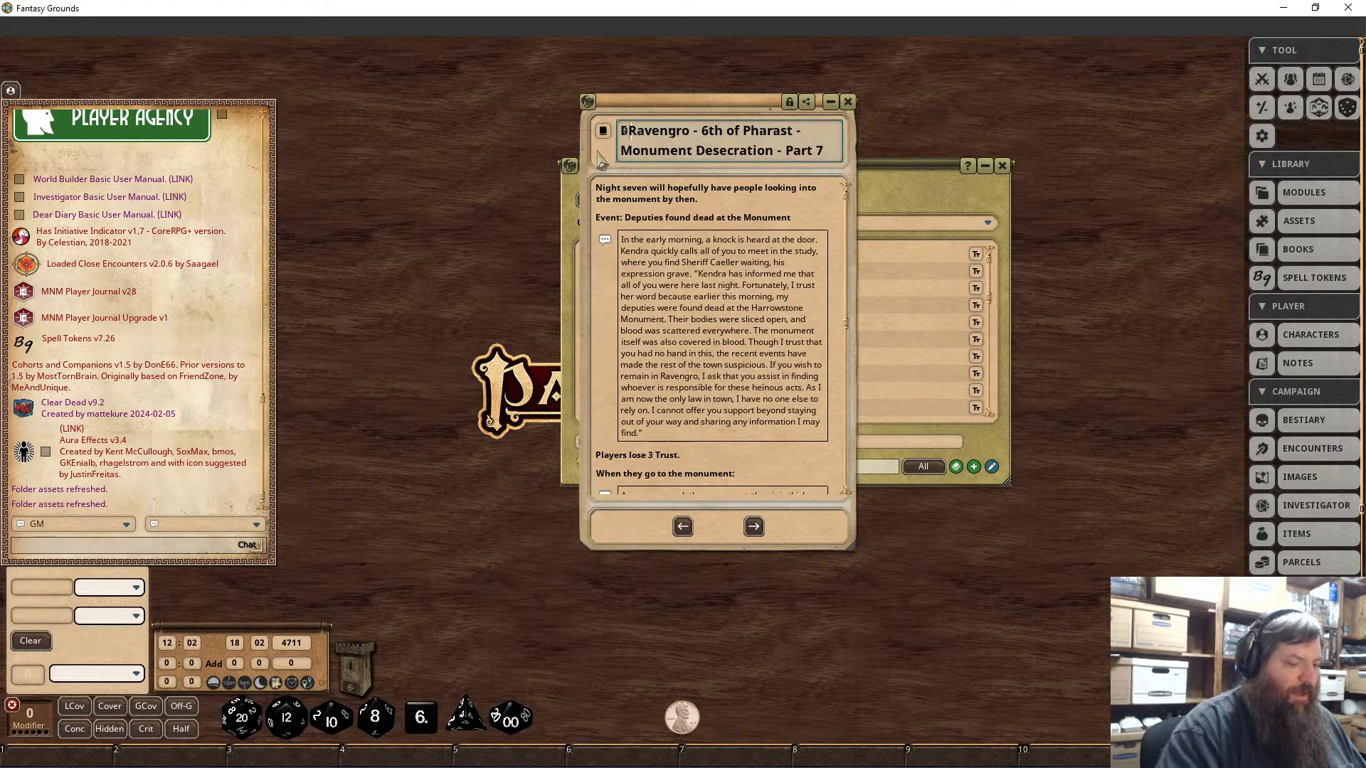
left_click(789, 101)
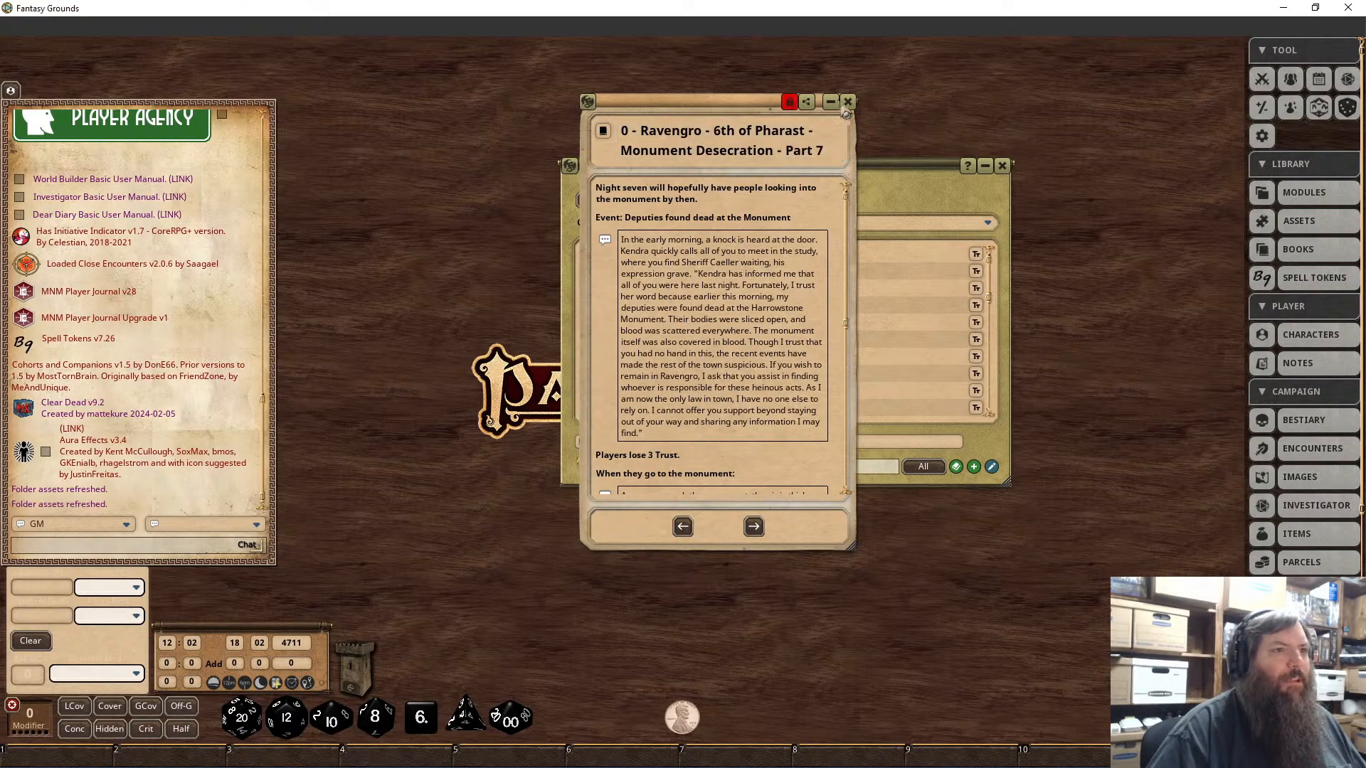
left_click(847, 101)
Step: Rename the Professor Returns story entry as "0 - Ravengro - 9th of Pharast - The Professor Returns", then lock and close it
left_click(730, 274)
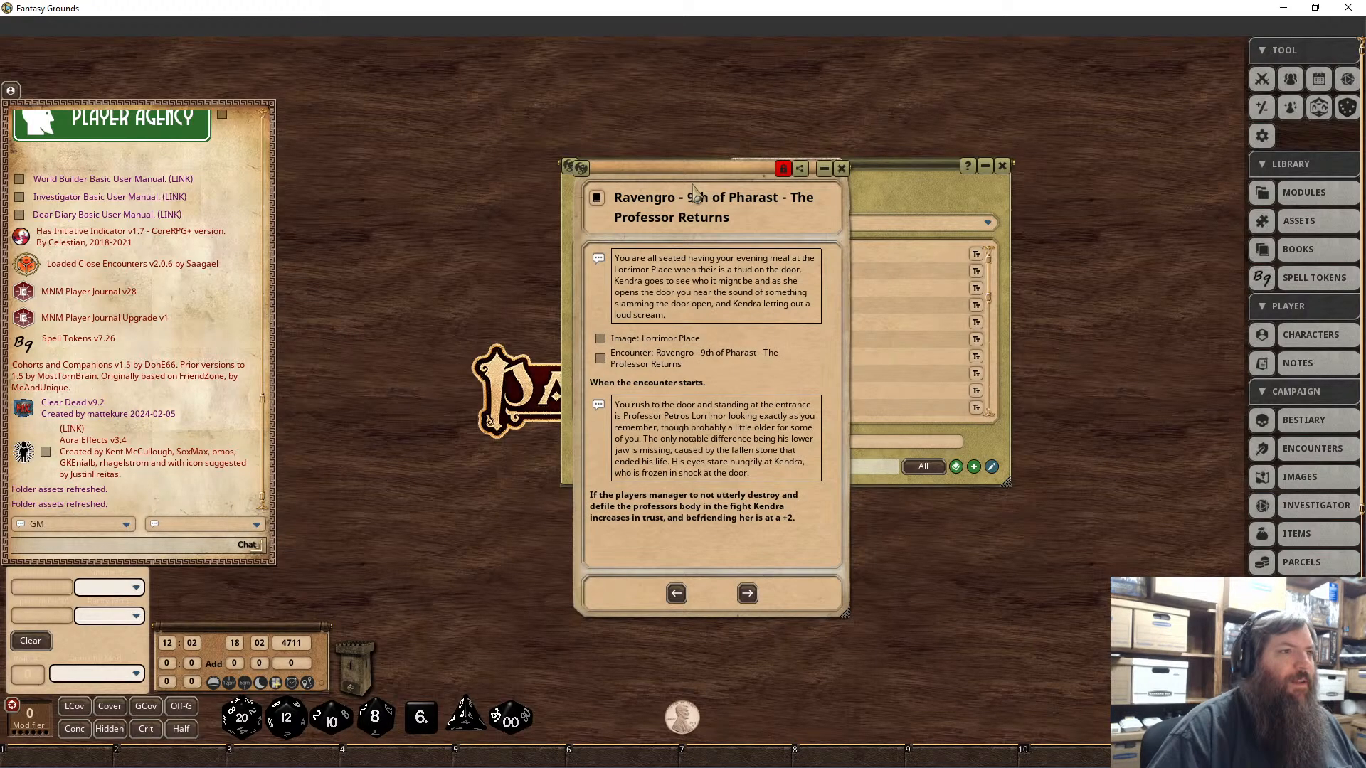
left_click(784, 169)
left_click(617, 199)
type("0 -")
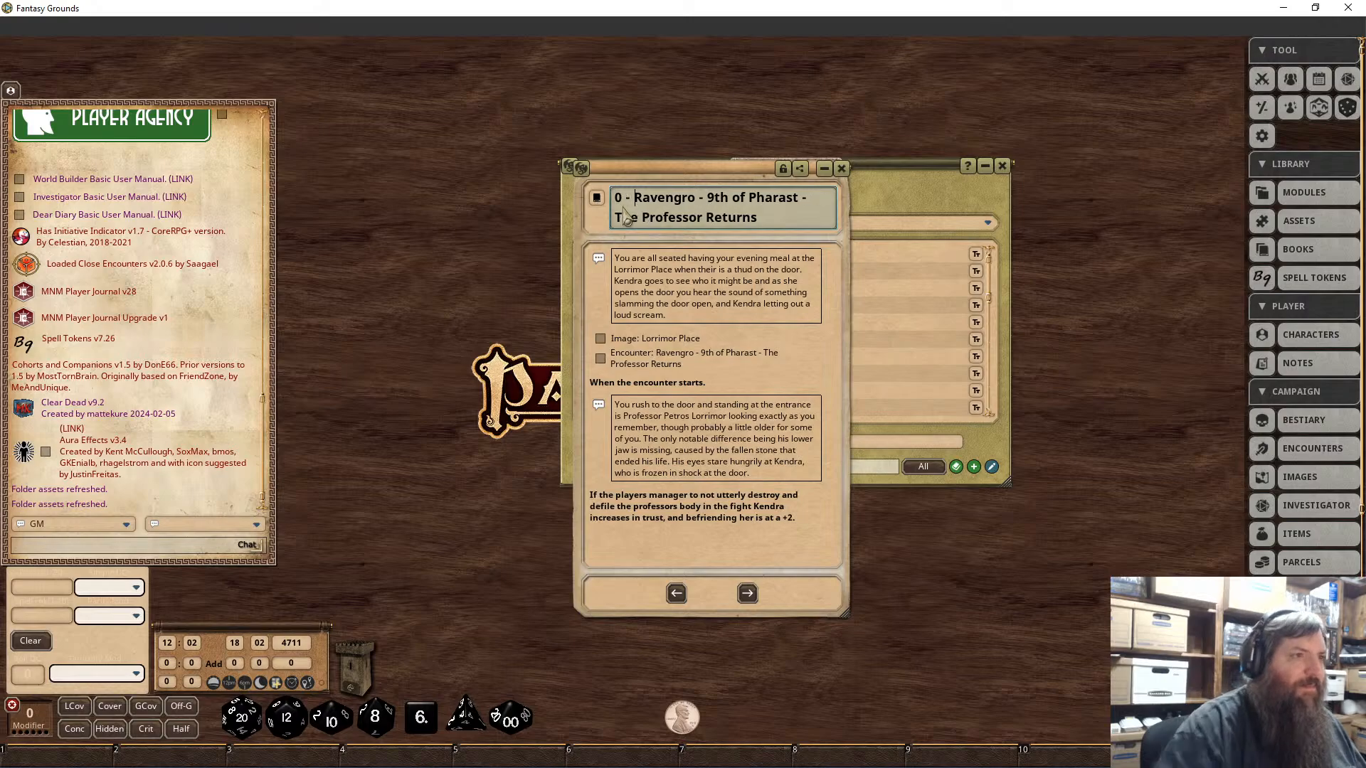
left_click(783, 169)
left_click(842, 169)
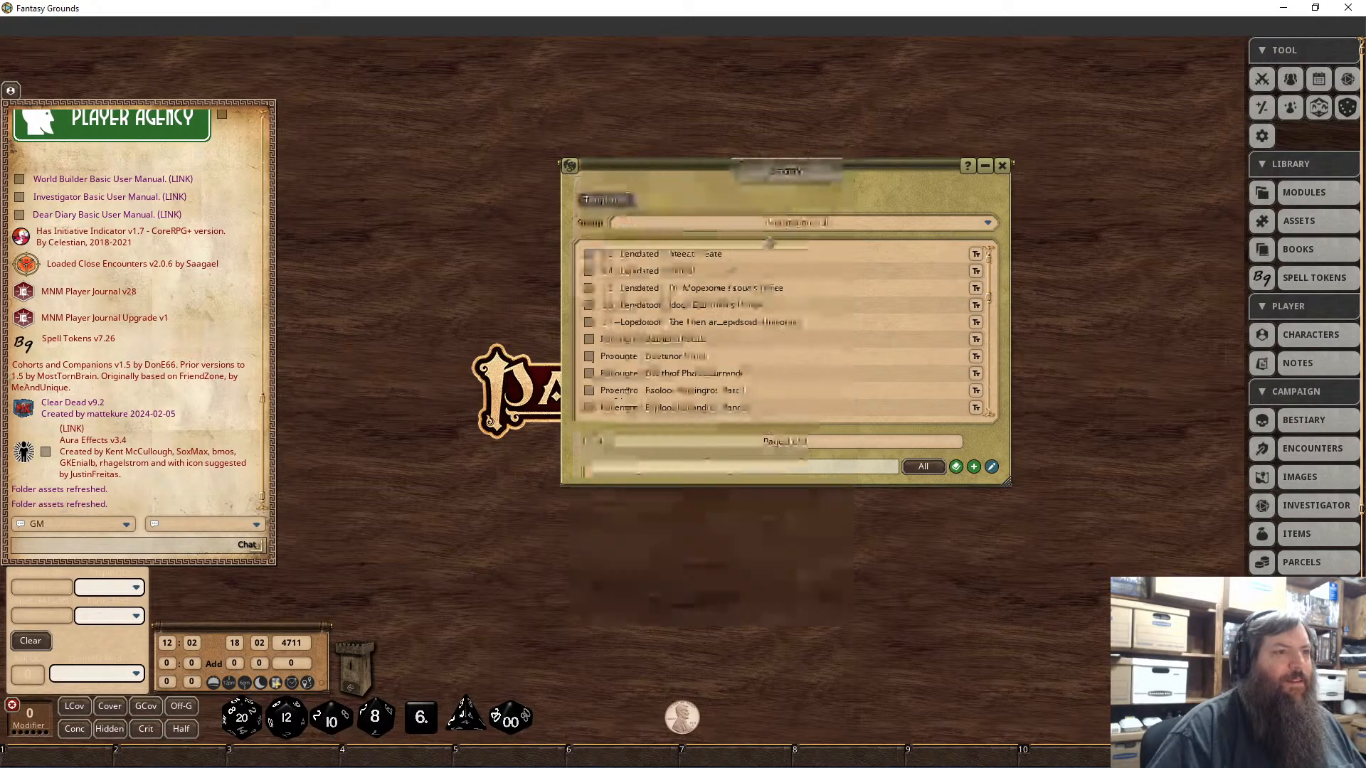
Step: Rename the Befriend Locals story entry as "0 - Ravengro - Befriend Locals", then lock and close it
left_click(653, 339)
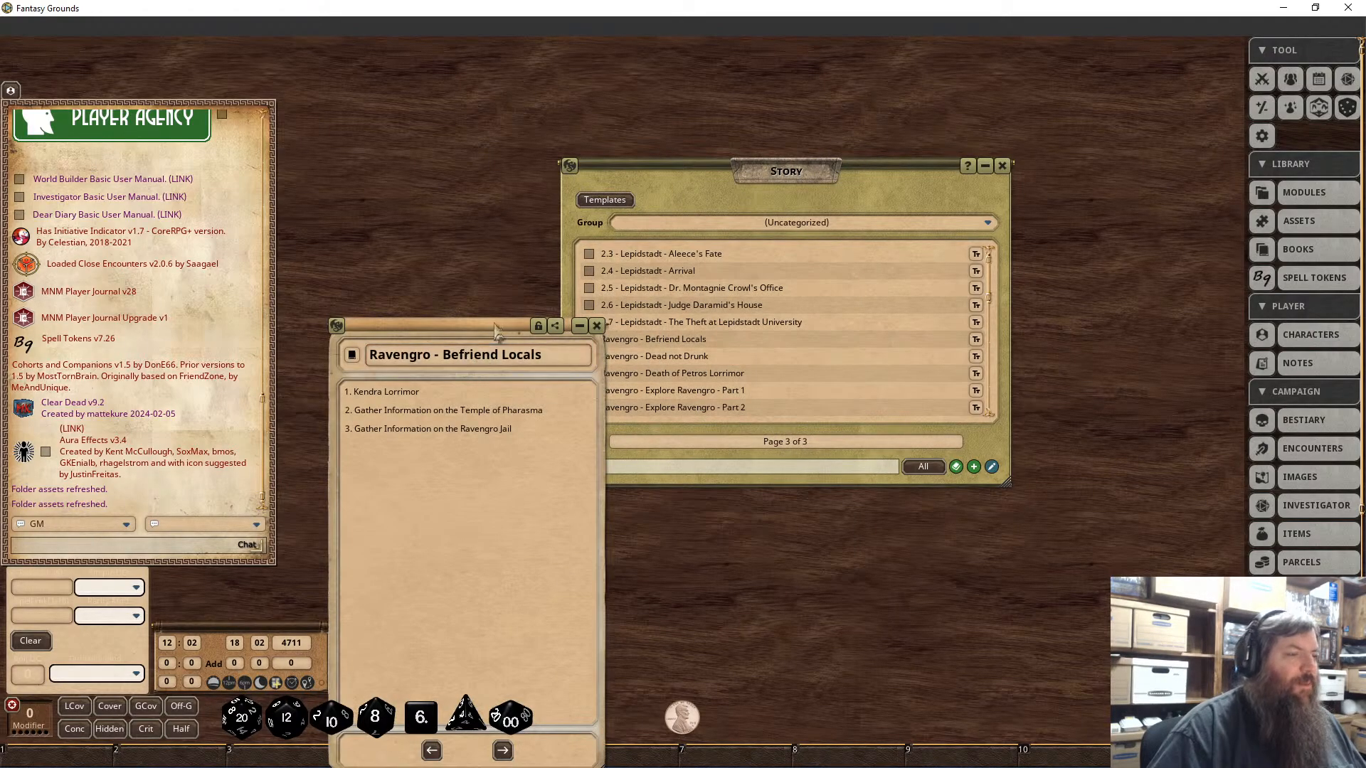
left_click_drag(336, 346, 524, 213)
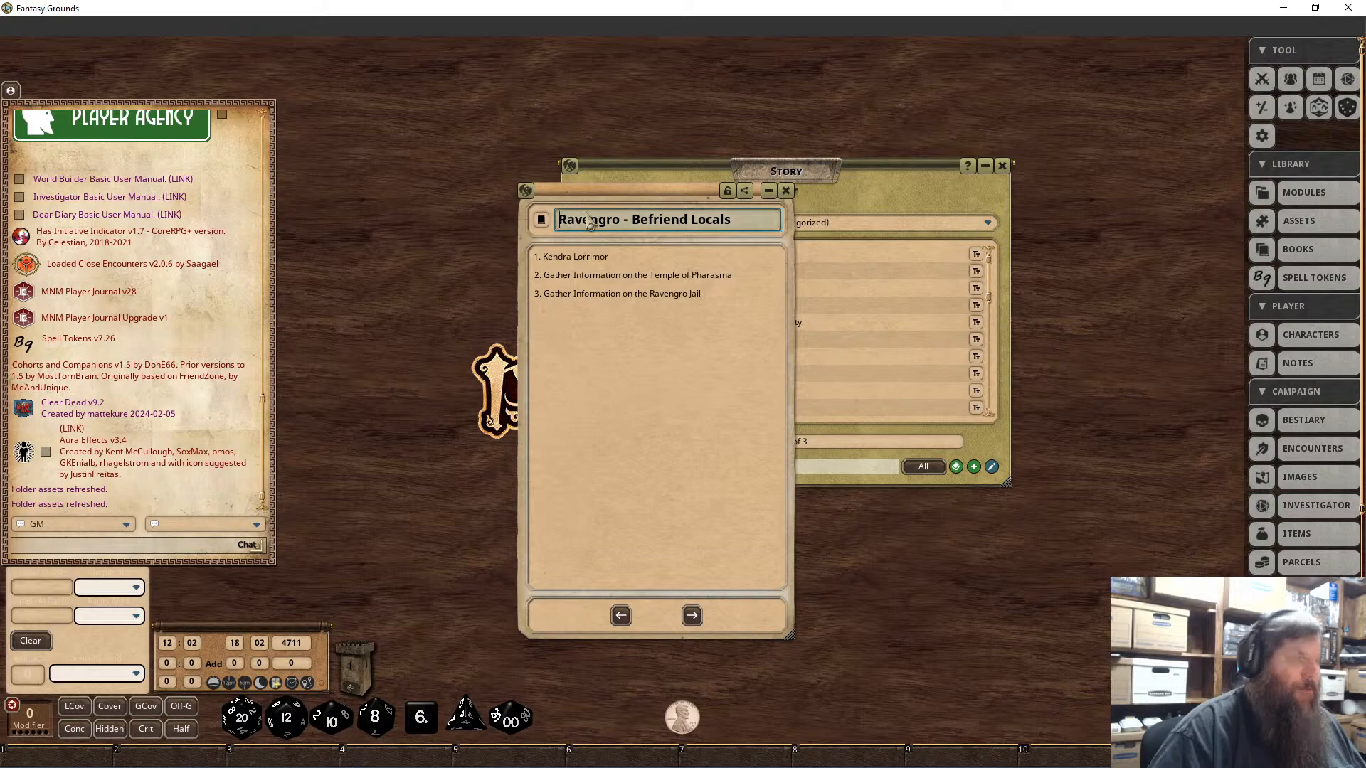
type("0 -")
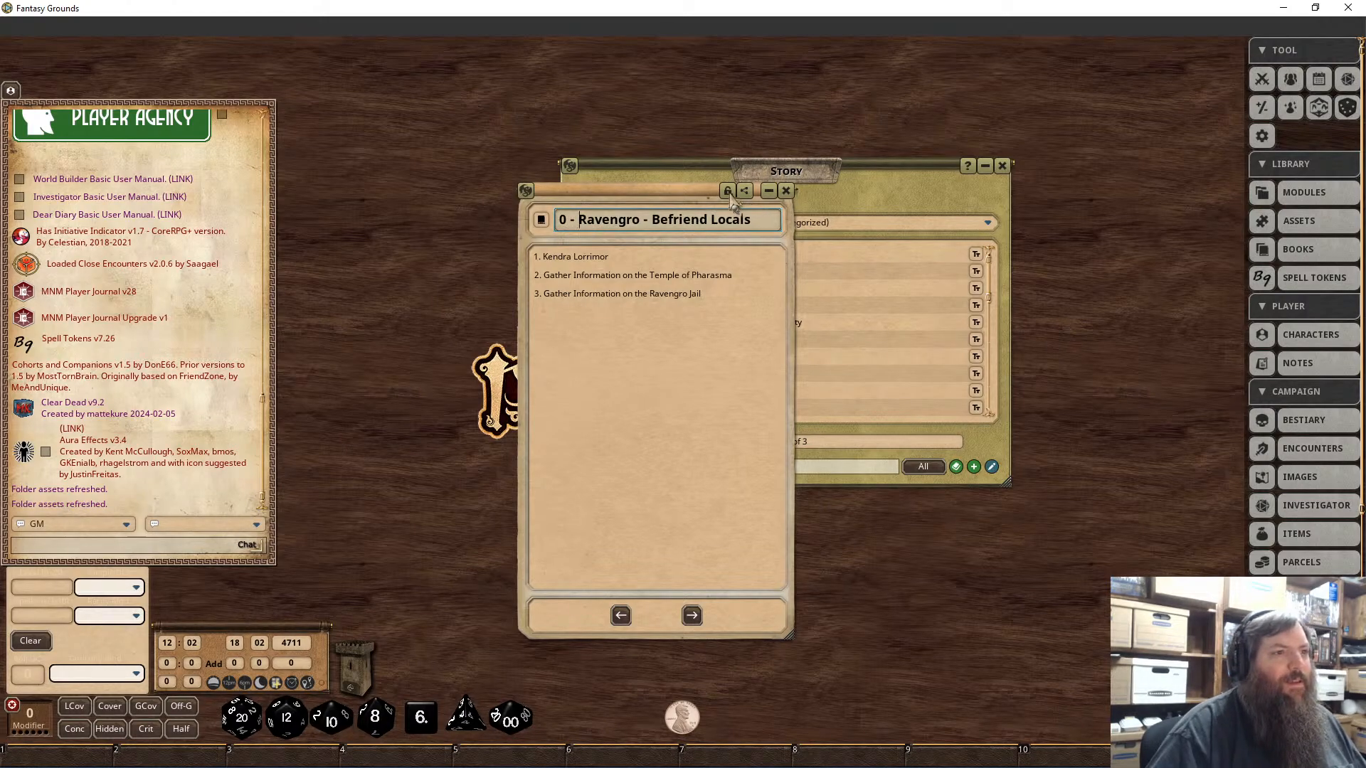
left_click(727, 191)
left_click(785, 190)
Step: Rename the Dead not Drunk story entry as "0 - Ravengro - Dead not Drunk", then lock and close it
left_click(623, 356)
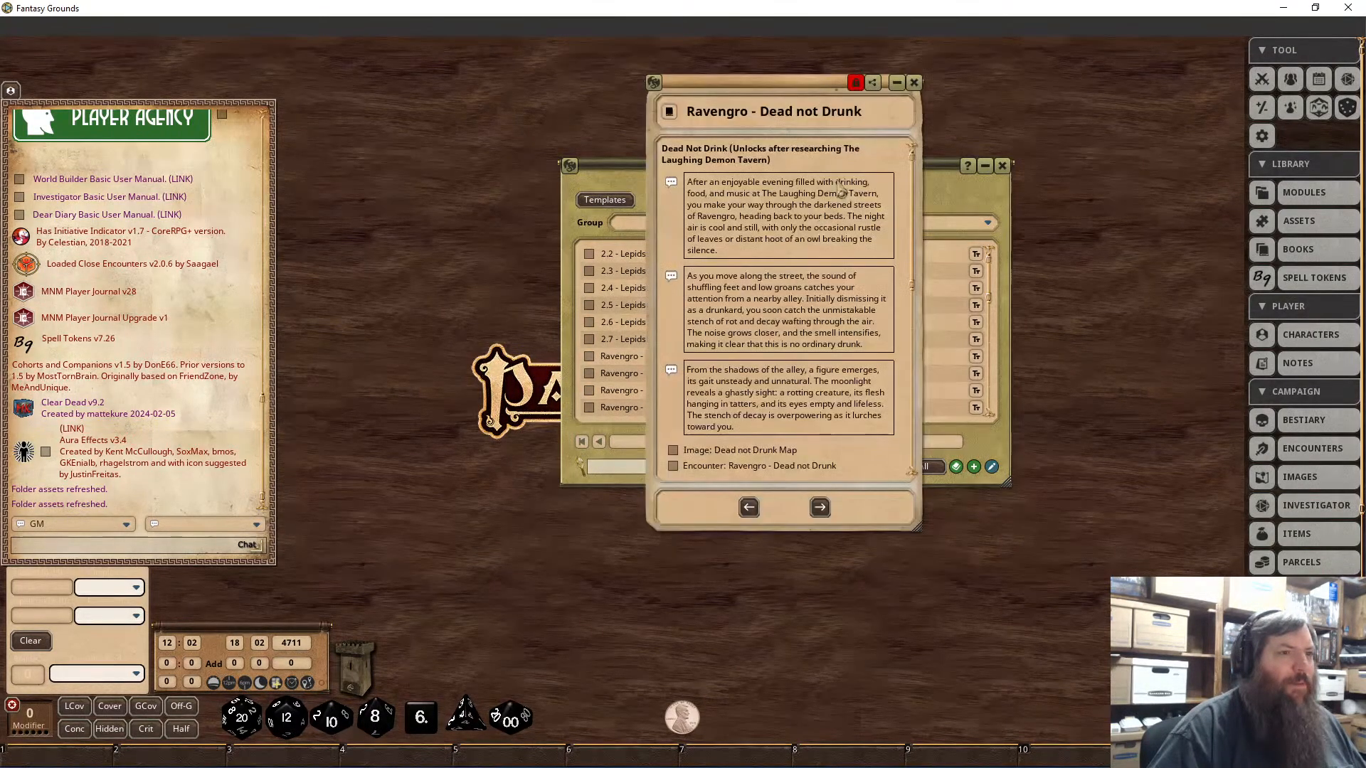
left_click(853, 84)
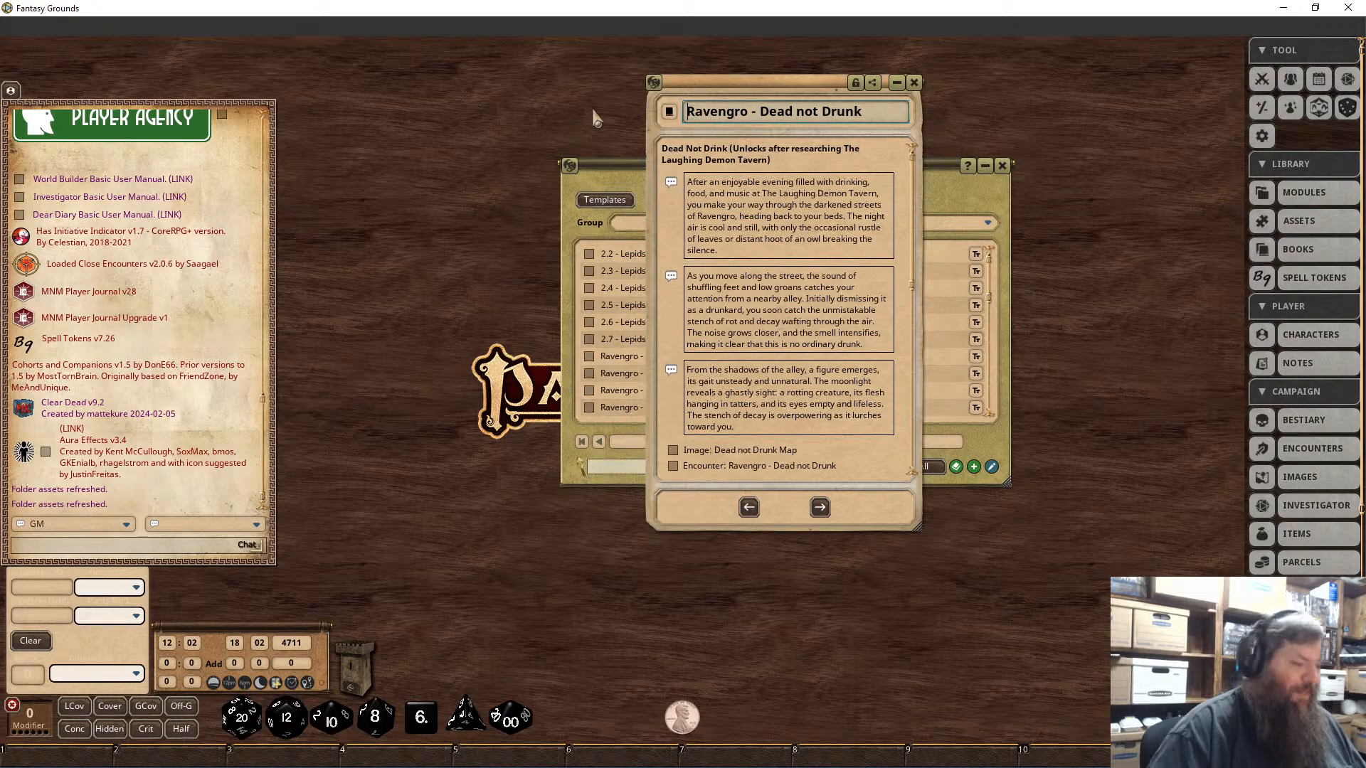
type("0 -")
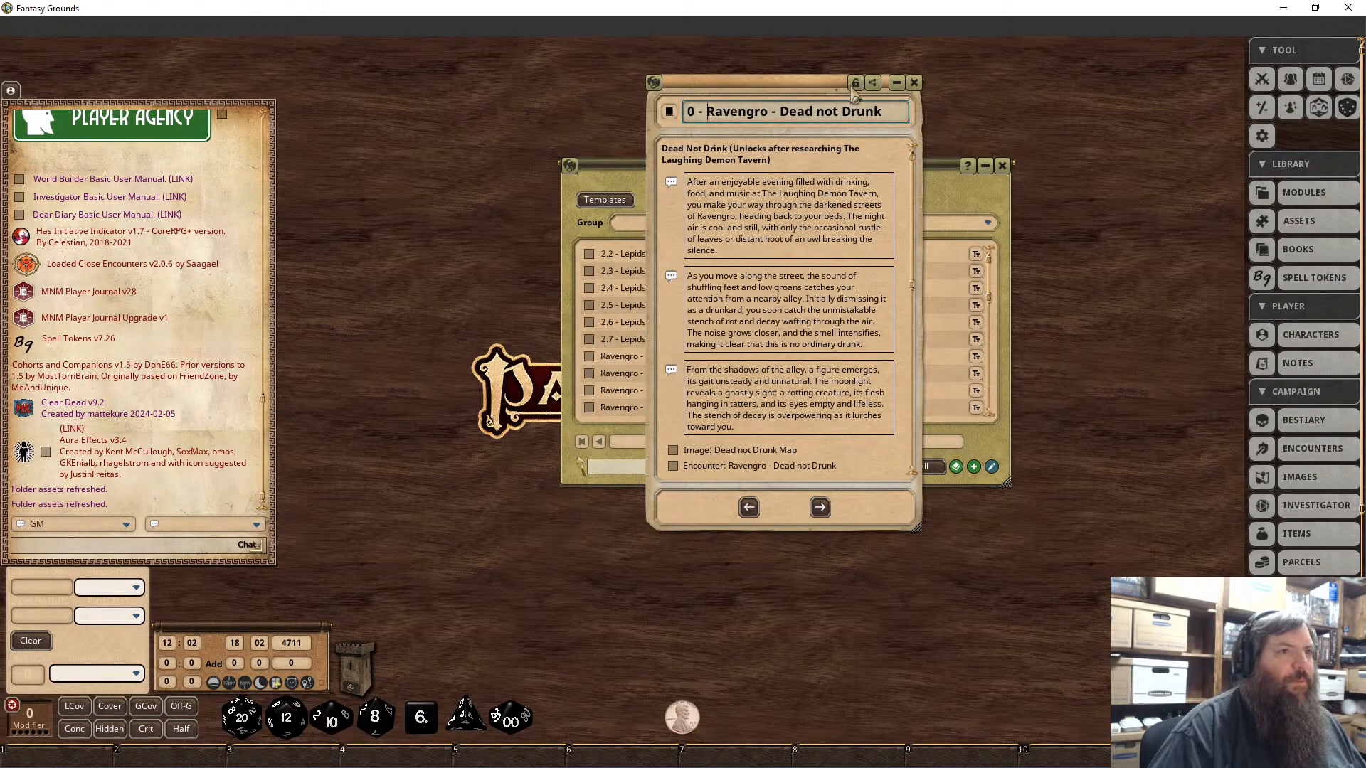
left_click(856, 82)
left_click(915, 82)
Step: Rename the Death of Petros Lorrimor story entry as "0 - Ravengro - Death of Petros Lorrimor" and close it
left_click(629, 374)
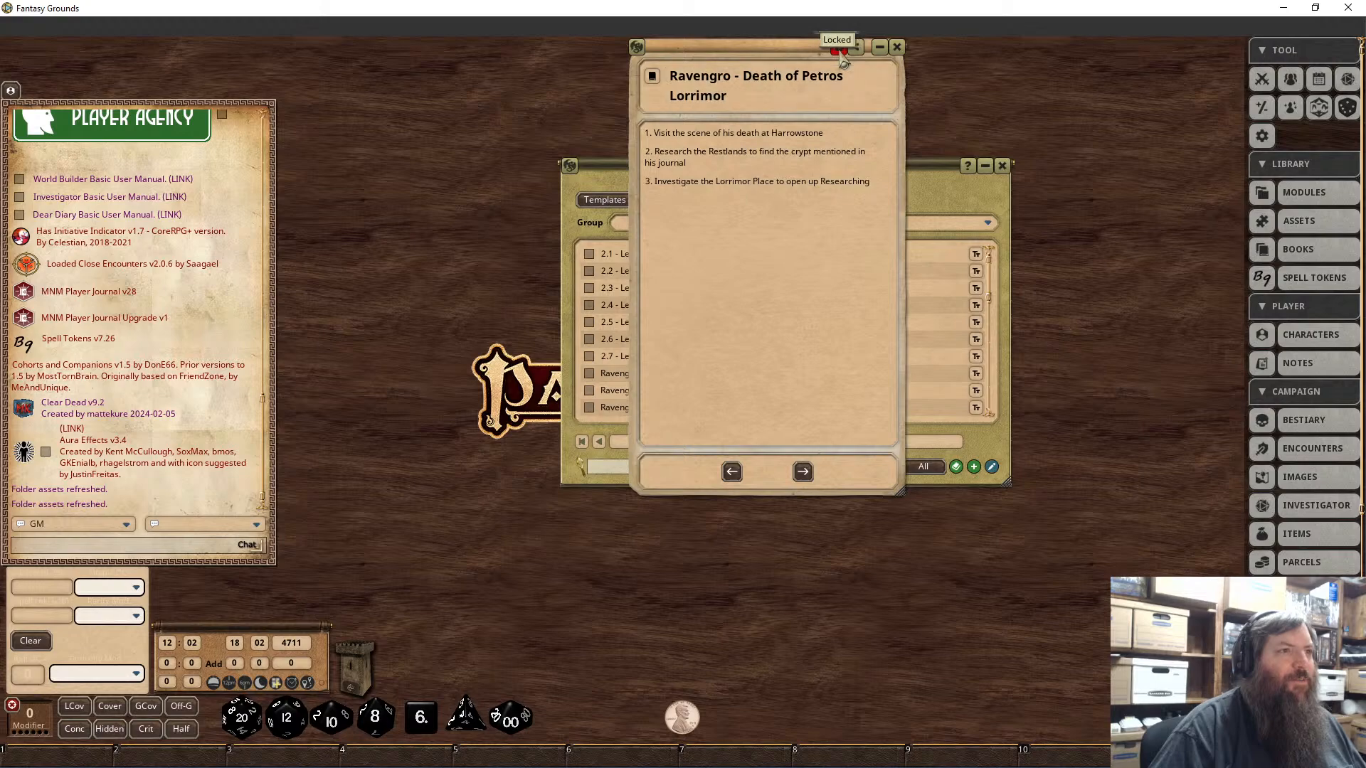
left_click(674, 78)
type("0 -")
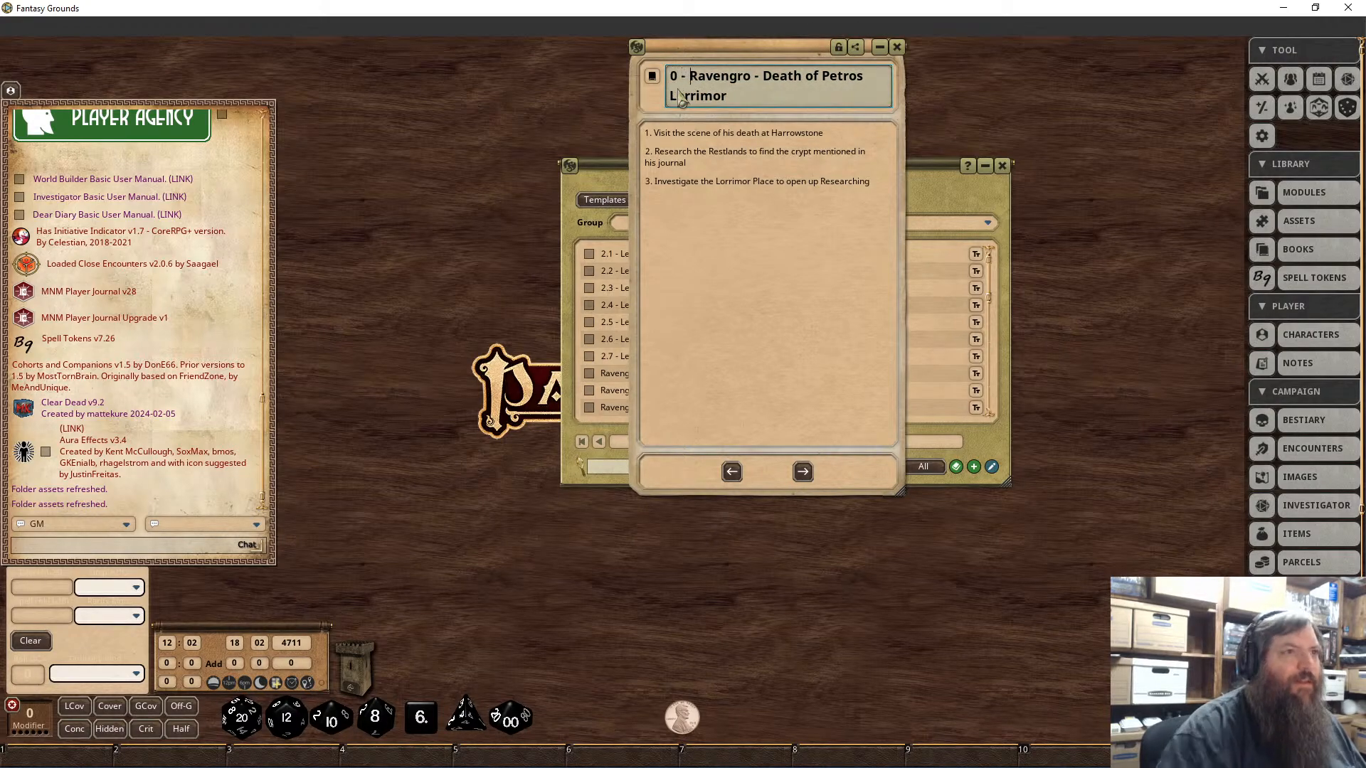
left_click(897, 46)
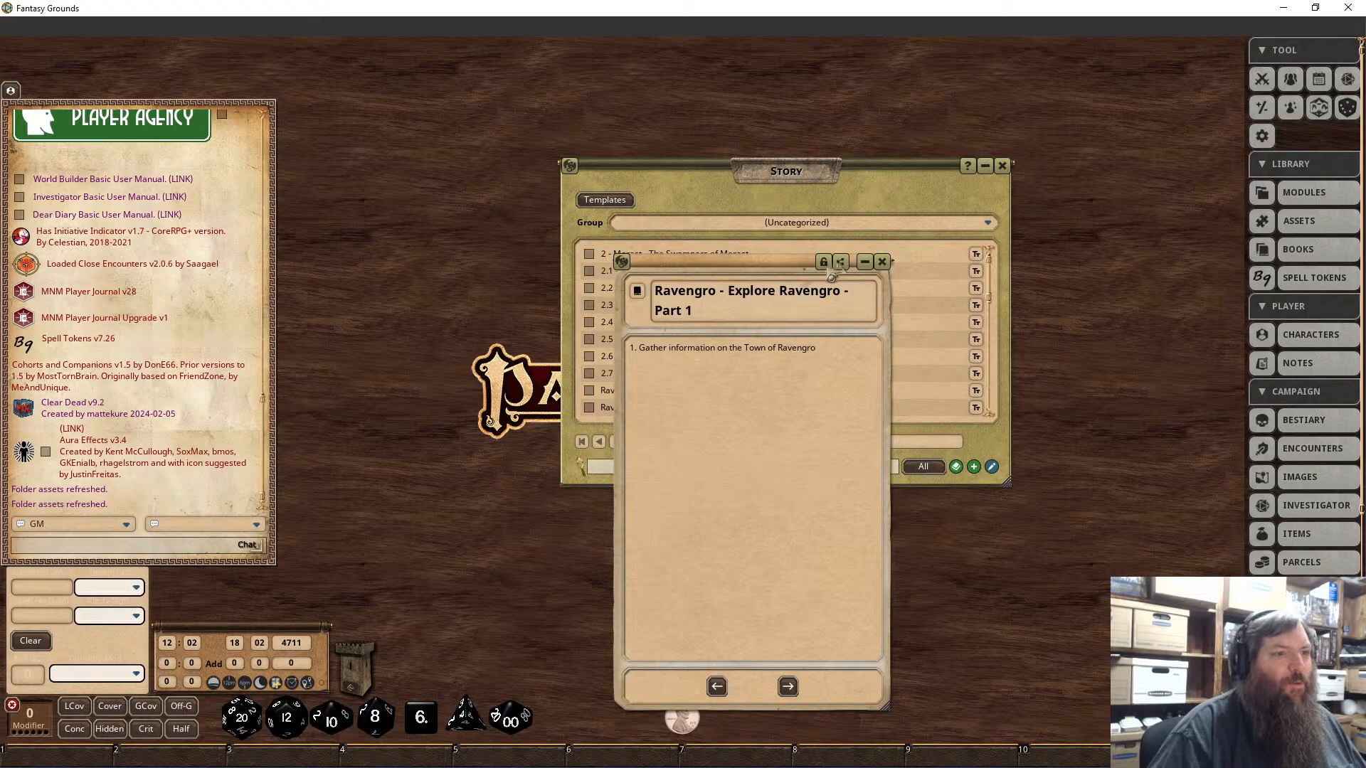
Step: Rename the Explore Ravengro Part 1 story entry as "0 - Ravengro - Explore Ravengro - Part 1", then lock and close it
left_click(667, 301)
type("0 -")
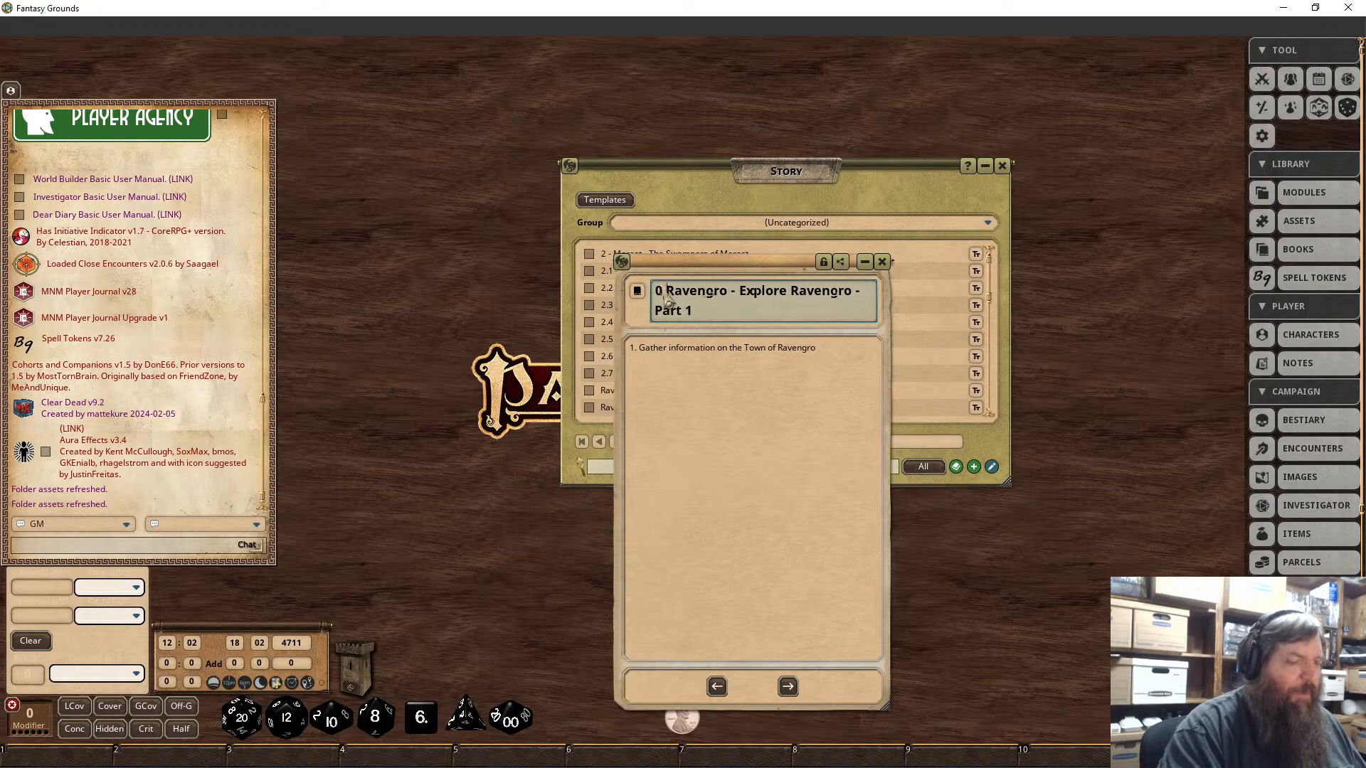
left_click(824, 263)
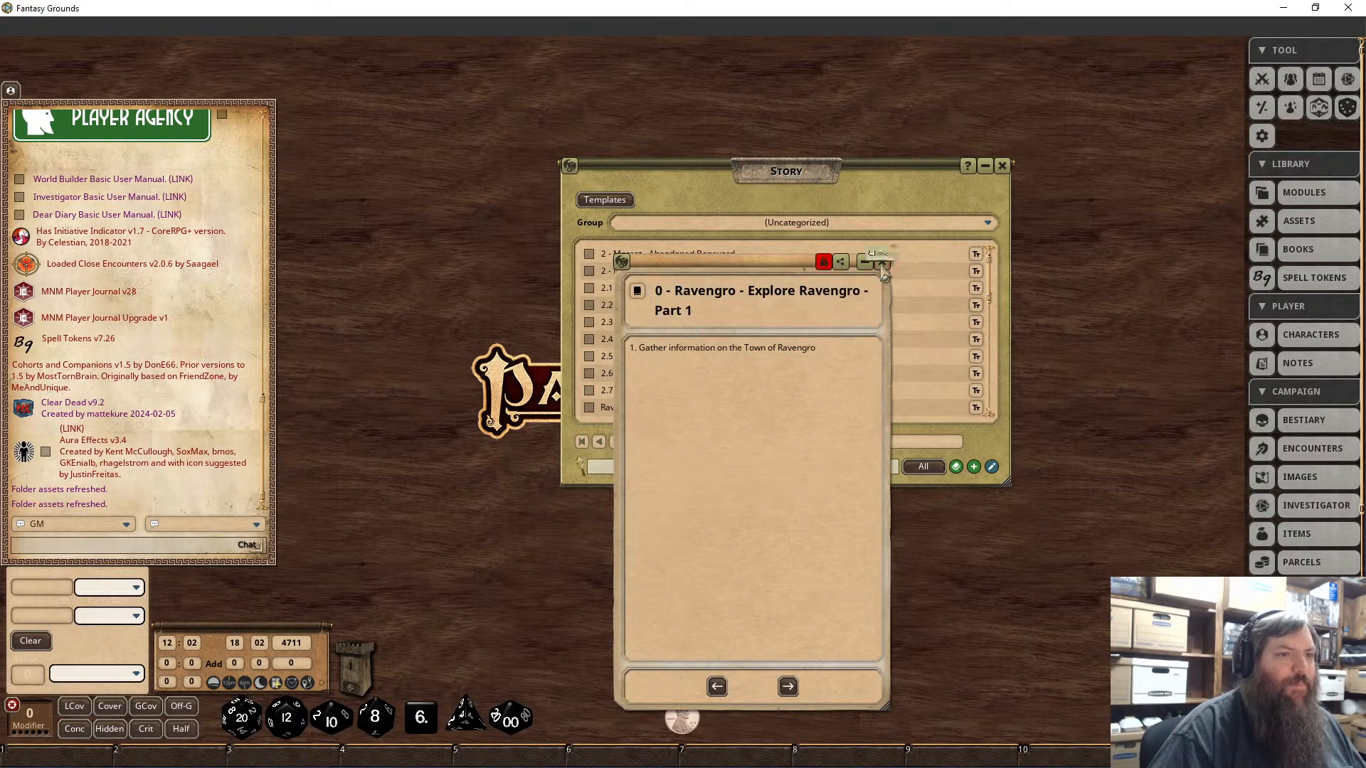
left_click(882, 262)
Step: Rename the Explore Ravengro Part 2 story entry as "0 - Ravengro - Explore Ravengro - Part 2", then lock and close it
left_click(673, 409)
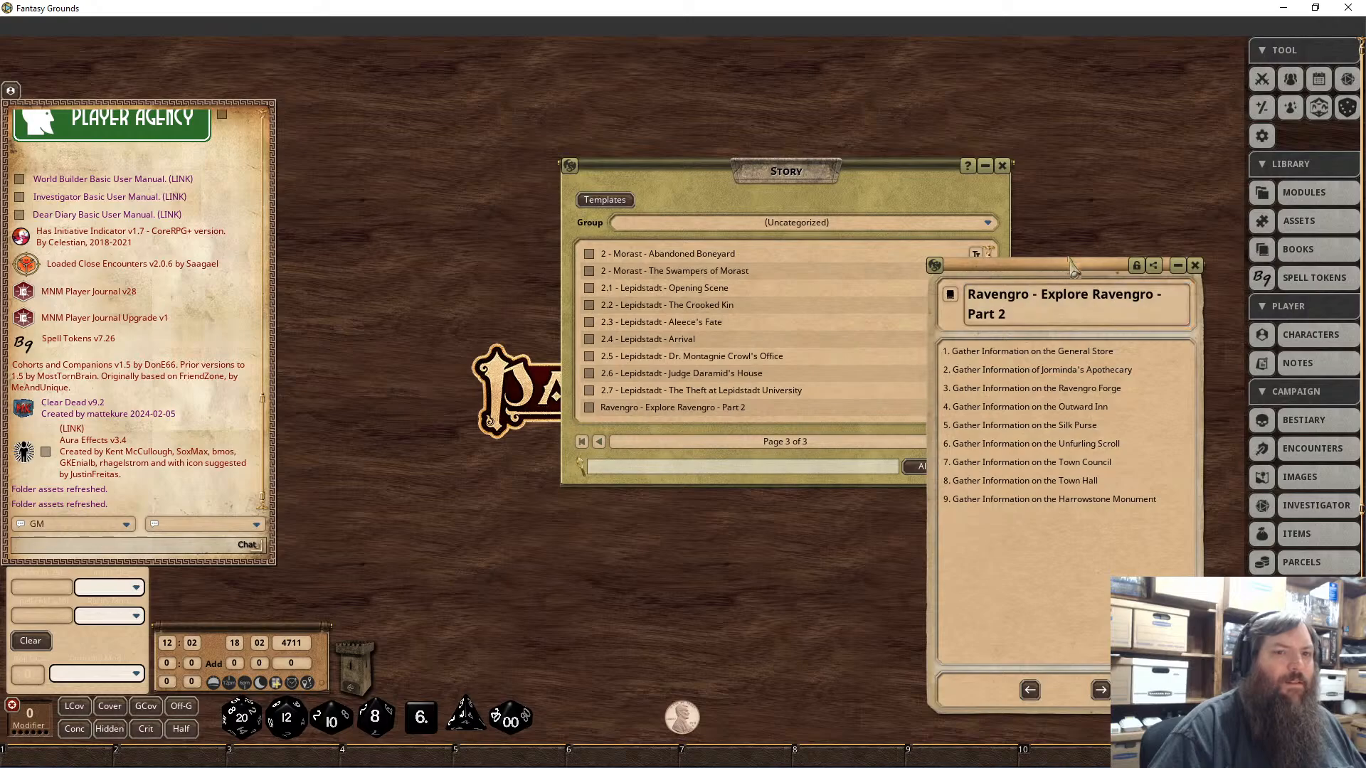
left_click_drag(1074, 265, 720, 200)
left_click(620, 240)
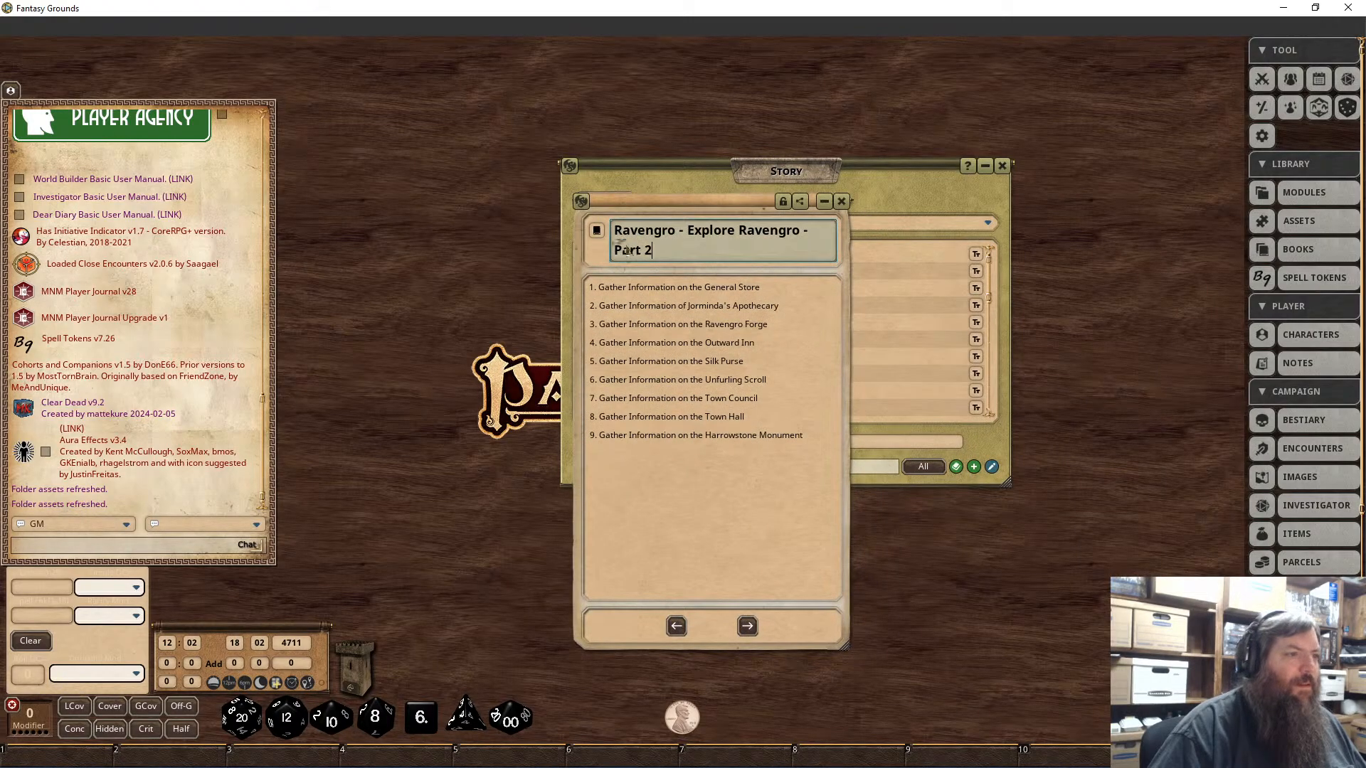
type("0 -")
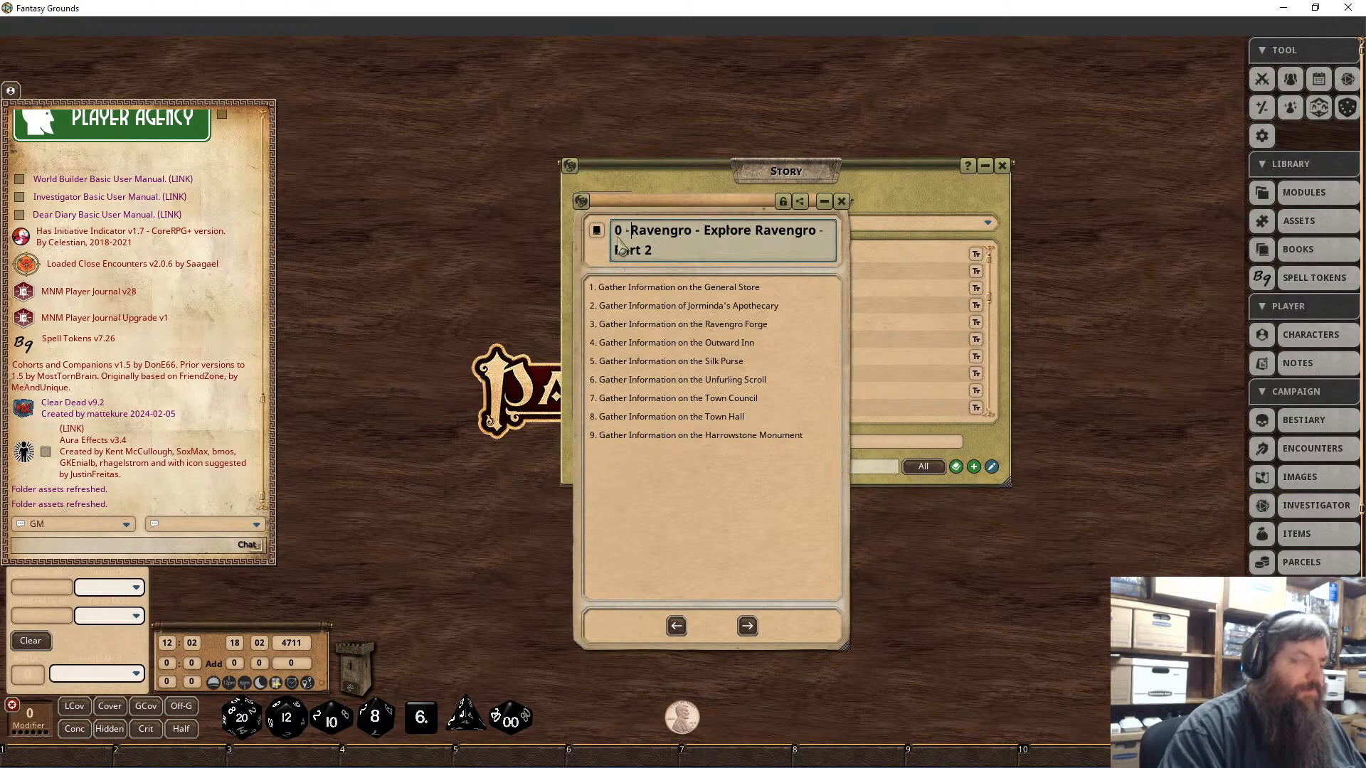
left_click(782, 202)
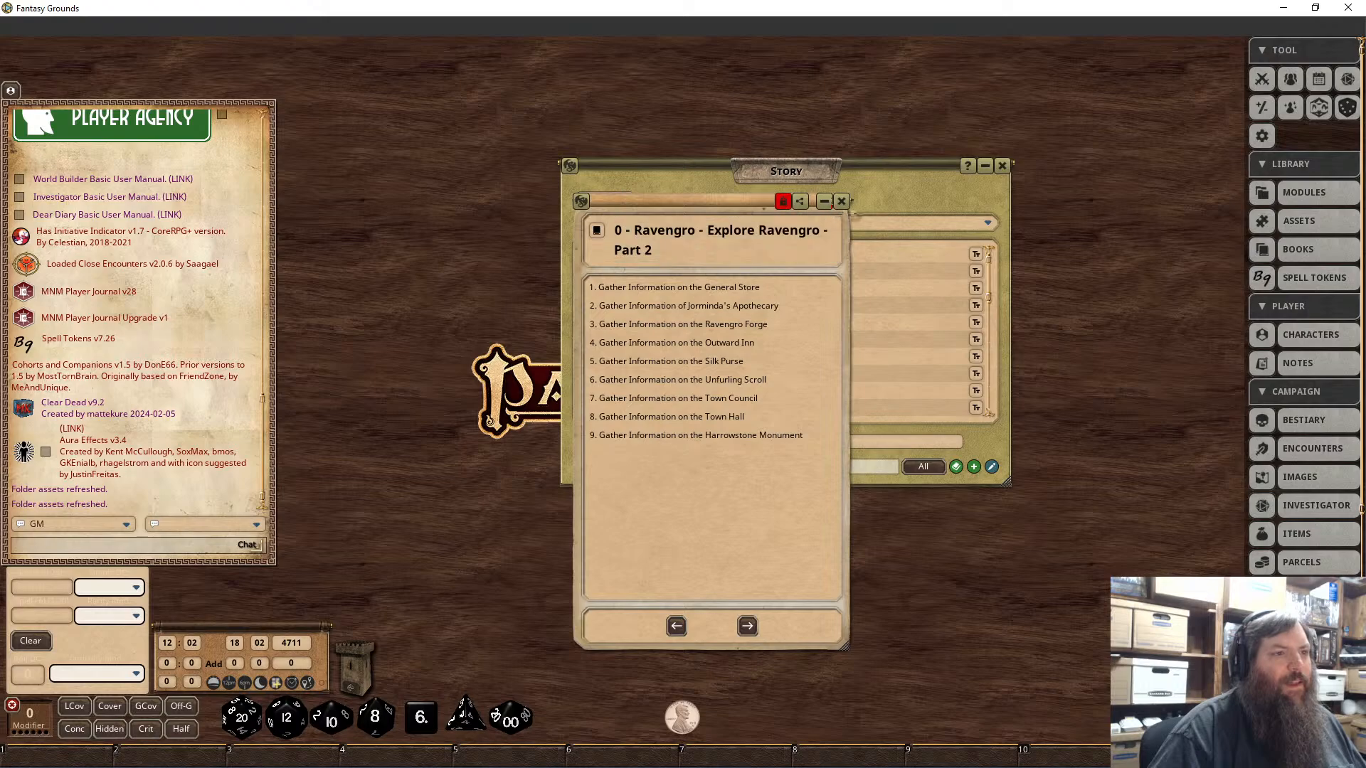
left_click(841, 201)
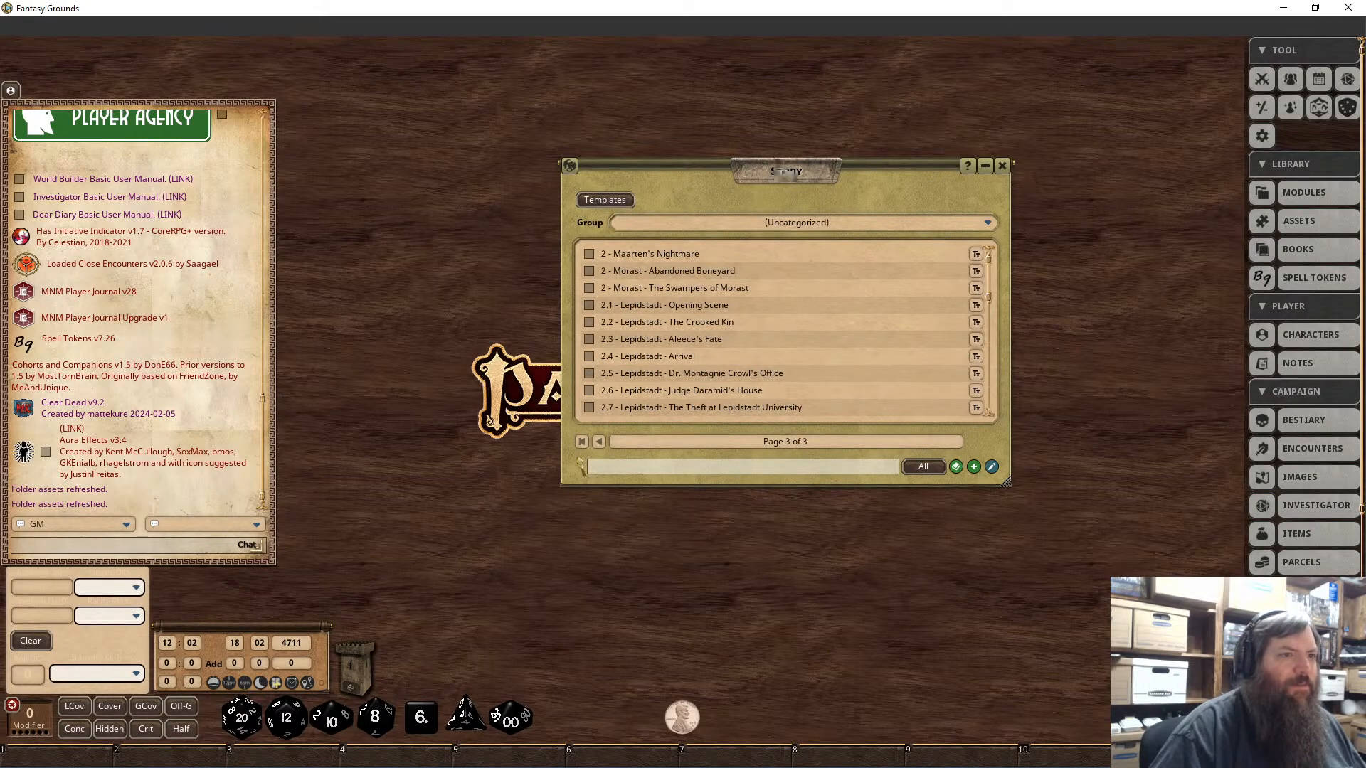
Step: Review the sort order of the renamed story entries from the first page, filter them by "0", and close the story list
left_click_drag(917, 169, 357, 92)
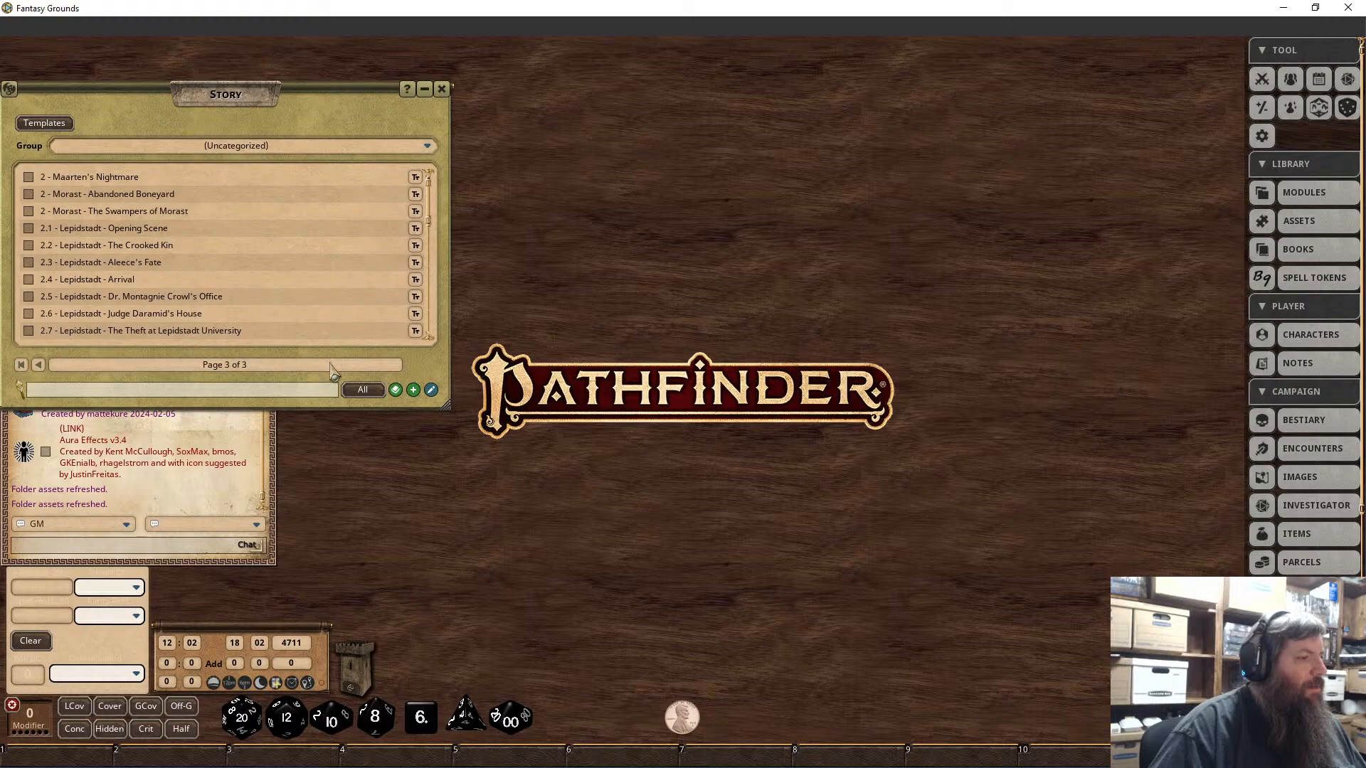
left_click(22, 364)
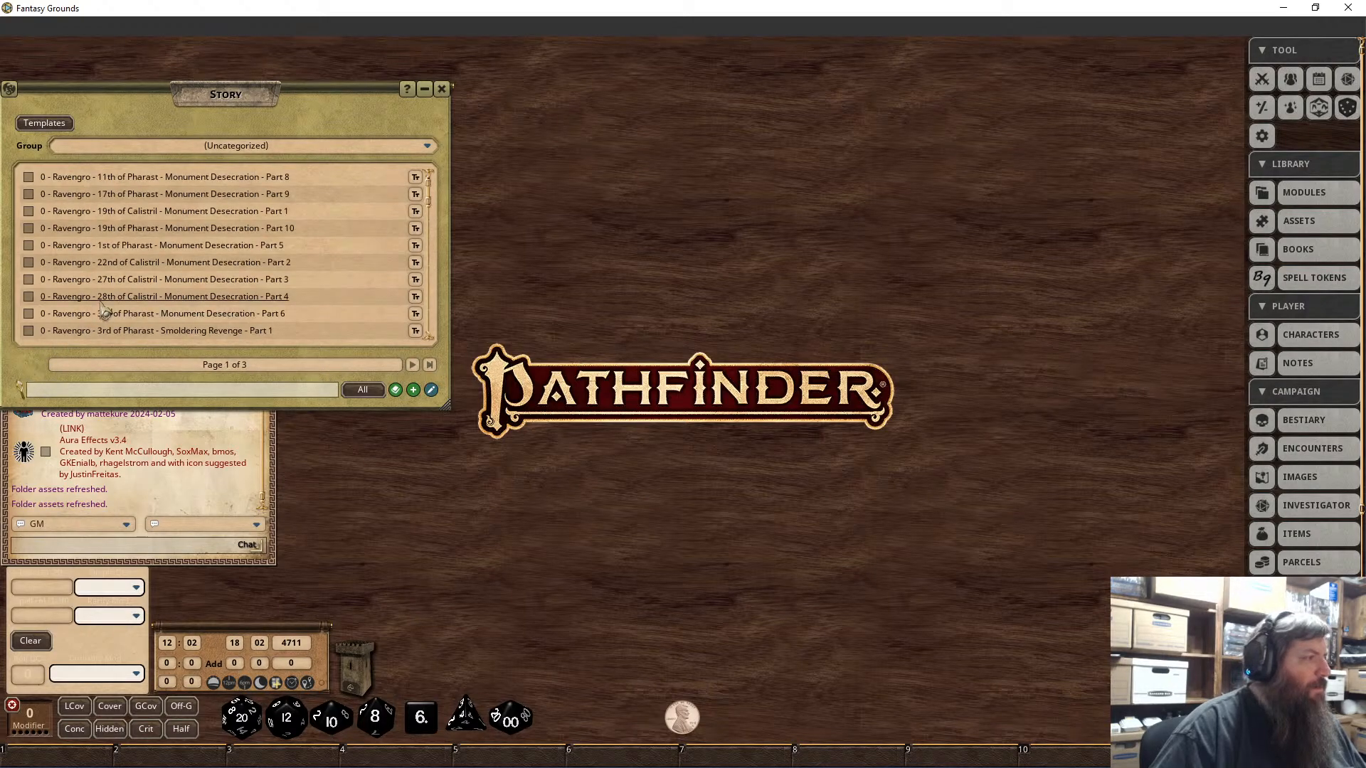
scroll(106, 306, "down", 10)
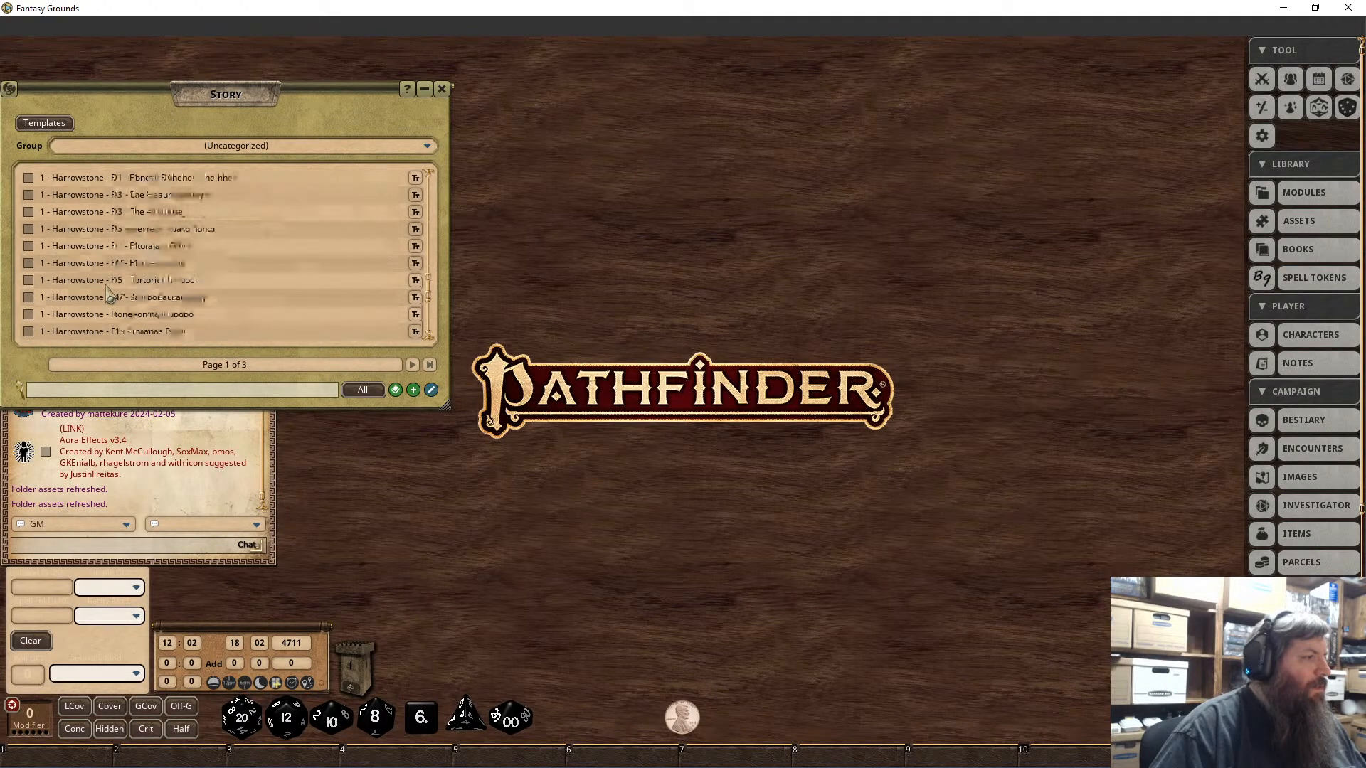
scroll(112, 290, "up", 8)
left_click(153, 391)
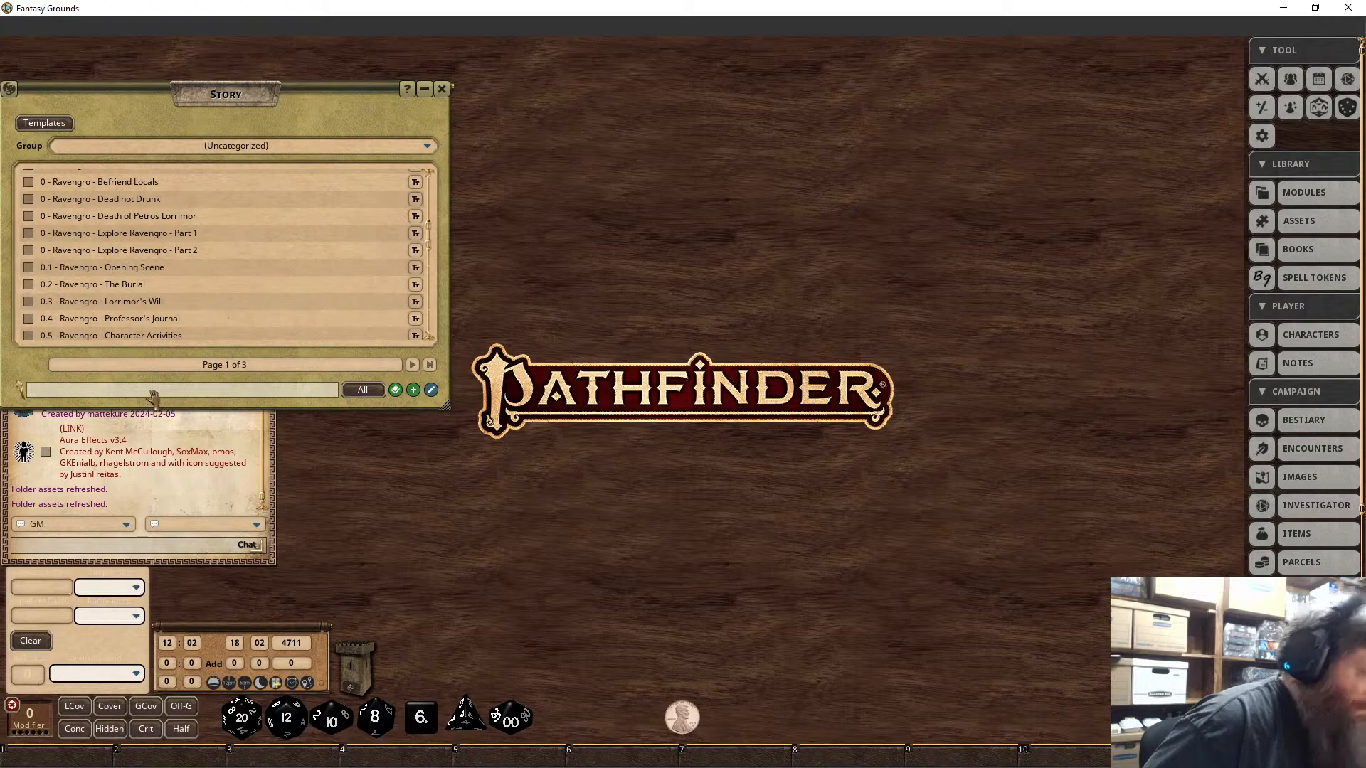
type("0")
scroll(161, 342, "down", 5)
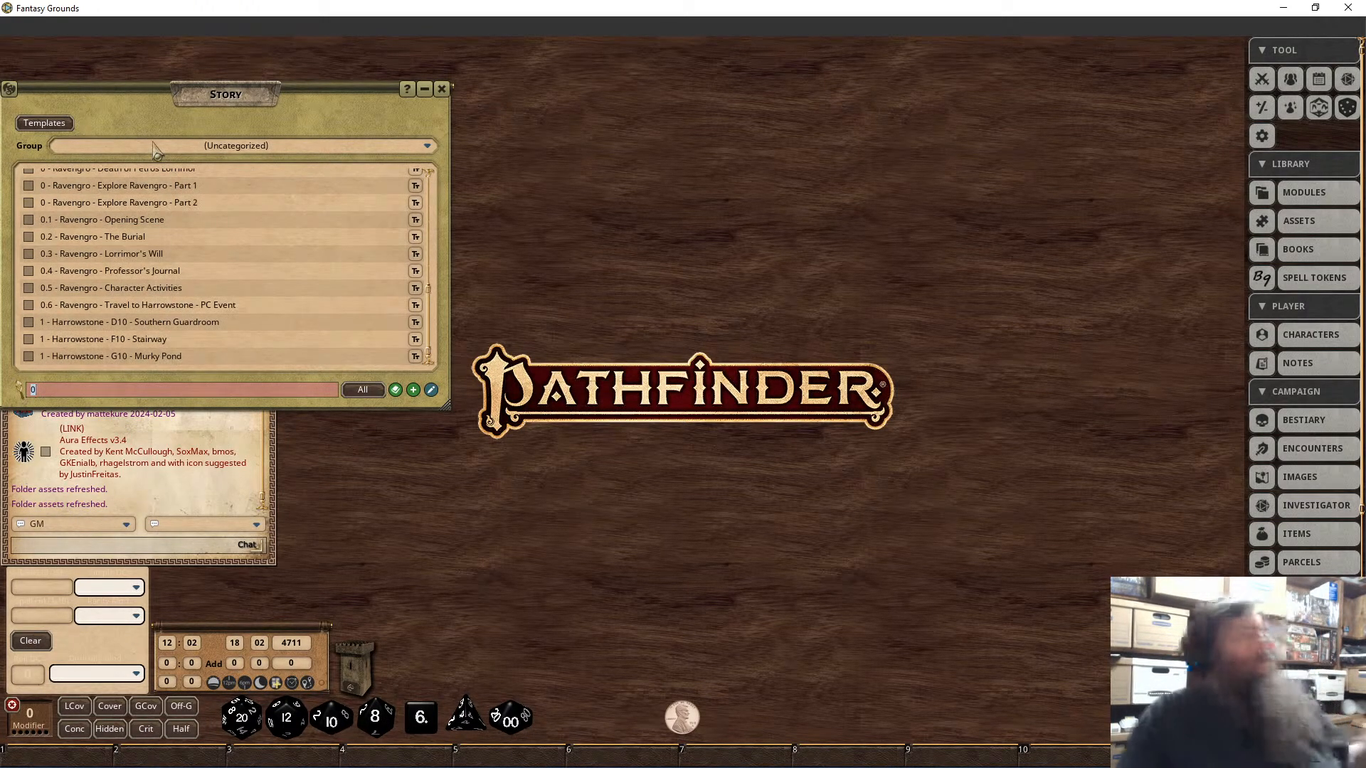
scroll(121, 269, "up", 5)
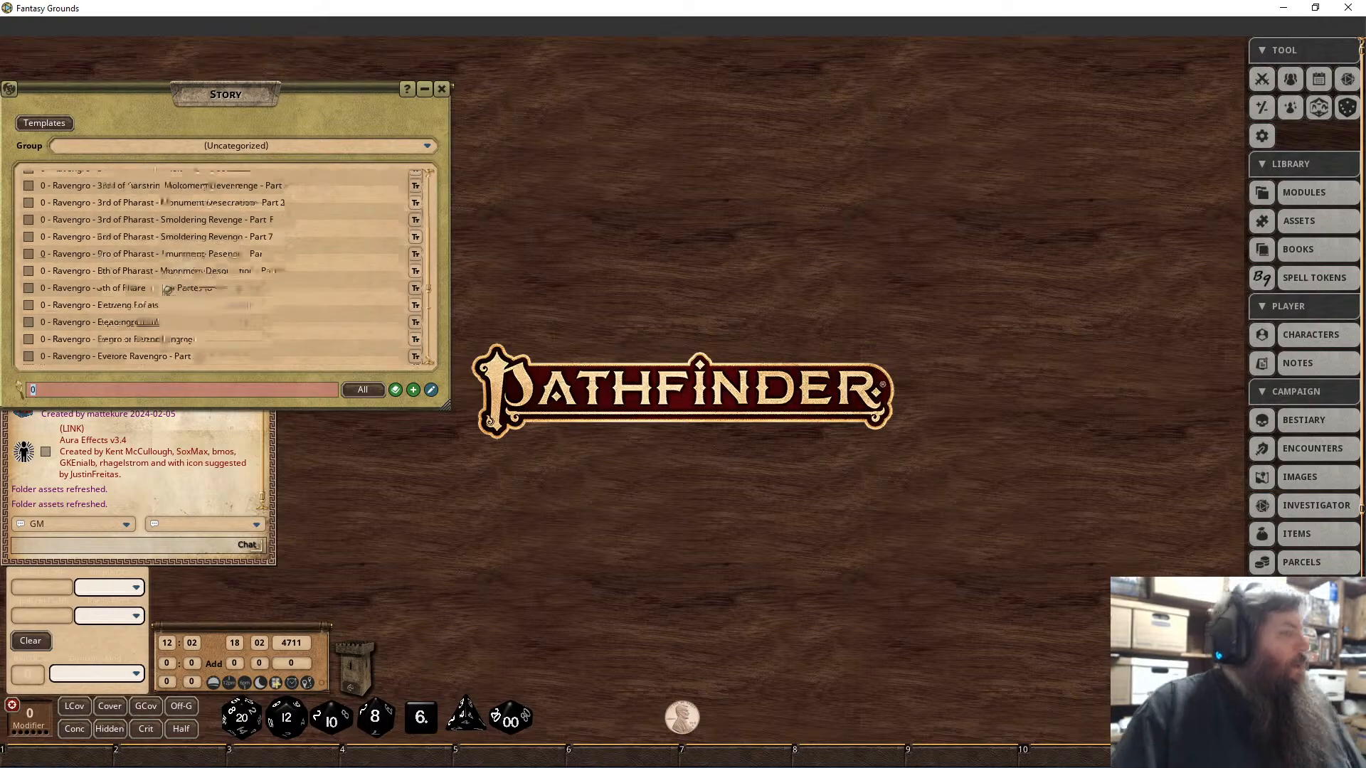
left_click(443, 89)
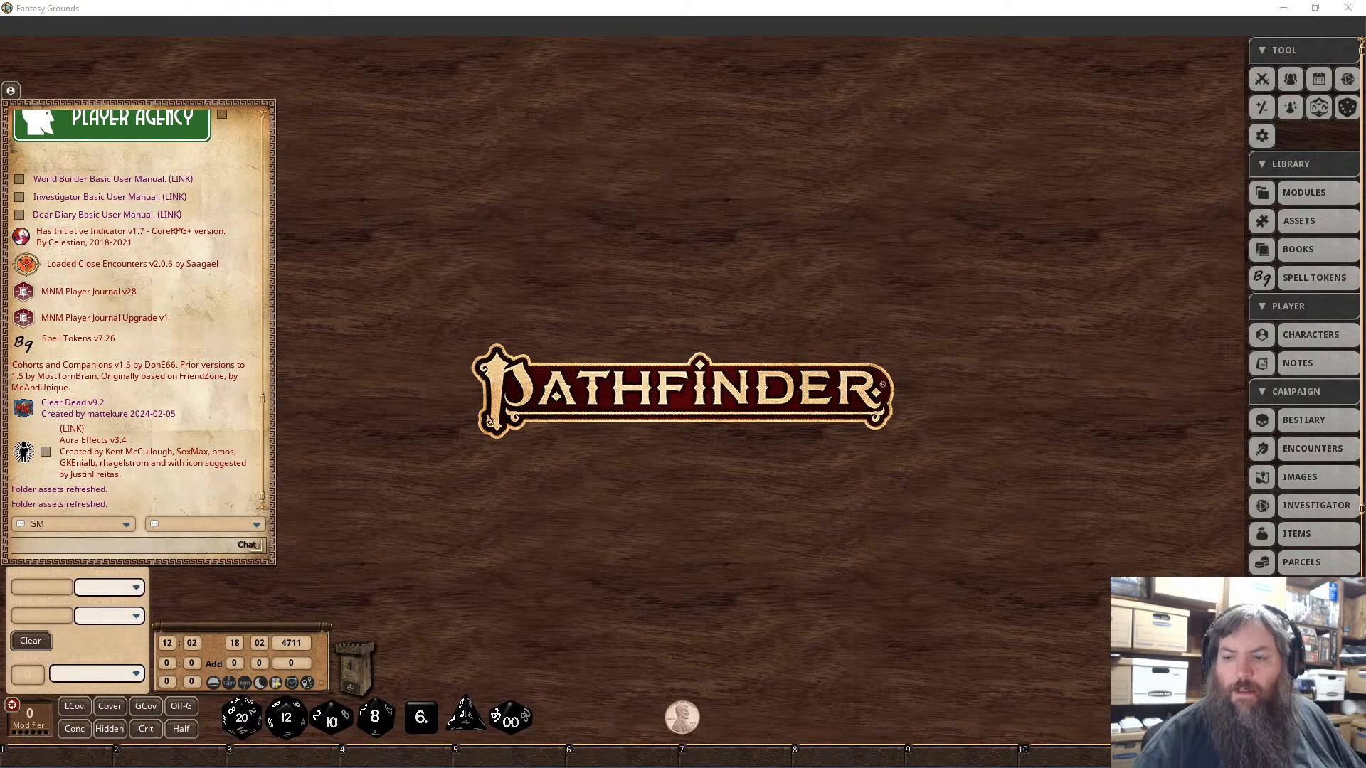
Step: Open the assets and search the images for "karb"
left_click(1314, 220)
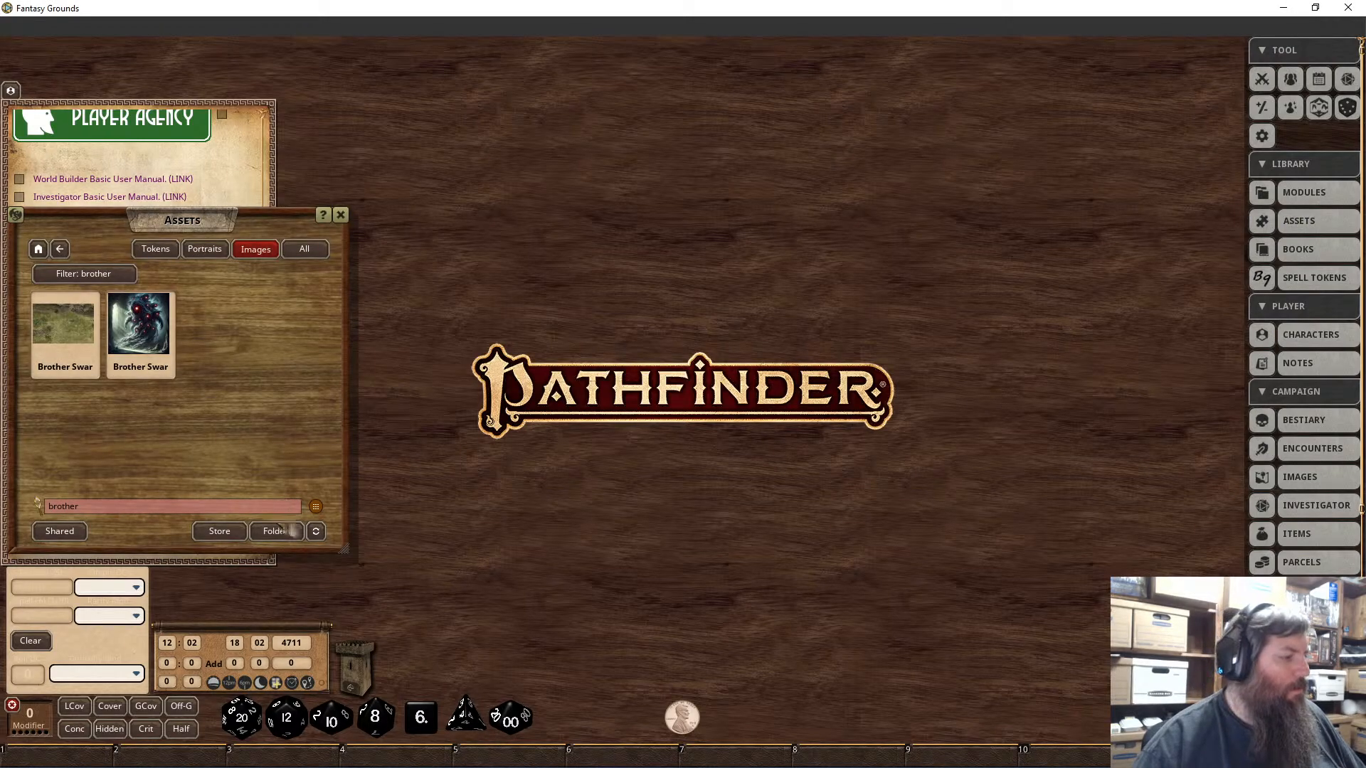
double_click(233, 506)
type("k")
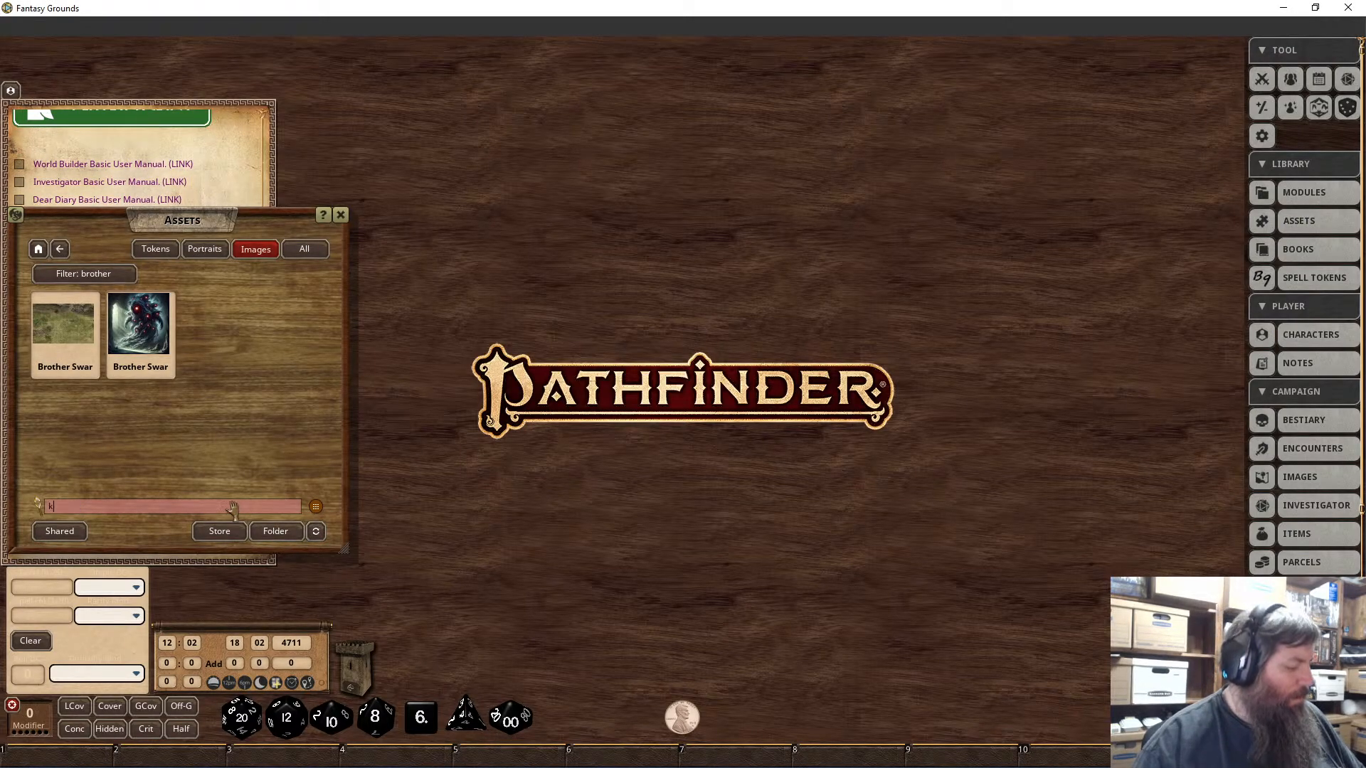
type("arb")
key("Return")
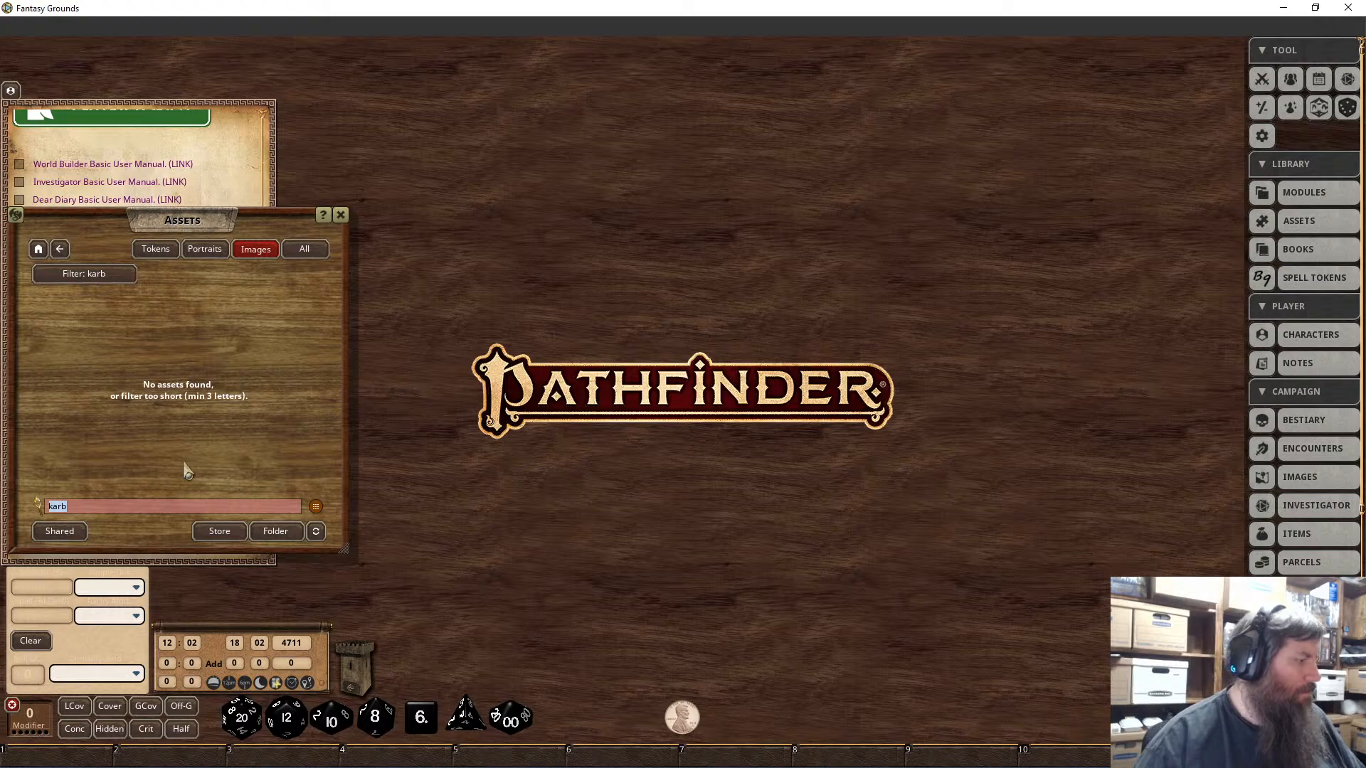
Step: Search the image assets for "sanctuary" and open a preview of the Sanctuary picture
type("sanc")
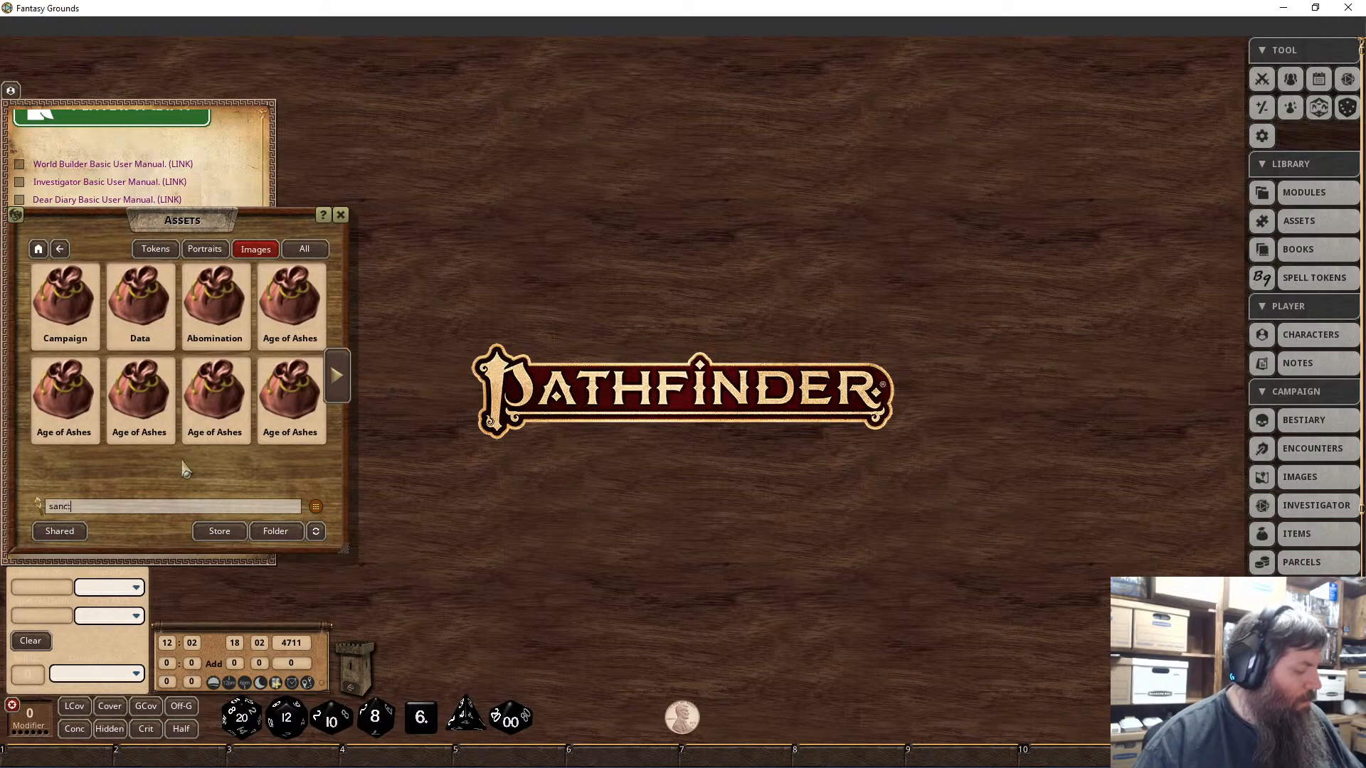
type("tuary")
key("Return")
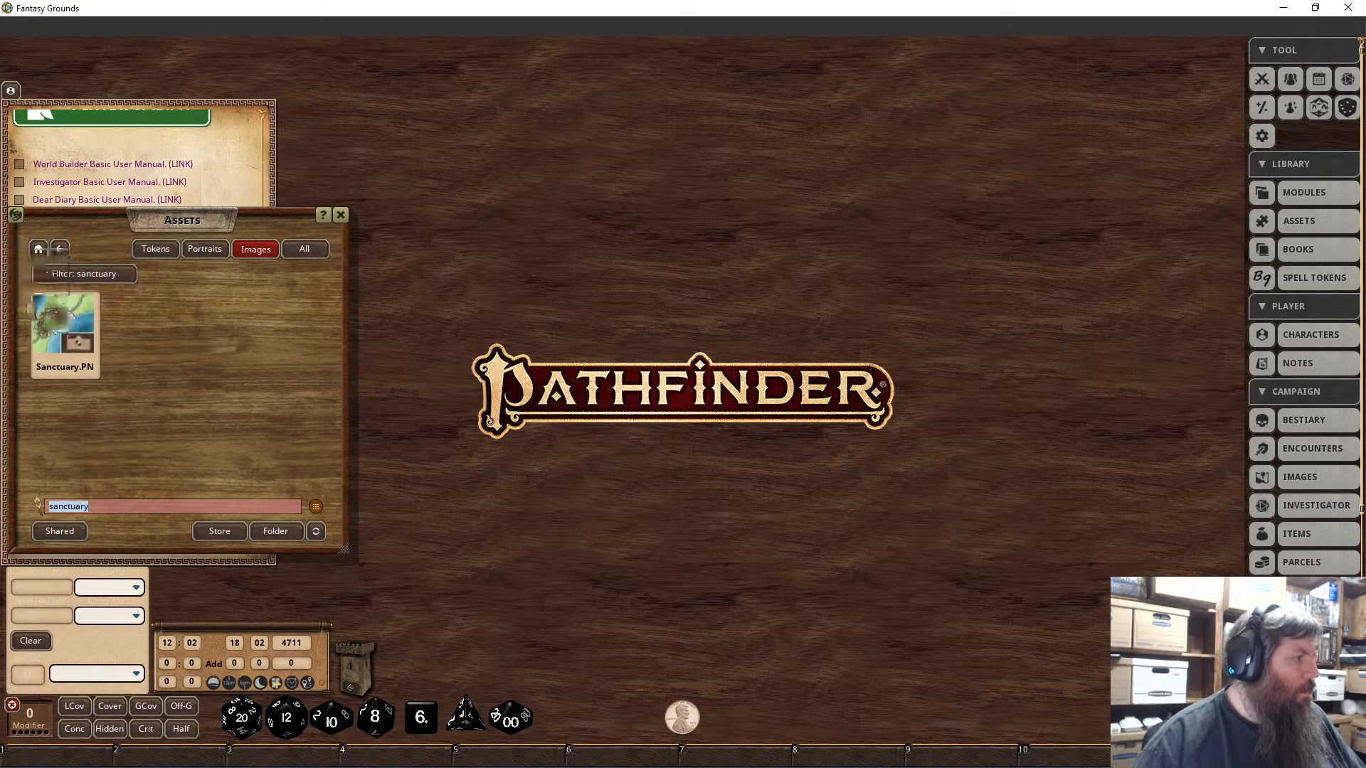
left_click(64, 327)
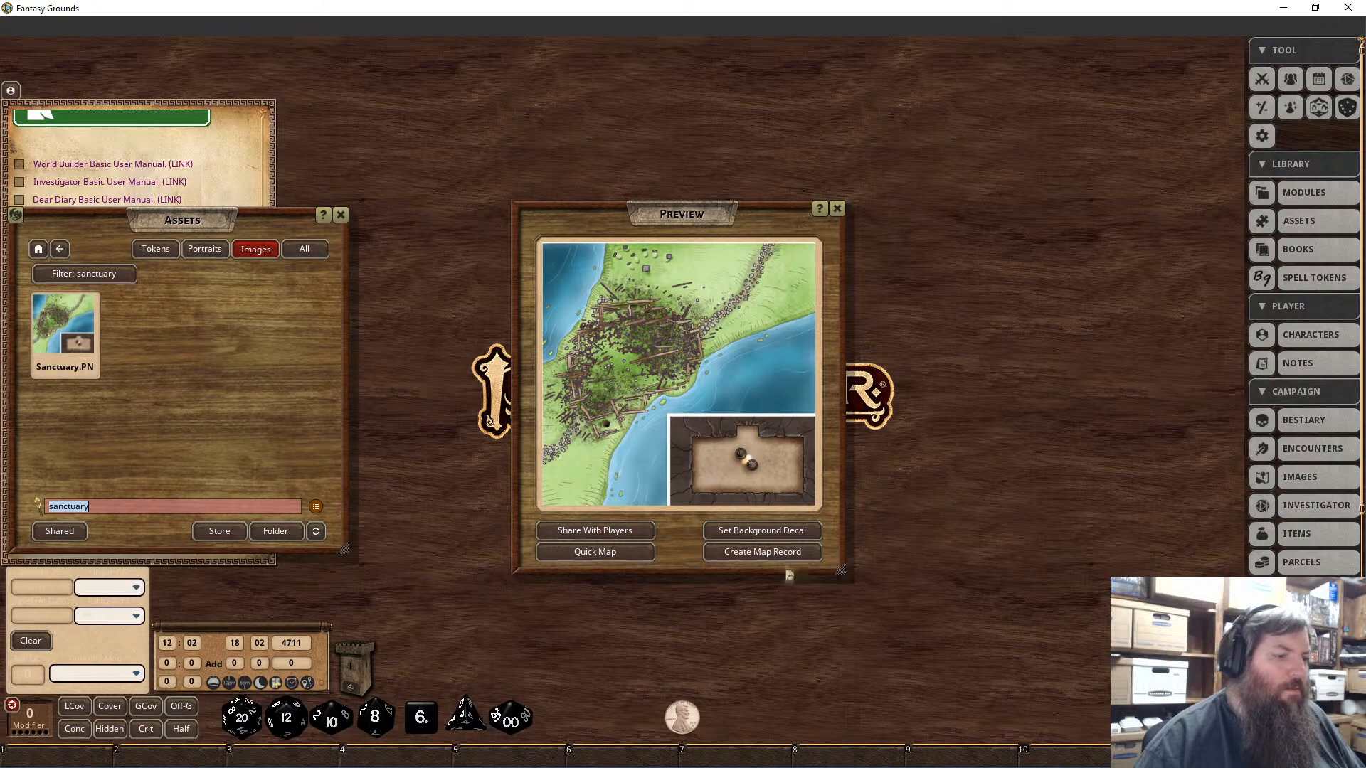
Step: Check the campaign's image records for an existing "sanctuary" entry, then close the list
left_click(1299, 477)
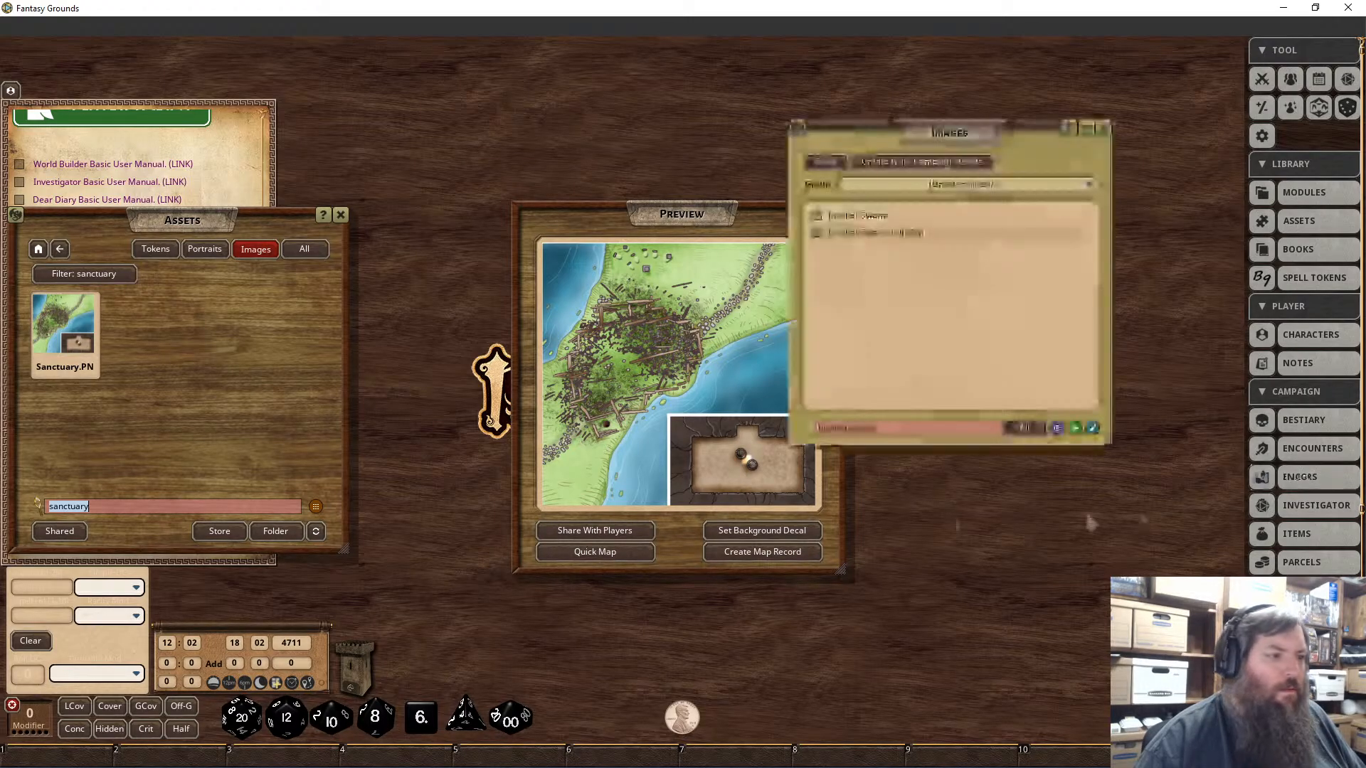
type("sanctu")
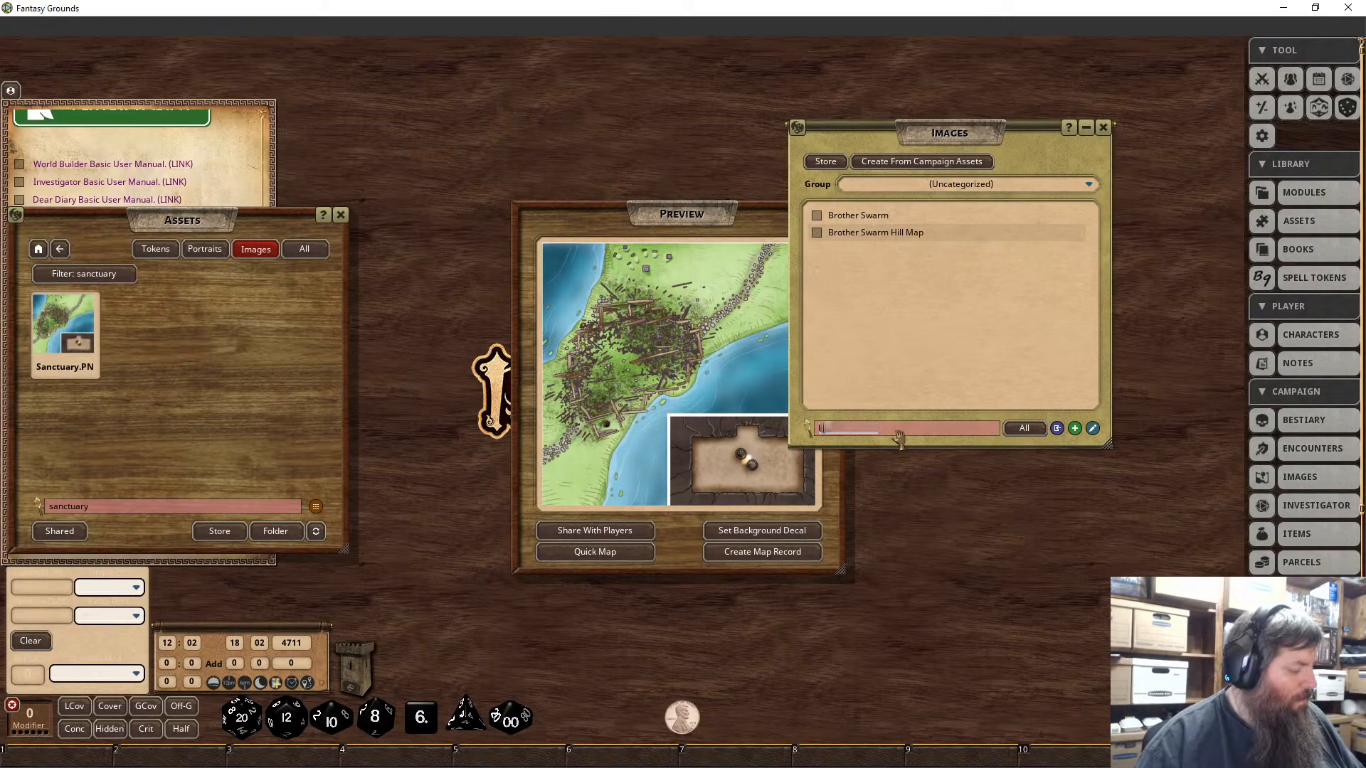
type("a")
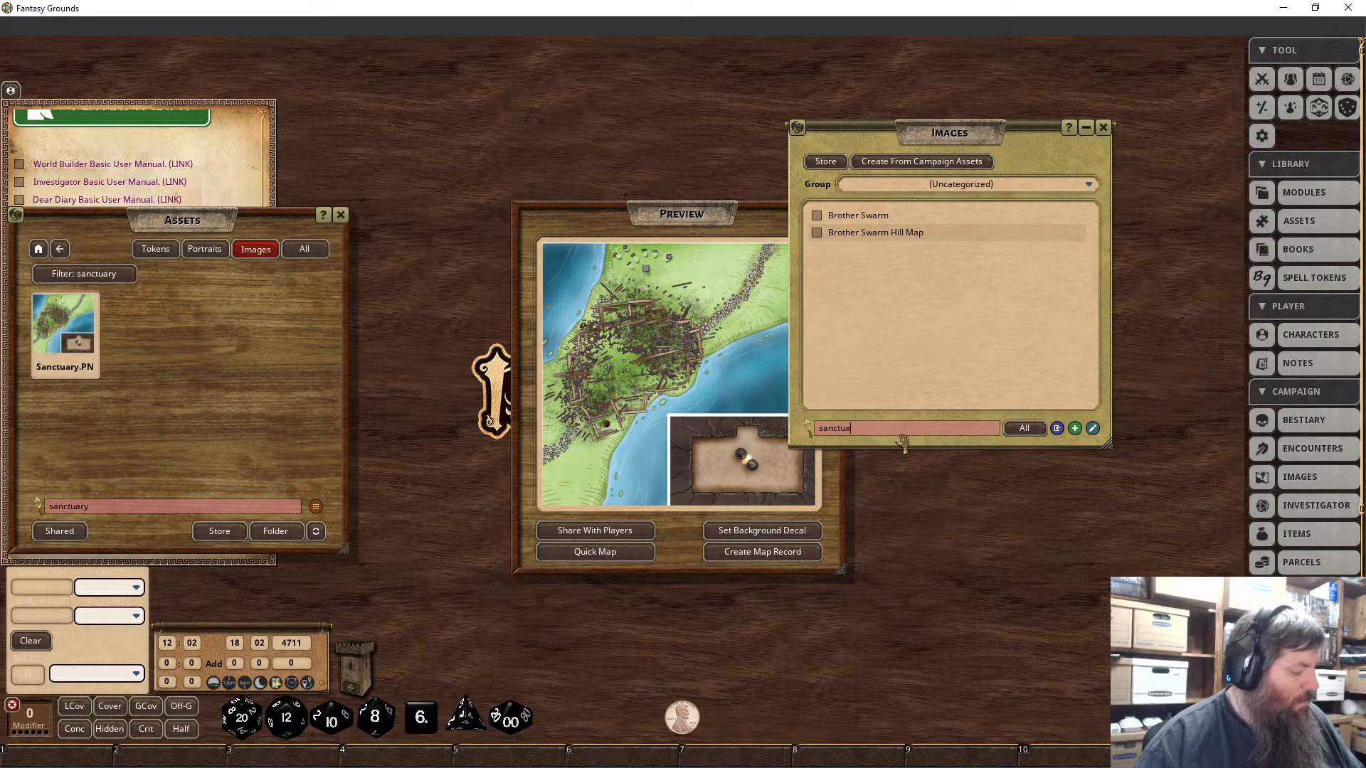
type("ry")
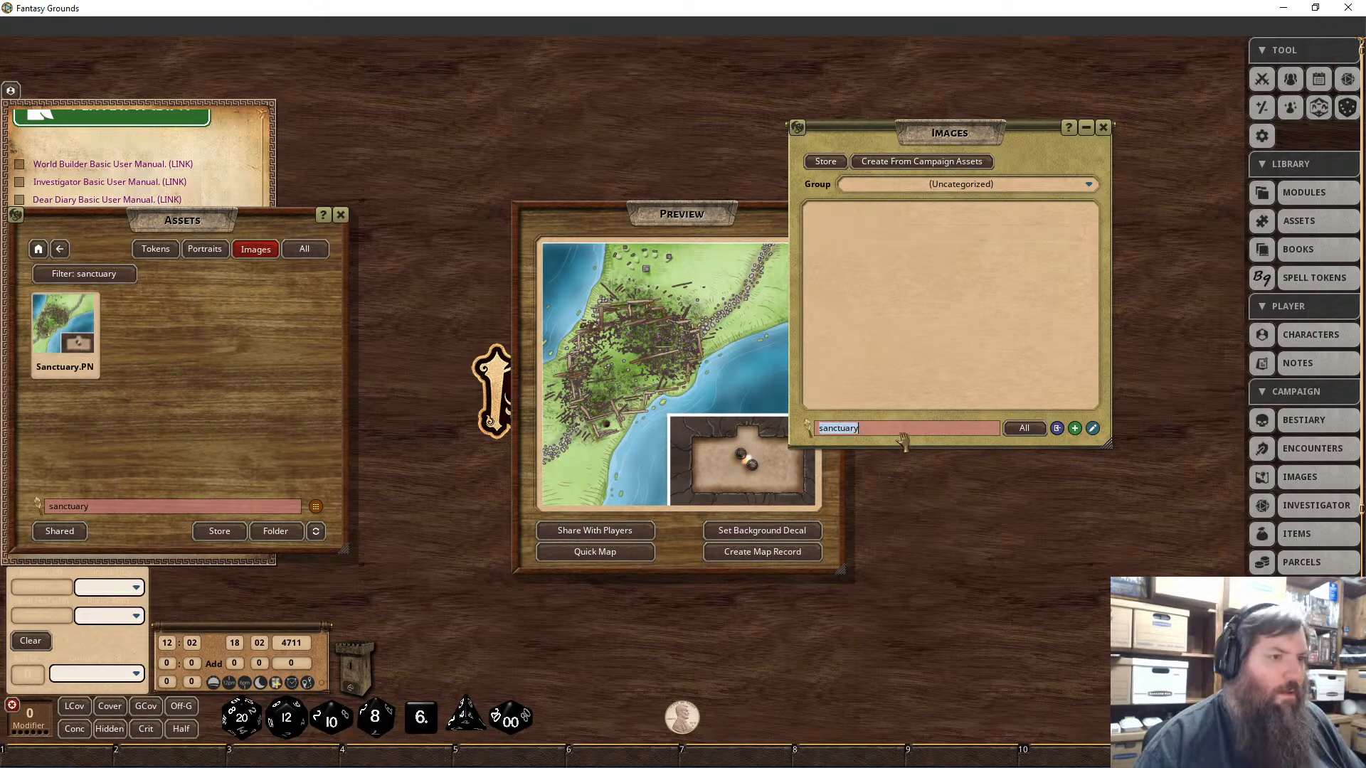
left_click(1104, 130)
Step: Create a map record from the previewed Sanctuary image and enlarge its map window to fill the desktop
left_click(762, 552)
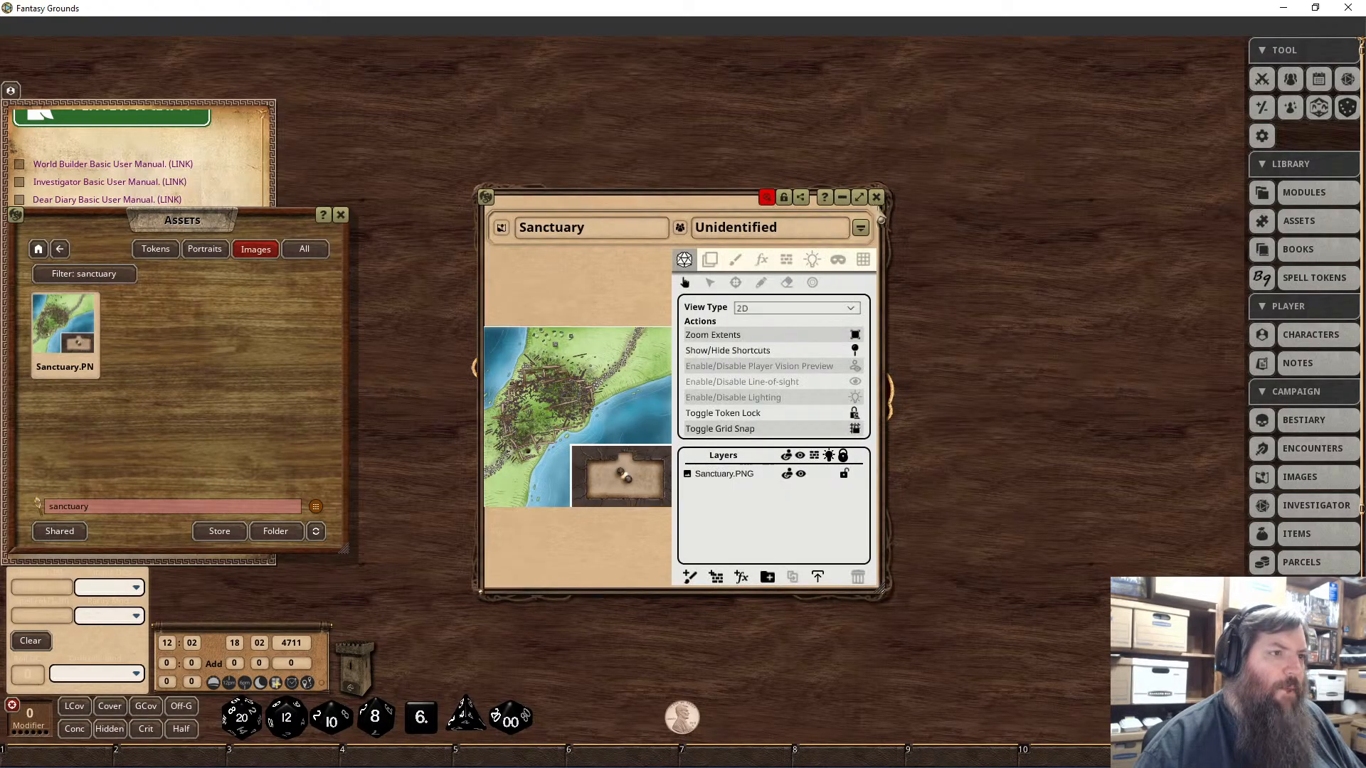
left_click(859, 197)
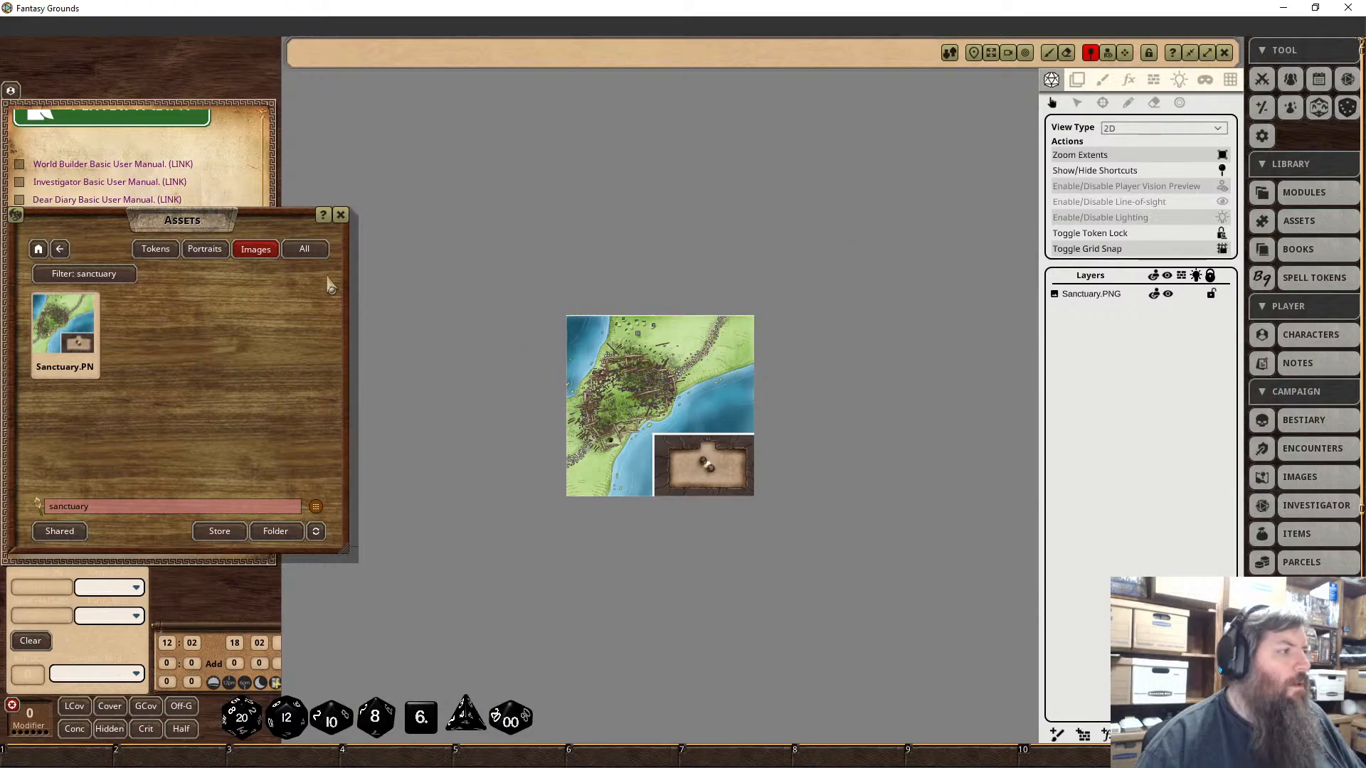
Step: Close the assets window and show the square grid on the Sanctuary map
left_click(343, 216)
scroll(946, 446, "up", 5)
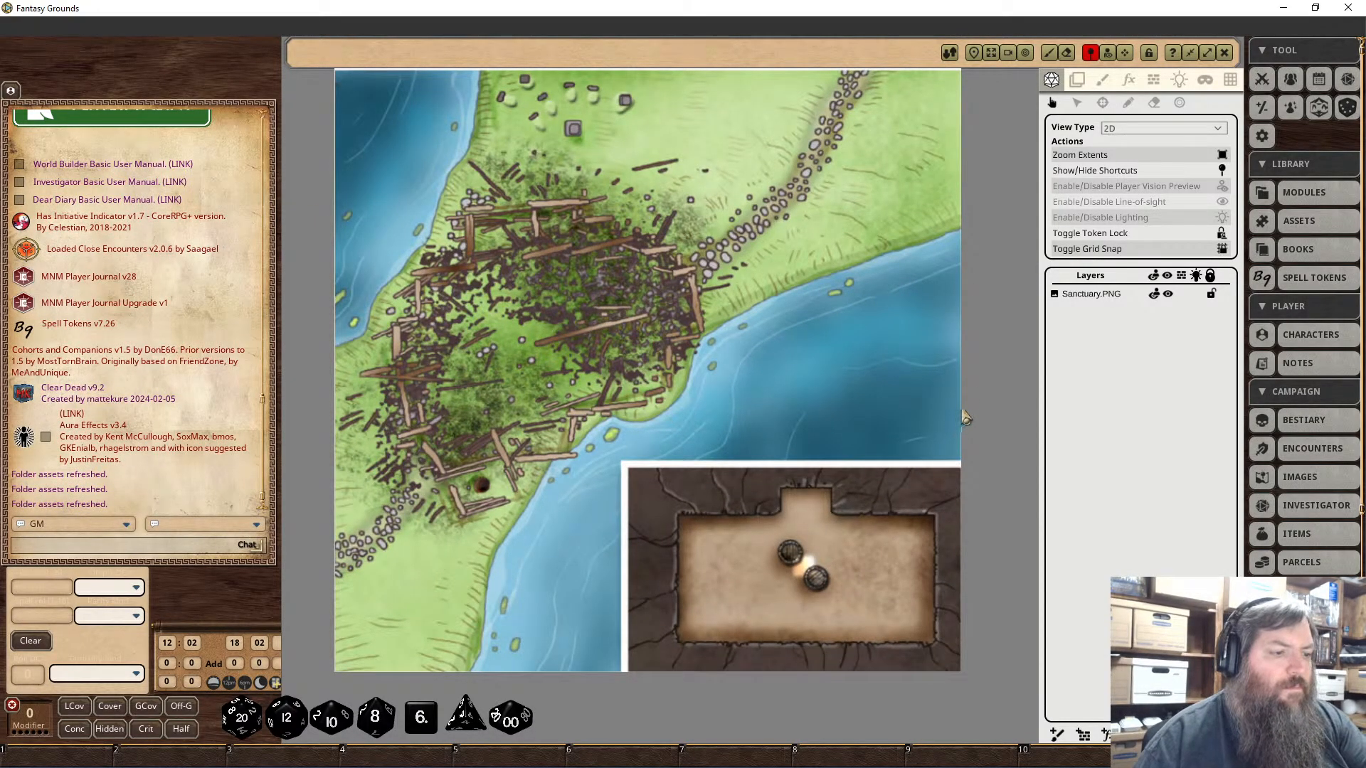
left_click(1230, 79)
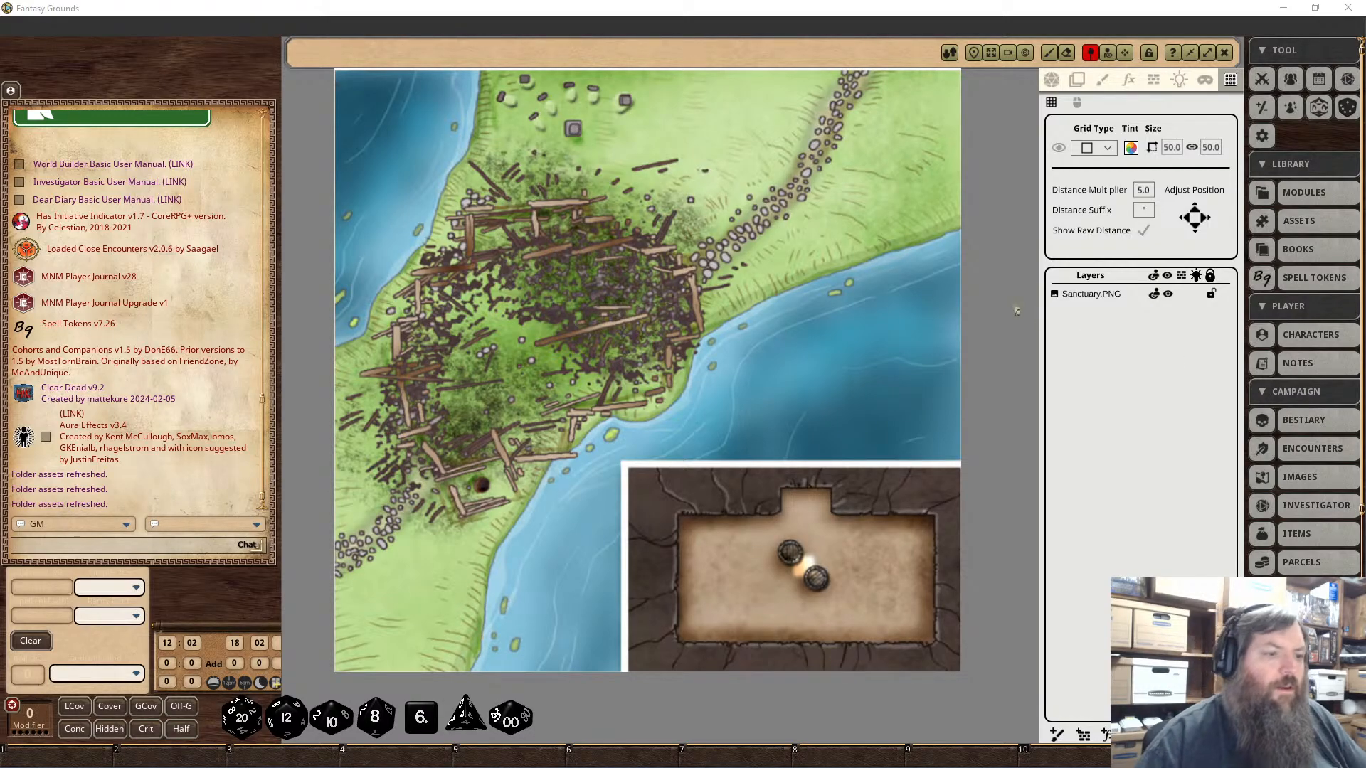
left_click(1059, 150)
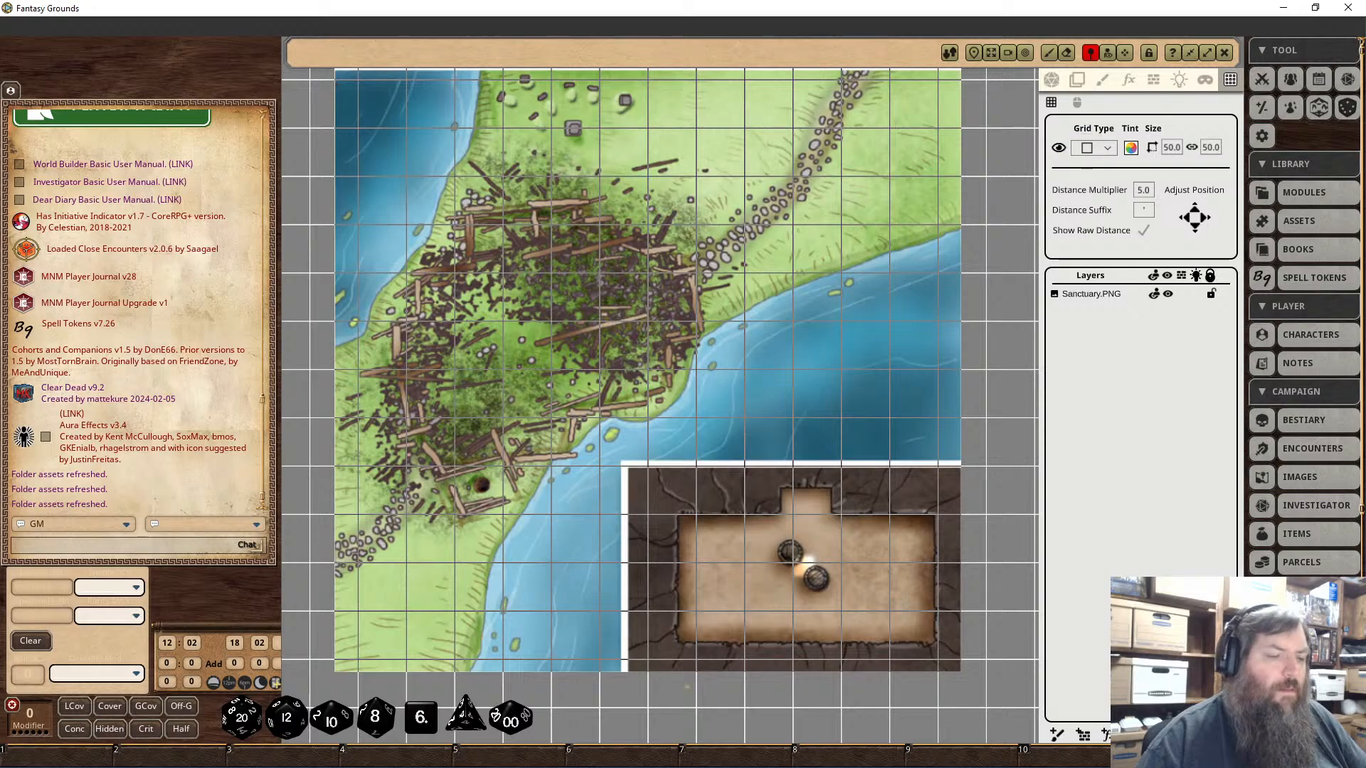
Step: Try grid sizes of 15 and 20 against the stone chamber on the map
scroll(685, 678, "up", 6)
double_click(1172, 149)
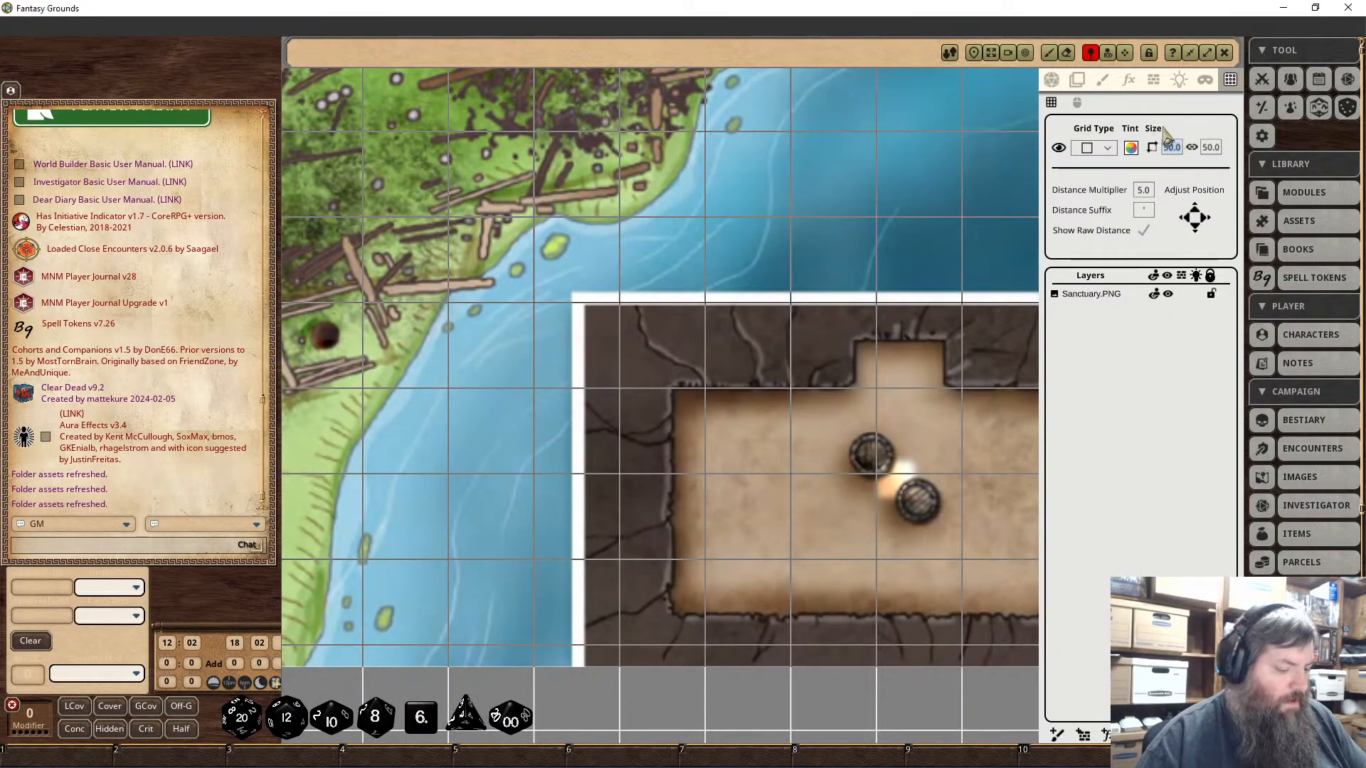
type("15")
key("Return")
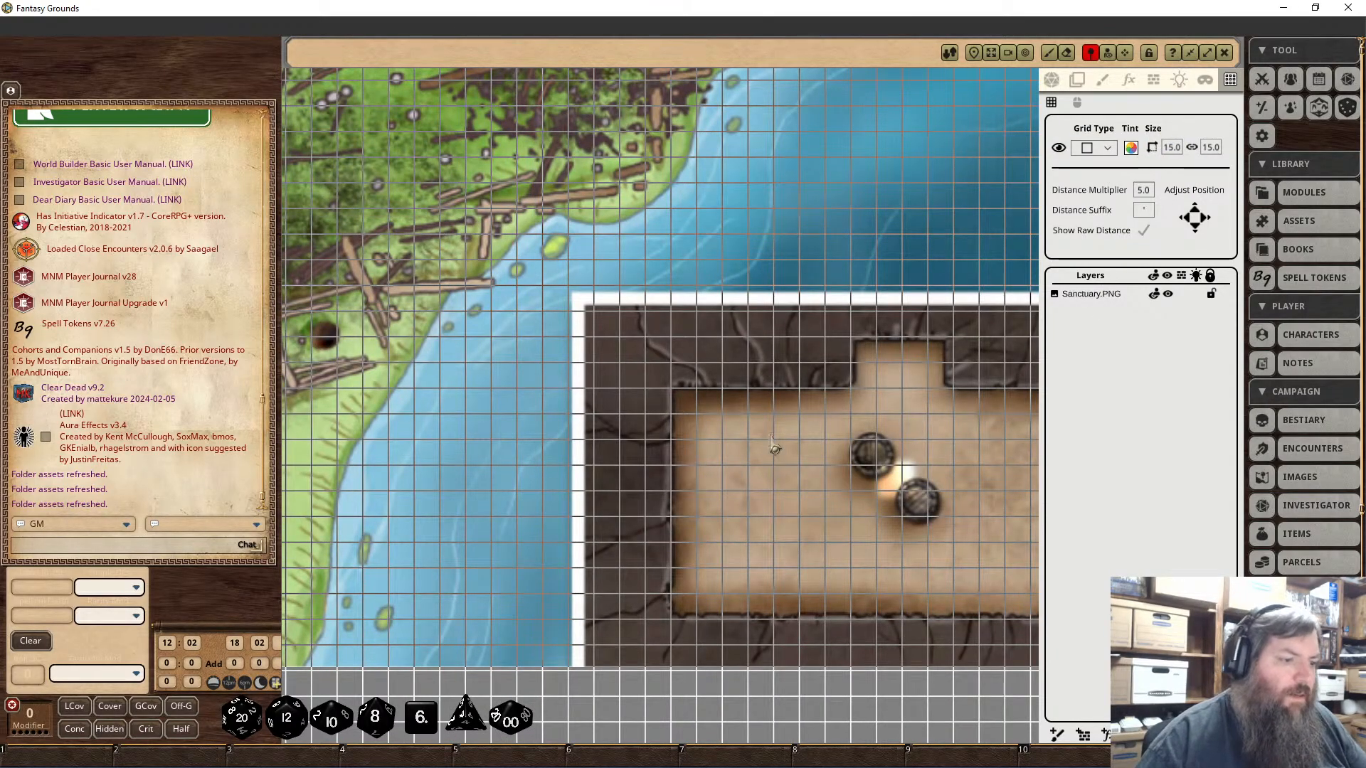
double_click(1170, 149)
type("20")
key("Return")
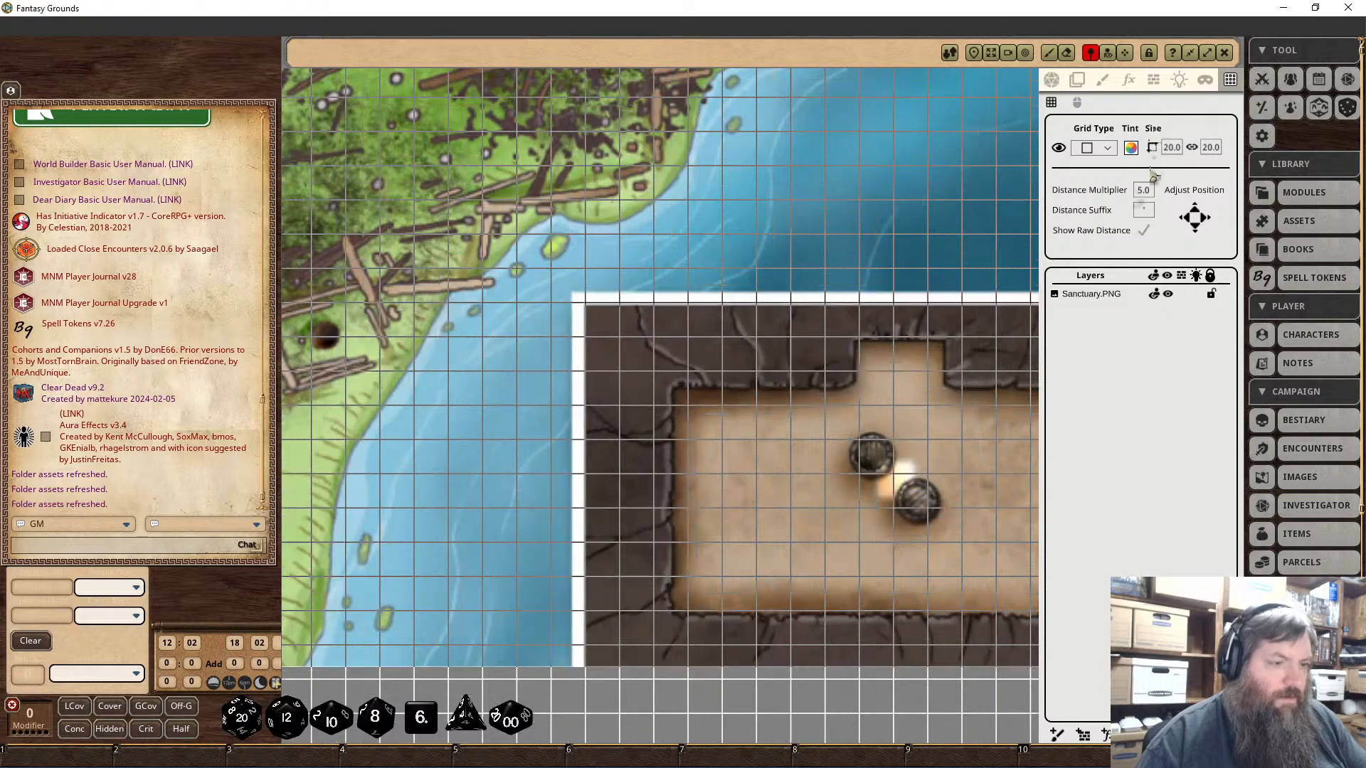
Step: Nudge the size-20 grid to the right to test its fit with the chamber walls
left_click(1209, 226)
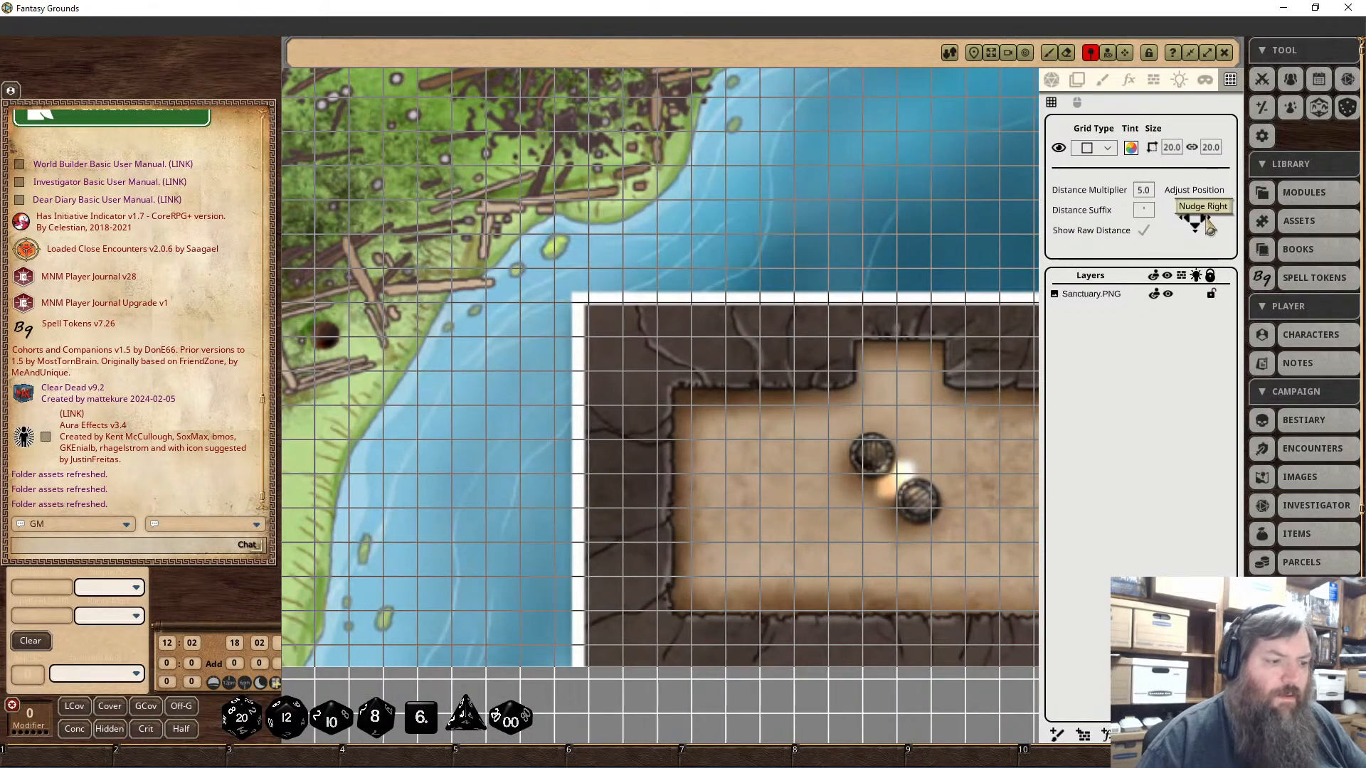
left_click(1210, 226)
left_click(1209, 226)
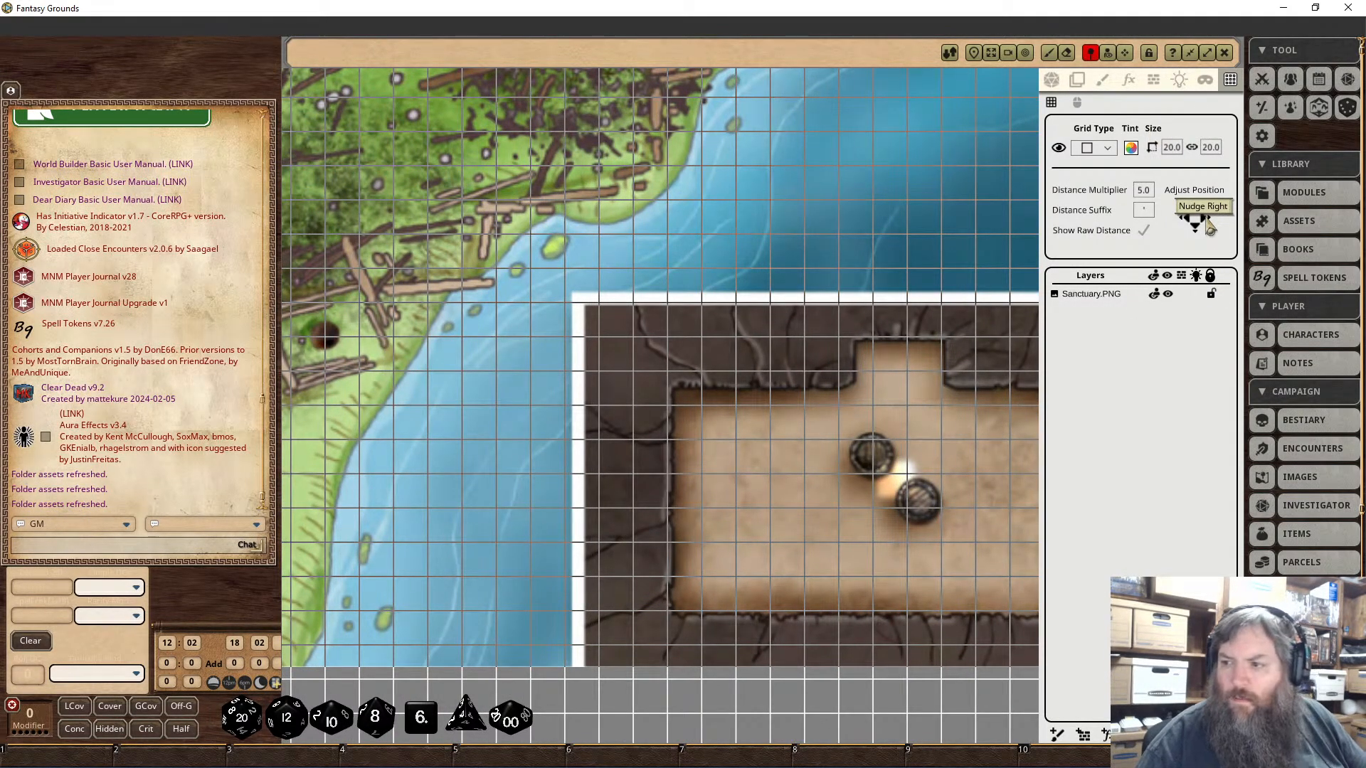
left_click(1210, 226)
left_click(1210, 226)
left_click(1210, 226)
left_click(1209, 226)
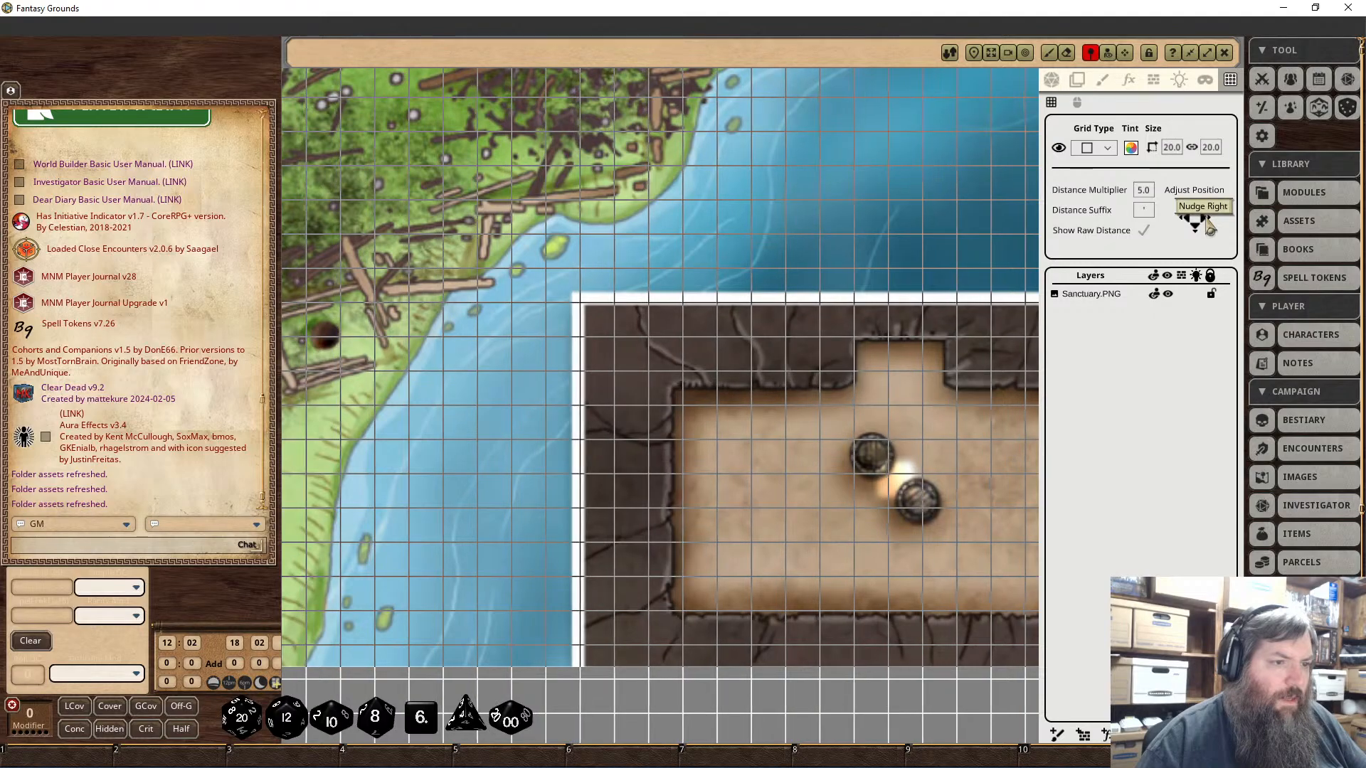
left_click(1209, 226)
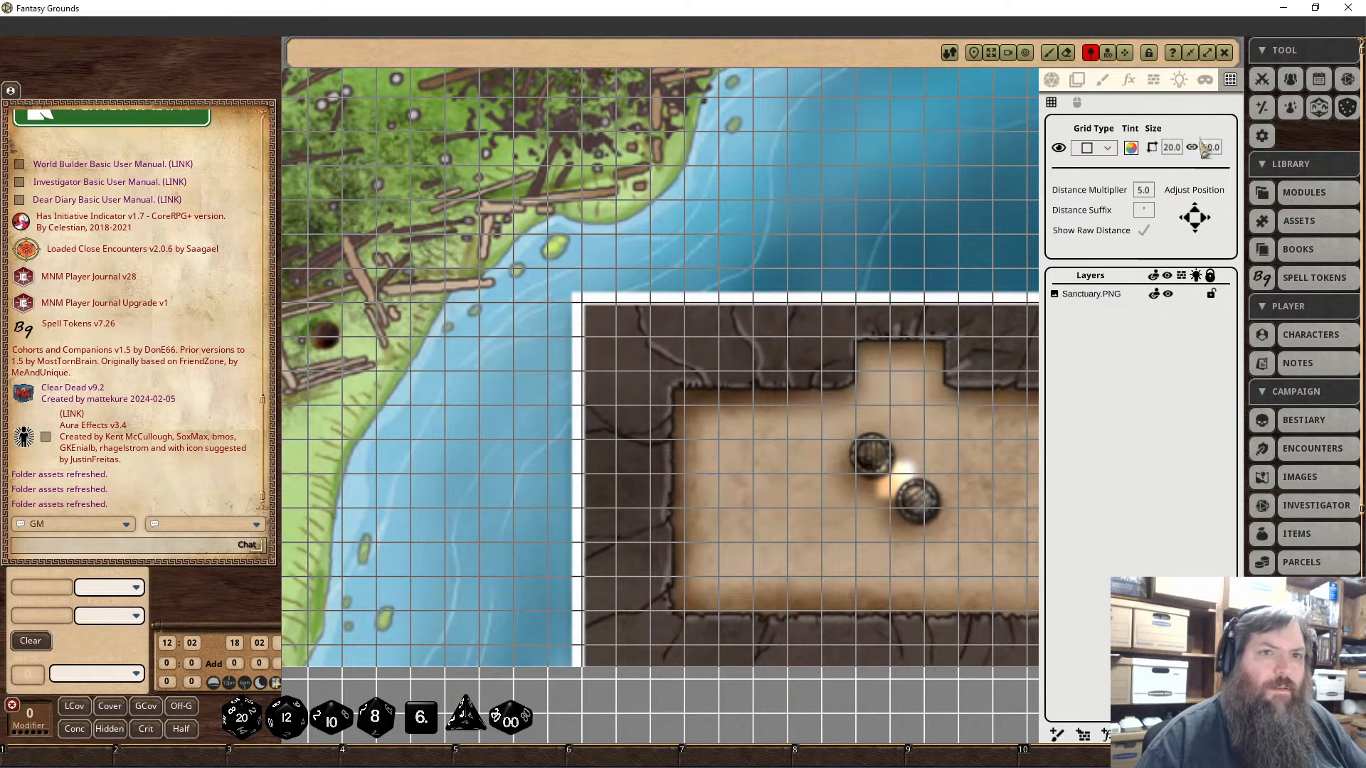
Step: Try a grid size of 25 and nudge the grid left toward the chamber's edge
double_click(1178, 145)
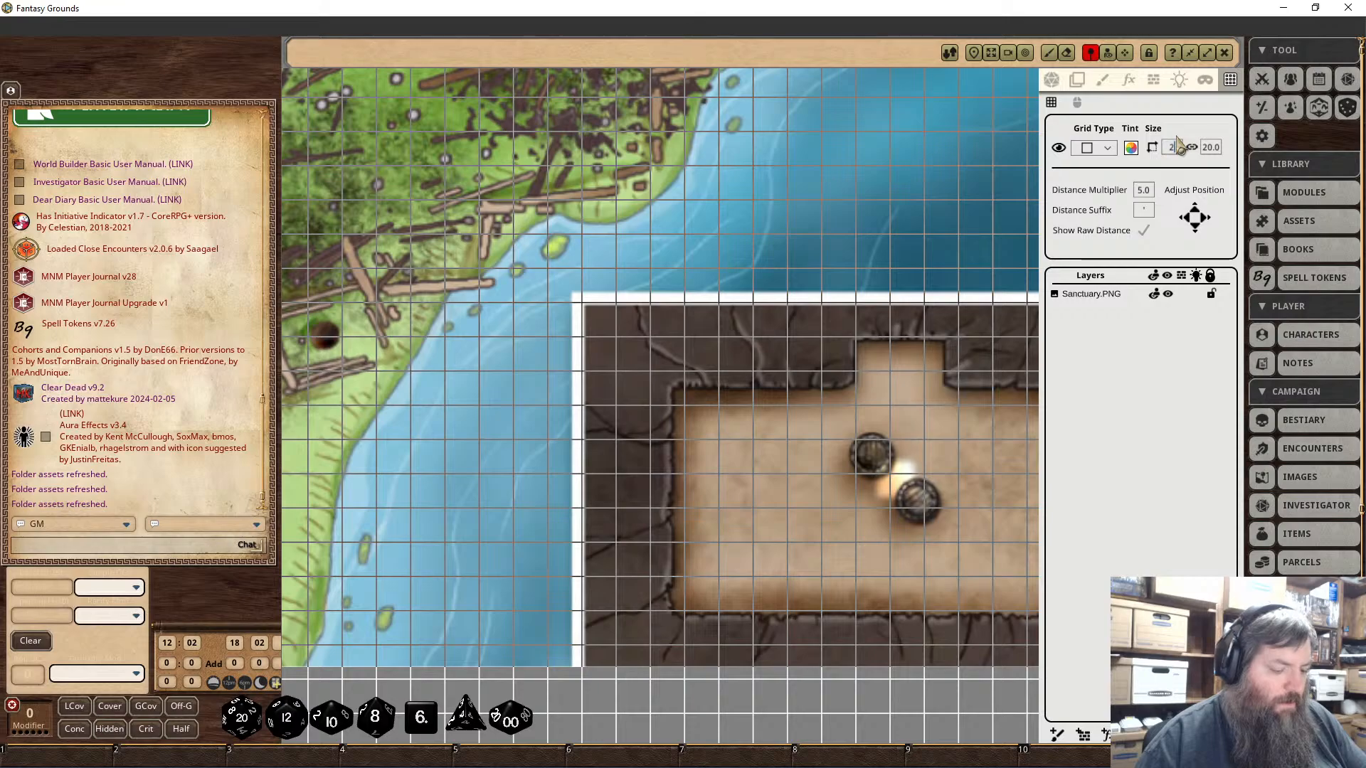
type("25")
key("Return")
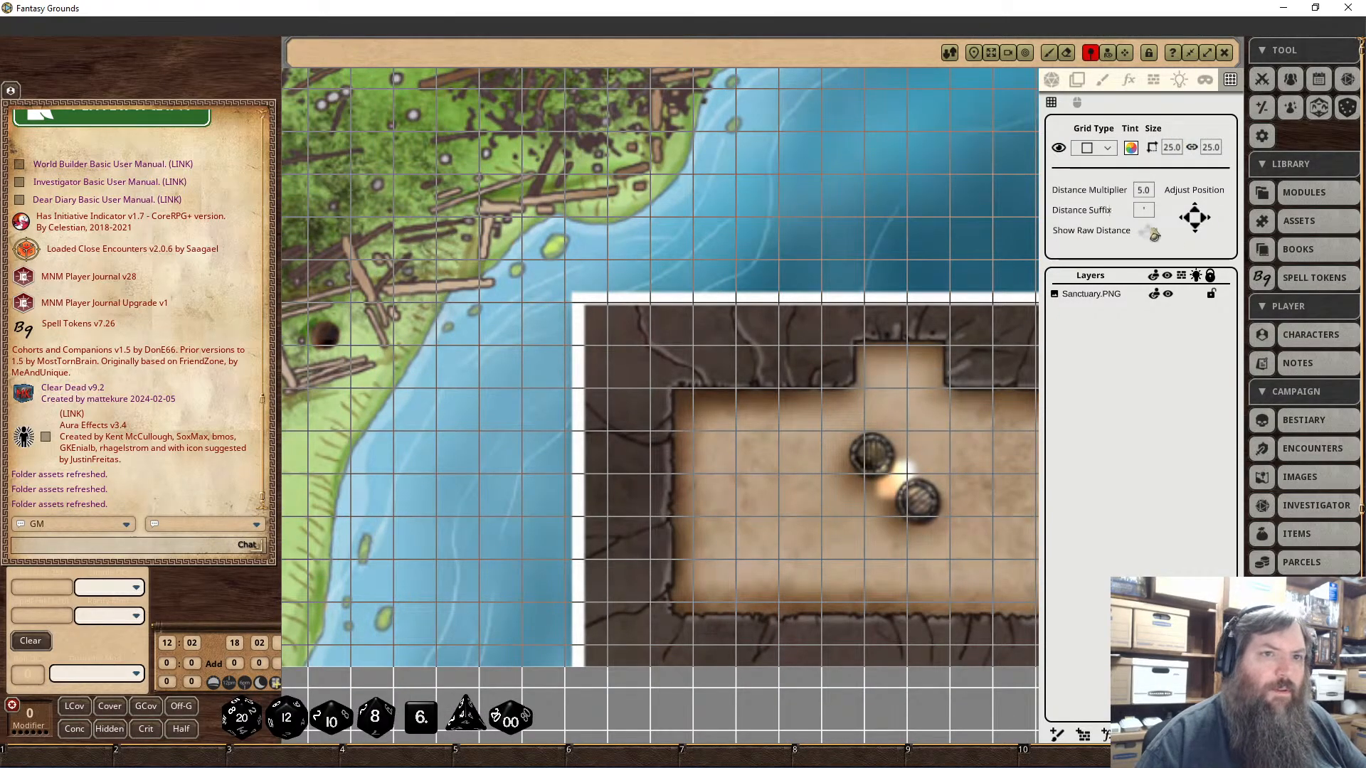
left_click(1187, 217)
left_click(1186, 217)
left_click(1187, 217)
left_click(1187, 217)
left_click(1187, 217)
left_click(1187, 217)
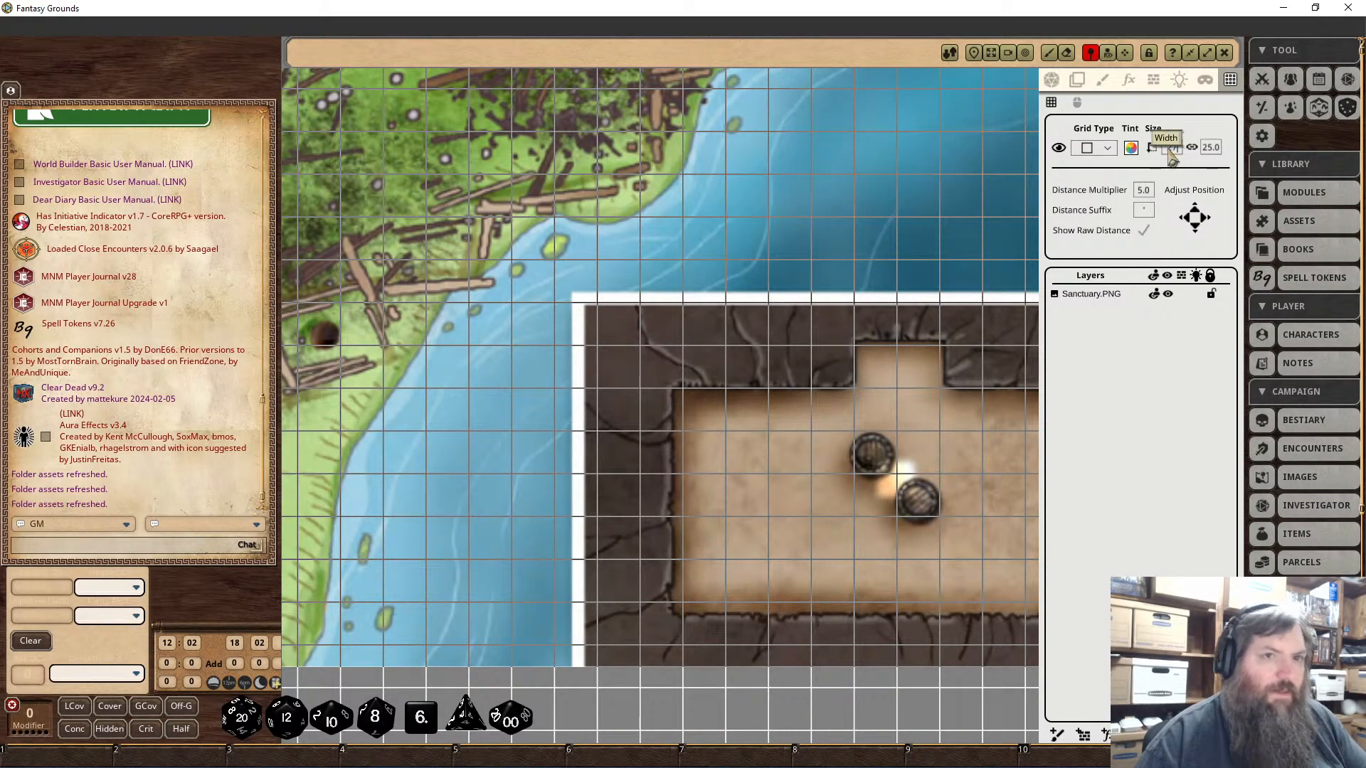
Step: Set the grid size to 27 and nudge the grid left to meet the chamber's side walls
key("Return")
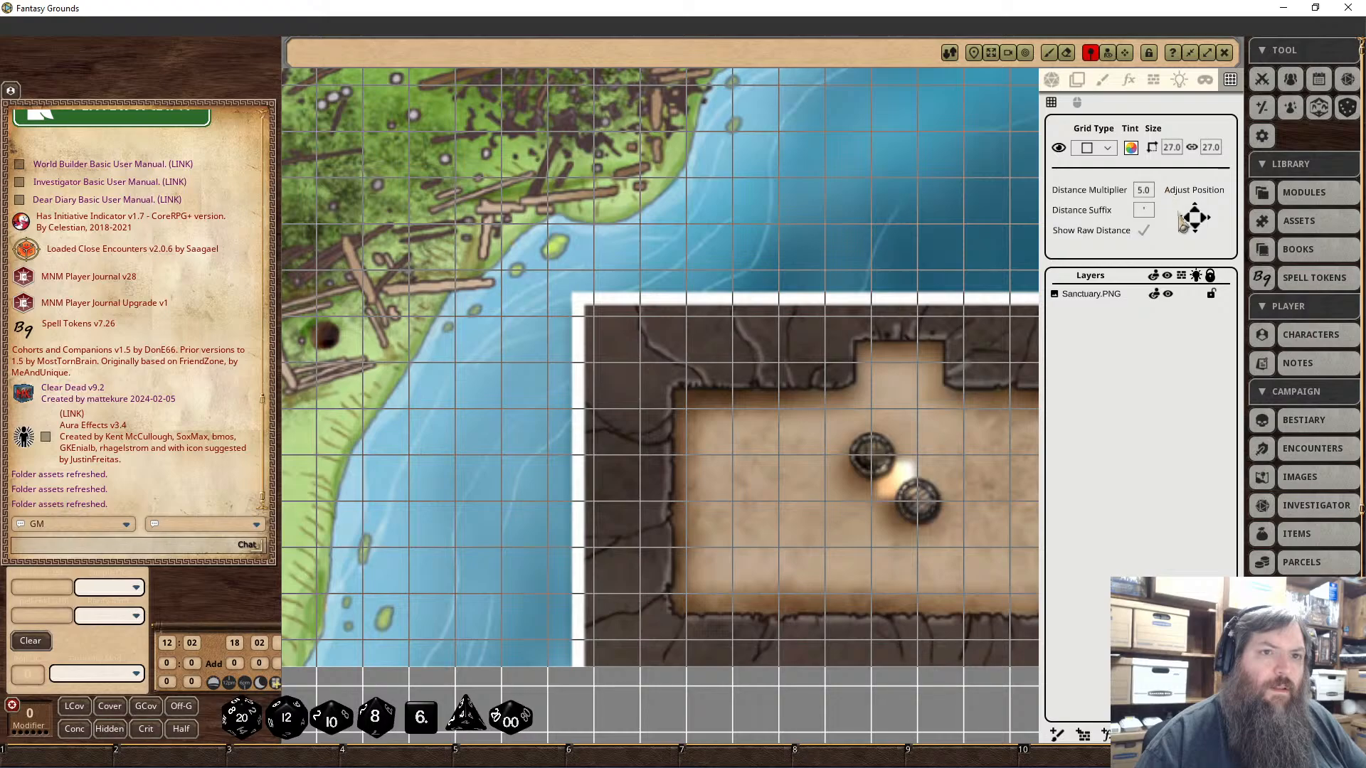
left_click(1186, 219)
left_click(1185, 219)
left_click(1185, 219)
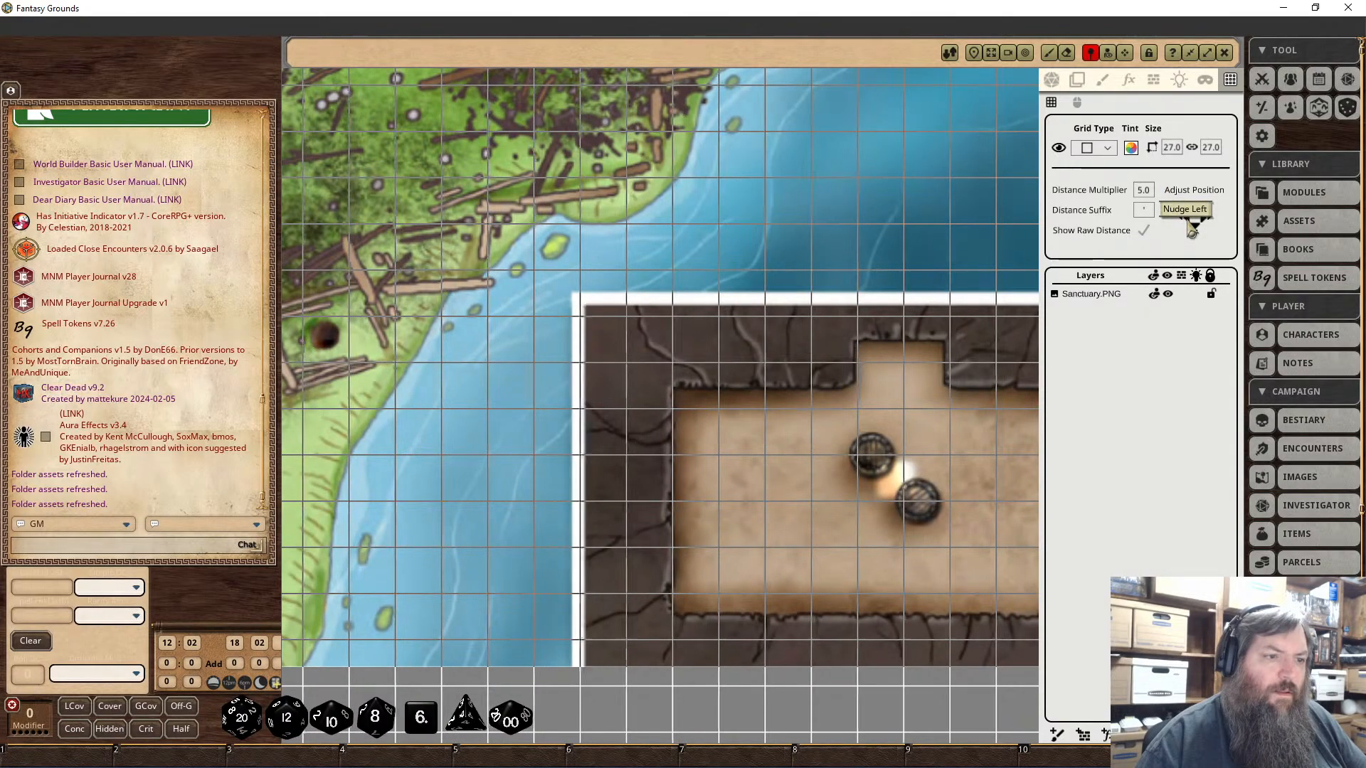
left_click(1187, 221)
Step: Nudge the grid up and slightly left until its lines match the chamber and alcove walls
left_click(1196, 210)
left_click(1196, 210)
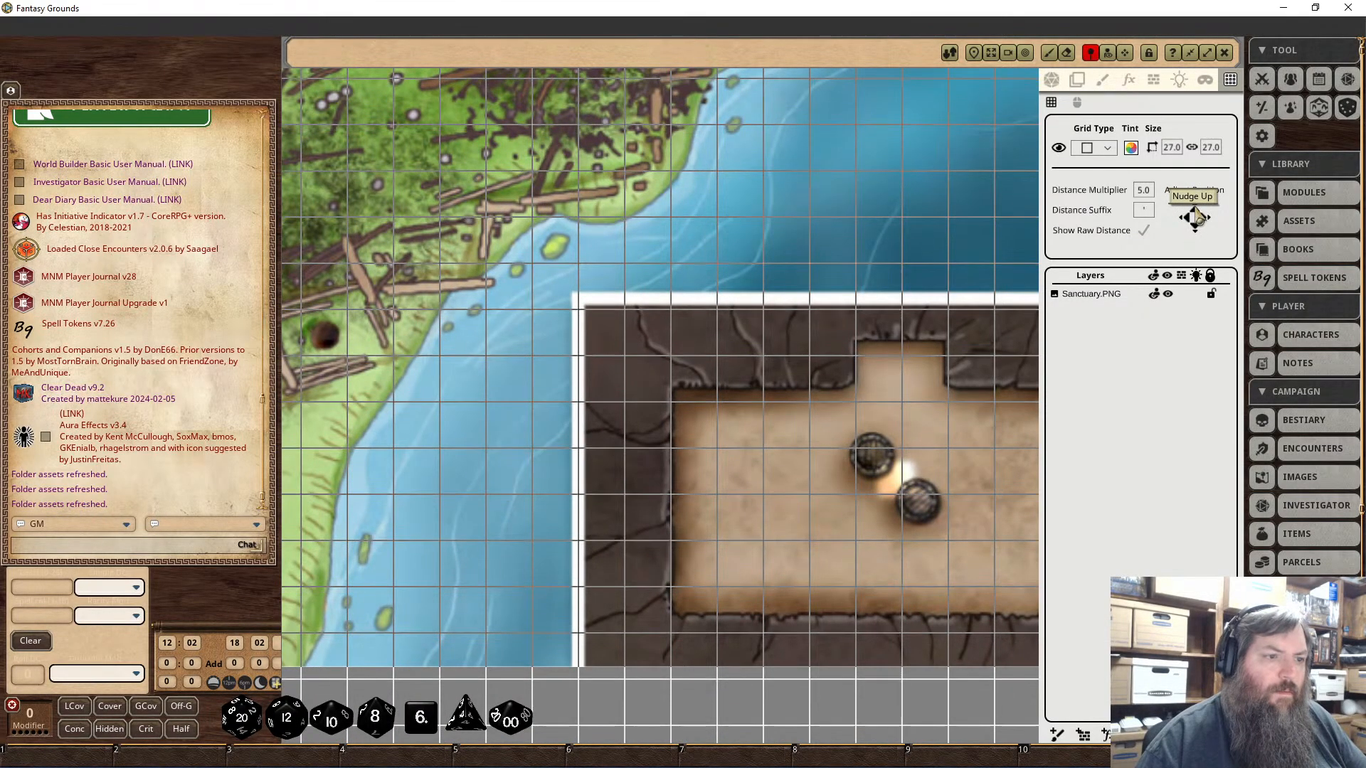
left_click(1195, 213)
left_click(1195, 214)
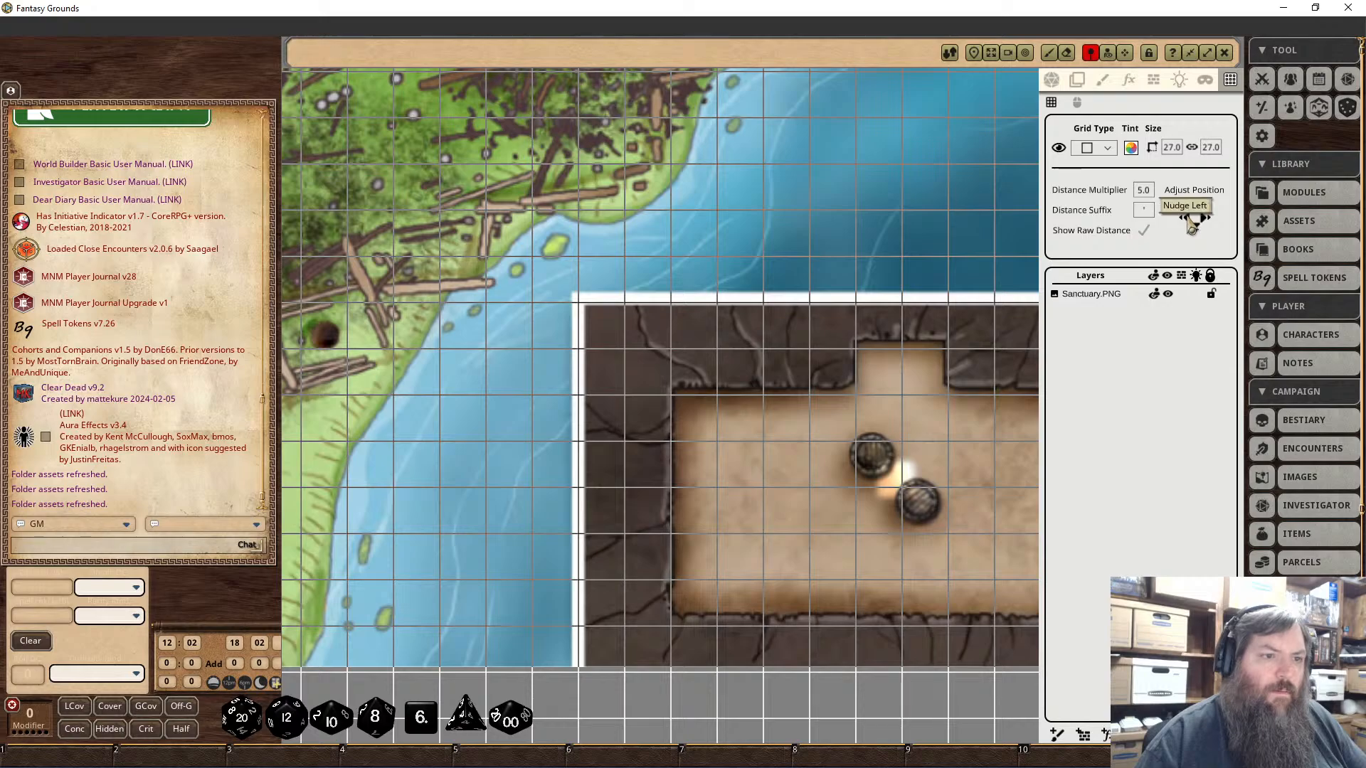
left_click(1188, 221)
left_click(1195, 213)
left_click(1195, 213)
left_click(1196, 213)
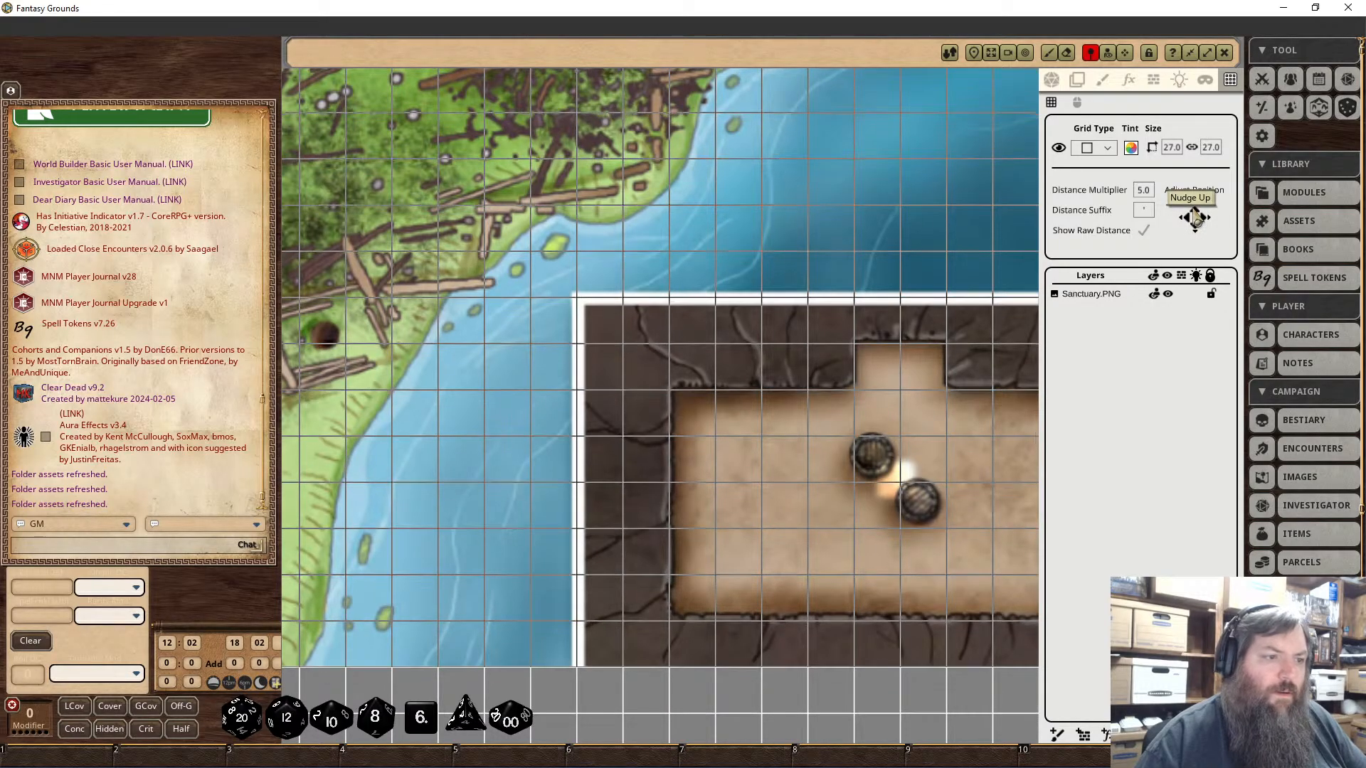
left_click(1196, 214)
left_click(1196, 214)
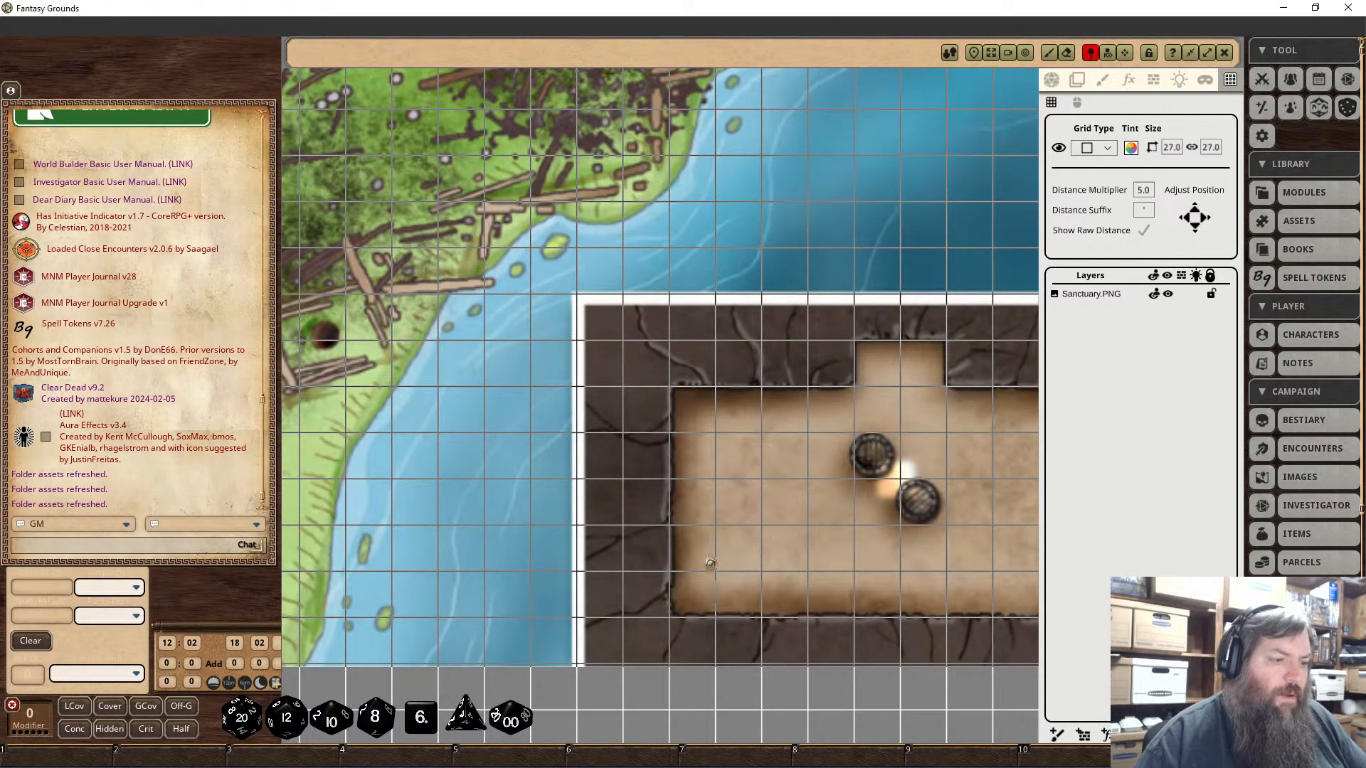
Step: Draw a closed line-of-sight wall around the underground chamber and its alcove on the Sanctuary.PNG layer
left_click_drag(828, 517, 1077, 600)
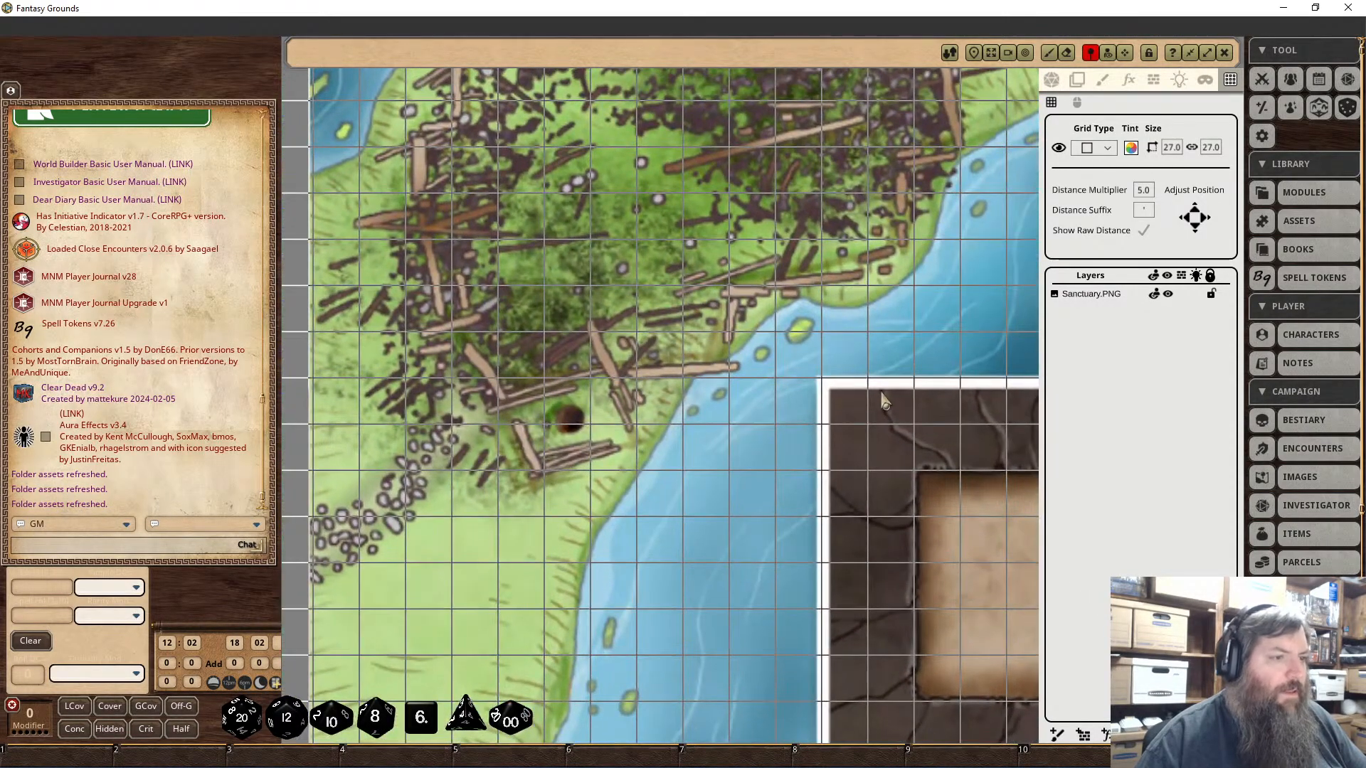
scroll(806, 383, "down", 5)
left_click_drag(951, 455, 701, 457)
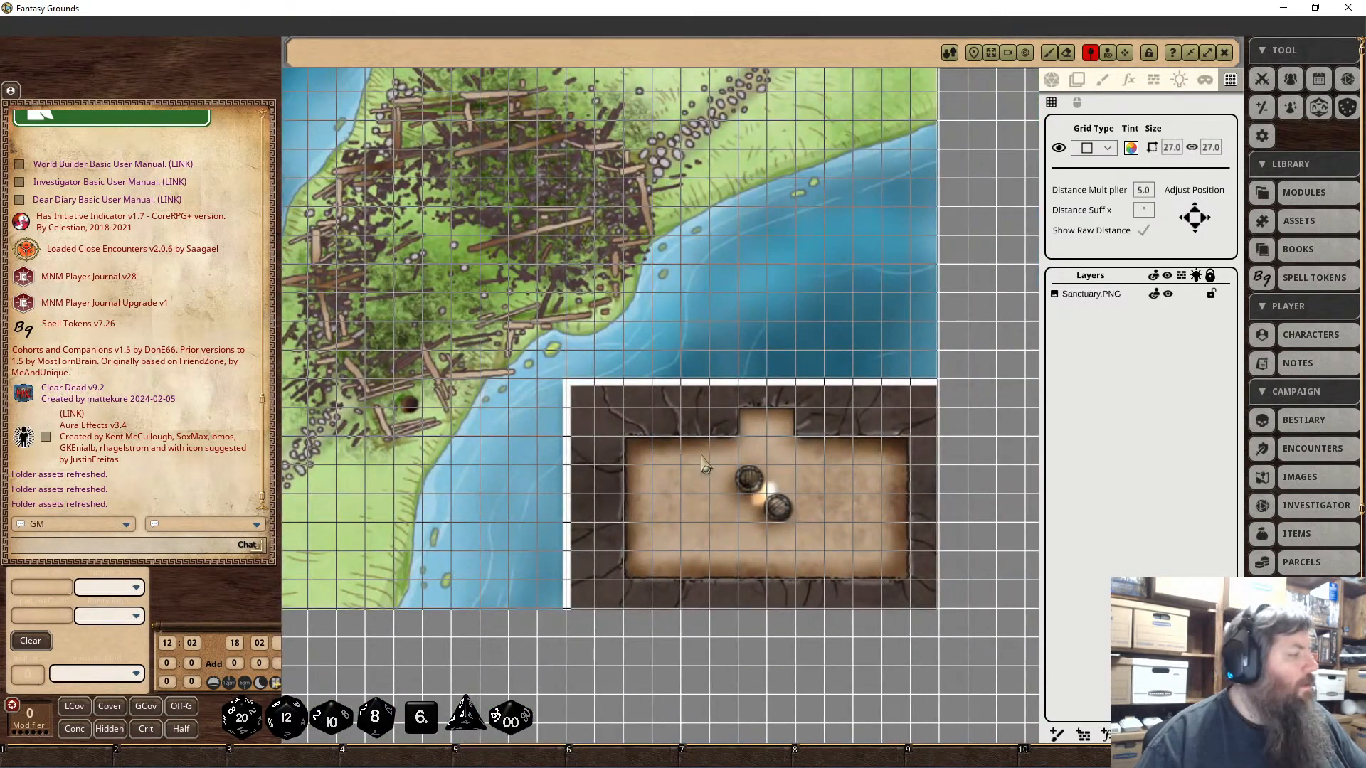
scroll(701, 466, "up", 3)
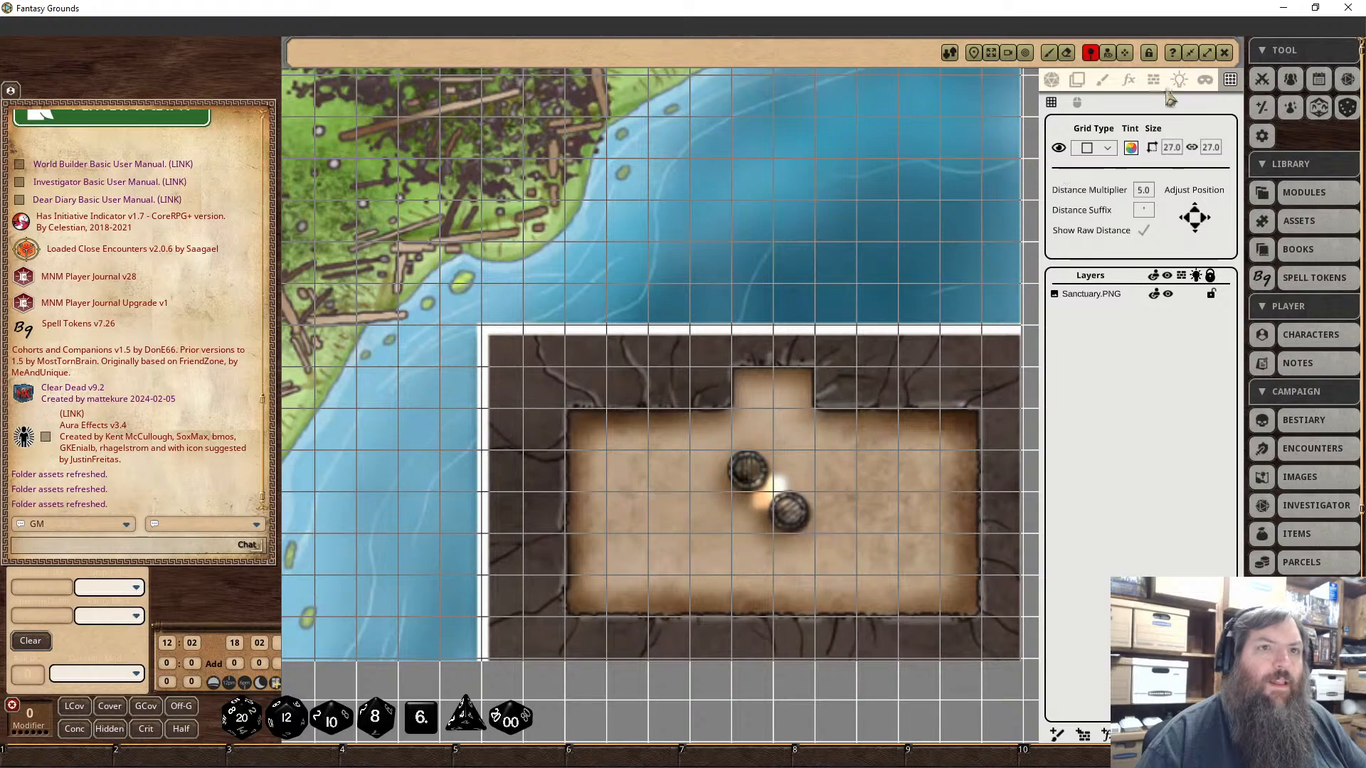
left_click(1153, 84)
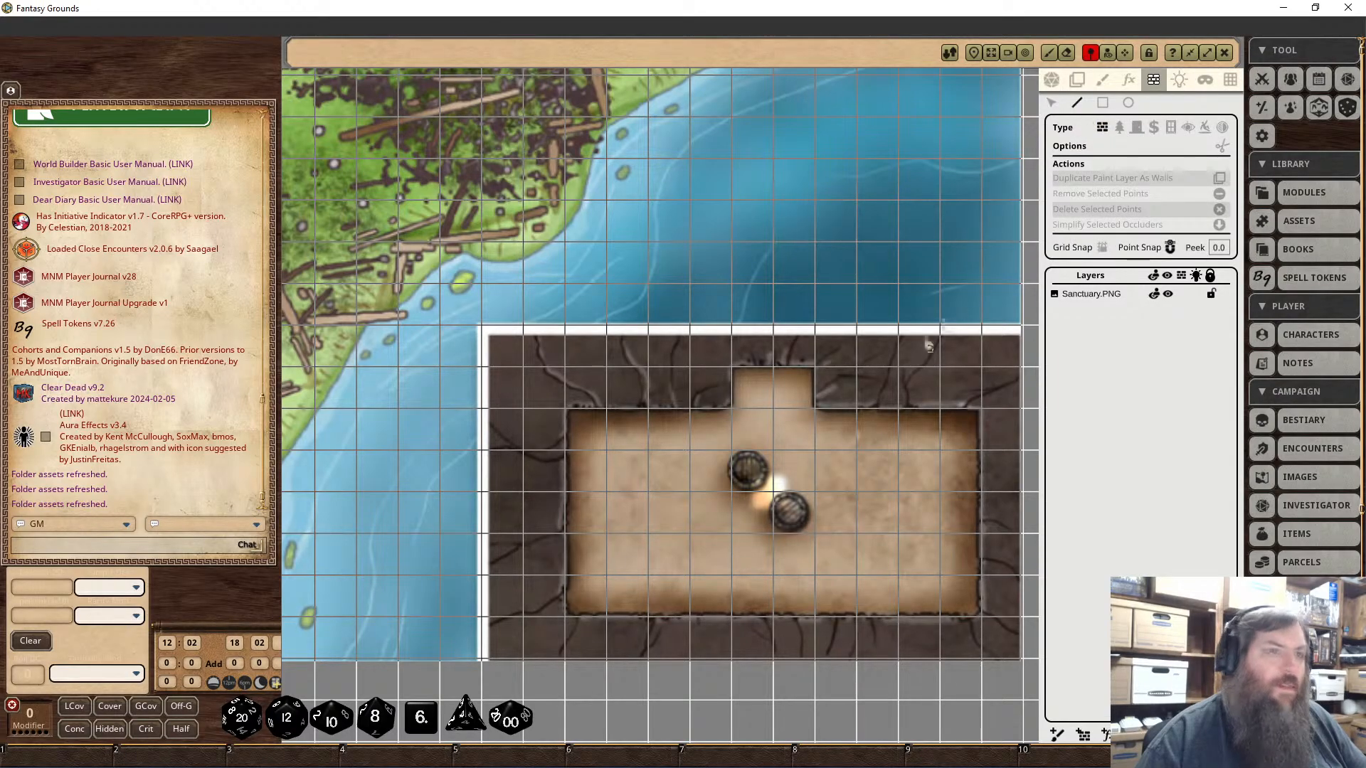
scroll(599, 433, "up", 3)
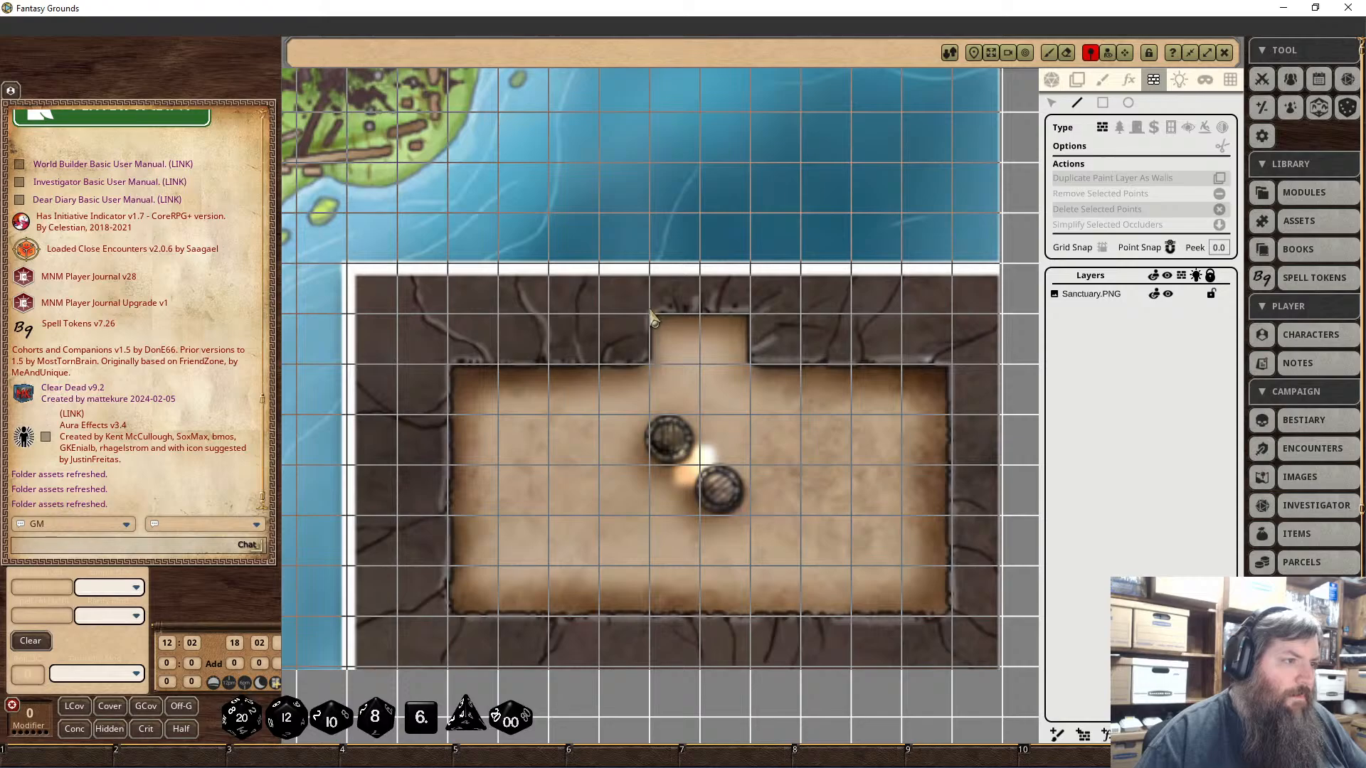
left_click(649, 309)
left_click(751, 311)
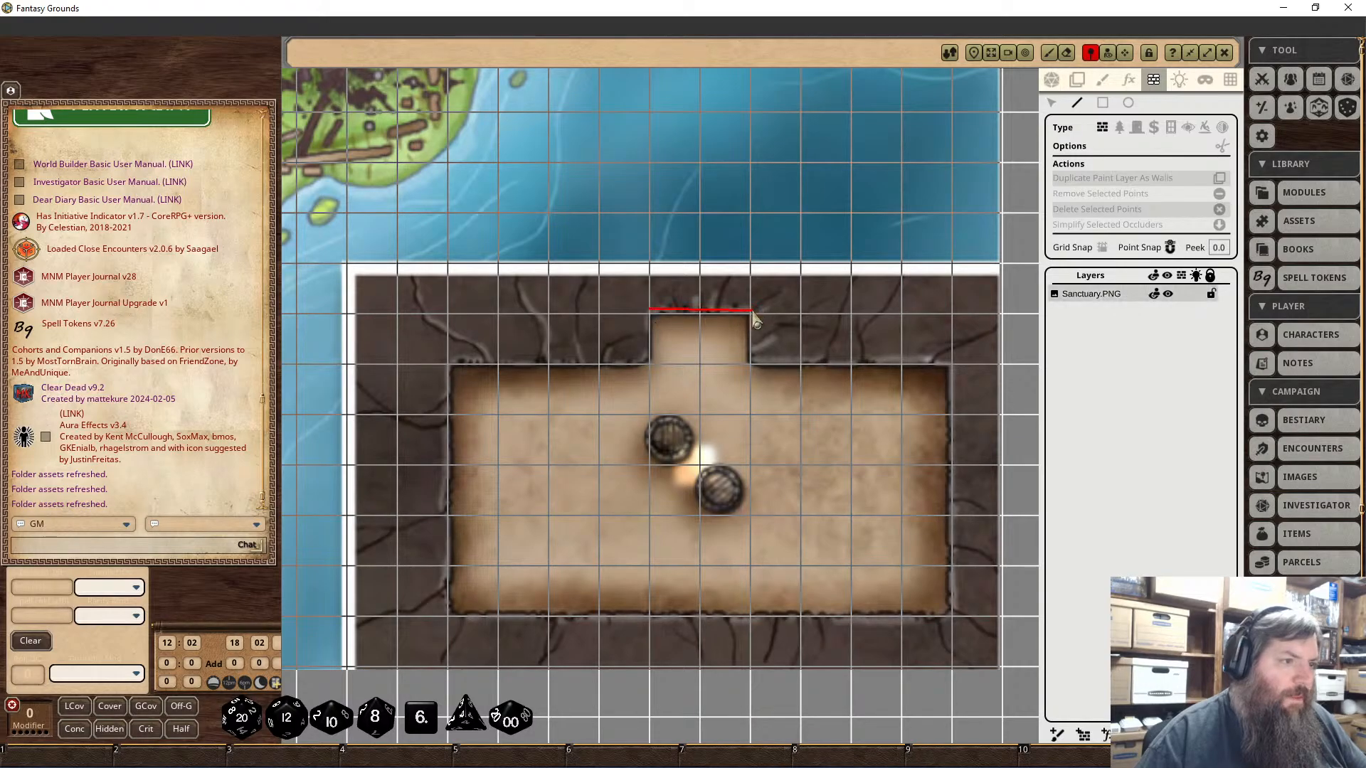
left_click(752, 363)
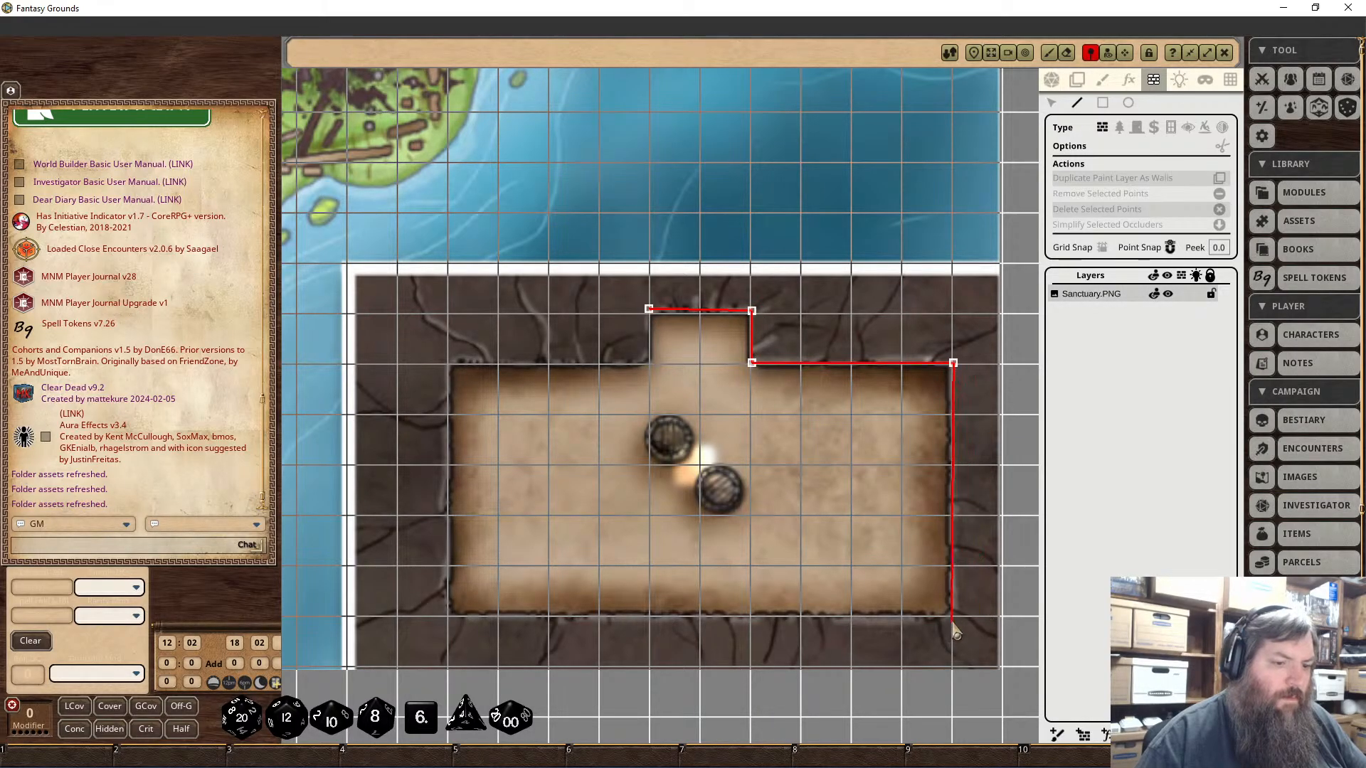
left_click(447, 618)
left_click(448, 365)
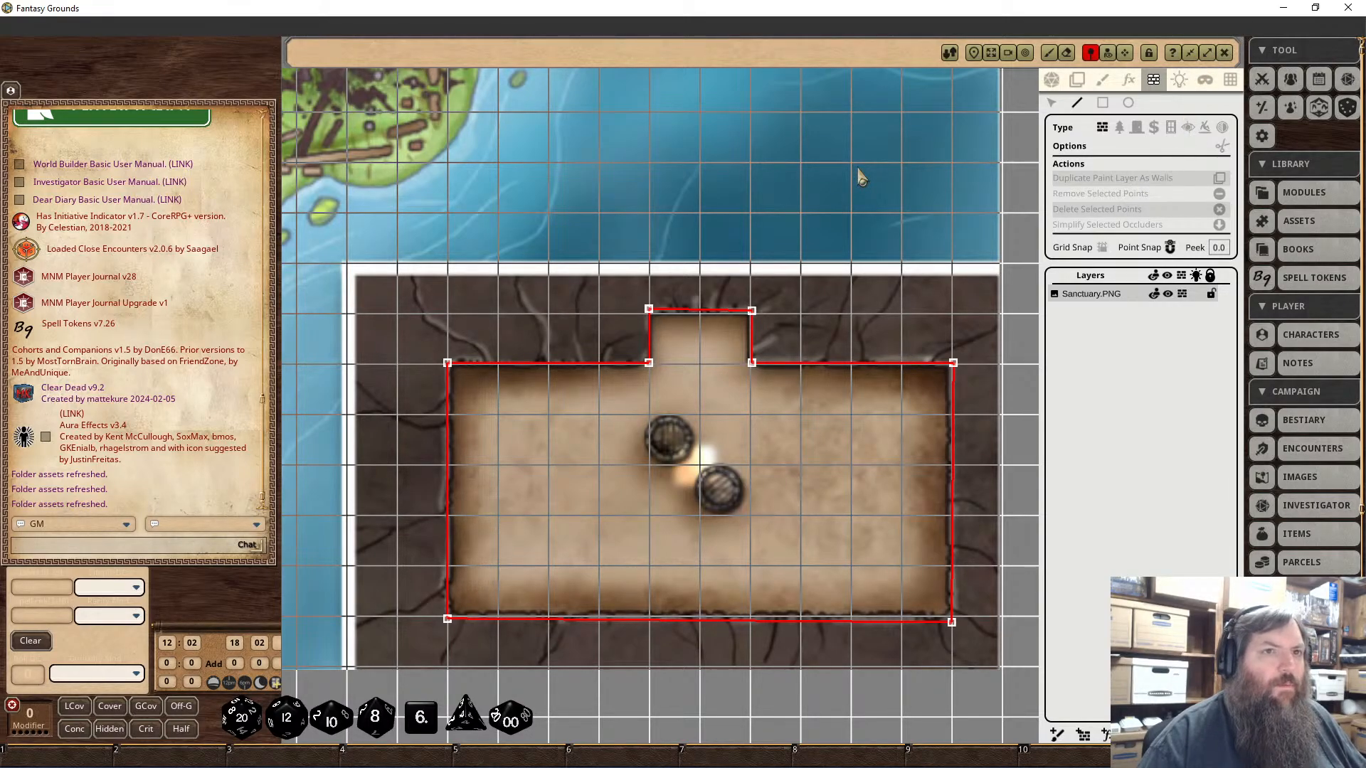
Step: Add a global mask to the map and unmask the chamber and its alcove with rectangles
left_click(1204, 81)
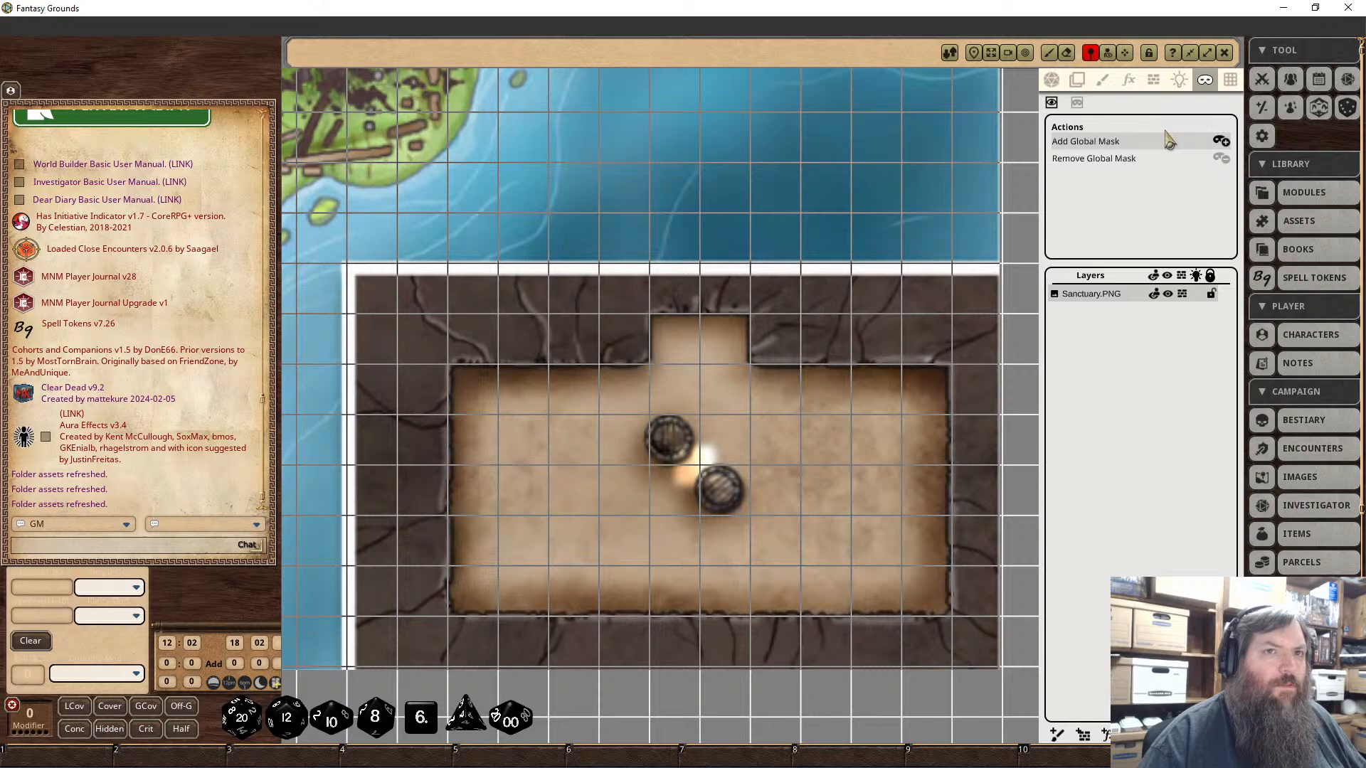
left_click(1221, 141)
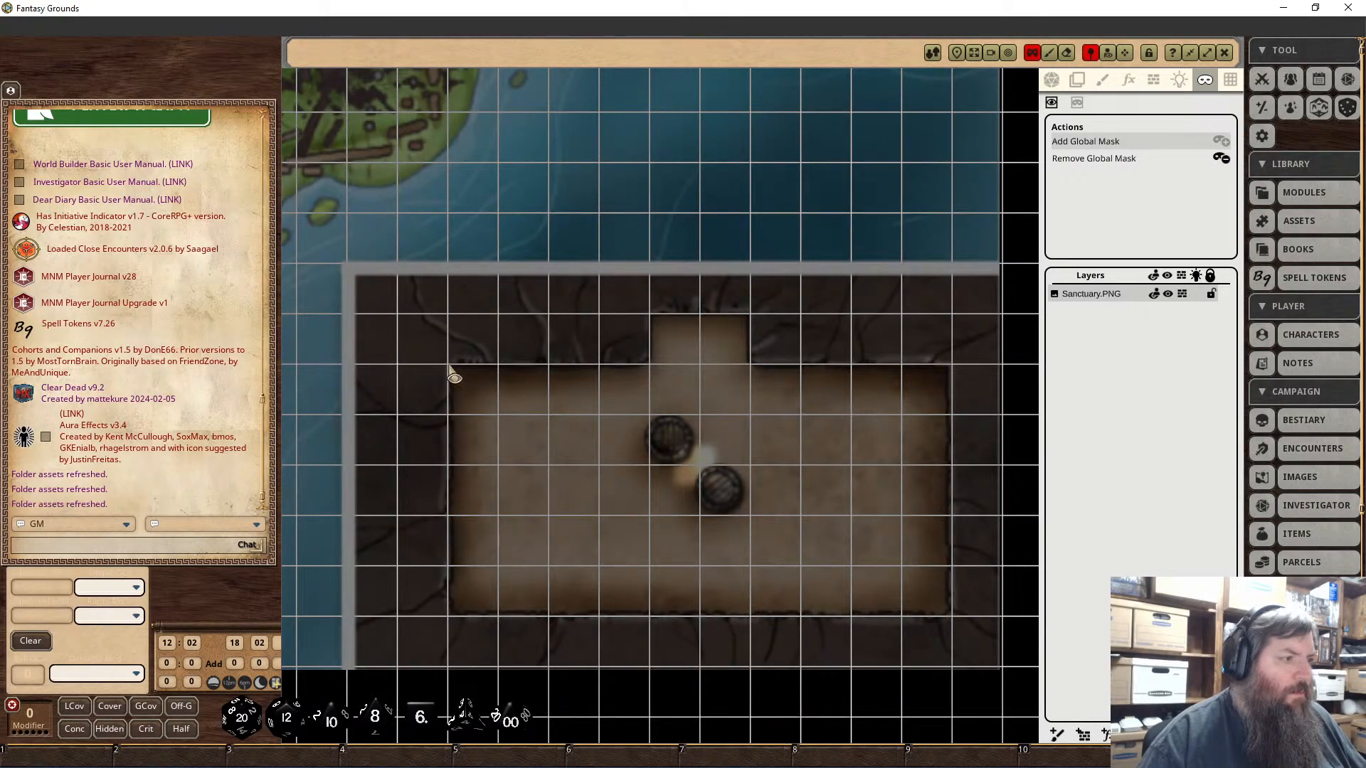
left_click_drag(449, 365, 952, 619)
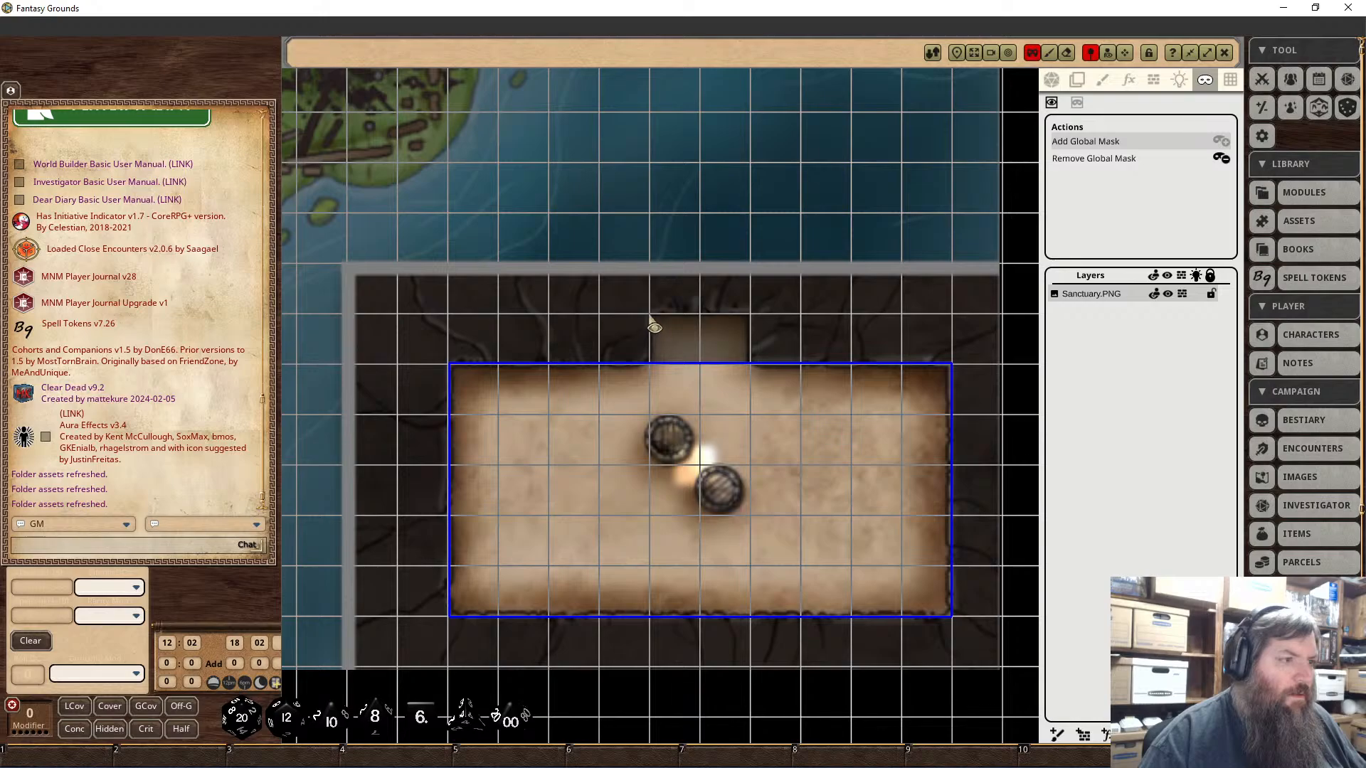
left_click_drag(649, 315, 750, 378)
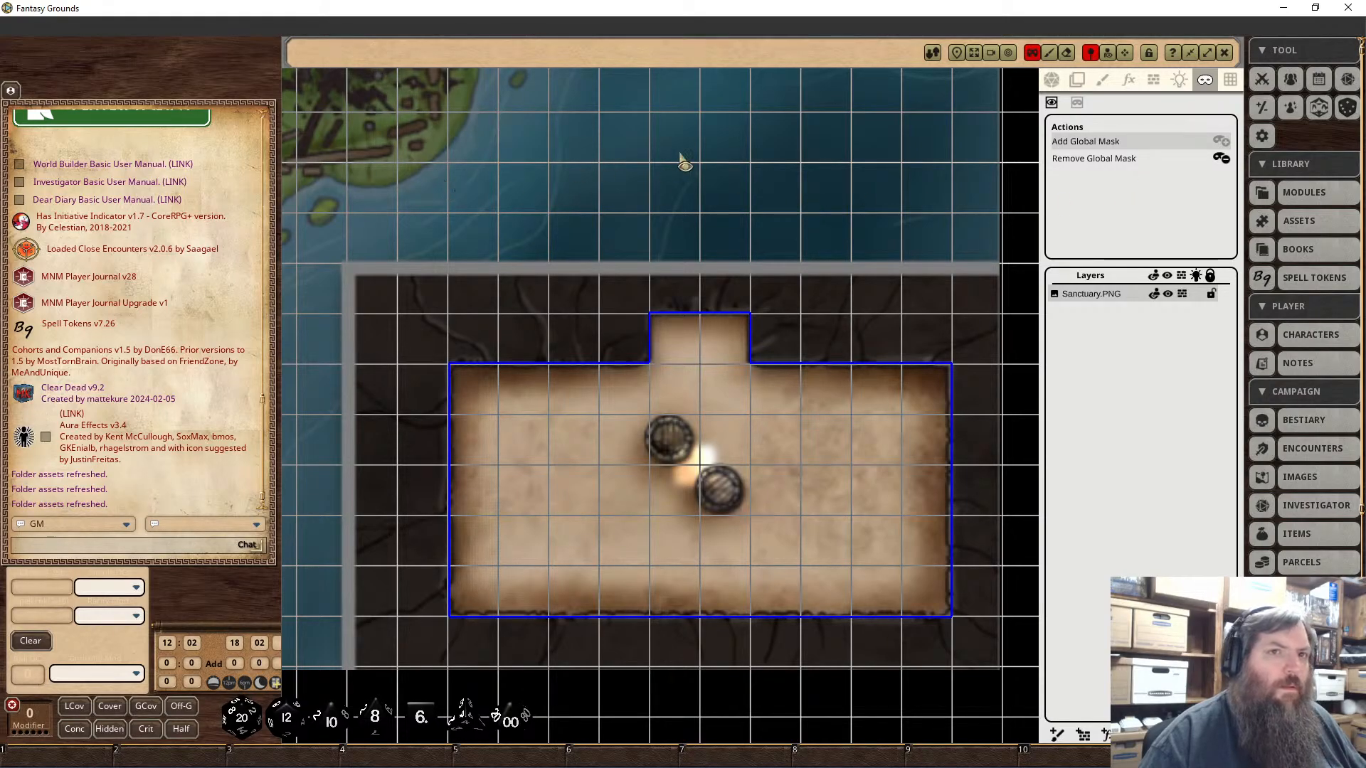
Step: Enable lighting on the Sanctuary map and apply the Sunlight preset to its ambient light
left_click(1179, 80)
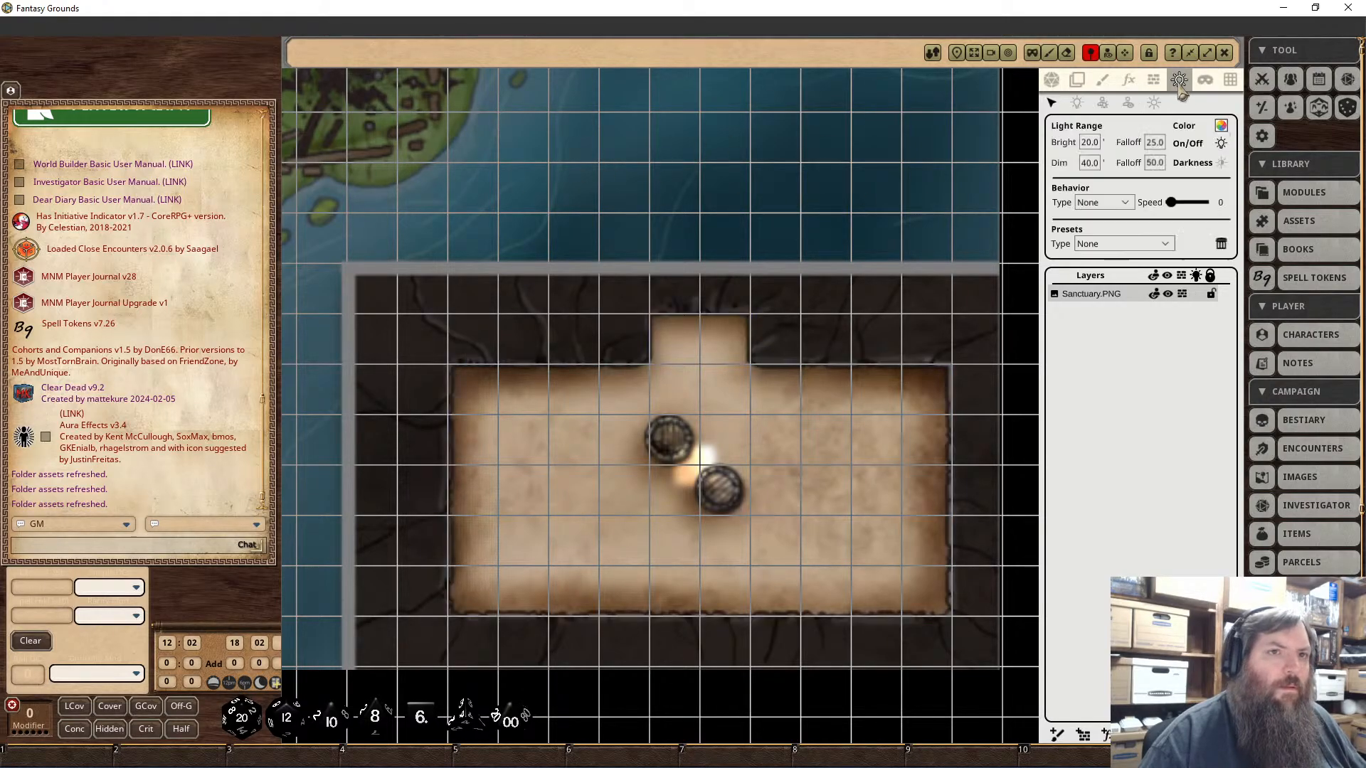
left_click(1054, 83)
left_click(1223, 222)
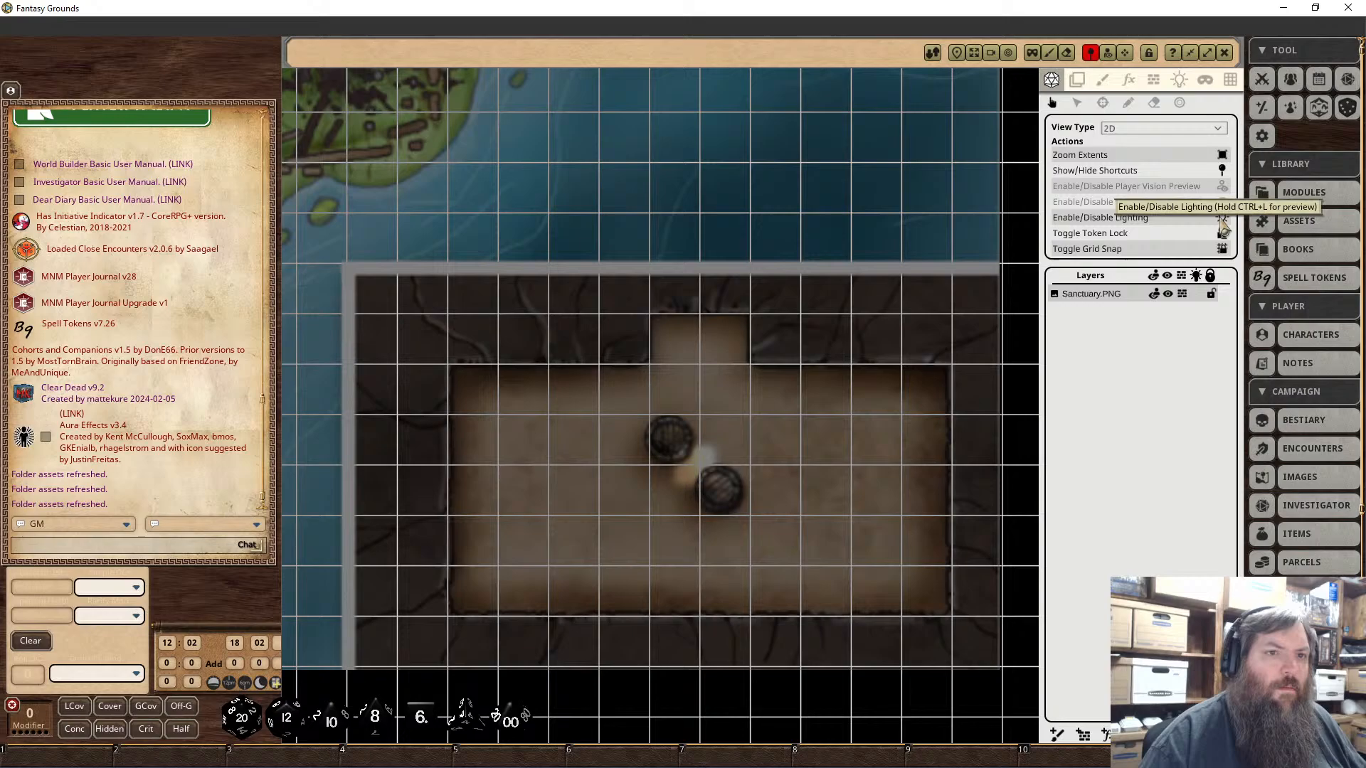
left_click(1179, 80)
left_click(1154, 104)
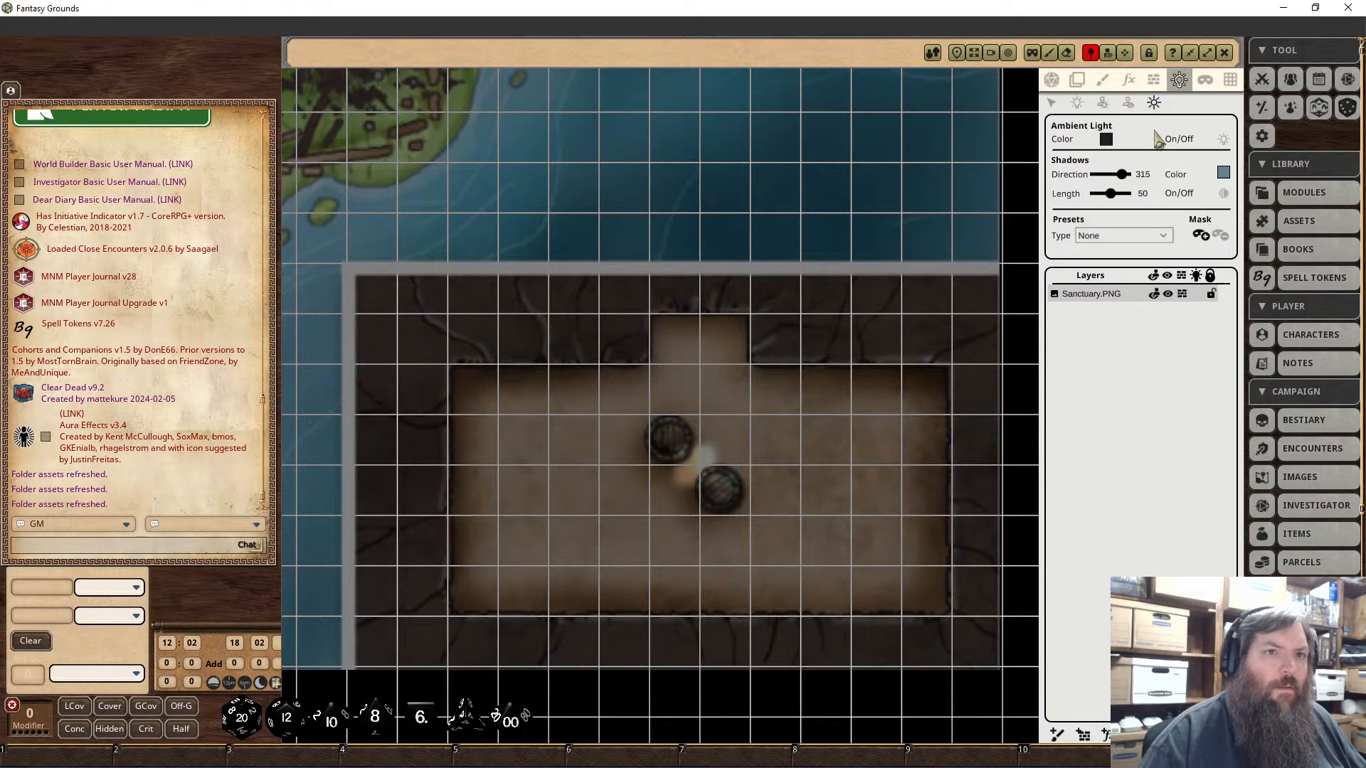
left_click(1158, 234)
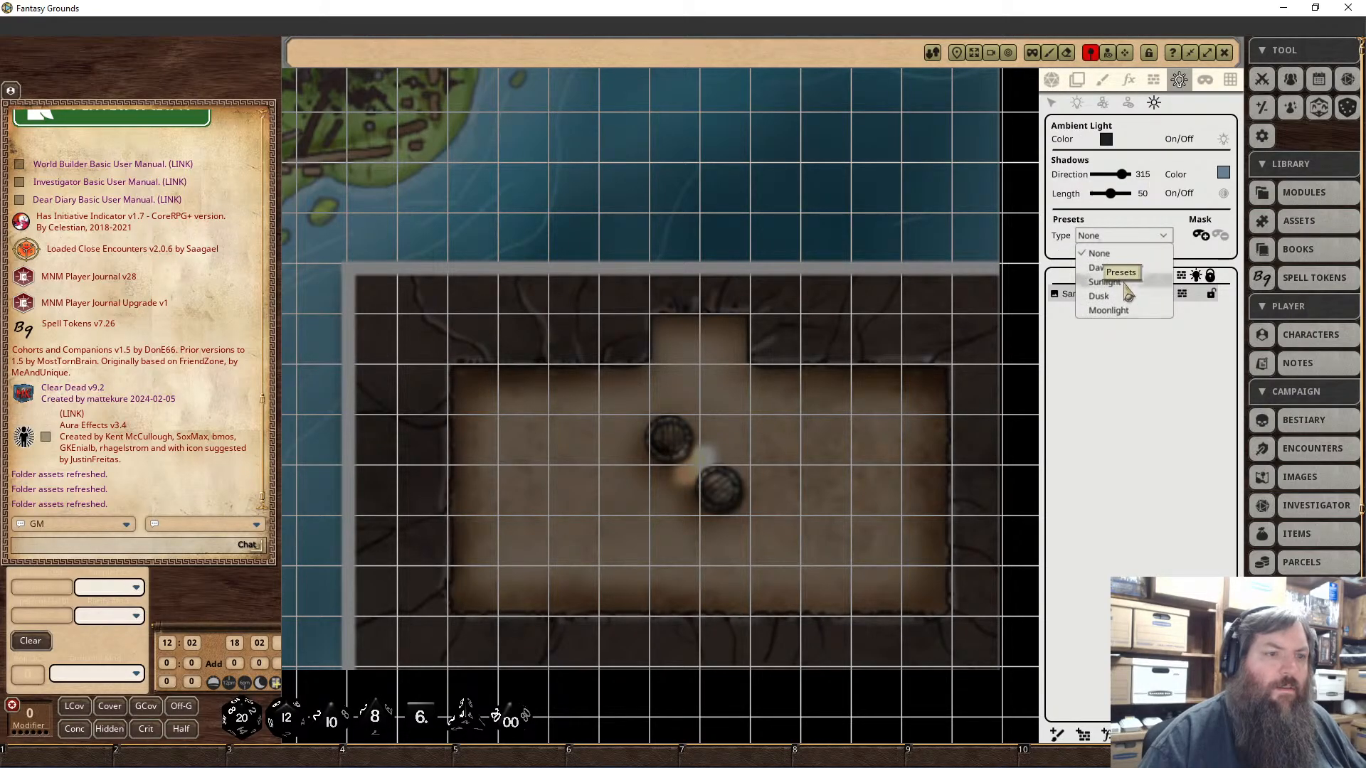
left_click(1105, 282)
scroll(792, 207, "down", 5)
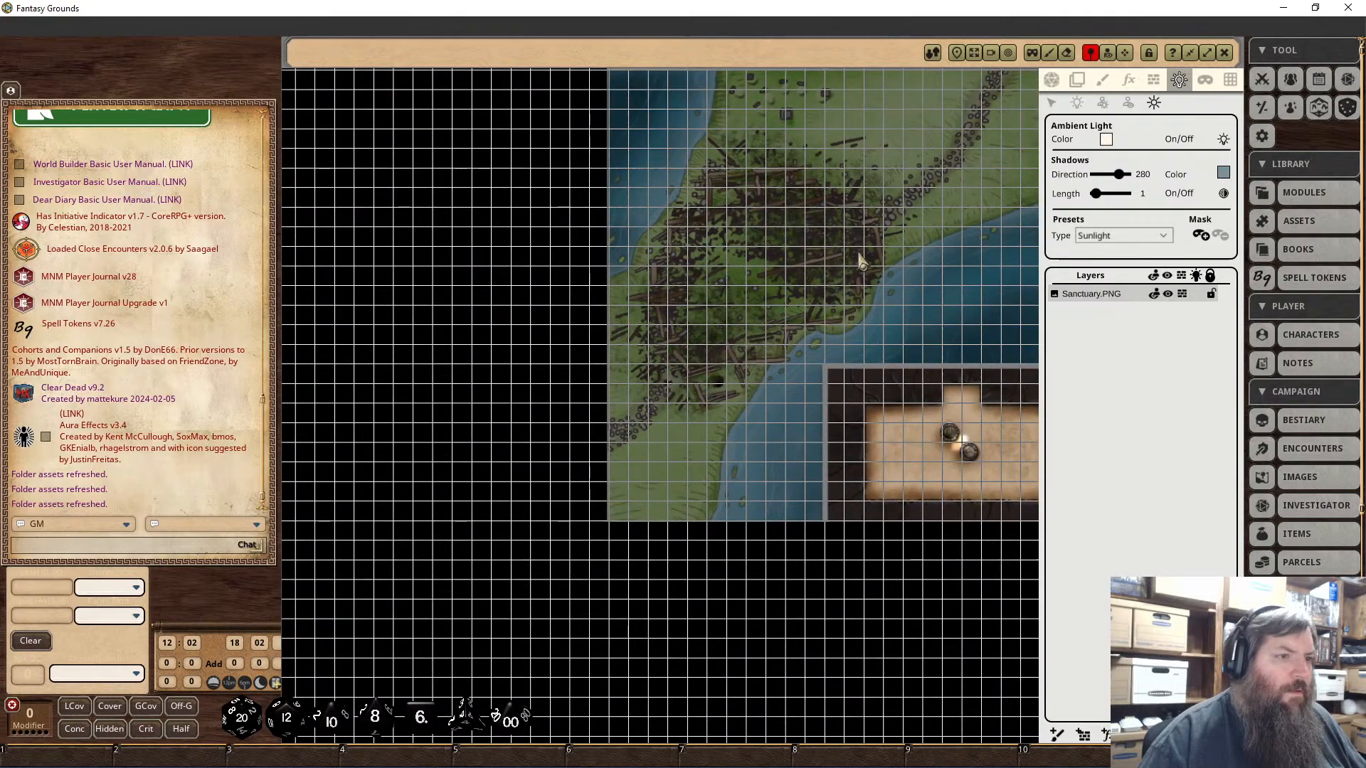
left_click_drag(859, 255, 706, 346)
scroll(730, 346, "up", 5)
scroll(794, 313, "down", 3)
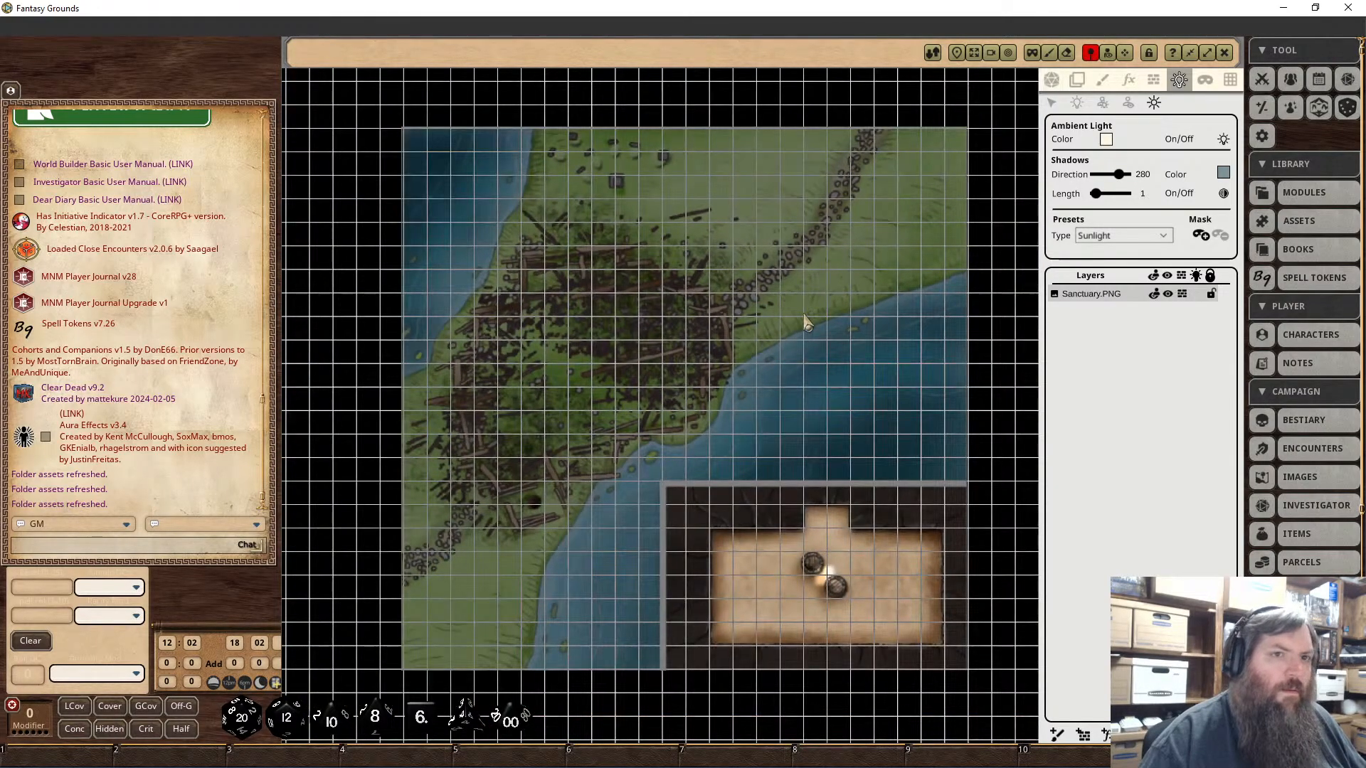
Step: Remove the global mask and add it again so the whole map, including the chamber, is masked
left_click(1209, 82)
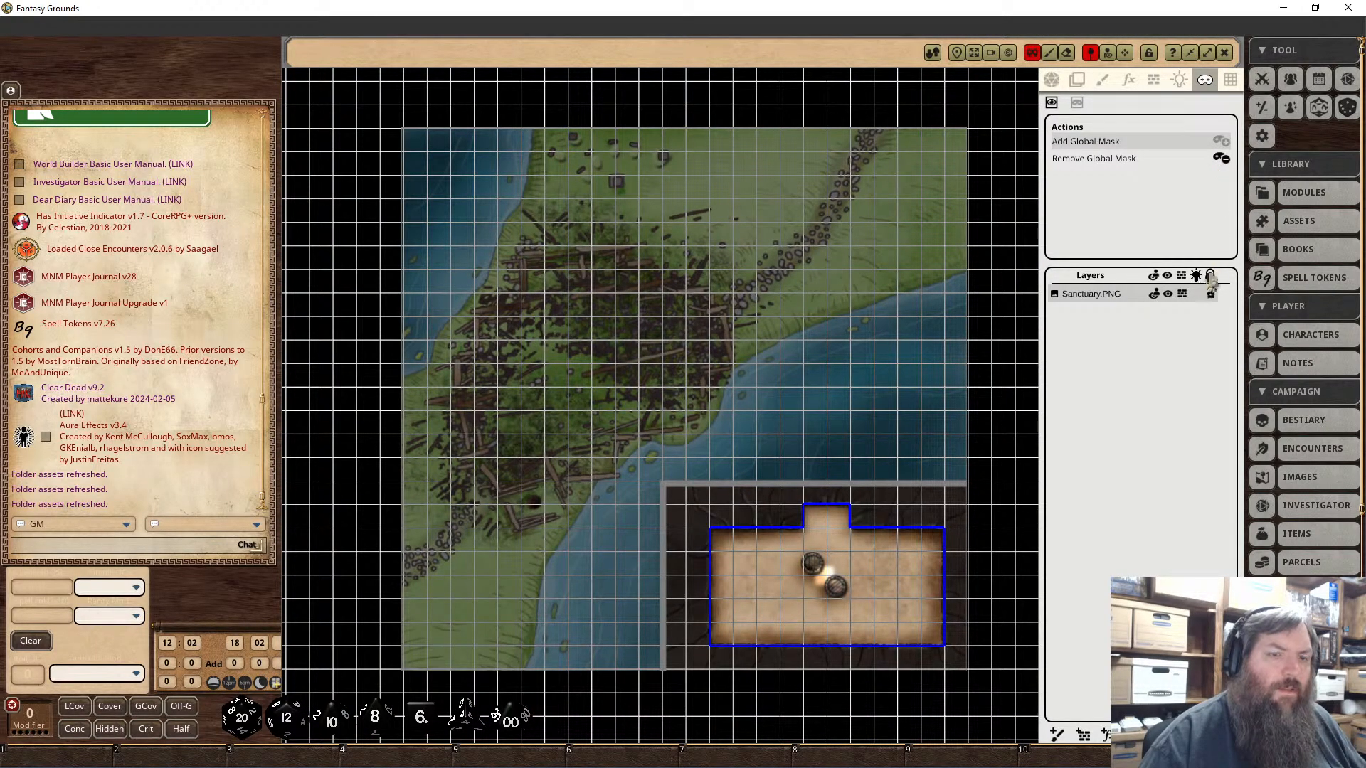
left_click(1221, 158)
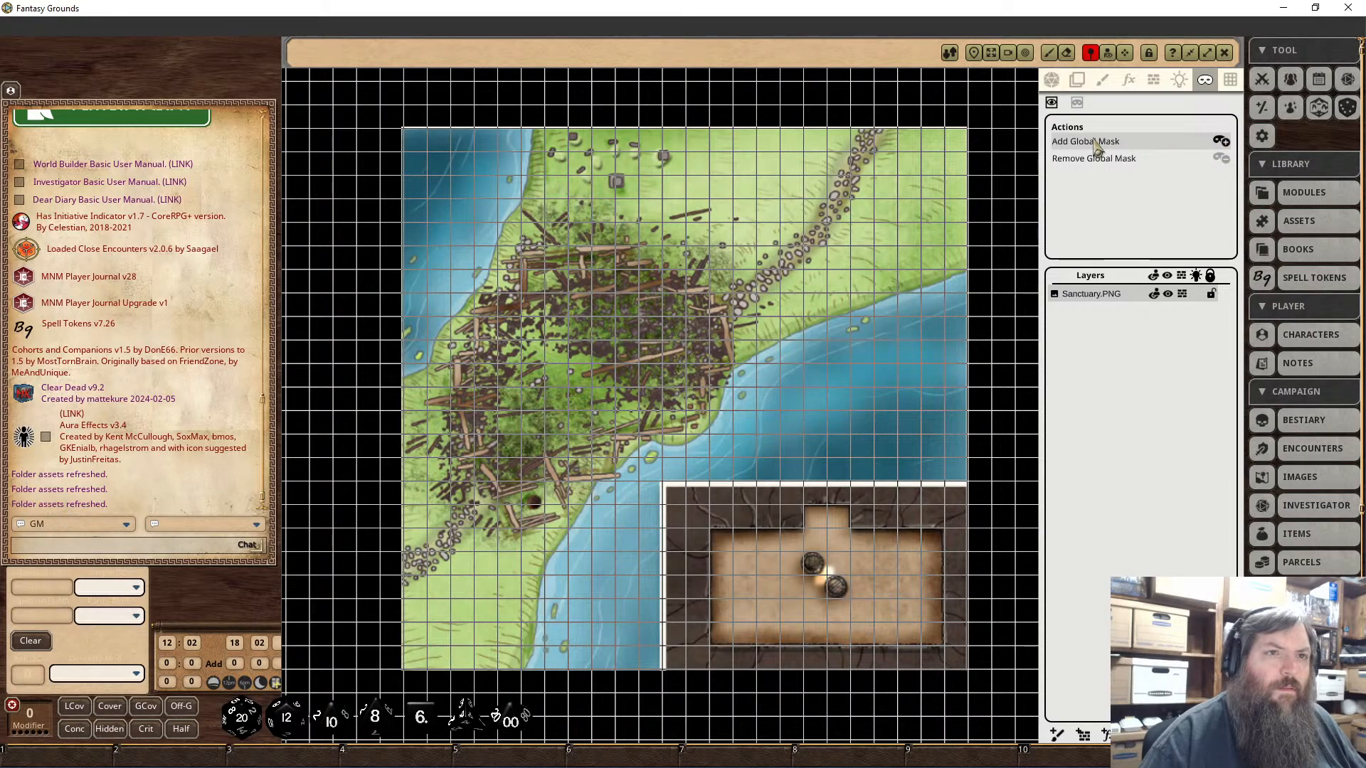
left_click(1077, 103)
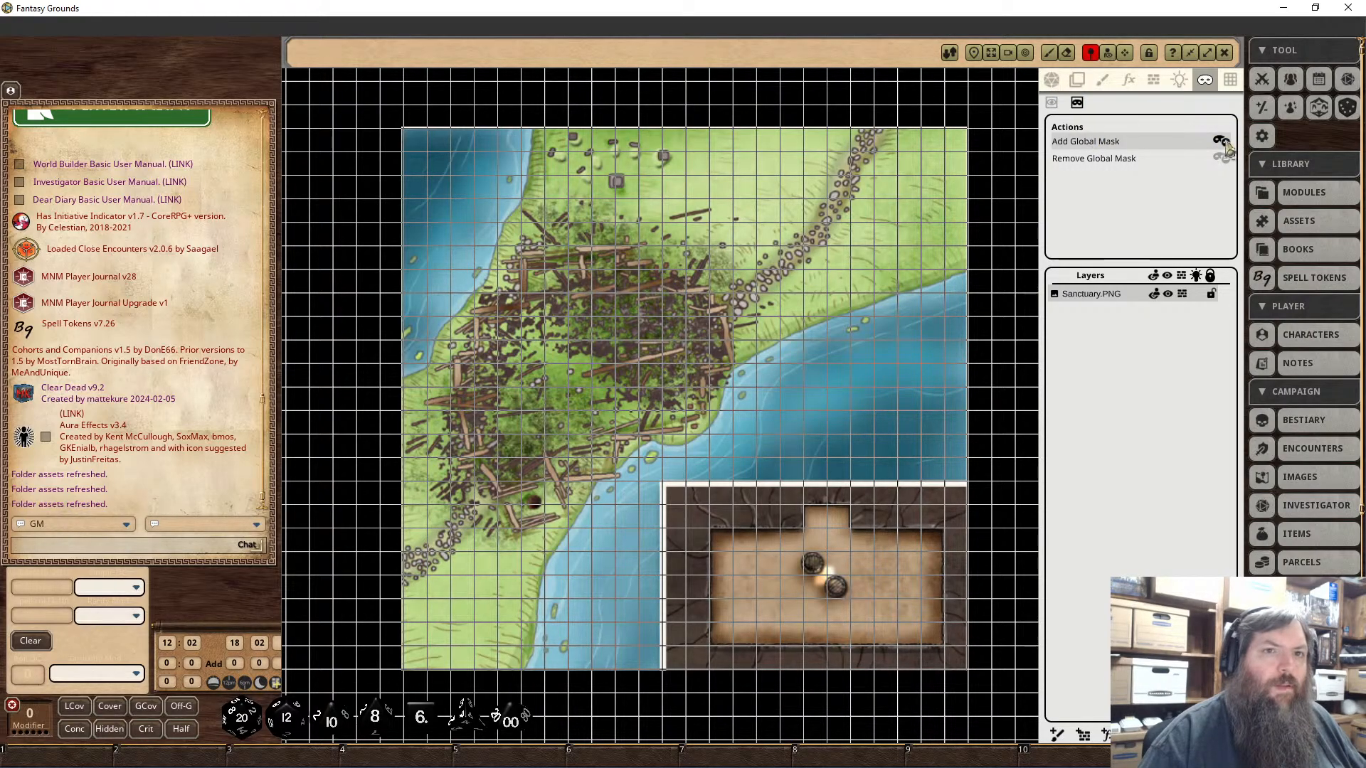
left_click(1222, 141)
scroll(917, 562, "up", 3)
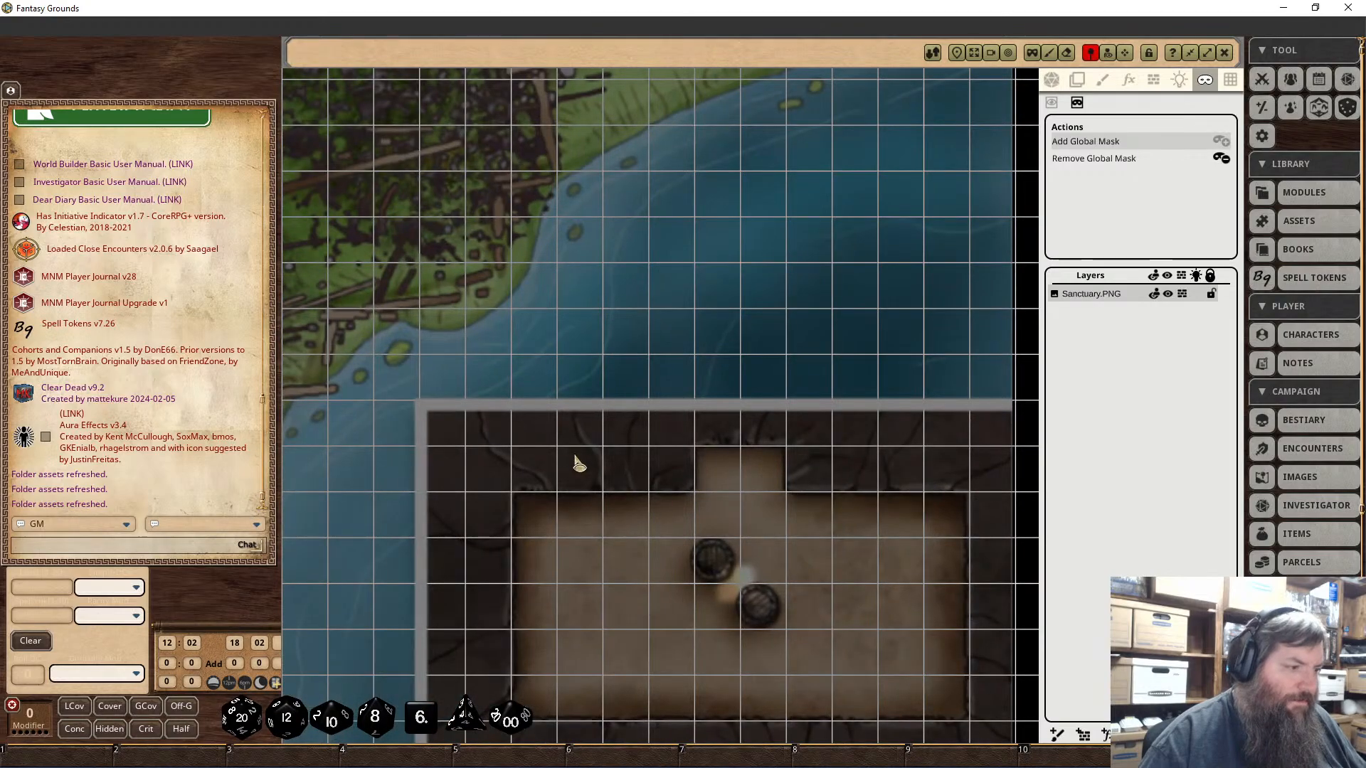
left_click_drag(513, 446, 972, 720)
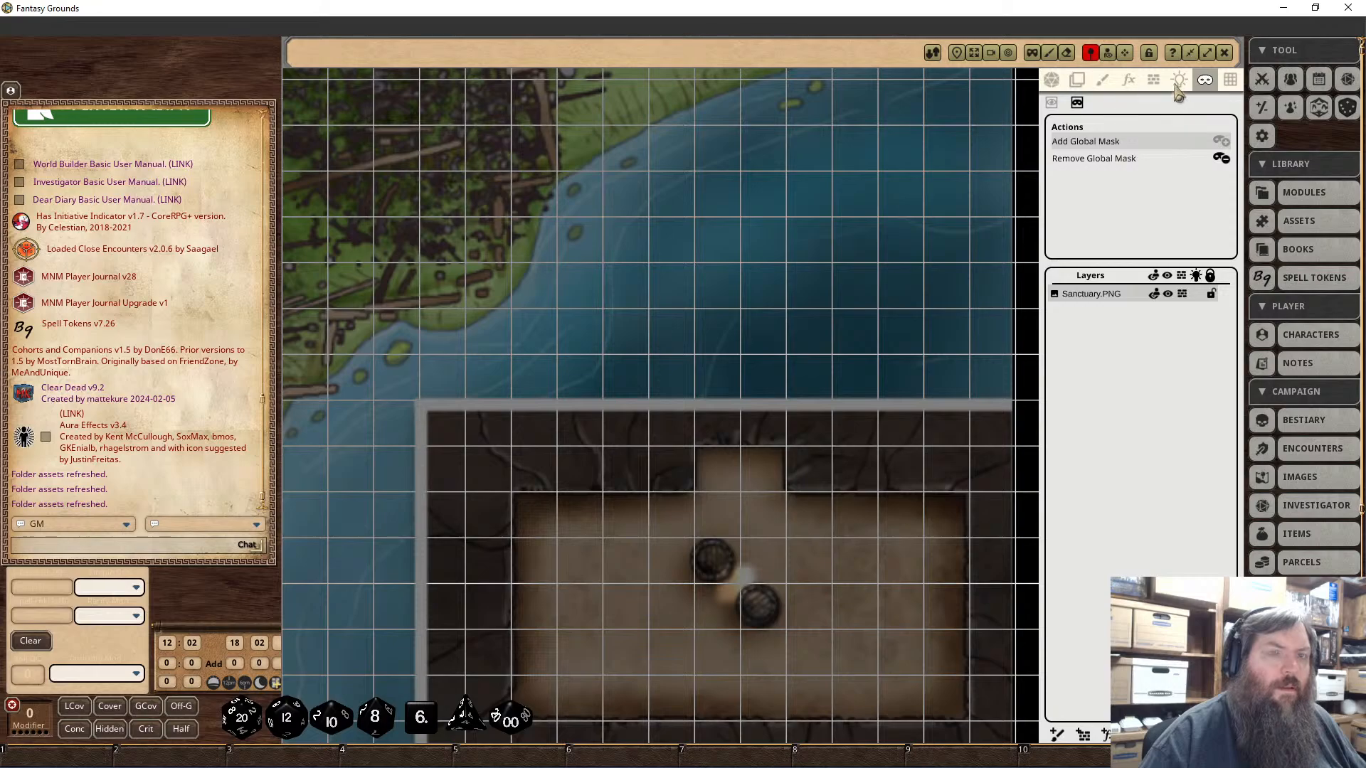
Step: Enable line of sight on the map and review the light presets and ambient light settings
left_click(1051, 80)
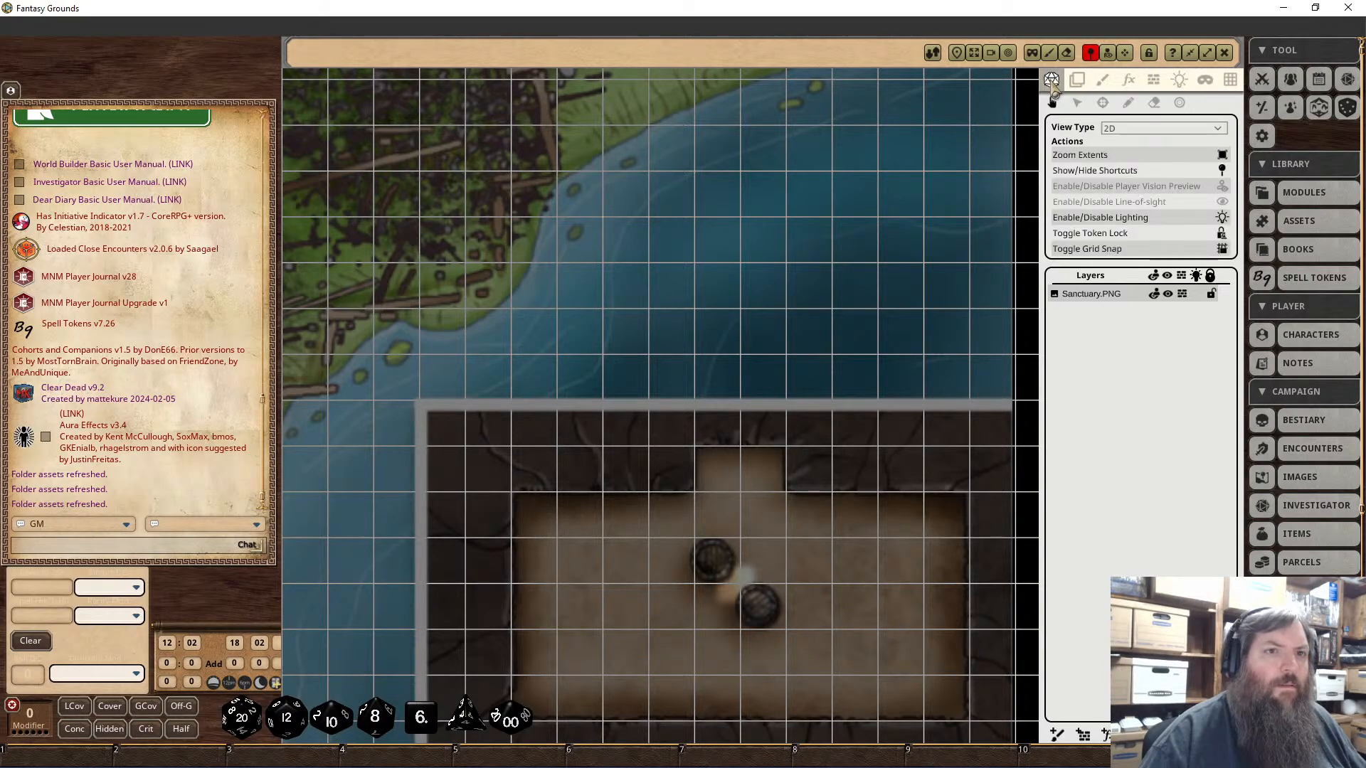
left_click(1223, 204)
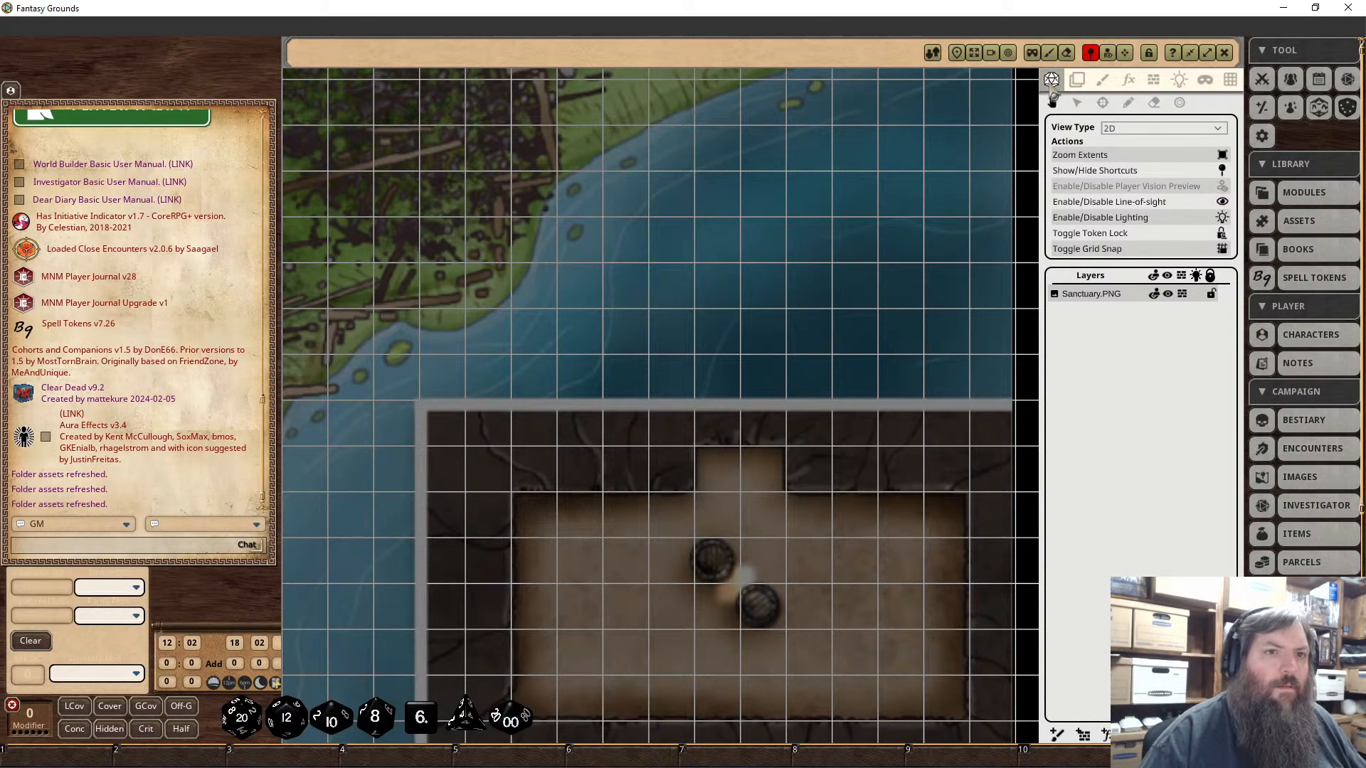
left_click(1181, 80)
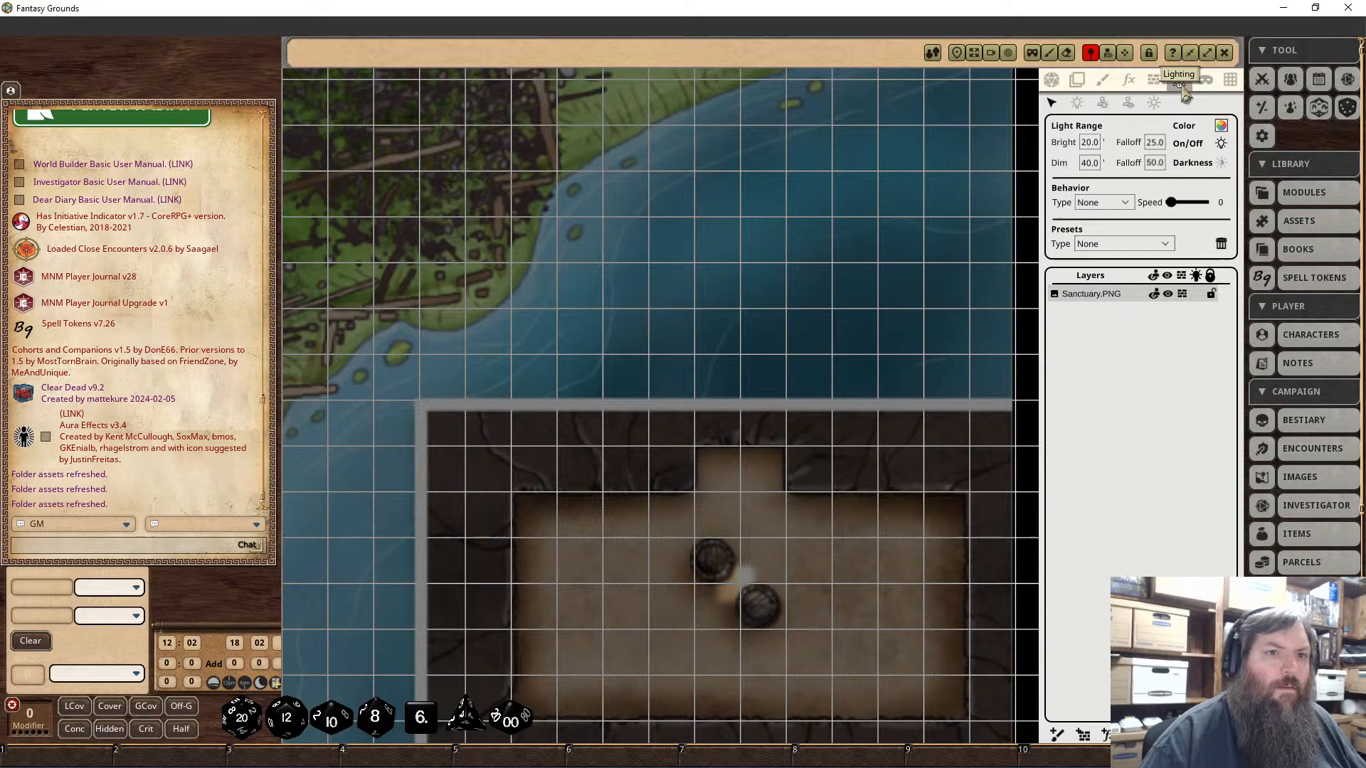
left_click(1135, 245)
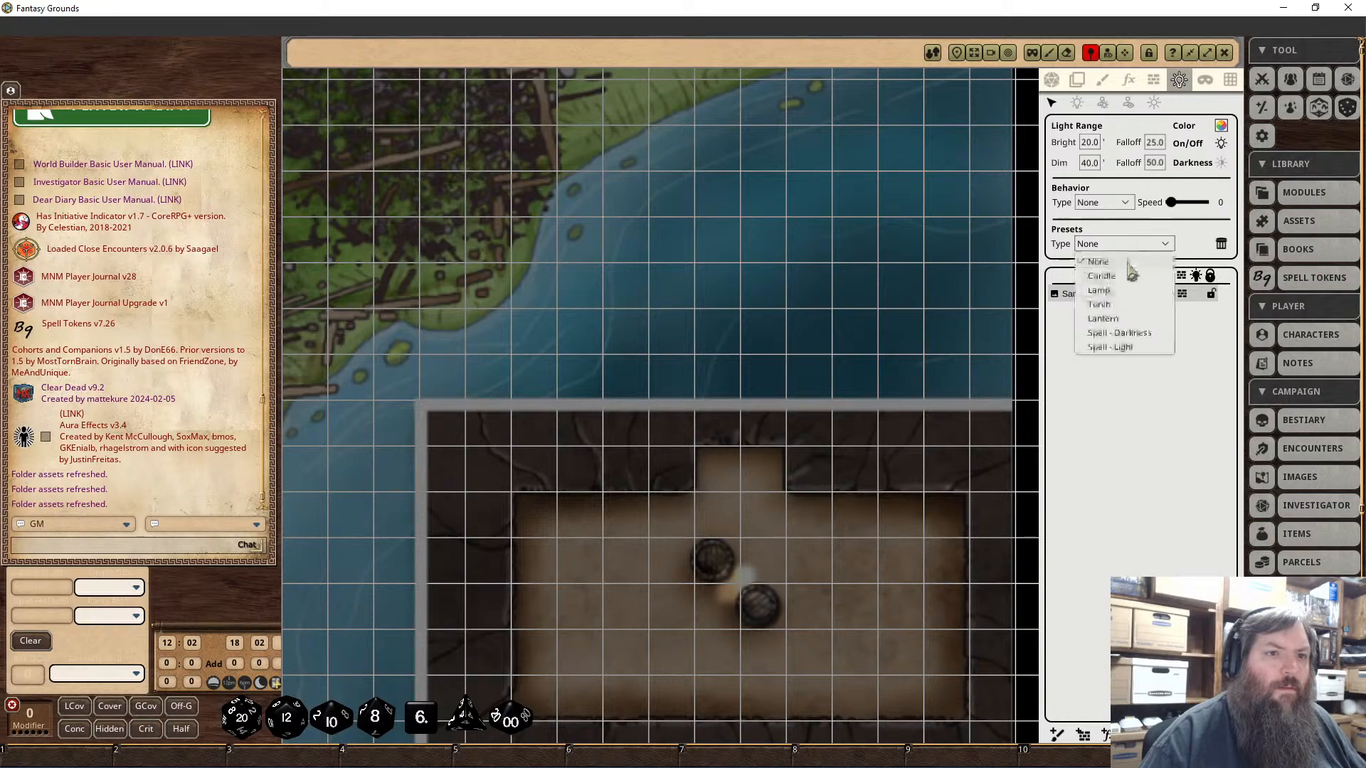
left_click(1154, 103)
scroll(719, 182, "down", 2)
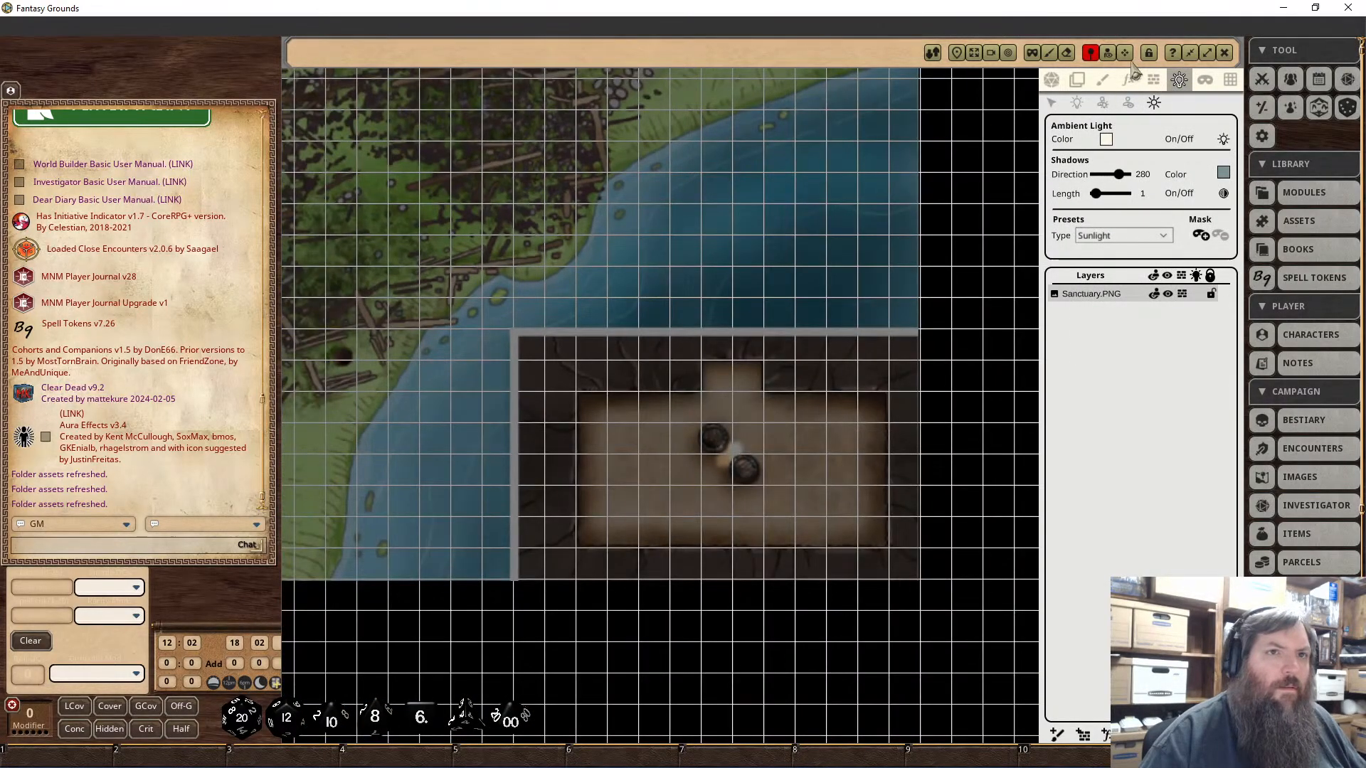
Step: Draw a closed line-of-sight wall around the outer border of the underground chamber inset
left_click(1154, 81)
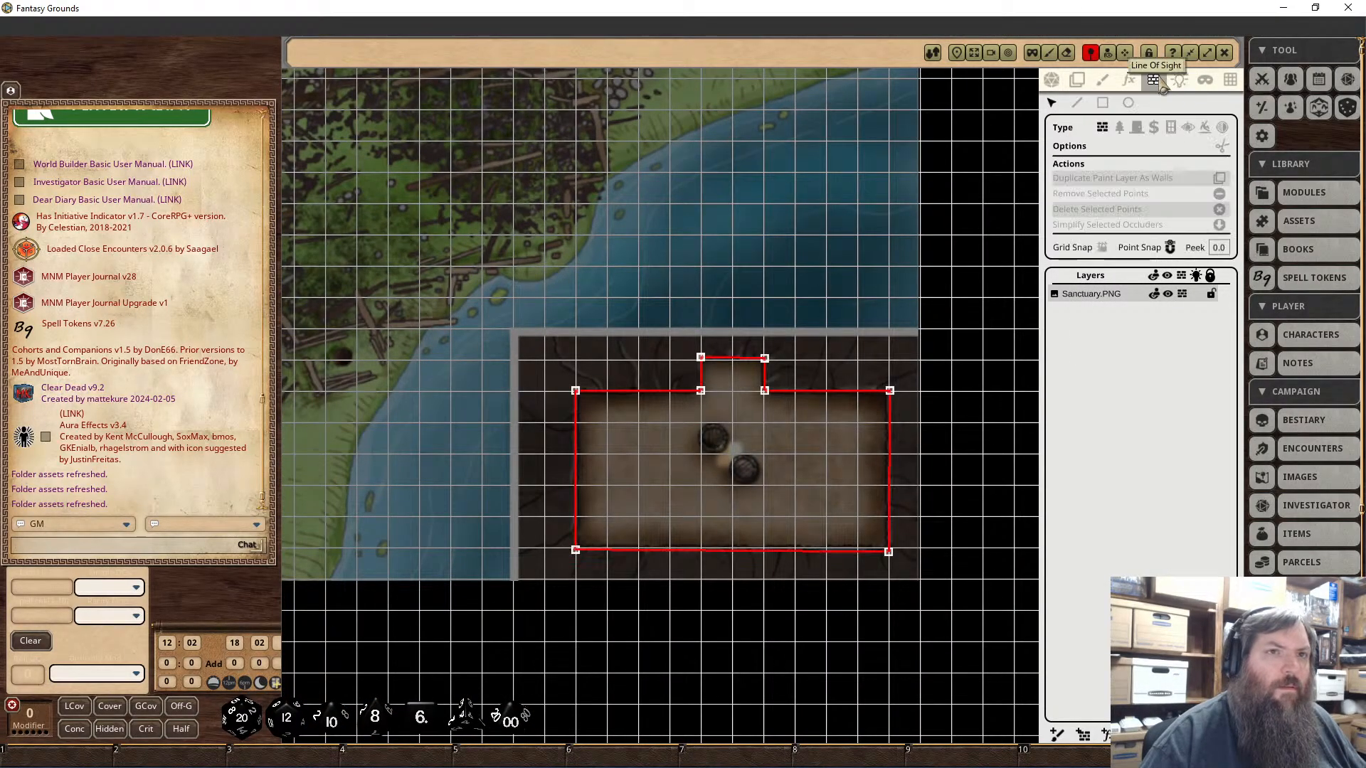
left_click(1077, 103)
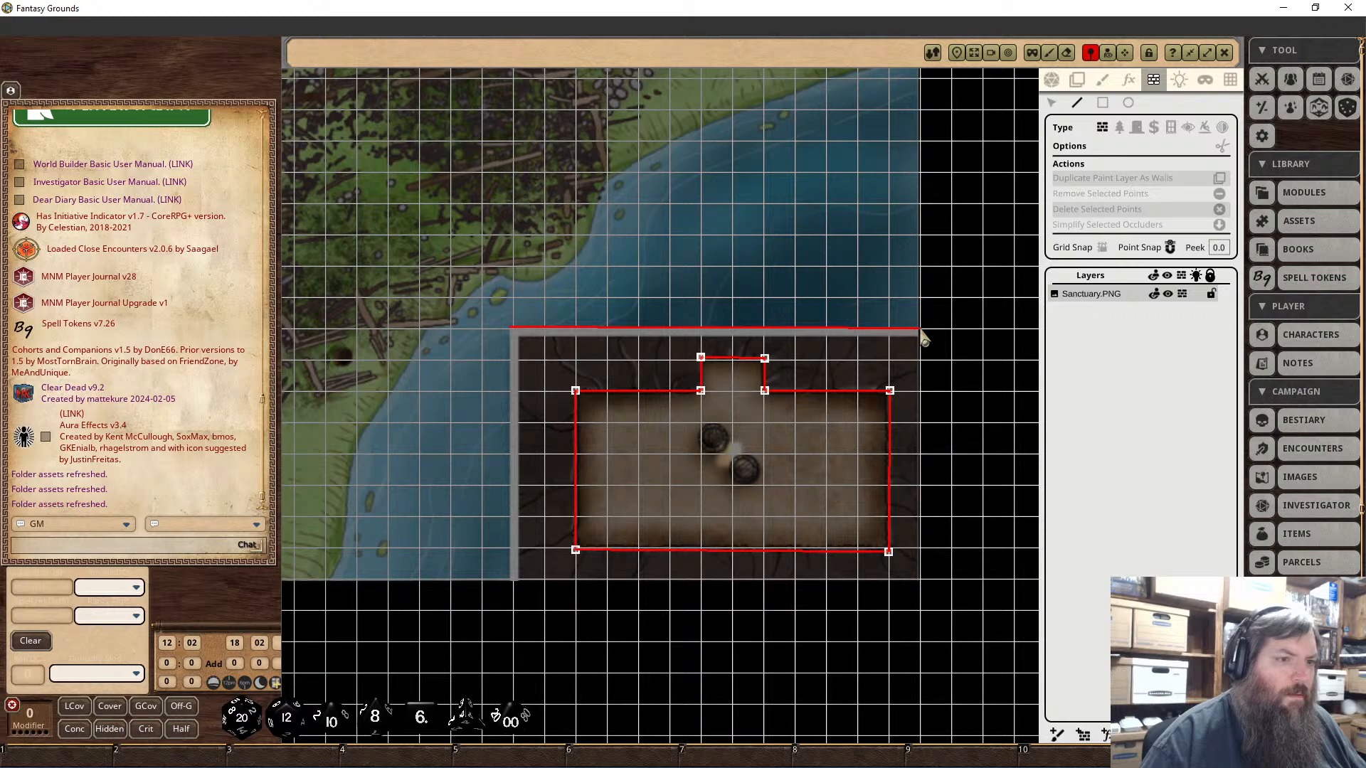
left_click(920, 329)
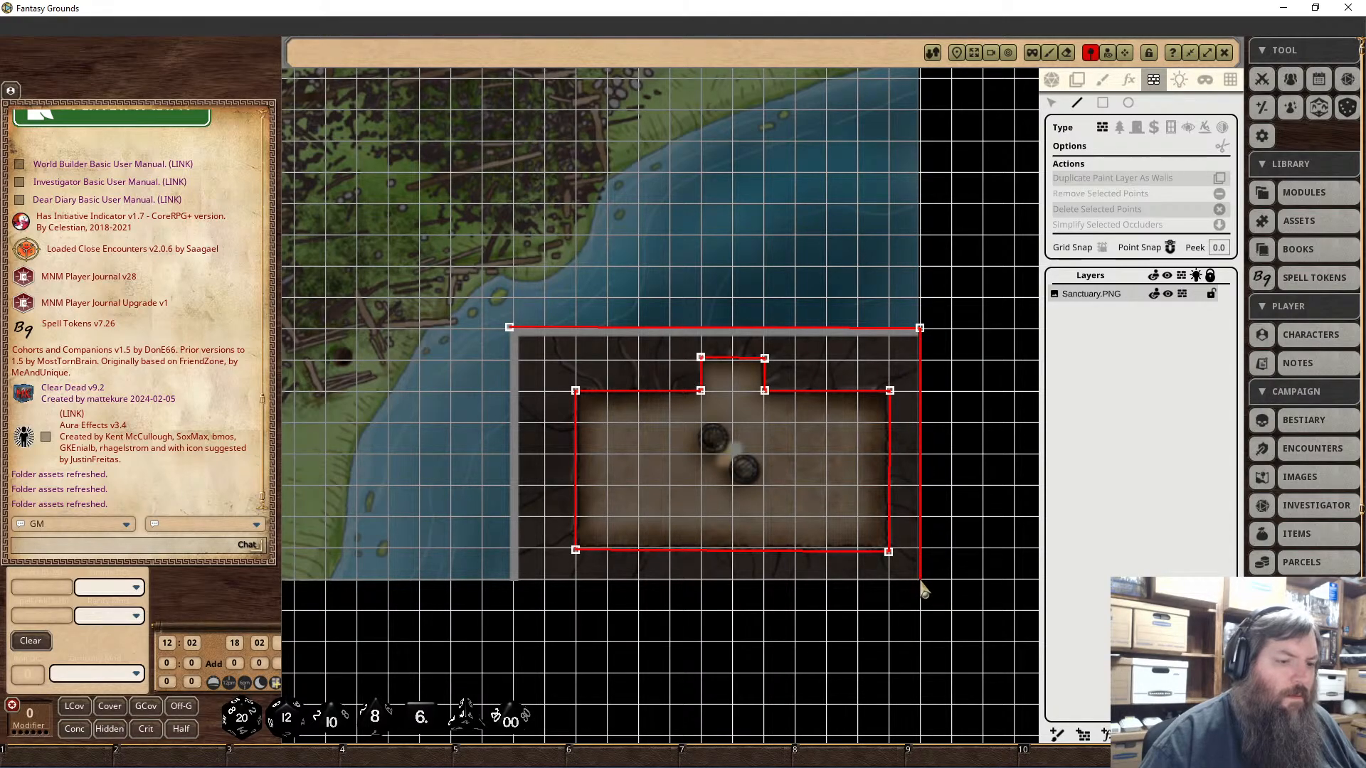
left_click(919, 581)
left_click(511, 580)
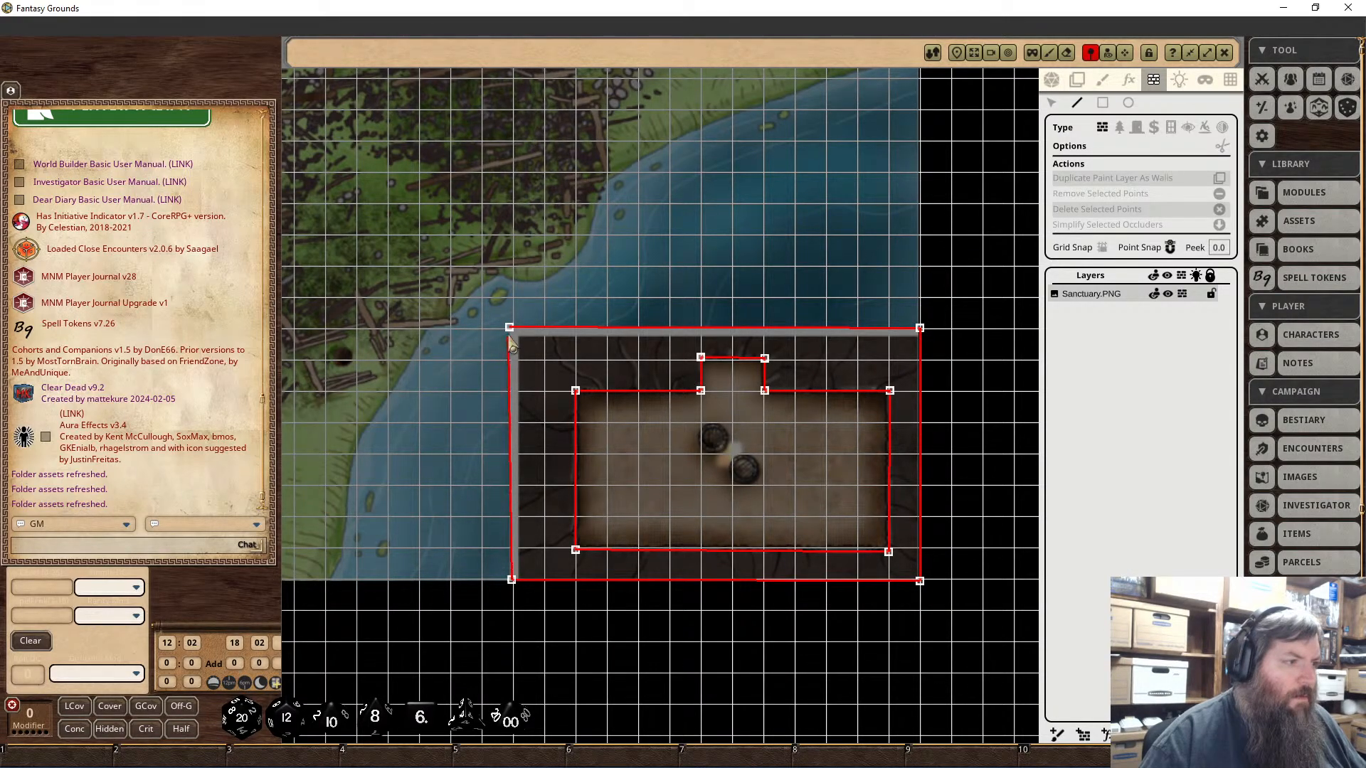
Step: Draw a closed four-sided terrain occluder around the dark pit and its surrounding beams in the ruins
left_click_drag(407, 226, 721, 417)
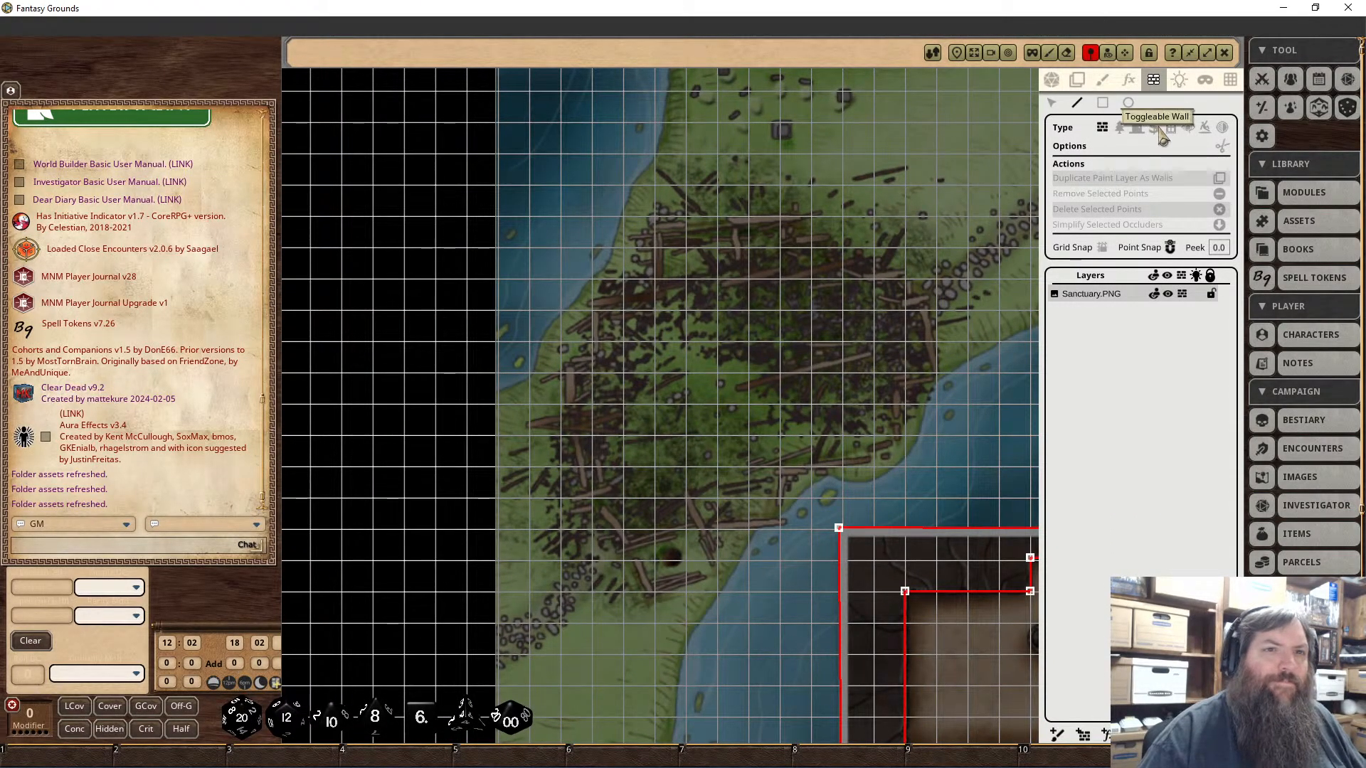
left_click(1120, 128)
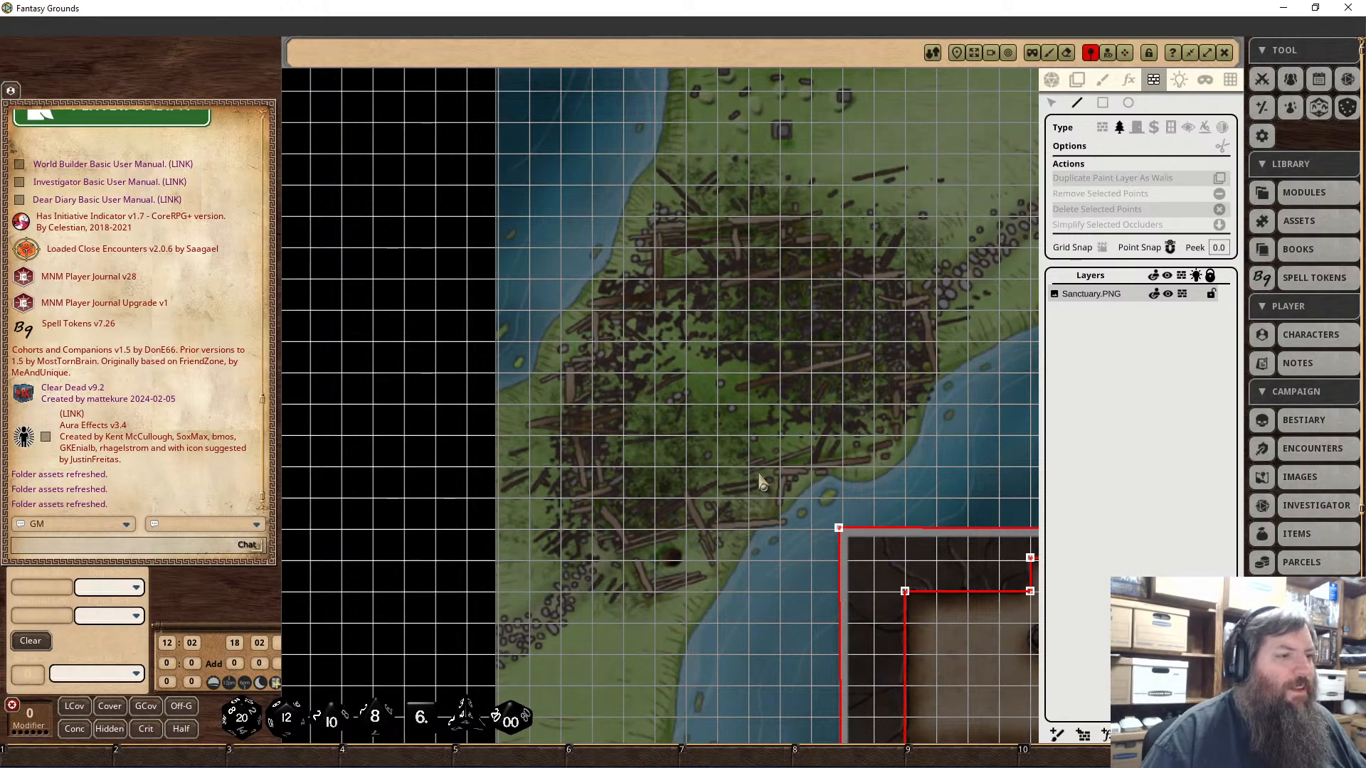
left_click_drag(760, 481, 660, 383)
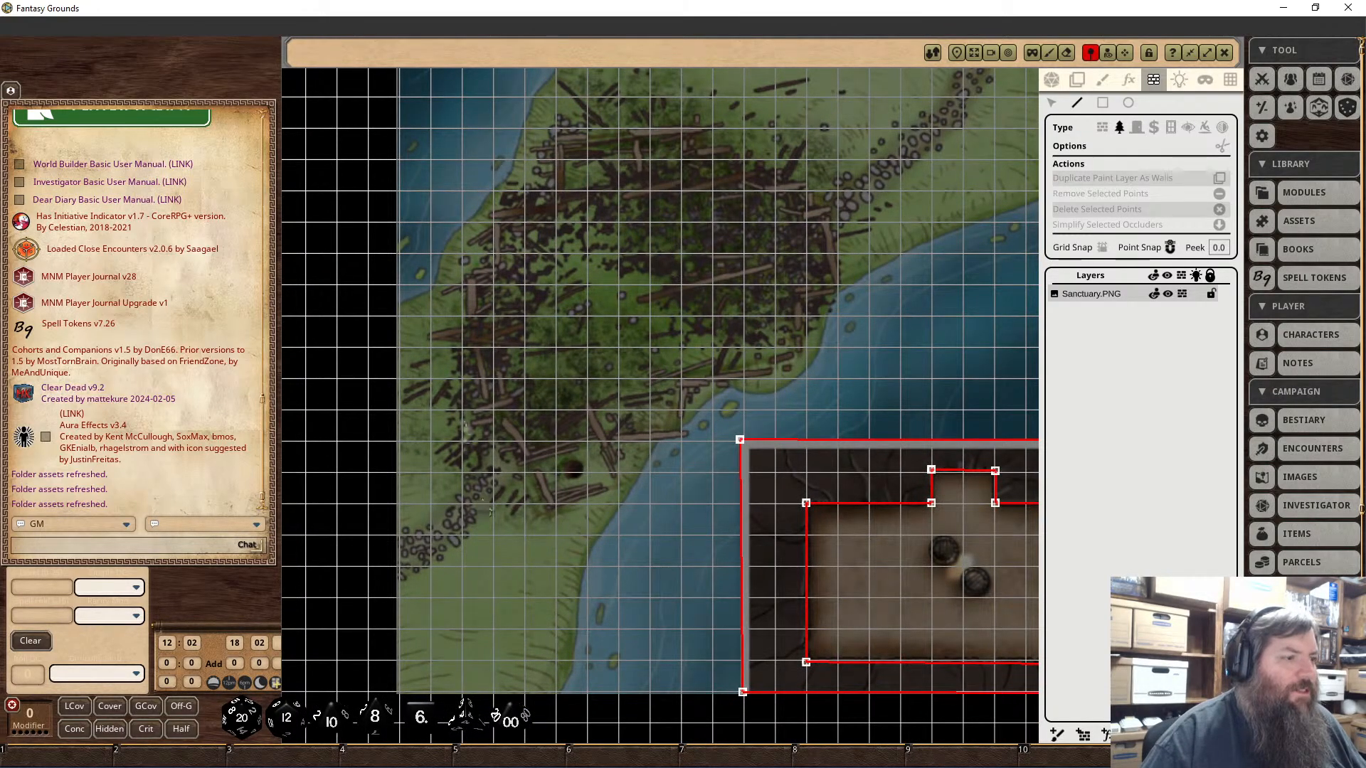
scroll(567, 548, "up", 3)
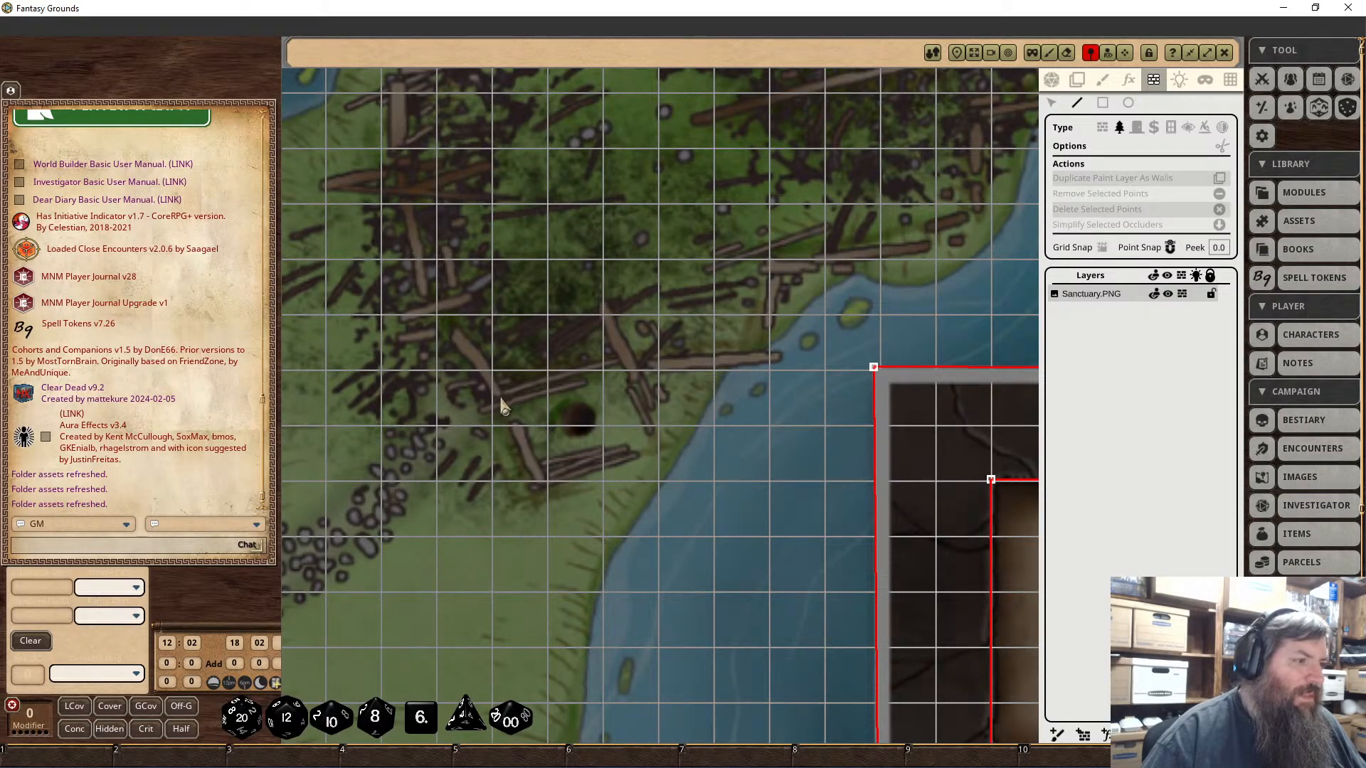
left_click(623, 365)
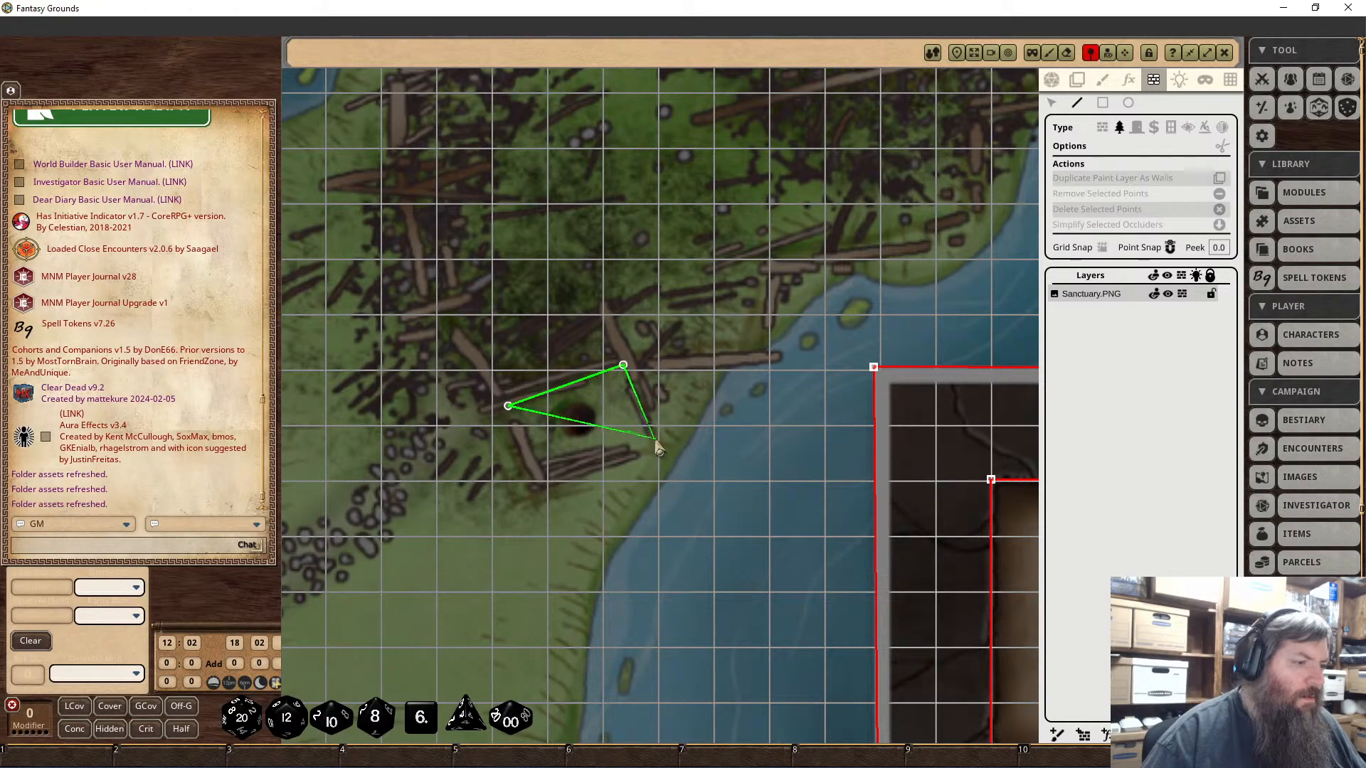
left_click(652, 436)
double_click(538, 481)
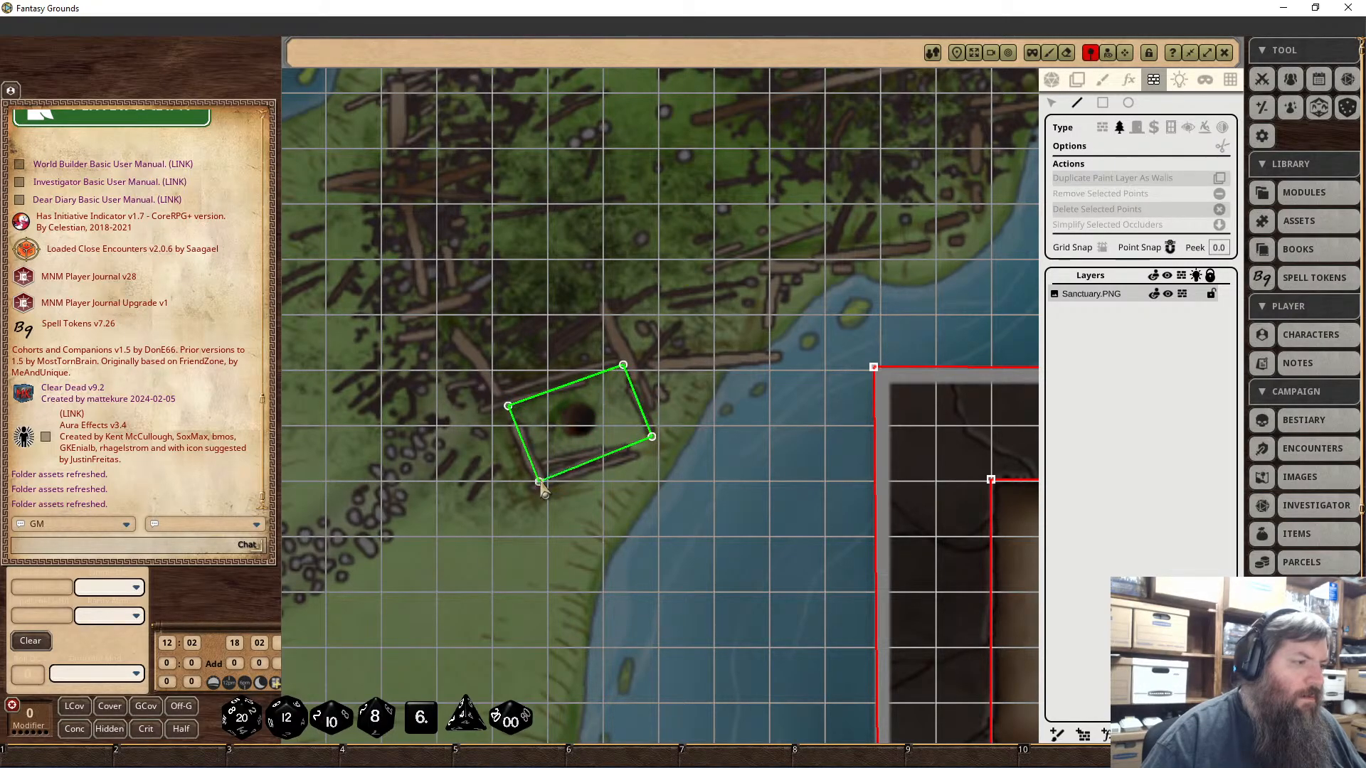
Step: Draw a closed terrain occluder over the fallen beams adjoining the pit's northwest corner
left_click_drag(474, 374, 527, 453)
scroll(527, 461, "down", 2)
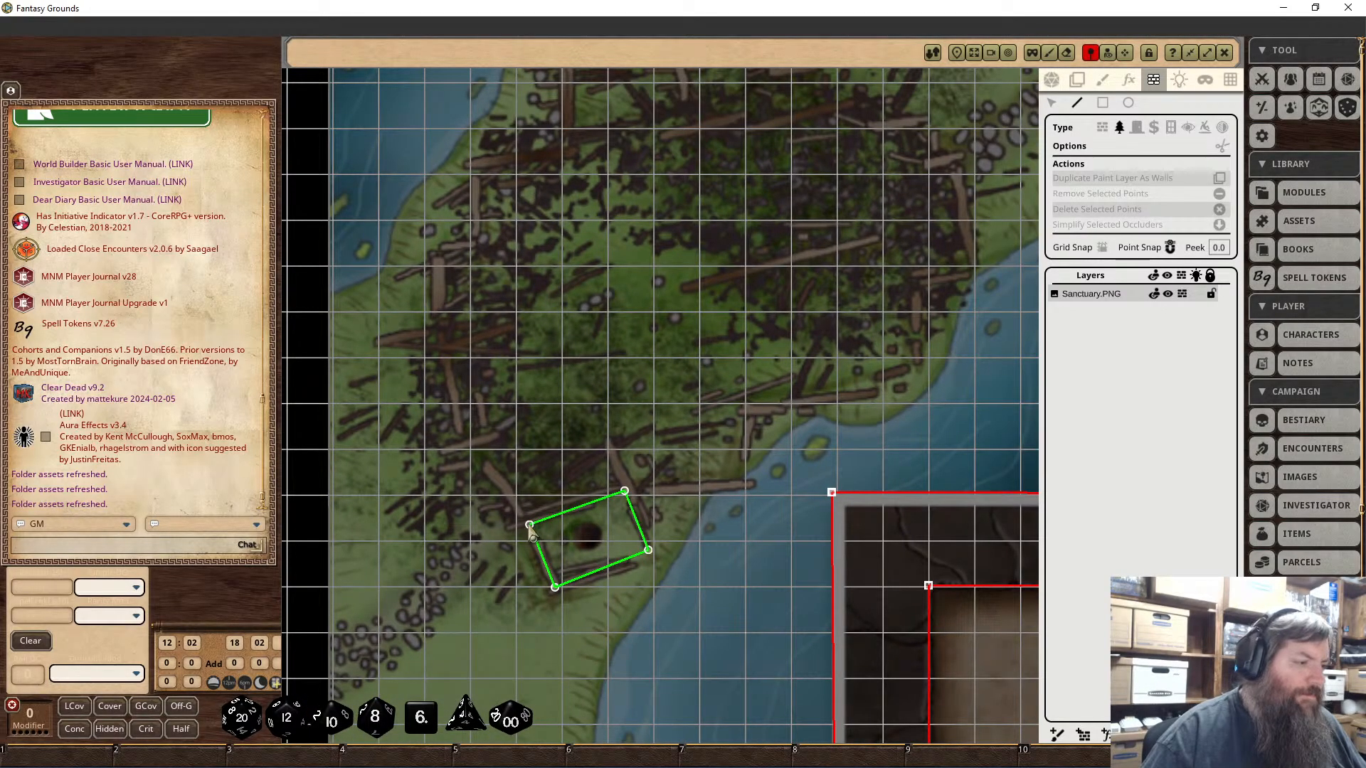
left_click(485, 509)
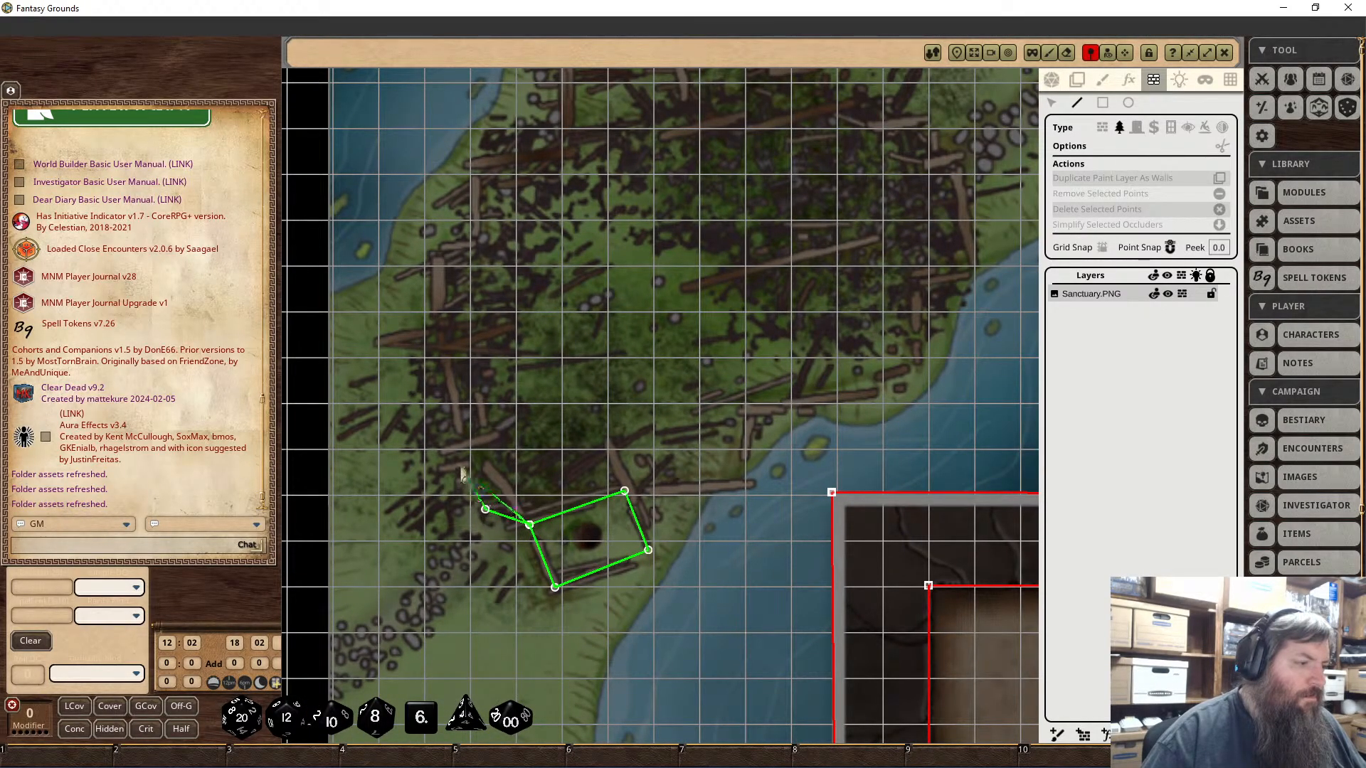
left_click(453, 456)
left_click(482, 439)
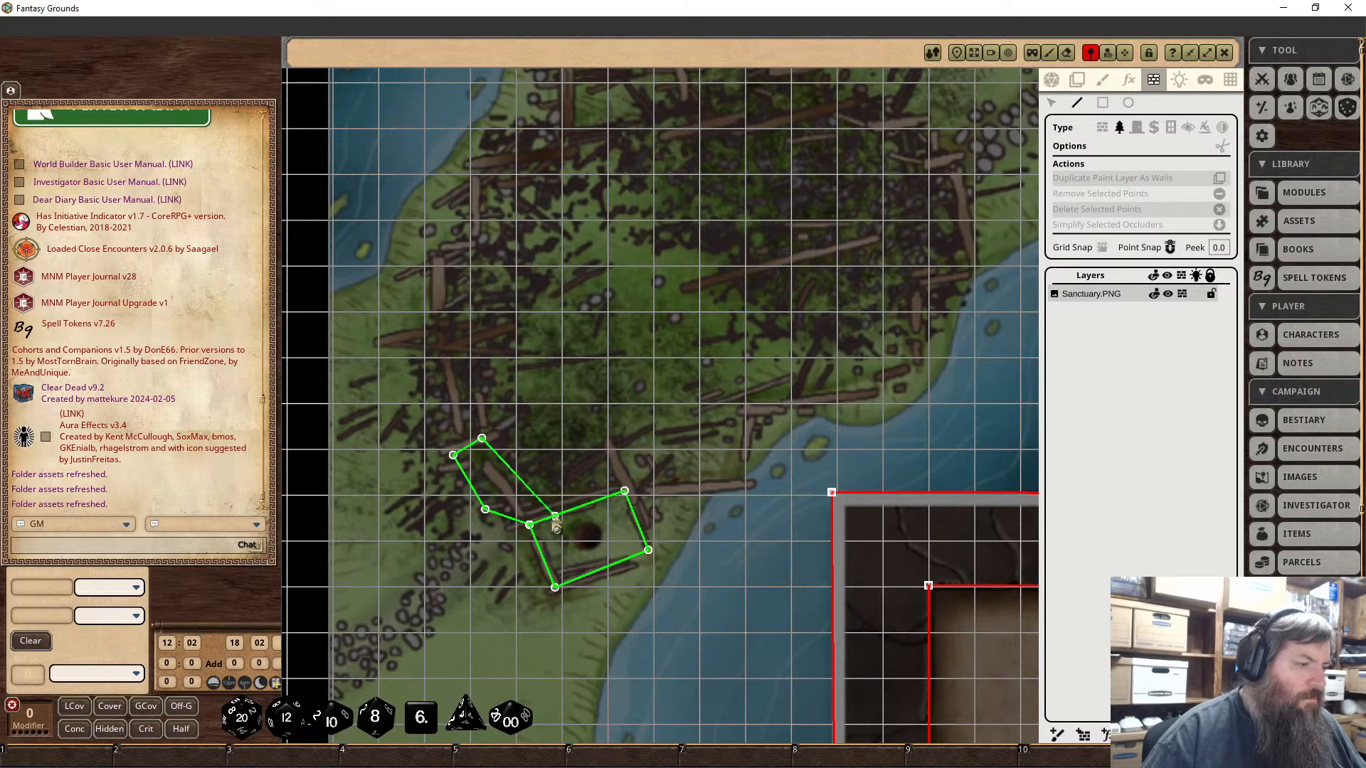
left_click(555, 516)
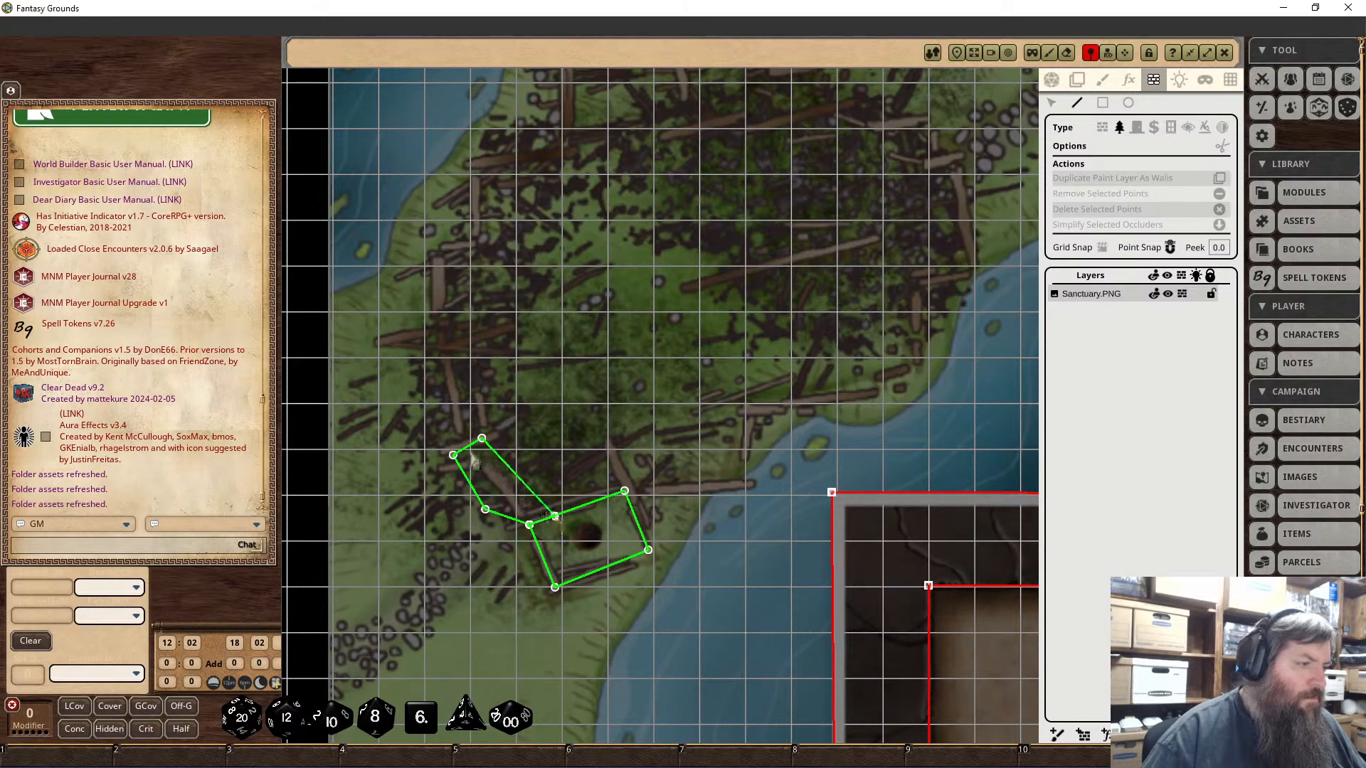
Step: Draw two more adjoining four-sided terrain occluders northward along the debris on the ruins' west side
left_click(429, 346)
left_click(489, 340)
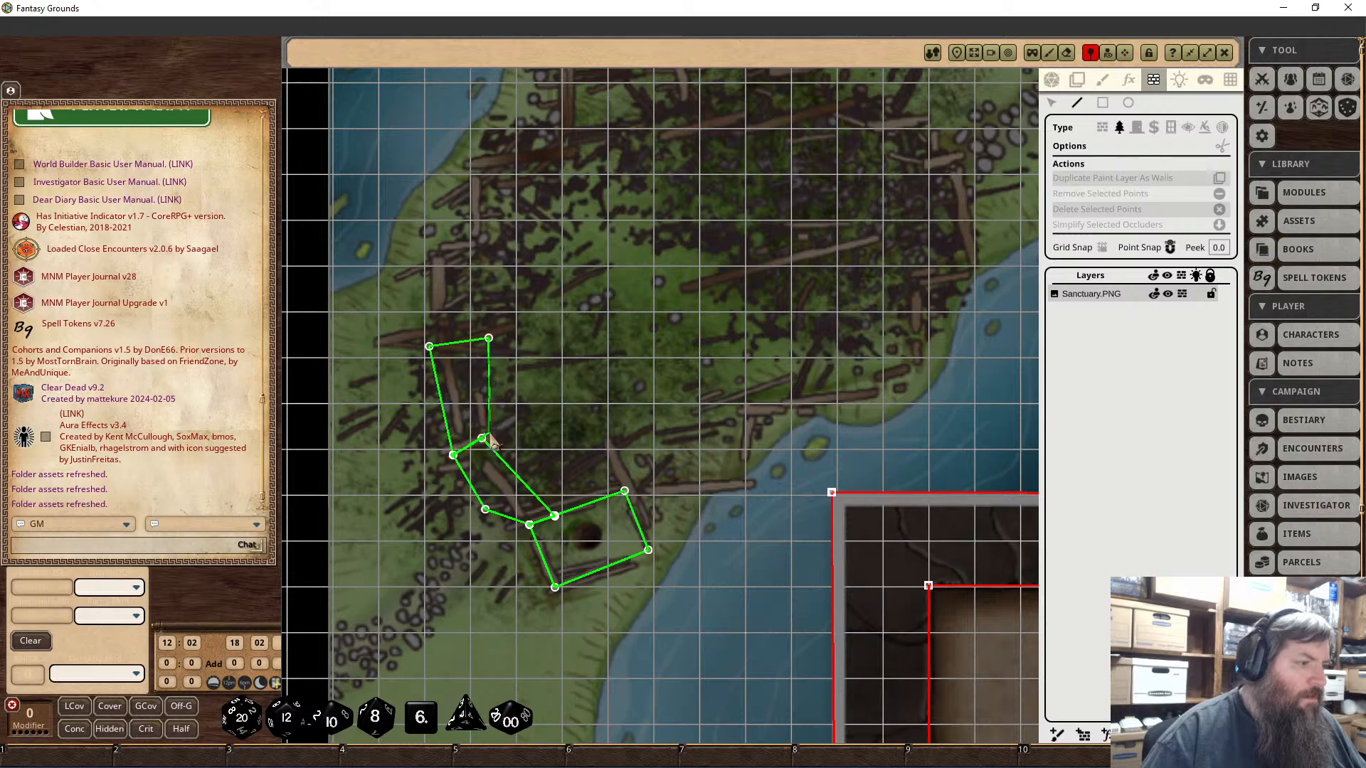
left_click(483, 439)
left_click_drag(477, 307, 467, 457)
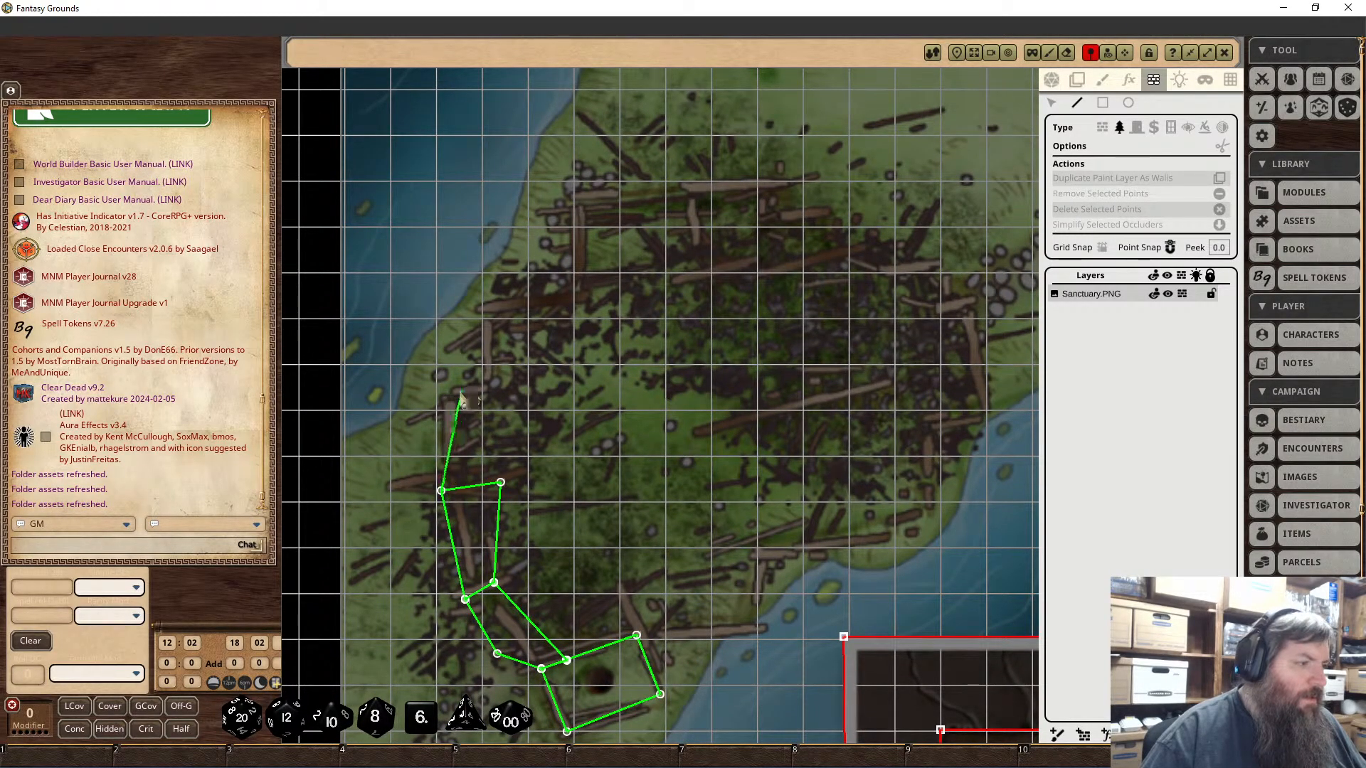
left_click(445, 397)
left_click(482, 382)
left_click(501, 482)
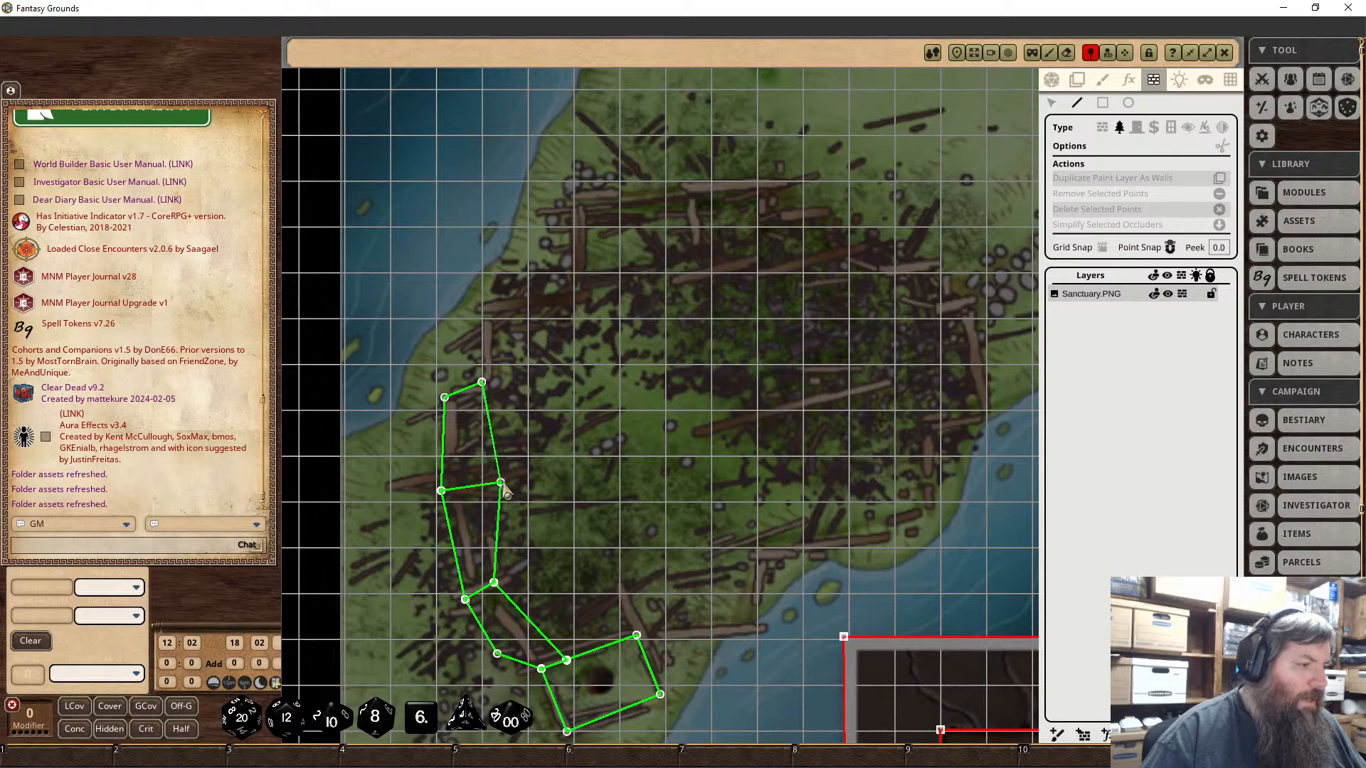
Step: Draw a triangular terrain occluder over the ruins' northwest debris, plus an adjoining four-sided one to its northeast up to the north edge
left_click(482, 382)
left_click(479, 306)
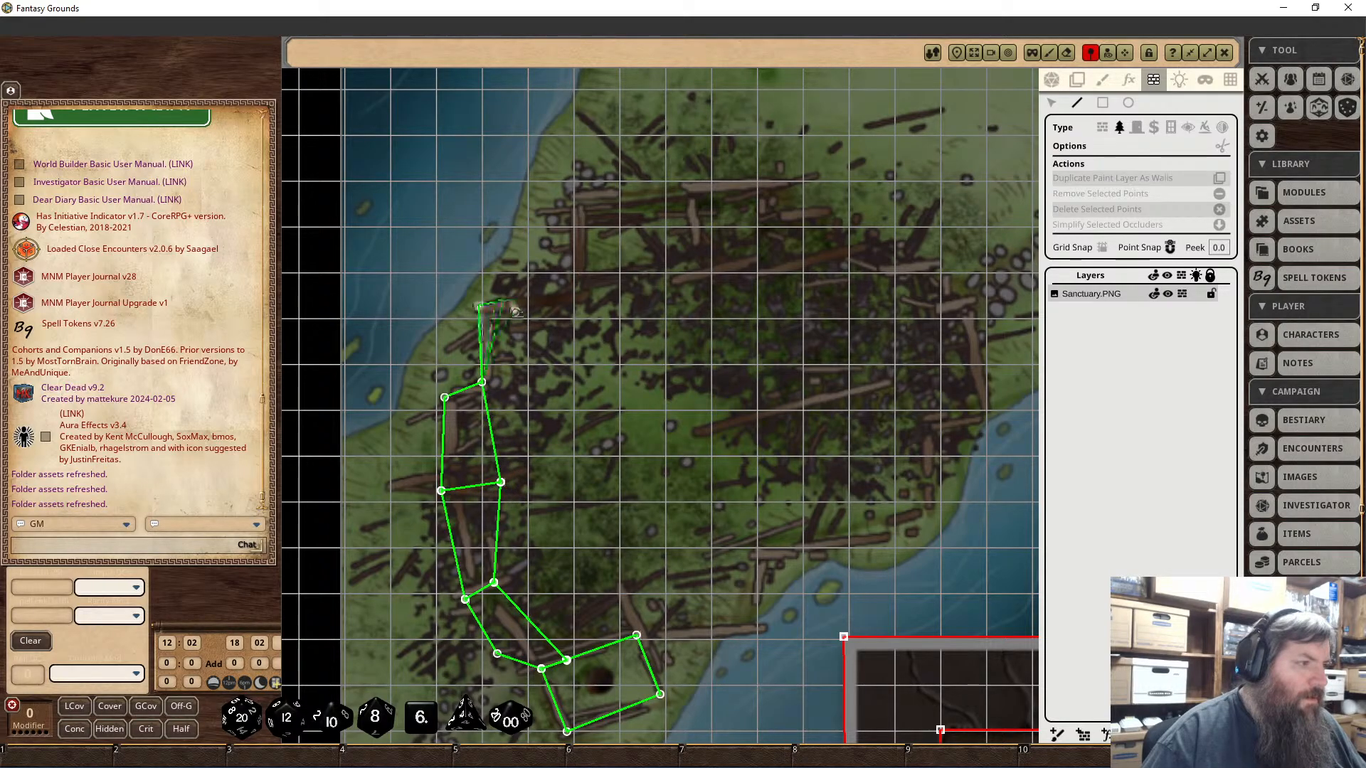
left_click(584, 292)
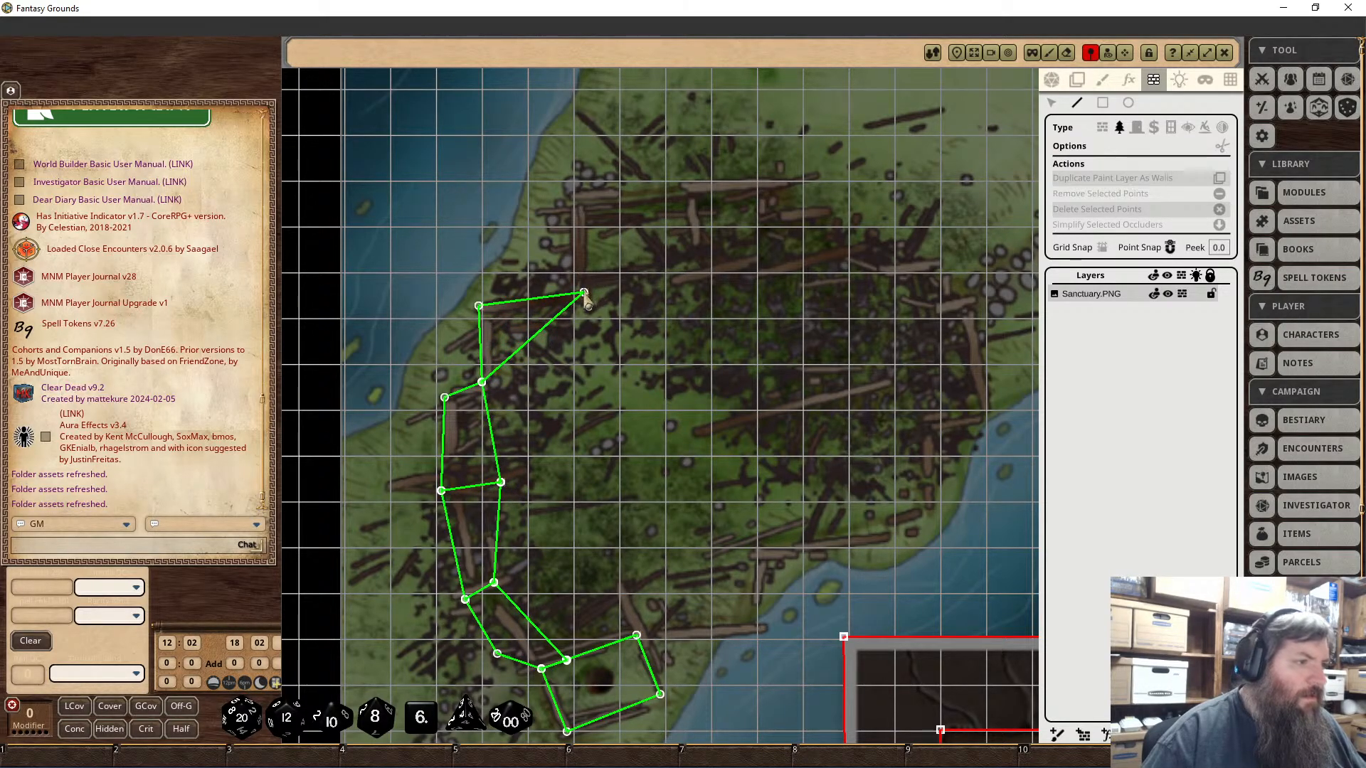
left_click(584, 292)
left_click(574, 195)
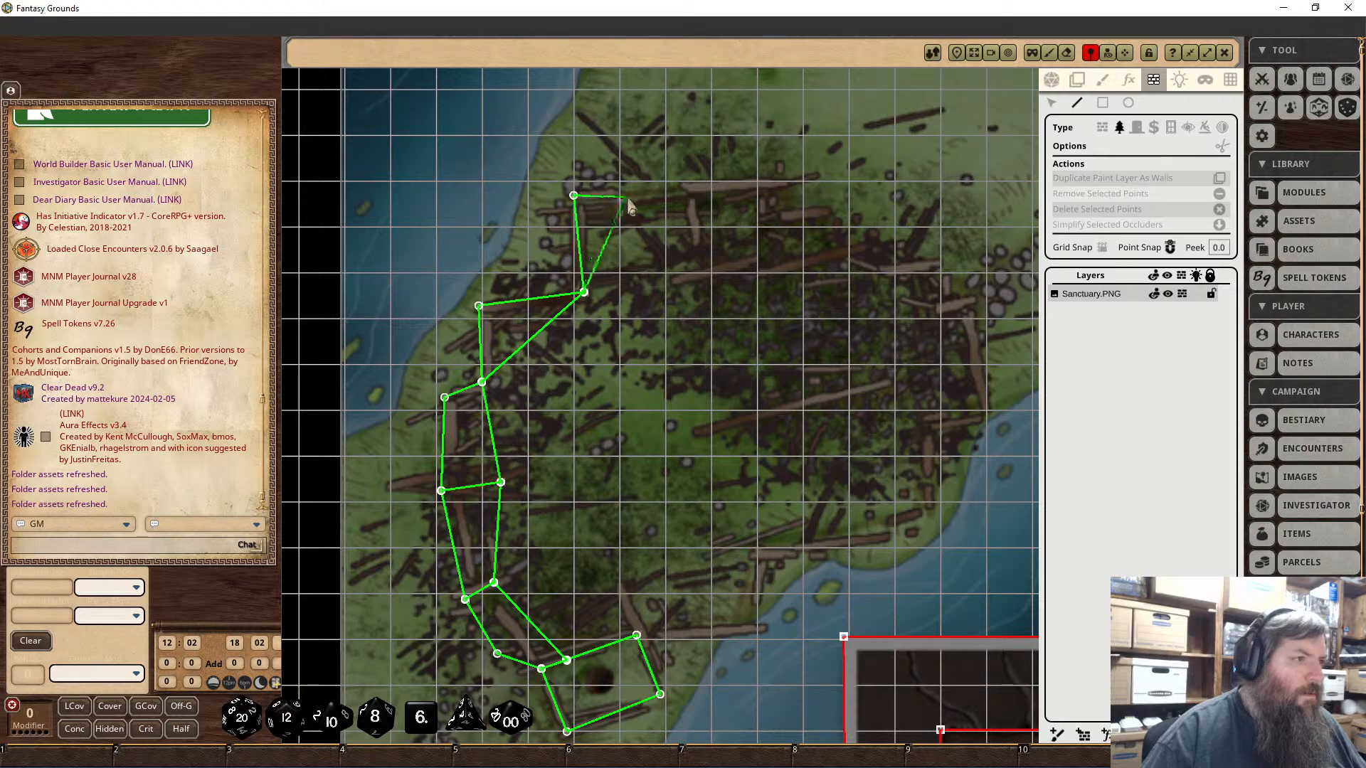
left_click(655, 199)
left_click(584, 292)
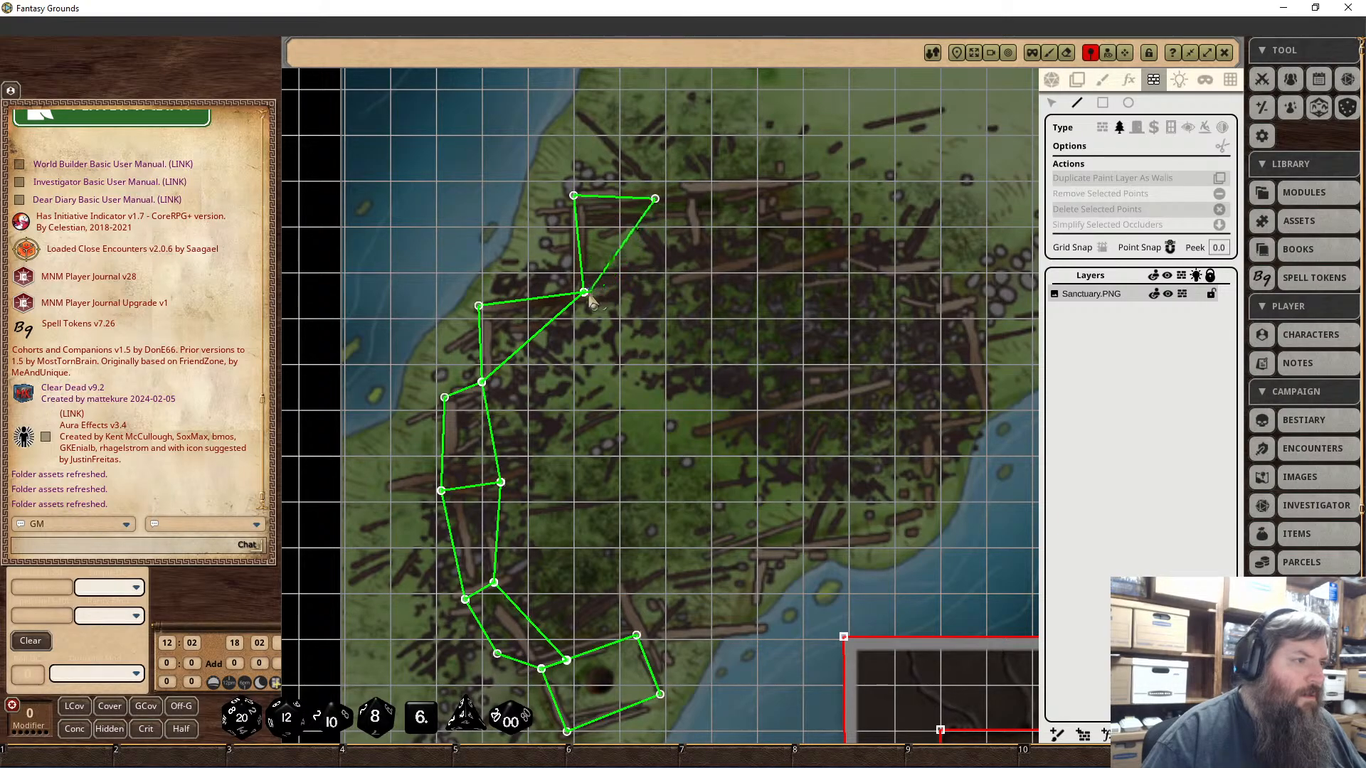
left_click(616, 290)
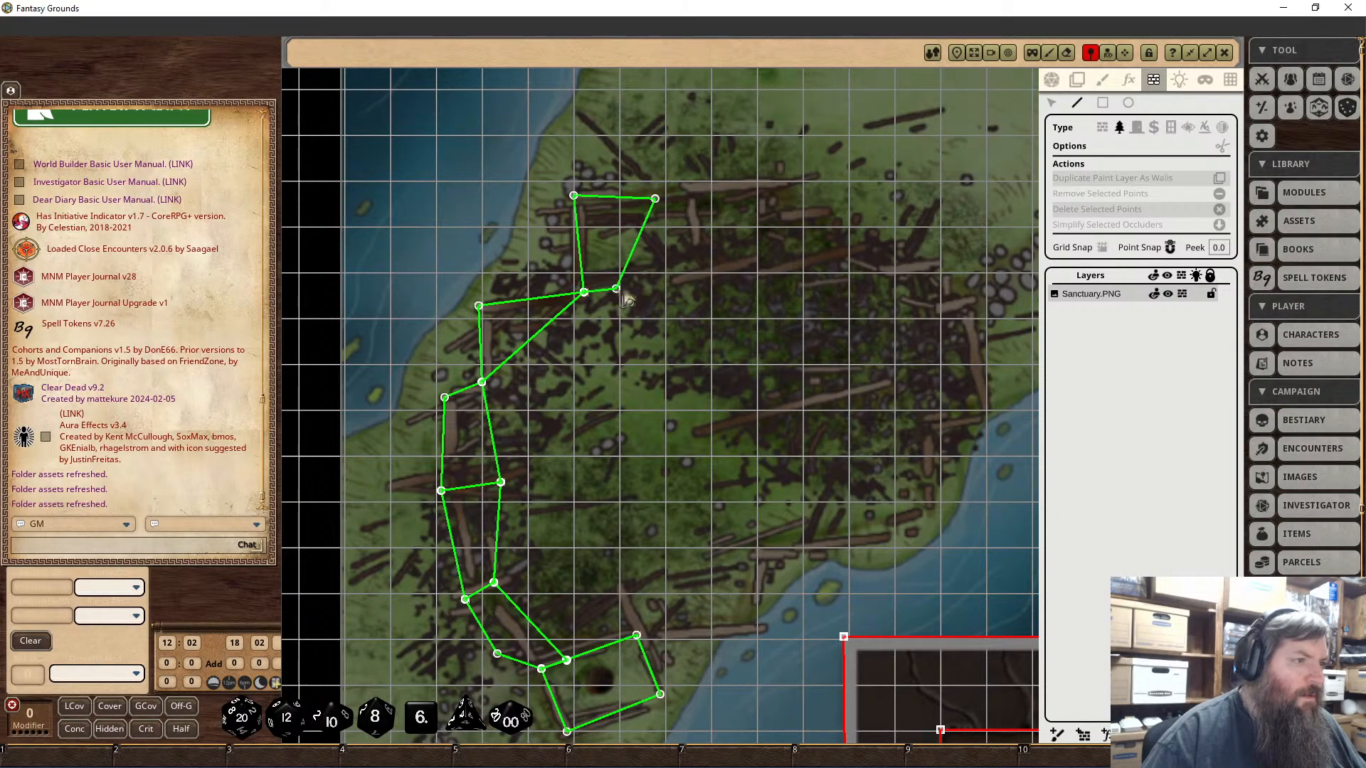
Step: Continue the terrain occluders eastward along the ruins' north edge, ending with a four-sided one over the central northern beams
left_click(690, 297)
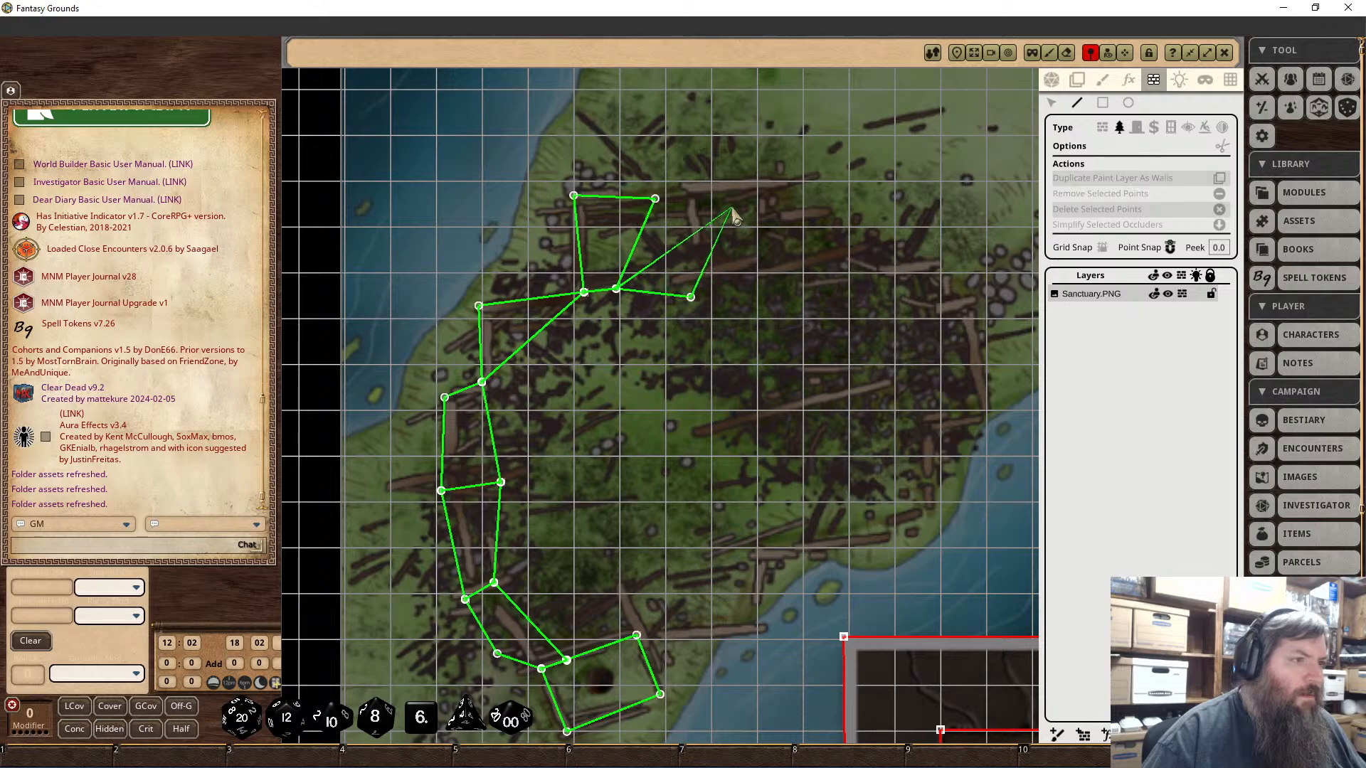
left_click(729, 204)
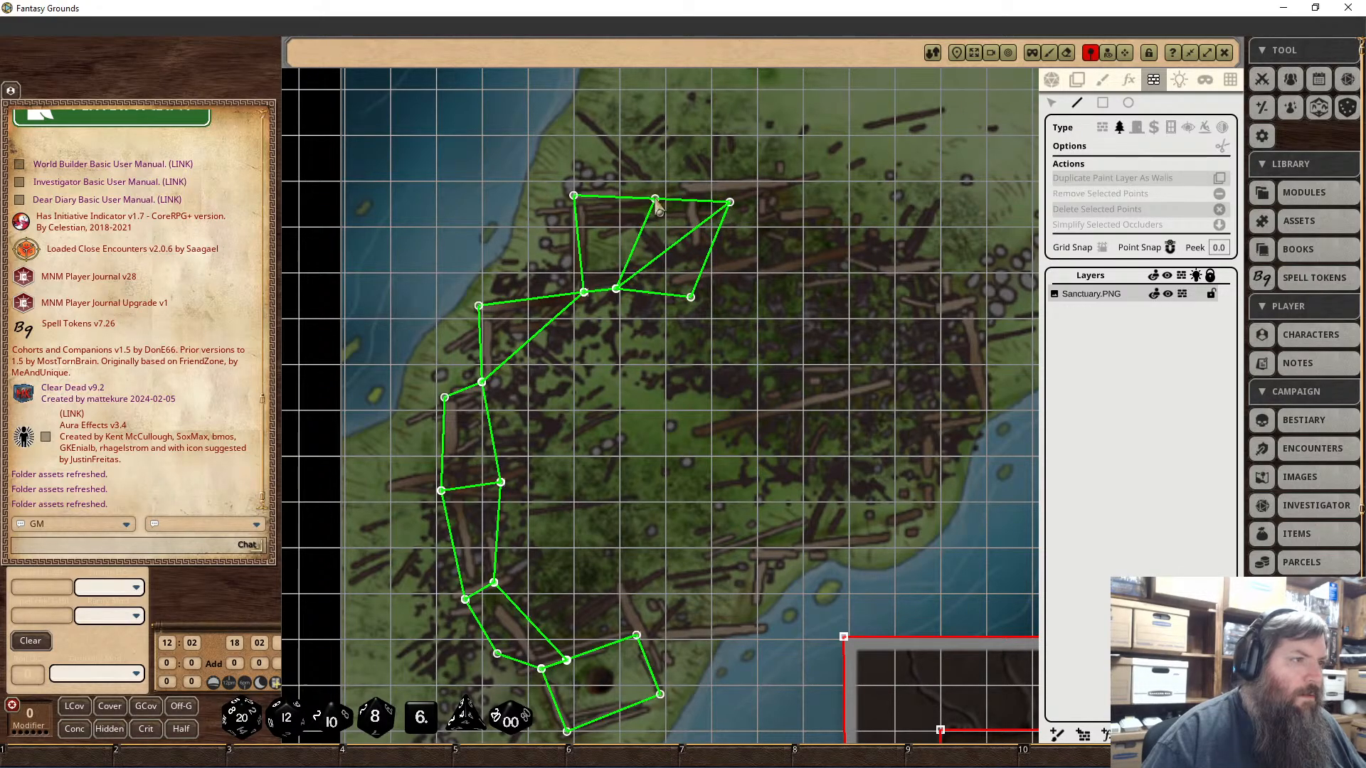
left_click(809, 205)
left_click(808, 280)
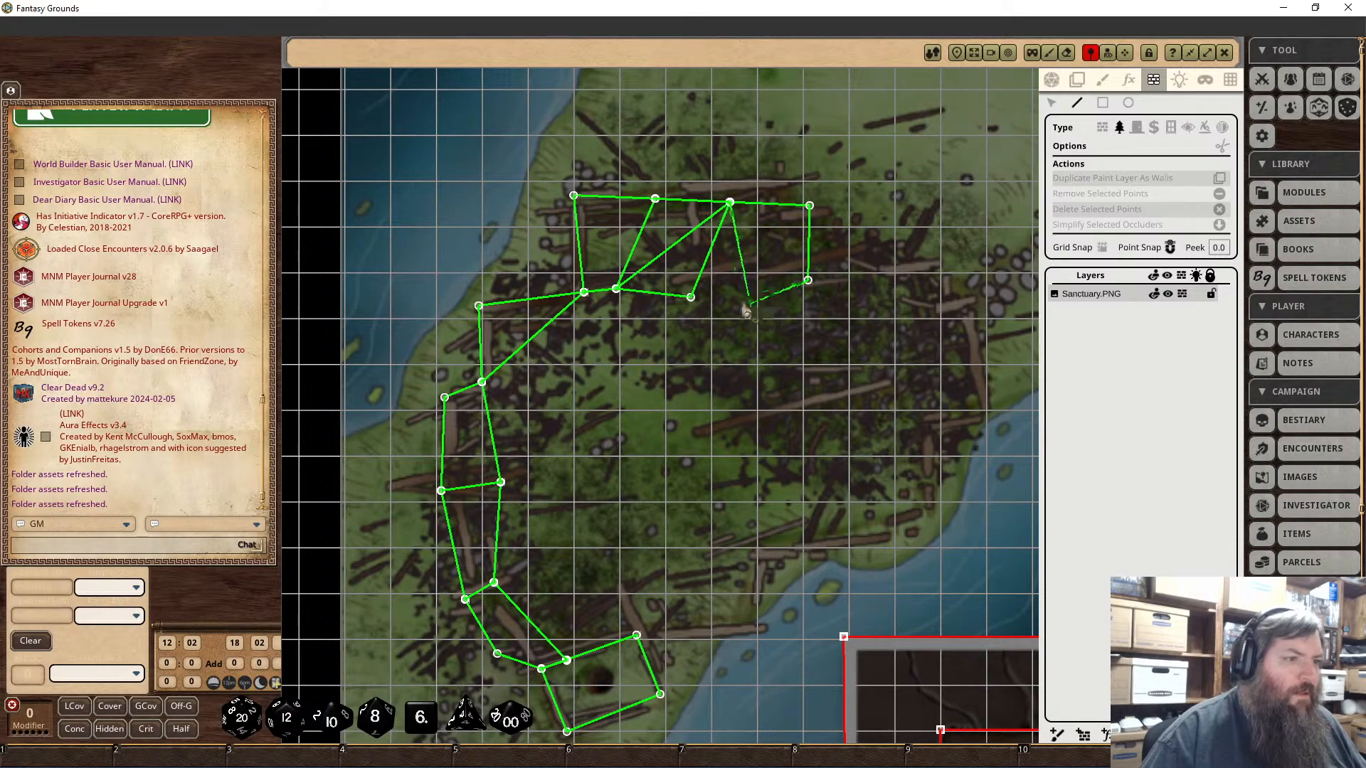
left_click(691, 297)
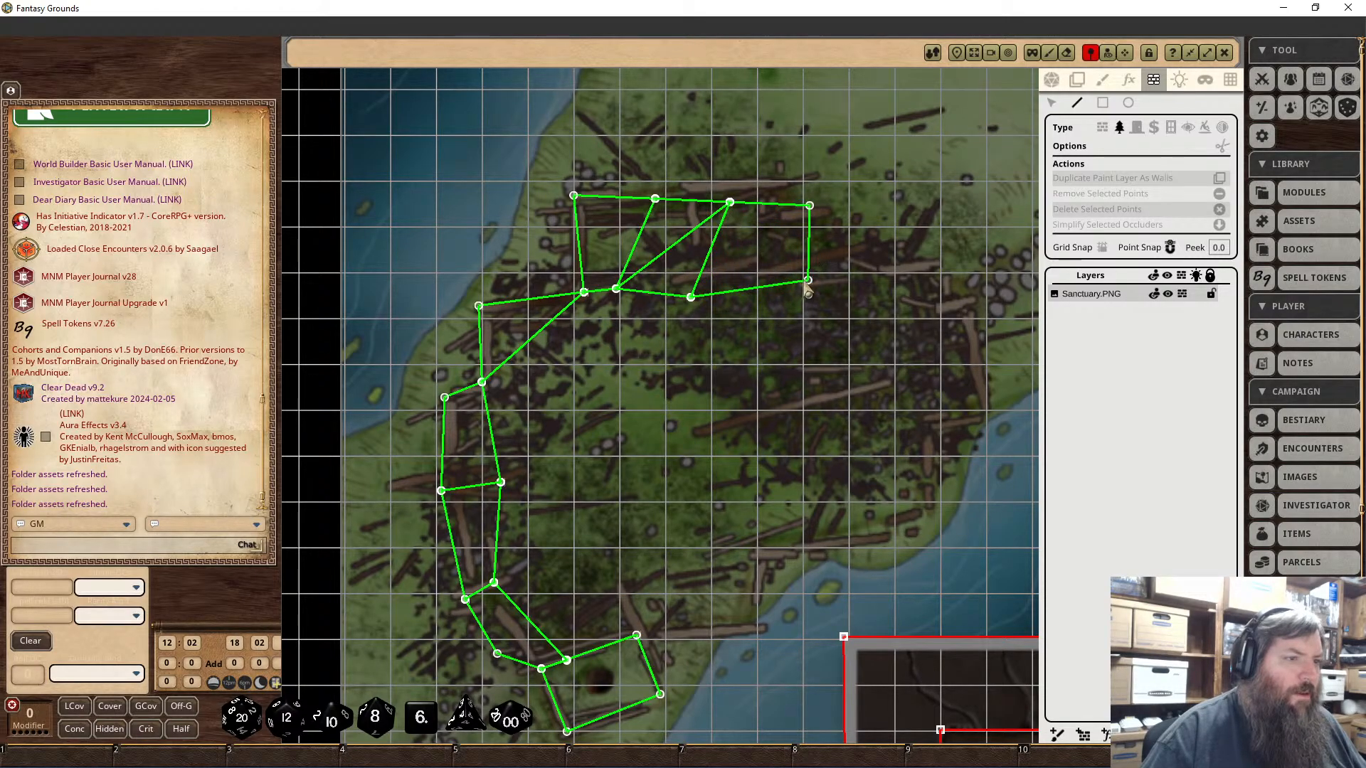
Step: Draw a four-sided terrain occluder south of the northern row's east end and another filling the corner to its northeast
left_click(804, 374)
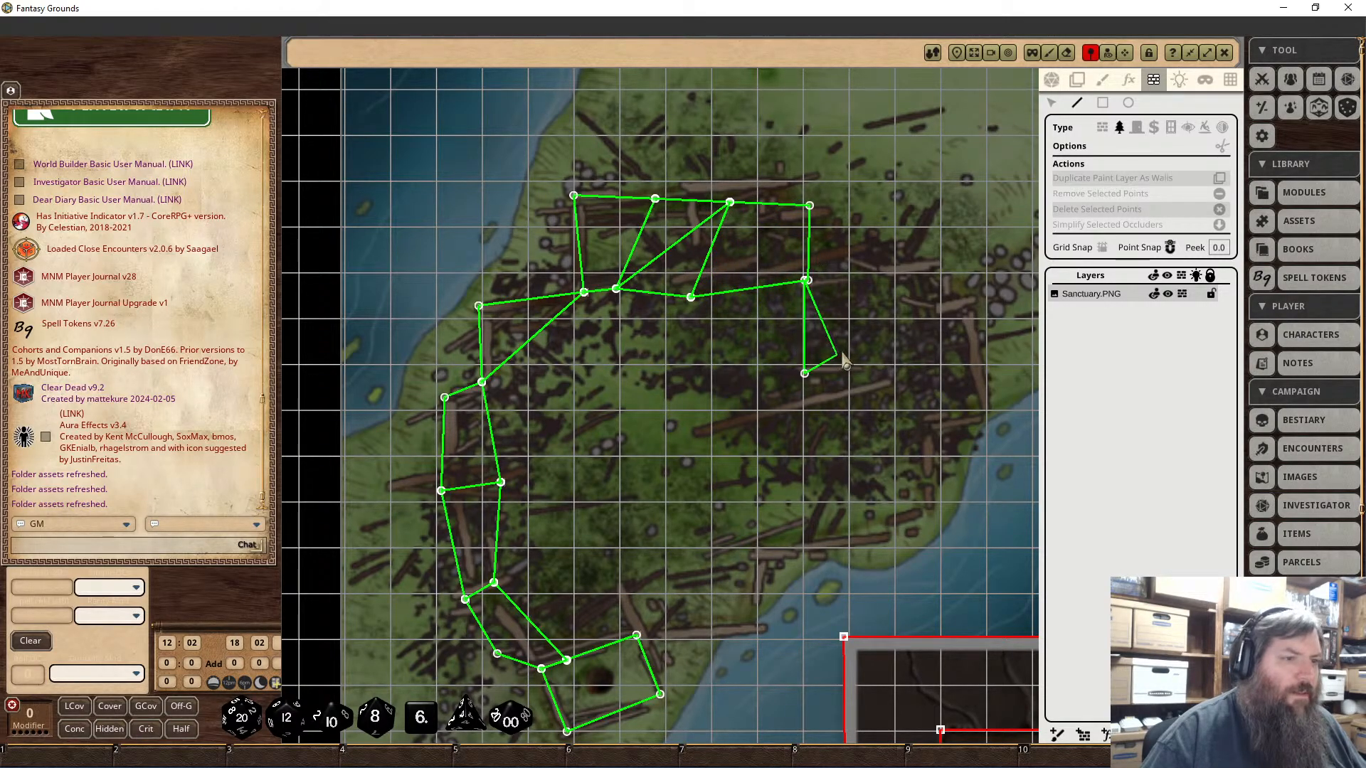
left_click(886, 367)
left_click(885, 278)
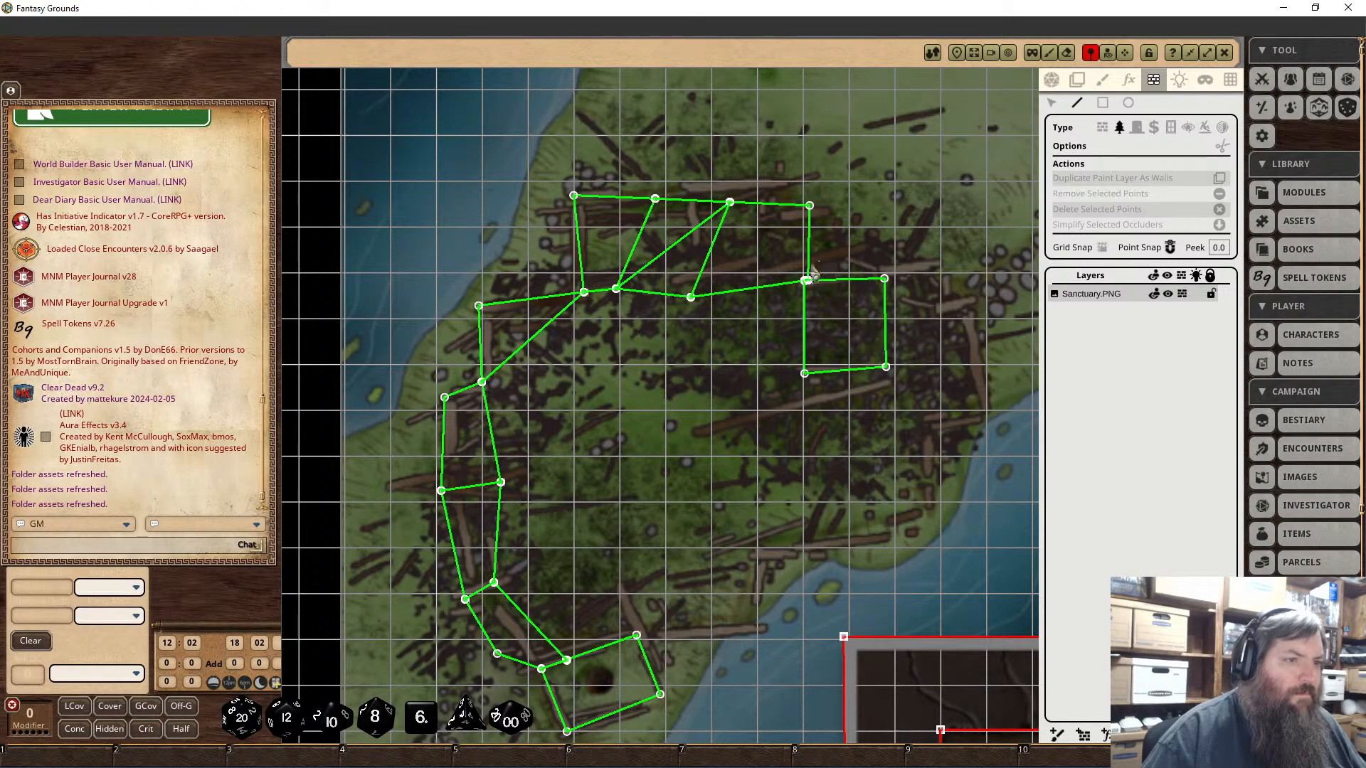
left_click(809, 205)
left_click(894, 248)
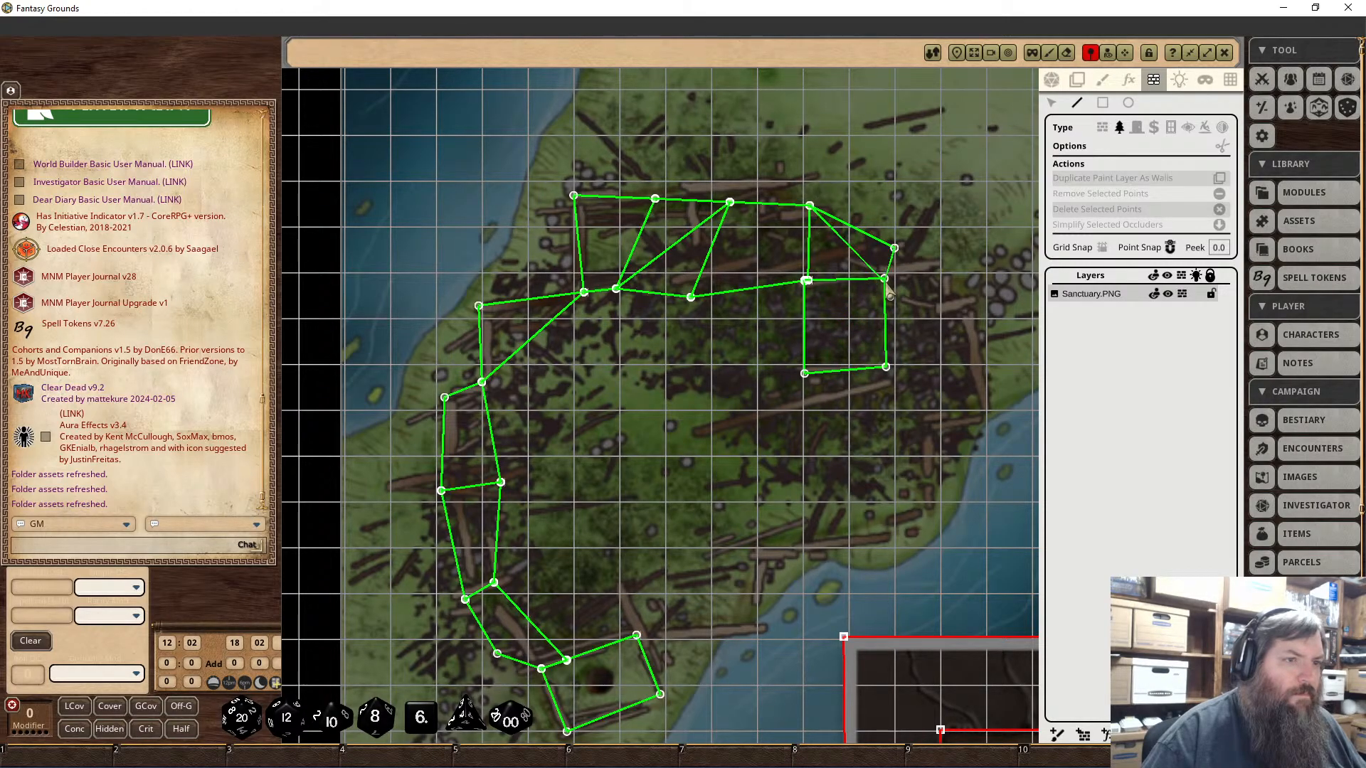
left_click(884, 278)
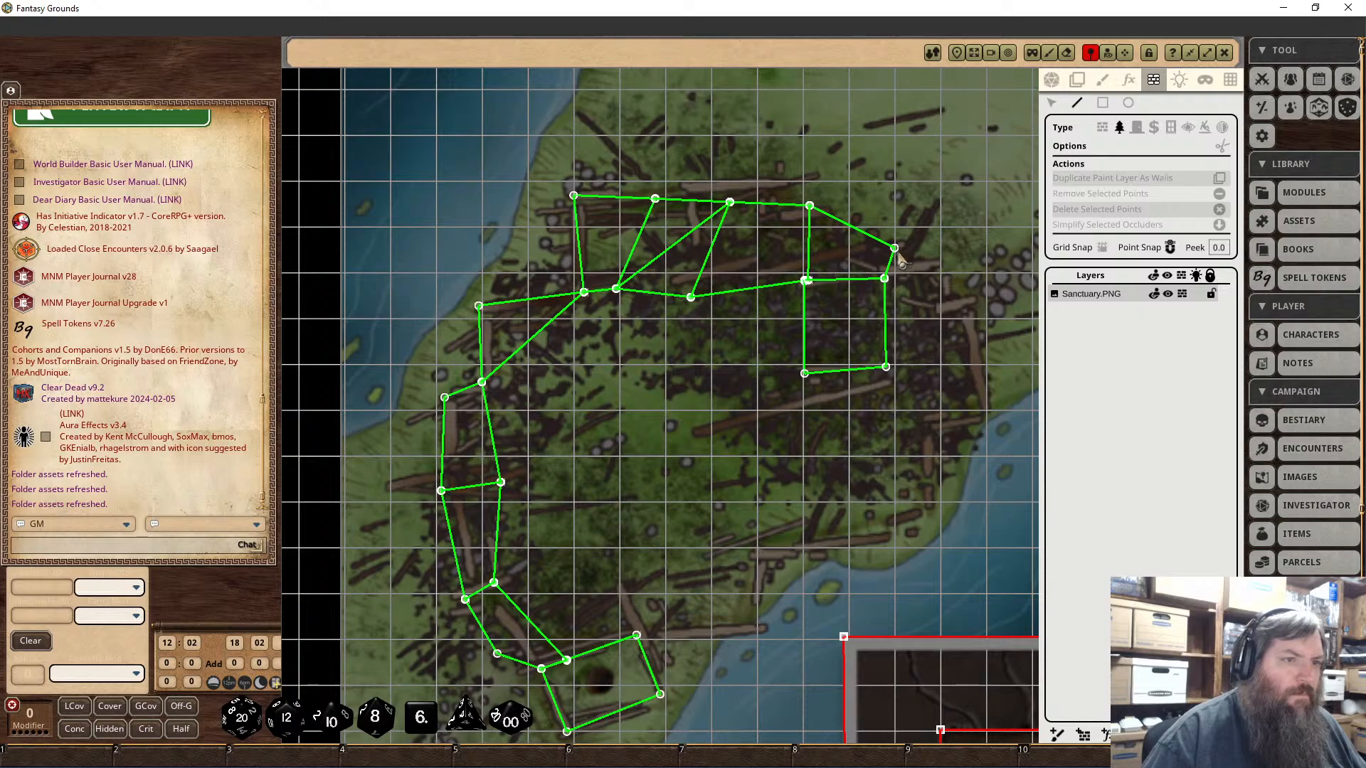
Step: Draw two adjoining four-sided terrain occluders over the debris at the ruins' northeast corner and down the east edge
left_click(966, 293)
left_click(944, 339)
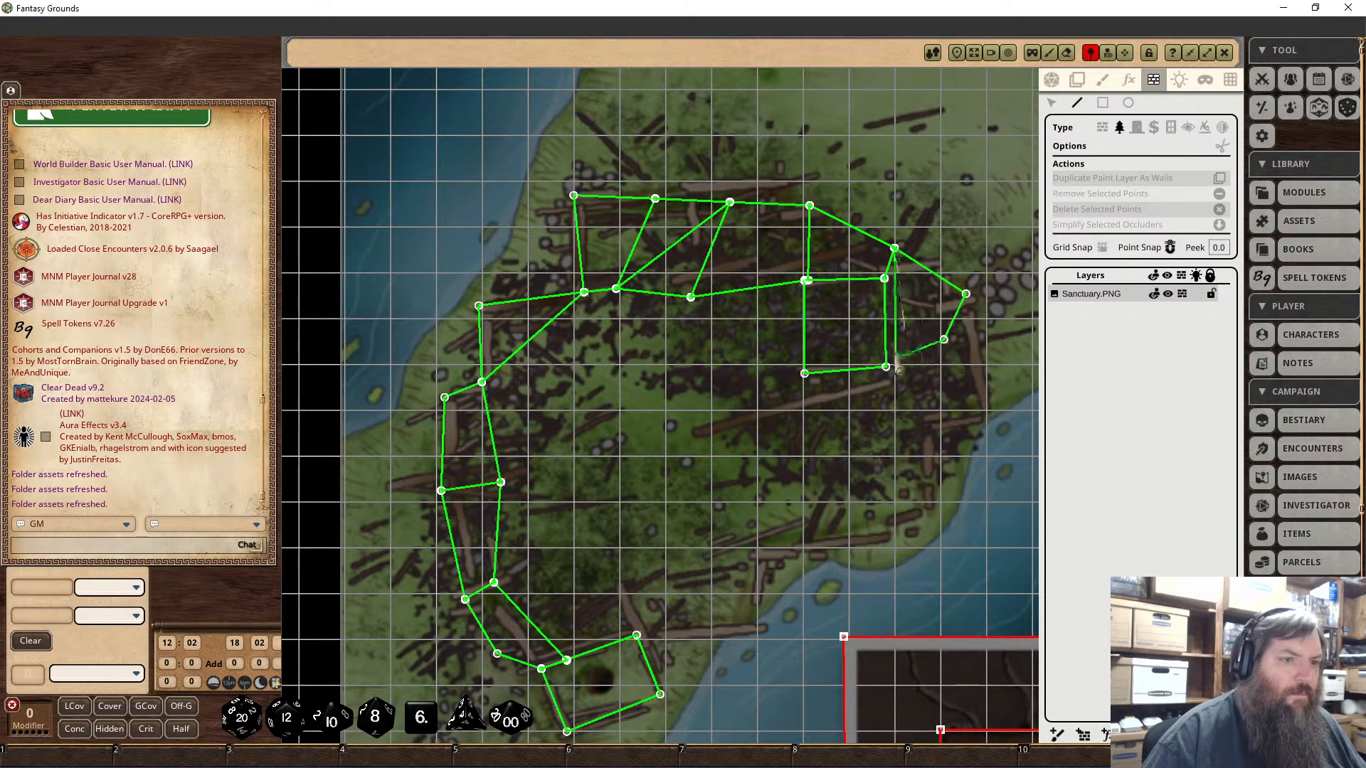
left_click(886, 342)
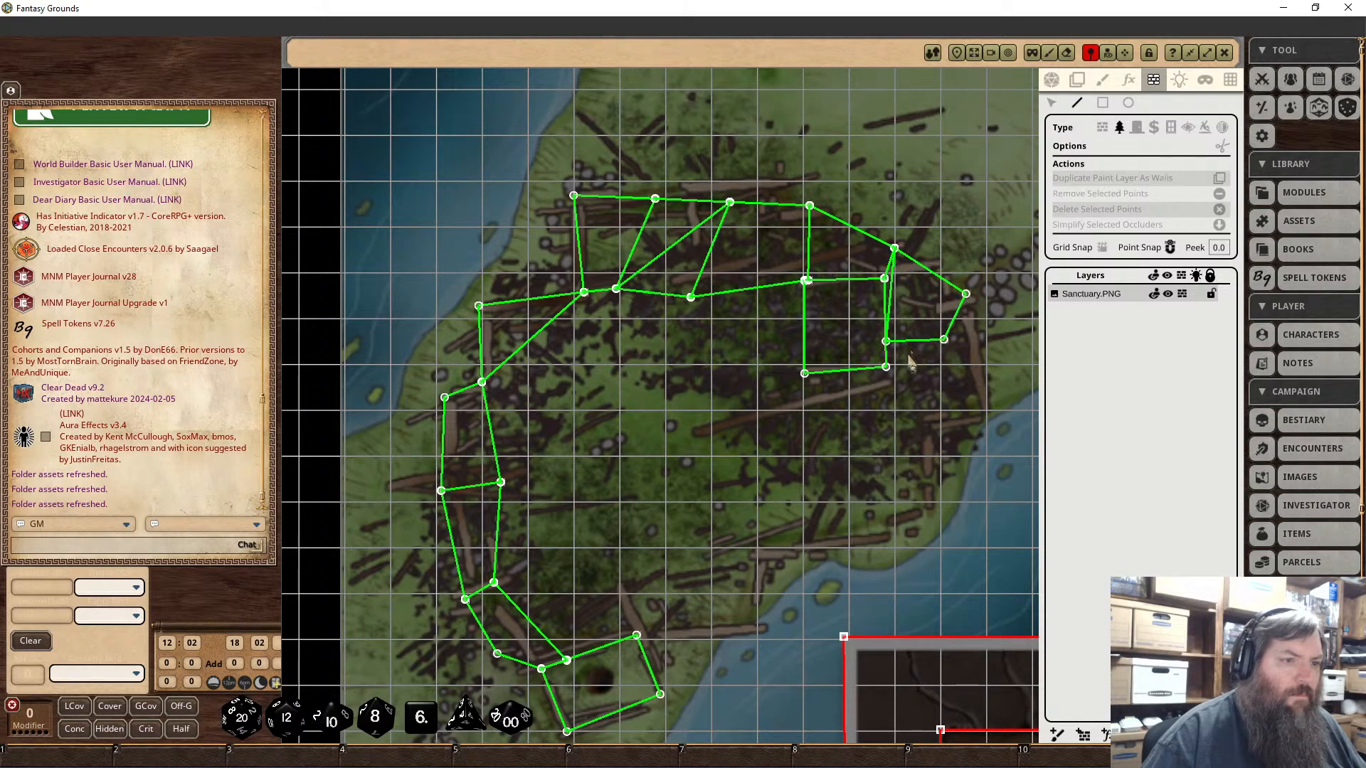
left_click(966, 294)
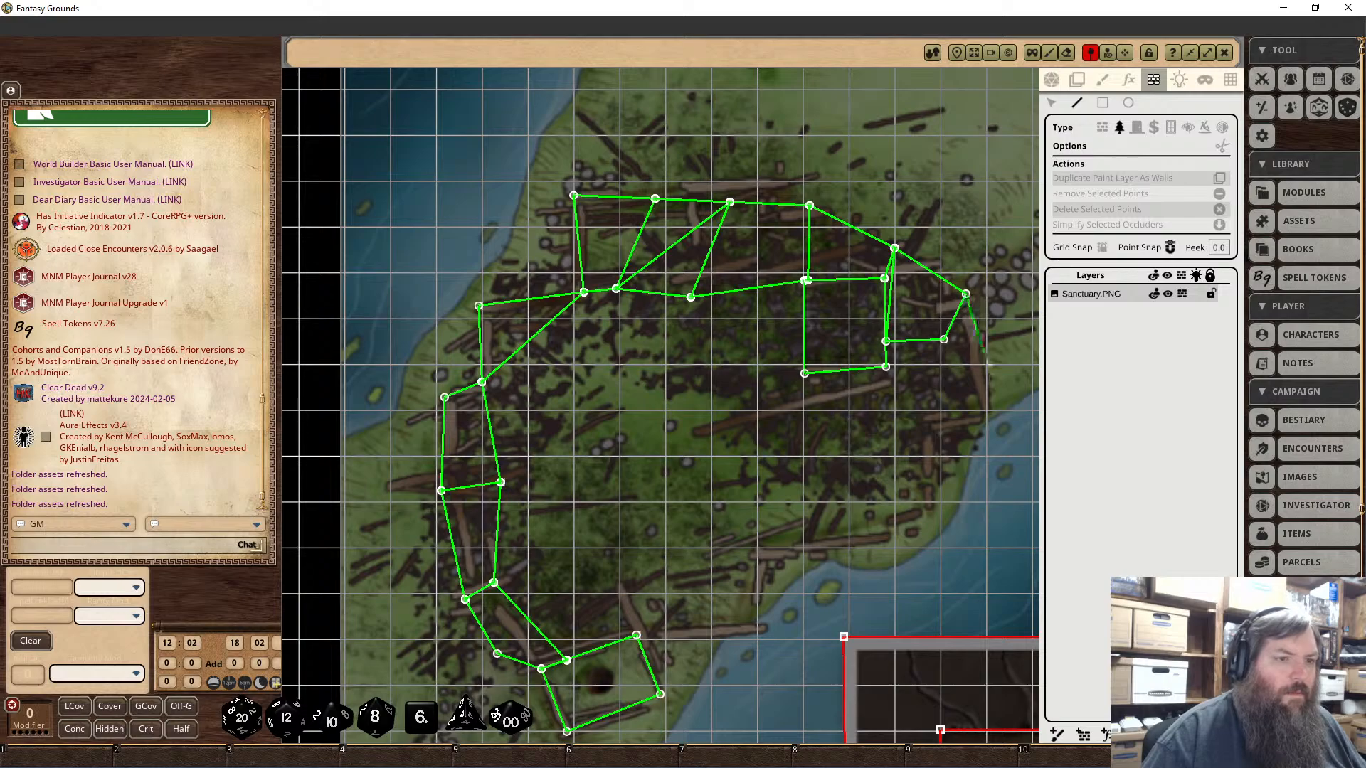
left_click(989, 412)
left_click(936, 431)
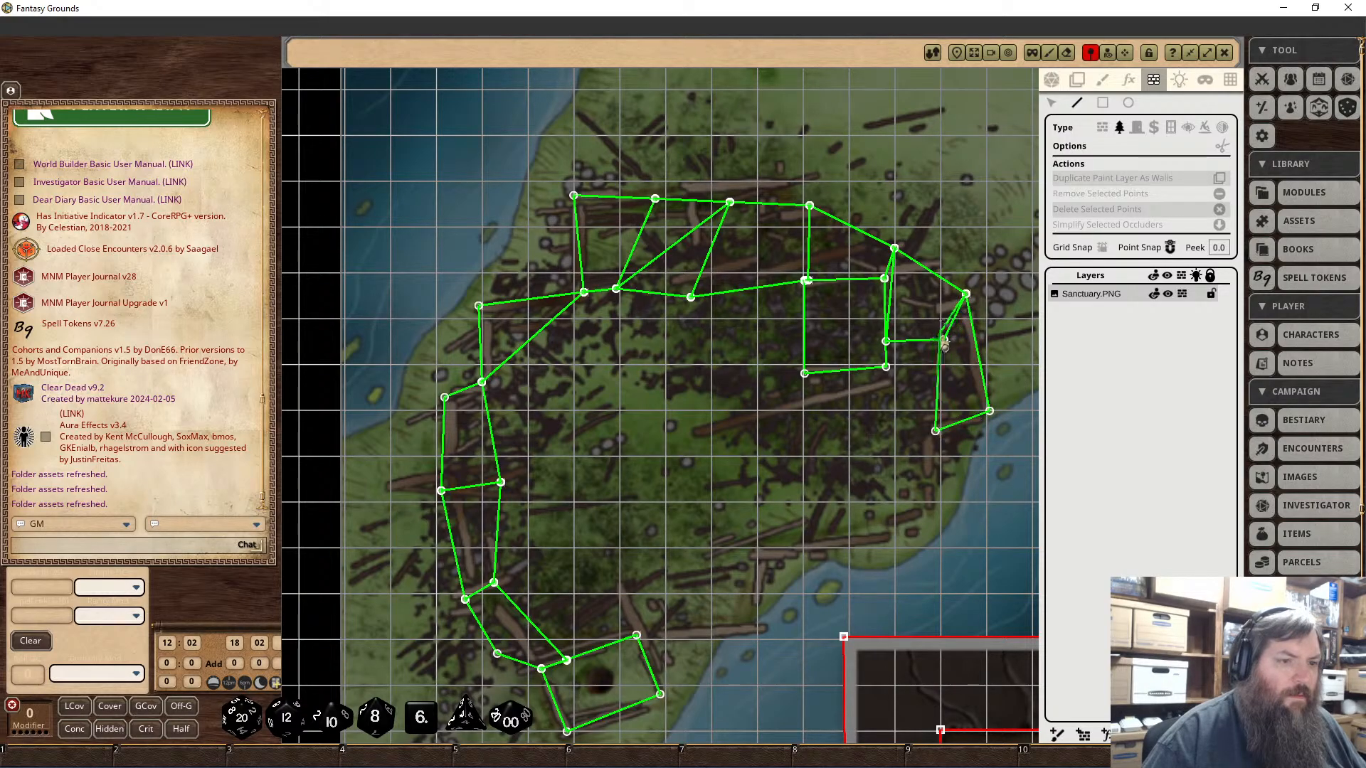
left_click(944, 340)
Step: Draw a four-sided terrain occluder filling the gap between the east edge occluder and the block to its west
left_click(935, 432)
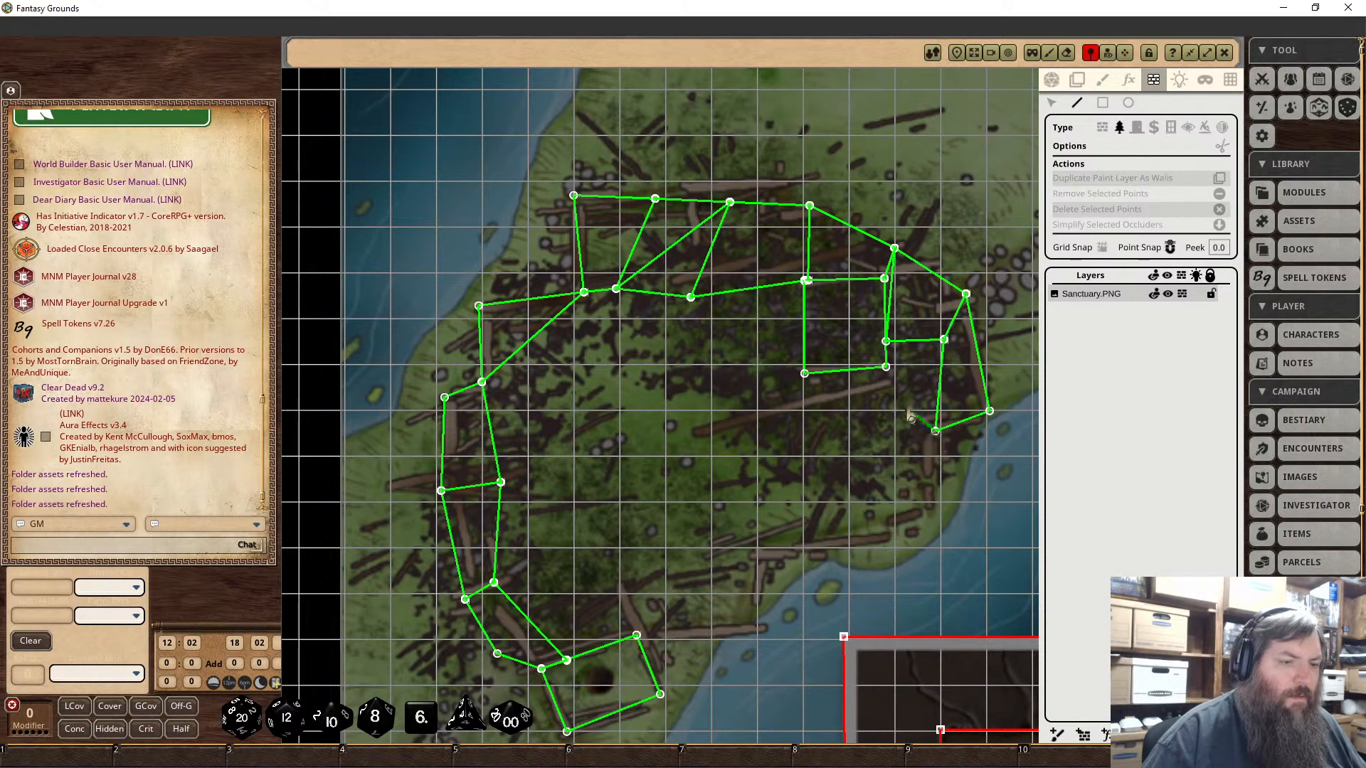
left_click(886, 367)
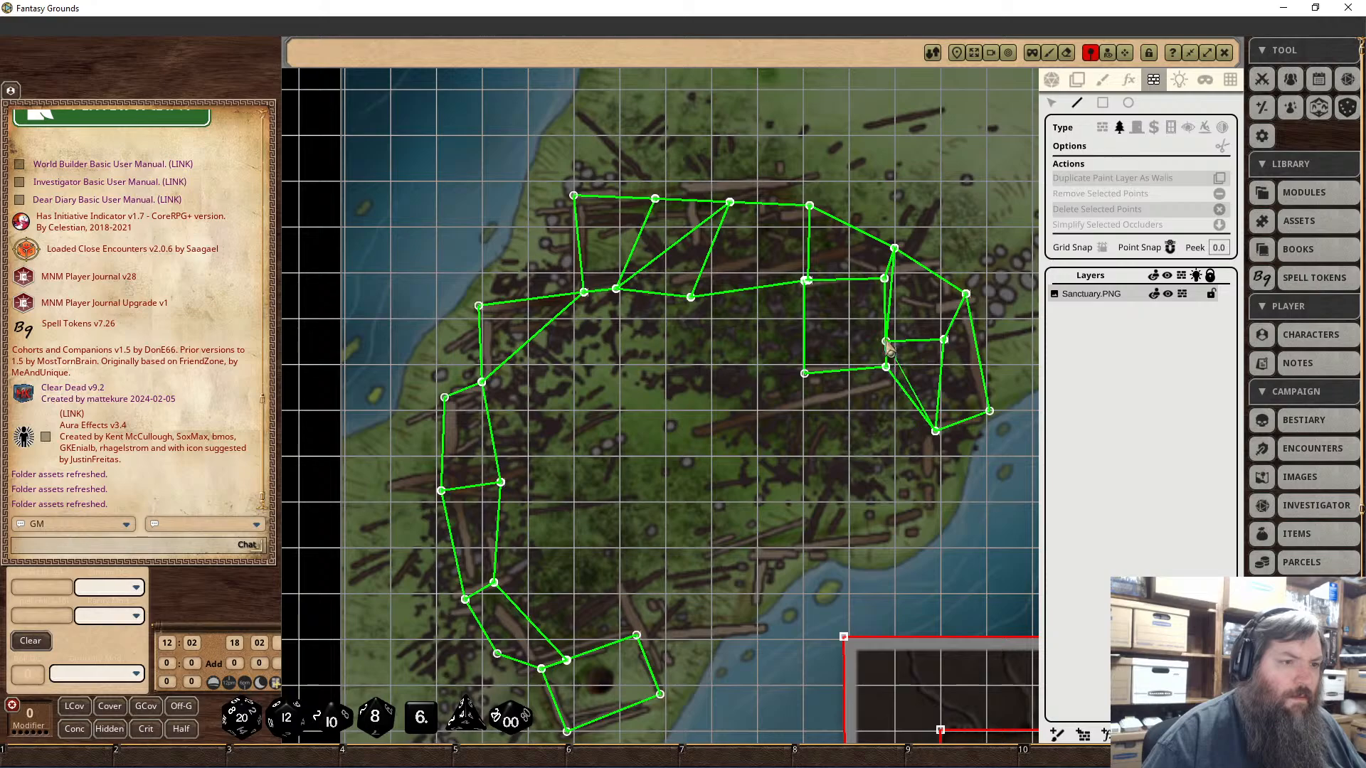
left_click(885, 343)
left_click(944, 340)
Step: Draw two adjoining four-sided terrain occluders over the debris directly south of the ruins' eastern blocks
left_click_drag(938, 473, 893, 397)
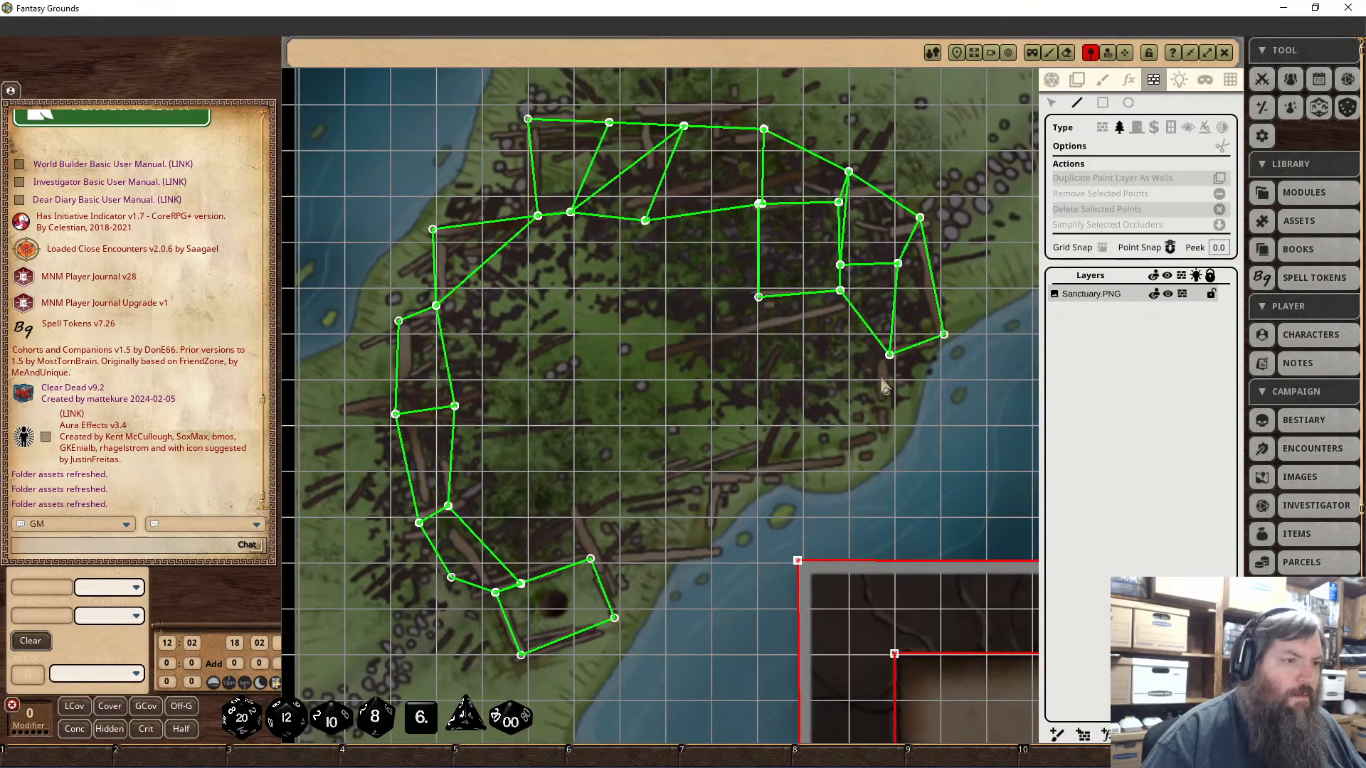
left_click(759, 298)
left_click(723, 367)
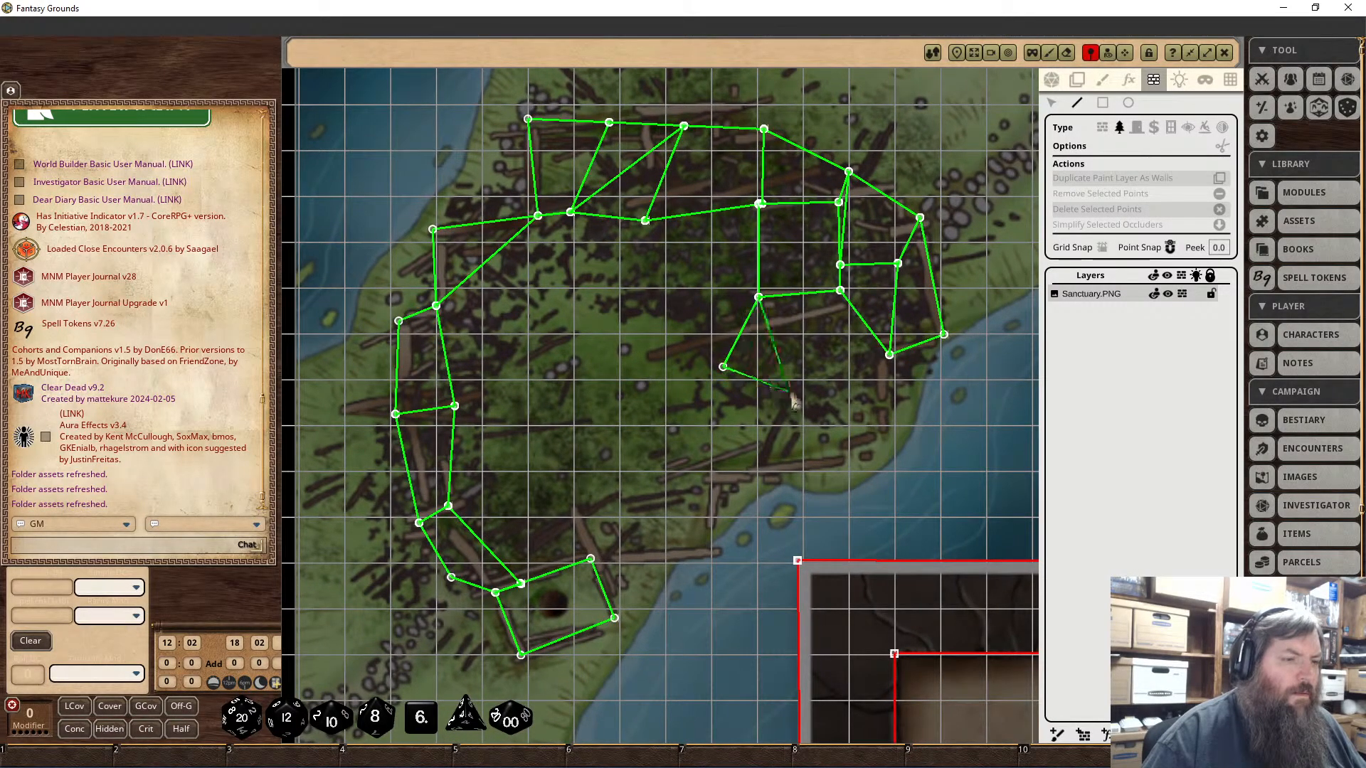
left_click(802, 388)
left_click(840, 291)
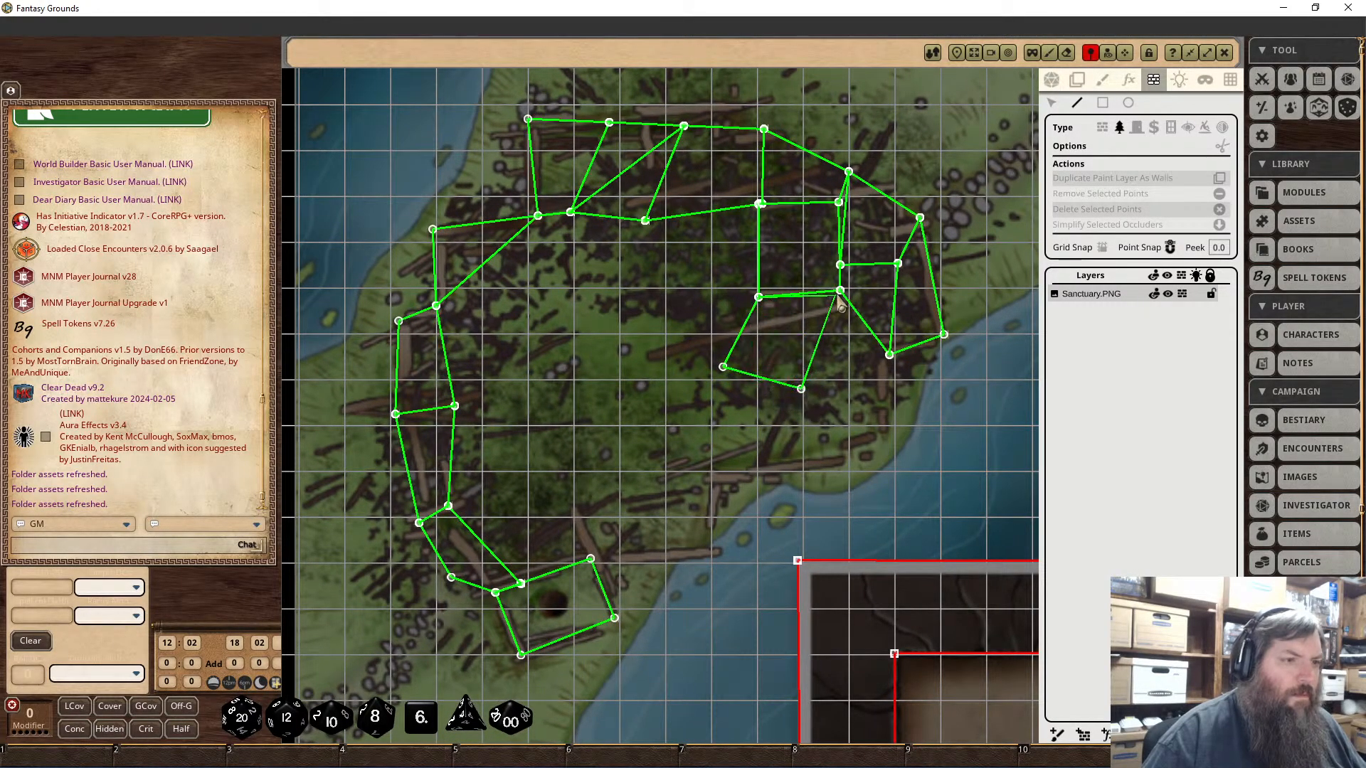
left_click(801, 389)
left_click(867, 422)
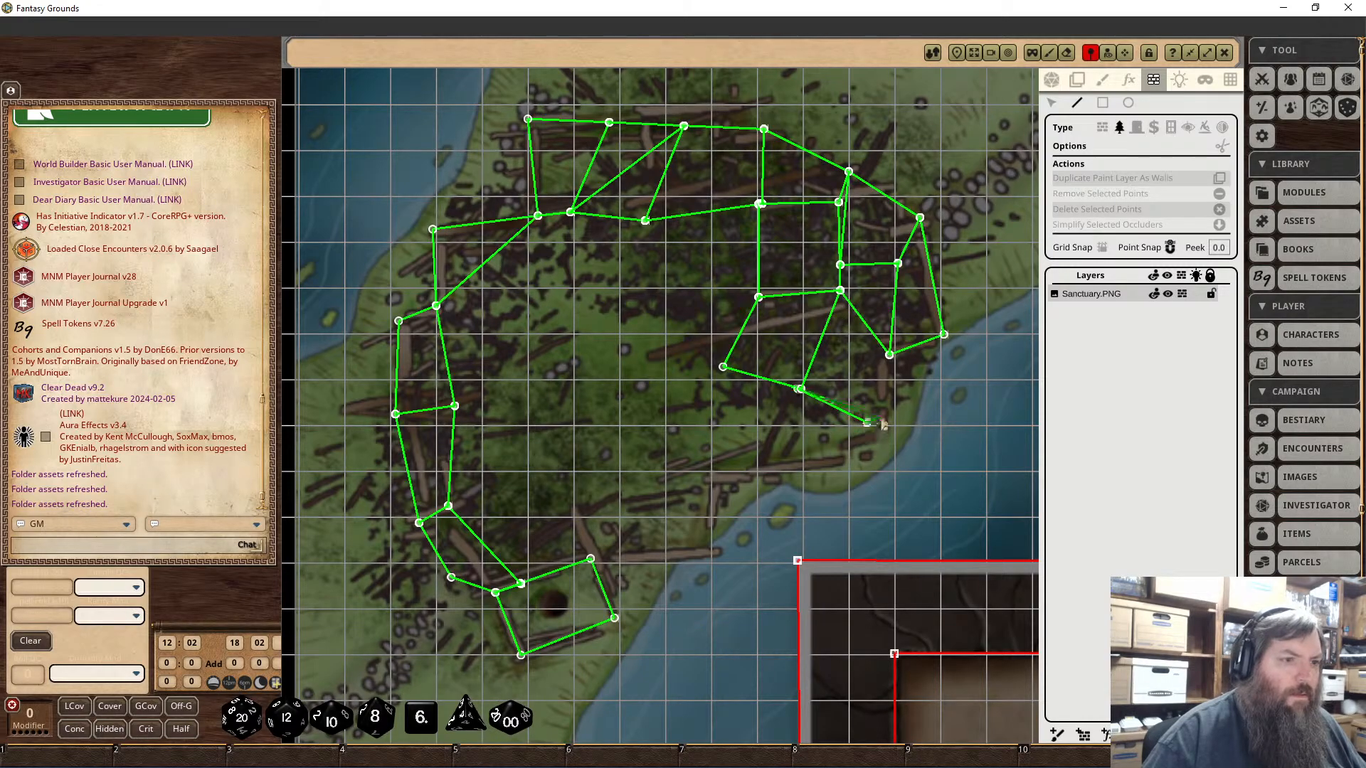
left_click(889, 354)
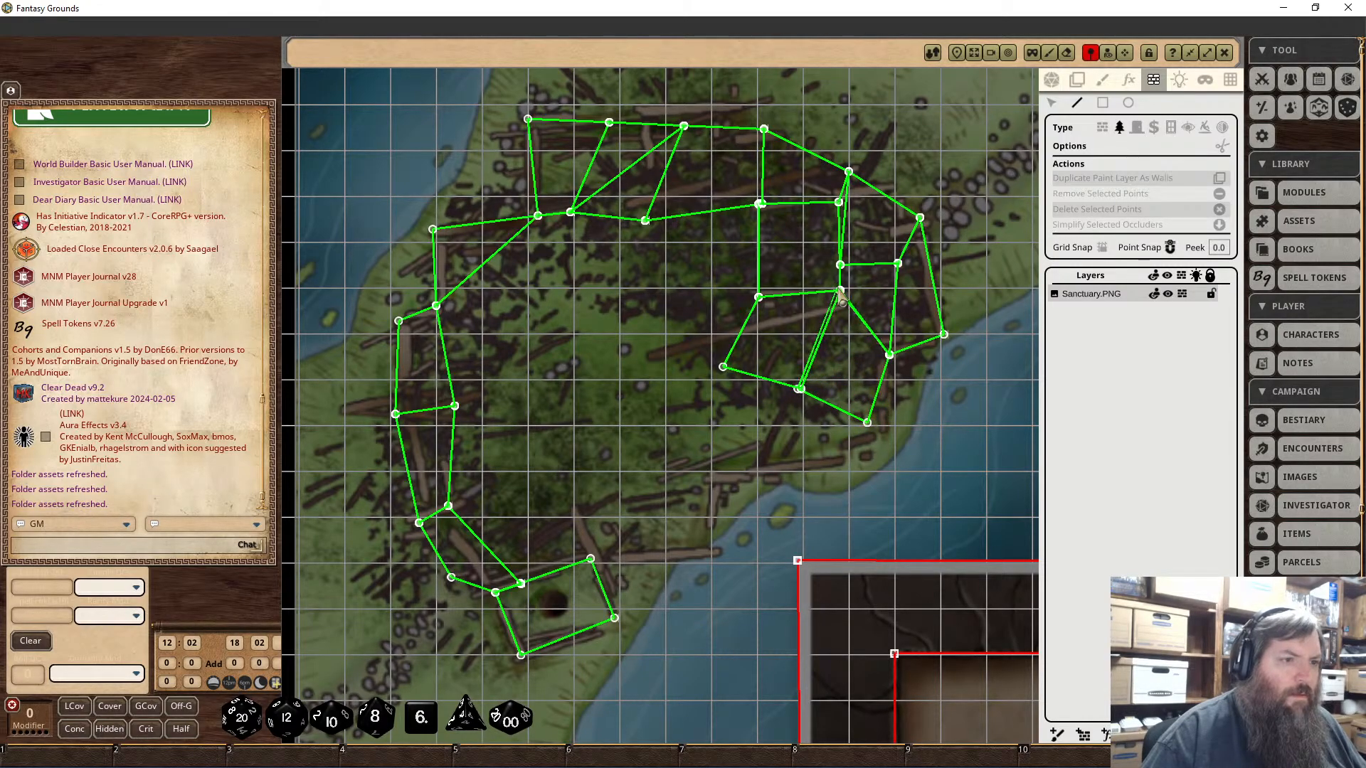
Step: Draw two more four-sided terrain occluders southwestward along the ruins' southeast shoreline
left_click(868, 423)
left_click(802, 485)
left_click(743, 456)
left_click(799, 389)
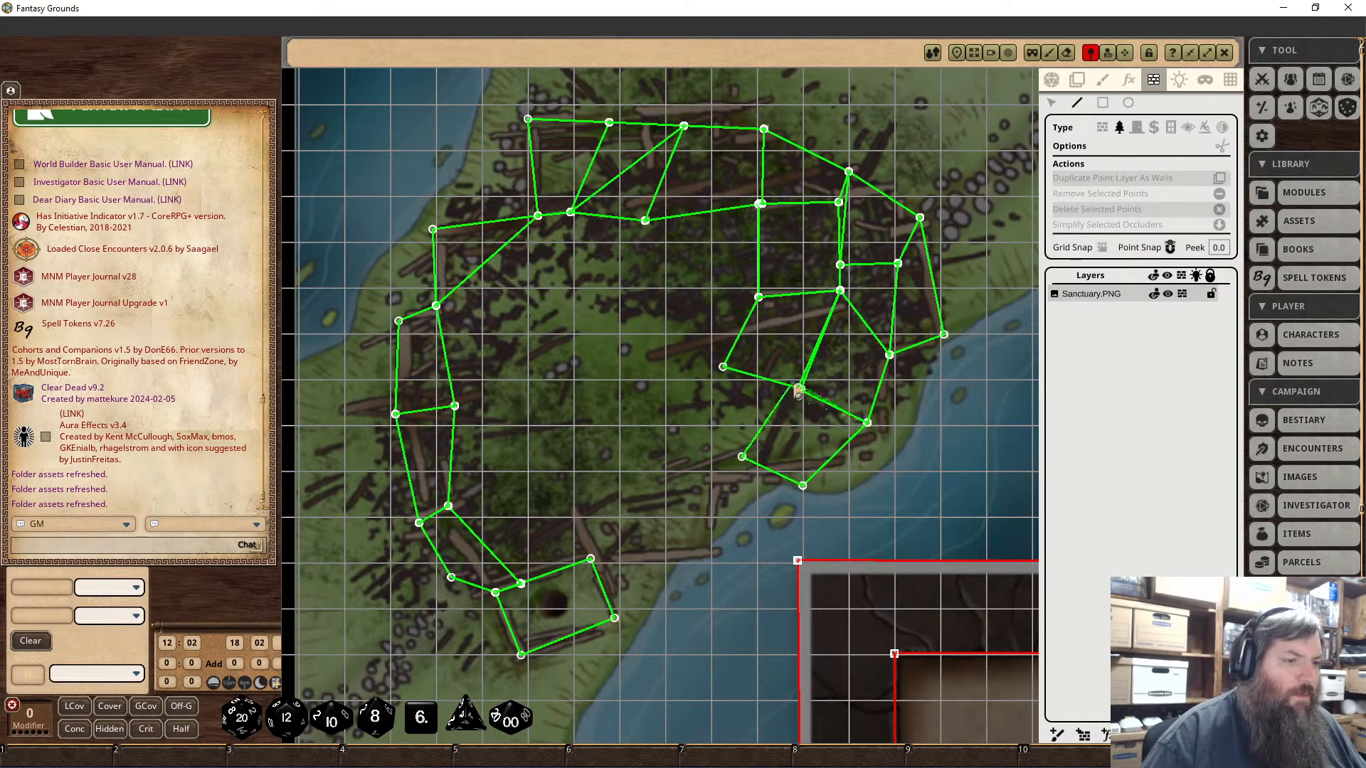
left_click(785, 478)
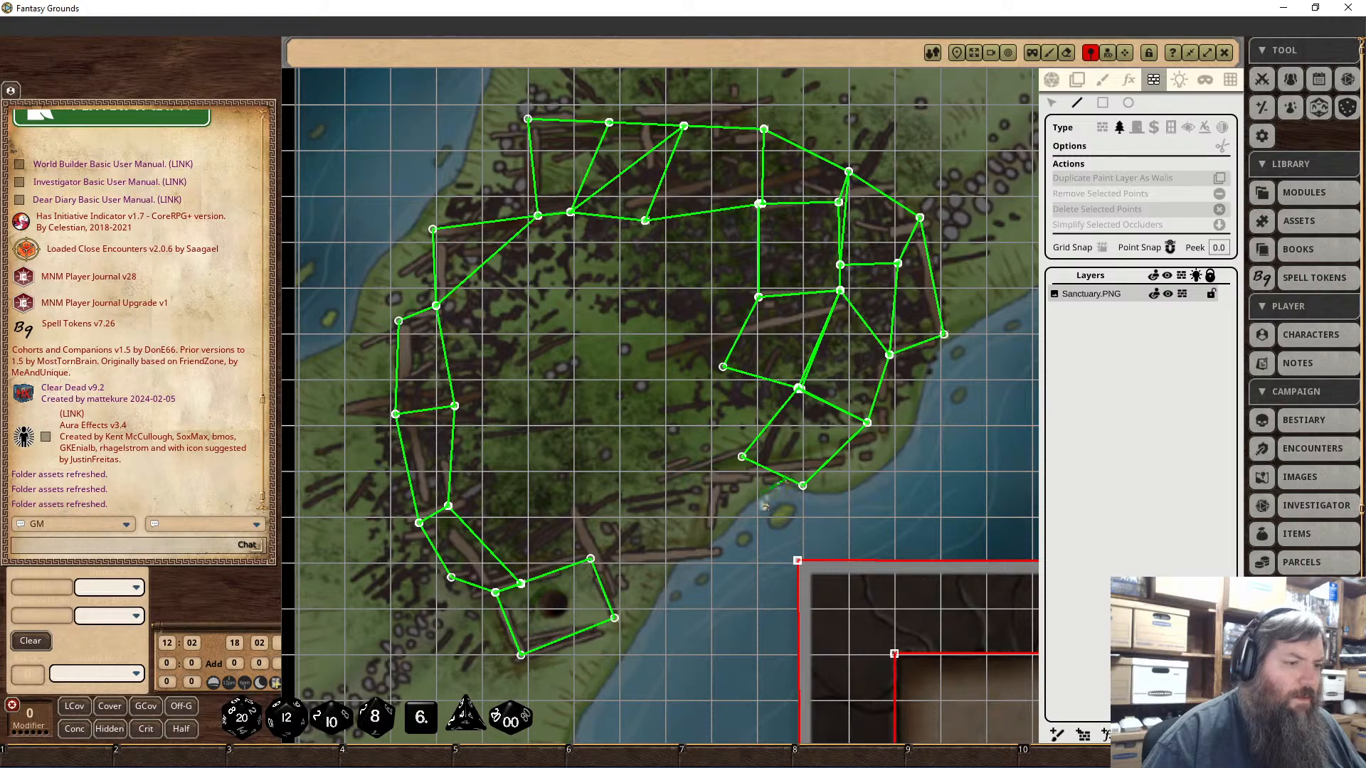
left_click(715, 525)
left_click(661, 478)
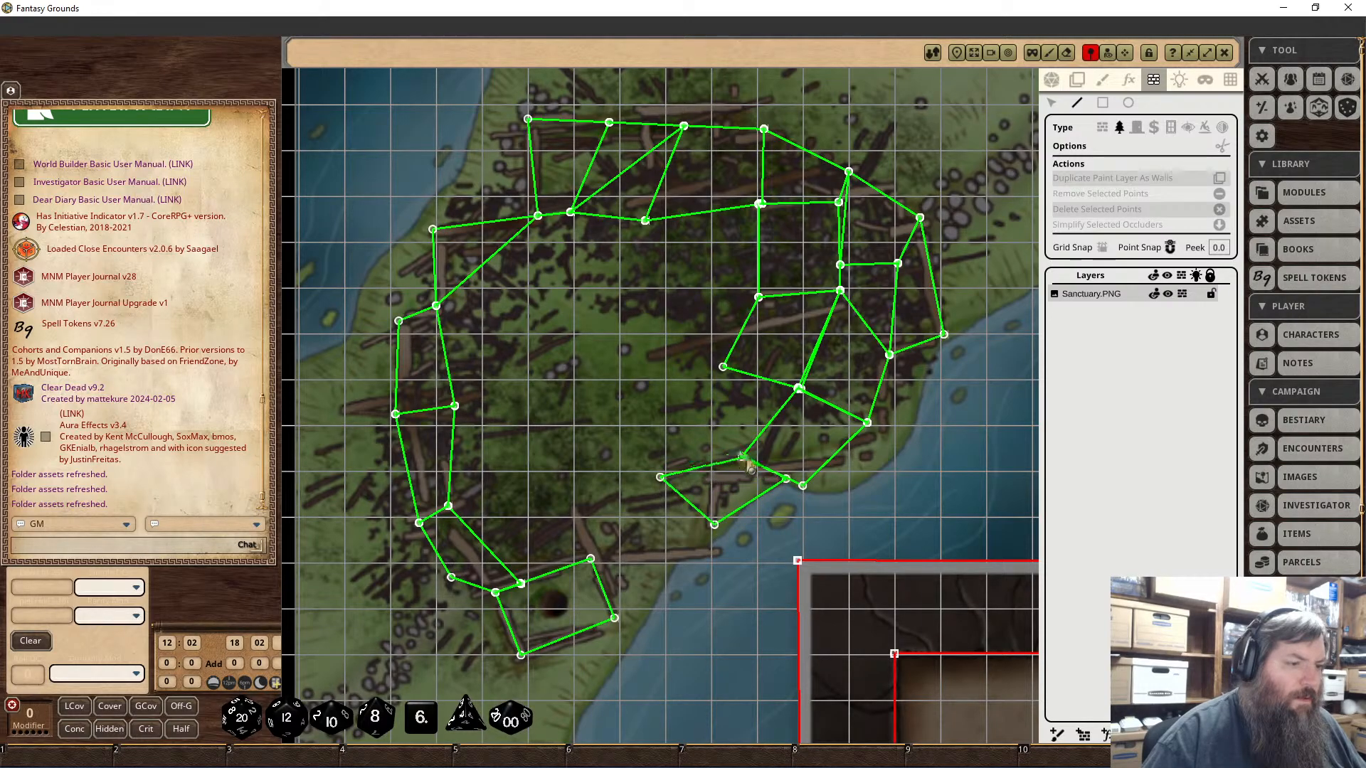
left_click(743, 458)
Step: Draw a closed terrain occluder over the southern beams, joining the southeast shoreline occluder to the one around the pit
left_click(660, 479)
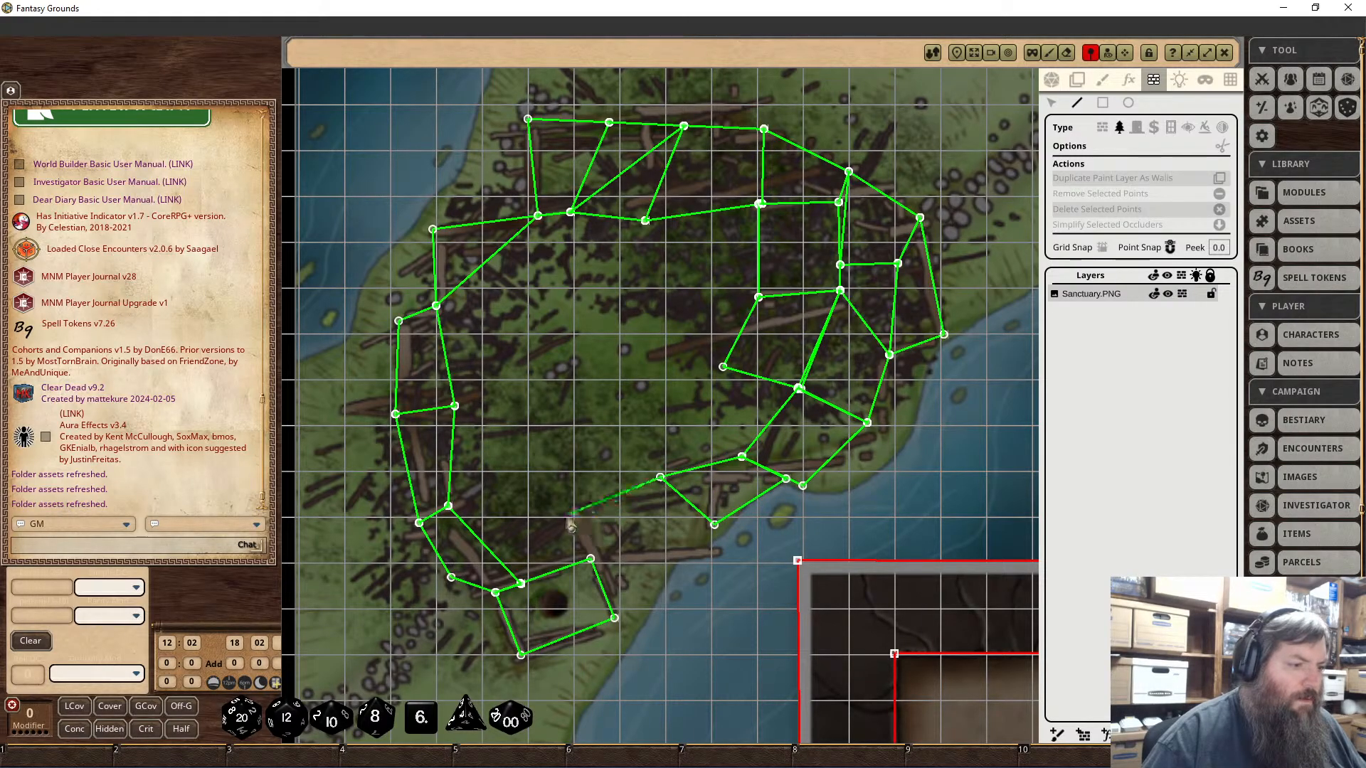
left_click(565, 514)
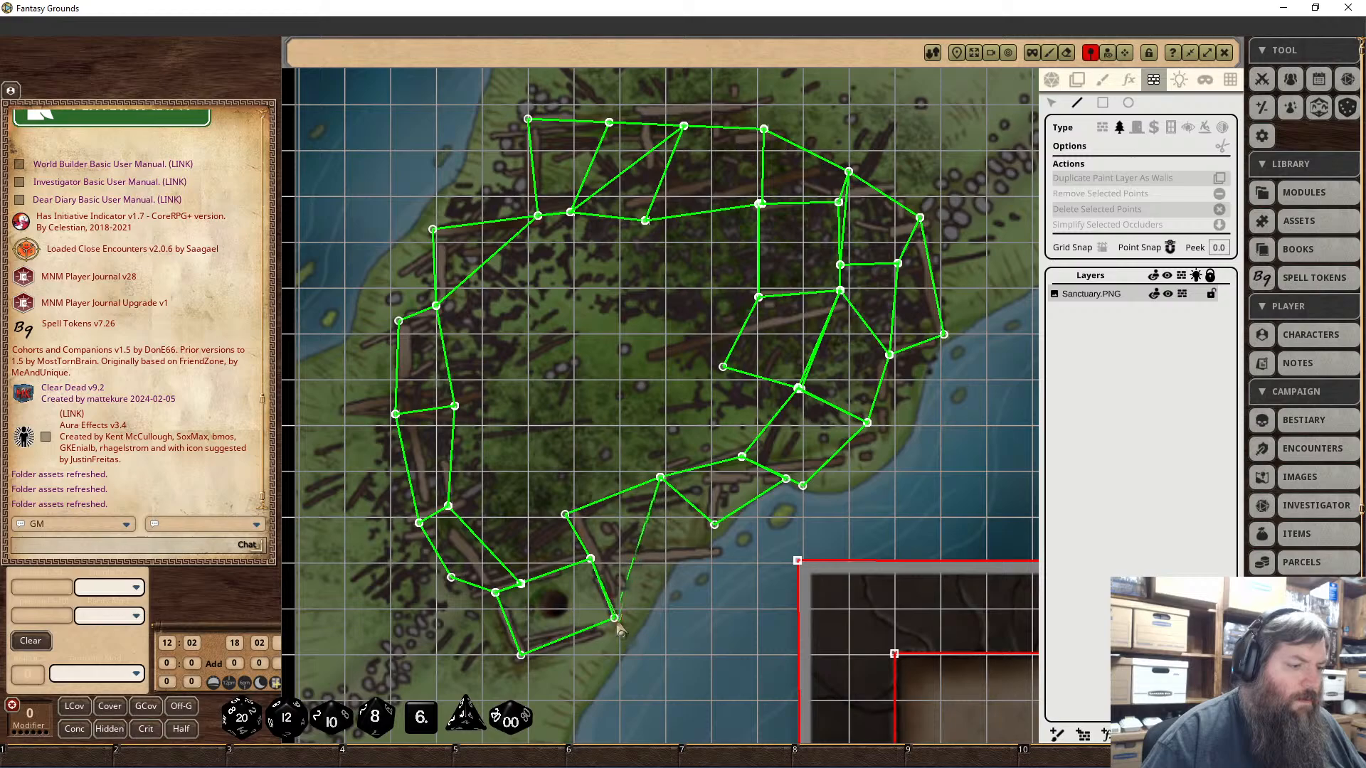
left_click(675, 561)
left_click(715, 525)
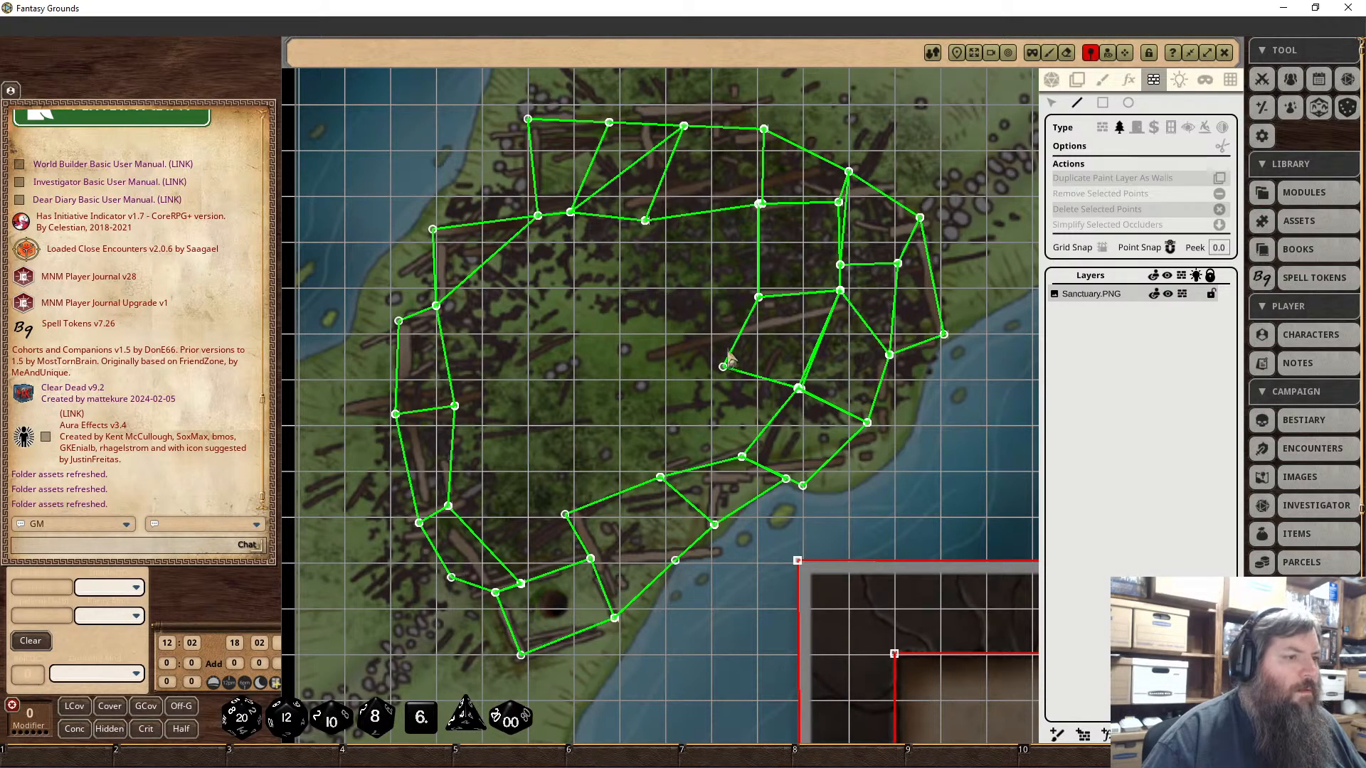
Step: Draw a many-sided terrain occluder over the debris west of the eastern blocks and another joining it to the northern row
left_click(758, 297)
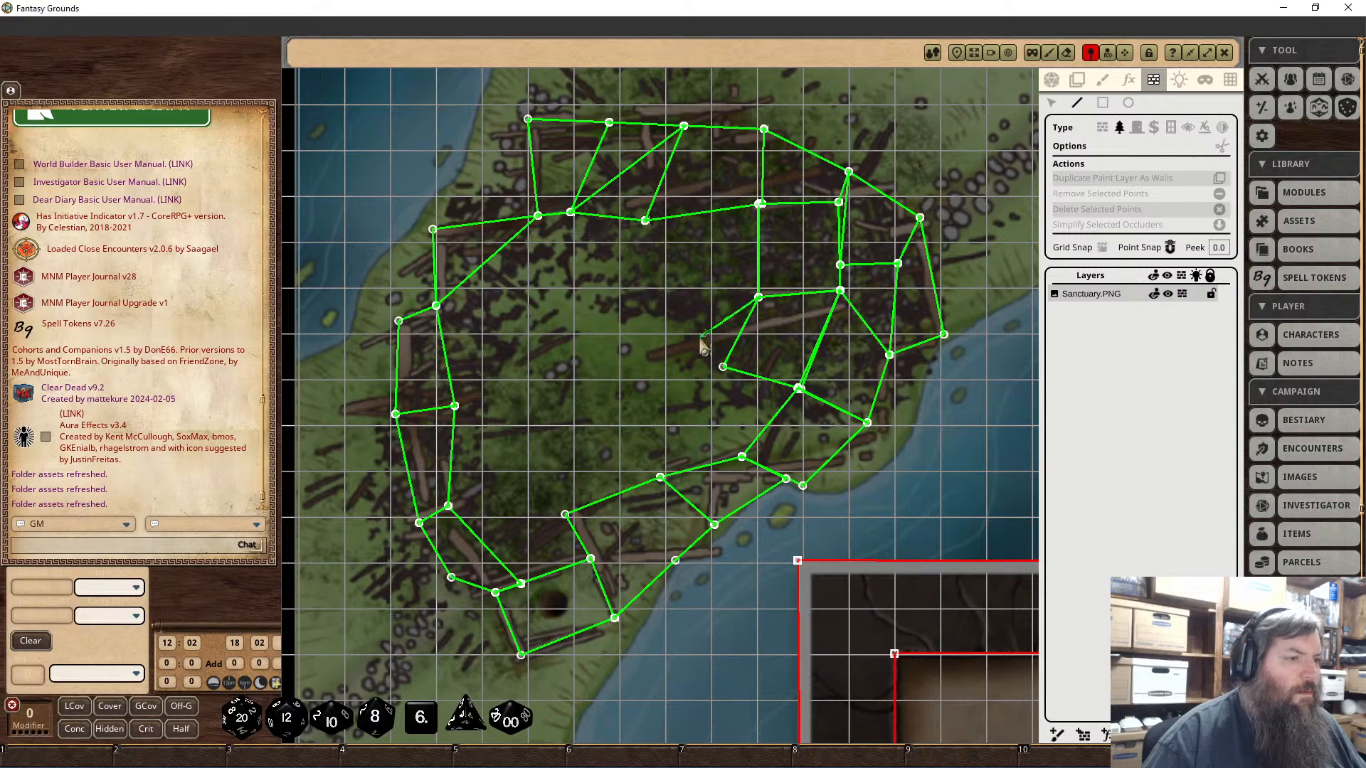
left_click(714, 355)
left_click(668, 323)
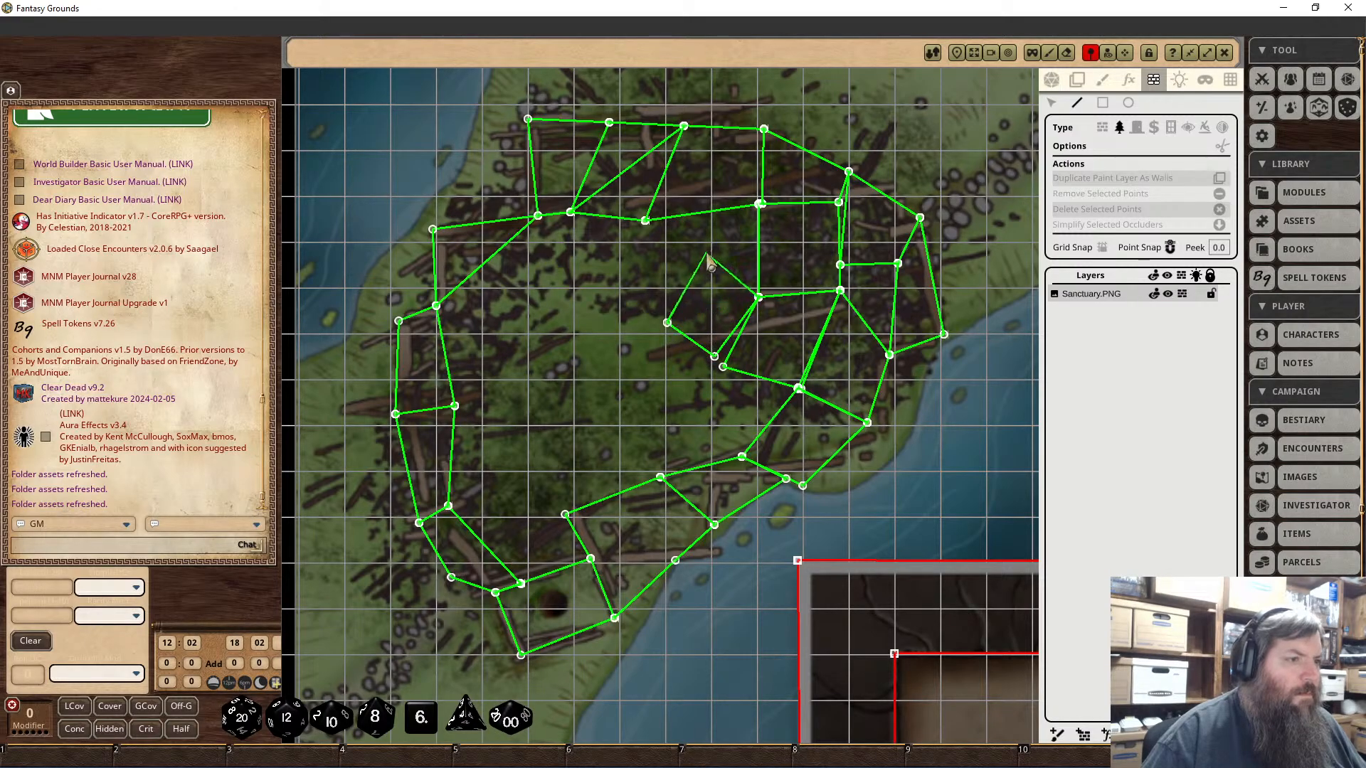
left_click(675, 278)
left_click(730, 237)
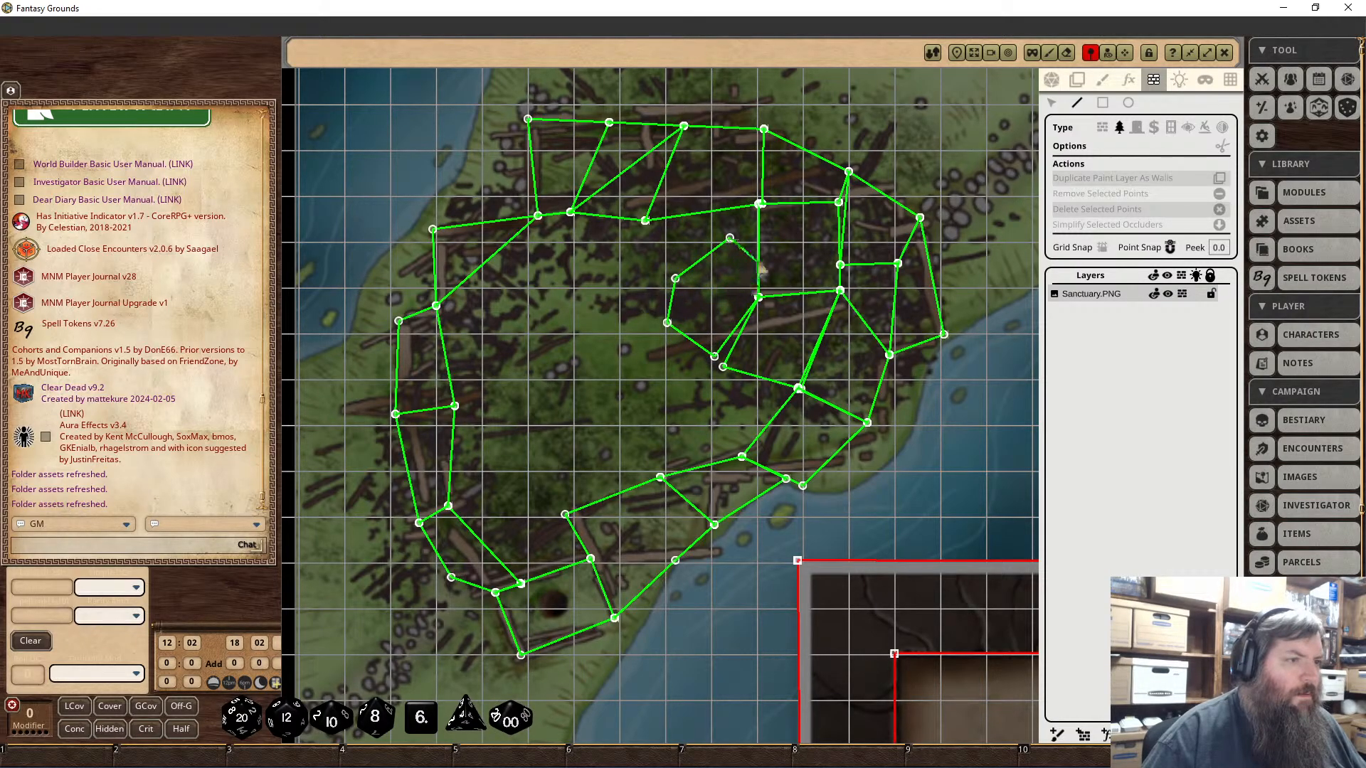
left_click(757, 239)
left_click(675, 279)
left_click(645, 221)
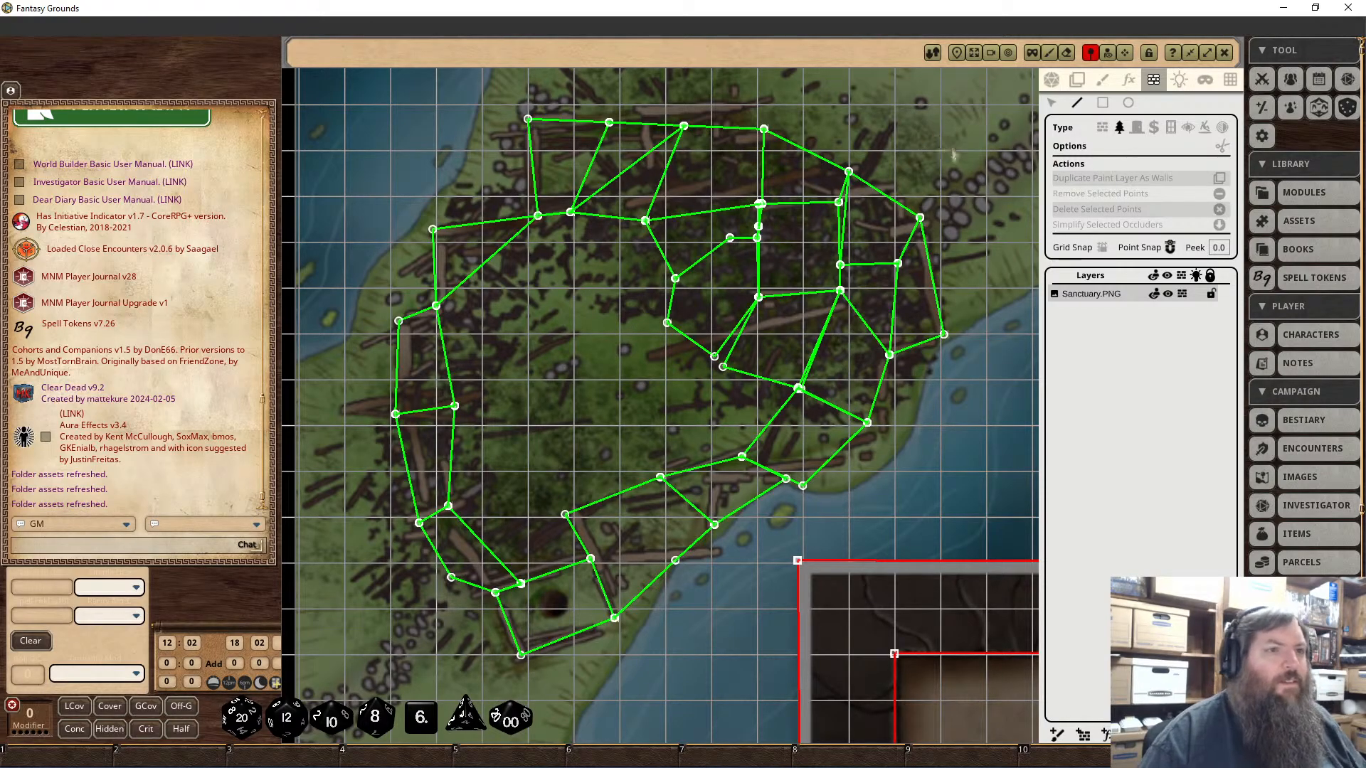
scroll(953, 155, "down", 5)
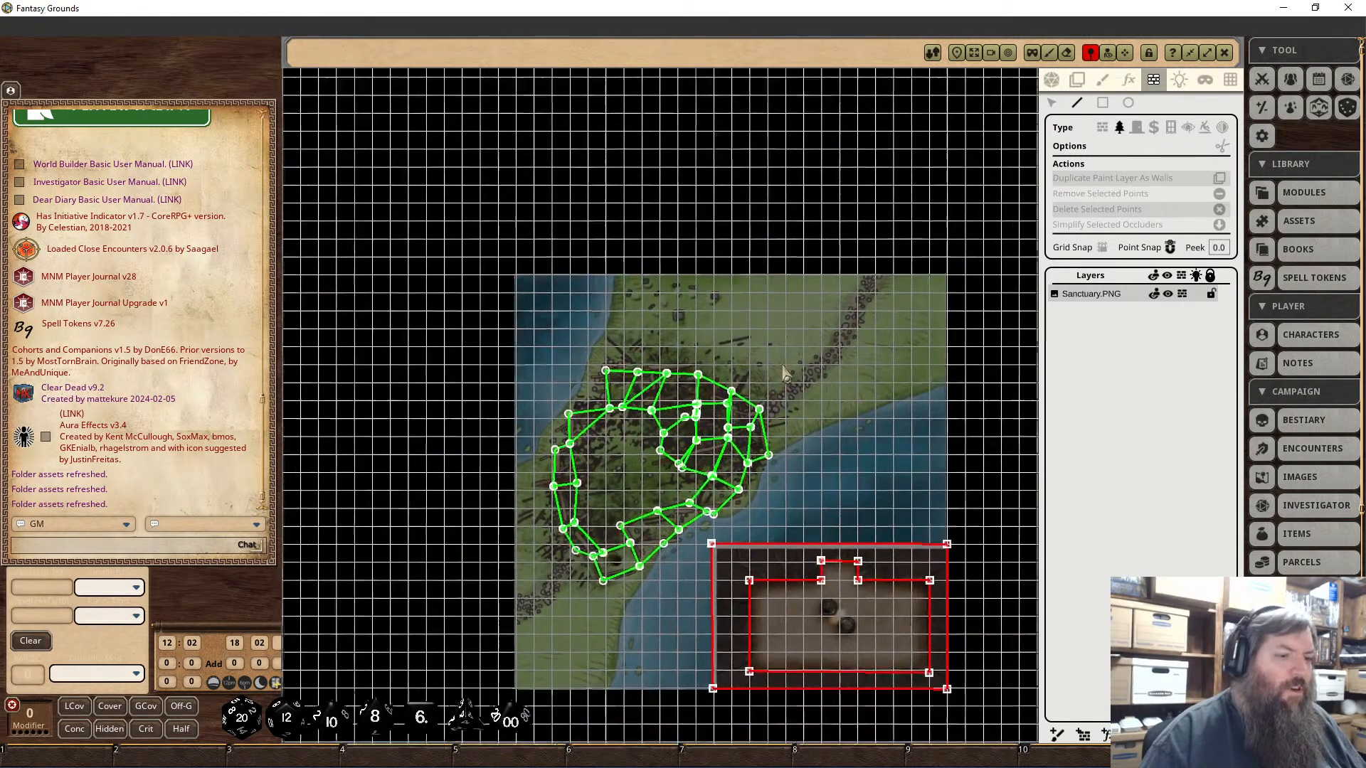
Step: Leave occluder drawing on the Sanctuary map and try to toggle the player vision preview
left_click_drag(782, 370, 821, 307)
left_click(1051, 80)
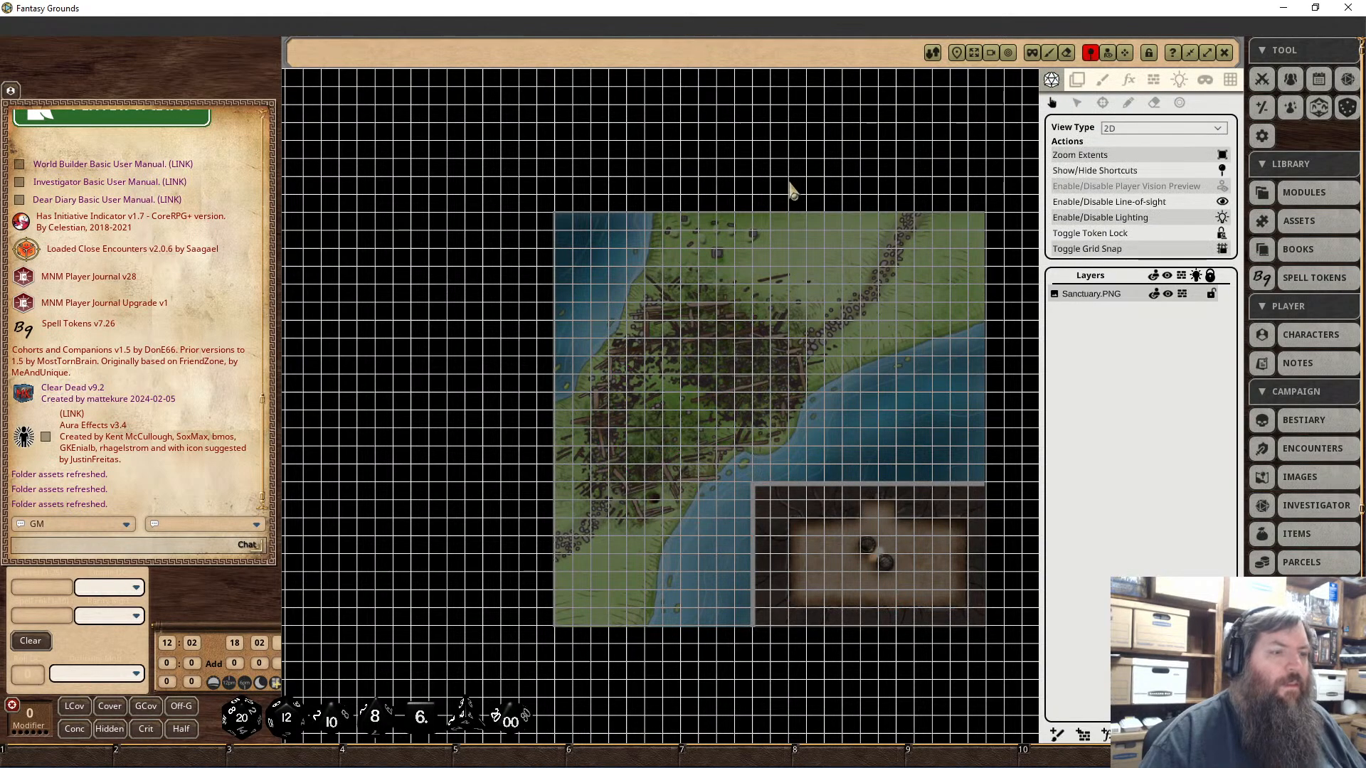
left_click(1223, 188)
left_click(1223, 188)
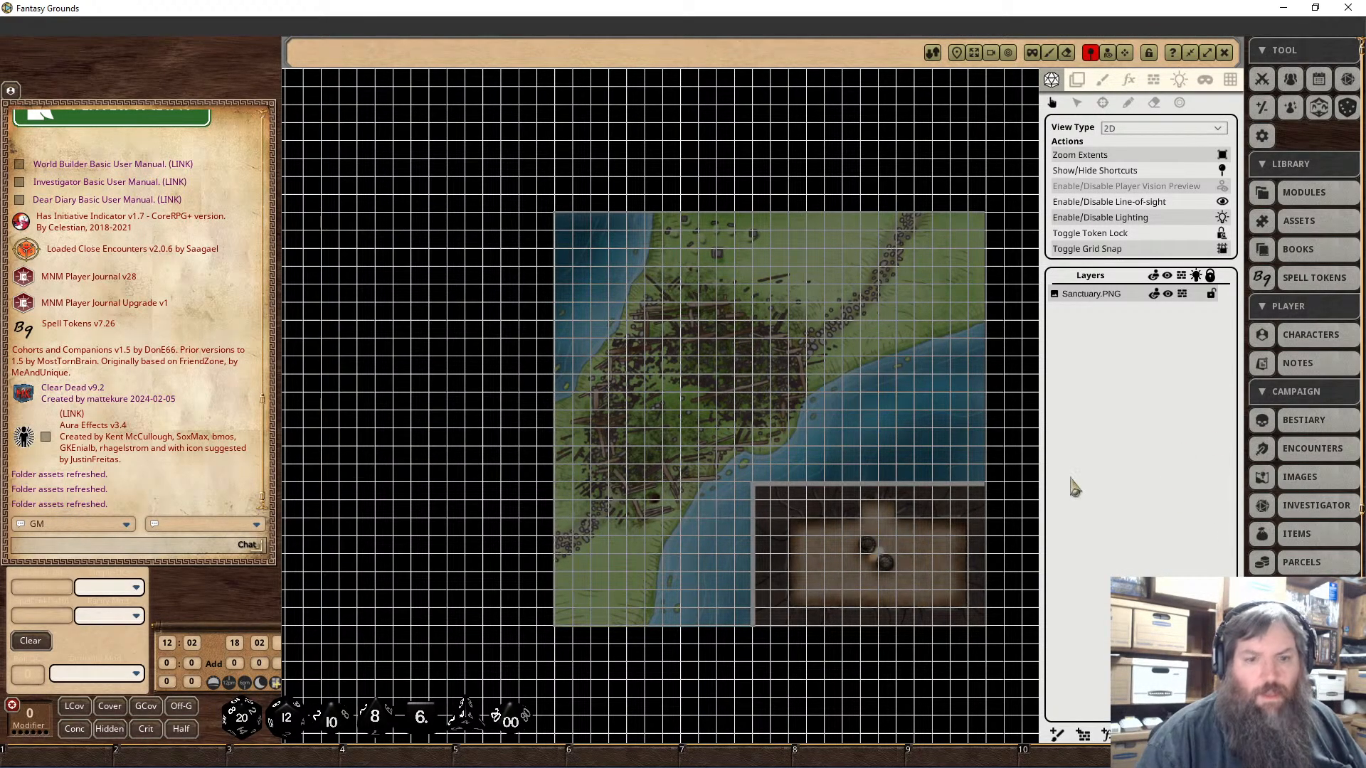
Step: Open the campaign's story list, clear its name filter and go to the Ravengro entries on the last page
left_click(1264, 448)
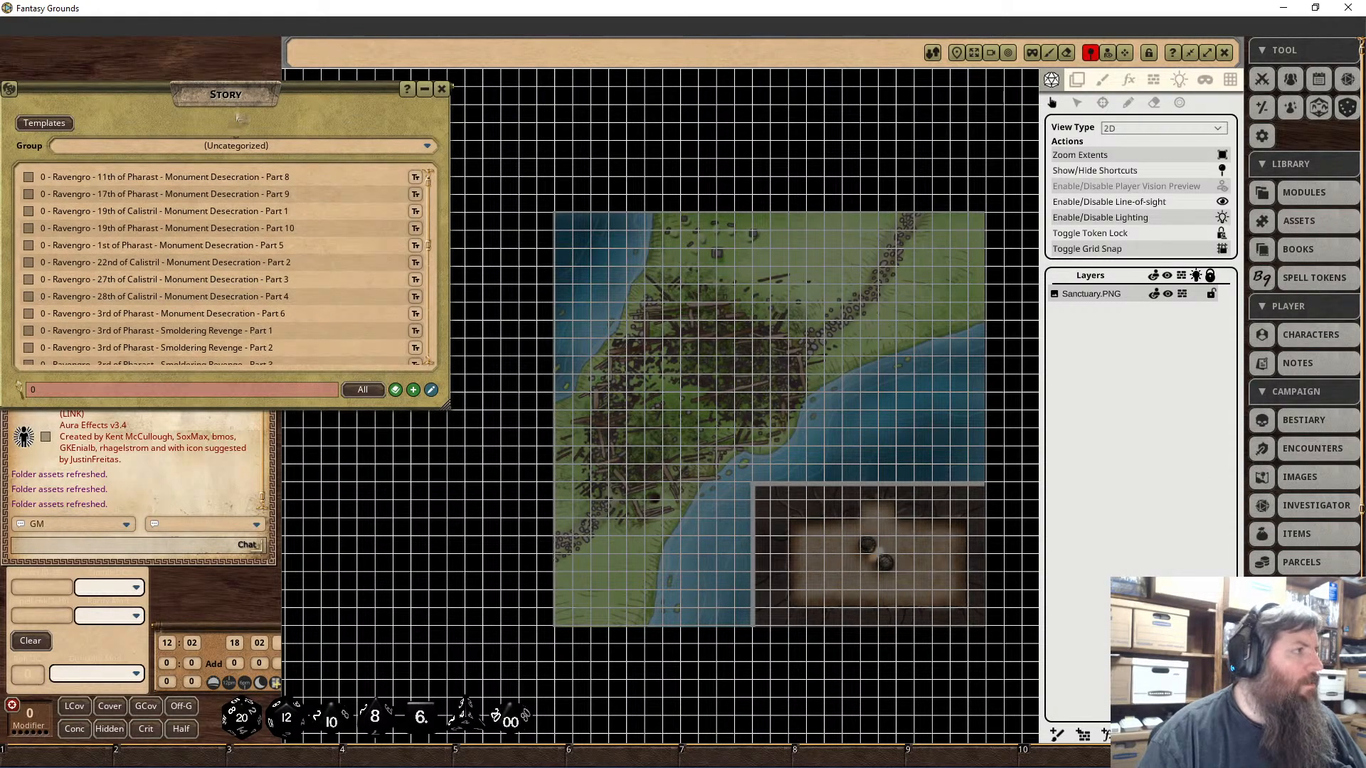
scroll(249, 299, "down", 5)
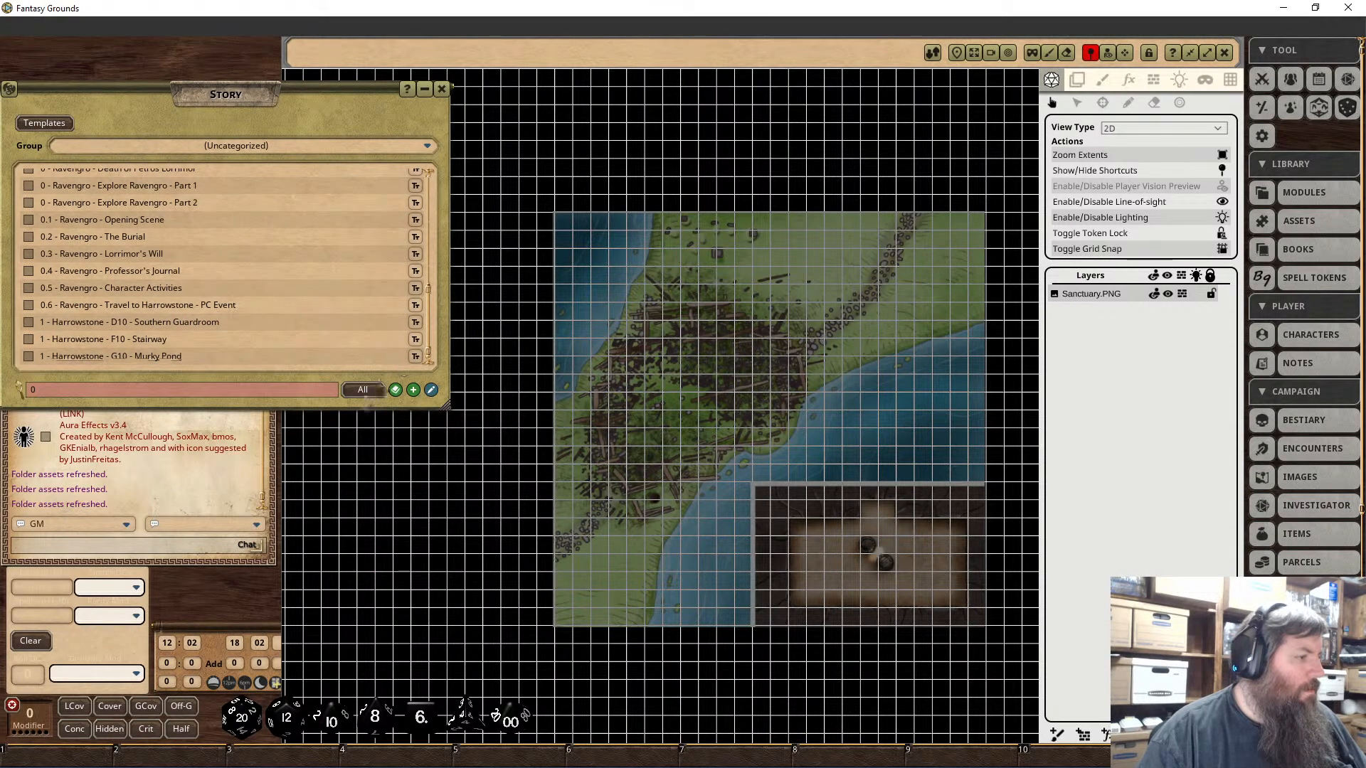
double_click(48, 392)
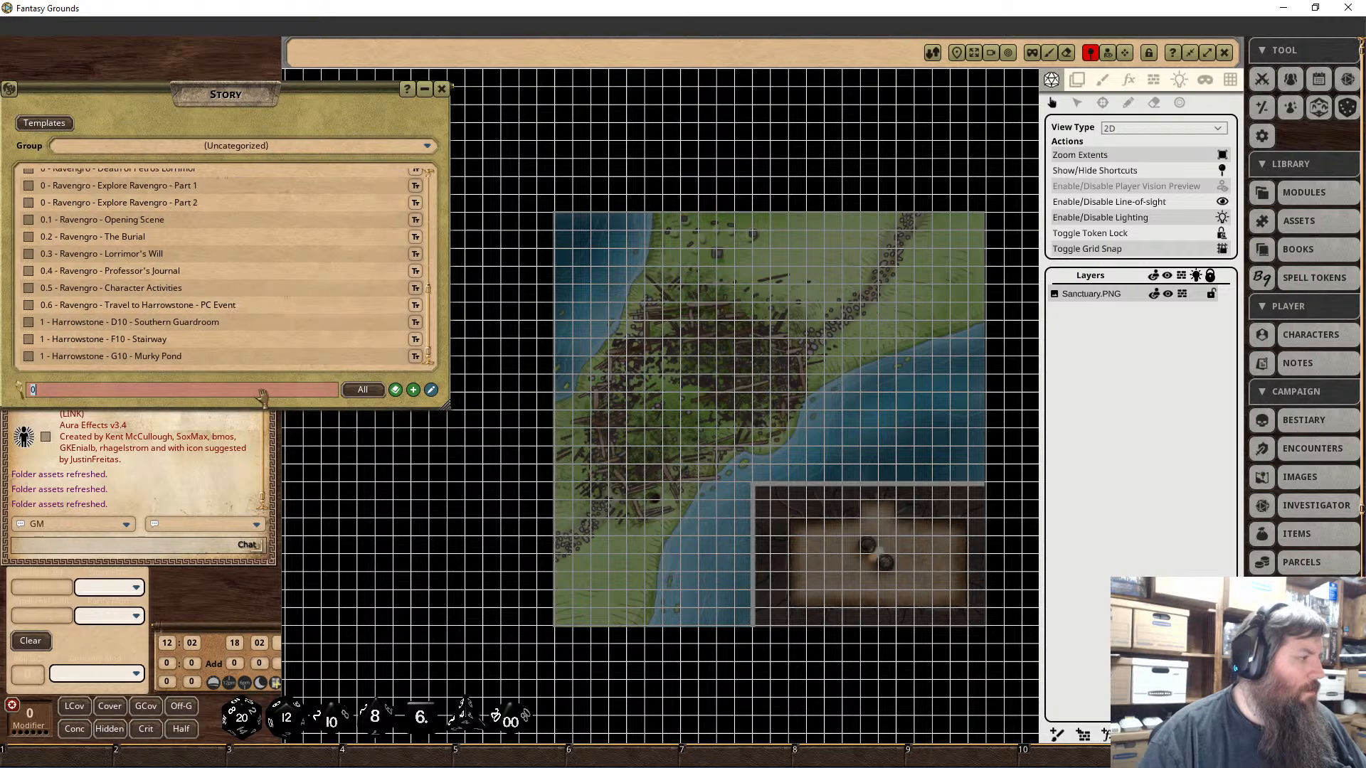
key("BackSpace")
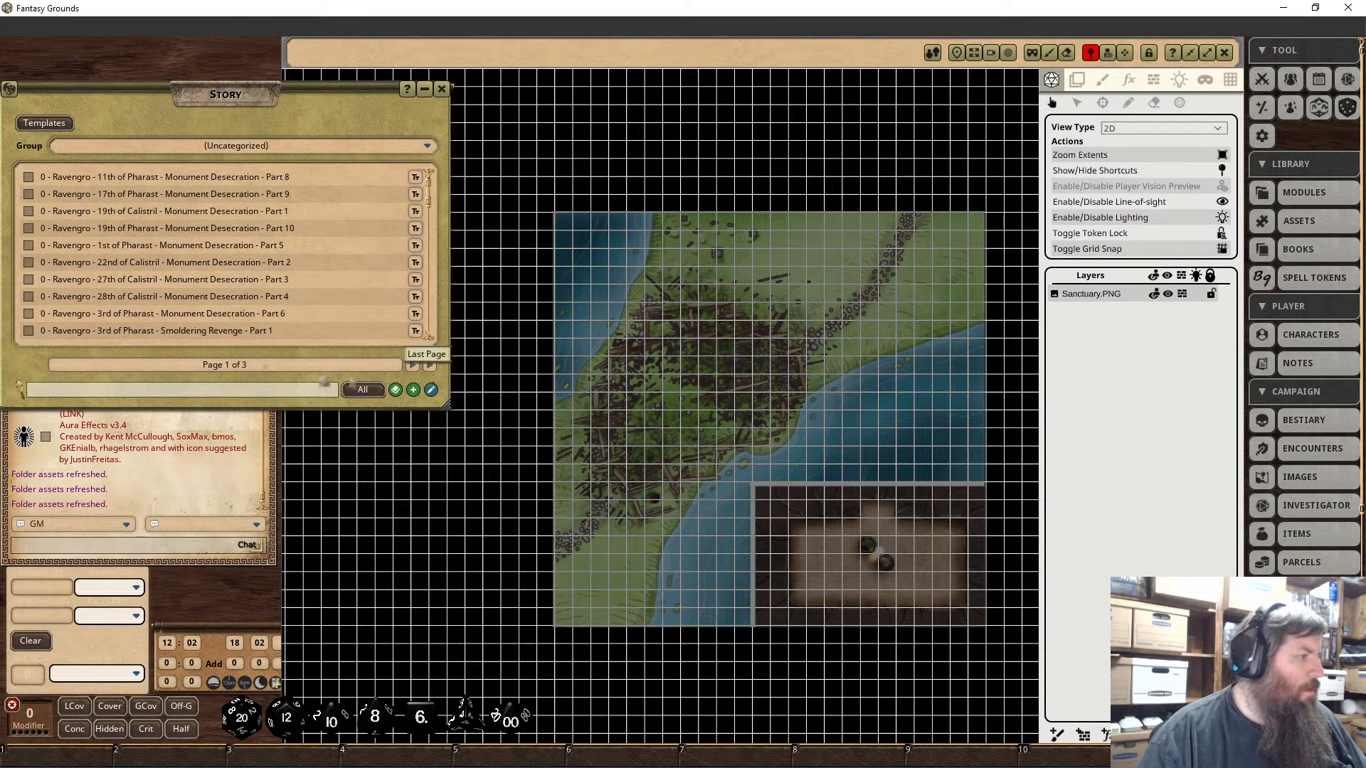
left_click(430, 365)
scroll(182, 313, "down", 10)
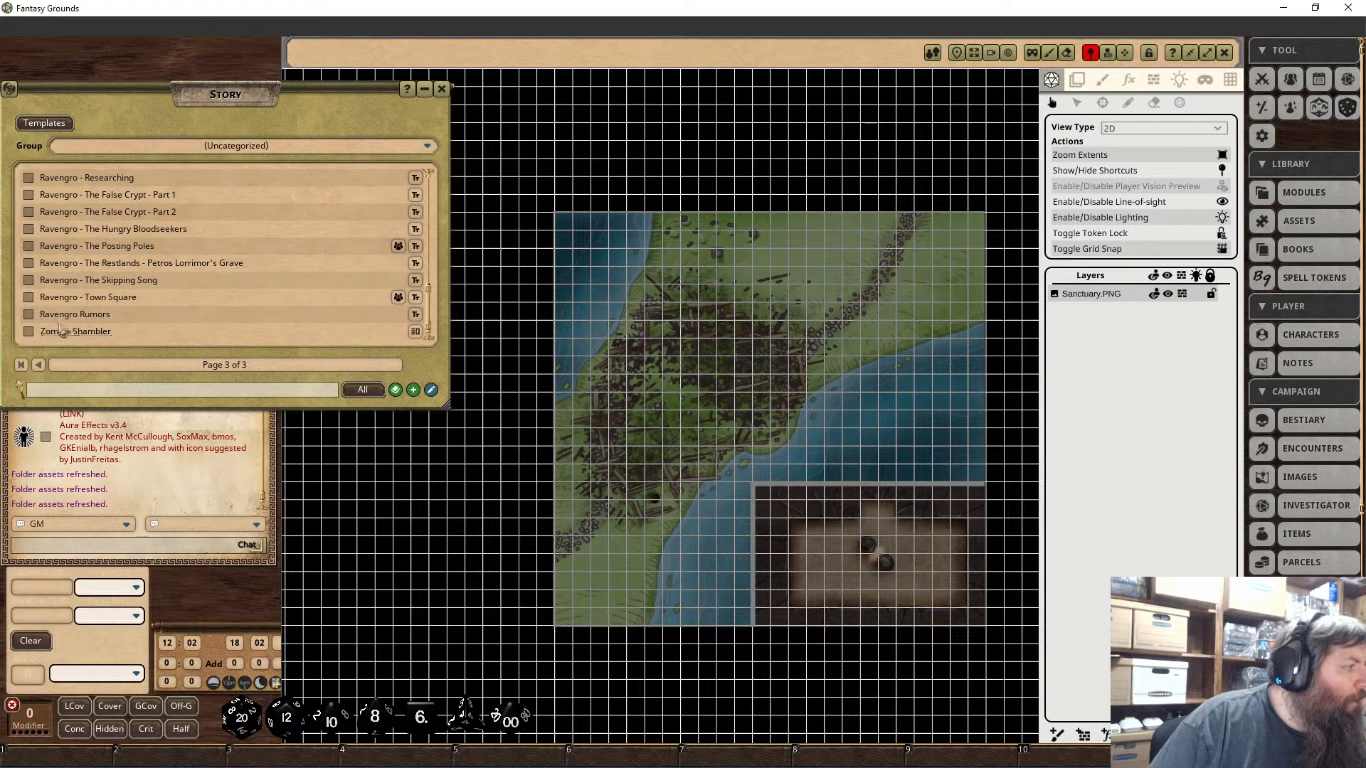
scroll(71, 324, "up", 5)
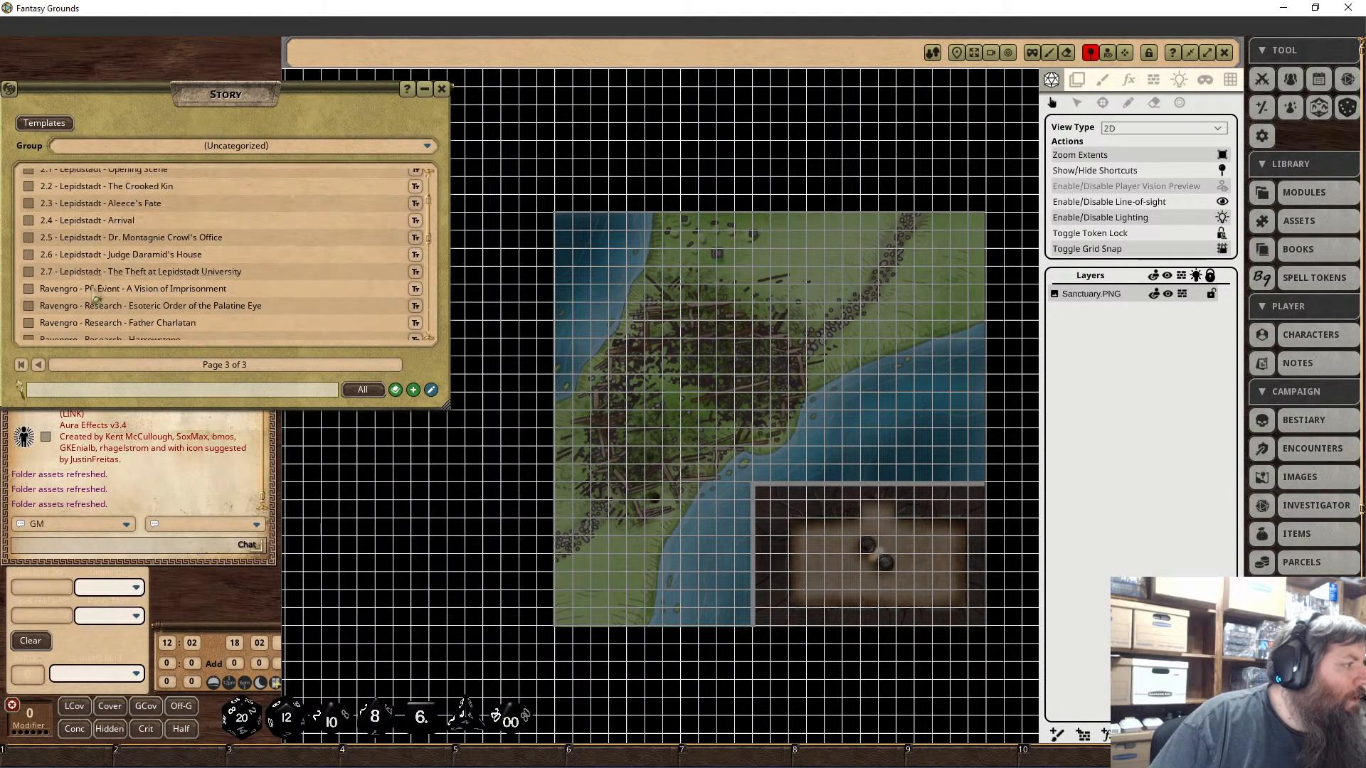
Step: Unlock the Vision of Imprisonment story entry, rename it "0 - Ravengro - PC Event - A Vision of Imprisonment", and relock and close it
left_click(84, 298)
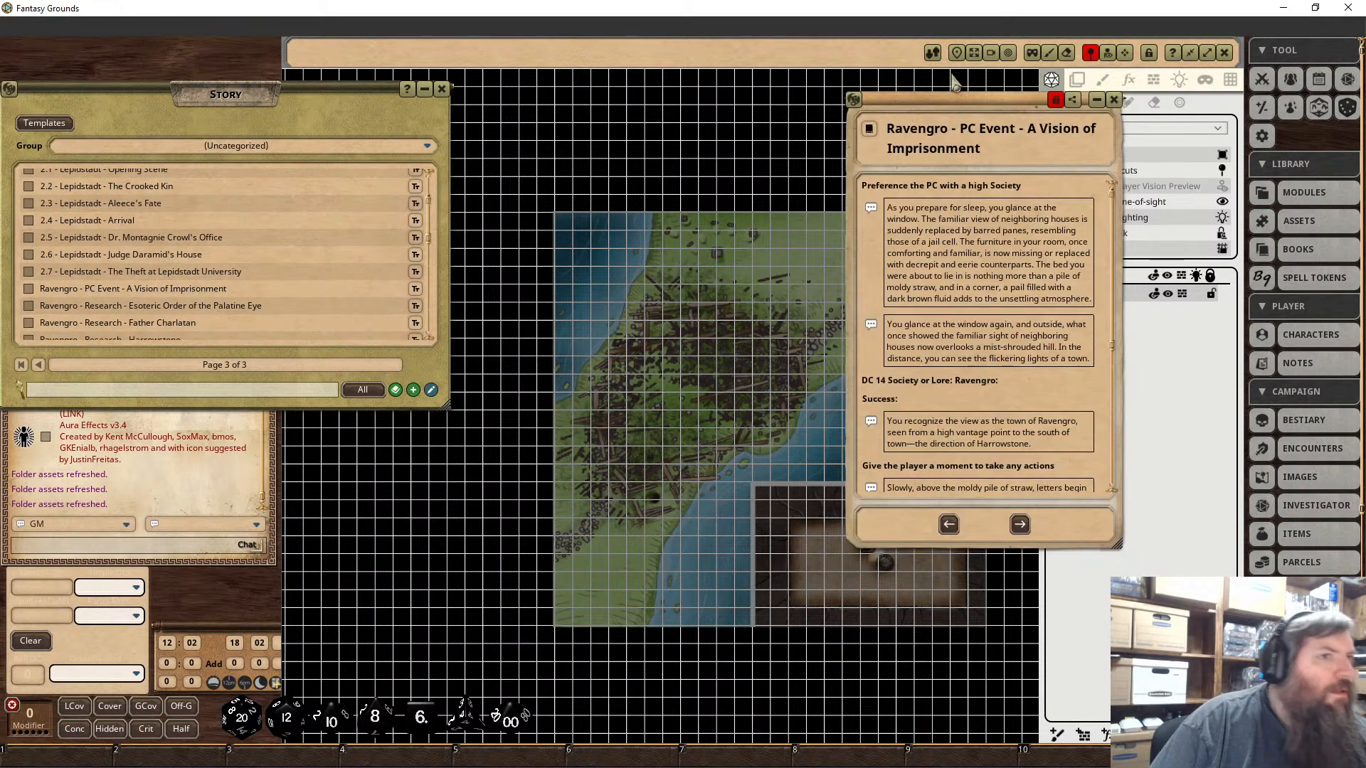
left_click(1058, 100)
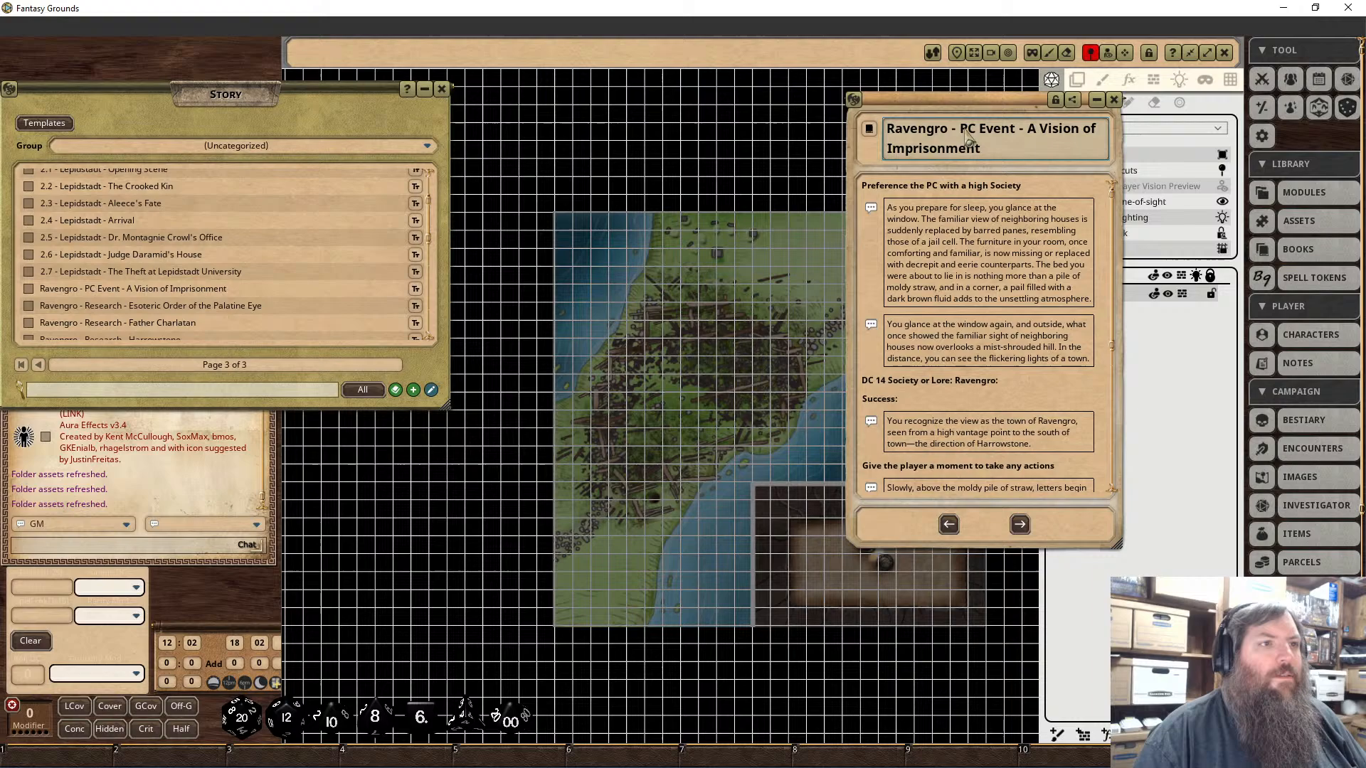
left_click(889, 128)
type("0")
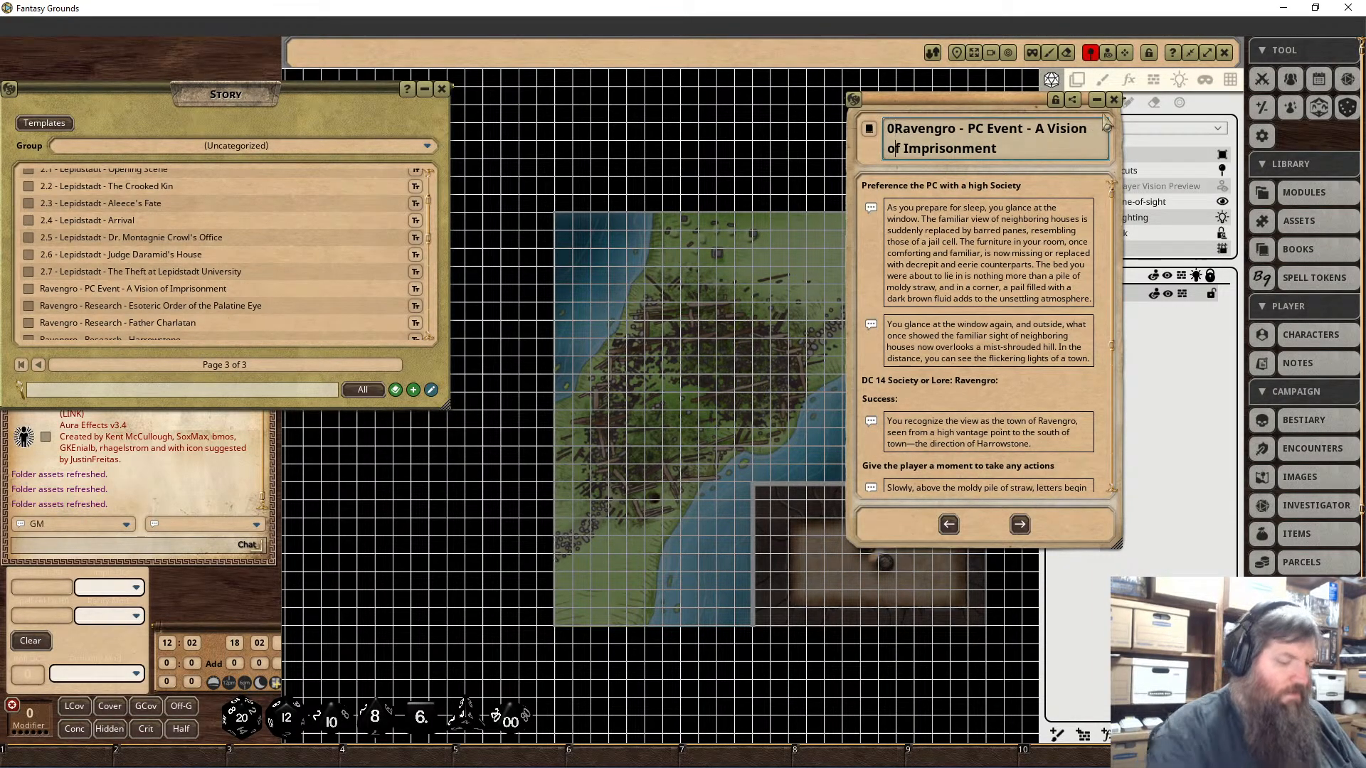
type(" -")
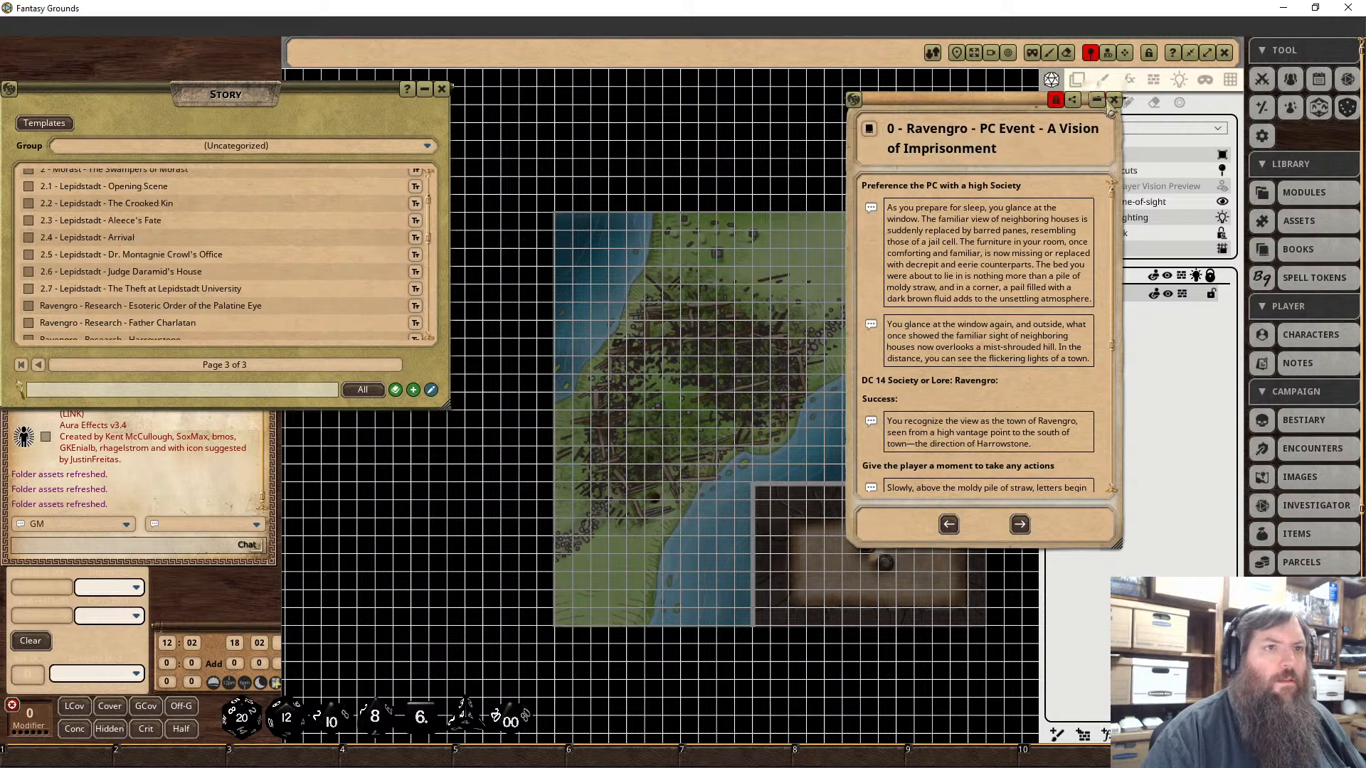
left_click(1114, 101)
Step: Rename the Esoteric Order research entry "0 - Ravengro - Research - Esoteric Order of the Palatine Eye" and close it
left_click(120, 307)
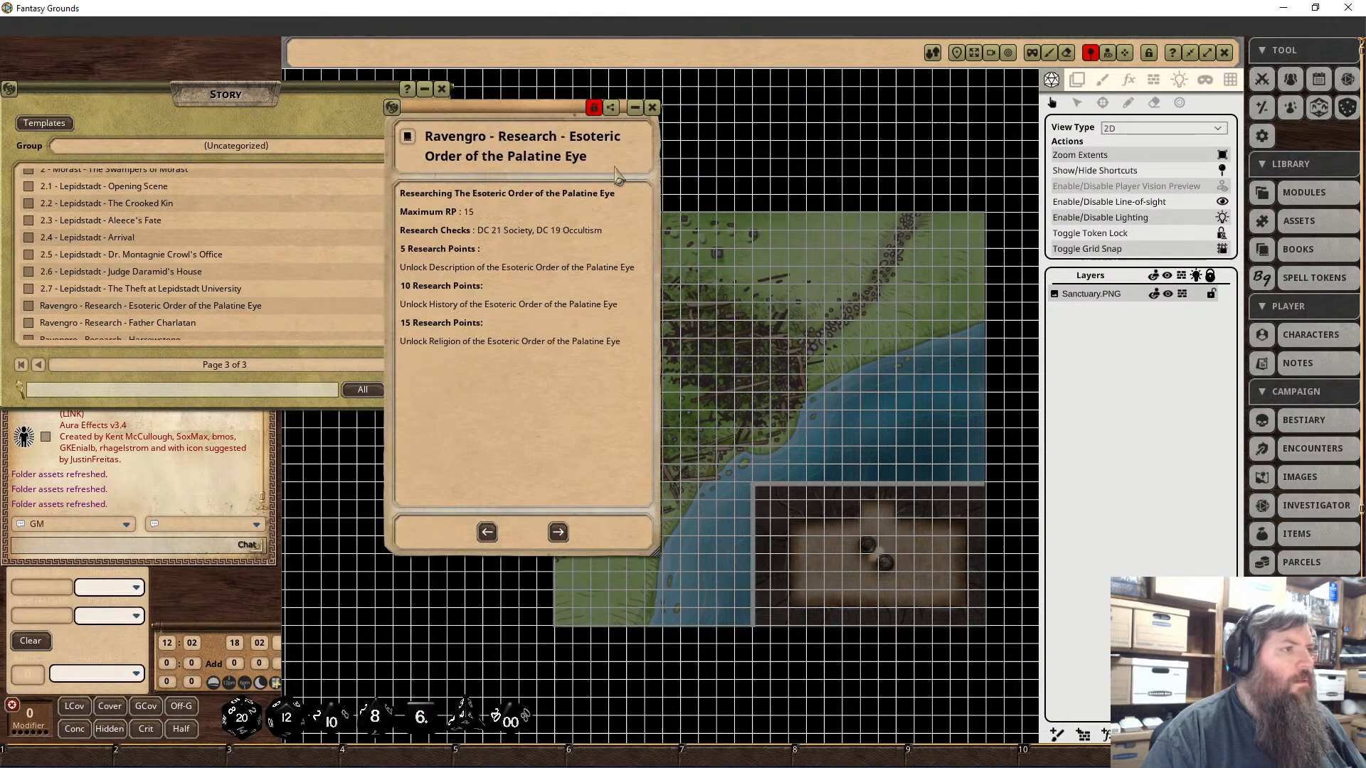
left_click(457, 140)
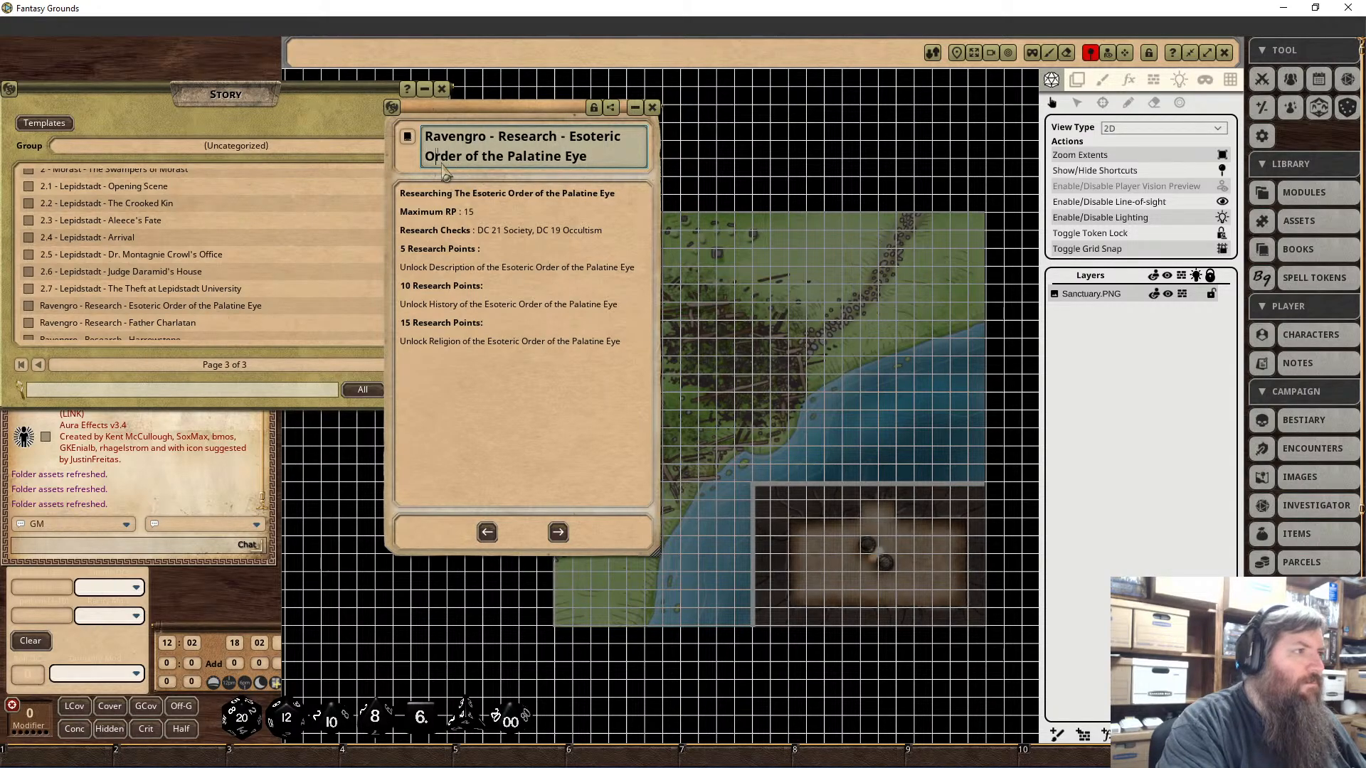
type("0 -")
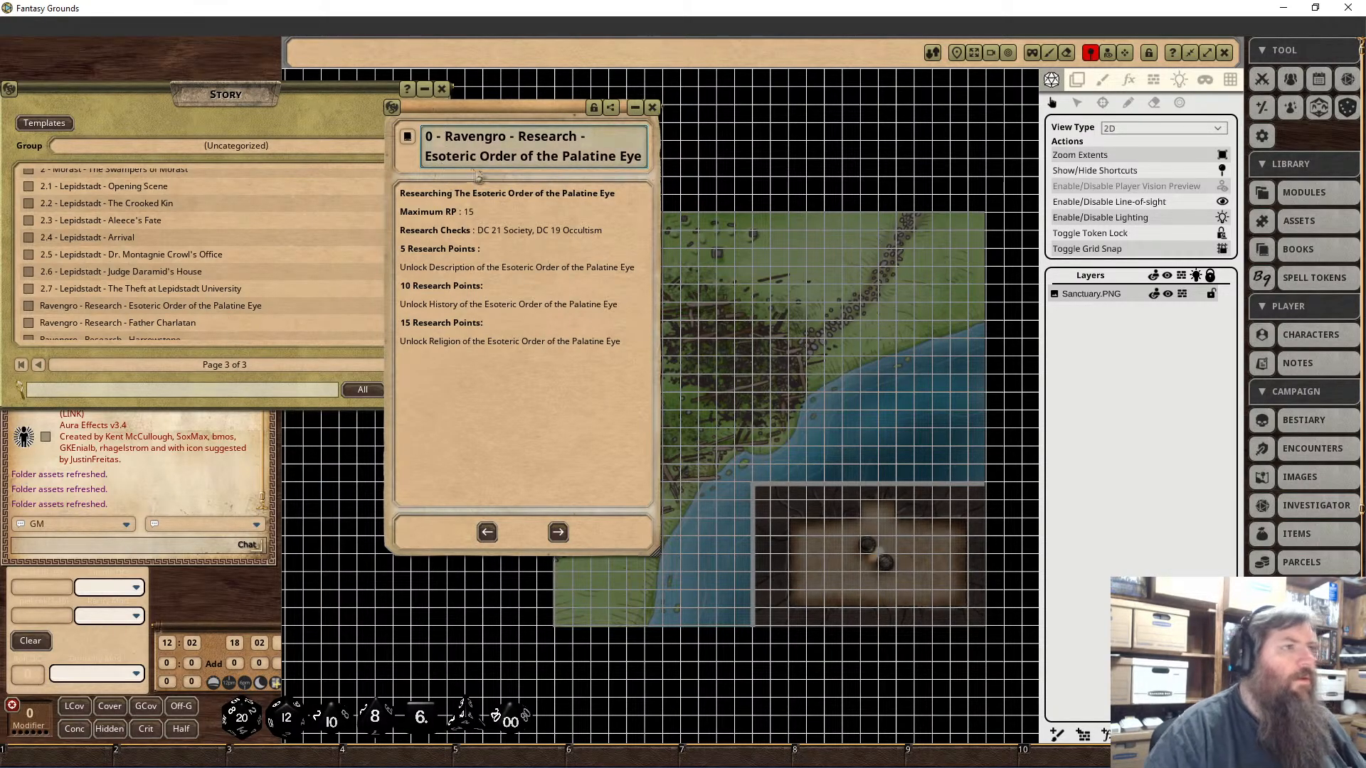
left_click(652, 107)
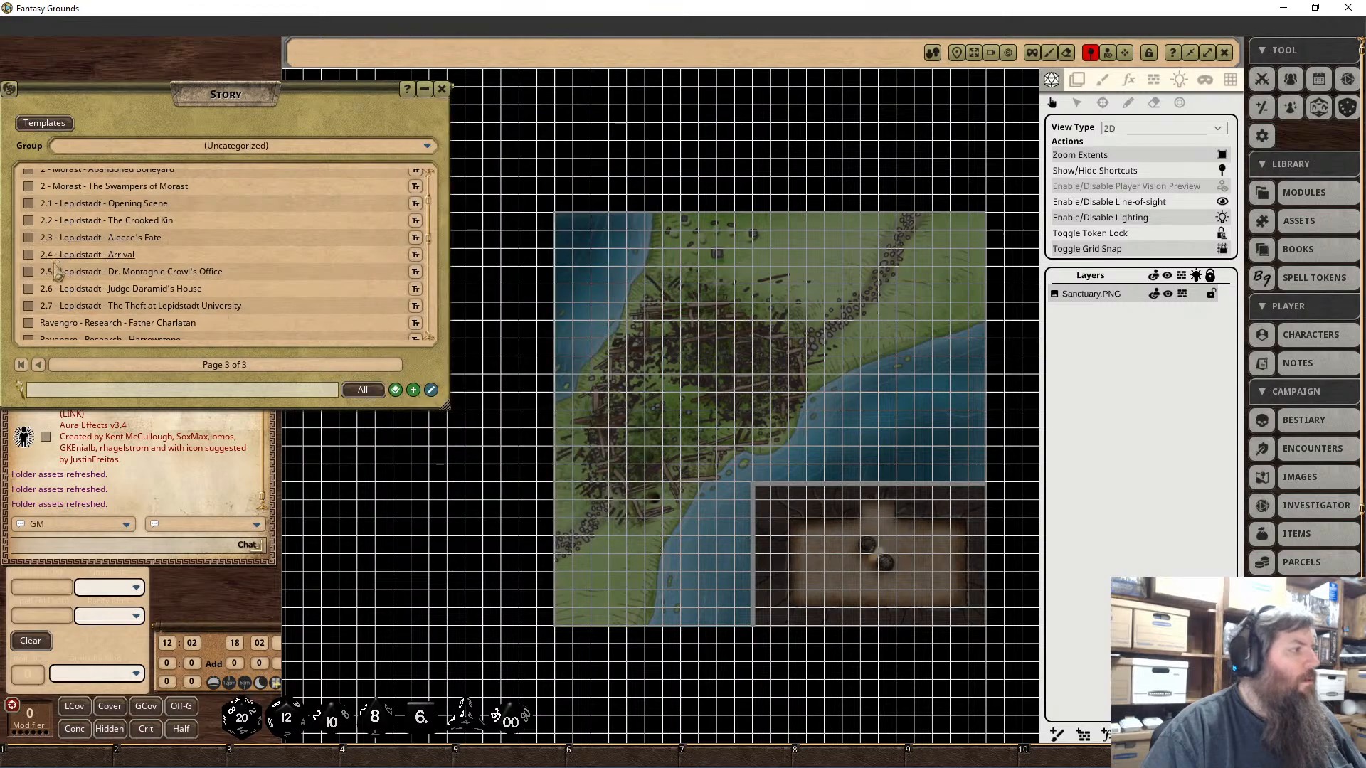
Step: Unlock the Father Charlatan research entry, rename it "0 - Ravengro - Research - Father Charlatan", and relock and close it
scroll(101, 304, "down", 3)
left_click(79, 195)
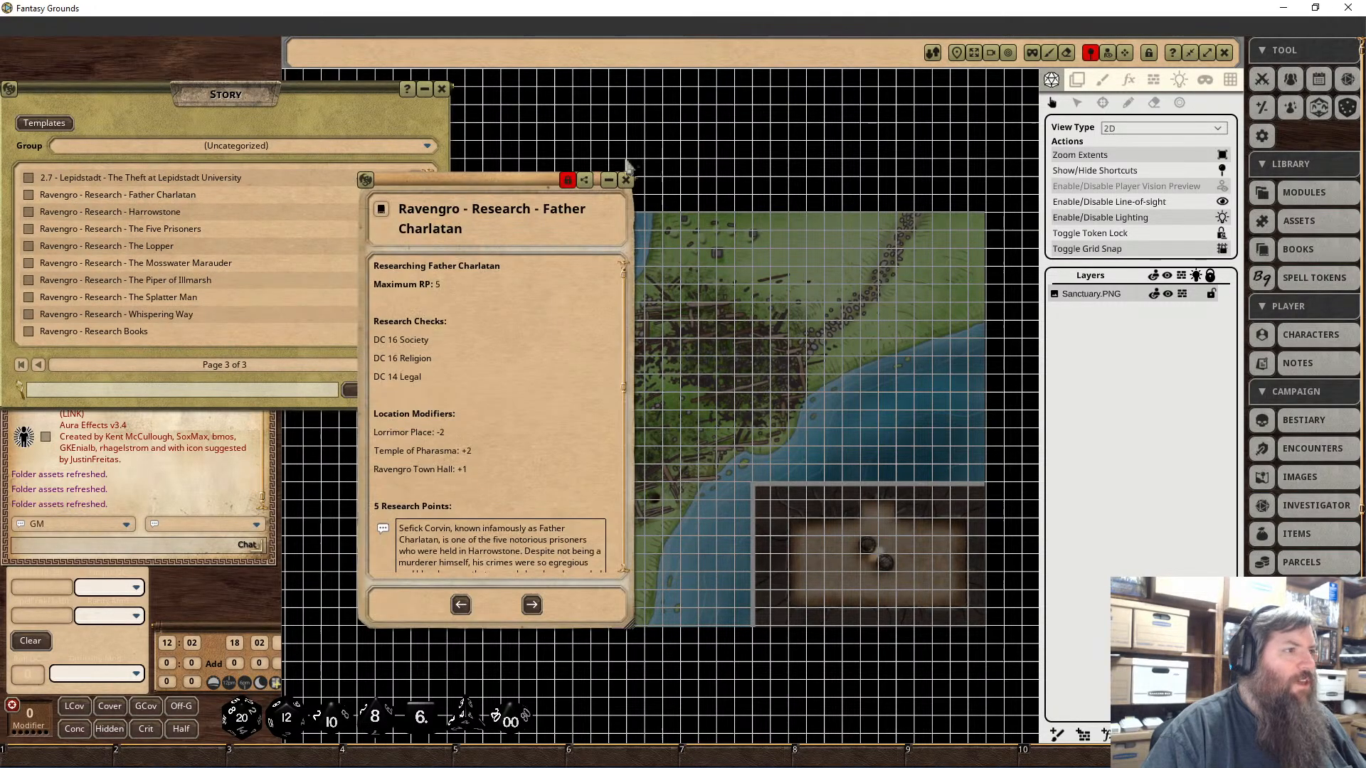
left_click(567, 181)
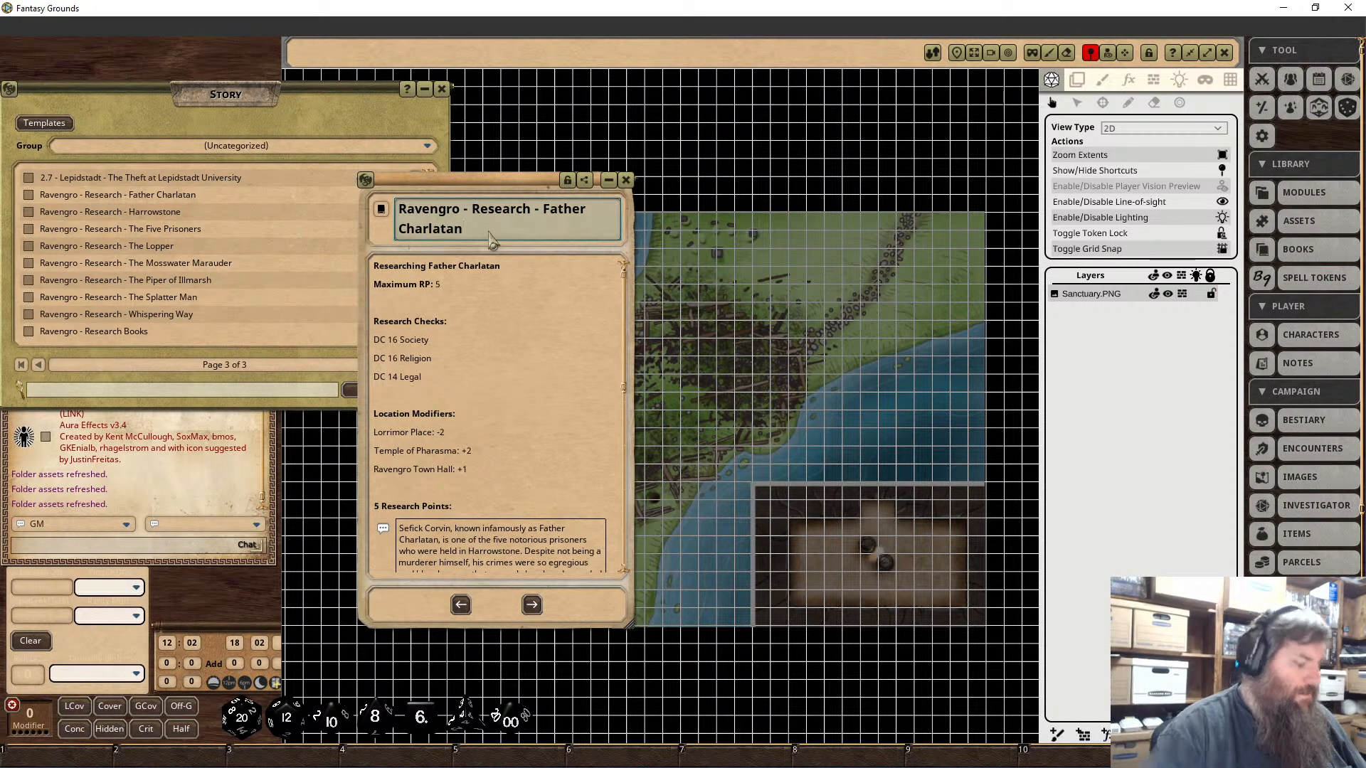
type("0 -")
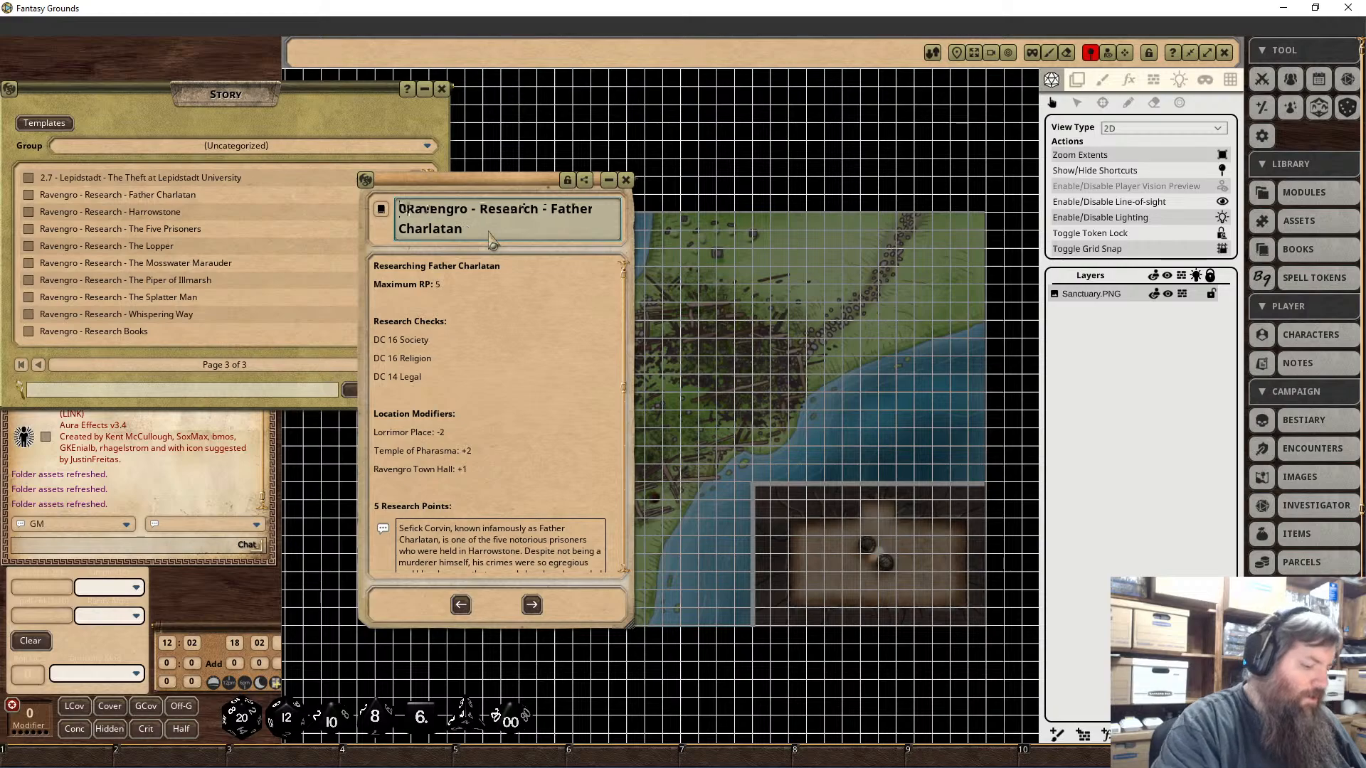
left_click(568, 180)
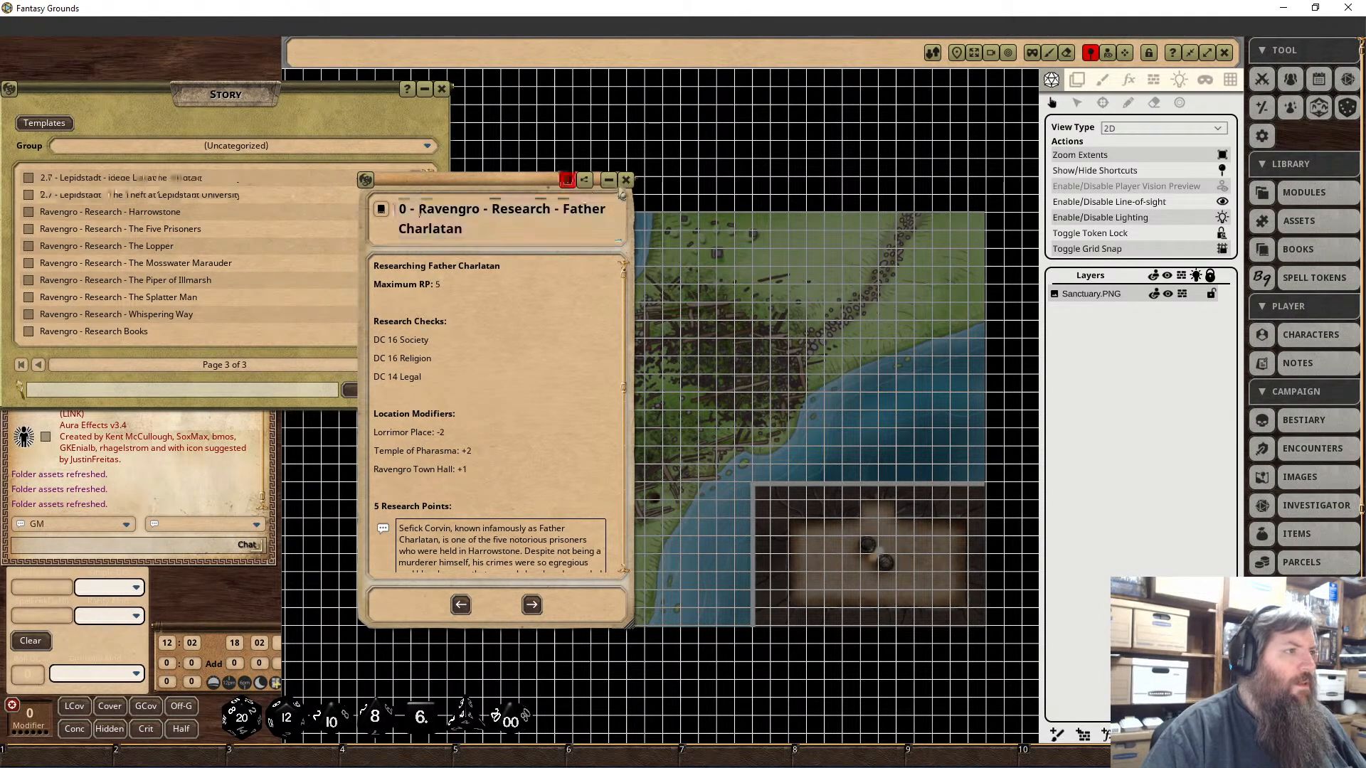
left_click(626, 180)
Step: Unlock the Harrowstone research entry, rename it "0 - Ravengro - Research - Harrowstone", and relock and close it
left_click(130, 212)
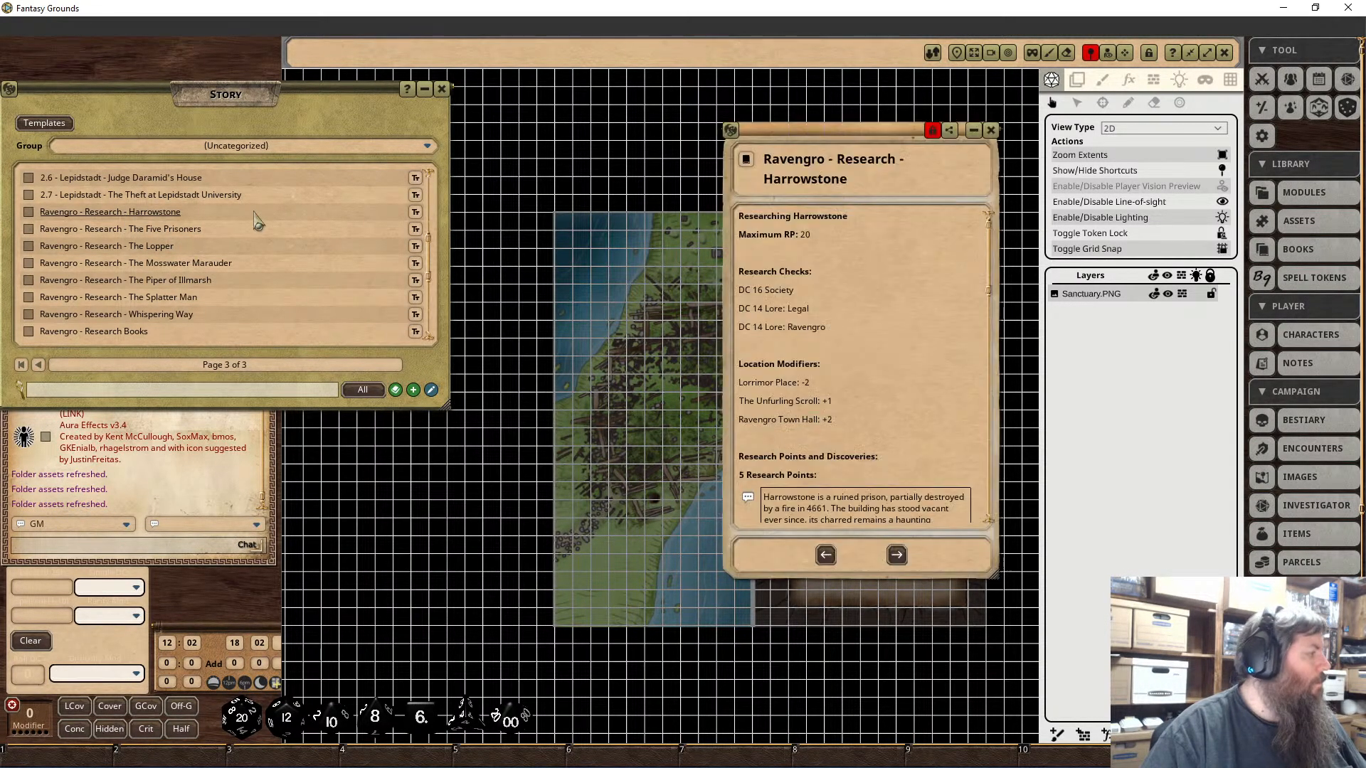
left_click(932, 132)
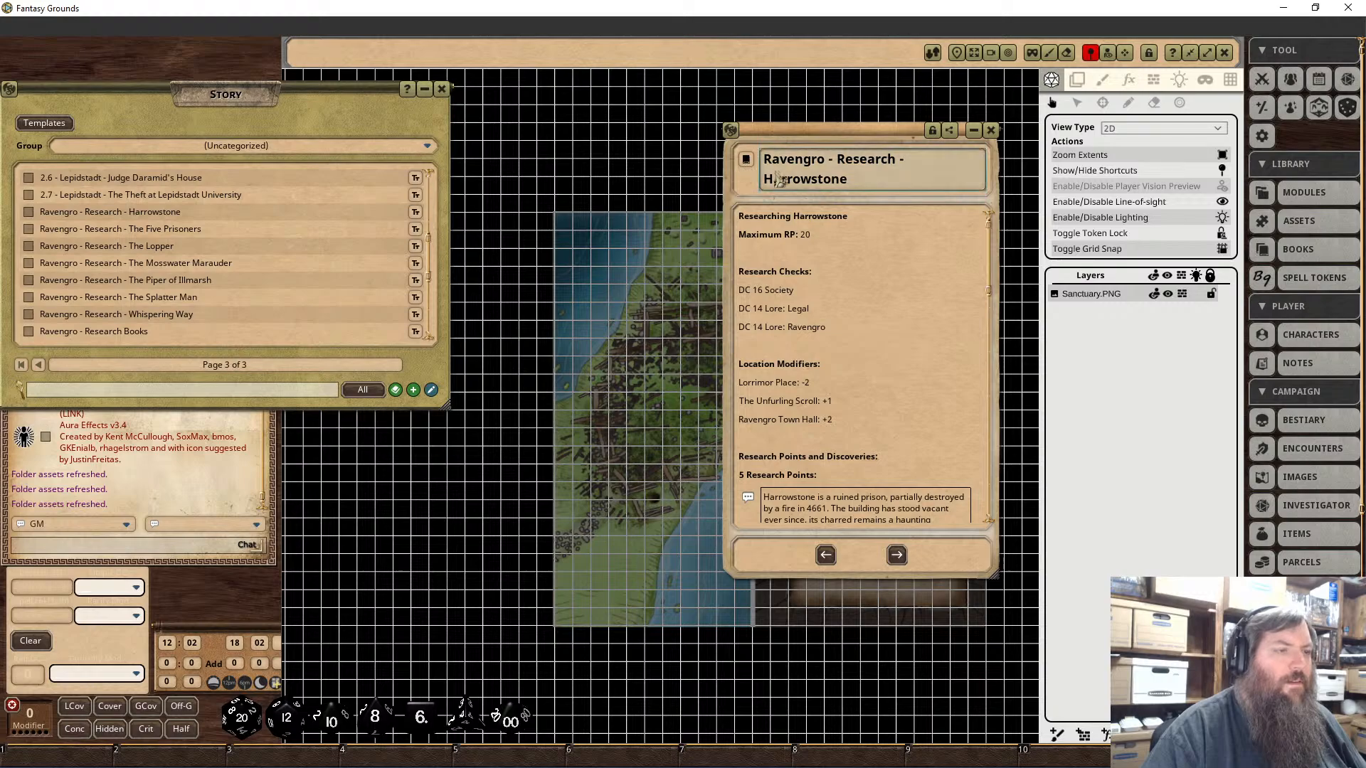
type("0 -")
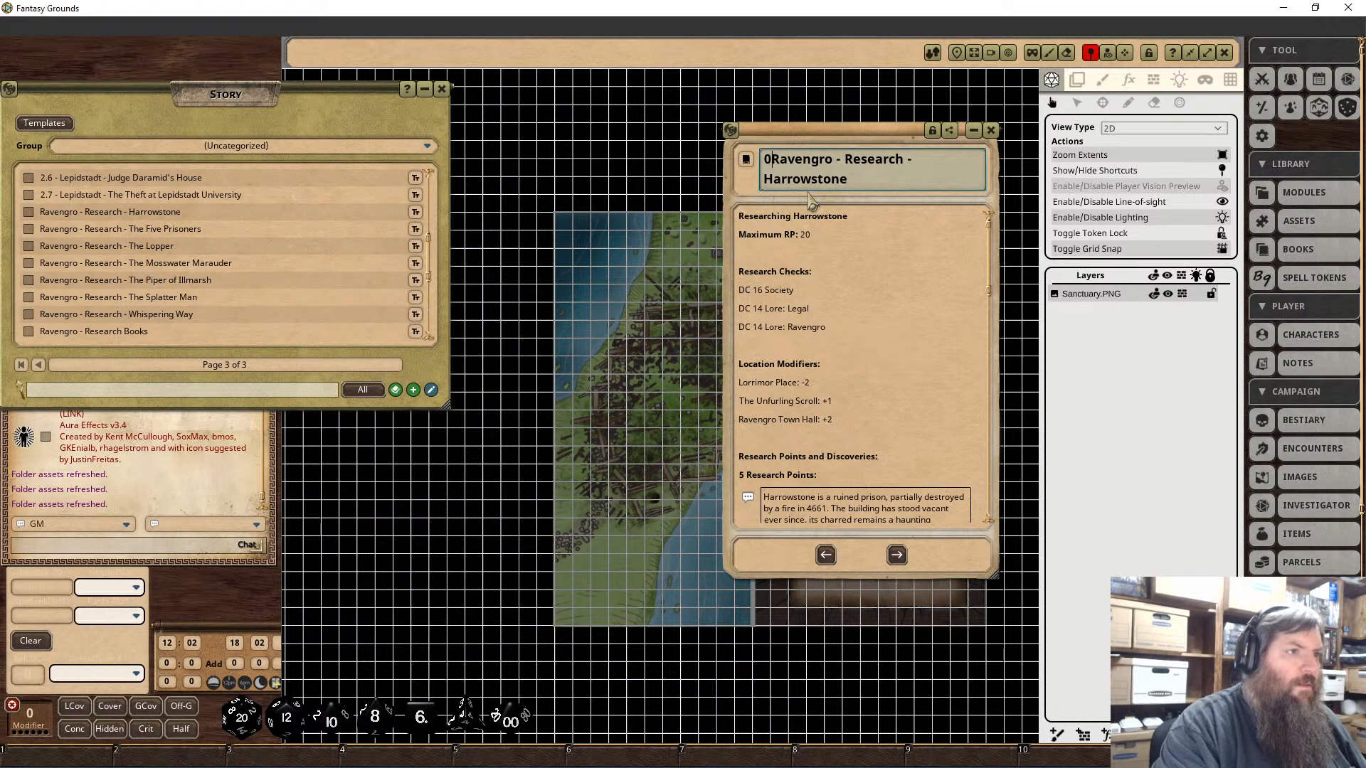
left_click(932, 131)
left_click(991, 130)
Step: Unlock the Five Prisoners research entry, rename it "0 - Ravengro - Research - The Five Prisoners", and relock and close it
left_click(174, 229)
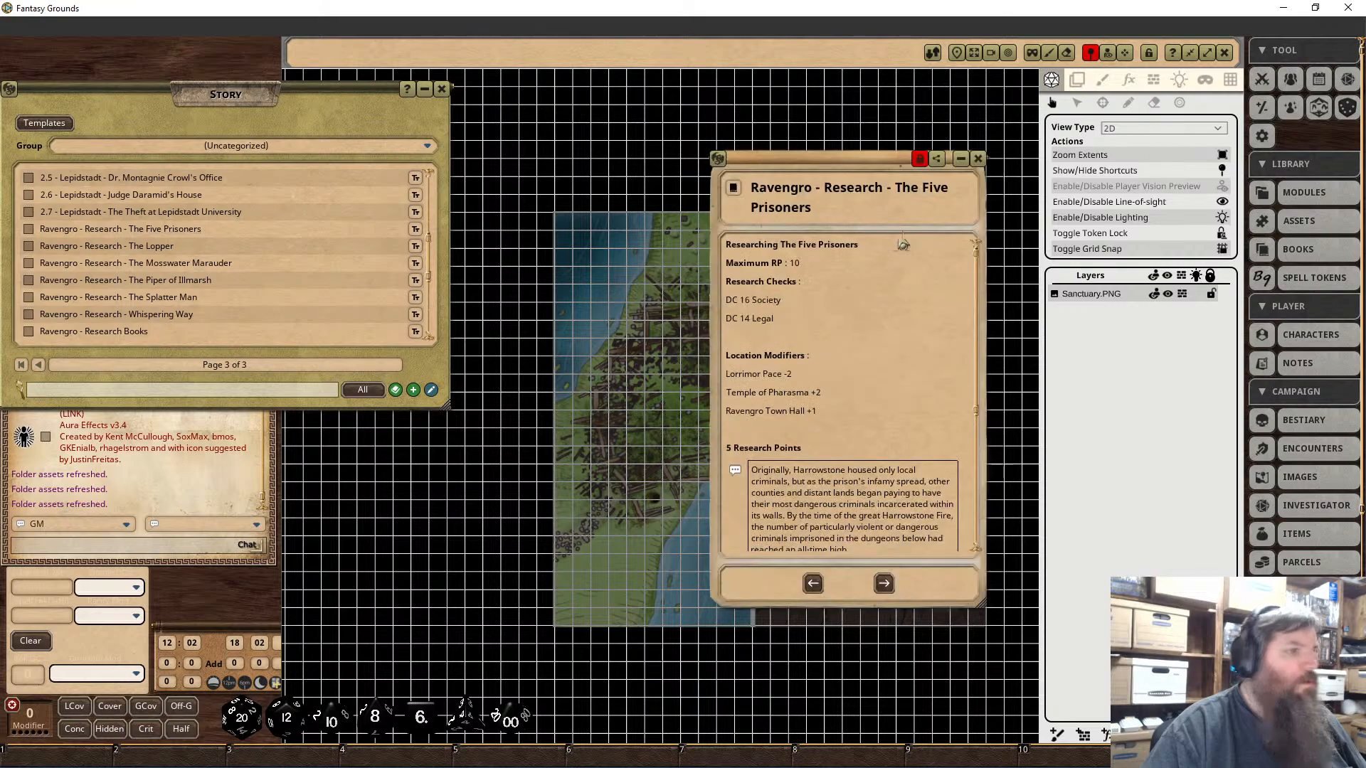
left_click(920, 158)
left_click(752, 207)
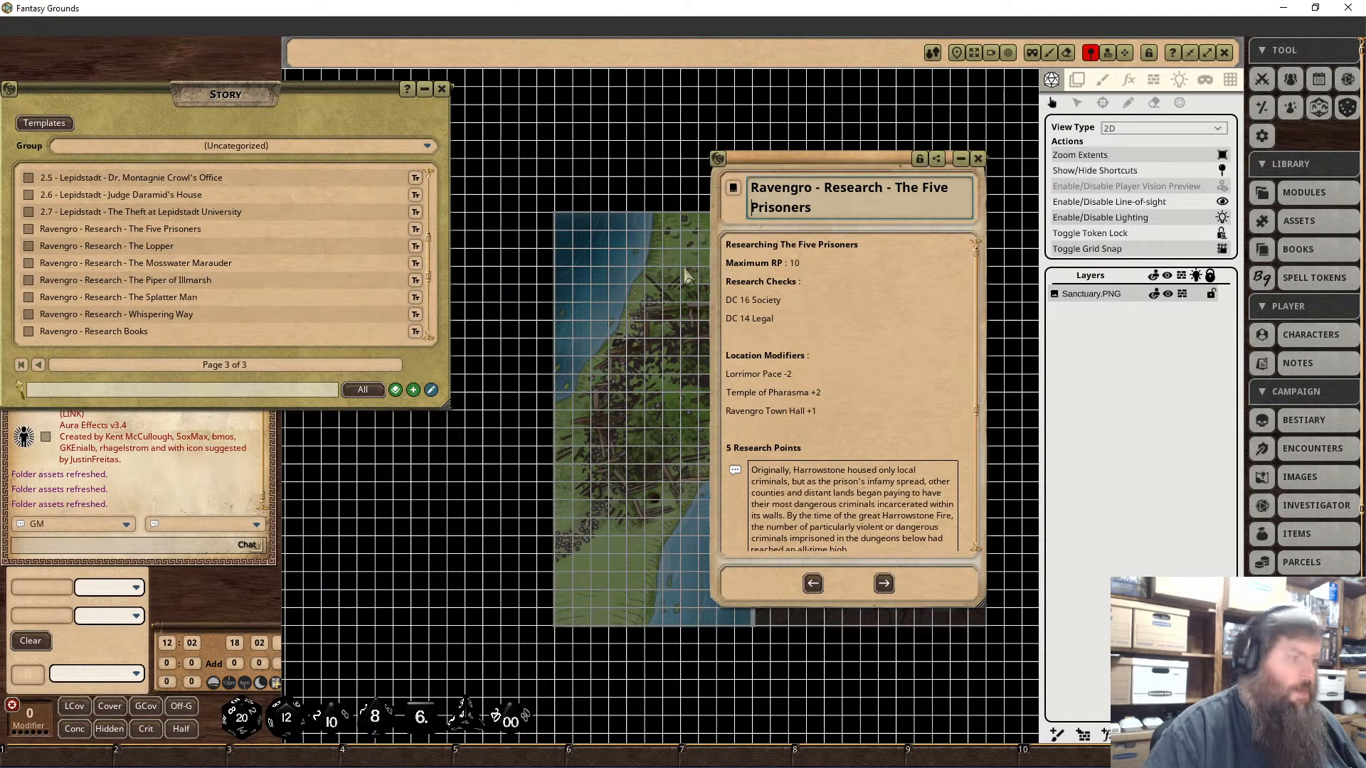
key("Home")
type("0 -")
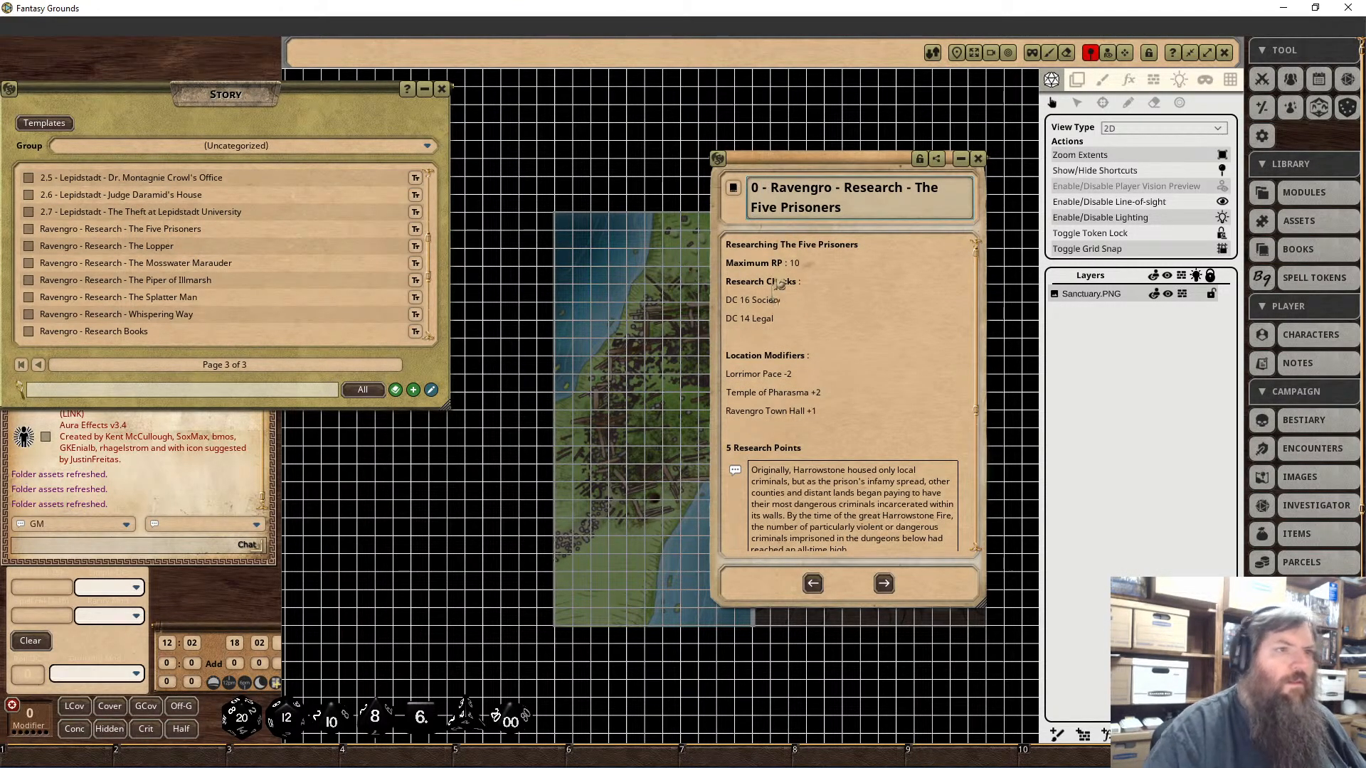
left_click(920, 158)
left_click(978, 158)
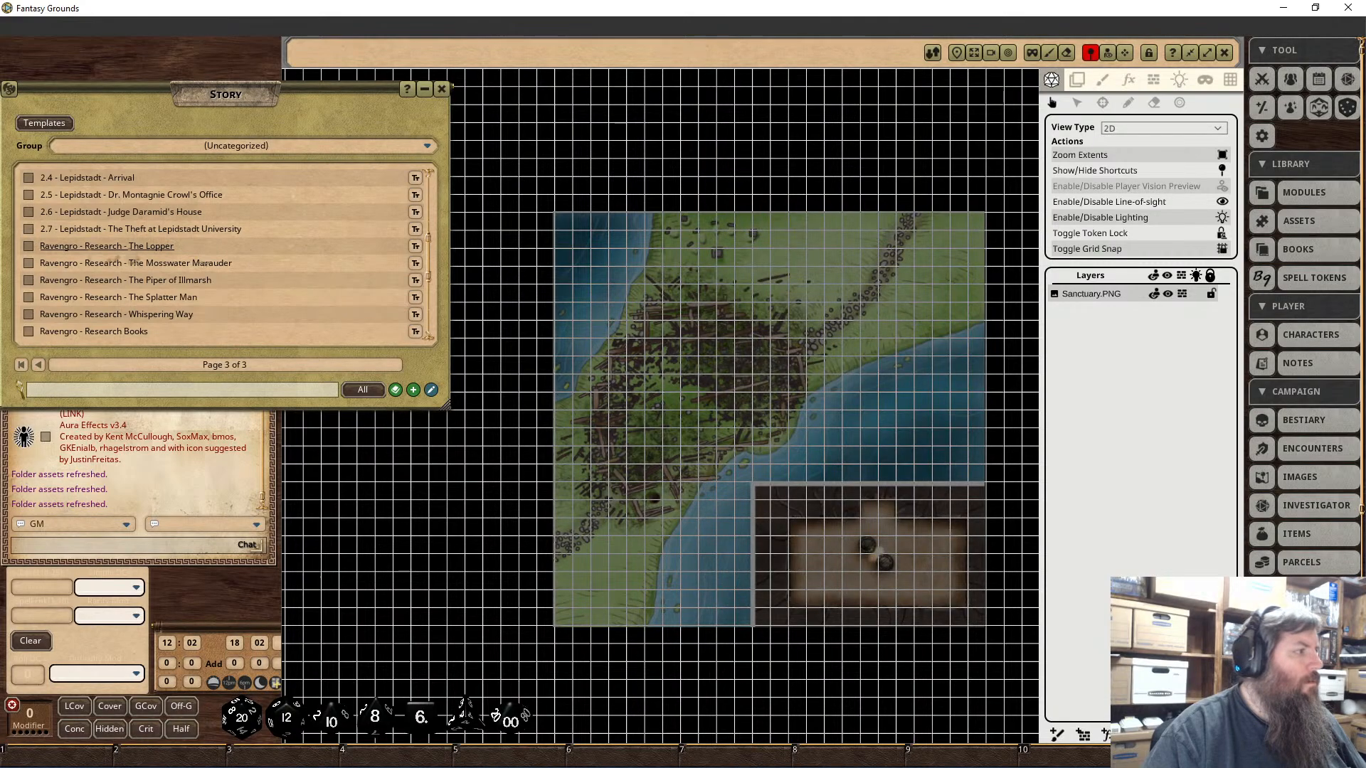
Step: Unlock the Lopper research entry, rename it "0 - Ravengro - Research - The Lopper", and relock and close it
left_click(106, 246)
left_click(995, 194)
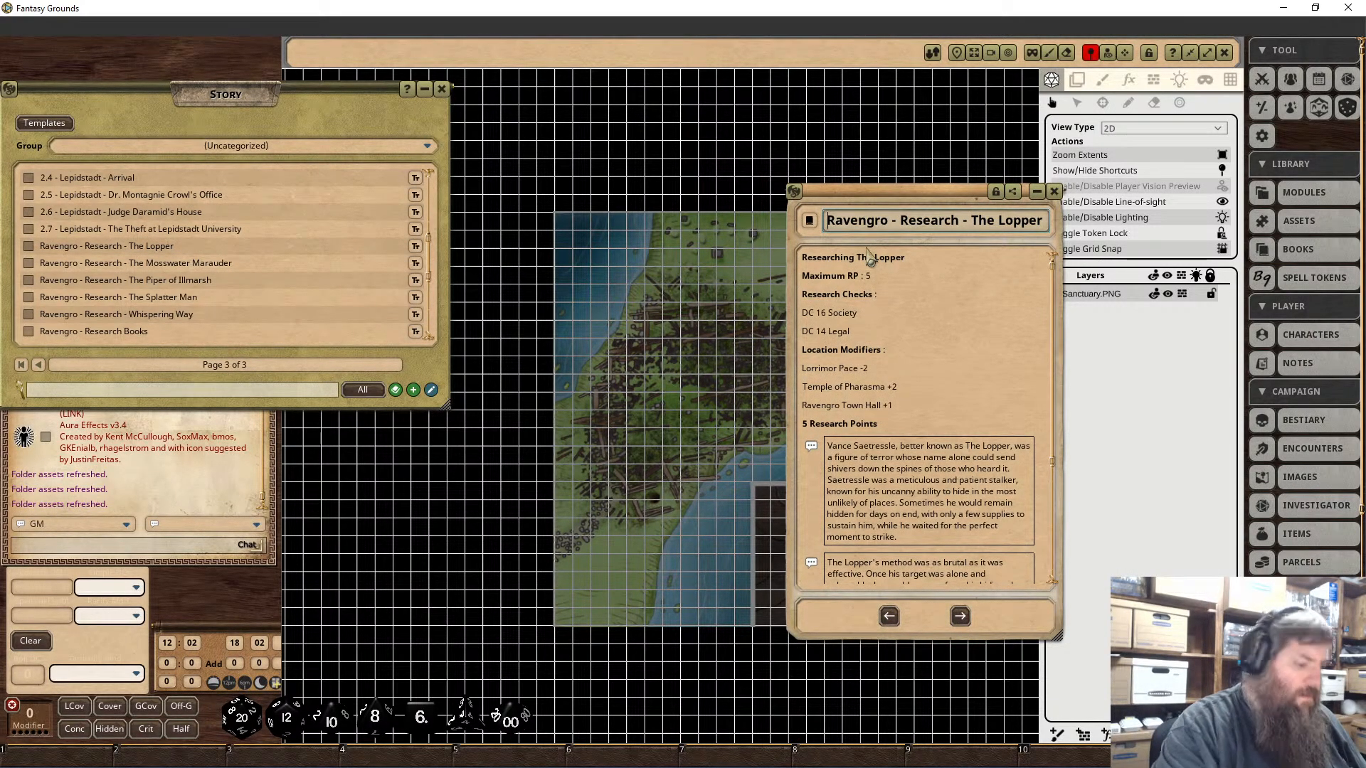
type("0 -")
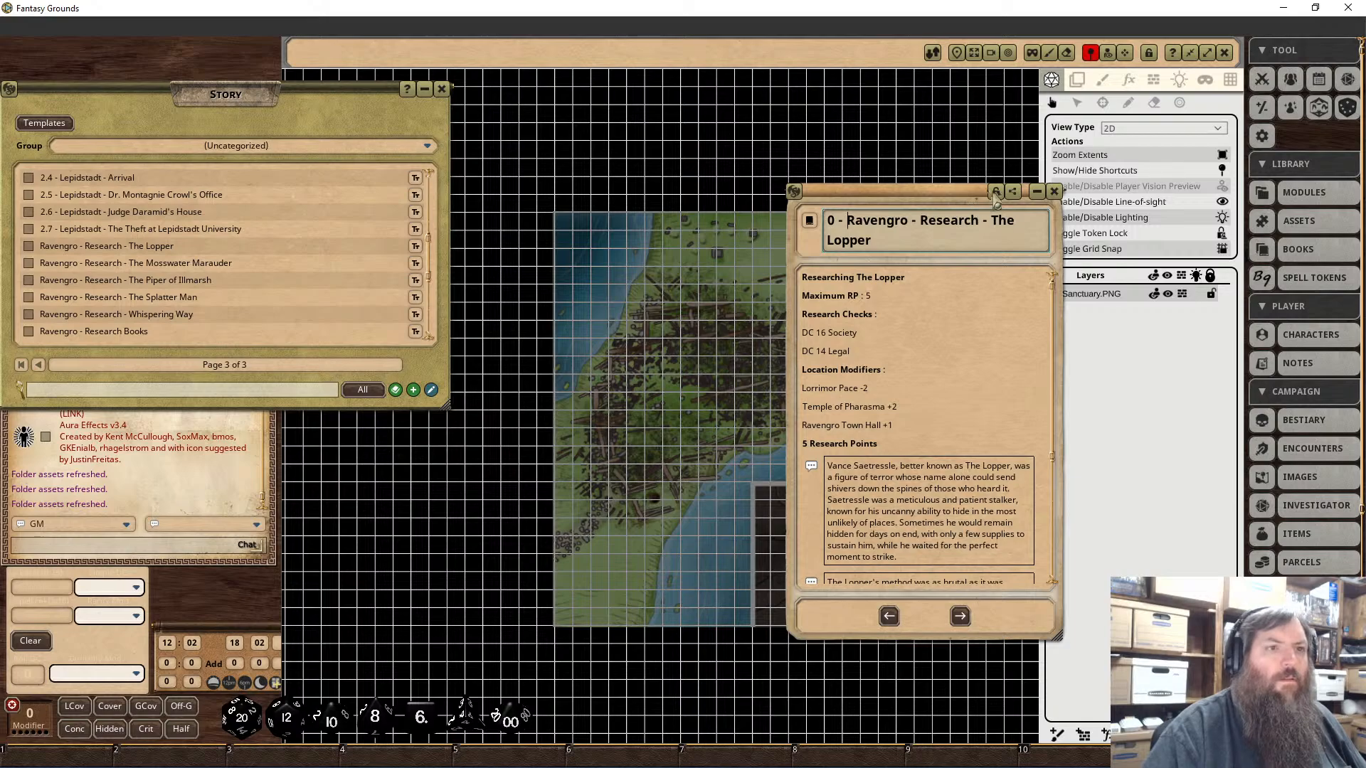
left_click(995, 193)
left_click(1055, 191)
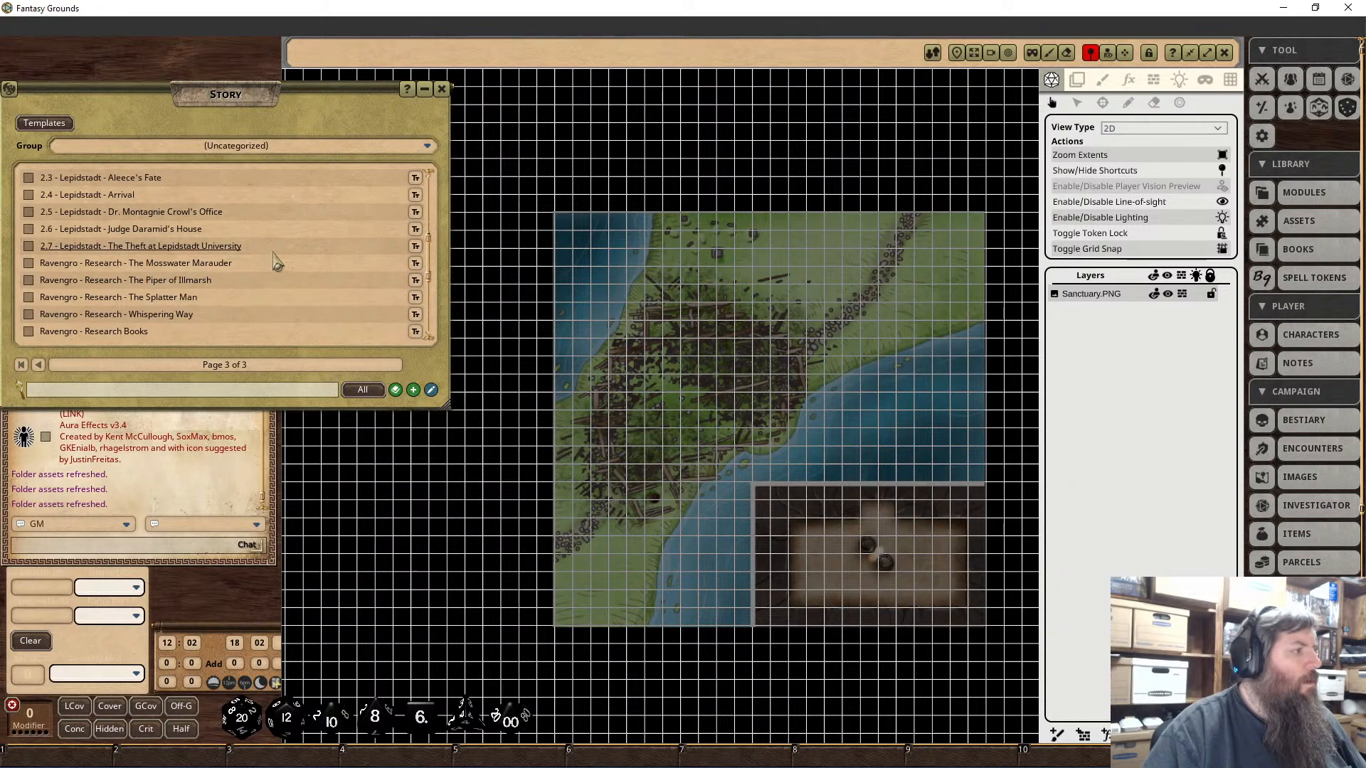
Step: Unlock the Mosswater Marauder research entry, rename it "0 - Ravengro - Research - The Mosswater Marauder", and relock and close it
left_click(112, 263)
left_click(925, 181)
left_click(777, 229)
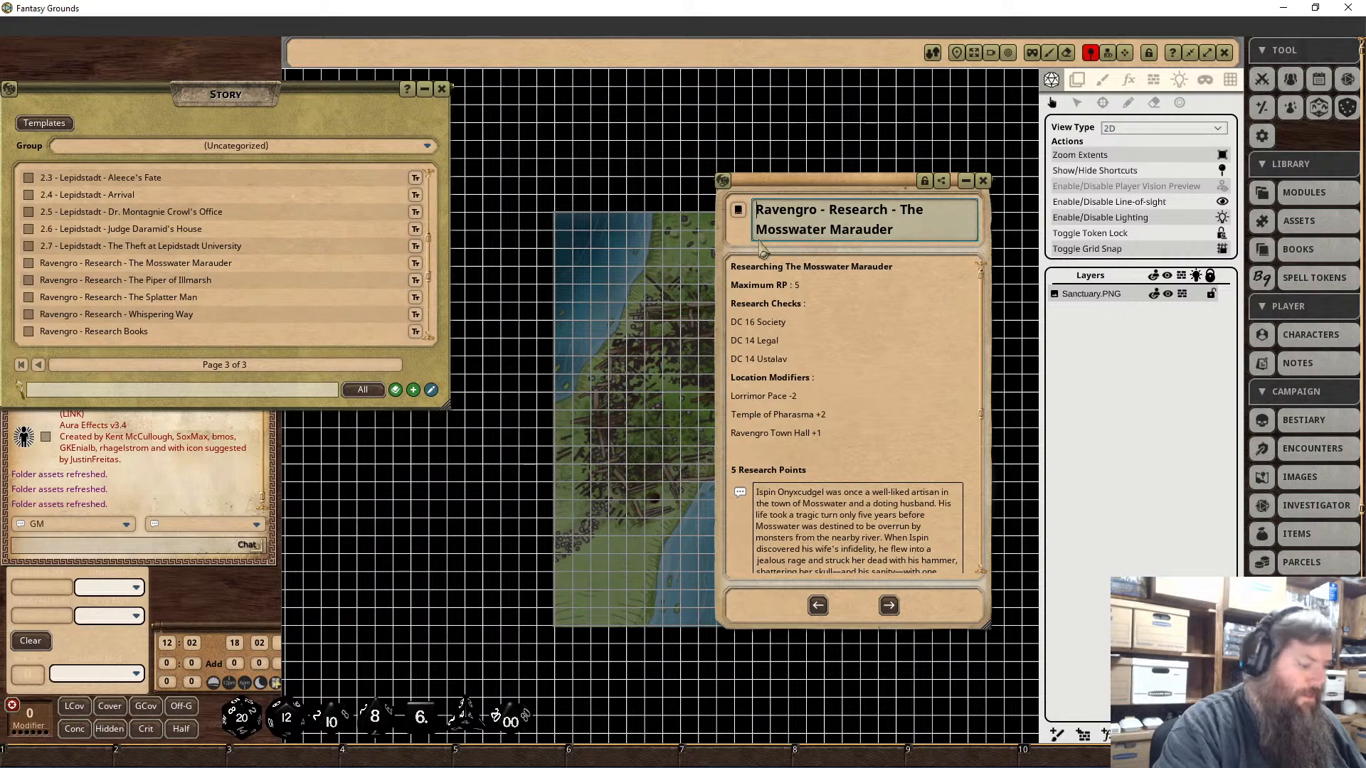
type("0 -")
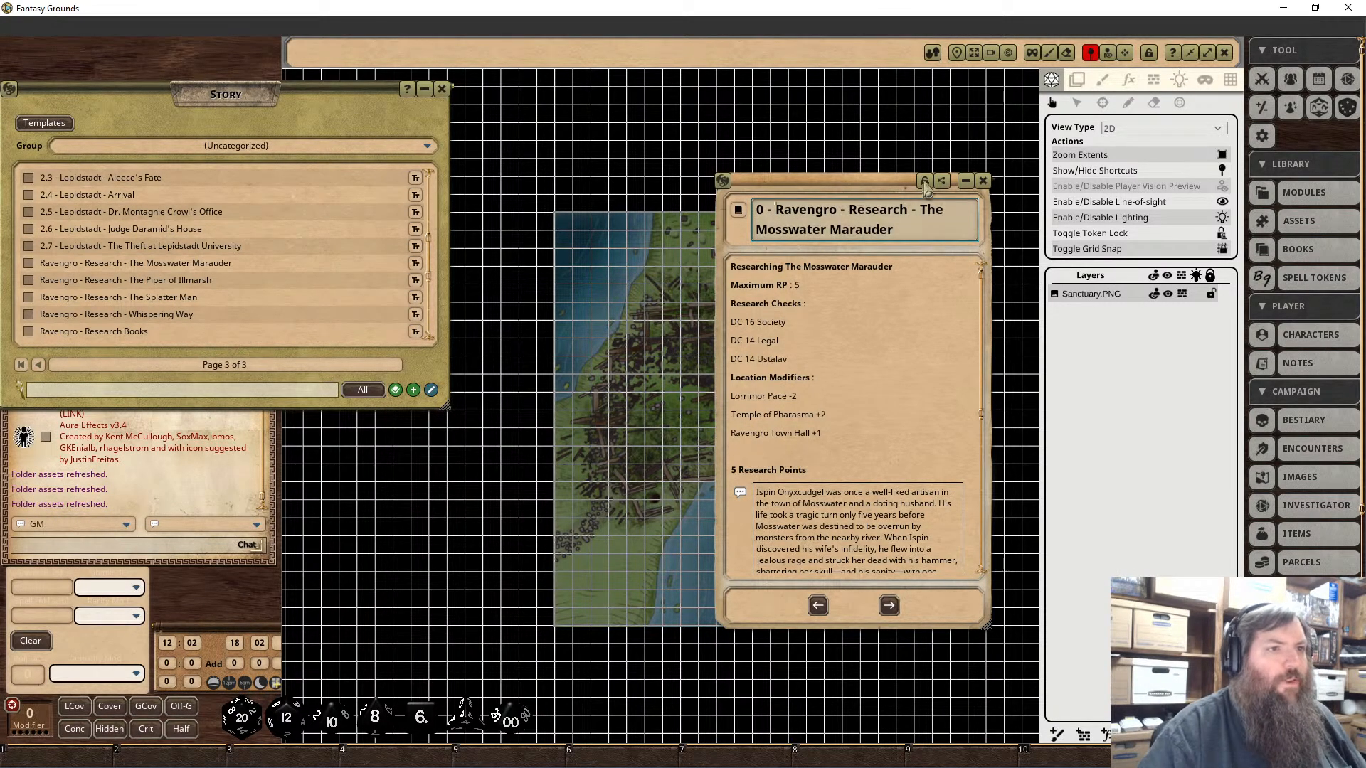
left_click(925, 180)
left_click(983, 181)
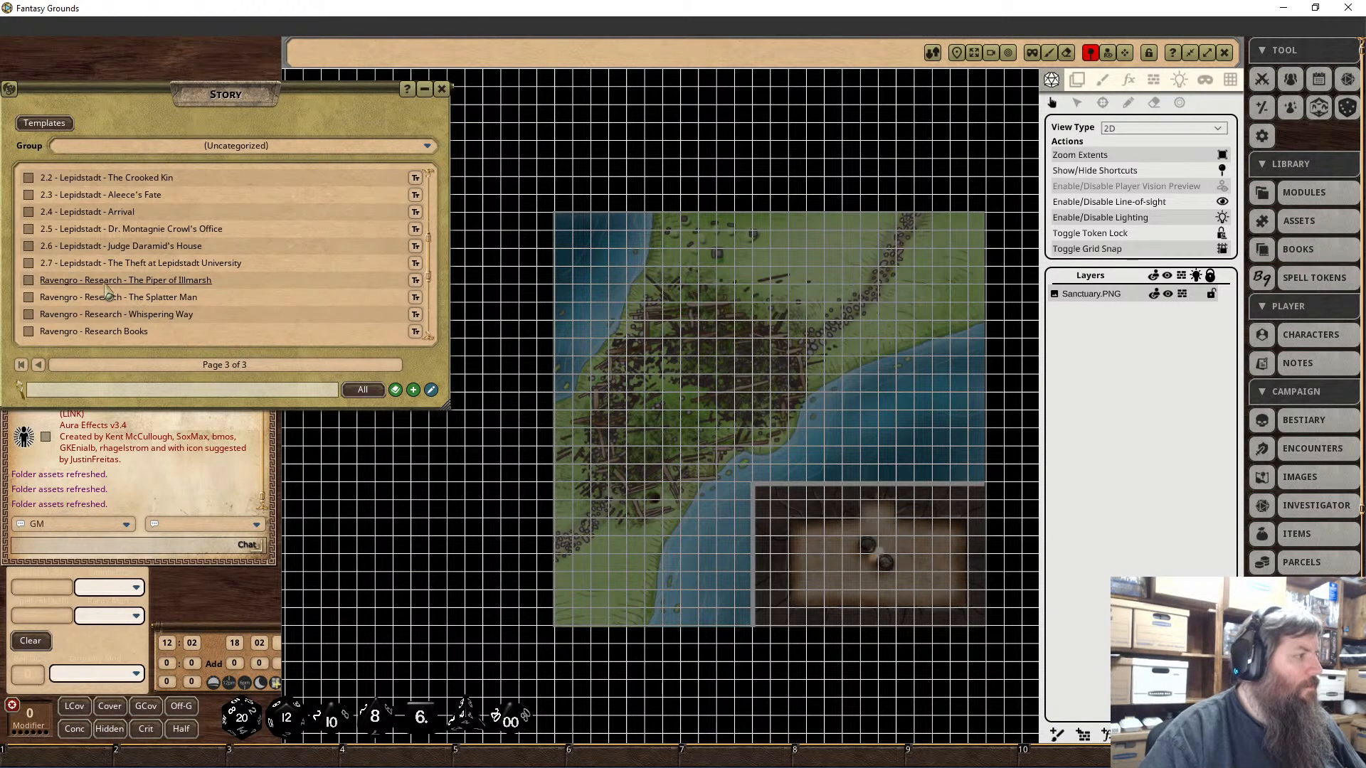
Step: Unlock the Piper of Illmarsh research entry, rename it "0 - Ravengro - Research - The Piper of Illmarsh", and relock and close it
left_click(107, 281)
left_click(905, 187)
left_click(737, 236)
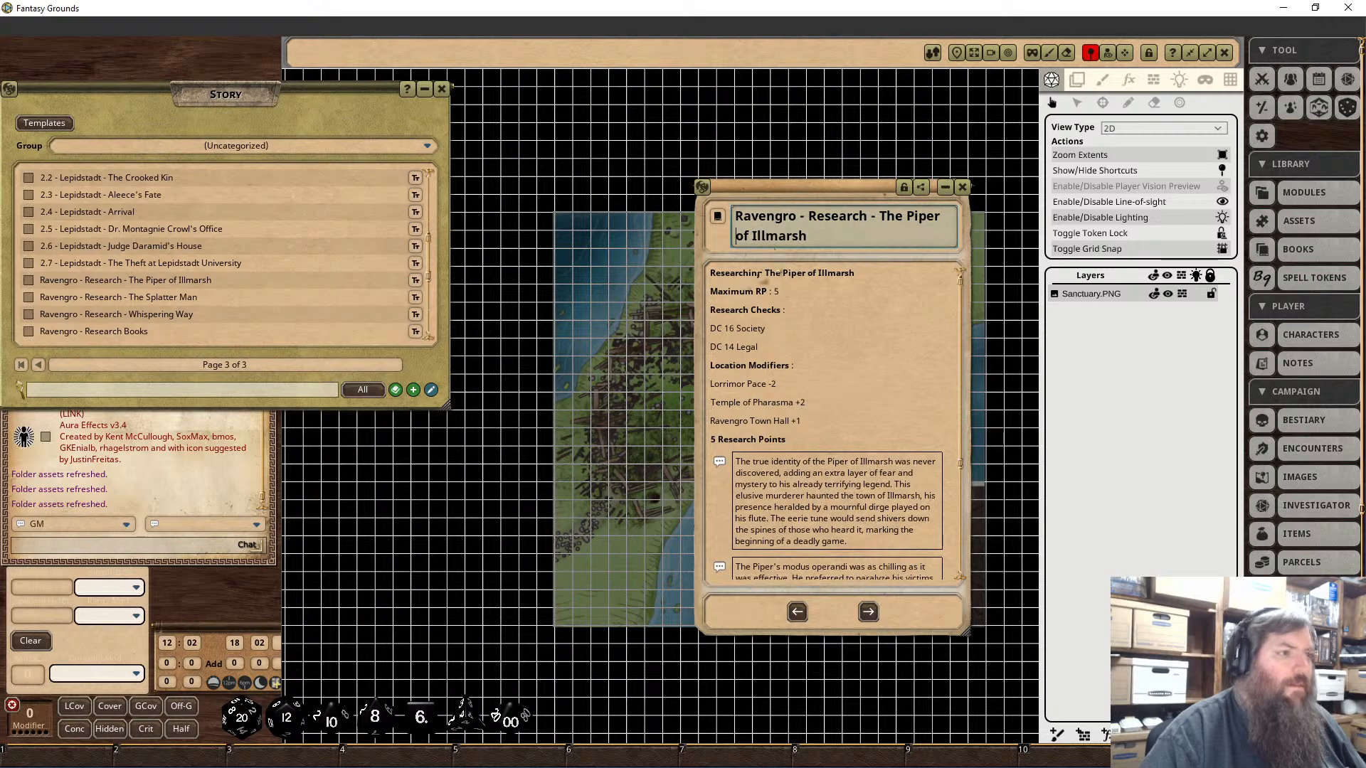
type("0 -")
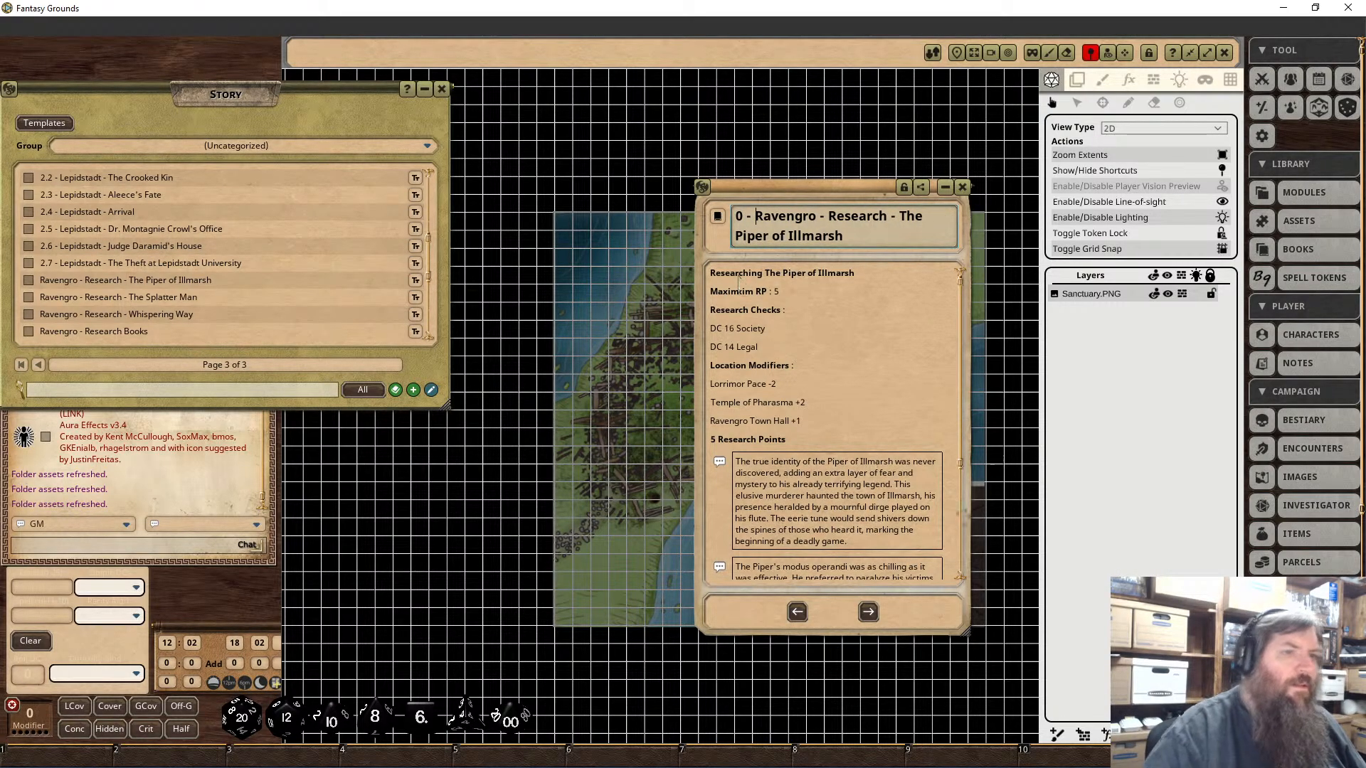
left_click(904, 186)
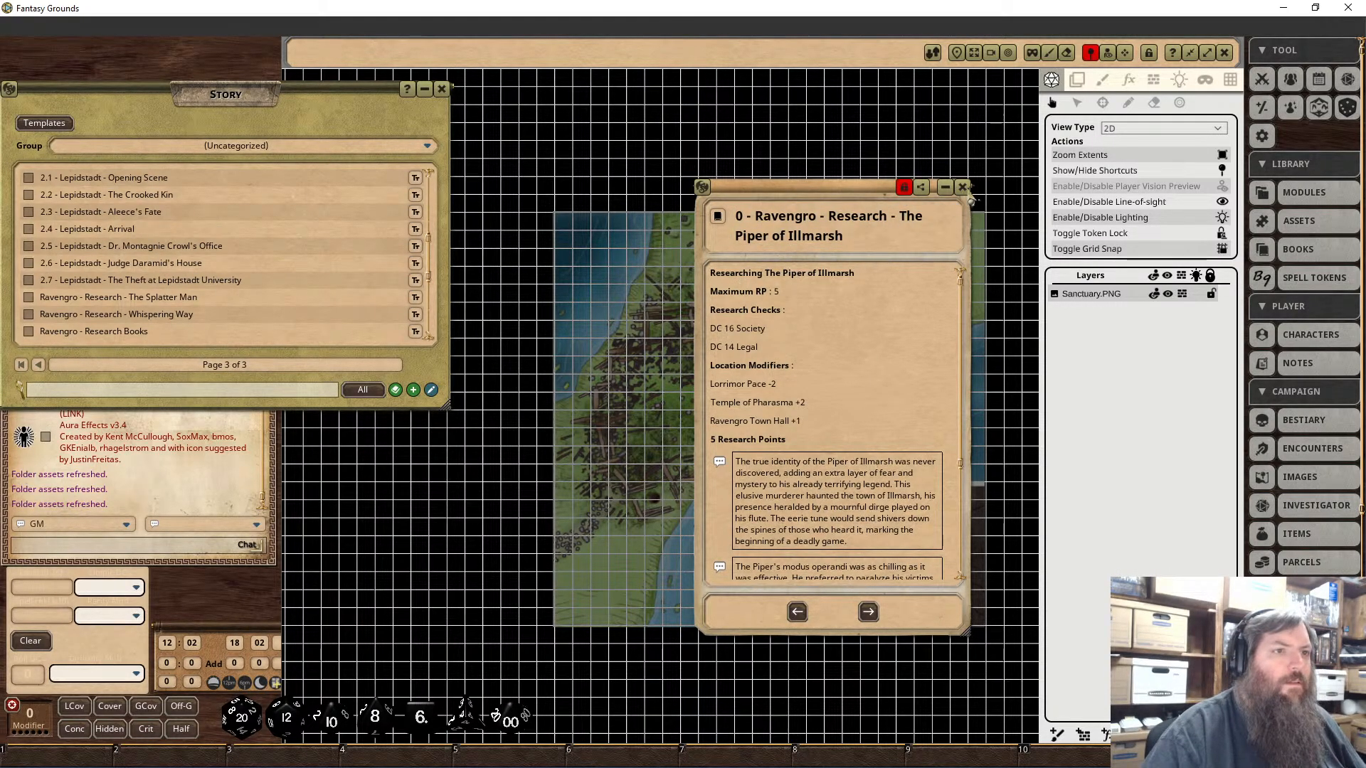
left_click(962, 187)
Step: Unlock the Splatter Man research entry, rename it "0 - Ravengro - Research - The Splatter Man", and relock and close it
left_click(81, 299)
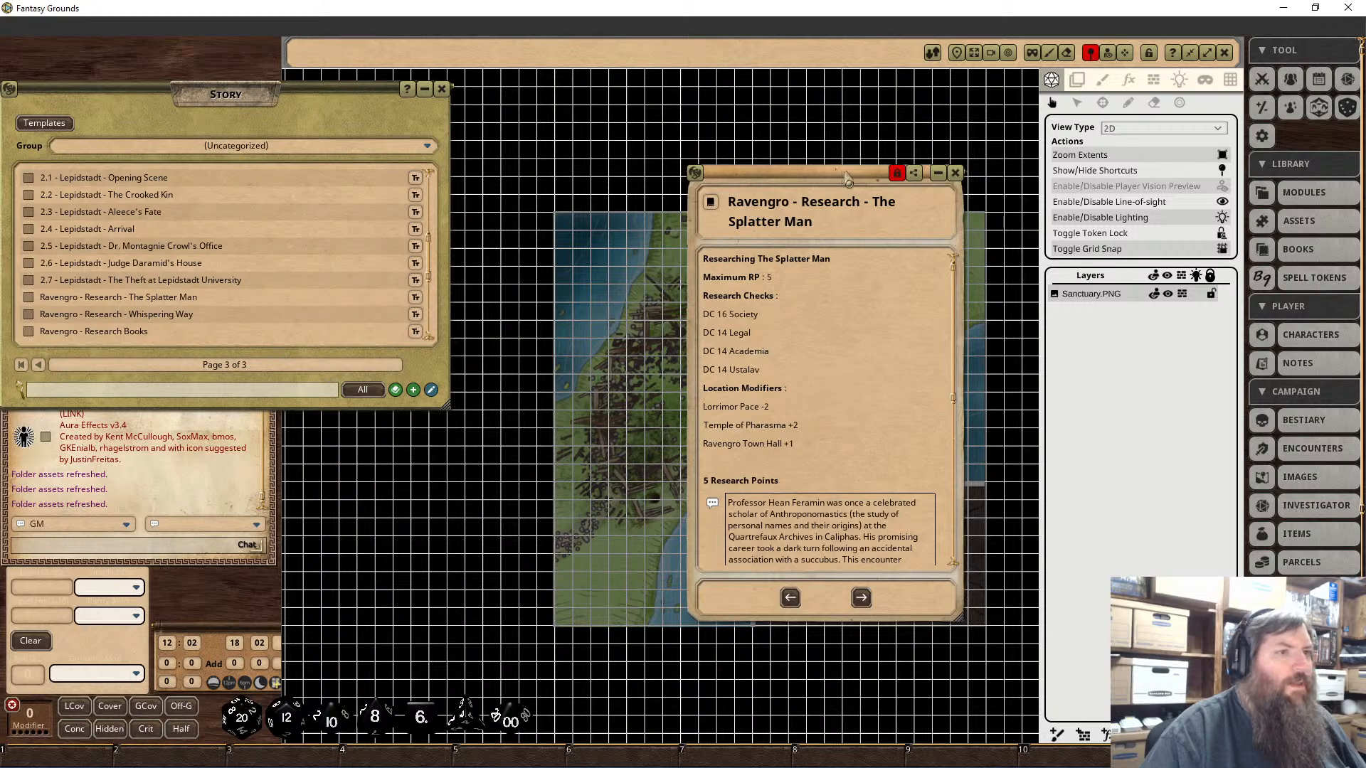
left_click(897, 173)
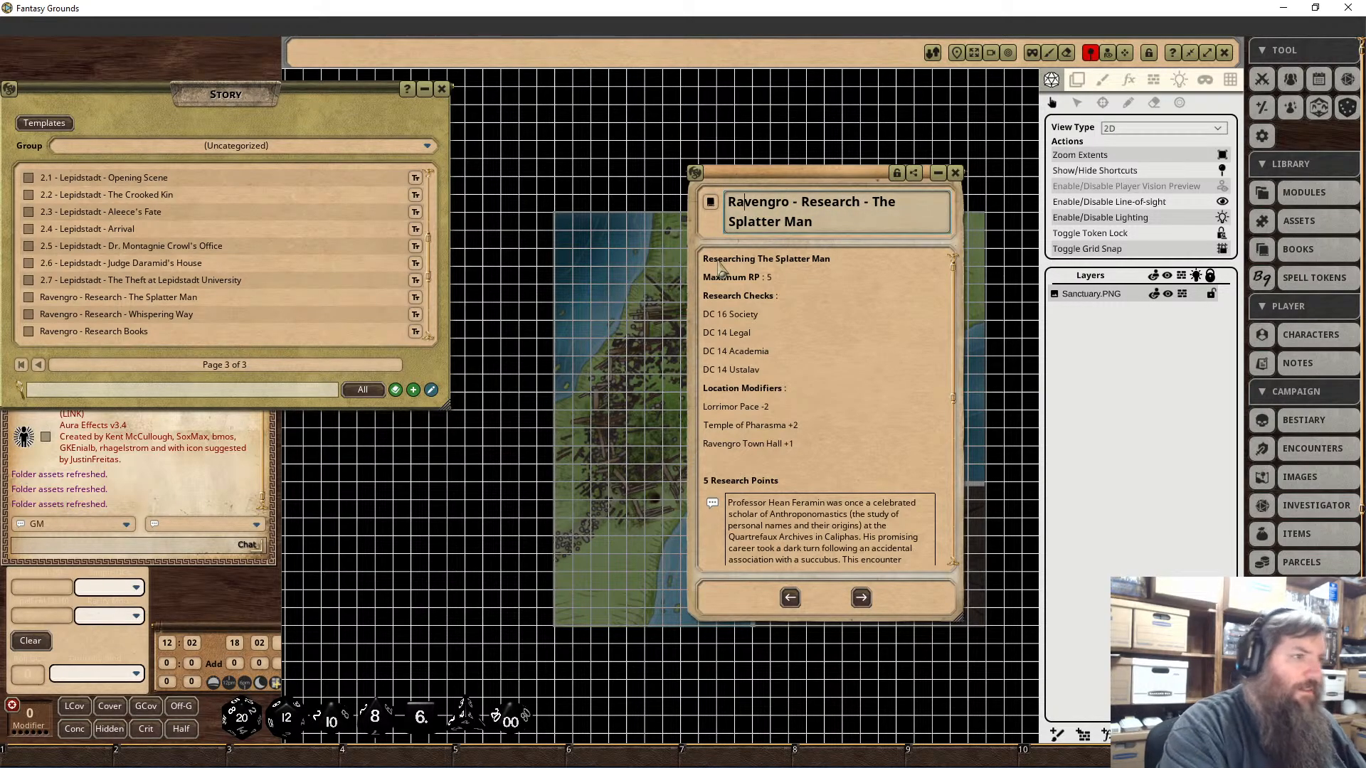
type("0 -")
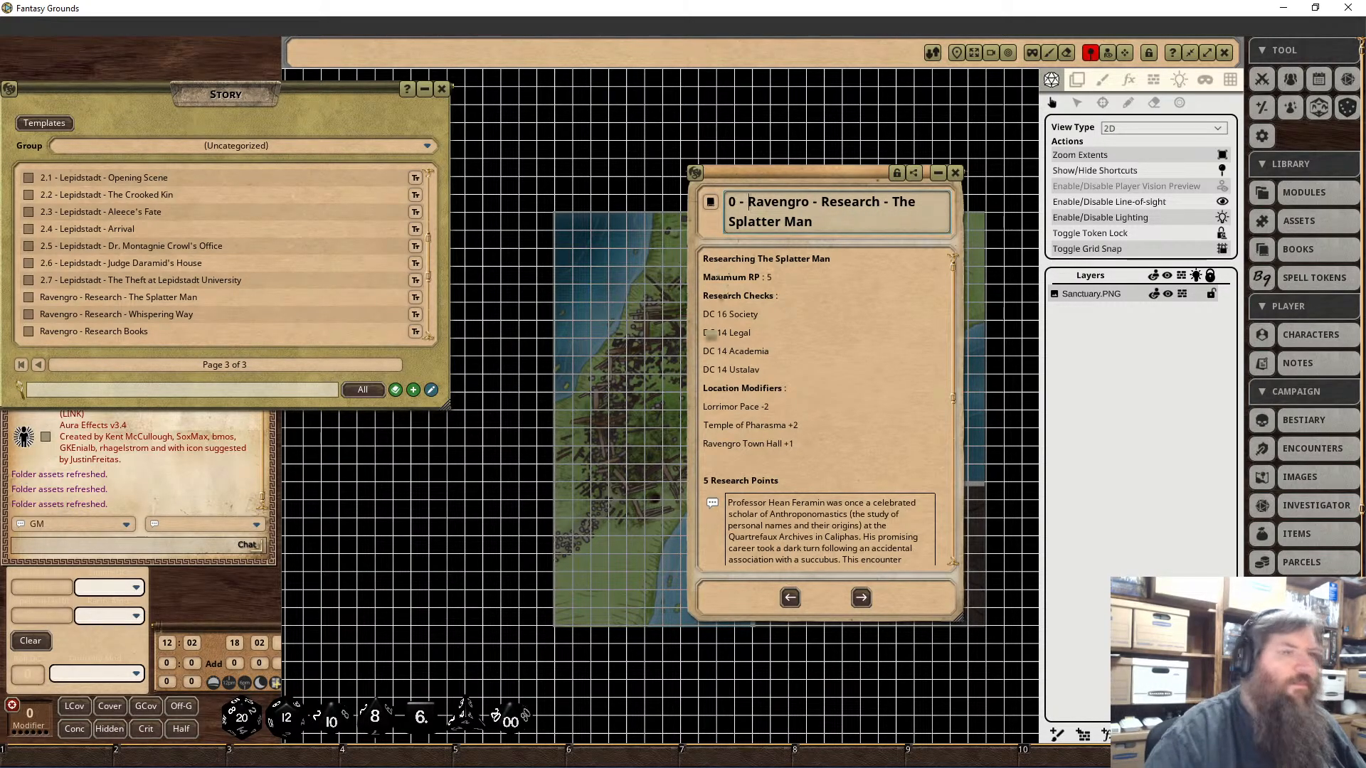
left_click(897, 173)
left_click(956, 173)
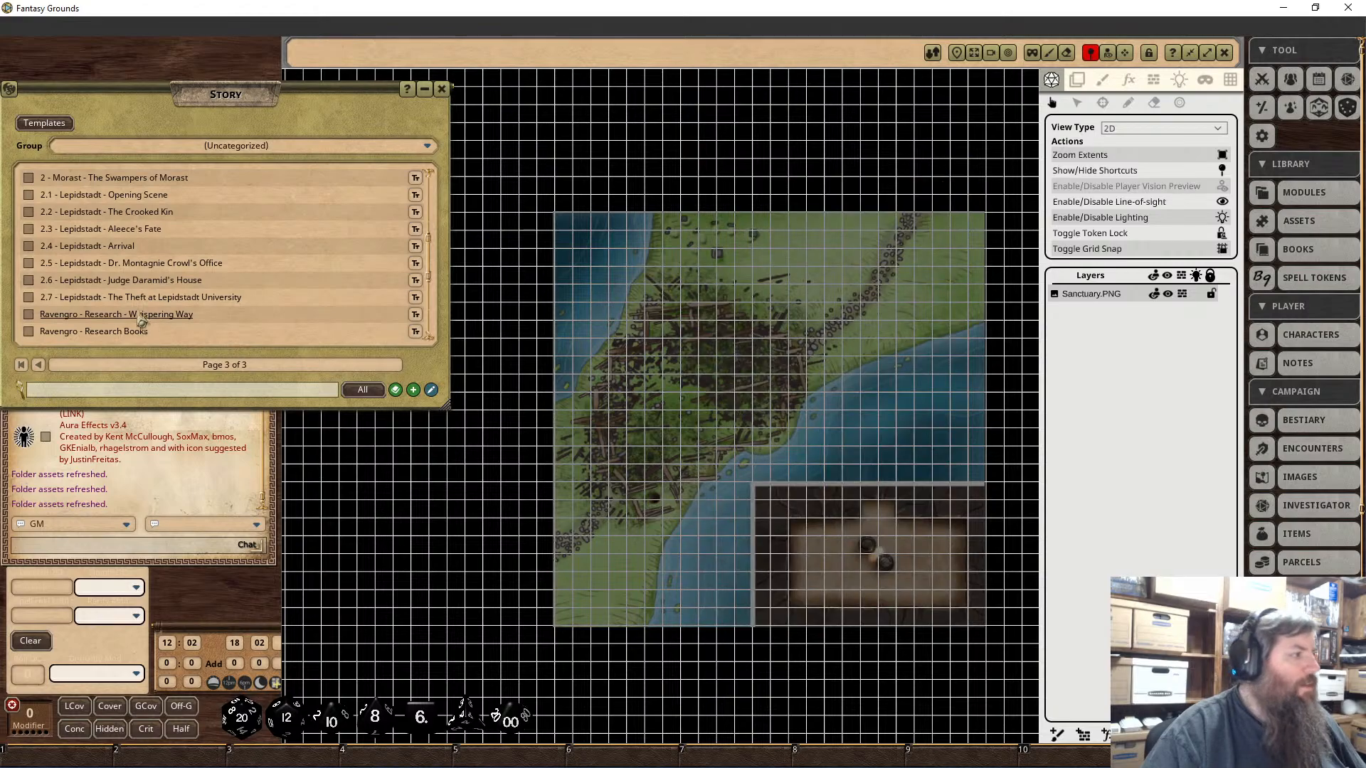
Step: Unlock the Whispering Way research entry, rename it "0 - Ravengro - Research - Whispering Way", and relock and close it
scroll(141, 320, "down", 2)
left_click(63, 207)
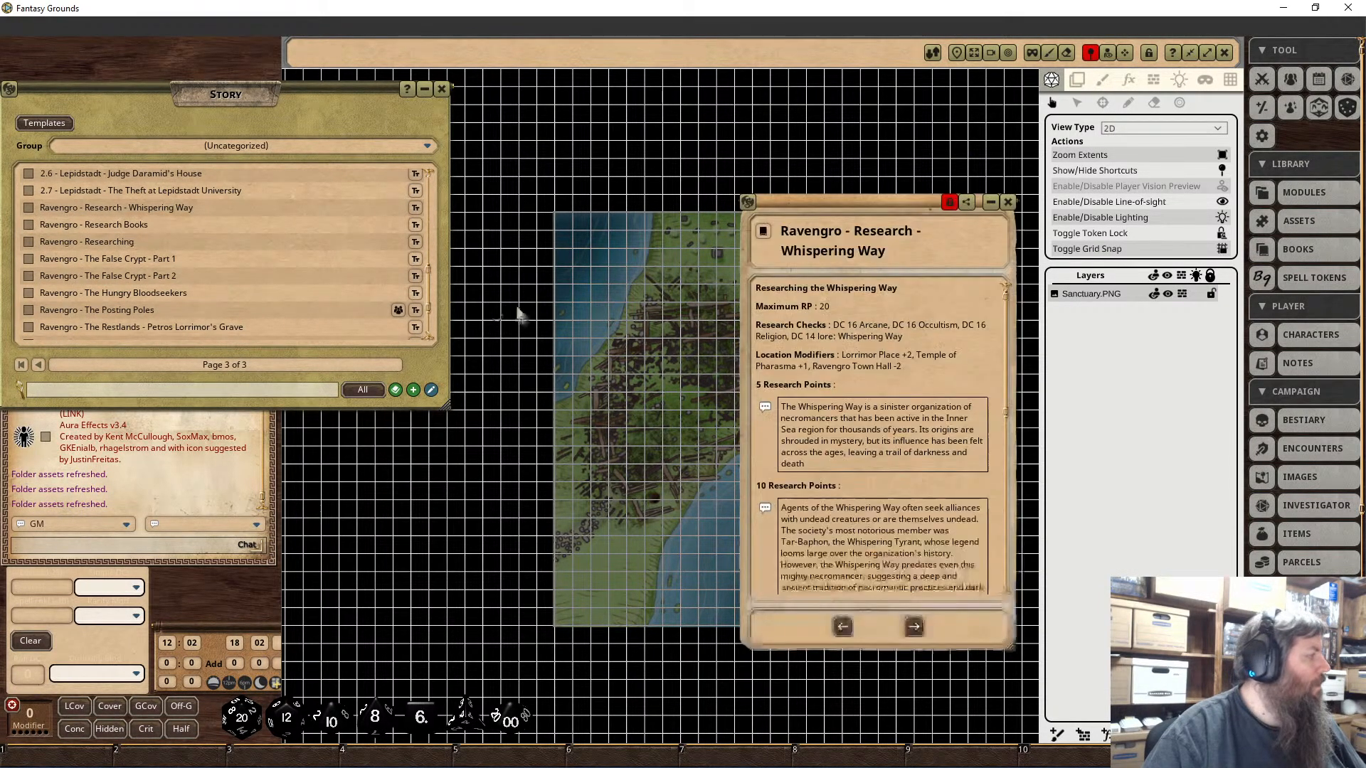
left_click(949, 202)
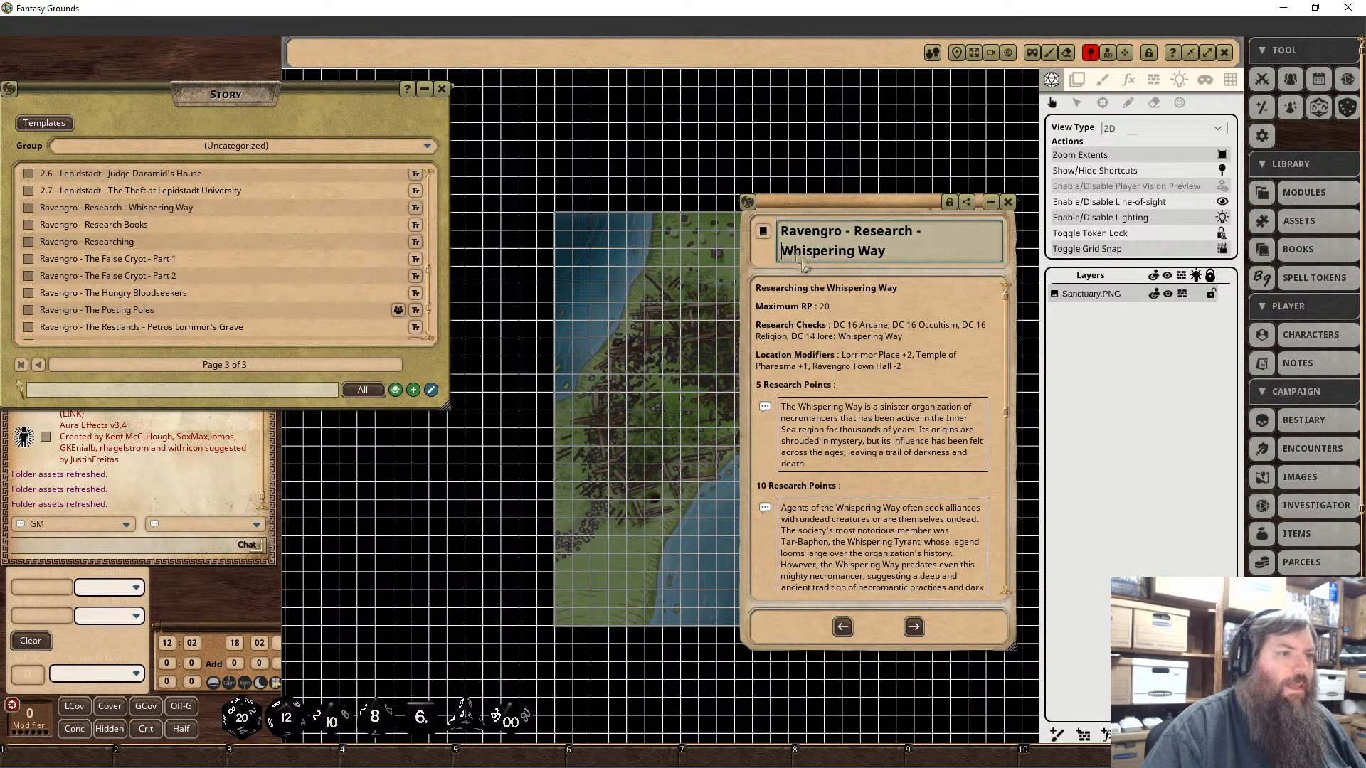
type("0 -")
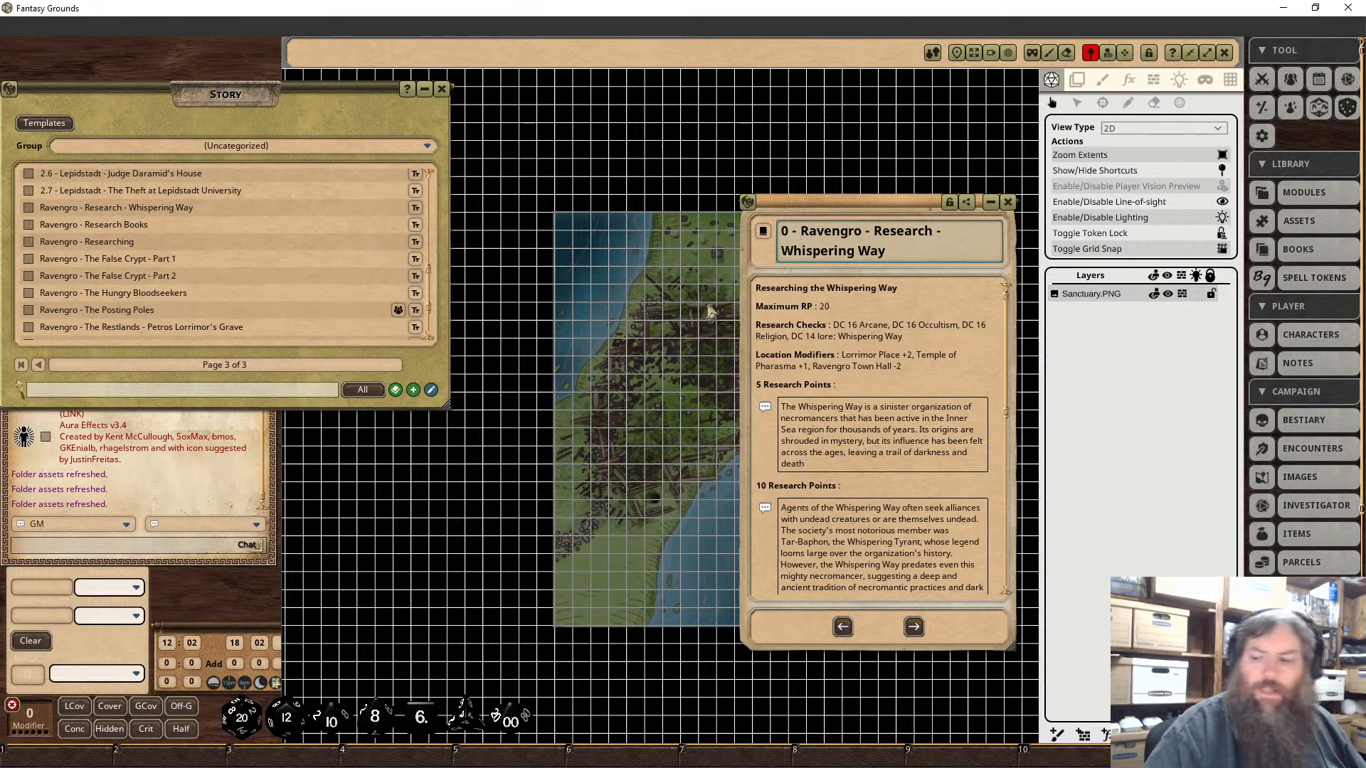
left_click(949, 202)
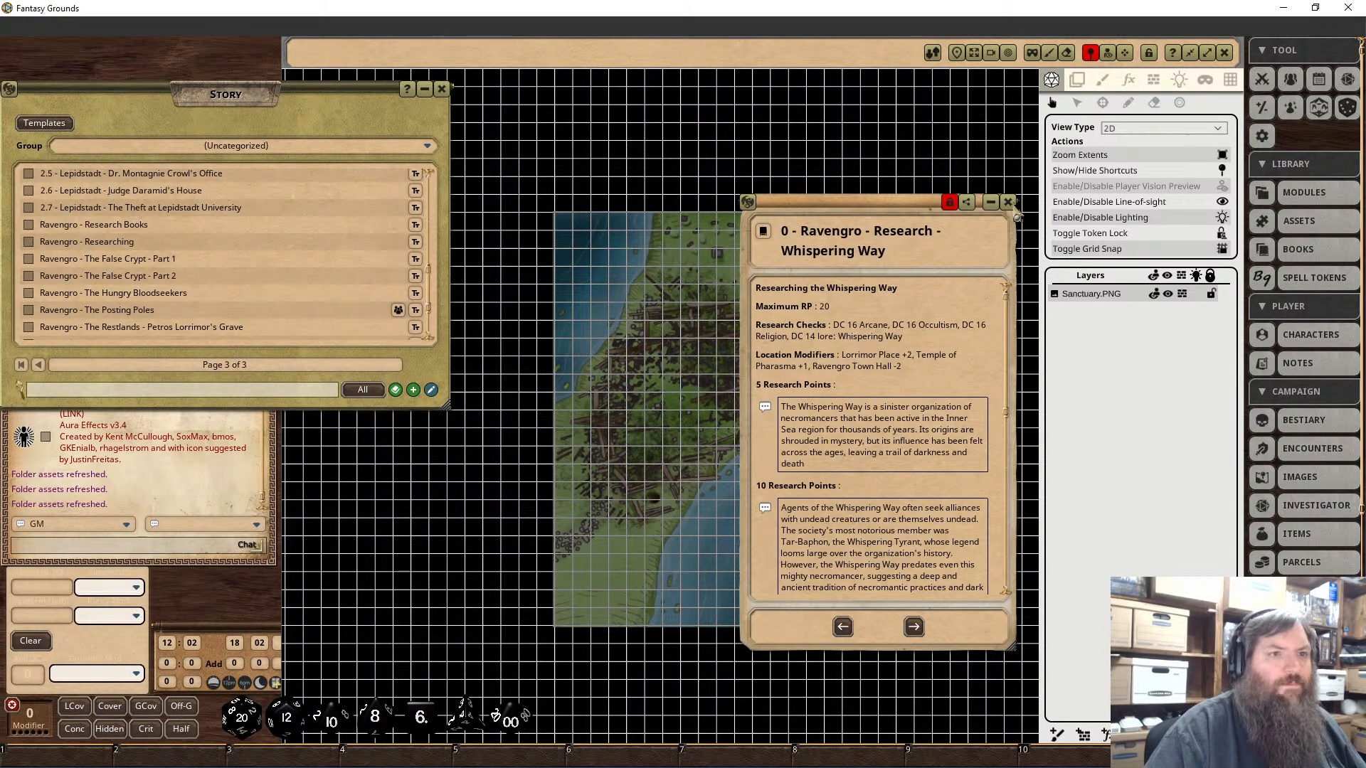
left_click(1008, 202)
Step: Unlock the Research Books entry, rename it "0 - Ravengro - Research Books", and relock and close it
left_click(75, 225)
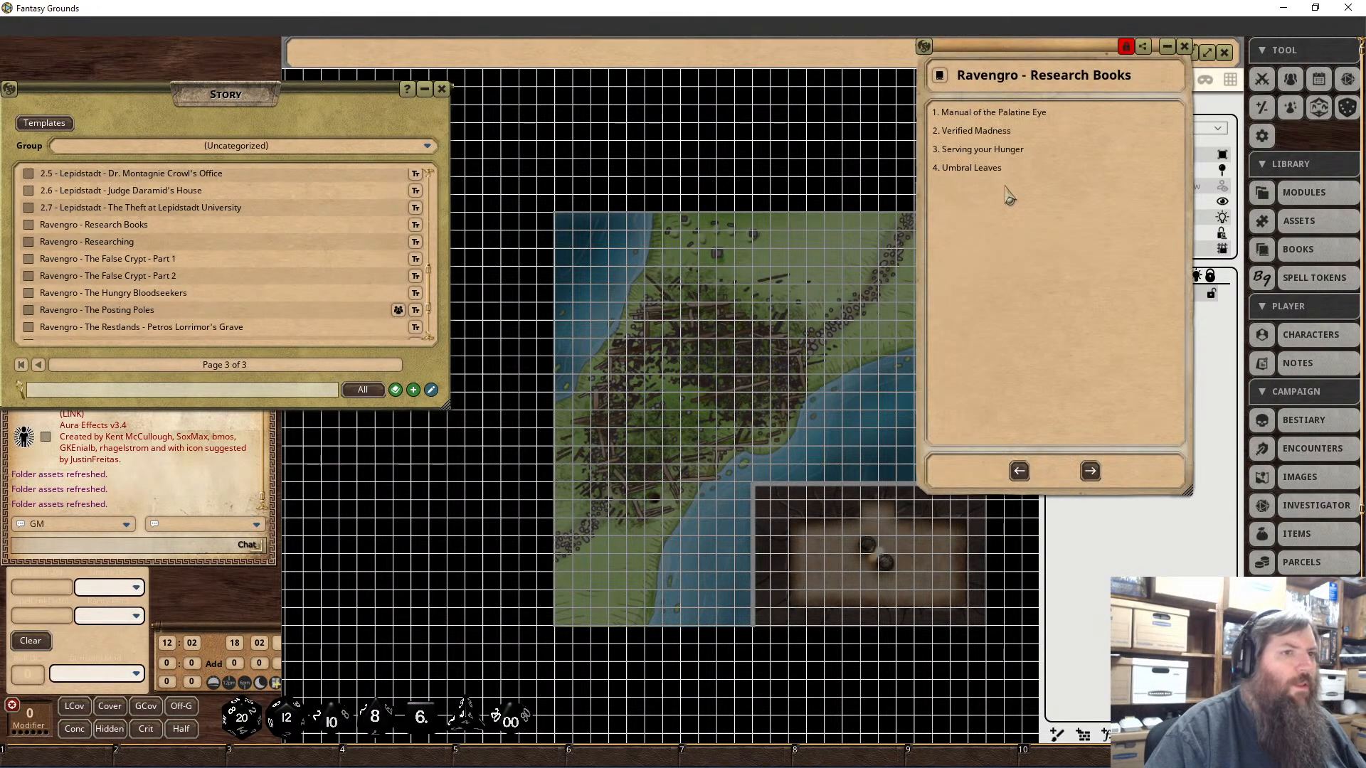
left_click(1128, 49)
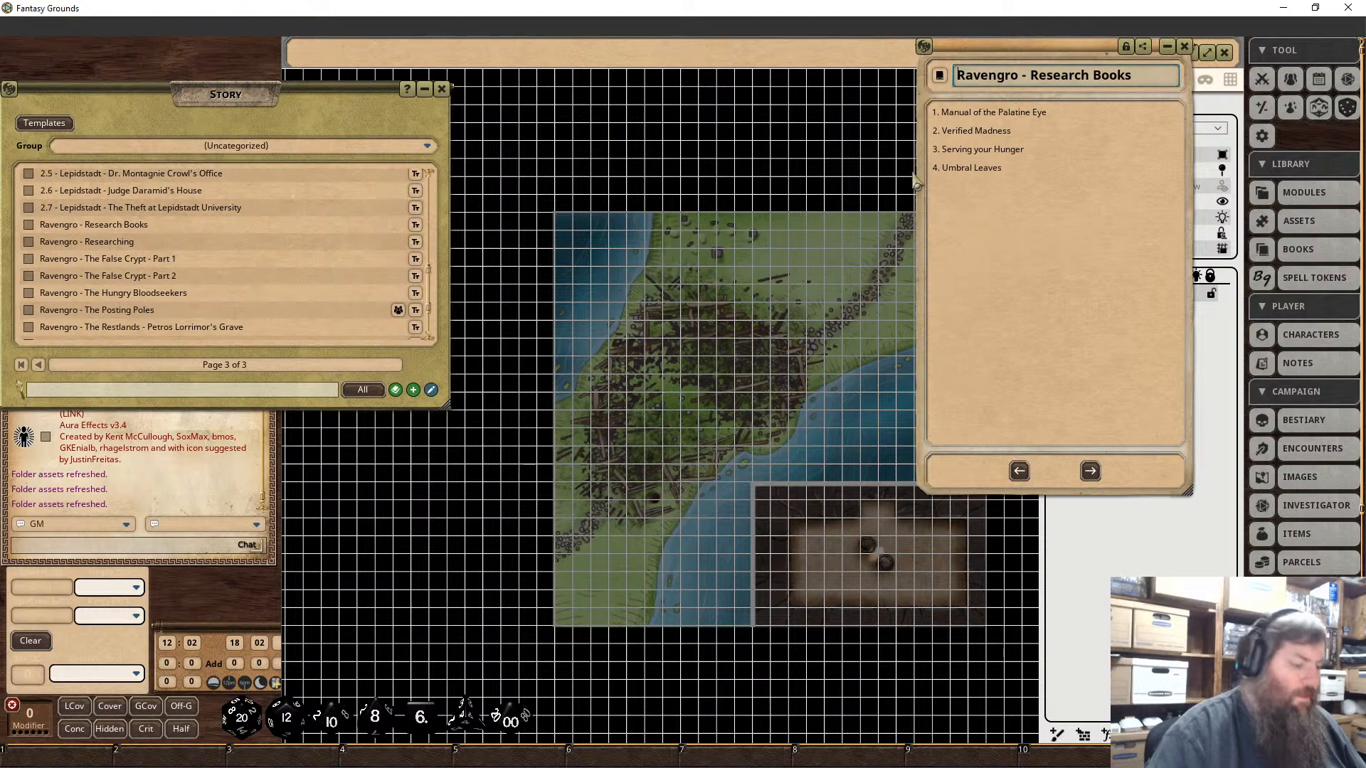
type("0 -")
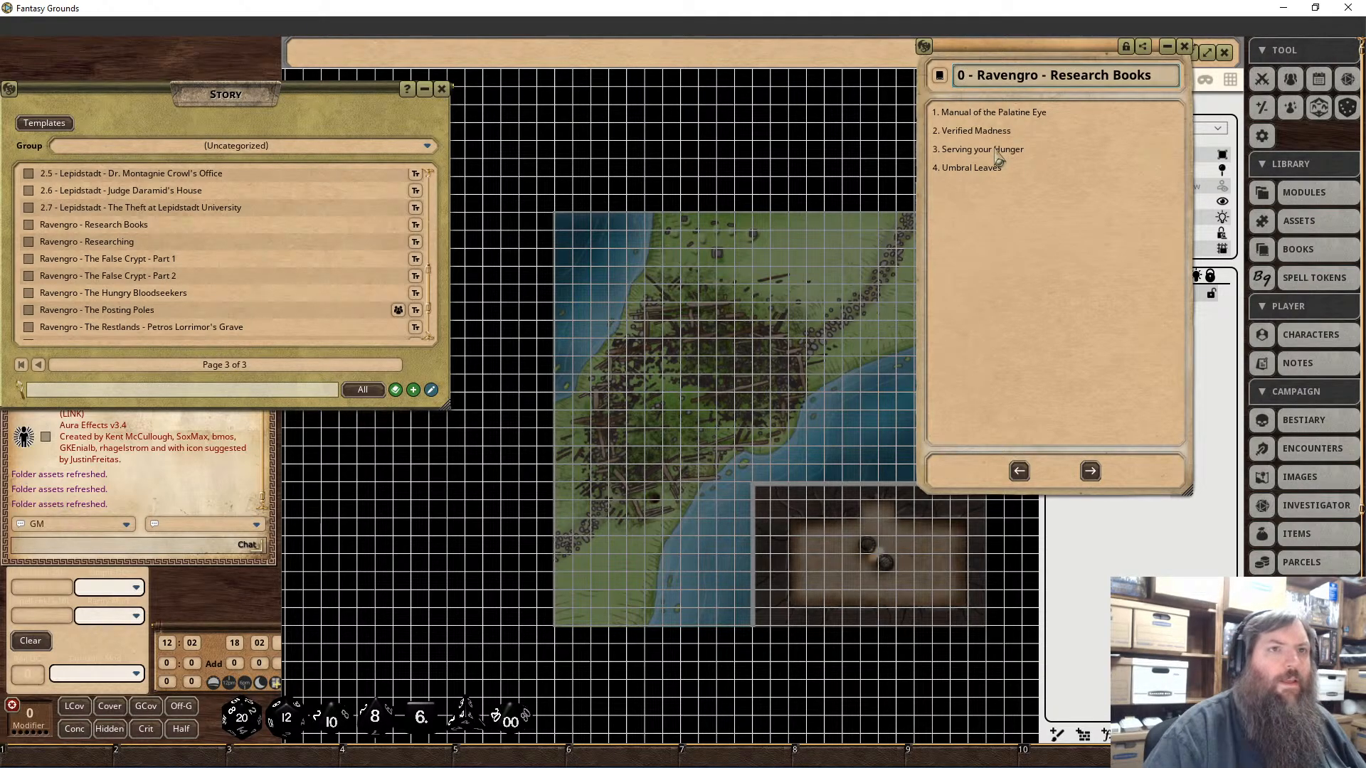
left_click(1125, 46)
left_click(1185, 48)
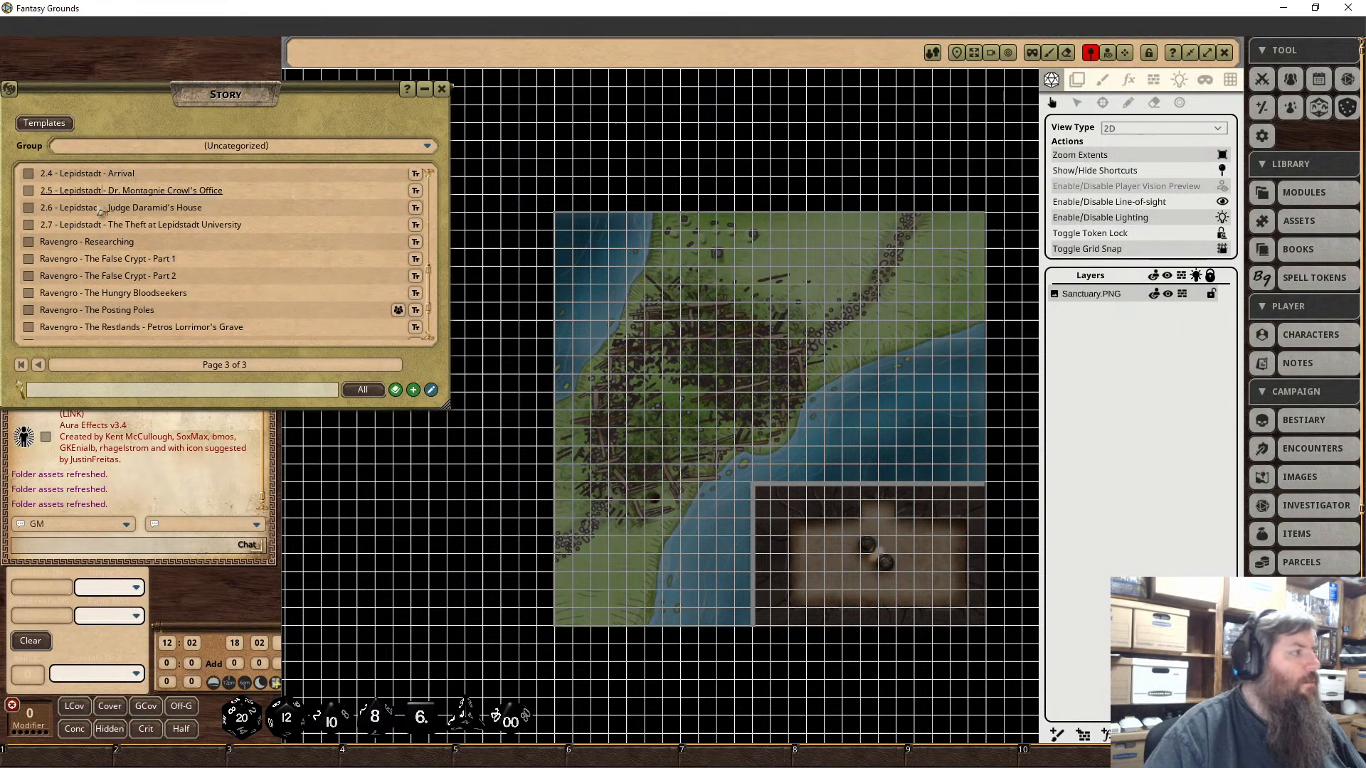
Step: Unlock the Researching entry, rename it "0 - Ravengro - Researching", and relock and close it
left_click(87, 242)
left_click(757, 176)
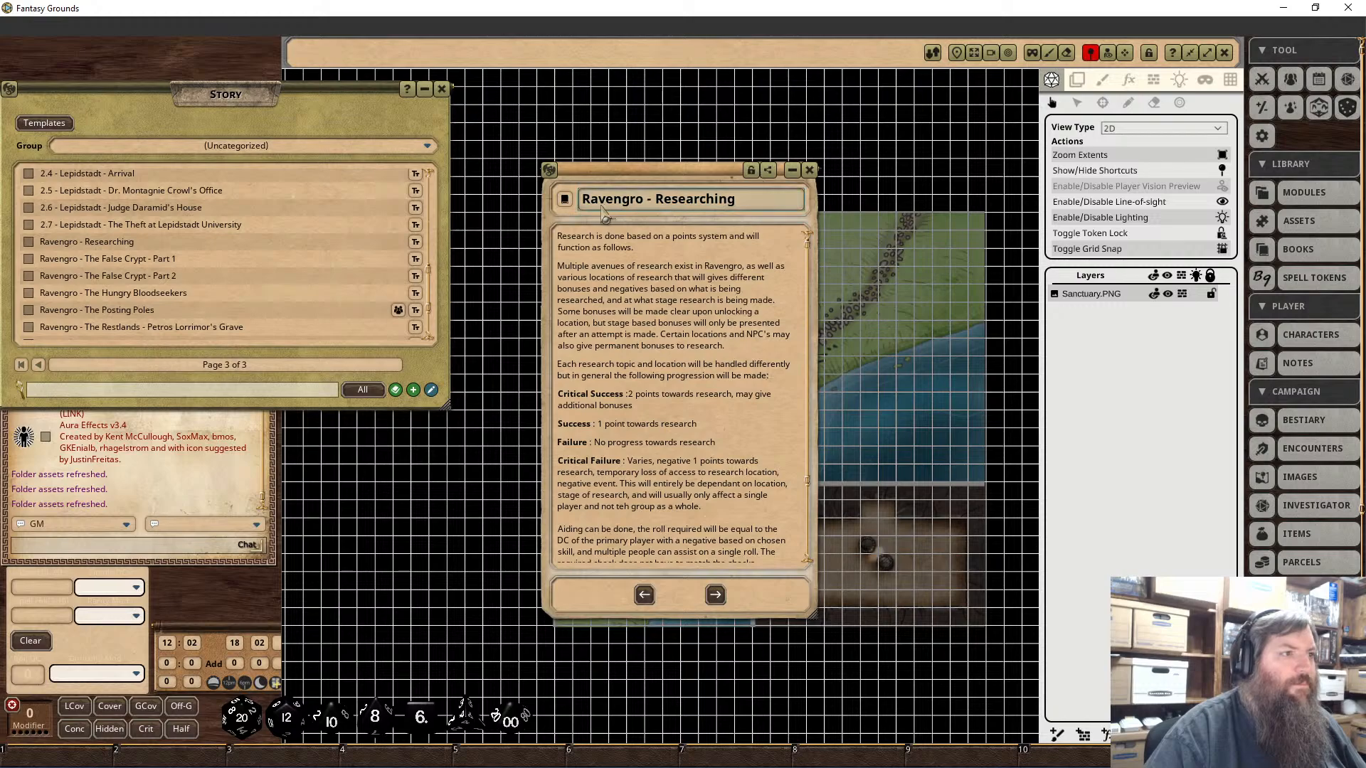
left_click(598, 201)
type("0 -")
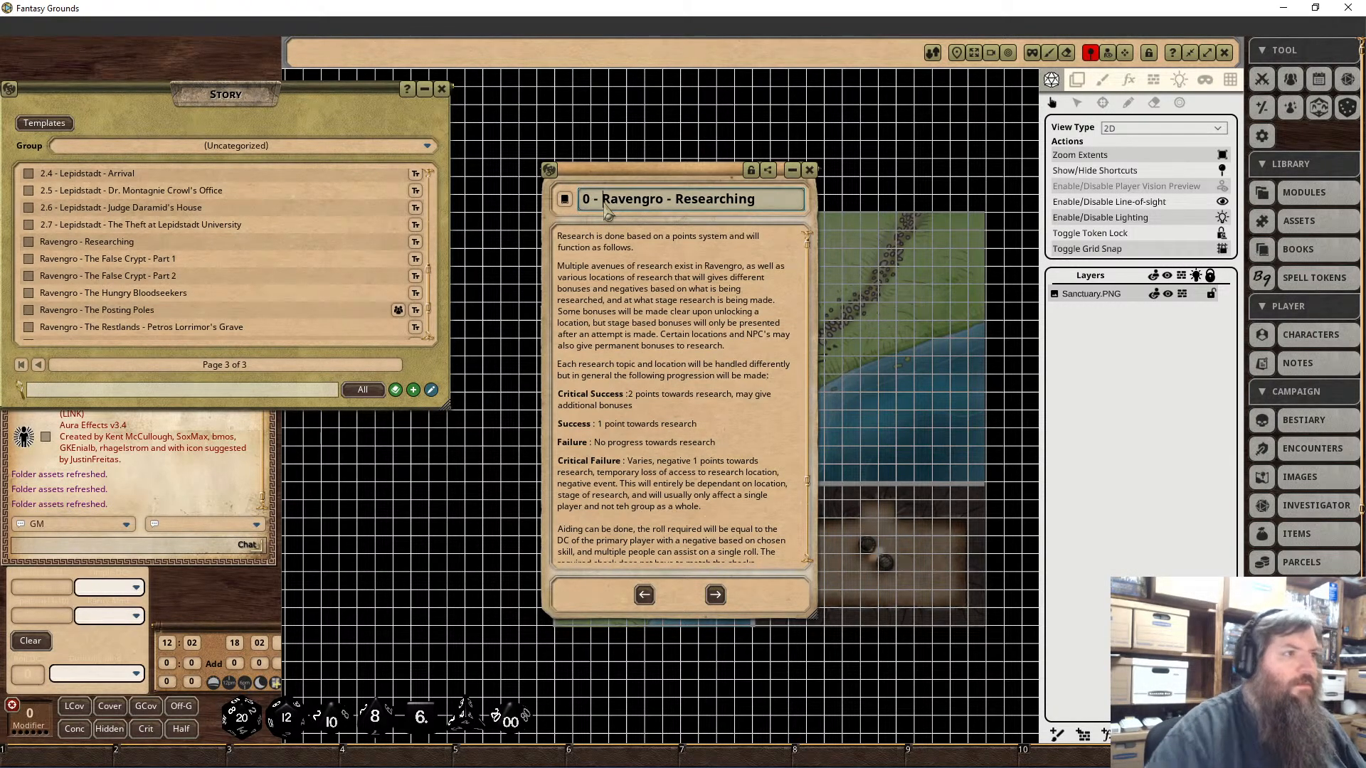
left_click(751, 171)
left_click(810, 170)
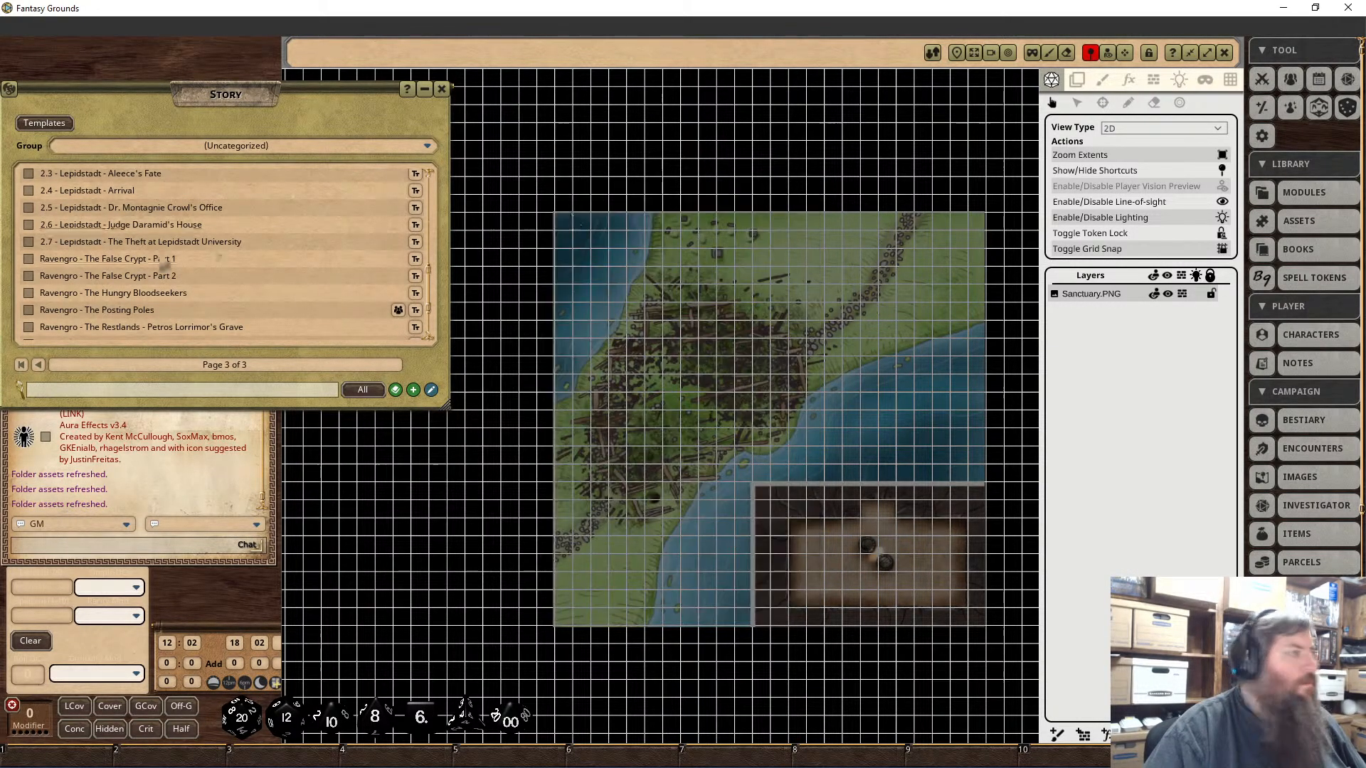
Step: Open the Ravengro story entry for The False Crypt - Part 1 and unlock it for editing
left_click(107, 259)
left_click(643, 200)
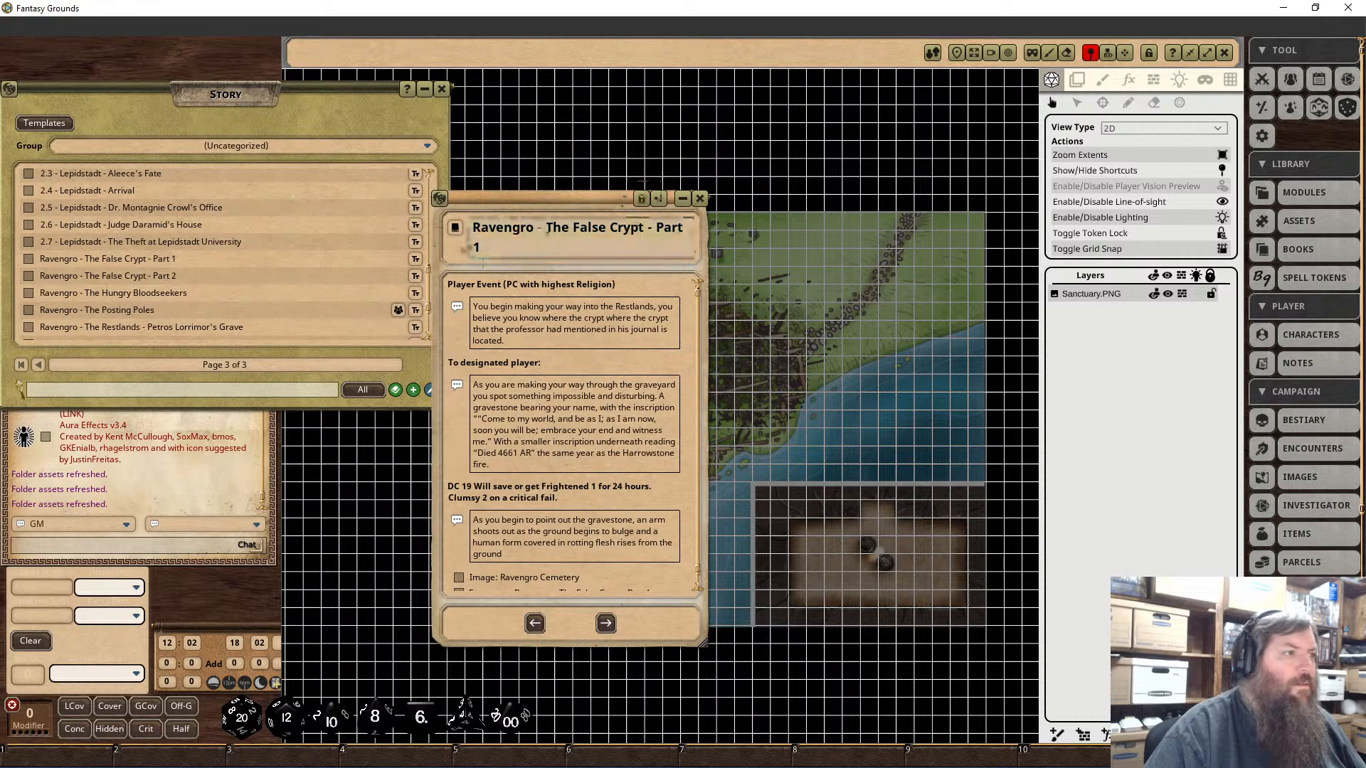
Step: Retitle the open story entry "0 - Ravengro - The False Crypt - Part 1", then lock and close it
type("0 -")
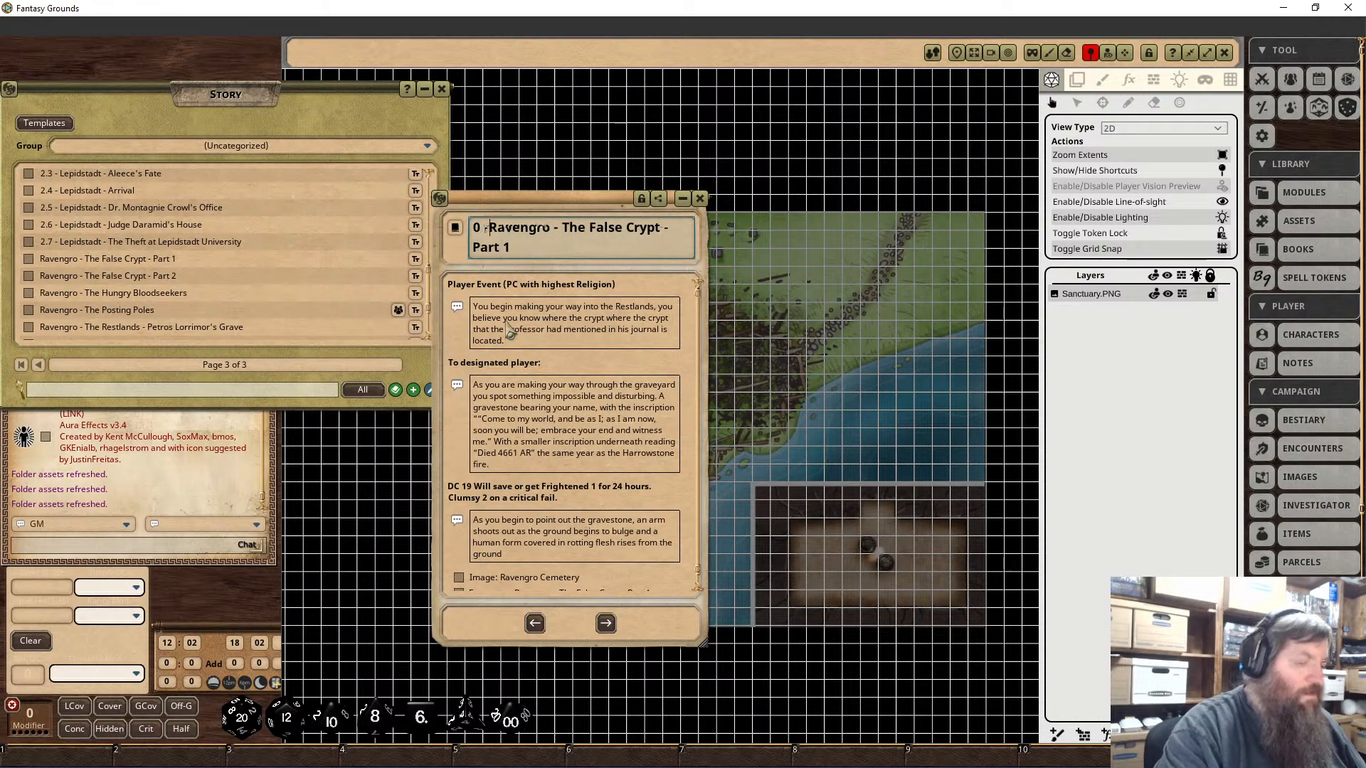
left_click(643, 200)
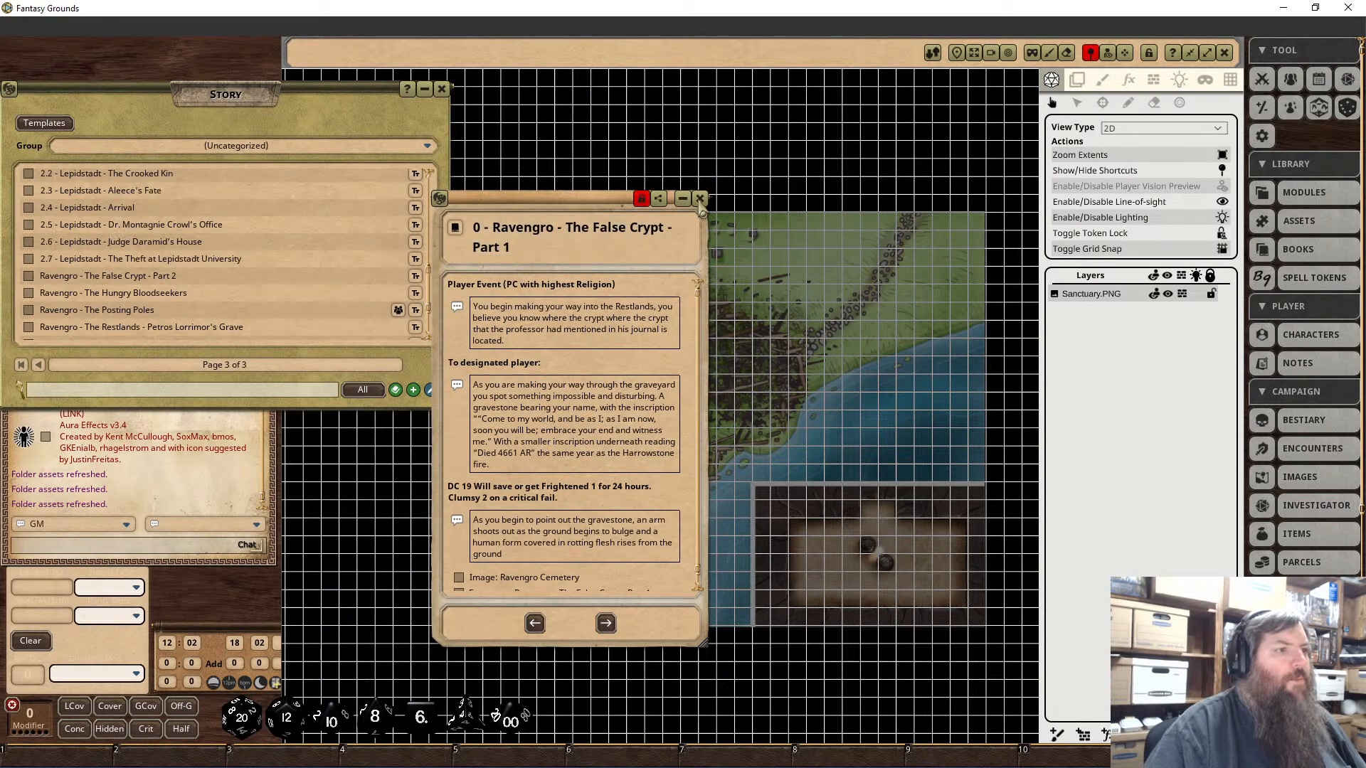
left_click(700, 199)
Step: Retitle the False Crypt Part 2 story entry "0 - Ravengro - The False Crypt - Part 2", then lock and close it
left_click(81, 277)
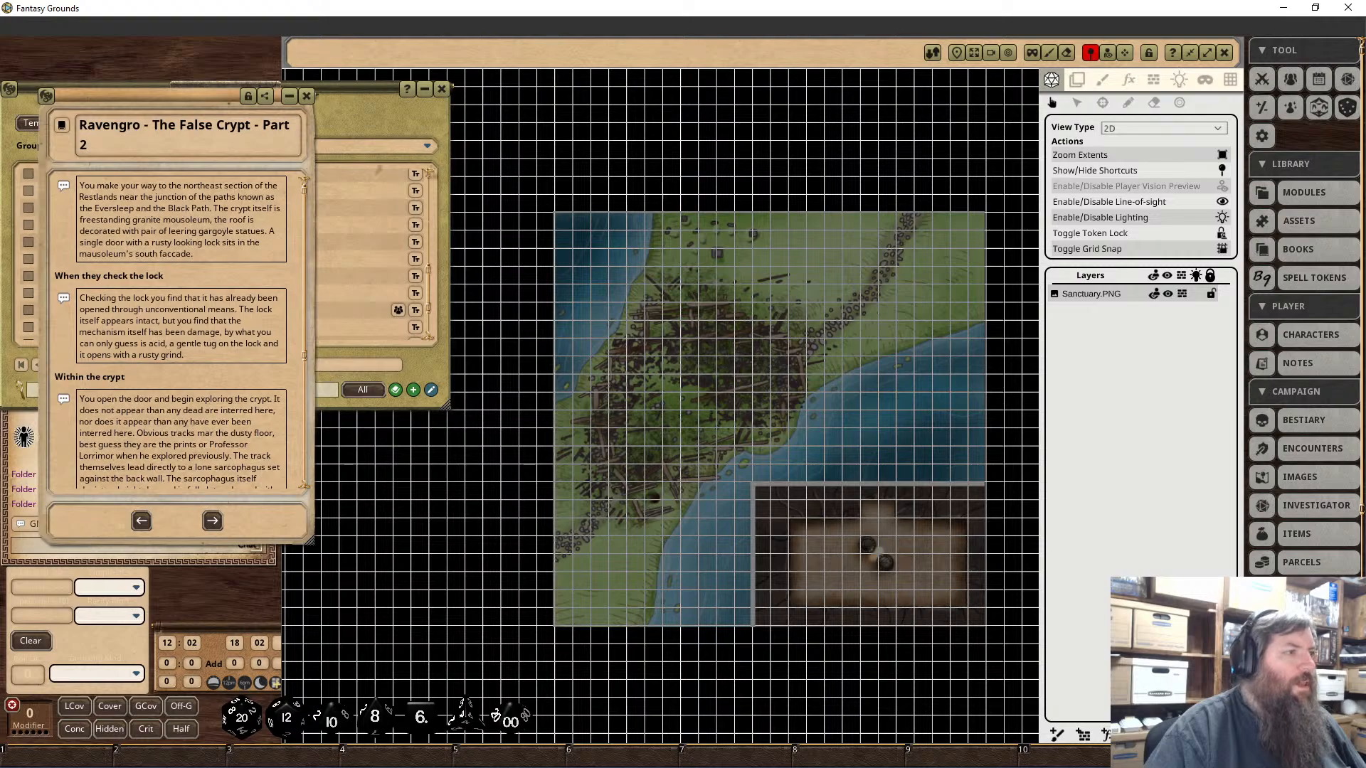
left_click_drag(89, 123, 681, 156)
left_click(680, 159)
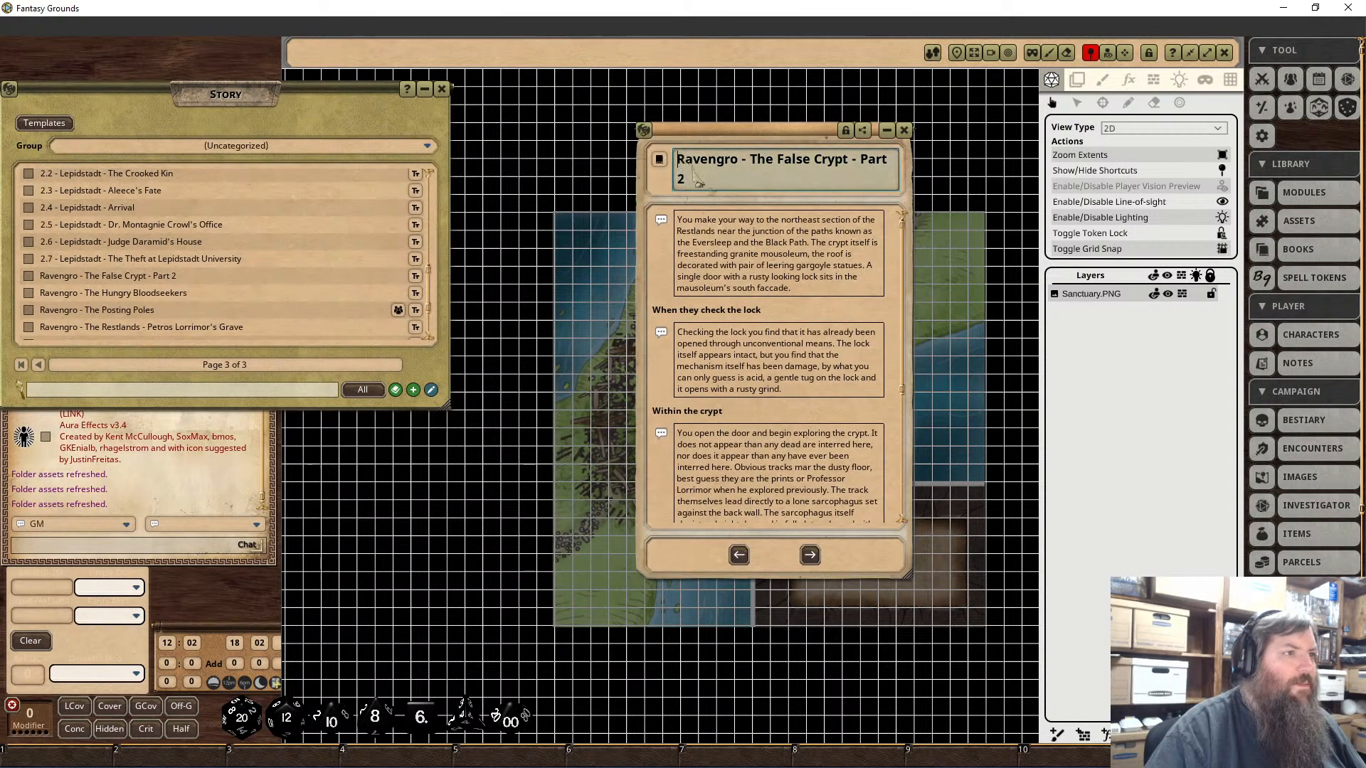
type("0 -")
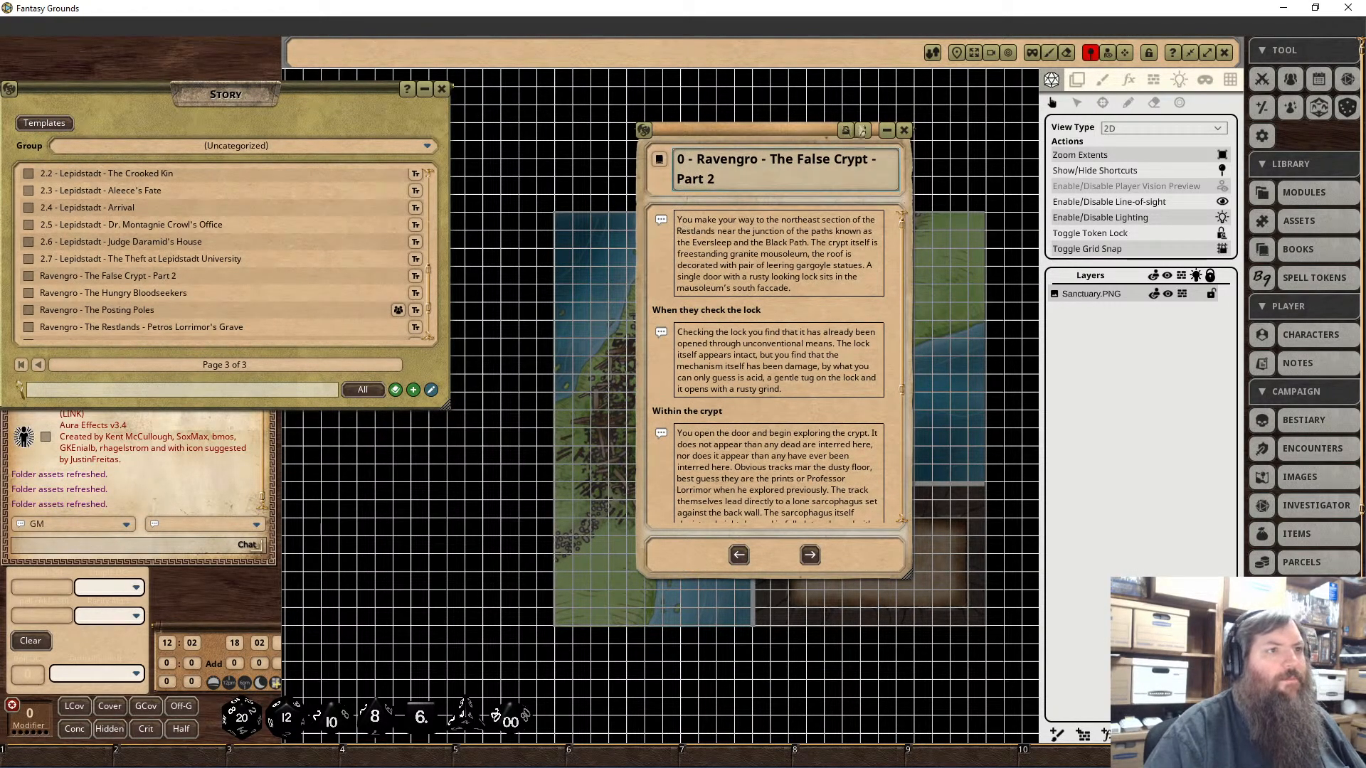
left_click(846, 131)
left_click(904, 130)
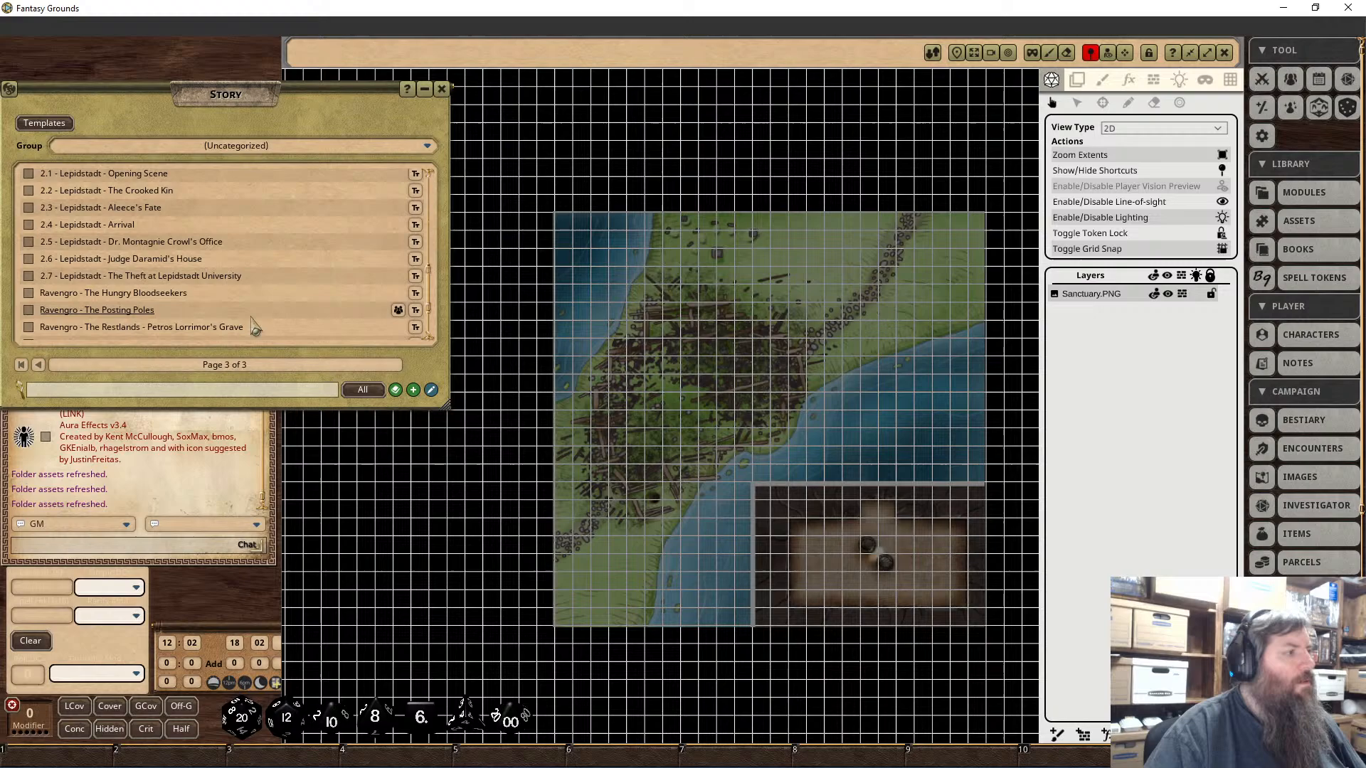
Step: Rename the Hungry Bloodseekers story entry to "0 - Ravengro - The Hungry Bloodseekers" and close it locked
left_click(114, 293)
left_click(545, 105)
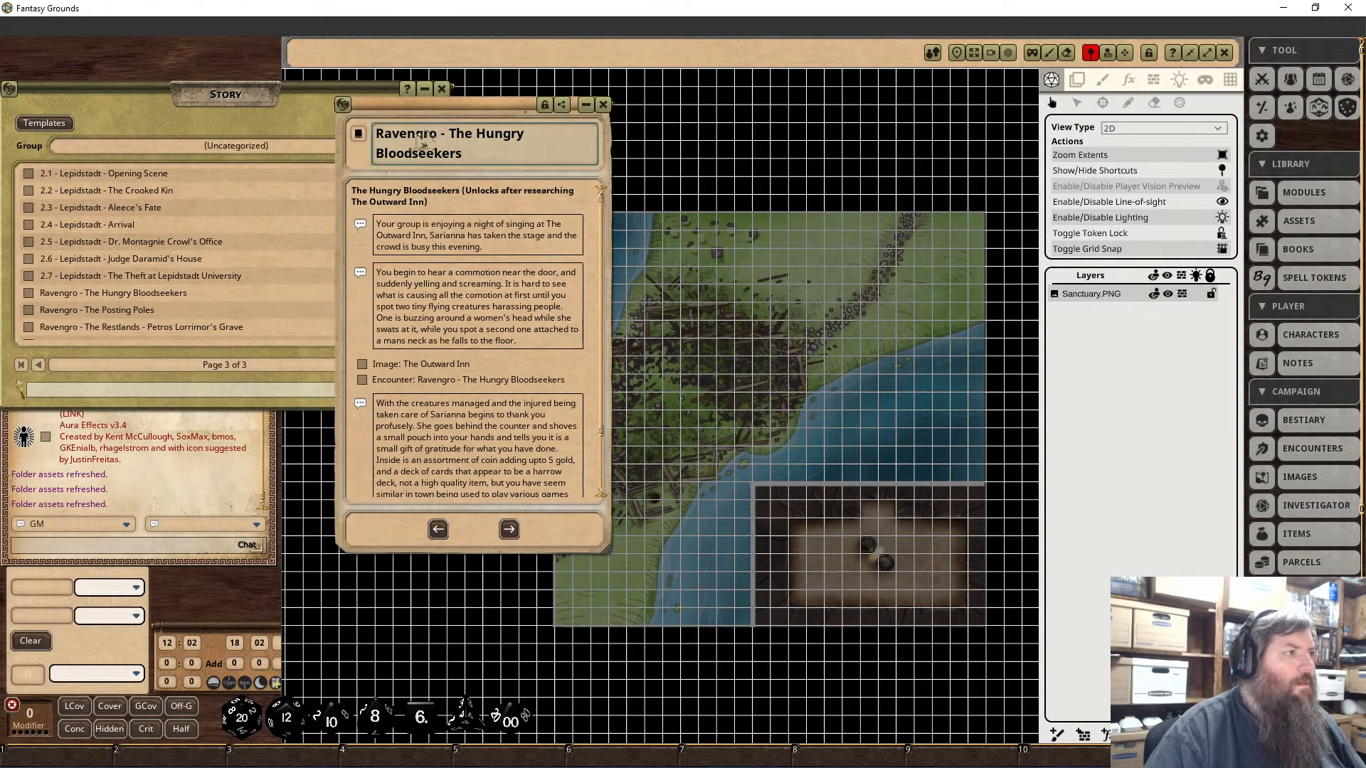
type("0 -")
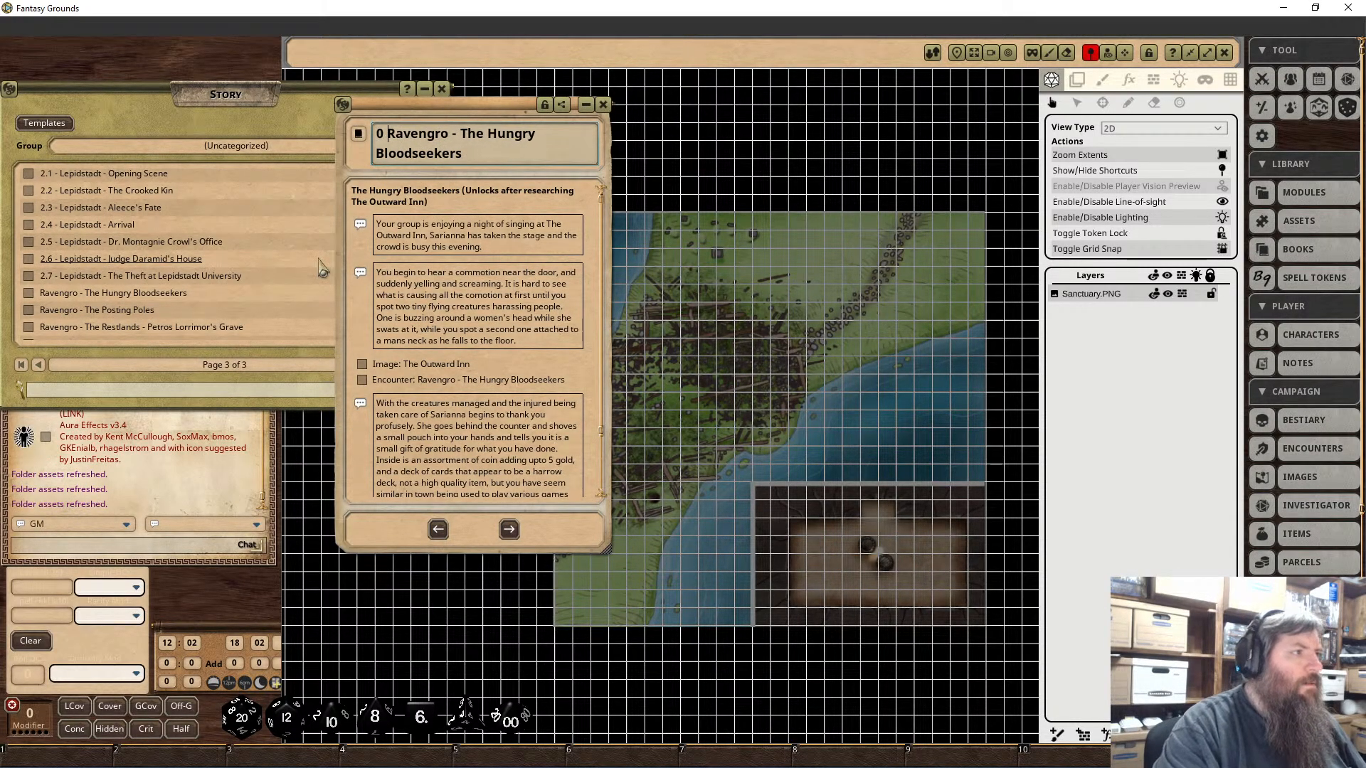
left_click(544, 105)
left_click(603, 105)
Step: Unlock the Posting Poles story entry, rename it "0 - Ravengro - The Posting Poles", and close it locked again
scroll(84, 313, "down", 2)
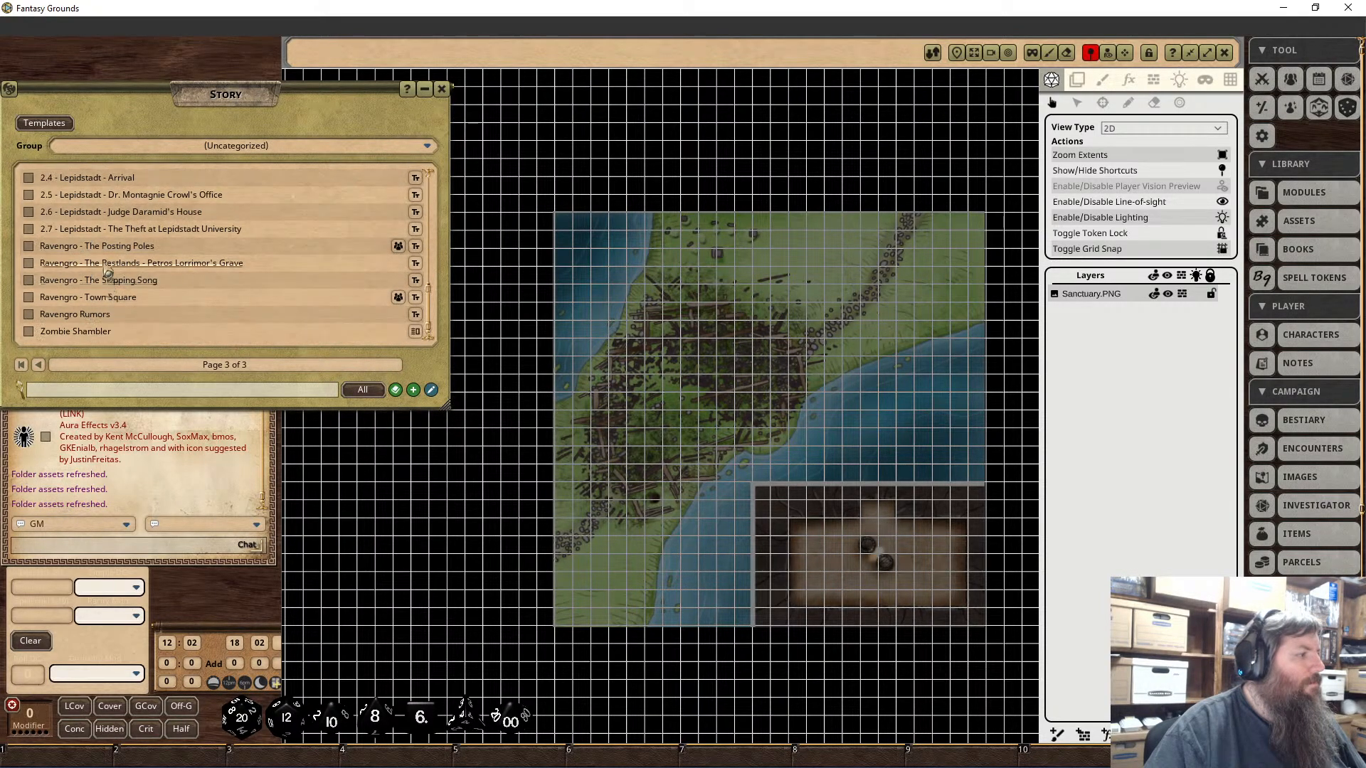
left_click(93, 247)
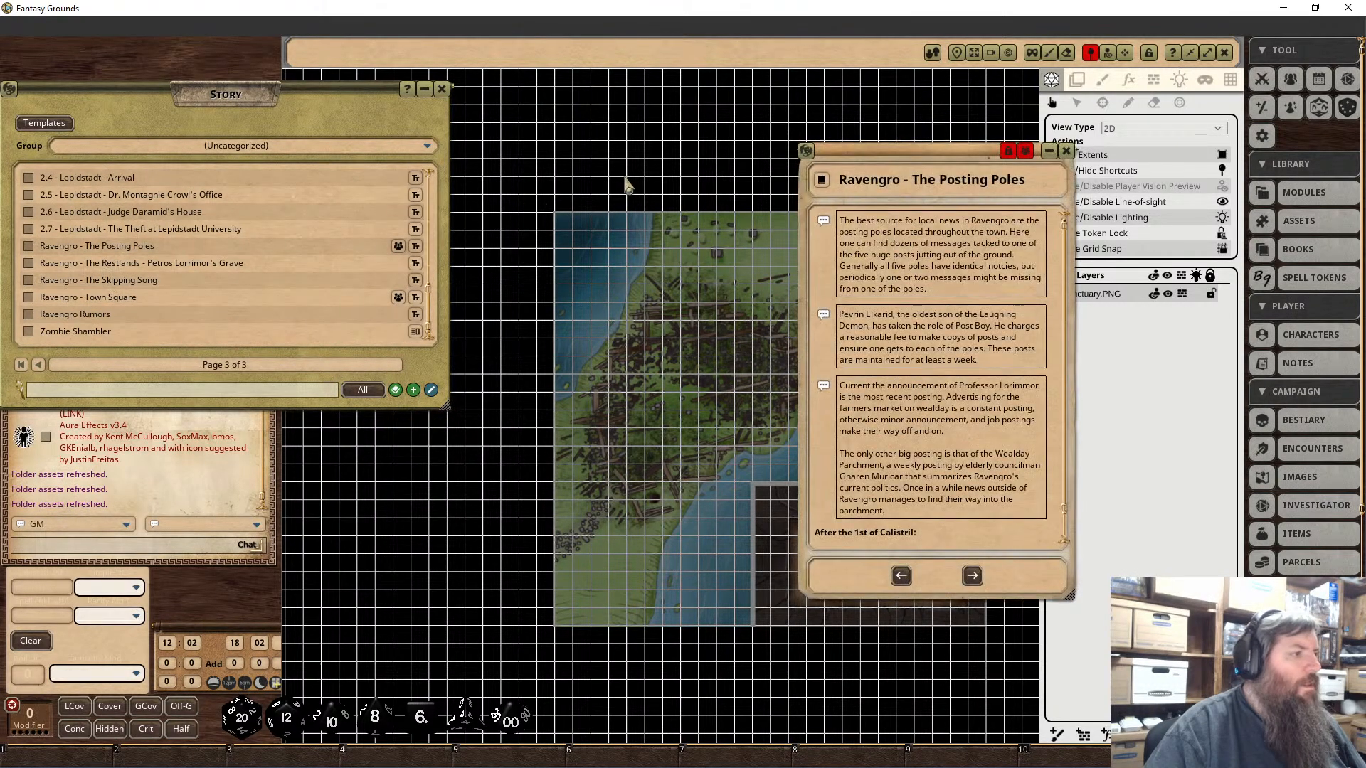
left_click(1008, 151)
type("0 -")
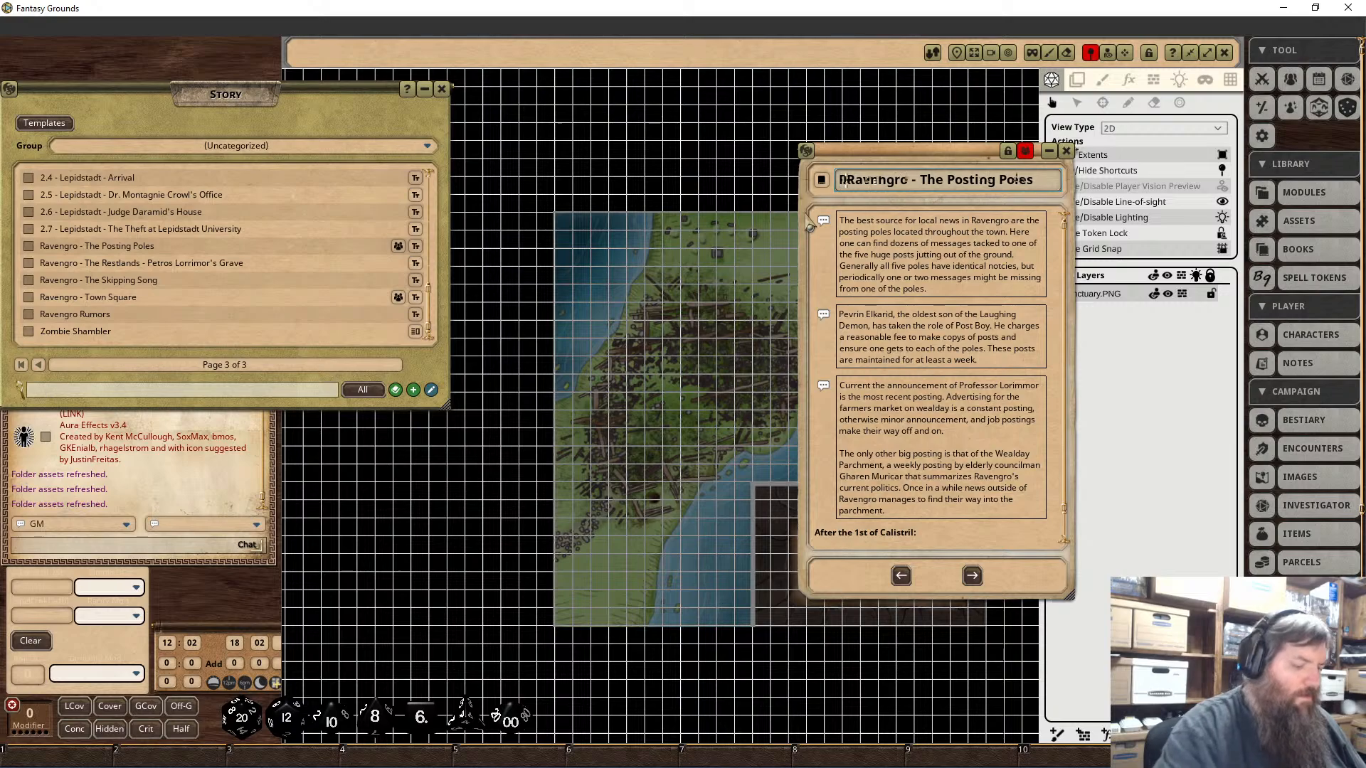
left_click(1008, 151)
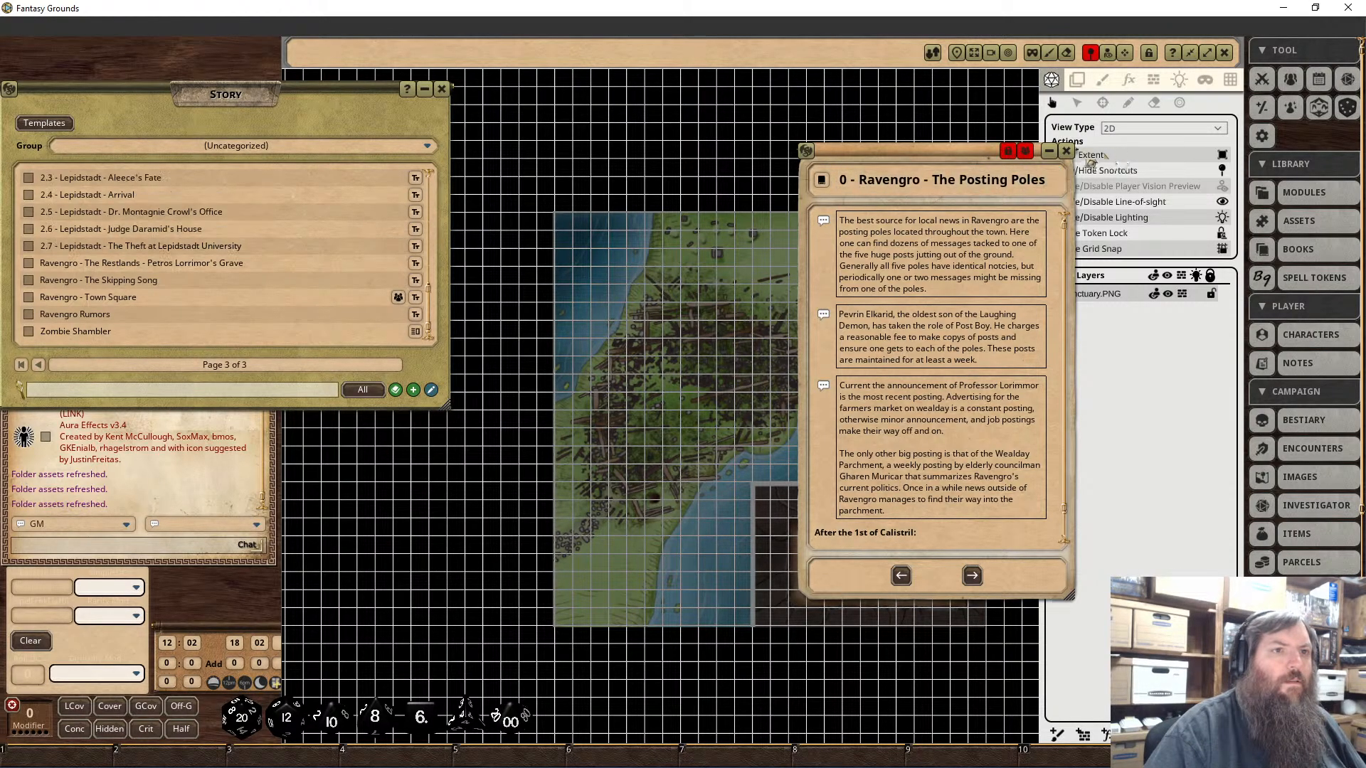
left_click(1066, 151)
Step: Add the prefix "0 - " to the title of the Ravengro Restlands grave story entry and close it locked
left_click(99, 265)
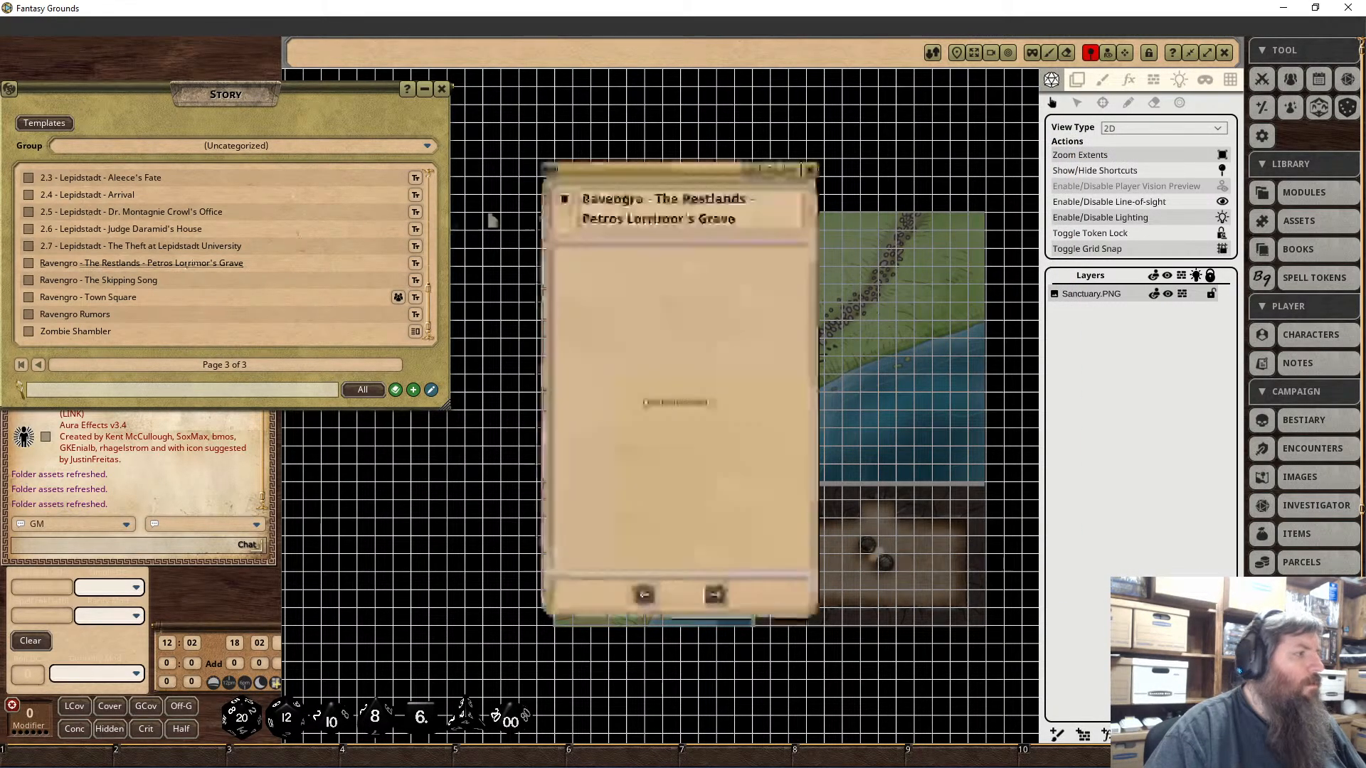
left_click(751, 173)
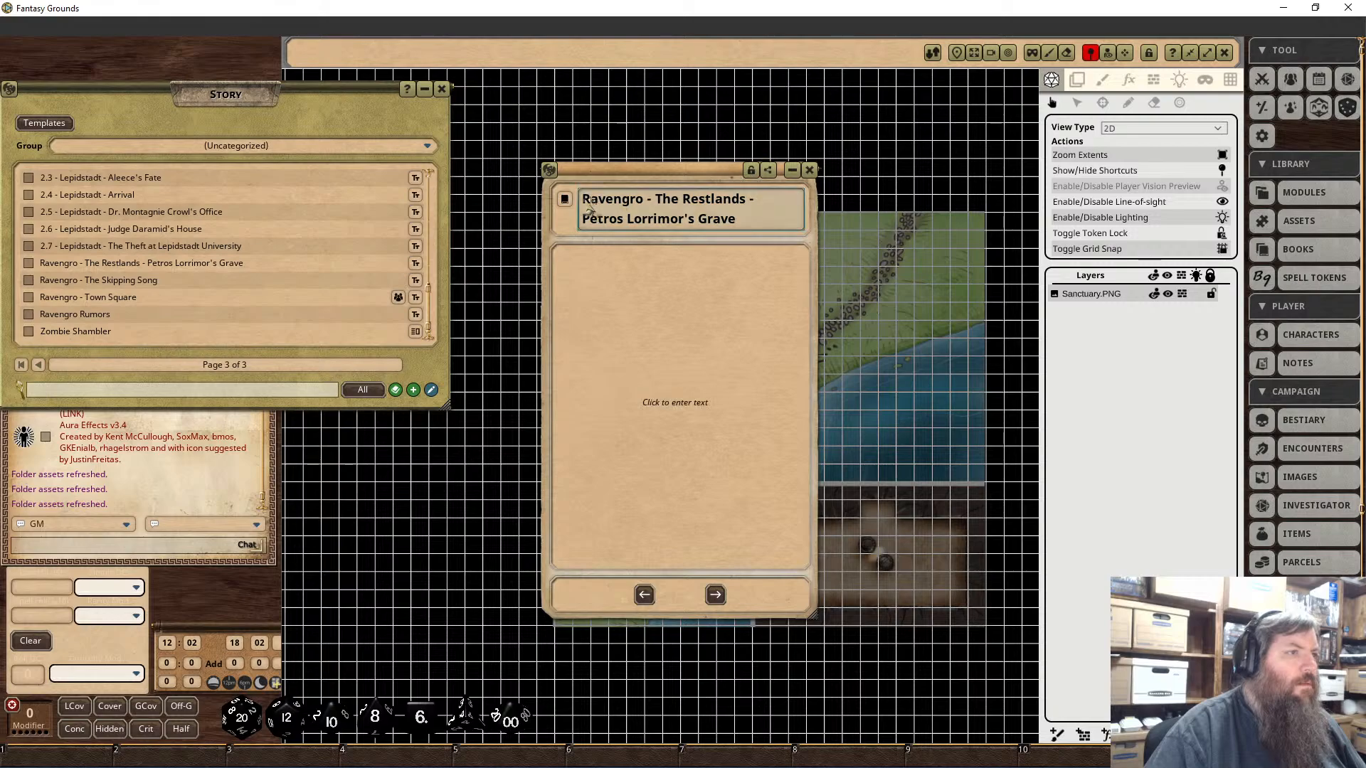
left_click(583, 207)
type("0 -")
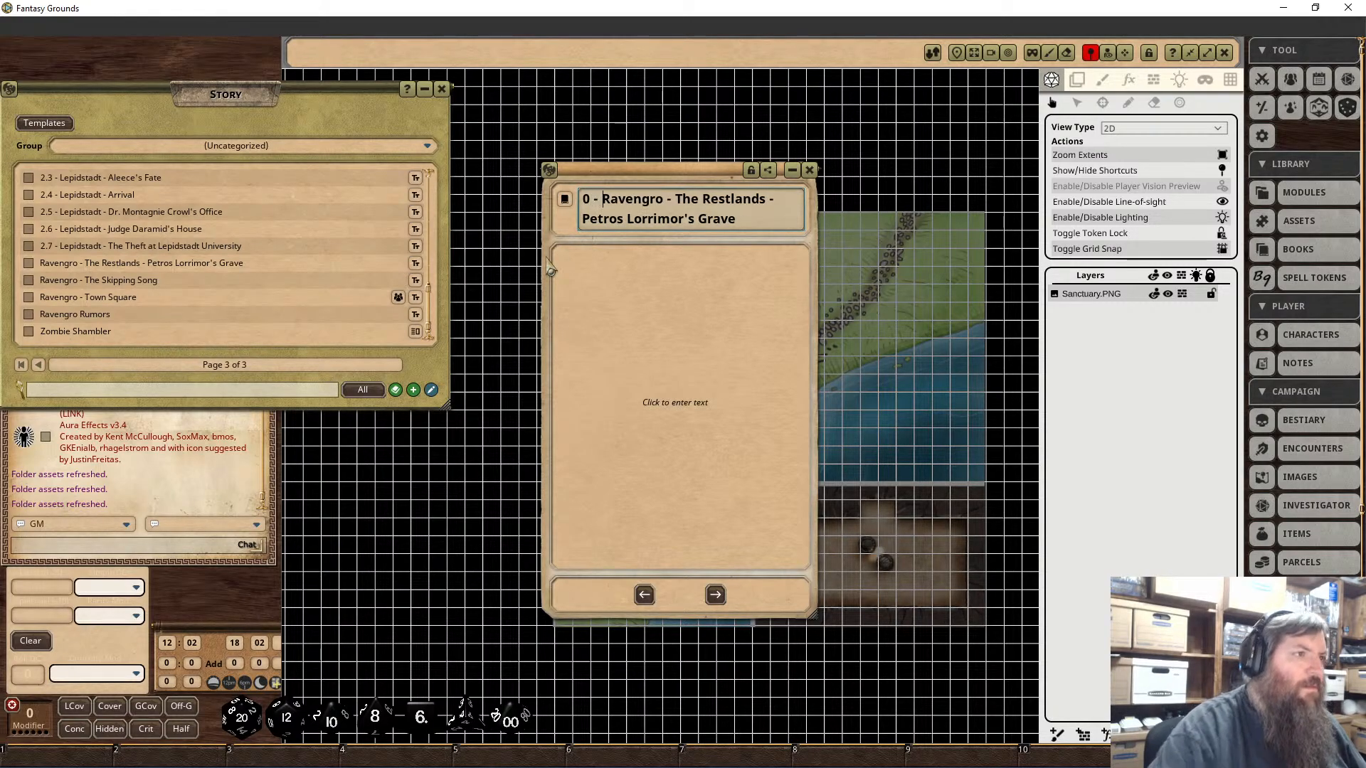
left_click(751, 172)
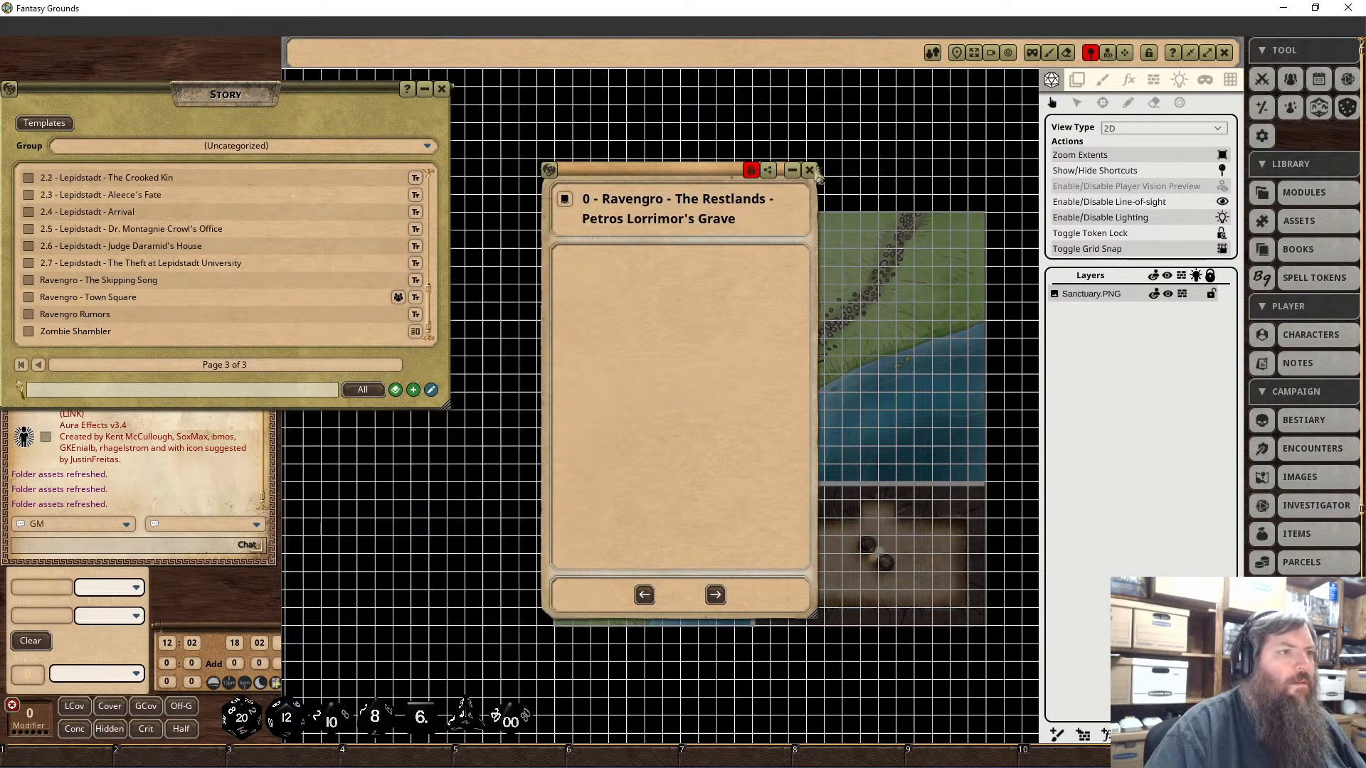
left_click(810, 170)
Step: Unlock the Skipping Song story entry, rename it "0 - Ravengro - The Skipping Song", and close it locked again
left_click(108, 281)
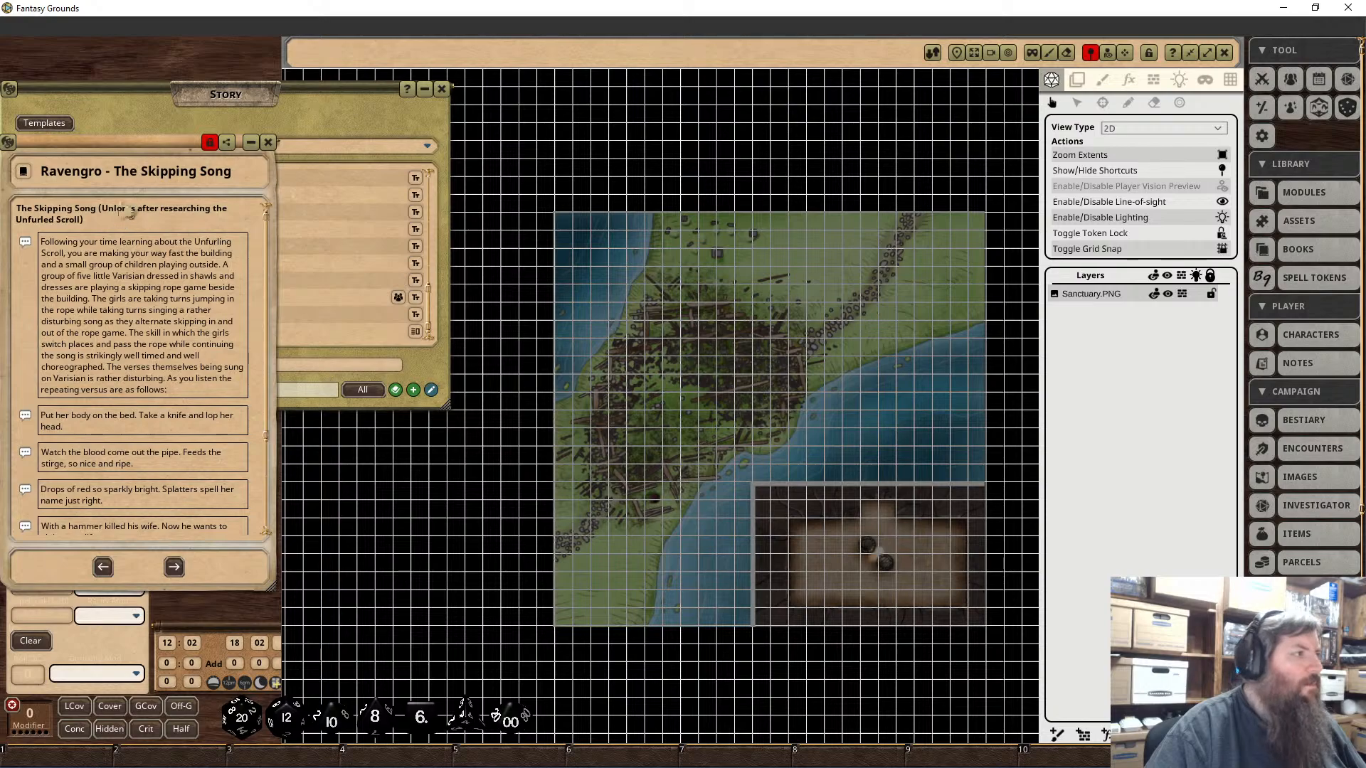
left_click_drag(194, 160, 776, 185)
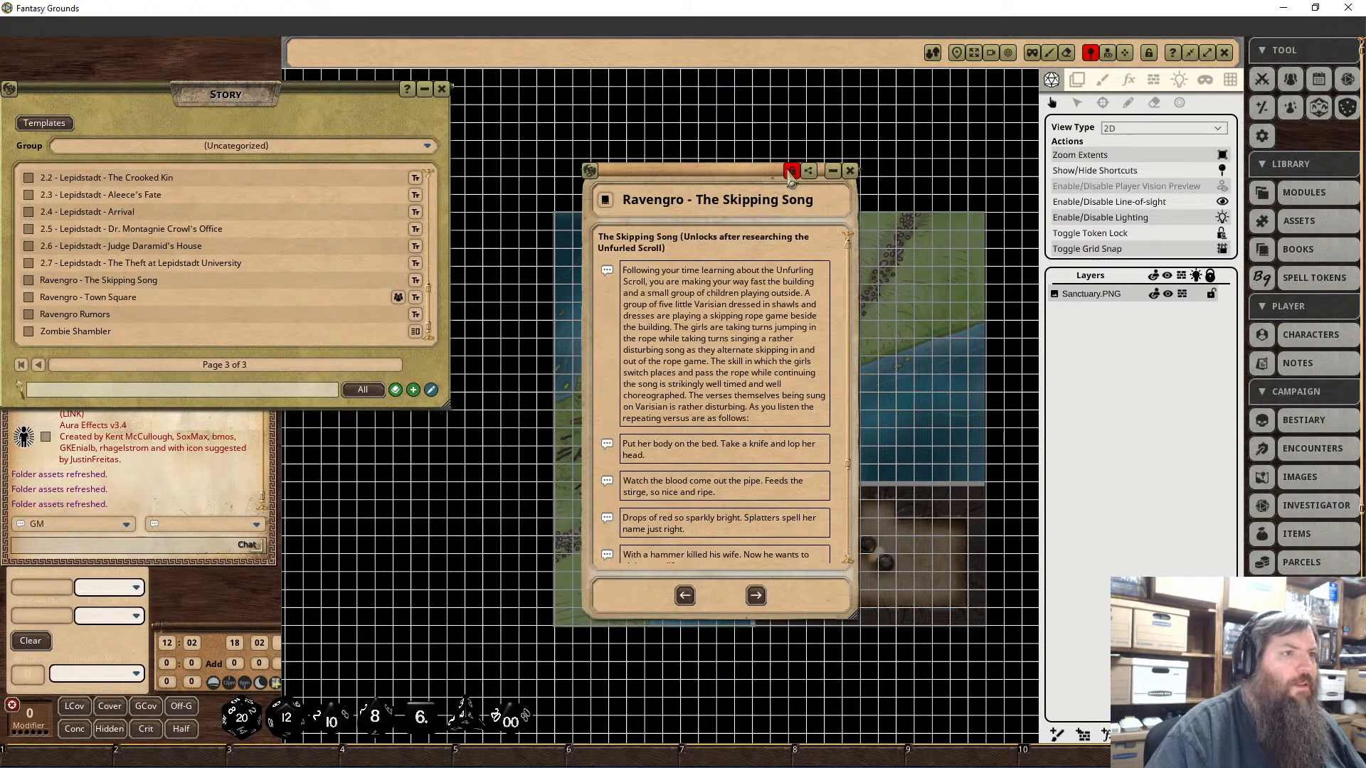
left_click(792, 171)
left_click(653, 202)
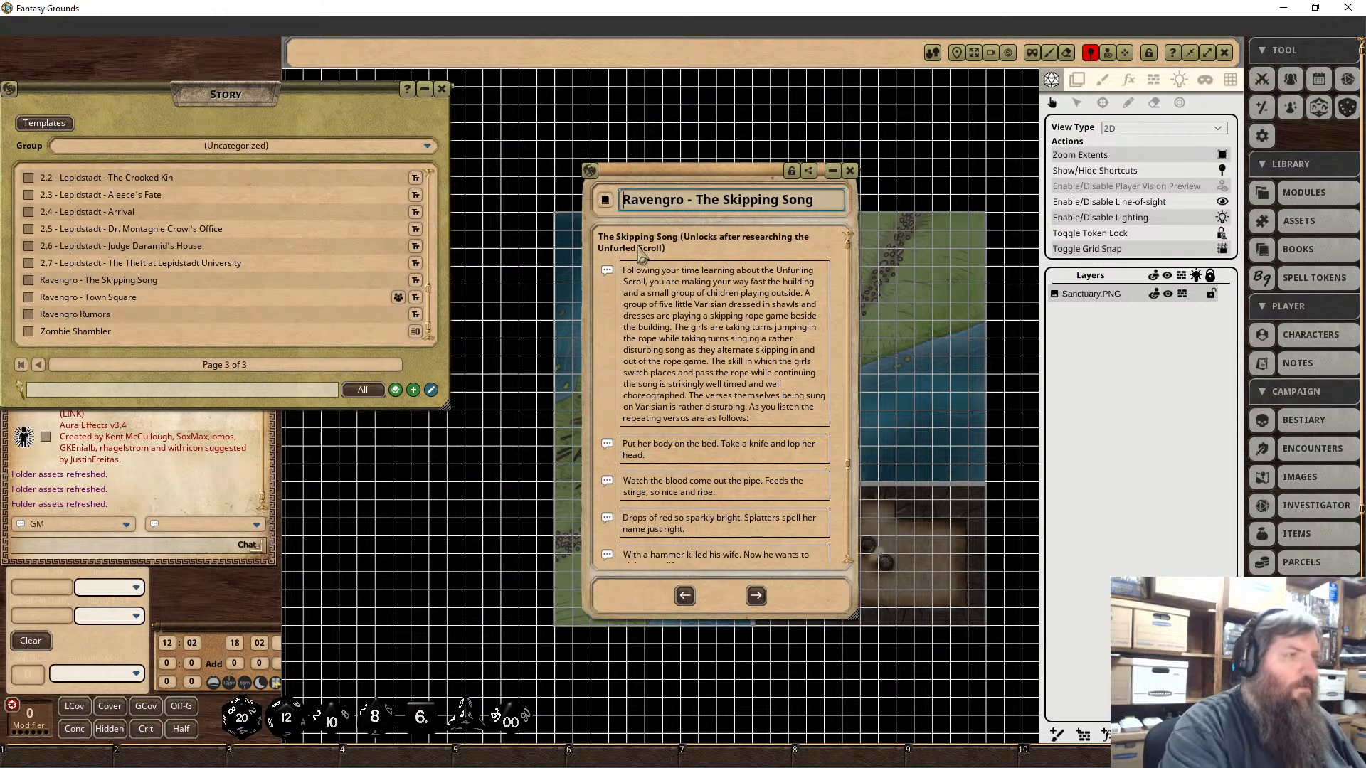
type("0 -")
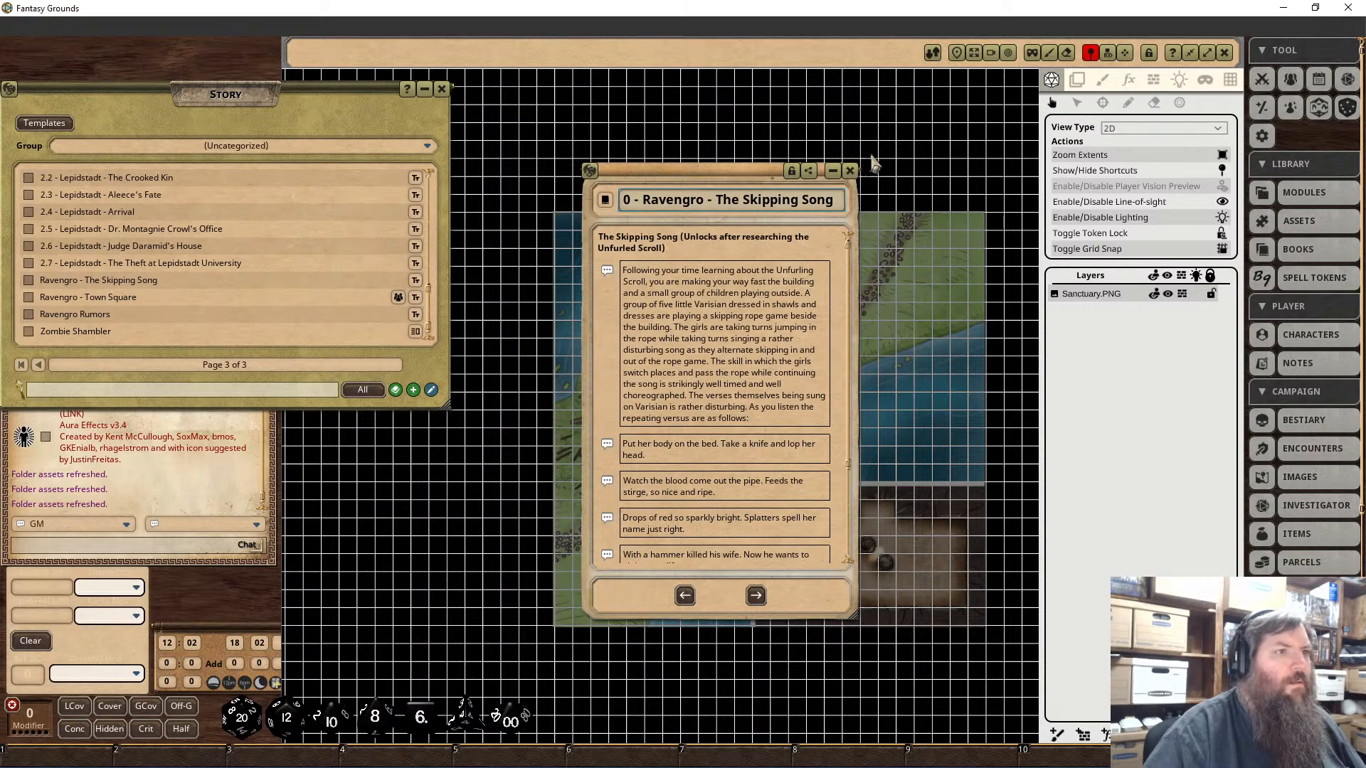
left_click(792, 171)
left_click(850, 170)
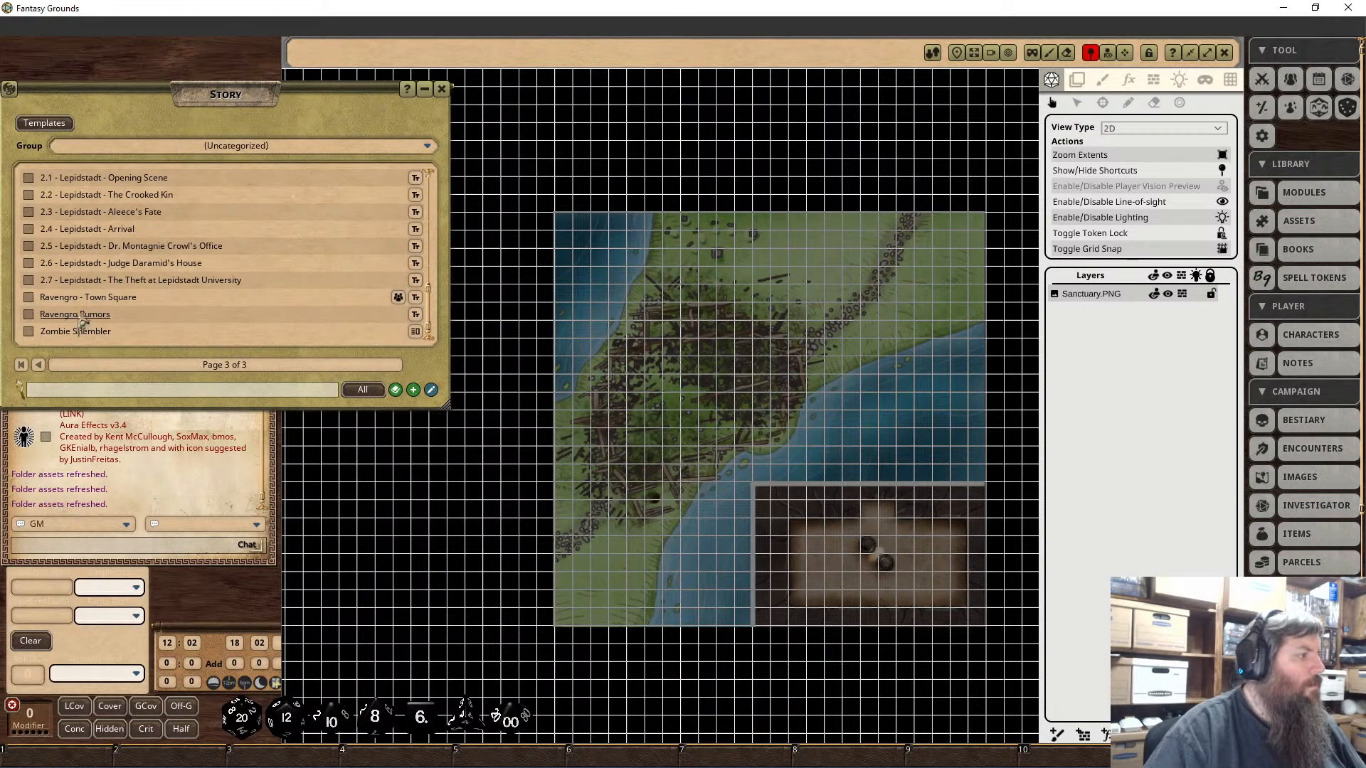
Step: Unlock the Town Square story entry, rename it "0 - Ravengro - Town Square", and close it locked again
left_click(106, 298)
left_click(873, 212)
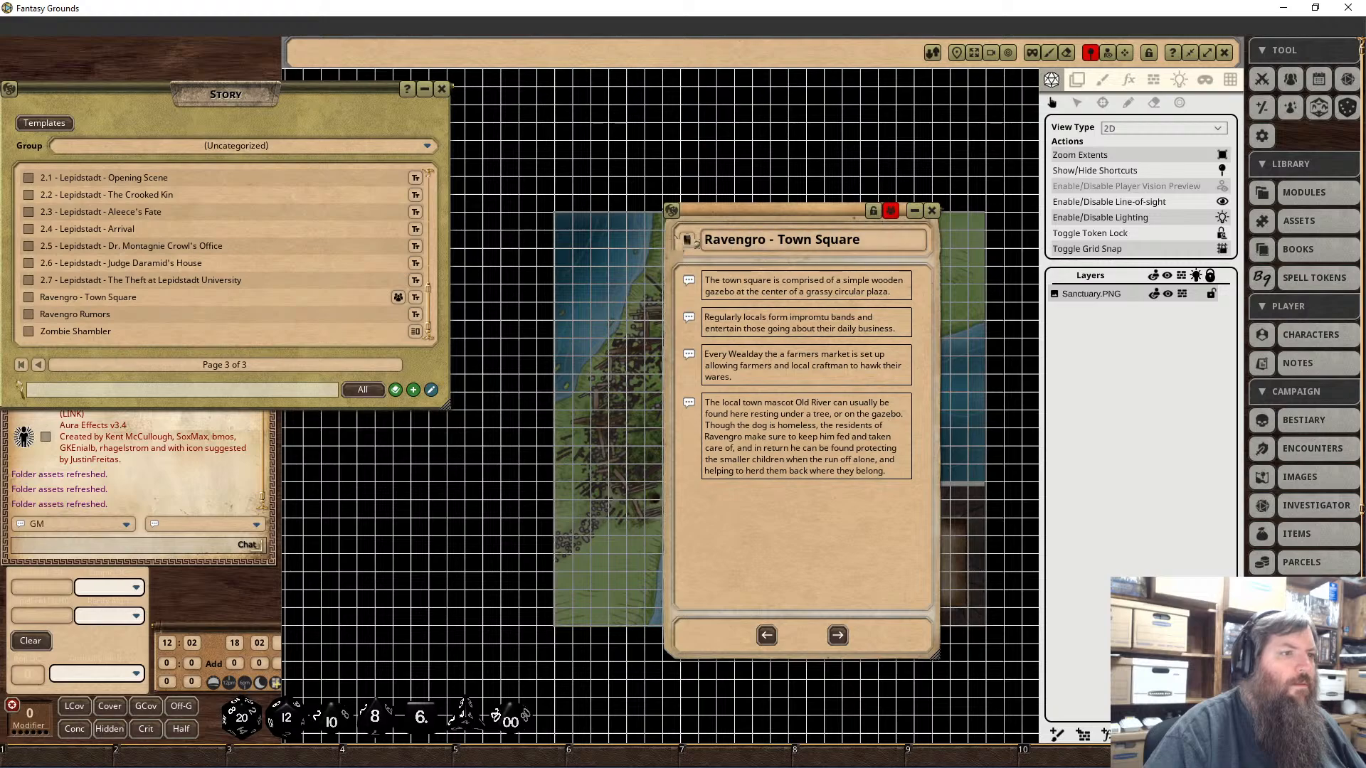
left_click(706, 239)
type("0 -")
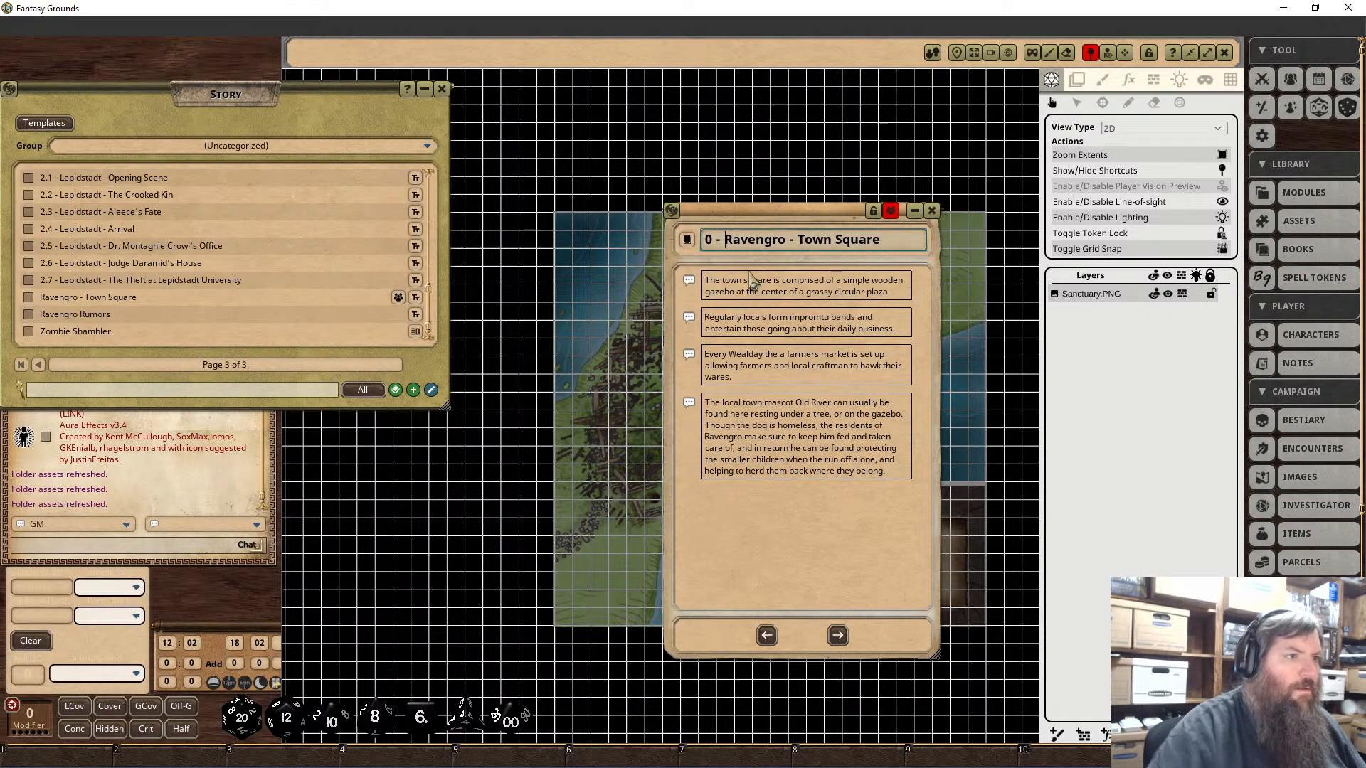
left_click(874, 211)
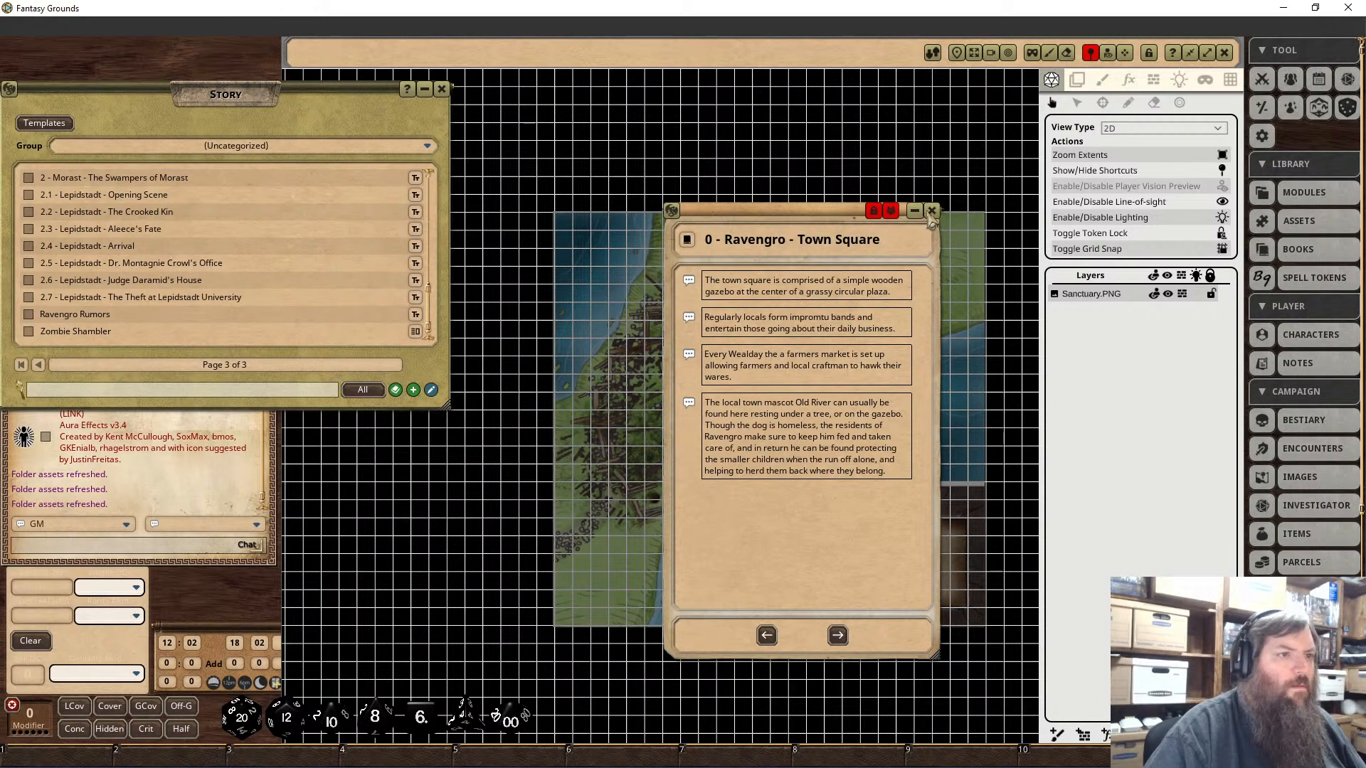
left_click(932, 210)
Step: Unlock the Ravengro Rumors story entry, rename it "0 - Ravengro Rumors", and close it locked again
left_click(79, 314)
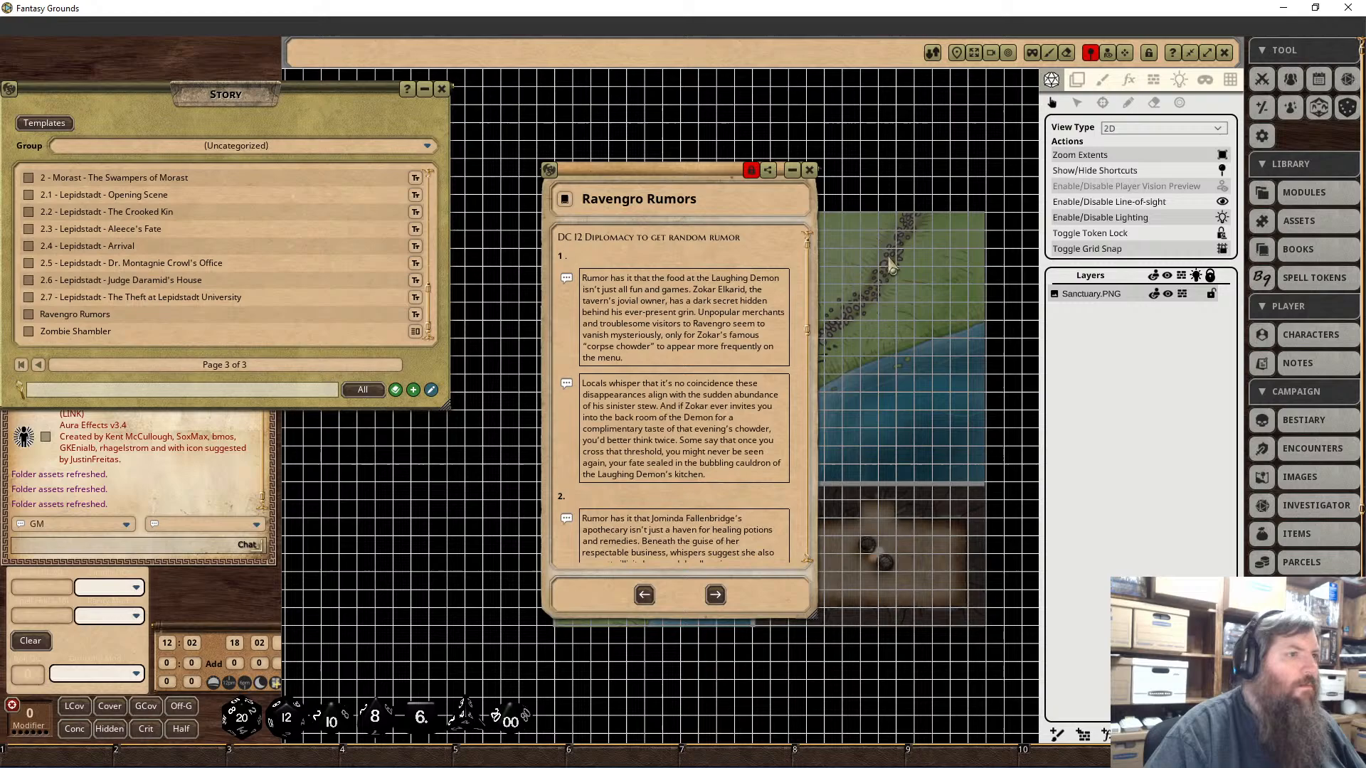
left_click(751, 170)
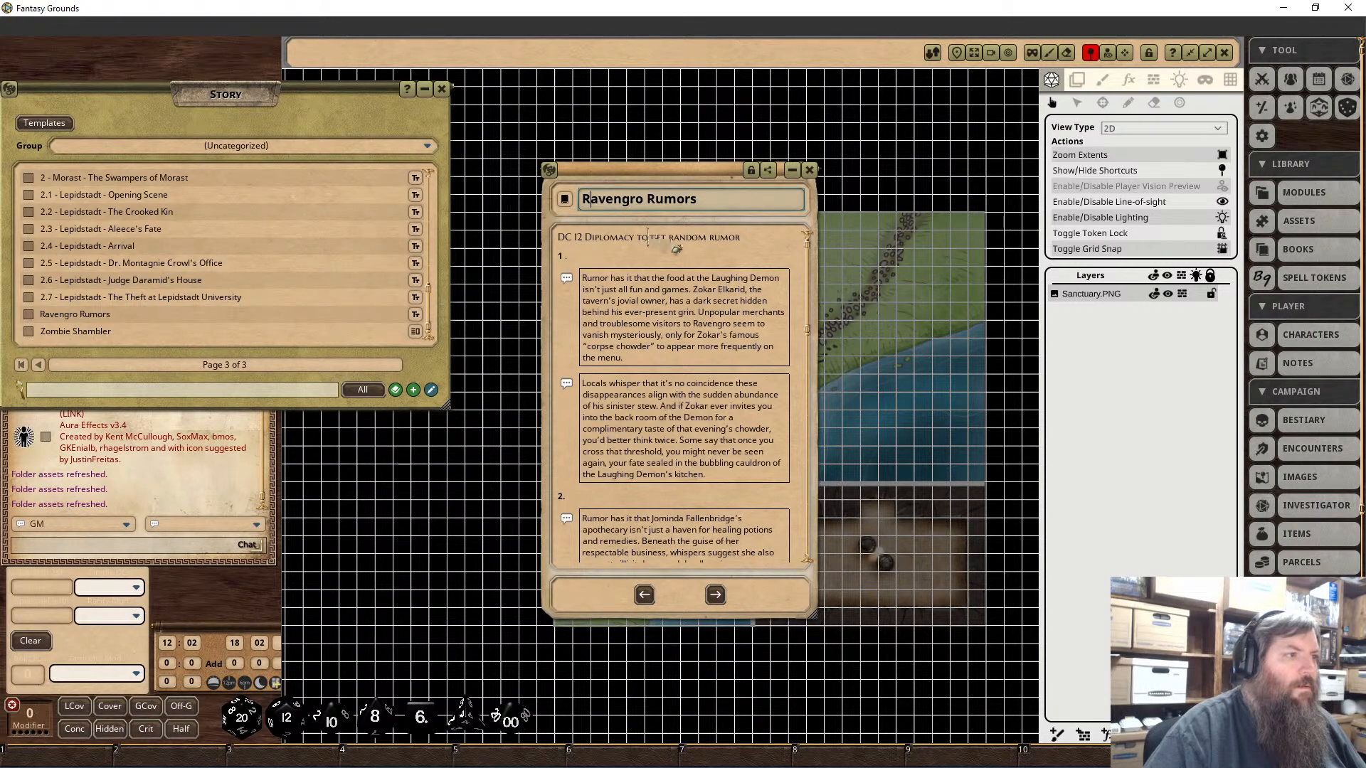
type("1")
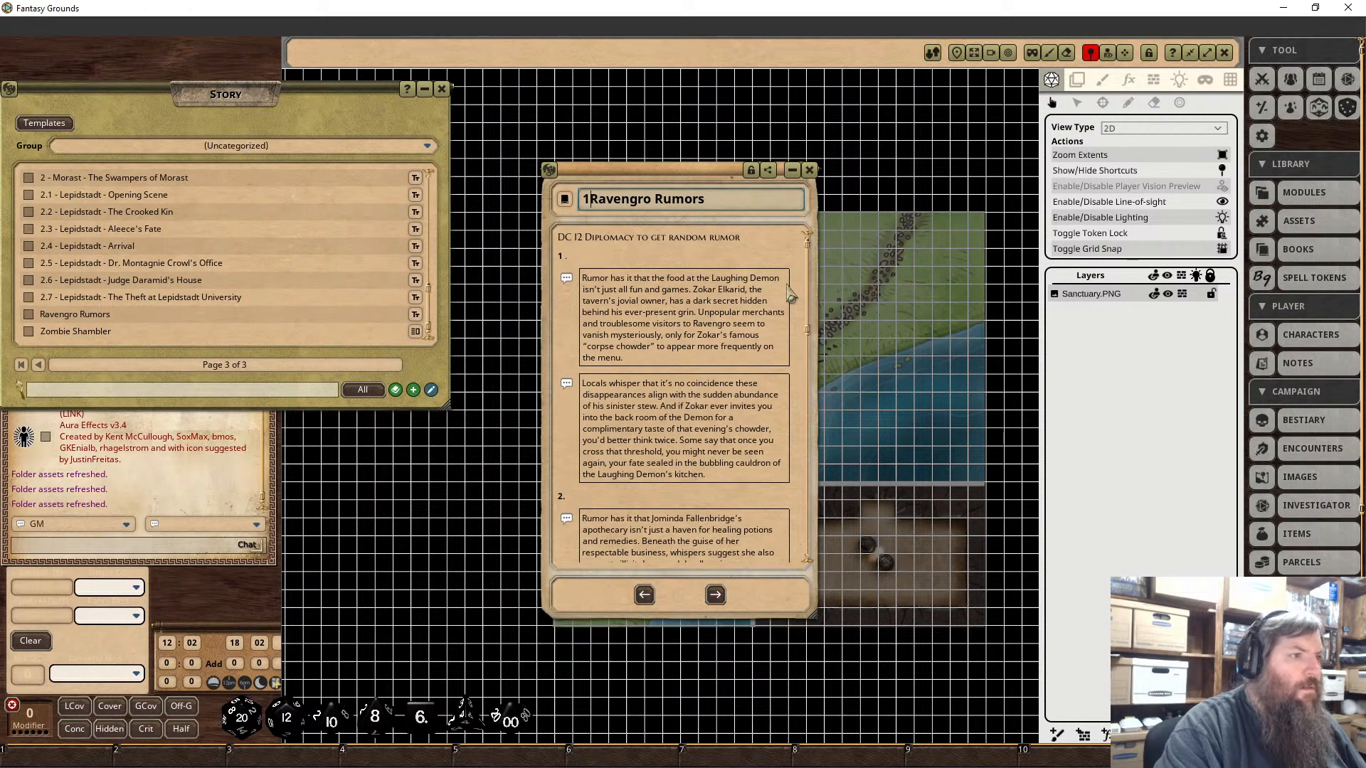
key("BackSpace")
type("0 -")
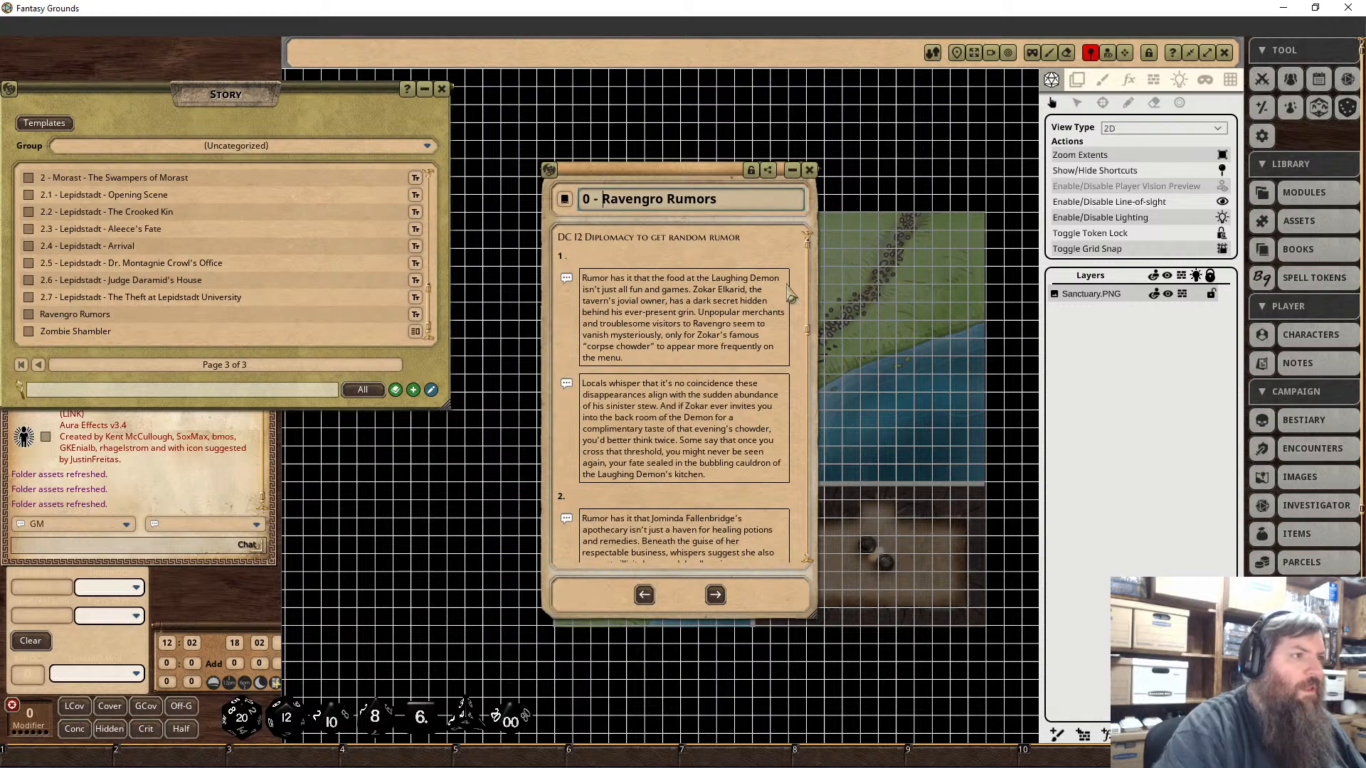
left_click(752, 171)
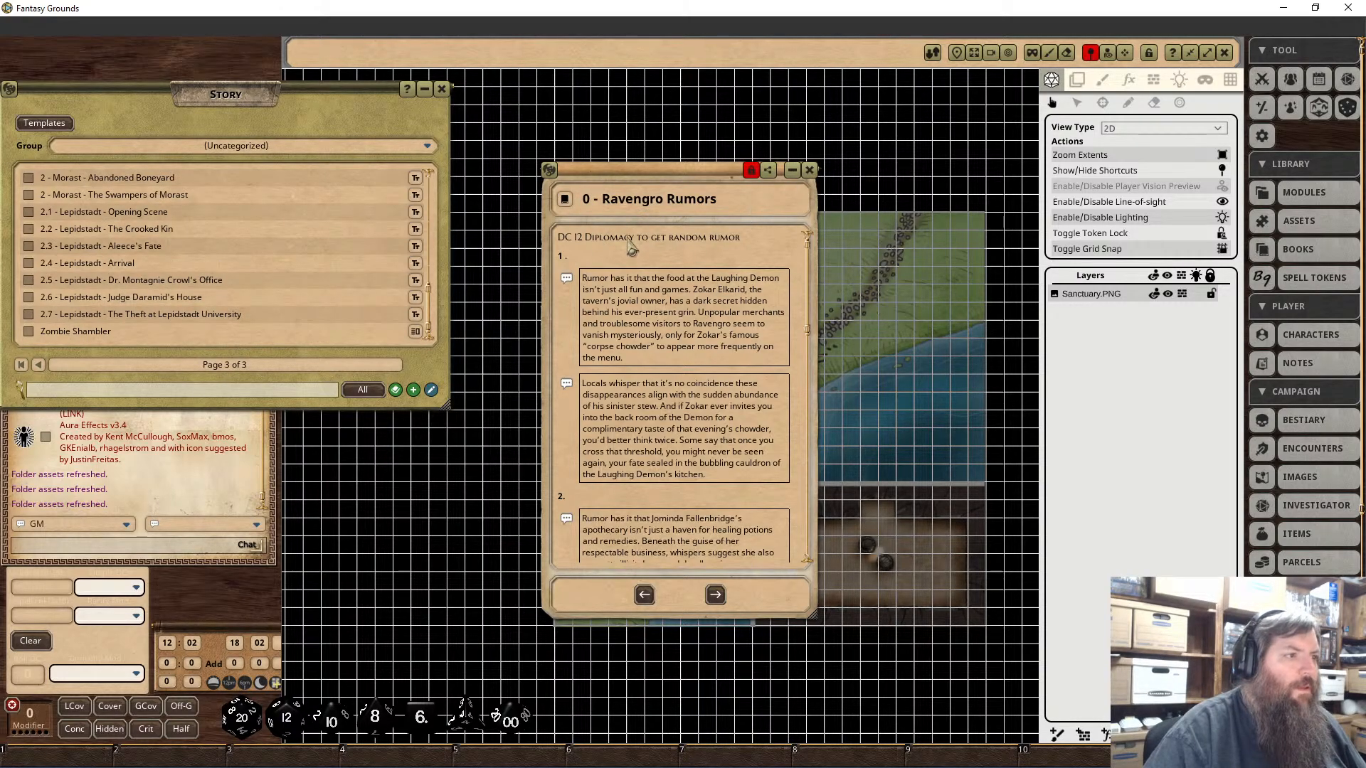
left_click(809, 170)
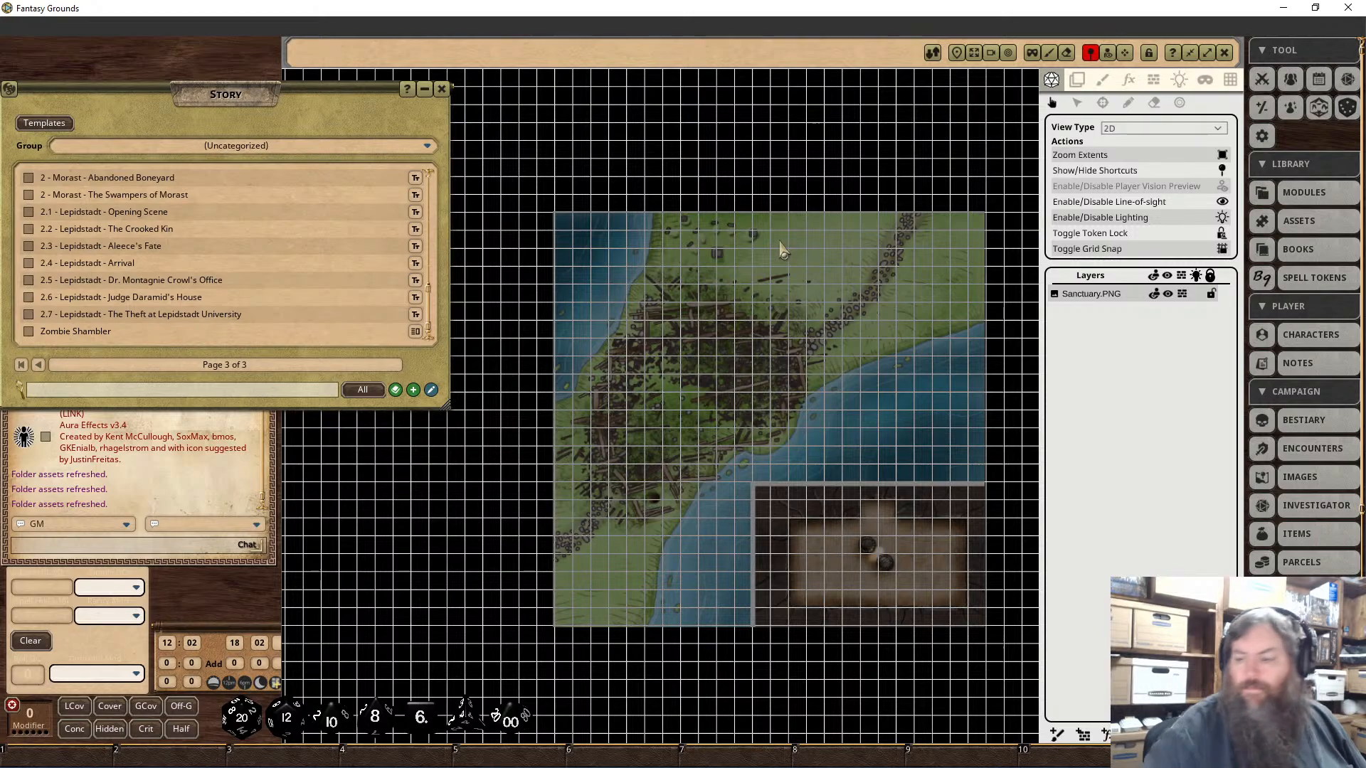
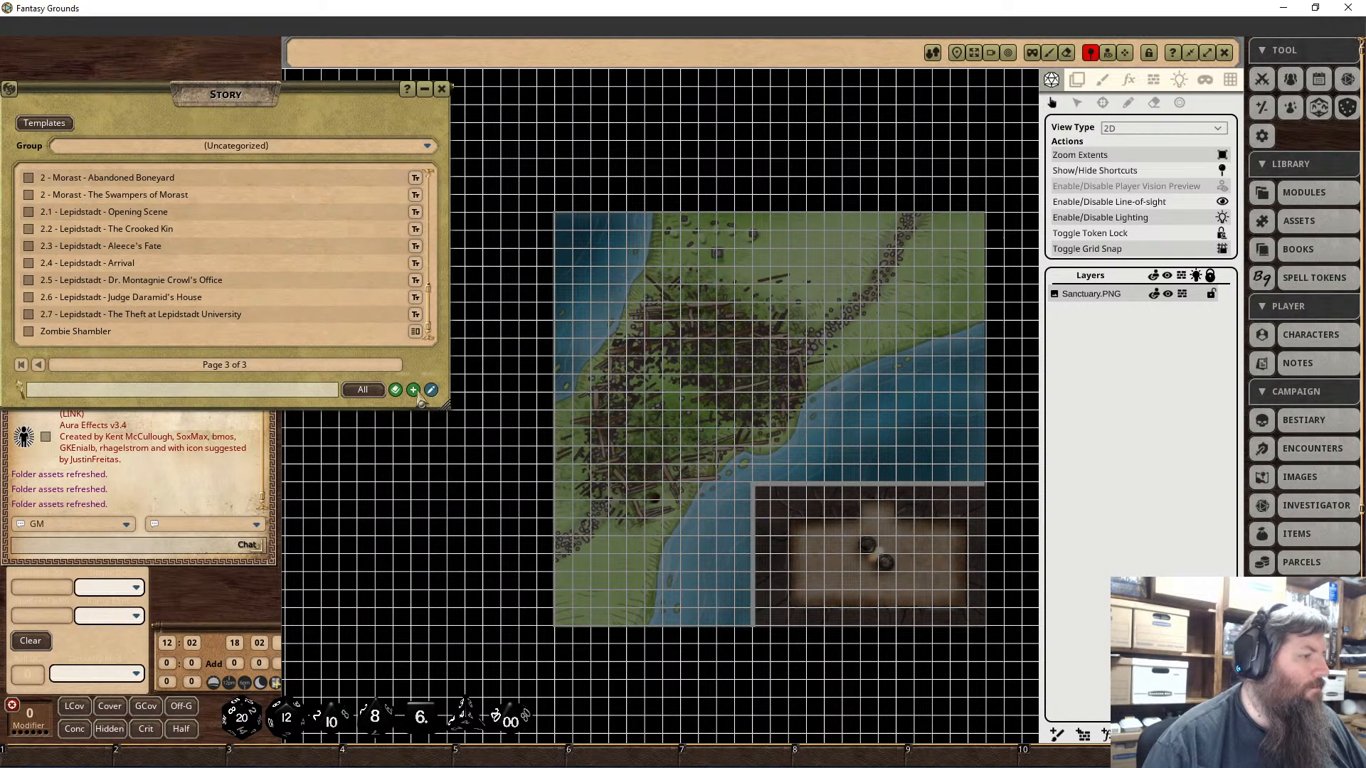
Step: Create a new story entry titled "2 - Sanctuary - Karl the Witness"
left_click(412, 390)
left_click(668, 203)
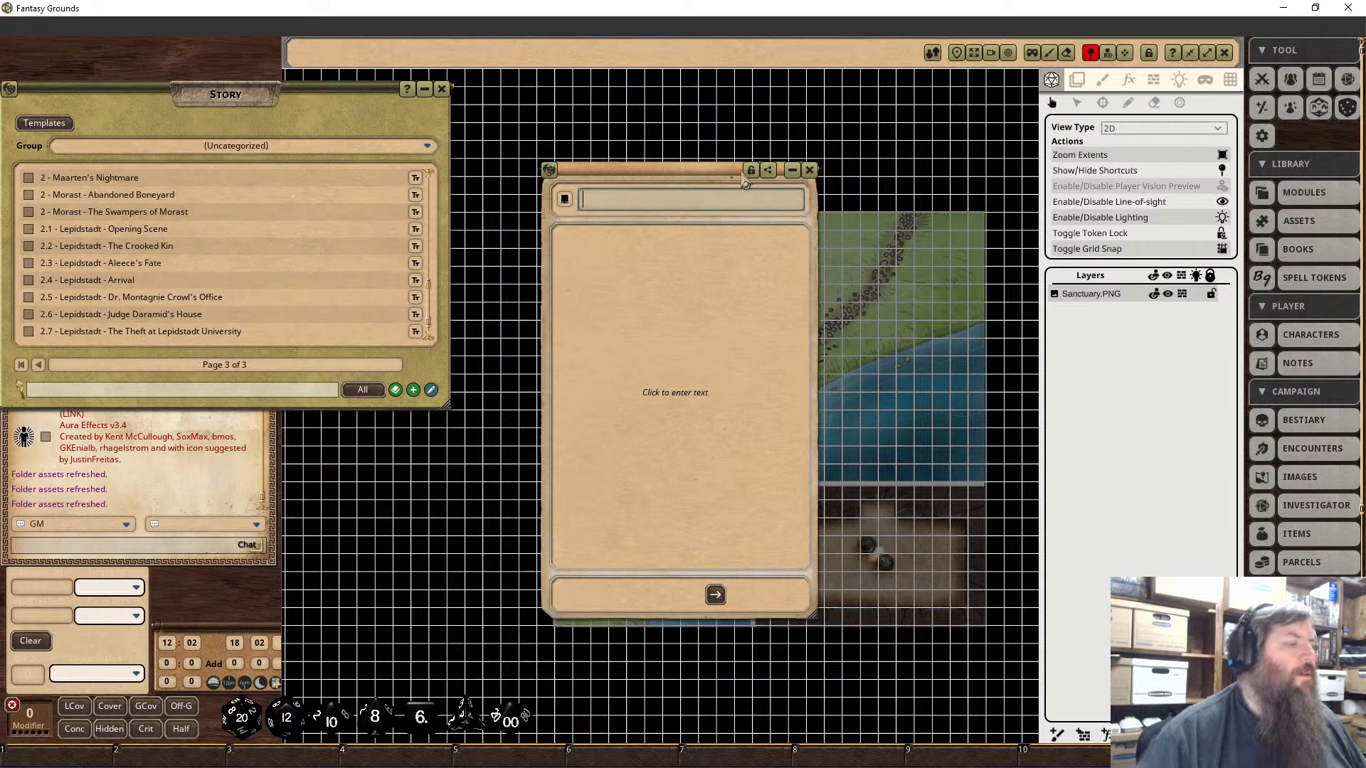
type("2 - ")
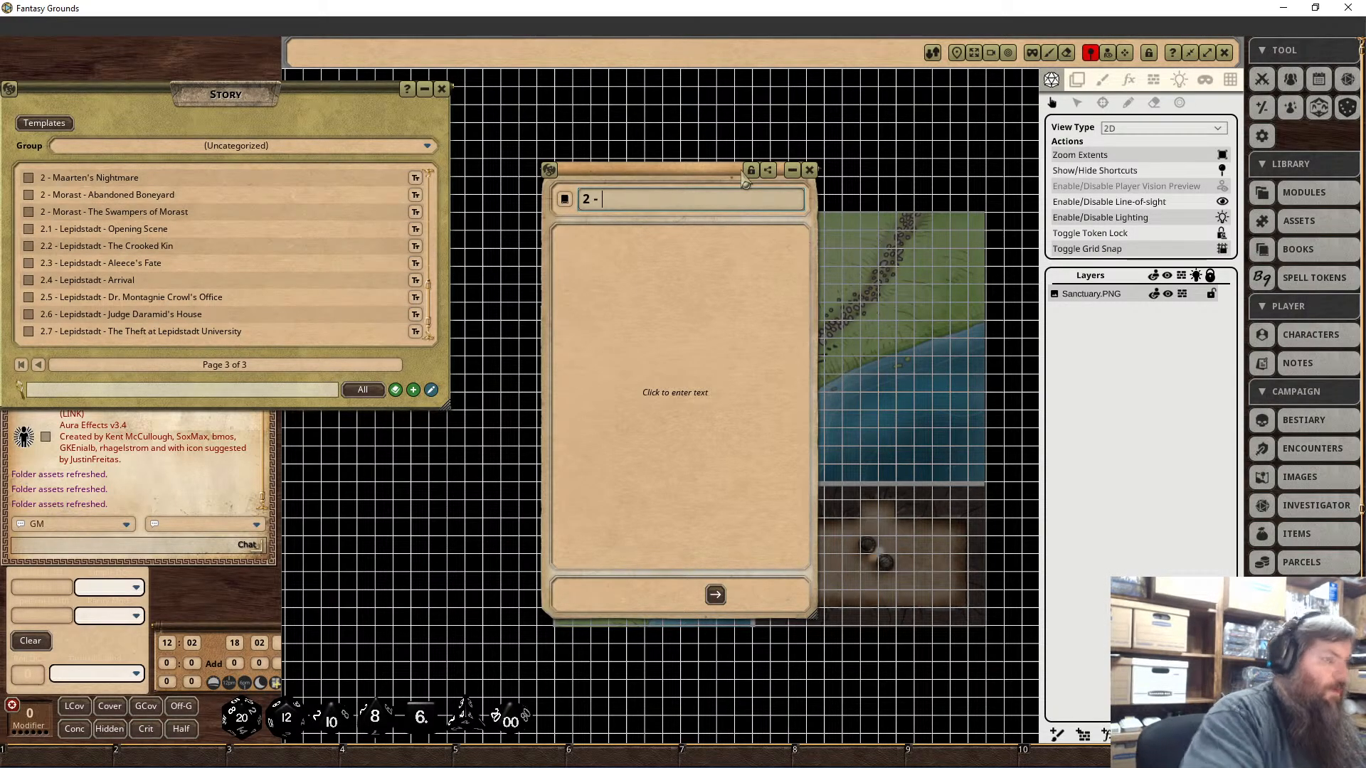
type("Sanctua")
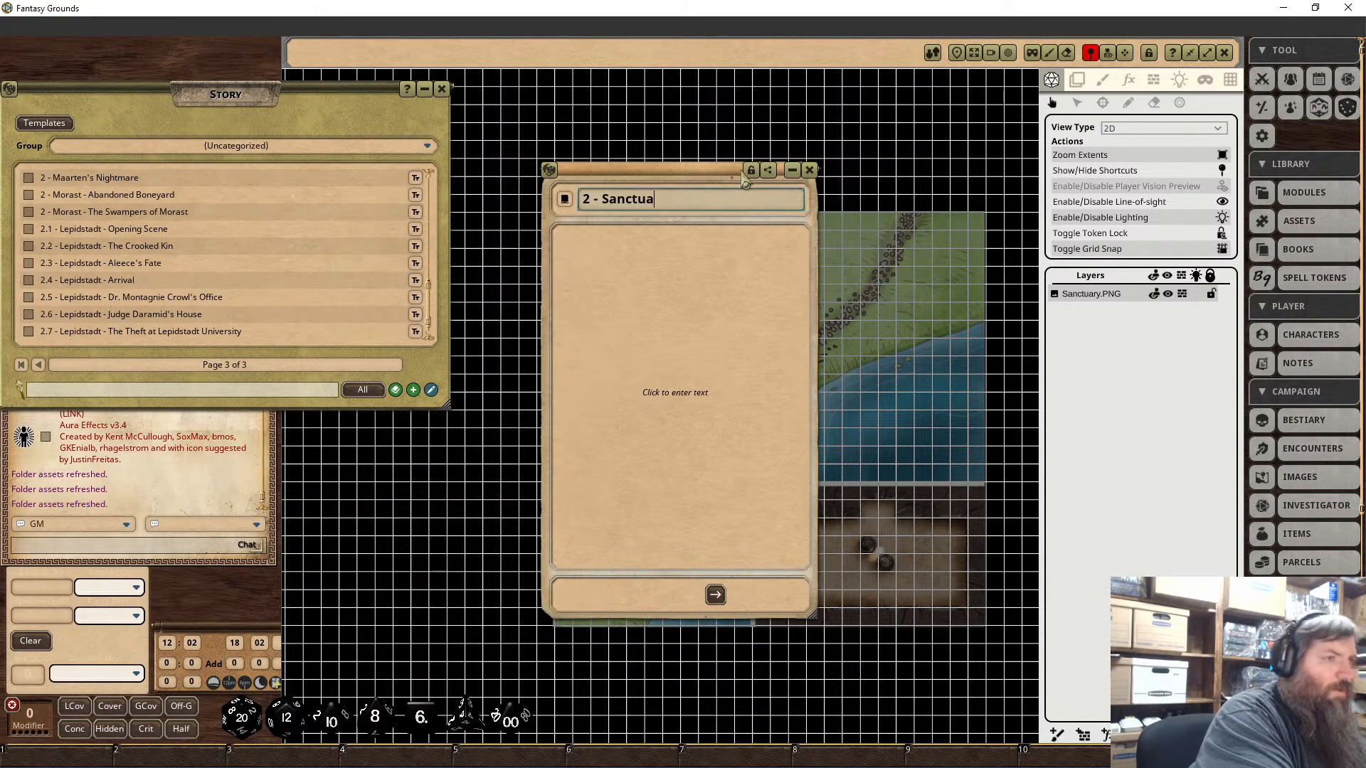
type("ry - ")
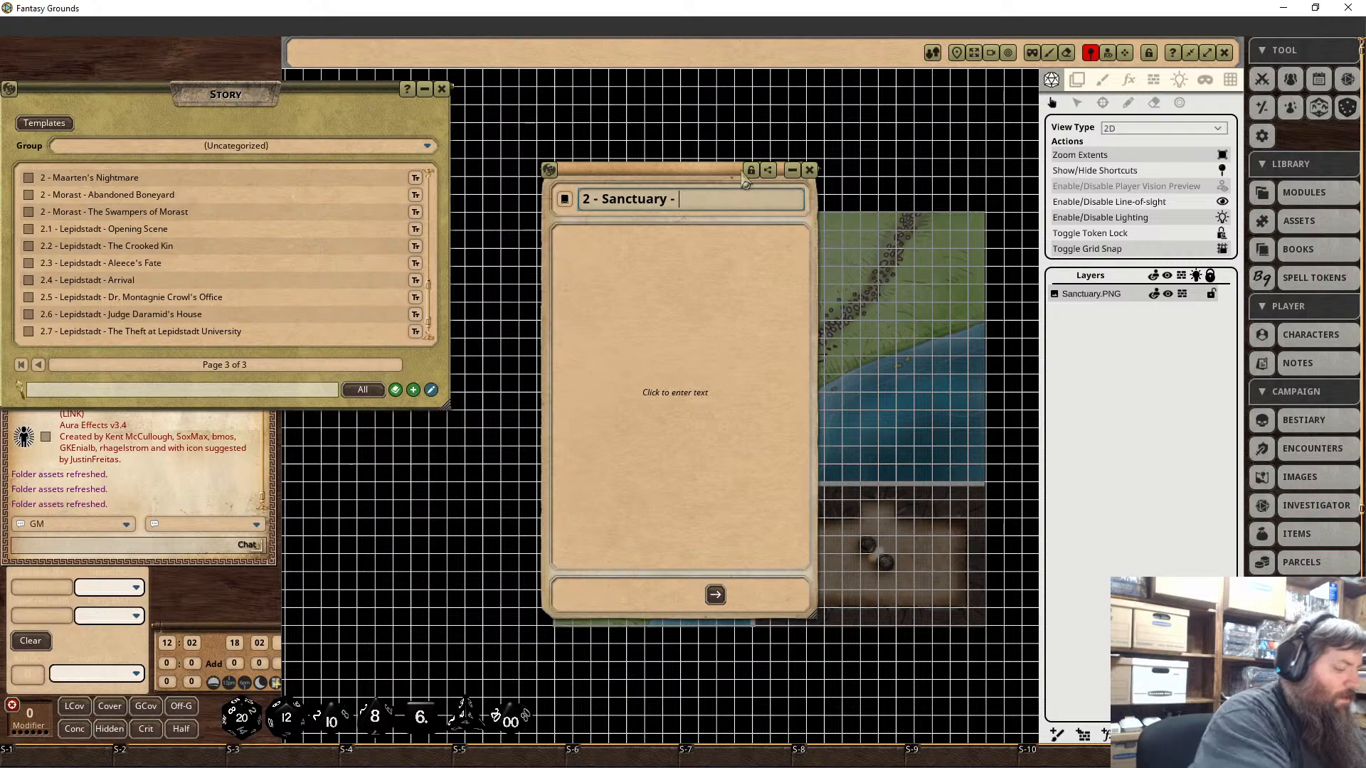
type("The Witnes")
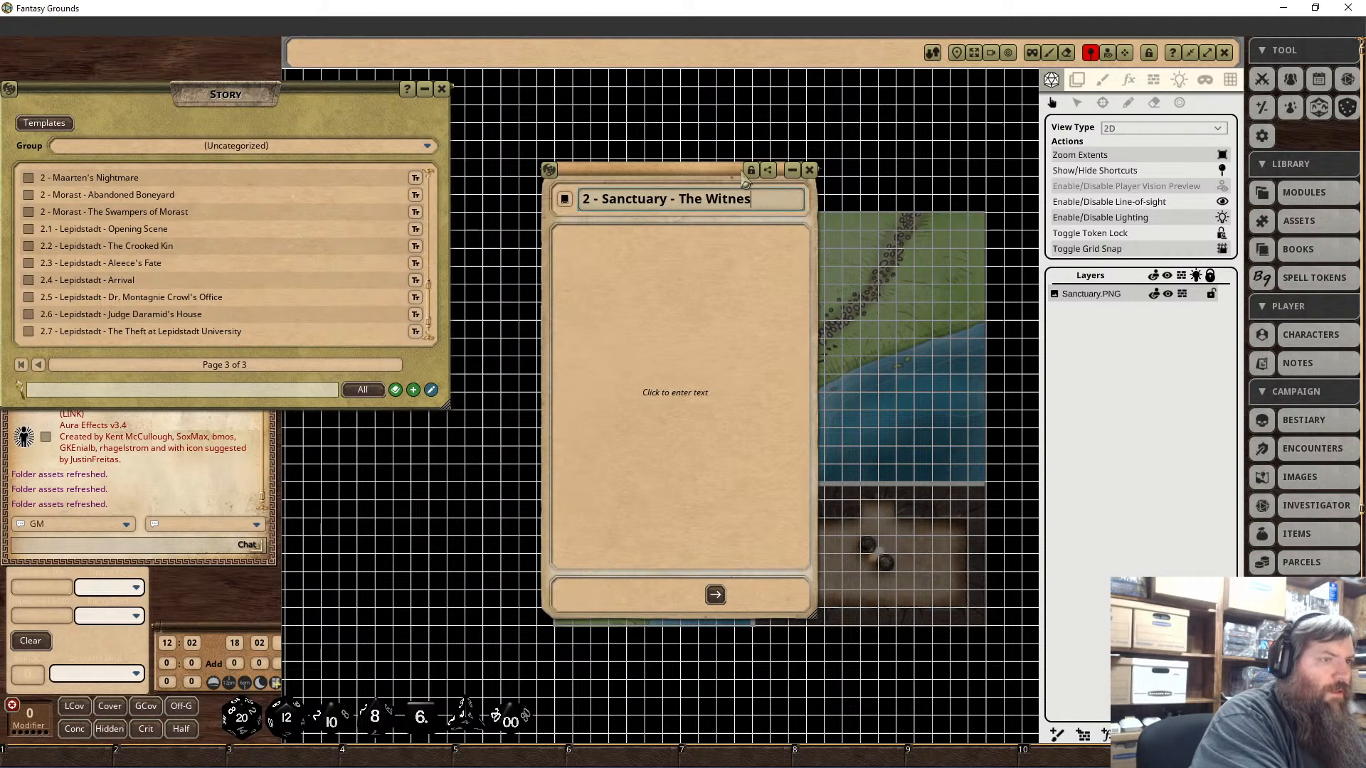
key("BackSpace")
key("BackSpace")
key("BackSpace")
key("BackSpace")
key("BackSpace")
key("BackSpace")
key("BackSpace")
key("BackSpace")
key("BackSpace")
key("BackSpace")
type("Karl T")
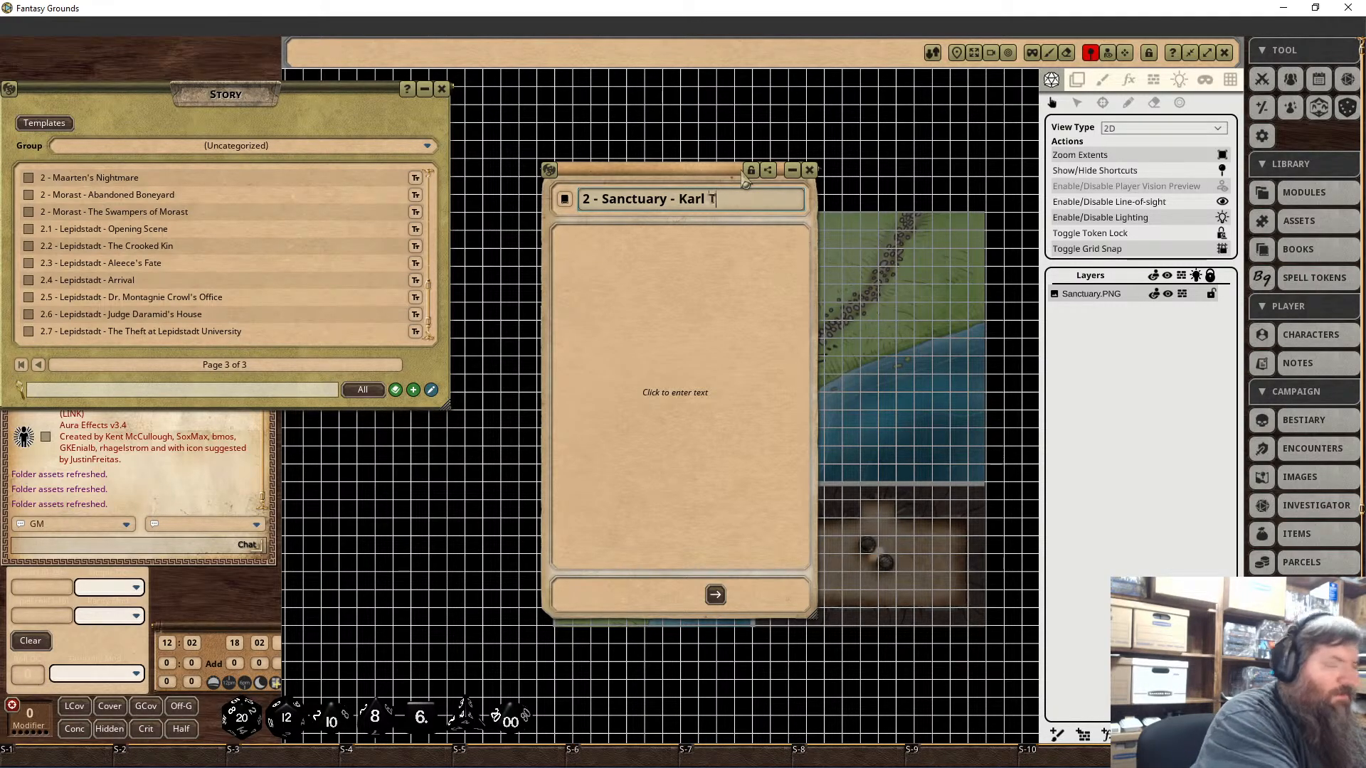
key("BackSpace")
type("the Witne")
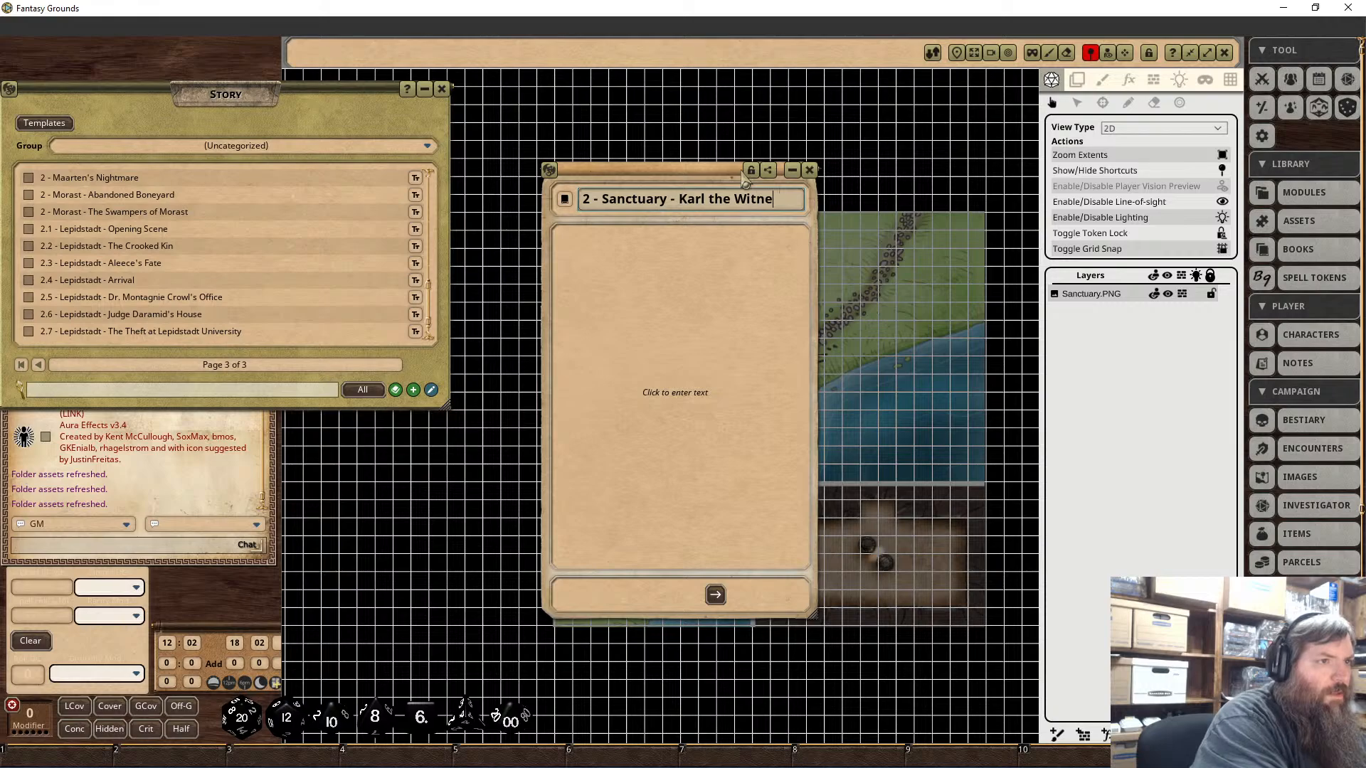
type("ss")
Step: Write "The players will need to use Gather information to find Karl's house DC 11:" as the entry's opening line
left_click(648, 246)
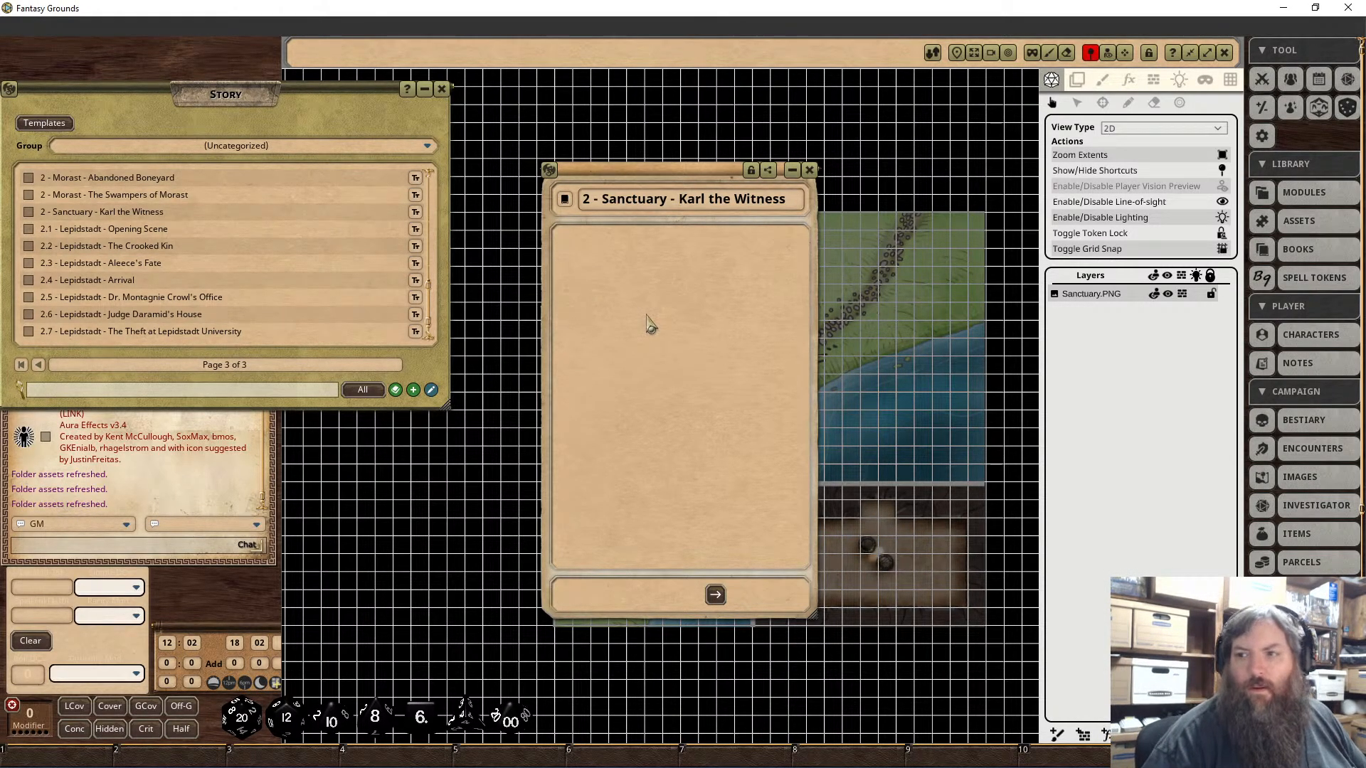
key("shift")
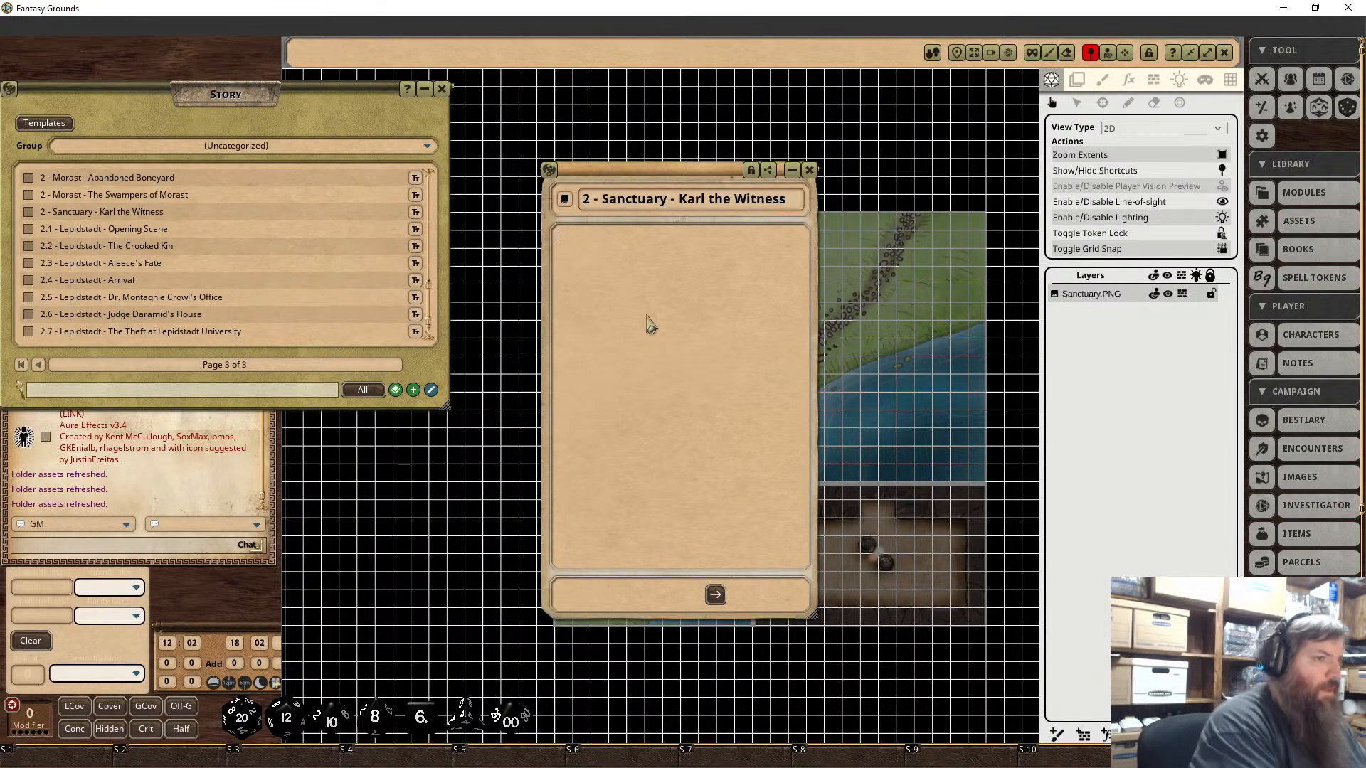
type("T")
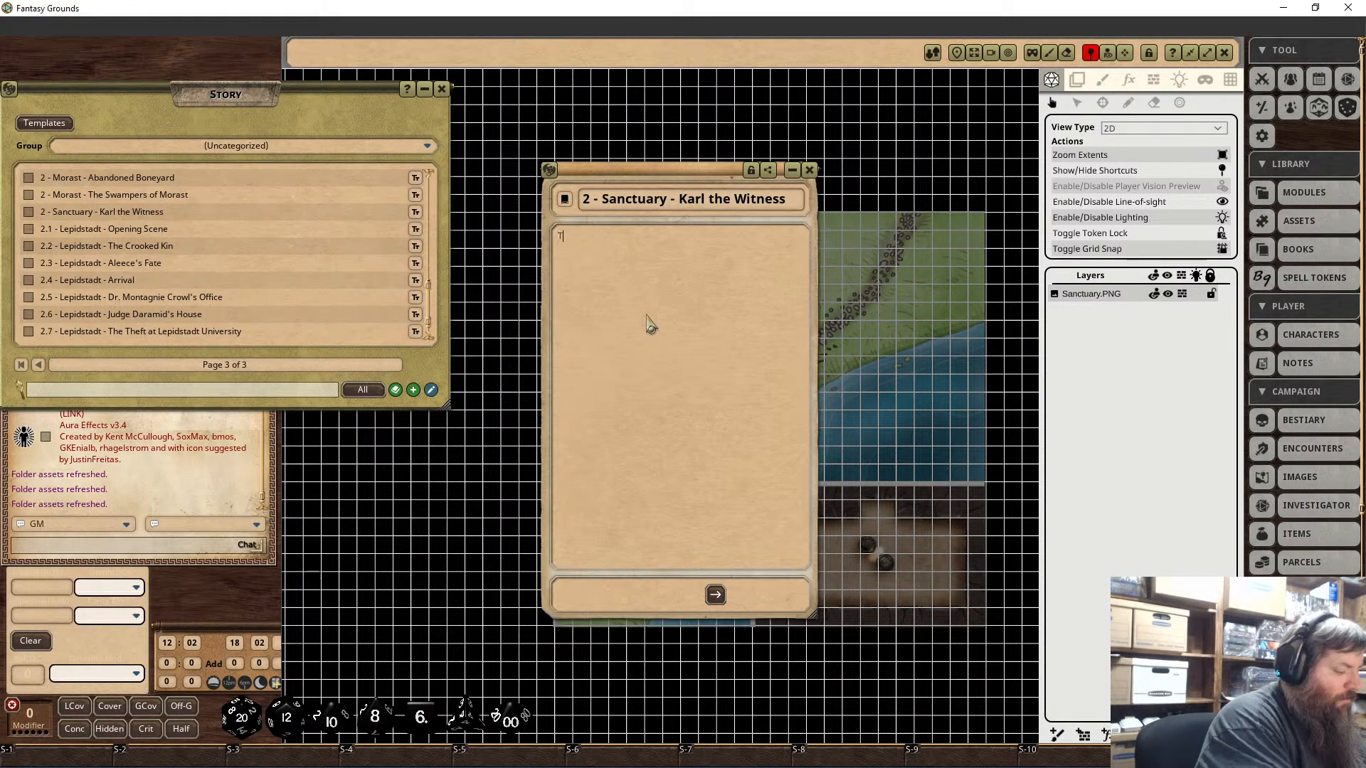
type("he players will need to use ")
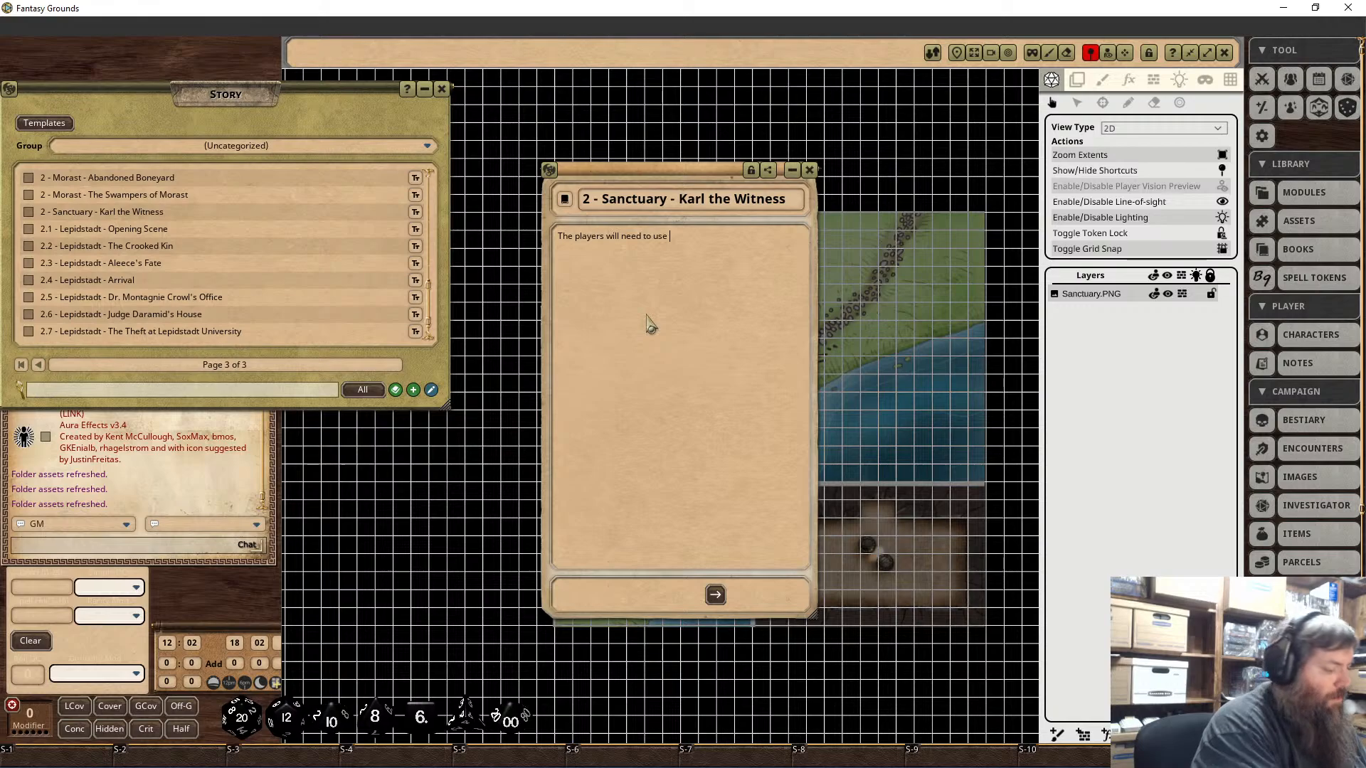
type("Gather informati")
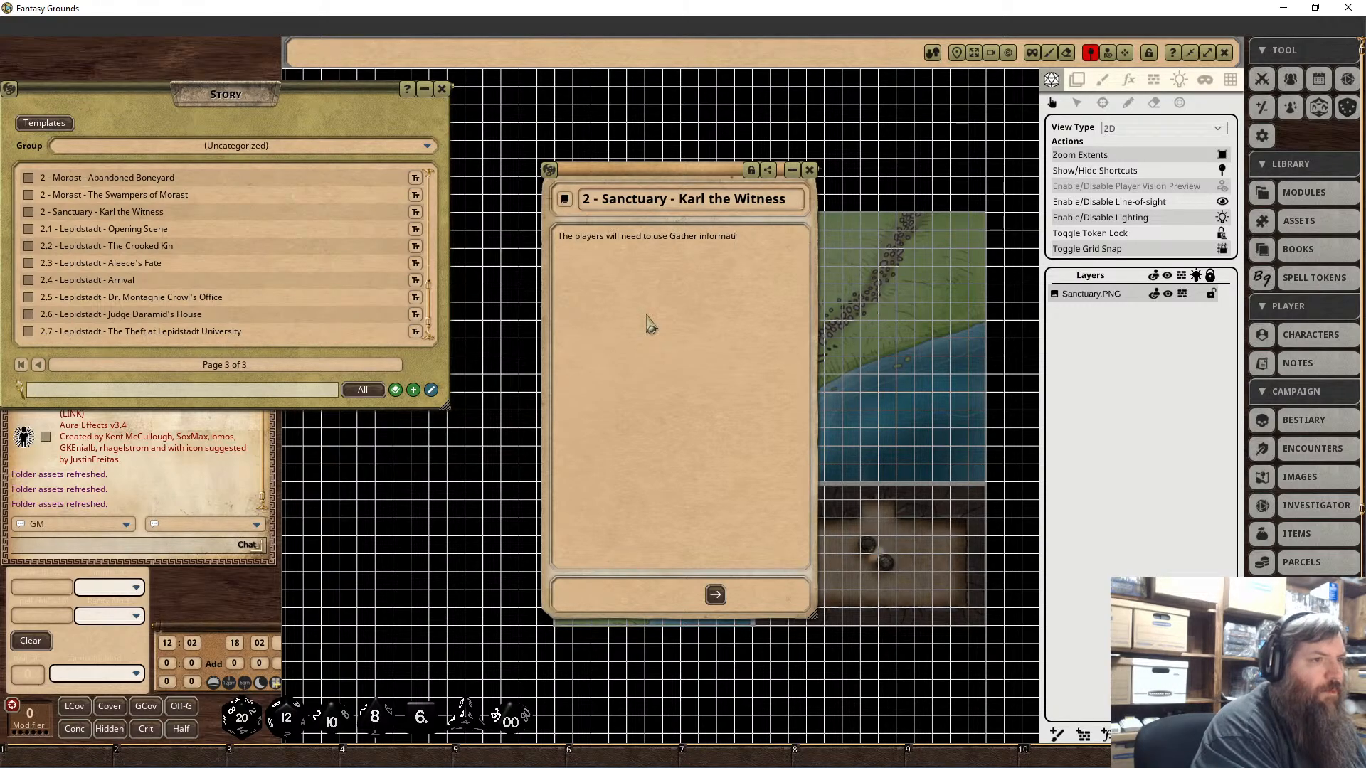
type("arrrr find Kar")
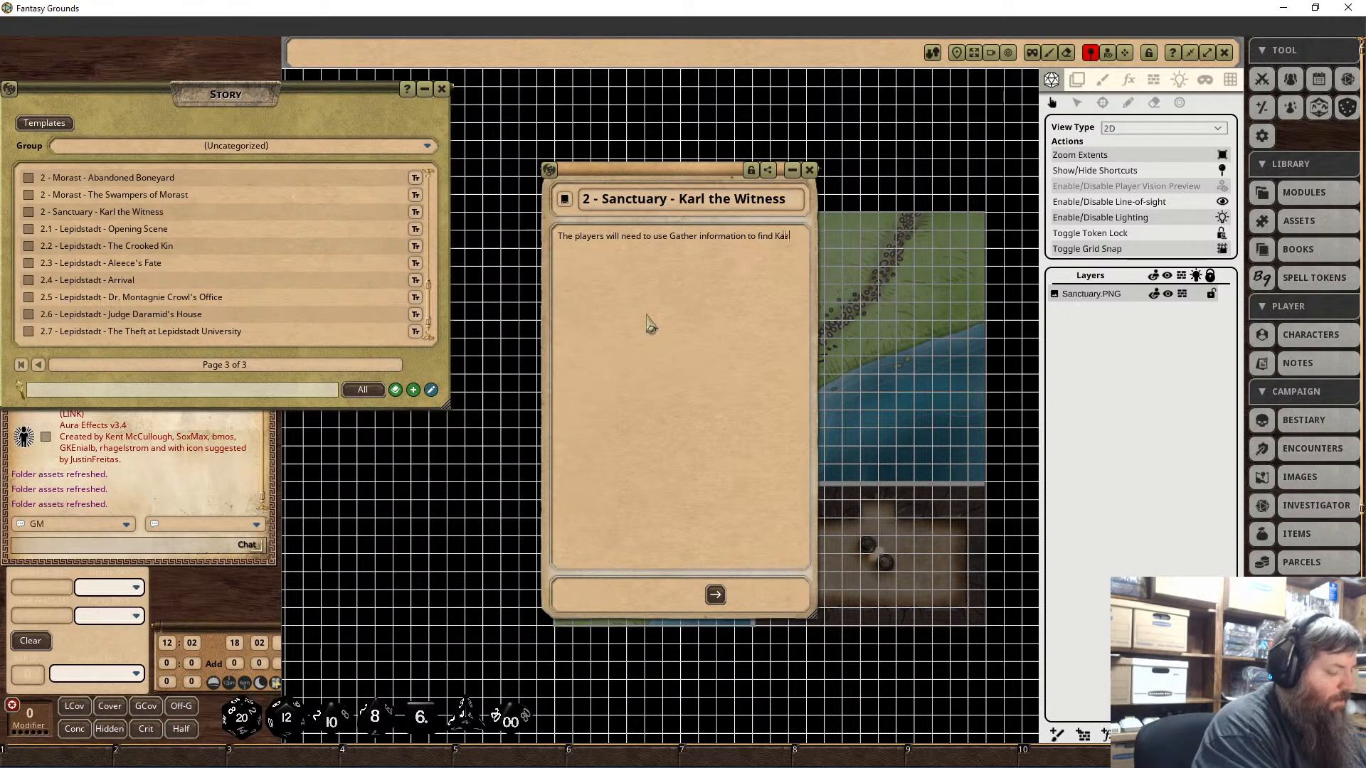
type("l's house DC 1")
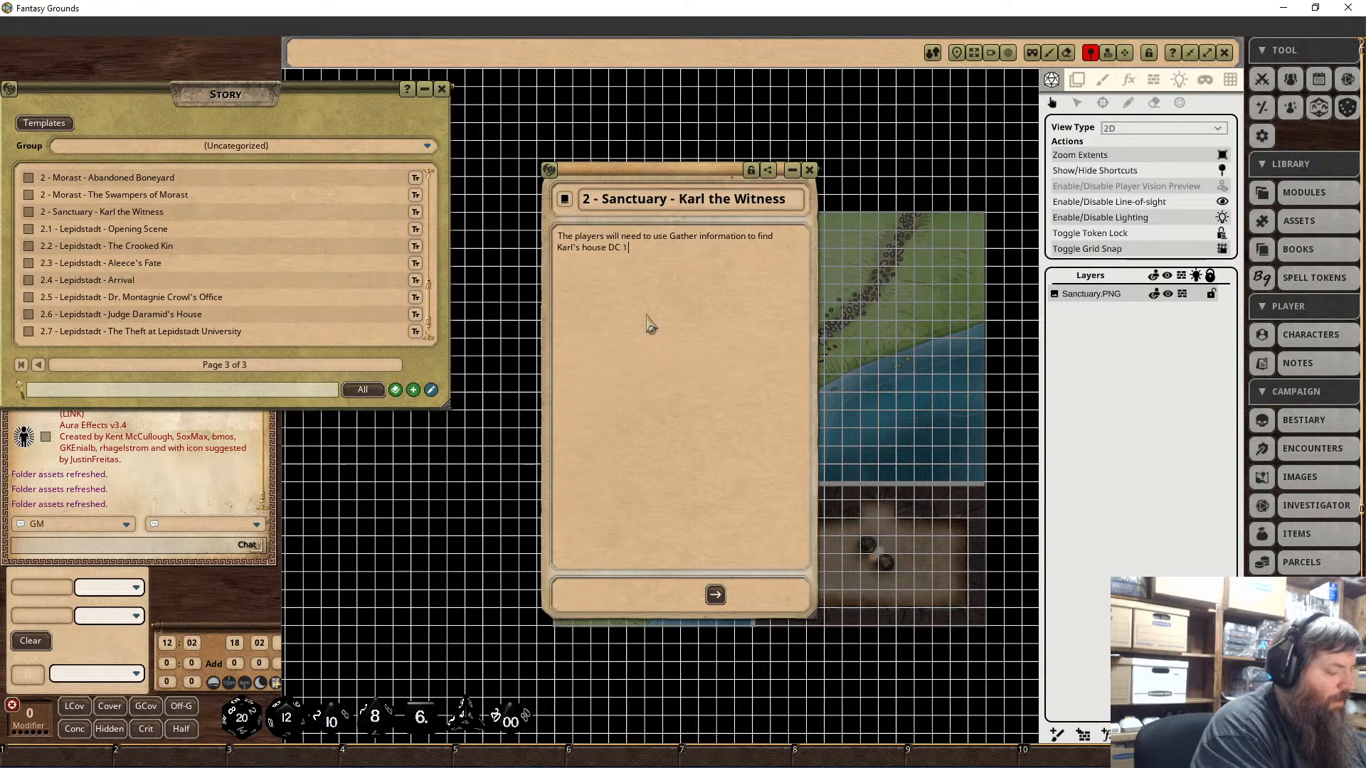
type("1 :")
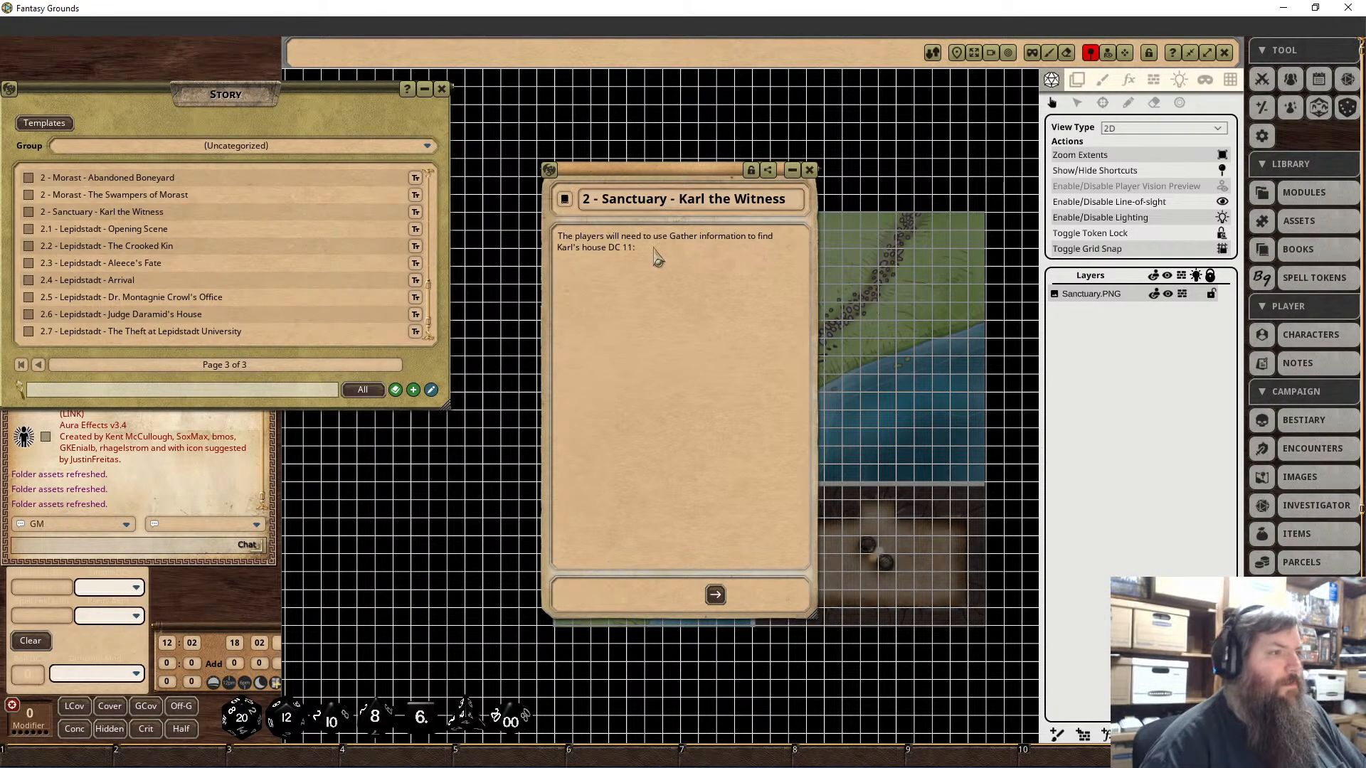
Step: Make the opening Gather information line bold
left_click_drag(651, 251, 559, 237)
right_click(590, 281)
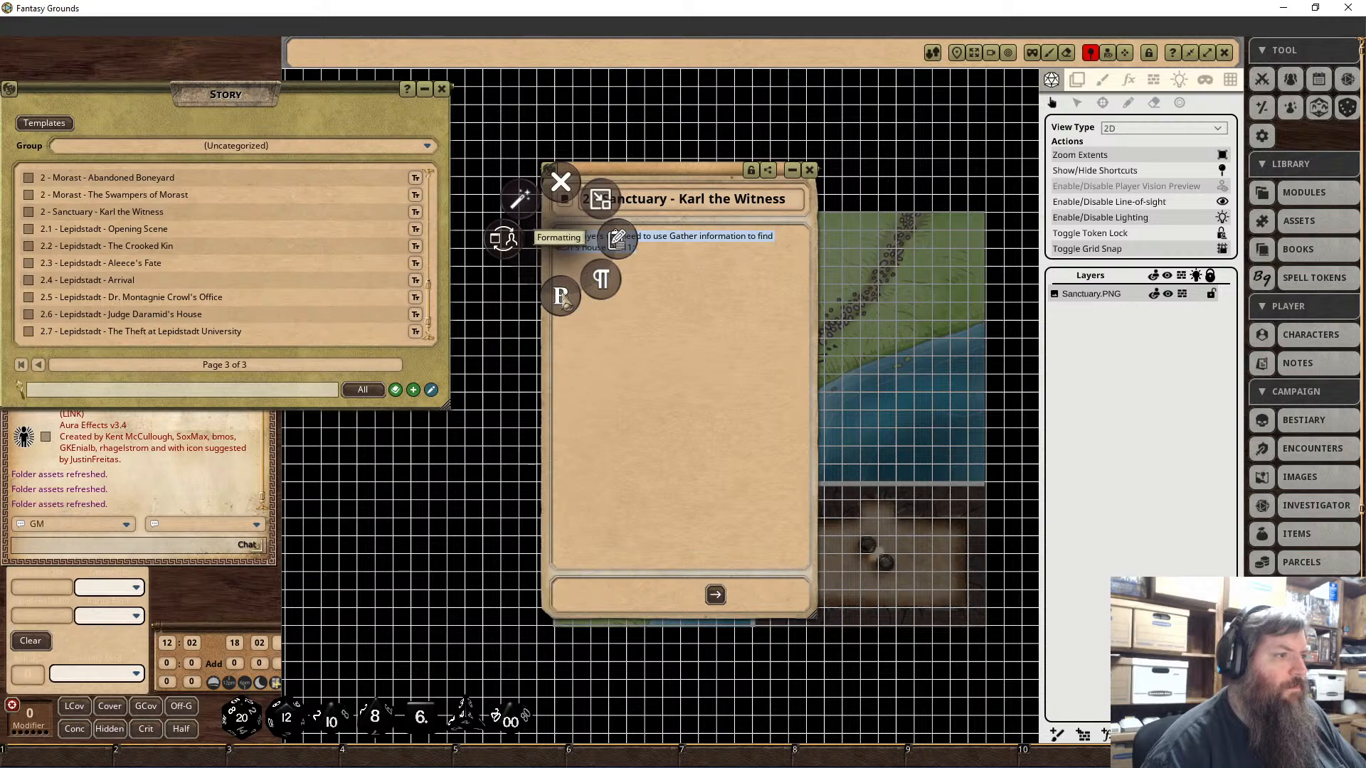
left_click(600, 285)
left_click(525, 342)
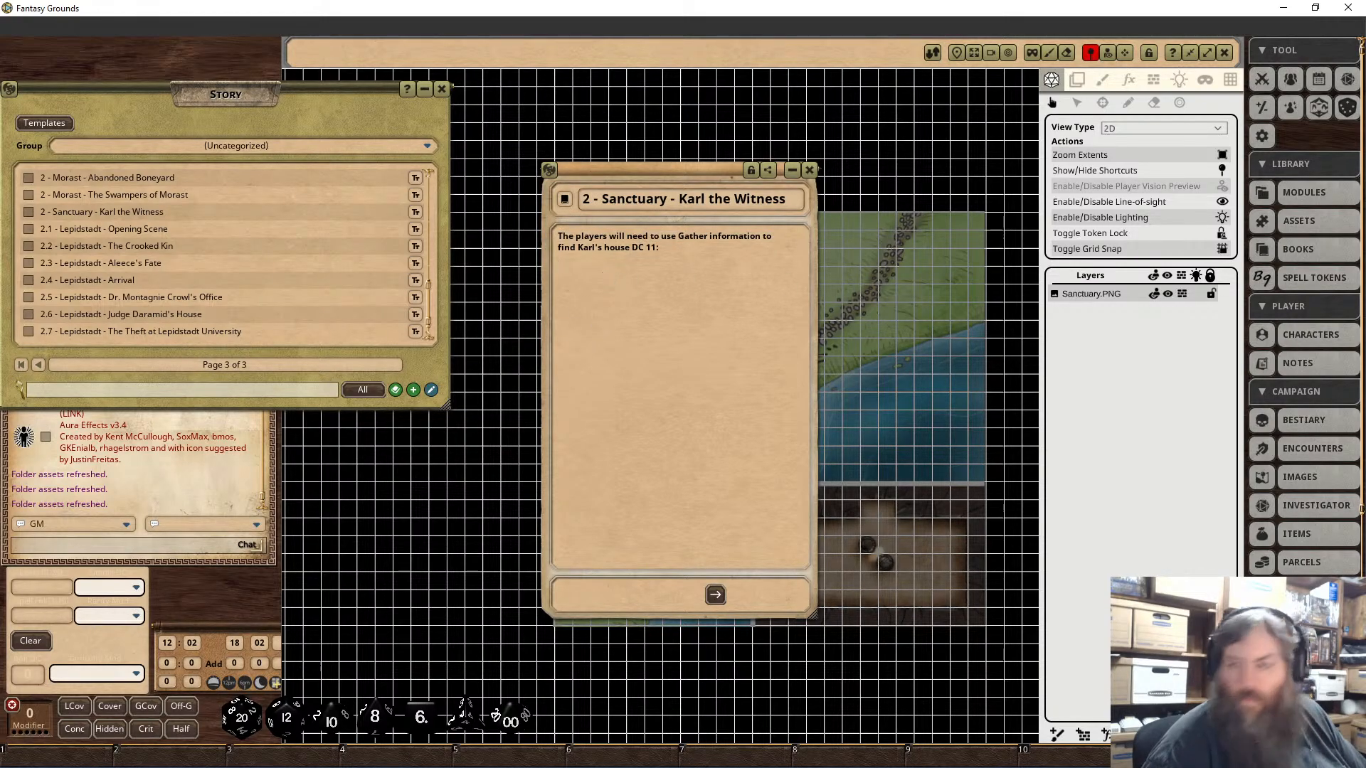
key("ctrl+v")
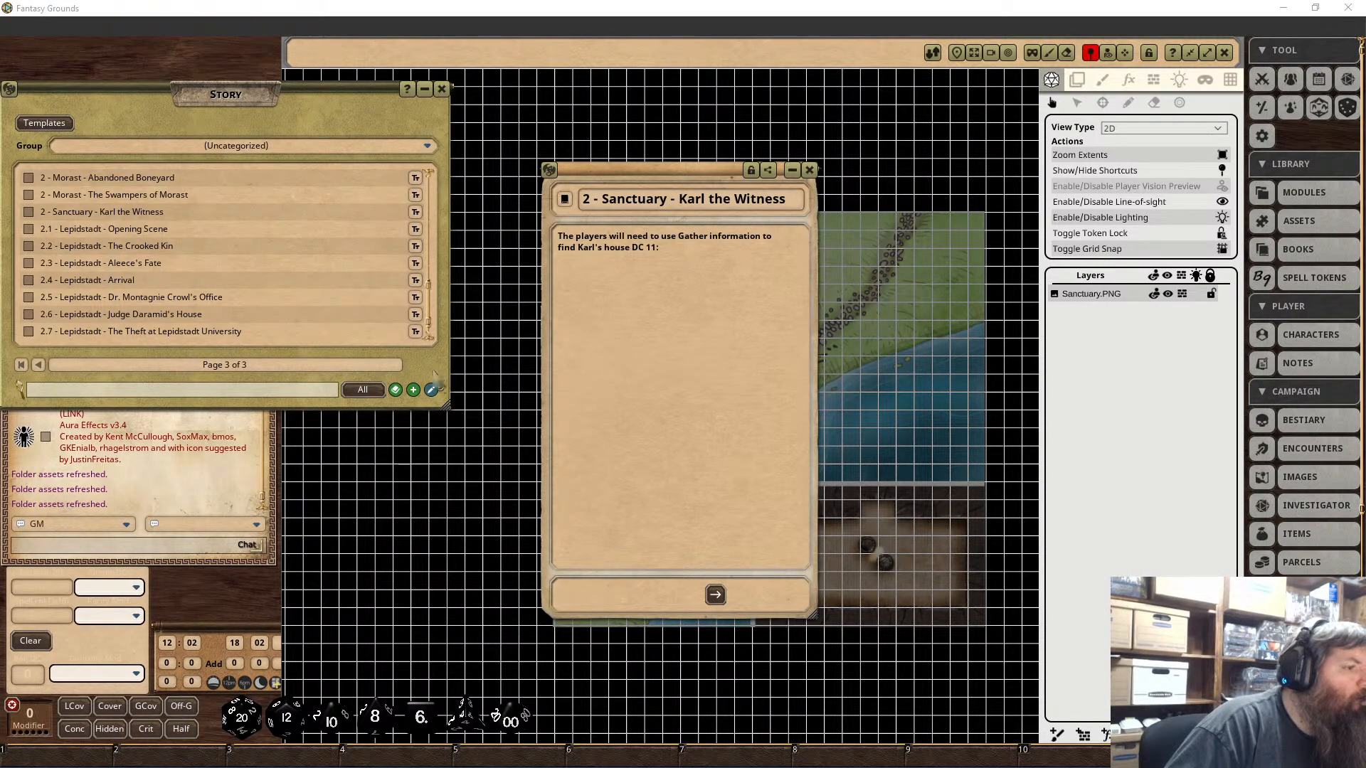
Step: Check the Gather Information DC in the "2 - Hergstag - The Witnesses" entry and set Karl's house DC to 14
scroll(249, 295, "up", 6)
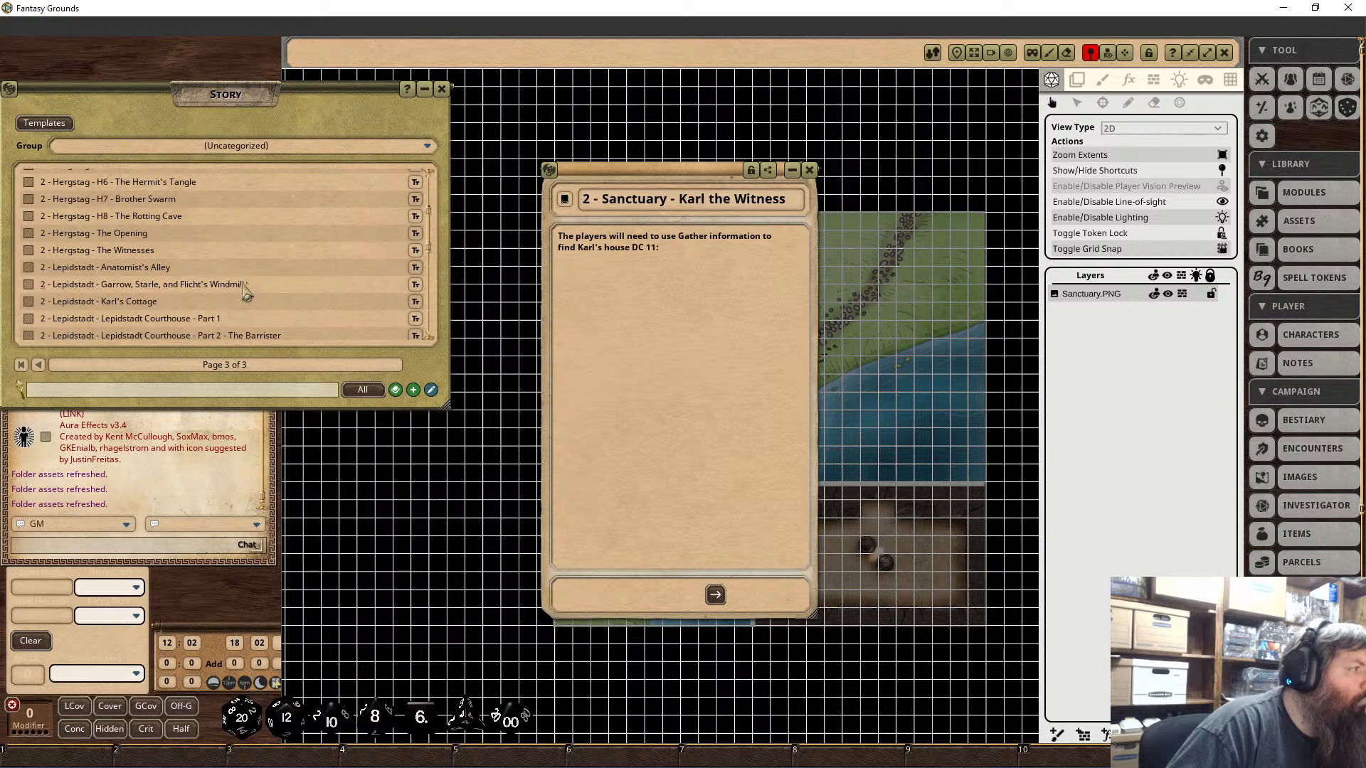
left_click(98, 250)
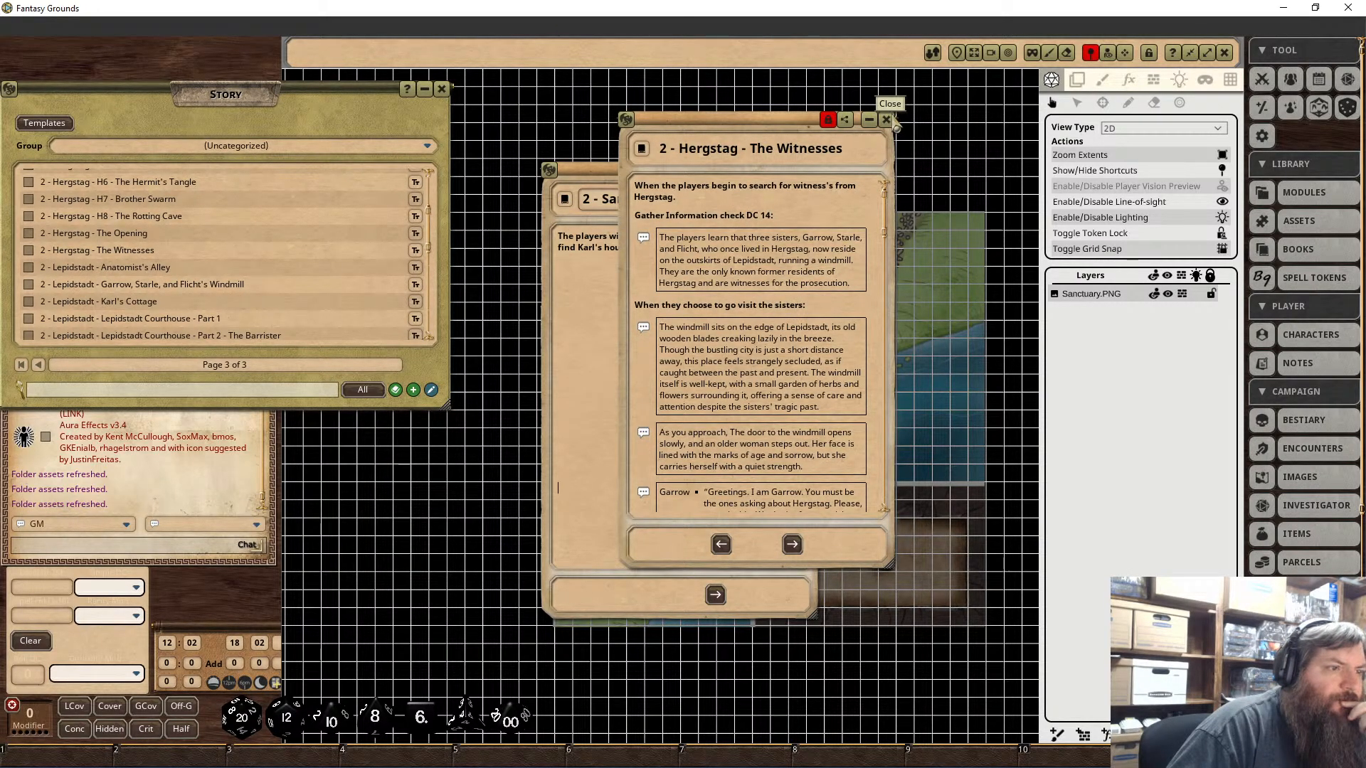
left_click(886, 119)
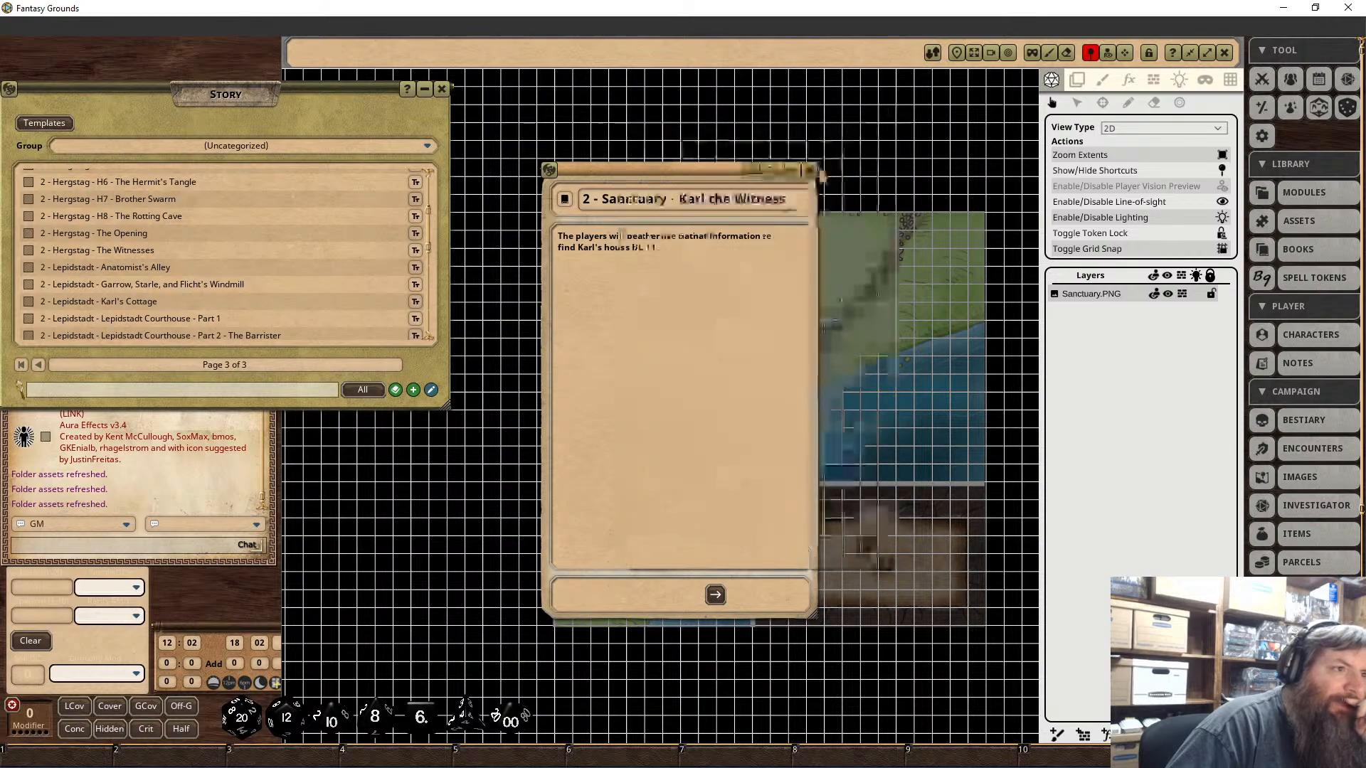
key("BackSpace")
type("4:")
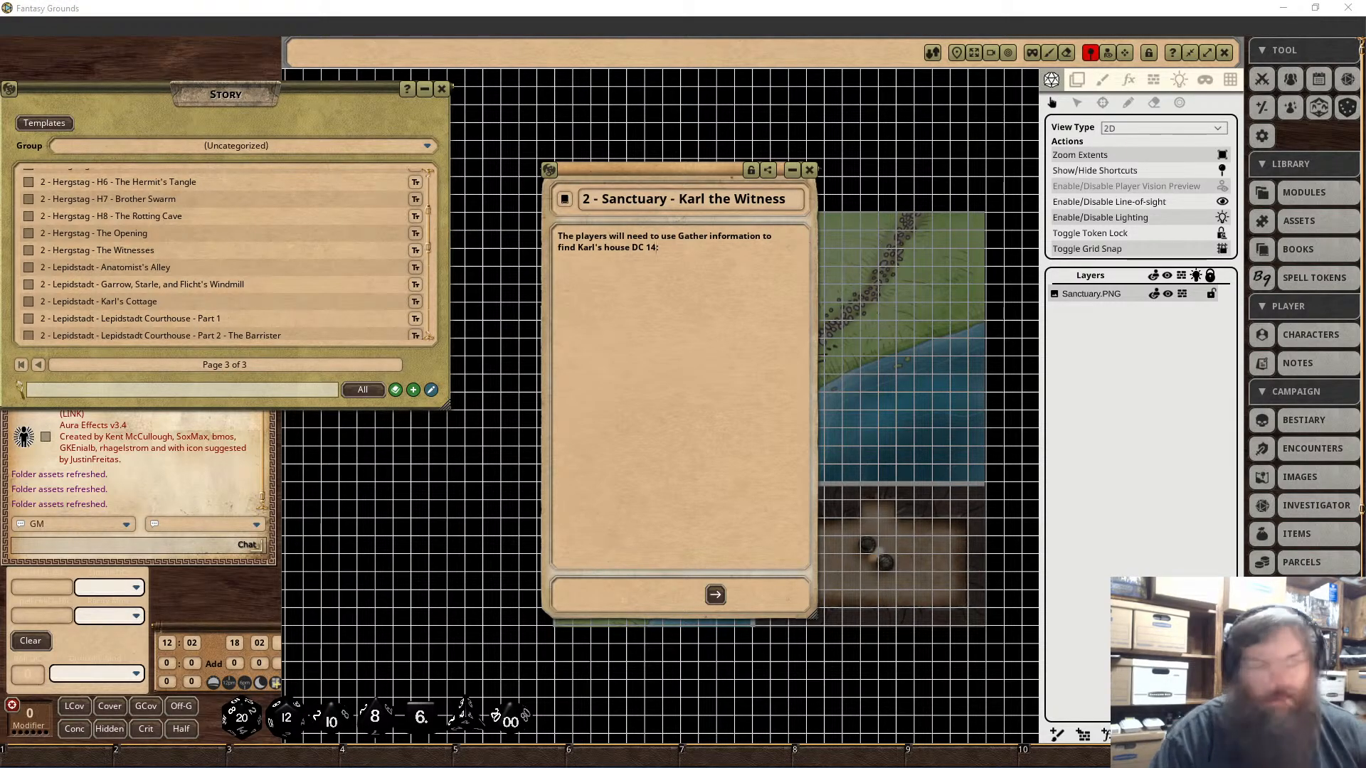
Step: Add the paragraph about Karl living alone in a small cottage by the river below the opening line, starting it with "You learn"
left_click(694, 335)
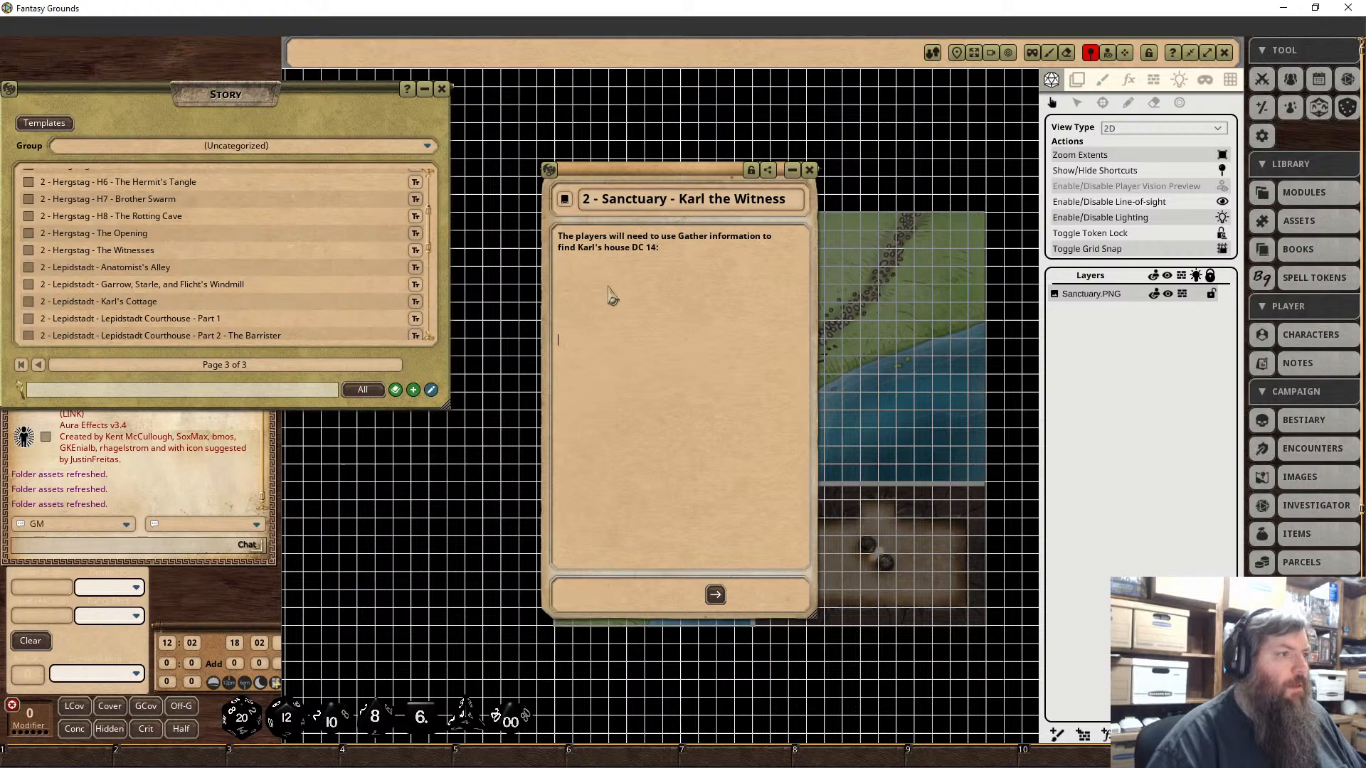
type("they learn that Karl lives alone in a small cottage by the river, on the outskirts of Lepidstadt. His home is isolated, and while the townsfolk speak kindly of him, they note that he rarely receives visitors.")
left_click(578, 268)
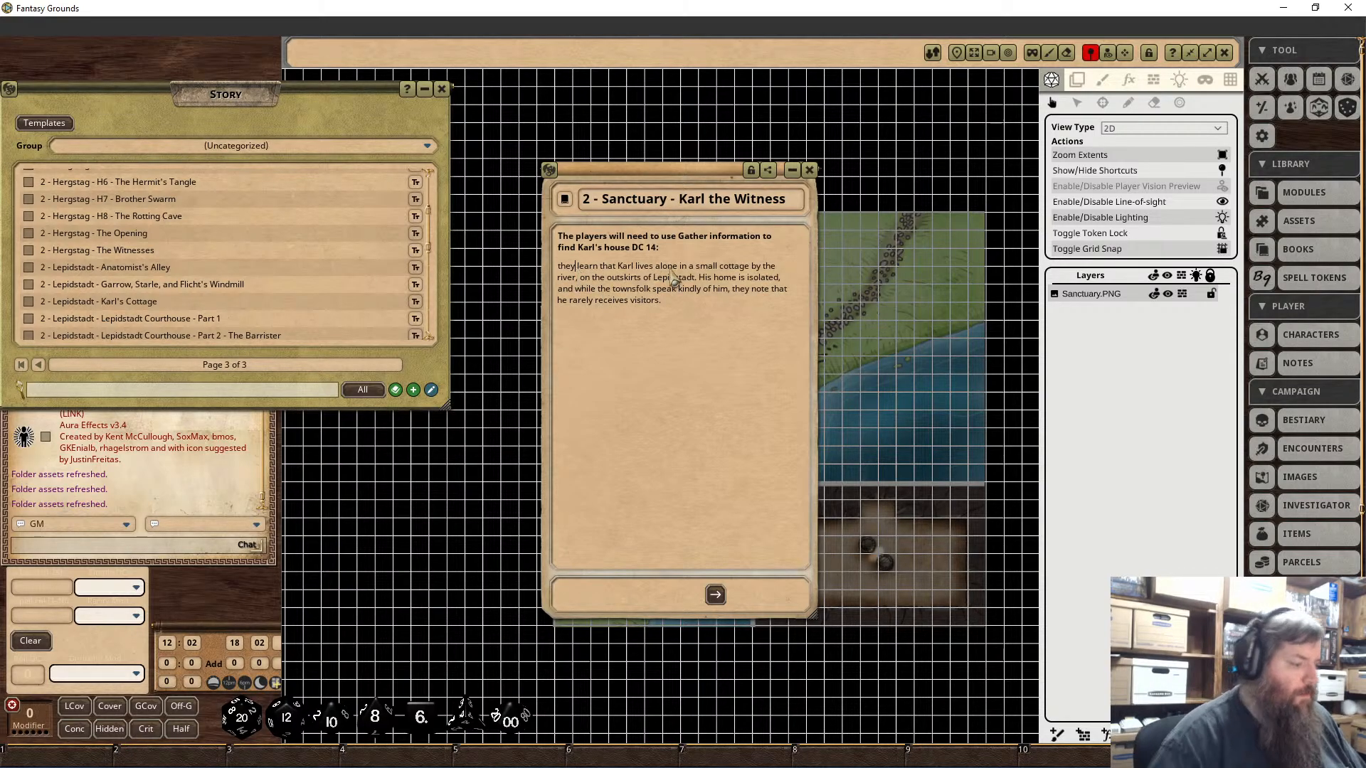
key("BackSpace")
key("BackSpace")
key("BackSpace")
key("BackSpace")
type("You")
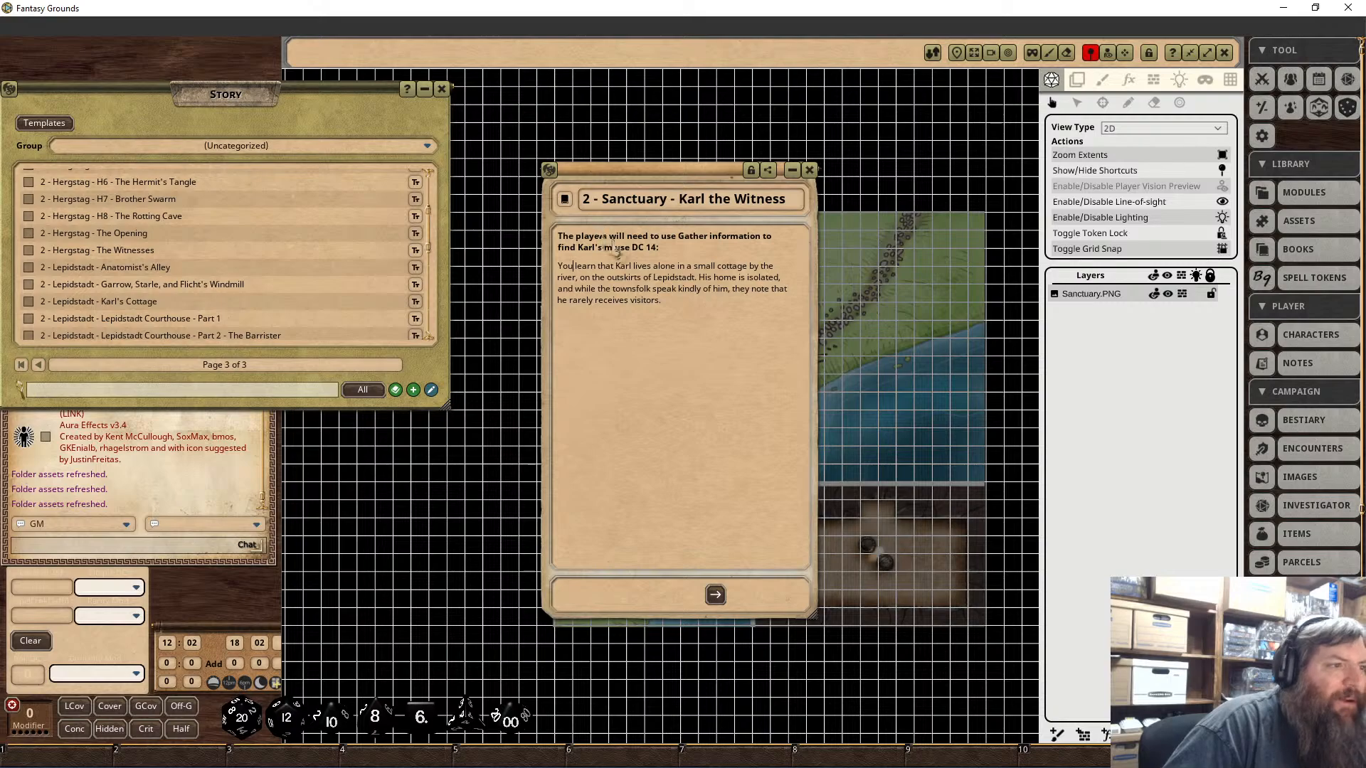
Step: Format the whole paragraph about Karl's cottage as a boxed chat frame
left_click_drag(673, 299, 552, 276)
left_click(662, 299)
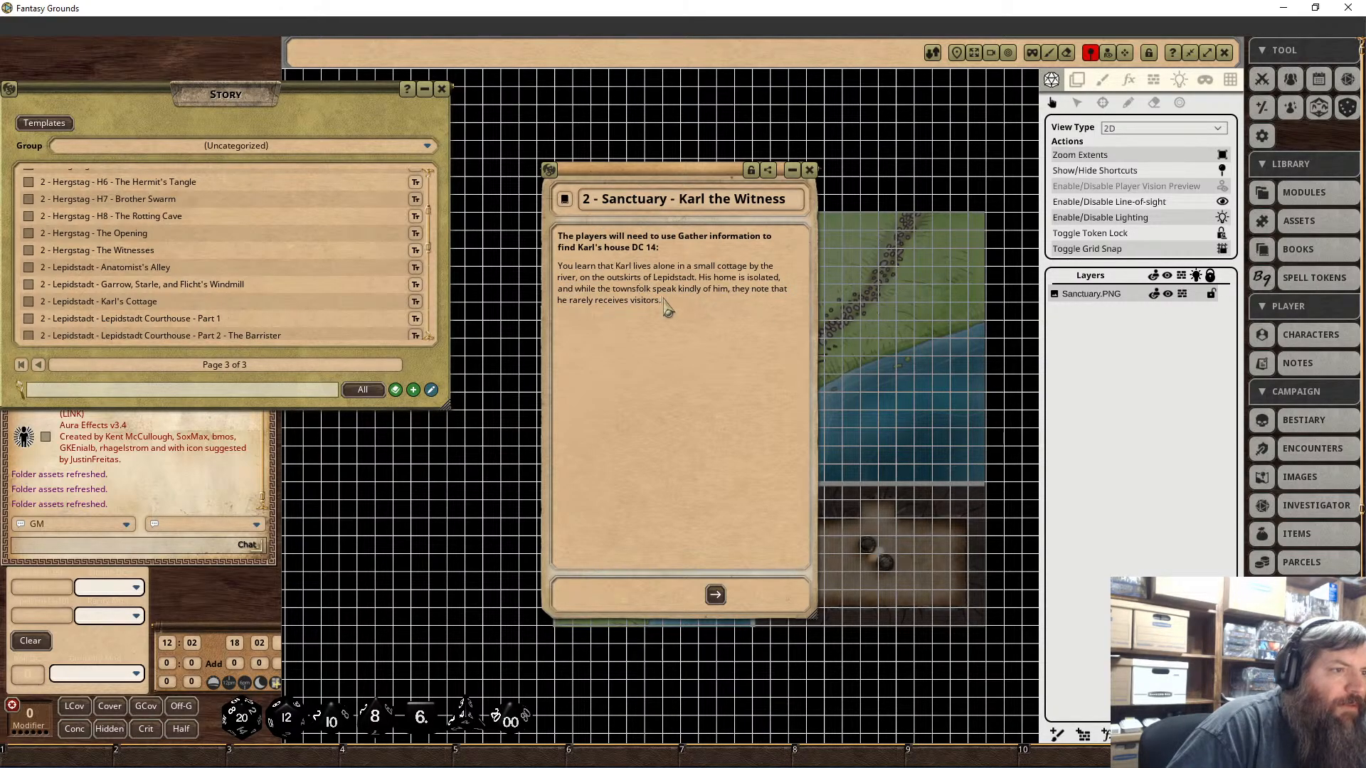
left_click_drag(667, 307, 560, 268)
right_click(609, 285)
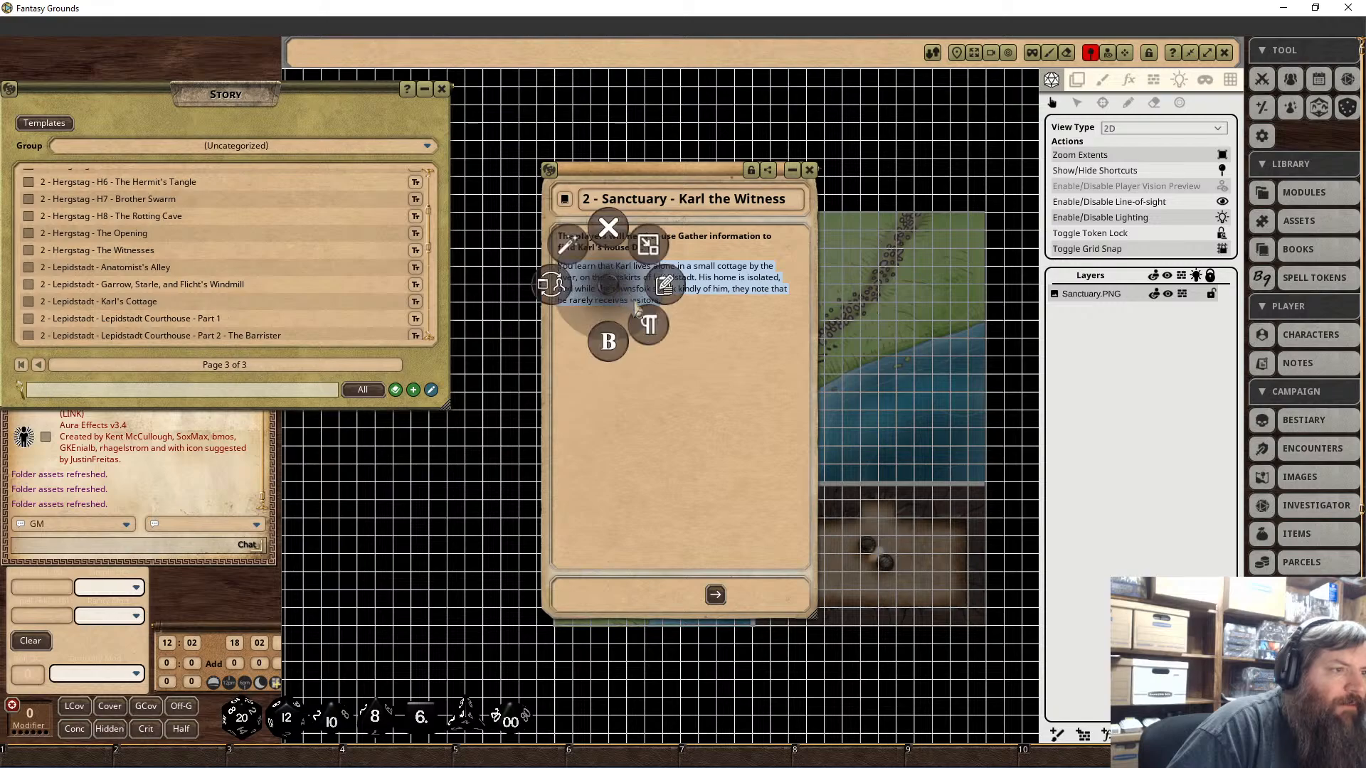
left_click(649, 324)
left_click(685, 373)
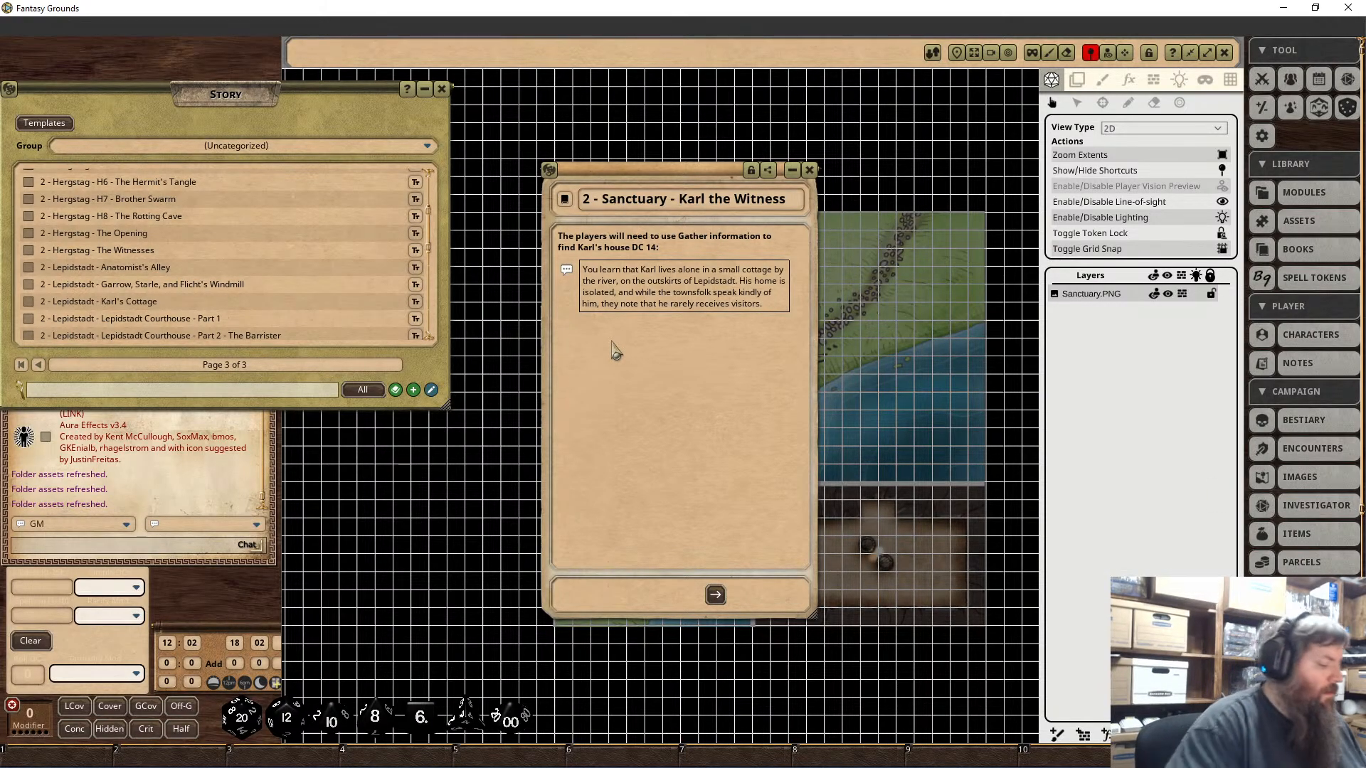
Step: Add the bold line "When they head to Karl's house:" below the boxed paragraph
type("When they head")
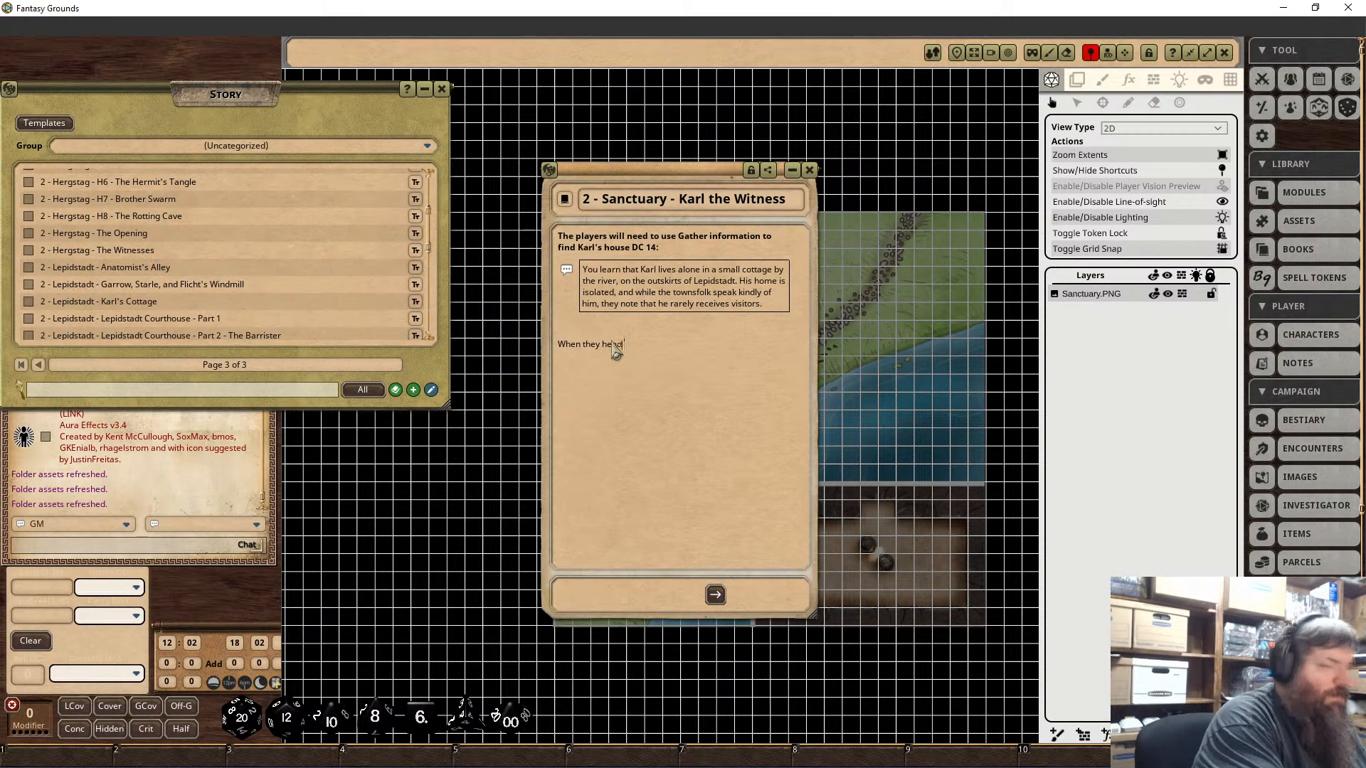
type(" to Karl's ")
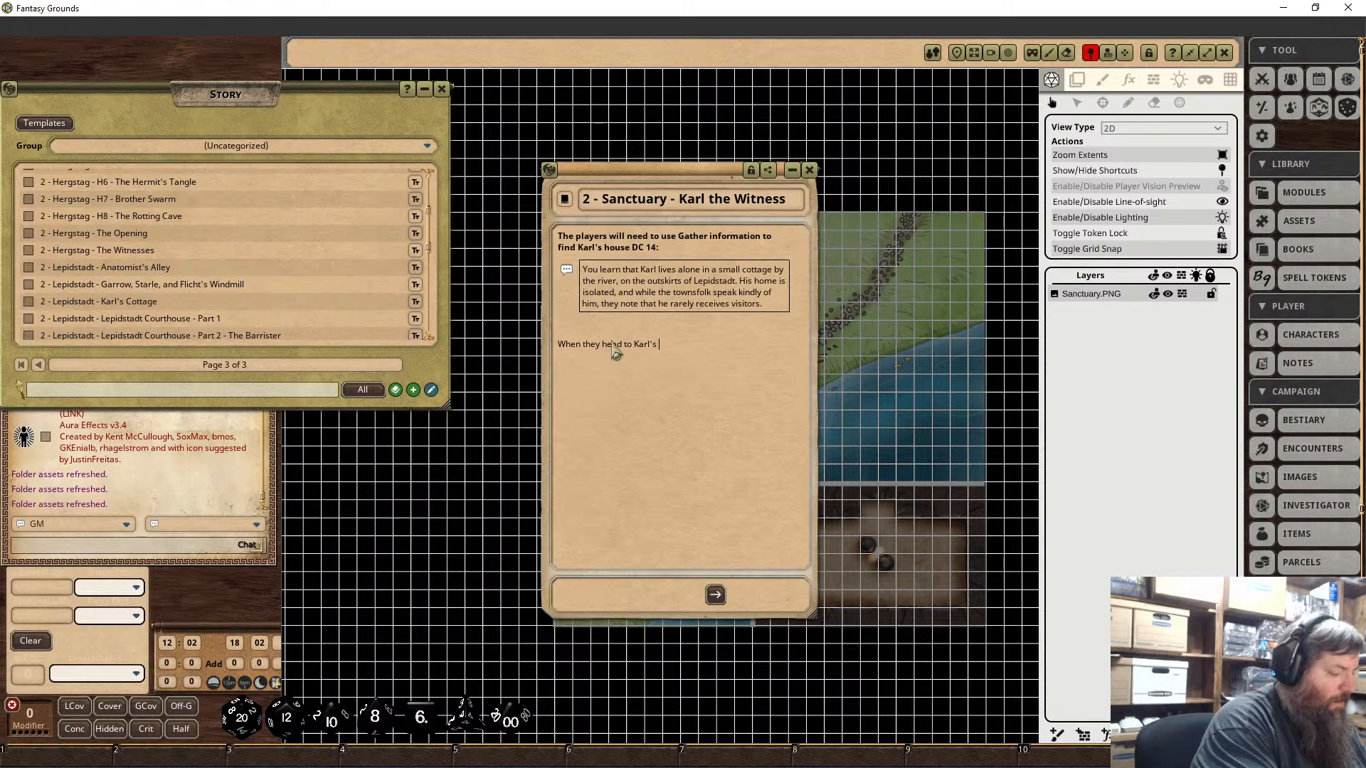
type("house:")
key("Return")
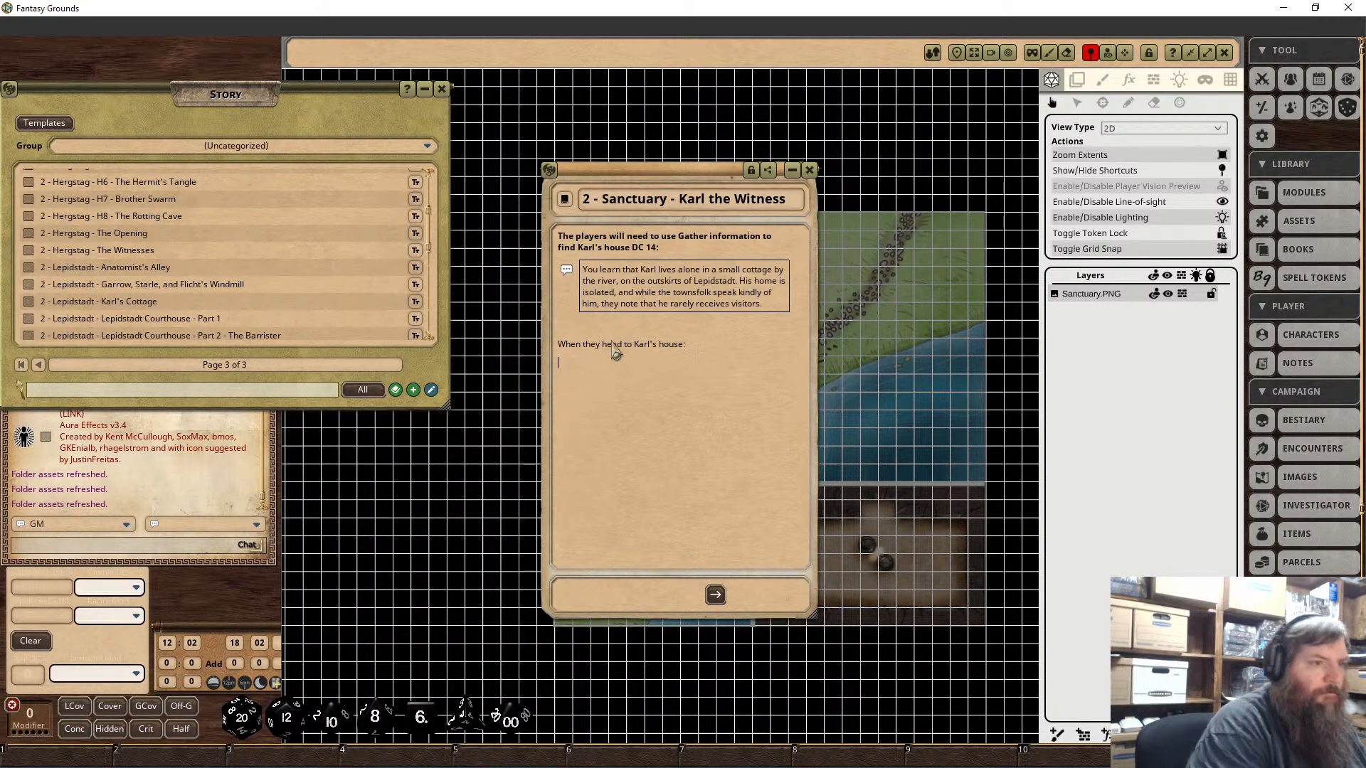
left_click_drag(704, 349, 564, 352)
right_click(567, 357)
left_click(566, 399)
left_click(523, 430)
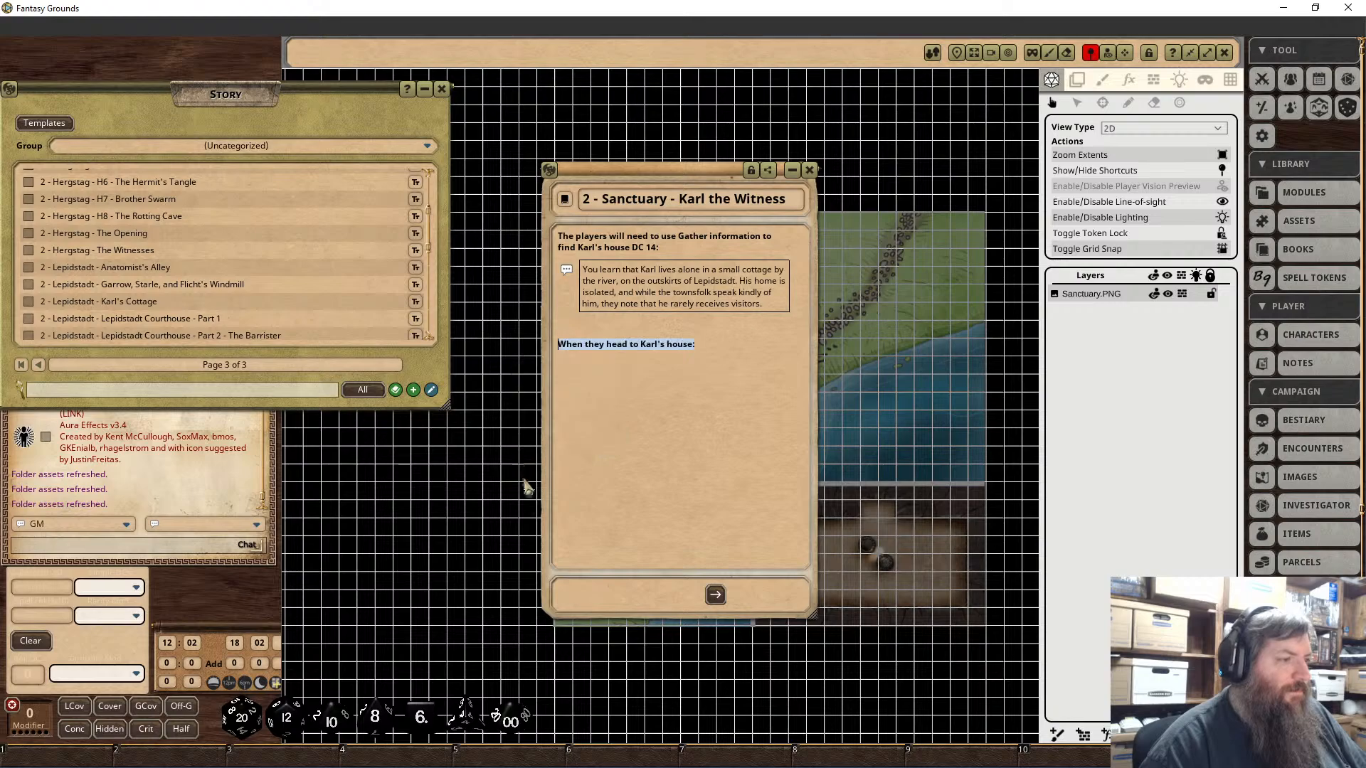
Step: Replace the boxed paragraph with the reworded passage starting "With some asking around, you manage to gather a few clues."
left_click(605, 370)
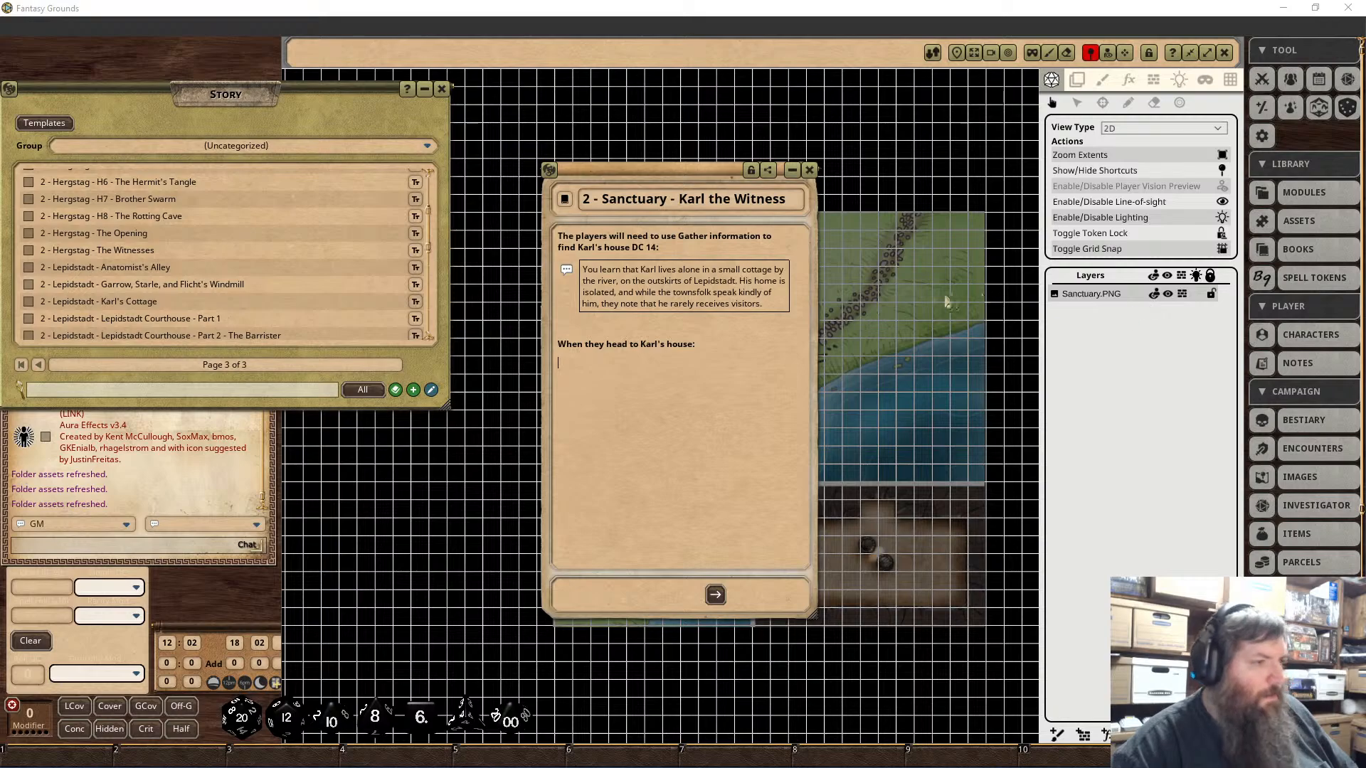
left_click_drag(765, 305, 588, 281)
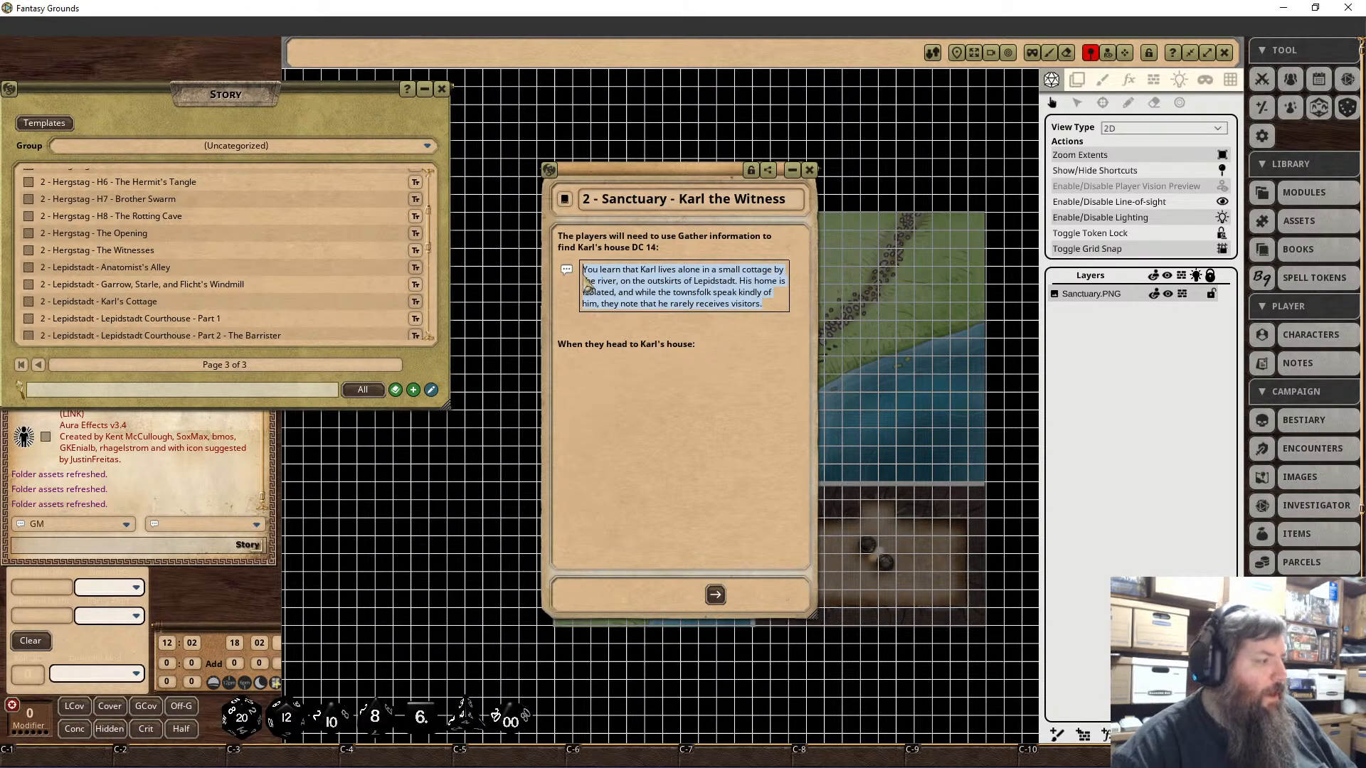
type("With some asking around, you manage to gather a few clues. You learn that Karl now lives alone in a small cottage by the river on the outskirts of town. The locals speak kindly of him, mentioning that he rarely gets visitors and seems to value his solitude.")
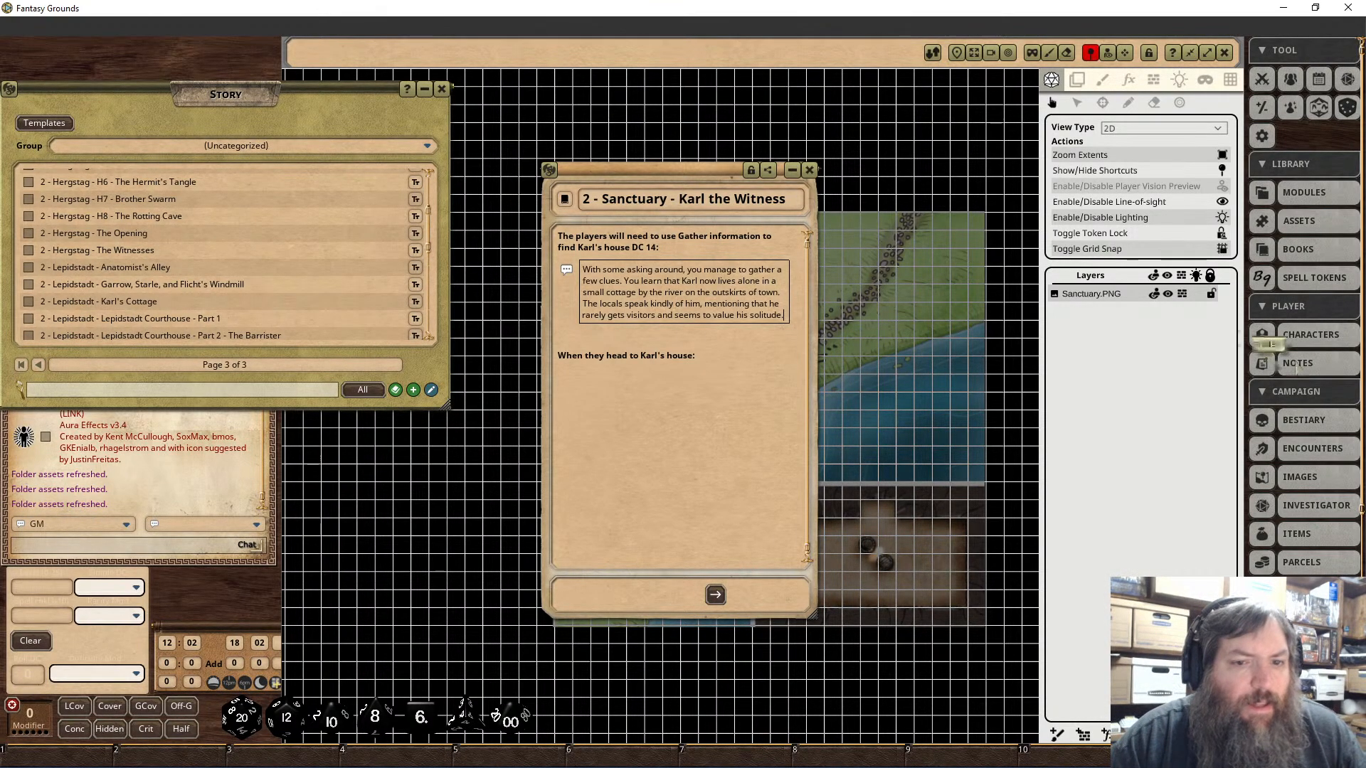
Step: Search the campaign images for "lepidstadt", examine the City of Lepidstadt map for the location of Karl's cottage, and close the map
left_click(1299, 476)
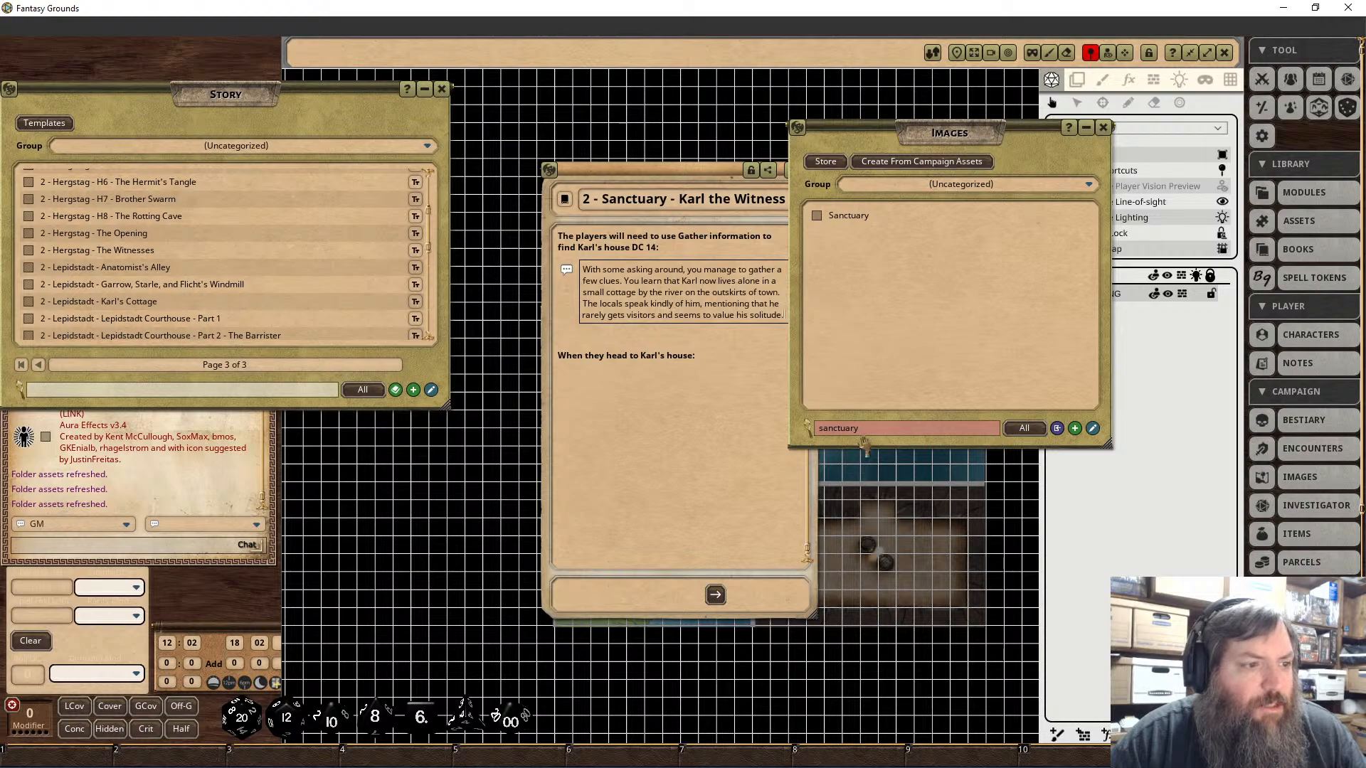
double_click(939, 431)
key("BackSpace")
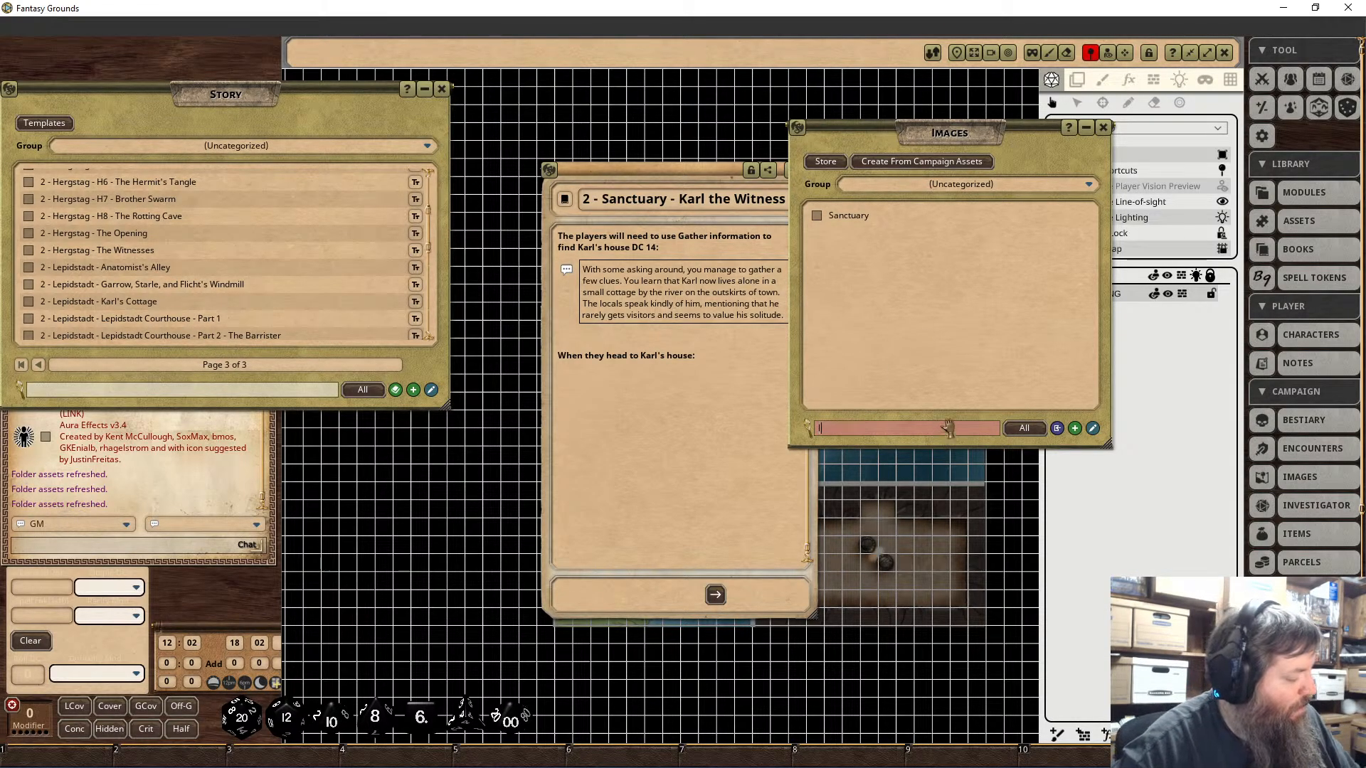
type("lepidsta")
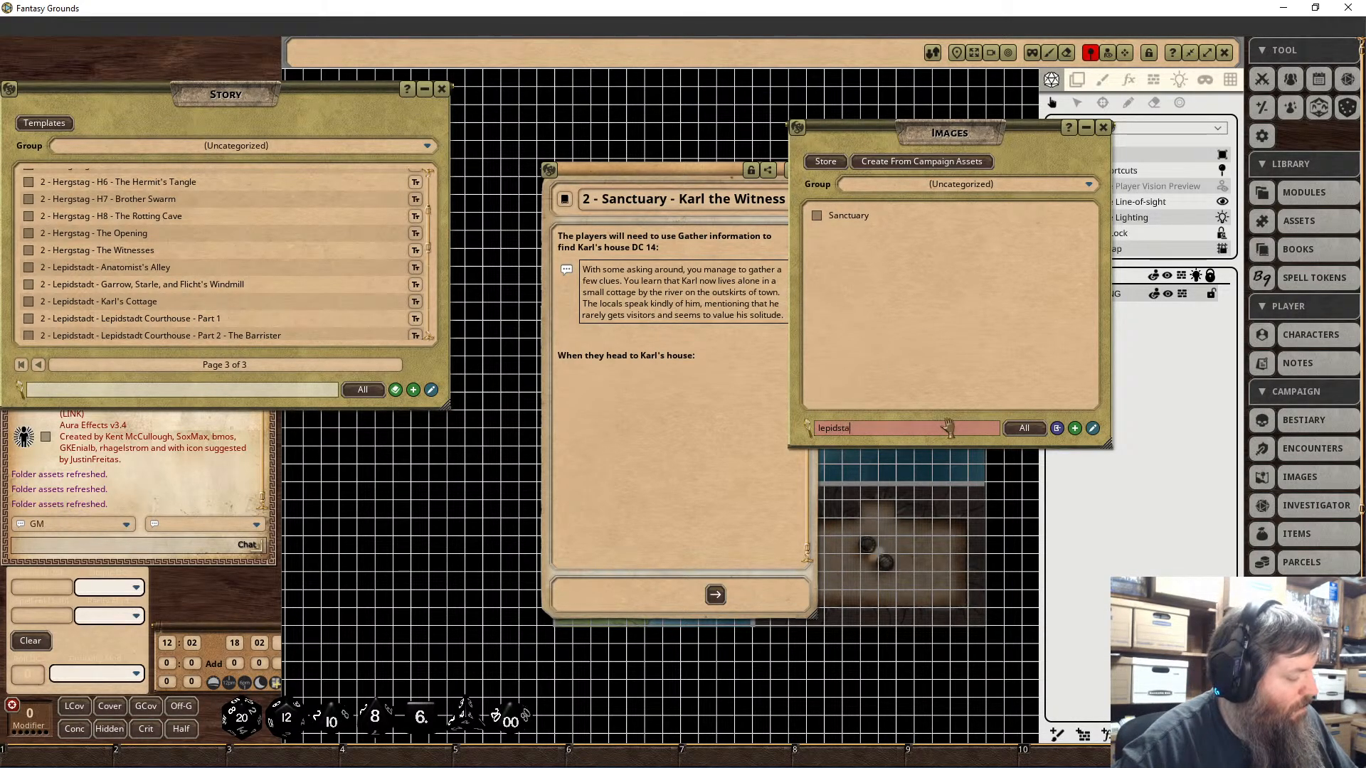
type("dt")
key("Return")
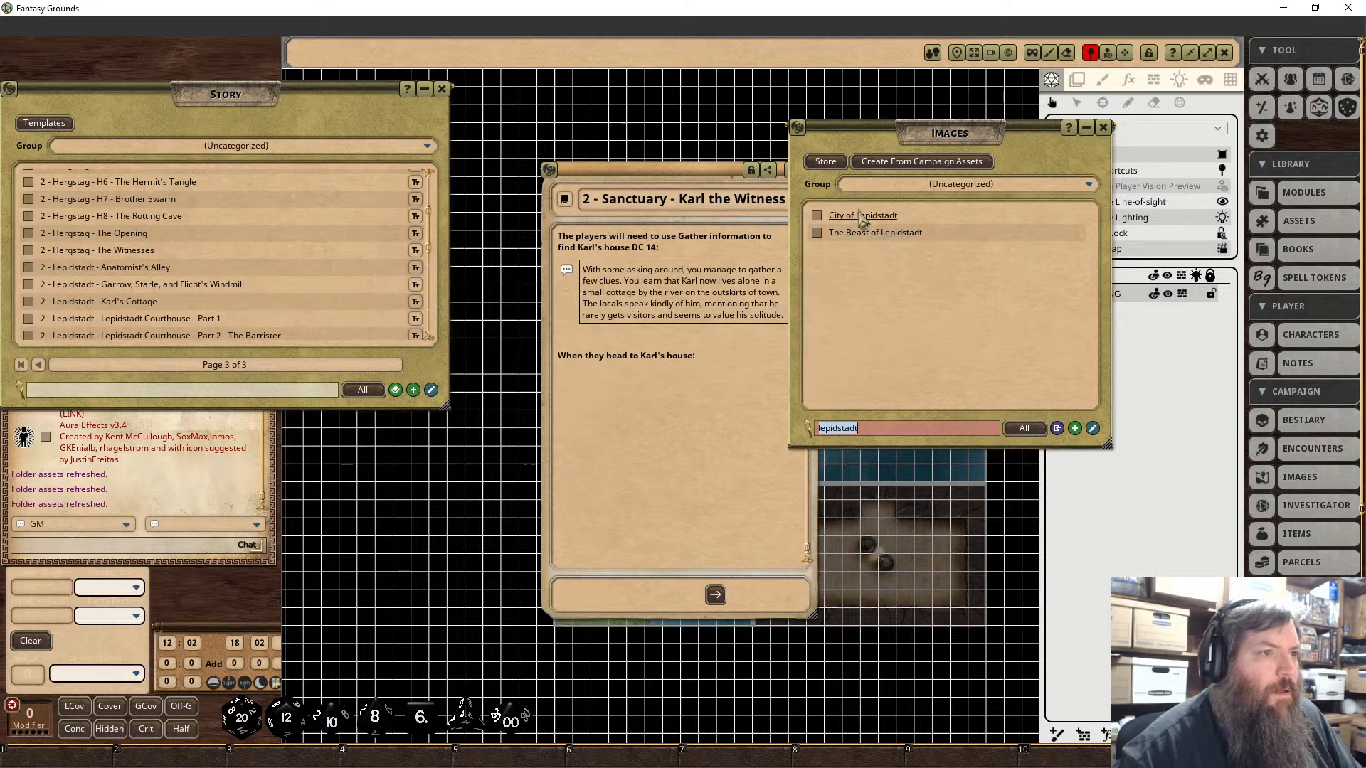
left_click(861, 216)
left_click(1103, 127)
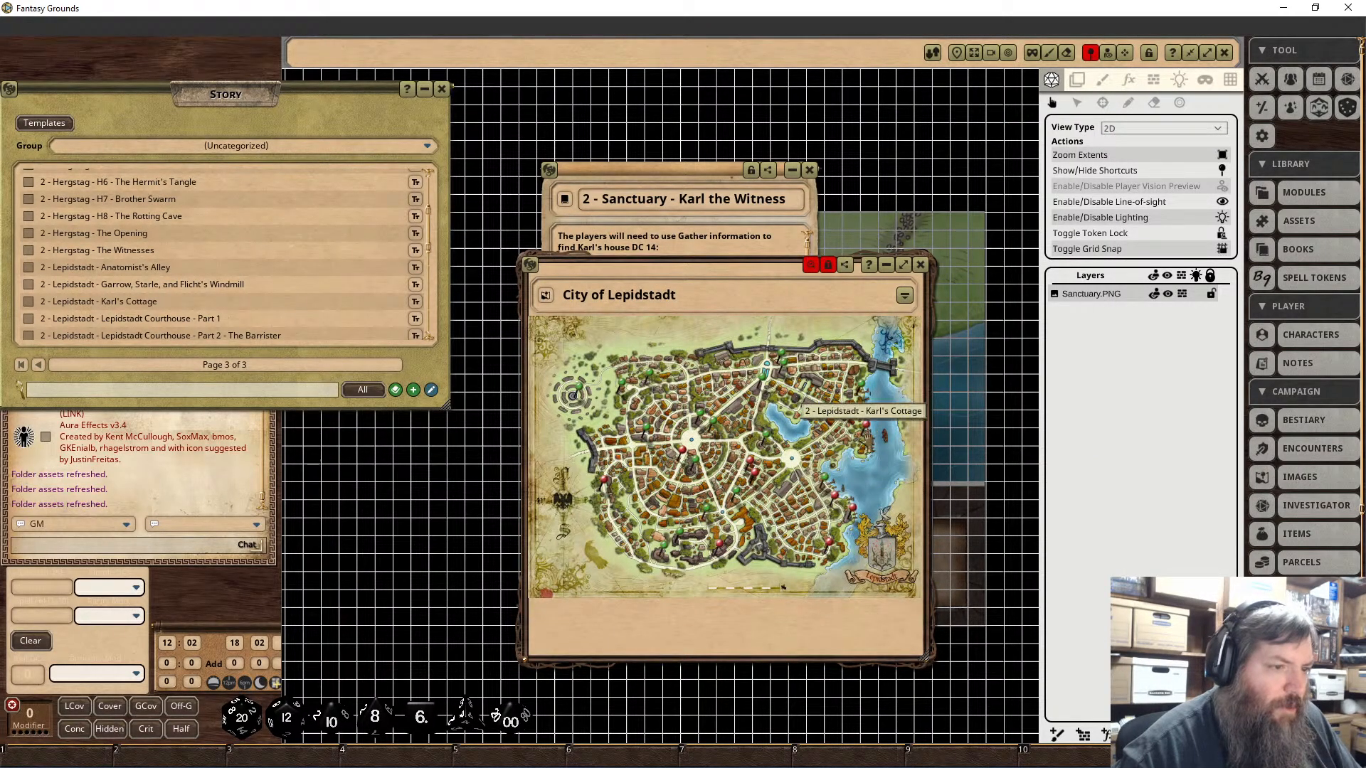
left_click(921, 264)
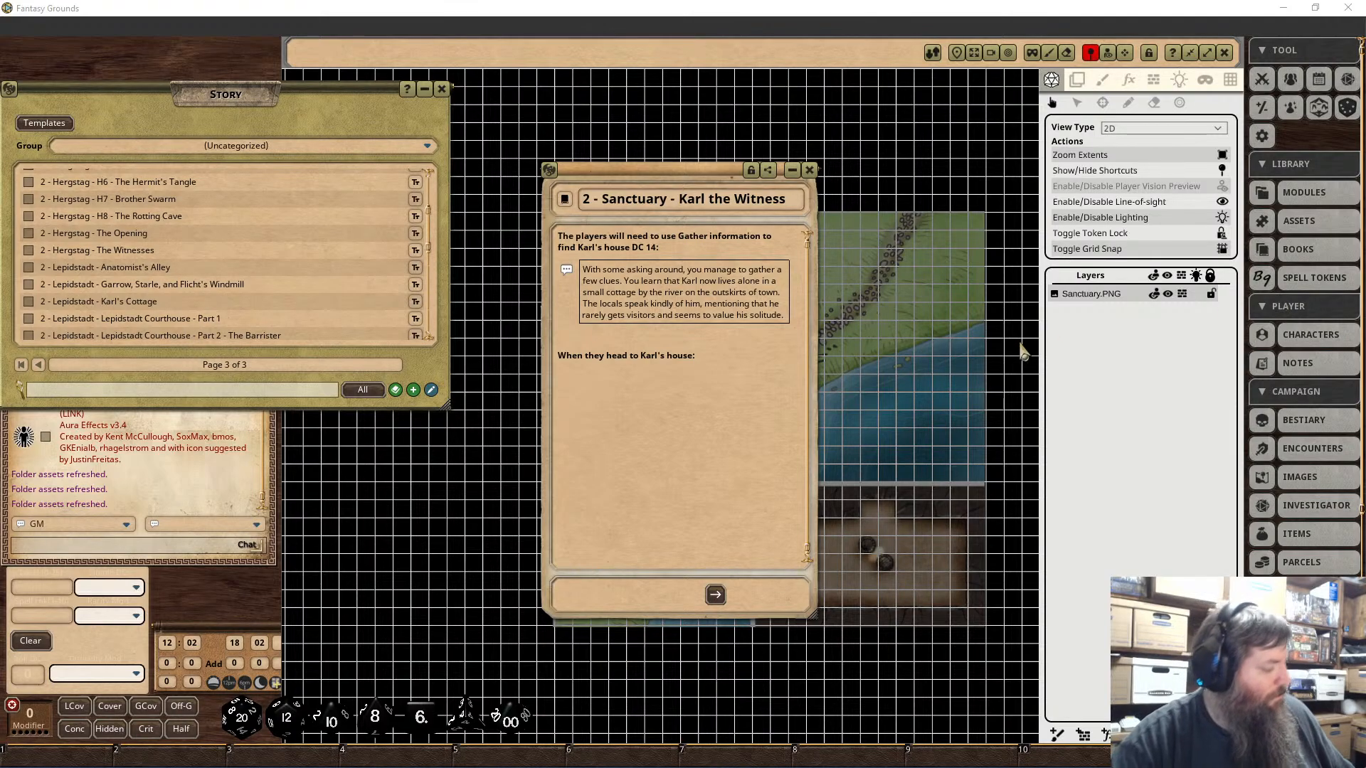
Step: Add the three-paragraph walk to Karl's cottage below "When they head to Karl's house:" and format its first paragraph as a boxed chat frame
left_click(597, 381)
type("Following the directions you gathered, you make your way out of the town and towards the Lesser Moutray River. The path narrows as you leave the busy streets behind, leading you through a landscape of wild grasses and tall, swaying trees. The sound of the river grows louder as you approach, a soft, calming rush of water that contrasts with the otherwise quiet surroundings.  After a short walk, you arrive at a small, weathered cottage nestled near the riverbank. The cottage is old, with wooden walls that have grayed with age and a thatched roof that looks like it has seen better days. A thin wisp of smoke rises from the chimney, indicating someone is home. The garden surrounding the cottage is overgrown, with herbs and vegetables fighting for space among the weeds.")
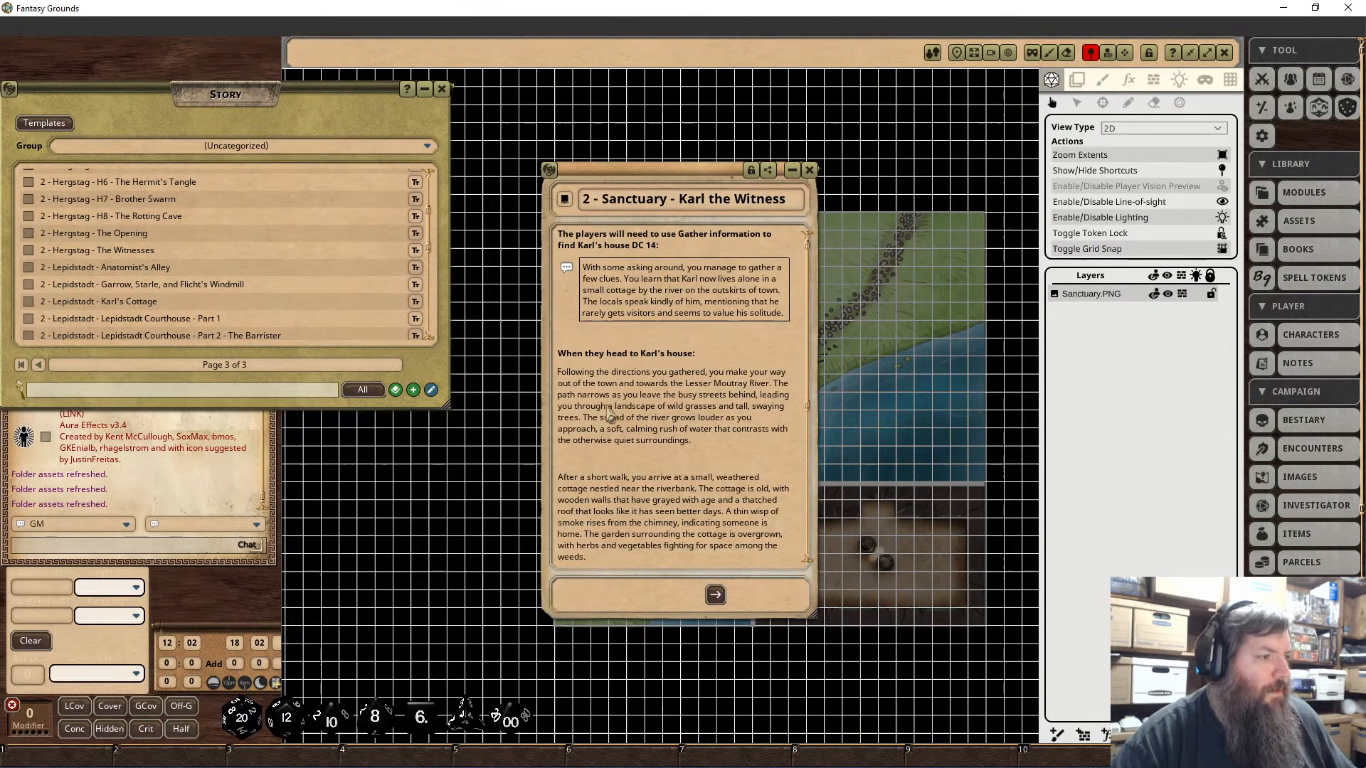
left_click_drag(723, 441, 557, 377)
right_click(564, 379)
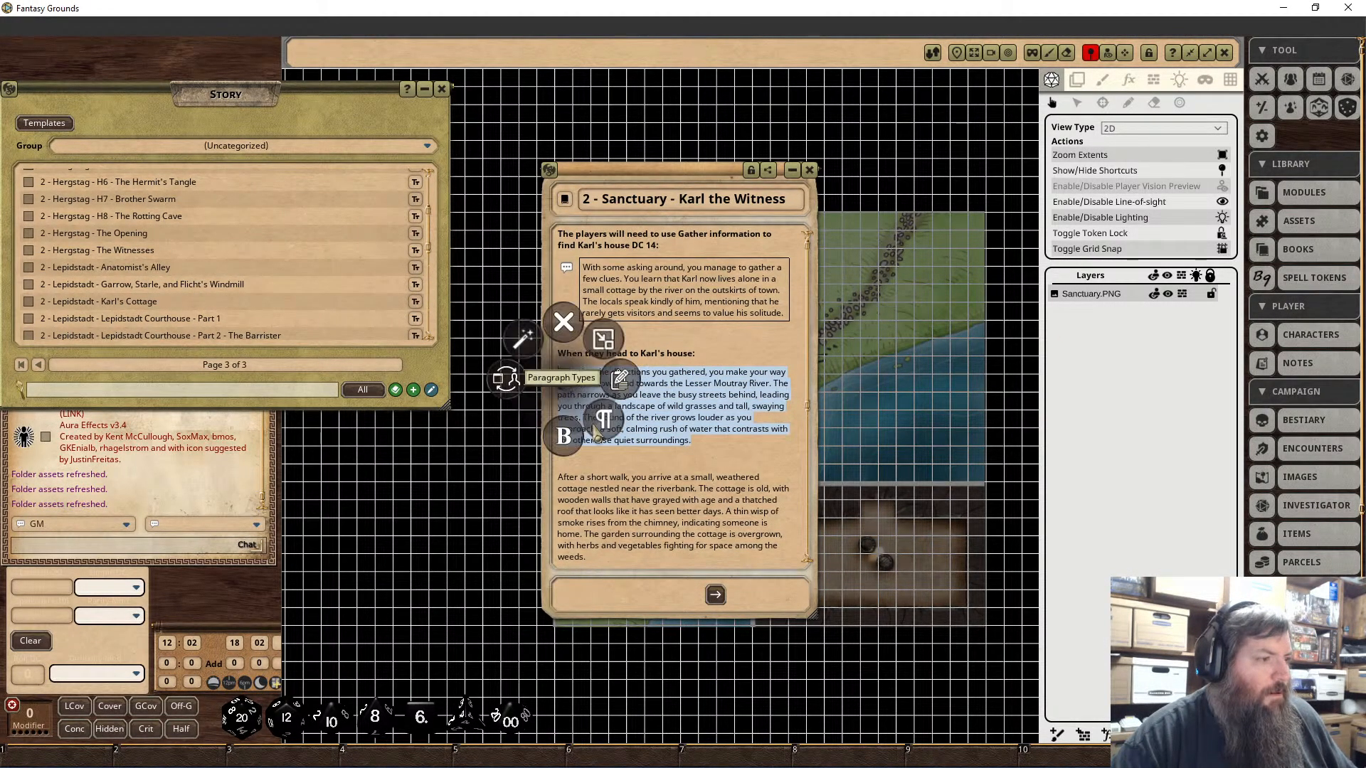
left_click(595, 425)
left_click(625, 466)
Step: Remove the blank line and format the paragraph starting "After a short walk, you arrive" as a boxed chat frame
scroll(613, 504, "down", 3)
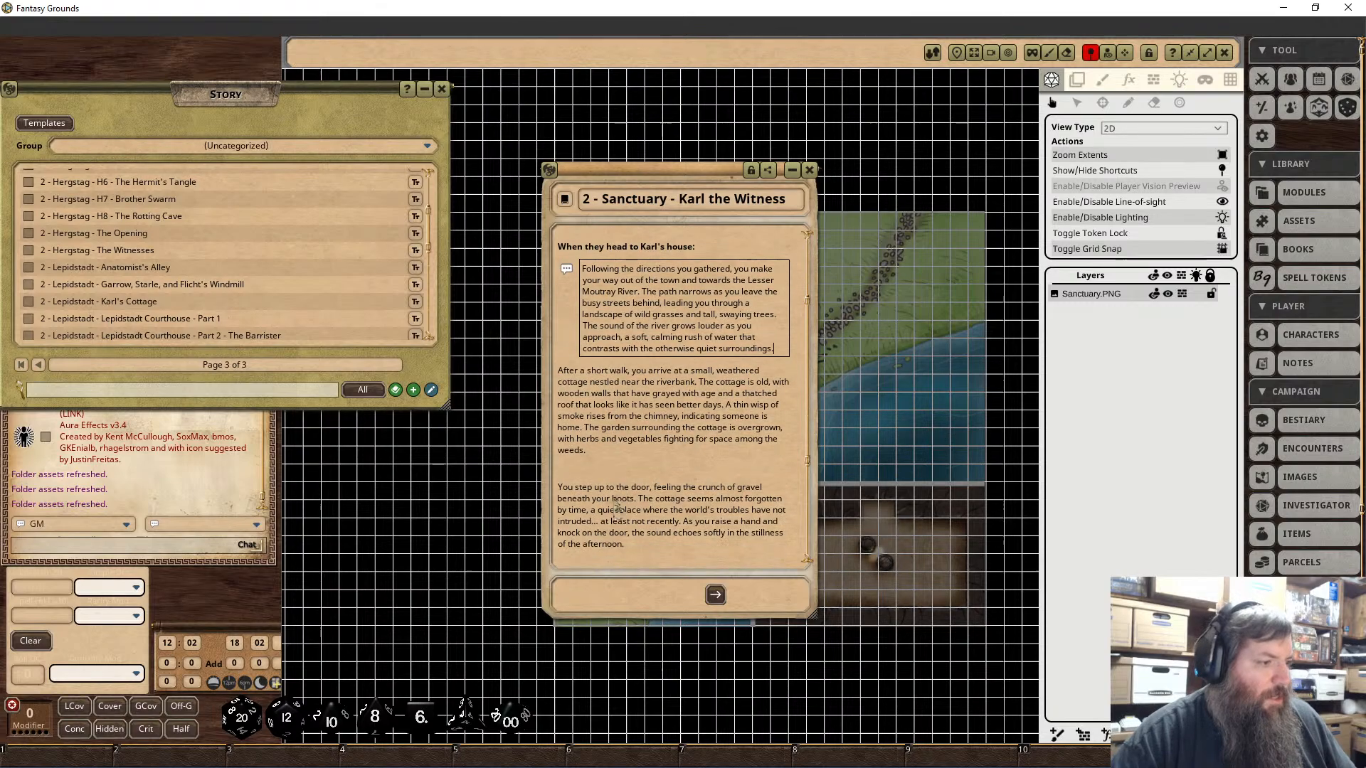
key("Delete")
left_click_drag(587, 450, 558, 393)
left_click(558, 370, "shift")
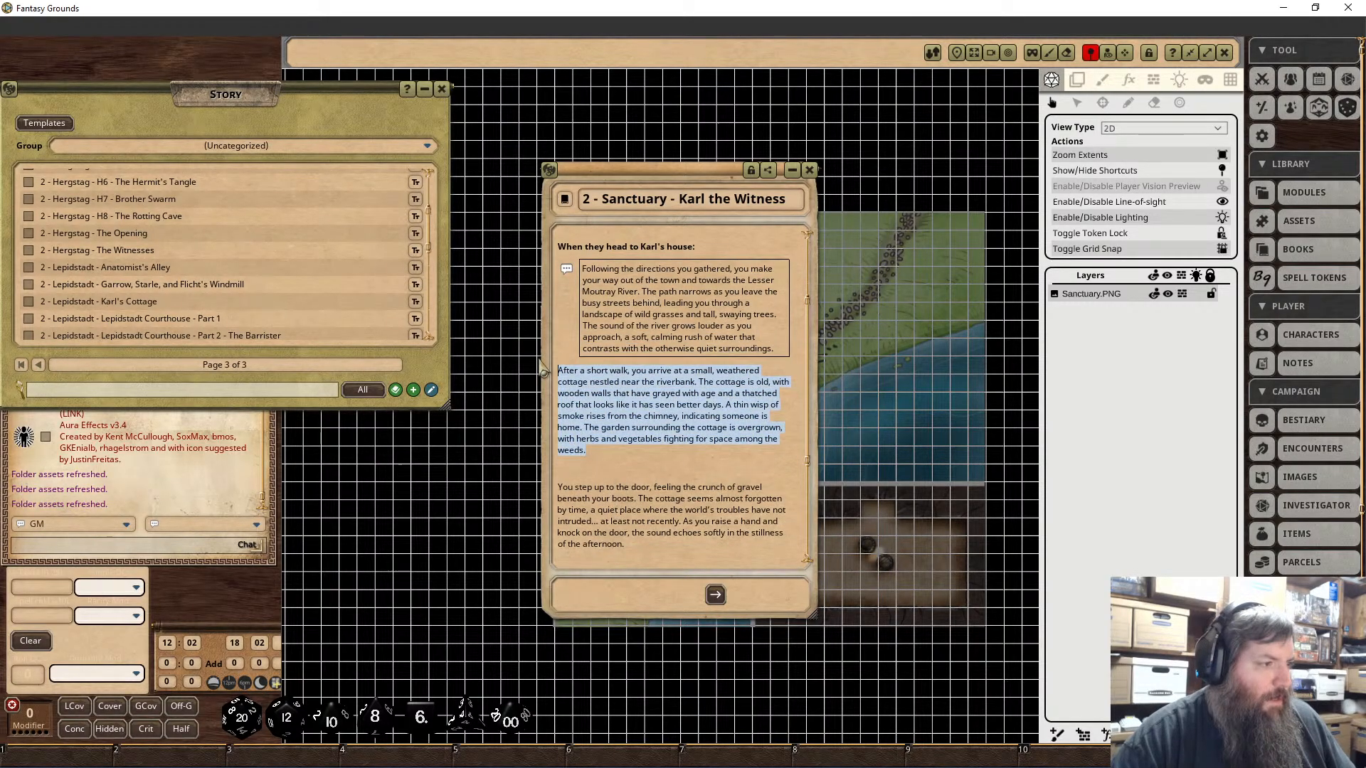
right_click(612, 386)
left_click(645, 430)
left_click(685, 472)
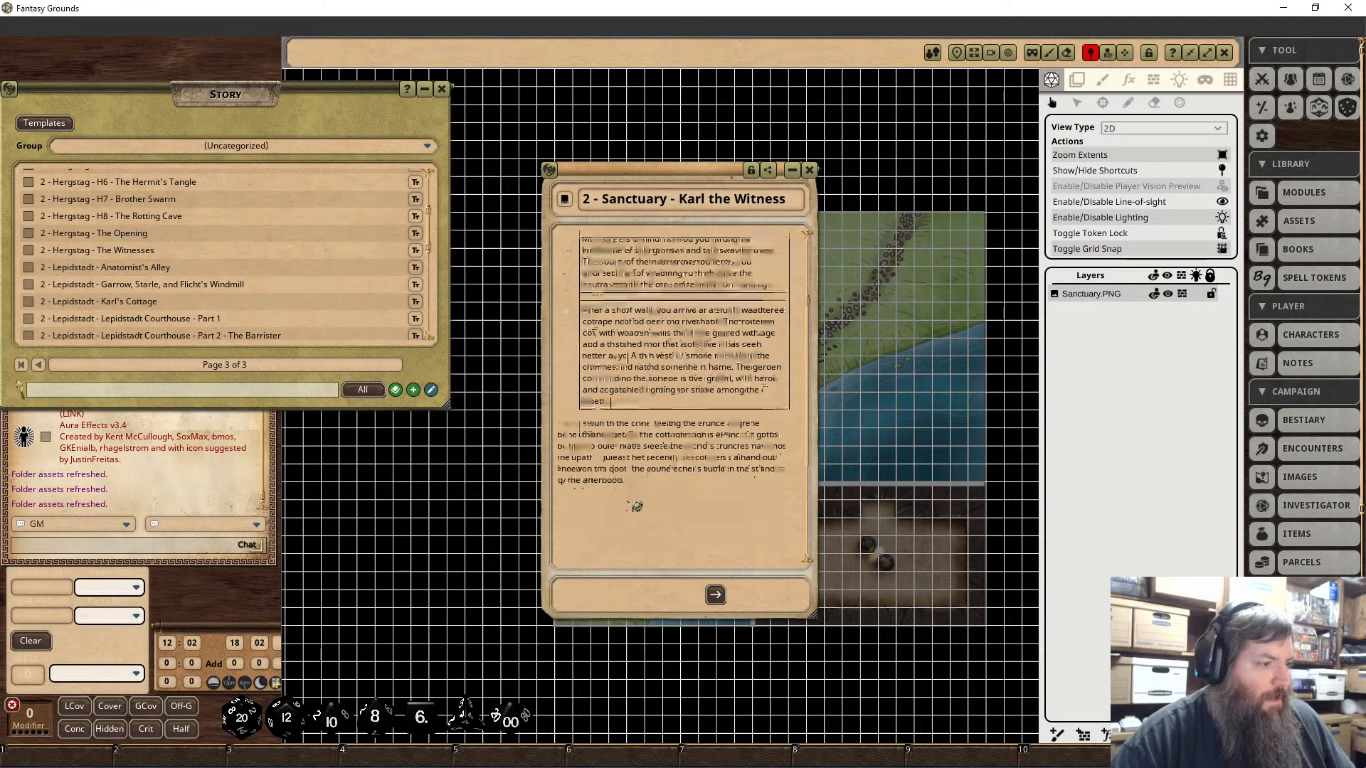
Step: Format the paragraph starting "You step up to the door" as a boxed chat frame and place the cursor below it
left_click_drag(625, 481, 558, 423)
right_click(617, 444)
left_click(667, 488)
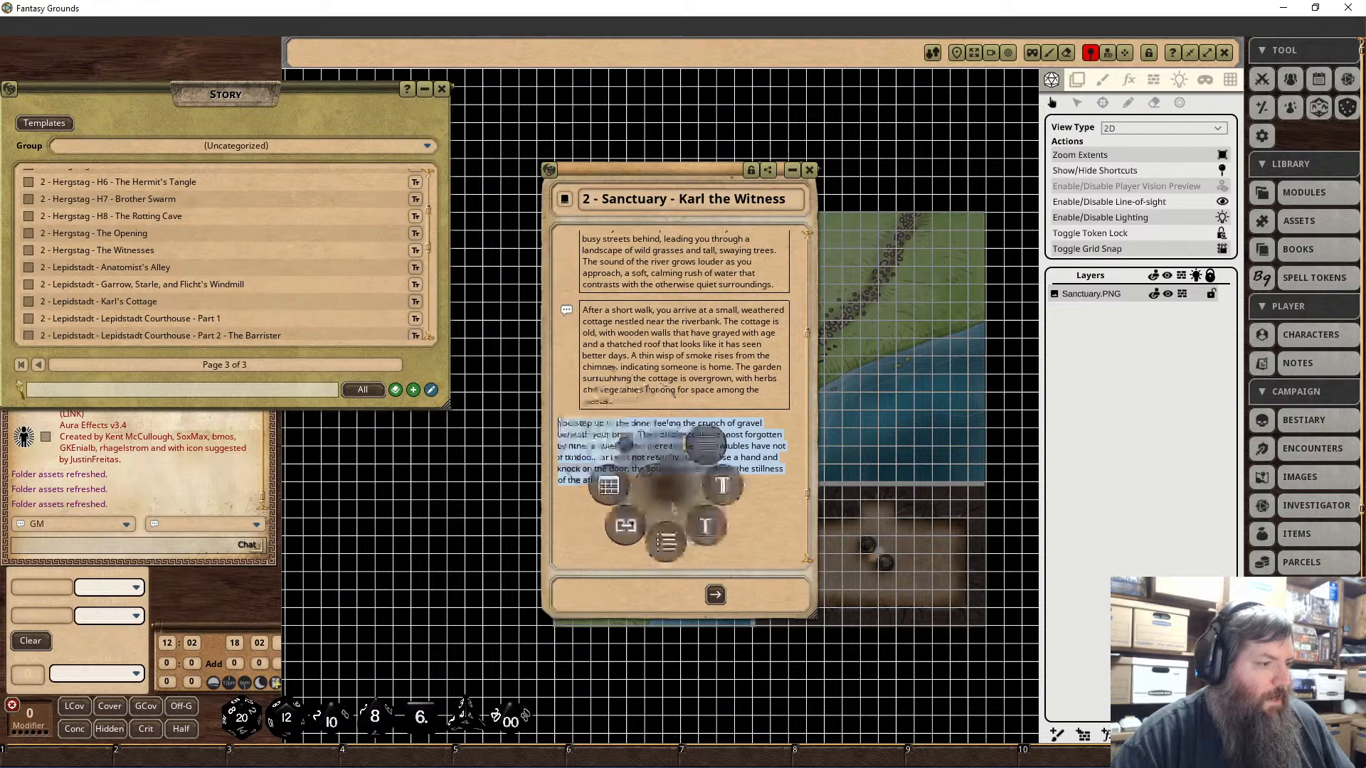
left_click(700, 531)
left_click(682, 525)
scroll(673, 518, "down", 1)
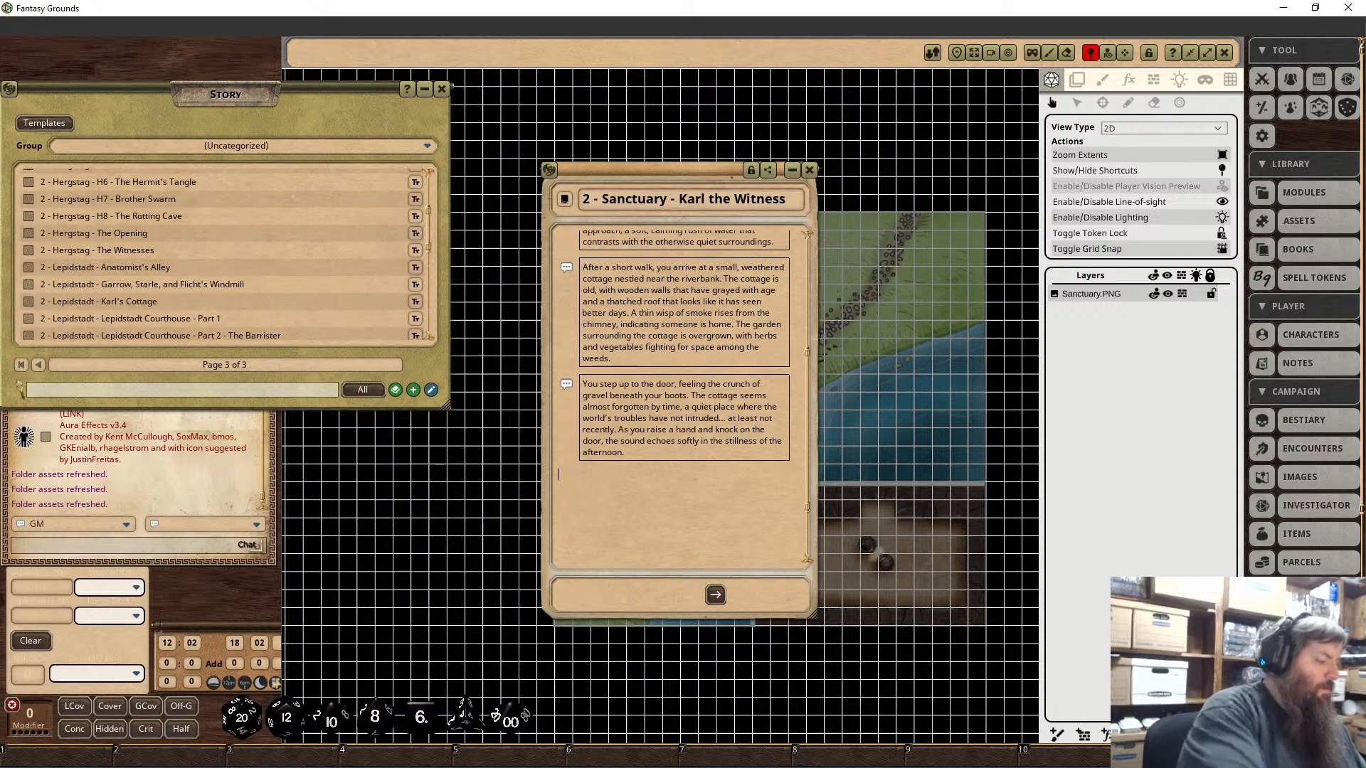
type("Whe")
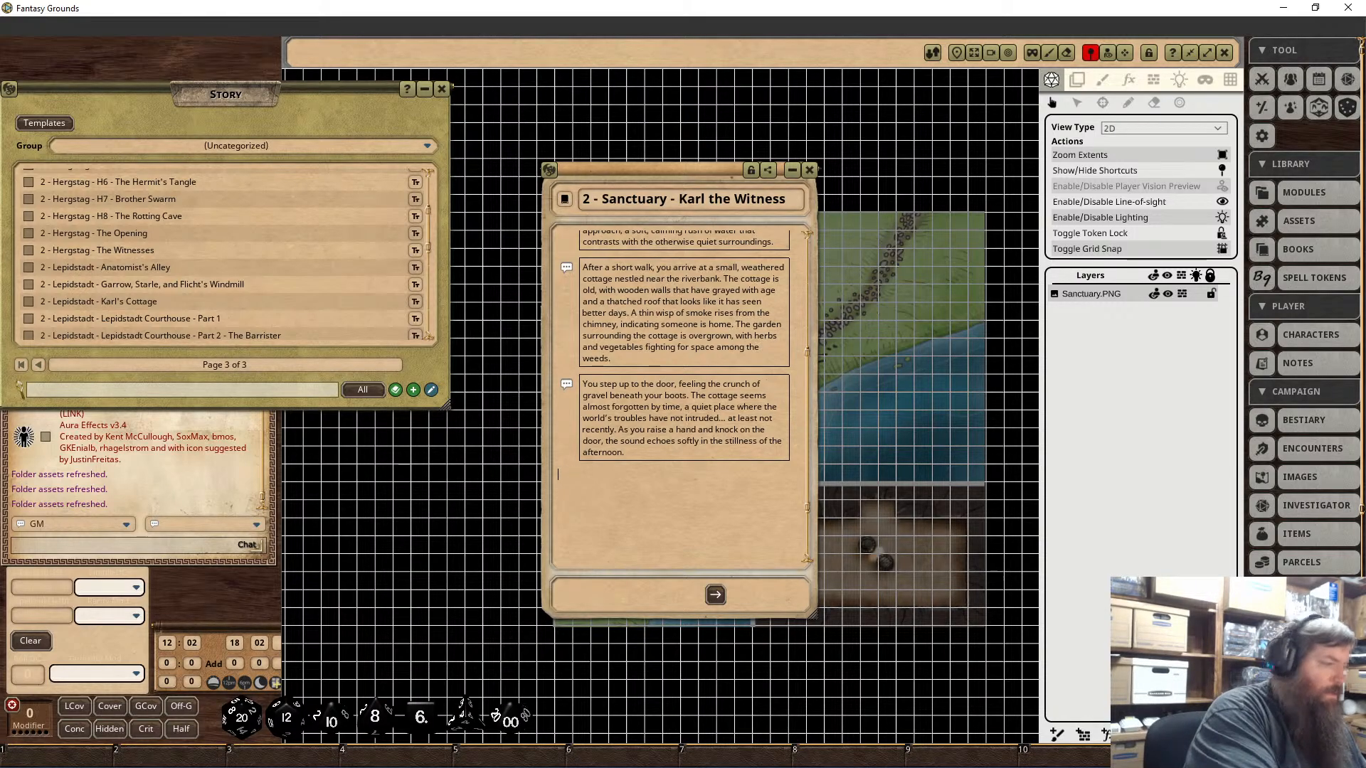
type("n")
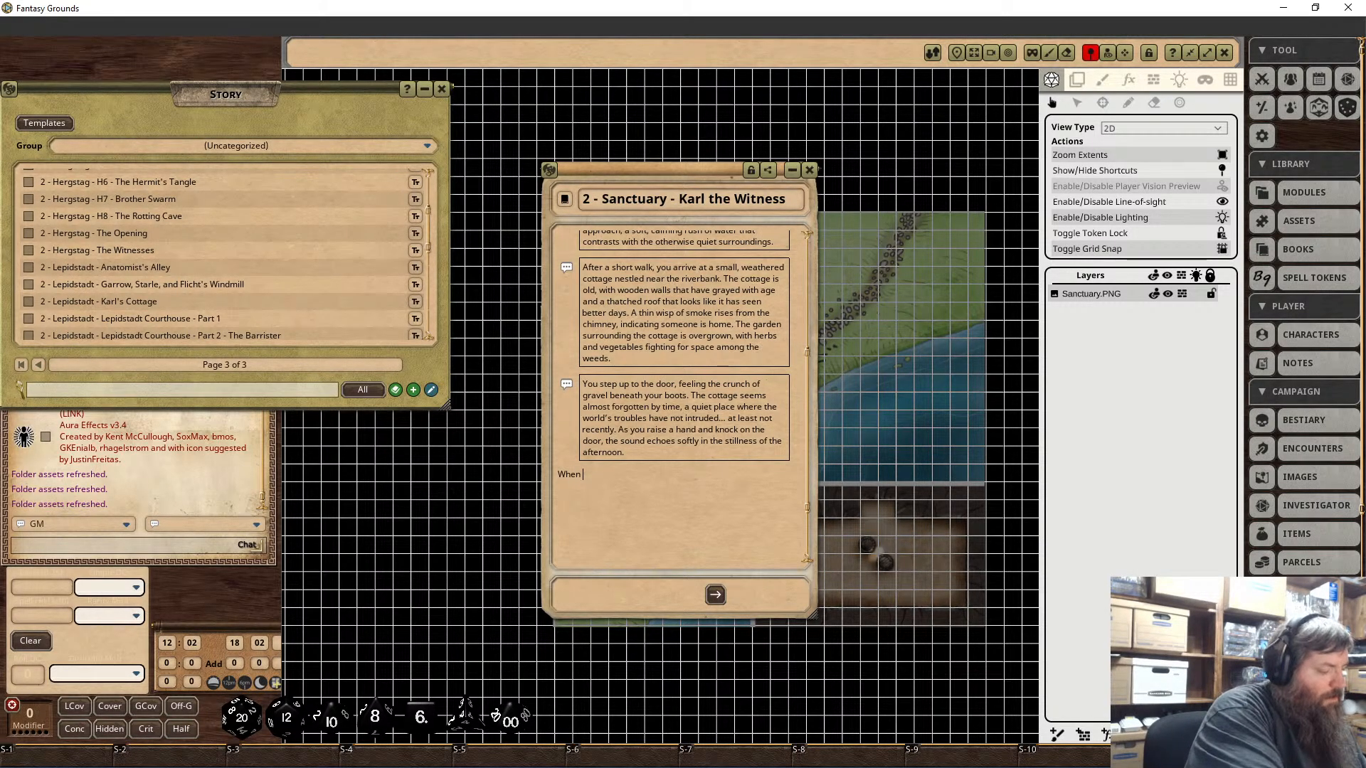
key("BackSpace")
key("BackSpace")
key("BackSpace")
key("BackSpace")
key("BackSpace")
key("BackSpace")
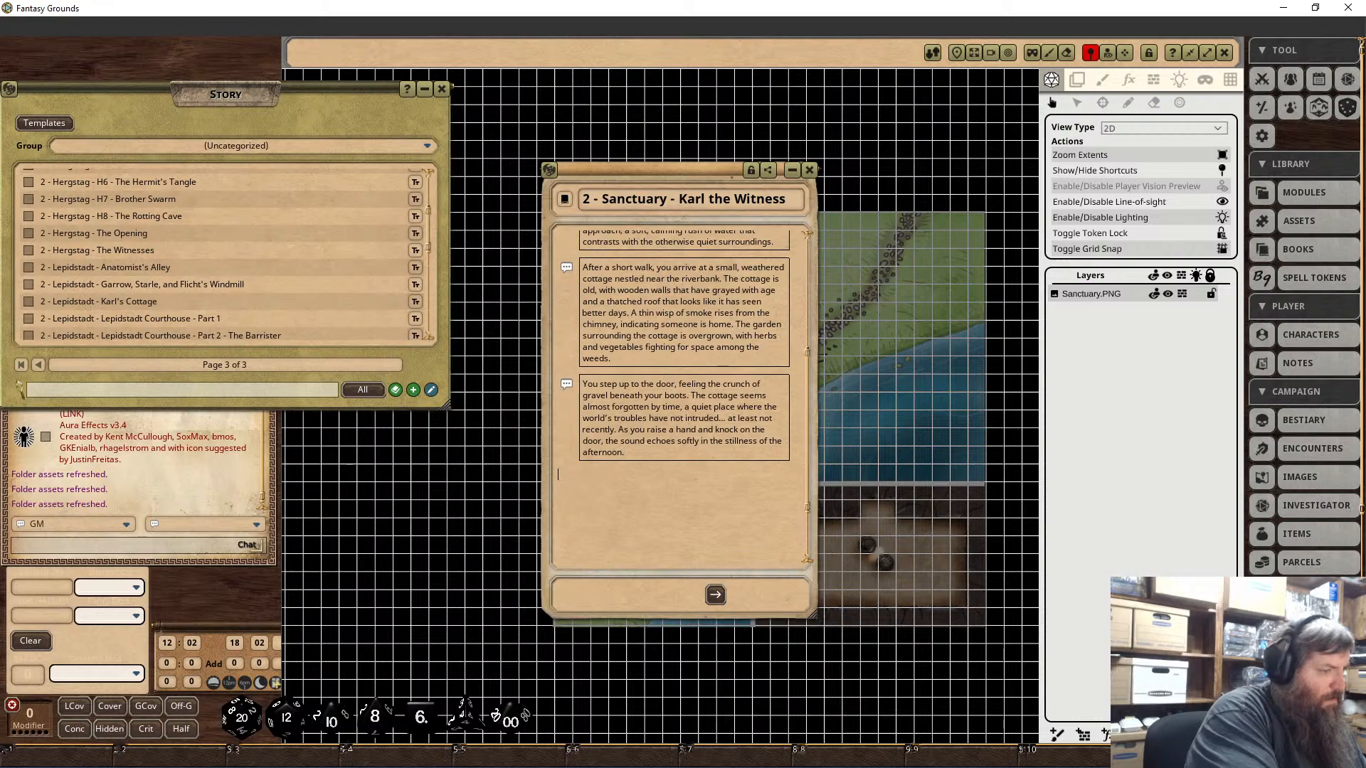
key("Return")
type("Encounter with Karl")
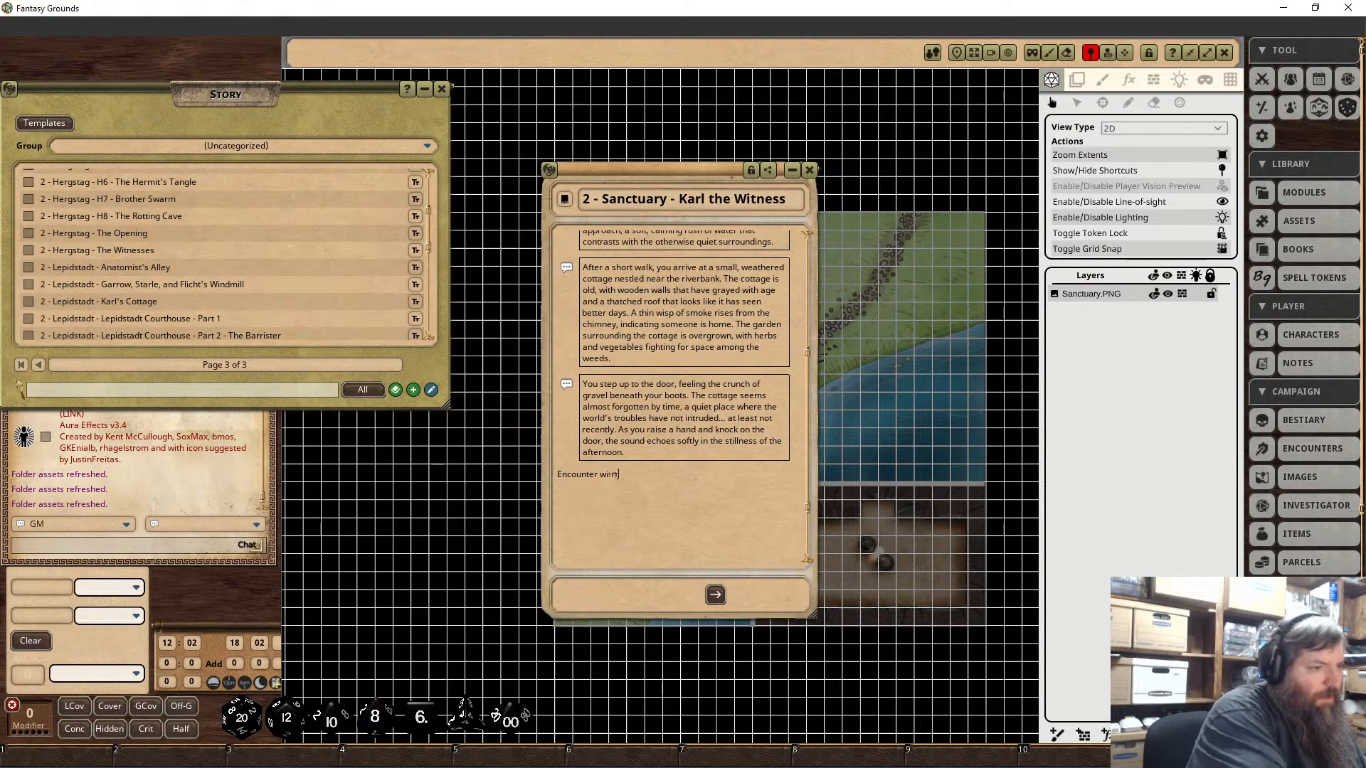
key("BackSpace")
key("BackSpace")
key("BackSpace")
key("BackSpace")
key("BackSpace")
key("BackSpace")
key("BackSpace")
key("BackSpace")
key("BackSpace")
key("BackSpace")
key("BackSpace")
key("BackSpace")
key("BackSpace")
key("BackSpace")
key("BackSpace")
key("BackSpace")
key("BackSpace")
key("BackSpace")
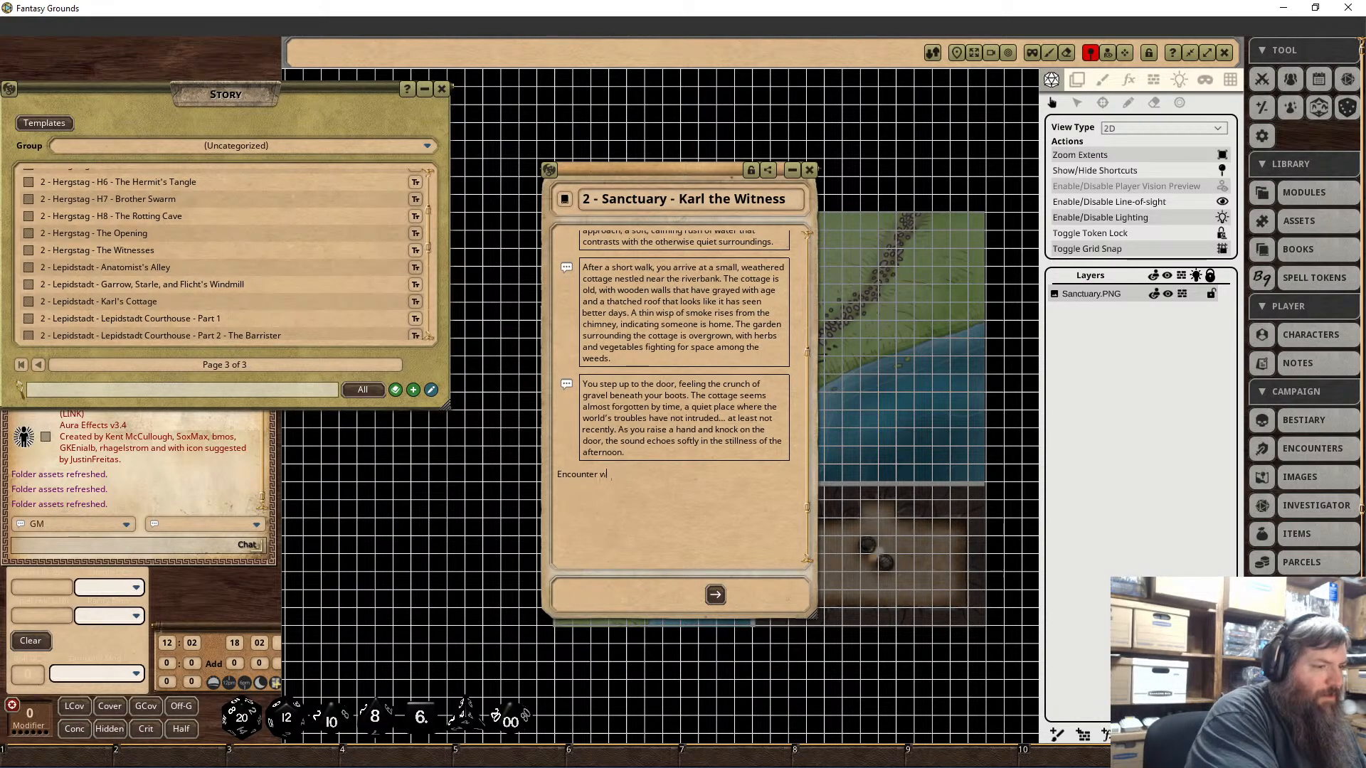
Step: Add the bold line "Meeting with Karl:" below the boxed paragraphs
type("Meeting with Karl:")
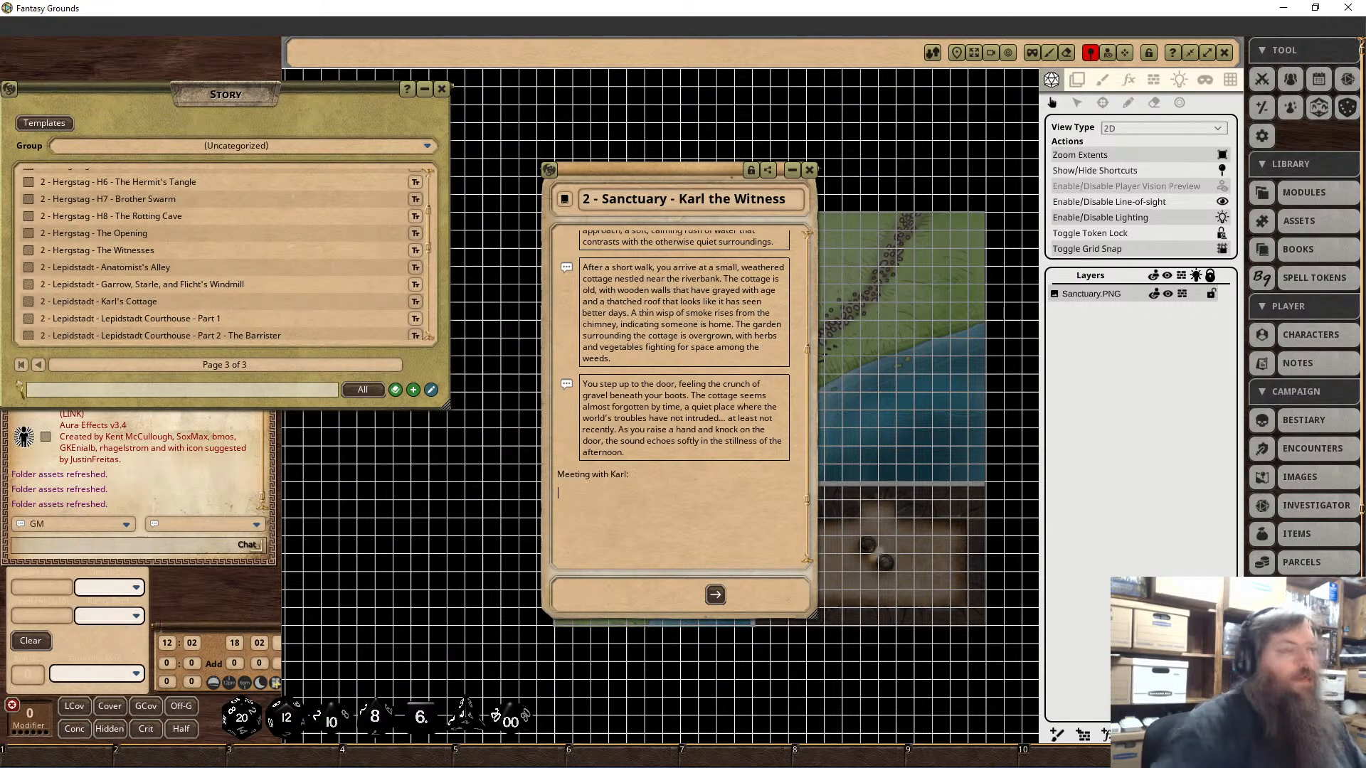
left_click_drag(648, 483, 558, 476)
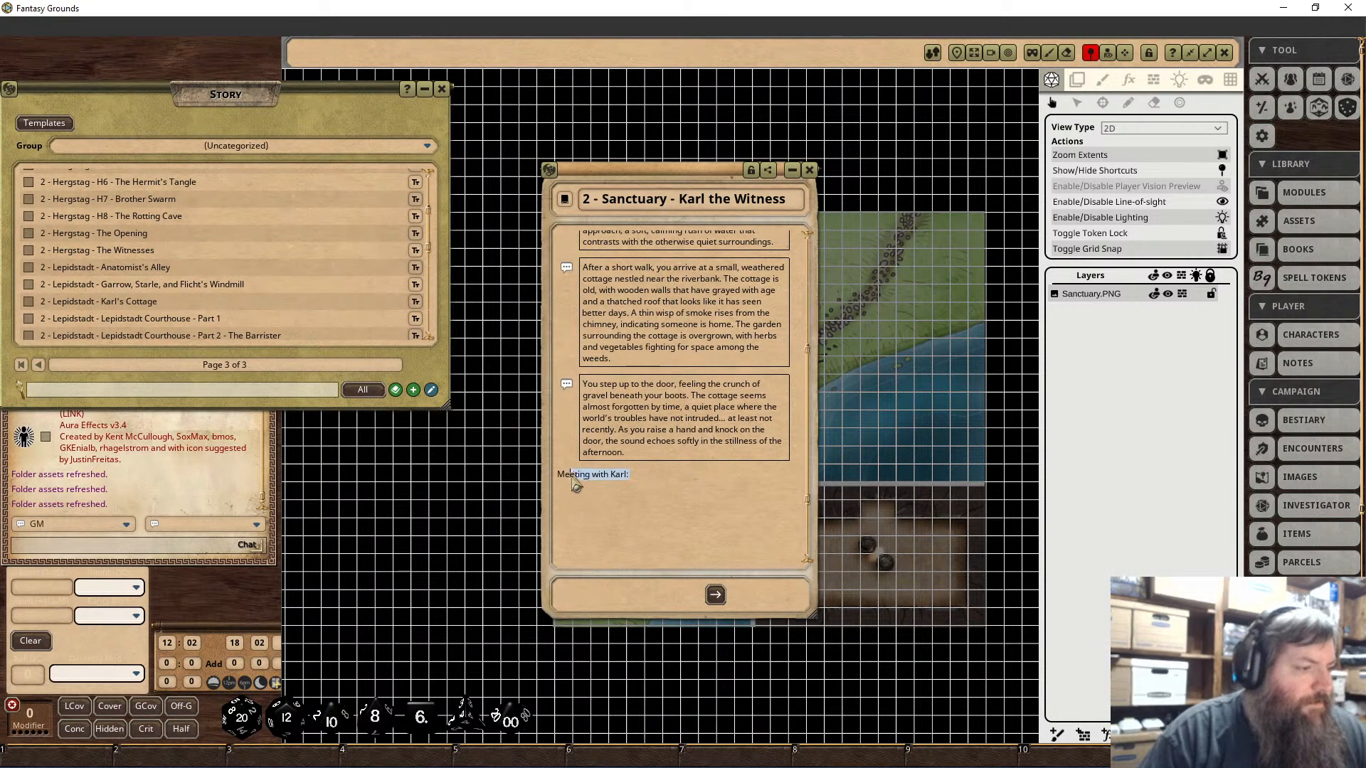
right_click(562, 473)
left_click(562, 525)
left_click(525, 569)
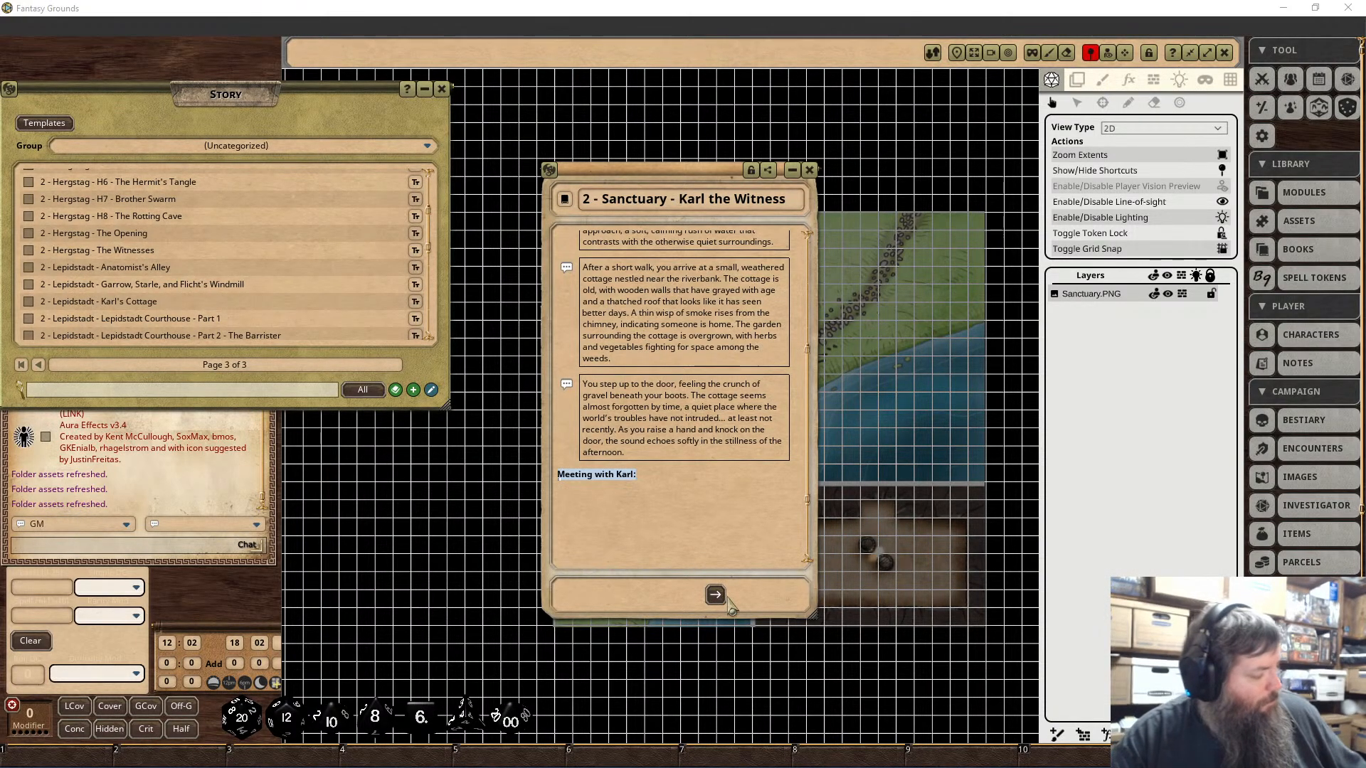
Step: Paste the paragraph starting "The door creaks open slowly" below "Meeting with Karl:" and format it as a boxed chat frame
left_click(583, 490)
key("ctrl+v")
scroll(630, 522, "down", 3)
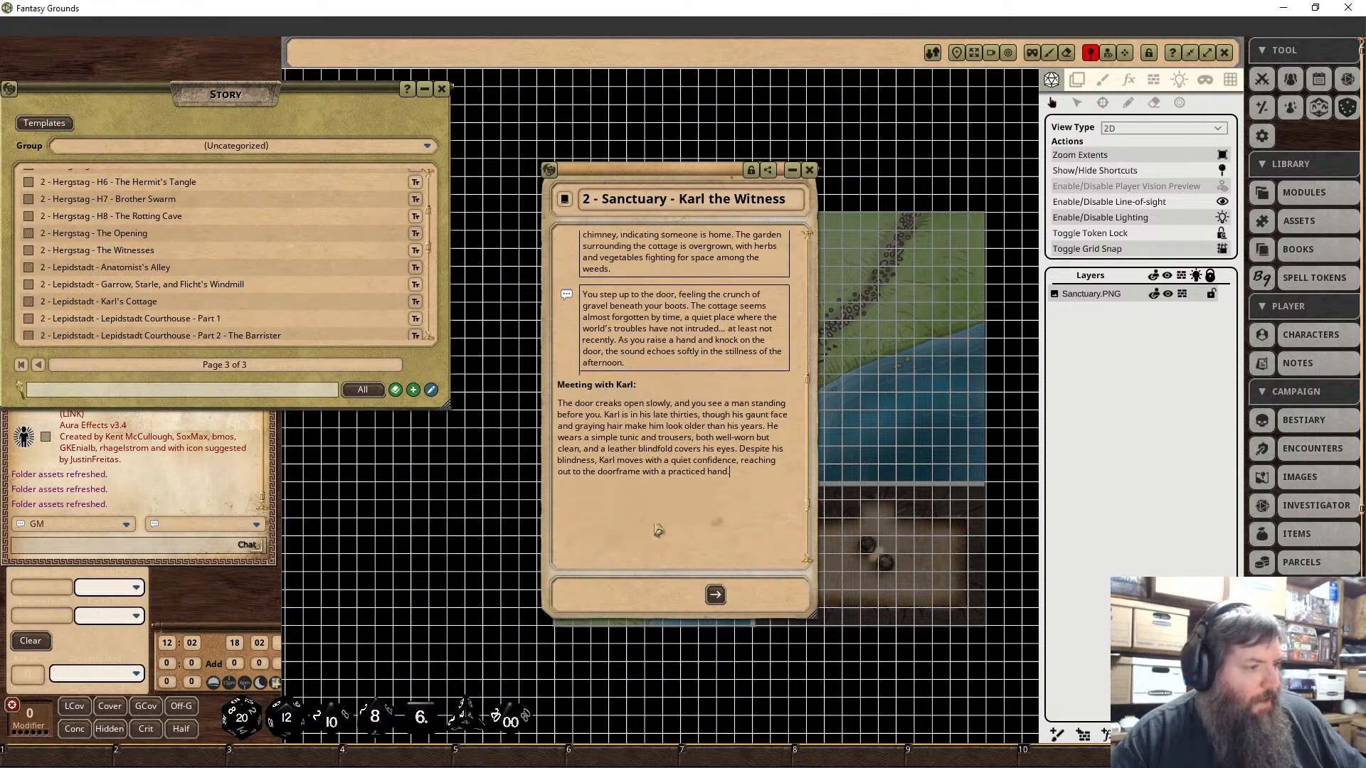
left_click_drag(761, 474, 544, 394)
right_click(634, 437)
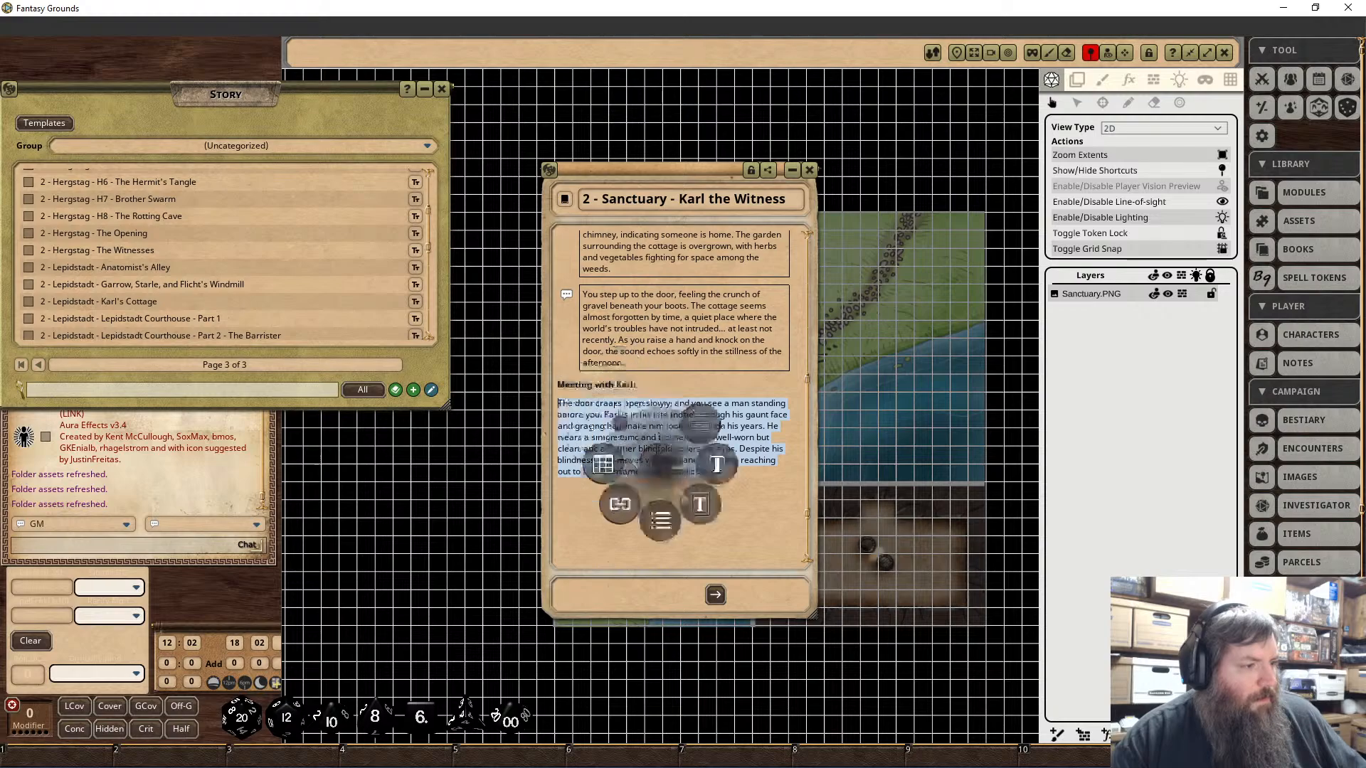
left_click(685, 502)
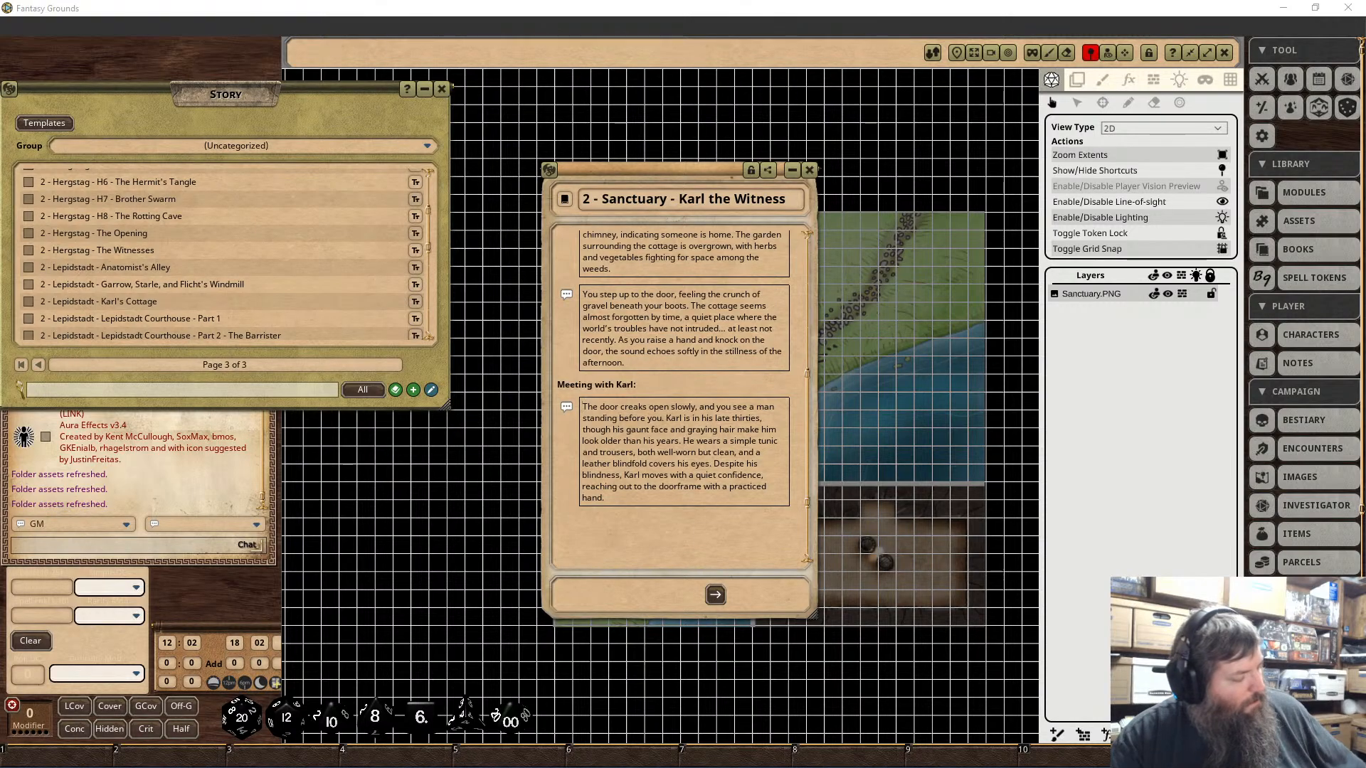
Step: Paste Karl's greeting starting "In a calm but slightly weary tone" below his description and format it as a boxed chat frame
left_click(619, 519)
key("ctrl+v")
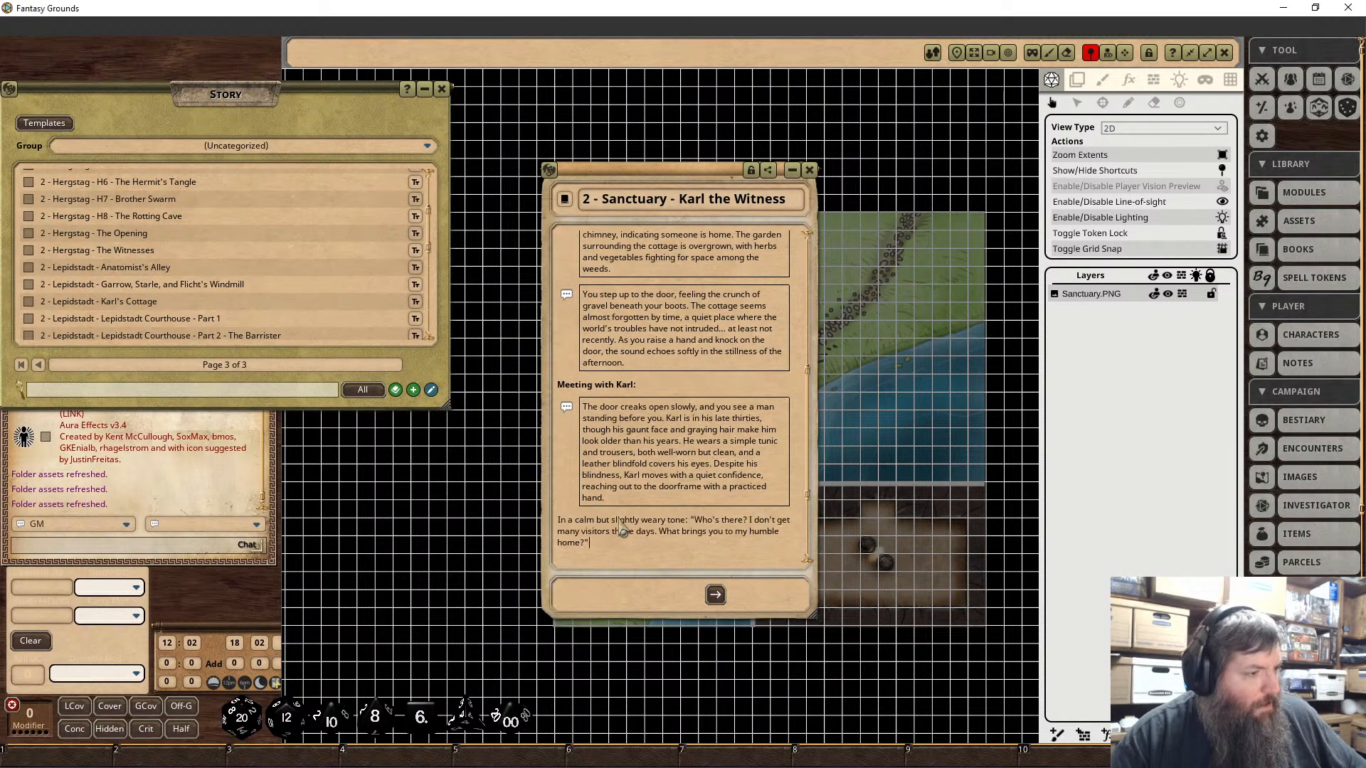
scroll(618, 518, "down", 2)
left_click_drag(601, 515, 558, 477)
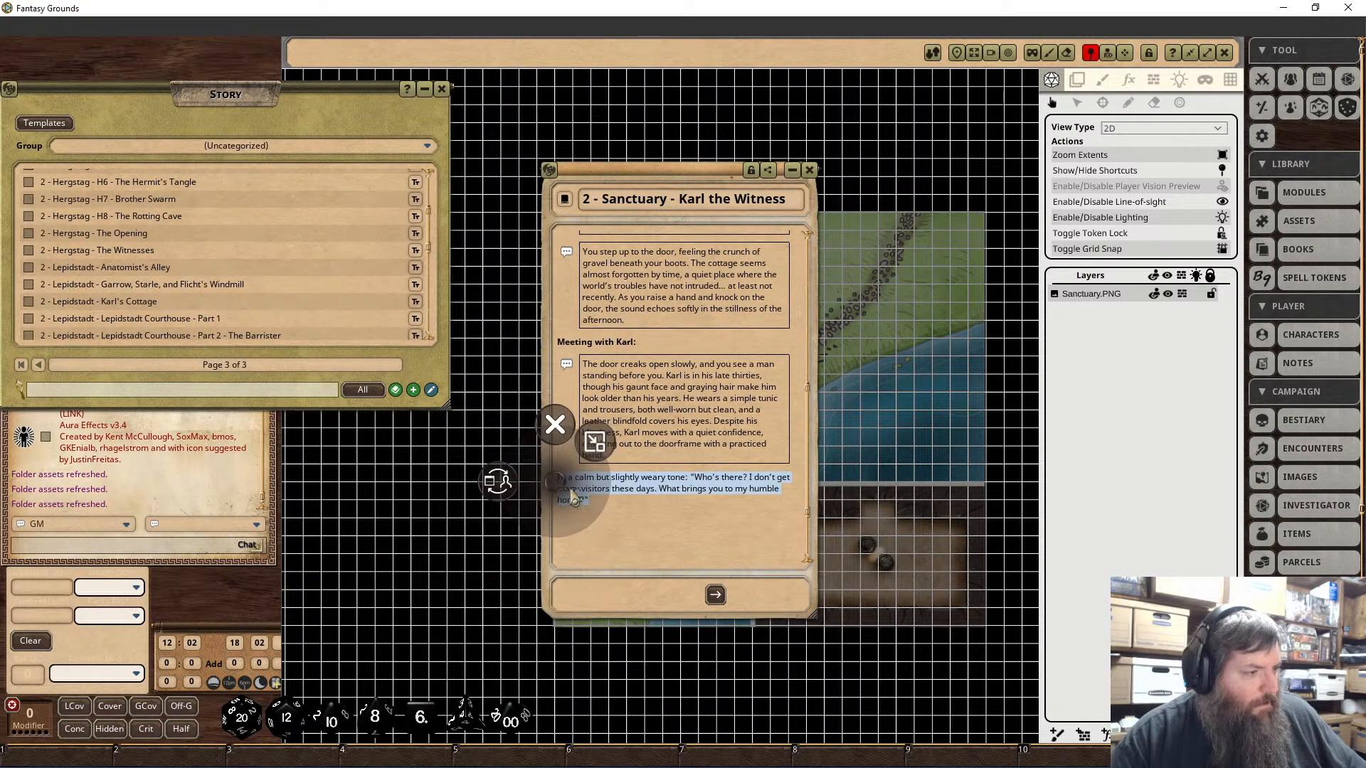
right_click(573, 491)
left_click(607, 521)
left_click(632, 553)
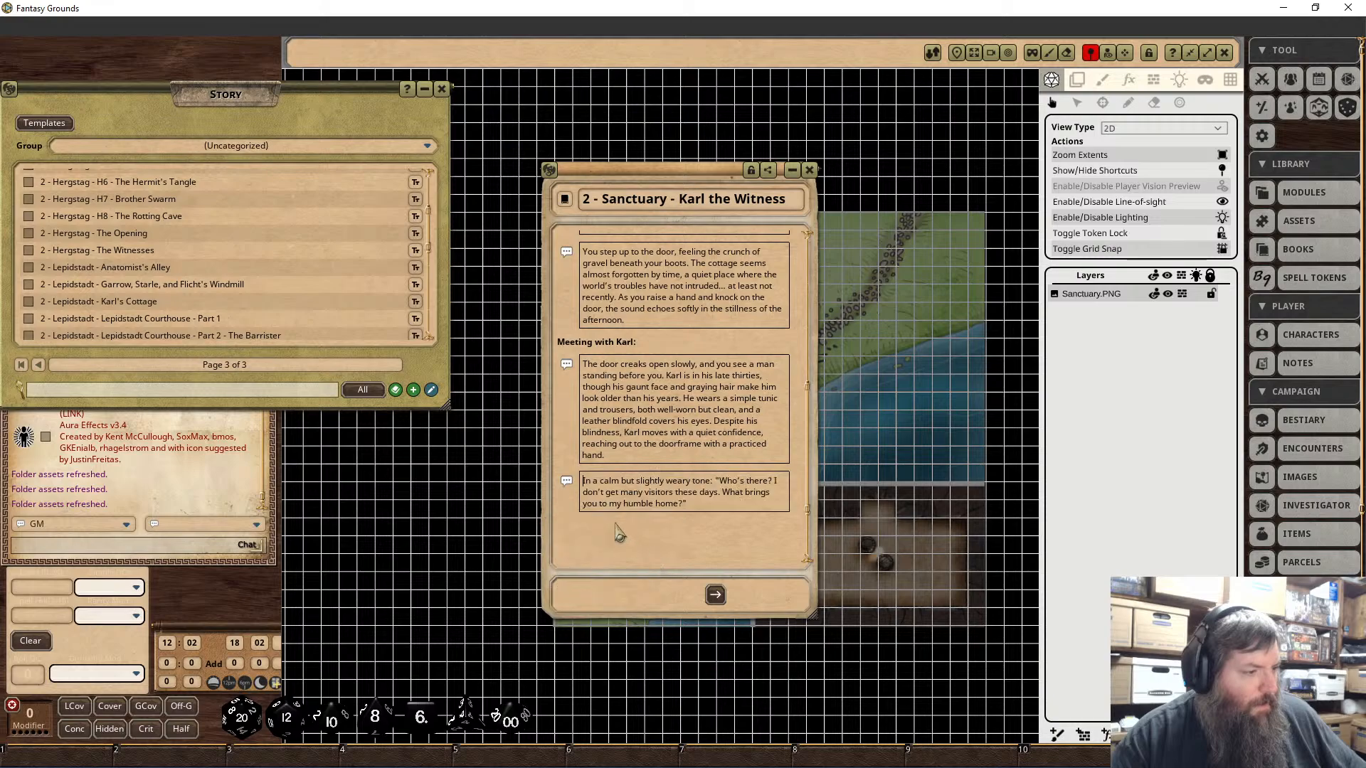
Step: Add the bold line "When they ask him about what he has seen:" below Karl's boxed greeting
left_click(617, 524)
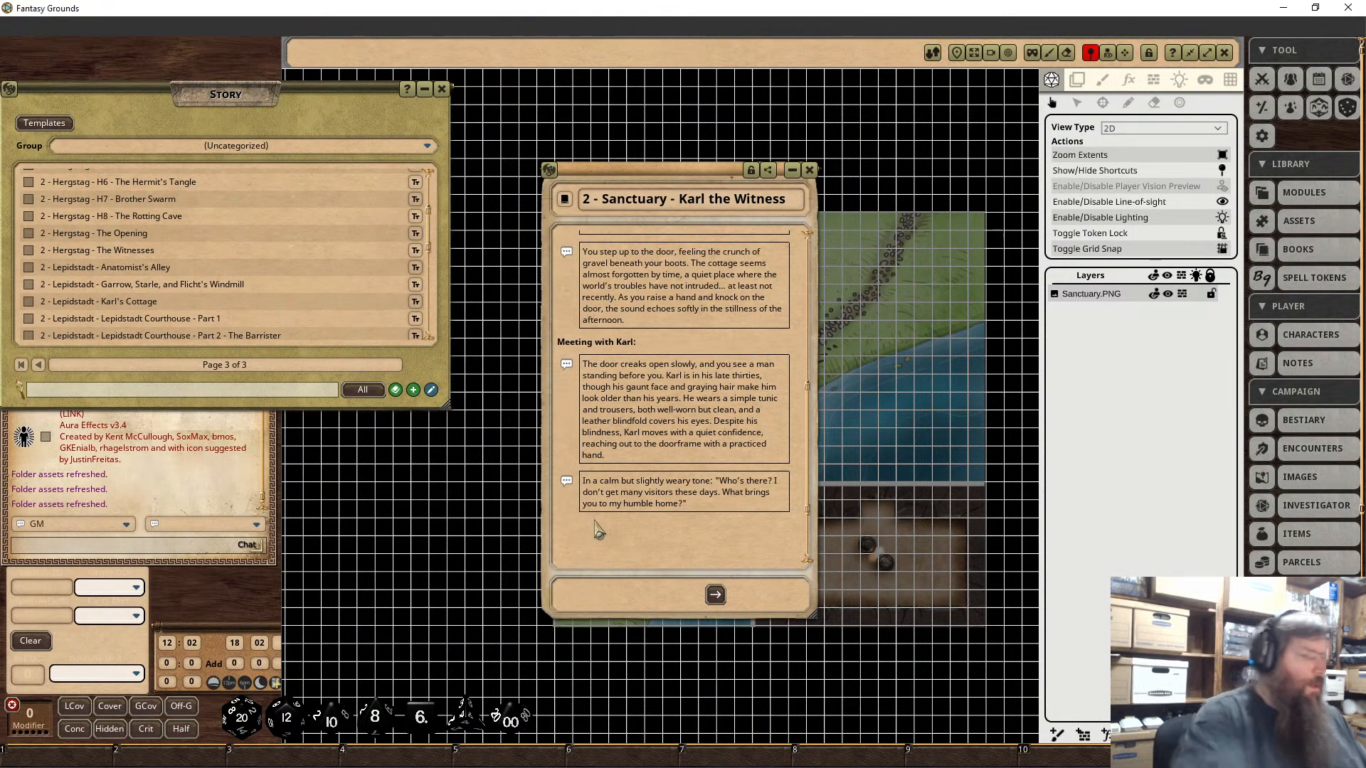
type("When they a")
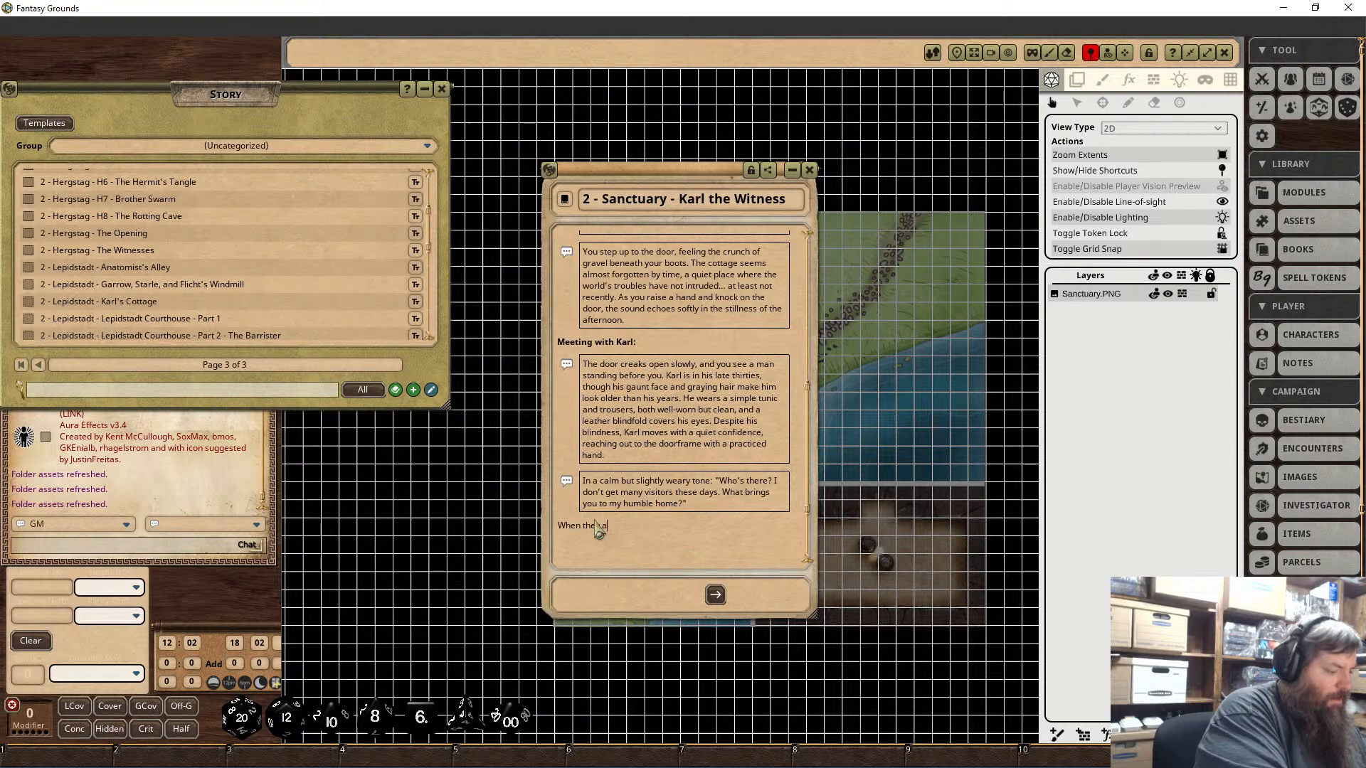
type("nswem about ")
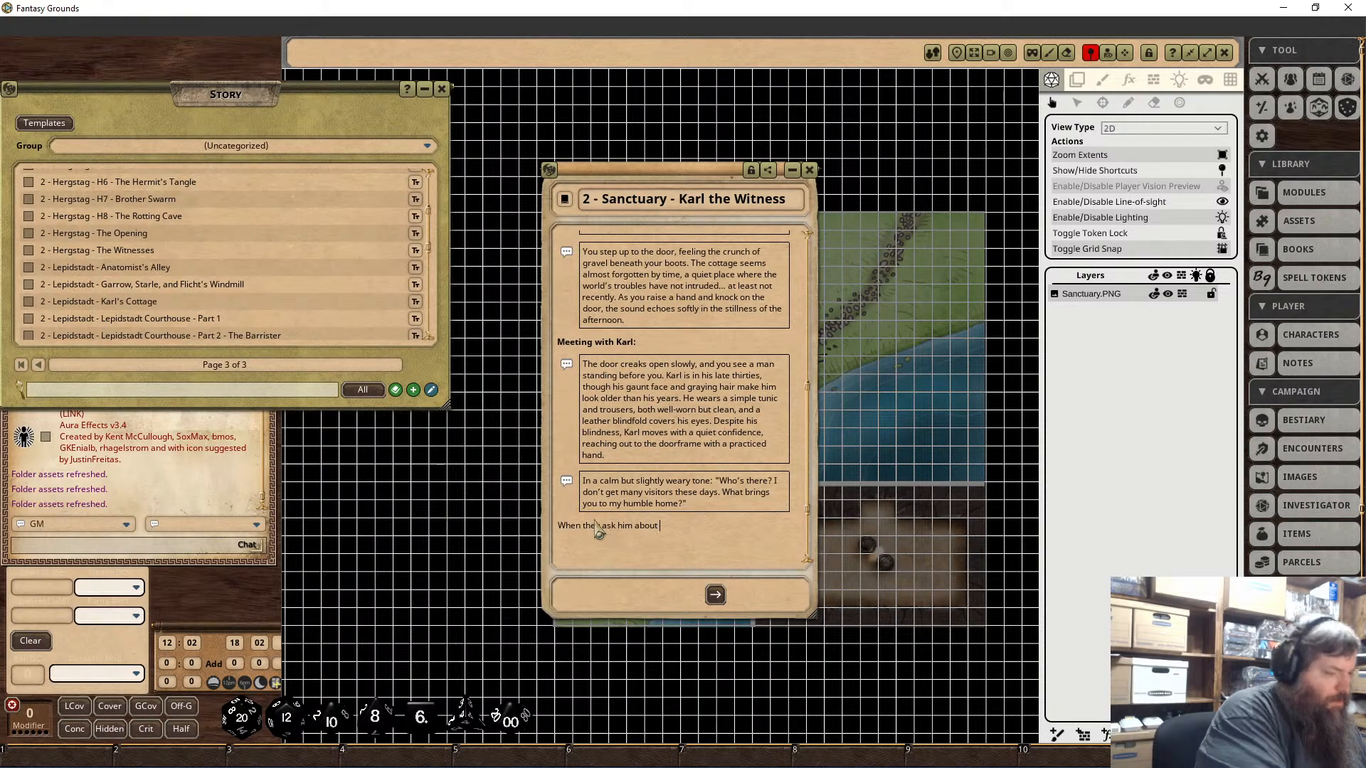
type("wh")
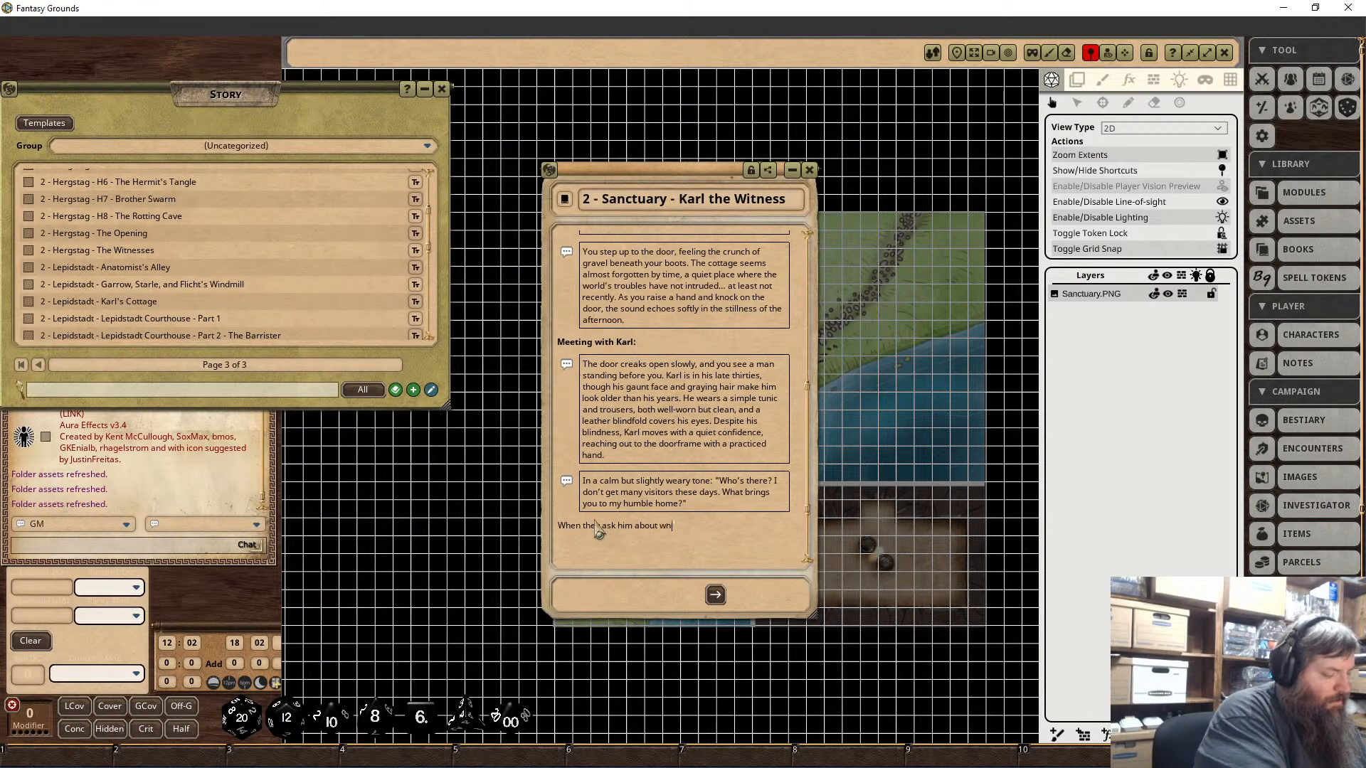
type("ut hie has seen ")
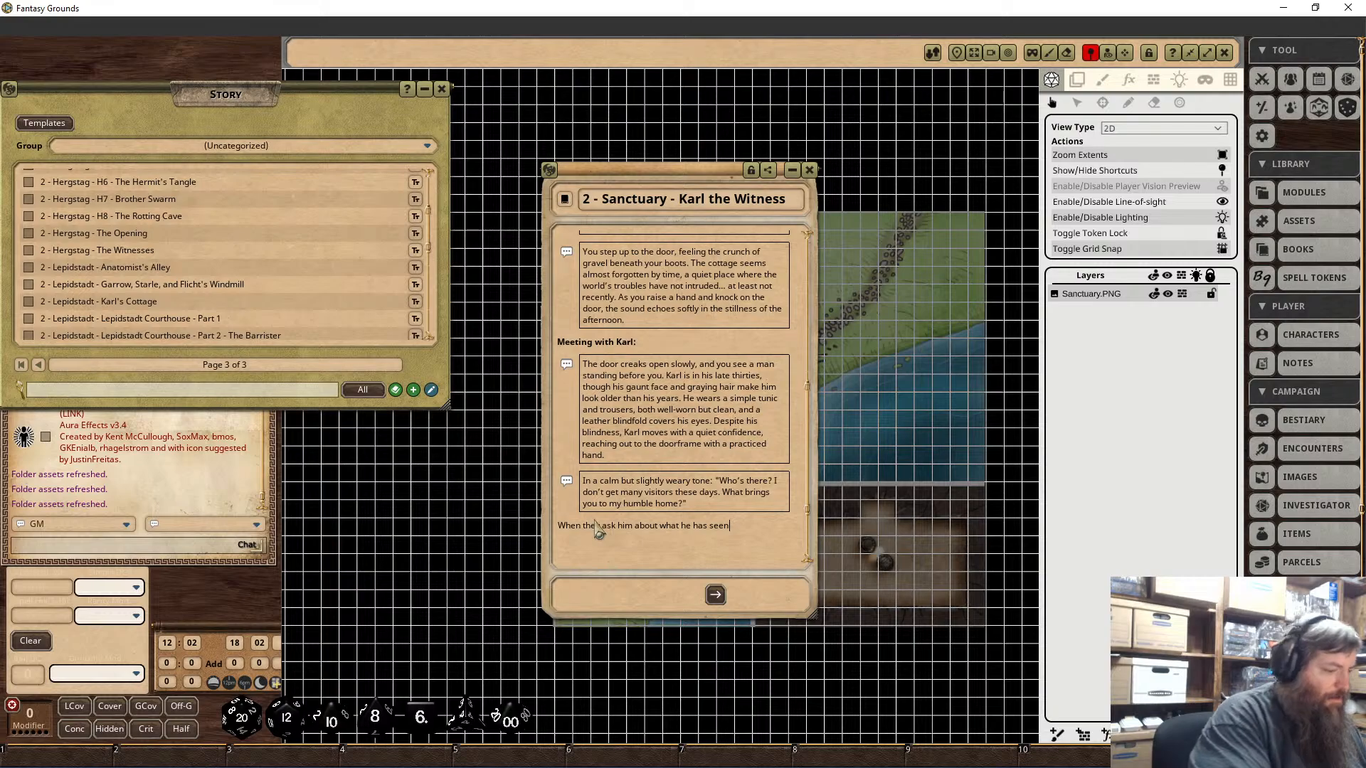
type(":")
scroll(758, 444, "down", 3)
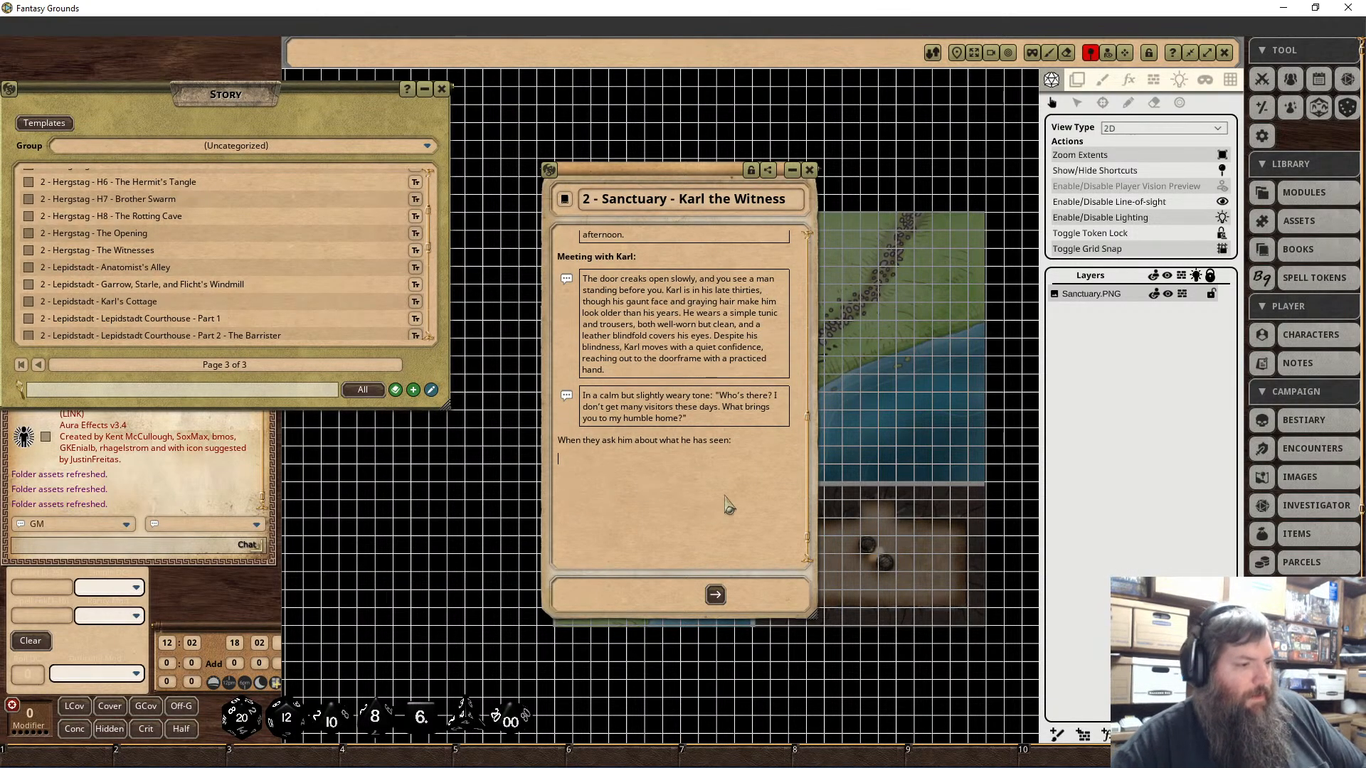
left_click_drag(758, 445, 561, 441)
right_click(560, 441)
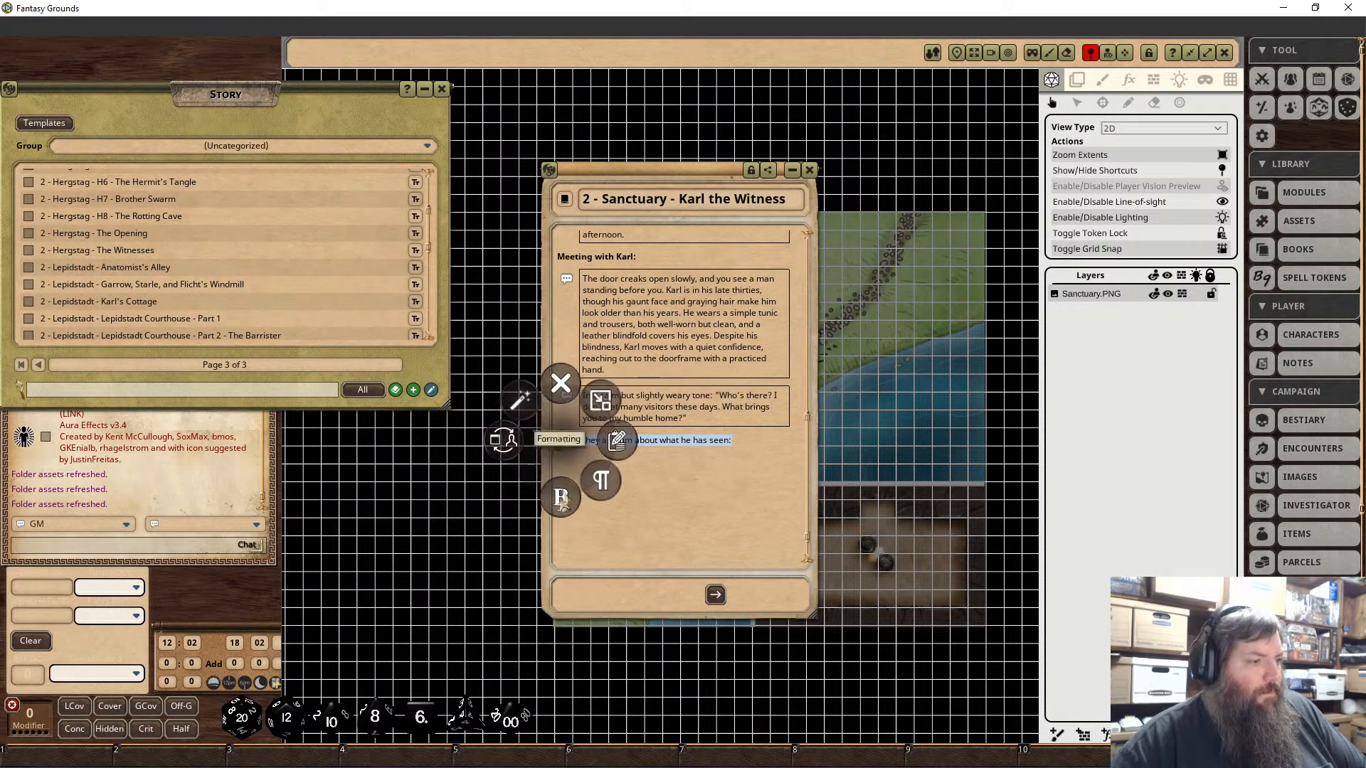
left_click(517, 539)
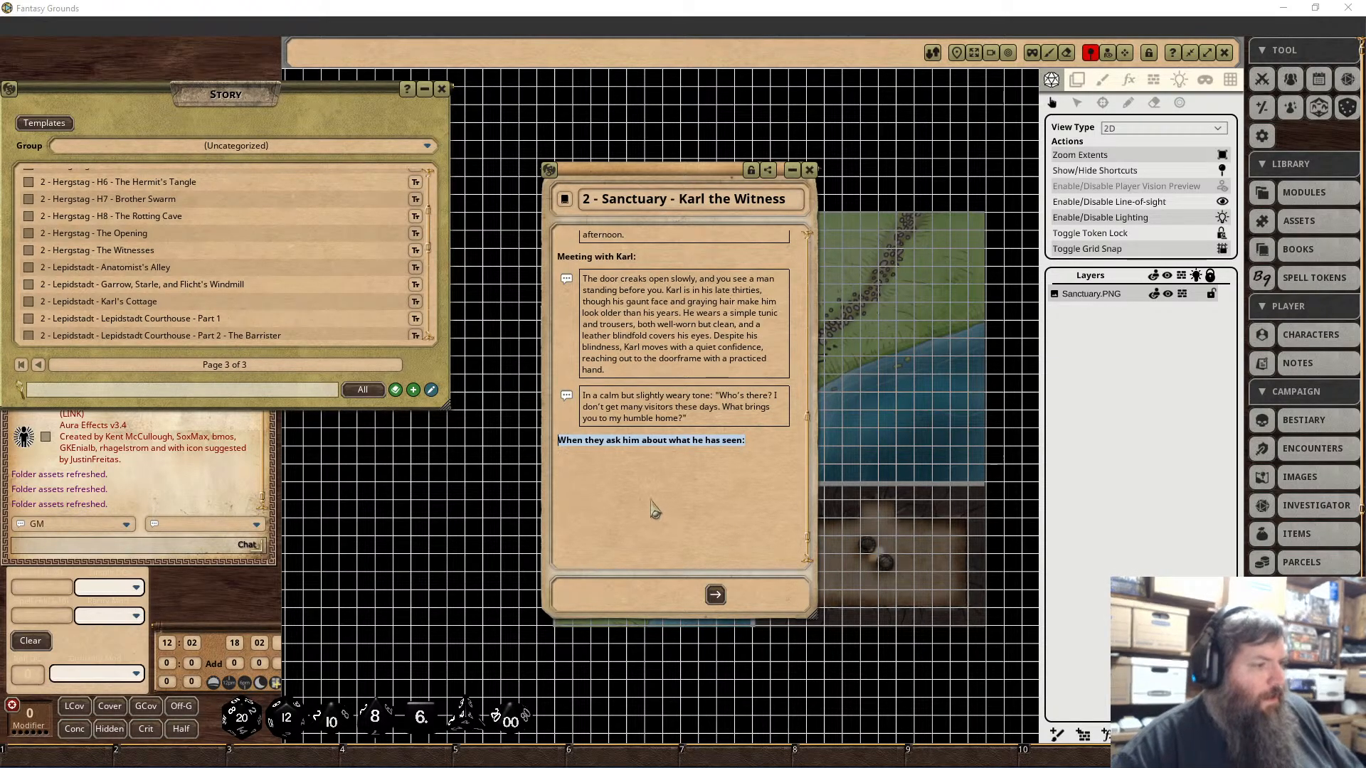
Step: Paste the paragraph starting "Karl tilts his head slightly" below "When they ask him about what he has seen:" and format it as a boxed chat frame
left_click(598, 462)
key("ctrl+v")
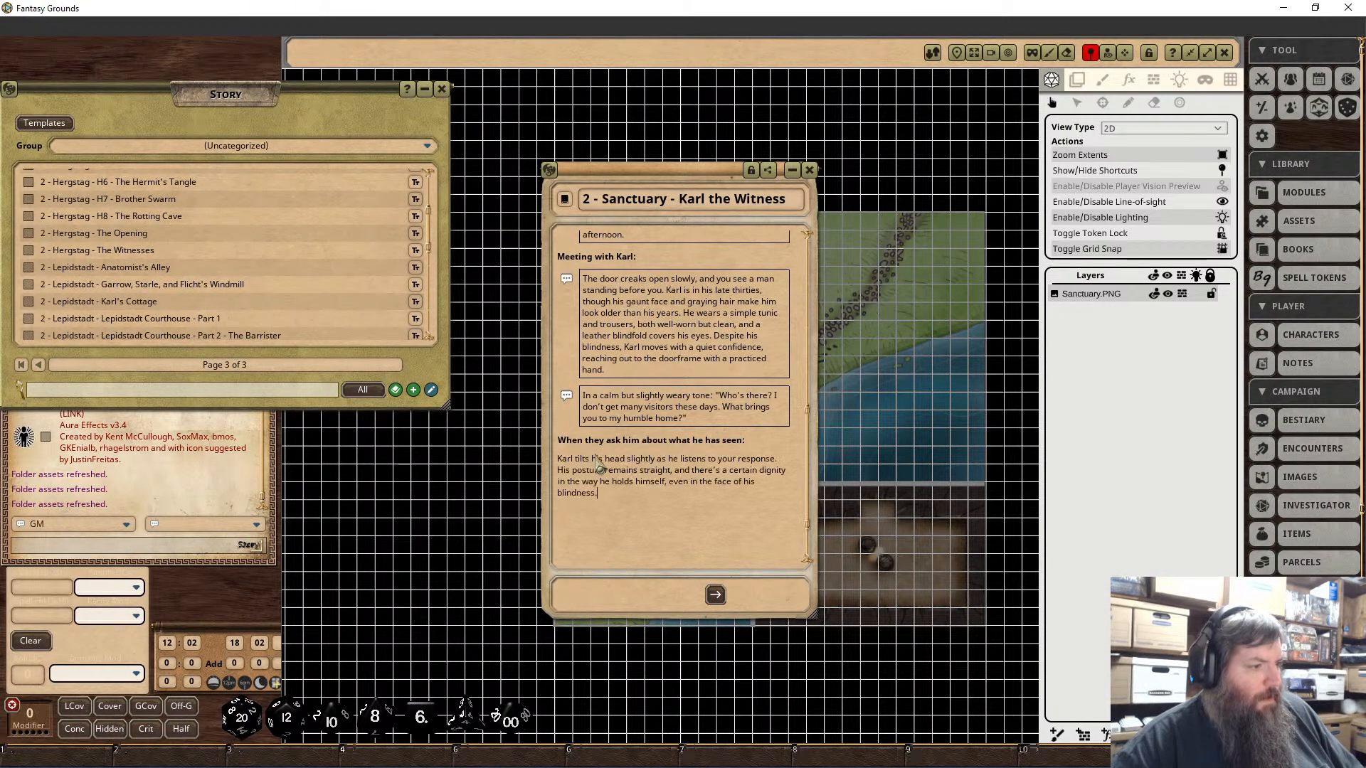
left_click_drag(624, 498, 523, 461)
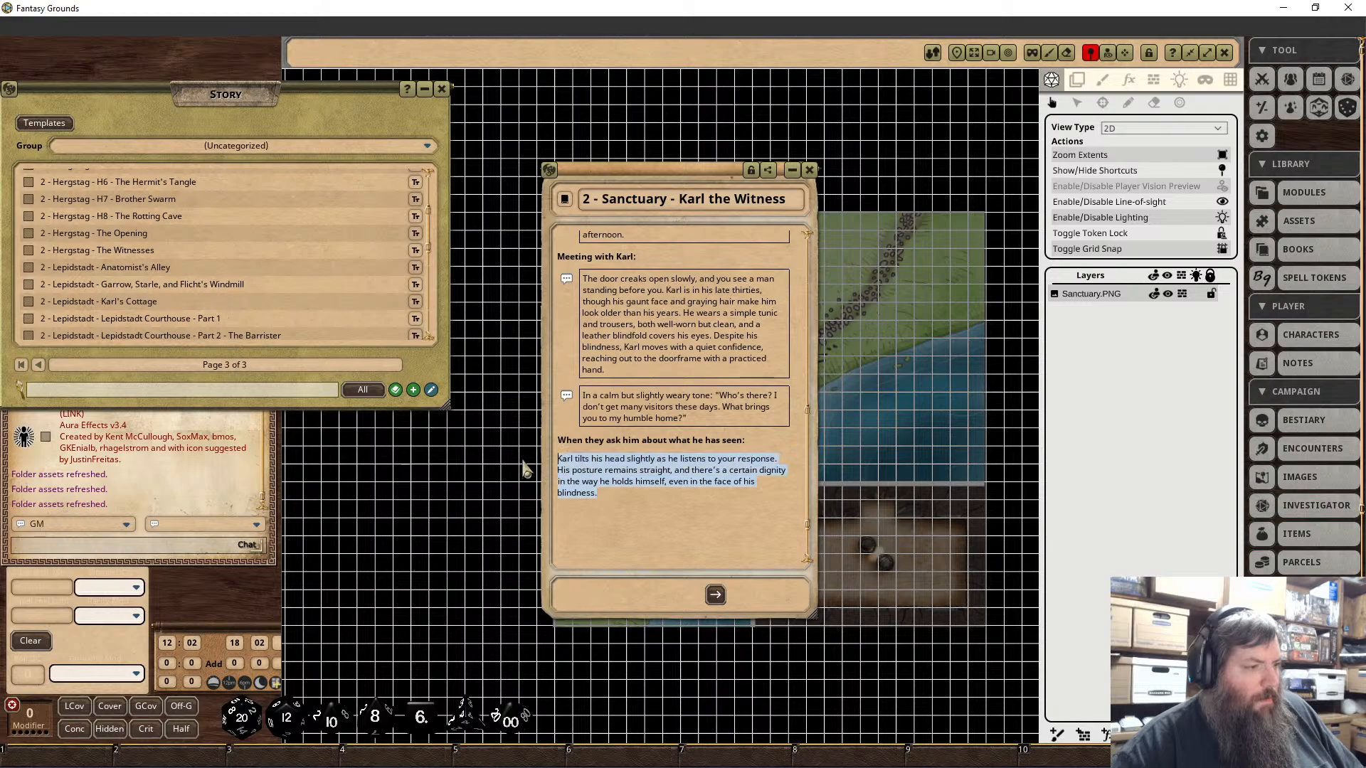
right_click(582, 468)
left_click(580, 524)
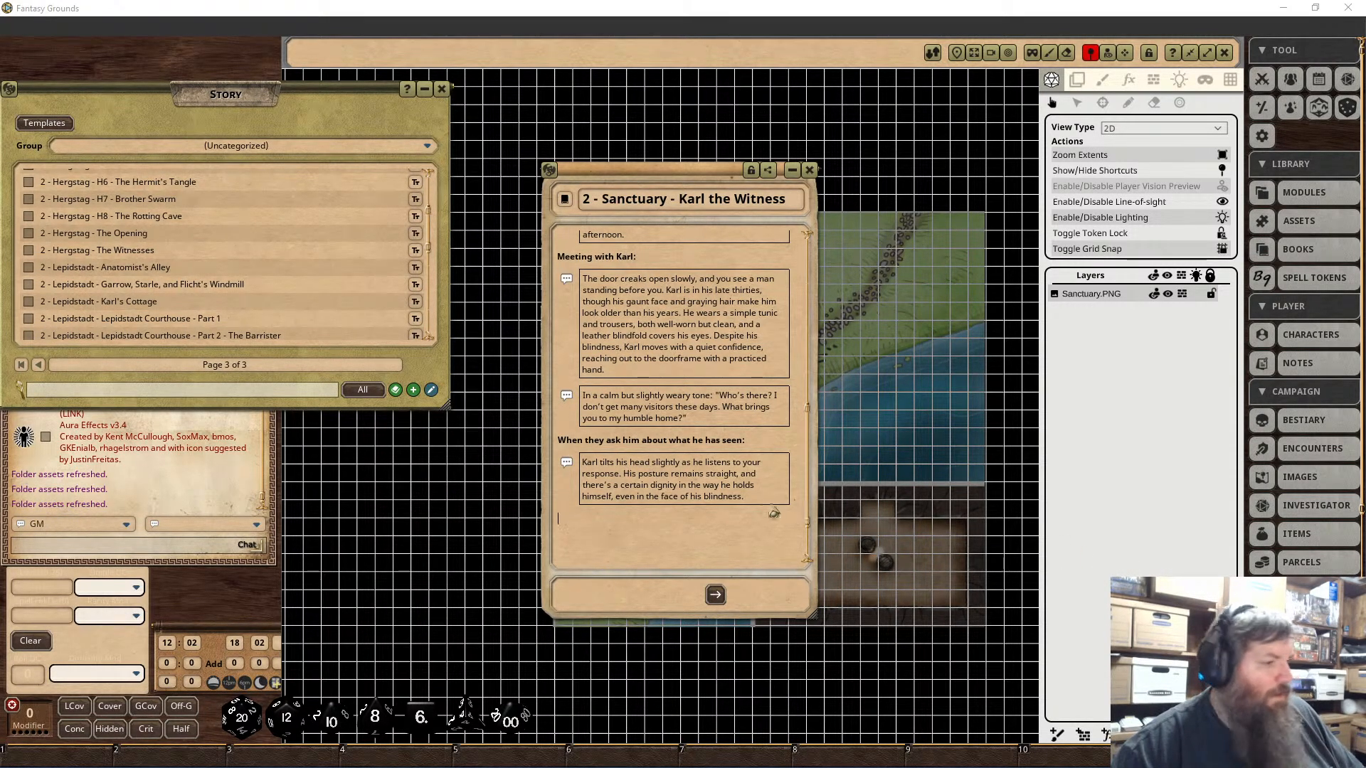
key("ctrl+v")
left_click_drag(595, 493, 559, 393)
left_click(560, 393)
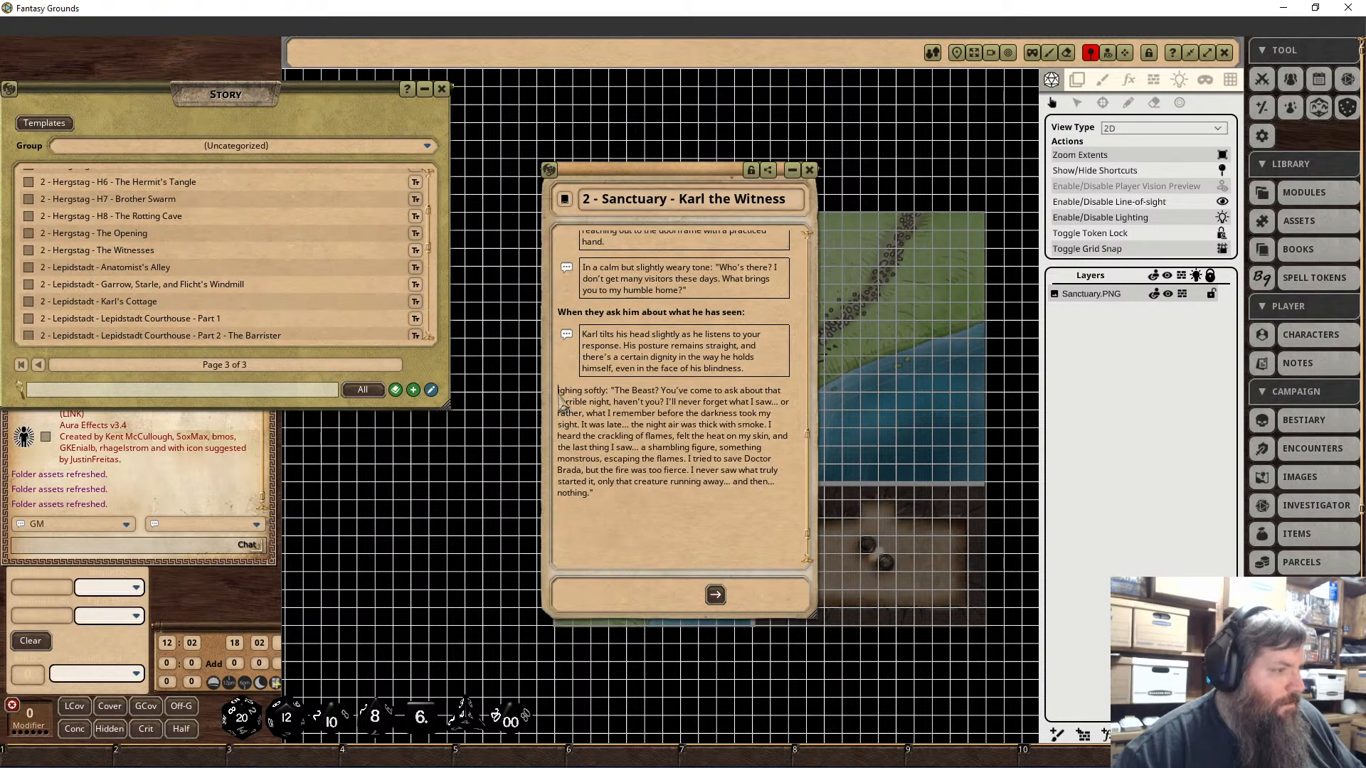
type("S")
left_click_drag(596, 494, 557, 410)
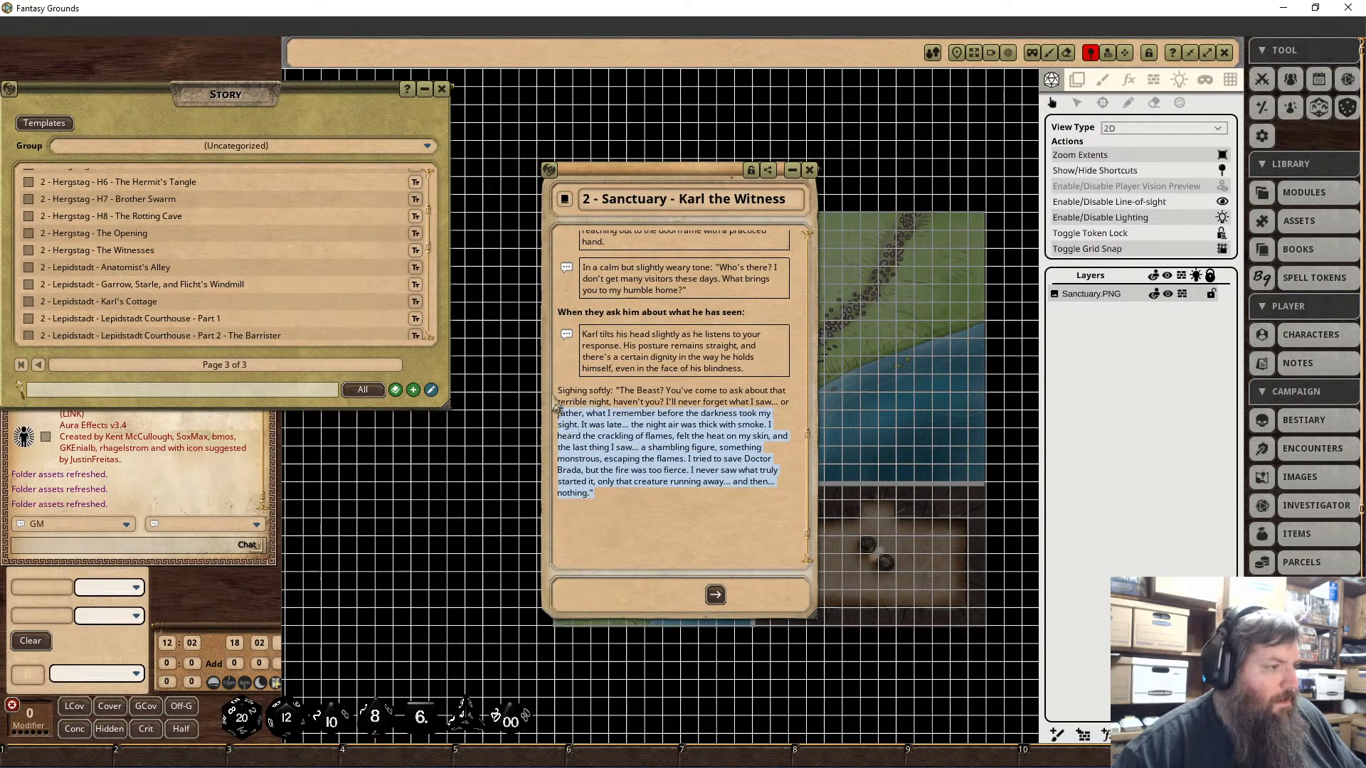
right_click(588, 403)
left_click(612, 446)
left_click(660, 492)
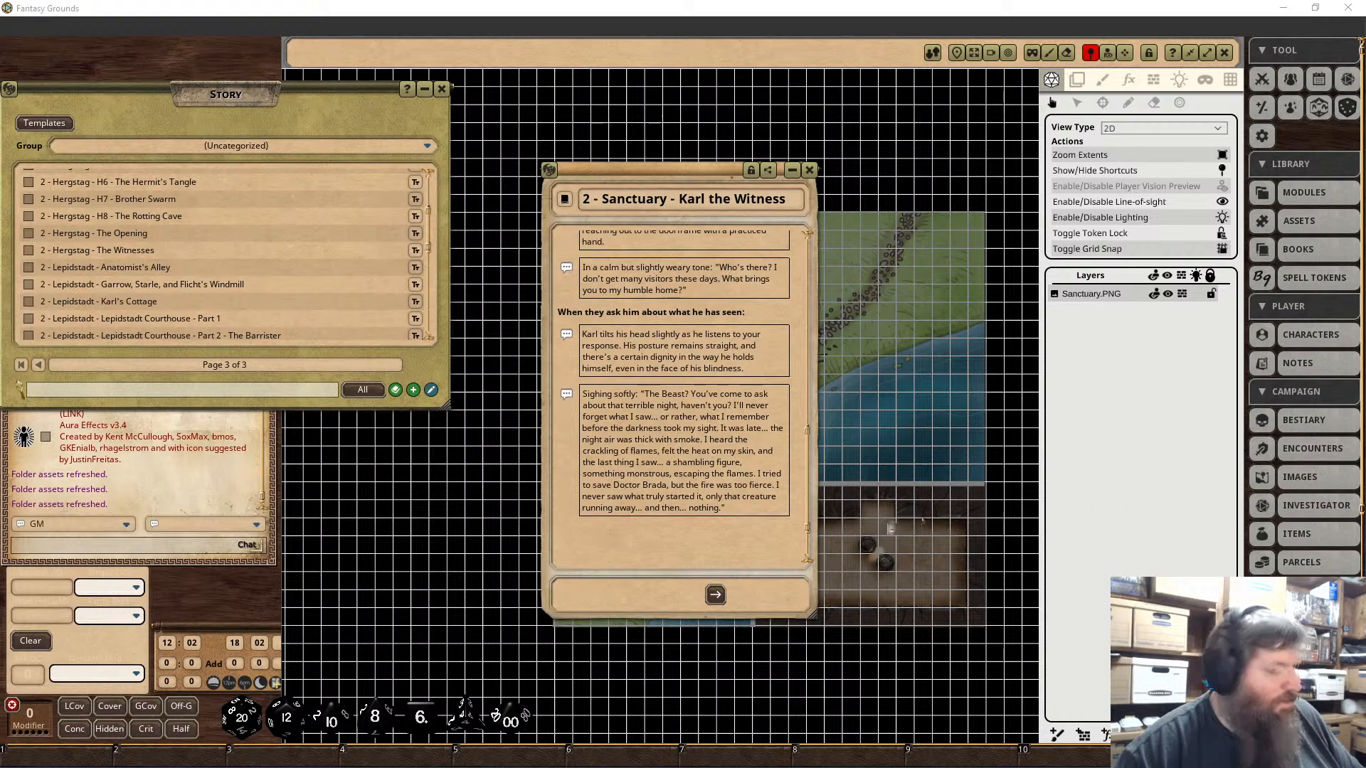
Step: Paste the paragraph starting "Karl's voice trembles slightly" below his account and format it as a boxed chat frame
key("ctrl+v")
left_click_drag(728, 553, 548, 527)
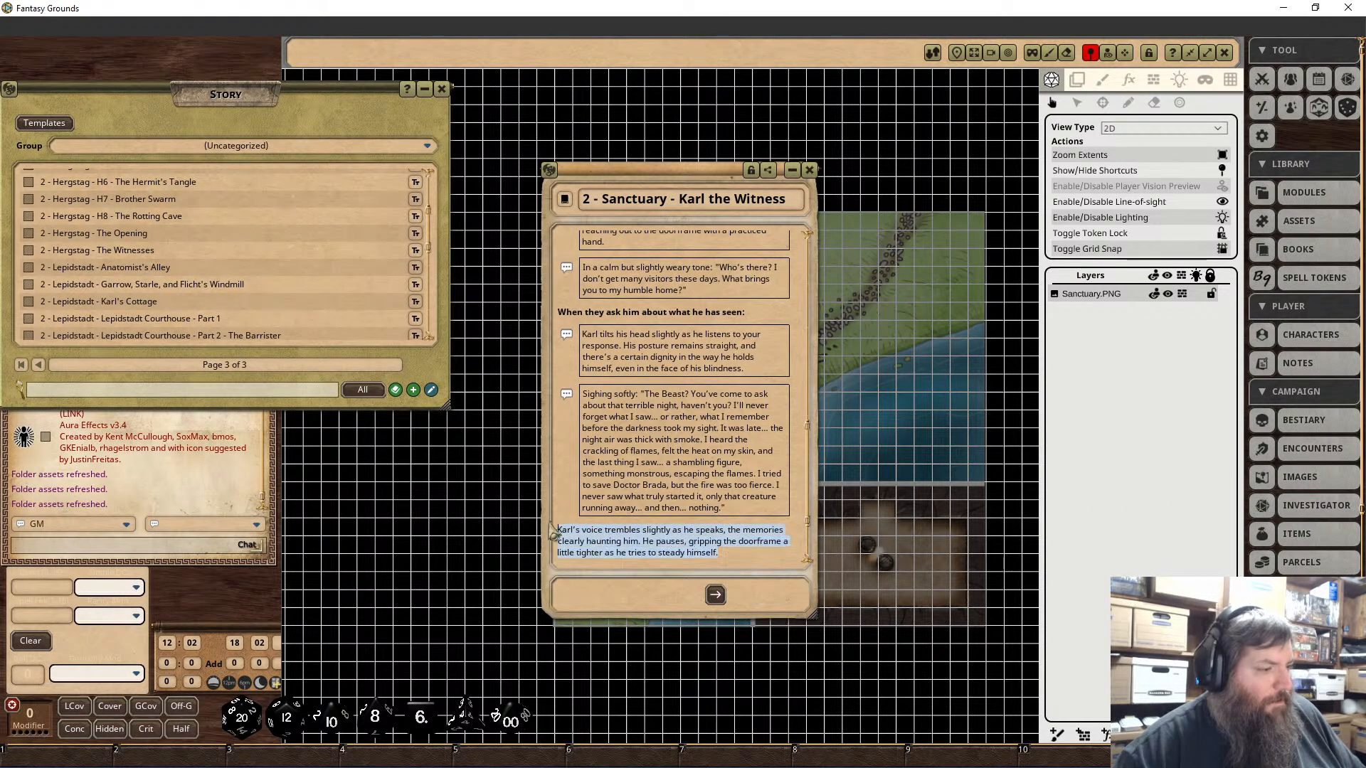
right_click(600, 538)
left_click(639, 576)
left_click(679, 539)
scroll(681, 548, "down", 3)
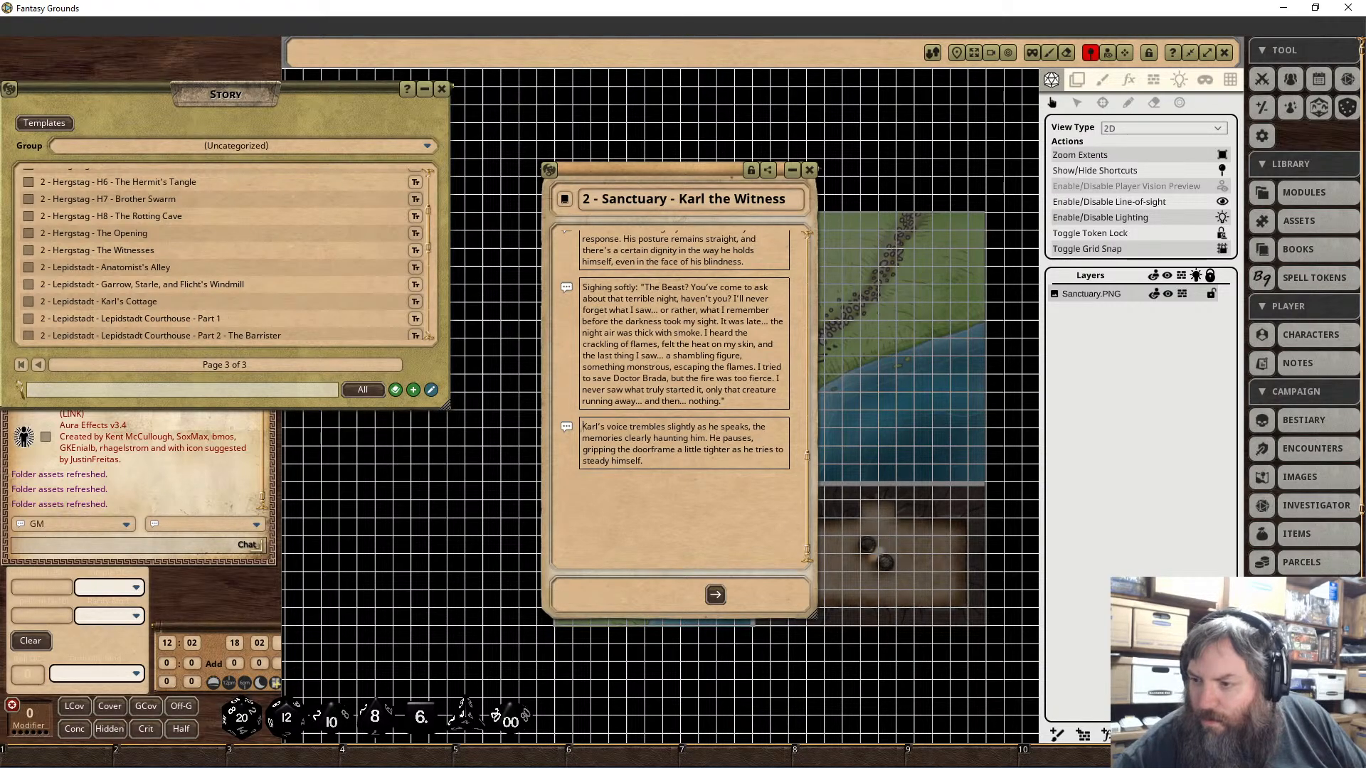
Step: Add the bold line "If they press for more information:" below the last boxed paragraph
left_click(653, 487)
type("If they pre")
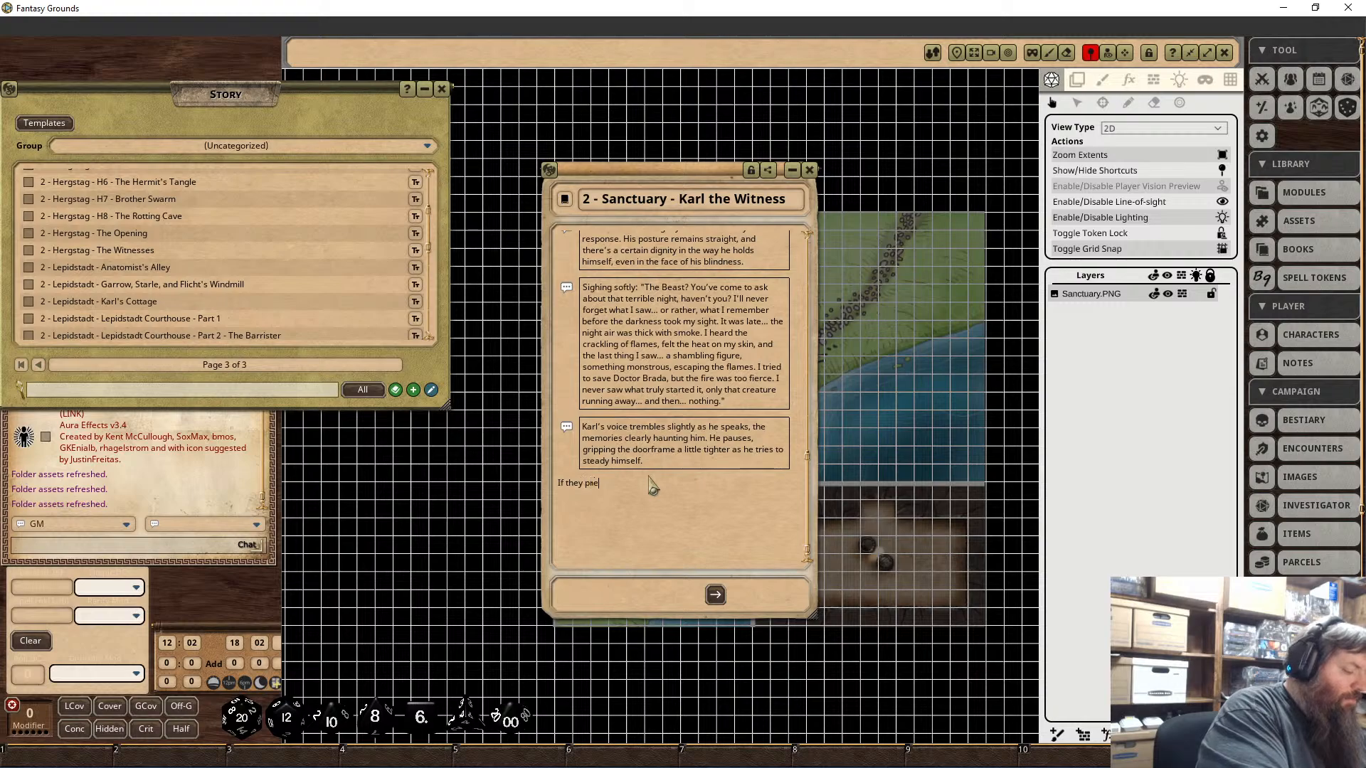
type("ss for more informn")
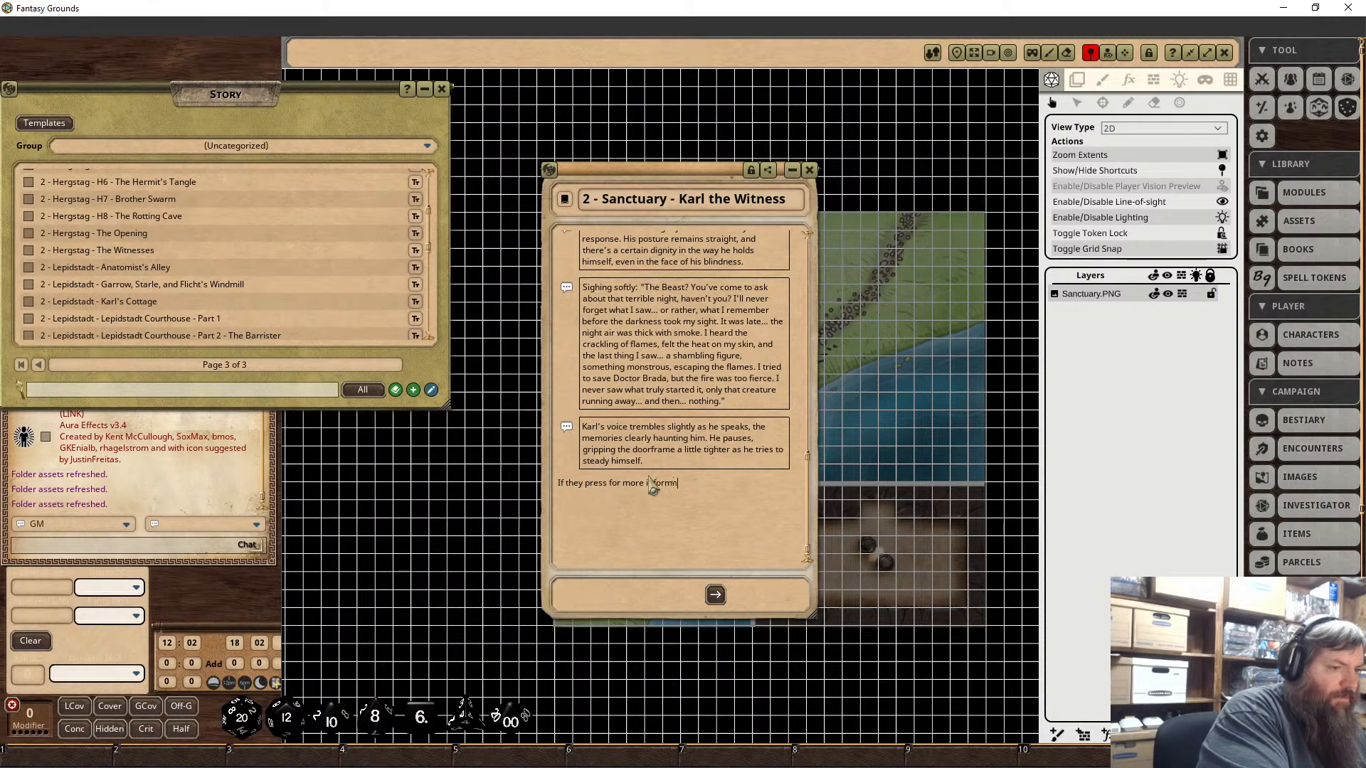
key("BackSpace")
type("ation:")
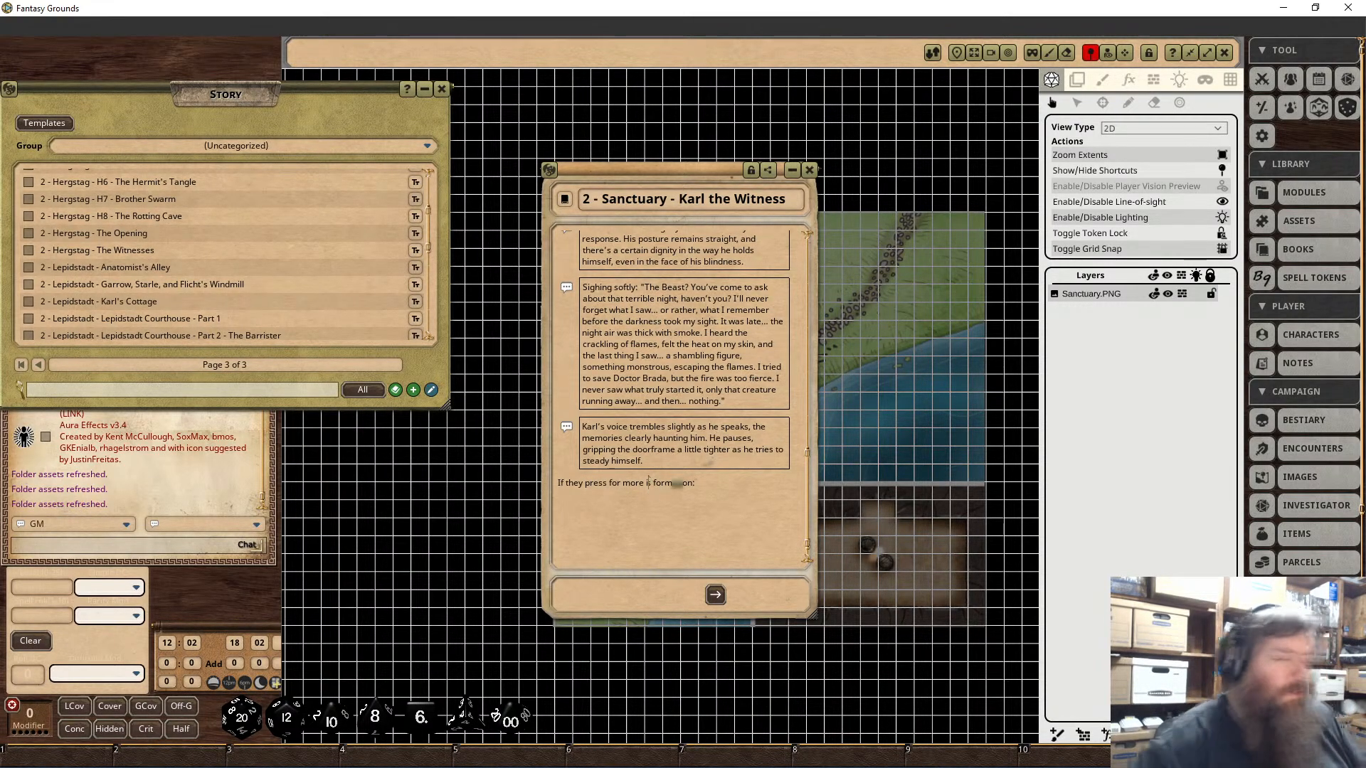
left_click_drag(730, 484, 558, 485)
right_click(561, 486)
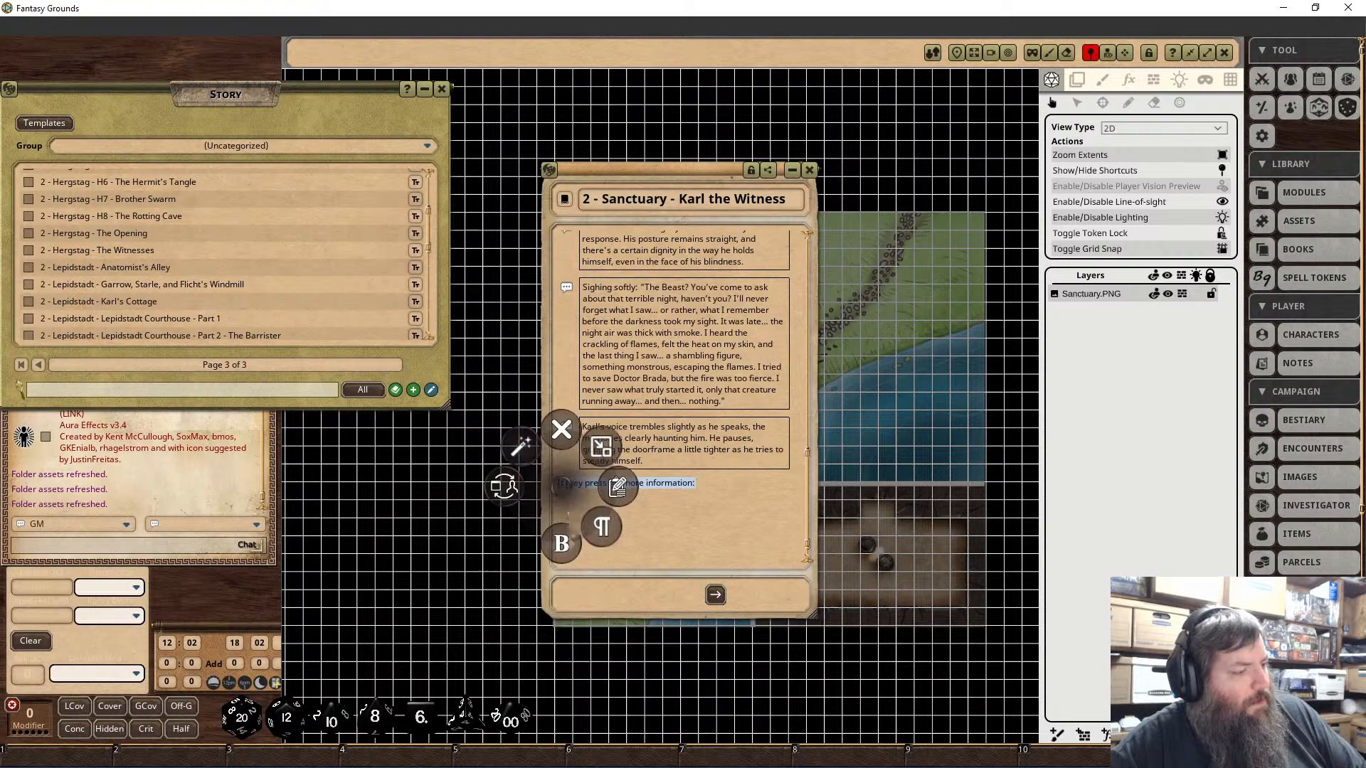
left_click(563, 544)
left_click(523, 583)
left_click(639, 522)
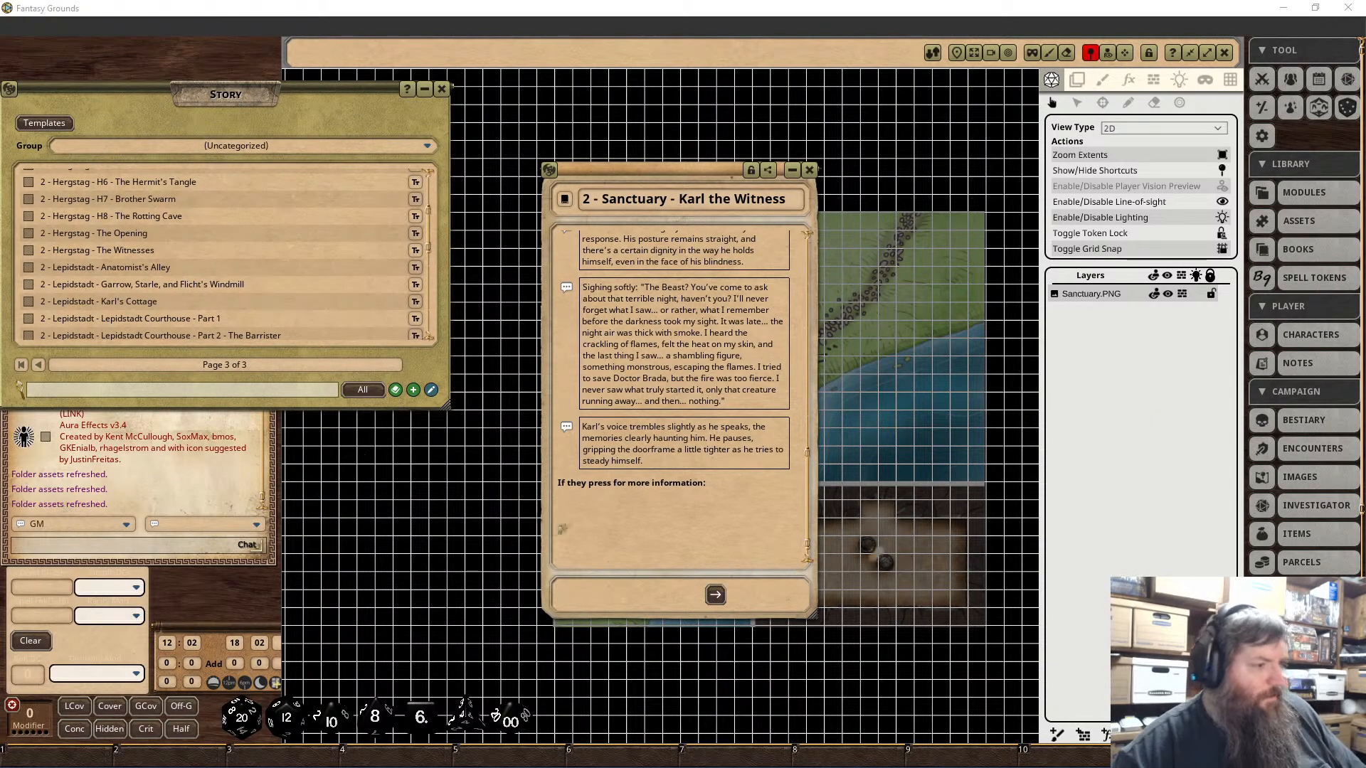
Step: Paste Karl's reply starting "Furrowing his brow" below "If they press for more information:" and format it as a boxed chat frame
left_click(569, 507)
key("ctrl+v")
scroll(684, 498, "down", 3)
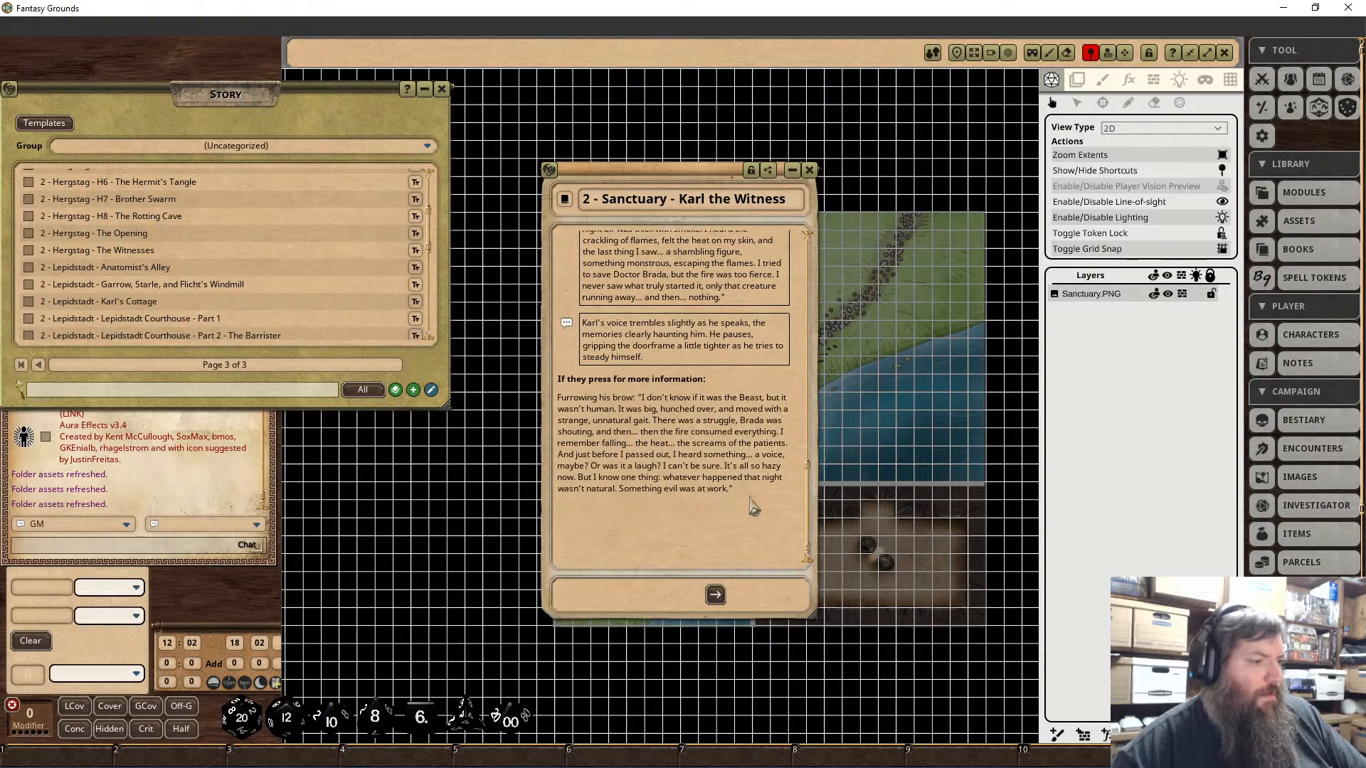
left_click_drag(733, 490, 542, 397)
right_click(603, 412)
left_click(659, 467)
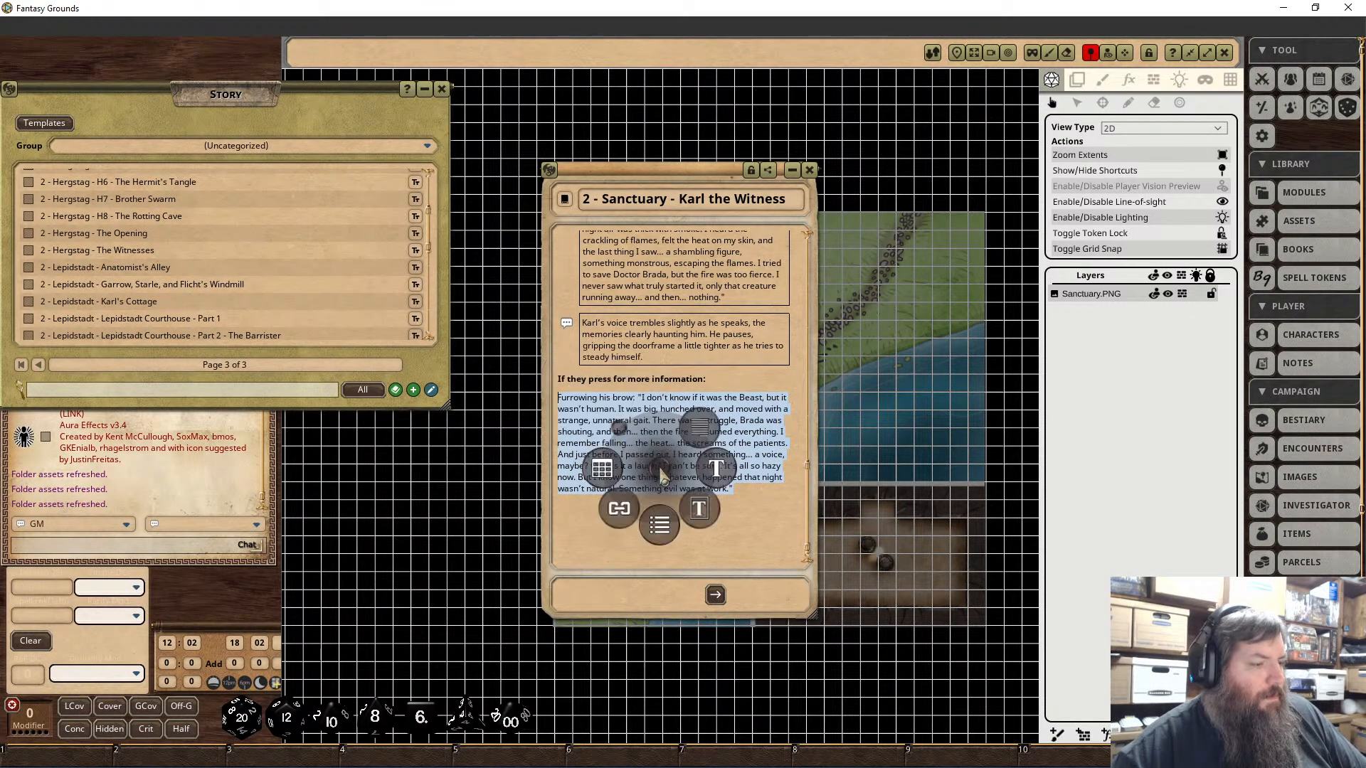
left_click(715, 519)
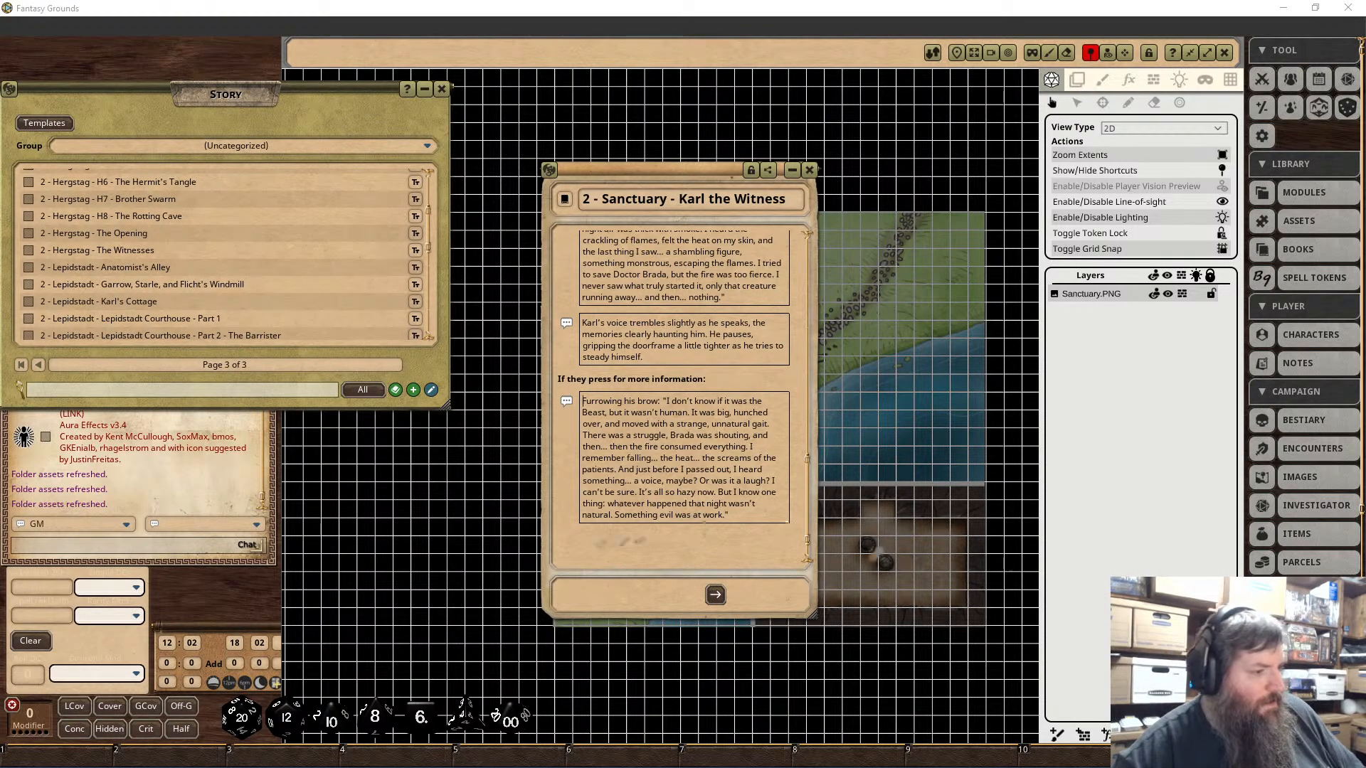
Step: Add the closing paragraph starting "Karl finishes speaking" below his reply and format it as a boxed chat frame
scroll(644, 516, "down", 3)
left_click_drag(644, 516, 545, 462)
right_click(646, 510)
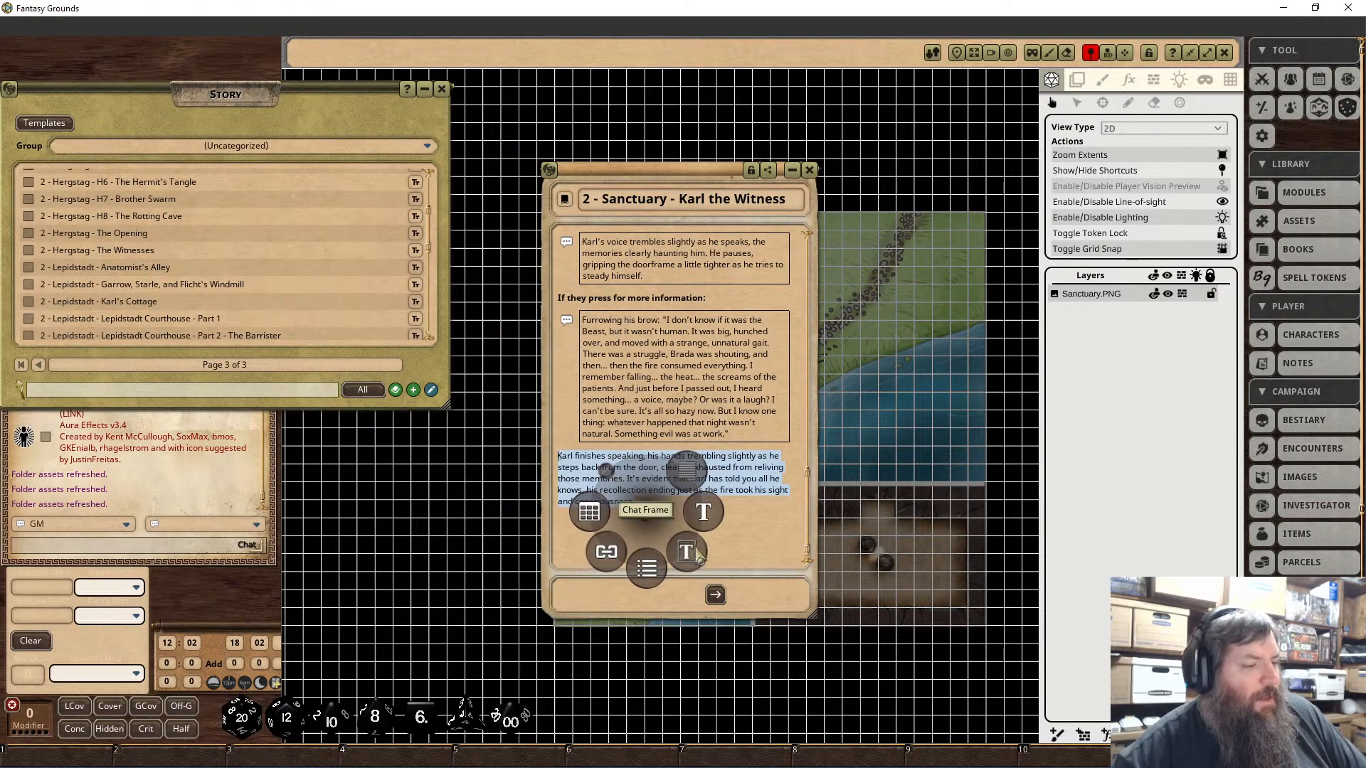
left_click(692, 548)
Step: Lock the Karl the Witness entry and pin it to the Sanctuary map at the upper end of the road, closing the entry
scroll(784, 518, "up", 6)
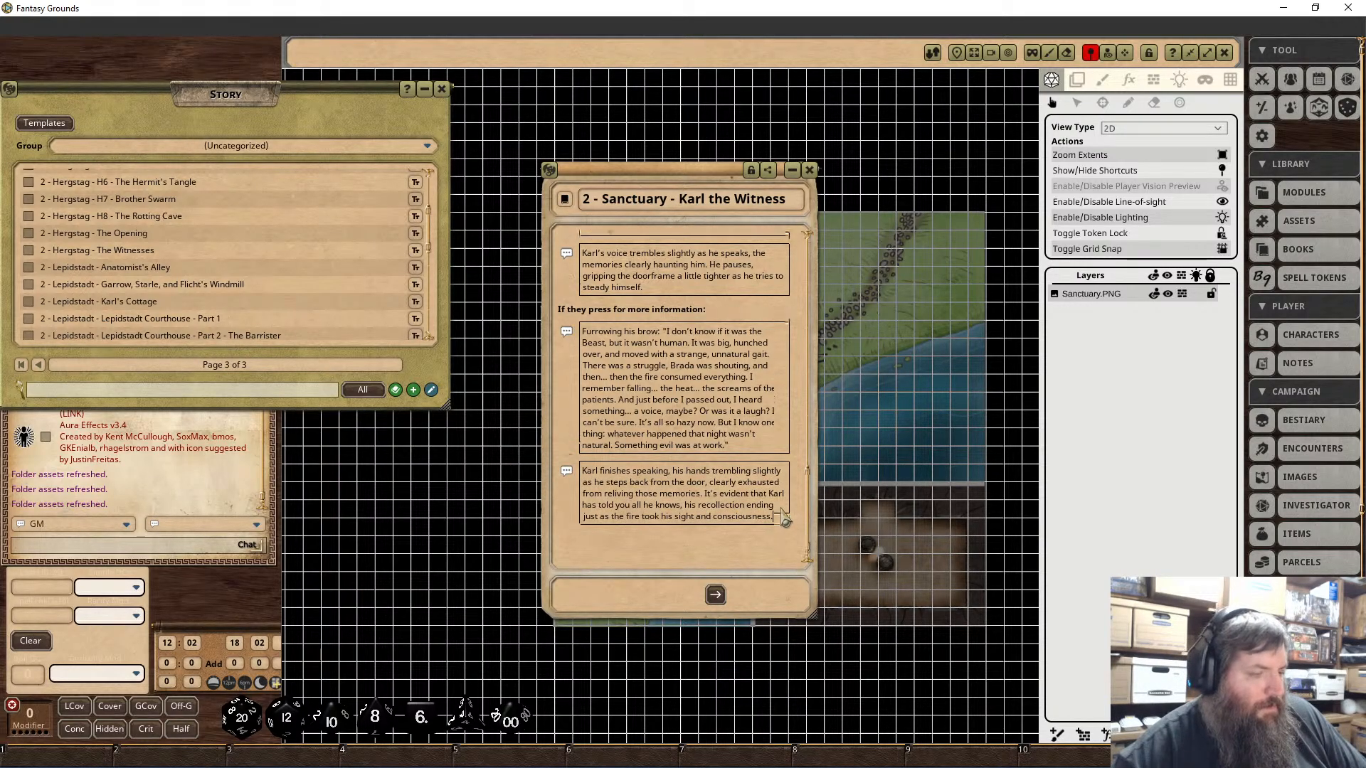
scroll(722, 498, "up", 5)
scroll(722, 498, "up", 8)
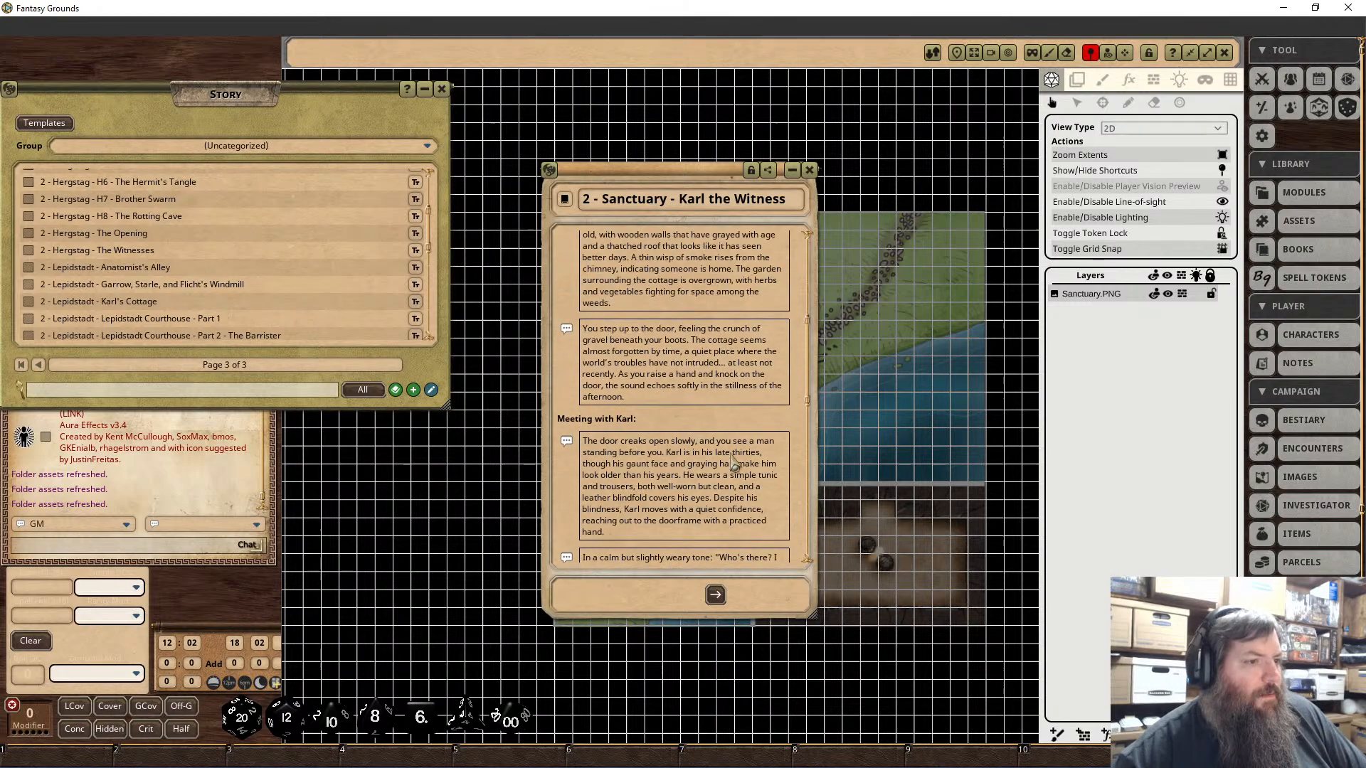
left_click(750, 170)
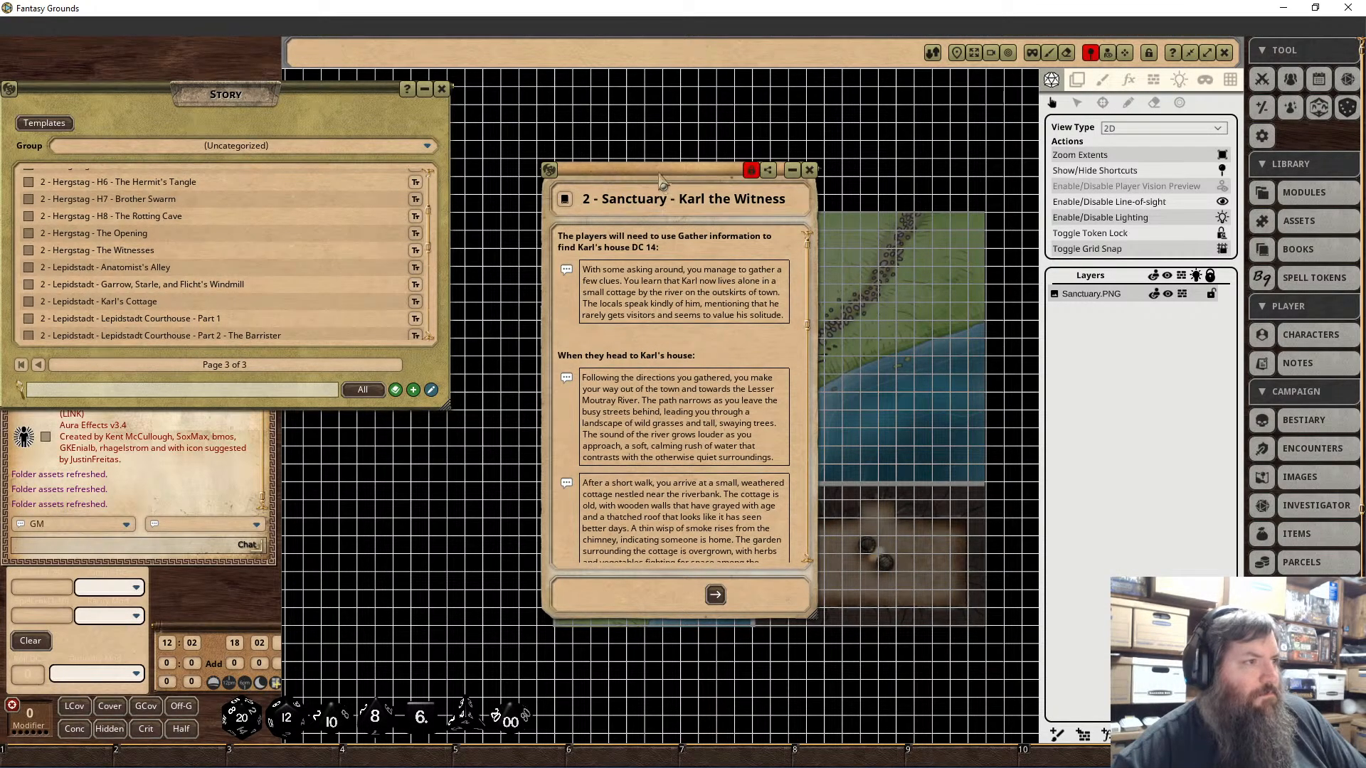
left_click_drag(725, 171, 608, 265)
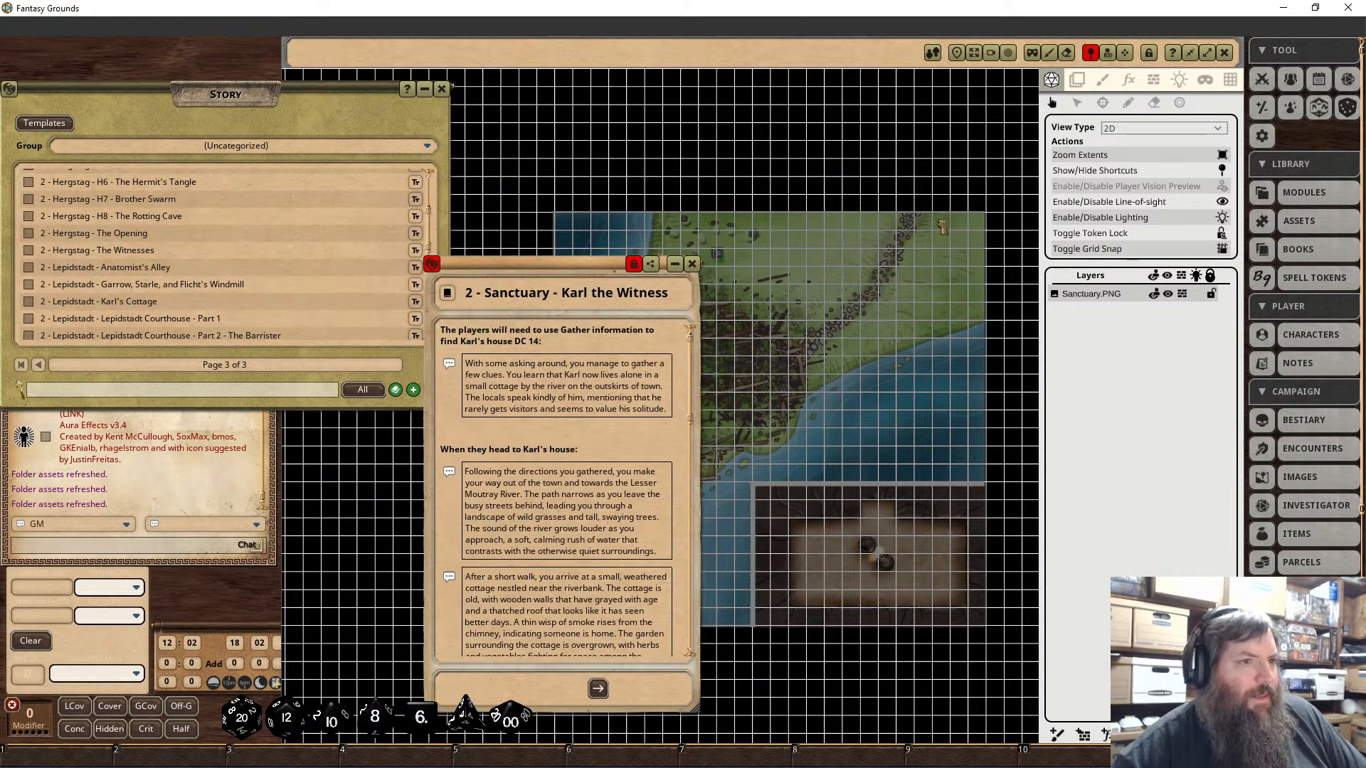
left_click_drag(923, 225, 921, 224)
left_click(692, 265)
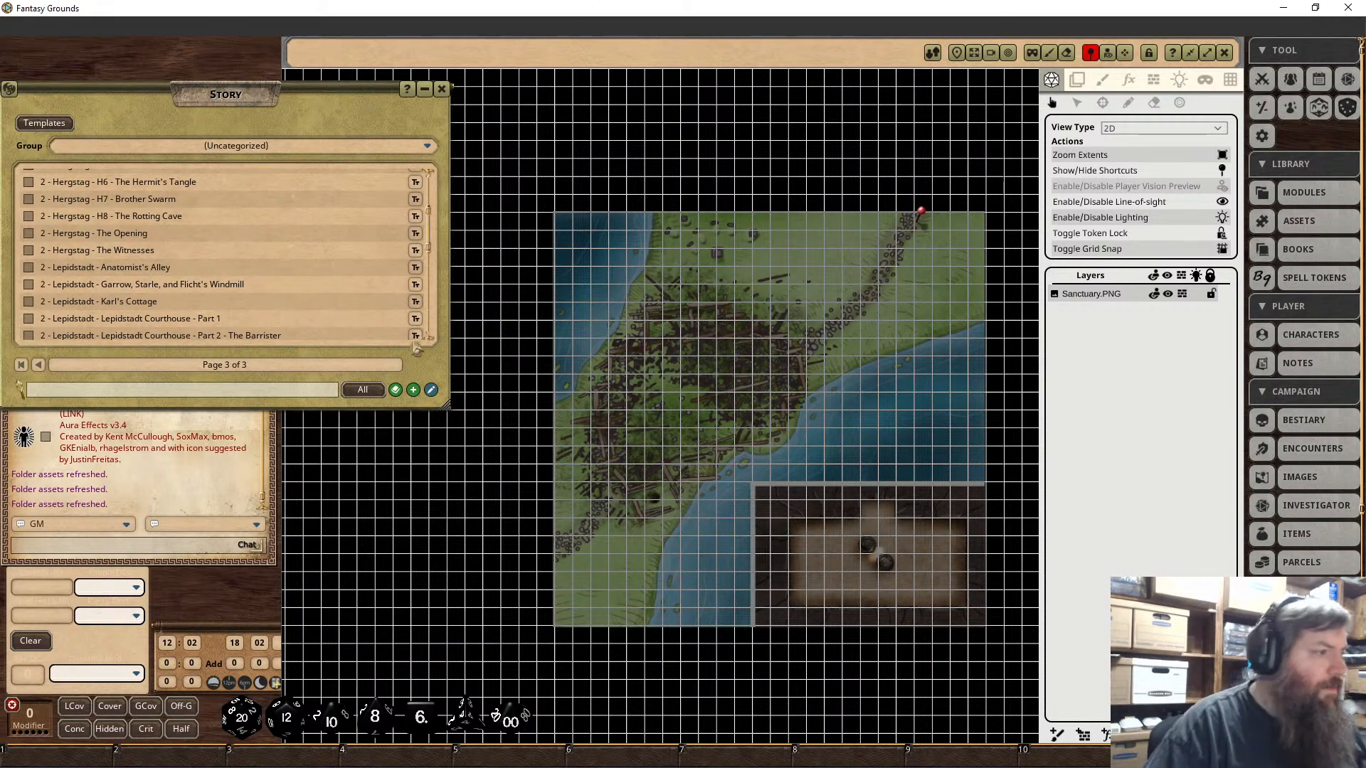
Step: Create a new story entry named "2 - Sanctuary - The Opening"
left_click(412, 389)
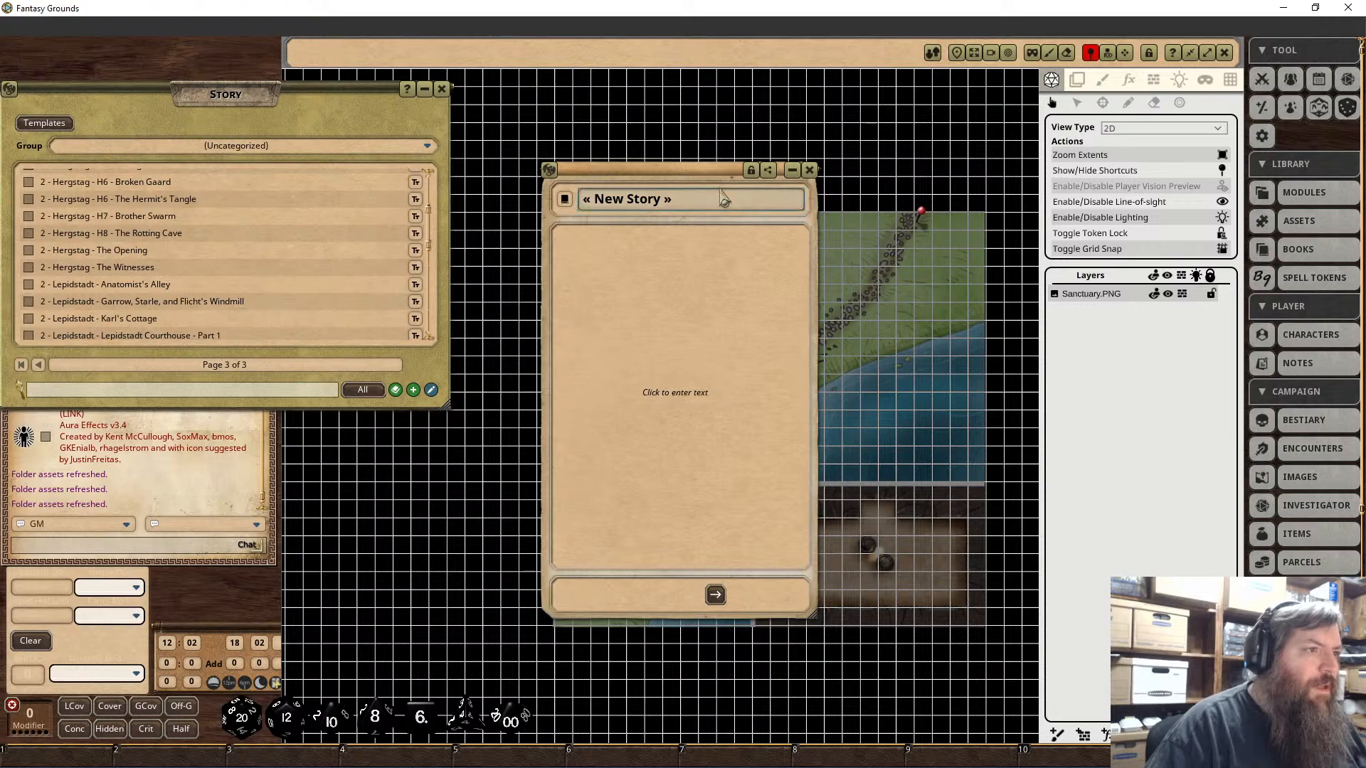
type("2")
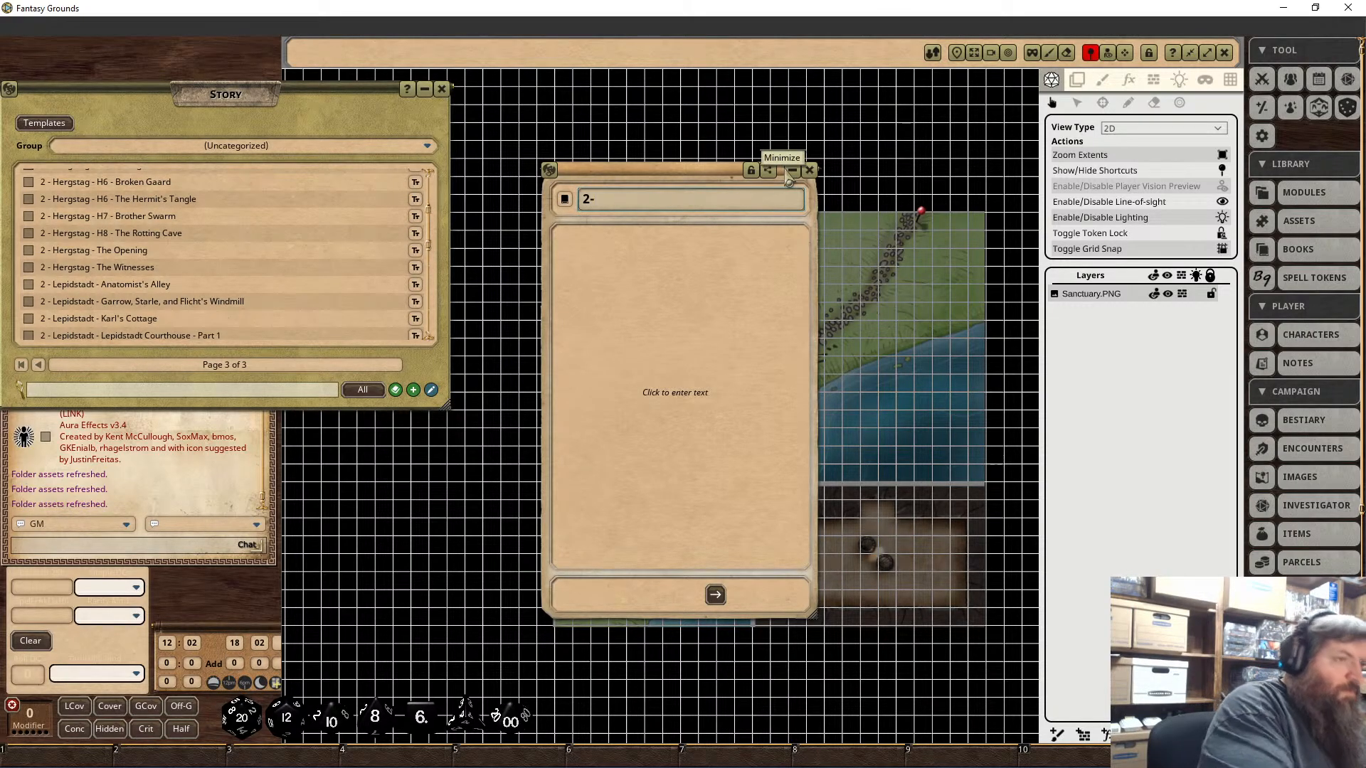
type(" - Sanctu")
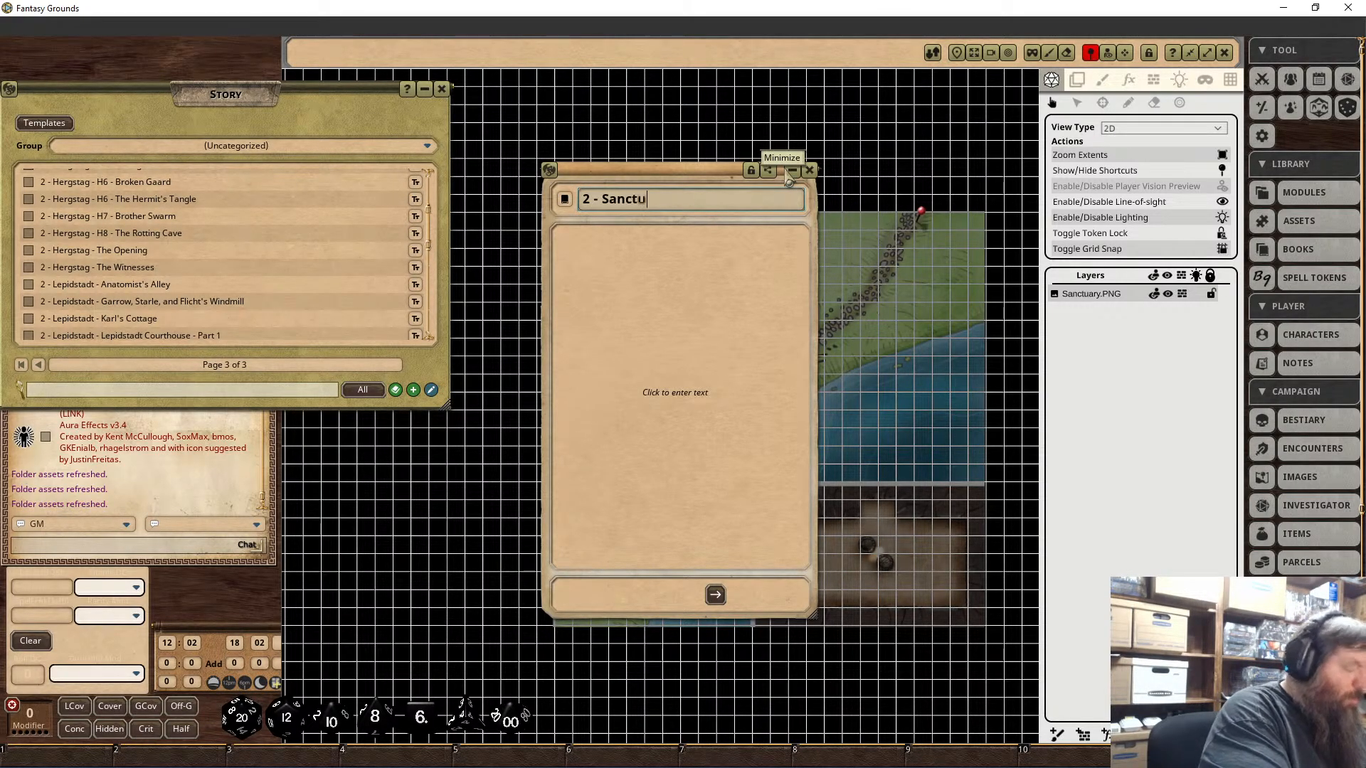
type("ary - Tha")
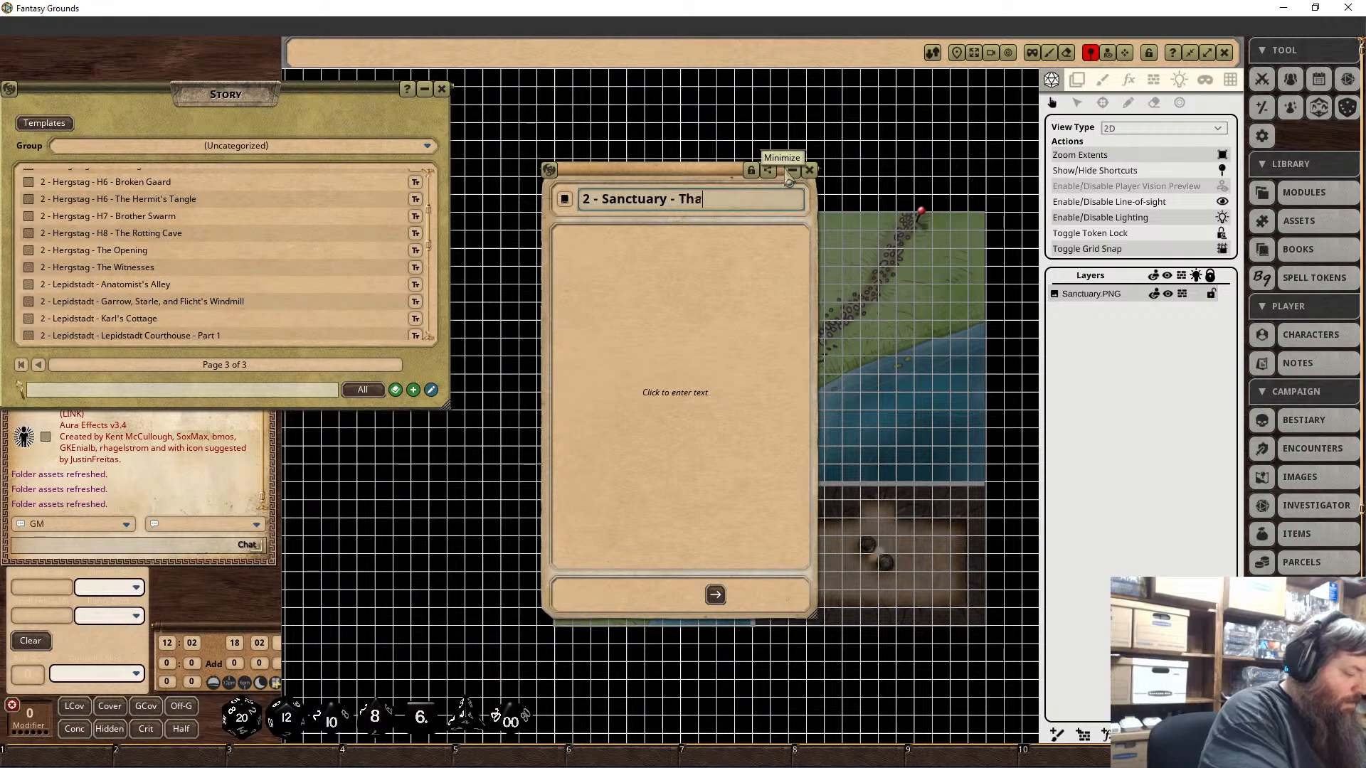
key("BackSpace")
type("e opening")
key("BackSpace")
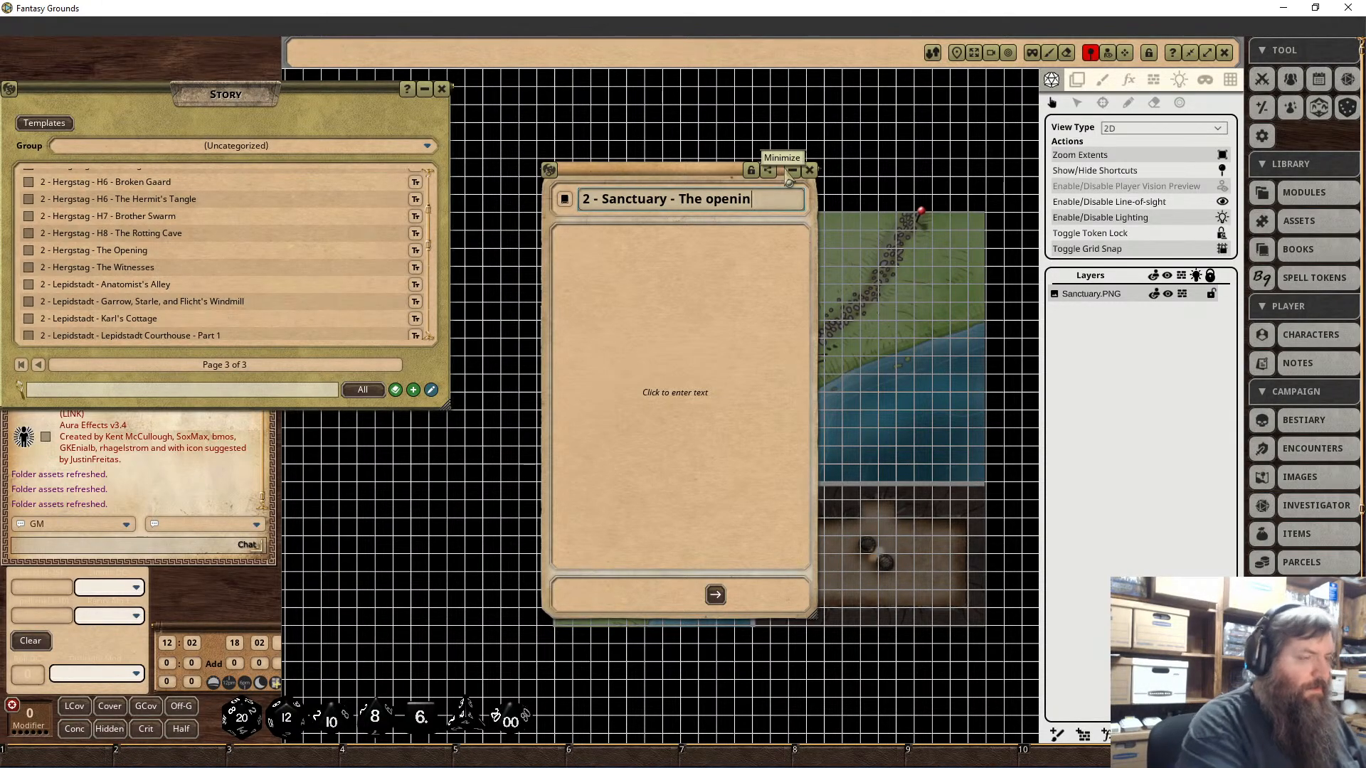
key("BackSpace")
key("BackSpace")
key("BackSpace")
key("BackSpace")
key("BackSpace")
key("BackSpace")
type("Opening")
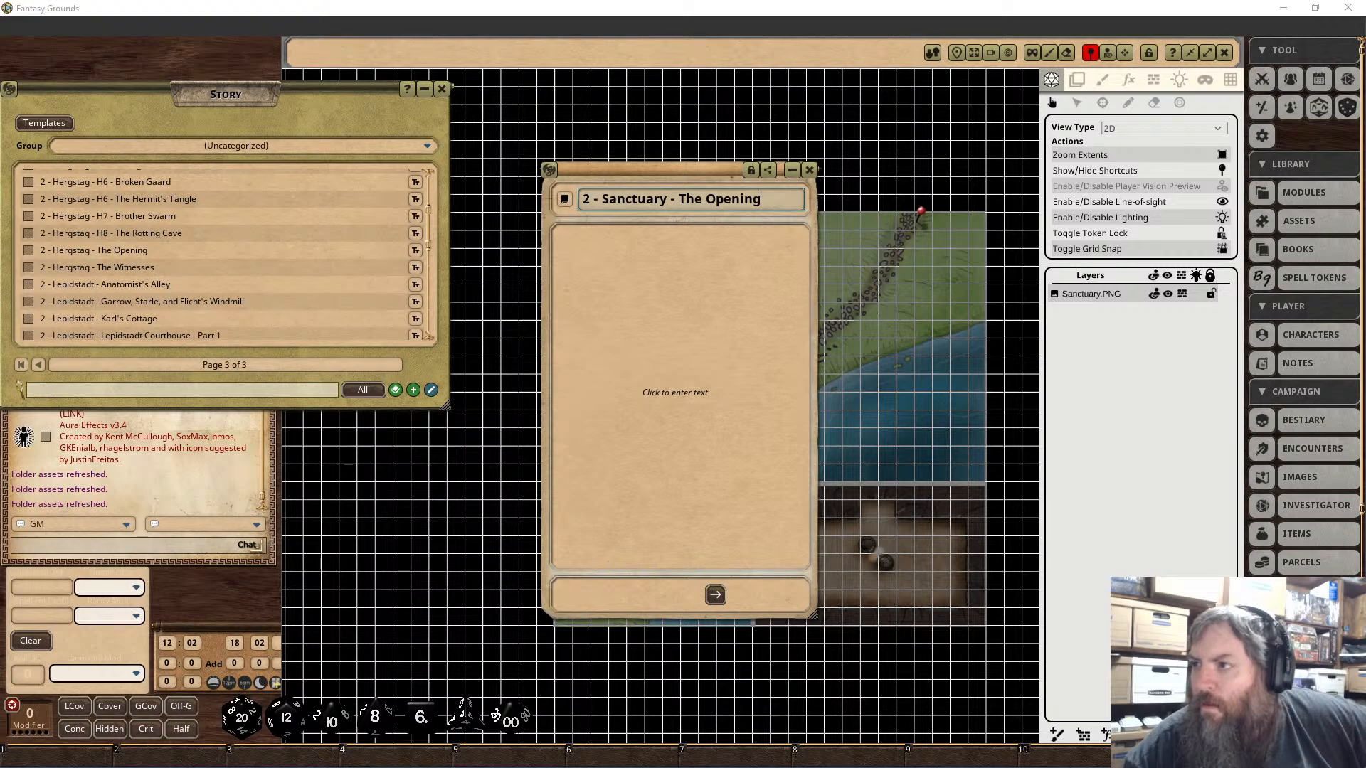
Step: Copy the travel heading and the Foot 20 to Foot 35 speed lines from "2 - Hergstag - The Opening" into the new Sanctuary entry
left_click(665, 253)
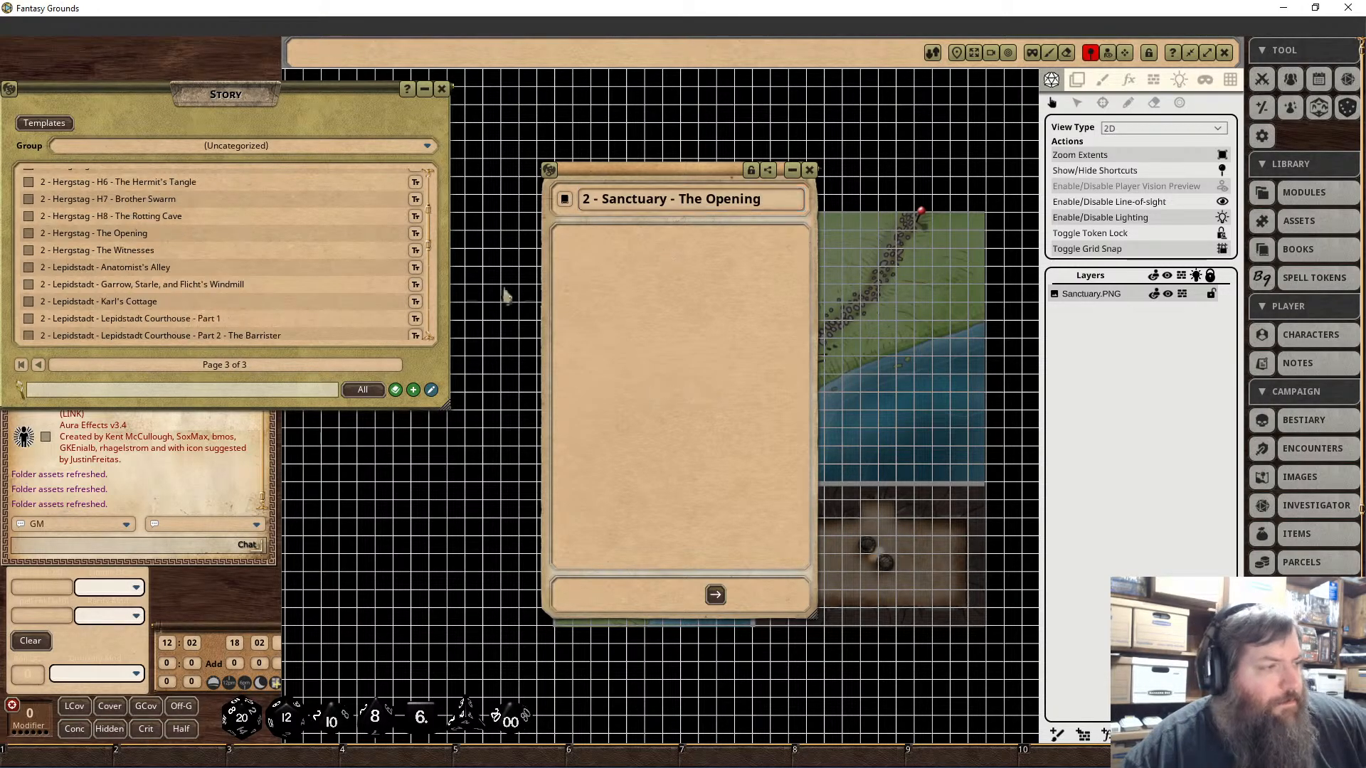
scroll(206, 311, "down", 3)
scroll(153, 256, "up", 3)
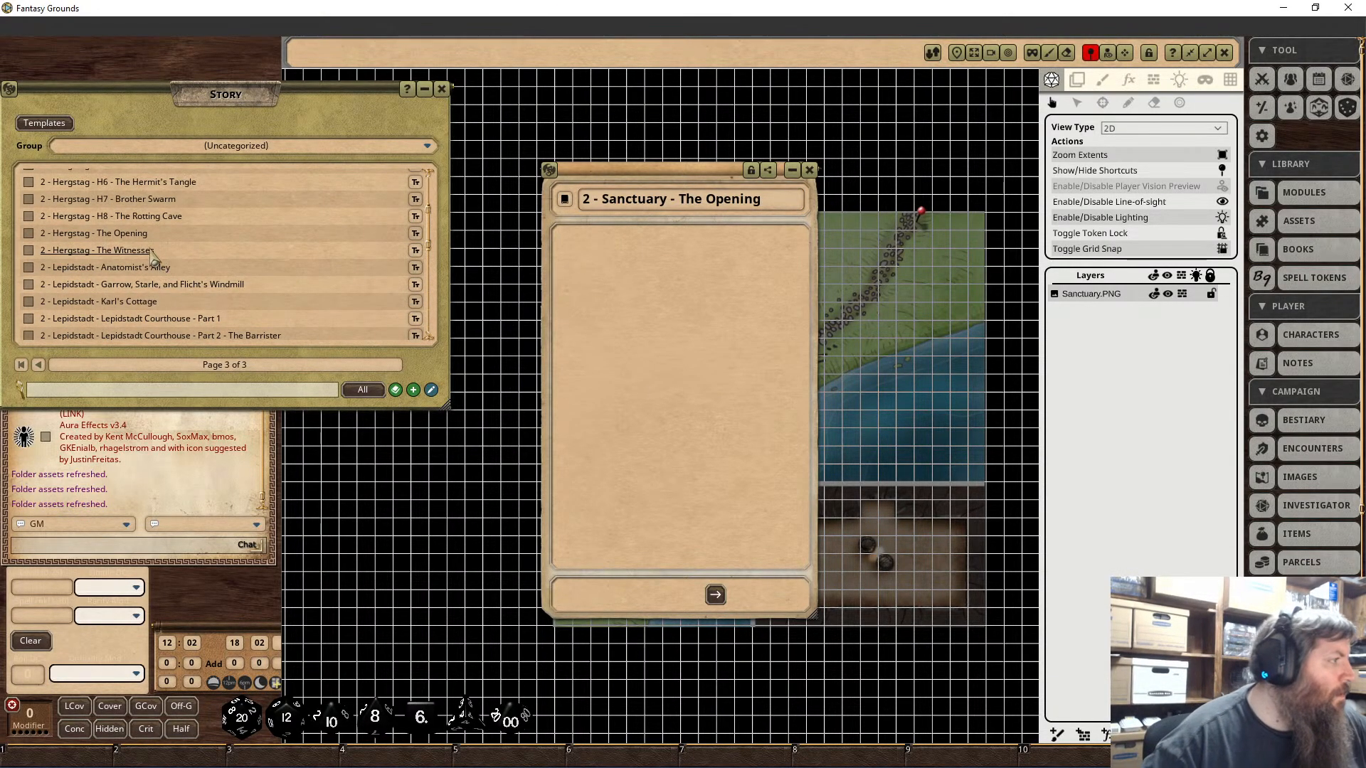
left_click(142, 235)
left_click_drag(662, 168, 1018, 185)
left_click_drag(1143, 349, 888, 267)
key("ctrl+c")
left_click(1065, 331)
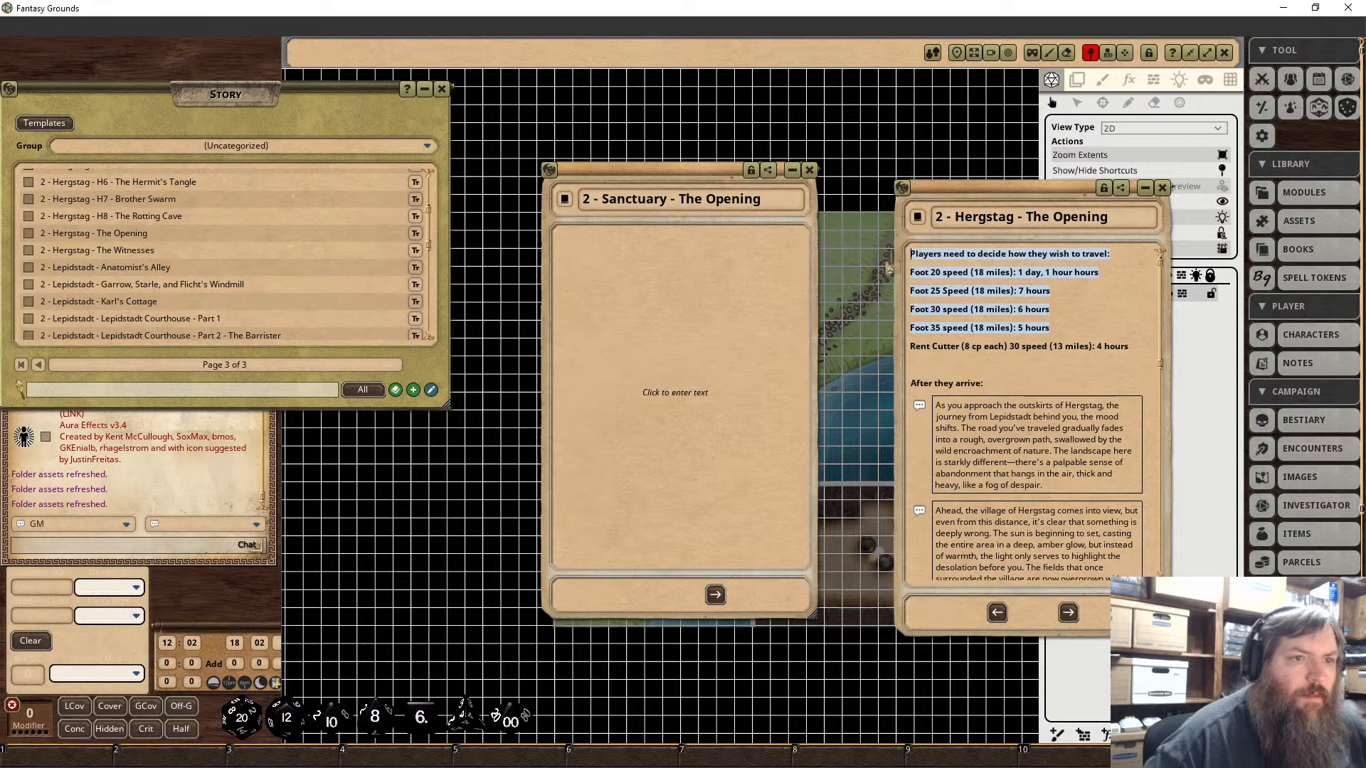
left_click(632, 239)
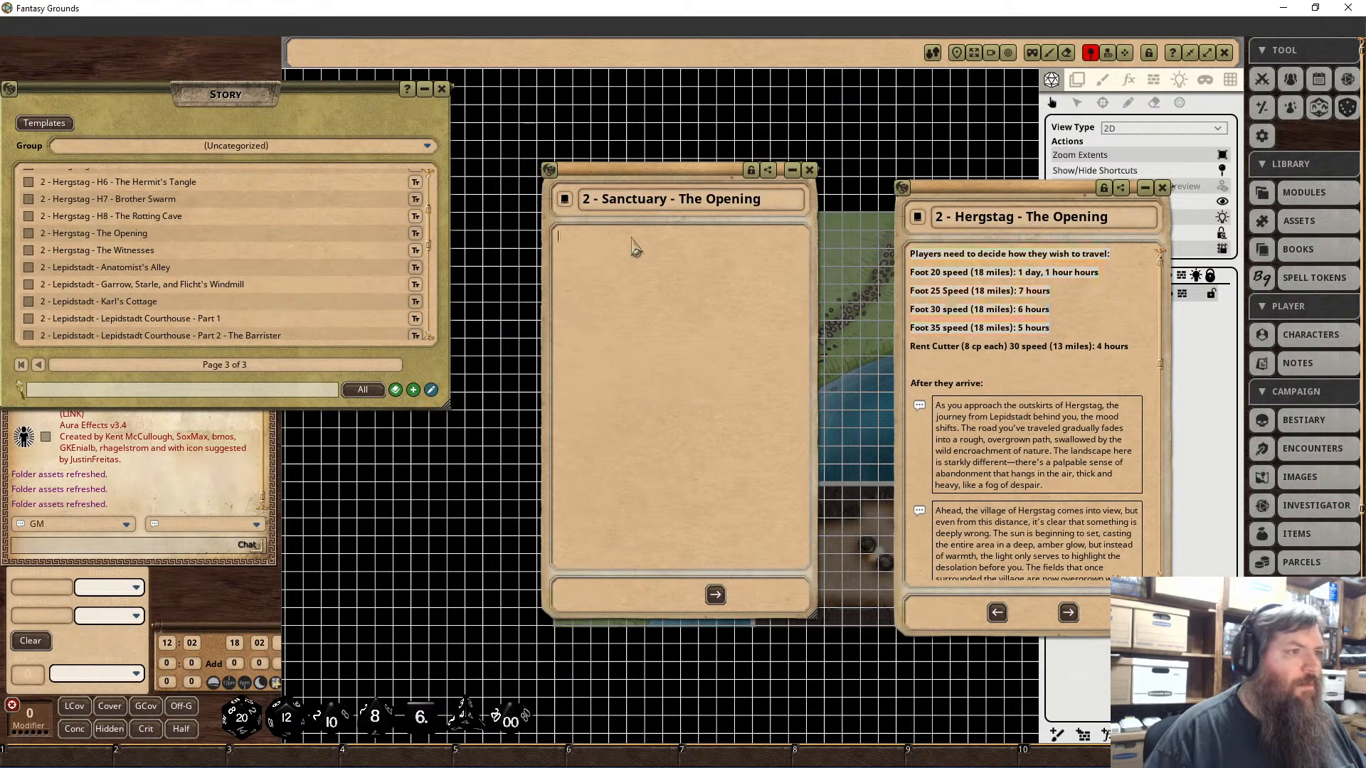
key("ctrl+v")
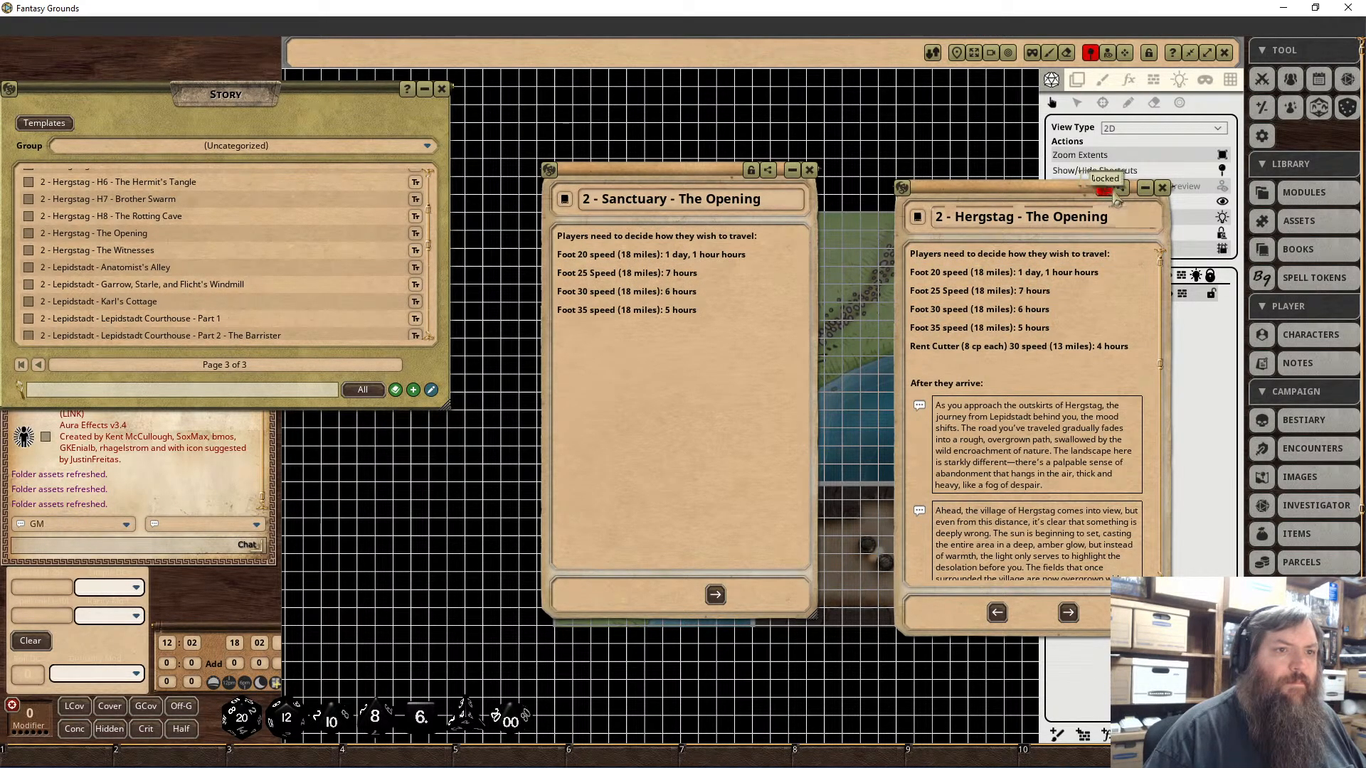
left_click(1163, 187)
Step: Set the distance to 6 miles in the Foot 20, Foot 25, Foot 30 and Foot 35 speed lines of the Sanctuary entry
double_click(626, 255)
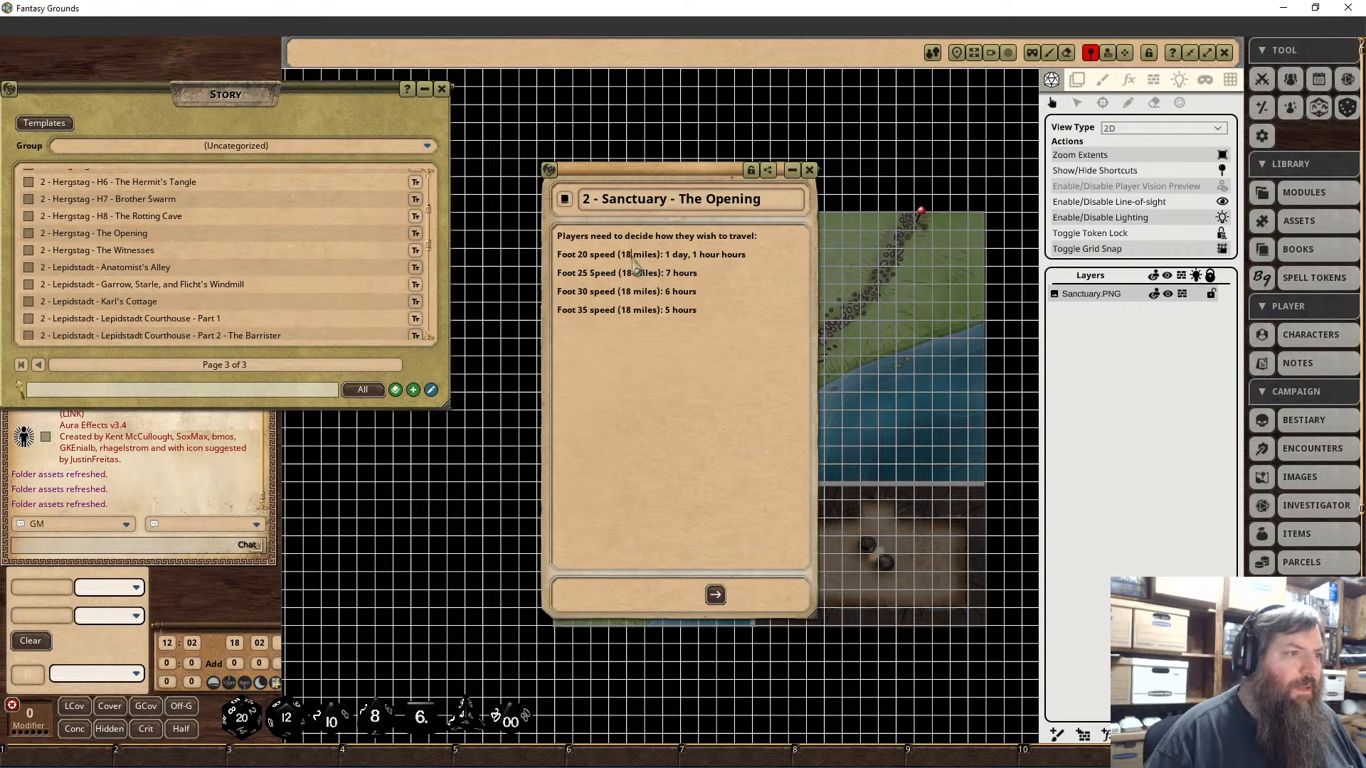
type("6")
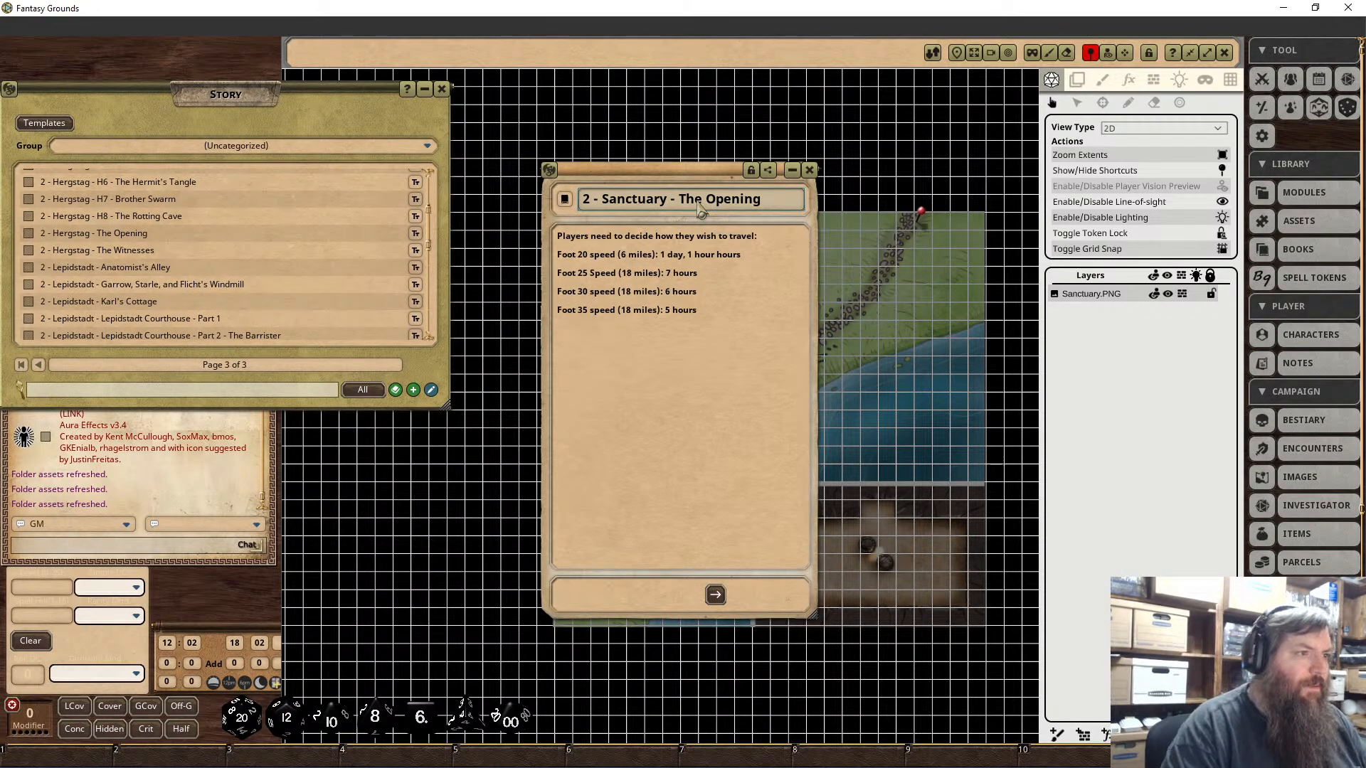
key("Right")
key("BackSpace")
key("BackSpace")
type("6")
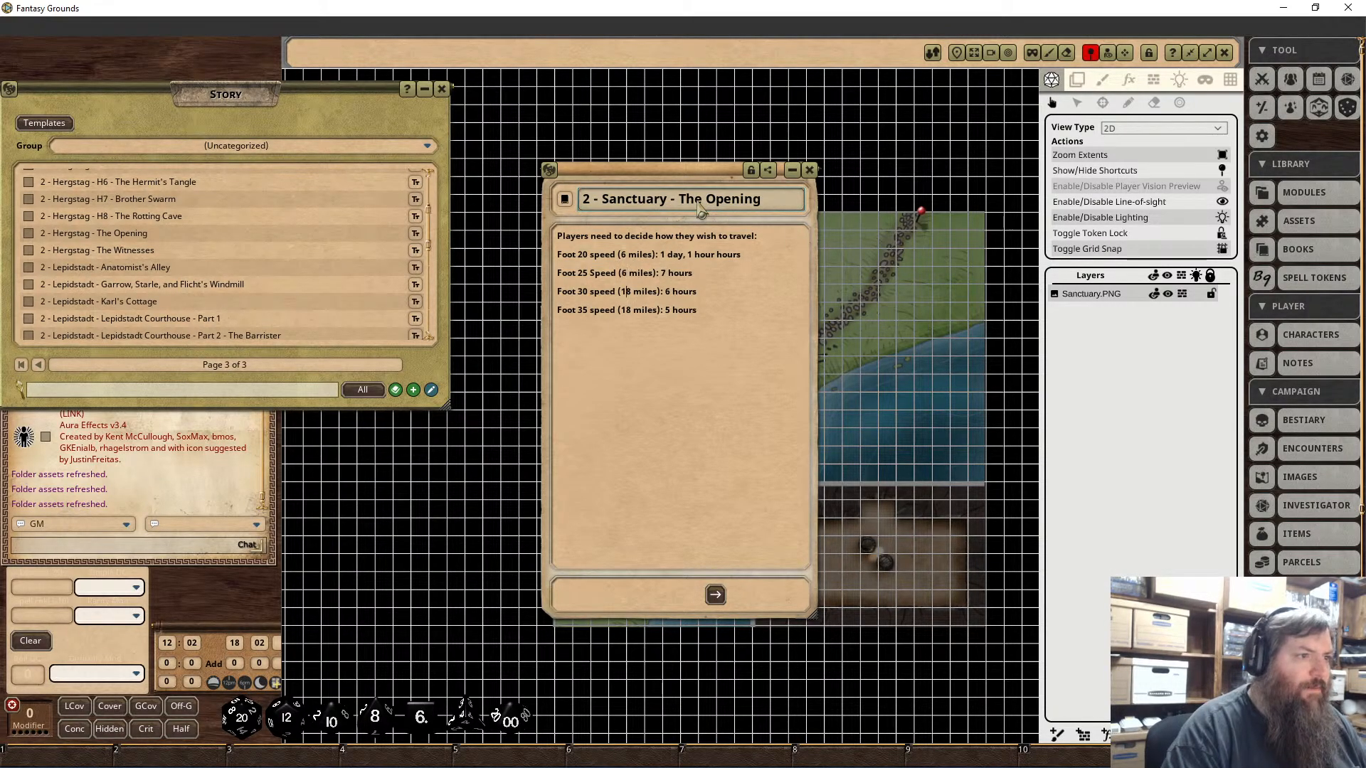
key("Down")
key("Right")
key("BackSpace")
key("Right")
key("BackSpace")
key("BackSpace")
type("6")
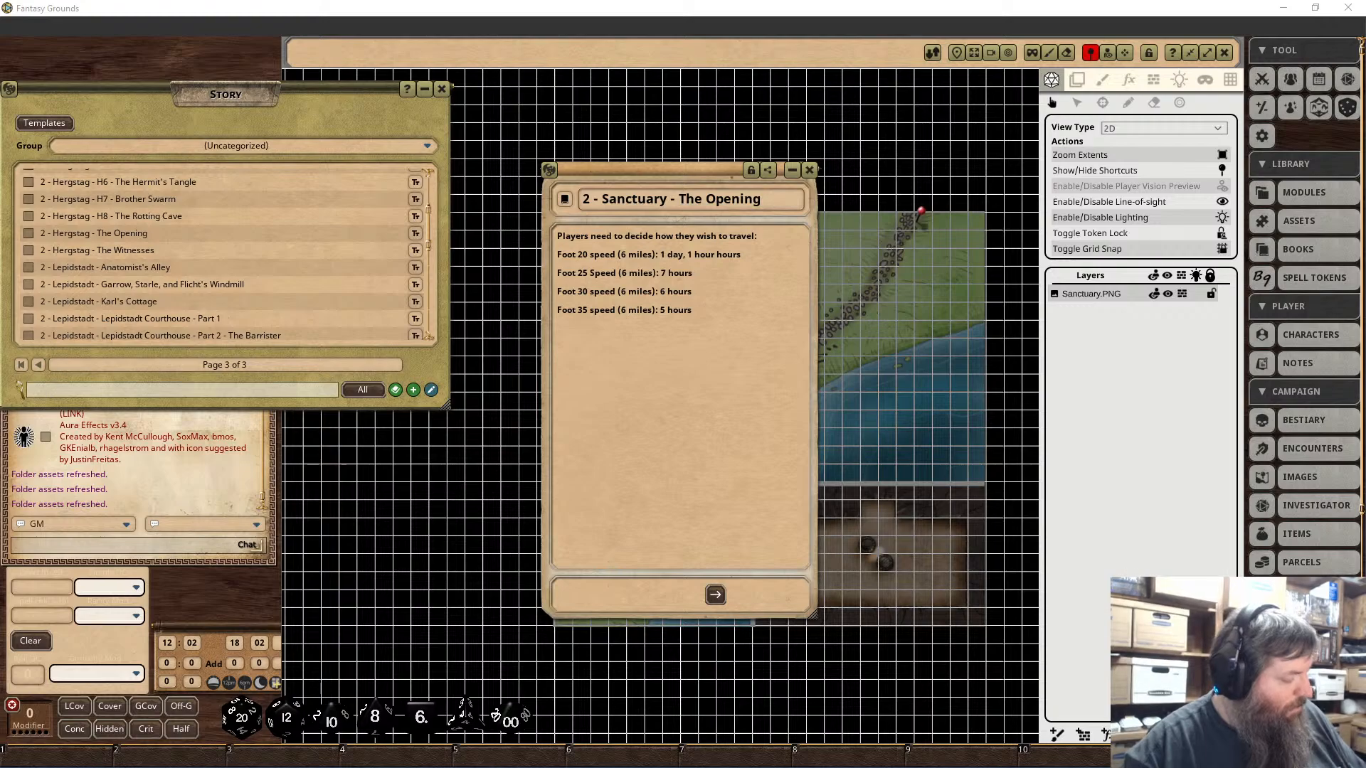
key("XF86Calculator")
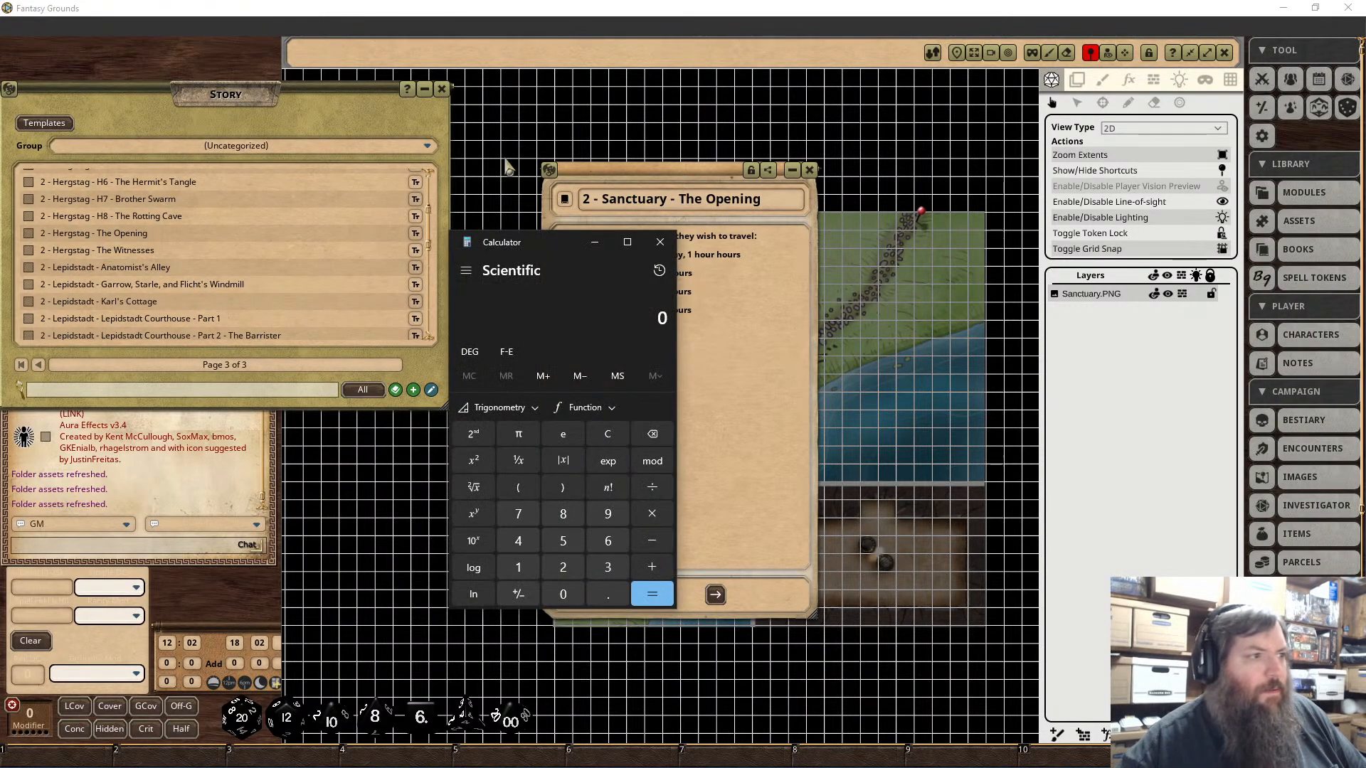
left_click_drag(572, 244, 761, 254)
left_click(849, 253)
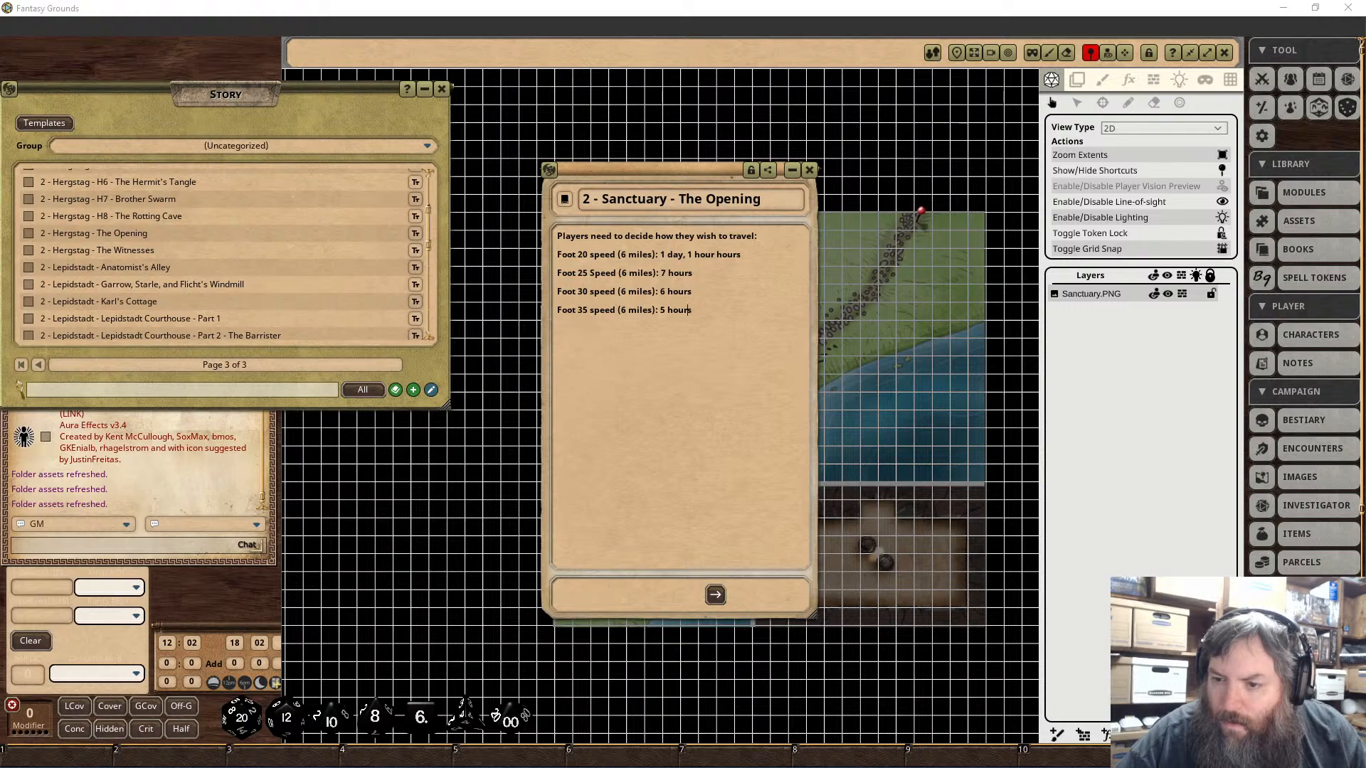
Step: Replace the Foot 20 travel time with "3 hours"
left_click(756, 262)
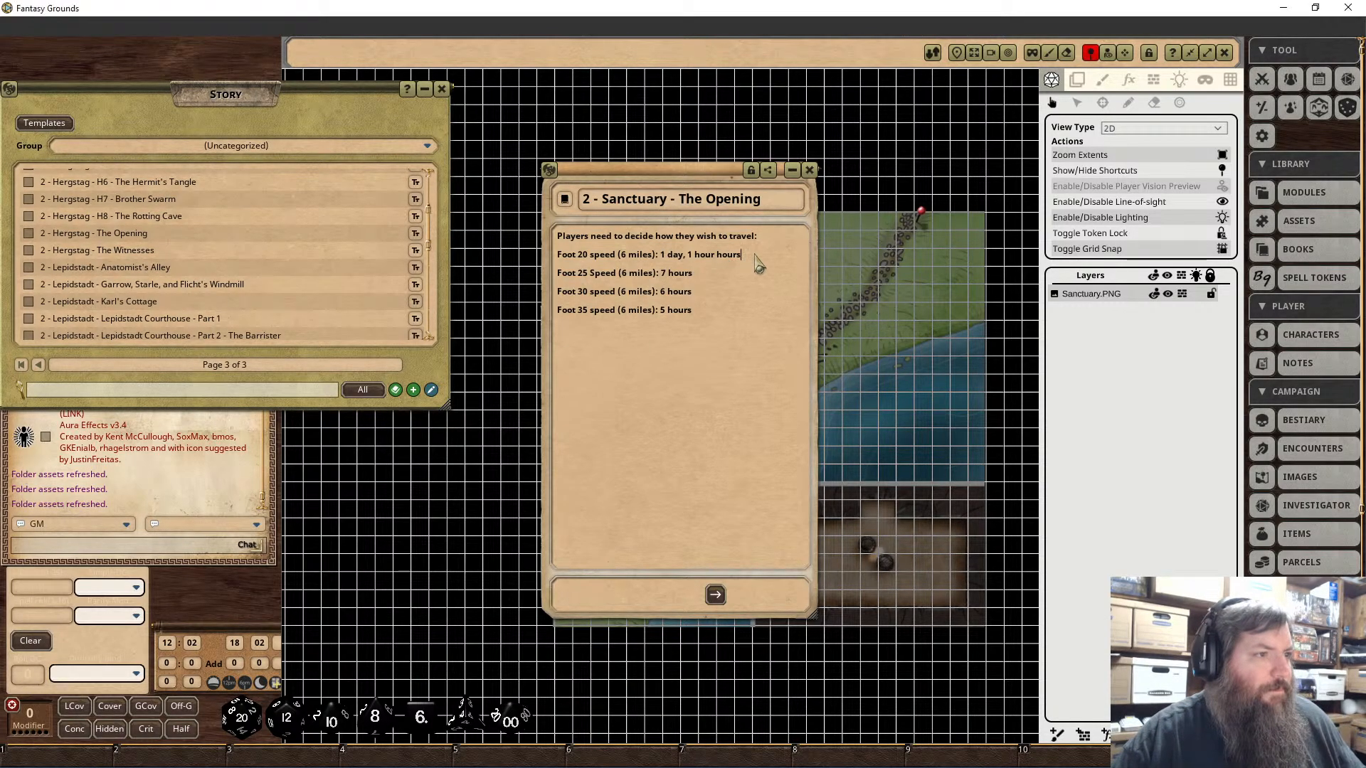
key("BackSpace")
key("BackSpace")
key("BackSpace")
key("BackSpace")
key("BackSpace")
key("BackSpace")
key("BackSpace")
key("BackSpace")
key("BackSpace")
key("BackSpace")
key("BackSpace")
key("BackSpace")
key("BackSpace")
key("BackSpace")
key("BackSpace")
key("BackSpace")
key("BackSpace")
key("BackSpace")
key("BackSpace")
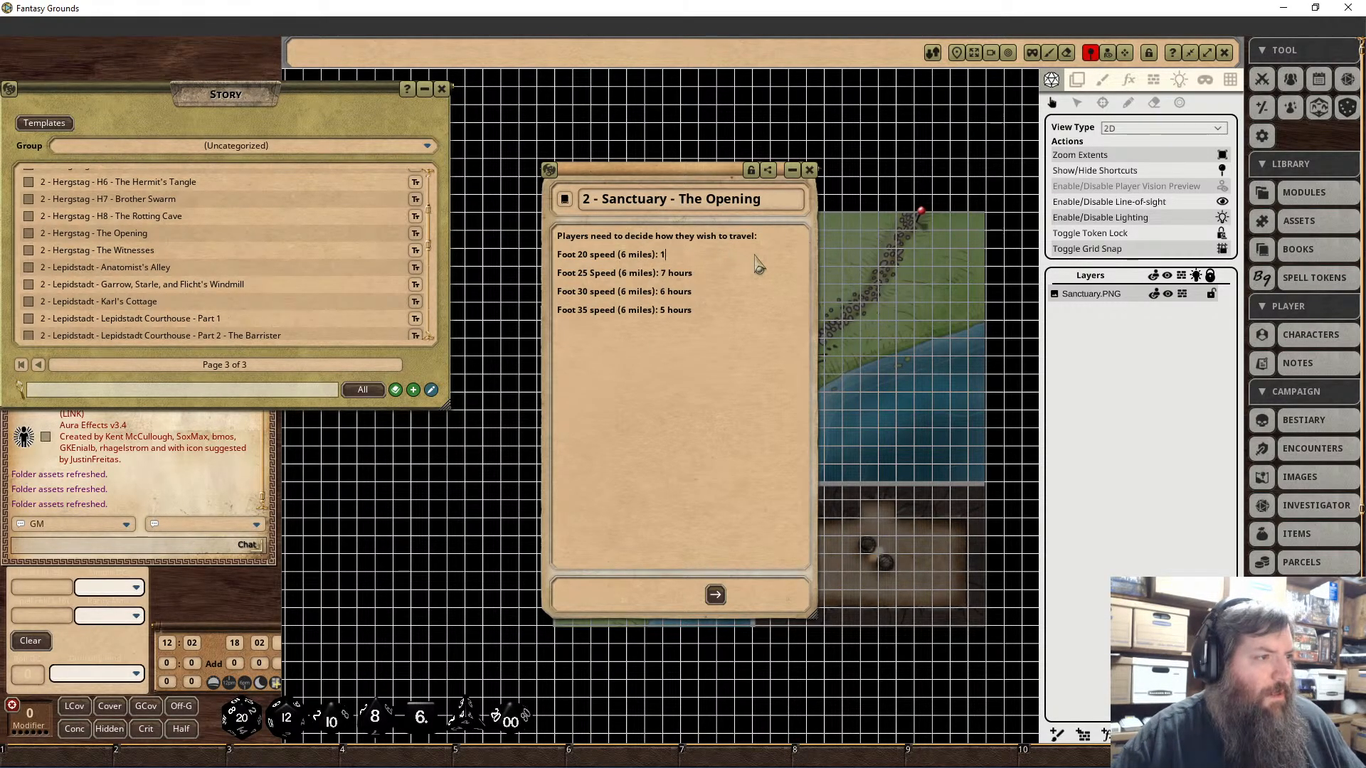
type("3 hours")
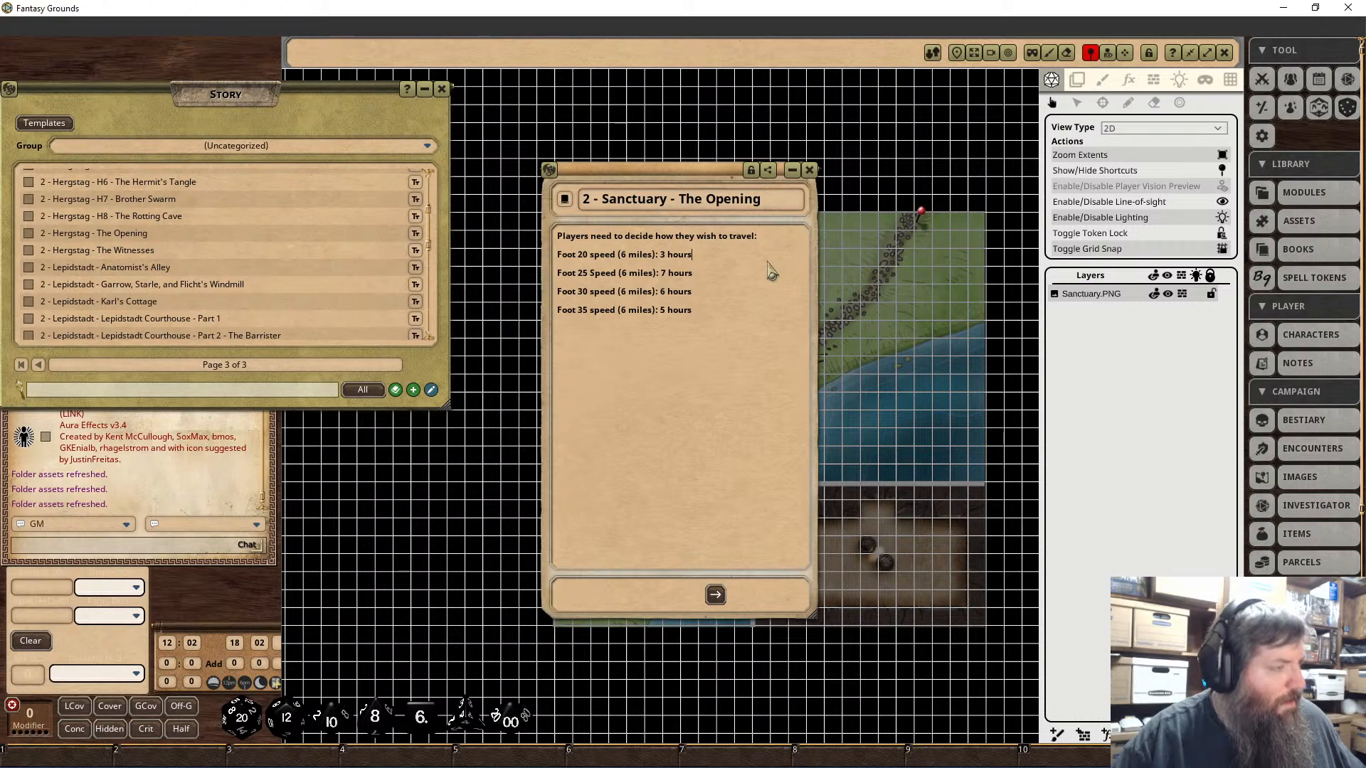
Step: Remove the hour numbers from the Foot 25, Foot 30 and Foot 35 lines, keeping the word "hours" in each
left_click(772, 273)
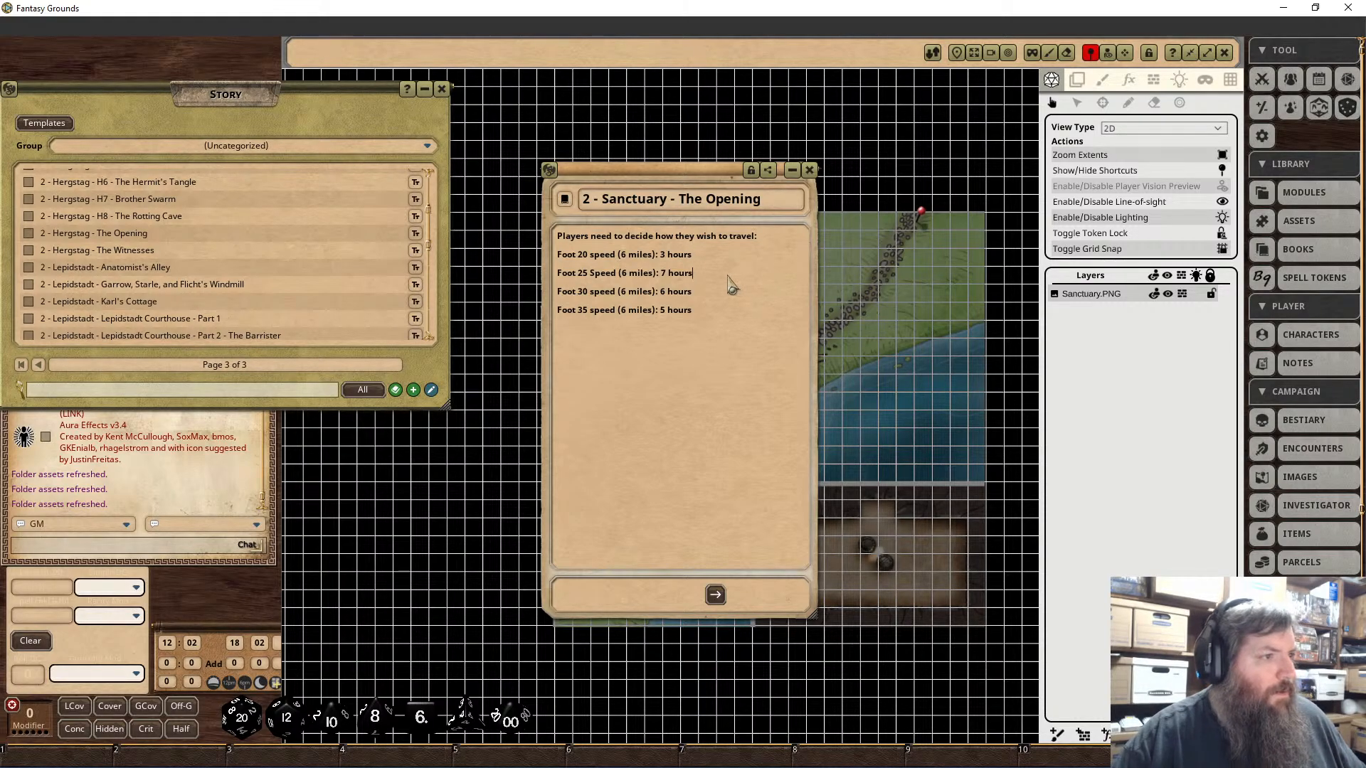
key("BackSpace")
key("BackSpace")
key("BackSpace")
key("BackSpace")
type("o")
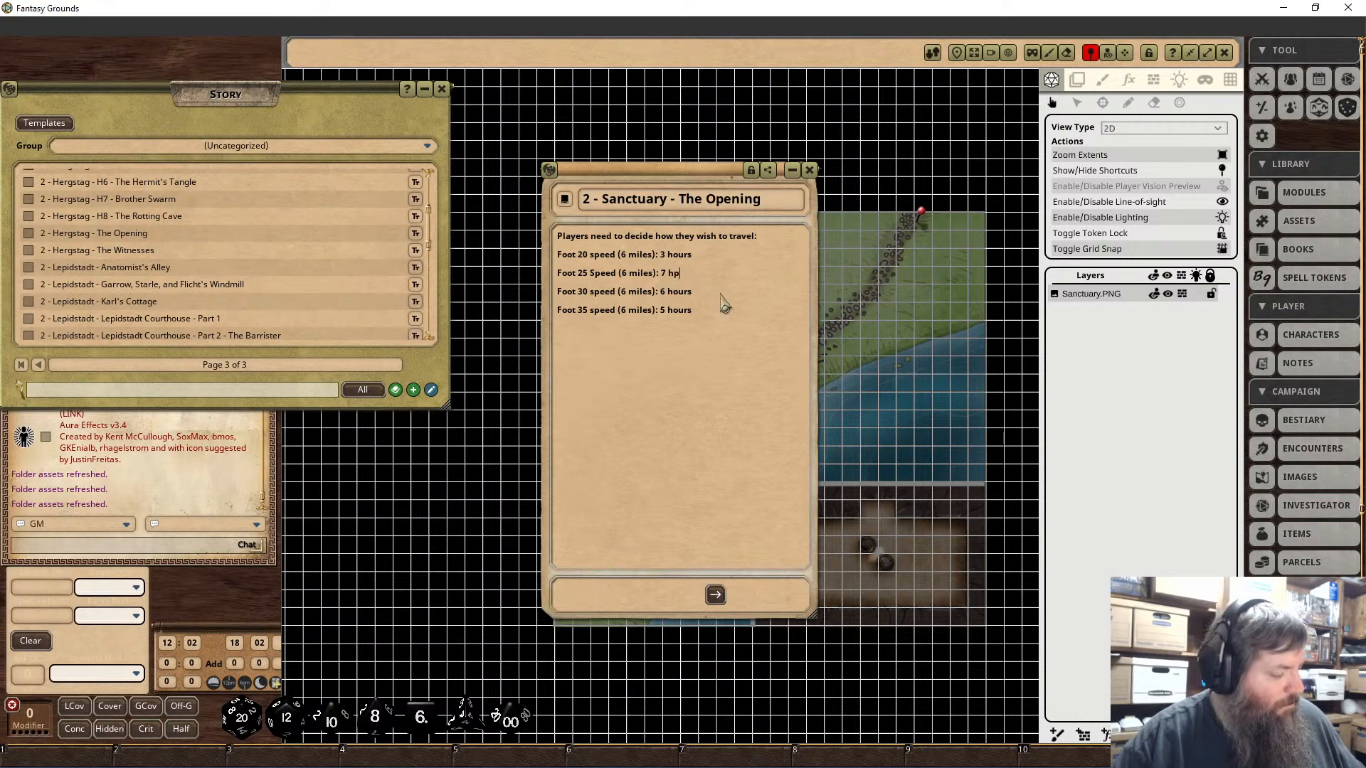
type("urs")
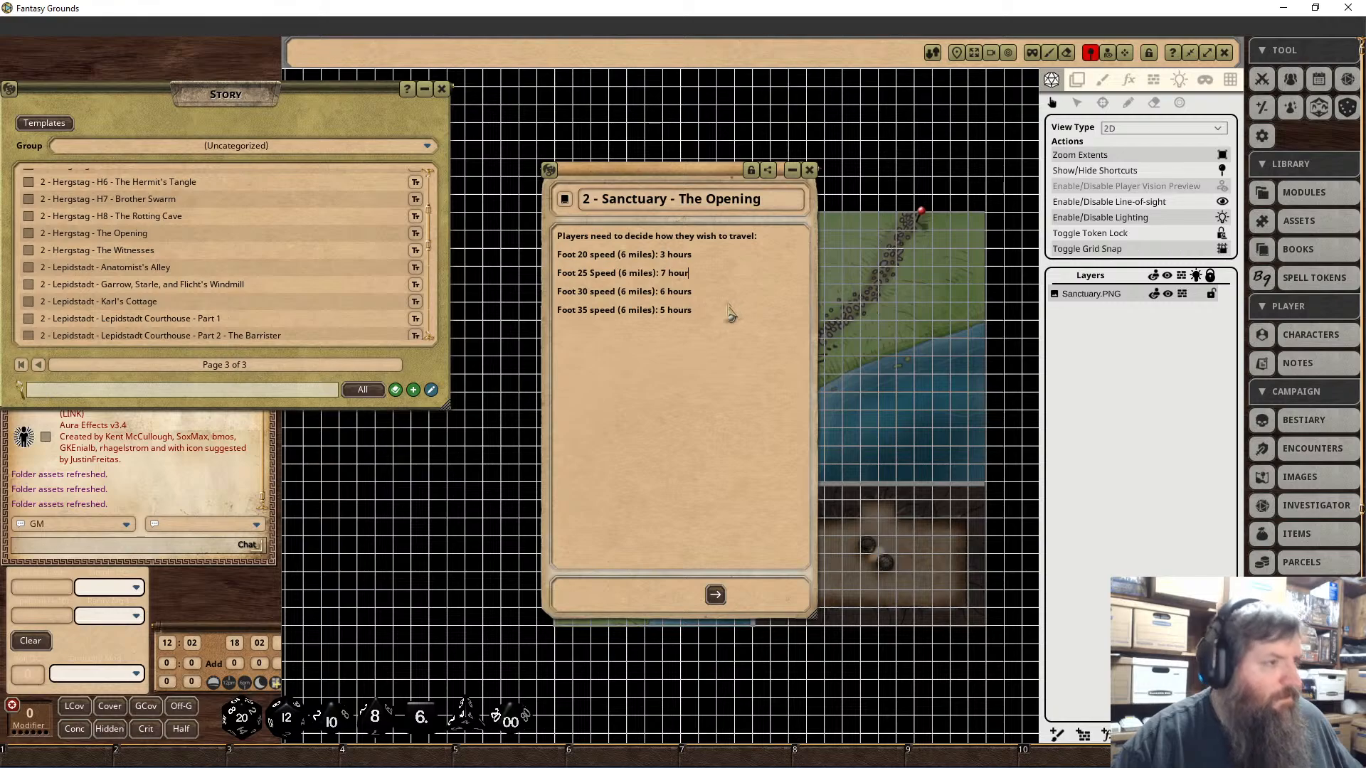
left_click(668, 282)
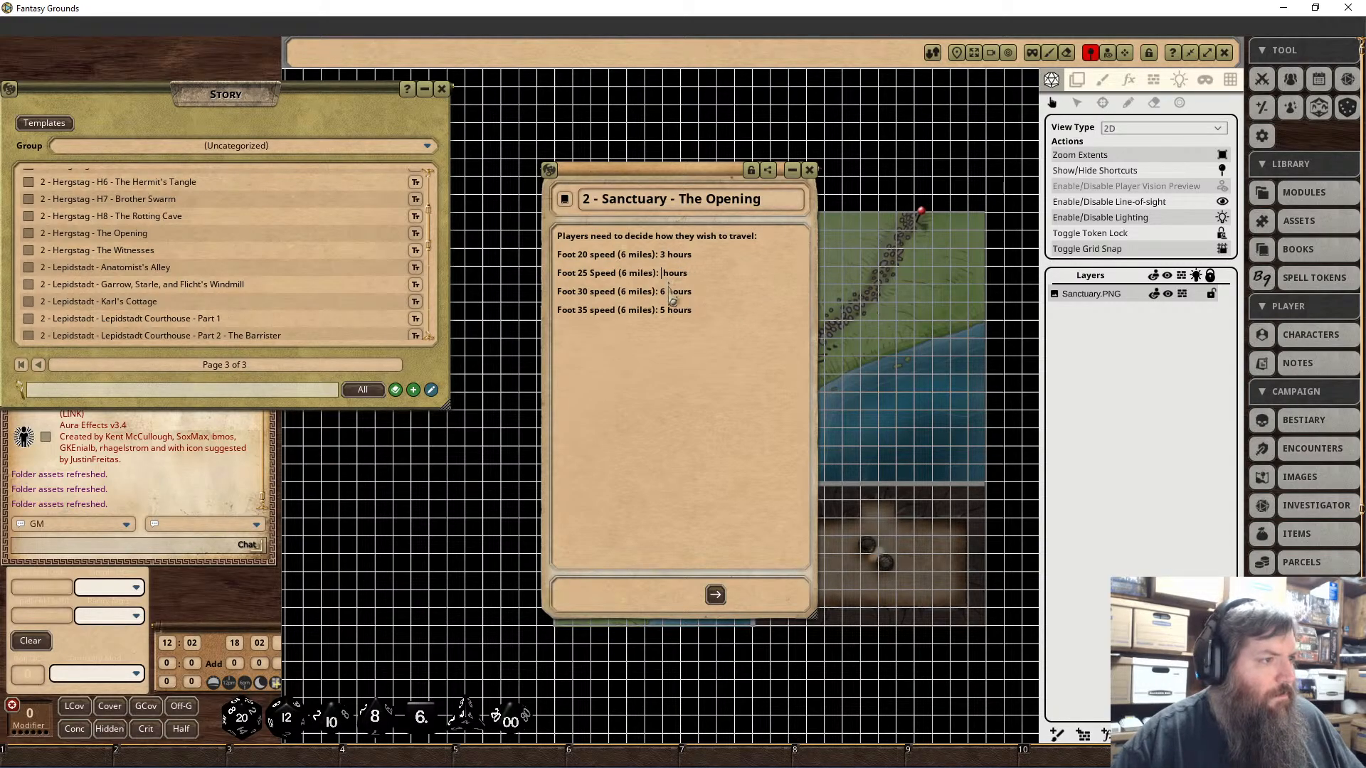
key("BackSpace")
left_click(667, 293)
key("BackSpace")
left_click(667, 311)
key("BackSpace")
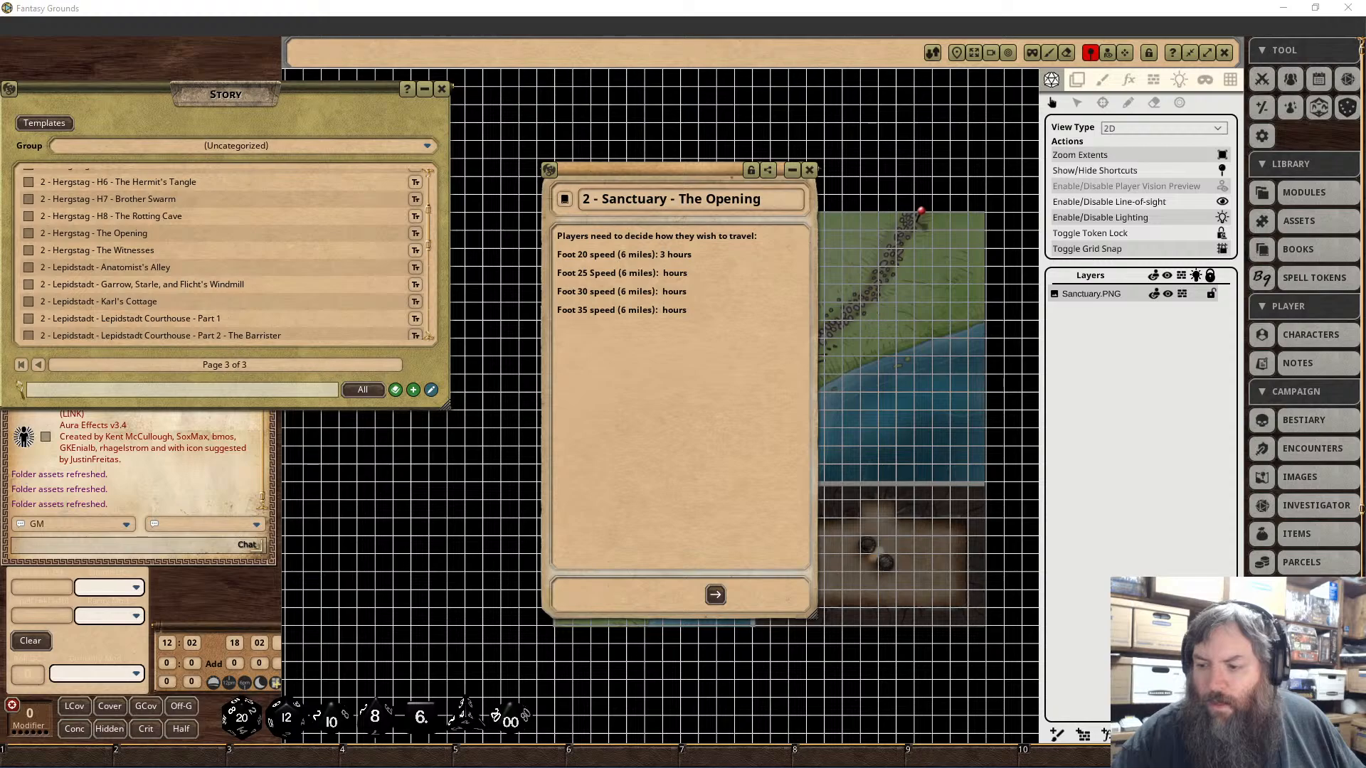
Step: Enter travel times of 2.5 hours for Foot 25, 2 hours for Foot 30 and 1.5 hours for Foot 35
left_click(661, 274)
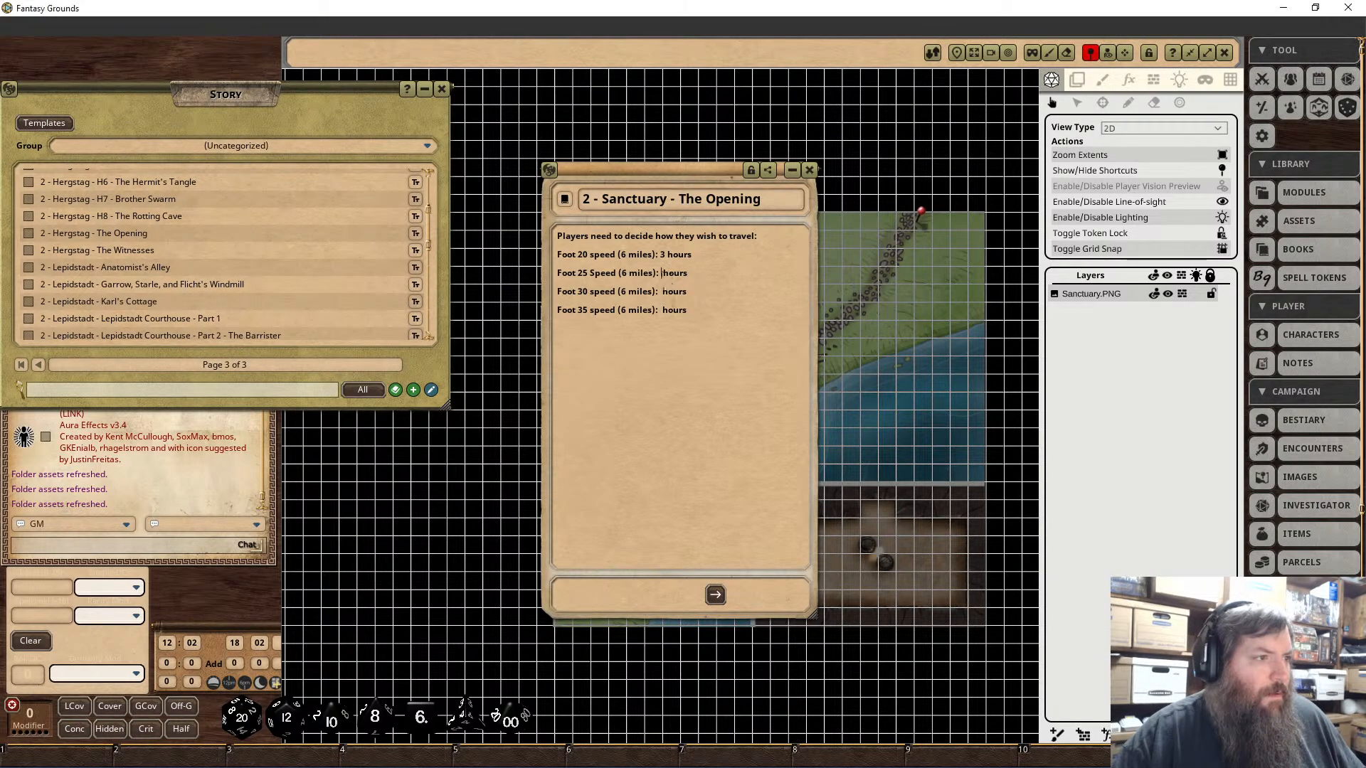
type("2. ")
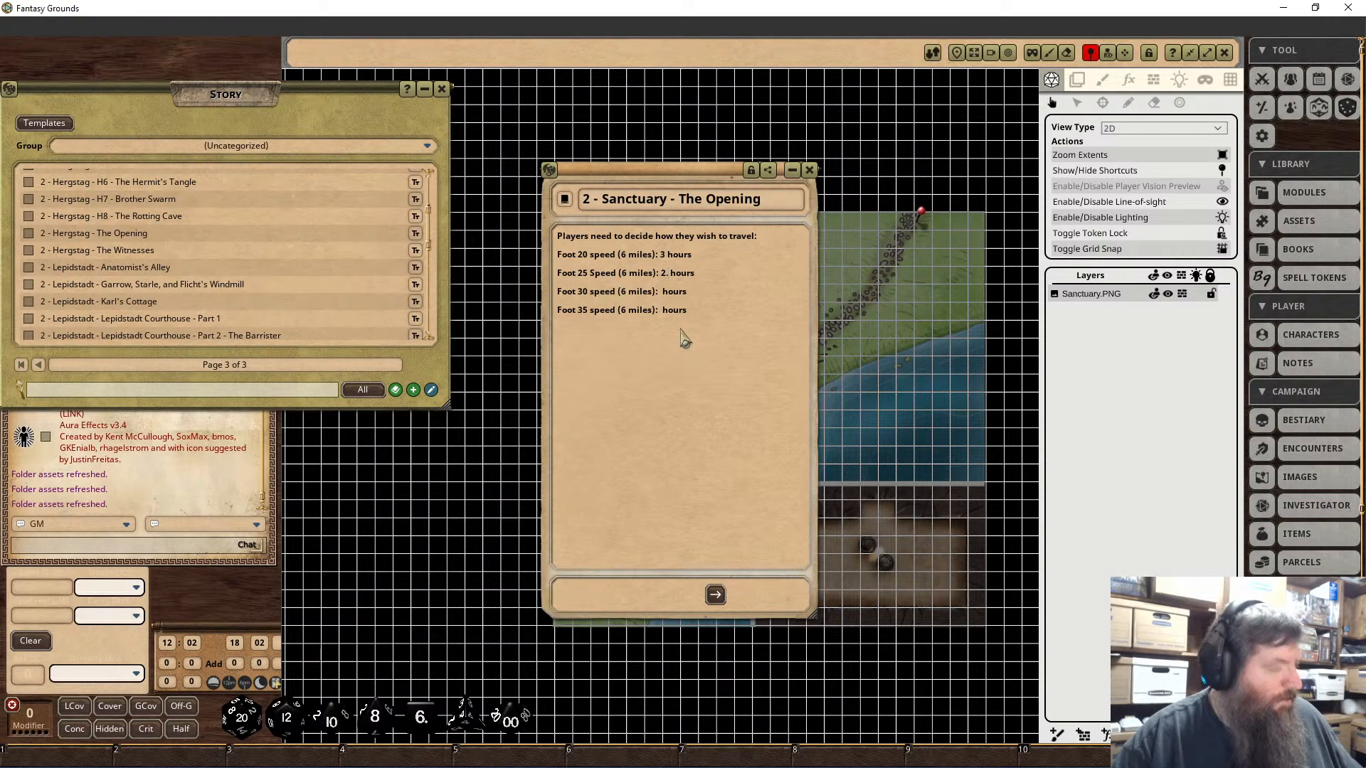
type("5")
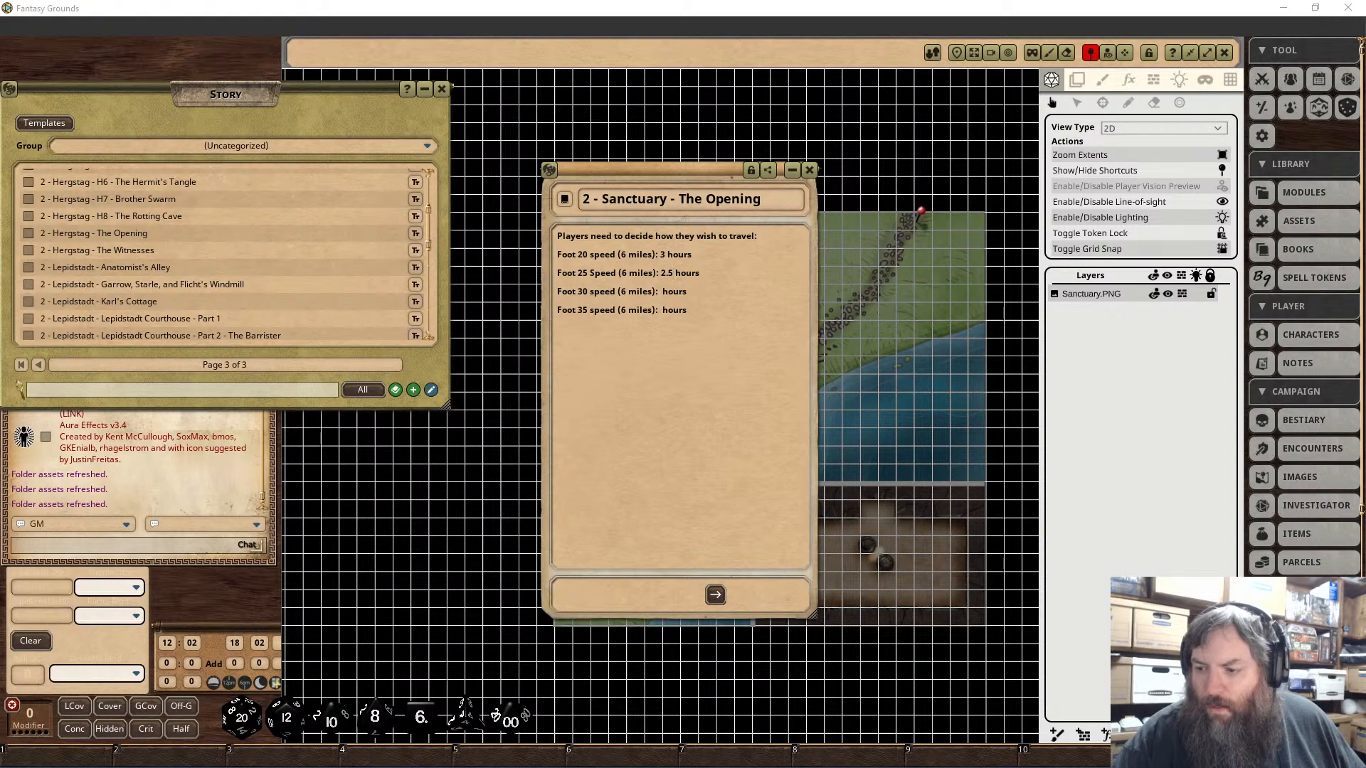
left_click(664, 292)
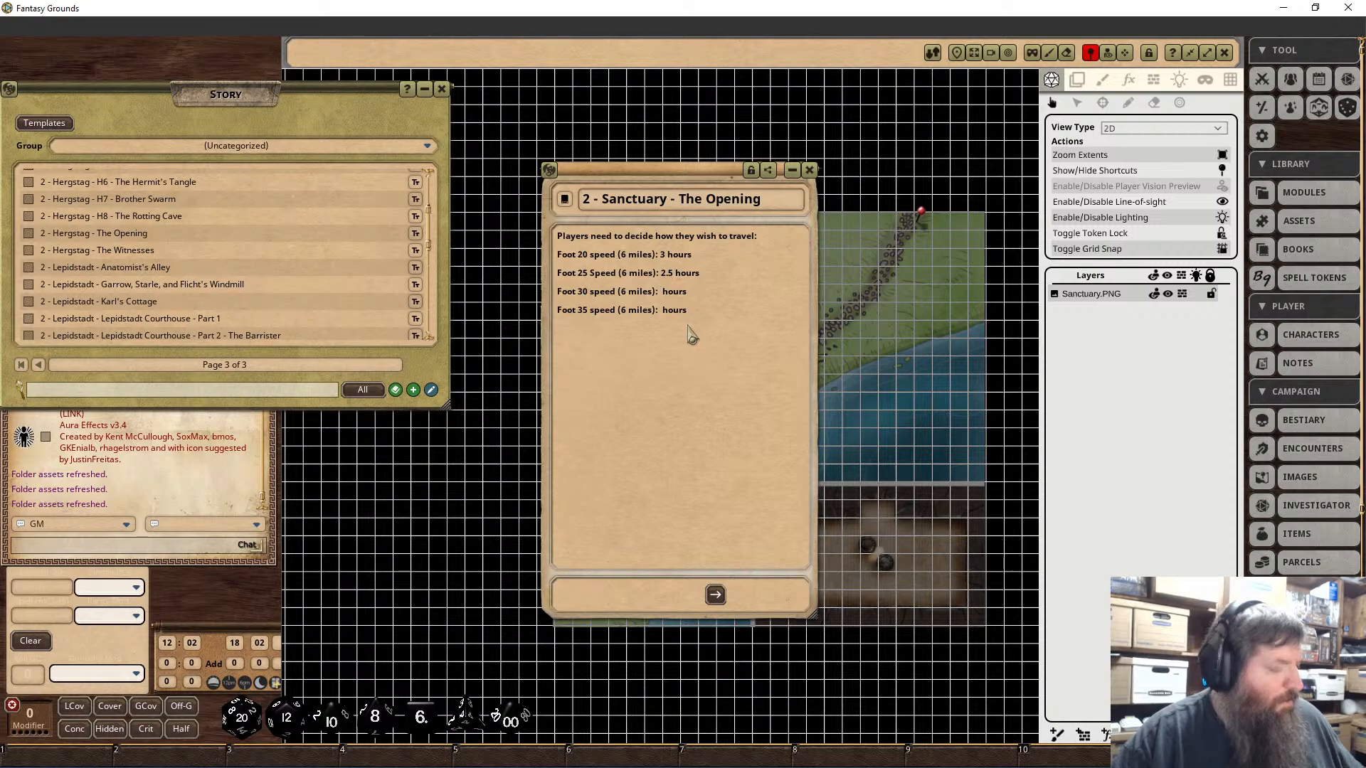
type("2")
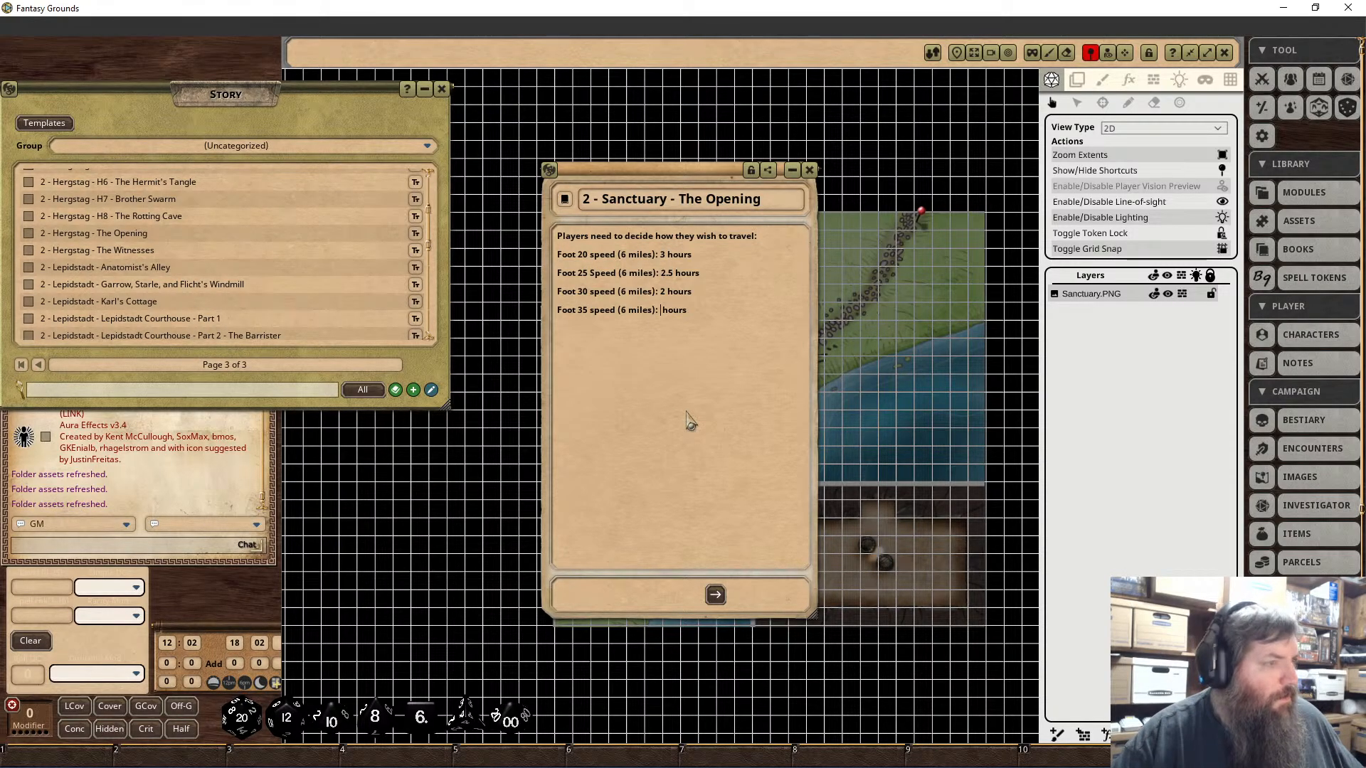
type("1. ")
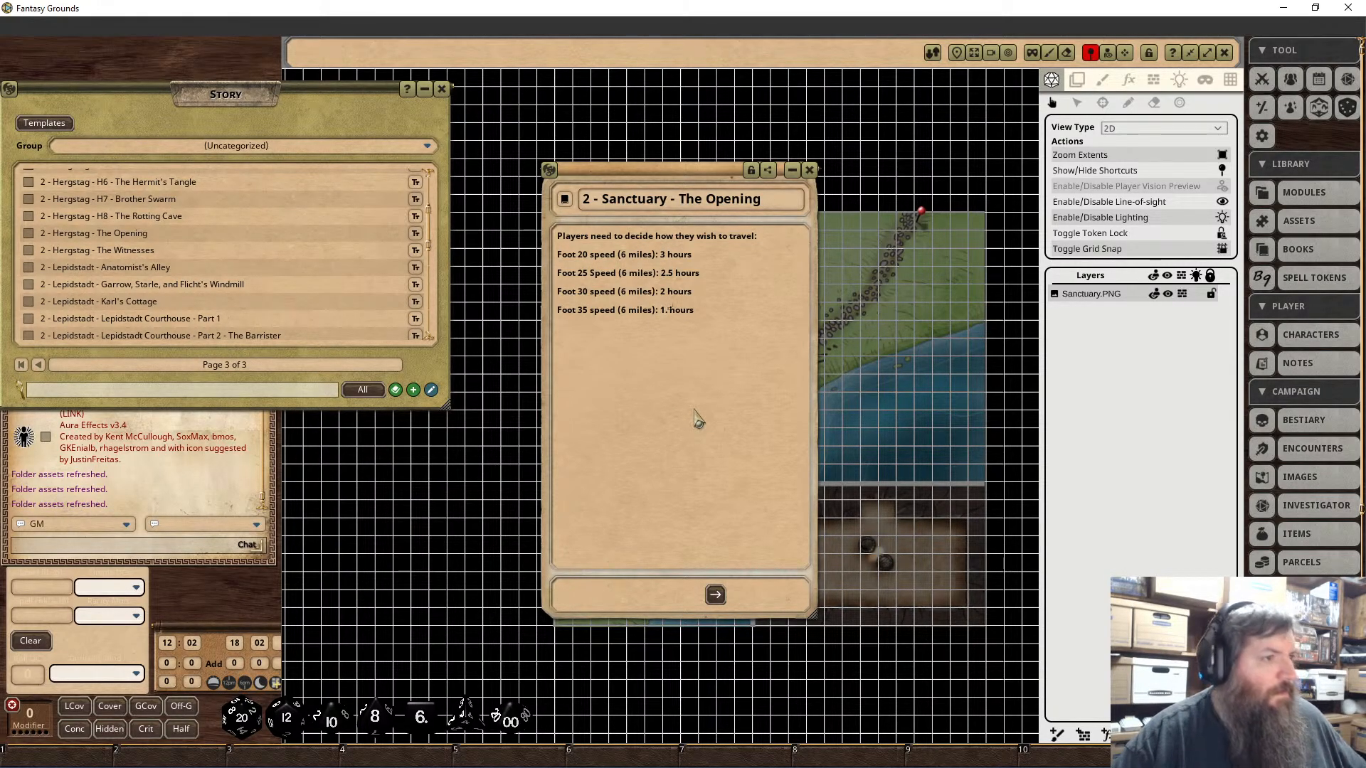
type("5")
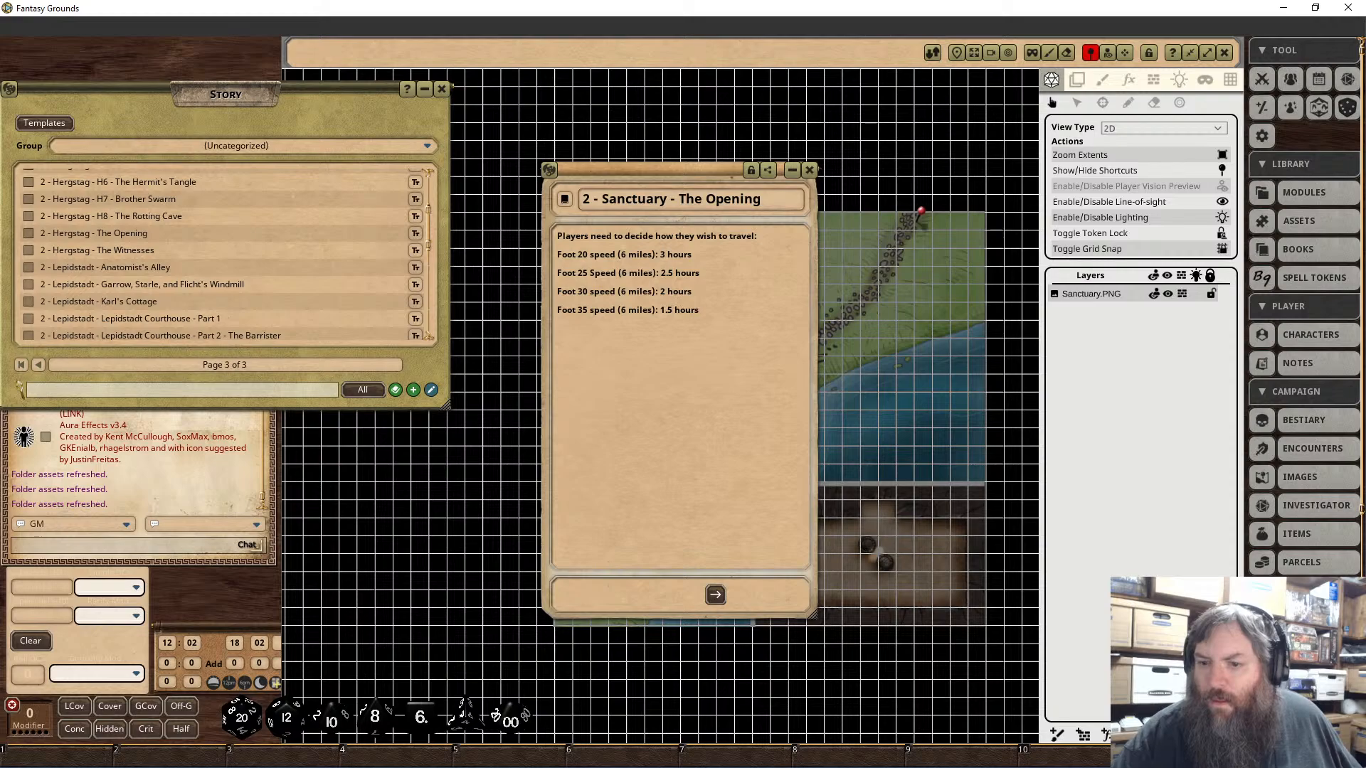
Step: Add a run of blank lines below the Foot 35 line to make room for more text
left_click(702, 311)
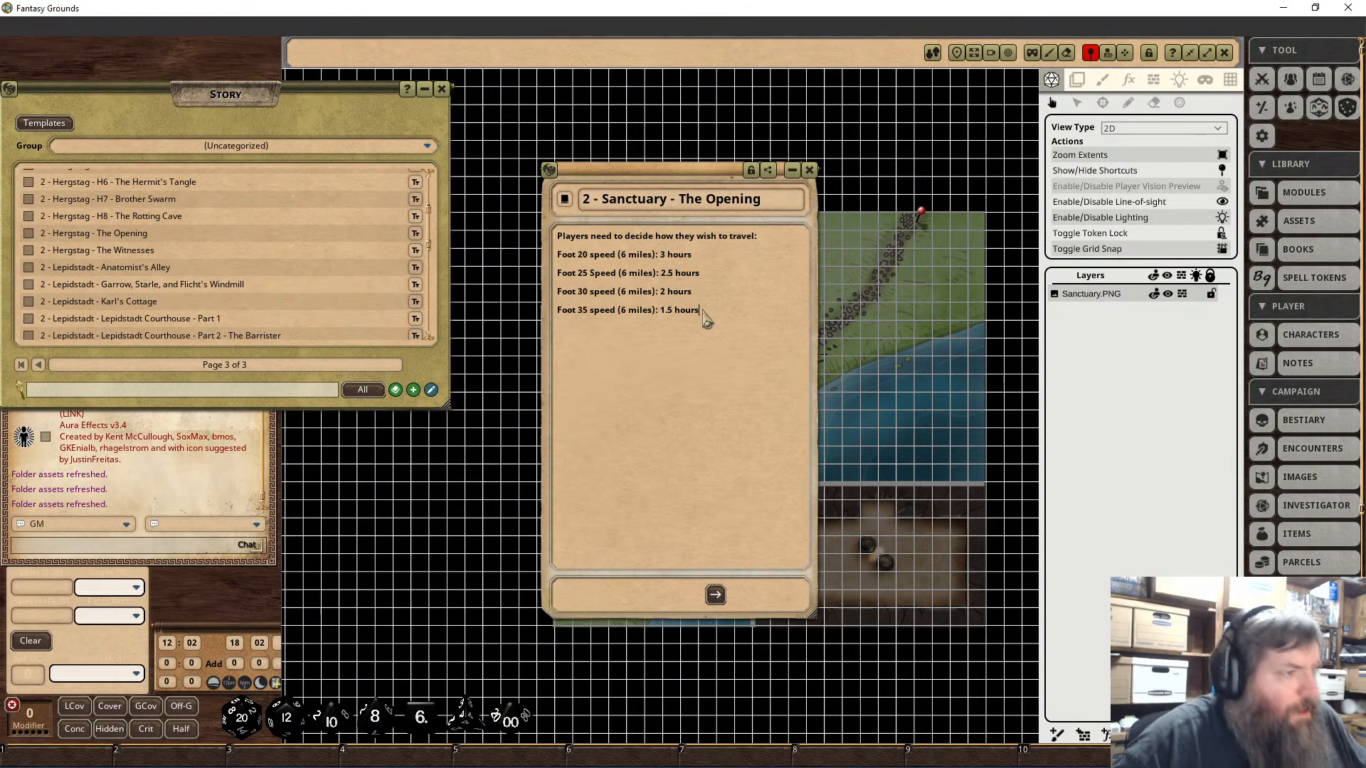
key("Return")
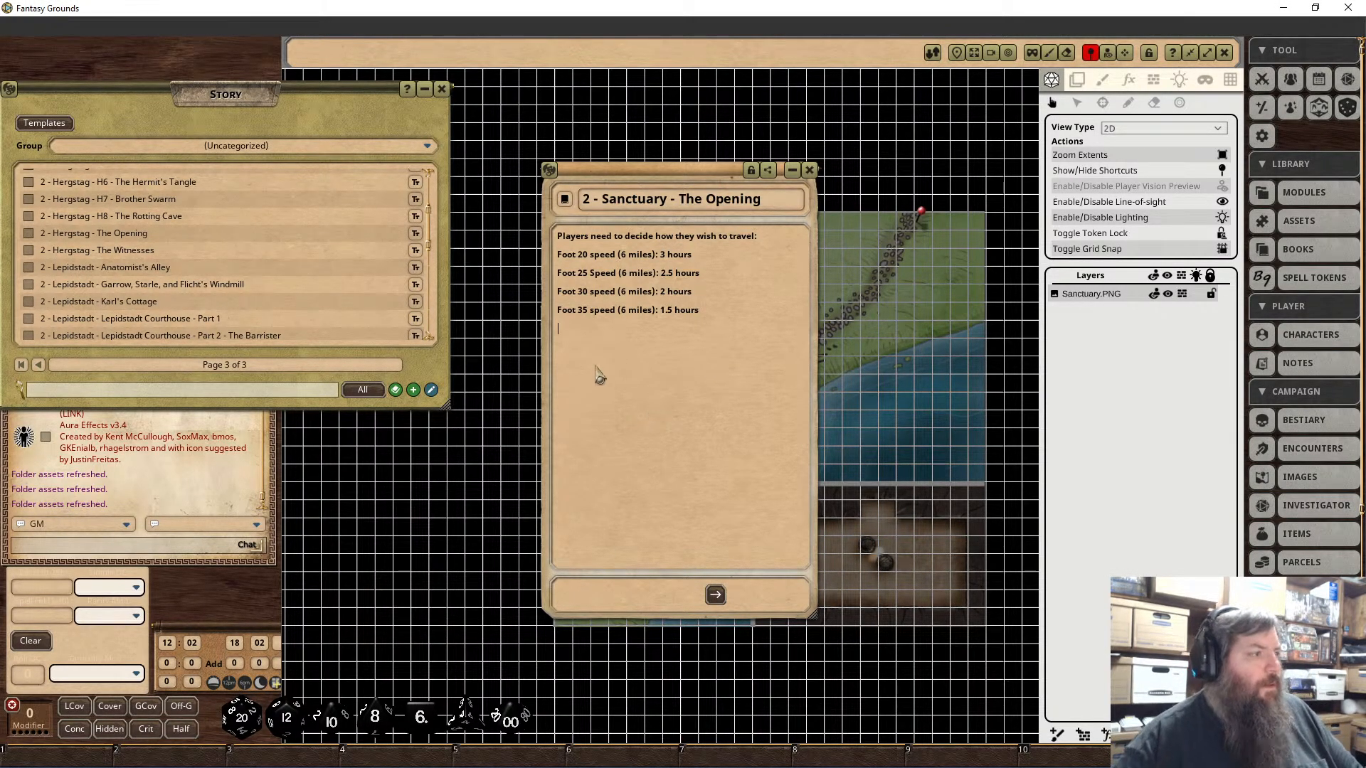
key("Return")
key("Return")
key("Return")
key("Return")
key("Return")
key("Return")
key("Return")
key("Return")
key("Return")
key("Return")
key("Return")
key("Return")
key("Return")
key("Return")
scroll(673, 380, "up", 2)
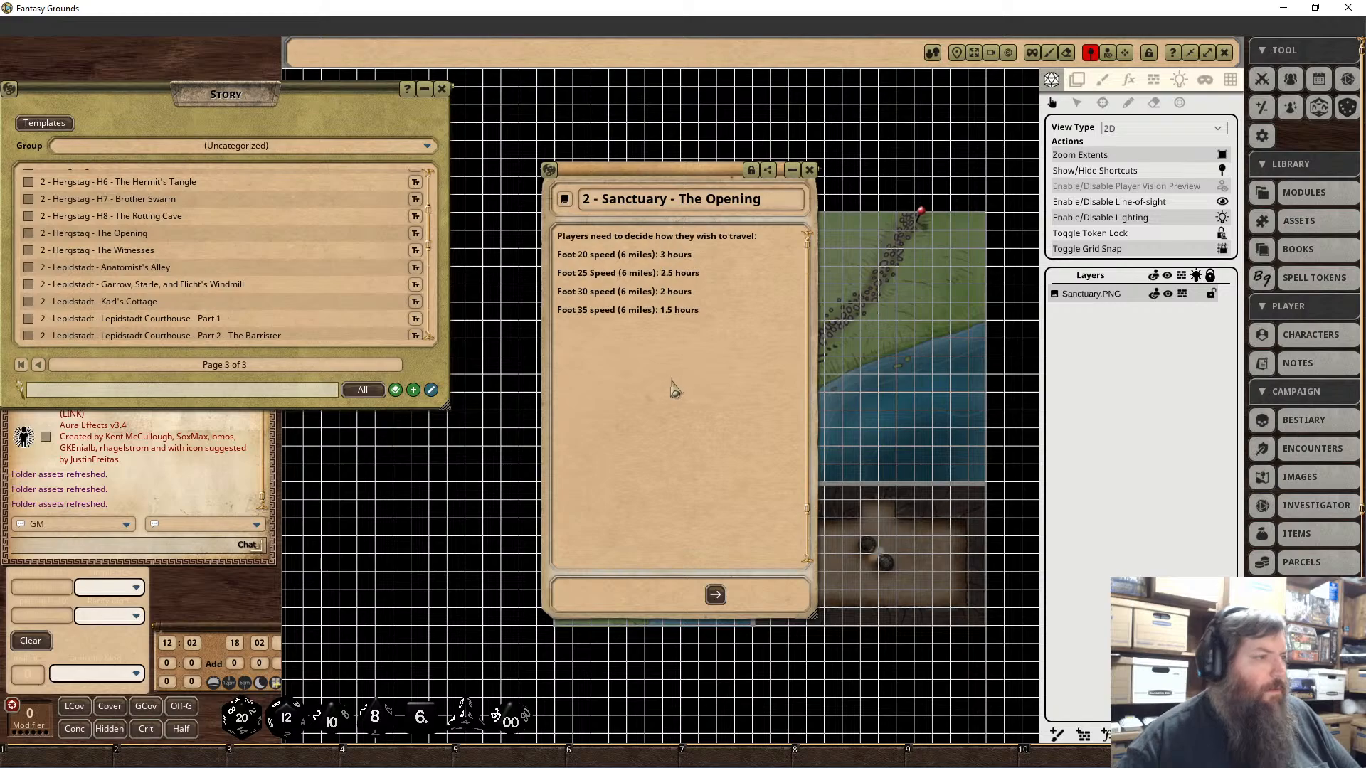
Step: Add the bold heading "Arrival at Karb Sancturary:" below the travel times, consulting "2 - Hergstag - The Opening" for the layout
left_click(129, 234)
scroll(1064, 443, "down", 5)
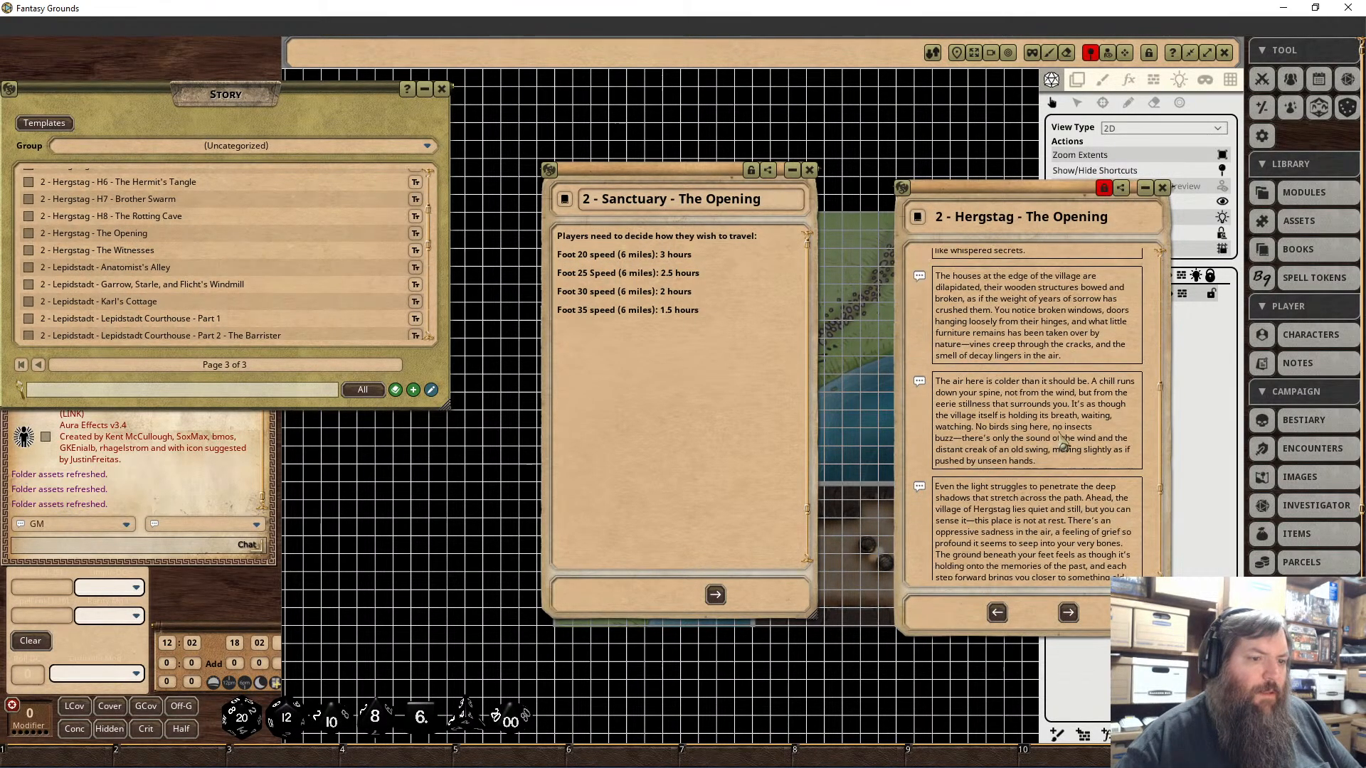
scroll(1063, 443, "up", 6)
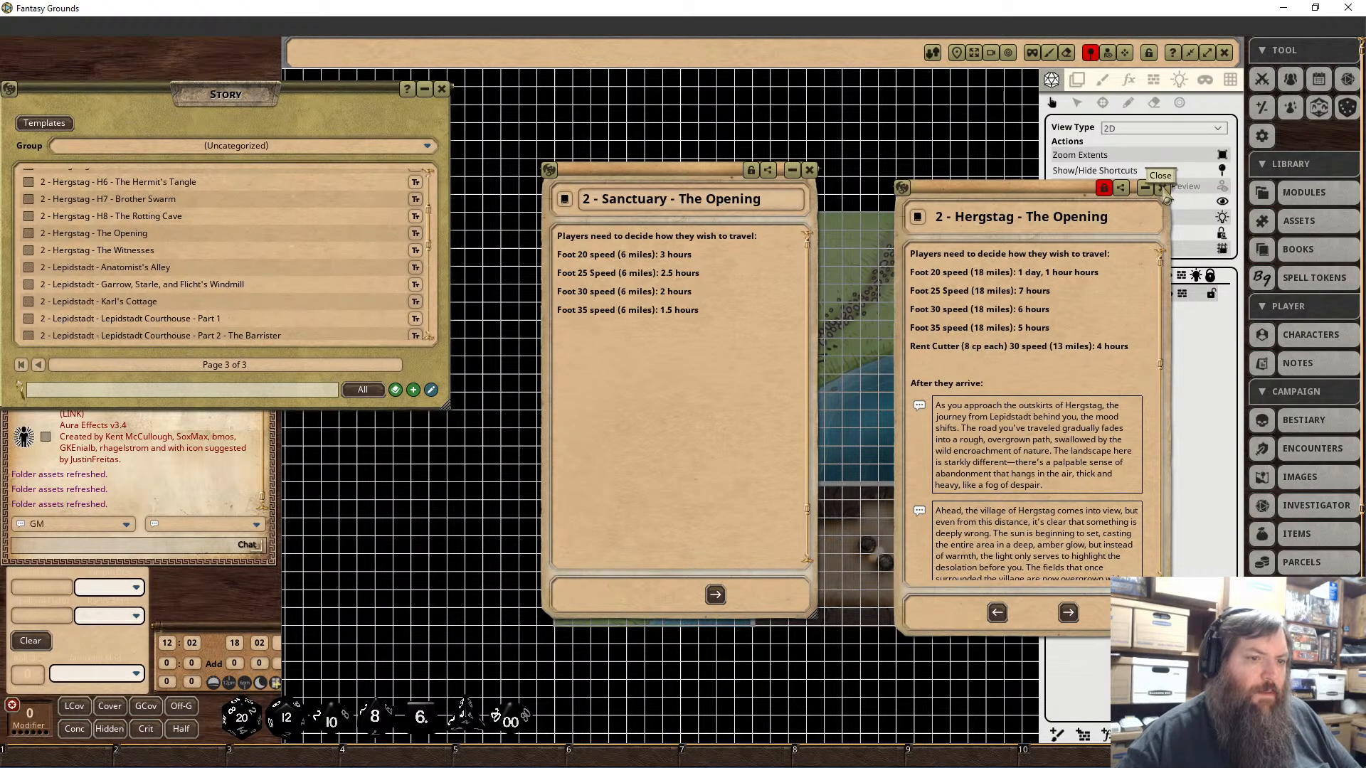
left_click(1163, 190)
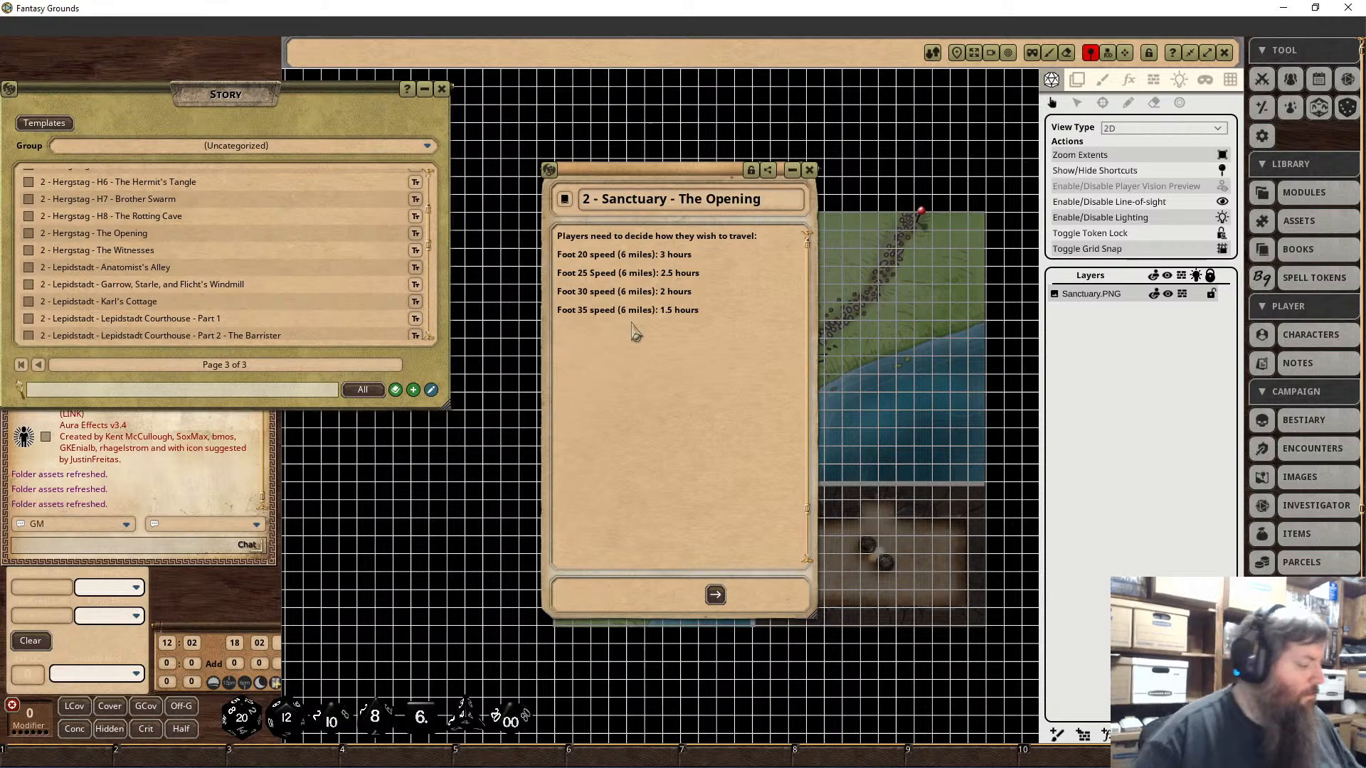
type("Arrival")
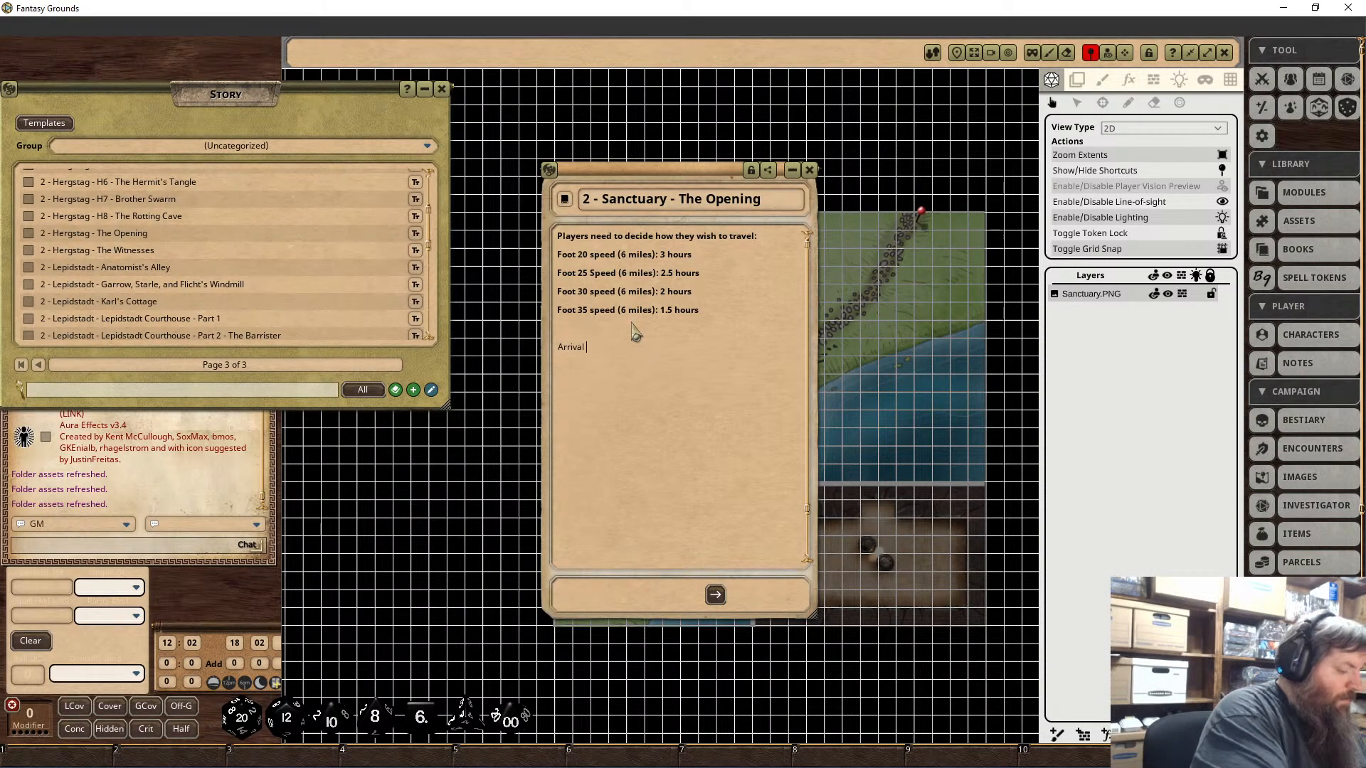
type(" at Kar")
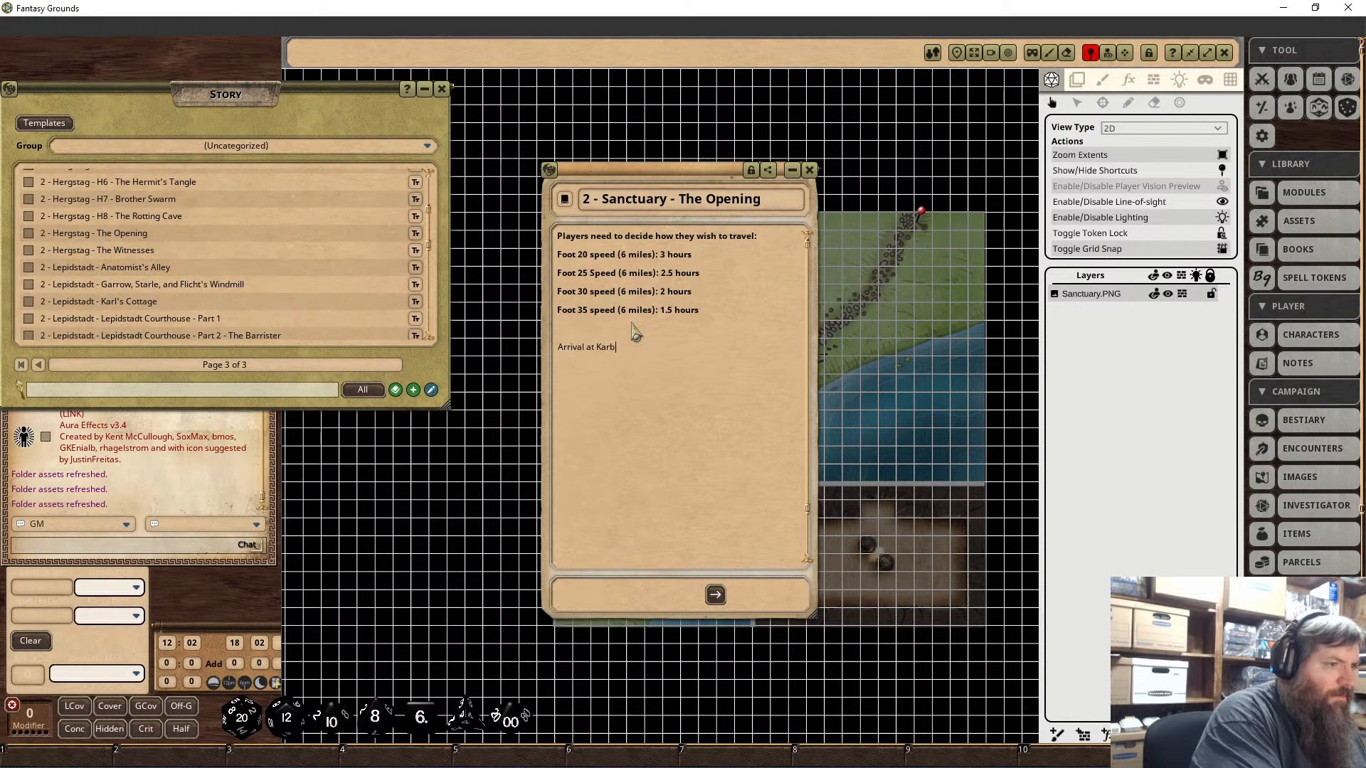
type("b Sanctu")
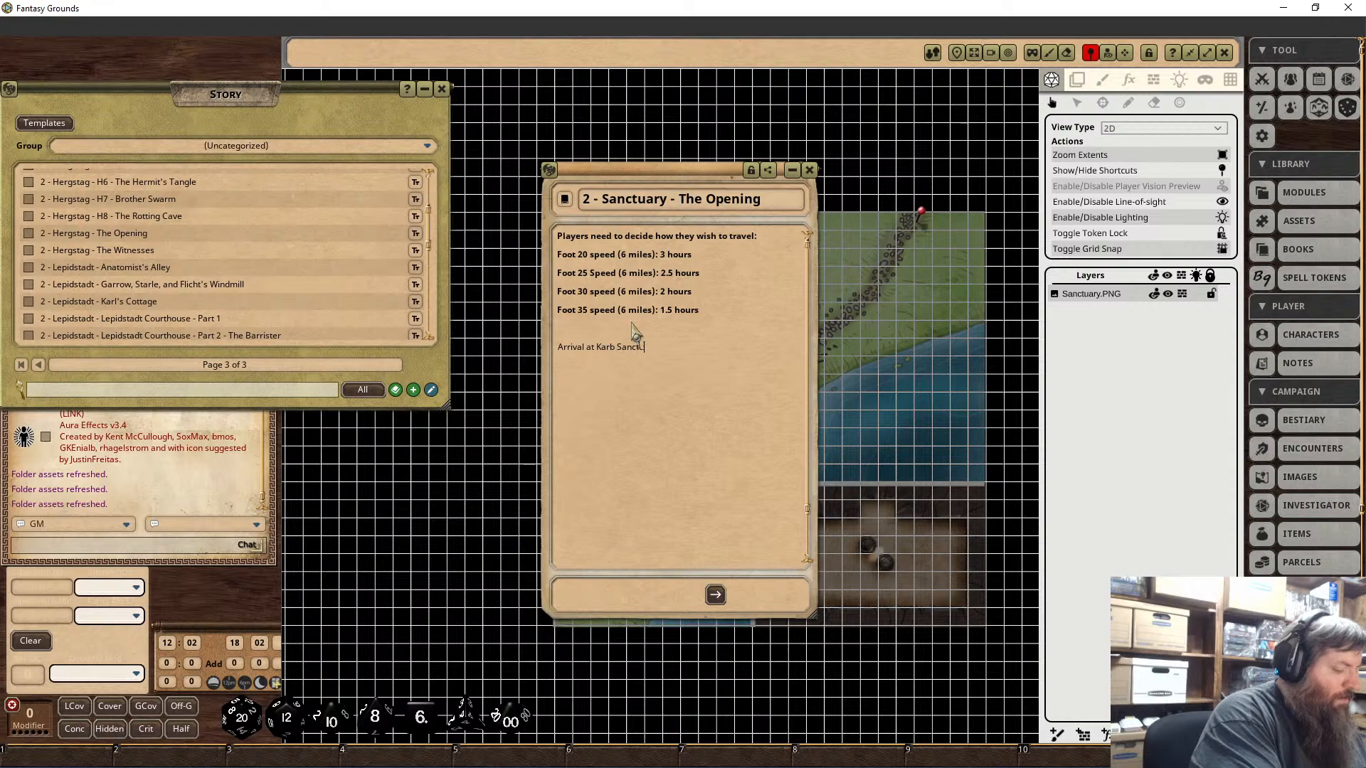
type("rary:")
key("Return")
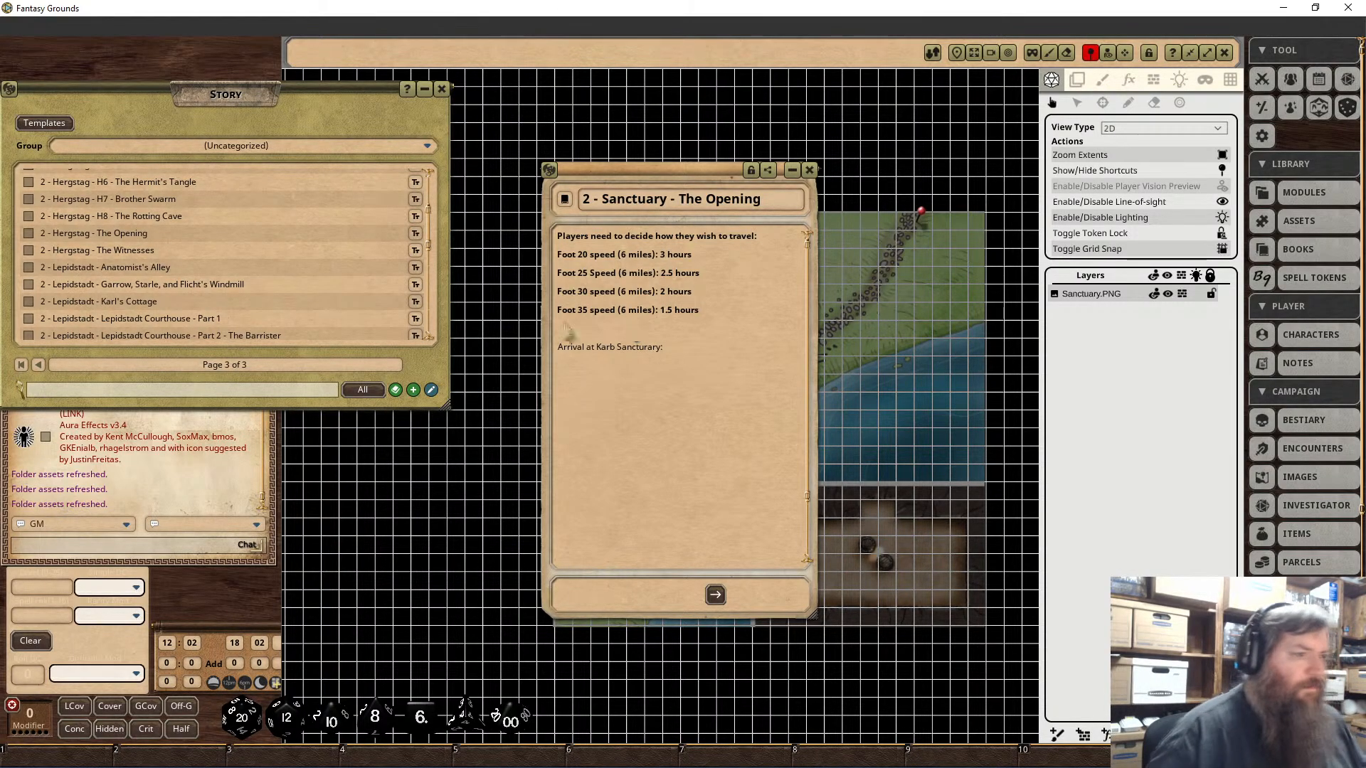
left_click_drag(665, 348, 558, 348)
right_click(577, 348)
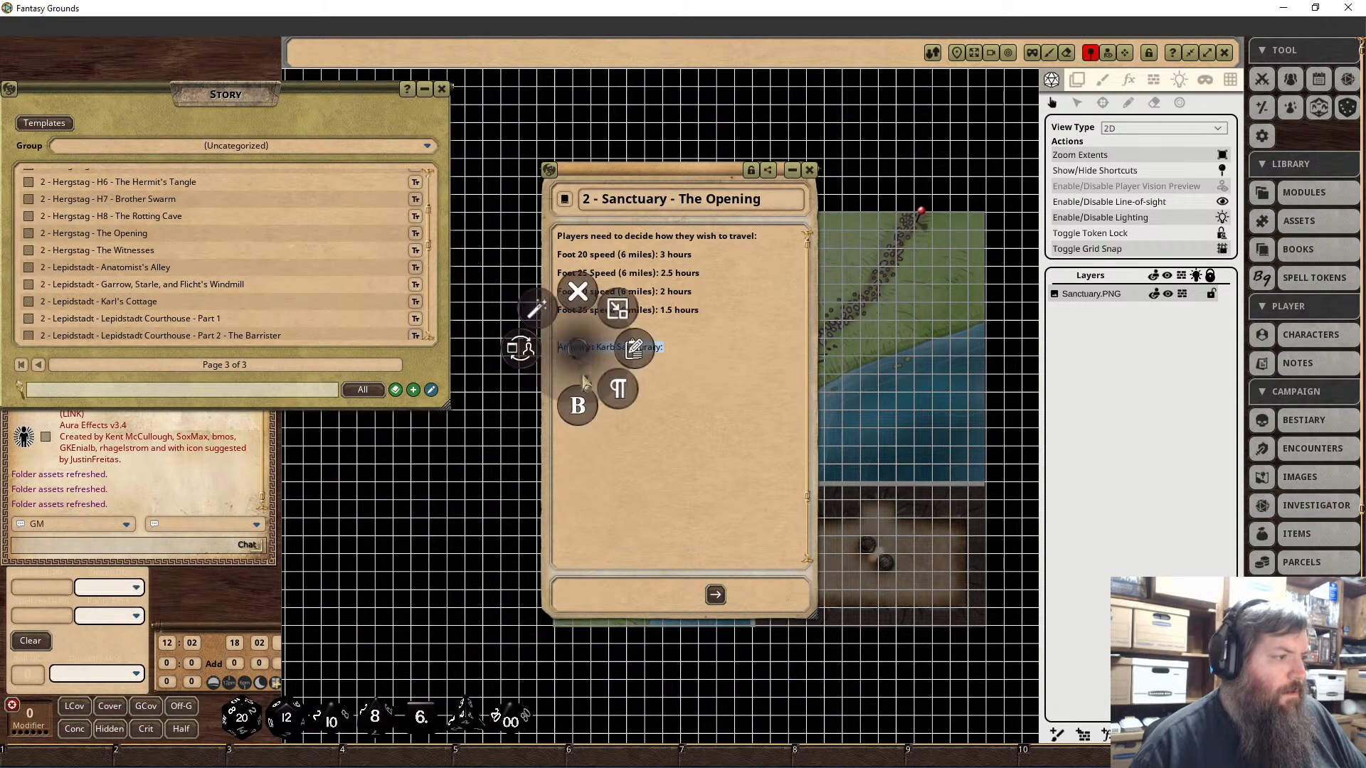
left_click(578, 405)
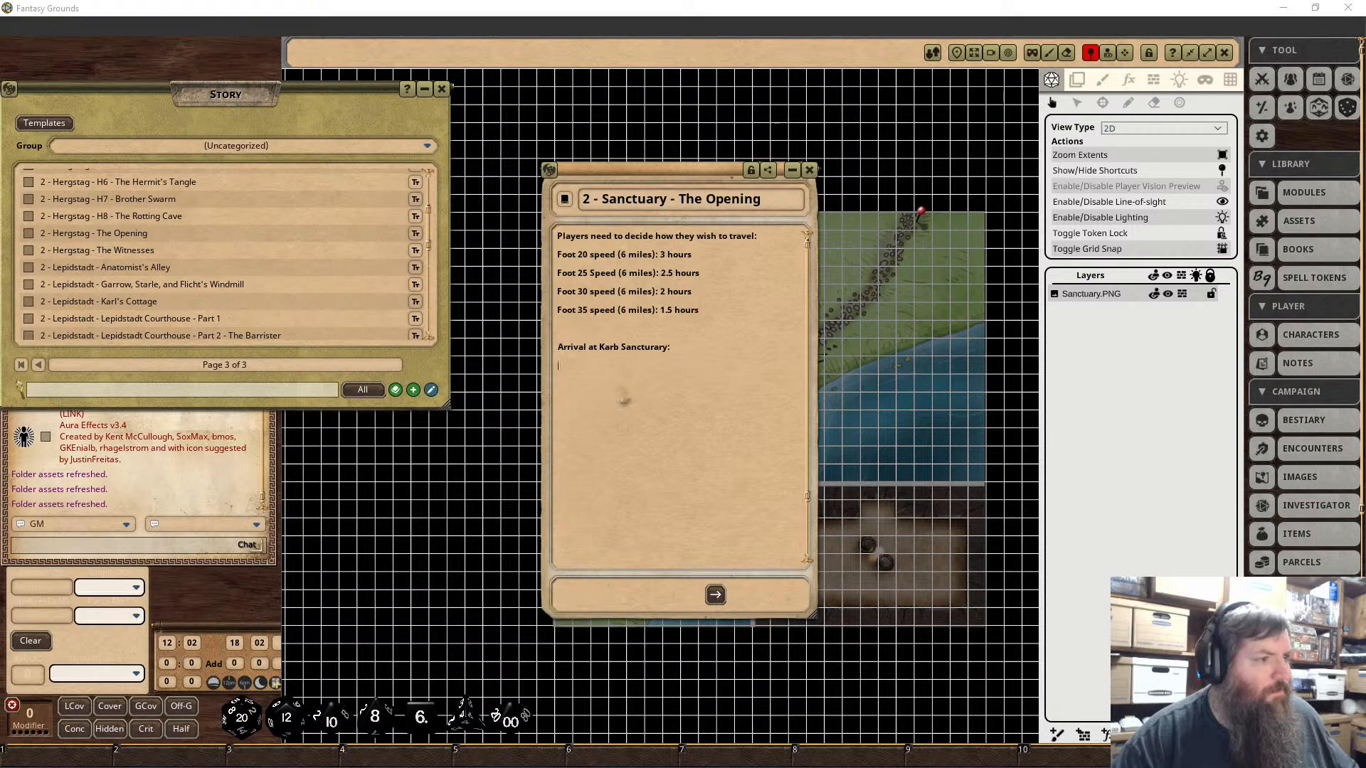
Step: Paste the copied arrival description below the arrival heading and remove the blank line above its first paragraph
key("ctrl+v")
left_click(575, 311)
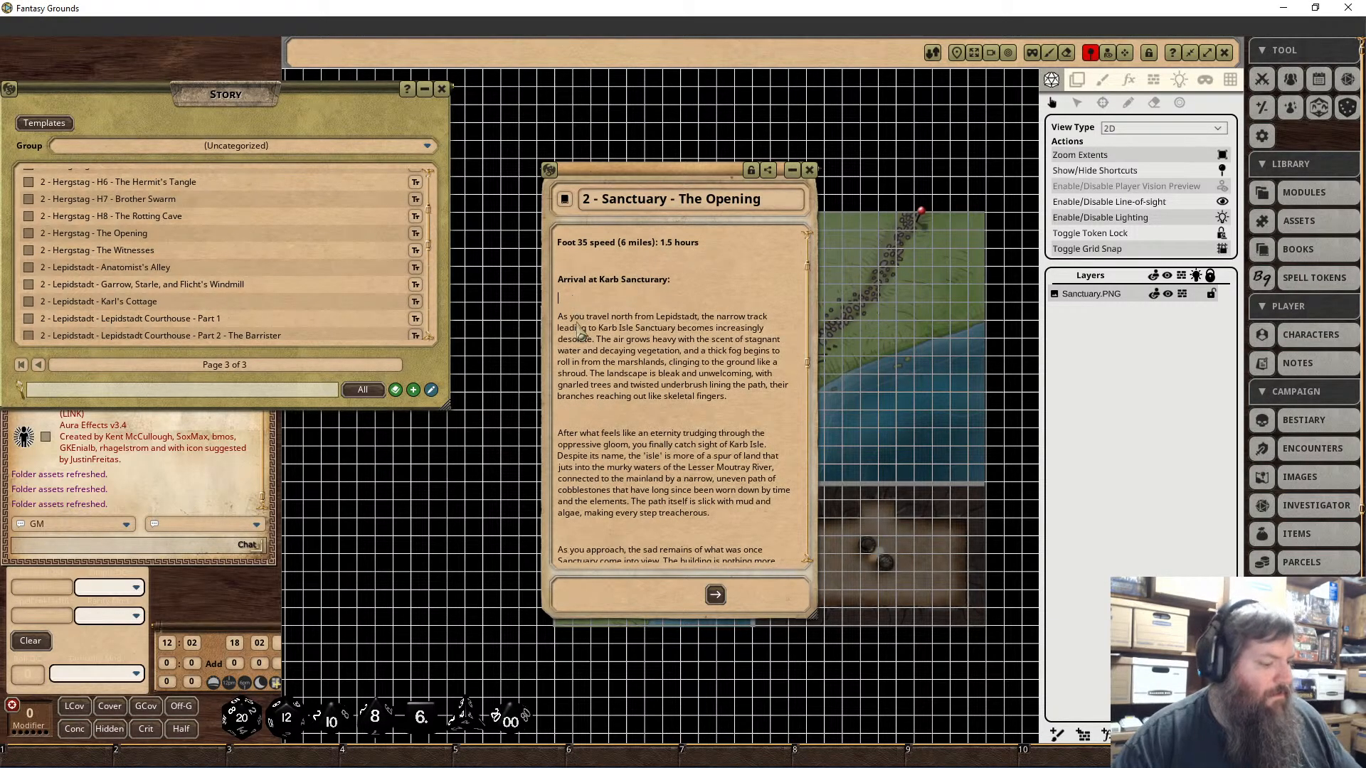
key("BackSpace")
Step: Format the first two arrival paragraphs, "As you travel north" and "After what feels like an eternity", as chat frames and remove the blank lines below them
left_click_drag(740, 388, 558, 298)
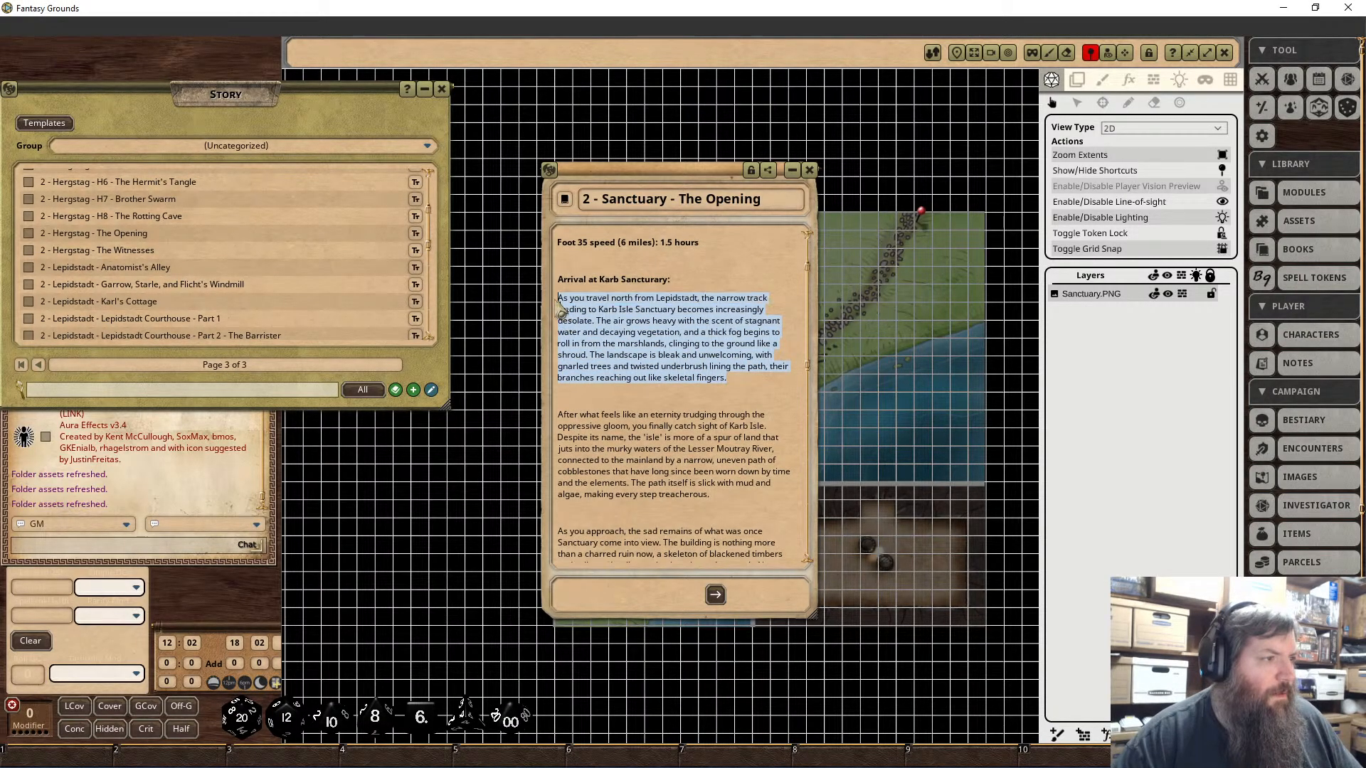
right_click(619, 348)
left_click(660, 389)
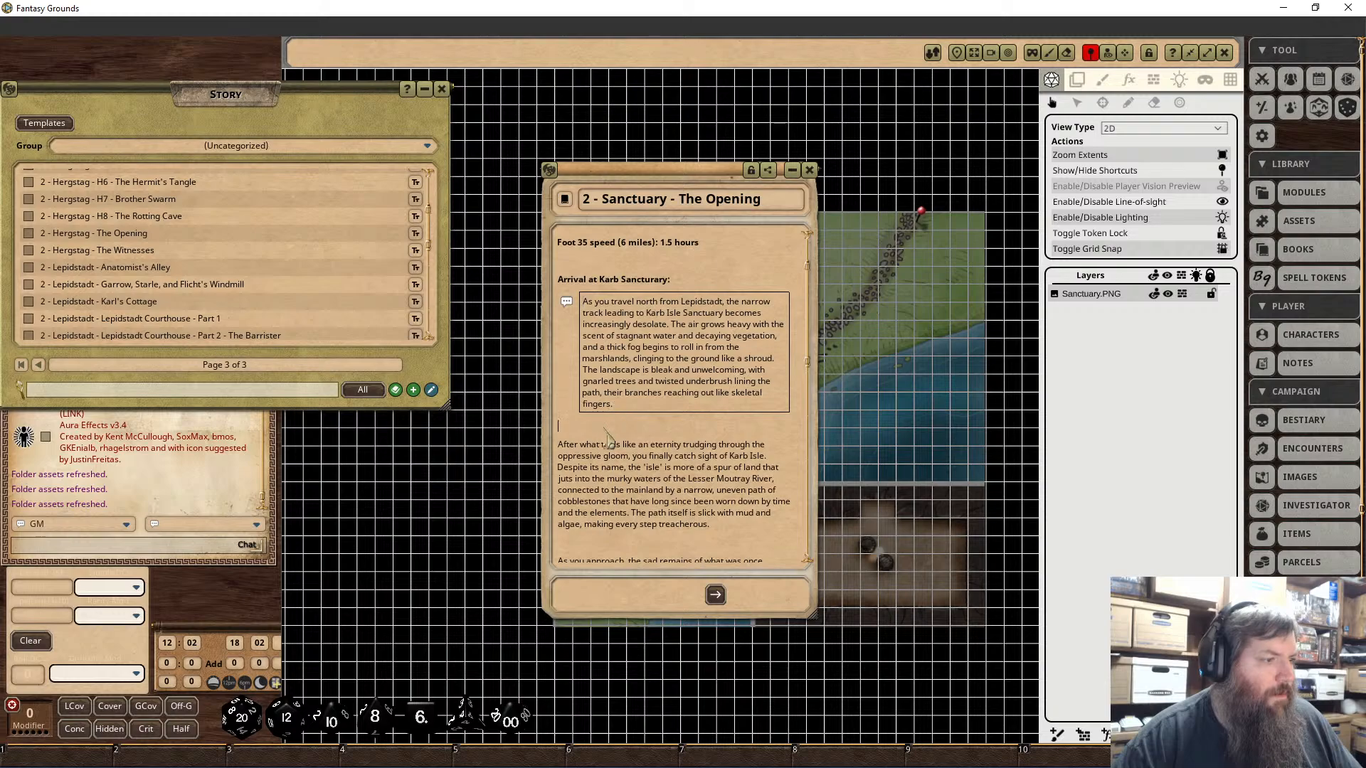
left_click_drag(712, 506, 559, 427)
right_click(640, 463)
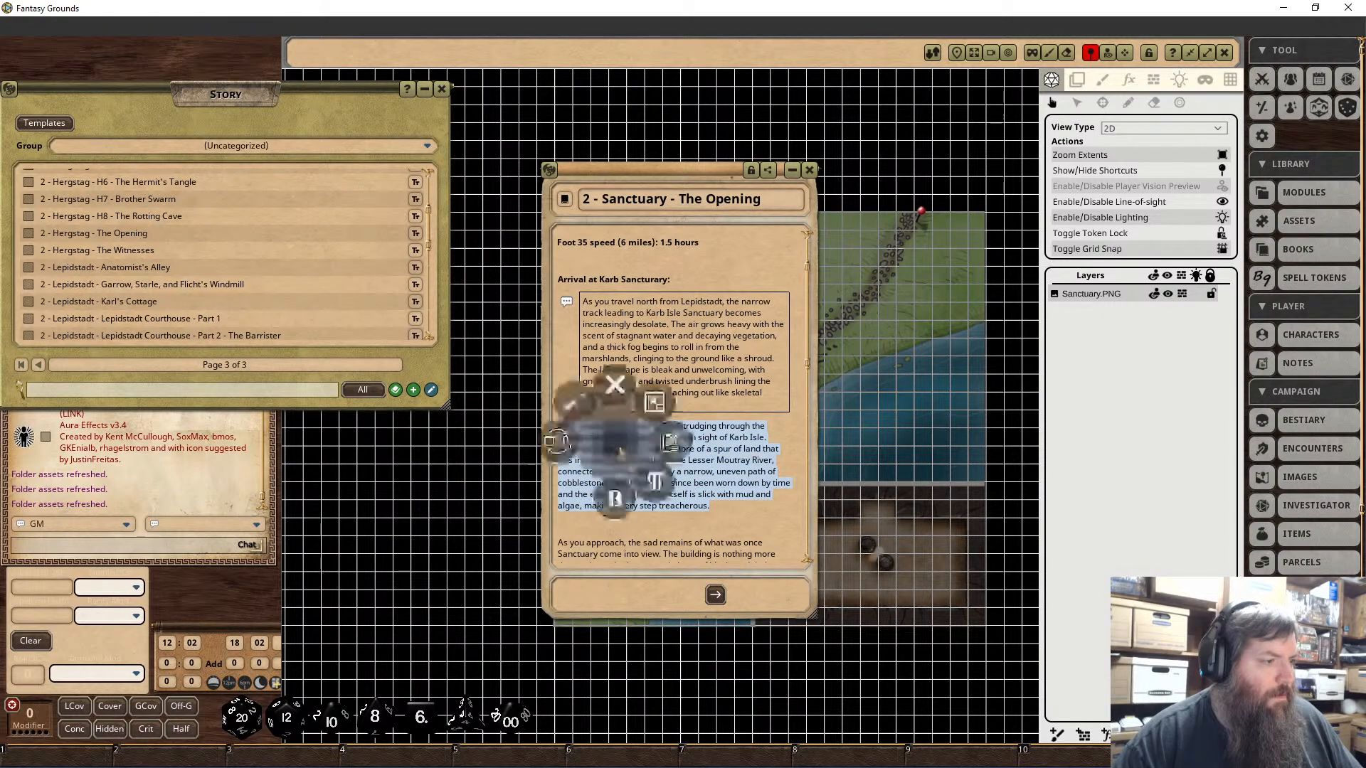
left_click(700, 503)
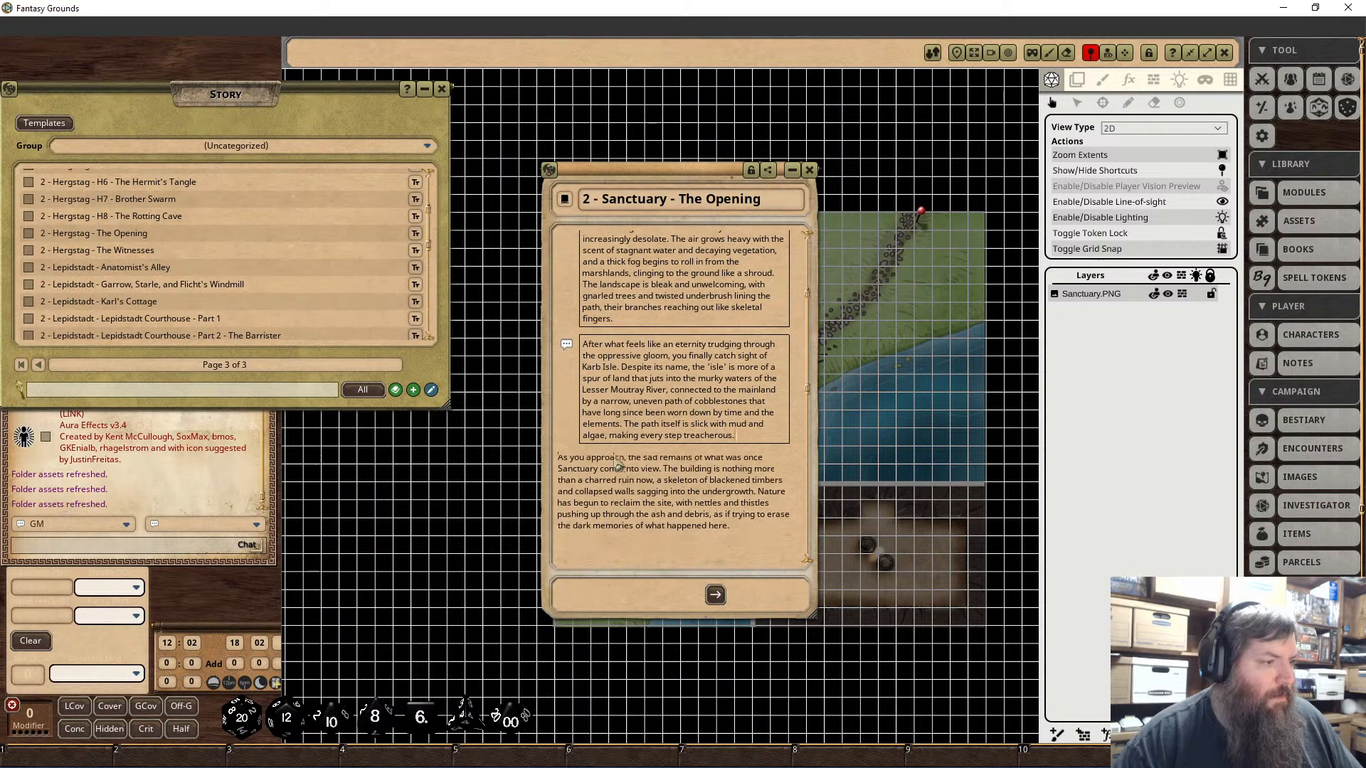
Step: Format the "As you approach" and "The silence is deafening" paragraphs as chat frames and remove the blank lines below them
scroll(733, 455, "down", 5)
left_click_drag(737, 450, 559, 372)
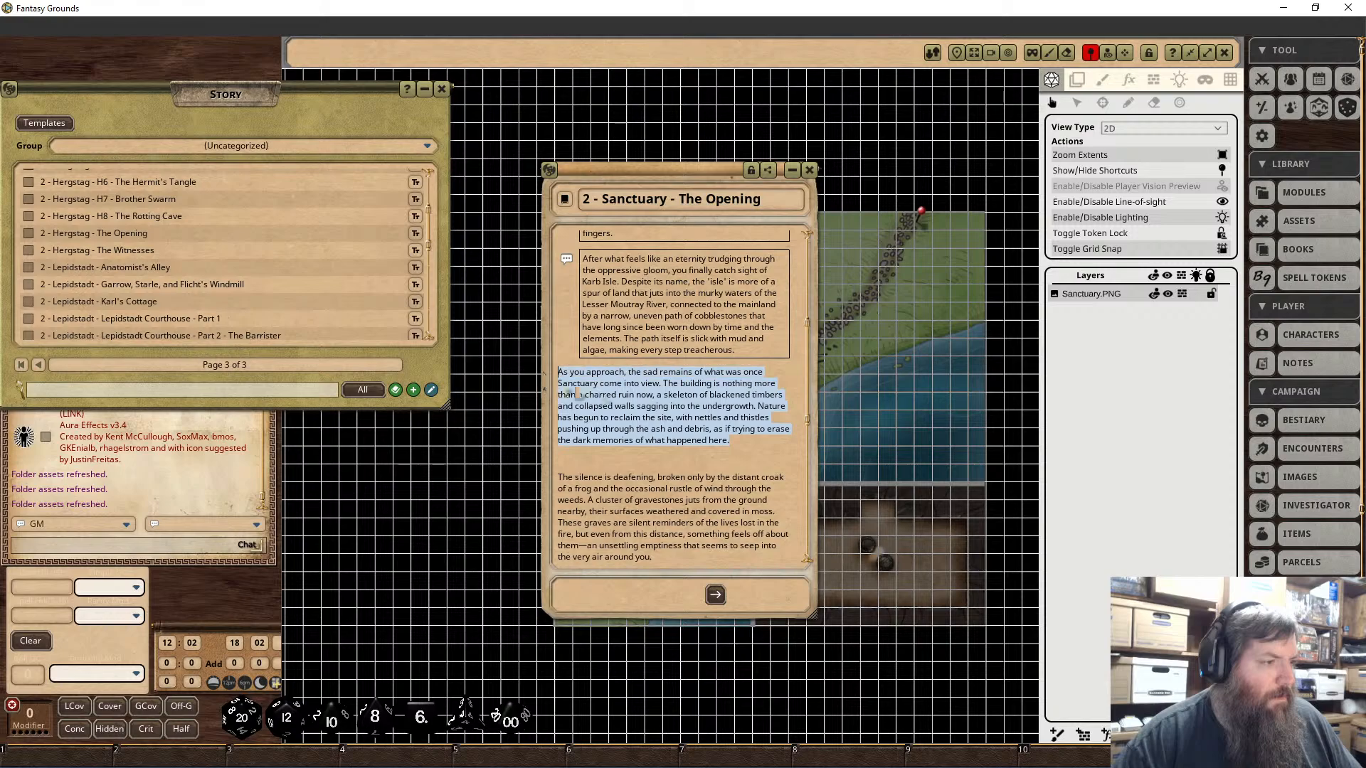
right_click(645, 438)
left_click(684, 484)
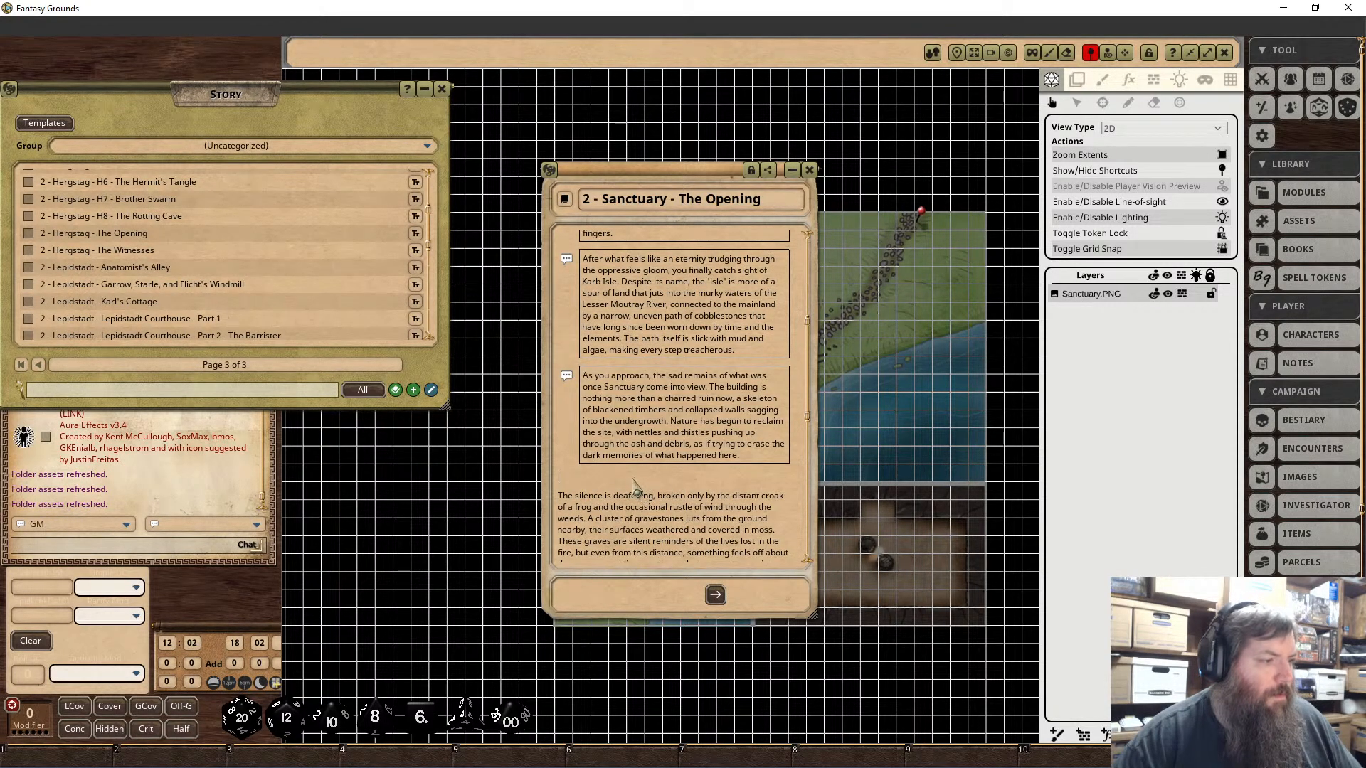
scroll(640, 491, "down", 4)
left_click_drag(653, 431, 526, 354)
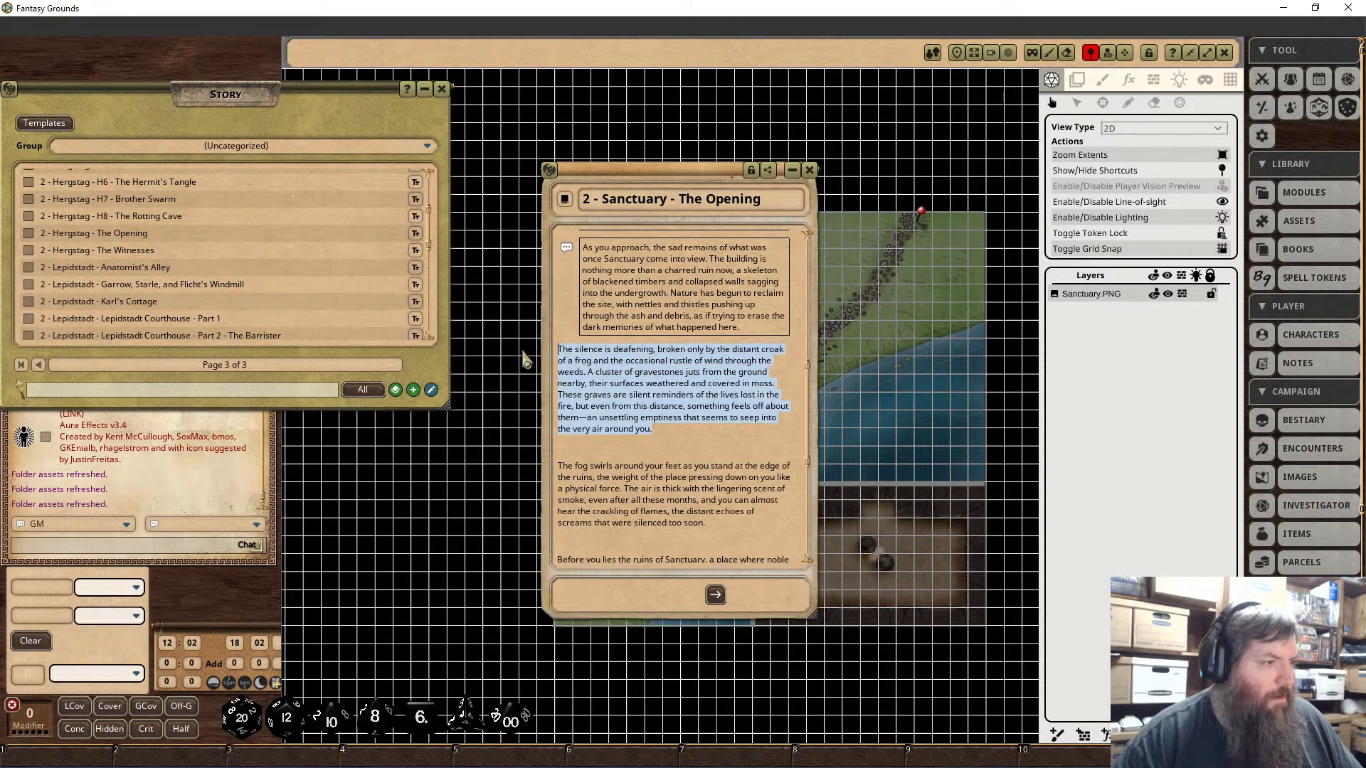
right_click(595, 372)
left_click(631, 421)
left_click(670, 460)
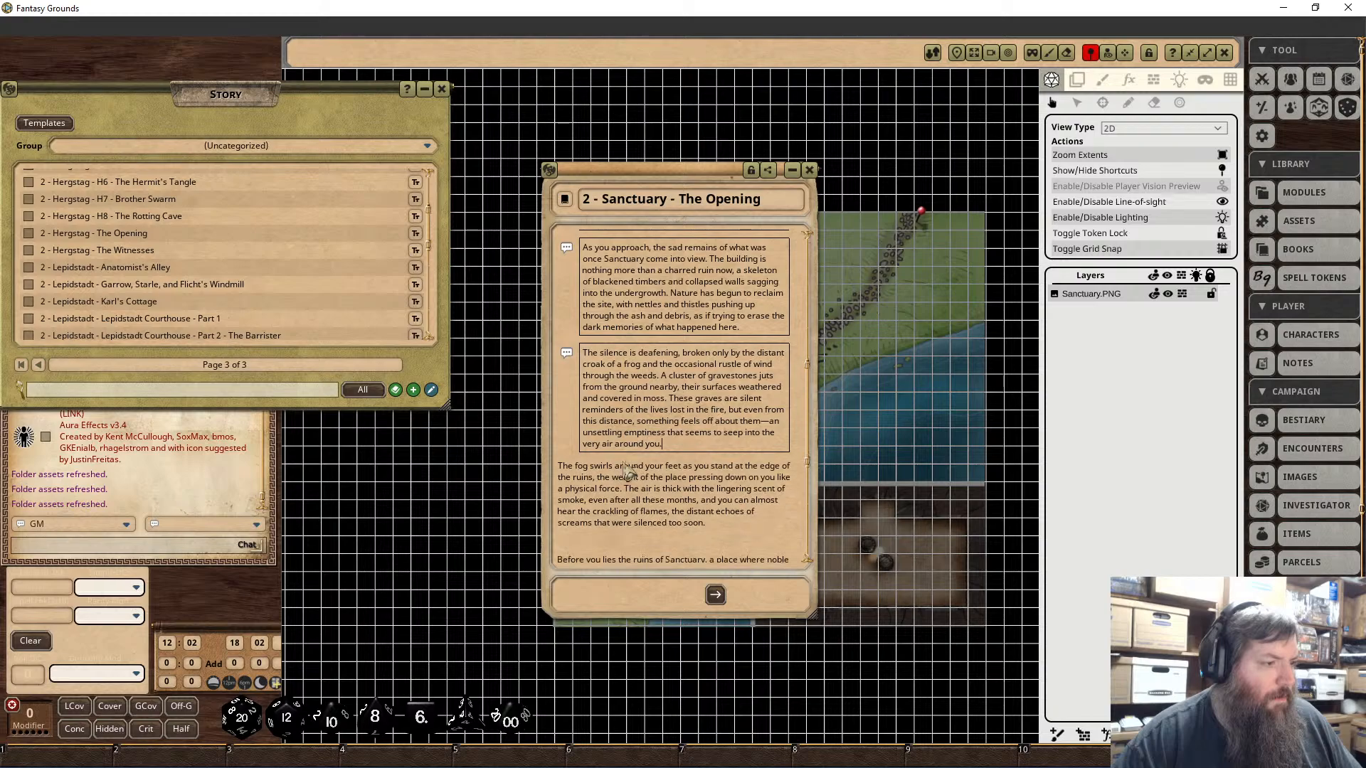
Step: Format the last two arrival paragraphs, "The fog swirls" and "Before you lies the ruins", as chat frames without a blank line between them
scroll(676, 427, "down", 3)
left_click_drag(719, 441, 558, 382)
right_click(621, 398)
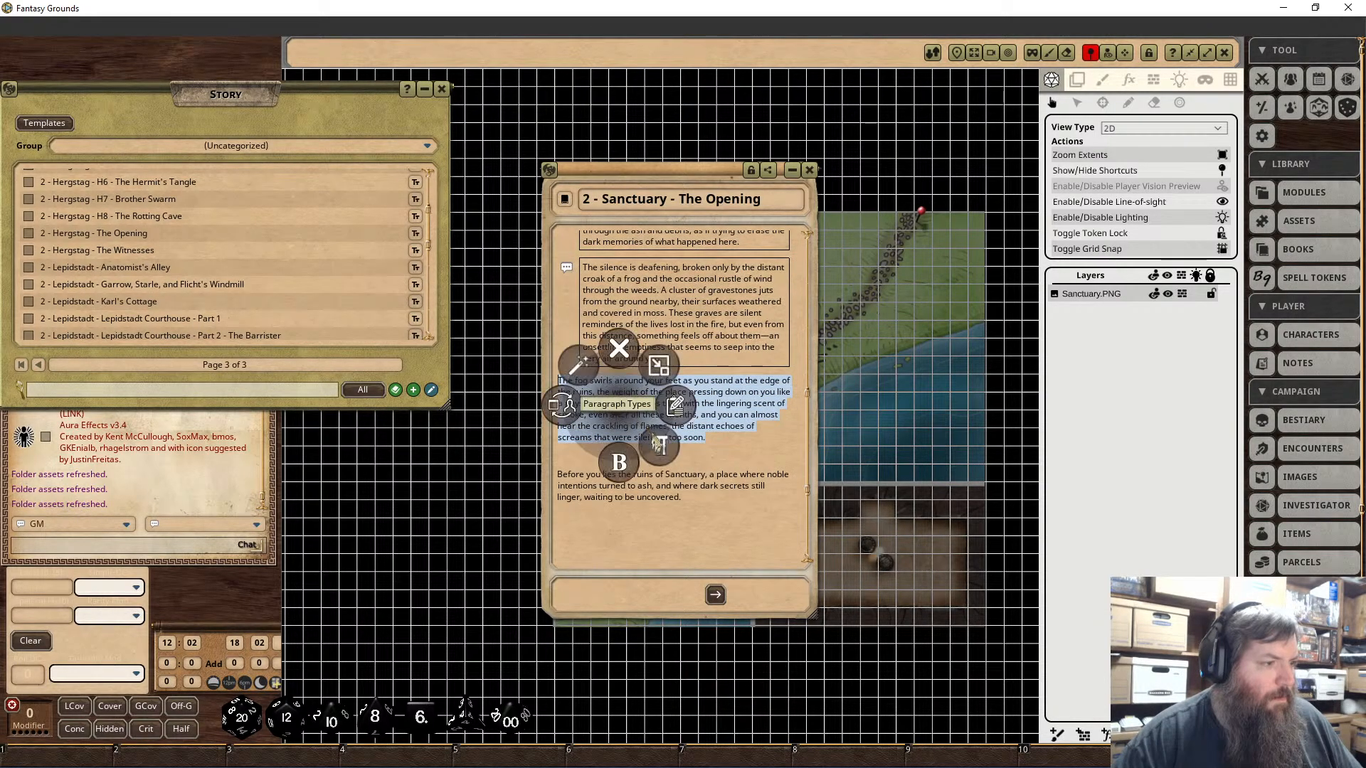
left_click(661, 446)
left_click(699, 486)
key("BackSpace")
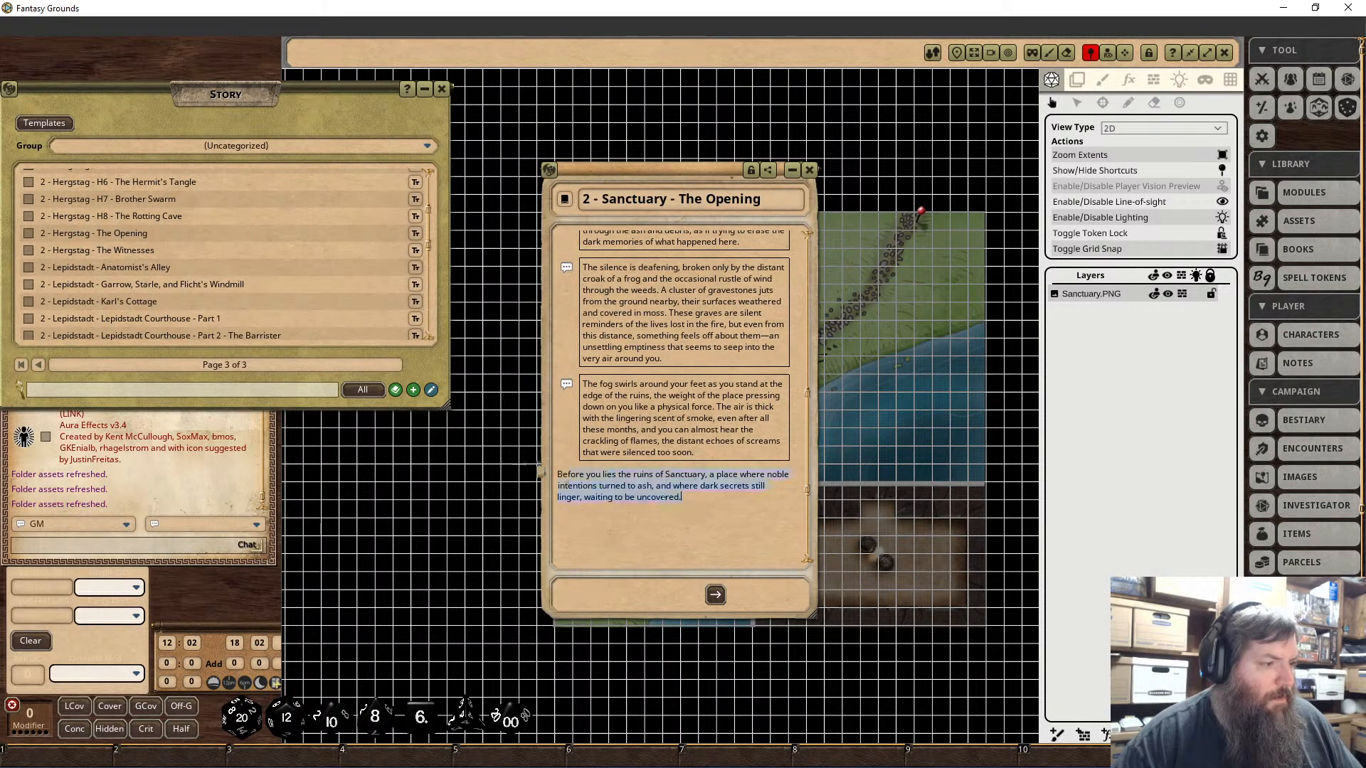
left_click_drag(682, 498, 558, 476)
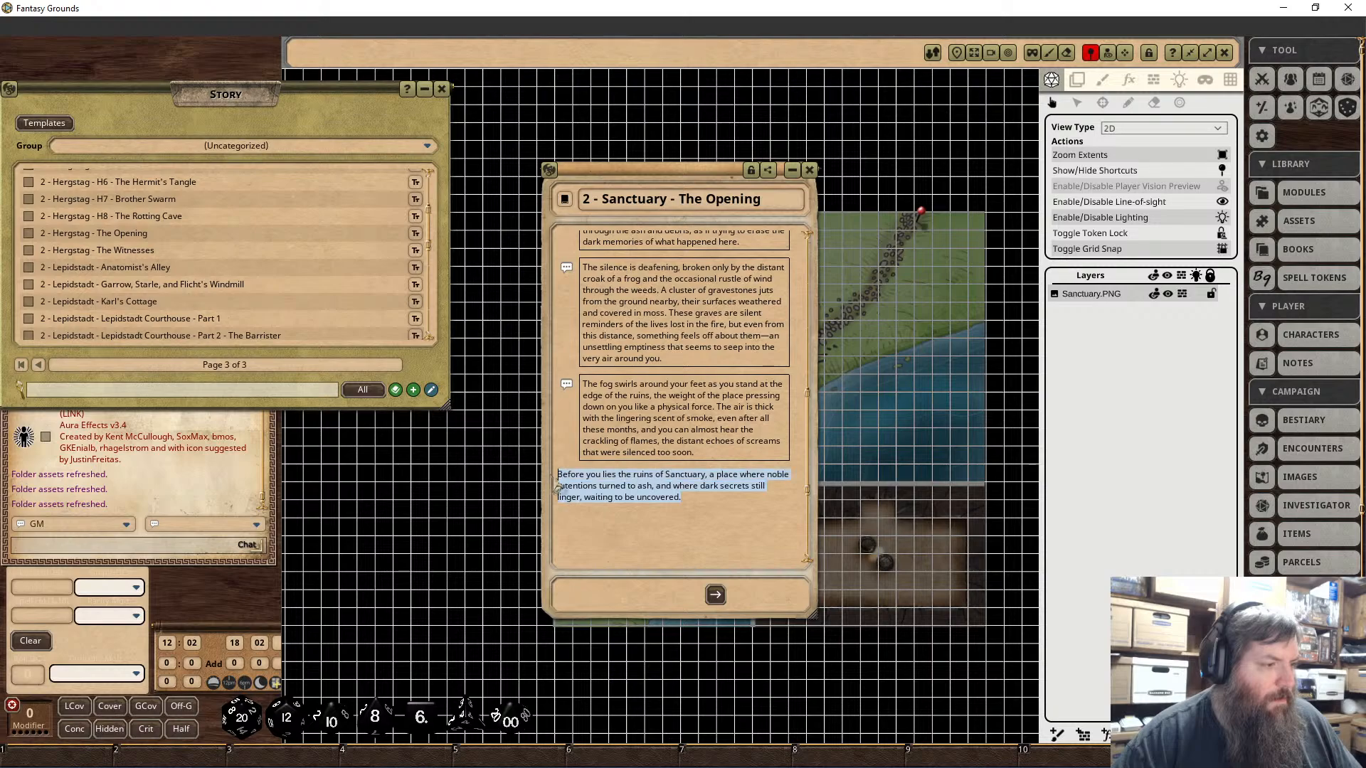
right_click(612, 485)
left_click(650, 527)
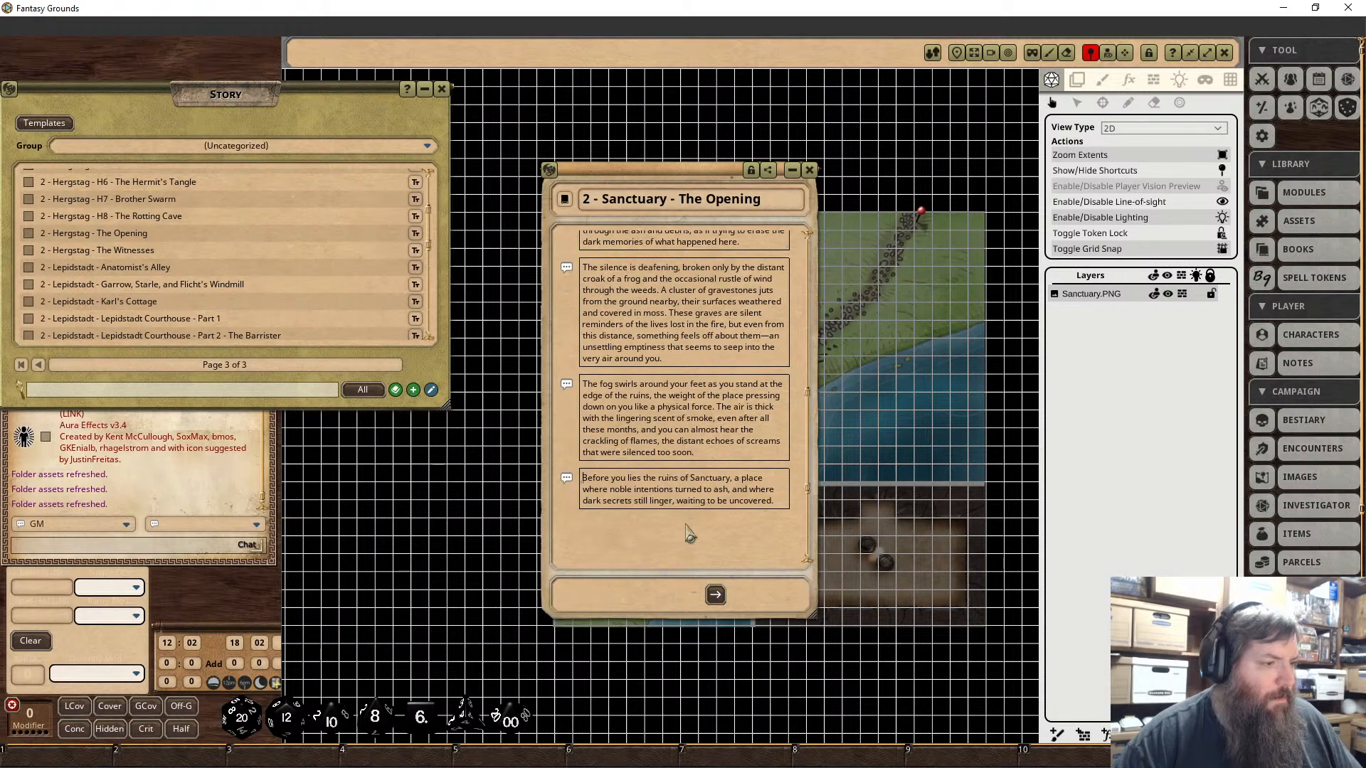
left_click(792, 510)
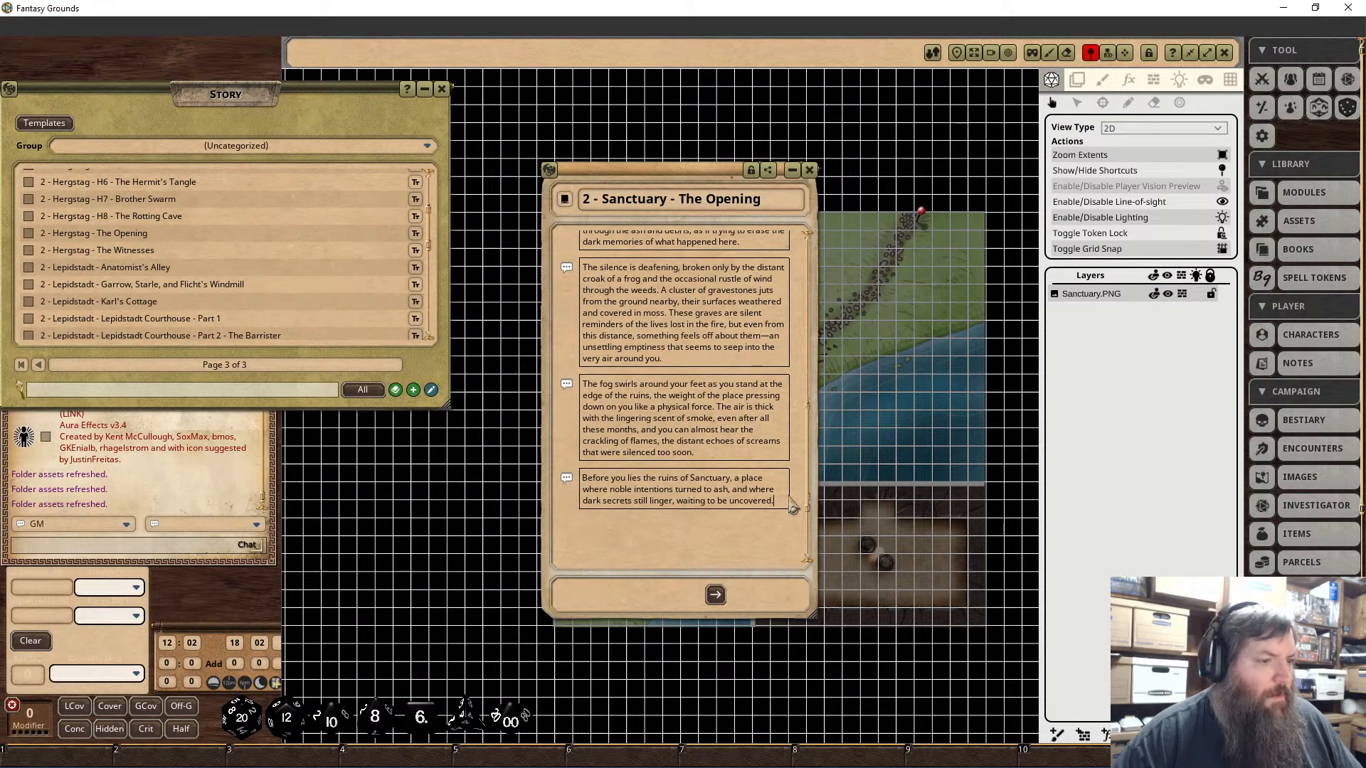
Step: Lock "2 - Sanctuary - The Opening", pin its link on the path in the northeast of the Sanctuary map, and close the entry
scroll(782, 463, "up", 2)
left_click(751, 169)
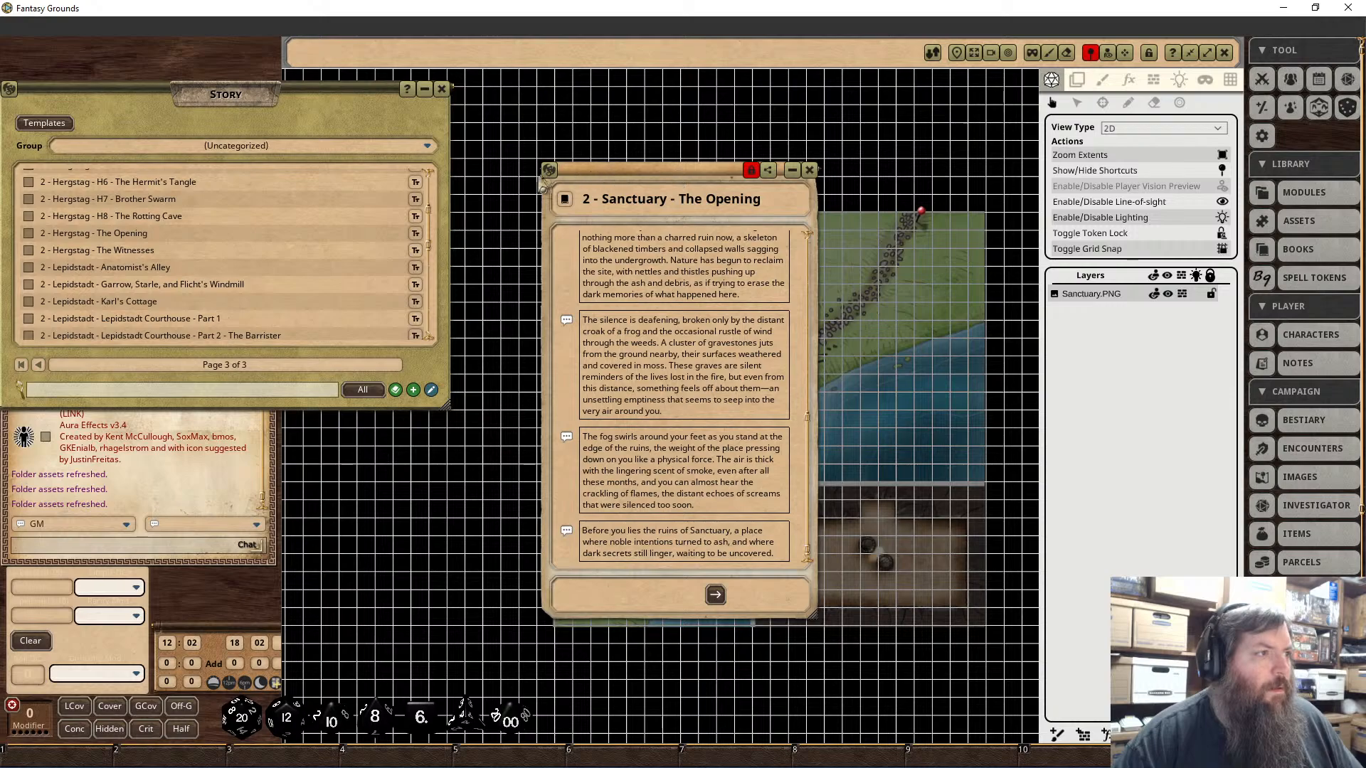
left_click_drag(549, 170, 893, 254)
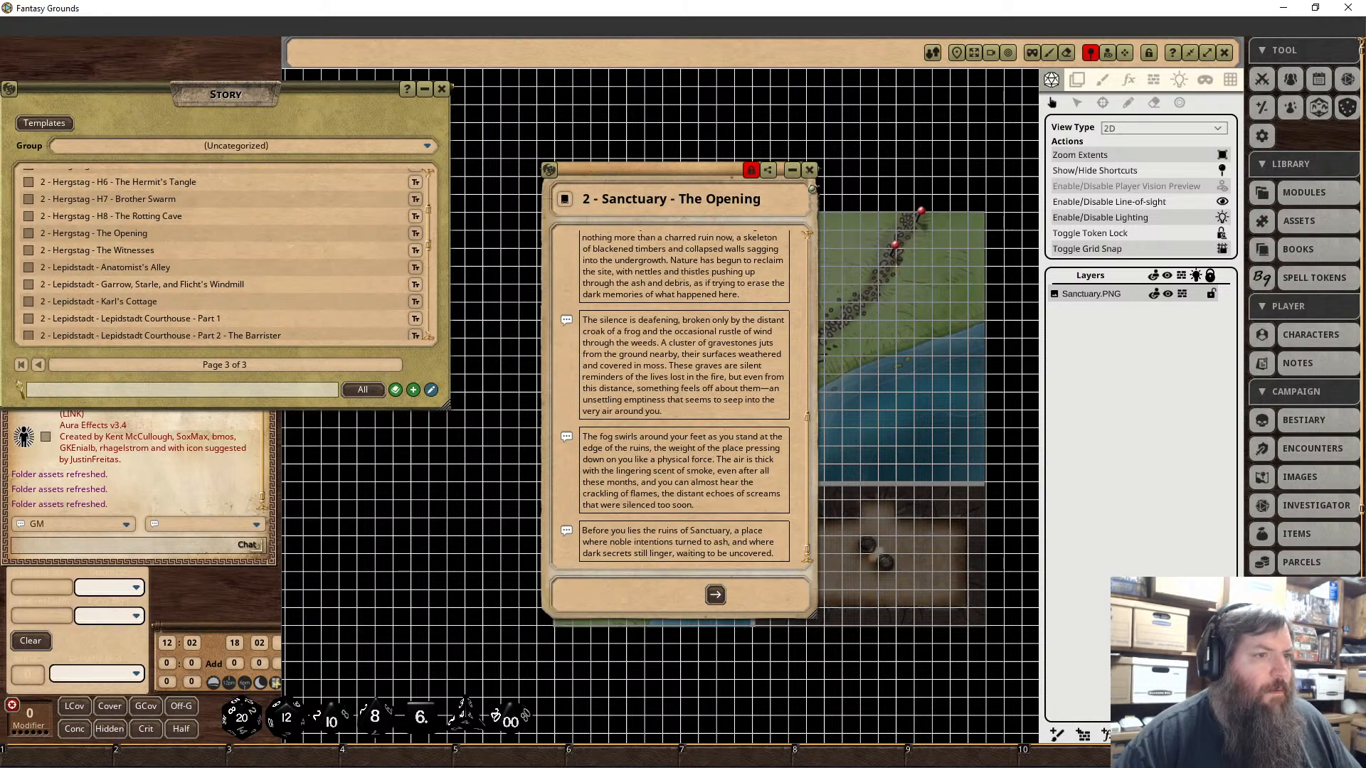
left_click(810, 169)
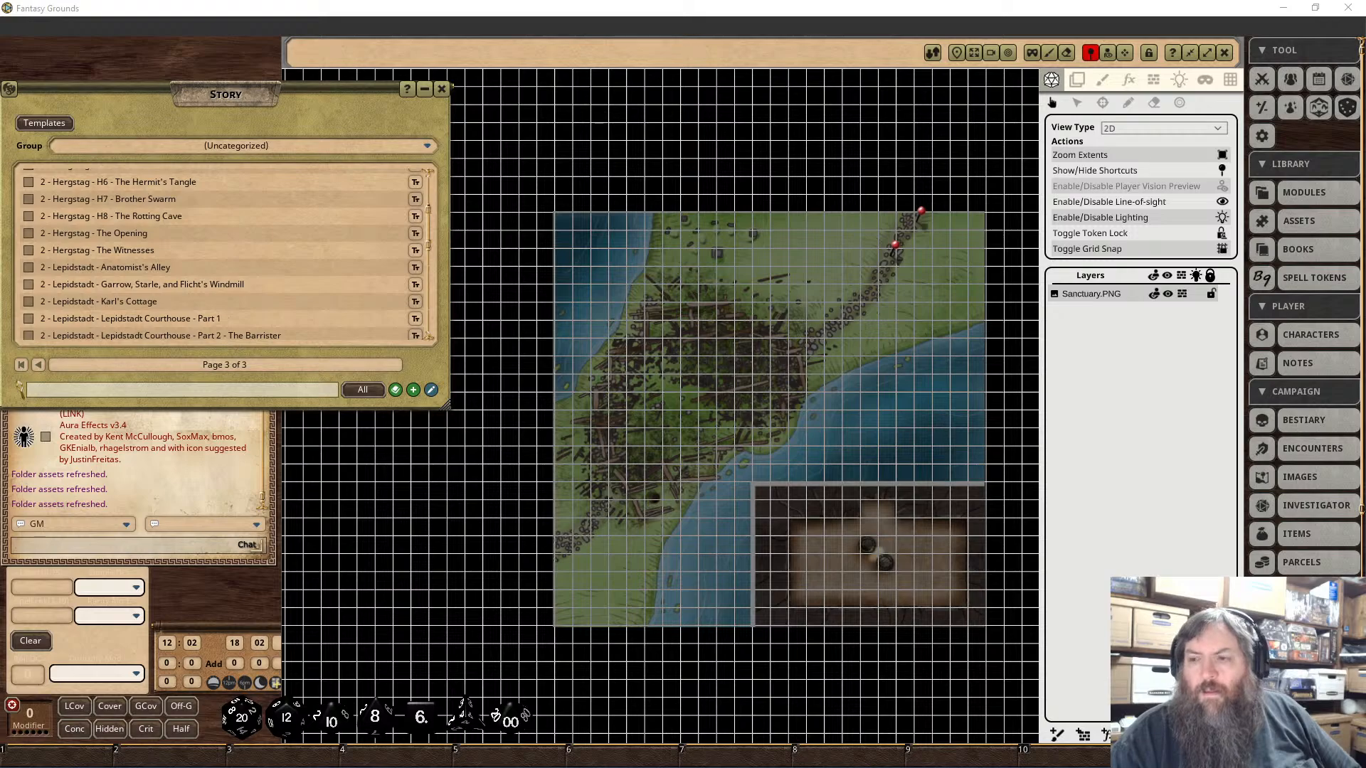
Step: Create a new story entry titled "2 - Sanctuary - Searching through the Ruins"
left_click(412, 389)
left_click(658, 203)
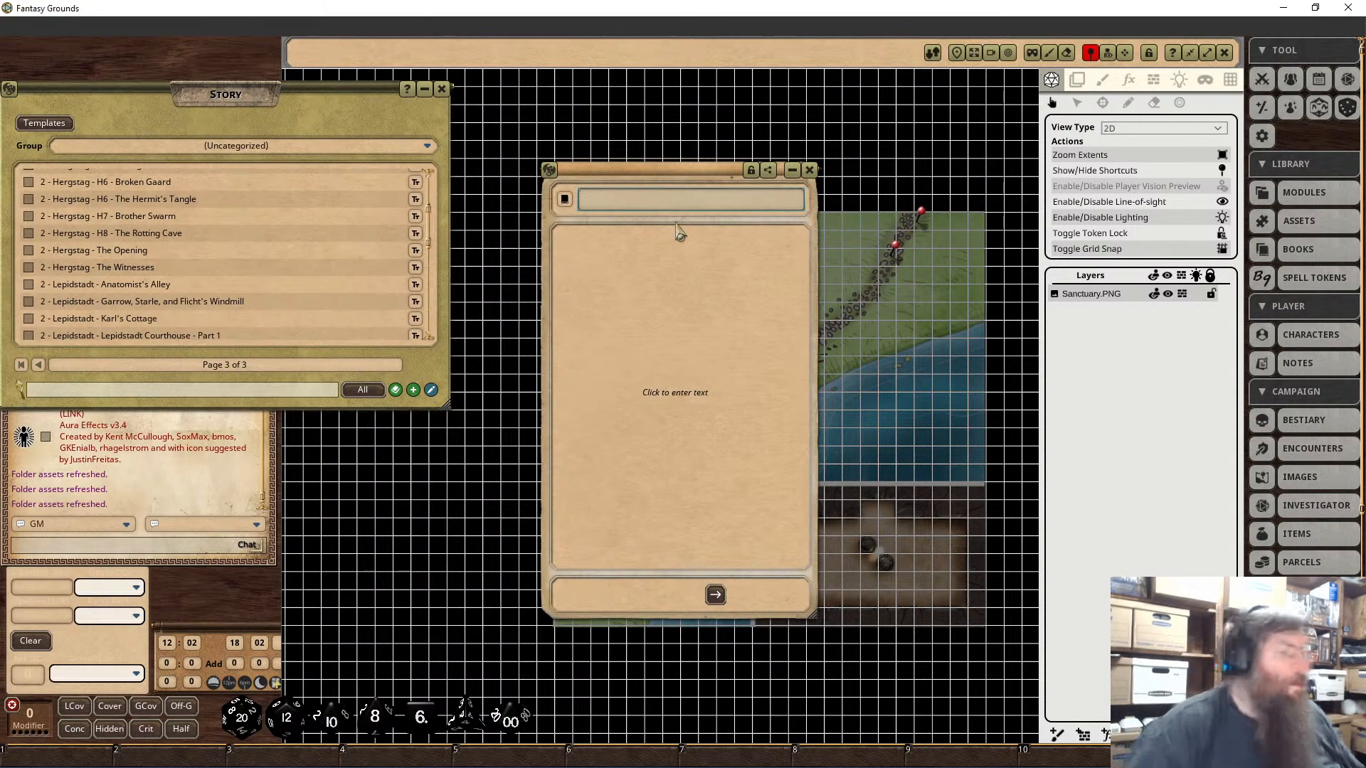
type("2 - ")
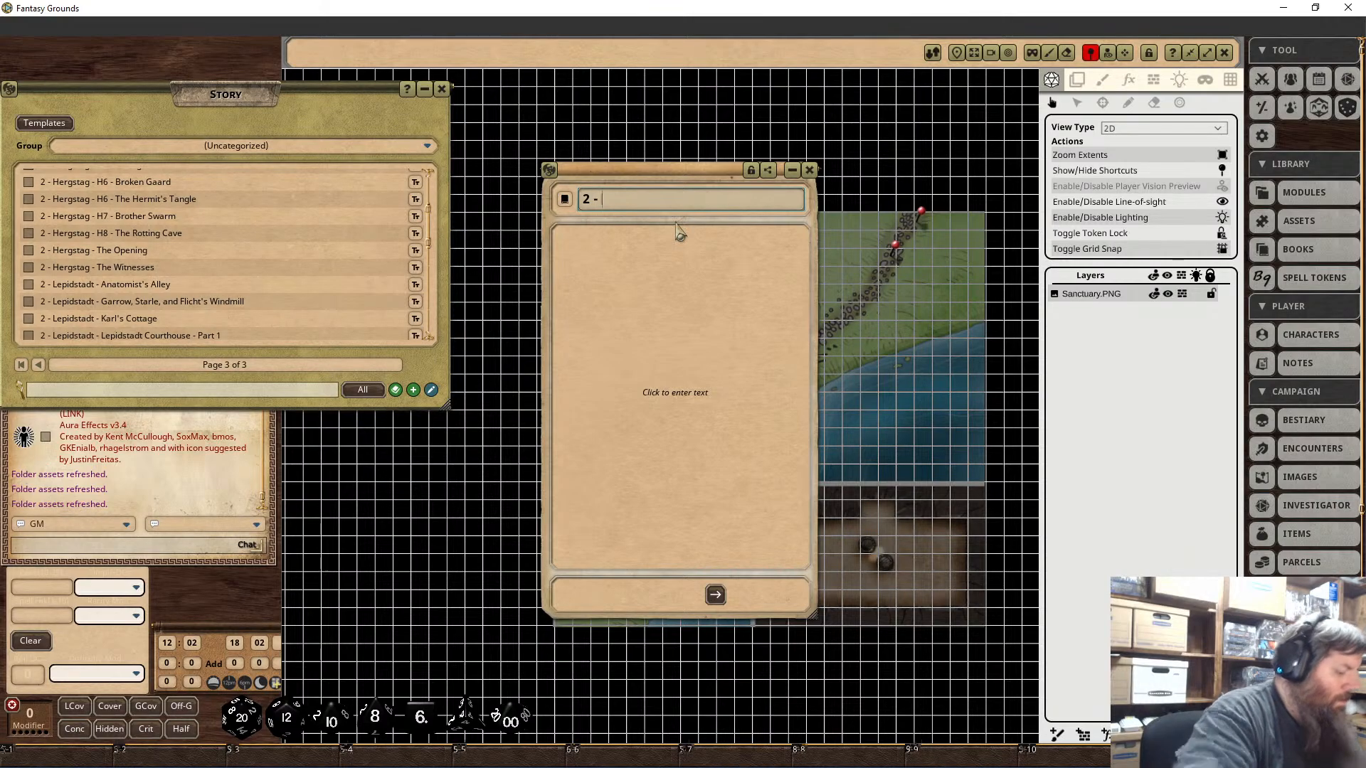
type("Sactuary")
key("BackSpace")
key("BackSpace")
key("BackSpace")
key("BackSpace")
key("BackSpace")
key("BackSpace")
key("BackSpace")
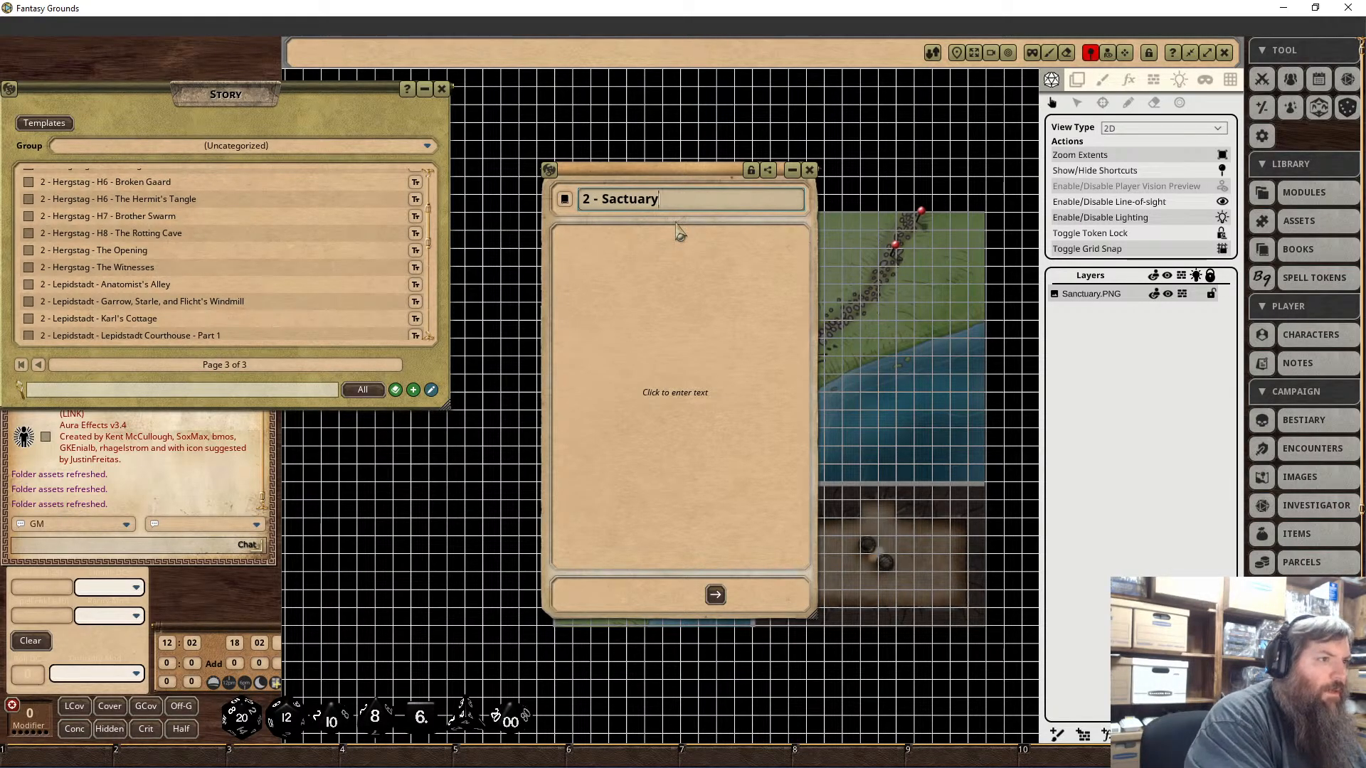
type("nctuary - ")
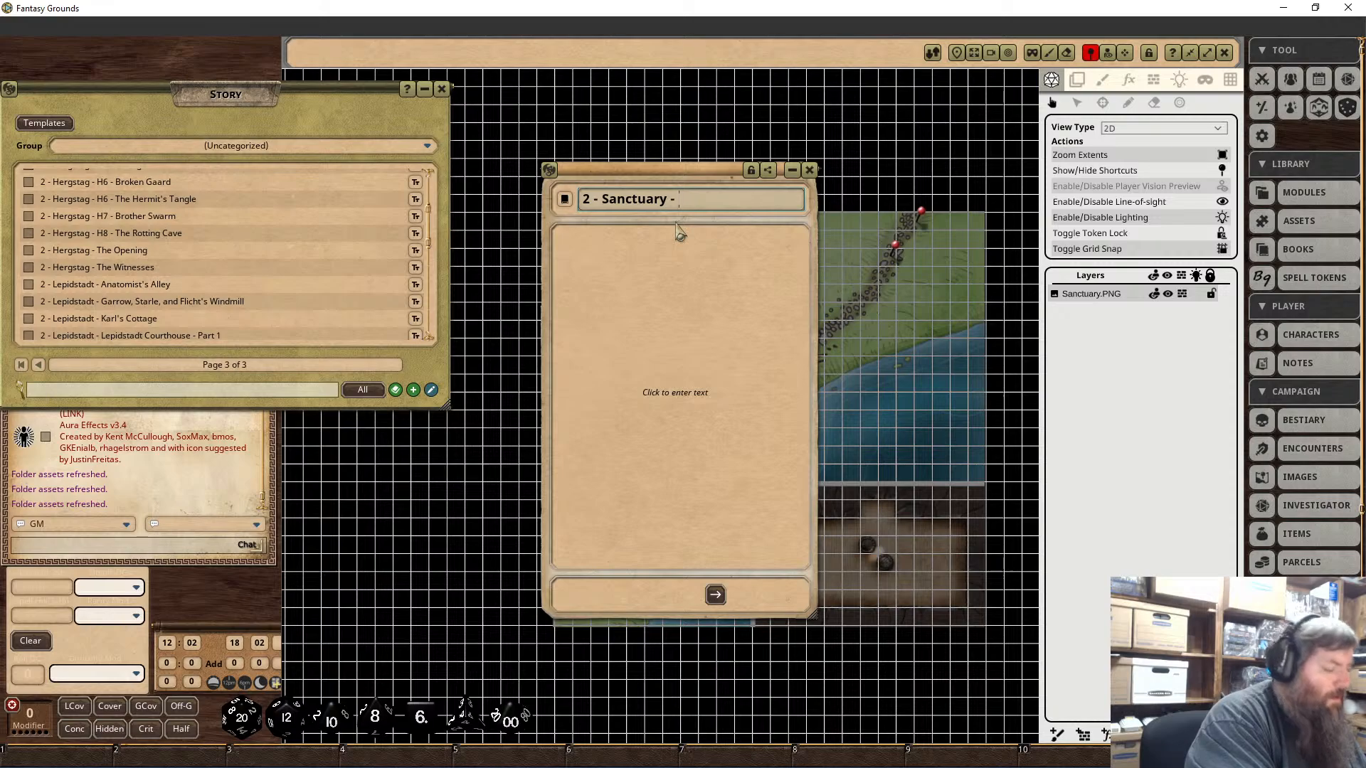
type("Searching throug")
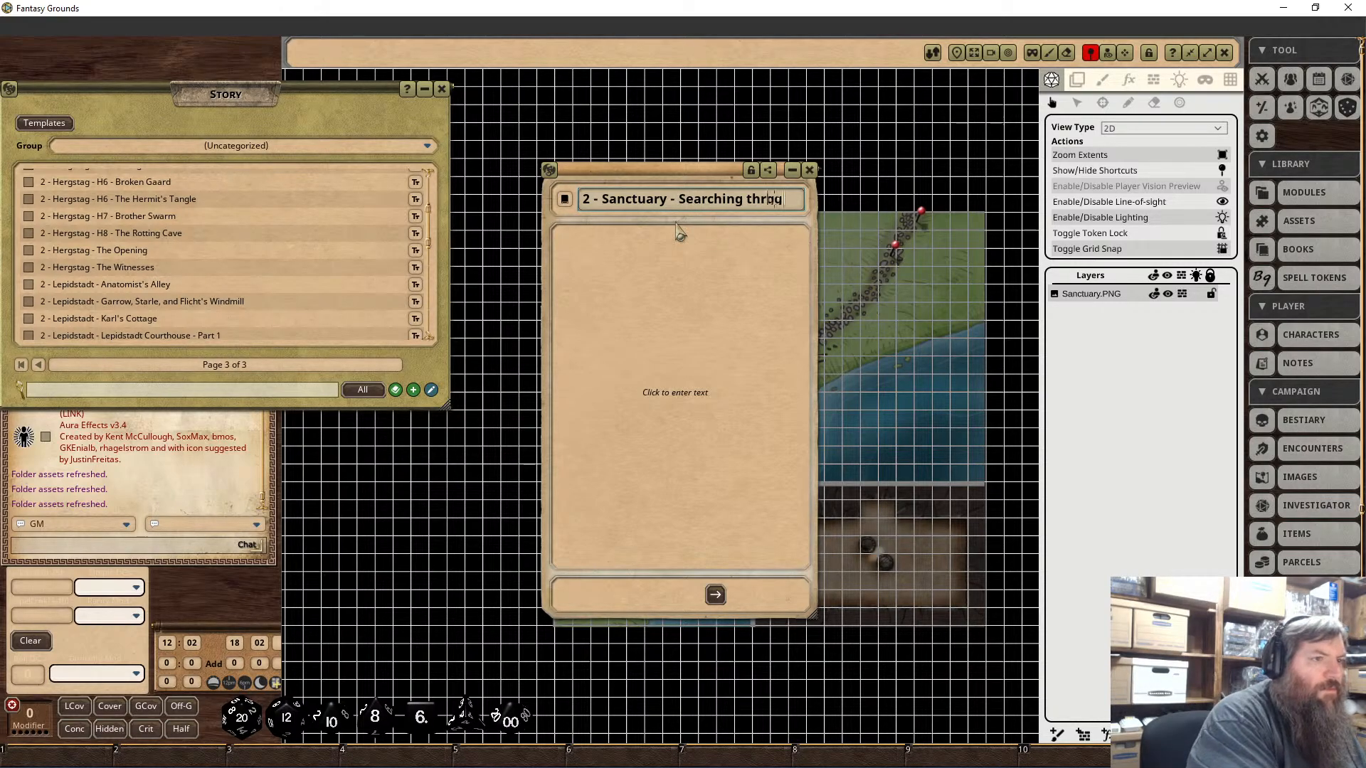
type("h the Ruins")
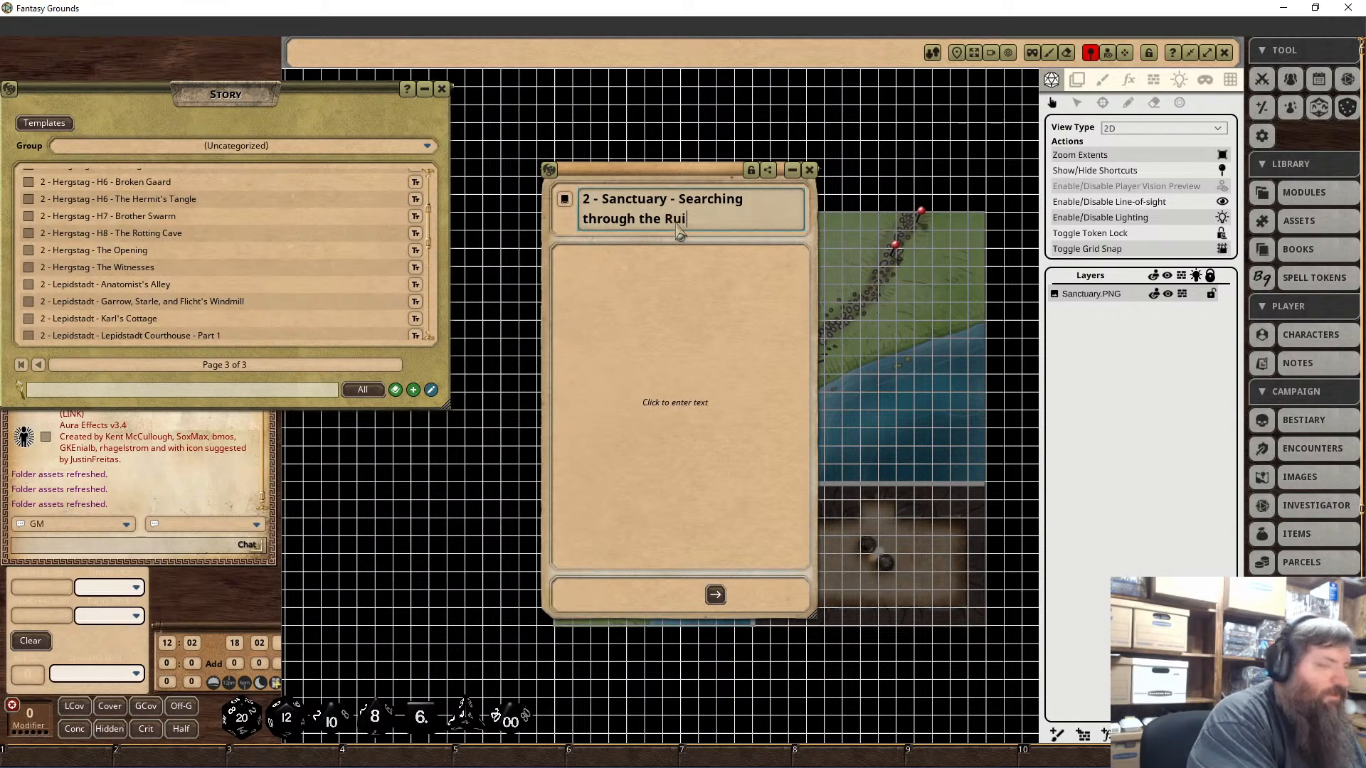
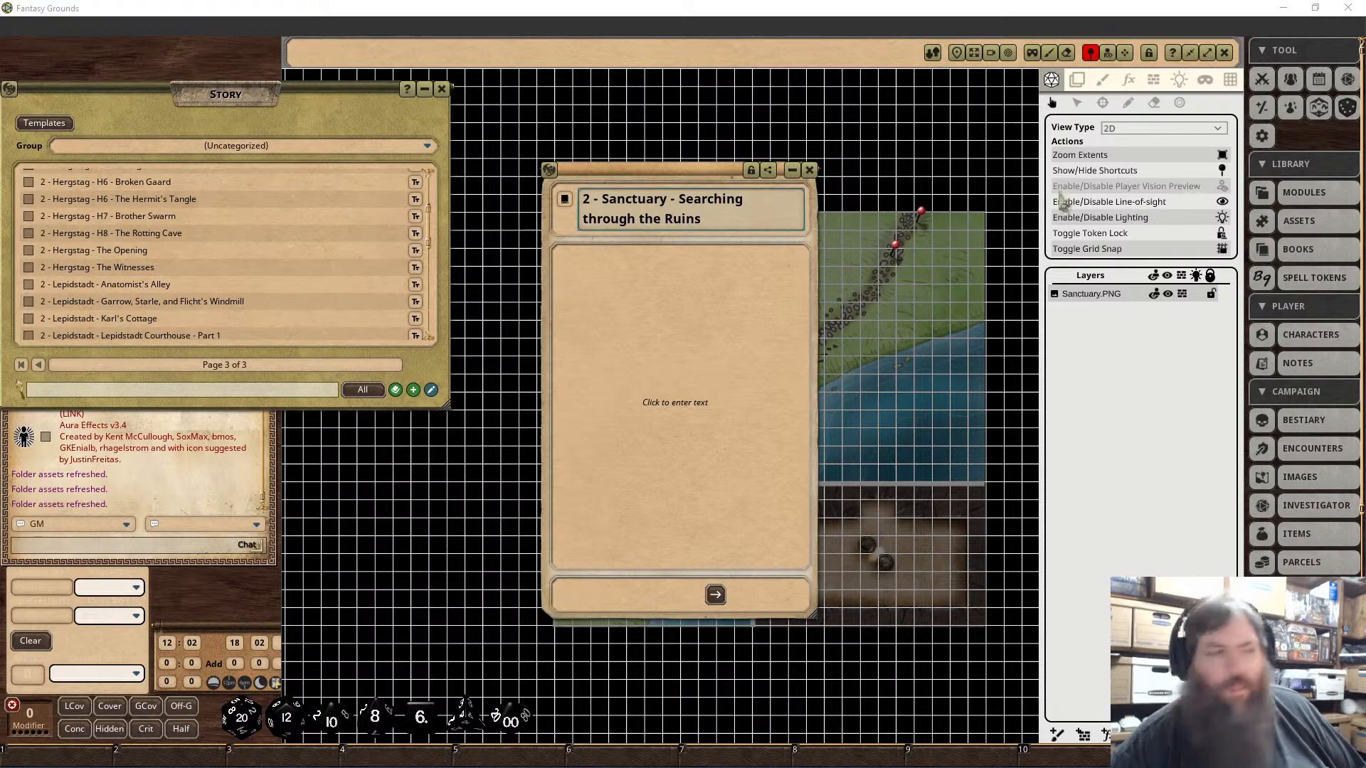
Step: Enter the description beginning "As you step into the charred remains of Sanctuary" as the entry's text and format it as a chat frame
left_click(691, 284)
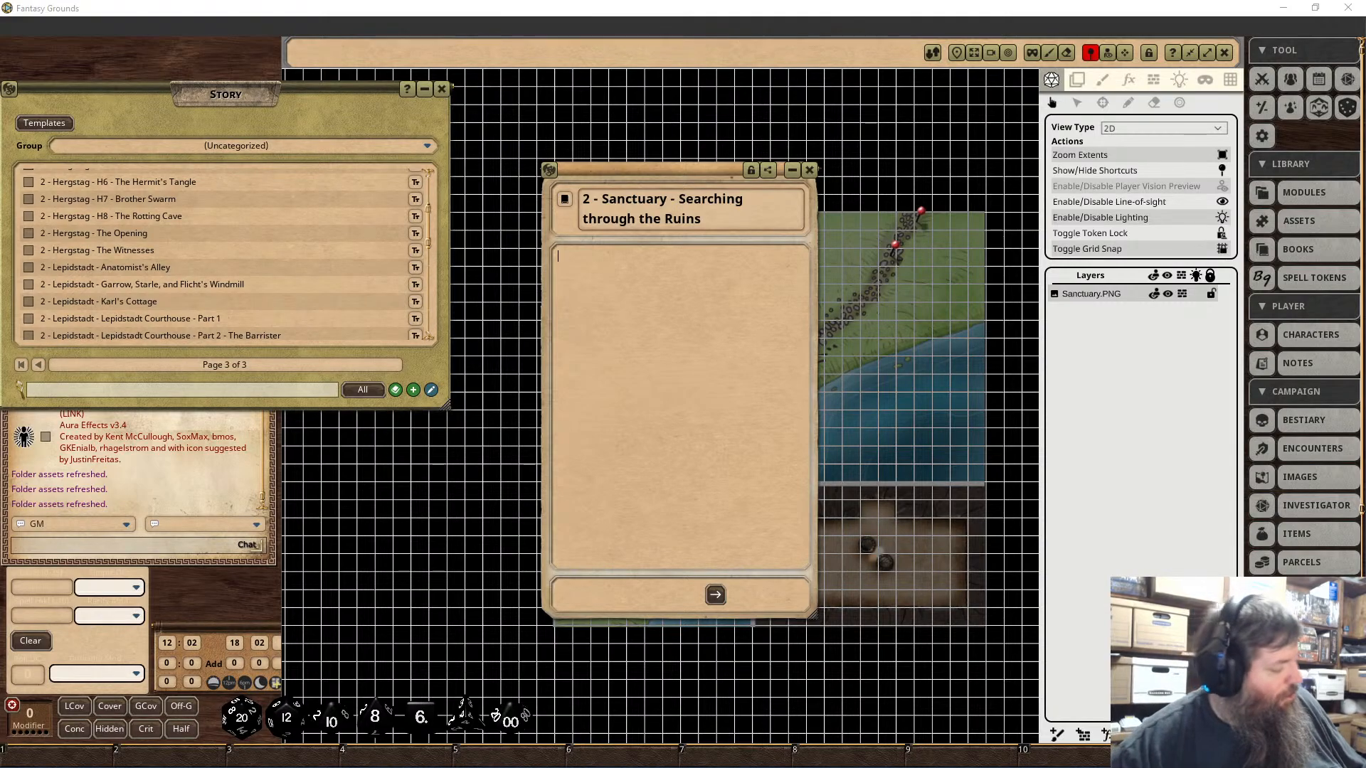
type("As you step into the charred remains of Sanctuary, the atmosphere is heavy with an almost tangible sense of despair. The ground beneath your feet crunches with ash and debris, and the walls that still stand creak ominously, as if protesting your intrusion. The fire that consumed this place left behind a chaotic mess of collapsed beams, shattered glass, and scorched furniture. It's clear that whatever happened here was violent and tragic.")
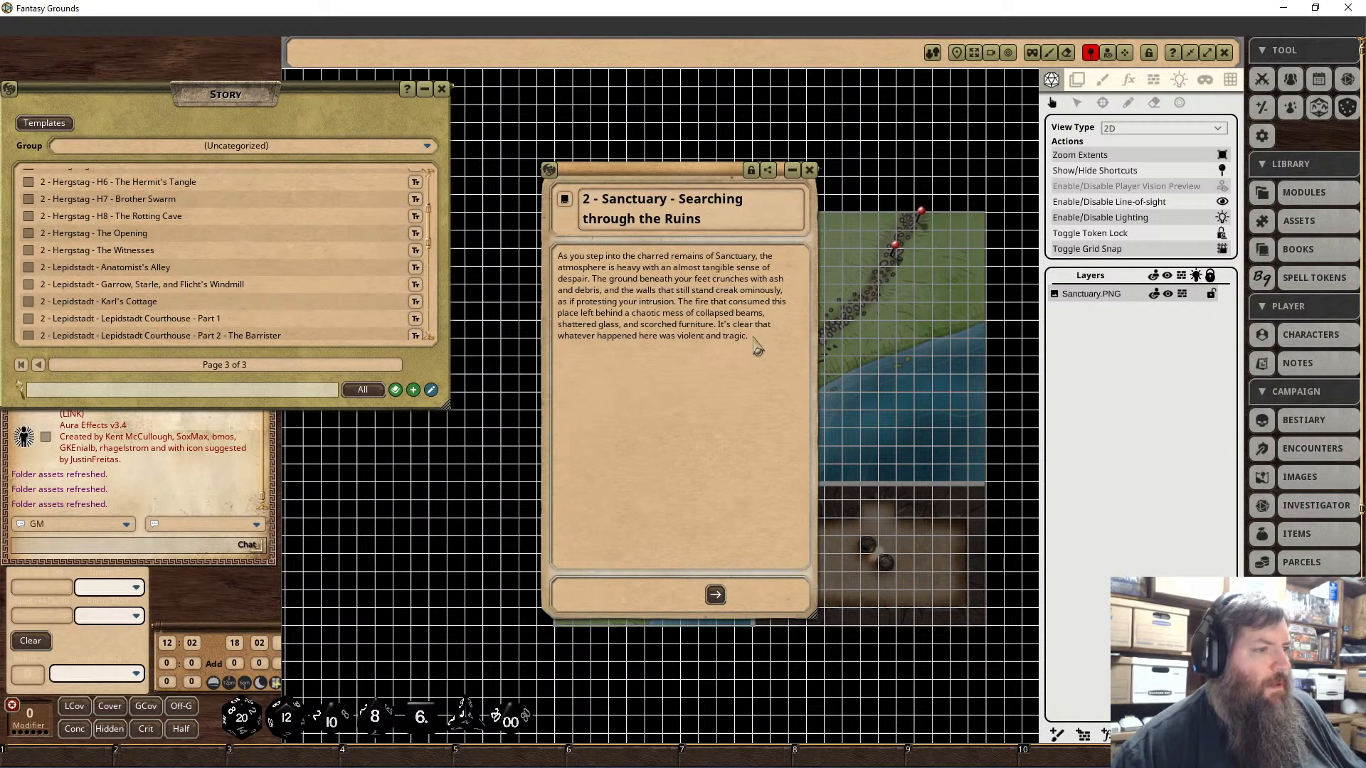
left_click_drag(756, 344, 559, 256)
right_click(598, 278)
left_click(631, 334)
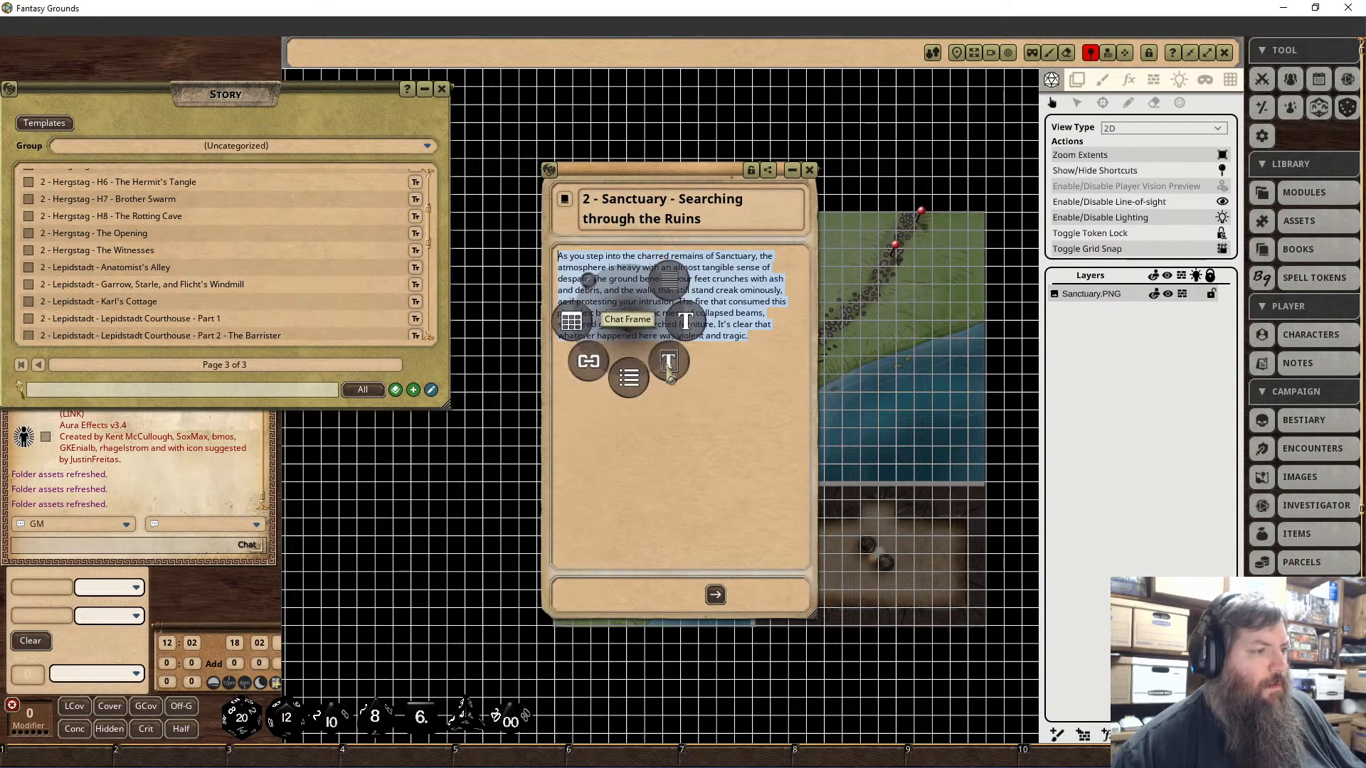
left_click(667, 374)
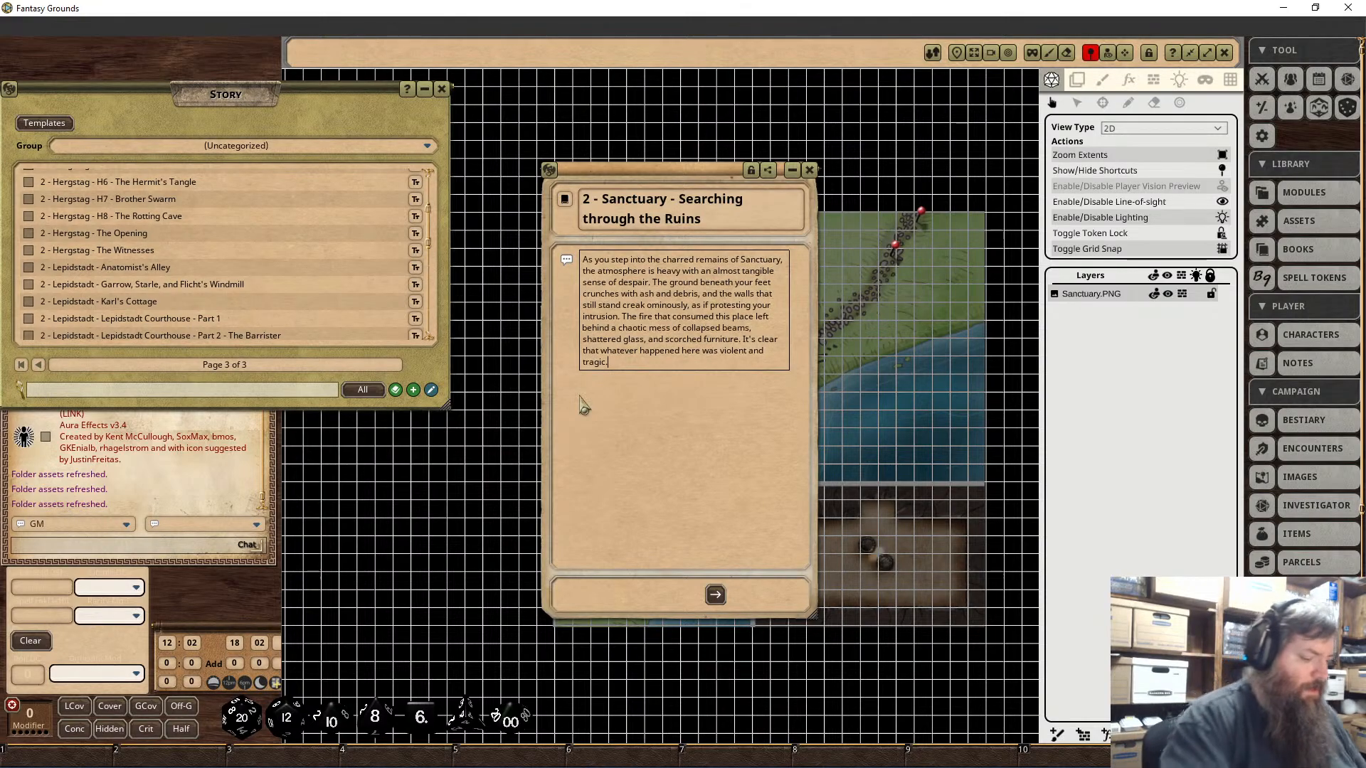
Step: Add the line "When they search the area: DC 21 Search check" below the chat frame in the entry's text
key("Return")
key("Return")
key("Return")
key("Return")
key("Return")
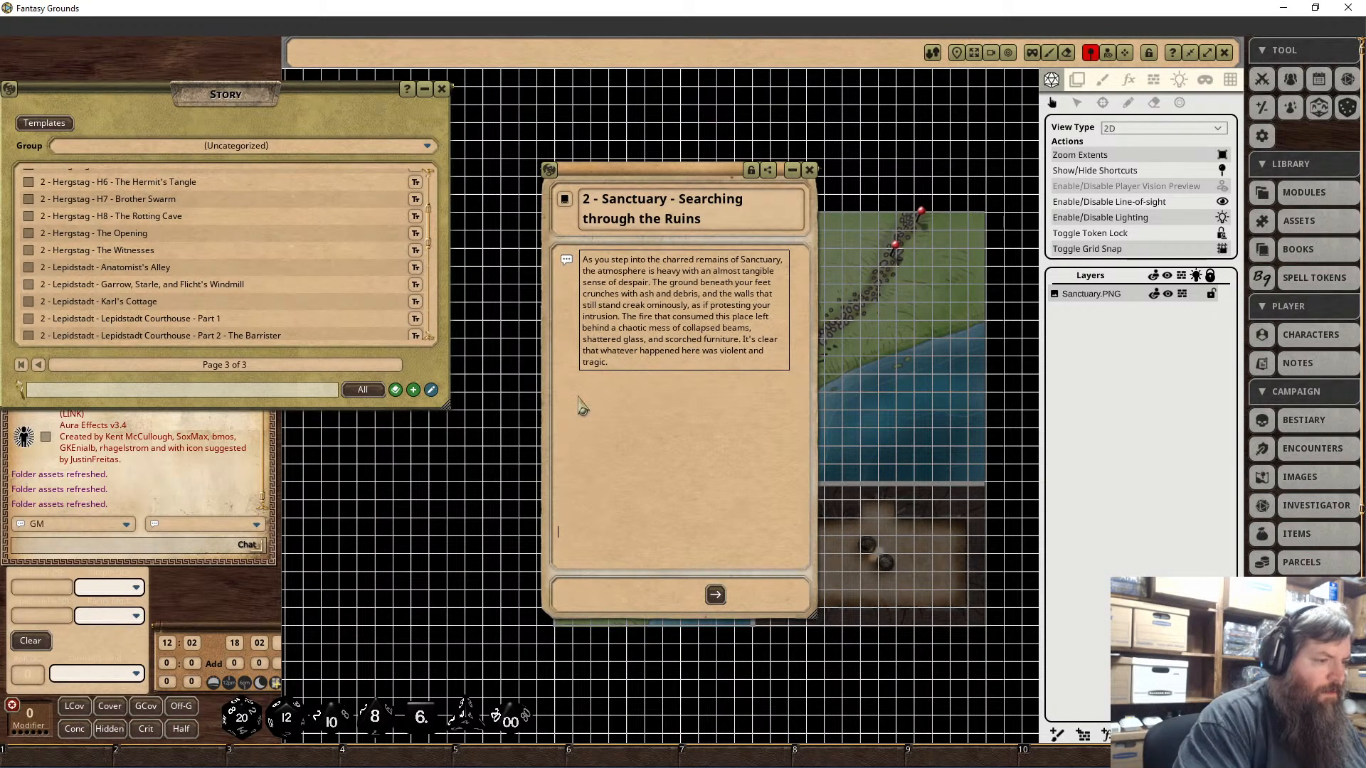
type("Whe")
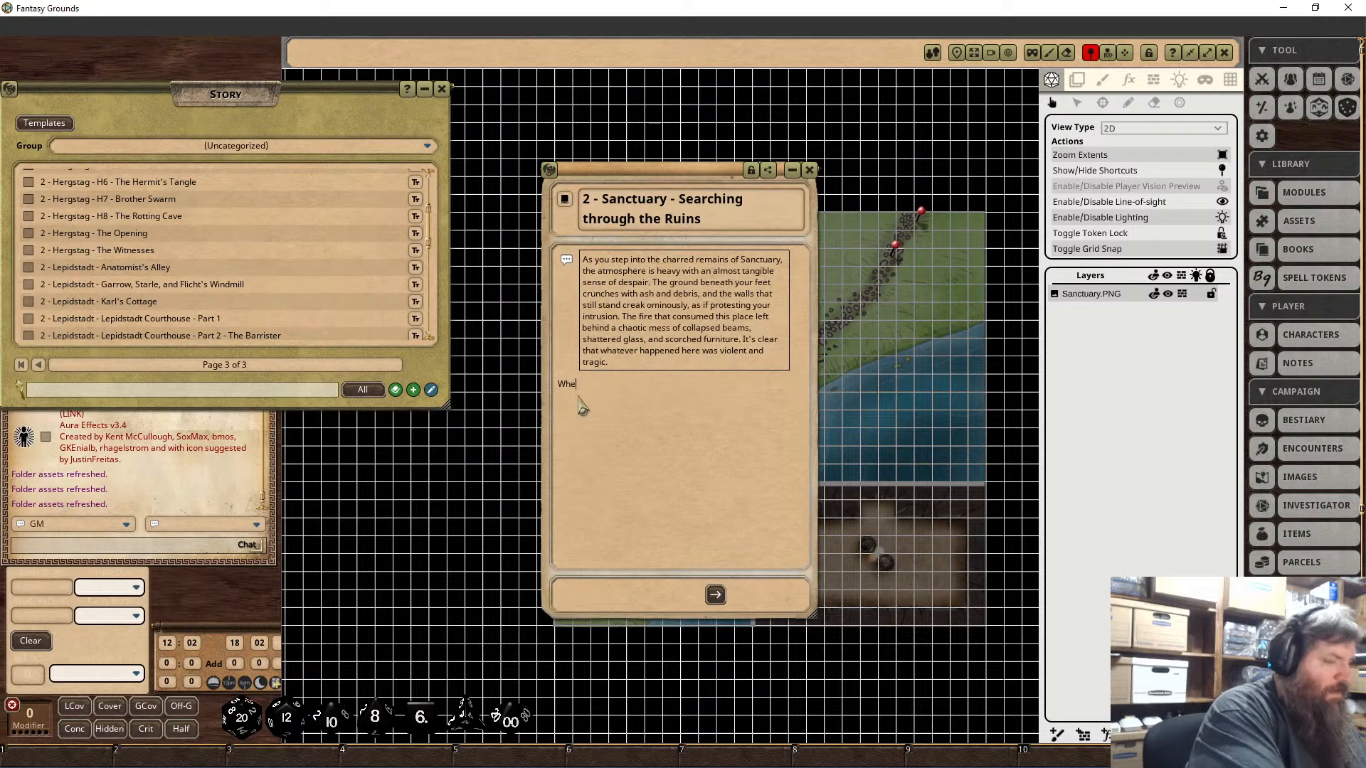
type("n they search")
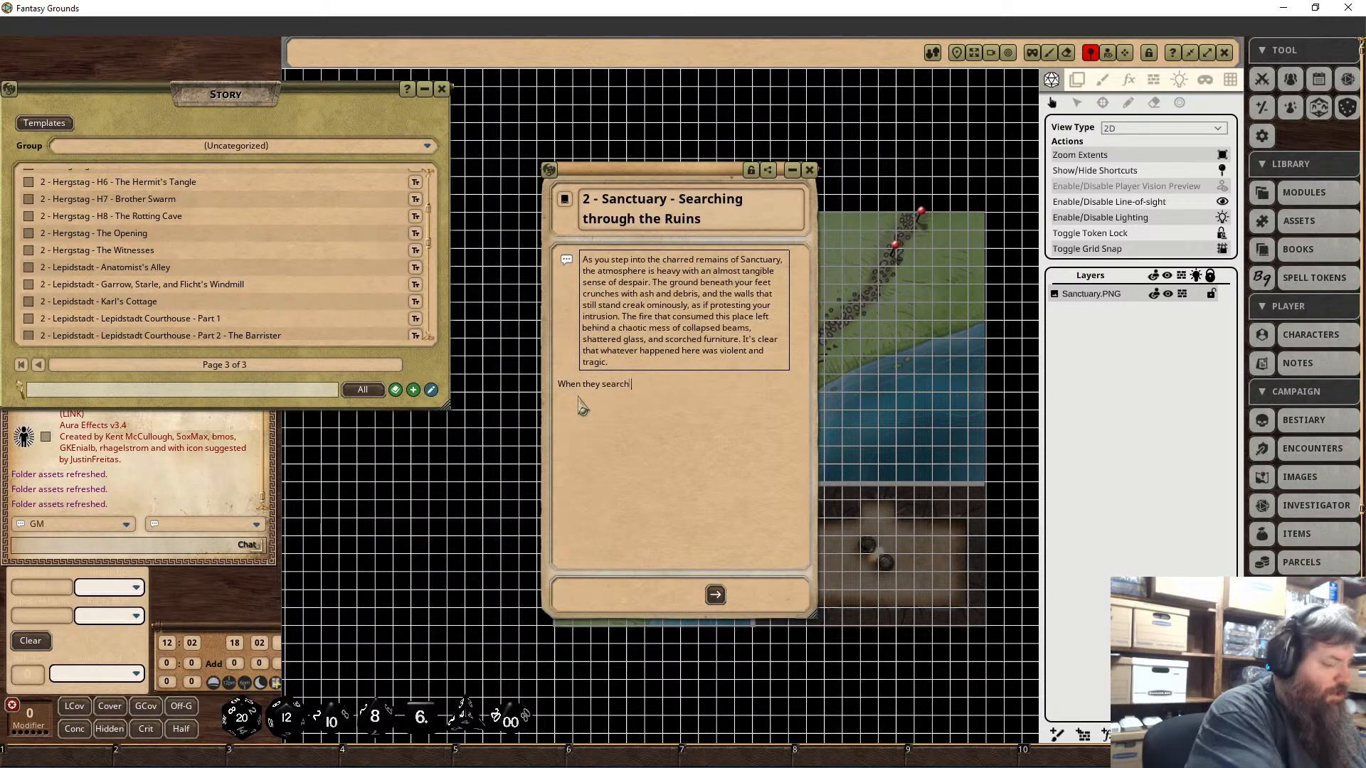
type(" the area: DC")
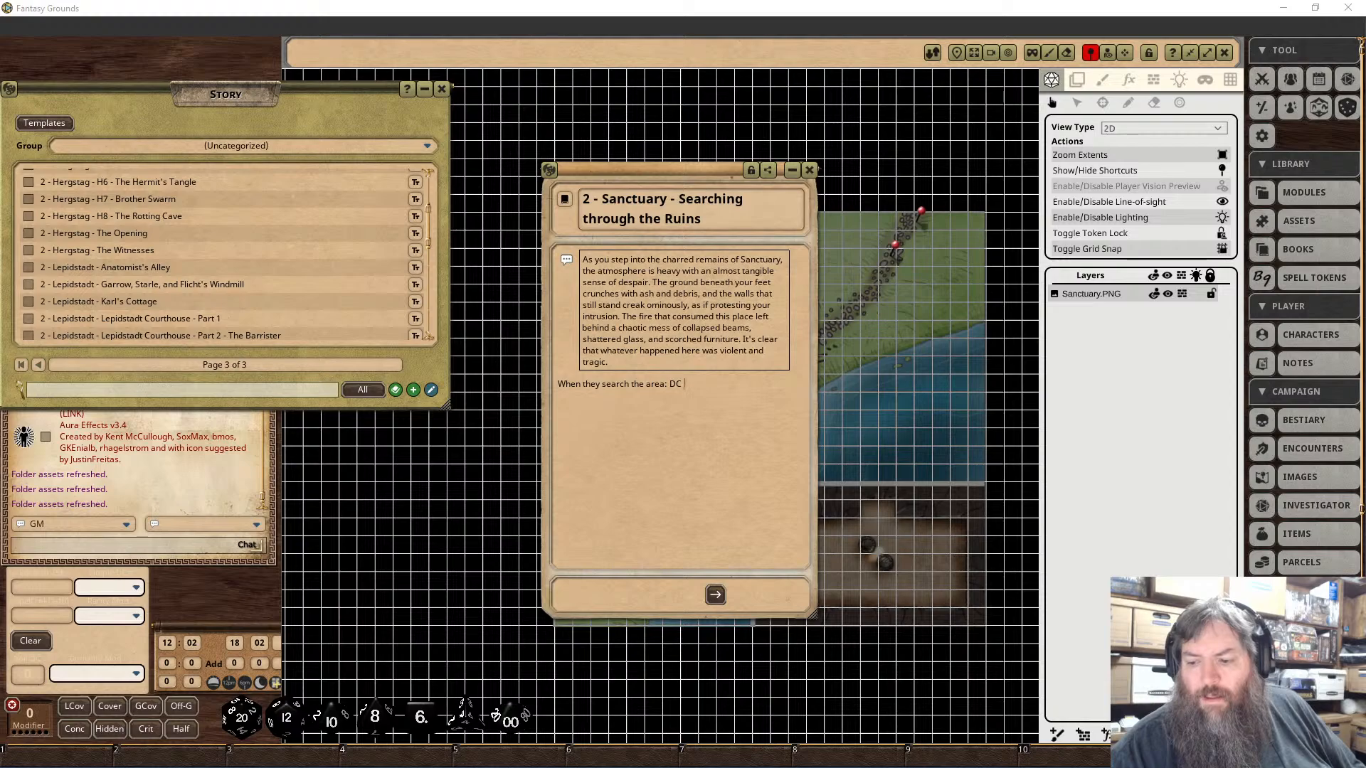
type("21")
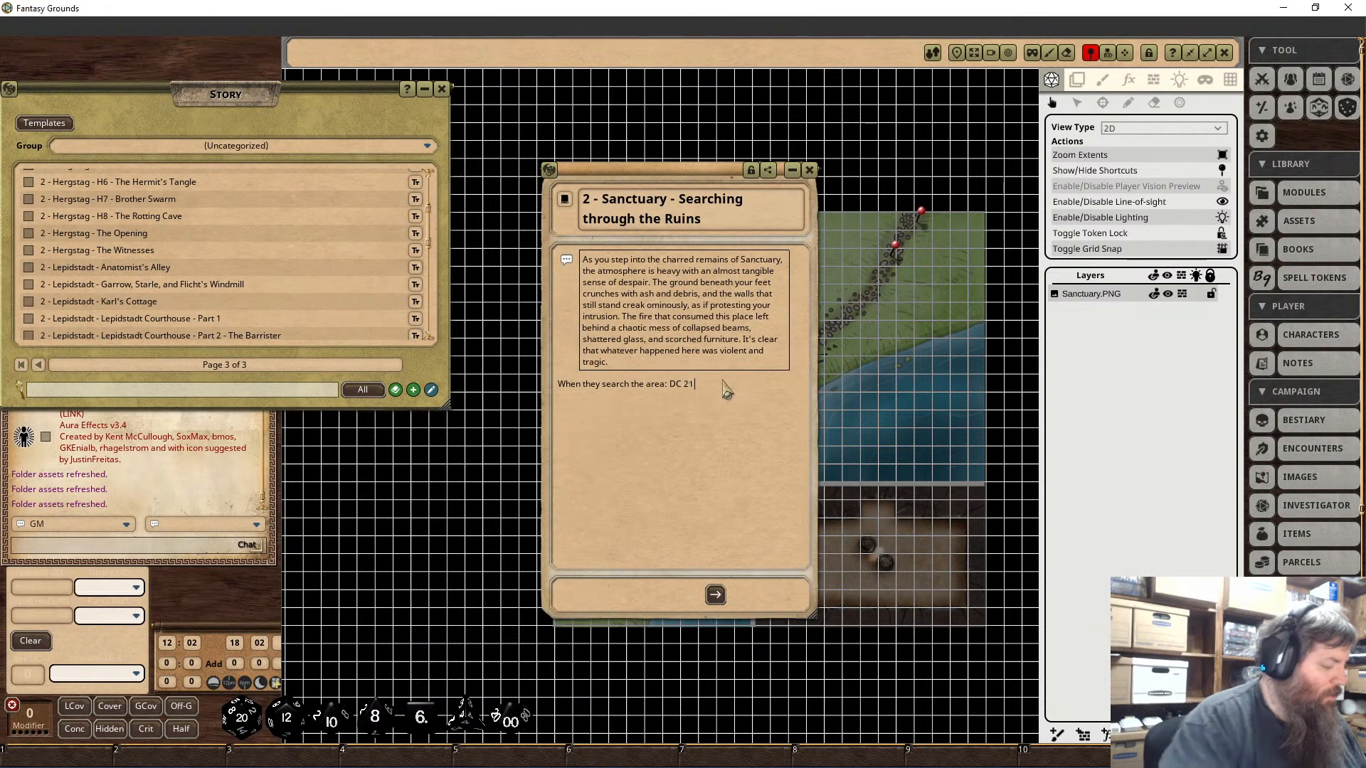
type(" Search")
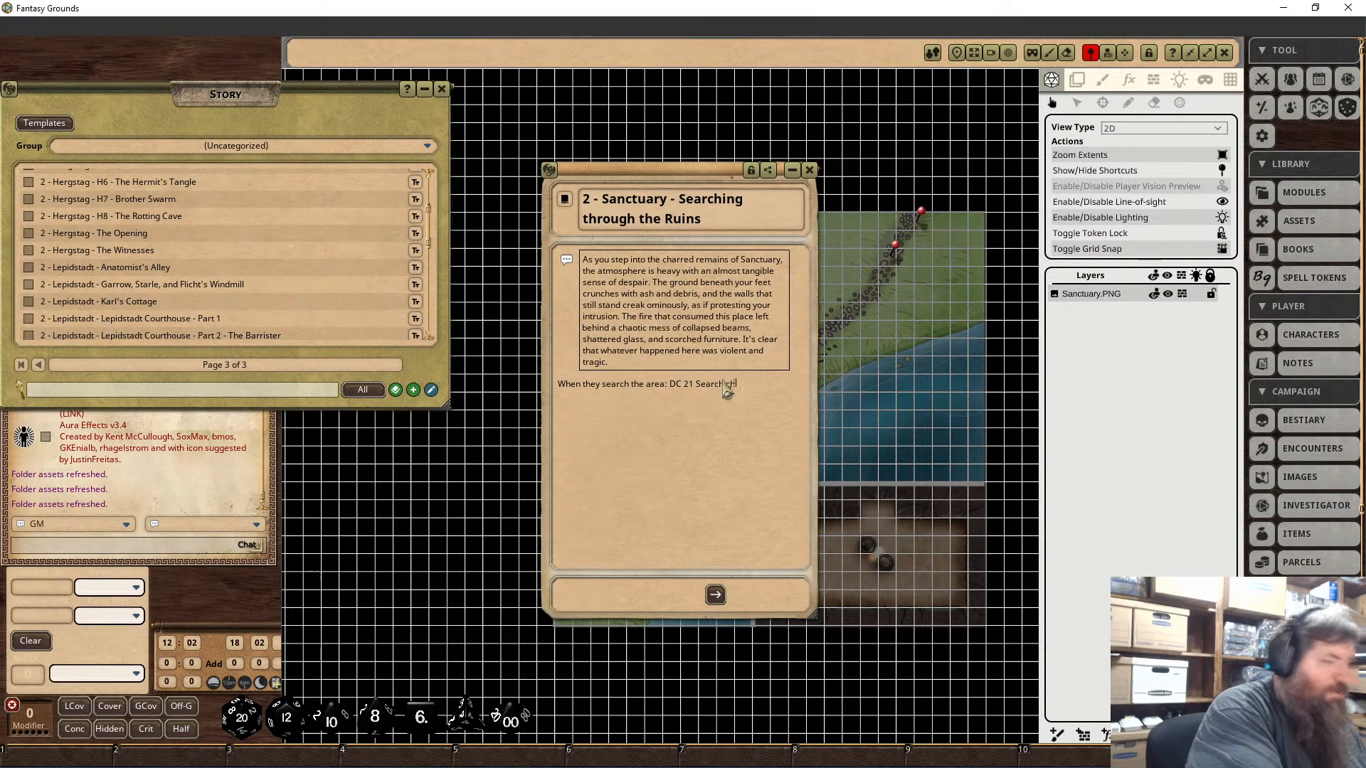
type(" check")
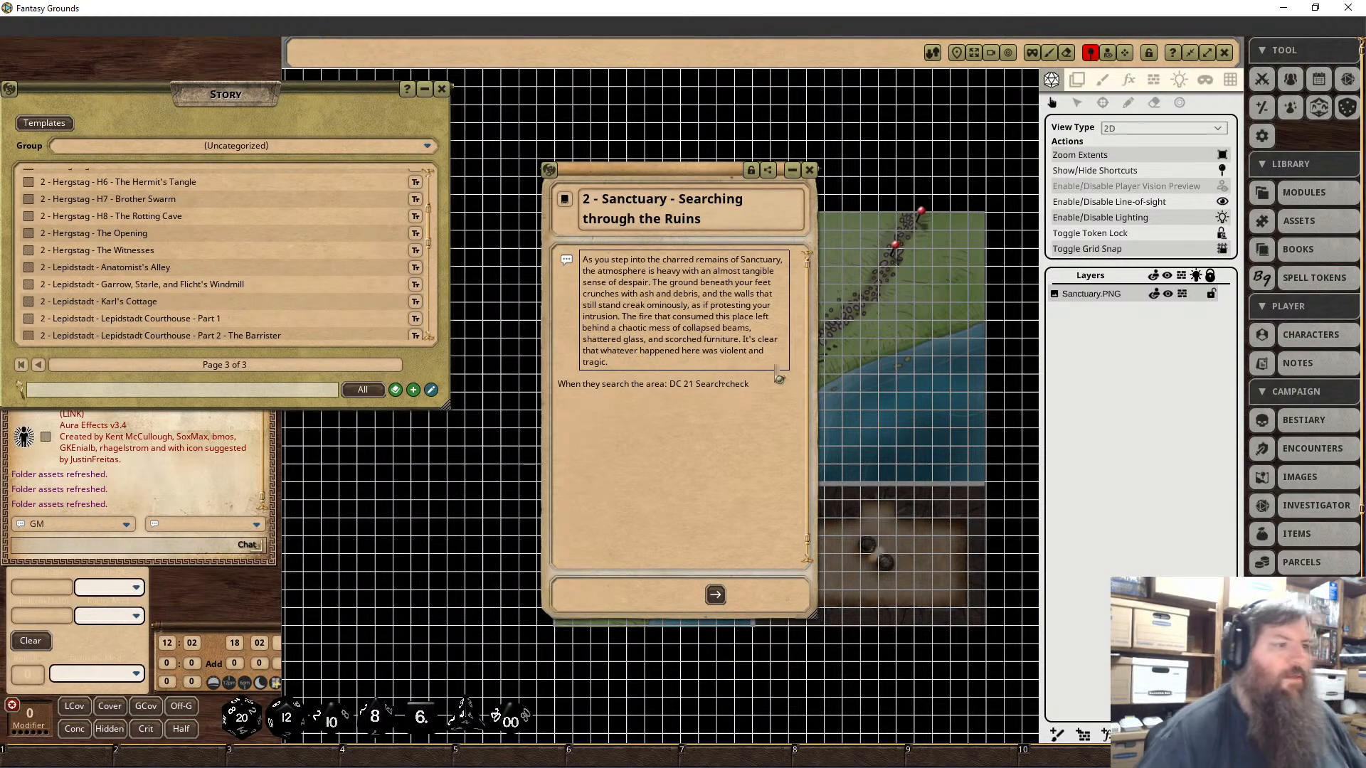
Step: Make the line "When they search the area: DC 21 Search check" bold
left_click_drag(755, 388, 577, 393)
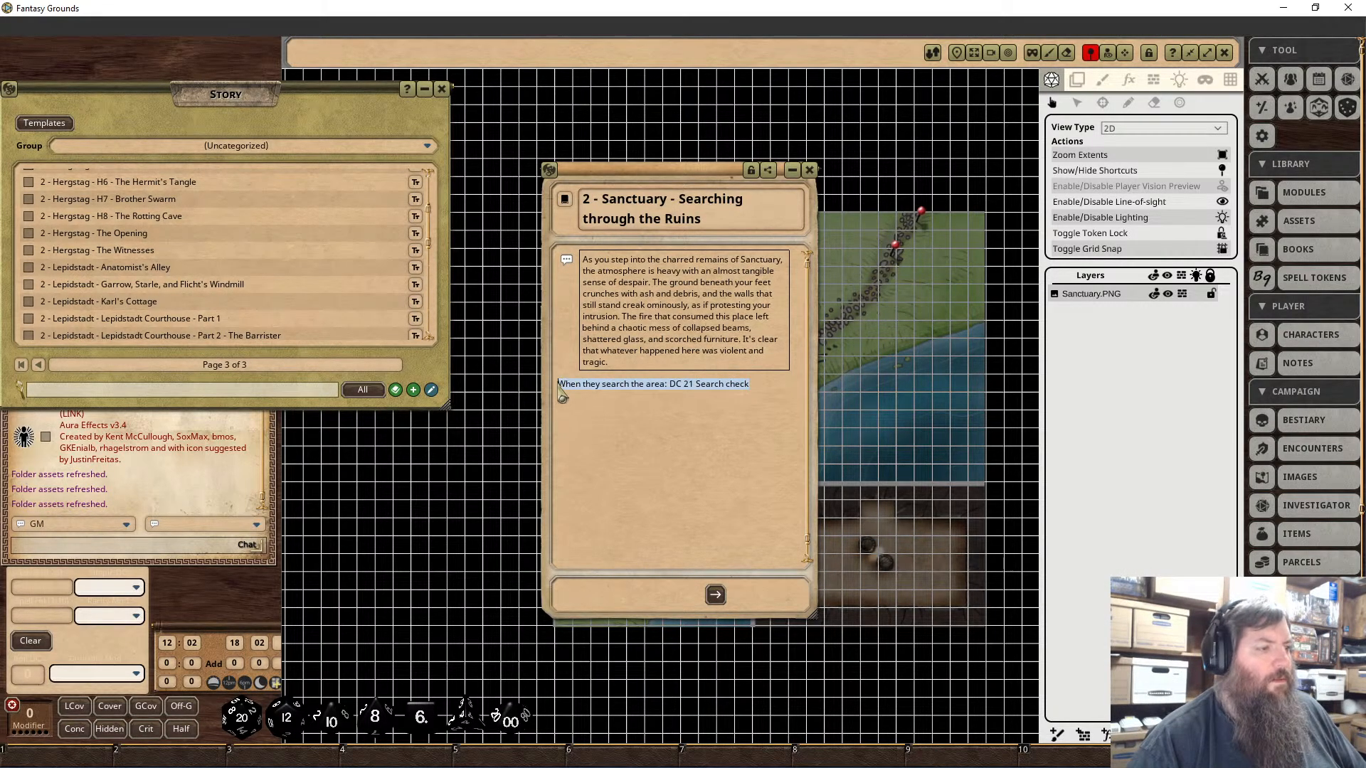
right_click(560, 389)
right_click(591, 384)
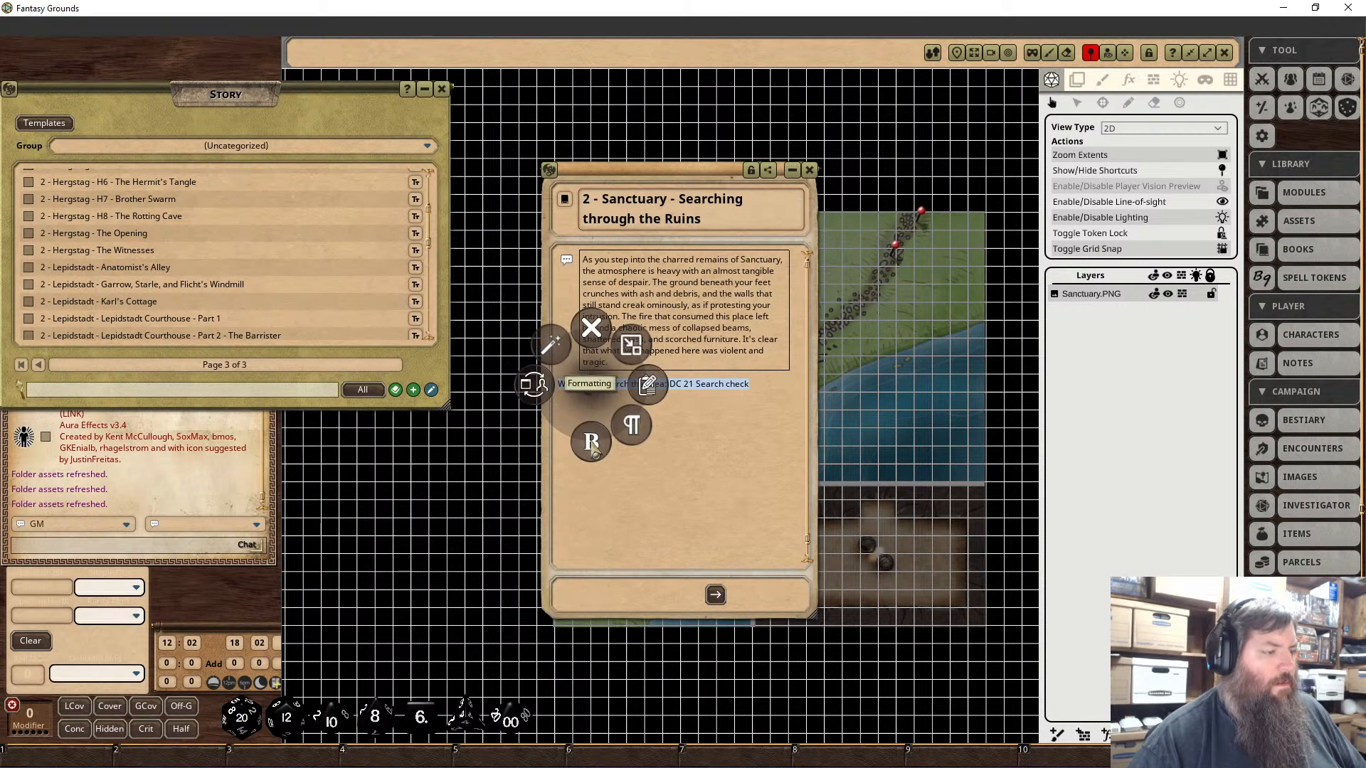
left_click(592, 445)
left_click(555, 485)
Step: Add the labels "Critical Success:", "Success:" and "Critical Failure:" below the search check line, with blank lines between them
left_click(602, 401)
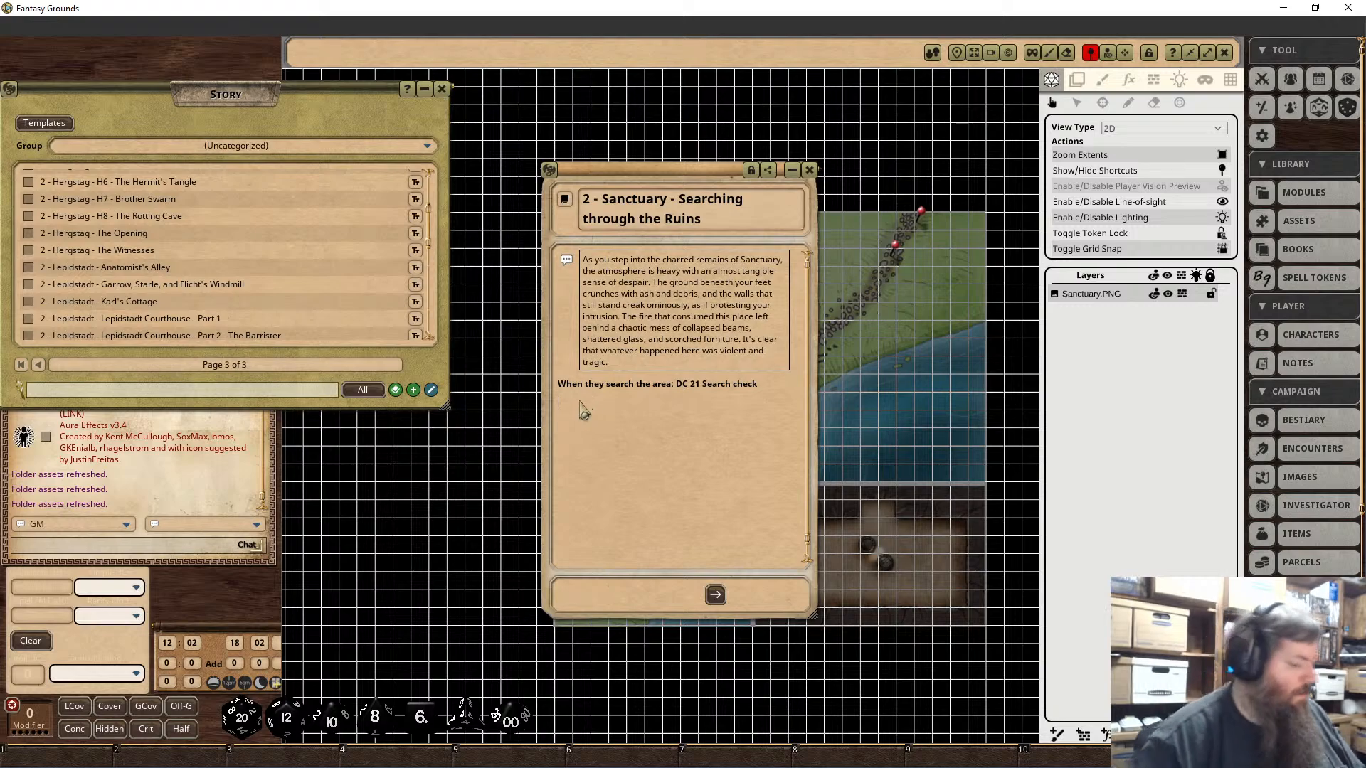
type("Critic")
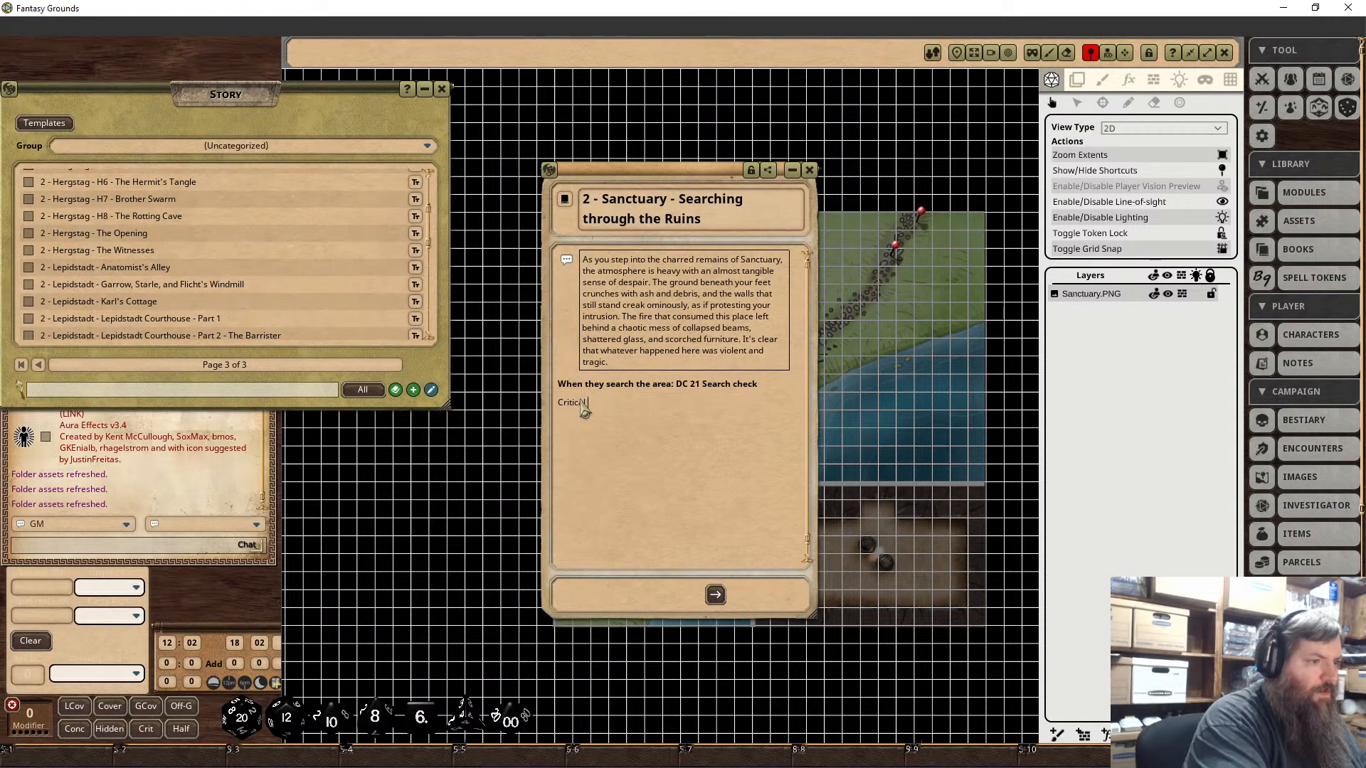
type("al Success:")
key("Return")
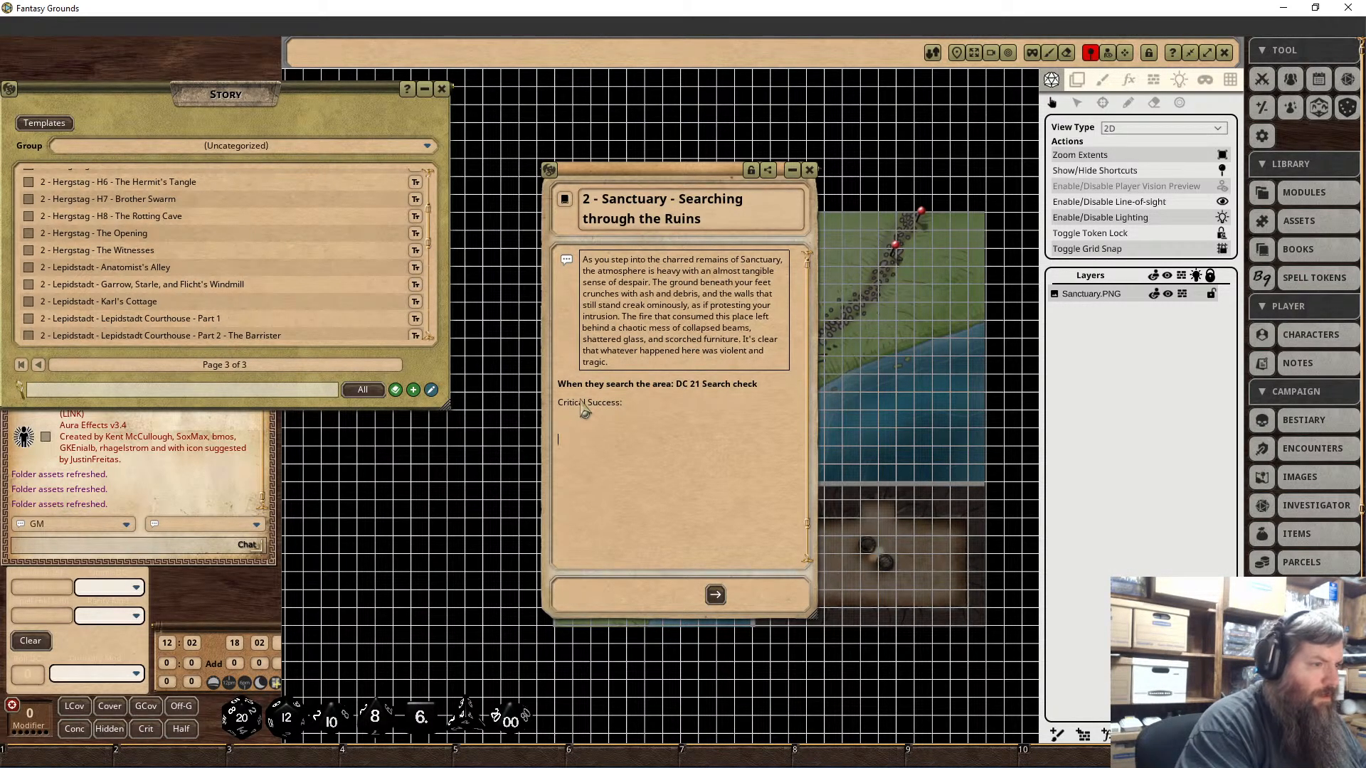
key("Return")
key("Return")
key("Return")
key("Return")
type("Success:")
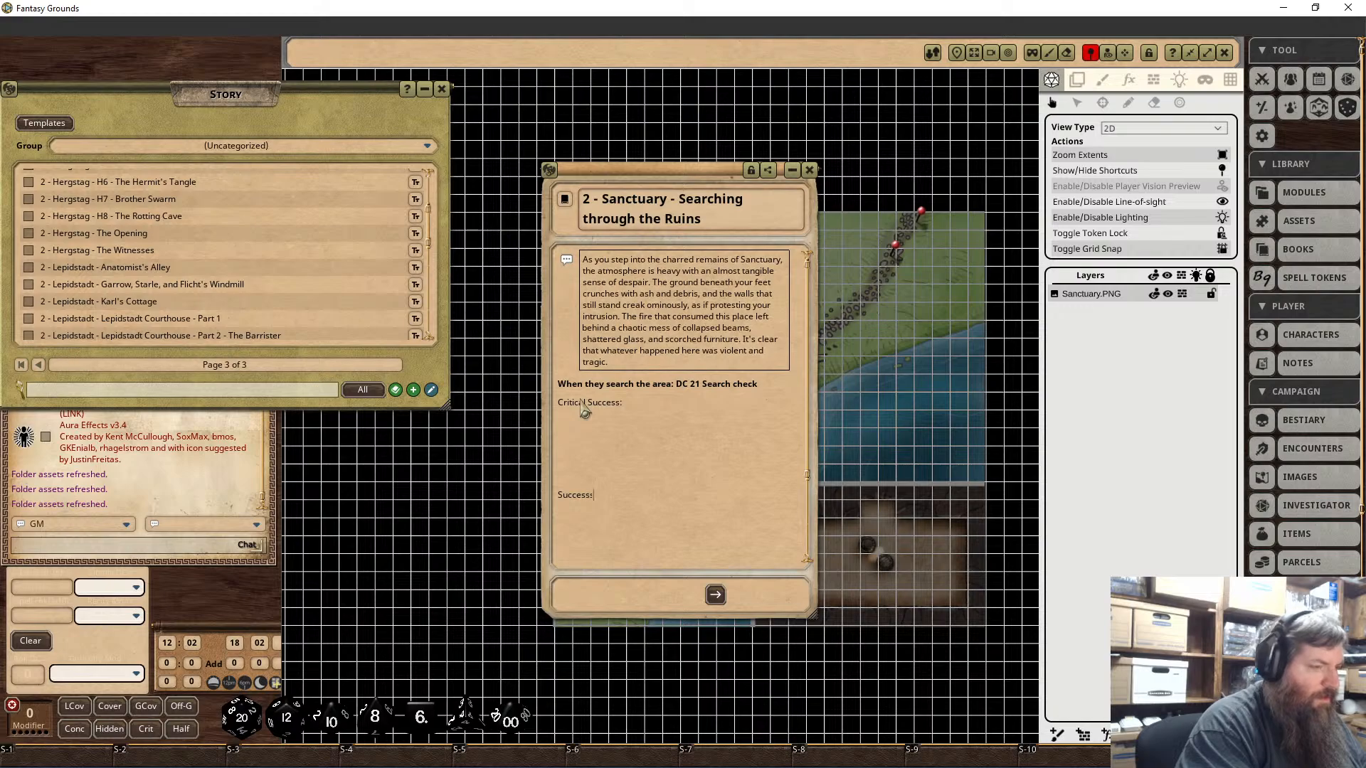
key("Return")
key("Return")
key("Return")
key("Return")
type("Critic")
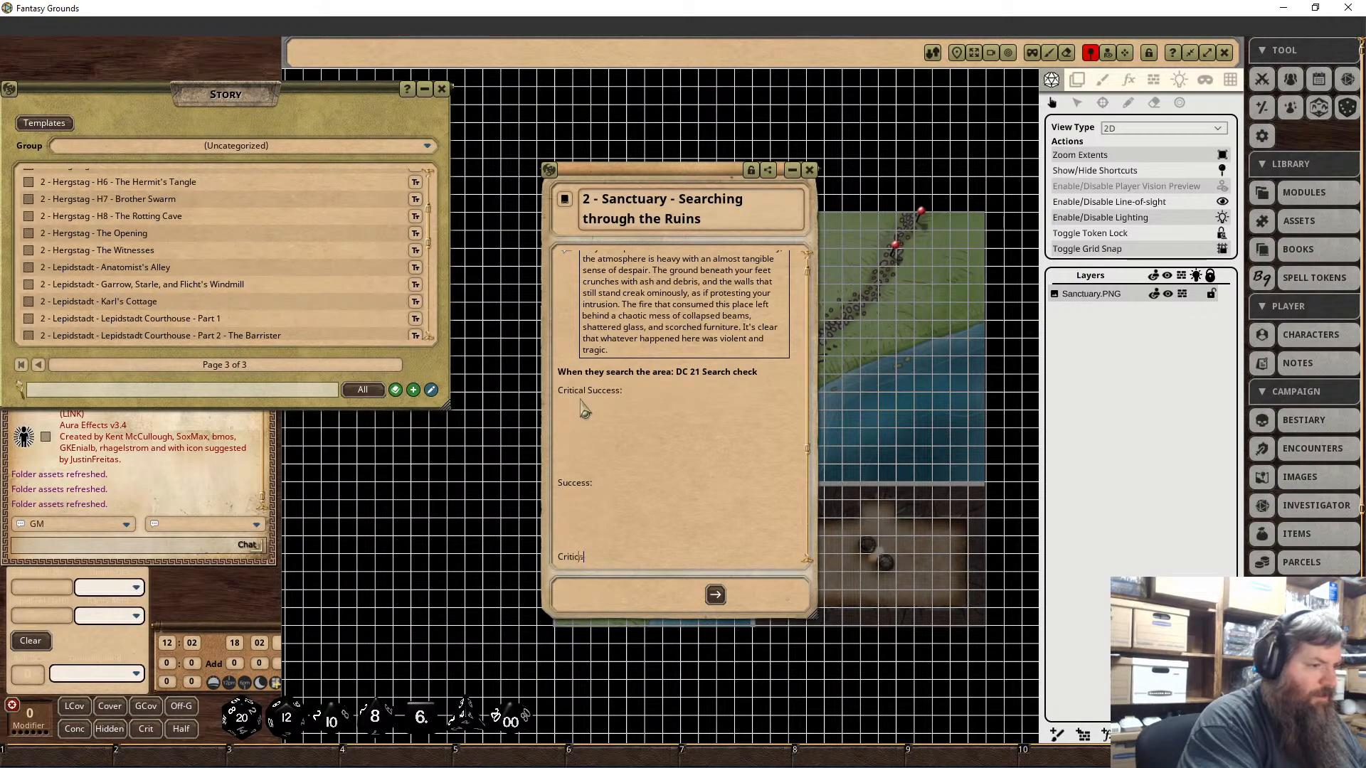
type("al Failure:")
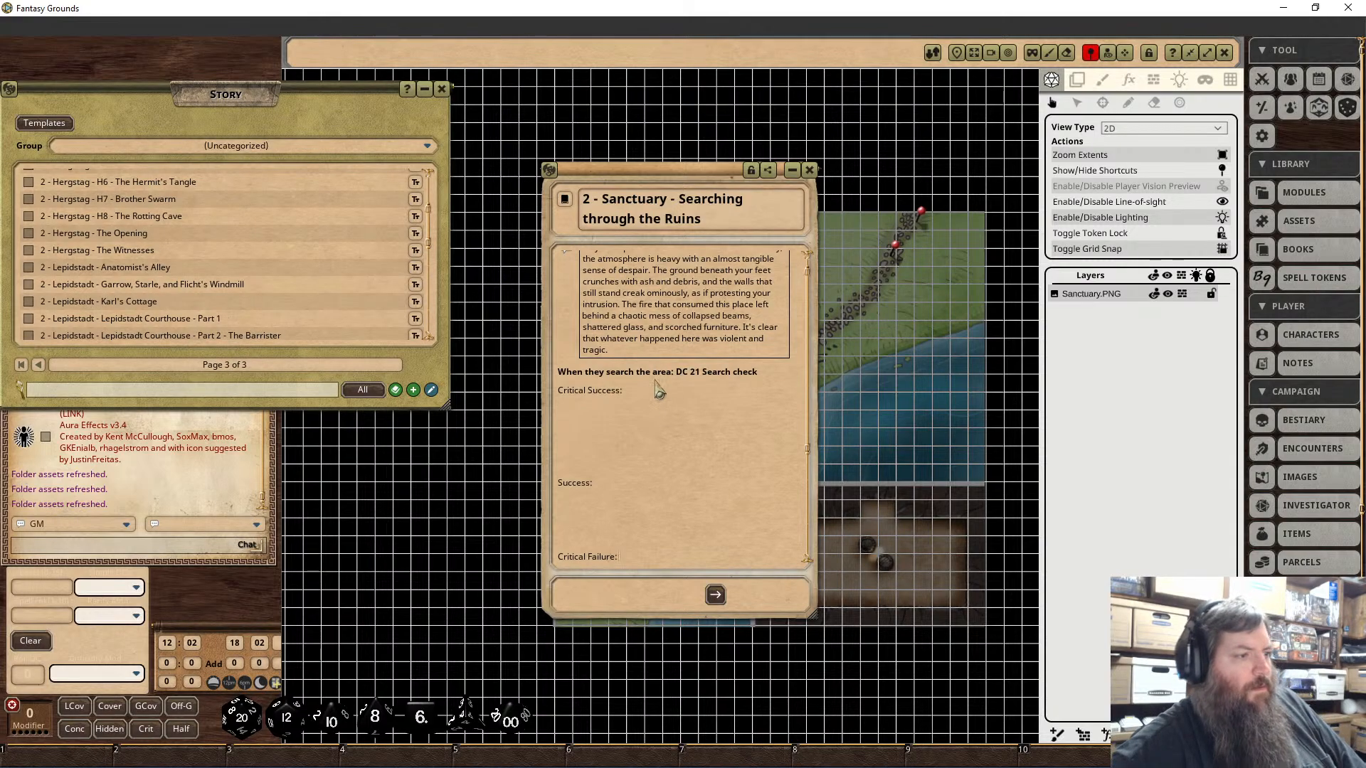
Step: Make the labels "Critical Success:", "Success:" and "Critical Failure:" bold
left_click_drag(660, 391, 560, 391)
right_click(562, 391)
left_click(569, 449)
left_click(527, 495)
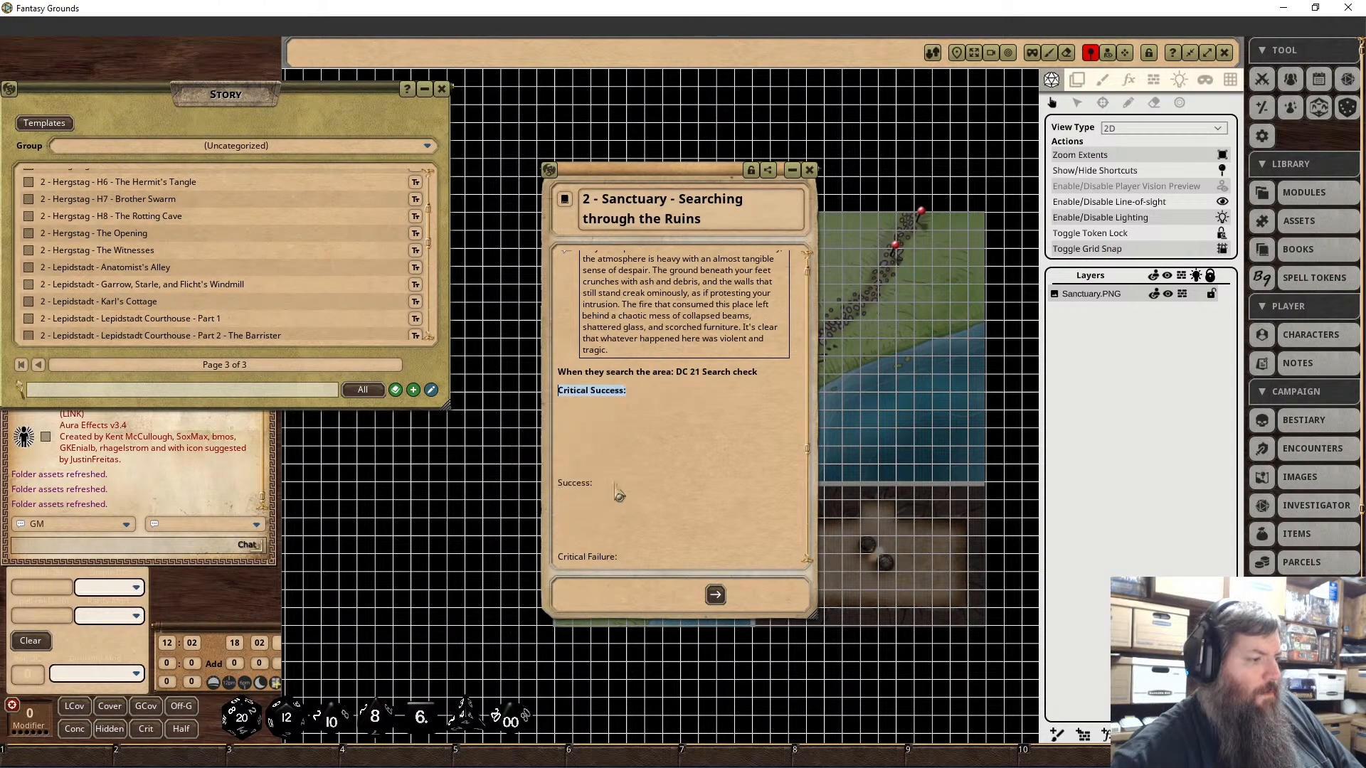
right_click(567, 486)
left_click(568, 540)
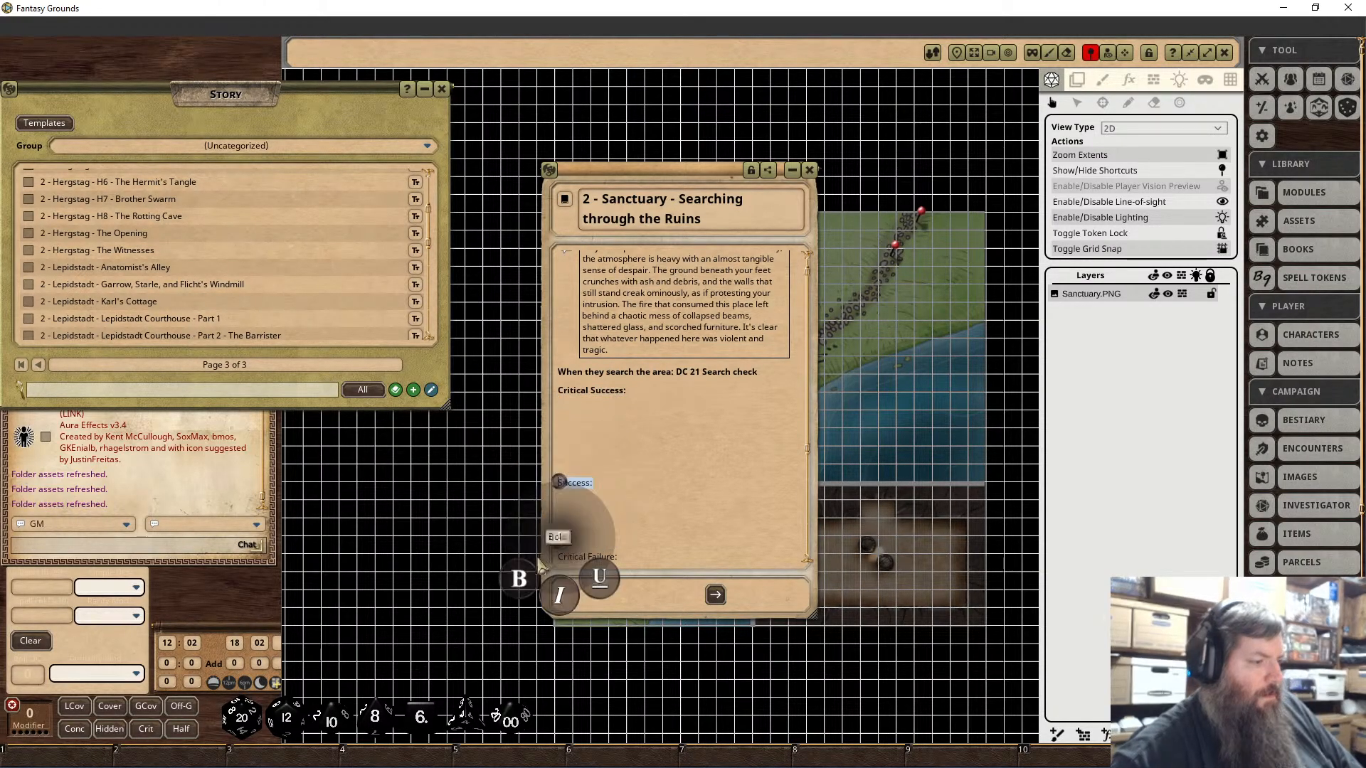
left_click(528, 587)
left_click_drag(618, 557, 560, 559)
right_click(574, 559)
left_click(596, 560)
right_click(562, 561)
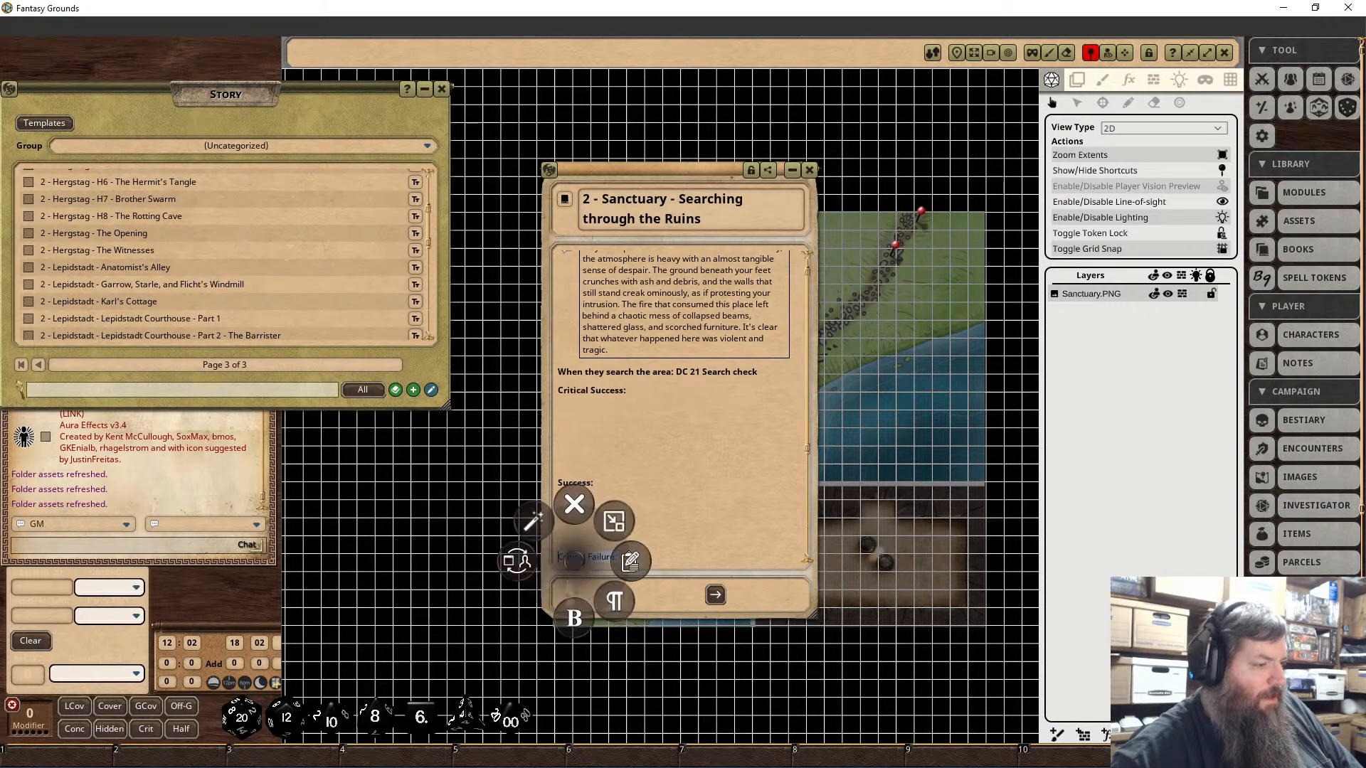
left_click(570, 610)
left_click(533, 649)
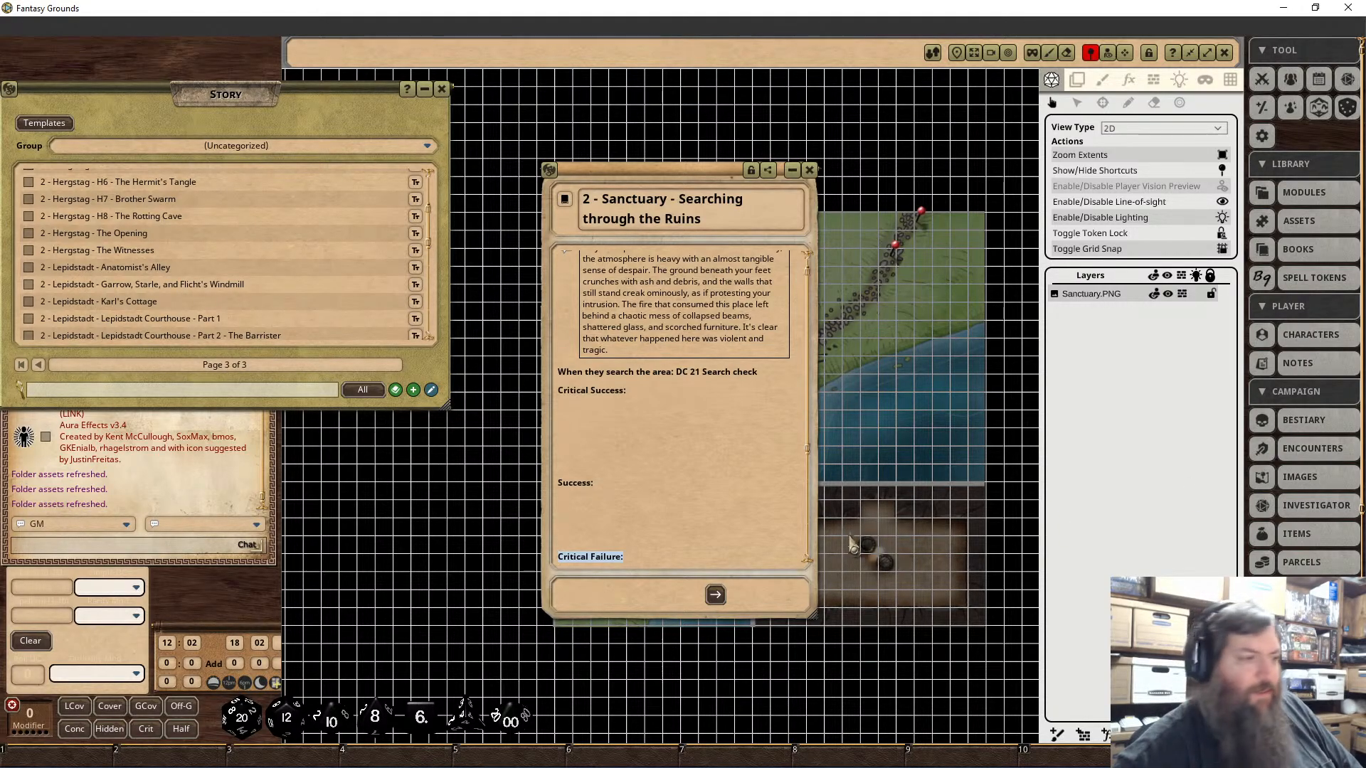
Step: Paste the paragraph beginning "As you search the ruins, you find a section of the building" under both Success and Critical Success
left_click(687, 476)
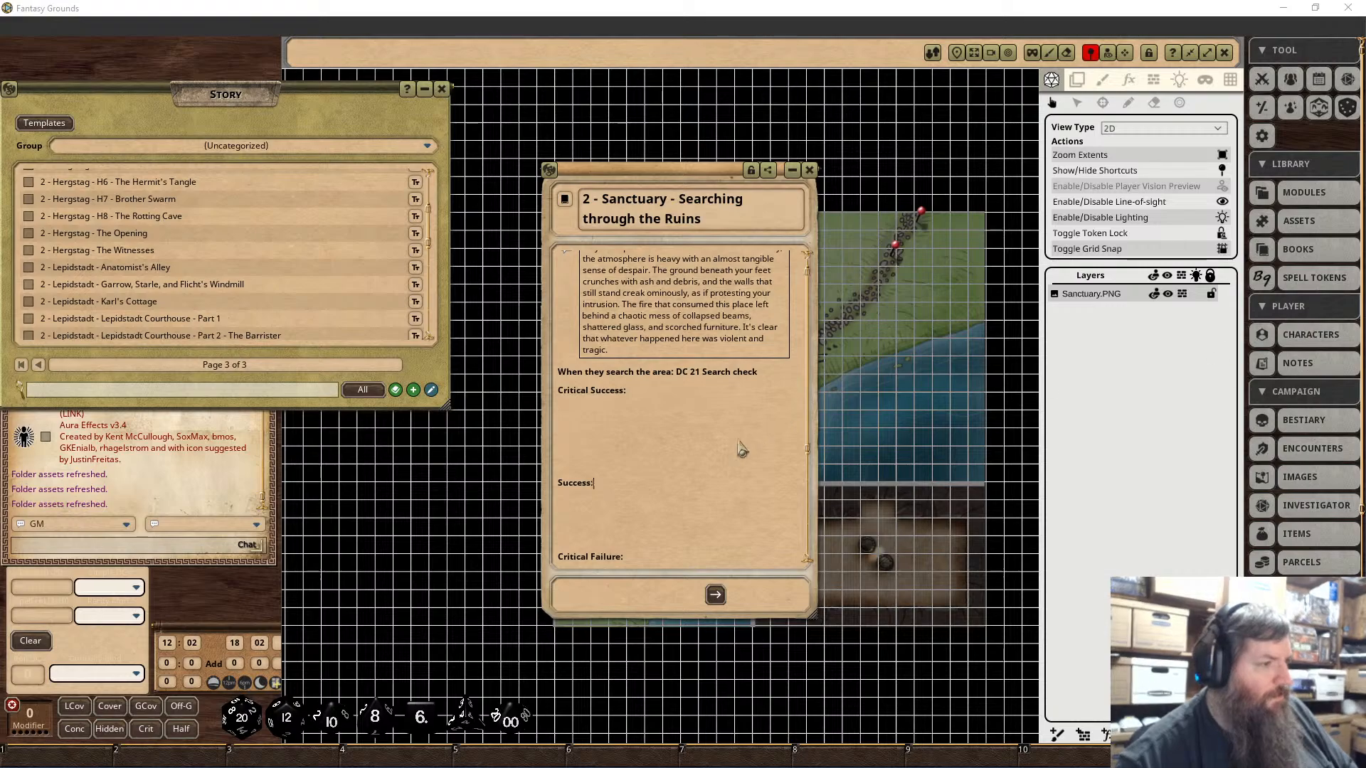
key("ctrl+v")
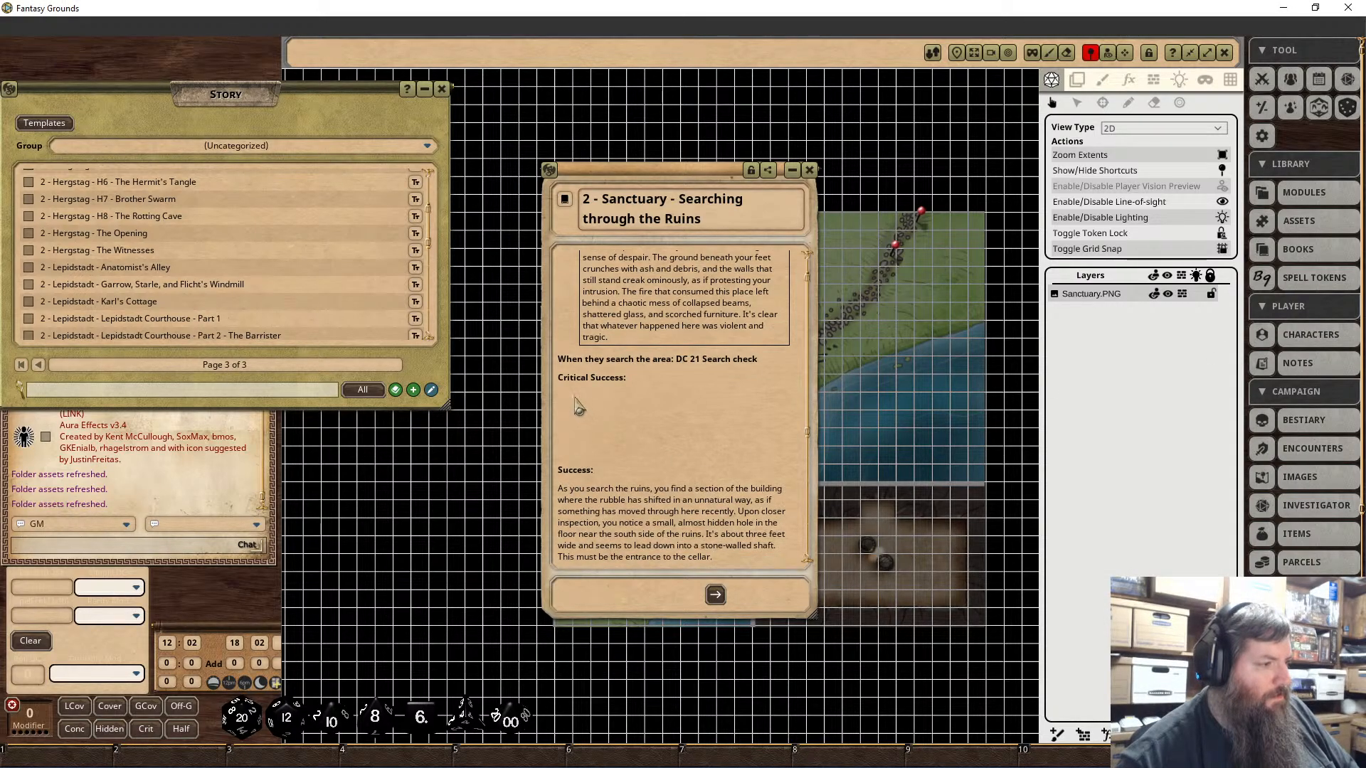
left_click(578, 407)
key("ctrl+v")
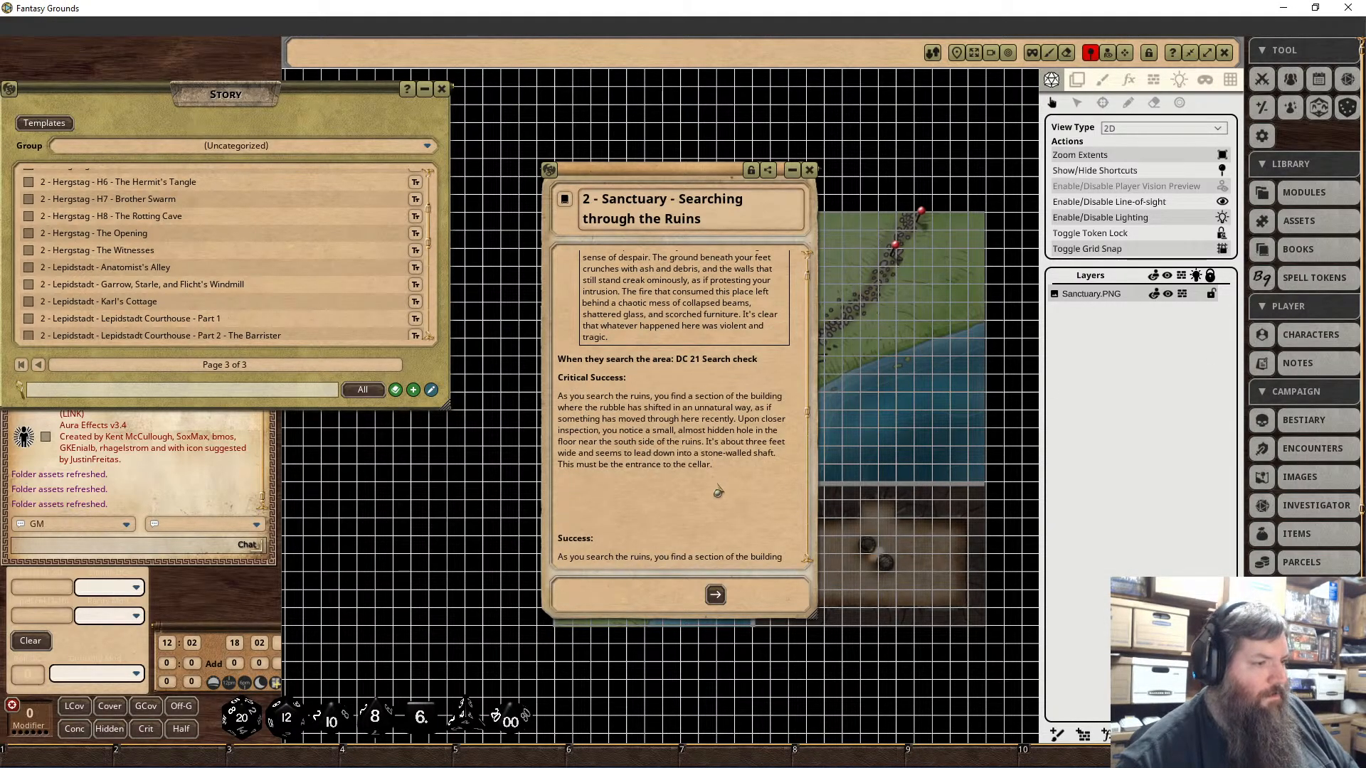
Step: Format the "As you search the ruins" paragraph under Success as a chat frame
scroll(578, 407, "down", 2)
left_click_drag(713, 519, 559, 451)
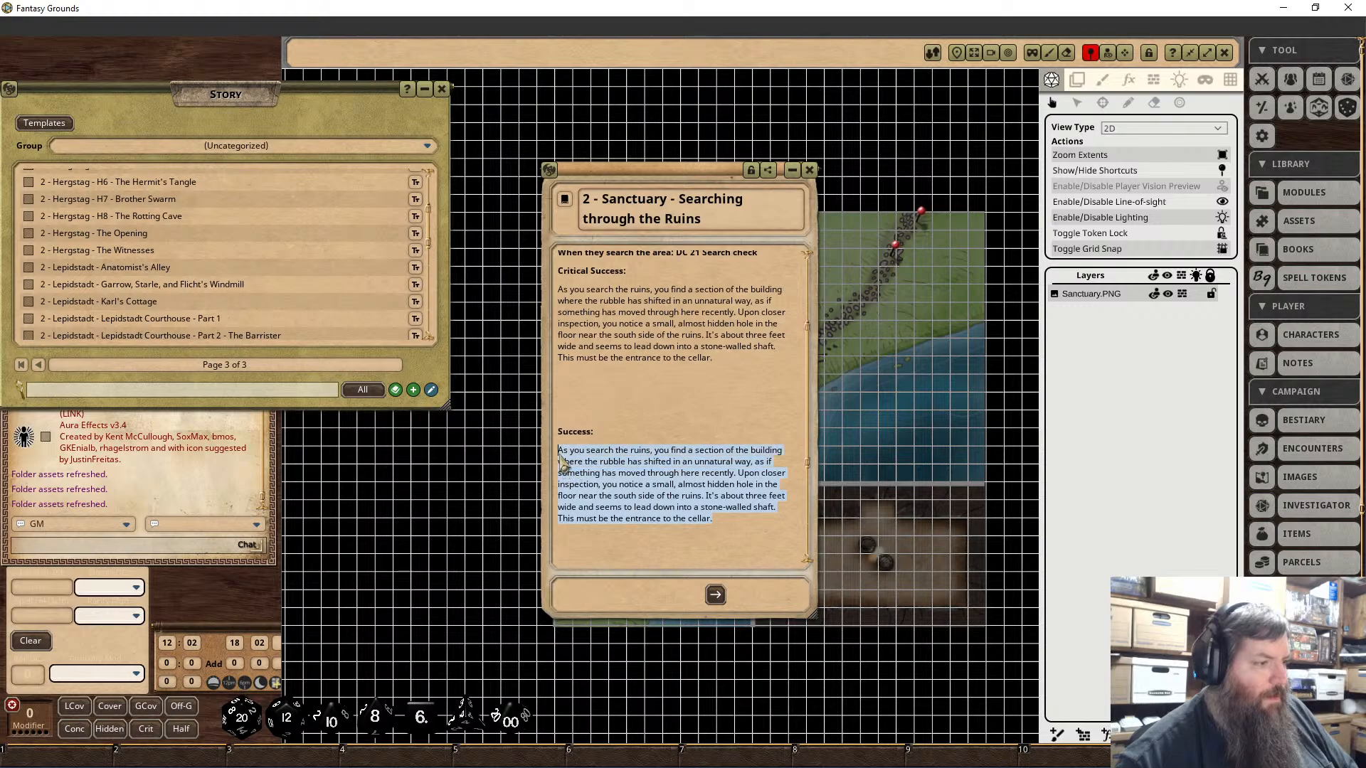
right_click(576, 461)
left_click(610, 505)
left_click(649, 550)
scroll(649, 542, "down", 2)
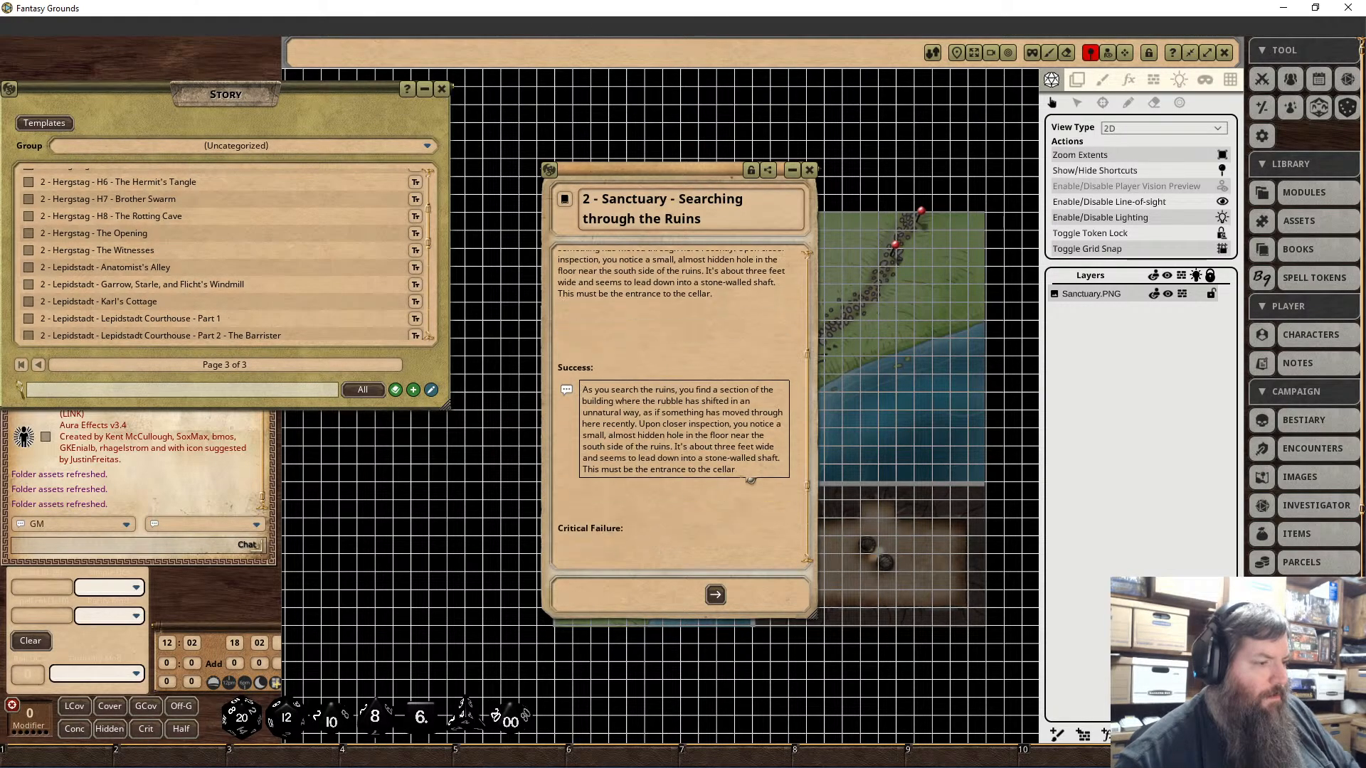
left_click(750, 478)
Step: Format the "As you search the ruins" paragraph under Critical Success as a chat frame
scroll(758, 477, "up", 3)
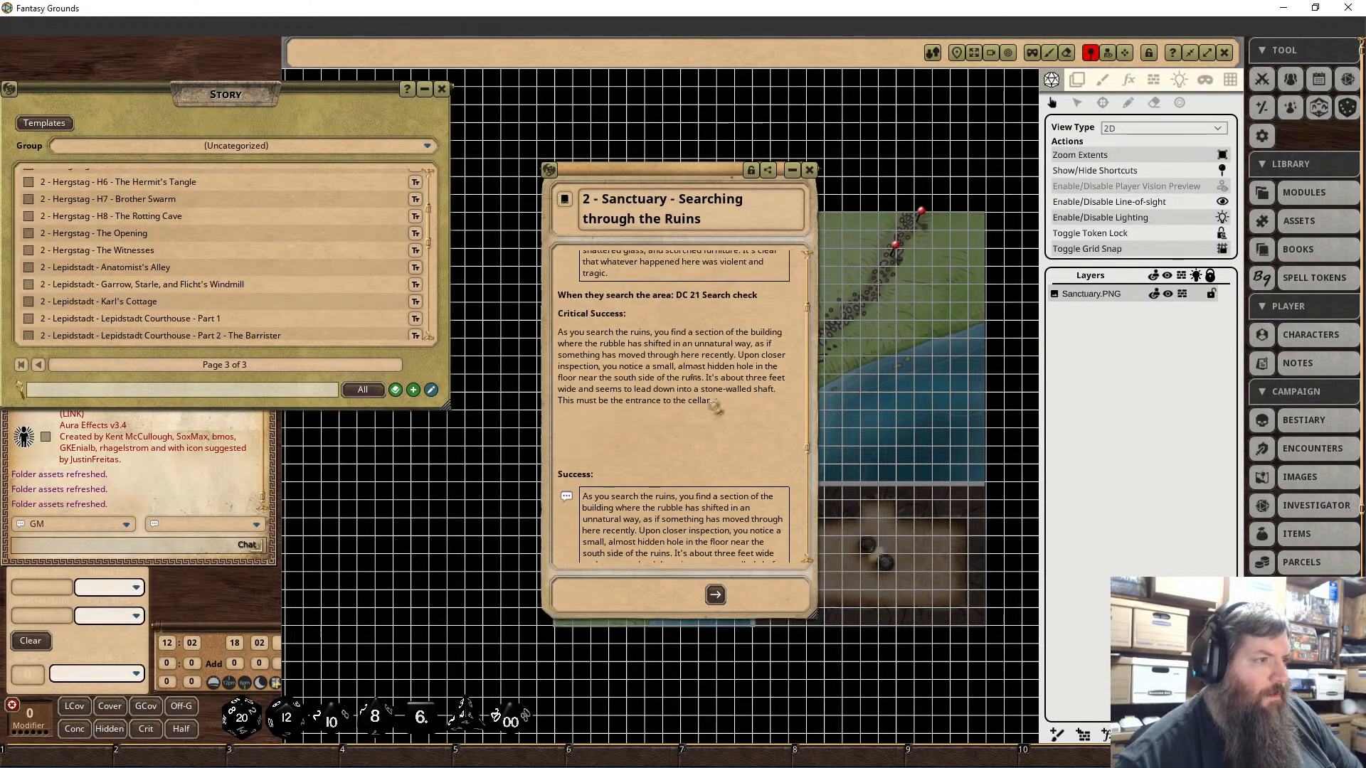
left_click_drag(686, 399, 559, 330)
right_click(586, 341)
left_click(643, 337)
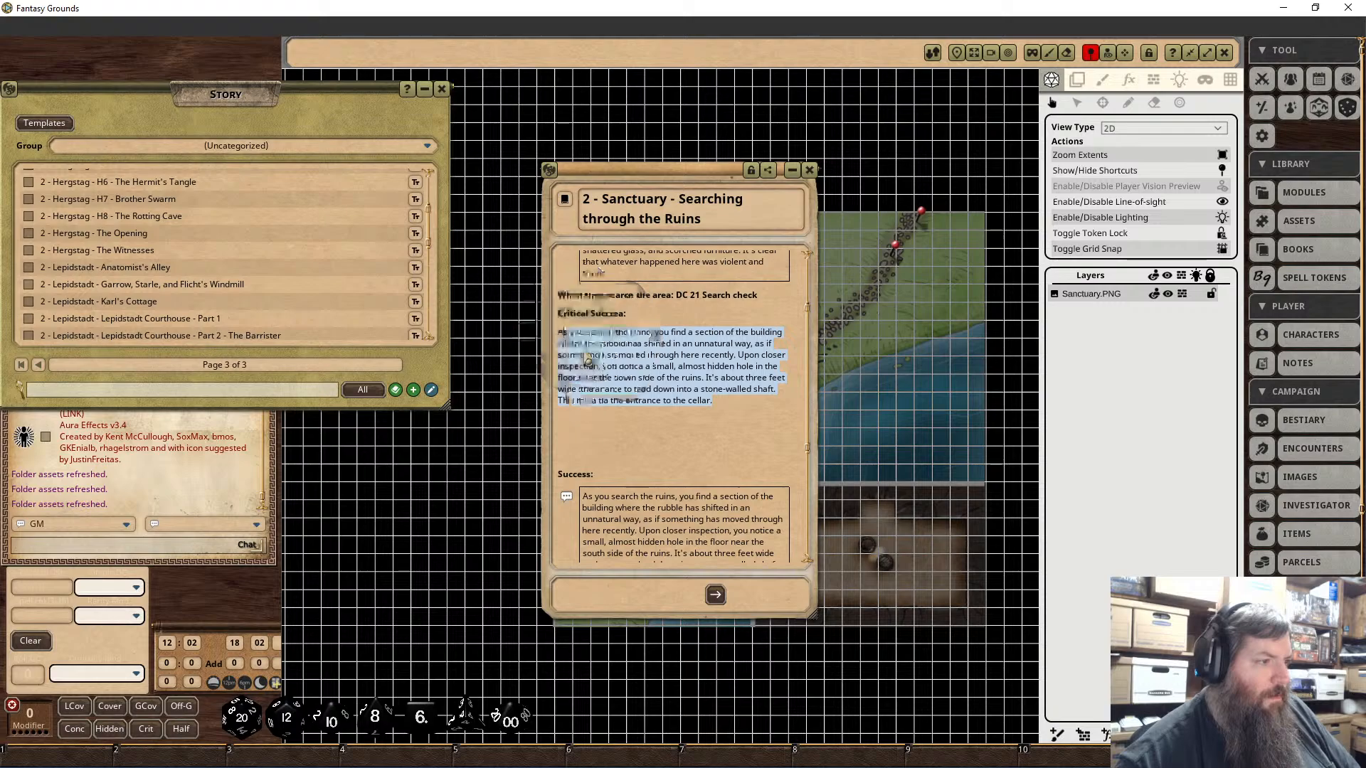
left_click_drag(715, 402, 558, 330)
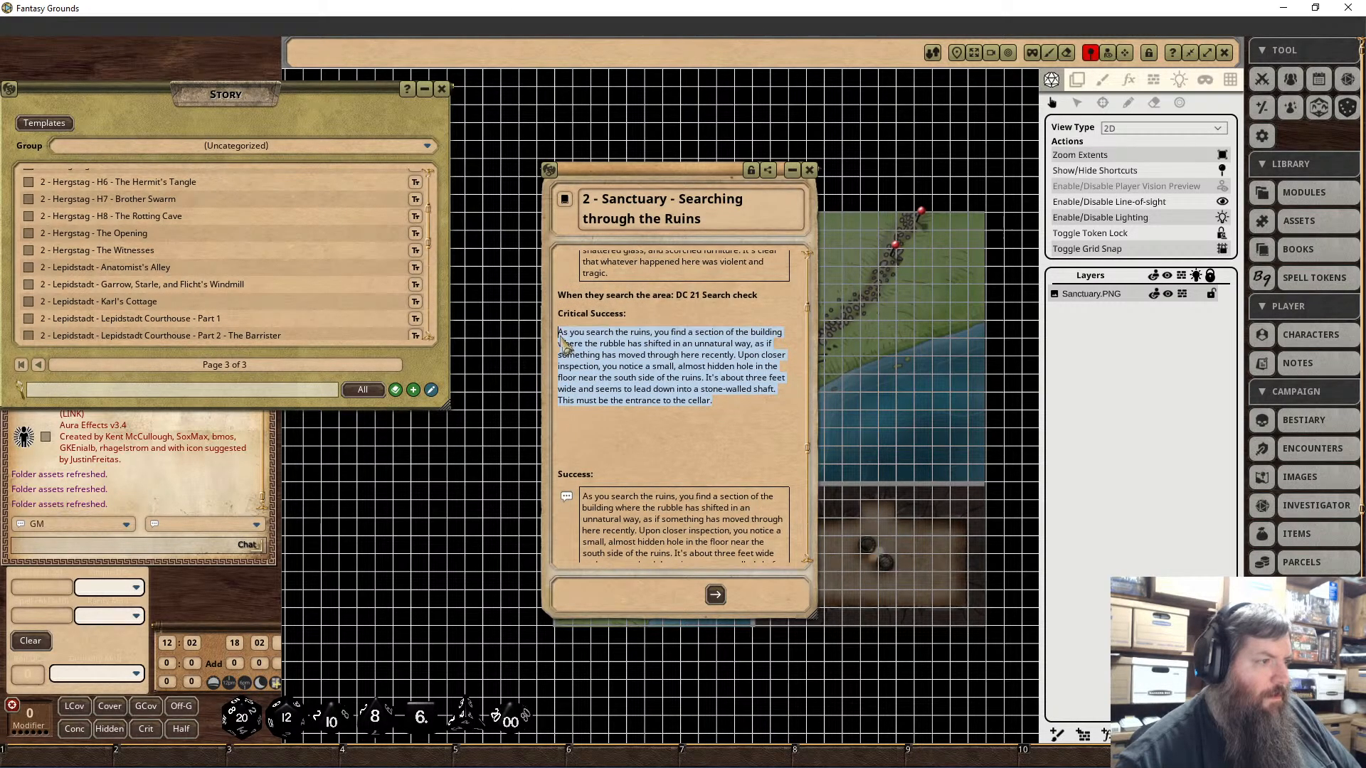
right_click(562, 337)
left_click(602, 386)
left_click(642, 422)
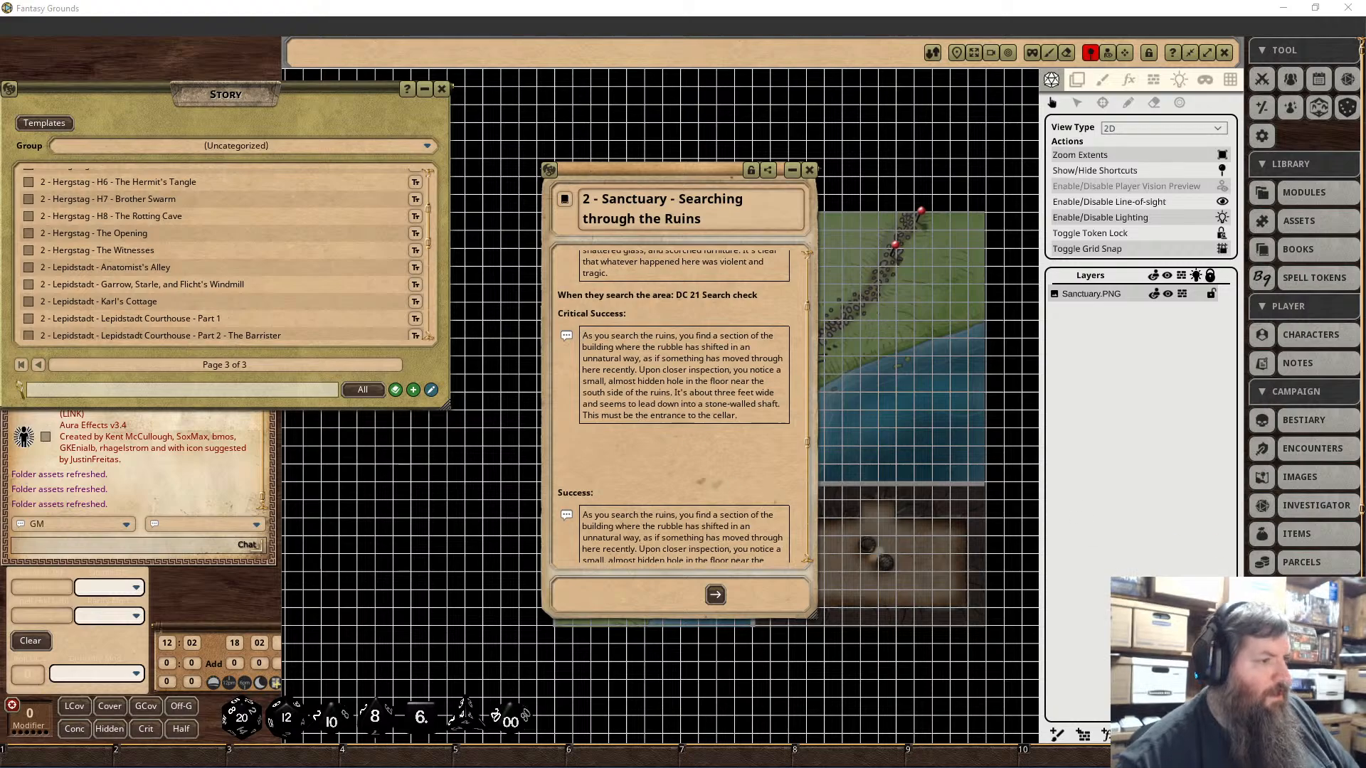
Step: Paste the paragraph beginning "While carefully moving through the debris" under Critical Success, remove the blank lines after it, and format it as a chat frame
left_click(597, 448)
key("ctrl+v")
key("Delete")
key("Delete")
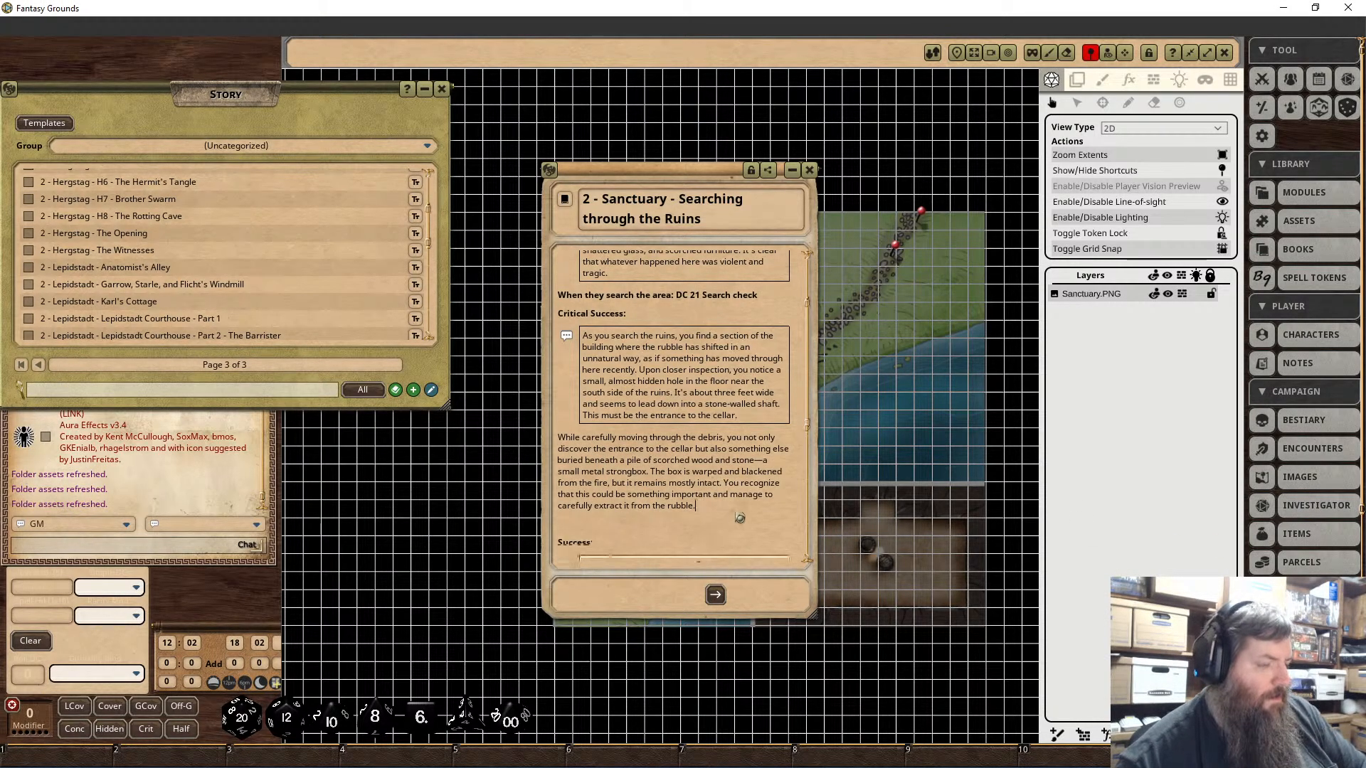
left_click_drag(726, 508, 527, 442)
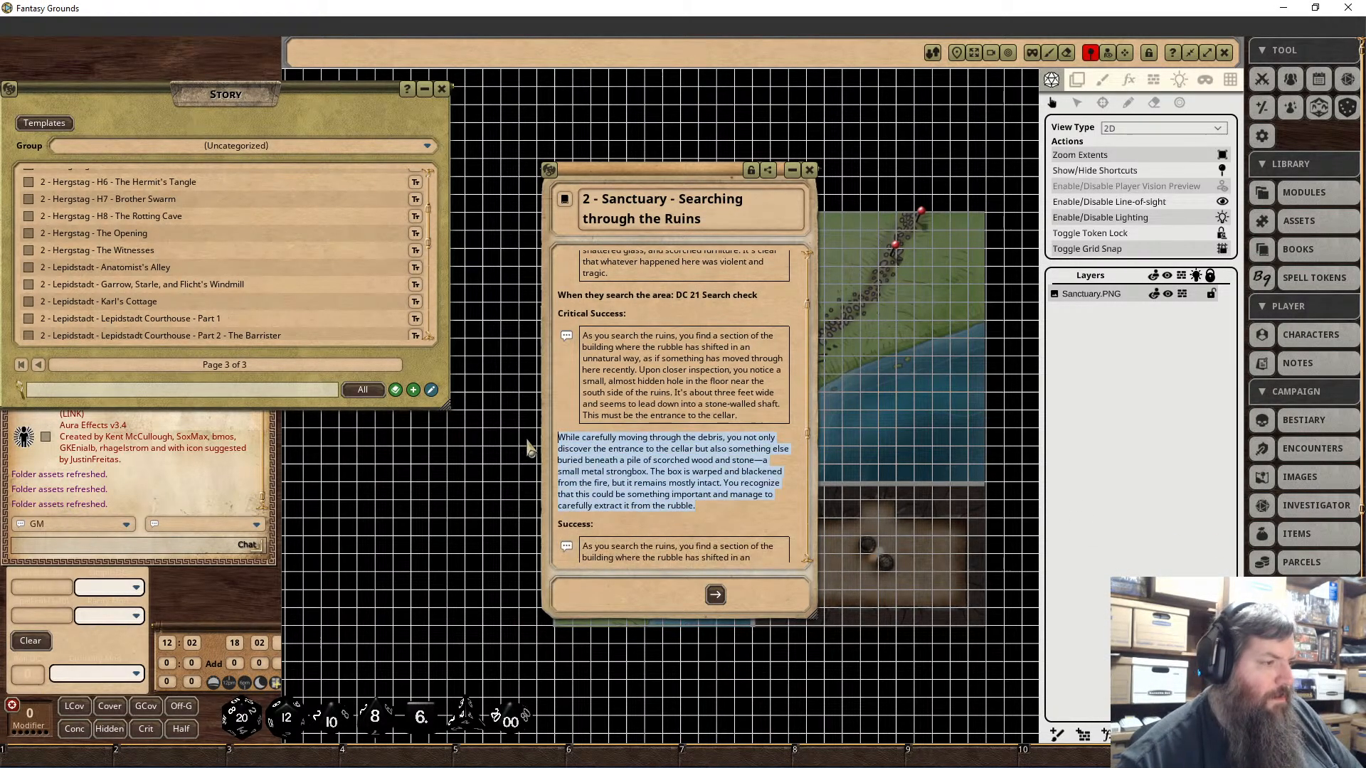
right_click(606, 453)
left_click(644, 490)
left_click(688, 530)
Step: Paste the paragraph beginning "As you search, your attention is drawn" under Critical Failure and end its sentences at "together" and "find" with periods
scroll(695, 541, "down", 5)
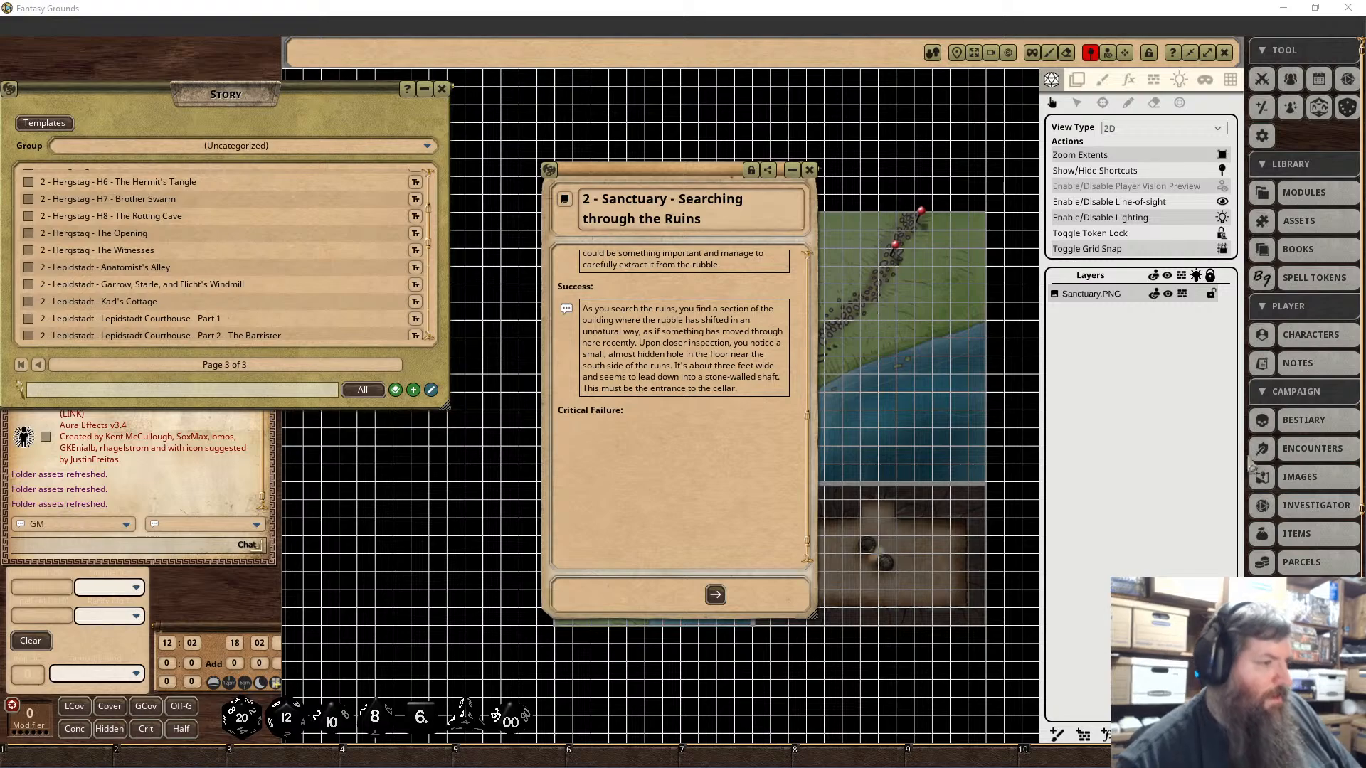
left_click(635, 444)
key("ctrl+v")
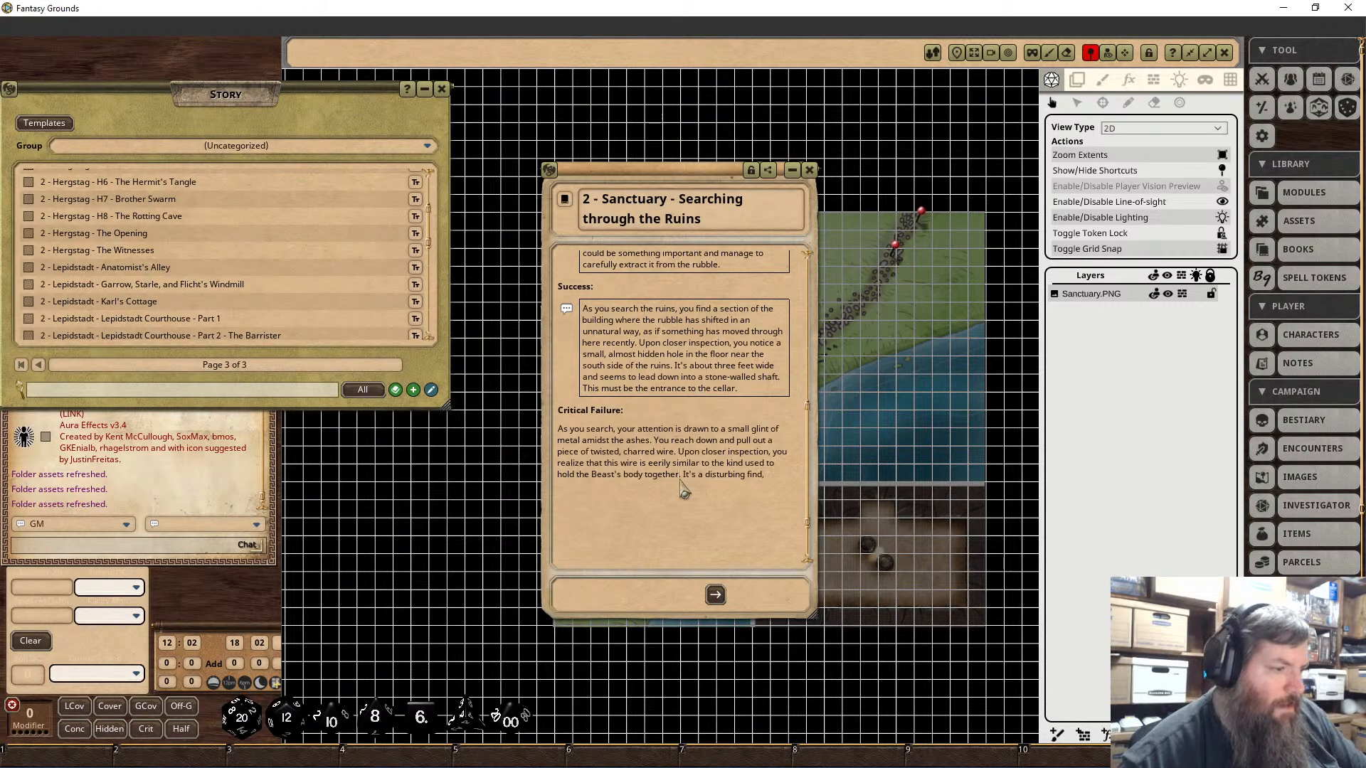
key("BackSpace")
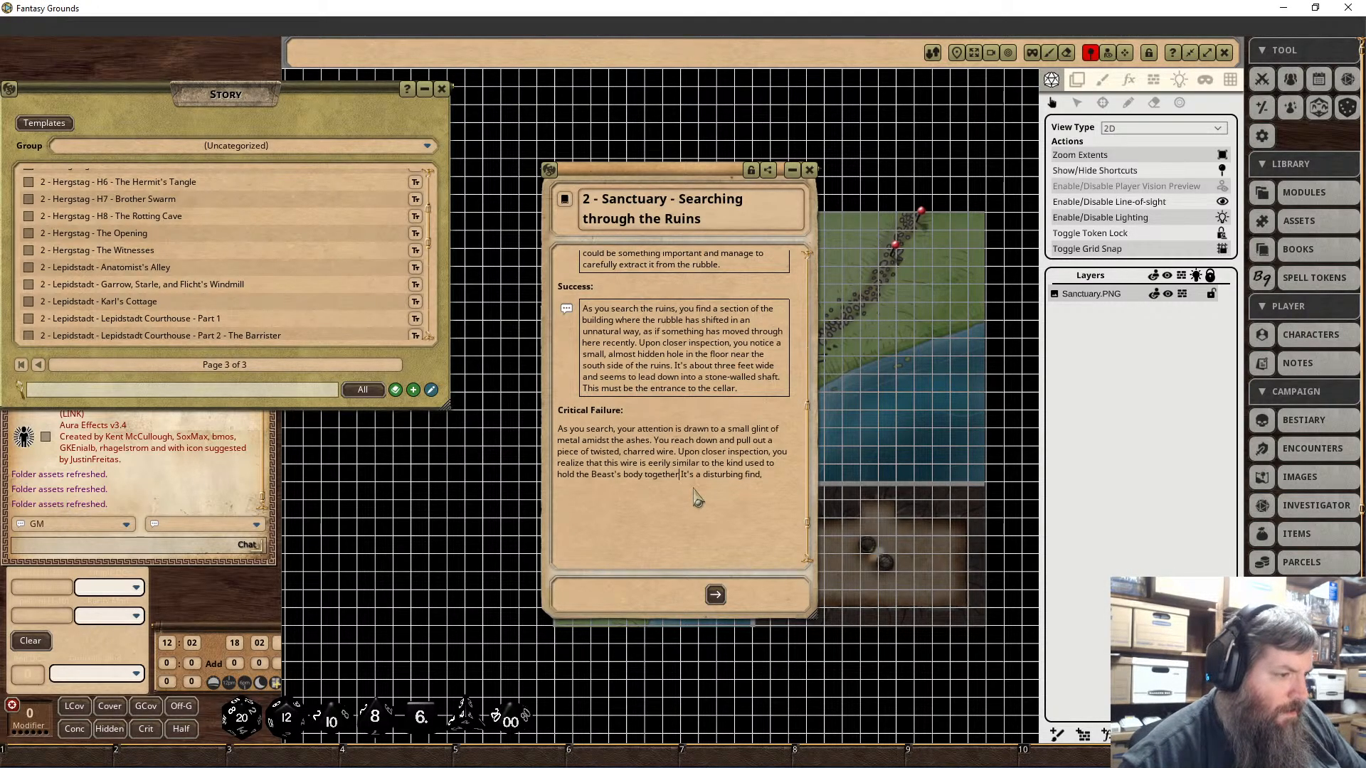
type(".")
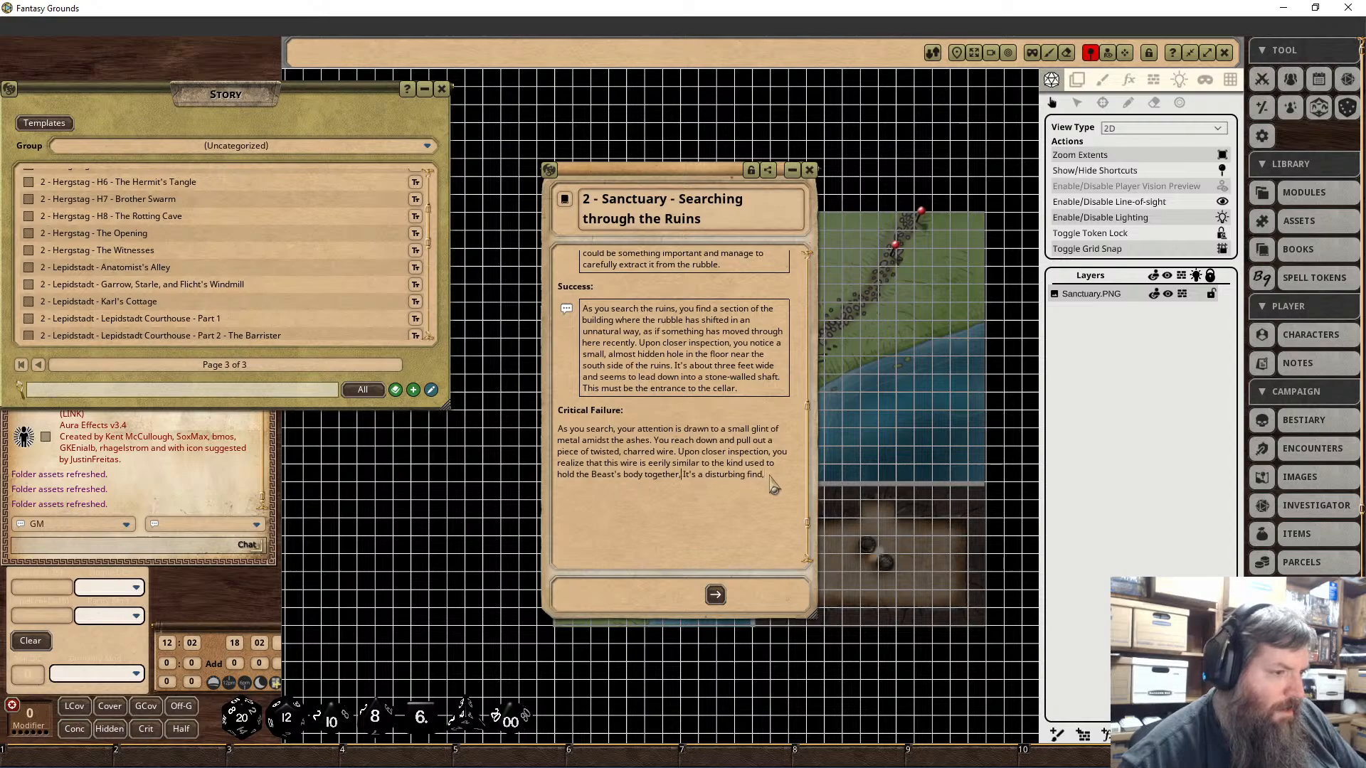
left_click(770, 477)
key("BackSpace")
type(".")
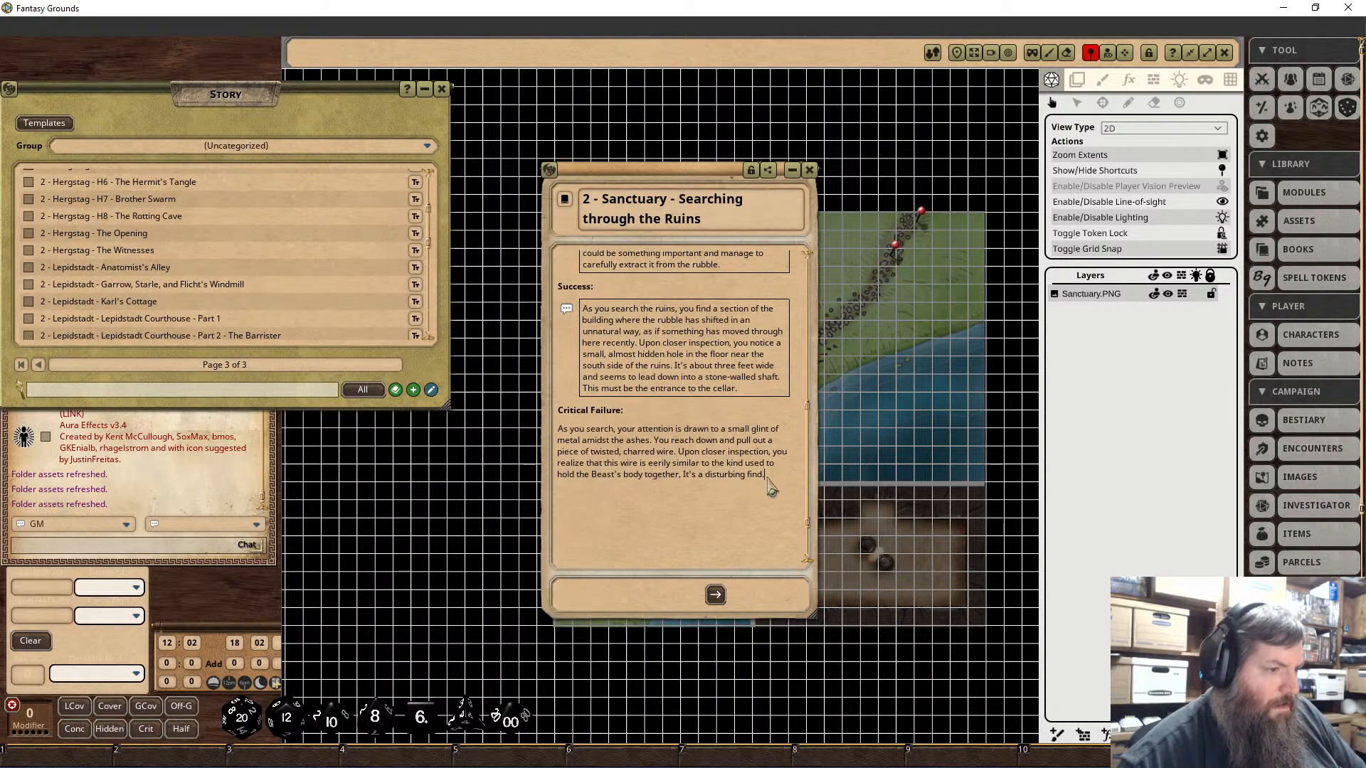
Step: Format the "As you search, your attention is drawn" paragraph under Critical Failure as a chat frame
left_click(559, 431, "shift")
right_click(592, 446)
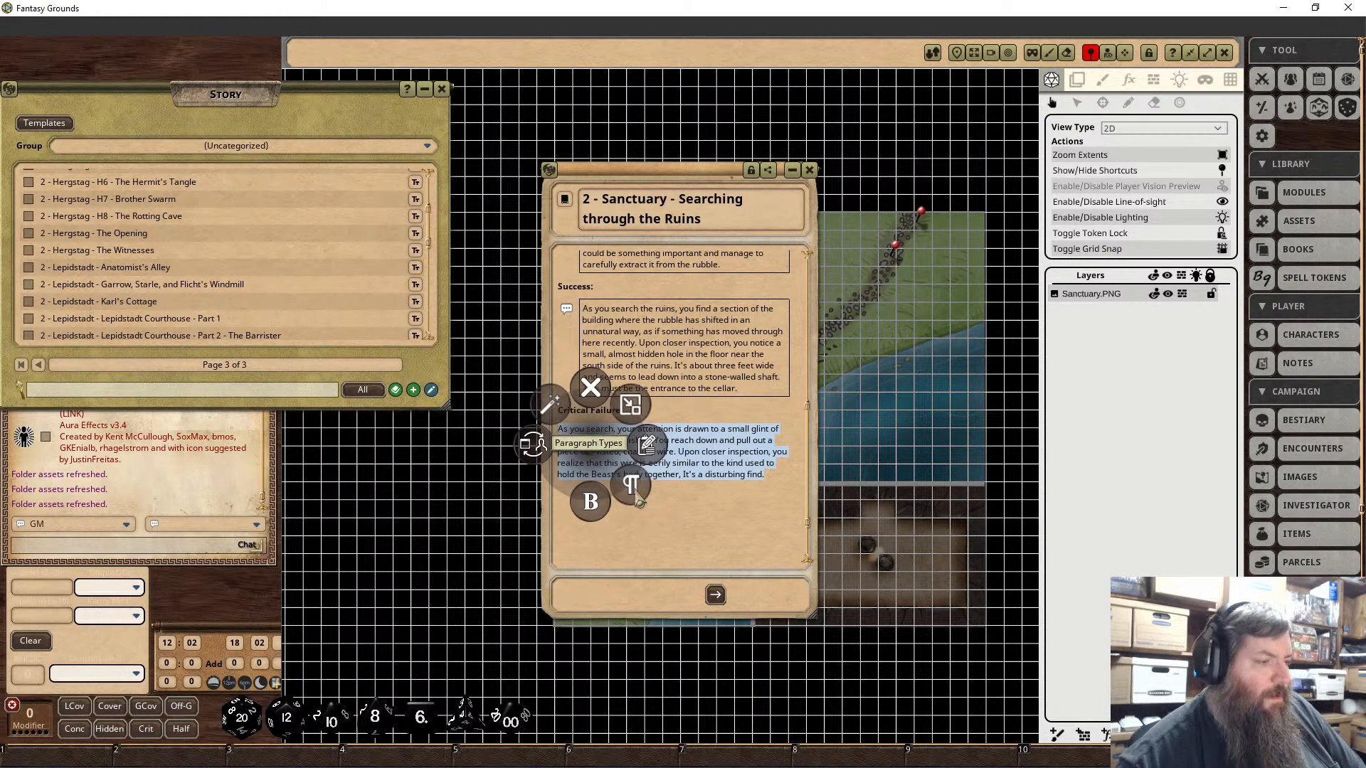
left_click(633, 489)
left_click(681, 542)
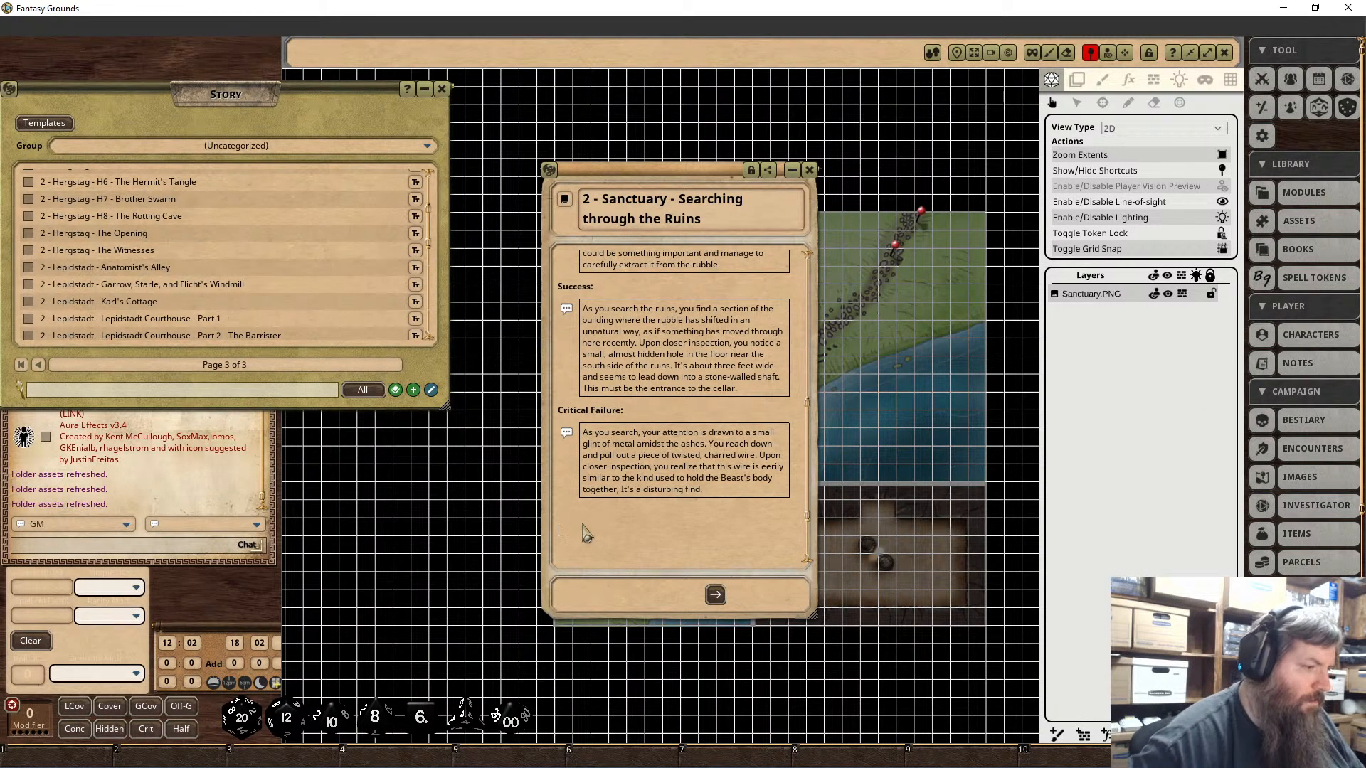
Step: Write the heading line "When they examine the strongbox:" below the Critical Failure chat frame
type("When they")
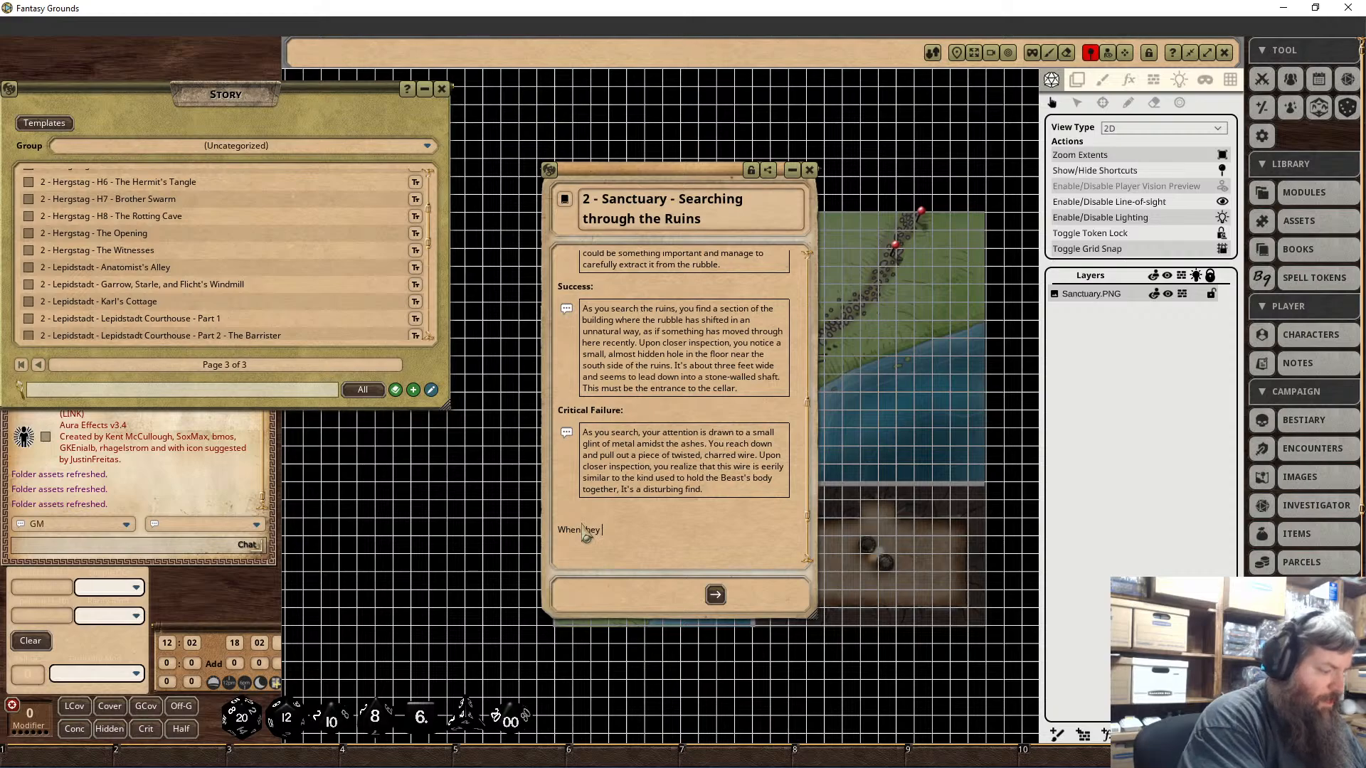
type(" examine")
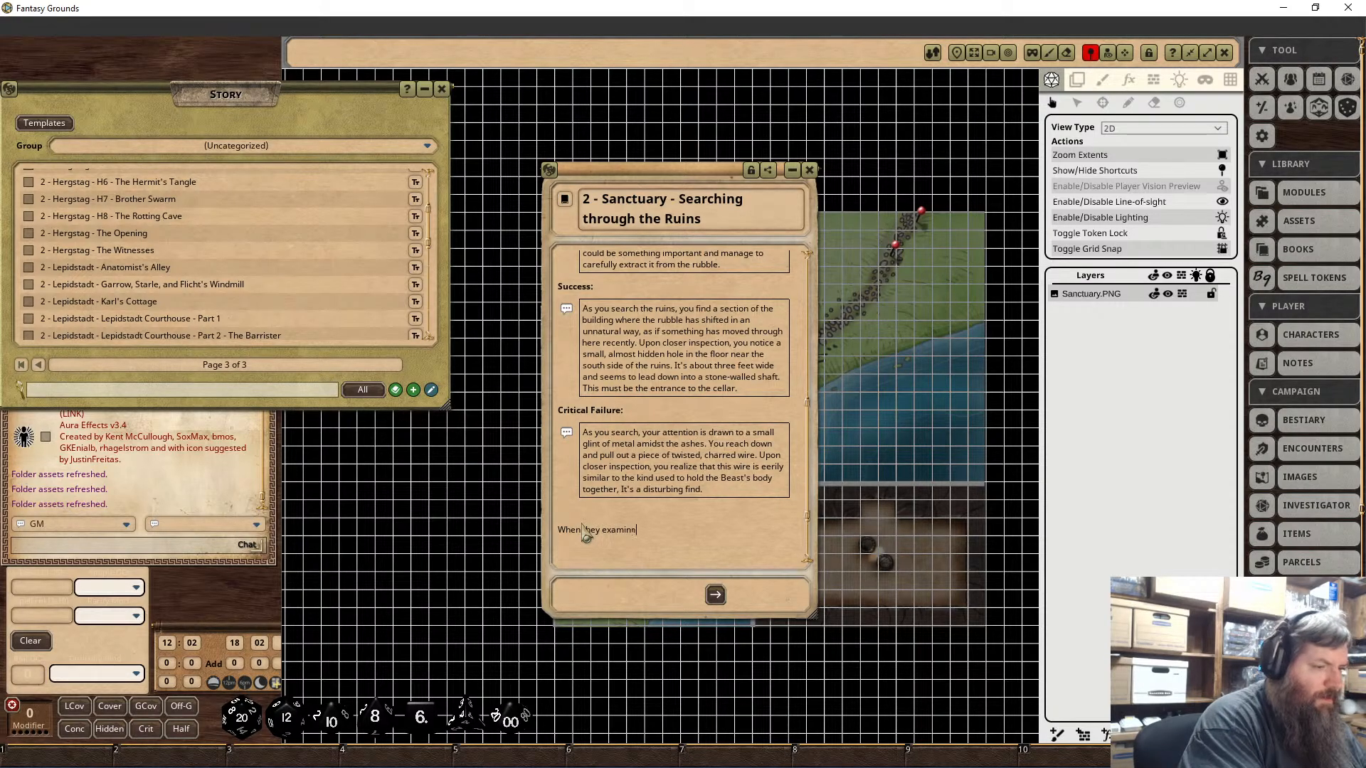
type(" the stronghh")
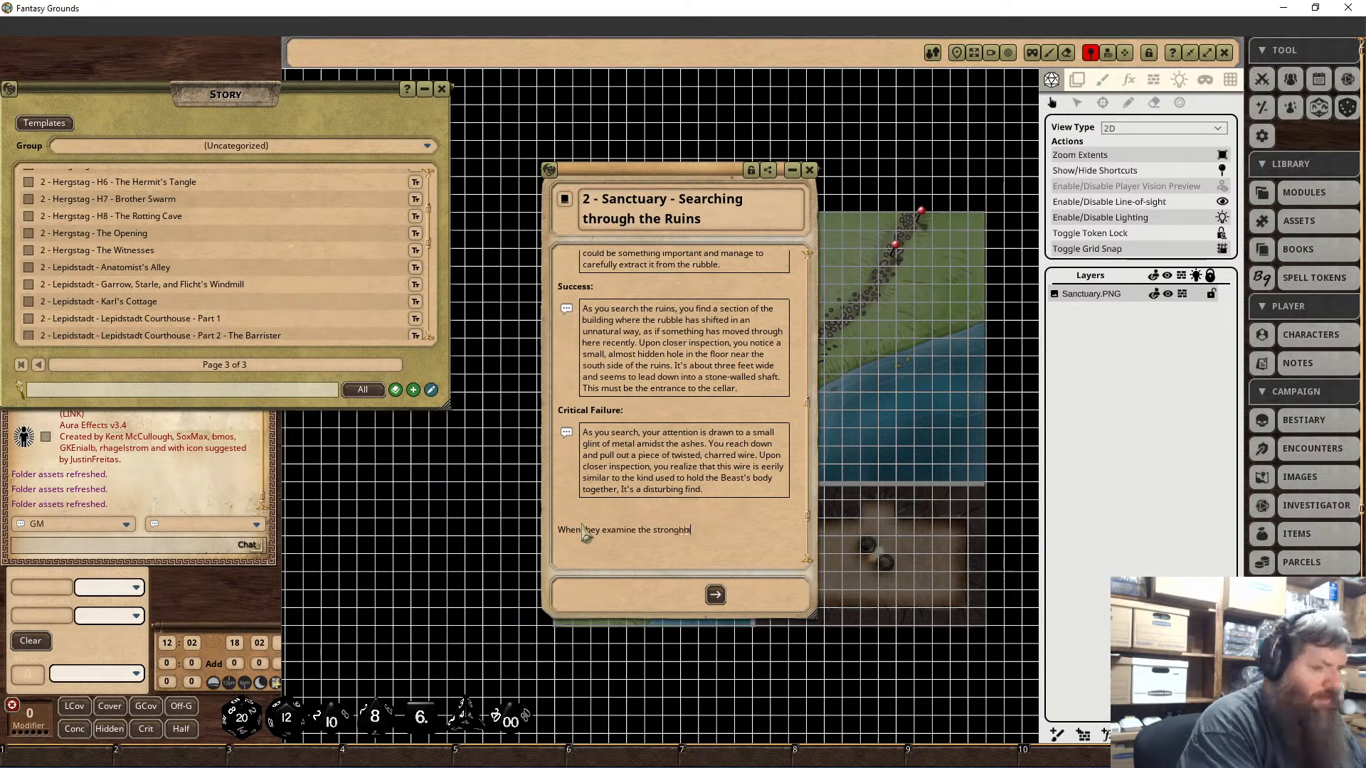
key("BackSpace")
type("ox")
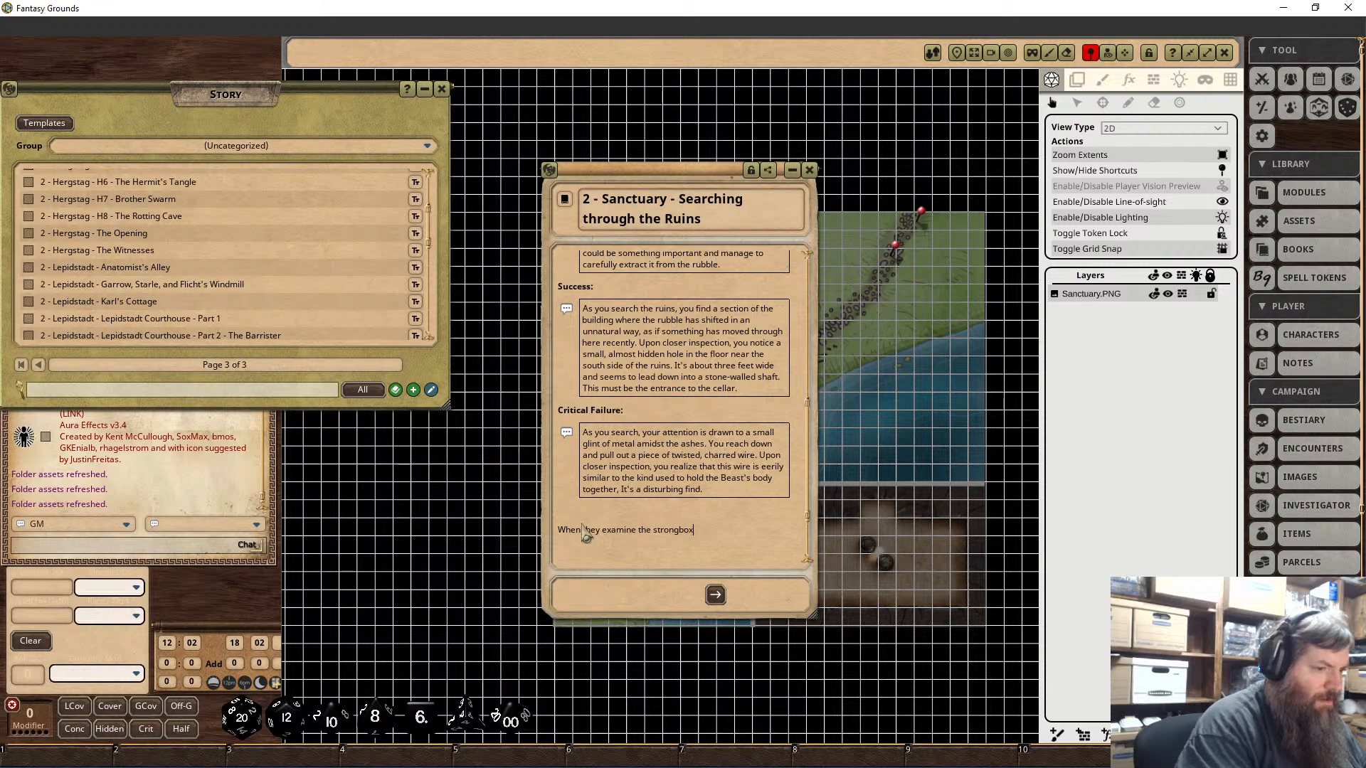
type(":")
key("Return")
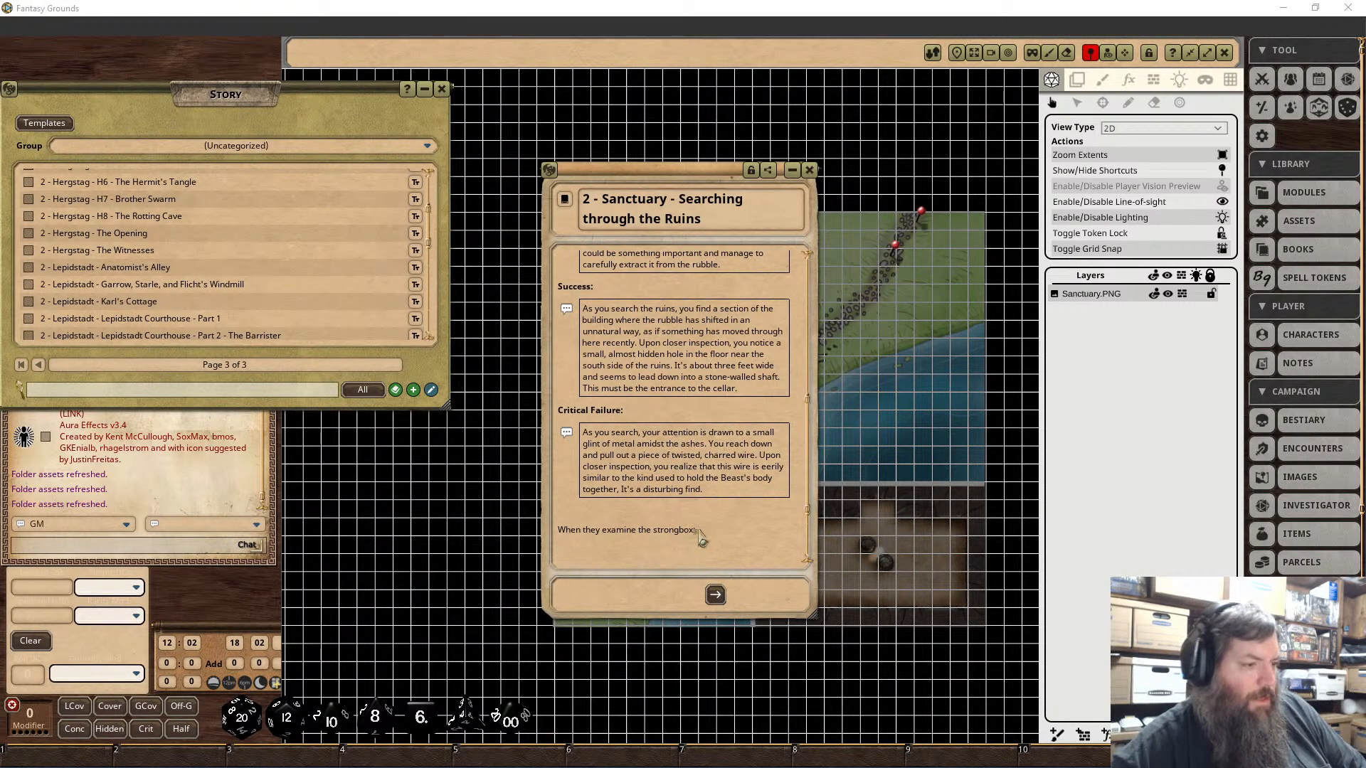
Step: Make the "When they examine the strongbox:" line bold
left_click_drag(696, 530, 556, 528)
right_click(575, 527)
left_click(577, 582)
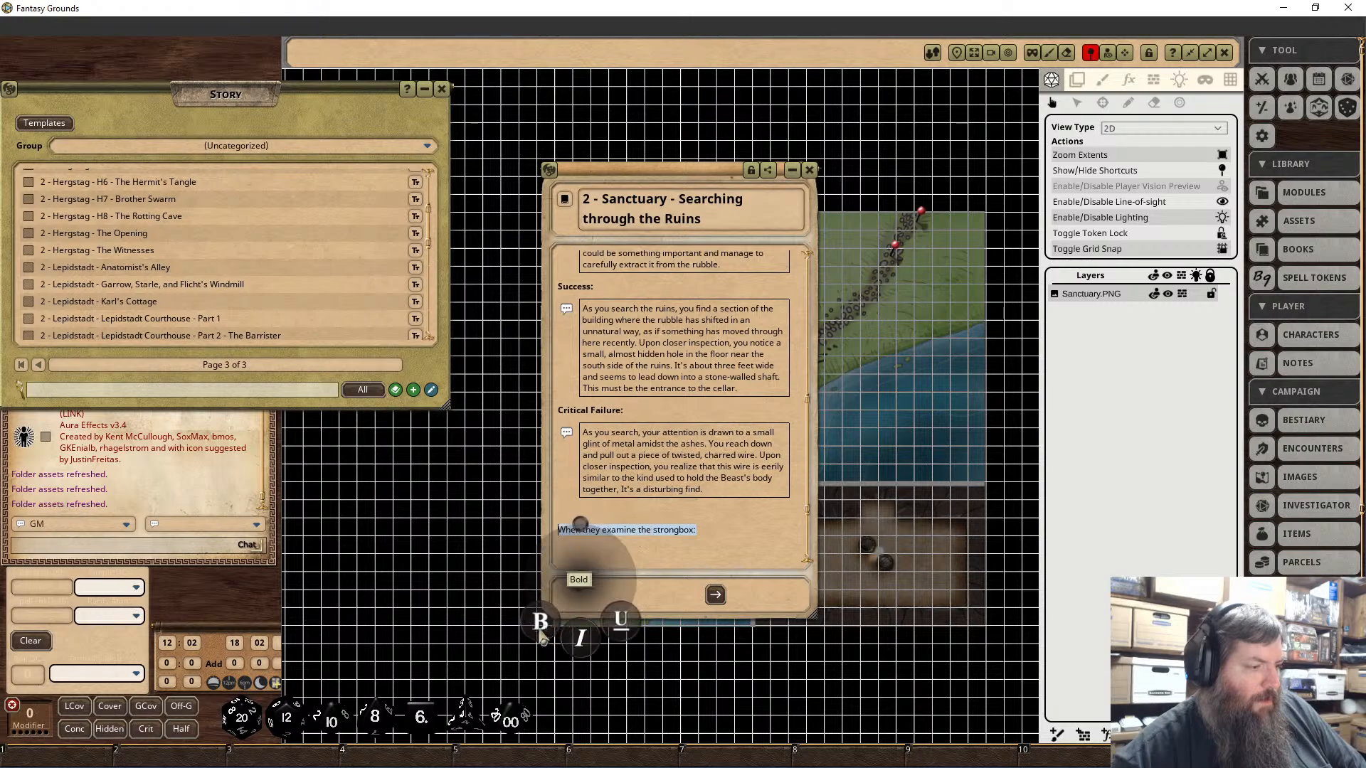
left_click(541, 626)
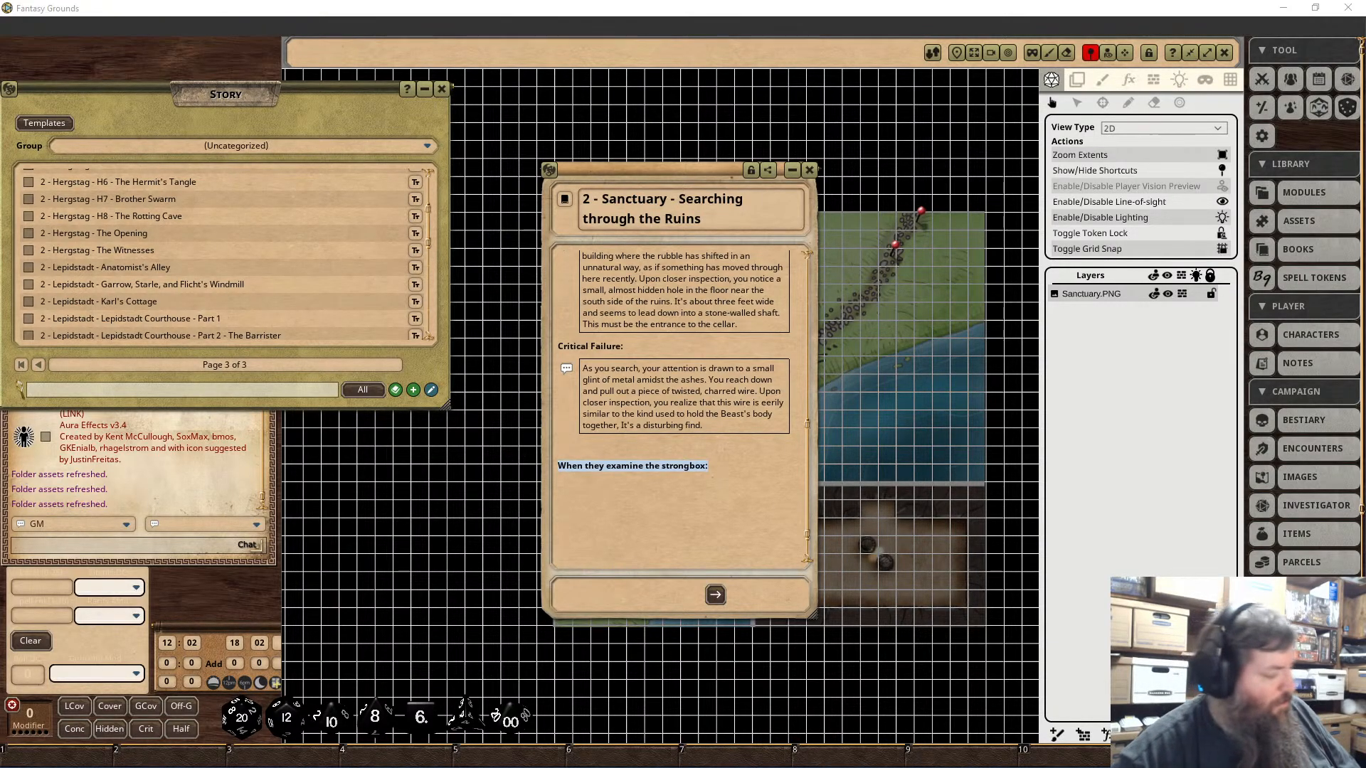
Step: Paste the paragraph beginning "As you examine the strongbox" under the strongbox heading and format it as a chat frame
left_click(655, 488)
key("ctrl+v")
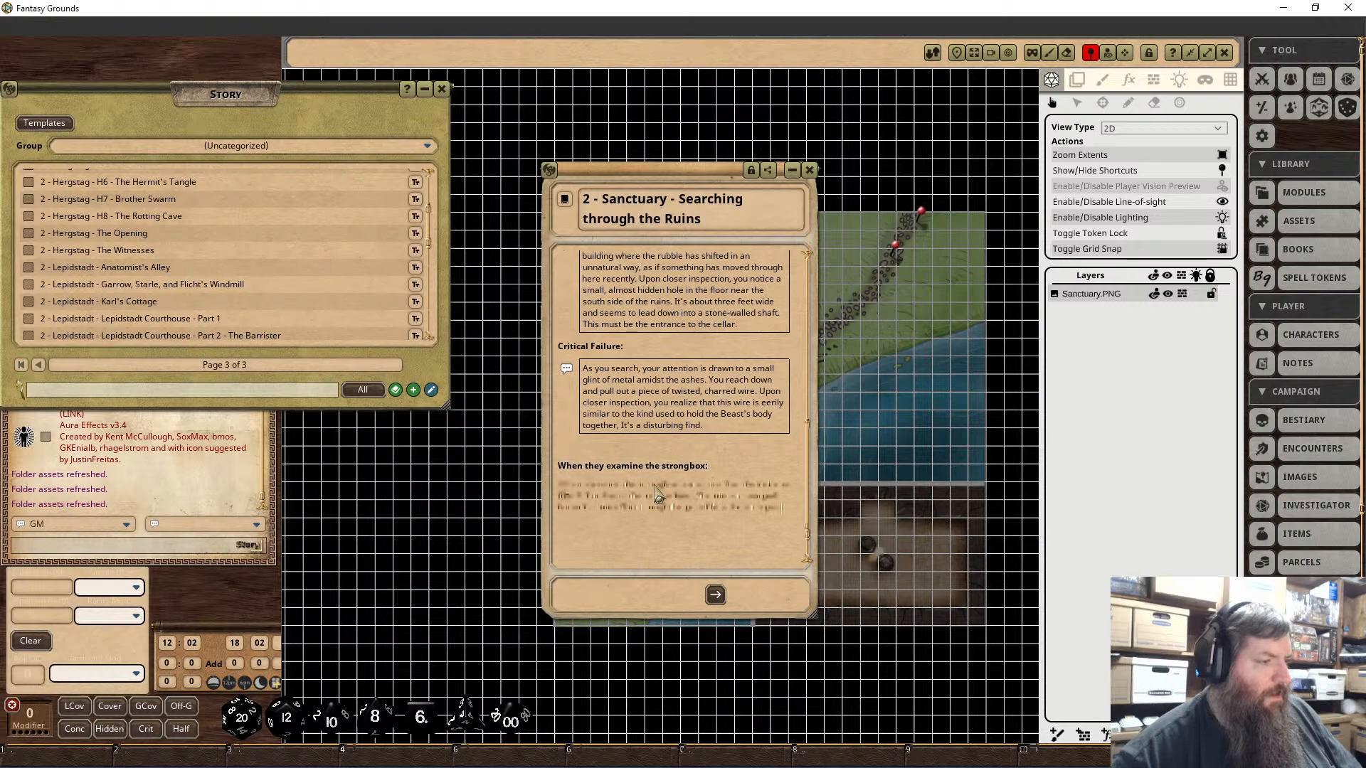
mouse_move(781, 507)
left_mouse_down()
mouse_move(733, 510)
mouse_move(760, 509)
left_mouse_up()
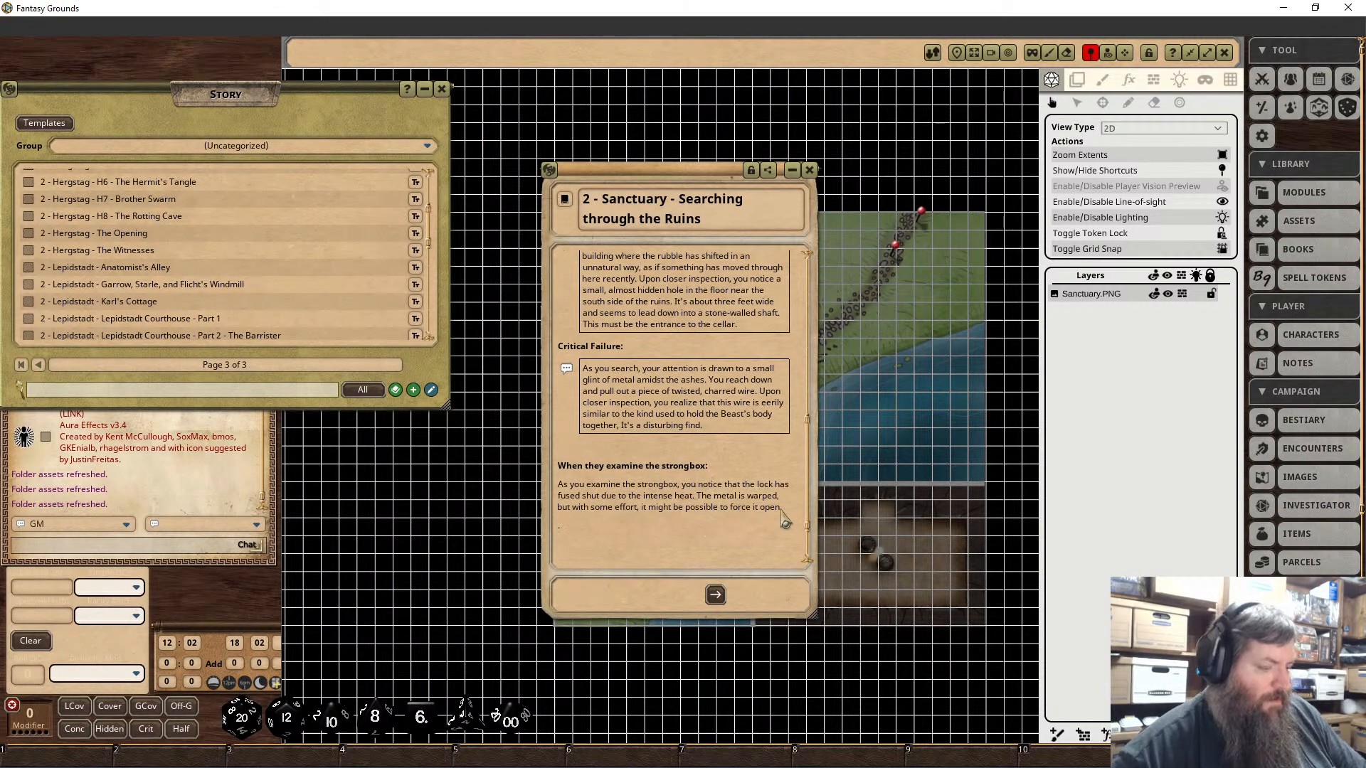
left_click_drag(785, 524, 560, 487)
right_click(569, 489)
left_click(611, 533)
left_click(649, 567)
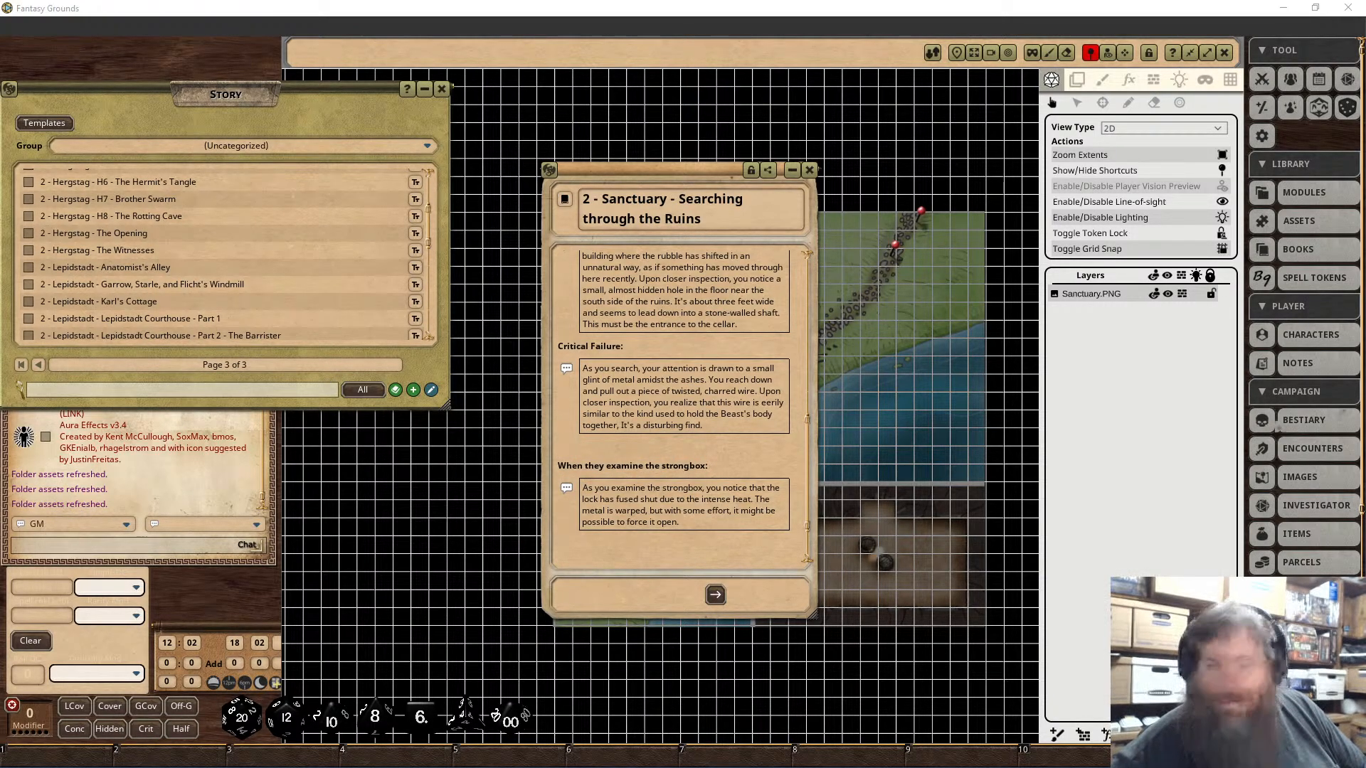
Step: Write the line "DC 18 Athletics or Crafting to open" below the strongbox chat frame
key("shift")
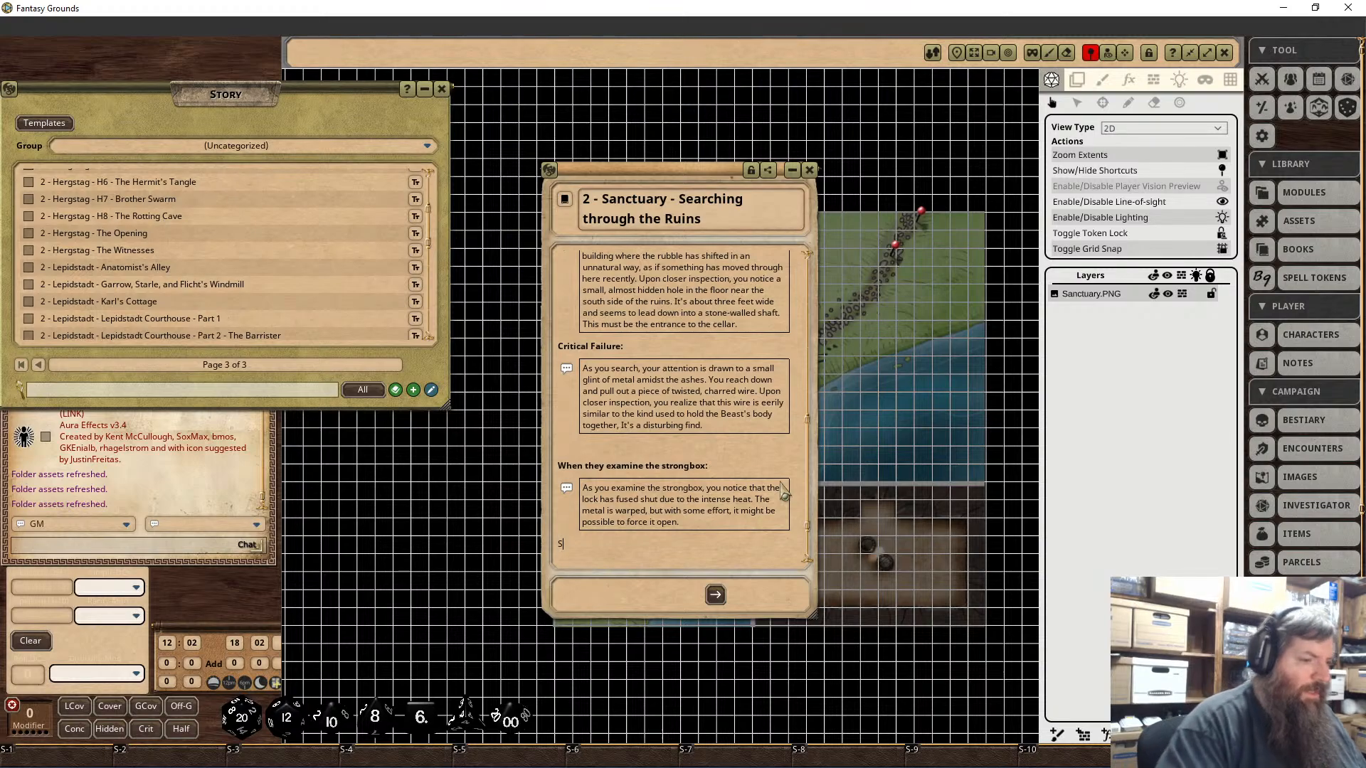
key("BackSpace")
type("DC")
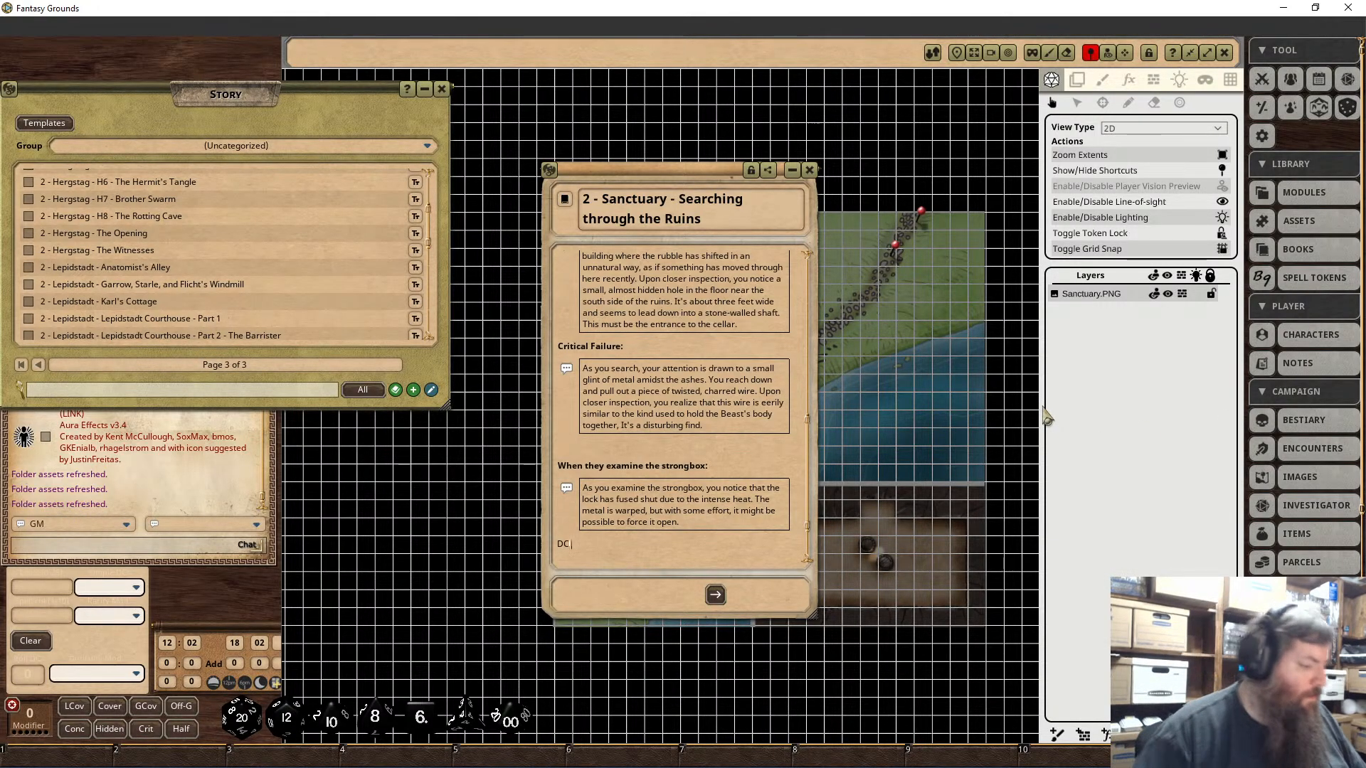
type("18 A")
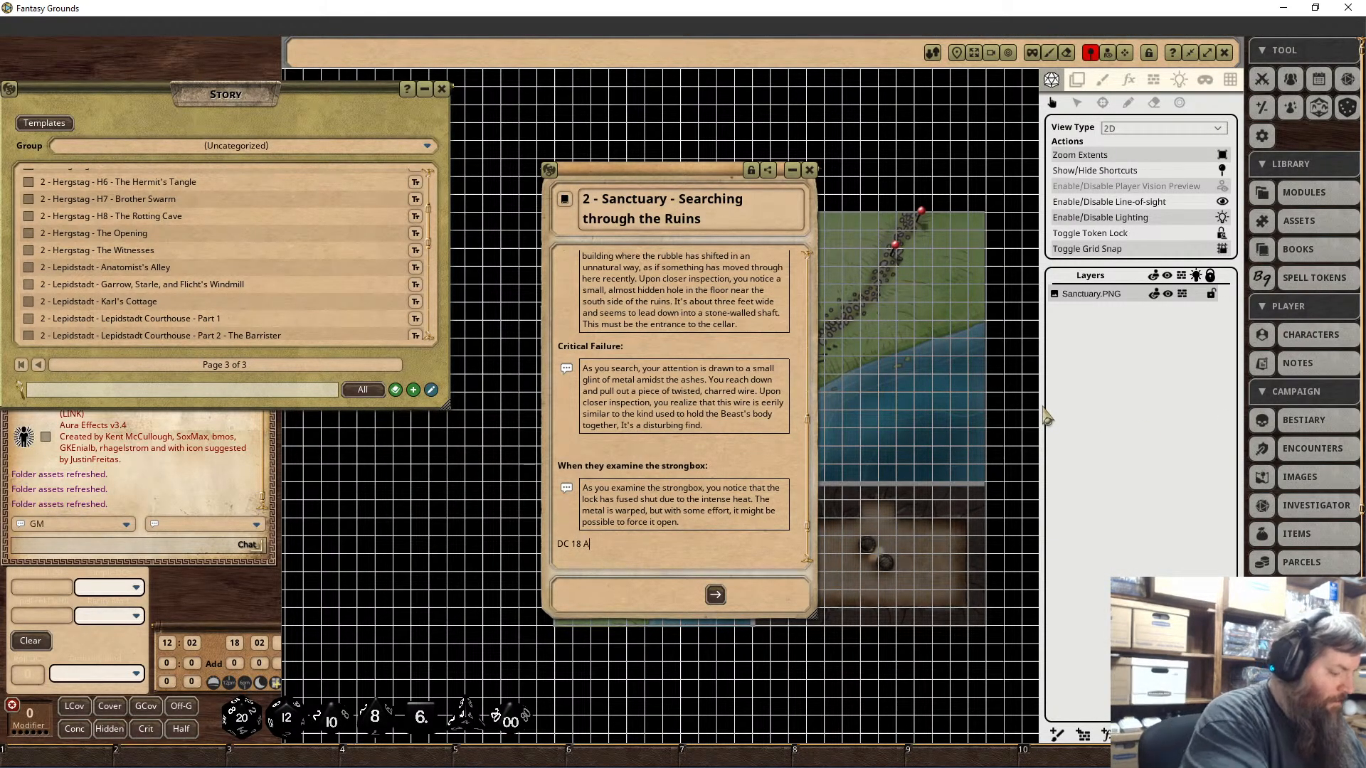
type("thletics")
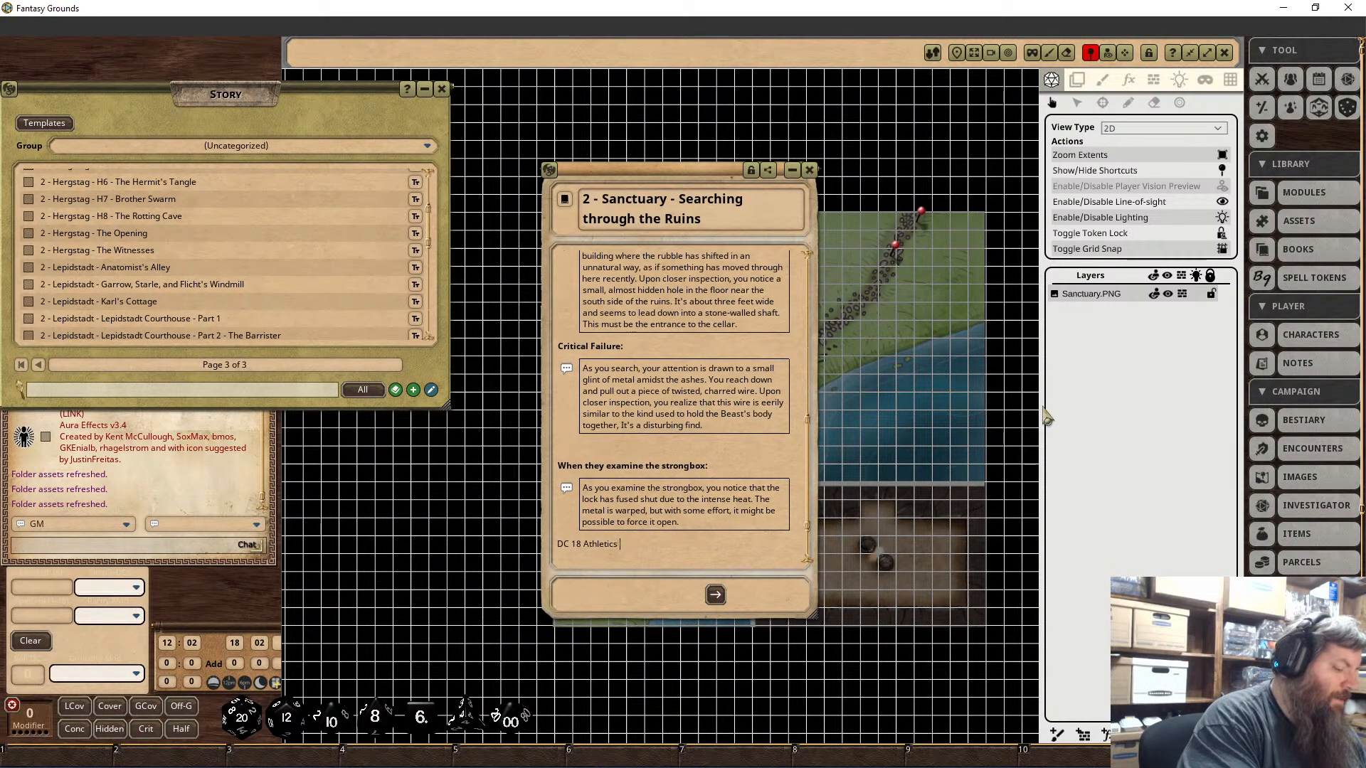
type(" or Crafting")
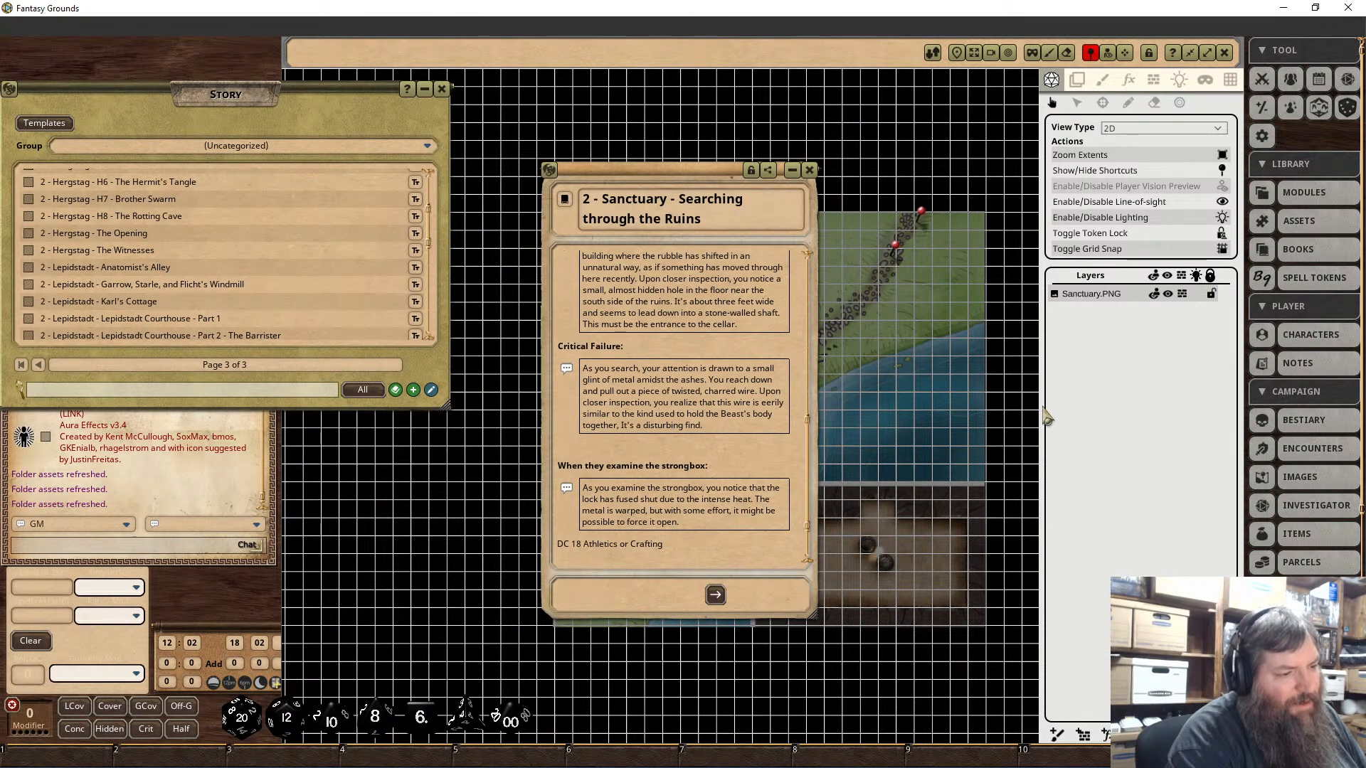
type("to")
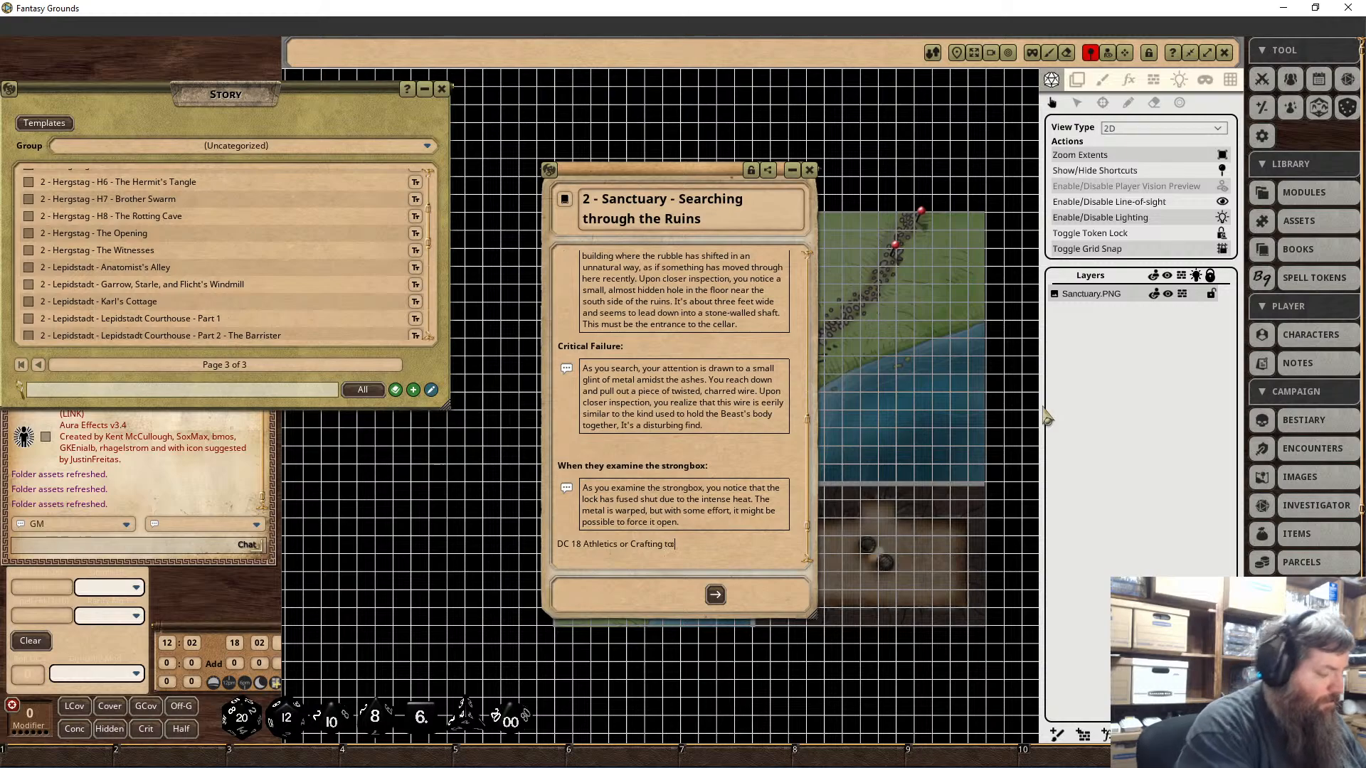
type(" open")
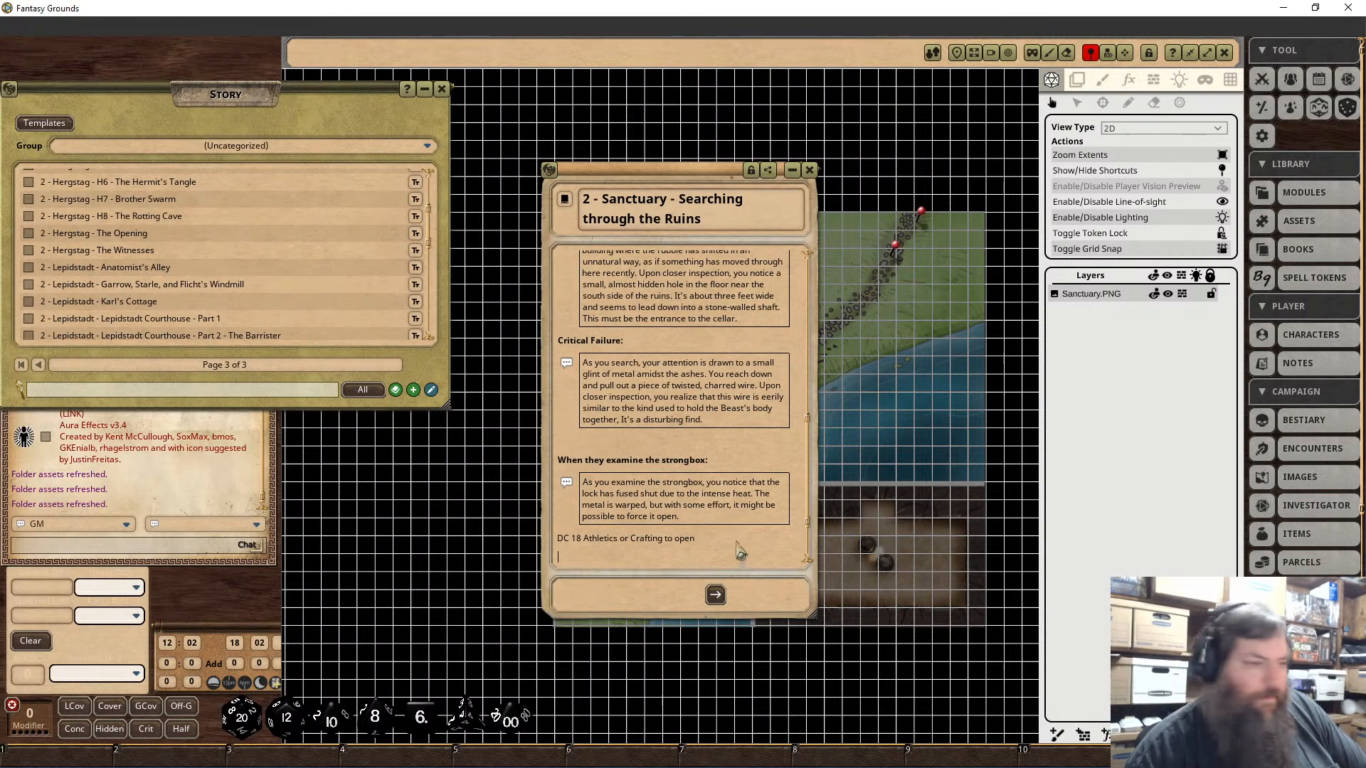
Step: Make the "DC 18 Athletics or Crafting to open" line bold
left_click_drag(701, 542, 558, 538)
right_click(588, 551)
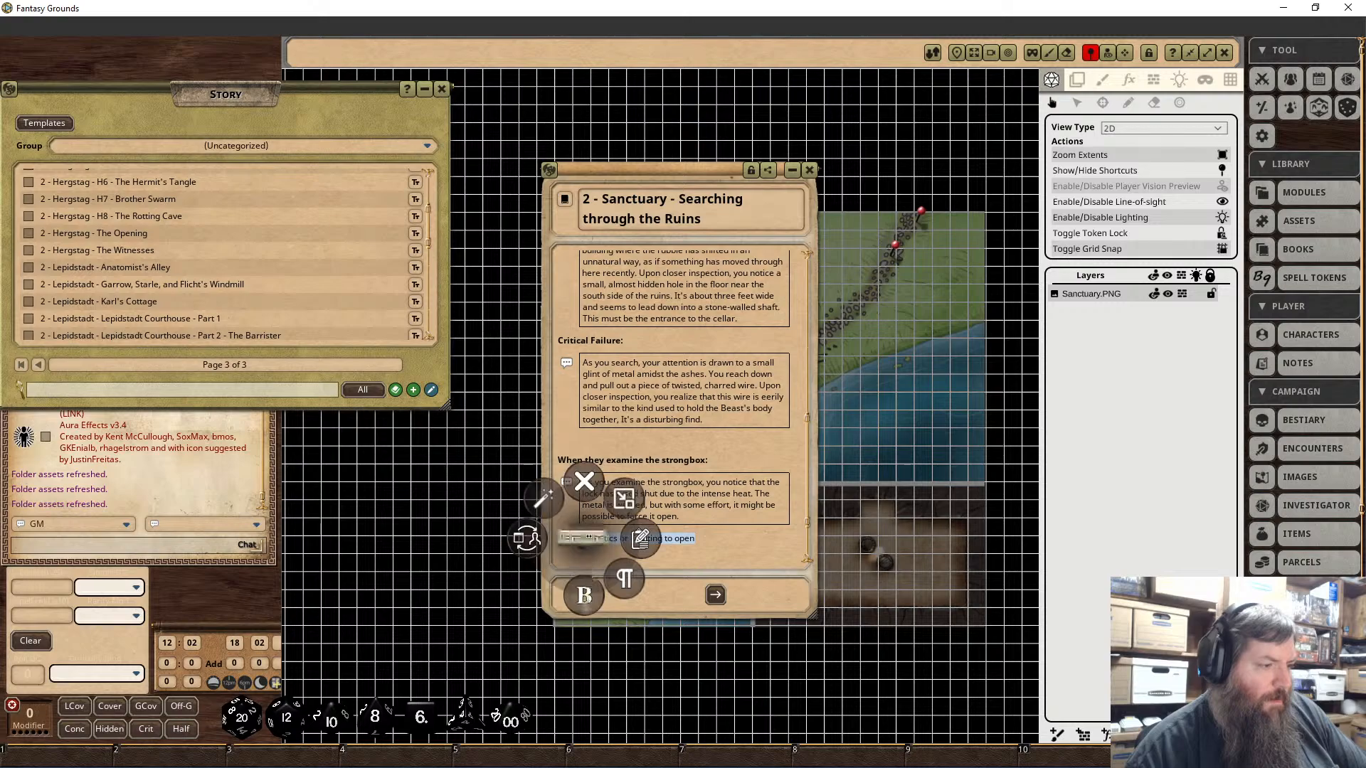
left_click(579, 594)
left_click(604, 641)
left_click(572, 496)
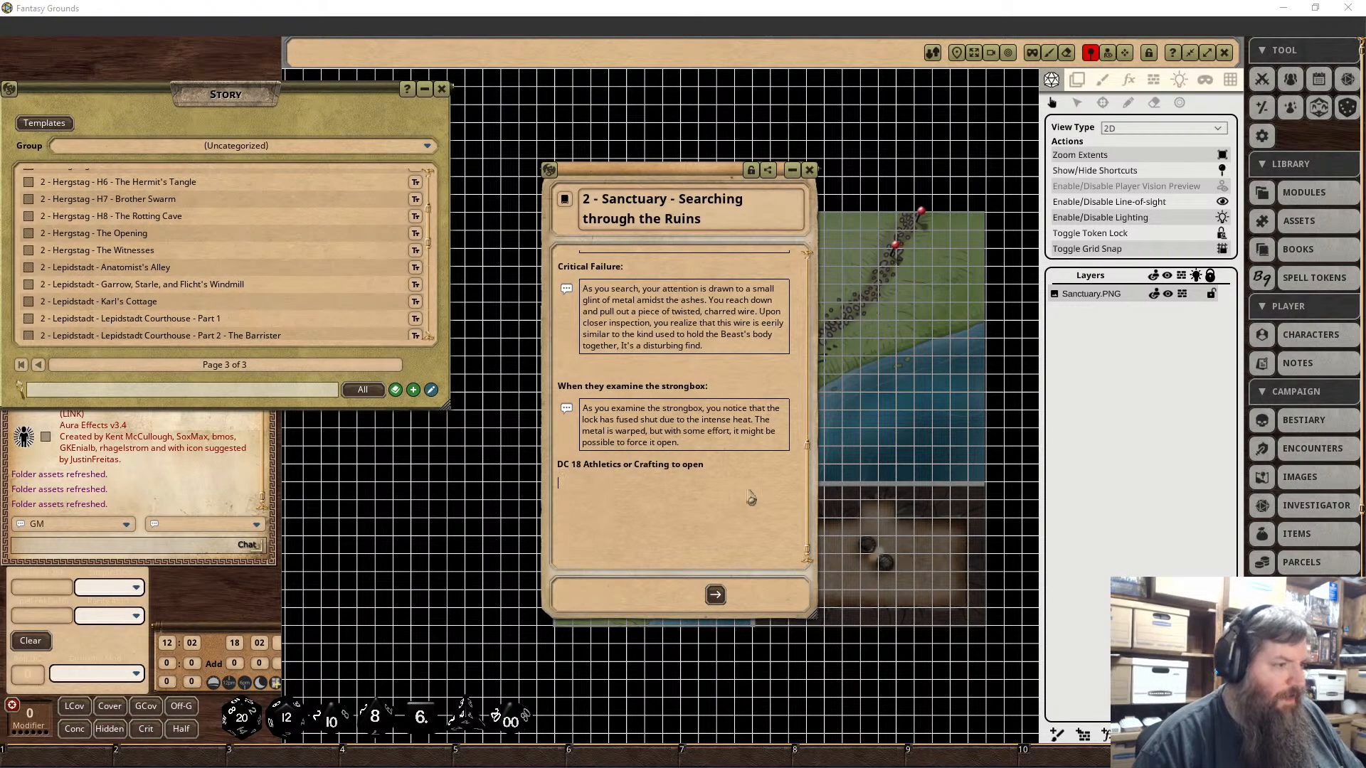
Step: Paste the paragraph beginning "Inside, you find a bundle of papers" under the Athletics or Crafting line and format it as a chat frame
left_click(589, 492)
key("ctrl+v")
left_click_drag(741, 518, 558, 484)
right_click(610, 505)
left_click(658, 542)
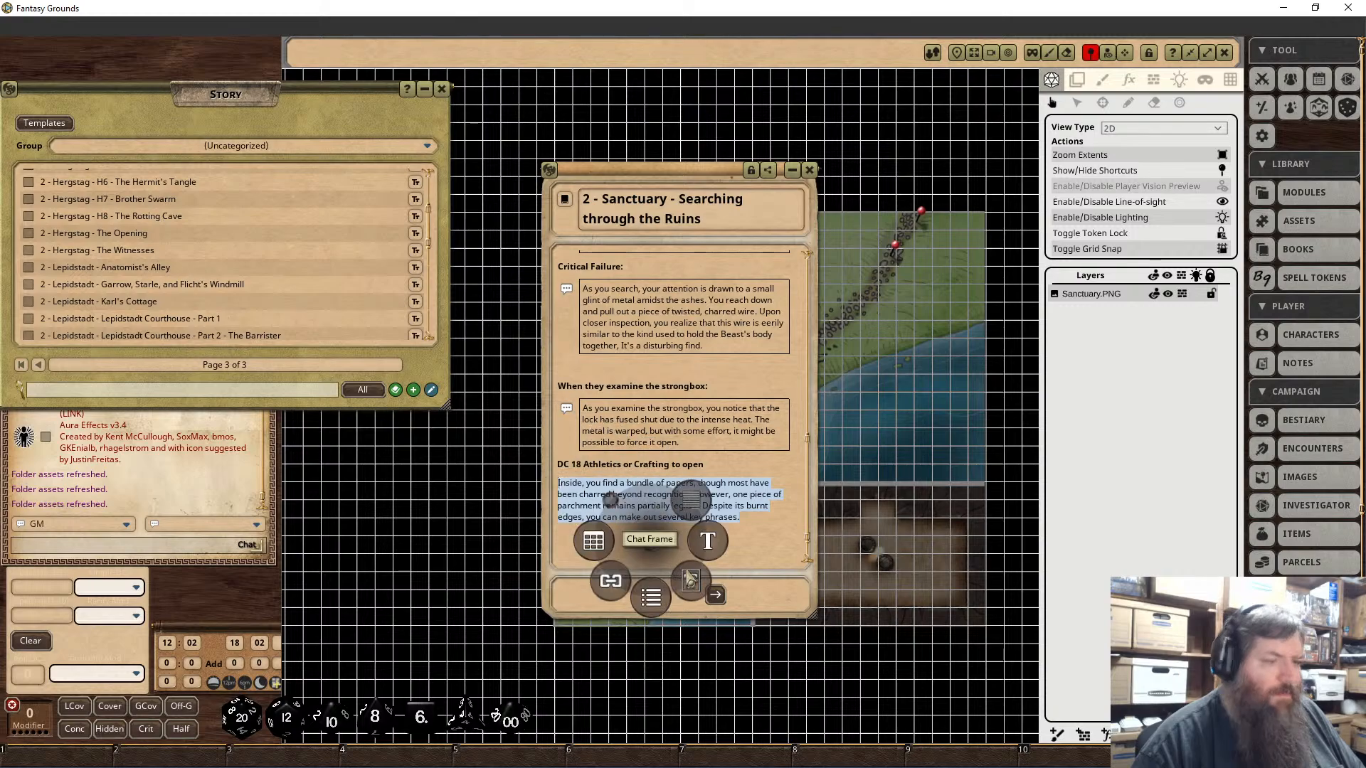
left_click(687, 576)
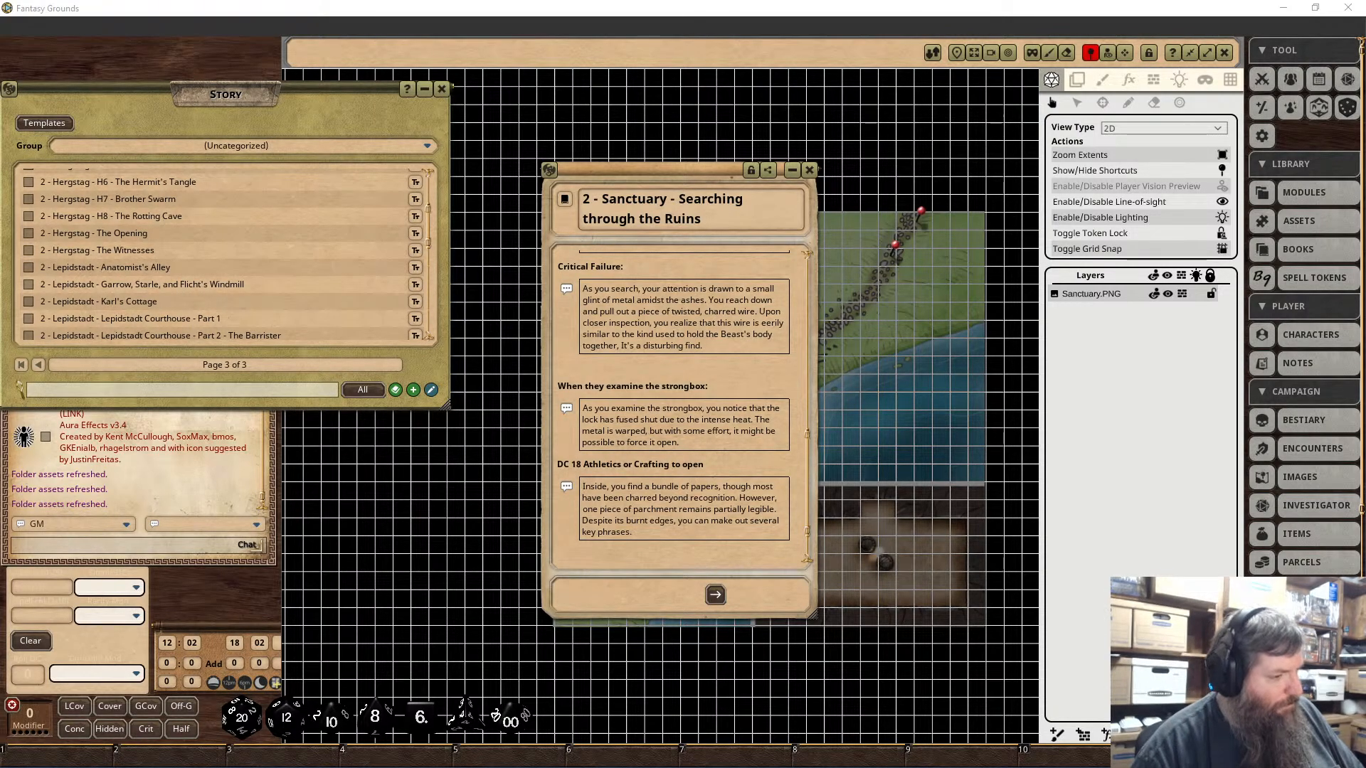
Step: Write the line "DC 18 Society (Decipher Writing)" below the bundle of papers chat frame
scroll(626, 569, "down", 1)
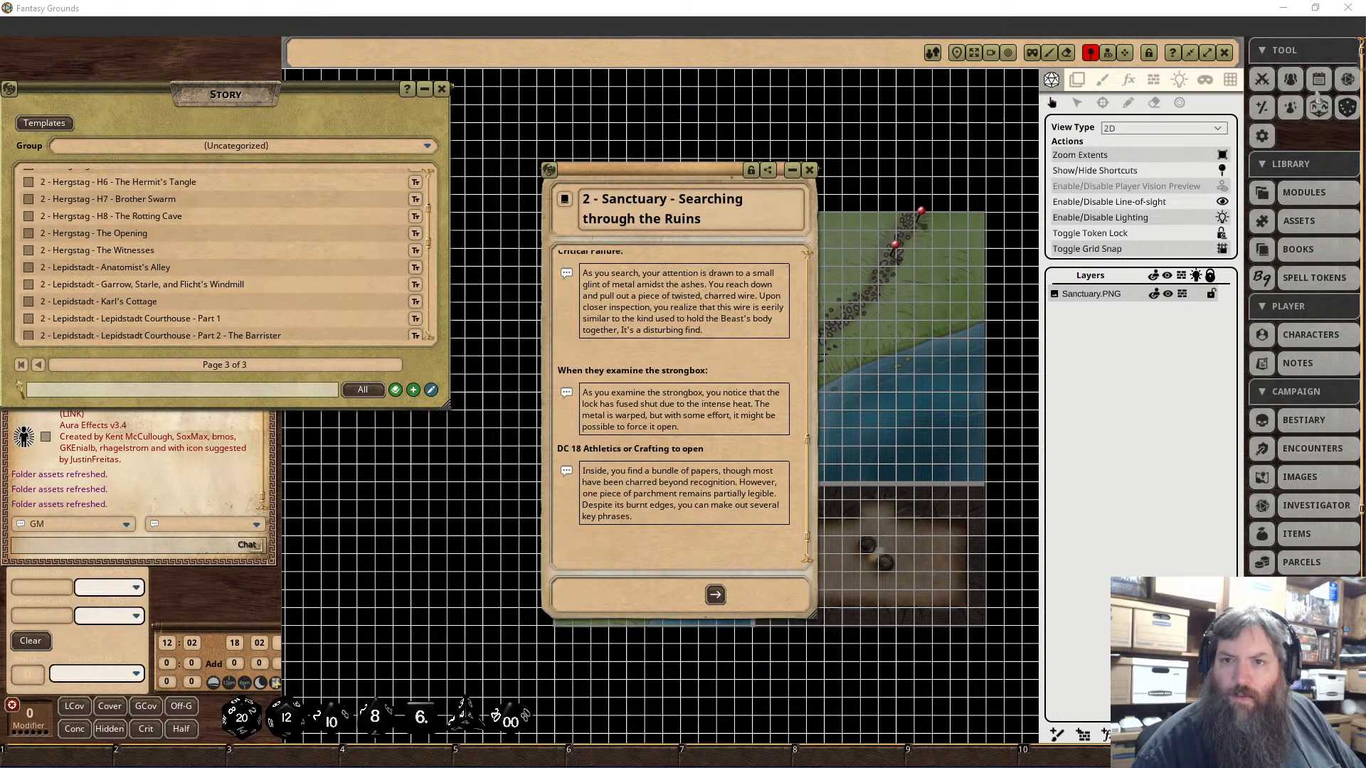
left_click(599, 535)
type("DC 18 ")
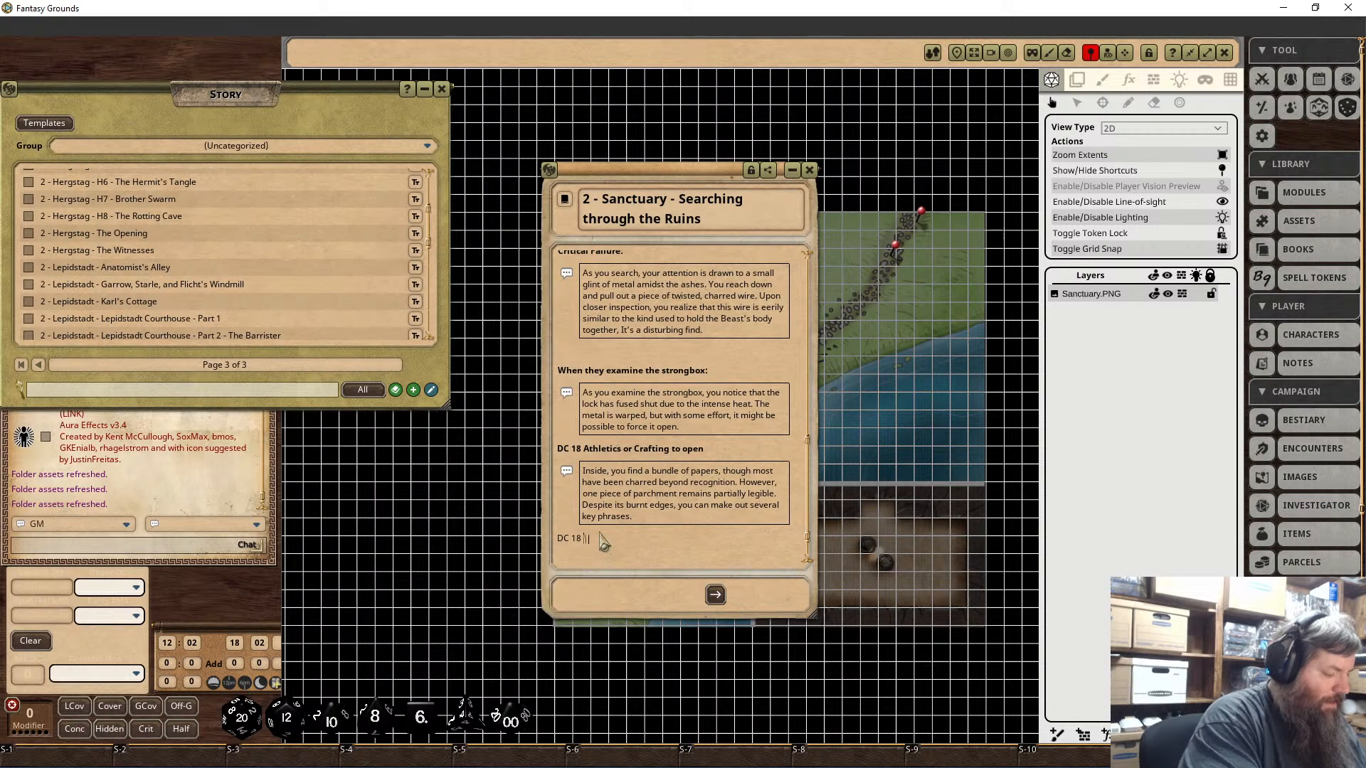
type("Society")
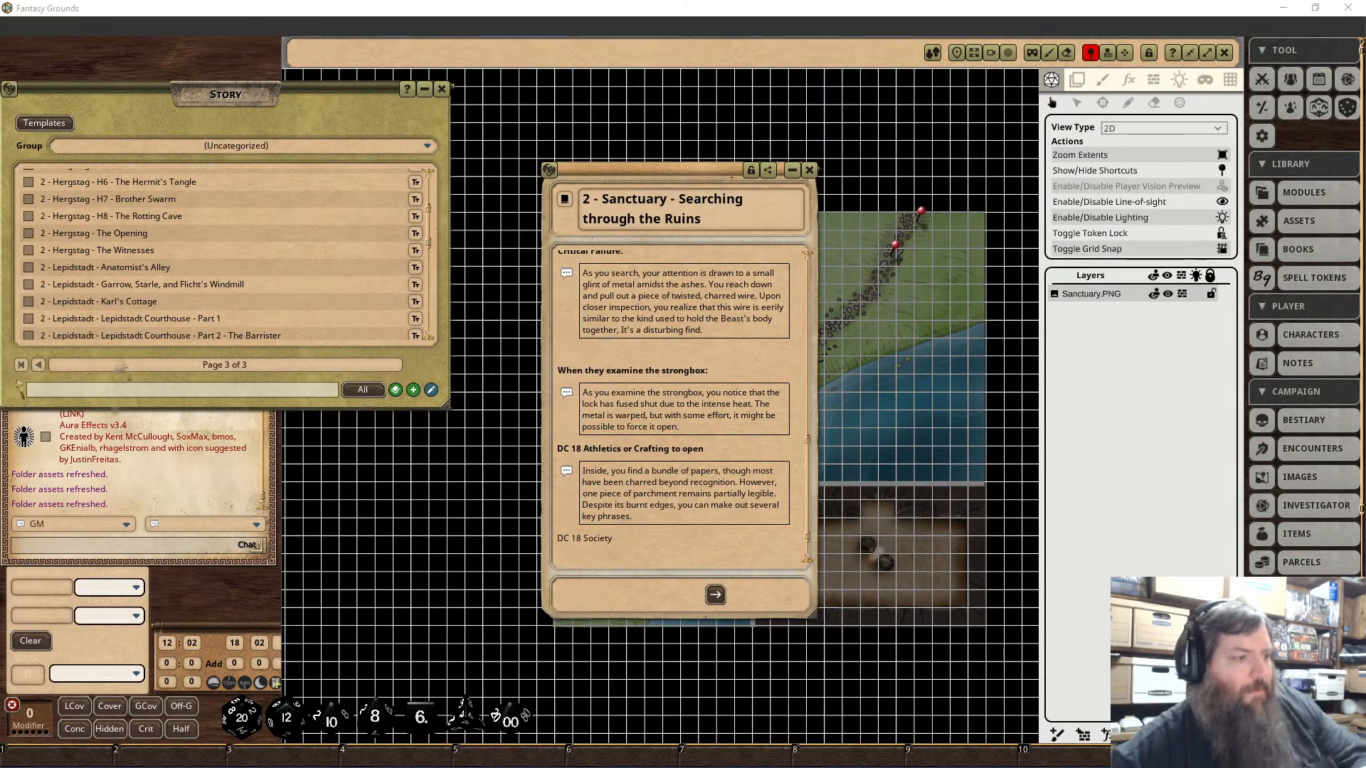
type("(")
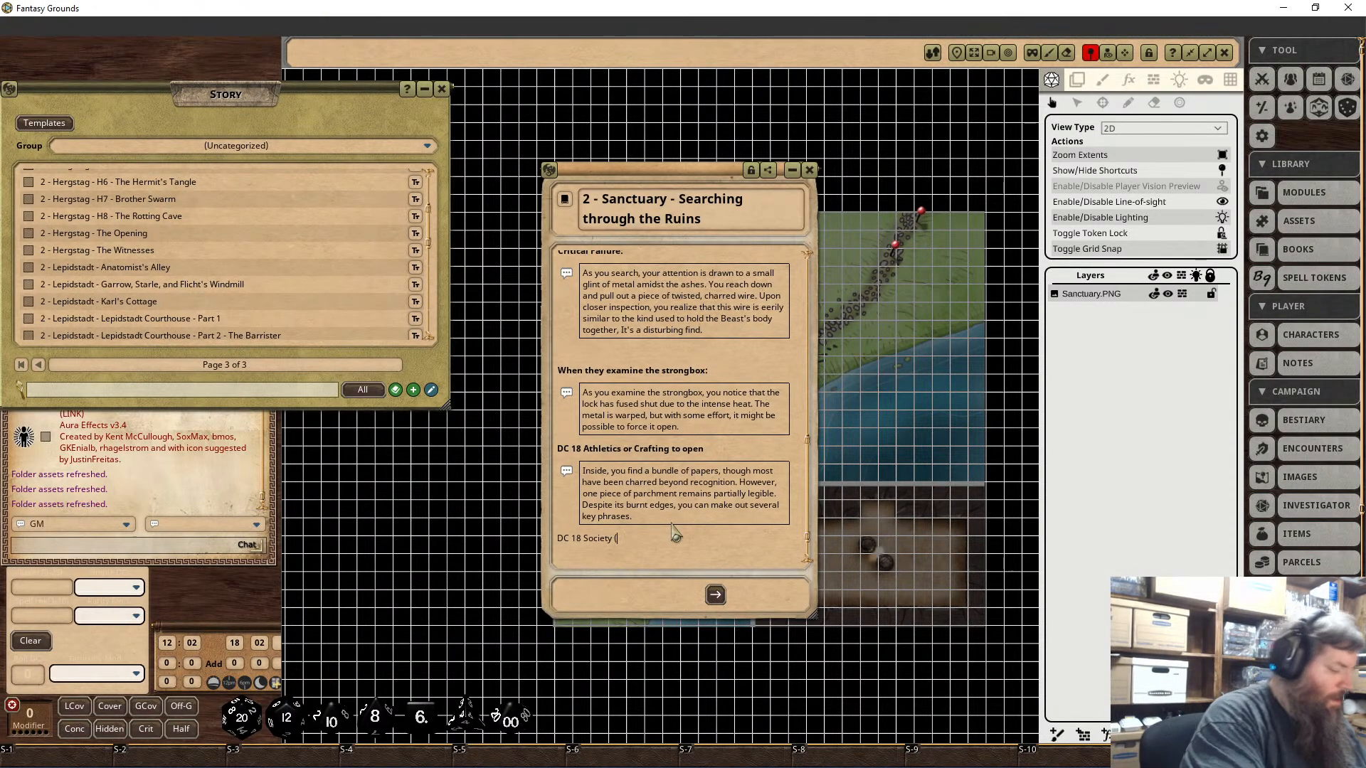
type("Decipher W")
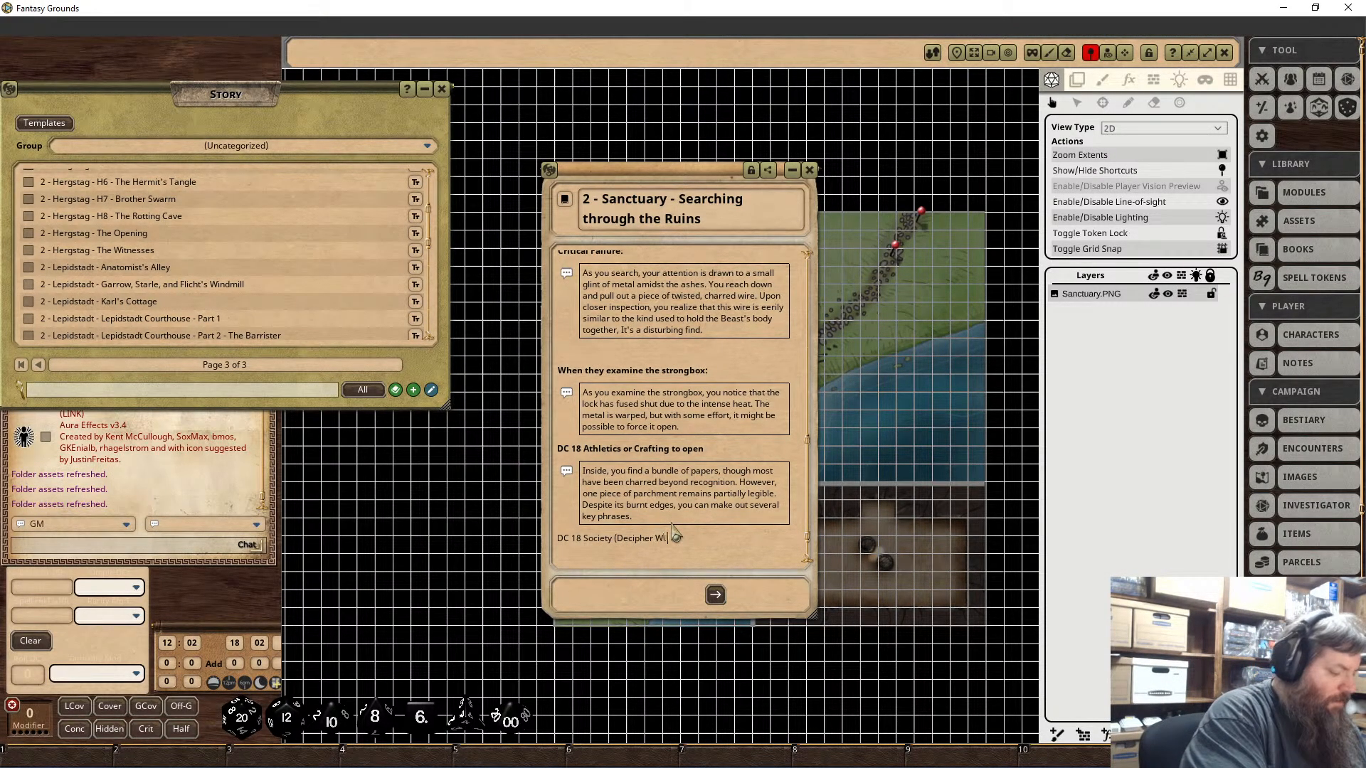
type("riting)")
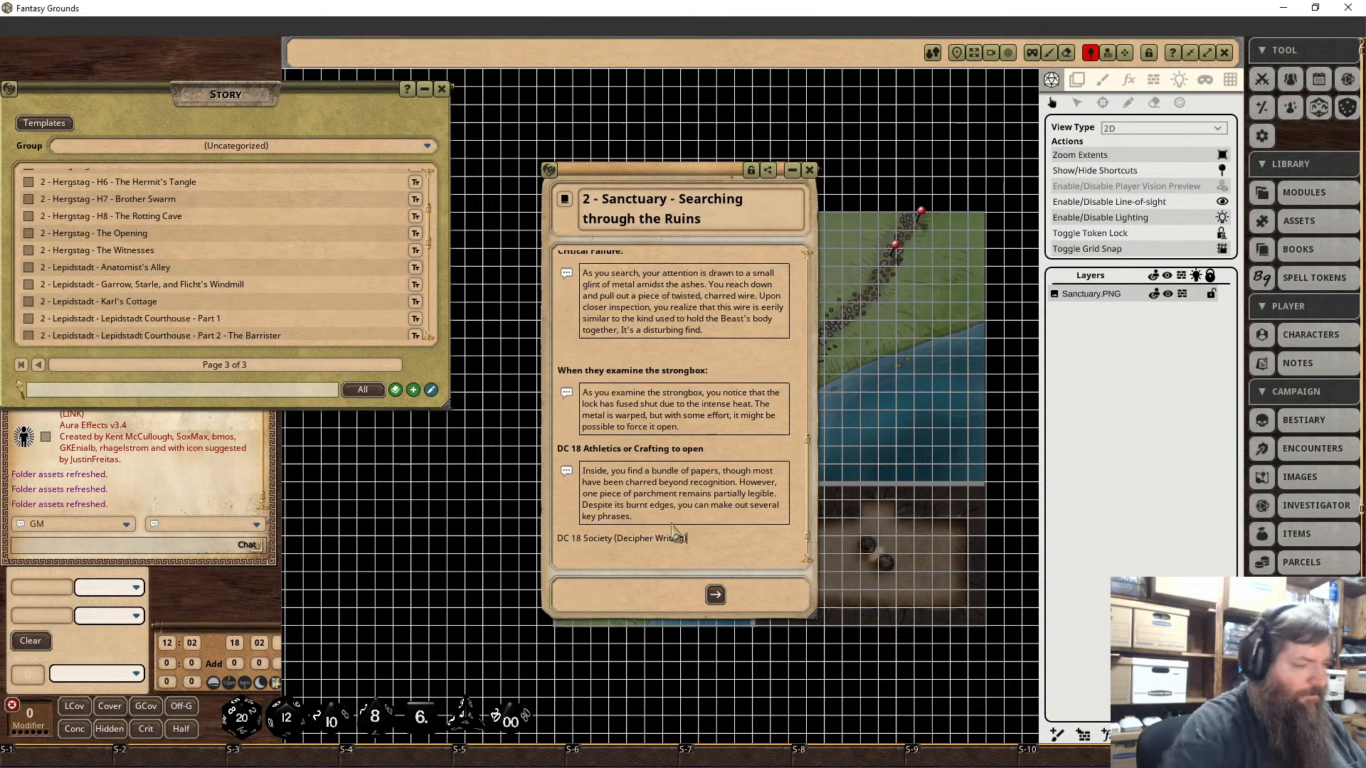
Step: Make the "DC 18 Society (Decipher Writing)" line bold
left_click_drag(714, 545, 562, 539)
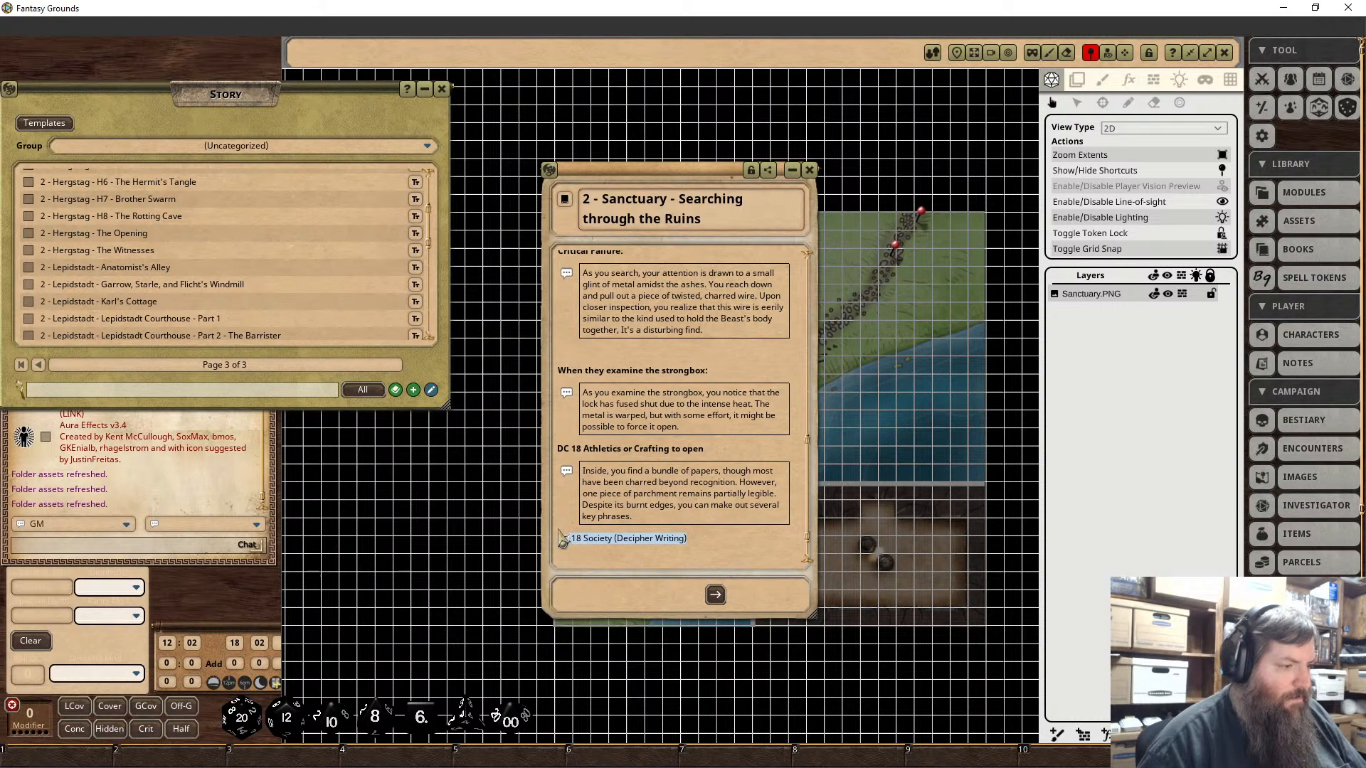
right_click(567, 535)
left_click(567, 595)
left_click(533, 634)
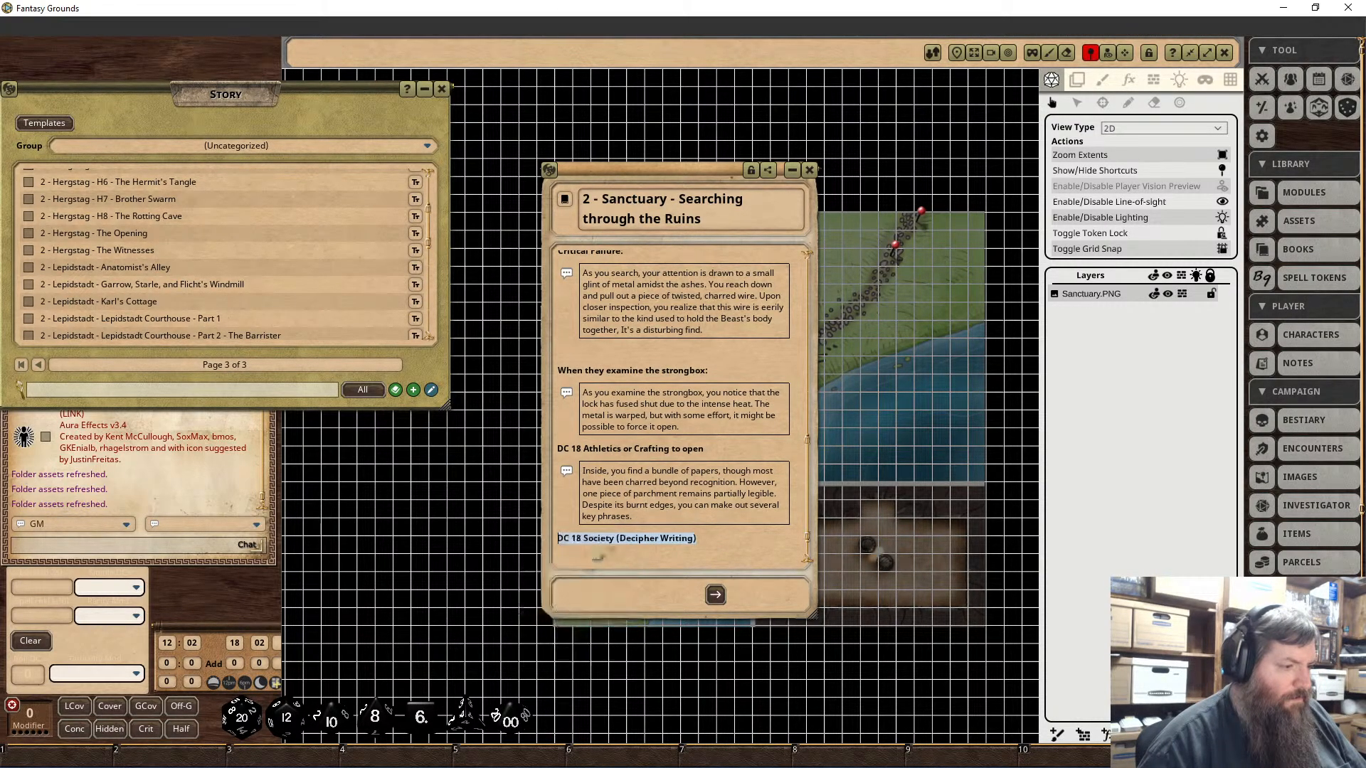
Step: Paste the paragraph beginning "After carefully examining the parchment" under the Society (Decipher Writing) line
scroll(598, 557, "down", 1)
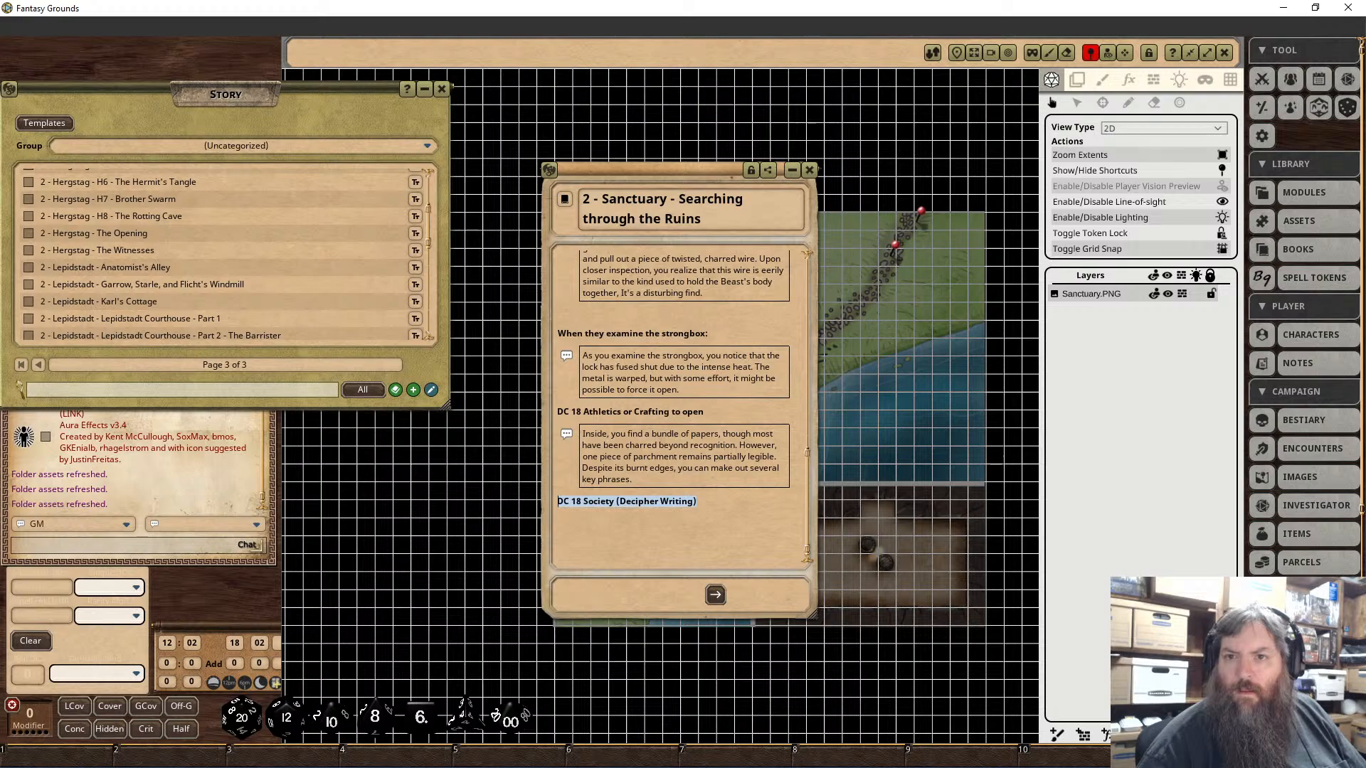
left_click(591, 525)
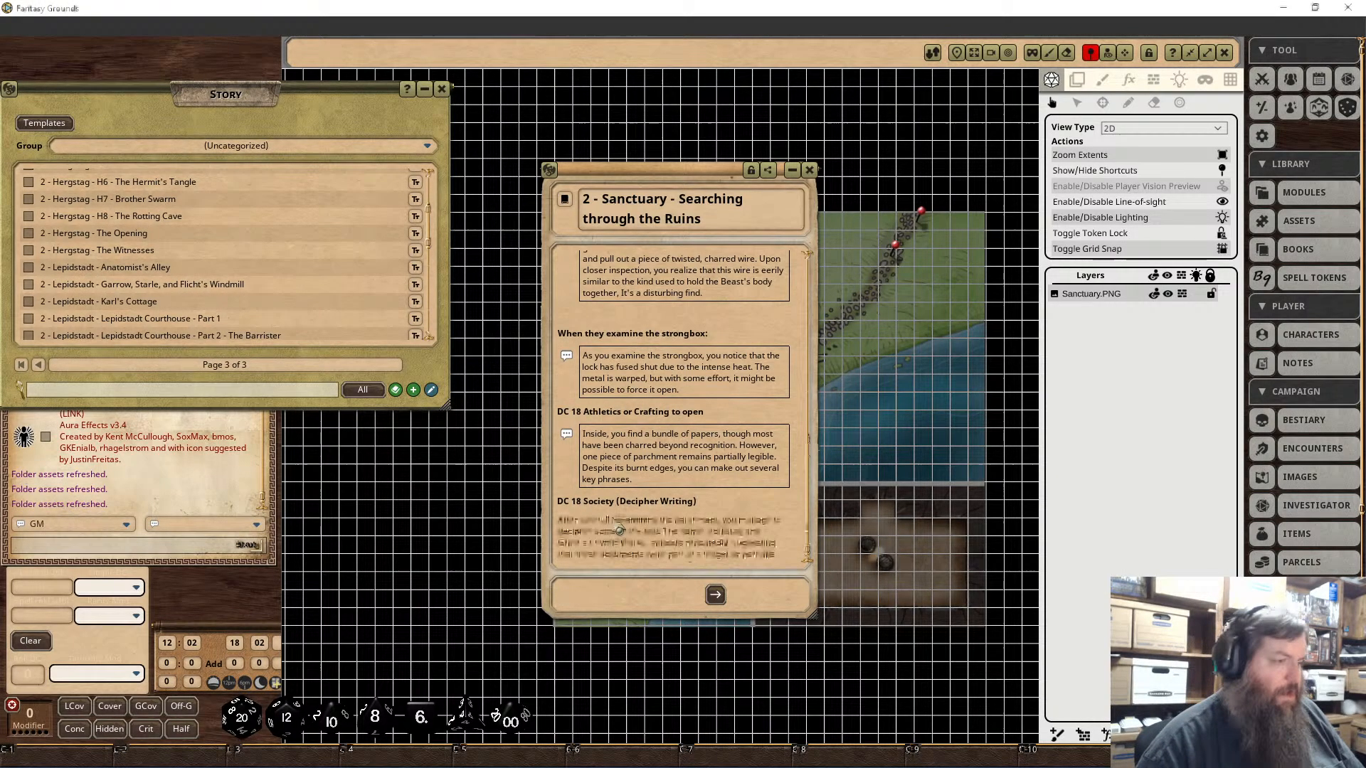
scroll(644, 513, "down", 2)
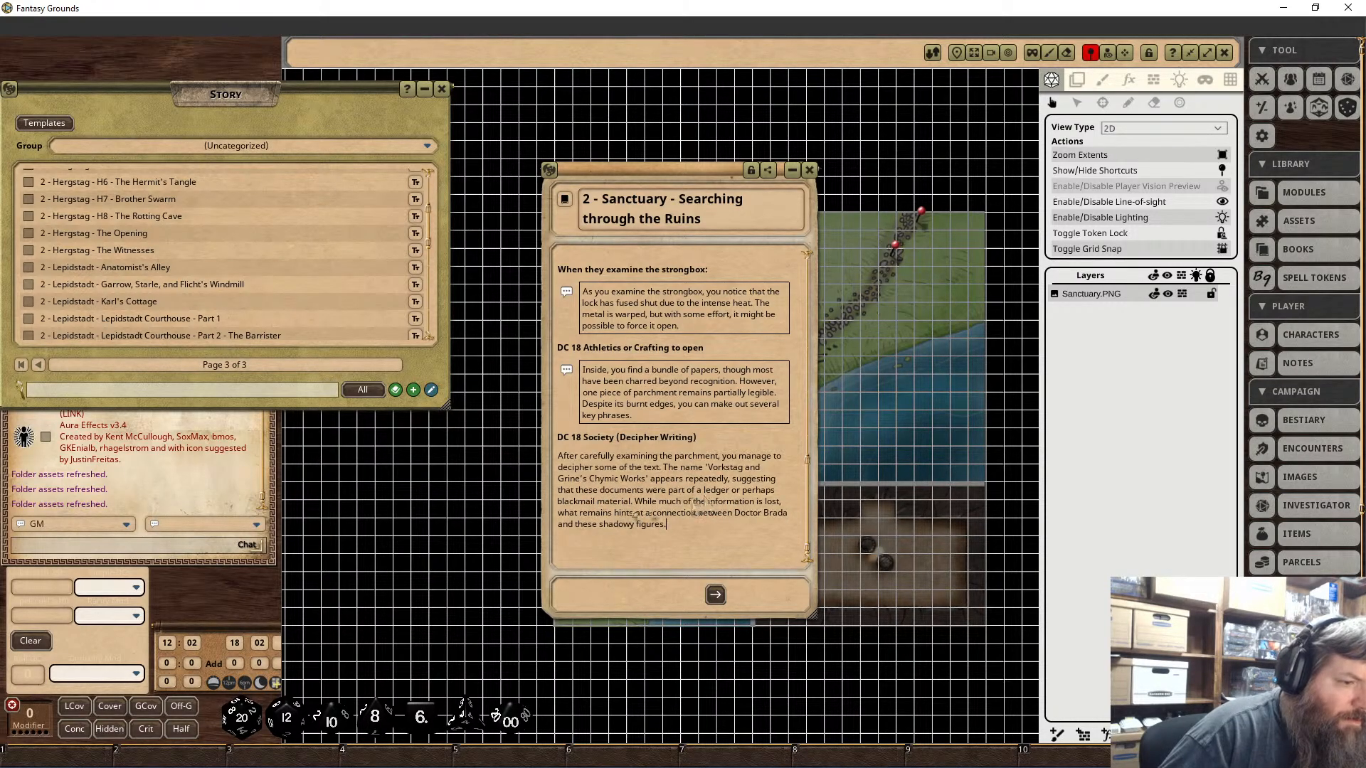
Step: Replace the word "blackmail" with "other" in the paragraph below "DC 18 Society (Decipher Writing)"
left_click(592, 501)
key("BackSpace")
key("BackSpace")
key("BackSpace")
key("BackSpace")
key("BackSpace")
key("BackSpace")
key("BackSpace")
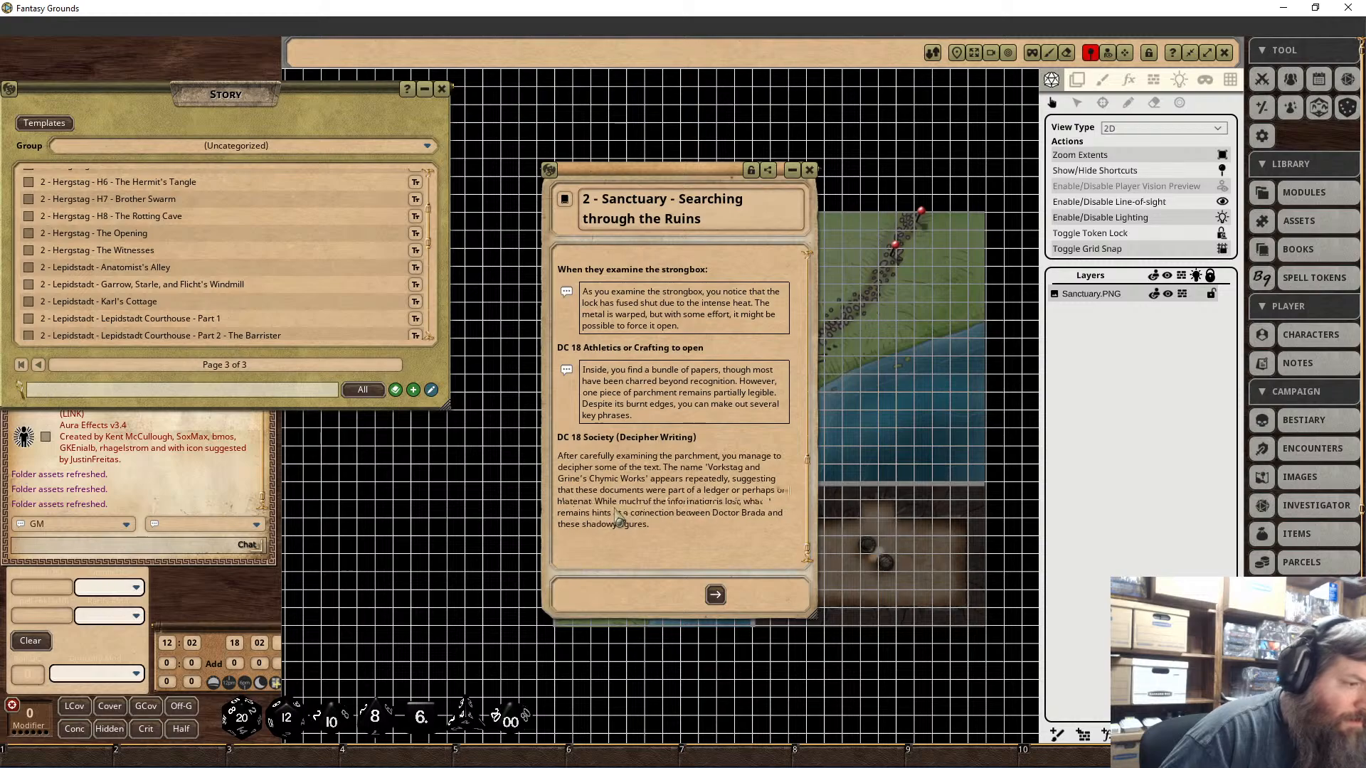
key("BackSpace")
key("BackSpace")
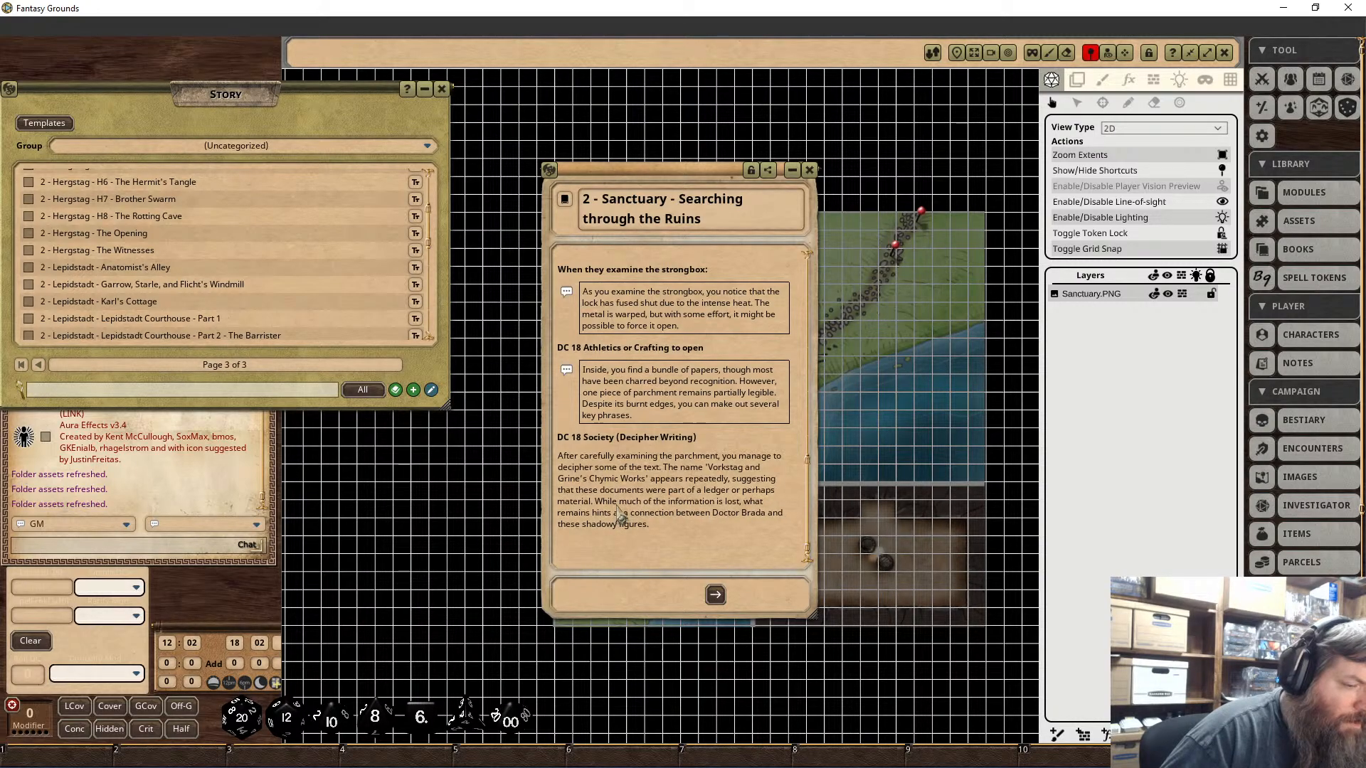
type("incrim")
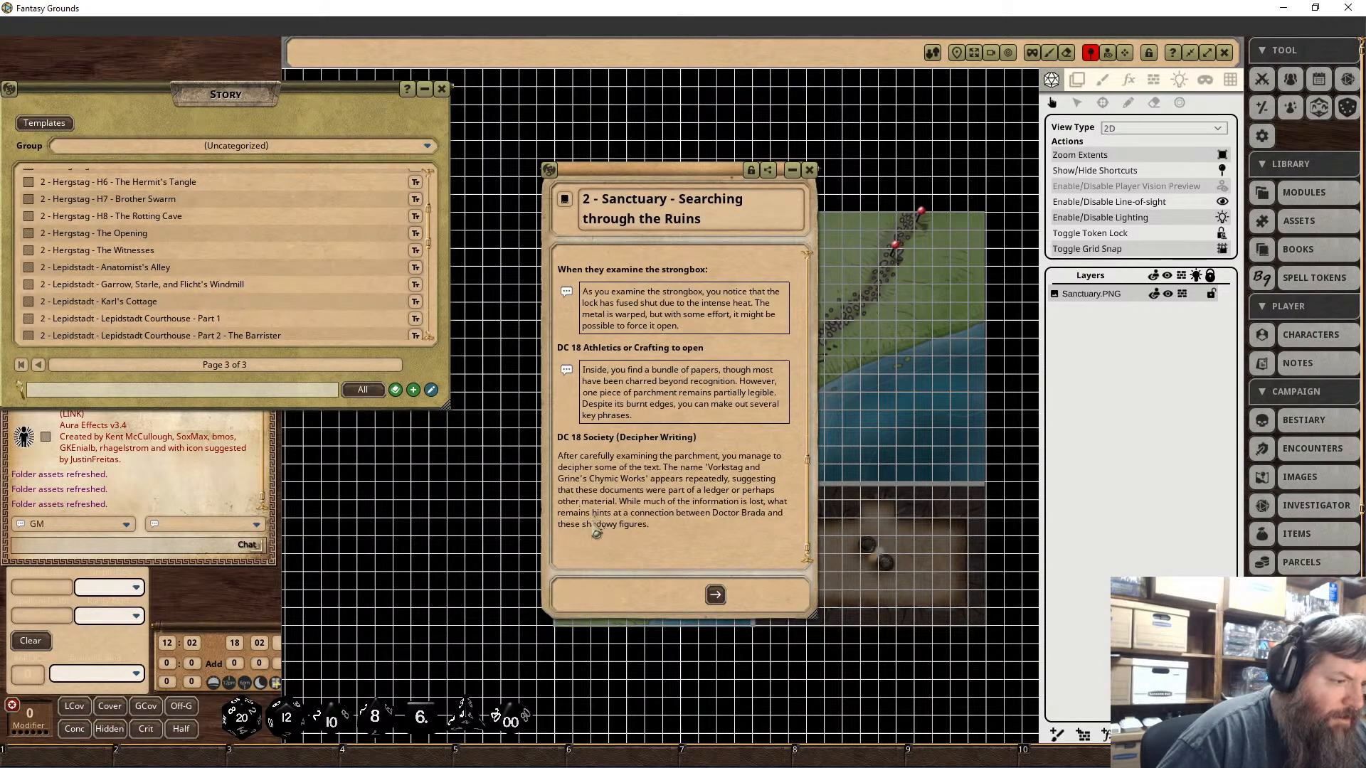
Step: Replace "these shadowy figures" at the end of the parchment paragraph with "this company."
left_click(648, 525)
key("BackSpace")
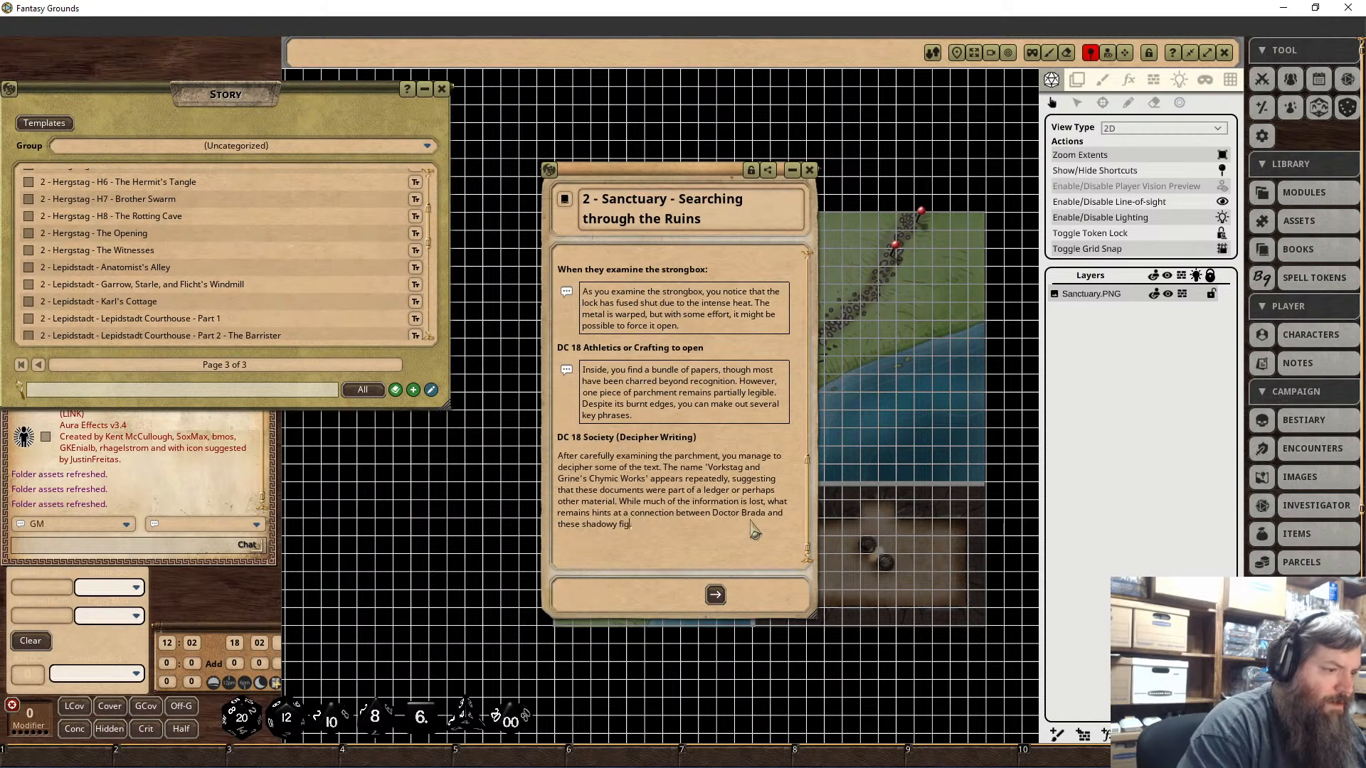
key("BackSpace")
key("BackSpace")
key("BackSpace")
key("BackSpace")
key("BackSpace")
key("BackSpace")
key("BackSpace")
key("BackSpace")
key("BackSpace")
key("BackSpace")
key("BackSpace")
key("BackSpace")
key("BackSpace")
key("BackSpace")
key("BackSpace")
key("BackSpace")
key("BackSpace")
type("t")
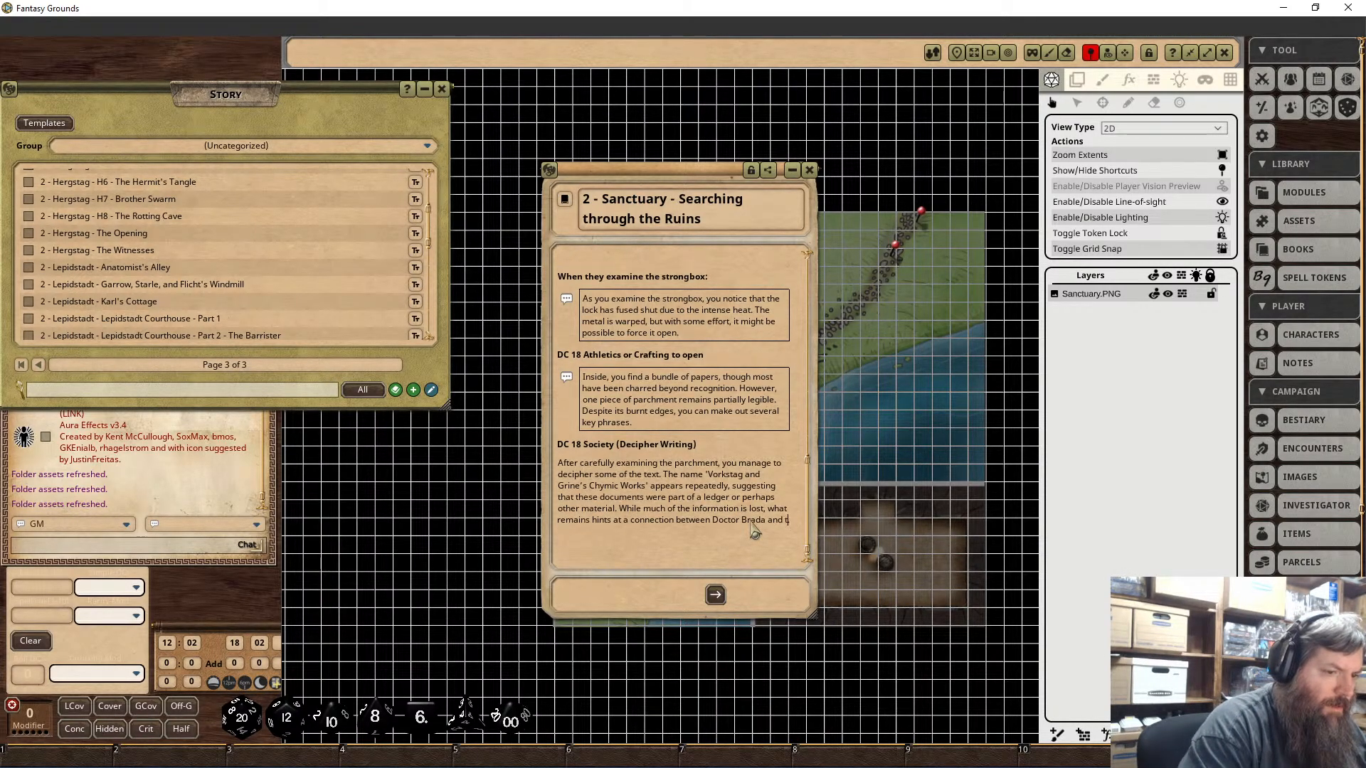
key("BackSpace")
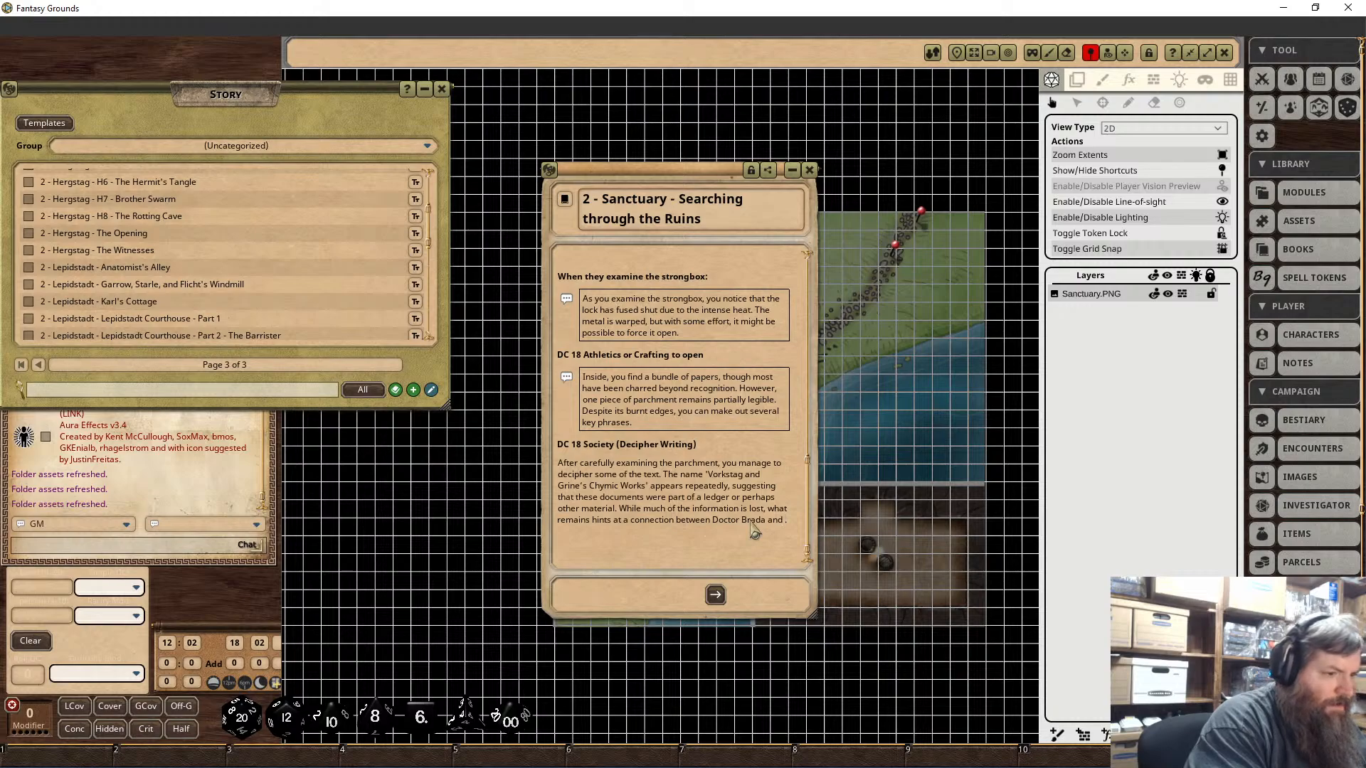
type("this ")
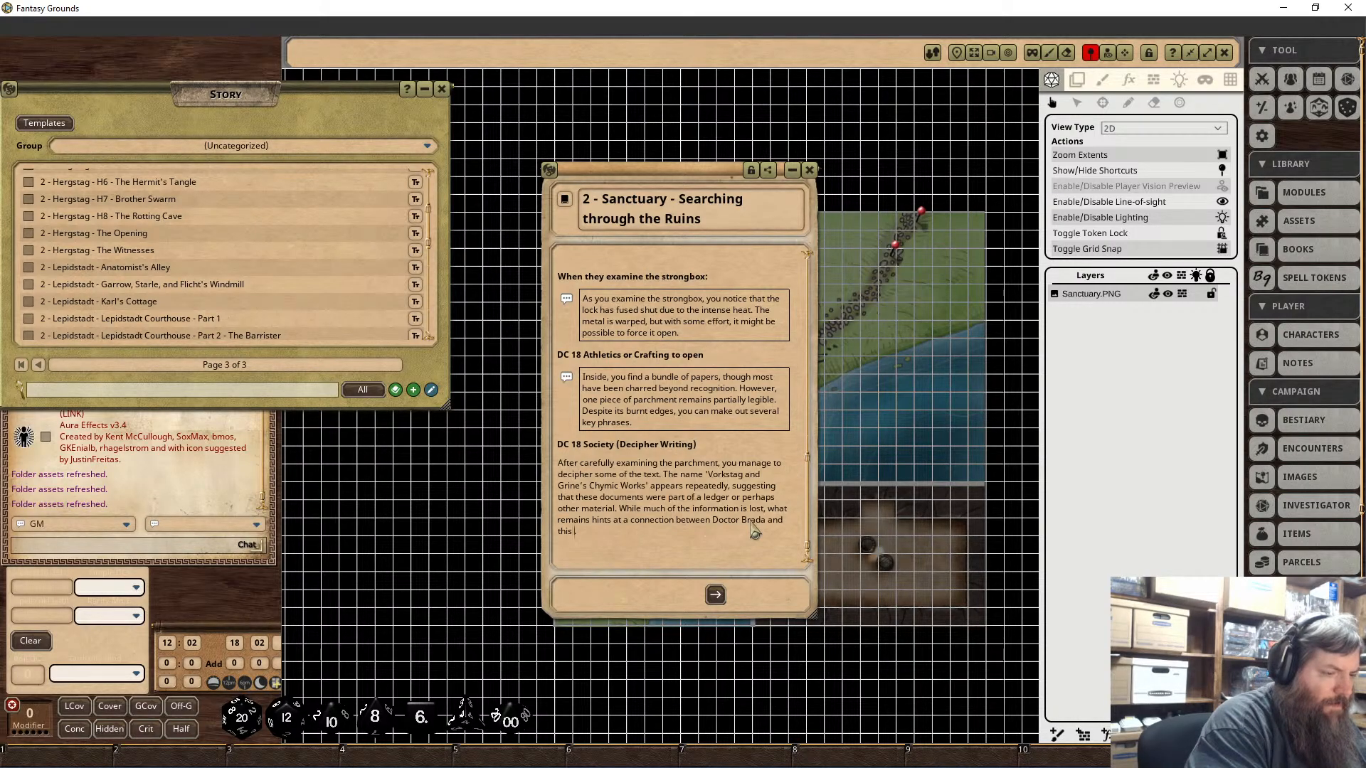
type("company.")
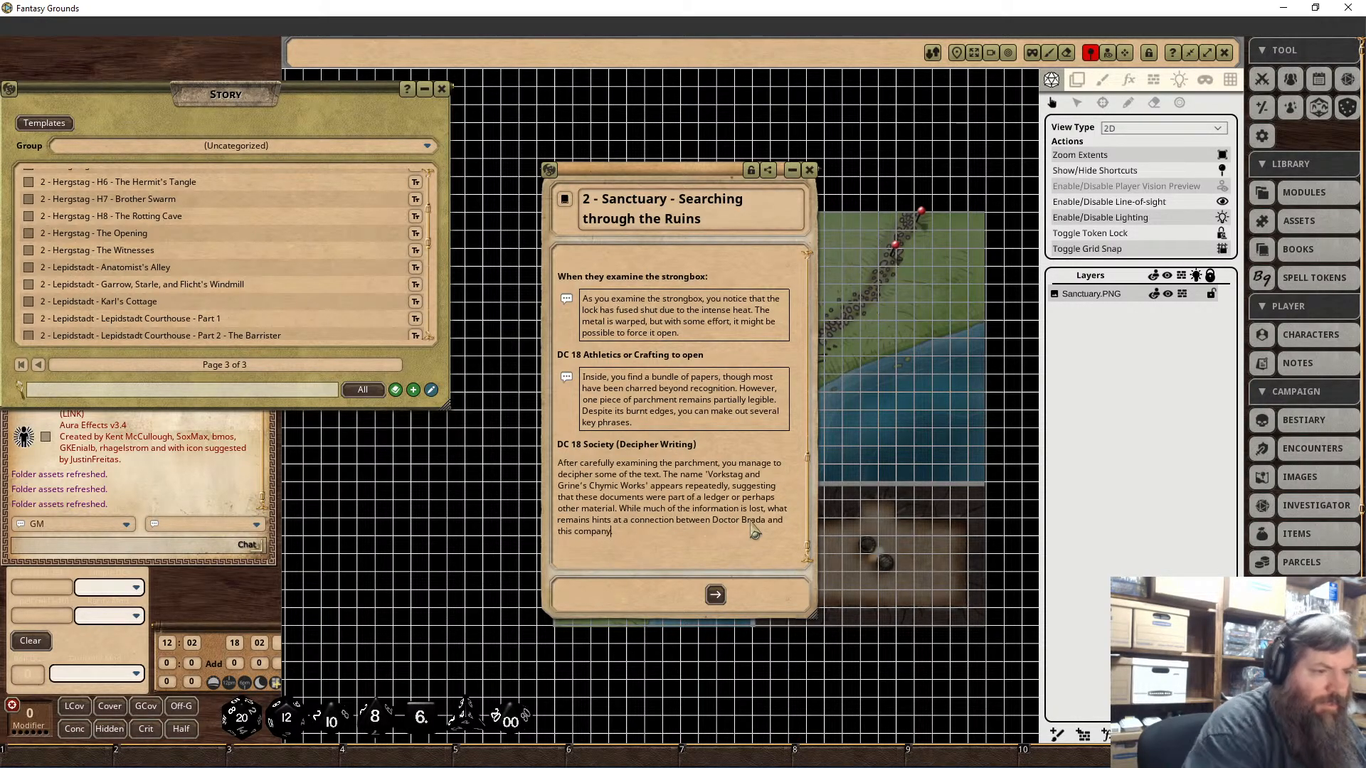
Step: Format the "After carefully examining the parchment" paragraph as a chat frame
left_click_drag(613, 532, 549, 464)
right_click(595, 470)
left_click(638, 510)
left_click(680, 549)
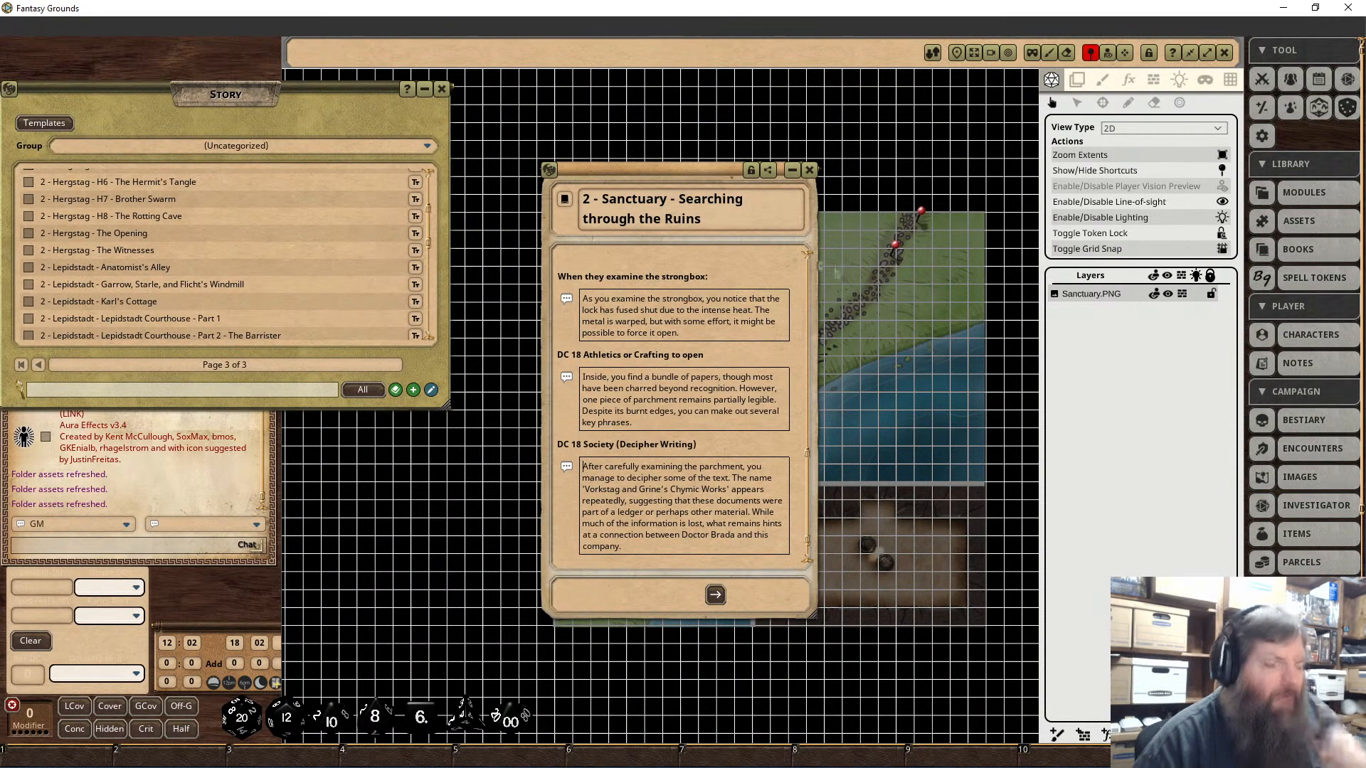
left_click(764, 467)
scroll(769, 467, "down", 1)
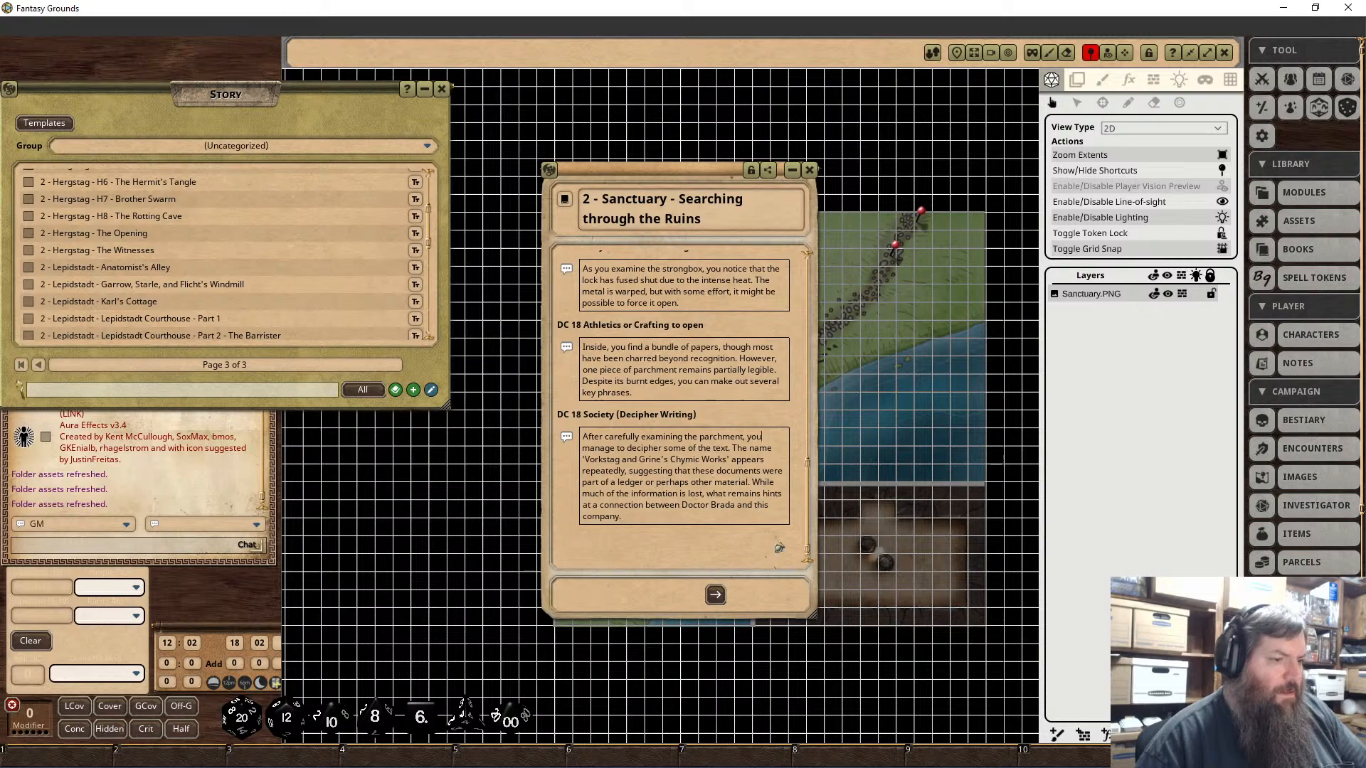
left_click(735, 534)
scroll(735, 534, "up", 1)
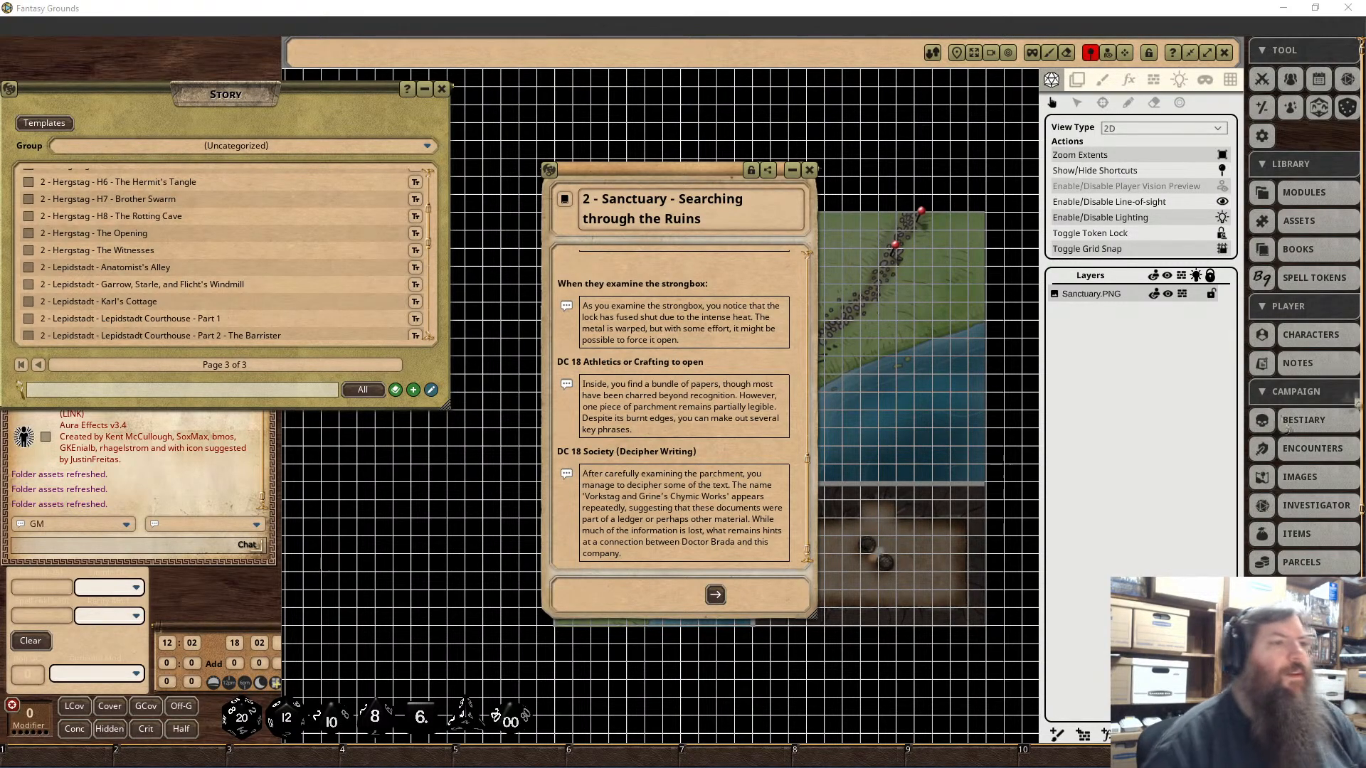
Step: Lock the "Searching through the Ruins" entry and pin it to the middle of the ruins on the Sanctuary map, putting its window away
left_click(751, 171)
left_click_drag(732, 173, 1048, 233)
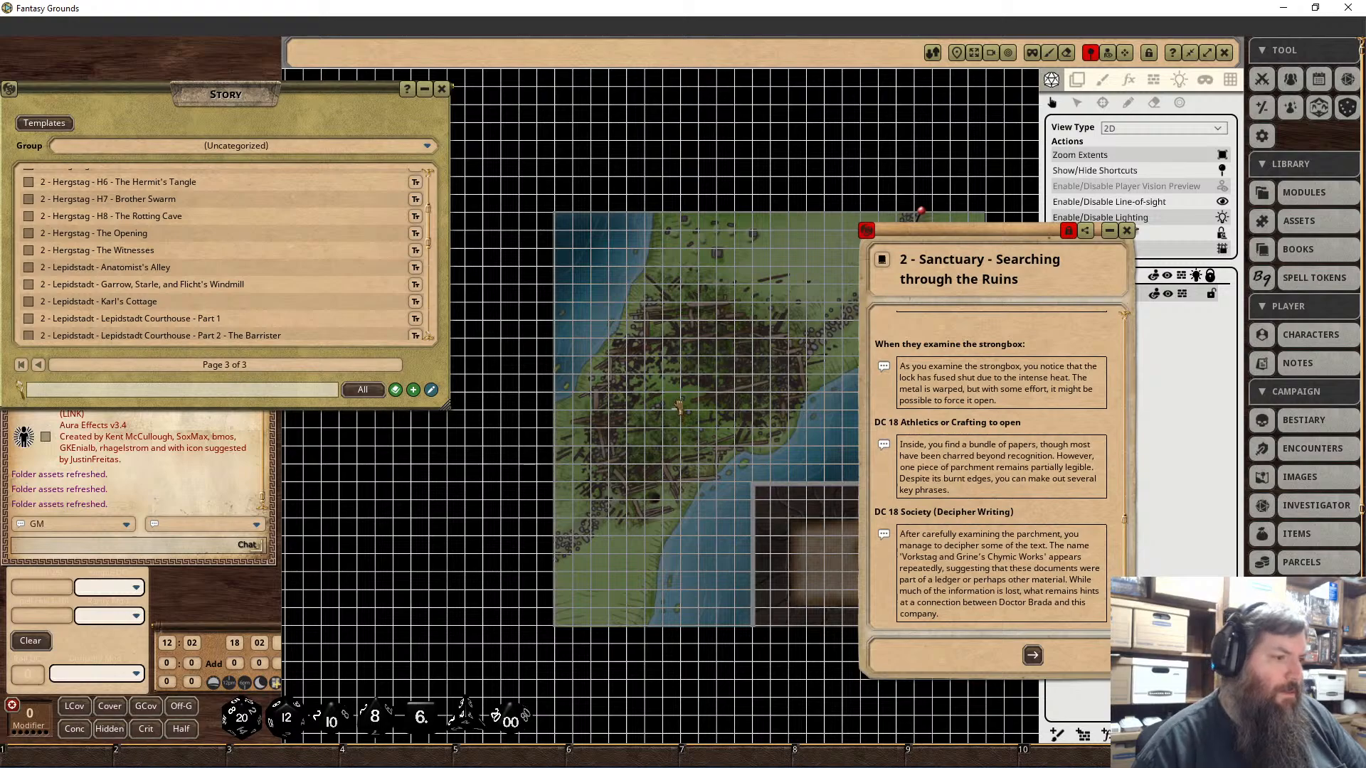
left_click(1107, 241)
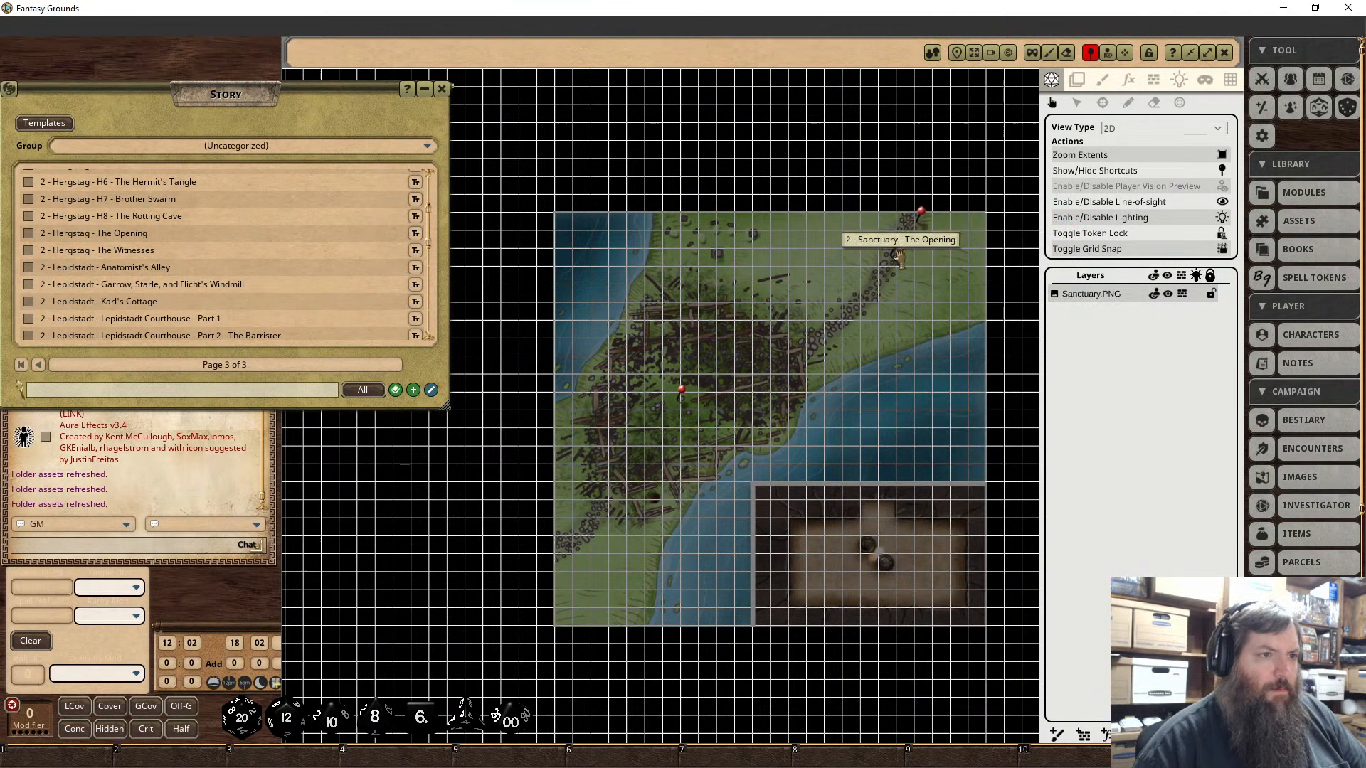
Step: Open and unlock the pinned "2 - Sanctuary - Karl the Witness" entry and insert an empty line below "Meeting with Karl:"
double_click(927, 219)
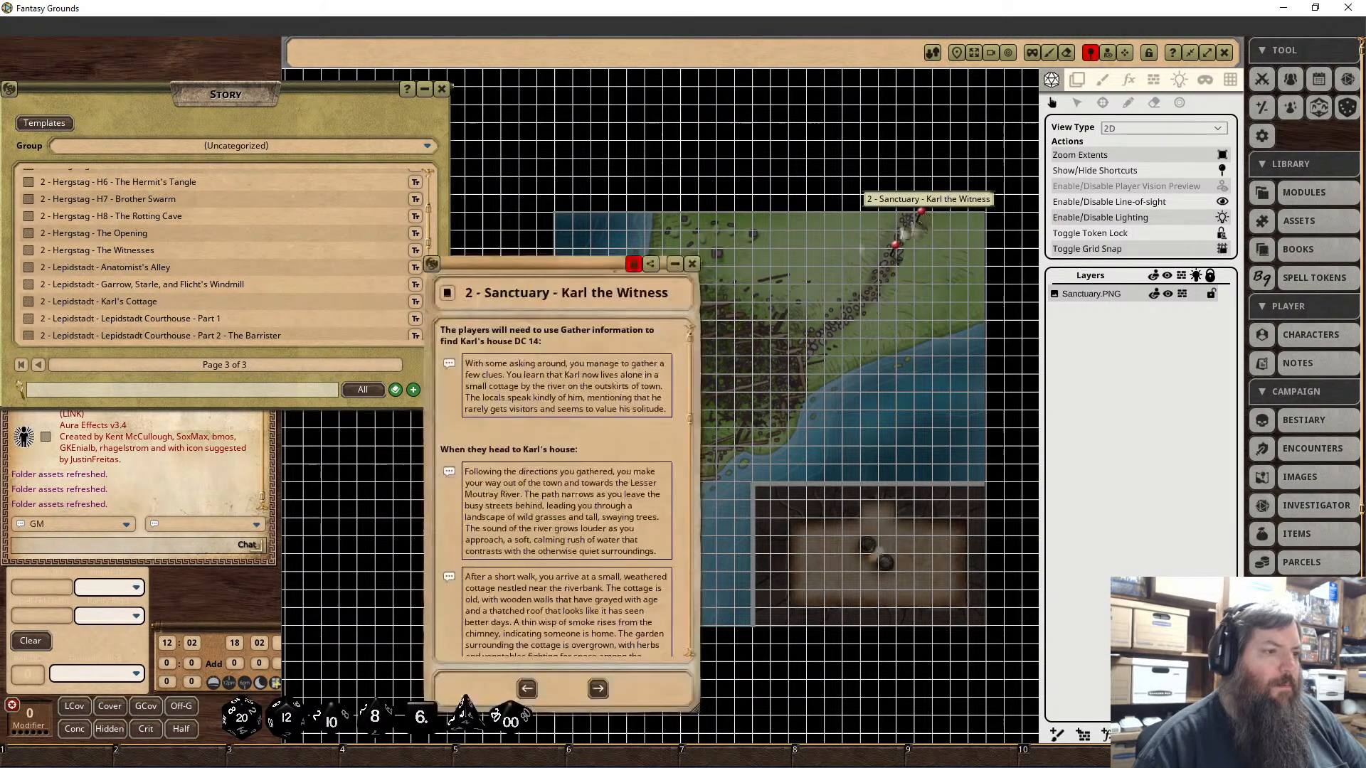
scroll(618, 430, "down", 3)
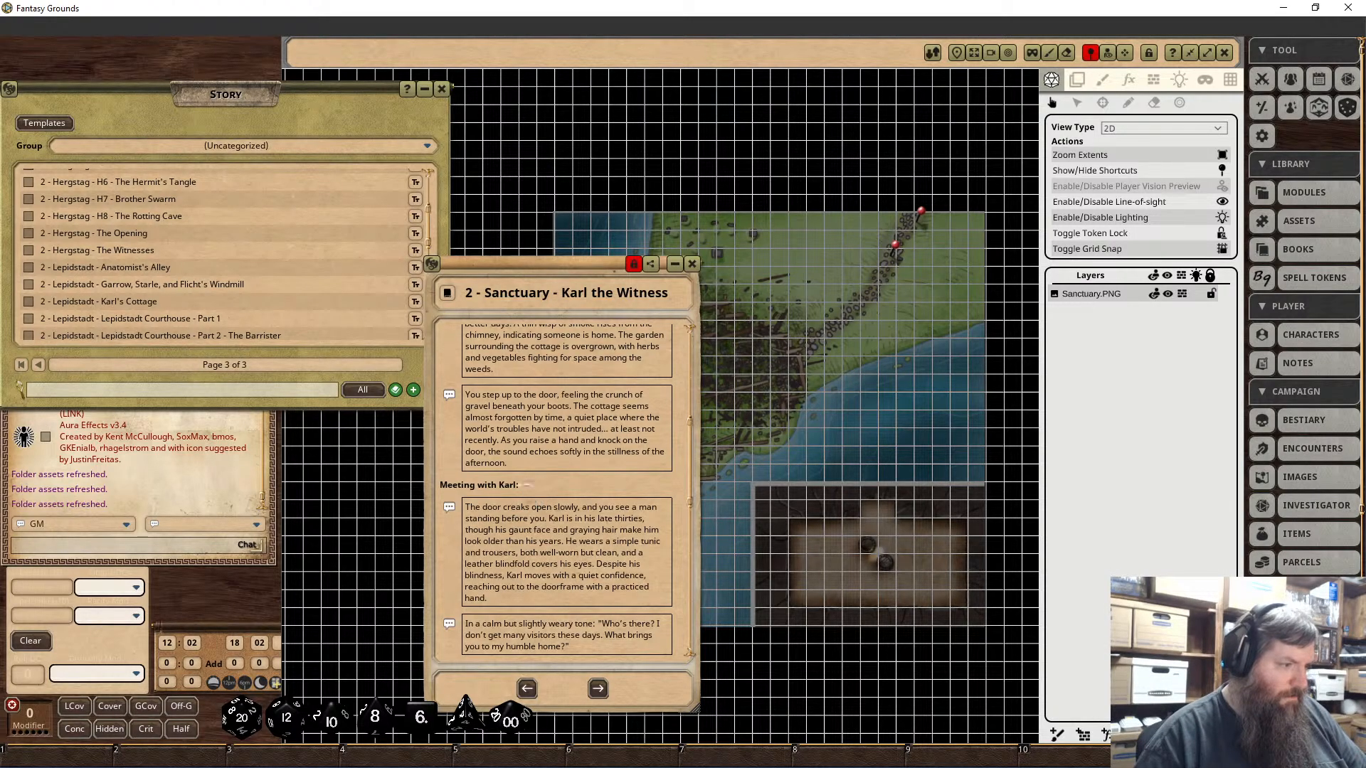
left_click(633, 264)
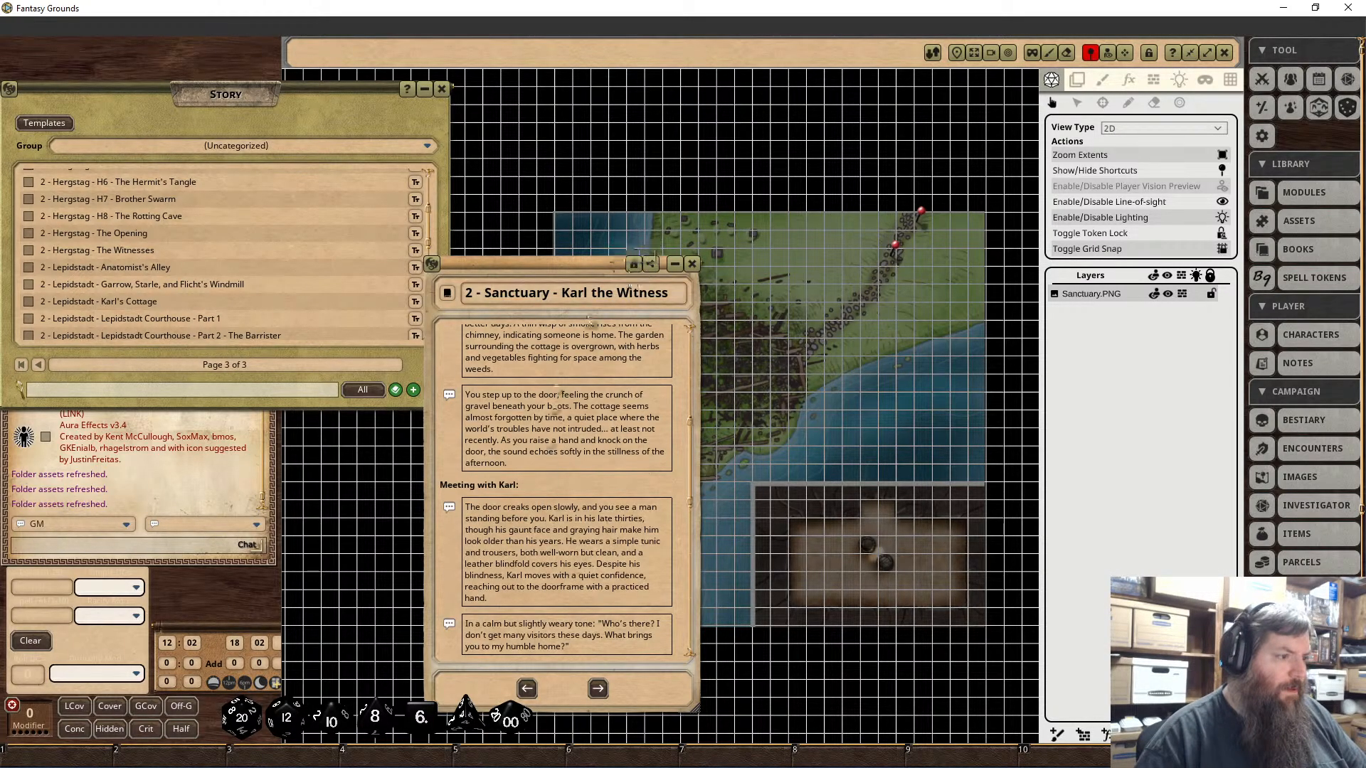
left_click(549, 486)
key("Return")
left_click_drag(586, 258, 737, 128)
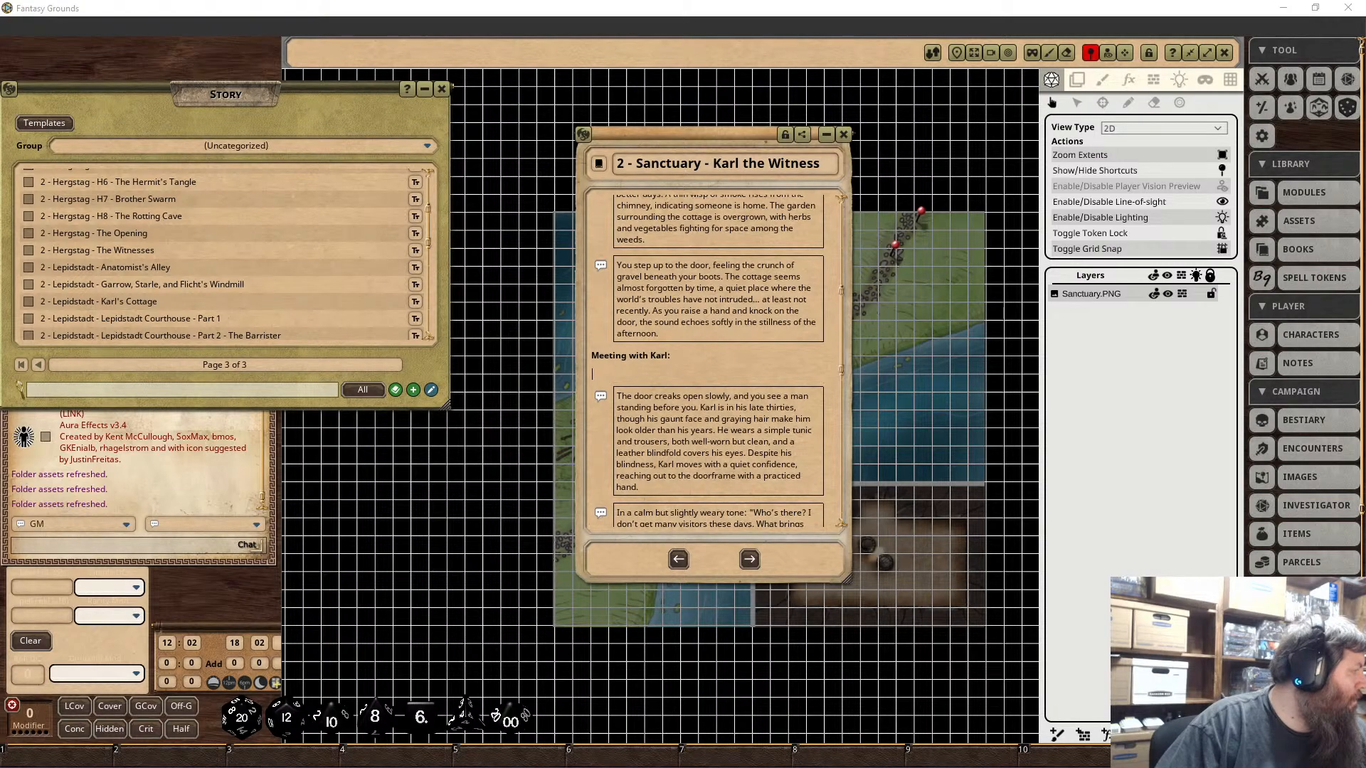
left_click(593, 374)
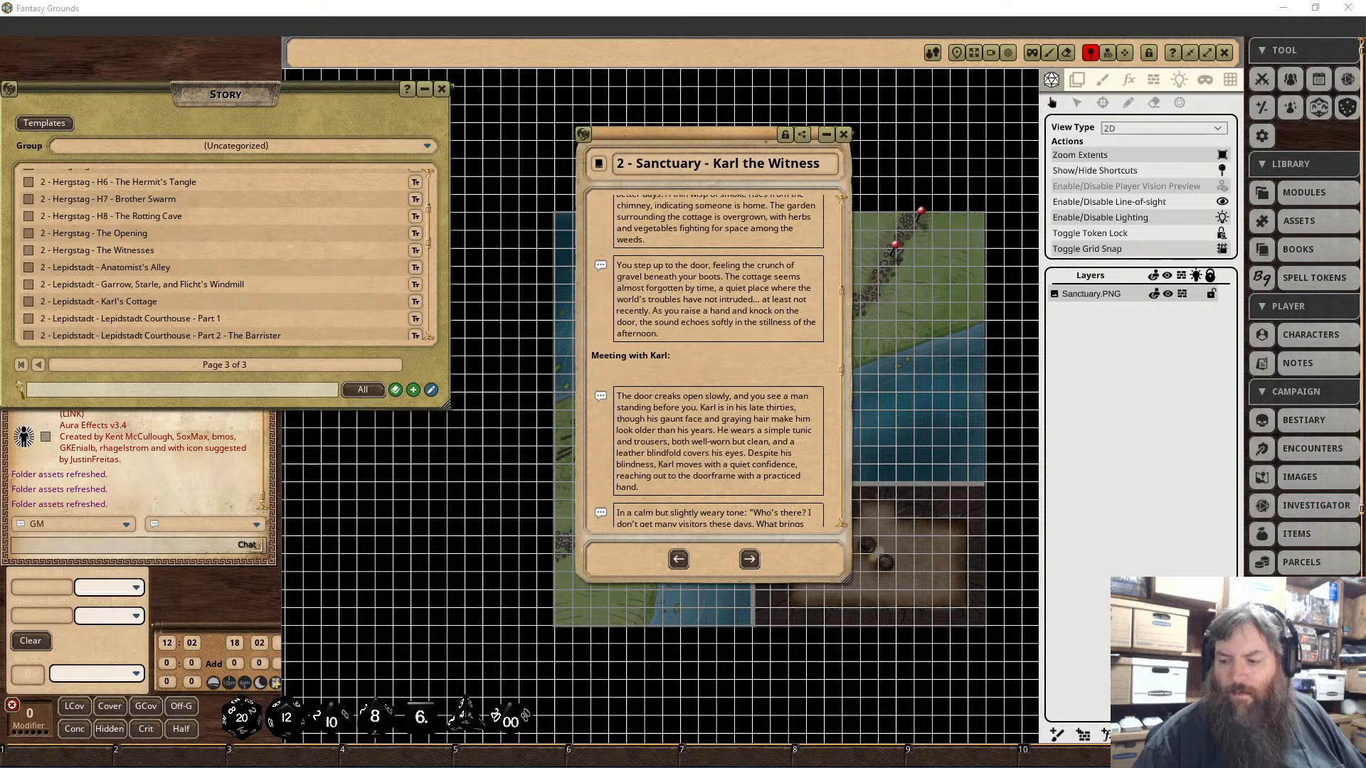
Step: Switch to Paint 3D, start a new project, paste the copied picture of the blindfolded man, and crop the canvas to it
key("alt+Tab")
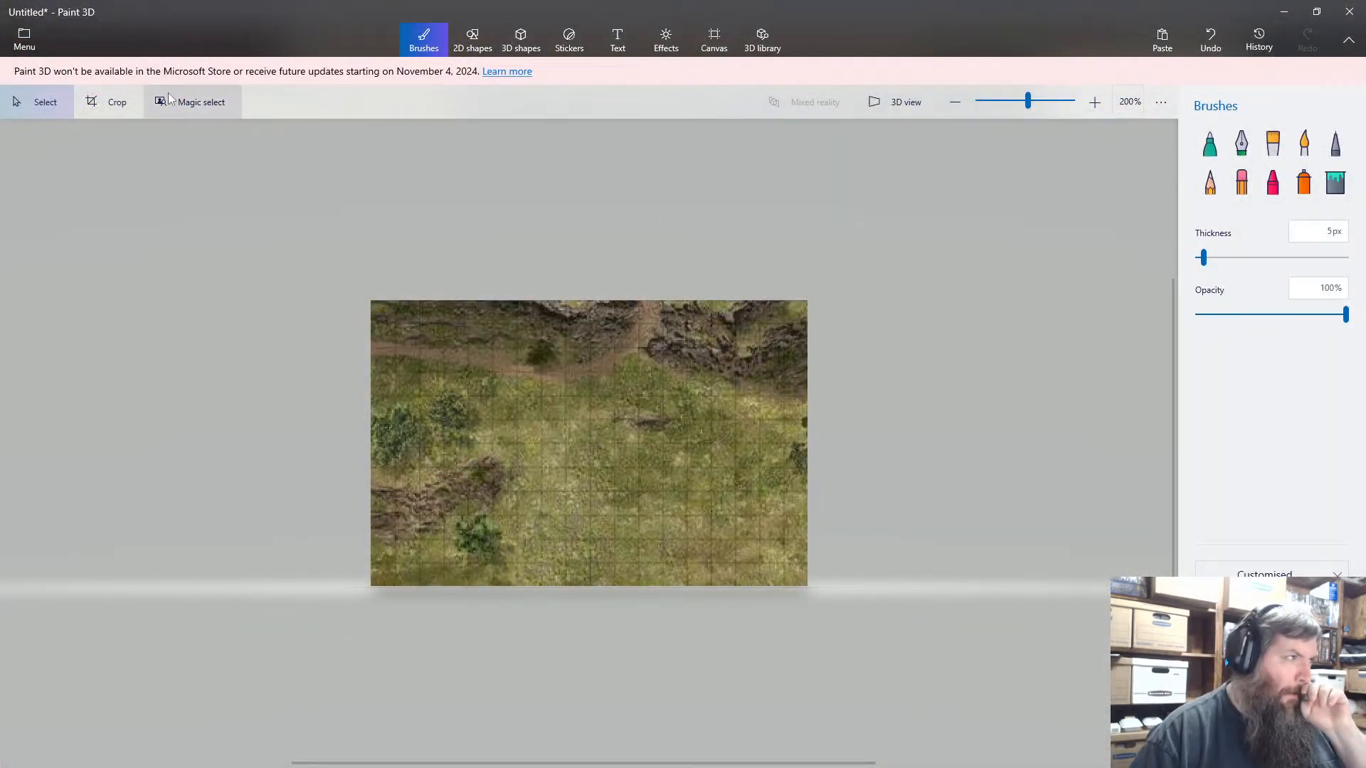
left_click(19, 33)
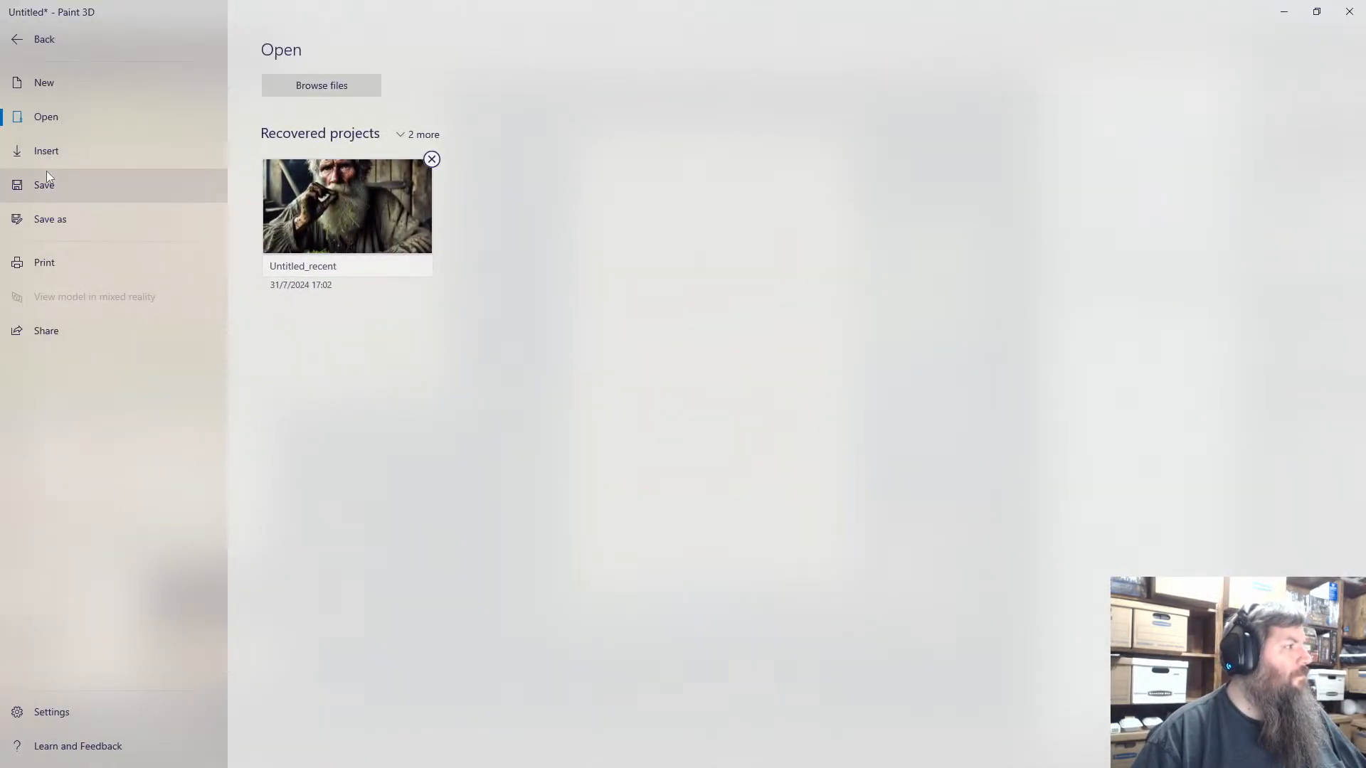
left_click(50, 84)
left_click(683, 421)
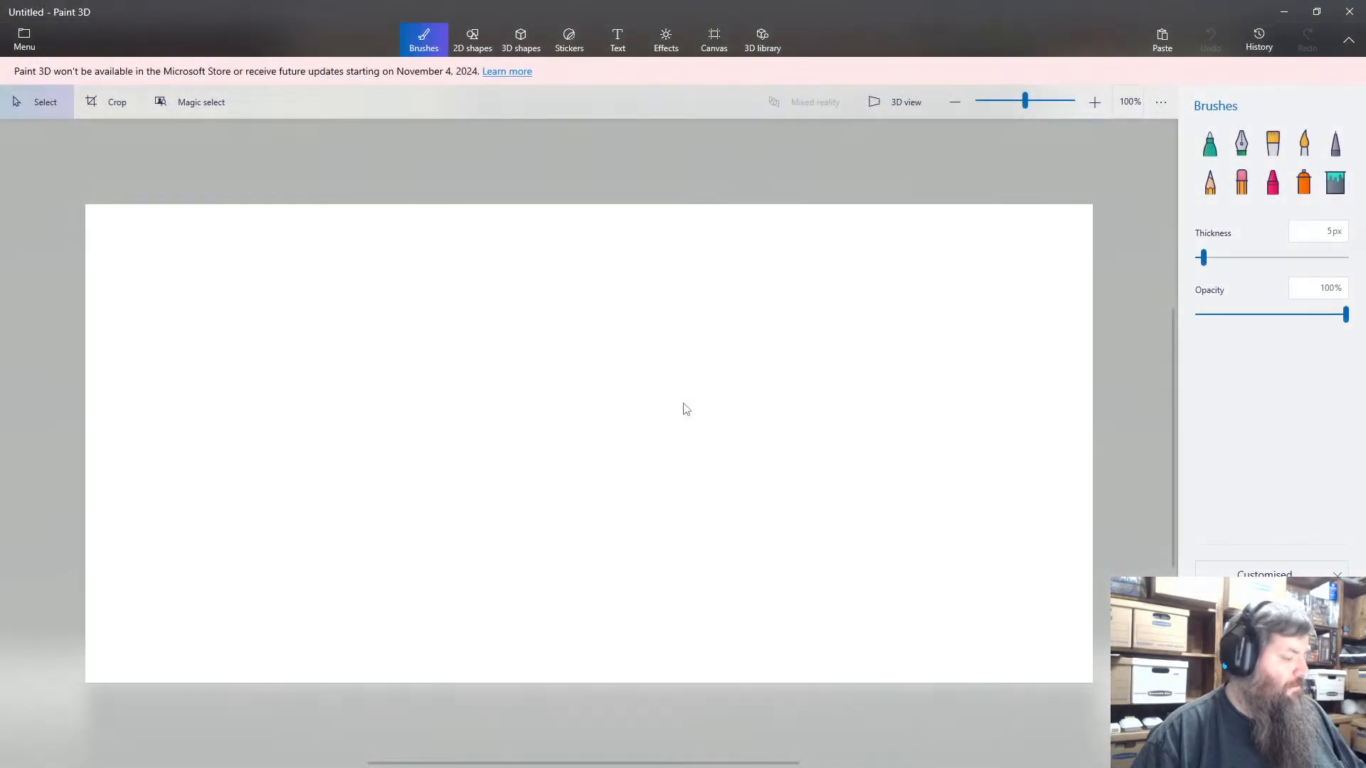
key("ctrl+v")
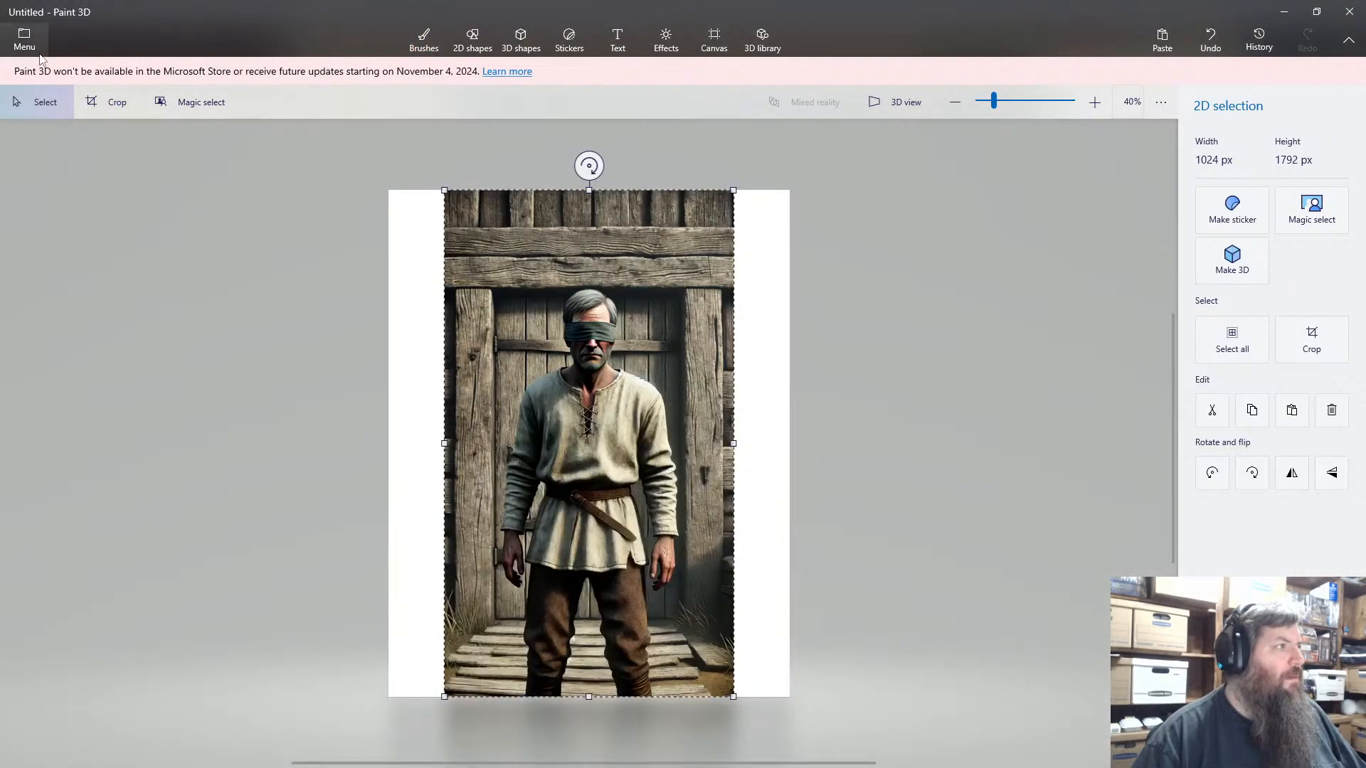
left_click(107, 101)
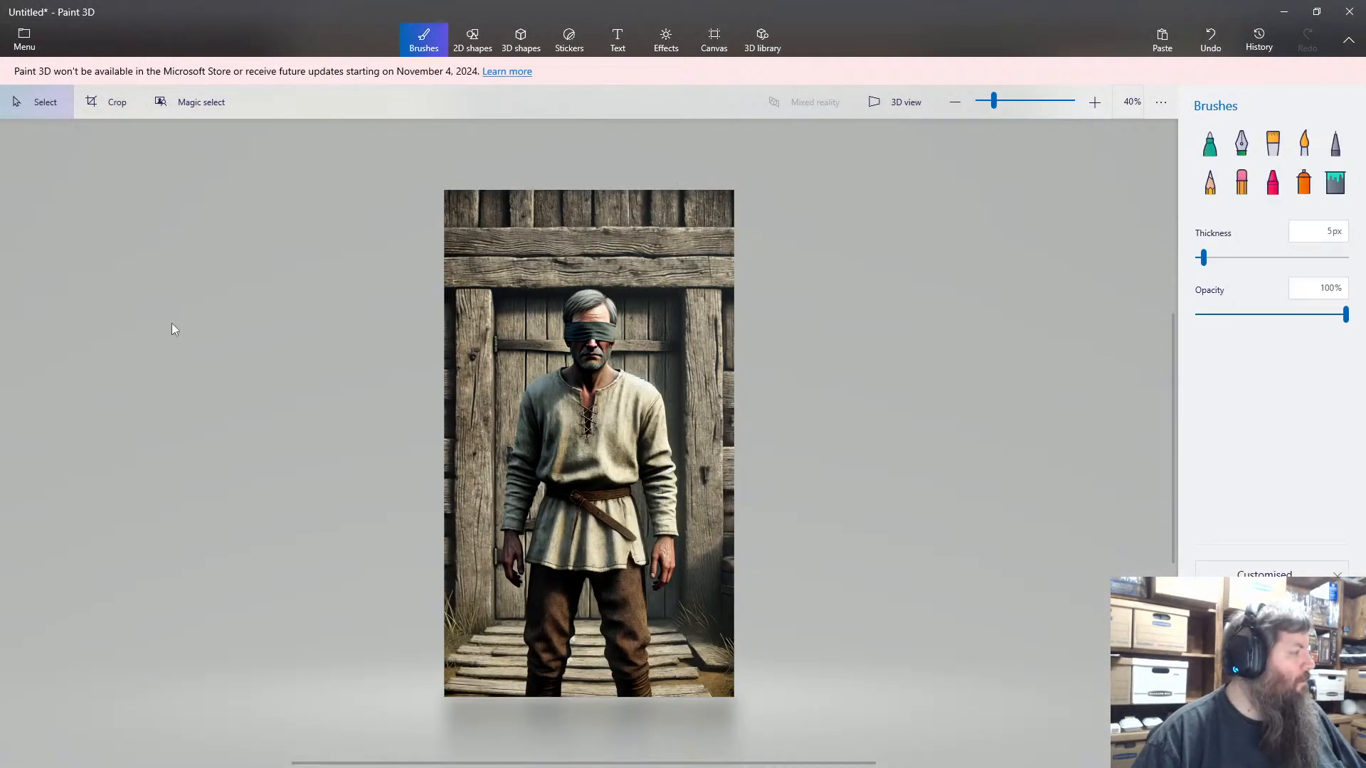
Step: Save the cropped picture as the image file Karl.png and return to Fantasy Grounds
left_click(23, 40)
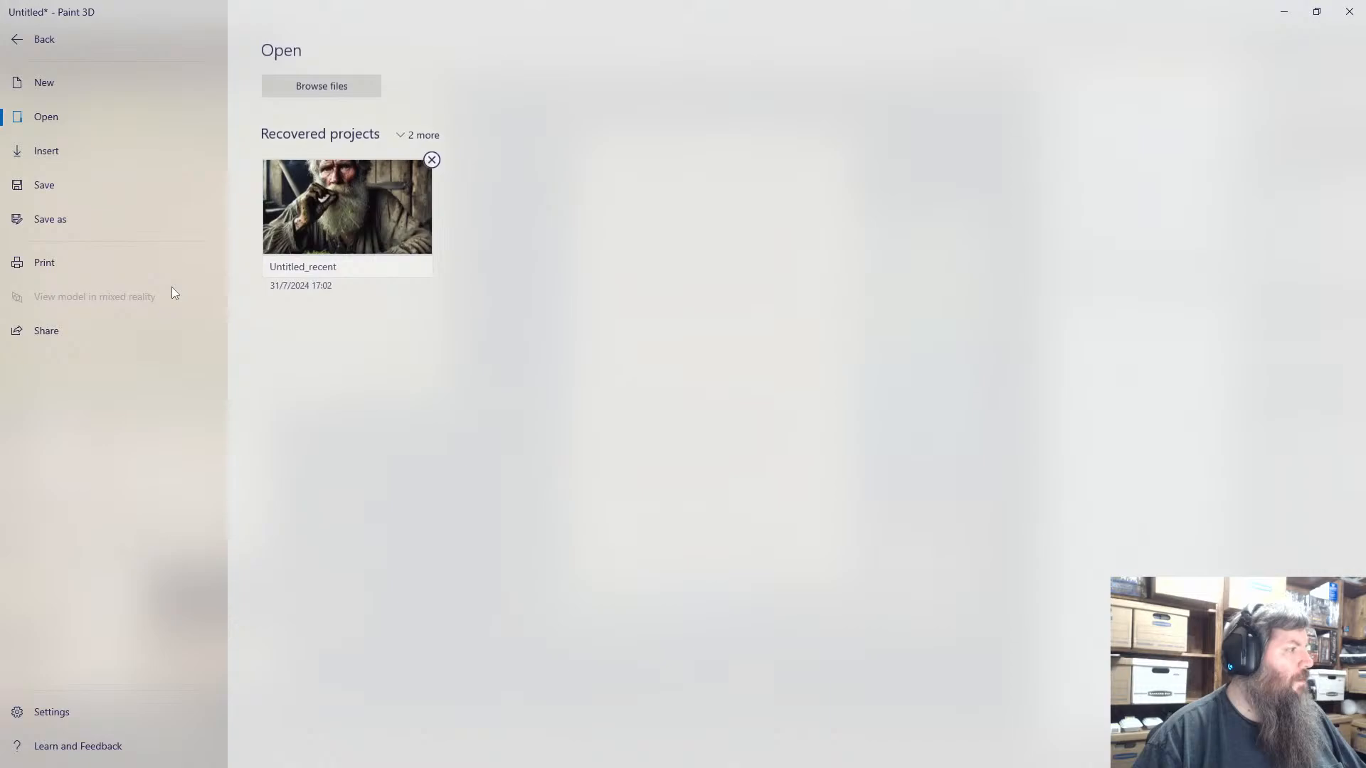
left_click(49, 219)
left_click(299, 128)
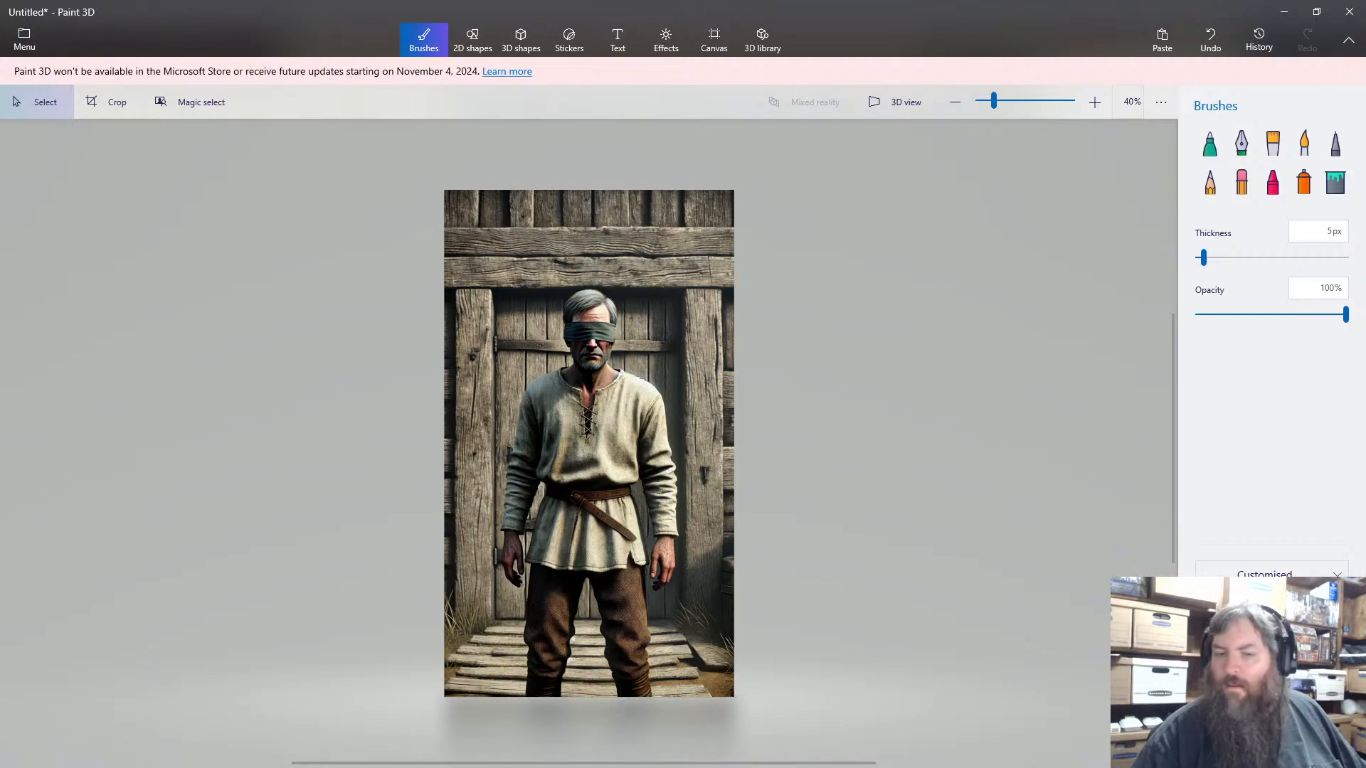
left_click(1285, 11)
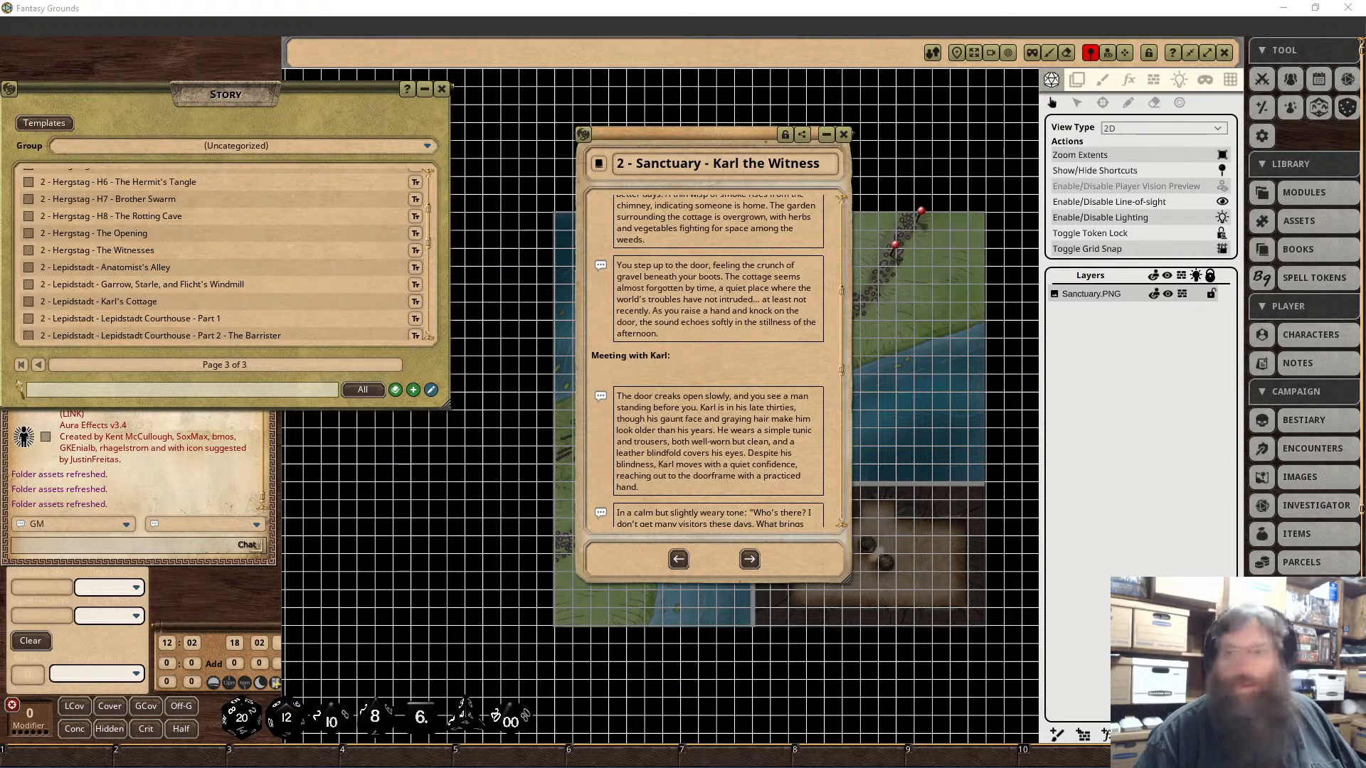
Step: Open the asset browser and filter the images by "karl"
left_click(1300, 220)
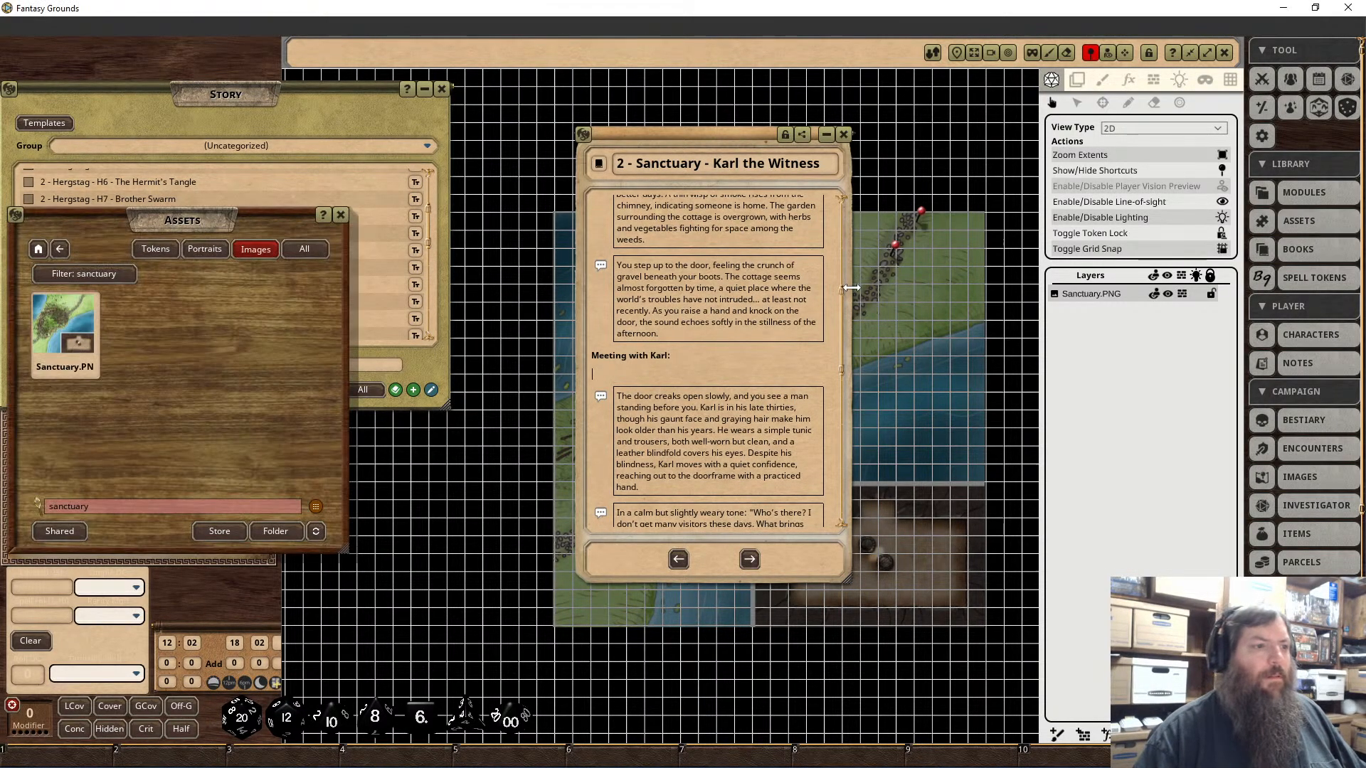
double_click(208, 507)
key("BackSpace")
type("kar")
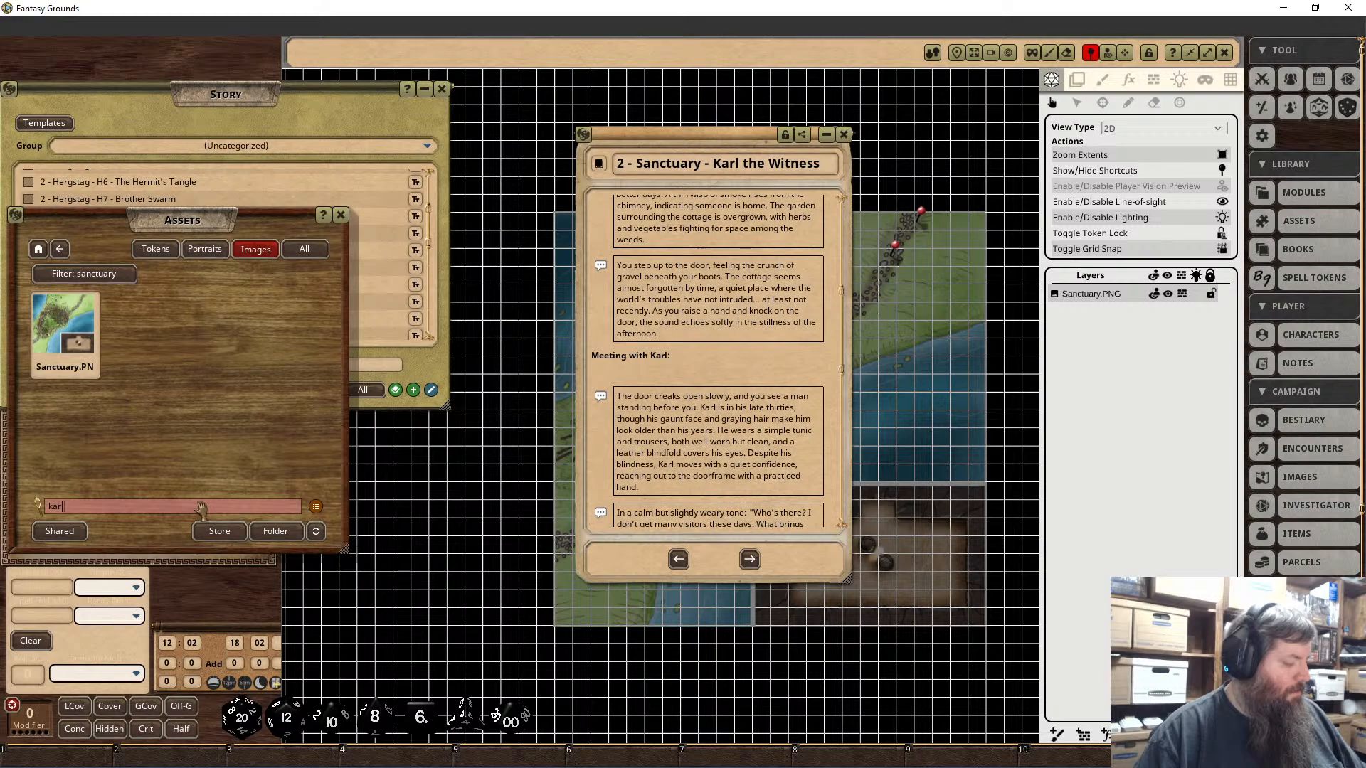
type("ls")
key("Return")
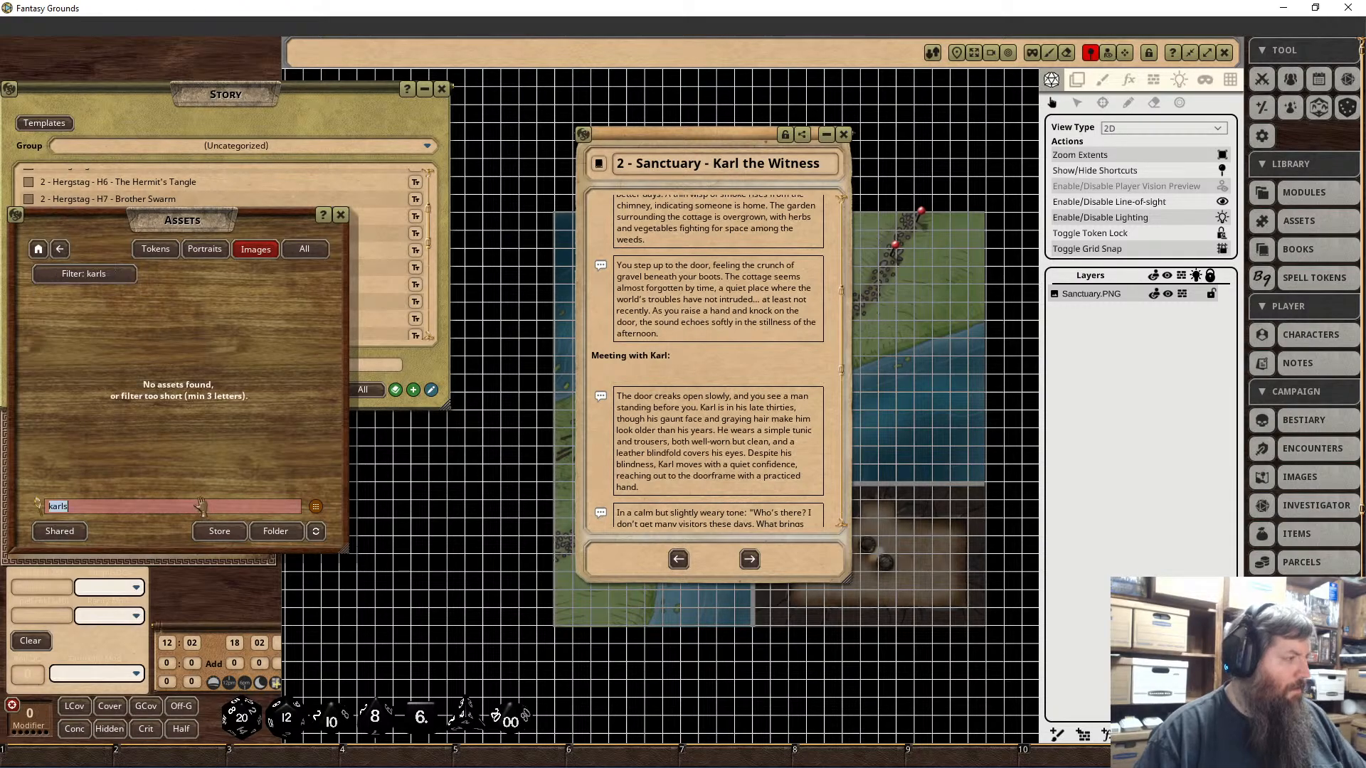
left_click(126, 507)
key("BackSpace")
key("Return")
type("\\")
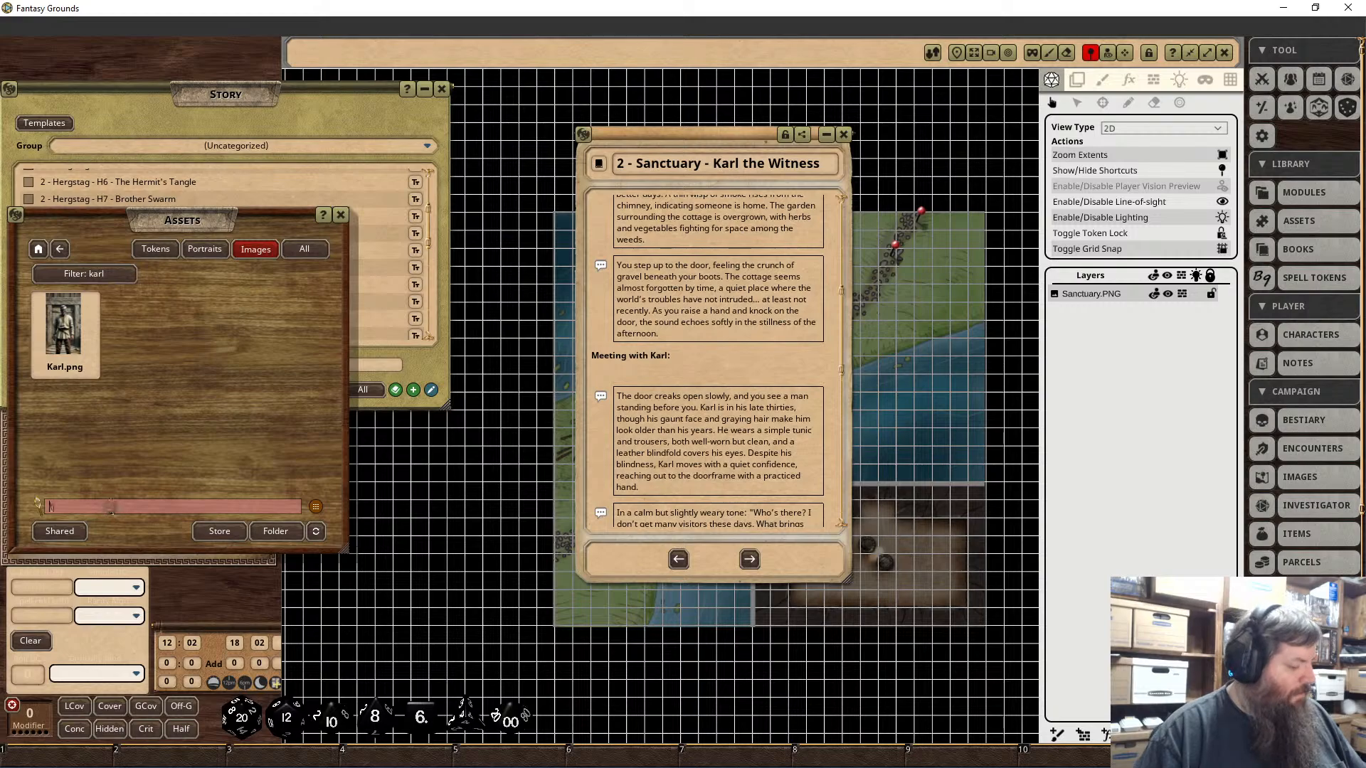
type("karl")
key("Return")
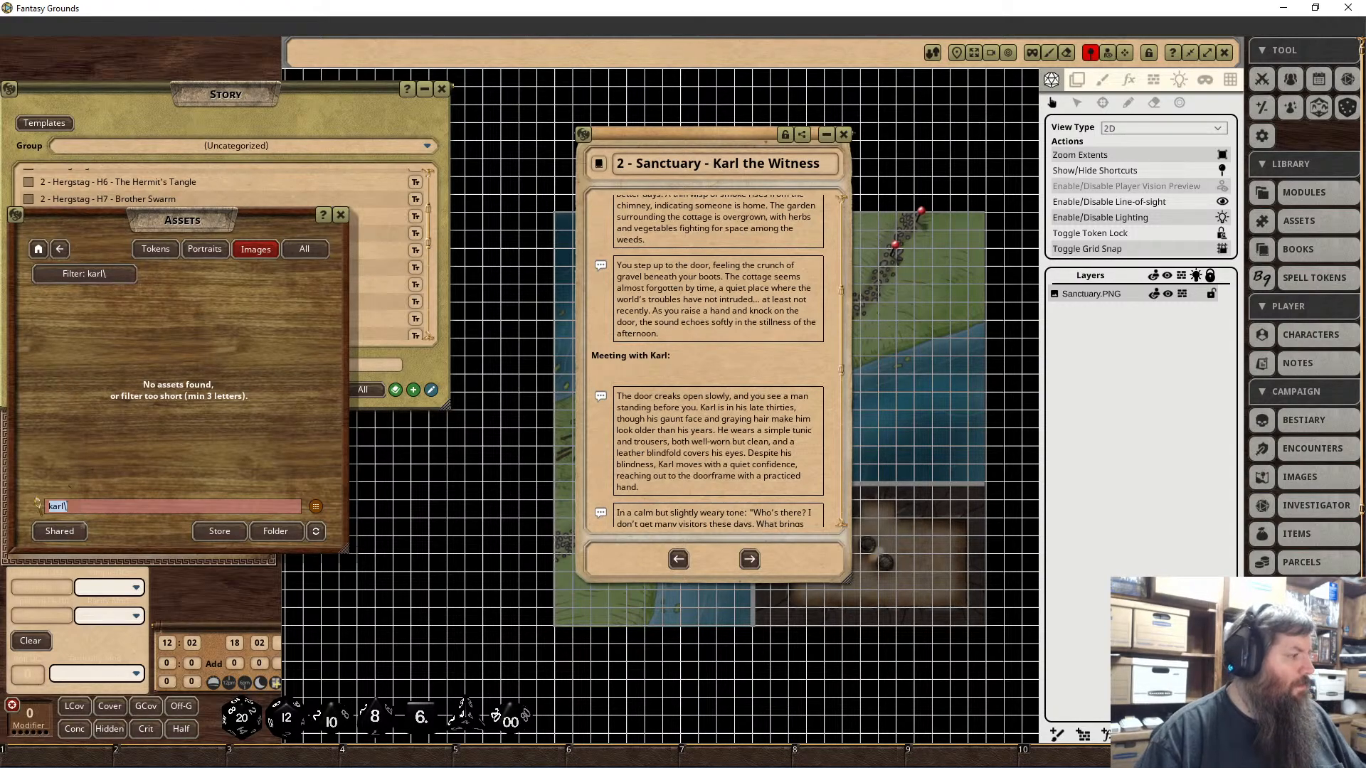
left_click(84, 508)
key("Return")
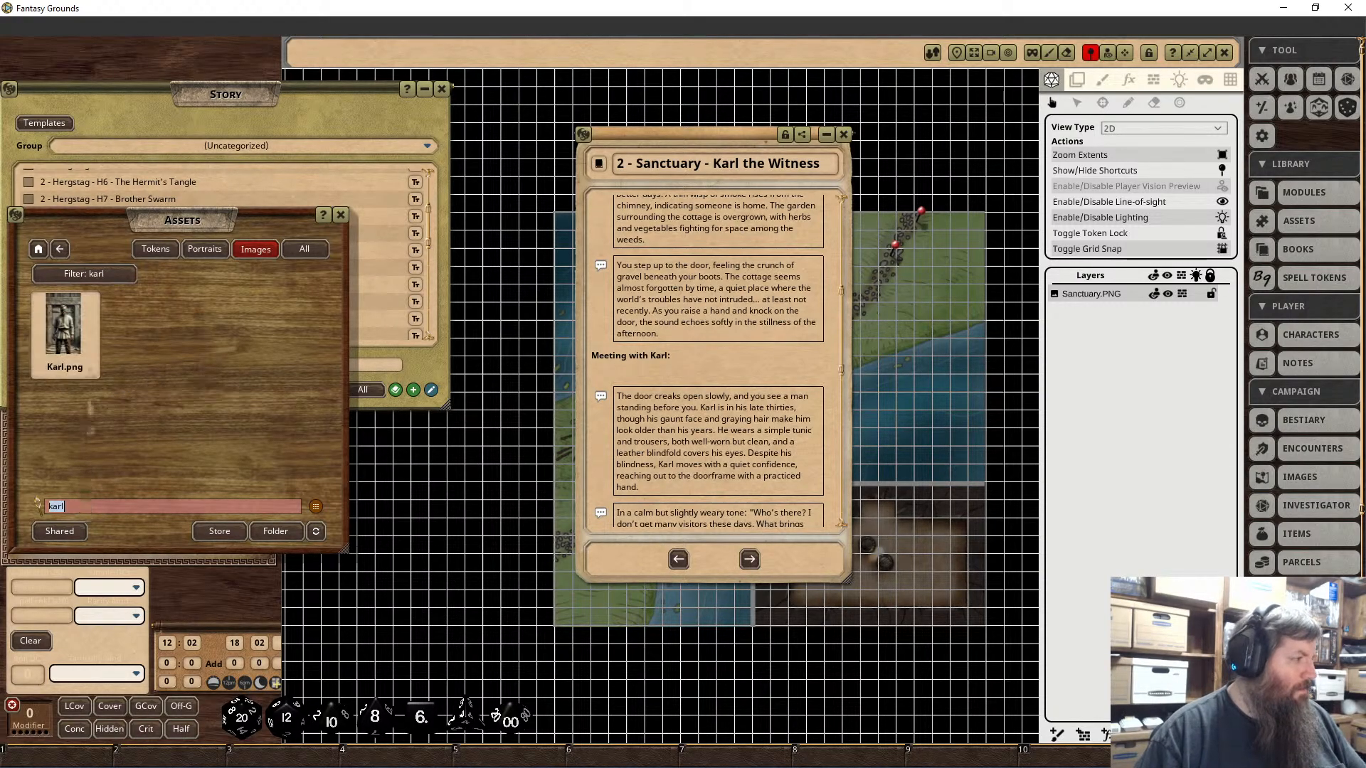
Step: Create a map record from Karl.png and lock it
left_click(64, 323)
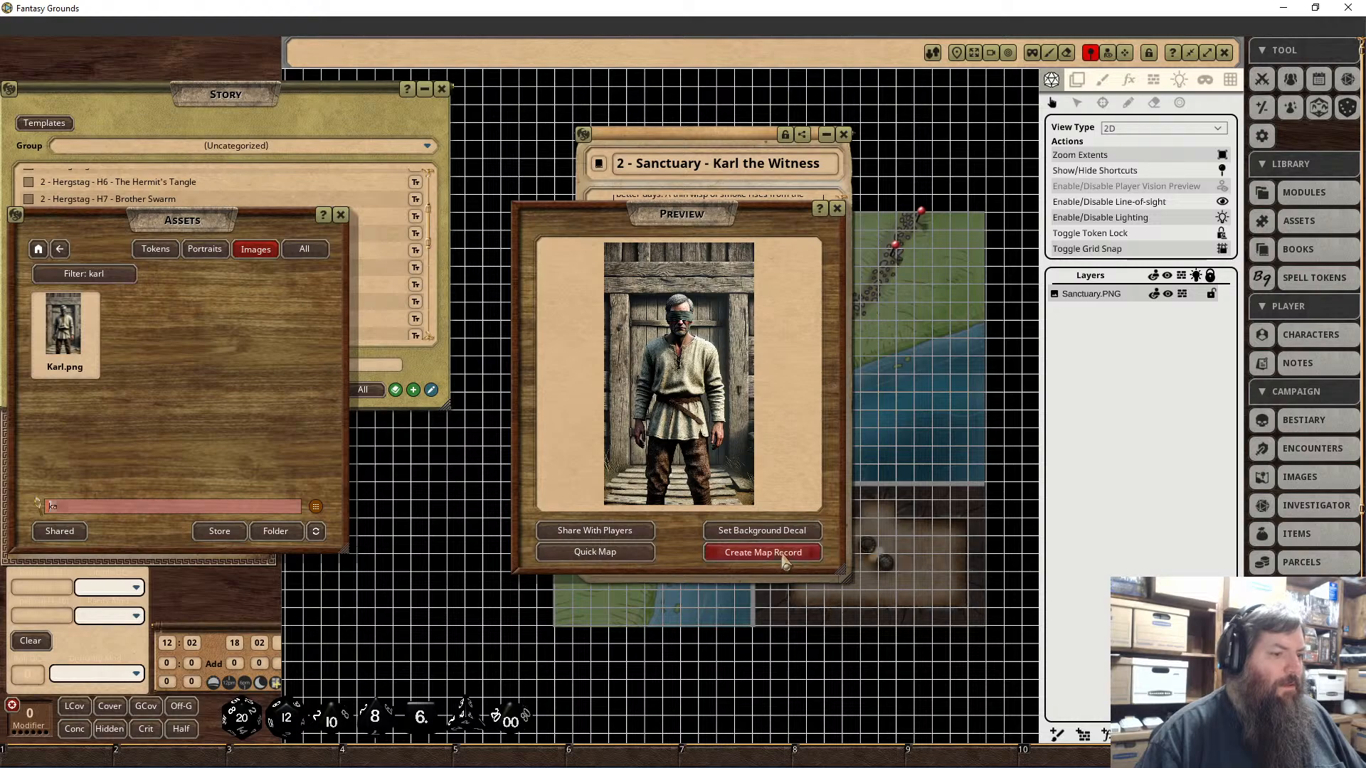
left_click(767, 552)
left_click(784, 198)
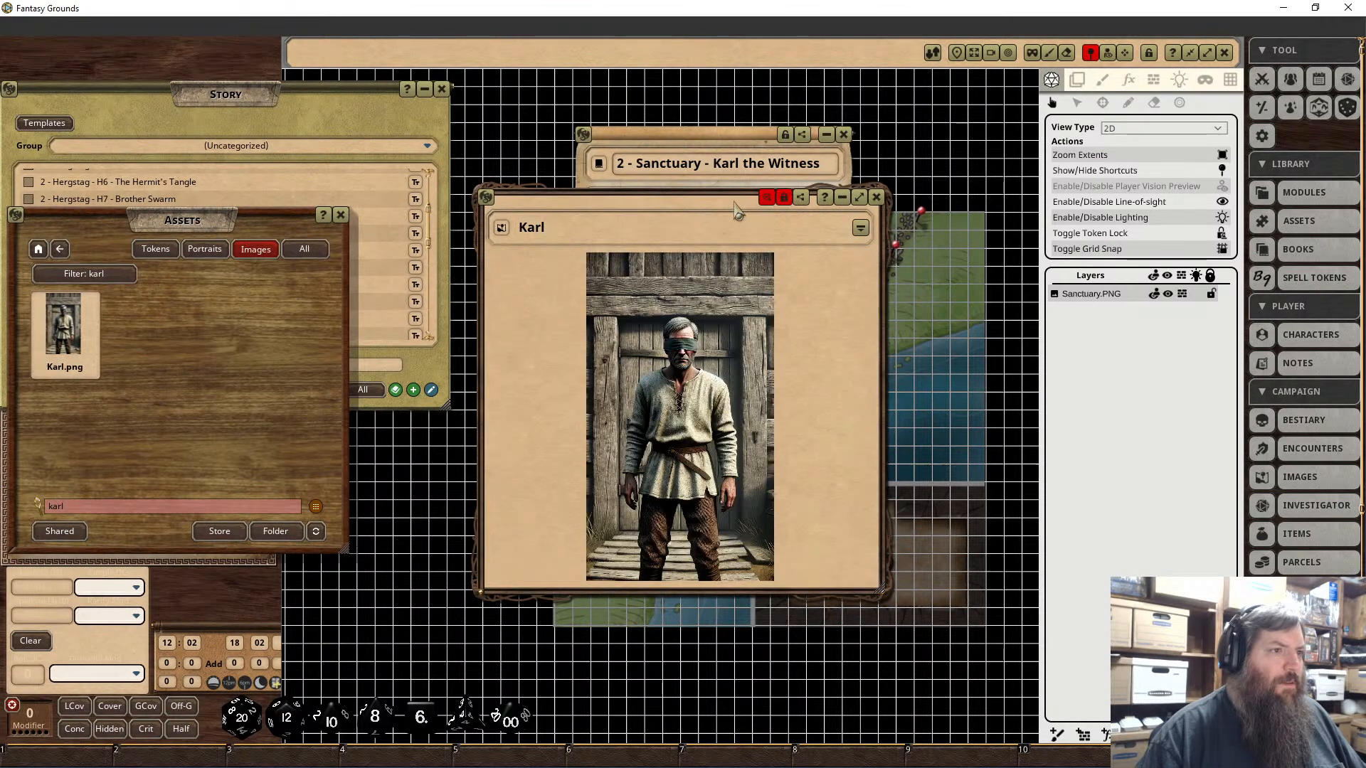
Step: Link the Karl image under the "Meeting with Karl:" heading of the story entry, and close the image, entry and asset windows
left_click_drag(734, 203, 1001, 386)
left_click_drag(752, 381, 624, 371)
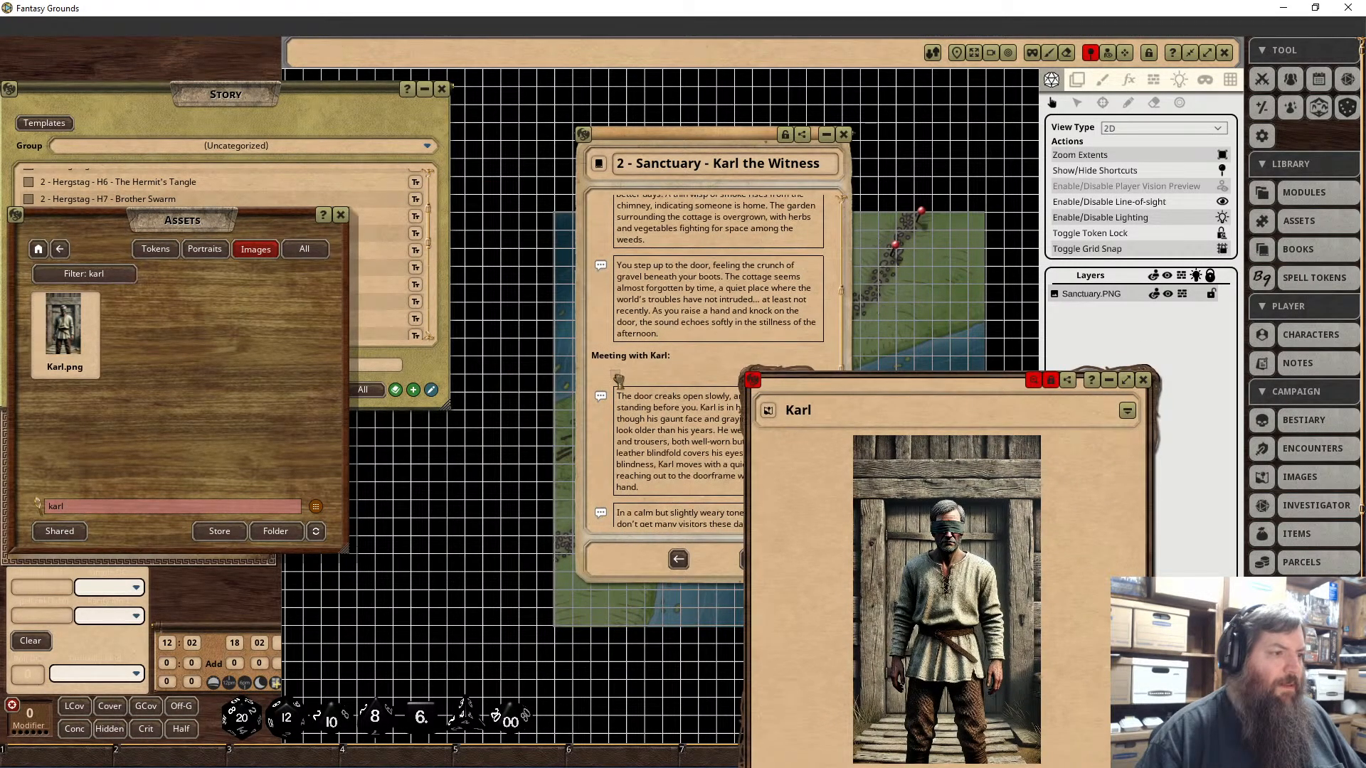
left_click(1143, 379)
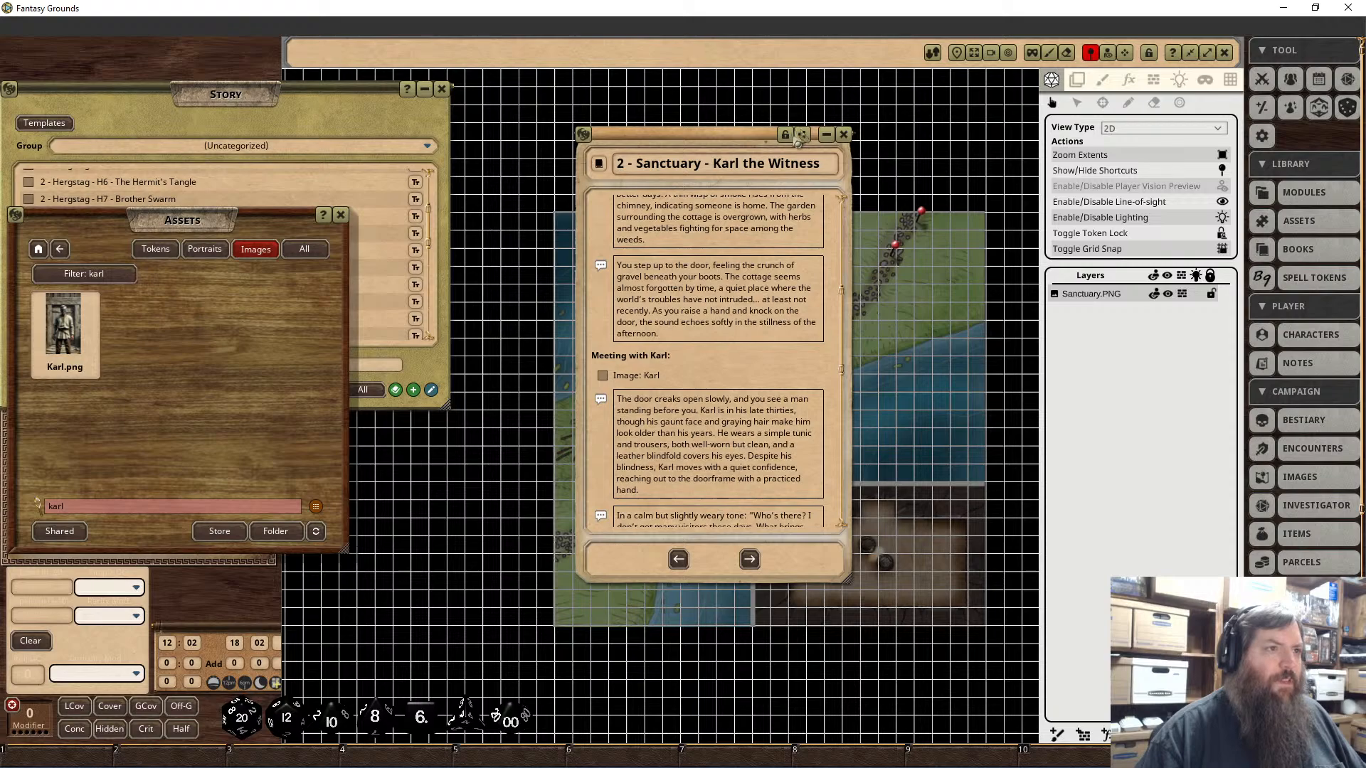
left_click(843, 135)
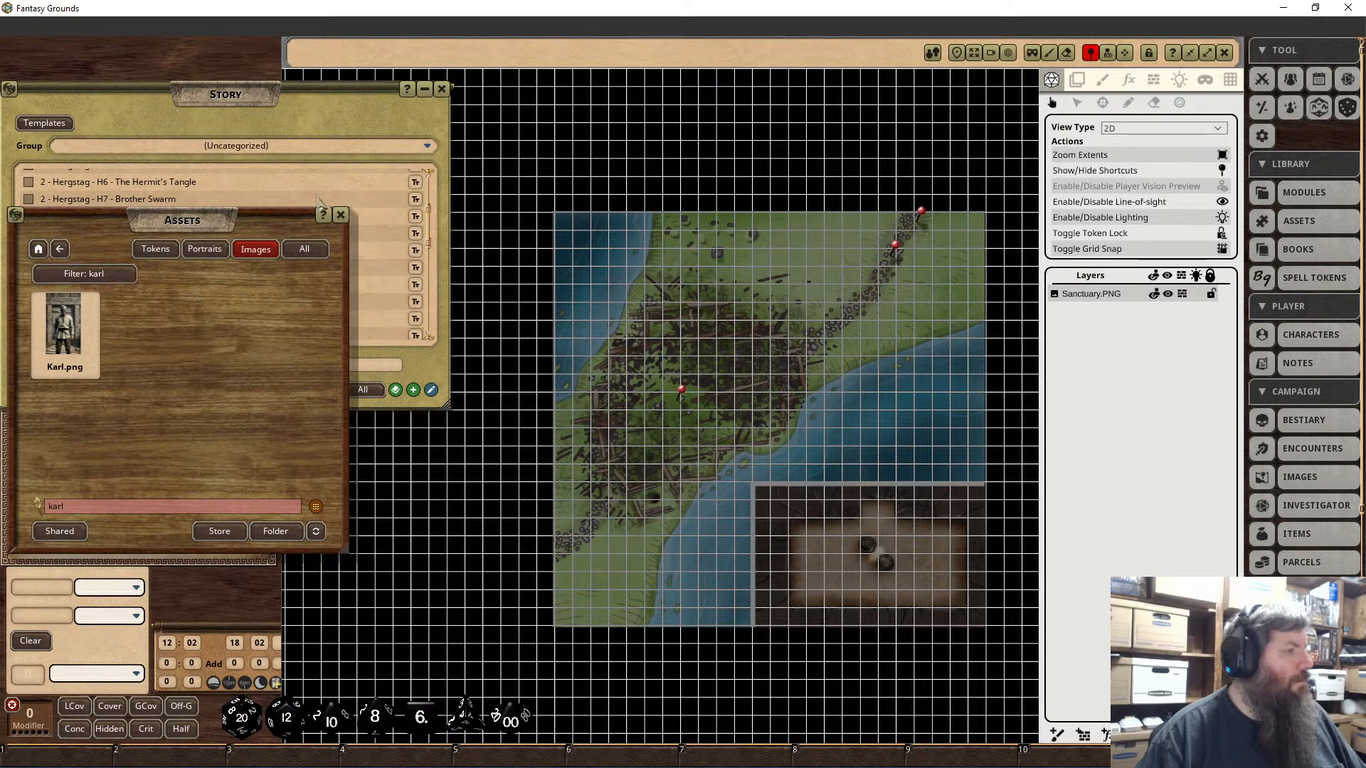
left_click(340, 214)
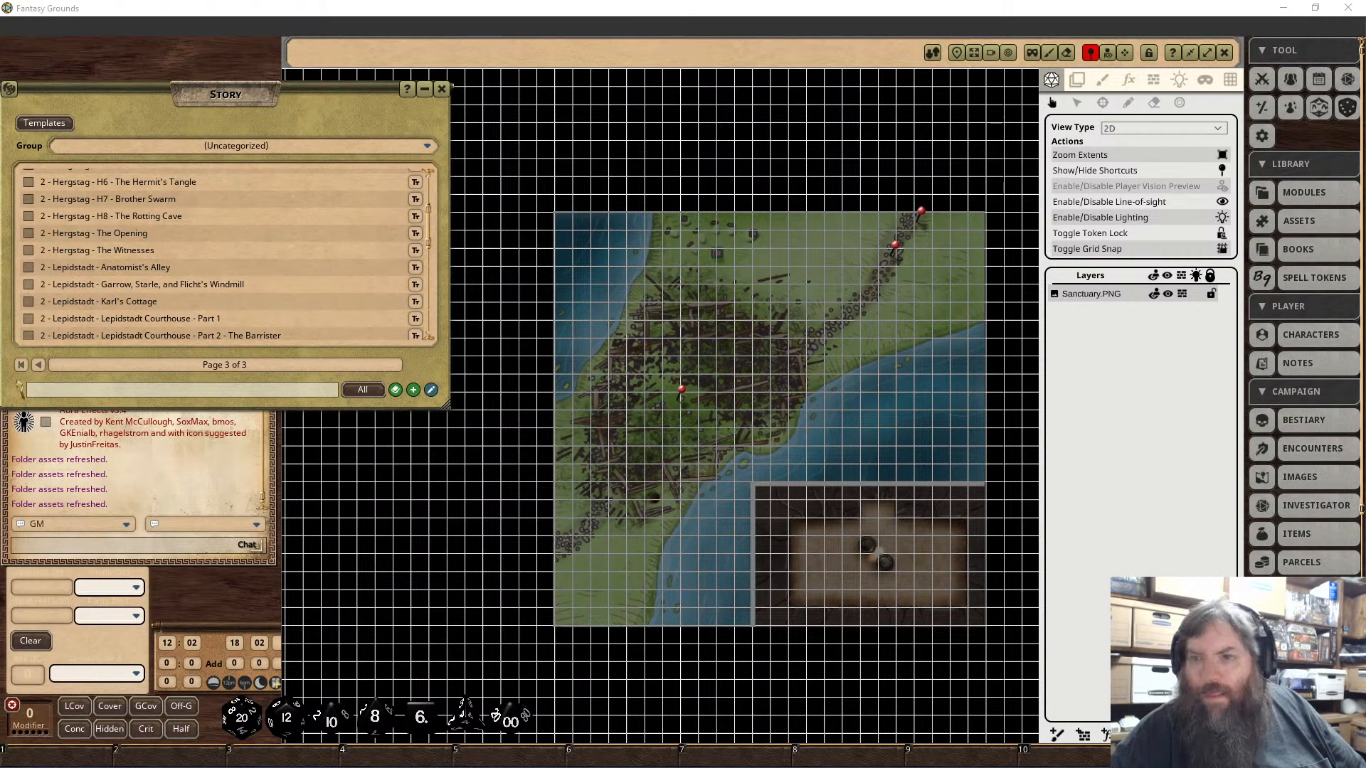
left_click(773, 404)
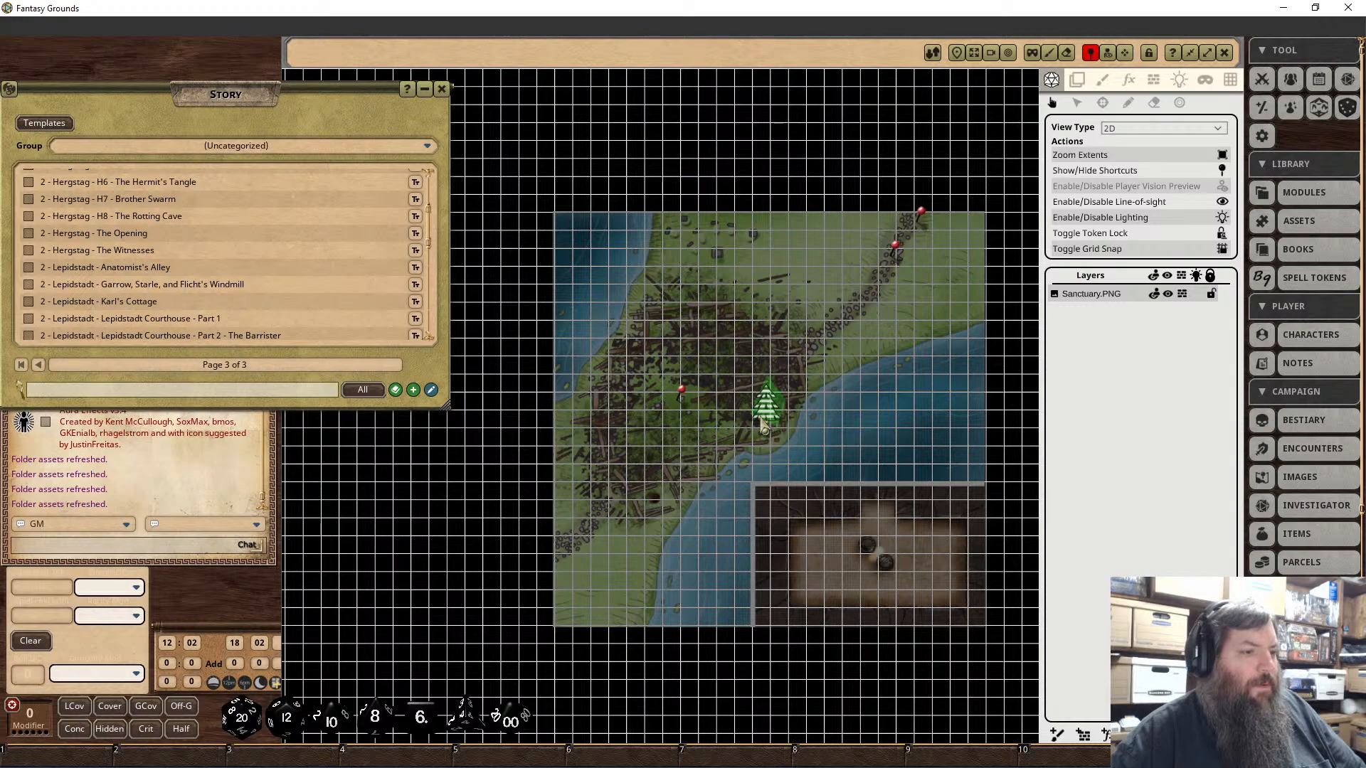
left_click_drag(781, 407, 675, 485)
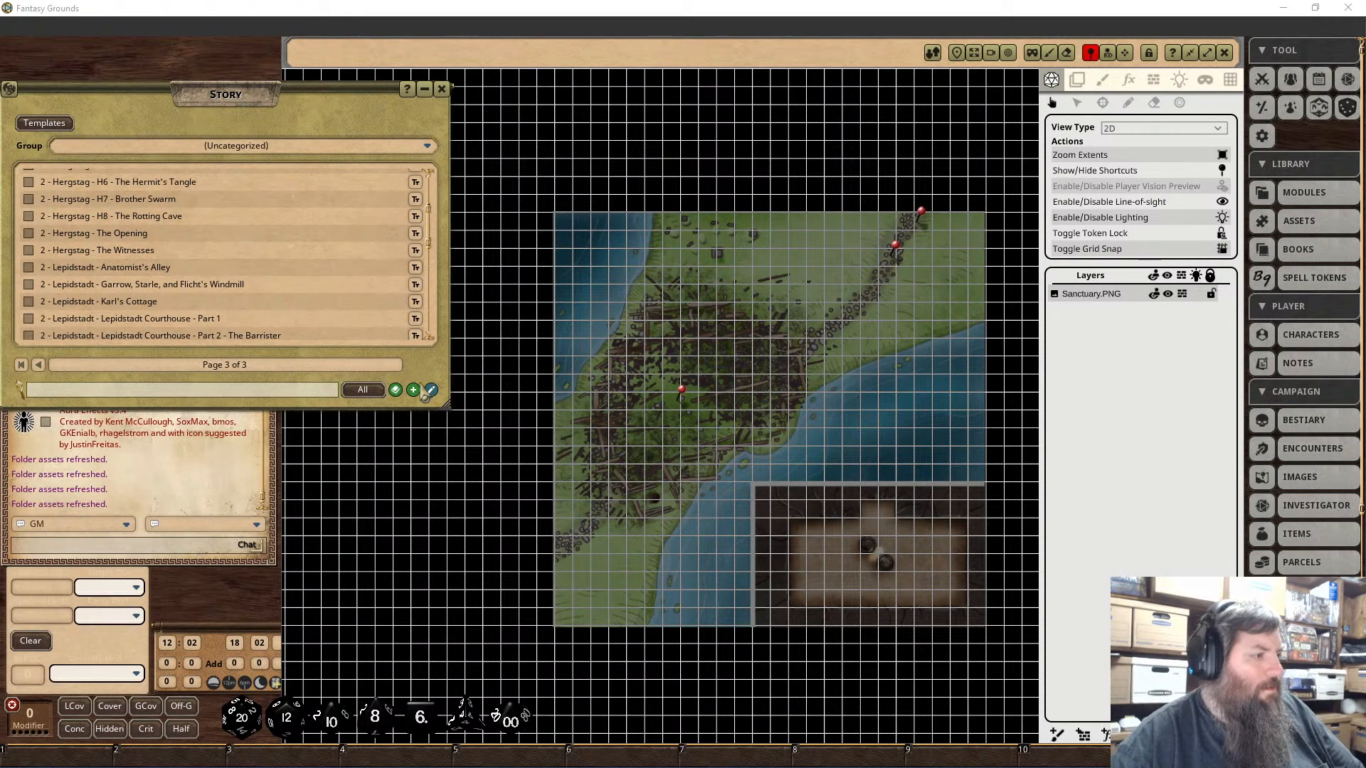
Step: Create a new story entry titled "2 - Sanctuary - The Cellar"
left_click(413, 390)
left_click(681, 199)
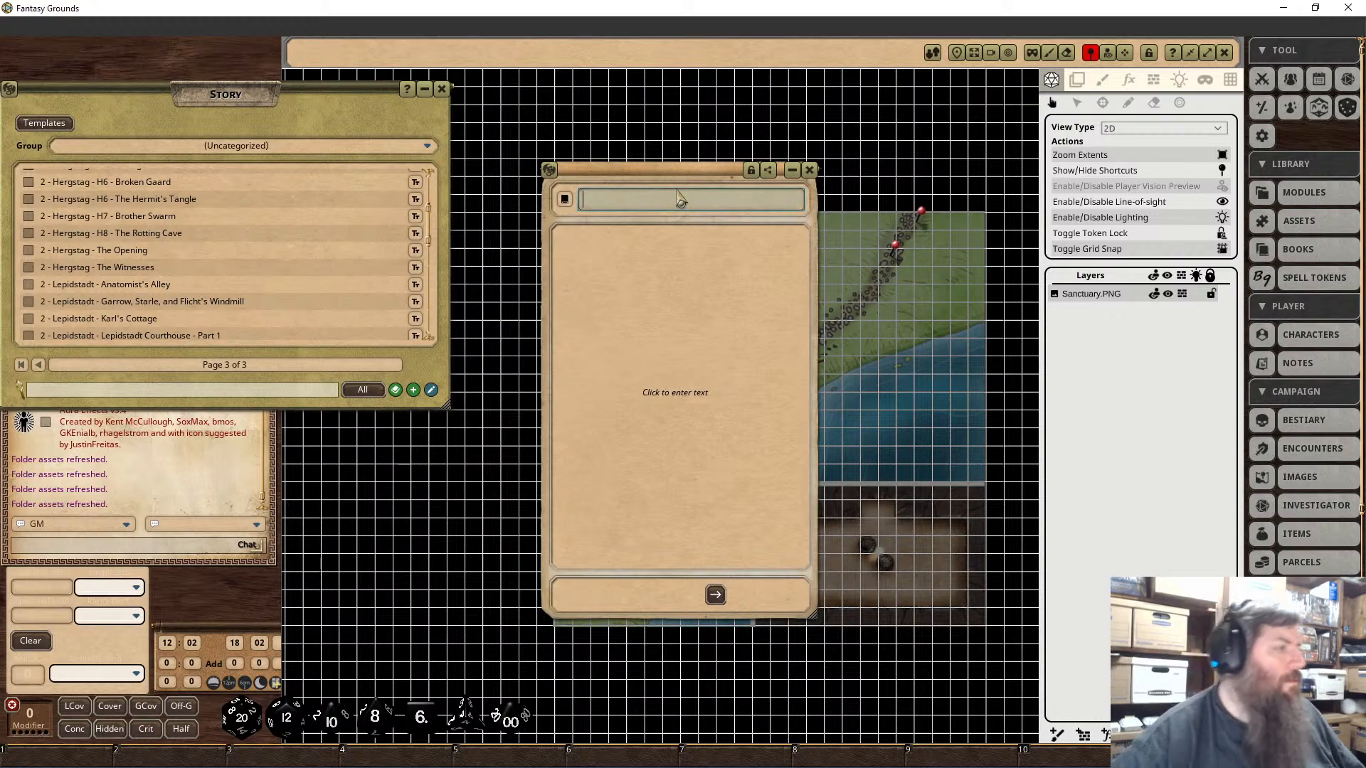
type("2 - ")
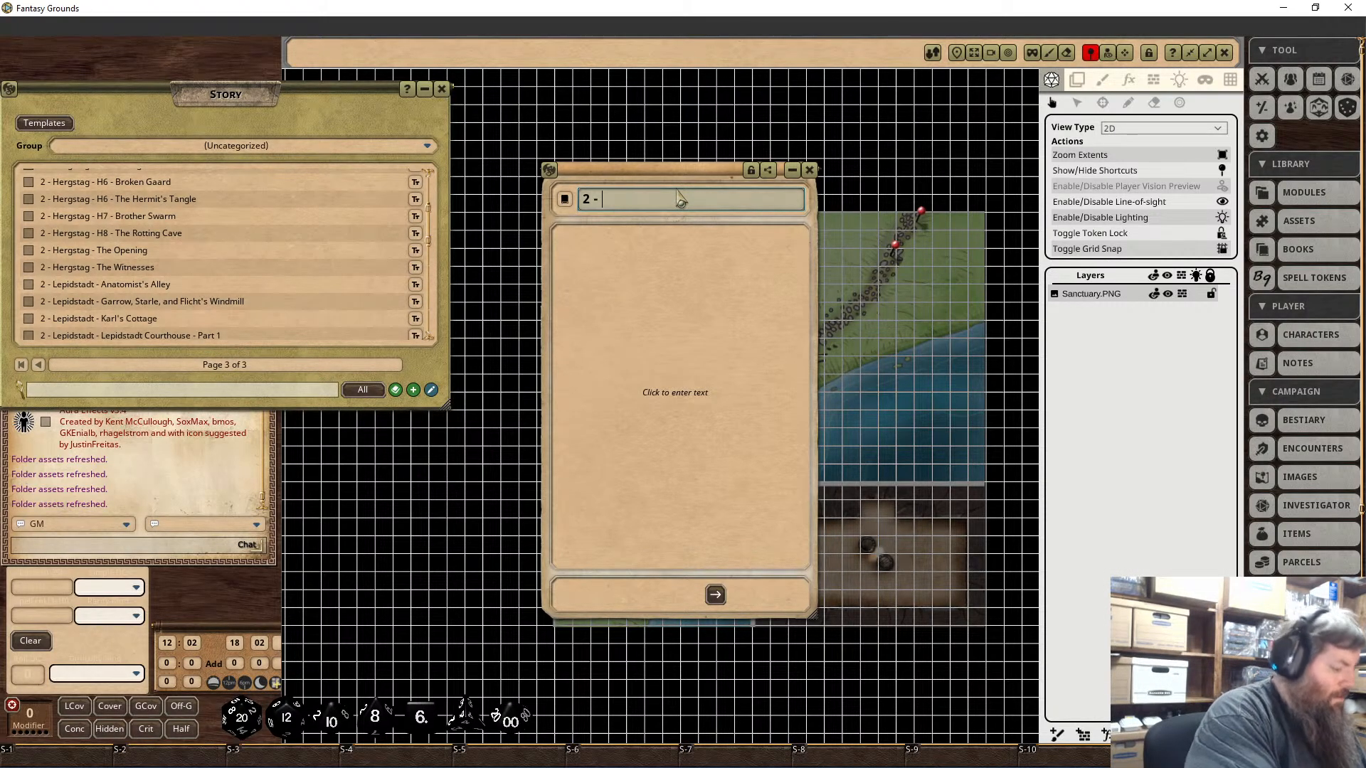
type("Sanctuary")
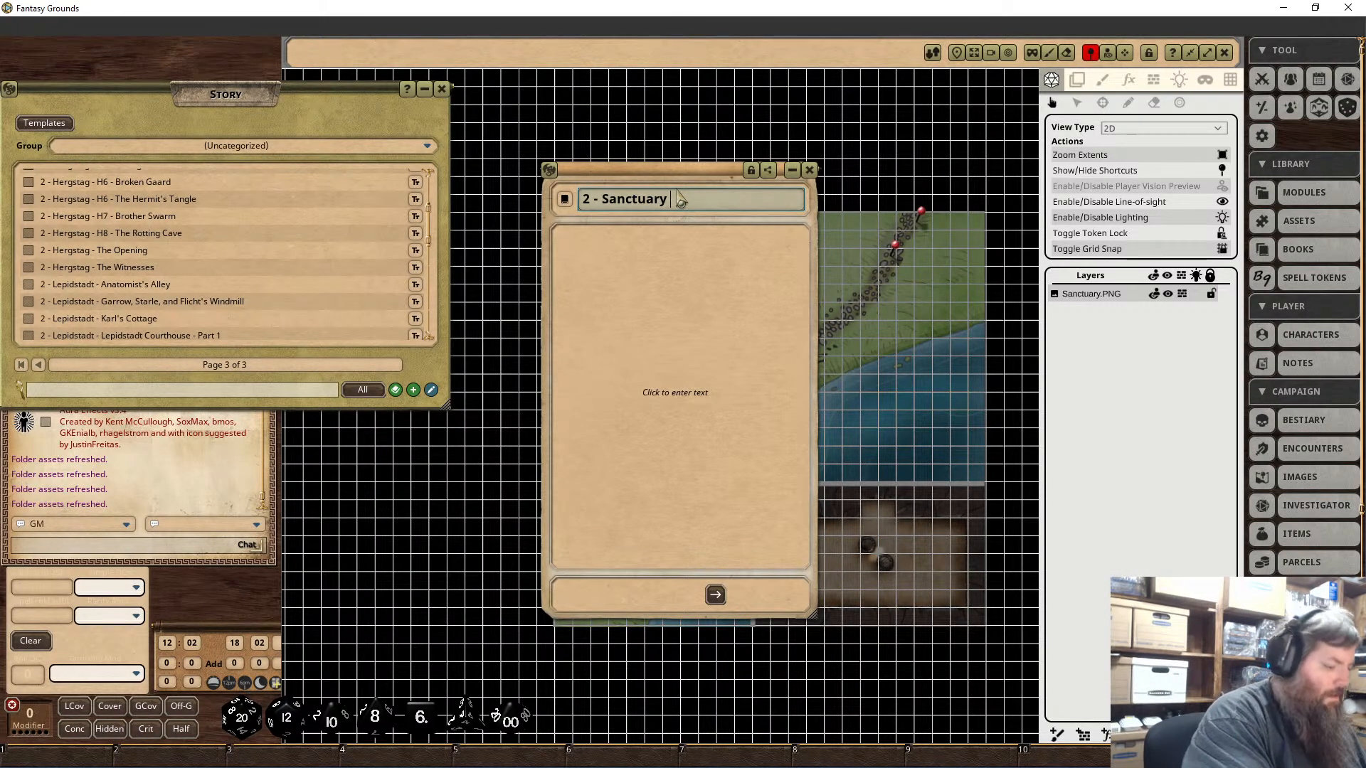
type(" - The Cellar")
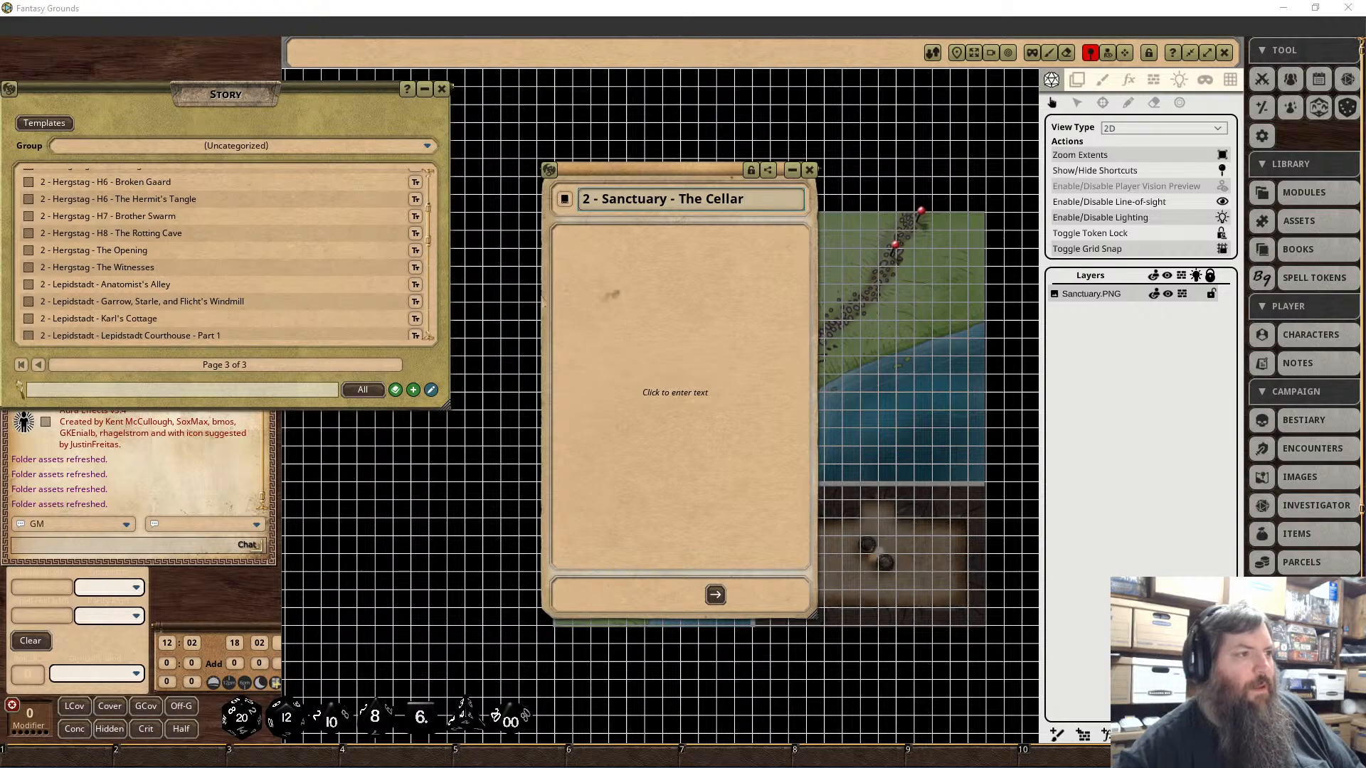
Step: Fill the Cellar entry with the two paragraphs starting "As you lower yourselves through the narrow" and "Once all of you have descended"
left_click(614, 239)
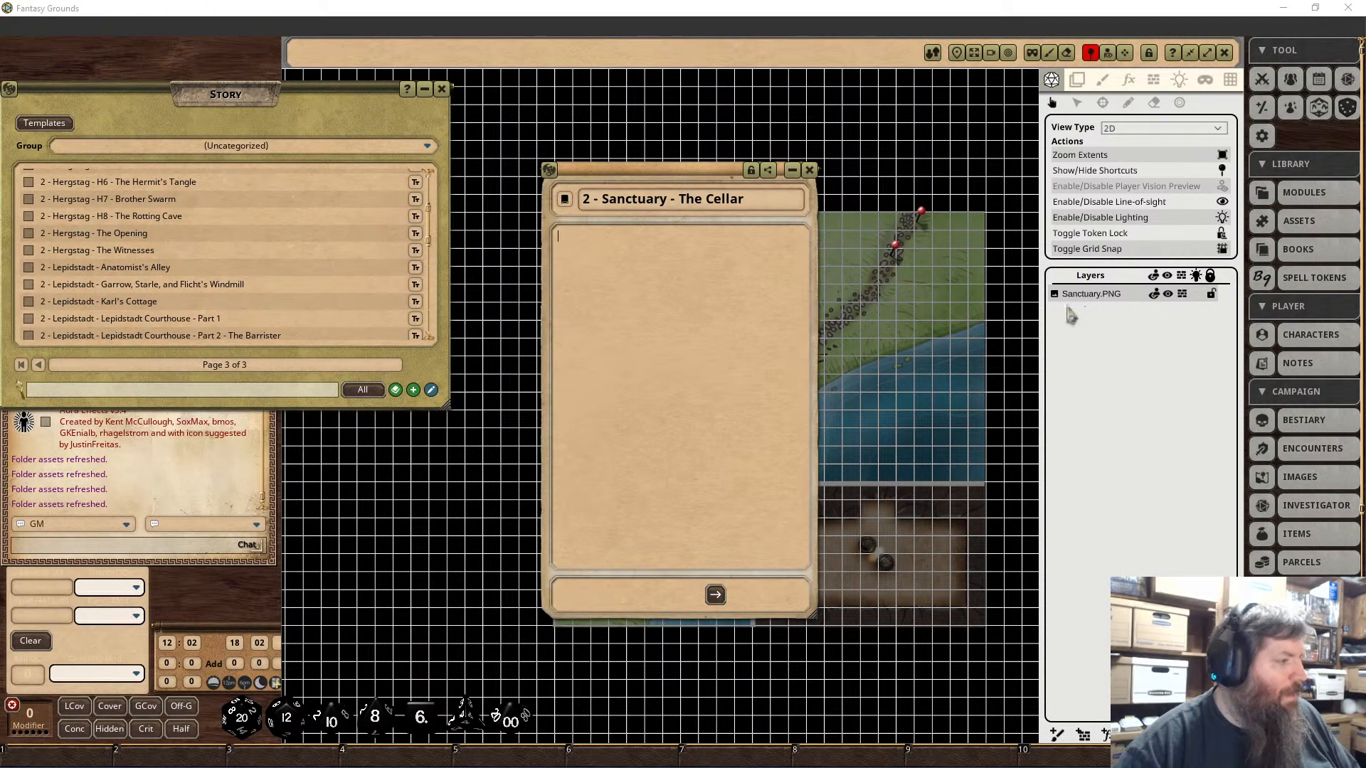
left_click(661, 276)
type("As you lower yourselves through the narrow, three-foot-wide hole in the floor, the faint light from above barely penetrates the gloom below. The air grows damp and musty as you descend, with the scent of mold and decay becoming more pronounced. The walls of the shaft are rough stone, slick with moisture, making the climb down treacherous. The cellar itself lies about fifteen feet below, and as you drop down one by one, you land on a solid stone floor covered in a thin layer of grime and muck.  Once all of you have descended, you find yourselves in a large, dimly lit space. The ceiling is low, just a few feet above your heads, and the walls are lined with rotting wooden shelves, some of which have collapsed under the weight of the years. The remnants of Doctor Brada’s workshop are scattered around—broken glass, rusted tools, and half-burnt papers litter the floor. A pair of large, empty water casks sit beneath the entrance shaft, and the dim light reveals a ghastly sight: a candelabrum, hanging from the ceiling near the shaft, adorned with charred, severed heads, their faces twisted in eternal agony.")
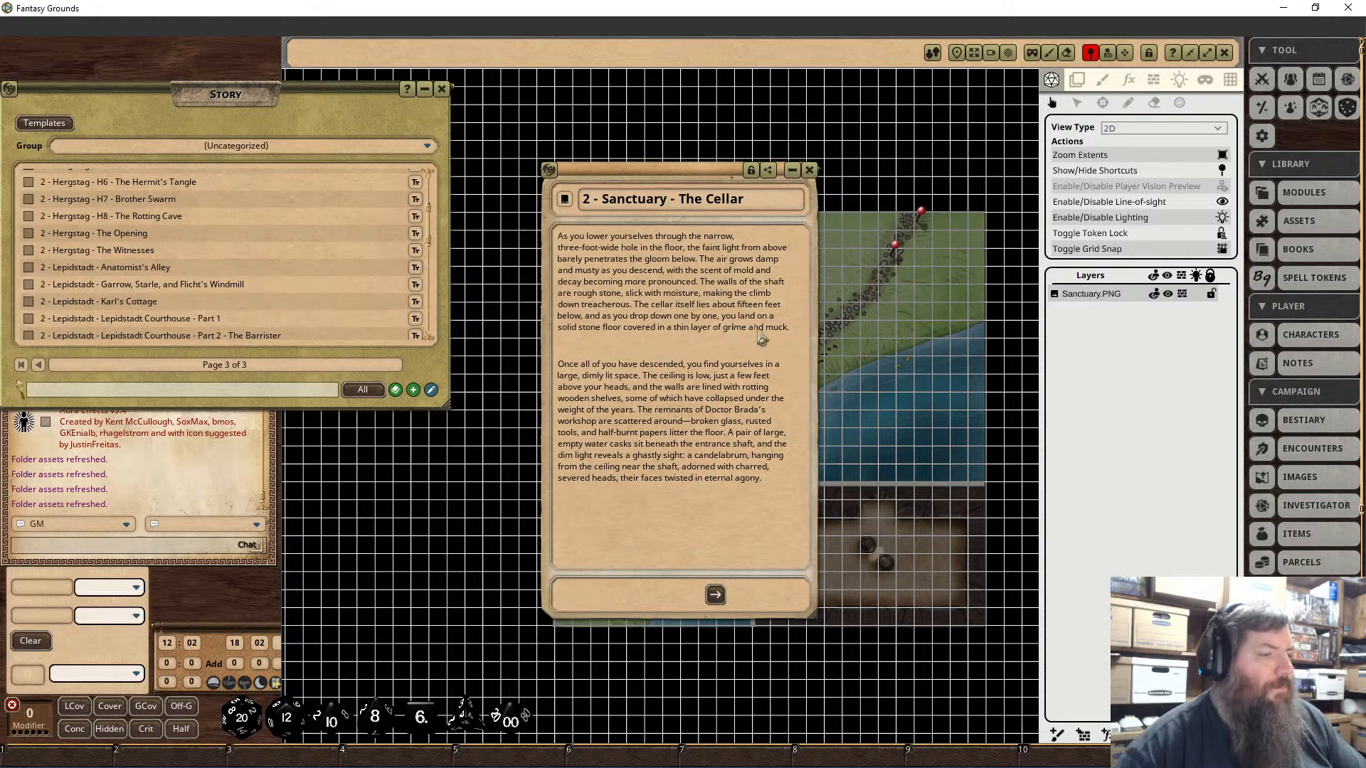
Step: Format the descent paragraph and the "Once all of you have descended" paragraph as separate chat frames
left_click_drag(802, 339, 590, 267)
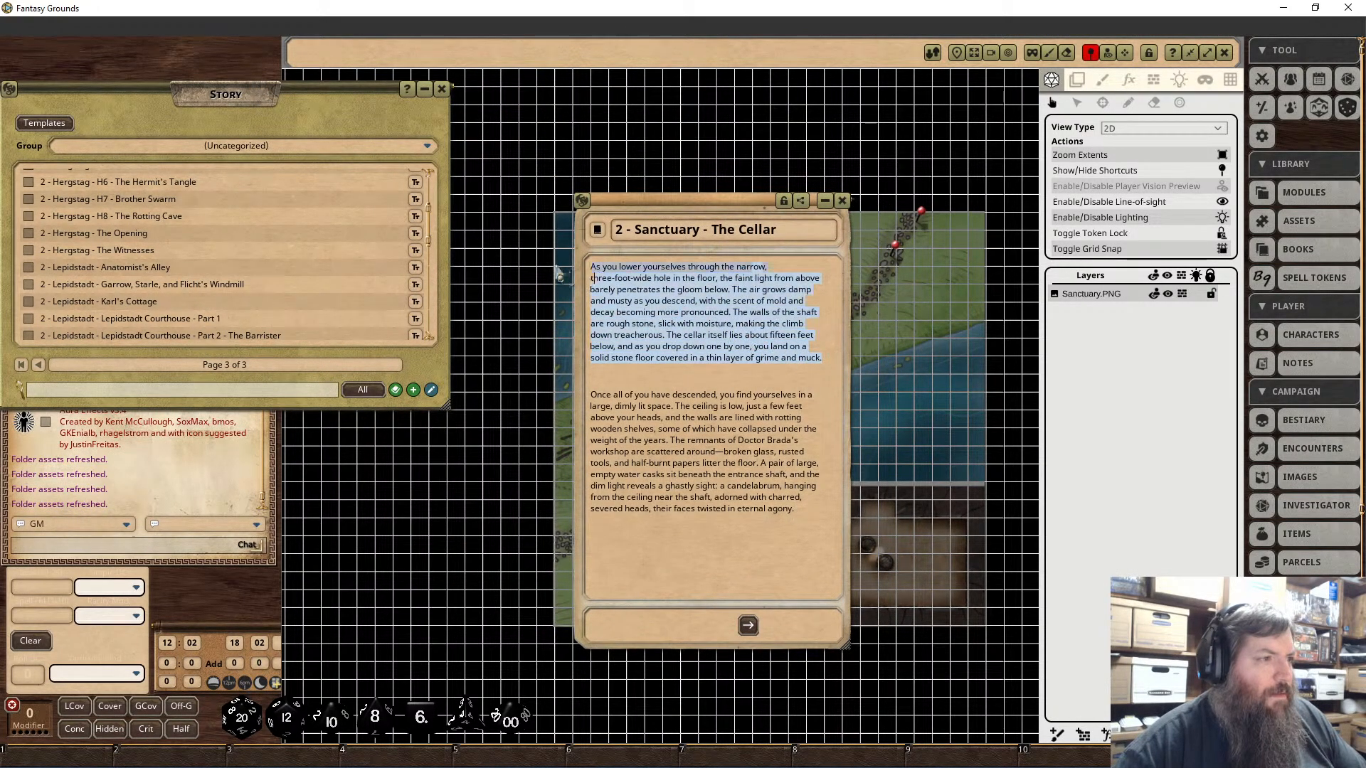
right_click(638, 290)
left_click(678, 335)
left_click(678, 390)
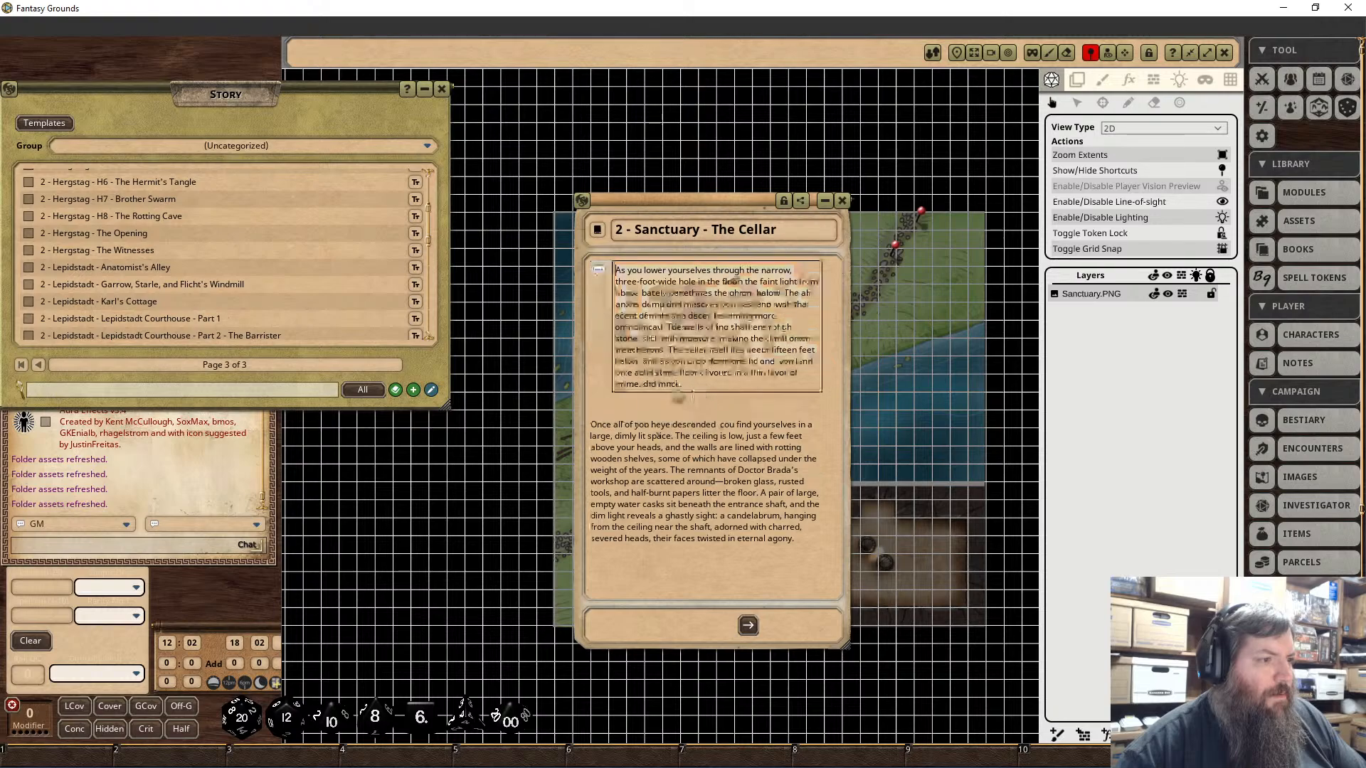
left_click_drag(797, 523, 567, 415)
right_click(638, 433)
left_click(678, 476)
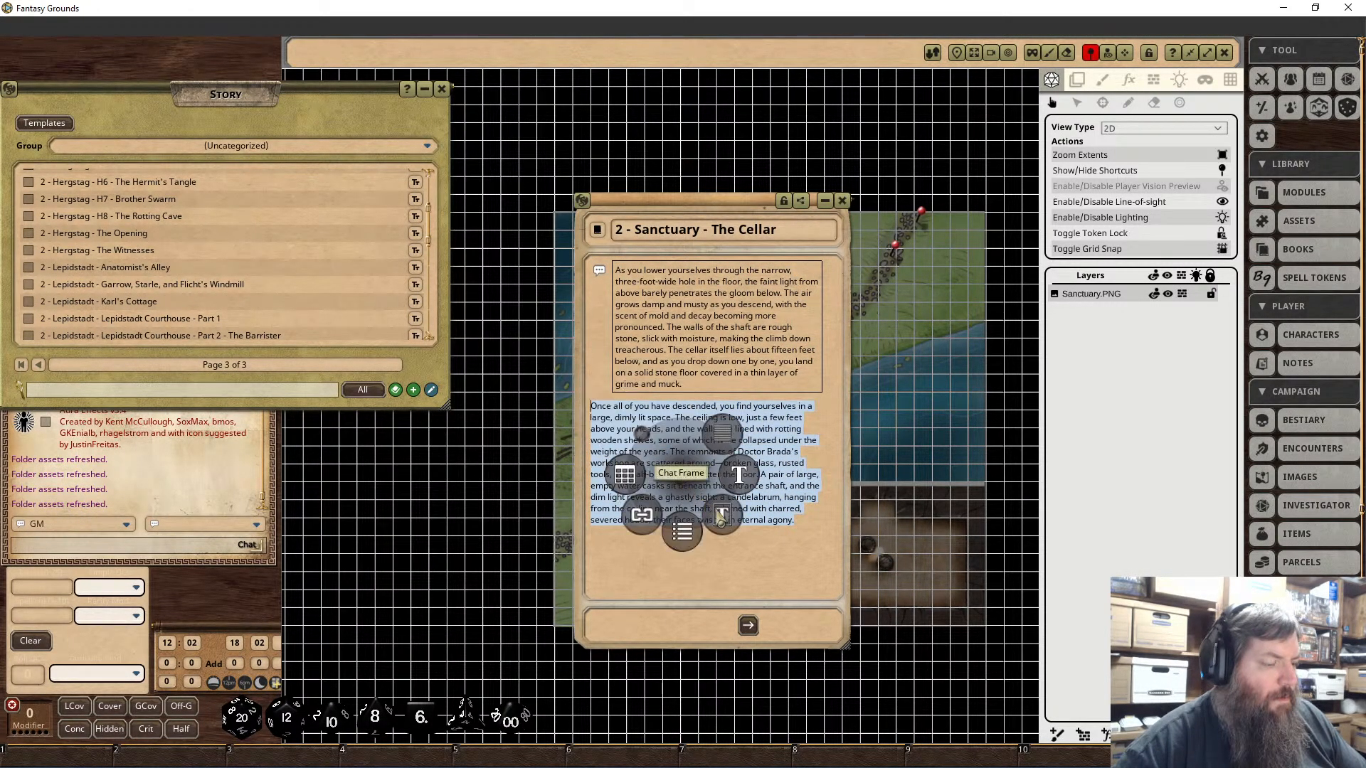
left_click(707, 528)
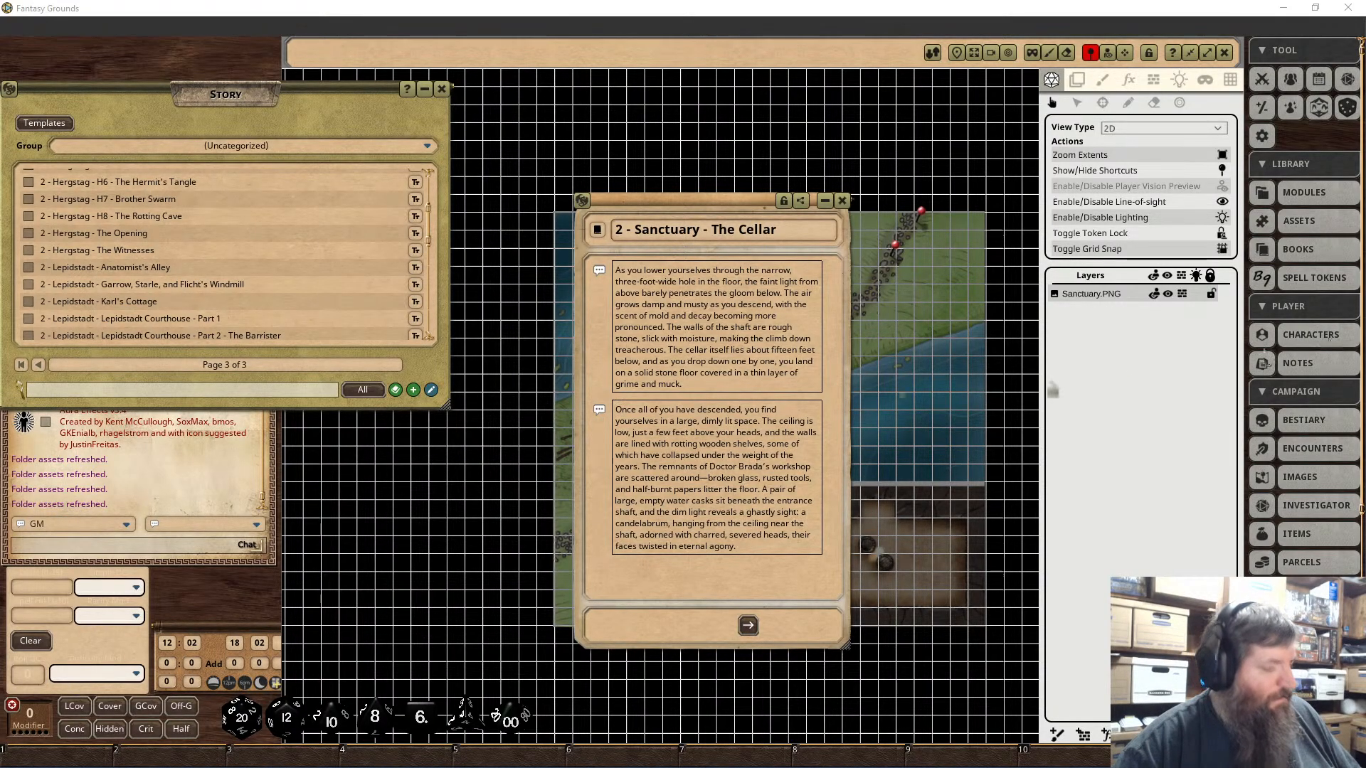
Step: Add the paragraph starting "Before you have time to fully process the horrific scene" below the existing text and format it as a chat frame
left_click(638, 562)
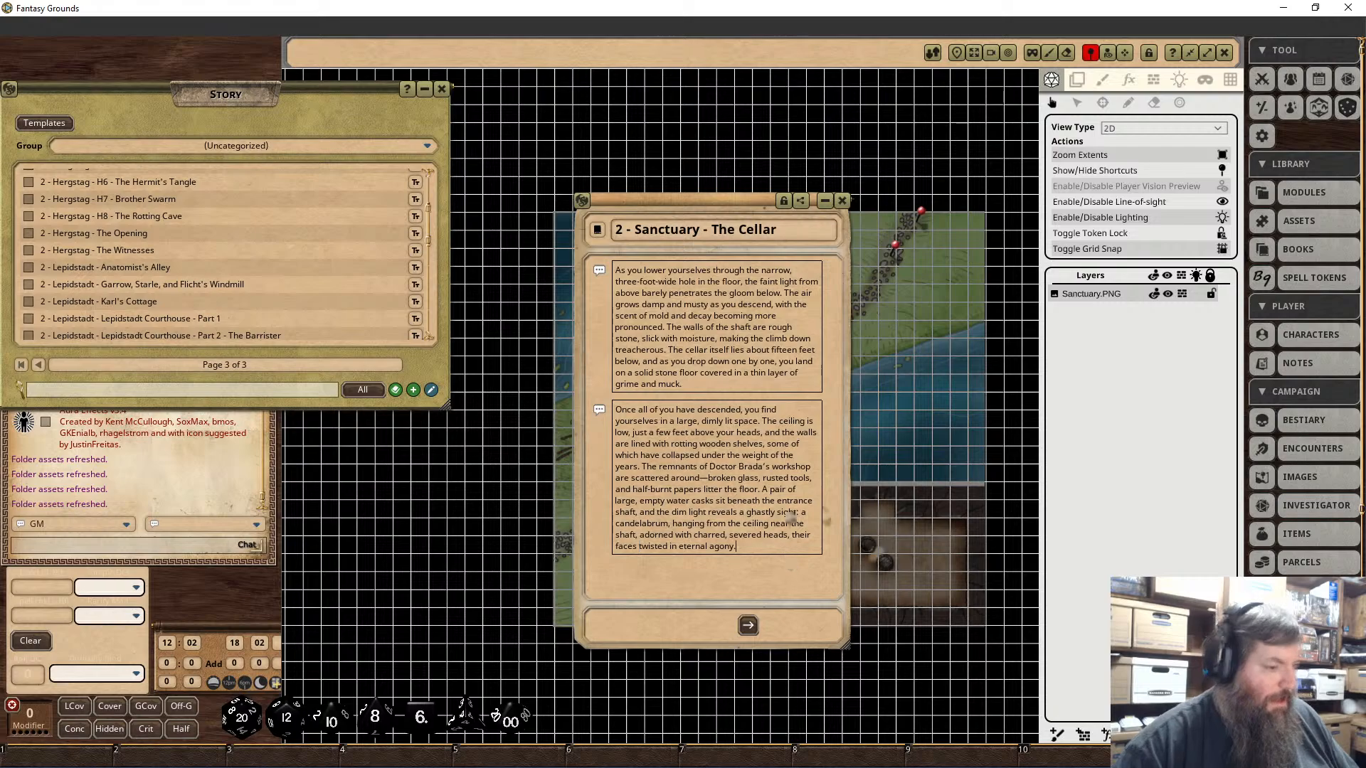
scroll(788, 518, "down", 5)
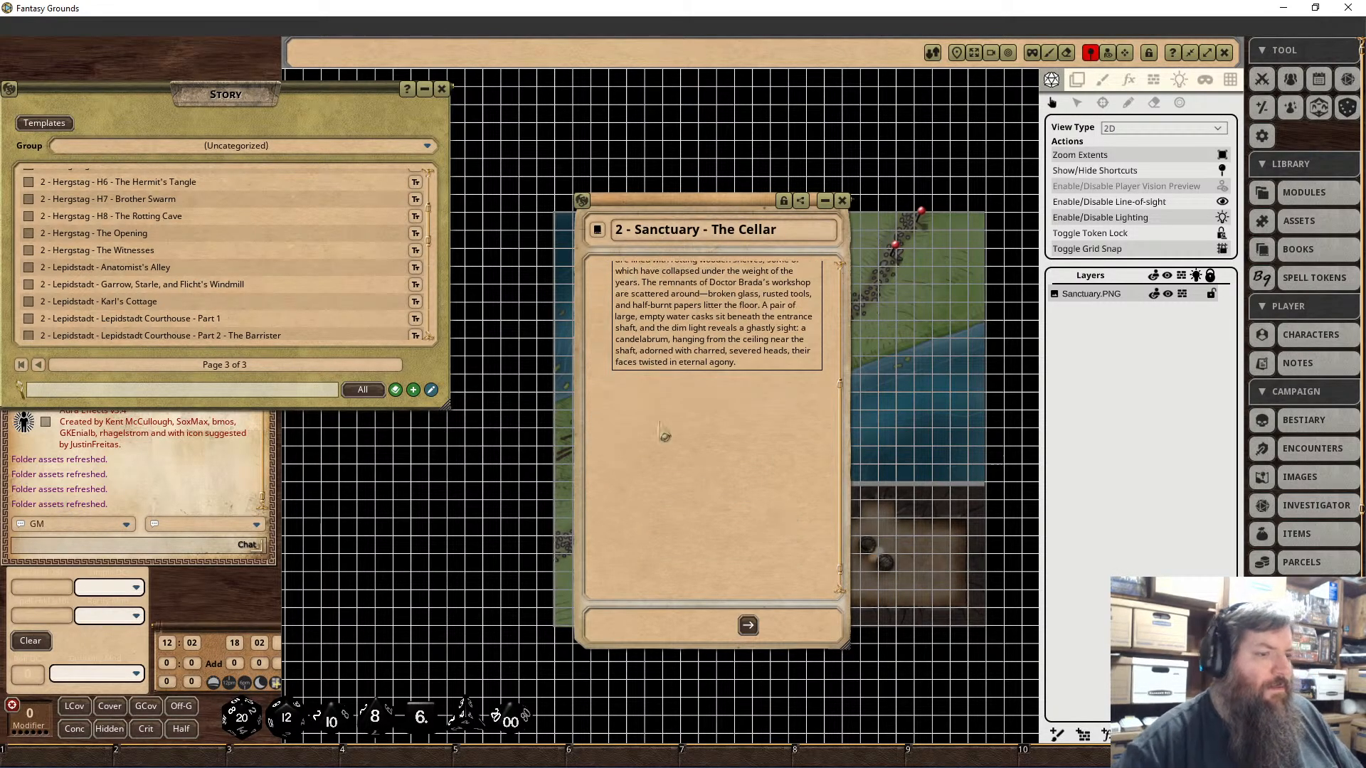
left_click(726, 391)
type("Before you have time to fully process the horrific scene, the silence of the cellar is broken by the faint sound of movement in the shadows. It’s clear you’re not alone down here.")
left_click_drag(677, 427, 590, 383)
right_click(668, 431)
left_click(698, 474)
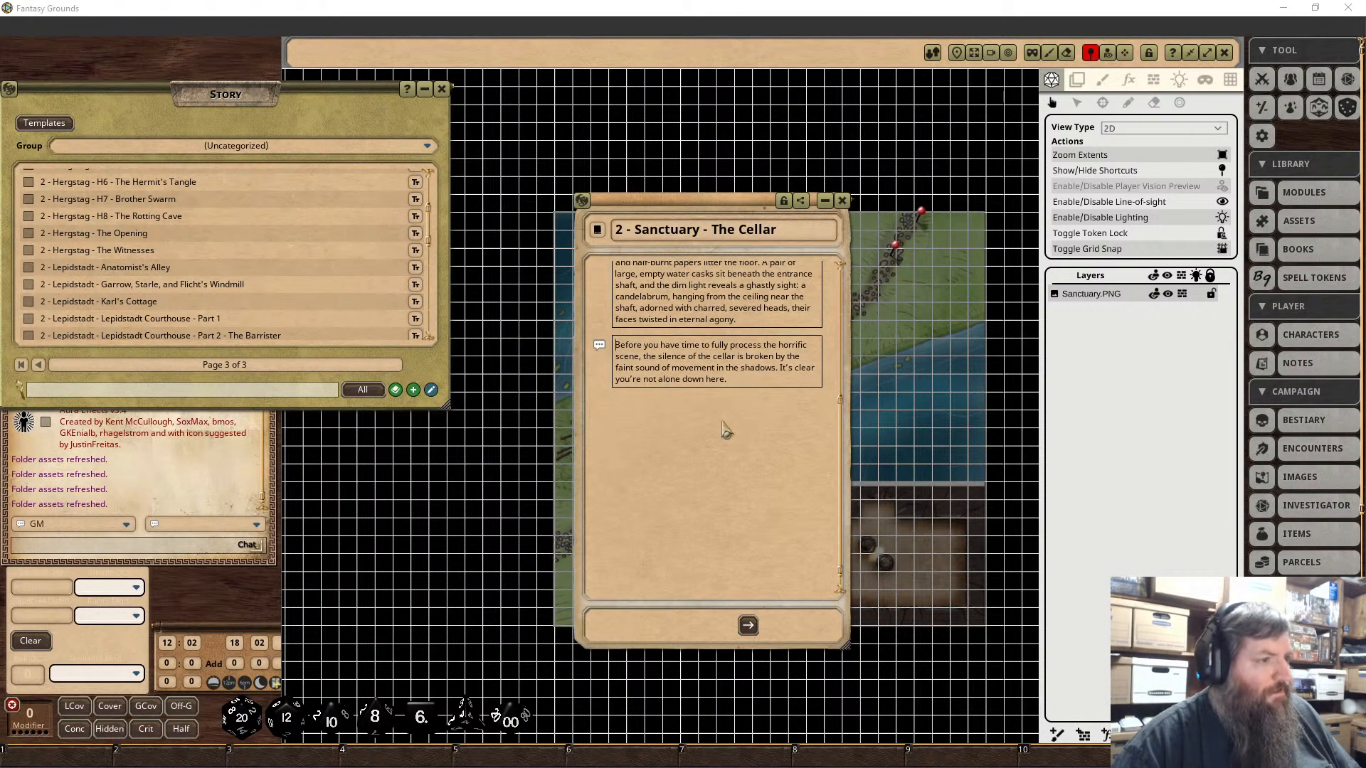
Step: Append the two paragraphs describing the emerging creatures and format the one starting "From behind the various crates and shelves" as a chat frame
left_click(616, 398)
type("From behind the various crates and shelves that clutter the cellar, dark figures begin to emerge. These creatures are gaunt, with skin that hangs loosely over their skeletal frames, and their eyes glow with a sickly, unnatural light. They move with a disturbing grace, despite their rotting, decayed appearance. The smell hits you first—a rank, overwhelming stench of death and decay that churns your stomach.  These creatures are unlike anything you've encountered before. Their skin is mottled and discolored, with patches of exposed bone visible through ragged holes. Their fingers end in long, jagged claws, and their mouths are filled with sharp, yellowed teeth, twisted into gruesome grins. Their presence fills you with a deep, instinctual dread as they begin to circle you, their movements deliberate and predatory")
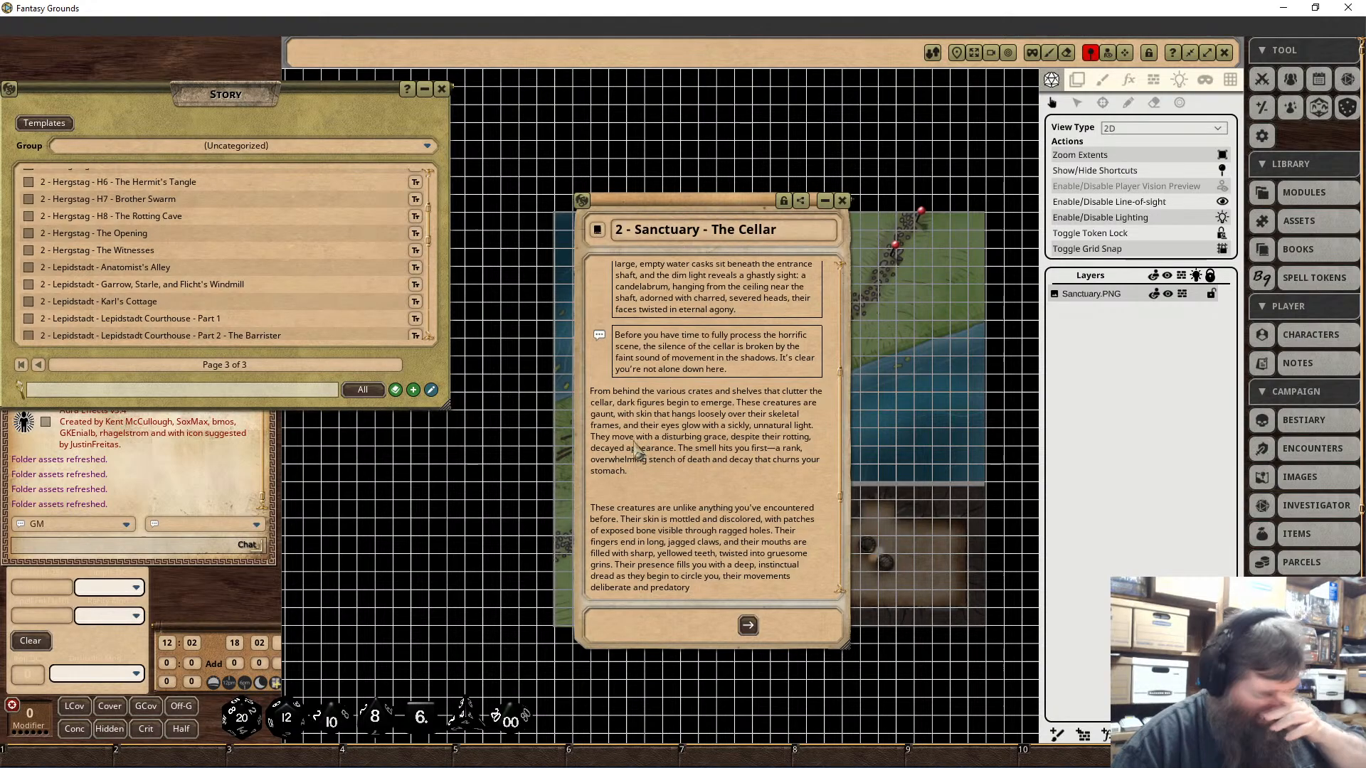
left_click_drag(627, 473, 591, 391)
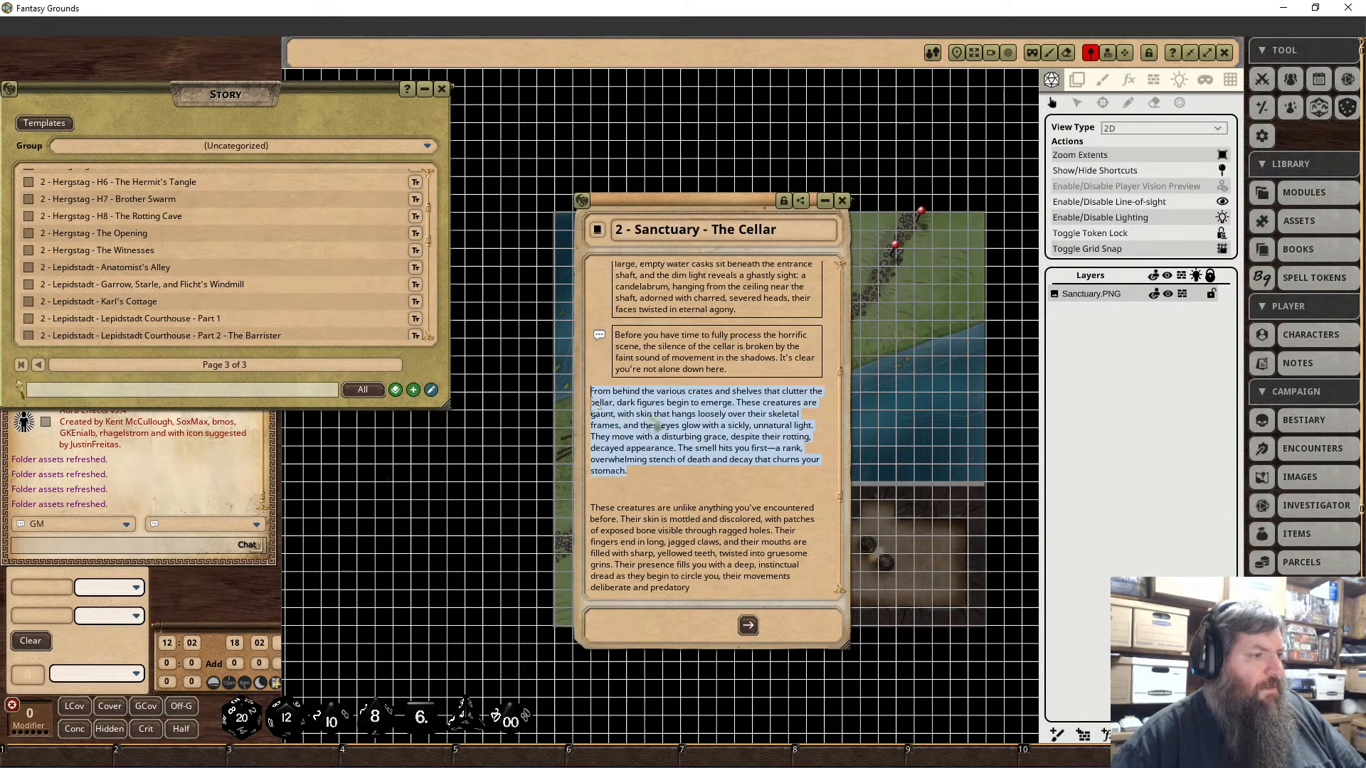
right_click(655, 425)
left_click(655, 472)
left_click(649, 497)
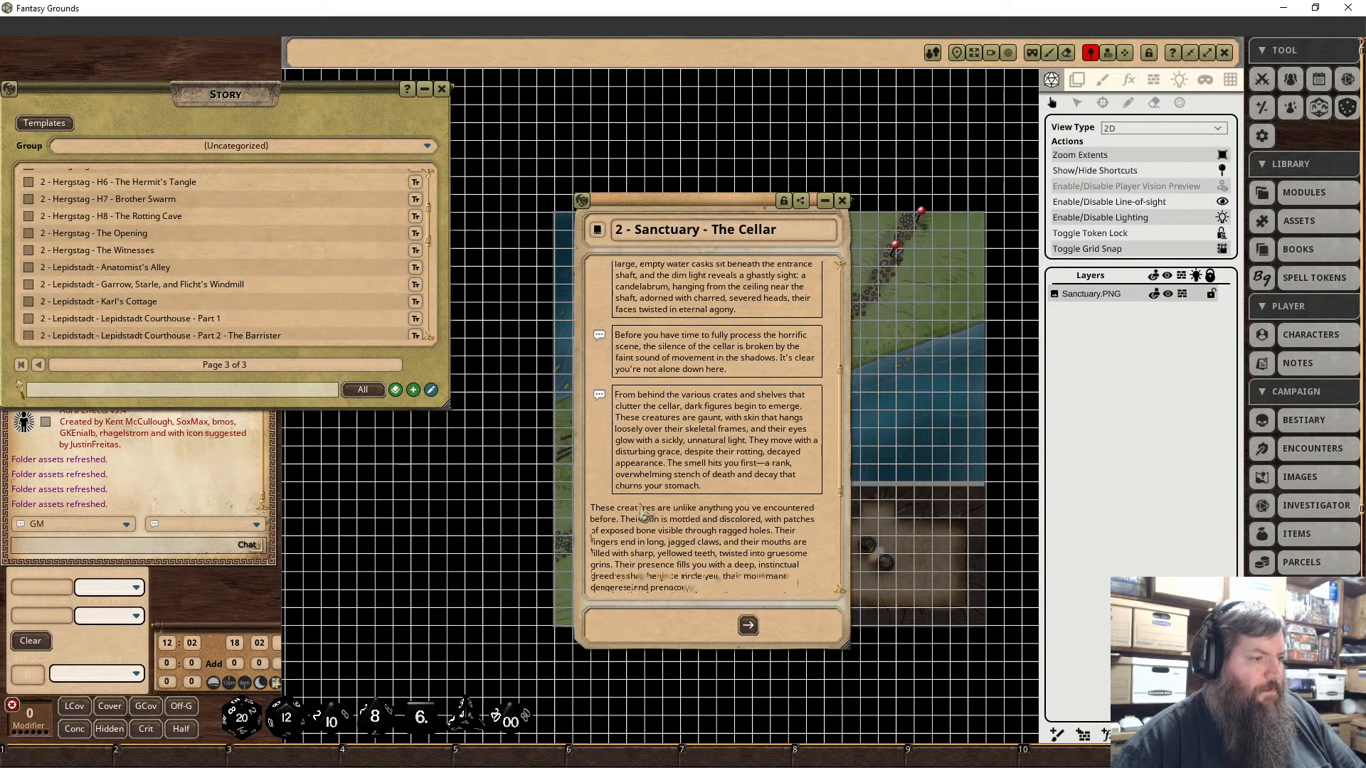
Step: Format the paragraph starting "These creatures are unlike anything you've encountered before" as a chat frame
scroll(643, 508, "down", 3)
left_click_drag(596, 447, 573, 411)
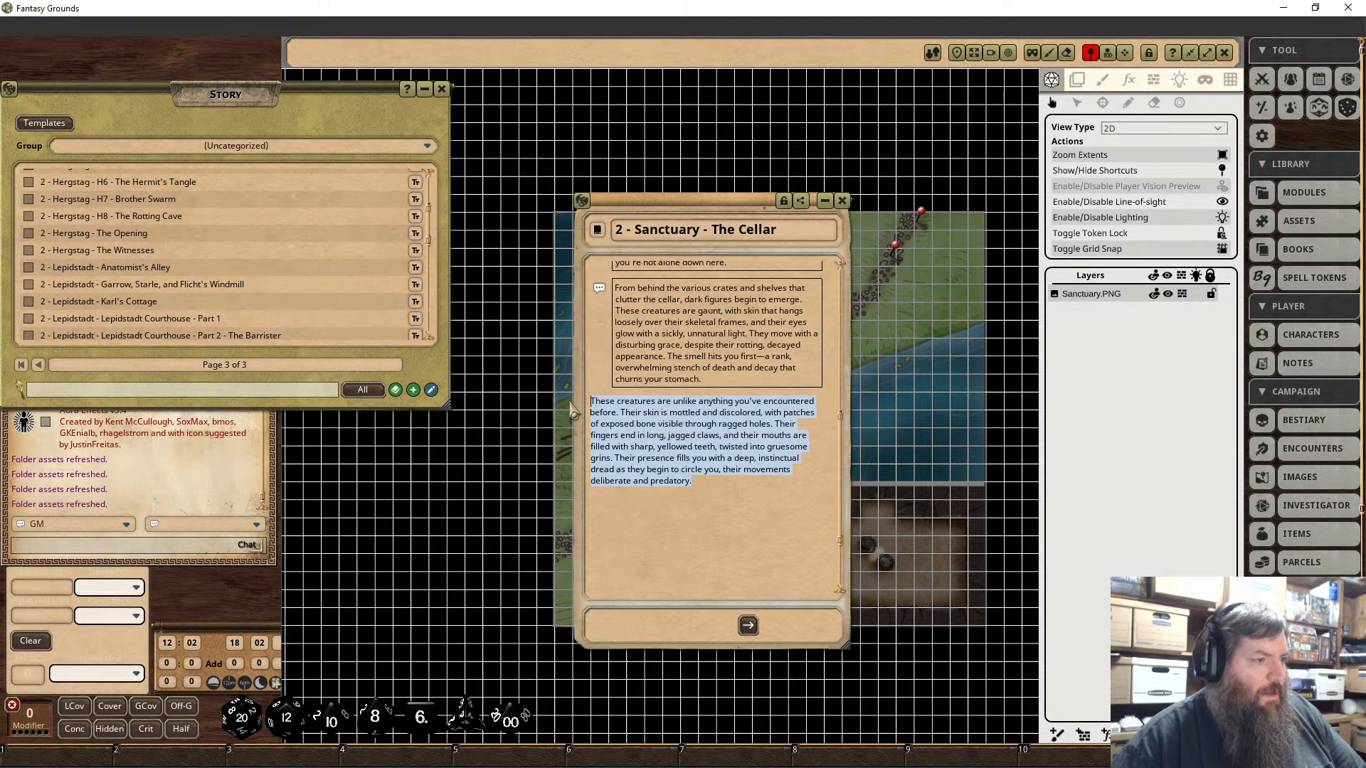
right_click(644, 422)
left_click(645, 468)
left_click(638, 492)
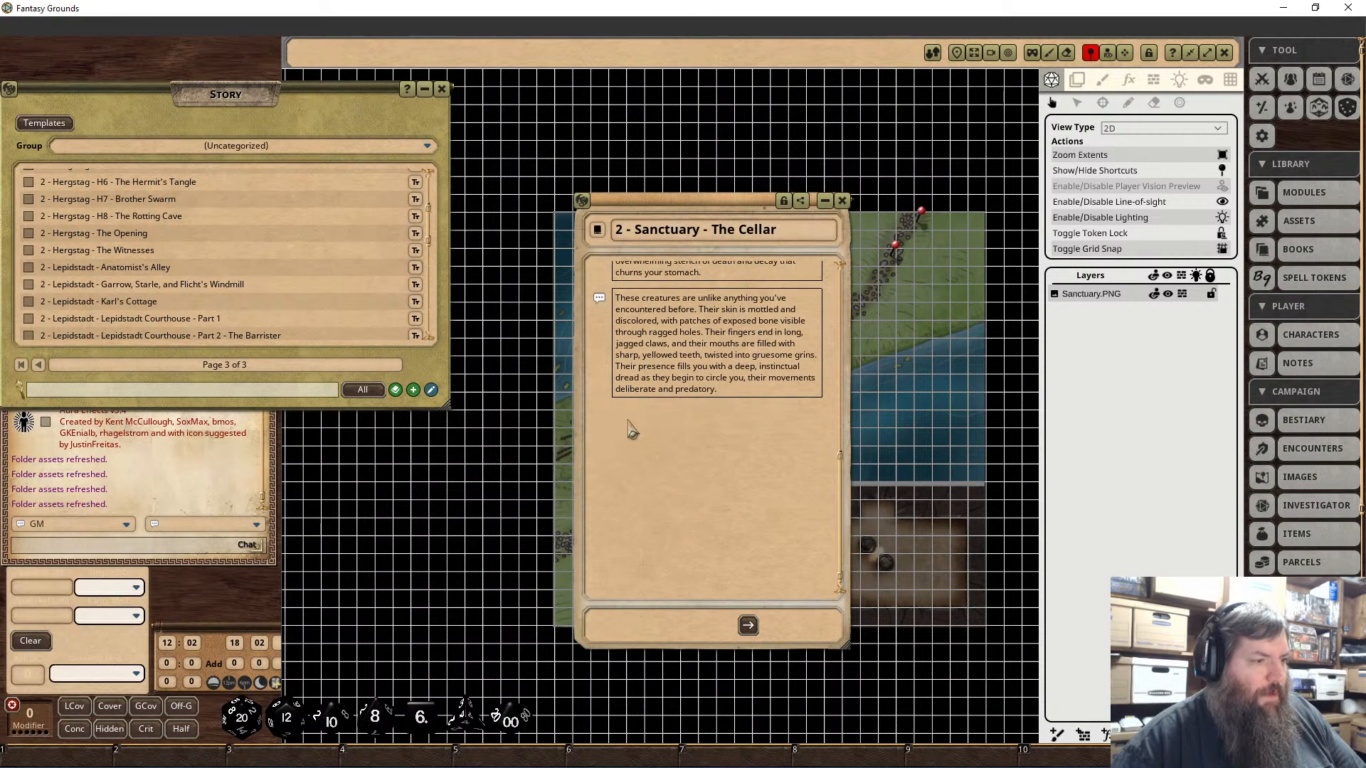